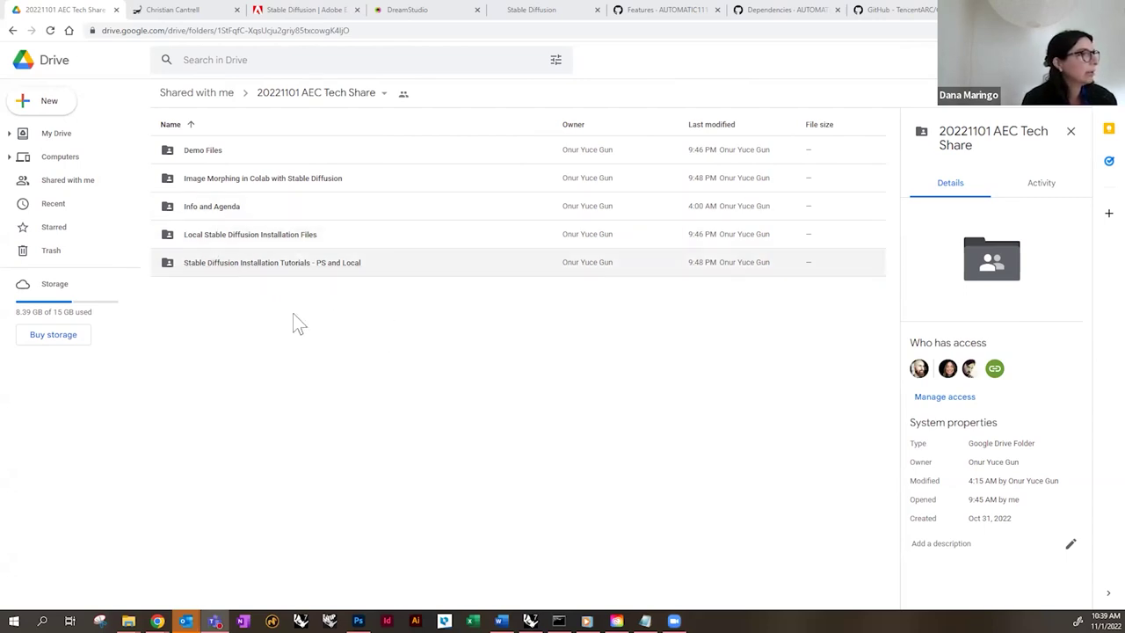
- Open the Stable Diffusion installation tutorials folder, and open the plugin's Adobe Exchange listing from the Stable Diffusion Photoshop Plugin page
double_click(309, 266)
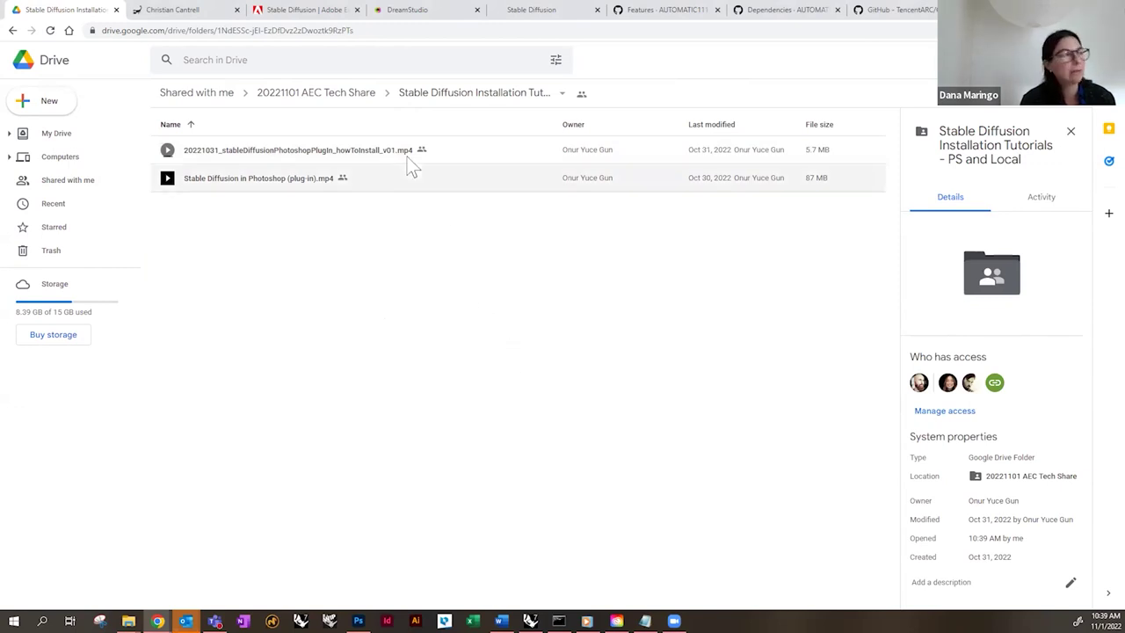
click(195, 12)
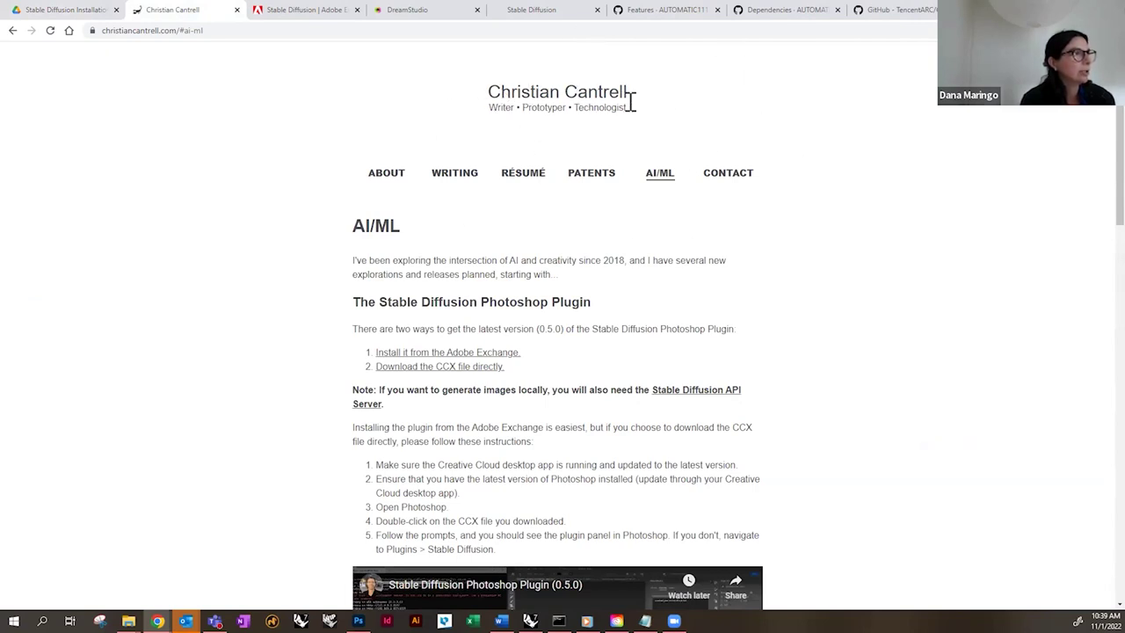
click(509, 356)
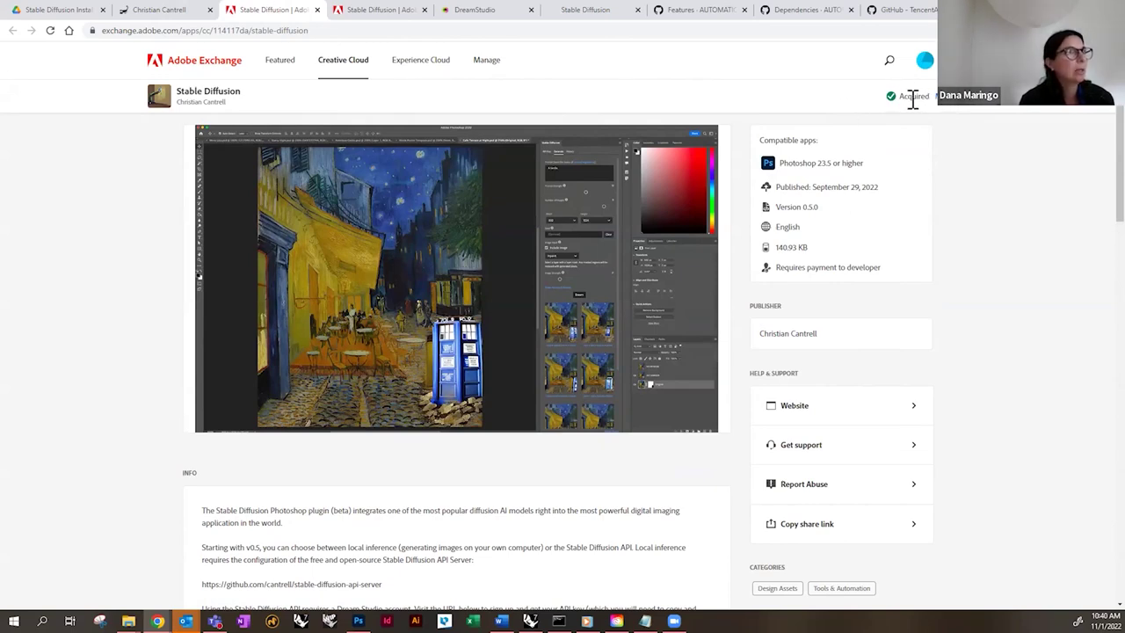
scroll(662, 396, down, 3)
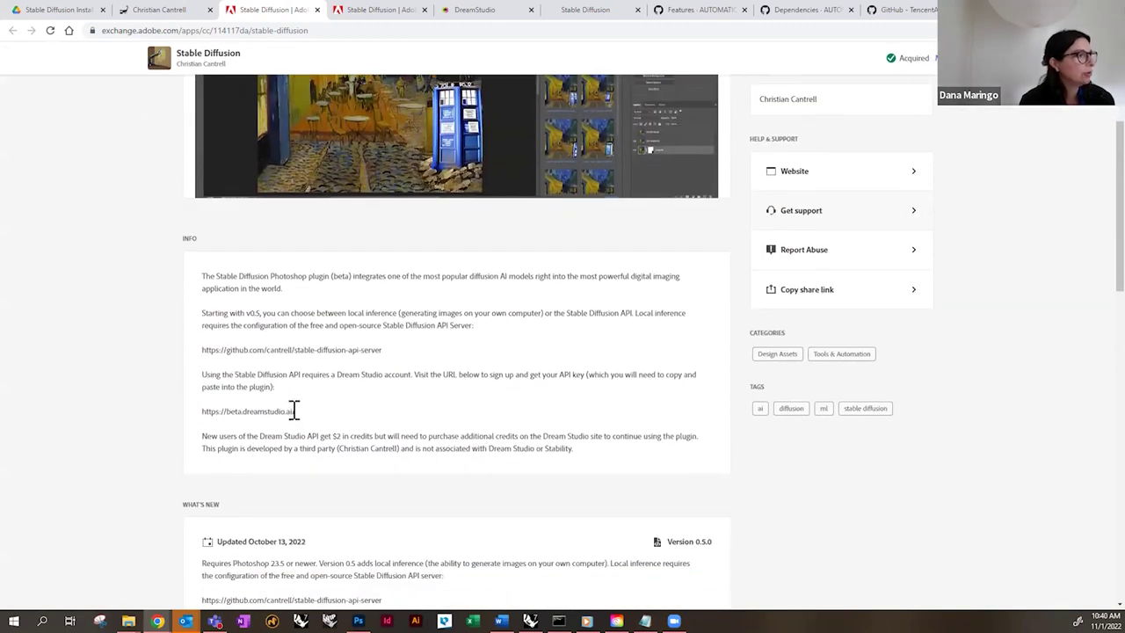
double_click(225, 413)
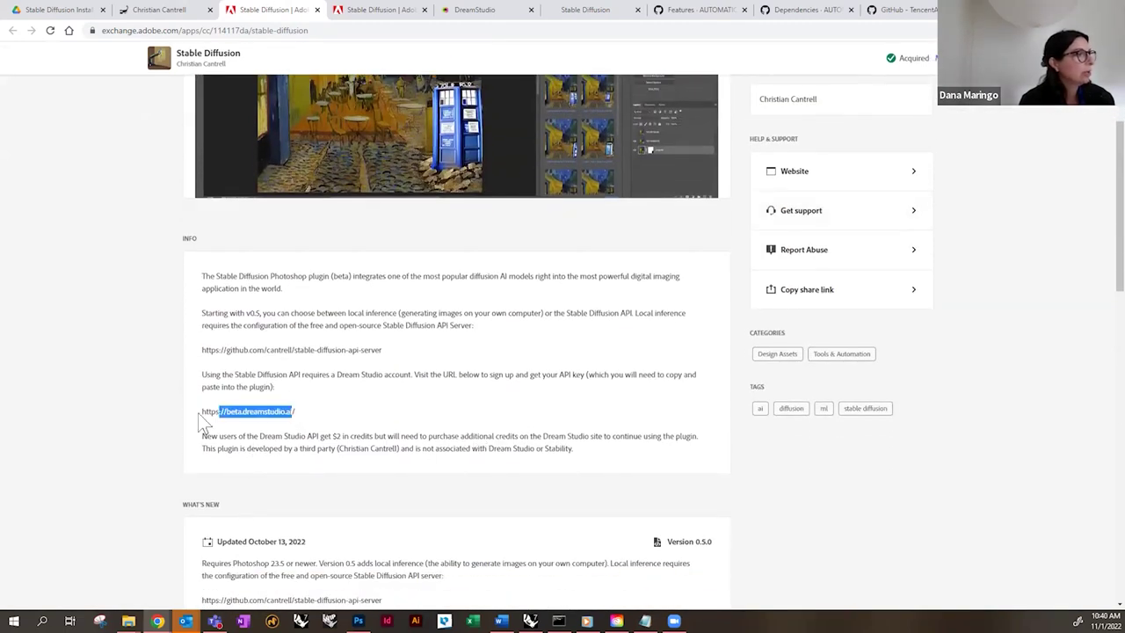
click(204, 413)
drag(204, 410, 299, 420)
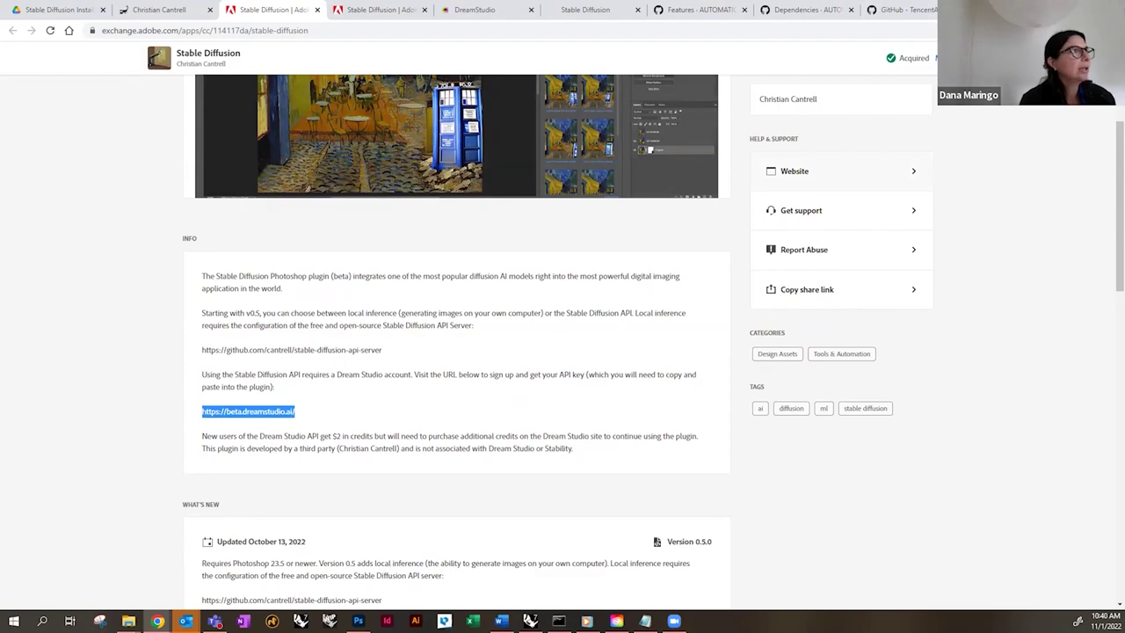
- Restore the browser to a smaller window and show the DreamStudio account's API Key page
key(super+Down)
click(489, 97)
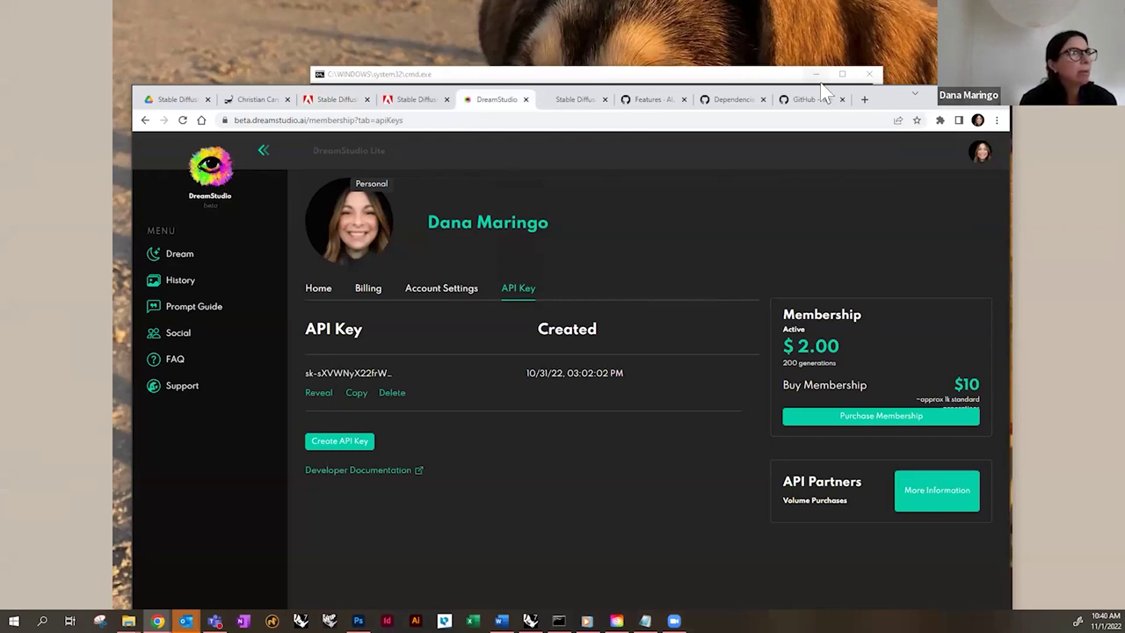
drag(894, 98, 897, 87)
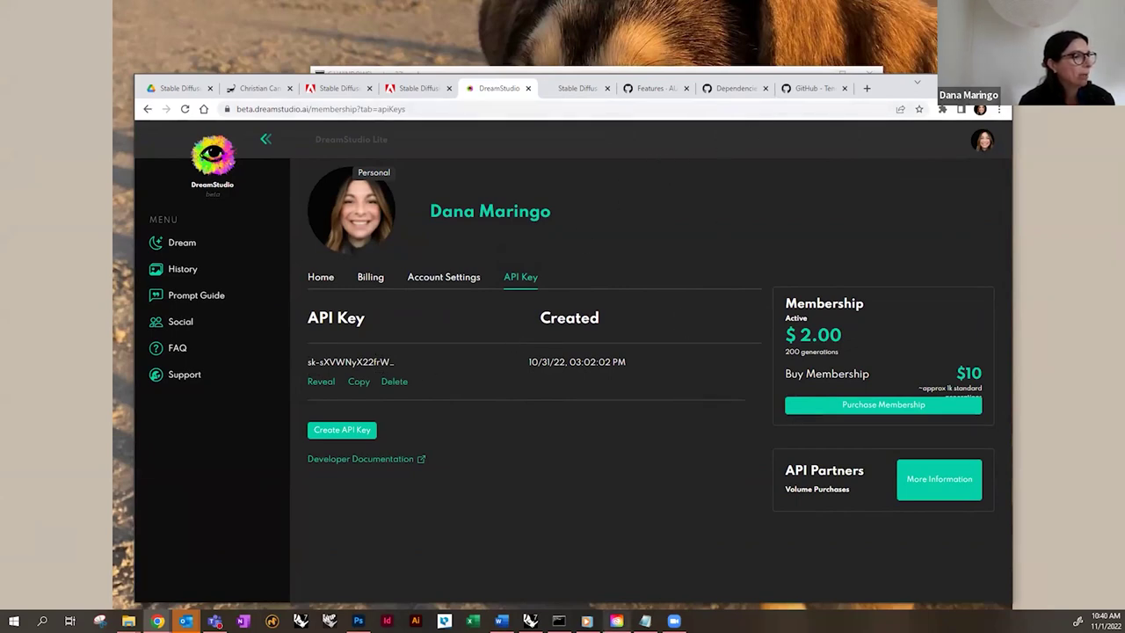
- Switch to Creative Cloud Desktop and view its Manage plugins page
mouse_move(617, 620)
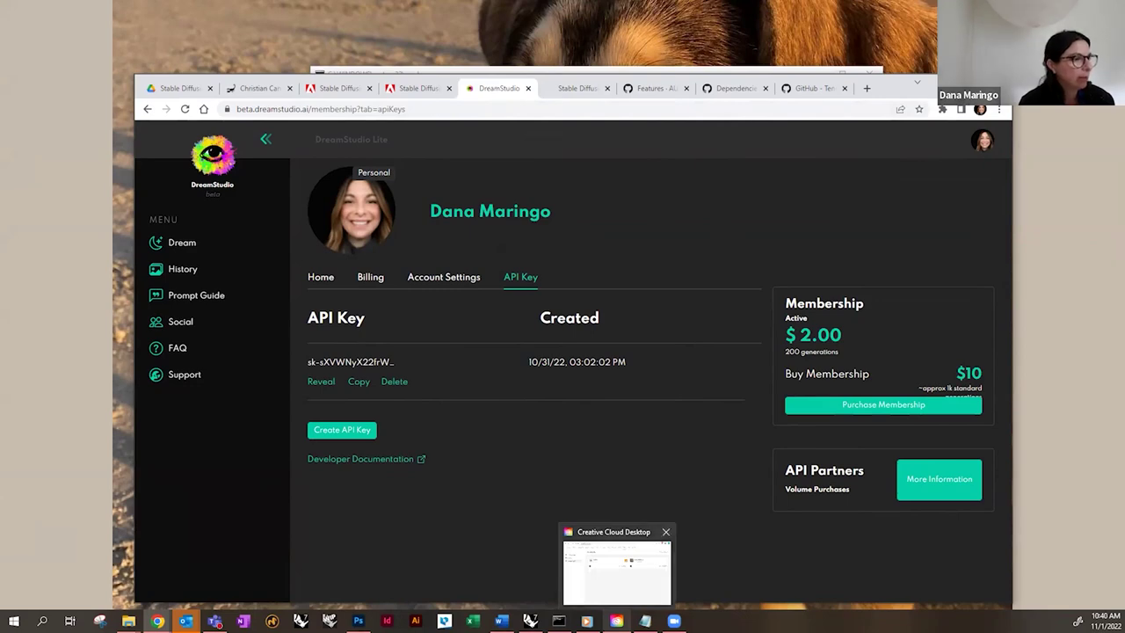
click(668, 554)
click(871, 103)
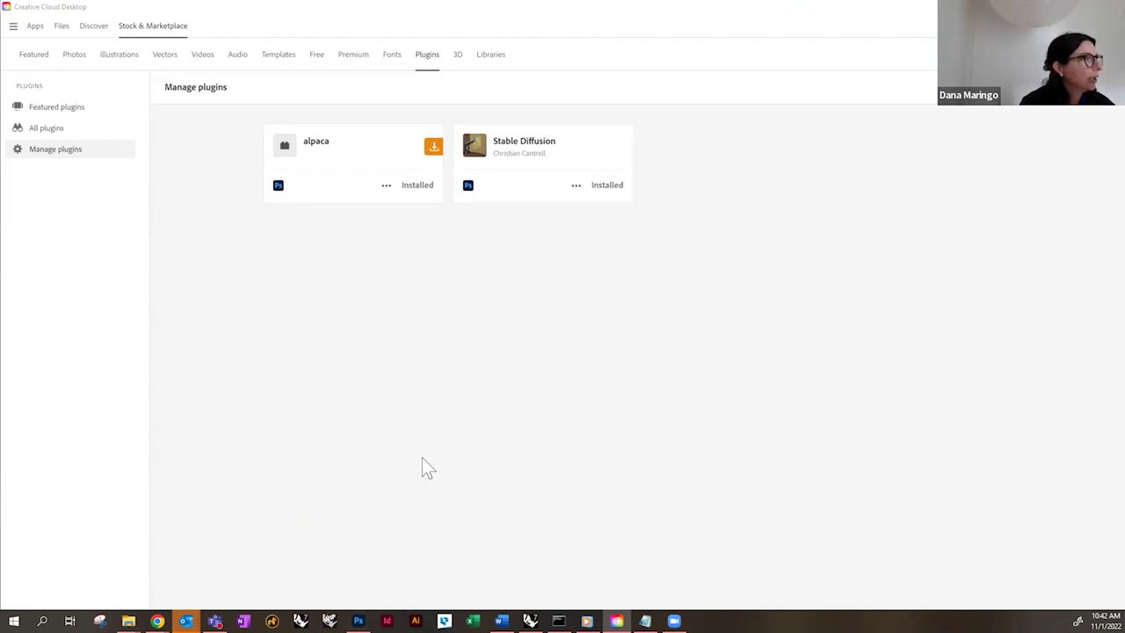
- Switch to the Untitled-1 document in Photoshop, and hide and reopen the Stable Diffusion plugin panel
mouse_move(357, 620)
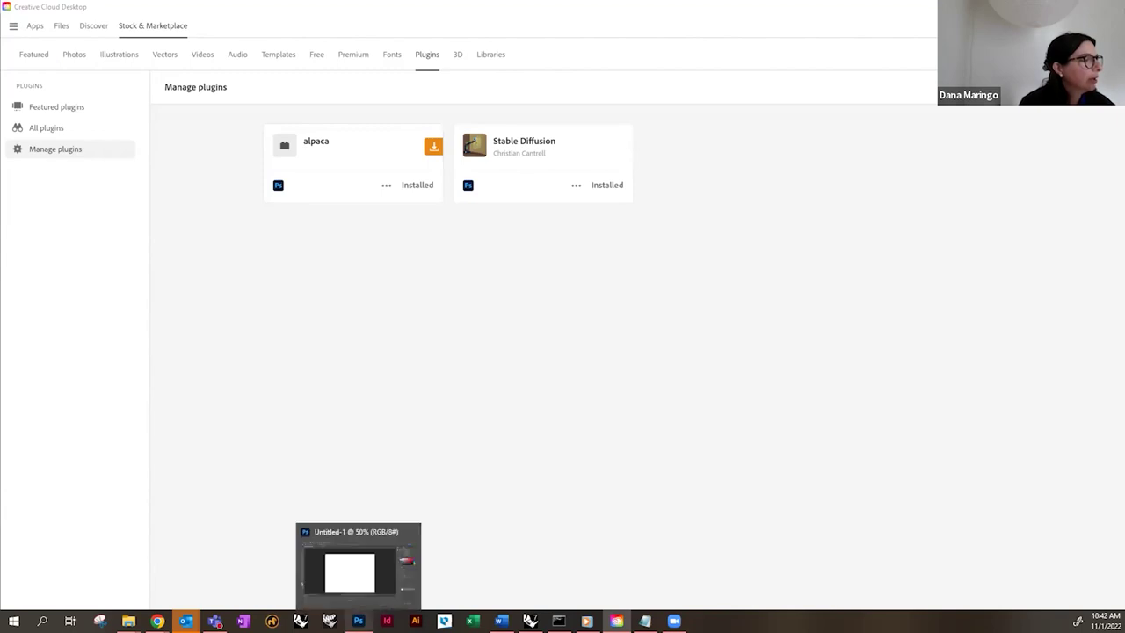
click(356, 580)
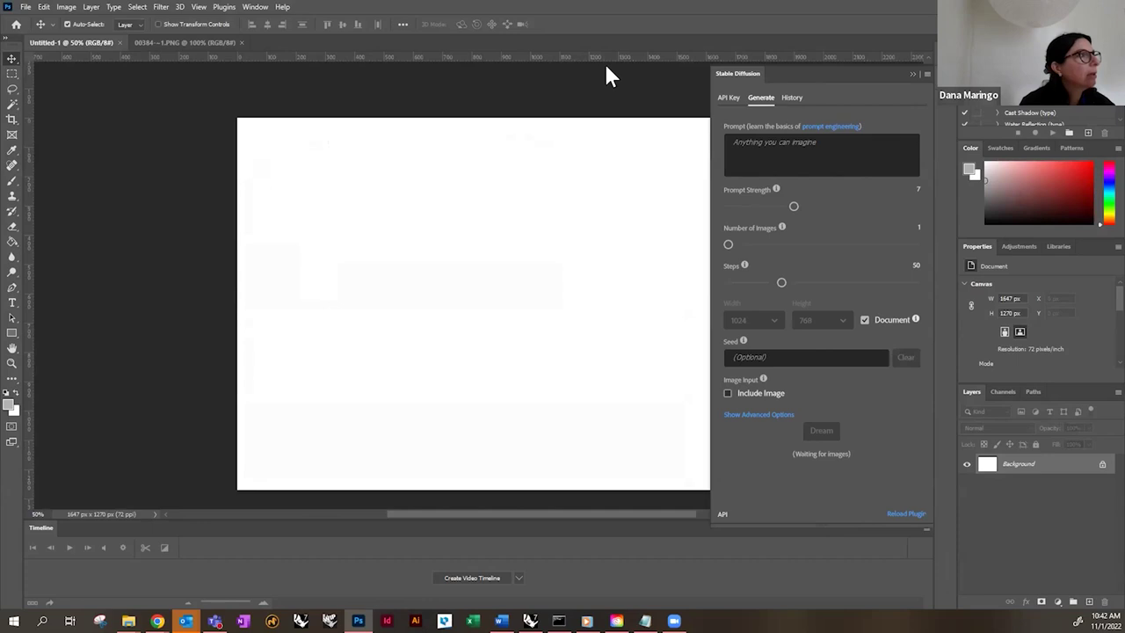
click(225, 8)
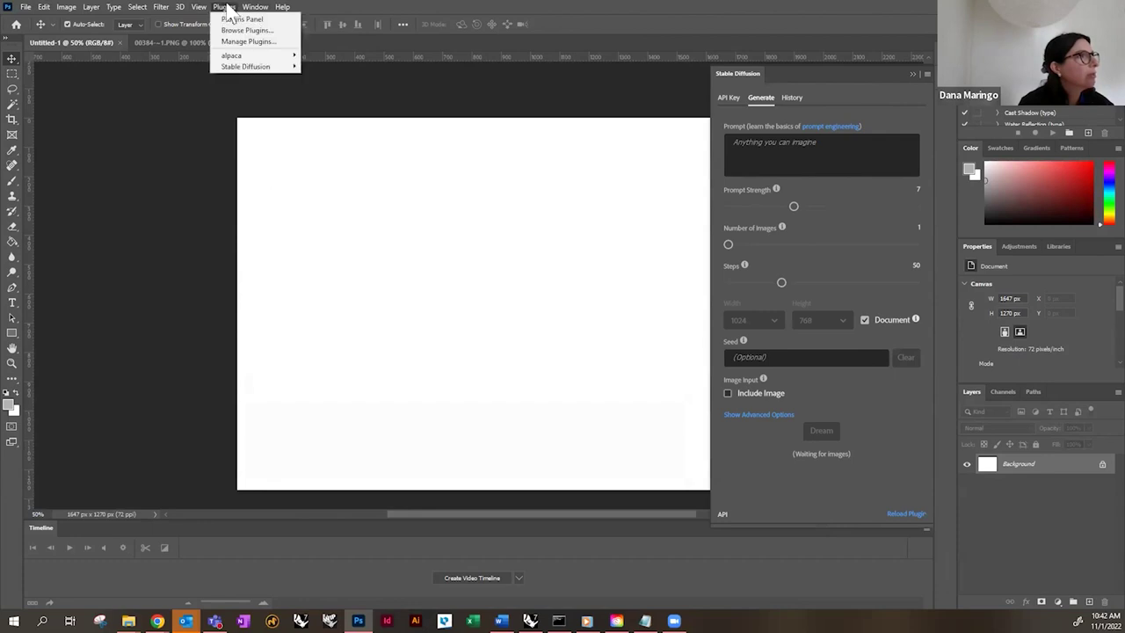
mouse_move(249, 56)
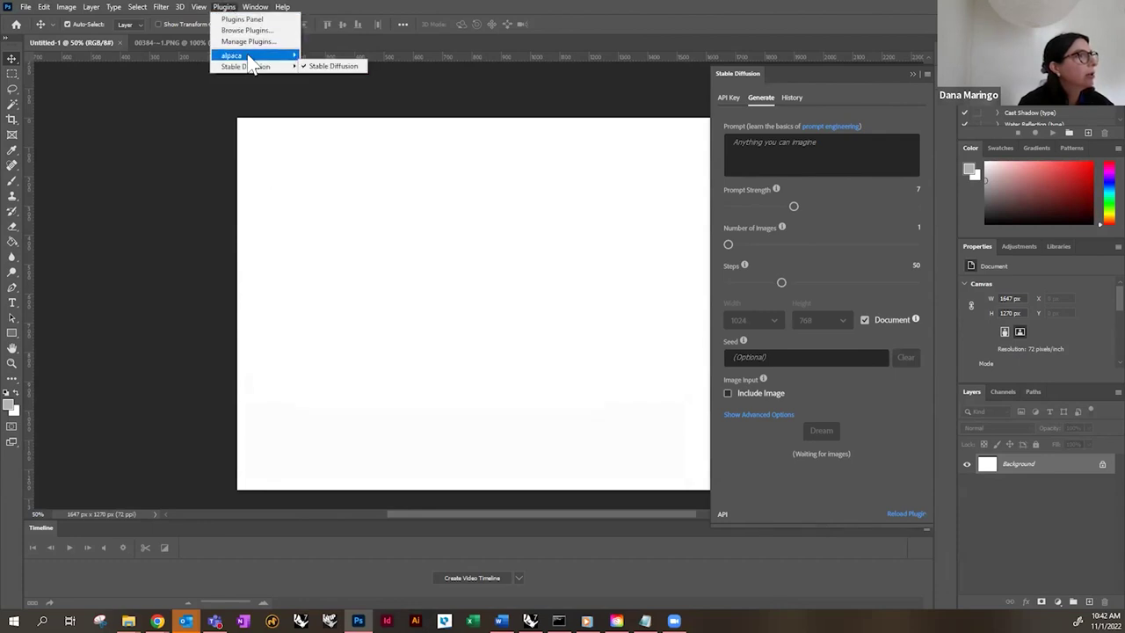
mouse_move(299, 67)
click(334, 67)
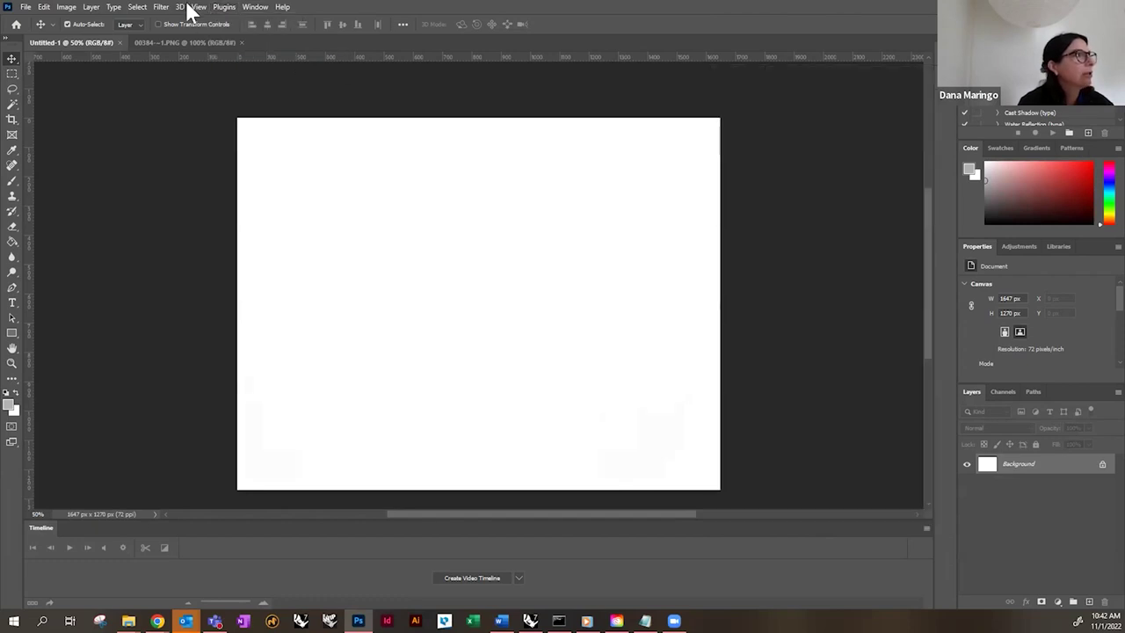
click(223, 7)
mouse_move(251, 67)
click(338, 67)
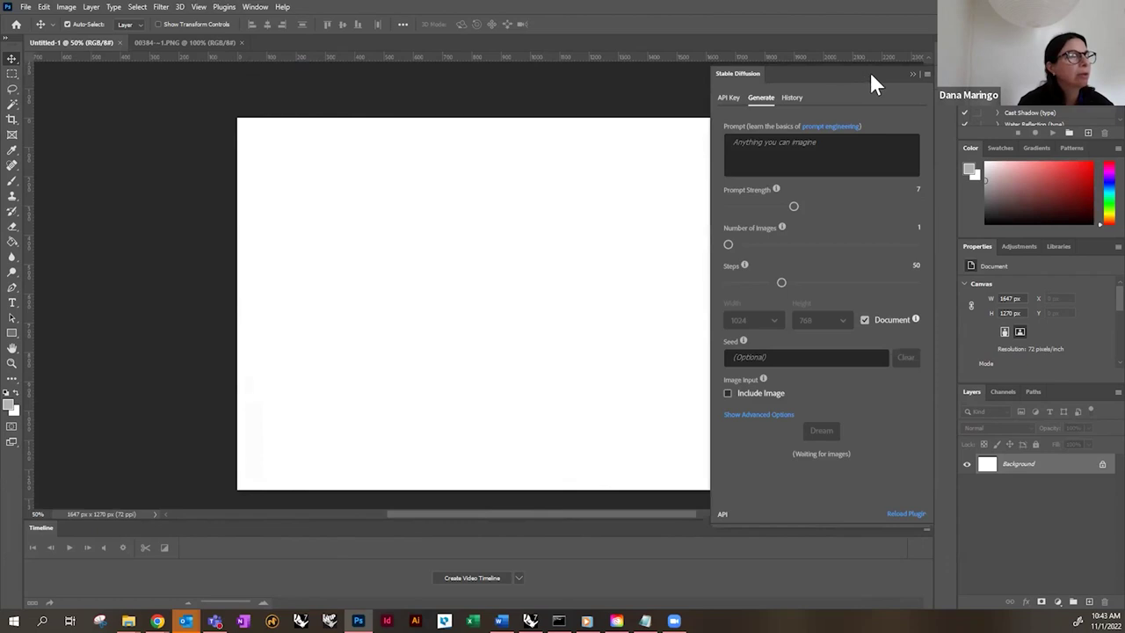
- Examine the plugin's API key settings and the matching DreamStudio API Key page, and return to Photoshop
click(730, 98)
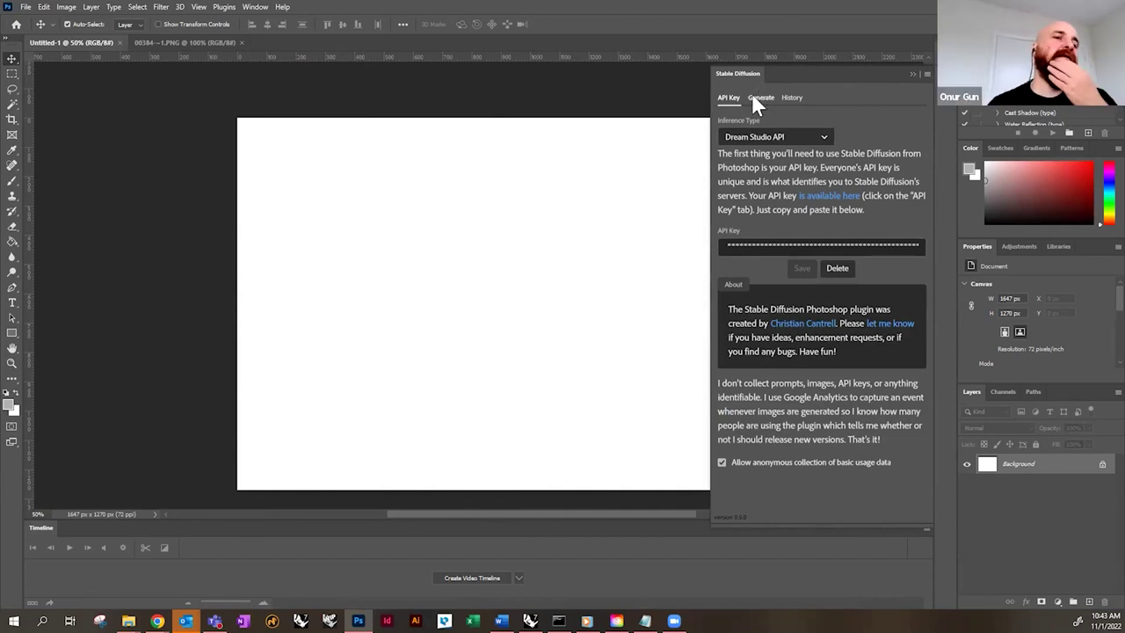
mouse_move(156, 620)
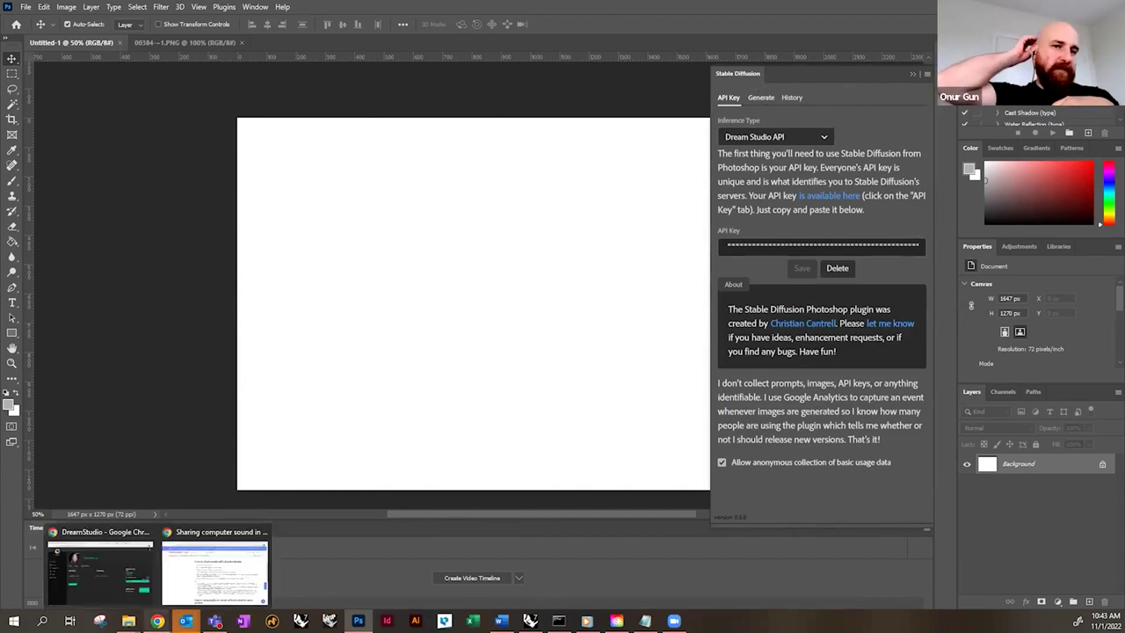
click(99, 571)
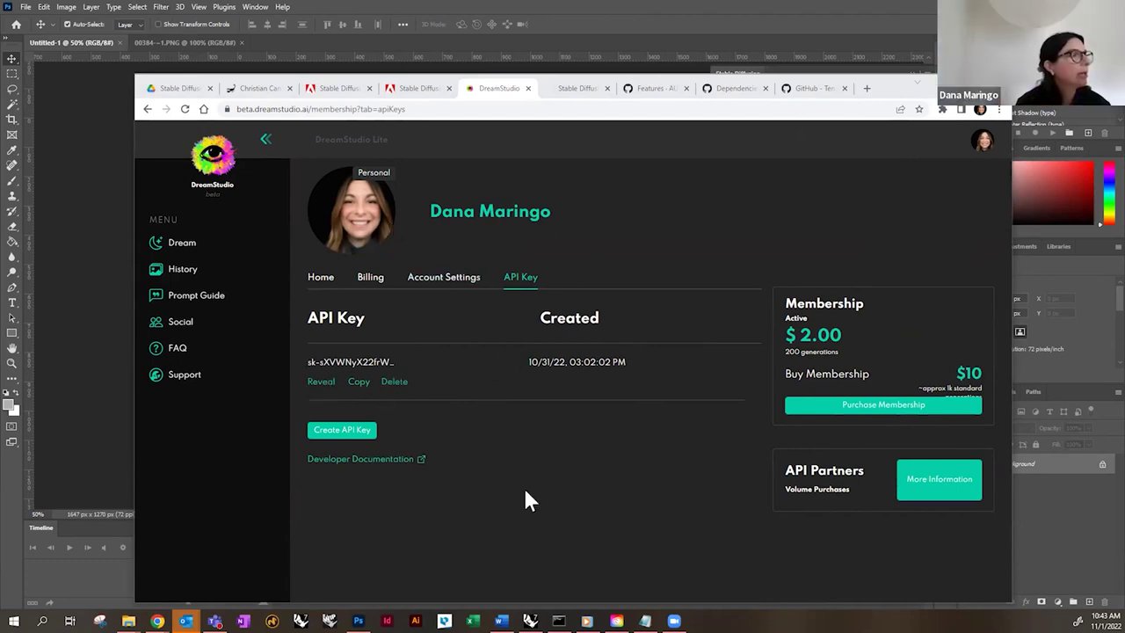
click(357, 620)
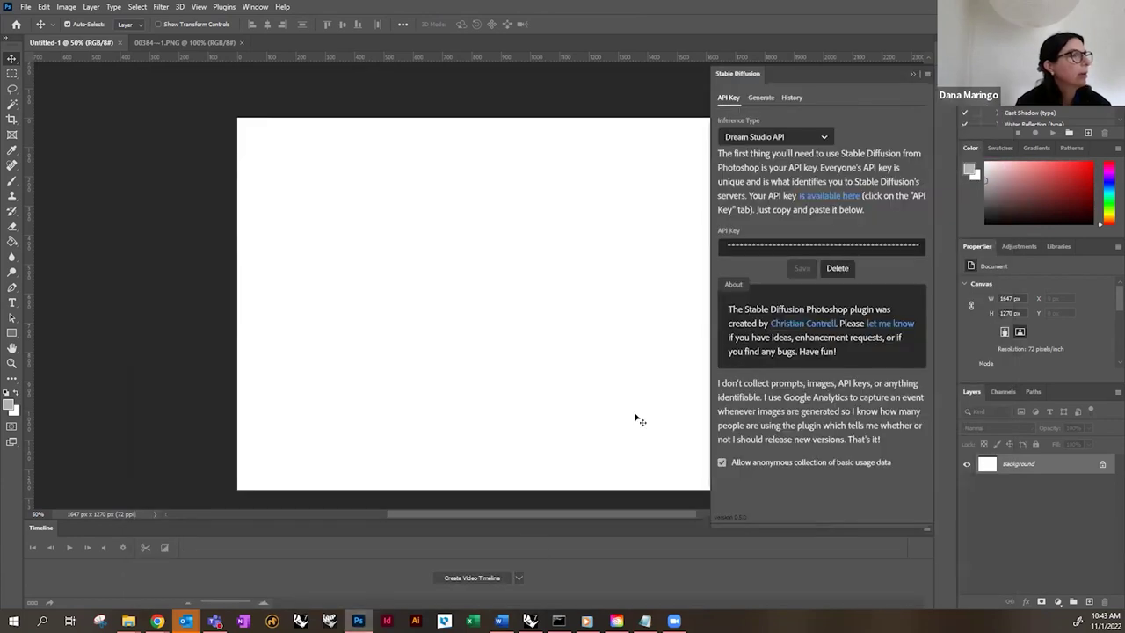
- Open the prompt engineering guide linked in the plugin's Generate section, allow the external page, and look over its raw prompt section
click(760, 97)
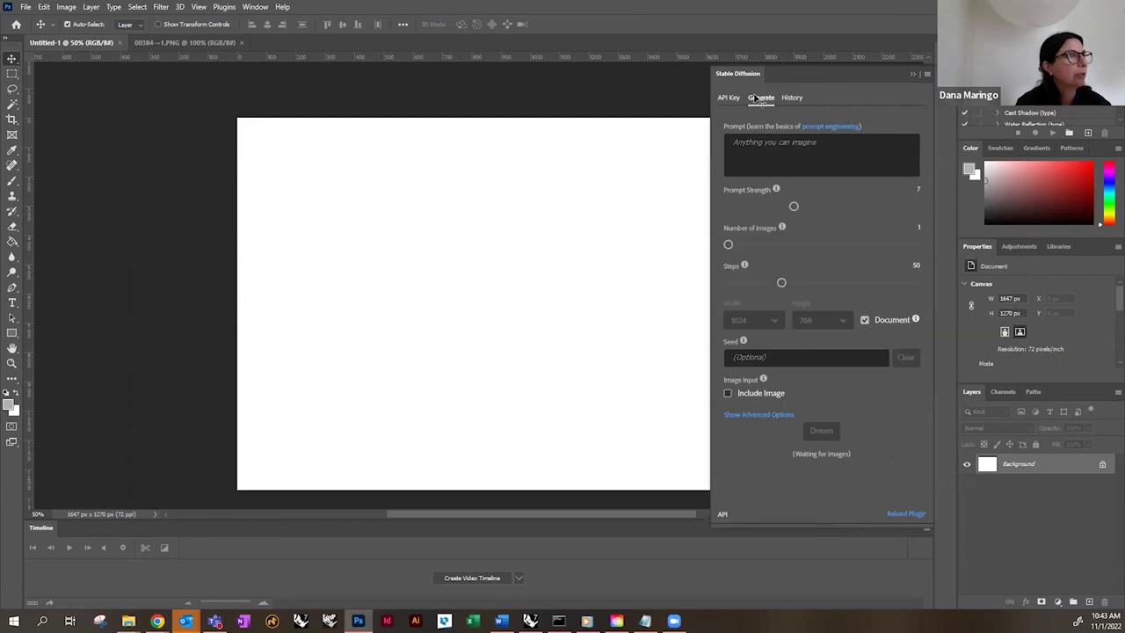
click(794, 150)
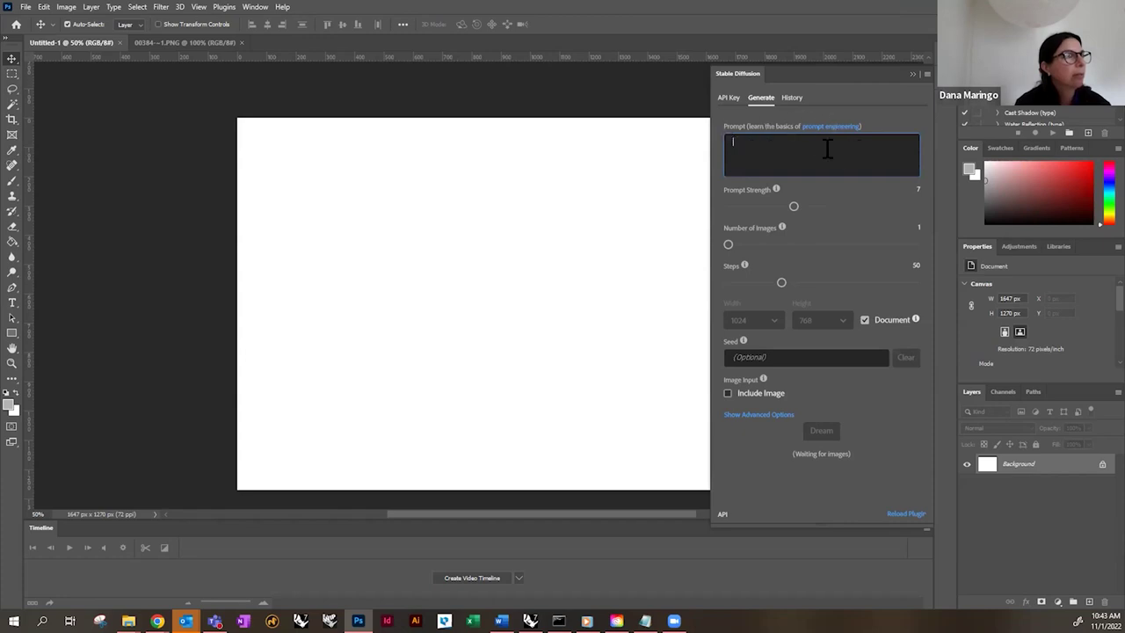
click(846, 127)
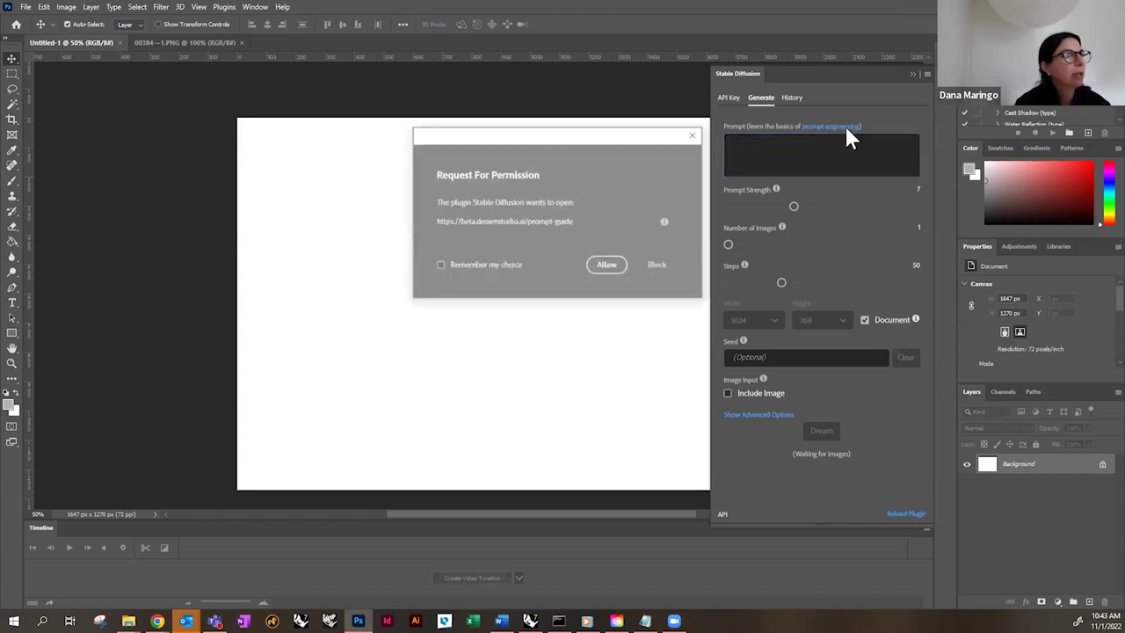
click(608, 266)
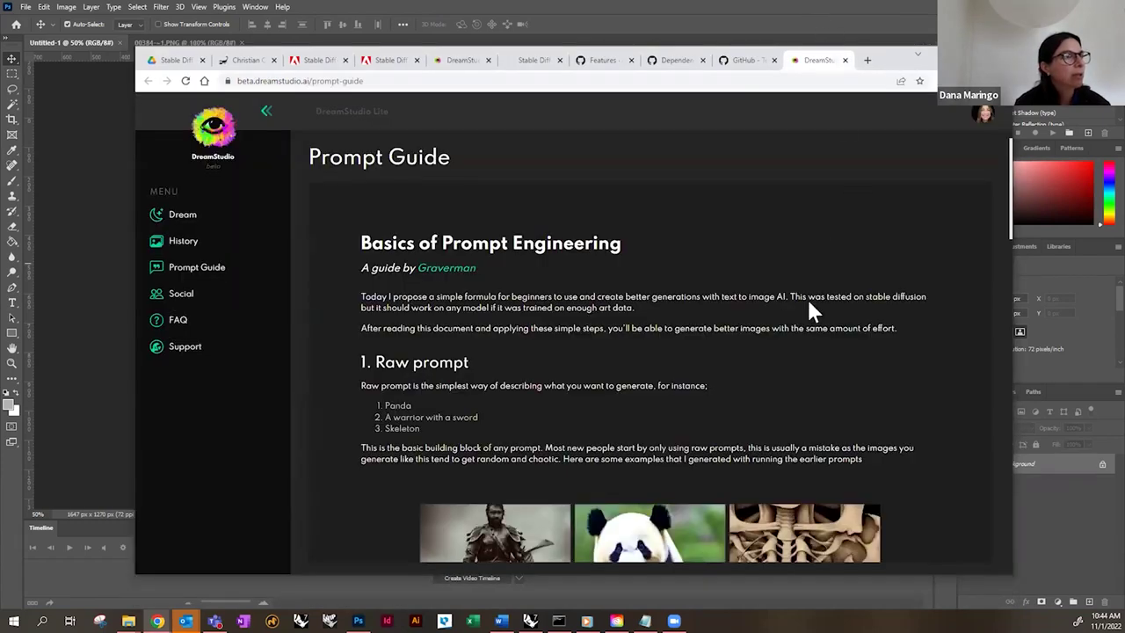
scroll(809, 306, down, 2)
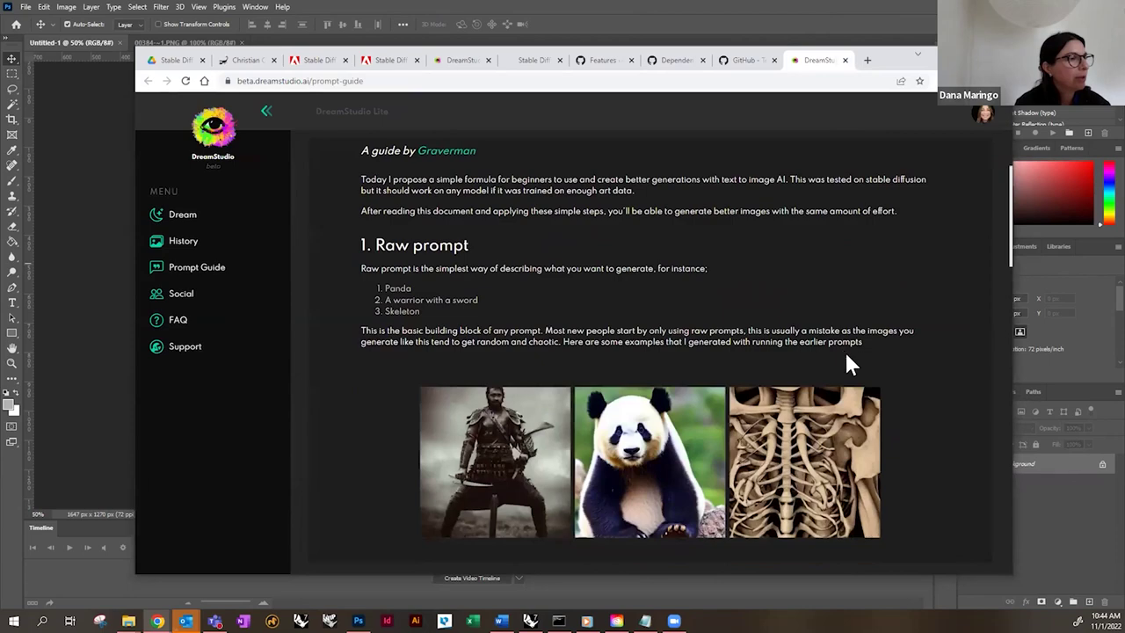
scroll(846, 361, up, 2)
scroll(815, 380, down, 1)
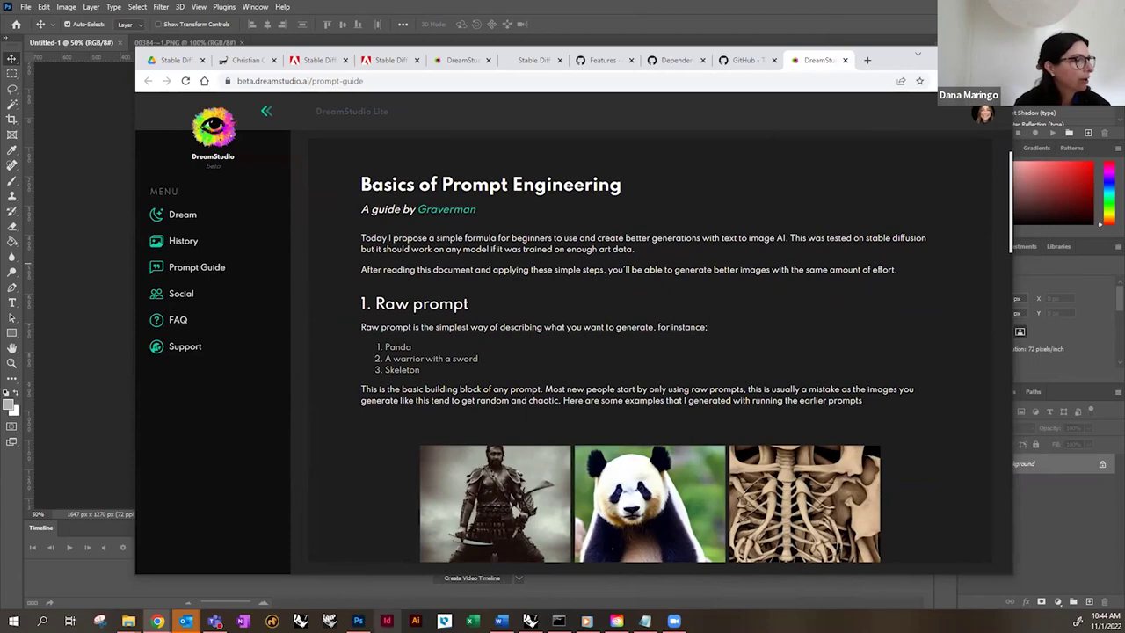
- Return to Photoshop and enter the prompt "city skyline, oil painting, mark bradford artist" in the Stable Diffusion plugin
click(358, 620)
click(809, 153)
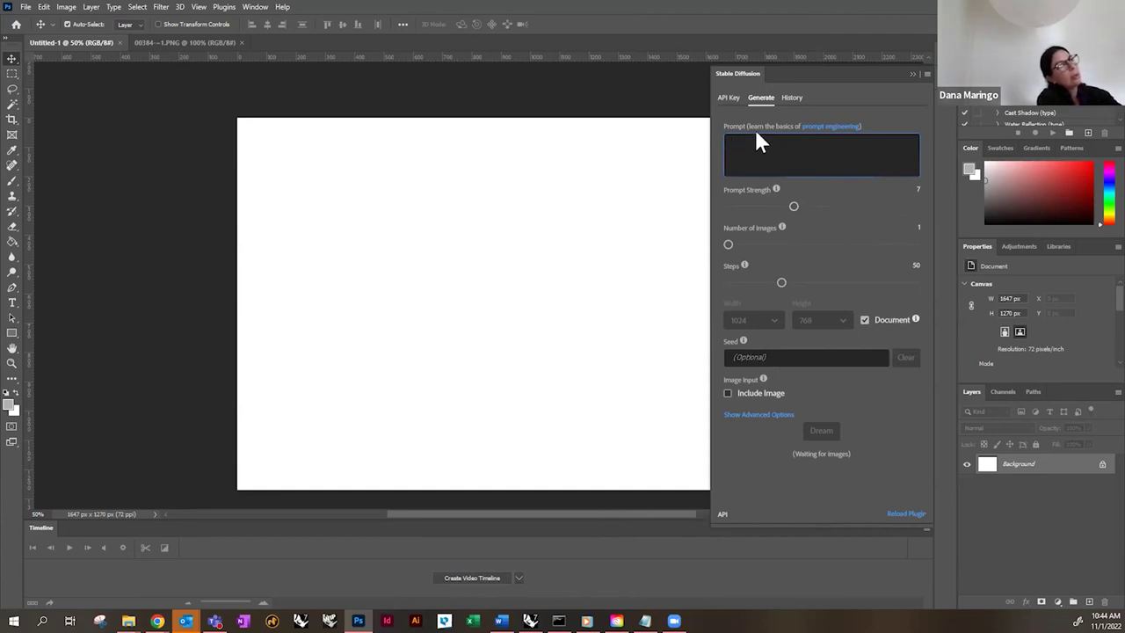
text(city)
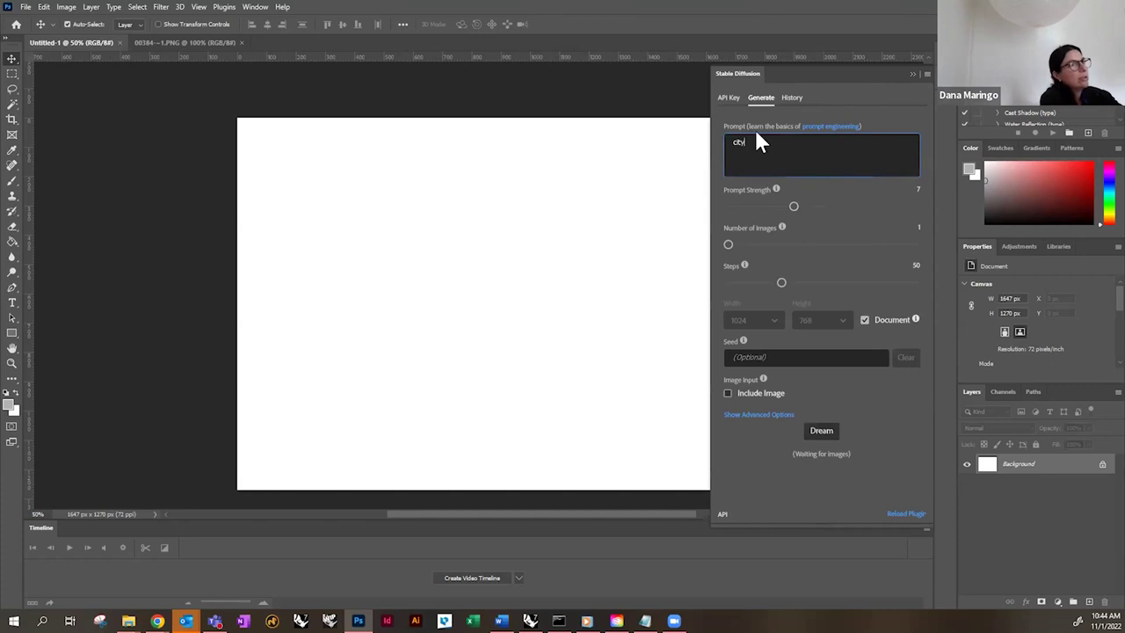
text( sky)
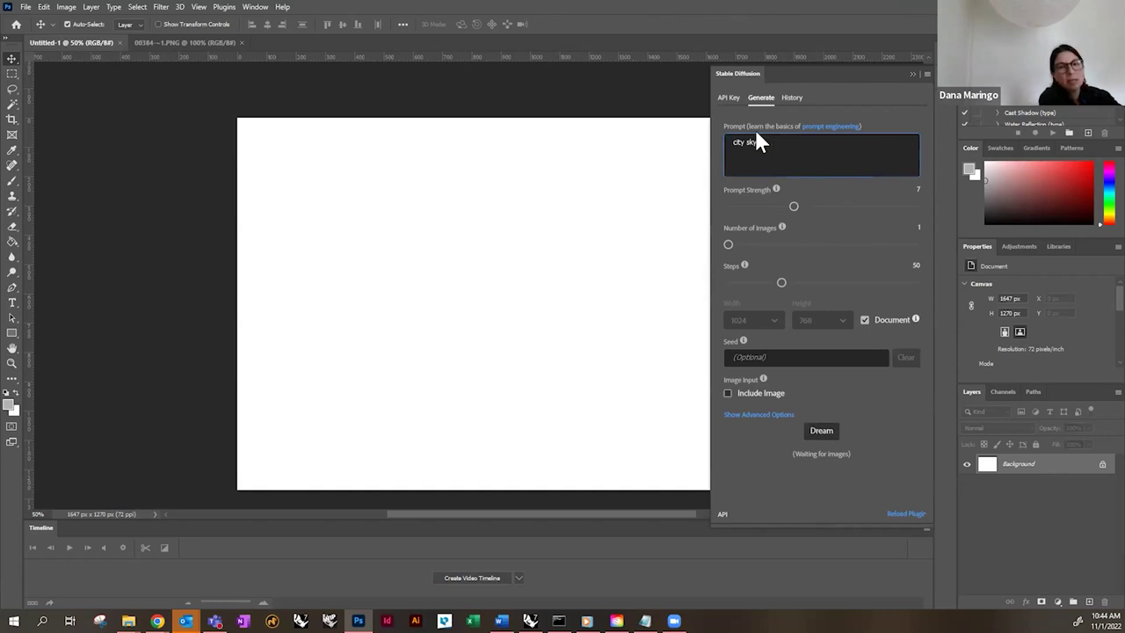
text(oil painting,)
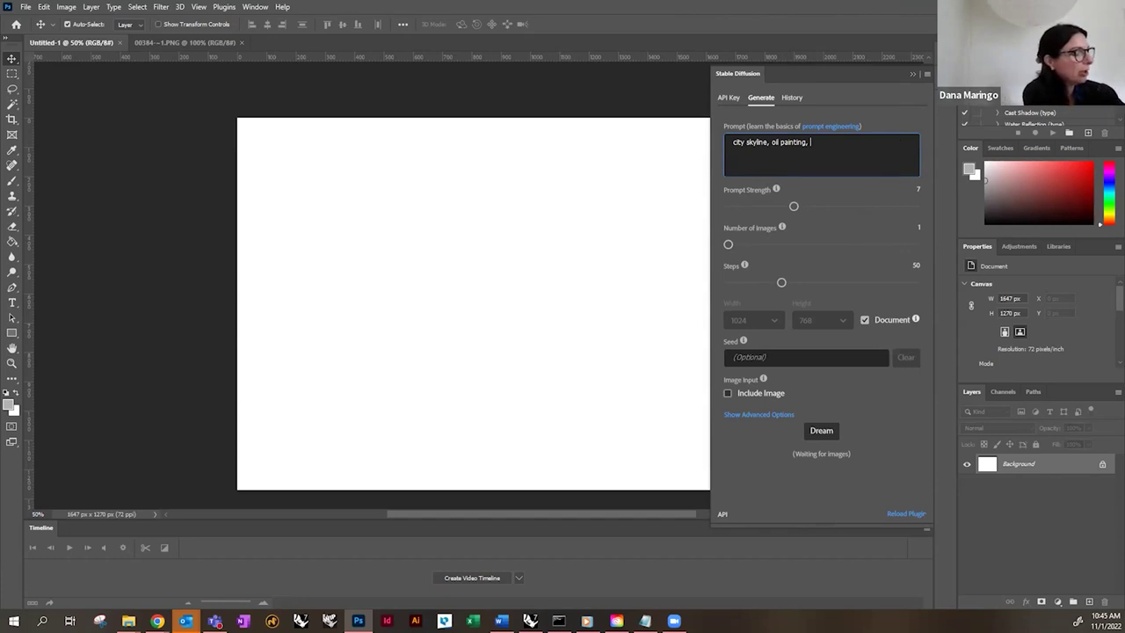
text(mark bra)
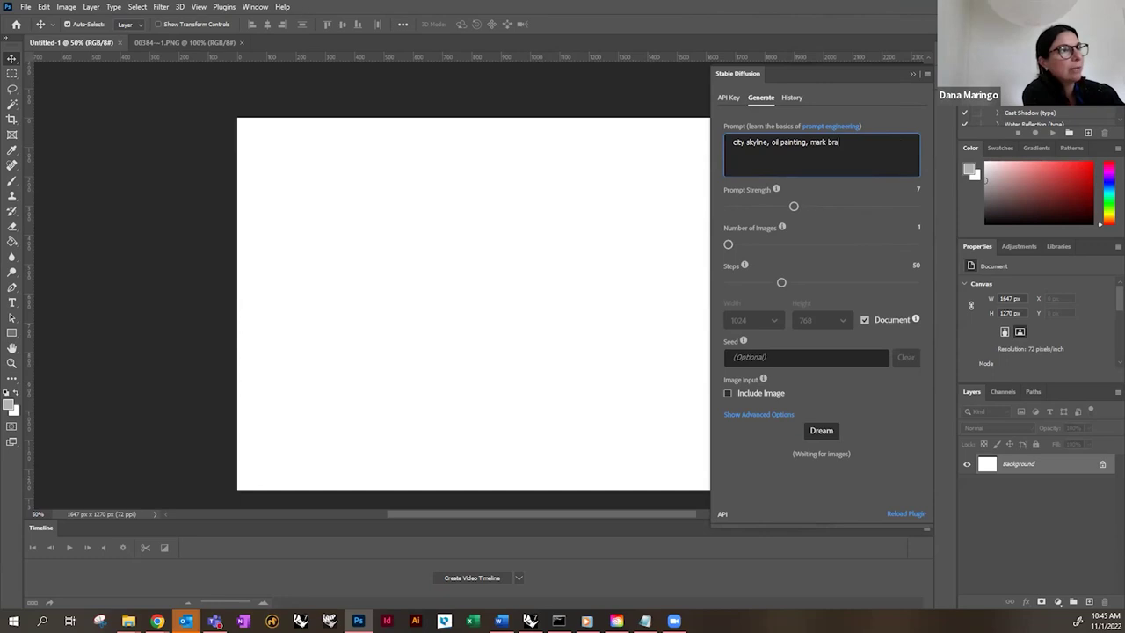
text(dfors)
key(BackSpace)
text(d )
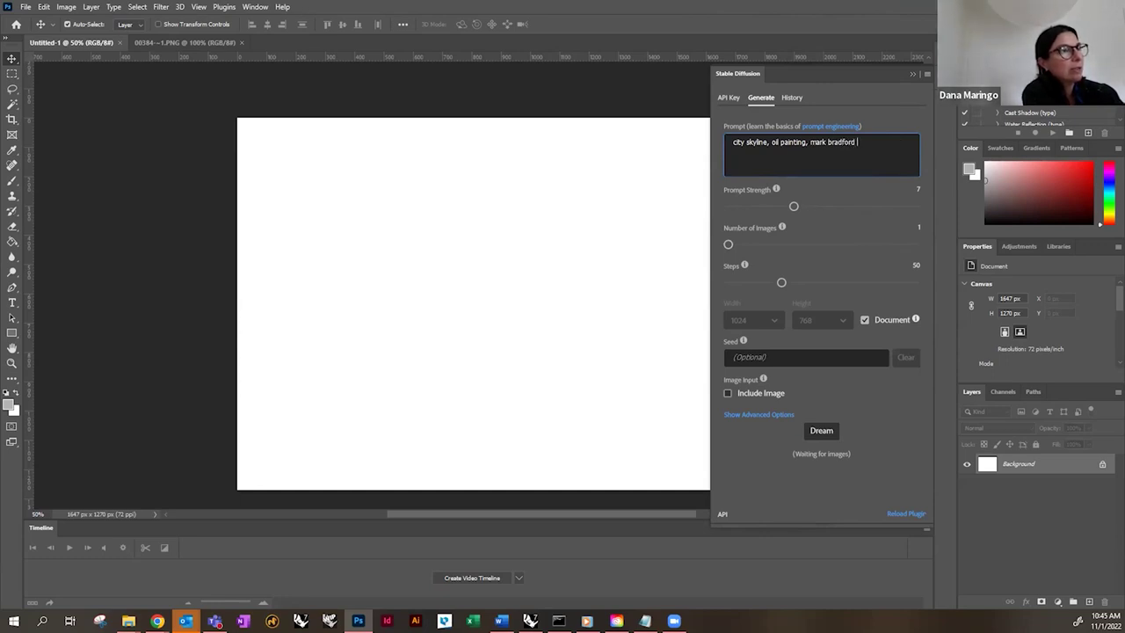
text(artist)
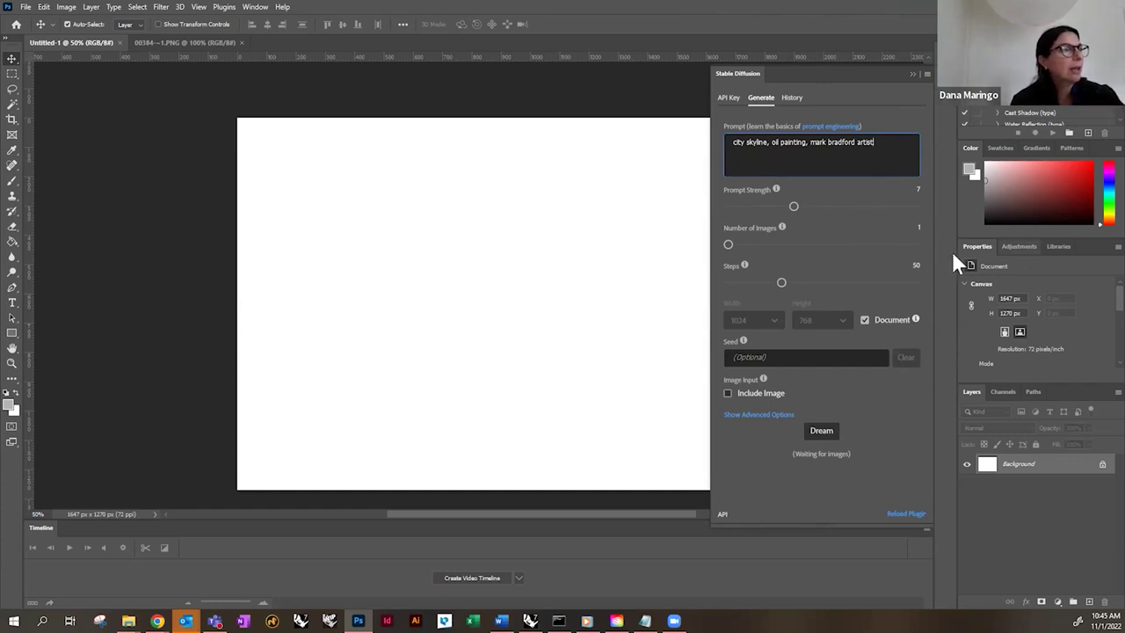
- Set Number of Images to 4, stop using the document size, set width and height to 512, and generate the images
click(728, 244)
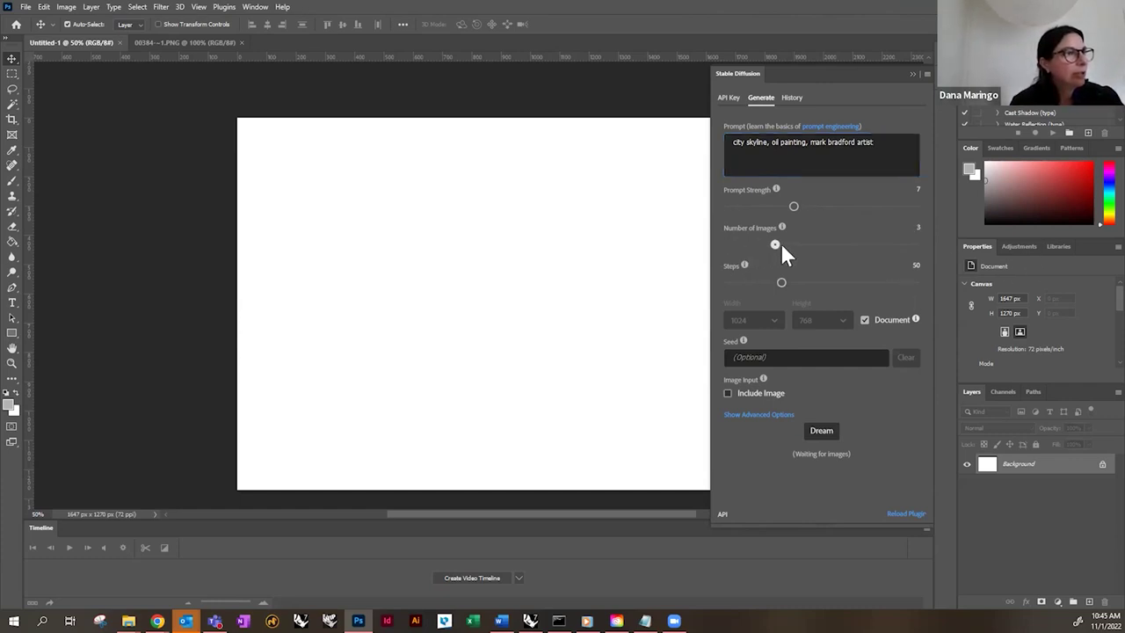
click(865, 319)
click(775, 320)
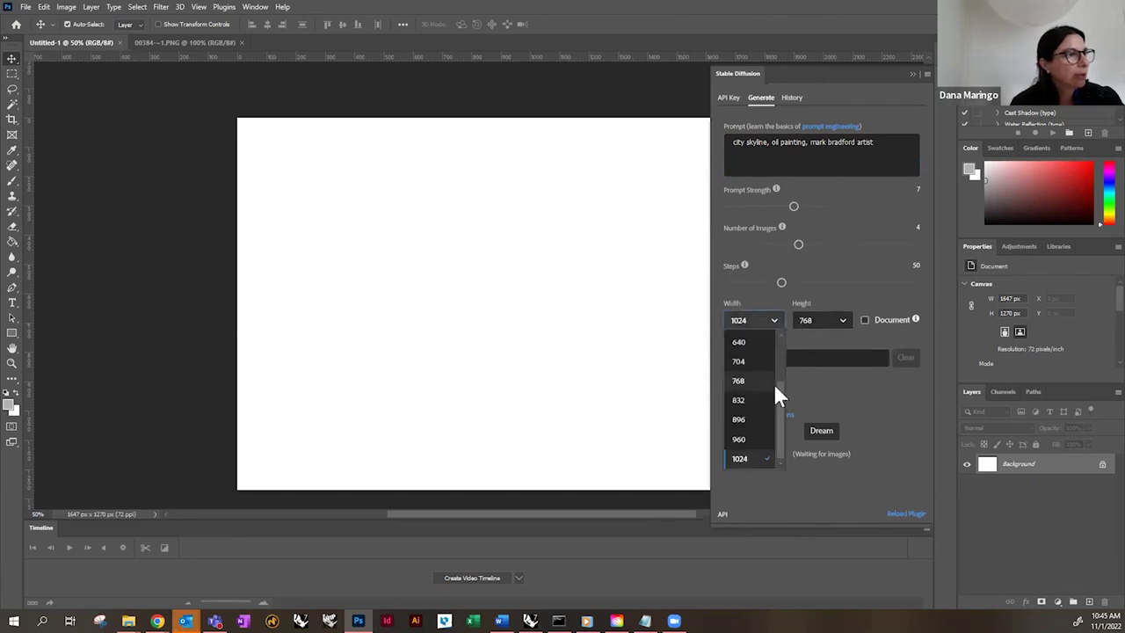
click(750, 378)
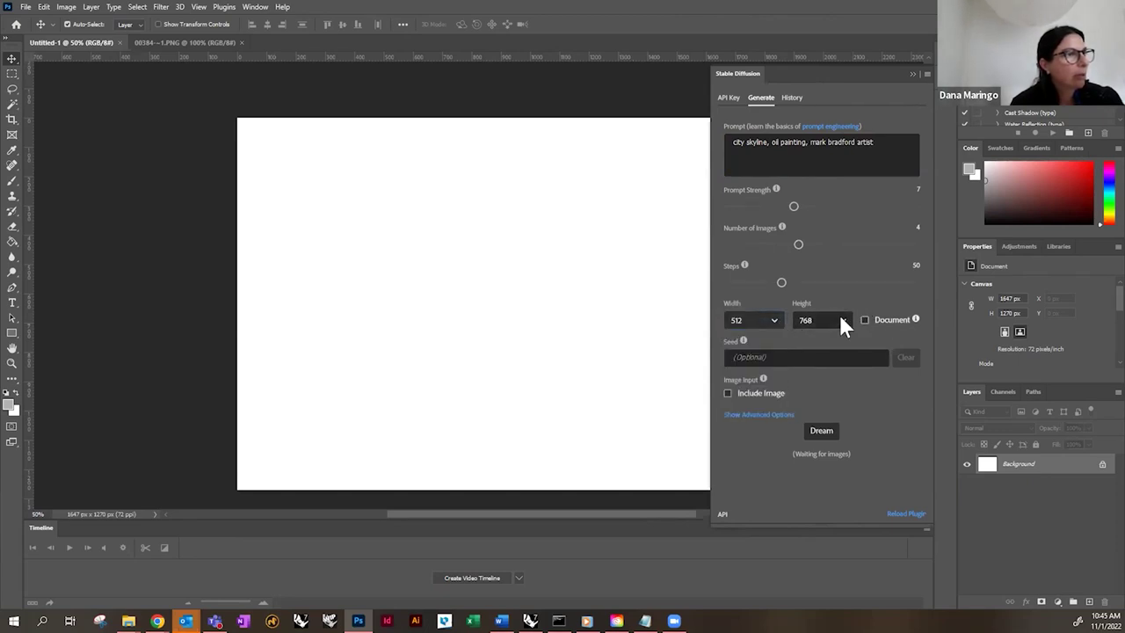
click(839, 318)
click(807, 379)
click(821, 431)
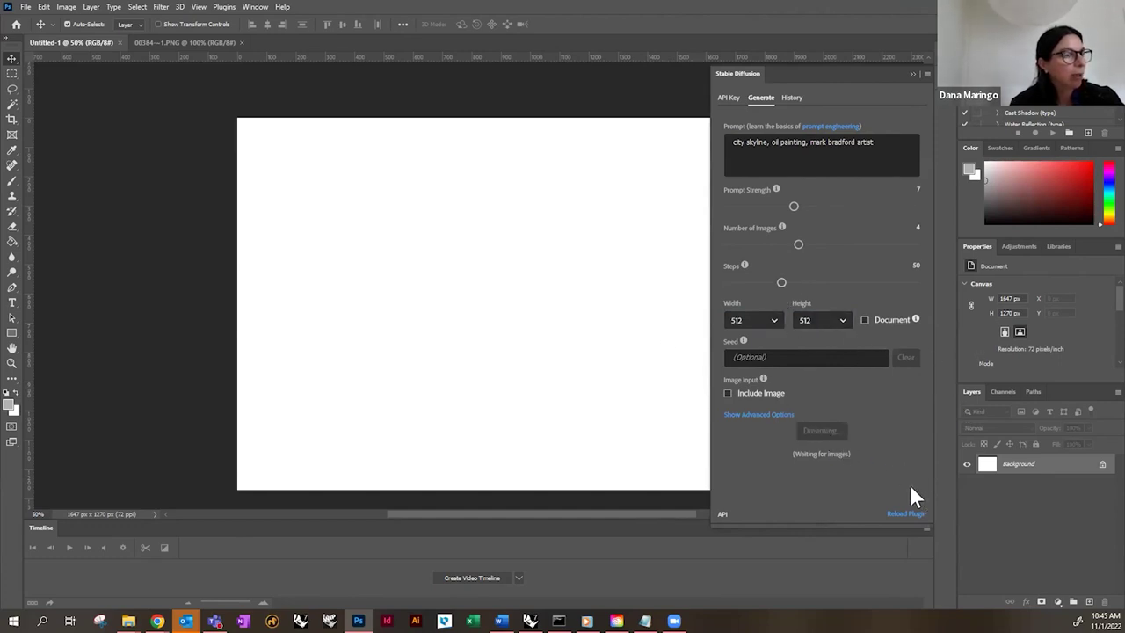
- Enlarge the plugin panel and place the second generated skyline, the dark dense one, into the document as a layer
drag(828, 525, 849, 589)
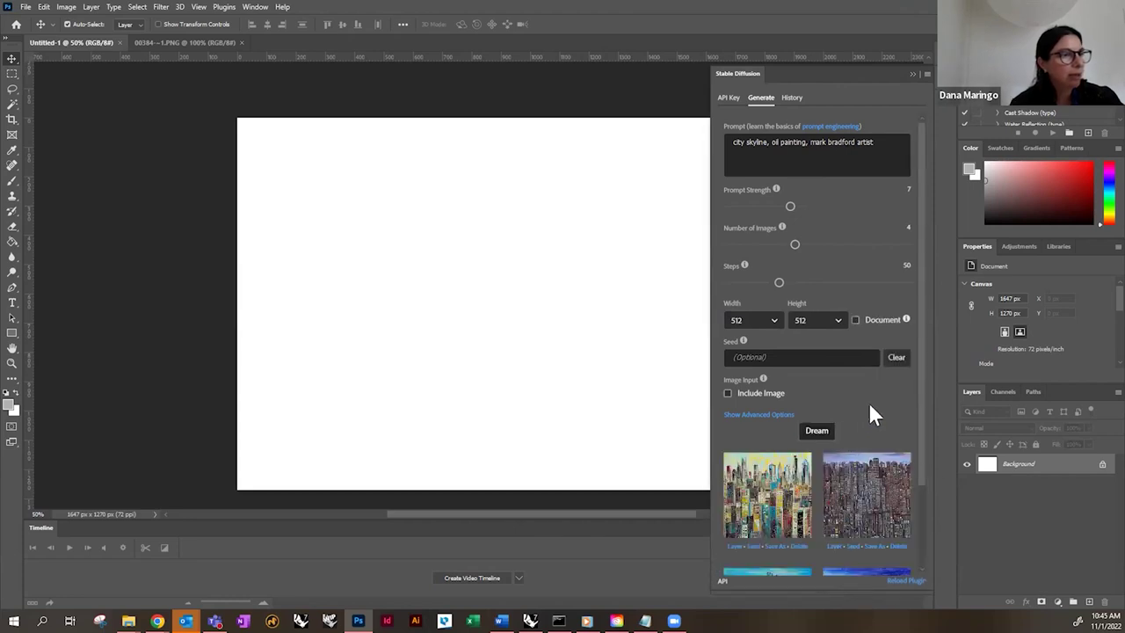
scroll(867, 402, down, 3)
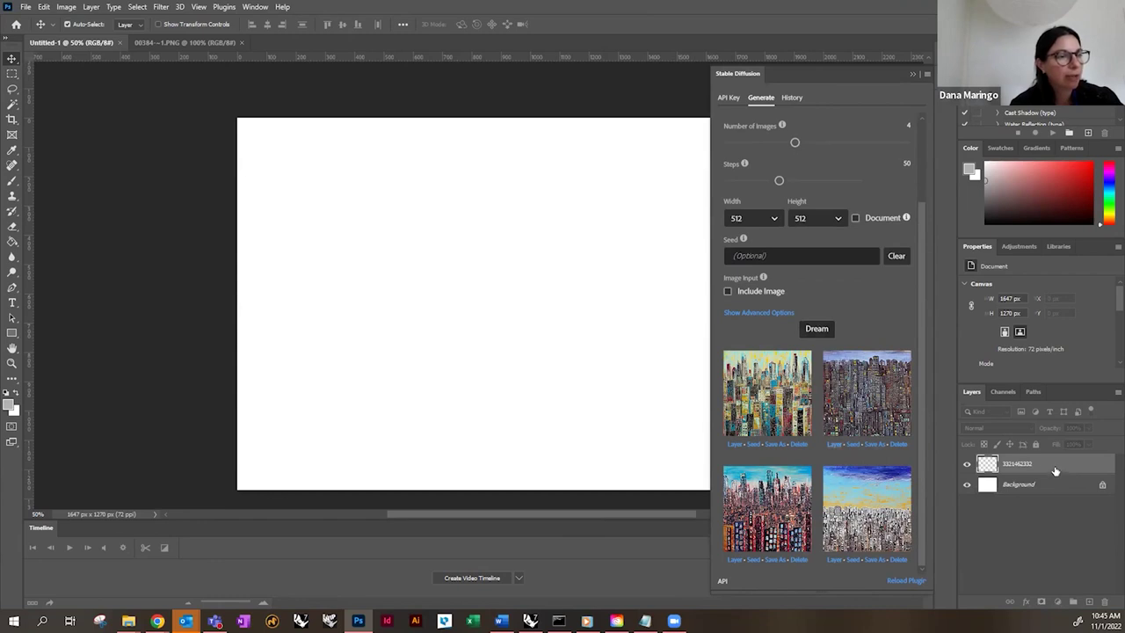
click(828, 443)
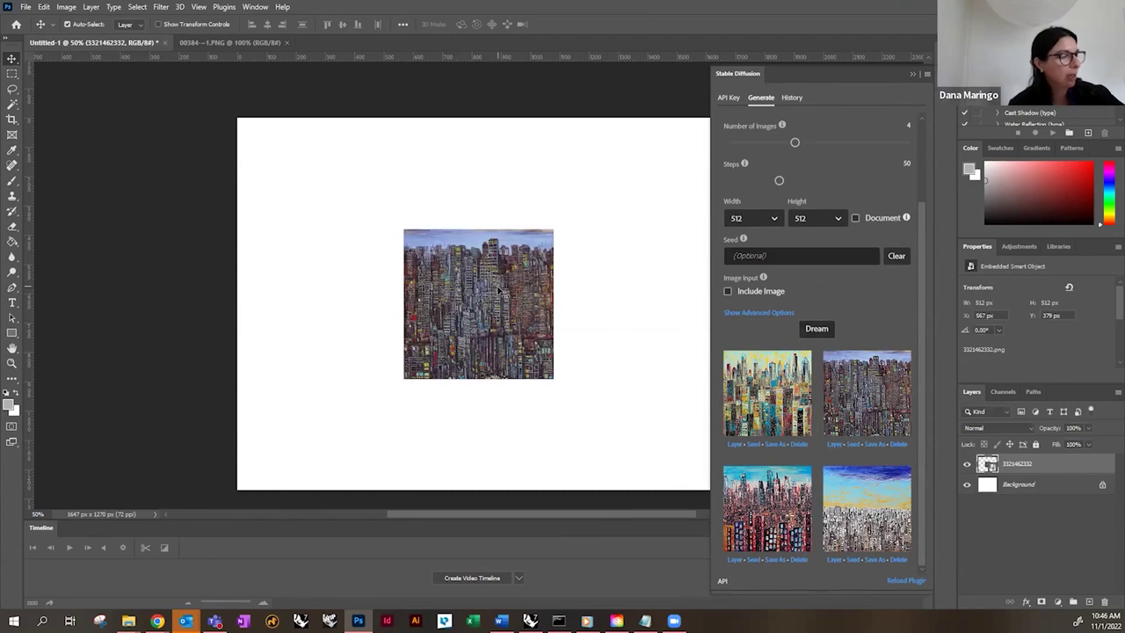
key(ctrl+plus)
key(ctrl+plus)
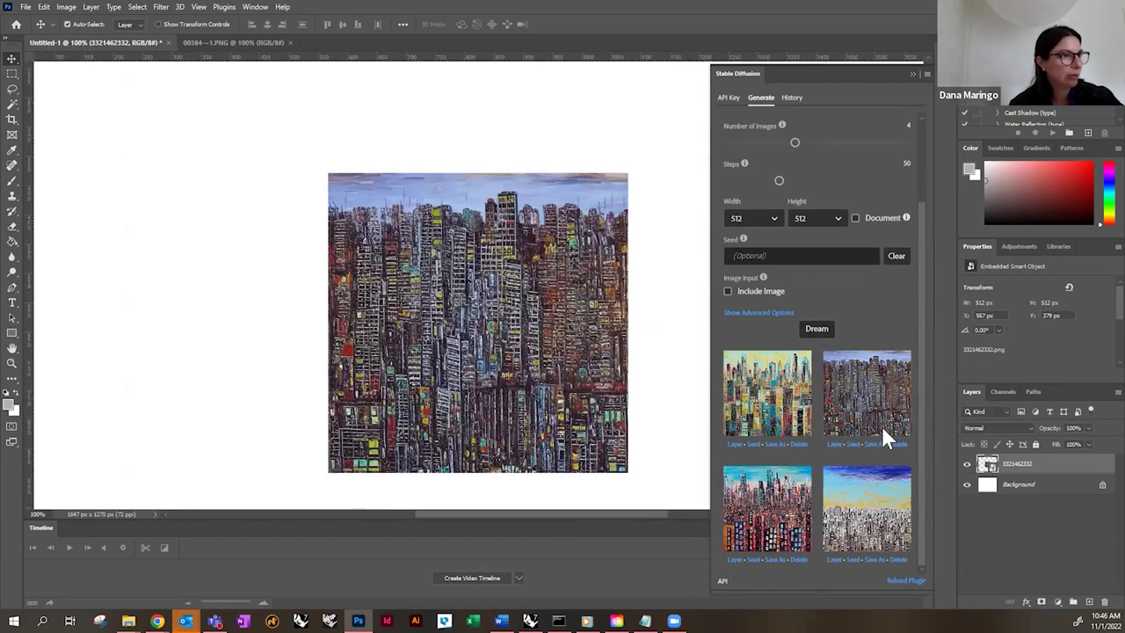
scroll(870, 422, up, 3)
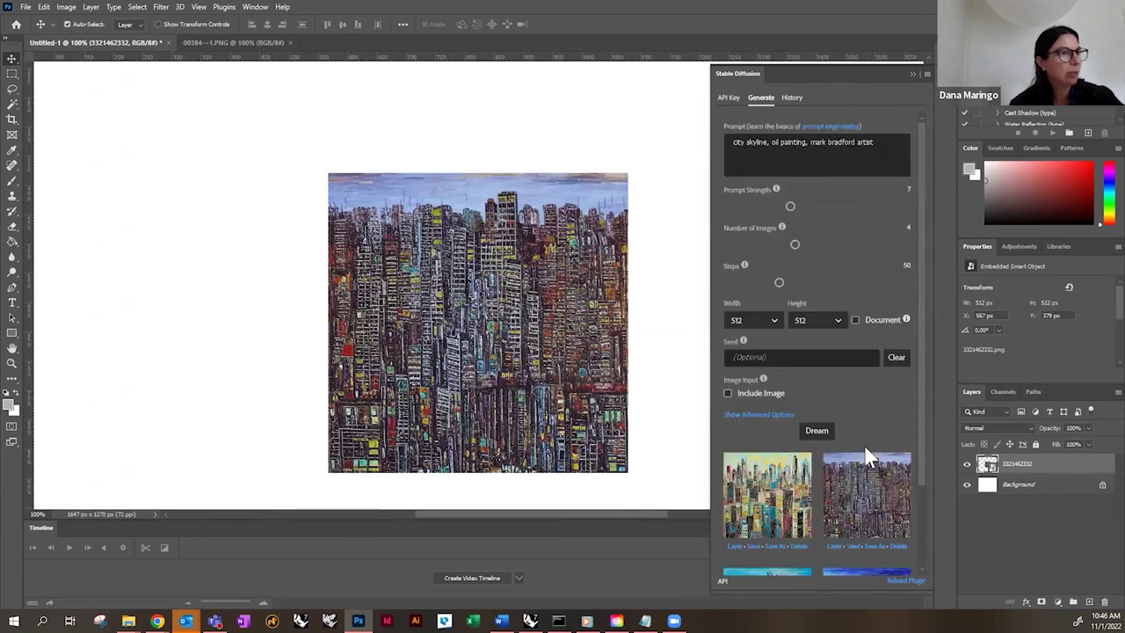
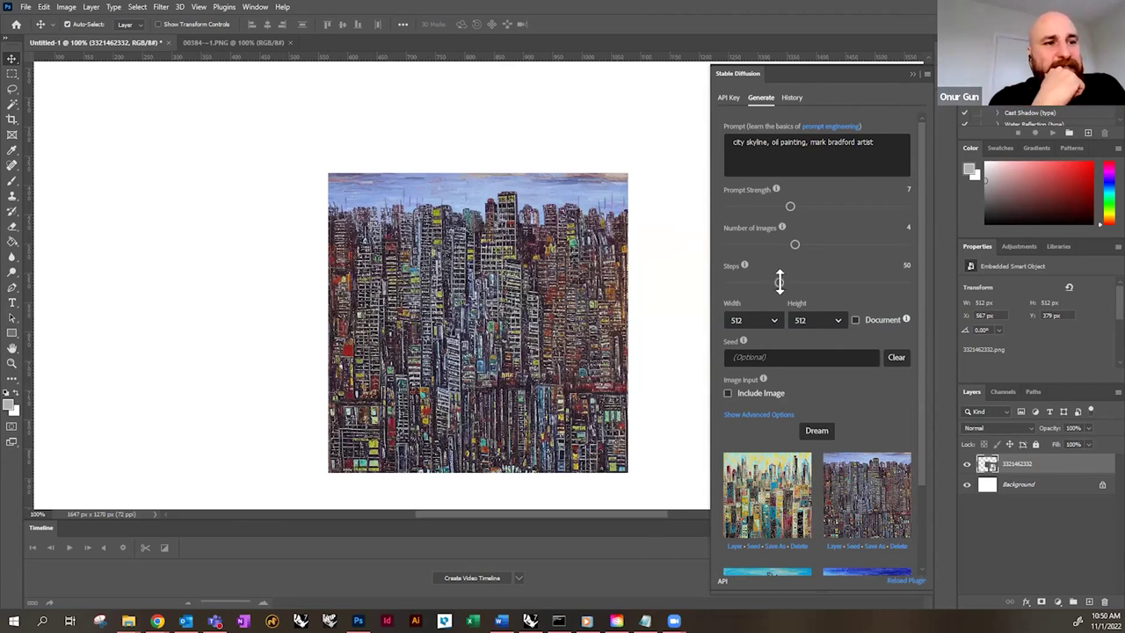
- Set Steps to 63 and turn on Include Image for the generation
drag(797, 286, 798, 293)
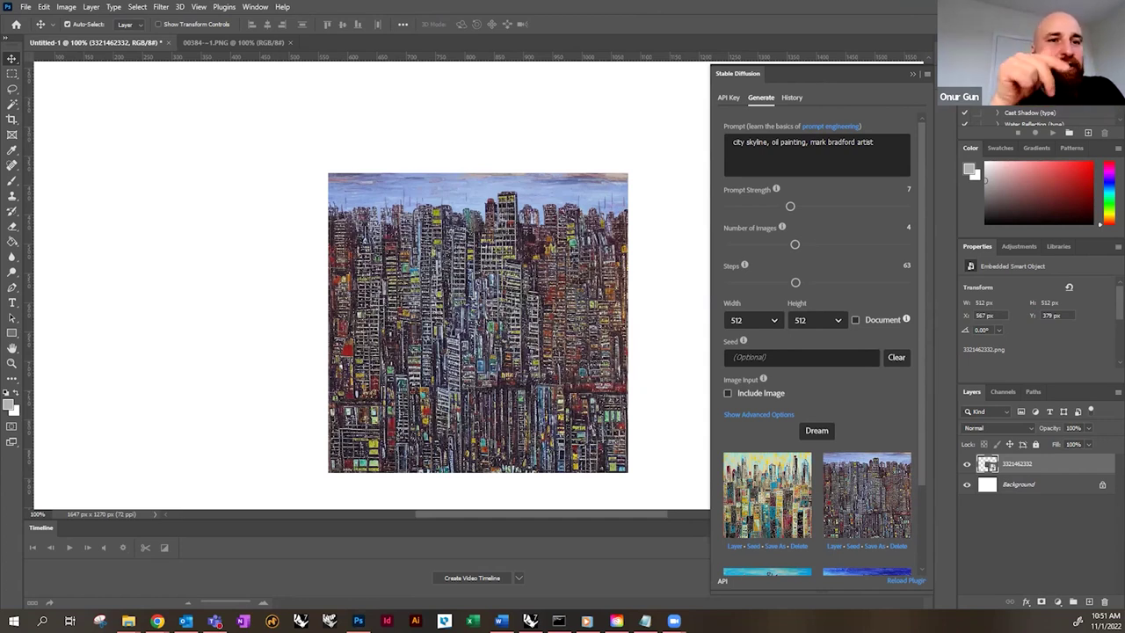
click(728, 392)
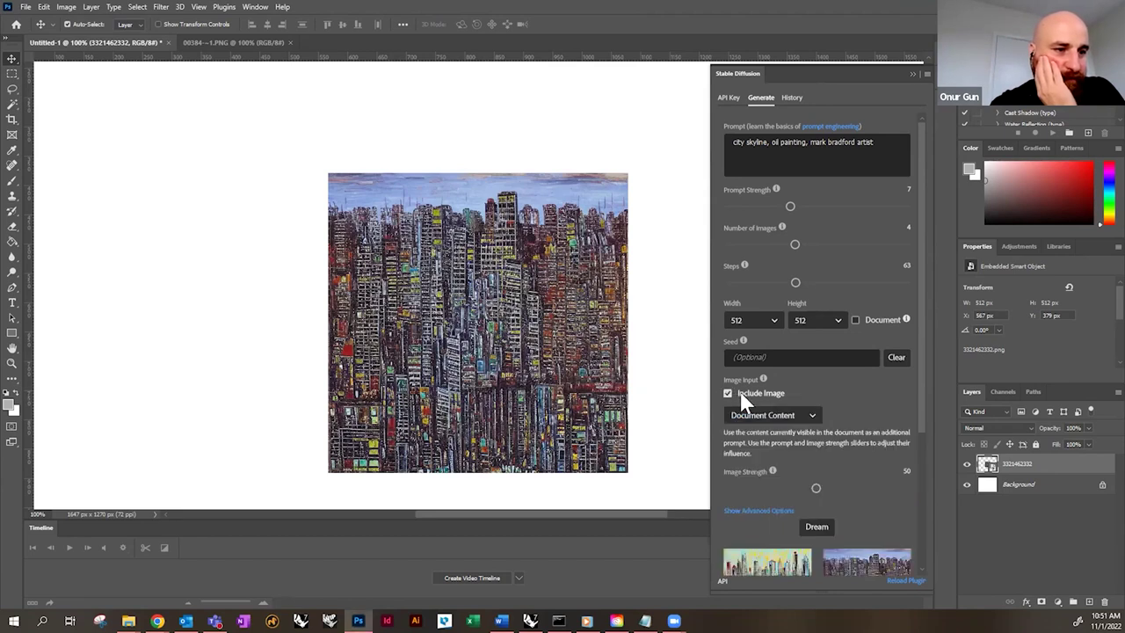
- Try the Inpaint Selection and Inpaint Mask image input modes and return to Document Content
click(815, 416)
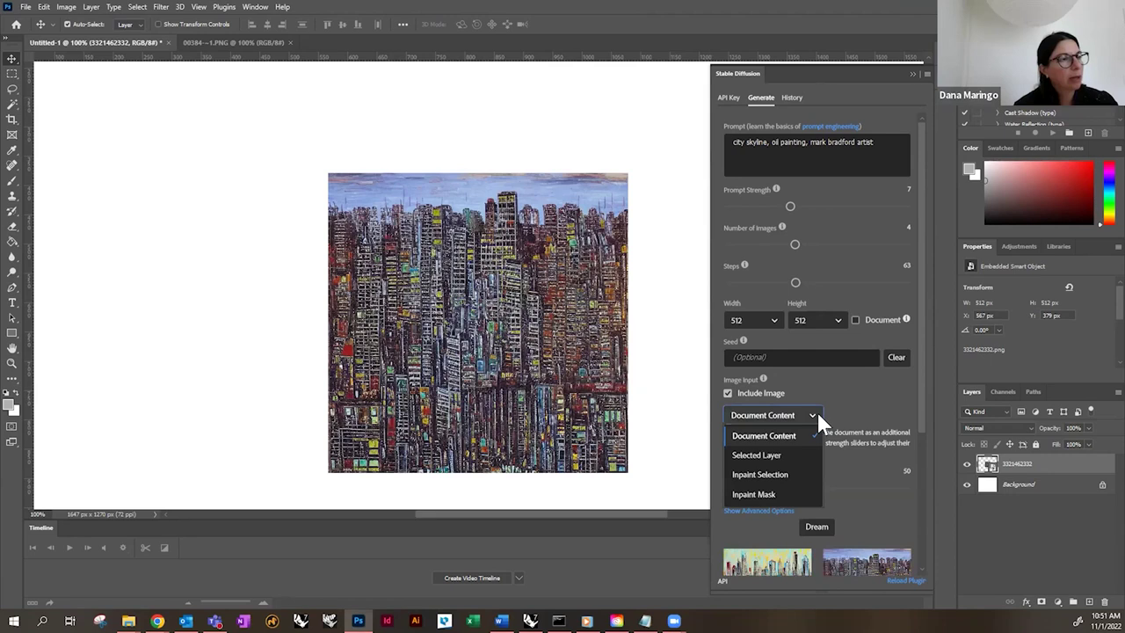
click(803, 471)
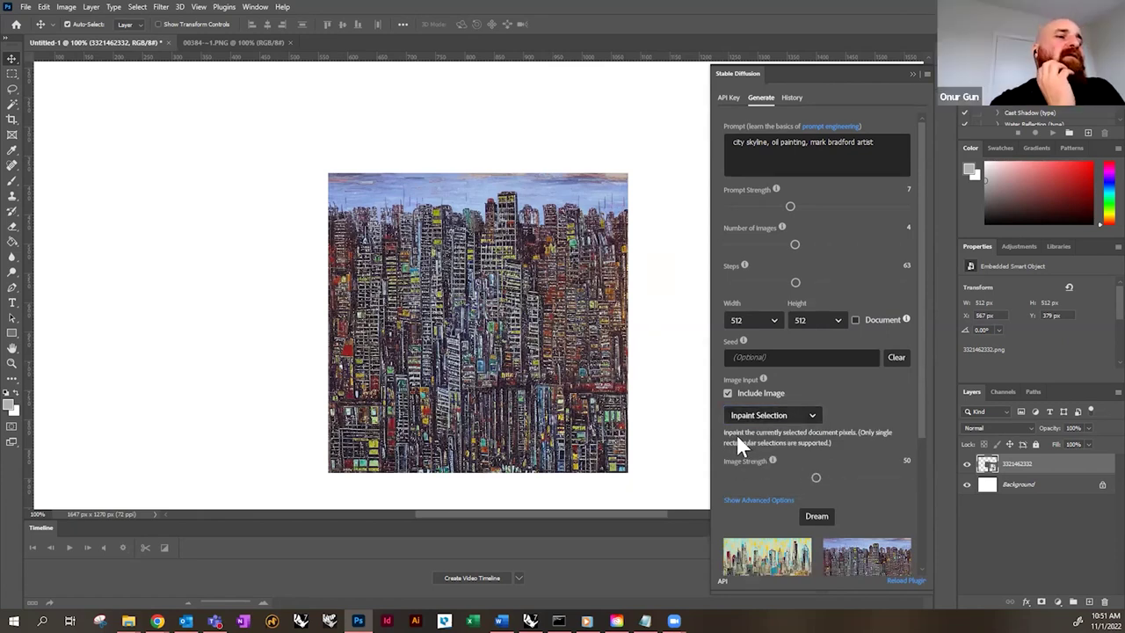
click(812, 414)
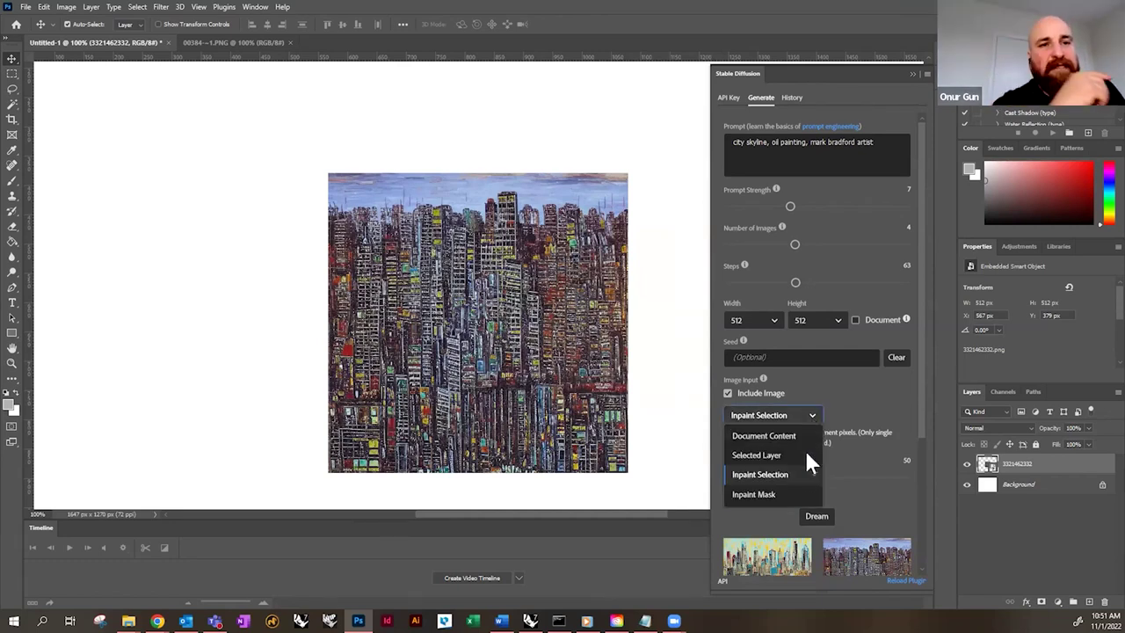
click(796, 495)
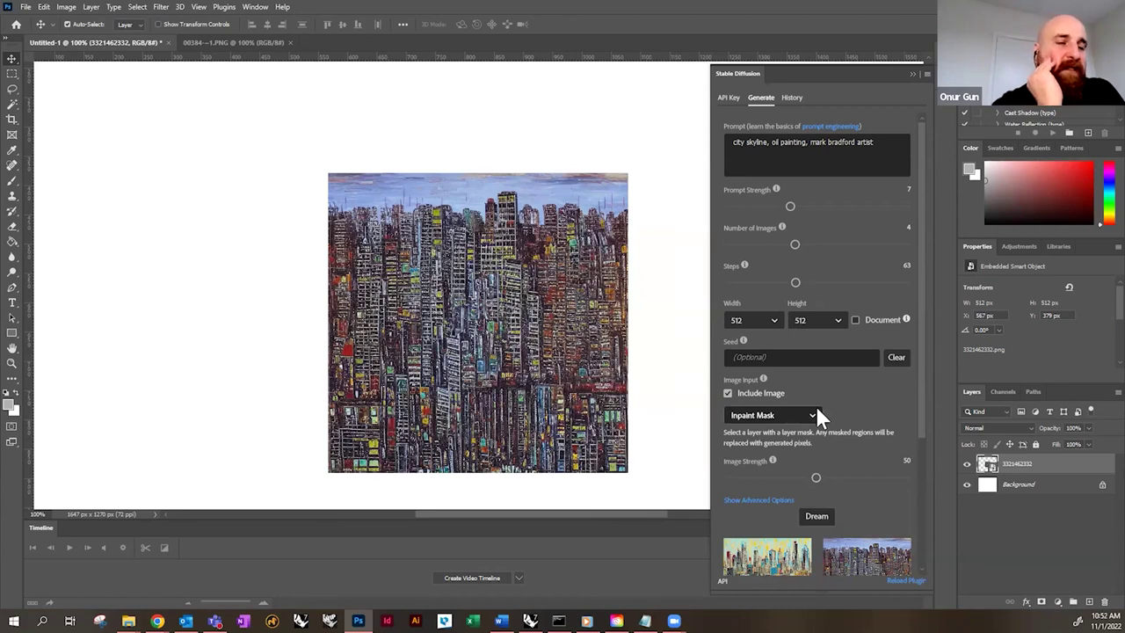
click(814, 411)
click(807, 427)
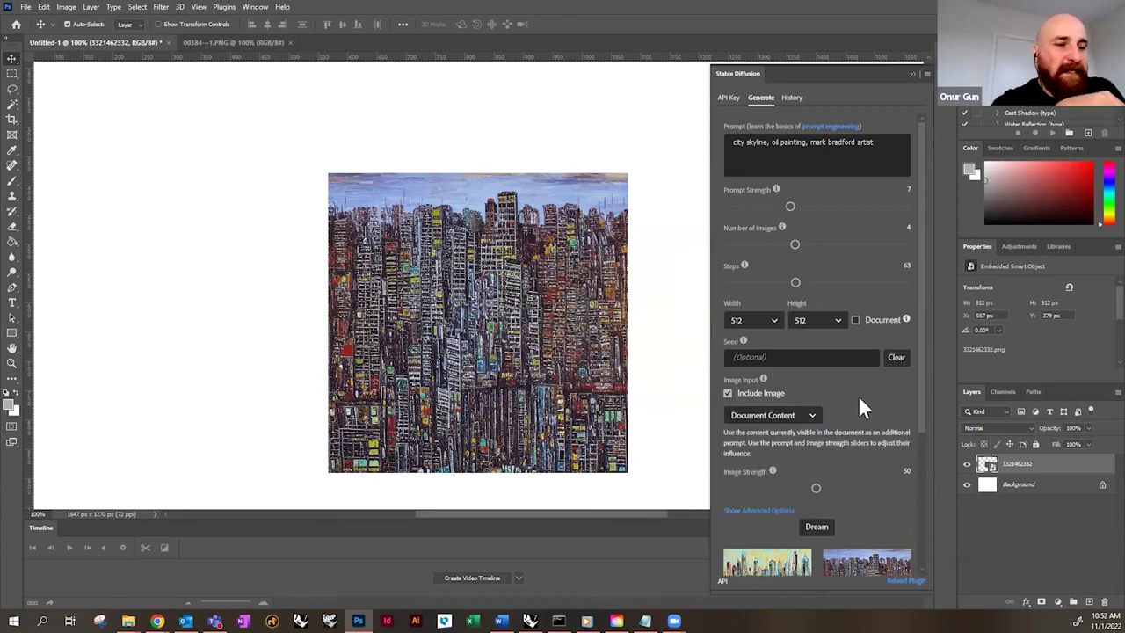
- Set the image input to Selected Layer and adjust Image Strength to 51
click(795, 416)
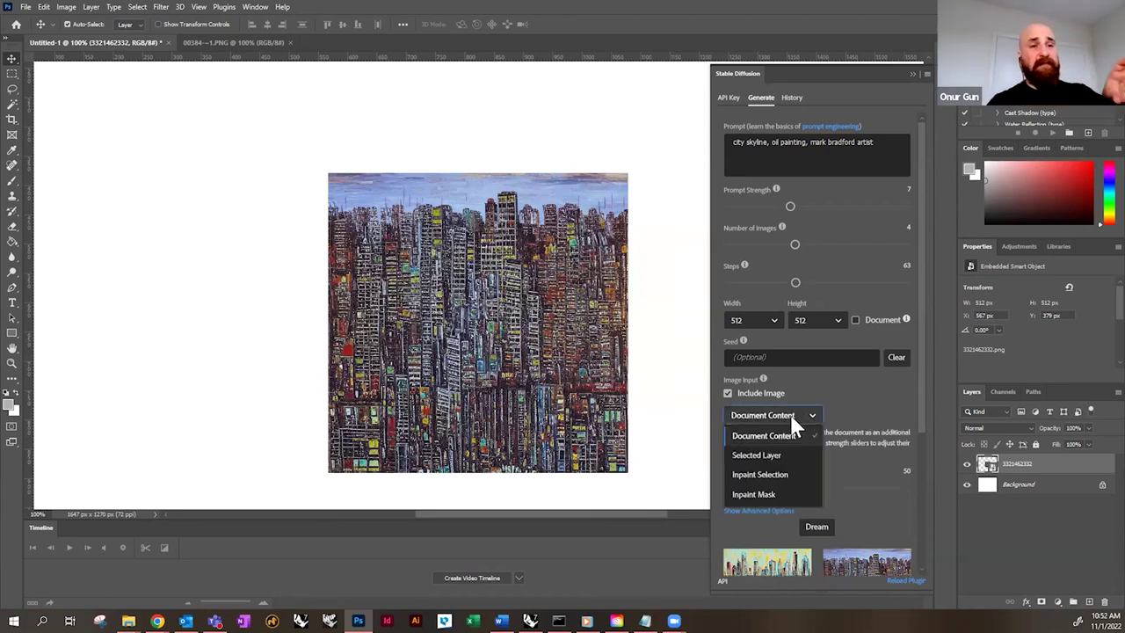
key(Up)
key(Return)
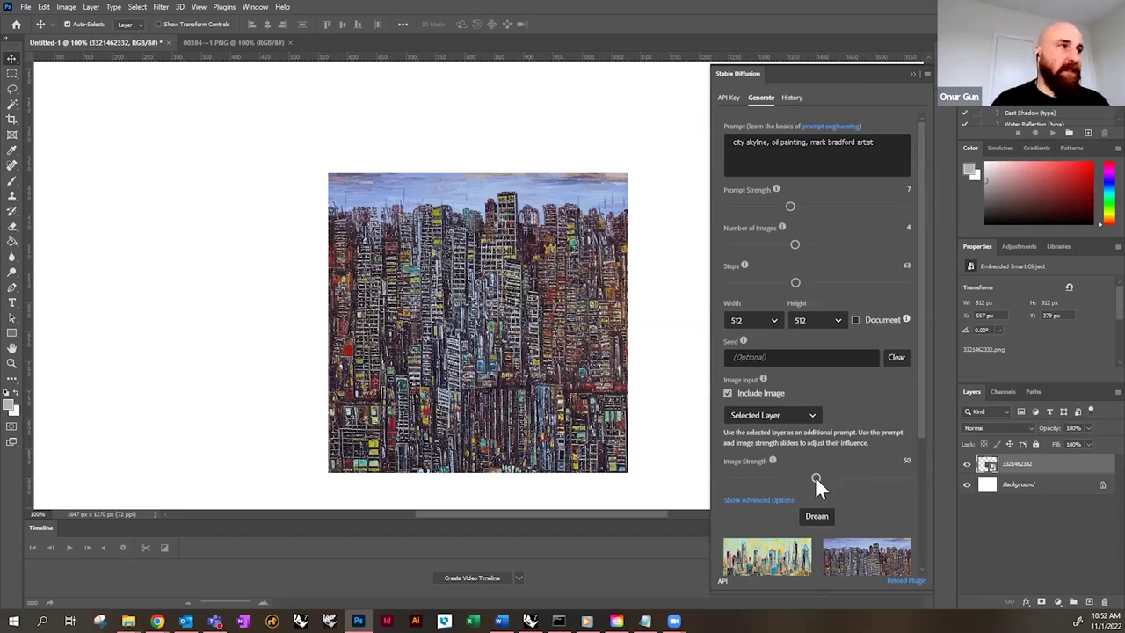
drag(815, 478, 865, 481)
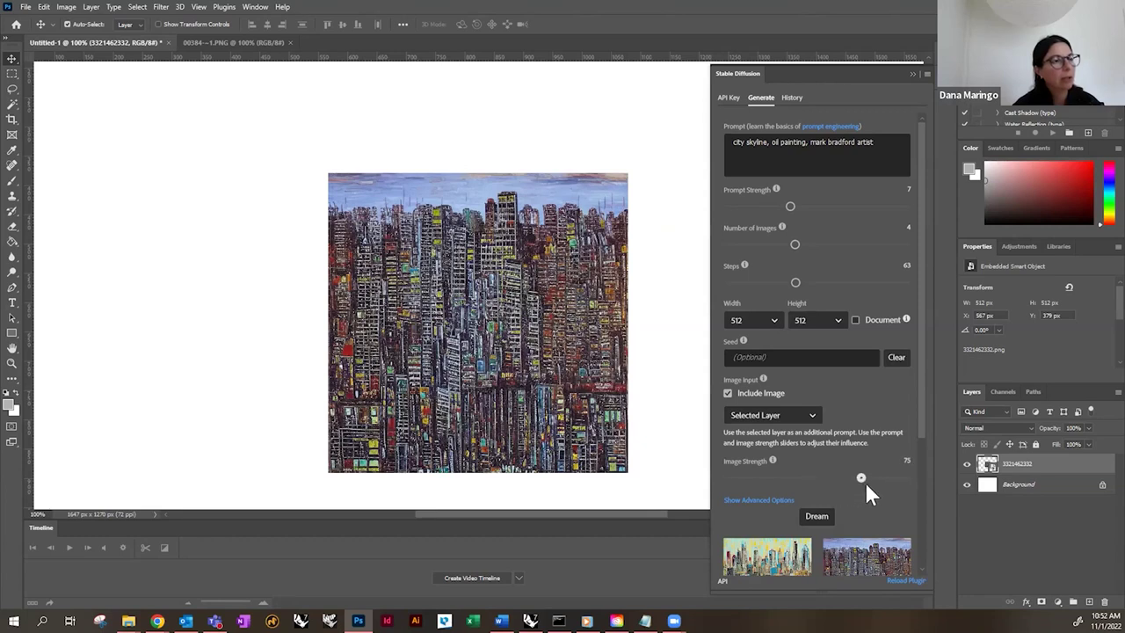
drag(789, 492, 830, 489)
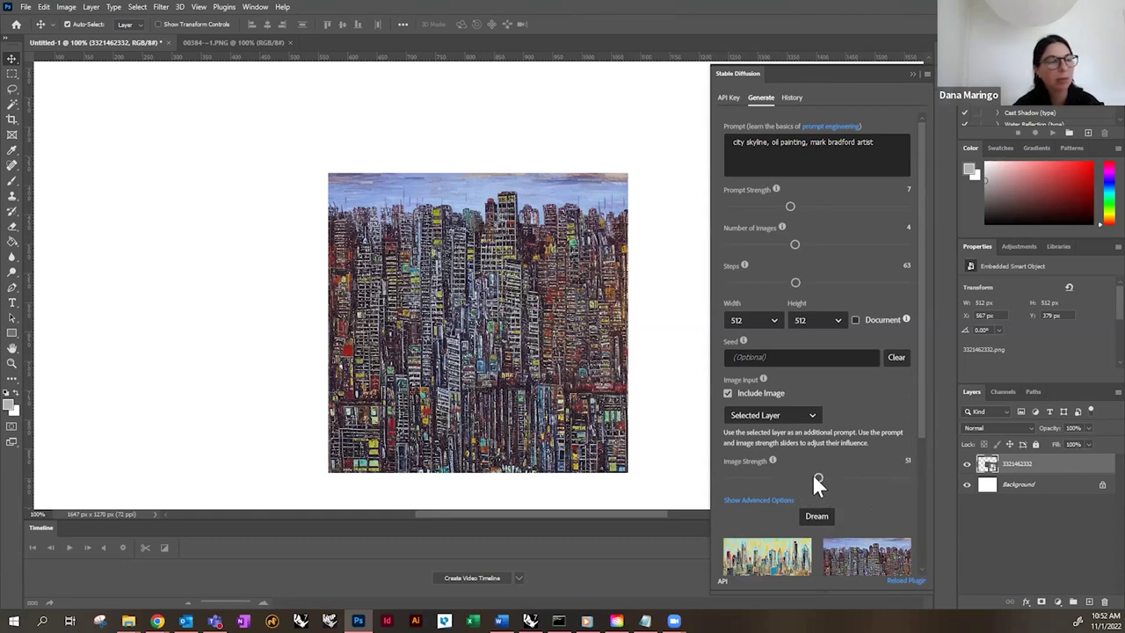
mouse_move(817, 479)
mouse_down()
mouse_move(786, 492)
mouse_move(824, 479)
mouse_up()
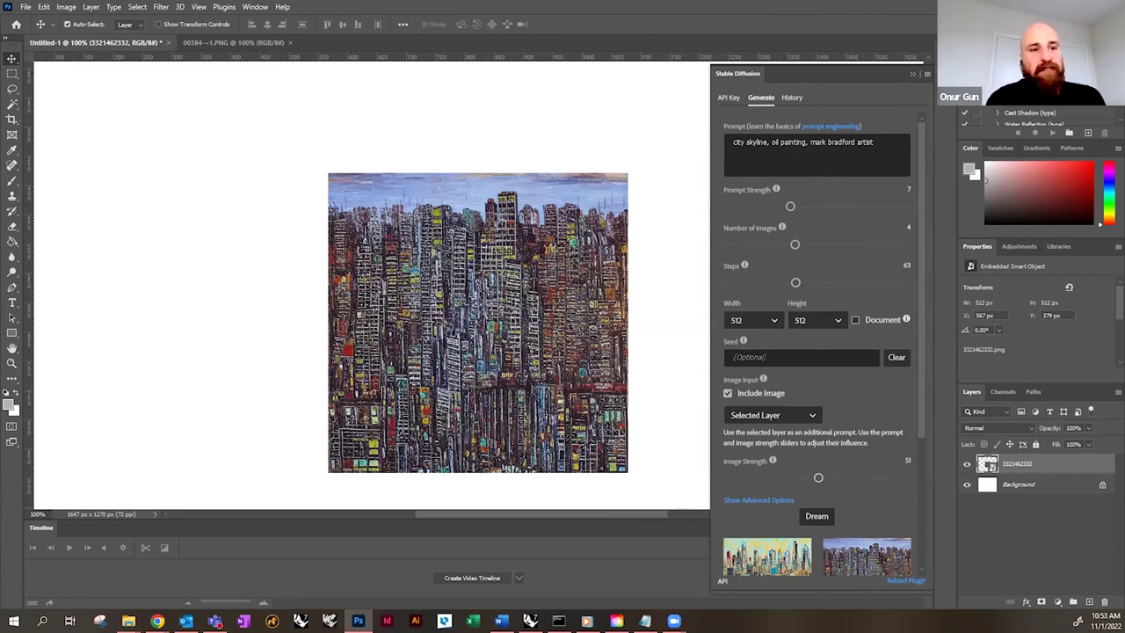
- Switch to Windows Media Player and play the sd_local installation recording, pausing at the Python setup's cancel prompt and resuming playback
mouse_move(587, 620)
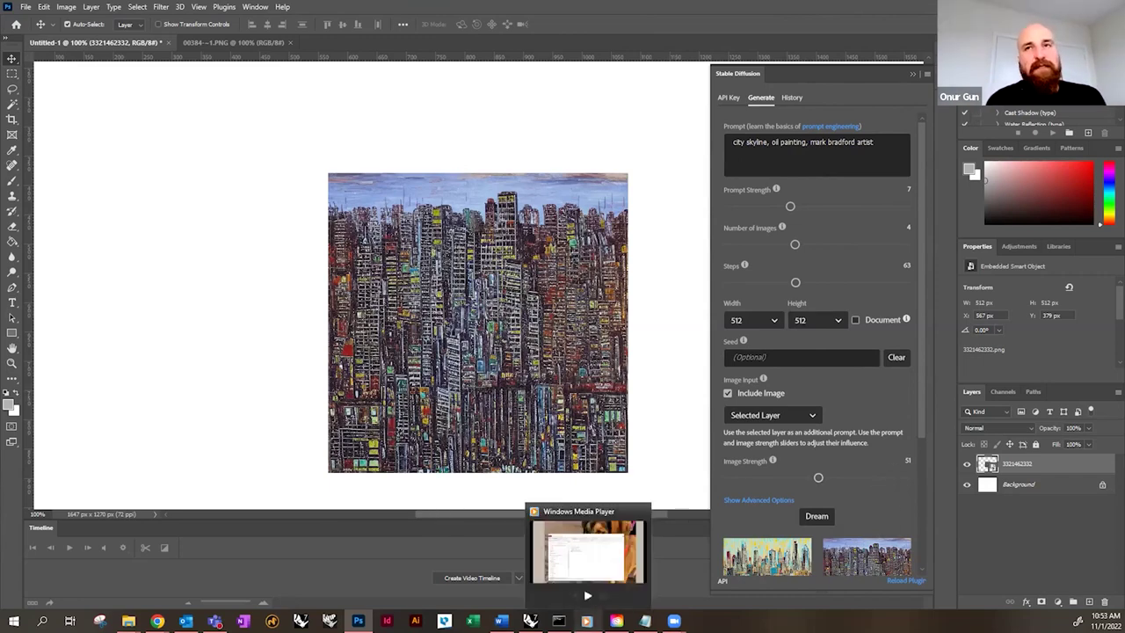
click(594, 540)
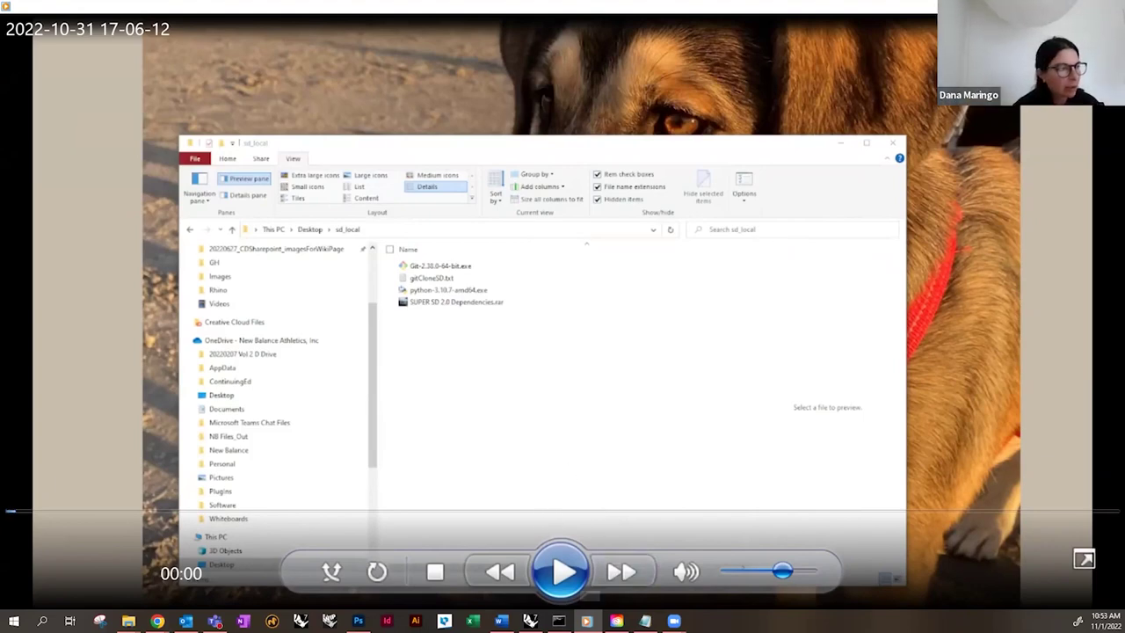
click(566, 572)
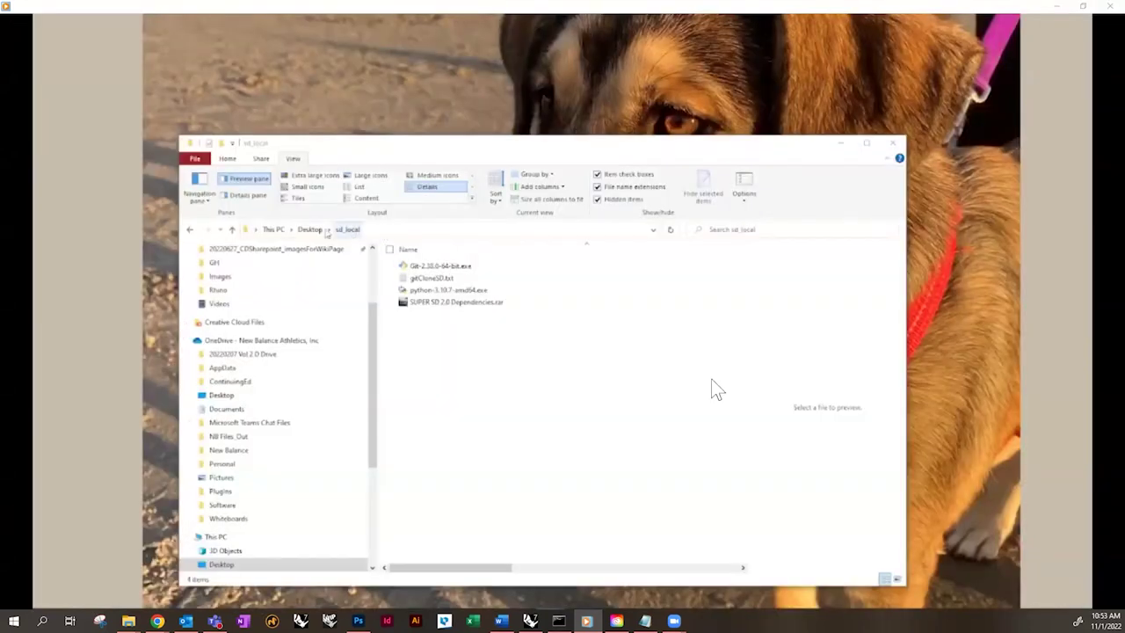
mouse_move(757, 360)
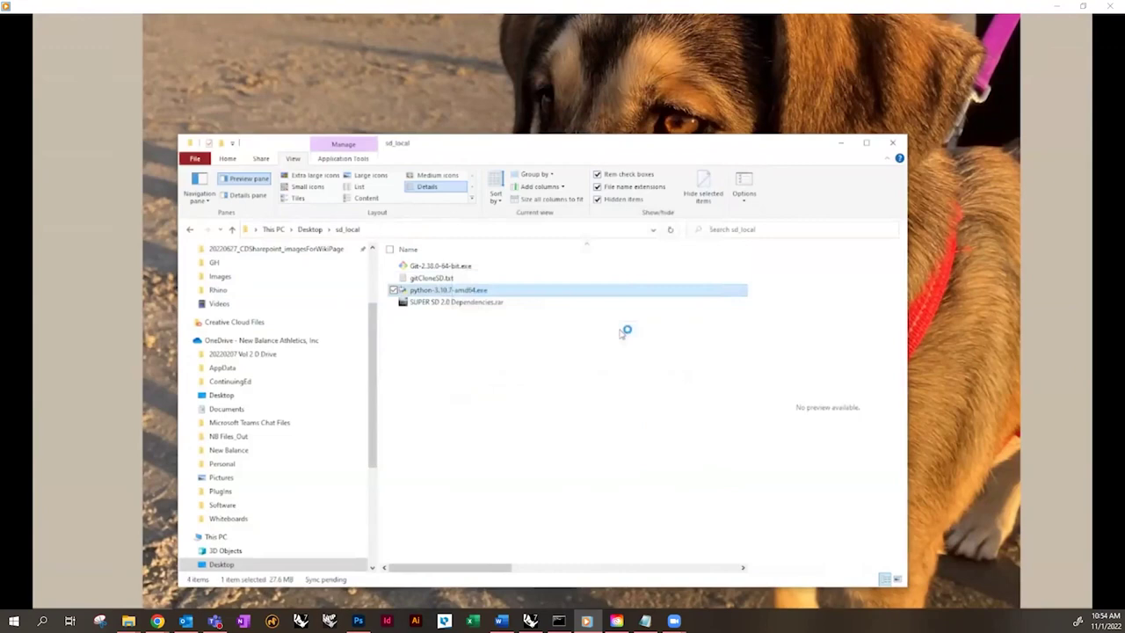
mouse_move(439, 509)
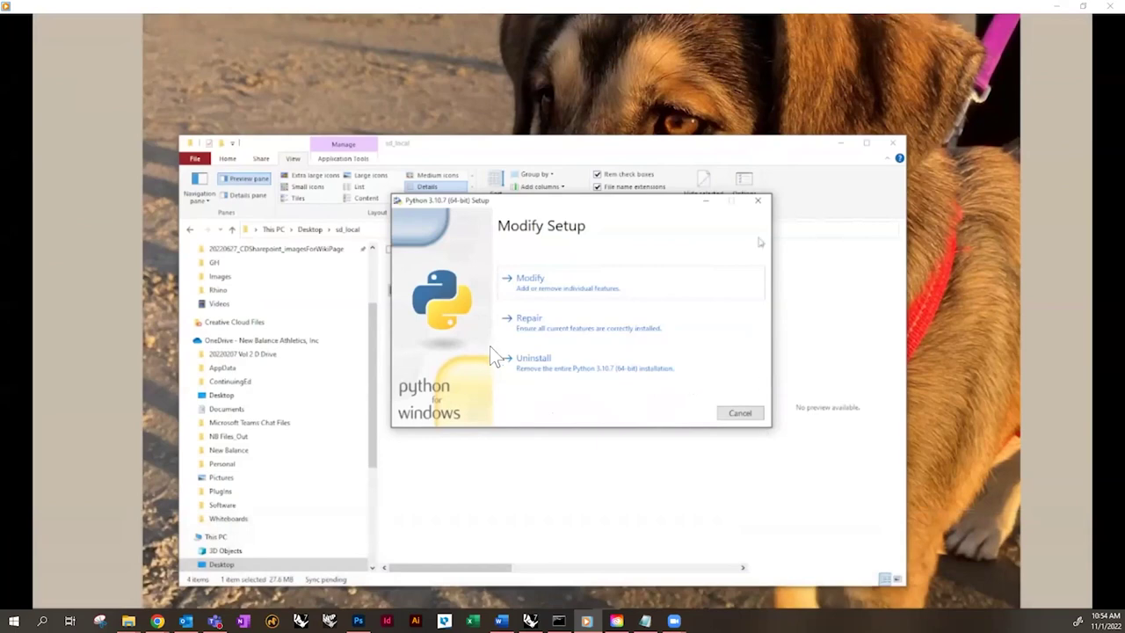
click(562, 572)
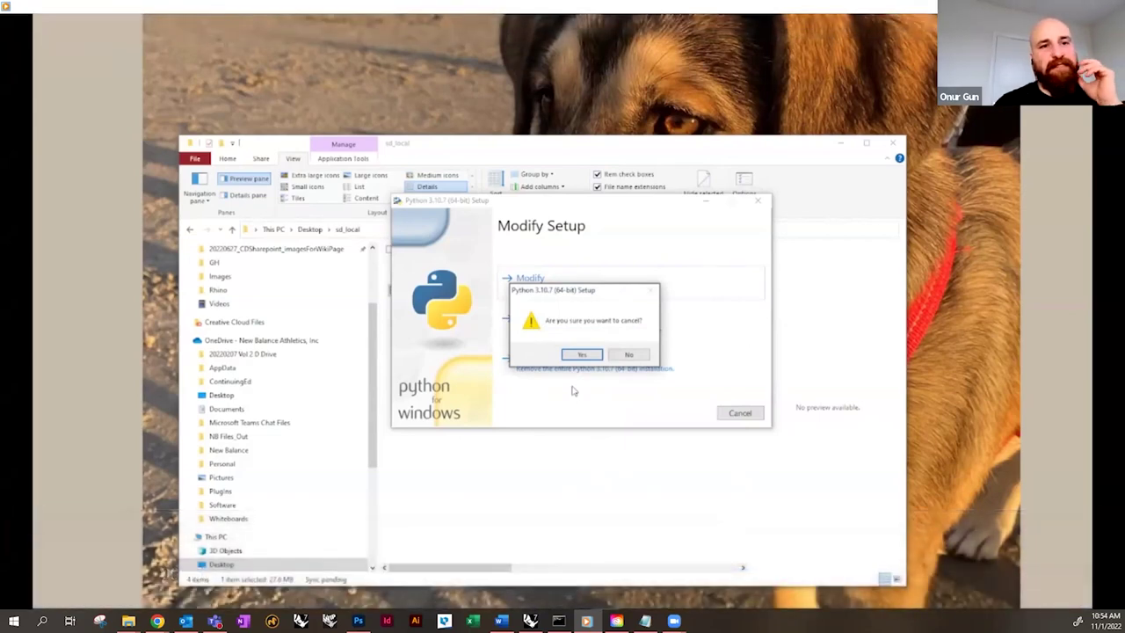
mouse_move(434, 439)
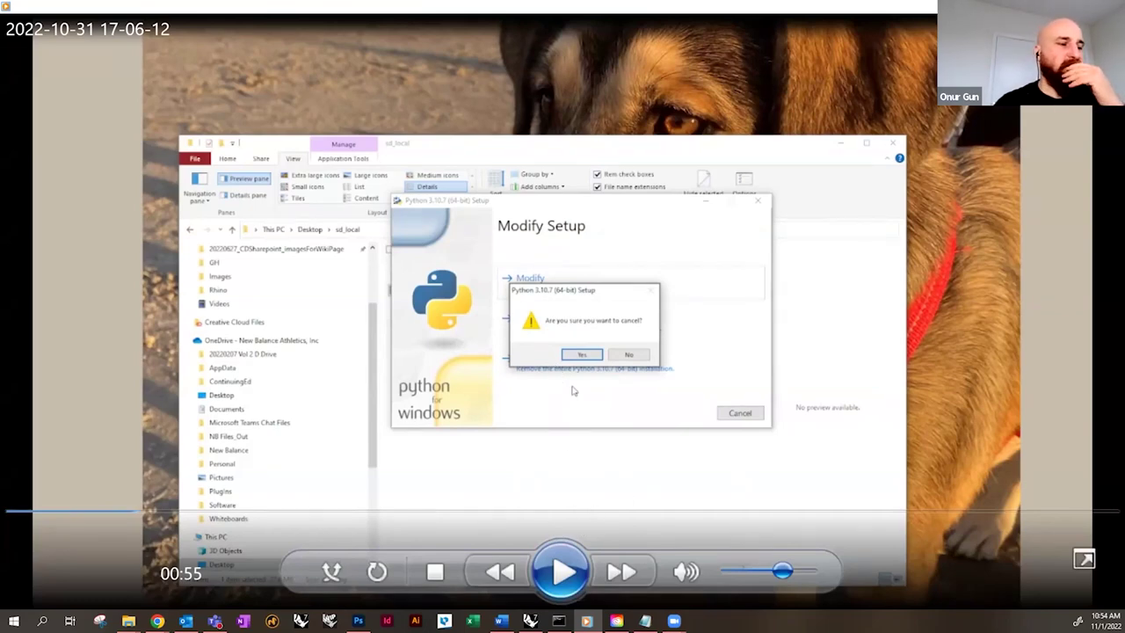
click(559, 572)
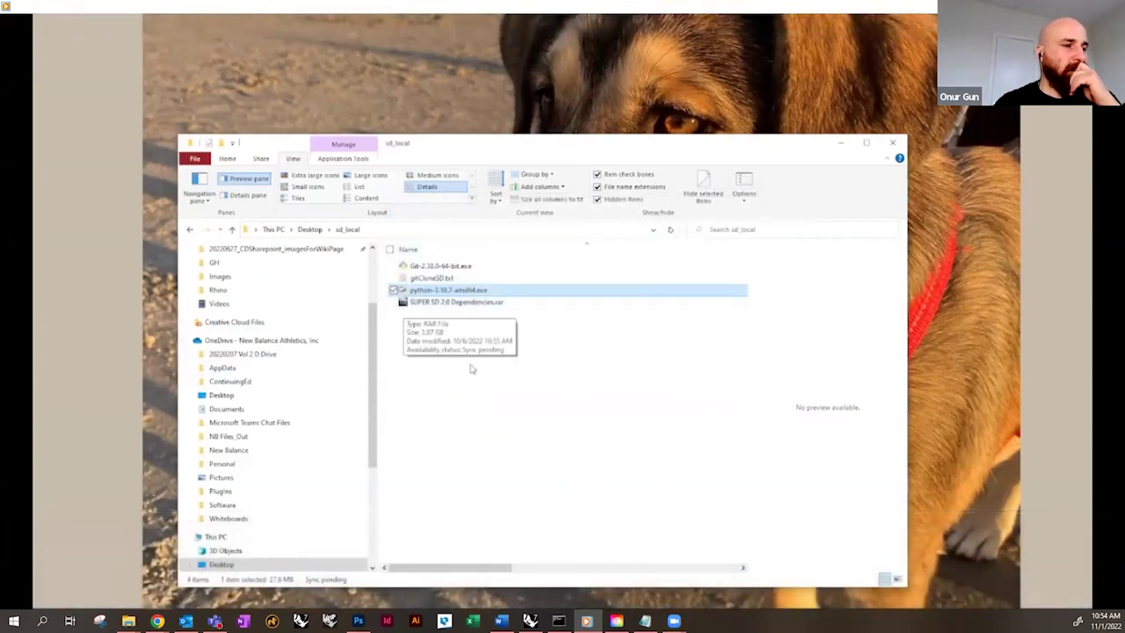
- Accept the default components in Git 2.38.0 Setup and choose Notepad as Git's default editor
mouse_move(514, 338)
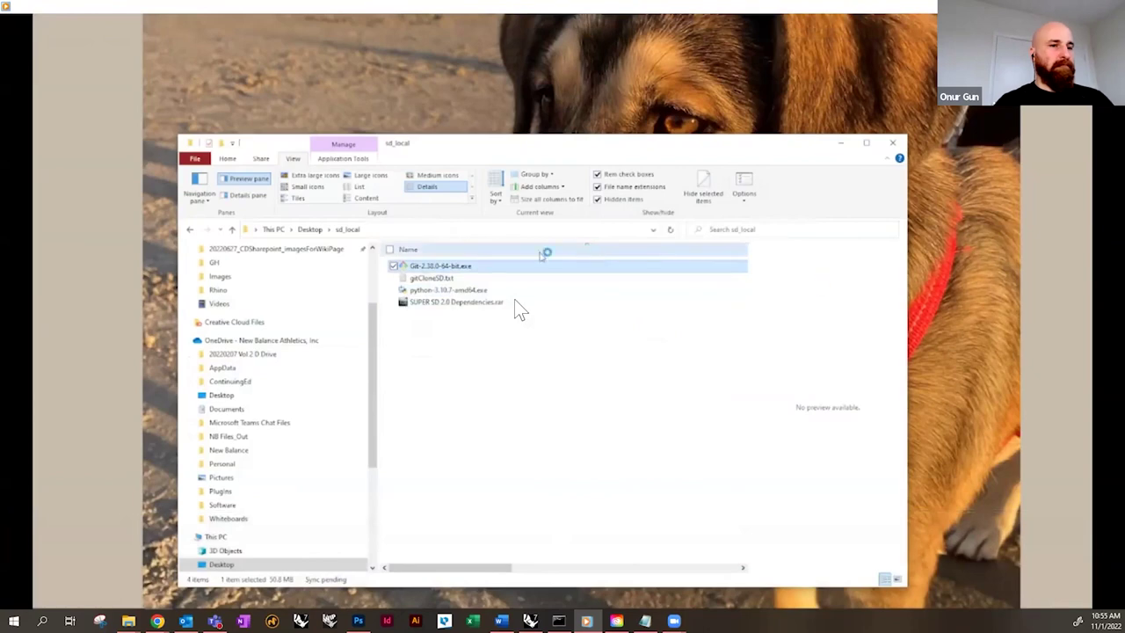
mouse_move(615, 318)
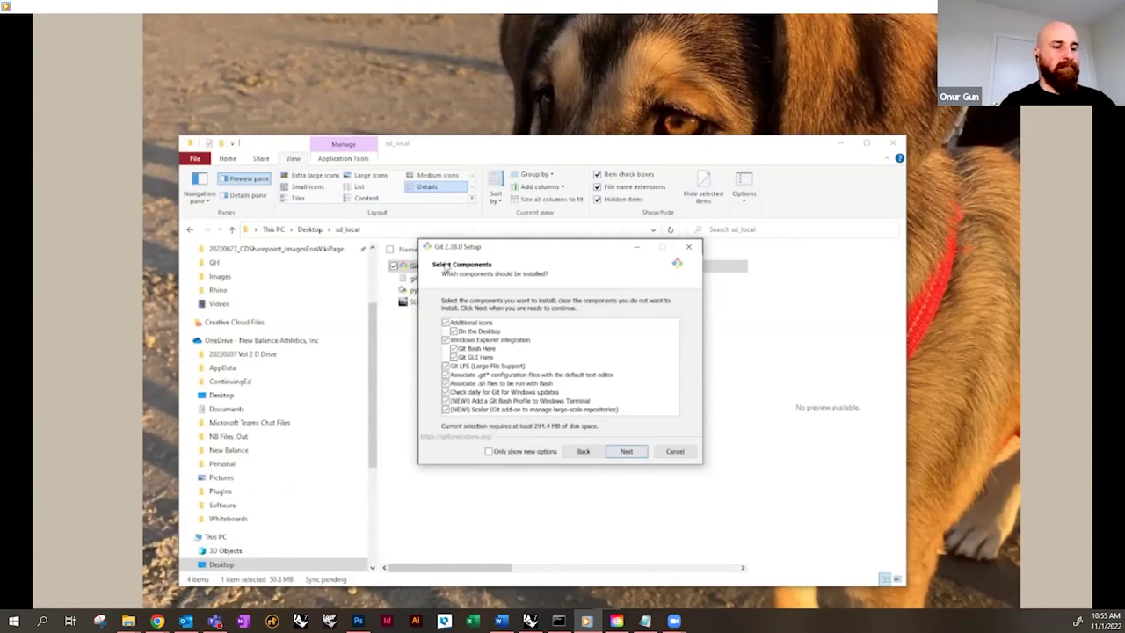
click(626, 451)
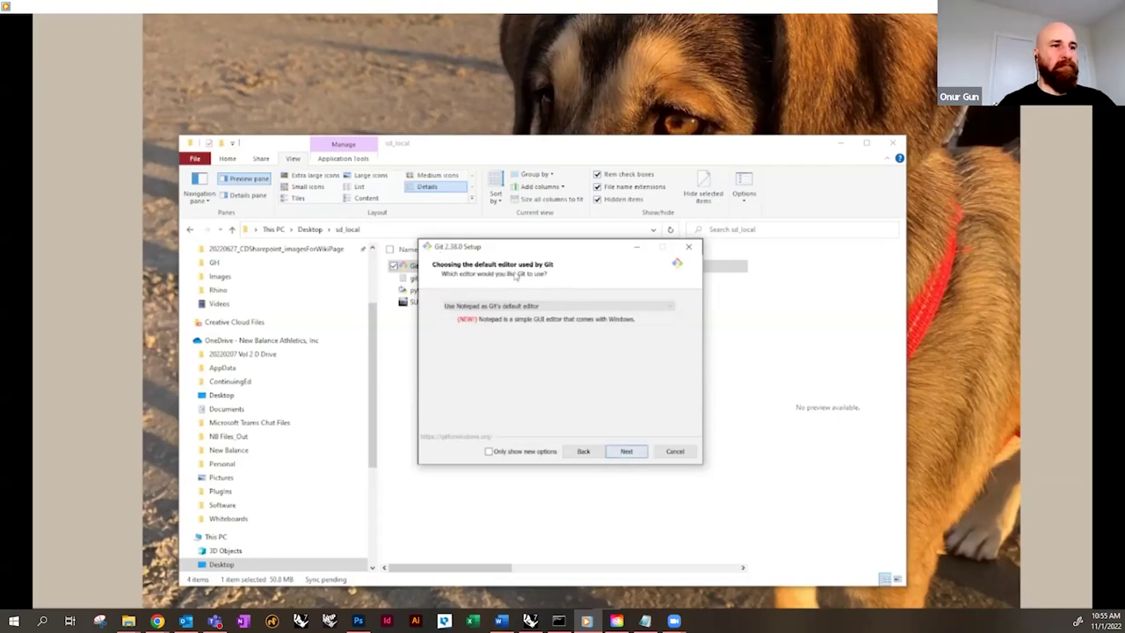
click(558, 307)
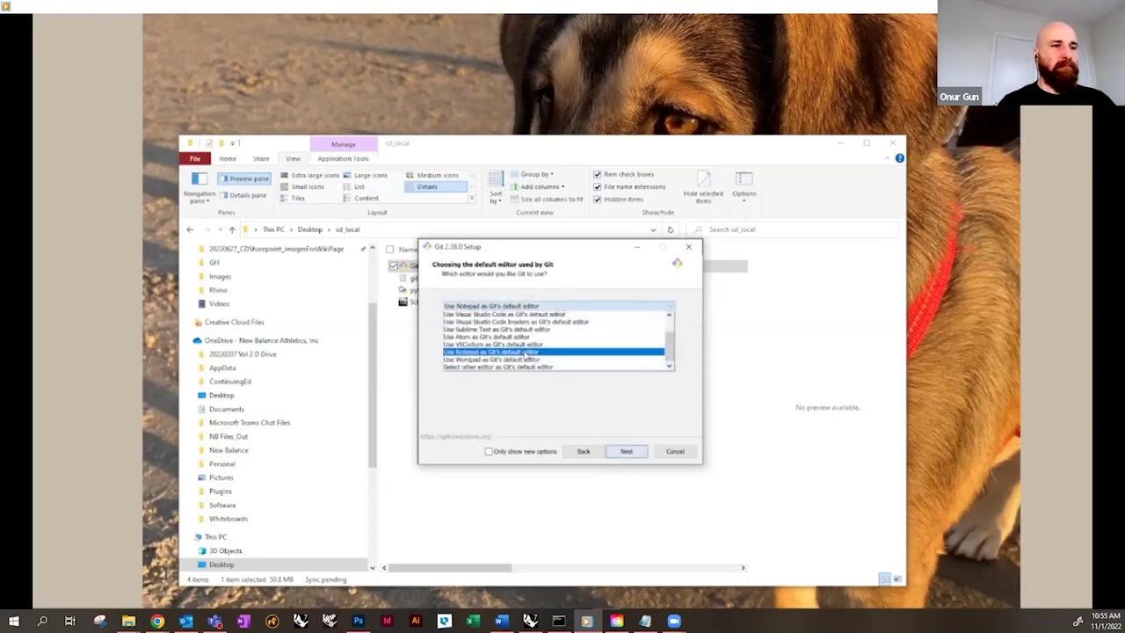
click(525, 353)
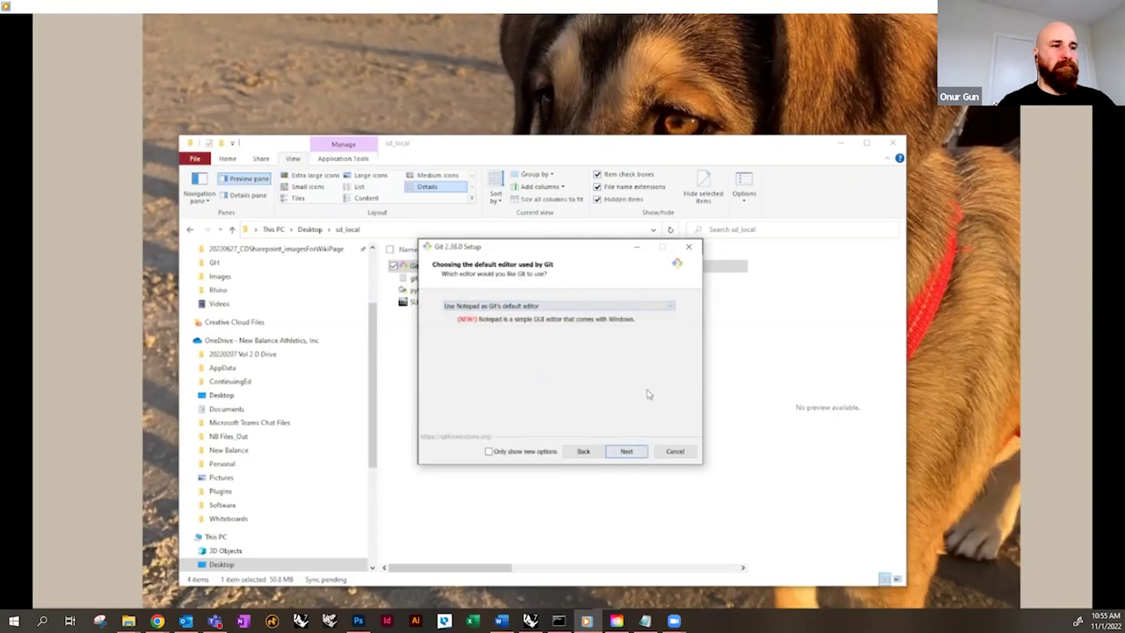
- Accept the default initial branch name, bundled OpenSSH, line ending conversion and remaining Git Setup options, and start the installation
click(629, 451)
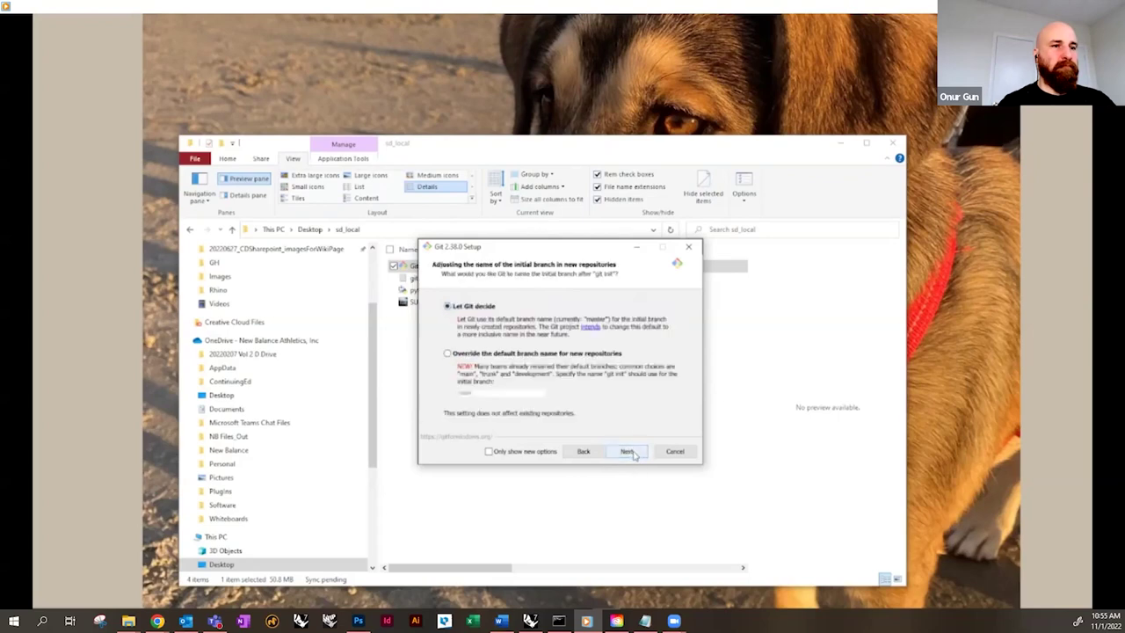
click(629, 452)
click(629, 454)
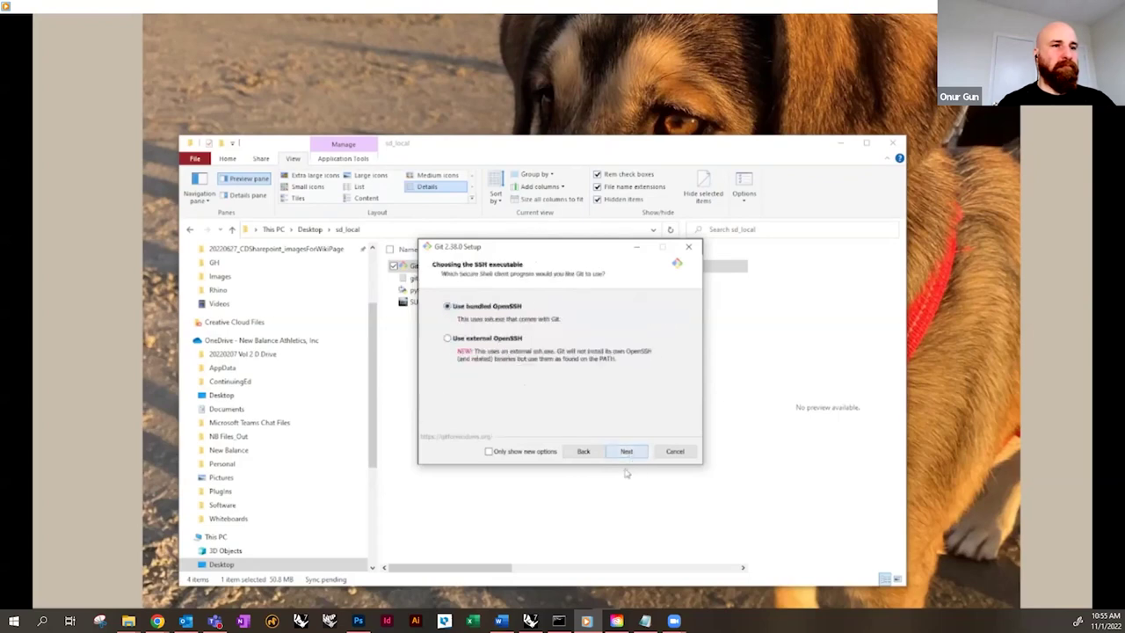
click(625, 454)
click(628, 458)
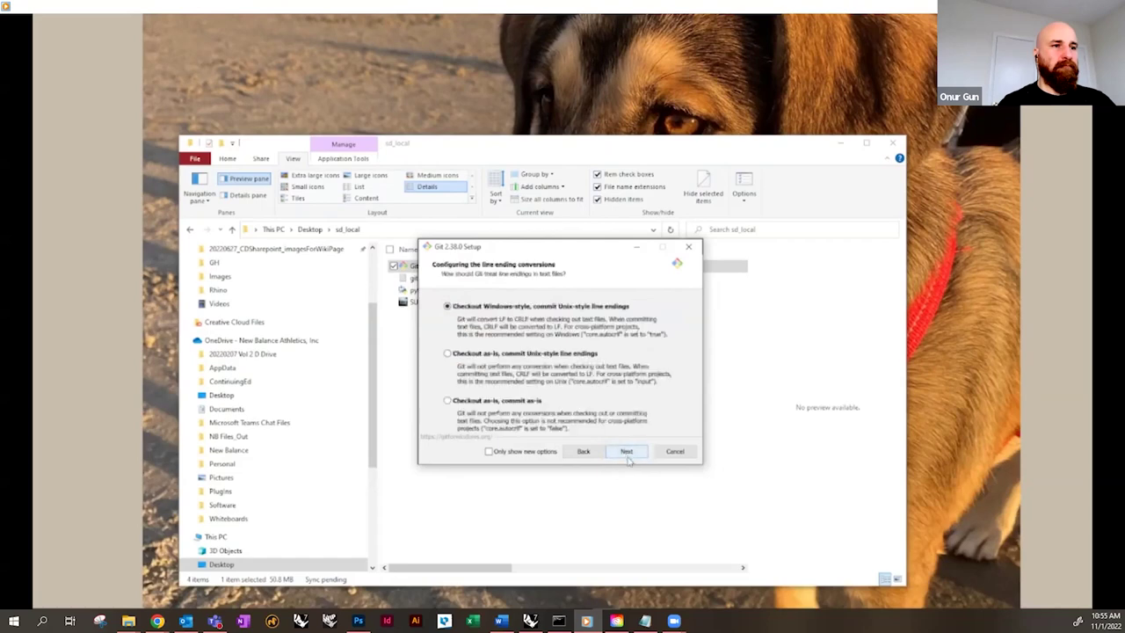
click(626, 454)
click(626, 454)
click(627, 454)
click(628, 455)
click(628, 455)
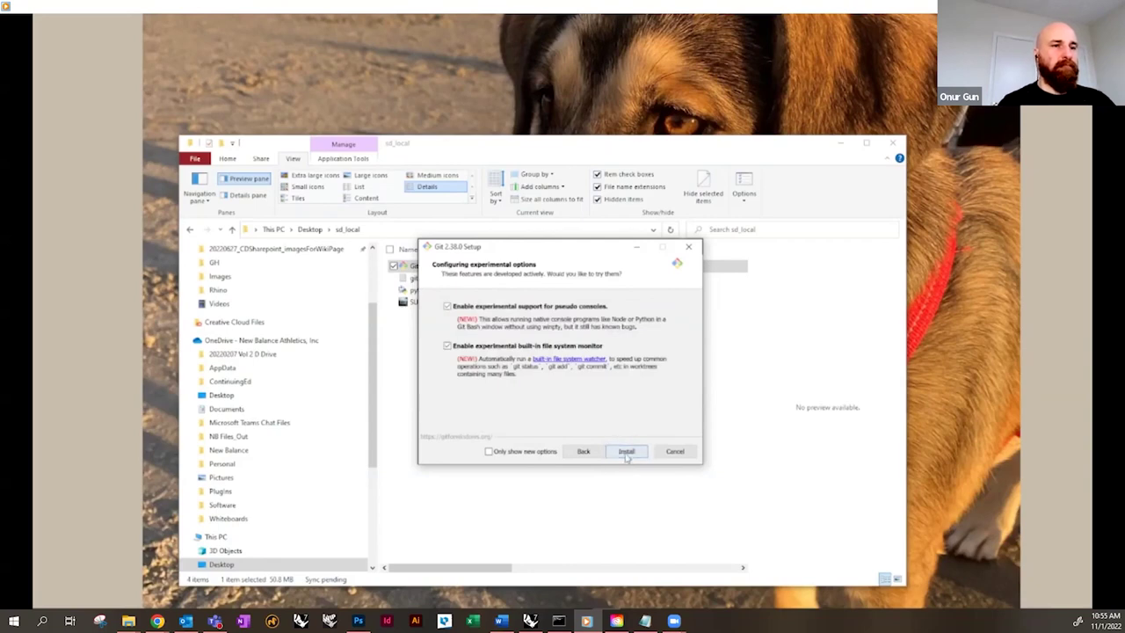
click(625, 451)
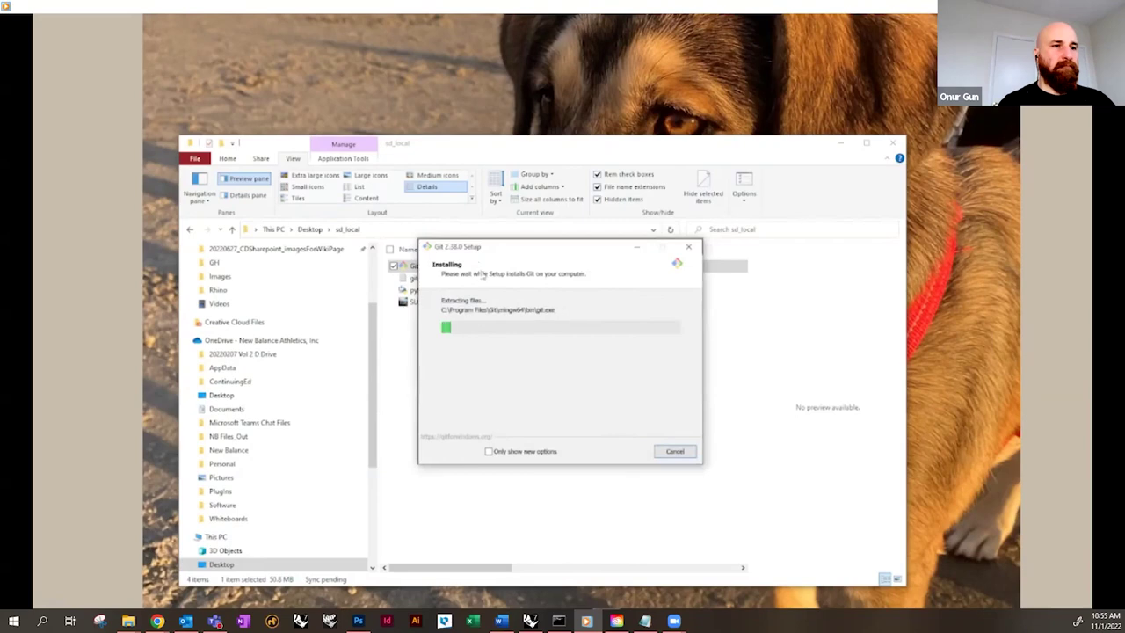
- Move the Git Setup window aside, turn off View Release Notes once the installation completes, and finish the wizard
drag(521, 252, 685, 229)
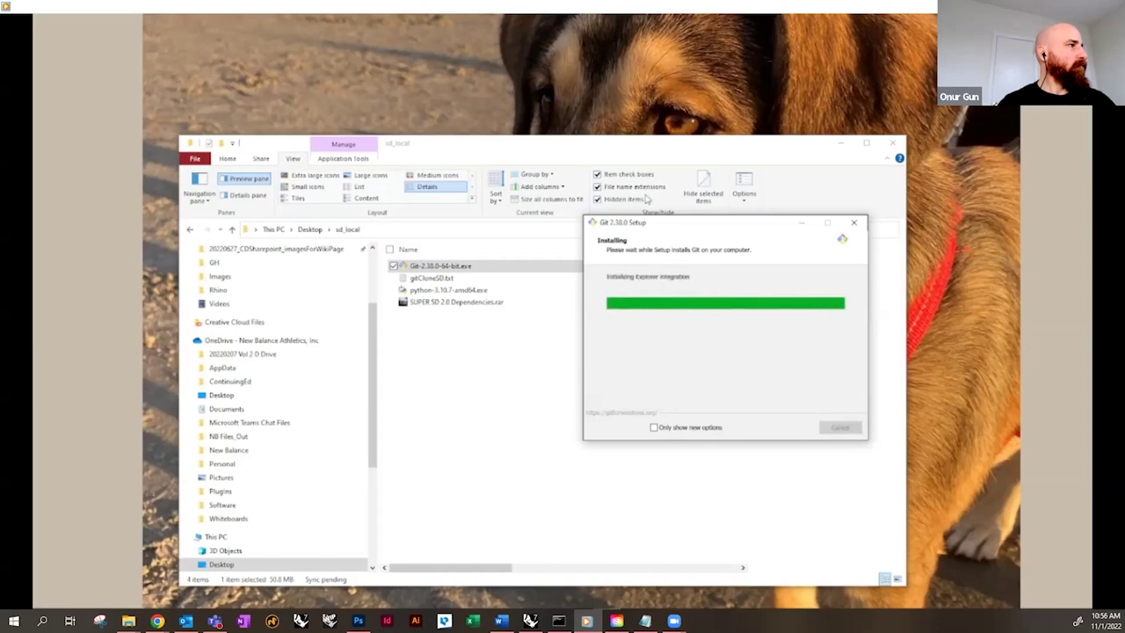
mouse_move(784, 403)
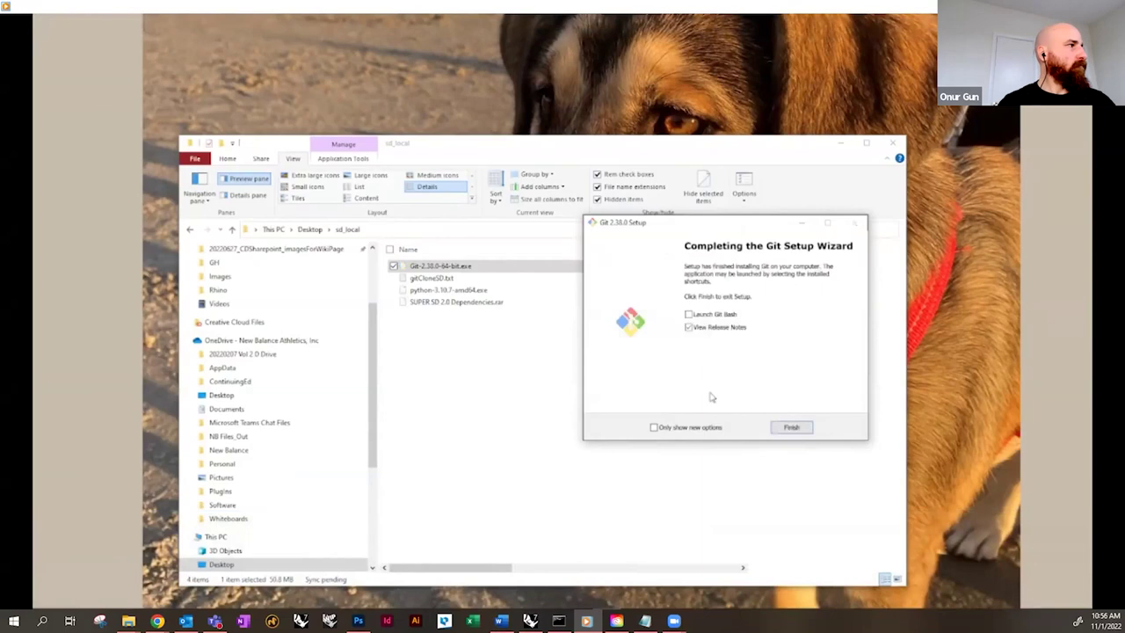
click(688, 326)
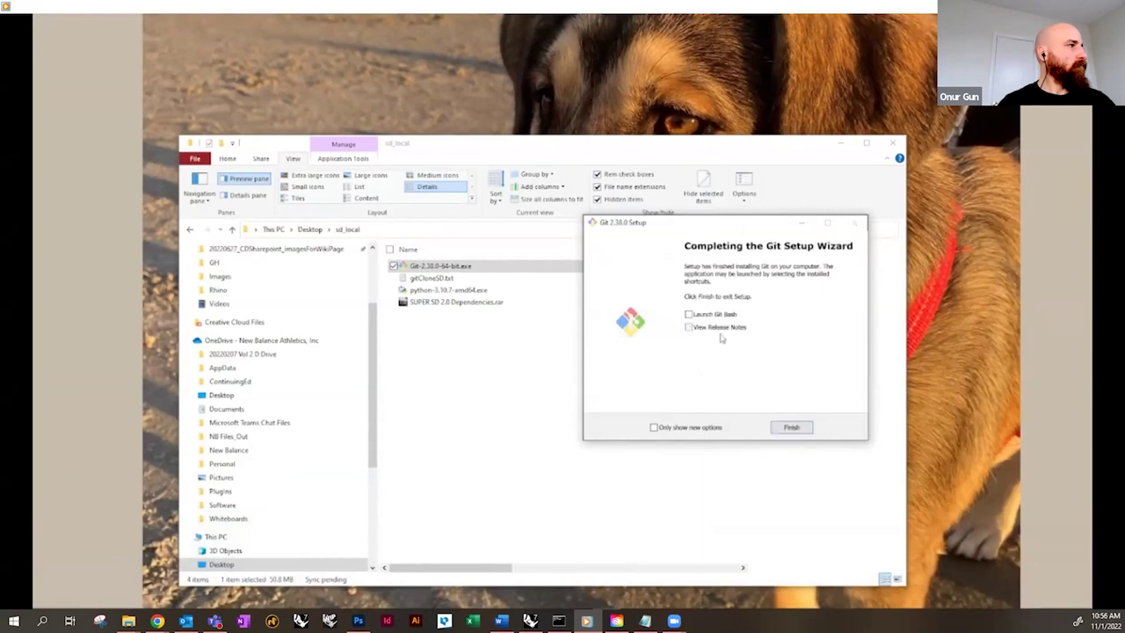
click(801, 427)
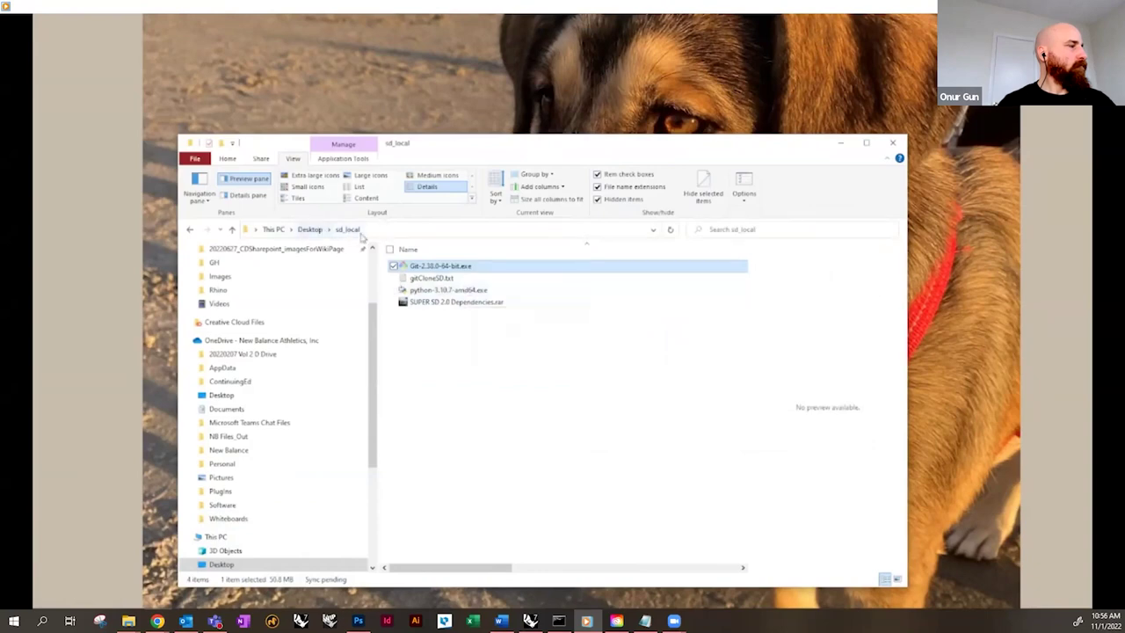
- Open a Command Prompt from the sd_local folder's path with cmd and move the folder window clear of it
click(391, 232)
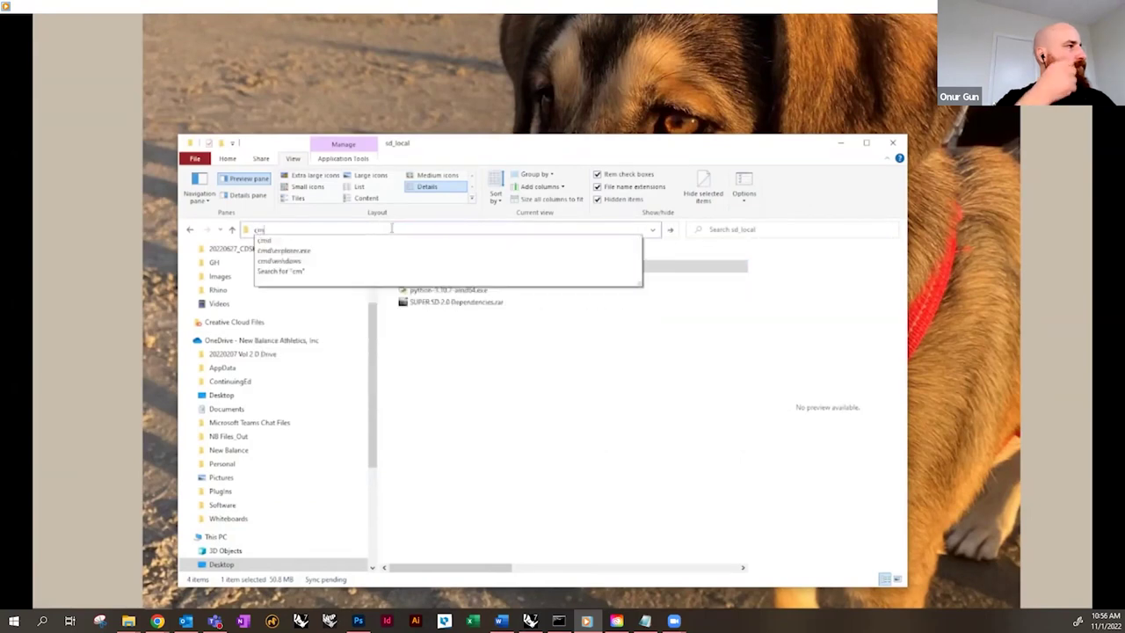
key(Escape)
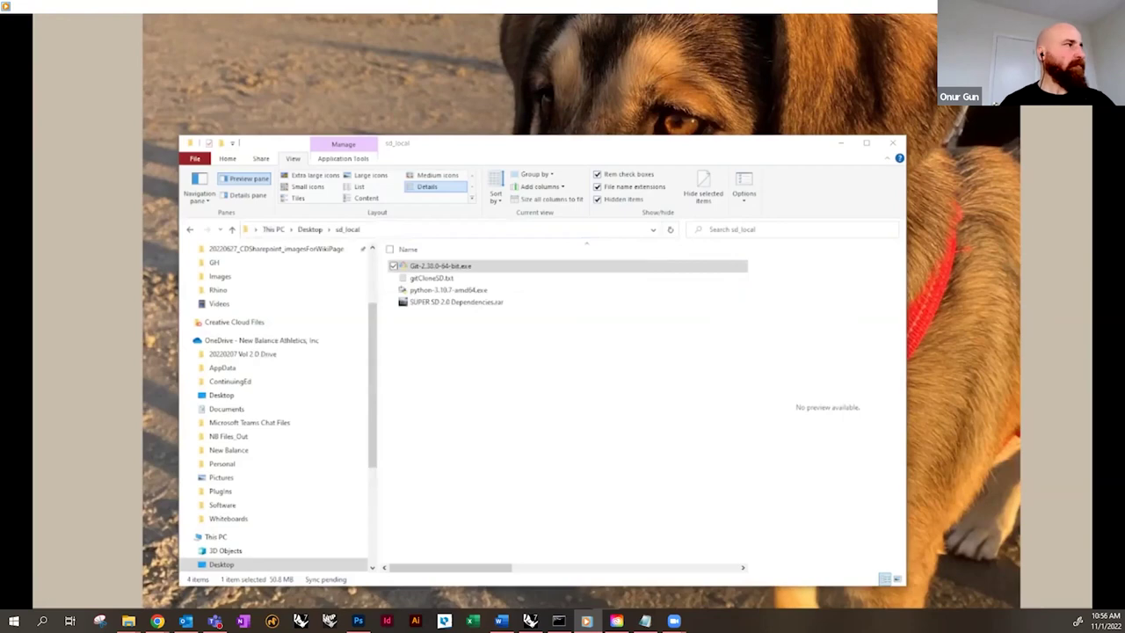
drag(507, 185, 258, 322)
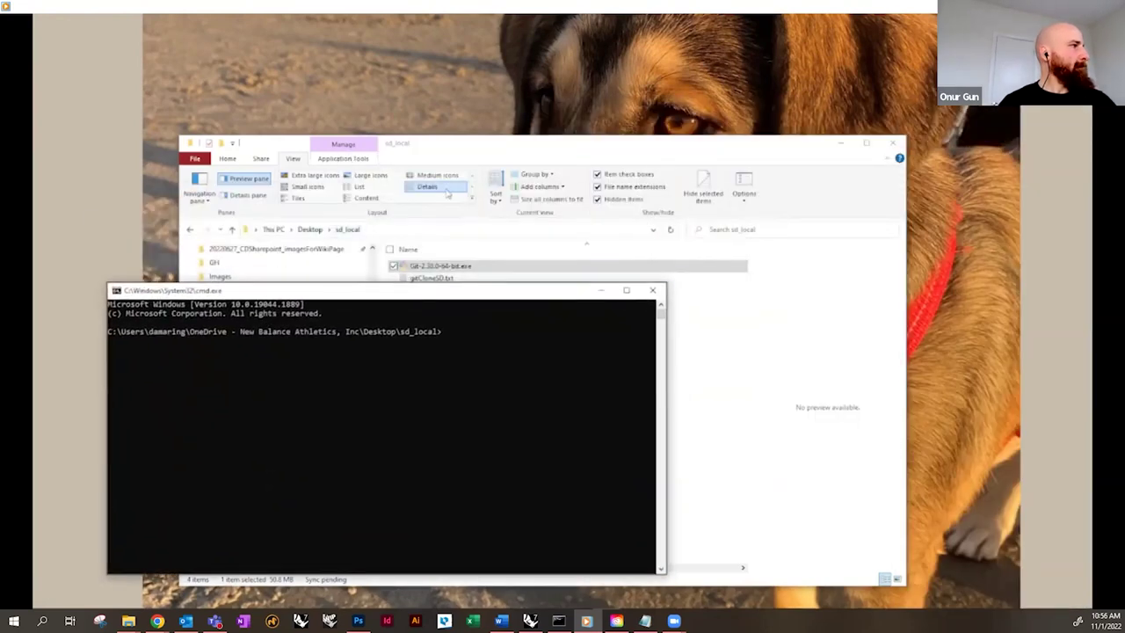
click(550, 235)
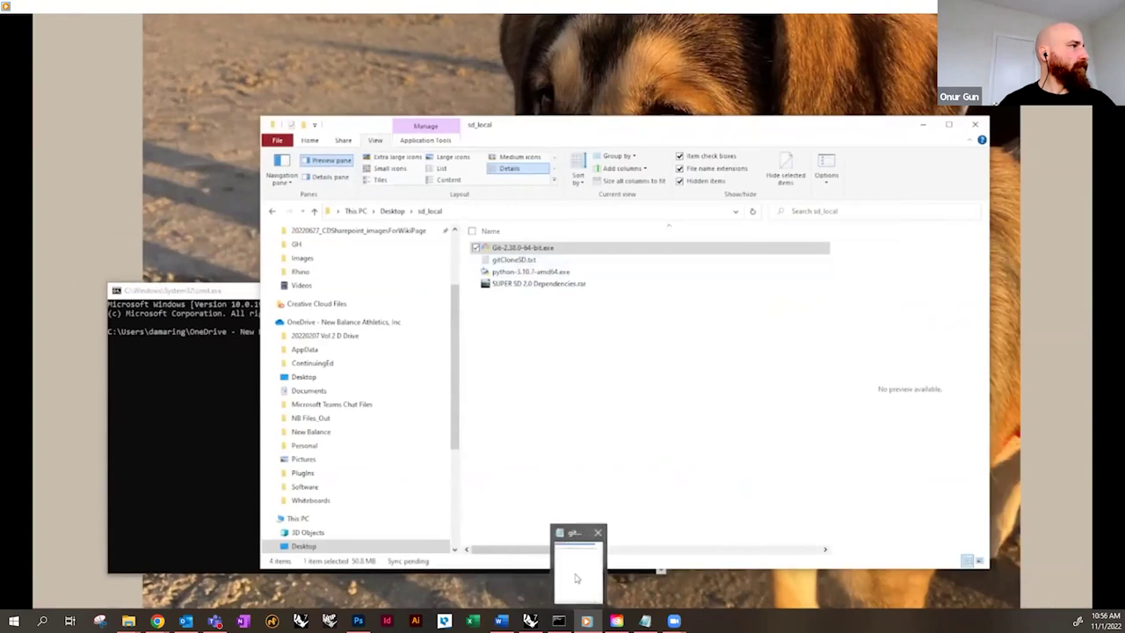
- Bring up gitCloneSD.txt in Notepad and arrange it beside the Command Prompt window
click(580, 571)
mouse_move(779, 143)
mouse_down()
mouse_move(773, 156)
mouse_move(761, 144)
mouse_up()
click(171, 308)
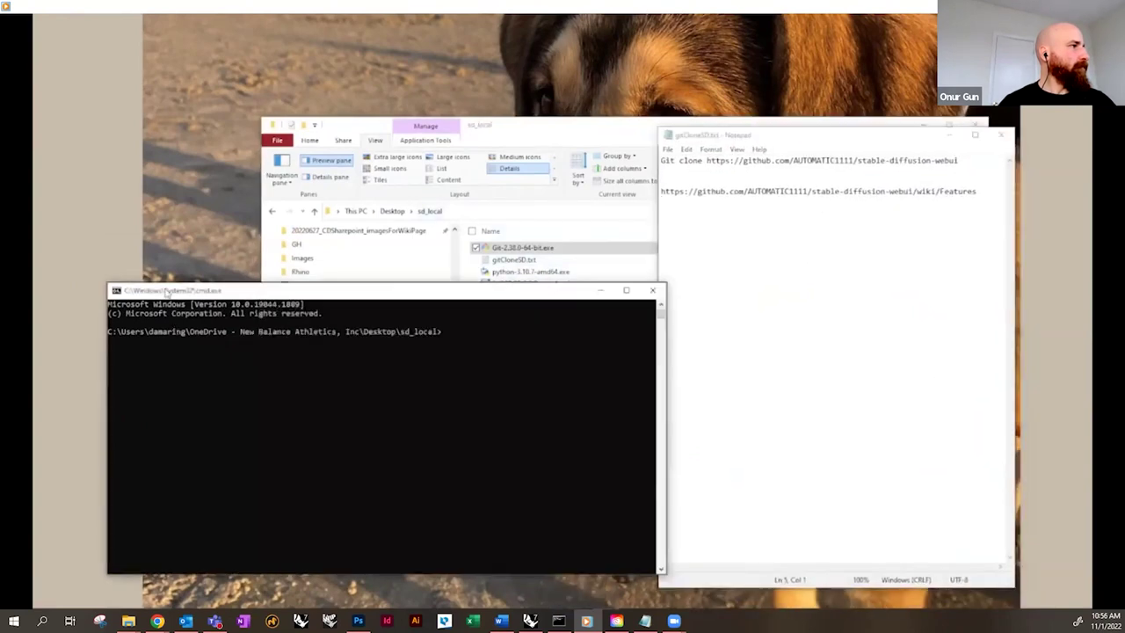
drag(176, 290, 367, 267)
click(957, 161)
drag(957, 160, 661, 161)
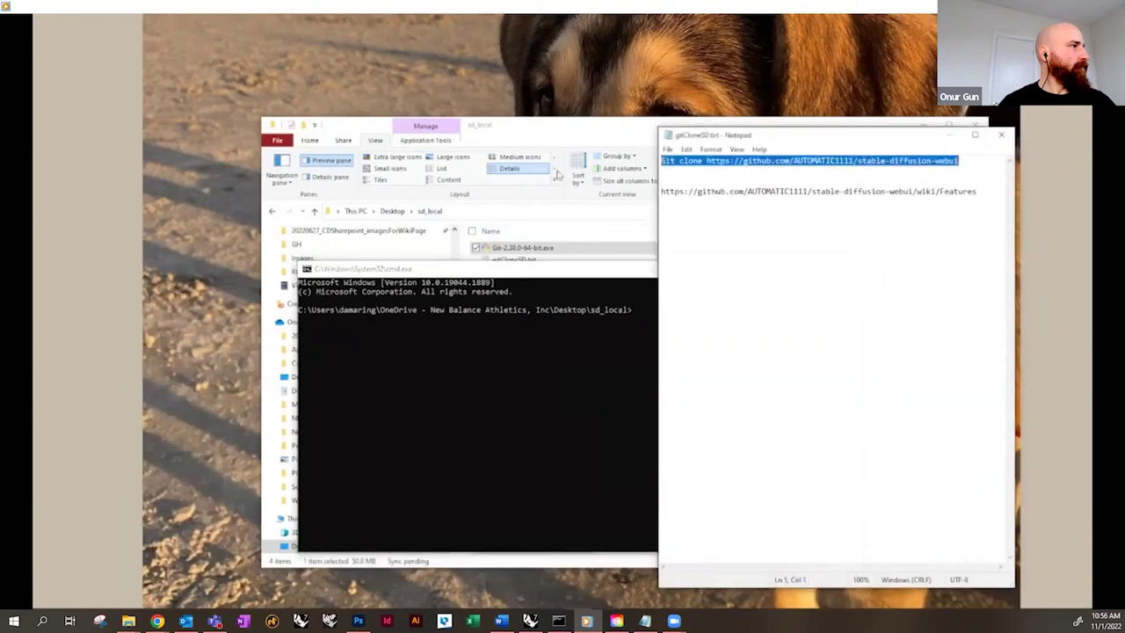
click(599, 278)
click(613, 303)
right_click(645, 323)
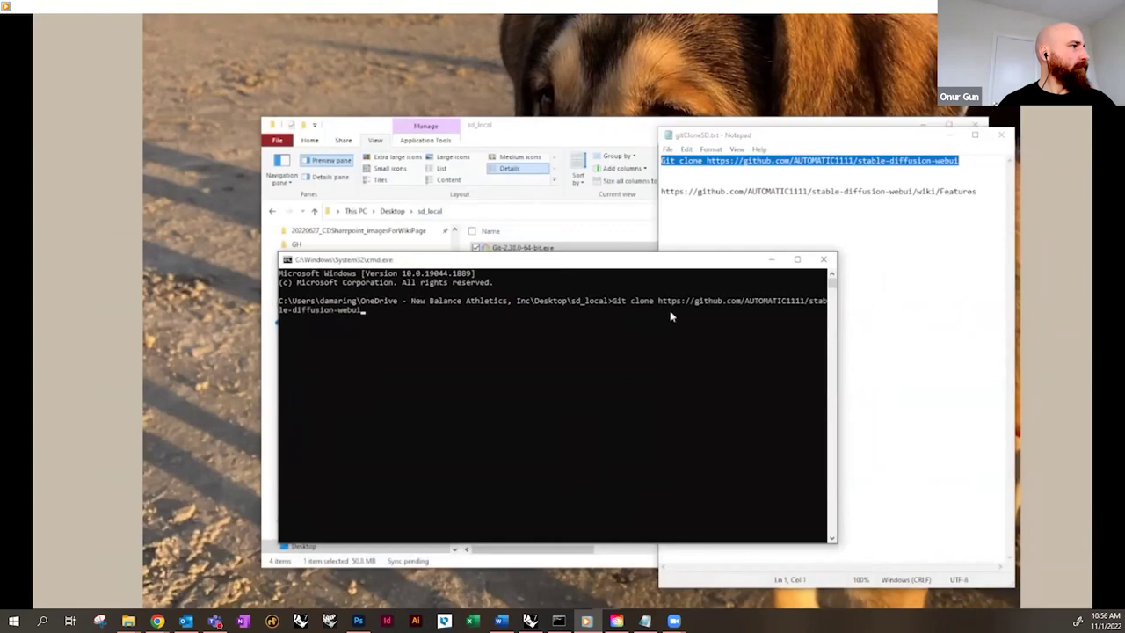
key(Return)
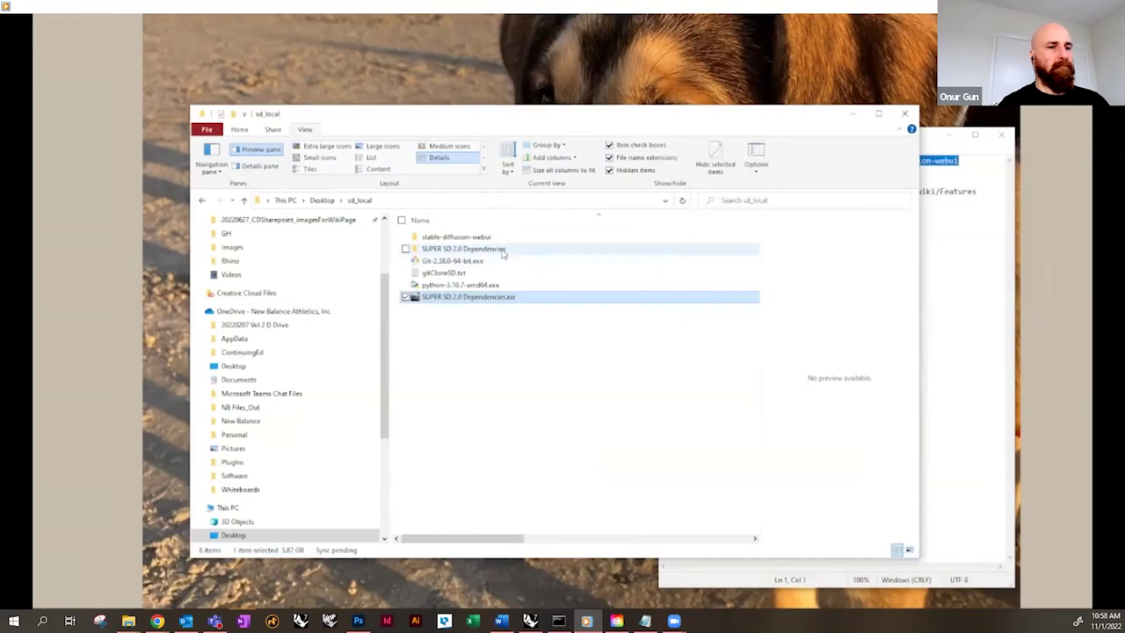
- Copy GFPGANv1.4.pth and model.ckpt from the SUPER SD 2.0 Dependencies folder
double_click(502, 251)
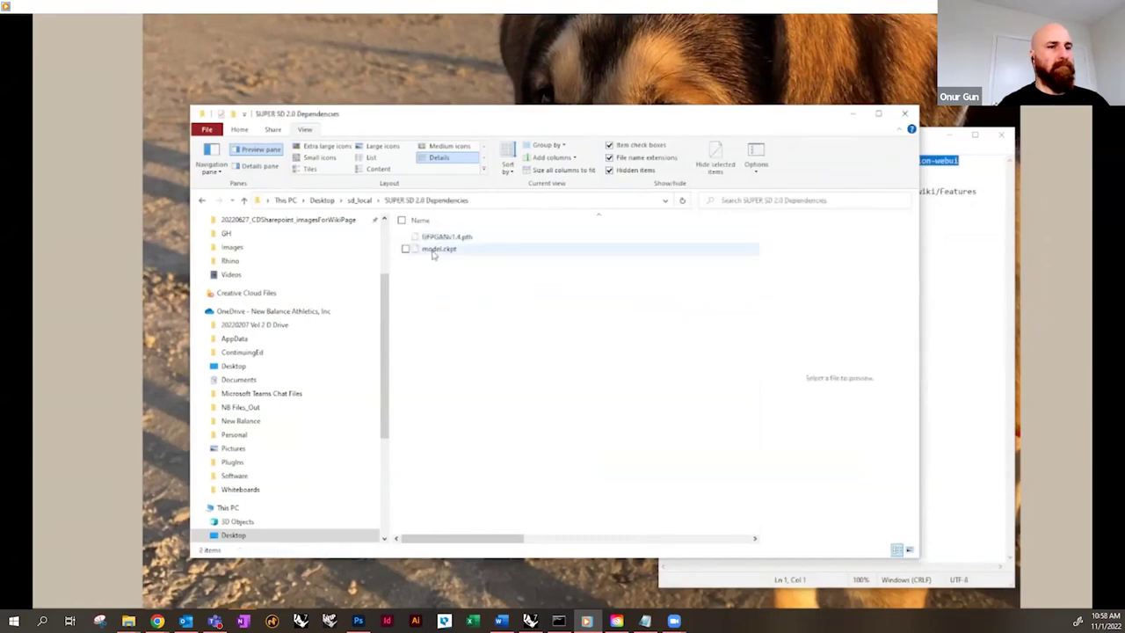
drag(480, 271, 466, 239)
right_click(466, 252)
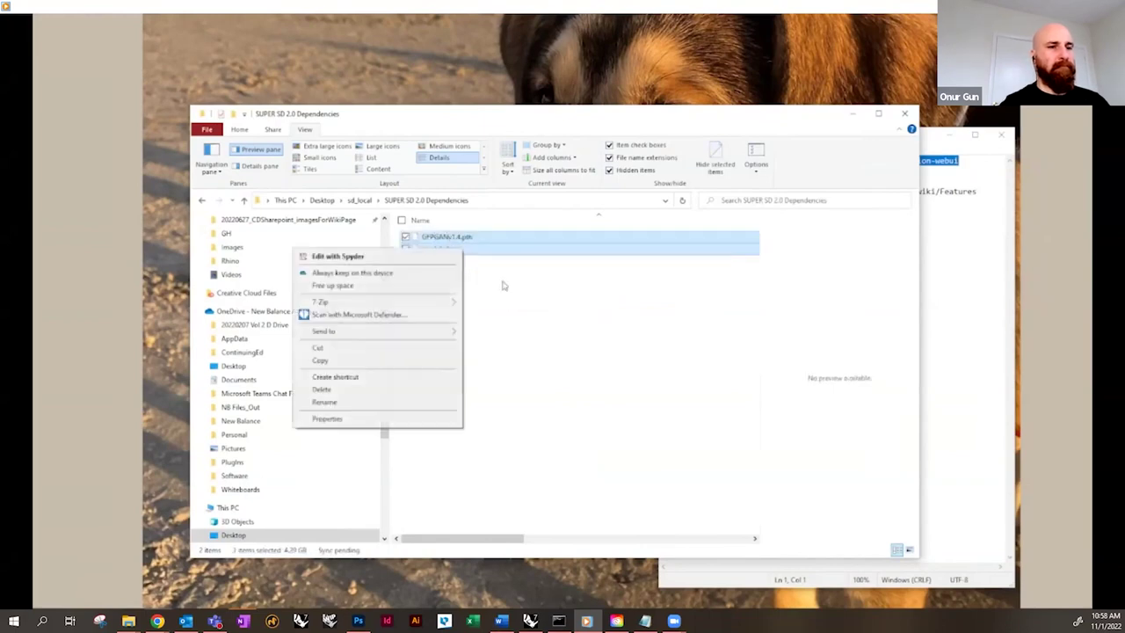
click(413, 357)
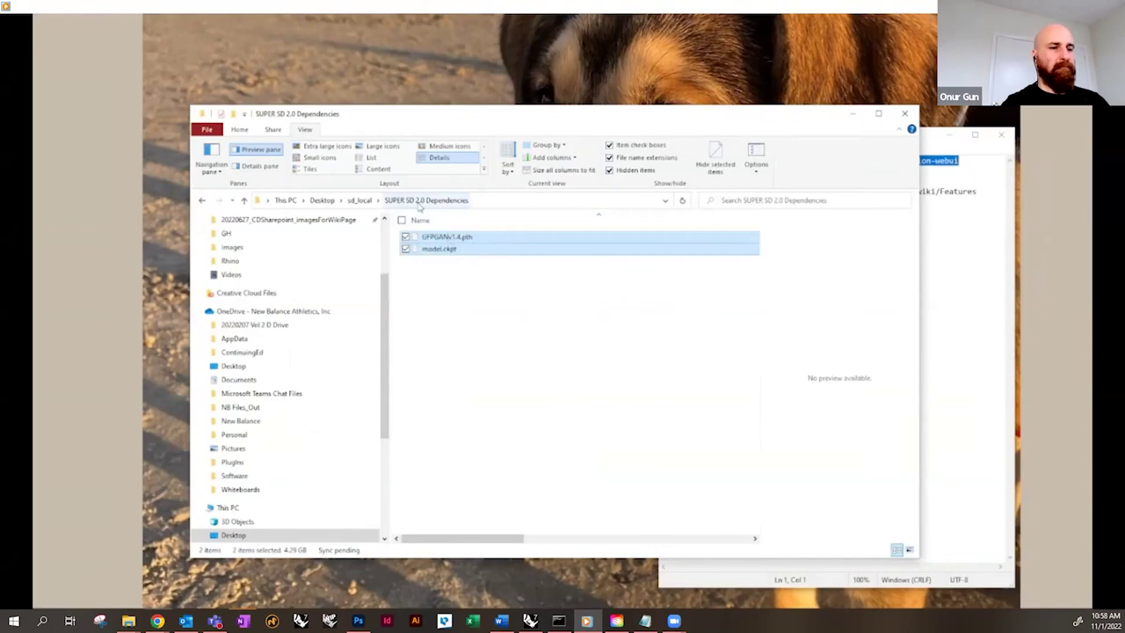
- Paste the two copied model files into sd_local\stable-diffusion-webui\models\Stable-diffusion
click(360, 200)
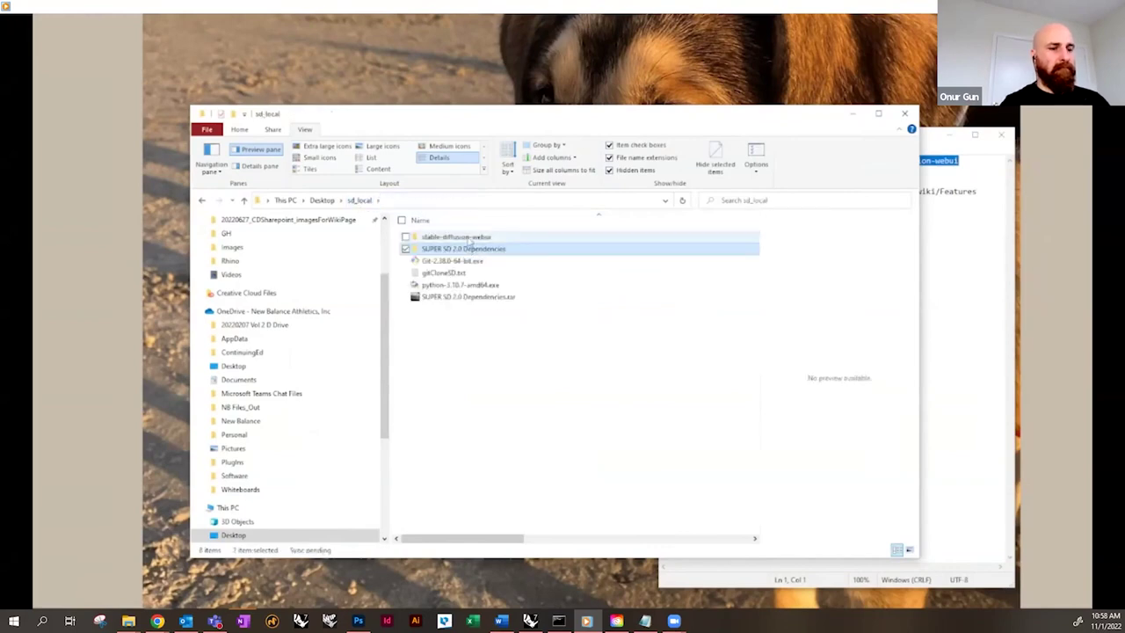
double_click(469, 237)
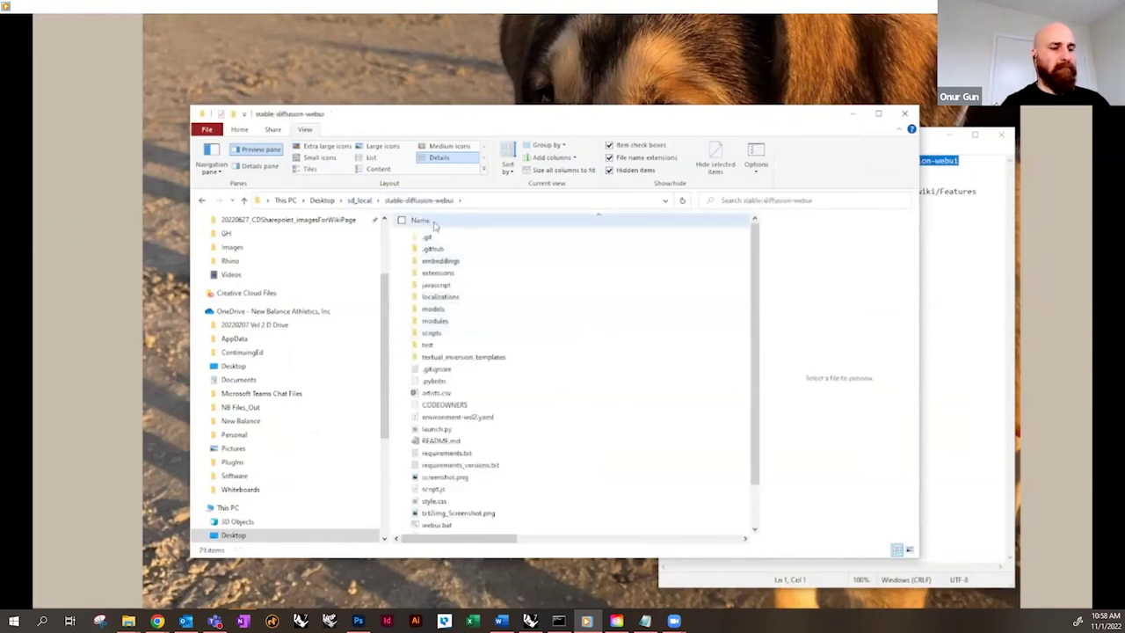
double_click(468, 311)
double_click(466, 253)
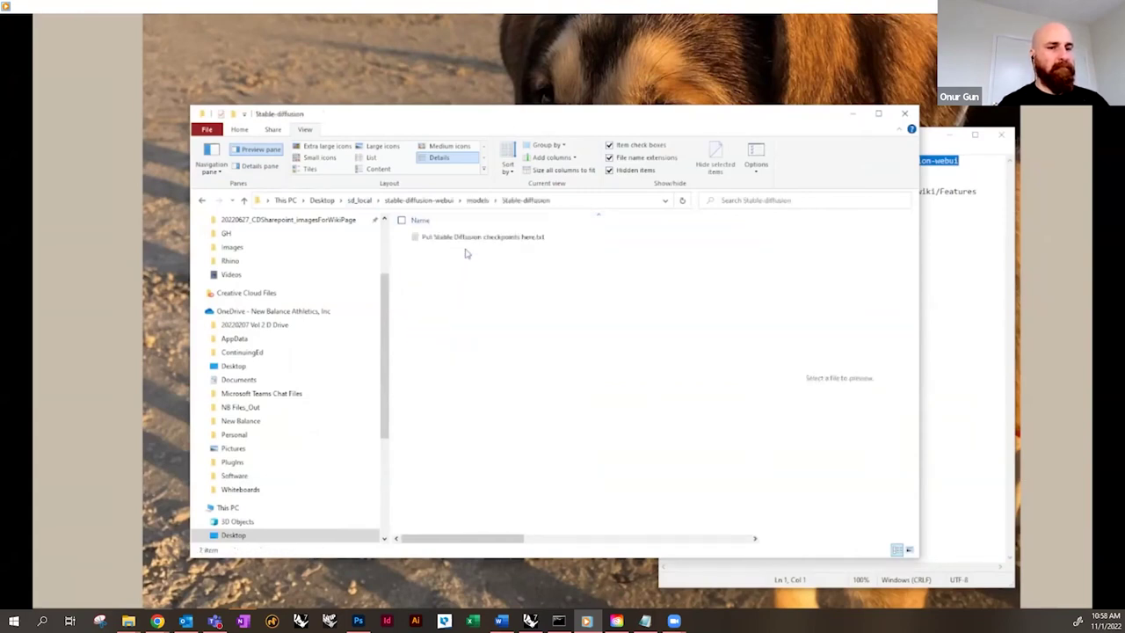
right_click(485, 333)
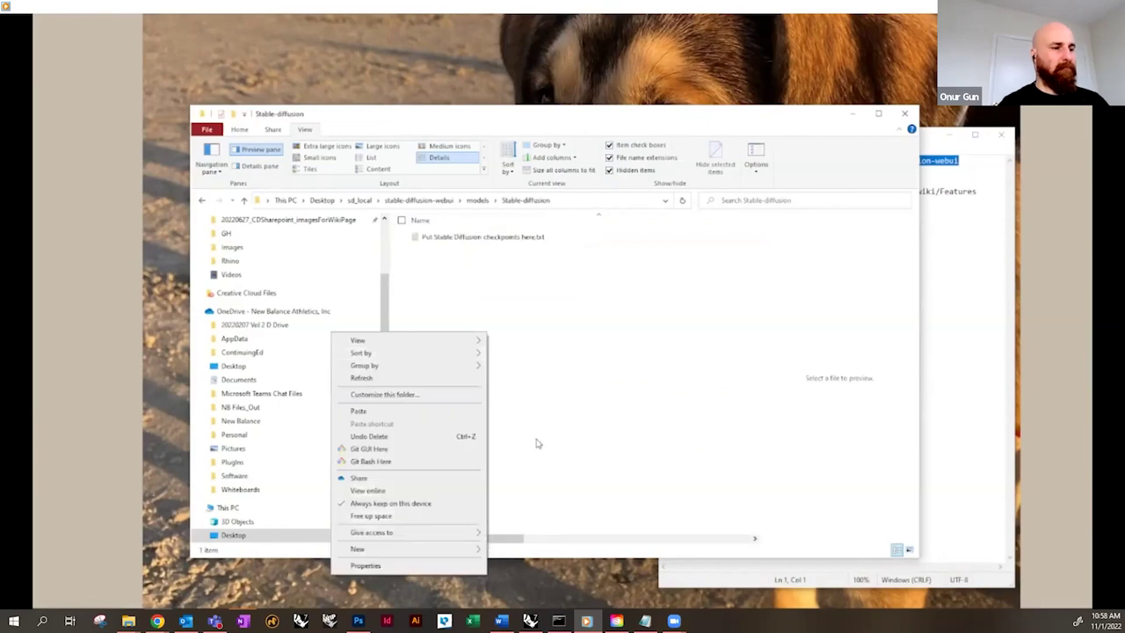
click(455, 413)
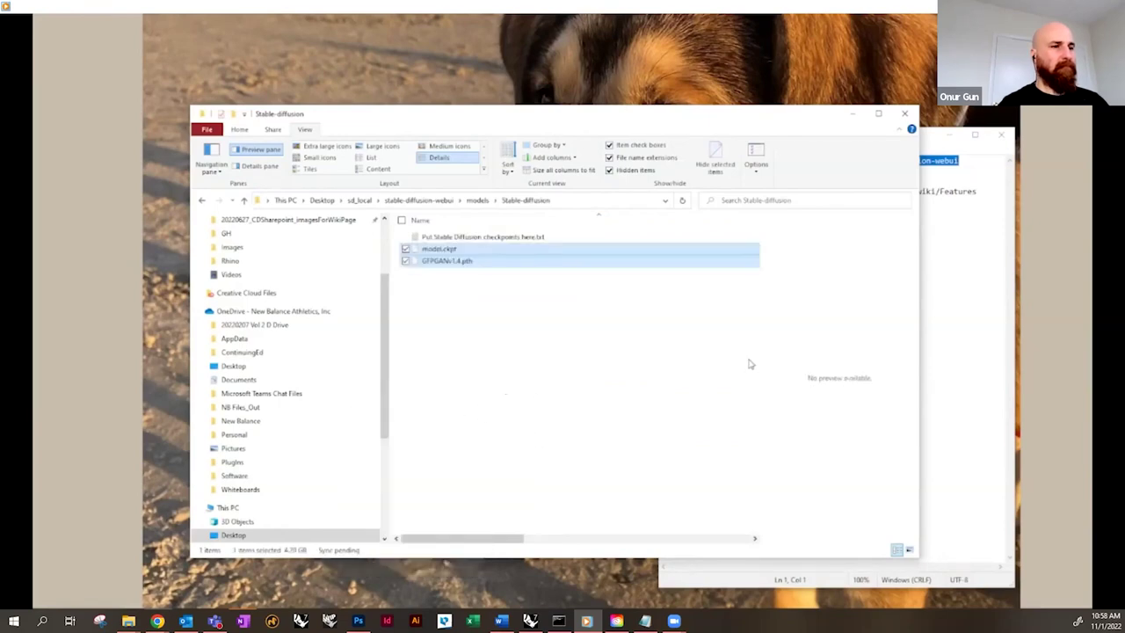
click(598, 342)
- Return to the stable-diffusion-webui folder and run webui-user.bat
click(477, 200)
click(419, 200)
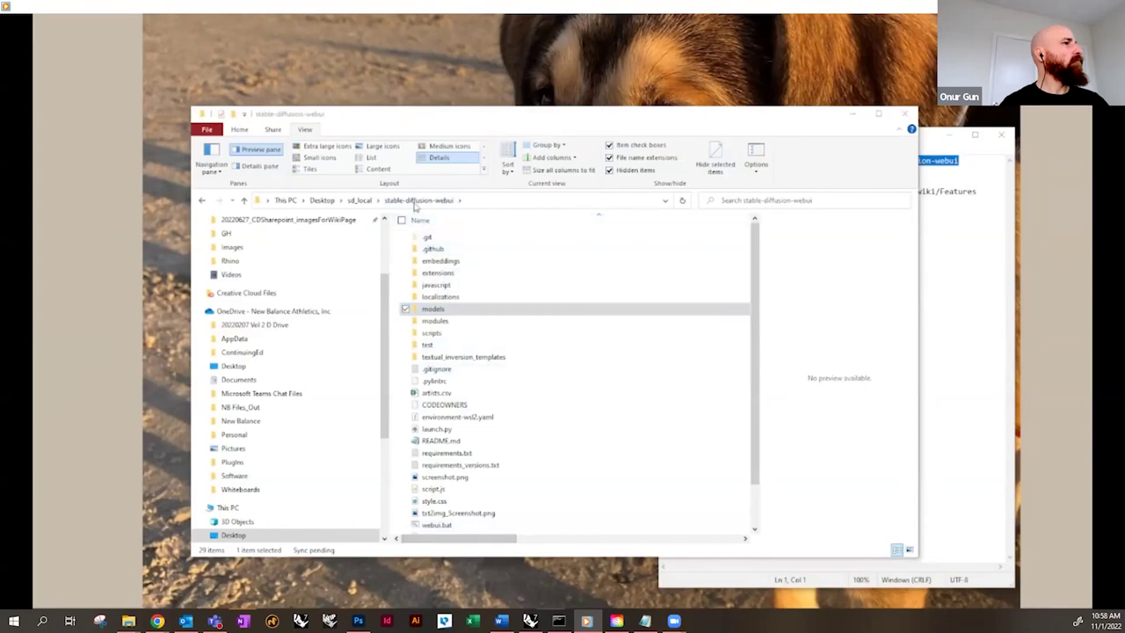
scroll(527, 391, down, 2)
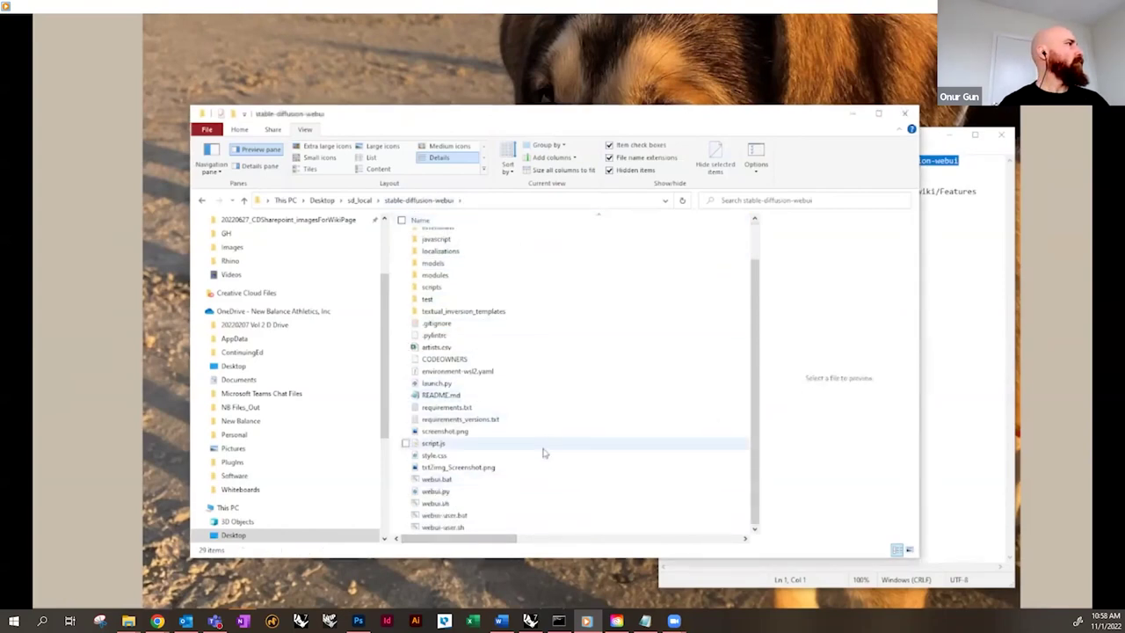
click(475, 517)
double_click(477, 519)
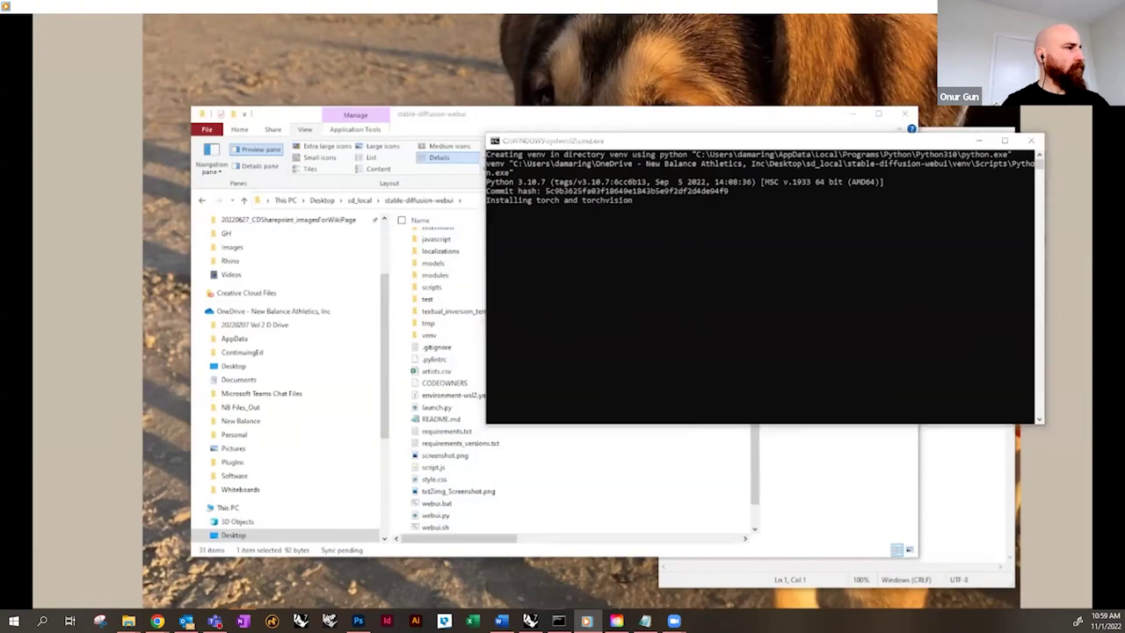
mouse_move(621, 555)
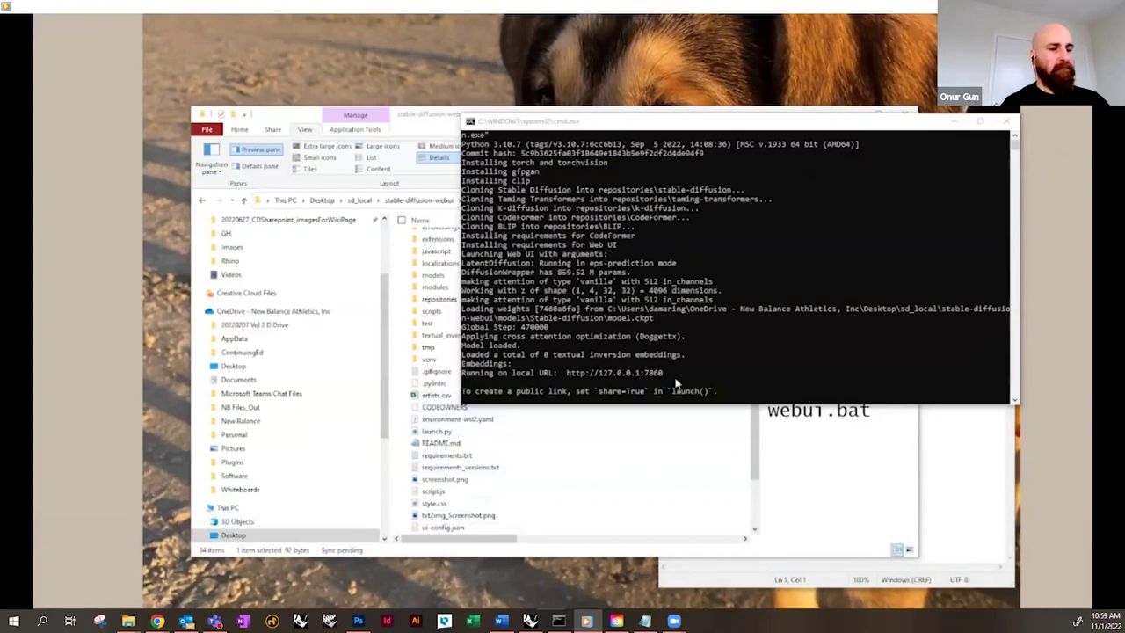
drag(567, 372, 662, 376)
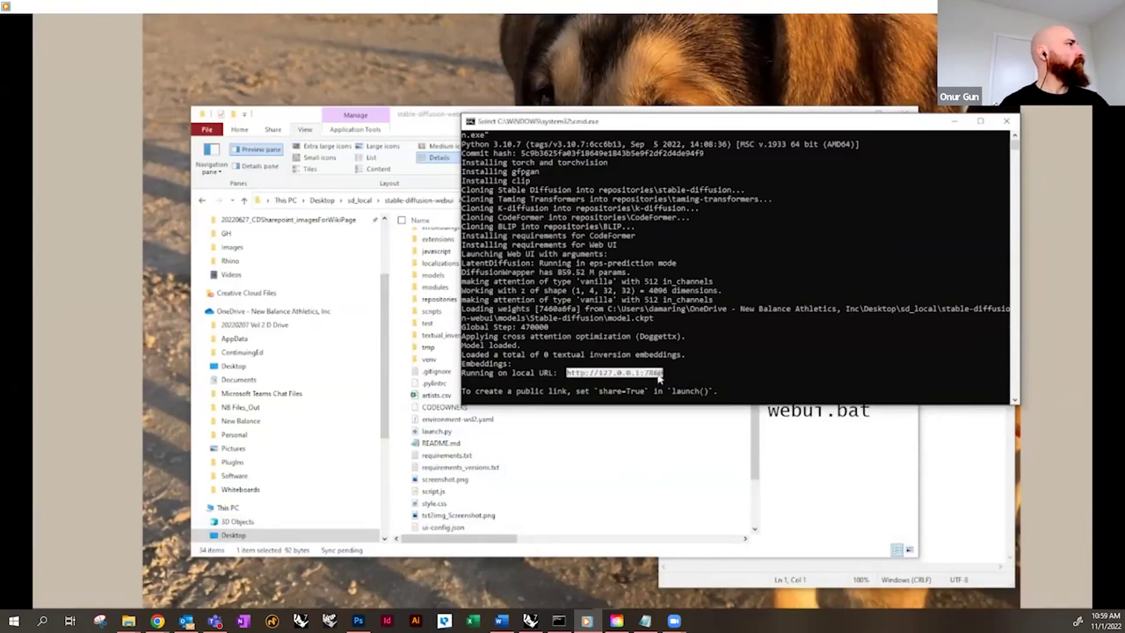
key(ctrl+c)
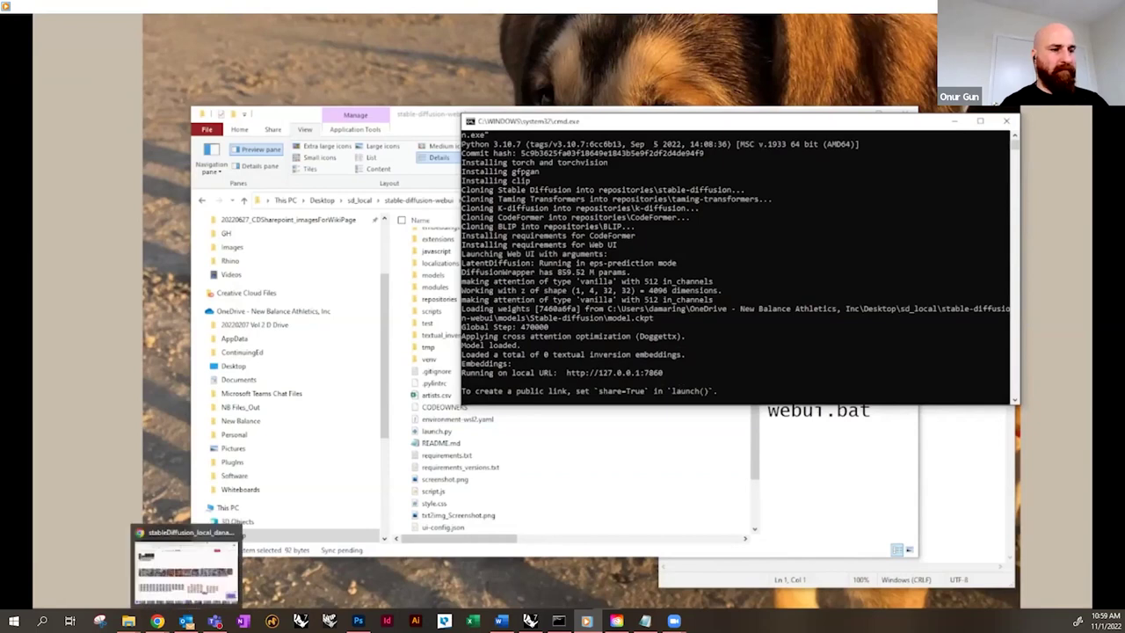
click(186, 621)
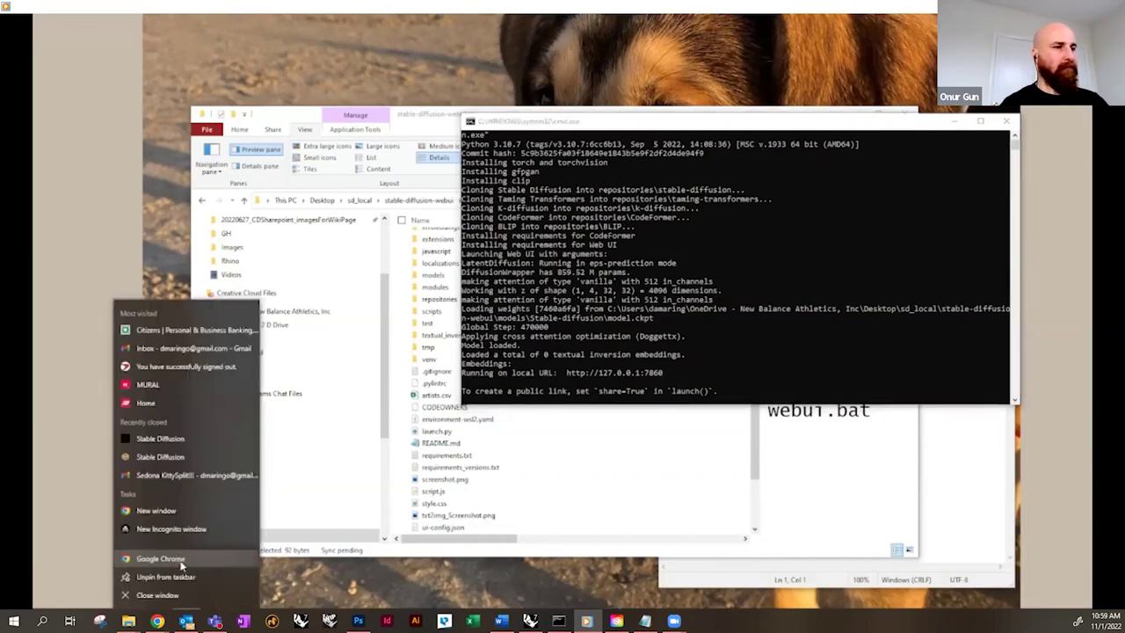
click(178, 559)
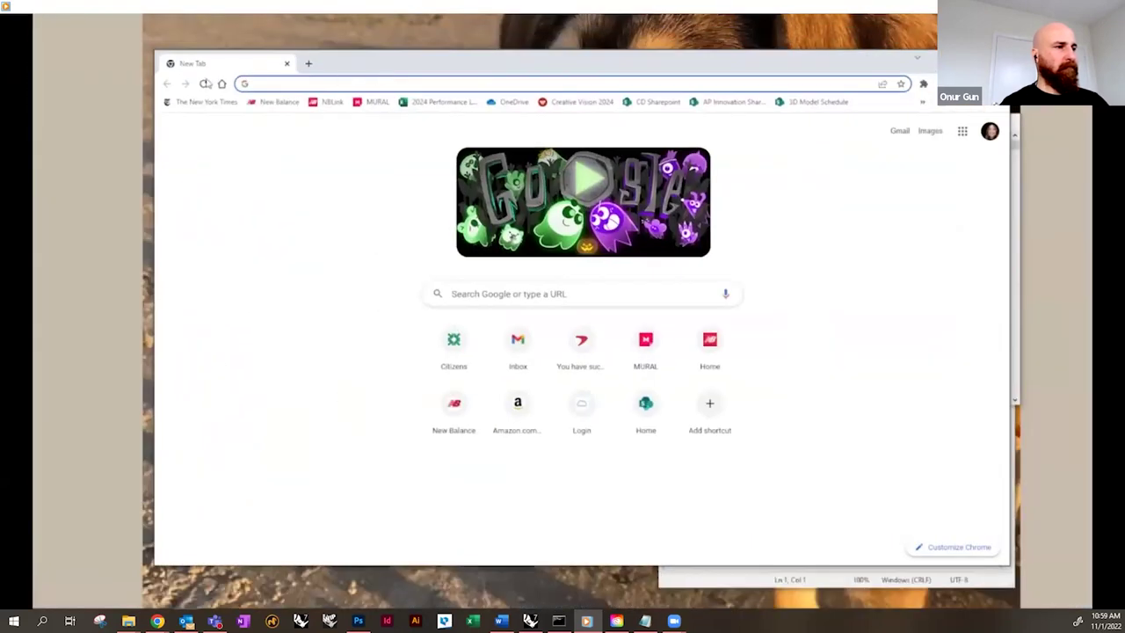
key(ctrl+v)
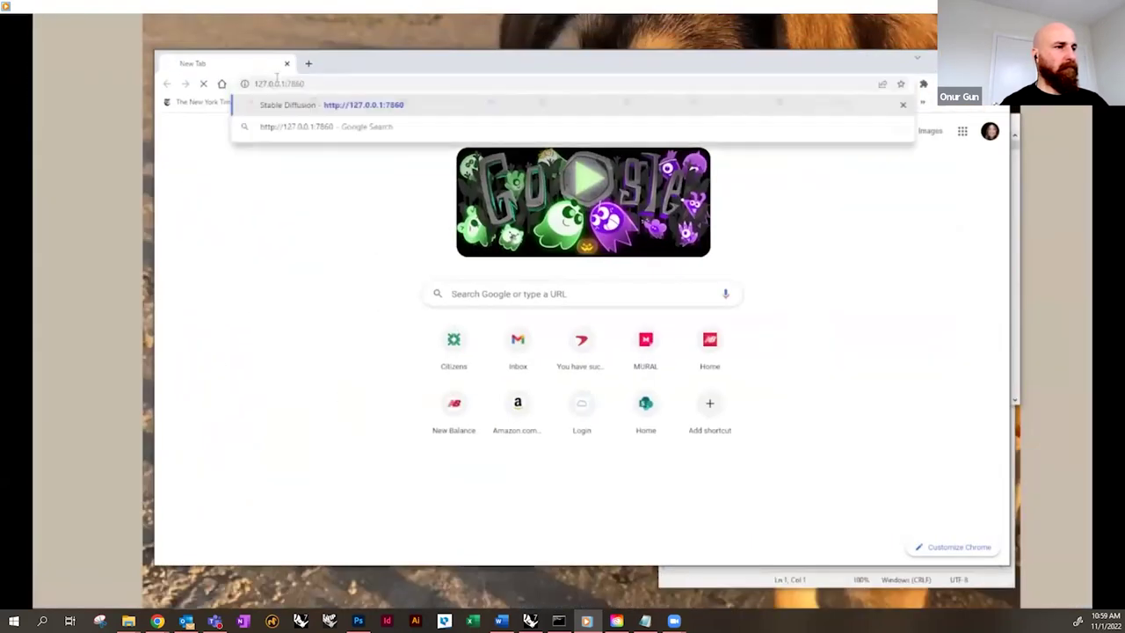
key(Return)
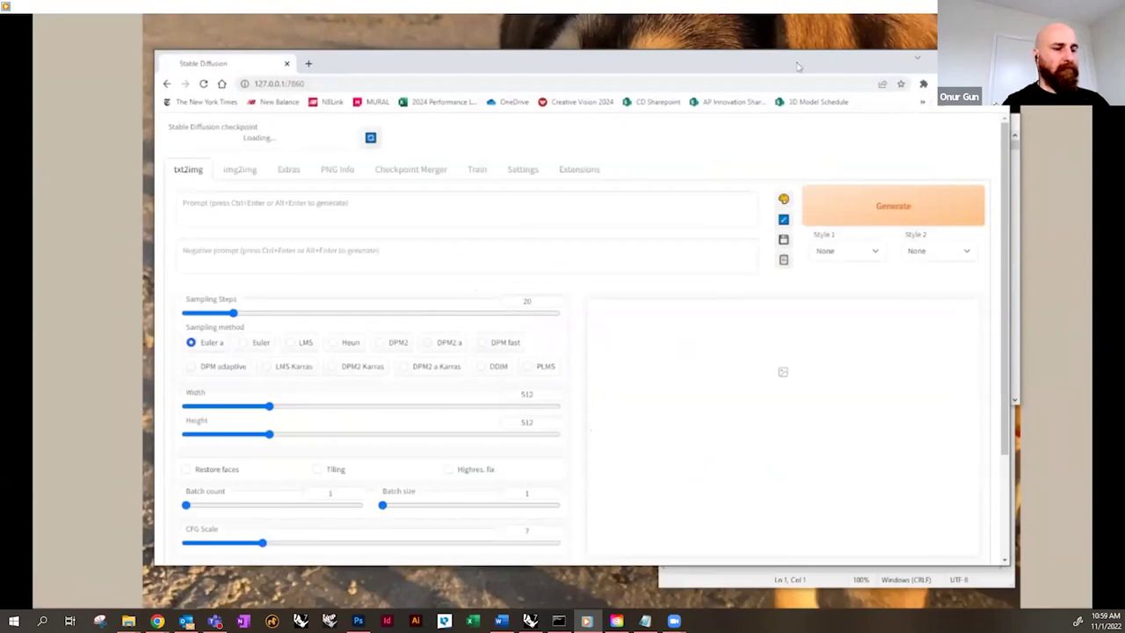
- Pause the recorded installation video at the loaded Stable Diffusion web UI page
key(super+Down)
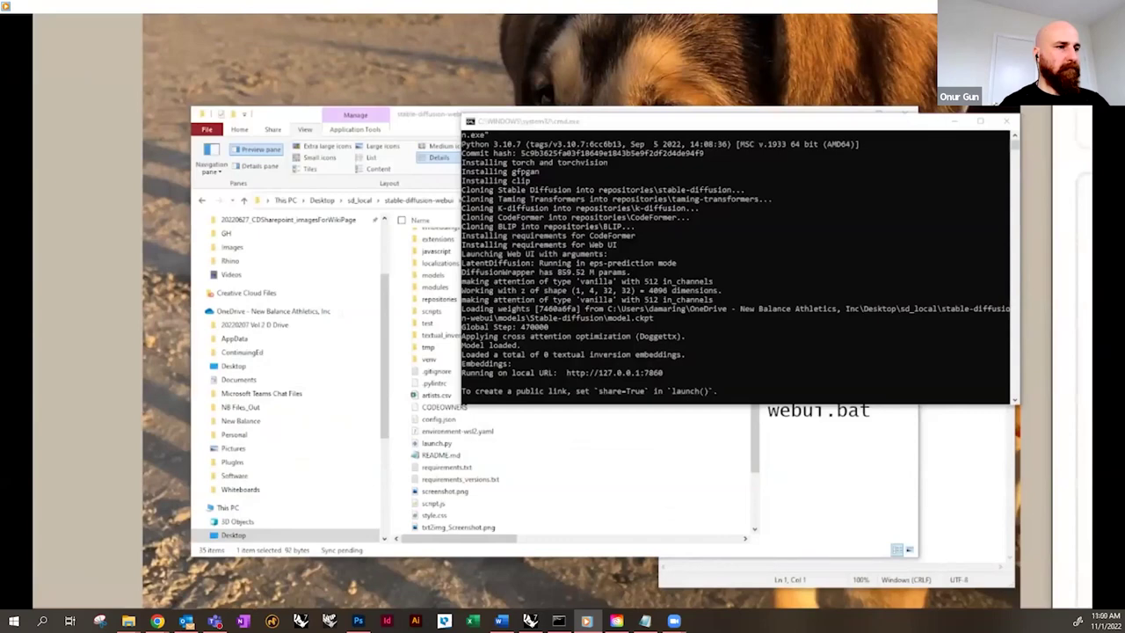
mouse_move(492, 341)
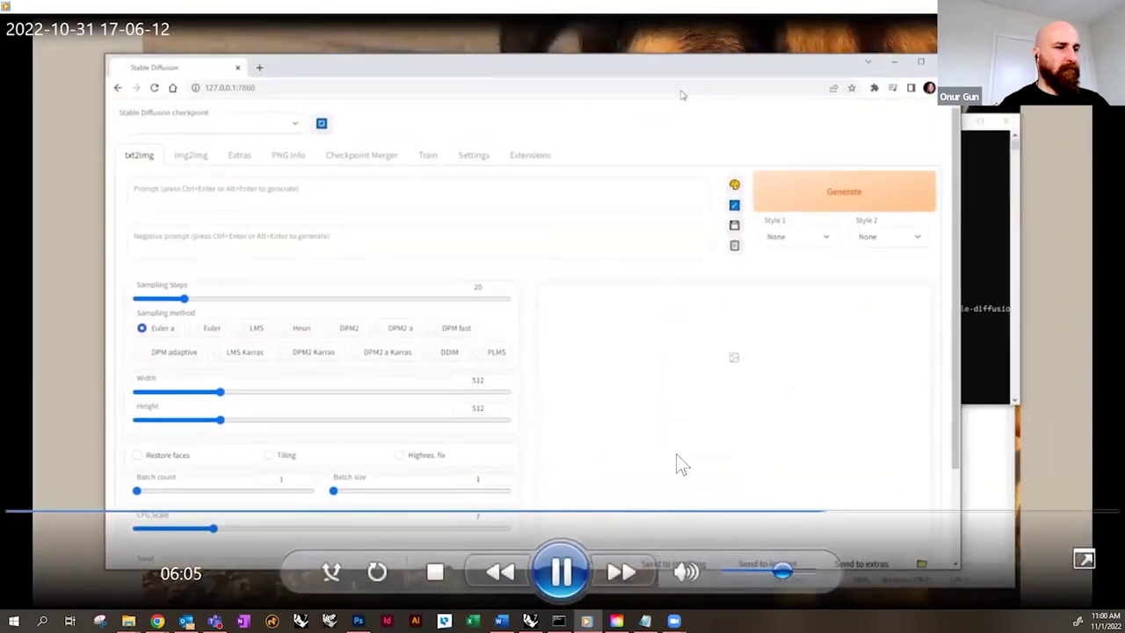
click(561, 572)
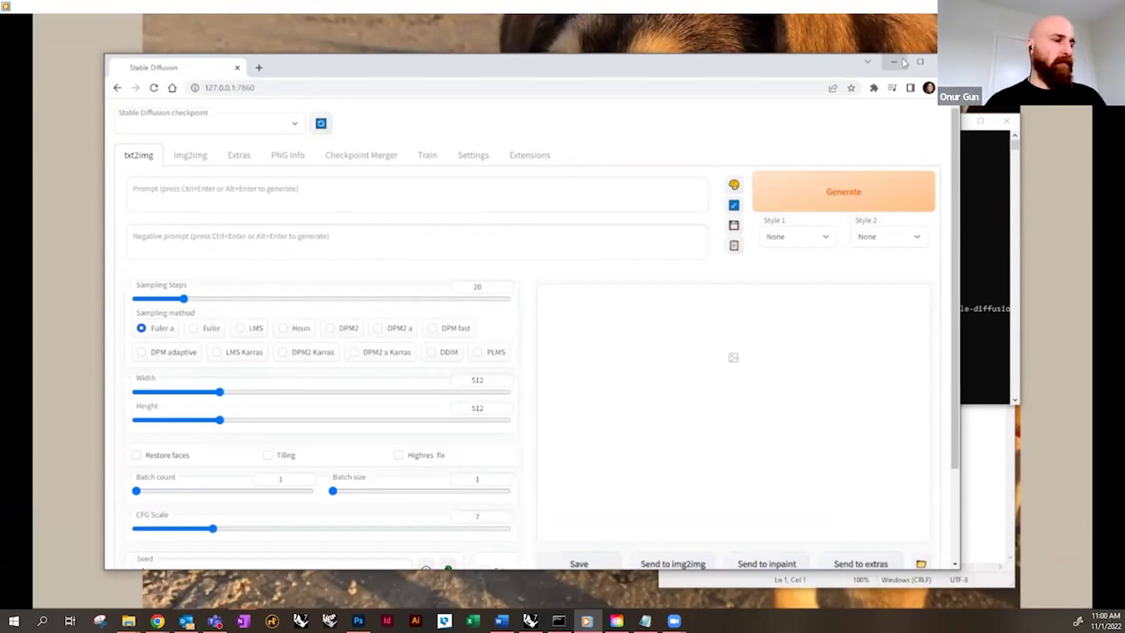
mouse_move(690, 329)
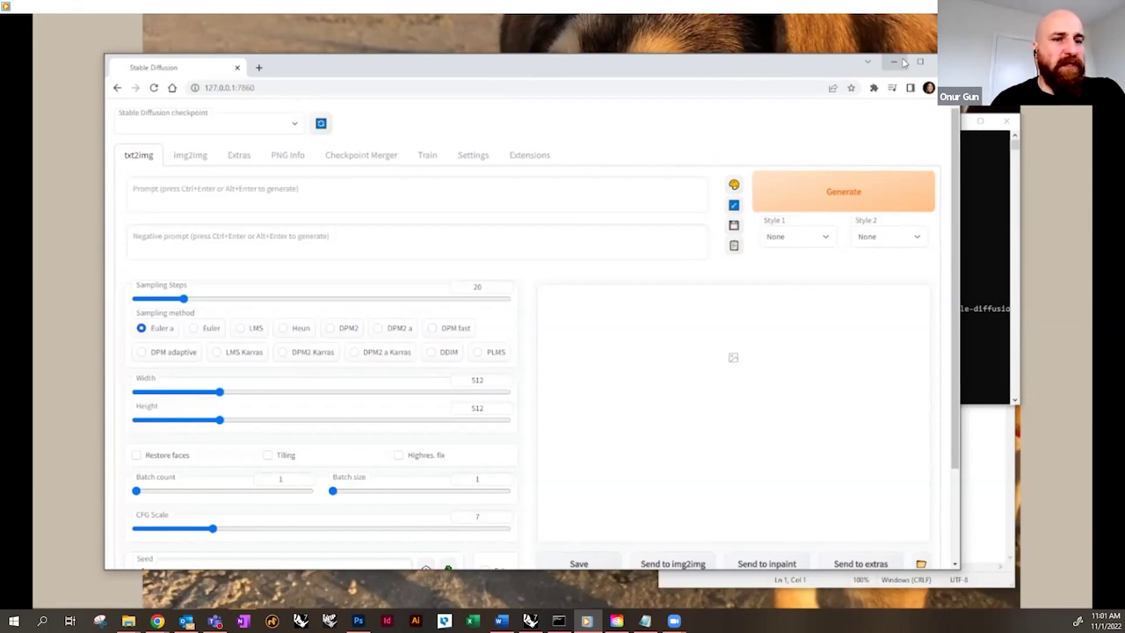
mouse_move(716, 101)
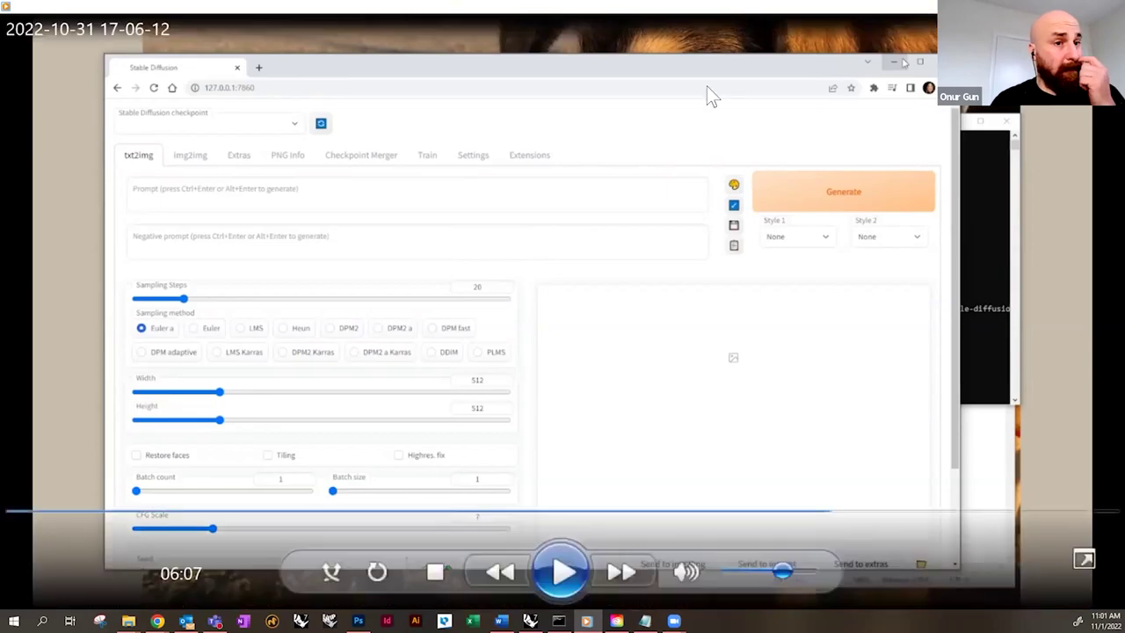
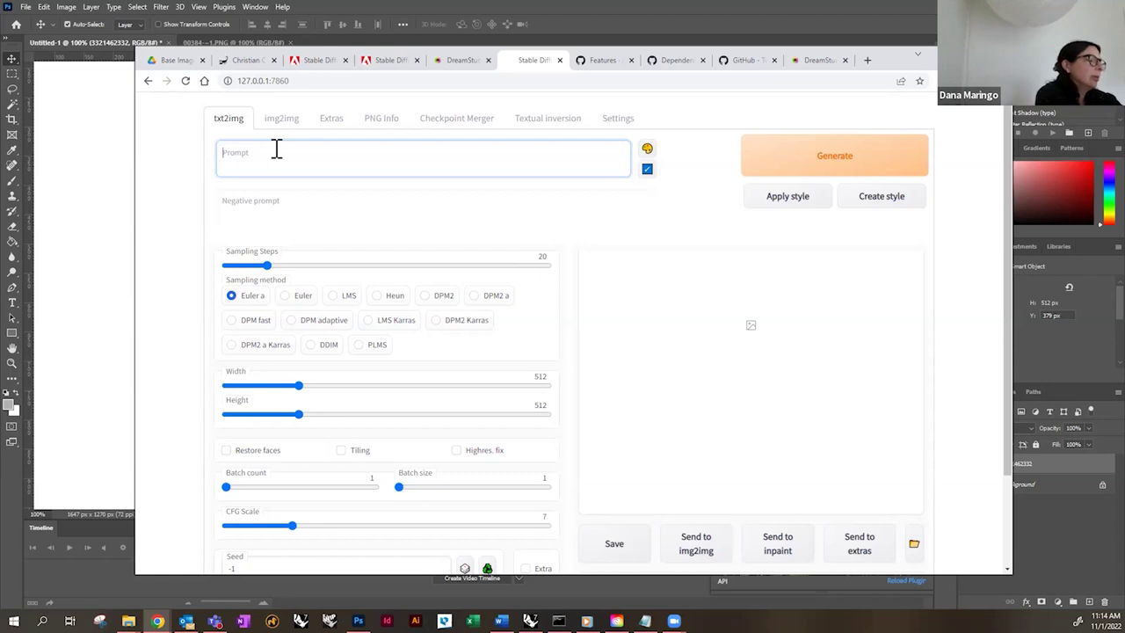
- Enter the txt2img prompt "data painted on buildings, light and shadow, contrast, high res, zaha hadid style"
text(data p)
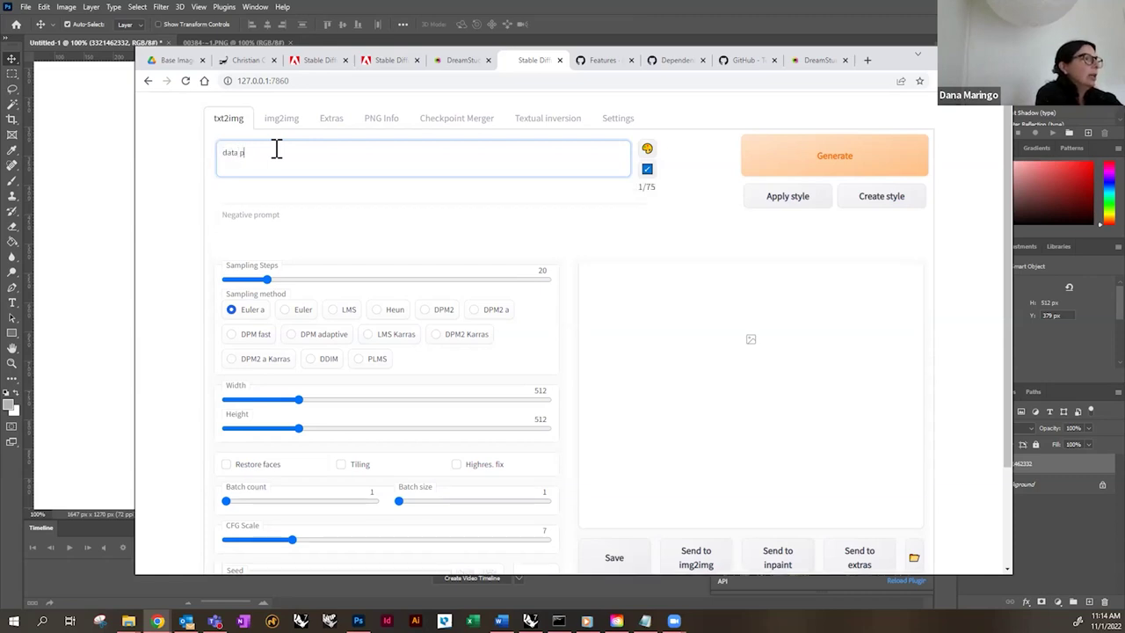
text(ainted on buildings,)
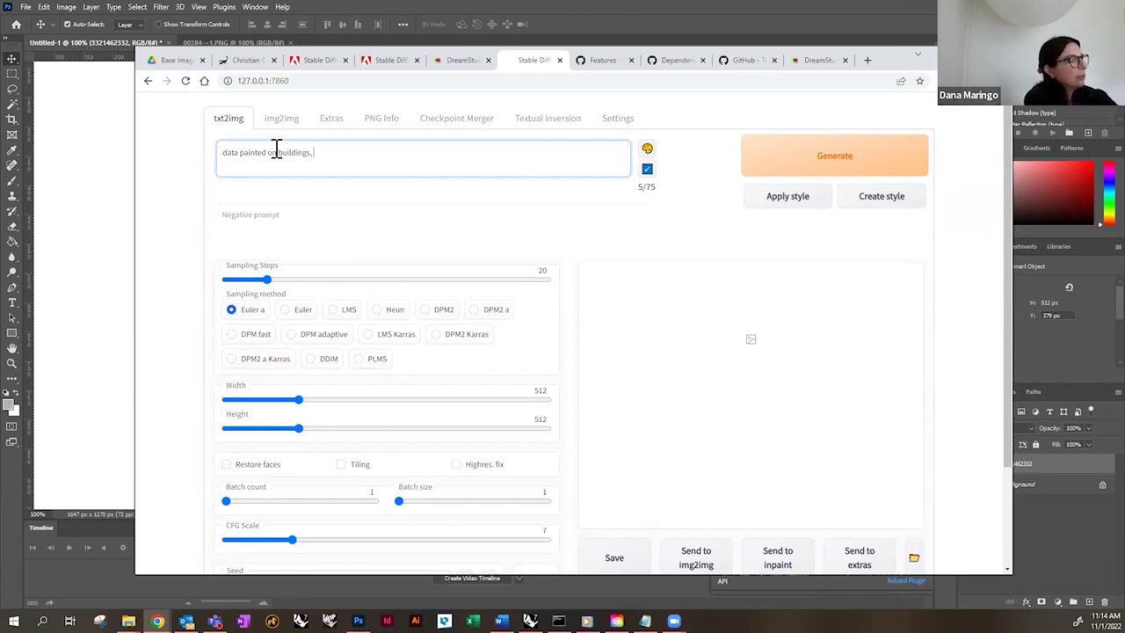
text(light and shadow,)
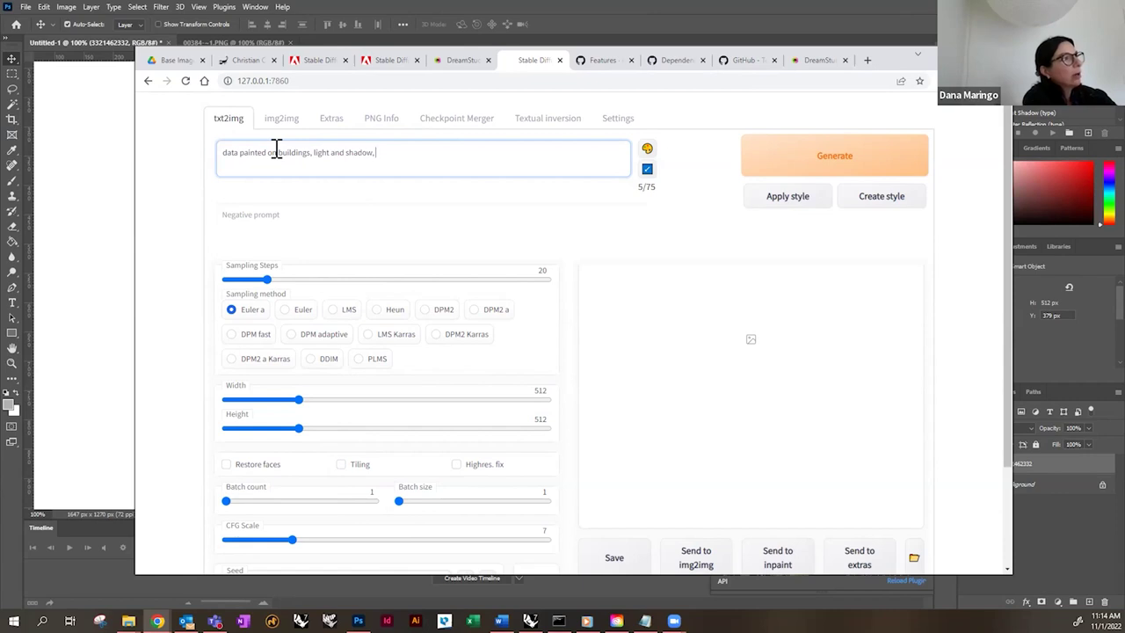
text( contrast, )
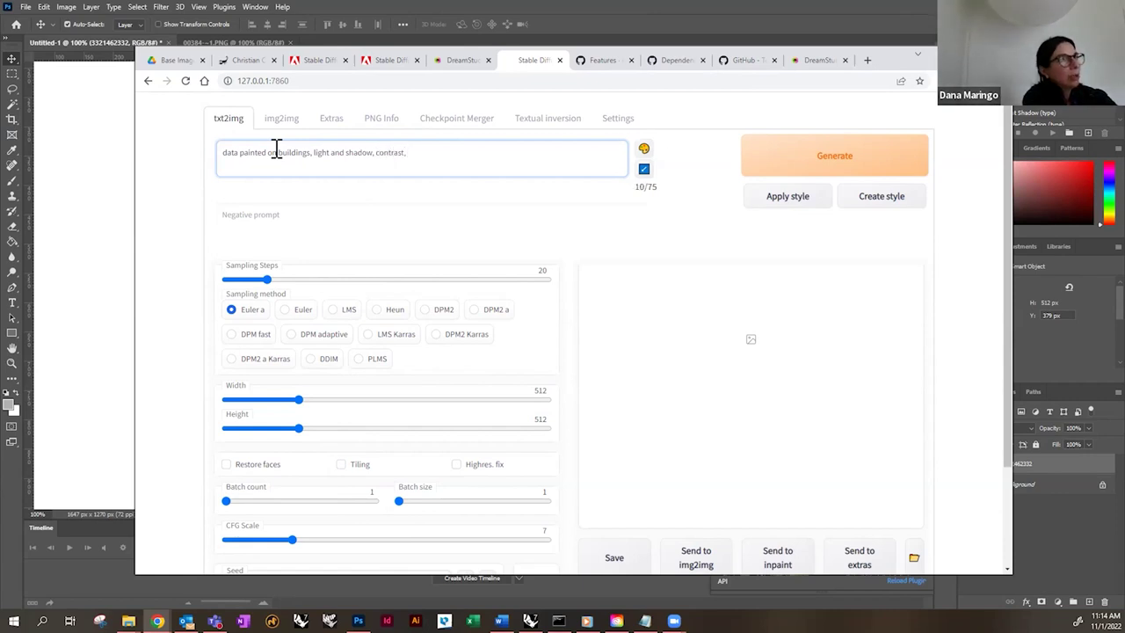
text(high res)
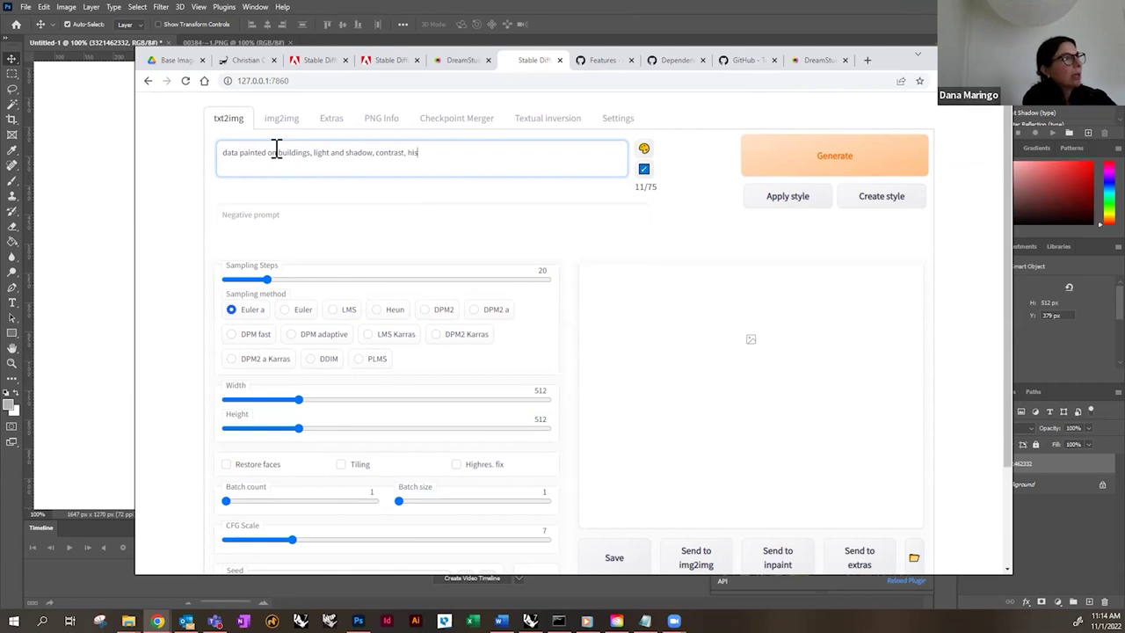
text(,)
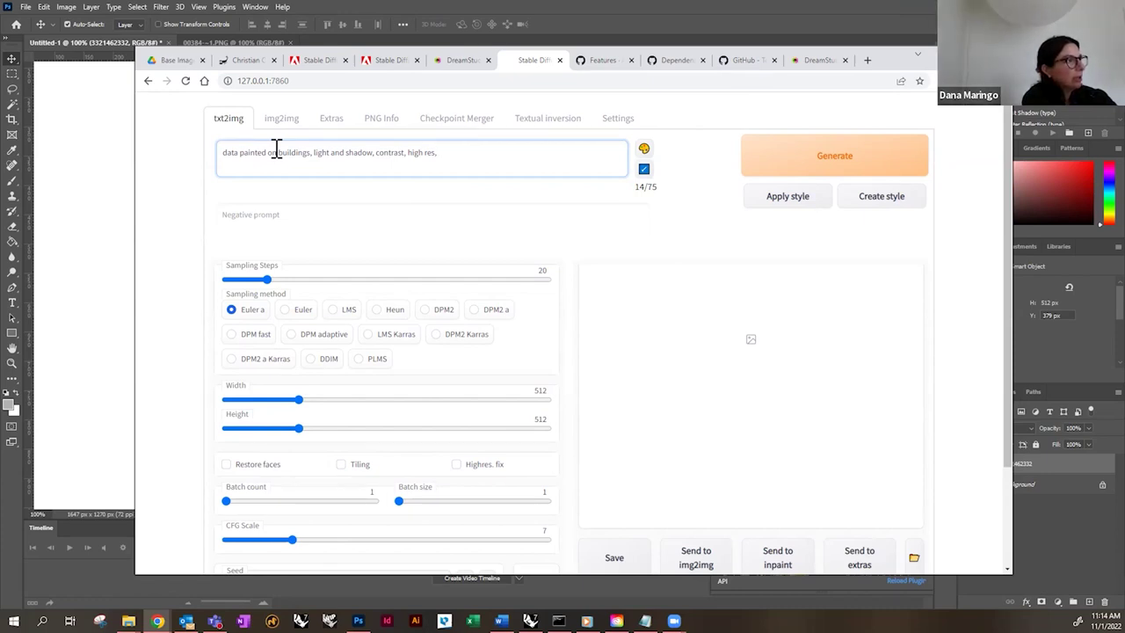
text(zaha hadid style,)
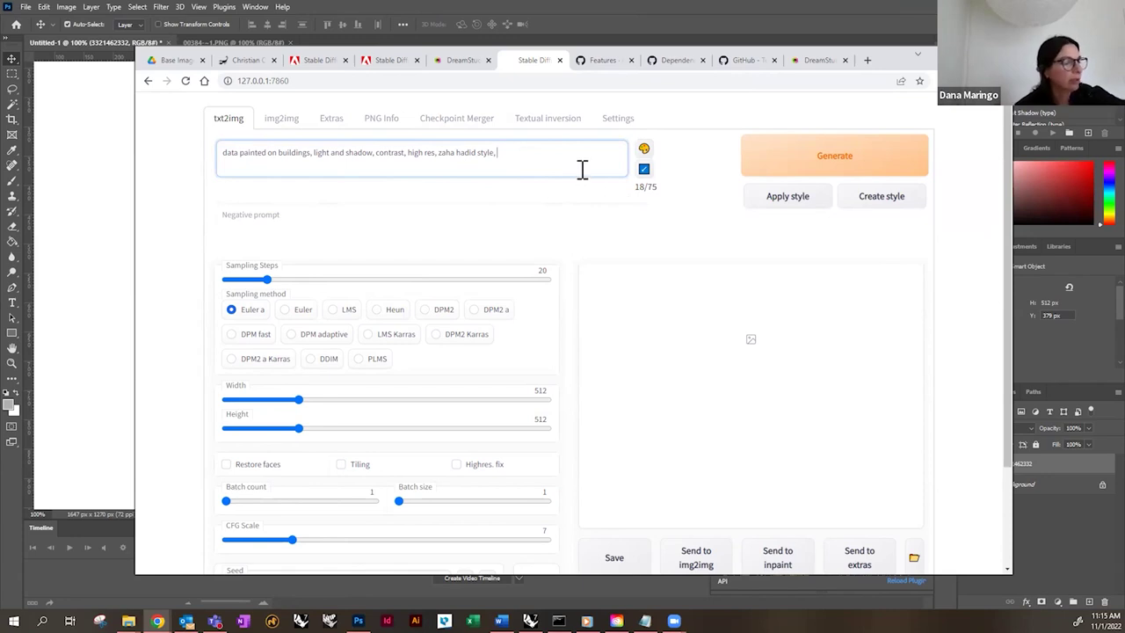
key(BackSpace)
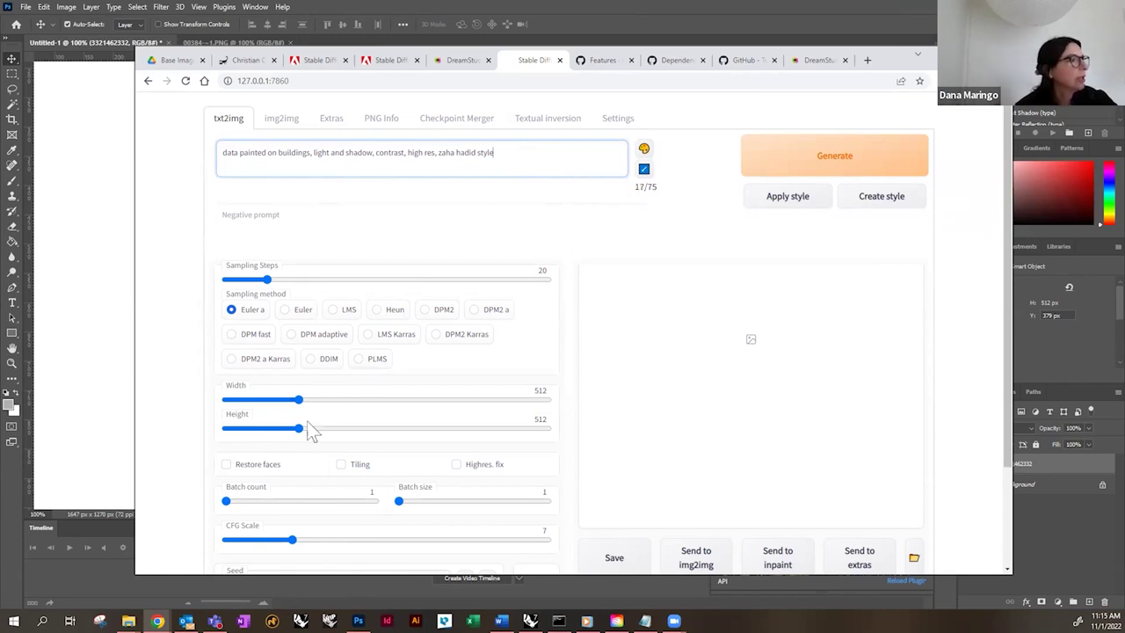
- Set the batch count to 4, generate the images and maximize the browser window
scroll(387, 409, down, 1)
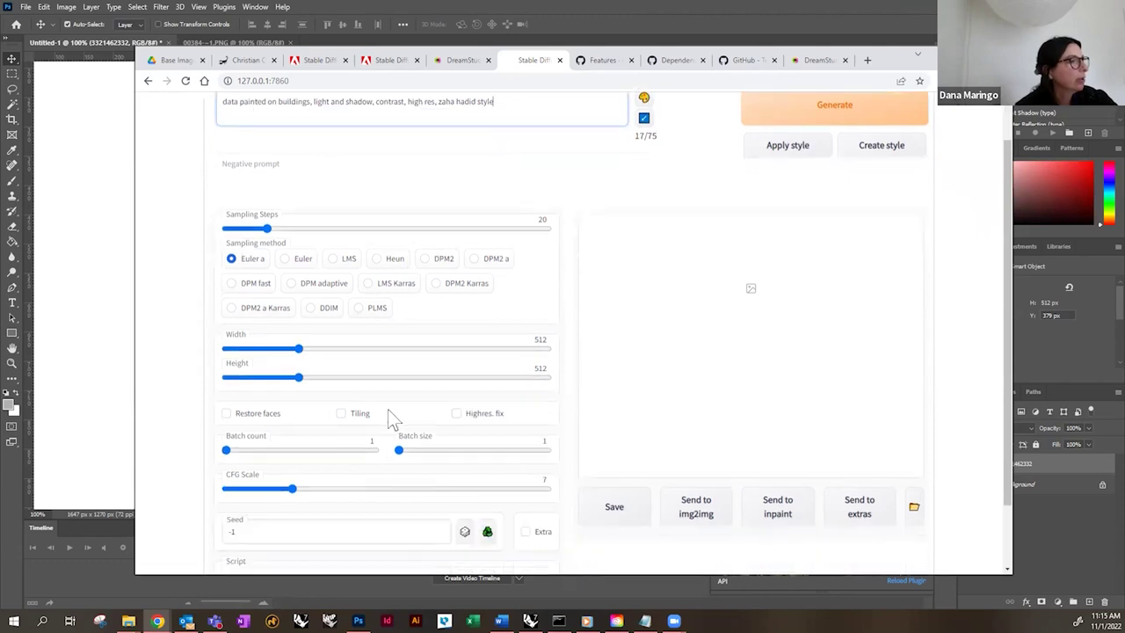
drag(229, 442, 258, 444)
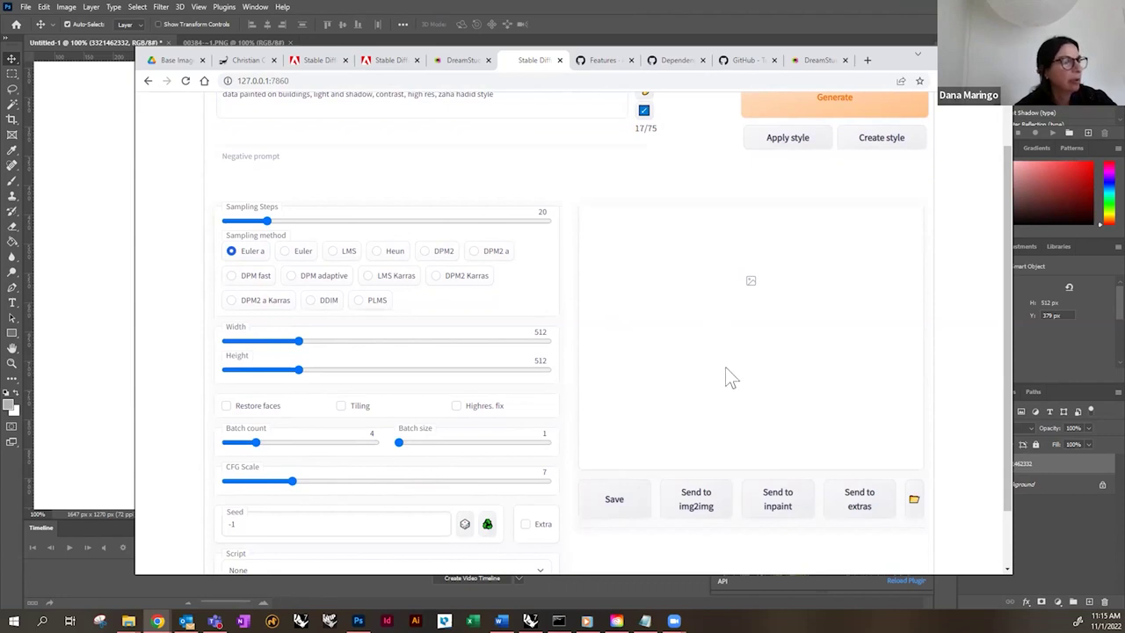
scroll(726, 352, up, 1)
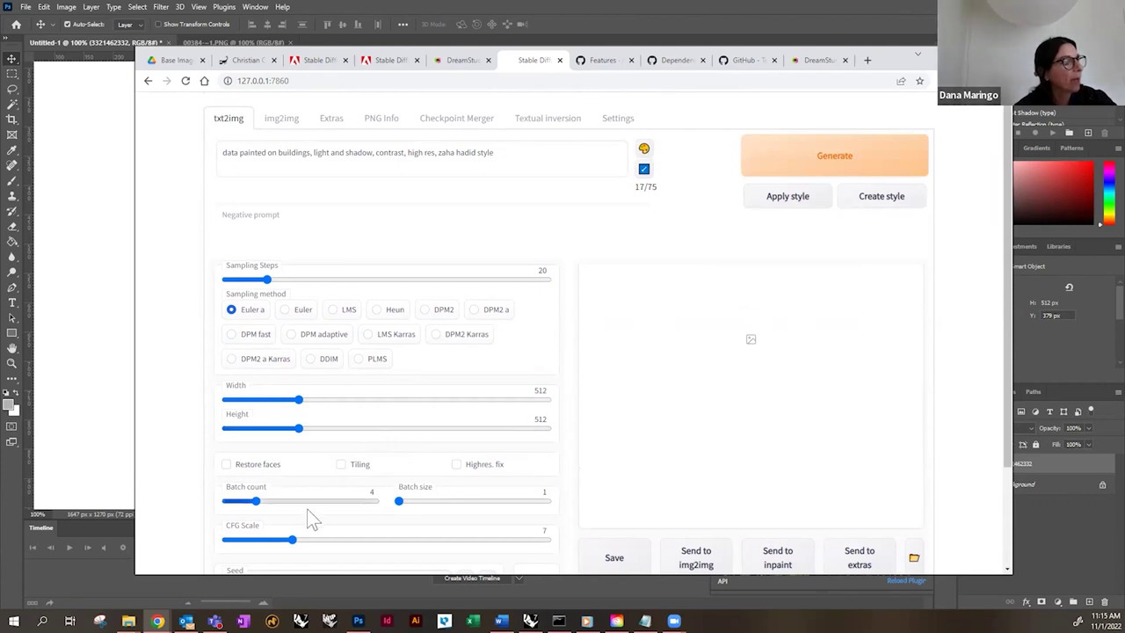
scroll(276, 460, down, 2)
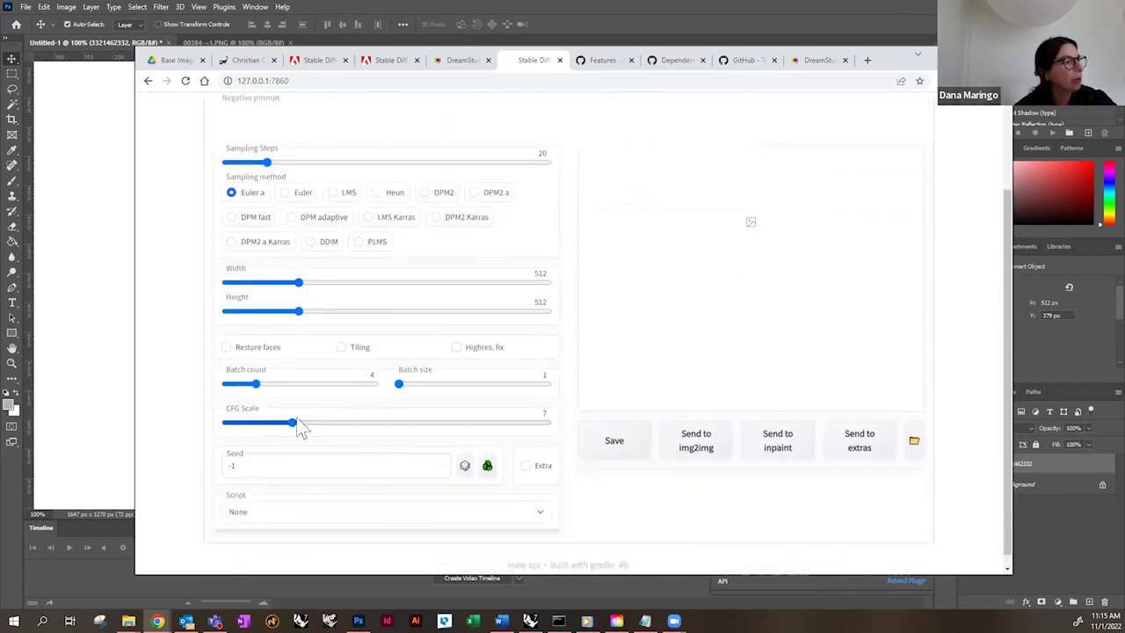
scroll(800, 403, up, 2)
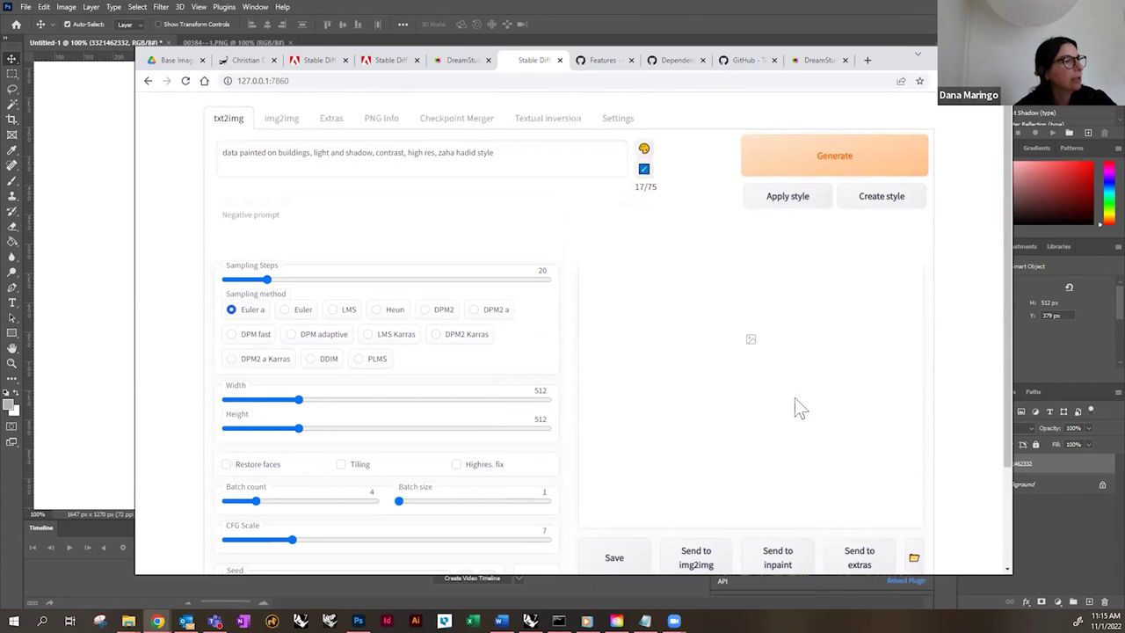
click(854, 156)
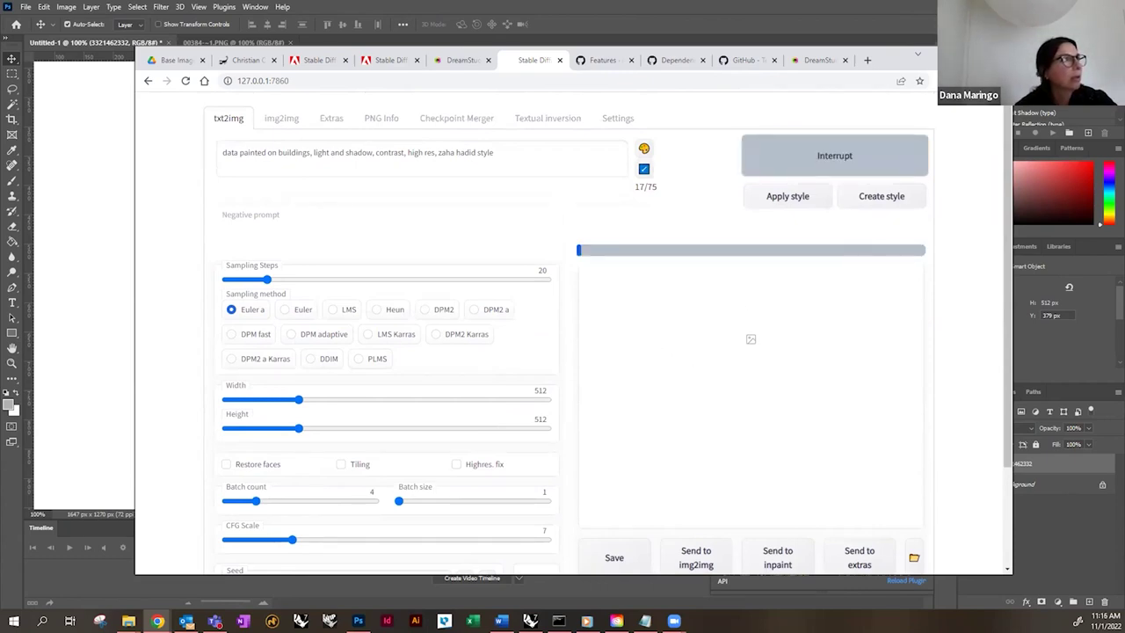
click(967, 54)
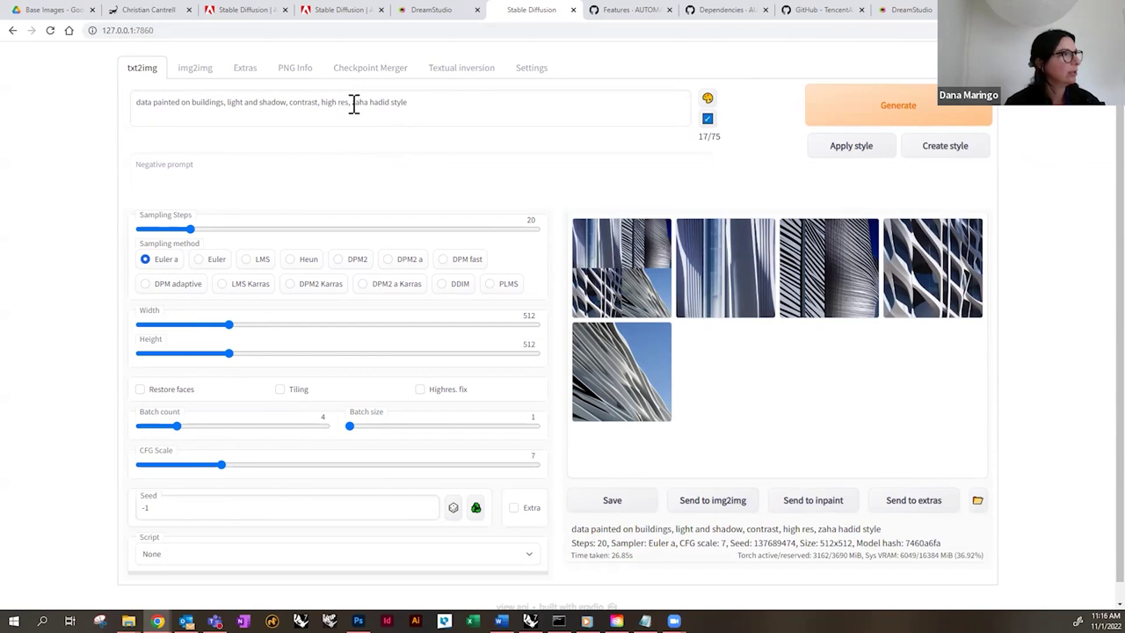
- Replace "high res" in the prompt with "pencil drawing" and generate a new batch of images
drag(351, 102, 322, 102)
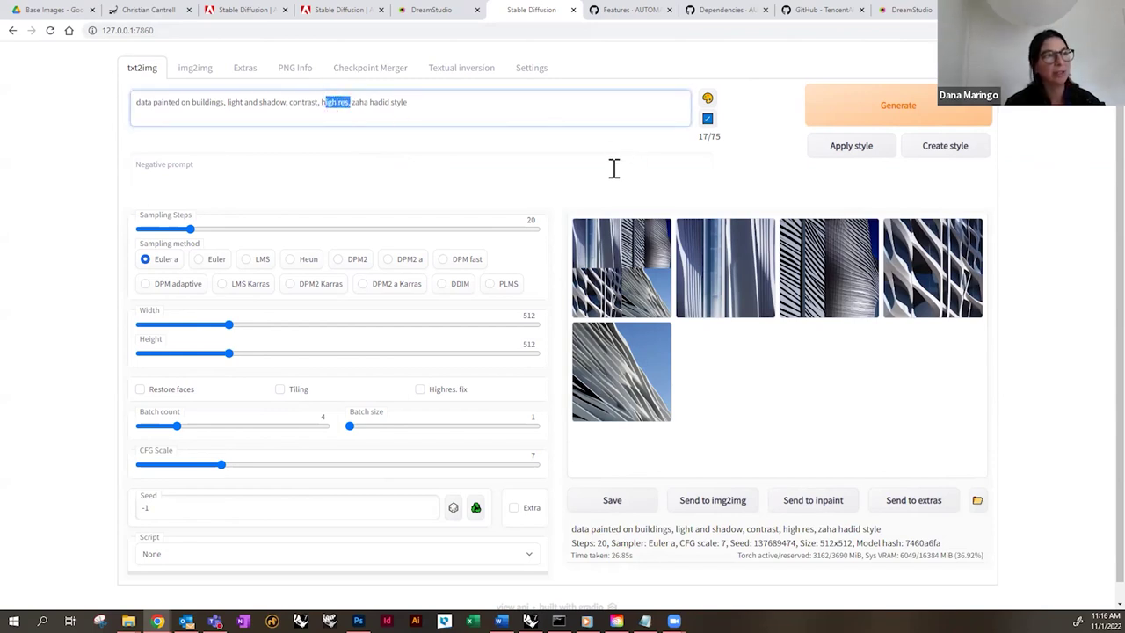
click(359, 102)
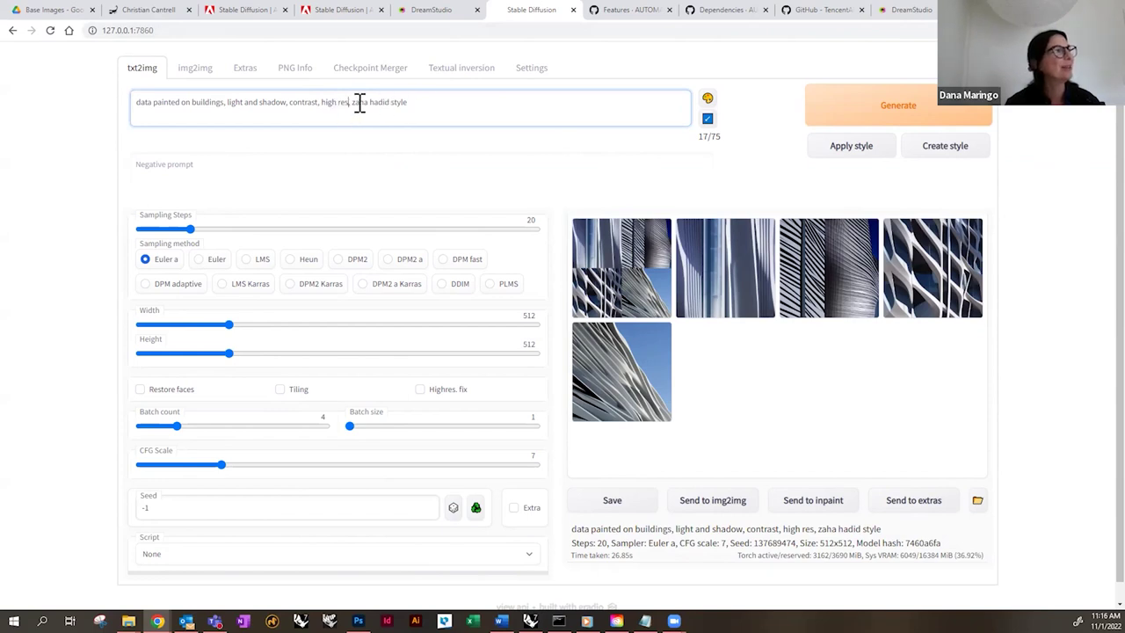
drag(352, 102, 320, 104)
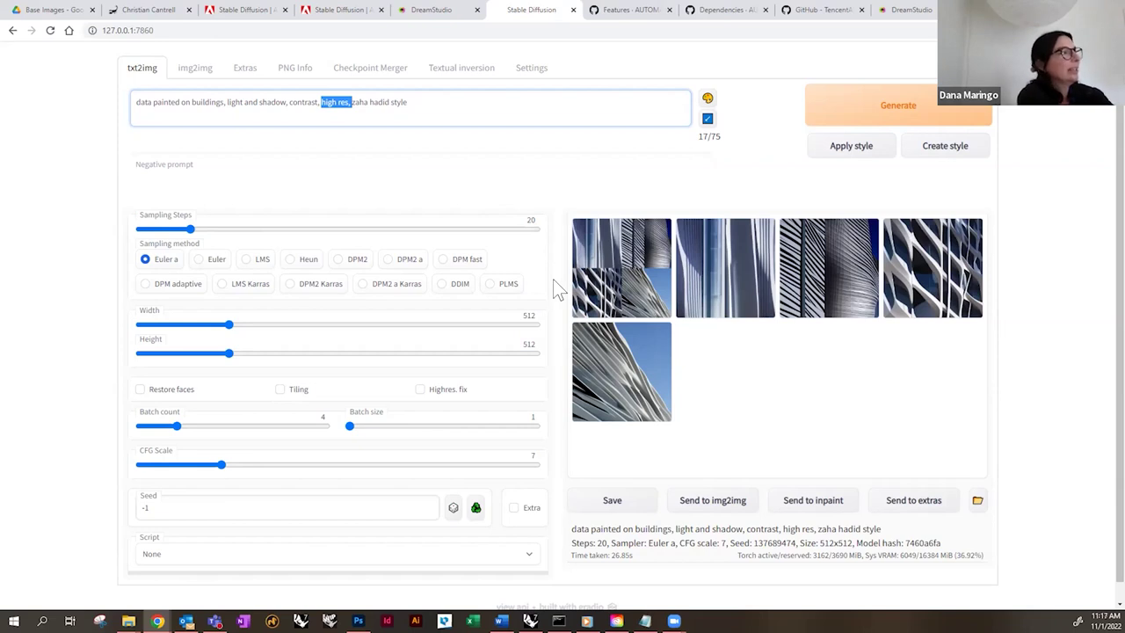
text(penc)
text(il )
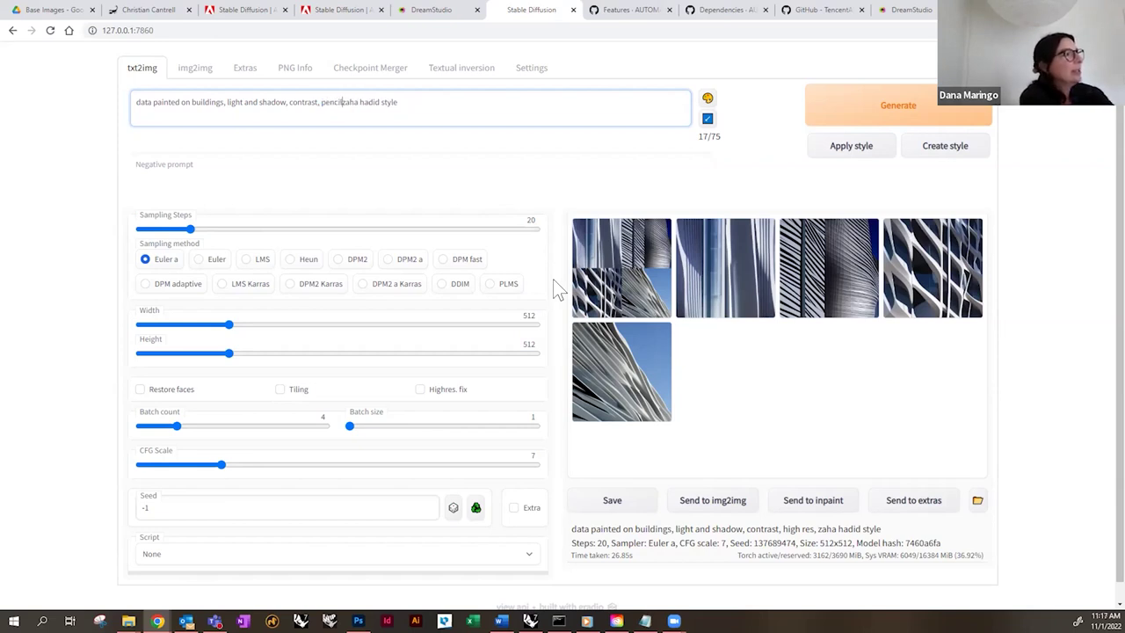
text(drawing,)
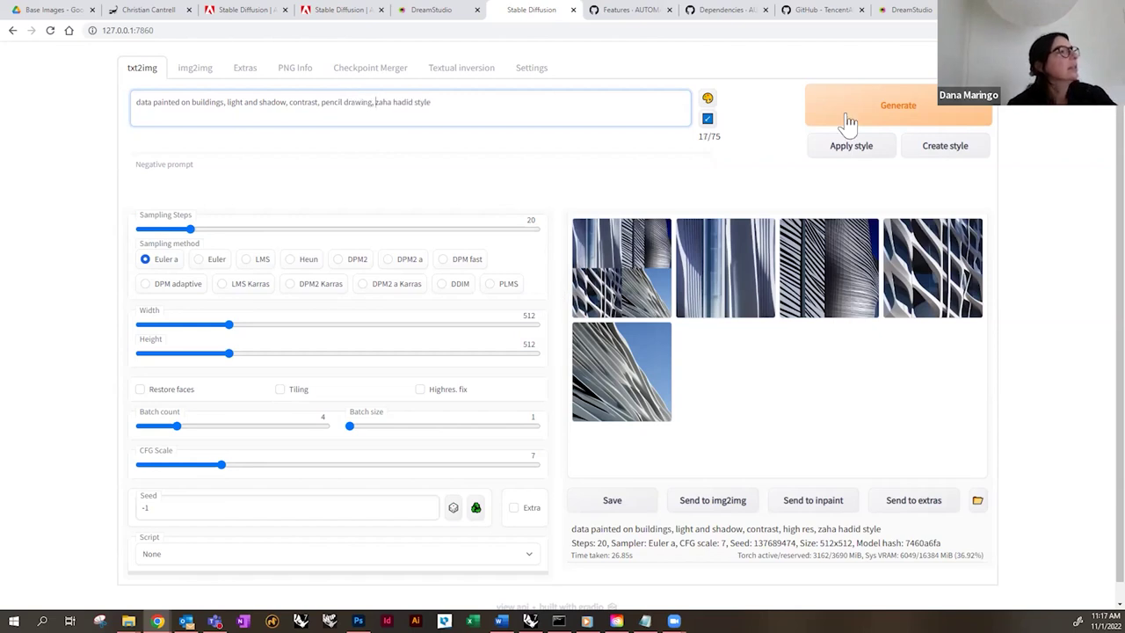
click(899, 111)
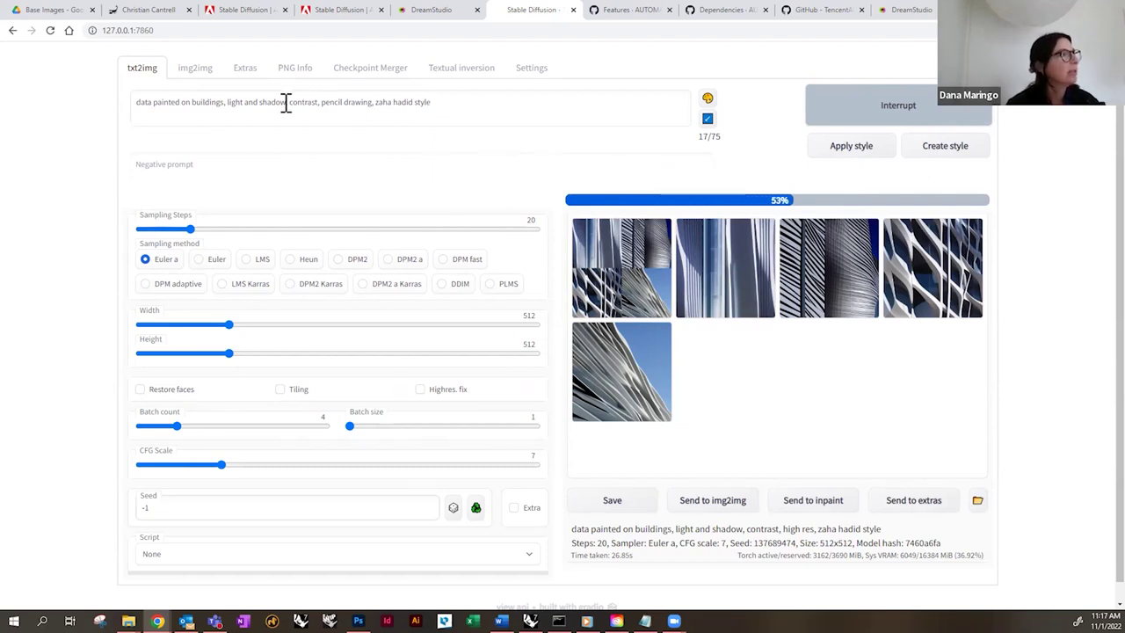
- Enlarge the last generated image, the one with the curved striped facade, to examine it
click(438, 102)
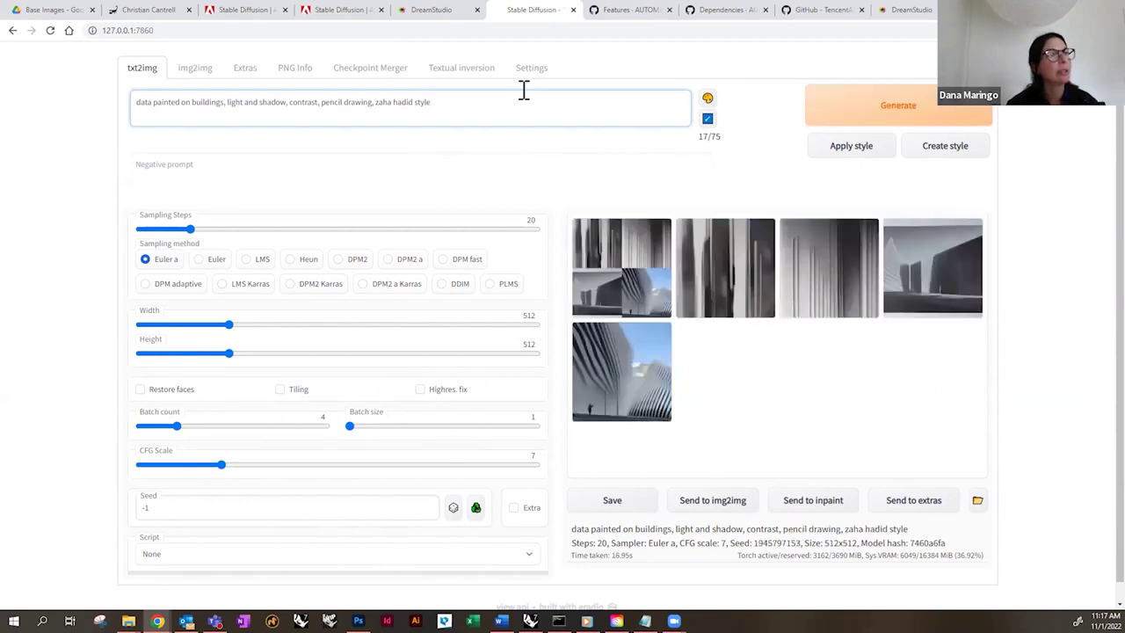
click(625, 386)
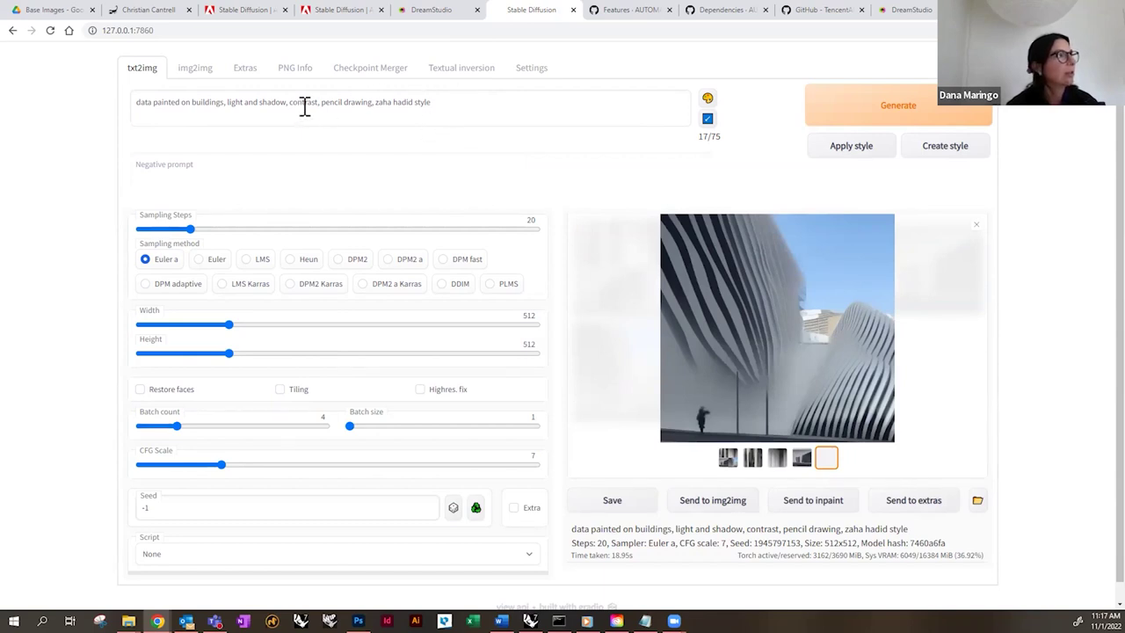
drag(303, 102, 314, 101)
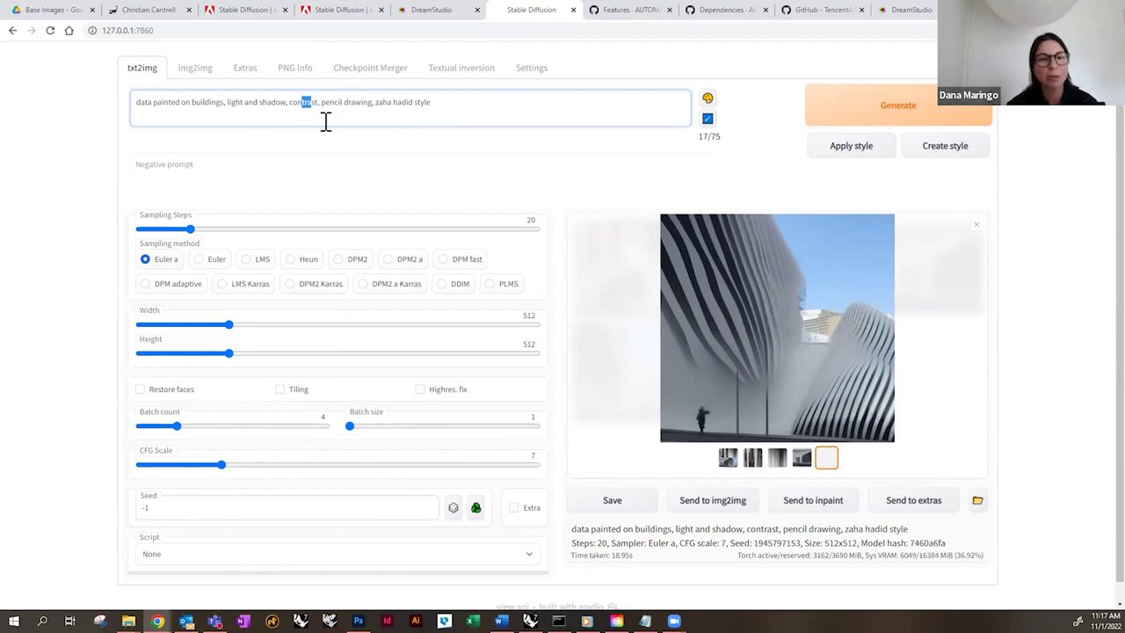
- Replace "light and shadow, contrast" in the txt2img prompt with "back light, depth of field, watercolor"
click(499, 109)
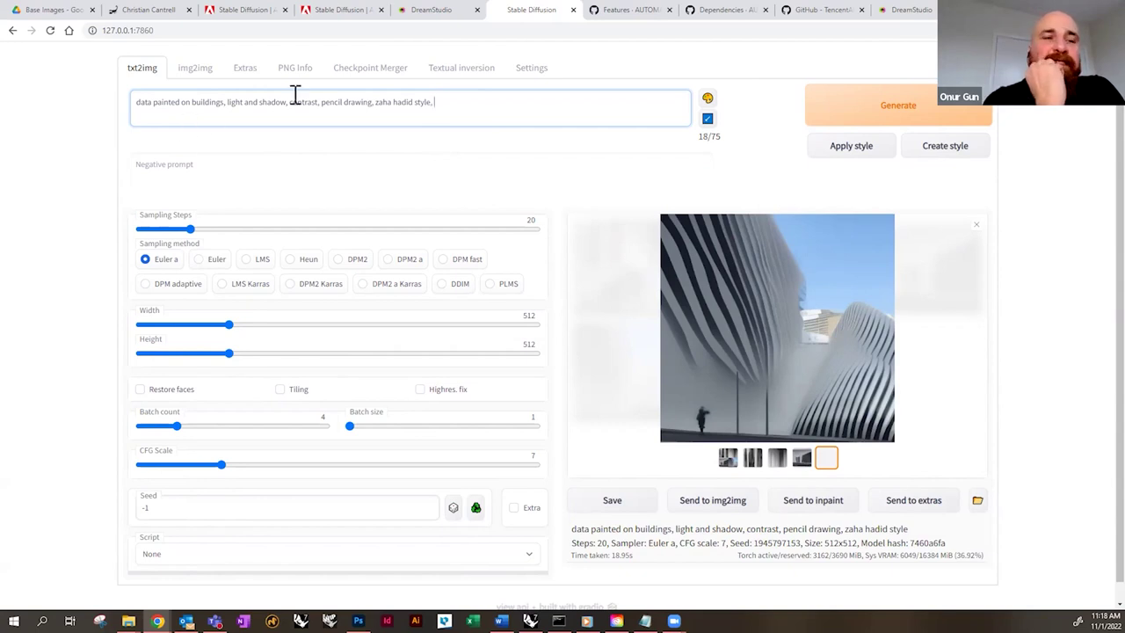
drag(319, 102, 227, 106)
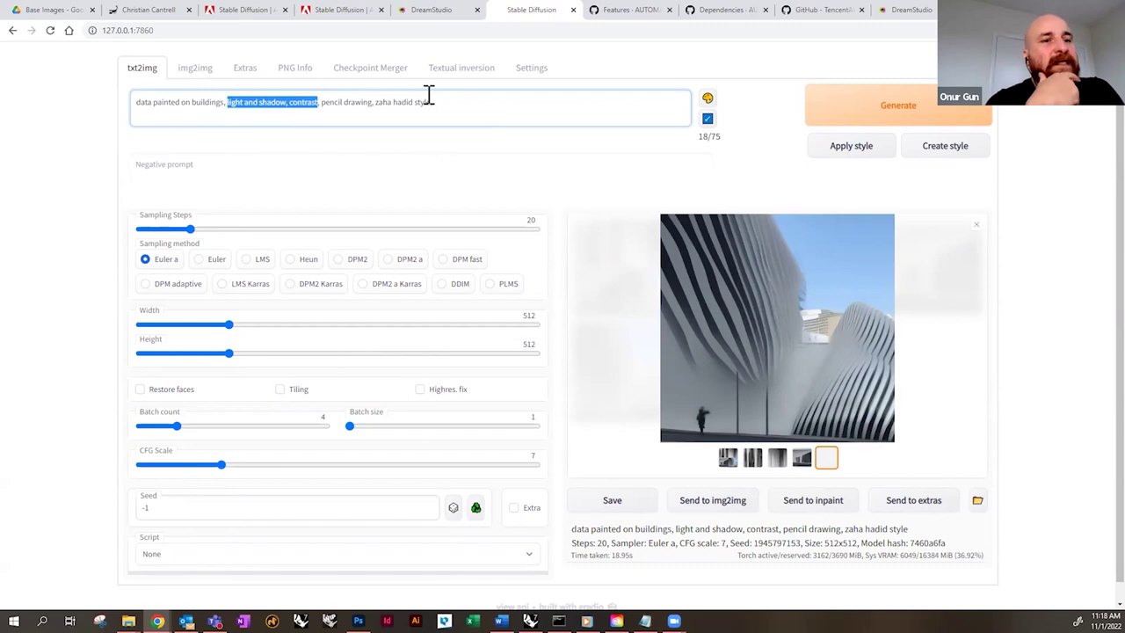
text(back light)
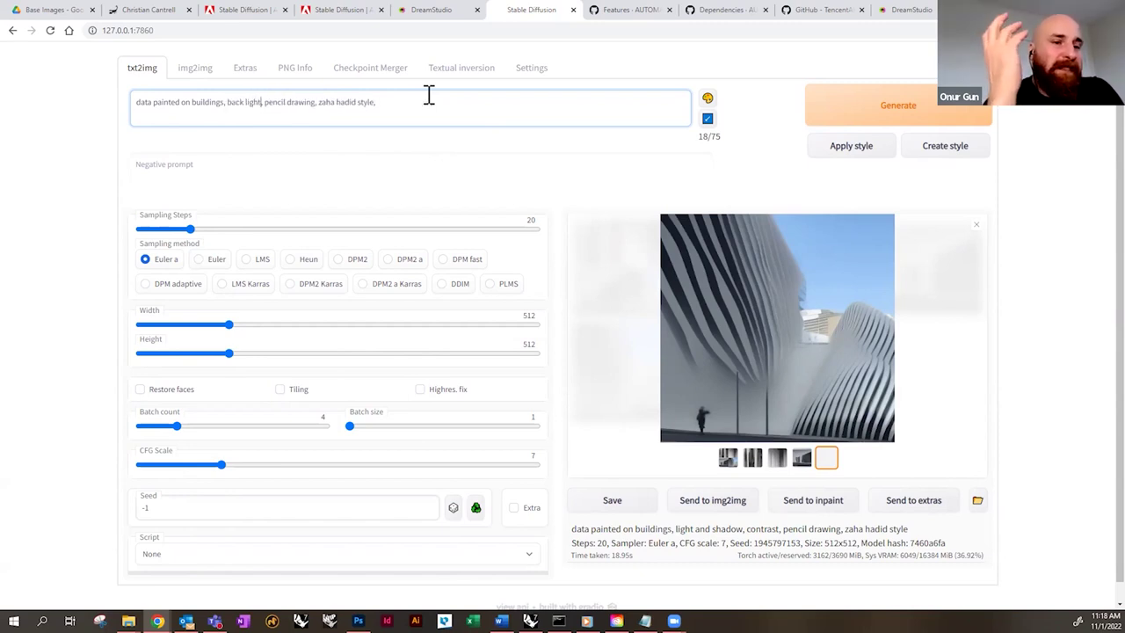
text(, depth of fie)
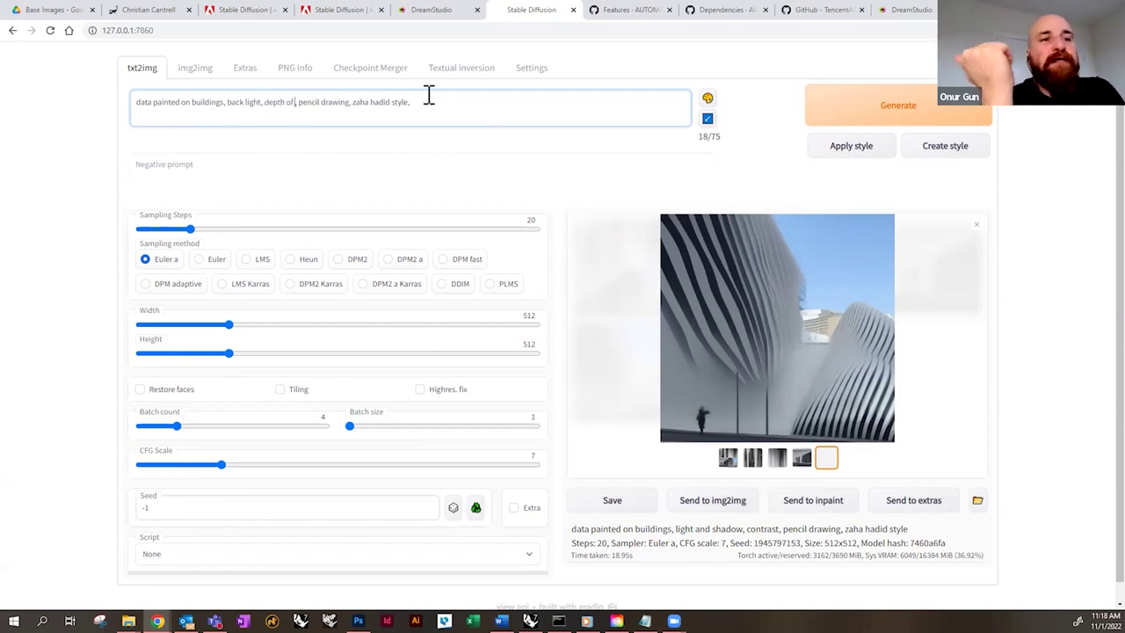
text(ld, watercol)
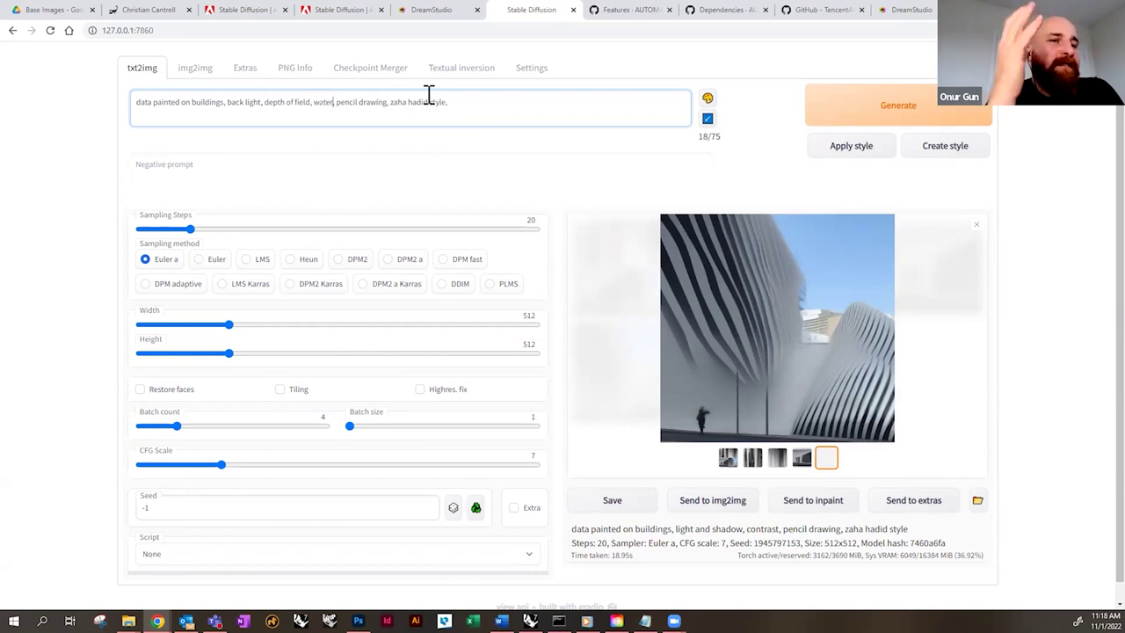
text(or)
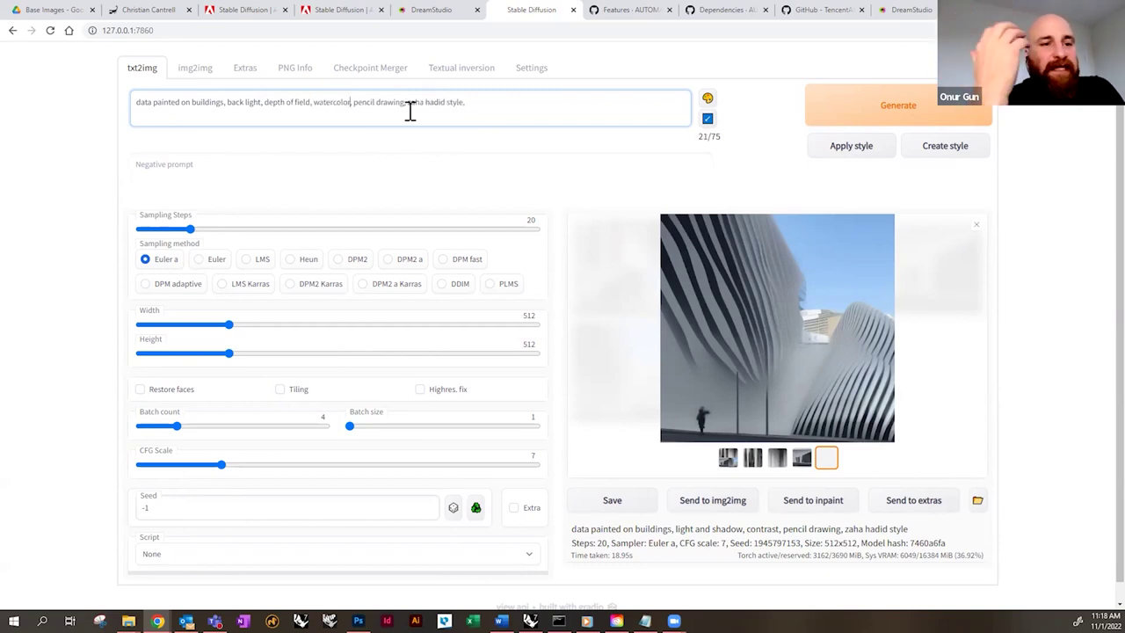
- Remove "pencil drawing" and the trailing comma from the prompt and generate a new batch of images
drag(409, 104, 353, 104)
key(BackSpace)
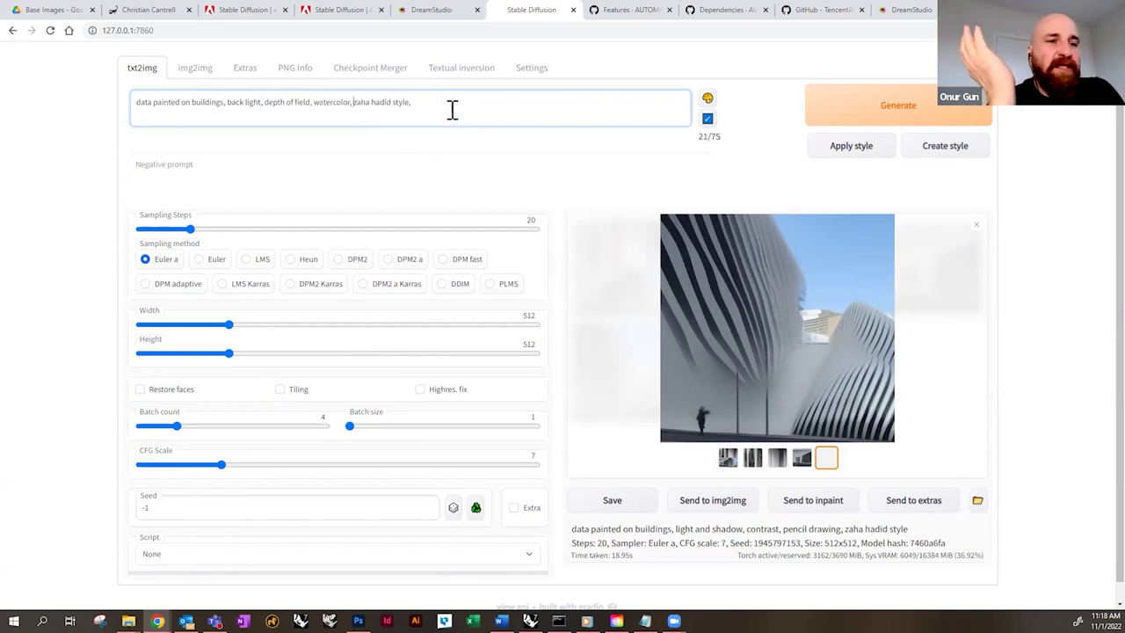
click(452, 100)
key(BackSpace)
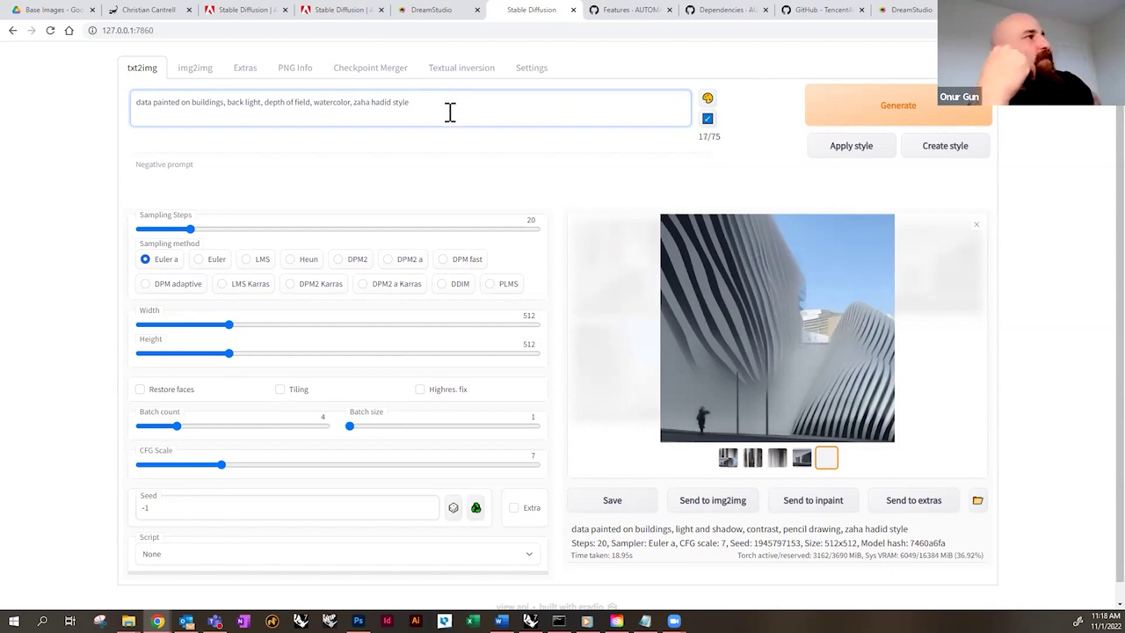
click(896, 107)
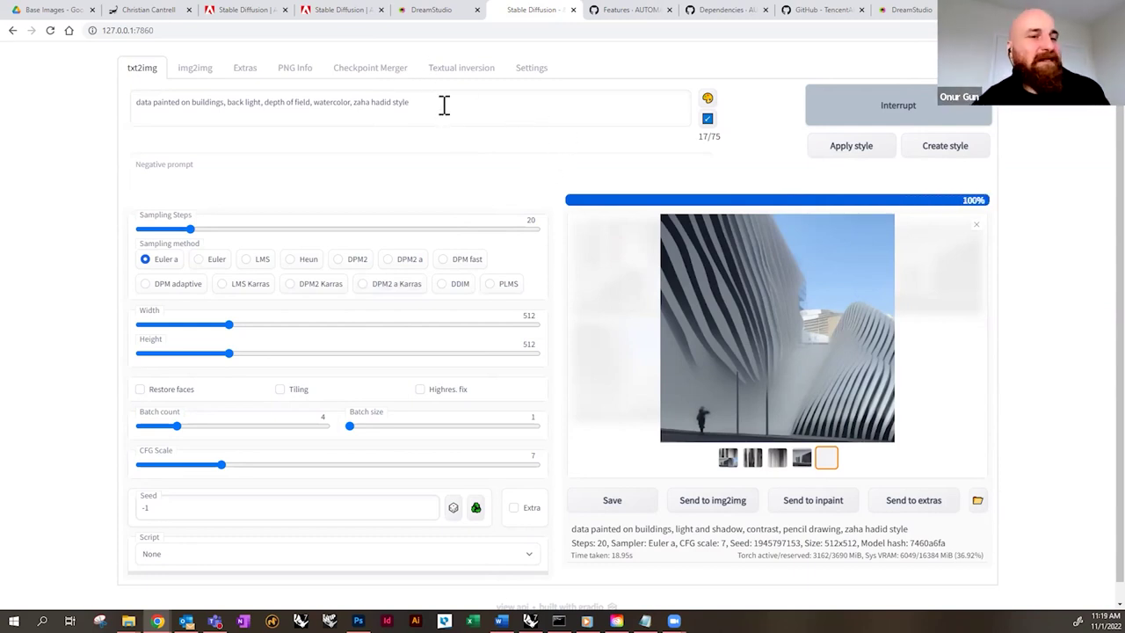
- Examine the images of the new watercolor batch one by one, including the combined grid
click(777, 466)
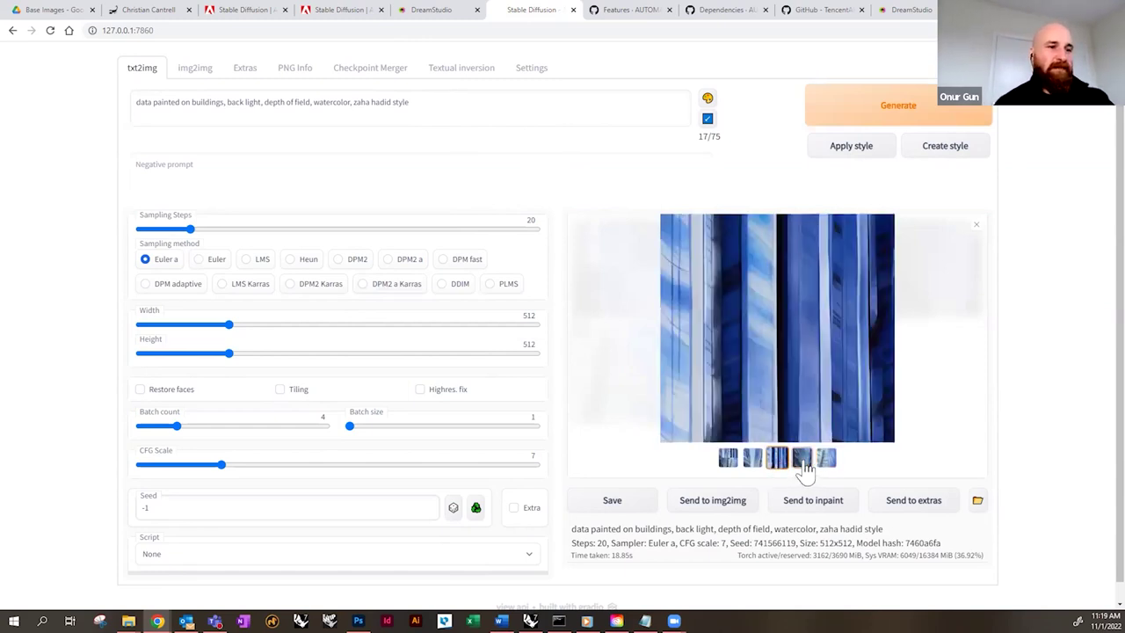
click(802, 464)
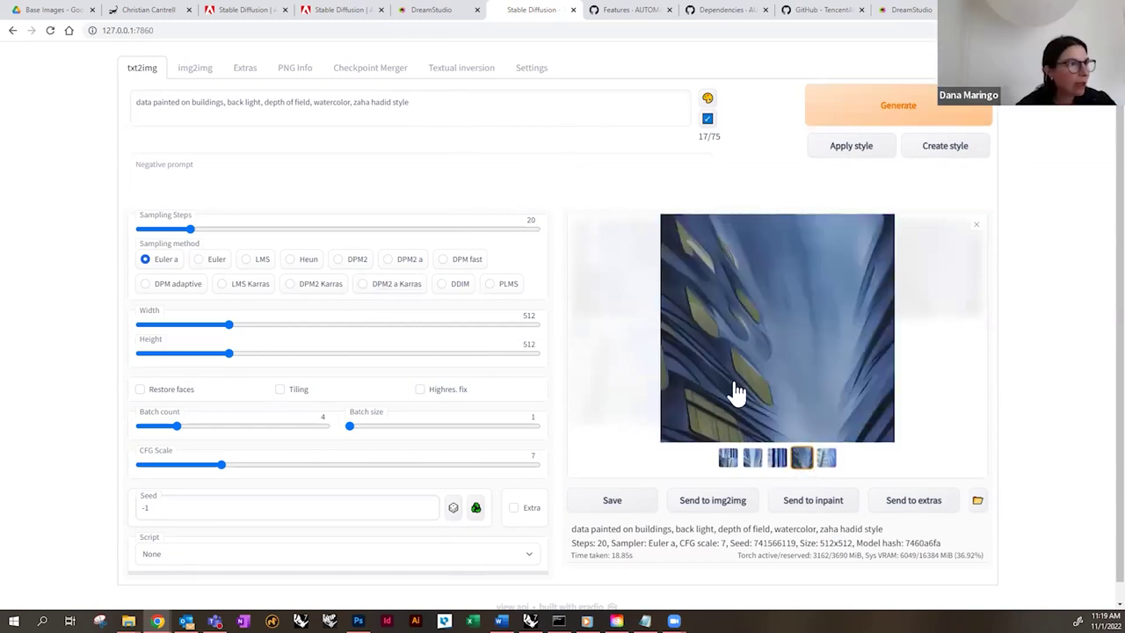
click(779, 465)
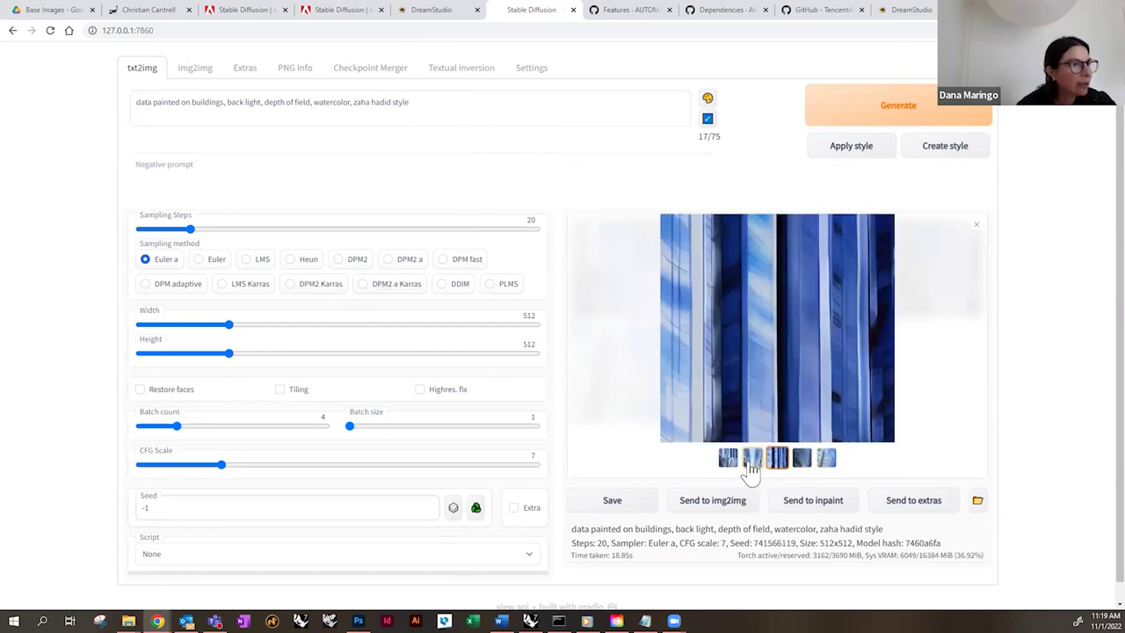
click(752, 464)
click(727, 460)
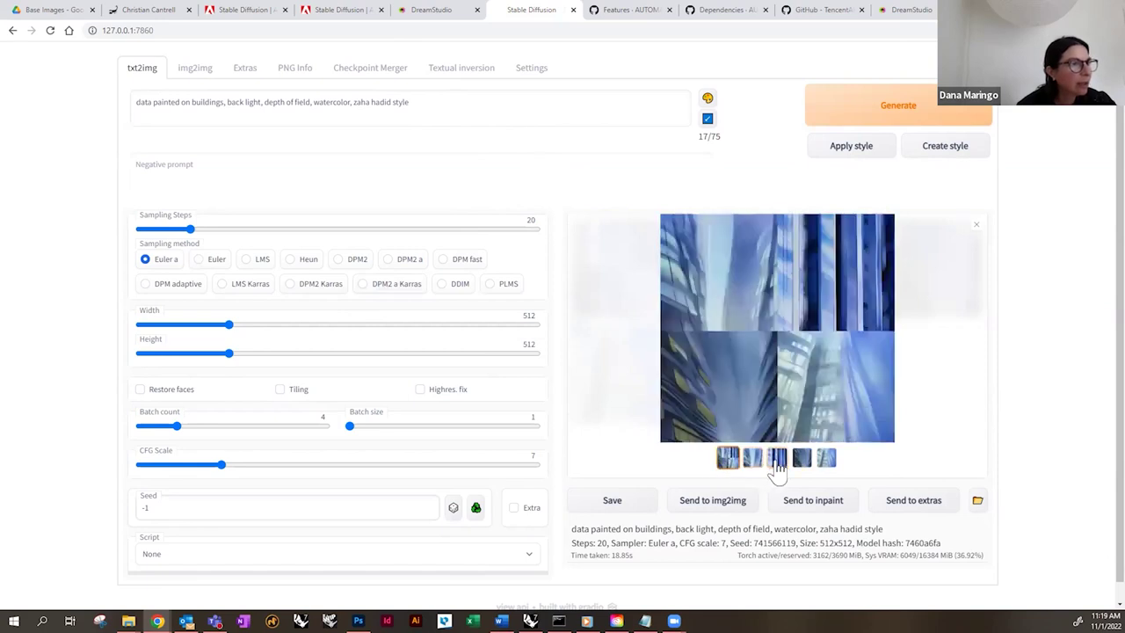
click(778, 464)
click(801, 462)
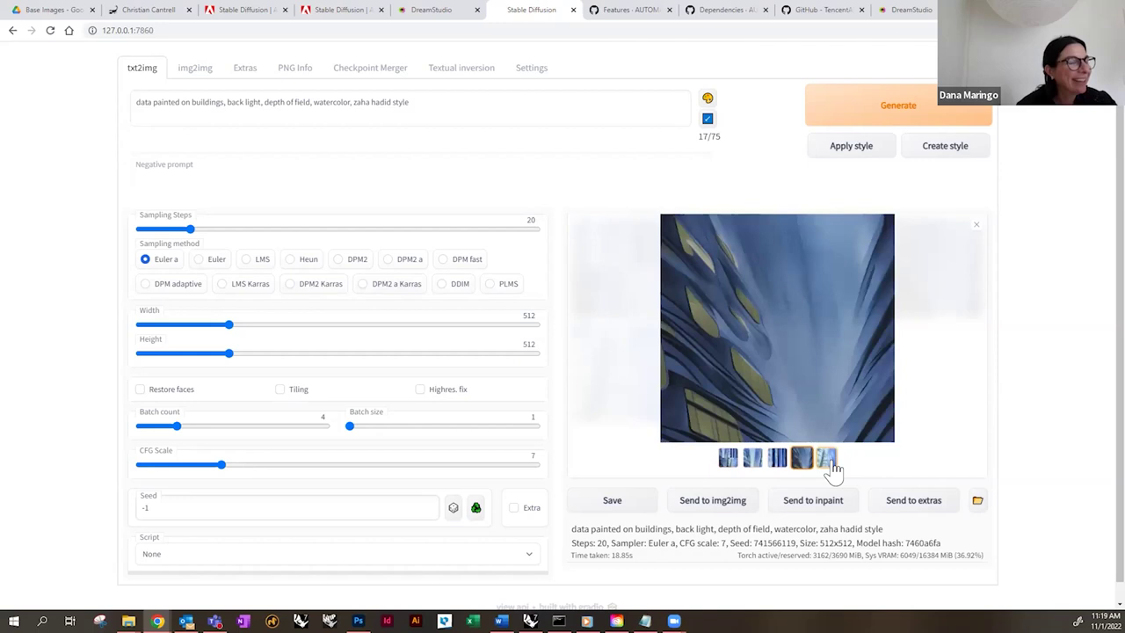
click(828, 460)
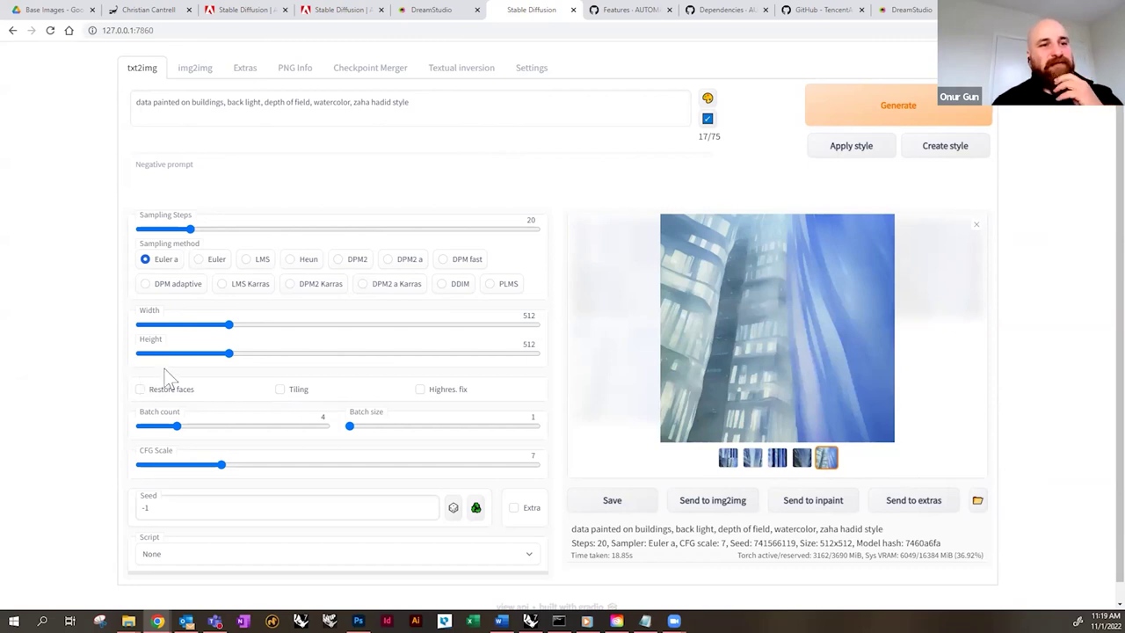
- Set the sampling steps to 60 and generate the images again with the same prompt
click(352, 104)
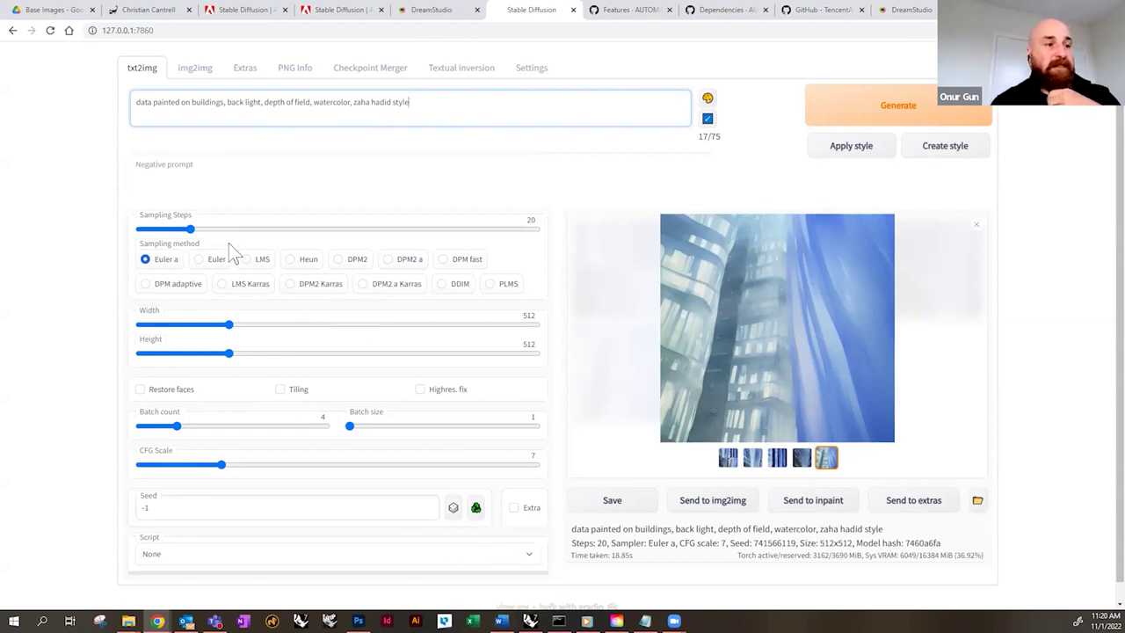
drag(190, 229, 397, 230)
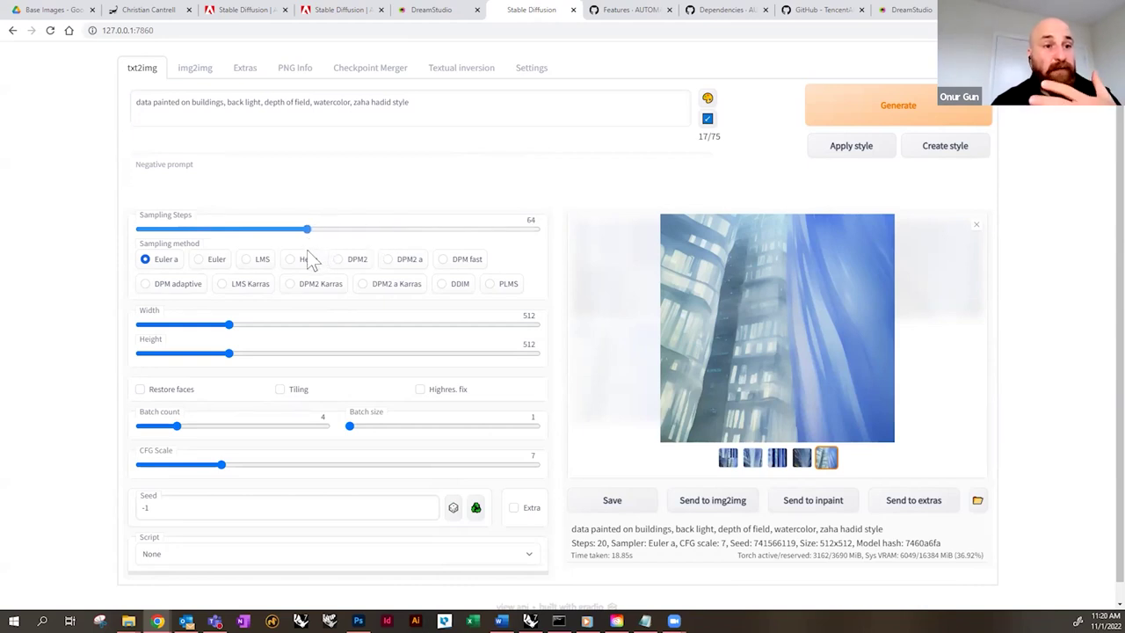
drag(302, 255, 296, 253)
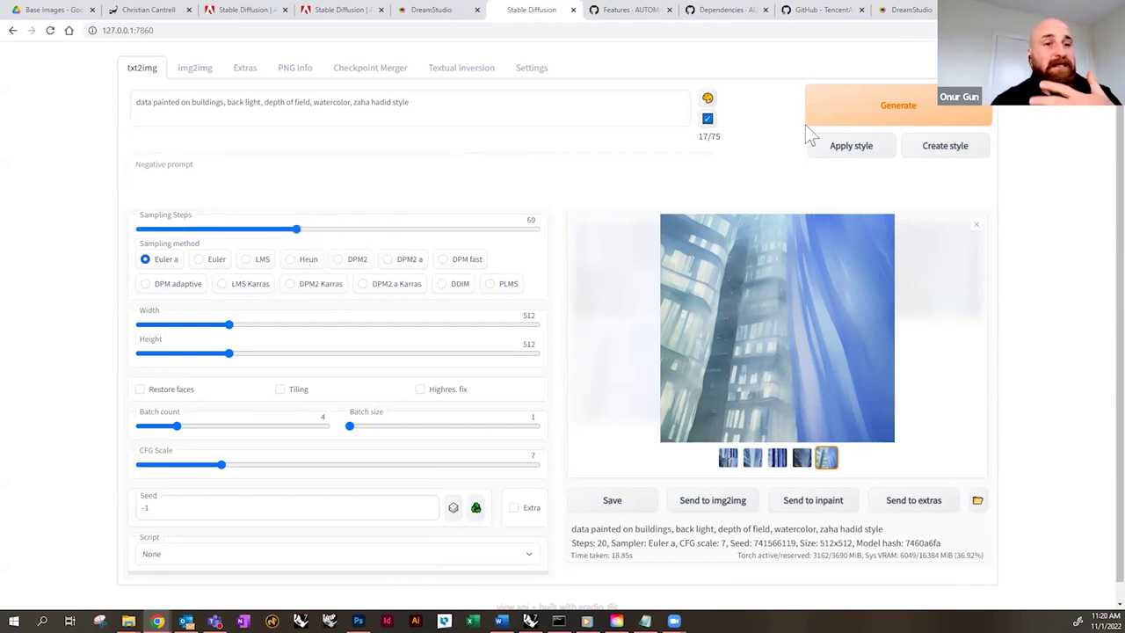
click(889, 117)
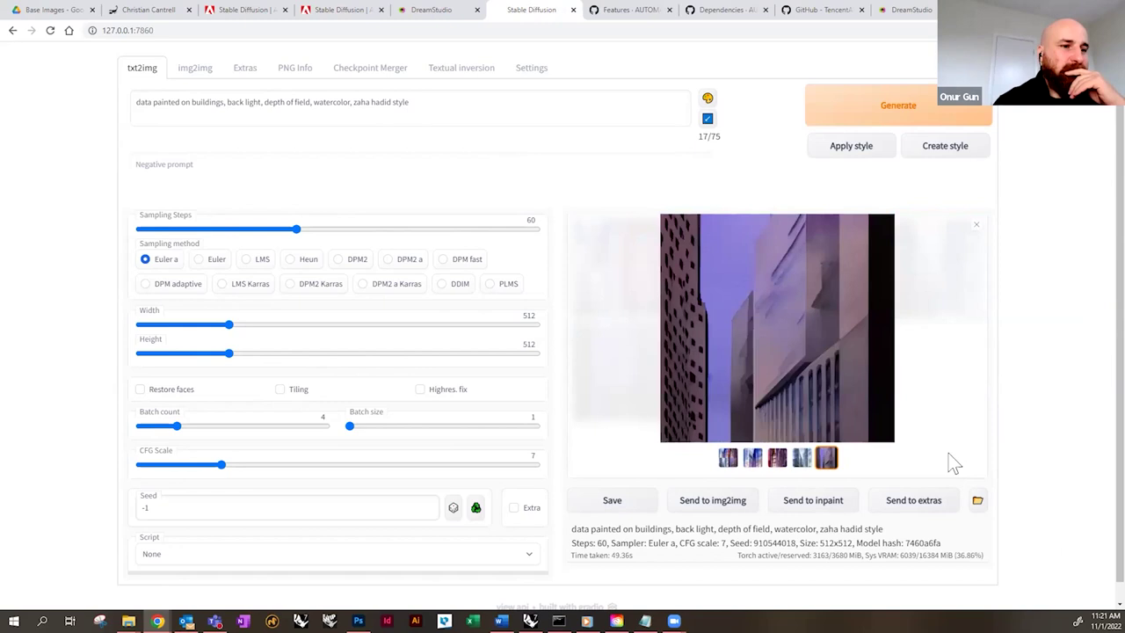
- Compare the grid and each individual image of the batch generated with 60 sampling steps
click(729, 459)
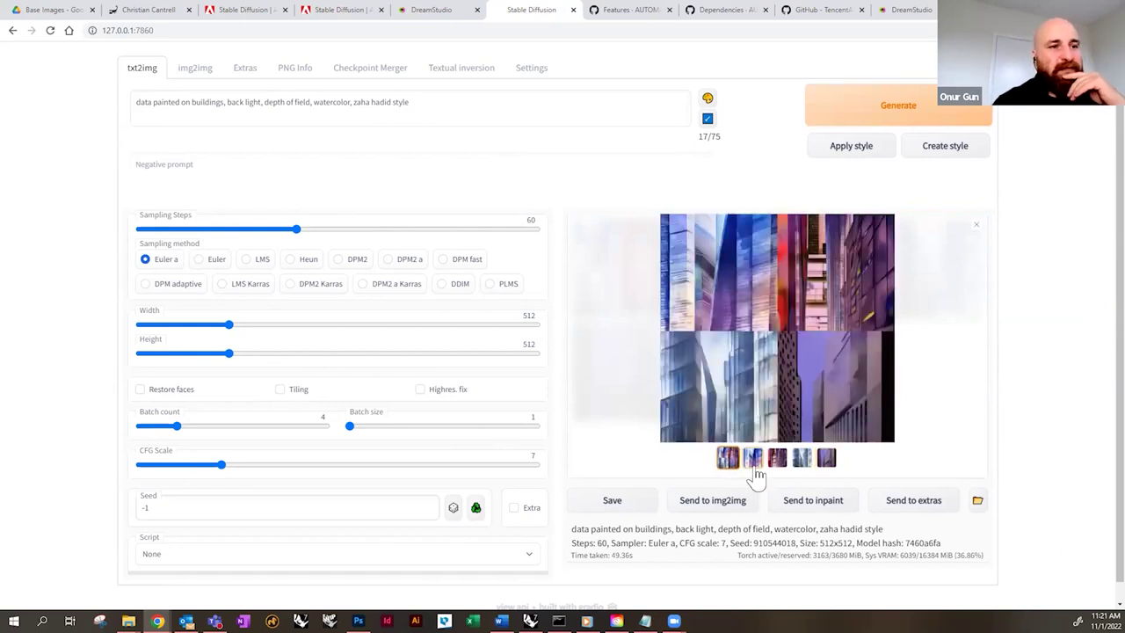
click(754, 464)
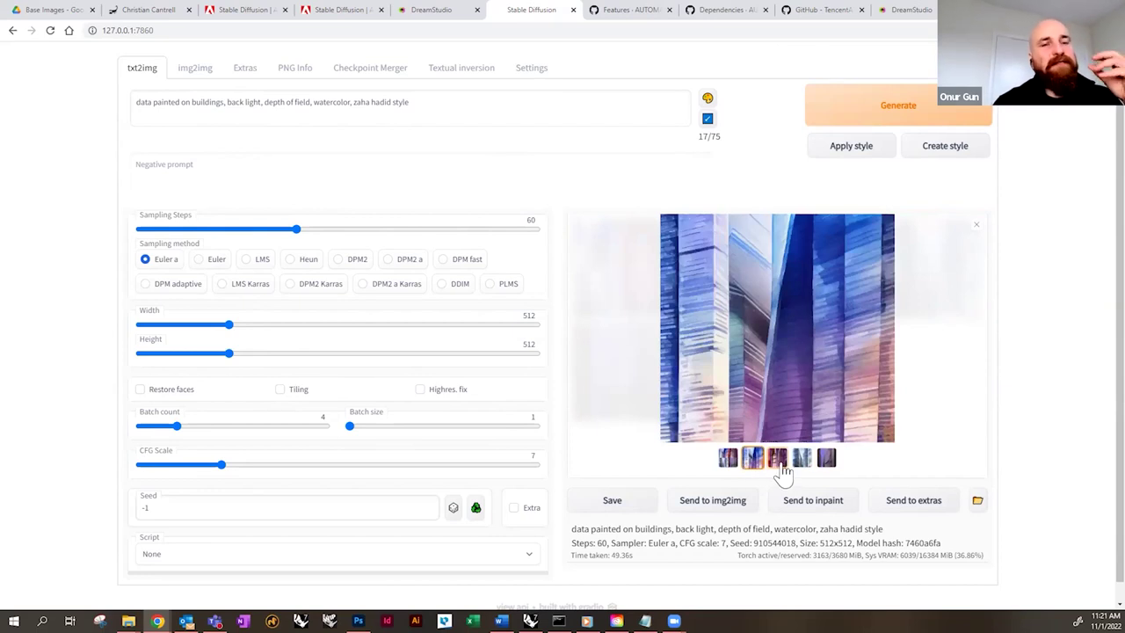
click(777, 457)
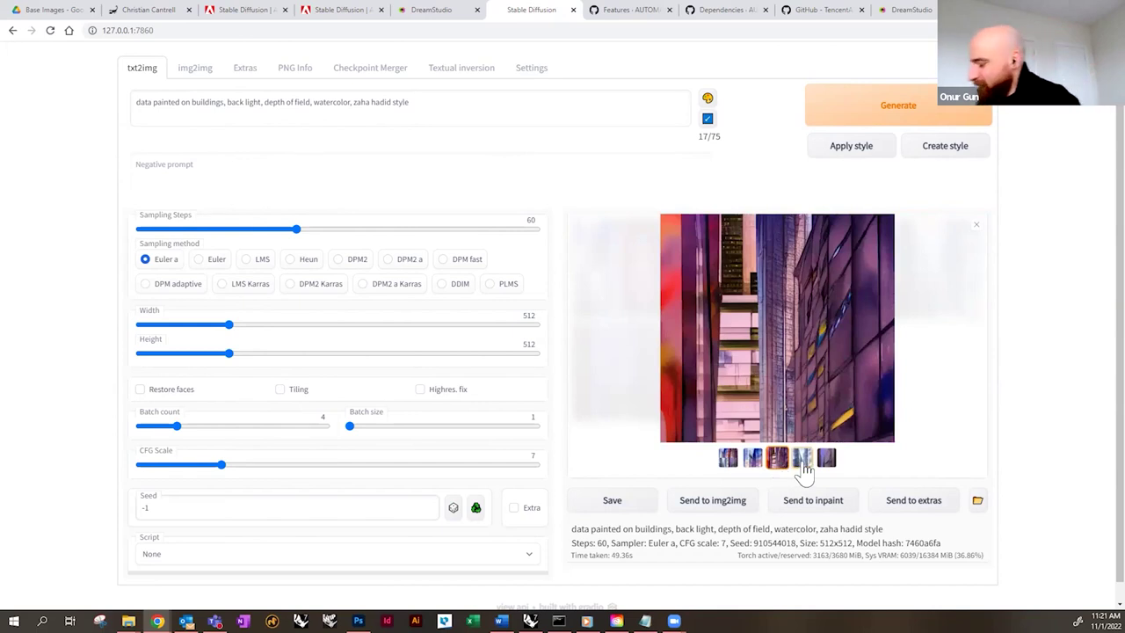
click(802, 464)
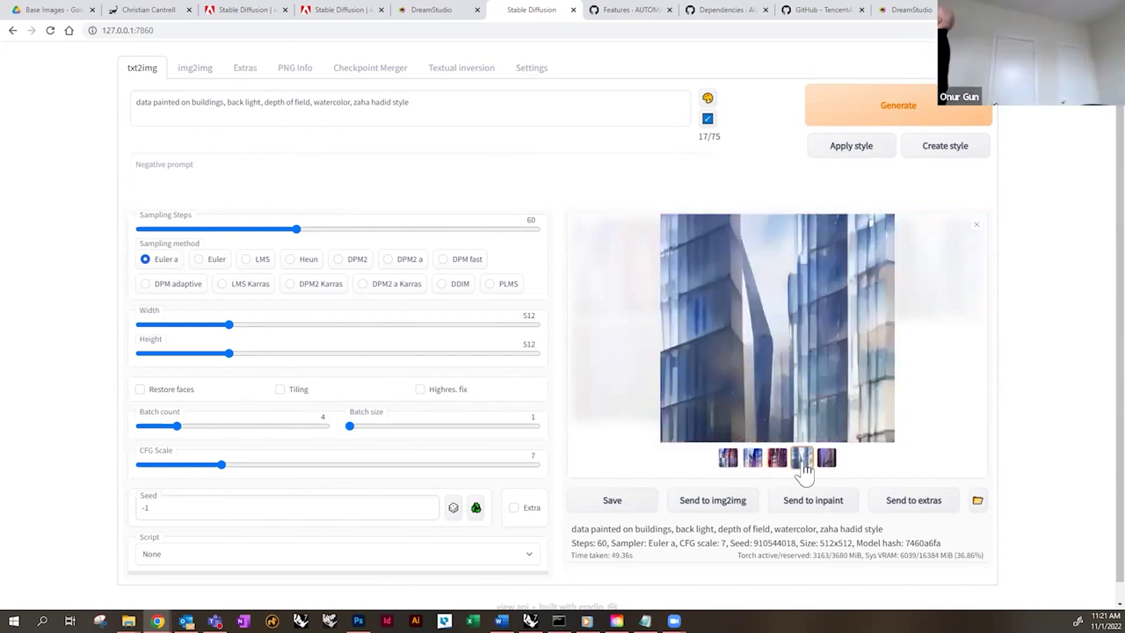
click(826, 459)
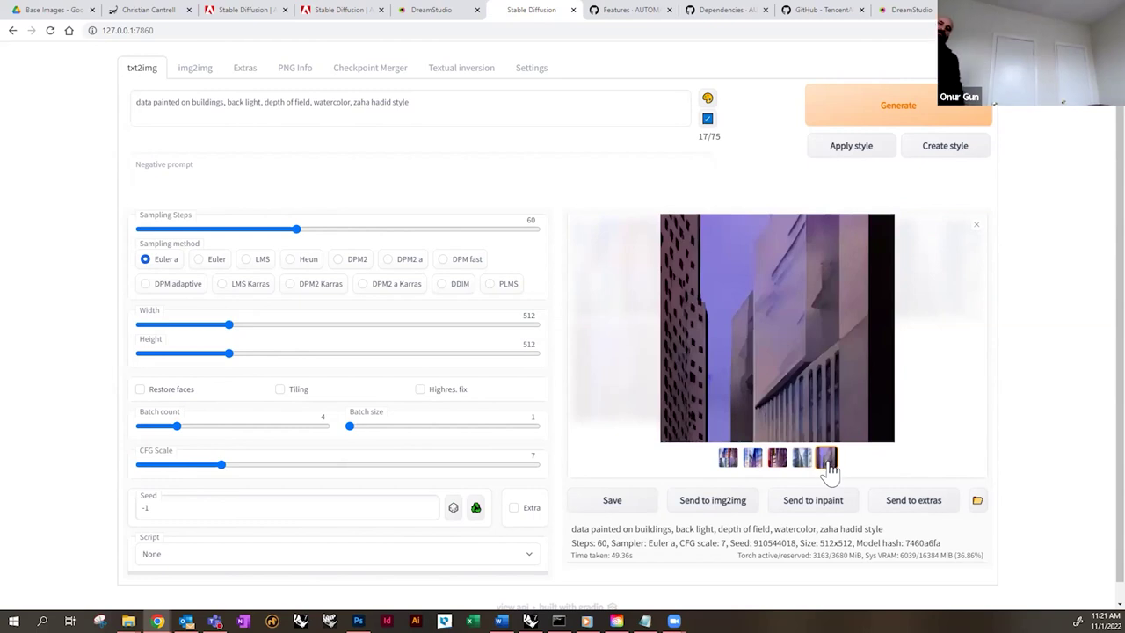
click(729, 459)
- Open the DreamStudio prompt builder in promptoMANIA and select the landscape base image
mouse_move(886, 550)
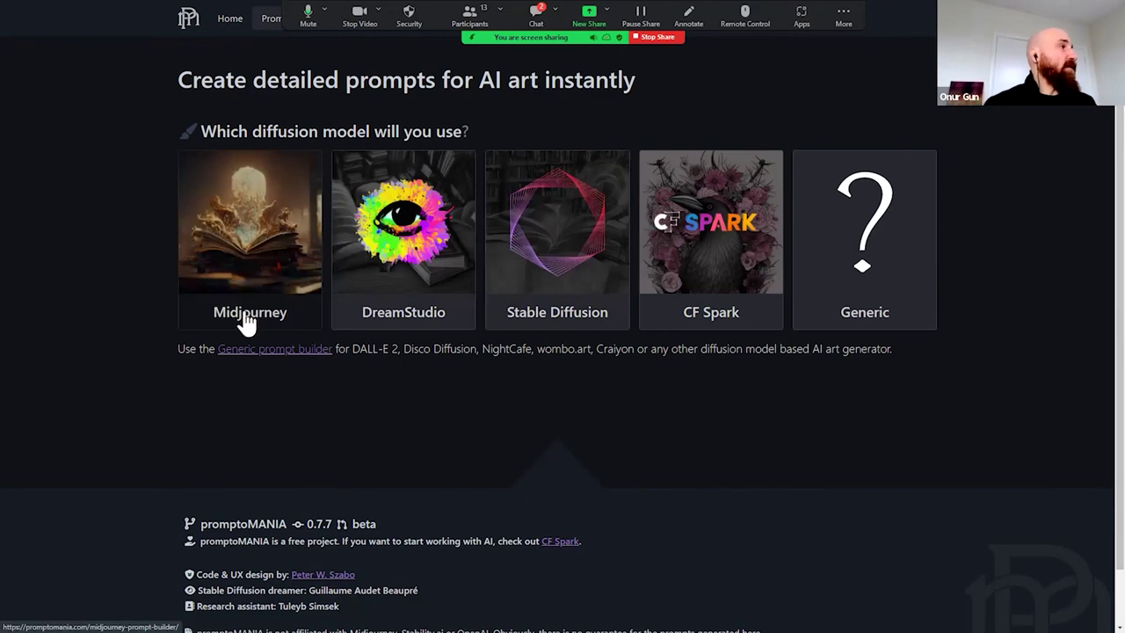
click(402, 237)
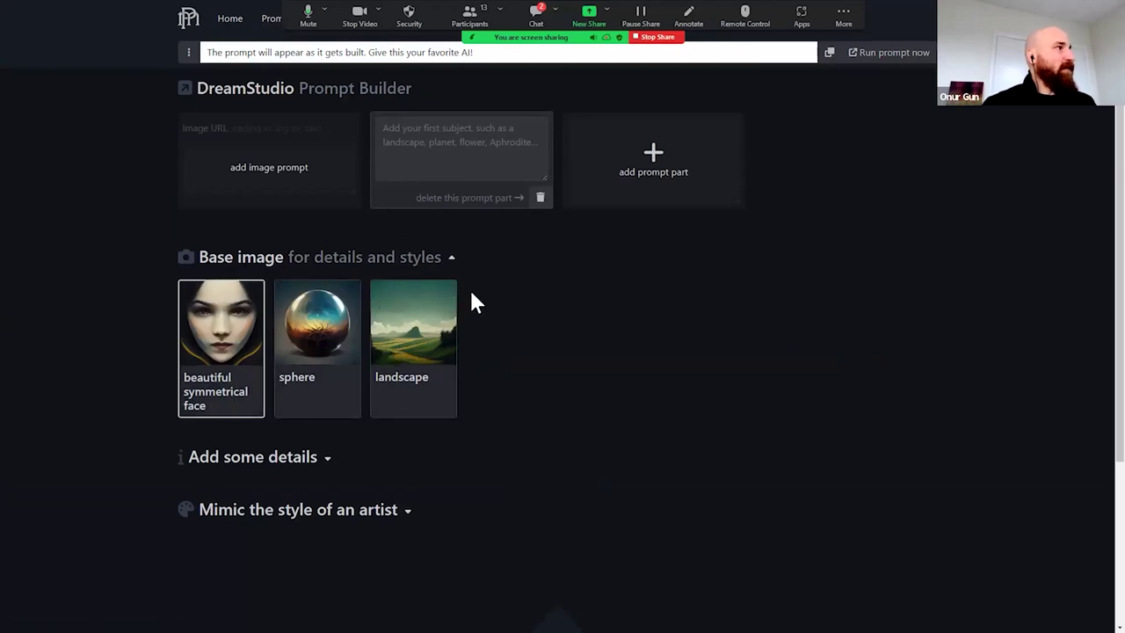
click(420, 399)
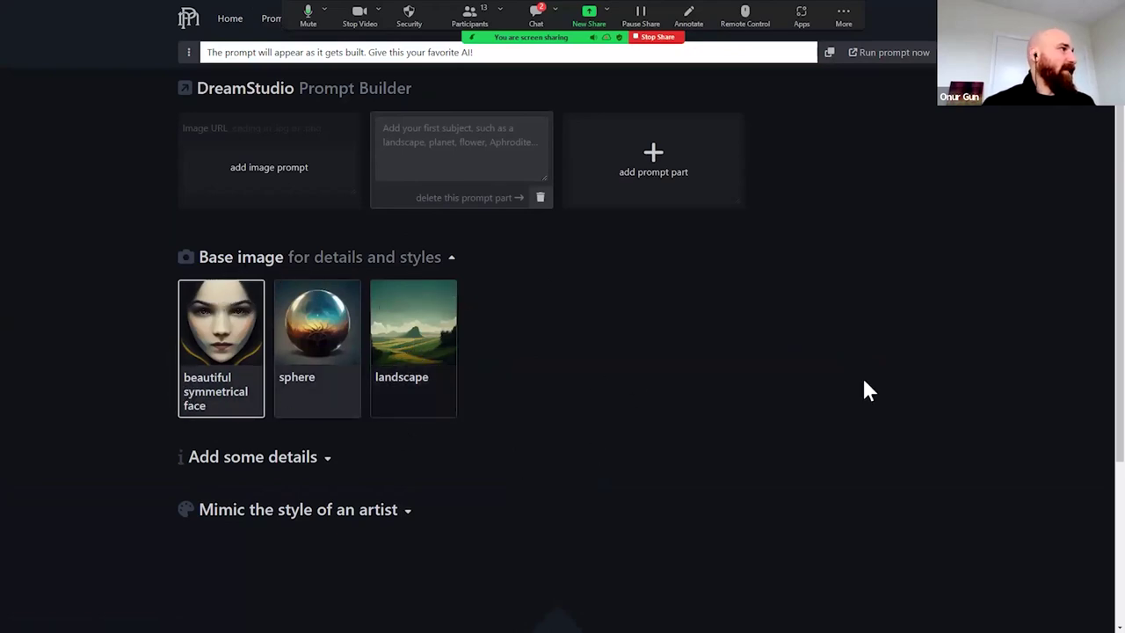
- Add the Fisheye Lens detail from the camera's lenses and perspective options and review the built prompt
click(297, 464)
scroll(319, 452, down, 2)
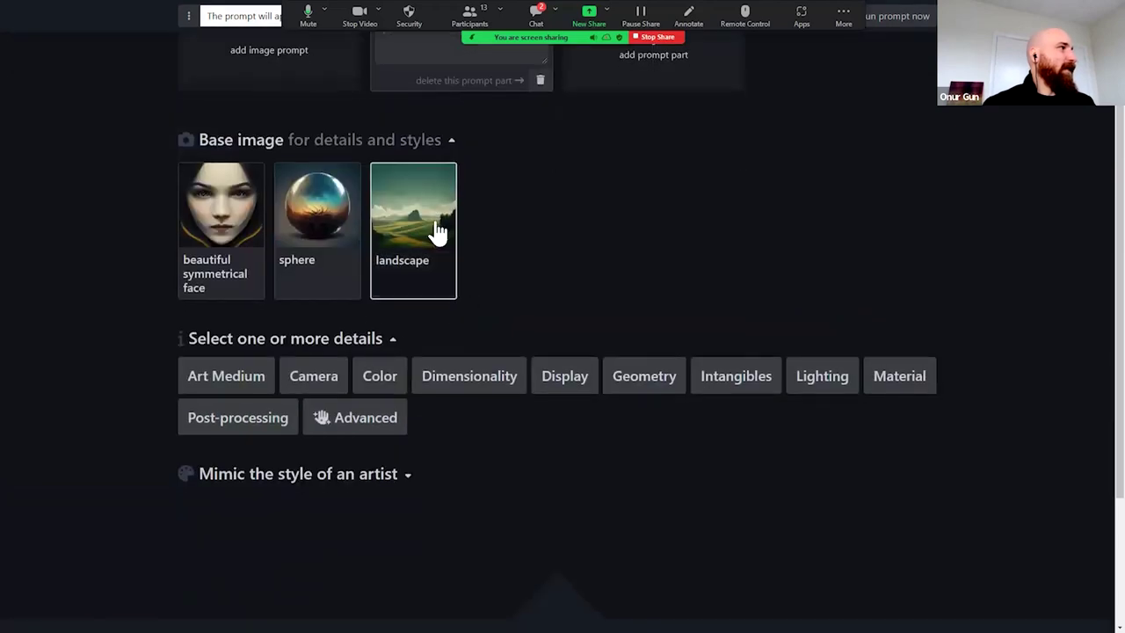
click(318, 385)
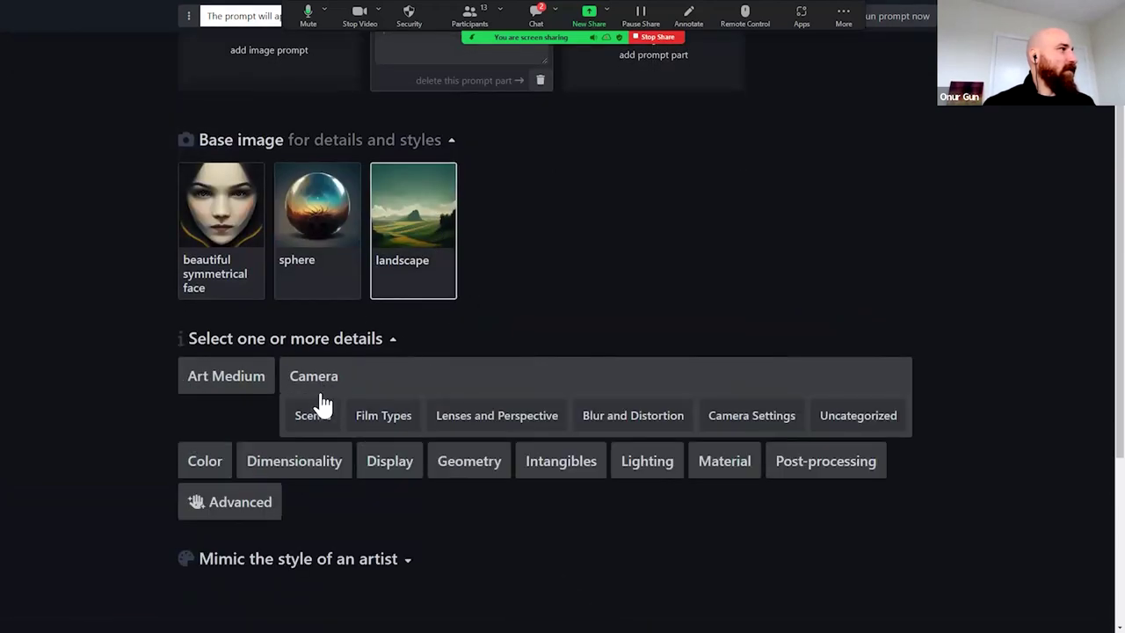
click(461, 427)
scroll(494, 402, down, 4)
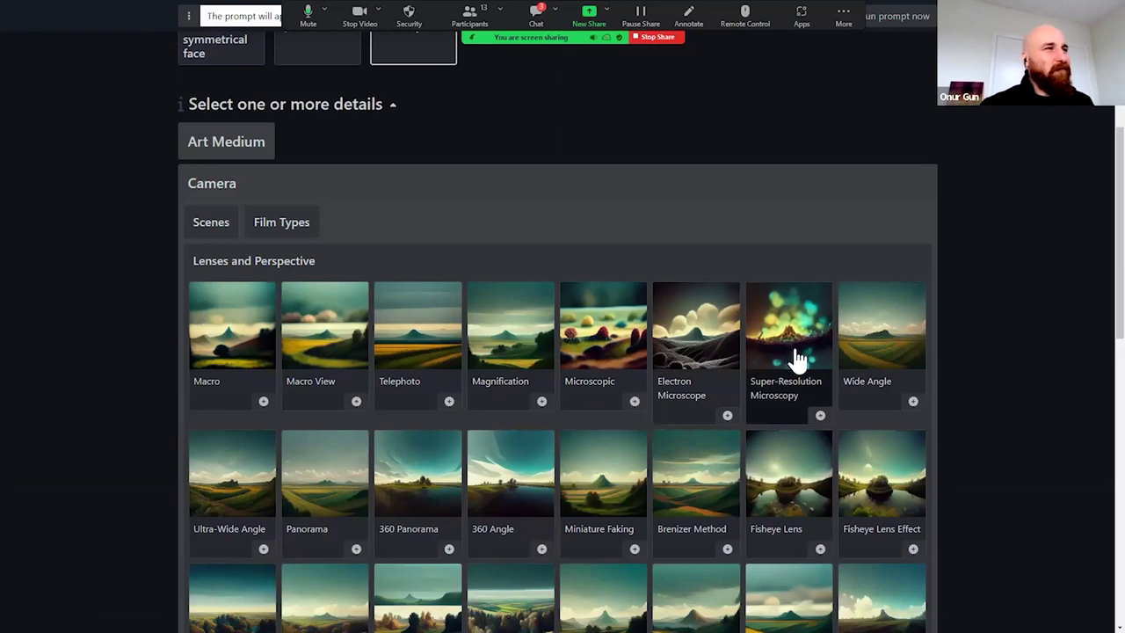
scroll(761, 351, down, 1)
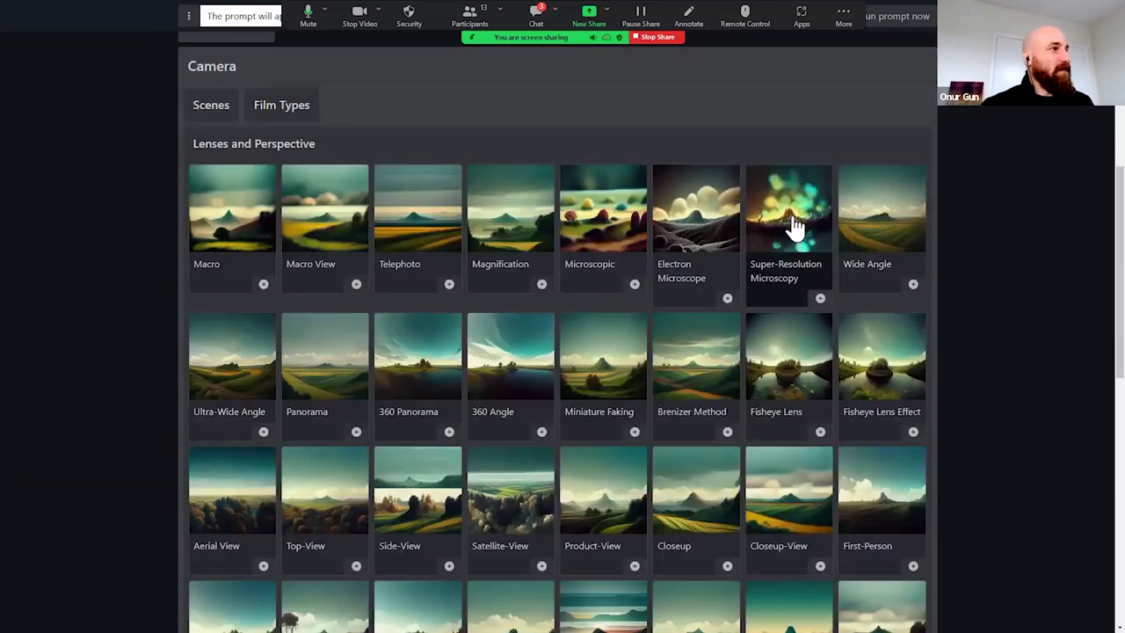
click(799, 360)
scroll(718, 191, up, 1)
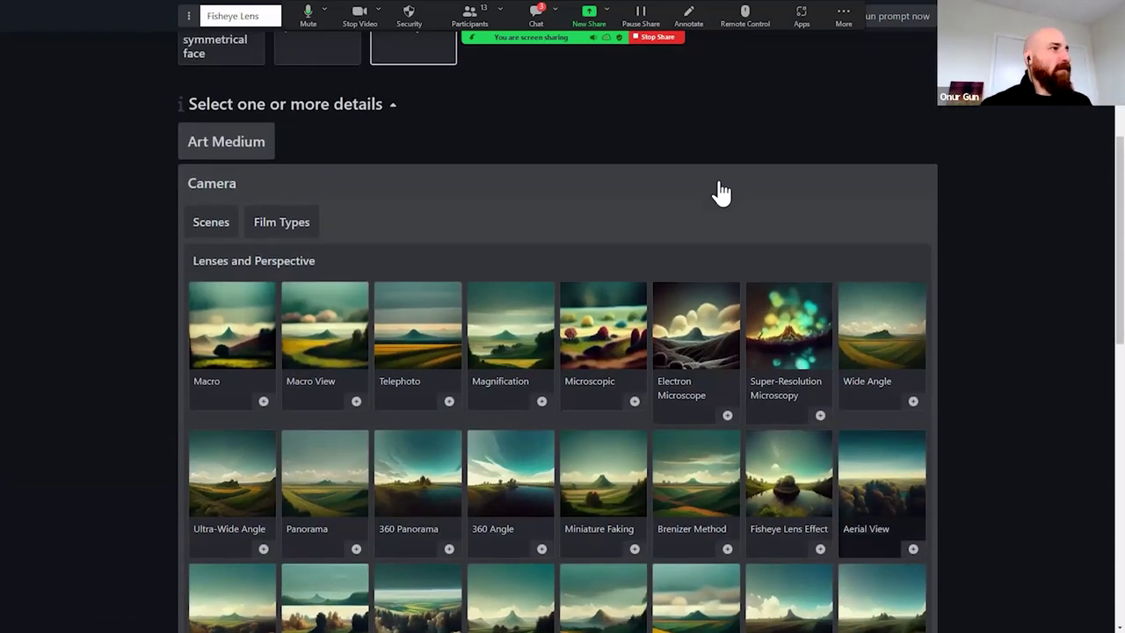
scroll(797, 407, up, 5)
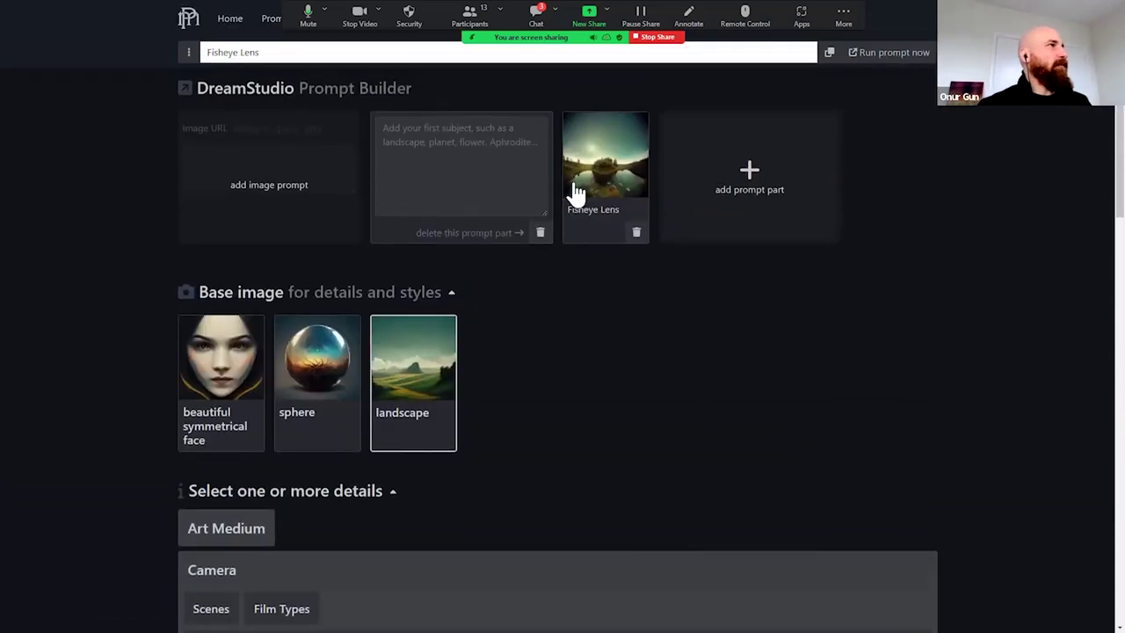
- Display the camera's film type options to examine the available looks
scroll(602, 389, down, 5)
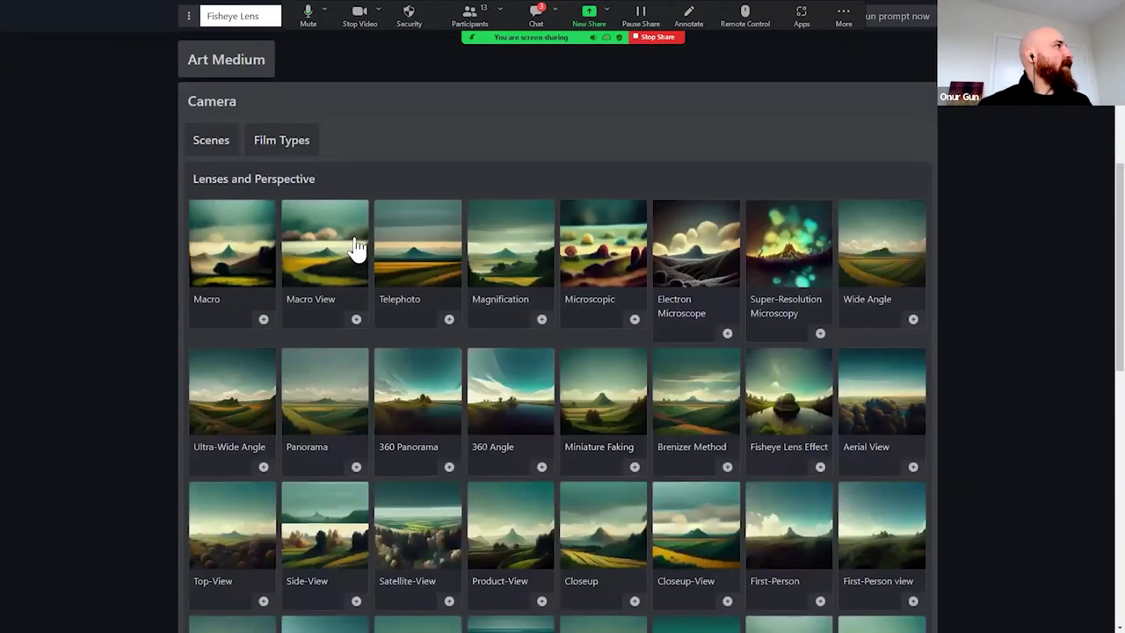
click(292, 142)
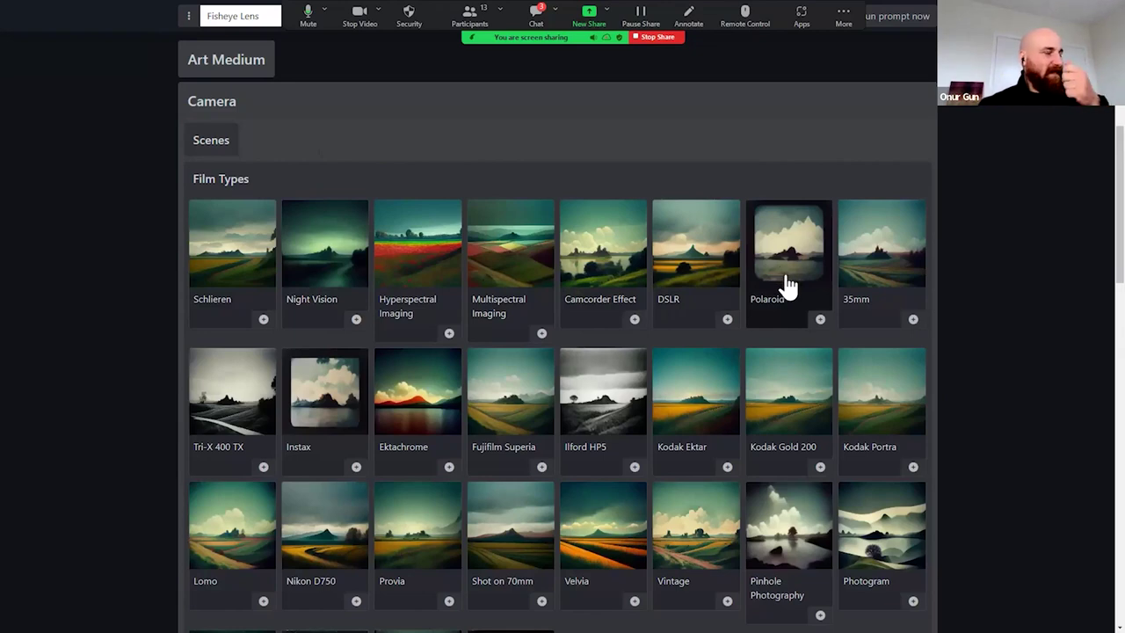
- Add the 35mm film type and the Polyhedron geometry style to the prompt
scroll(700, 474, down, 1)
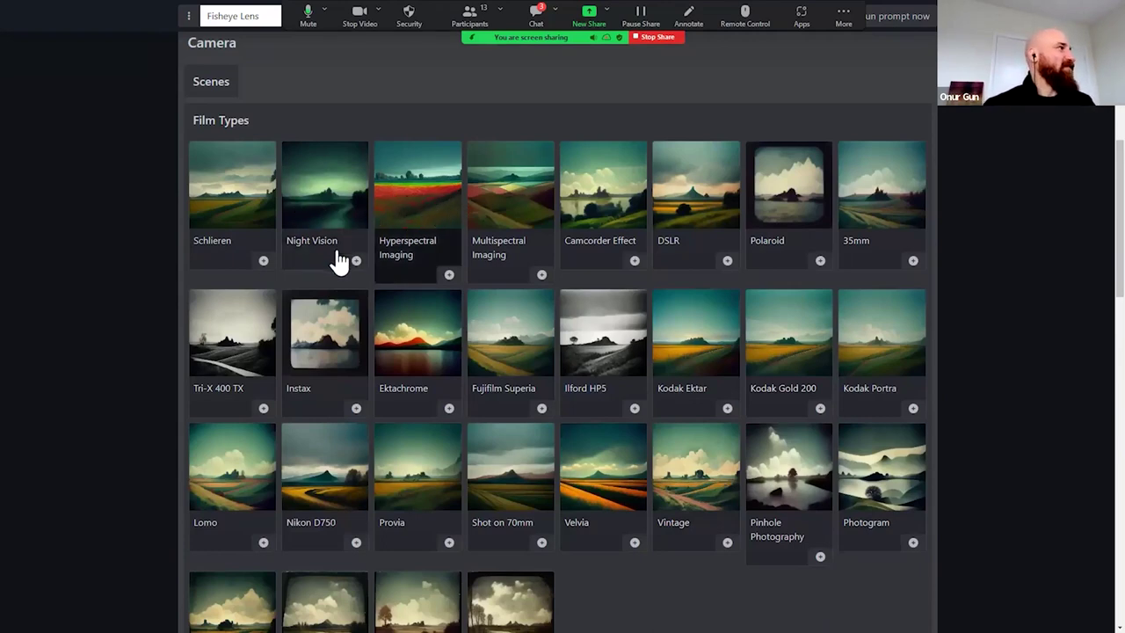
click(892, 211)
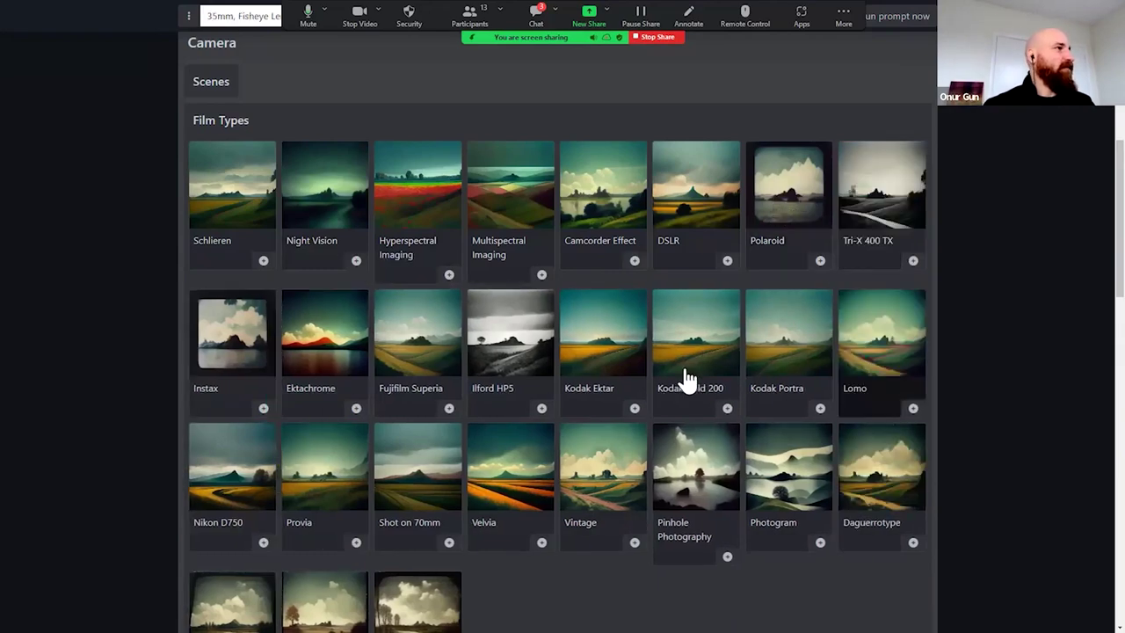
scroll(690, 378, down, 12)
scroll(694, 350, down, 3)
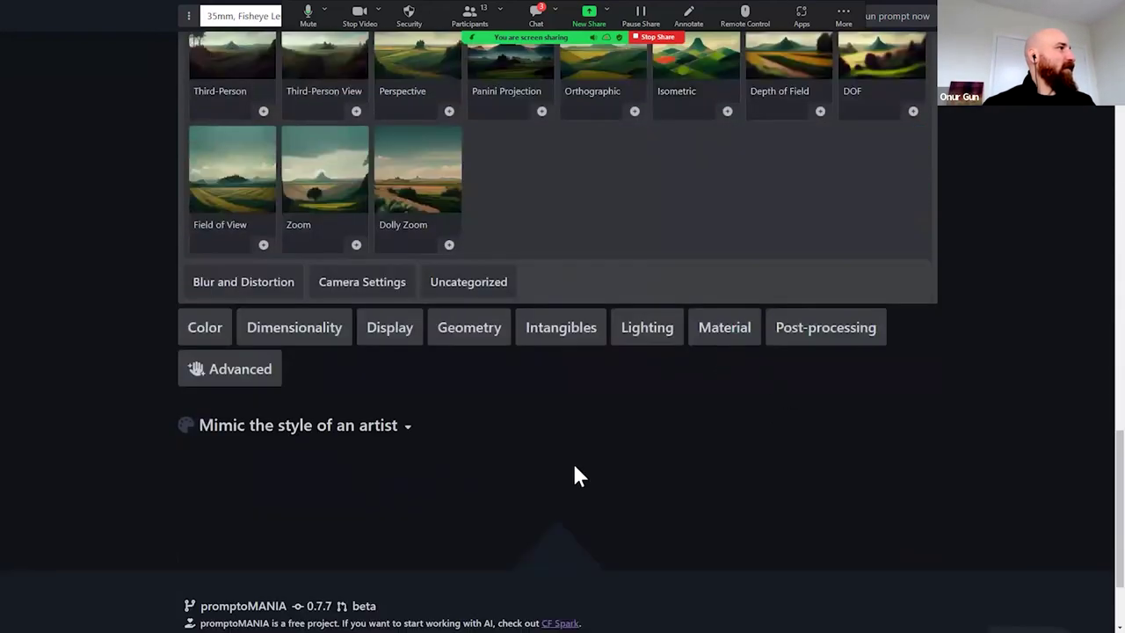
click(458, 339)
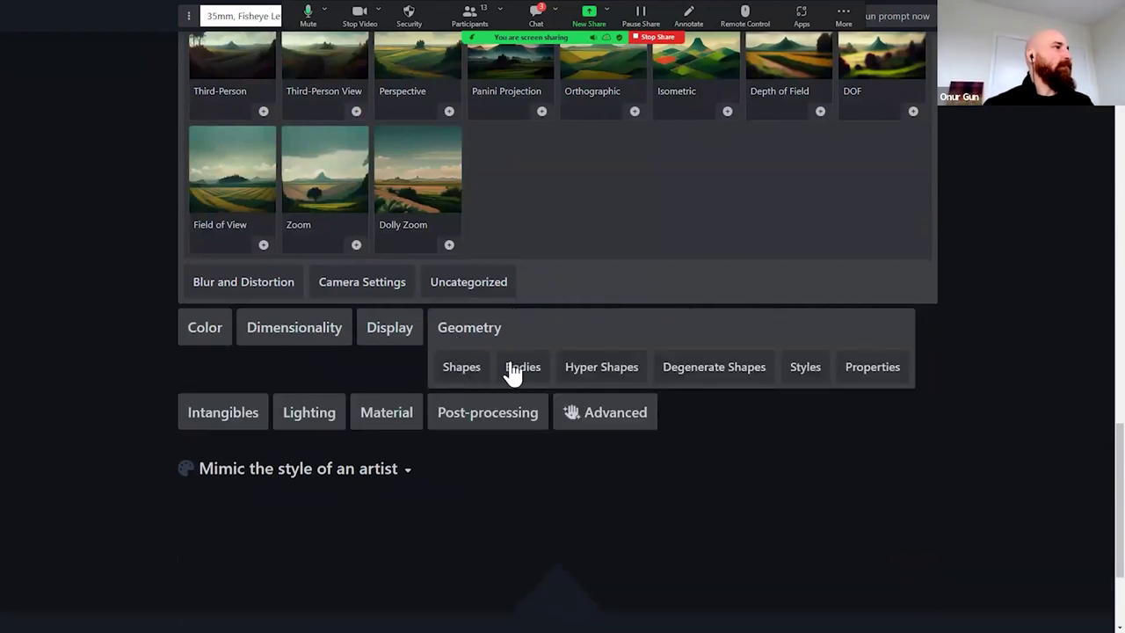
click(801, 369)
scroll(708, 413, down, 3)
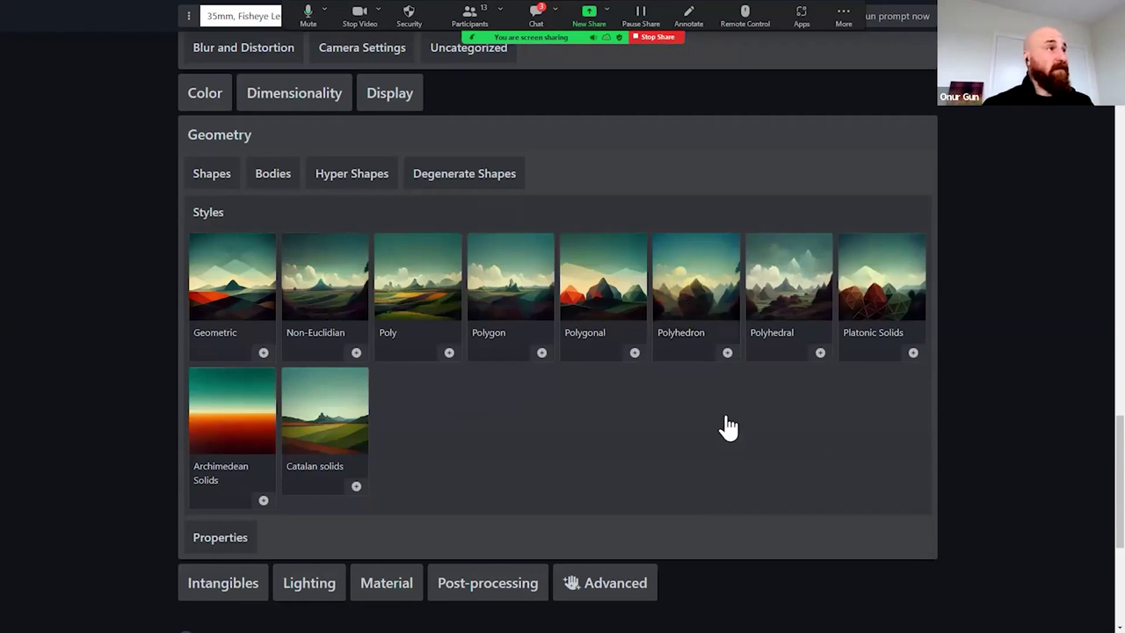
click(708, 299)
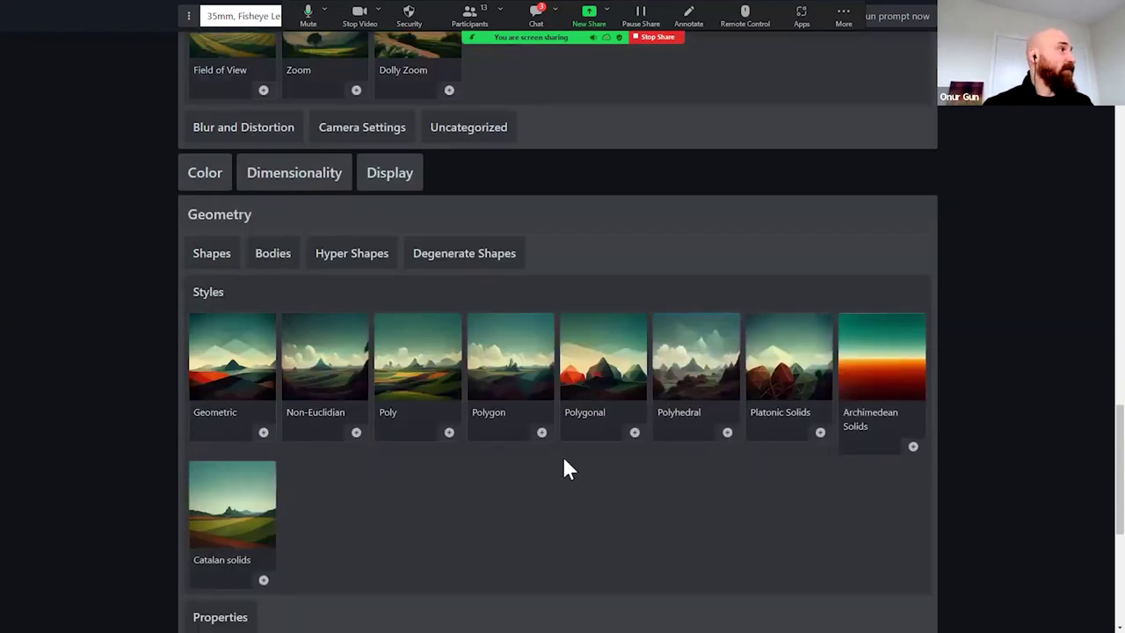
- Add the Rays of Shimmering Light and Neon Lamp lighting types to the prompt
scroll(564, 468, down, 5)
click(324, 233)
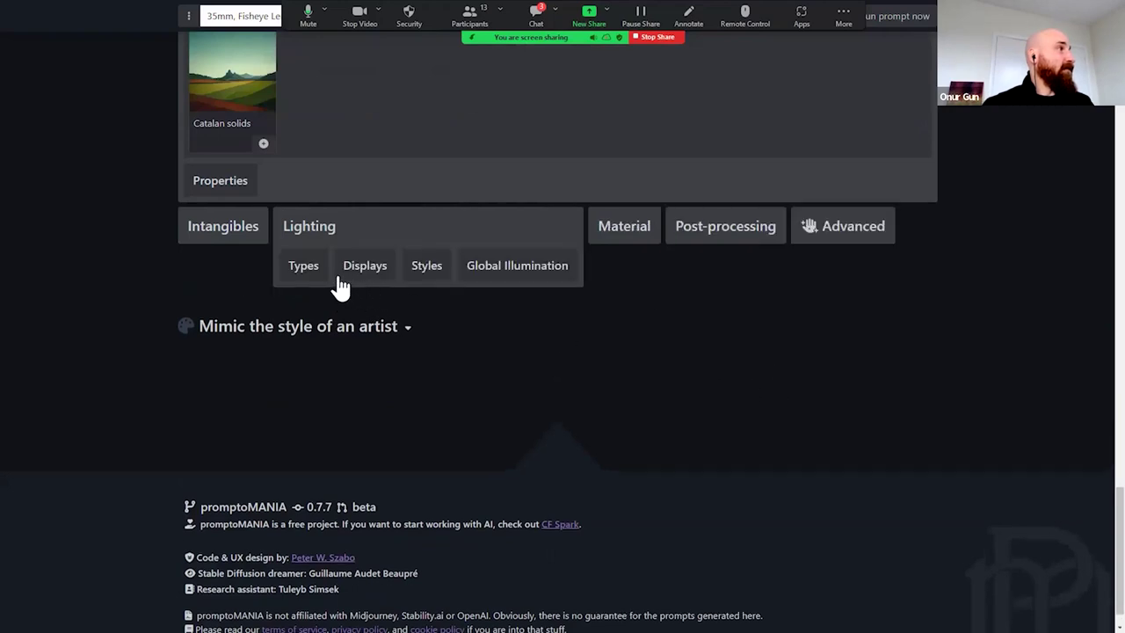
click(305, 273)
scroll(369, 350, down, 1)
scroll(369, 350, down, 1)
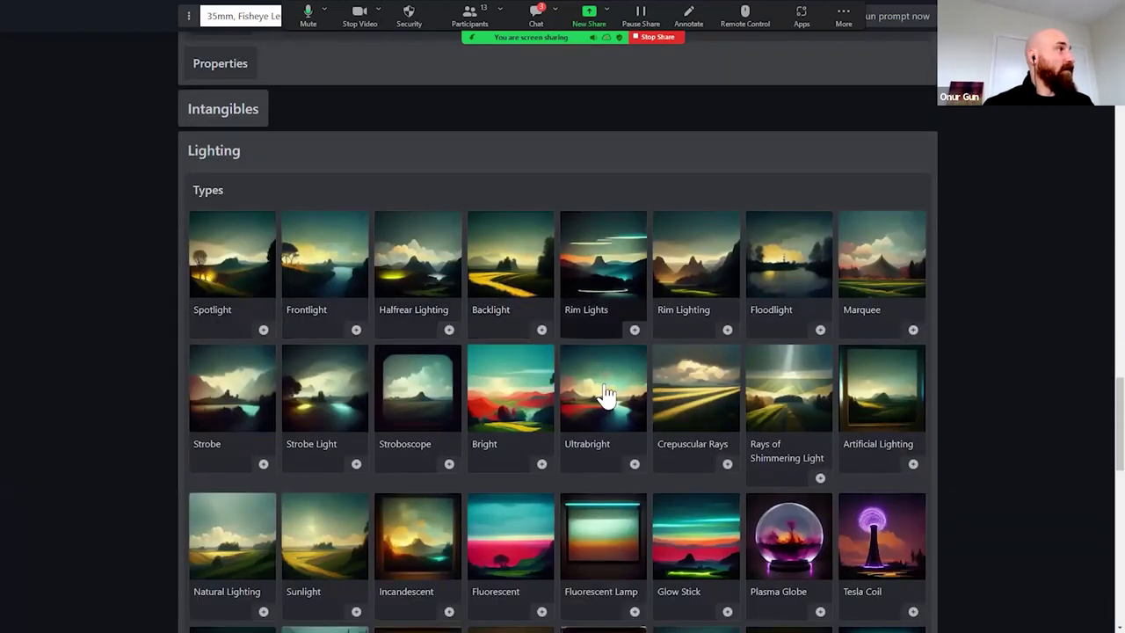
scroll(505, 158, down, 2)
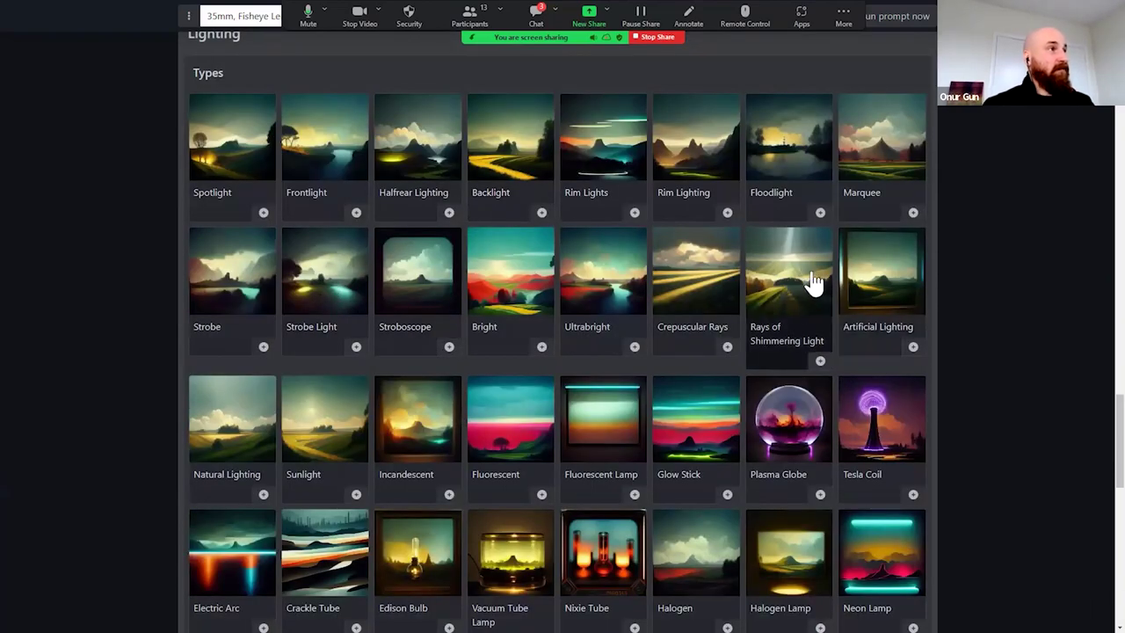
click(808, 284)
scroll(841, 448, down, 4)
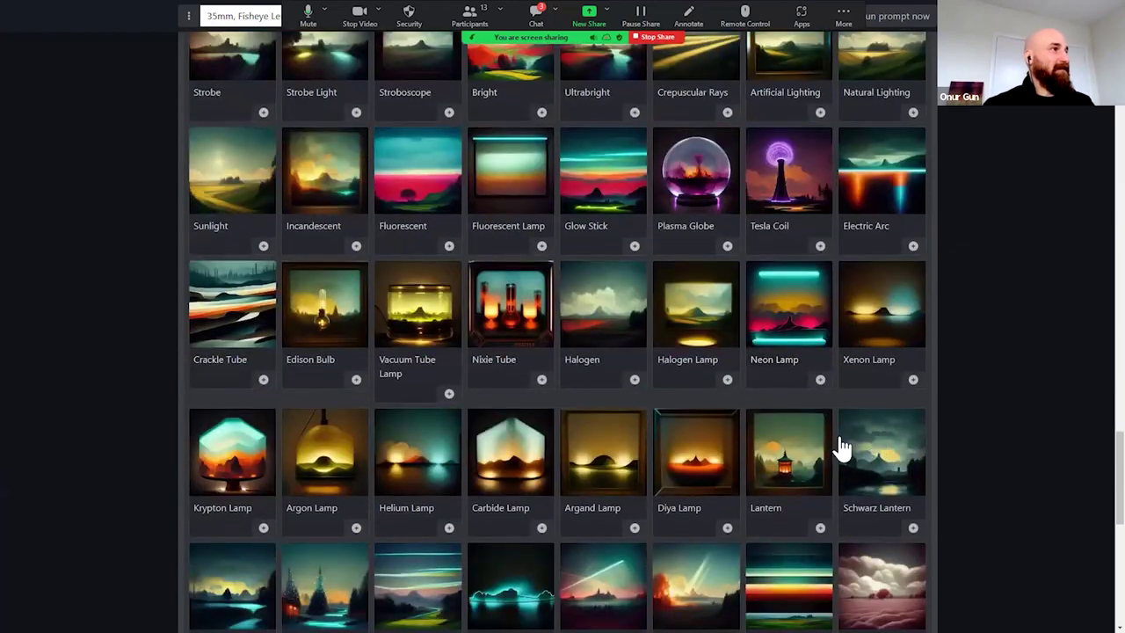
click(785, 331)
- Add the "detailed and intricate" compound detail from the advanced options to the prompt
scroll(632, 464, down, 5)
scroll(633, 458, down, 5)
click(438, 323)
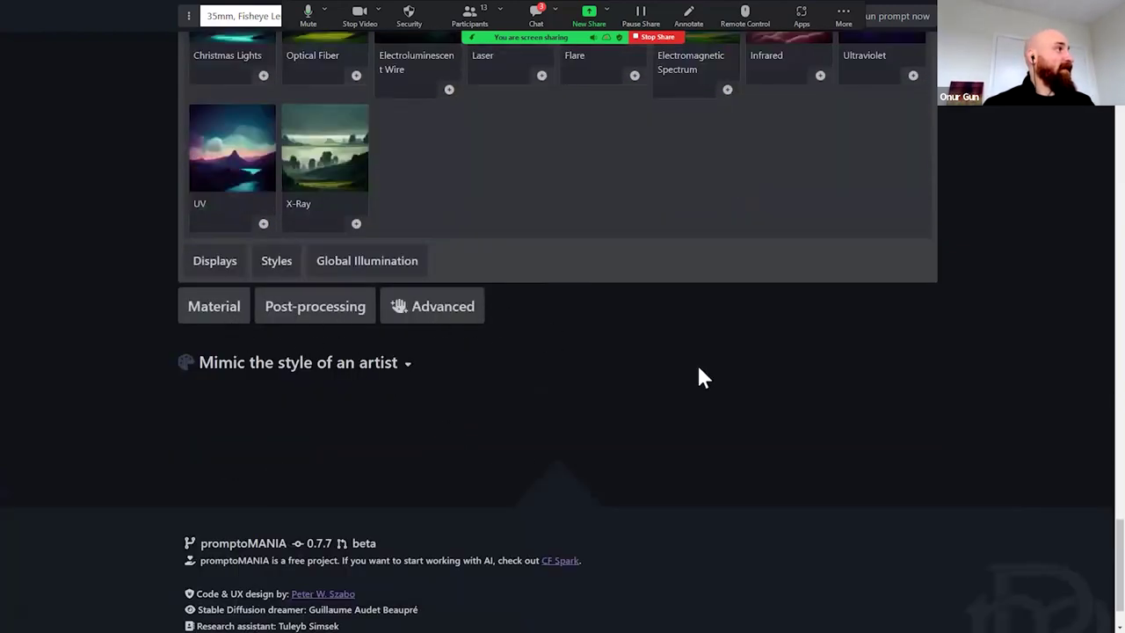
click(466, 347)
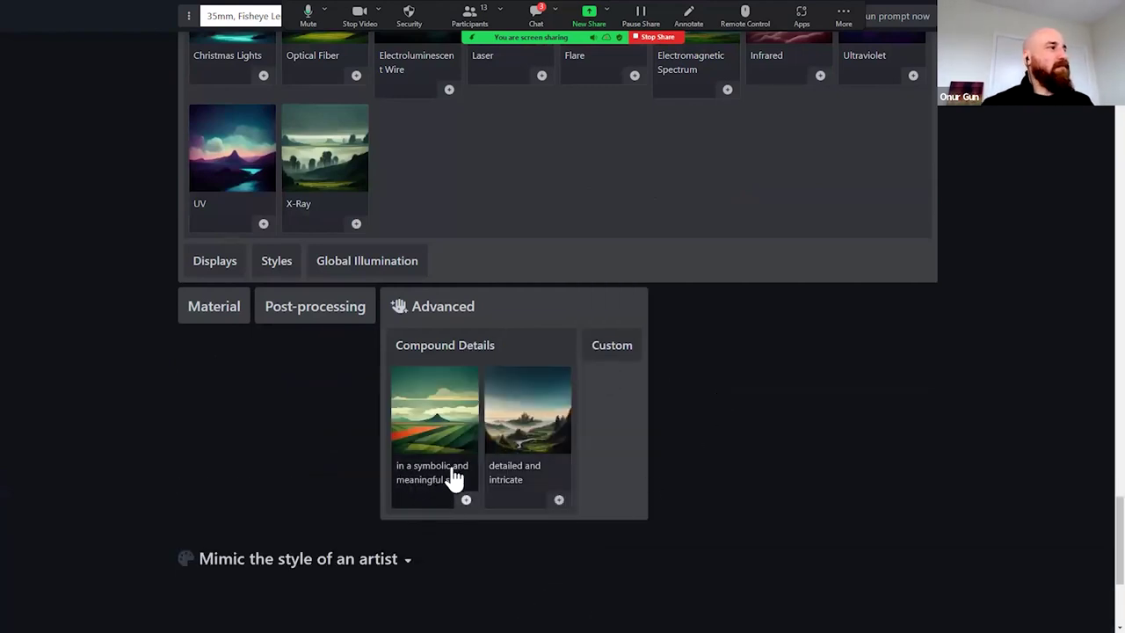
click(512, 413)
- Add the Glass and Crystals and Quartz details from the glass and crystal materials to the prompt
click(219, 320)
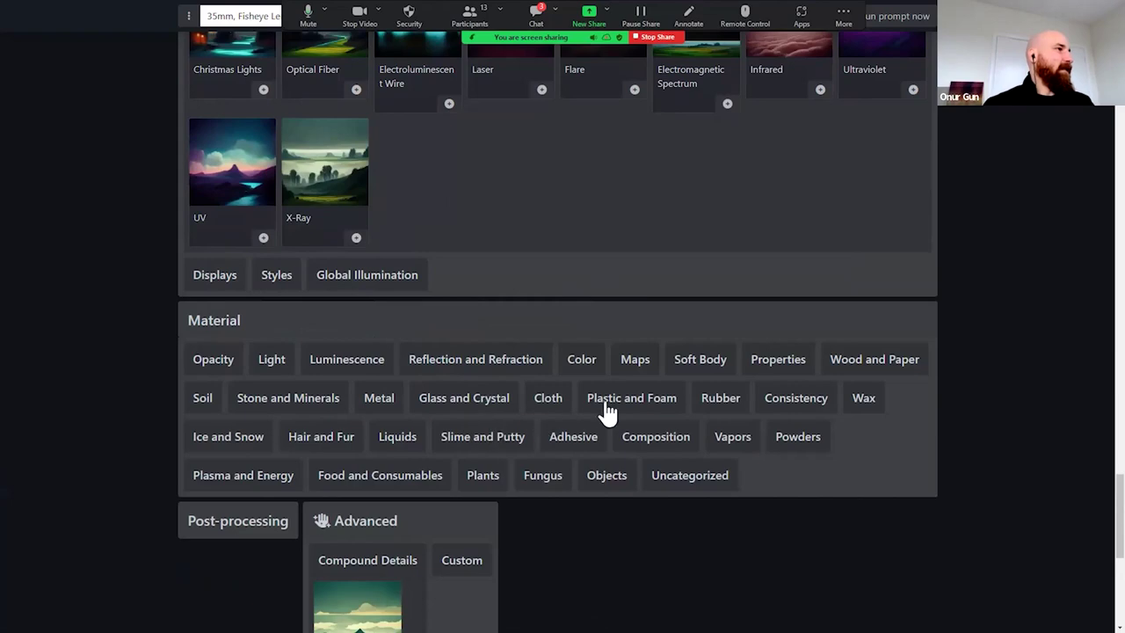
click(479, 400)
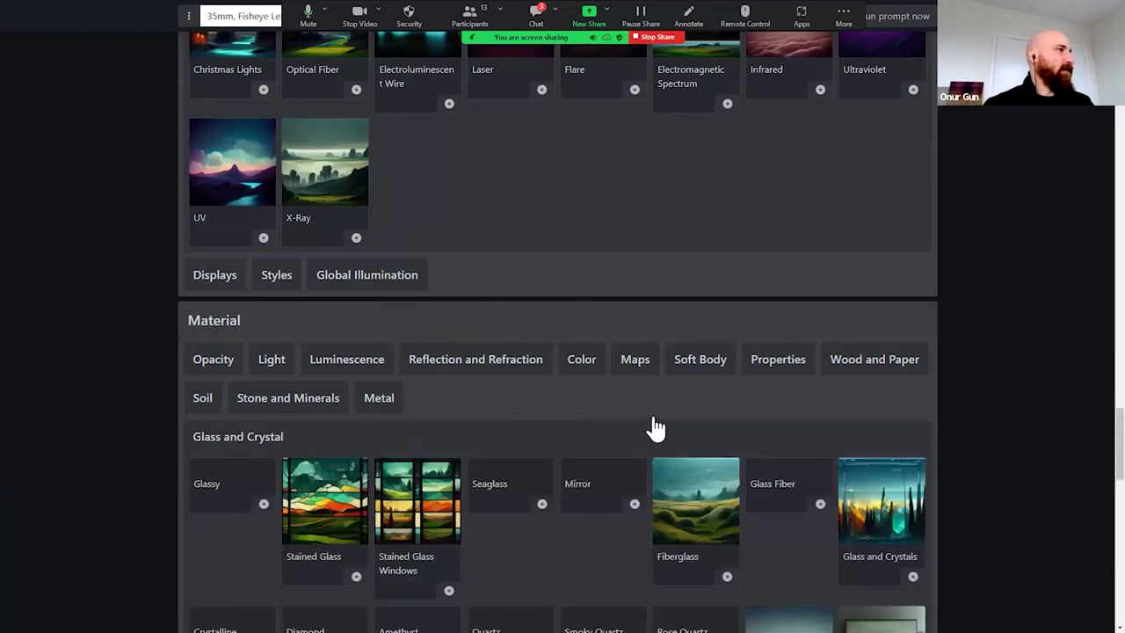
scroll(655, 428, down, 3)
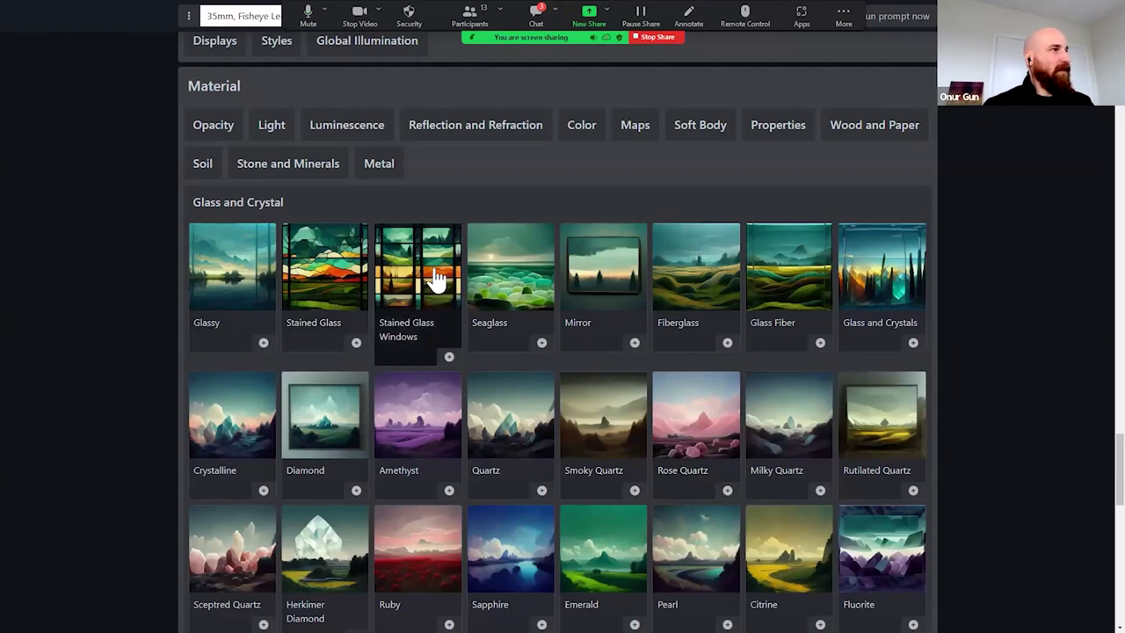
click(914, 316)
scroll(742, 313, down, 1)
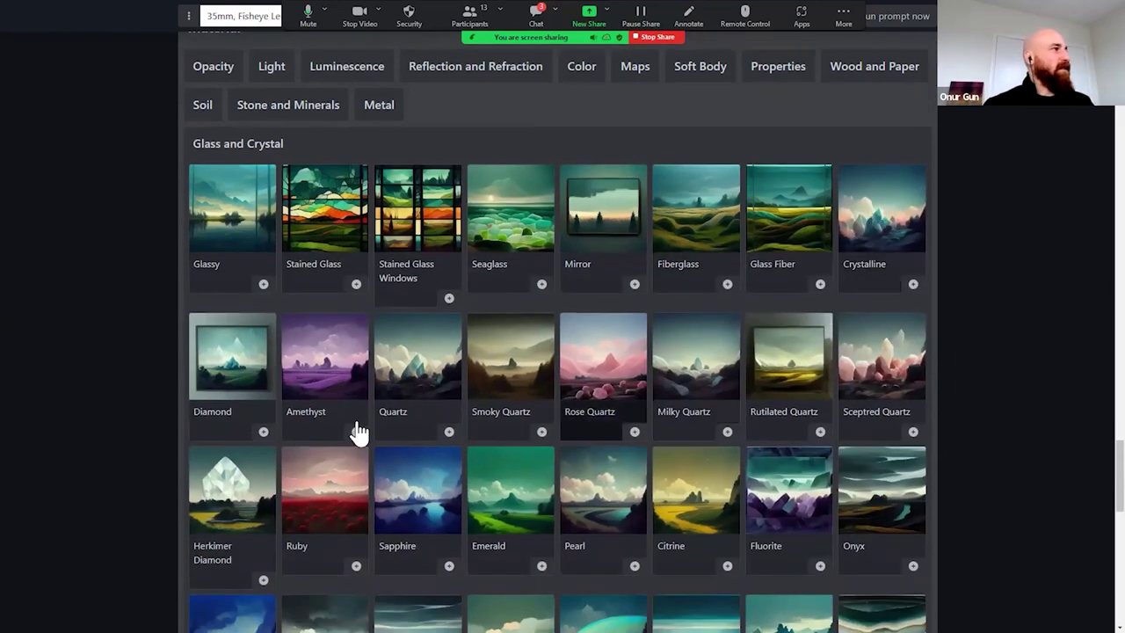
click(426, 395)
- Add an image prompt part at the start of the prompt and enter "a large building atrium" in it
scroll(666, 424, up, 20)
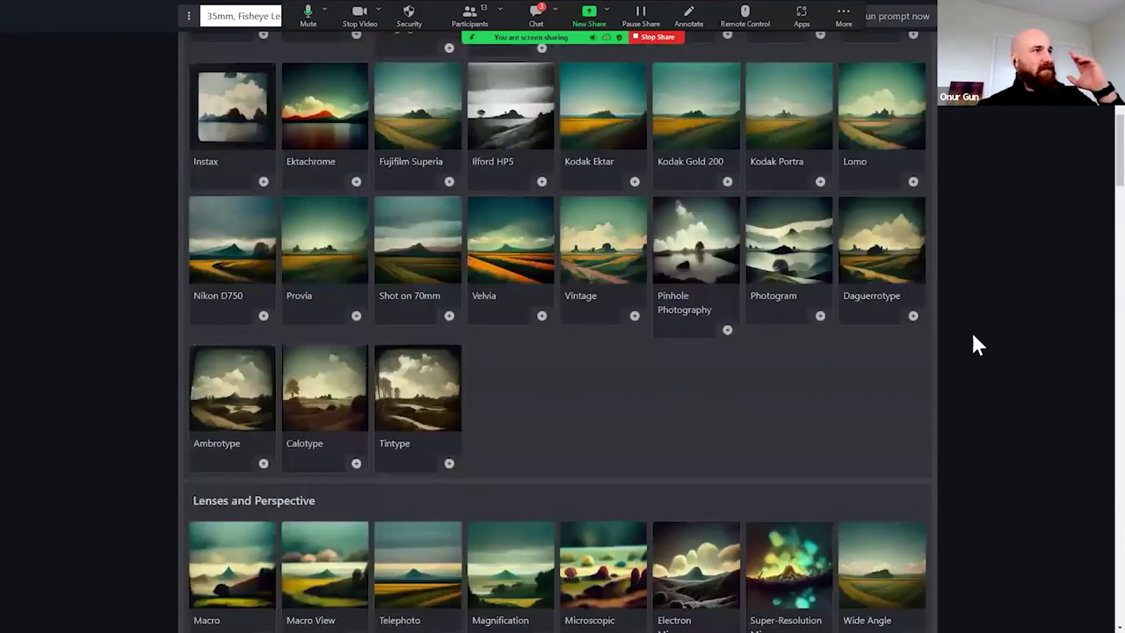
scroll(973, 343, up, 10)
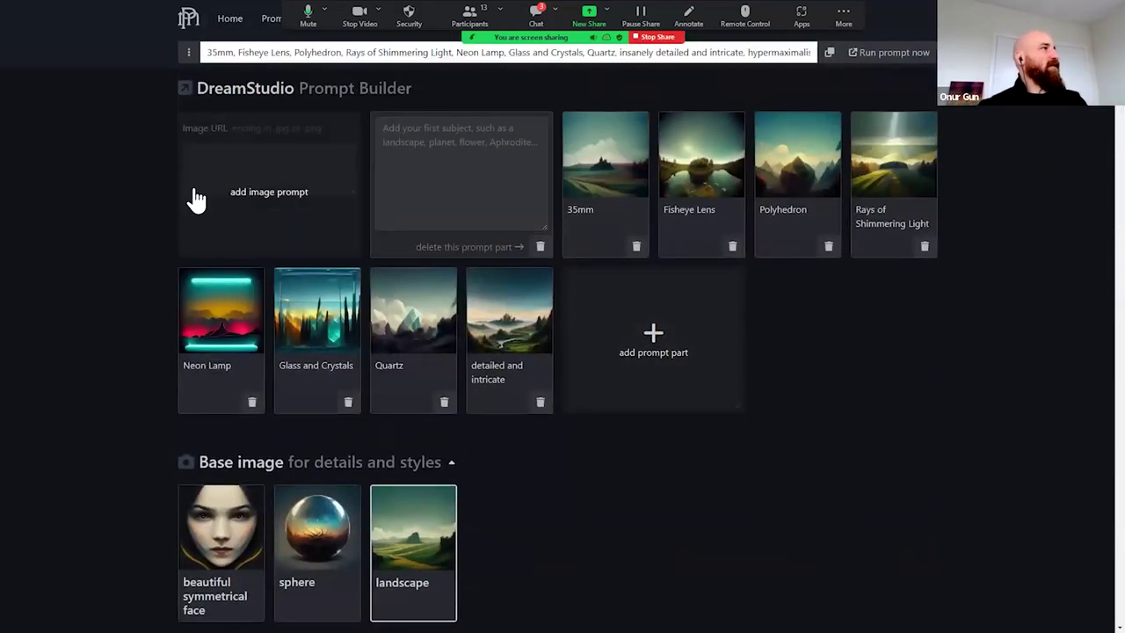
mouse_move(283, 205)
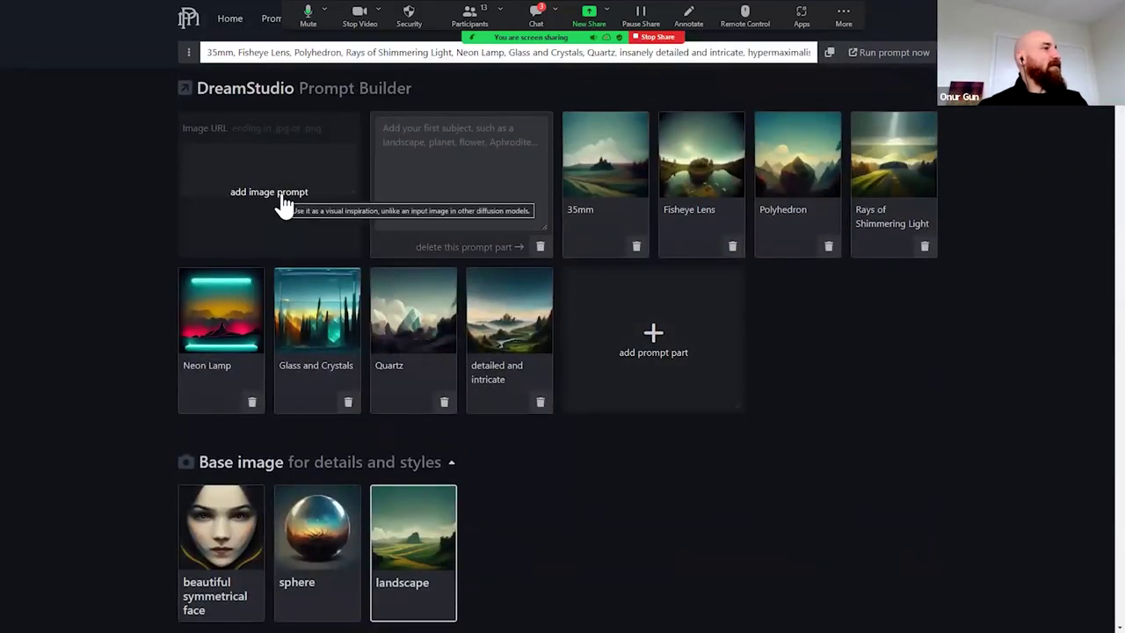
click(269, 197)
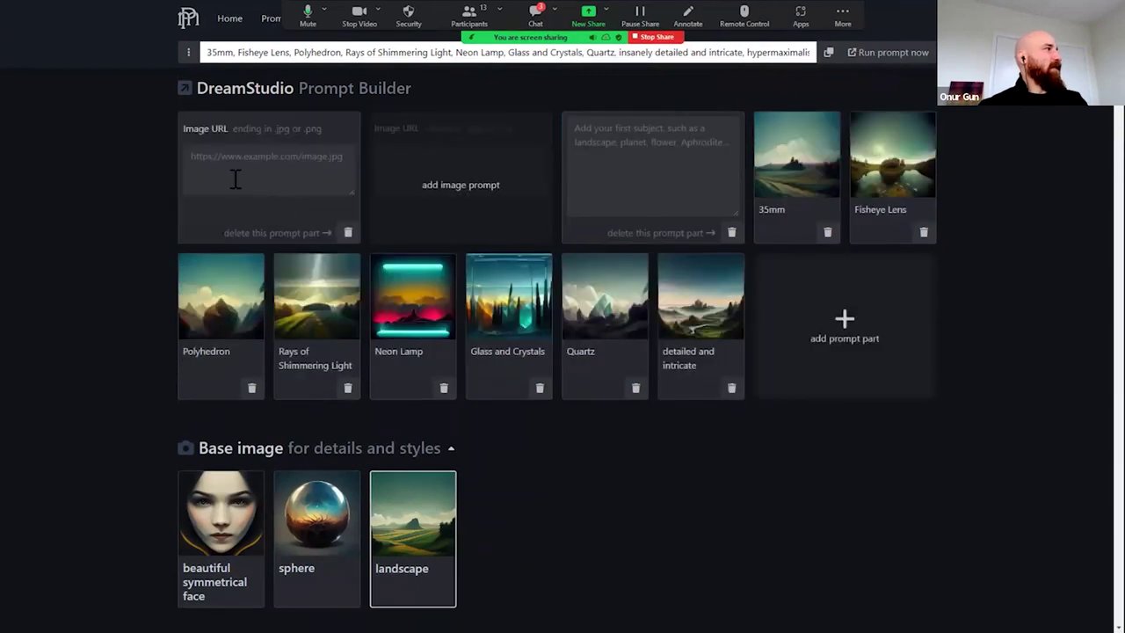
click(237, 174)
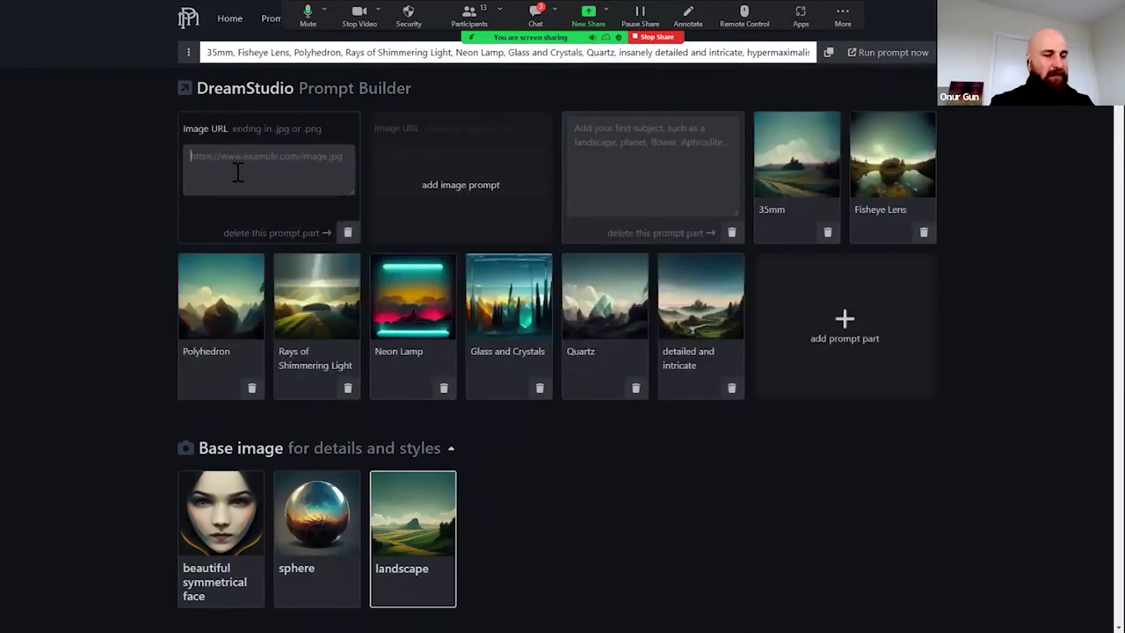
text(a large building atrium)
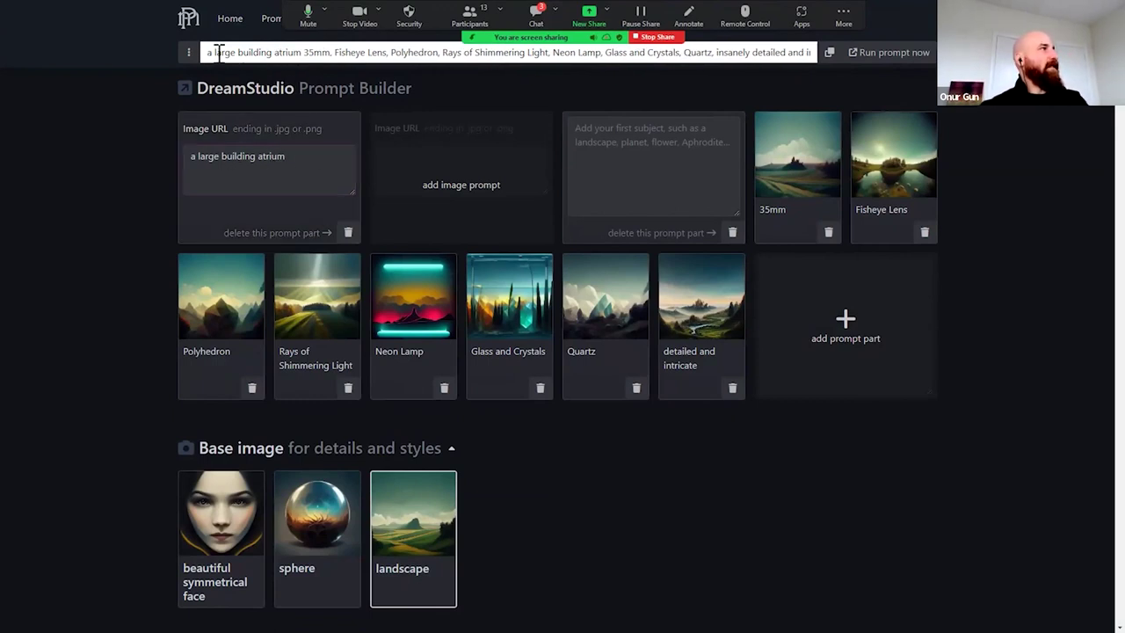
- Select and copy the complete generated prompt
drag(209, 53, 365, 53)
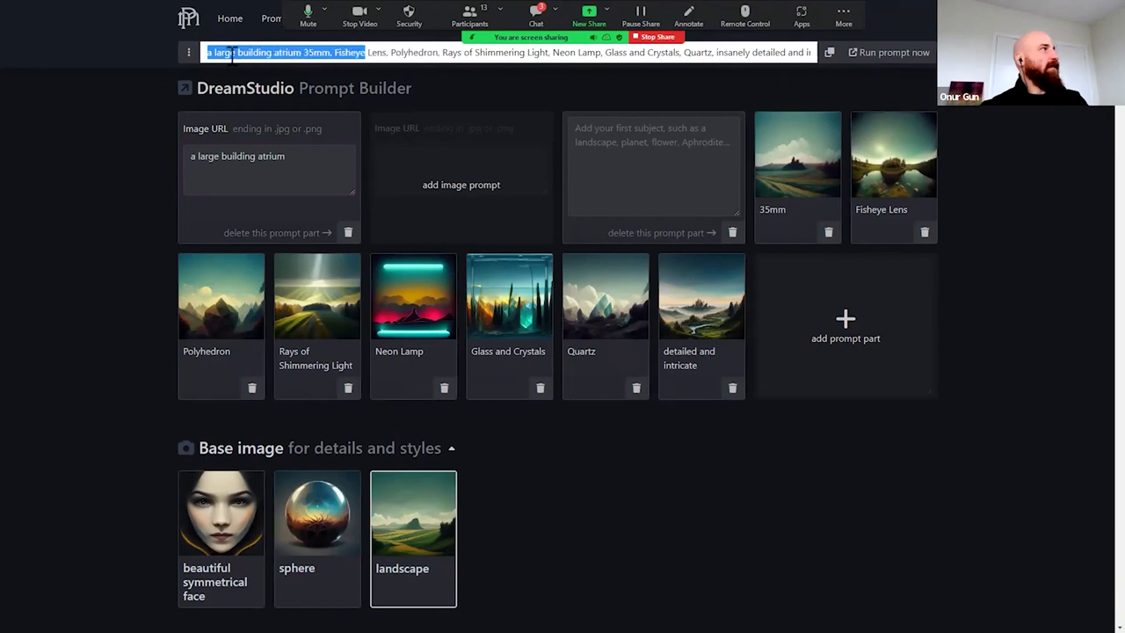
click(307, 54)
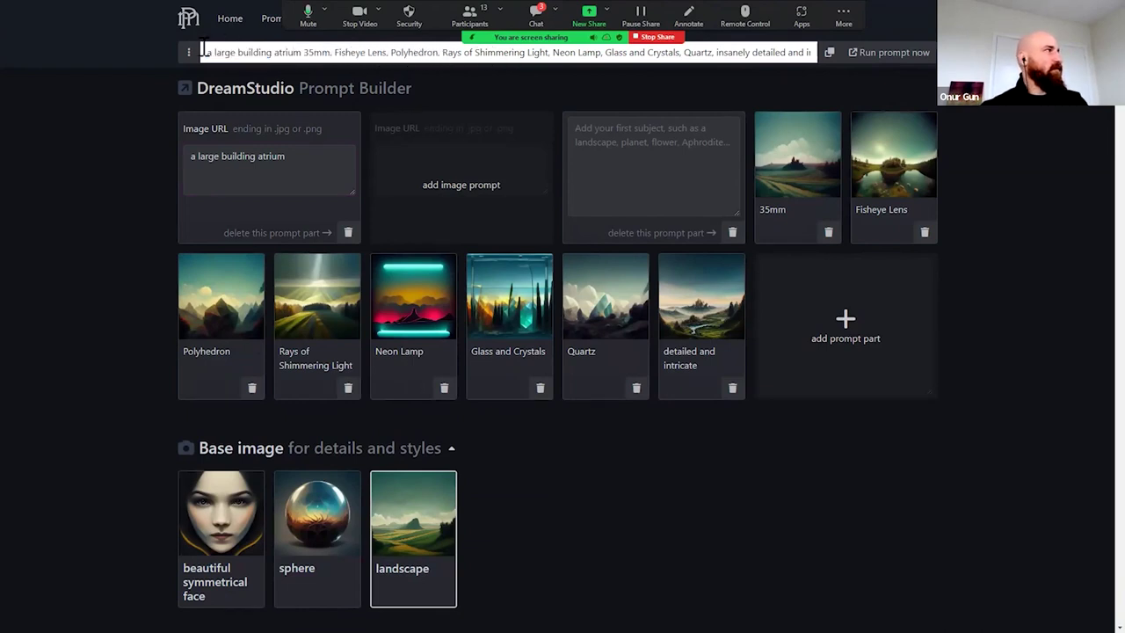
drag(219, 53, 861, 74)
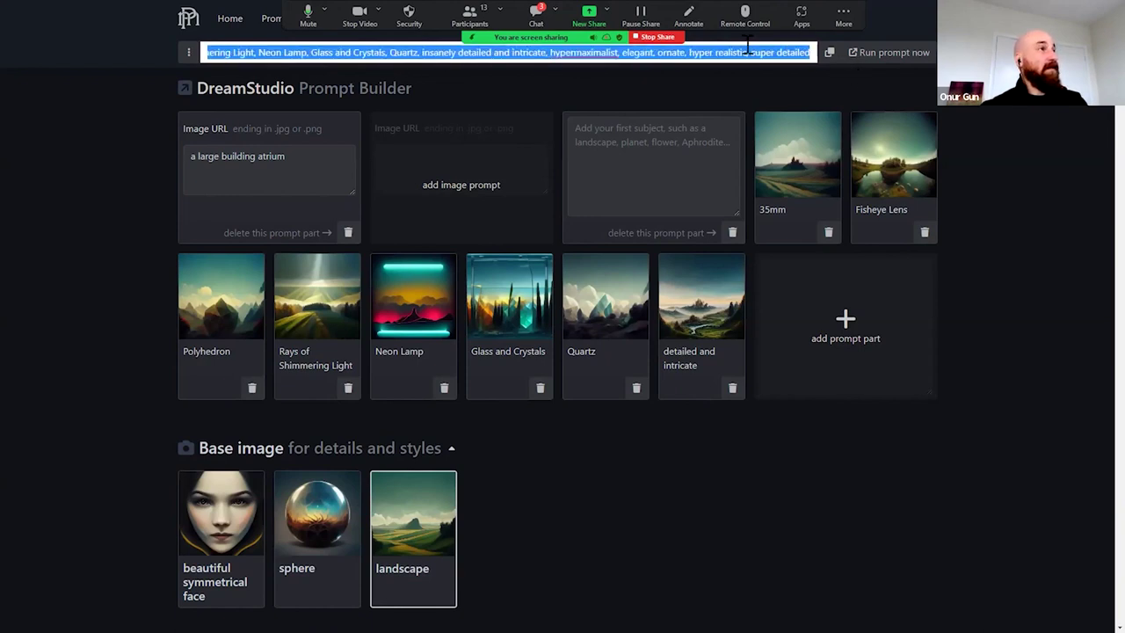
click(829, 53)
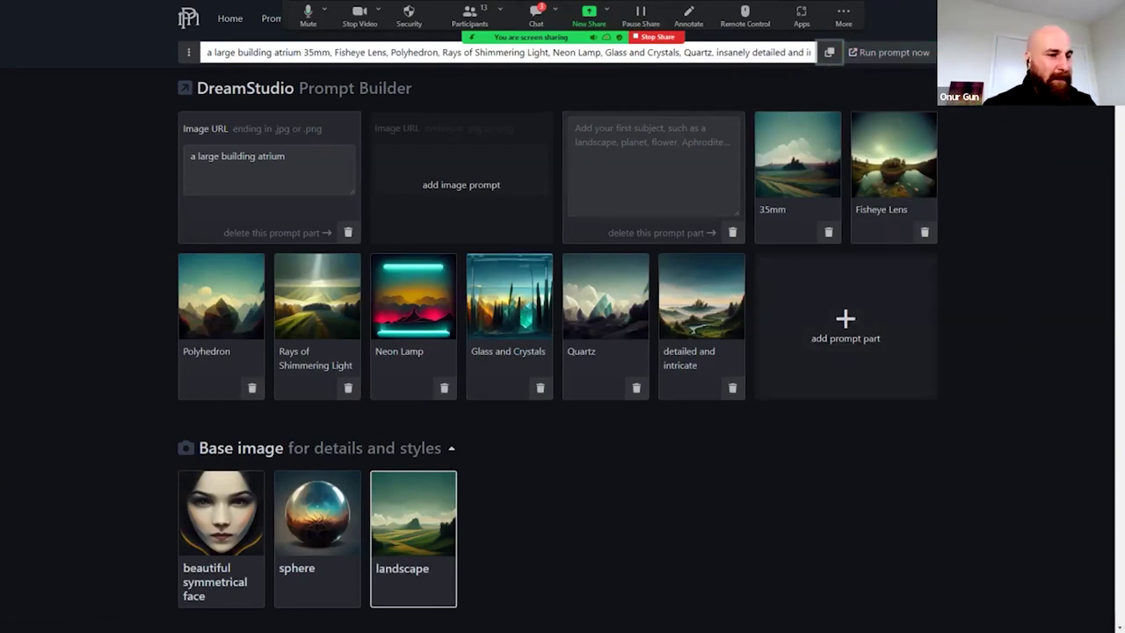
click(302, 51)
key(ctrl+a)
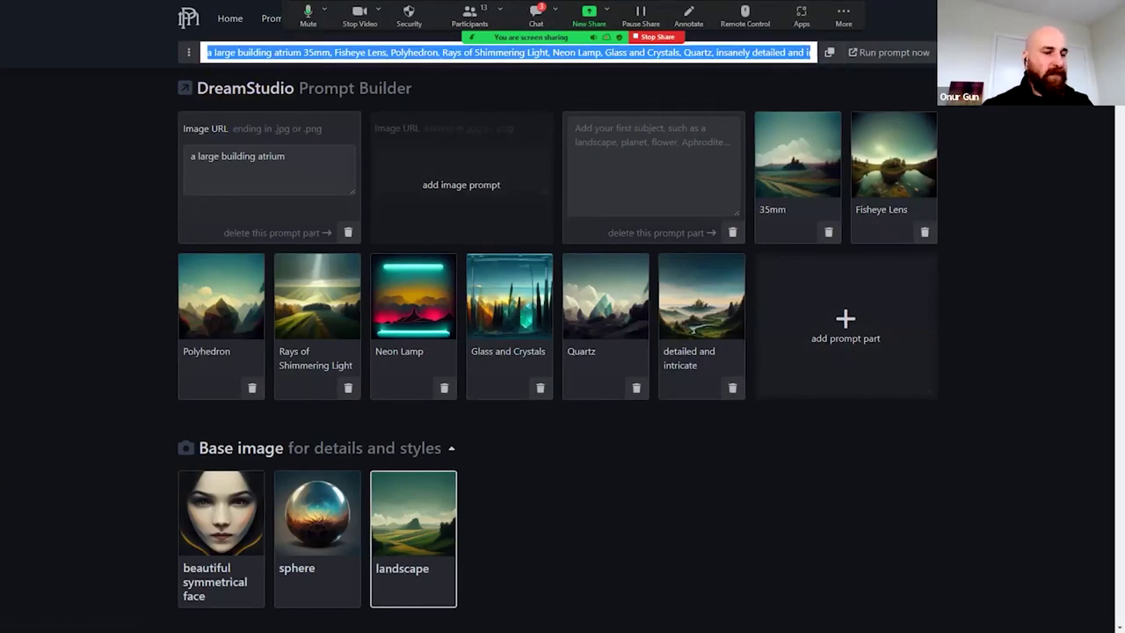
- Switch to Photoshop, maximize its window and paste the copied prompt into the Stable Diffusion plugin's prompt
key(alt+Tab)
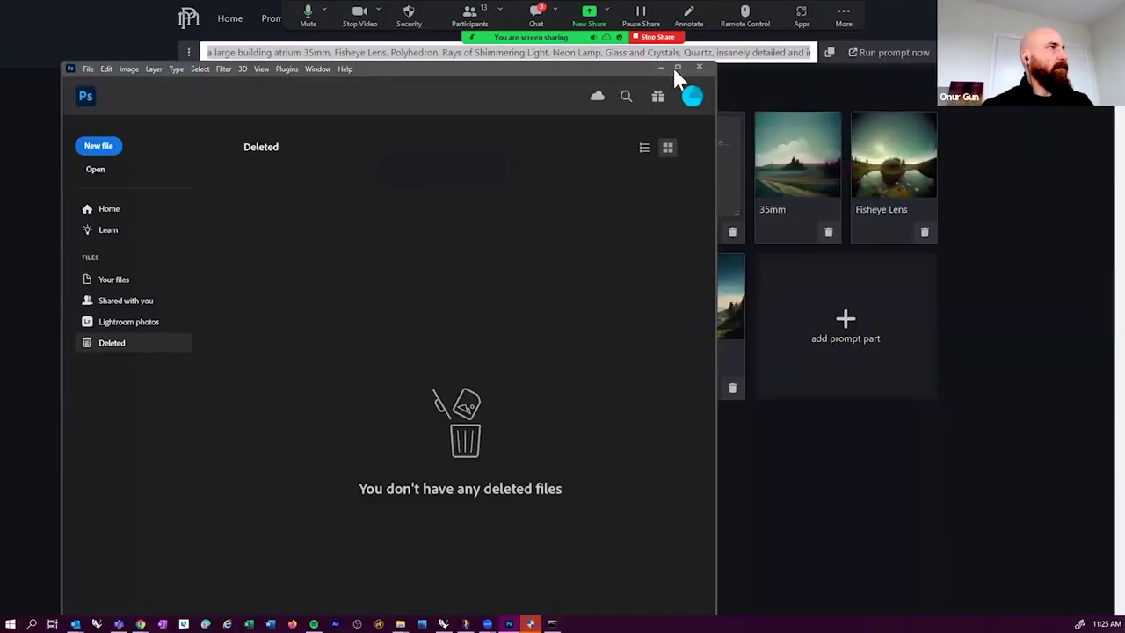
click(673, 71)
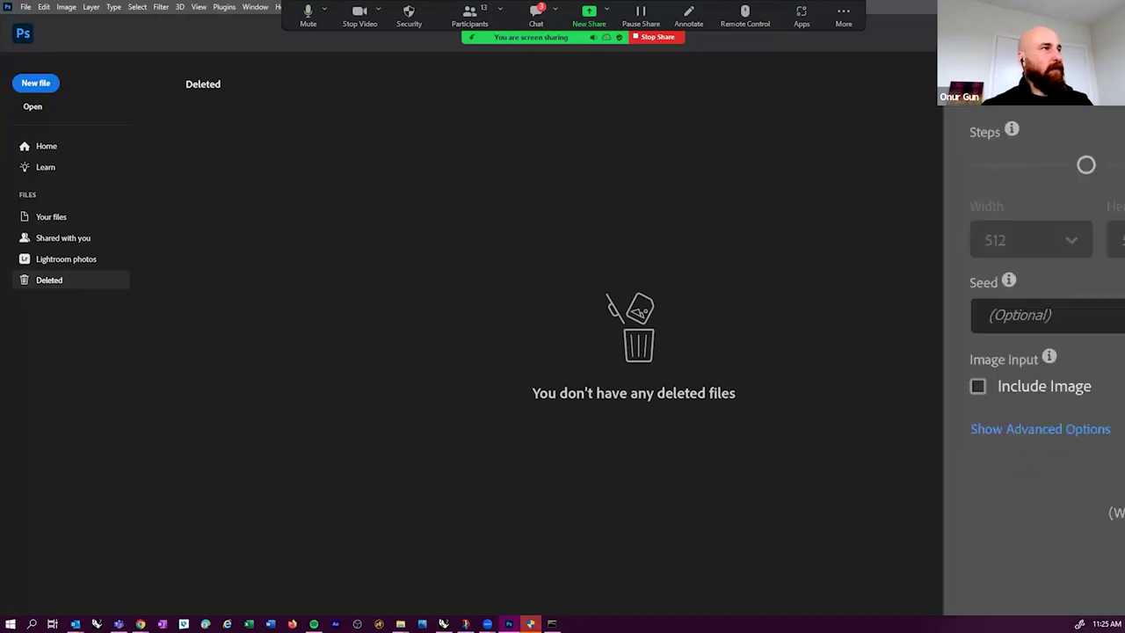
click(797, 156)
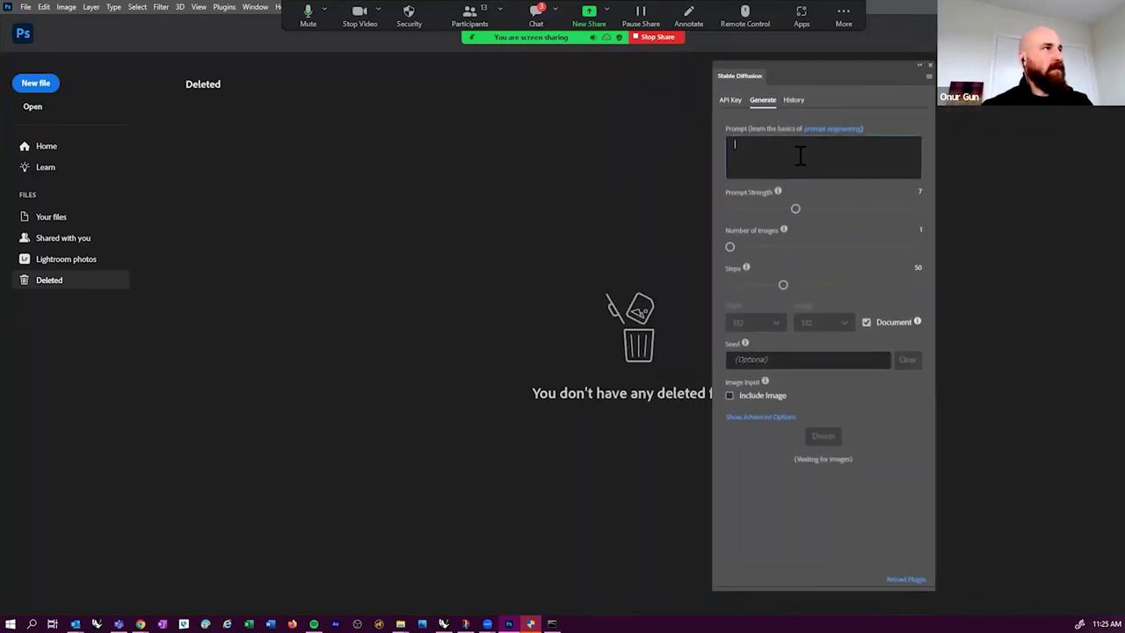
key(ctrl+v)
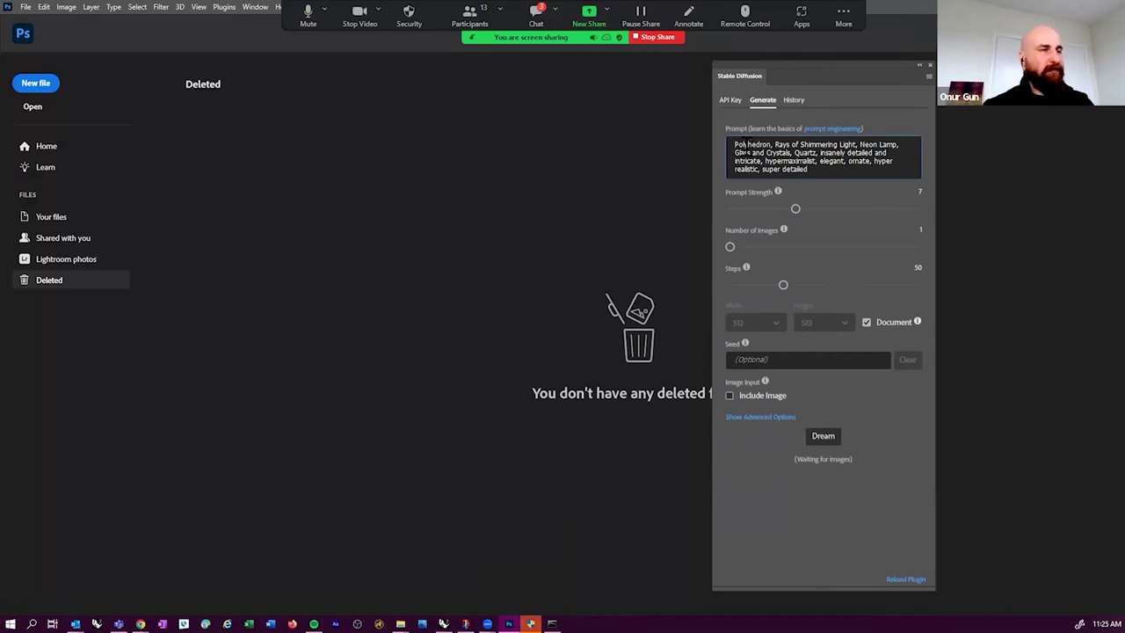
key(ctrl+v)
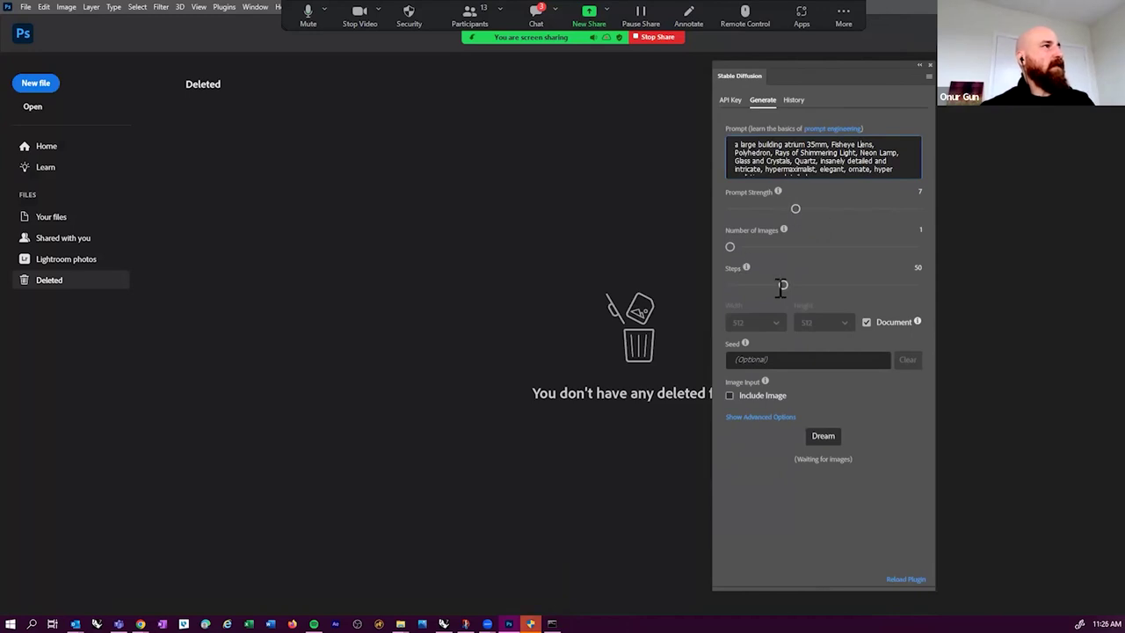
- Set the generation steps to 80 and turn off using the document's size for the image
drag(783, 284, 799, 283)
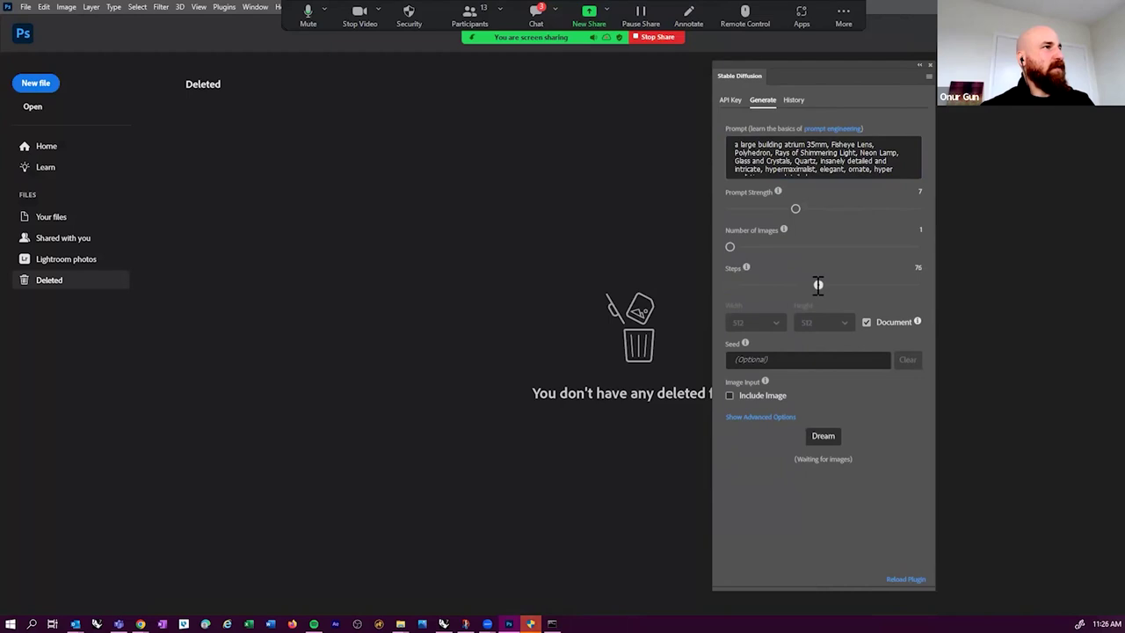
click(867, 321)
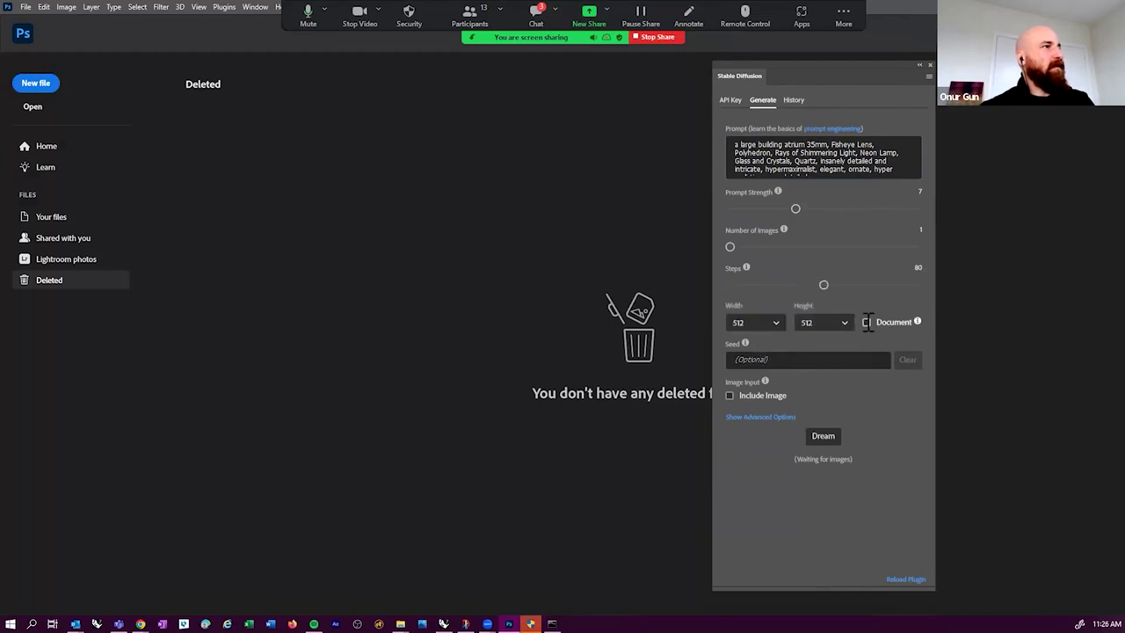
click(258, 141)
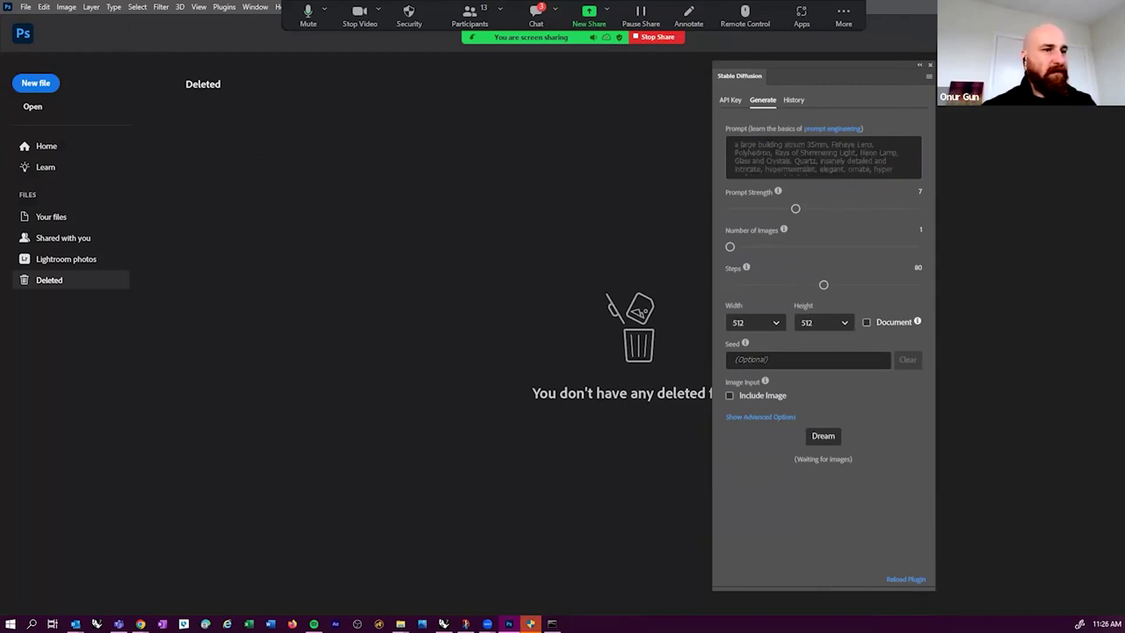
- Create a new blank 1321 × 811 px document and move its window slightly away from its initial spot
key(ctrl+alt+n)
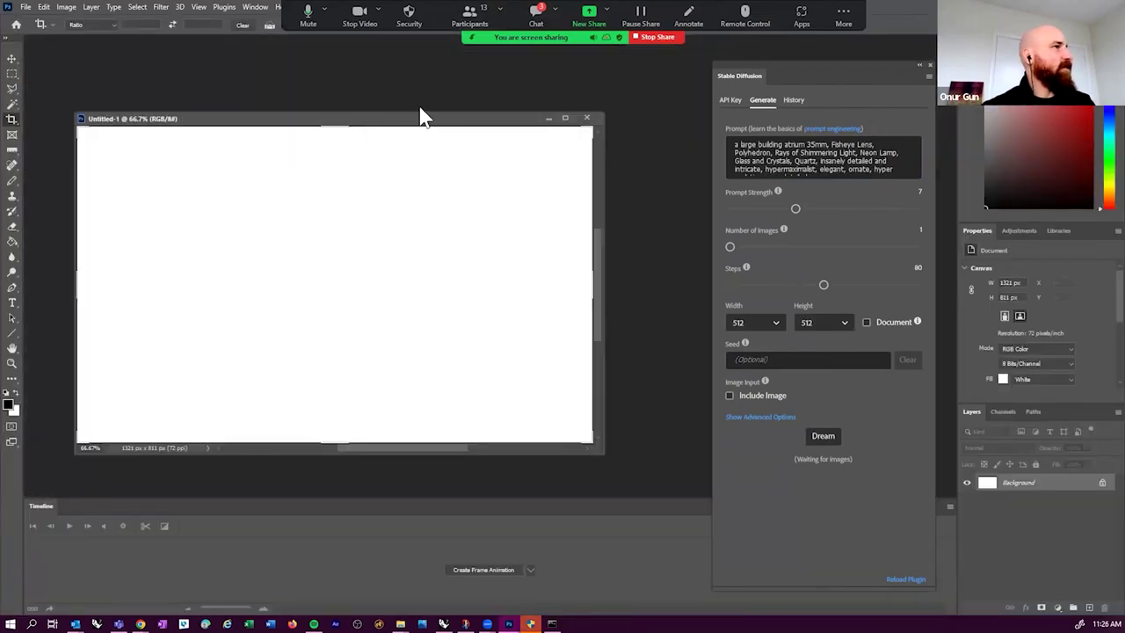
drag(419, 115, 469, 97)
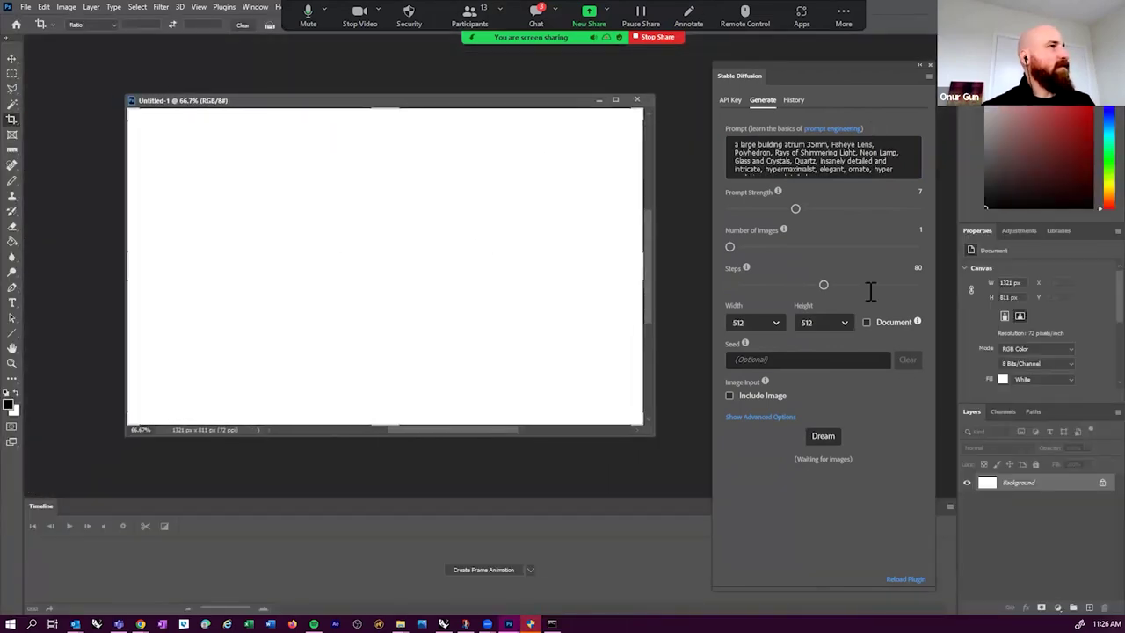
- Set the image width to 768, the height to 448 and the number of images to 4, and generate the images
click(771, 323)
click(752, 458)
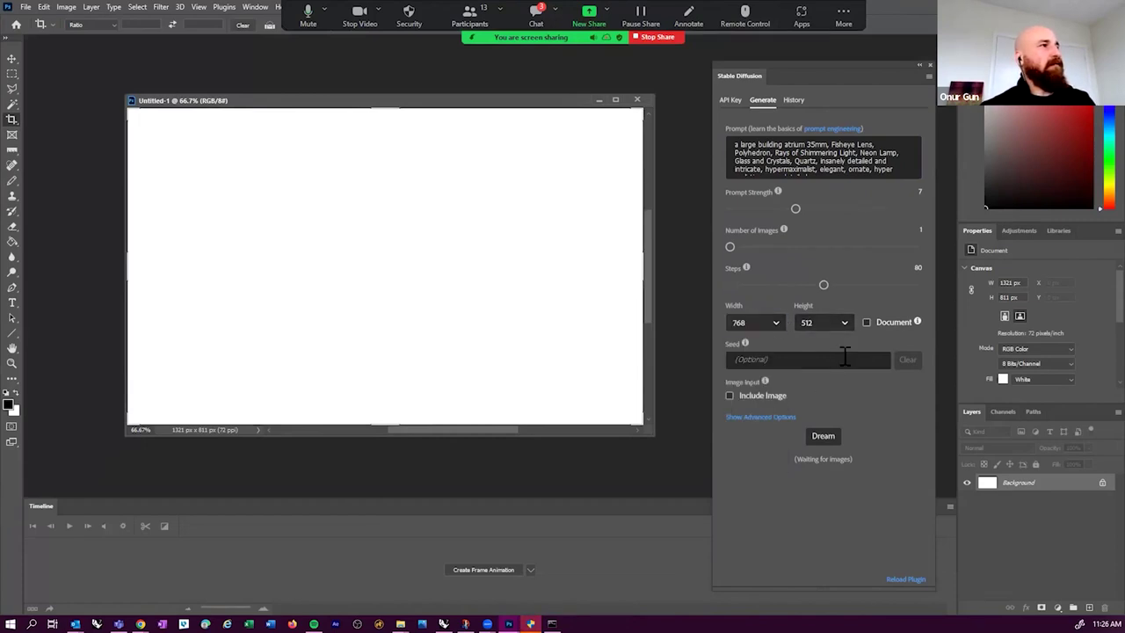
click(840, 318)
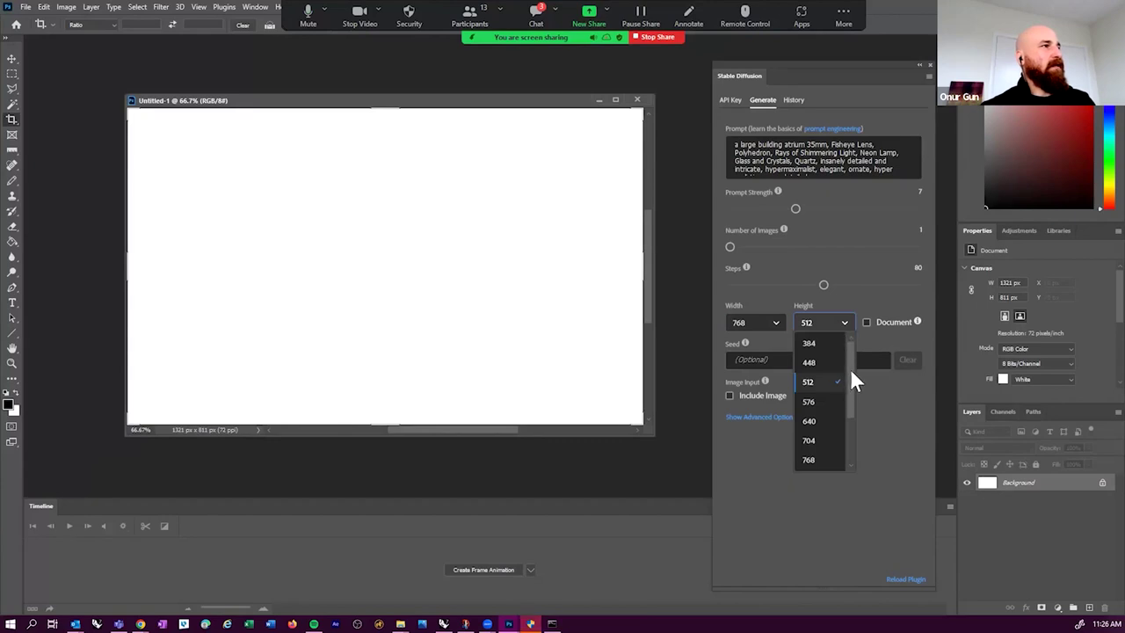
click(826, 361)
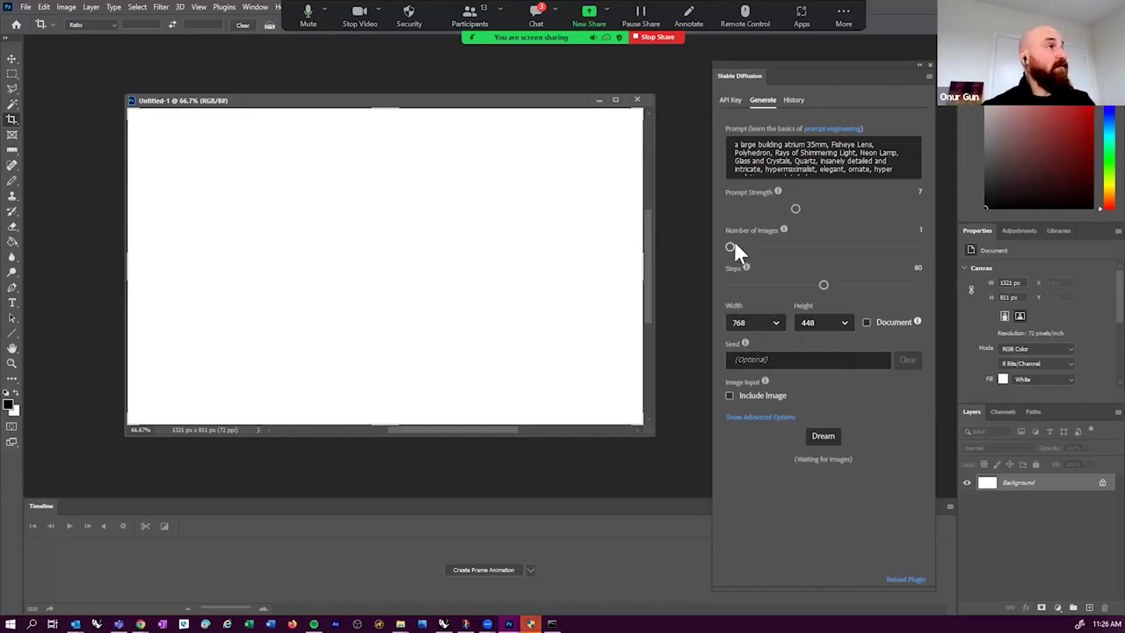
click(789, 247)
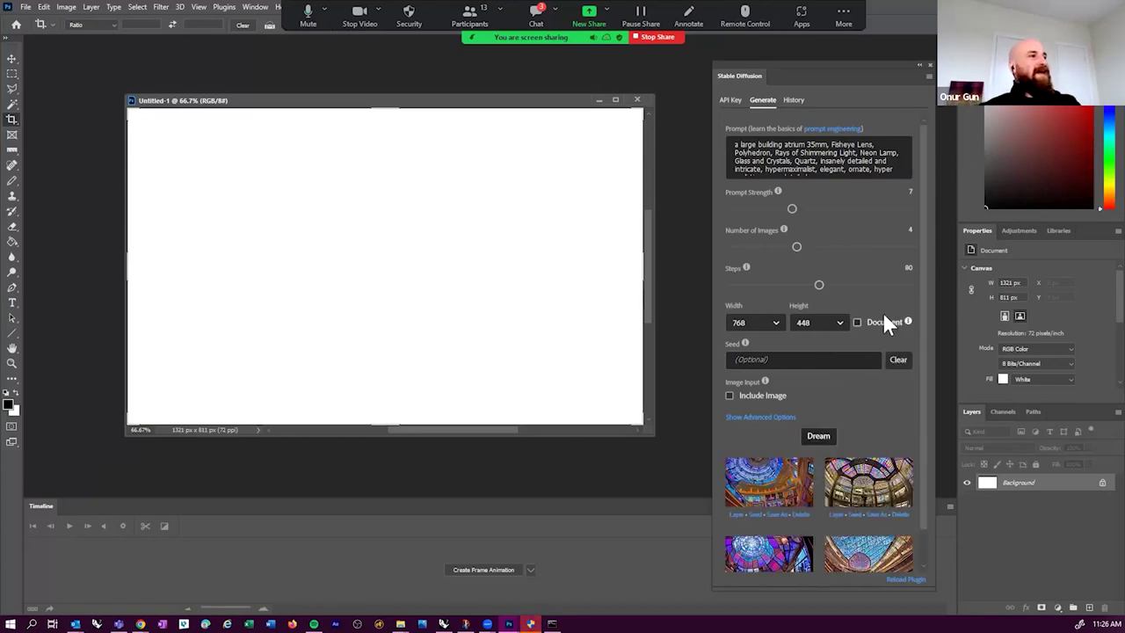
- Add the first two generated atrium images to the document as layers
scroll(882, 312, down, 1)
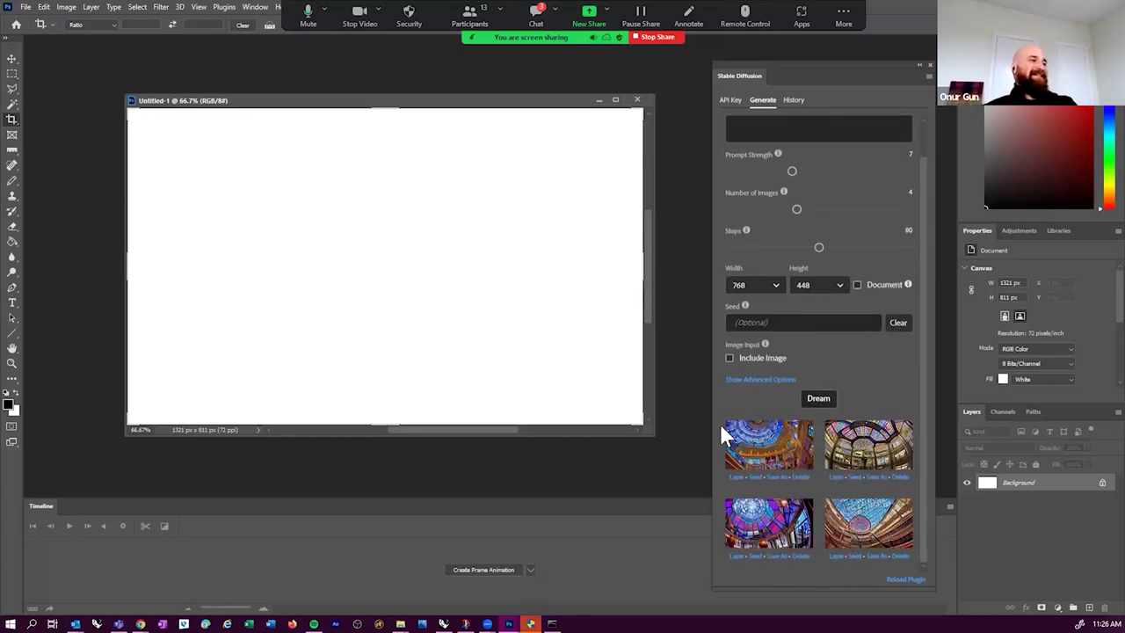
click(736, 478)
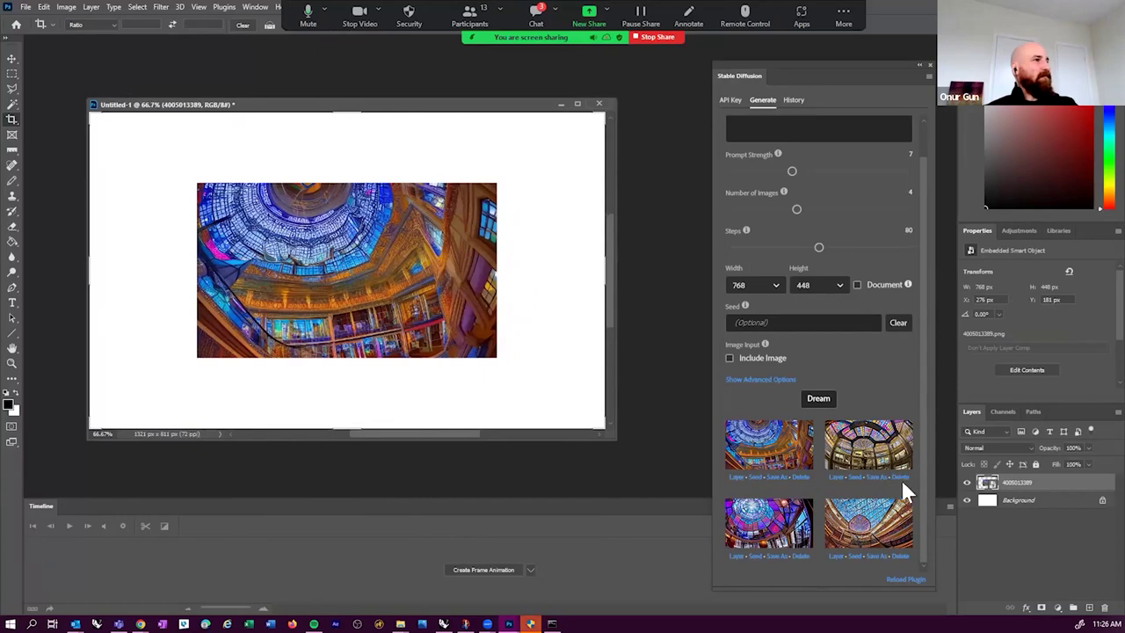
click(836, 477)
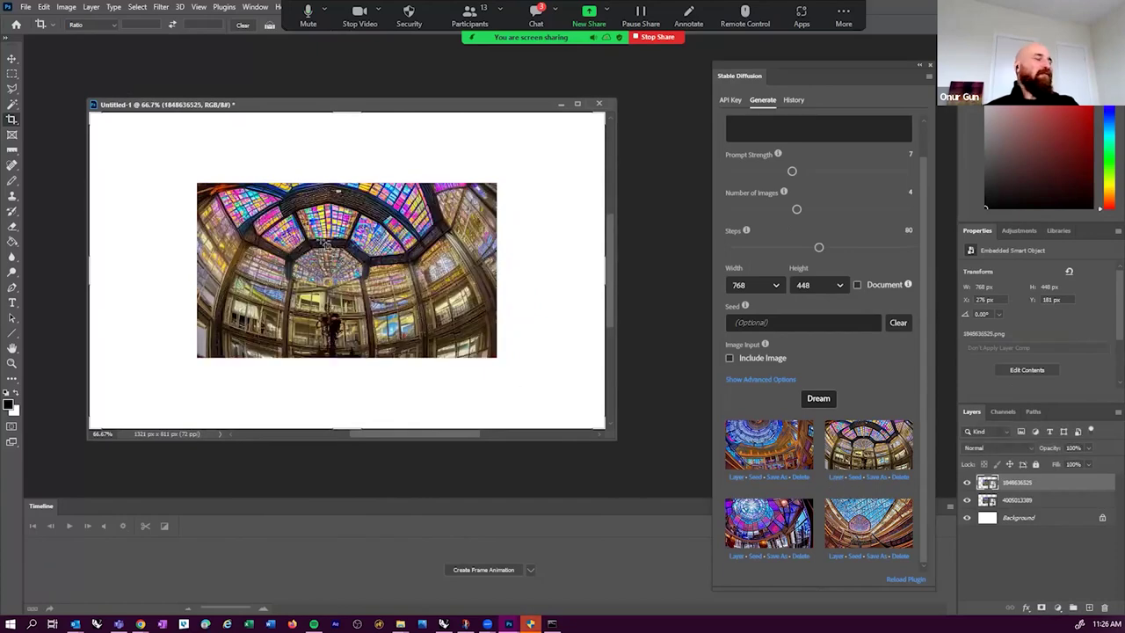
- Arrange the two placed images side by side along the canvas's upper edge with the Move tool
key(ctrl+plus)
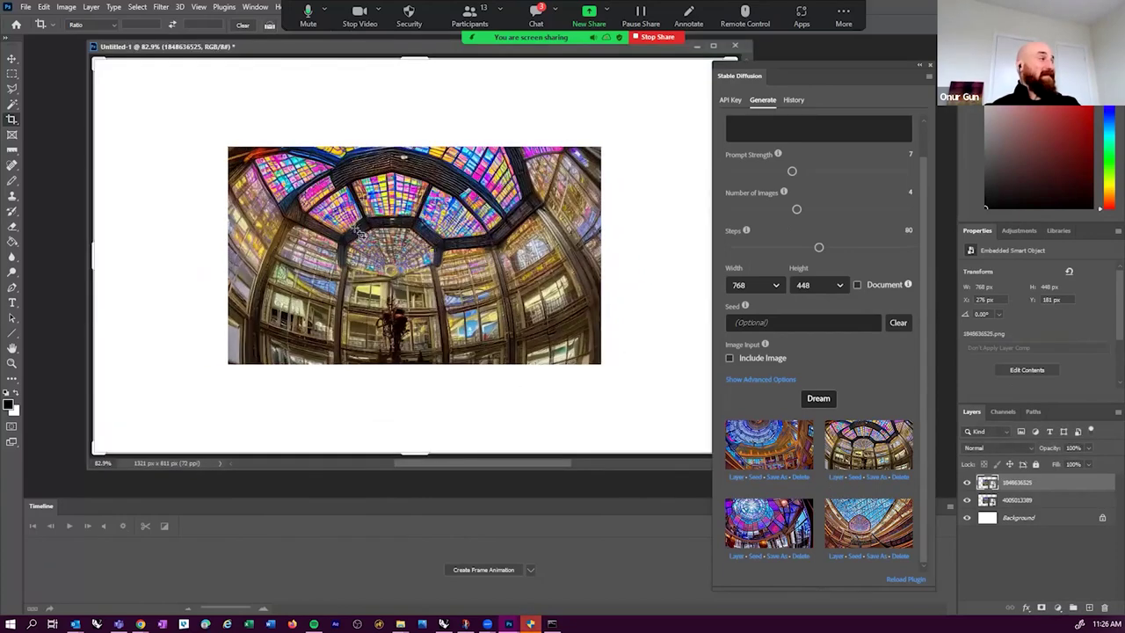
click(11, 58)
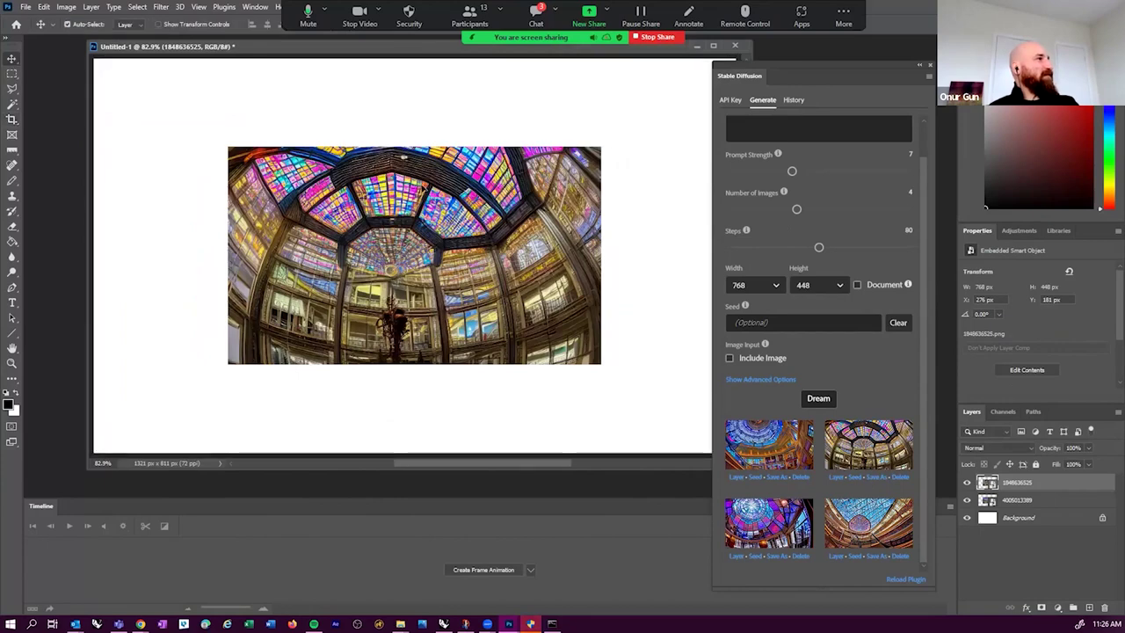
drag(413, 290, 631, 231)
drag(506, 306, 351, 229)
drag(479, 238, 479, 222)
drag(364, 233, 363, 227)
click(373, 387)
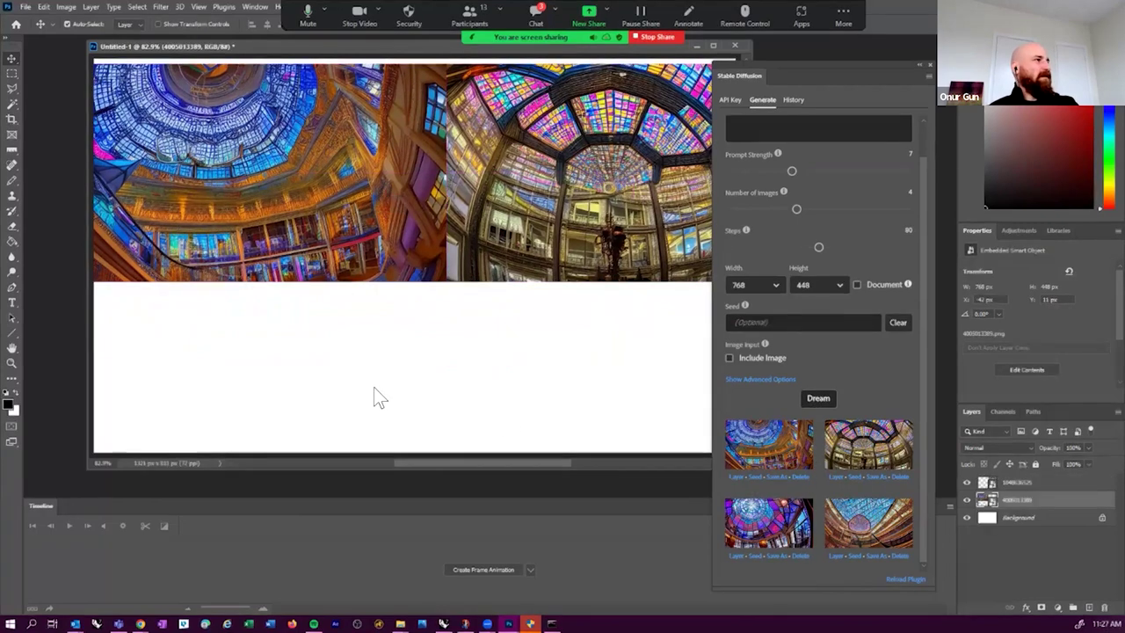
- Add the remaining two generated images as layers and arrange all four in a two-by-two grid on the canvas
click(734, 556)
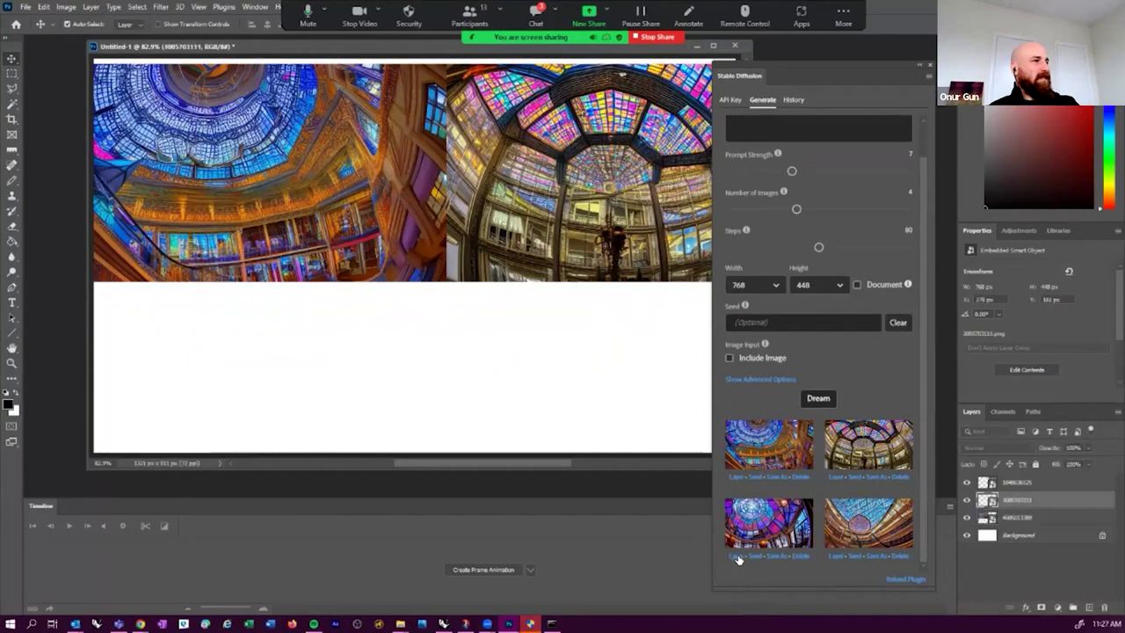
click(832, 556)
drag(413, 263, 593, 386)
drag(349, 256, 215, 378)
drag(414, 400, 489, 385)
drag(488, 246, 516, 242)
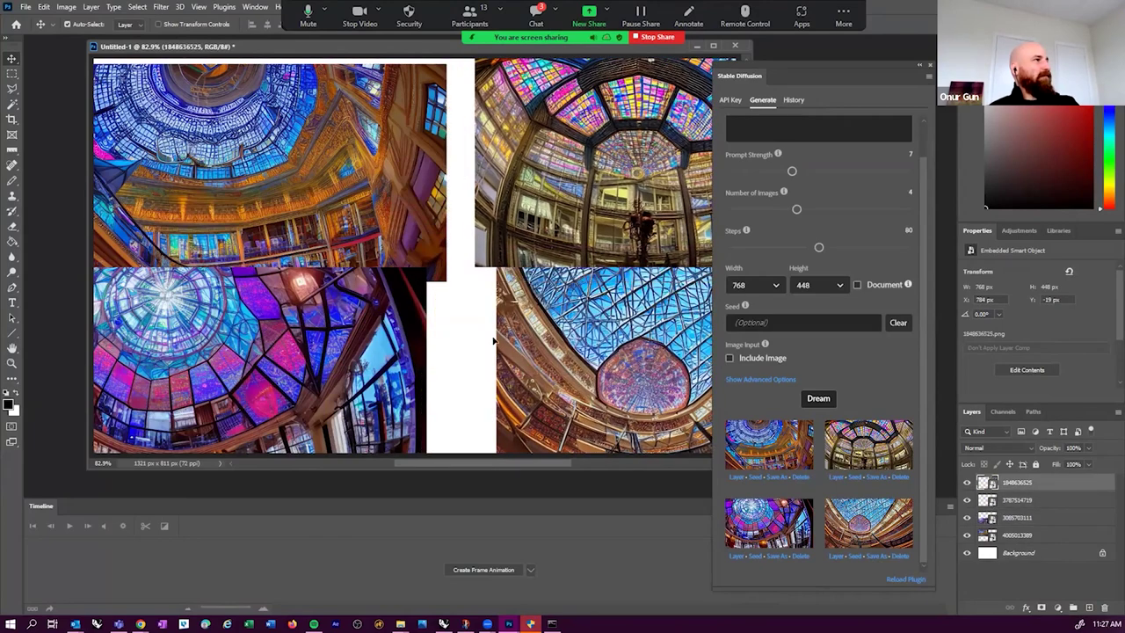
drag(512, 338, 455, 351)
drag(571, 176, 543, 176)
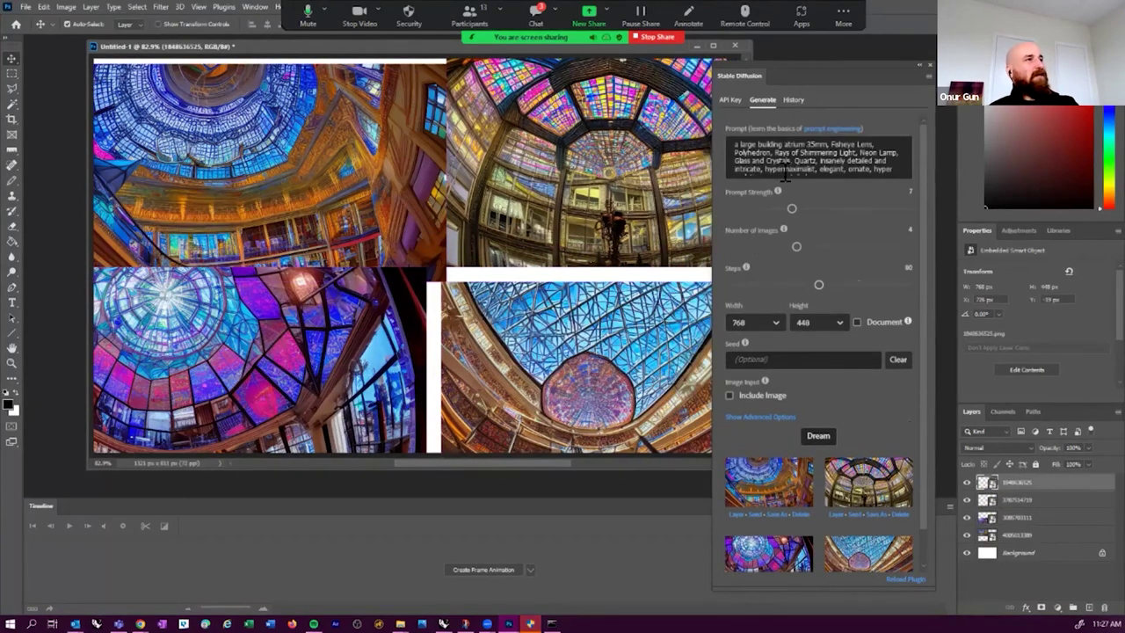
- Remove "hypermaximalist, elegant, ornate," from the prompt and set the number of images to 3 and the steps to 39
drag(778, 170, 874, 170)
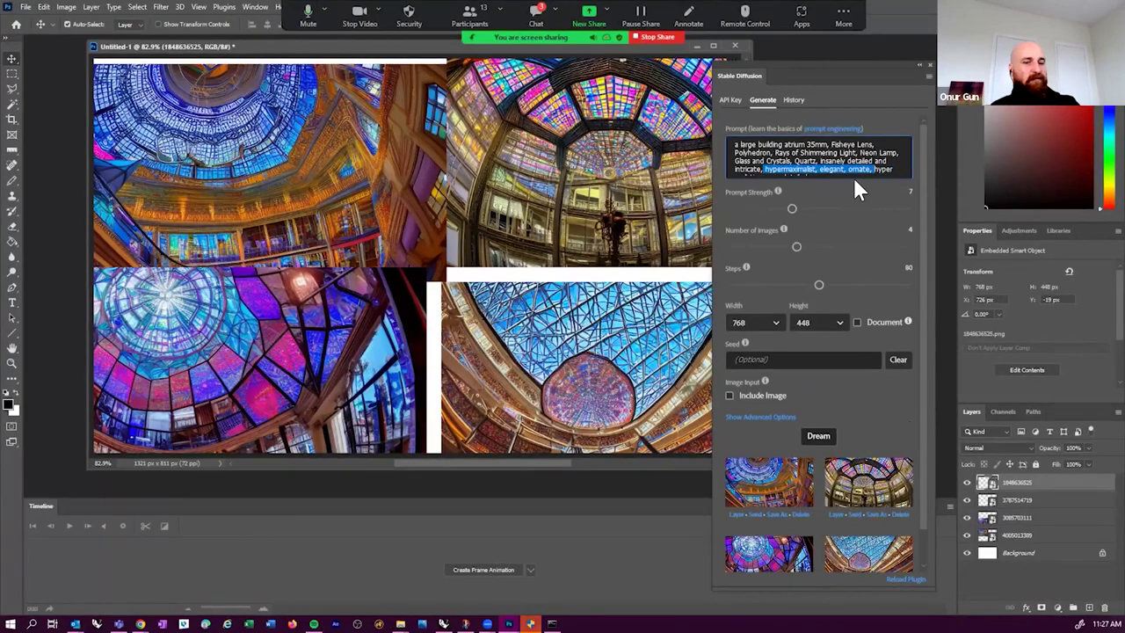
key(BackSpace)
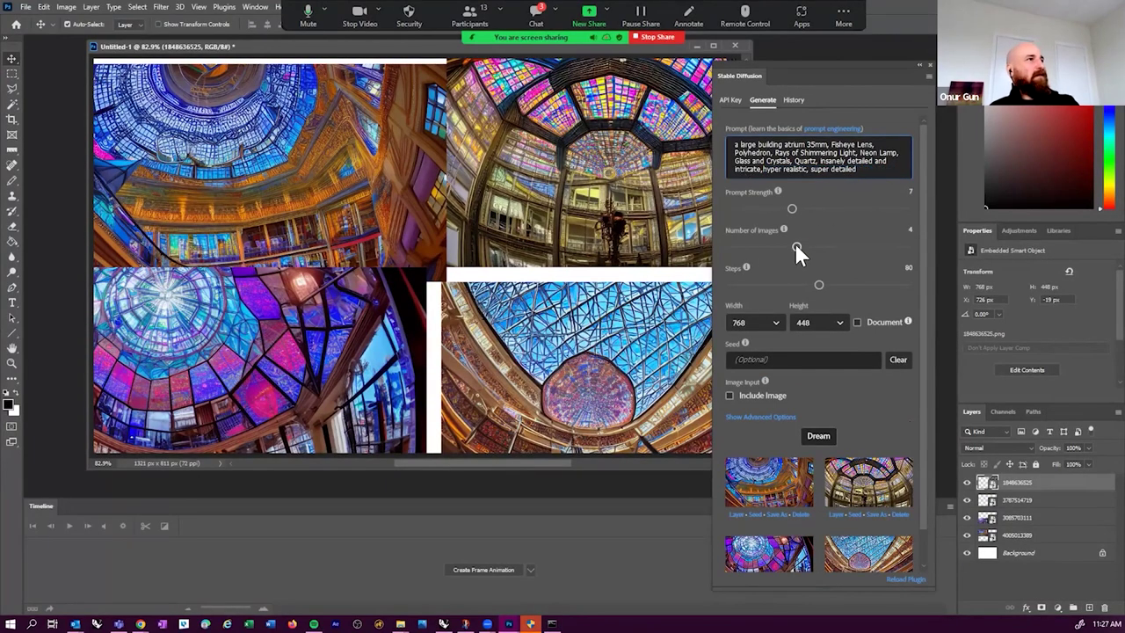
drag(795, 246, 775, 247)
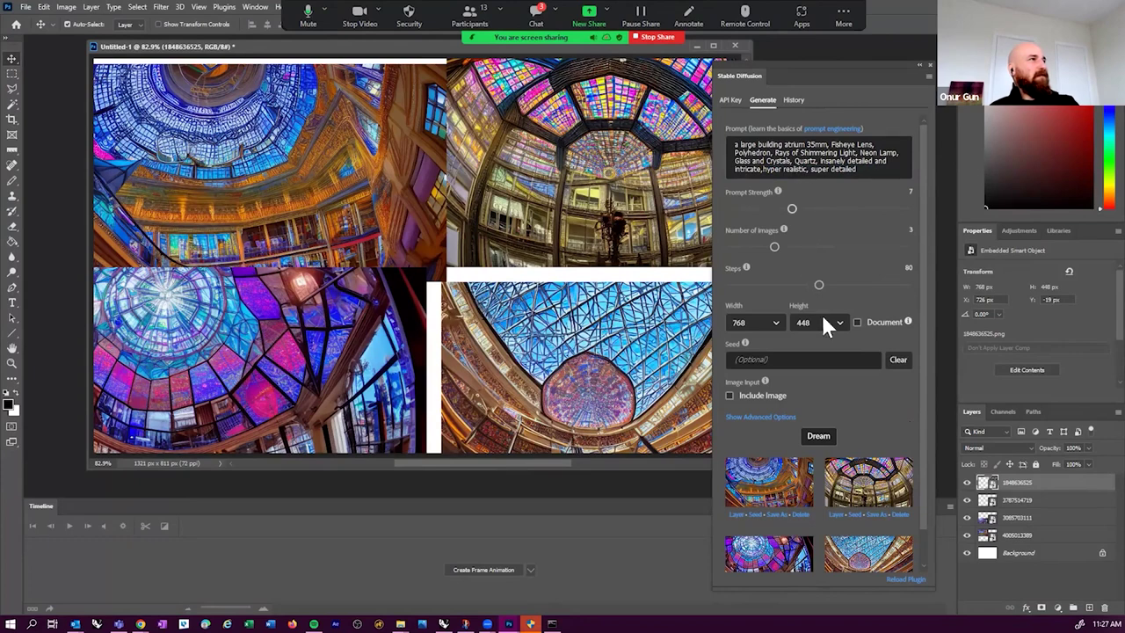
drag(771, 281, 766, 283)
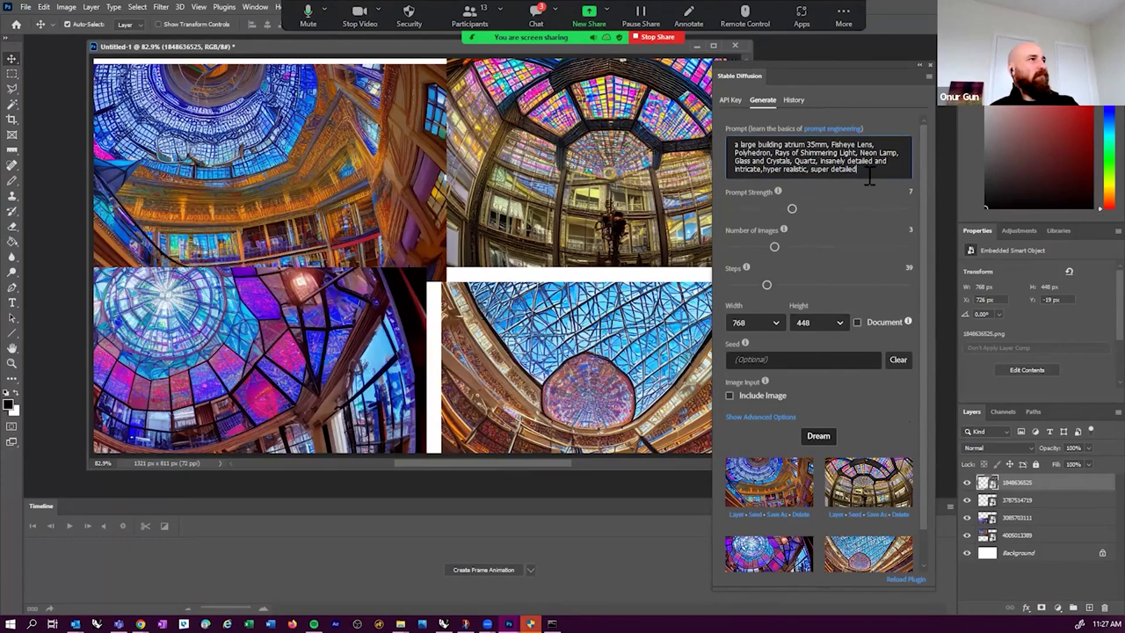
- Append ", watercolor" to the end of the prompt and generate the new images
text(lor)
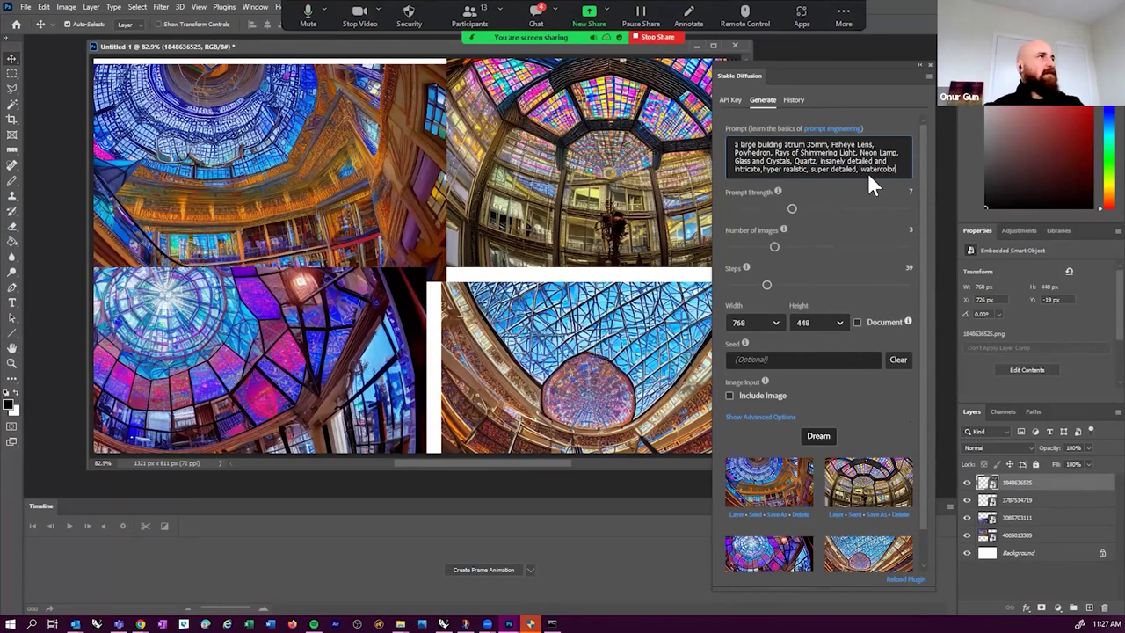
click(819, 436)
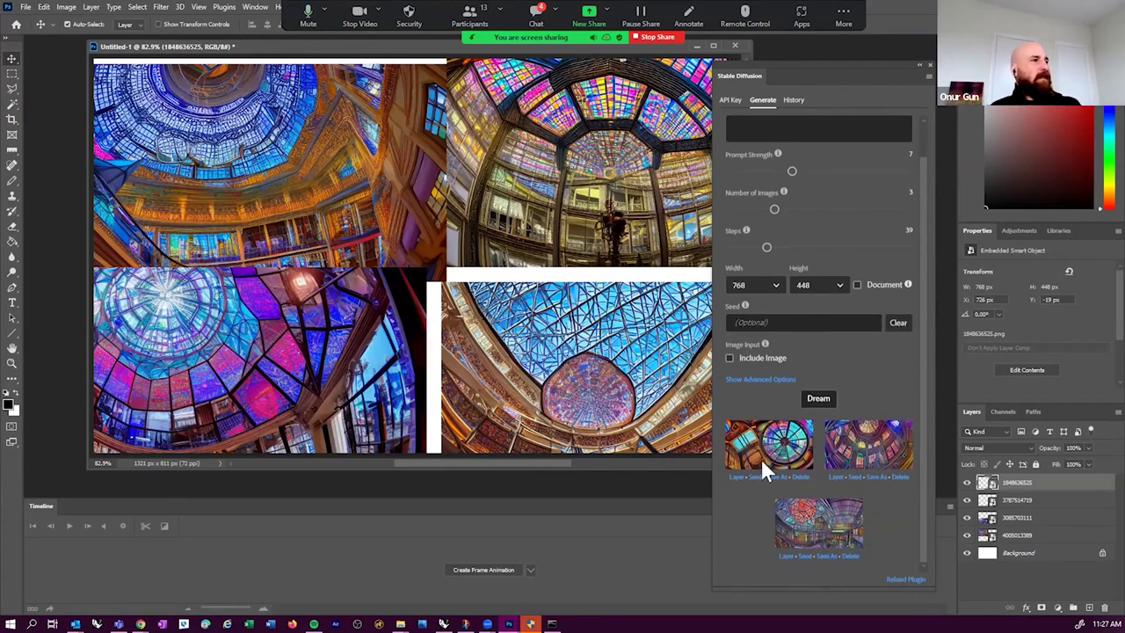
- Add the first two new images as layers, placing one over the upper-left image and the other over the lower-right image
click(737, 477)
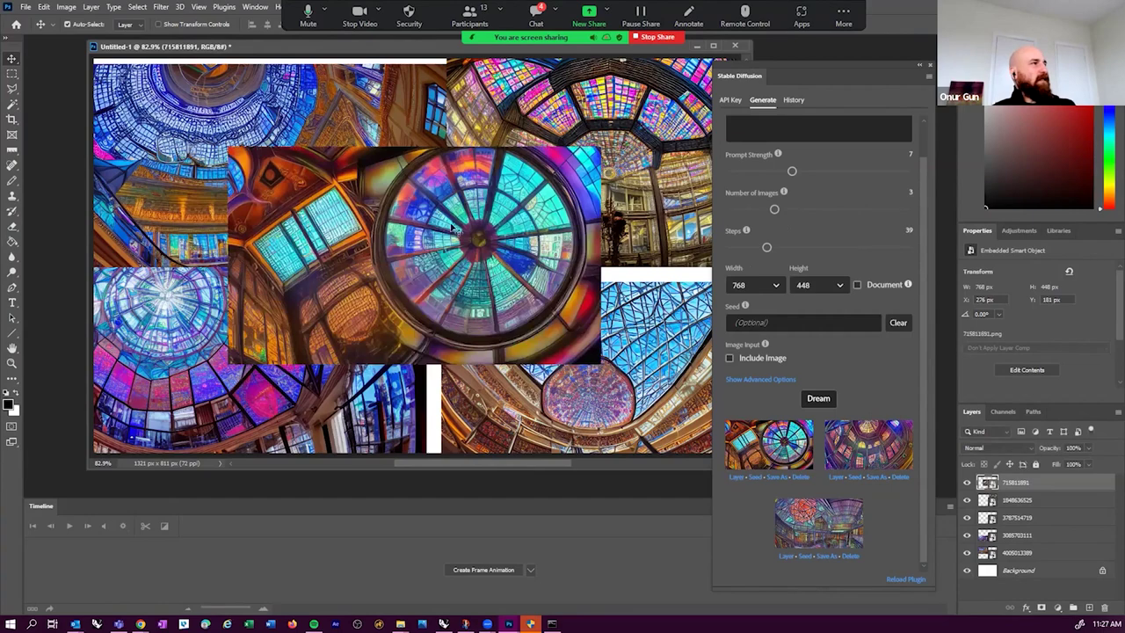
drag(389, 273, 253, 186)
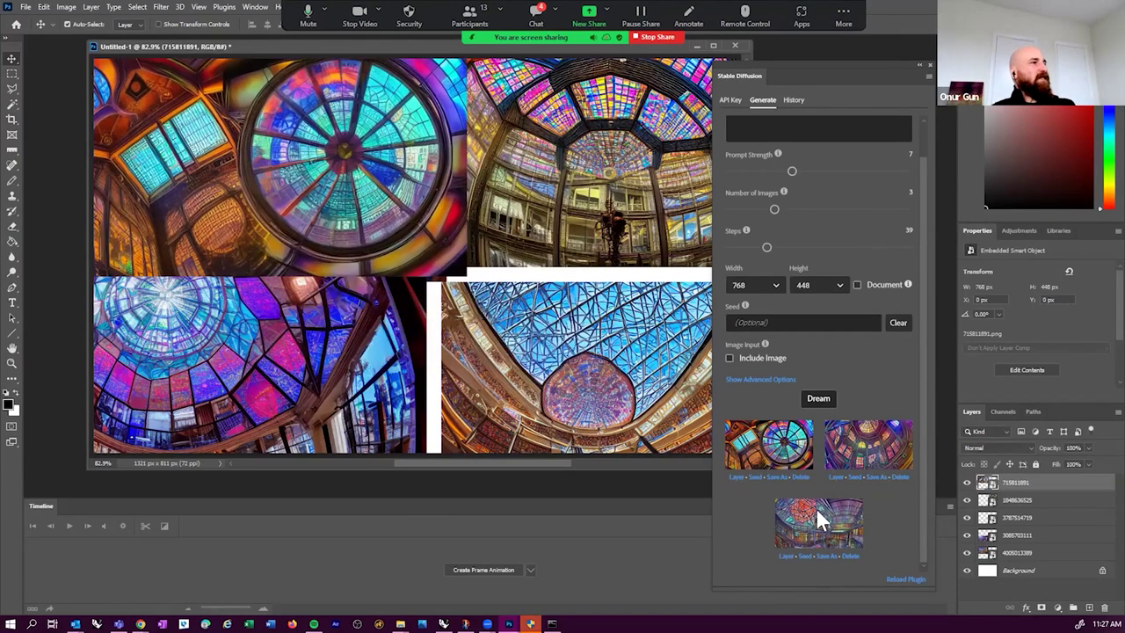
click(834, 477)
drag(457, 261, 675, 170)
drag(587, 194, 494, 394)
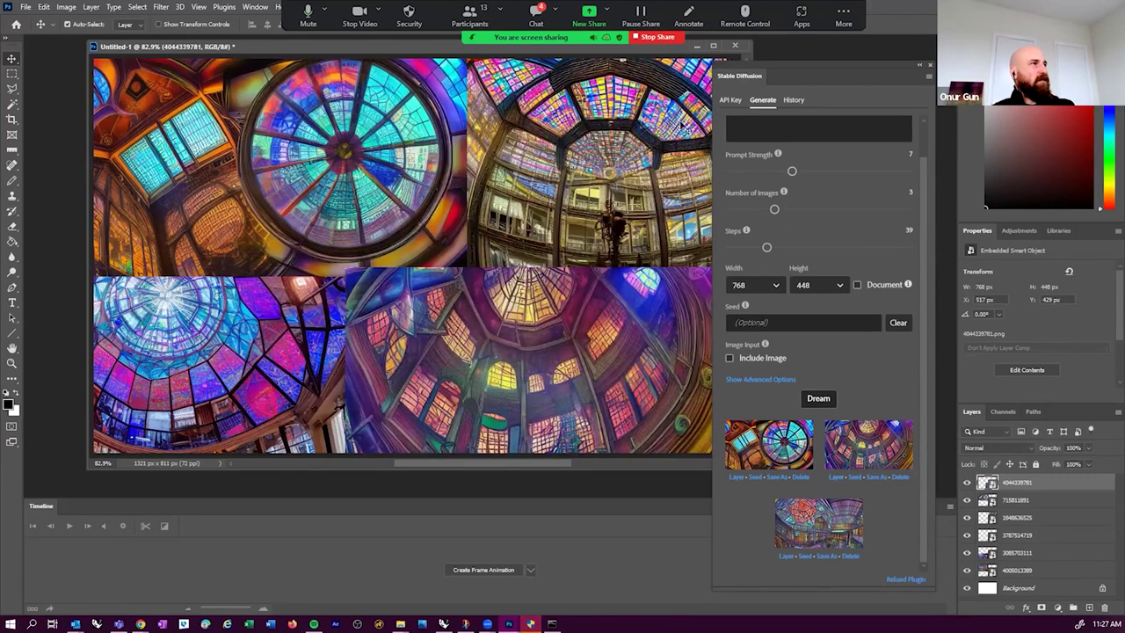
drag(535, 400, 557, 377)
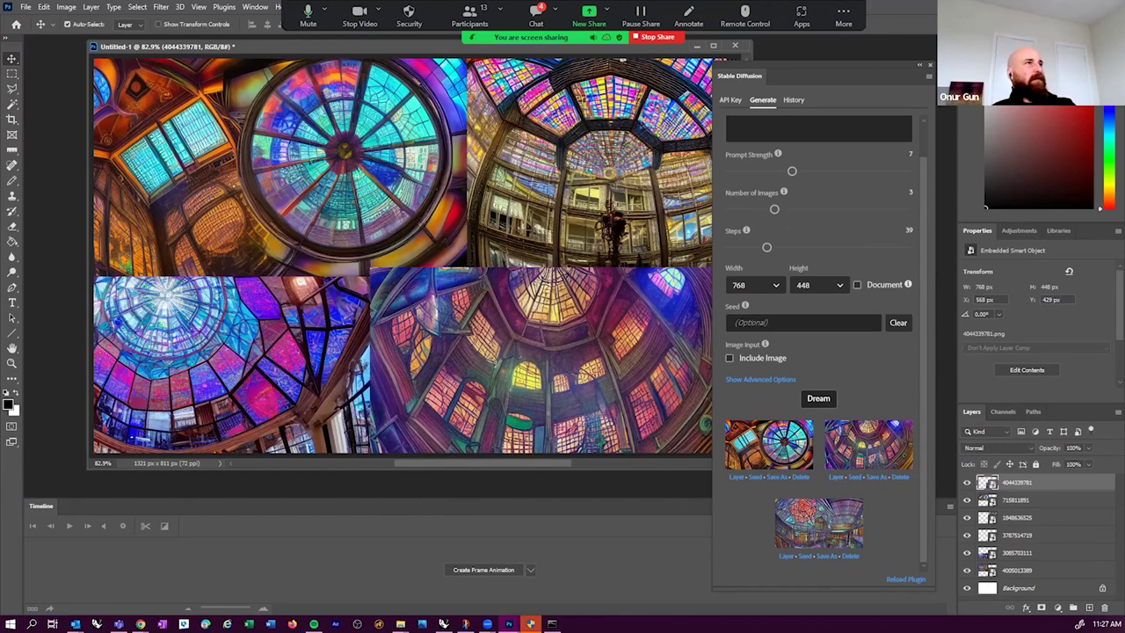
- Switch to promptoMANIA in the browser, exit full screen and open its Stable Diffusion prompt builder from the model selection page
key(alt+Tab)
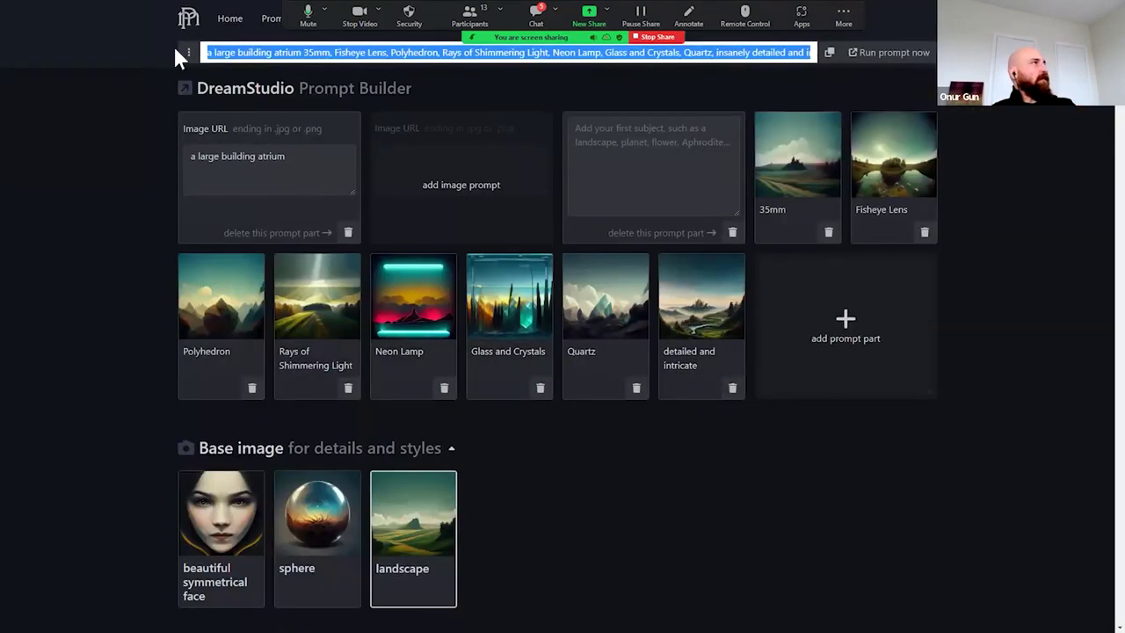
click(82, 269)
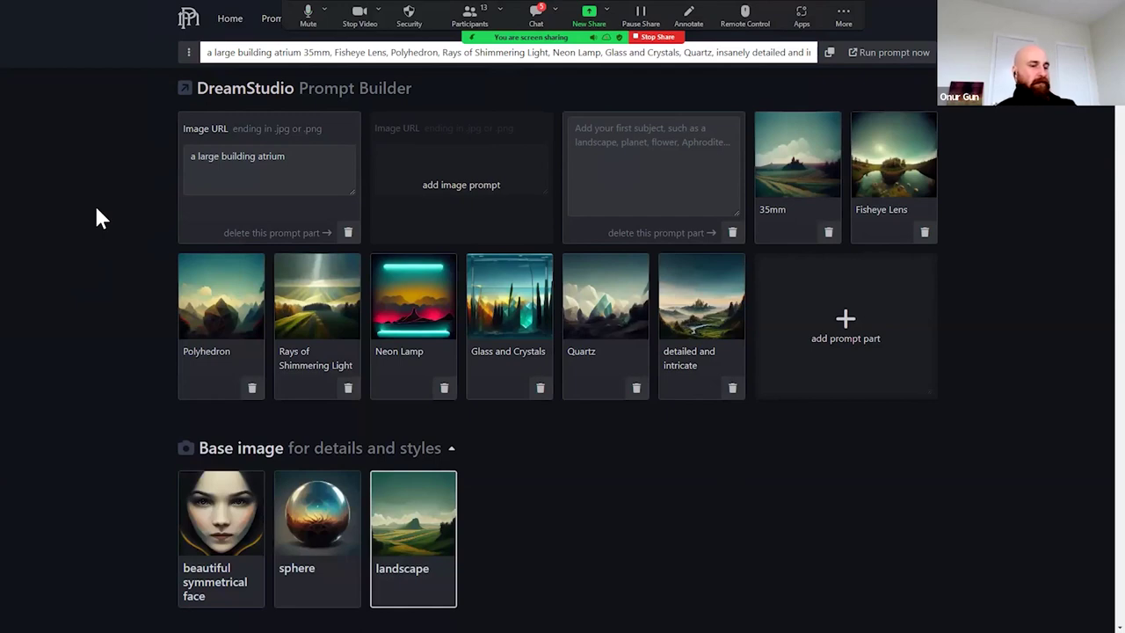
key(F11)
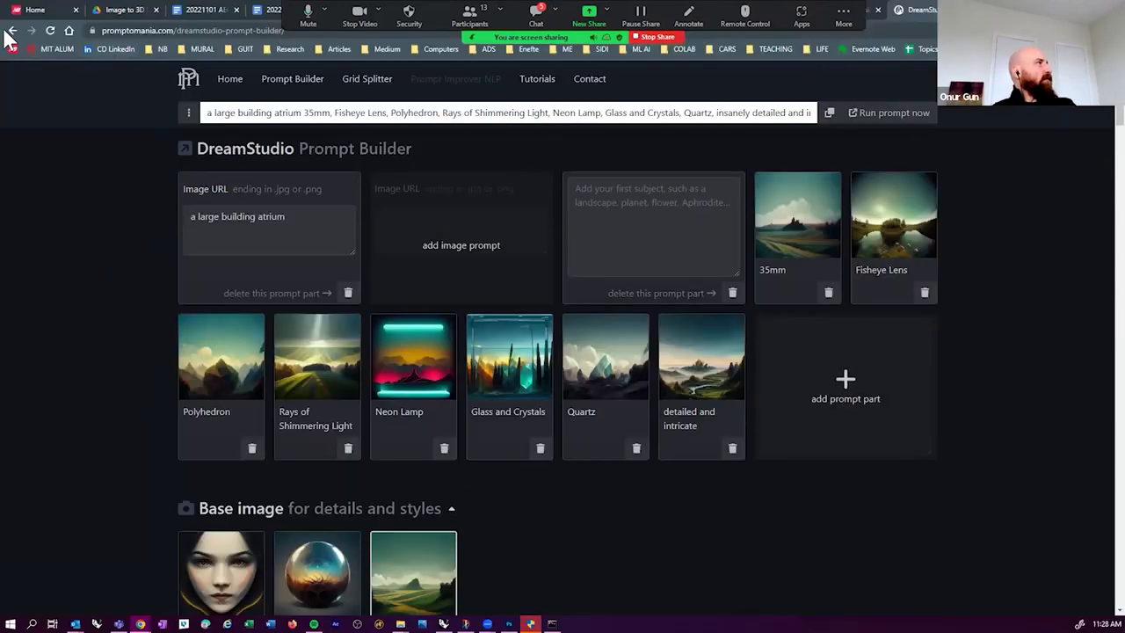
click(12, 31)
click(183, 31)
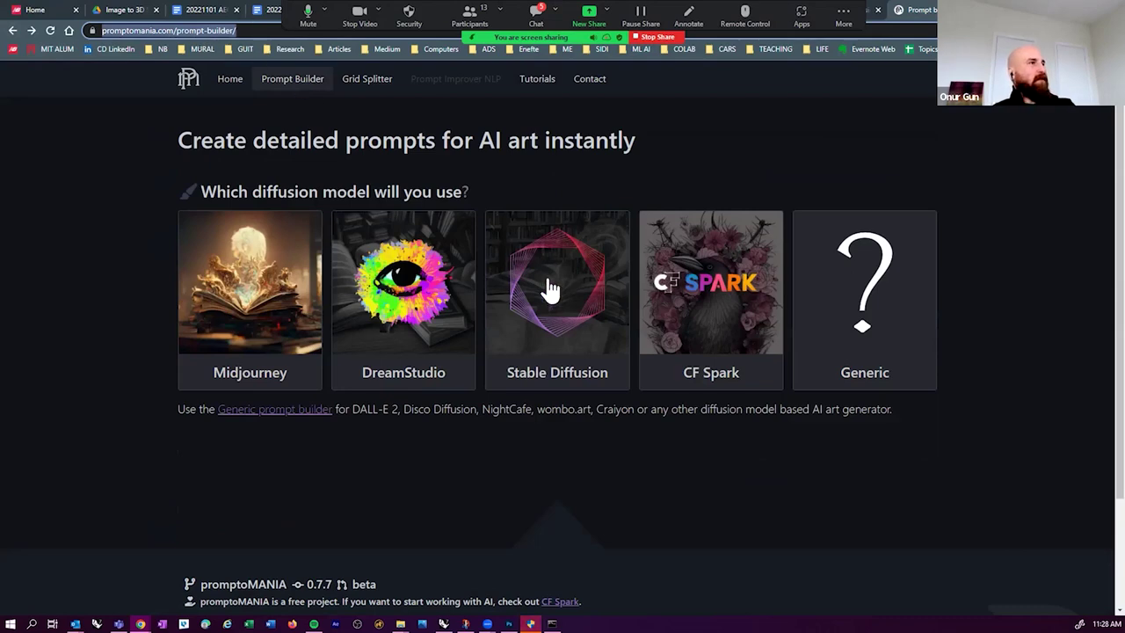
click(791, 505)
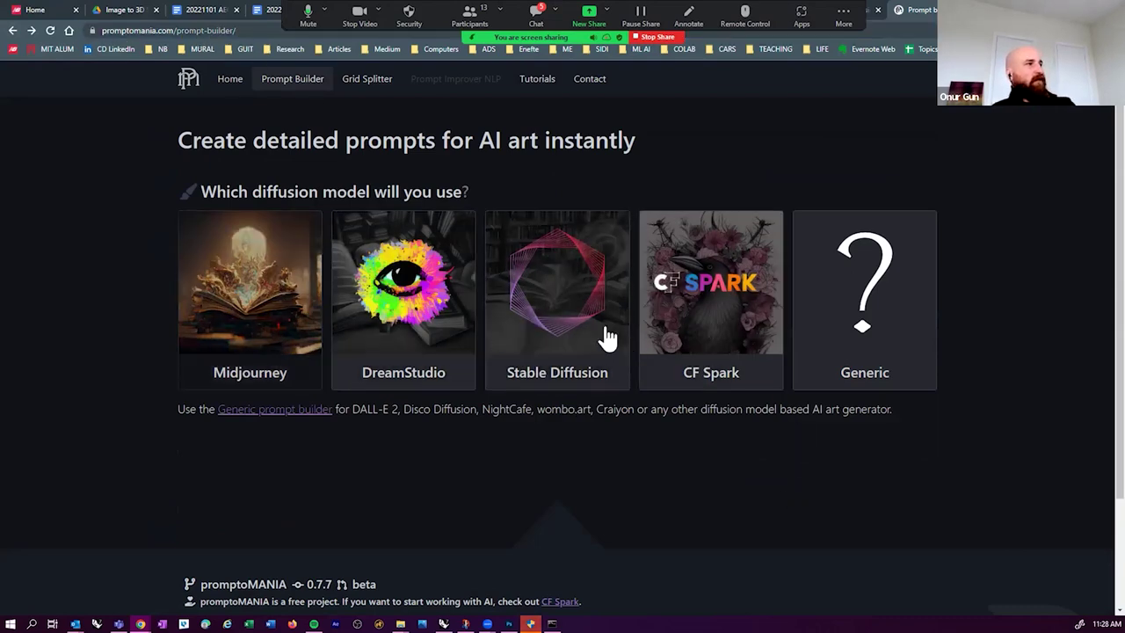
click(565, 309)
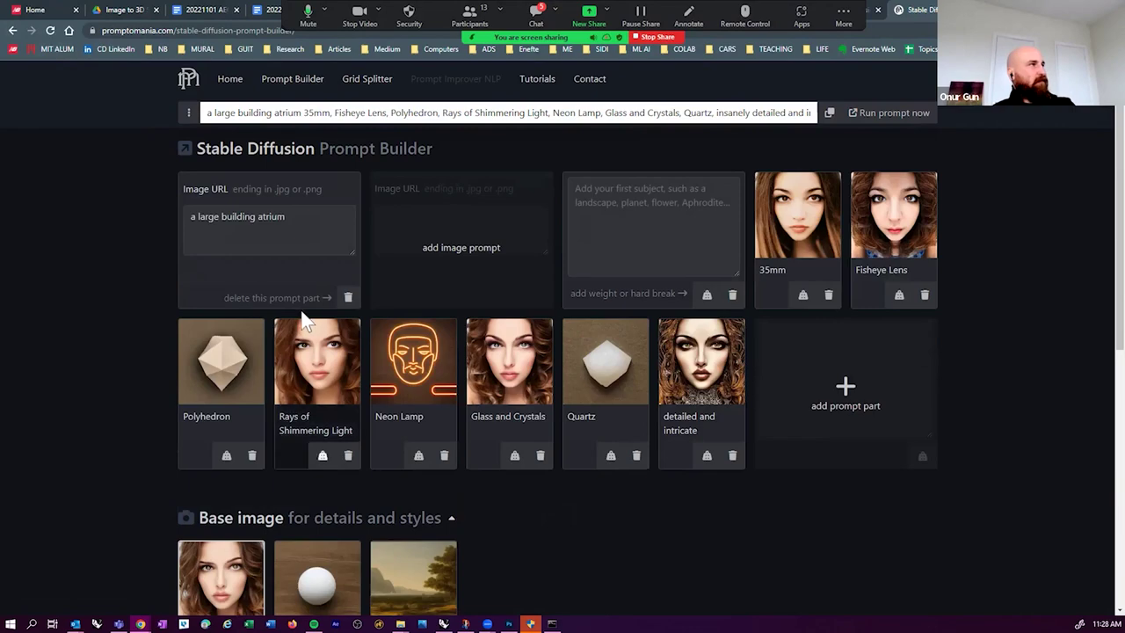
- Add the Ektachrome film type from the camera details to the prompt
scroll(307, 321, down, 6)
scroll(292, 405, up, 3)
click(279, 420)
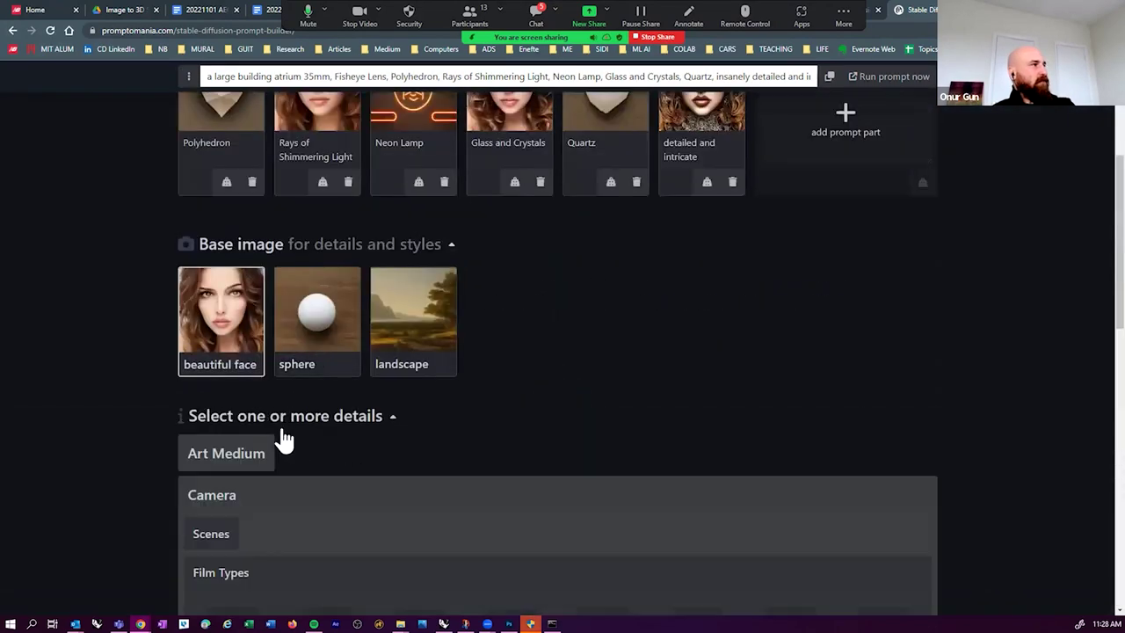
scroll(351, 457, down, 3)
scroll(364, 413, down, 3)
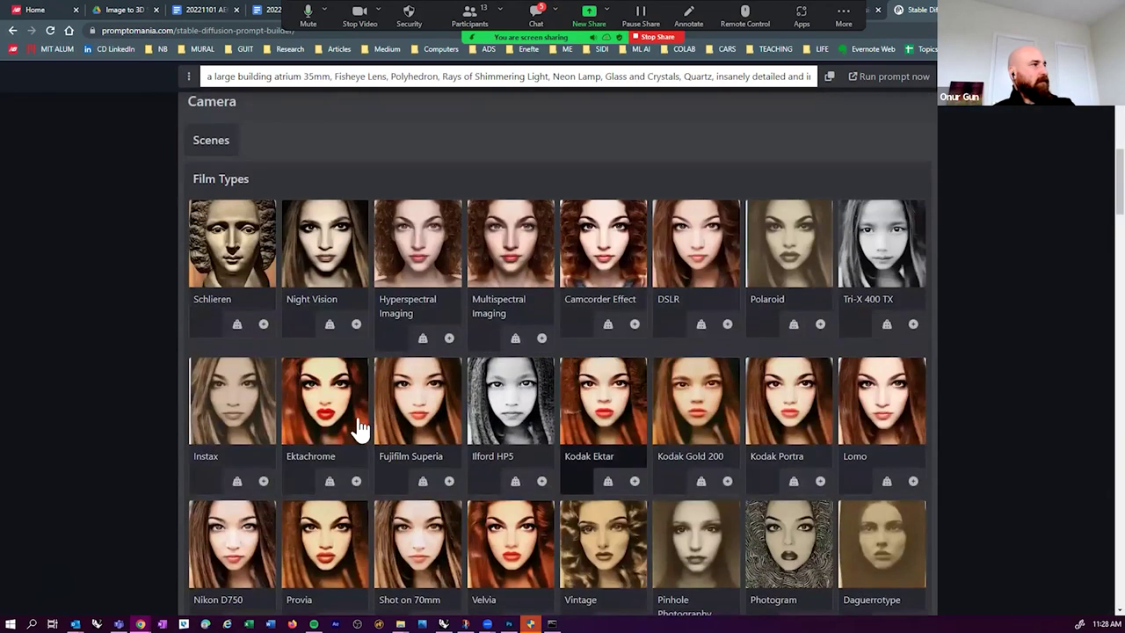
click(319, 445)
- Add the Product-View perspective from the lenses and perspective details to the prompt
scroll(516, 418, down, 5)
scroll(516, 418, down, 5)
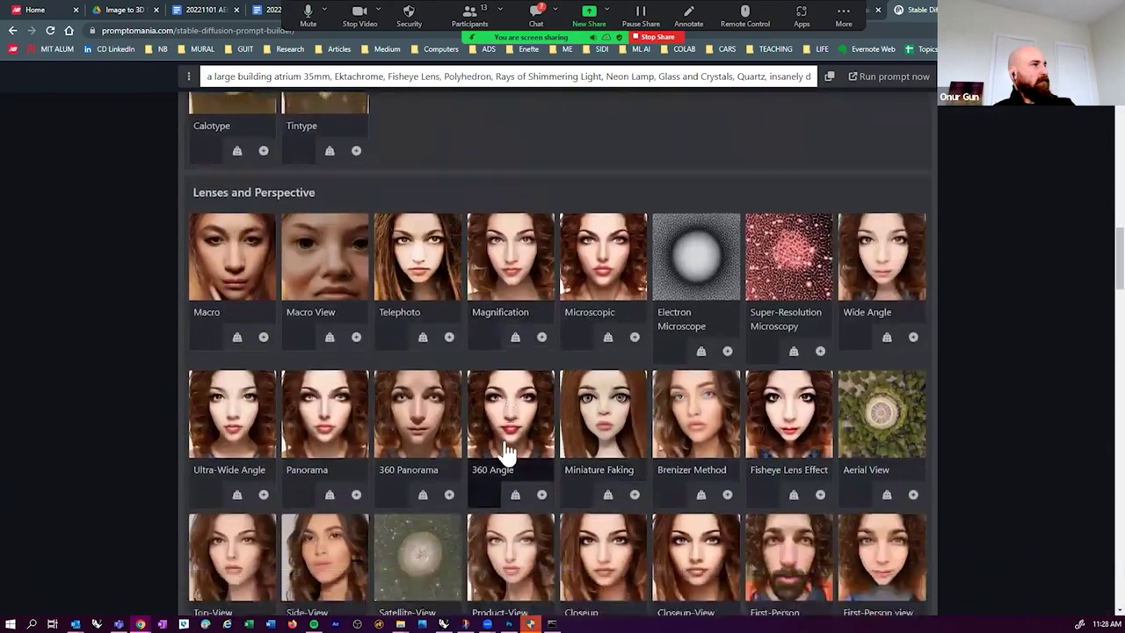
click(510, 294)
scroll(633, 448, down, 4)
scroll(596, 427, down, 3)
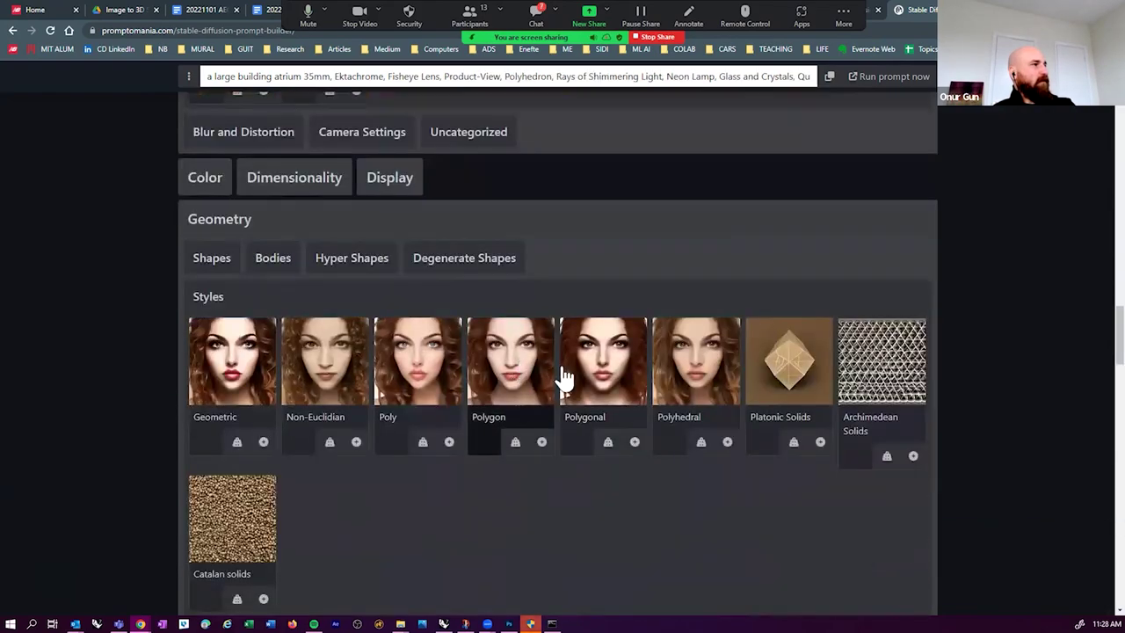
- Add the Polygon geometry style to the prompt and a second image prompt containing "asdsadd"
click(519, 376)
scroll(671, 433, up, 15)
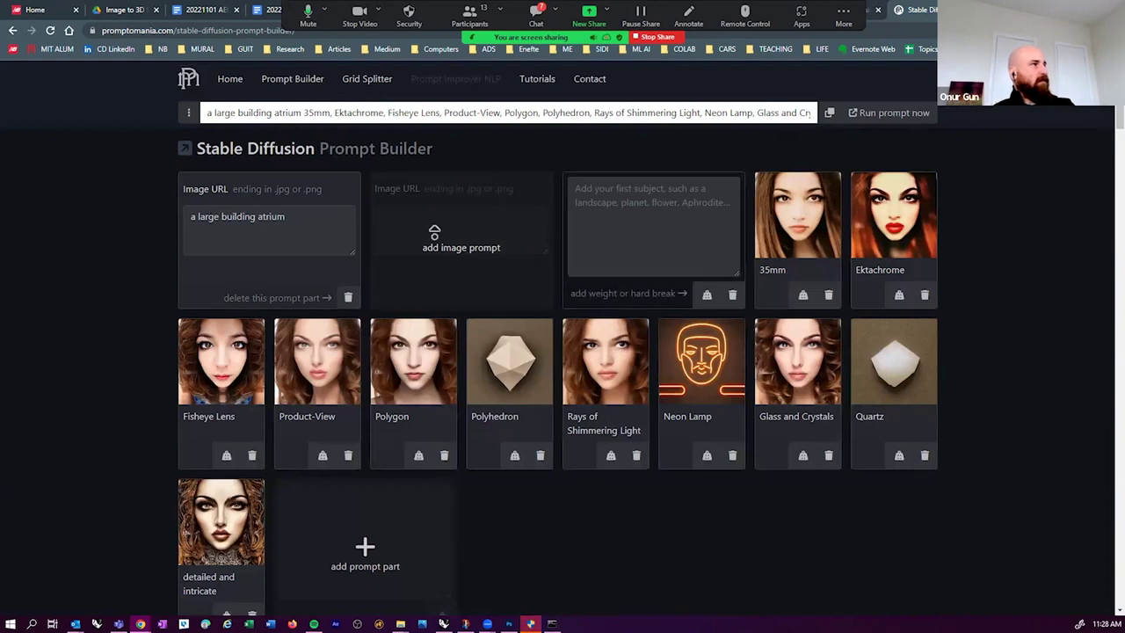
click(443, 242)
text(asdsadd)
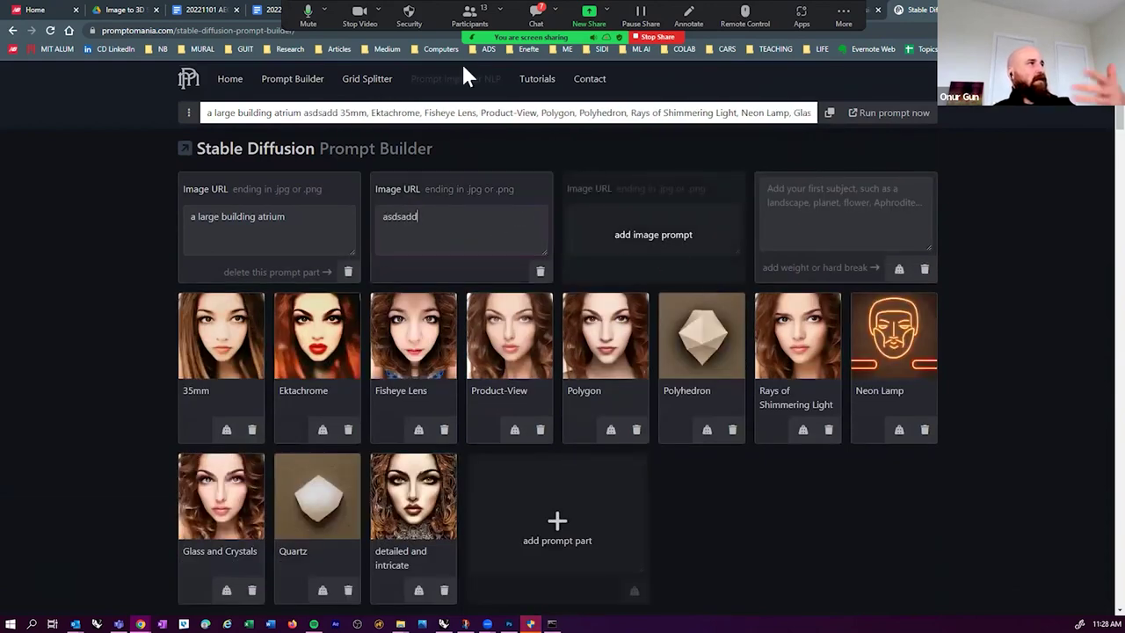
- Open the prompt builder's options and clear the assembled prompt text
click(188, 112)
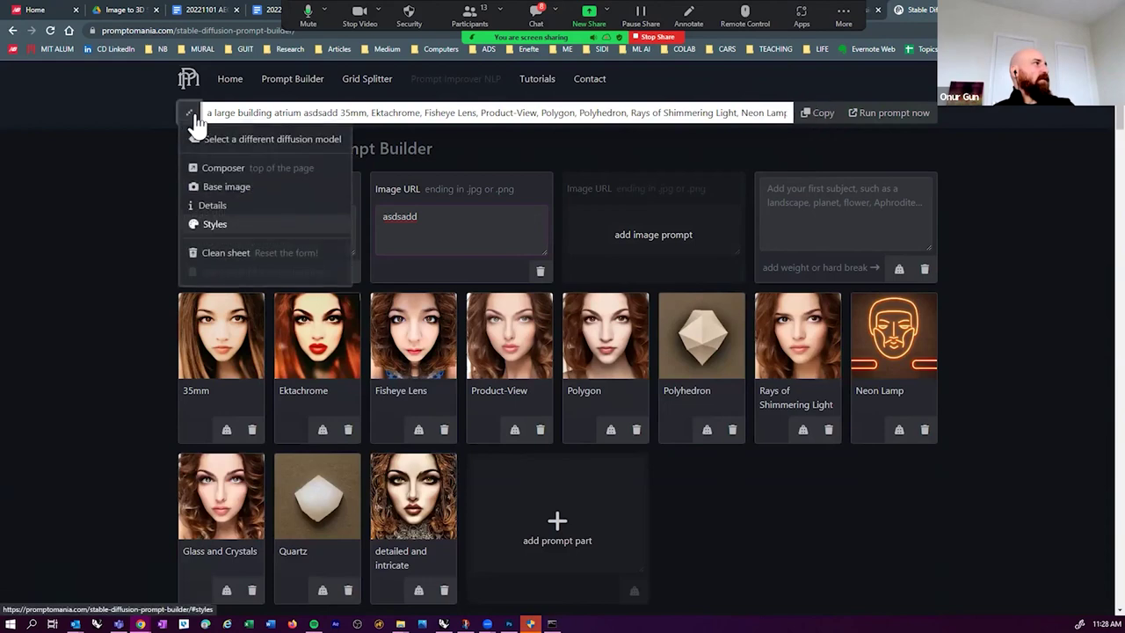
click(290, 111)
key(BackSpace)
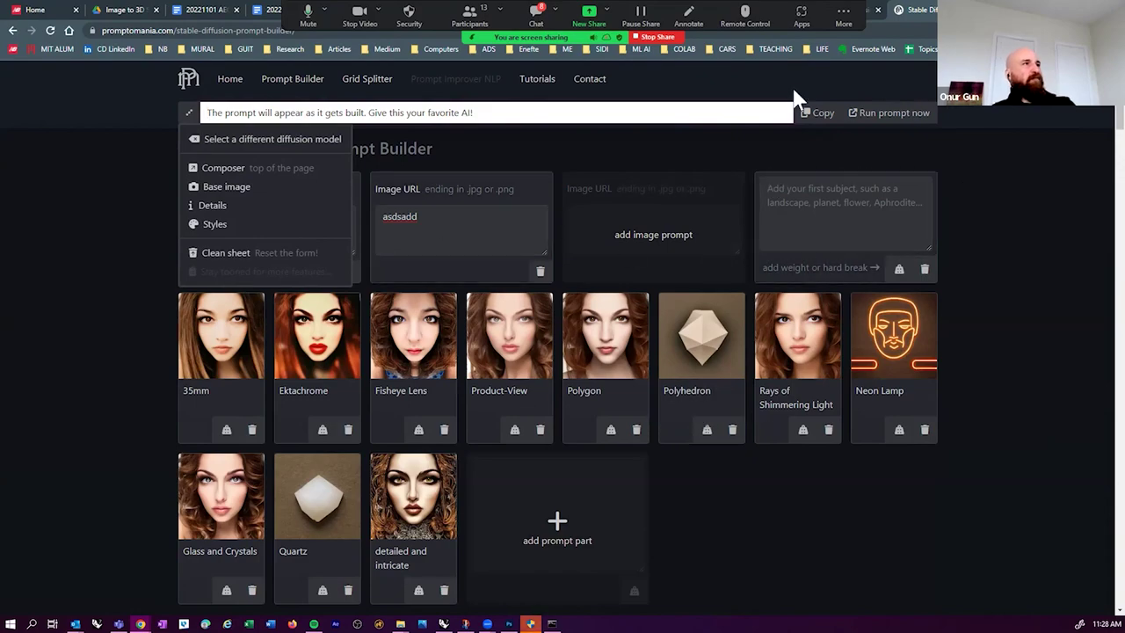
- Return to the diffusion model selection page, open the Midjourney prompt builder and look over its sections
click(14, 32)
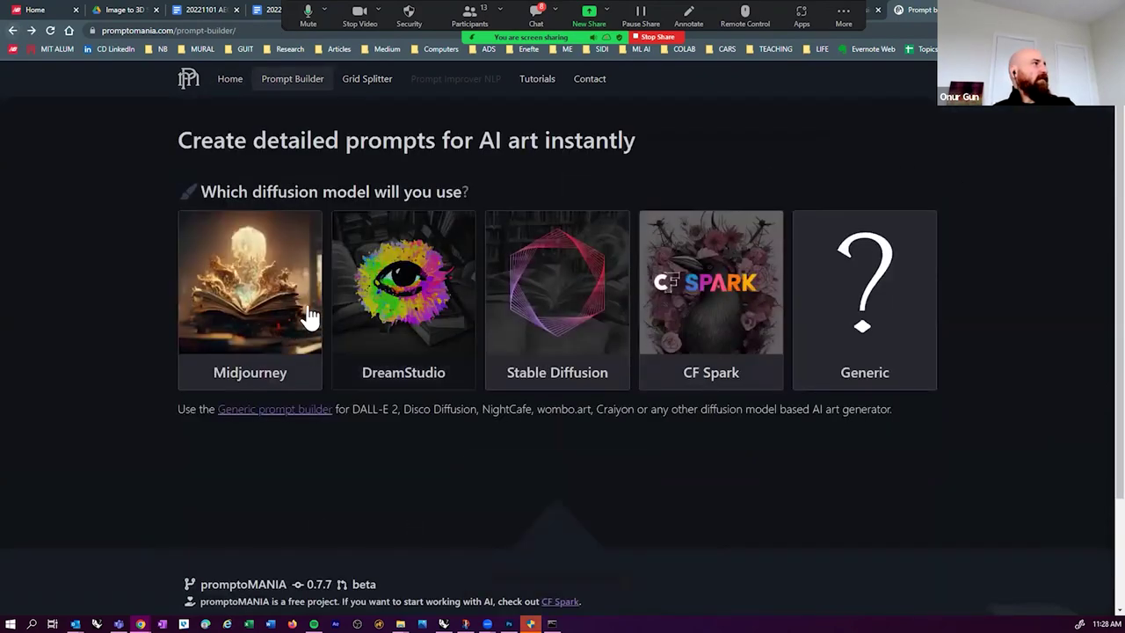
click(261, 319)
scroll(553, 343, down, 7)
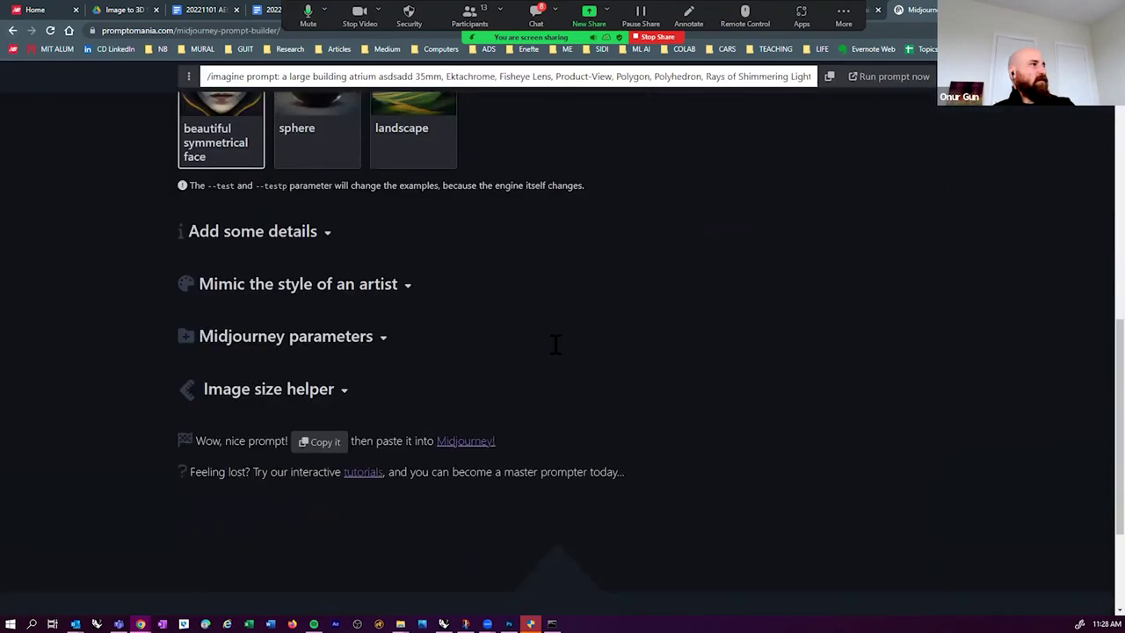
scroll(557, 342, up, 7)
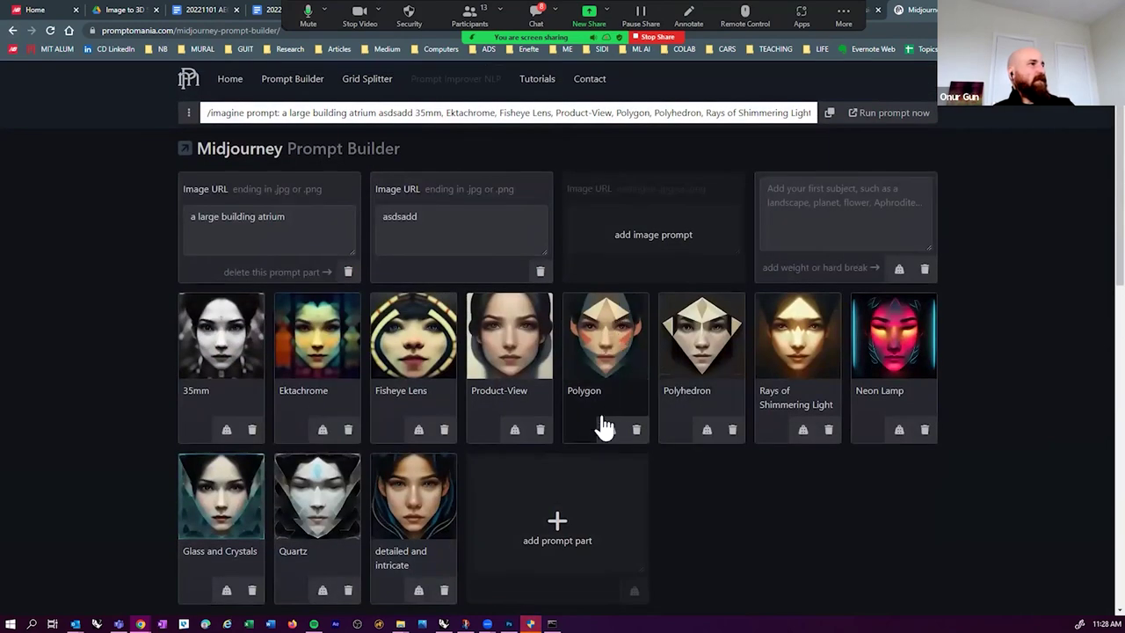
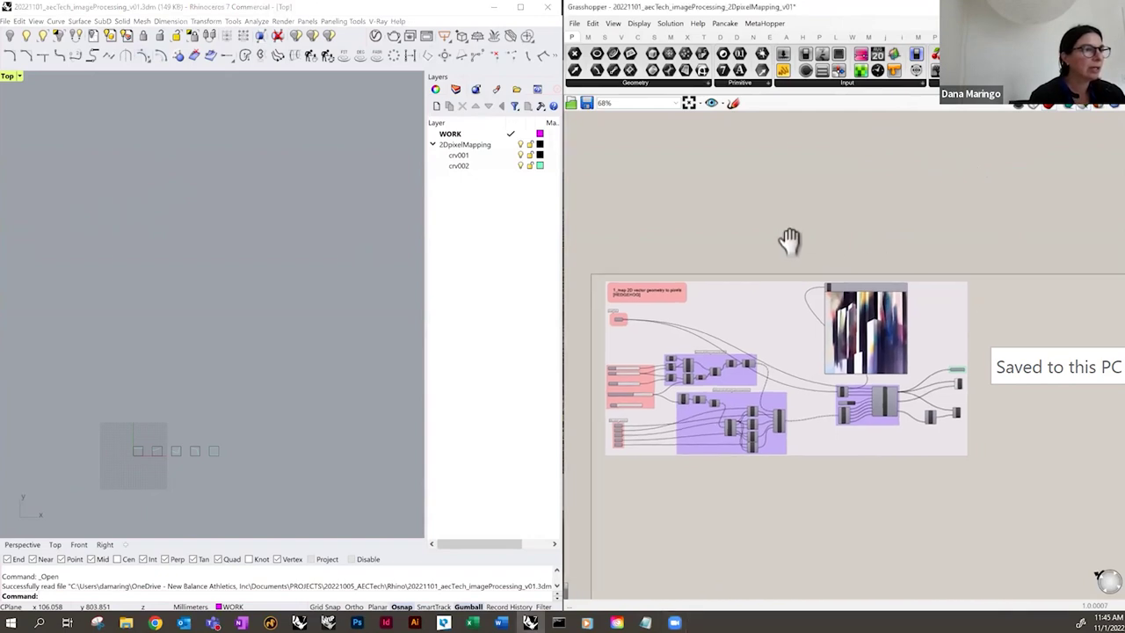
- In the Grasshopper 2D pixel mapping definition, shift the image viewer slightly left above the Hedgehog component group
scroll(773, 379, up, 5)
scroll(784, 375, up, 1)
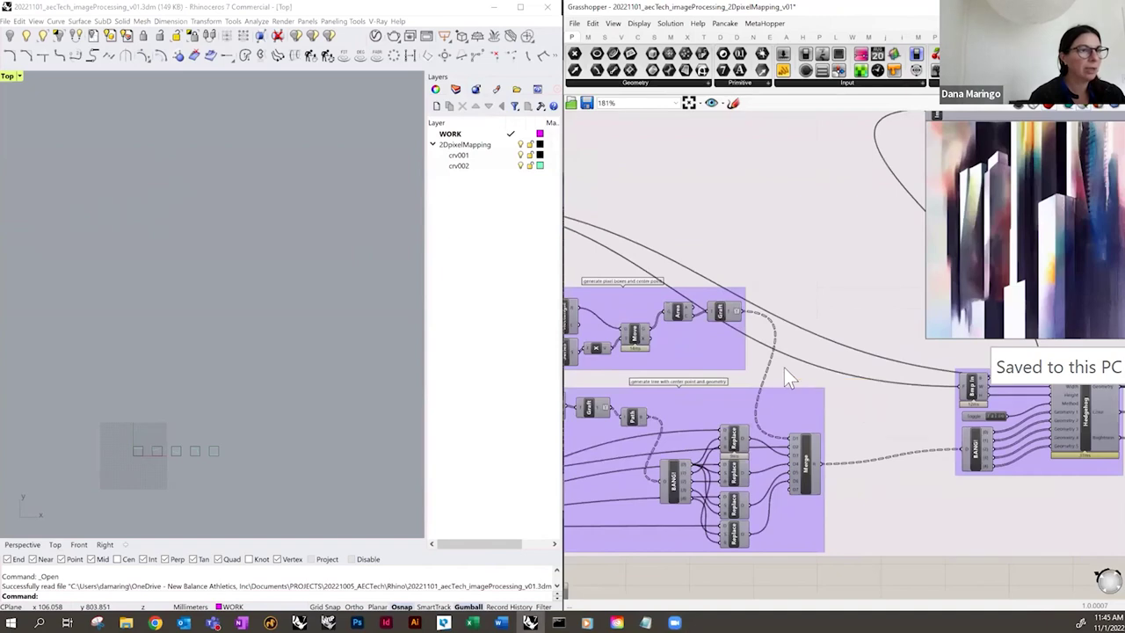
scroll(785, 365, down, 4)
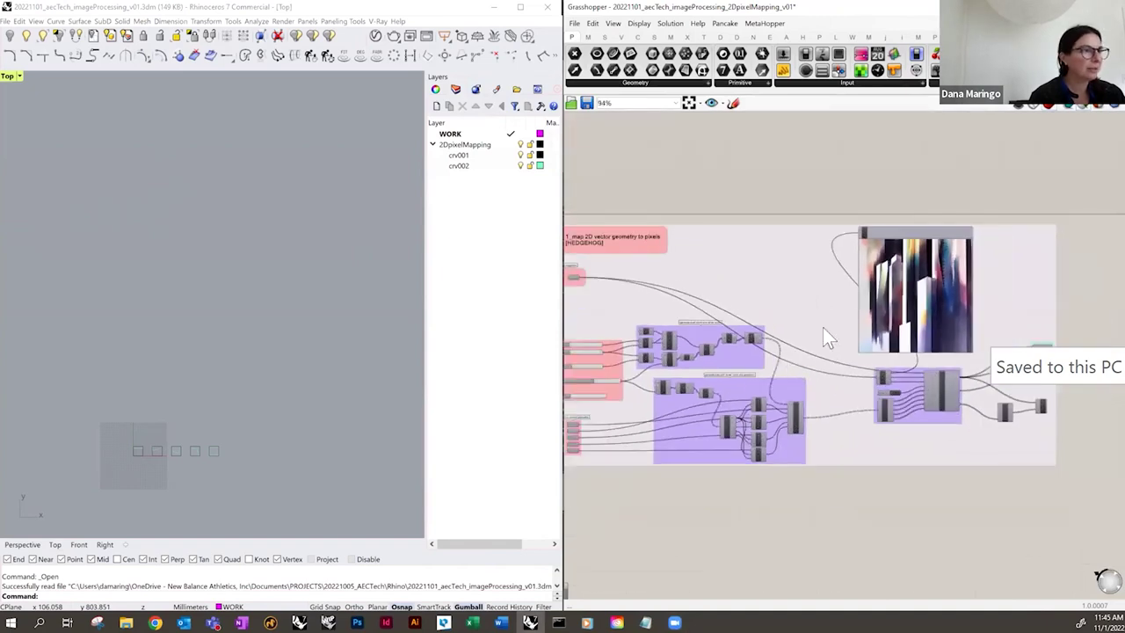
scroll(844, 315, down, 1)
right_drag(626, 182, 651, 169)
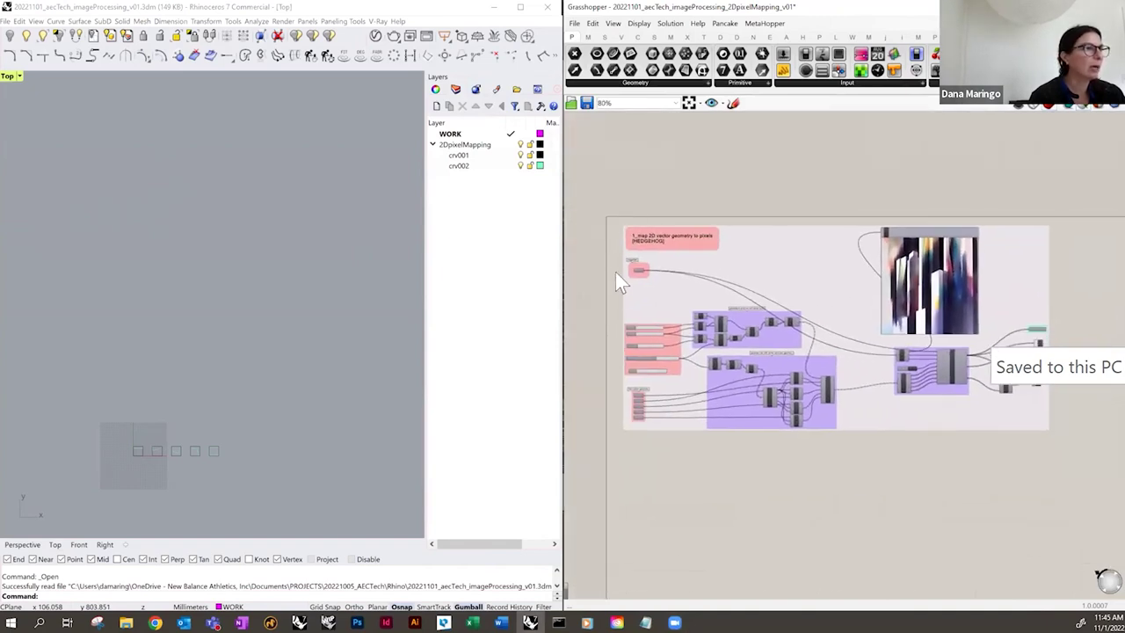
scroll(629, 396, up, 1)
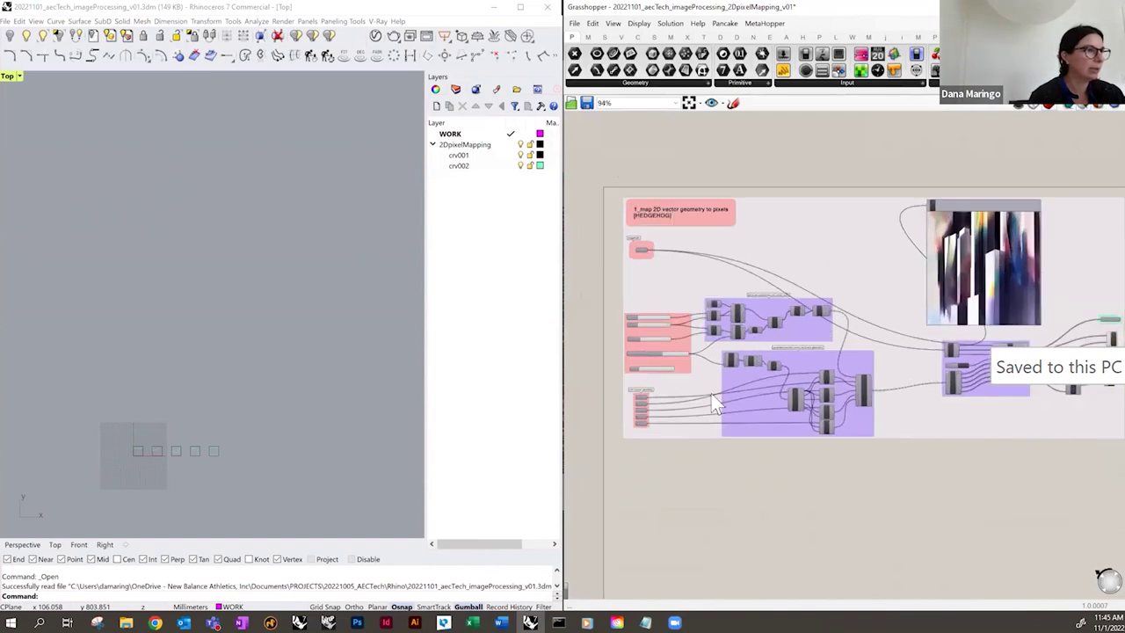
click(1007, 269)
scroll(977, 265, up, 3)
drag(974, 260, 996, 281)
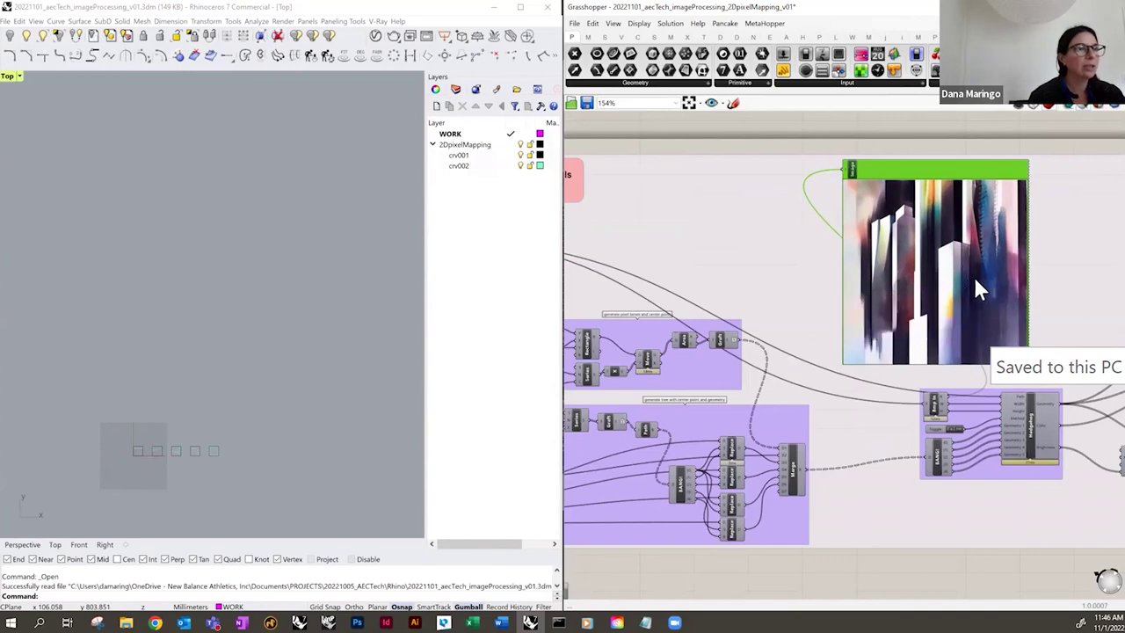
scroll(979, 270, down, 2)
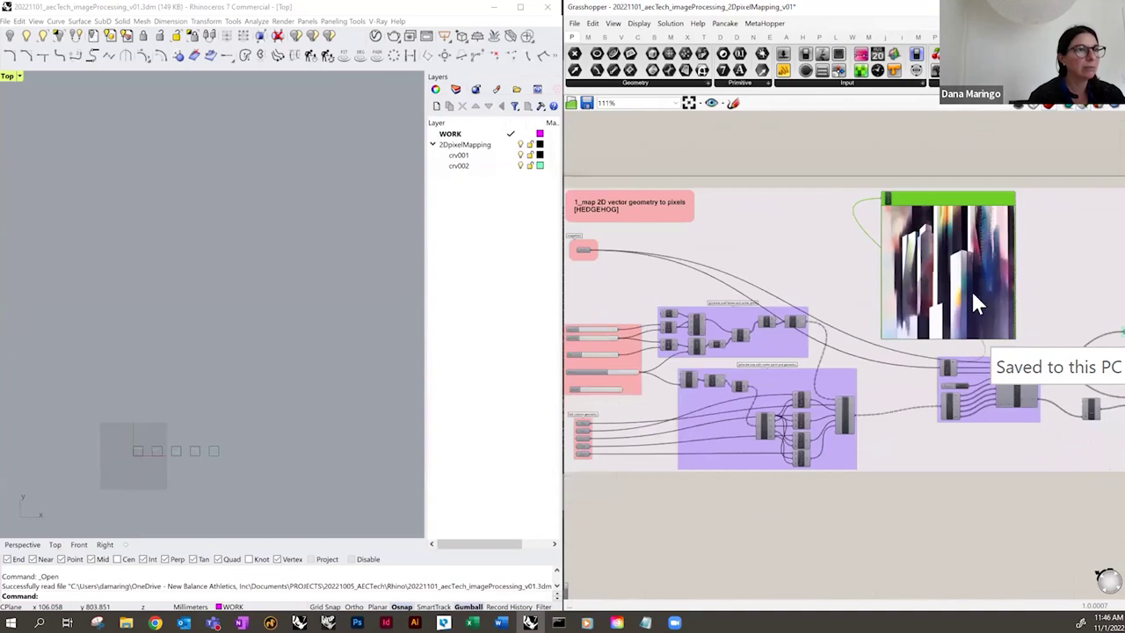
drag(968, 291, 914, 273)
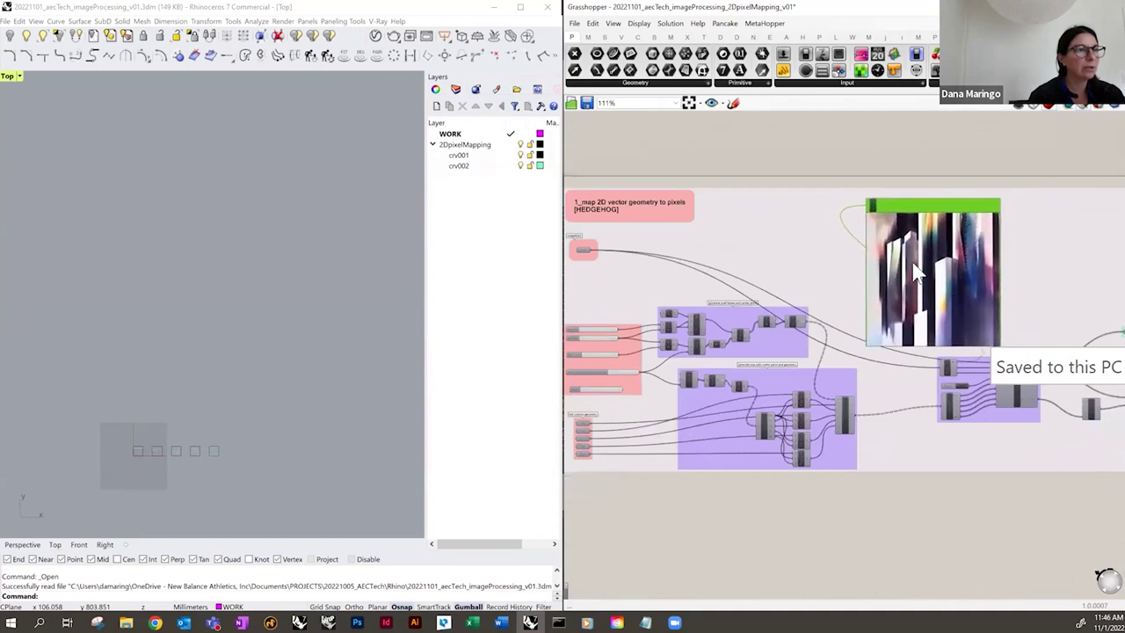
- Set the imagePath parameter to the existing file 20221012_stableDiffusion_001.png from the 20221005_AECTech Images folder
right_drag(918, 274, 1036, 267)
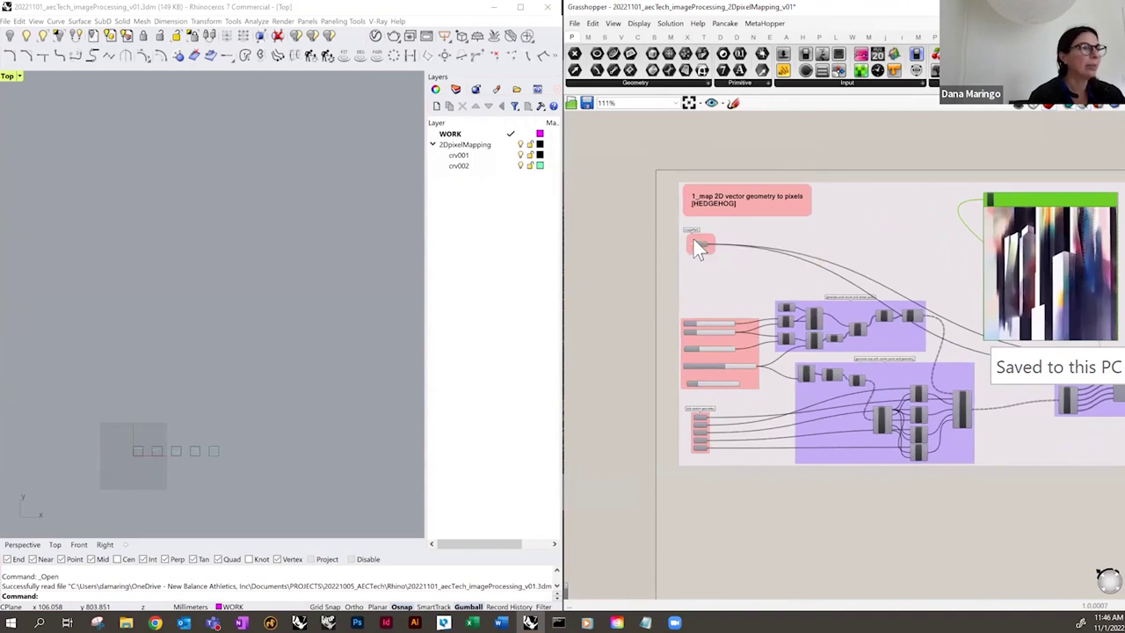
scroll(700, 246, up, 5)
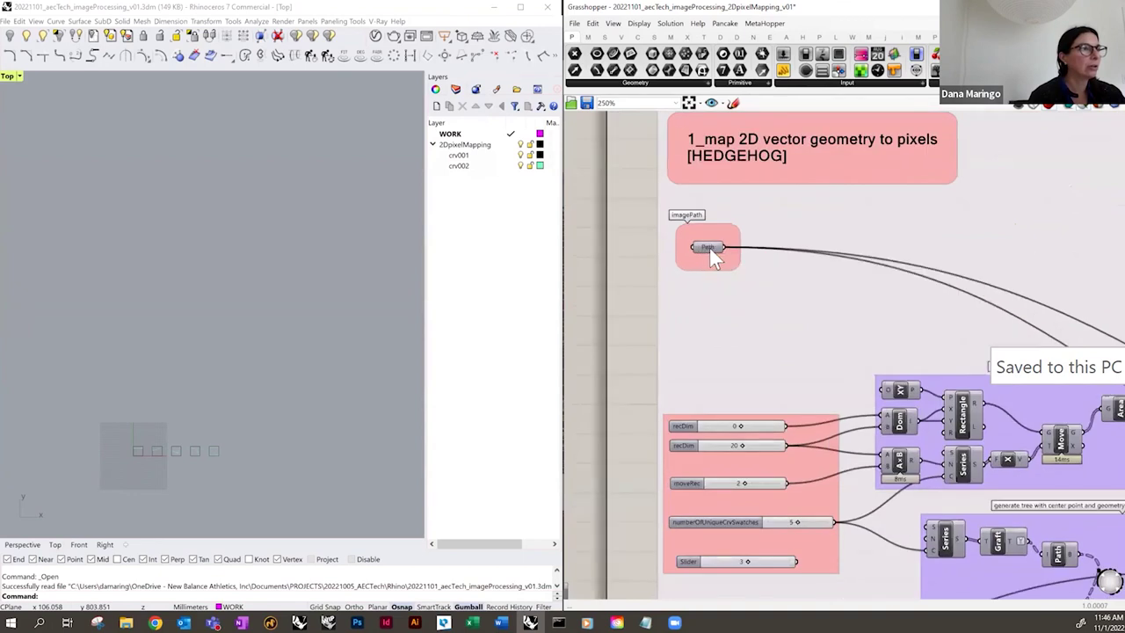
right_click(708, 250)
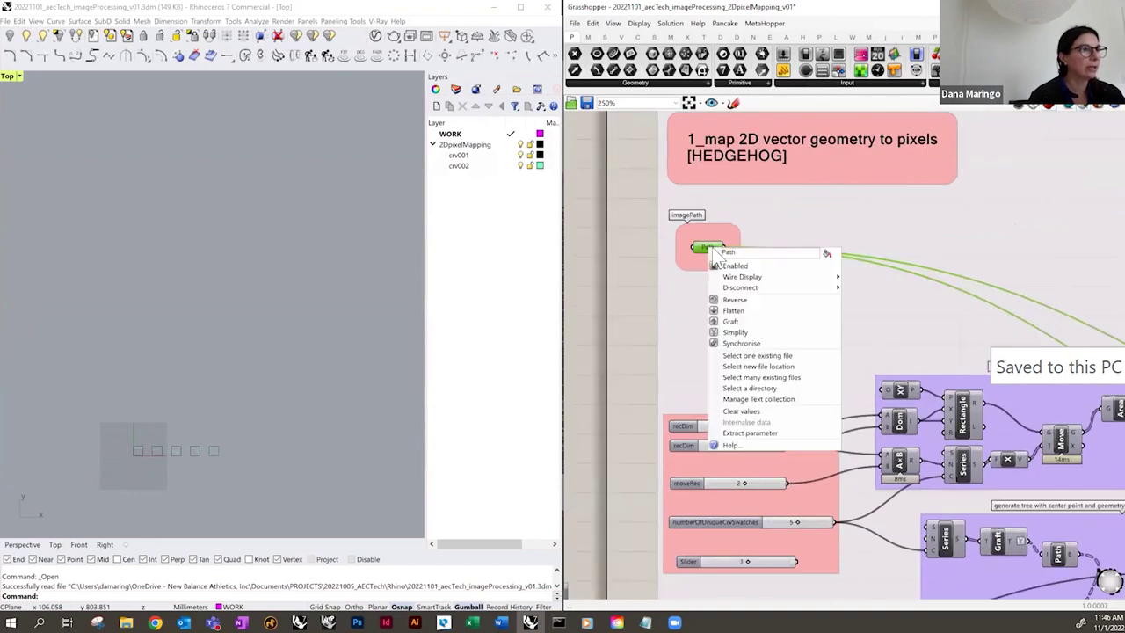
click(817, 356)
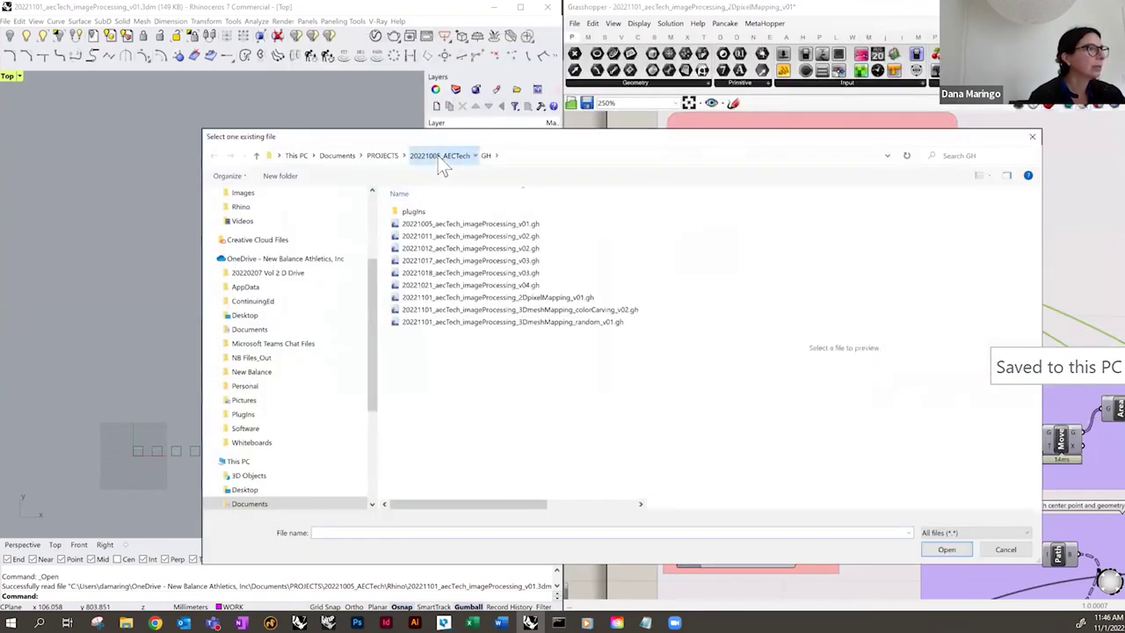
click(438, 155)
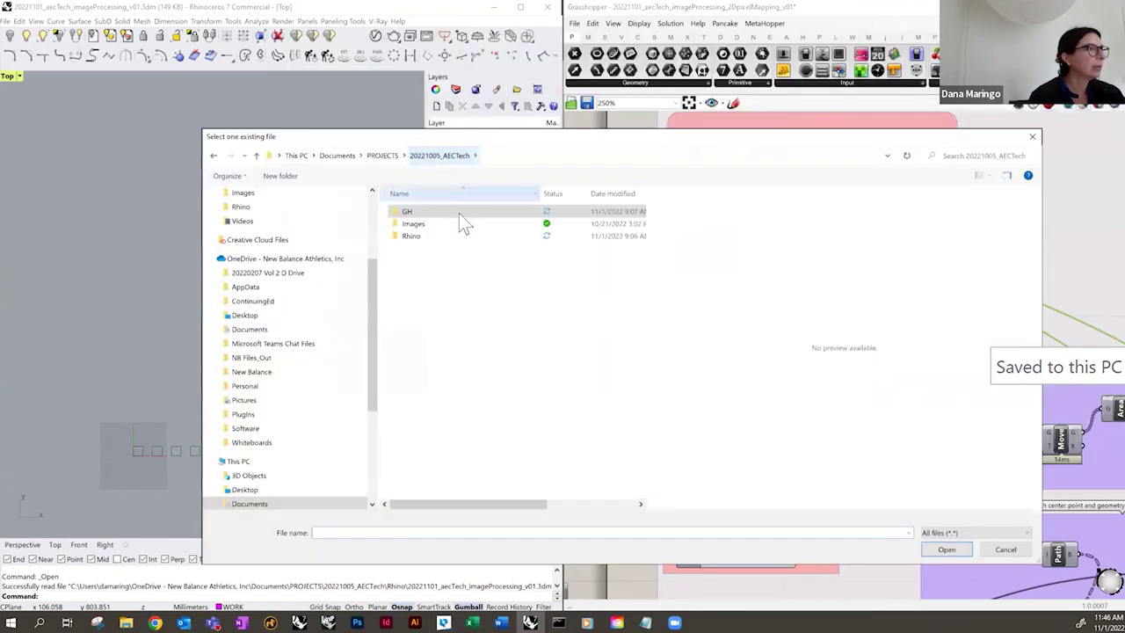
double_click(460, 230)
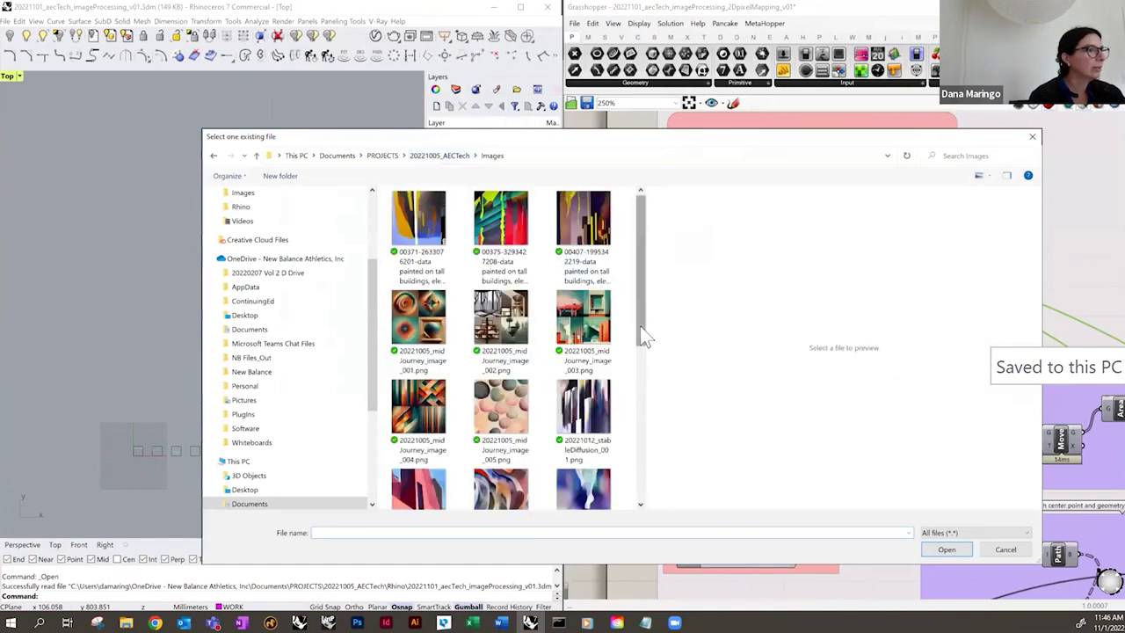
scroll(639, 325, down, 2)
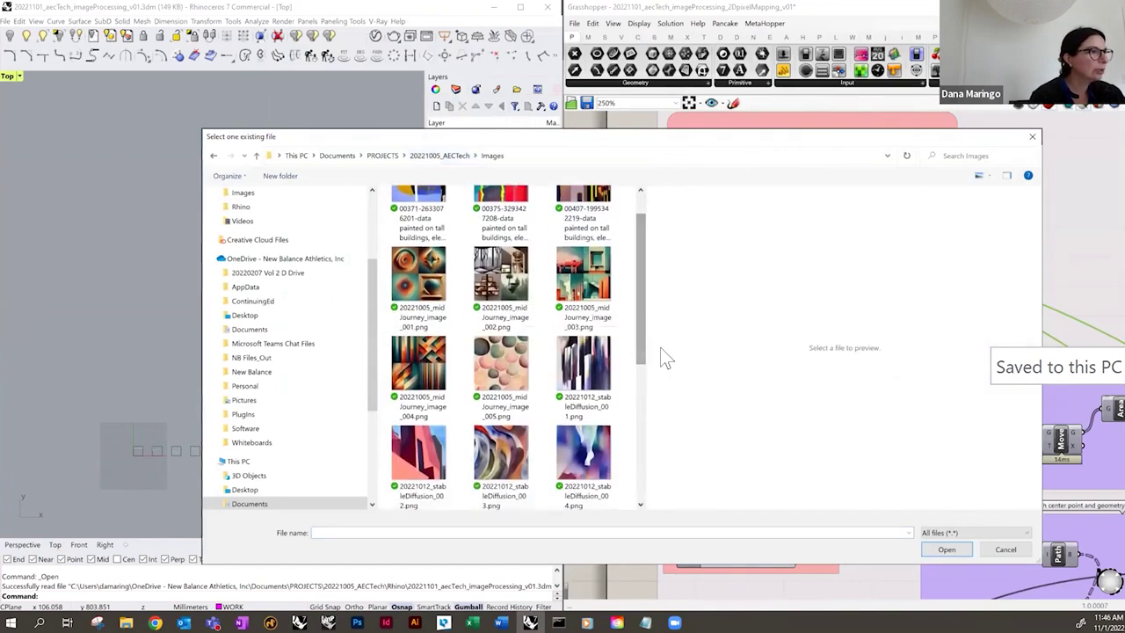
scroll(646, 369, down, 2)
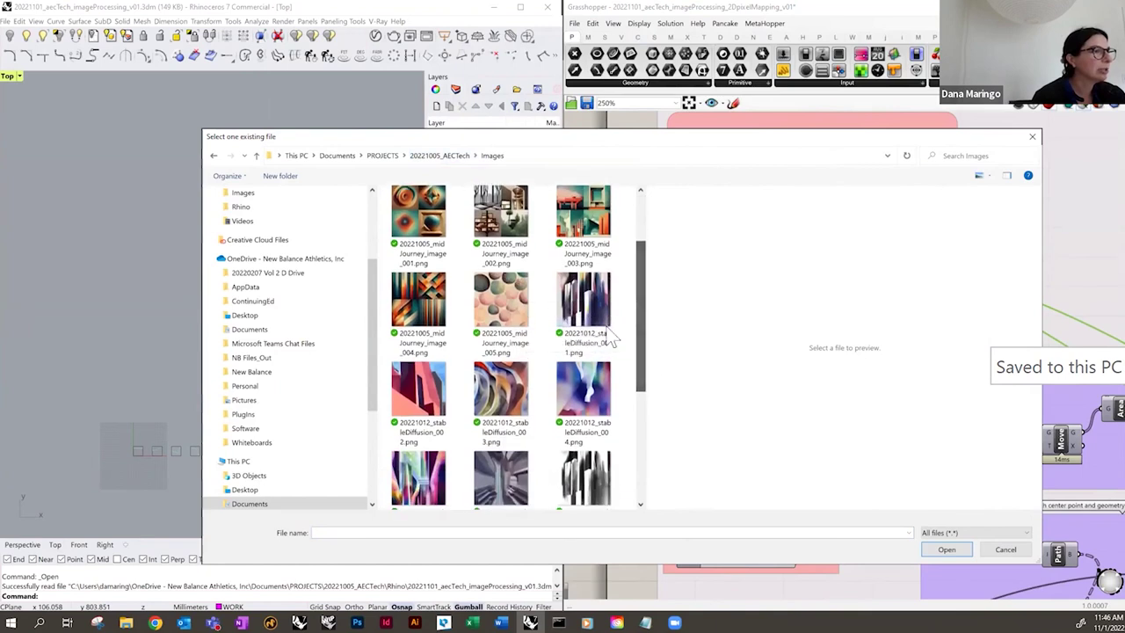
click(603, 330)
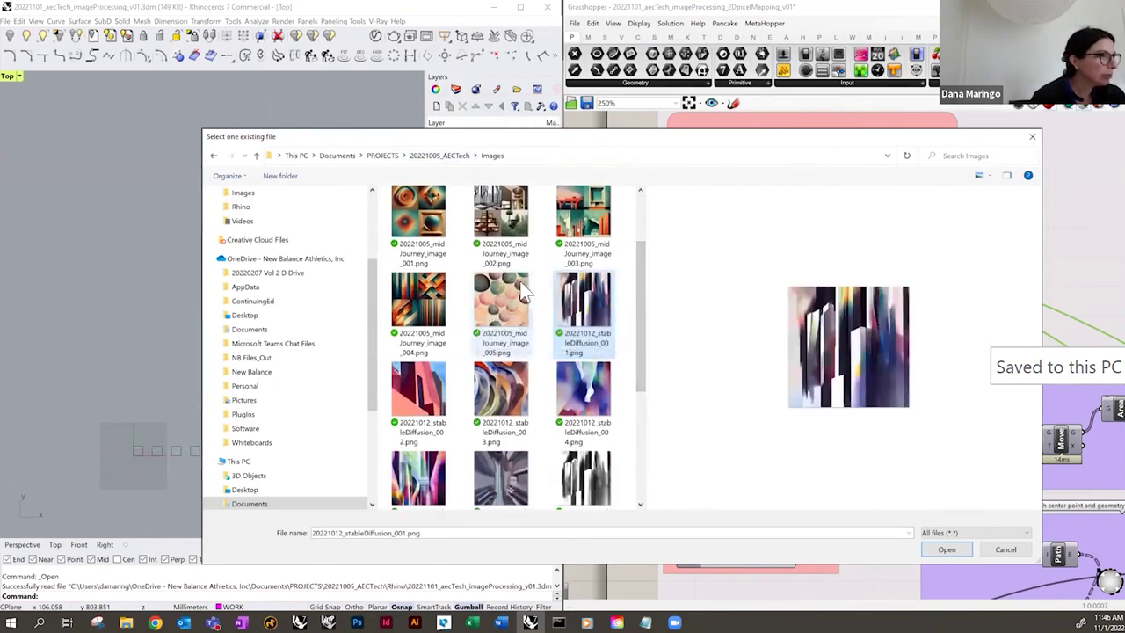
click(947, 550)
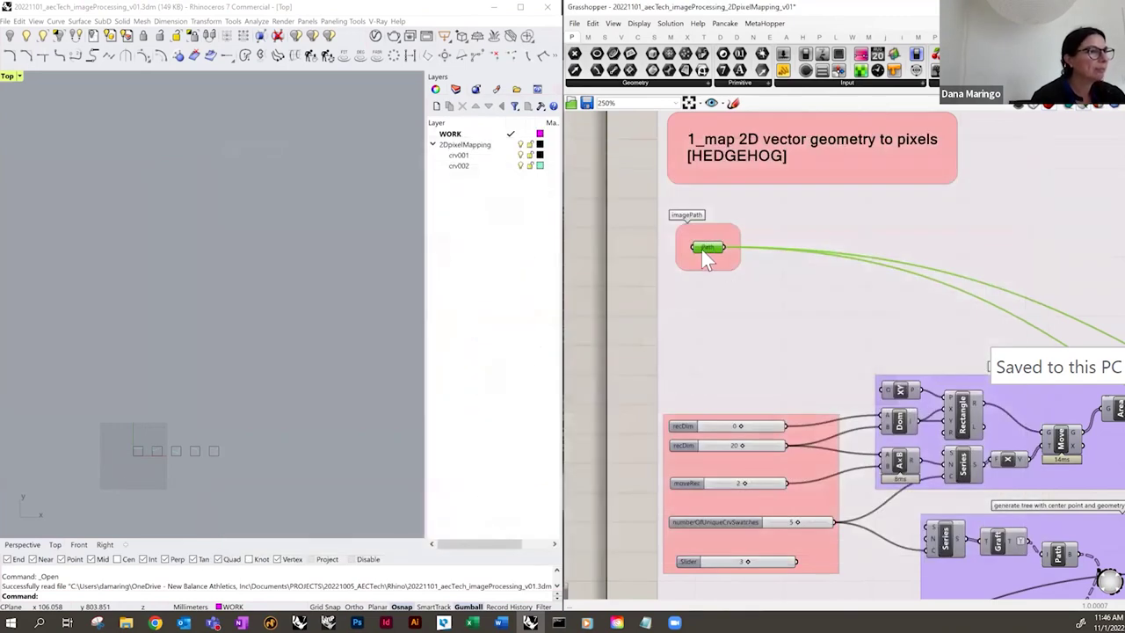
- Select the Rectangle and Graft components in turn to examine the pixel boxes and their center points in Rhino's Top viewport
scroll(874, 336, down, 3)
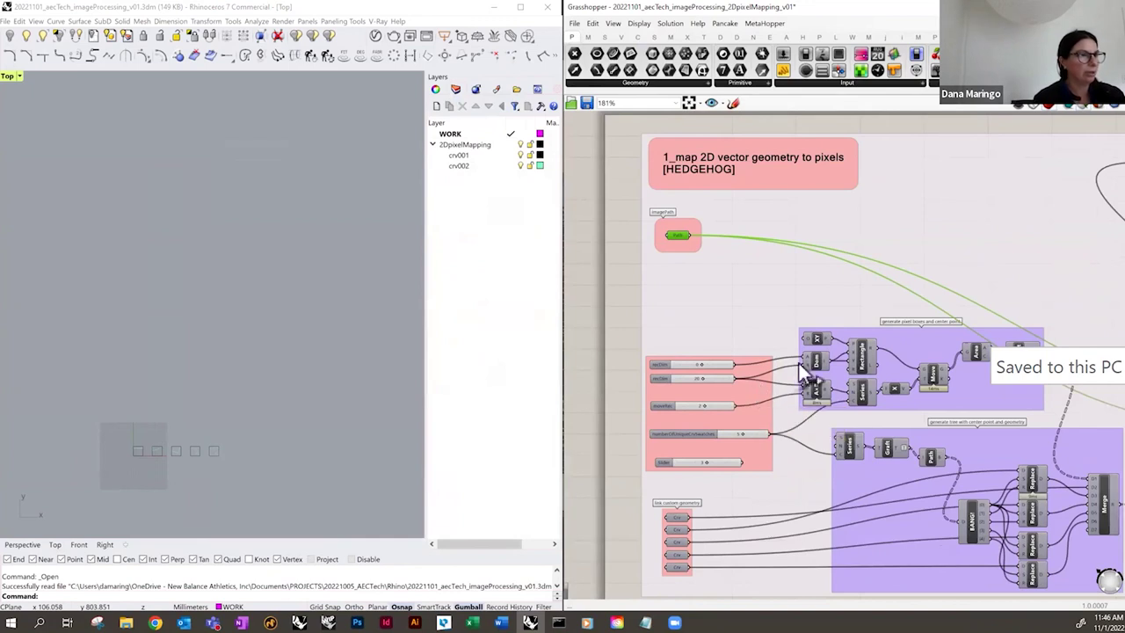
right_drag(905, 331, 866, 310)
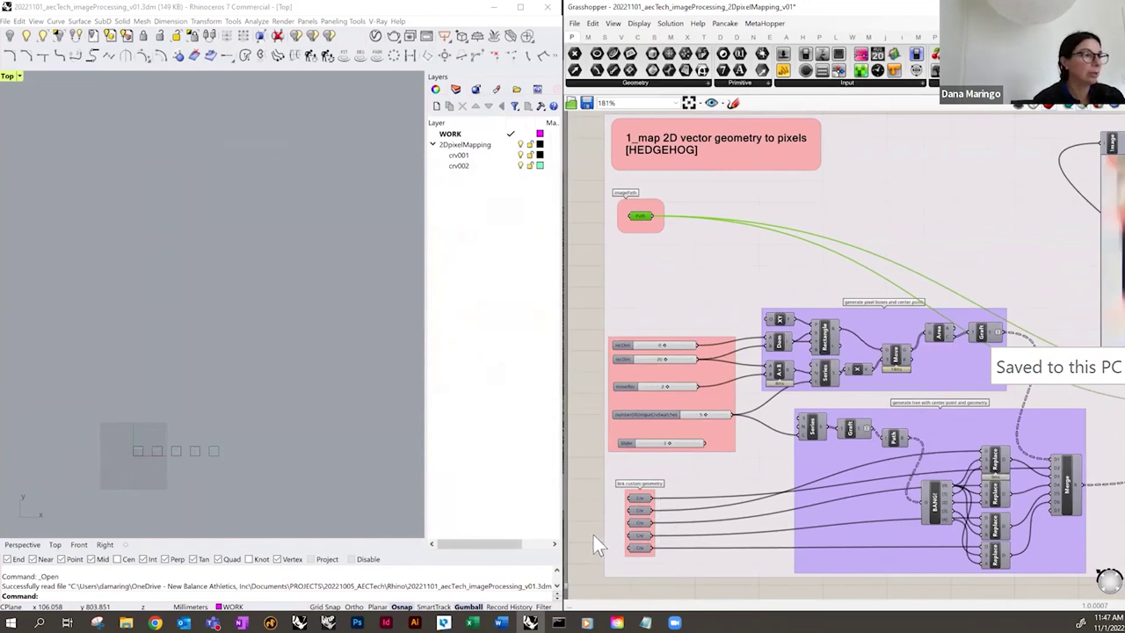
right_drag(591, 535, 592, 507)
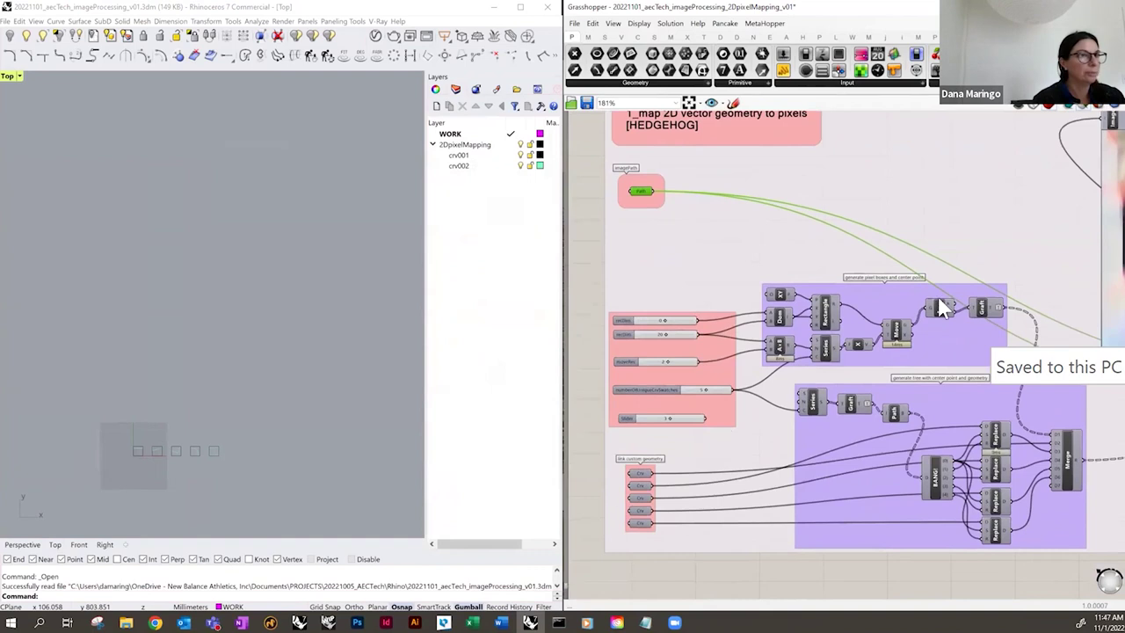
click(830, 320)
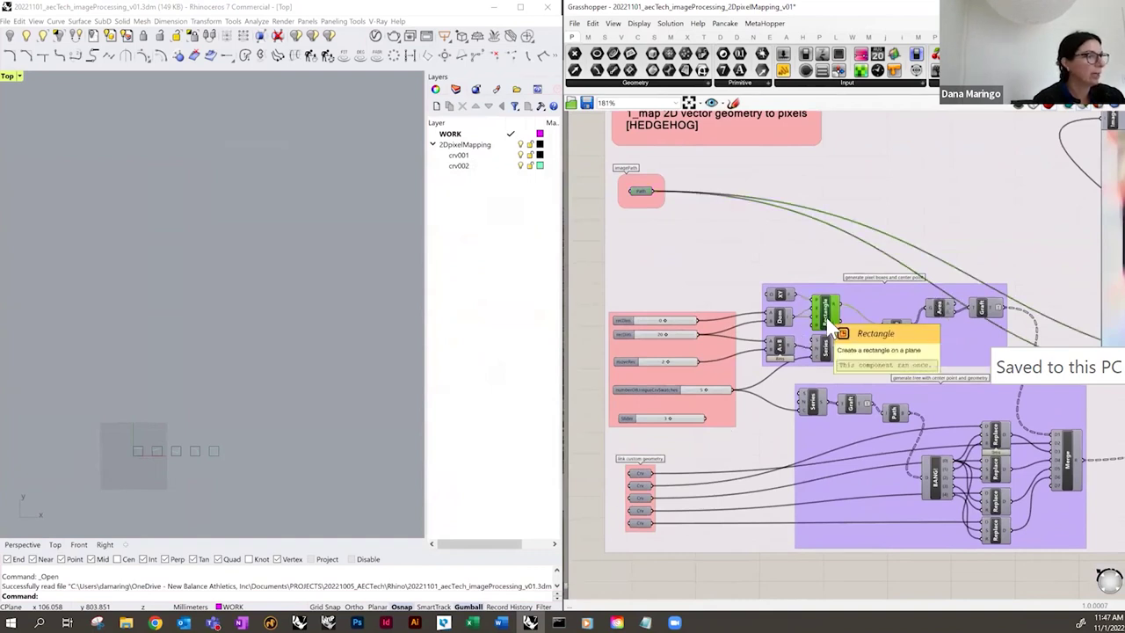
scroll(147, 460, up, 4)
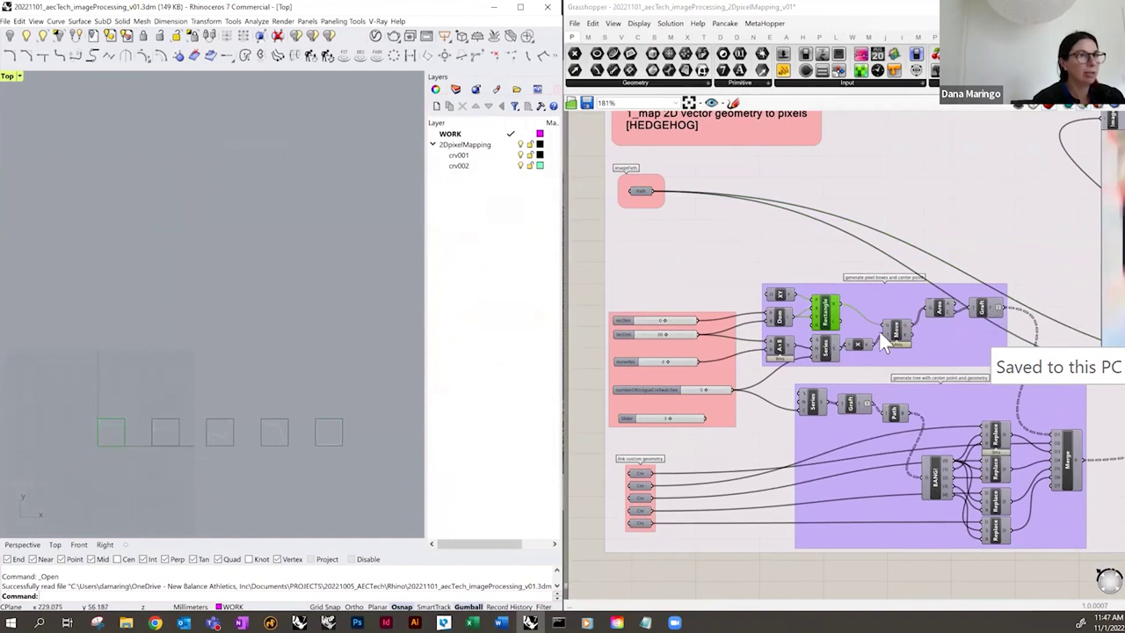
click(984, 304)
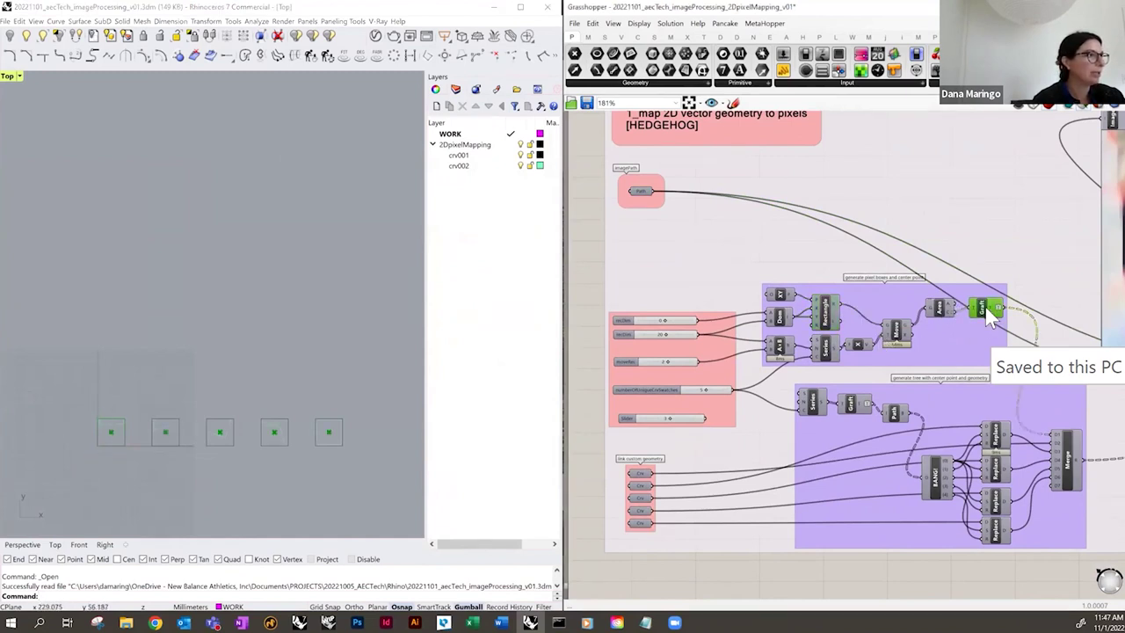
scroll(202, 405, down, 1)
scroll(221, 431, up, 1)
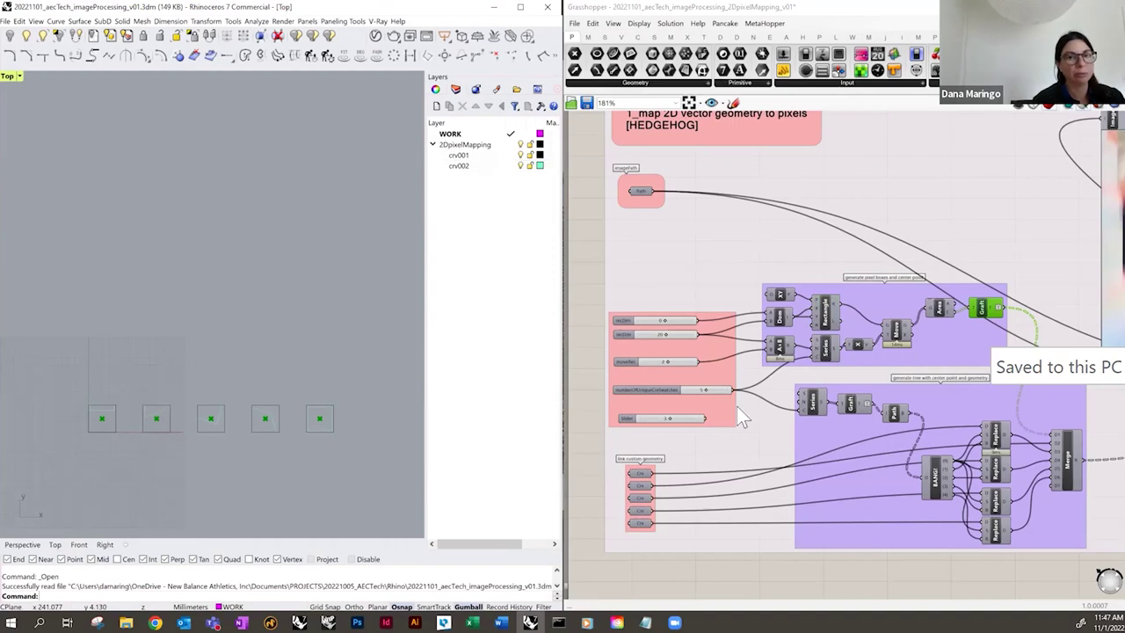
- Select the five linked custom geometry curve parameters to examine their curves in the Rhino pixel boxes
scroll(628, 494, up, 1)
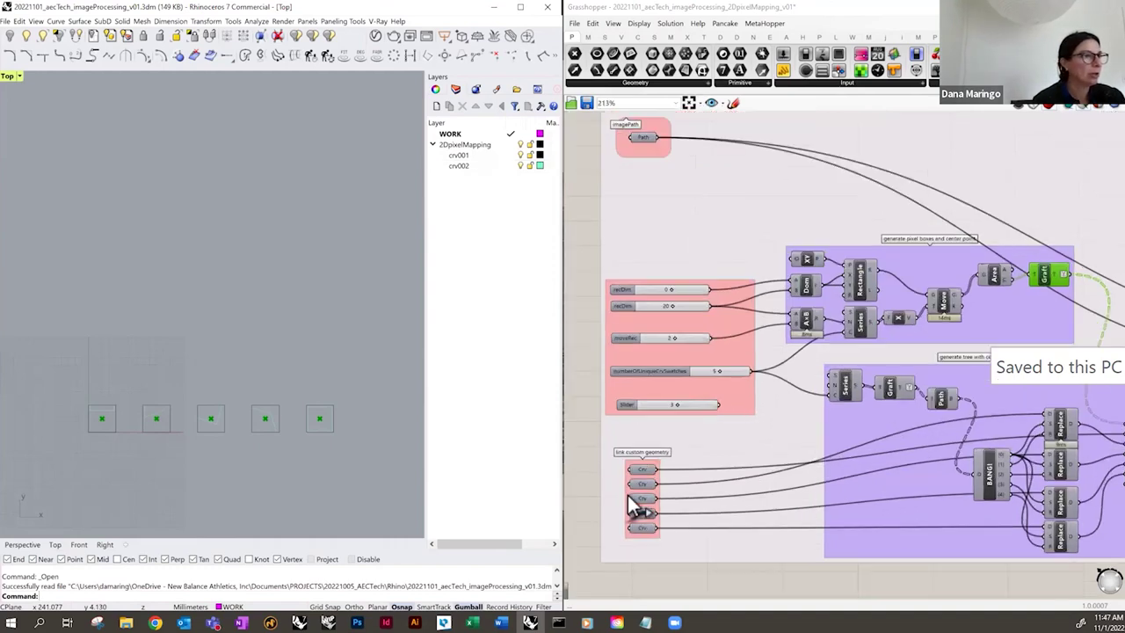
right_drag(793, 477, 844, 457)
scroll(678, 473, down, 1)
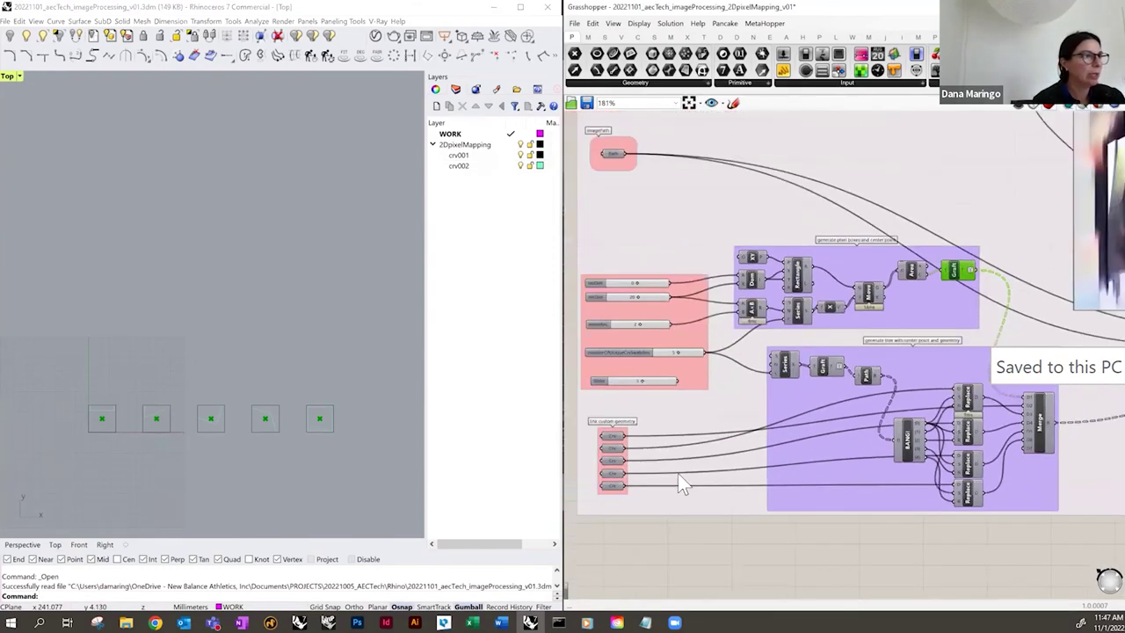
right_drag(677, 473, 711, 458)
drag(593, 398, 735, 498)
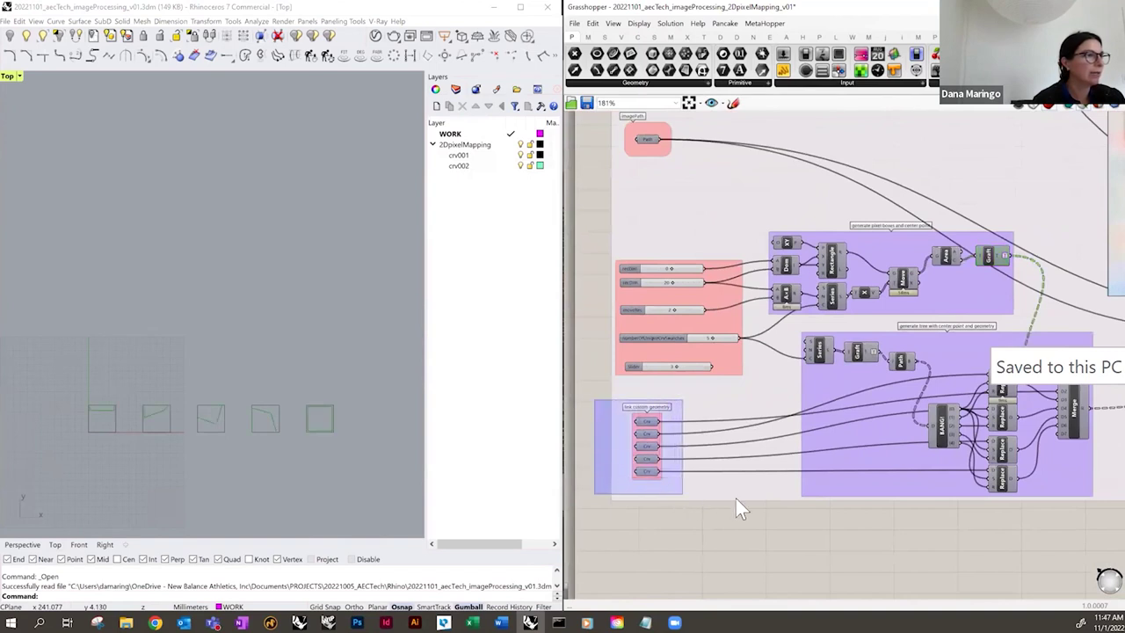
- Select the curves in the five pixel boxes one after another in Rhino's Top viewport to examine them, and clear the selection
click(761, 544)
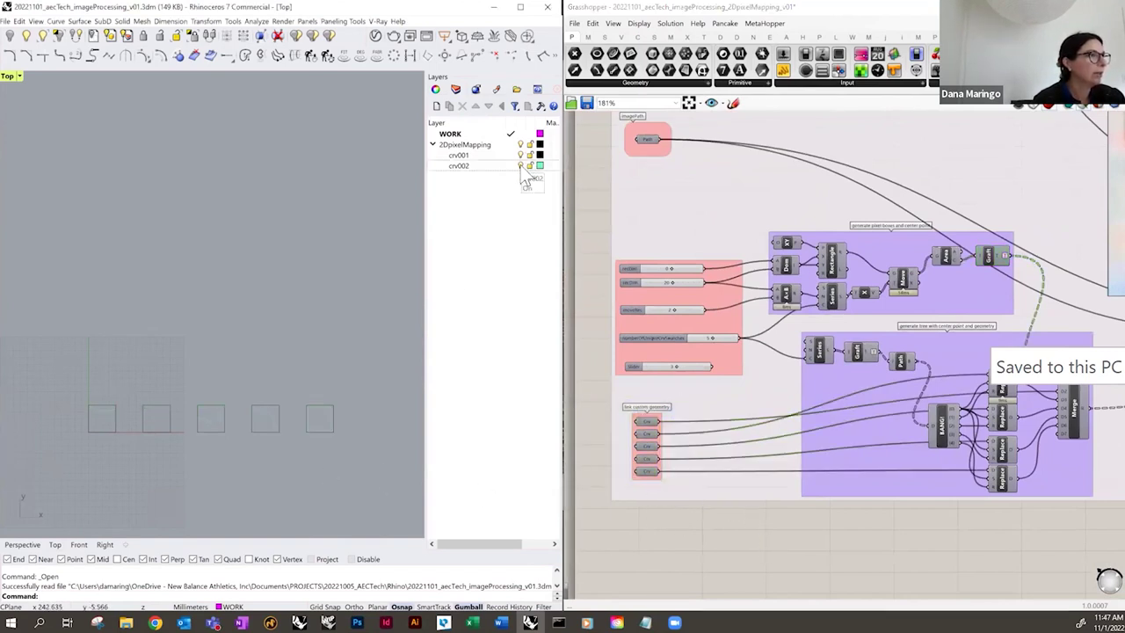
click(98, 407)
click(157, 409)
click(249, 424)
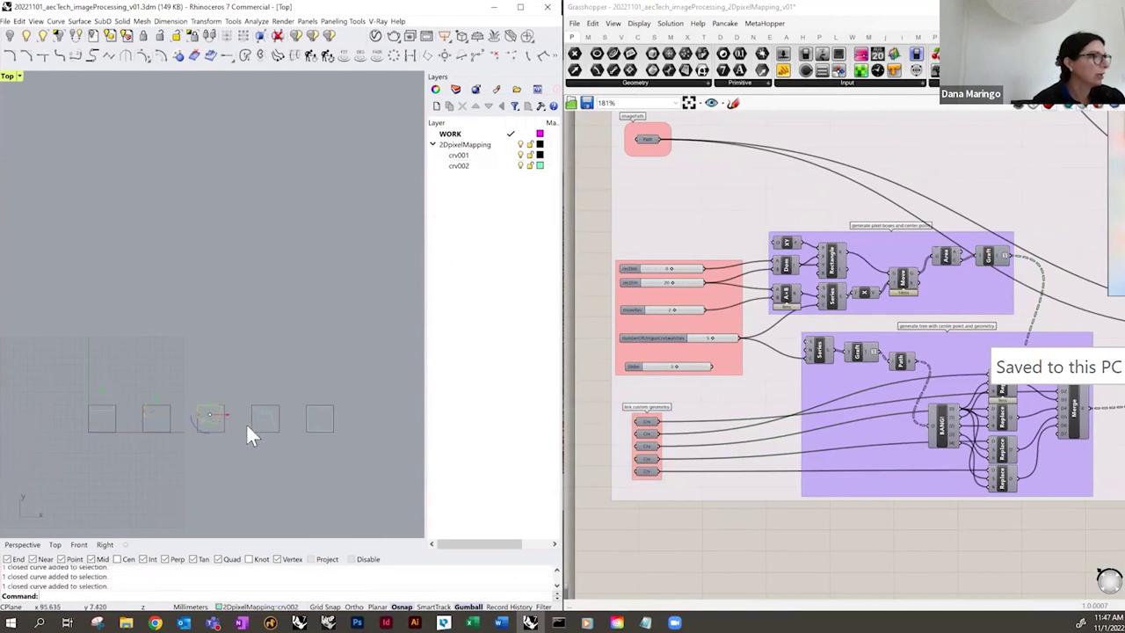
click(325, 427)
key(Return)
scroll(641, 422, up, 3)
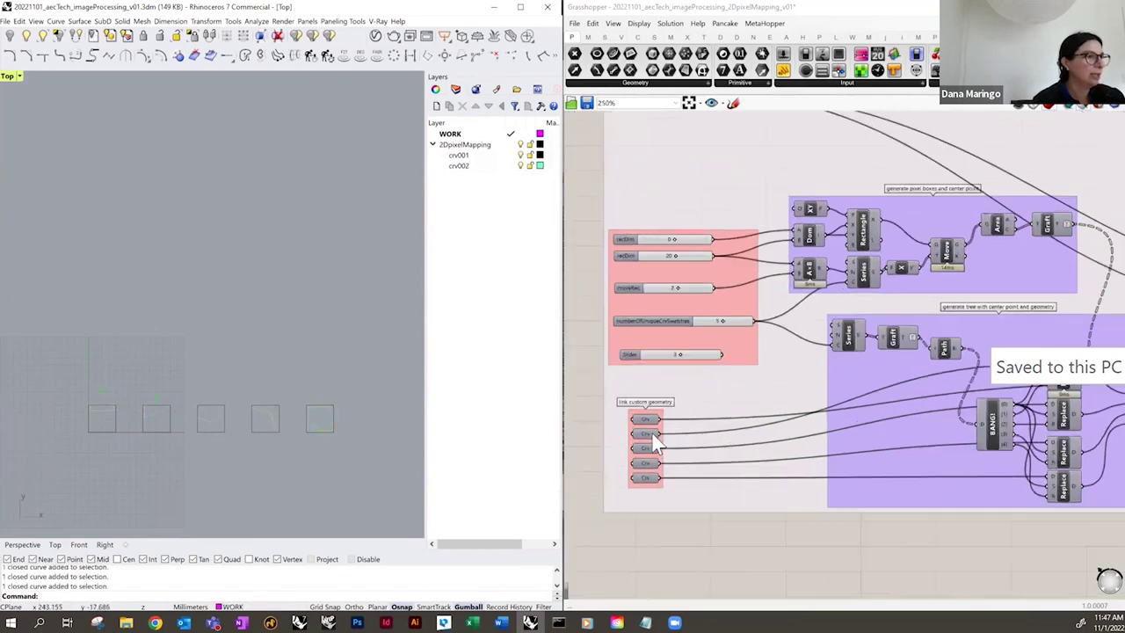
- Select each of the five linked custom geometry curve parameters in turn to match it with its curve in the Rhino pixel boxes
right_click(642, 419)
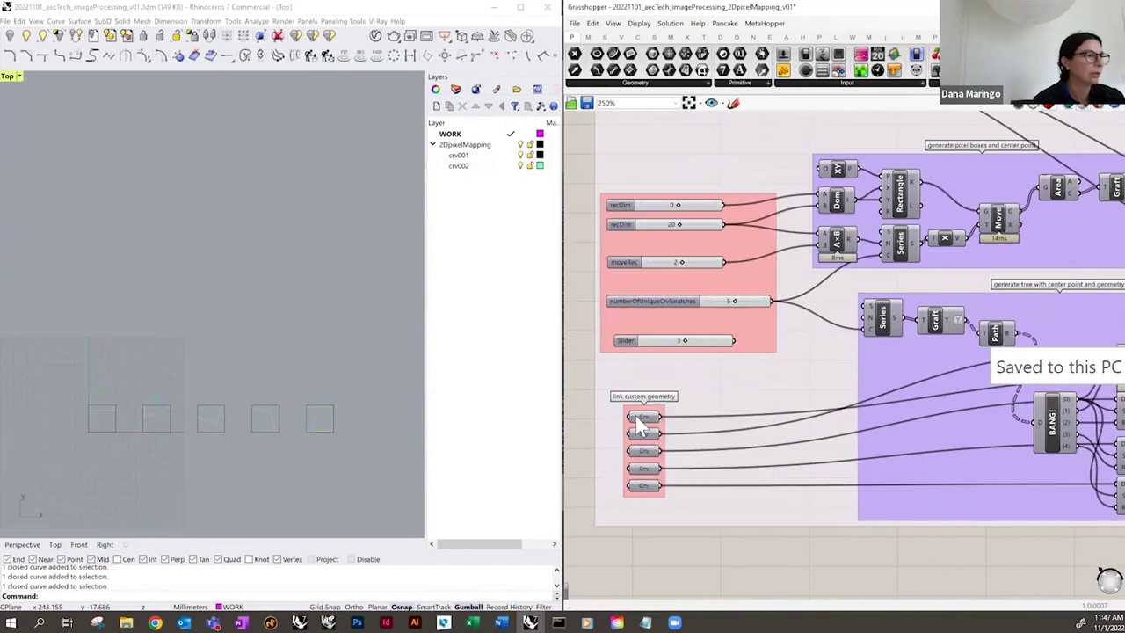
click(643, 419)
click(644, 434)
click(647, 450)
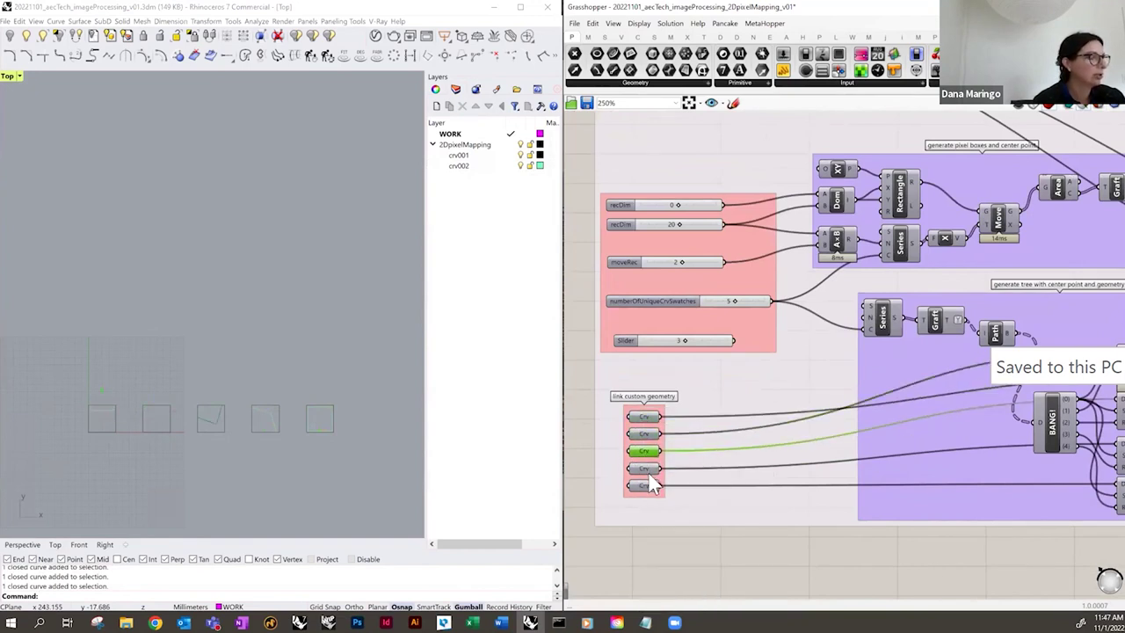
click(647, 469)
click(646, 485)
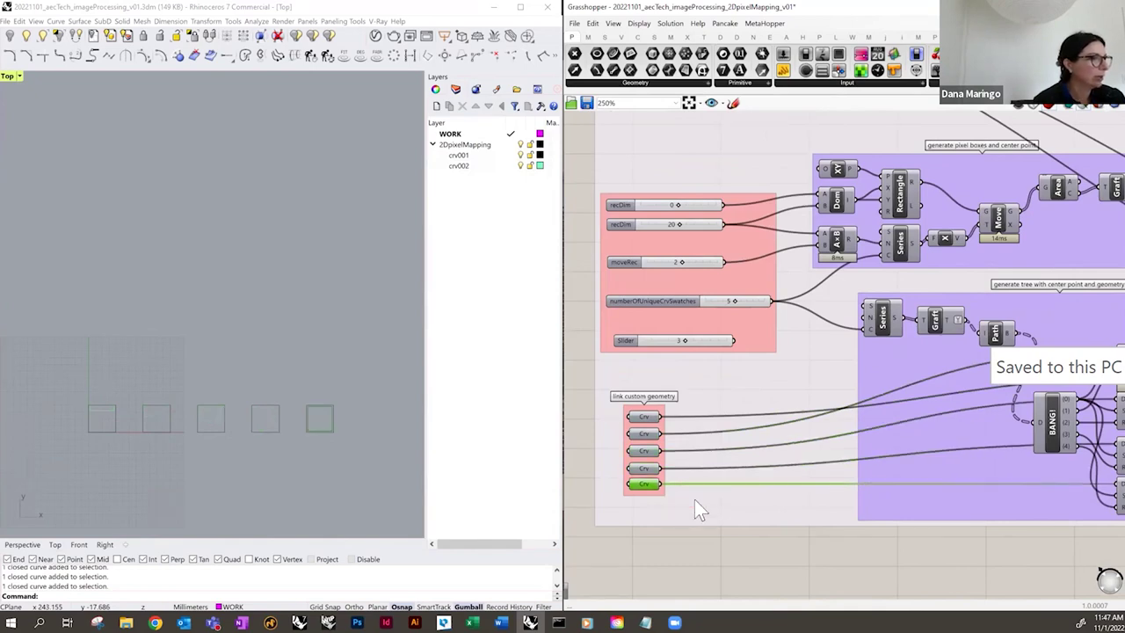
click(692, 538)
- Examine the Hedgehog component group below the image viewer, including its Bmp In and BANG! inputs and its preview outputs
scroll(632, 428, down, 5)
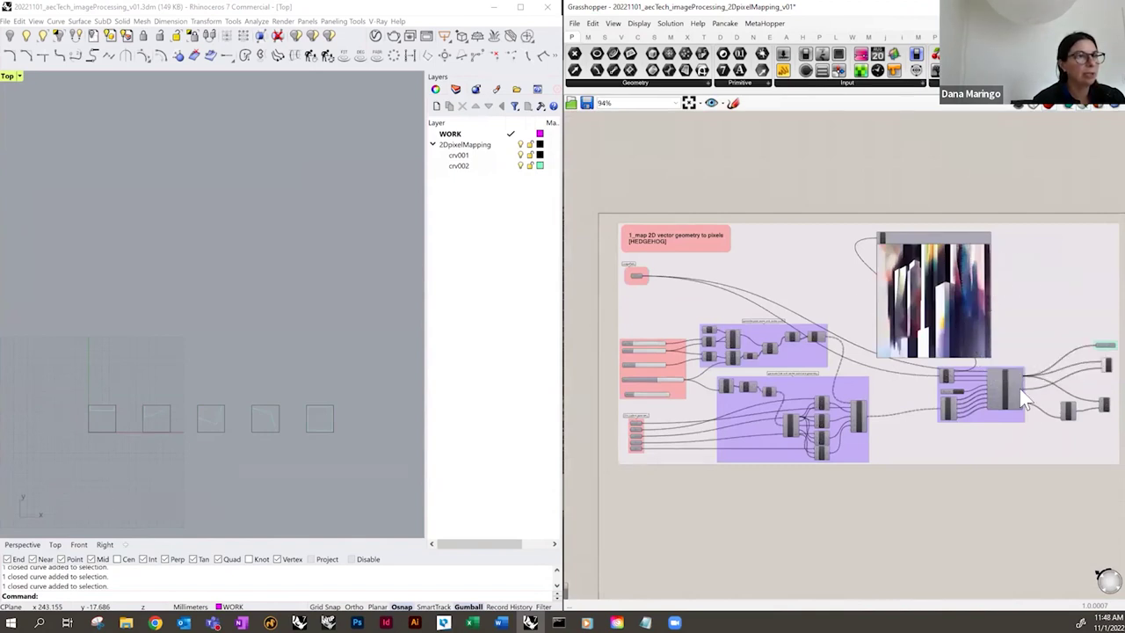
right_drag(1054, 502, 984, 496)
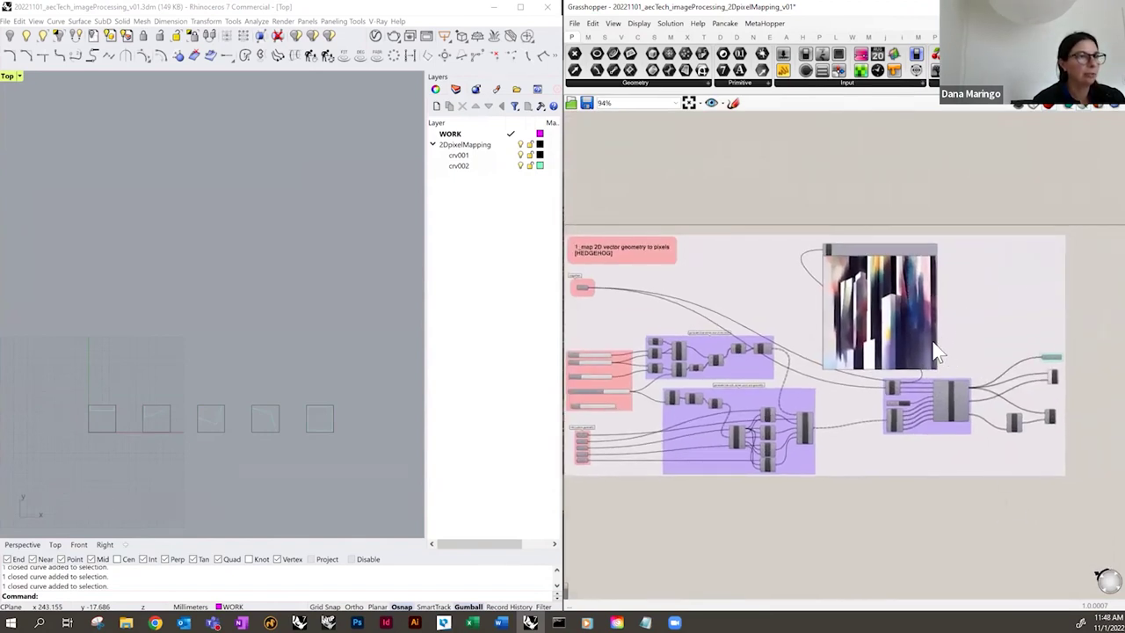
scroll(918, 326, up, 3)
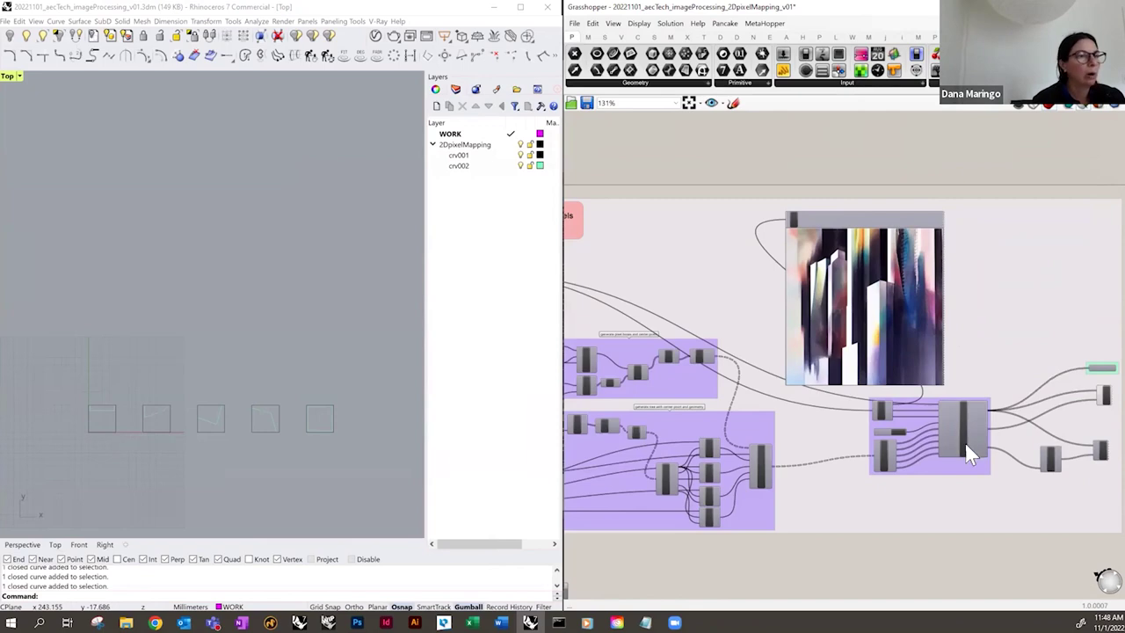
scroll(963, 444, up, 4)
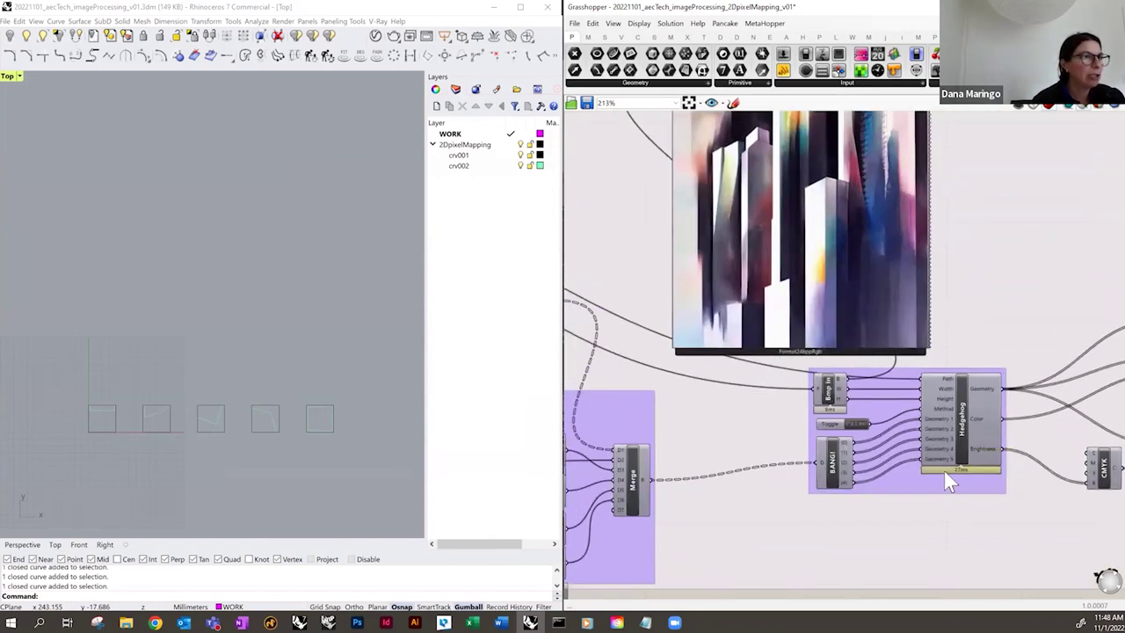
scroll(847, 470, down, 2)
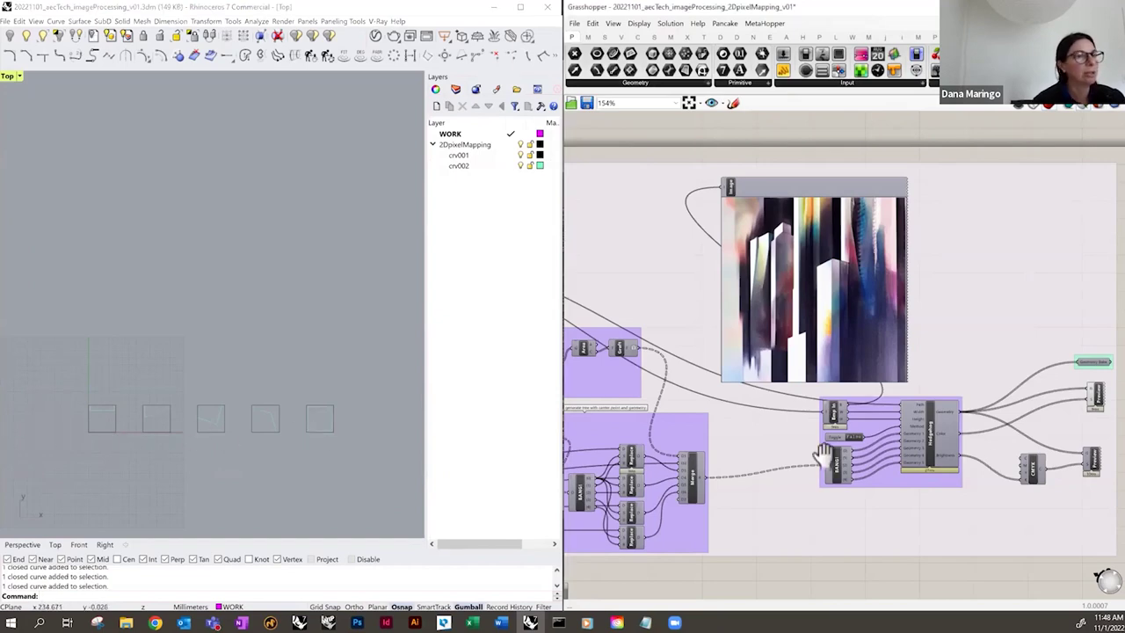
right_drag(828, 457, 660, 463)
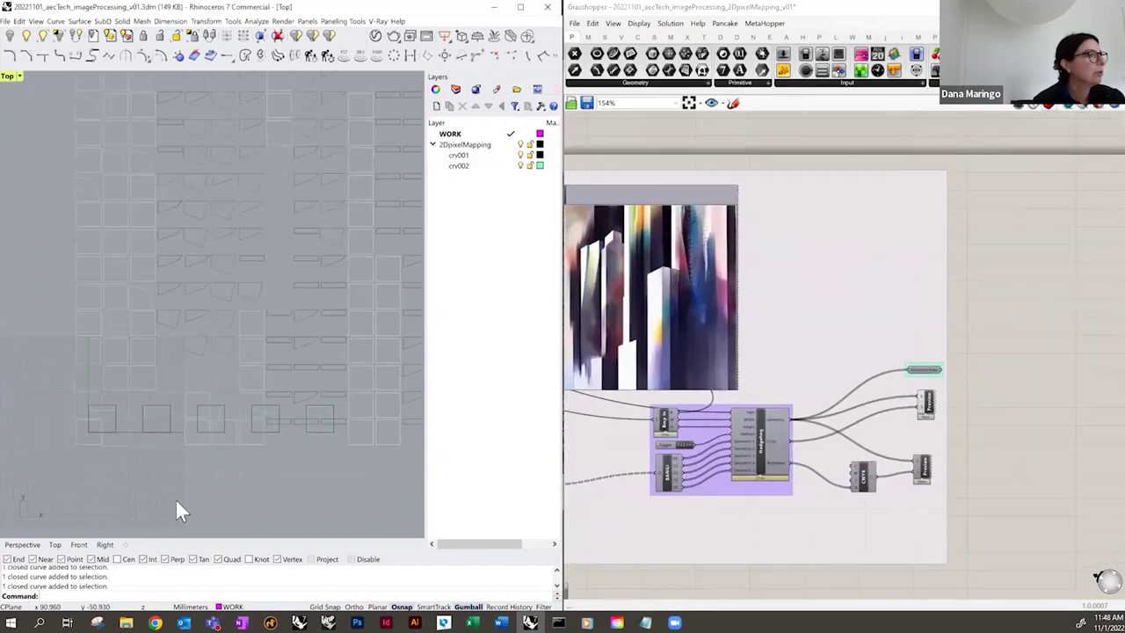
- Hide the 2DpixelMapping layer in Rhino to view only the mapped Hedgehog geometry in the Top viewport
scroll(221, 457, down, 3)
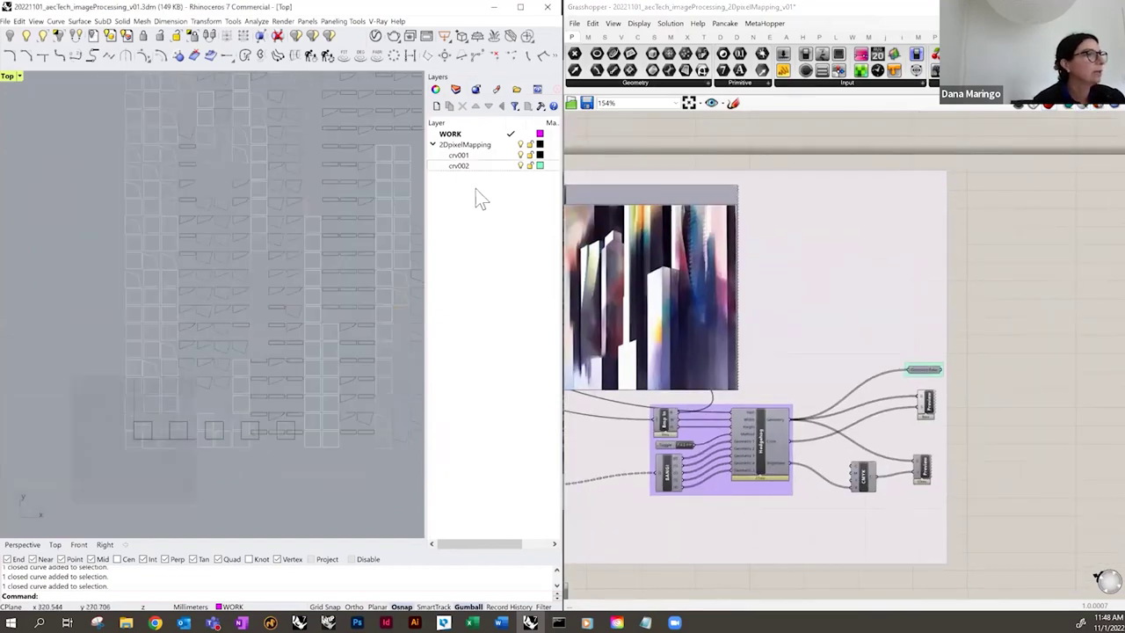
click(525, 144)
scroll(195, 402, down, 2)
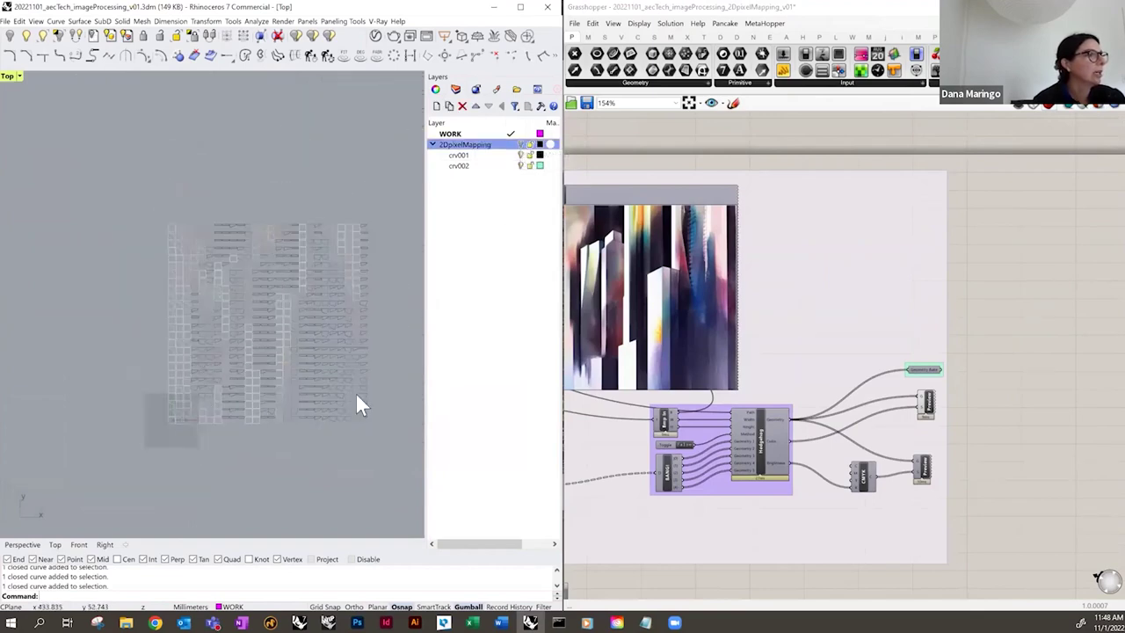
scroll(811, 352, up, 2)
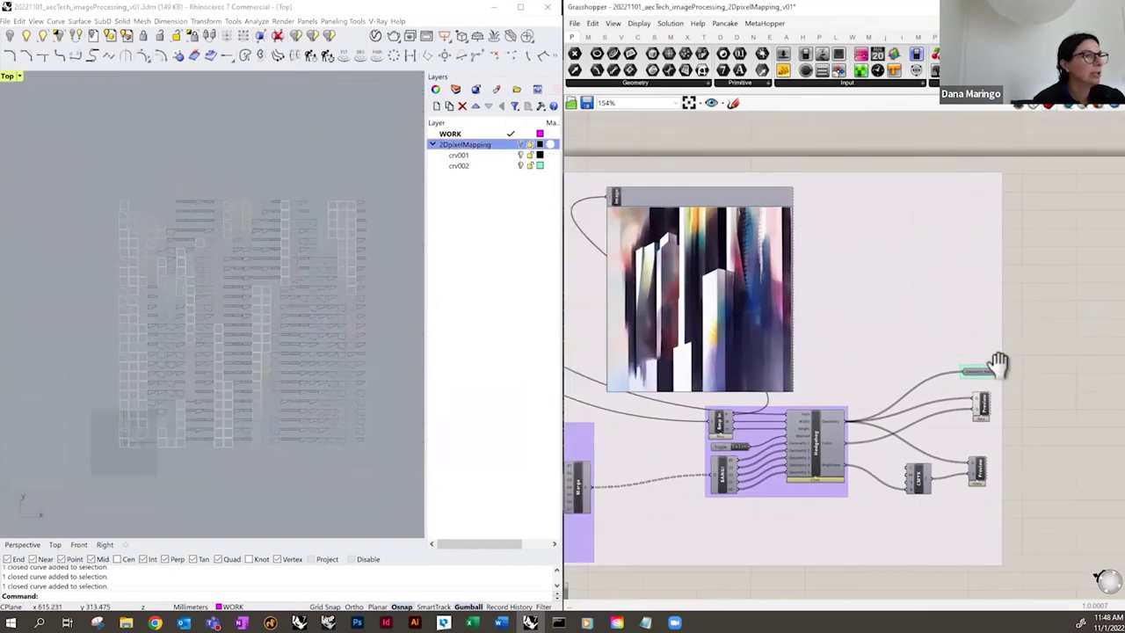
click(329, 350)
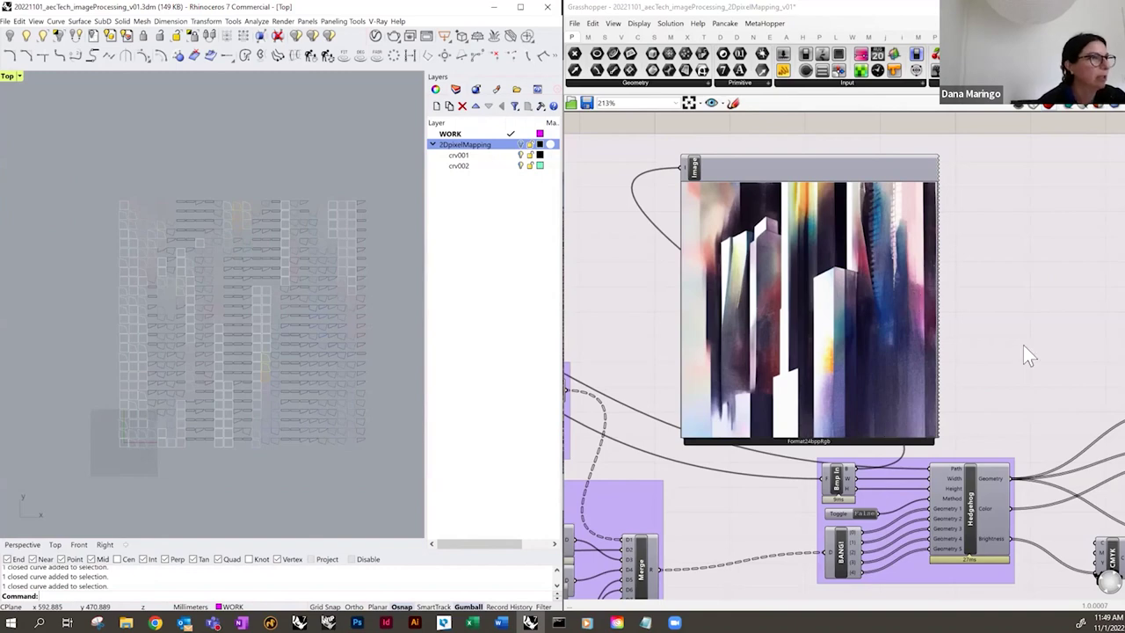
- Select the Rectangle component and examine how the recDim sliders and the domain feed the pixel boxes and center points
scroll(973, 250, down, 2)
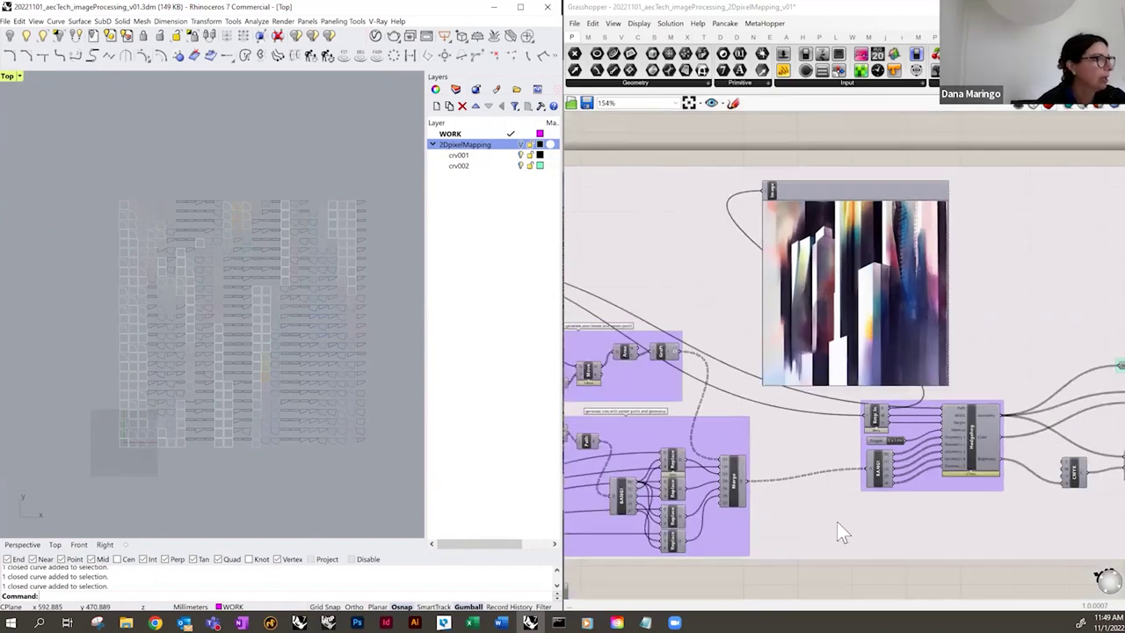
right_drag(836, 522, 997, 492)
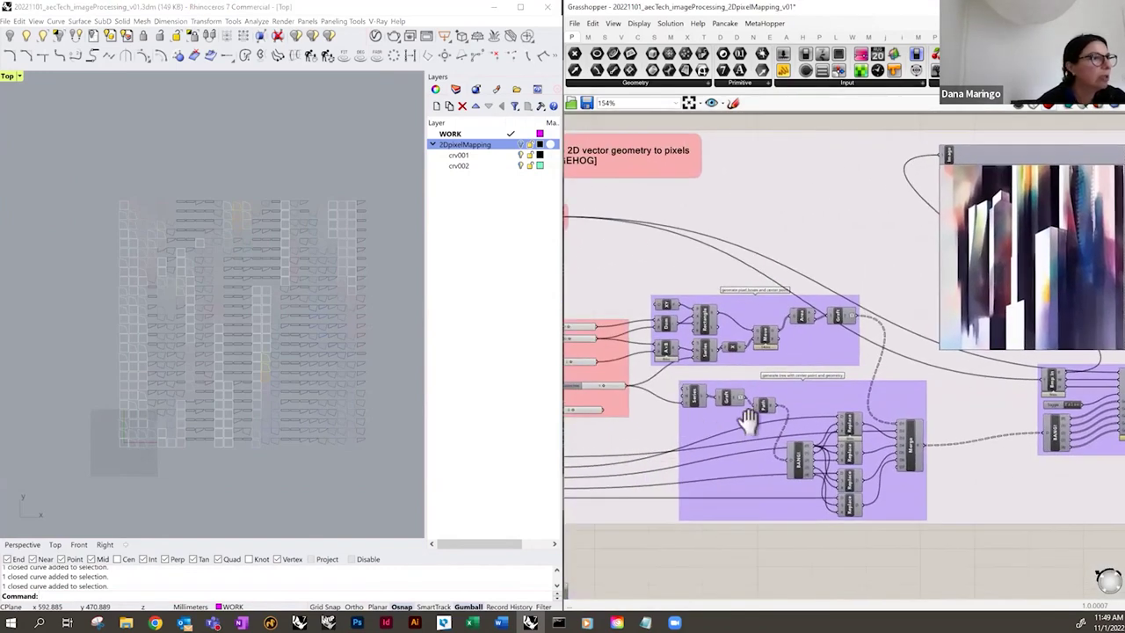
right_drag(746, 419, 805, 434)
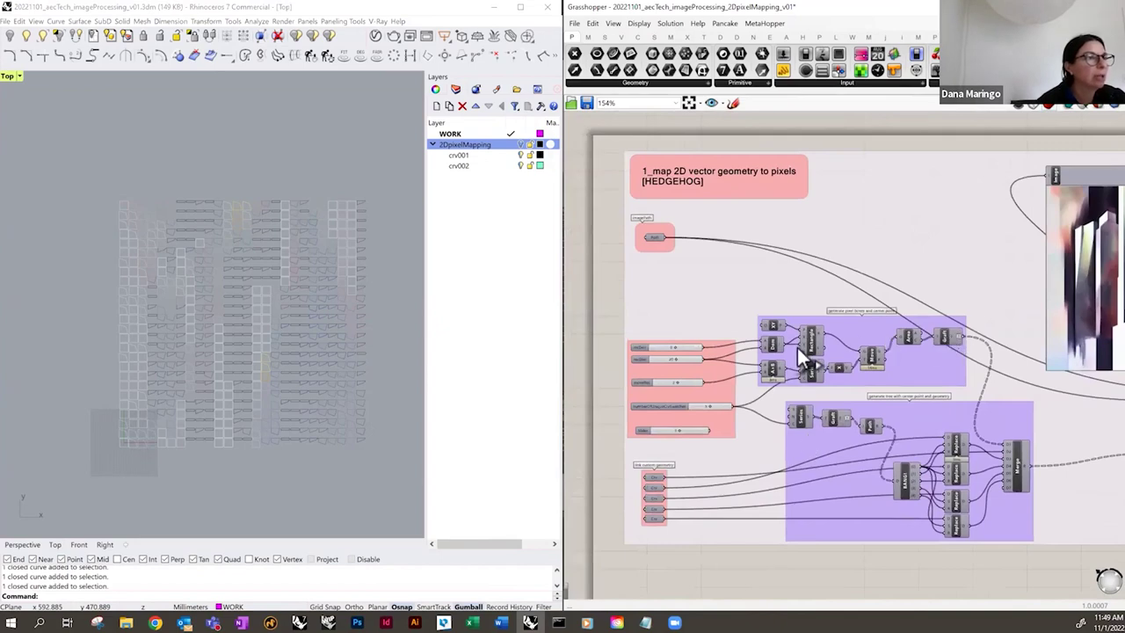
scroll(797, 348, up, 1)
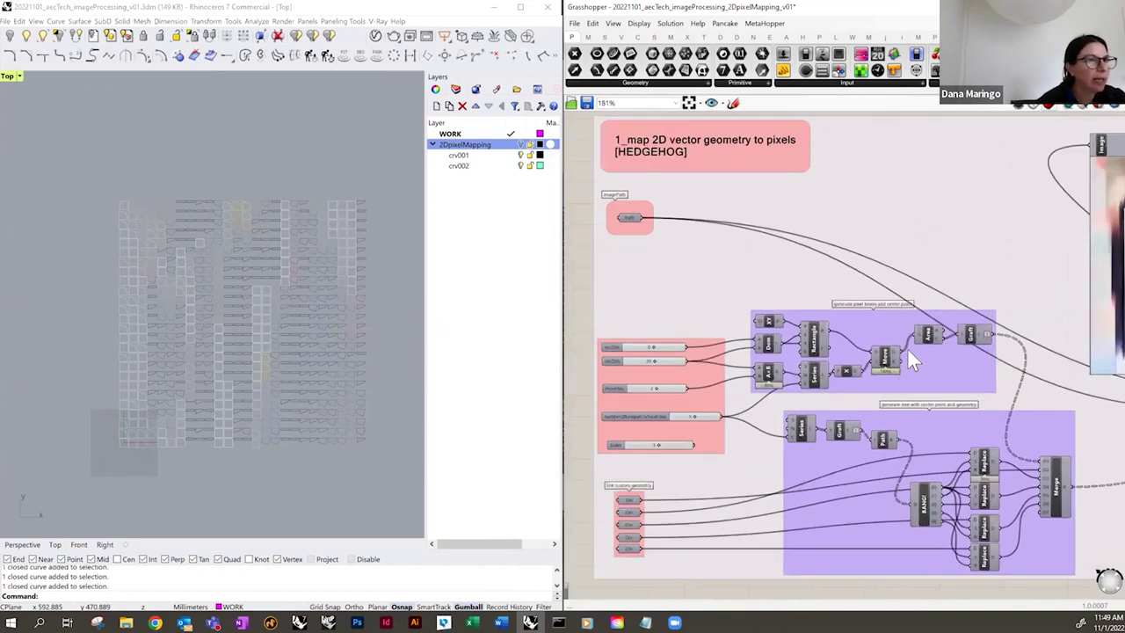
click(814, 344)
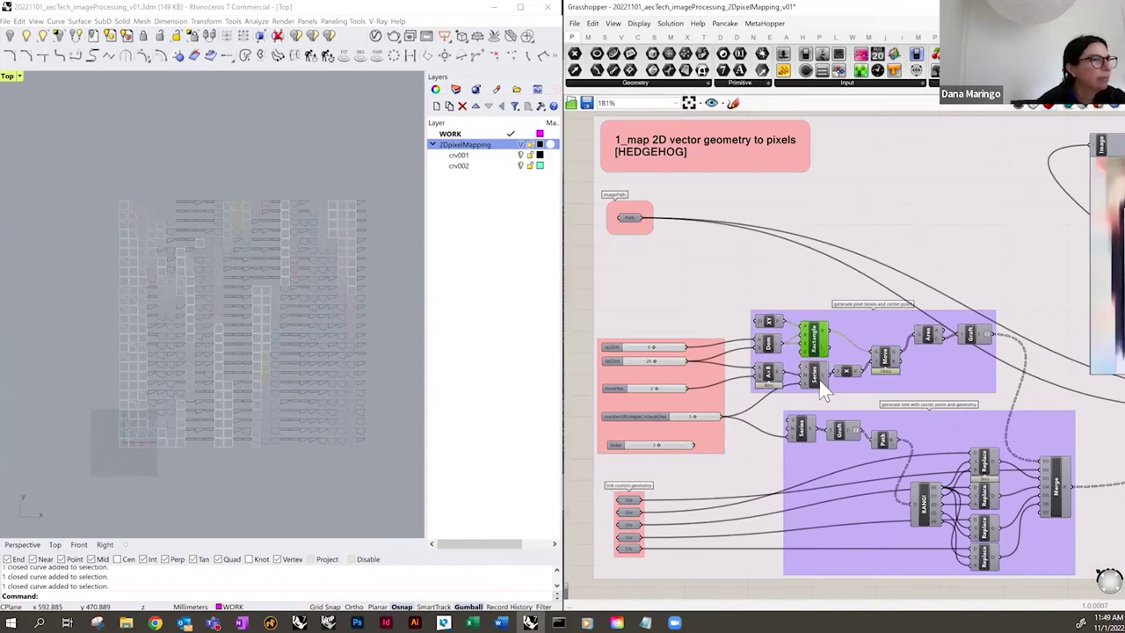
right_drag(1026, 364, 896, 356)
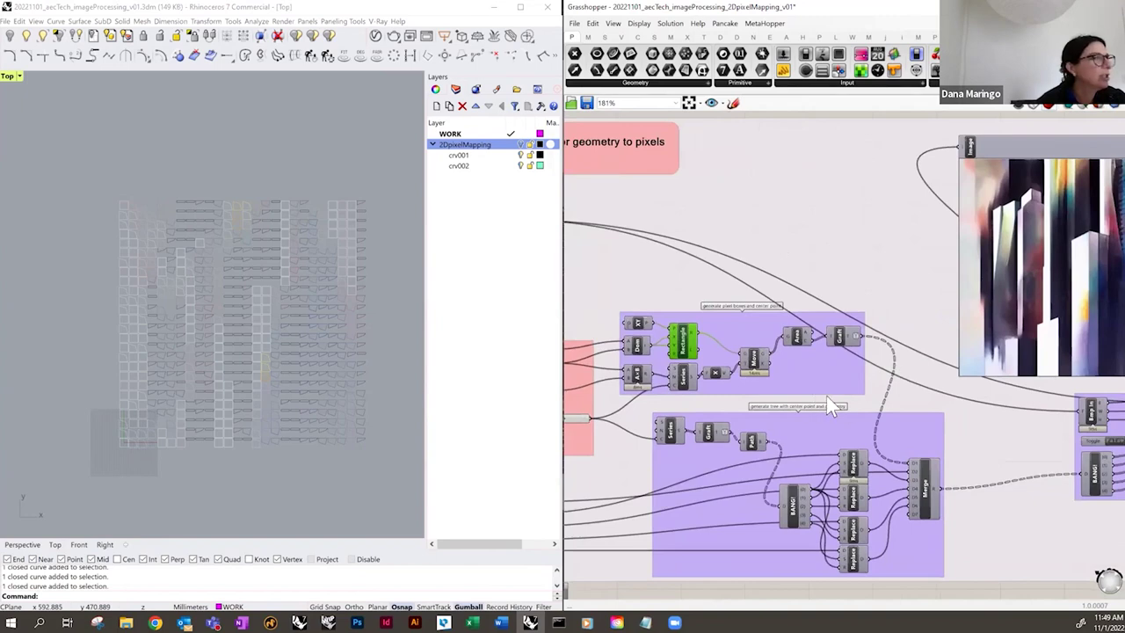
scroll(825, 397, down, 2)
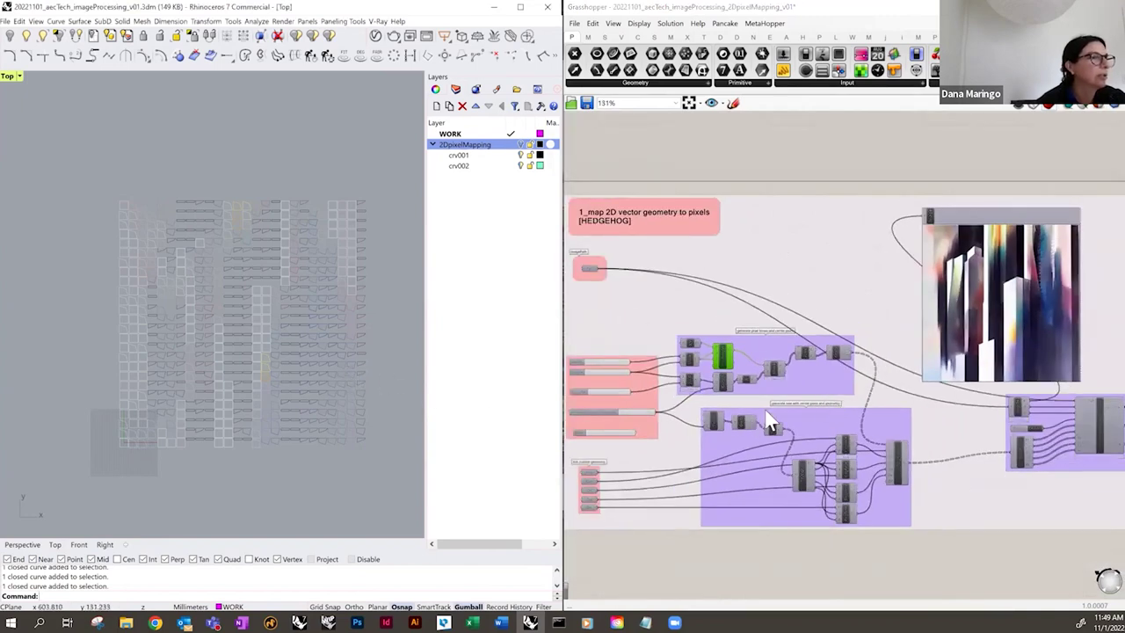
scroll(710, 395, up, 3)
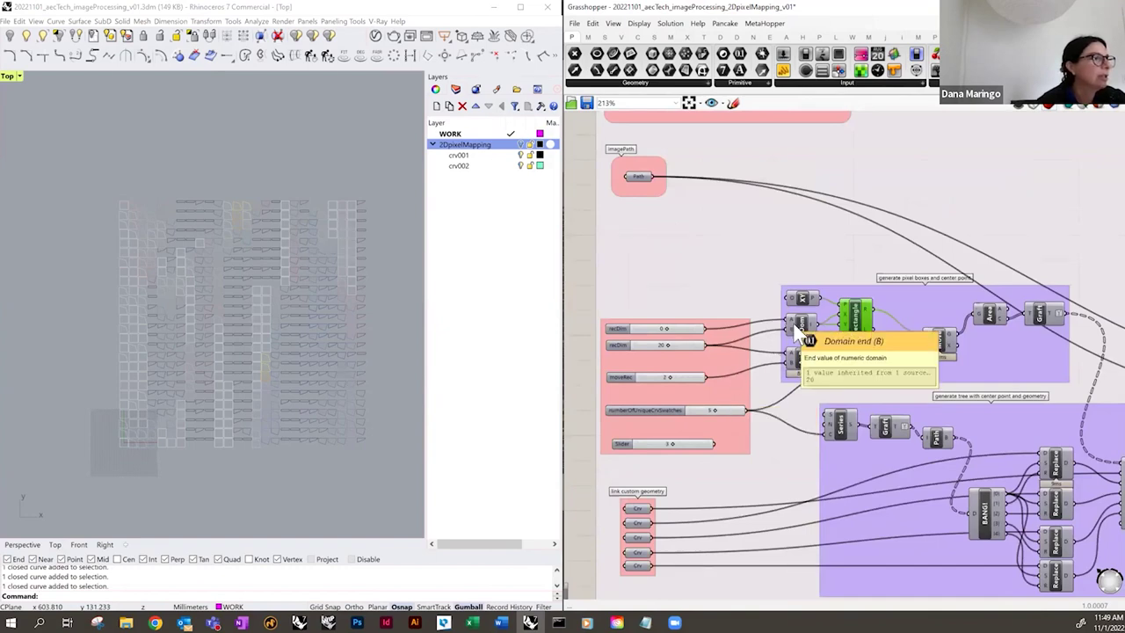
scroll(783, 411, down, 2)
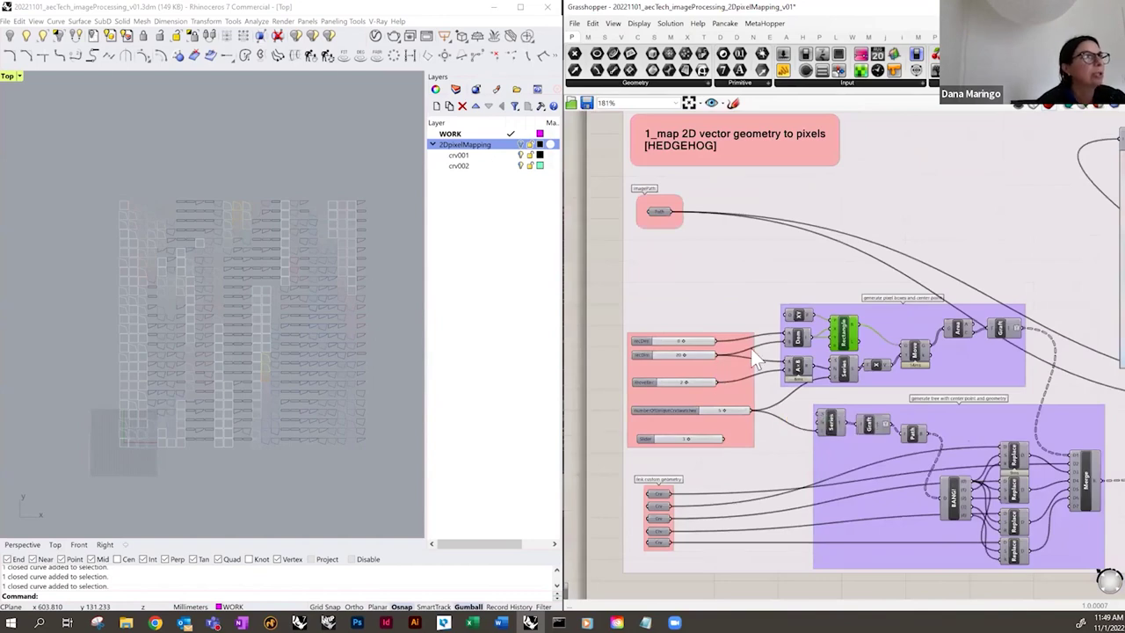
- Compare the Bmp In inputs to Hedgehog with the pixel box group, and view the overall extent of the mapped pattern in Rhino
right_drag(856, 377, 775, 385)
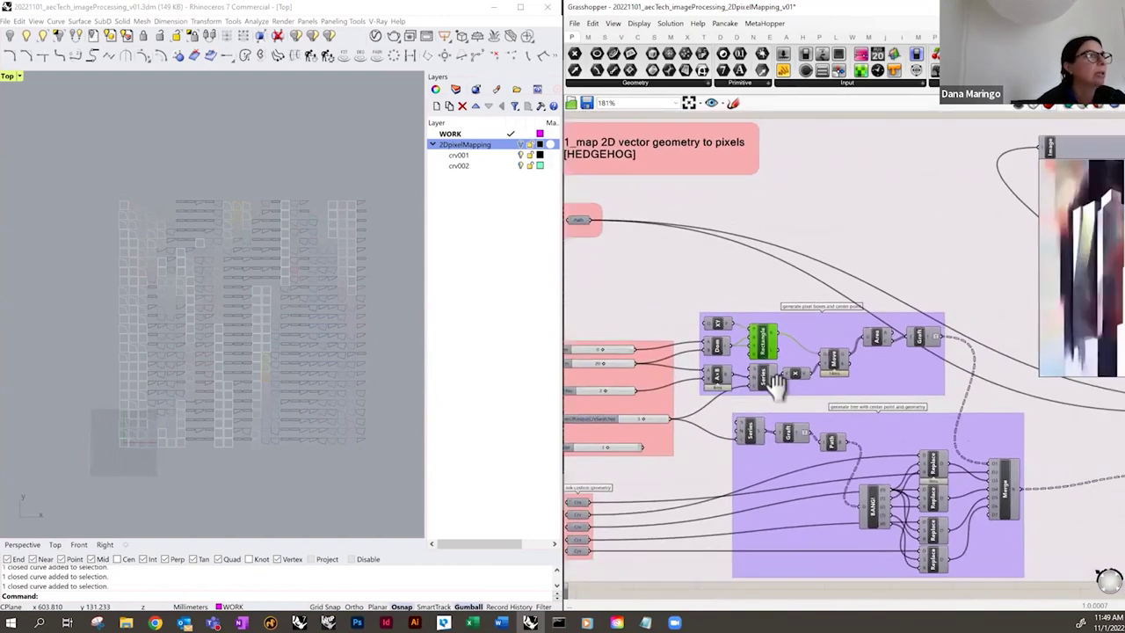
scroll(981, 398, down, 1)
scroll(917, 402, up, 1)
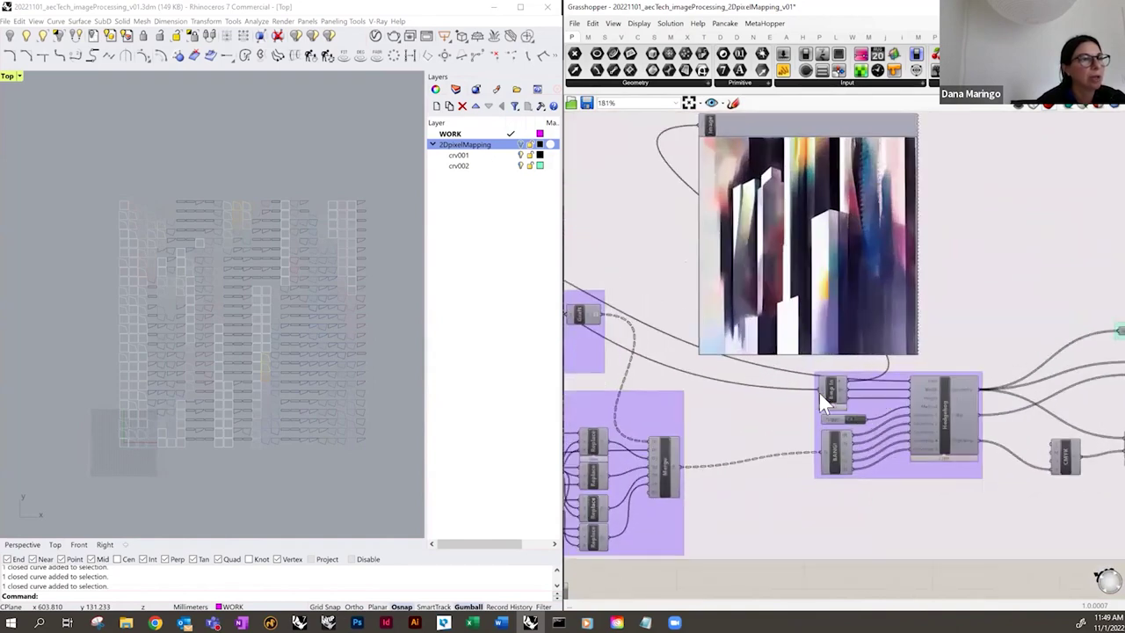
mouse_move(841, 390)
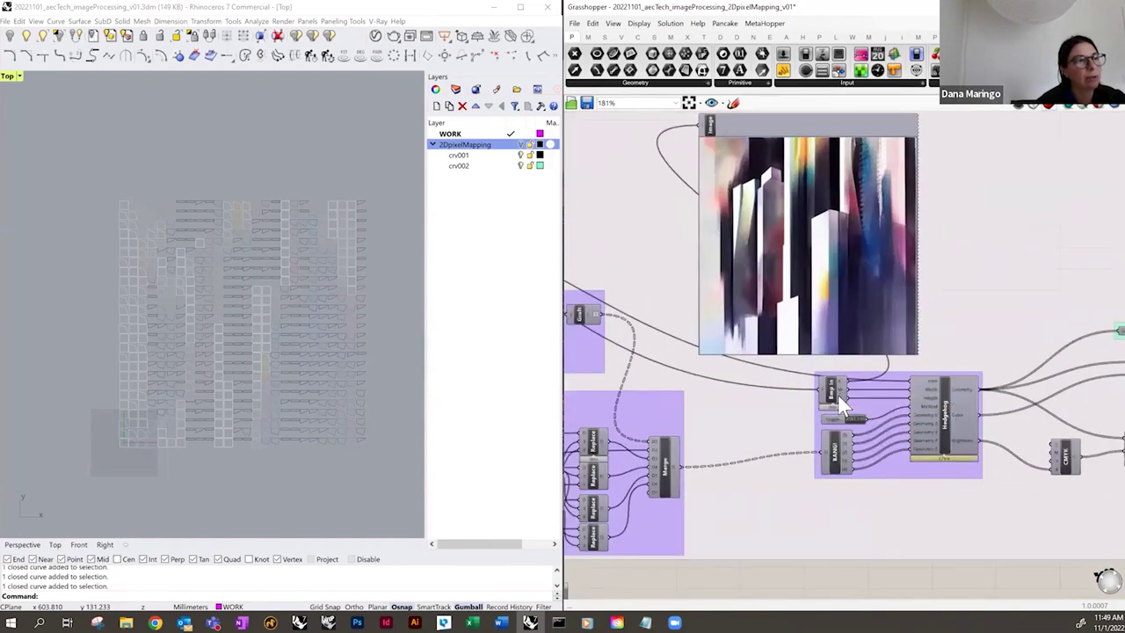
right_drag(706, 389, 970, 389)
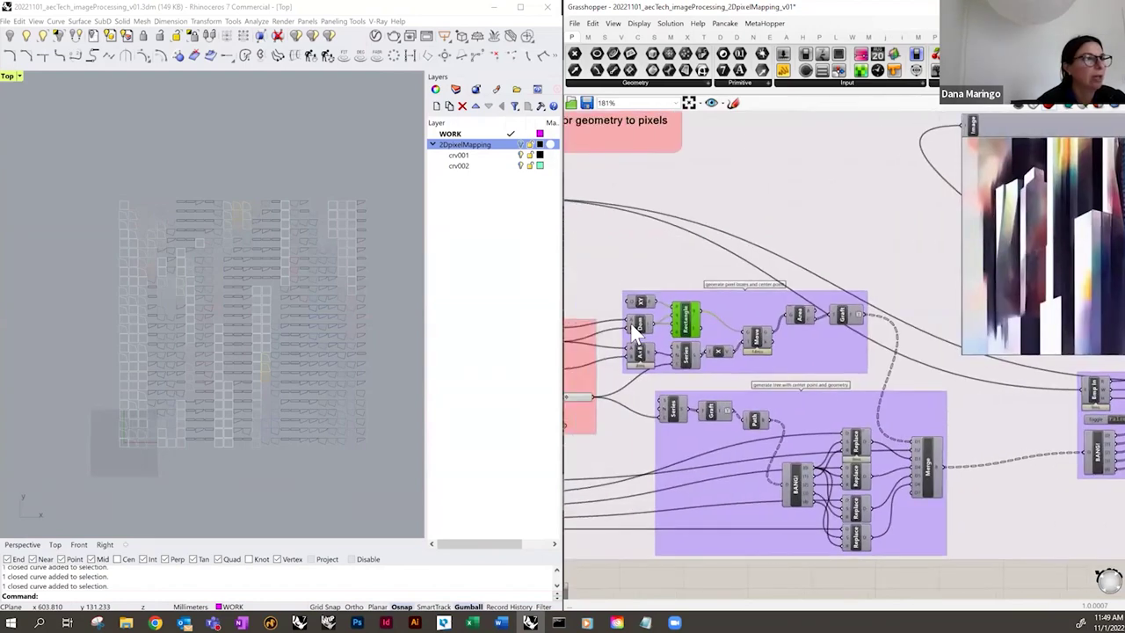
scroll(635, 331, up, 2)
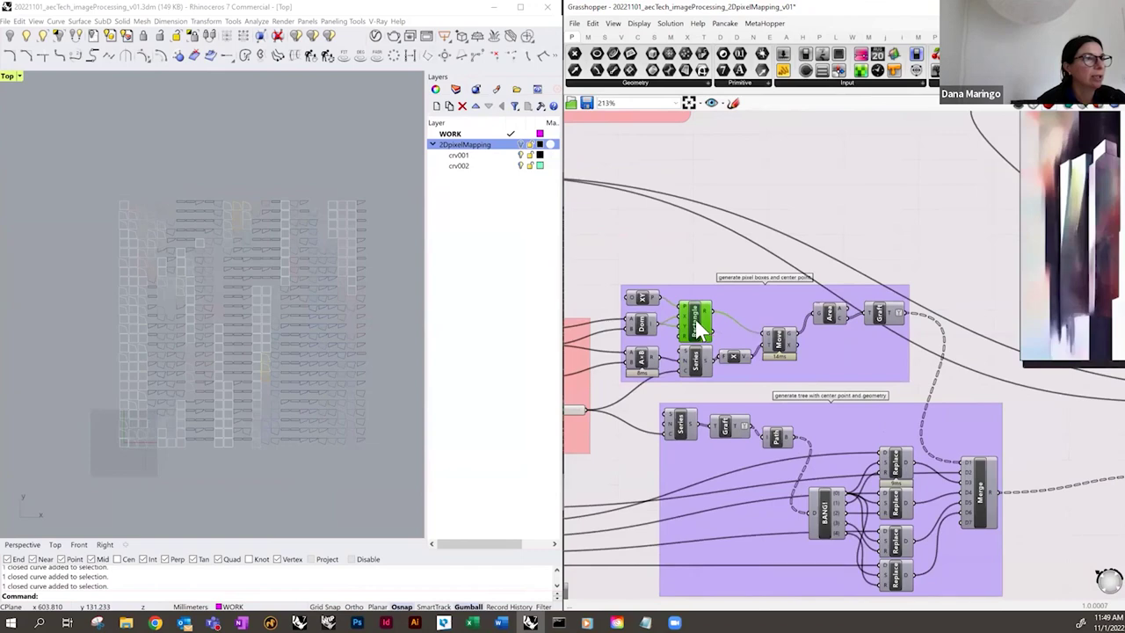
scroll(299, 364, down, 3)
scroll(298, 364, down, 2)
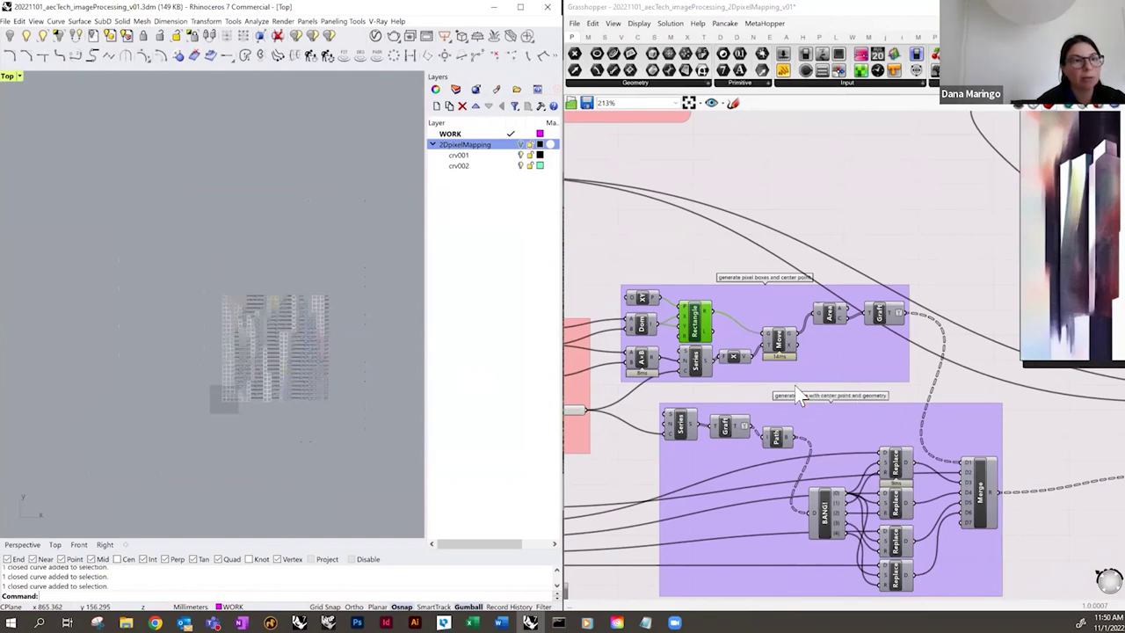
- Turn off the Preview wired to Hedgehog's Color output and turn on the Preview driven by Brightness through the CMYK component
scroll(798, 391, down, 2)
right_drag(1015, 431, 741, 436)
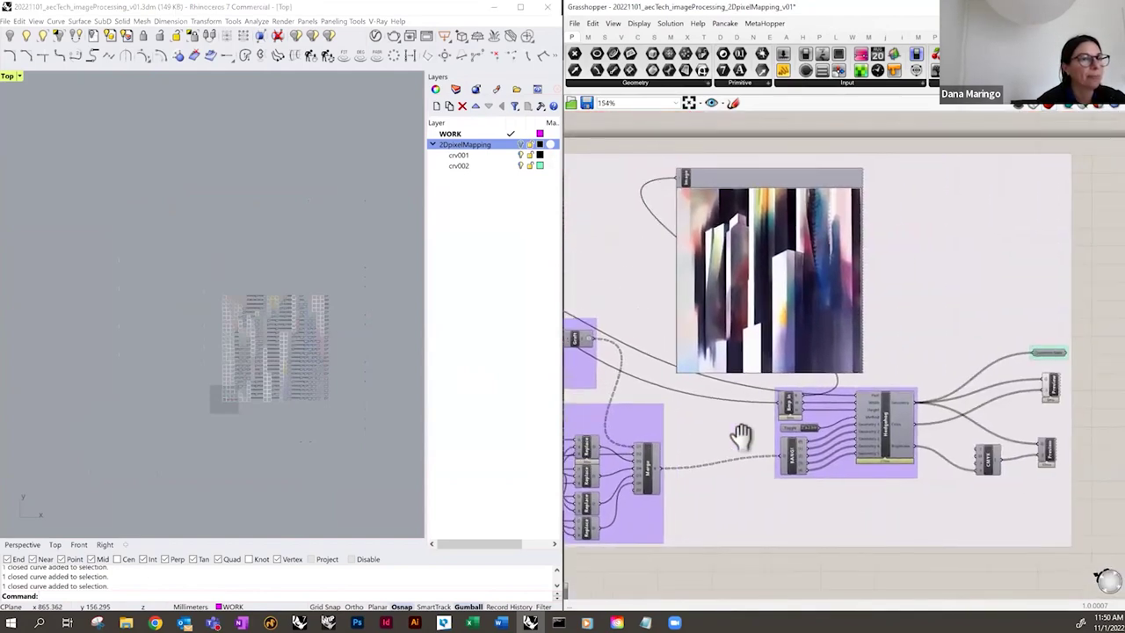
click(1046, 392)
click(1045, 451)
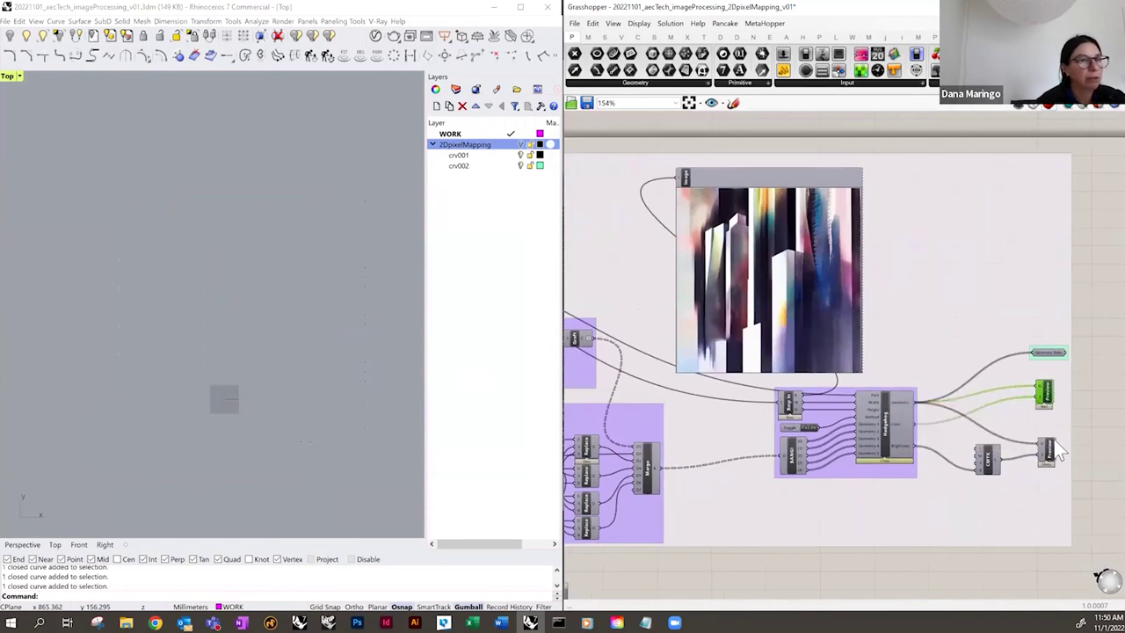
click(1085, 530)
scroll(253, 252, up, 1)
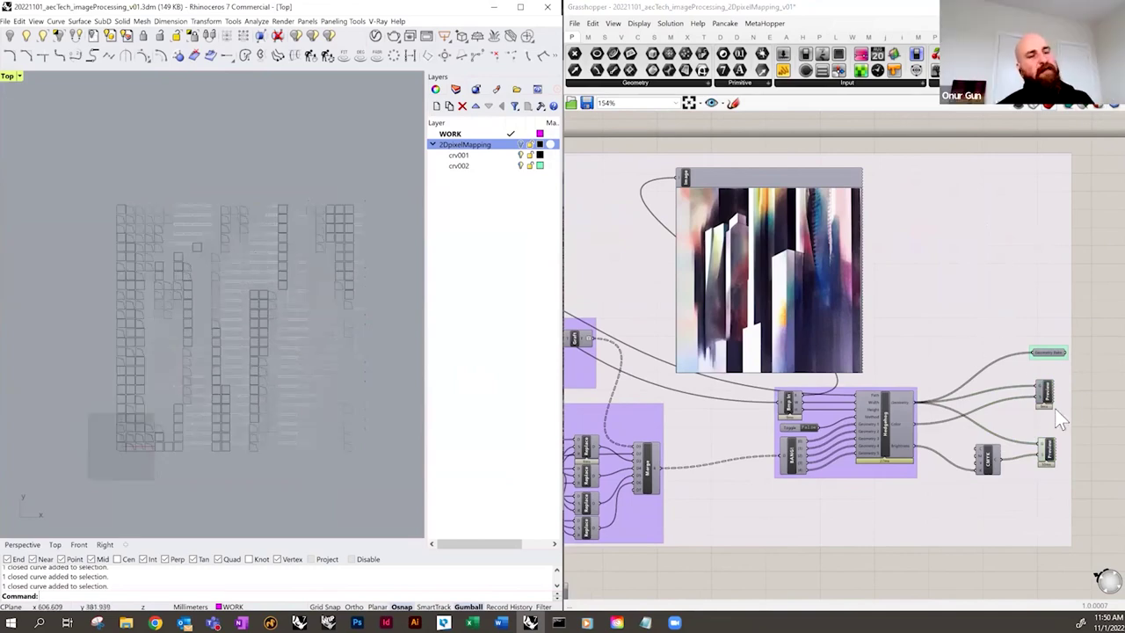
click(1047, 451)
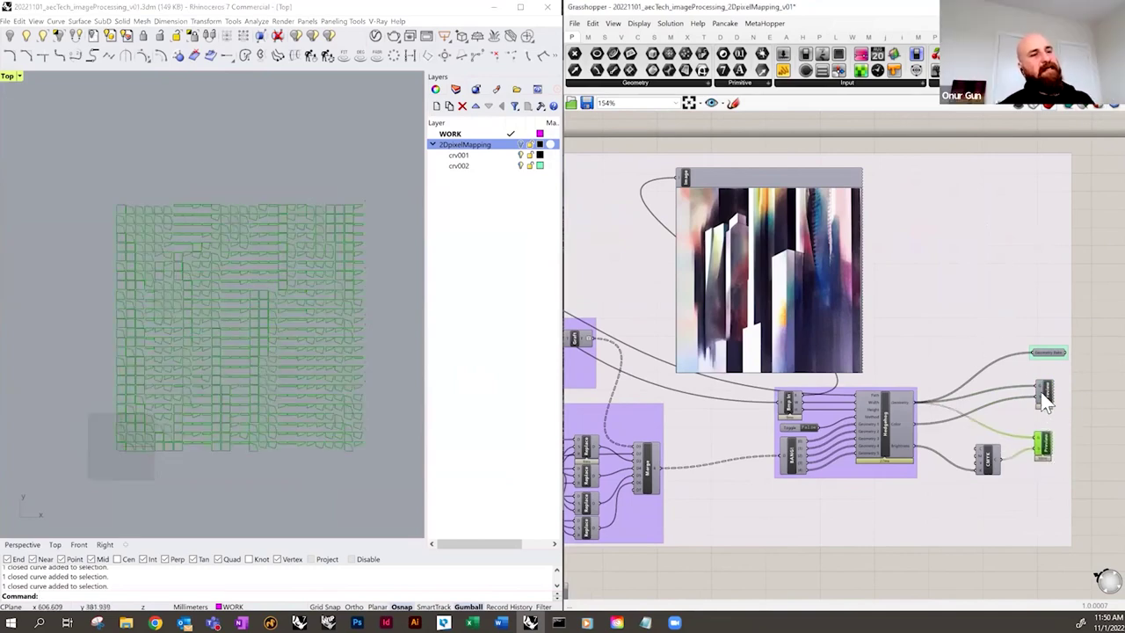
- Highlight the Preview wired to Hedgehog's Color output and view its coloured geometry in the Rhino viewport
click(1044, 396)
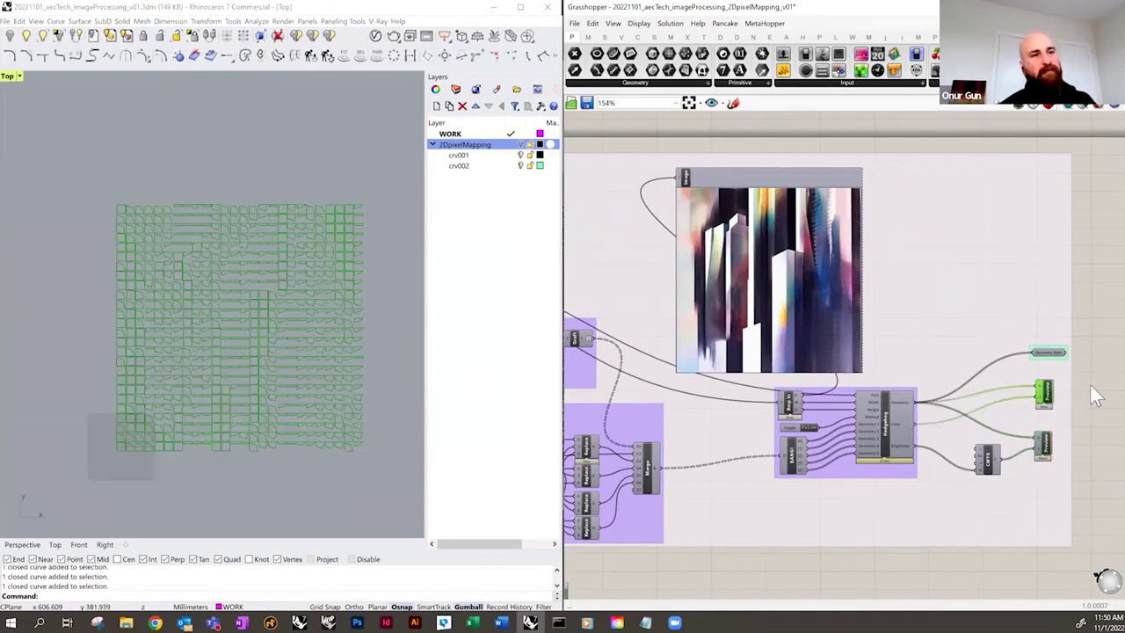
click(1090, 387)
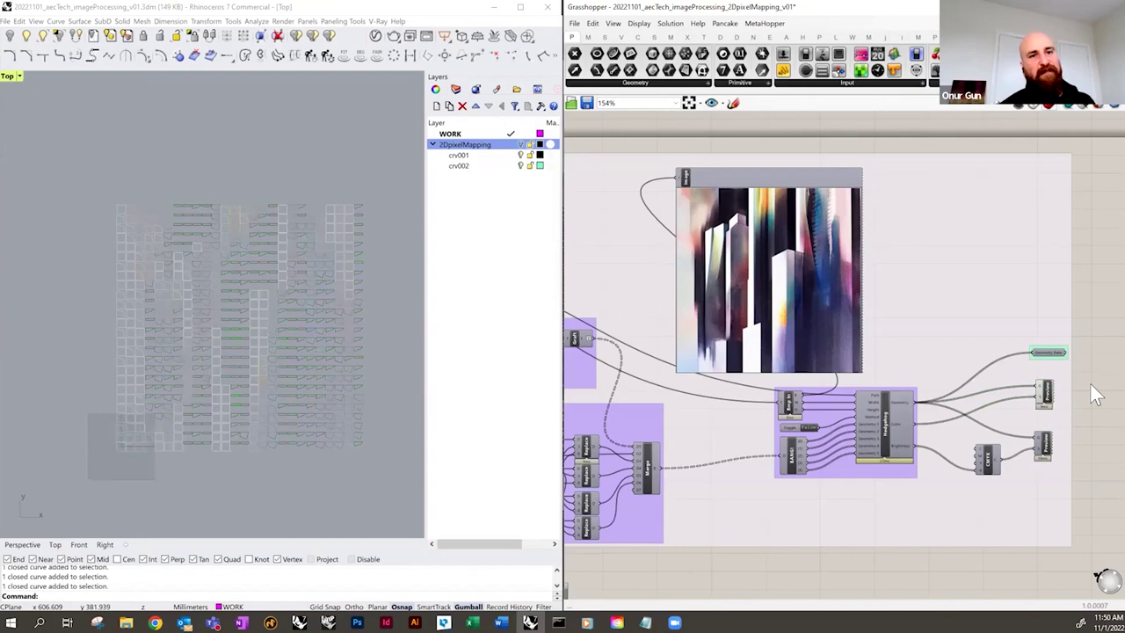
- Move the Bmp In component farther from Hedgehog, at the start of its purple group
click(793, 408)
scroll(791, 412, up, 3)
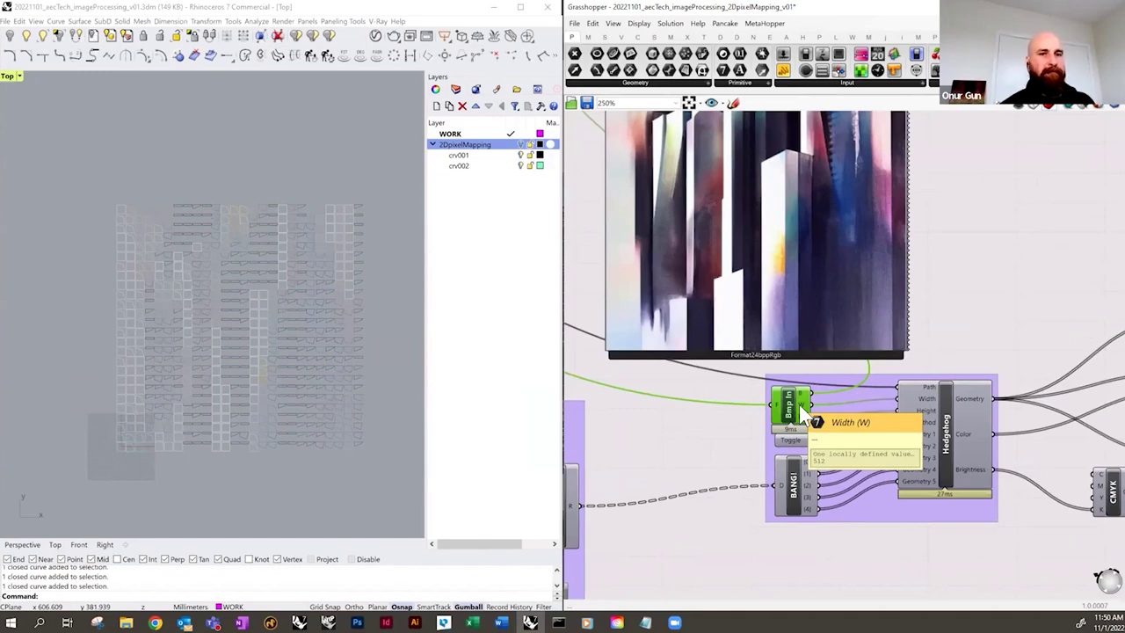
drag(802, 412, 724, 402)
scroll(852, 406, down, 4)
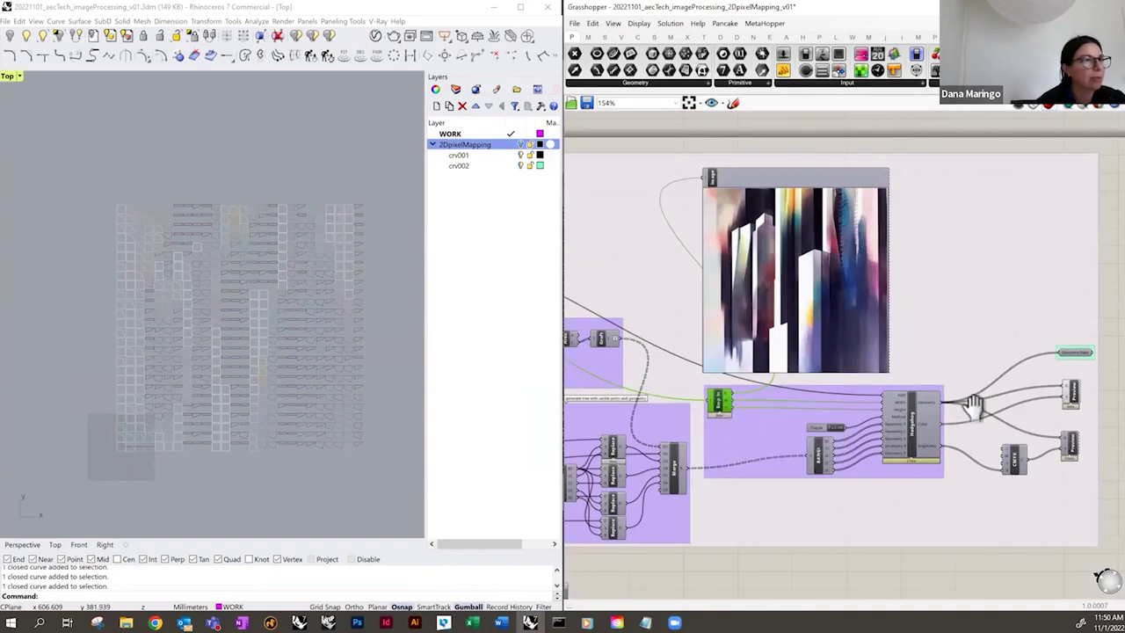
- Review the overall pixel-mapping definition and check which source can be disconnected from Hedgehog's Width input
scroll(967, 402, down, 1)
right_drag(636, 401, 855, 391)
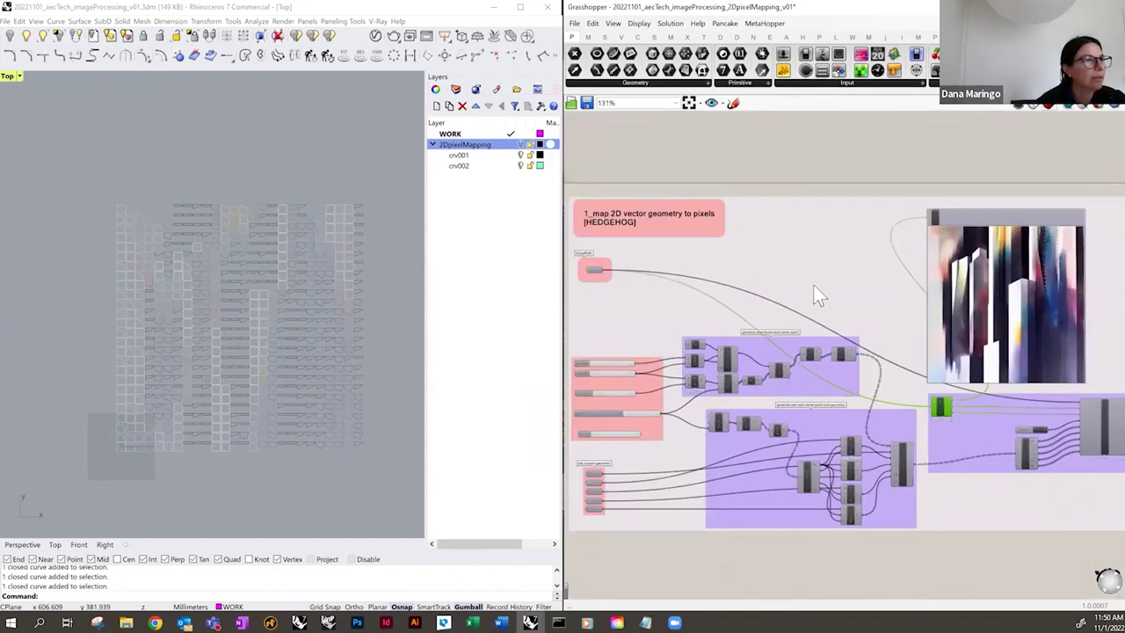
right_drag(881, 334, 844, 387)
scroll(914, 384, up, 3)
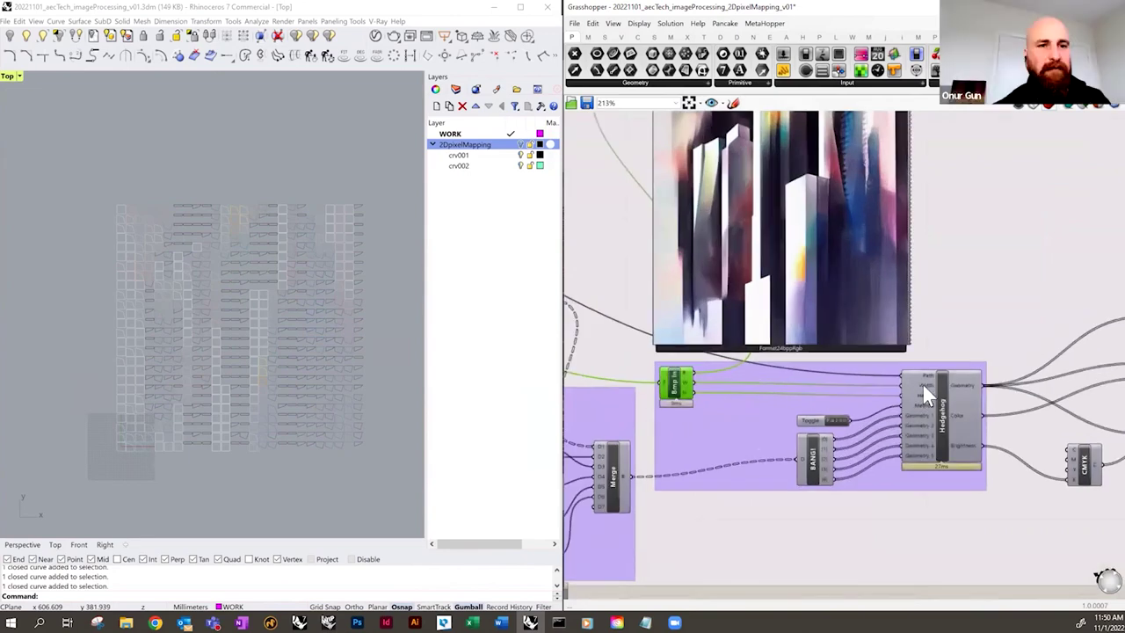
right_click(923, 385)
mouse_move(970, 410)
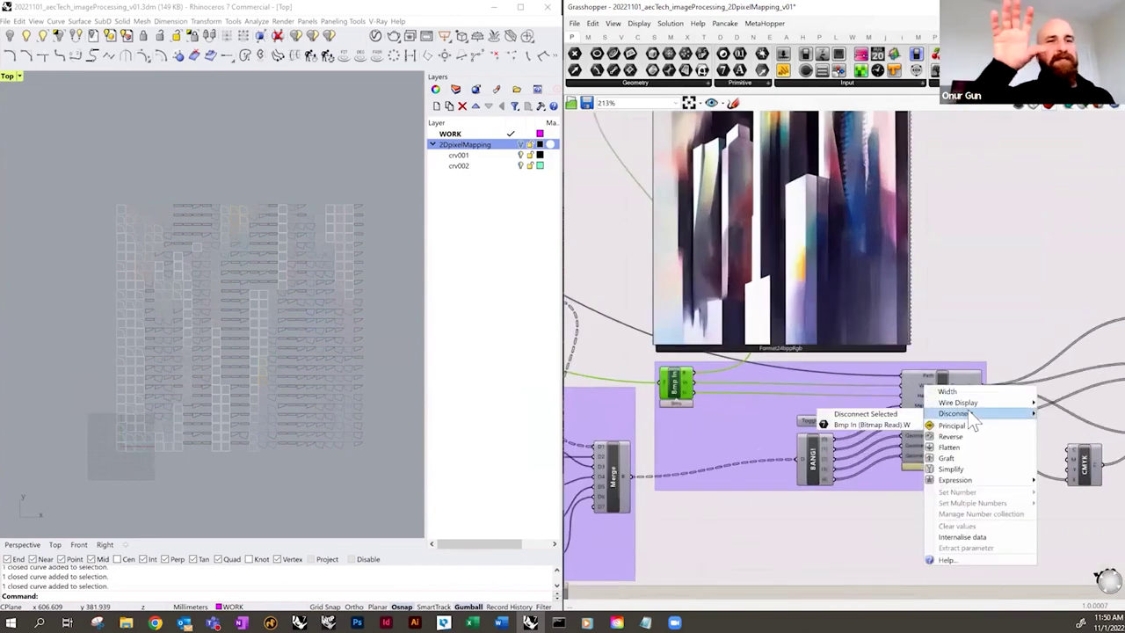
click(970, 314)
- Add an Image Sampler component and place it between the imagePath group and the image viewer
double_click(969, 309)
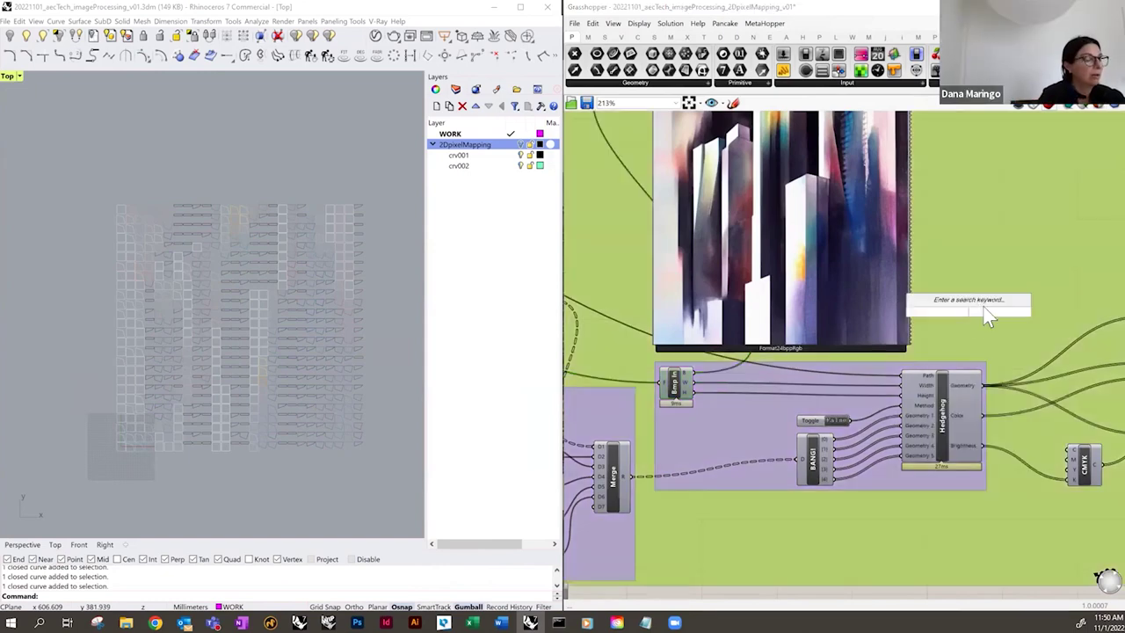
text(image)
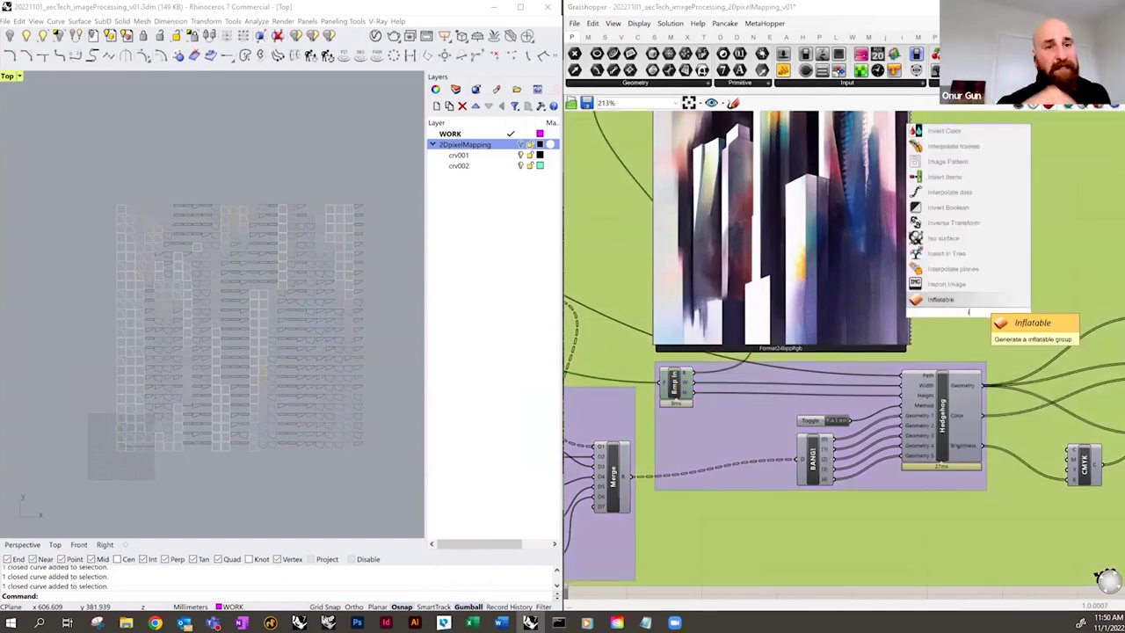
key(Up)
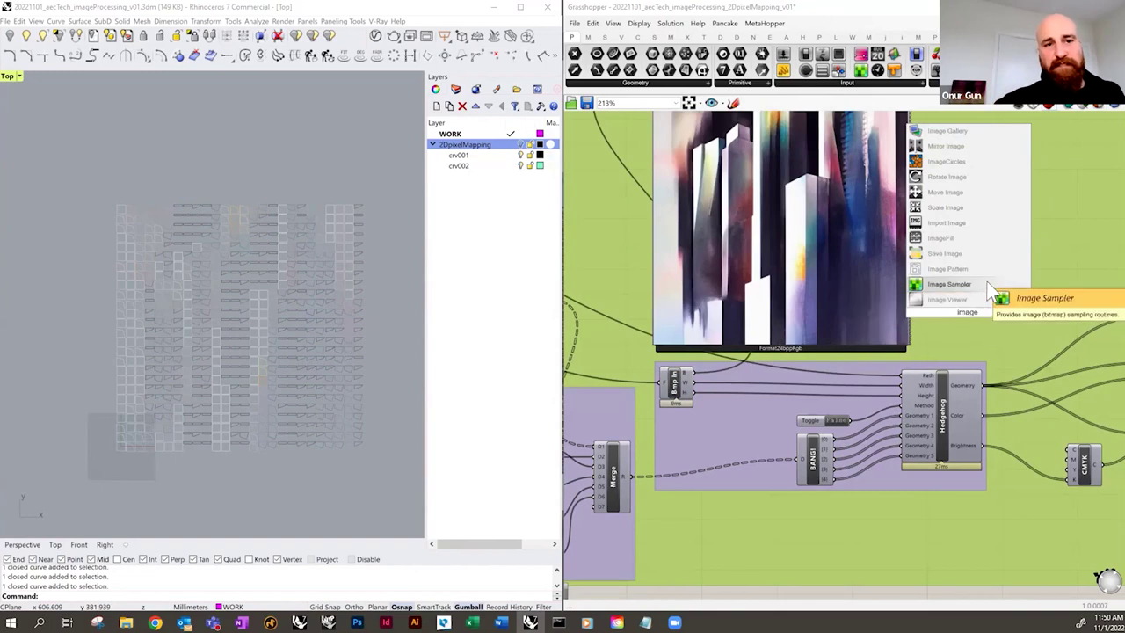
key(Return)
scroll(1050, 334, down, 3)
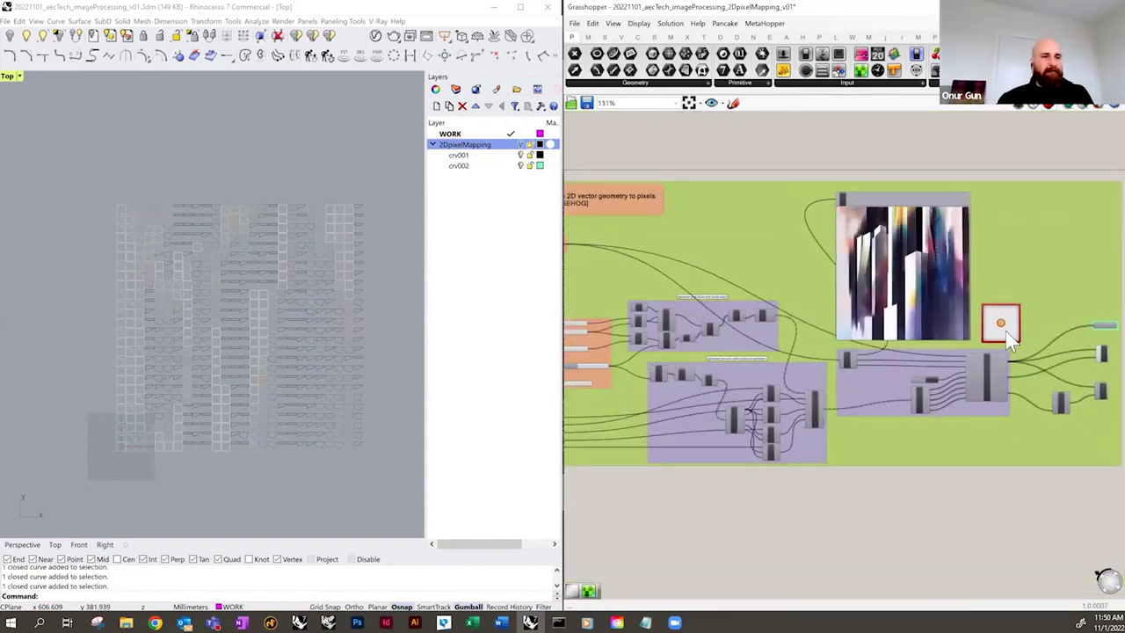
drag(826, 297, 716, 255)
scroll(817, 303, up, 3)
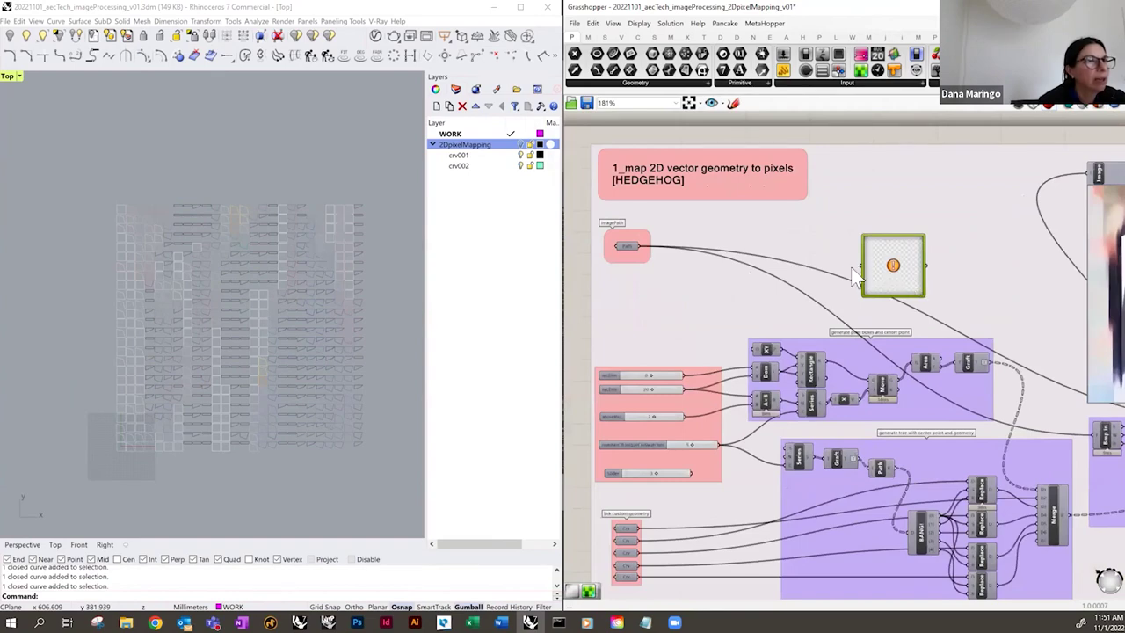
- Wire the imagePath group's Path parameter into the Image Sampler and reposition the sampler above the pixel box group
click(625, 247)
right_drag(944, 325, 814, 303)
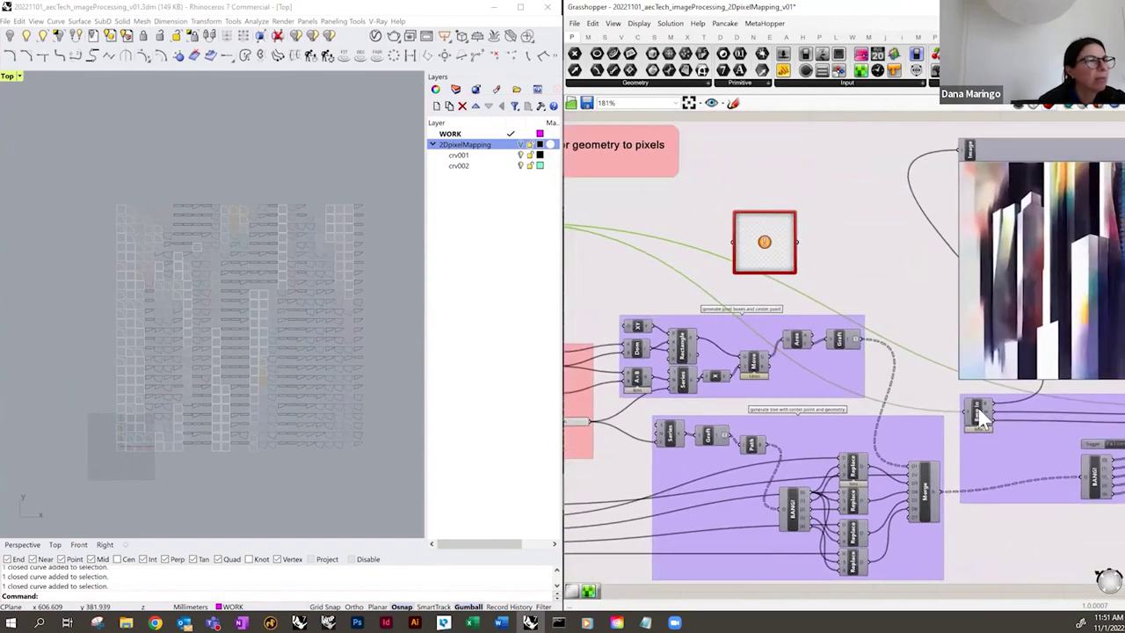
mouse_move(988, 423)
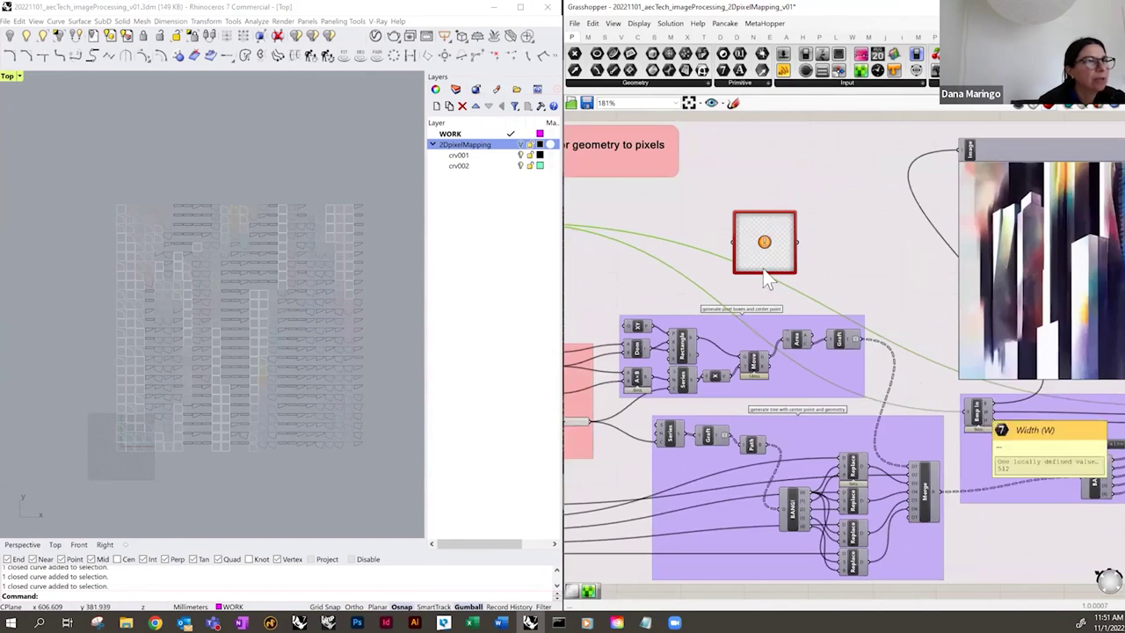
right_drag(796, 234, 670, 245)
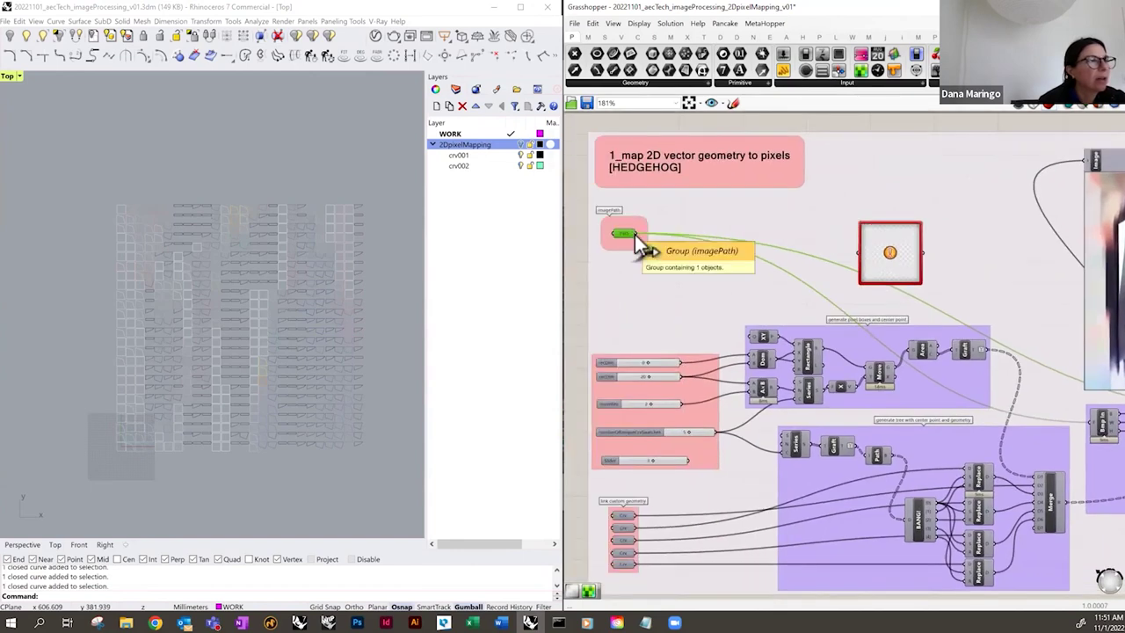
drag(634, 232, 890, 264)
drag(890, 259, 929, 224)
right_drag(975, 309, 922, 354)
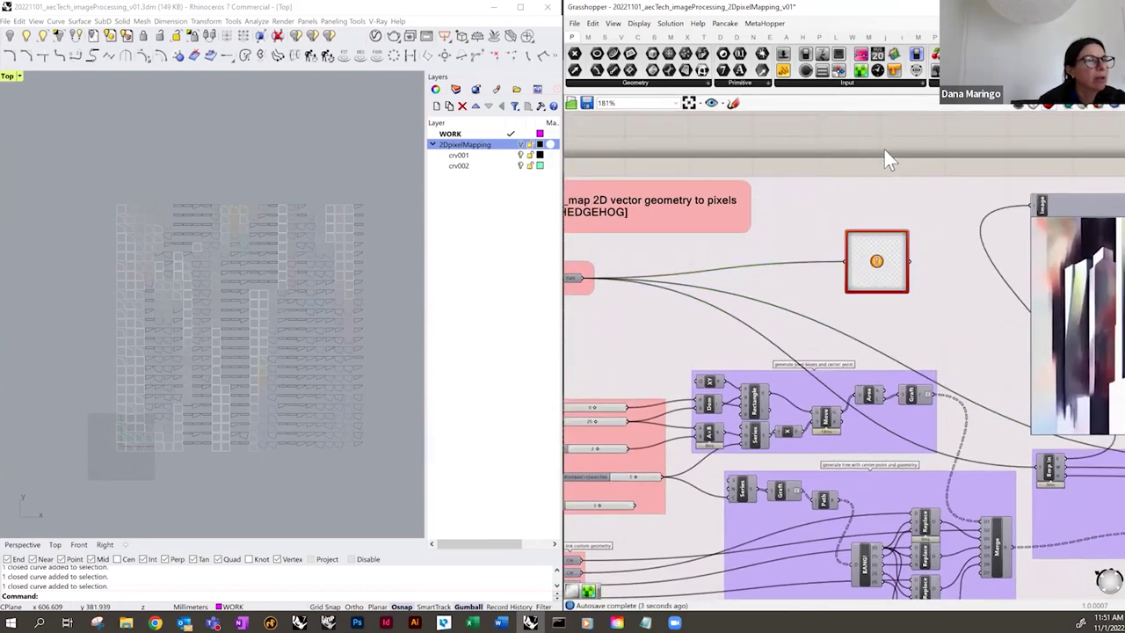
- Add a number slider set to 512 and place it beside Bmp In in the Hedgehog group
right_drag(884, 313, 800, 235)
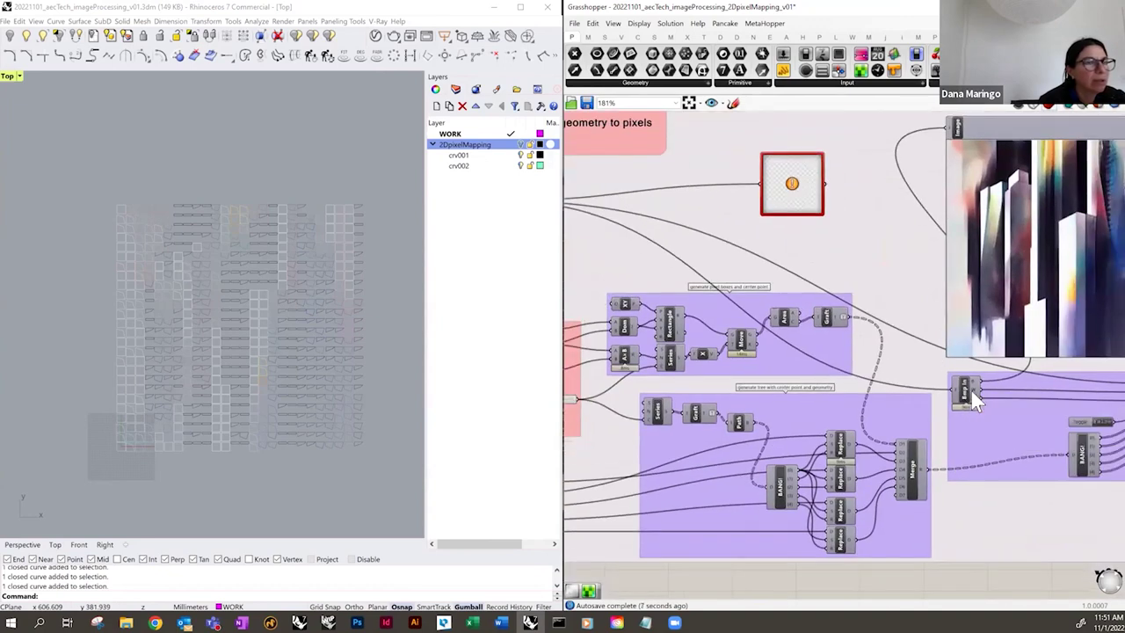
right_drag(1066, 517, 1003, 489)
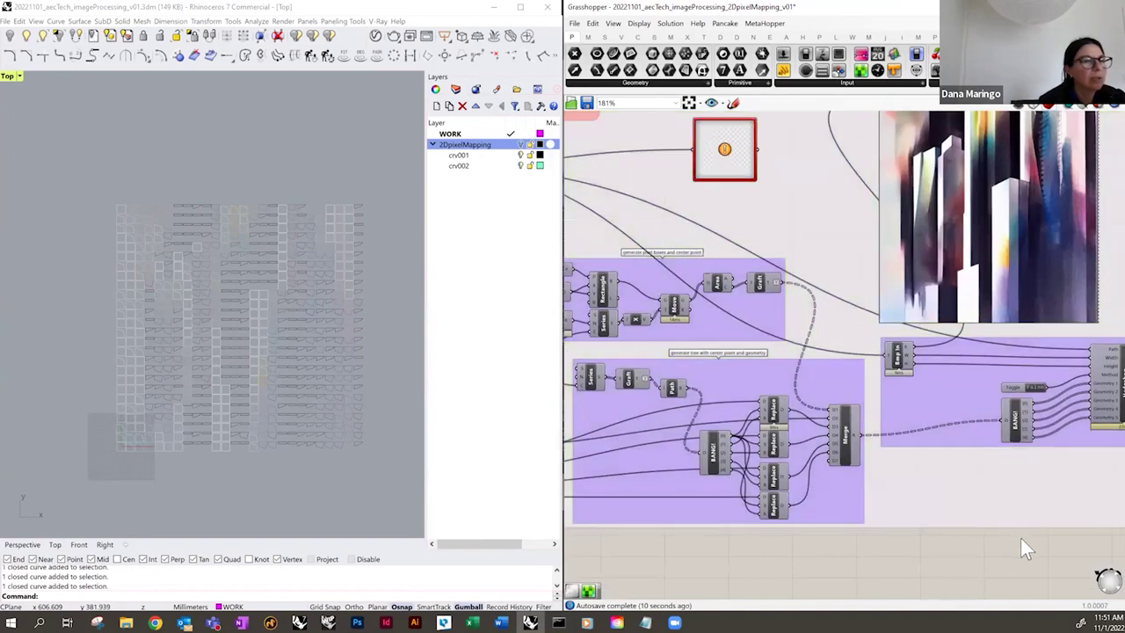
double_click(1020, 537)
text(510)
key(Return)
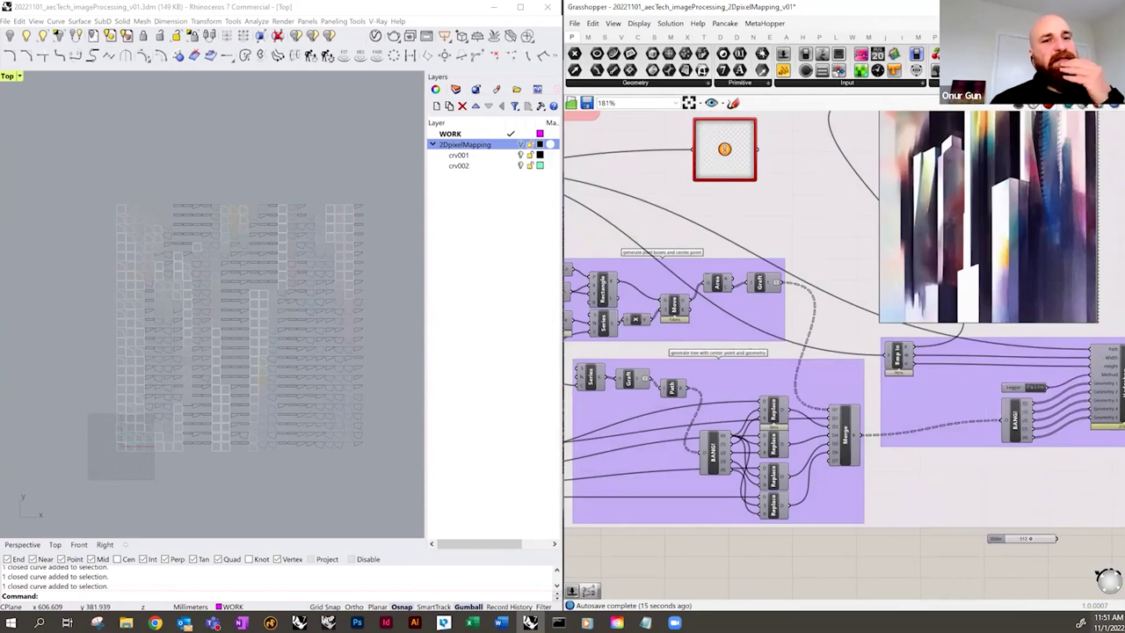
drag(1047, 536, 979, 391)
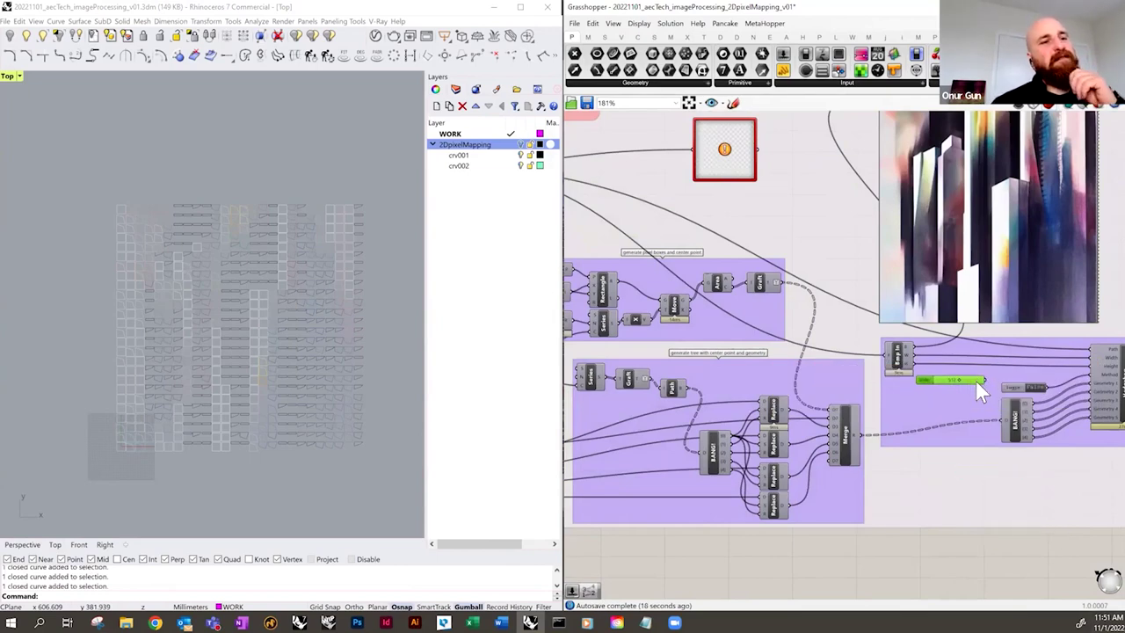
- Wire the new number slider to Hedgehog's Width and Height inputs in place of the Bmp In outputs
drag(1094, 365, 975, 388)
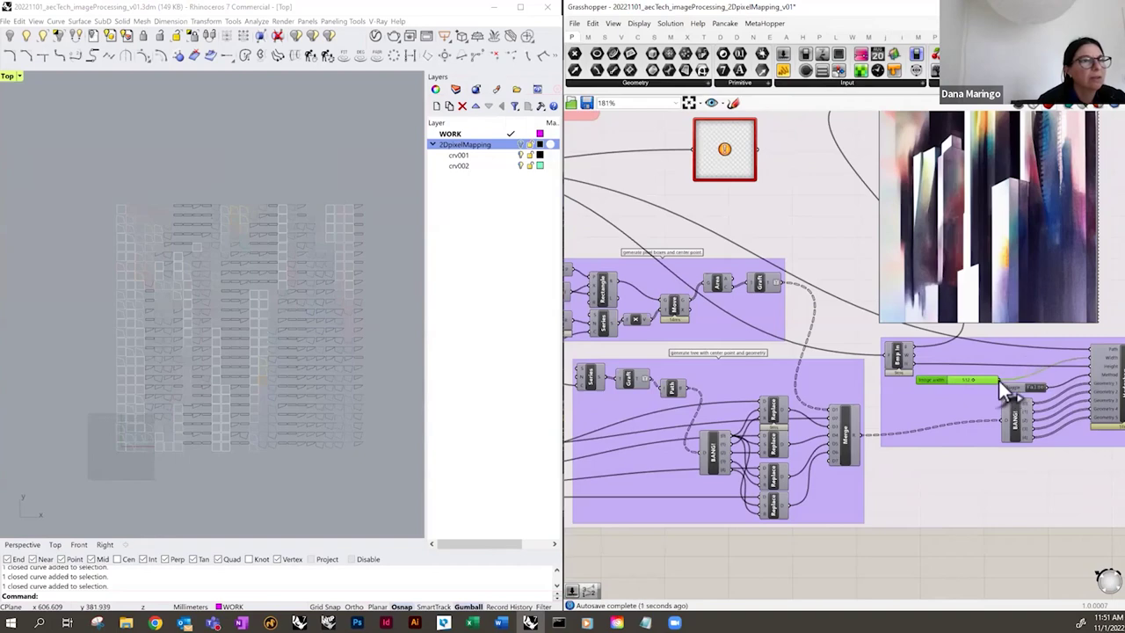
drag(1088, 368, 1001, 380)
right_drag(848, 407, 655, 424)
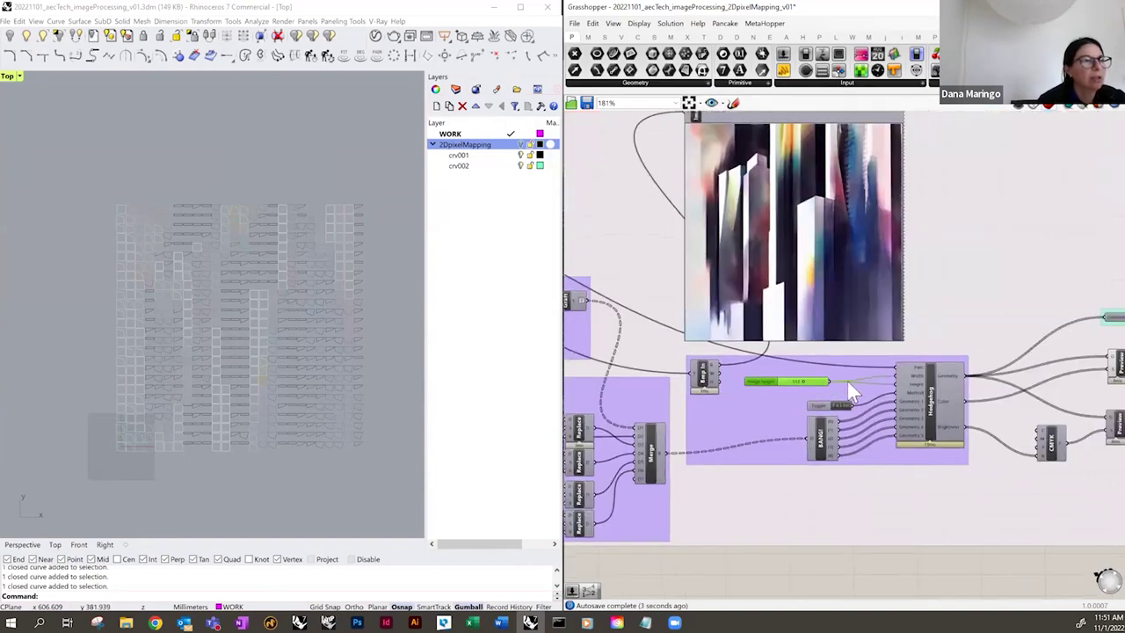
- Move the Image Sampler nearer to the image viewer and disconnect the Path source from it
right_drag(852, 406, 1031, 465)
drag(710, 237, 782, 288)
right_click(780, 290)
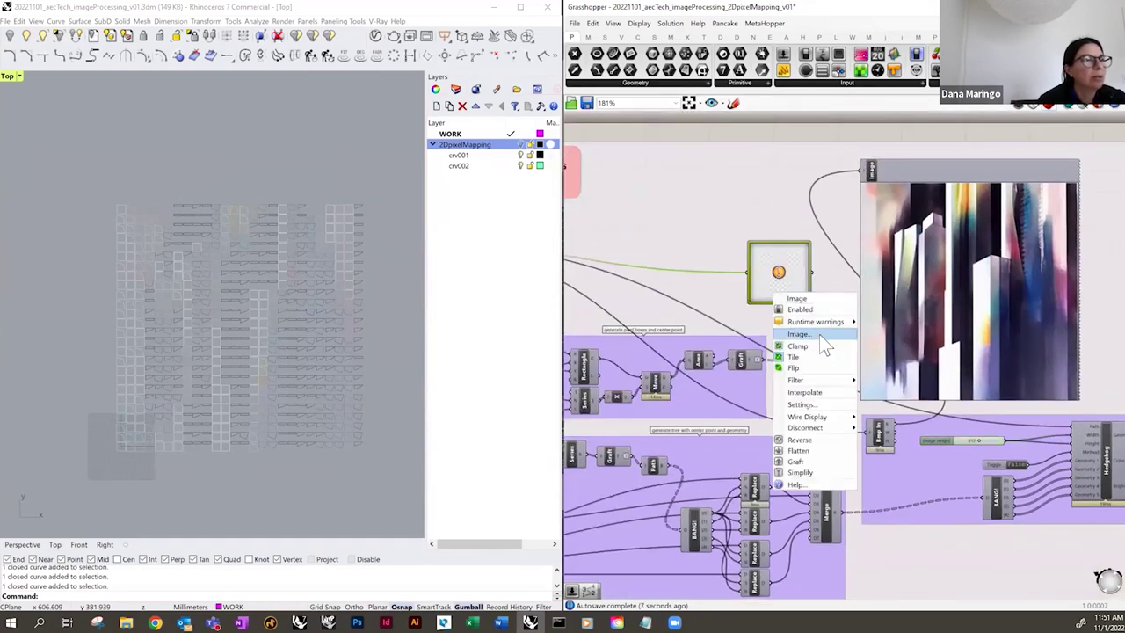
mouse_move(839, 427)
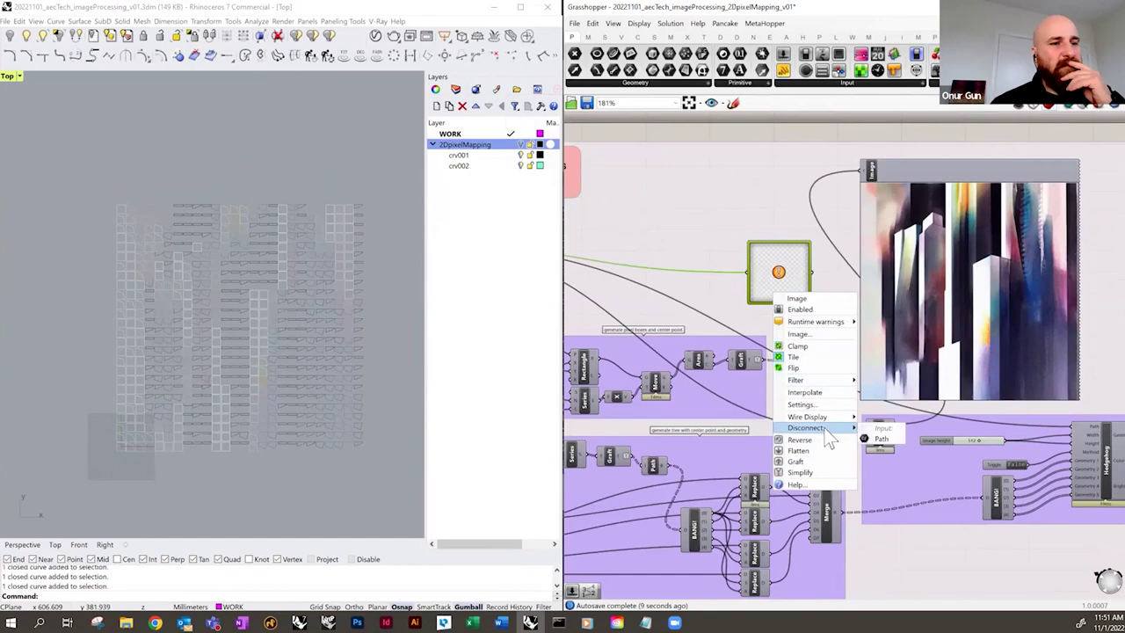
click(882, 439)
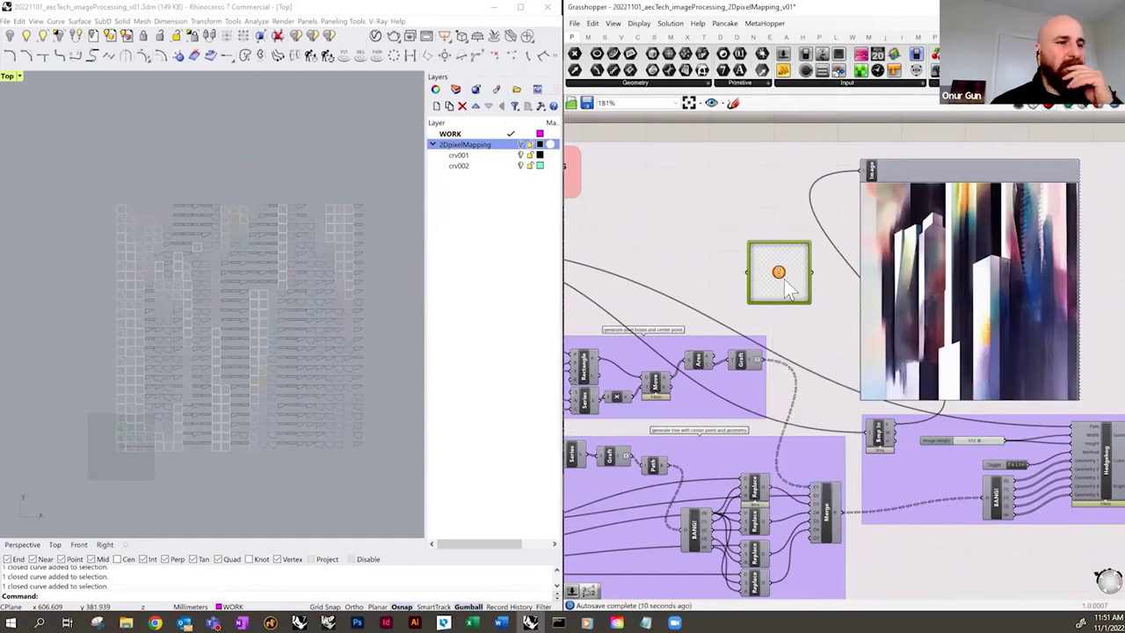
- Load 20221012_stableDiffusion_001.png as the file path in the Image Sampler settings
double_click(783, 281)
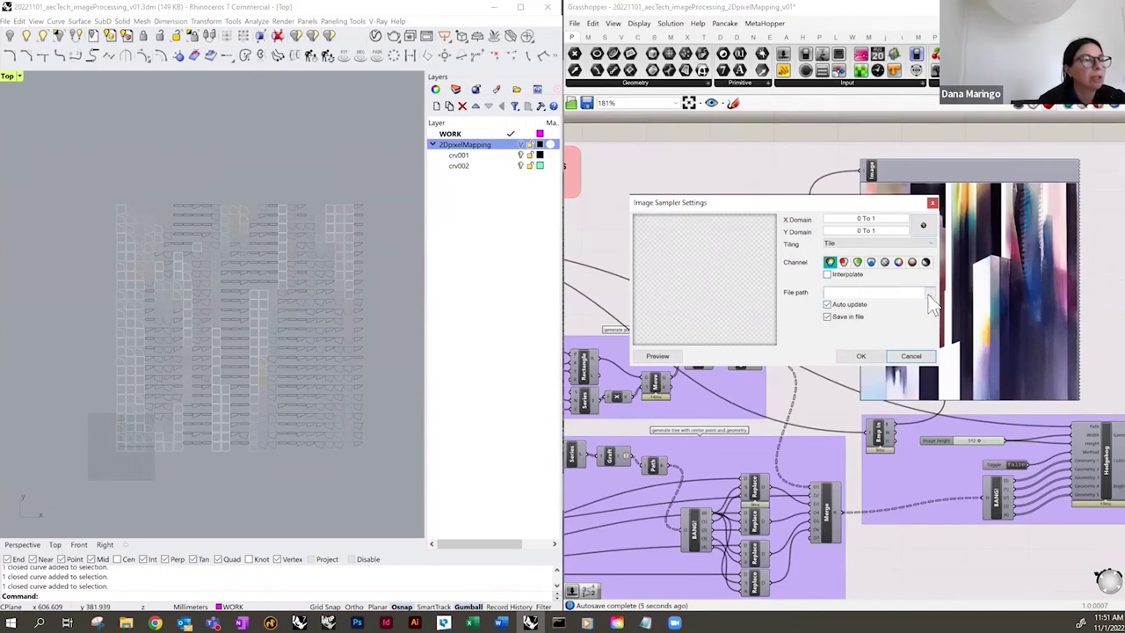
click(929, 294)
click(684, 476)
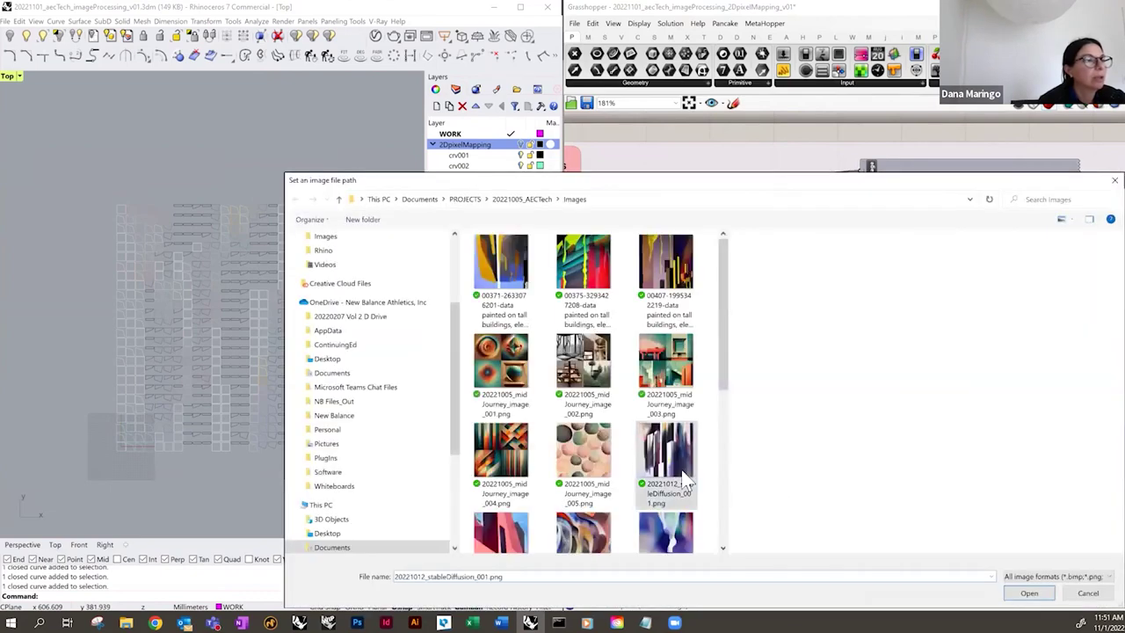
click(1028, 590)
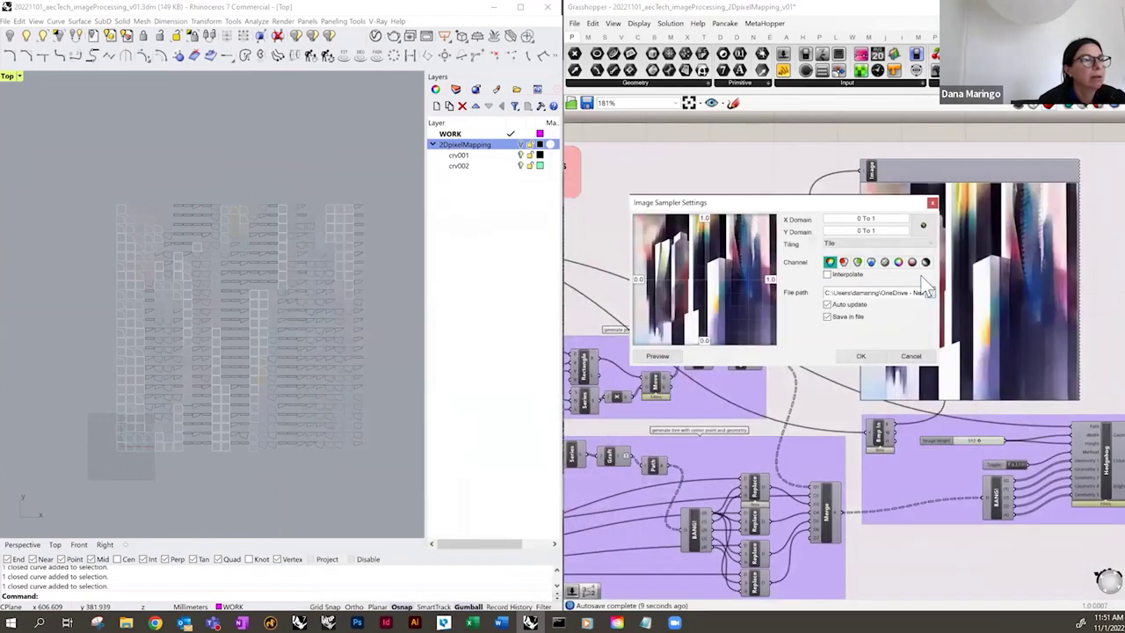
click(860, 356)
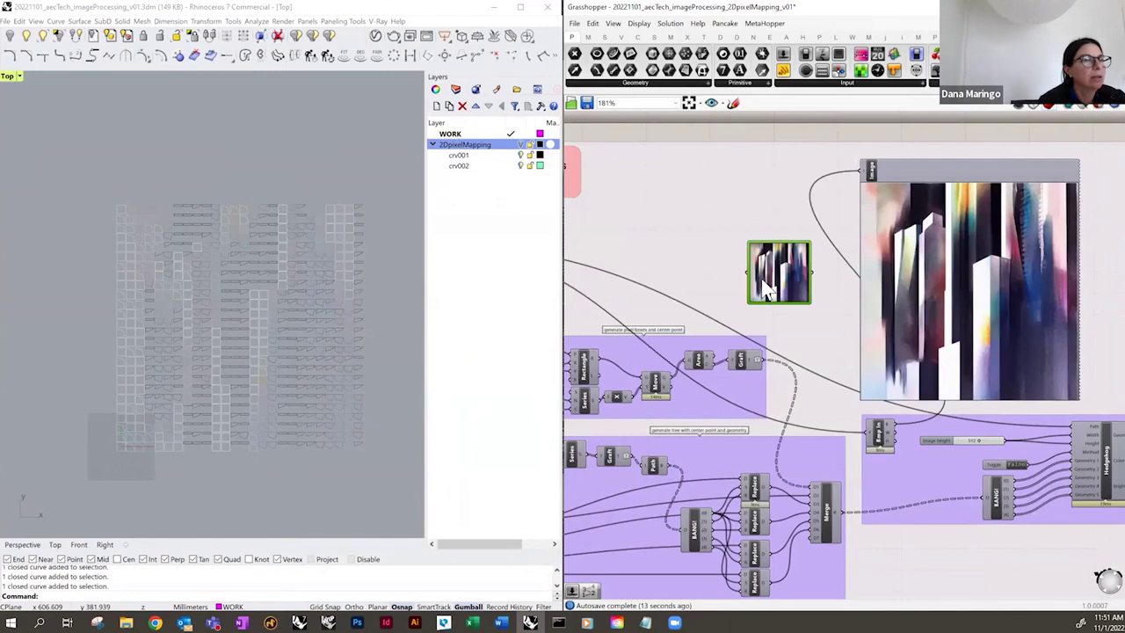
- Delete the large image viewer fed by Bmp In and place the Image Sampler above Bmp In instead
drag(796, 277, 962, 375)
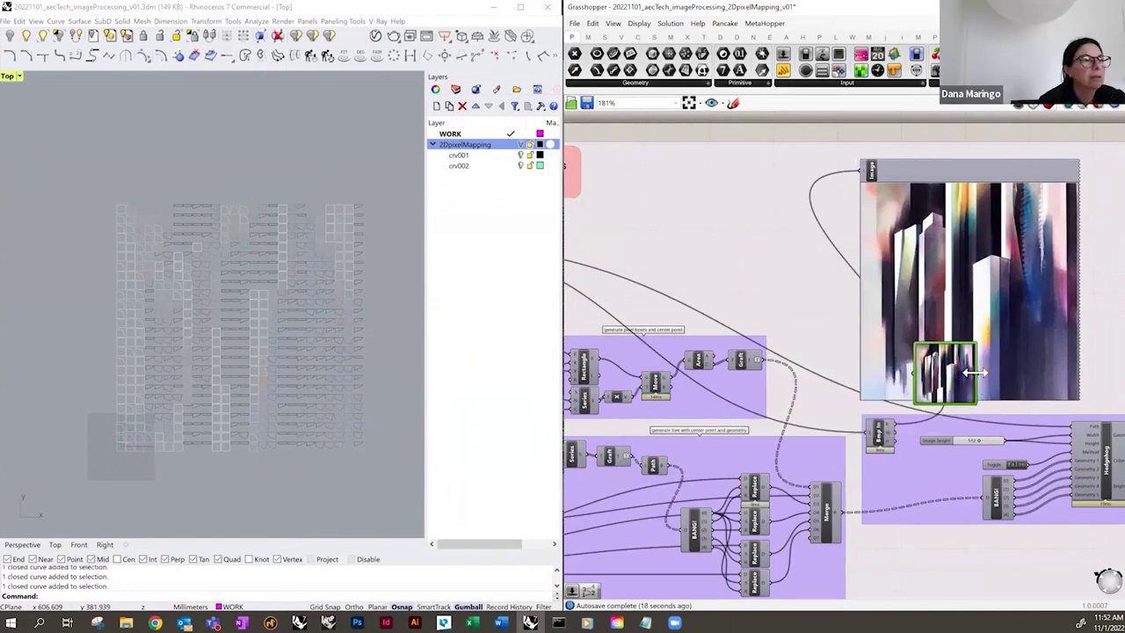
drag(977, 372, 984, 395)
right_drag(992, 395, 920, 363)
click(1060, 326)
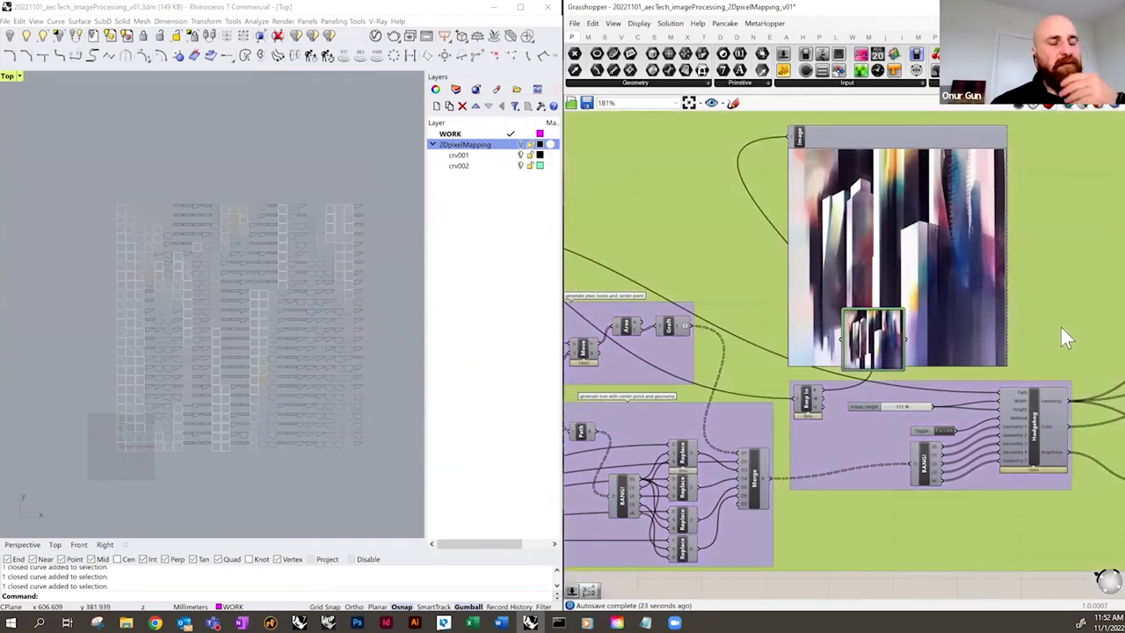
drag(947, 316, 990, 292)
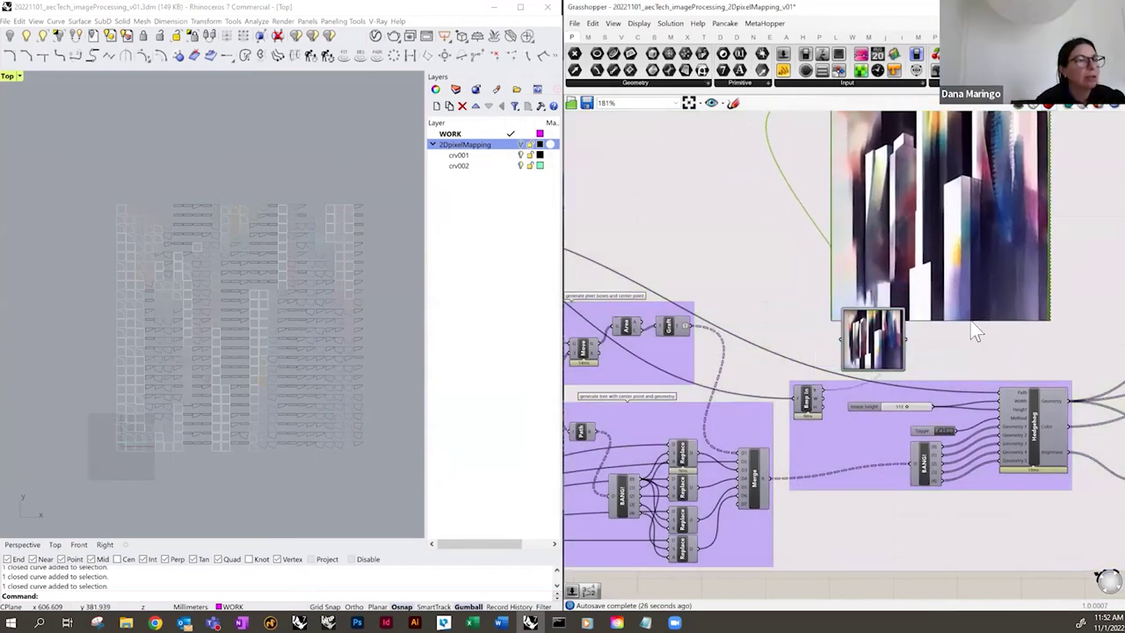
key(Delete)
drag(882, 344, 844, 333)
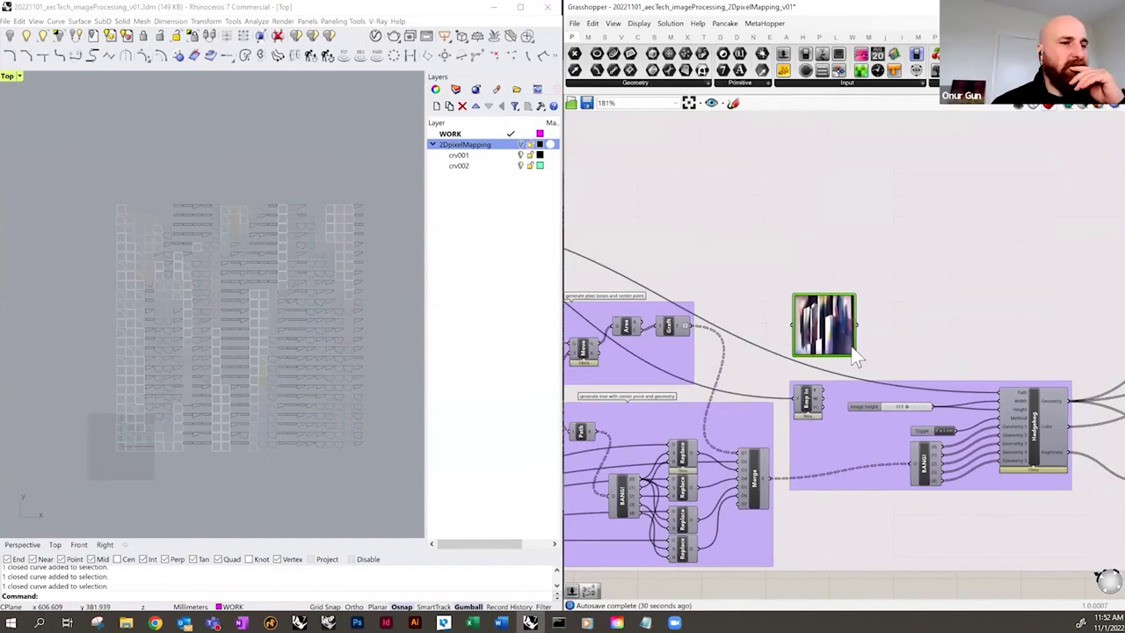
- Shift the Bmp In component slightly away from the image size slider
scroll(842, 347, down, 2)
scroll(988, 380, up, 2)
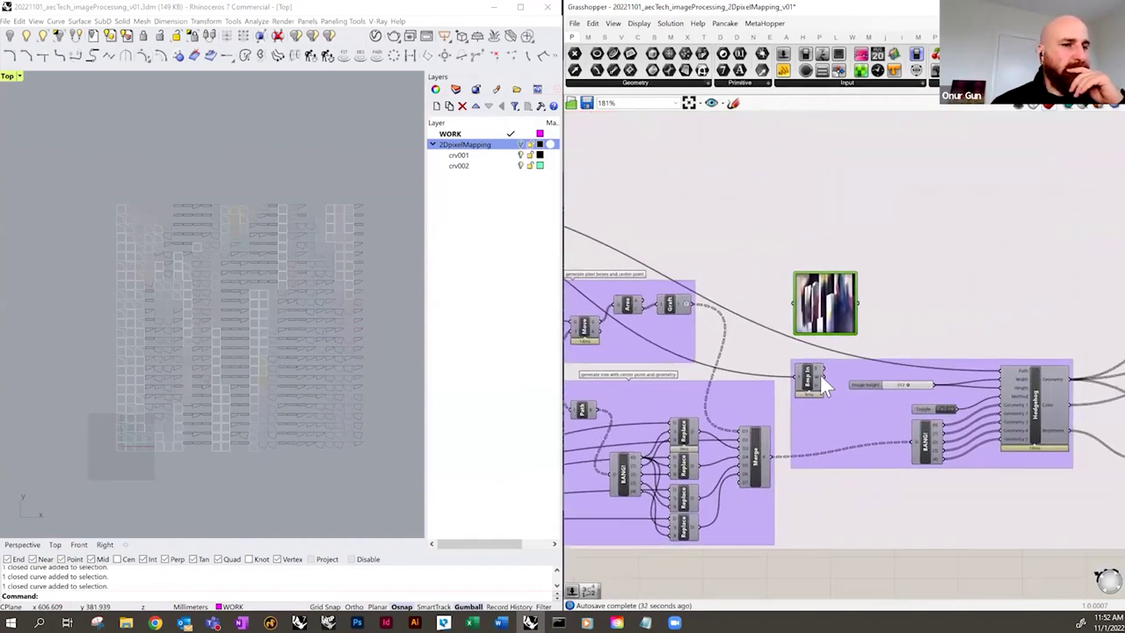
drag(808, 384, 799, 374)
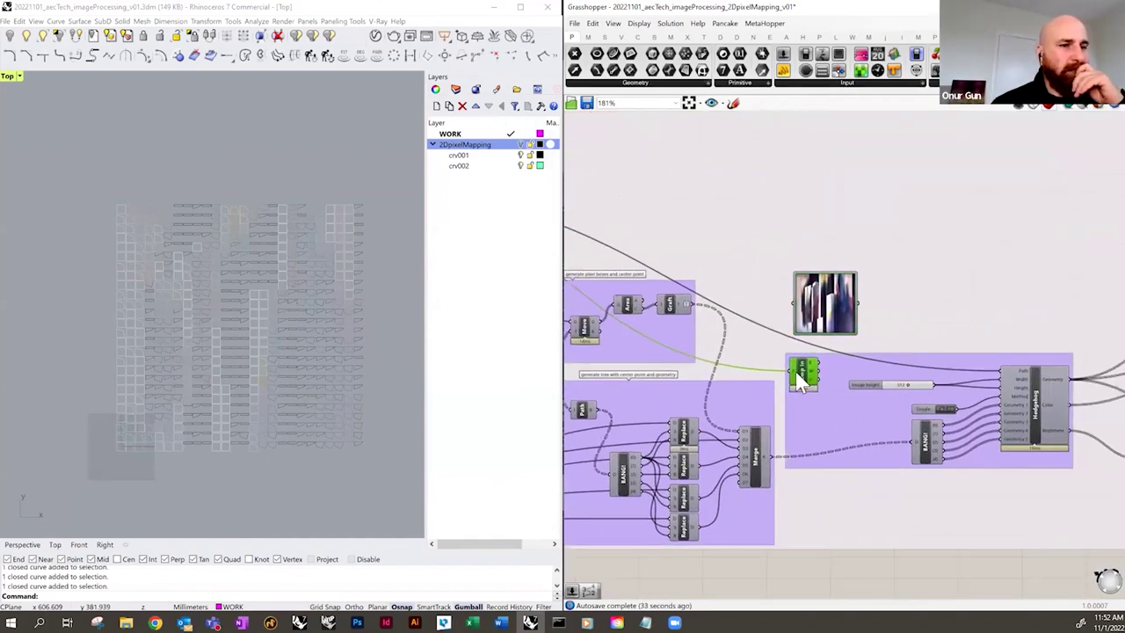
- Move the Bmp In component up, well clear of the Image Sampler, to the upper part of the Hedgehog group
scroll(889, 394, down, 3)
drag(851, 378, 851, 237)
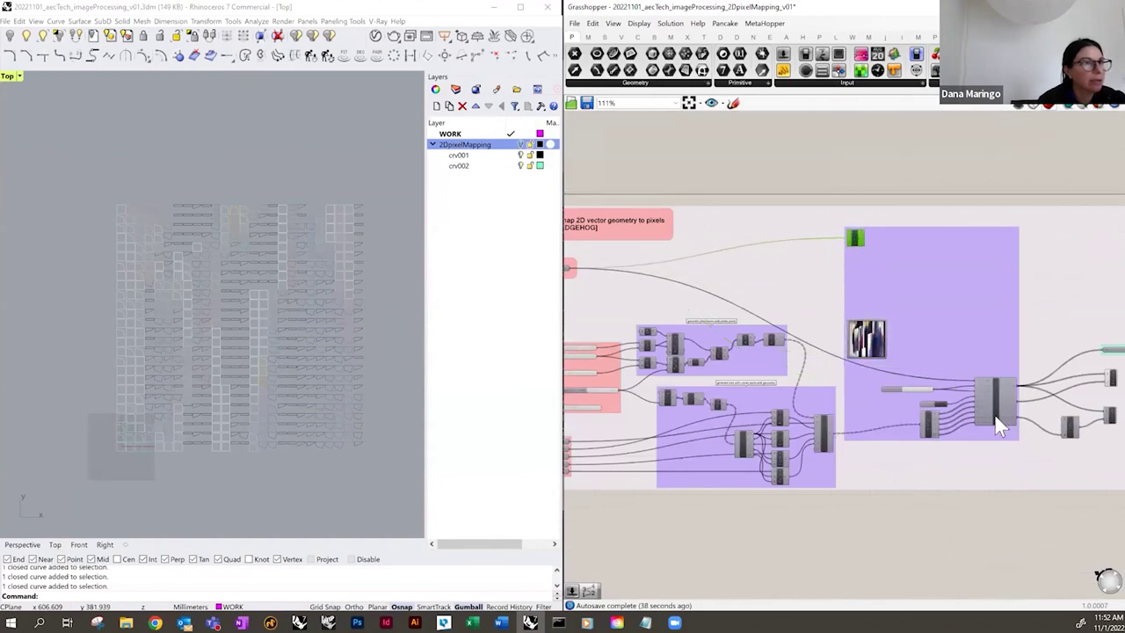
scroll(1000, 426, up, 5)
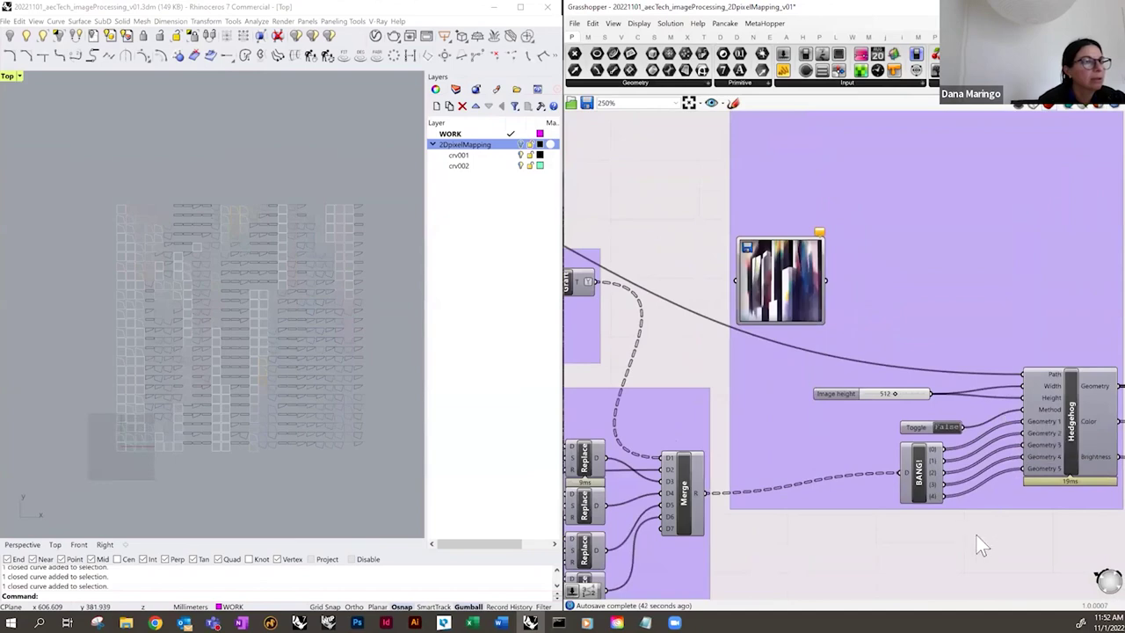
right_drag(978, 540, 934, 502)
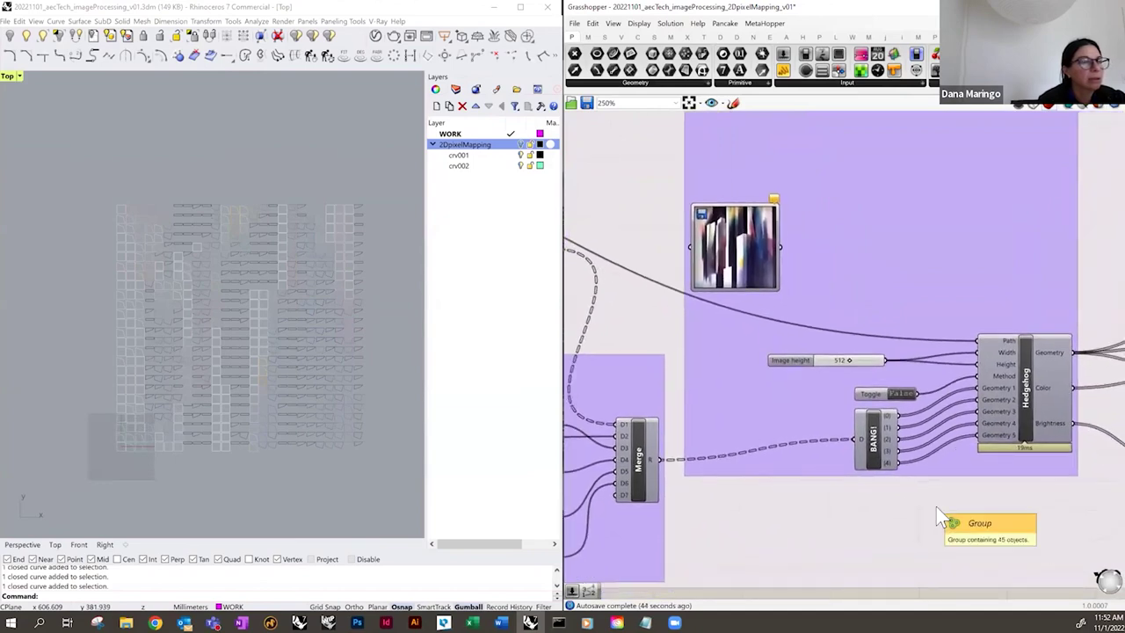
double_click(935, 520)
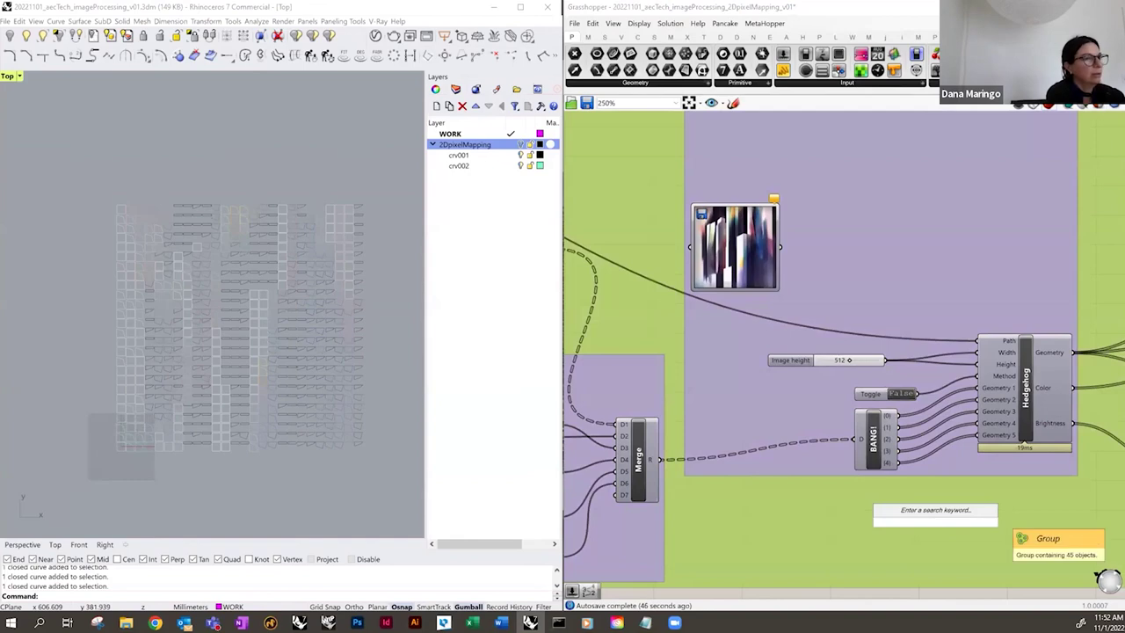
text(imag)
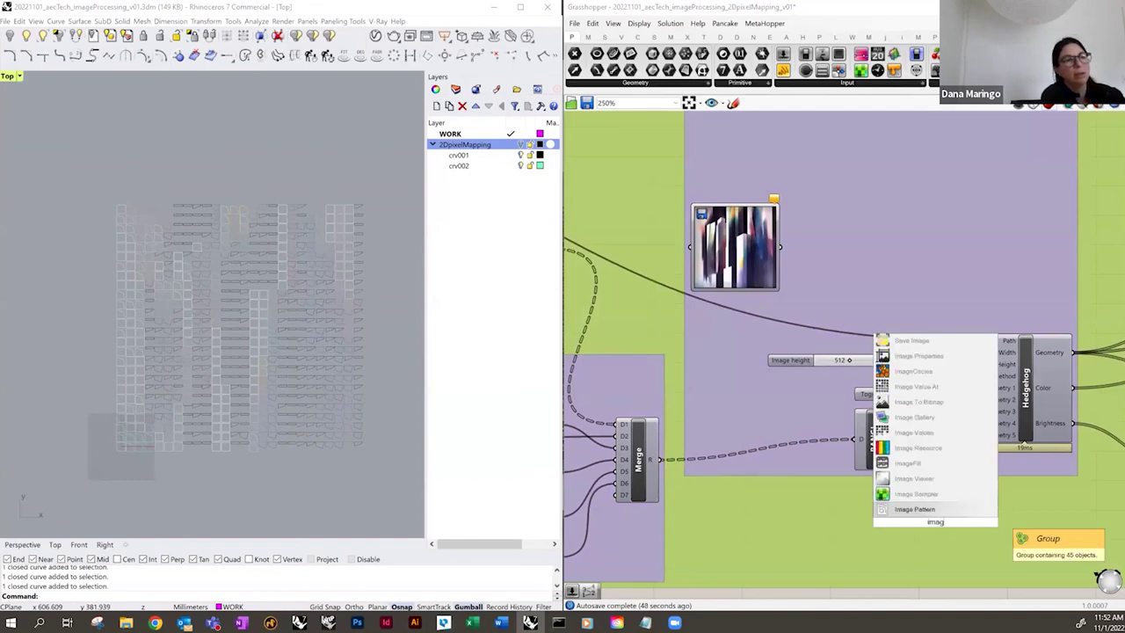
key(BackSpace)
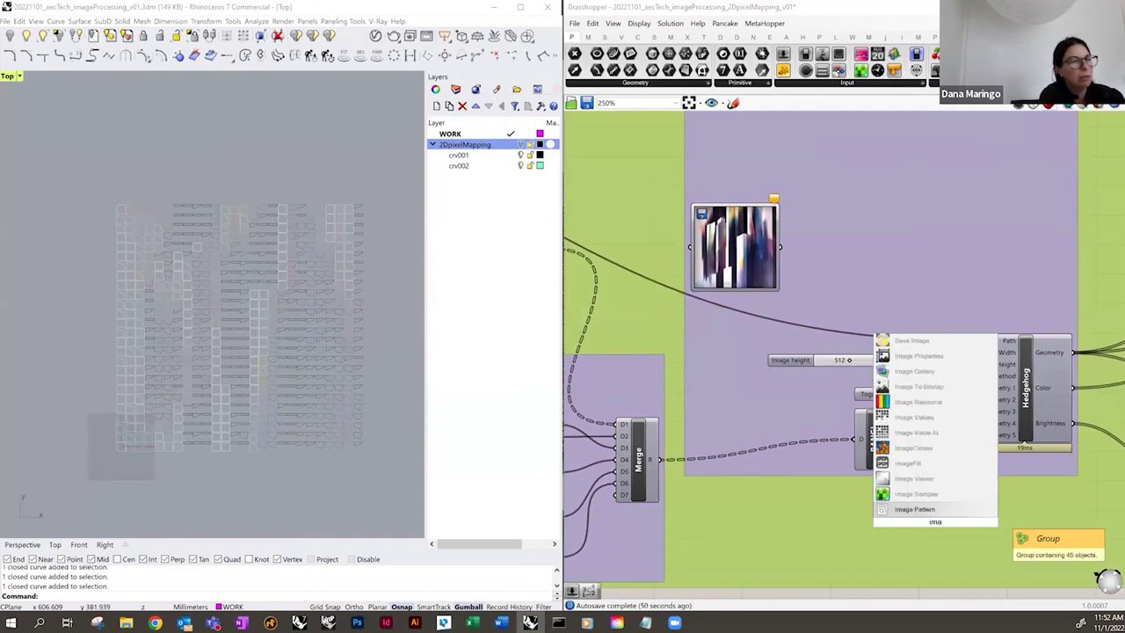
text(ge)
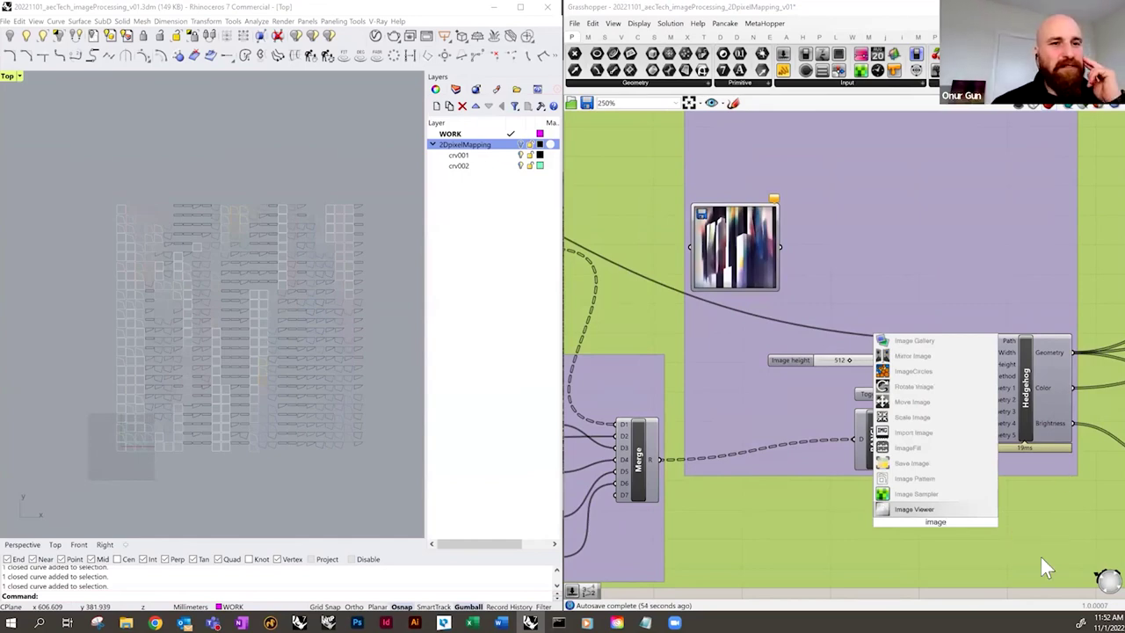
key(Escape)
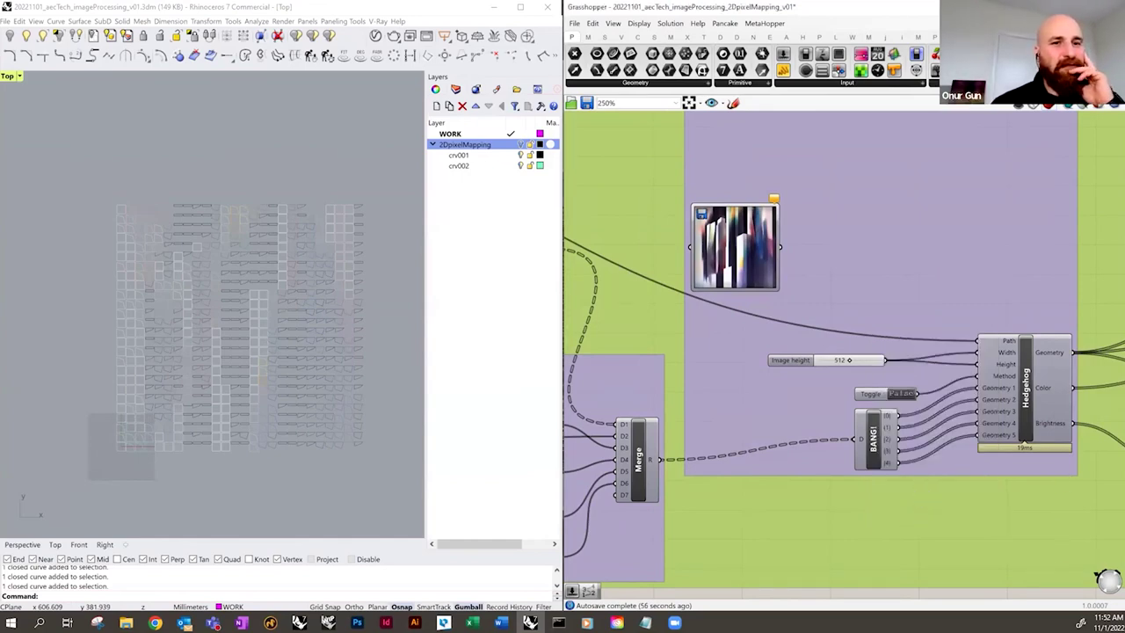
scroll(906, 446, down, 6)
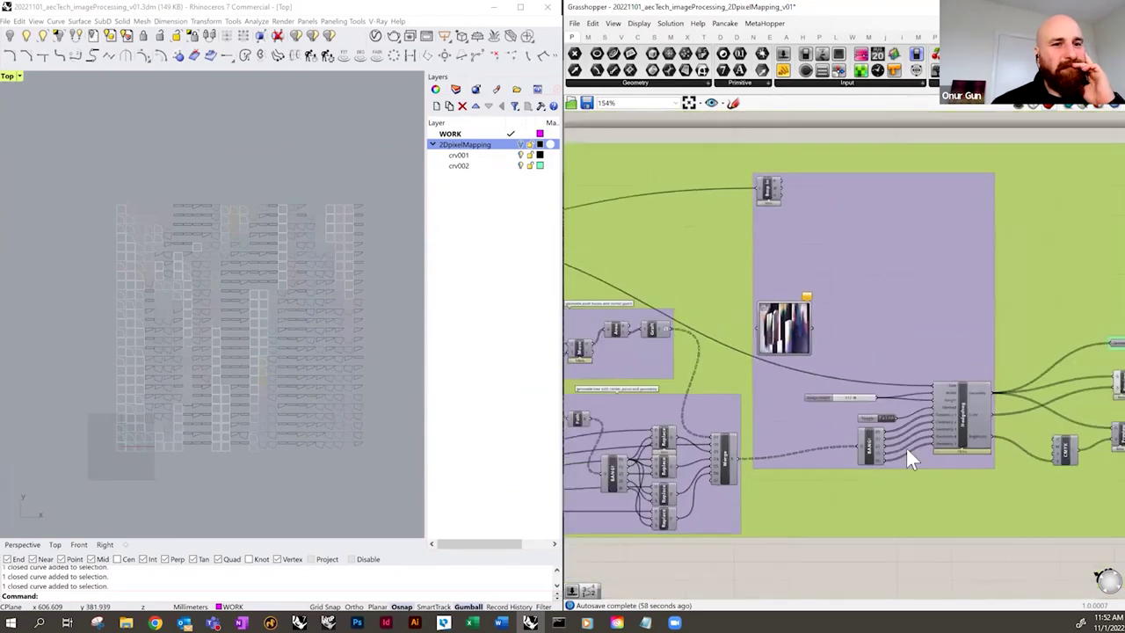
scroll(967, 468, down, 2)
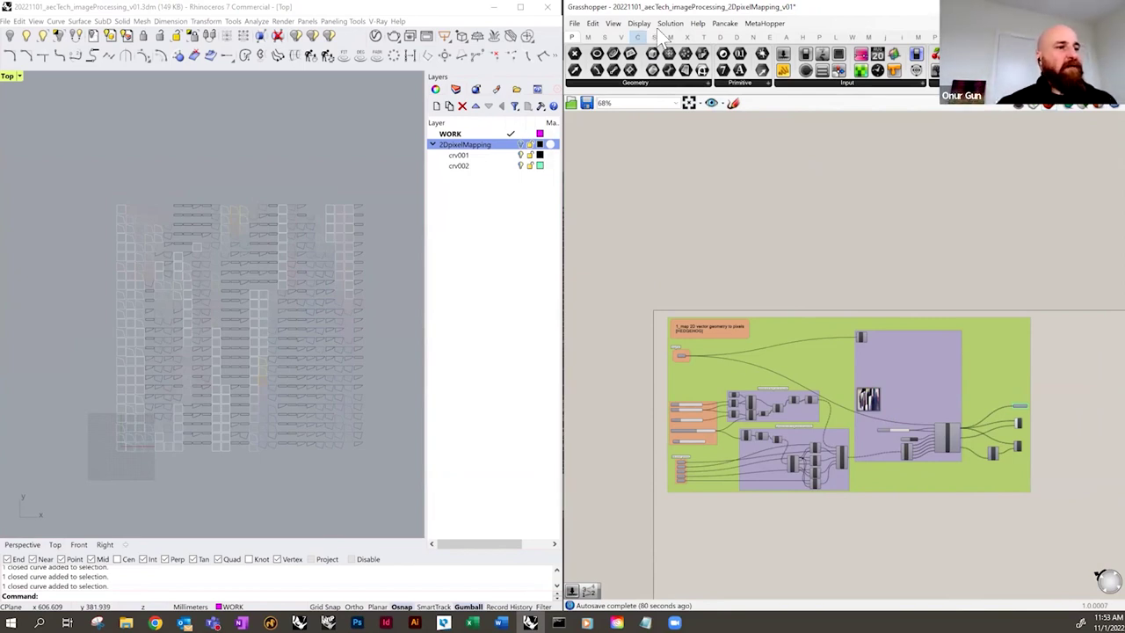
right_drag(940, 431, 932, 369)
click(869, 271)
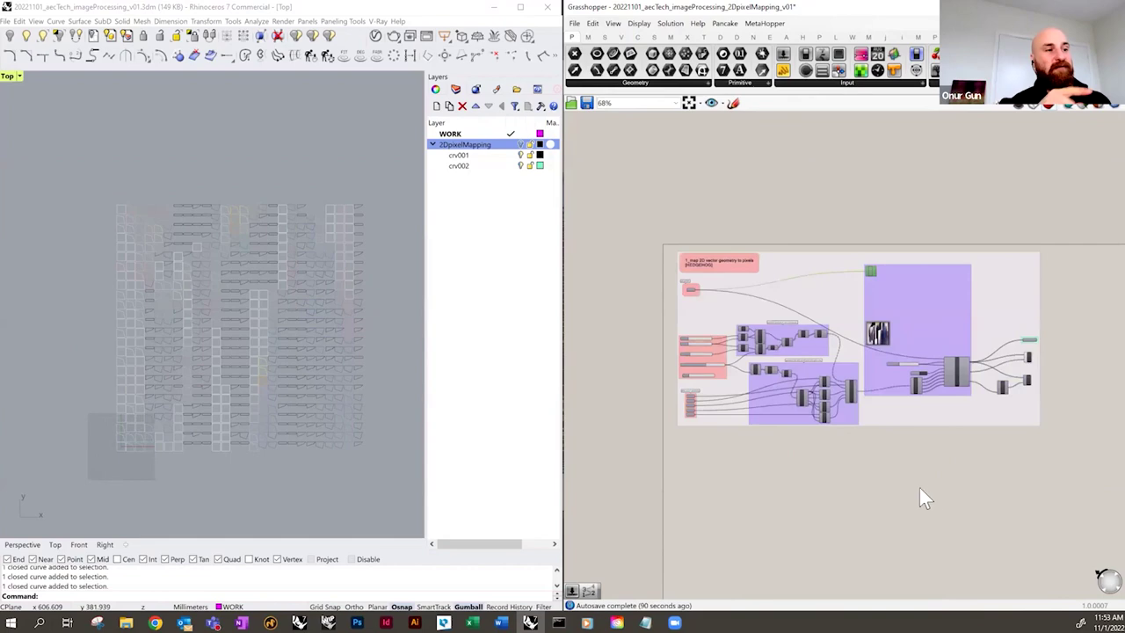
scroll(697, 409, up, 7)
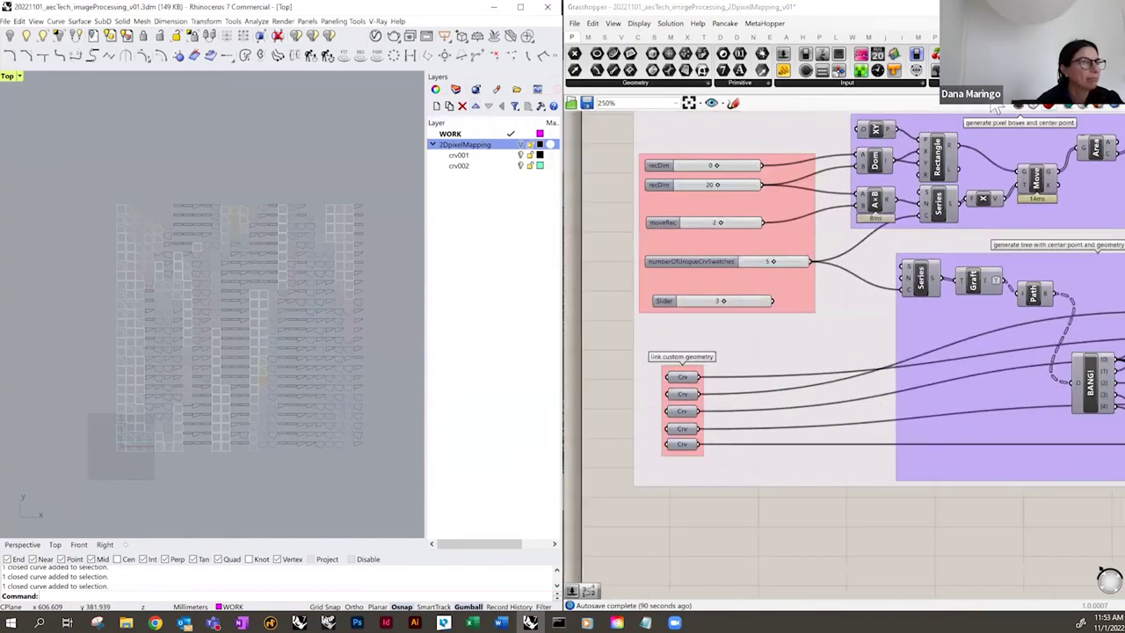
- Turn on the 2DpixelMapping layer in Rhino and look at its five swatch squares next to the linked custom geometry inputs
click(268, 439)
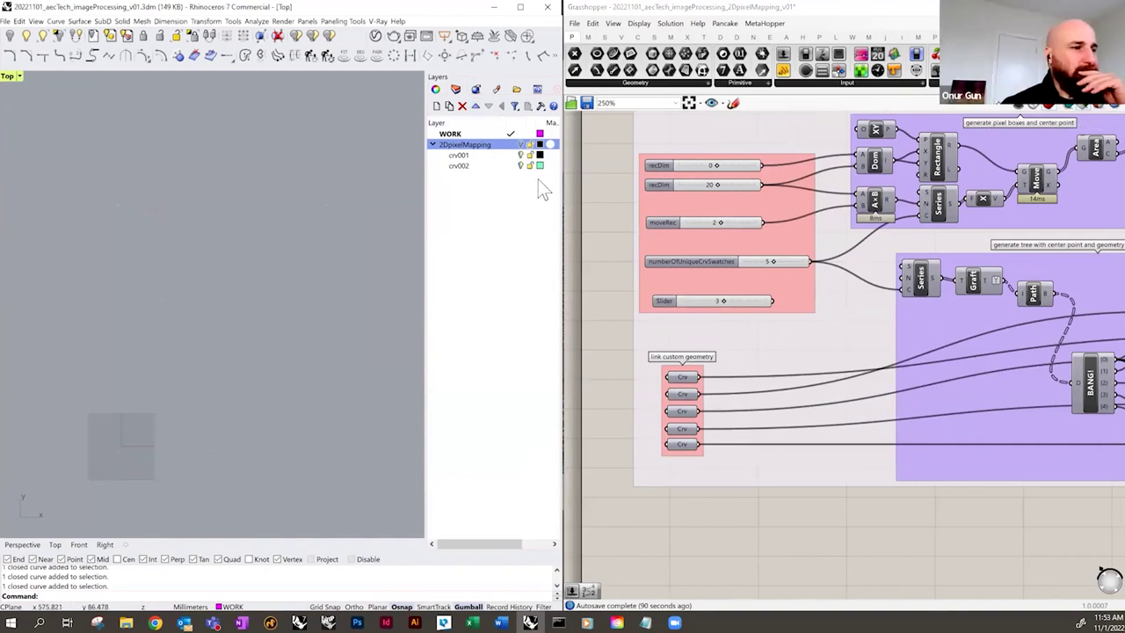
scroll(124, 437, up, 2)
scroll(166, 453, up, 5)
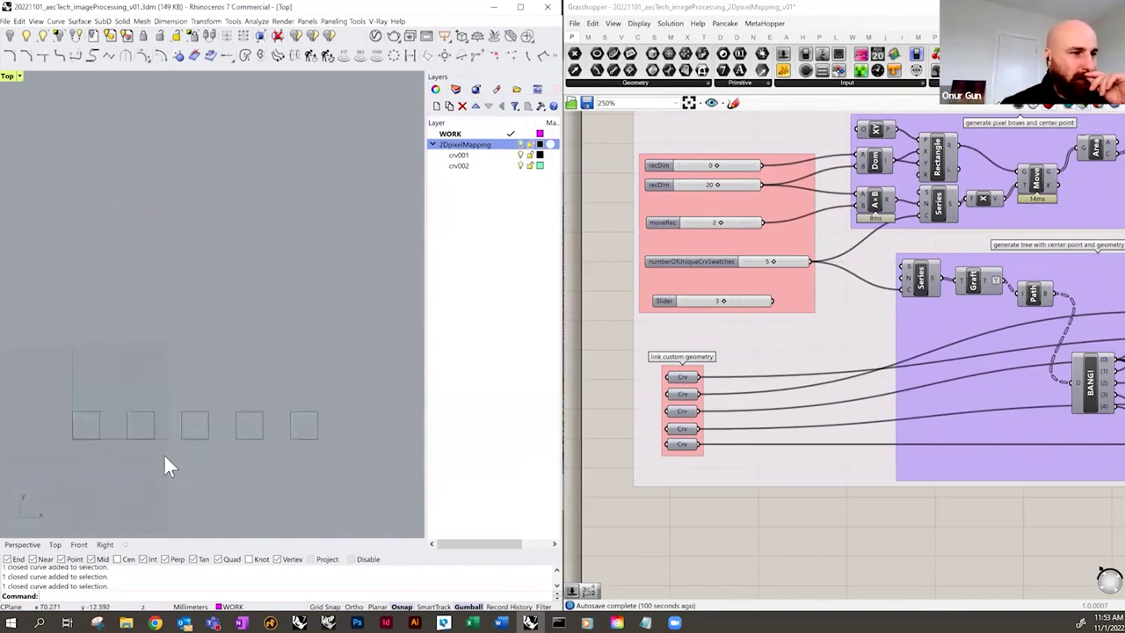
scroll(317, 406, down, 1)
right_drag(694, 417, 743, 403)
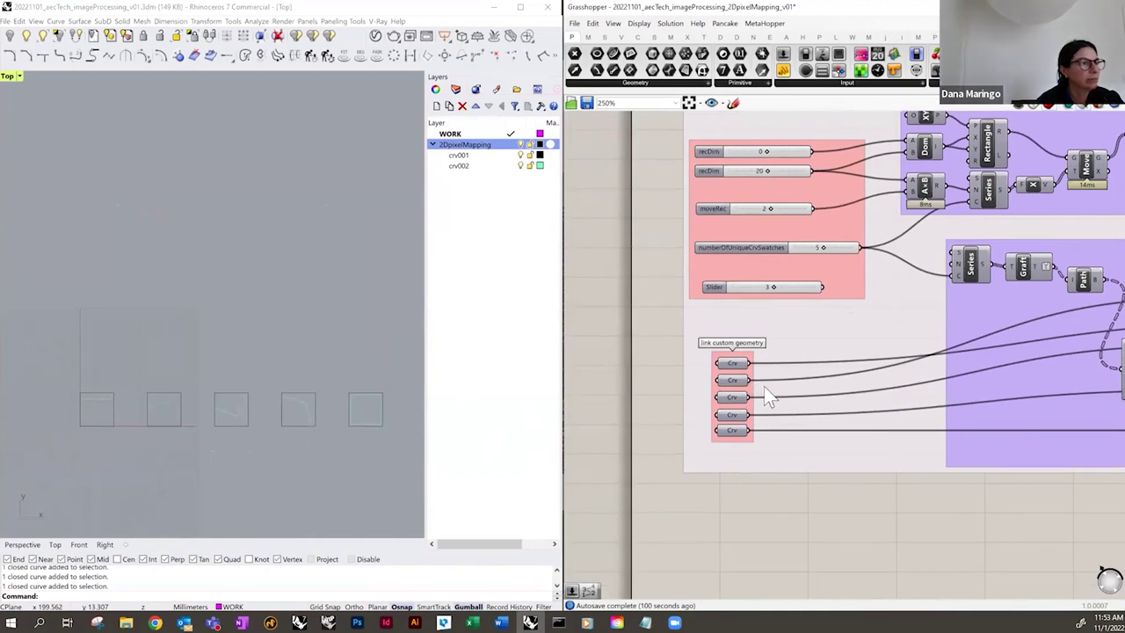
scroll(652, 434, down, 5)
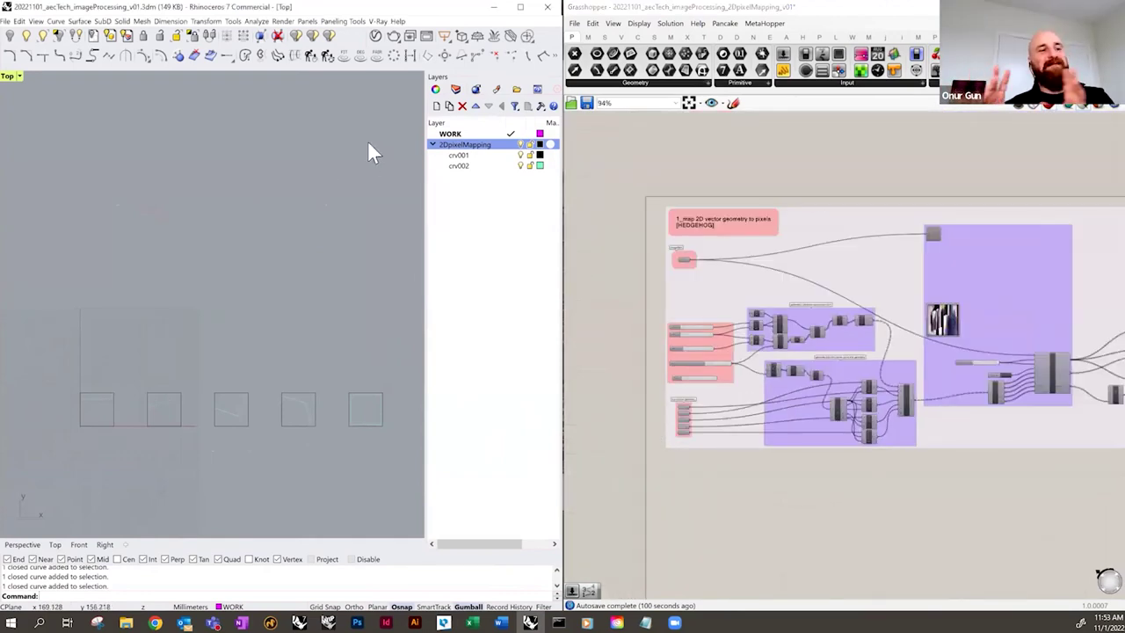
- Create a new Rhino layer and bake the Geometry Bake parameter fed by Hedgehog onto it
click(436, 105)
click(884, 497)
scroll(877, 389, up, 3)
scroll(905, 362, up, 1)
click(925, 328)
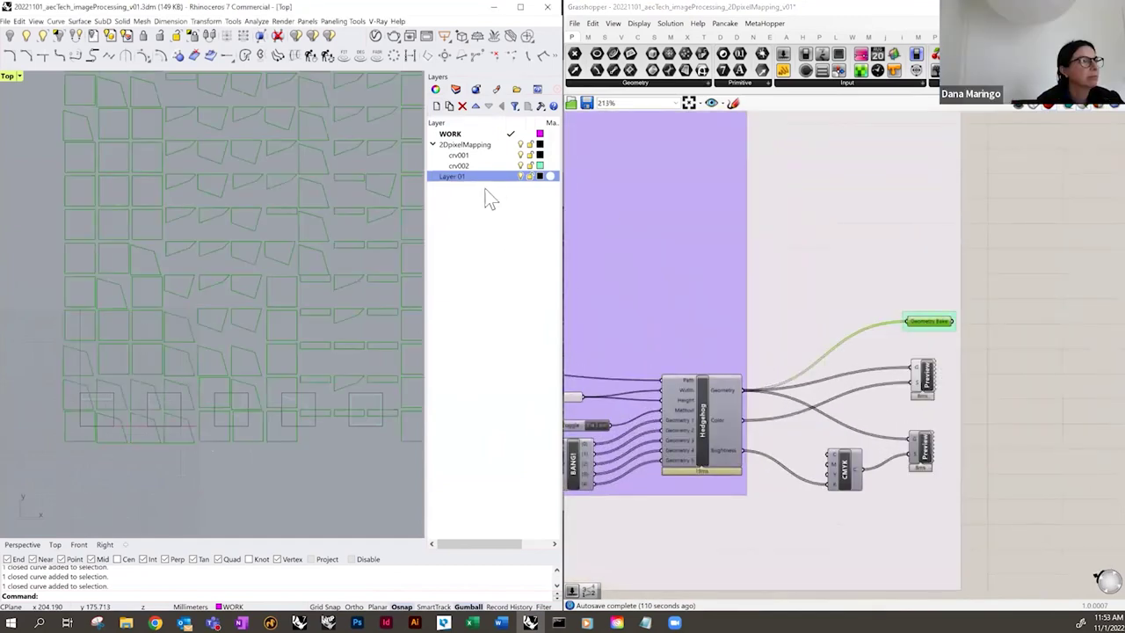
right_click(920, 325)
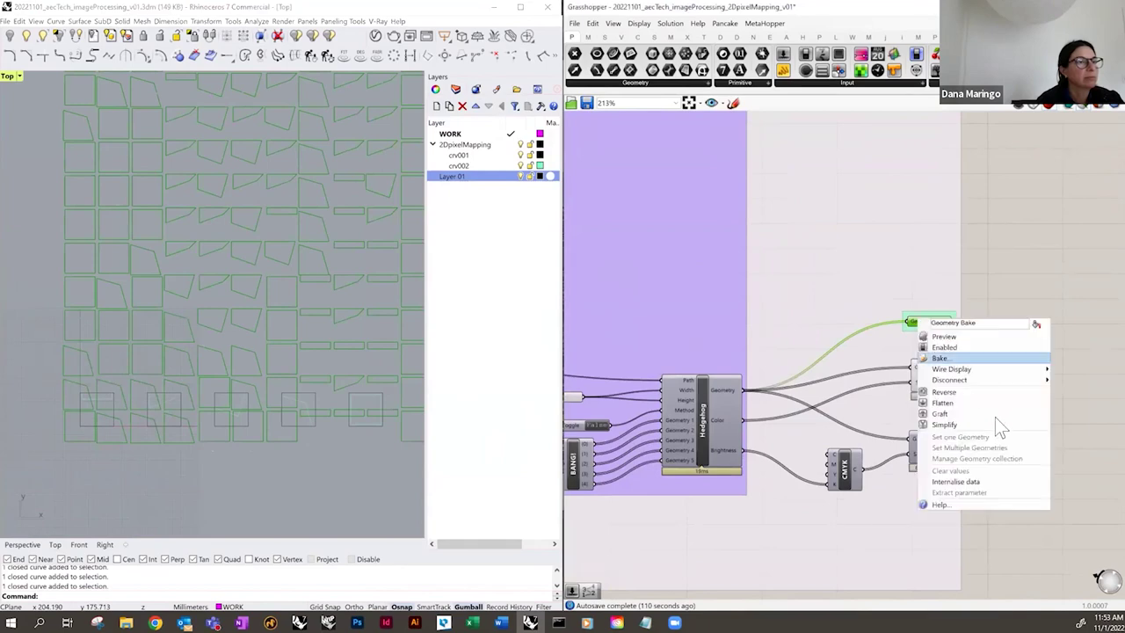
click(969, 358)
click(948, 305)
click(936, 426)
click(985, 466)
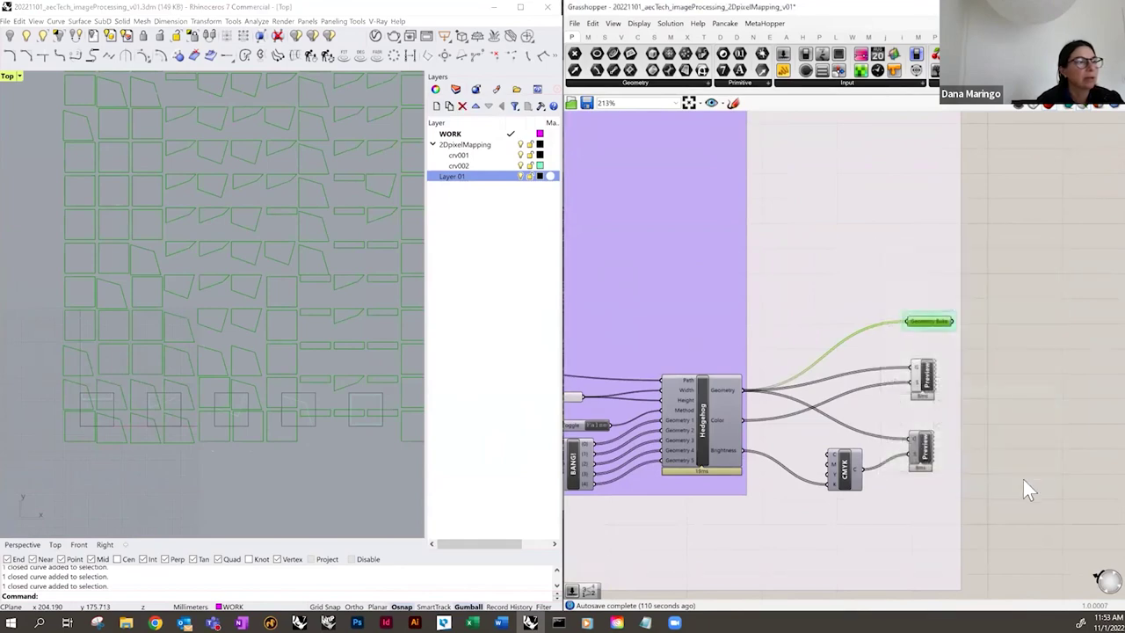
- Hide Layer 01 holding the baked geometry and add another new layer, Layer 02
scroll(190, 437, down, 3)
right_drag(193, 427, 287, 468)
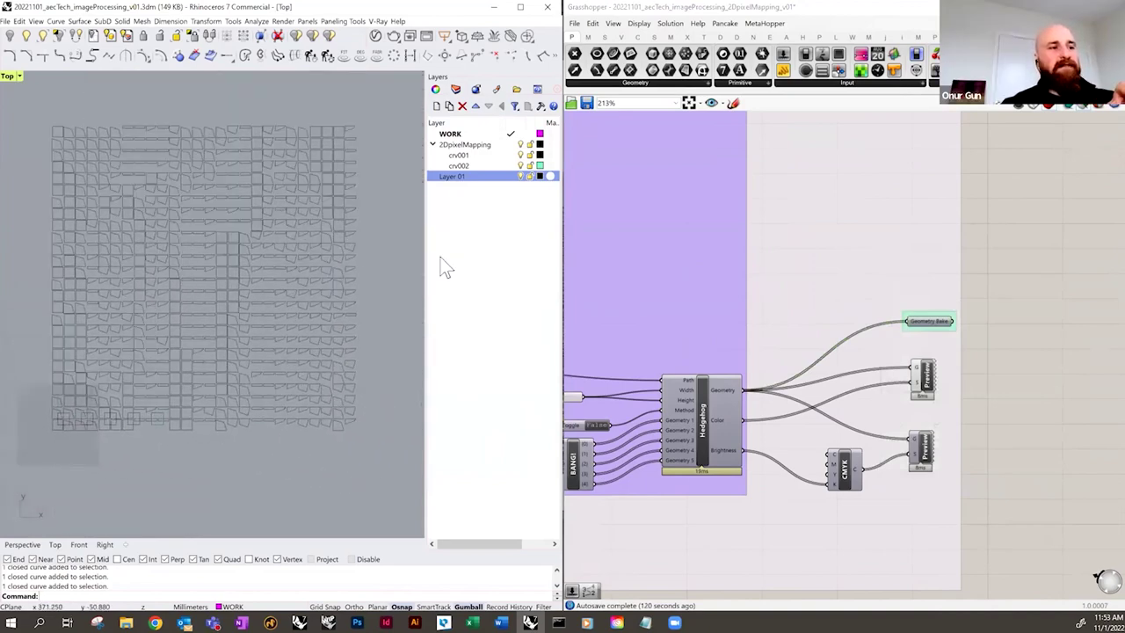
click(522, 177)
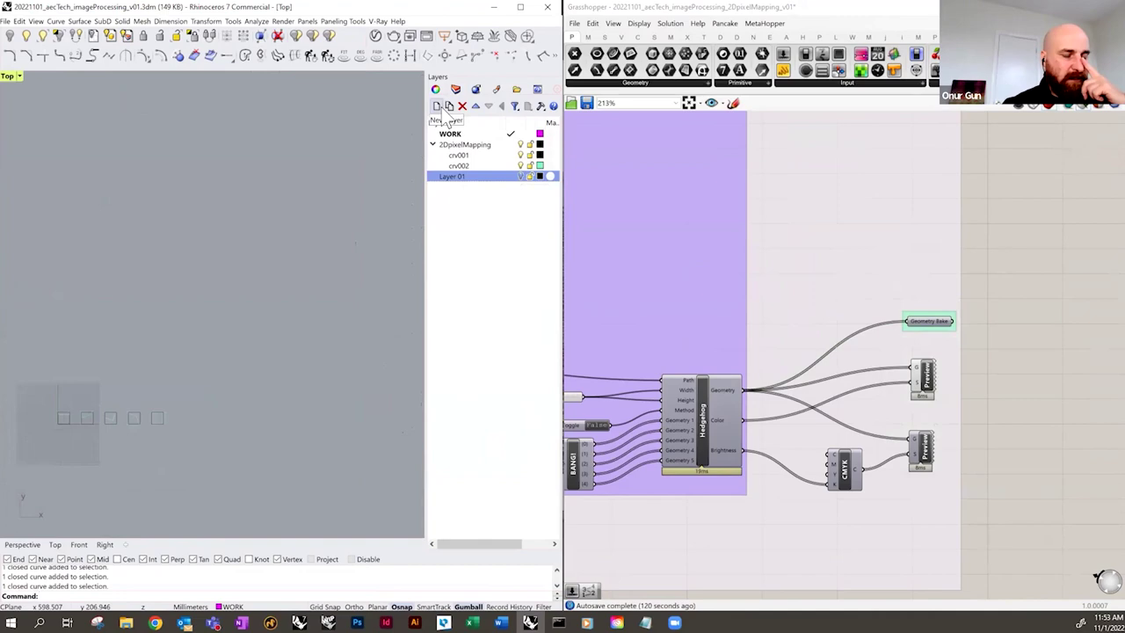
click(438, 106)
right_click(994, 349)
click(997, 346)
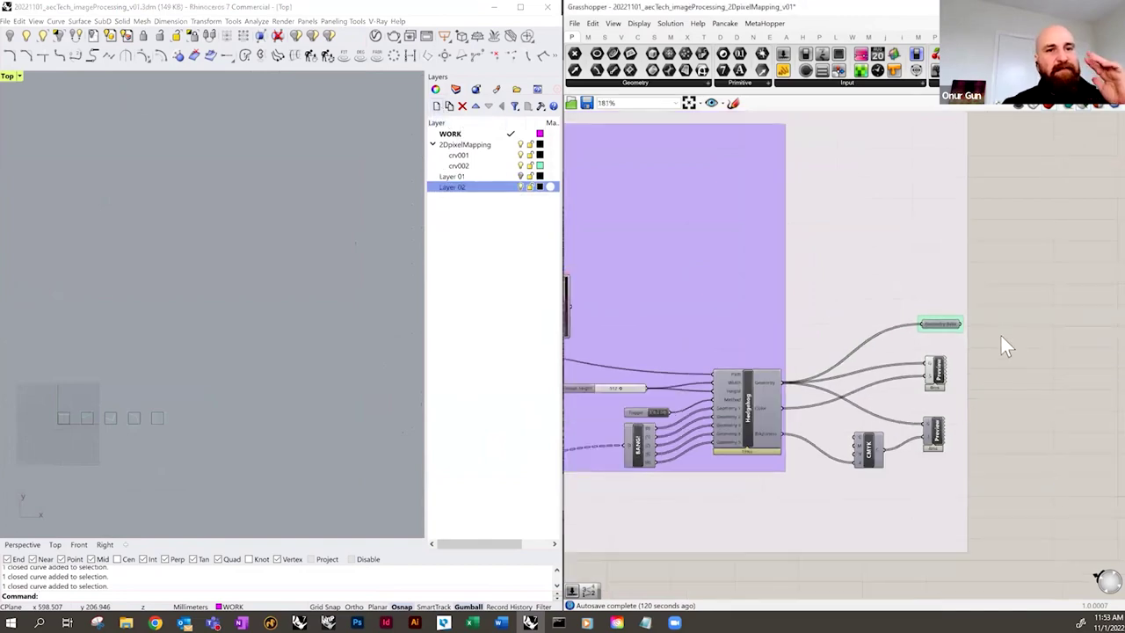
- Add a sublayer named crv003 beside crv002 under 2DpixelMapping for another set of custom curves
scroll(876, 369, down, 5)
scroll(808, 387, up, 4)
scroll(846, 407, up, 5)
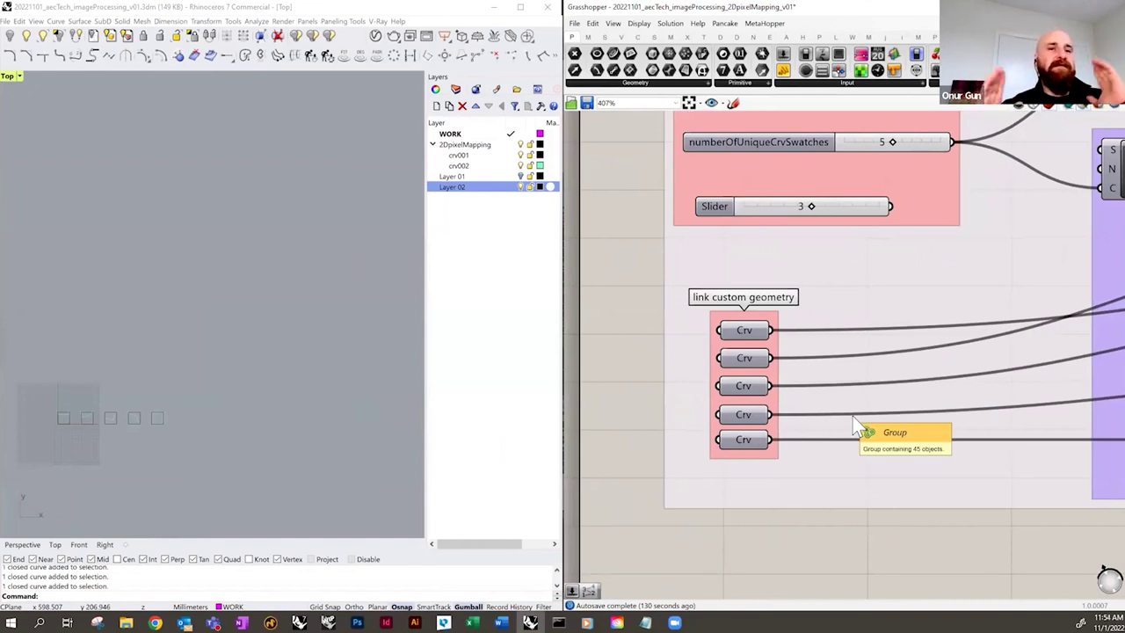
click(457, 165)
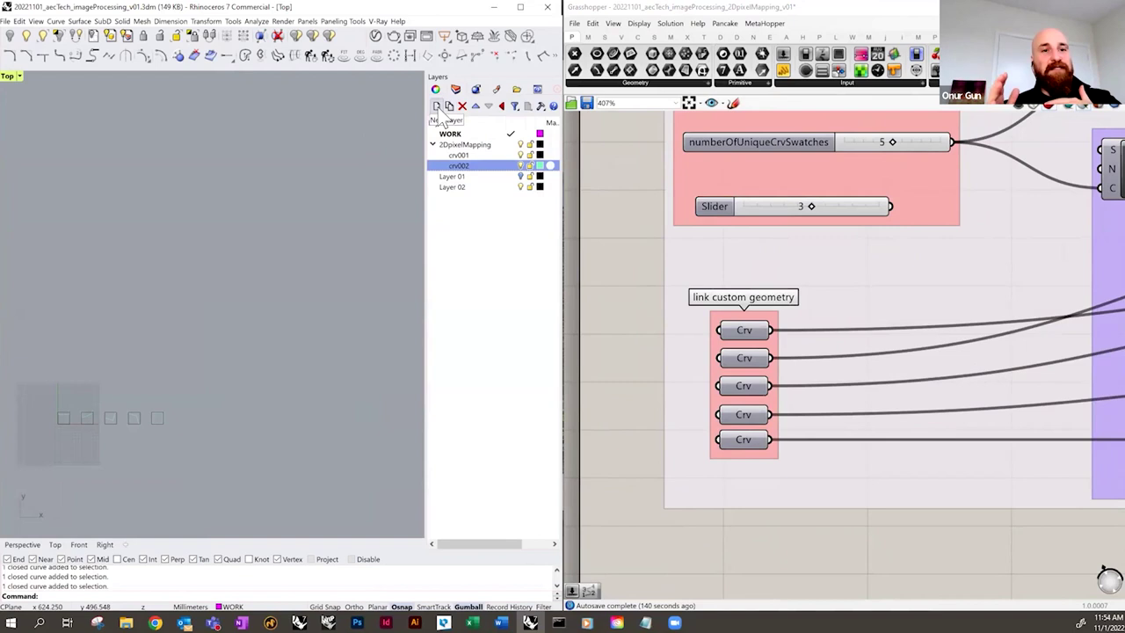
click(440, 114)
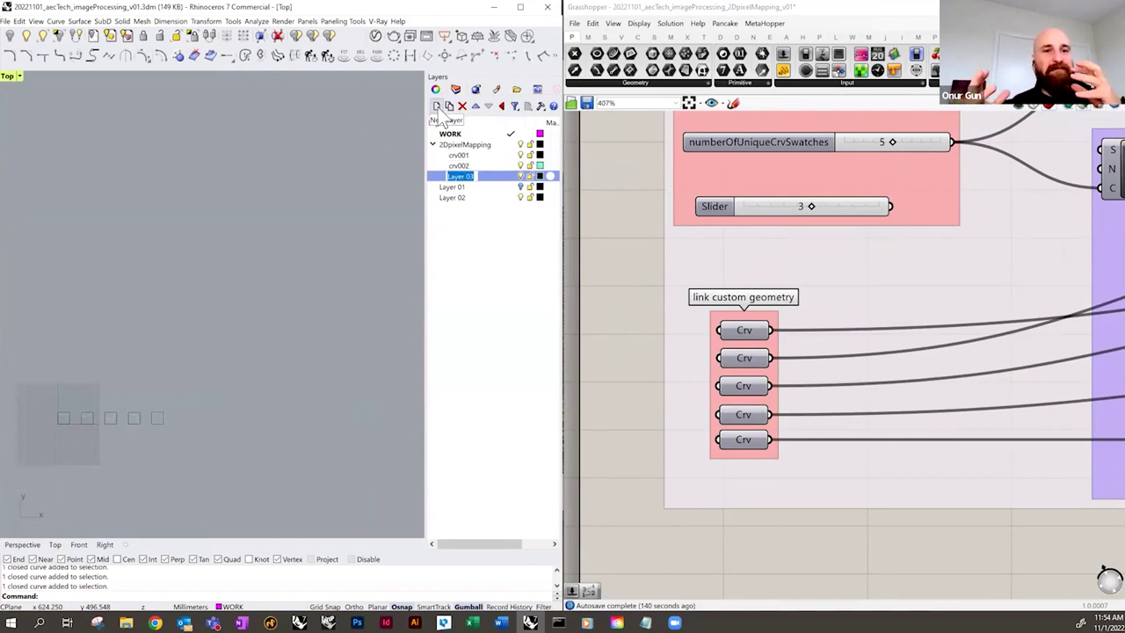
text(crv003)
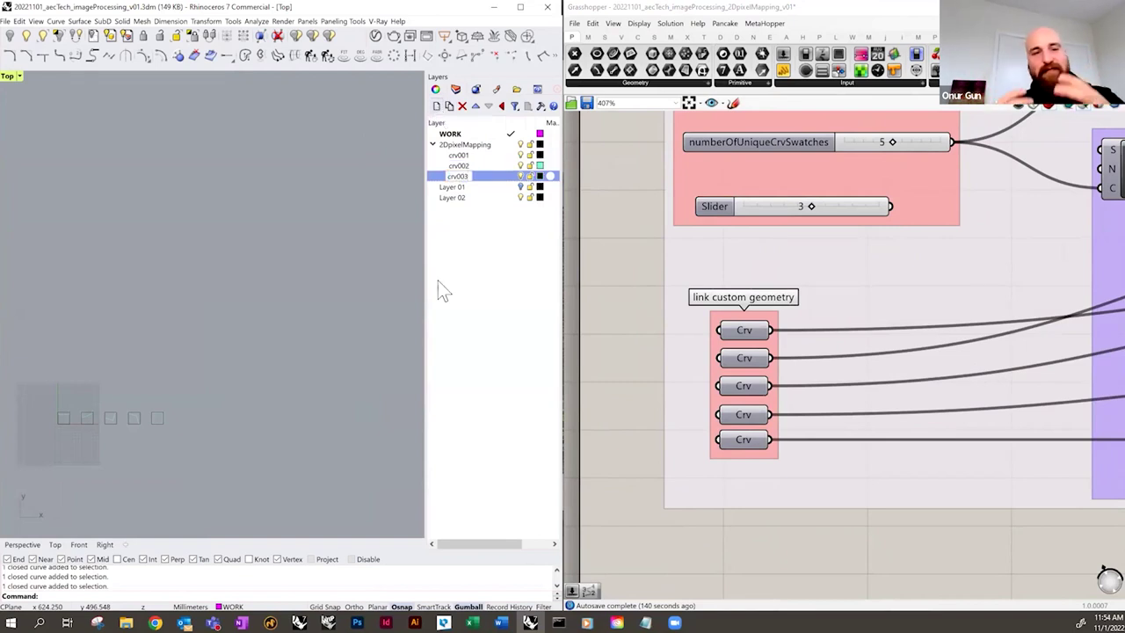
key(Return)
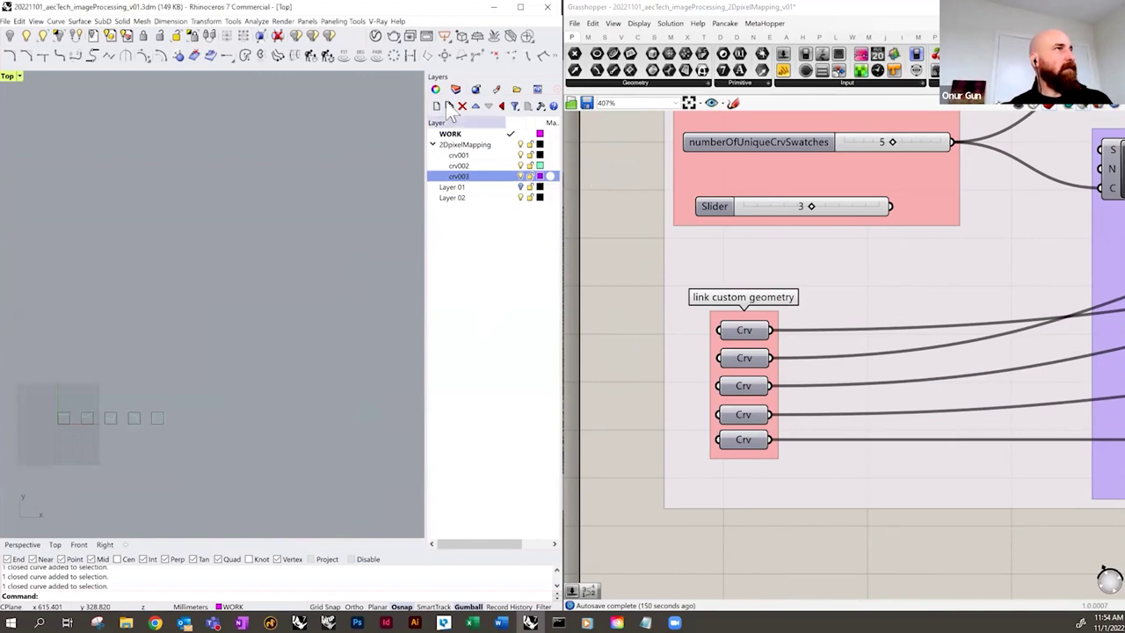
- Make crv003 the current layer and hide crv002, leaving the swatch squares in view
click(492, 179)
click(511, 177)
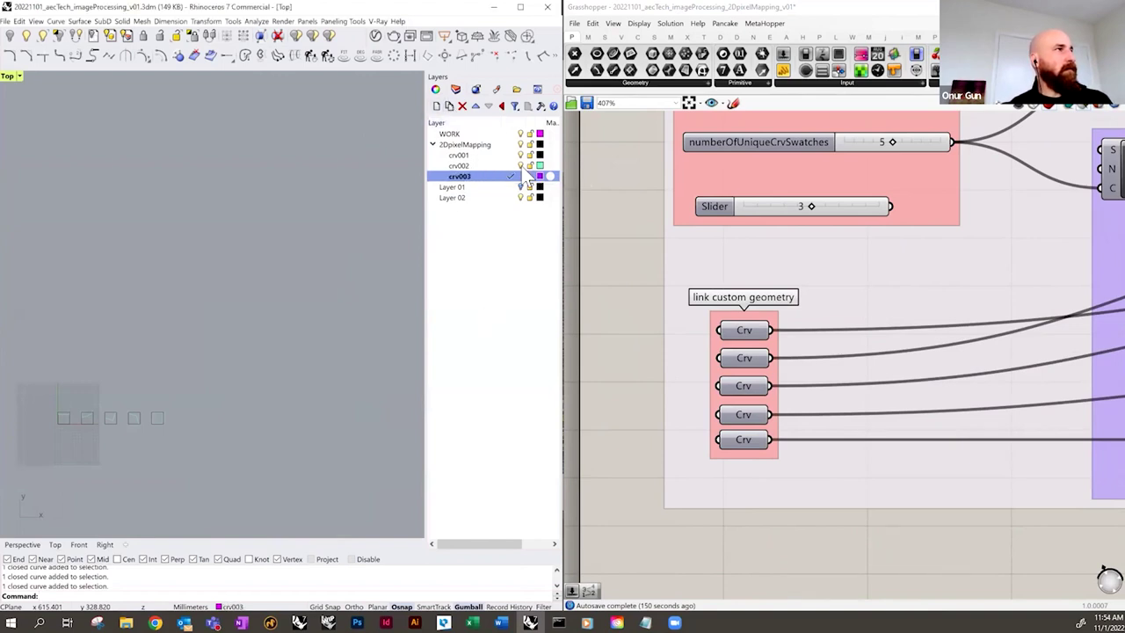
click(525, 166)
scroll(92, 390, up, 4)
scroll(158, 391, up, 1)
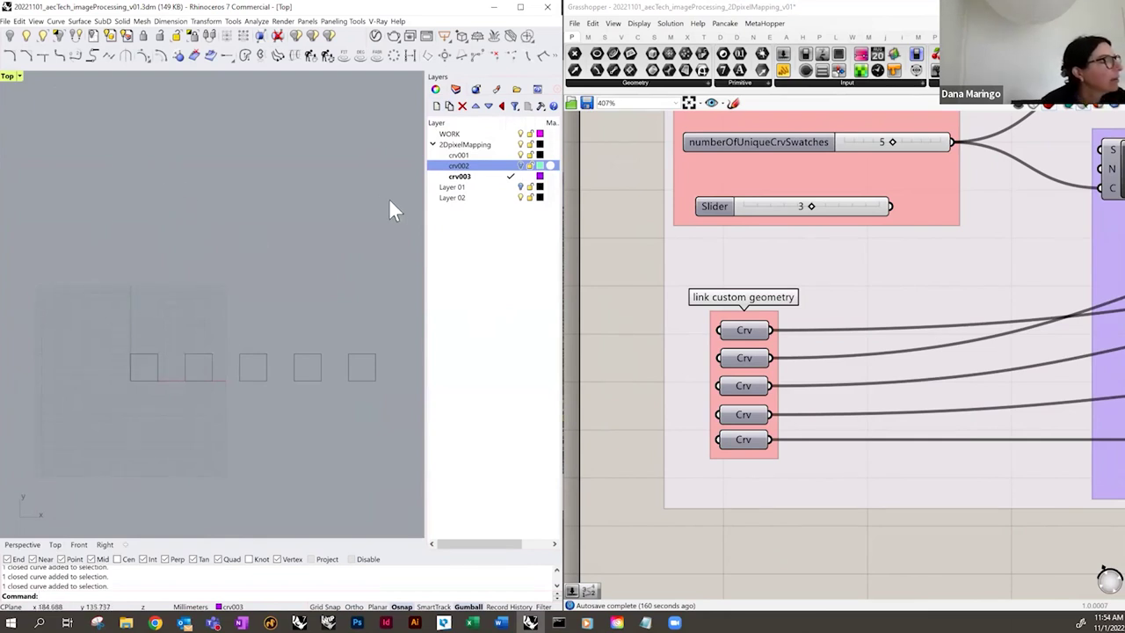
- Save the Rhino file and close the Command History window
key(ctrl+s)
scroll(146, 360, up, 3)
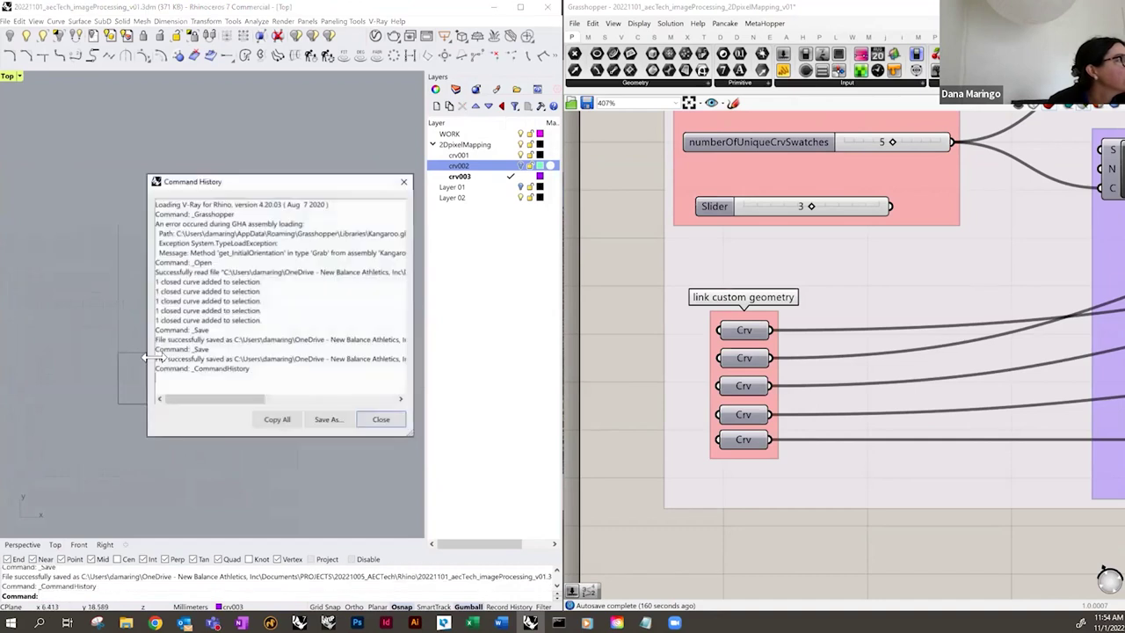
click(382, 420)
mouse_move(175, 242)
right_down()
mouse_move(206, 266)
mouse_move(180, 232)
right_up()
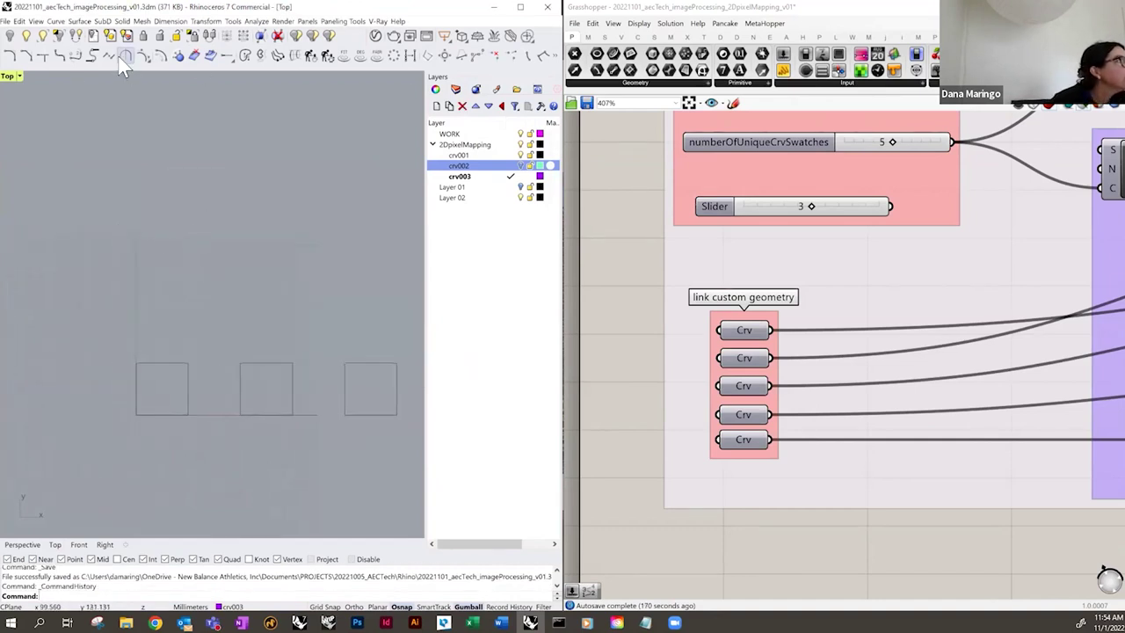
- Draw a diagonal InterpCrv curve from the upper-left to the lower-right corner in each of the first two swatch squares
key(Up)
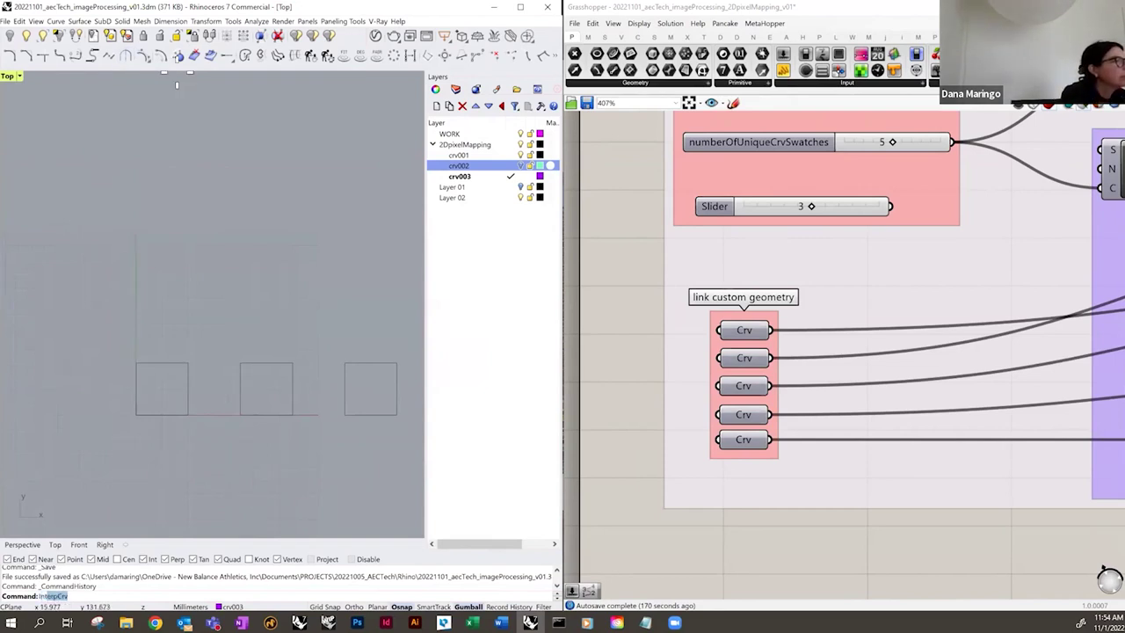
key(Return)
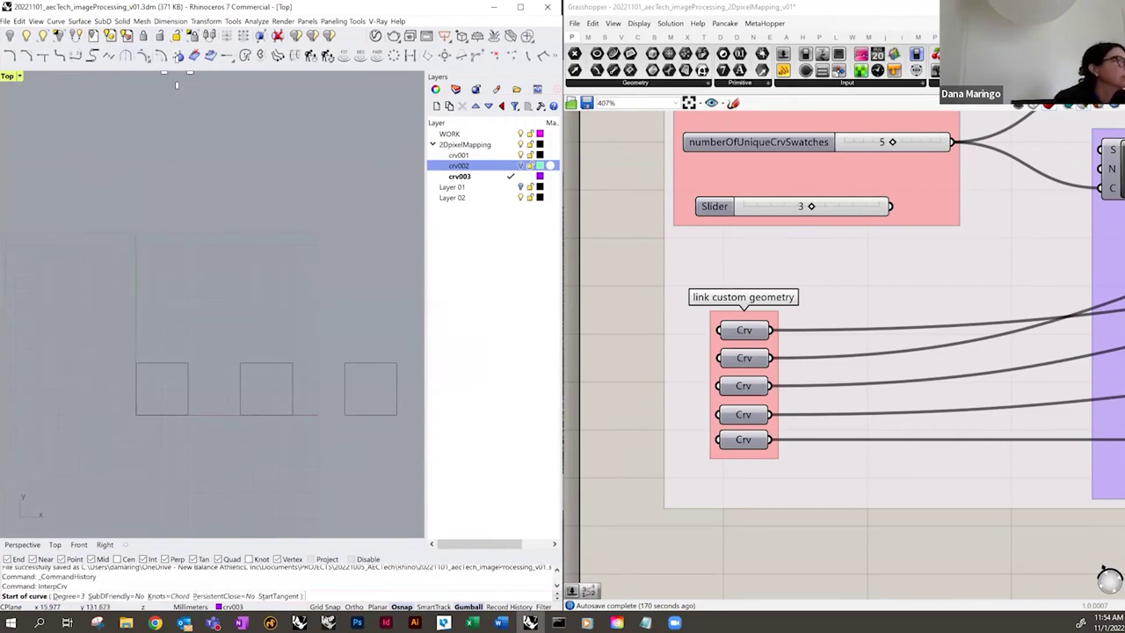
click(137, 364)
key(Return)
right_drag(289, 485, 188, 459)
key(Return)
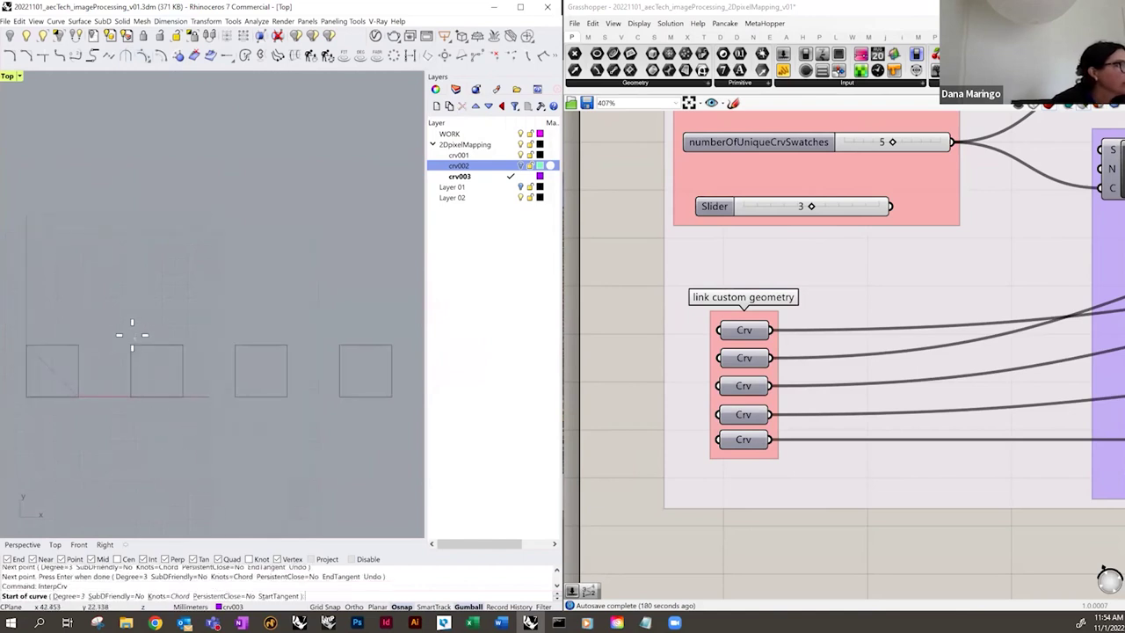
click(130, 345)
click(182, 396)
key(Return)
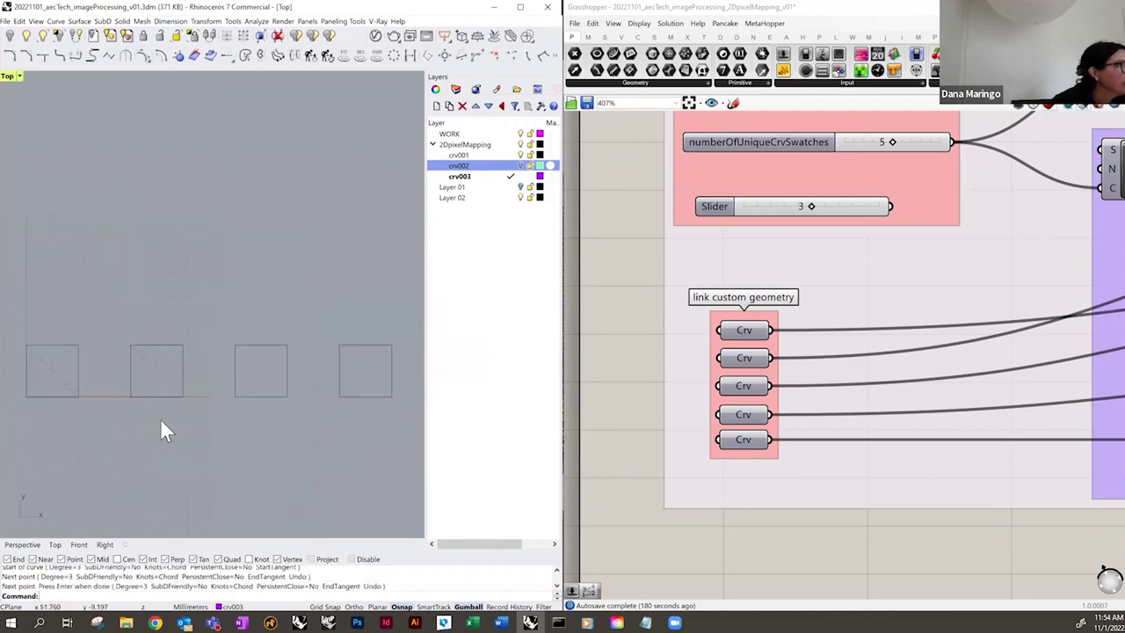
- Draw an InterpCrv diagonal from the lower-left to the upper-right corner of the second swatch square, completing an X
key(Return)
click(130, 395)
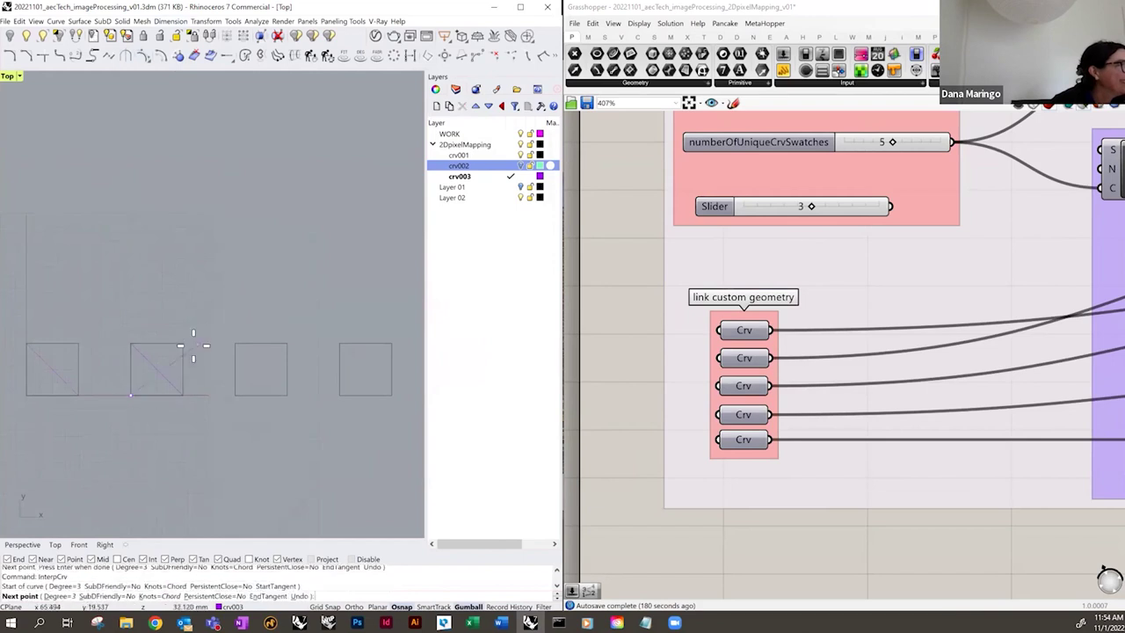
click(182, 345)
key(Return)
- Draw a vertical InterpCrv curve in the third swatch square from the top edge midpoint to the bottom edge midpoint
right_drag(267, 348, 228, 334)
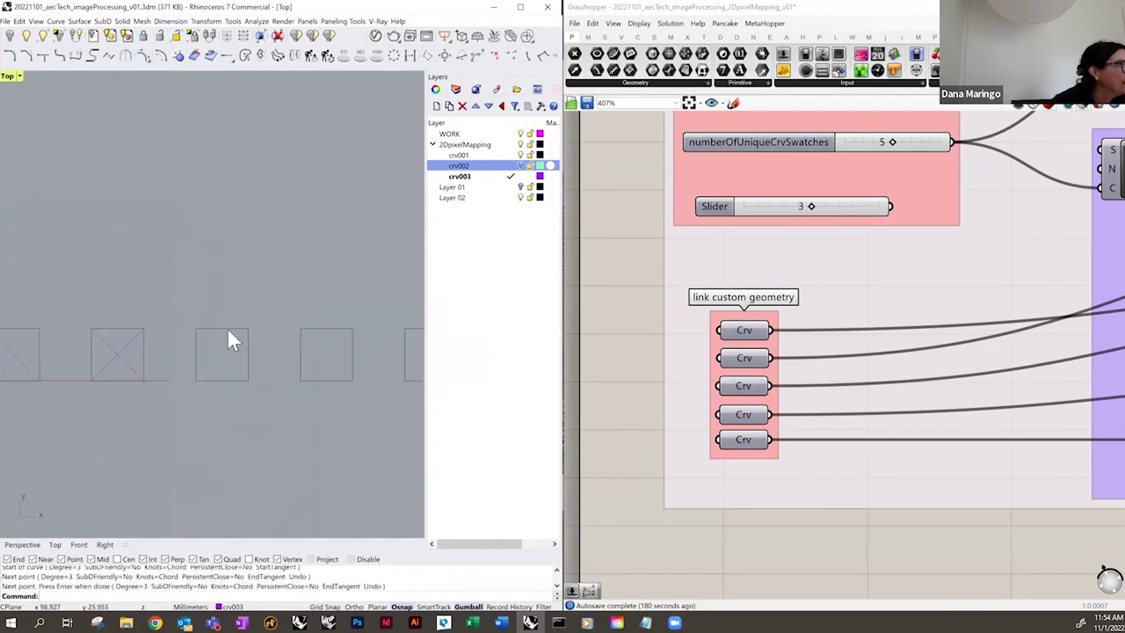
key(Return)
click(221, 330)
click(223, 380)
key(Return)
- Draw a V in the fourth swatch square with two InterpCrv curves joining both upper corners to the bottom edge midpoint
right_drag(313, 418, 244, 423)
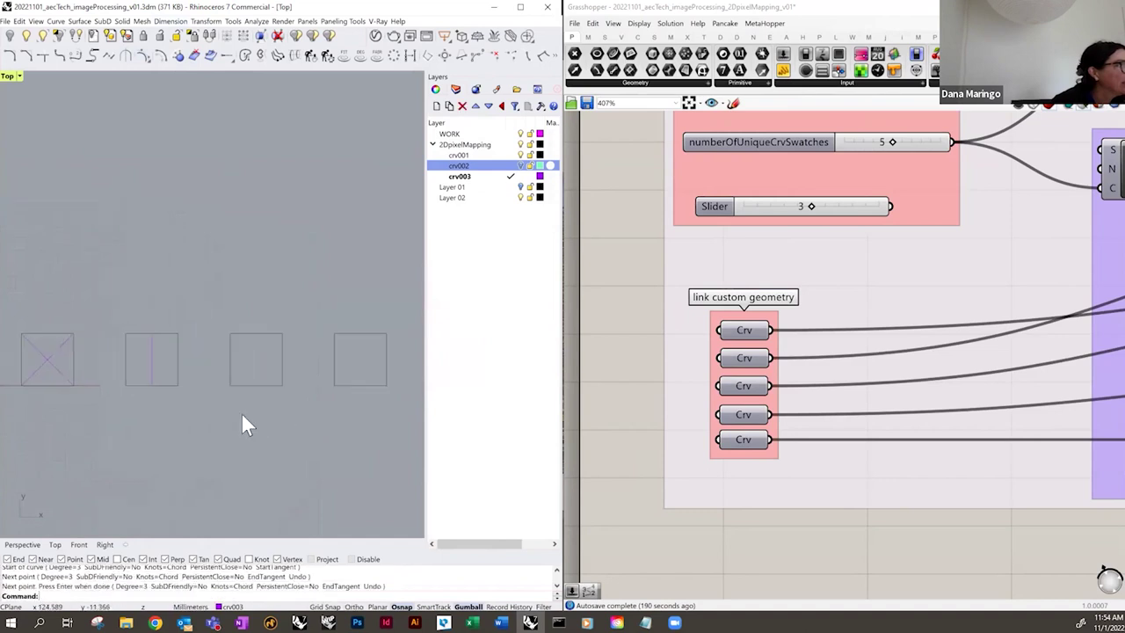
key(Return)
scroll(290, 376, down, 3)
click(249, 341)
click(267, 372)
key(Return)
key(Return)
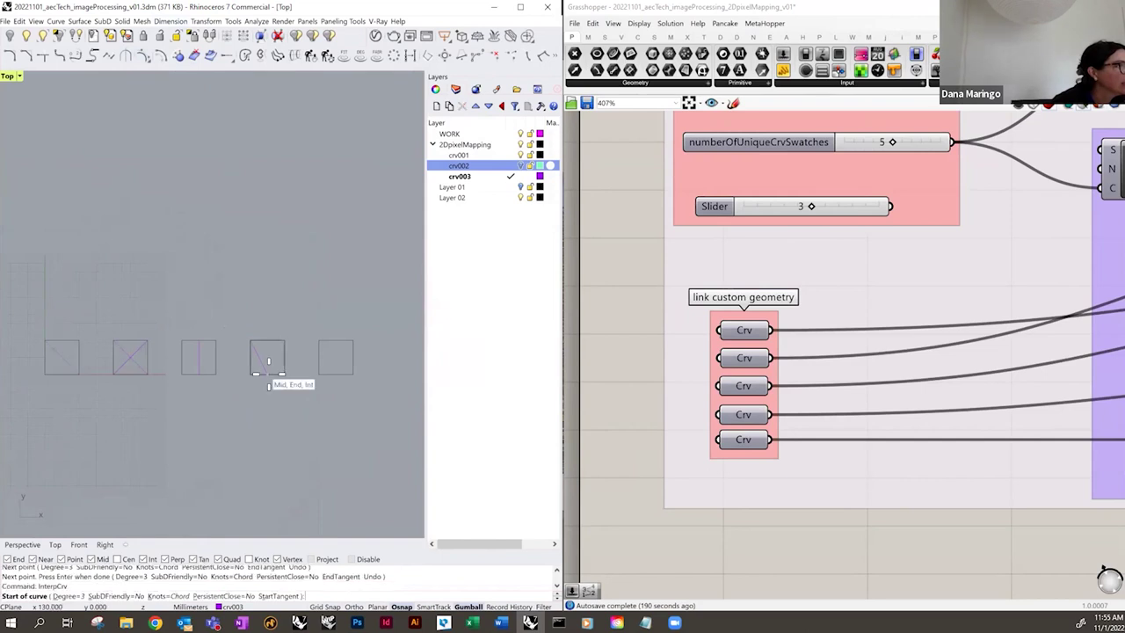
click(267, 372)
click(285, 341)
key(Return)
- Draw an inverted V in the fifth swatch square with two InterpCrv curves joining both lower corners to the top edge midpoint
key(Return)
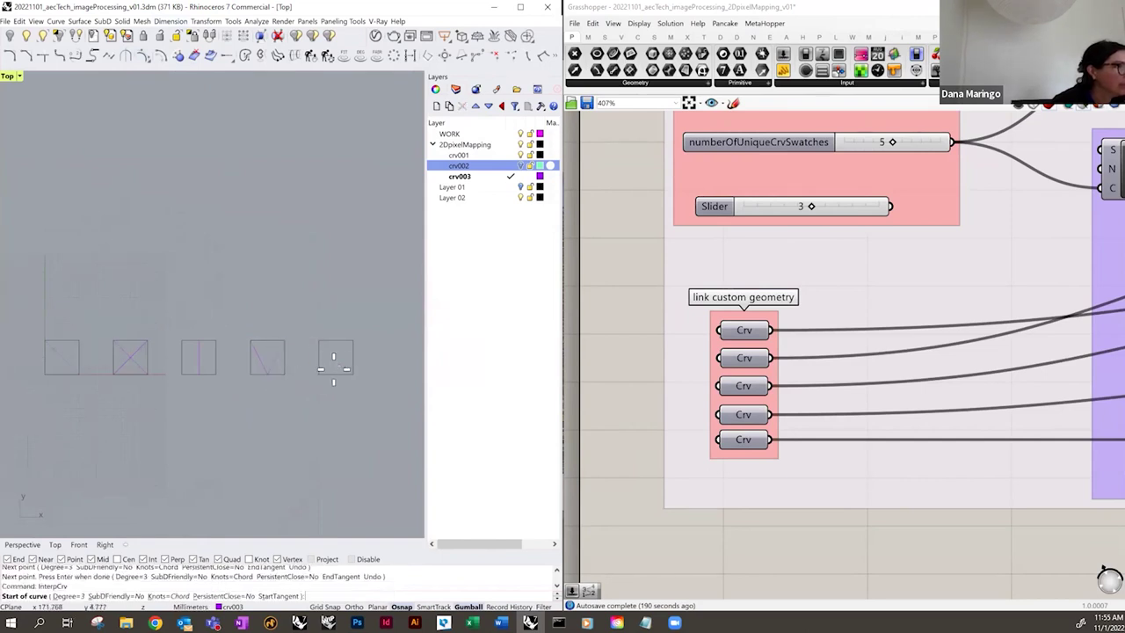
click(317, 373)
click(335, 341)
key(Return)
key(Return)
click(336, 341)
click(353, 373)
key(Return)
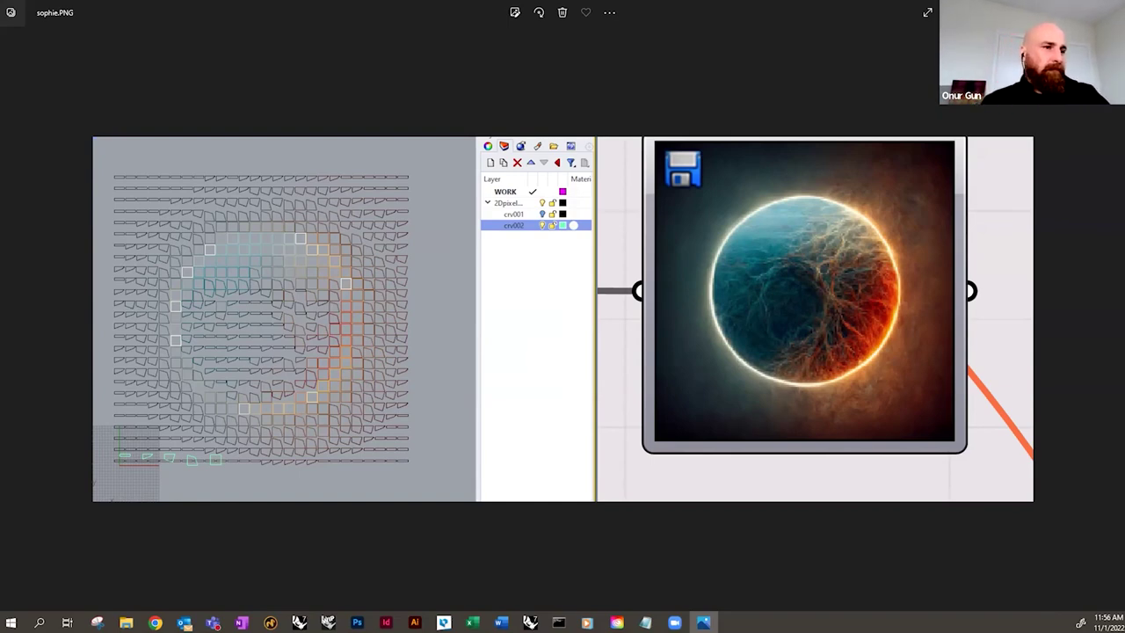
- Select the Hedgehog component and examine how its geometry, color and brightness outputs feed the bake, preview and CMYK components
scroll(681, 407, down, 6)
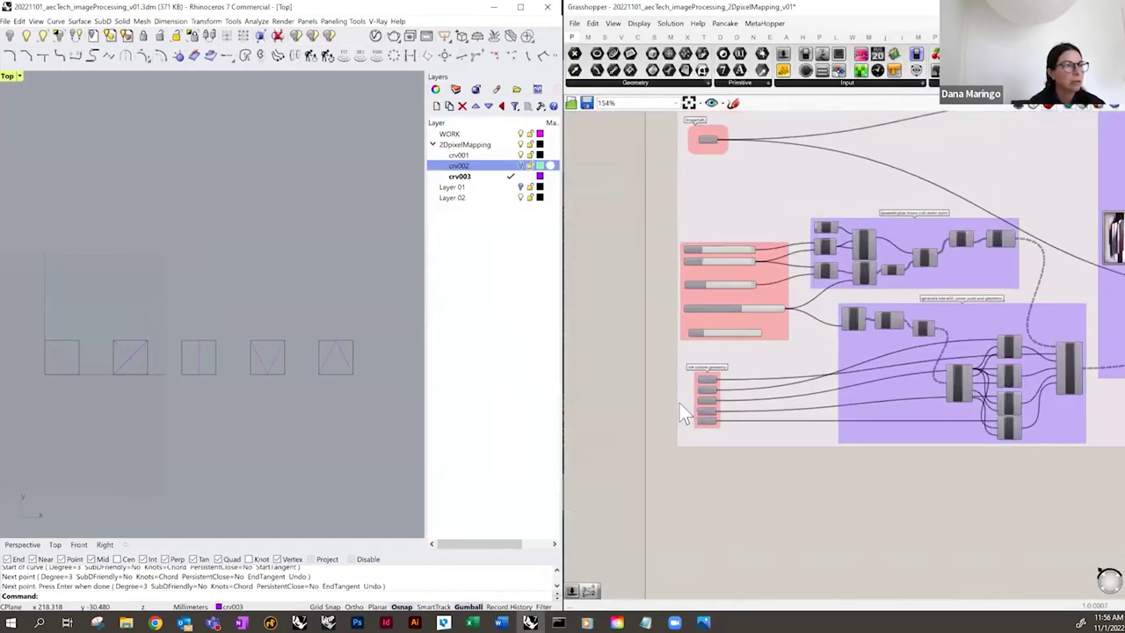
right_drag(1011, 488, 735, 482)
scroll(865, 365, up, 5)
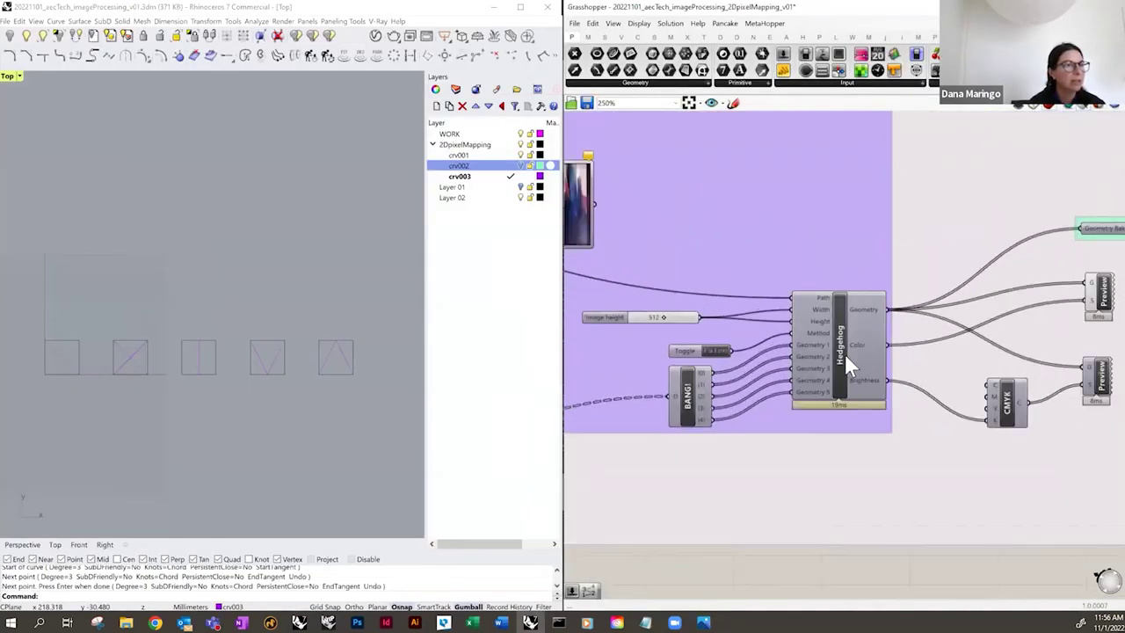
click(840, 364)
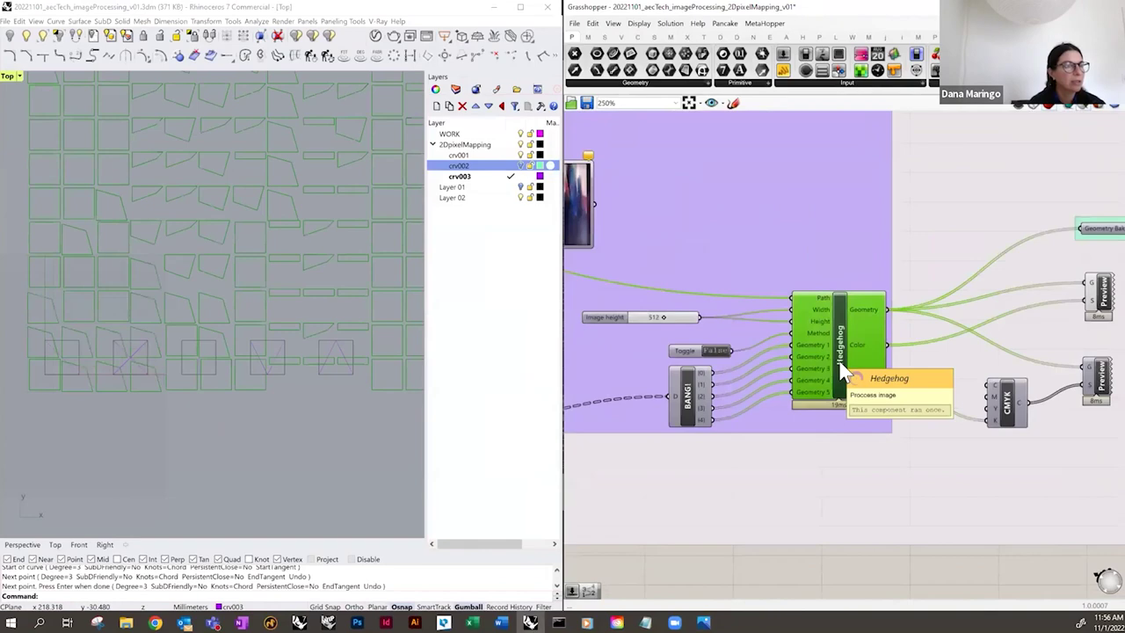
scroll(882, 353, up, 1)
right_drag(890, 356, 783, 363)
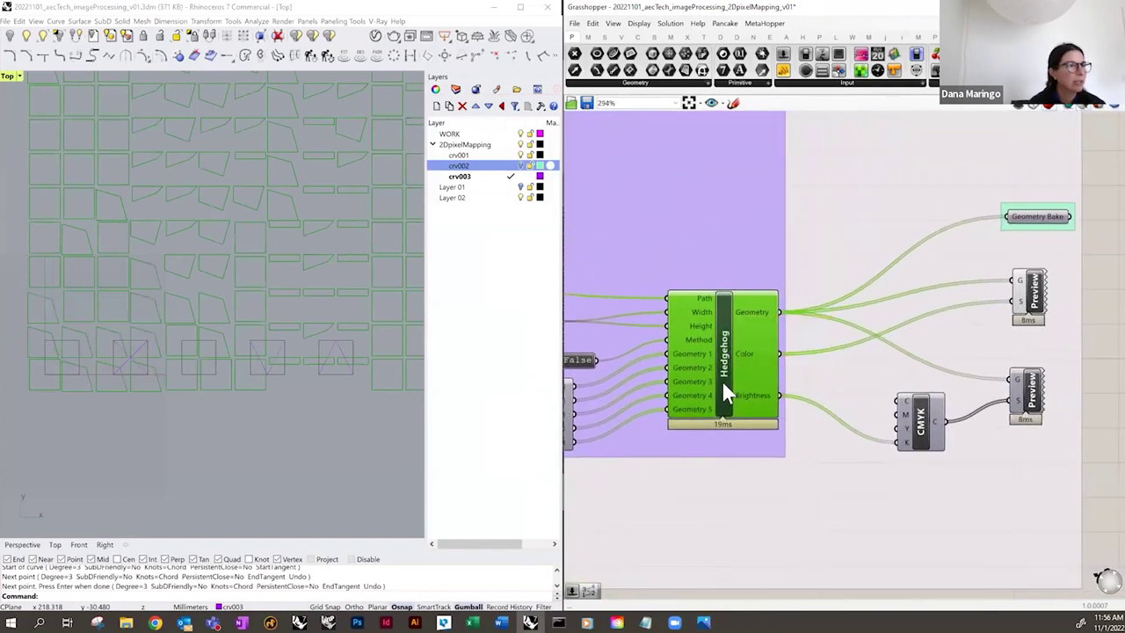
scroll(726, 358, down, 2)
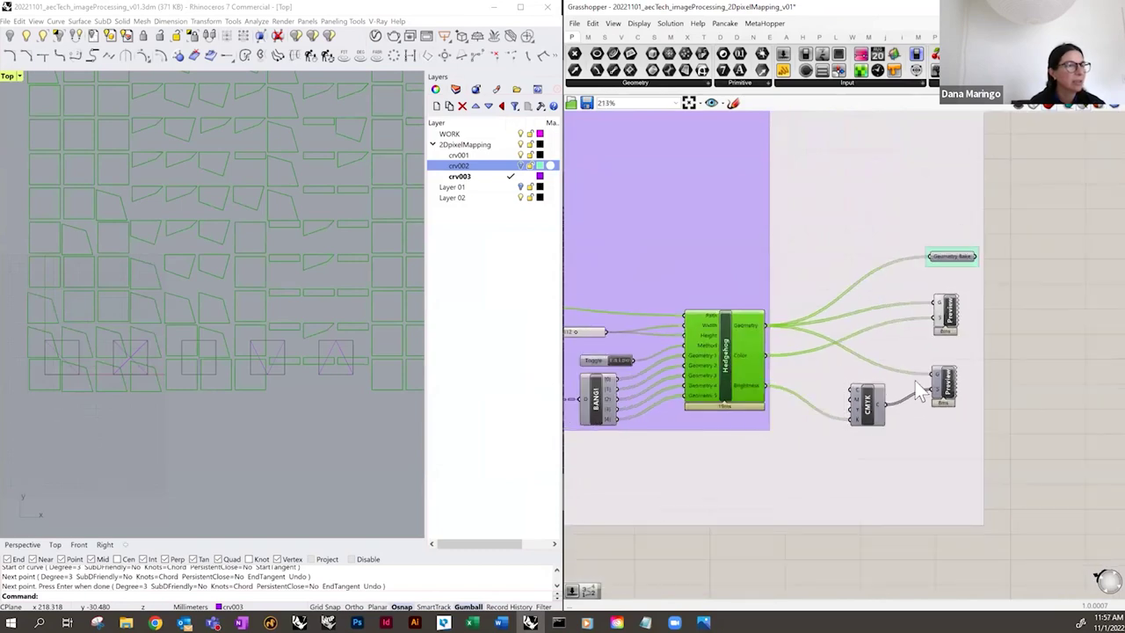
scroll(915, 380, up, 1)
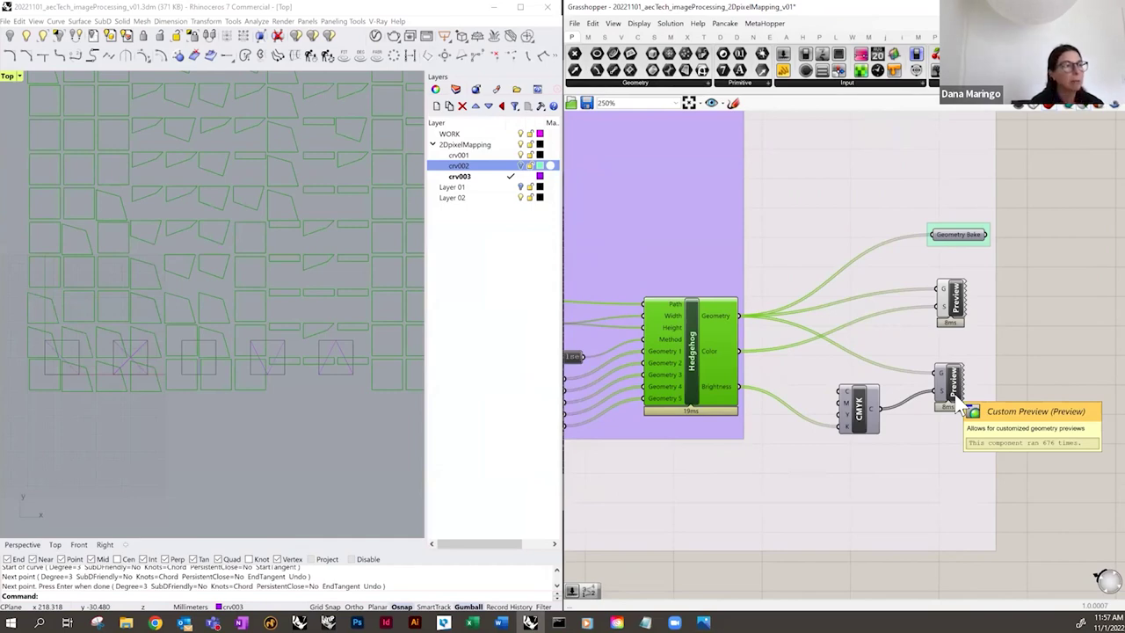
scroll(984, 379, down, 5)
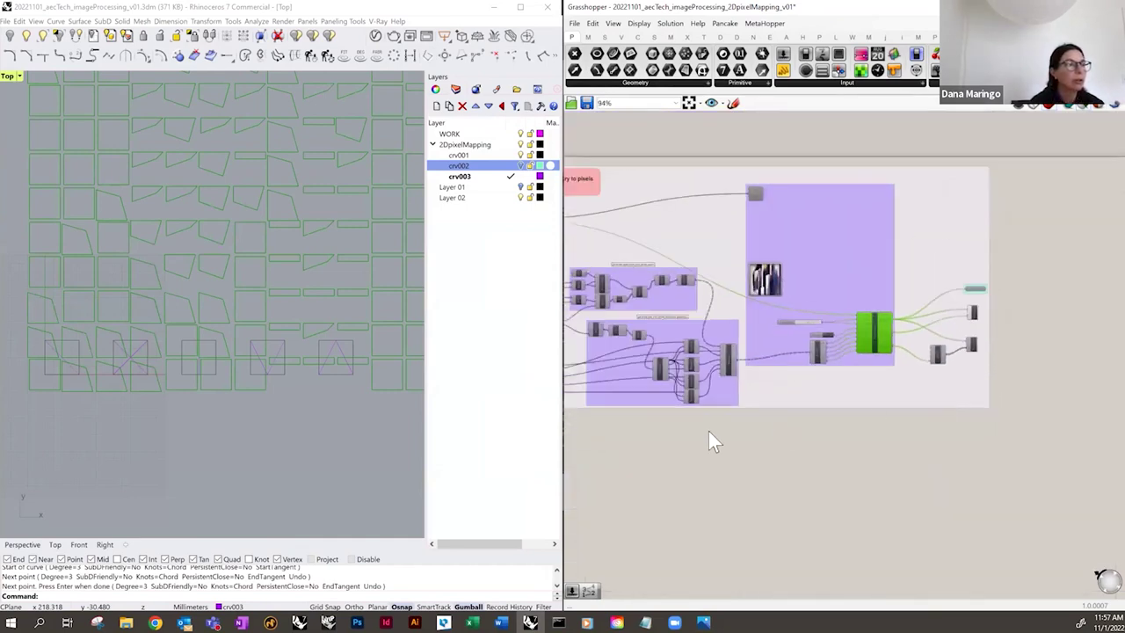
scroll(874, 400, up, 4)
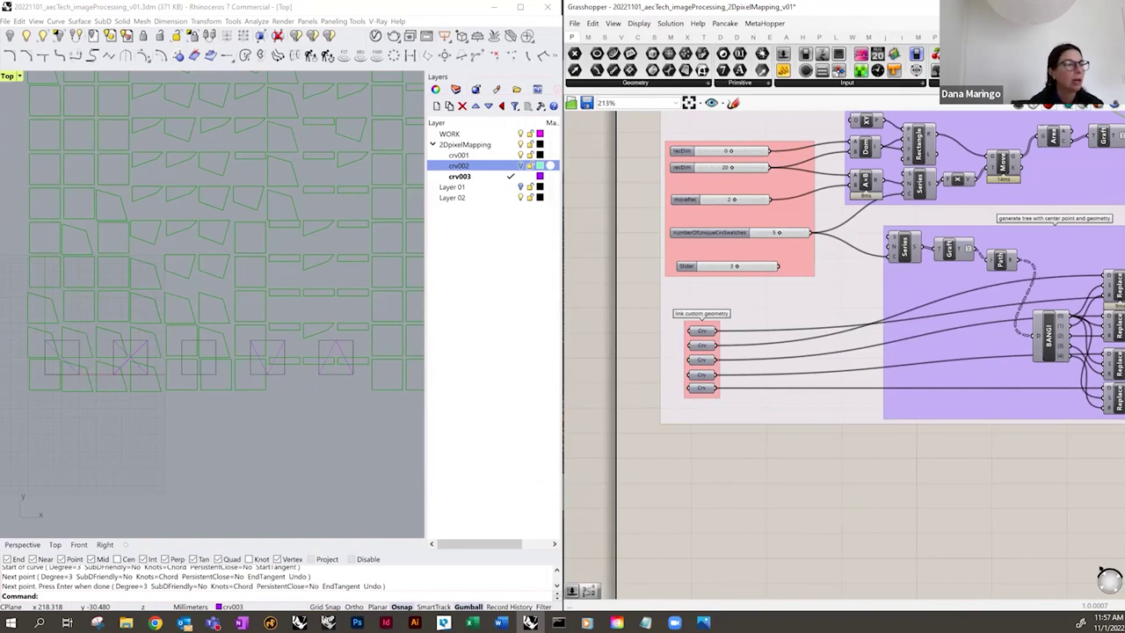
- Switch to the PNG screenshot in Photos that shows the circular image mapped with custom curves
mouse_move(703, 622)
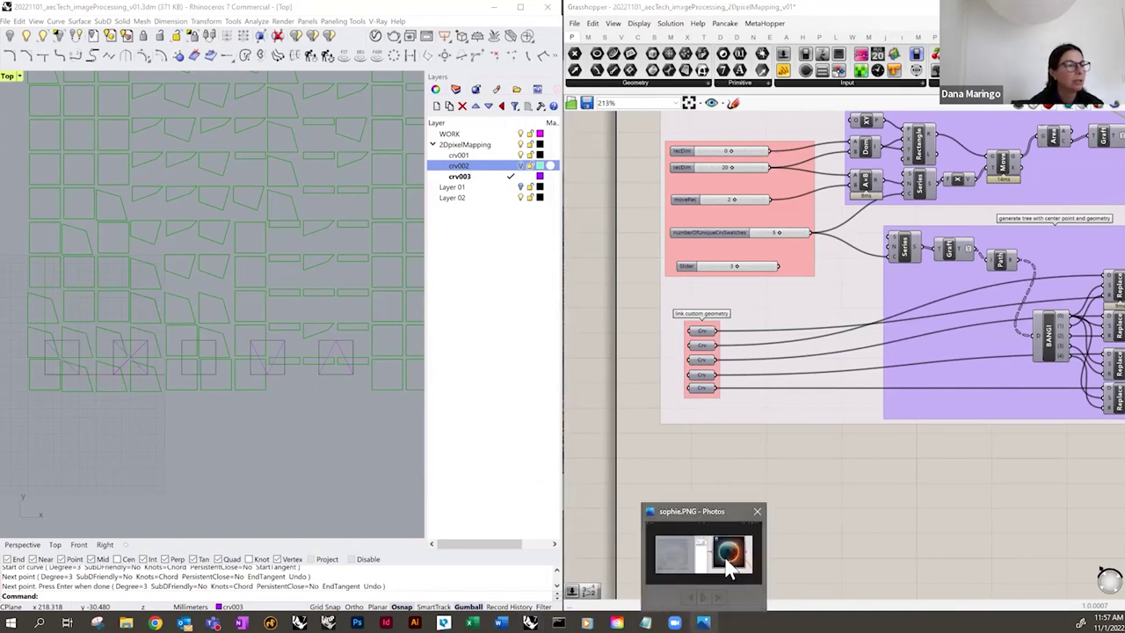
click(730, 570)
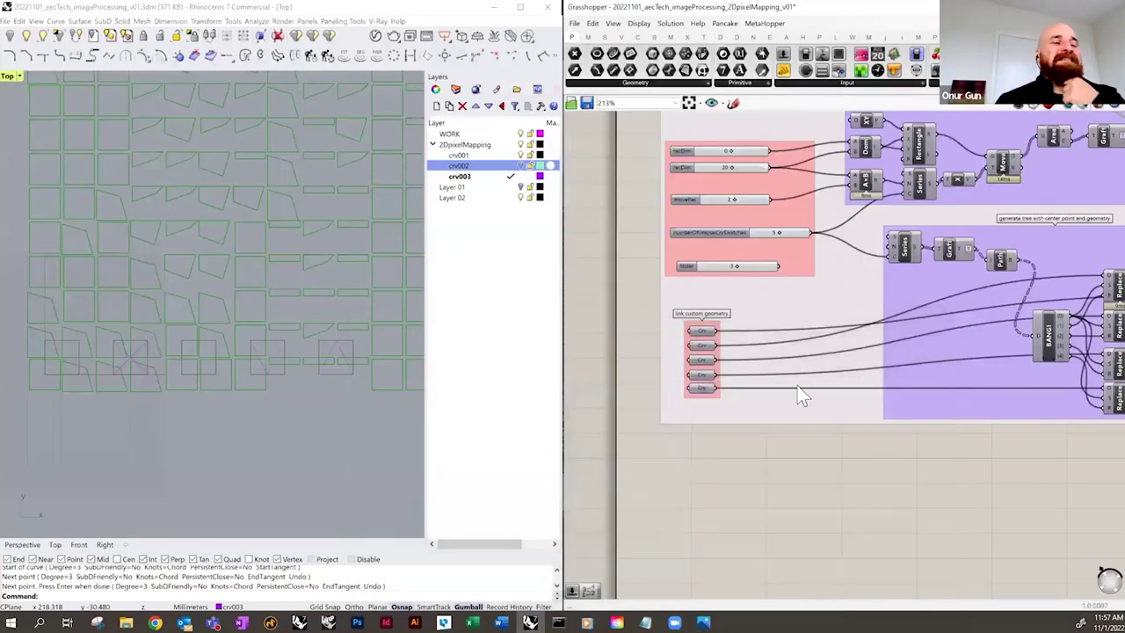
- Deselect the Hedgehog component in Grasshopper and open the component search on the empty canvas below its group
scroll(797, 384, down, 2)
right_drag(754, 422, 641, 460)
right_drag(1067, 431, 905, 360)
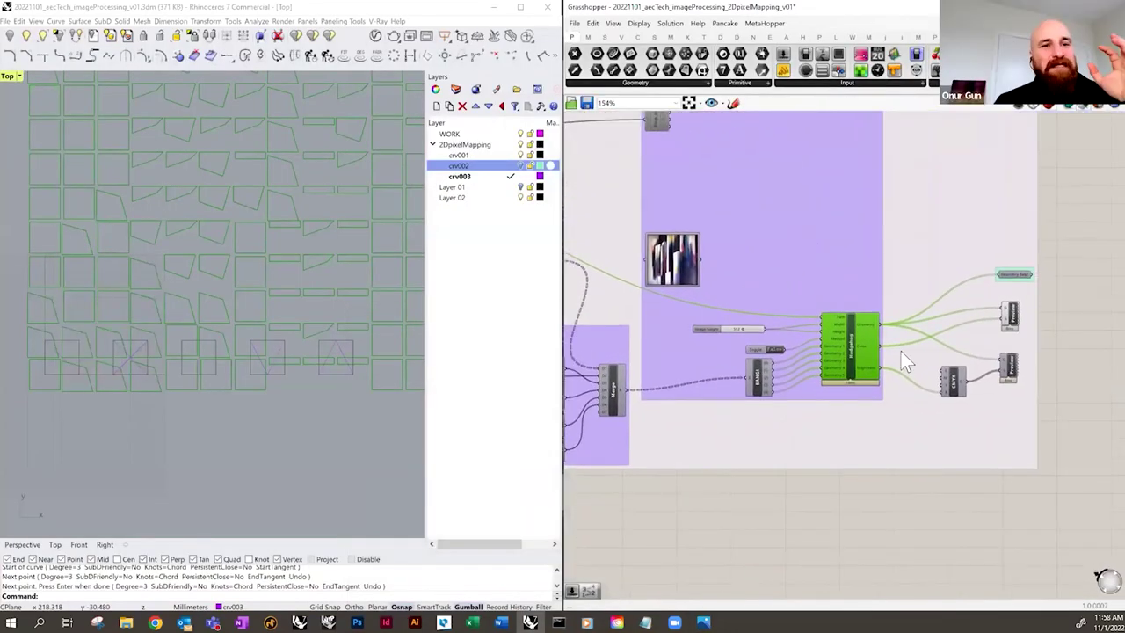
scroll(905, 360, up, 2)
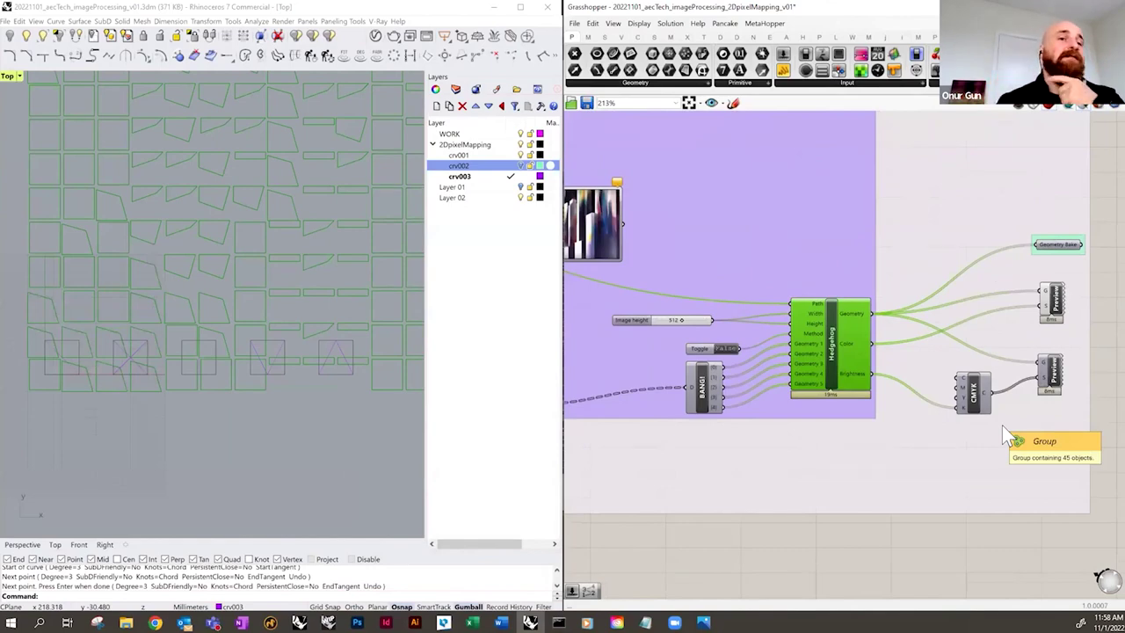
double_click(901, 569)
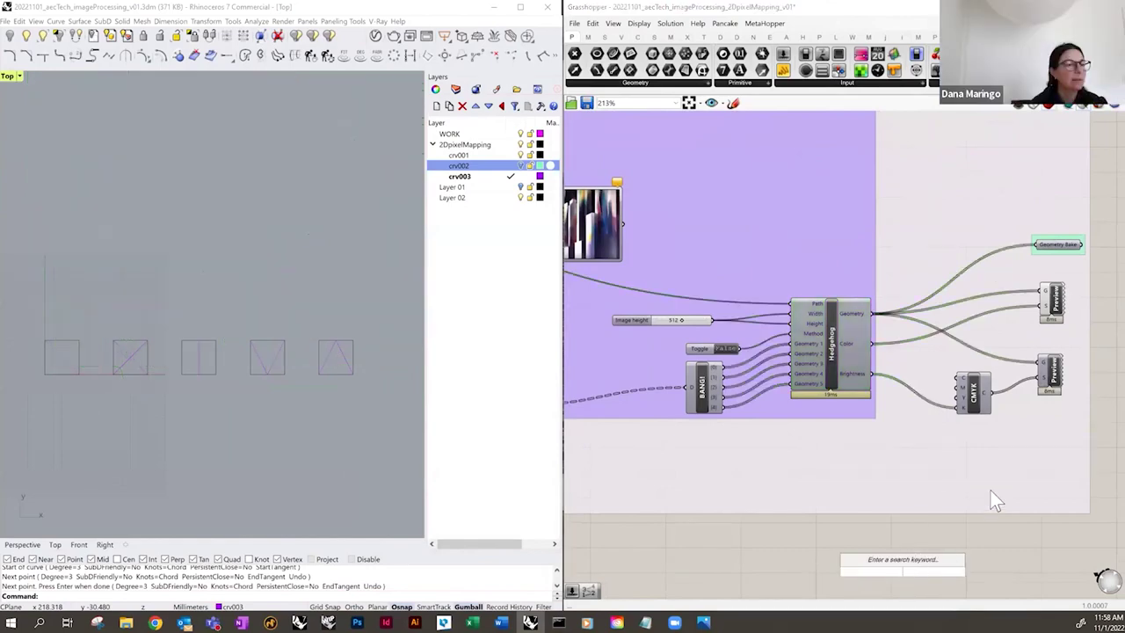
- Add a Panel below the CMYK component and connect it to the Hedgehog's Brightness output
text(panel)
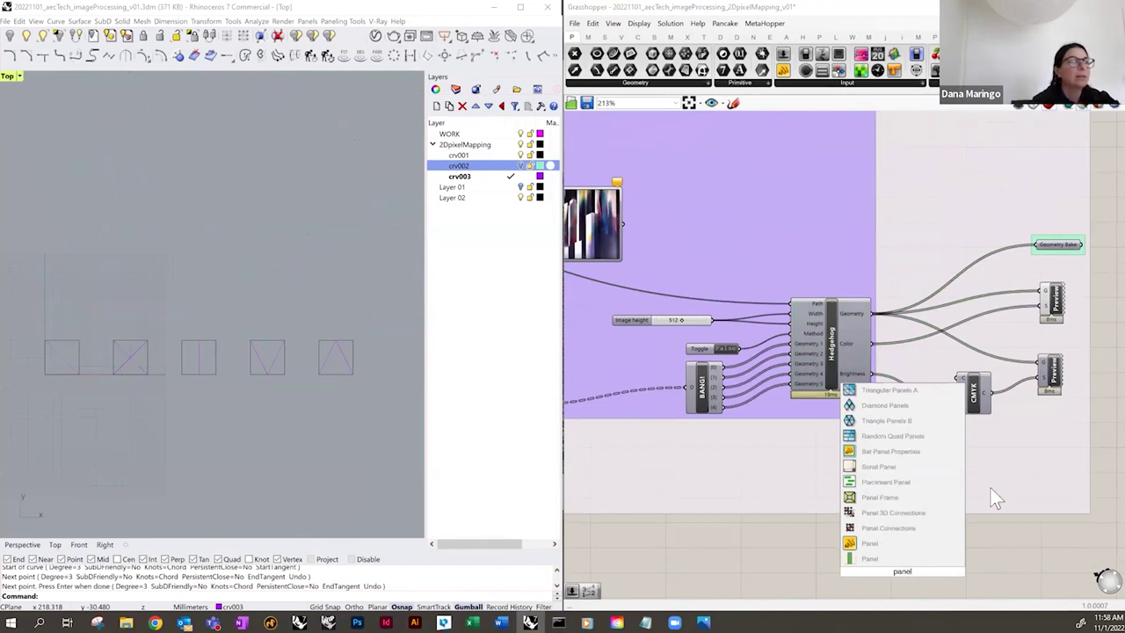
click(914, 543)
drag(861, 571, 873, 375)
drag(926, 583, 1007, 519)
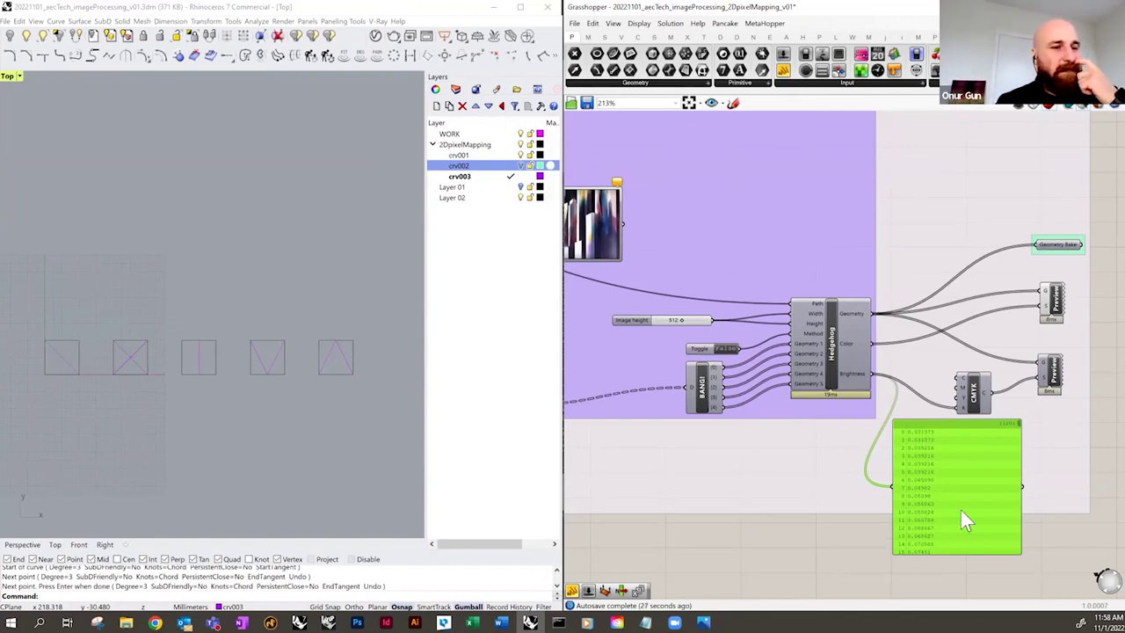
- Duplicate the brightness panel, connect the copy to the Hedgehog's Color output and place it above the Preview components
alt+drag(960, 507, 977, 265)
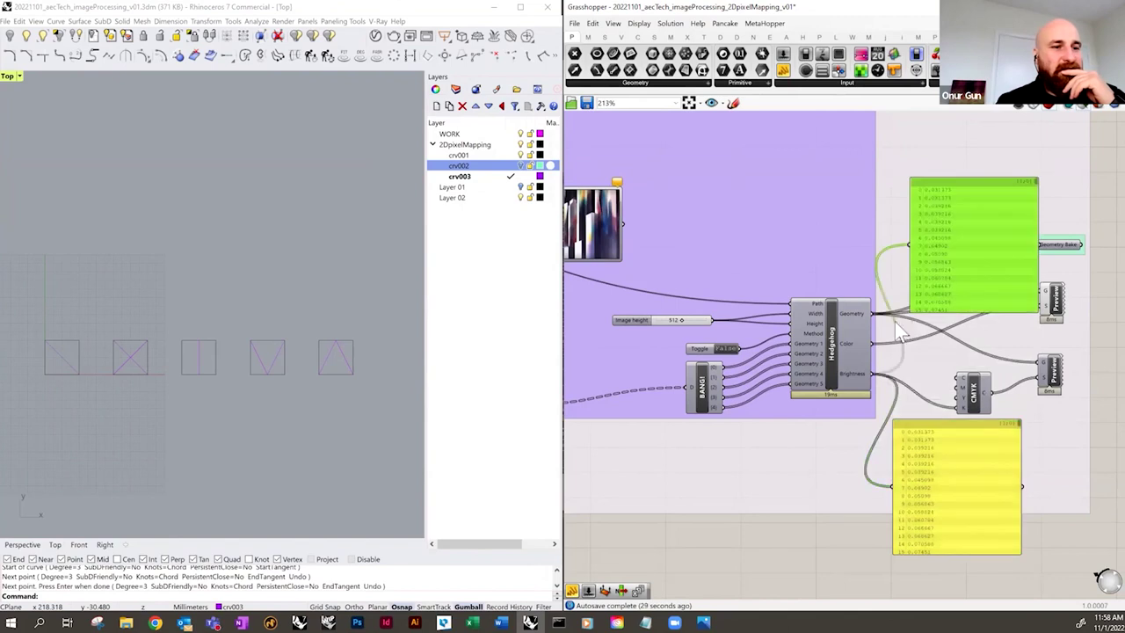
drag(868, 343, 910, 245)
mouse_move(1003, 249)
mouse_down()
mouse_move(996, 218)
mouse_move(1006, 217)
mouse_move(994, 230)
mouse_up()
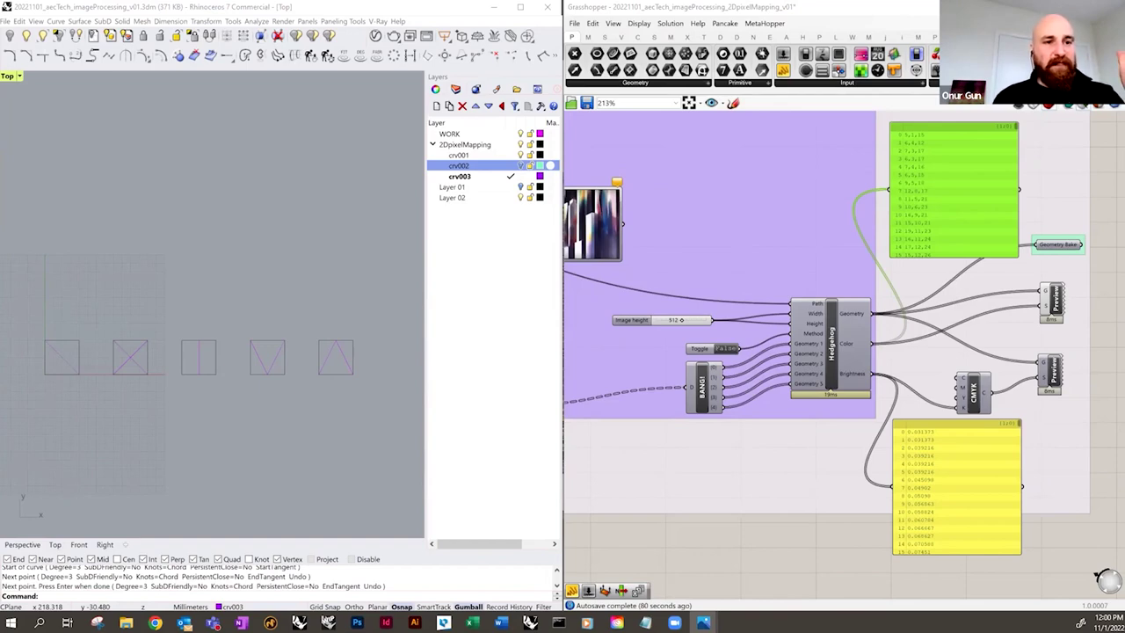
- Fit the mapped curve pattern in the Top view and move the image viewer component directly above Hedgehog
scroll(250, 394, down, 5)
scroll(298, 386, up, 2)
scroll(282, 351, up, 2)
scroll(189, 314, up, 2)
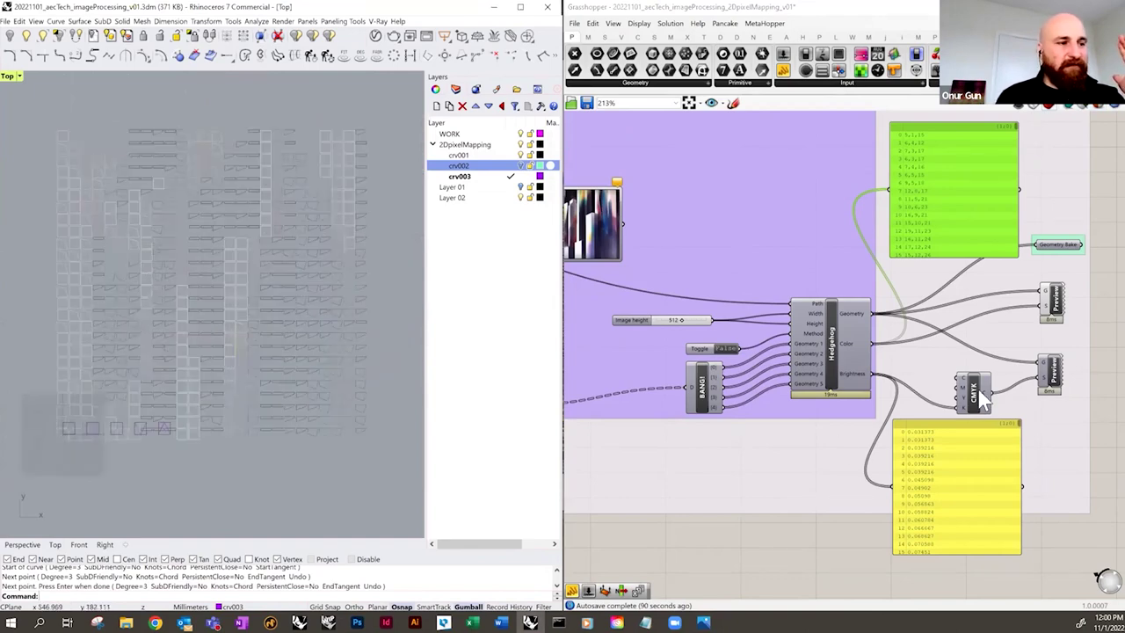
right_drag(617, 261, 643, 283)
drag(647, 283, 843, 298)
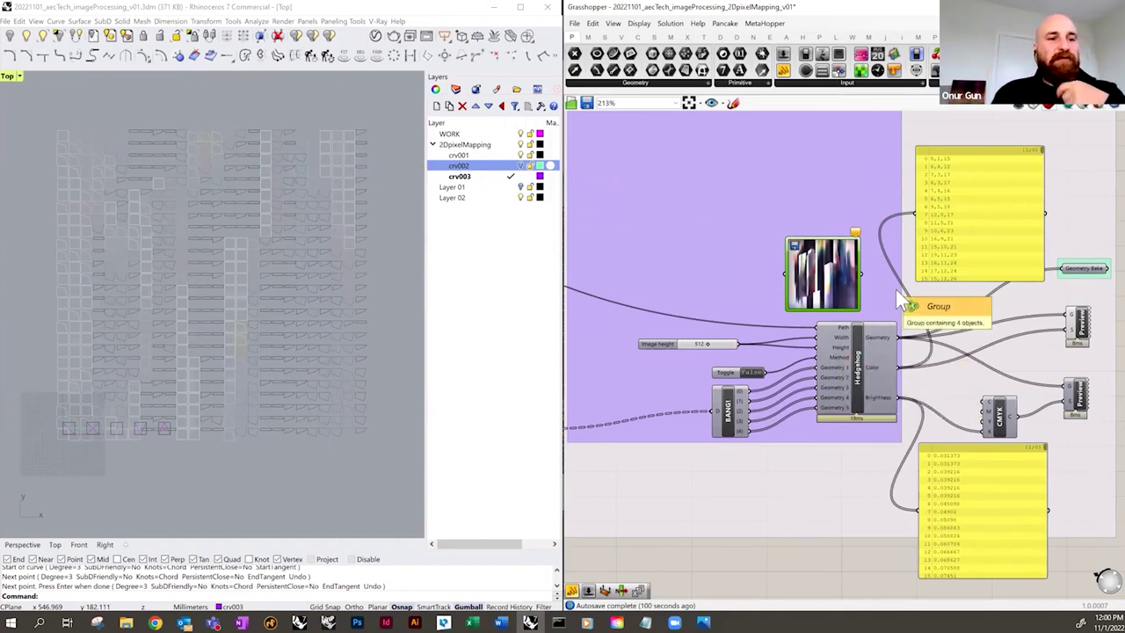
- Toggle the two Preview components so the viewport displays the CMYK-driven version instead of the Color-driven one
click(1082, 325)
click(1078, 397)
click(680, 564)
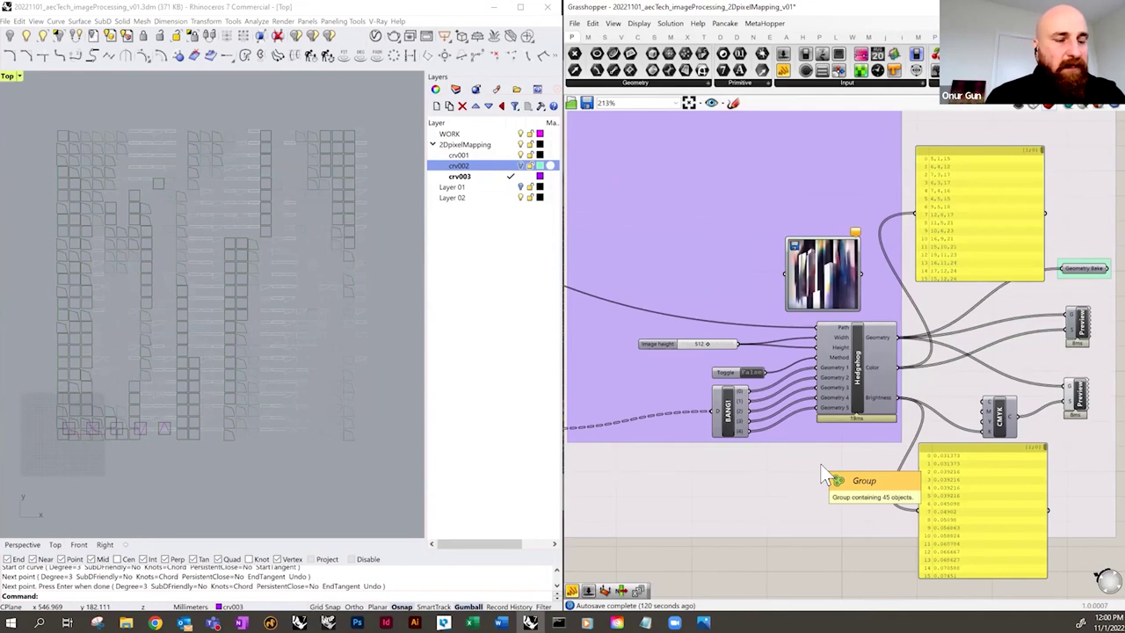
- Add a Subtraction component to the empty canvas beside the brightness values panel
right_drag(1026, 487, 959, 454)
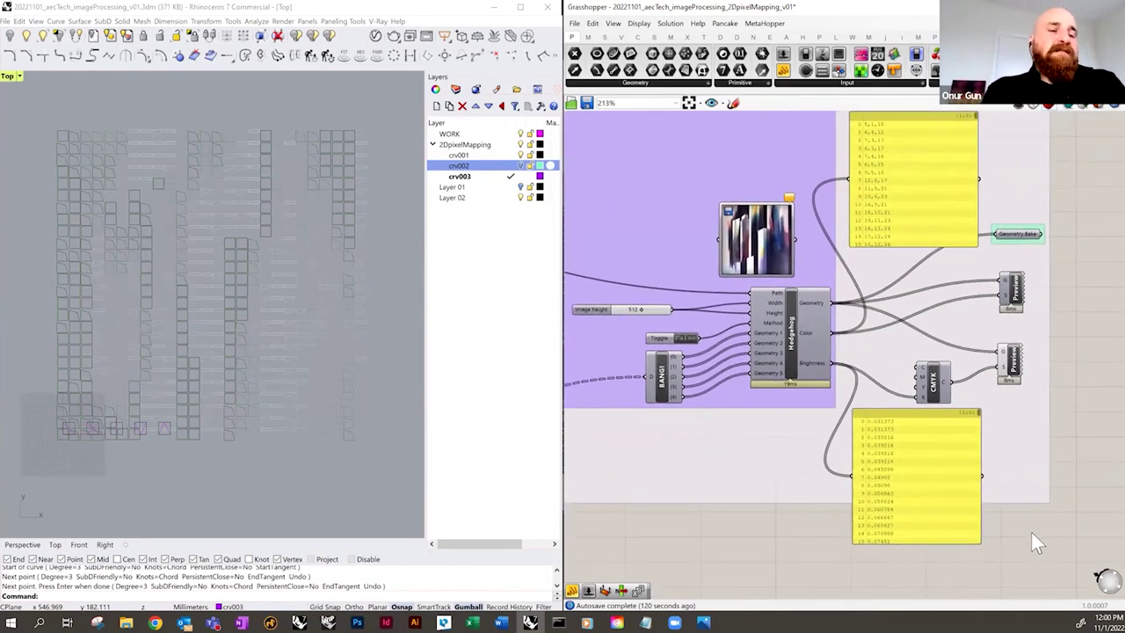
mouse_move(949, 396)
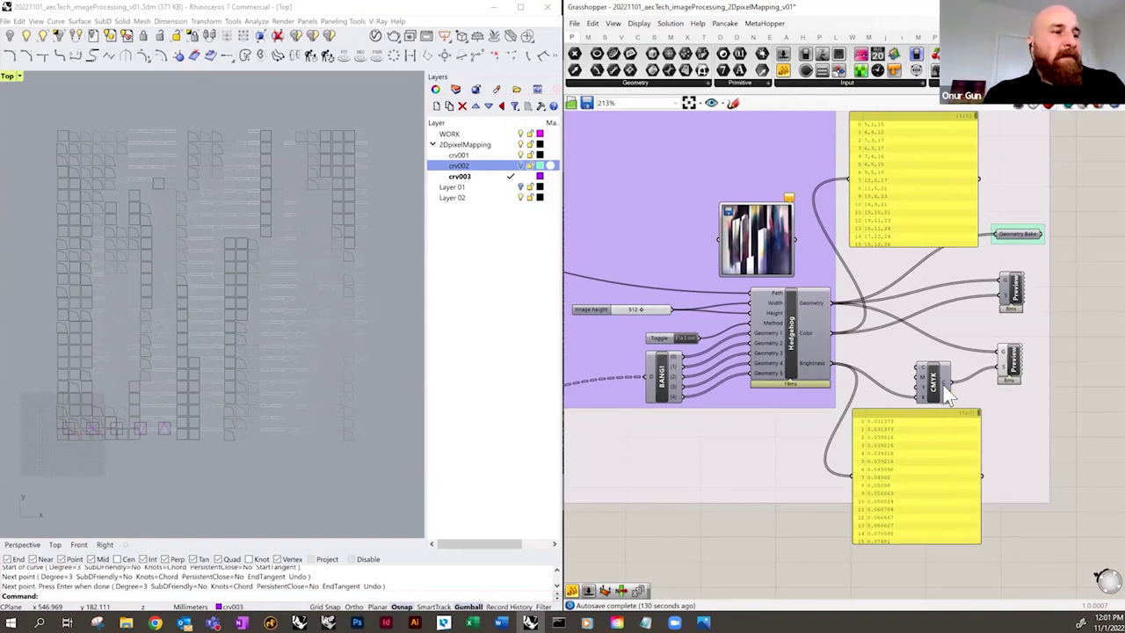
double_click(1024, 526)
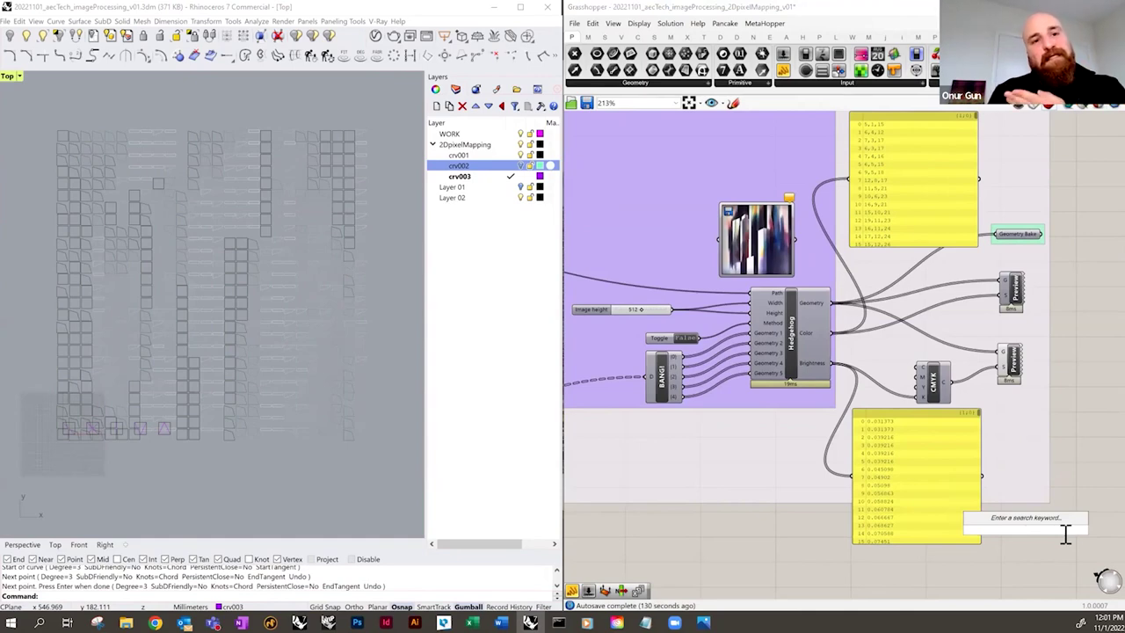
text(sub)
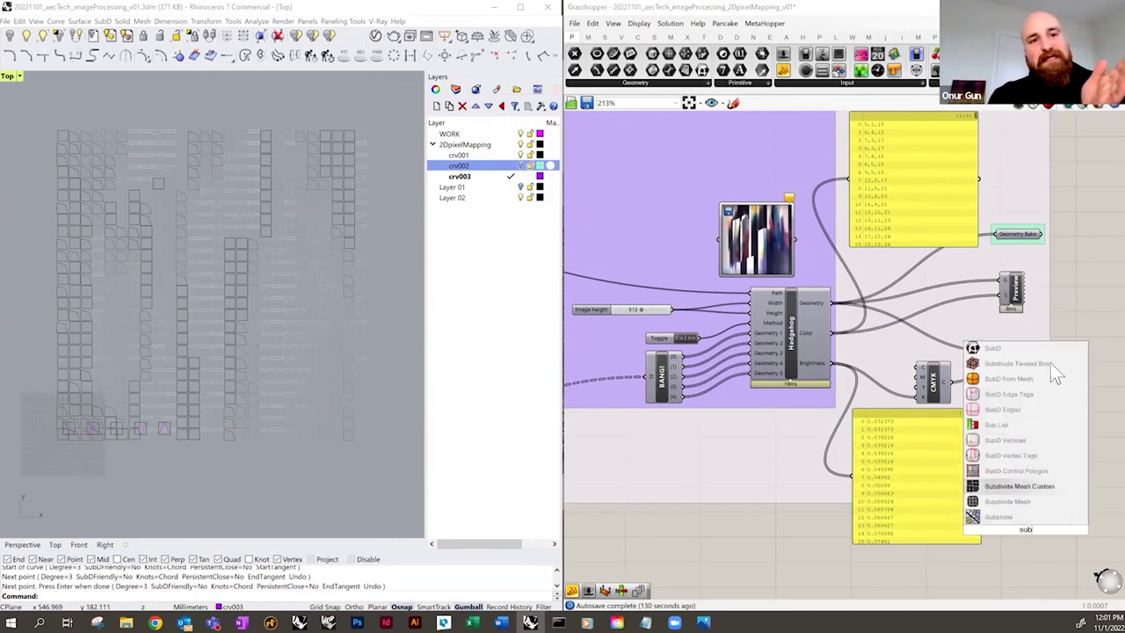
text(t)
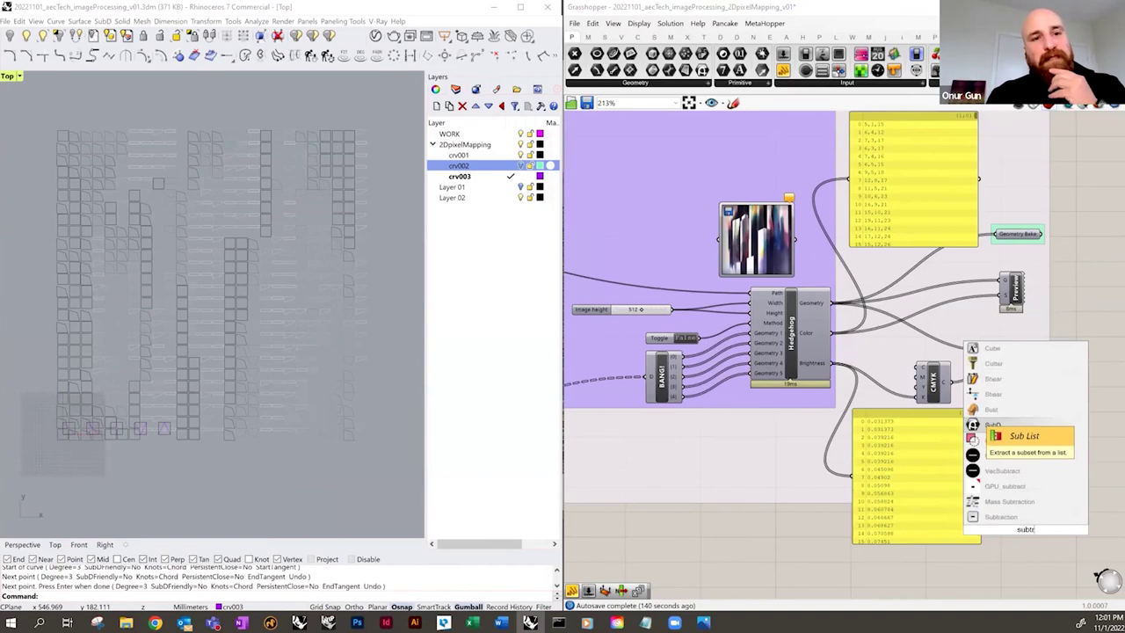
click(1043, 518)
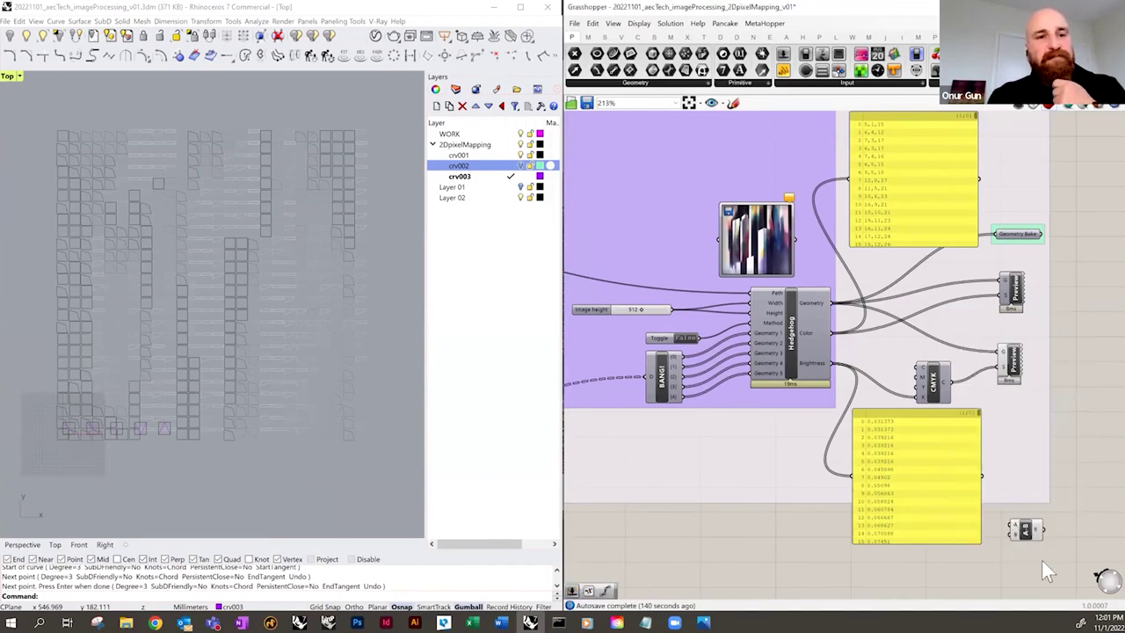
- Set the Subtraction component's first operand A to 1
right_click(1025, 533)
mouse_move(1054, 538)
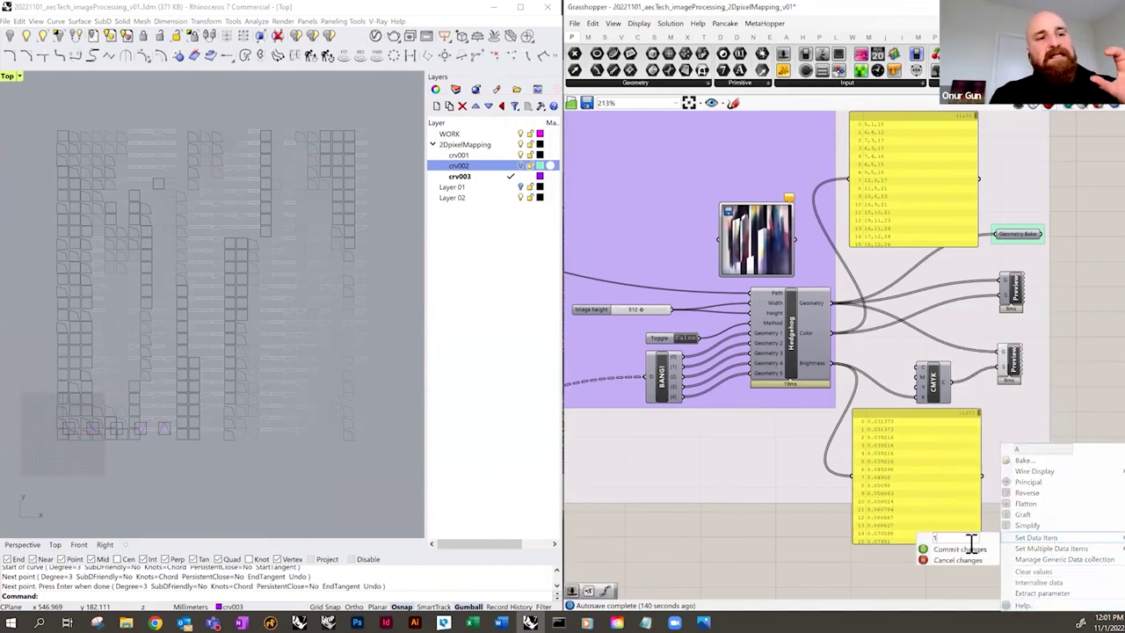
click(972, 546)
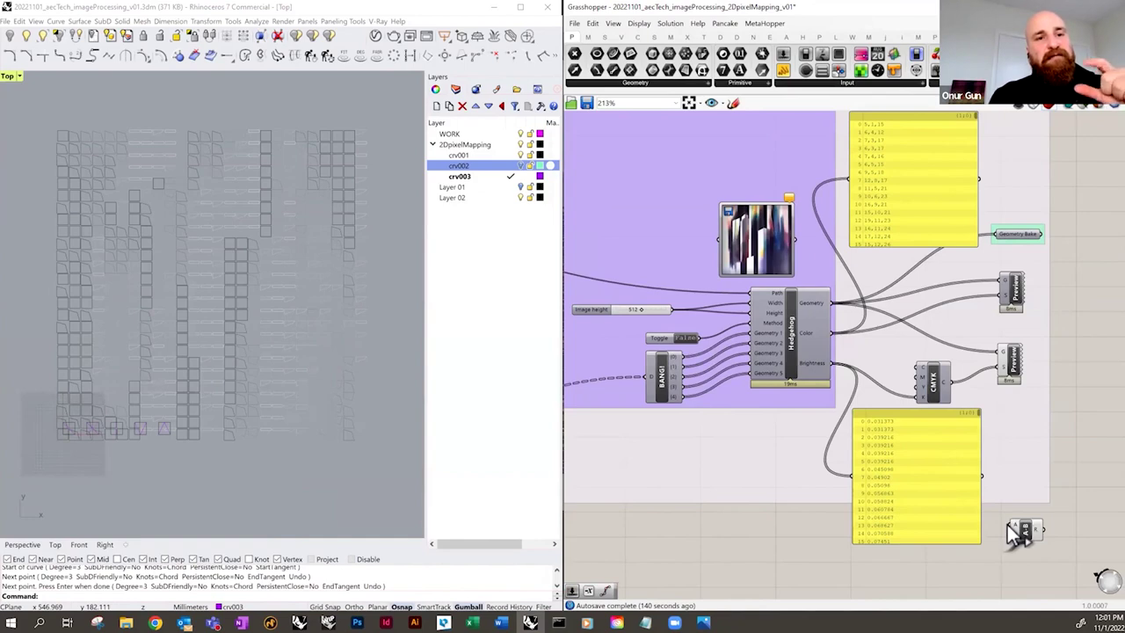
drag(1007, 526, 945, 381)
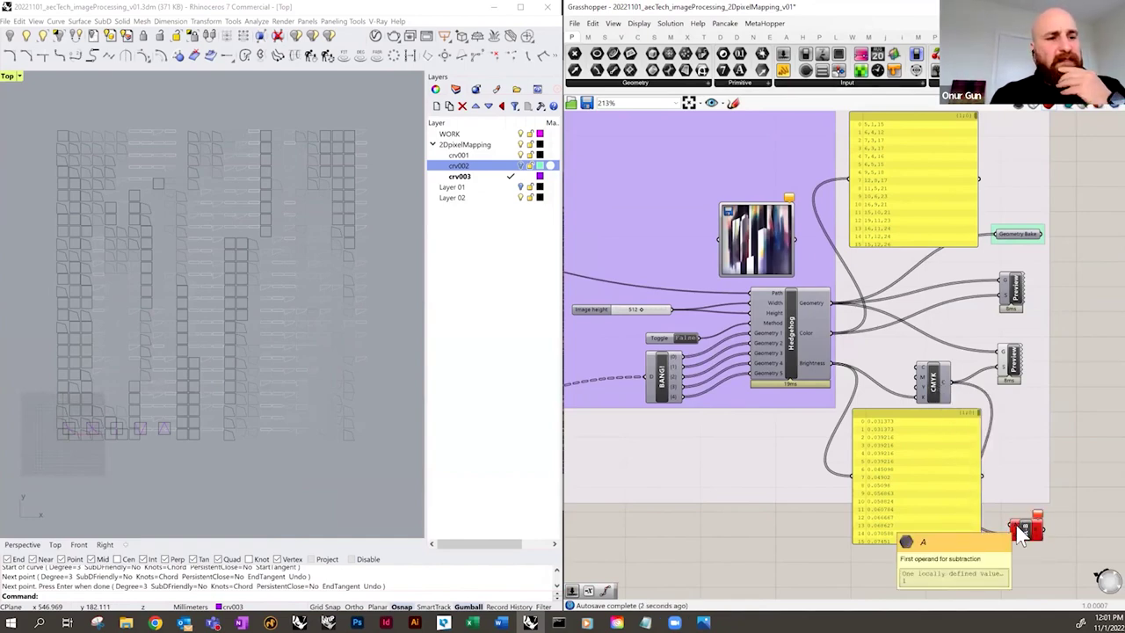
drag(1026, 537, 1051, 545)
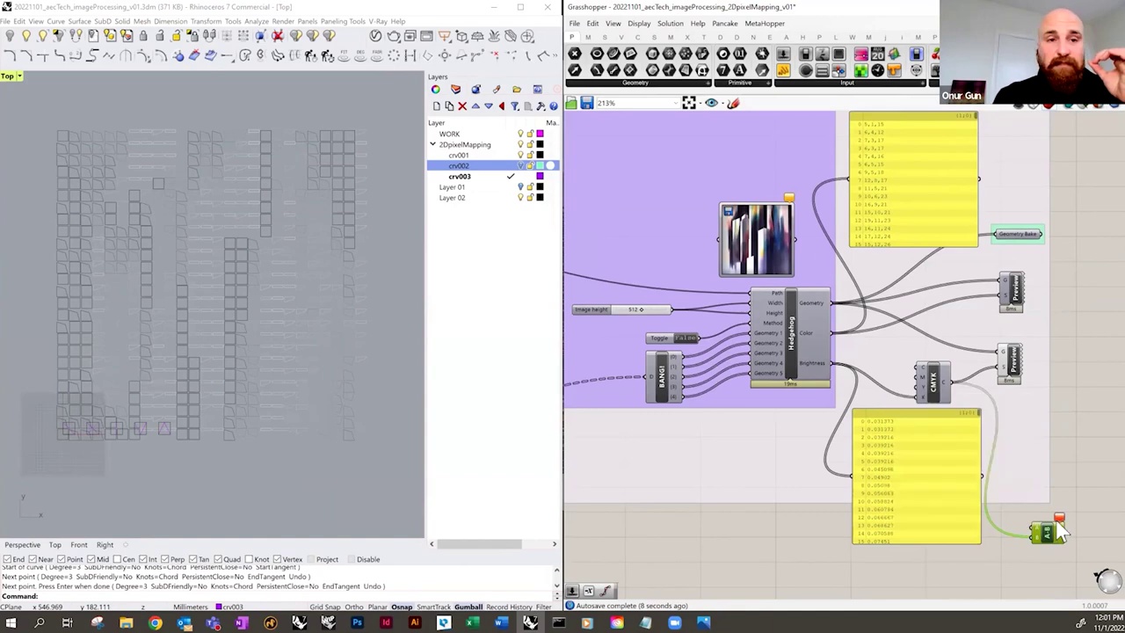
click(1055, 546)
click(1054, 541)
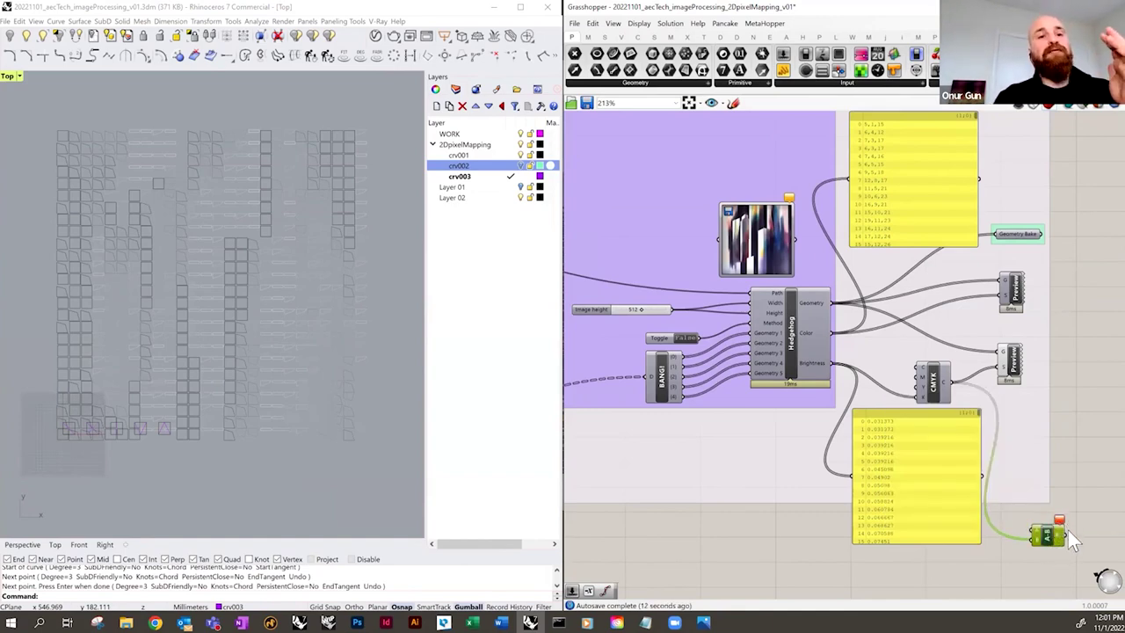
key(Delete)
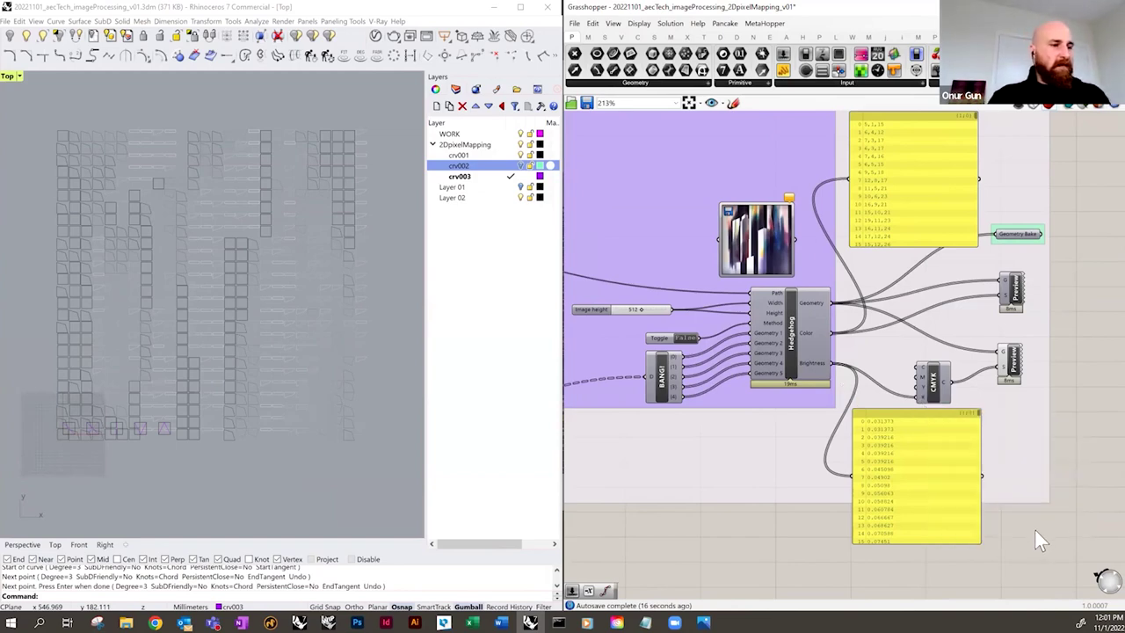
key(ctrl+z)
- Connect Hedgehog's Brightness output to the Subtraction's B input and try feeding the result directly into the lower Preview's material input
drag(1030, 533, 831, 364)
drag(1046, 534, 1020, 525)
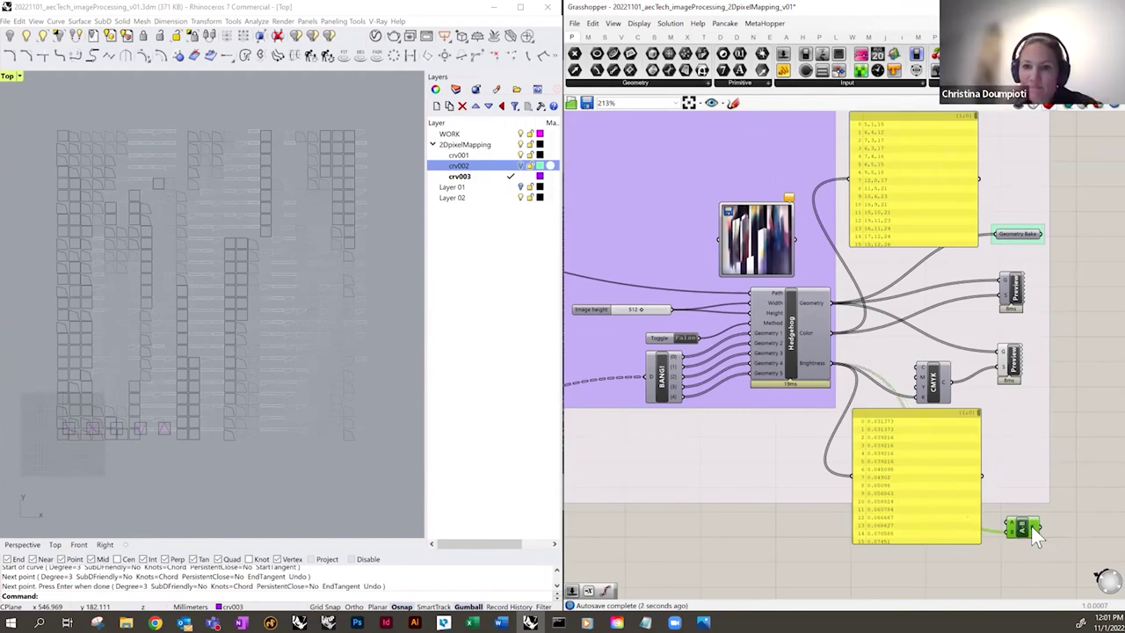
drag(1040, 526, 1000, 352)
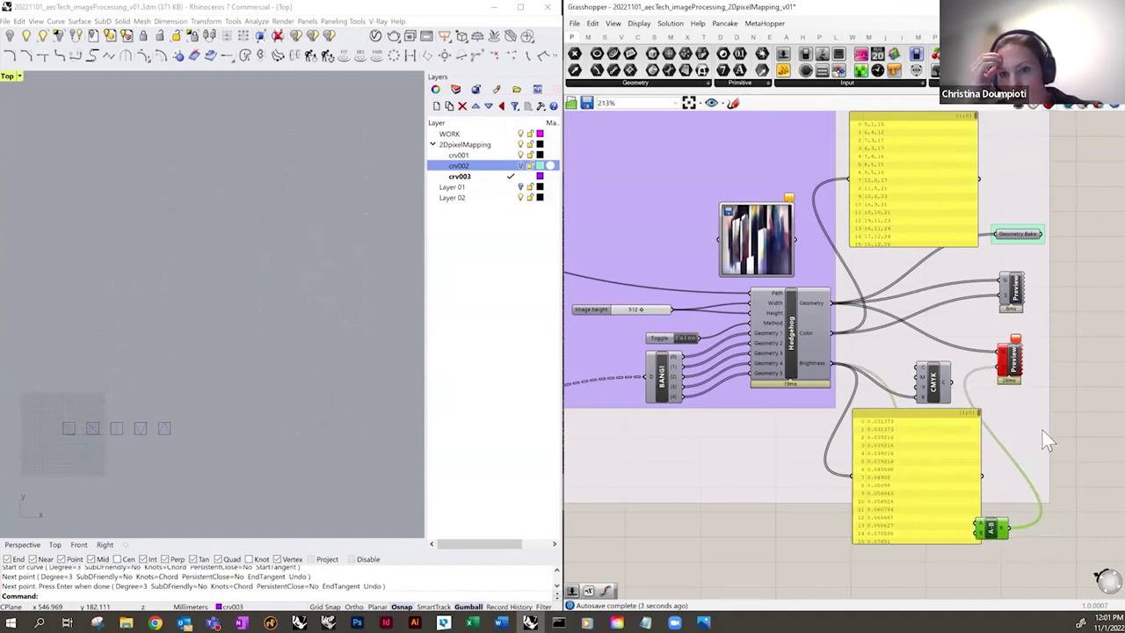
click(1080, 423)
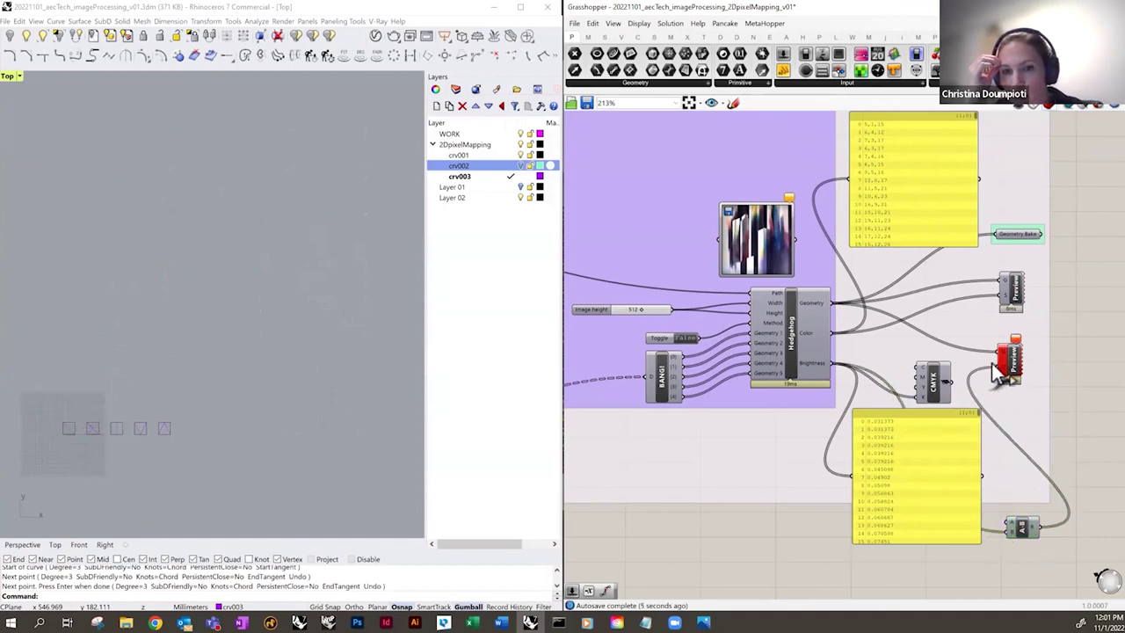
- Duplicate the CMYK component beside the Subtraction, feed the inverted brightness into its K input, and connect its colour output to the lower Preview
drag(1026, 538, 905, 429)
click(932, 380)
key(ctrl+c)
key(ctrl+v)
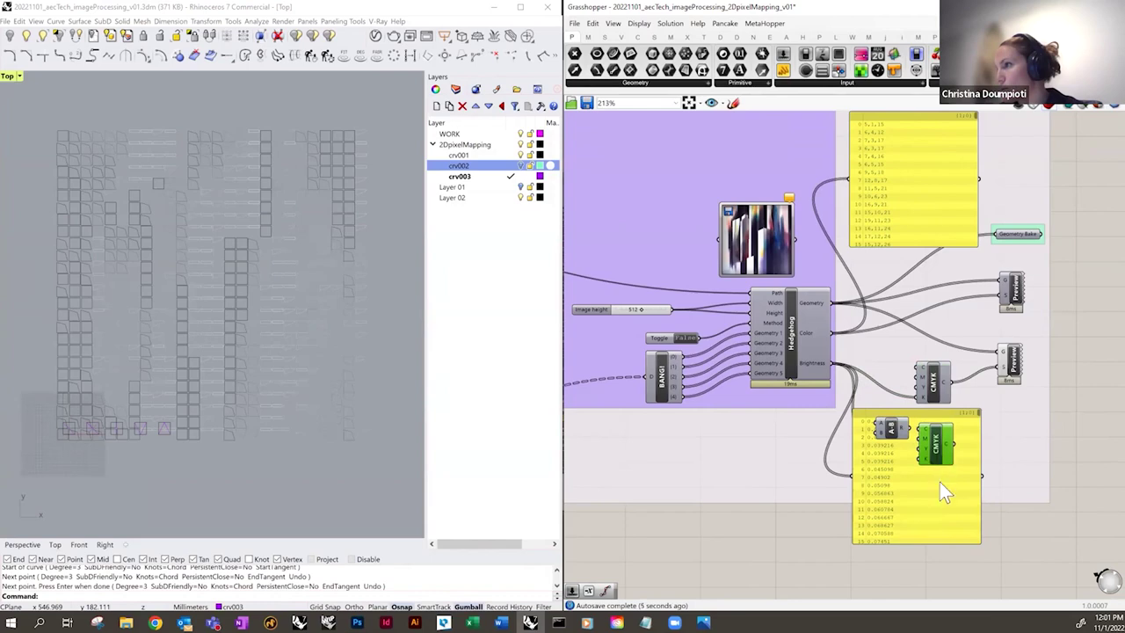
drag(940, 481, 945, 560)
drag(935, 450, 993, 367)
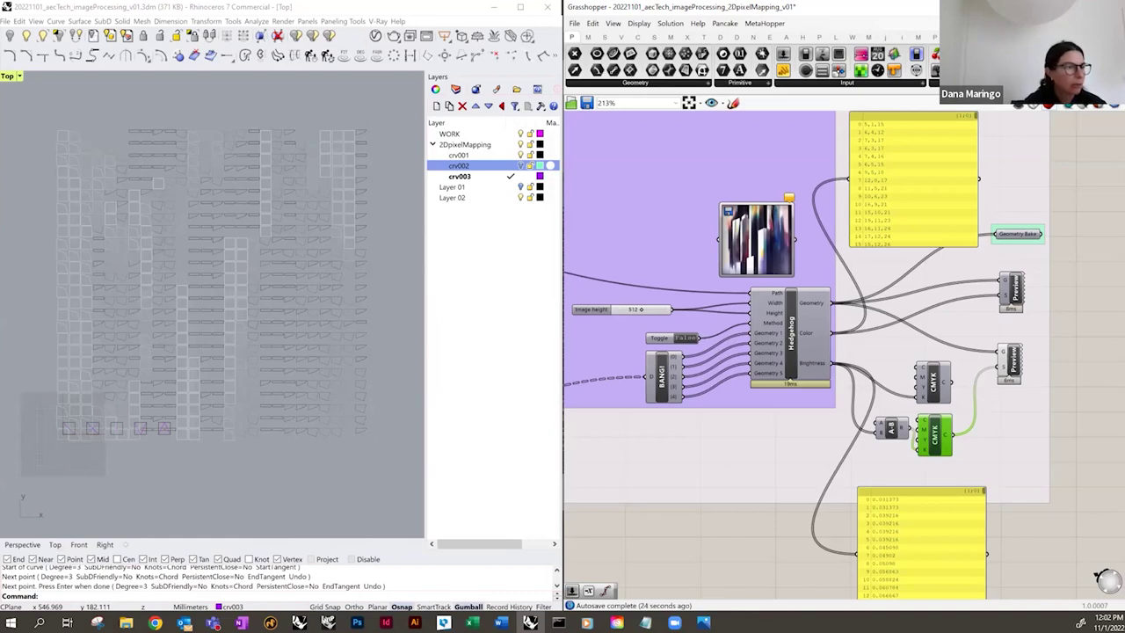
- Switch to the Photos viewer and maximize the example image of the mapped curve pattern
mouse_move(703, 622)
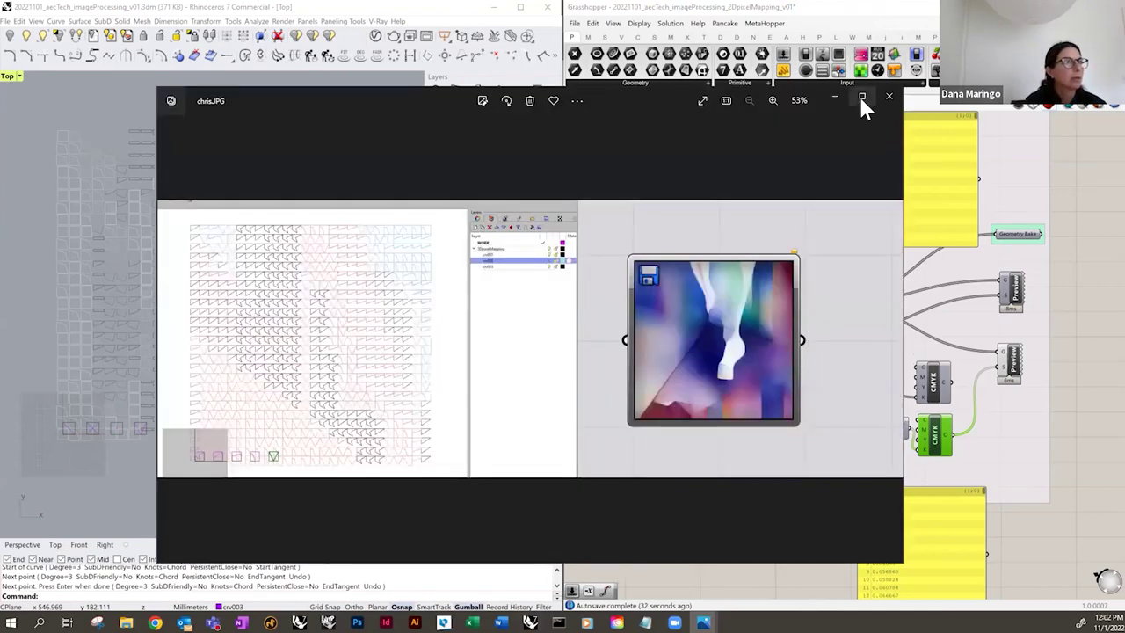
click(874, 103)
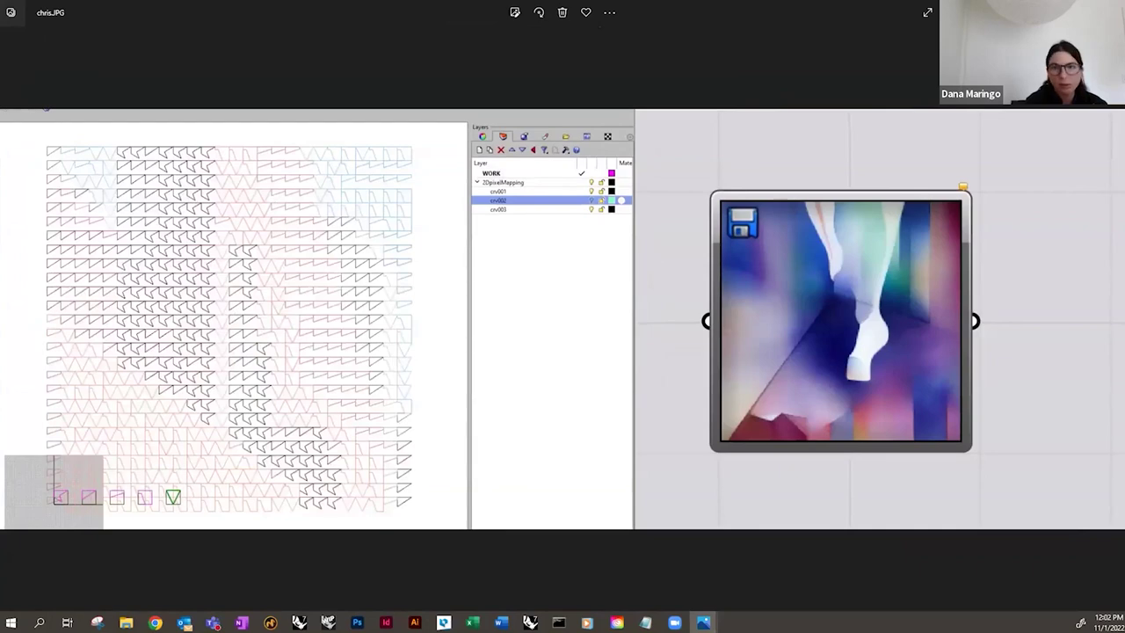
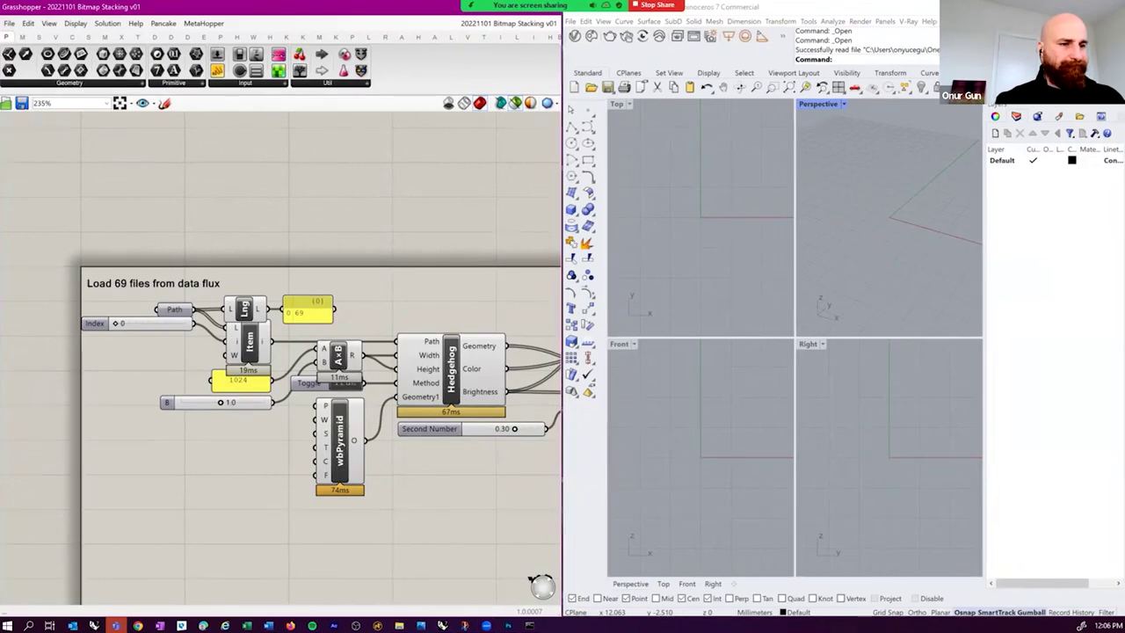
- In the Bitmap Stacking definition, add a new Hedgehog component in the empty area below wbPyramid
click(670, 42)
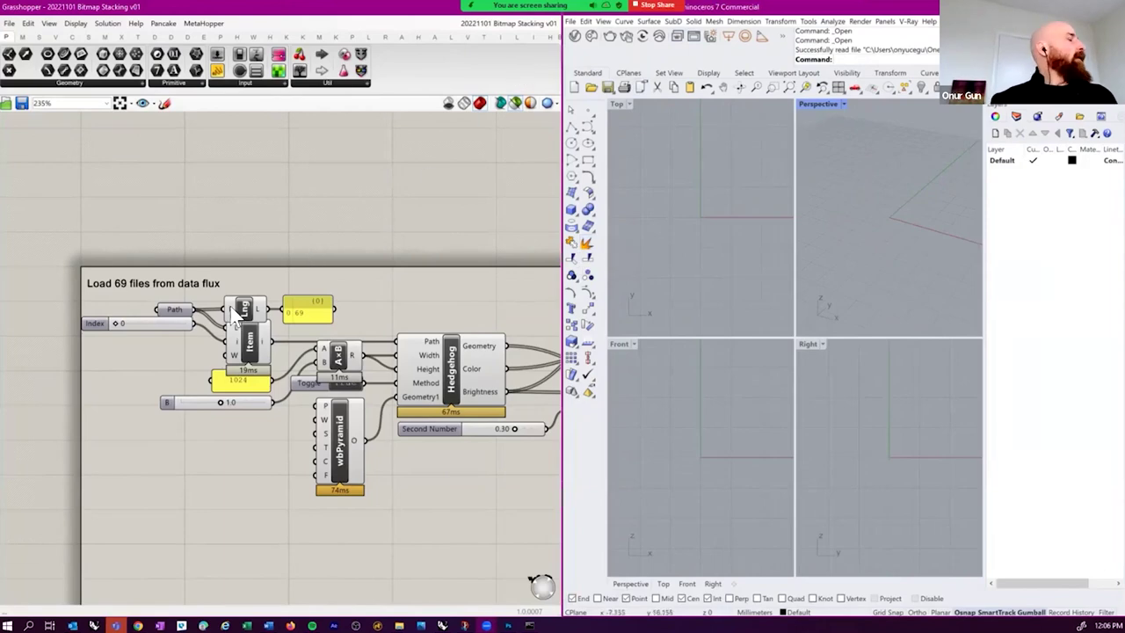
scroll(349, 224, down, 1)
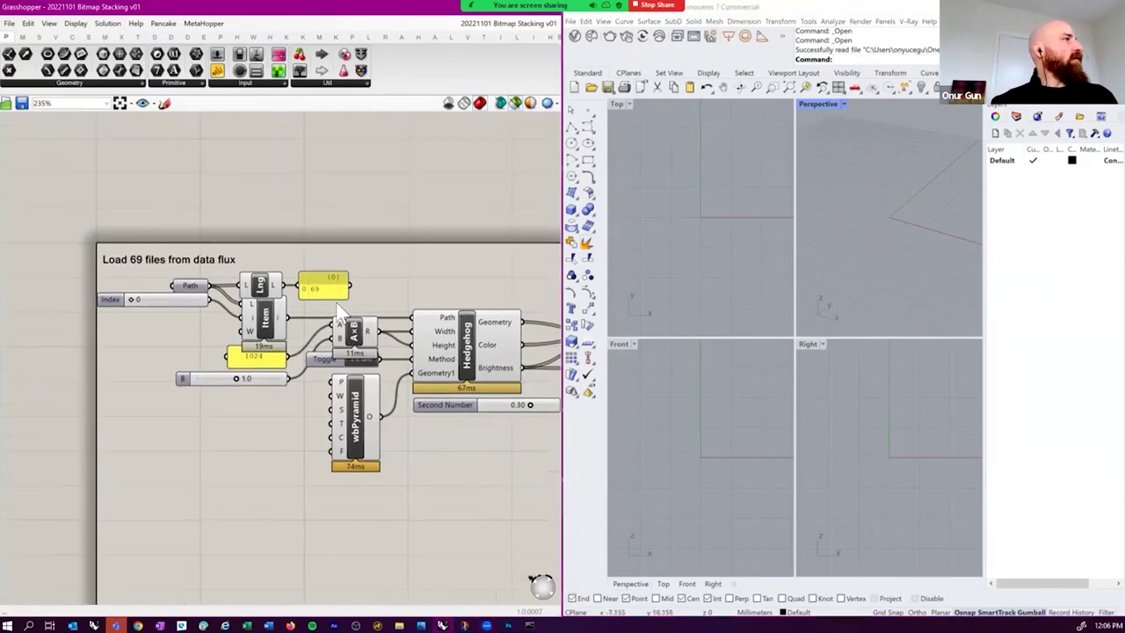
scroll(359, 276, down, 1)
scroll(360, 251, down, 3)
scroll(405, 239, up, 2)
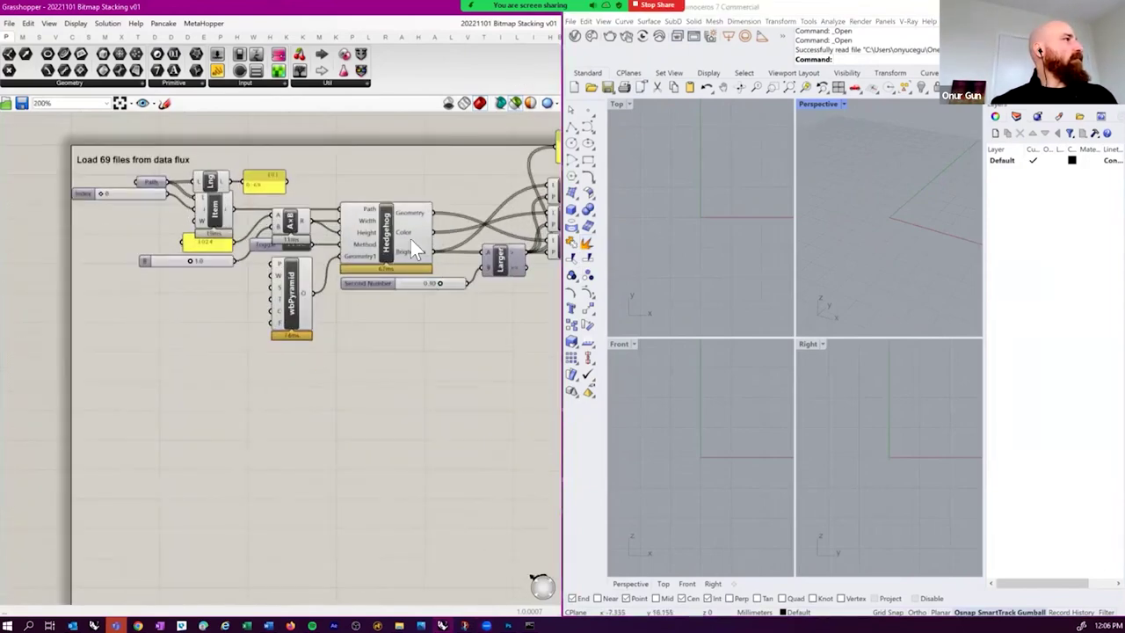
double_click(420, 442)
text(hedhe)
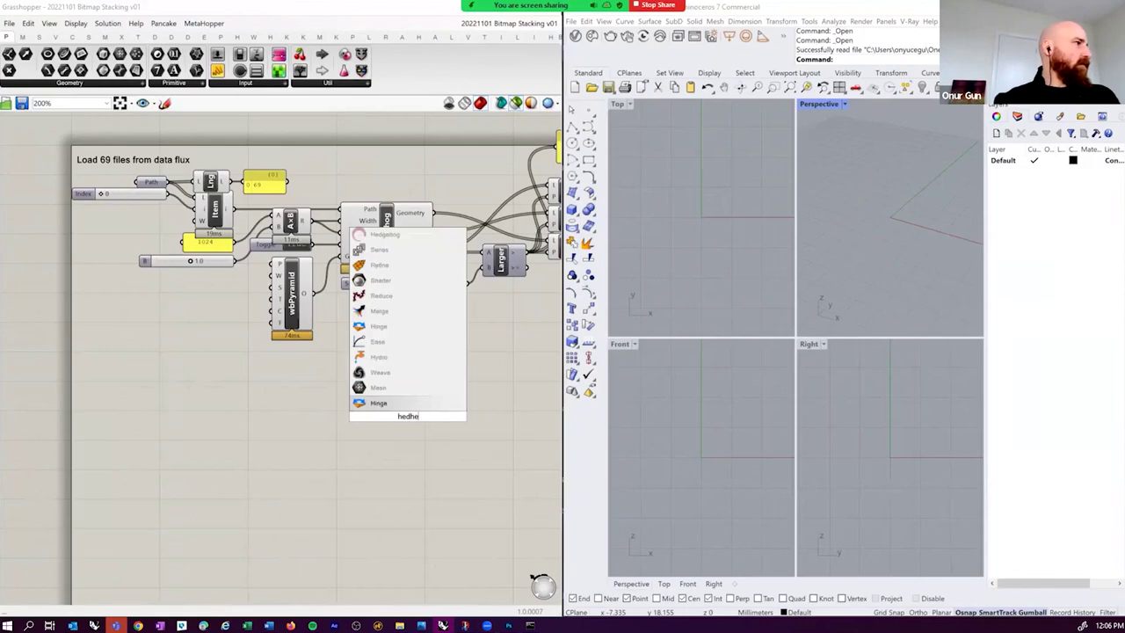
key(BackSpace)
key(BackSpace)
text(geo)
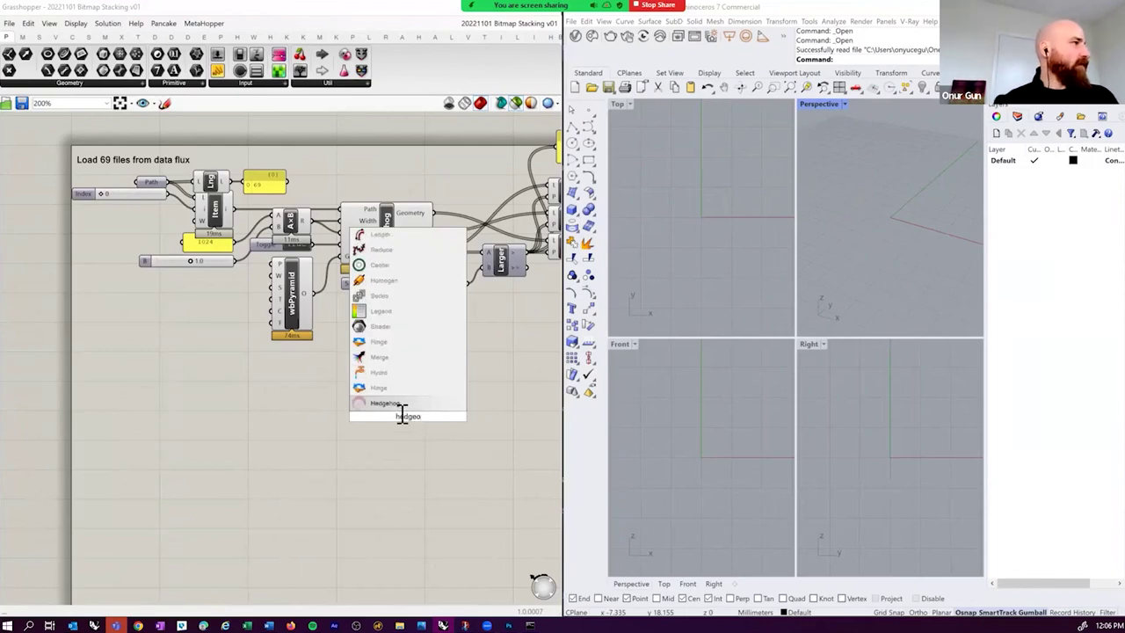
key(Return)
drag(403, 431, 354, 492)
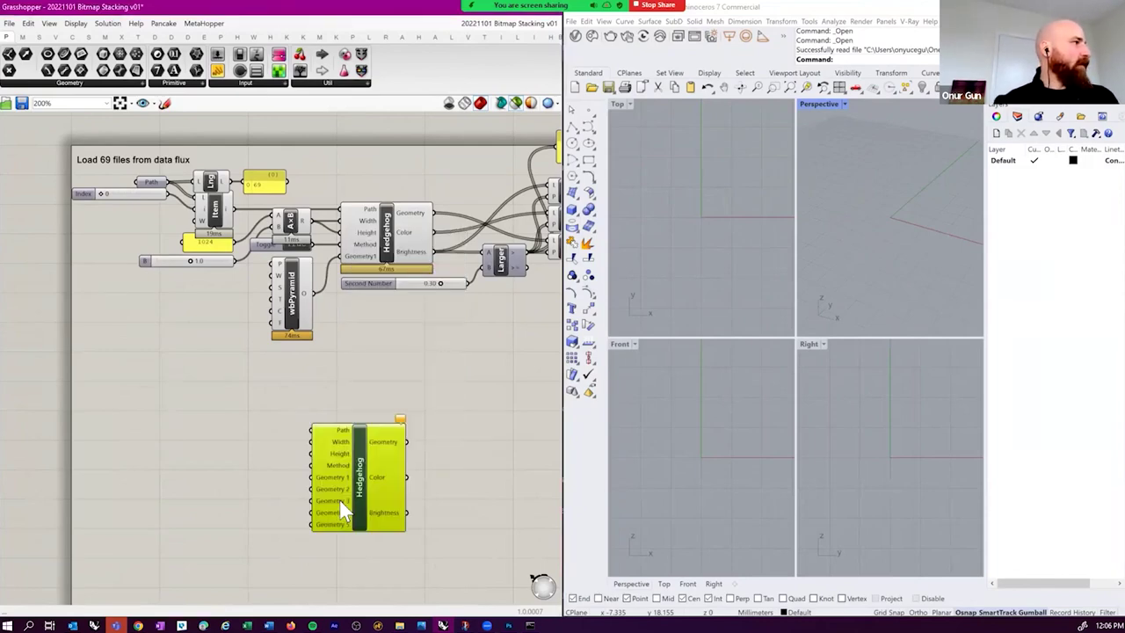
scroll(372, 446, up, 1)
right_drag(366, 370, 360, 413)
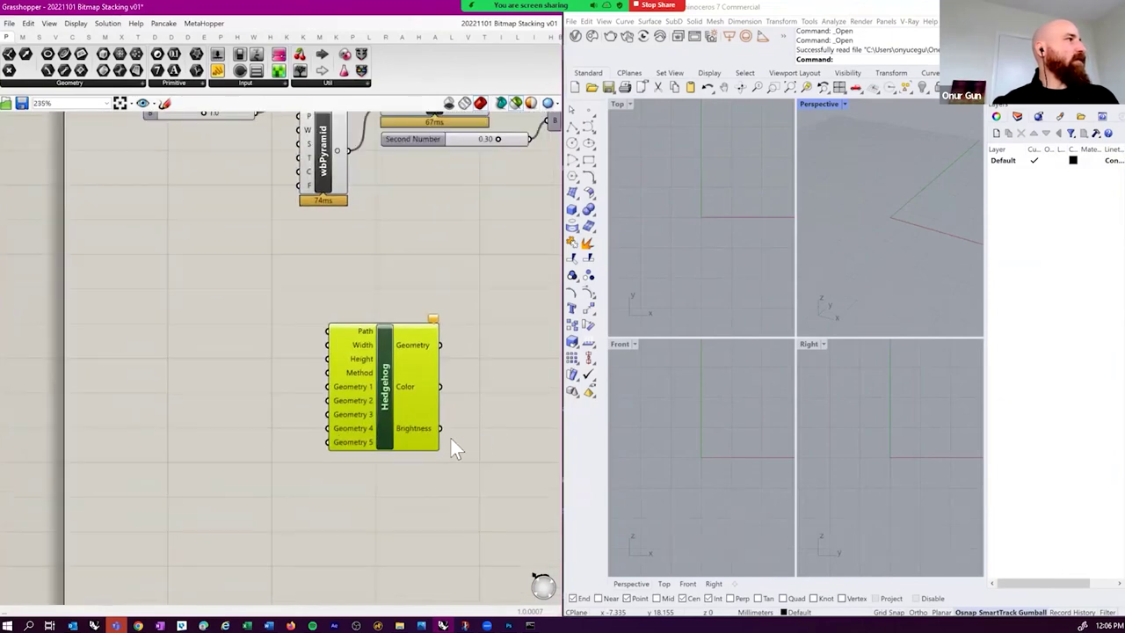
scroll(285, 391, down, 3)
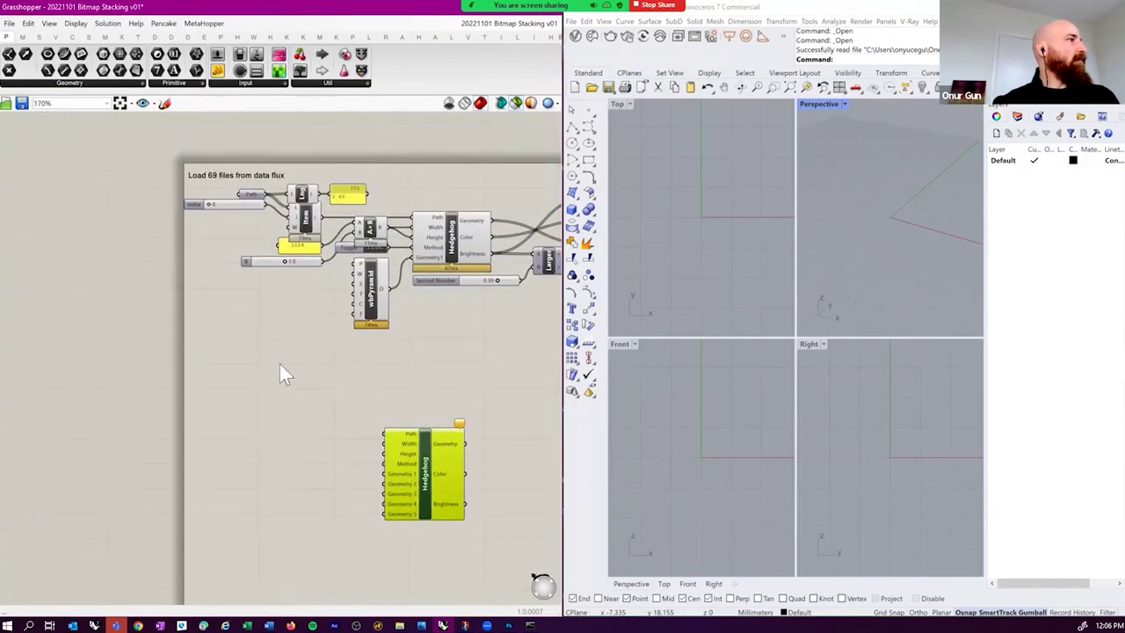
- Duplicate the Path parameter beside the new Hedgehog and point it to the image 34844875_SQ.jpg in the 20200426 BitmapFlux TheLightHouse folder
click(251, 195)
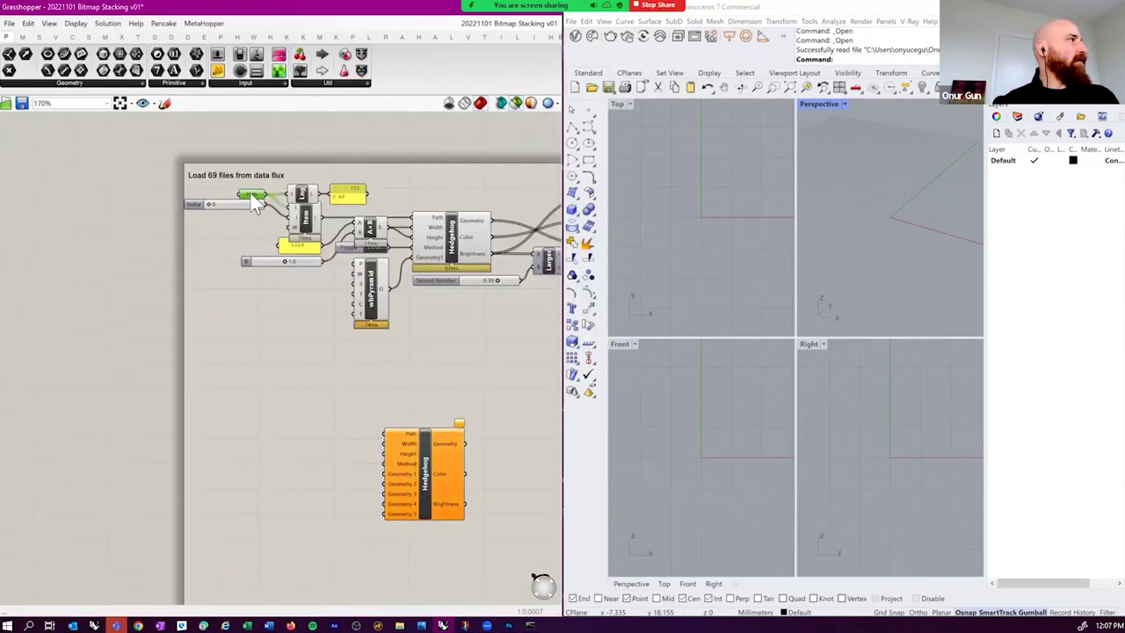
alt+drag(254, 198, 301, 430)
right_click(301, 425)
click(365, 516)
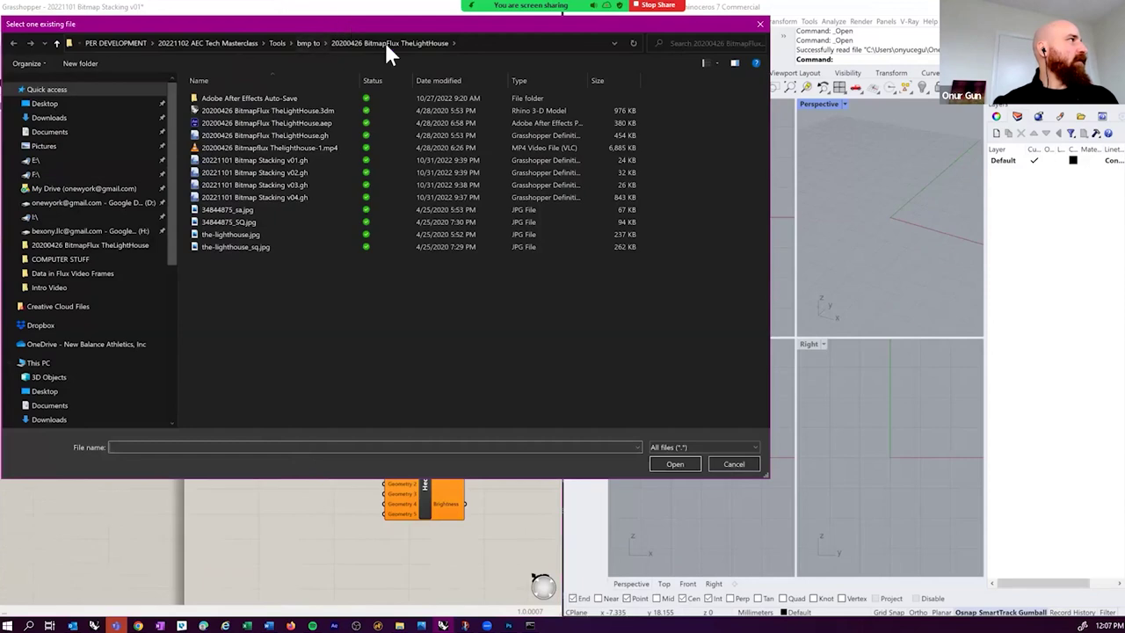
drag(358, 29, 518, 86)
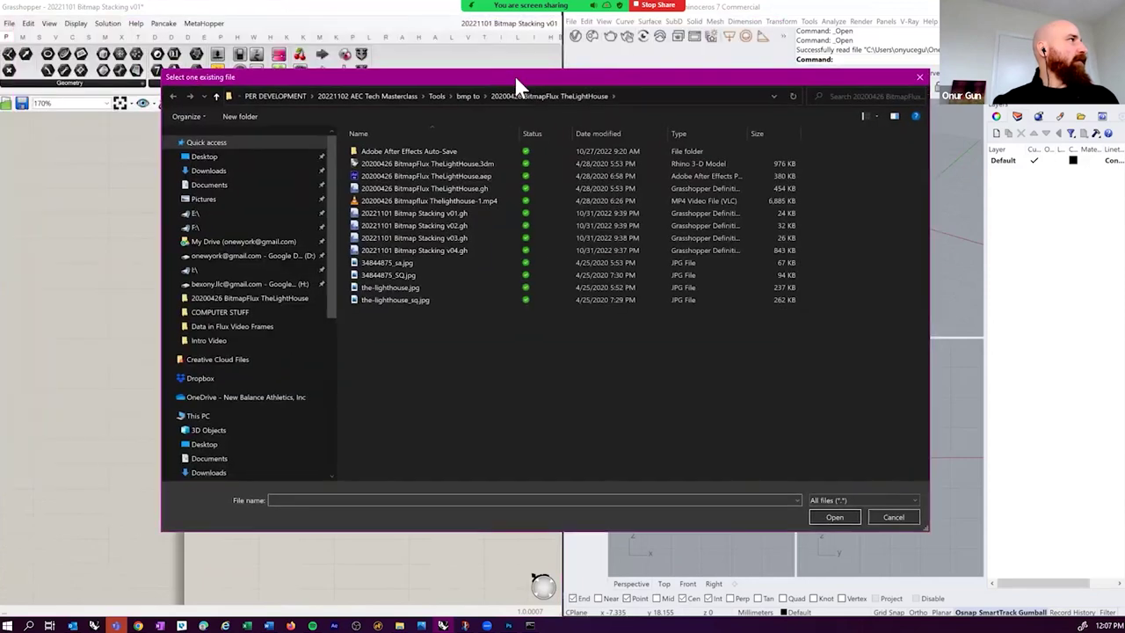
click(374, 96)
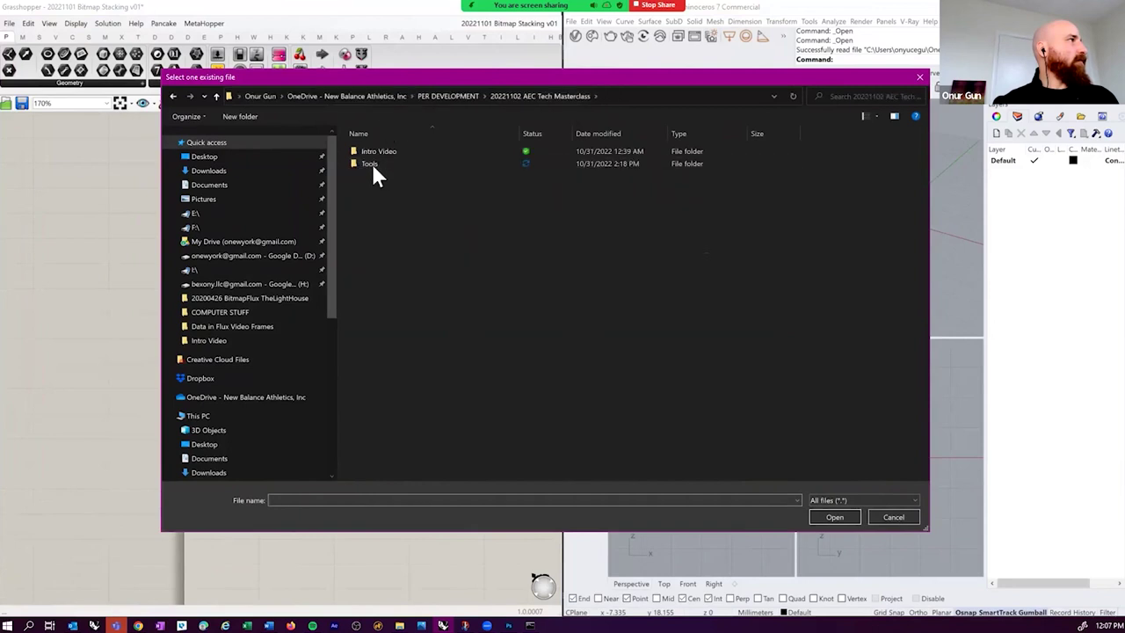
double_click(374, 167)
double_click(378, 150)
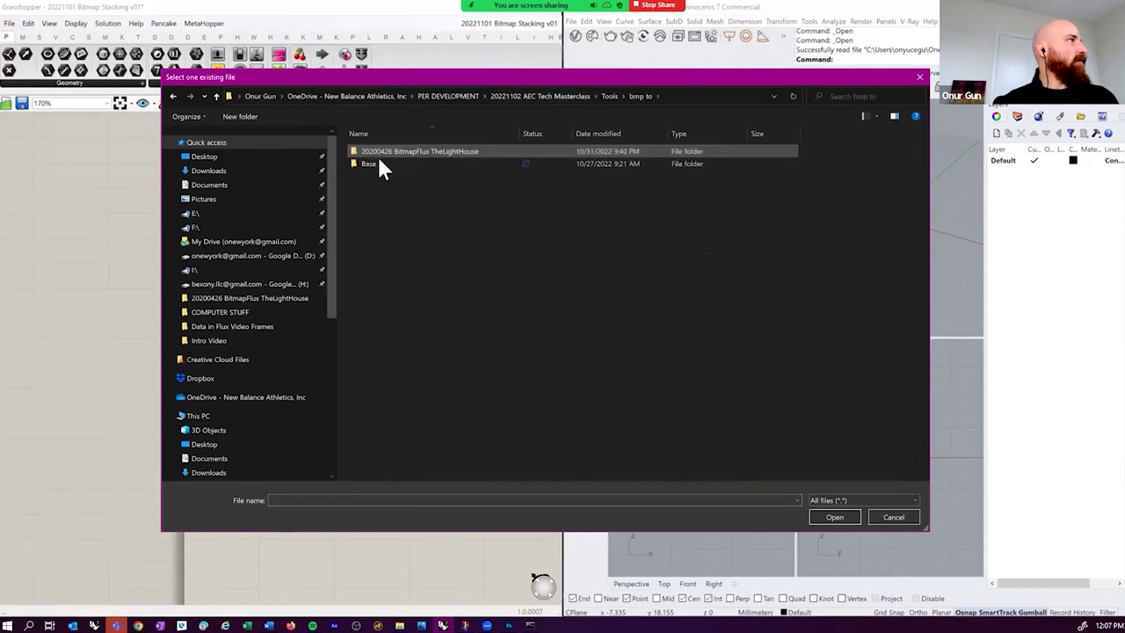
double_click(377, 163)
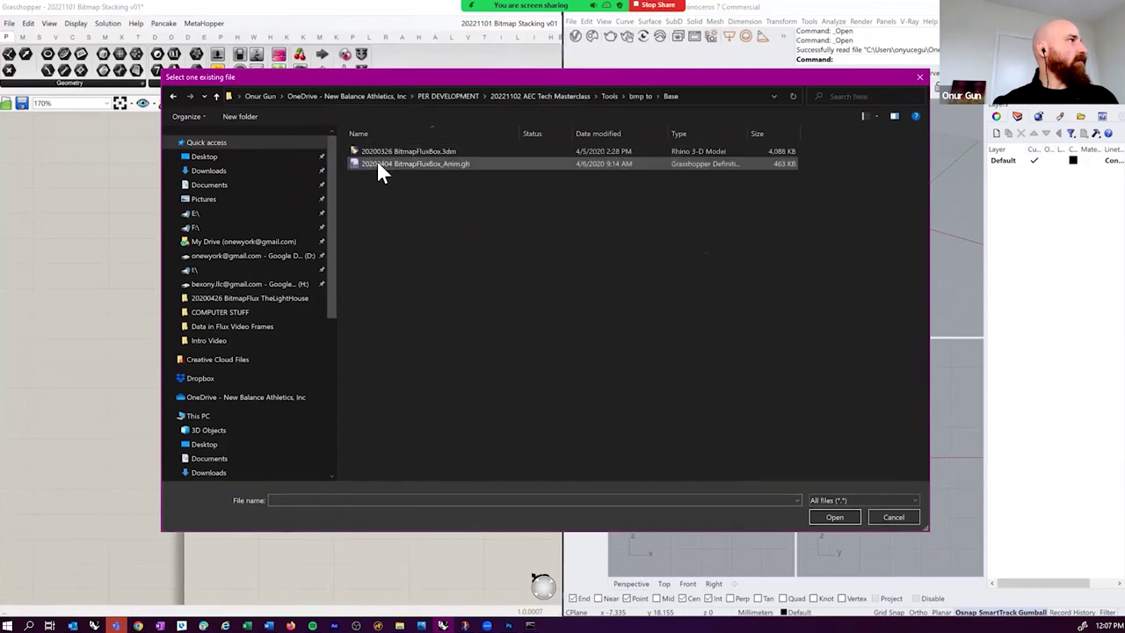
click(640, 95)
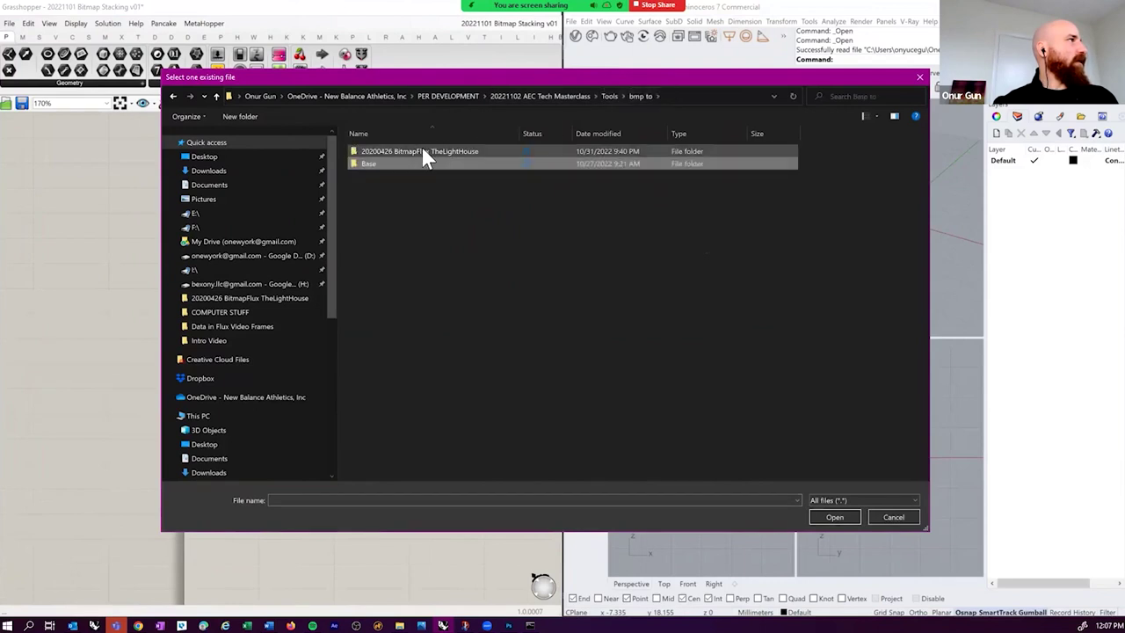
double_click(424, 154)
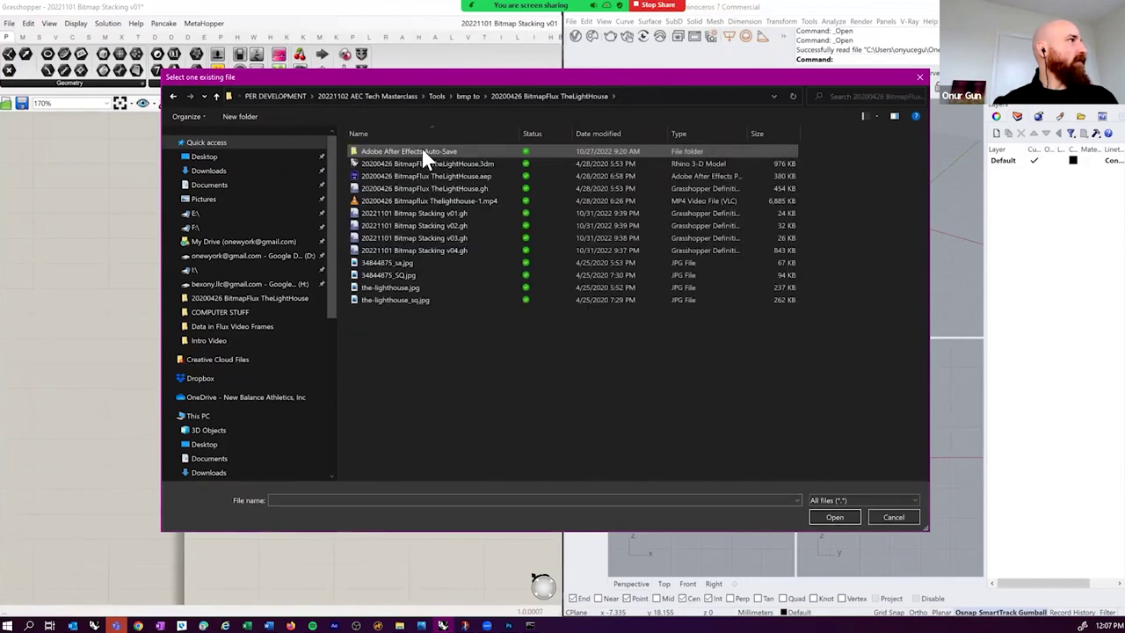
double_click(386, 275)
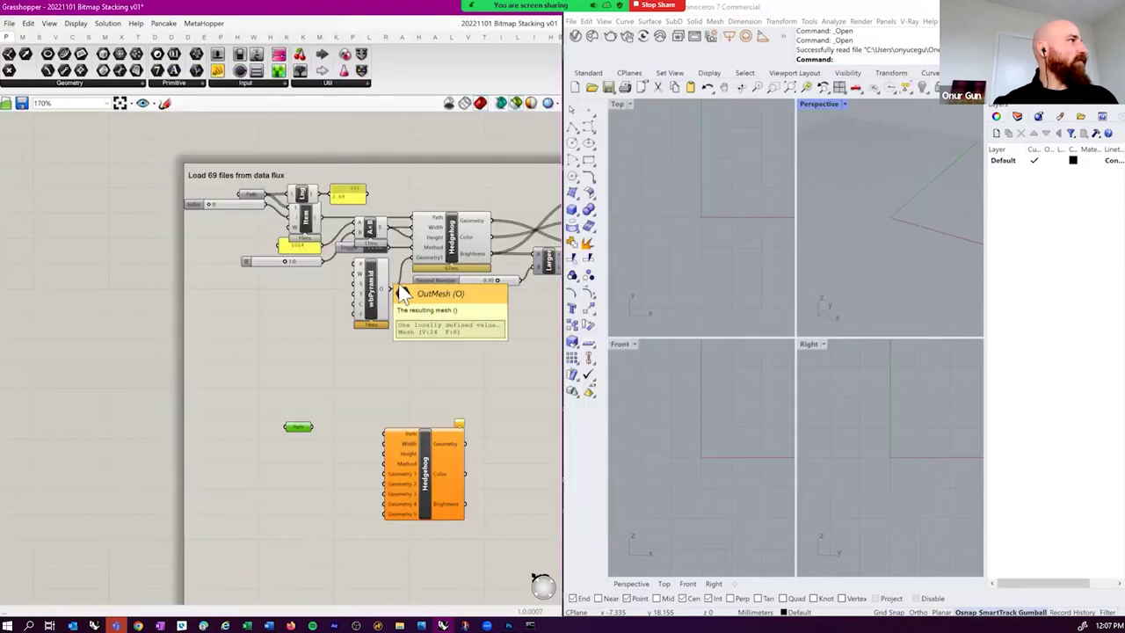
- Connect the duplicated Path parameter to the new Hedgehog's Path input and place it closer, level with that input
double_click(387, 381)
drag(312, 428, 383, 433)
right_drag(391, 355, 315, 276)
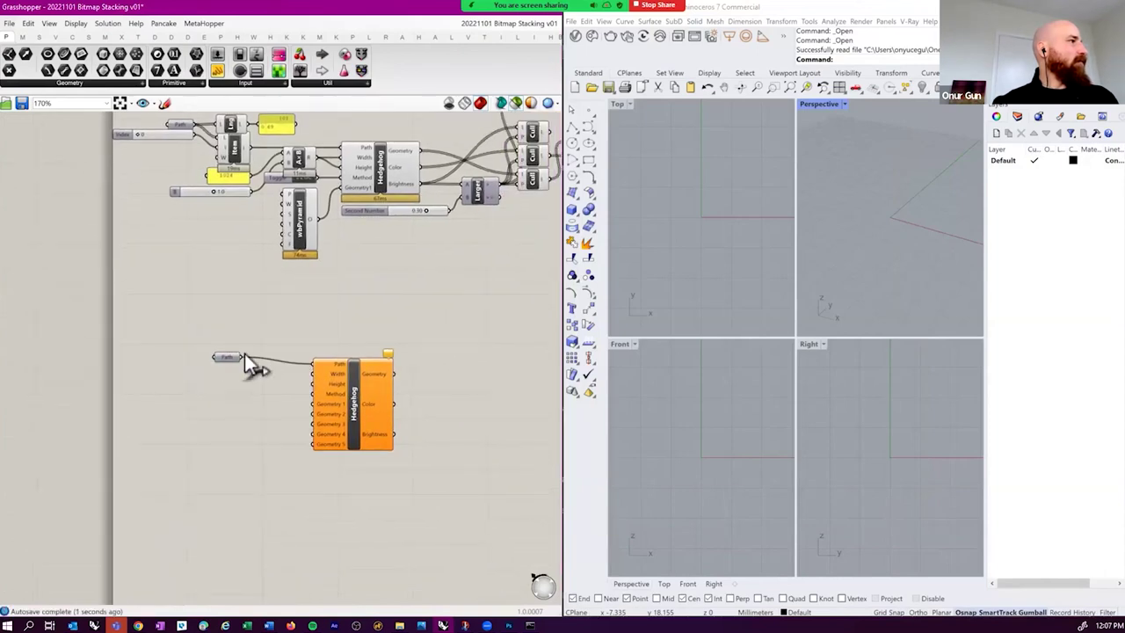
drag(230, 358, 258, 361)
- Add a panel containing 453 in the empty area beside the new Hedgehog component
scroll(290, 364, up, 3)
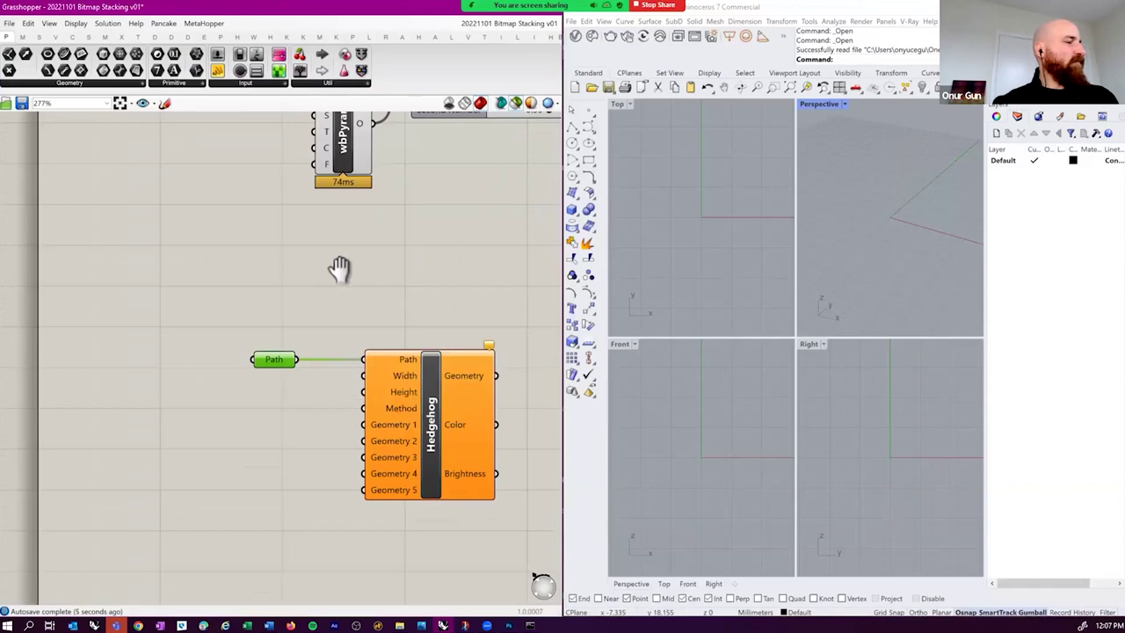
right_drag(337, 269, 306, 218)
scroll(312, 321, down, 4)
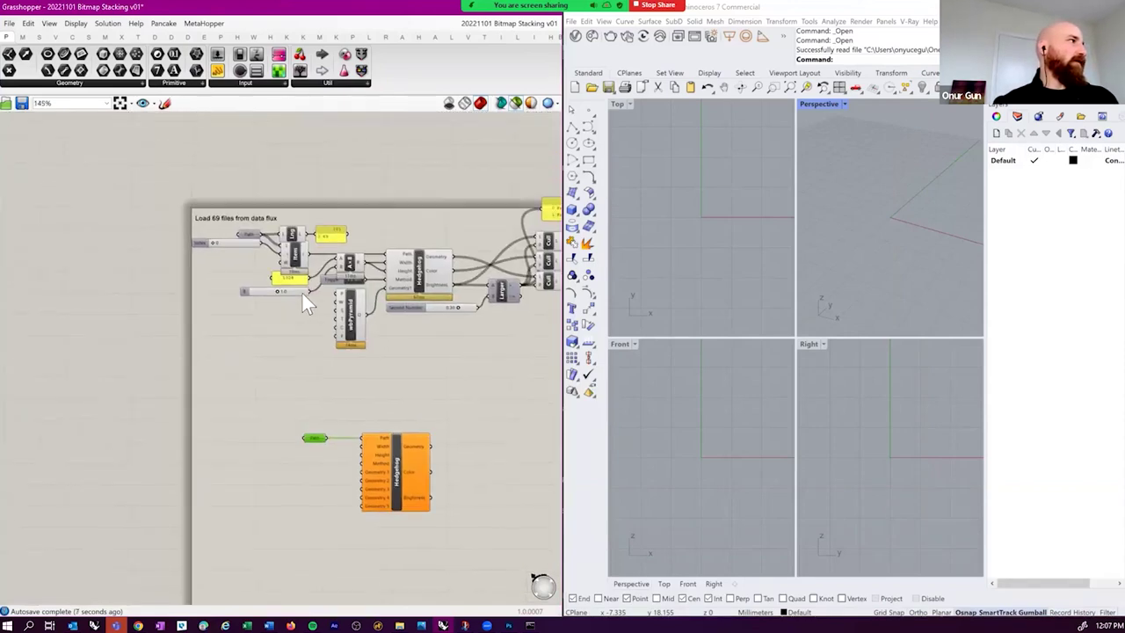
scroll(301, 291, up, 2)
scroll(352, 477, up, 1)
scroll(229, 247, down, 1)
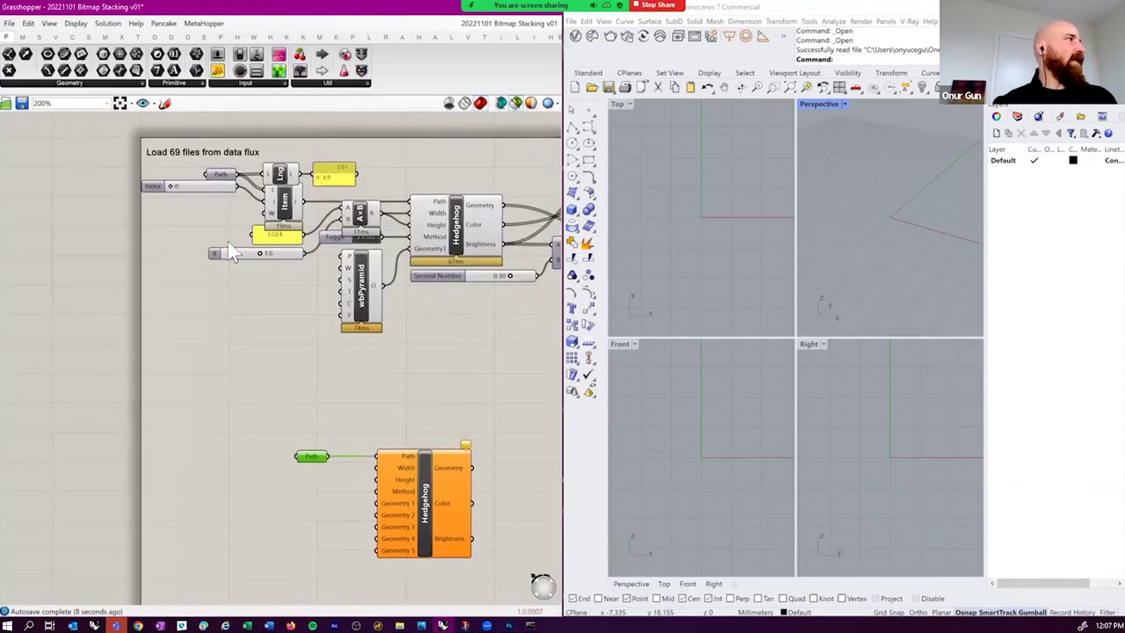
double_click(275, 518)
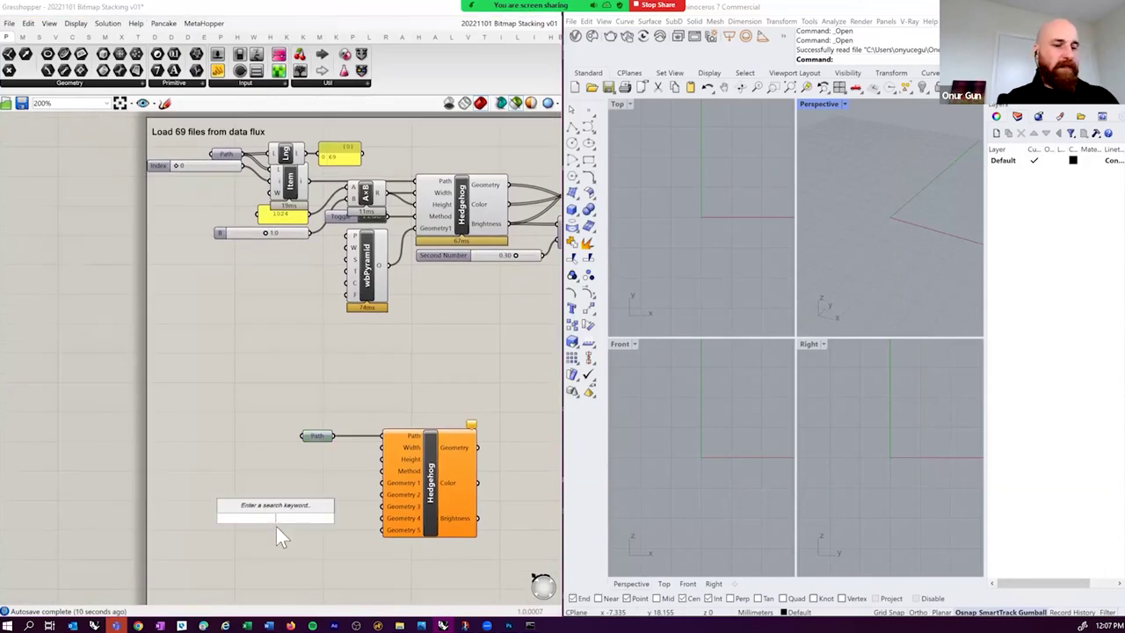
text(panel)
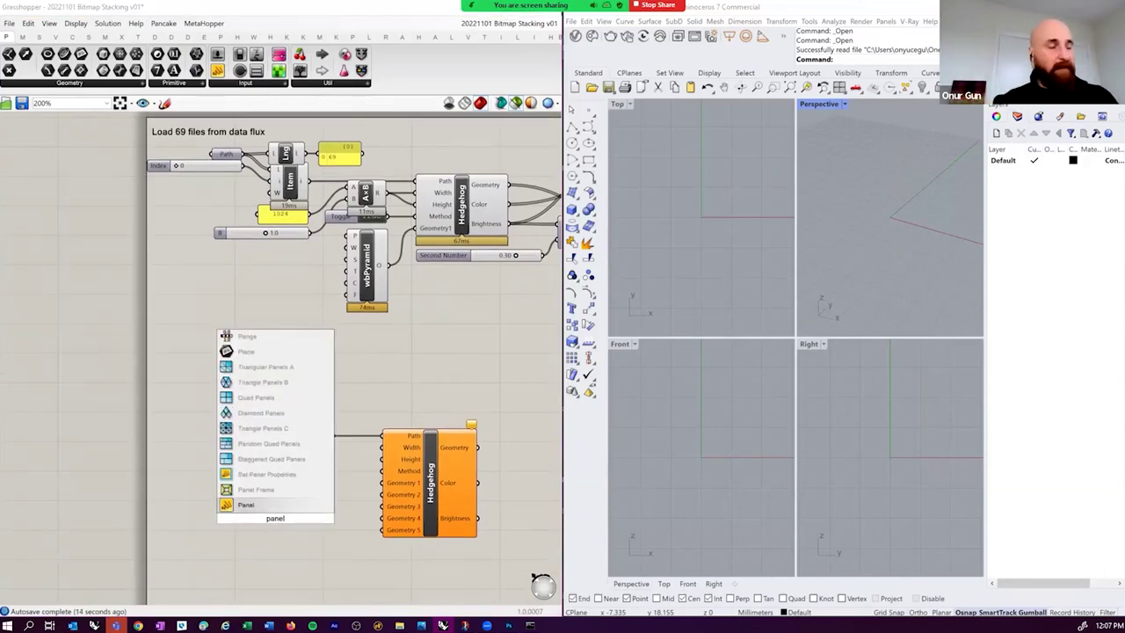
click(293, 507)
double_click(269, 514)
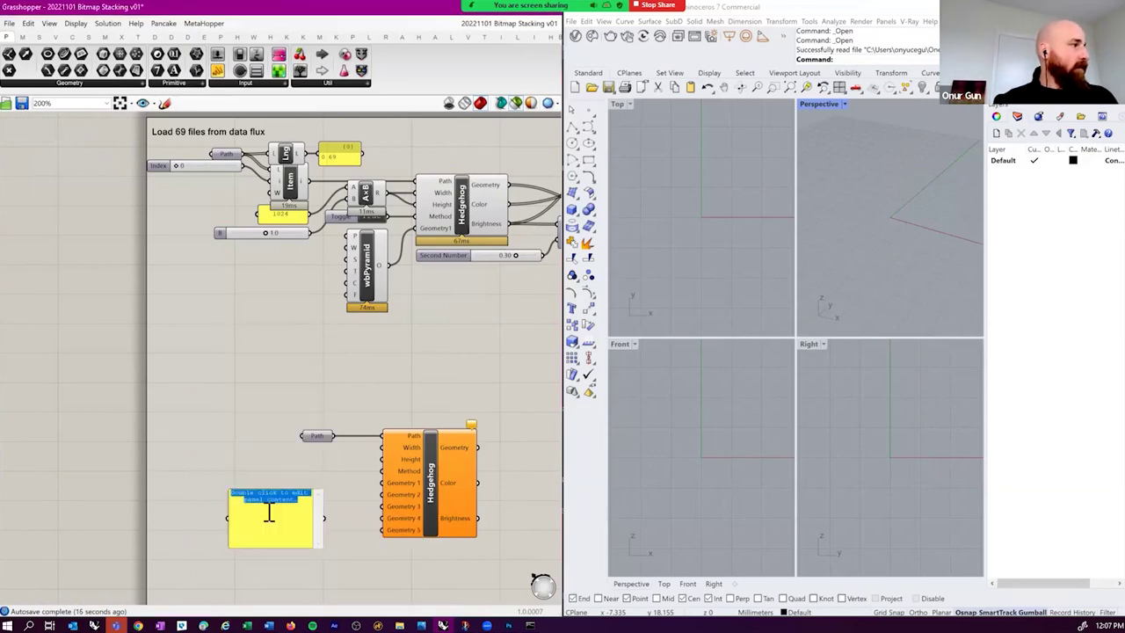
key(BackSpace)
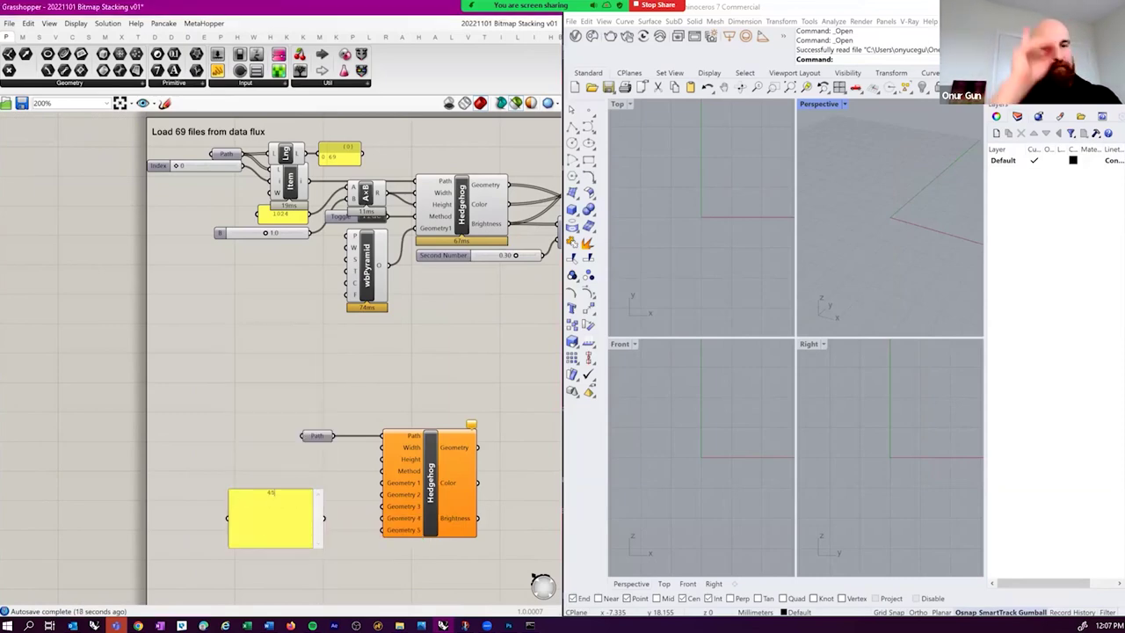
text(453)
click(299, 555)
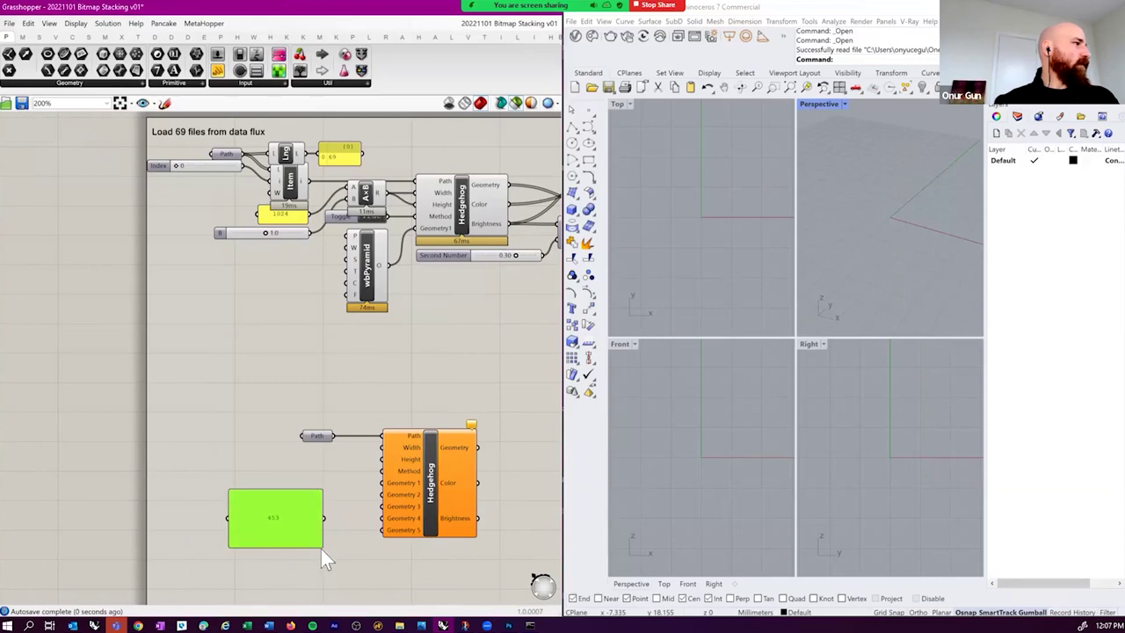
- Shrink the 453 panel, set it beside the new Hedgehog, and feed it into both the Width and Height inputs
drag(312, 540, 383, 447)
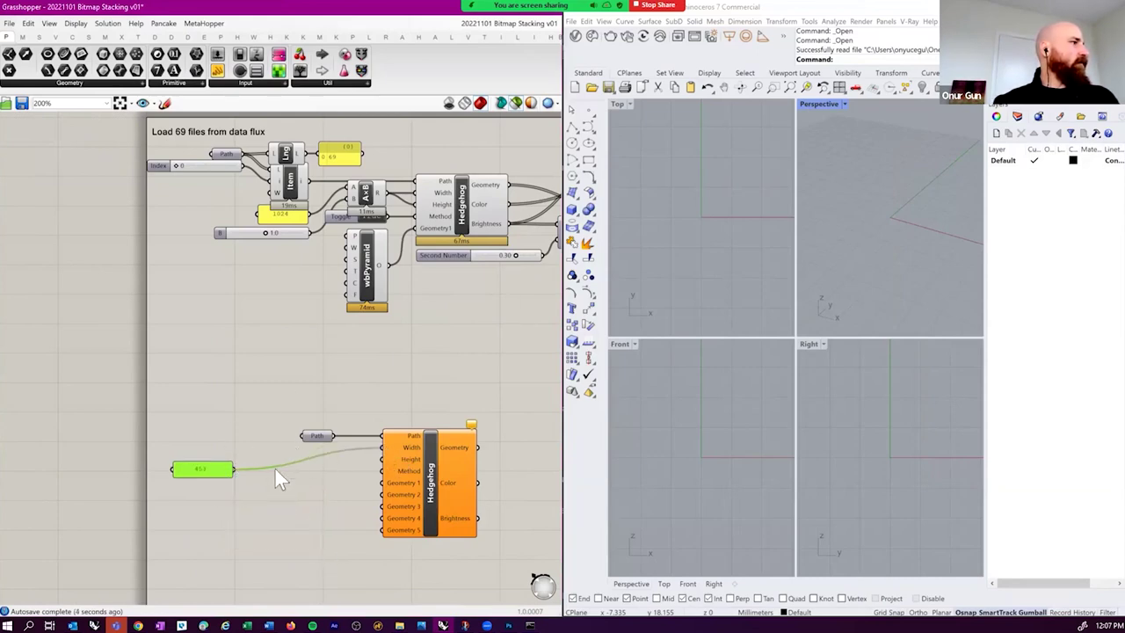
drag(233, 469, 383, 459)
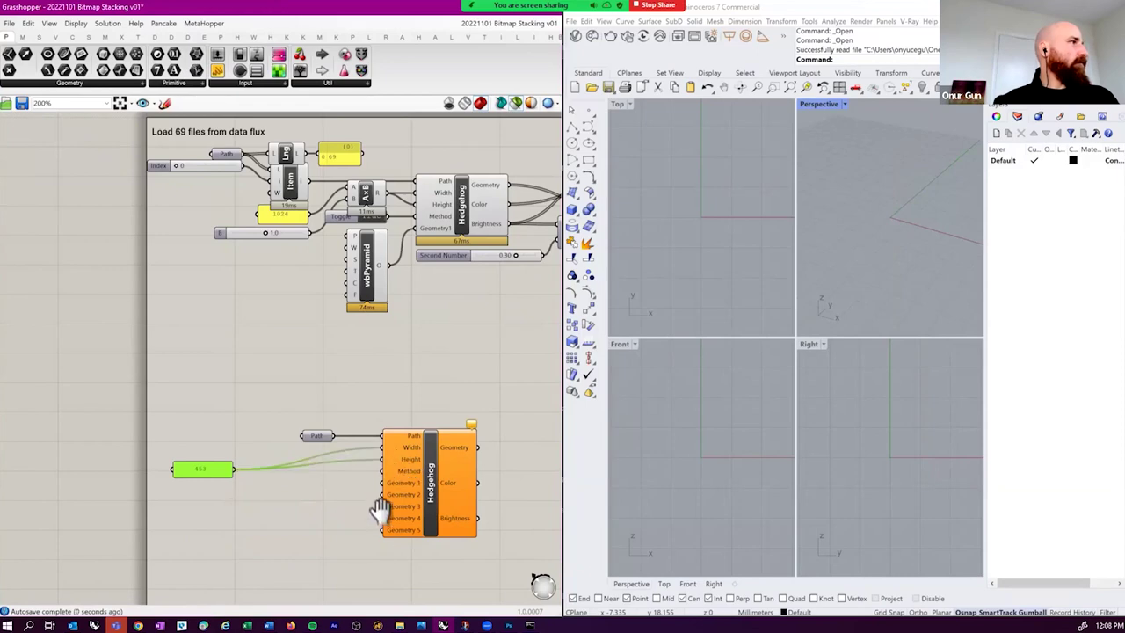
right_drag(377, 509, 370, 487)
- Duplicate the Boolean toggle set to True beside the new Hedgehog and connect it to the Method input
click(339, 194)
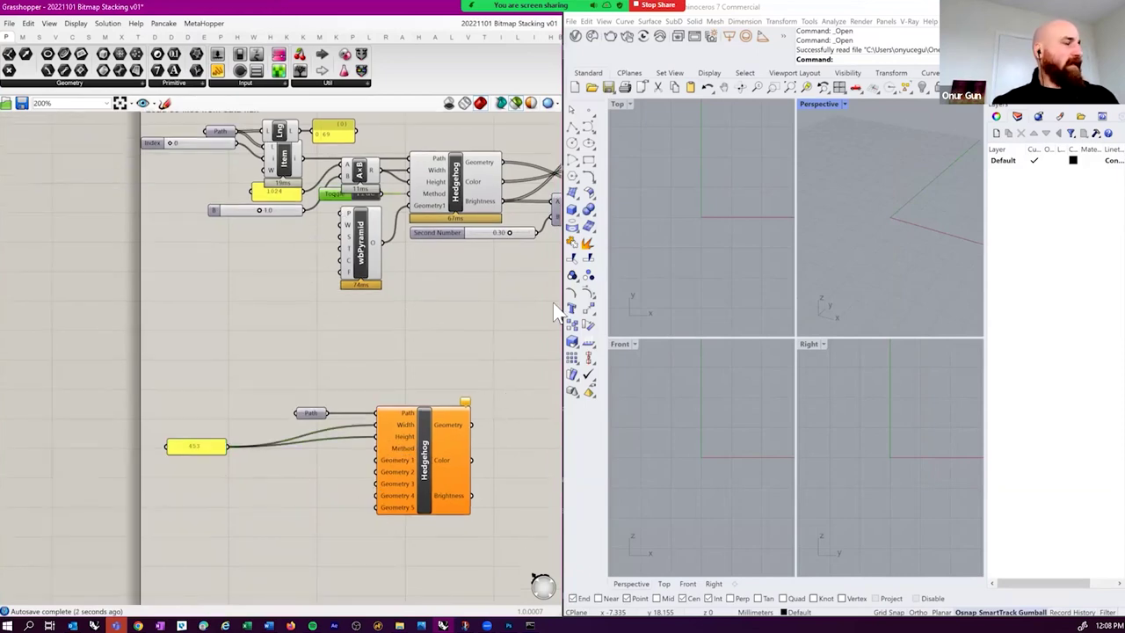
scroll(414, 431, up, 2)
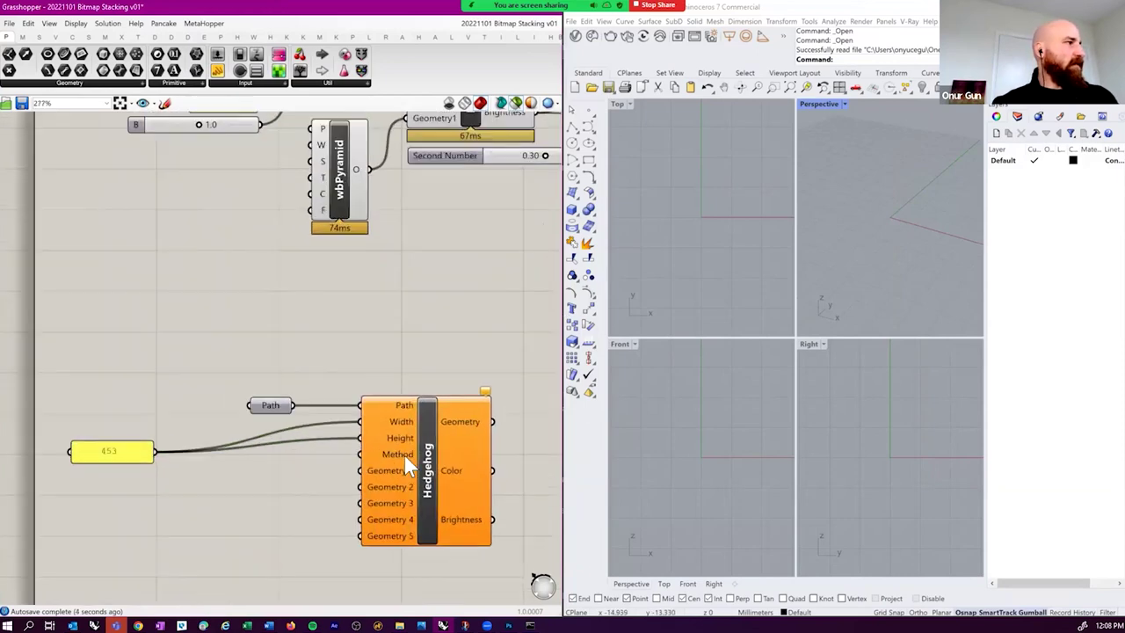
scroll(275, 423, down, 2)
alt+drag(290, 186, 298, 449)
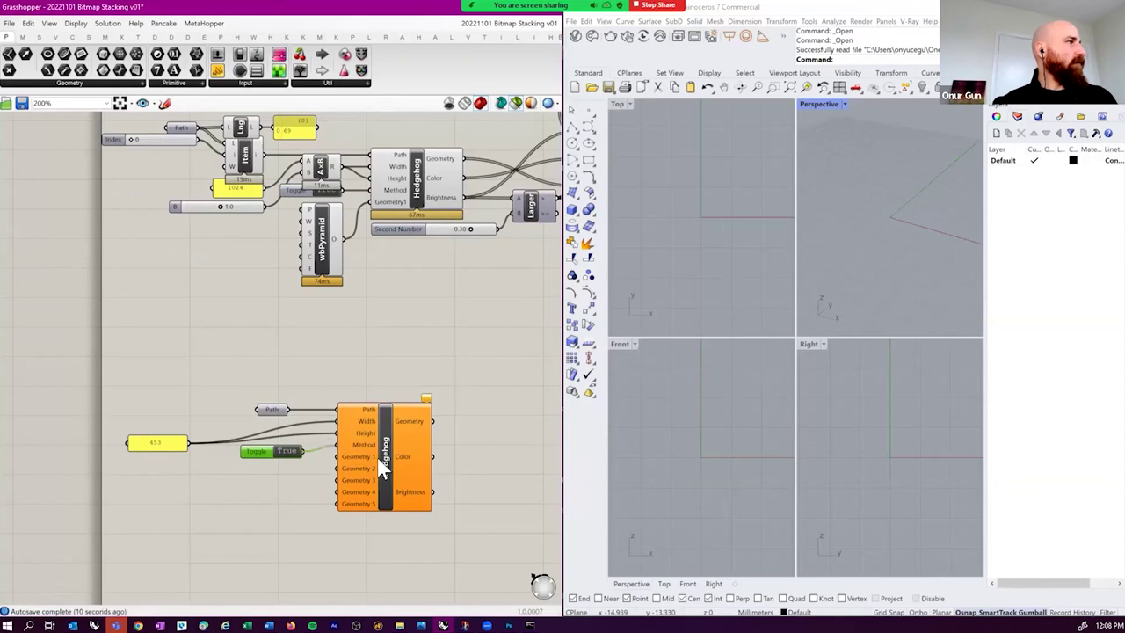
- Remove the Geometry 2 to Geometry 5 inputs from the new Hedgehog, leaving only Geometry 1
scroll(360, 435, up, 5)
scroll(369, 430, up, 2)
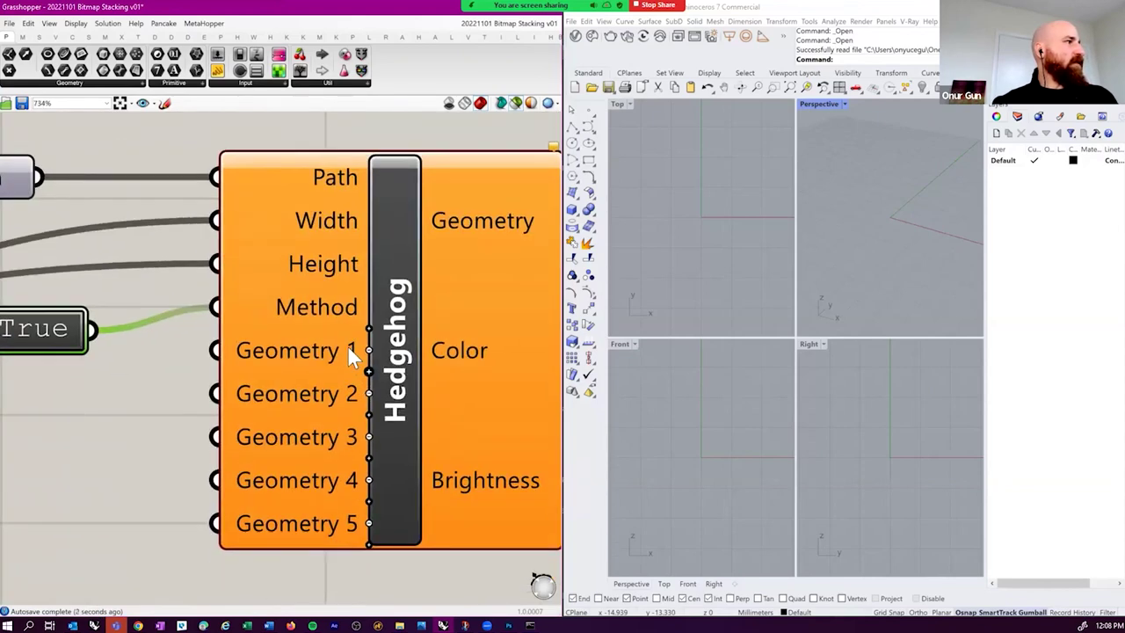
scroll(354, 352, down, 1)
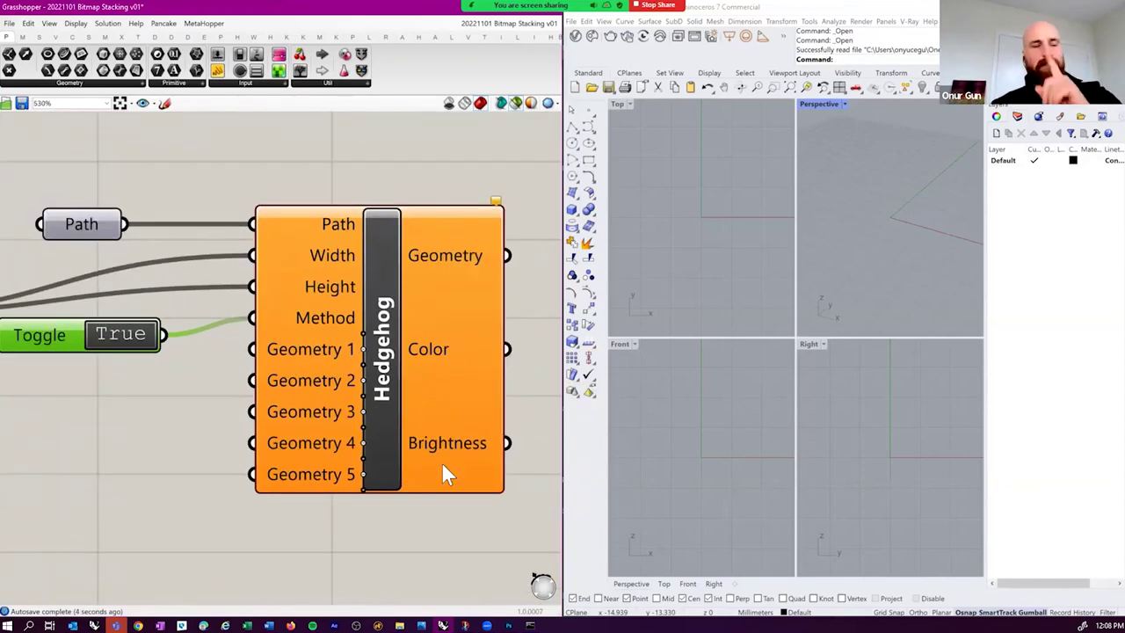
click(364, 474)
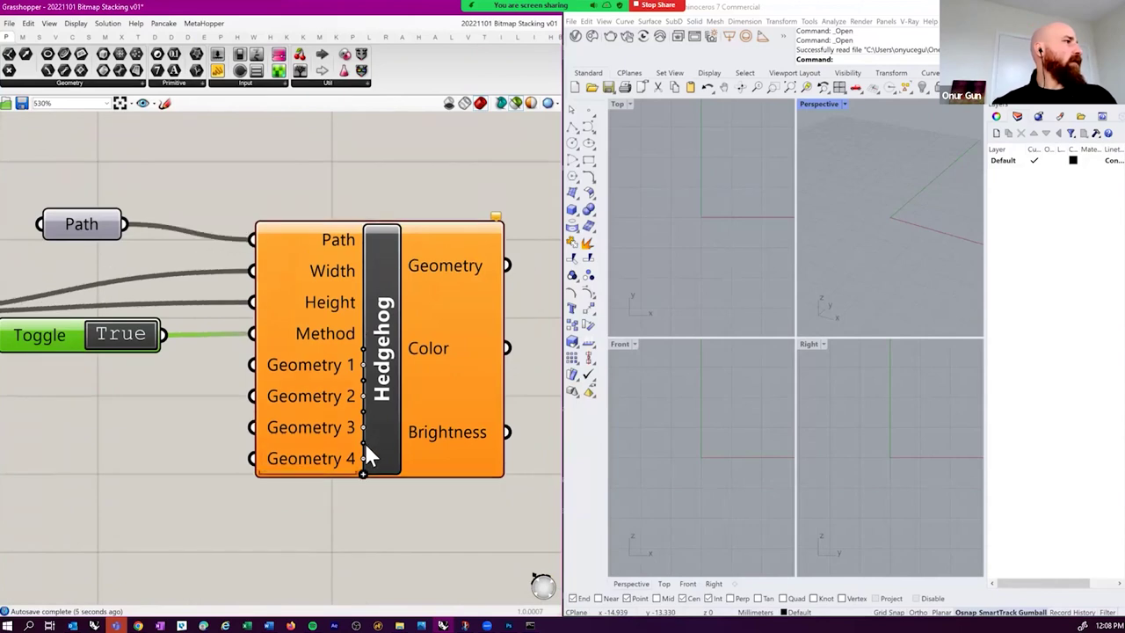
scroll(369, 440, up, 4)
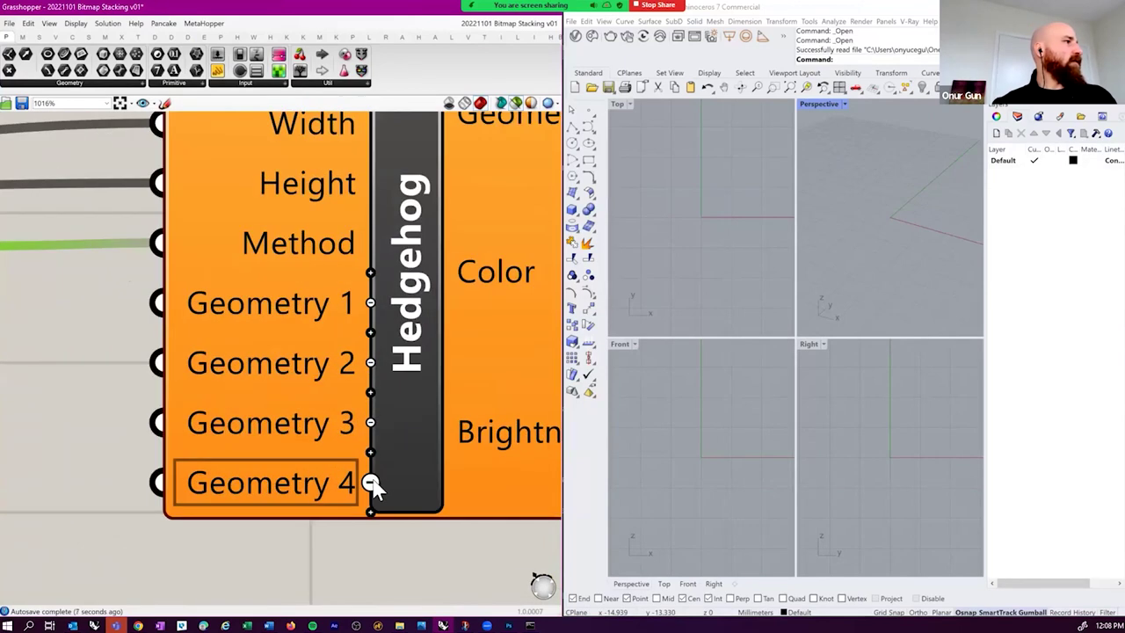
click(370, 483)
click(370, 451)
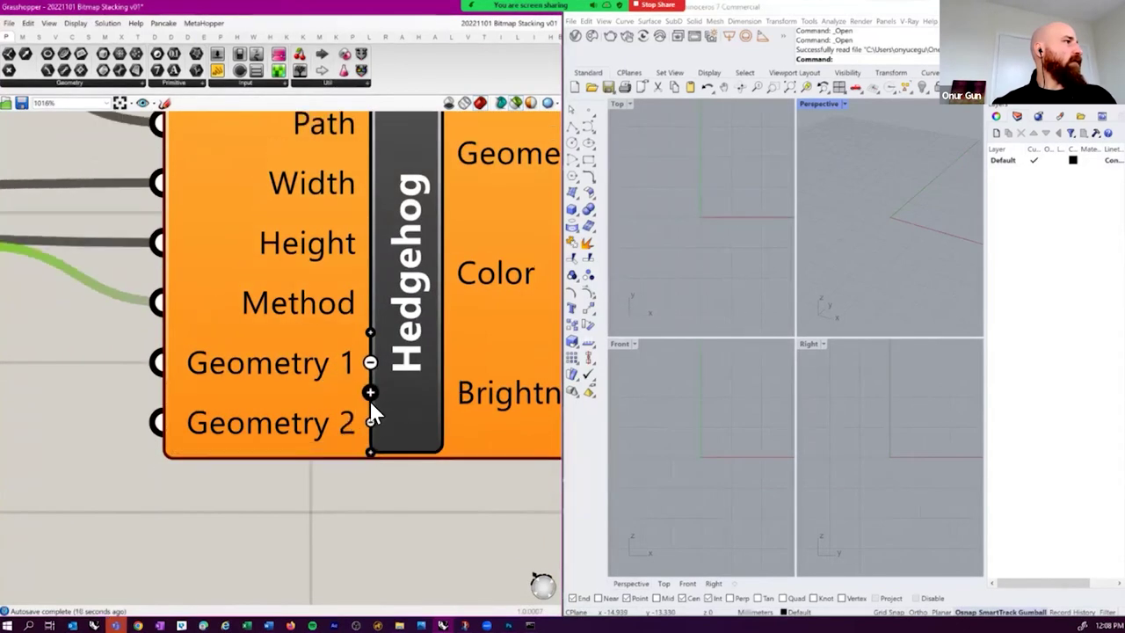
click(369, 420)
- Add a Center Box component below the True toggle, beside the new Hedgehog's Geometry 1 input
scroll(372, 423, down, 4)
scroll(354, 505, down, 1)
right_drag(118, 496, 216, 484)
double_click(223, 488)
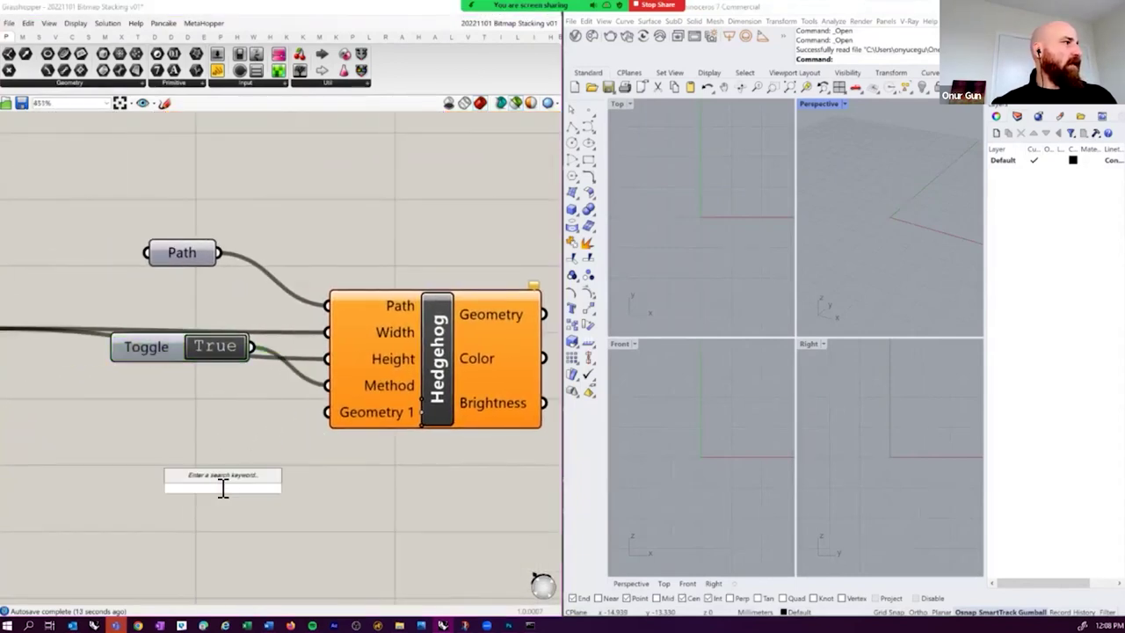
text(bo)
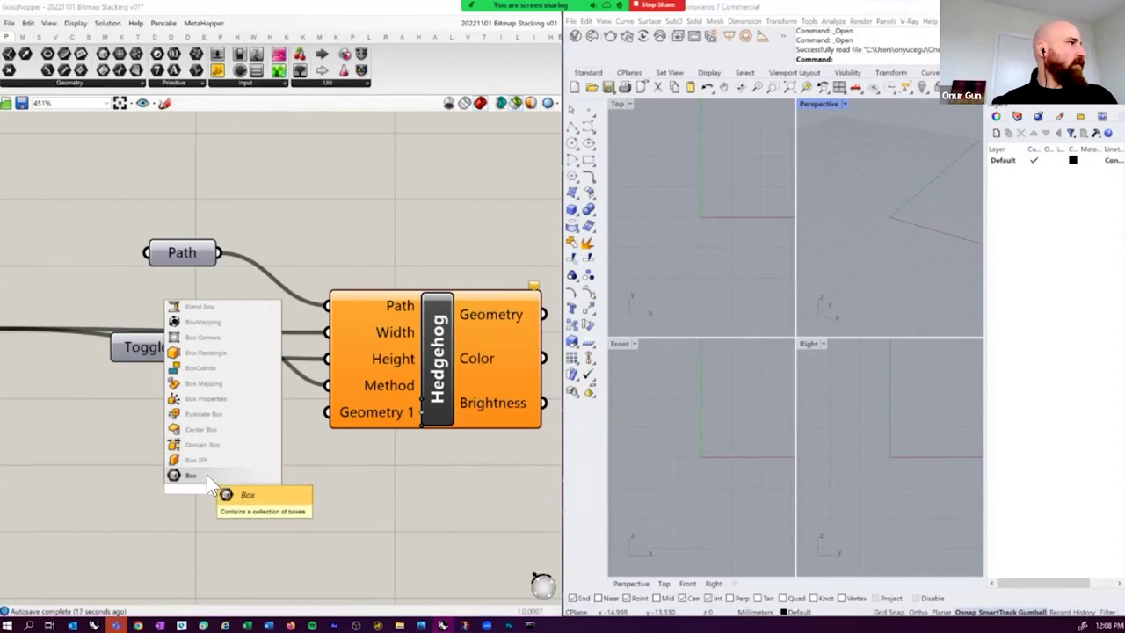
text(x)
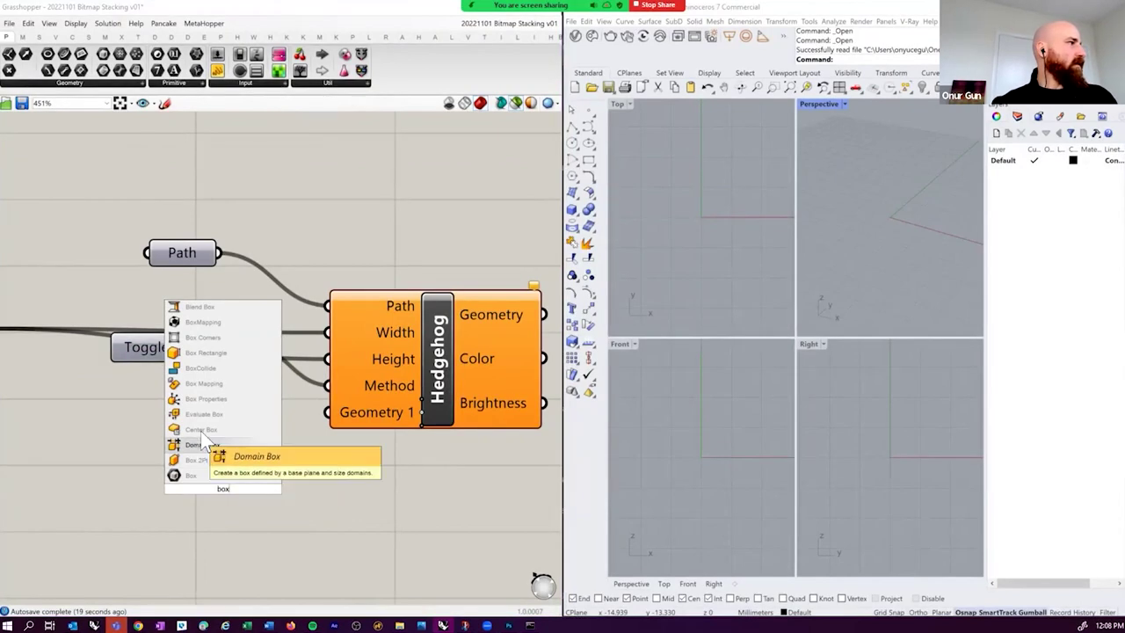
click(200, 429)
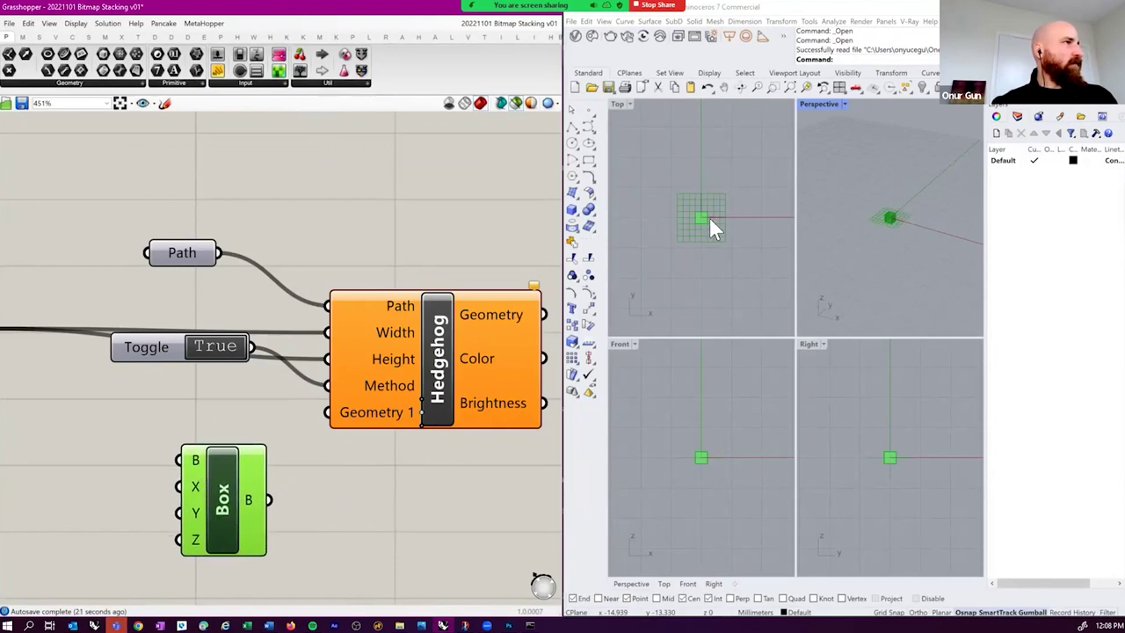
- Maximize Rhino's Perspective viewport and examine the Center Box preview up close
click(703, 219)
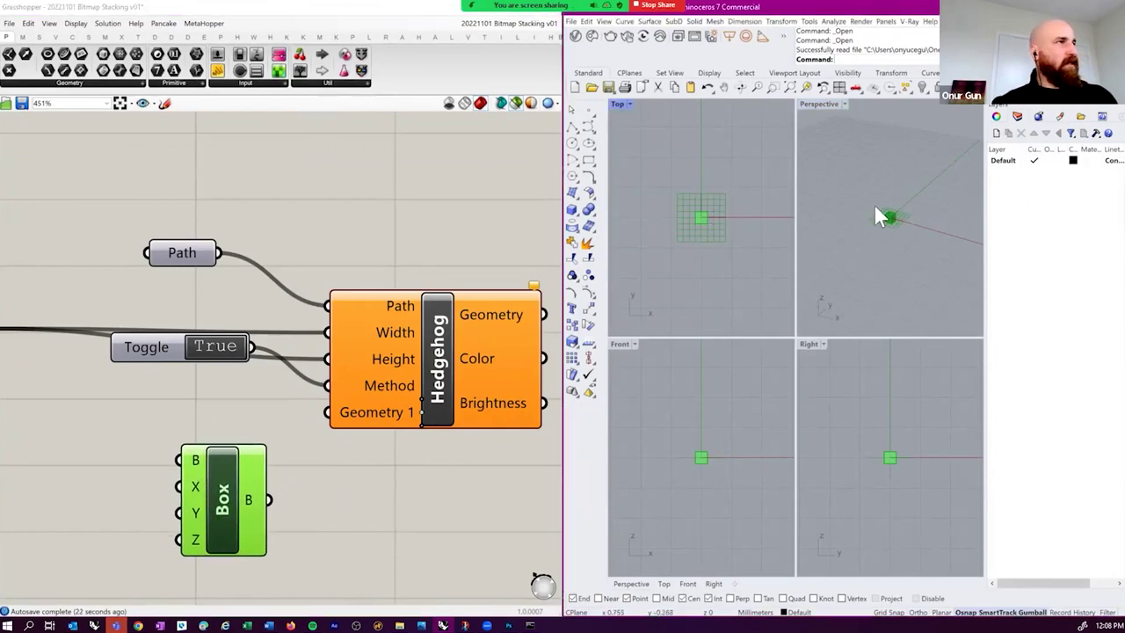
double_click(822, 104)
scroll(803, 332, up, 5)
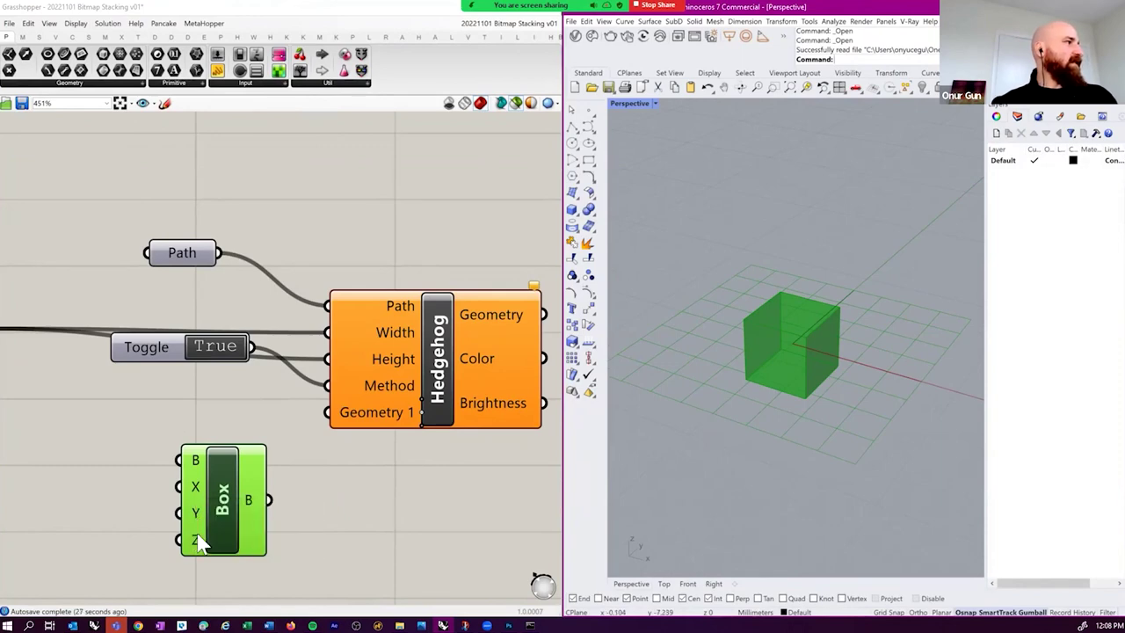
click(290, 503)
right_drag(290, 503, 292, 498)
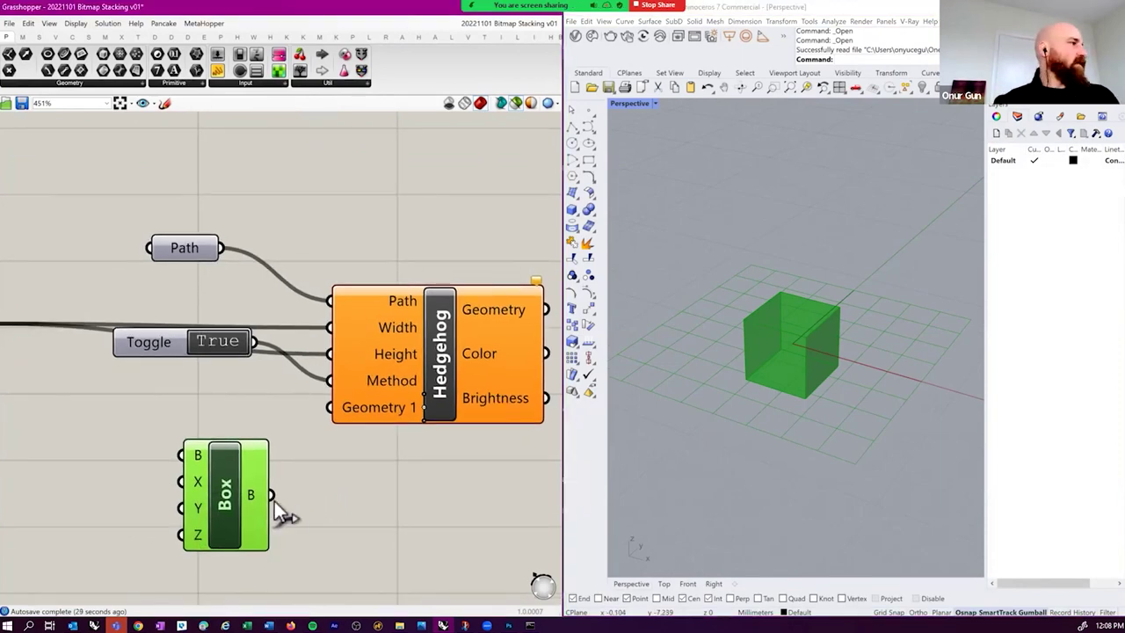
- Connect the Center Box output directly to the new Hedgehog's Geometry 1 input and read the component's runtime message
drag(272, 494, 329, 406)
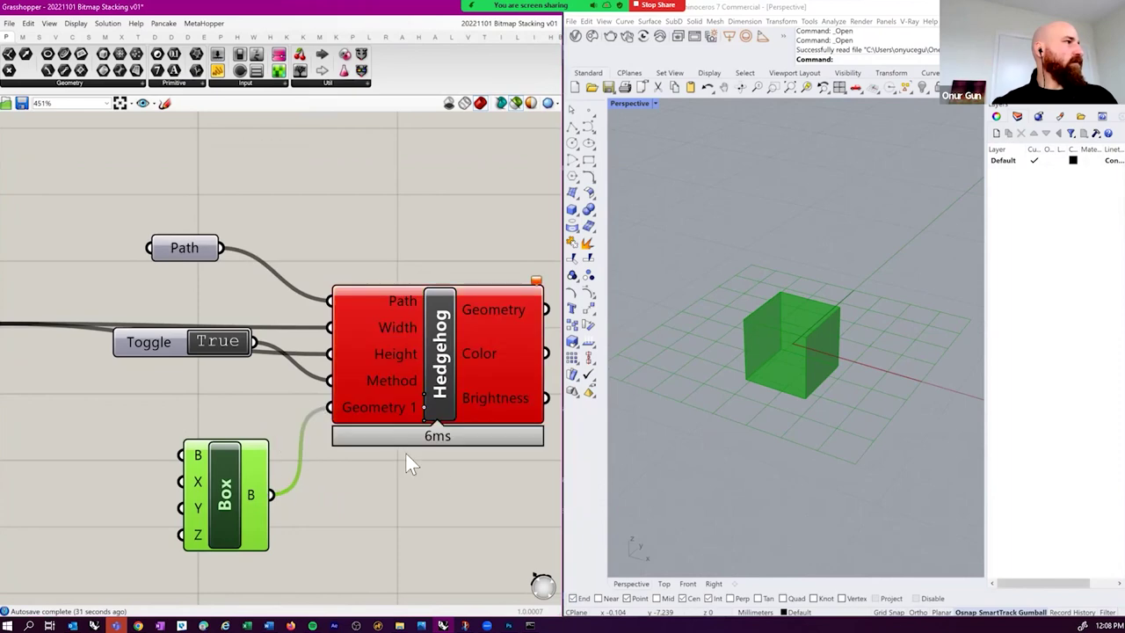
scroll(417, 336, up, 3)
mouse_move(463, 290)
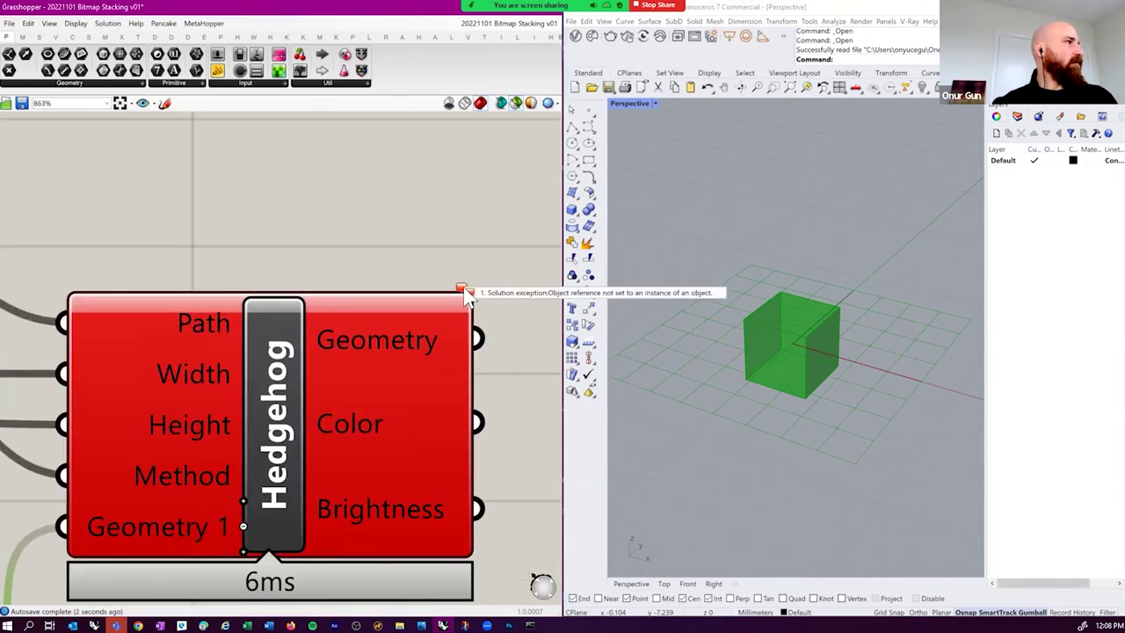
scroll(405, 356, down, 4)
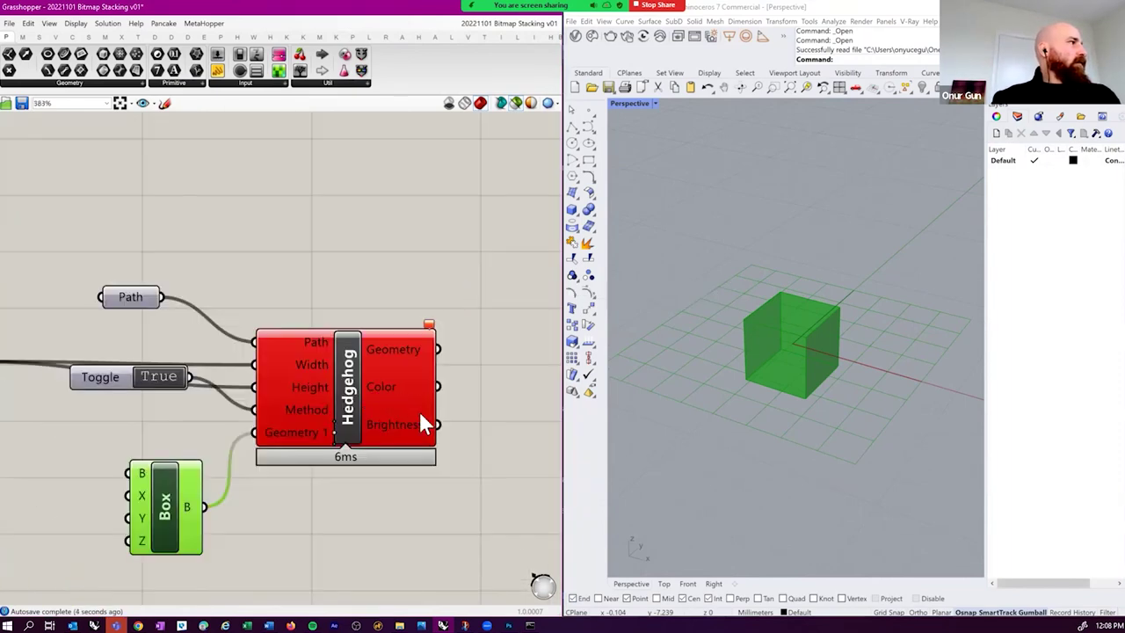
- Align the True toggle with the Method input and insert a Mesh Brep component between Center Box and the new Hedgehog's Geometry 1
right_drag(182, 395, 287, 396)
drag(211, 396, 197, 428)
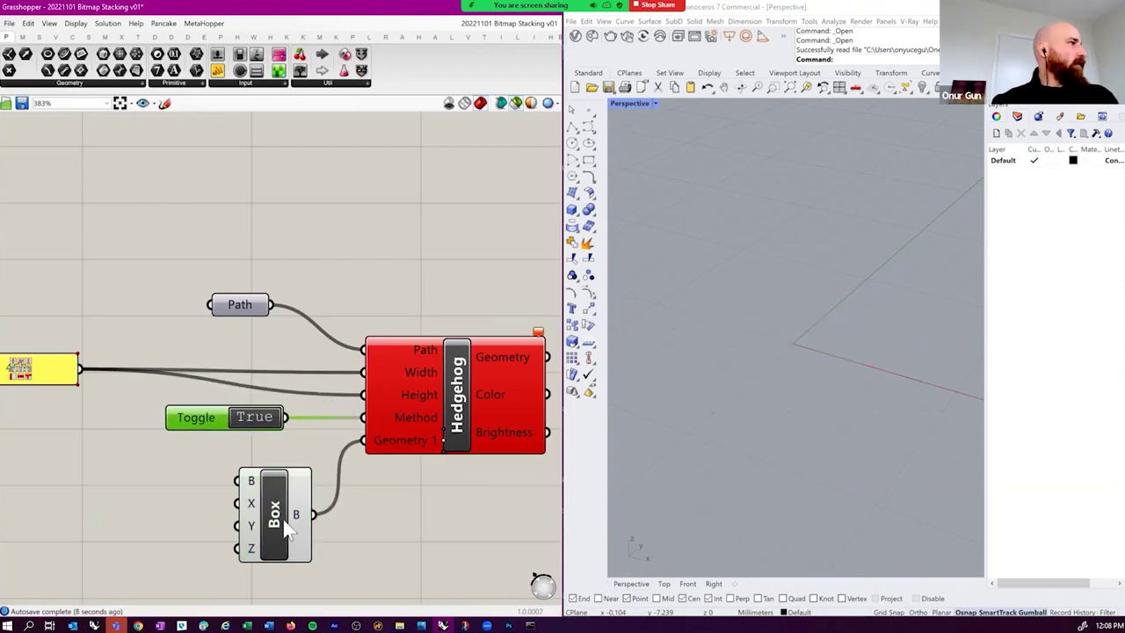
scroll(369, 483, down, 2)
double_click(369, 480)
text(mesh)
key(Up)
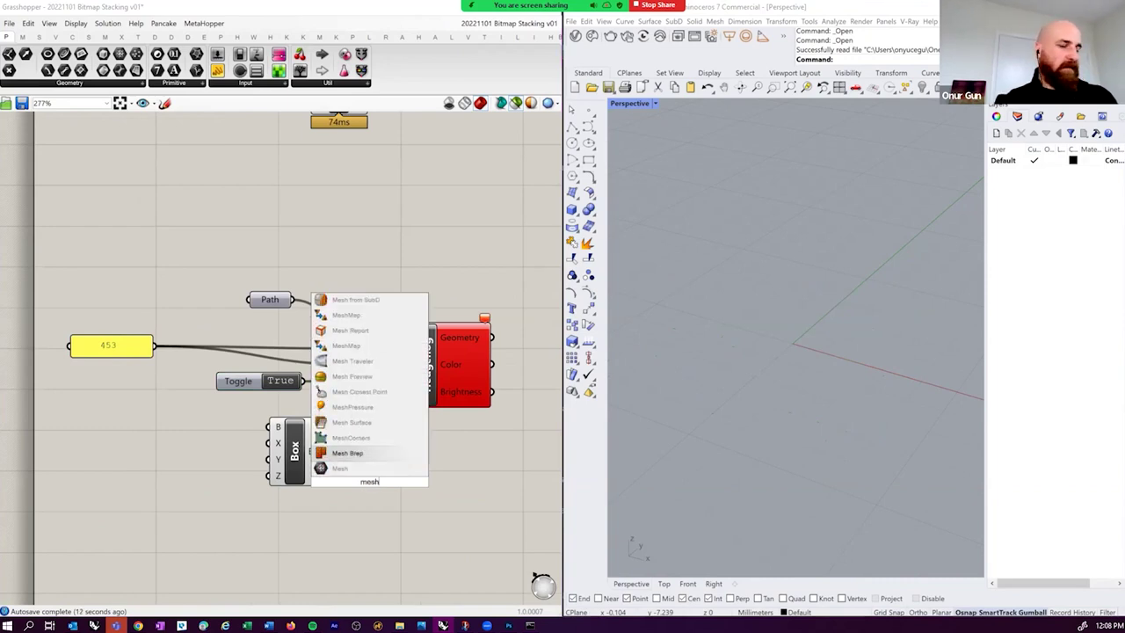
key(Return)
drag(400, 481, 372, 412)
drag(319, 452, 346, 471)
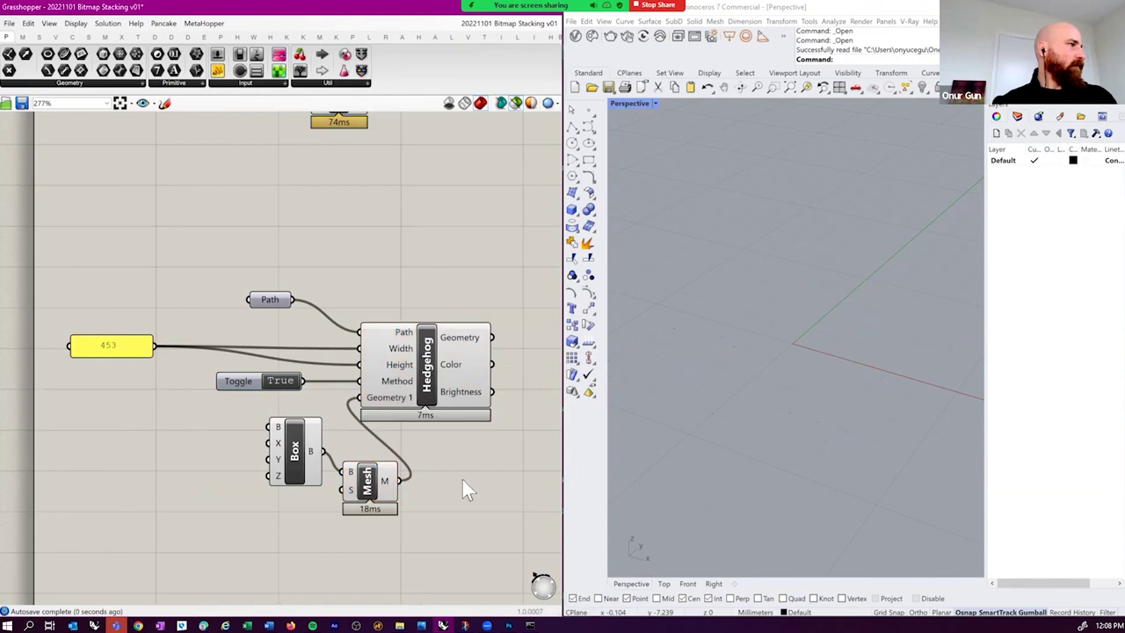
- Arrange the Center Box and Mesh Brep components side by side below the True toggle
right_drag(331, 465, 270, 477)
click(209, 492)
drag(255, 475, 226, 494)
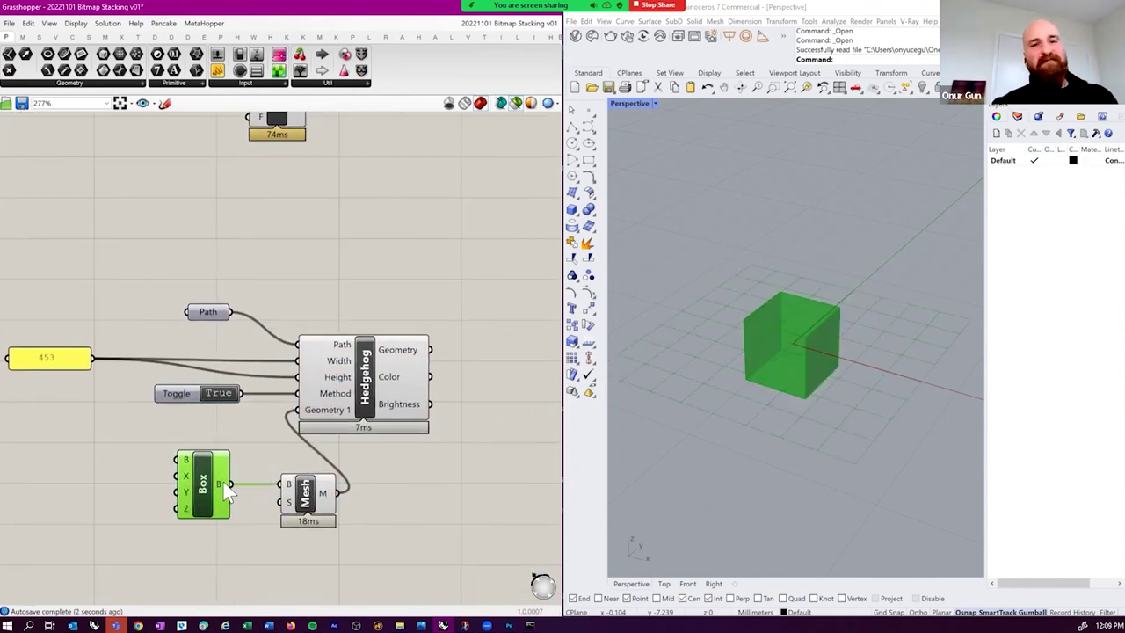
drag(321, 497, 290, 499)
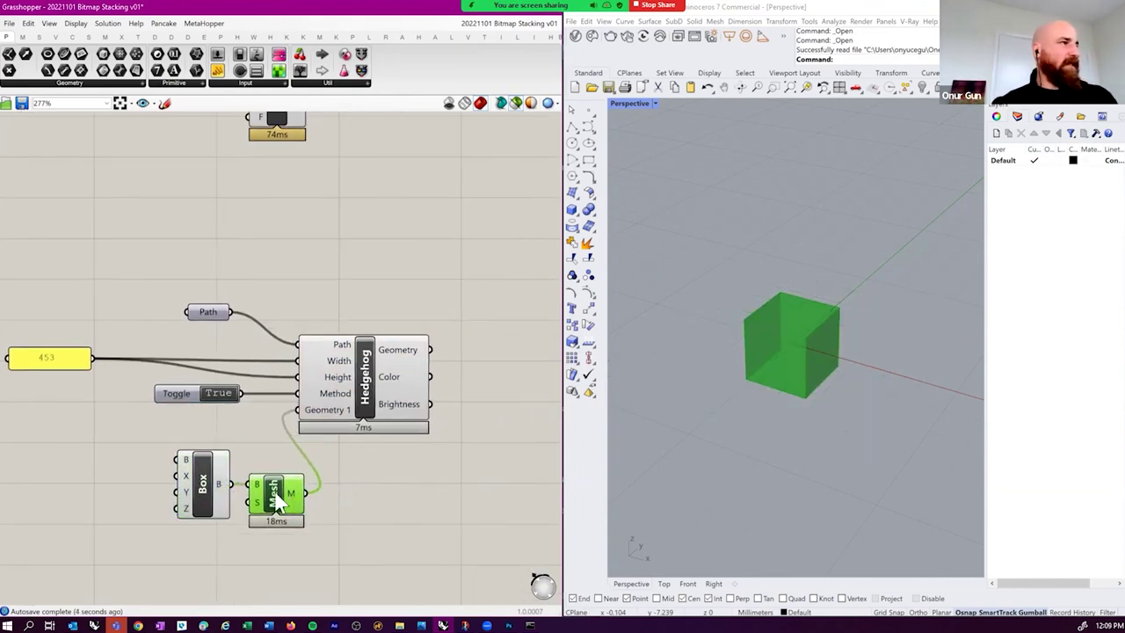
- Select the new Hedgehog, maximize Rhino's Top viewport and examine the previewed boxes and their spacing
click(391, 387)
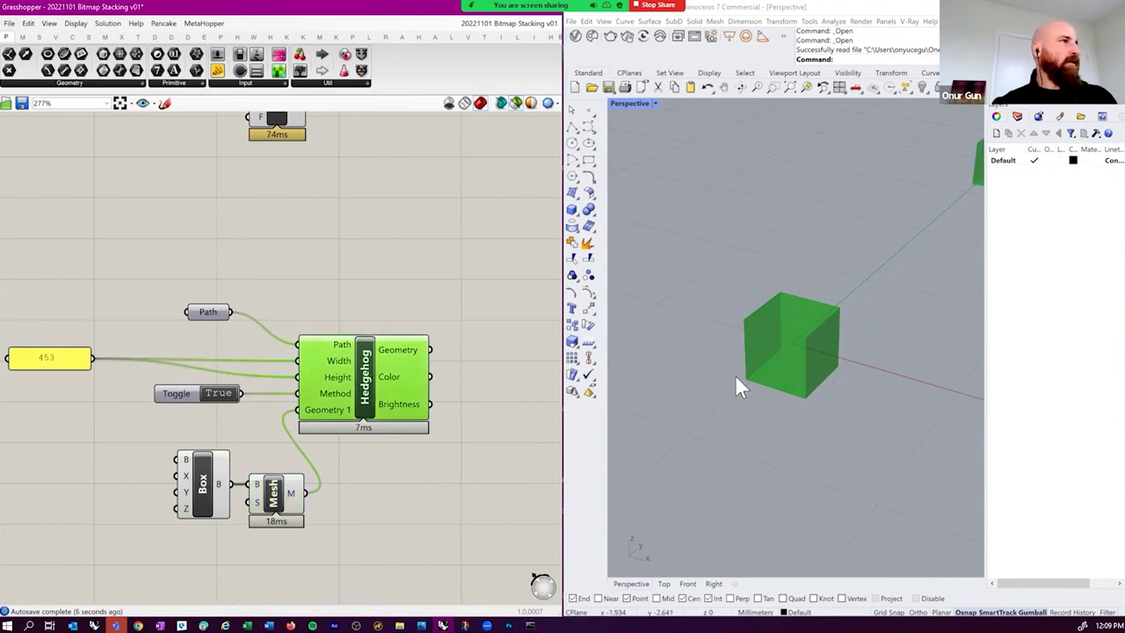
scroll(746, 372, down, 10)
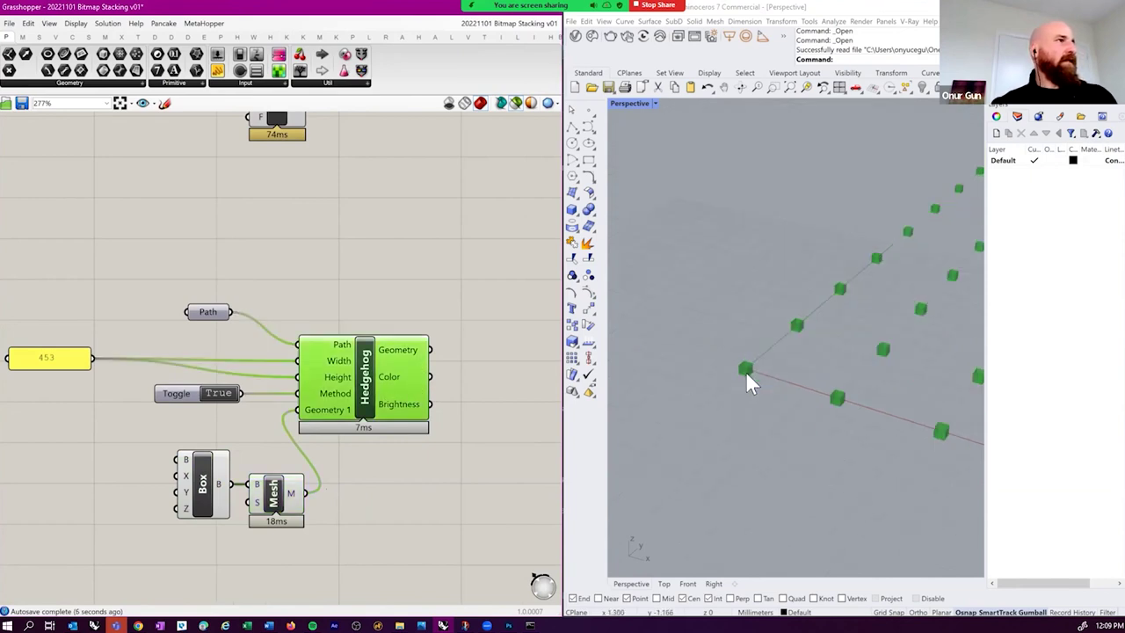
double_click(622, 103)
double_click(619, 103)
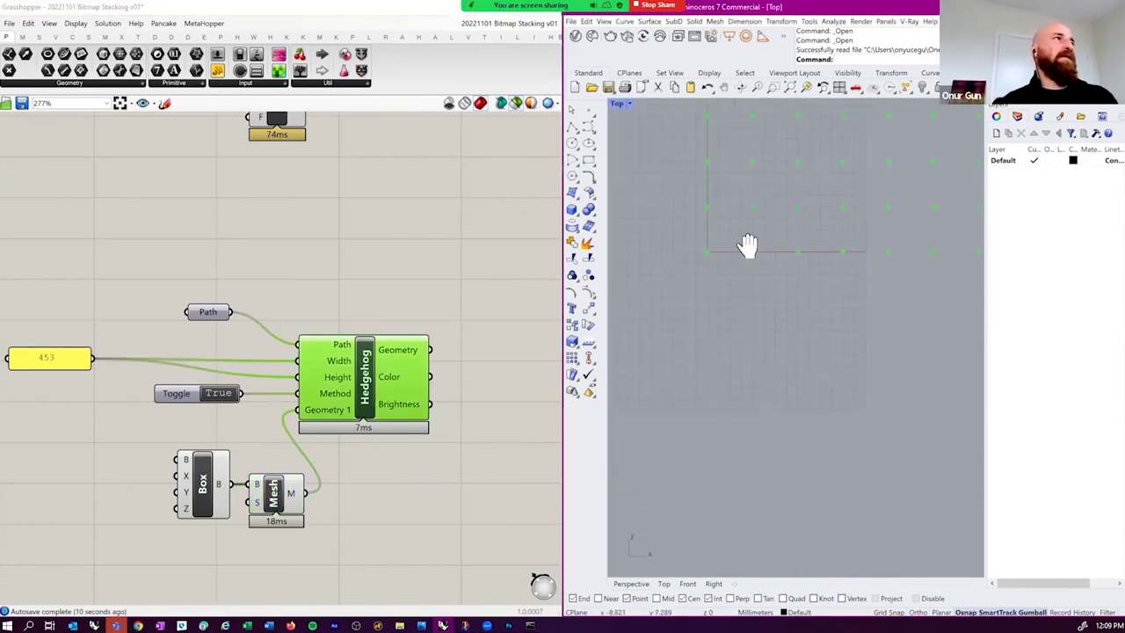
scroll(713, 415, down, 2)
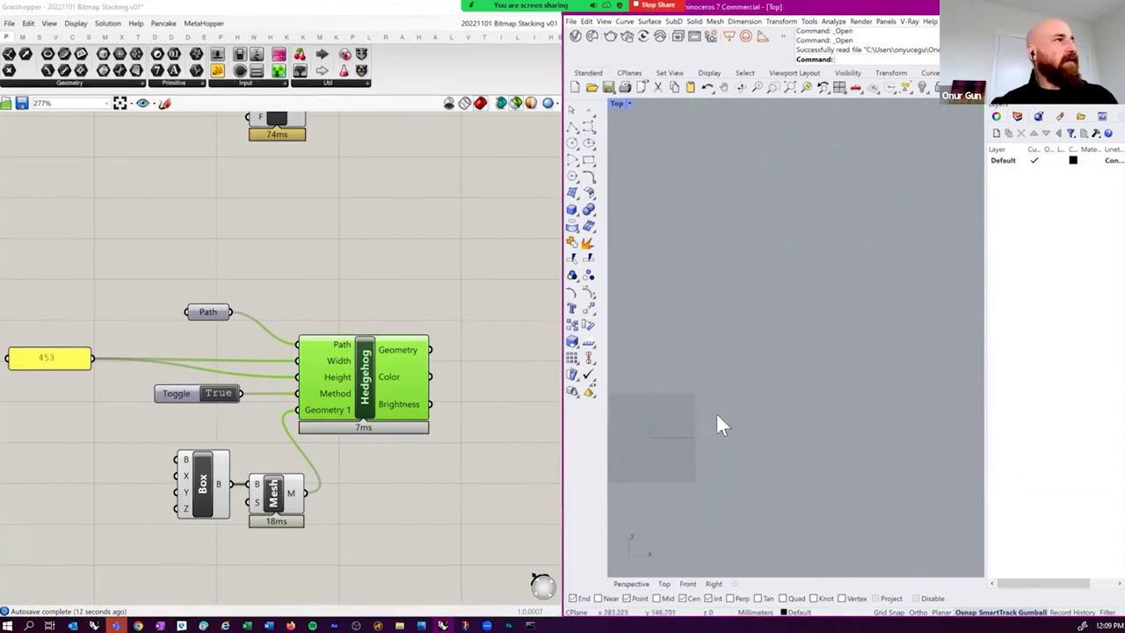
scroll(790, 439, up, 5)
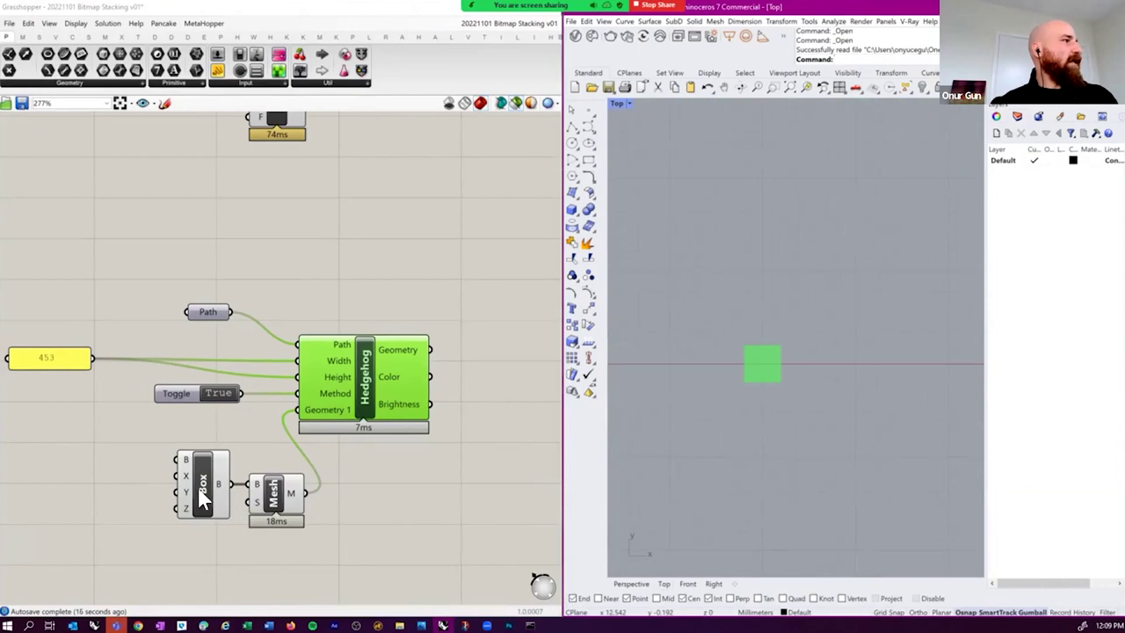
scroll(185, 501, up, 2)
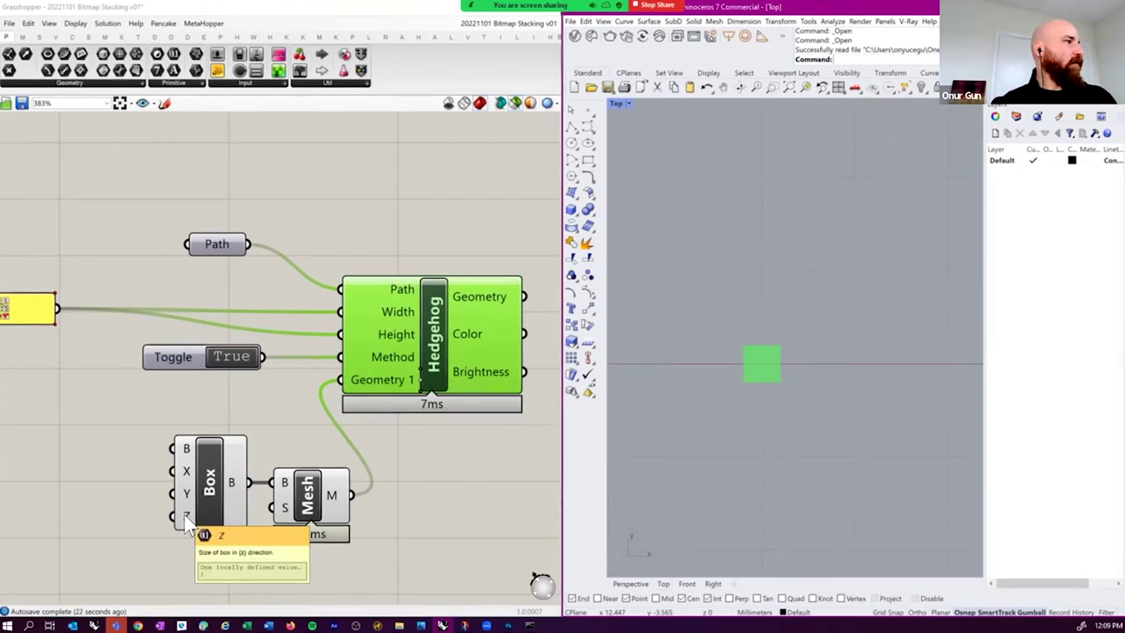
right_drag(89, 484, 134, 463)
double_click(120, 476)
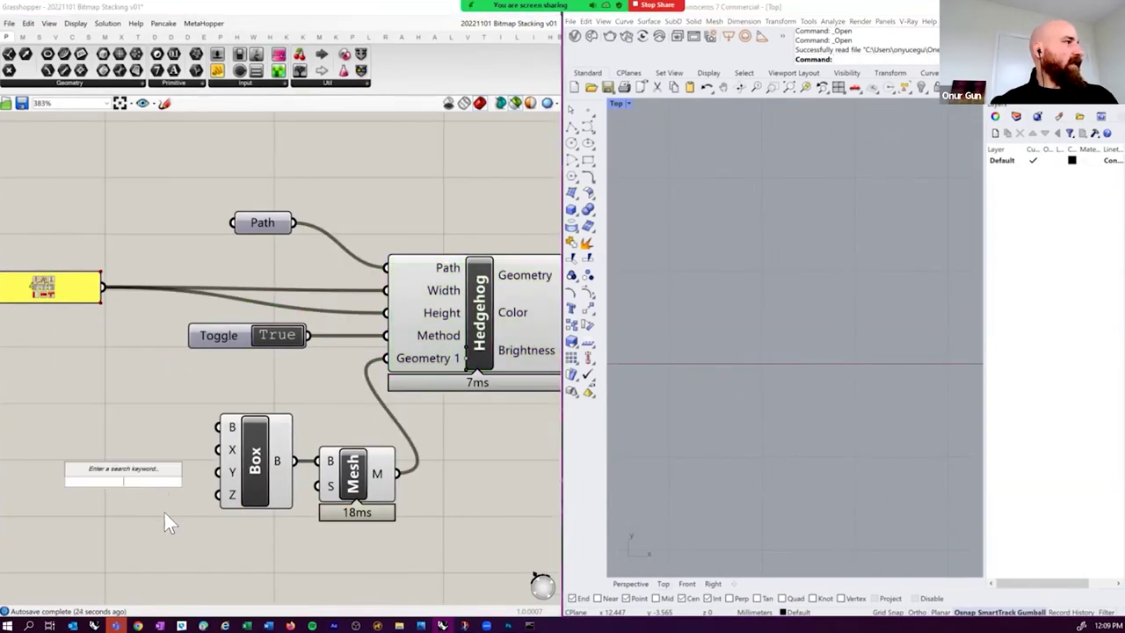
click(252, 532)
- Select the new Hedgehog again and compare the box size with the grid spacing in the Top viewport
scroll(302, 437, down, 5)
click(379, 384)
scroll(853, 356, down, 5)
scroll(783, 442, up, 4)
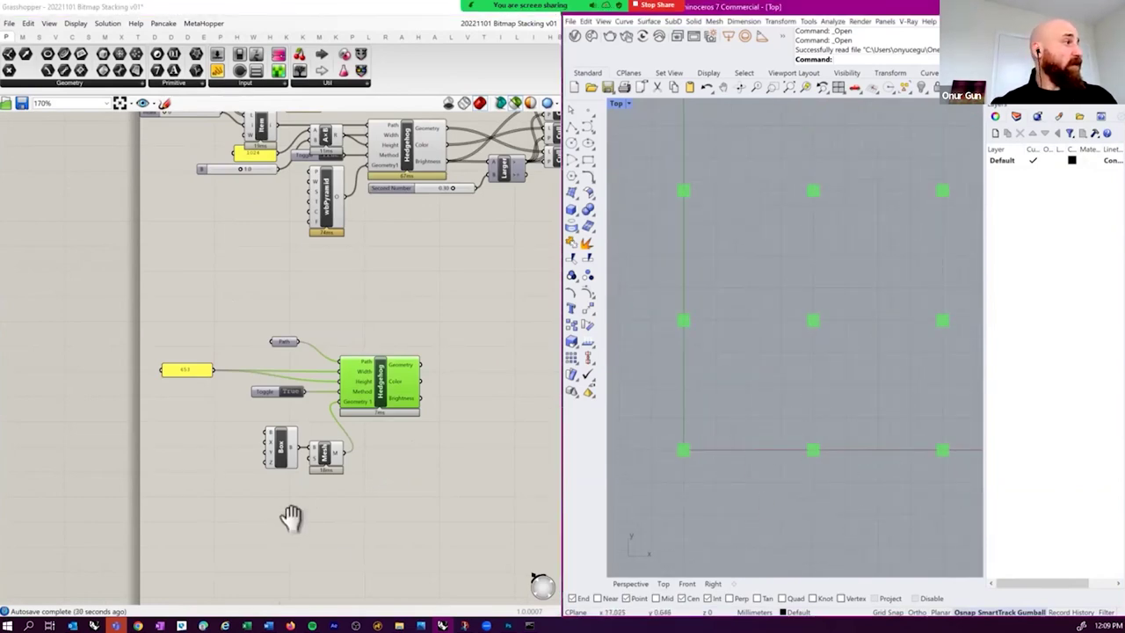
right_drag(291, 518, 321, 517)
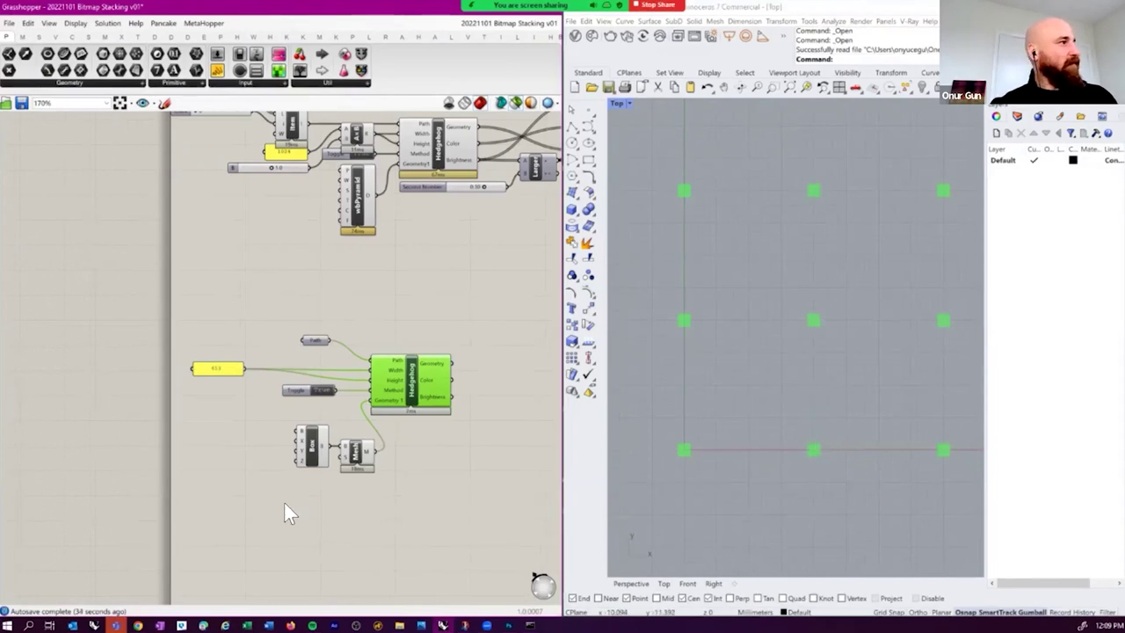
- Add a number slider set to 5 beside Center Box and connect it to the X, Y and Z inputs
right_drag(304, 517, 325, 502)
double_click(267, 449)
text(slider)
key(Return)
mouse_move(283, 440)
mouse_down()
mouse_move(261, 431)
mouse_move(299, 435)
mouse_up()
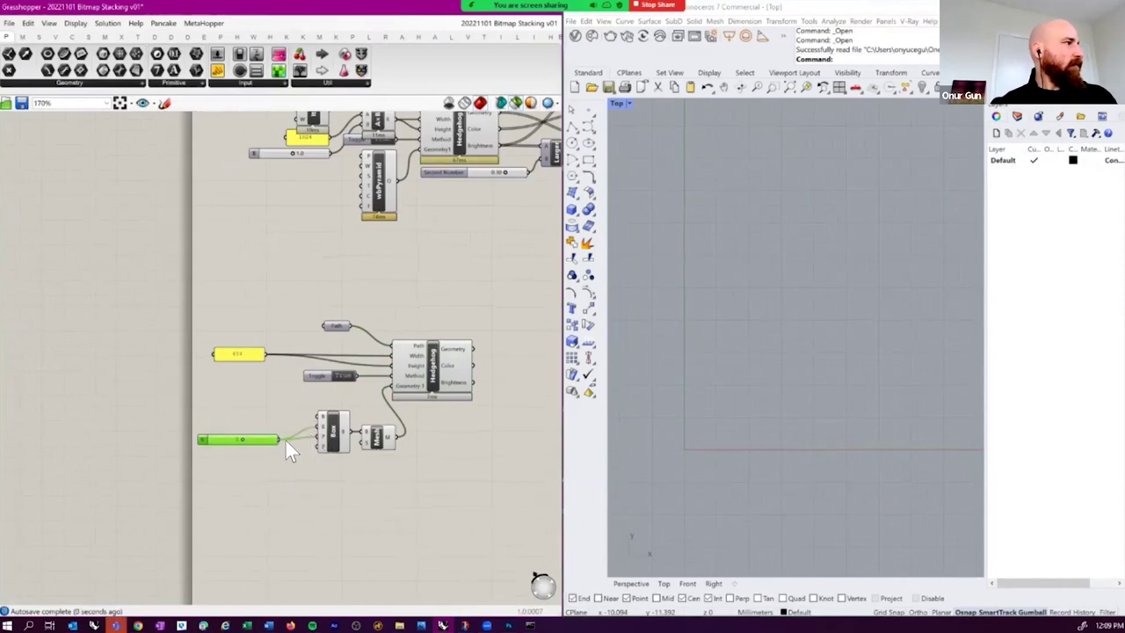
- Examine the Mesh Brep and Hedgehog previews in the Top viewport, checking the full box grid against the width and height panel
right_drag(353, 481, 287, 509)
click(308, 463)
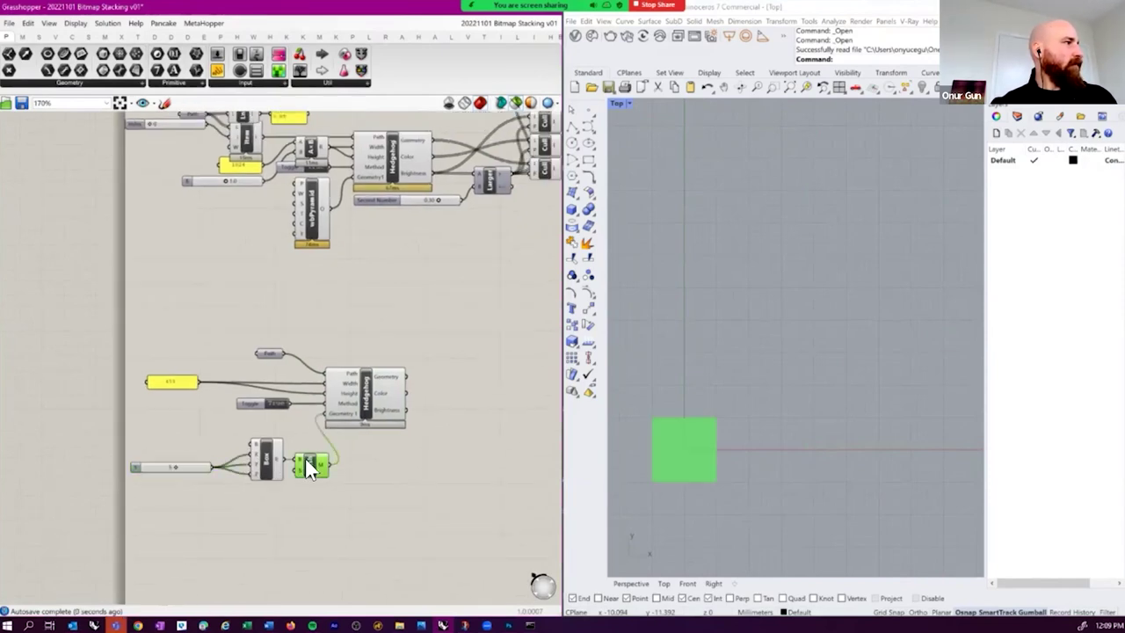
click(353, 400)
scroll(763, 446, down, 6)
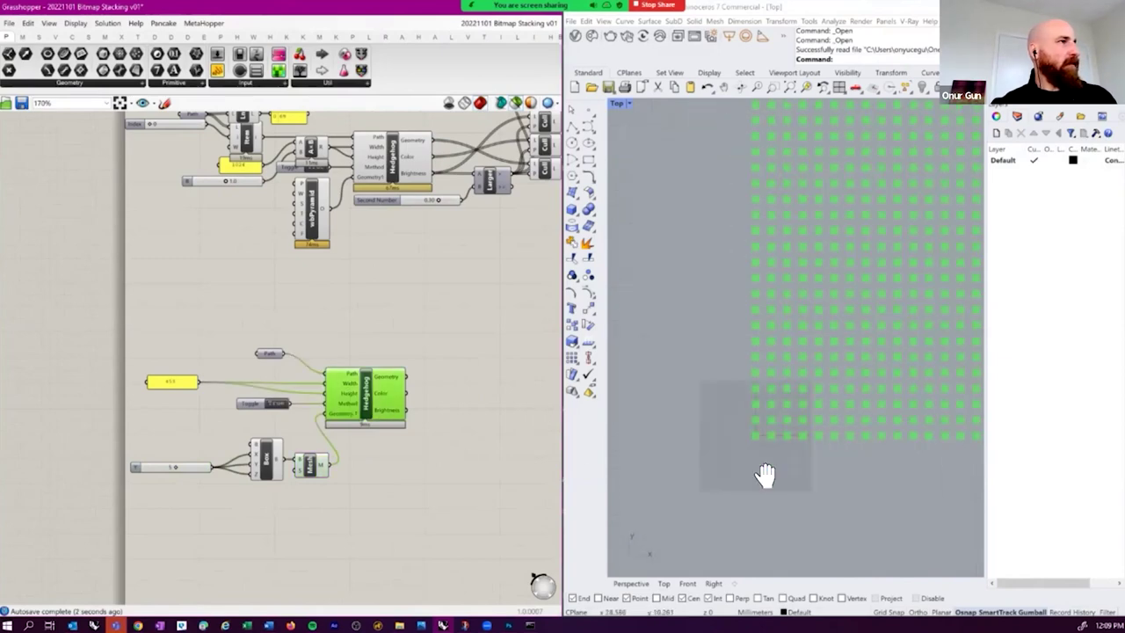
right_drag(728, 484, 737, 439)
scroll(781, 369, up, 2)
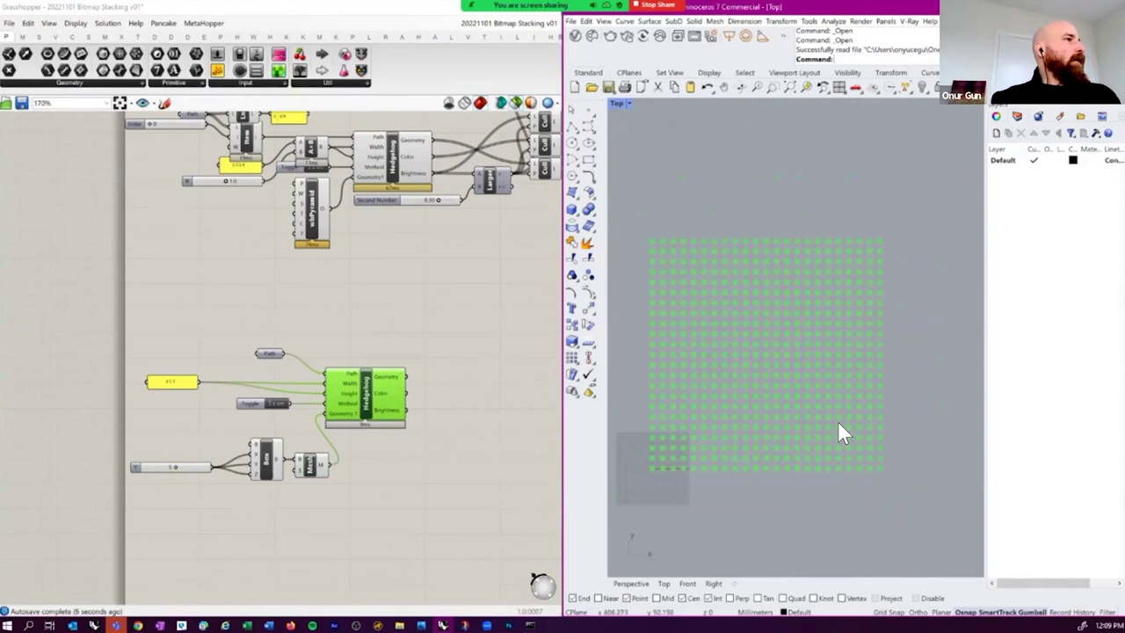
right_drag(297, 424, 314, 405)
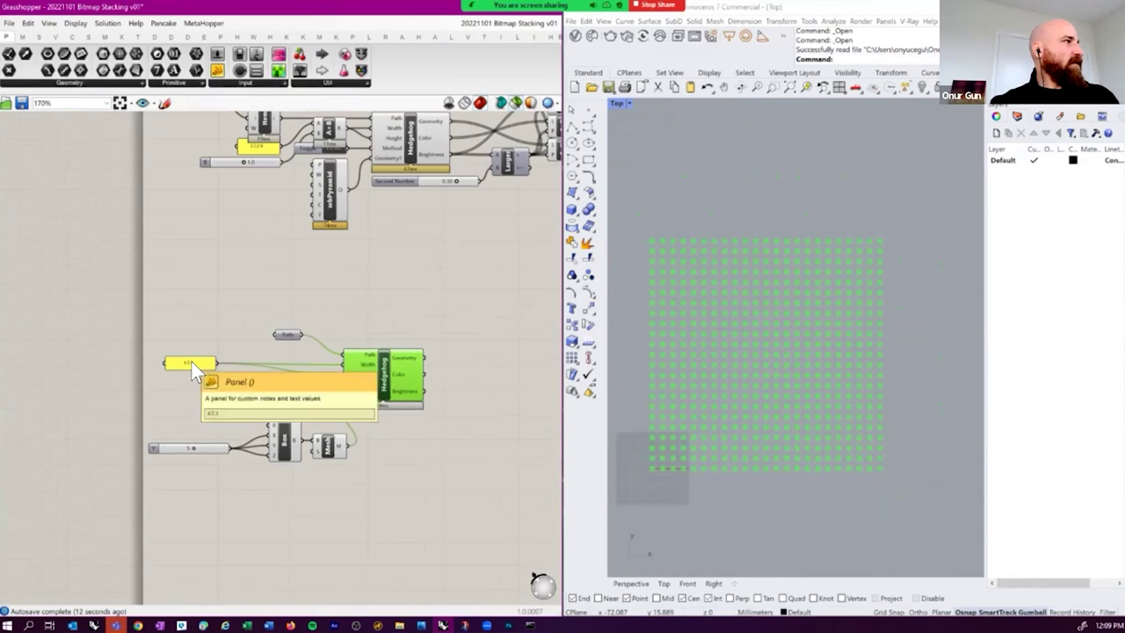
scroll(191, 361, up, 4)
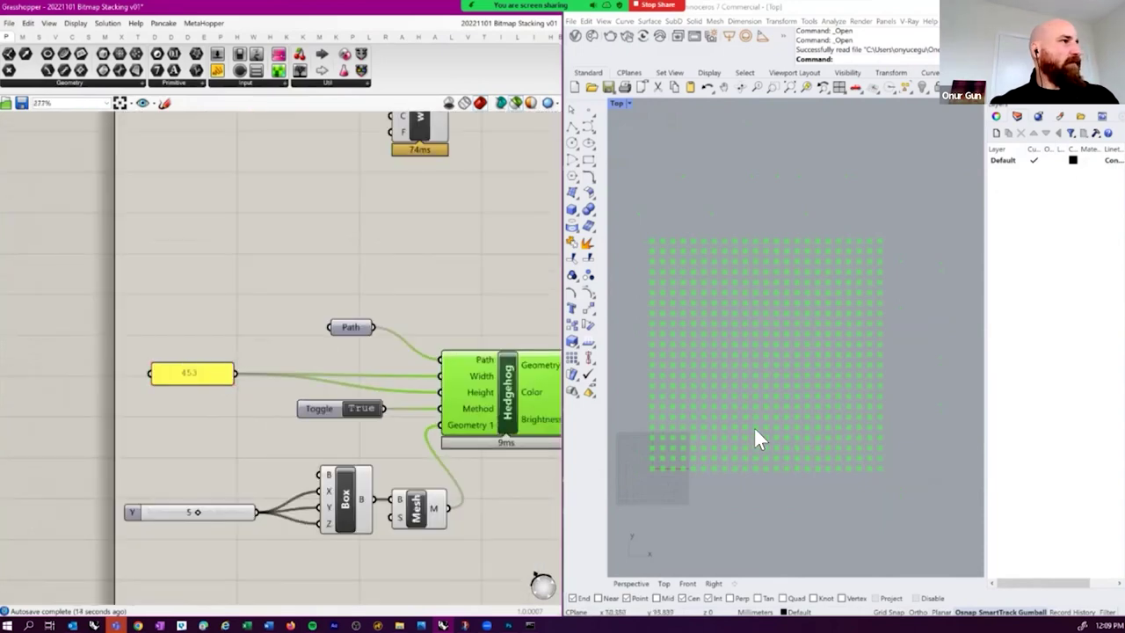
text(line)
key(Return)
click(729, 492)
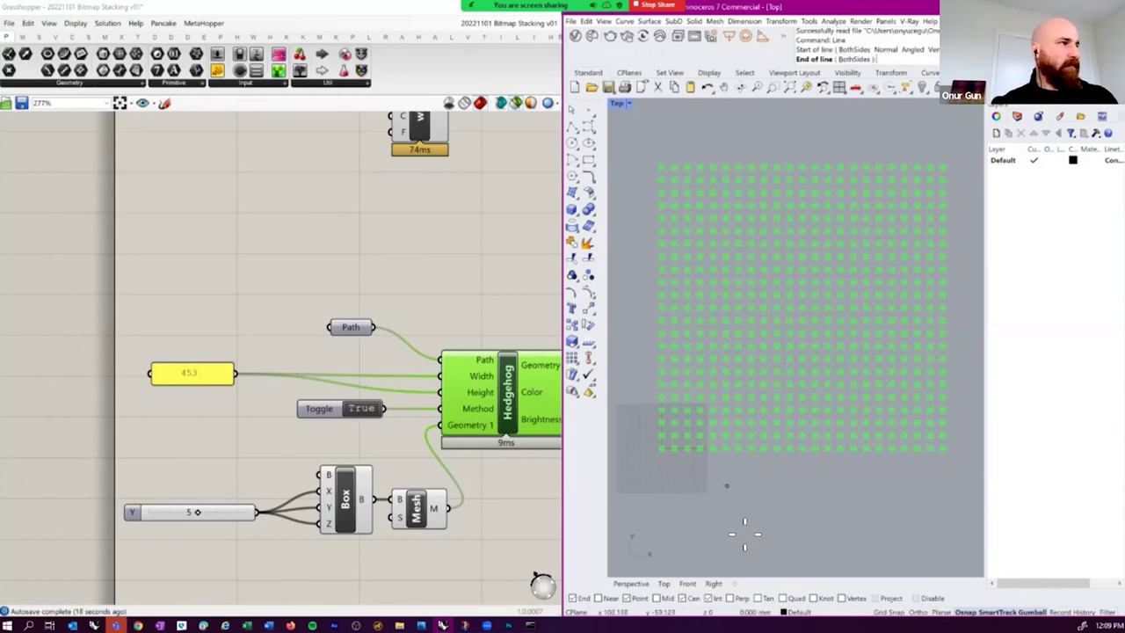
key(Escape)
- Draw a 453 mm horizontal line from the origin (0,0,0) along the lowest row of the box grid
key(Return)
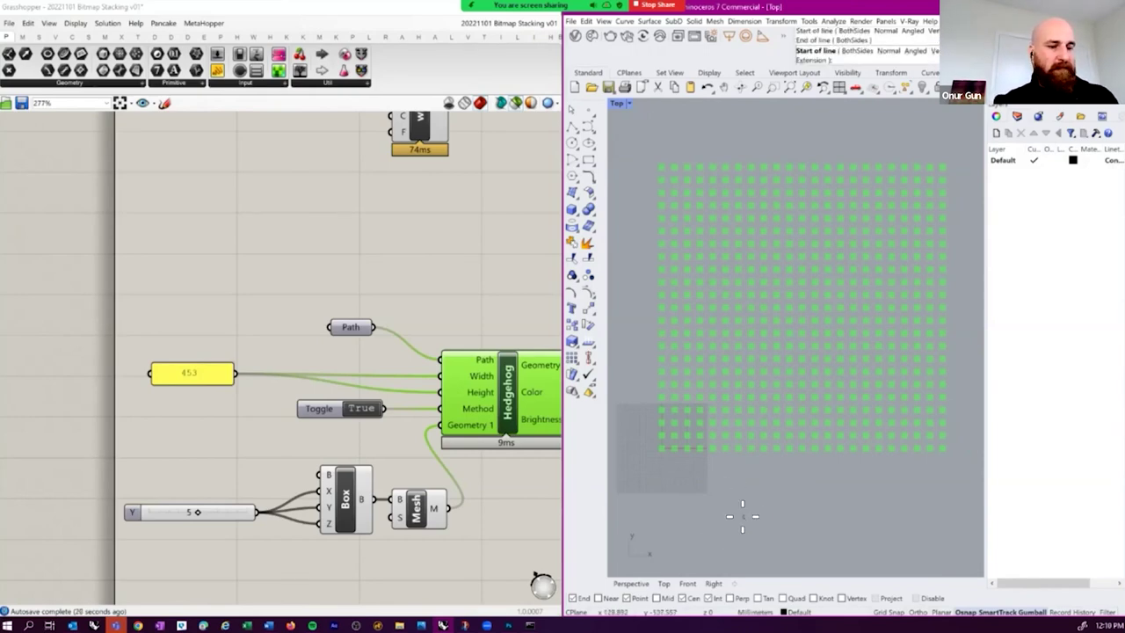
text(0.0.0)
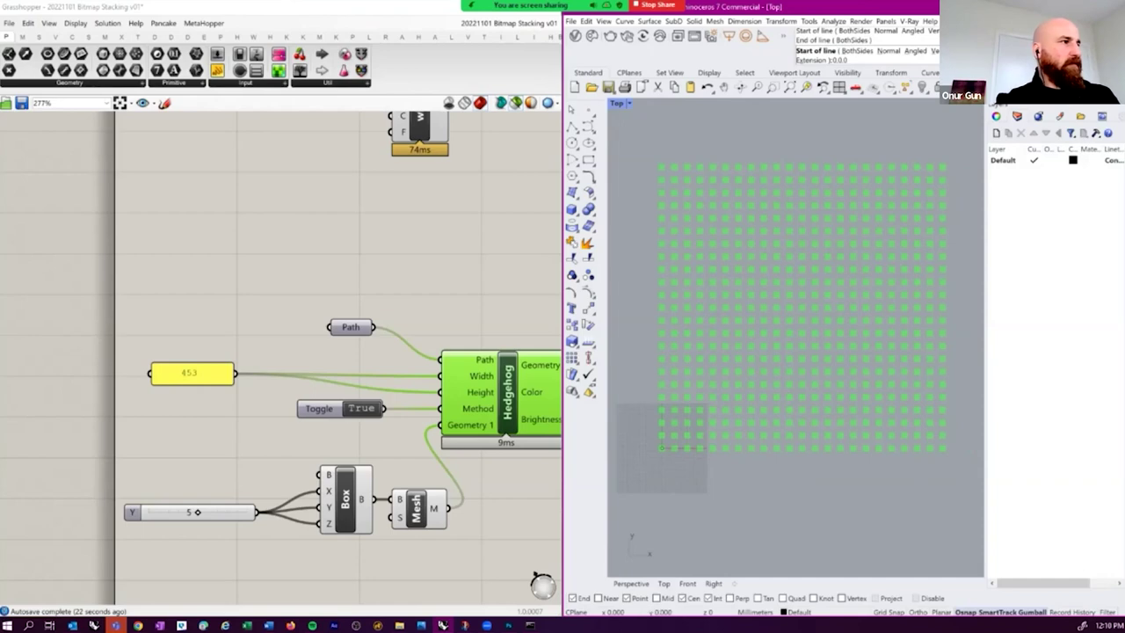
text(,0,0)
key(Return)
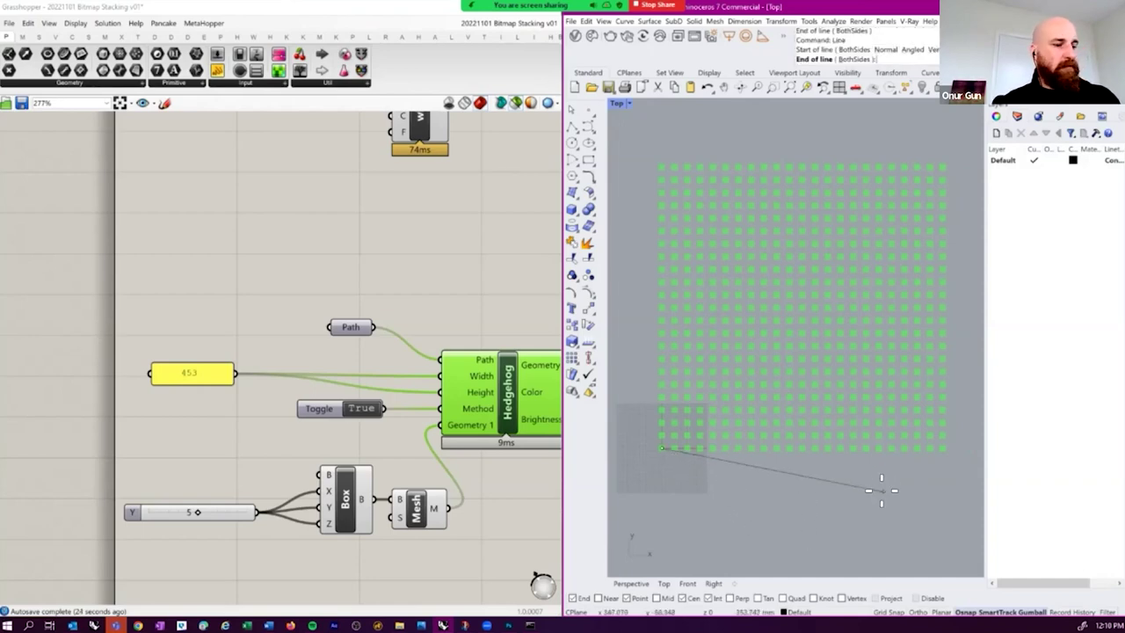
text(453)
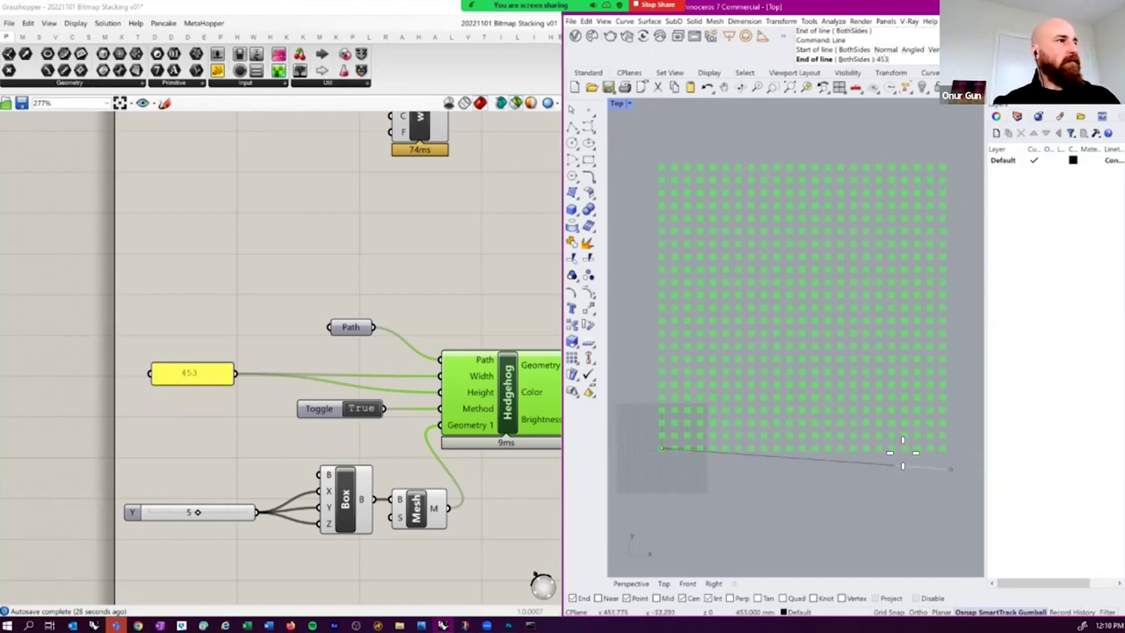
click(965, 451)
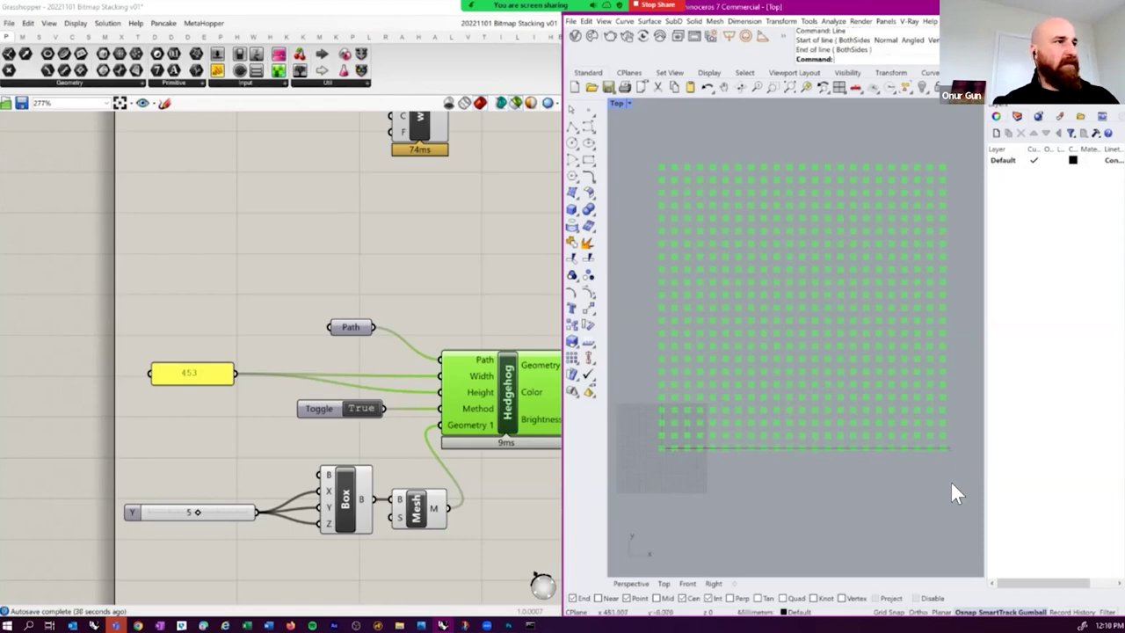
- Draw a 453 mm vertical line from the start of the horizontal line, along the first column of boxes
scroll(681, 484, up, 3)
right_click(675, 461)
click(681, 466)
text(453)
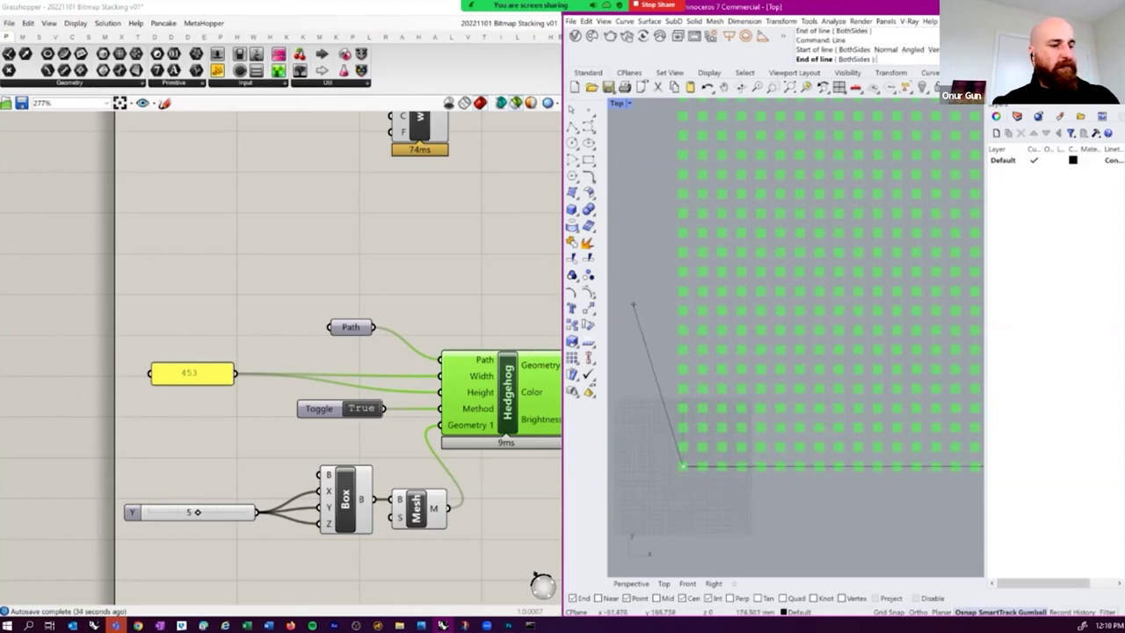
key(Return)
scroll(650, 317, down, 3)
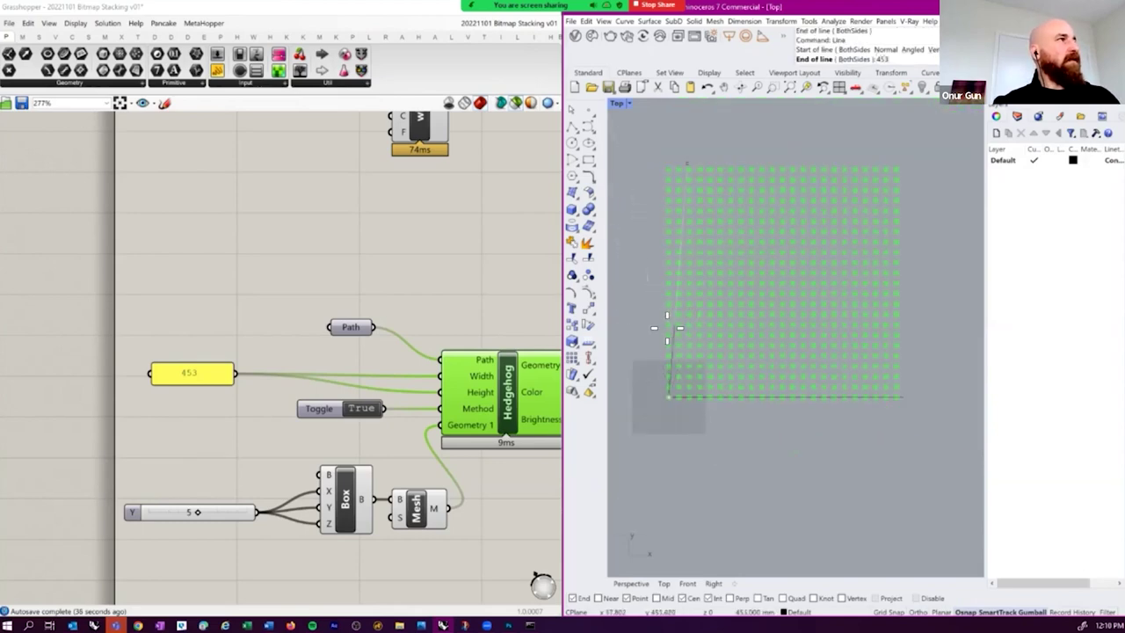
click(670, 336)
- Examine how the box grid fits the two reference lines at the origin corner and at the horizontal line's far end
right_drag(688, 424, 688, 453)
scroll(671, 428, up, 3)
scroll(688, 510, down, 3)
scroll(676, 483, up, 5)
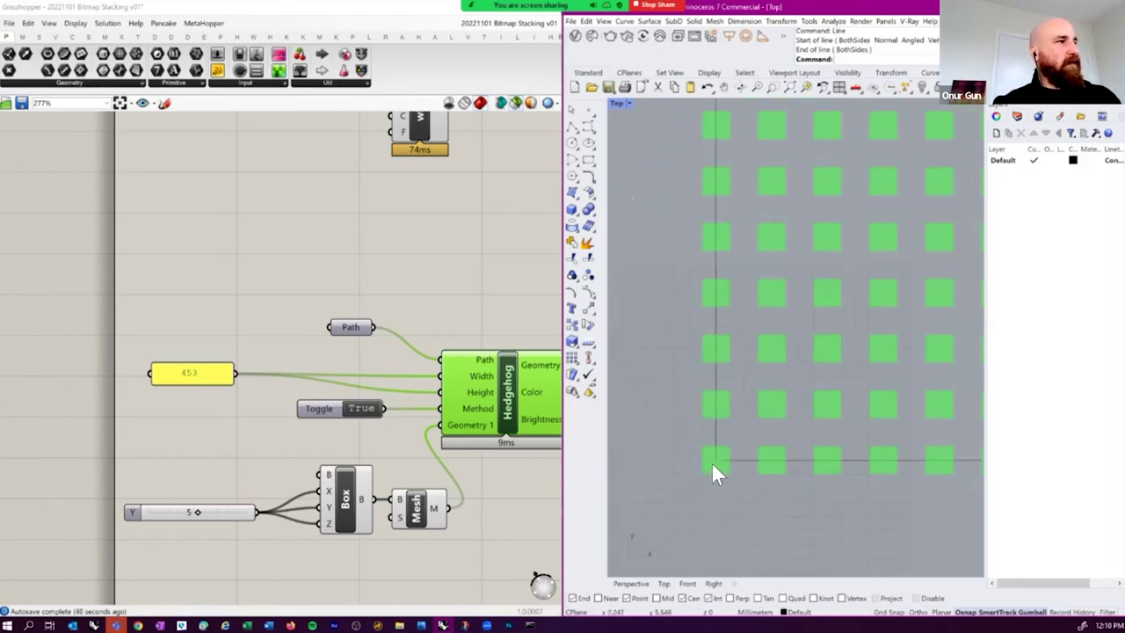
scroll(765, 470, down, 5)
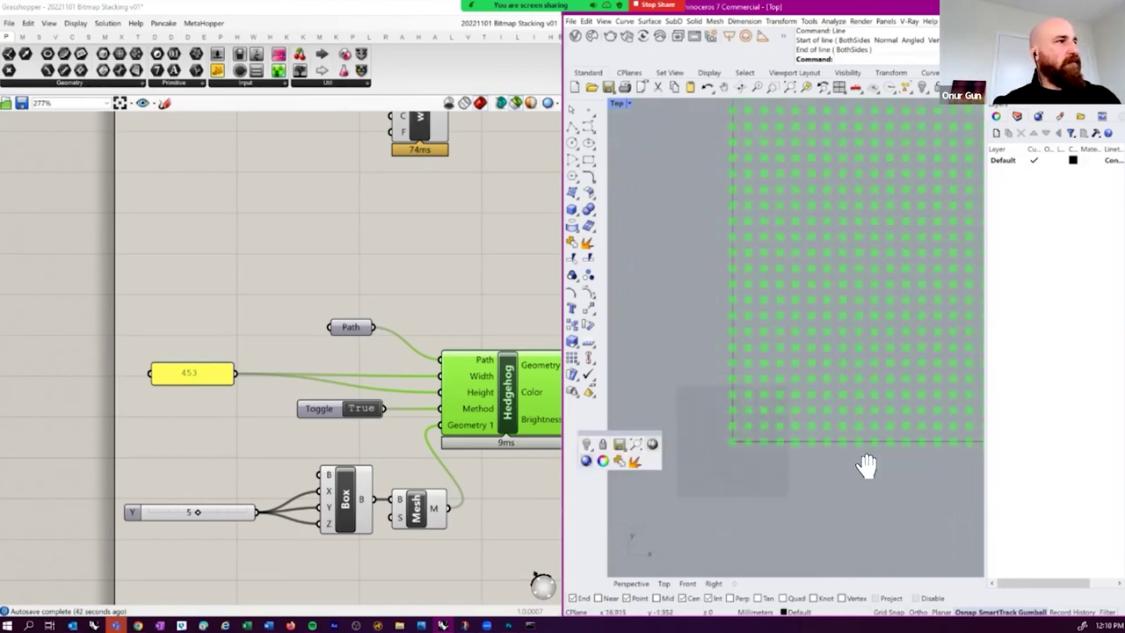
scroll(894, 477, up, 5)
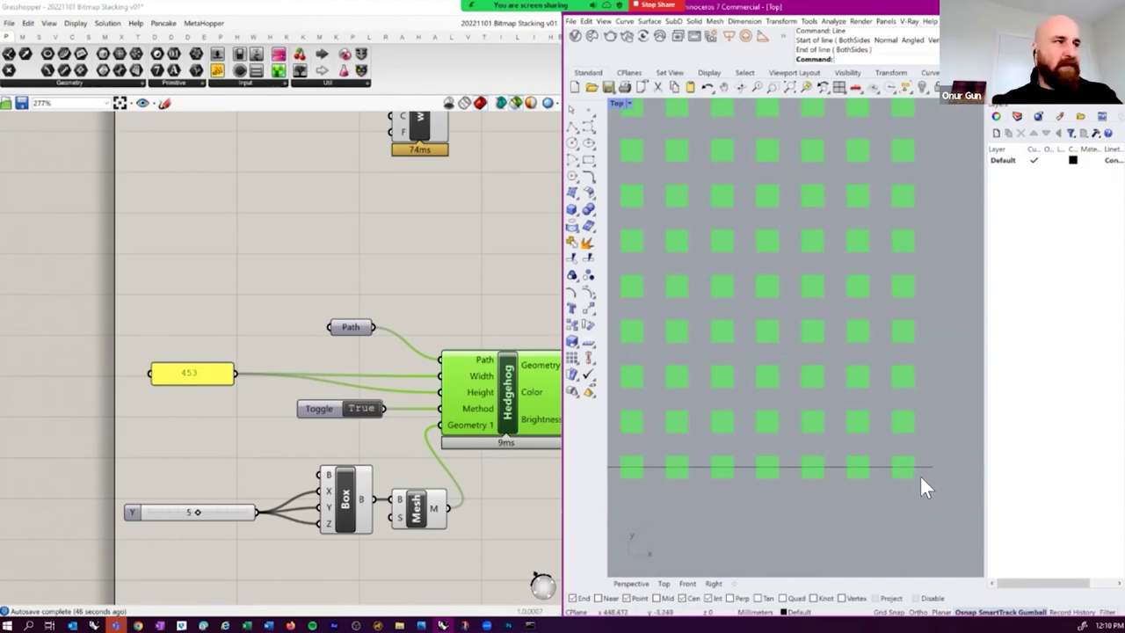
scroll(780, 451, down, 6)
scroll(743, 399, up, 2)
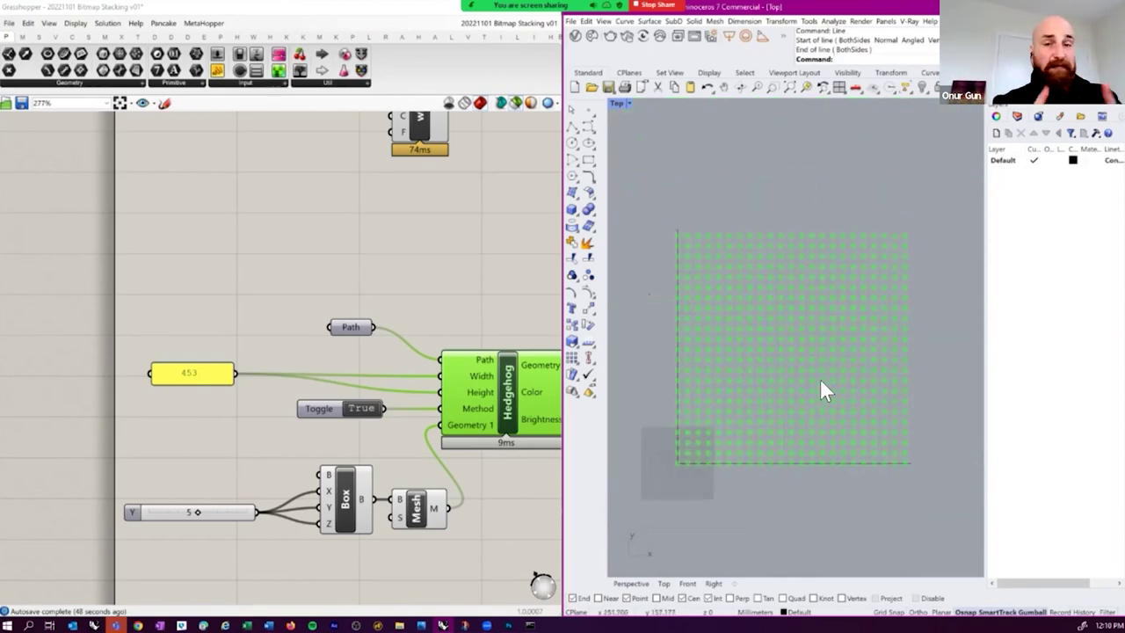
- Add a number slider ranging from 0.1 to 2 and place it below the 453 panel
click(262, 403)
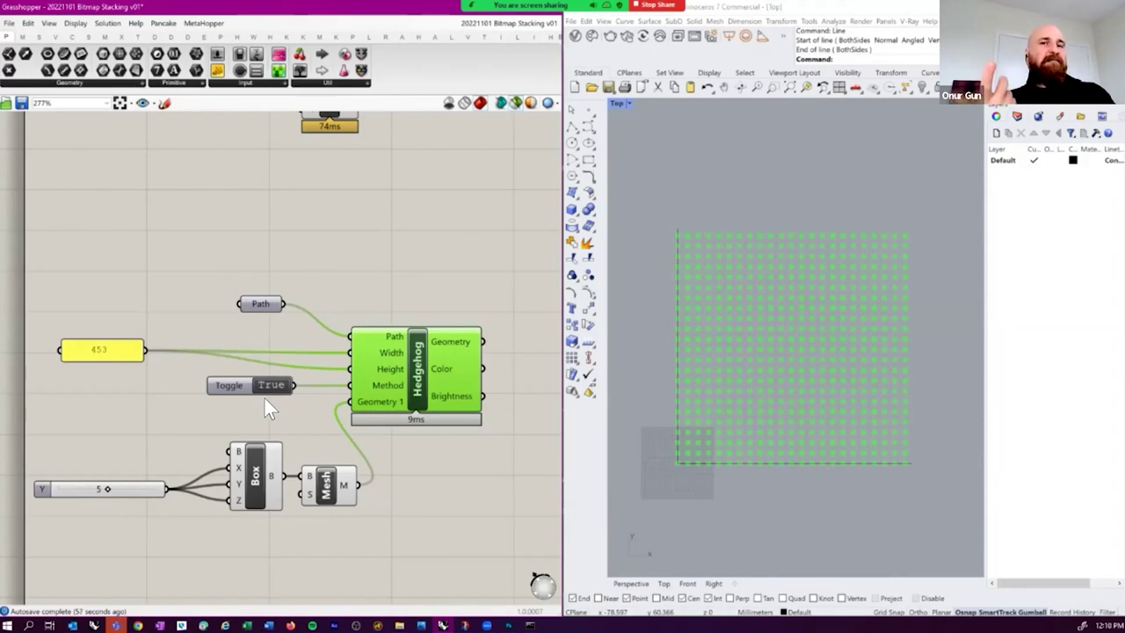
right_drag(194, 400, 218, 376)
click(107, 318)
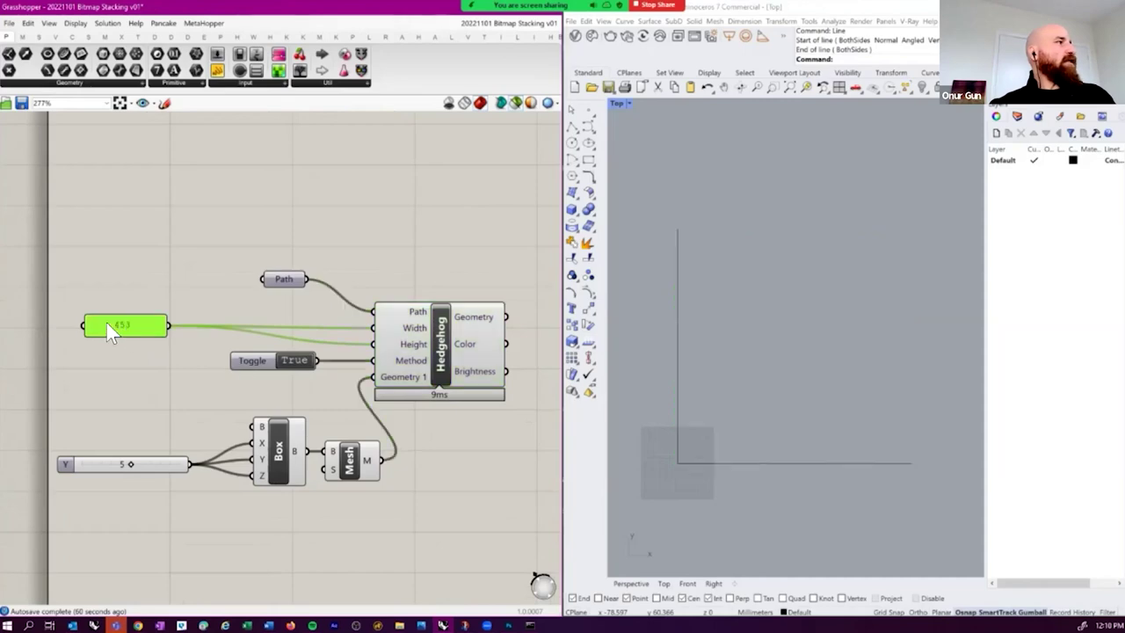
right_drag(45, 316, 105, 312)
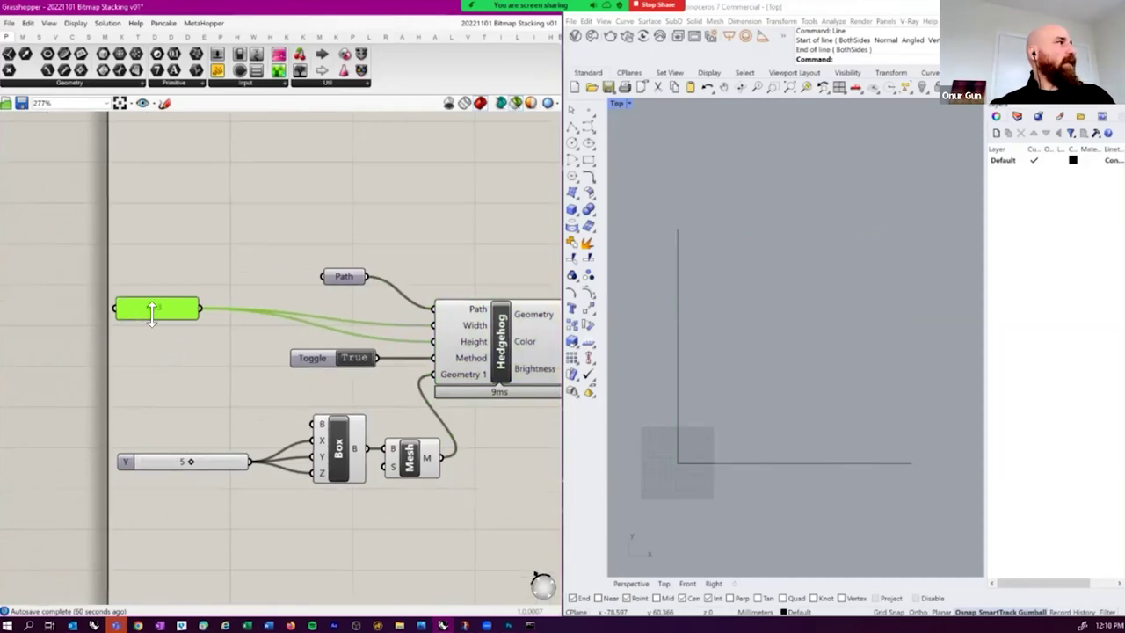
double_click(165, 353)
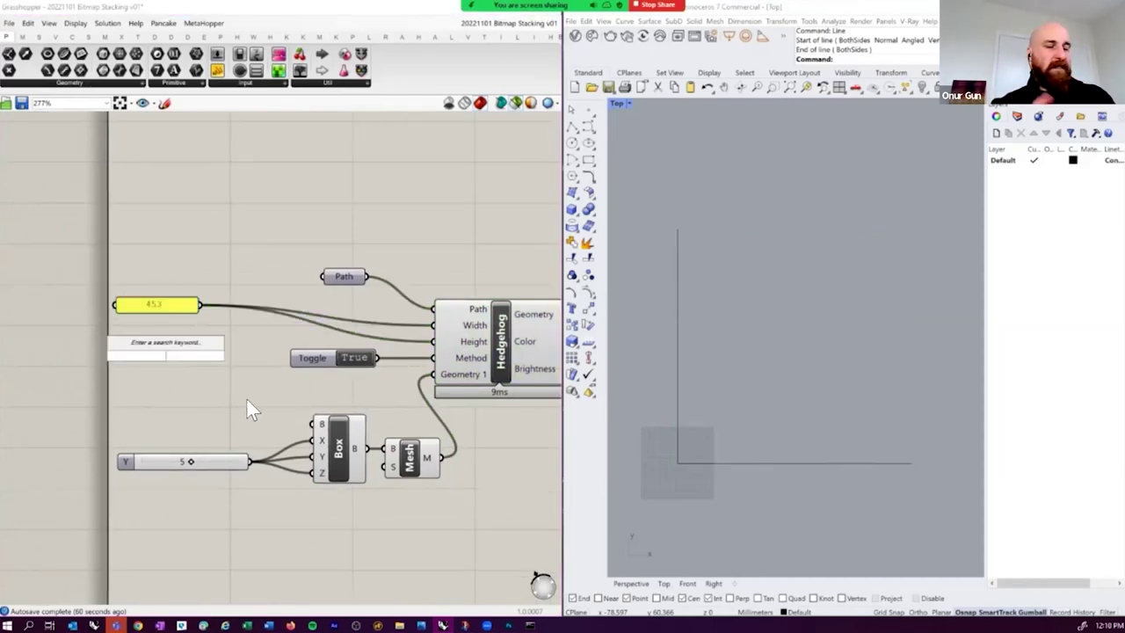
text(0.1)
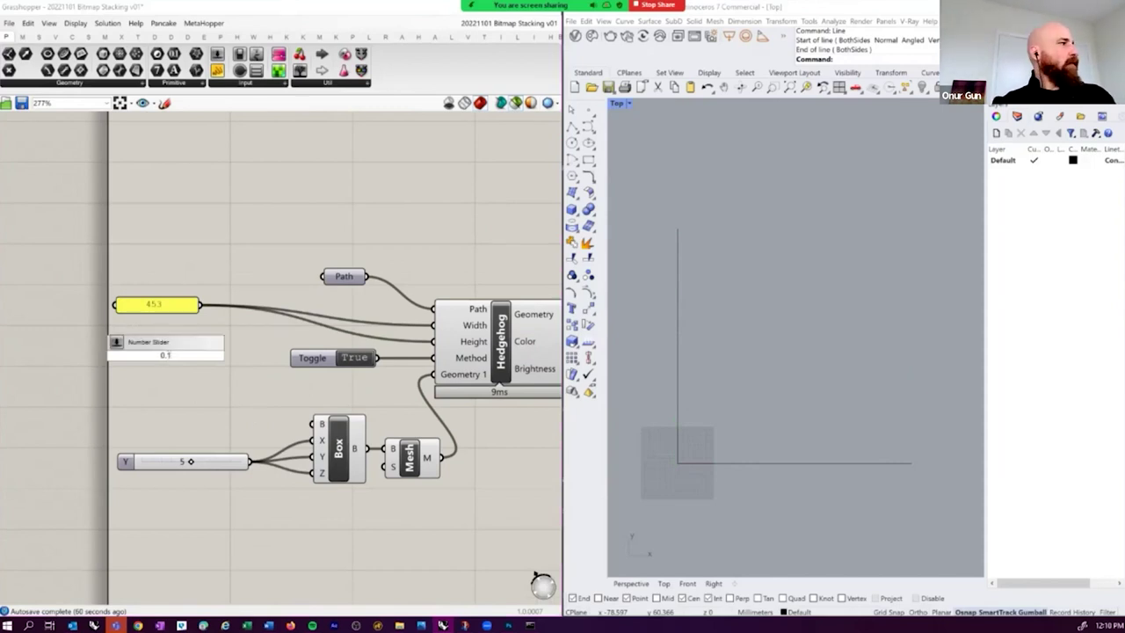
text(..)
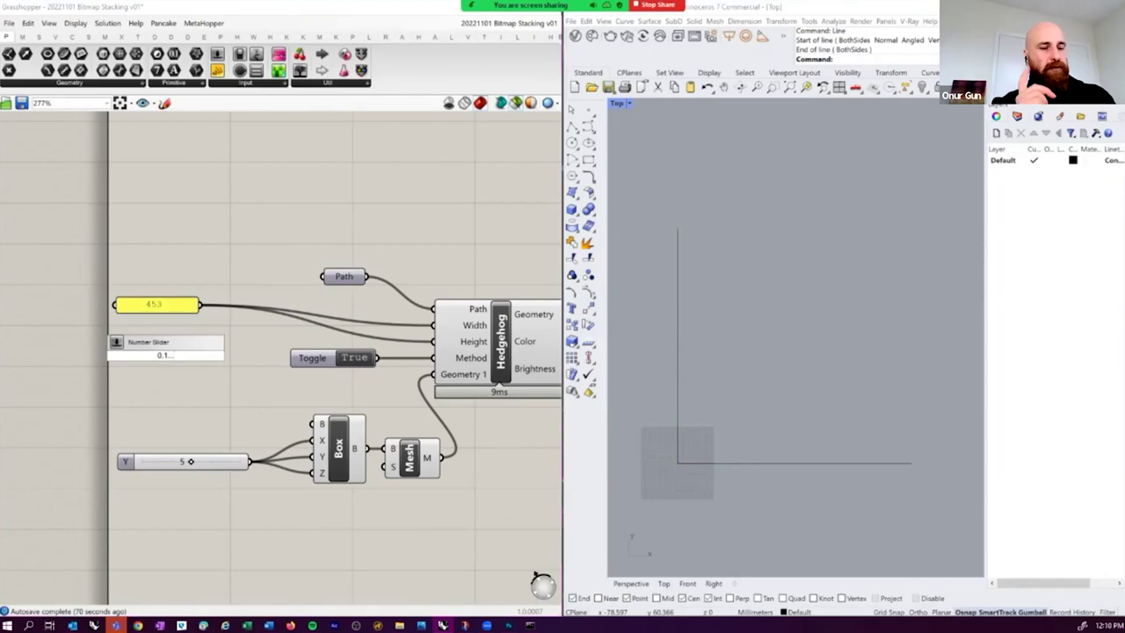
text(2)
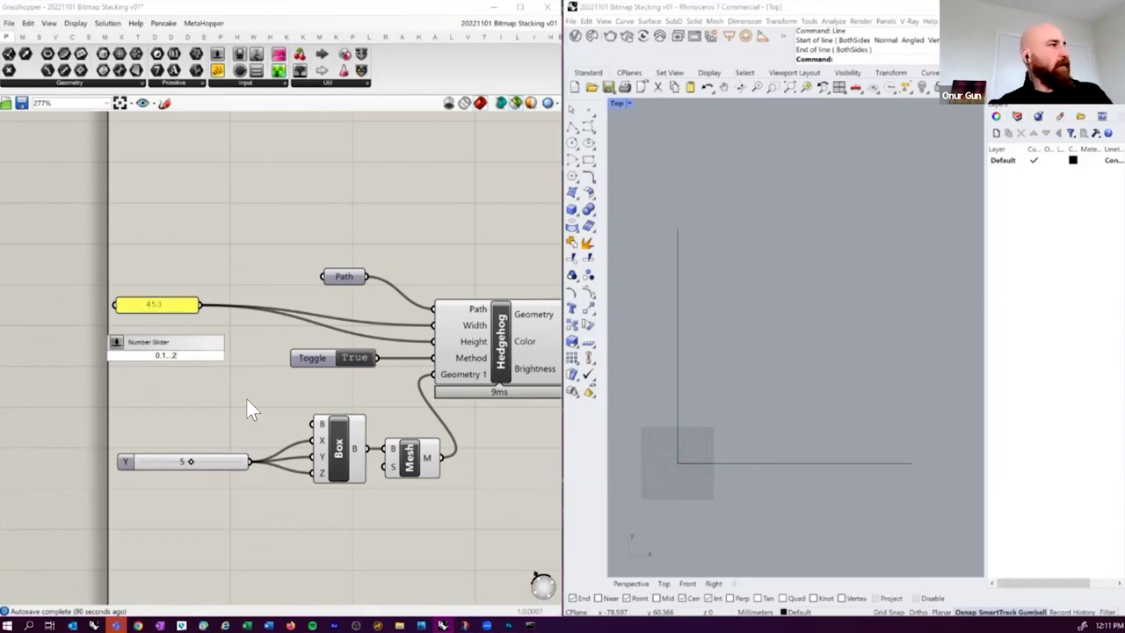
key(Return)
right_drag(252, 369, 159, 359)
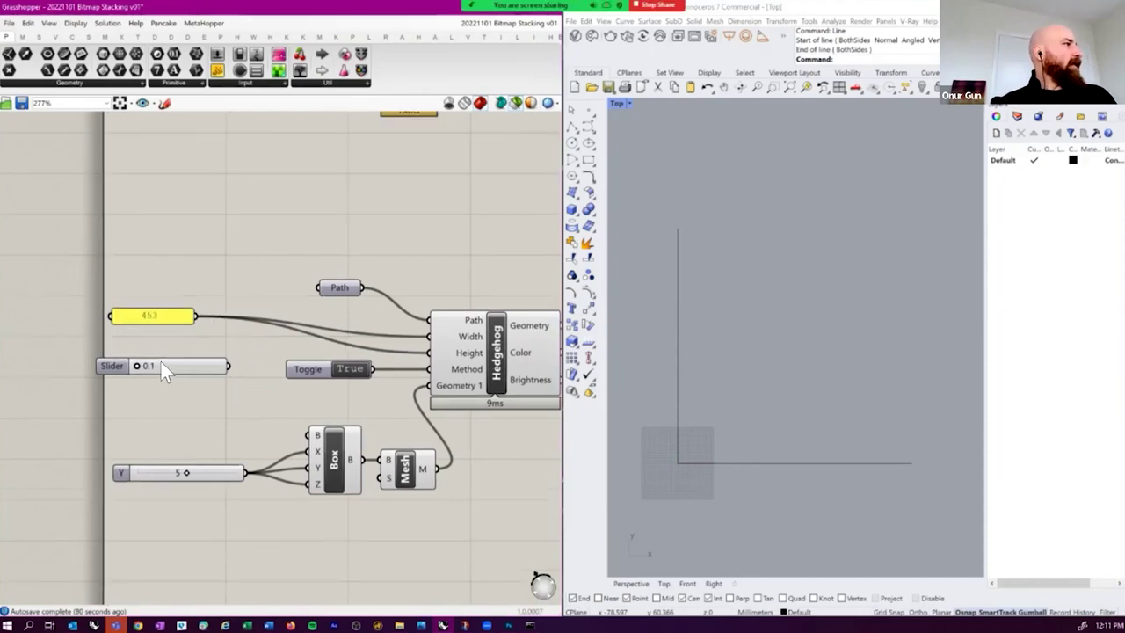
drag(160, 362, 124, 357)
- Add a Multiplication component between the 453 panel and the Hedgehog, and feed the panel into its A input
double_click(243, 355)
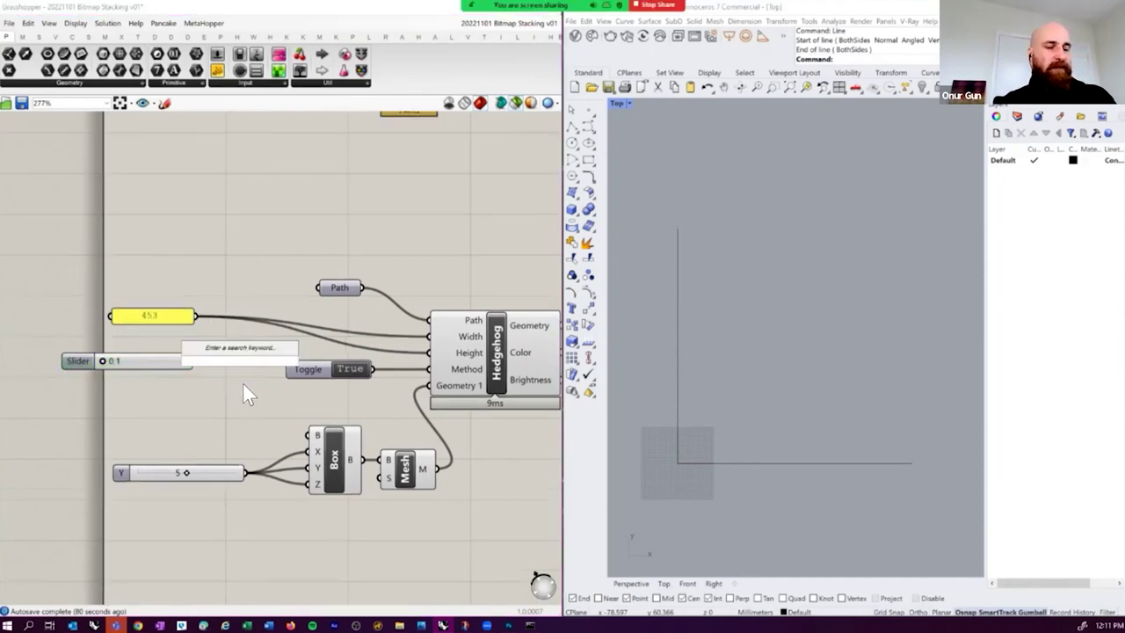
text(mult)
key(Return)
drag(235, 372, 243, 360)
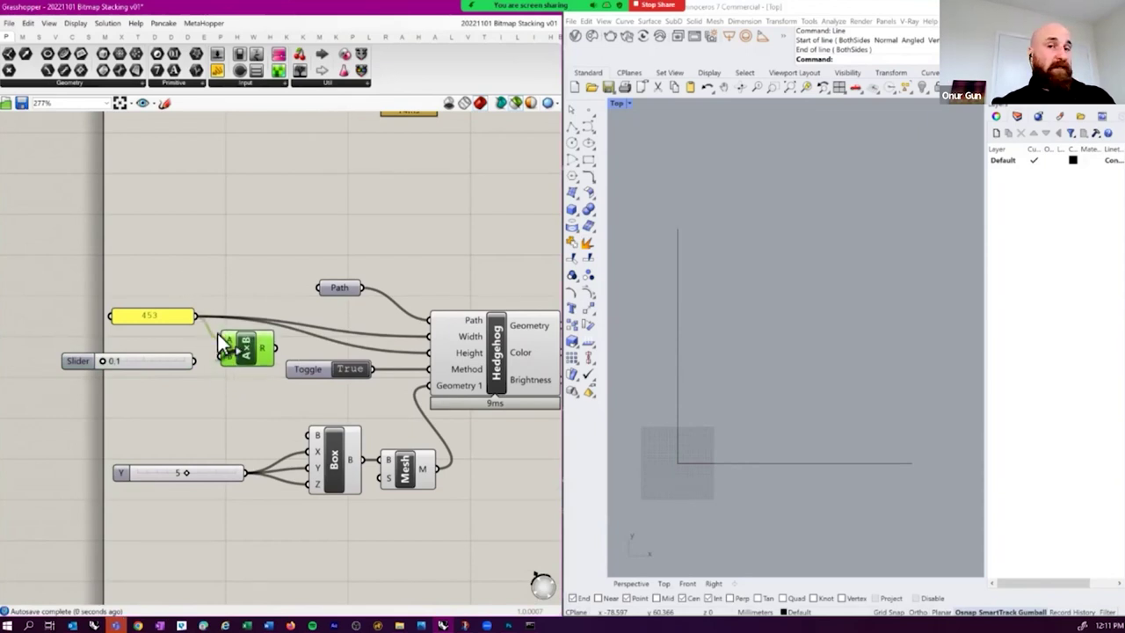
- Set the new factor slider below the 453 panel to 1.0
double_click(140, 361)
text(1)
key(Return)
scroll(367, 390, down, 2)
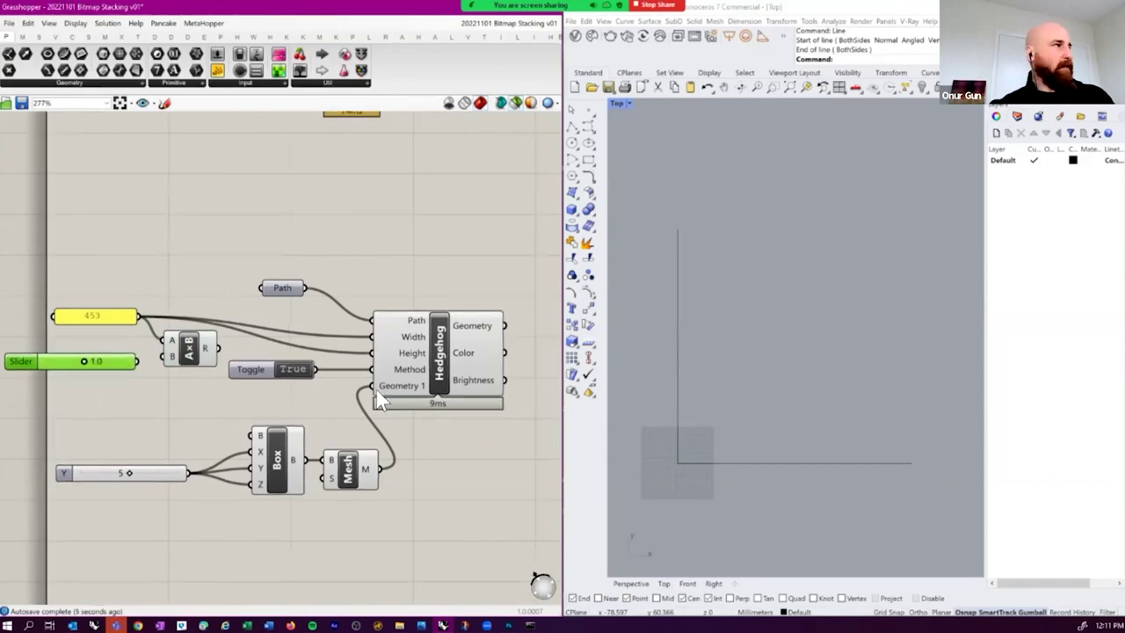
- Wire the product into the Hedgehog's Width and Height inputs and try the factor slider at 0.4
click(427, 372)
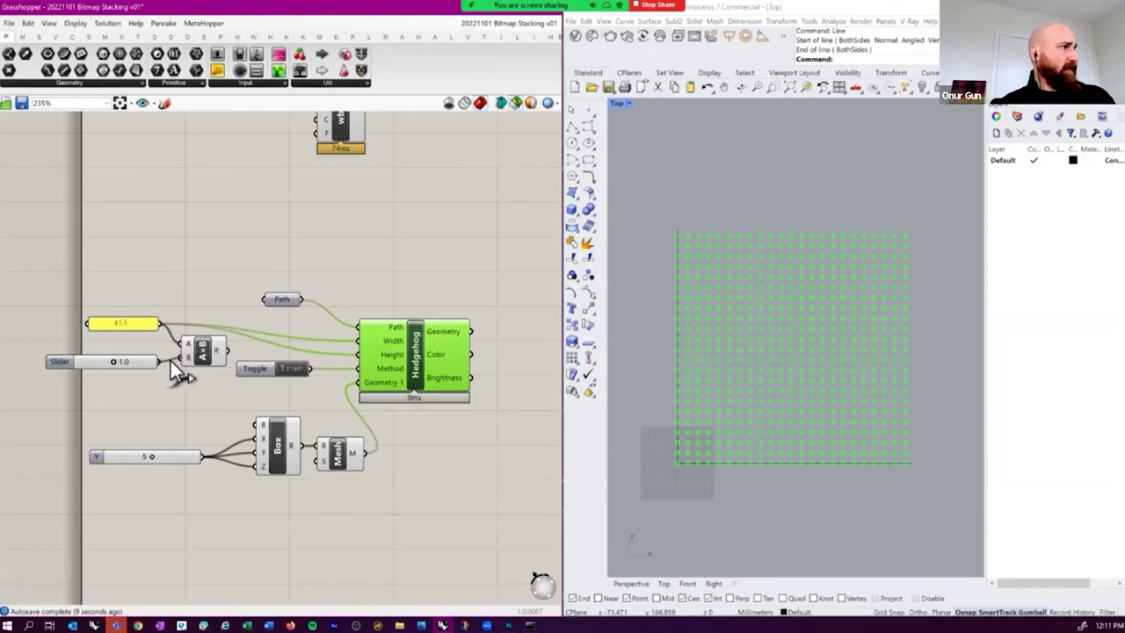
drag(226, 350, 356, 340)
drag(256, 359, 359, 355)
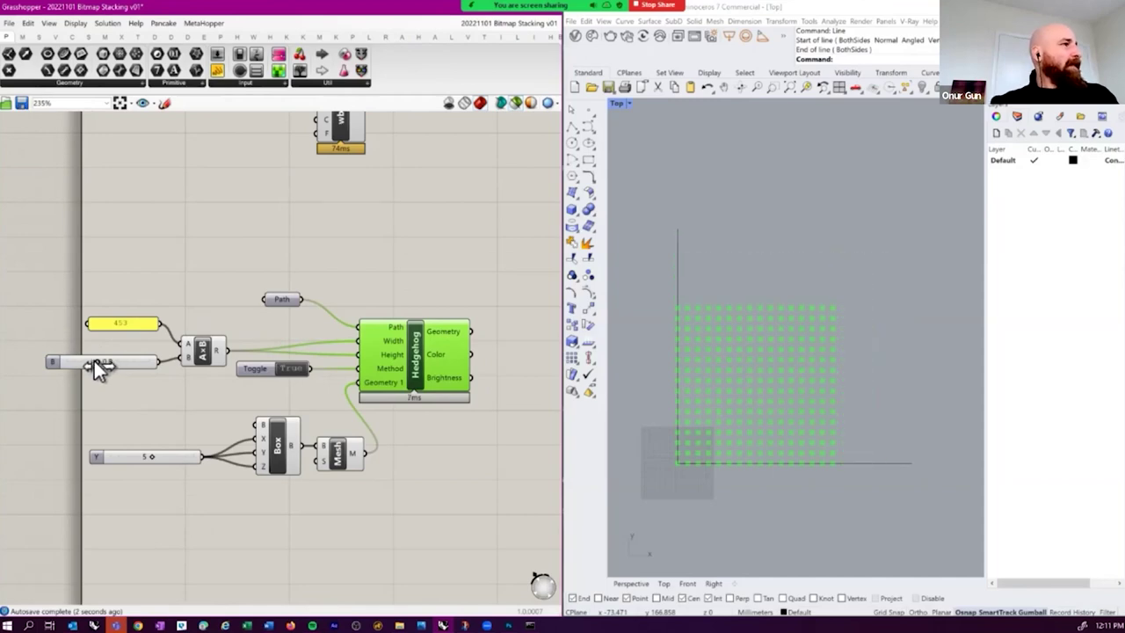
drag(89, 357, 87, 357)
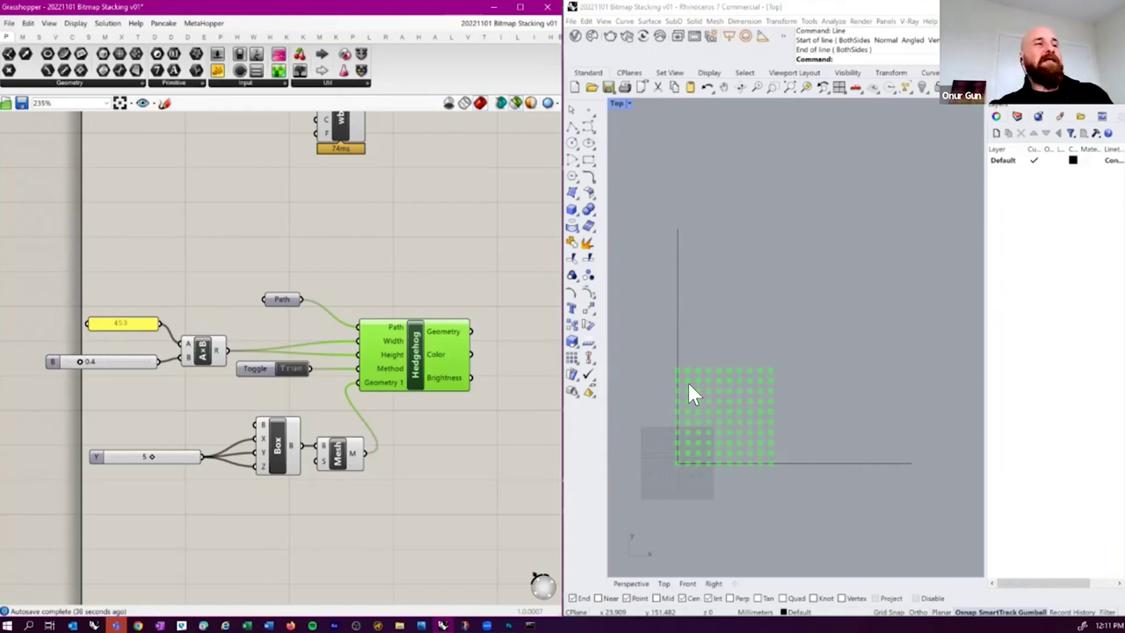
- Place an Image Sampler above the Hedgehog, load the-lighthouse_sq.jpg to view it in the settings, cancel them and delete the sampler
right_drag(382, 296, 344, 315)
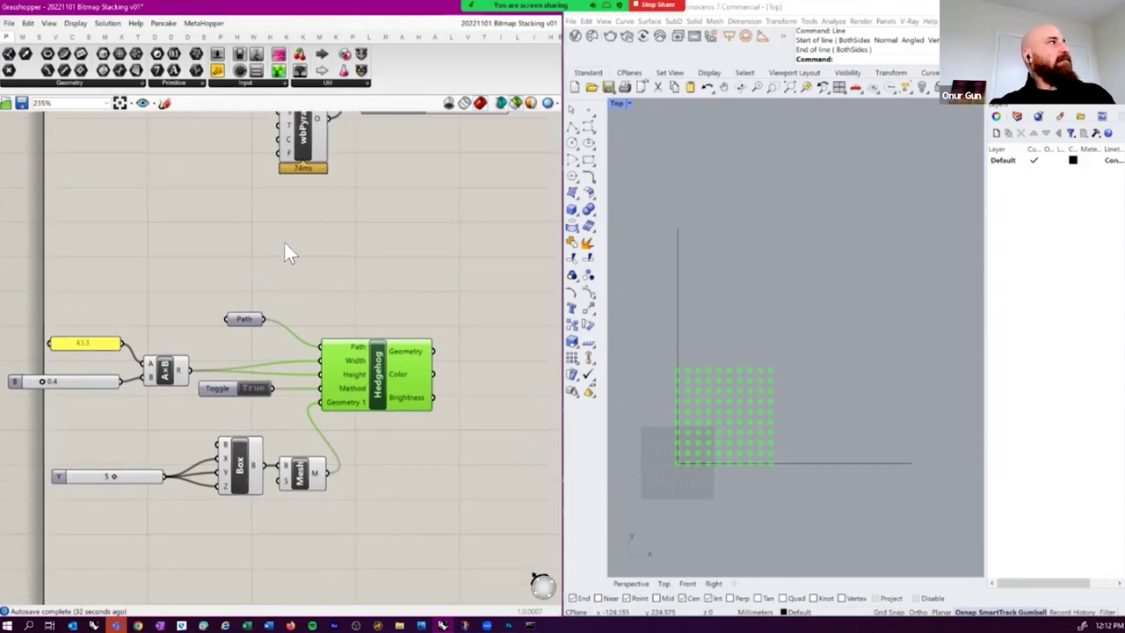
drag(278, 70, 318, 250)
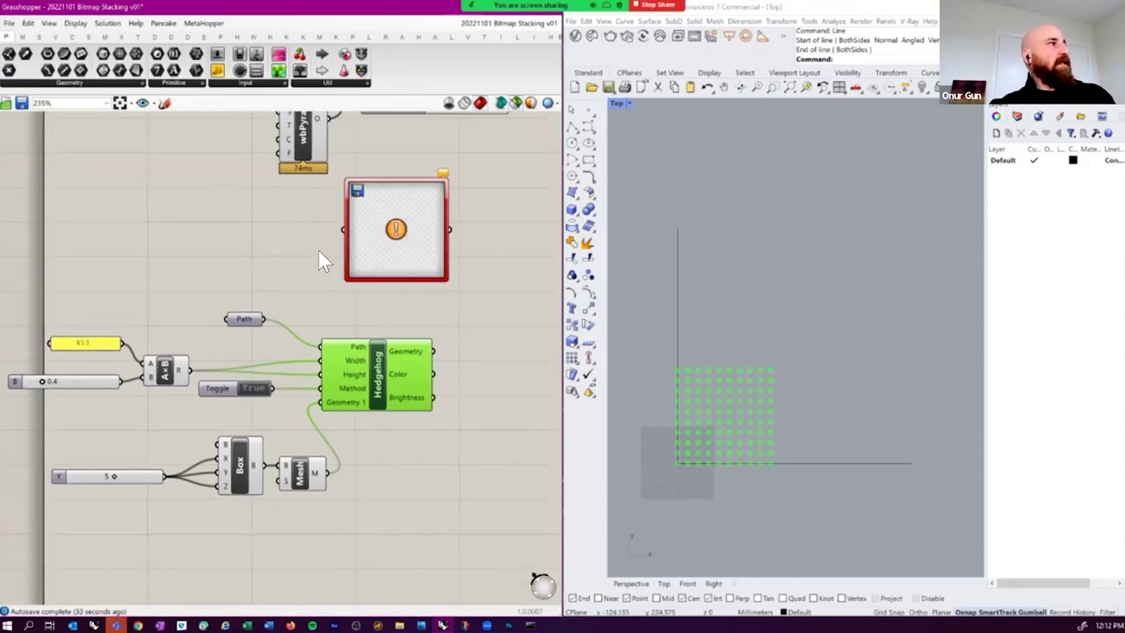
double_click(411, 240)
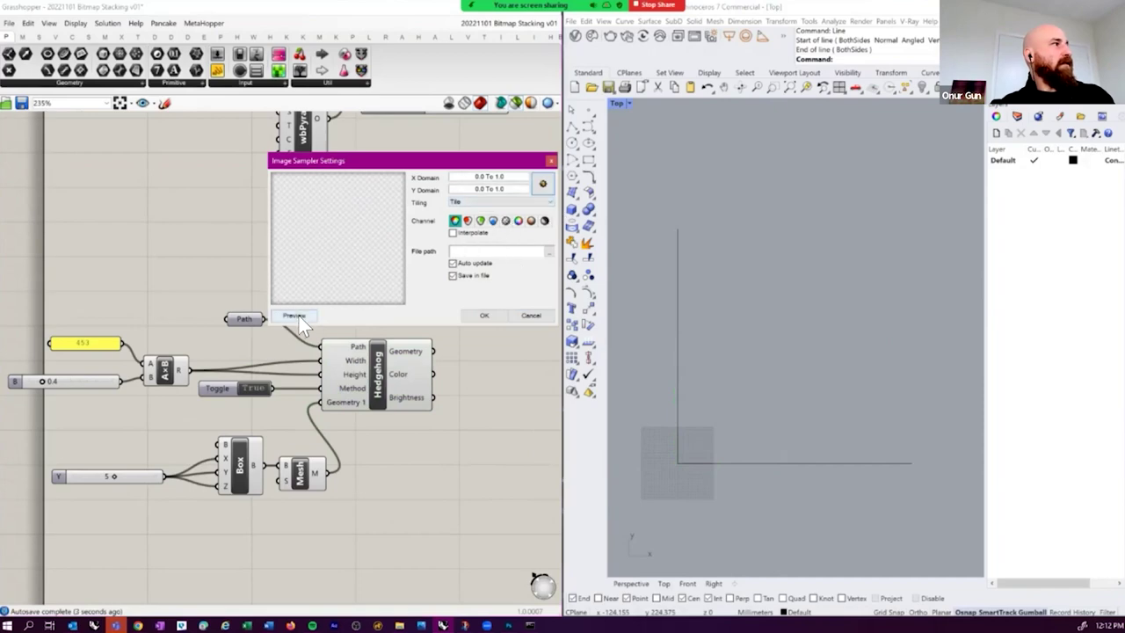
click(548, 250)
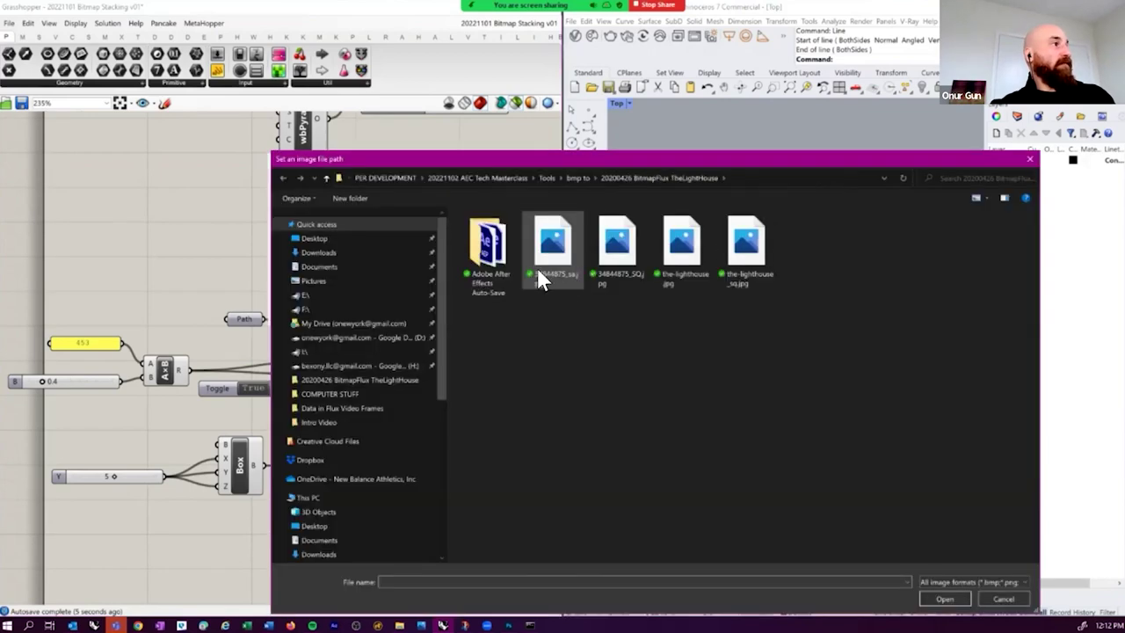
double_click(763, 248)
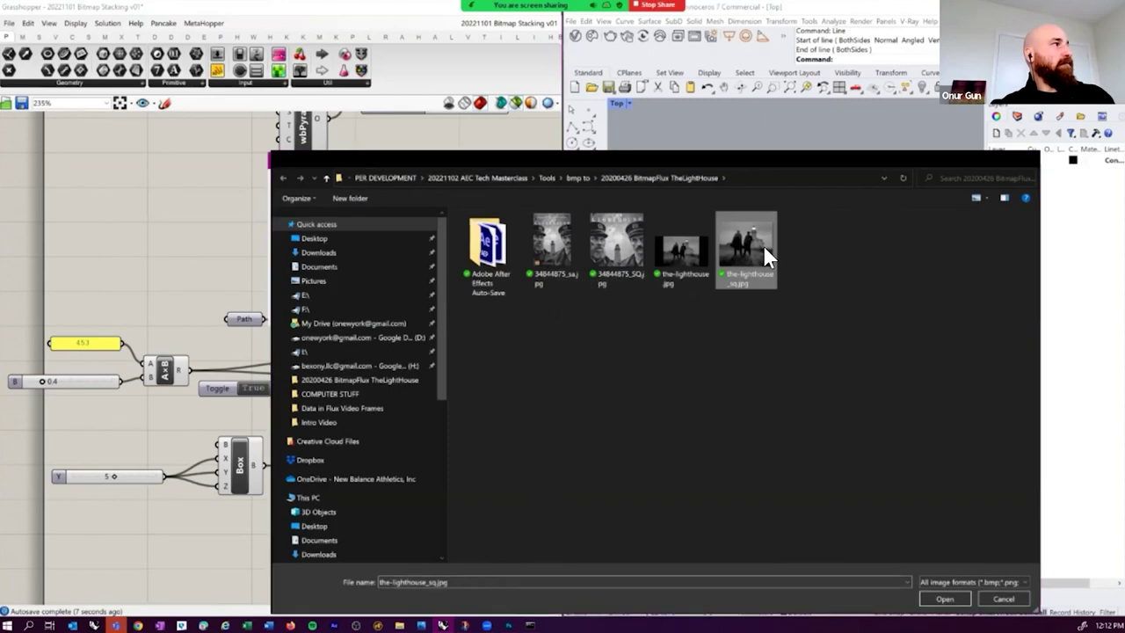
click(488, 189)
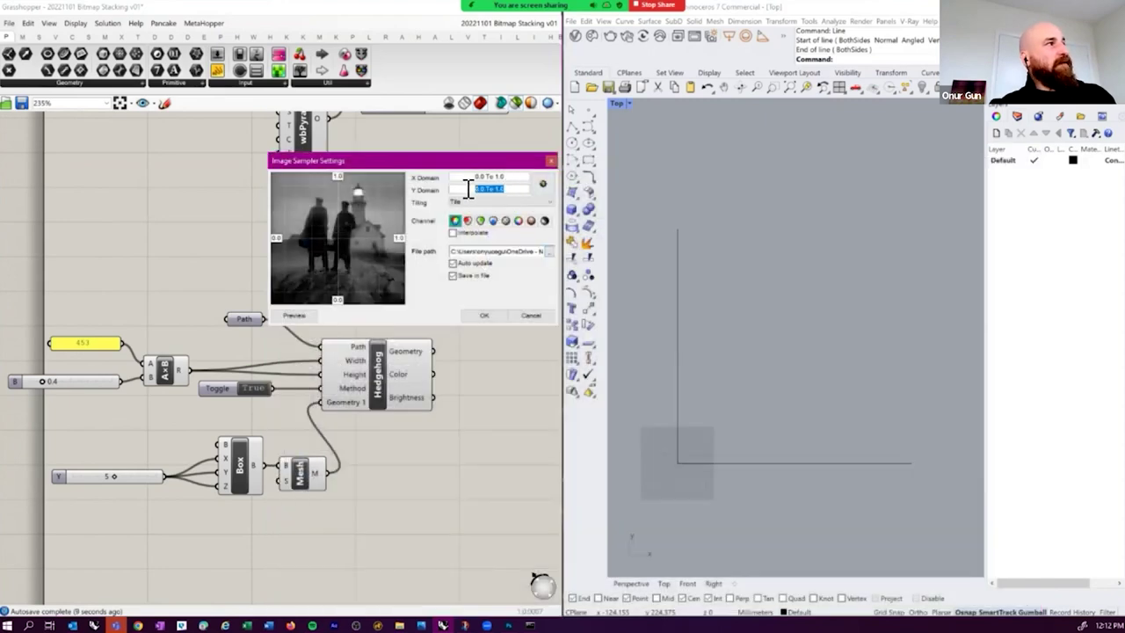
click(527, 316)
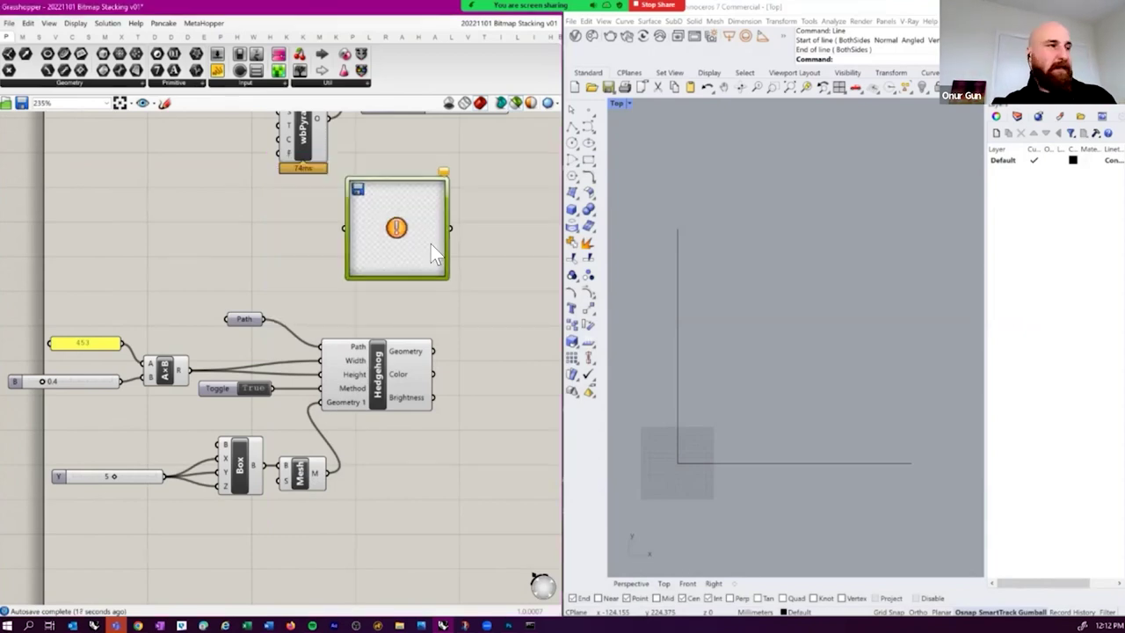
key(Delete)
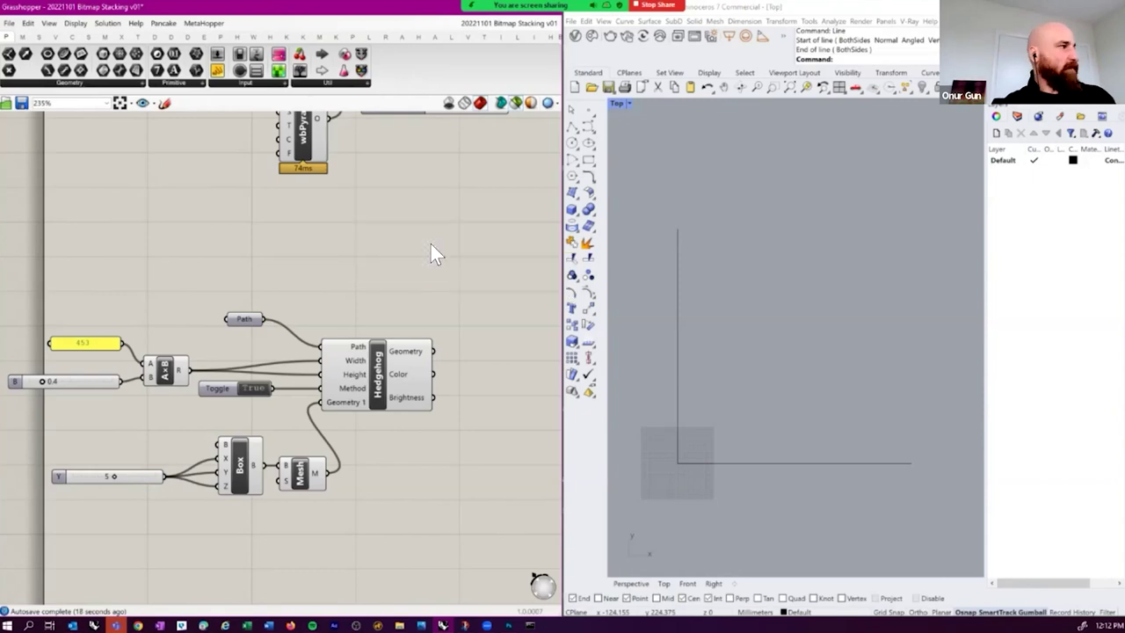
- Return the Multiplication component's factor slider to 1.0 for the full-size grid
click(365, 373)
right_drag(42, 380, 103, 374)
drag(110, 373, 130, 376)
- Add a Custom Preview component beside the Hedgehog and feed the Hedgehog's Geometry output into it
right_drag(397, 410, 258, 410)
right_drag(434, 426, 477, 401)
double_click(484, 397)
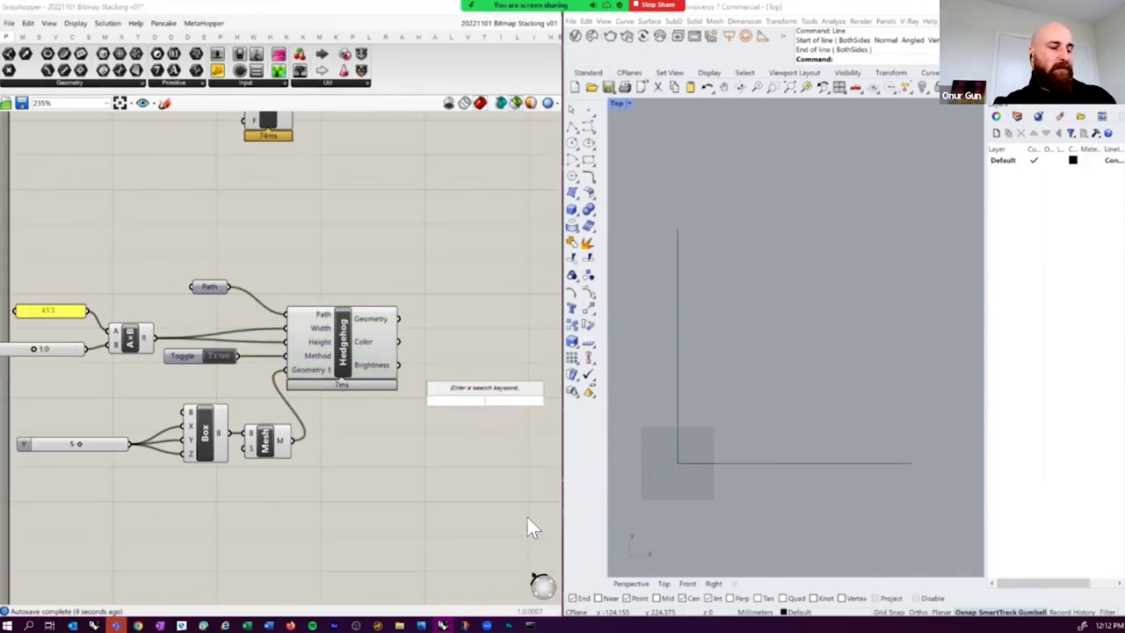
text(previ)
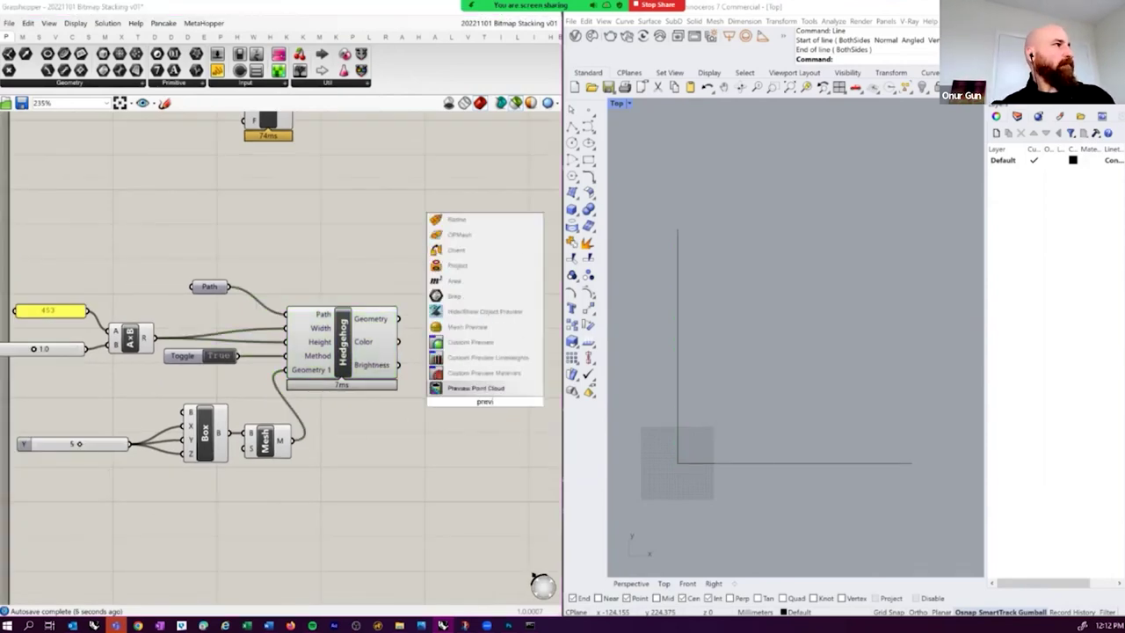
click(490, 342)
click(370, 318)
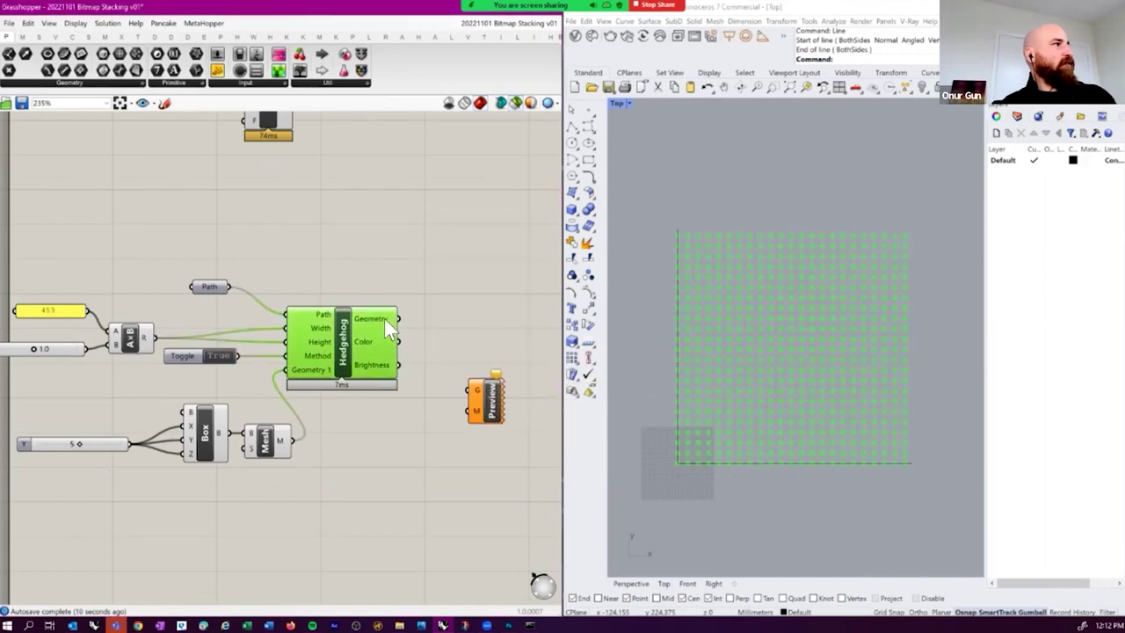
drag(398, 318, 467, 388)
- Select all components of the upper definition to check them against the new Hedgehog setup
scroll(403, 405, down, 5)
right_drag(377, 422, 352, 460)
drag(136, 272, 533, 386)
click(527, 410)
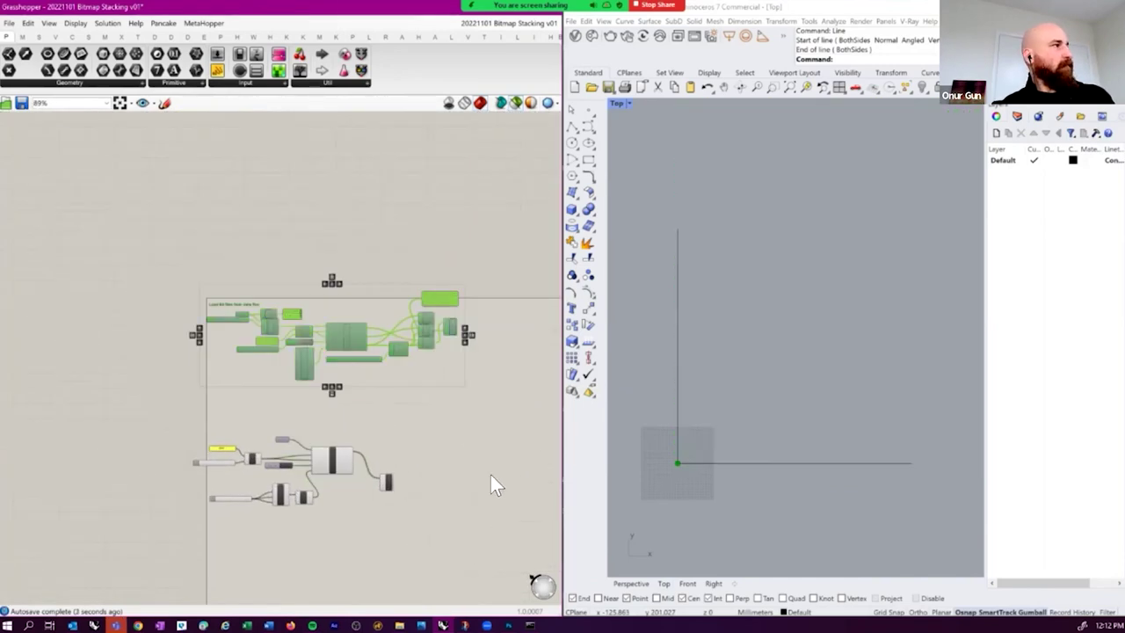
- Align the Custom Preview with the Hedgehog's Geometry output and connect the Color output to its Material input
scroll(396, 432, up, 5)
right_drag(407, 422, 411, 436)
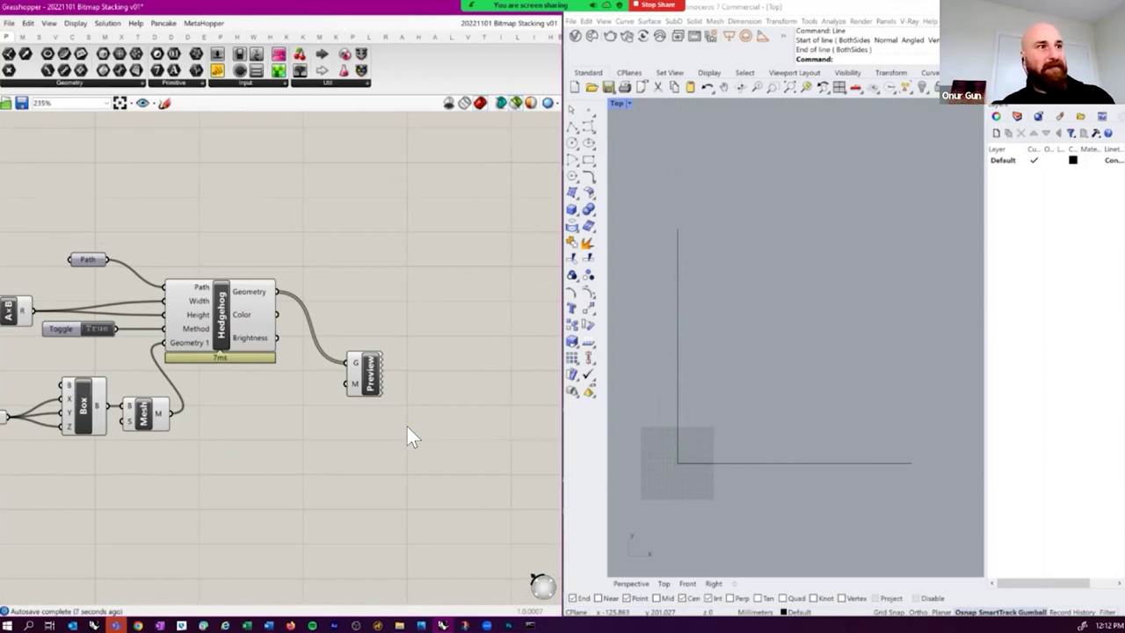
drag(356, 383, 359, 311)
click(386, 342)
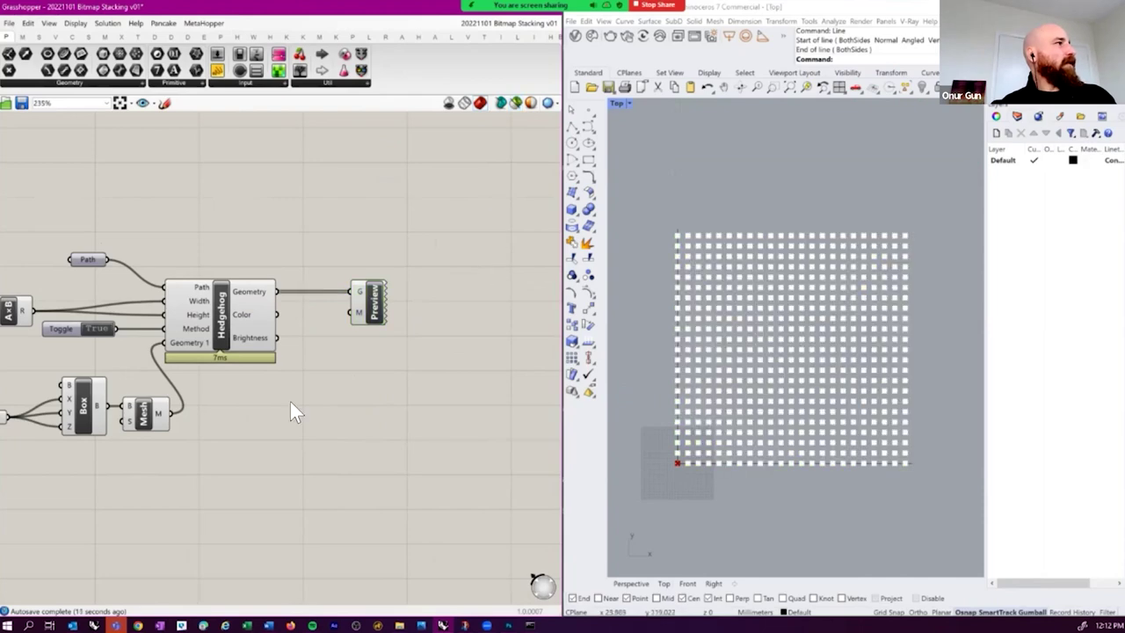
right_drag(367, 360, 383, 384)
drag(293, 336, 375, 334)
right_drag(379, 419, 346, 418)
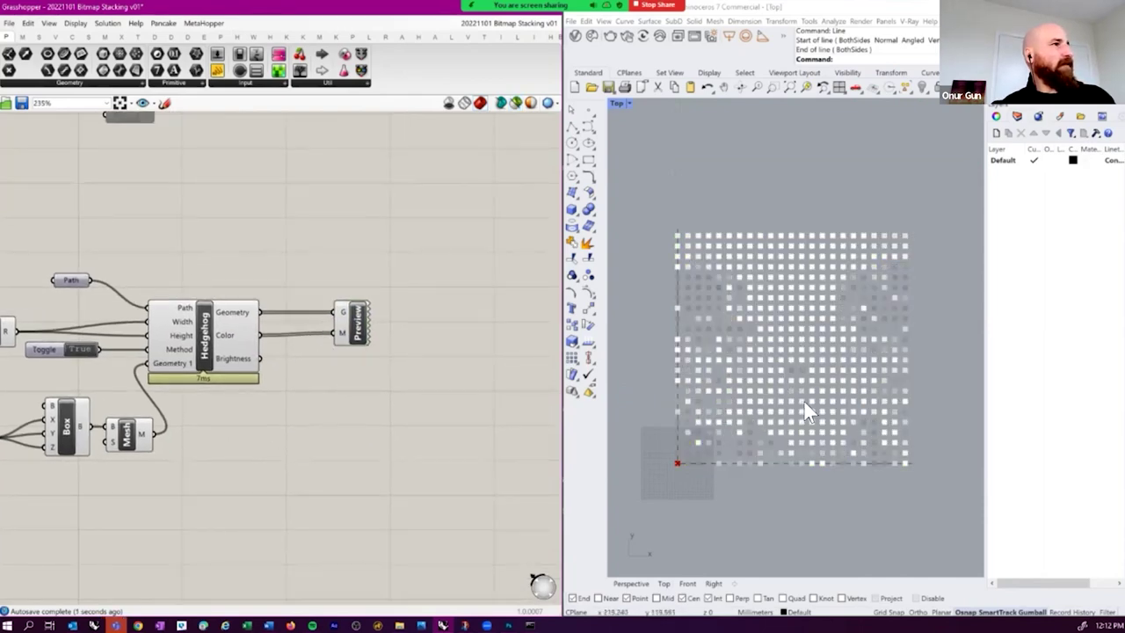
- Examine the coloured box grid in the Top viewport and the components feeding the Hedgehog
scroll(796, 380, up, 2)
scroll(796, 380, down, 4)
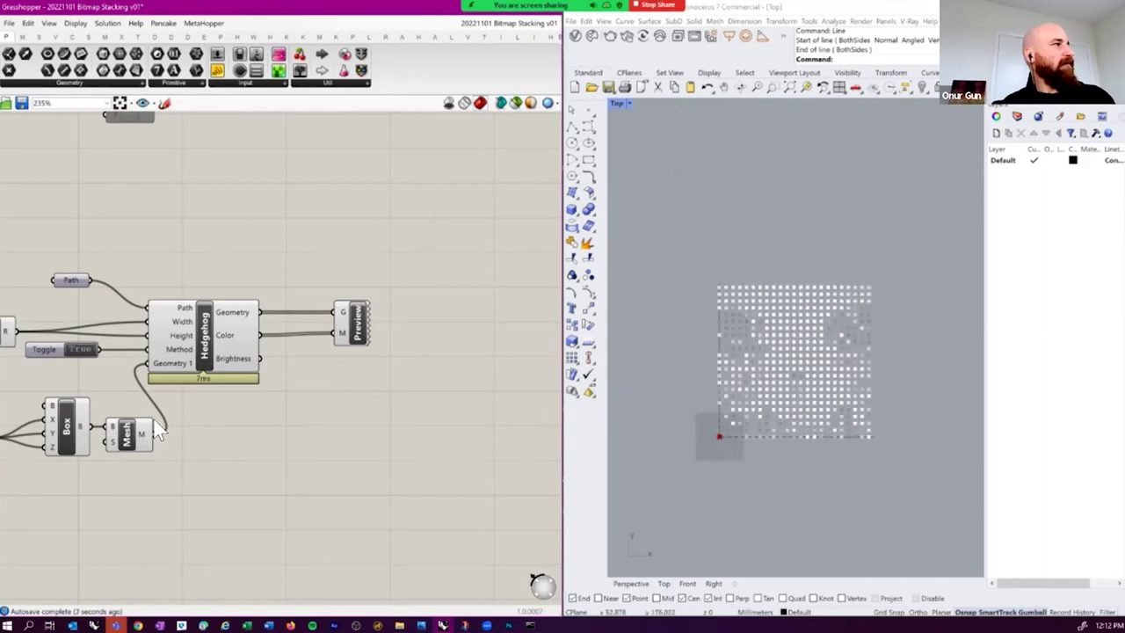
right_drag(269, 482, 449, 464)
right_drag(189, 335, 259, 346)
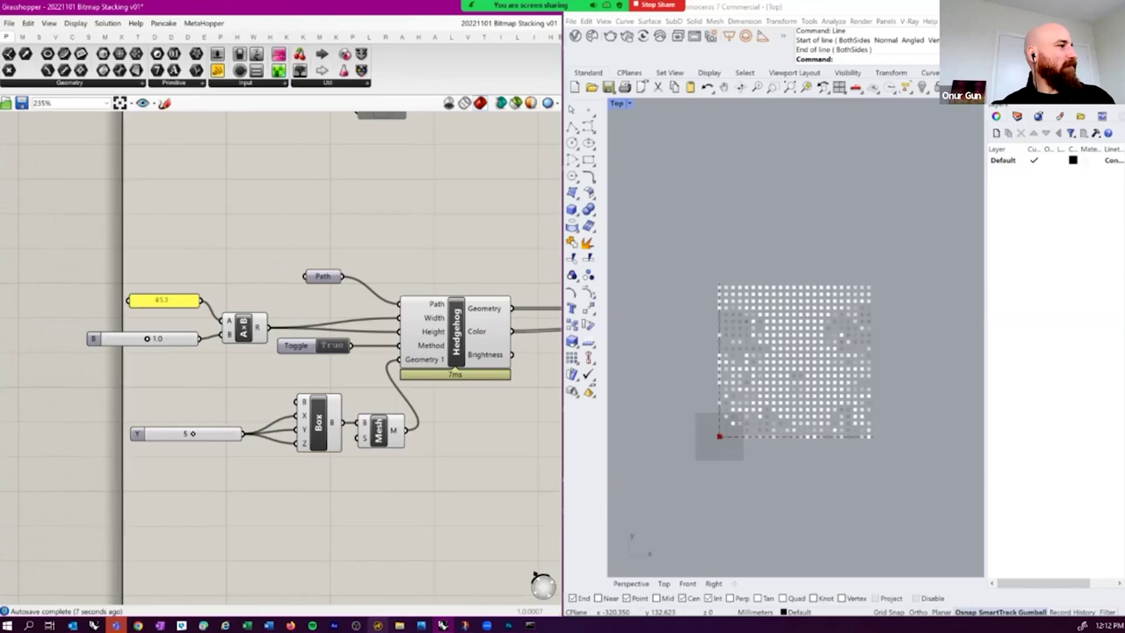
- Switch to the image viewer to look at the pink cloud picture, and return to the Grasshopper definition
mouse_move(399, 625)
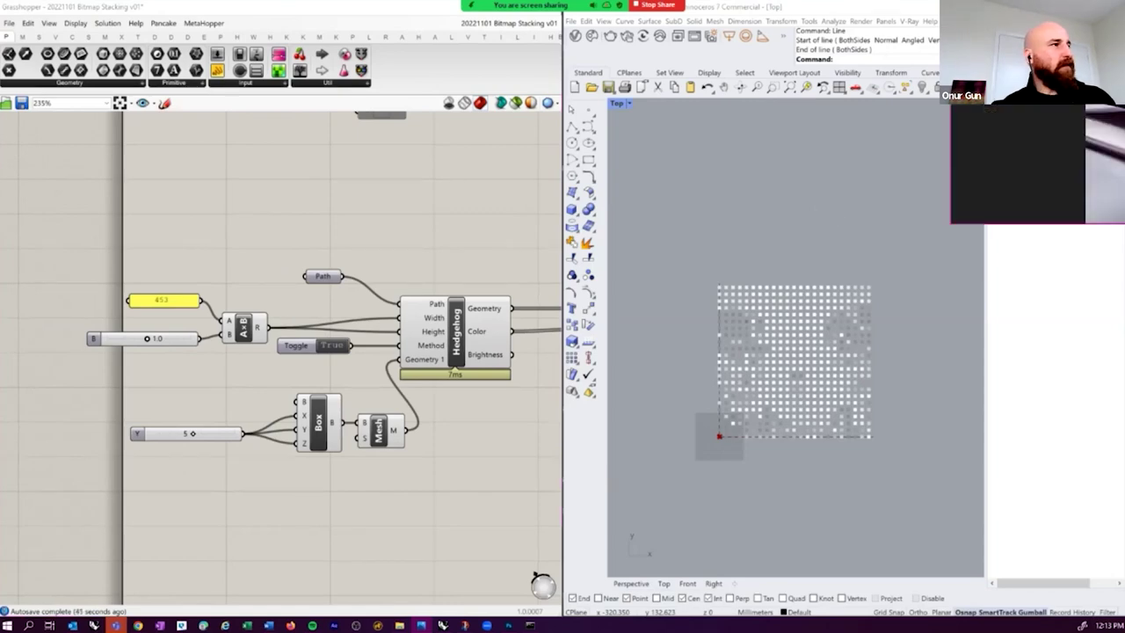
drag(873, 120, 512, 168)
click(630, 155)
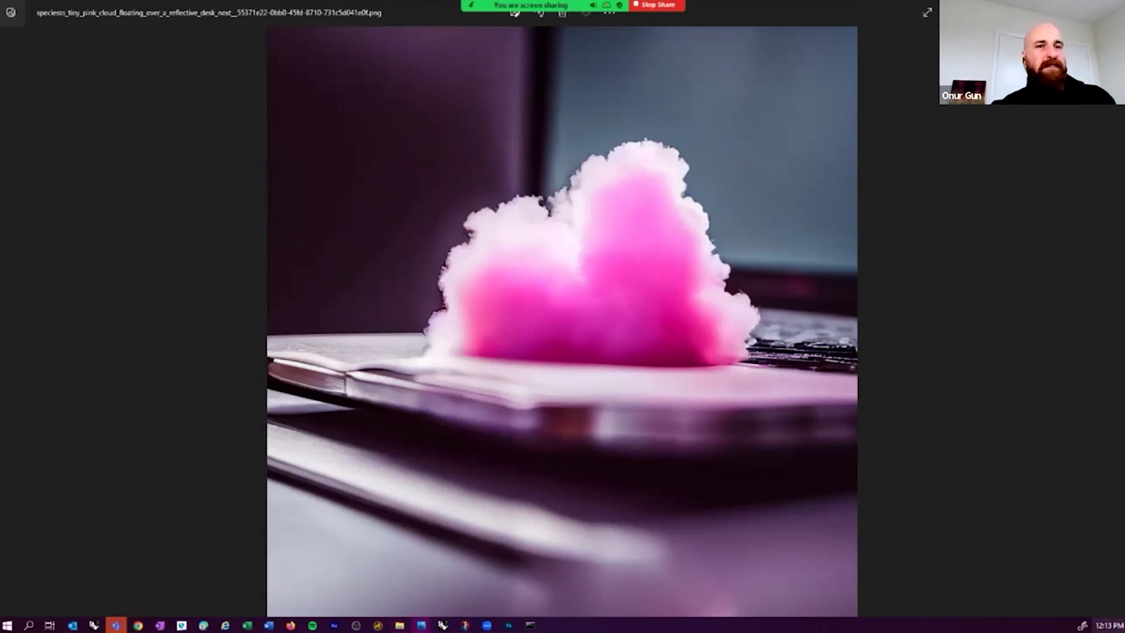
mouse_move(582, 10)
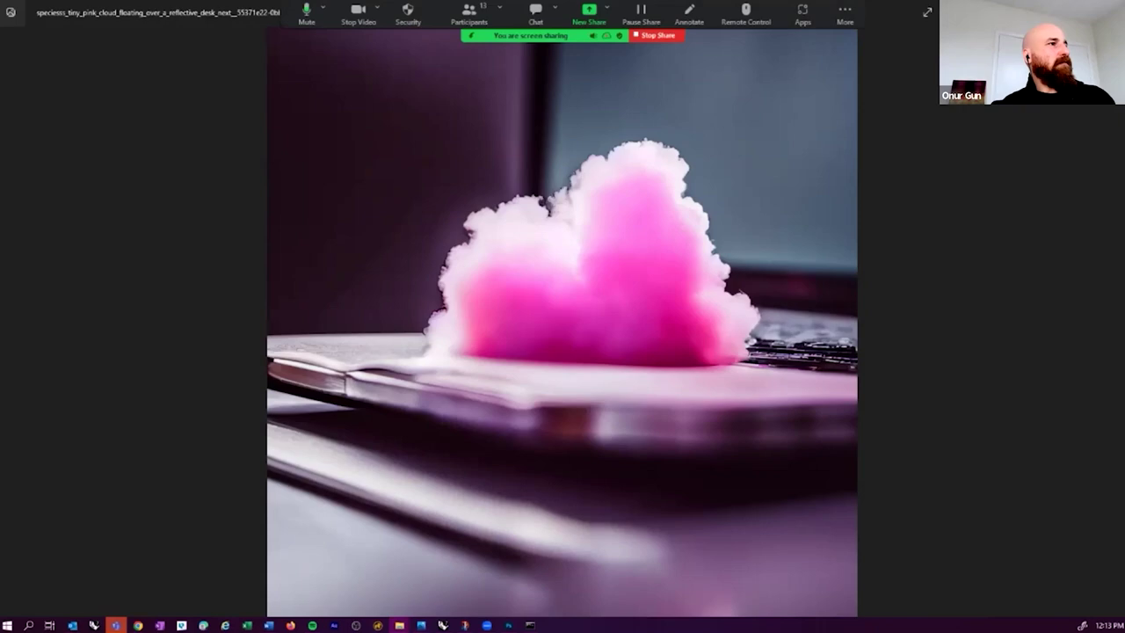
key(Escape)
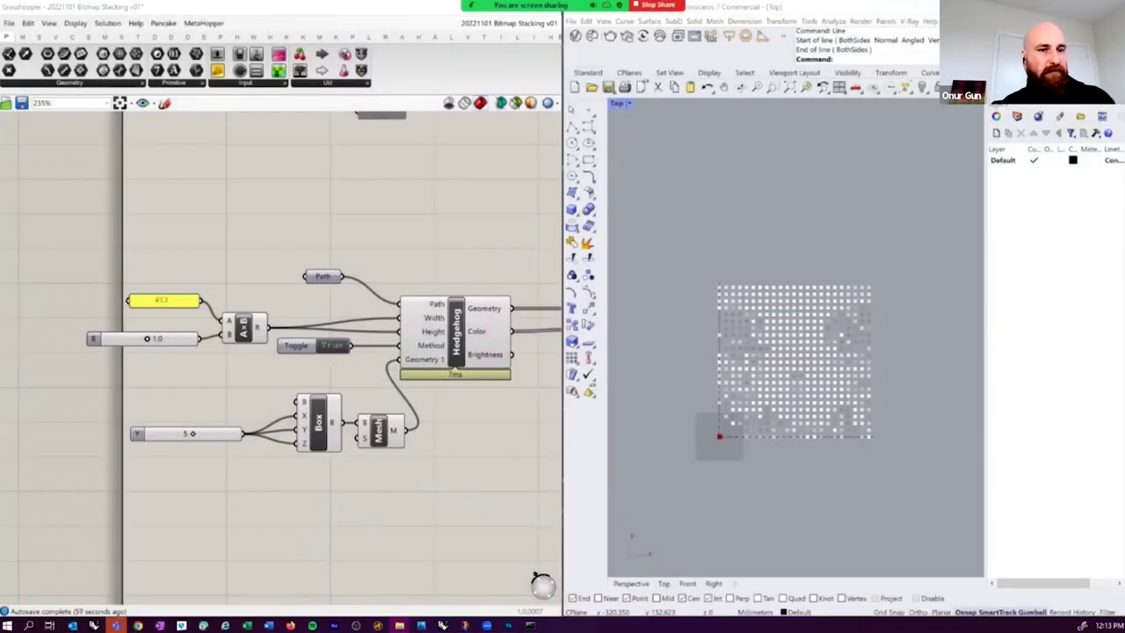
- Point the Path parameter to the purple profile-head PNG with coloured blocks, last in its thumbnail row, in the midjourney_archive_2022-8-30_182 folder
click(325, 277)
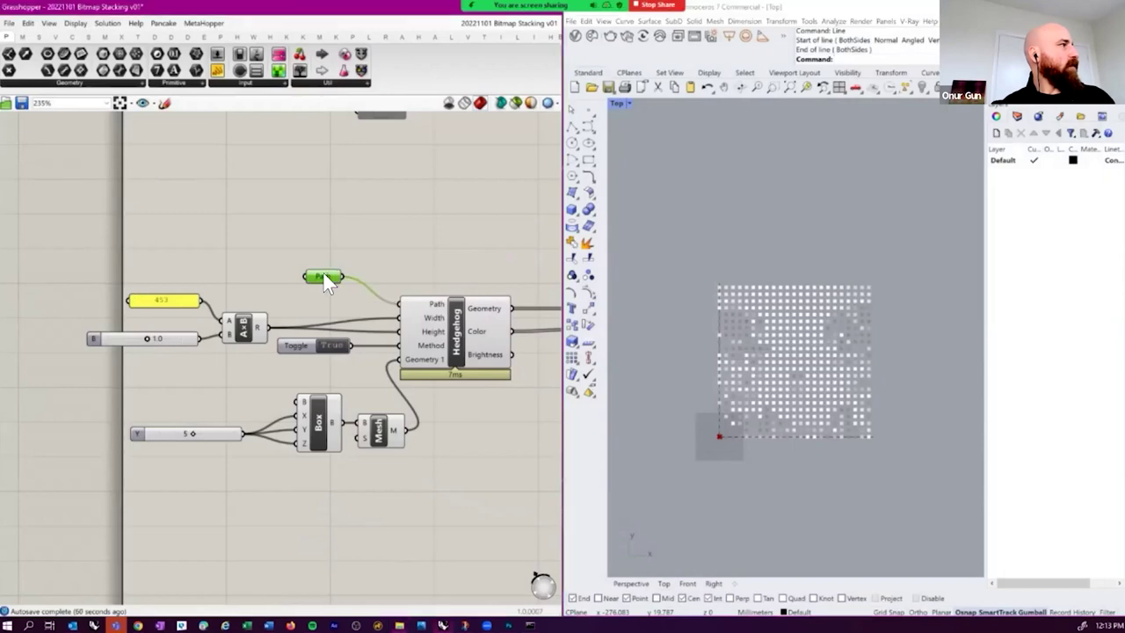
right_click(323, 277)
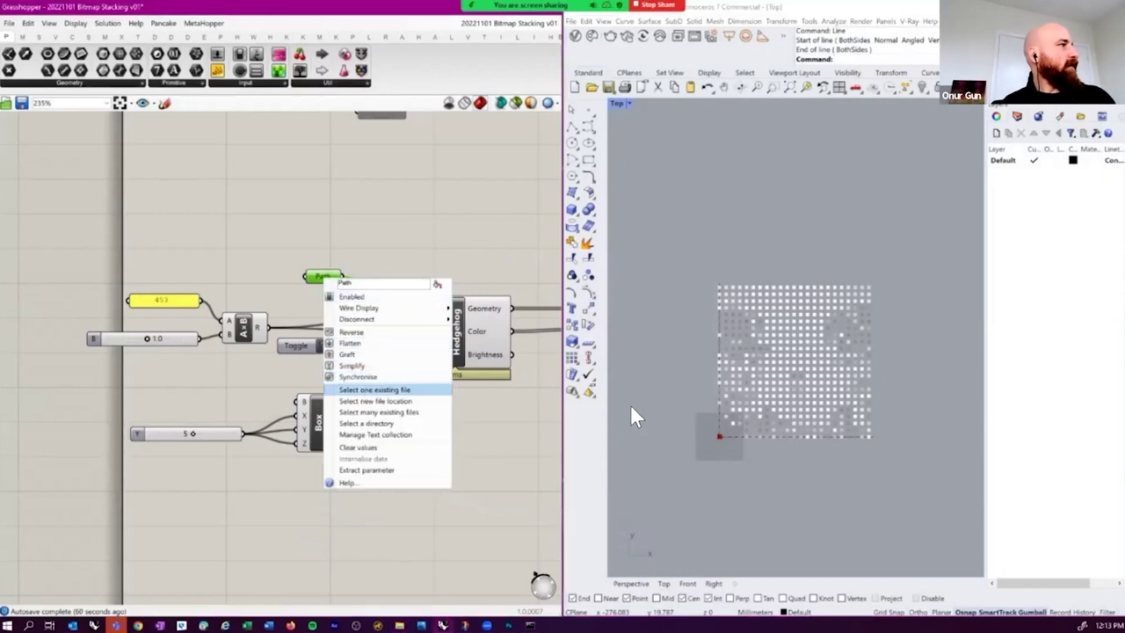
click(368, 392)
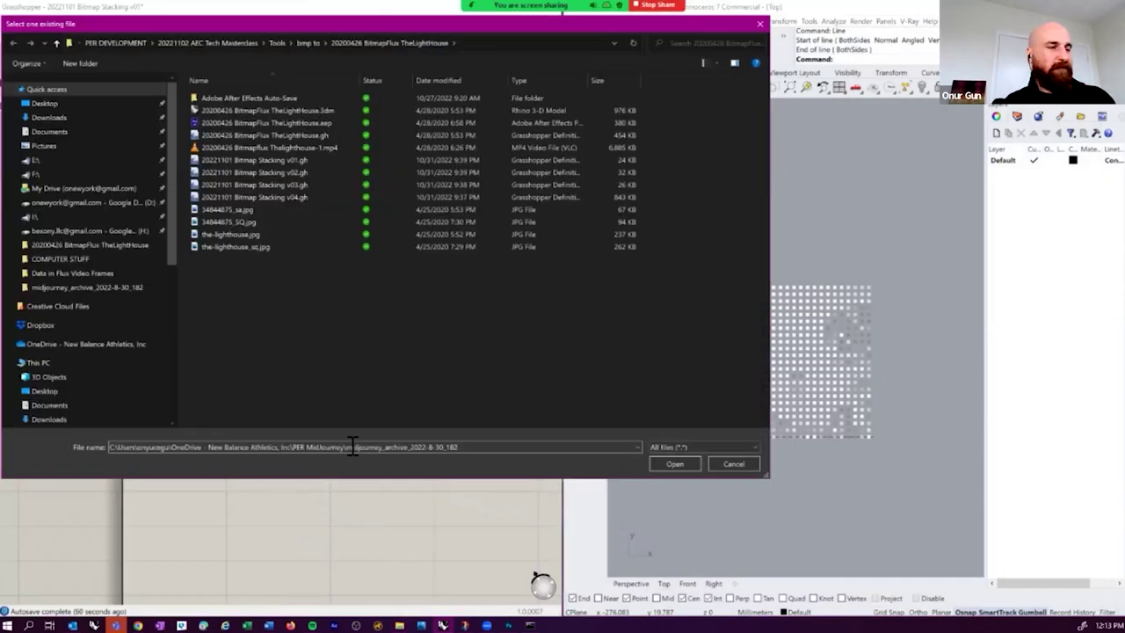
key(Return)
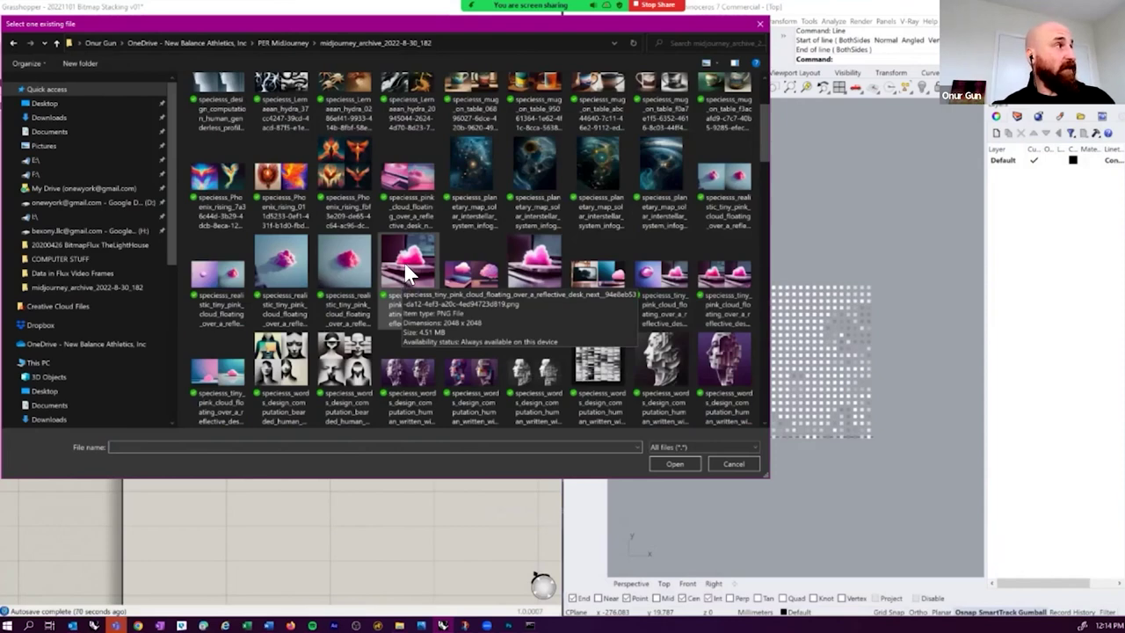
scroll(405, 268, down, 5)
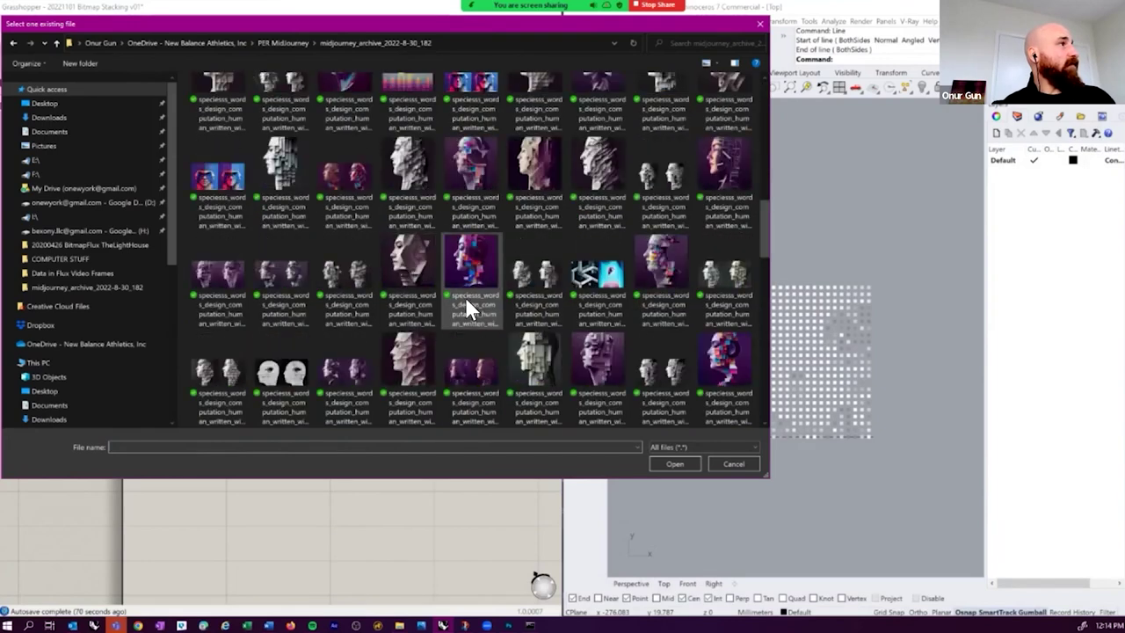
click(719, 360)
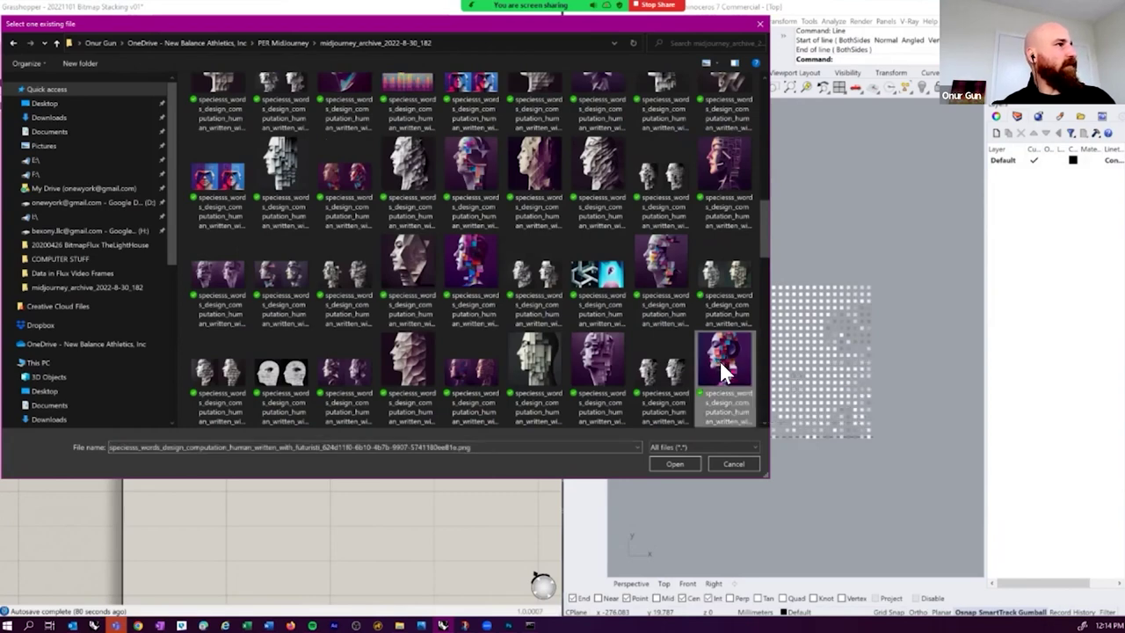
double_click(718, 360)
right_drag(407, 408, 356, 393)
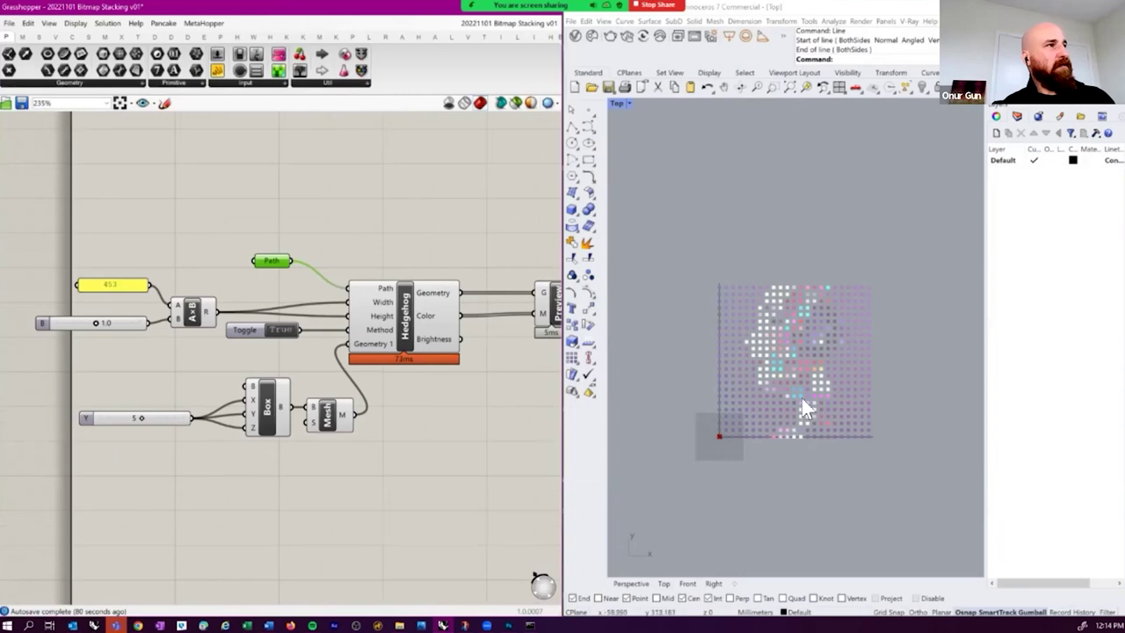
right_drag(852, 469, 814, 447)
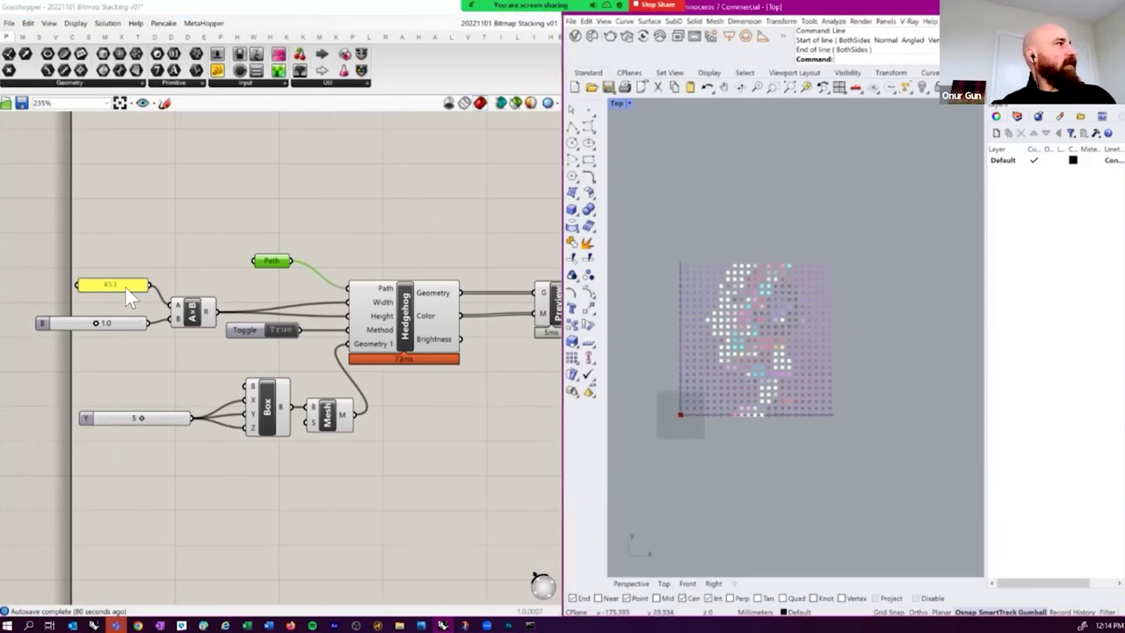
- Set the size panel feeding the multiplication to 2048 and check the denser coloured box grid in the Top viewport
double_click(126, 285)
key(BackSpace)
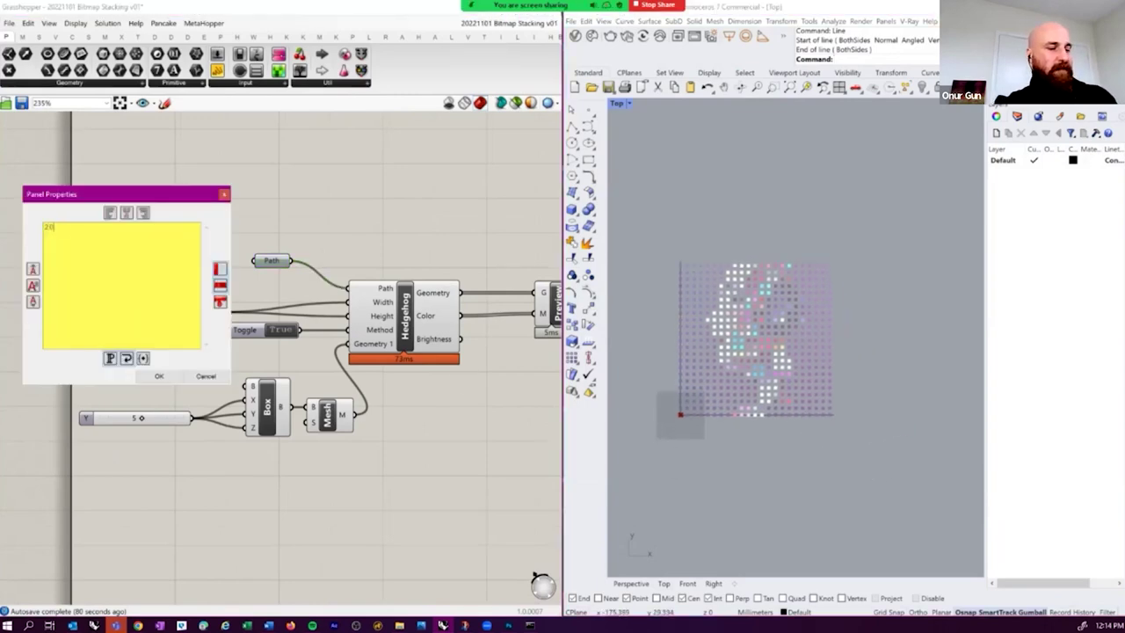
click(159, 376)
right_drag(849, 346, 805, 391)
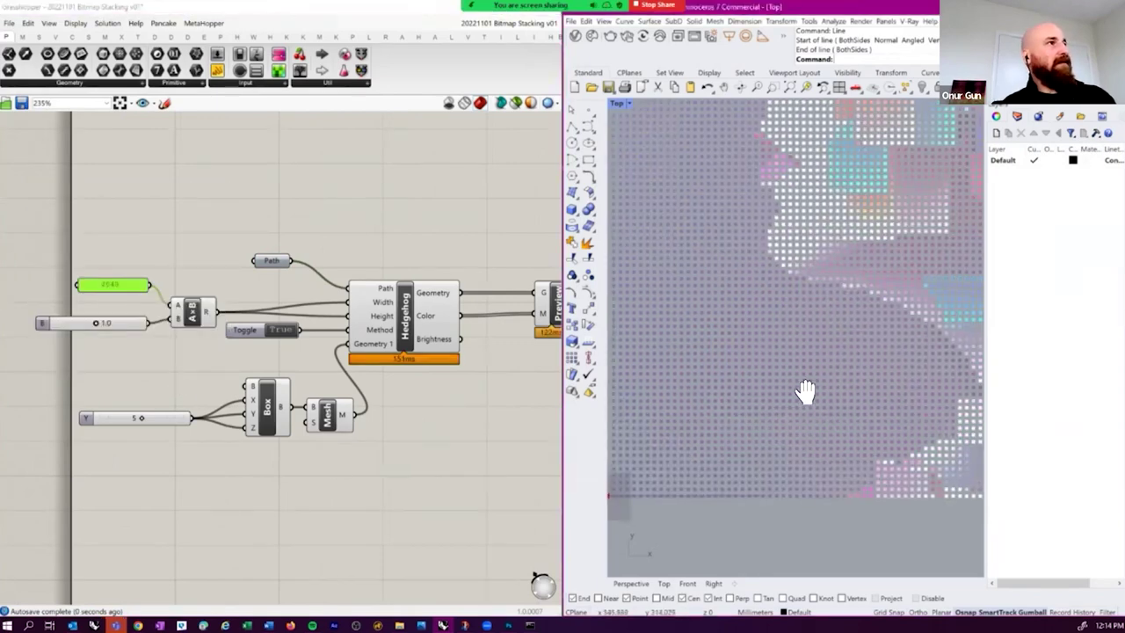
scroll(805, 391, down, 6)
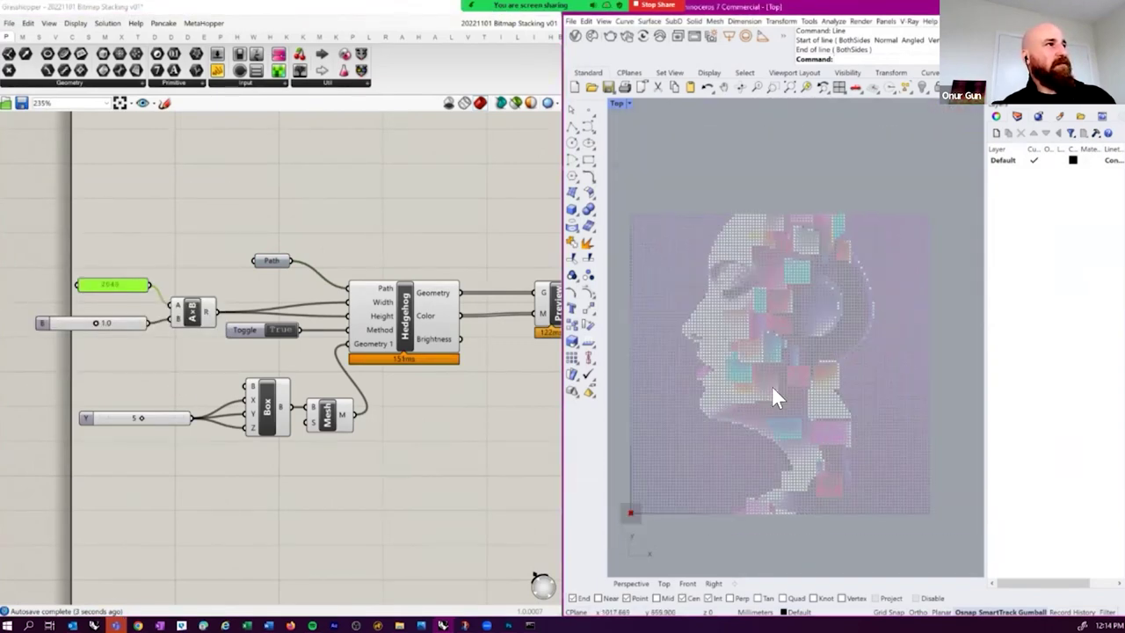
scroll(746, 377, up, 4)
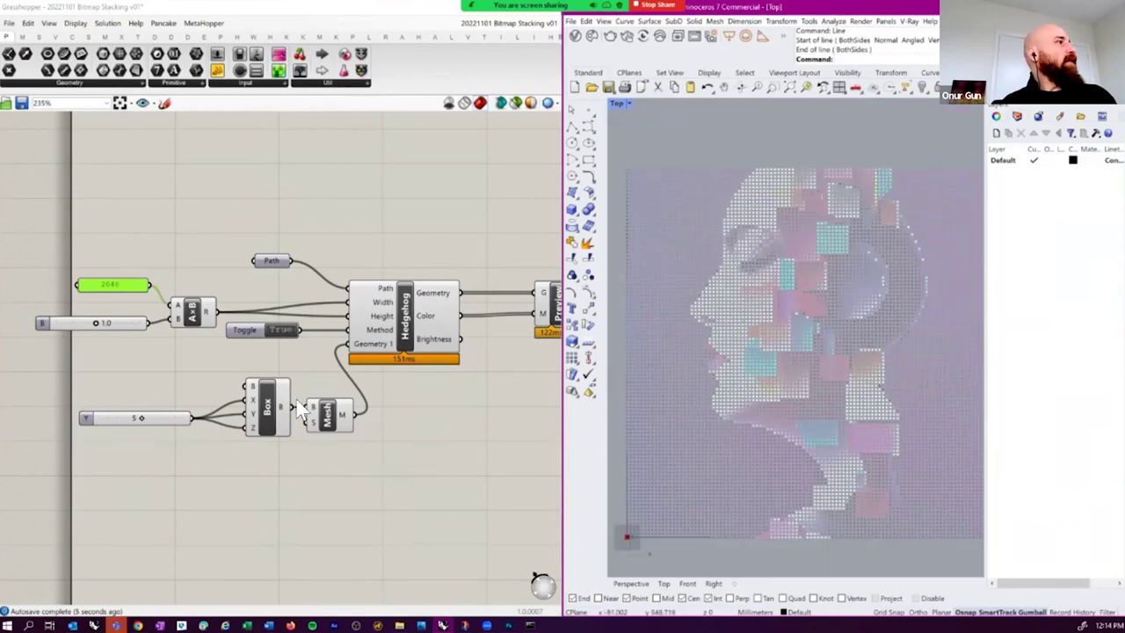
scroll(781, 360, down, 2)
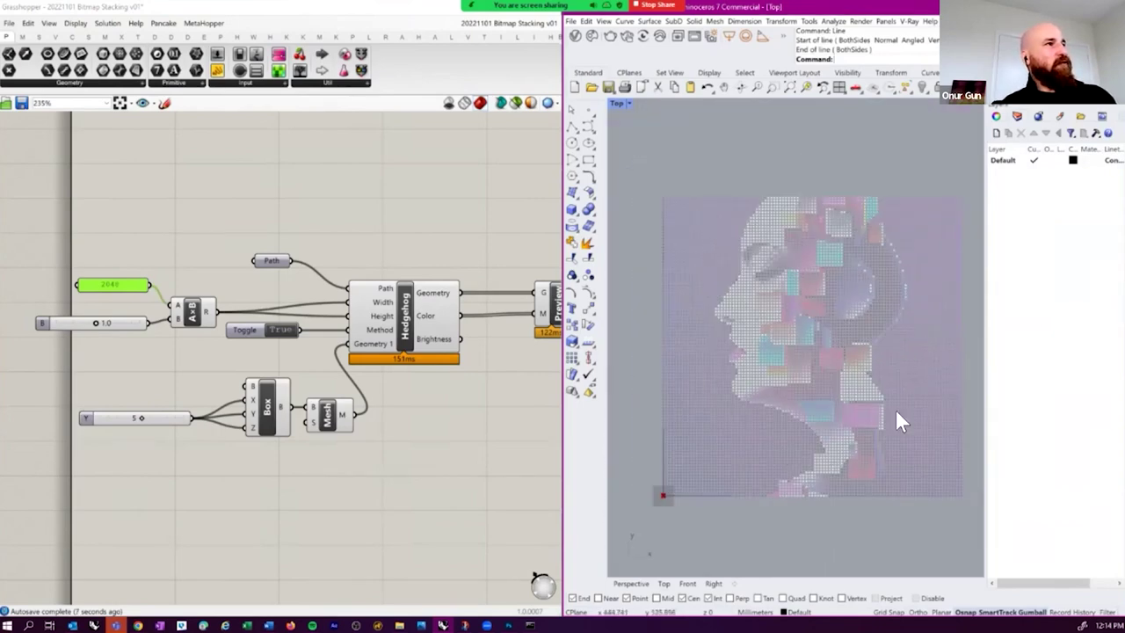
scroll(795, 420, up, 1)
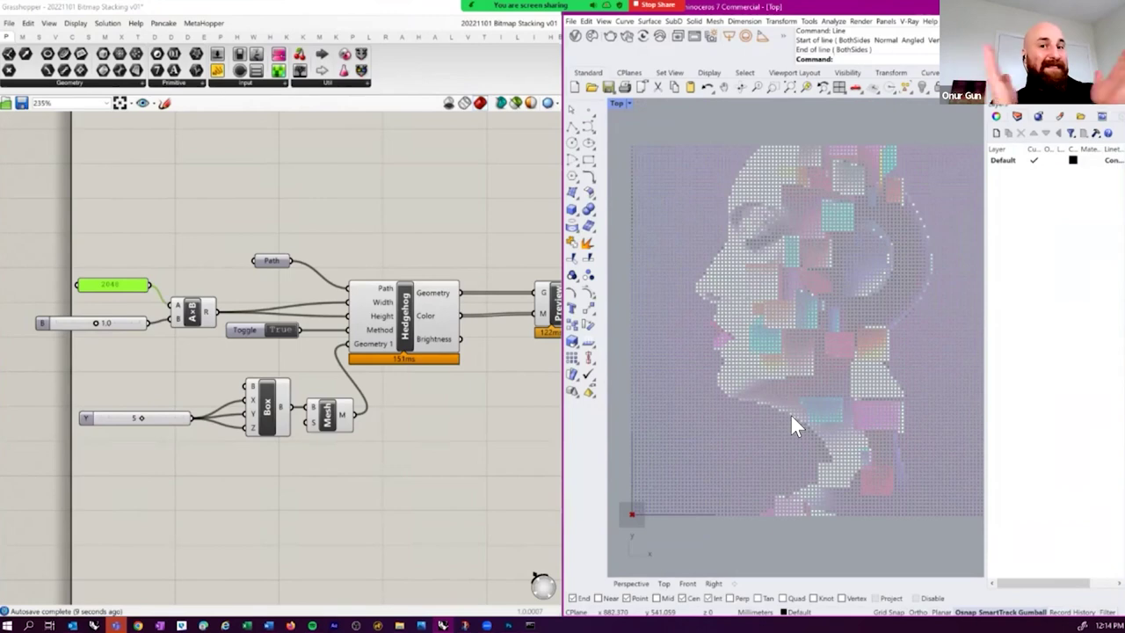
- Lower the B multiplier slider to 0.2 and inspect the coarser coloured grid in the Top viewport
scroll(176, 395, up, 2)
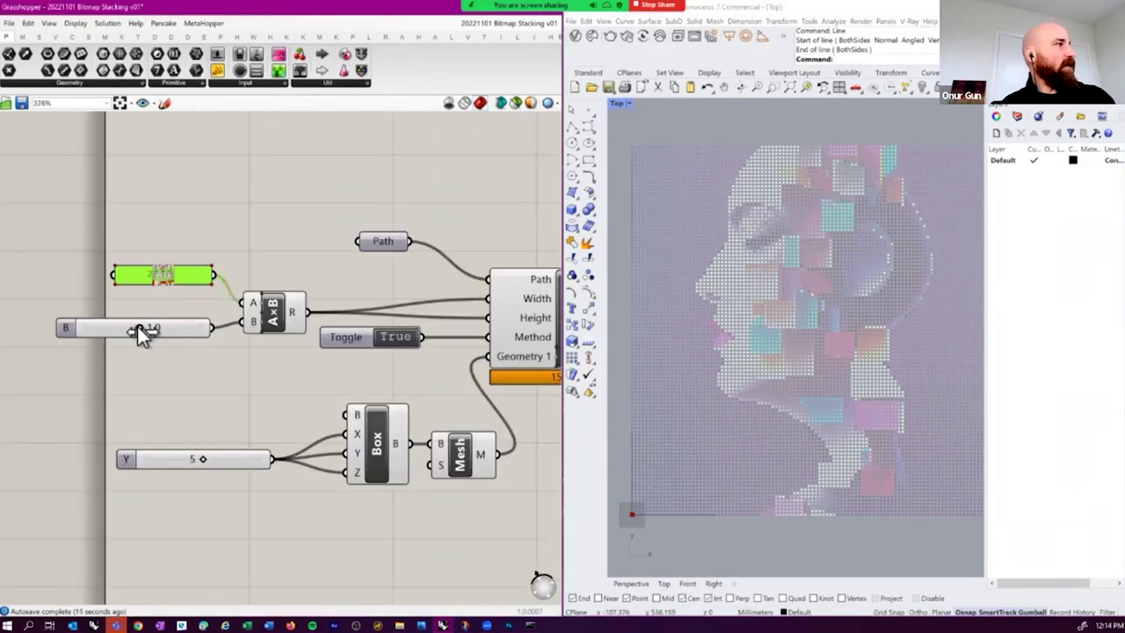
drag(137, 328, 91, 325)
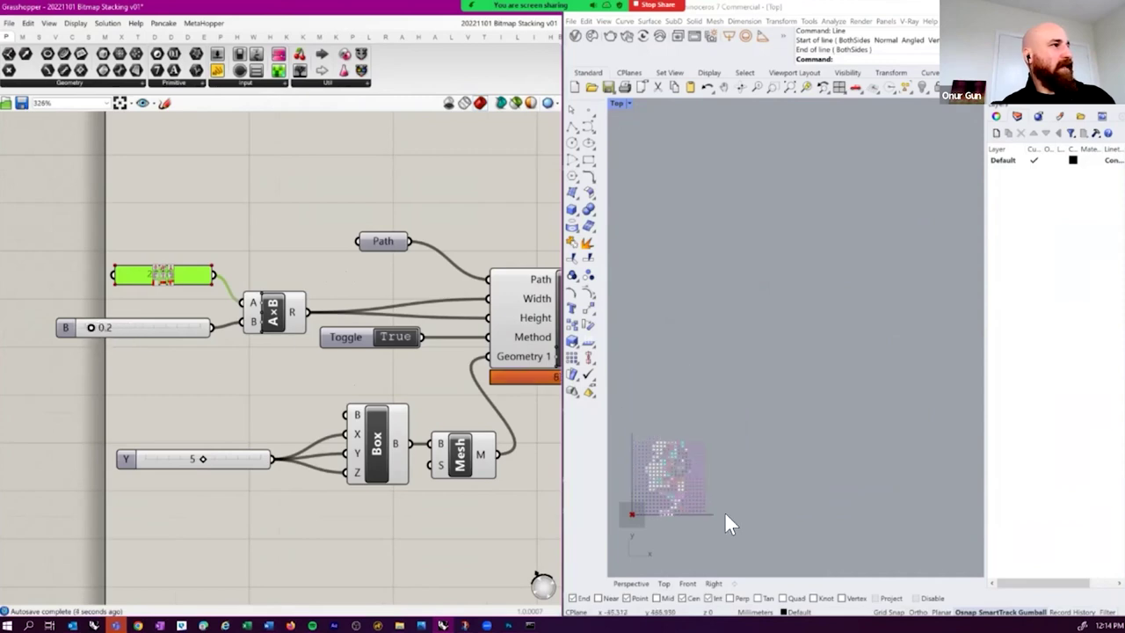
scroll(775, 465, down, 5)
scroll(775, 456, up, 5)
scroll(818, 365, down, 2)
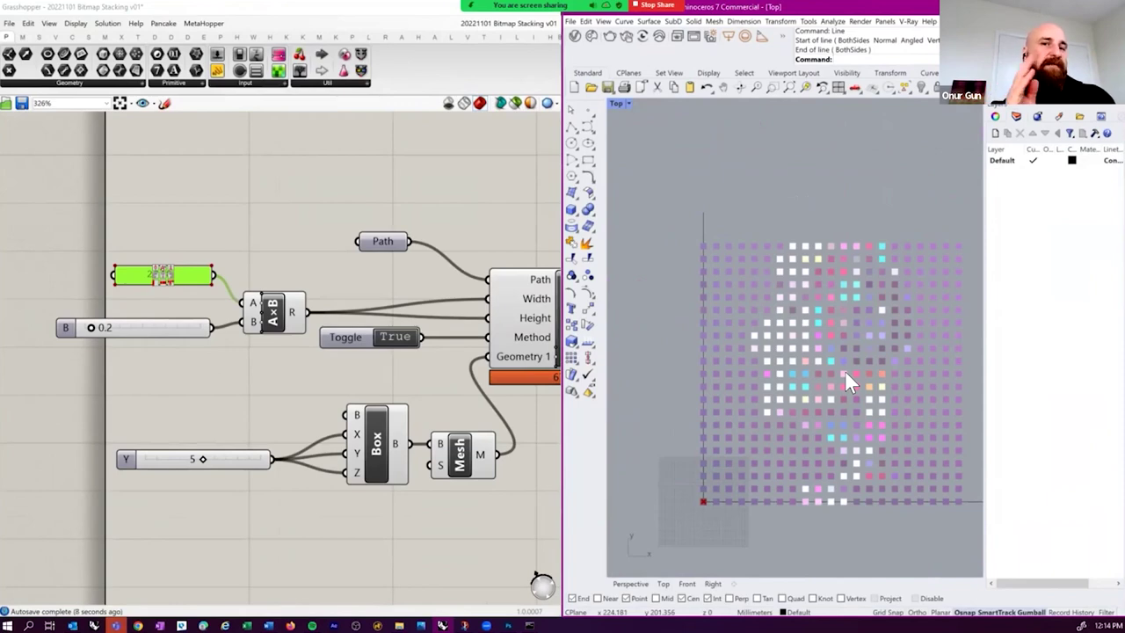
scroll(844, 378, down, 5)
- Raise the B multiplier slider to 2.0 for a finer box grid
mouse_move(290, 377)
right_down()
mouse_move(237, 383)
mouse_move(297, 394)
right_up()
drag(95, 341, 168, 349)
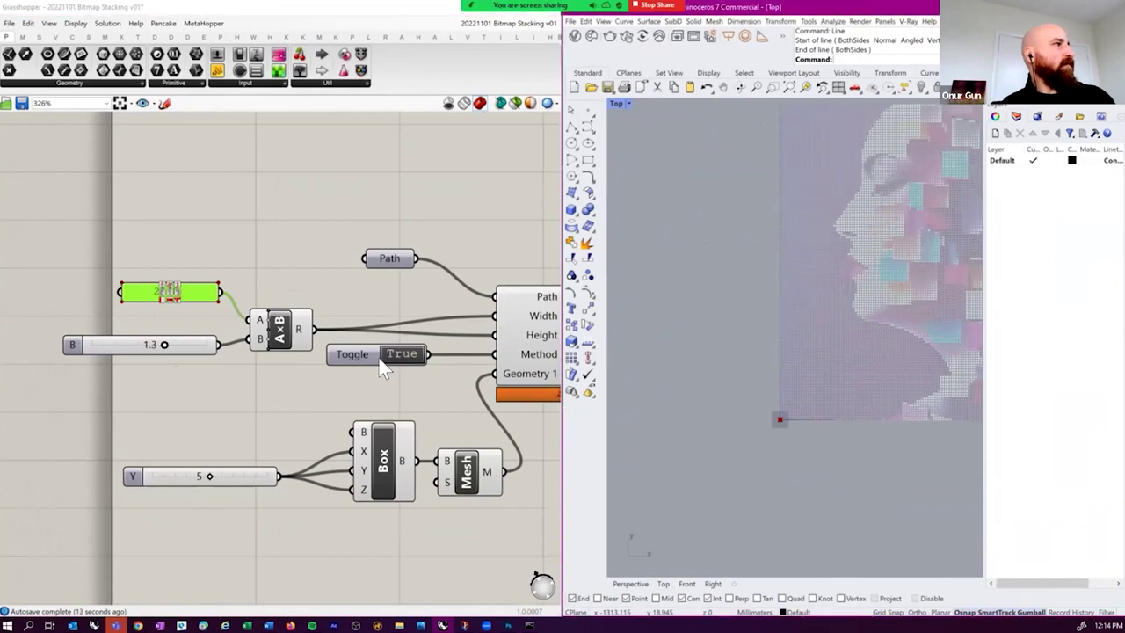
drag(174, 349, 185, 349)
double_click(184, 350)
text(2)
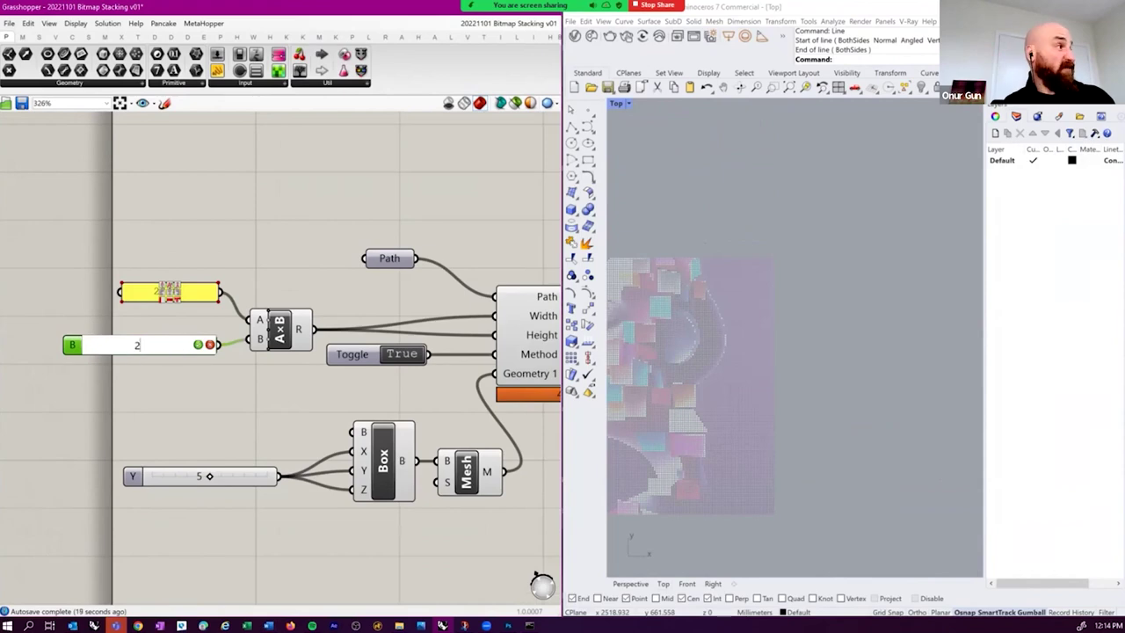
key(Return)
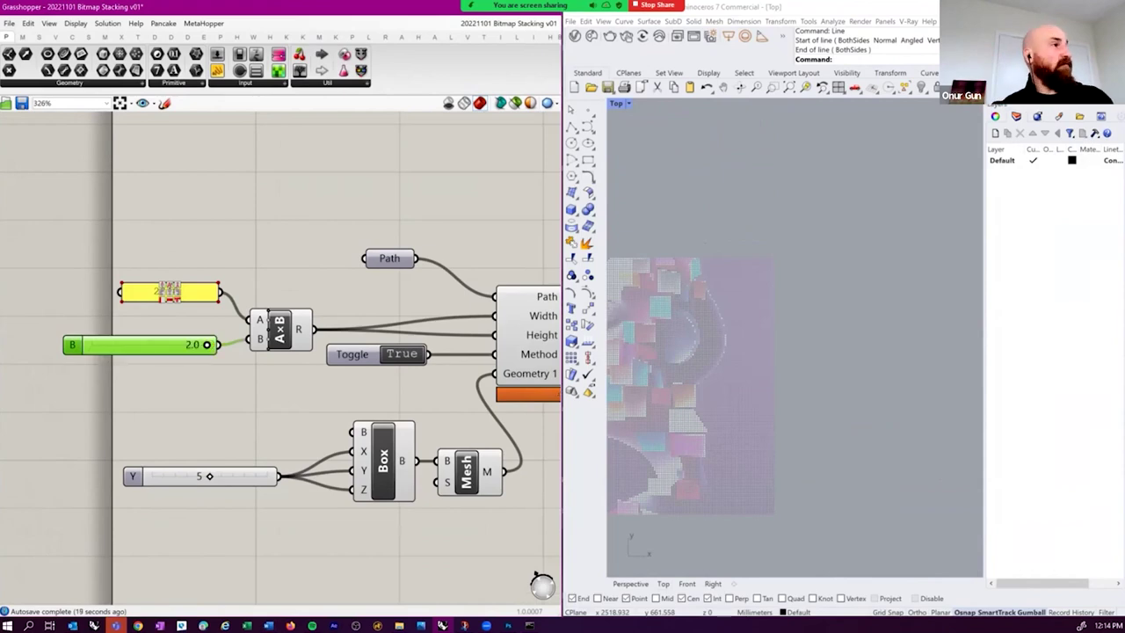
click(769, 362)
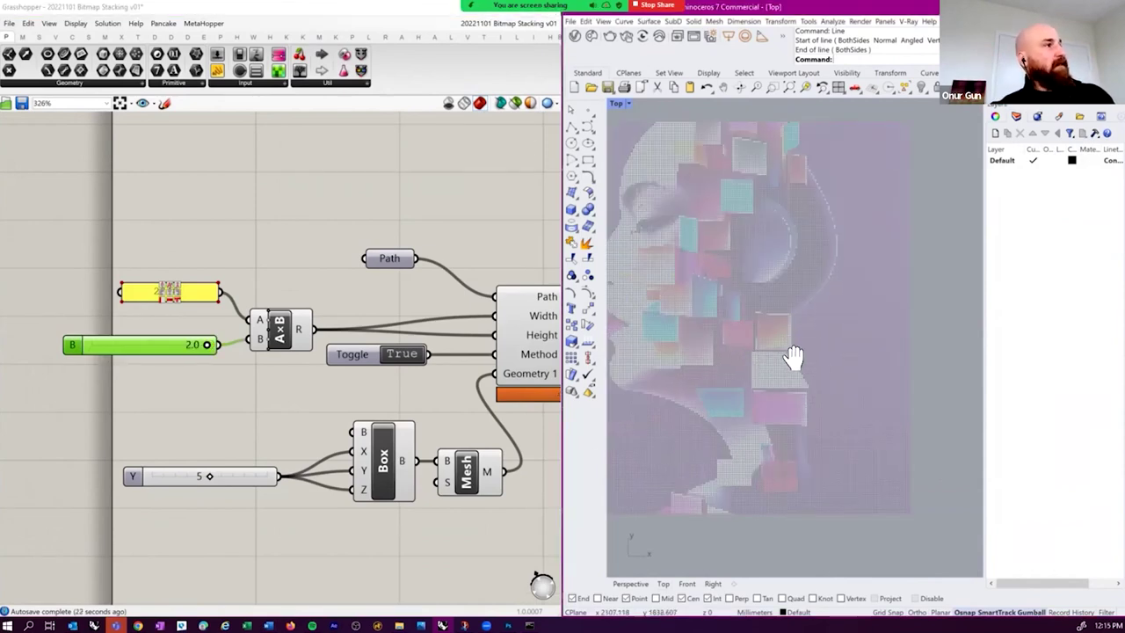
- Examine the Hedgehog outputs feeding the Custom Preview and the individual coloured boxes of the portrait up close
right_drag(548, 418, 293, 430)
right_drag(486, 375, 286, 396)
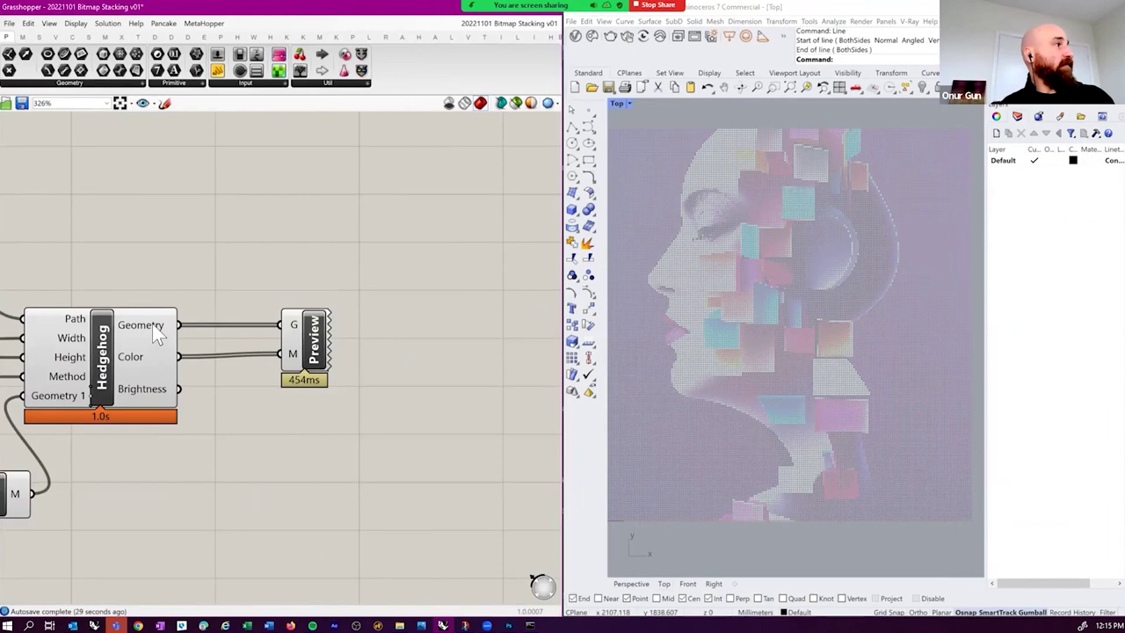
mouse_move(156, 330)
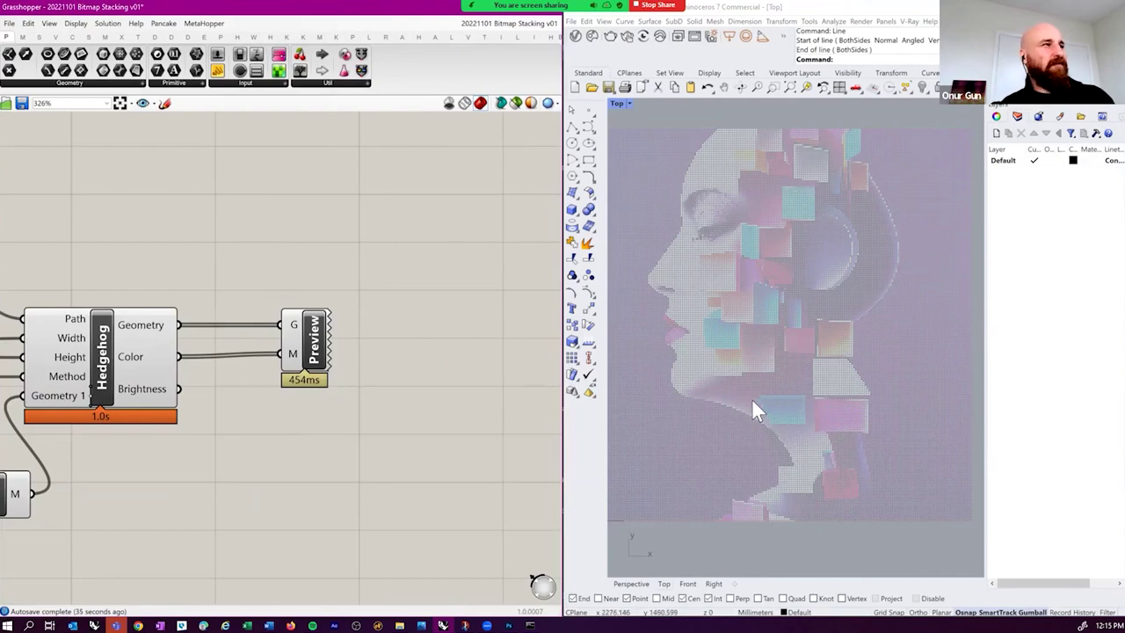
scroll(753, 399, up, 2)
scroll(773, 375, up, 3)
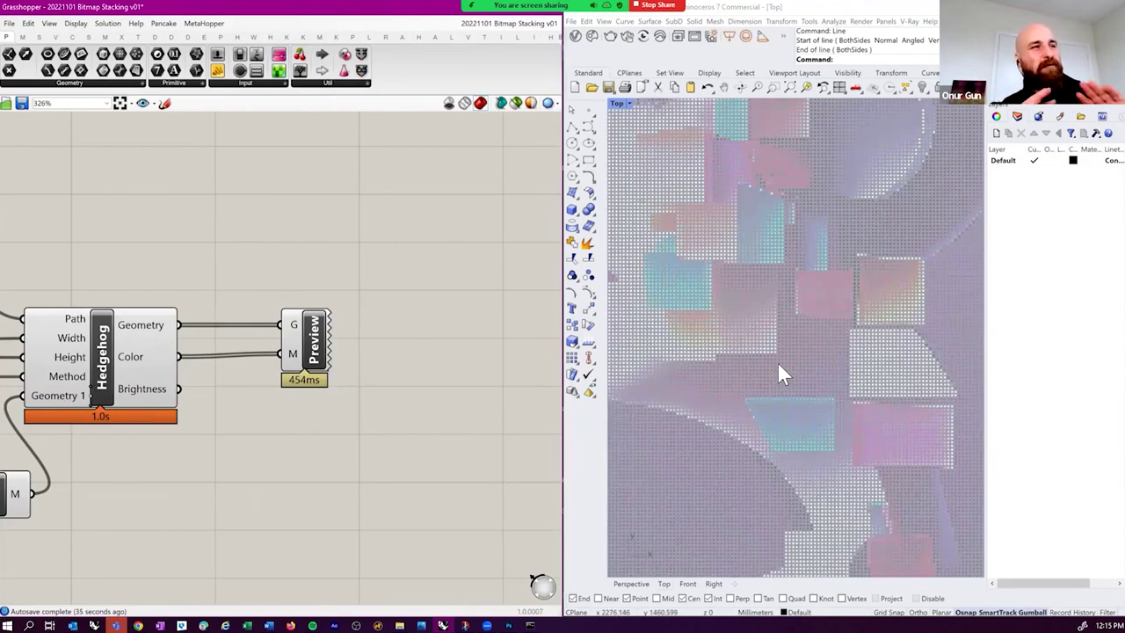
scroll(778, 367, up, 2)
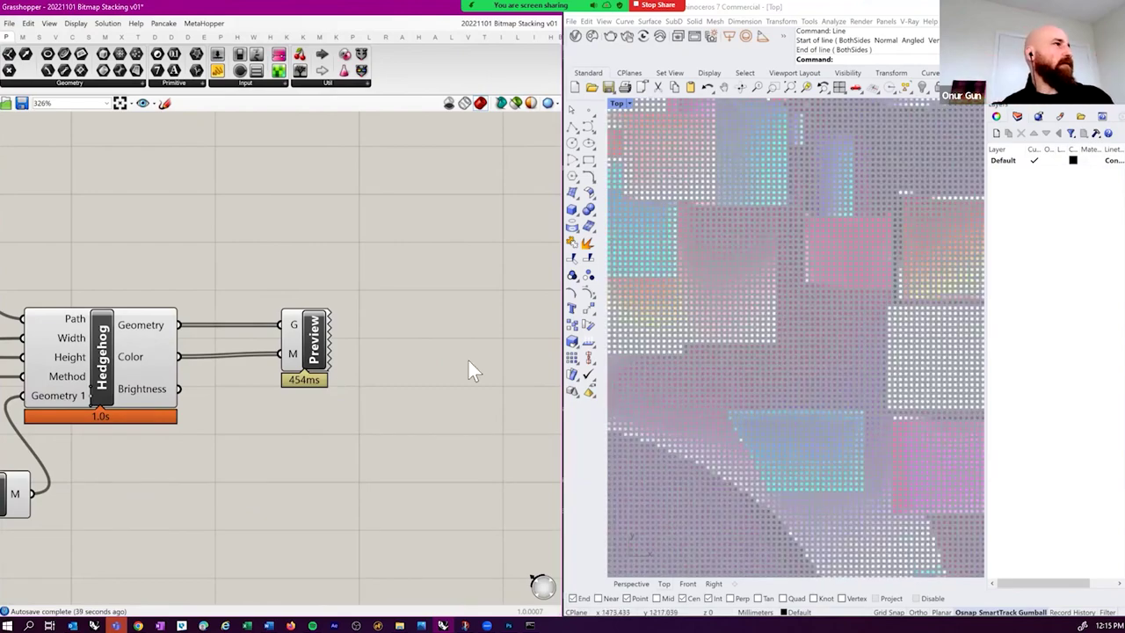
scroll(743, 384, down, 4)
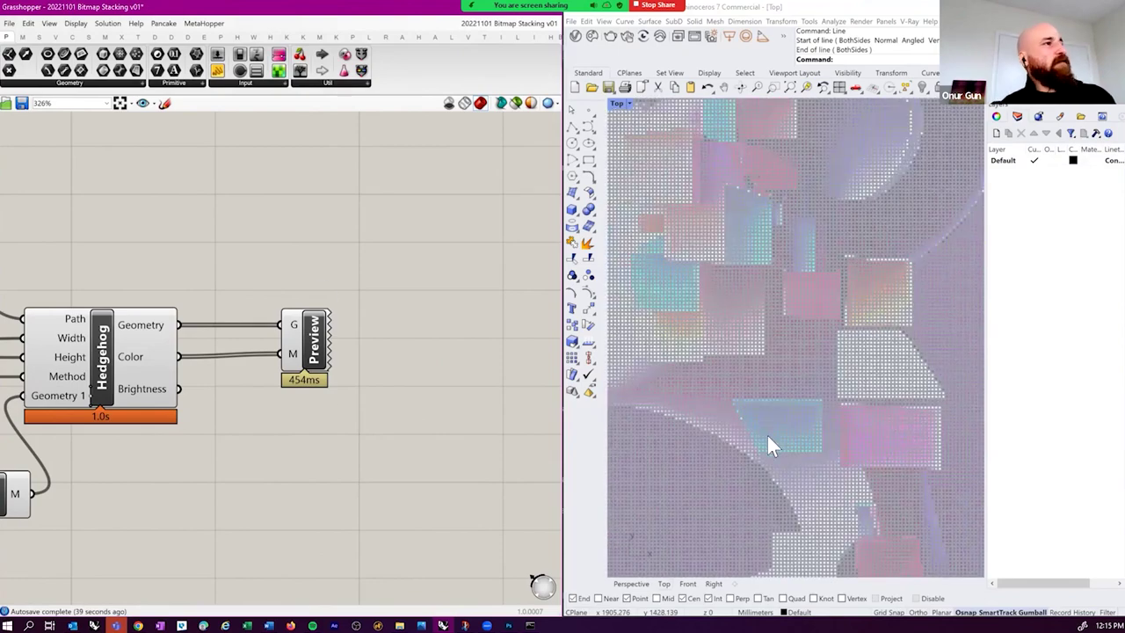
scroll(773, 426, down, 5)
scroll(378, 386, down, 6)
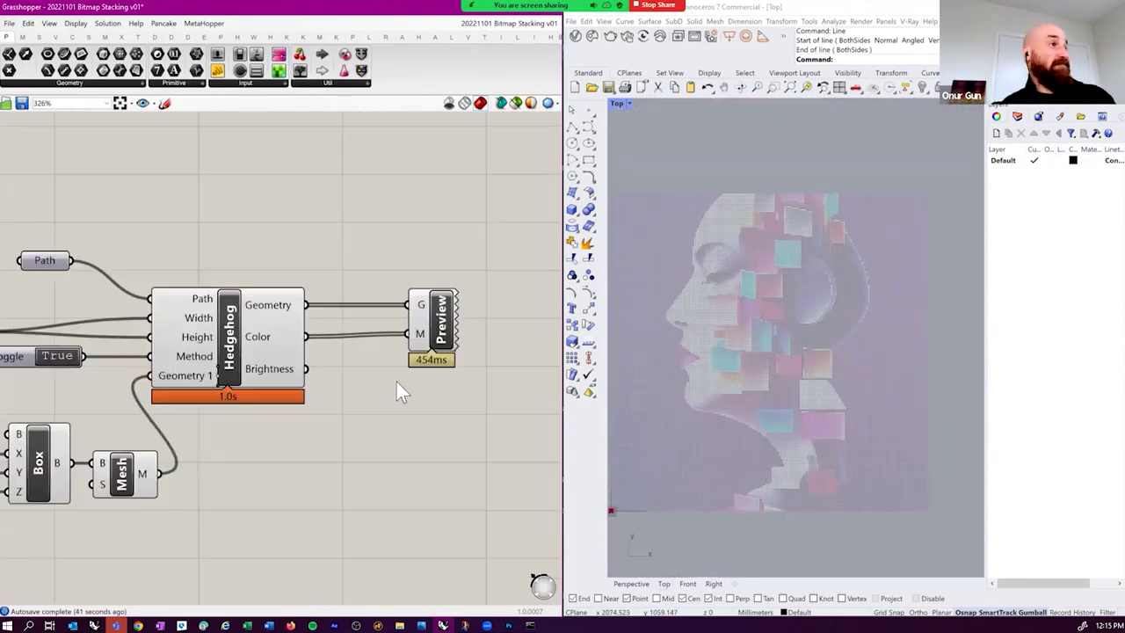
- Move the new Hedgehog components above the disabled definition and shift the disabled definition down to make room
click(133, 357)
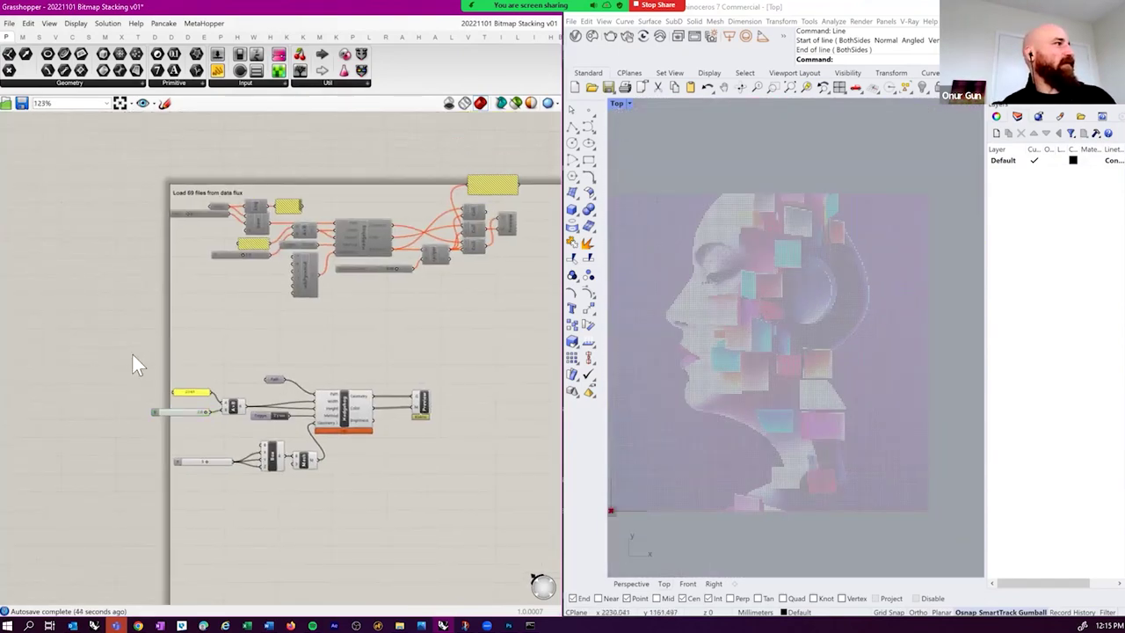
drag(501, 516, 132, 352)
drag(345, 410, 360, 103)
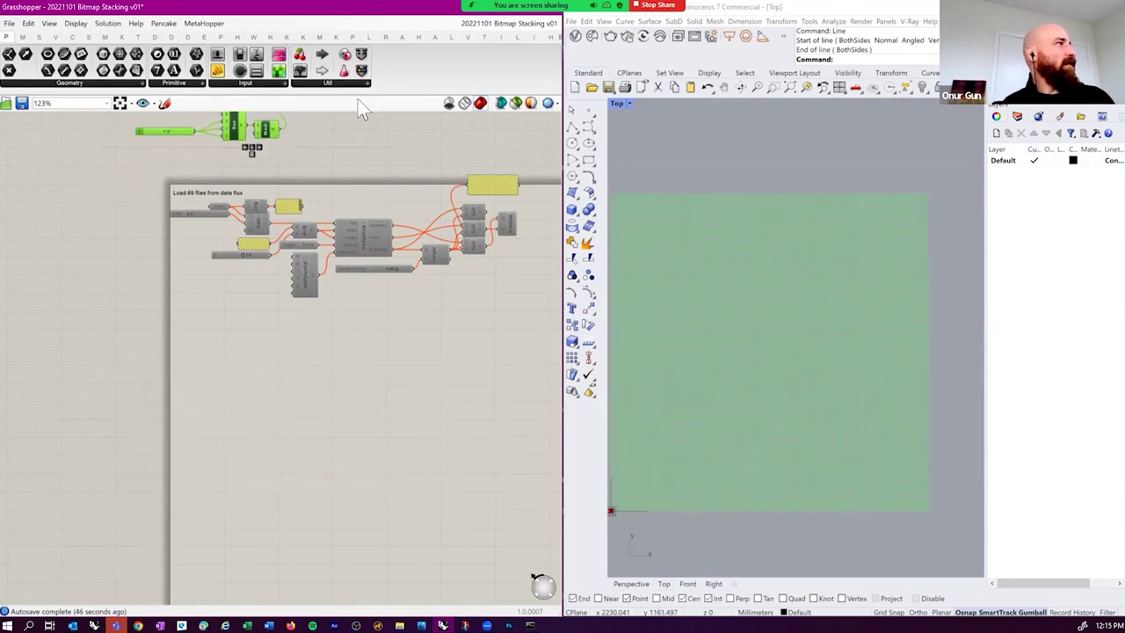
right_drag(319, 432, 318, 452)
scroll(318, 453, down, 2)
drag(90, 221, 503, 522)
drag(331, 296, 340, 384)
click(392, 453)
- Set the B multiplier slider back to 1.0 and check the portrait grid in the Top viewport
scroll(372, 414, up, 3)
scroll(110, 256, up, 4)
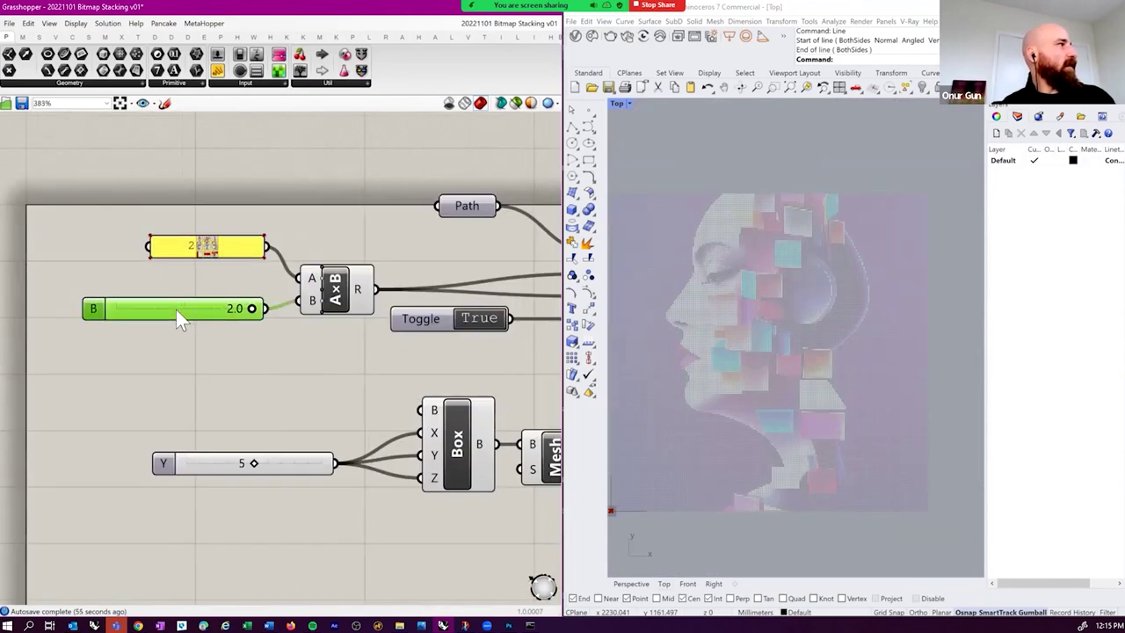
double_click(175, 309)
text(1)
key(Return)
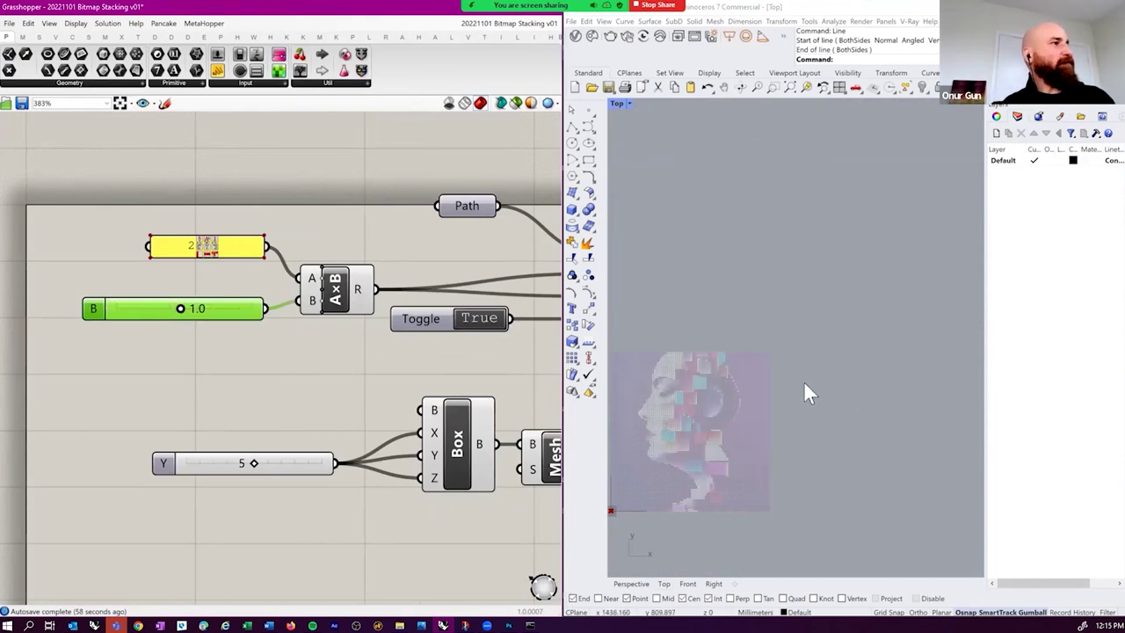
scroll(828, 379, up, 3)
scroll(136, 387, down, 3)
scroll(294, 359, up, 3)
scroll(276, 342, down, 3)
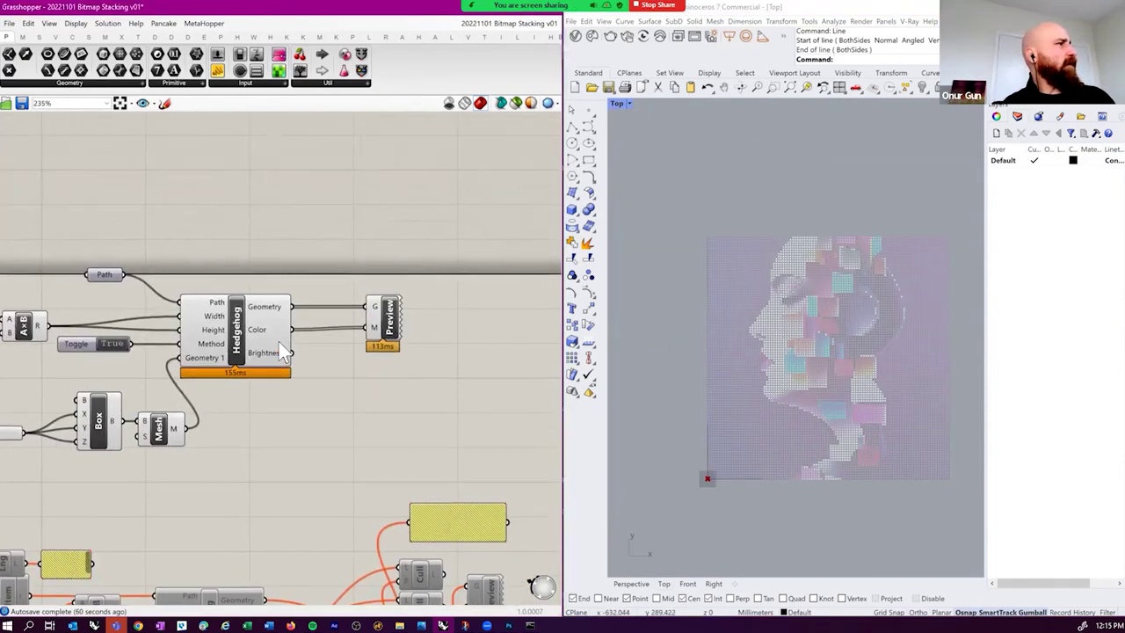
- Move the Custom Preview farther from the Hedgehog and try adding a Mesh parameter between them
scroll(276, 343, up, 3)
drag(426, 316, 495, 322)
click(420, 263)
double_click(420, 263)
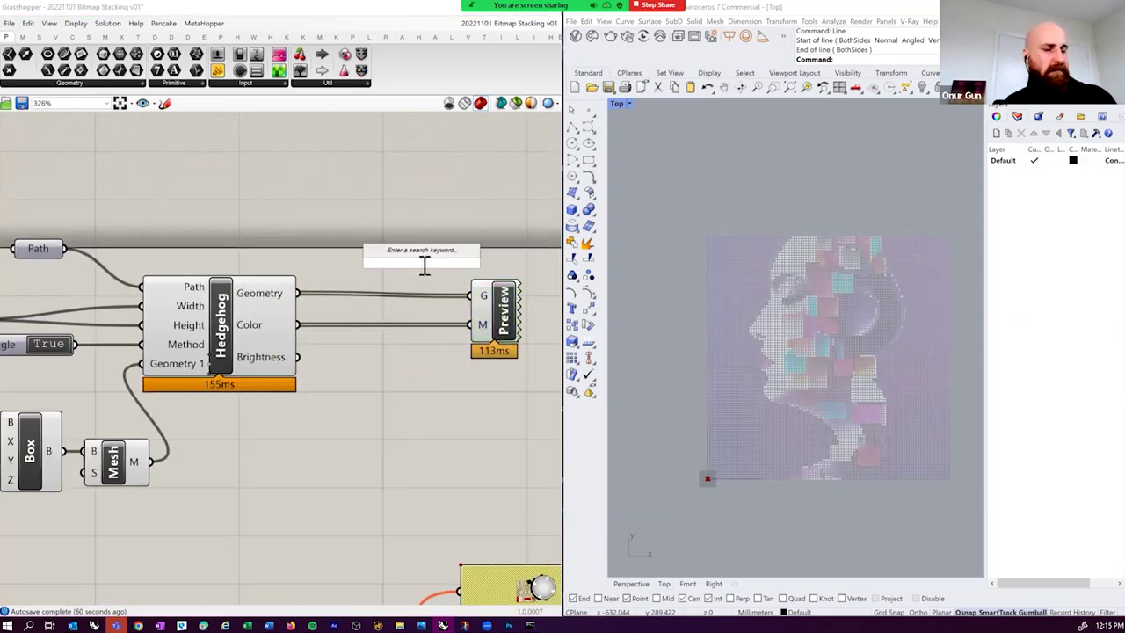
text(mesh)
key(Return)
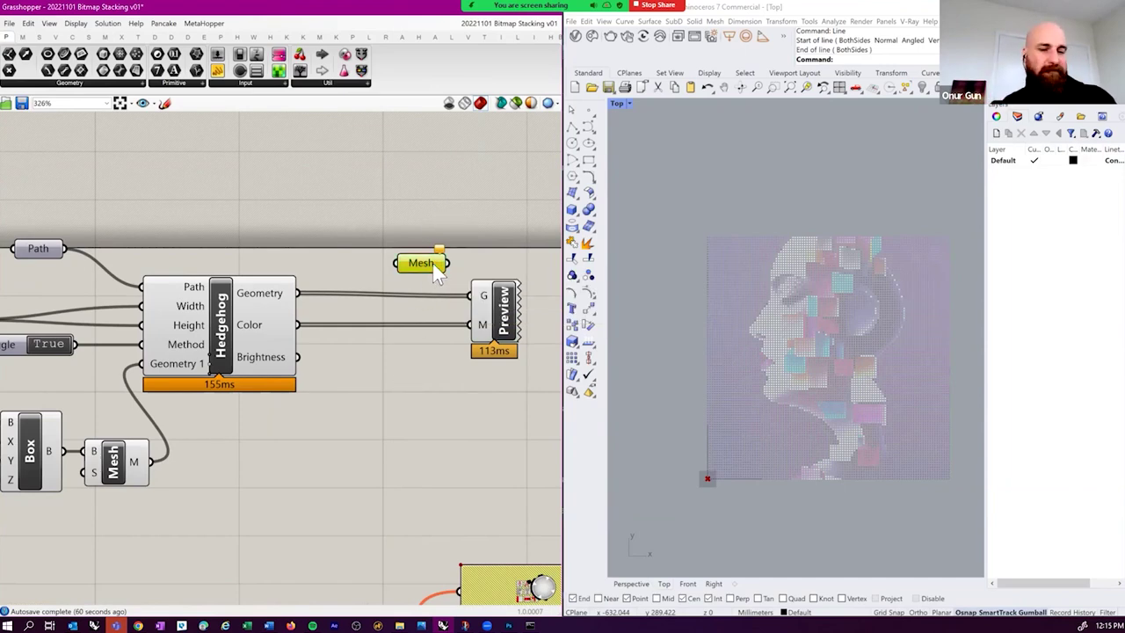
key(ctrl+z)
- Place the Custom Preview closer to the Hedgehog's Geometry and Color outputs
drag(491, 329, 392, 321)
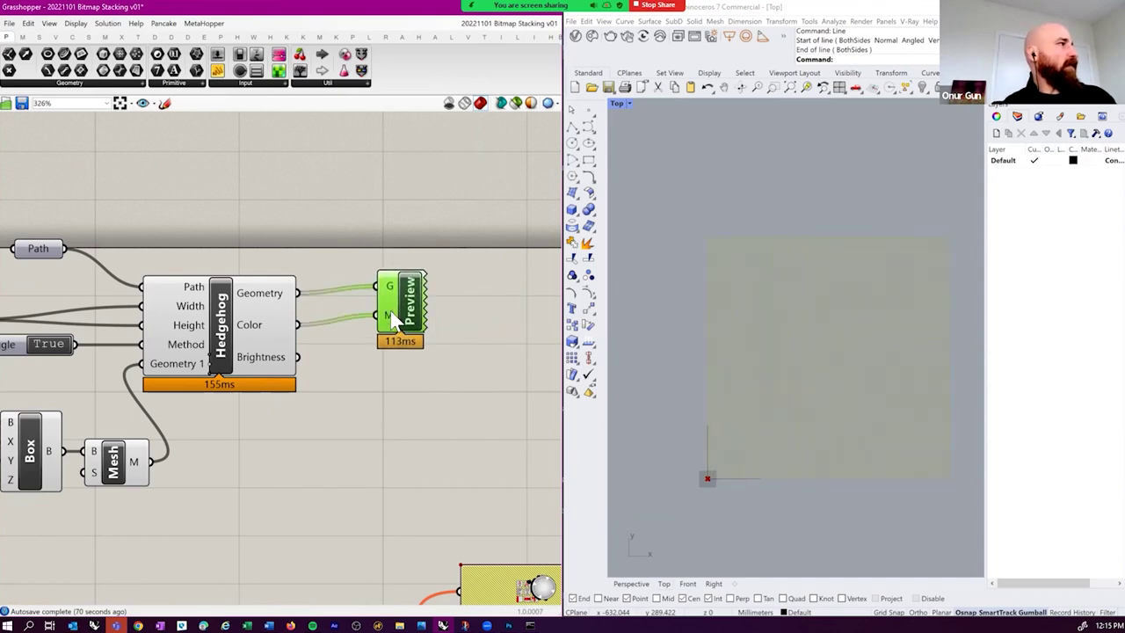
- Select the Hedgehog component to inspect its image-mapped box preview in the Top viewport
click(246, 332)
scroll(393, 327, down, 1)
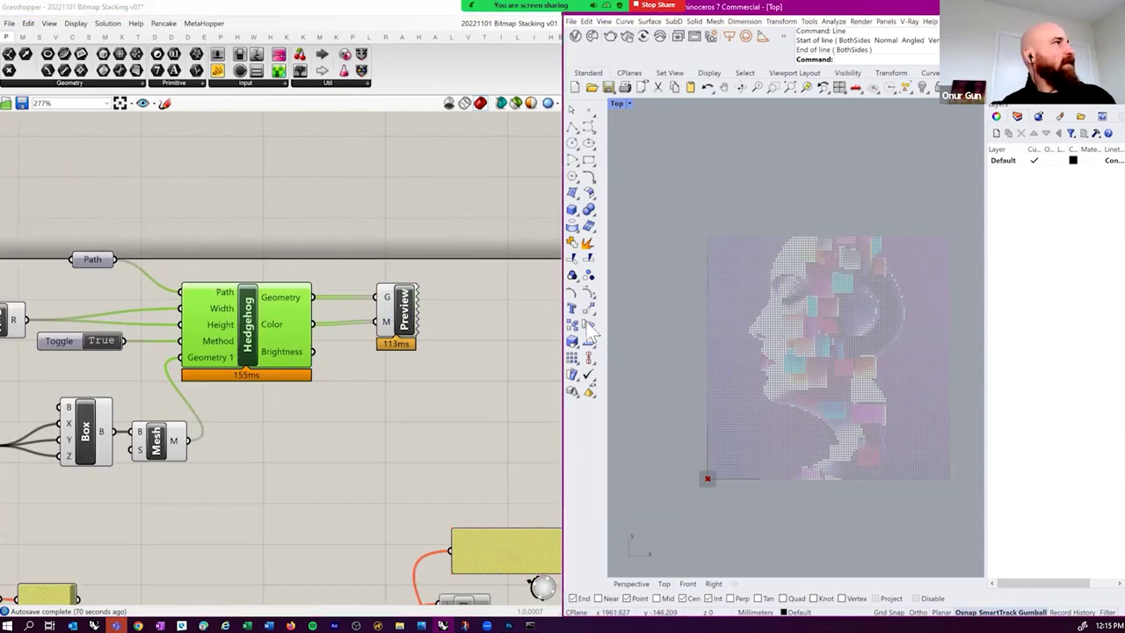
click(668, 7)
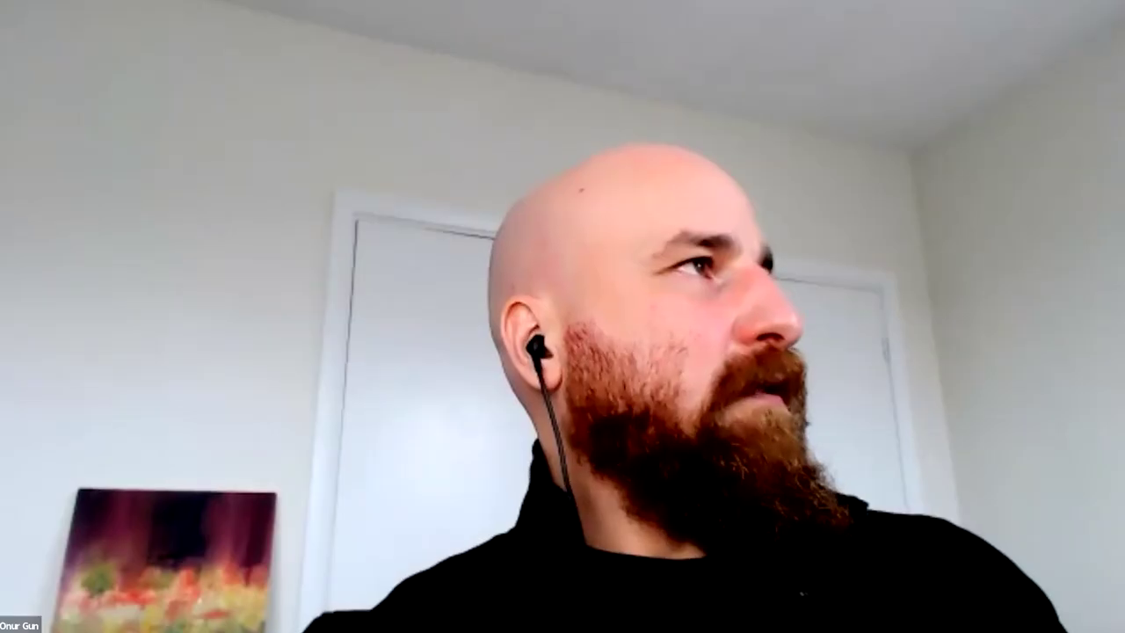
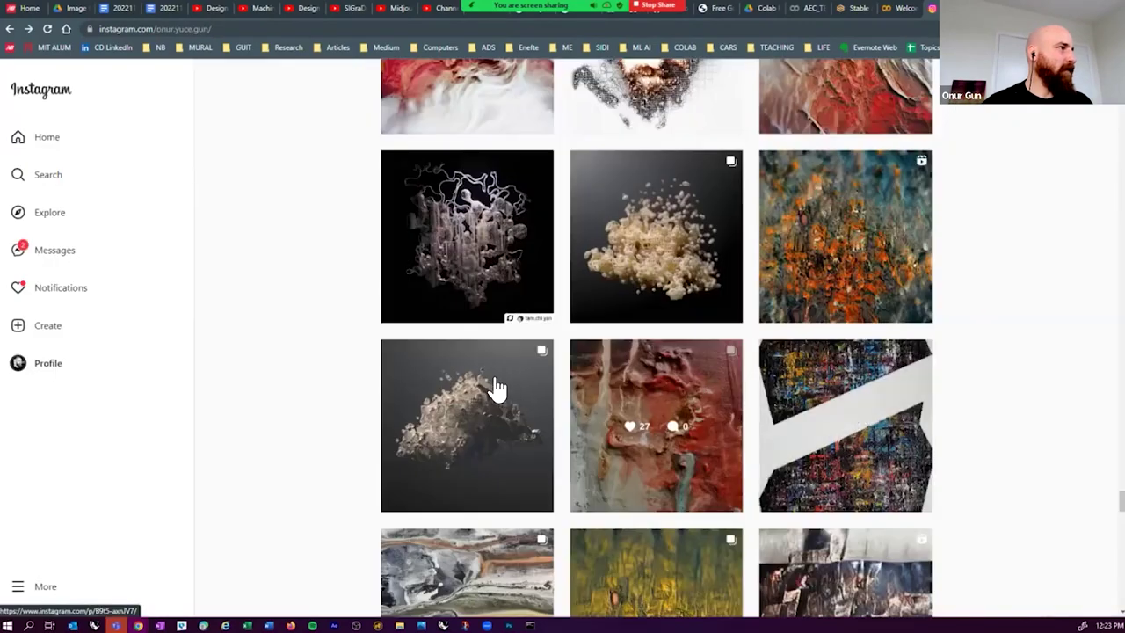
- On the Instagram profile, view the grey cloud-like mesh render post and the MIT digital fabrication repost
click(495, 384)
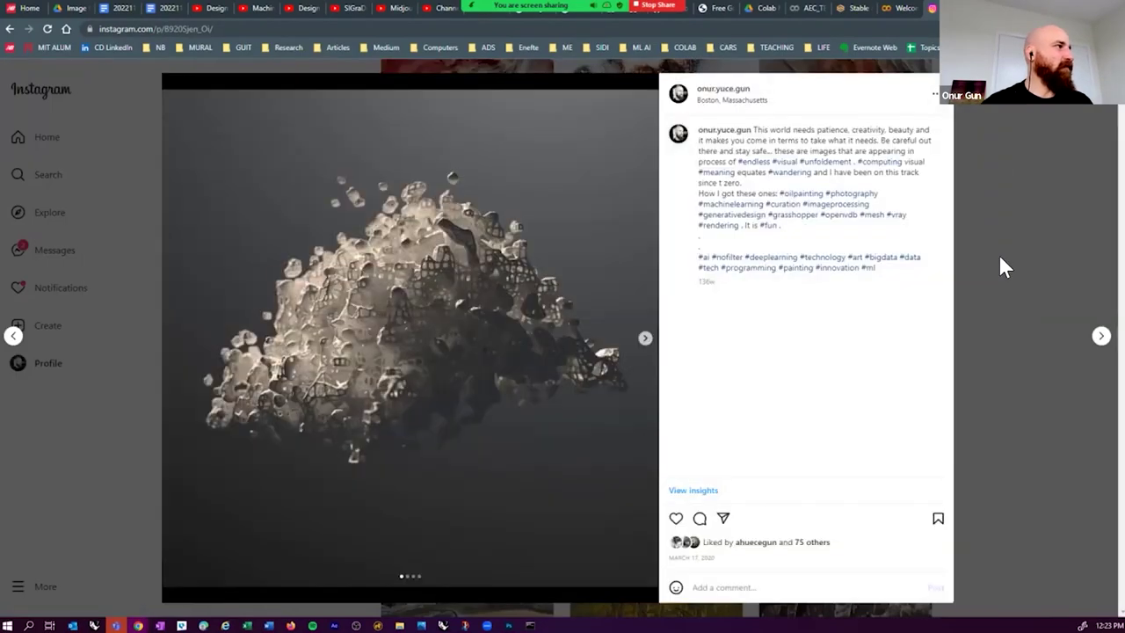
click(1000, 255)
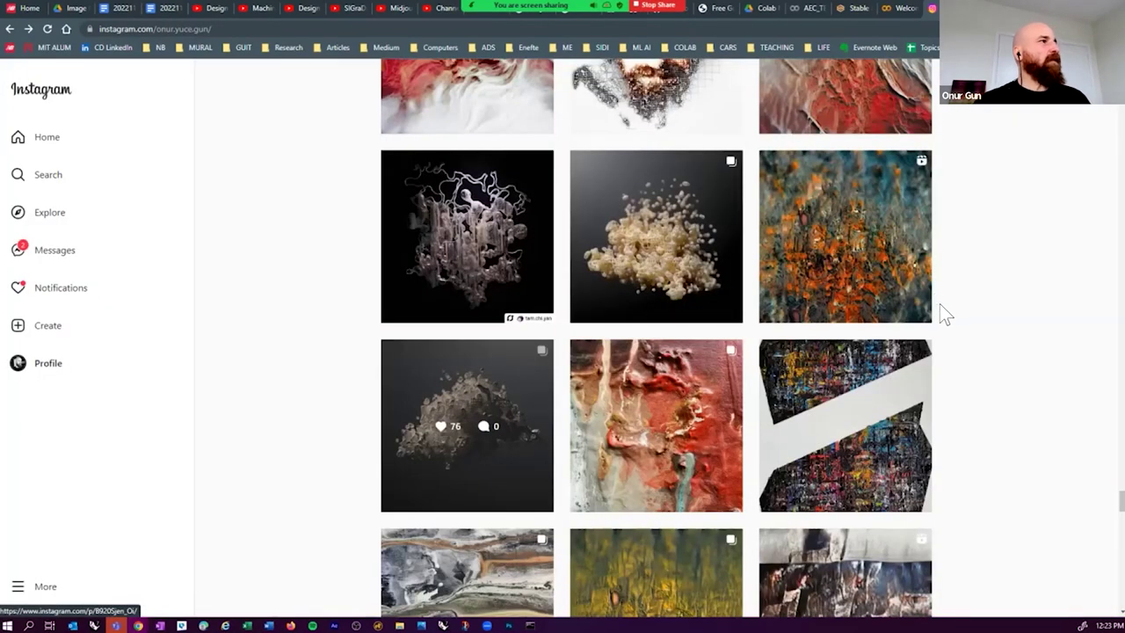
scroll(940, 316, up, 2)
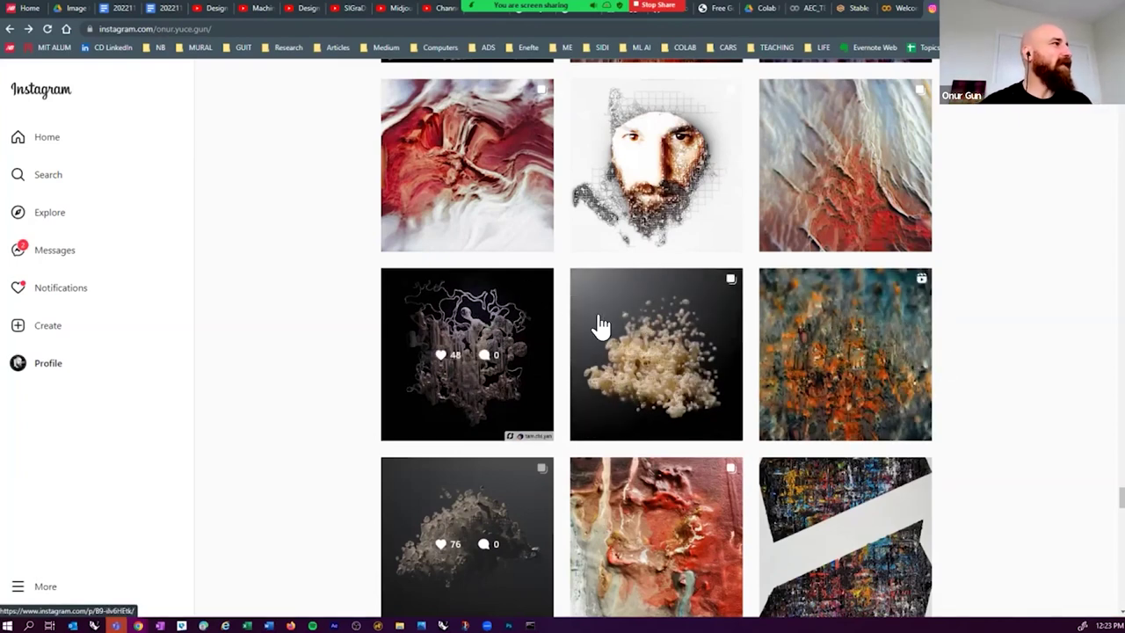
click(458, 307)
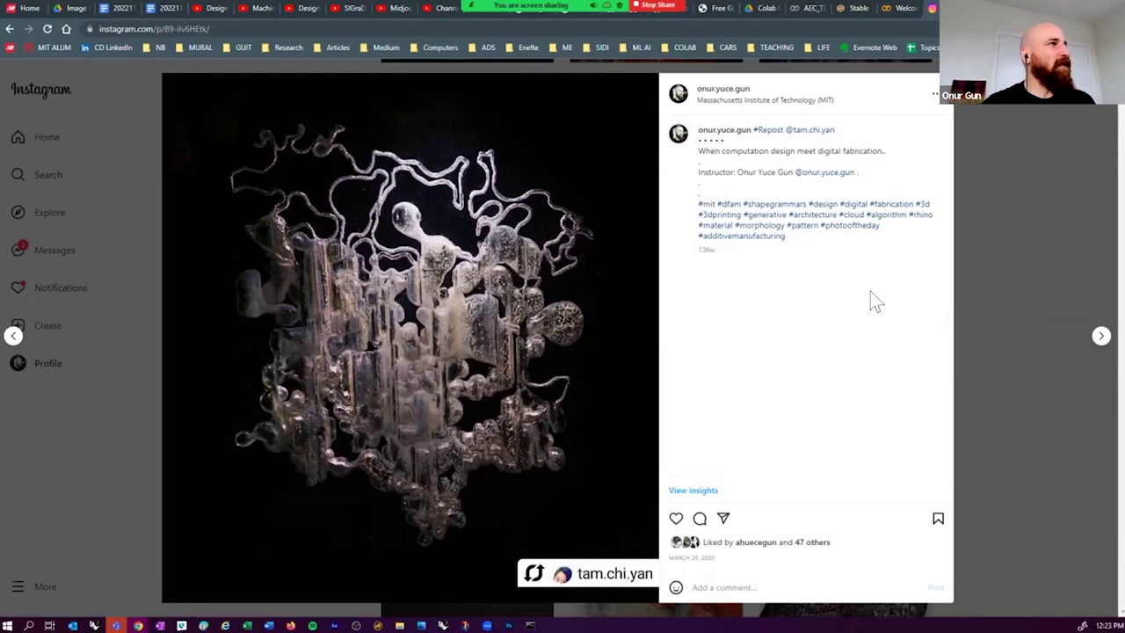
click(1037, 293)
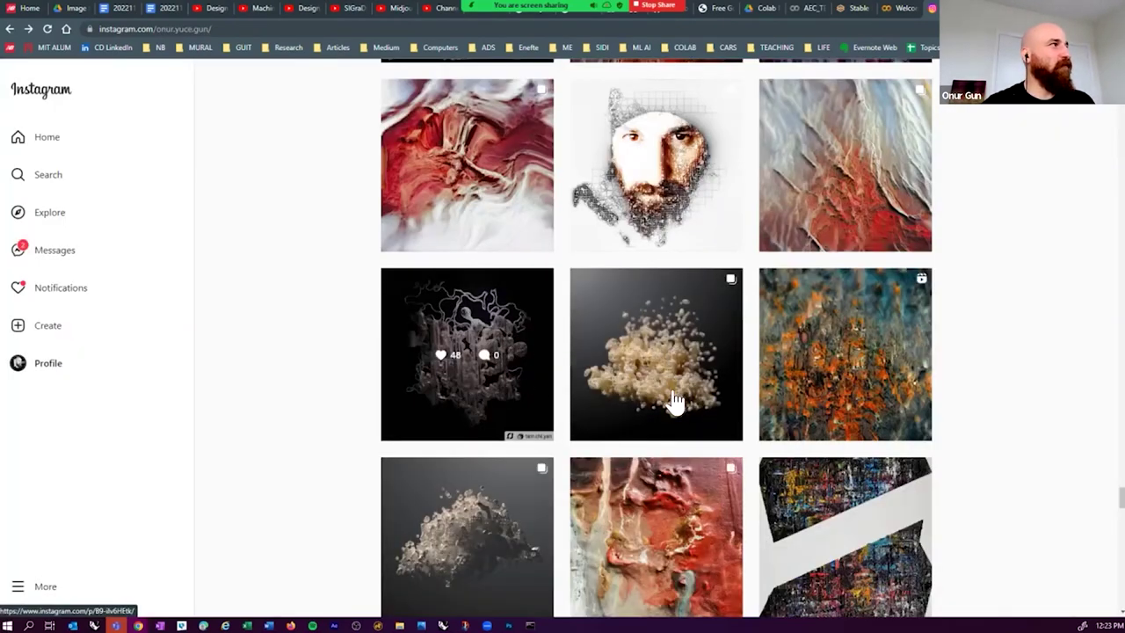
- Browse to the porous strawberry renders and view the Strawberry I and Strawberry II posts
scroll(670, 418, up, 2)
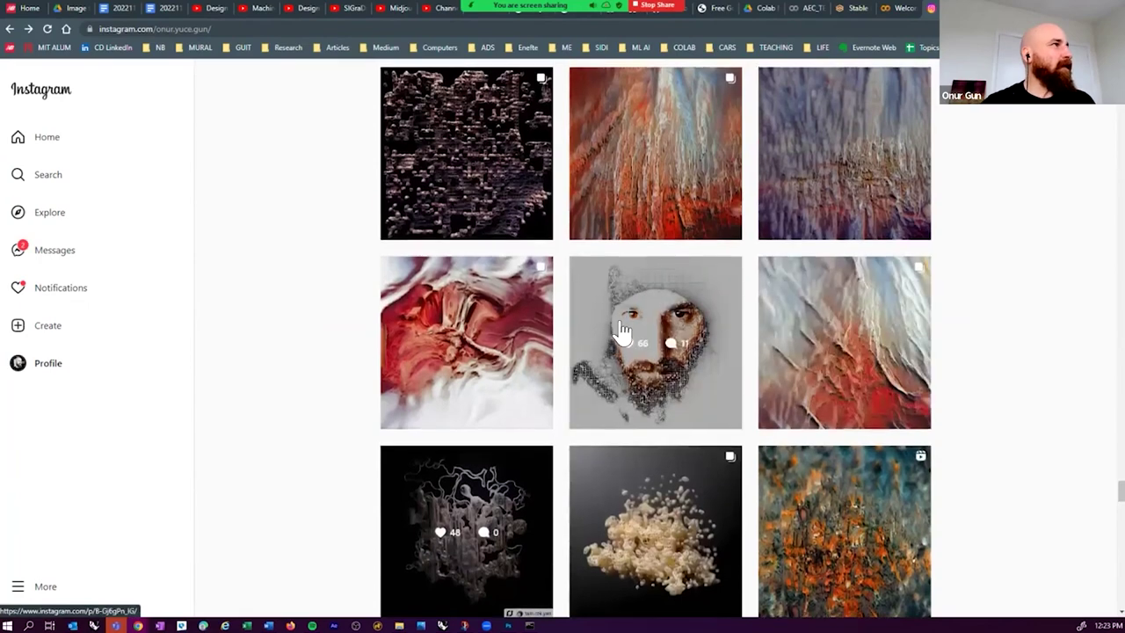
scroll(761, 326, up, 4)
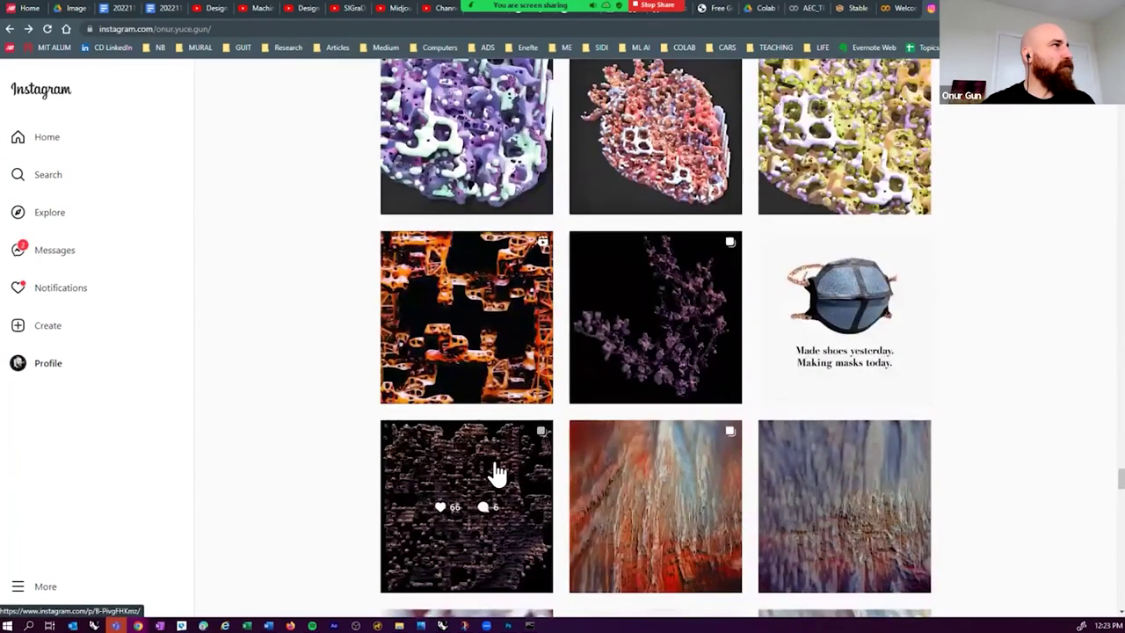
scroll(754, 186, up, 1)
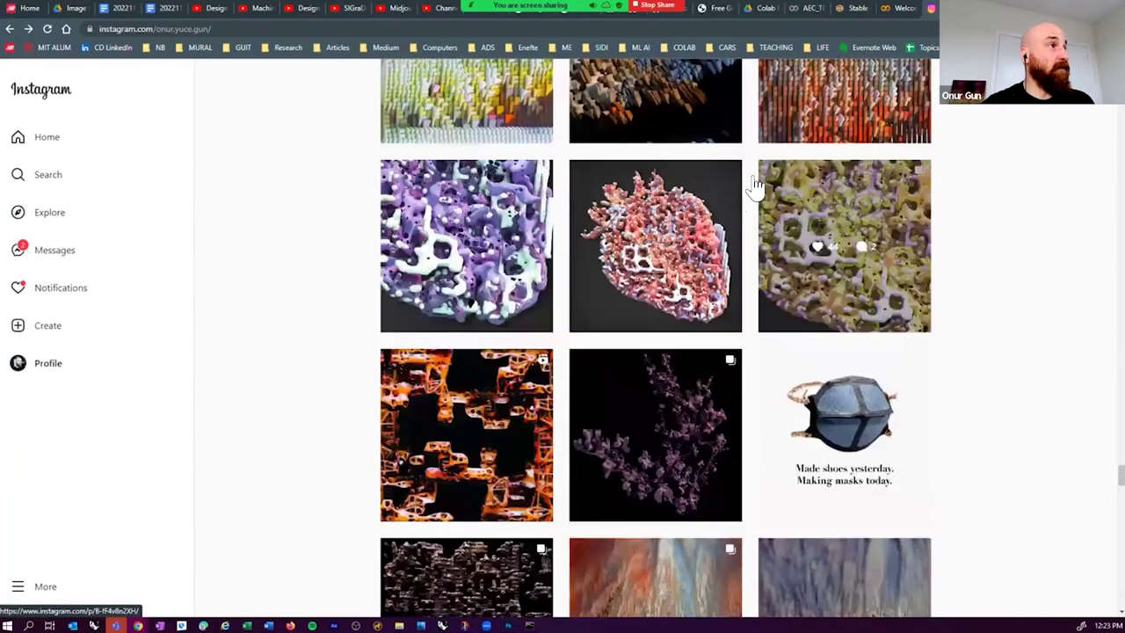
click(825, 235)
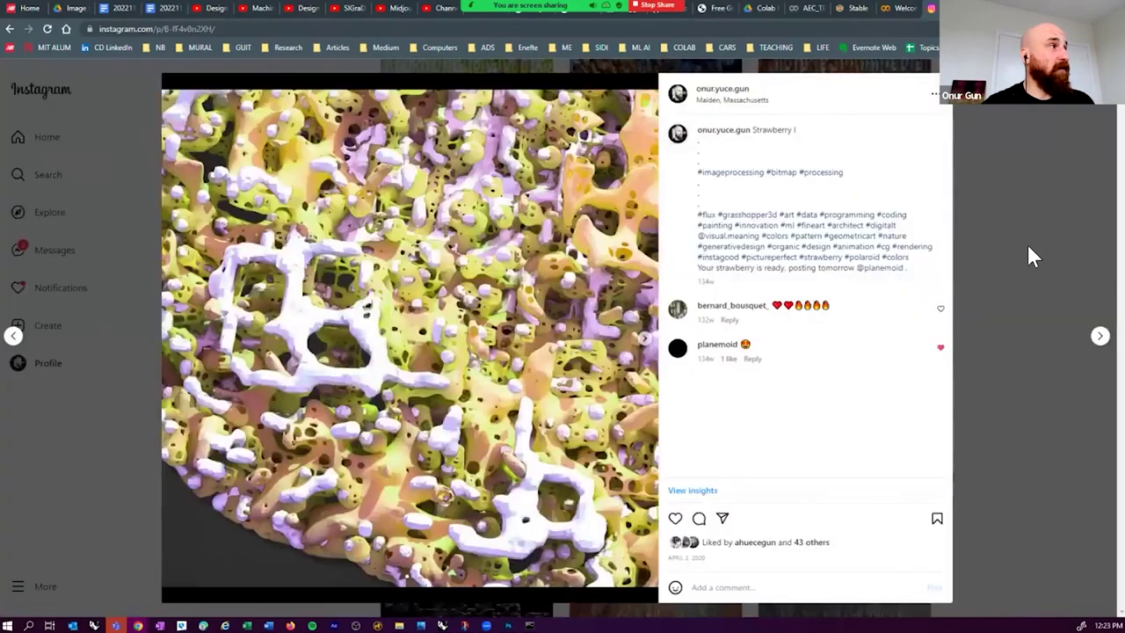
click(1028, 249)
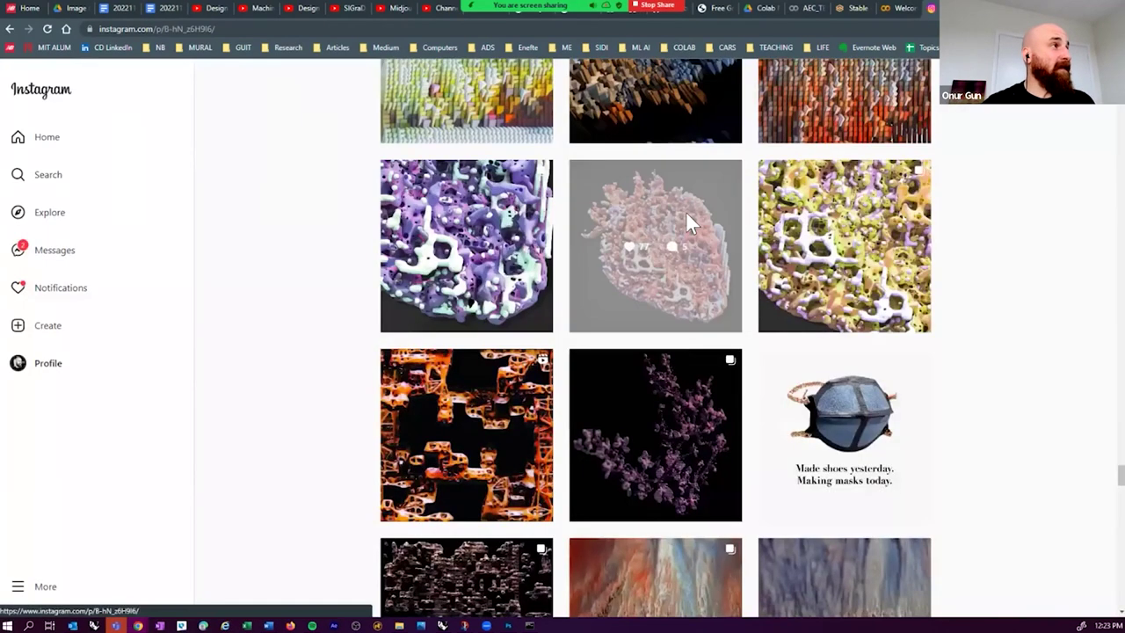
click(685, 214)
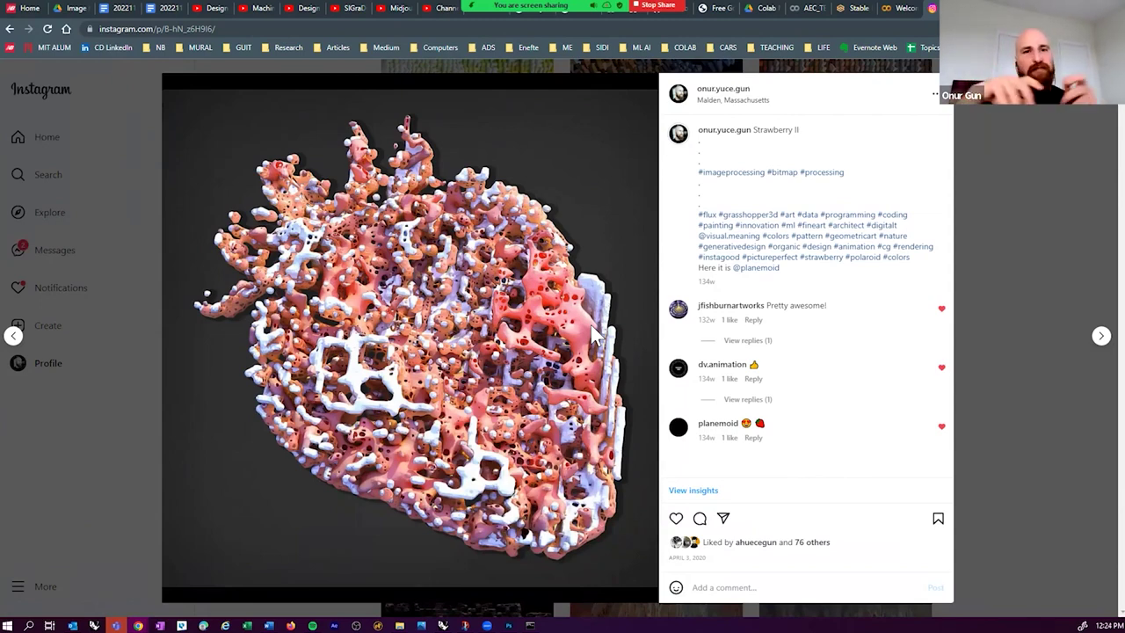
click(1012, 252)
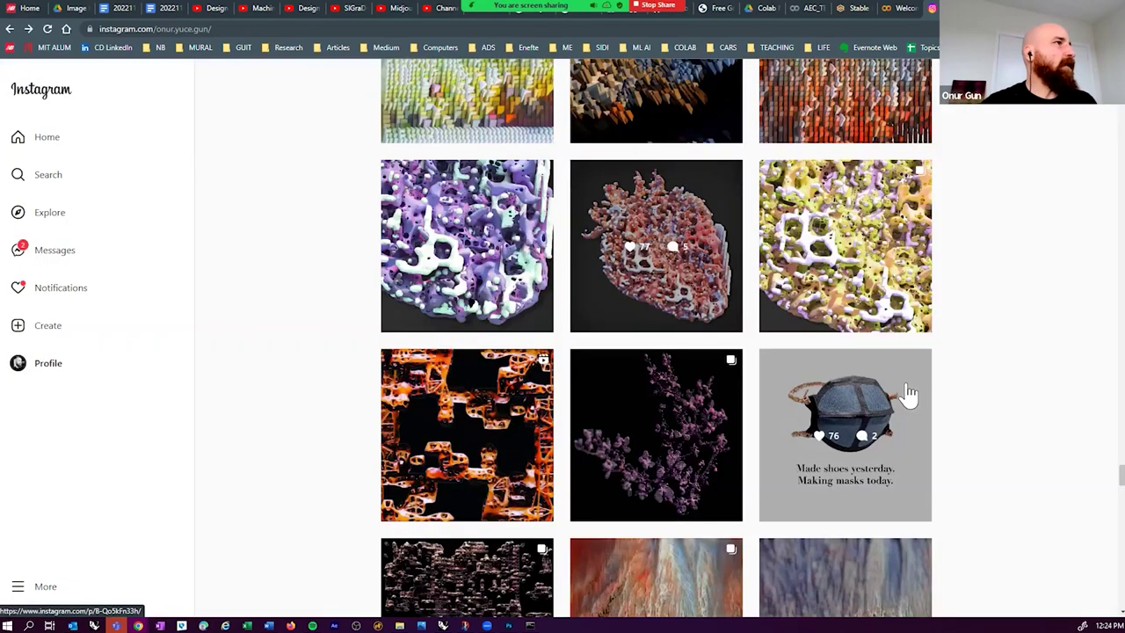
- View the orange and blue bitmap column animation and the sunset timelapse box animation posts
scroll(1001, 281, up, 2)
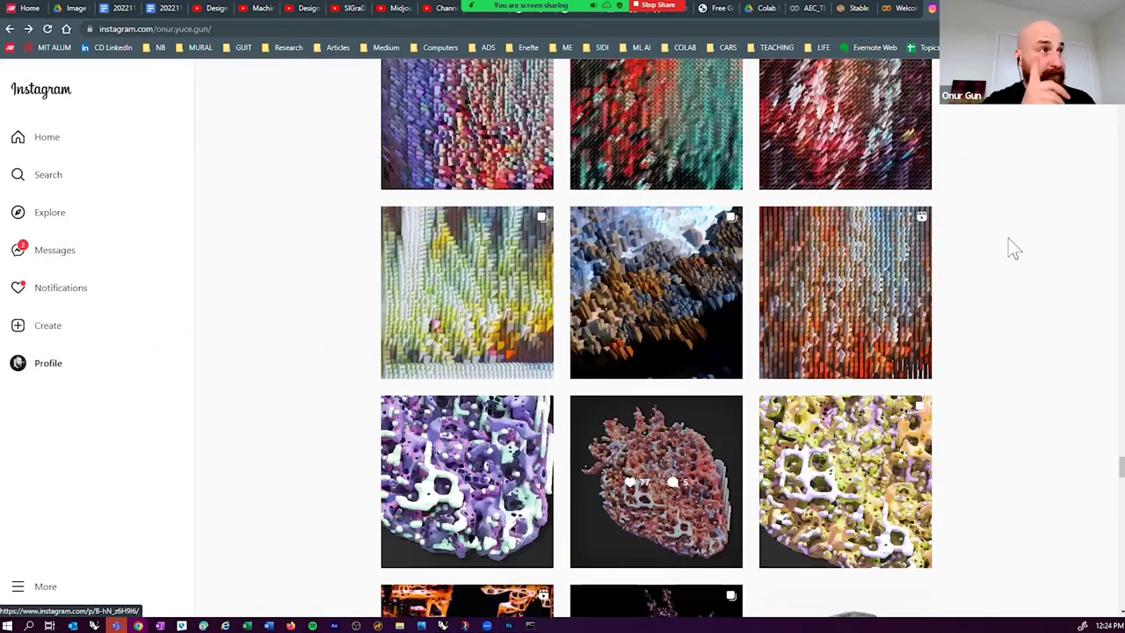
click(890, 246)
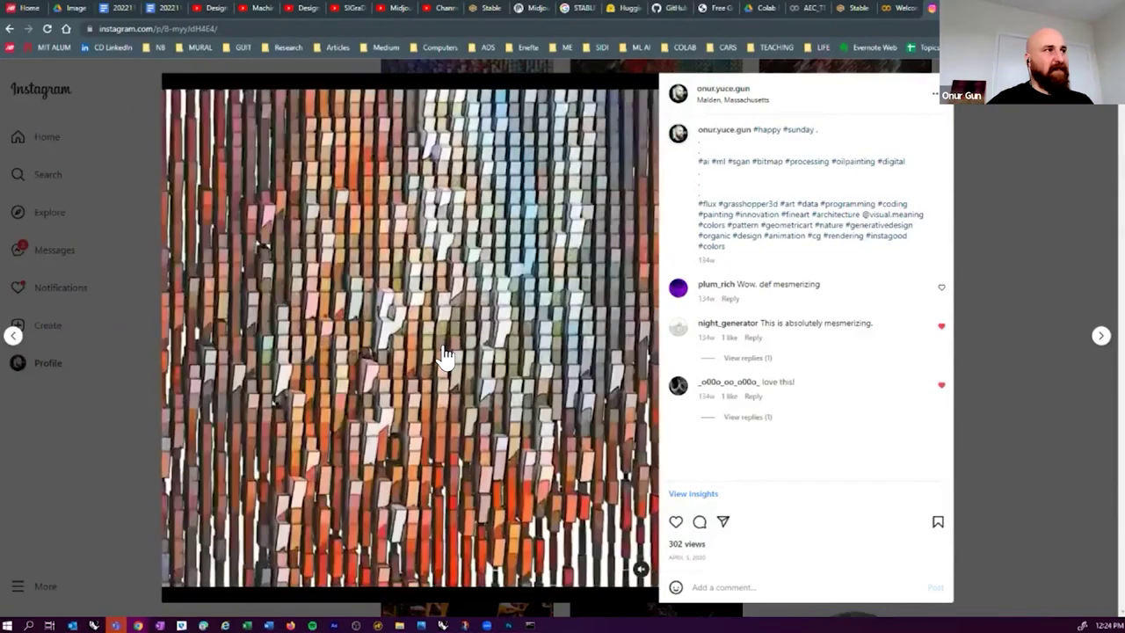
click(1025, 356)
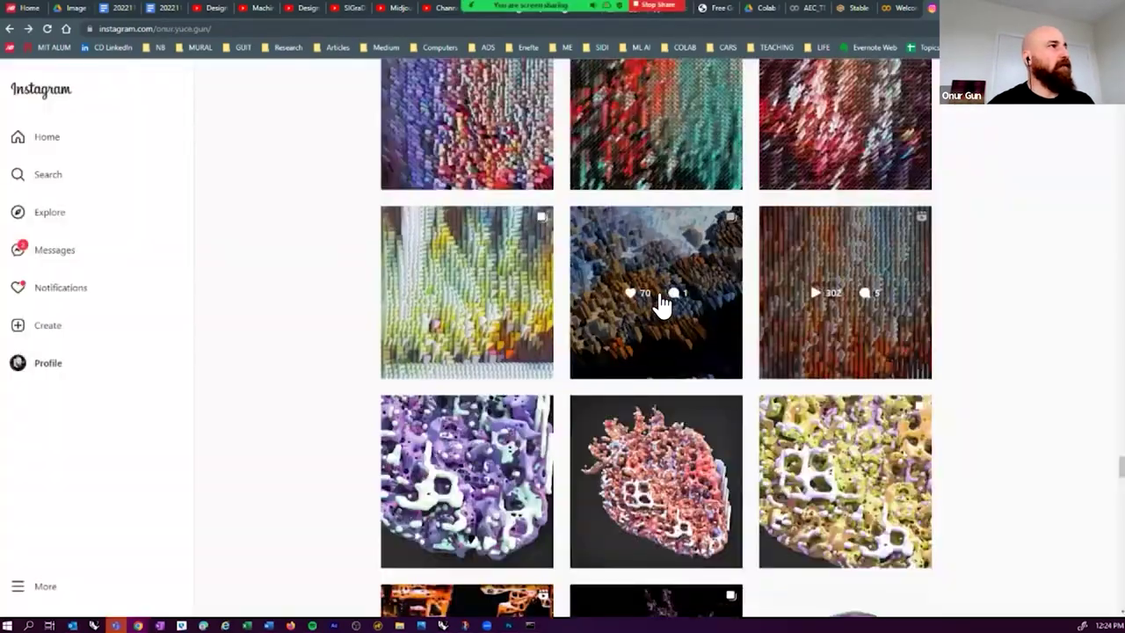
click(655, 332)
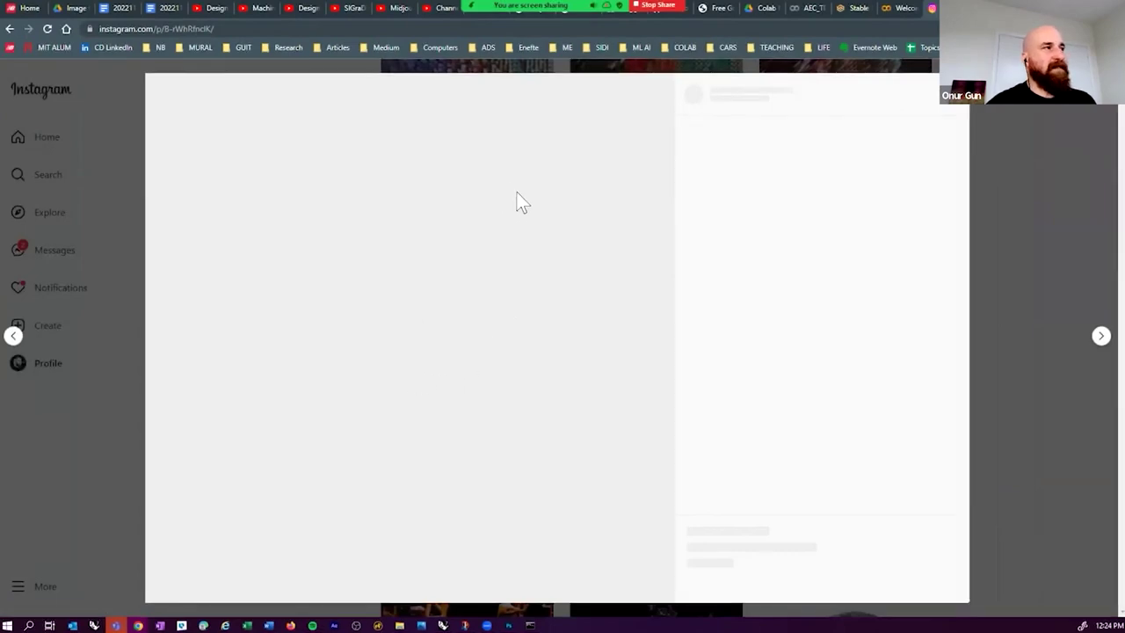
key(Escape)
click(619, 239)
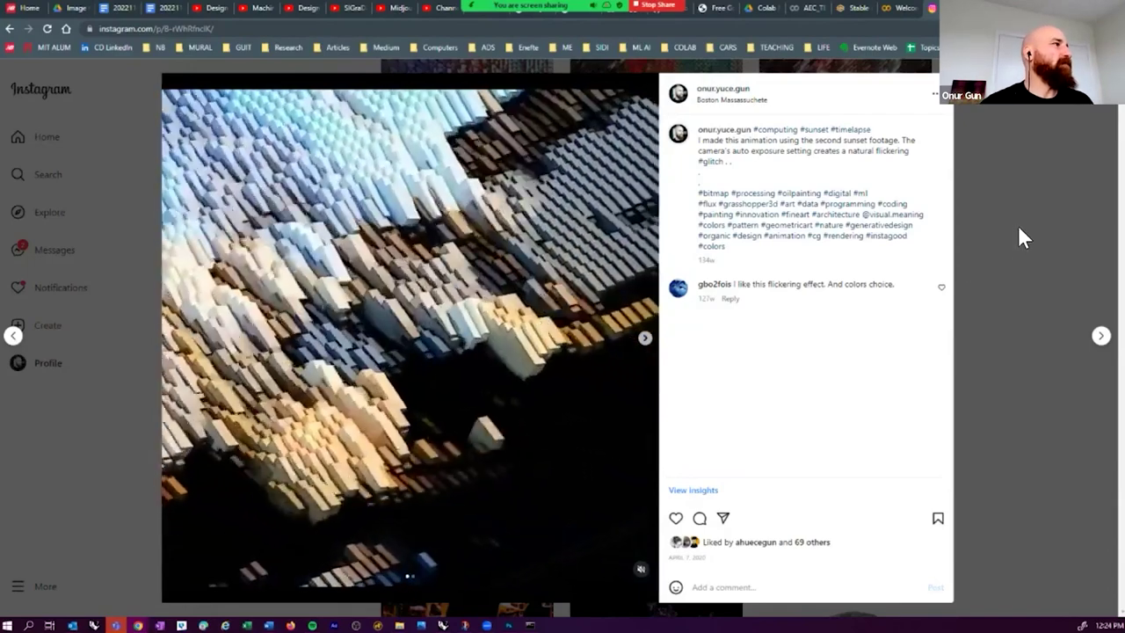
click(1017, 238)
- View the yellow-green oil painting to ML animation, and play the red one based on 000000248
click(457, 330)
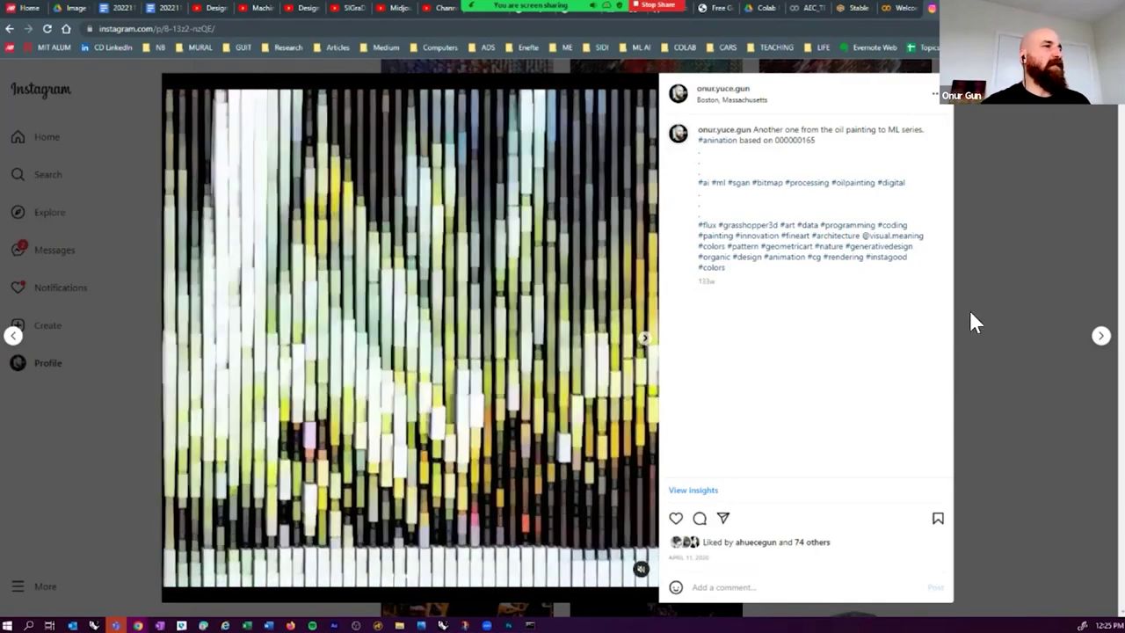
click(1025, 325)
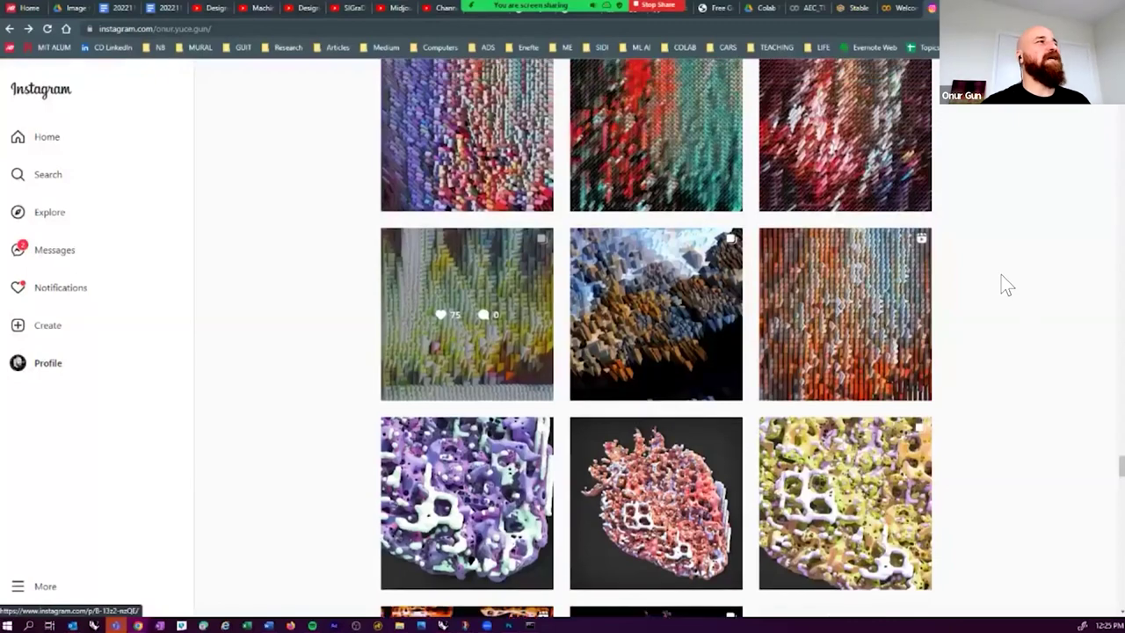
scroll(1004, 284, up, 2)
click(853, 244)
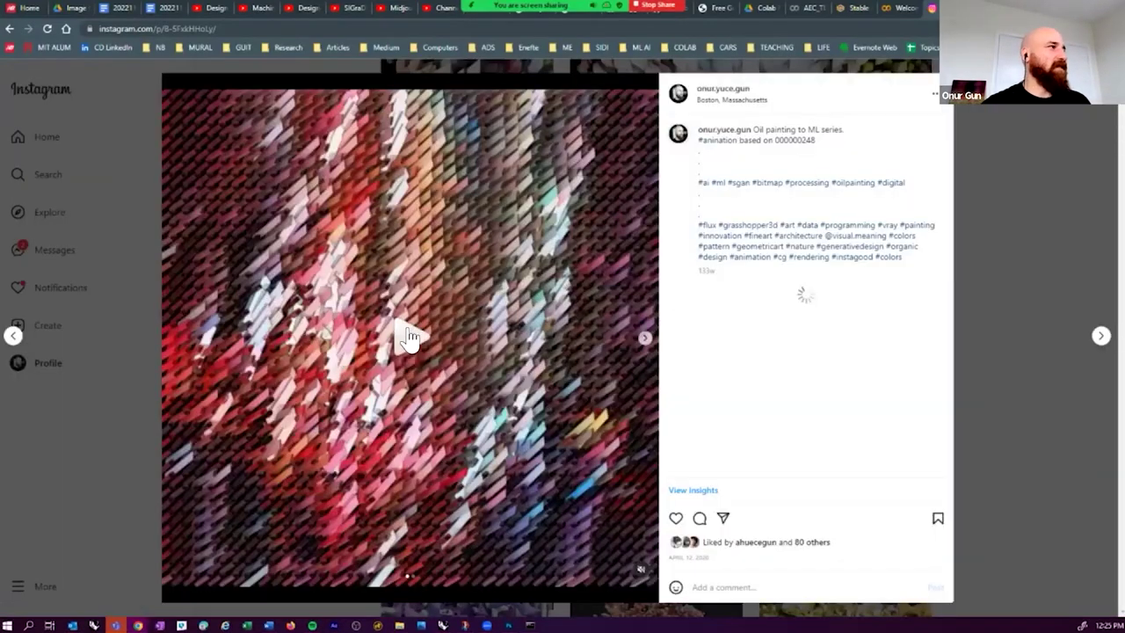
click(406, 348)
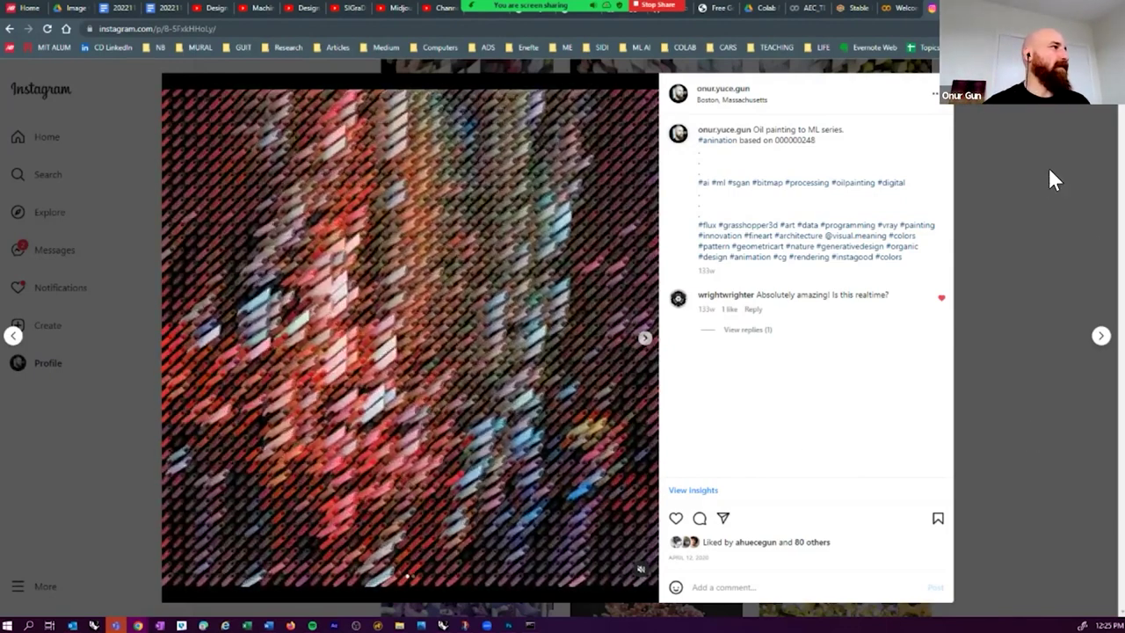
click(1054, 180)
- Find the black-and-white Lighthouse movie tribute post and play its bitmap portrait animation
scroll(626, 413, up, 2)
scroll(626, 413, up, 3)
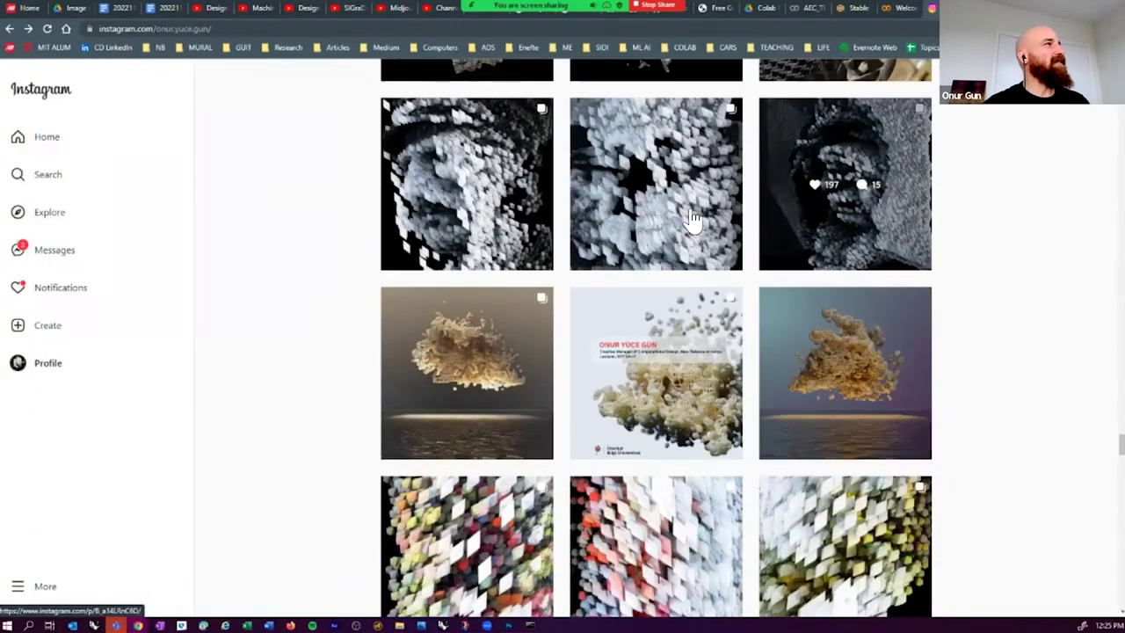
scroll(726, 202, up, 3)
click(866, 319)
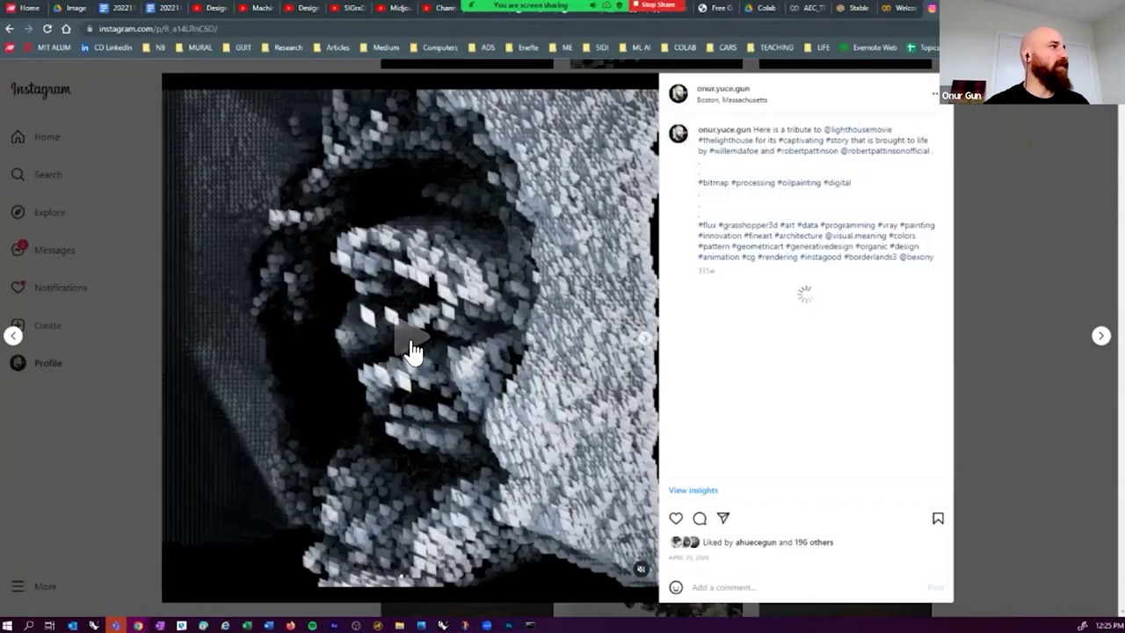
click(499, 350)
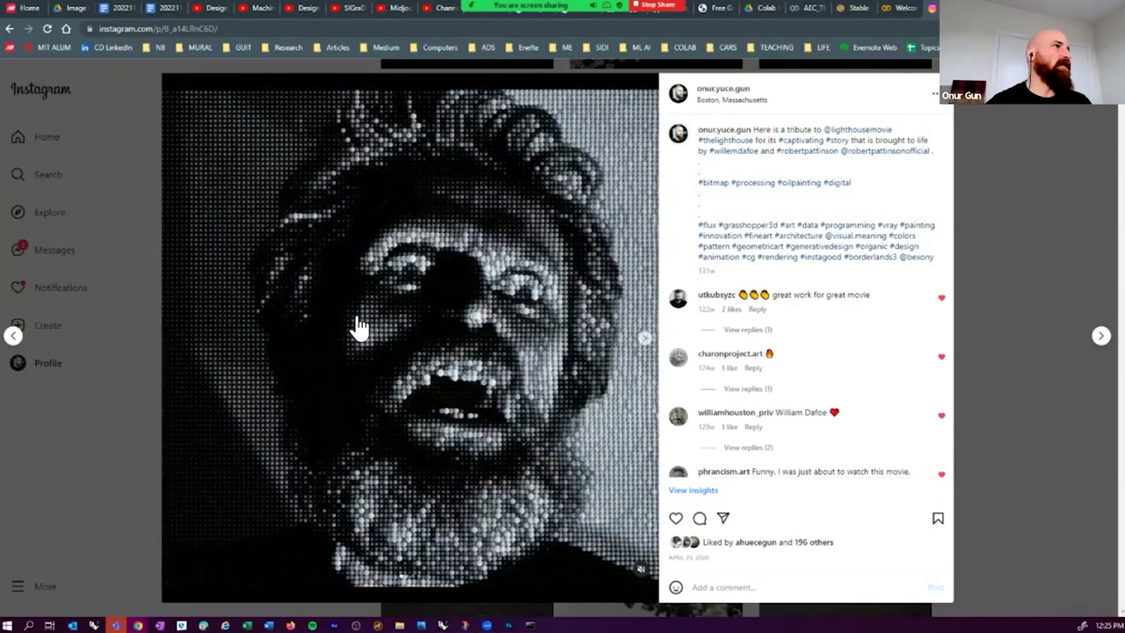
click(988, 236)
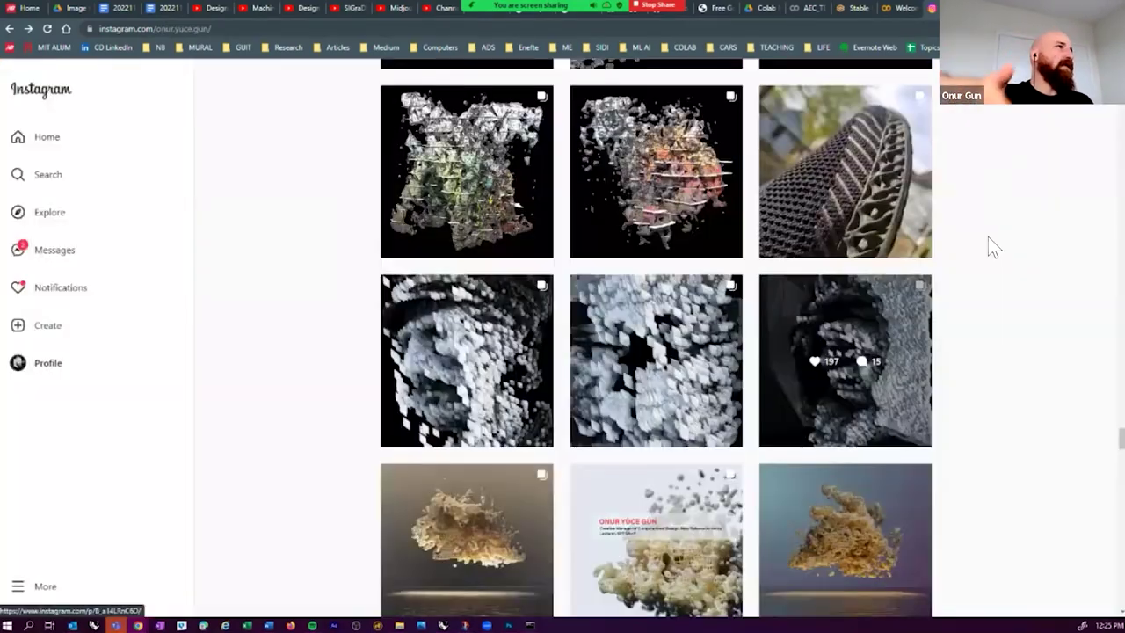
- Browse the sliced mesh fragment renders on black backgrounds and briefly open two of the posts
scroll(791, 378, up, 3)
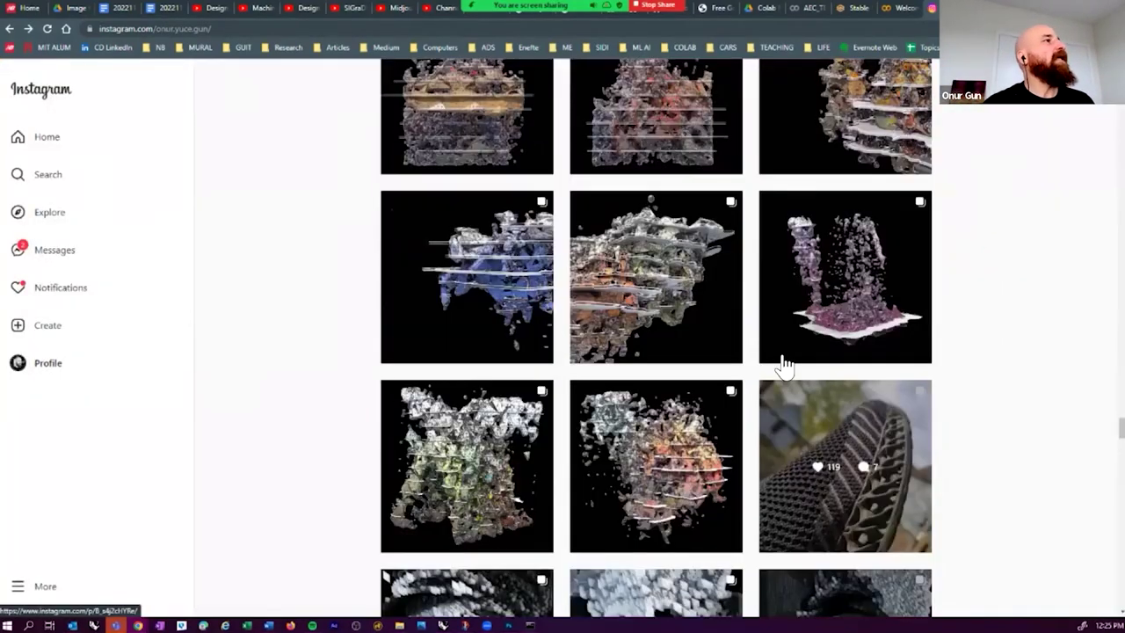
click(697, 431)
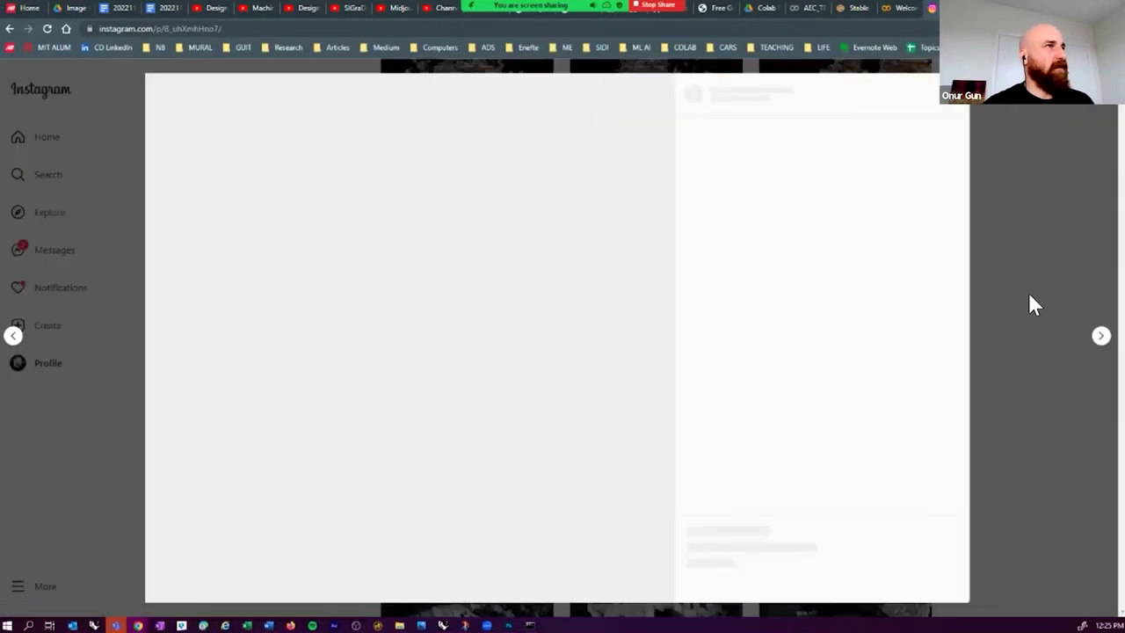
click(1000, 164)
scroll(884, 381, down, 2)
click(863, 264)
click(1015, 255)
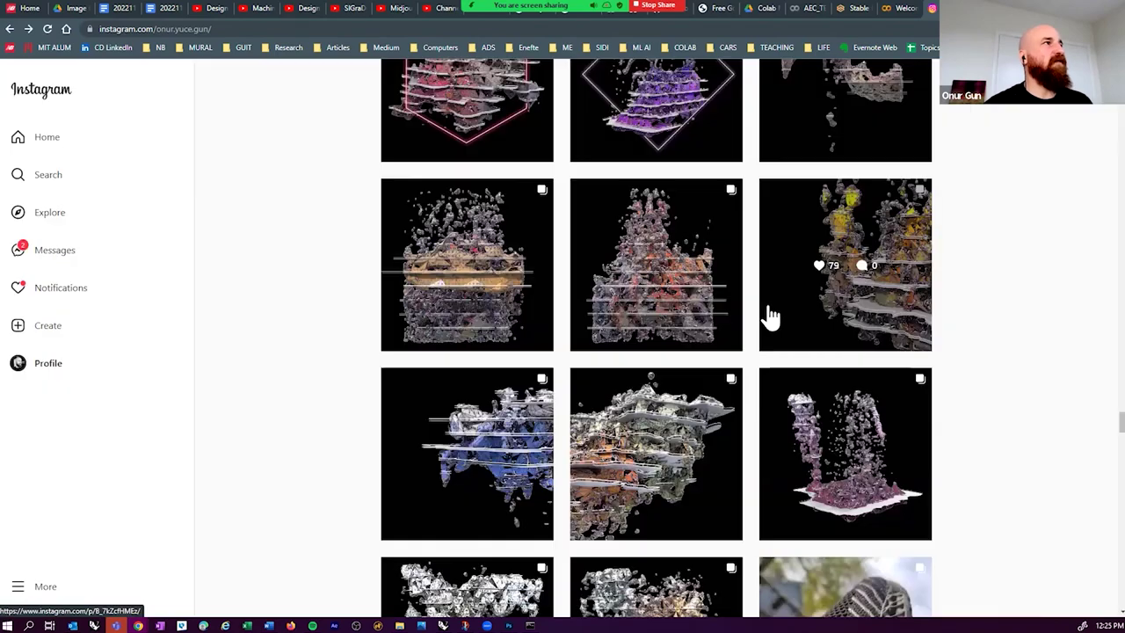
- View the 0018/1000 building form post generated from ML paintings and browse the neighbouring form renders
scroll(747, 313, up, 3)
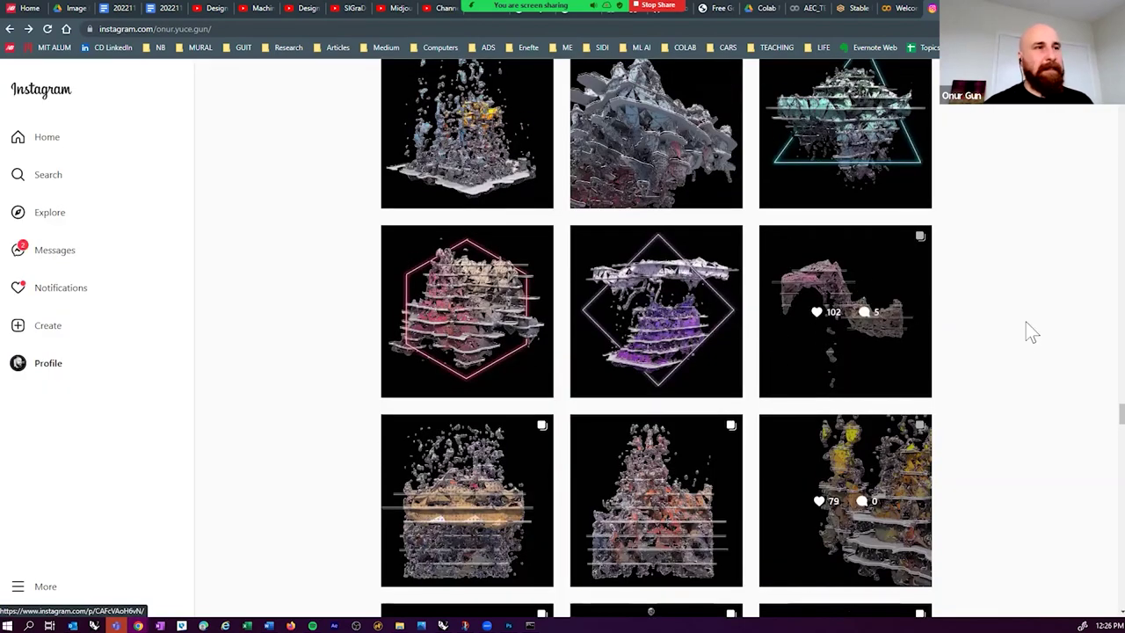
scroll(1028, 359, up, 2)
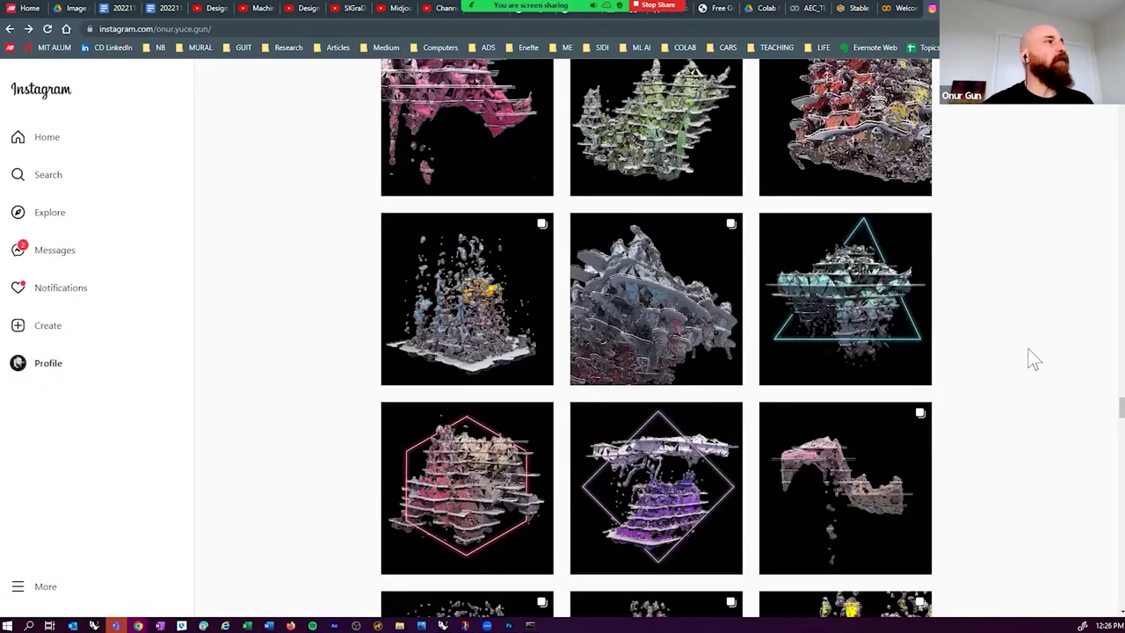
click(635, 268)
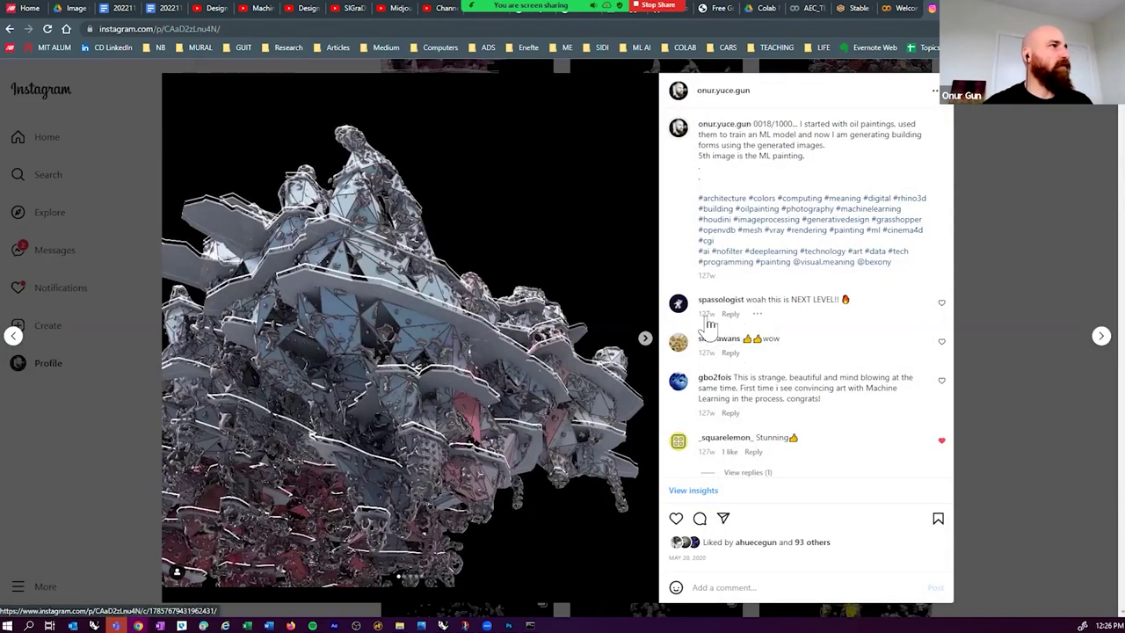
click(1004, 298)
scroll(969, 326, down, 4)
scroll(967, 334, up, 3)
scroll(960, 343, down, 8)
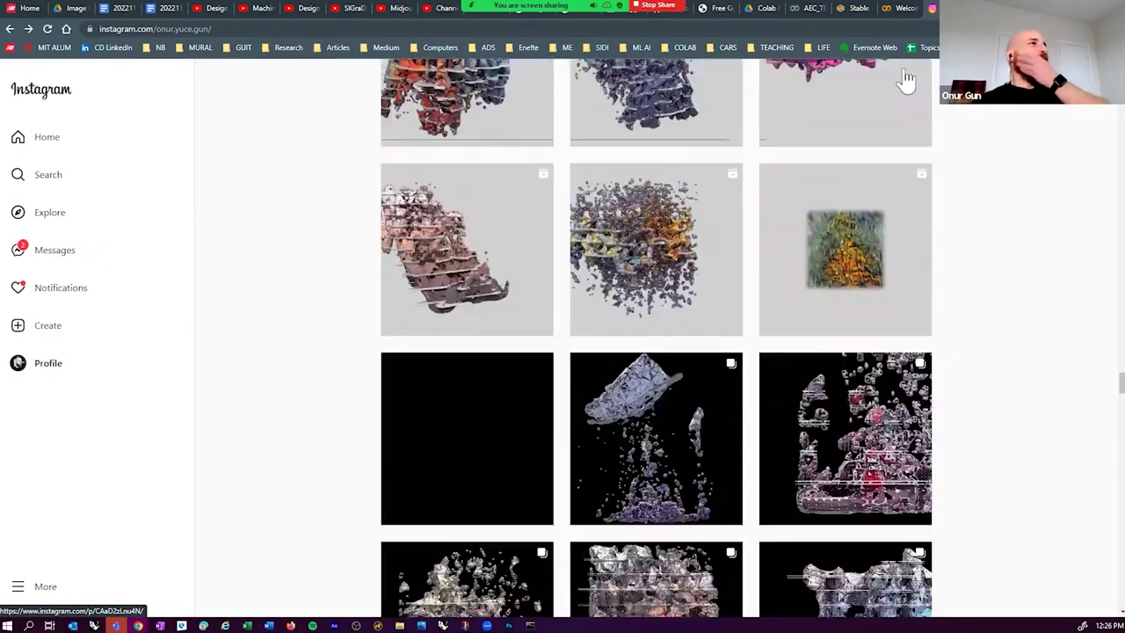
- Switch to the Welcome To Colaboratory page and enlarge it to 125%
click(897, 10)
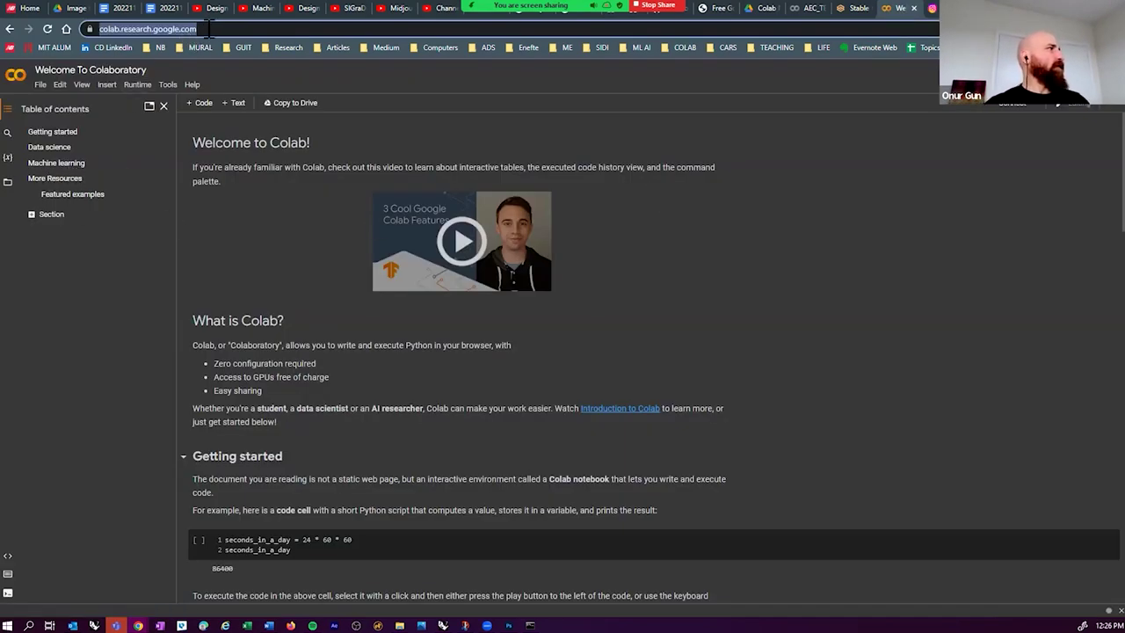
click(726, 332)
key(ctrl+plus)
key(ctrl+plus)
key(ctrl+plus)
key(ctrl+plus)
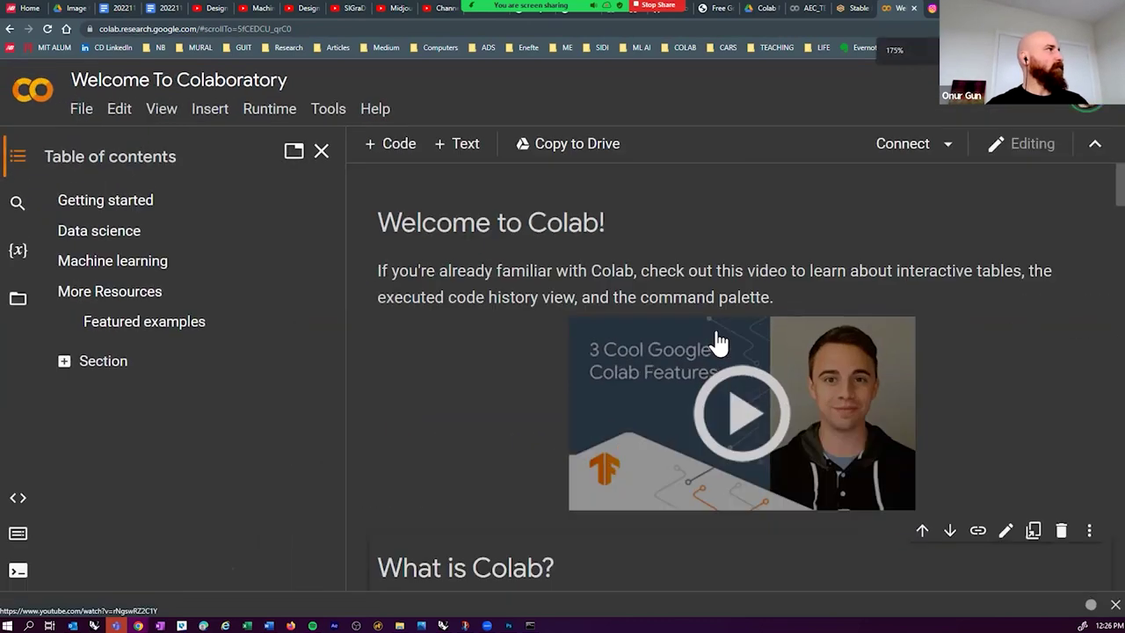
key(ctrl+minus)
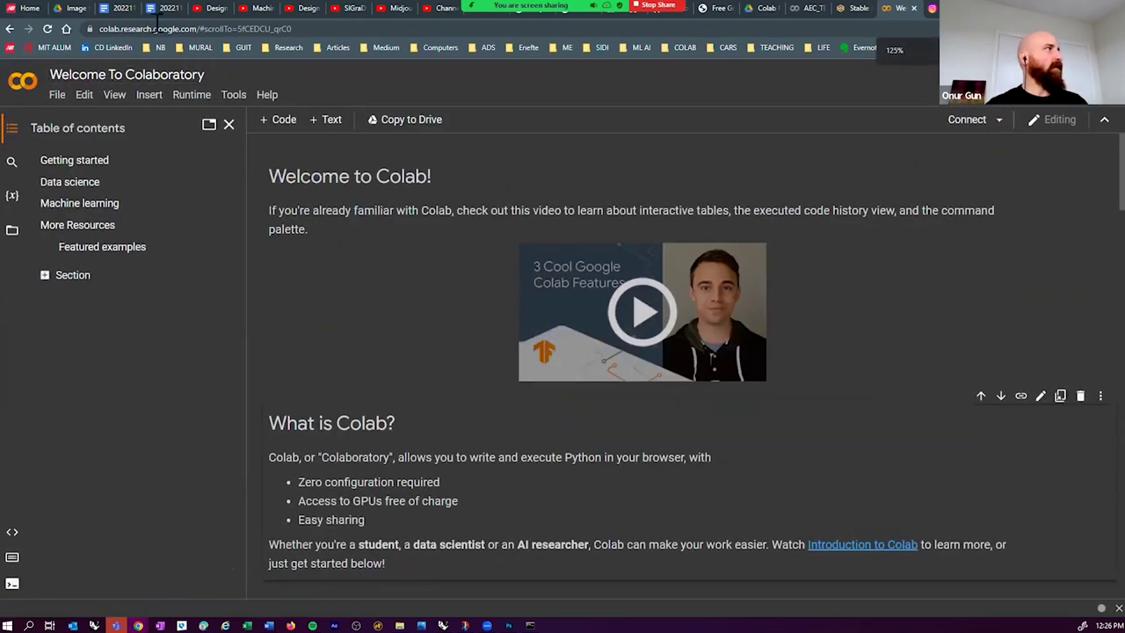
- Show the colab.research.google.com address, look over the Colab welcome page and briefly check the Stable Diffusion page
click(208, 30)
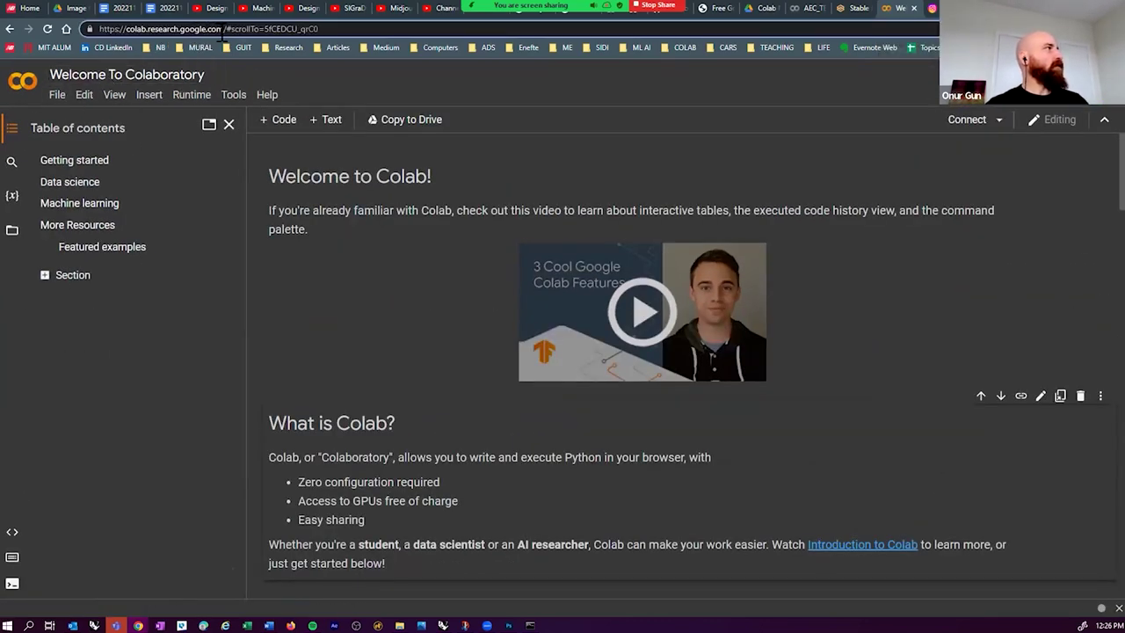
click(923, 248)
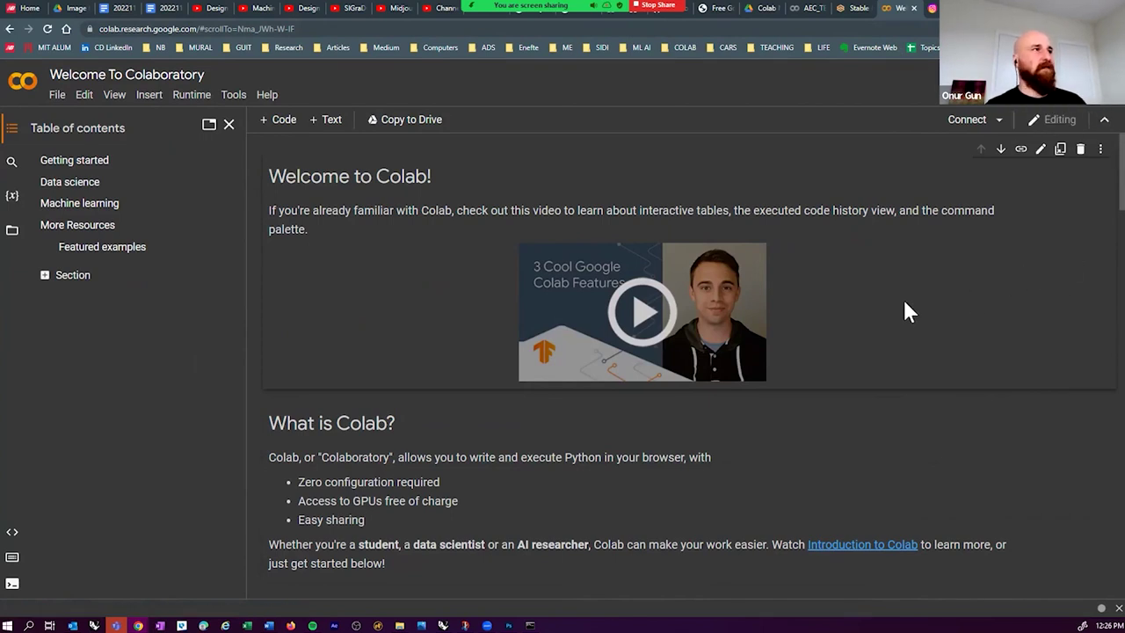
scroll(908, 298, down, 1)
scroll(907, 298, up, 1)
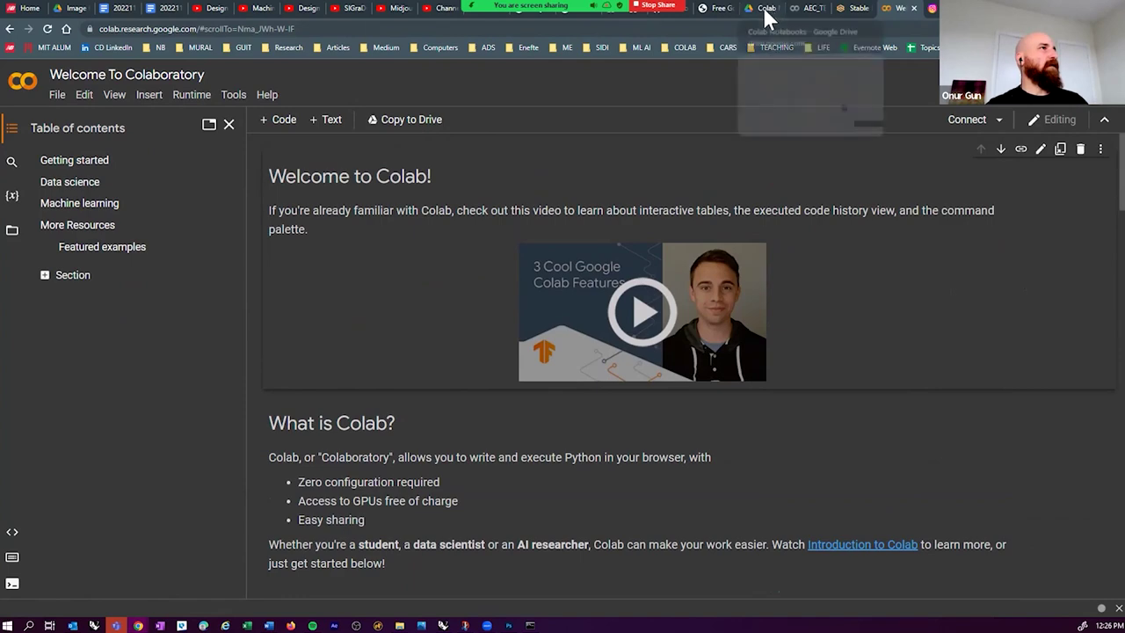
click(854, 8)
click(906, 10)
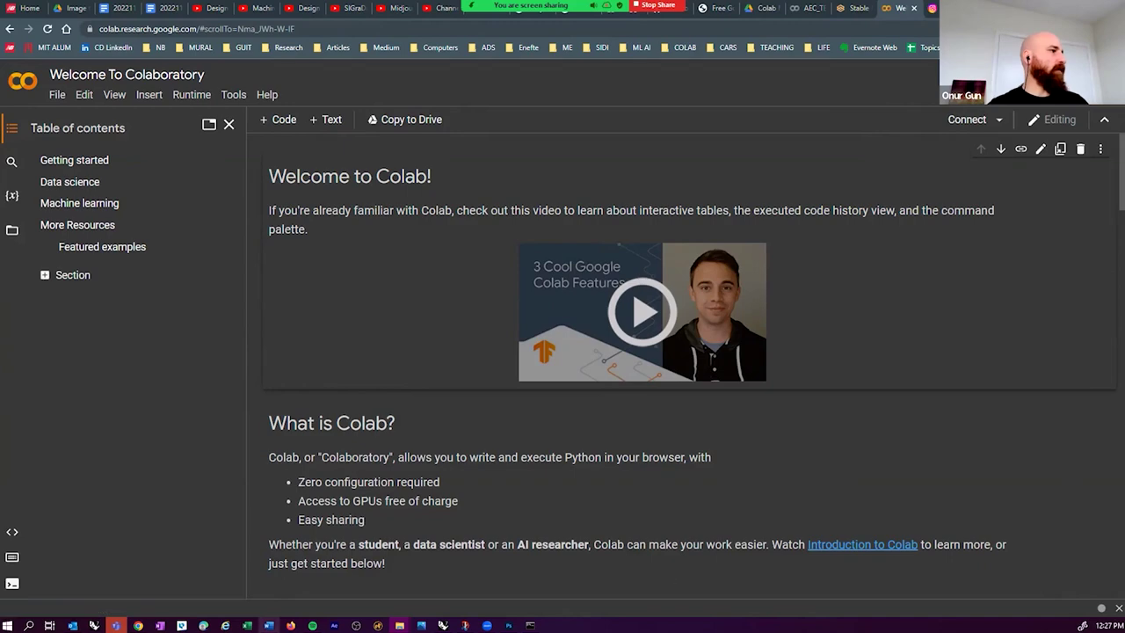
- Create a blank Word document and enter the notebook name AEC_TECH_2022_Stable_Diffusion.ipynb in it
right_click(268, 625)
click(250, 569)
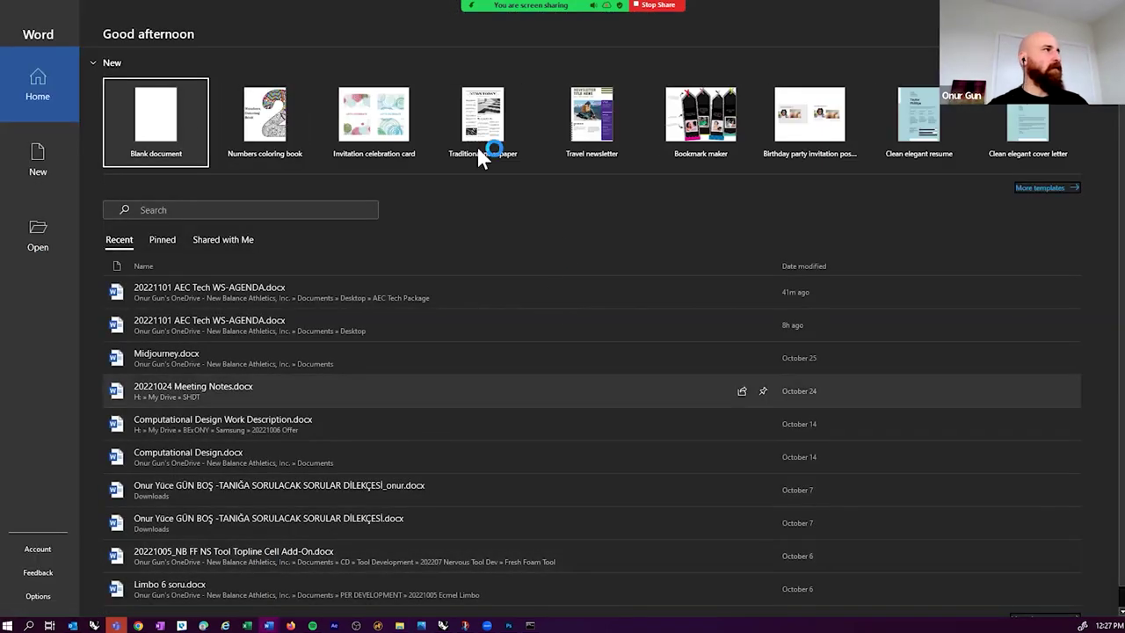
click(156, 119)
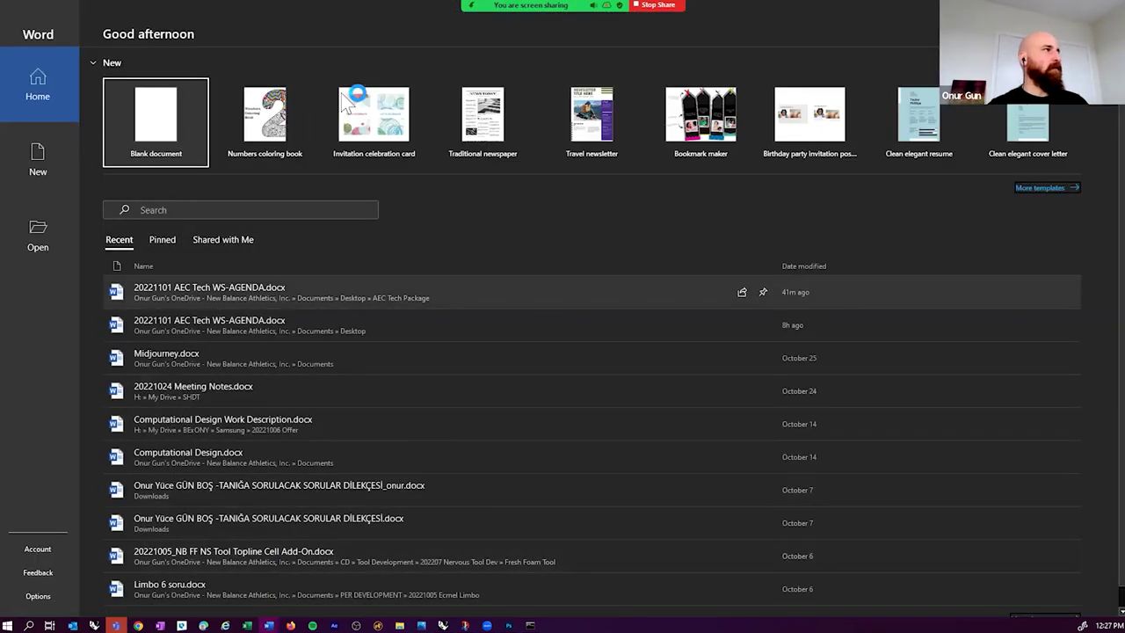
key(ctrl+v)
ctrl+scroll(462, 188, up, 1)
key(ctrl+z)
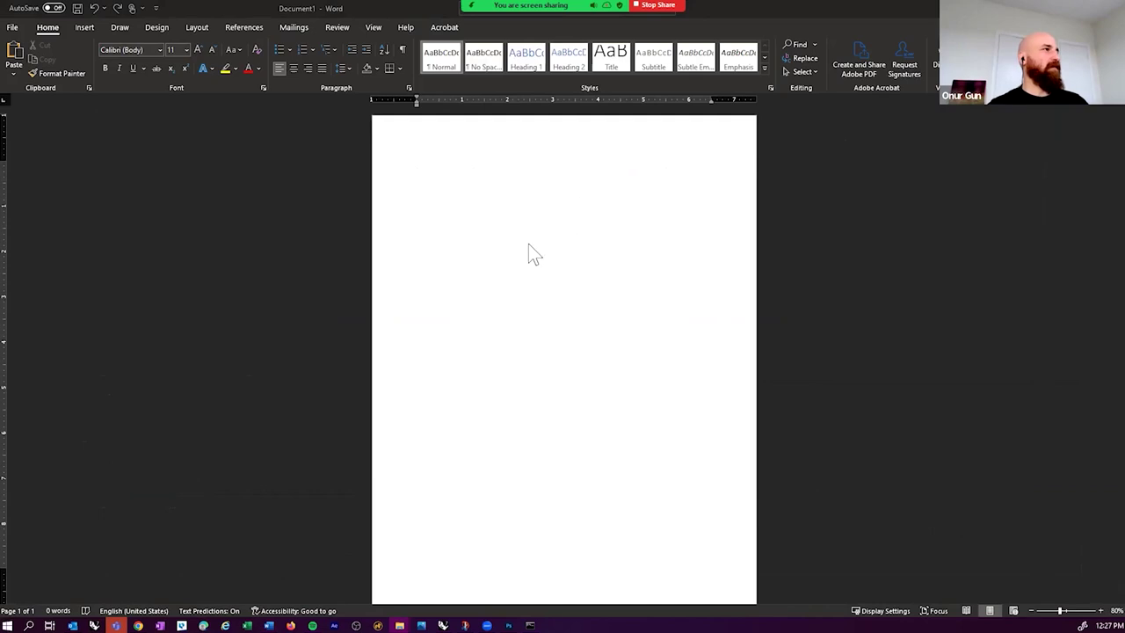
click(484, 251)
text(AEC_TECH_2022_Stable_Diffusion.ipynb)
- Set the notebook name's font size to 36 and select the whole text
key(ctrl+a)
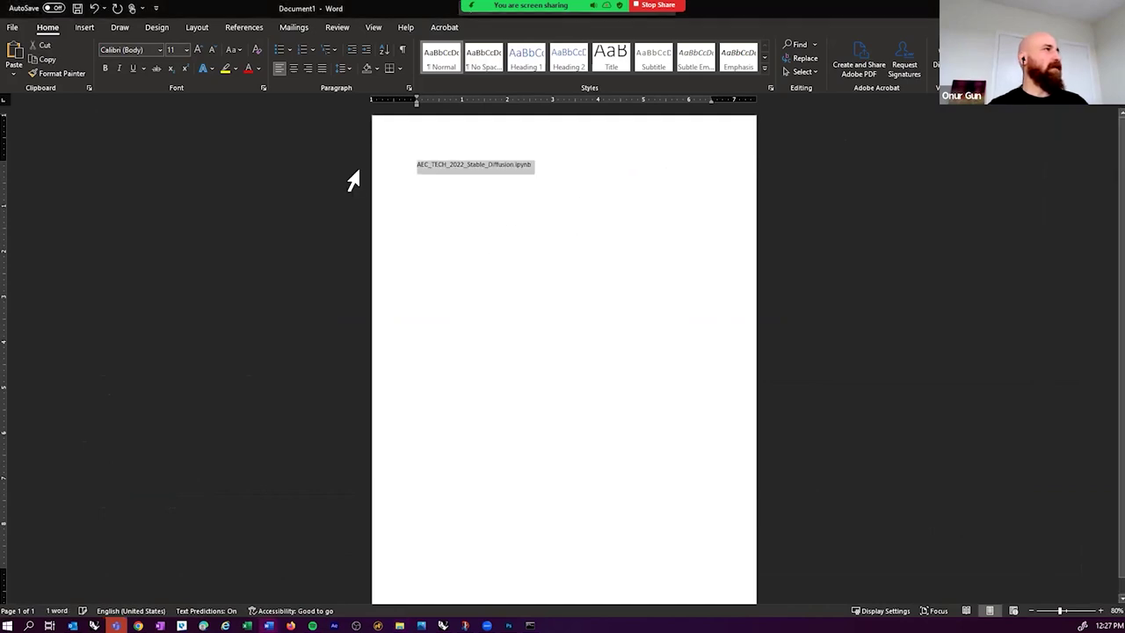
click(185, 49)
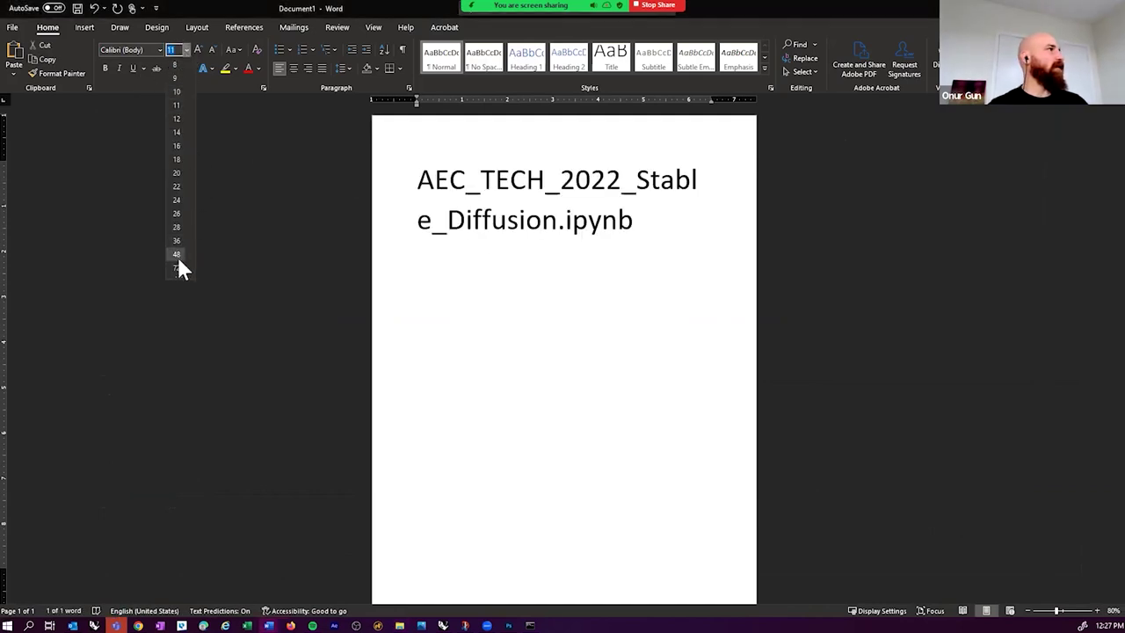
click(176, 241)
click(481, 200)
key(ctrl+a)
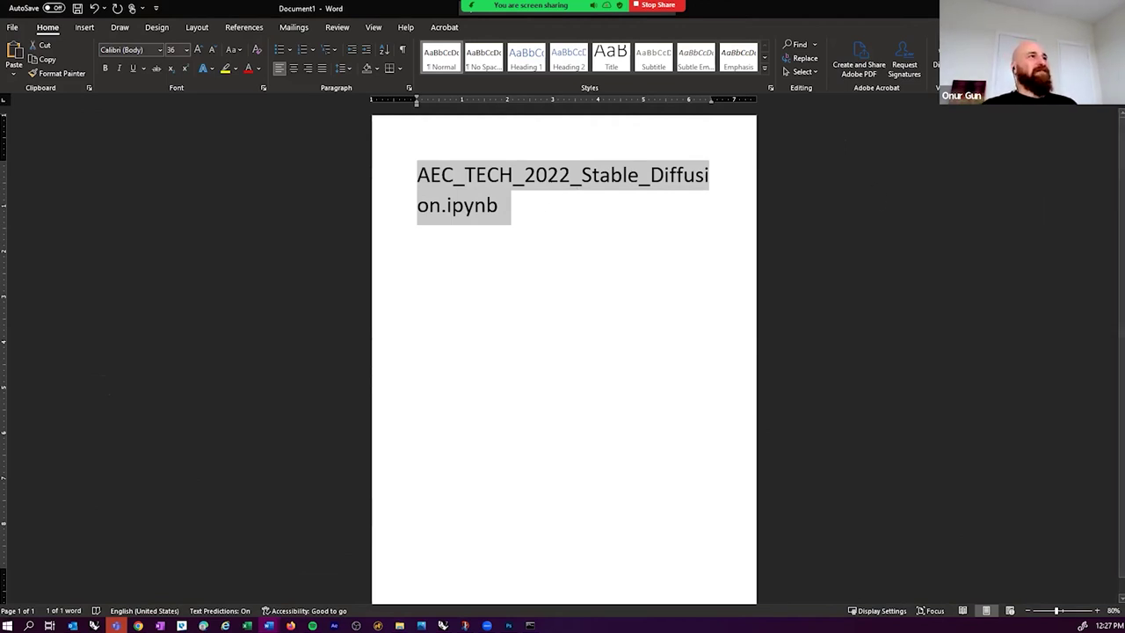
- Return to Colab, start opening a notebook and look through the notebooks stored in Google Drive
key(alt+Tab)
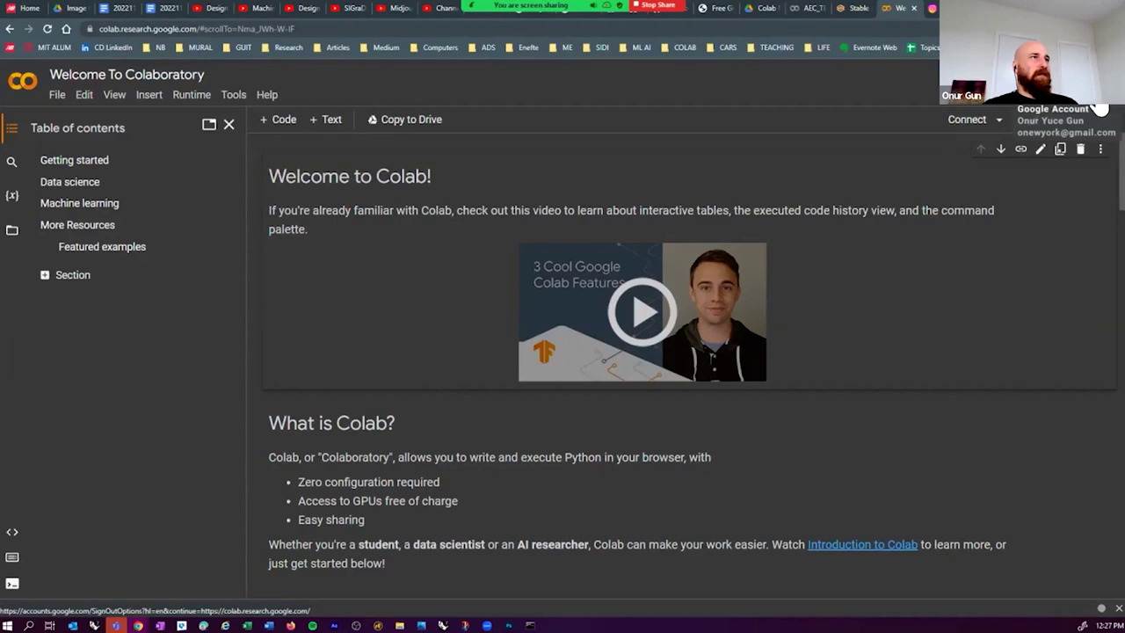
click(58, 97)
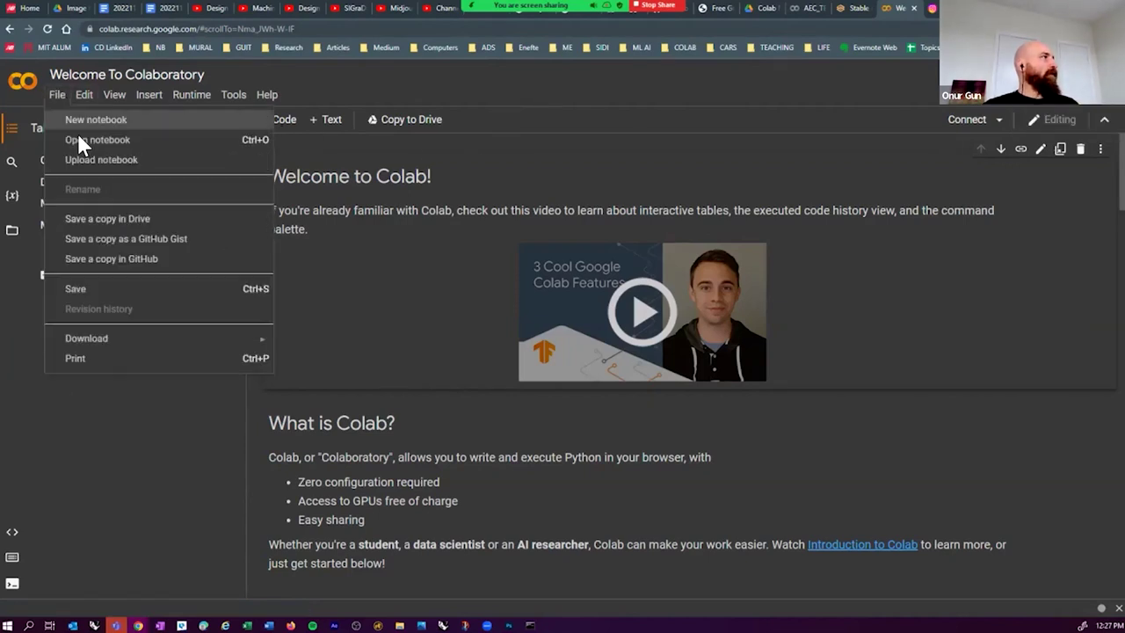
click(79, 137)
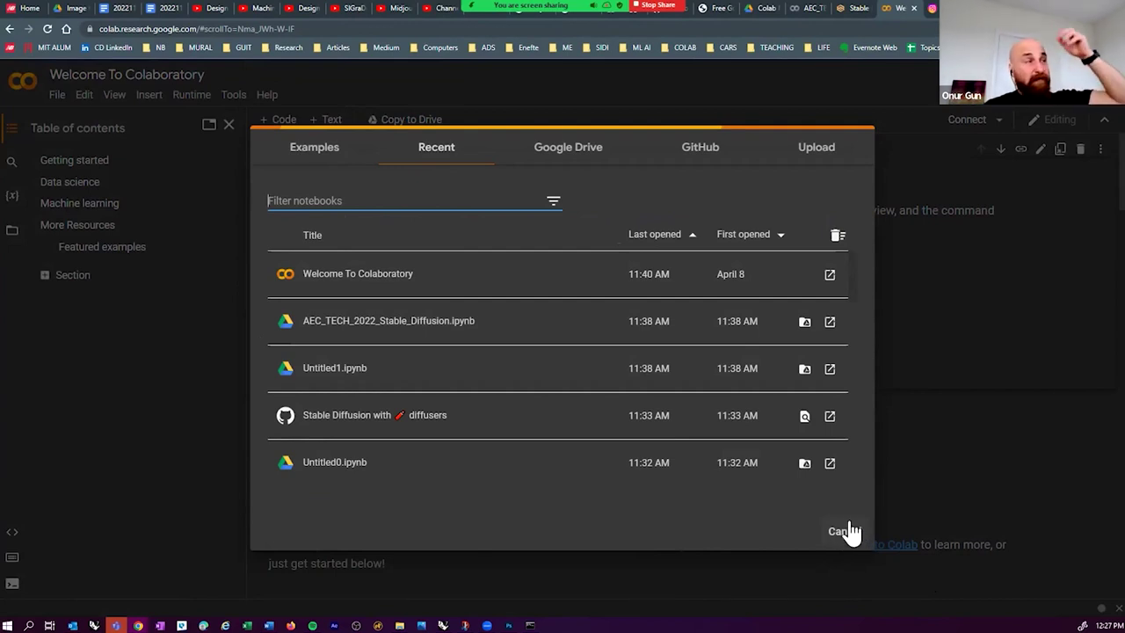
click(562, 162)
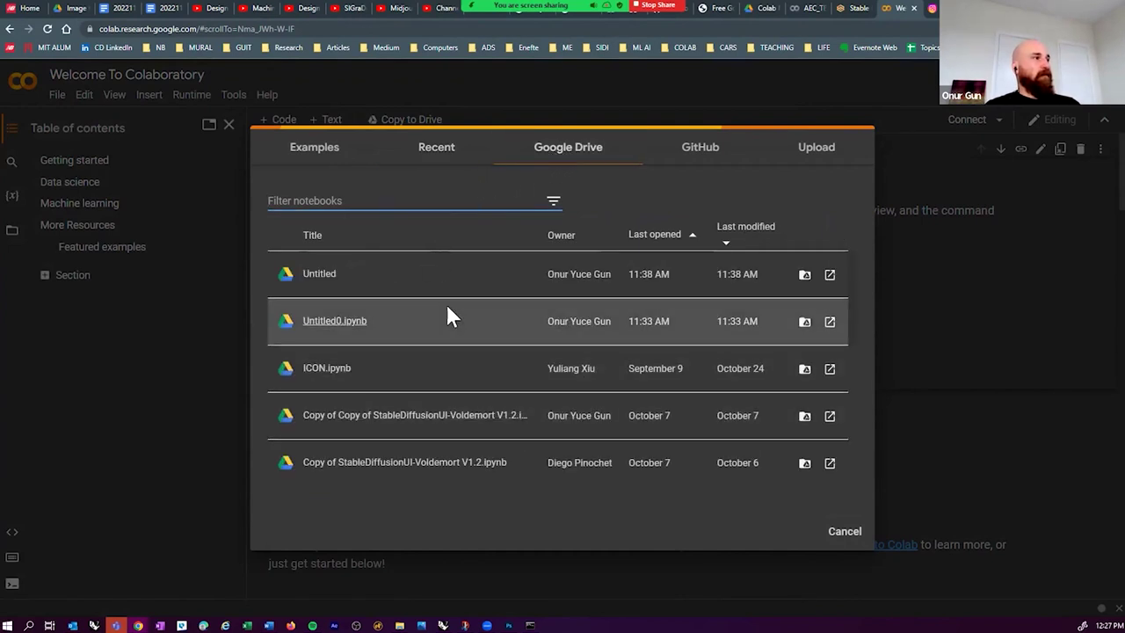
scroll(447, 309, down, 1)
scroll(447, 309, up, 1)
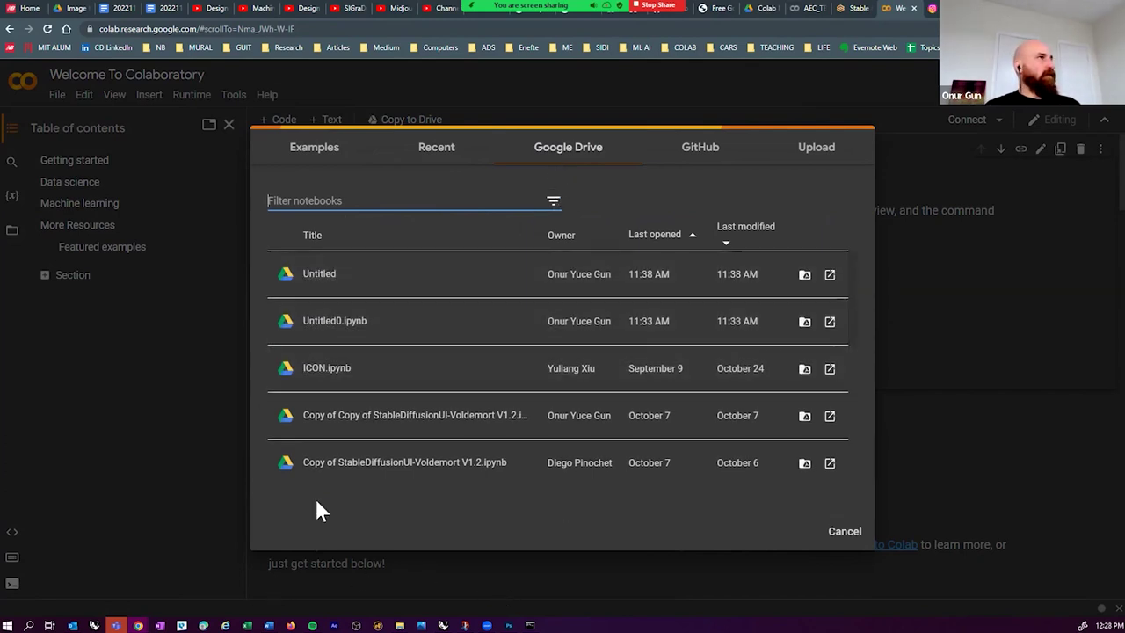
- Check the Colab Notebooks folder in Google Drive and point out the local AEC_TECH_2022_Stable_Diffusion.ipynb file in File Explorer
click(754, 9)
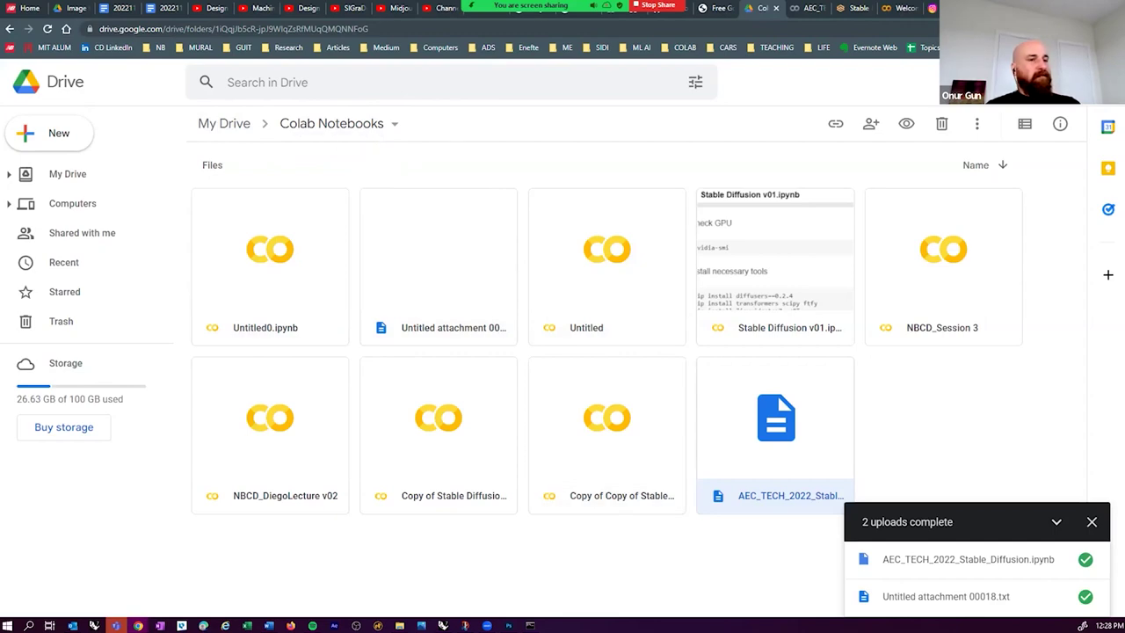
key(alt+Tab)
drag(202, 114, 265, 206)
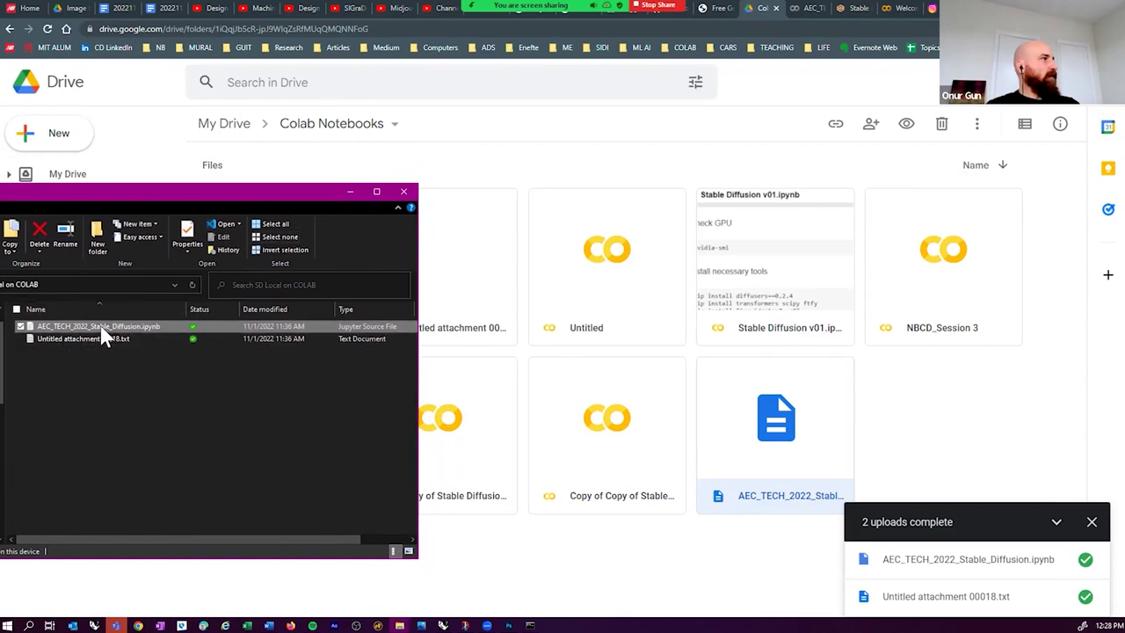
drag(105, 337, 222, 217)
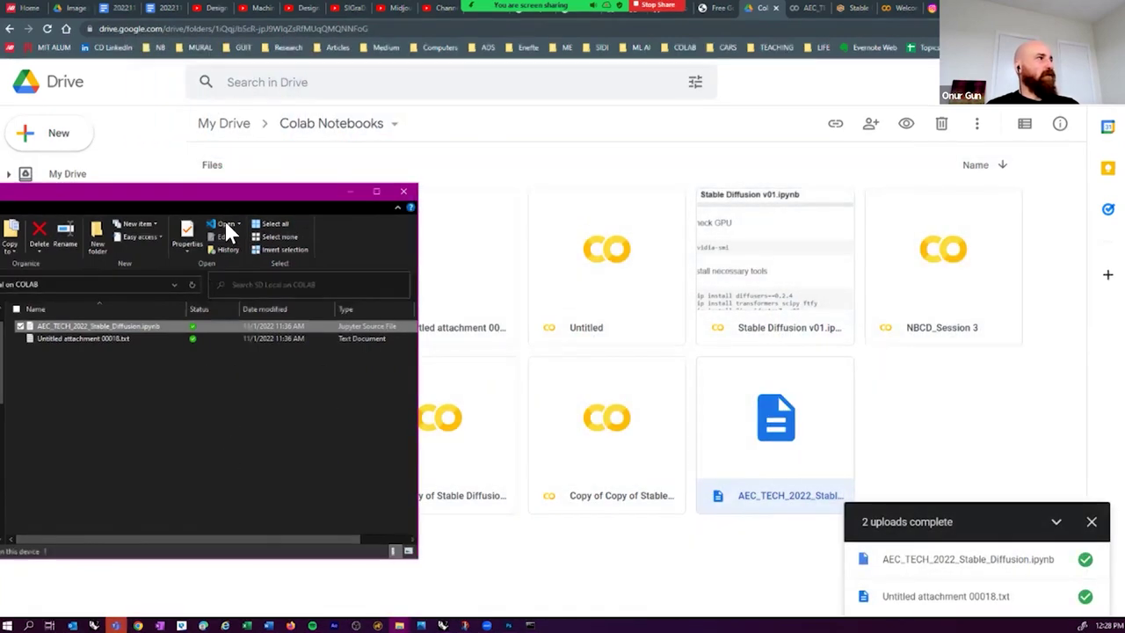
click(359, 192)
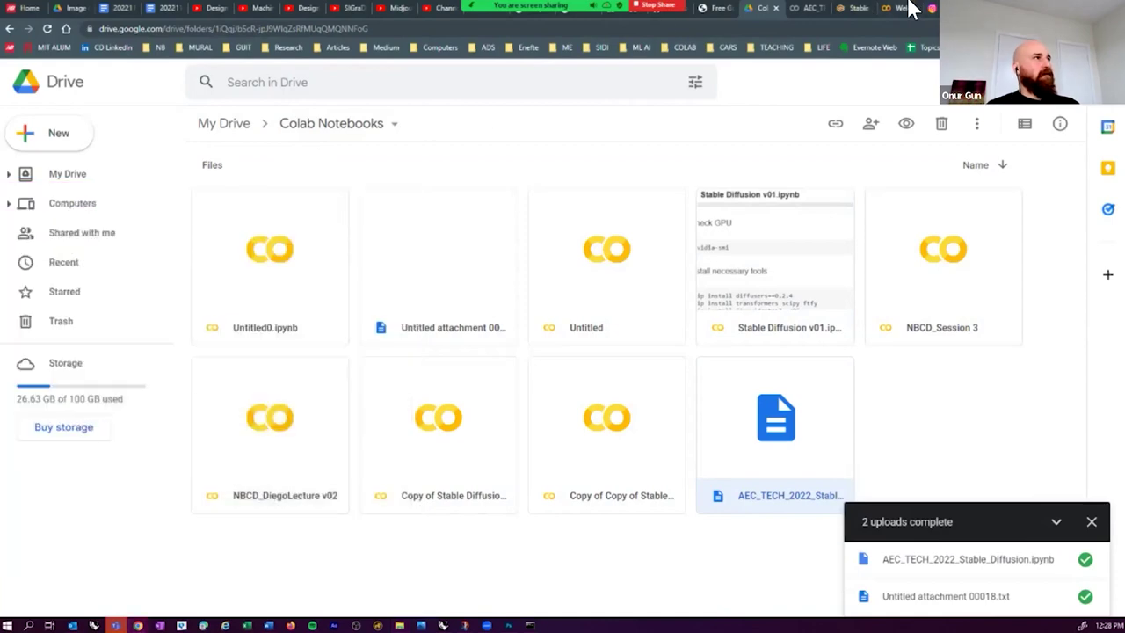
- Search Colab's Google Drive notebook list for the AEC Tech notebook, and leave without opening one
click(908, 9)
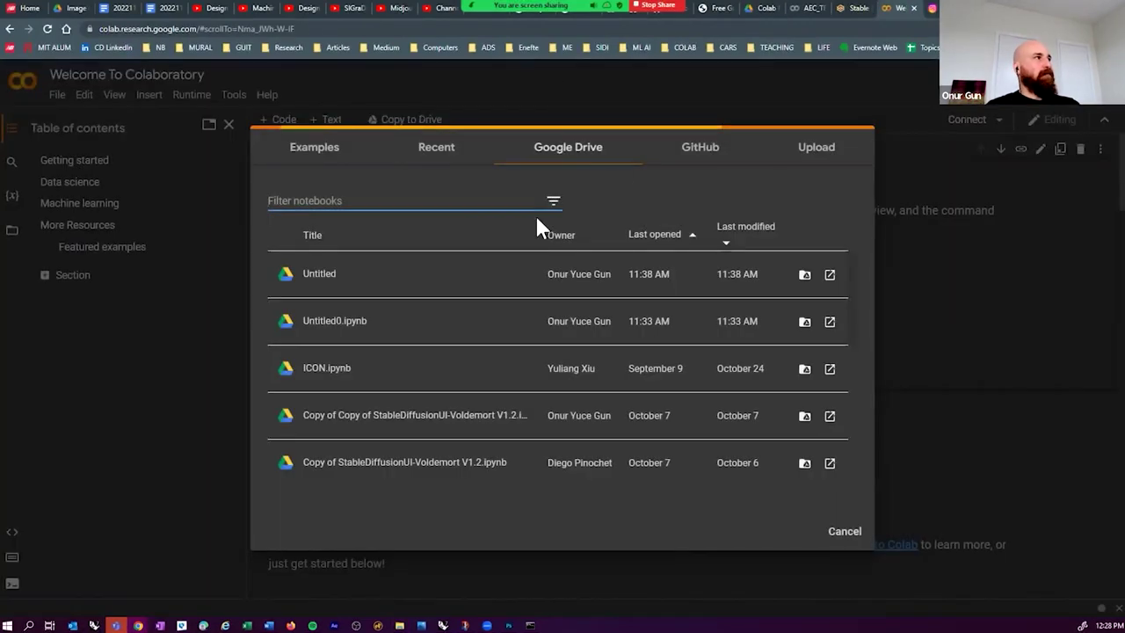
click(559, 155)
scroll(430, 346, down, 2)
scroll(431, 347, down, 5)
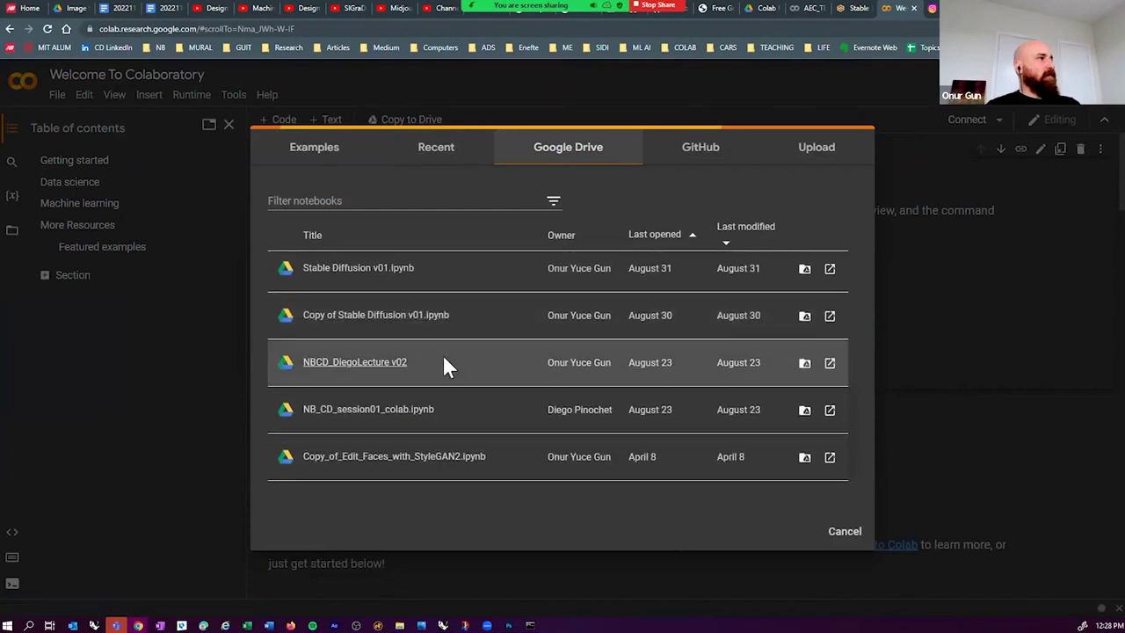
scroll(444, 365, up, 7)
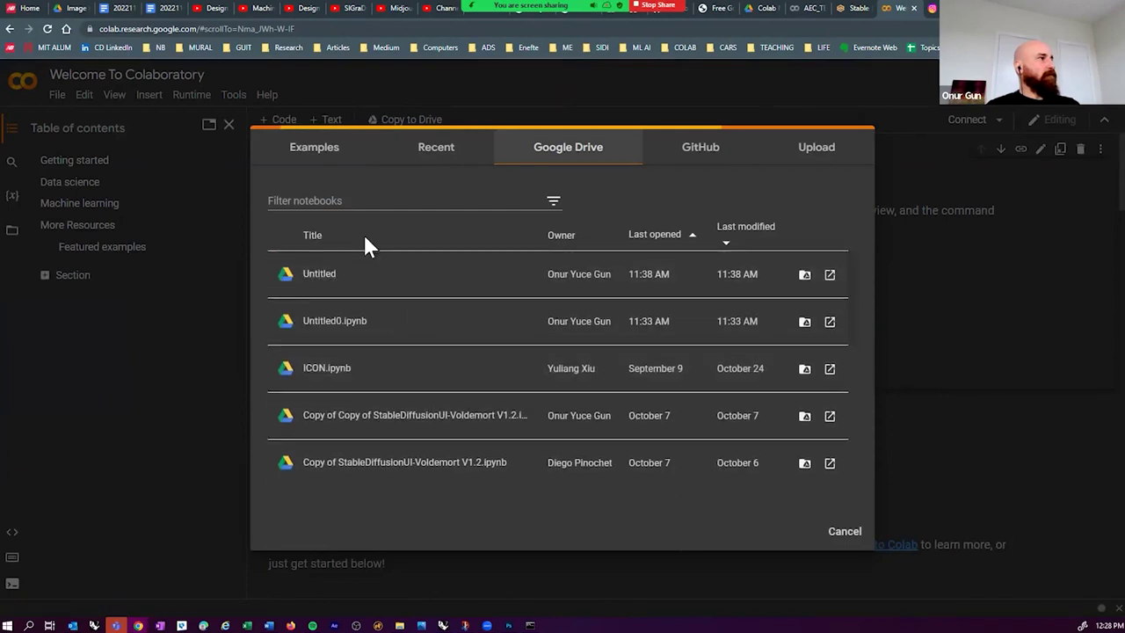
click(848, 533)
- Upload AEC_TECH_2022_Stable_Diffusion.ipynb from the local folder to Colab as a notebook
click(56, 96)
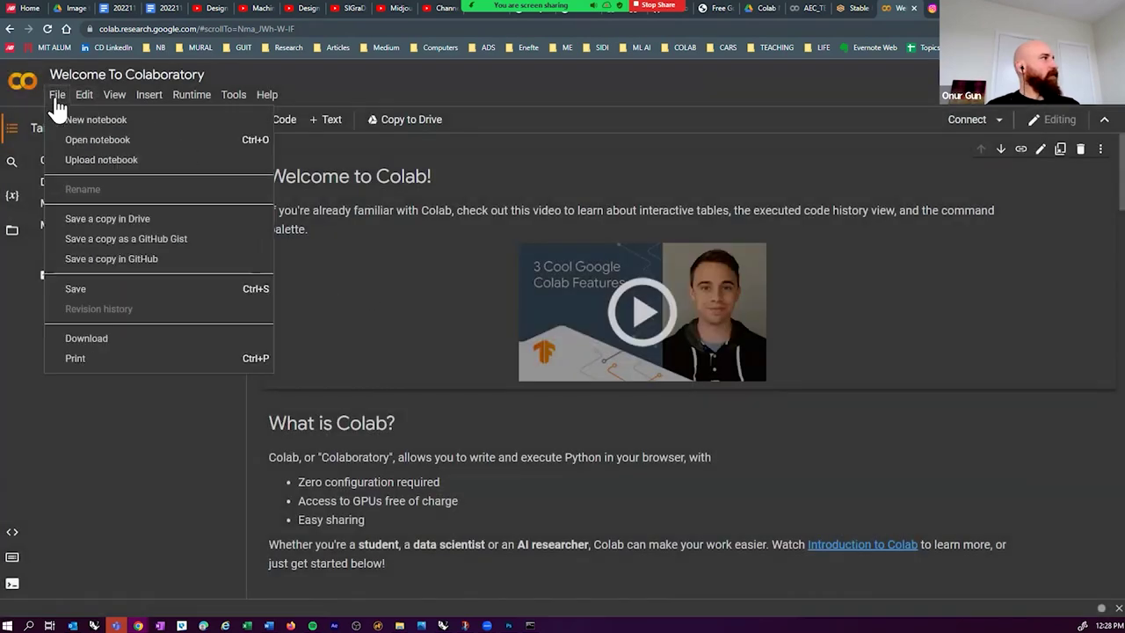
click(82, 161)
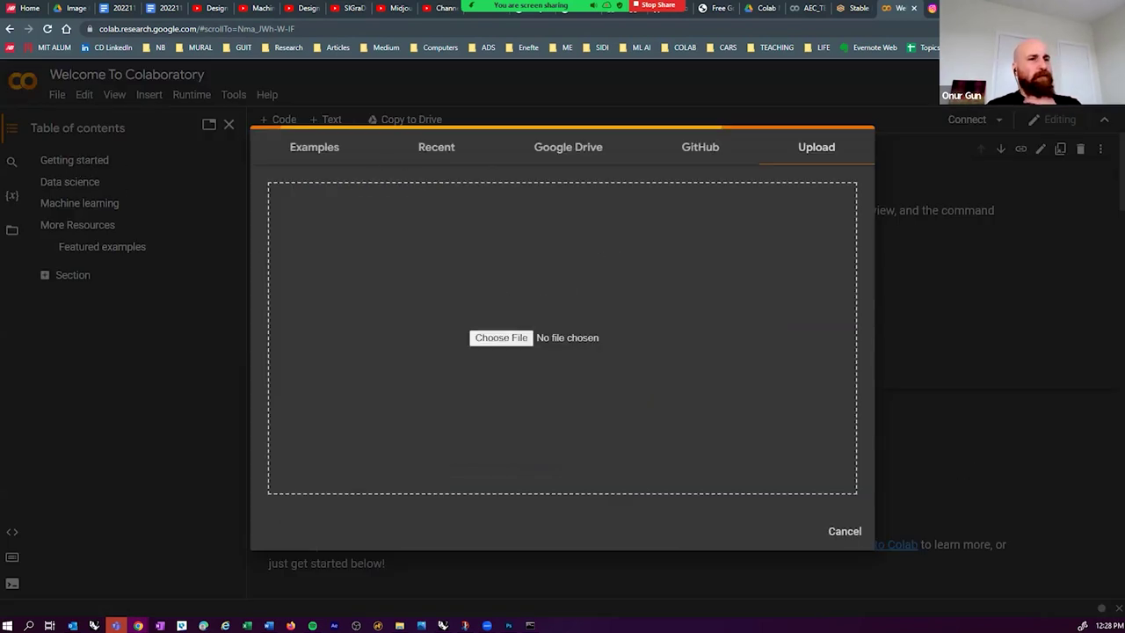
click(399, 624)
drag(398, 160, 382, 180)
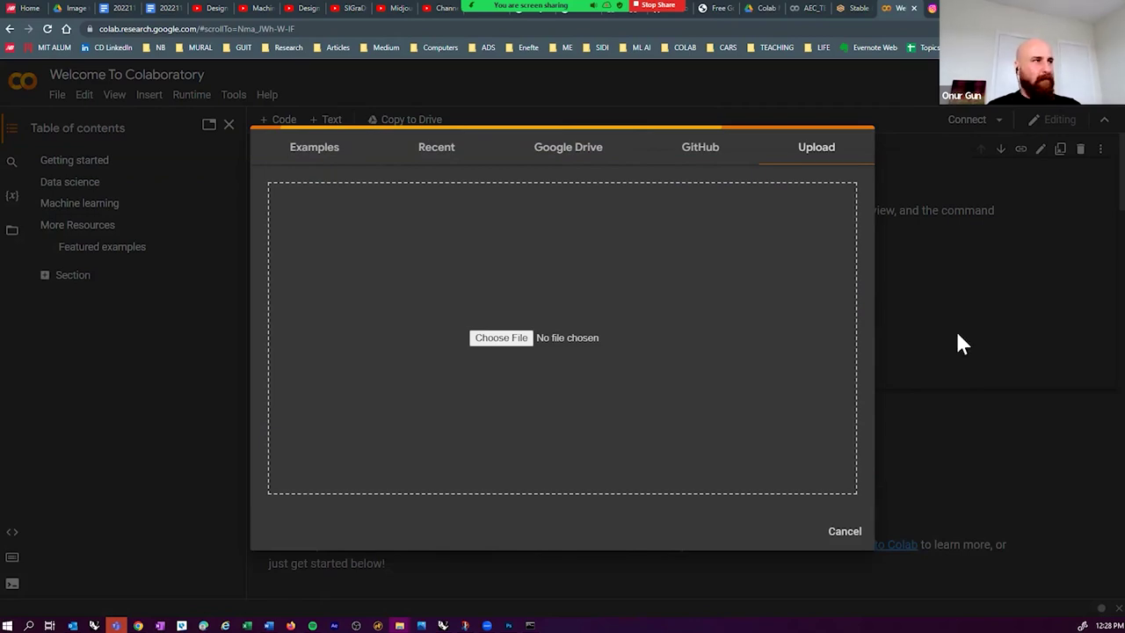
click(398, 625)
drag(507, 258, 438, 167)
drag(97, 284, 664, 362)
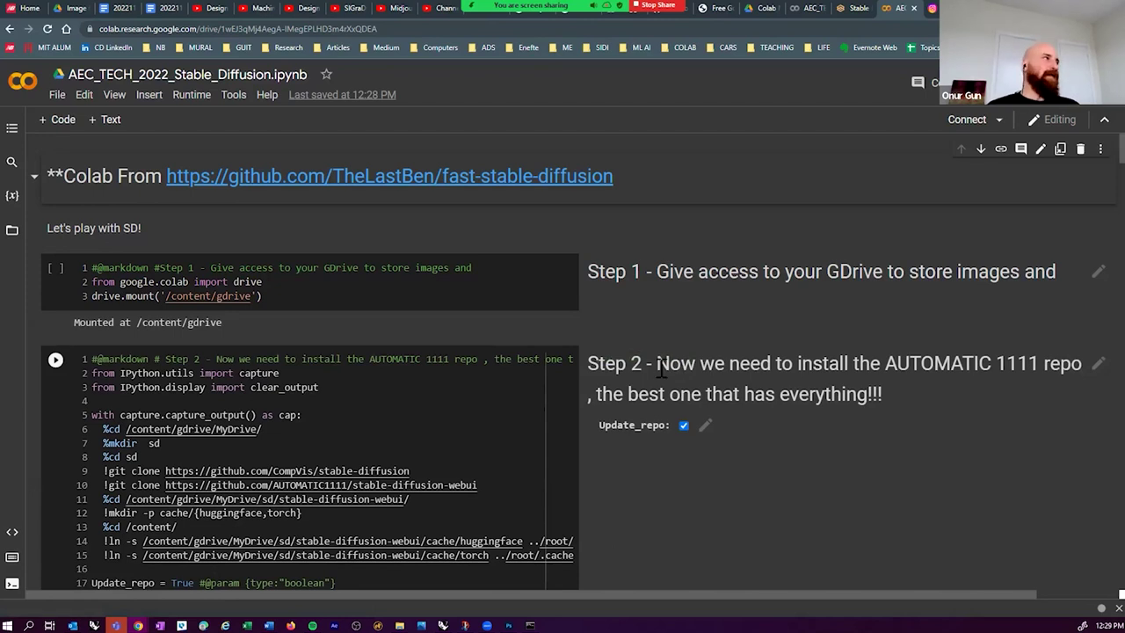
- Point out the Upload notebook command, highlight the Step 1 GDrive access instruction and examine the notebook's code cells
click(54, 97)
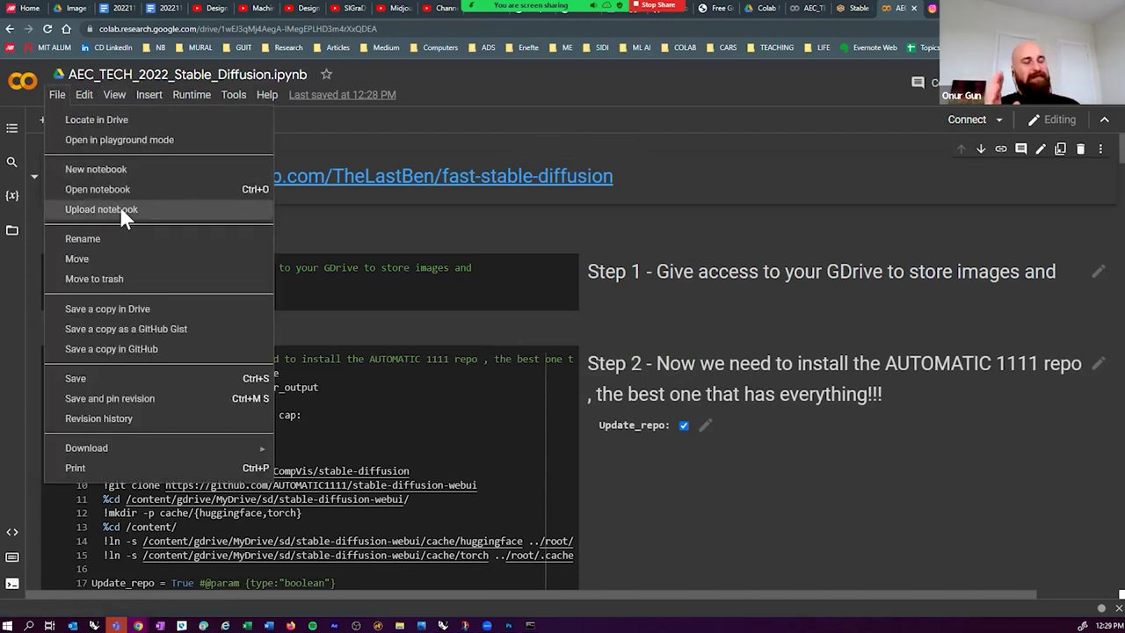
click(411, 298)
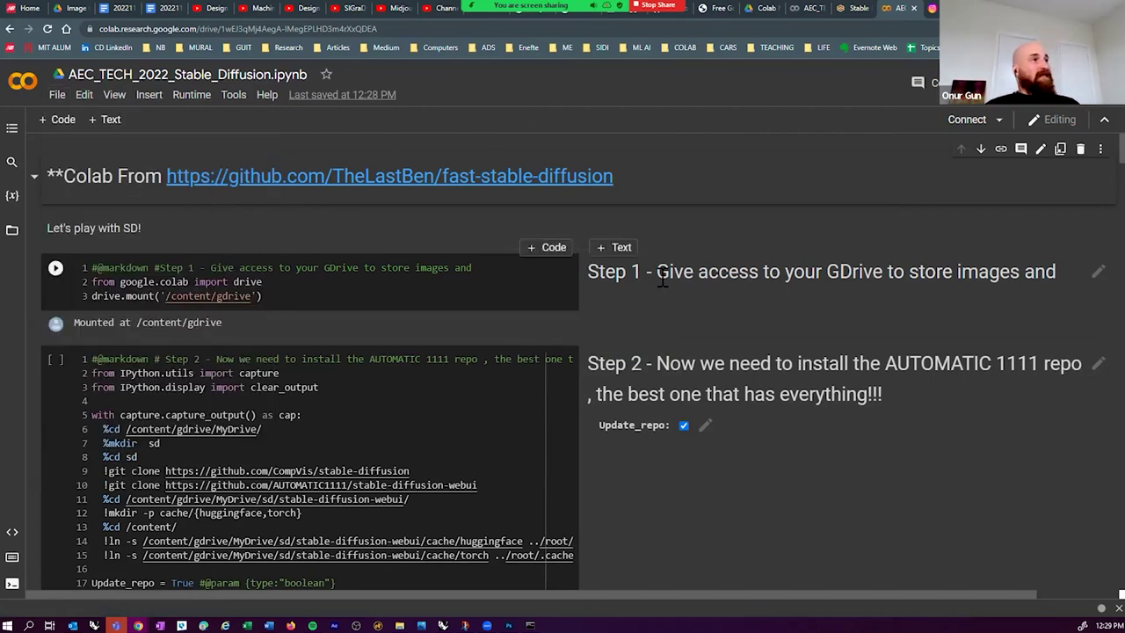
drag(654, 273, 1021, 302)
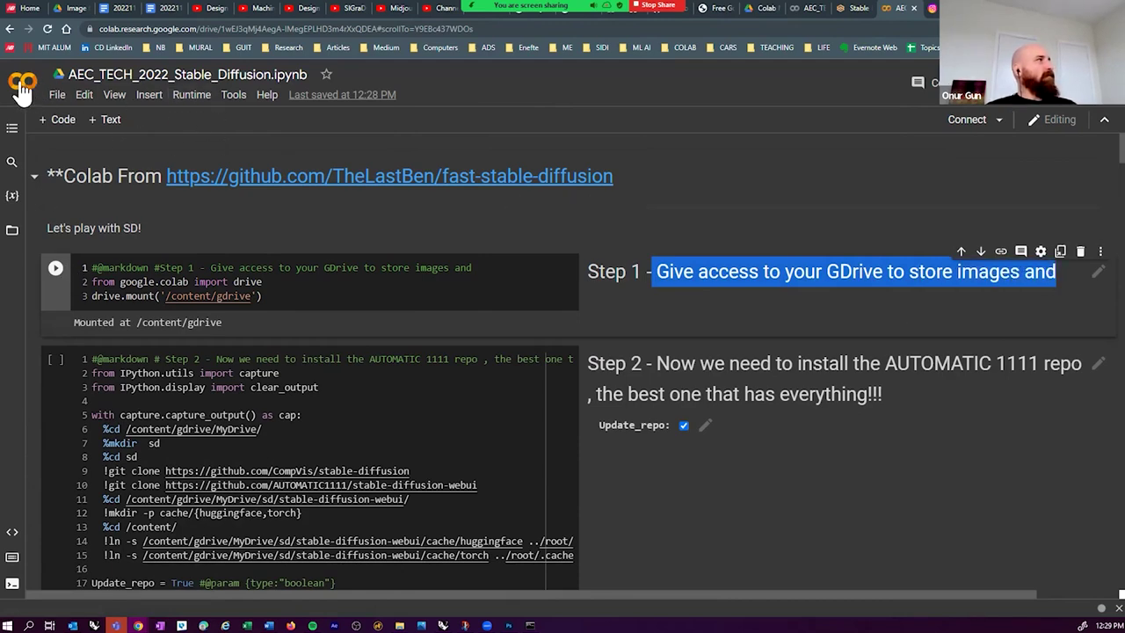
scroll(314, 363, down, 7)
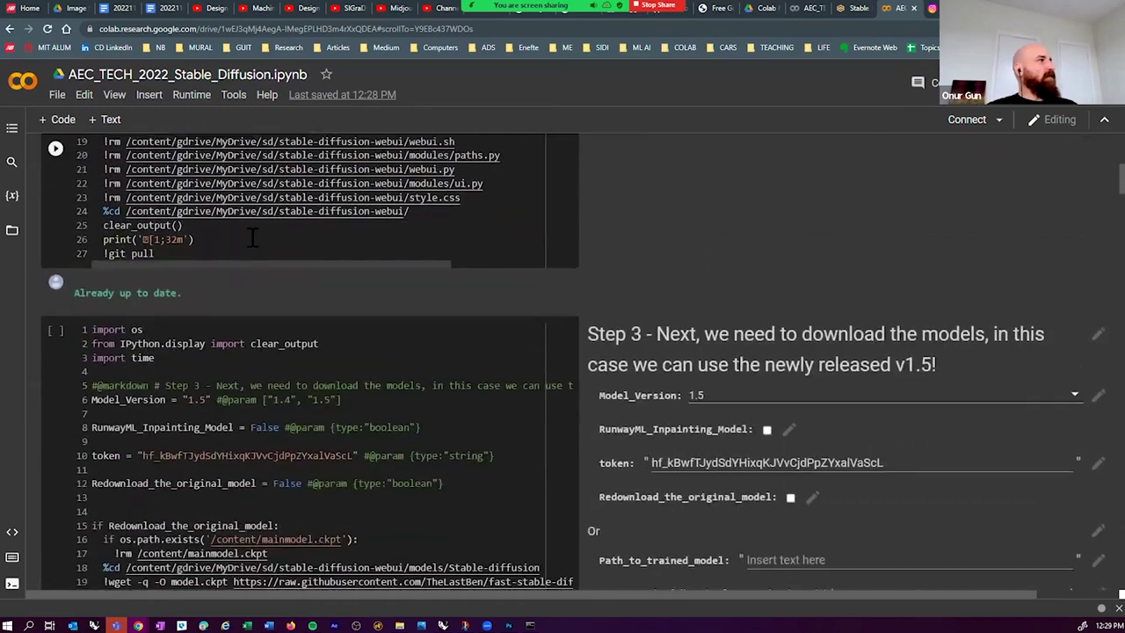
scroll(314, 362, down, 20)
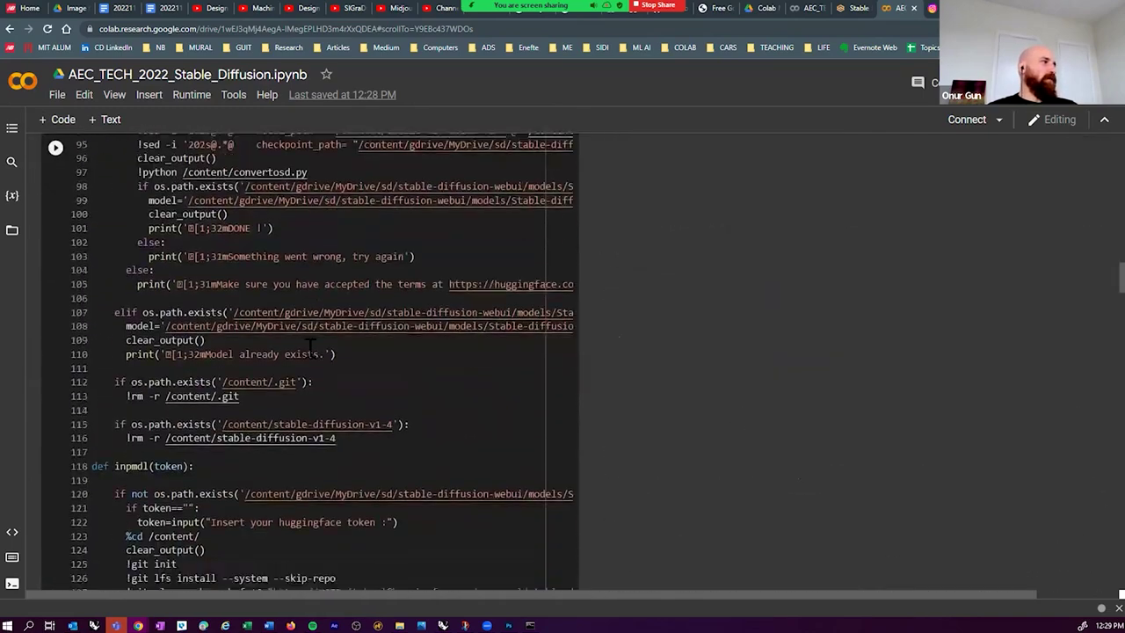
scroll(309, 349, down, 4)
scroll(309, 350, up, 20)
scroll(309, 349, down, 4)
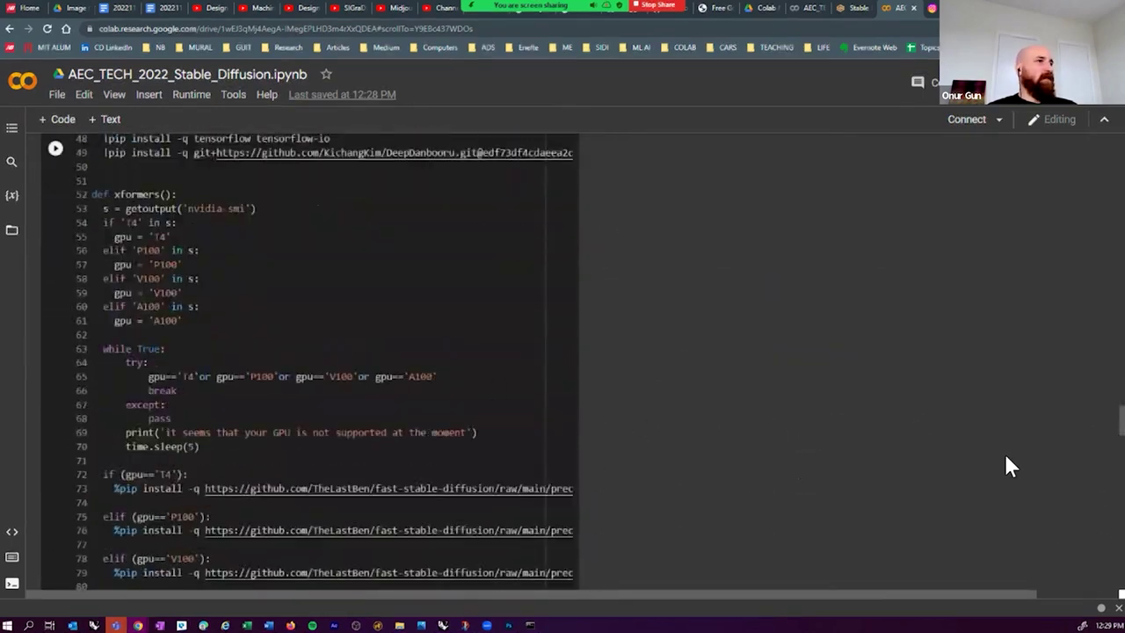
- Examine the notebook's setup steps up to Step 3, highlight the v1.5 model version in its heading, and return to the notebook's beginning
scroll(1092, 431, down, 10)
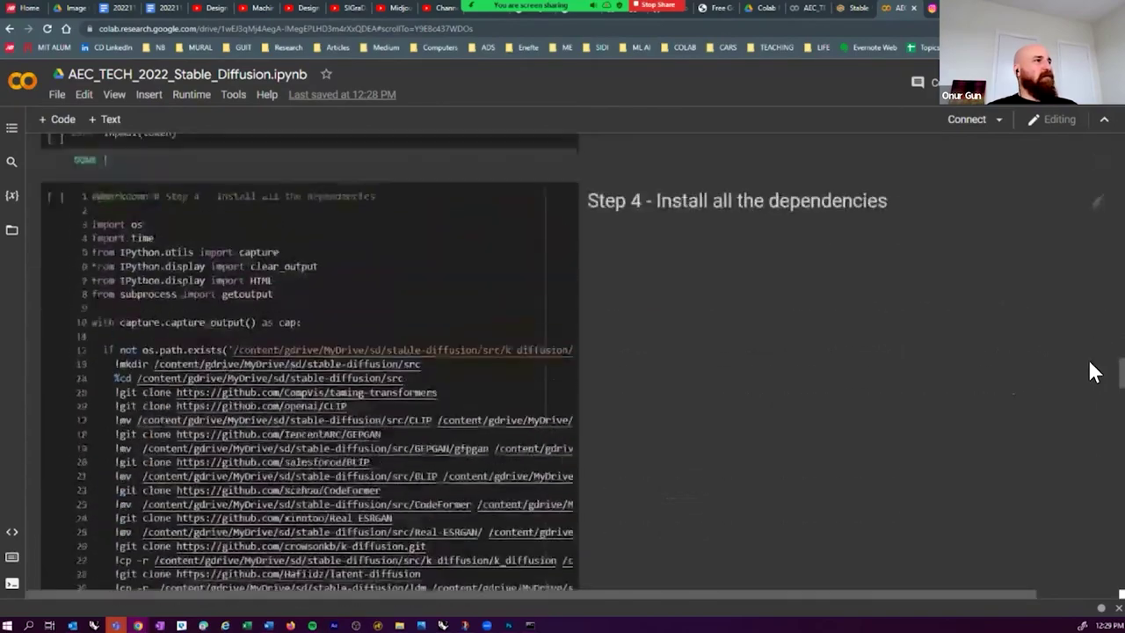
scroll(1093, 367, up, 20)
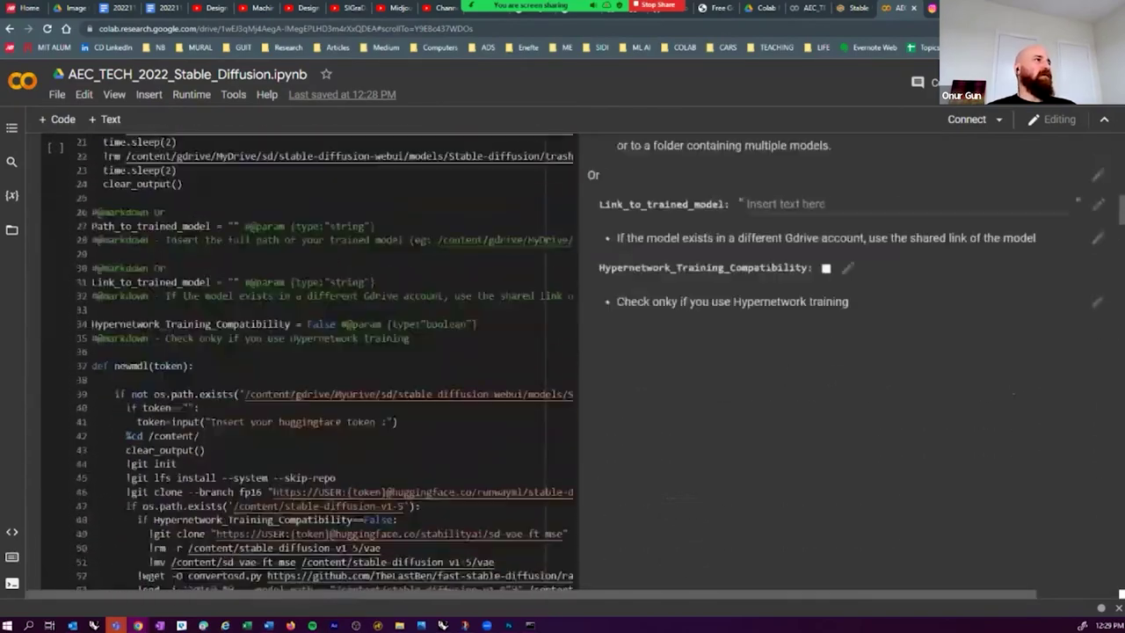
scroll(1089, 211, up, 2)
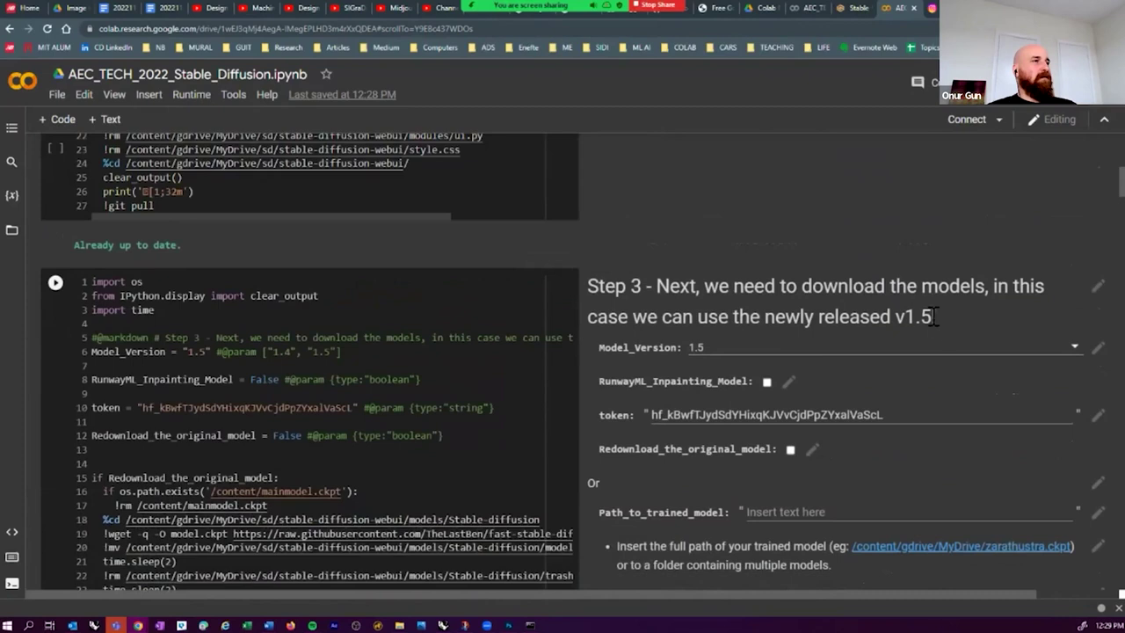
drag(937, 318, 898, 322)
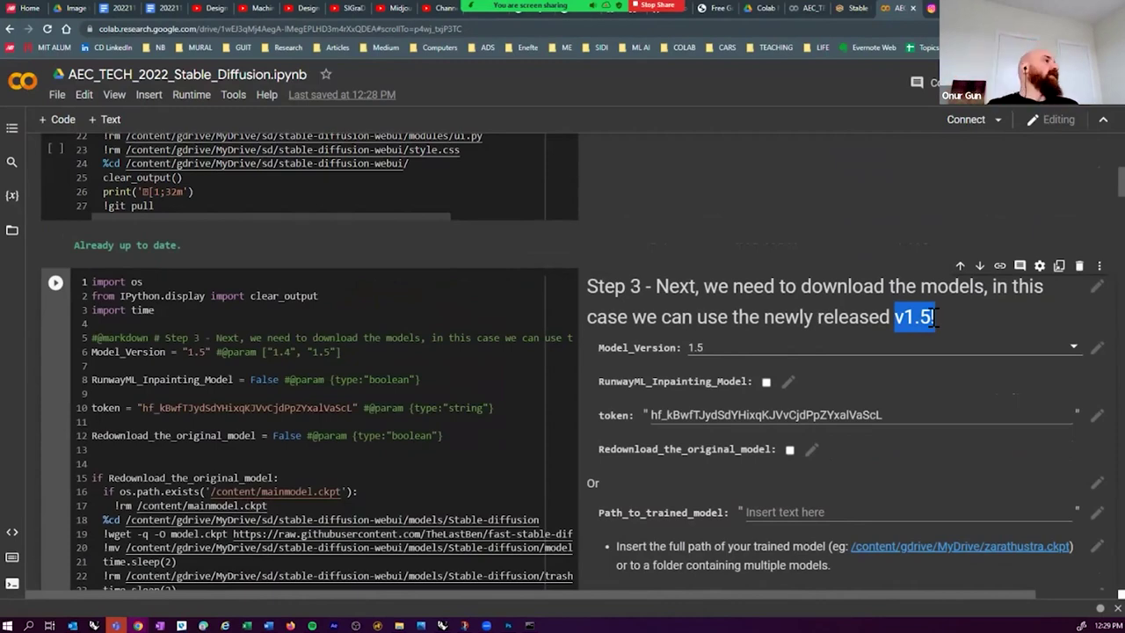
scroll(547, 301, up, 15)
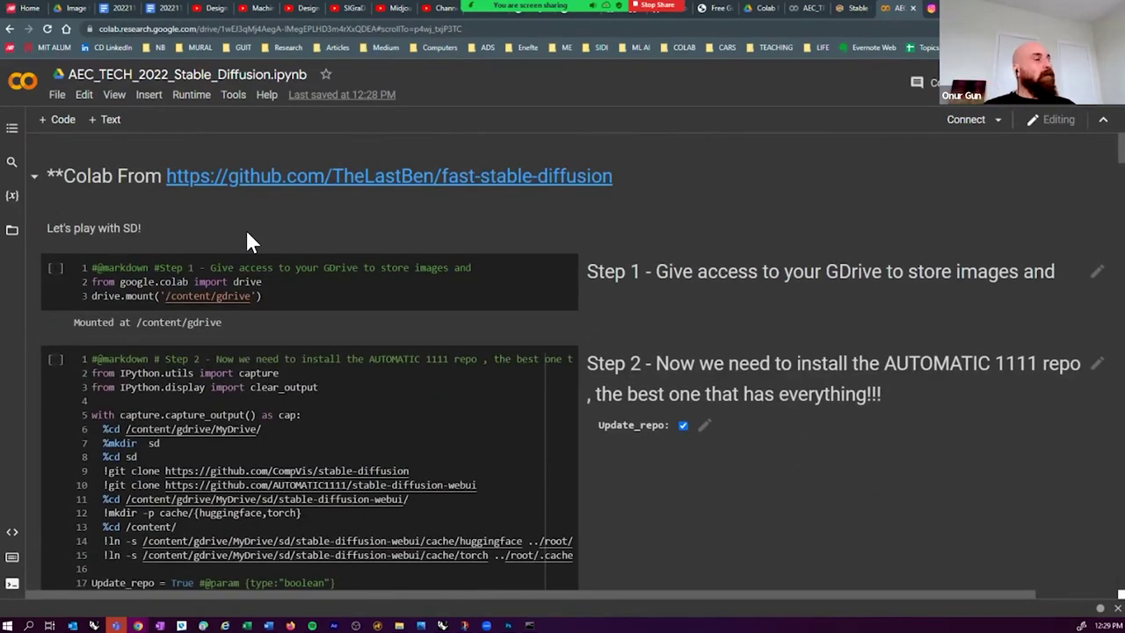
- Point out the notebook's Upload notebook and Run all commands and look over the remaining command lists
click(55, 96)
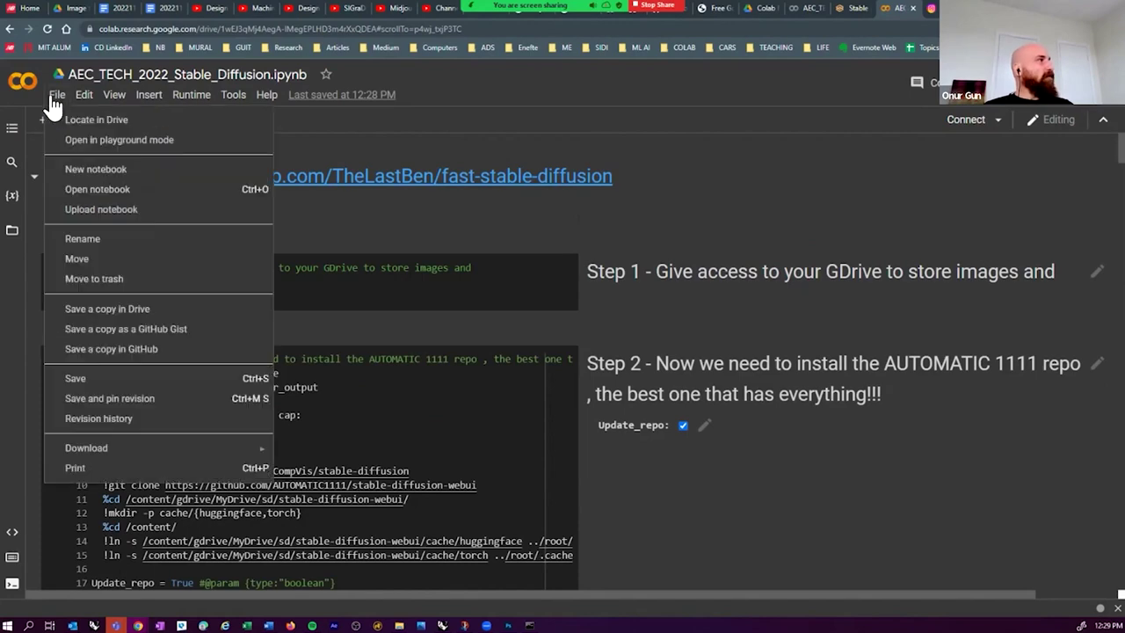
mouse_move(195, 104)
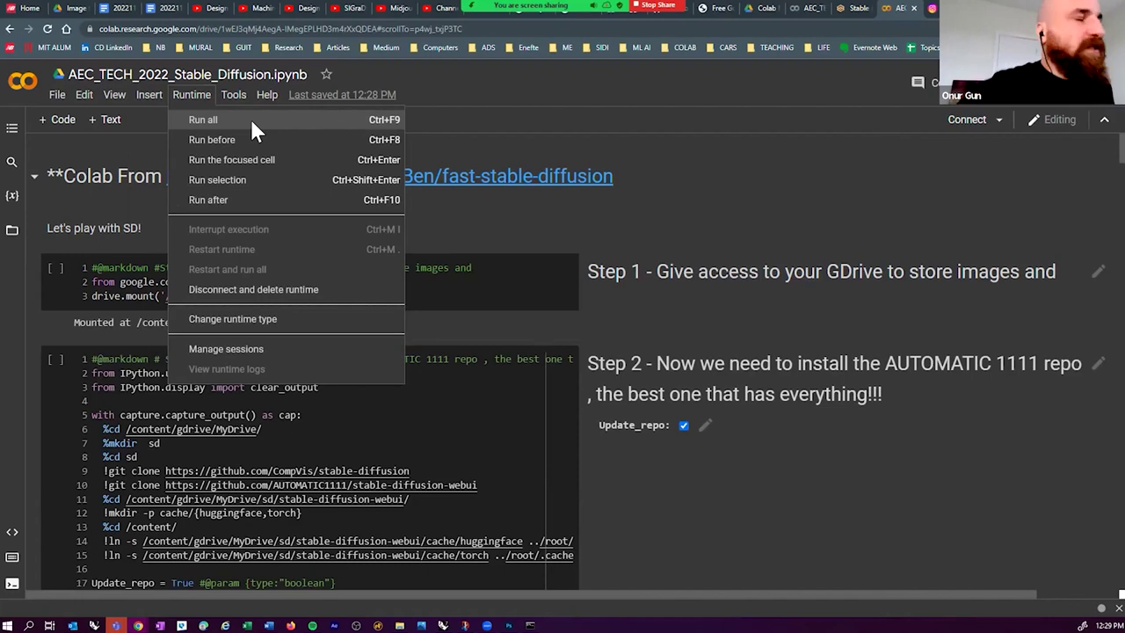
mouse_move(50, 99)
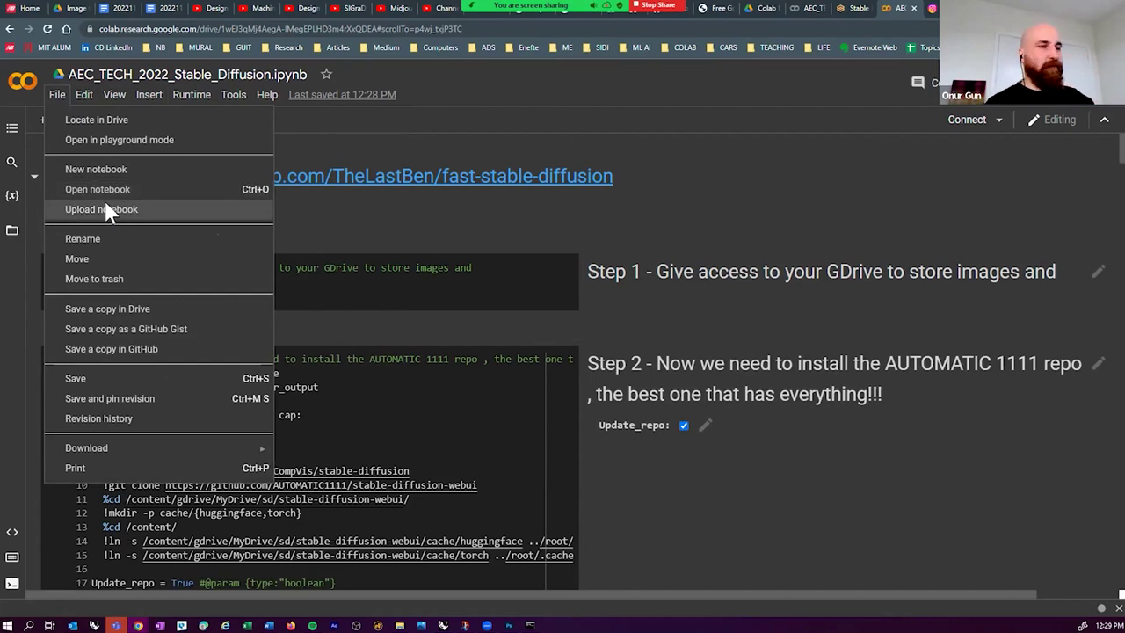
mouse_move(192, 98)
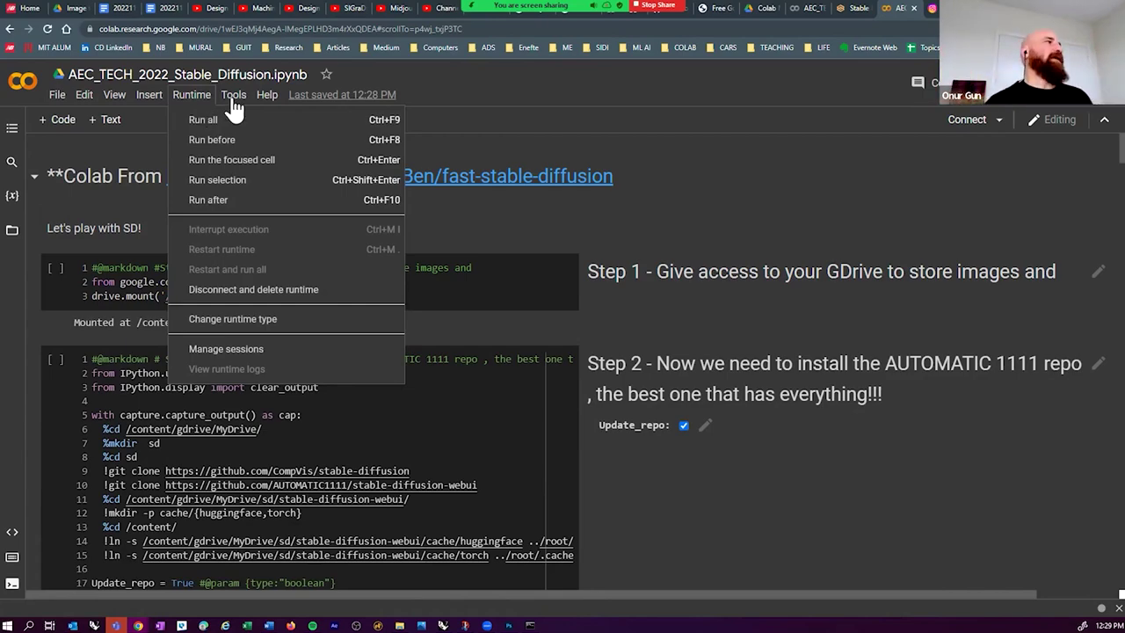
mouse_move(266, 95)
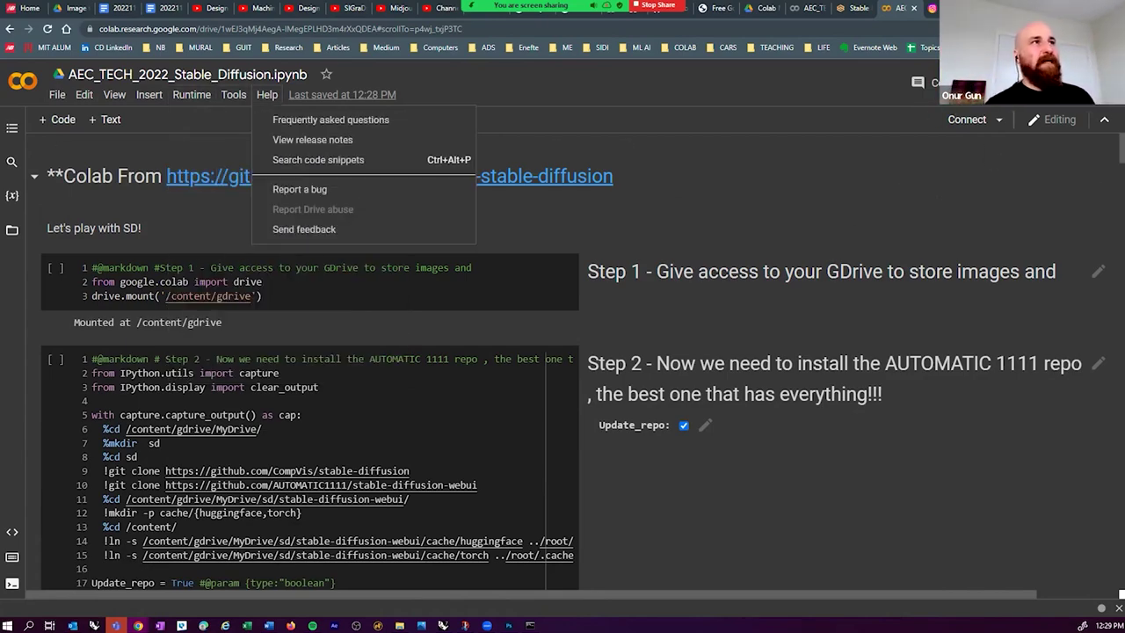
- Examine the final cell's output and highlight the web address given after "Running on local URL"
drag(1120, 151, 1120, 533)
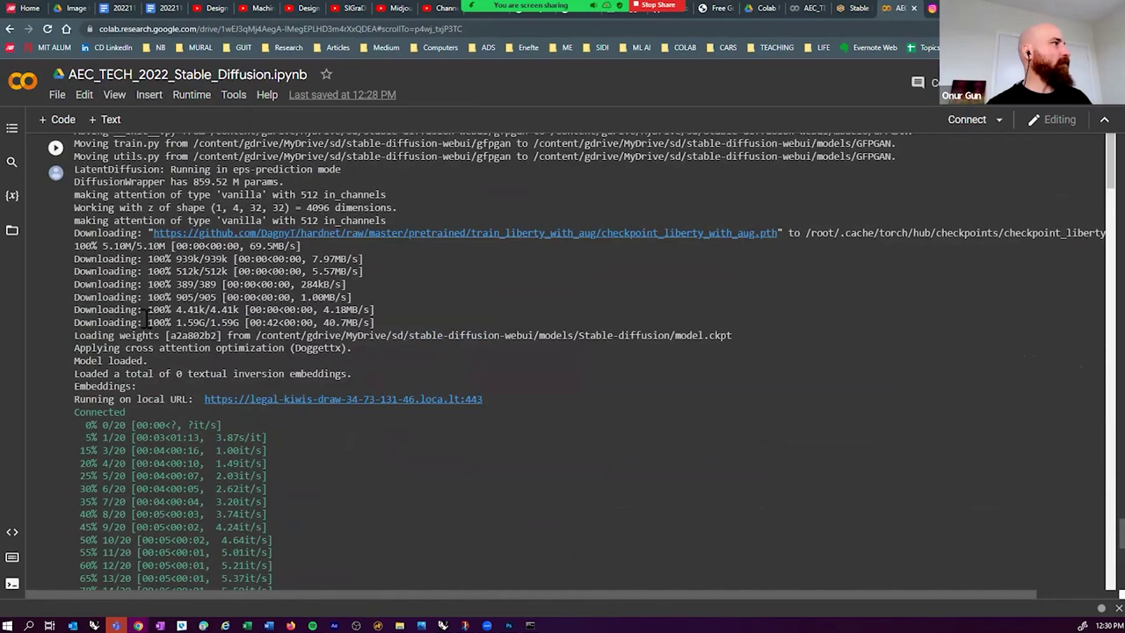
scroll(140, 321, up, 10)
scroll(138, 323, down, 15)
scroll(138, 324, up, 12)
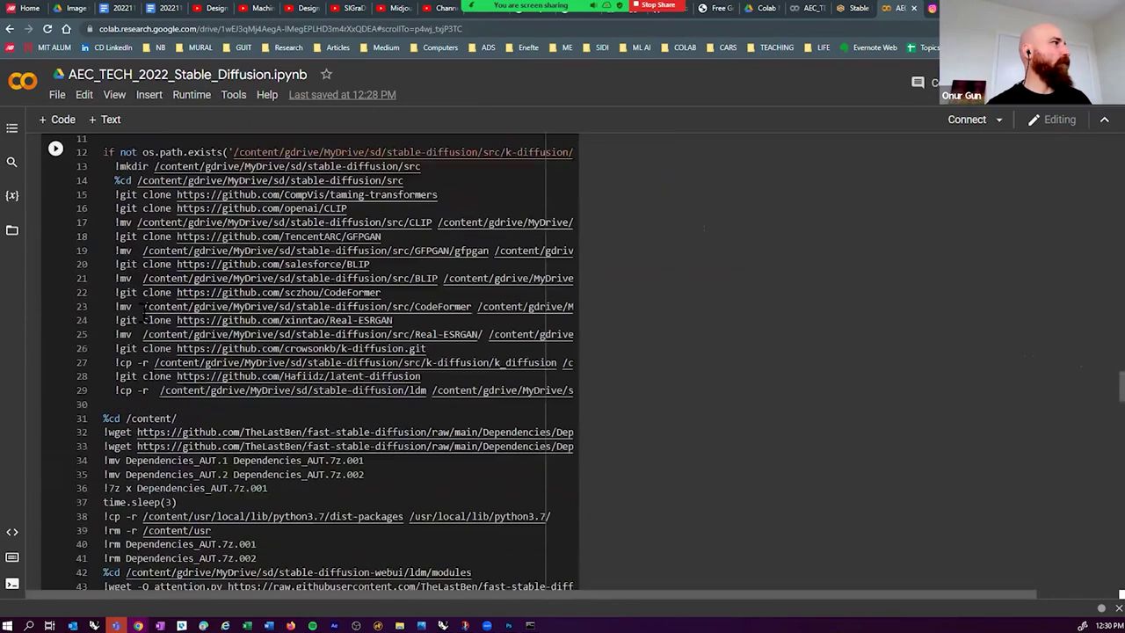
scroll(137, 323, down, 15)
scroll(138, 329, up, 6)
drag(201, 400, 505, 406)
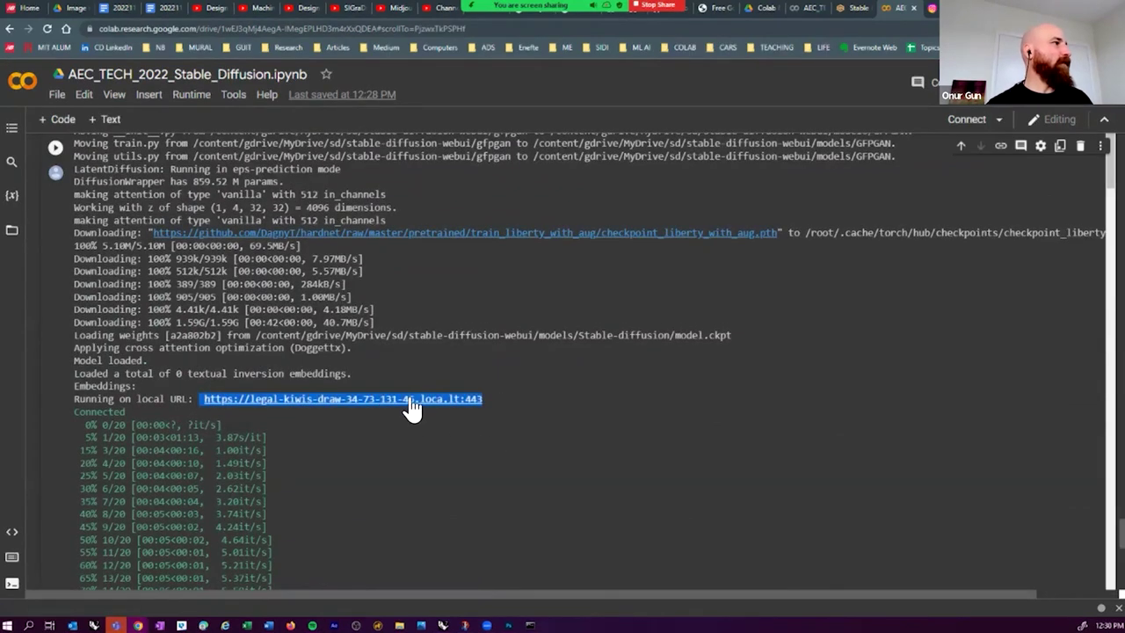
- Switch to the Stable Diffusion web UI, add the missing space before "hyper realistic" in the prompt, and select the whole prompt
click(845, 10)
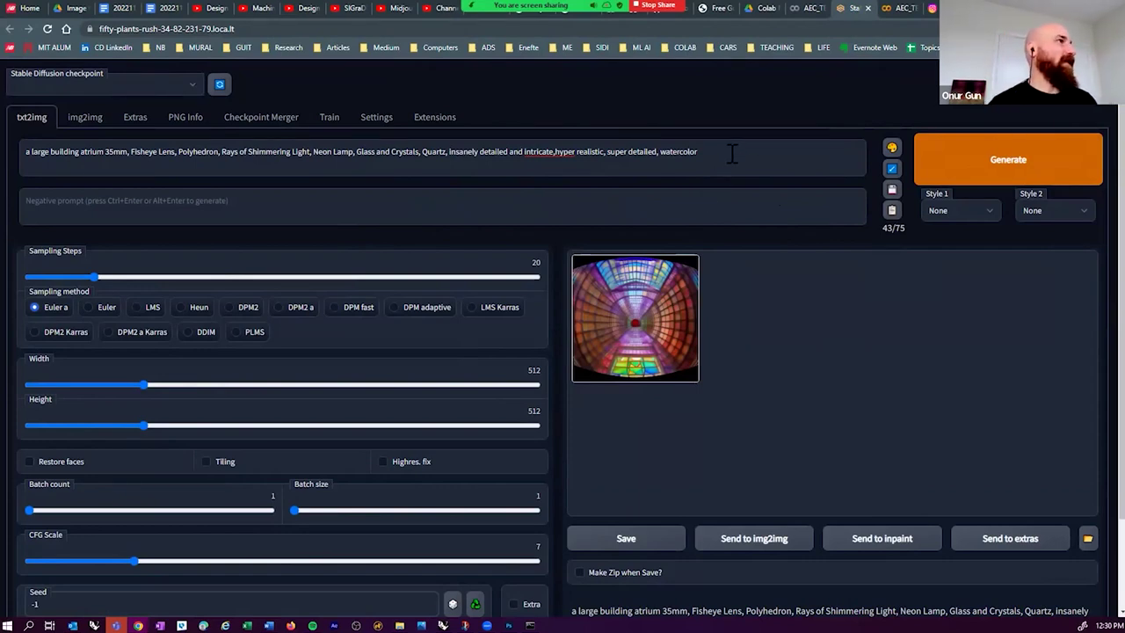
click(556, 151)
drag(29, 154, 724, 167)
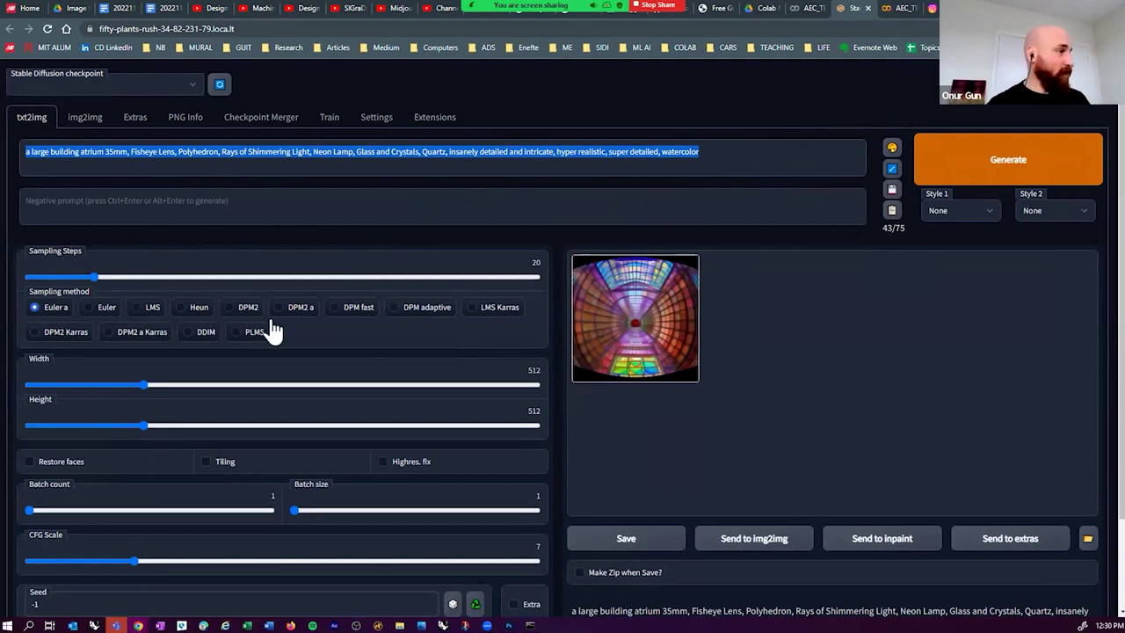
- In Photoshop's Stable Diffusion plugin, set Prompt Strength to 14 and copy the atrium prompt over the web UI's txt2img prompt
click(508, 625)
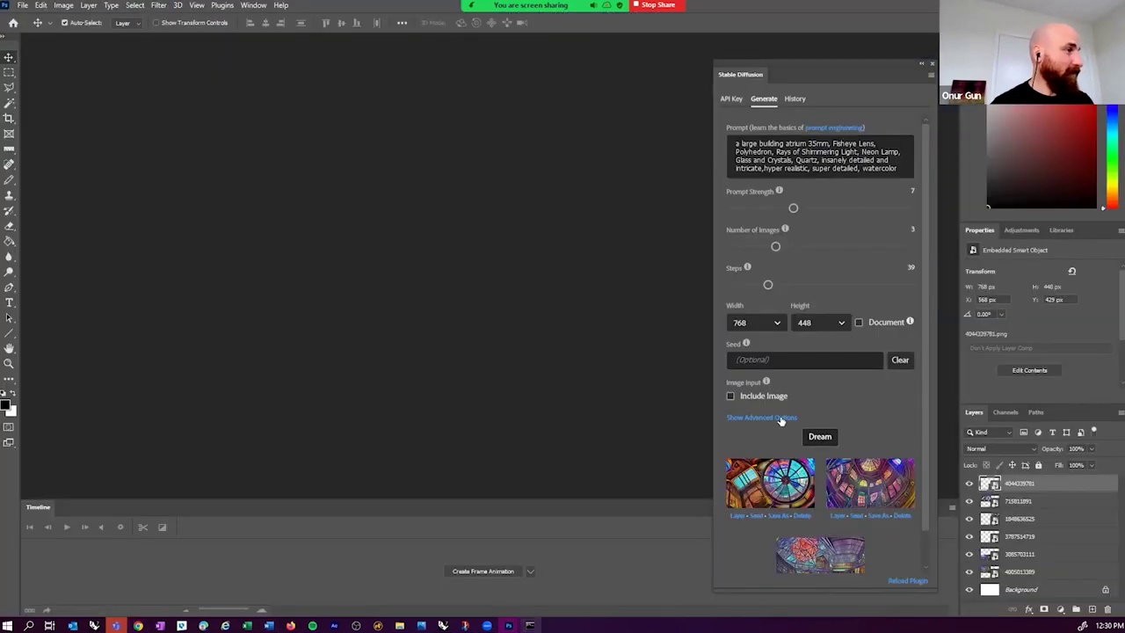
click(857, 207)
click(864, 166)
key(ctrl+a)
key(ctrl+c)
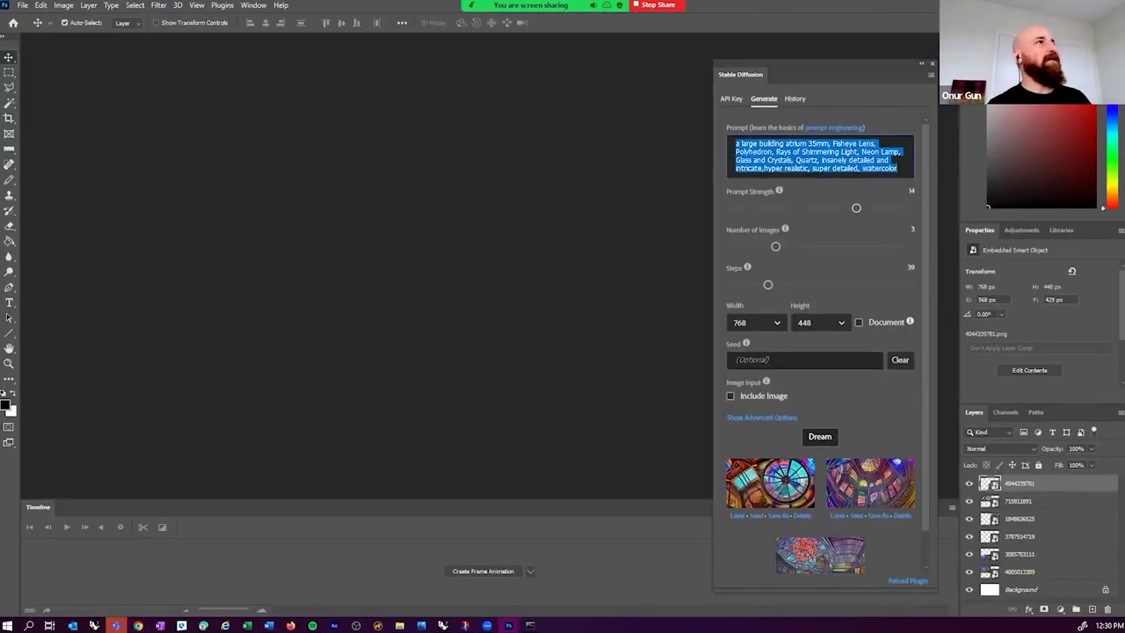
key(alt+Tab)
key(ctrl+v)
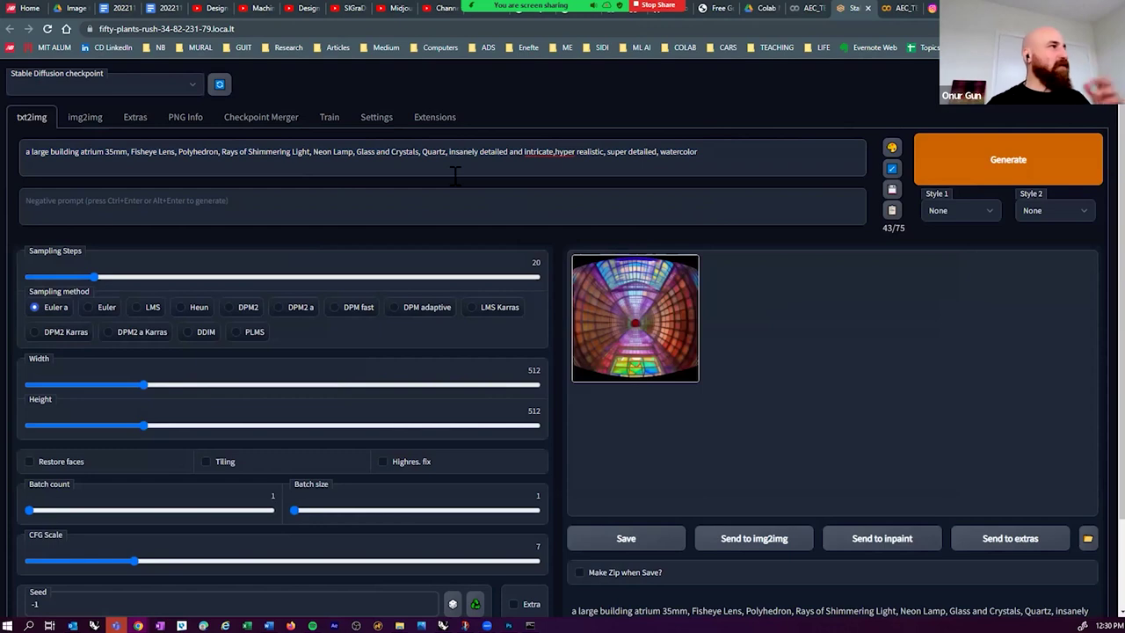
- Add the missing space before "hyper realistic", append ", cinemetic" to the prompt, and generate an image
click(555, 152)
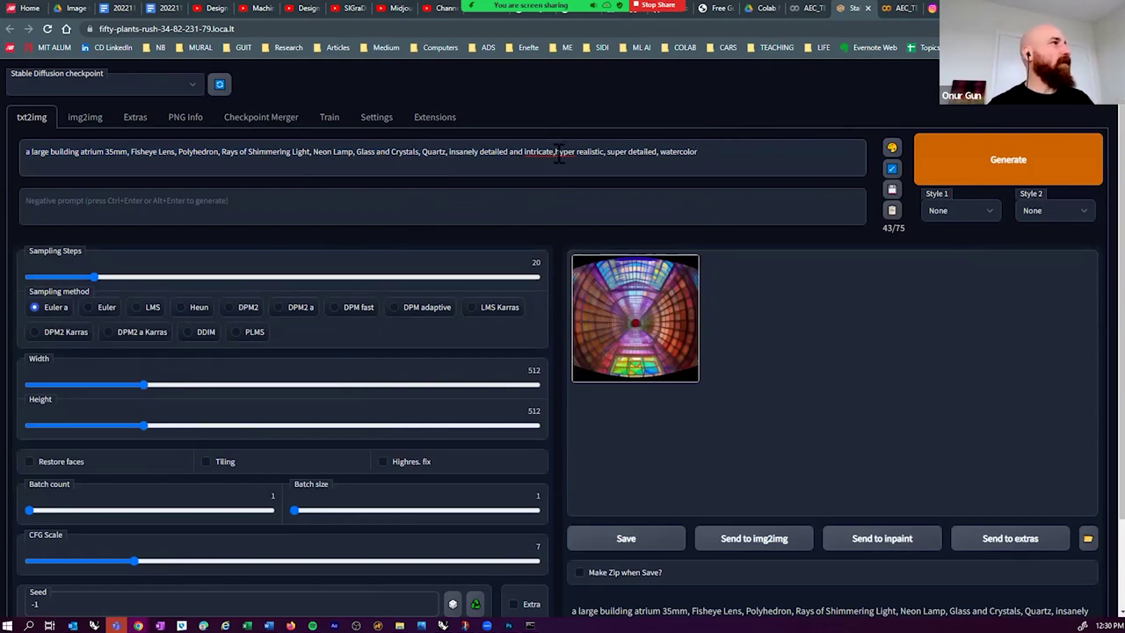
click(713, 153)
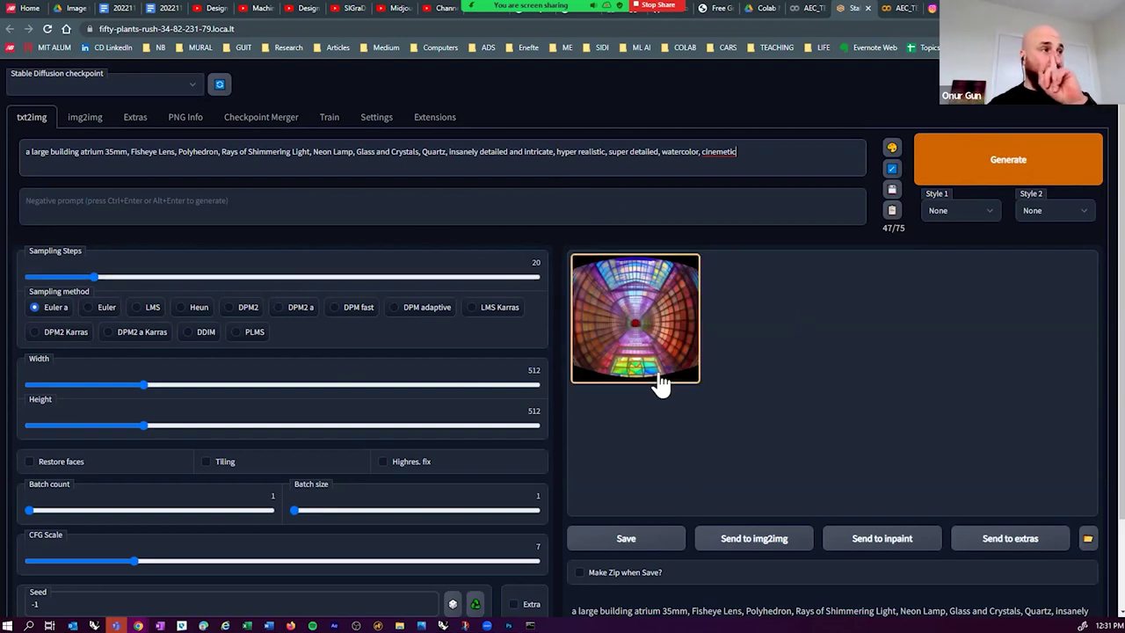
click(1003, 169)
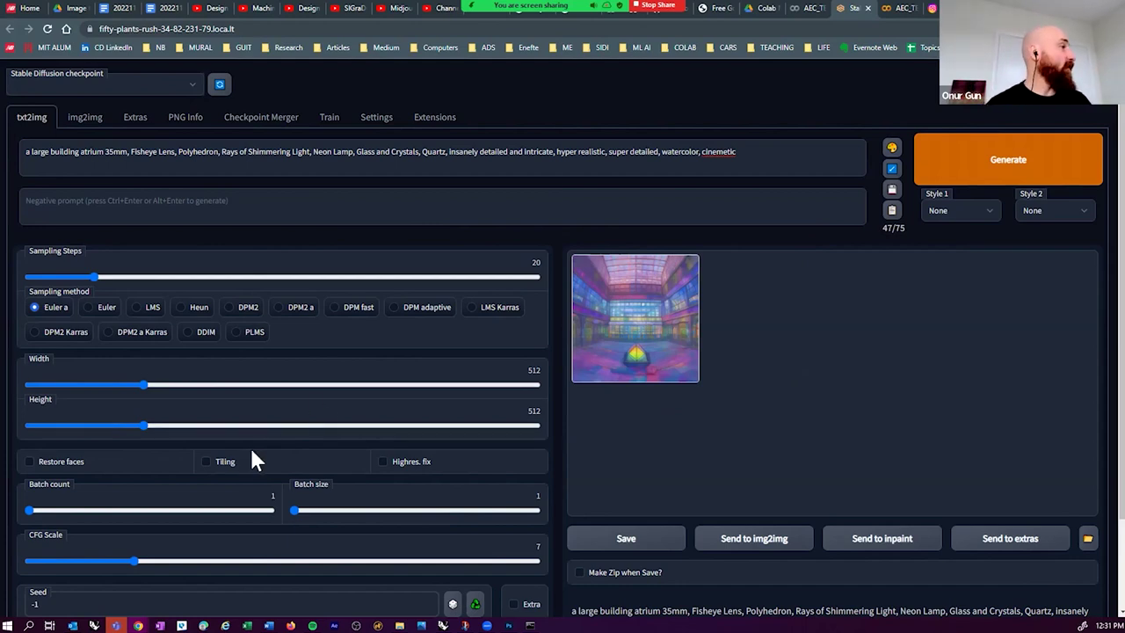
- Set the txt2img batch size to 4, the width to 768 and the height to 384
scroll(255, 453, down, 2)
scroll(412, 281, up, 2)
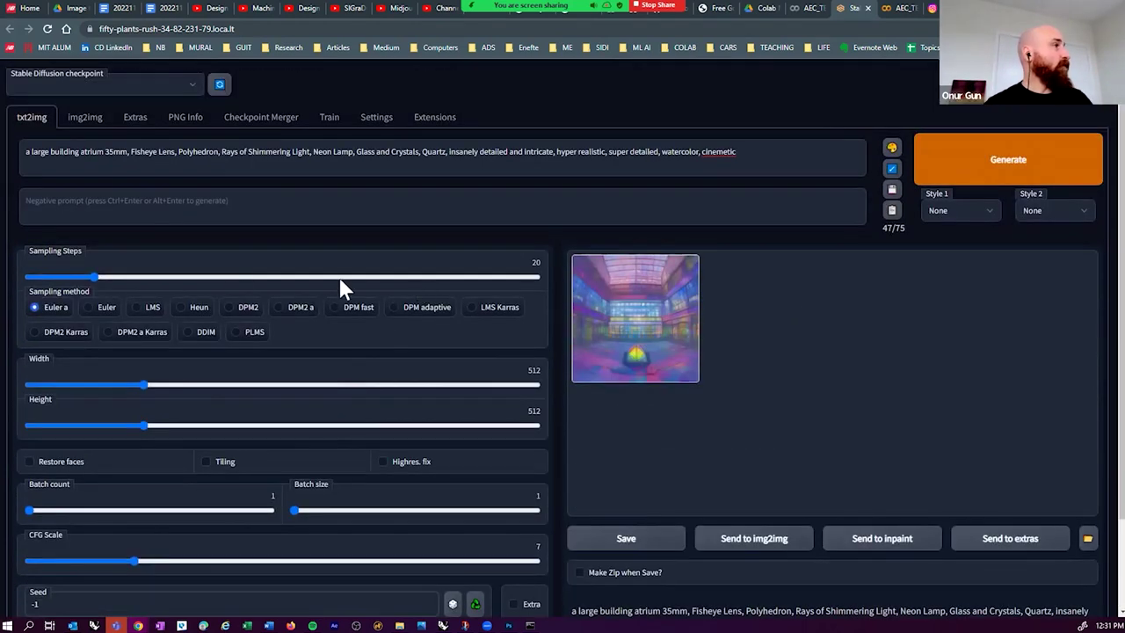
scroll(109, 389, down, 1)
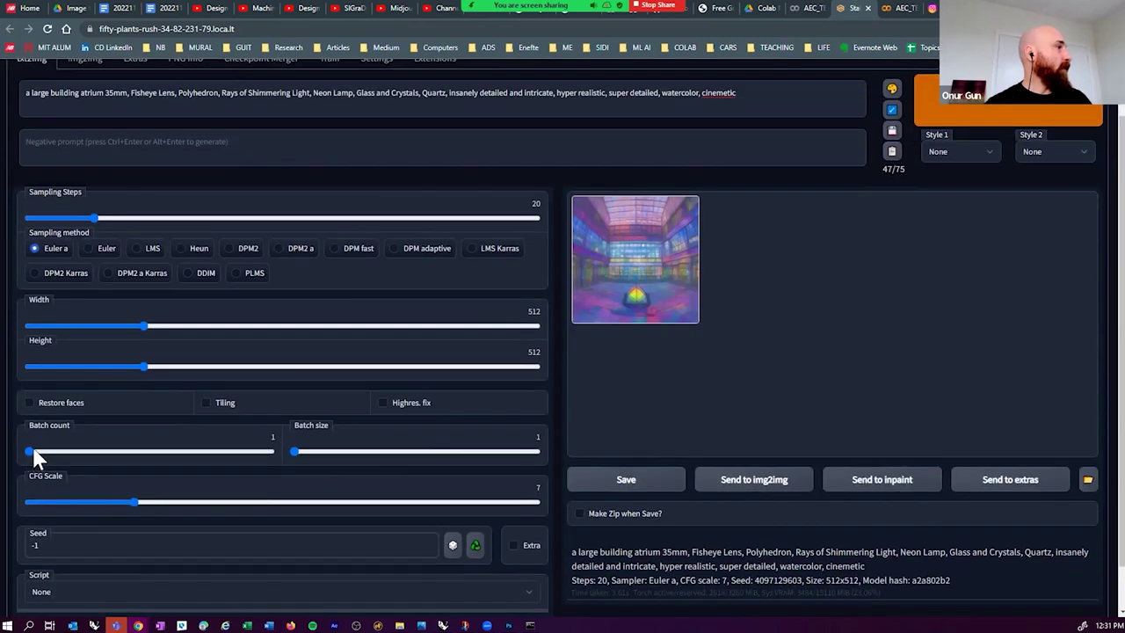
drag(313, 455, 395, 452)
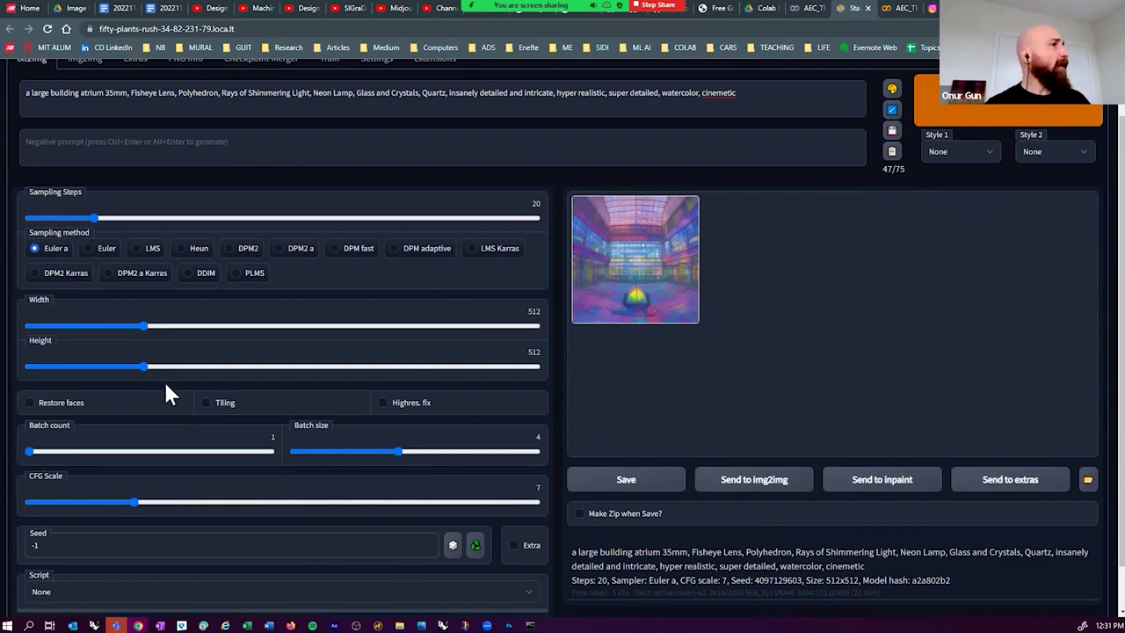
drag(140, 324, 211, 329)
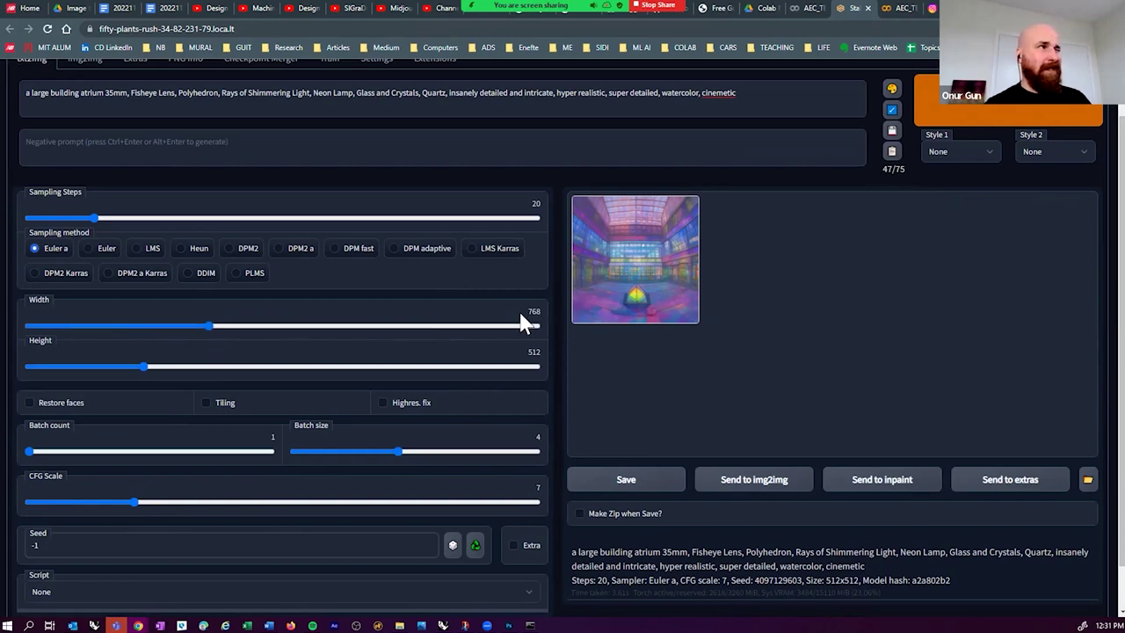
drag(142, 365, 77, 372)
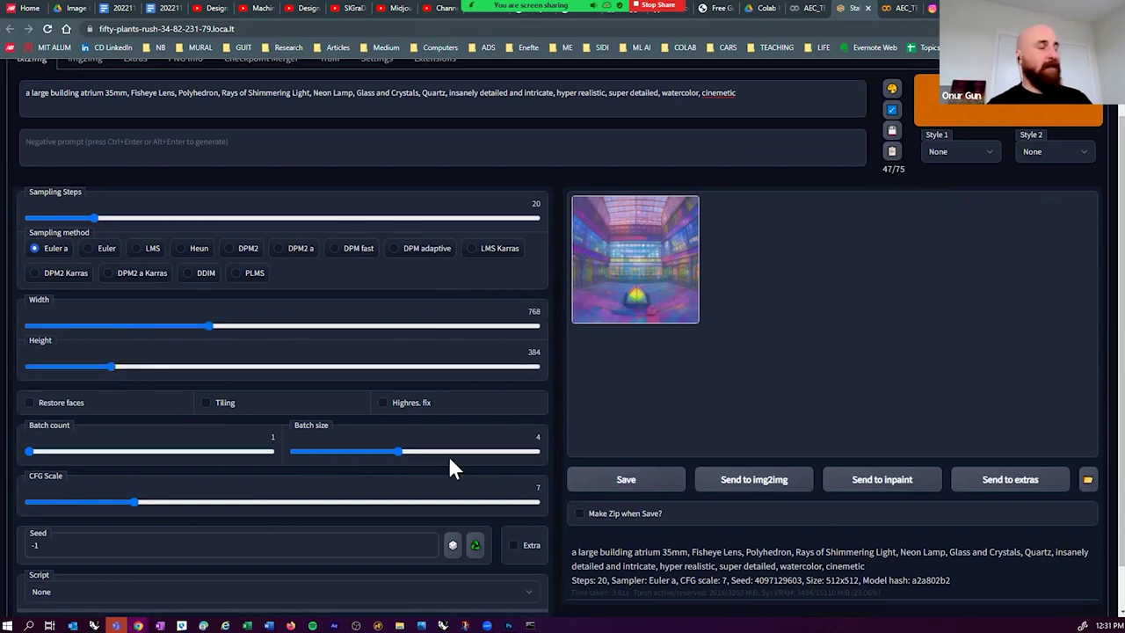
- Review the CFG Scale and Sampling Steps settings and generate the batch of atrium images
scroll(164, 487, down, 1)
scroll(164, 488, down, 1)
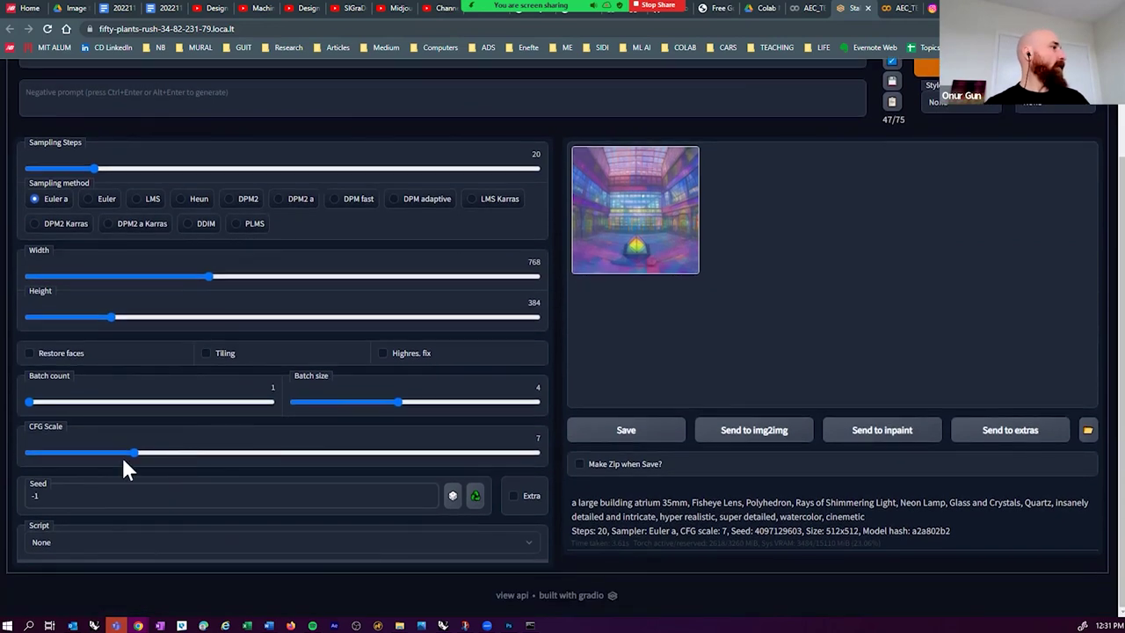
scroll(88, 268, up, 2)
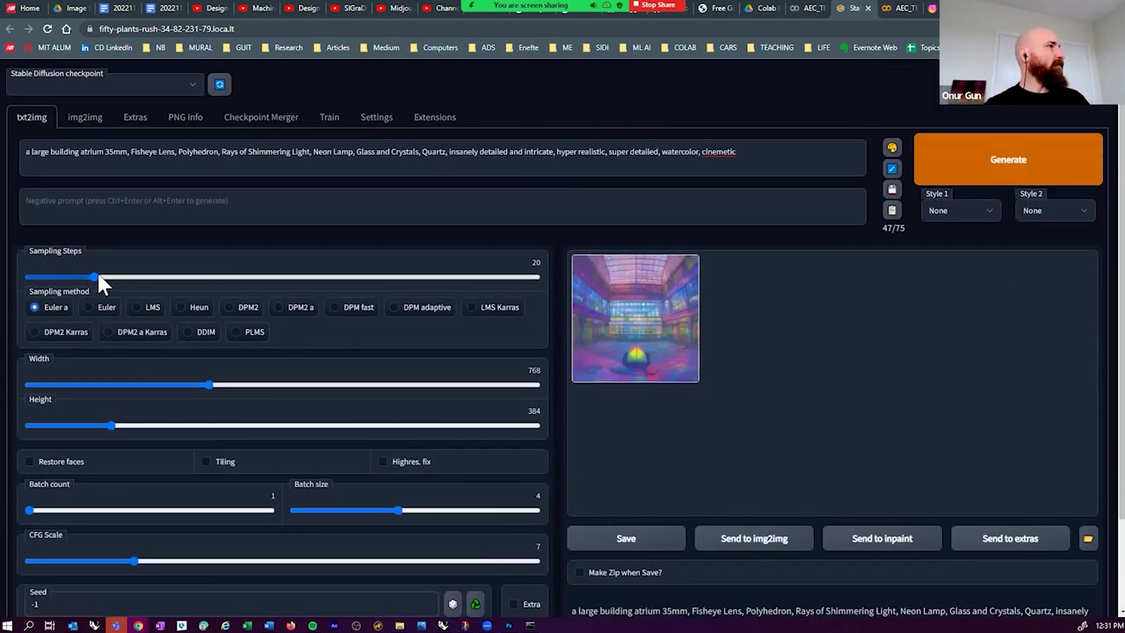
click(999, 174)
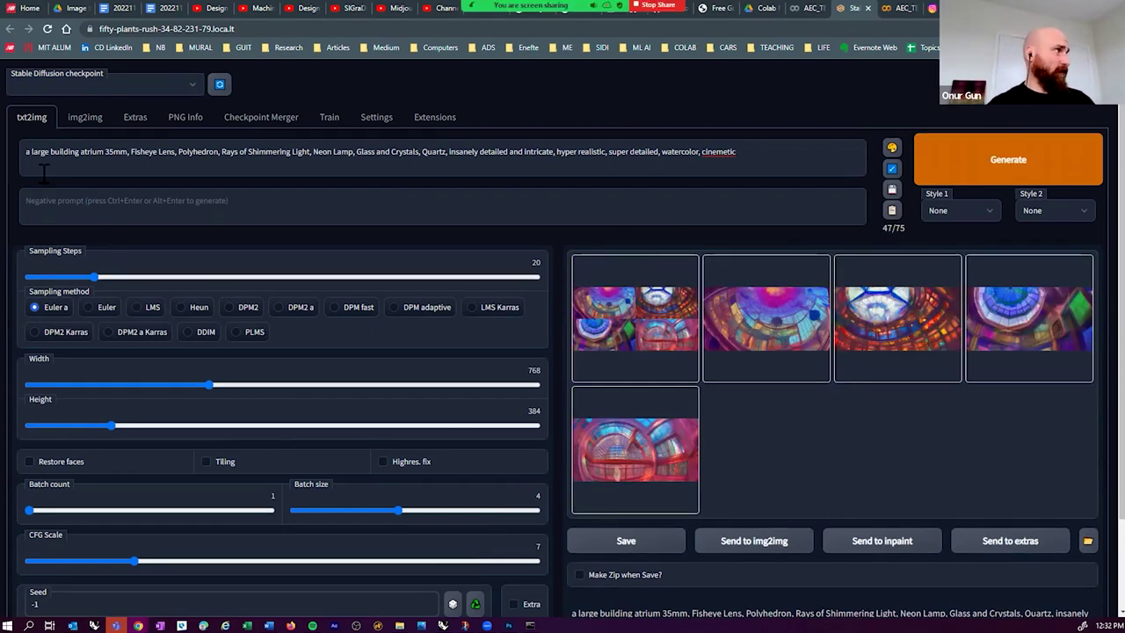
- Replace "a large building atrium 35mm" at the start of the prompt with "data painted on a skyscraper"
drag(26, 152, 128, 154)
text(dtaap)
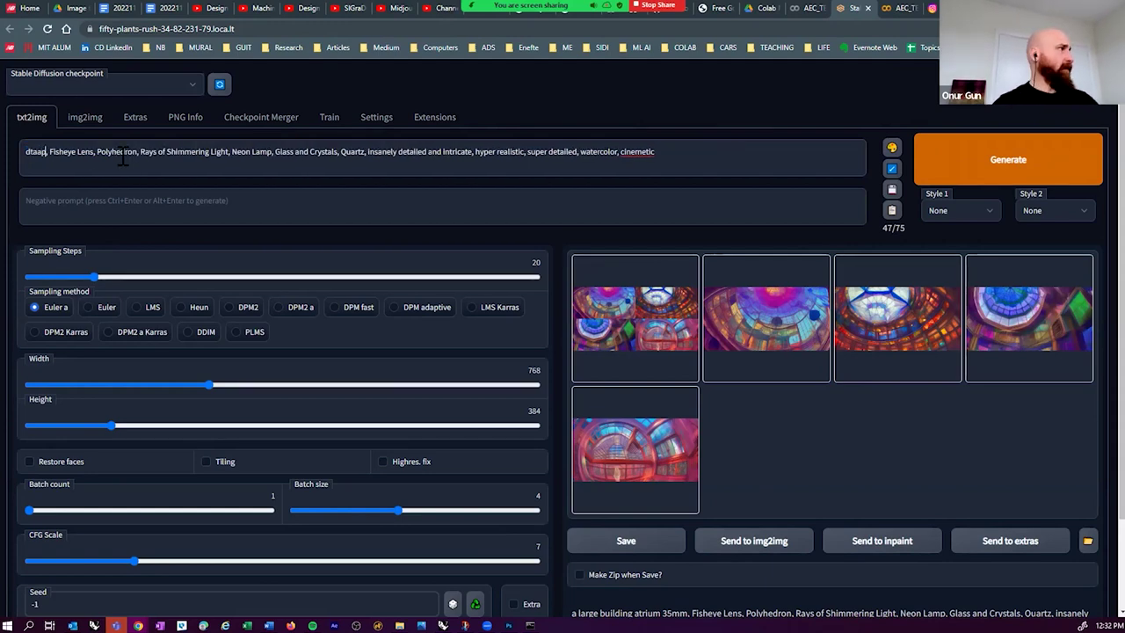
key(BackSpace)
key(BackSpace)
key(BackSpace)
key(BackSpace)
text(ata pa)
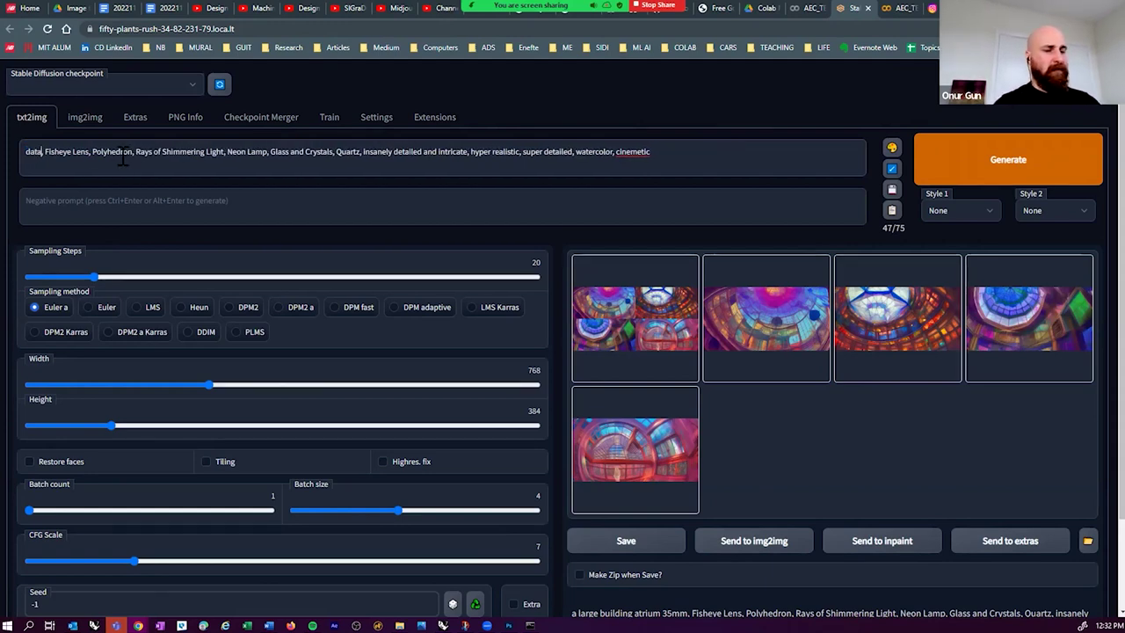
text(inted on a sk)
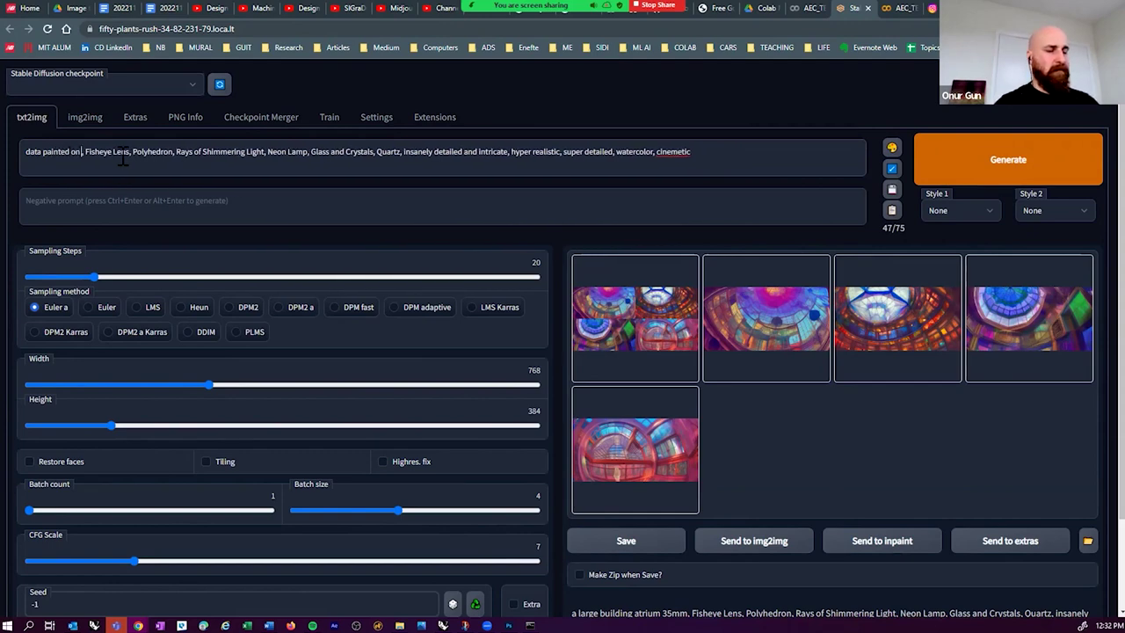
text(yscraper)
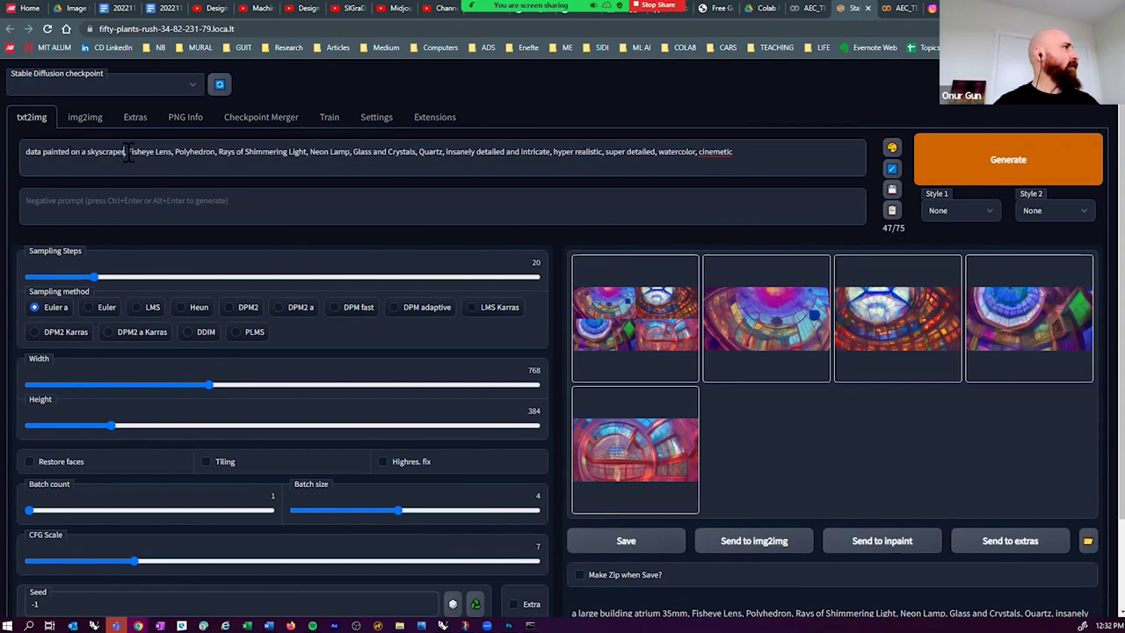
- Replace "Fisheye Lens, Polyhedron" in the prompt with "tall polyhedral building", showing the browser full screen
drag(129, 153, 178, 152)
text(Ftall)
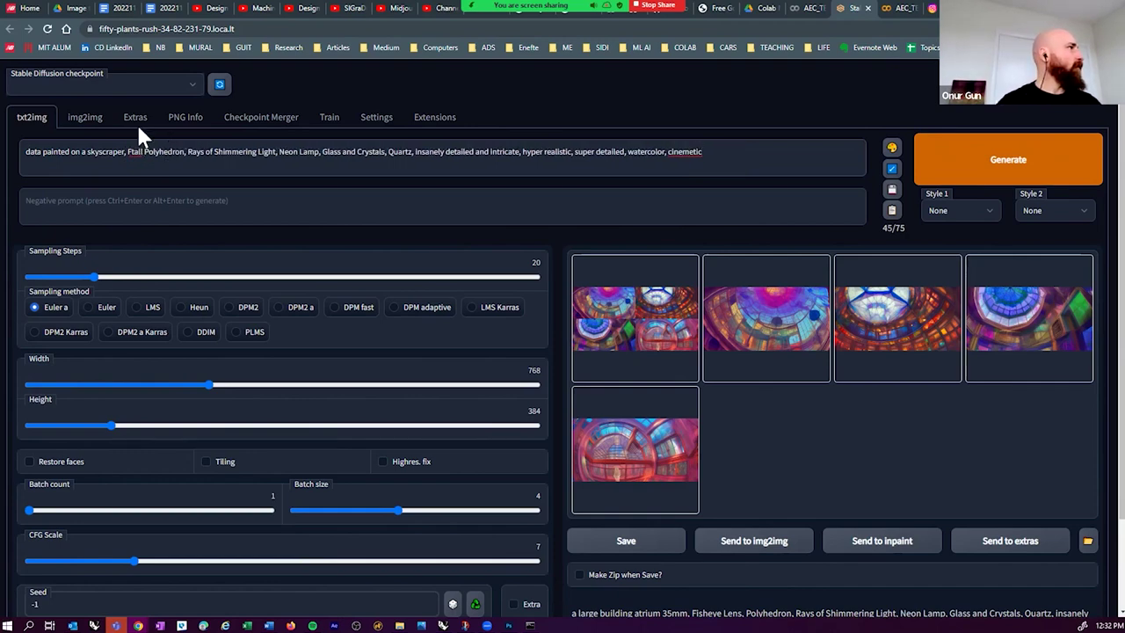
drag(126, 154, 151, 159)
ctrl+scroll(151, 159, up, 5)
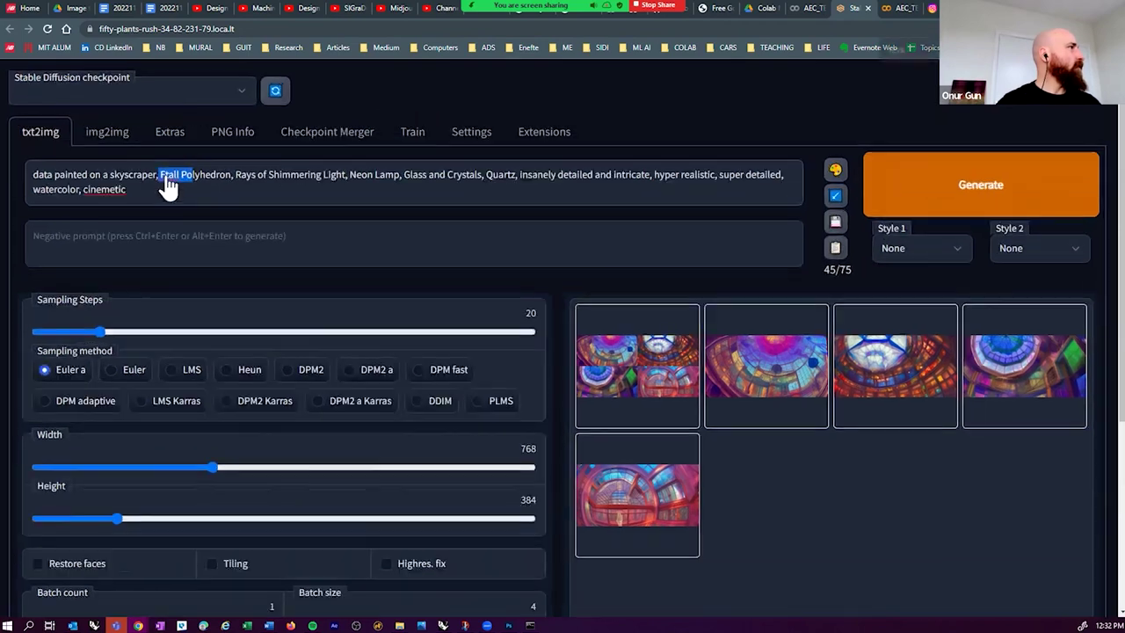
click(360, 347)
drag(326, 347, 459, 355)
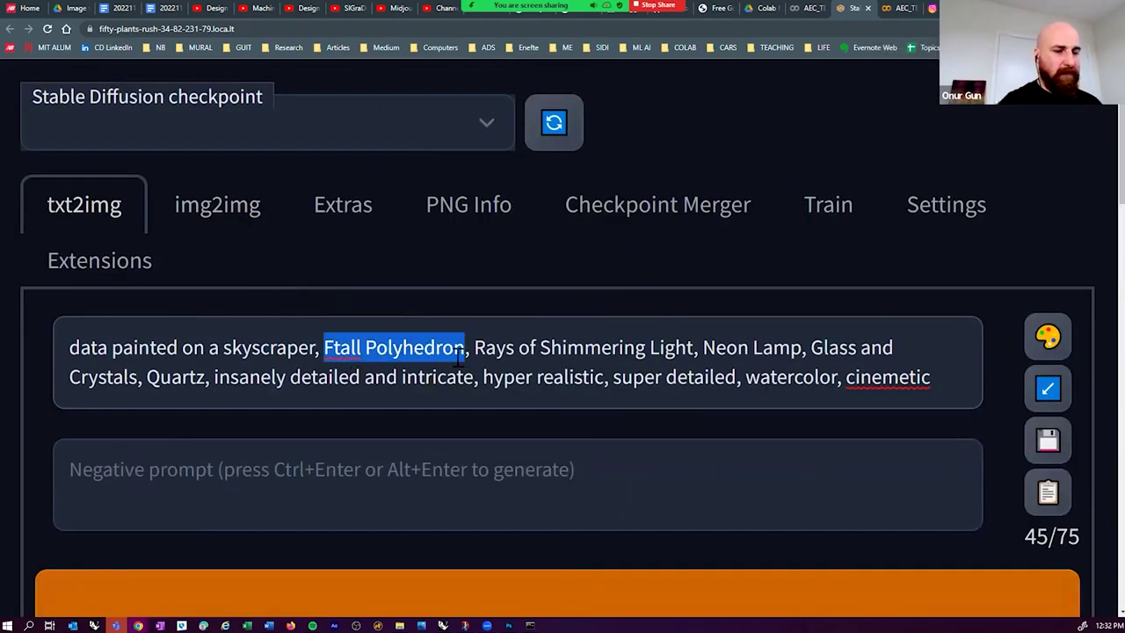
key(F11)
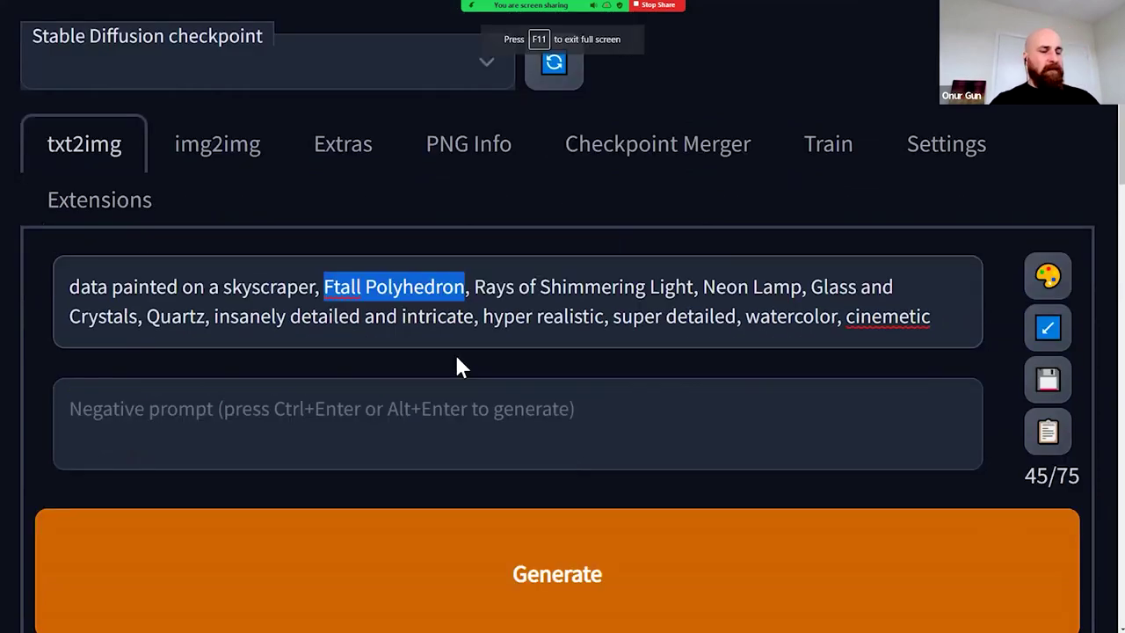
text(tall polyhedral building)
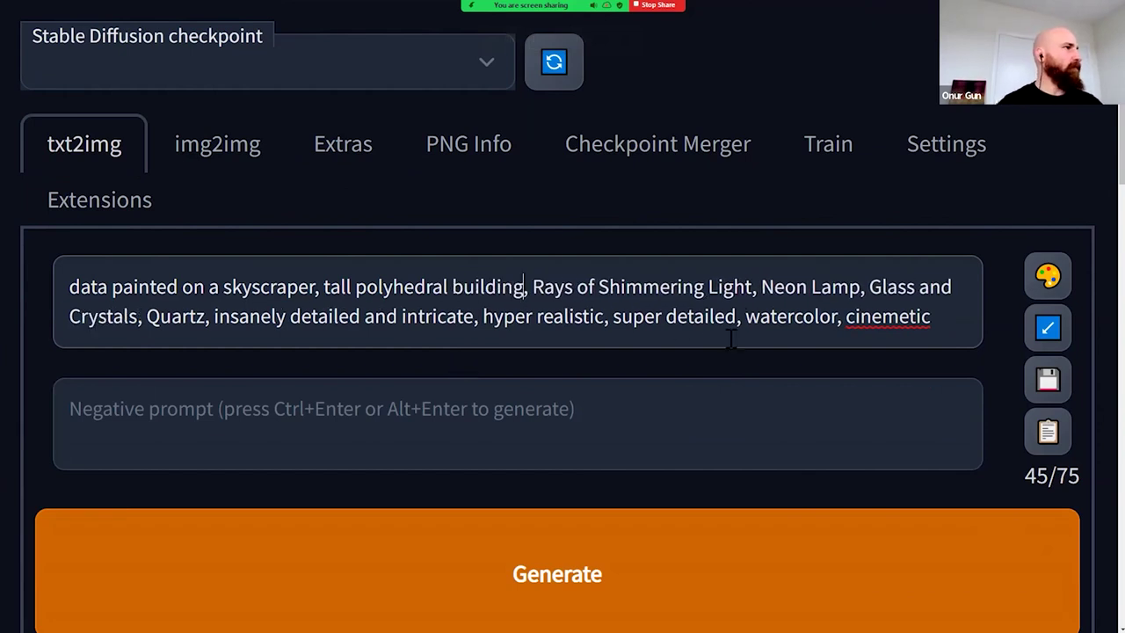
- Replace "Rays of Shimmering Light" in the prompt with "backlight bokeh"
drag(533, 286, 751, 291)
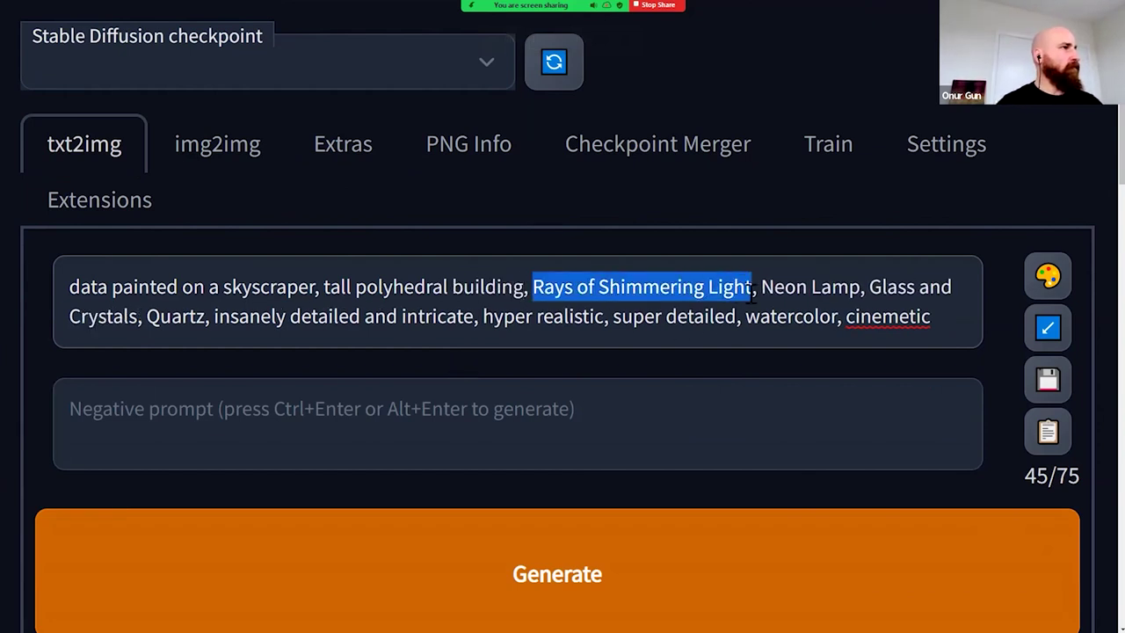
text(backlight boke)
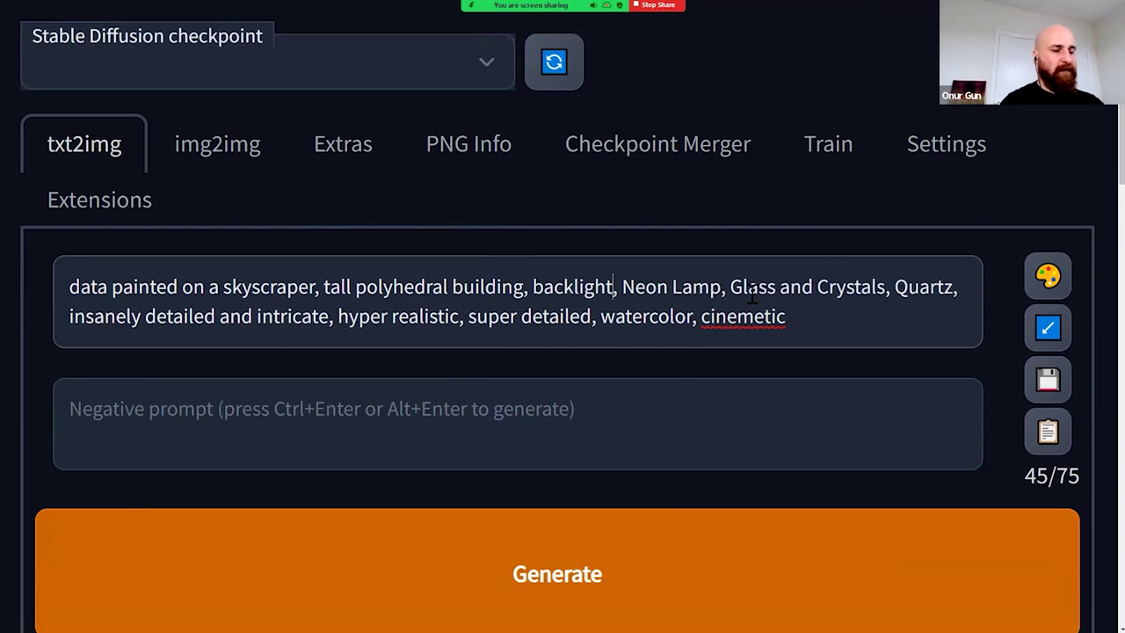
text(h)
key(Right)
key(Right)
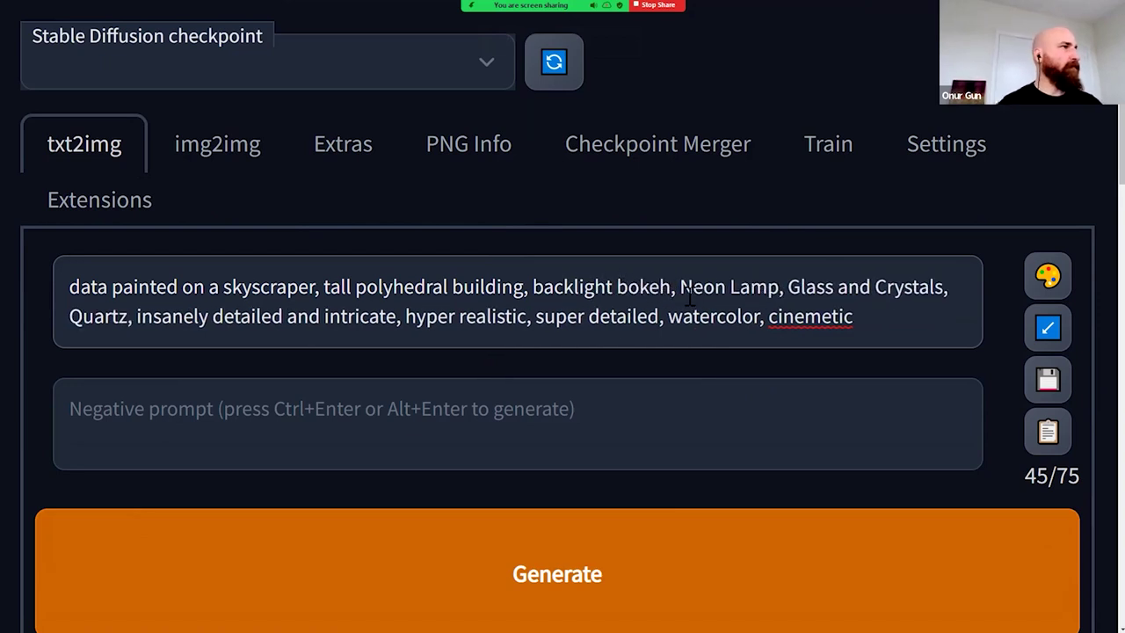
- Delete "Neon Lamp," from the prompt
key(ctrl+shift+Right)
key(shift+Right)
key(shift+Right)
key(shift+Right)
key(shift+Right)
key(shift+Right)
key(shift+Right)
key(shift+Right)
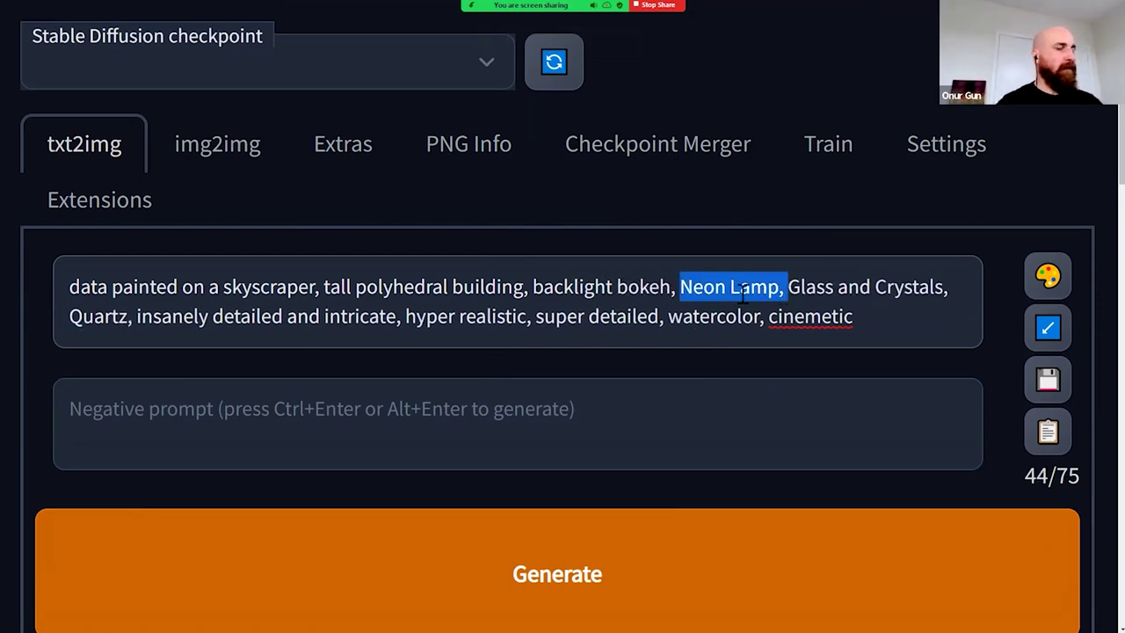
key(BackSpace)
- Add "and translucency" after "Glass and Crystals" in the prompt
click(835, 286)
text(and tran)
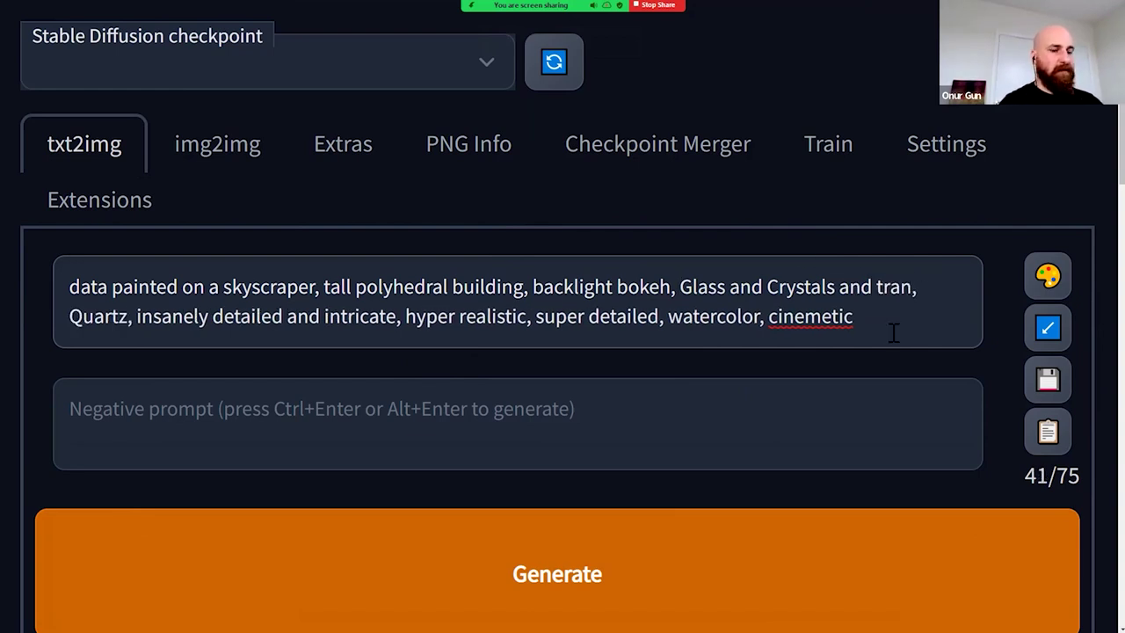
text(slucen)
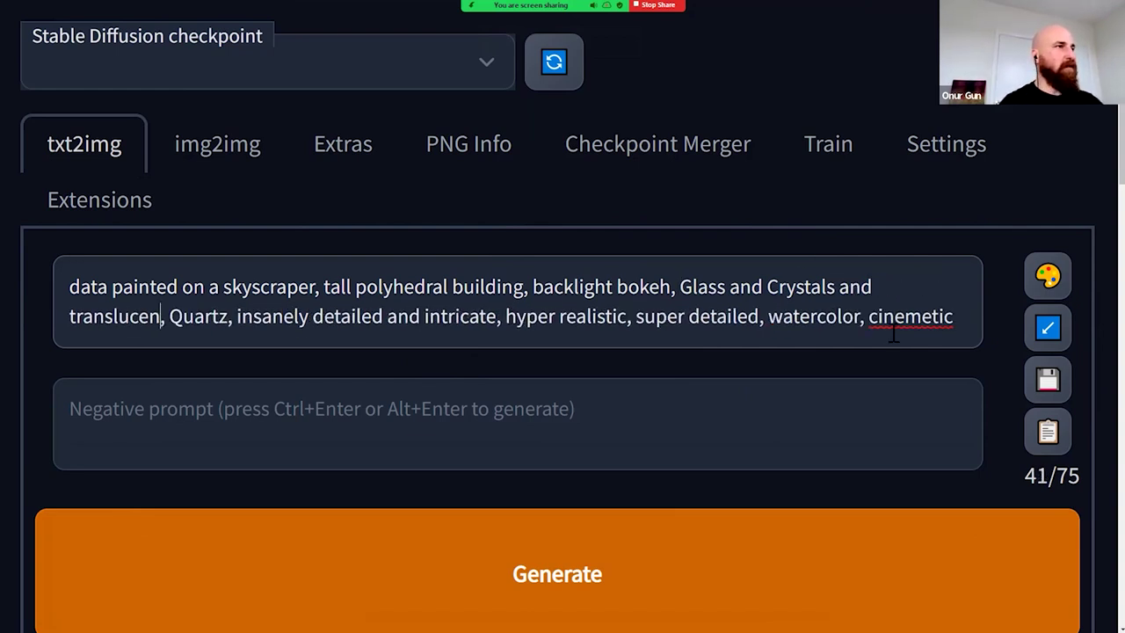
text(cy)
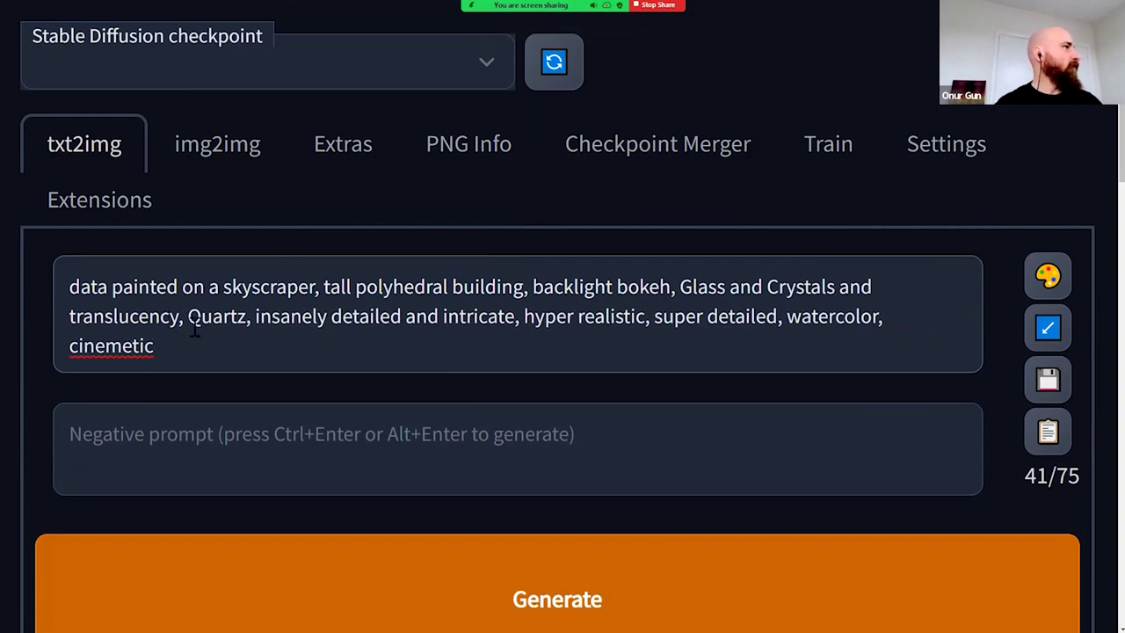
- Delete "Quartz, insanely detailed and intricate," from the prompt and join "hyper realistic" into "hyperrealistic"
drag(187, 320, 501, 323)
drag(525, 318, 523, 313)
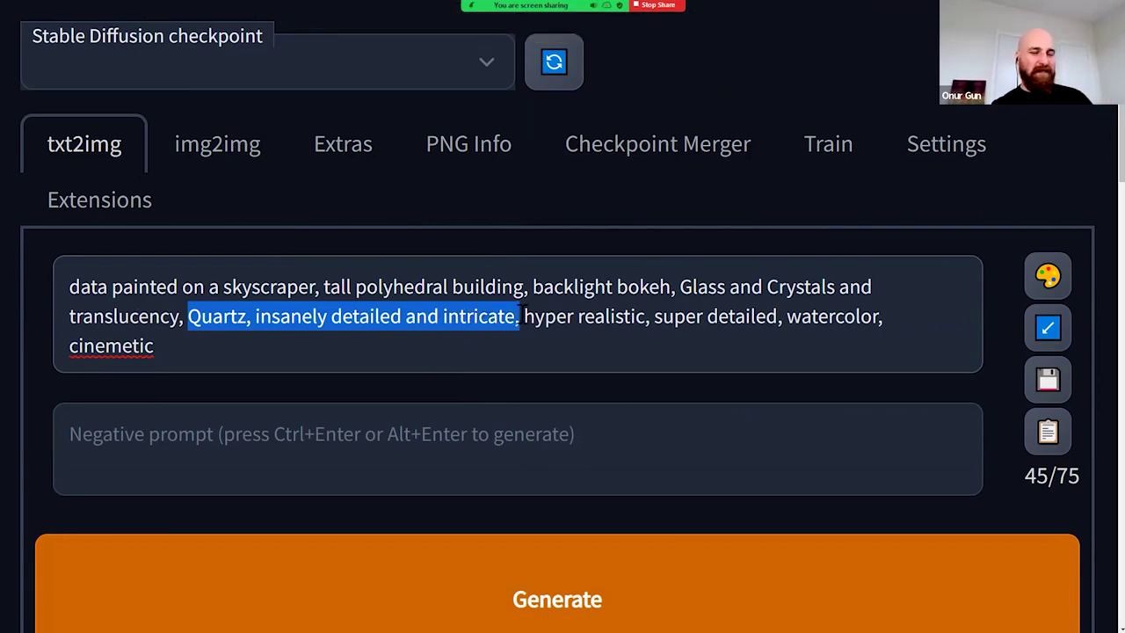
key(BackSpace)
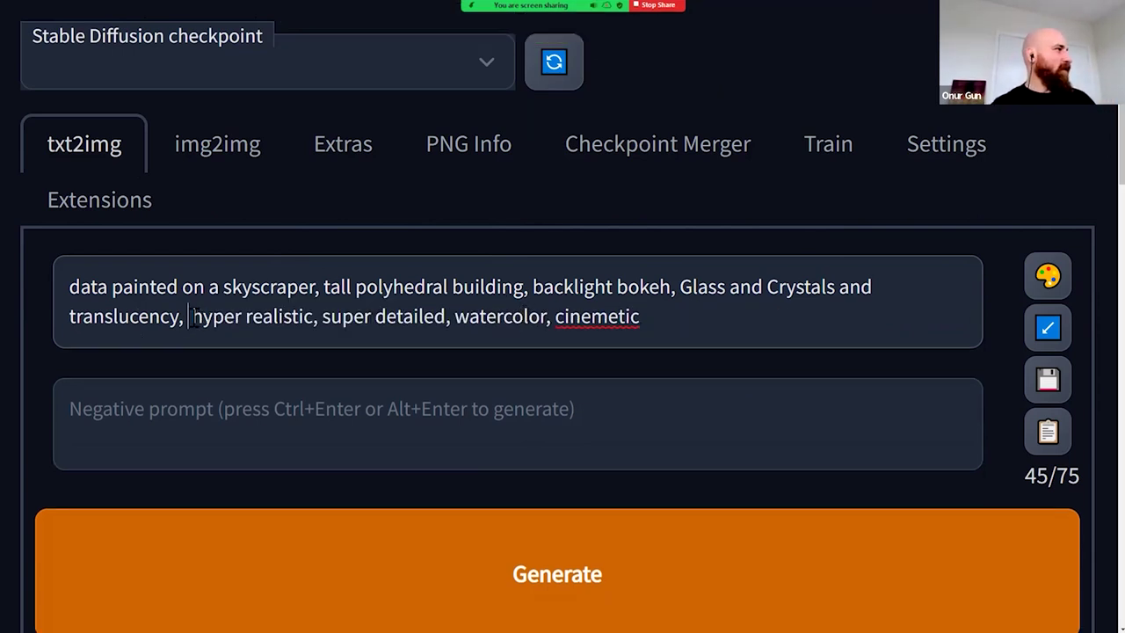
key(BackSpace)
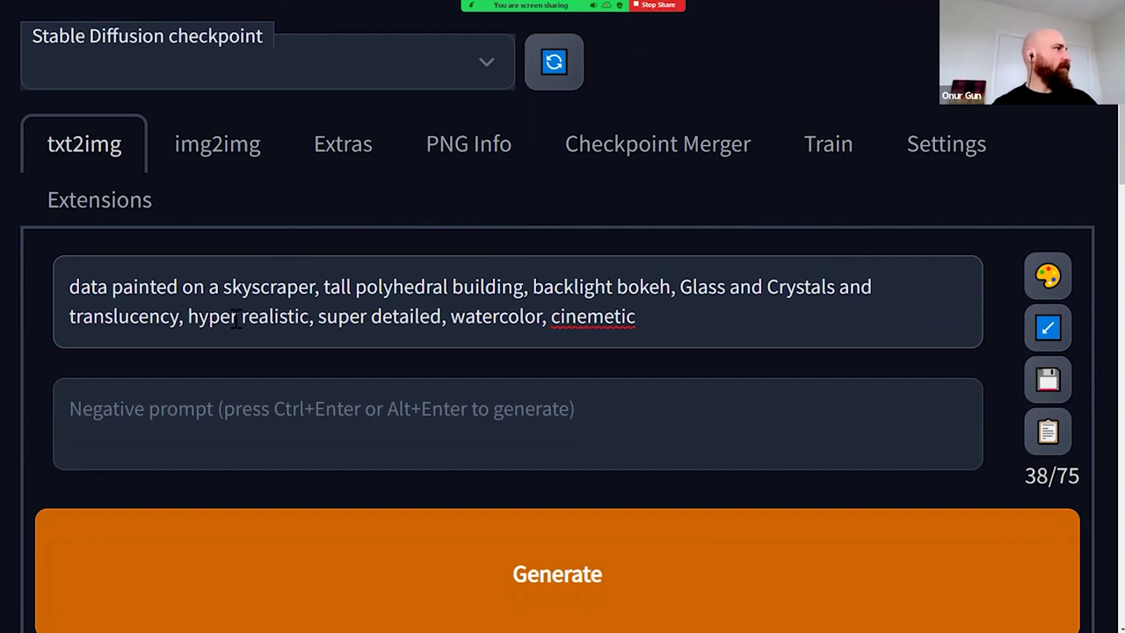
key(Delete)
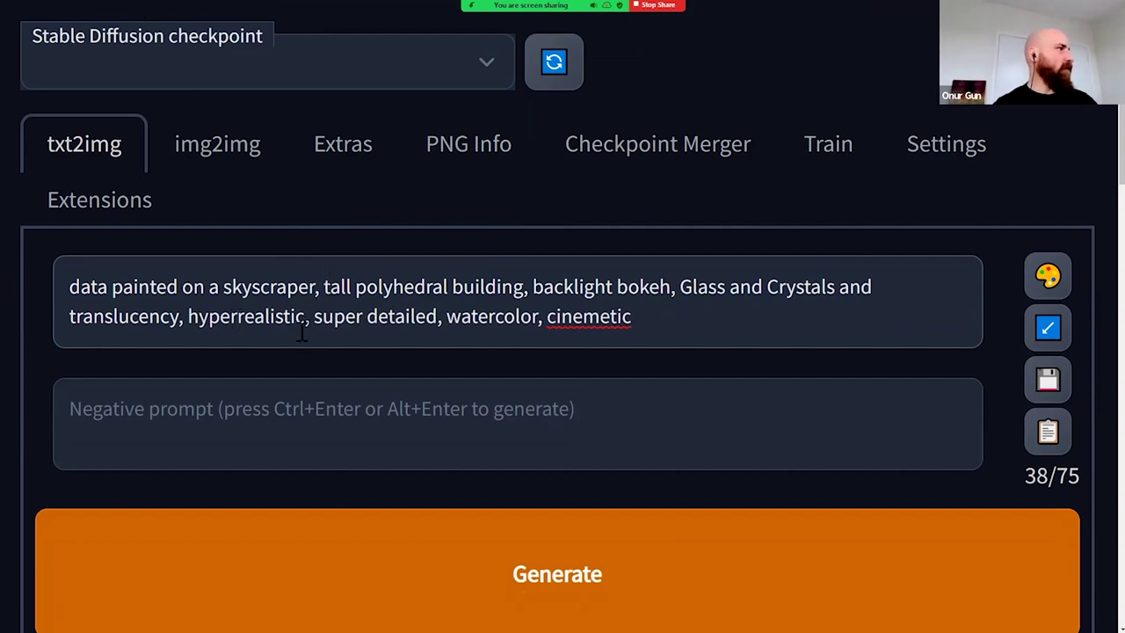
- Remove ", super detailed, watercolor, cinemetic" from the end of the prompt and generate the batch of images
drag(313, 318, 650, 330)
key(BackSpace)
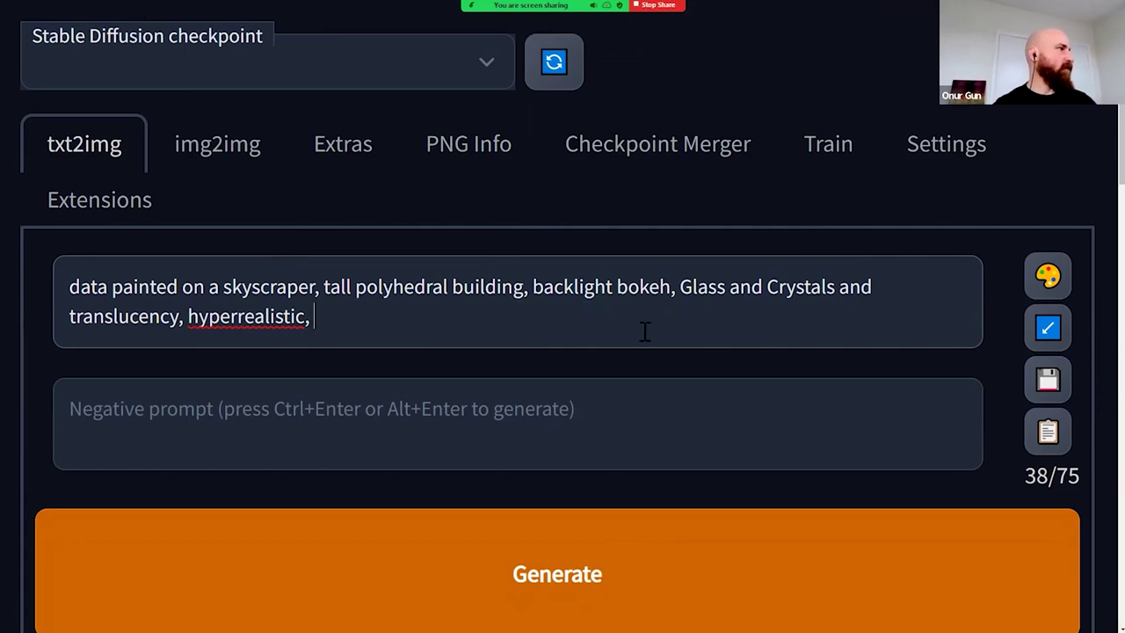
key(BackSpace)
key(BackSpace)
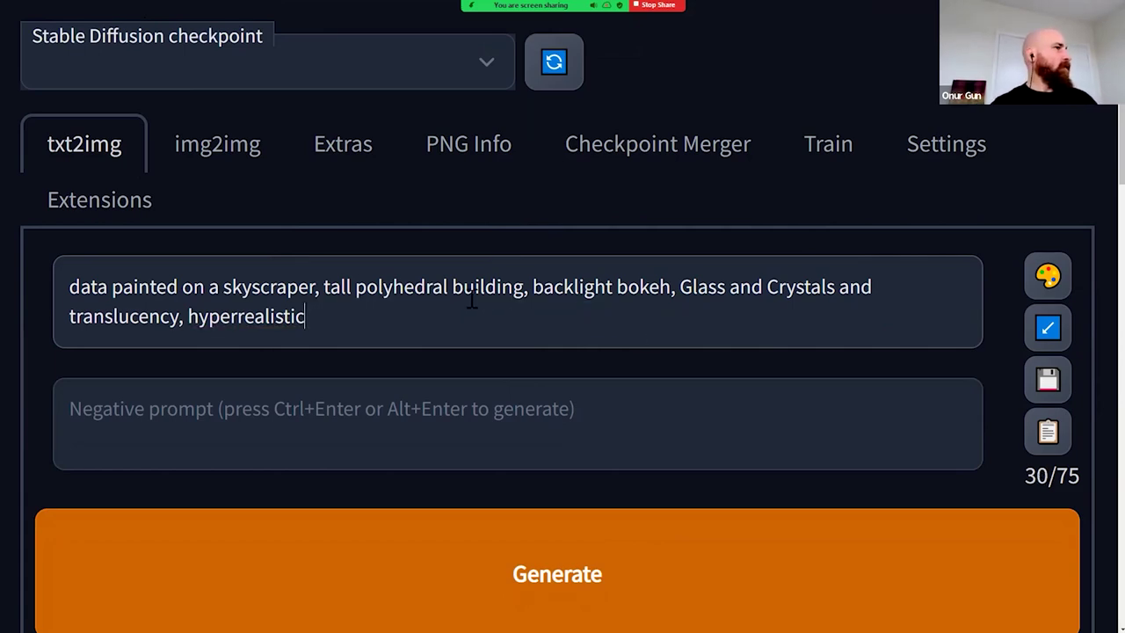
ctrl+scroll(472, 299, down, 5)
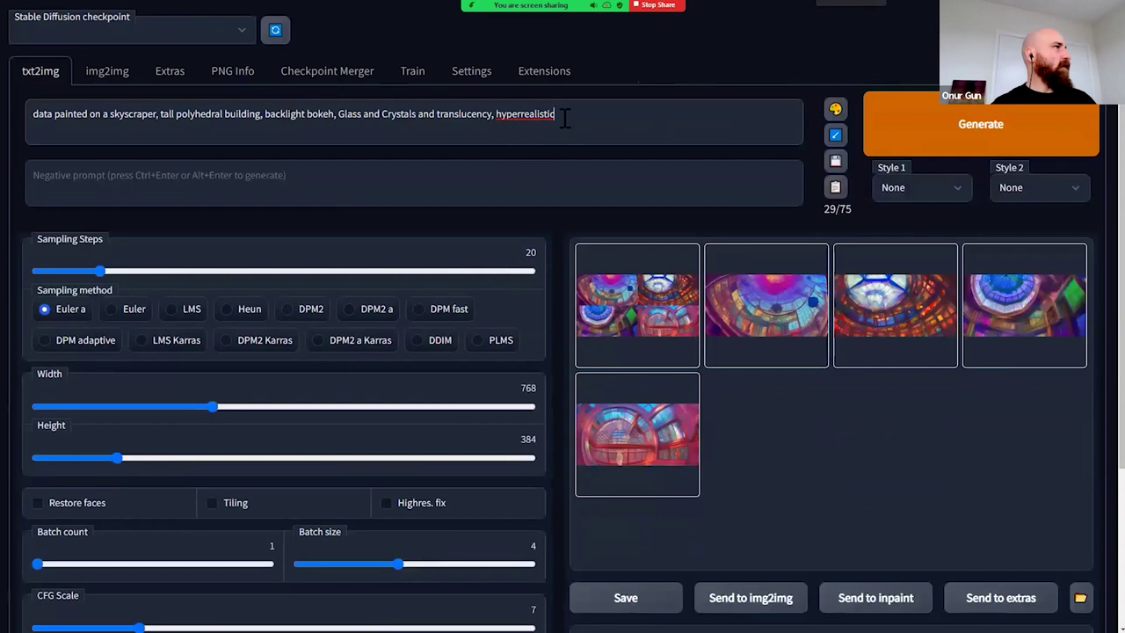
click(917, 125)
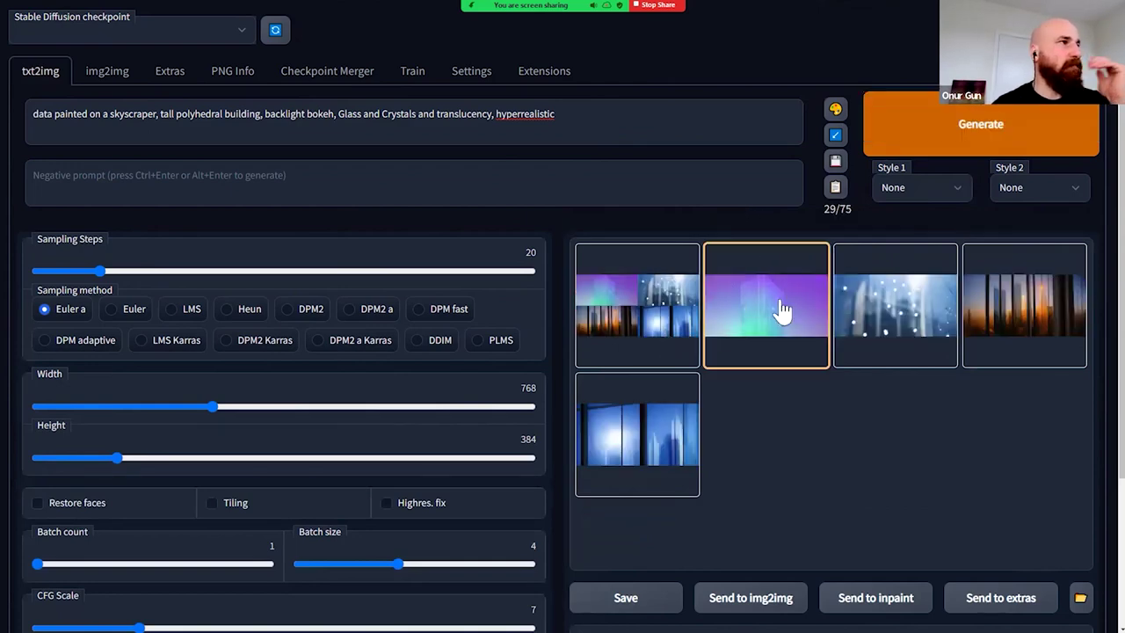
- Examine the generated orange sunset skyline image enlarged in the results gallery, and stop the screen share
click(1051, 322)
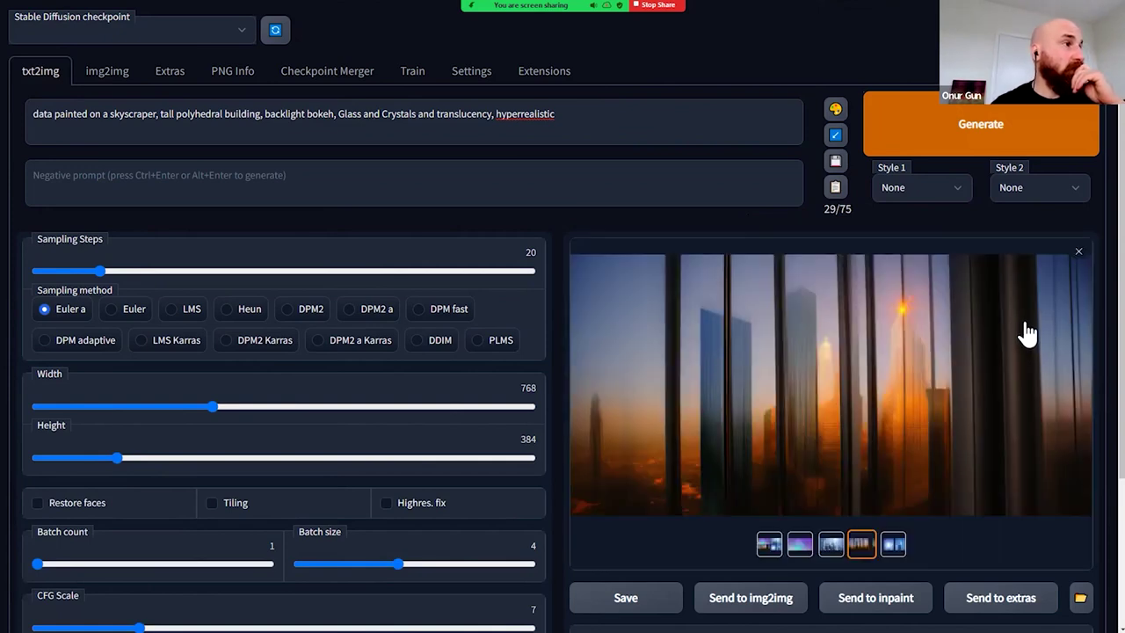
click(771, 549)
click(862, 552)
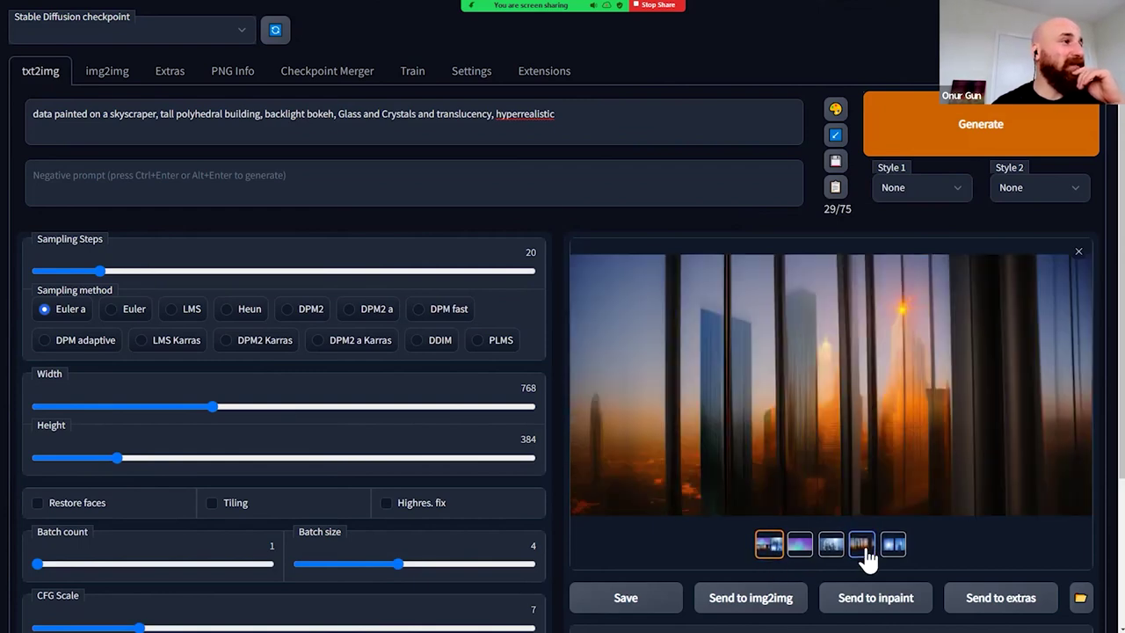
scroll(765, 501, down, 1)
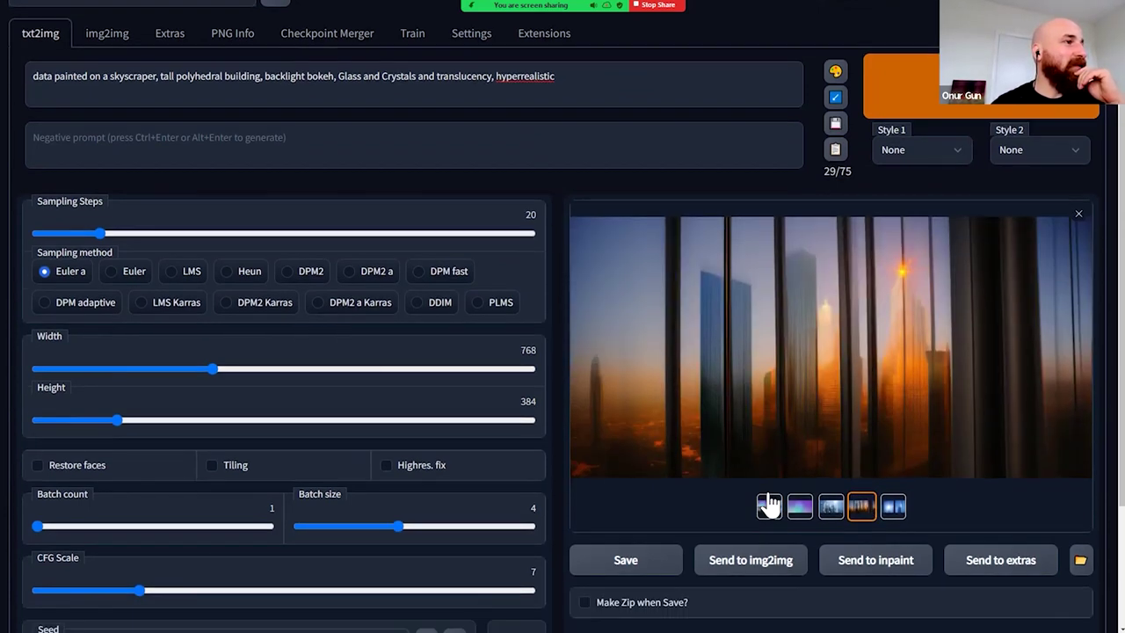
scroll(693, 522, up, 1)
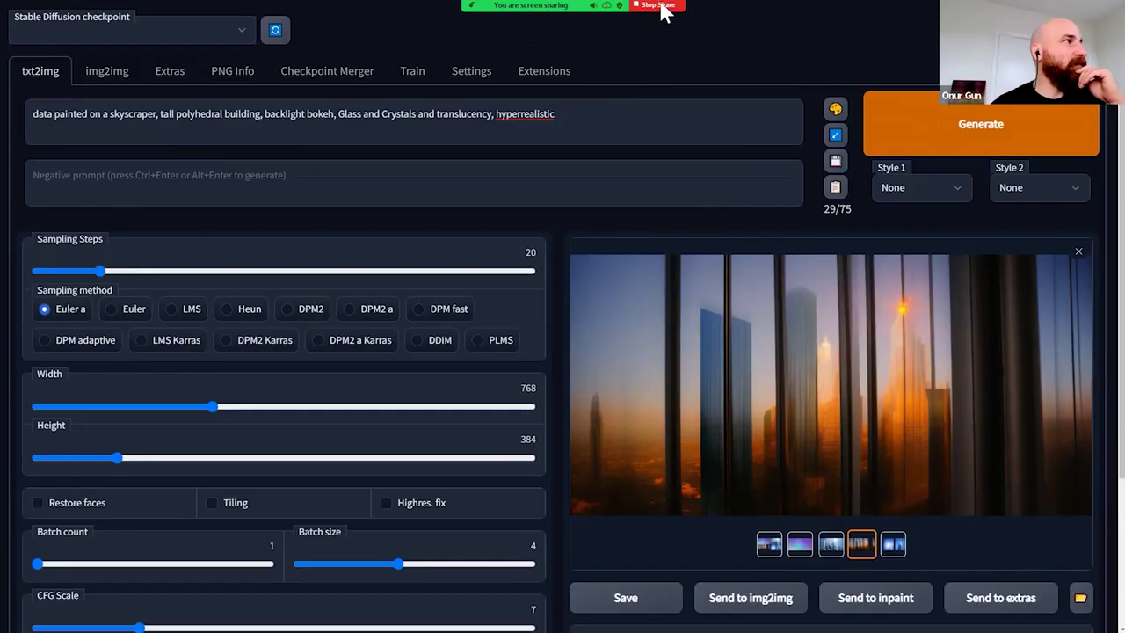
click(659, 5)
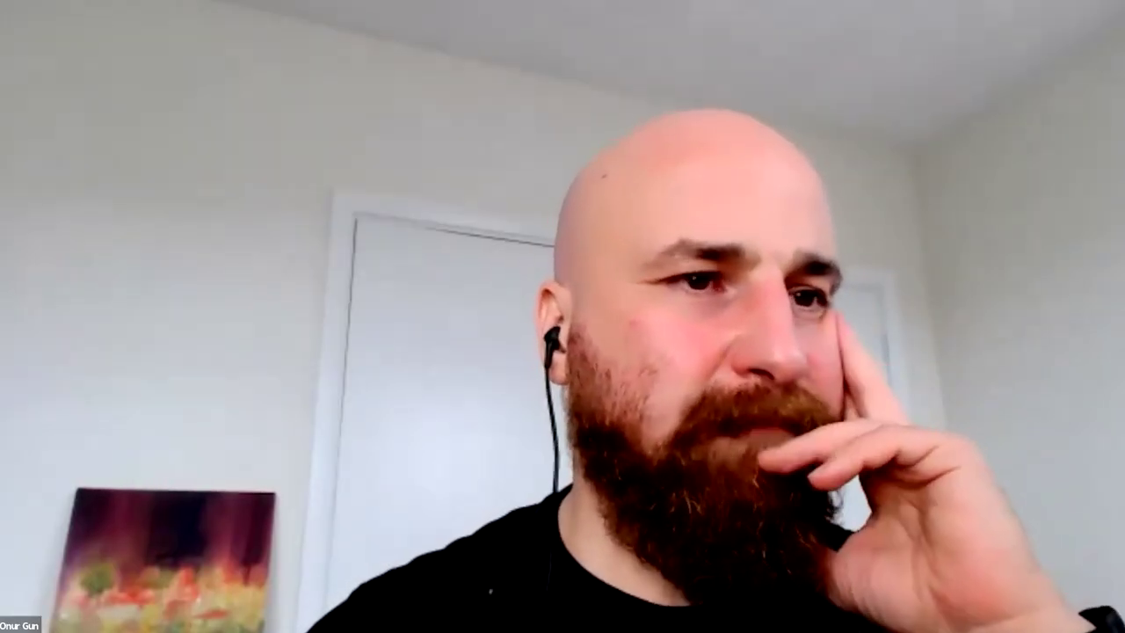
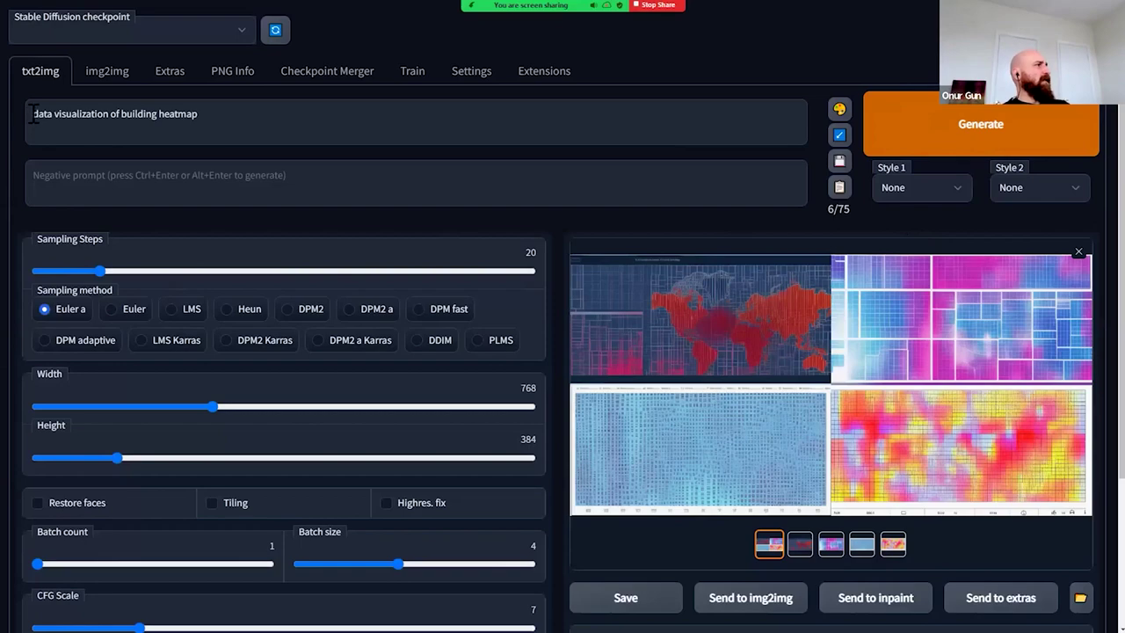
- Replace "heatmap" with "turbo colors" in the "data visualization of building" prompt and generate the images
drag(33, 113, 180, 119)
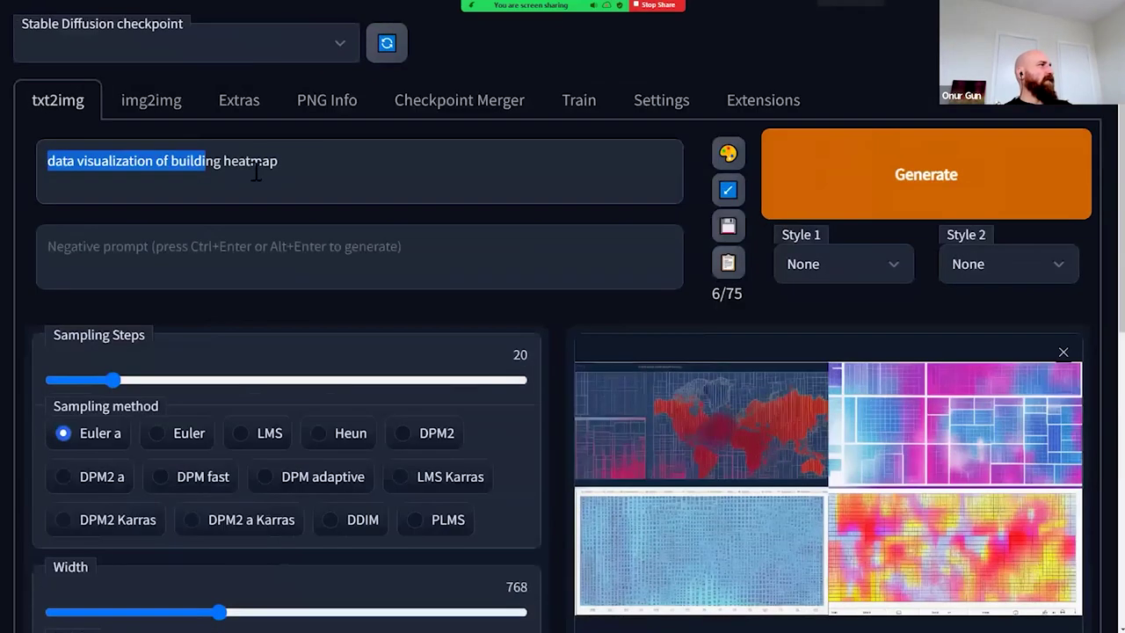
drag(224, 161, 333, 165)
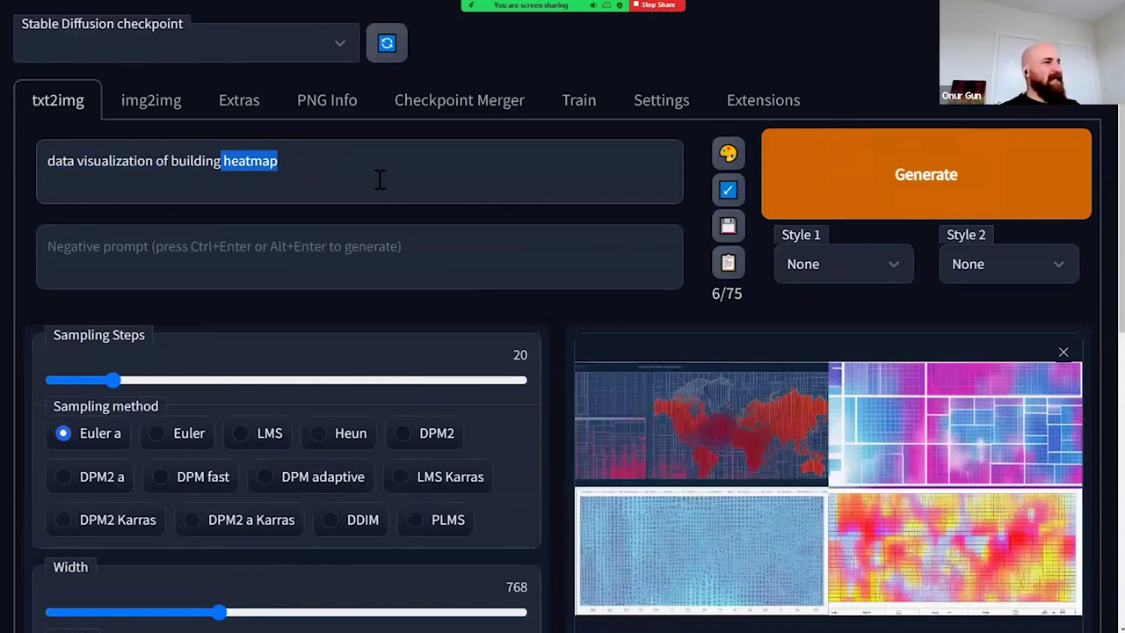
scroll(841, 434, down, 2)
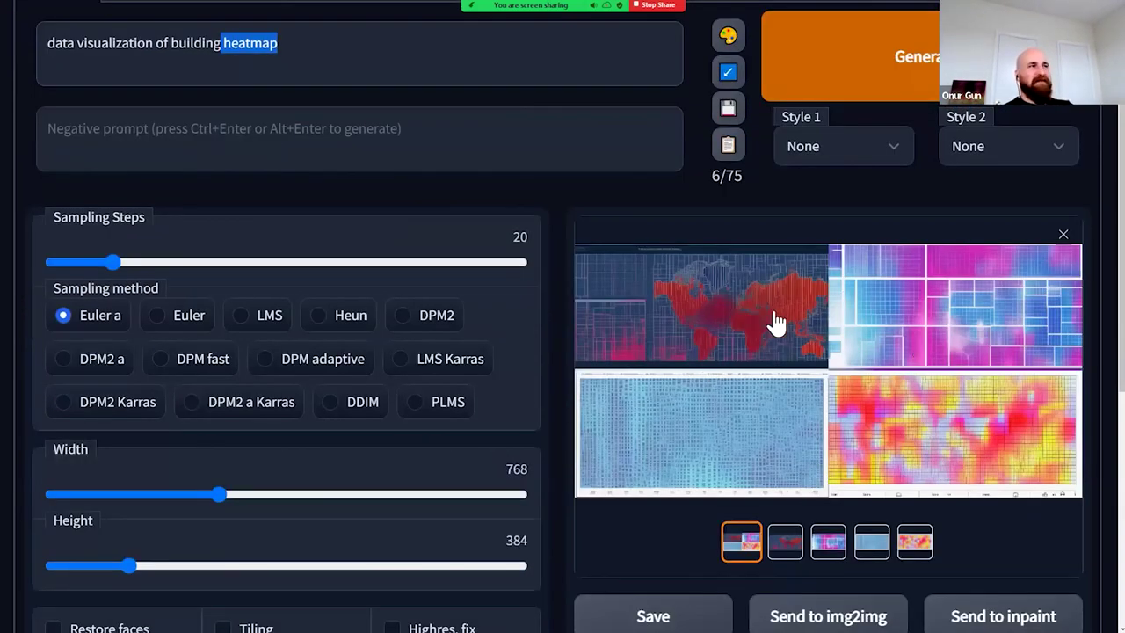
scroll(338, 220, up, 1)
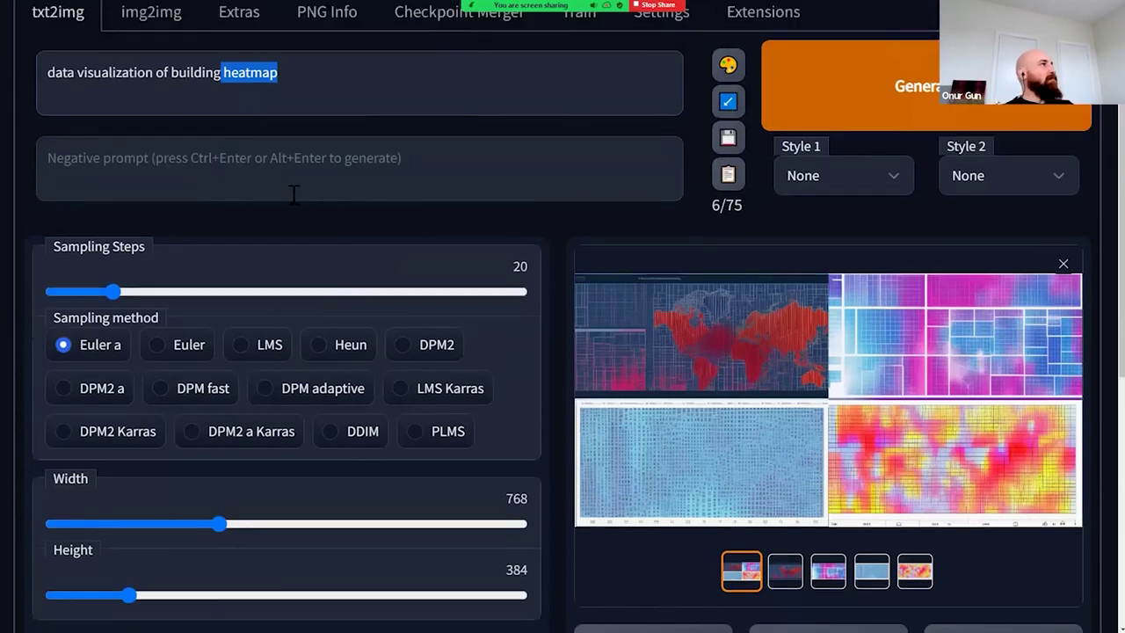
scroll(341, 228, up, 1)
key(Right)
key(shift+Left)
key(shift+Left)
key(shift+Left)
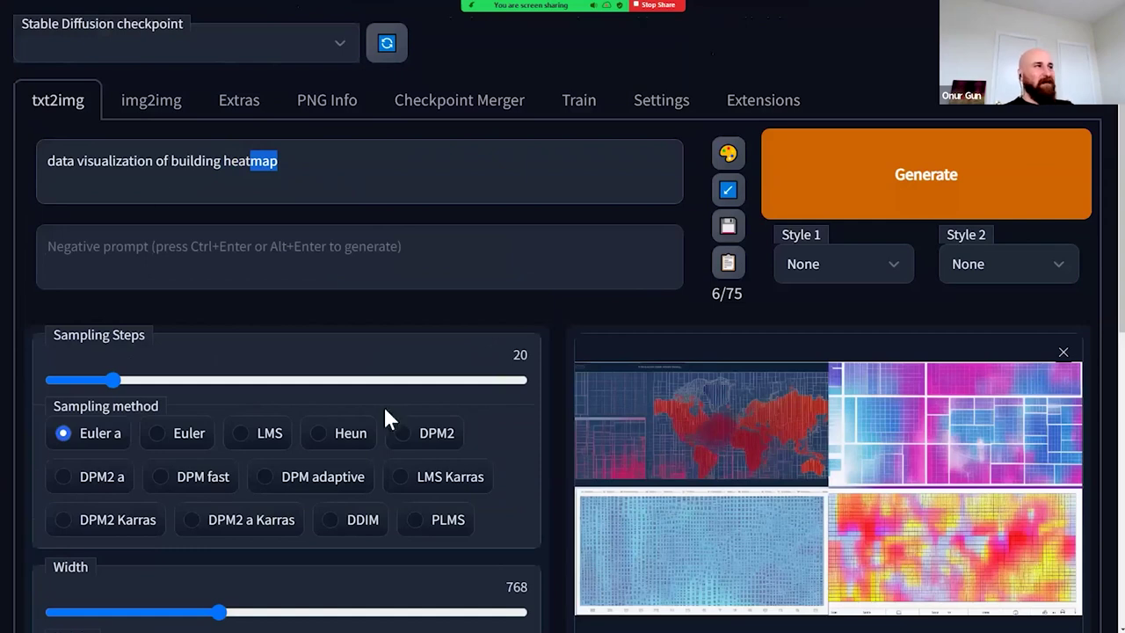
click(293, 163)
double_click(329, 170)
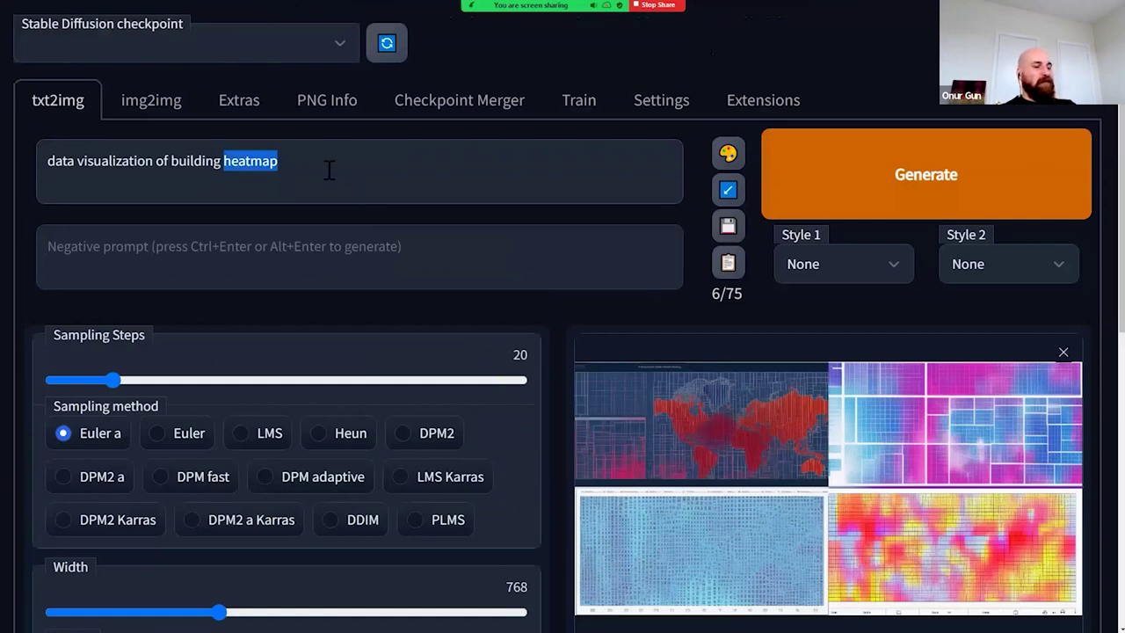
text(turbo colors)
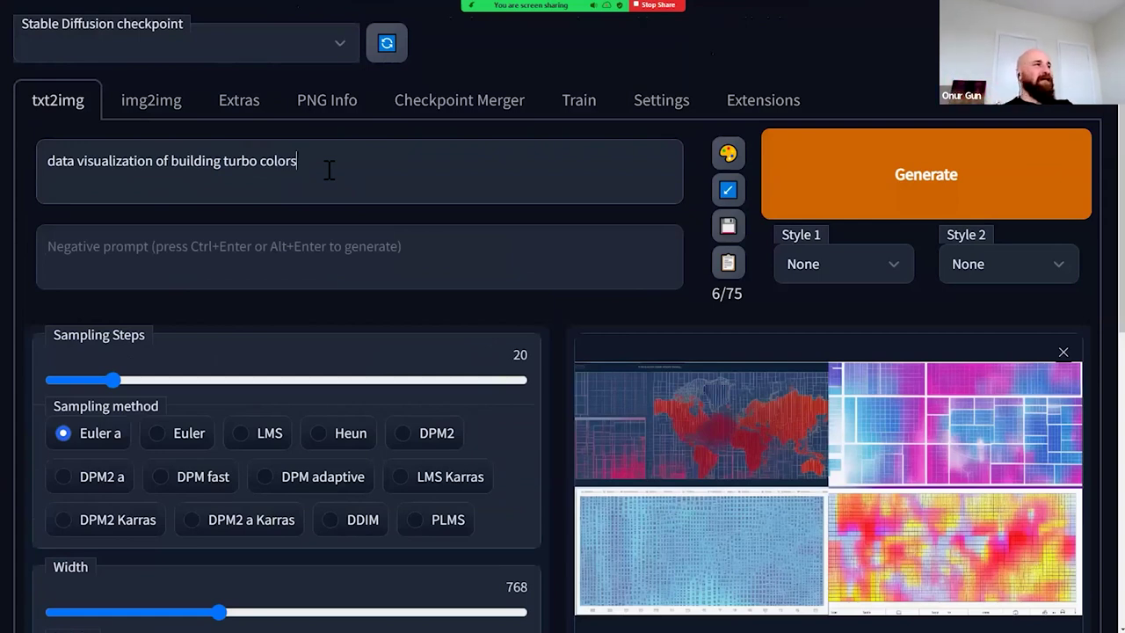
click(842, 176)
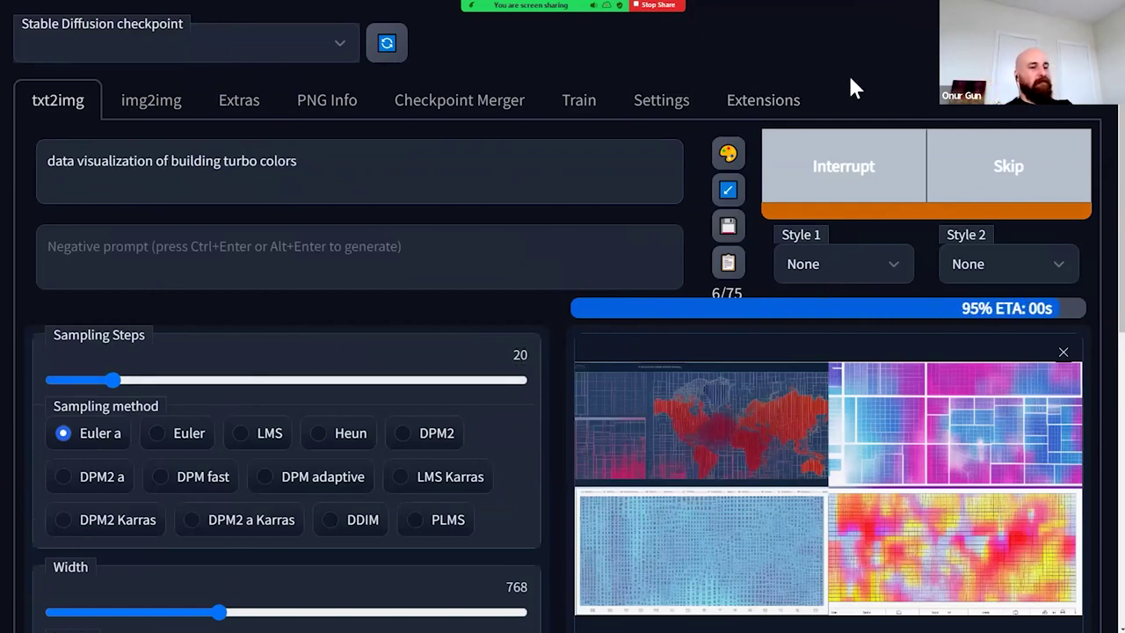
- Search Google for "turbo color map" in a new browser tab and show the image results
key(ctrl+t)
click(530, 204)
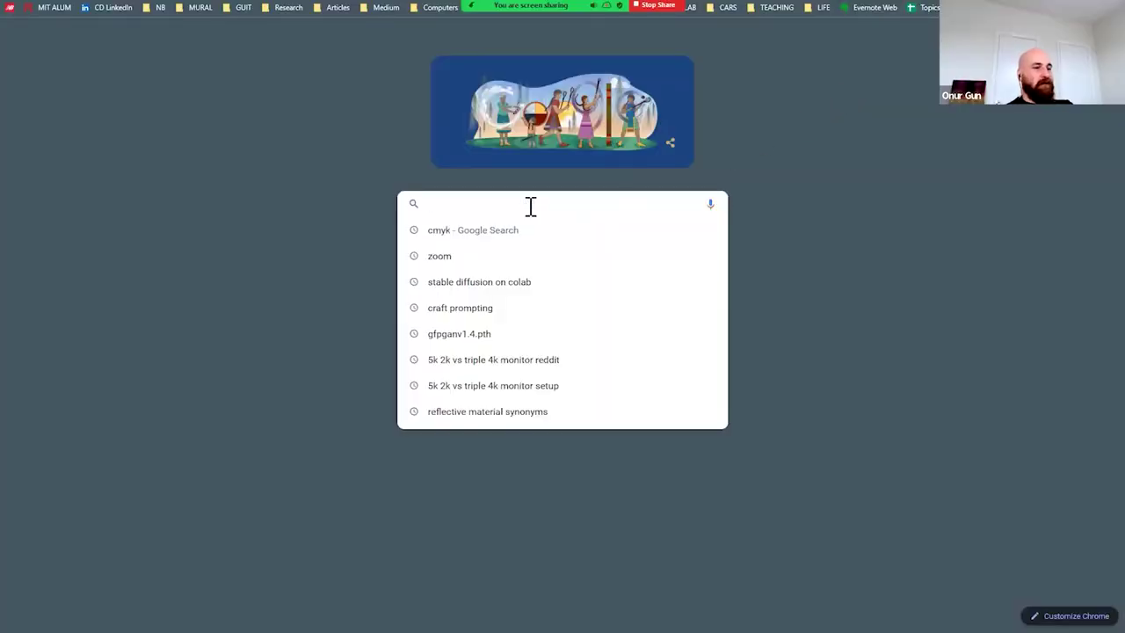
text(turbo)
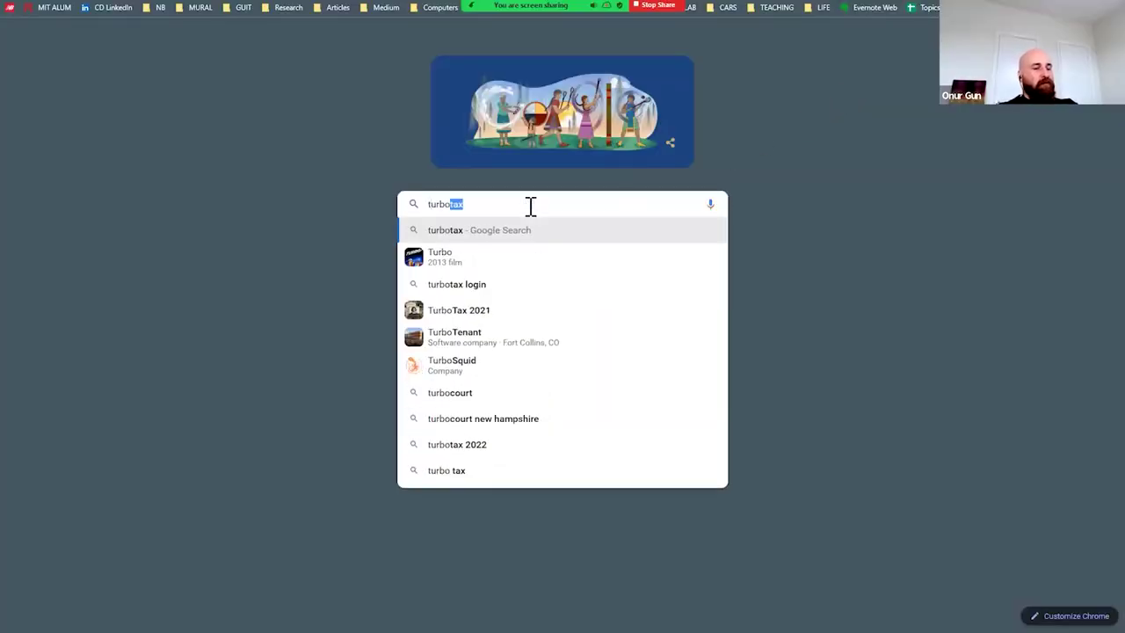
text( color map)
key(Return)
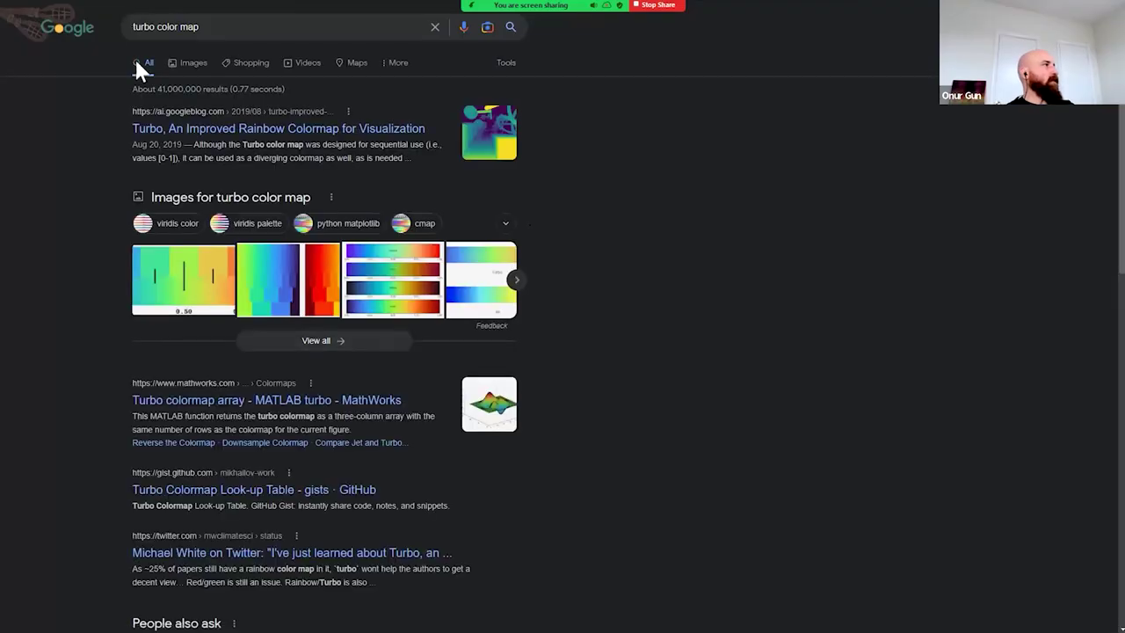
click(190, 63)
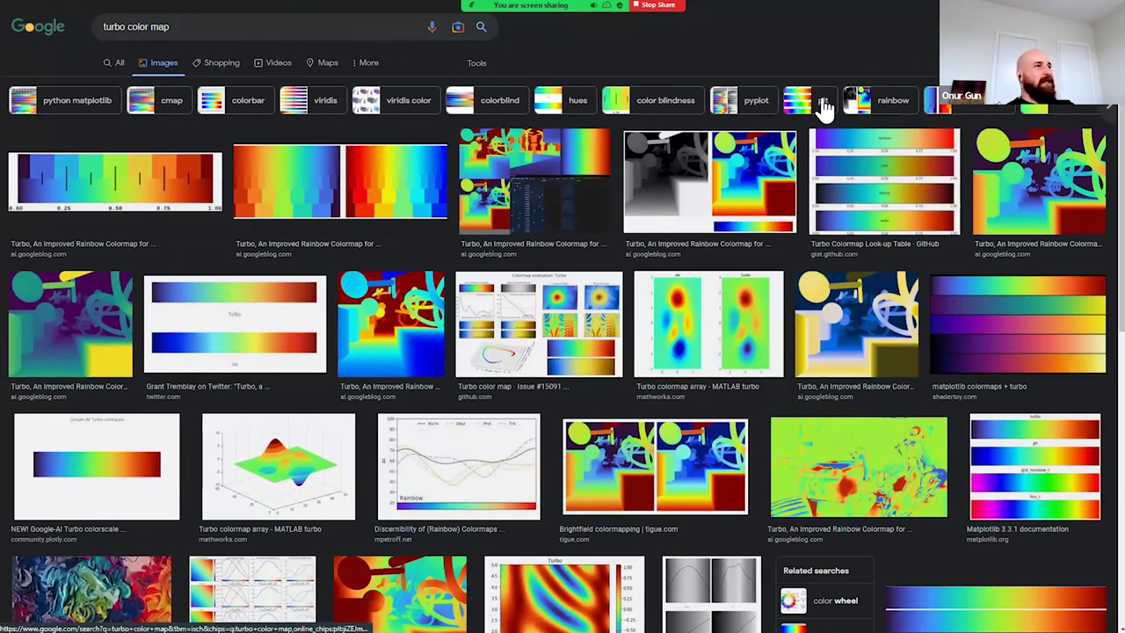
- Change the image search to "plasma color map" by replacing the word "turbo"
drag(125, 27, 67, 27)
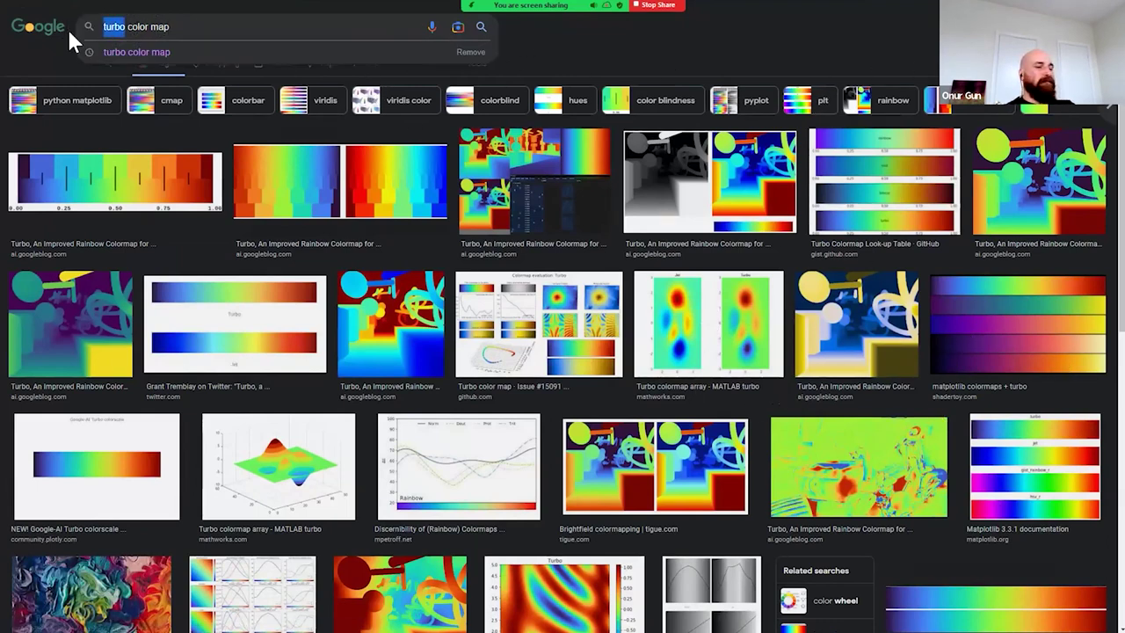
text(plasma)
key(Return)
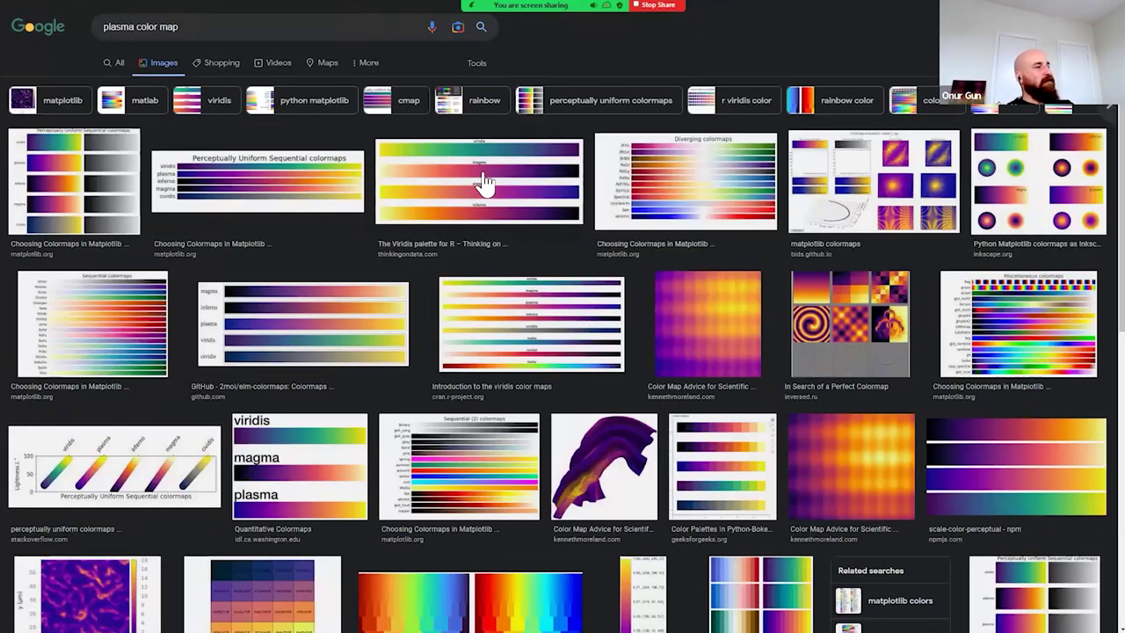
- Preview several colormap charts from the image results and open the source page of the Viridis palette for R image
click(527, 334)
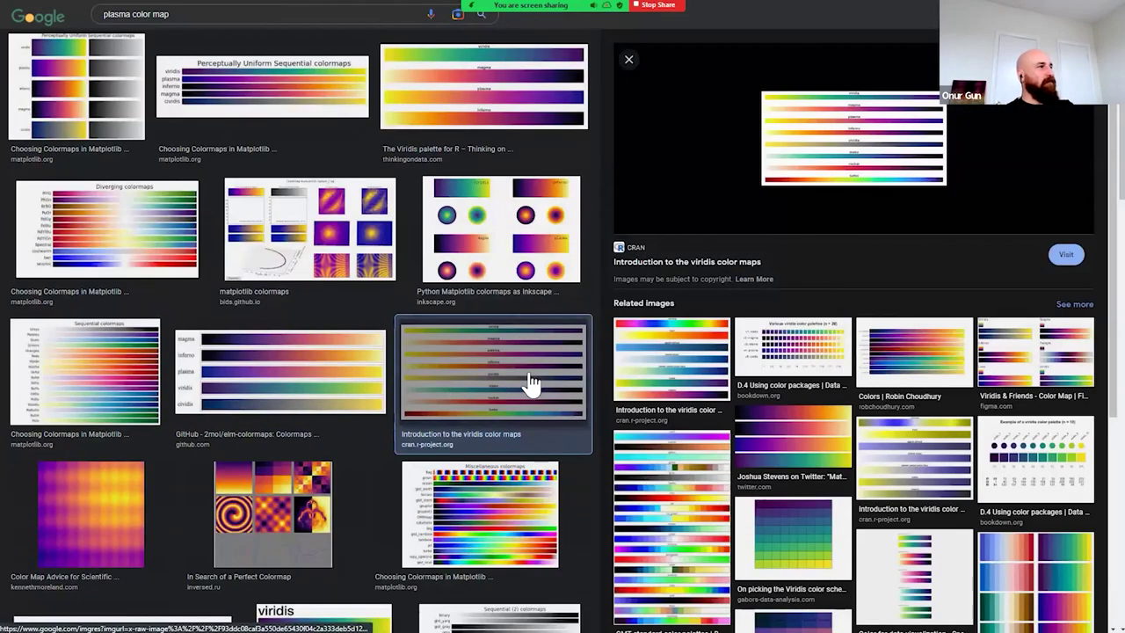
click(686, 492)
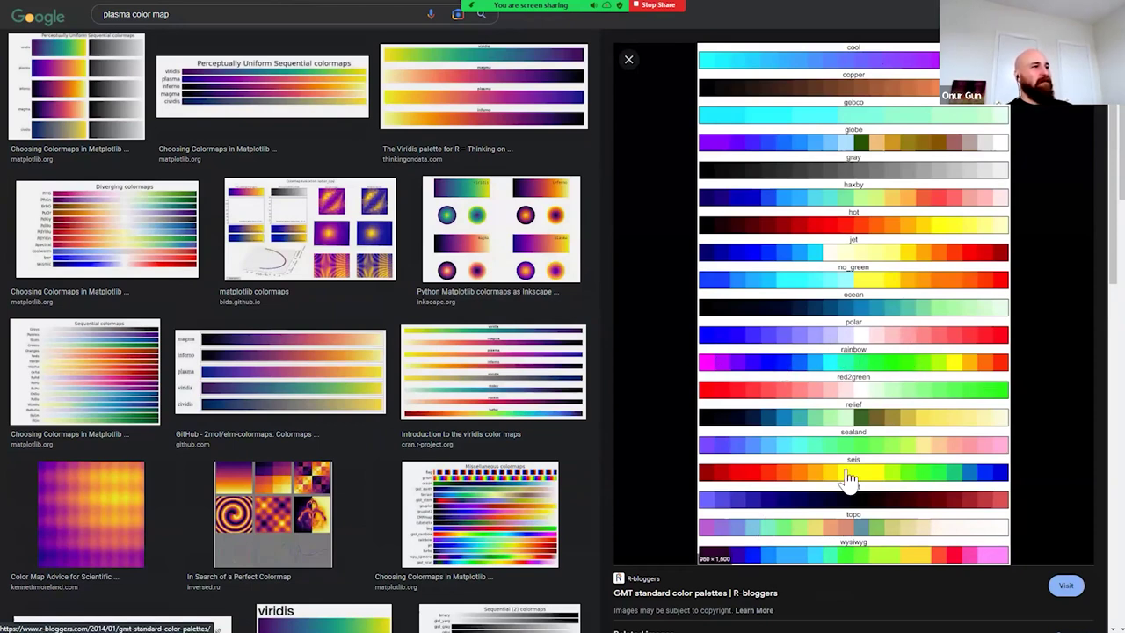
click(479, 255)
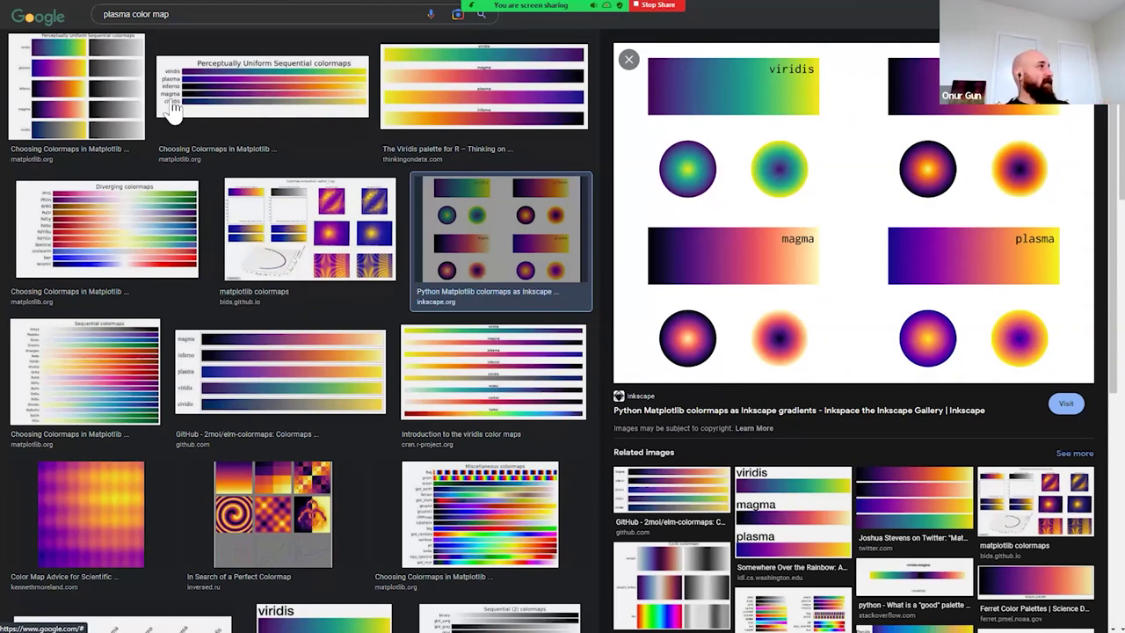
click(505, 518)
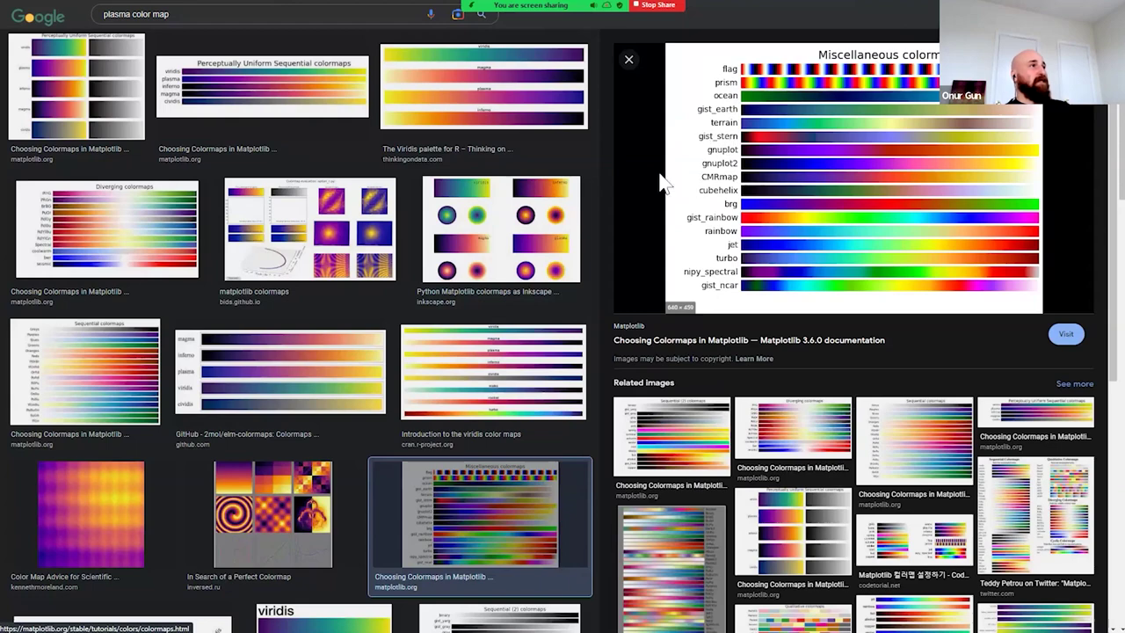
click(464, 114)
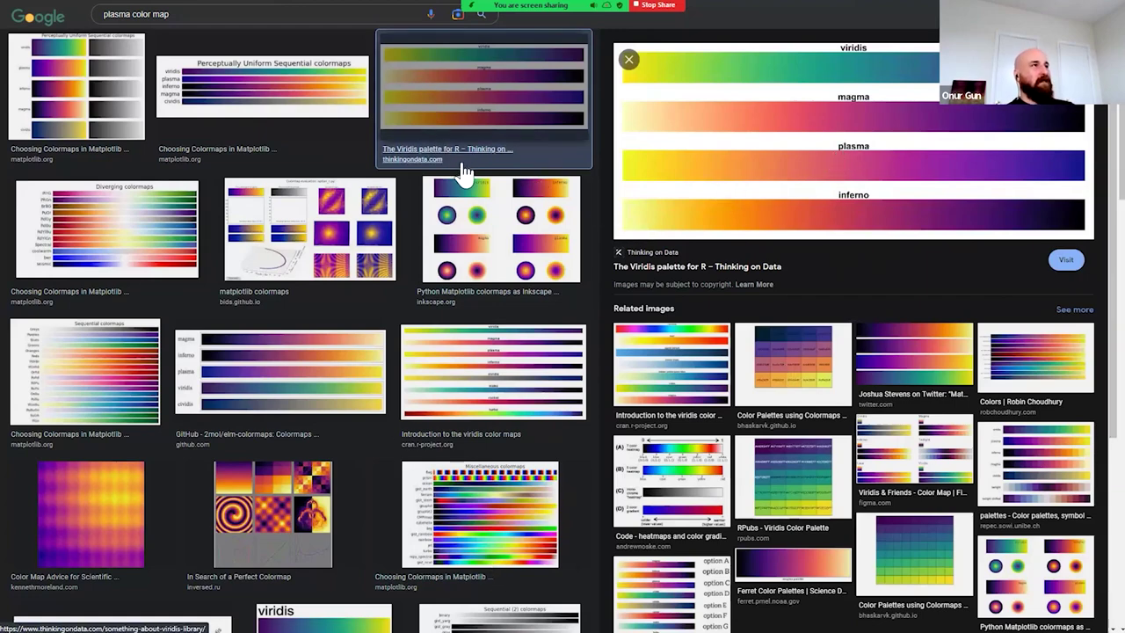
click(638, 220)
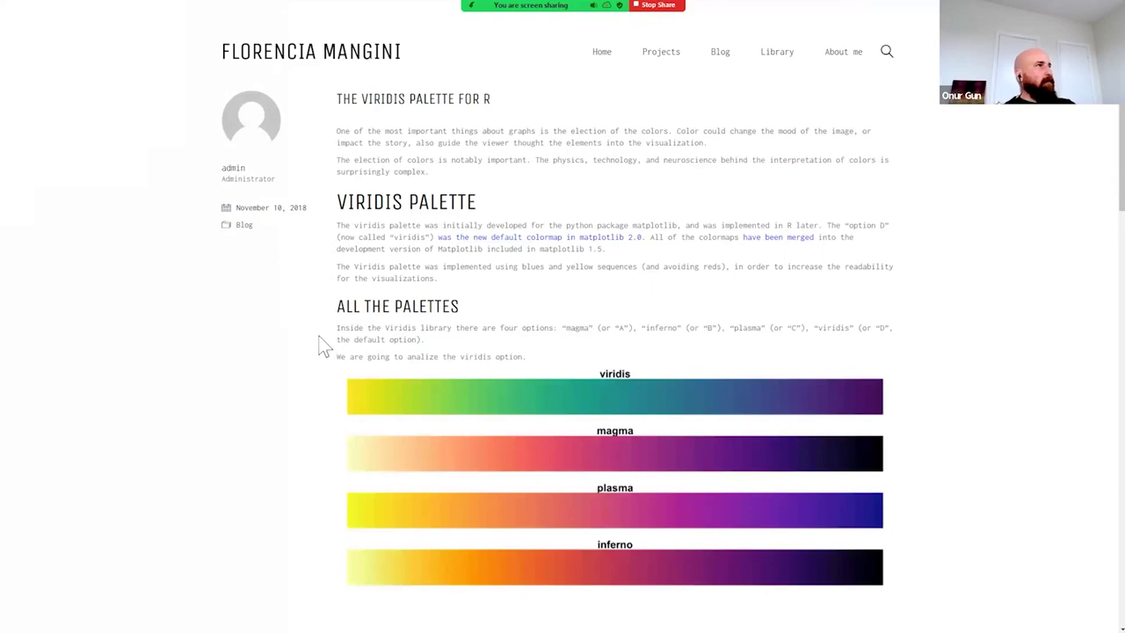
- Exit full screen, return to the Stable Diffusion web UI, and delete "of building turbo colors" from the prompt
key(F11)
click(821, 13)
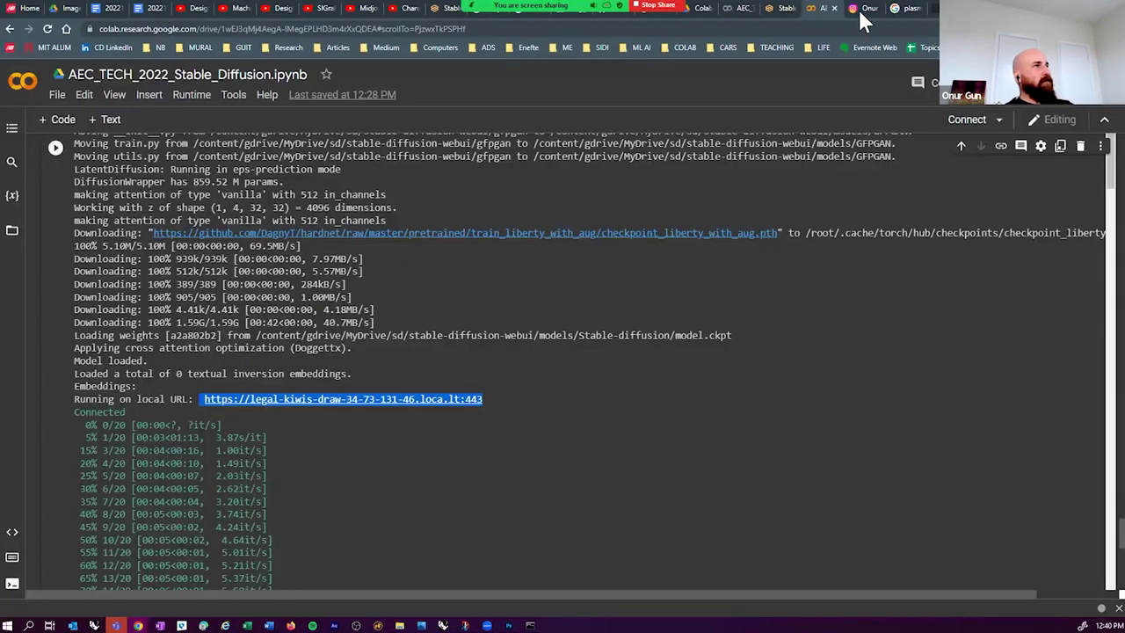
click(903, 10)
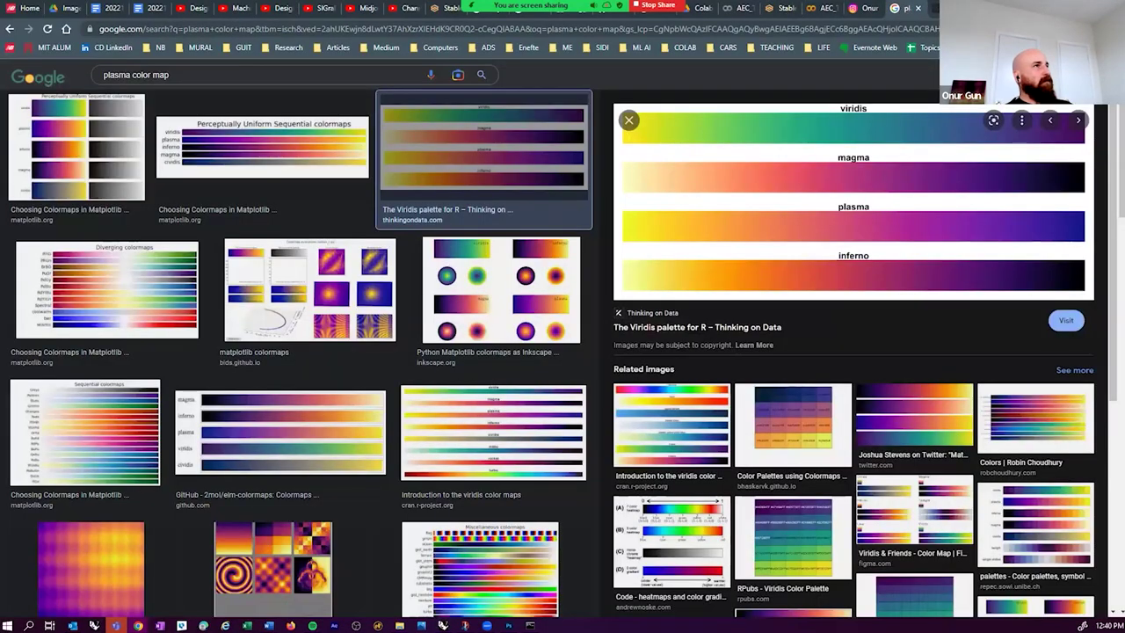
click(841, 12)
click(817, 10)
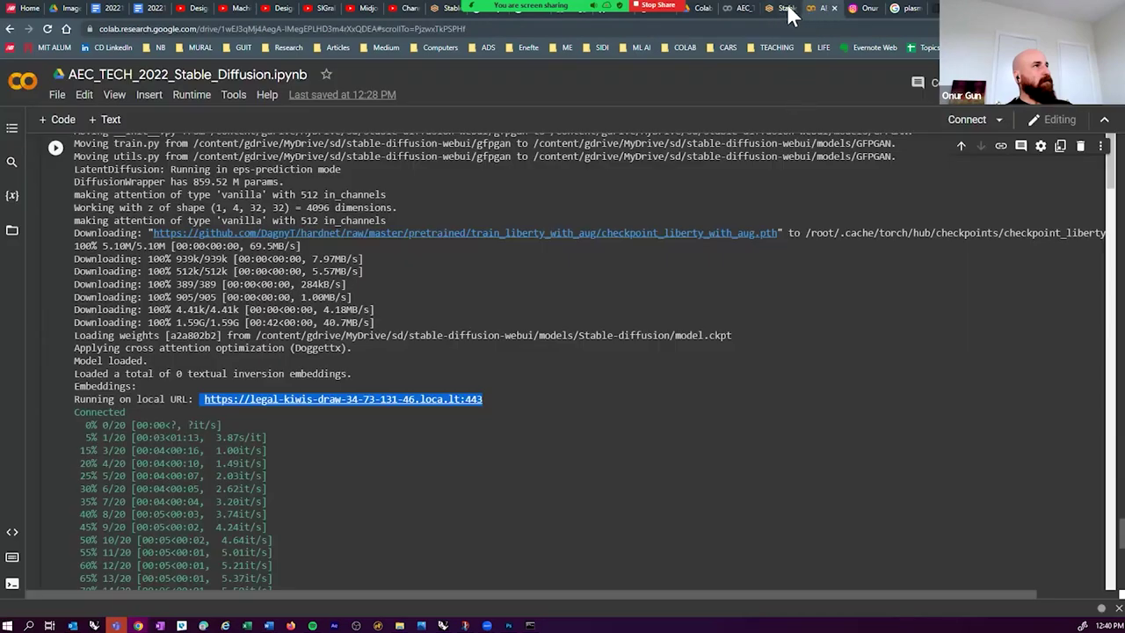
click(788, 12)
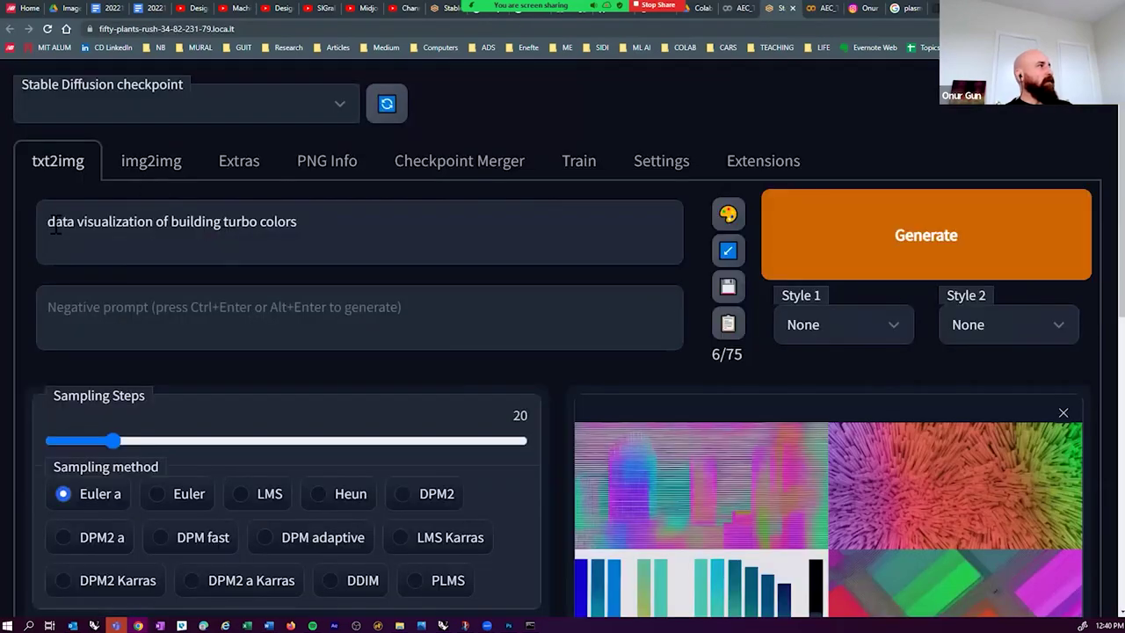
drag(154, 221, 381, 251)
key(BackSpace)
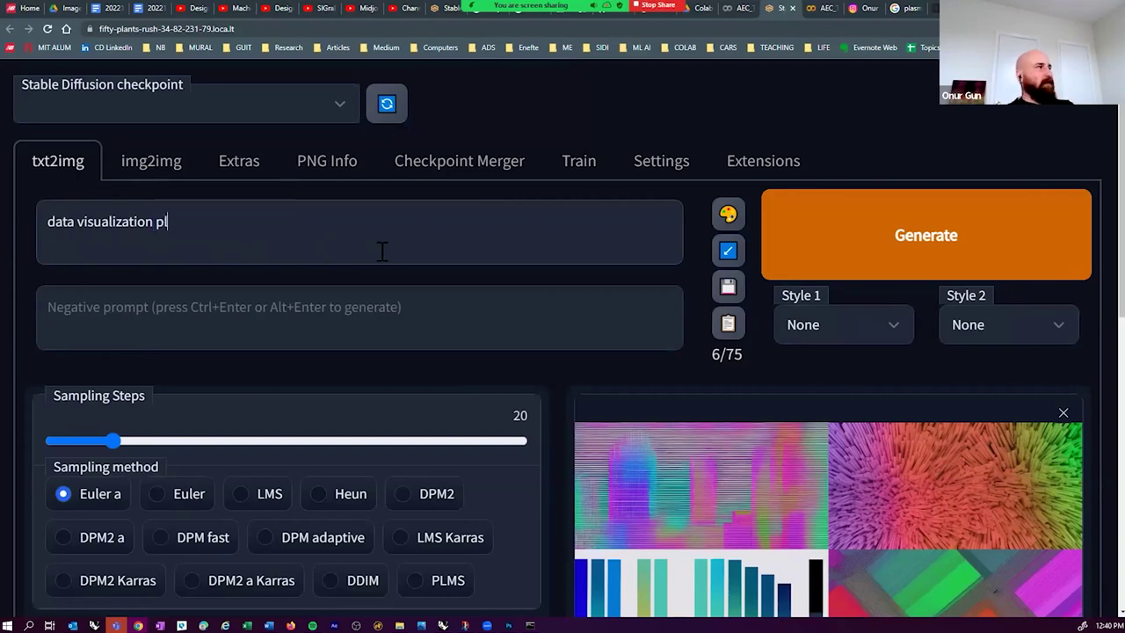
text(pLASMA =)
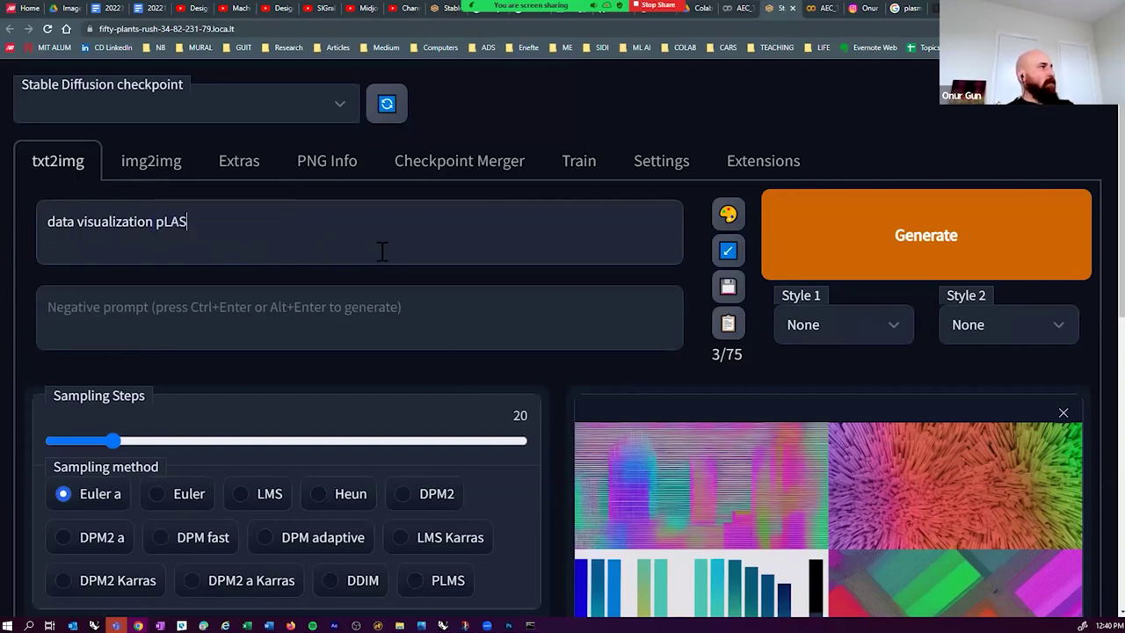
key(BackSpace)
key(BackSpace)
key(BackSpace)
key(BackSpace)
key(BackSpace)
key(BackSpace)
key(BackSpace)
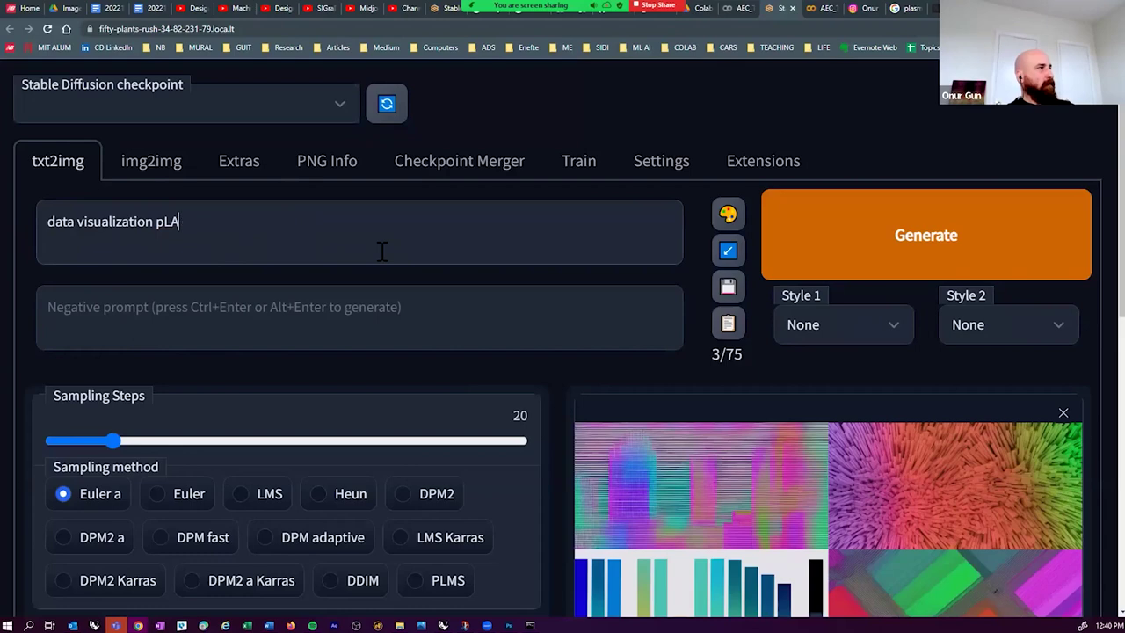
key(F11)
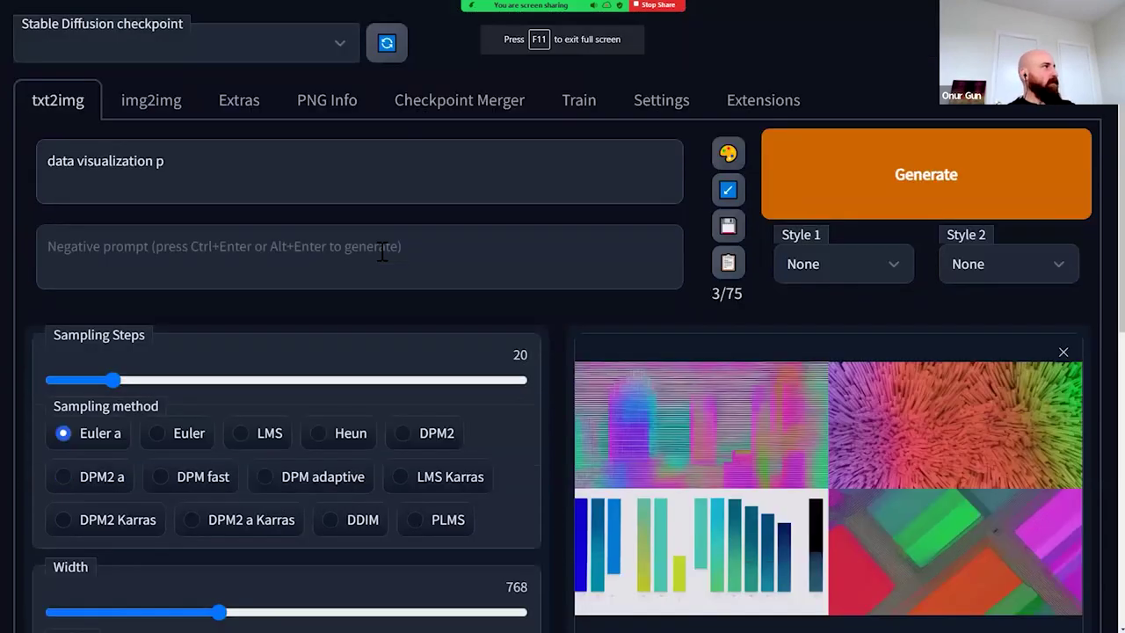
text(ASMA COL)
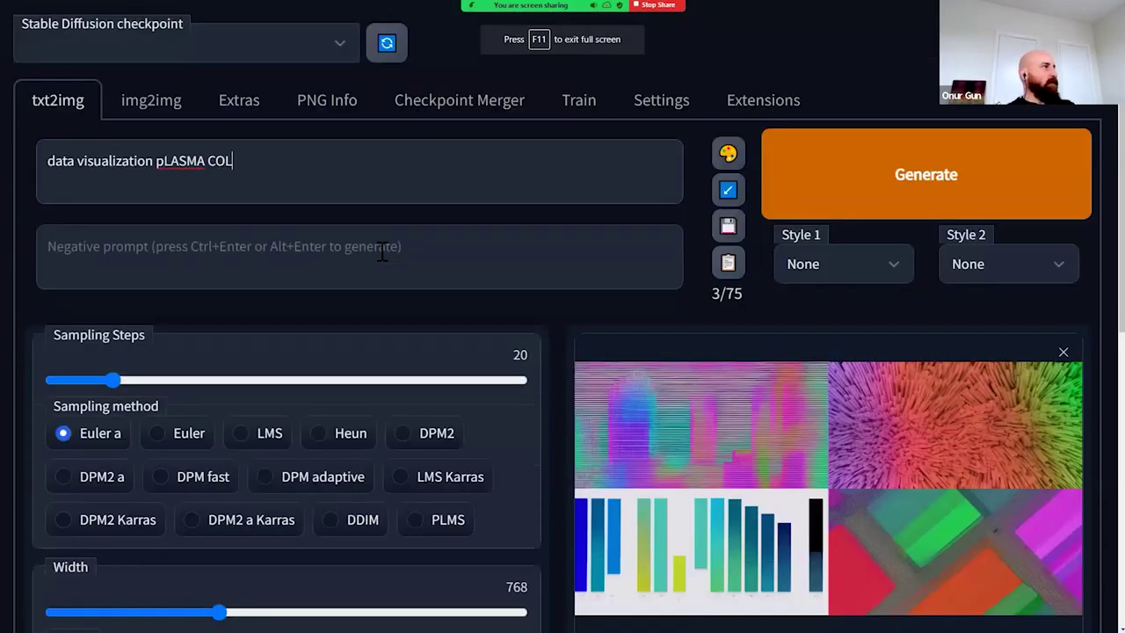
text(OR SPECTR)
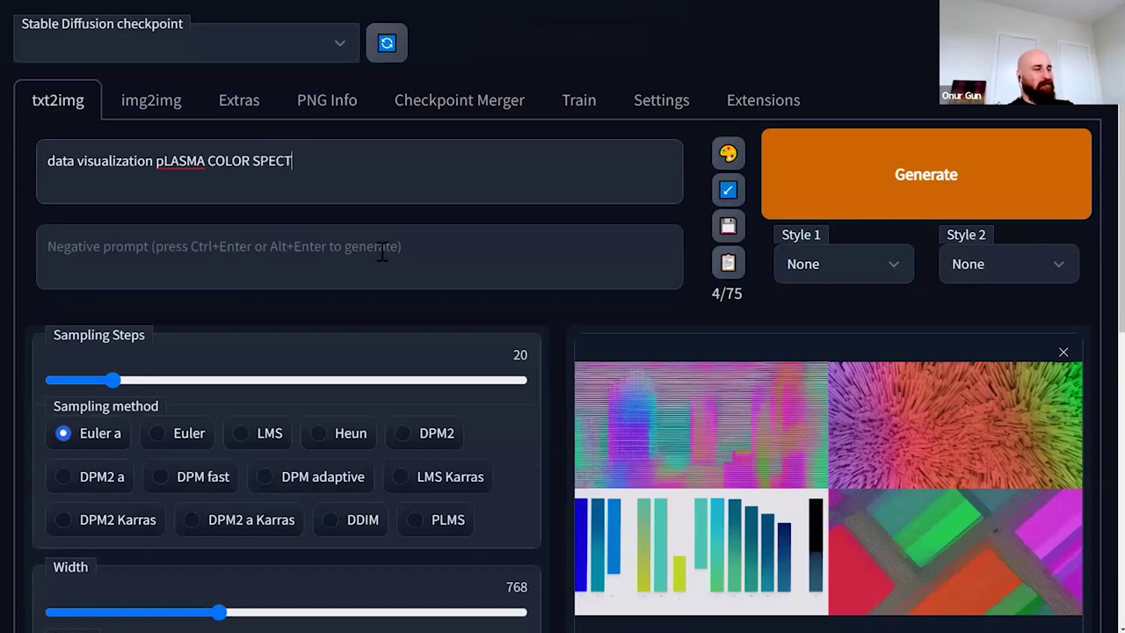
key(BackSpace)
key(BackSpace)
key(BackSpace)
key(BackSpace)
key(BackSpace)
key(BackSpace)
key(BackSpace)
key(BackSpace)
key(BackSpace)
key(BackSpace)
key(BackSpace)
key(BackSpace)
key(BackSpace)
key(BackSpace)
key(BackSpace)
key(BackSpace)
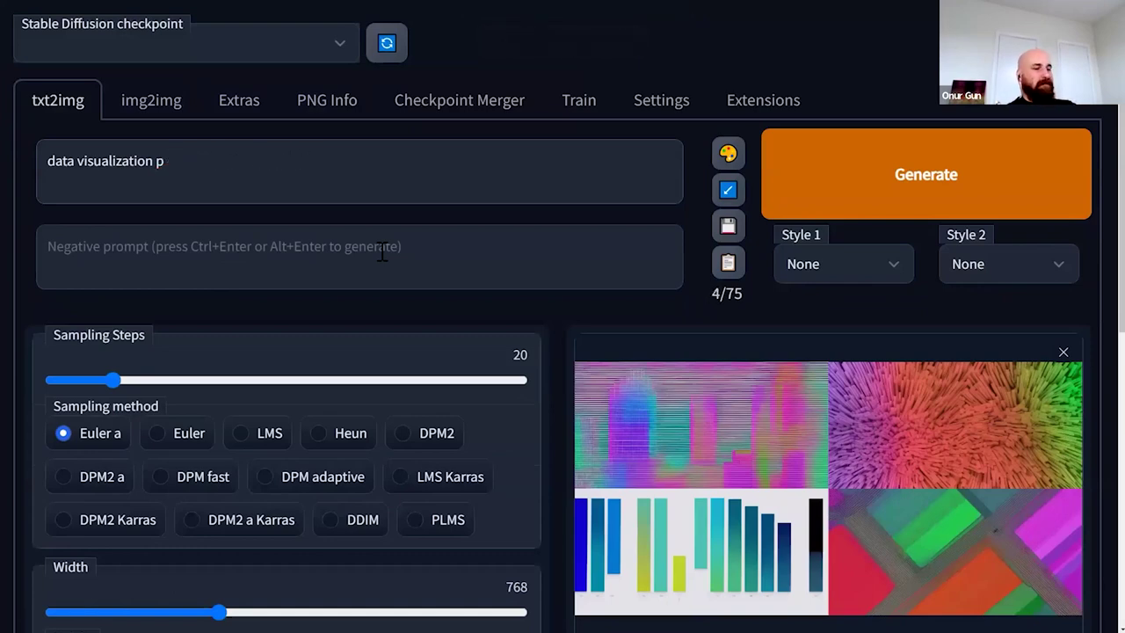
- Complete the prompt in lowercase as "data visualization plasma color gradient painted on a concrete wall"
text(lasma color gradient)
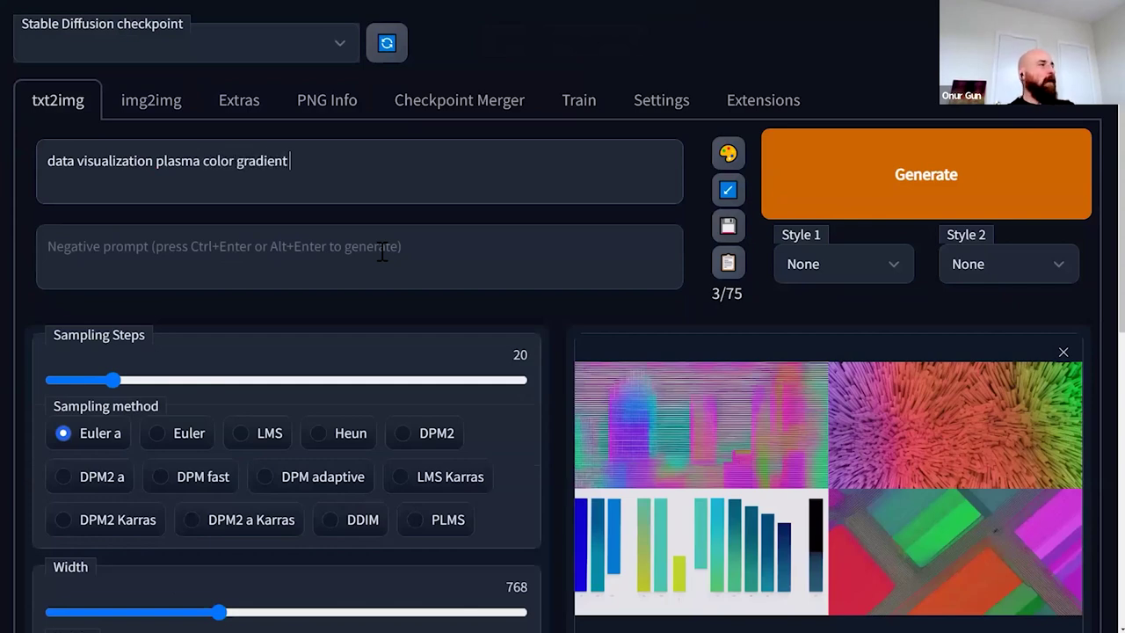
text( painted on a)
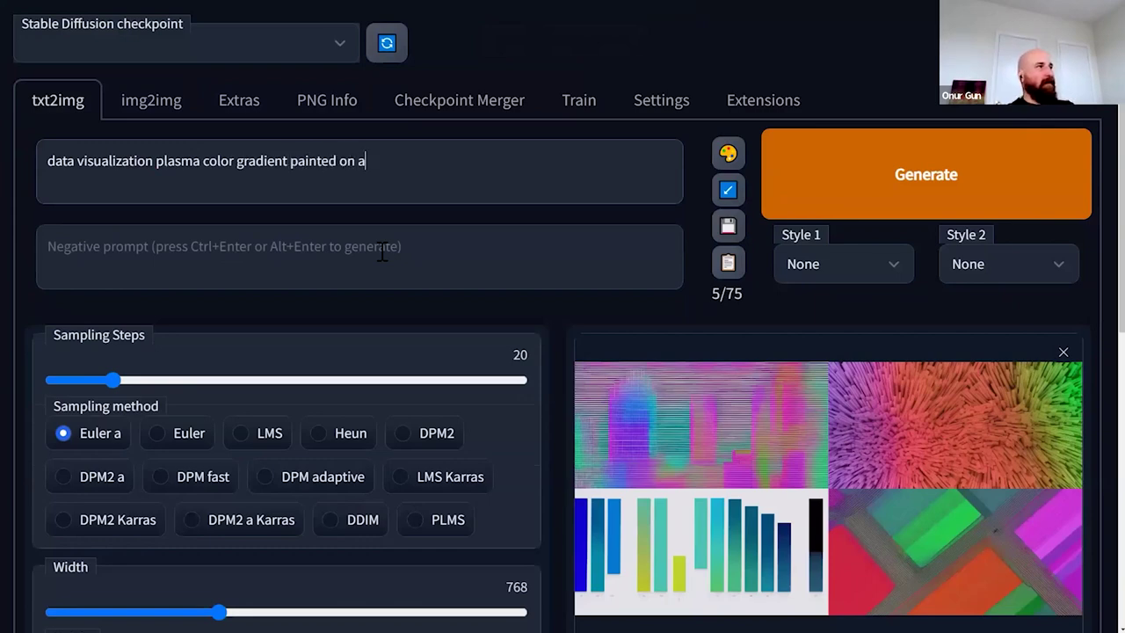
text( w)
key(BackSpace)
text(conc)
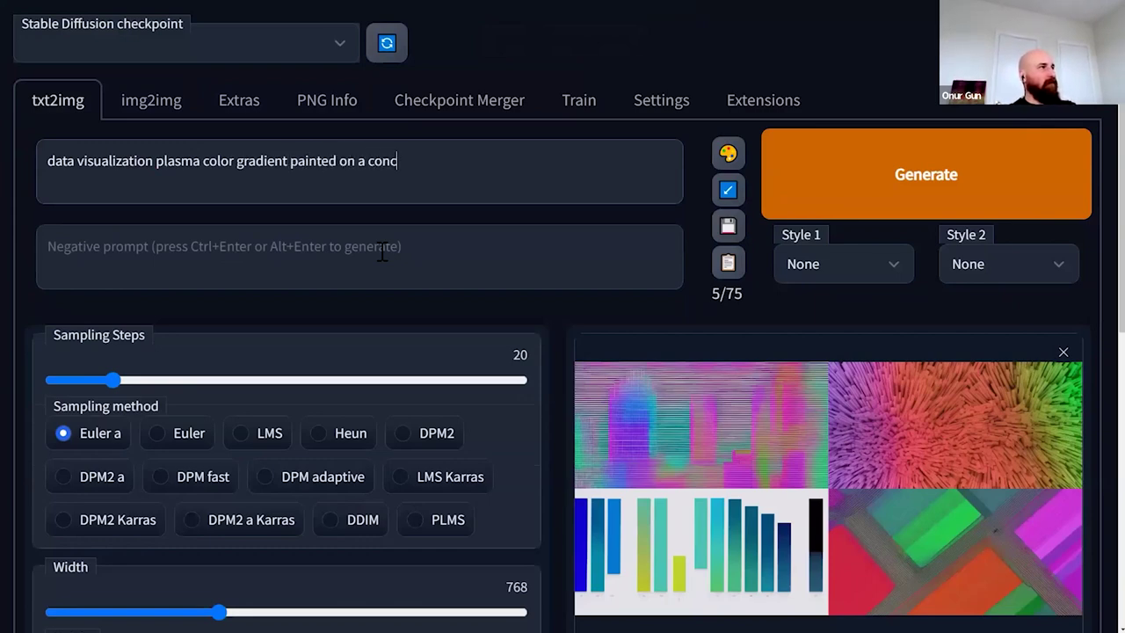
text(rete wall)
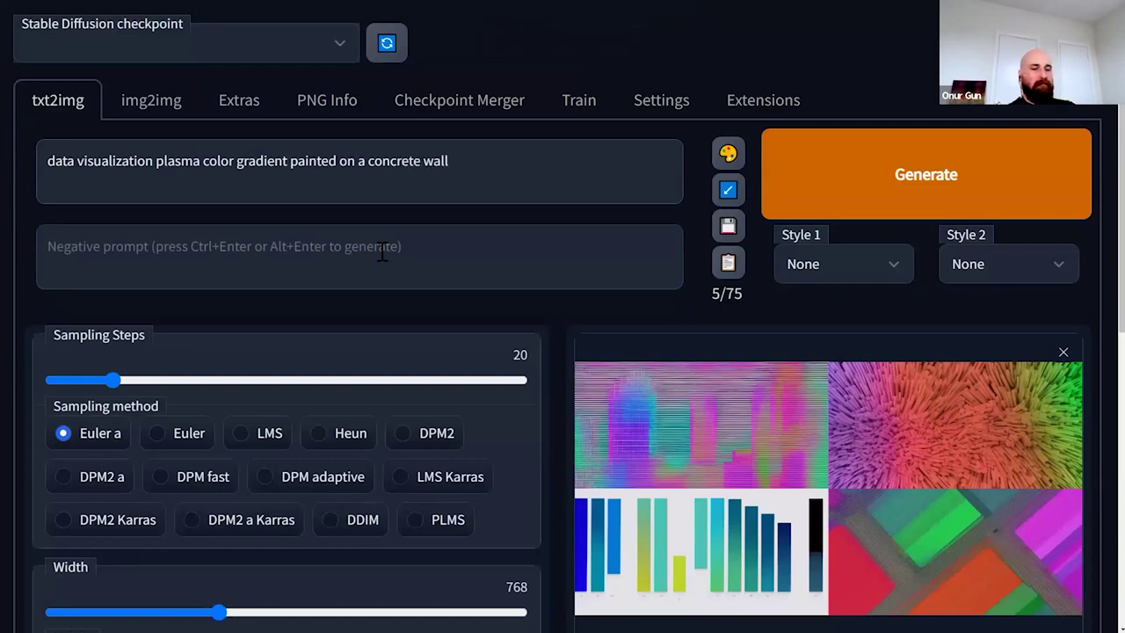
- Set the sampling steps to 30 and generate the batch of images
scroll(701, 469, down, 2)
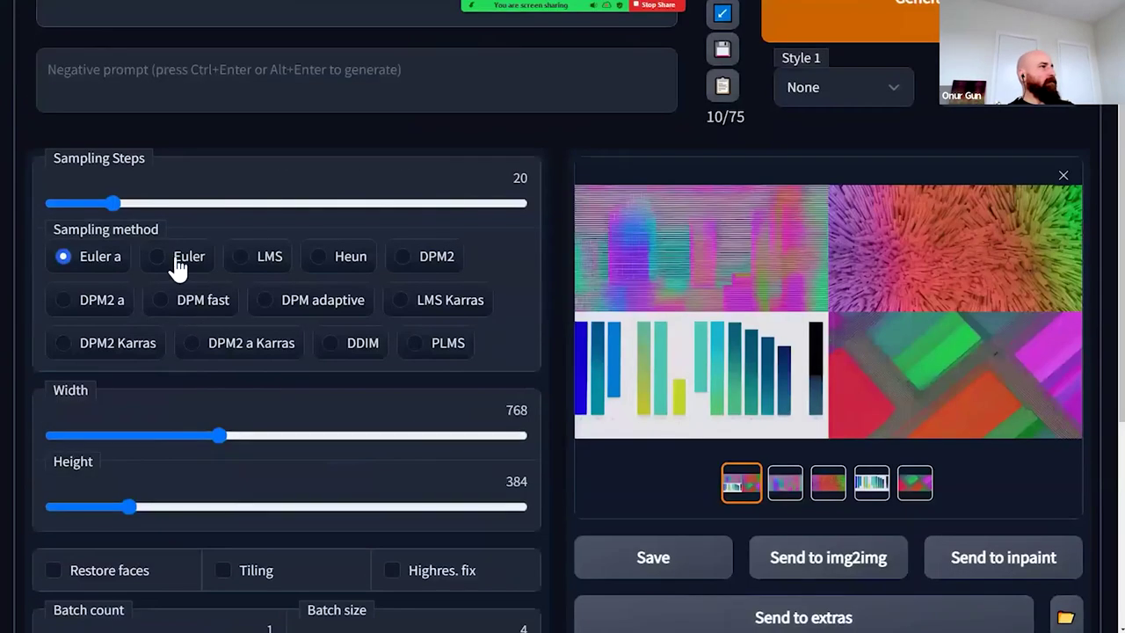
drag(119, 202, 146, 202)
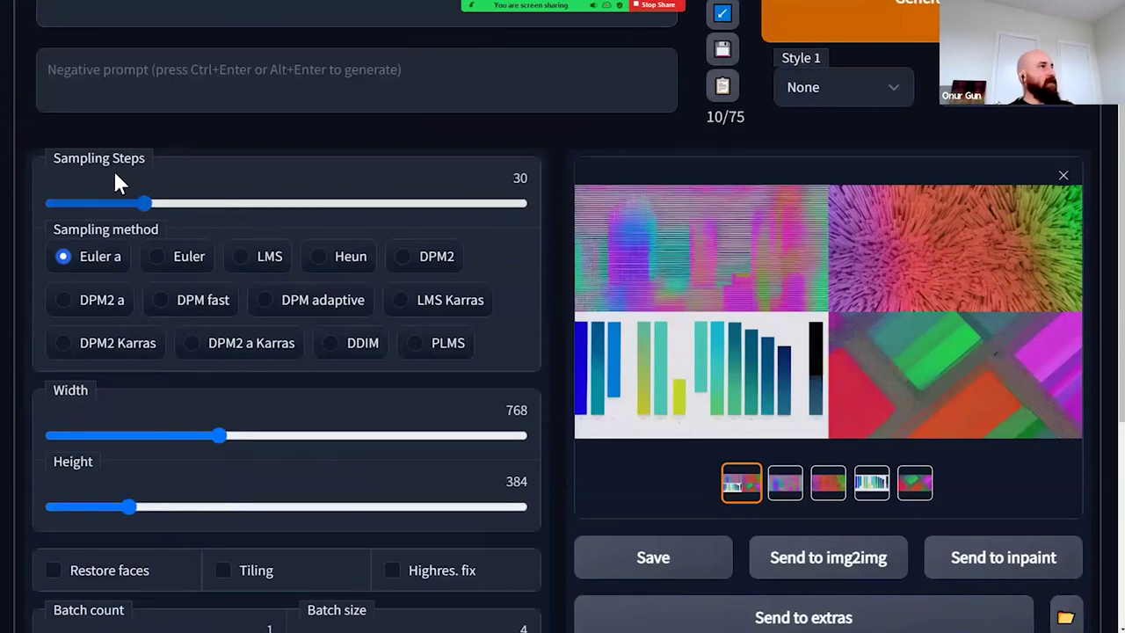
scroll(1010, 259, up, 2)
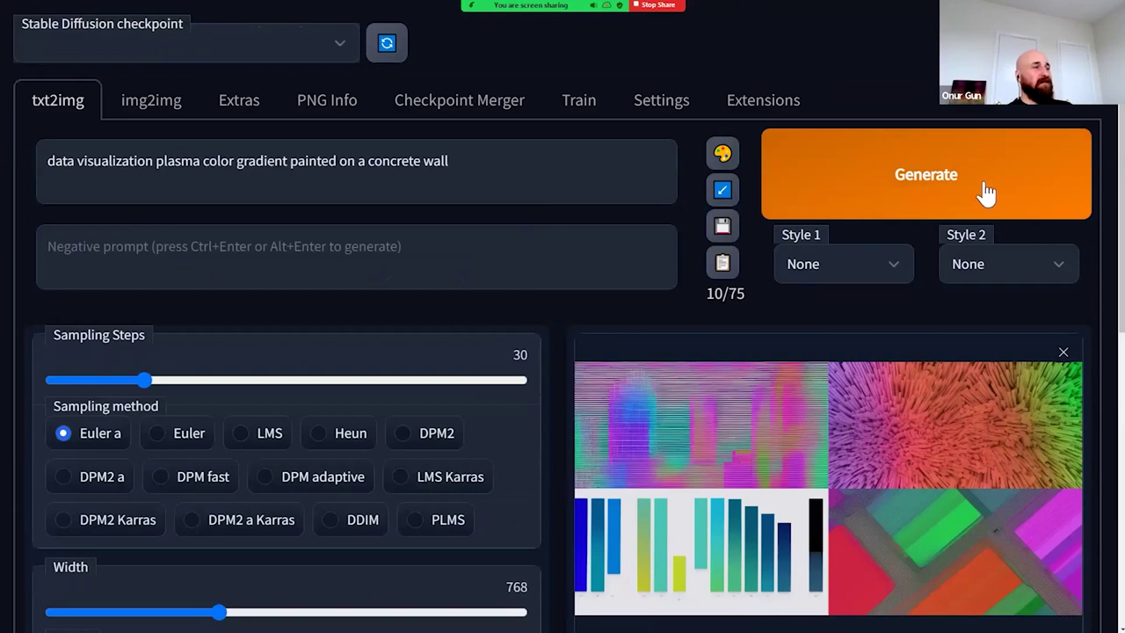
click(981, 191)
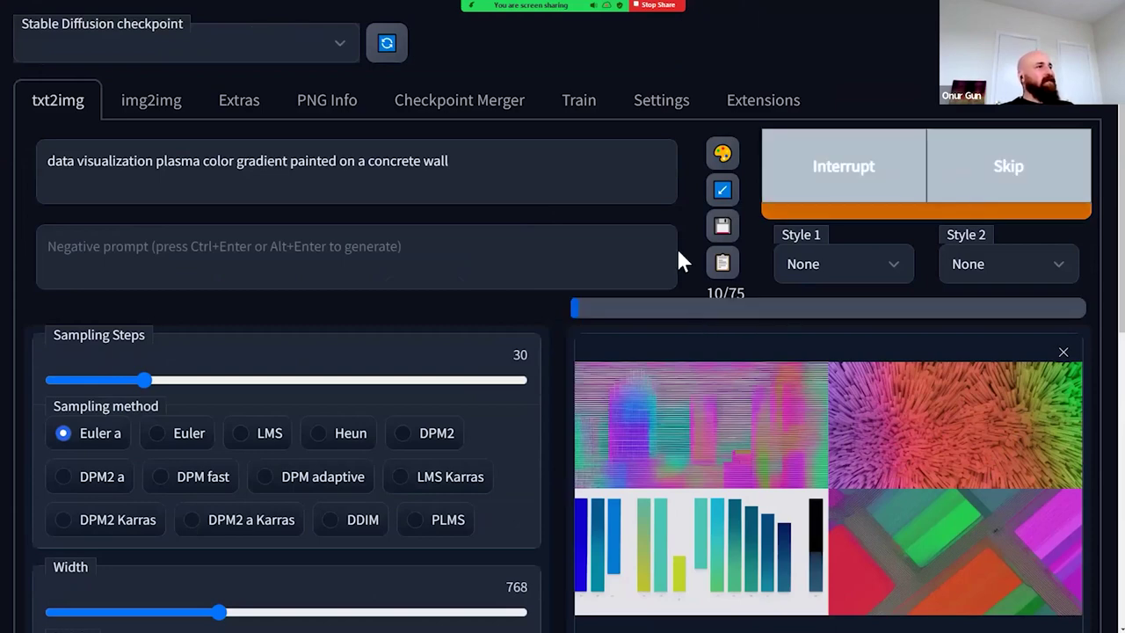
- Examine the generated painted concrete wall images enlarged in the results gallery, from the last image back to the second
scroll(677, 258, down, 2)
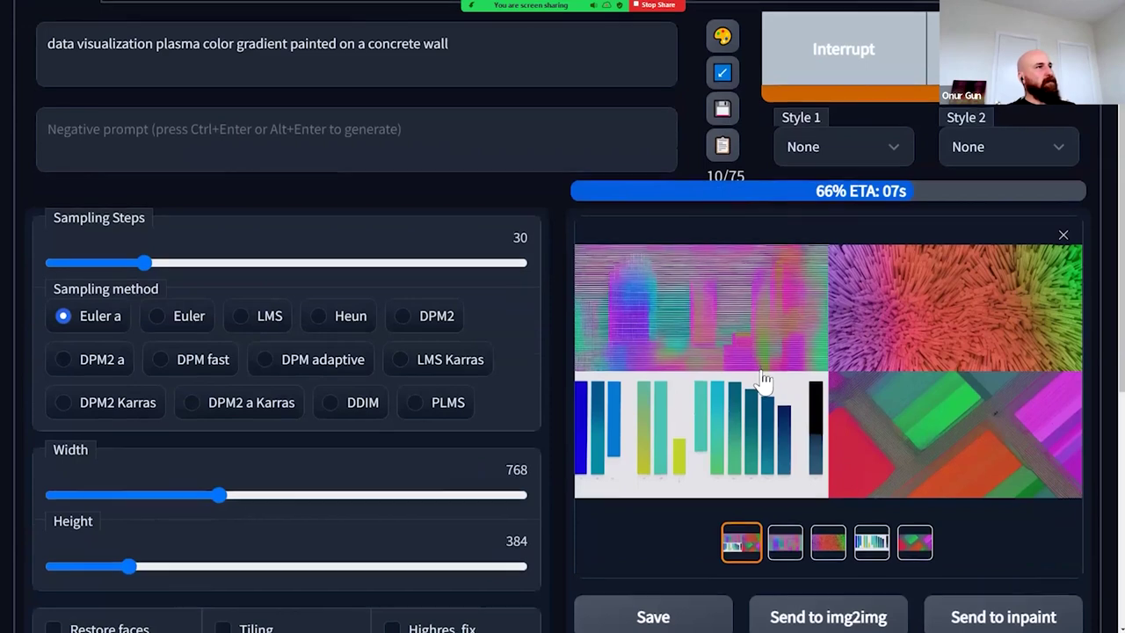
scroll(755, 374, up, 1)
scroll(896, 272, down, 1)
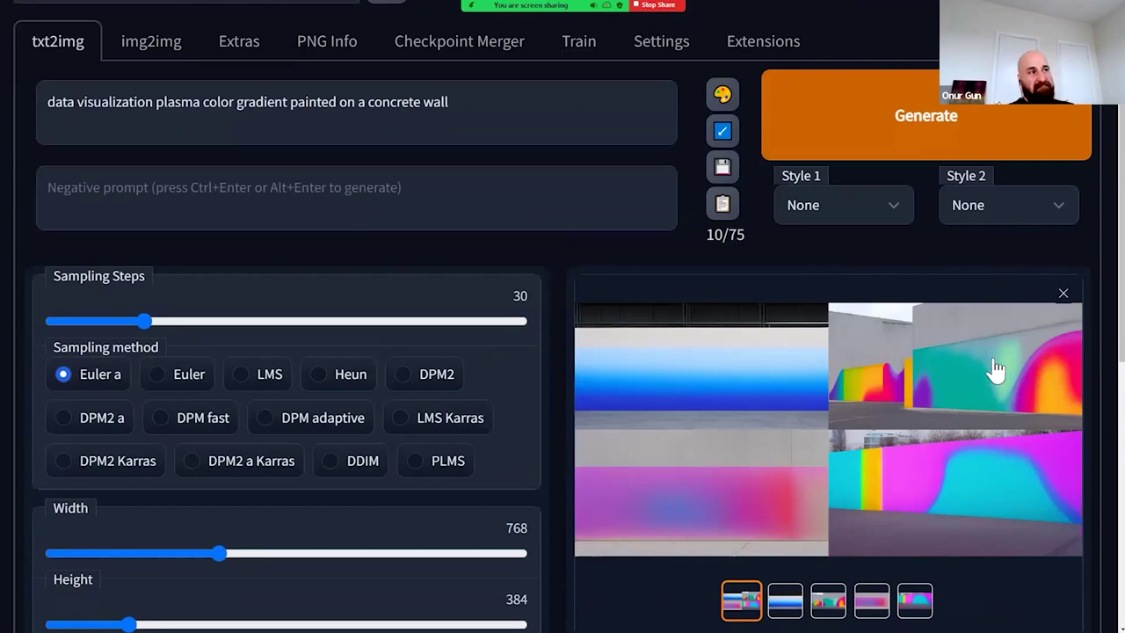
click(915, 600)
key(Left)
key(Left)
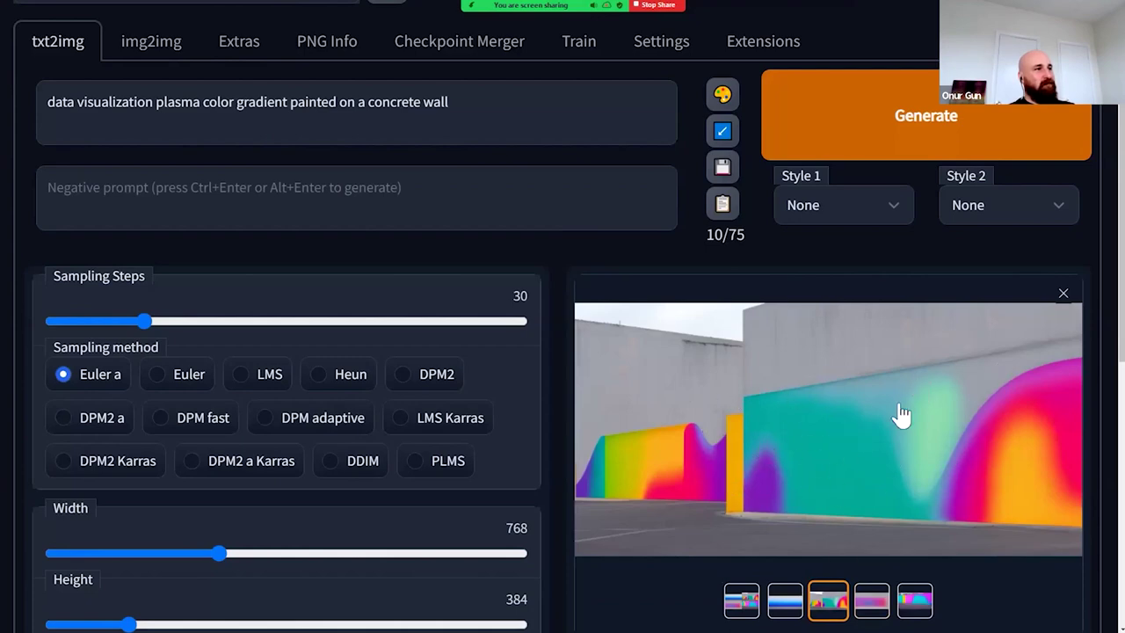
- Set the sampling steps to 60, generate the batch of concrete wall images, and reduce the page zoom
drag(147, 322, 204, 337)
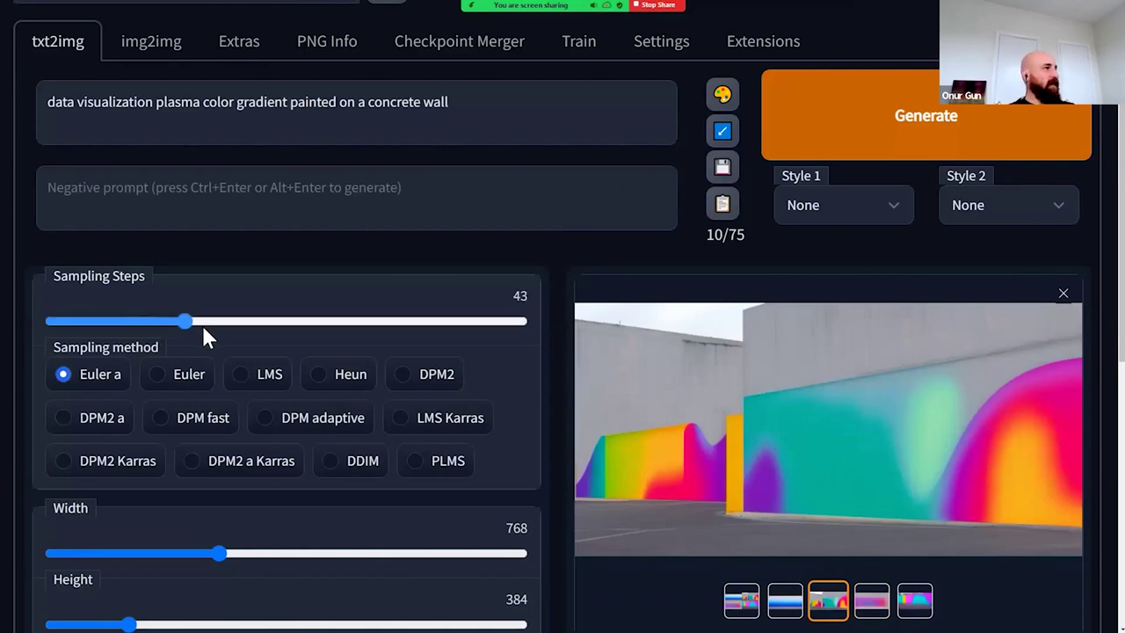
drag(236, 332, 239, 330)
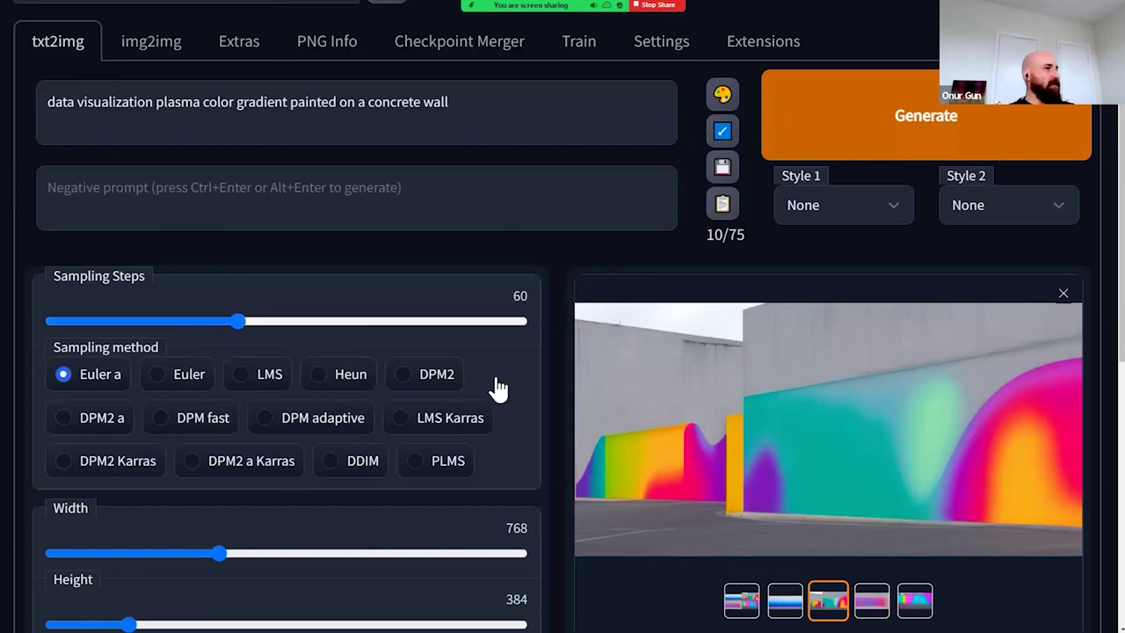
click(949, 120)
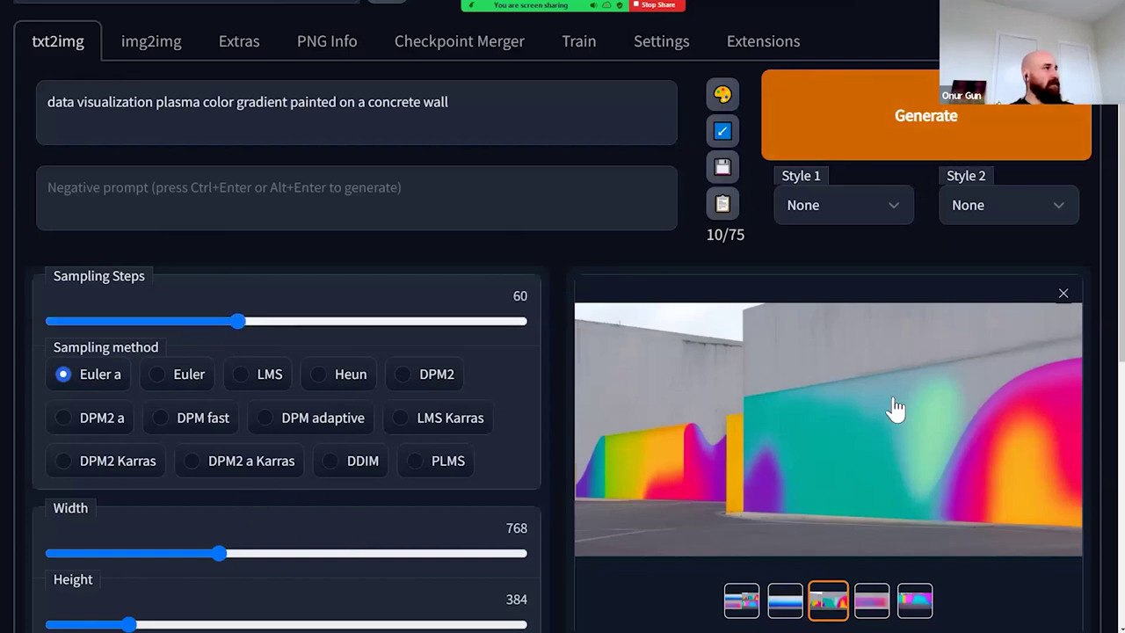
scroll(900, 404, up, 1)
scroll(901, 404, up, 1)
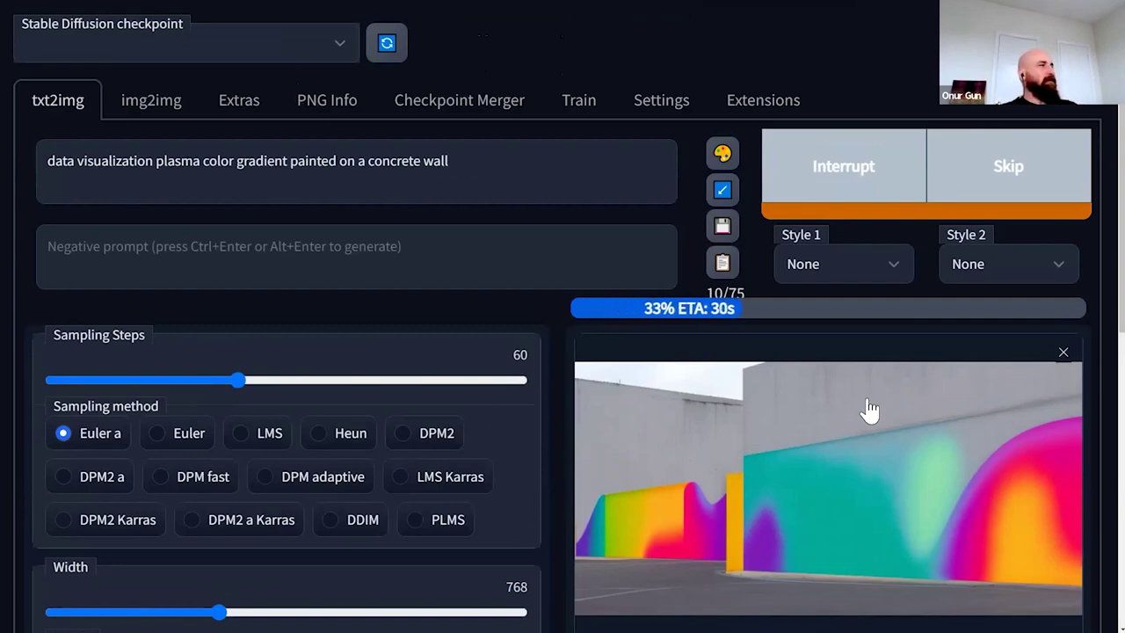
key(ctrl+minus)
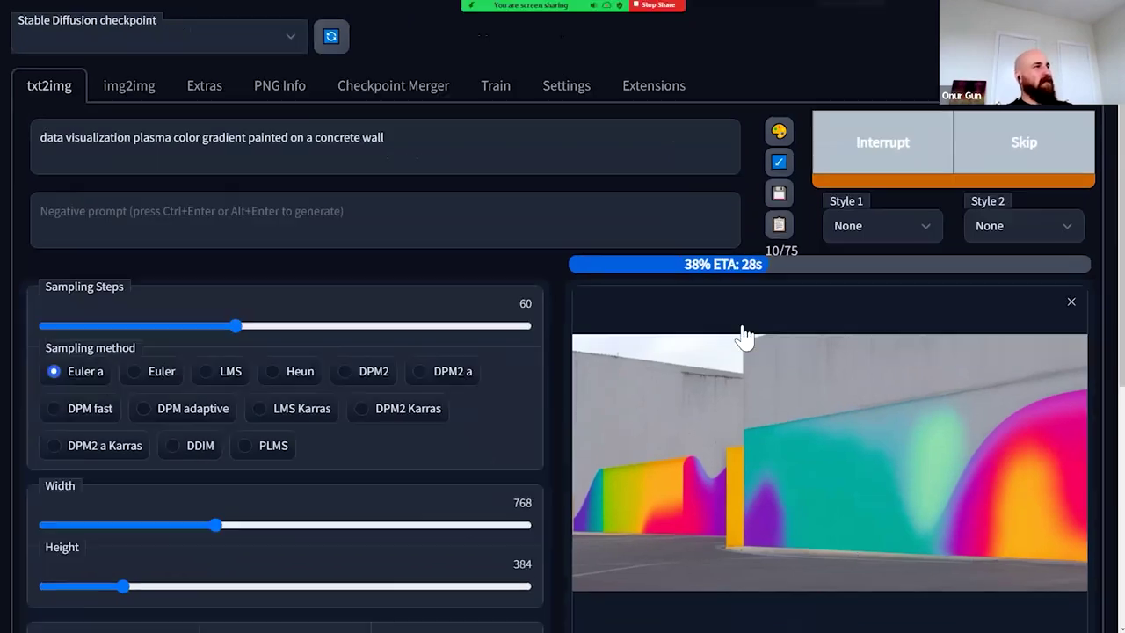
key(ctrl+minus)
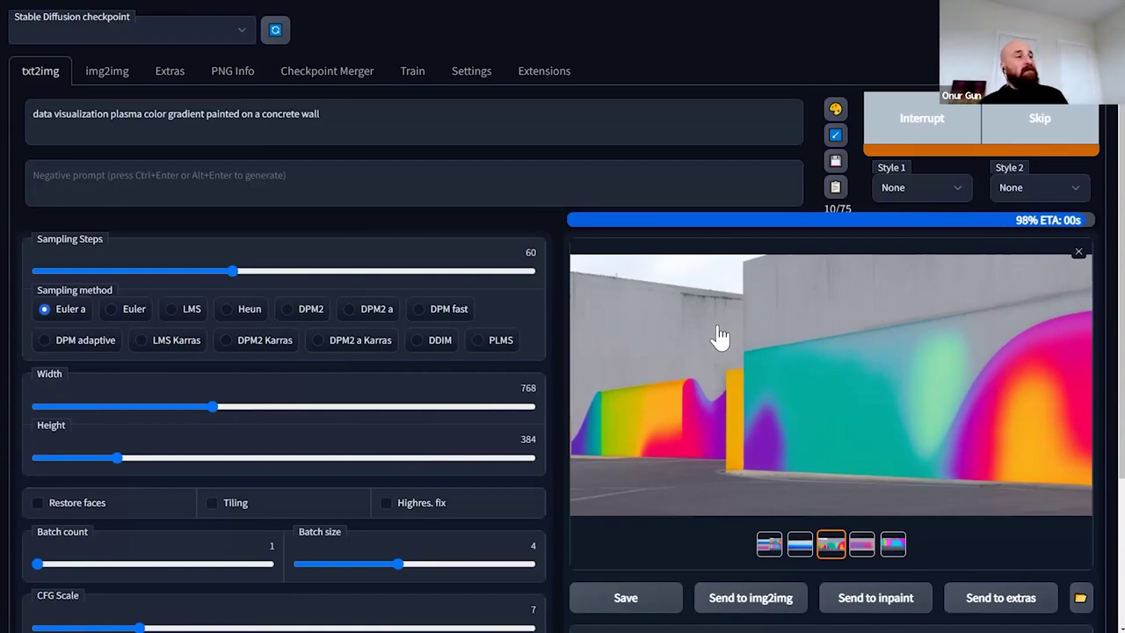
- Examine the four newly generated wall images enlarged in the results gallery, ending on the first one, and stop the screen sharing
click(801, 550)
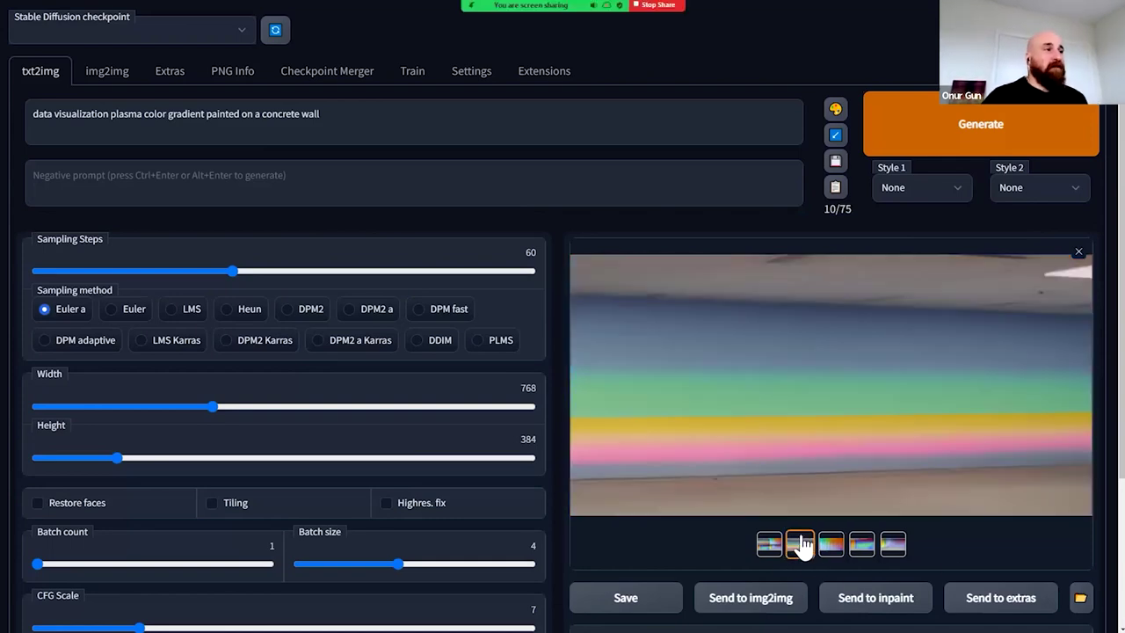
click(863, 548)
click(893, 545)
click(864, 545)
click(893, 548)
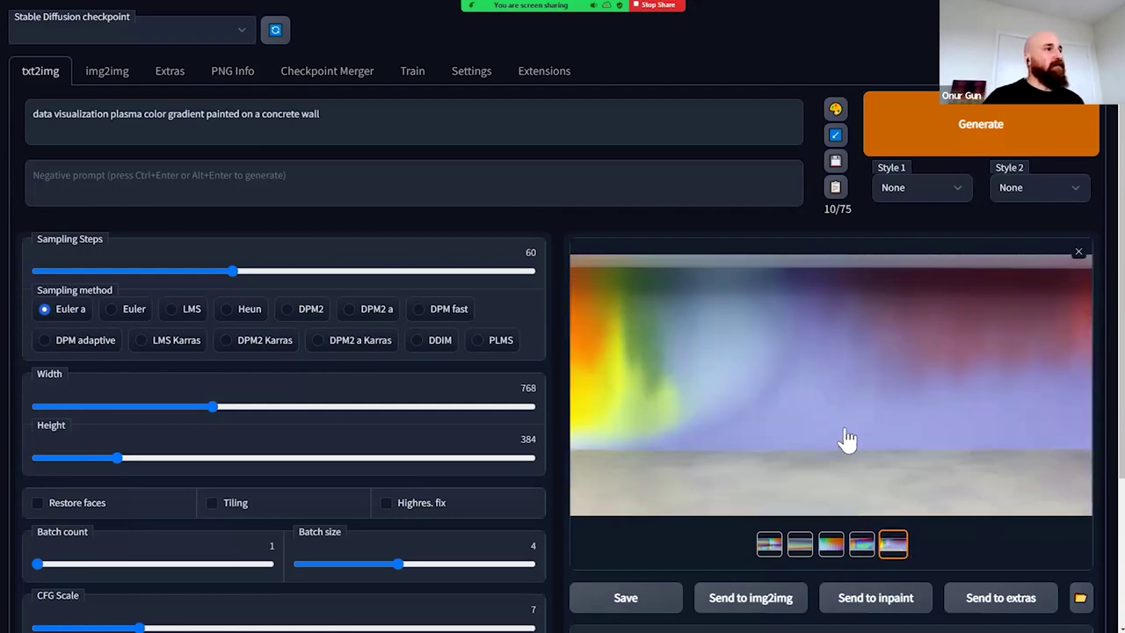
click(830, 547)
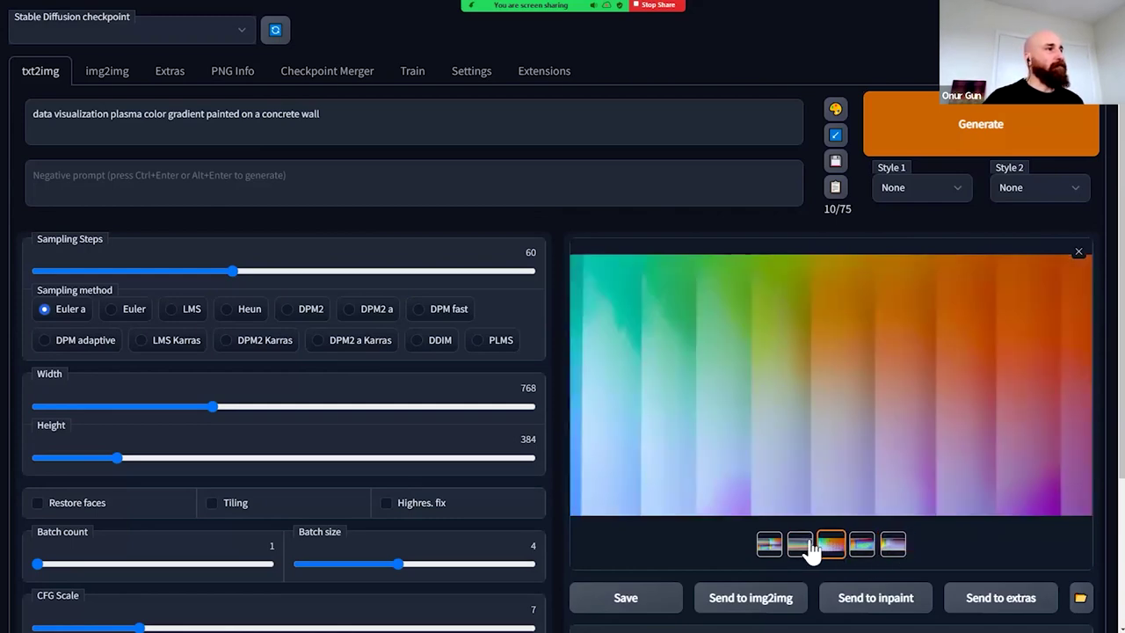
click(805, 550)
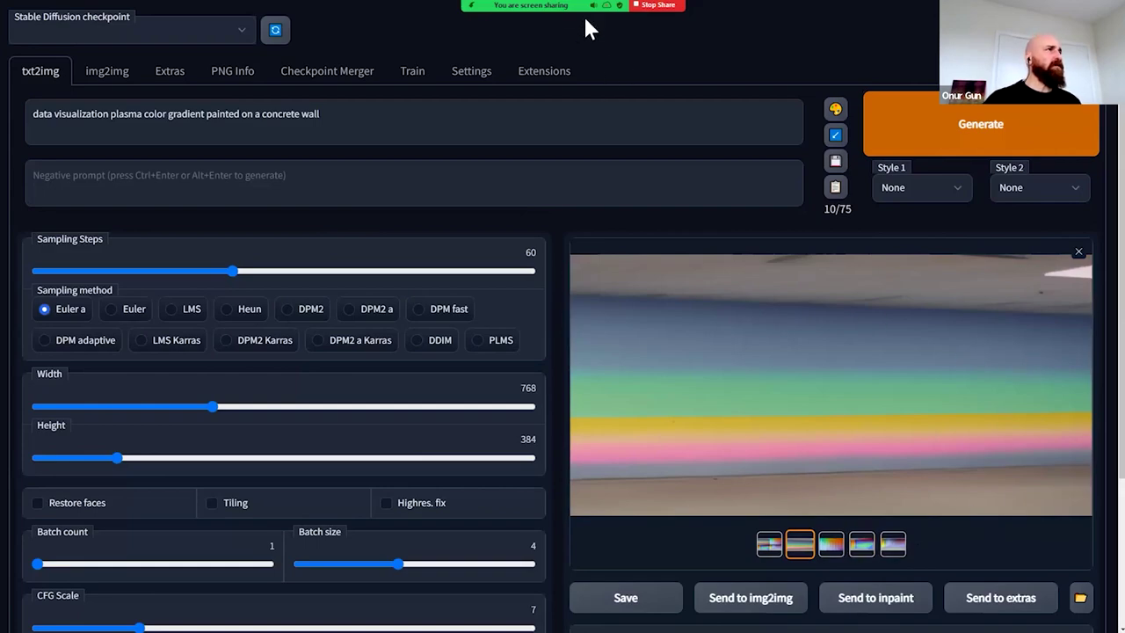
click(659, 7)
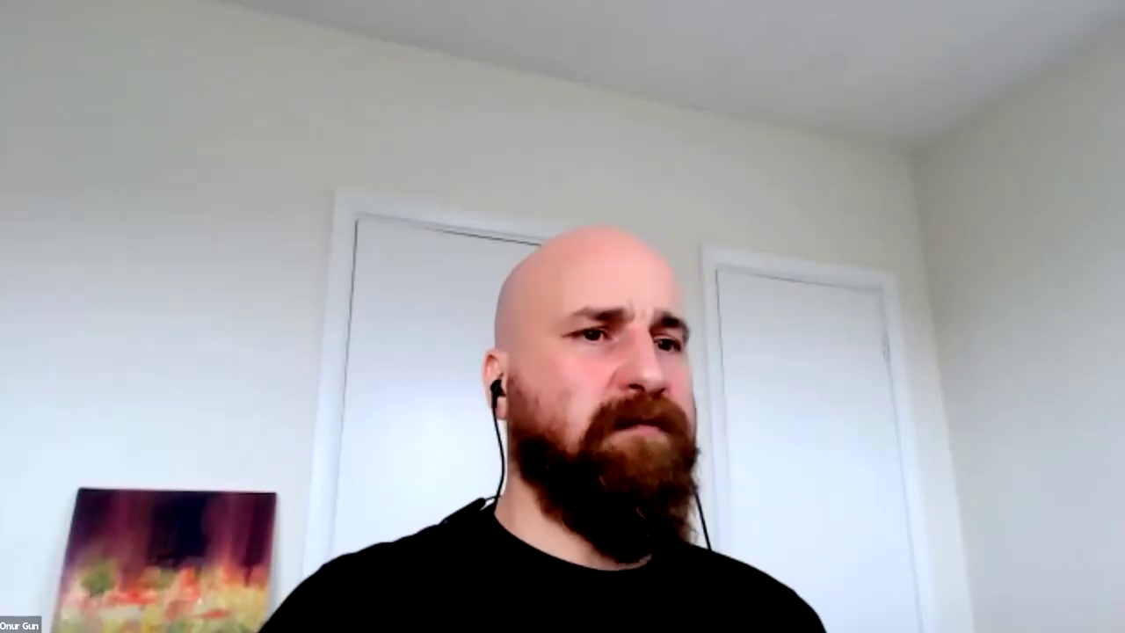
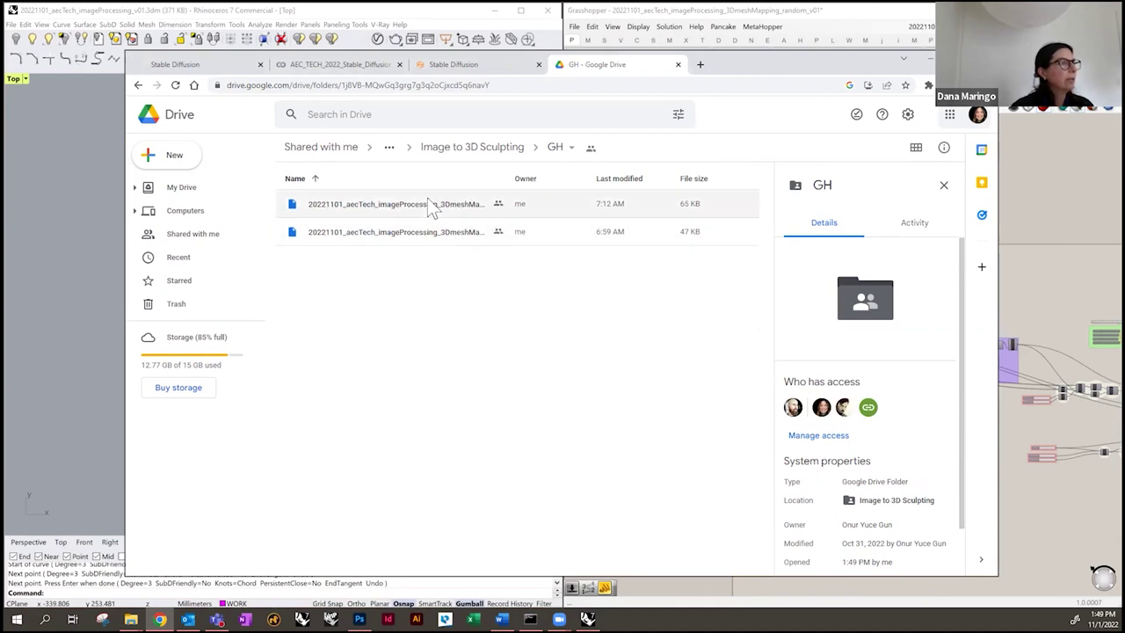
- Switch from Google Drive to Grasshopper and examine the image input and mesh components of the "2A_image to 3D colored mesh_random carving" definition
click(930, 59)
right_drag(850, 282, 806, 238)
scroll(677, 258, up, 6)
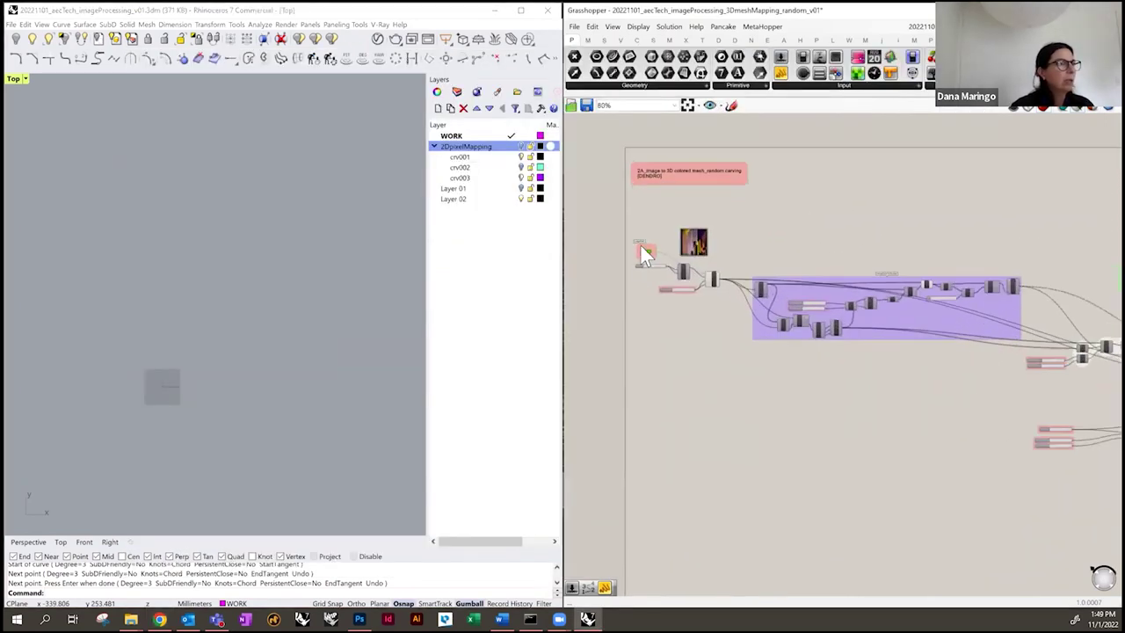
right_drag(843, 236, 830, 338)
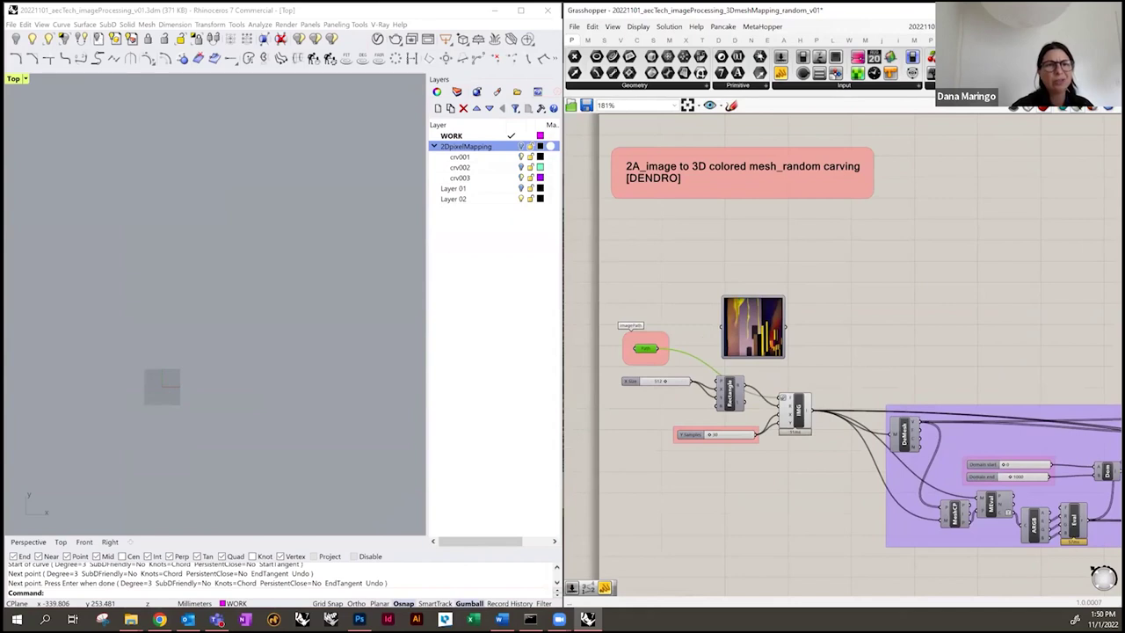
click(547, 241)
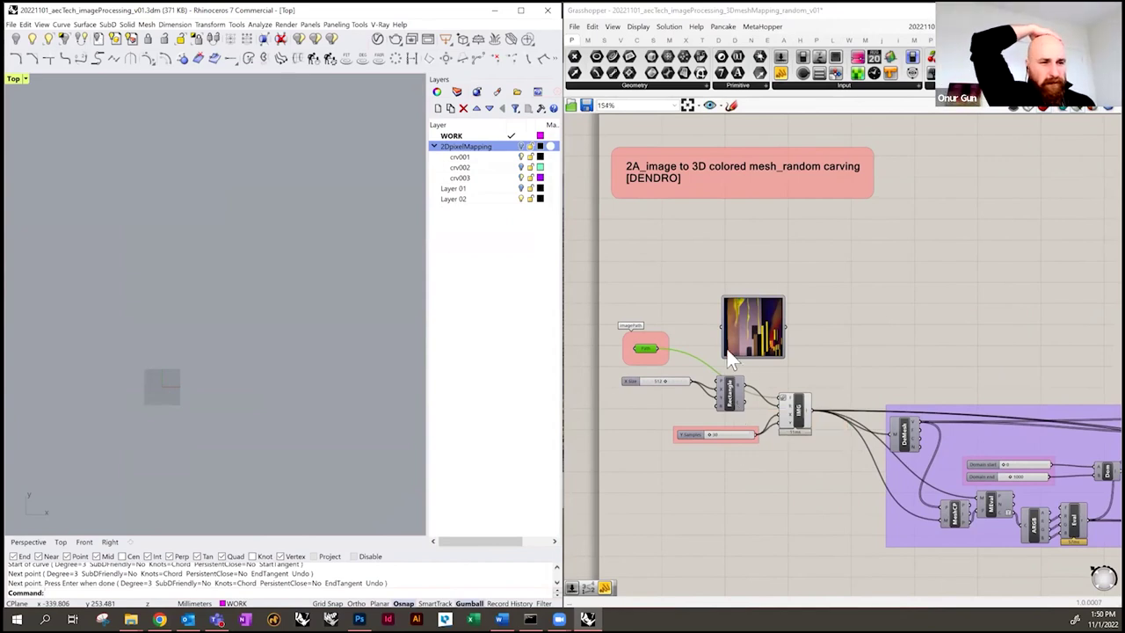
scroll(736, 359, down, 6)
scroll(1006, 423, up, 2)
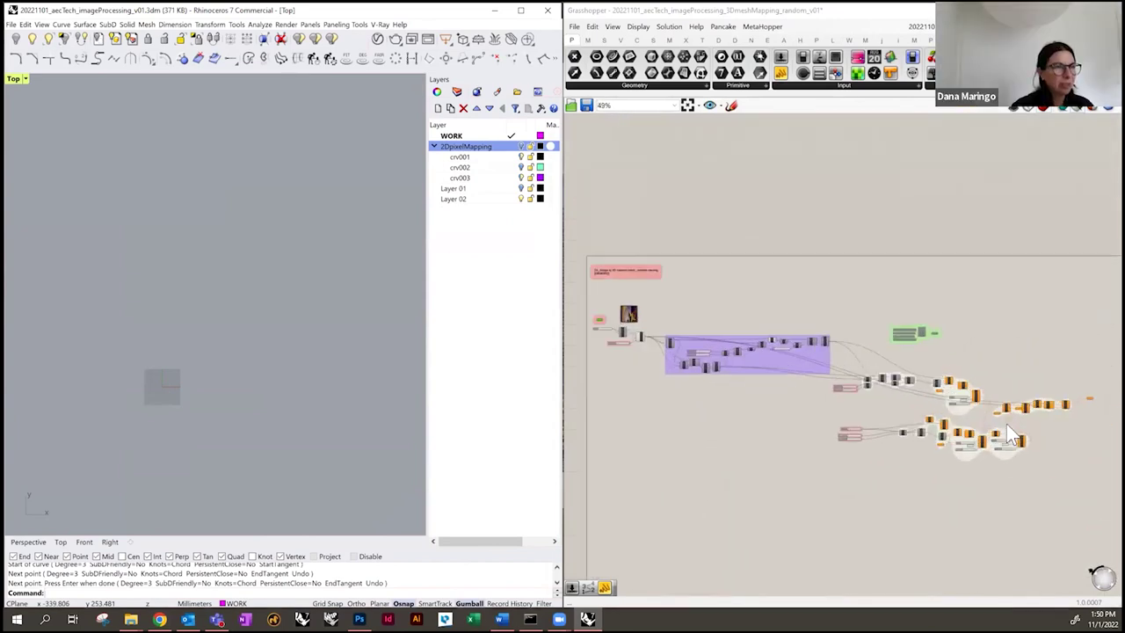
- Examine the purple group with its domain sliders and how the image input components feed into it
mouse_move(717, 362)
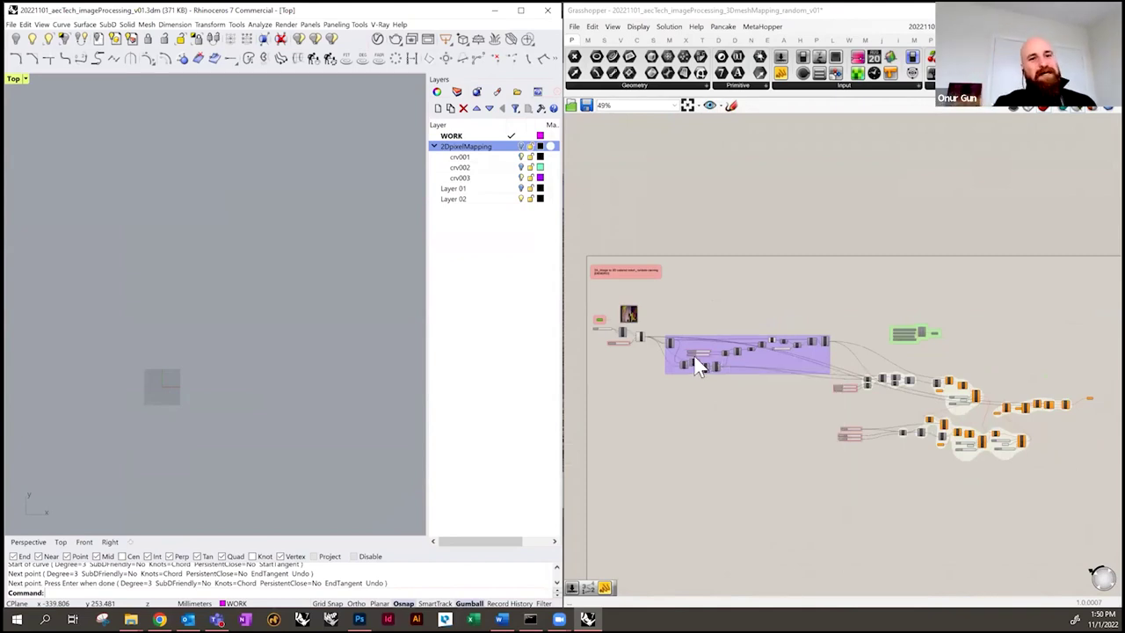
scroll(687, 352, up, 6)
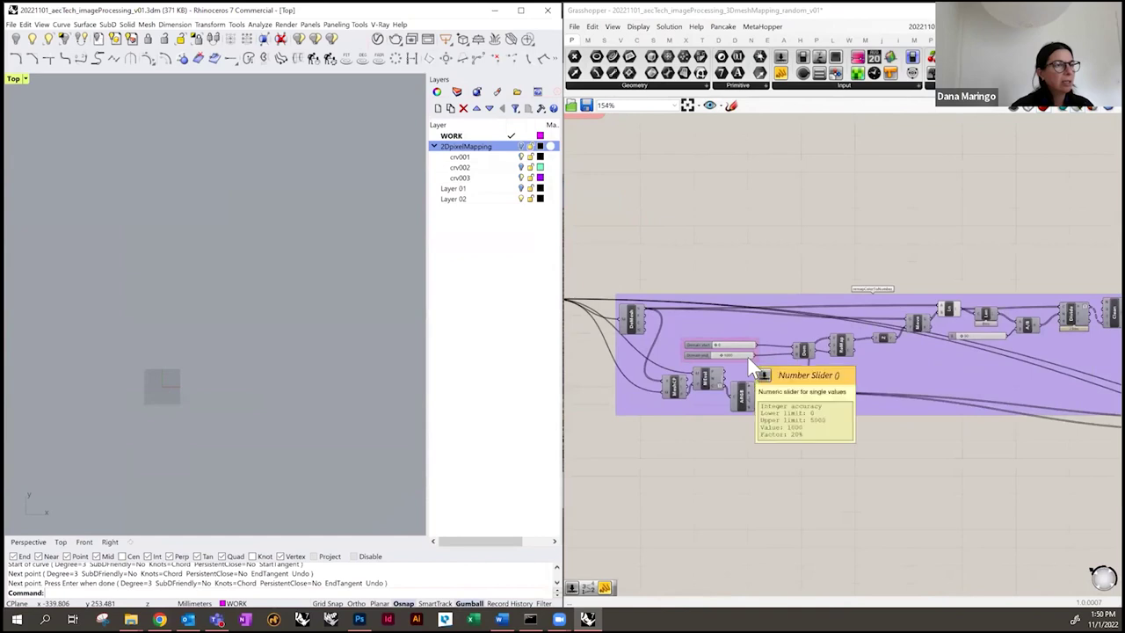
scroll(853, 355, down, 3)
right_drag(786, 392, 746, 282)
scroll(746, 282, up, 3)
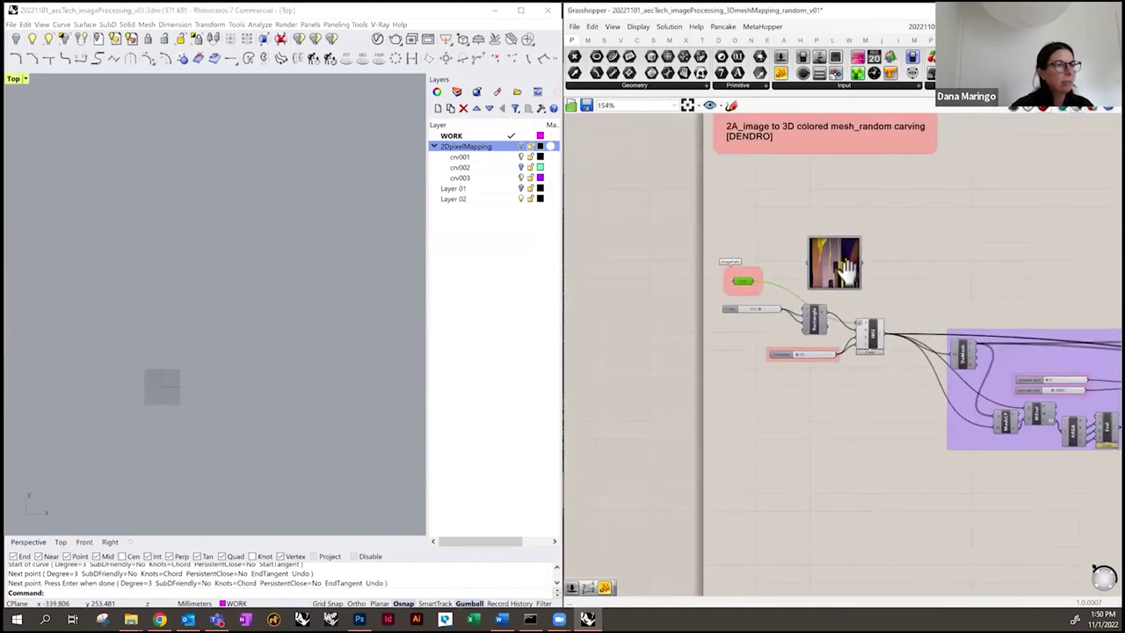
right_drag(924, 279, 841, 271)
right_drag(1032, 431, 808, 424)
scroll(779, 377, down, 2)
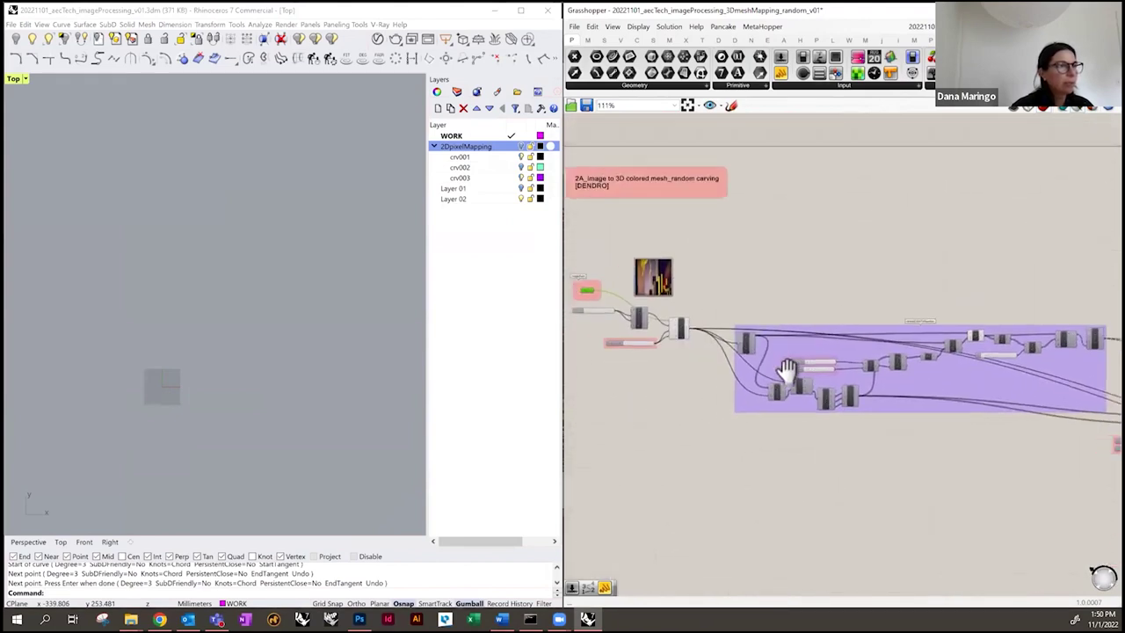
scroll(733, 357, down, 9)
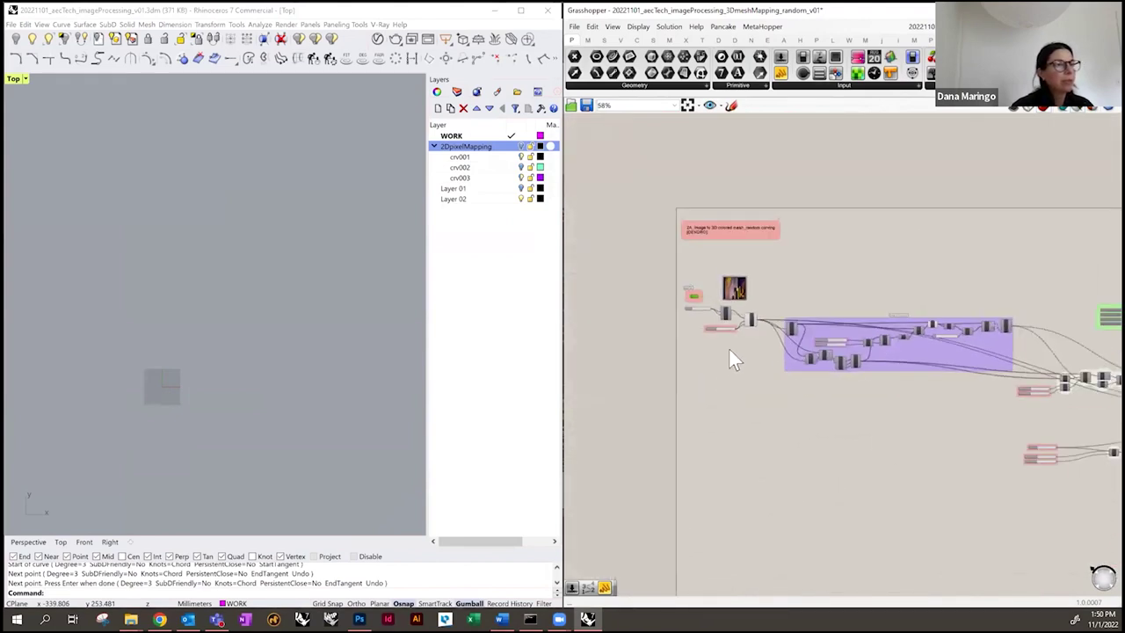
- Examine the green group and the downstream clusters of orange components that follow the purple group
right_drag(899, 379, 796, 342)
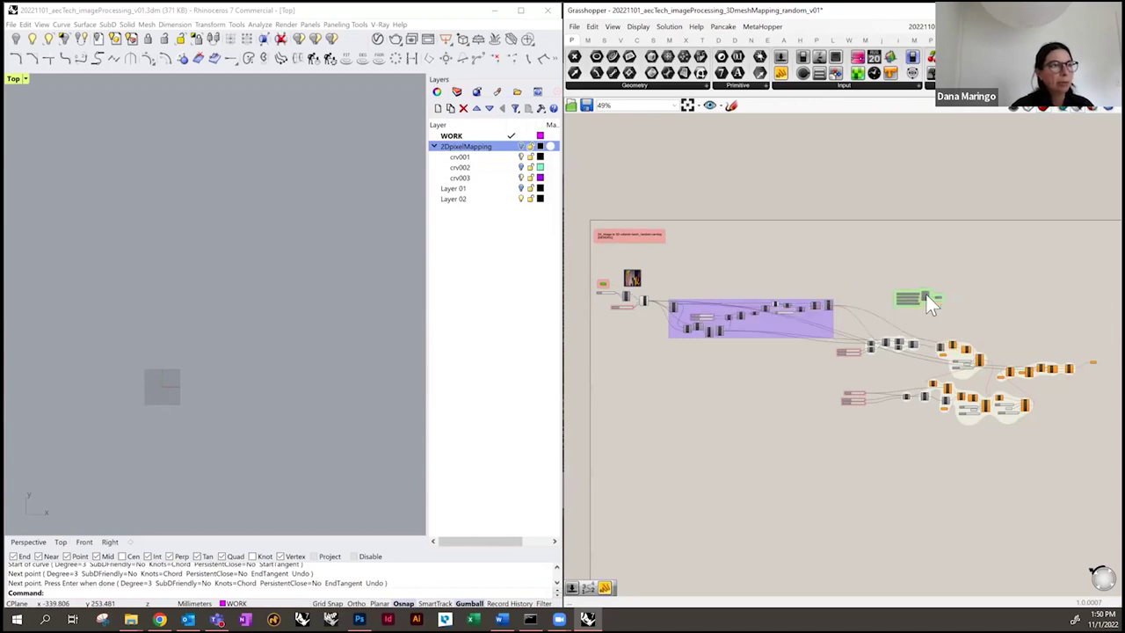
scroll(925, 300, up, 2)
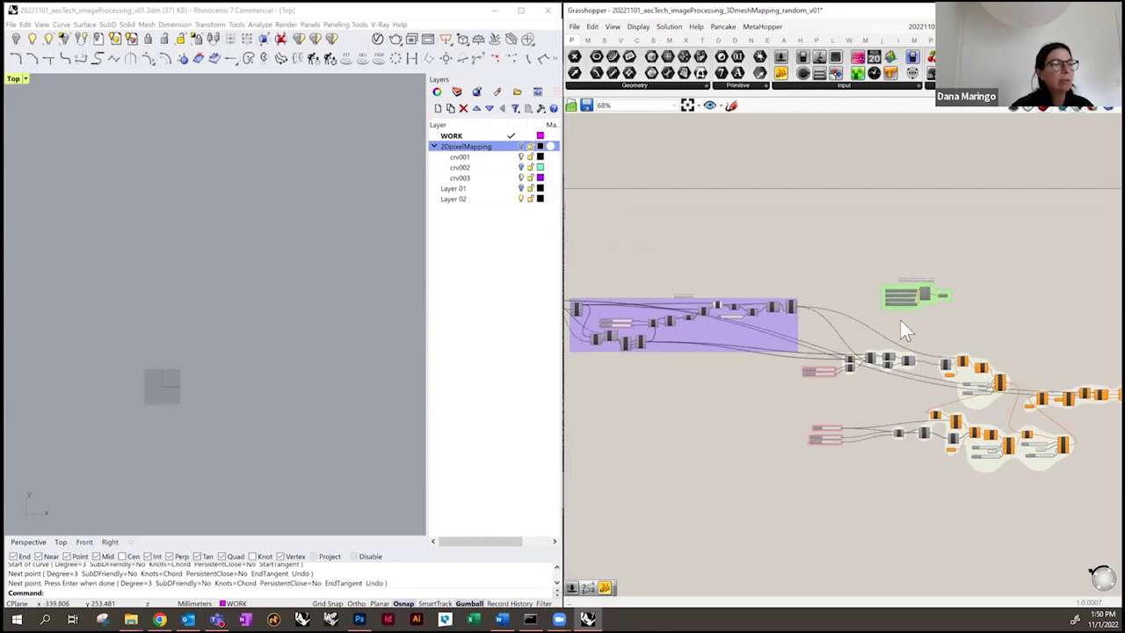
scroll(907, 329, down, 1)
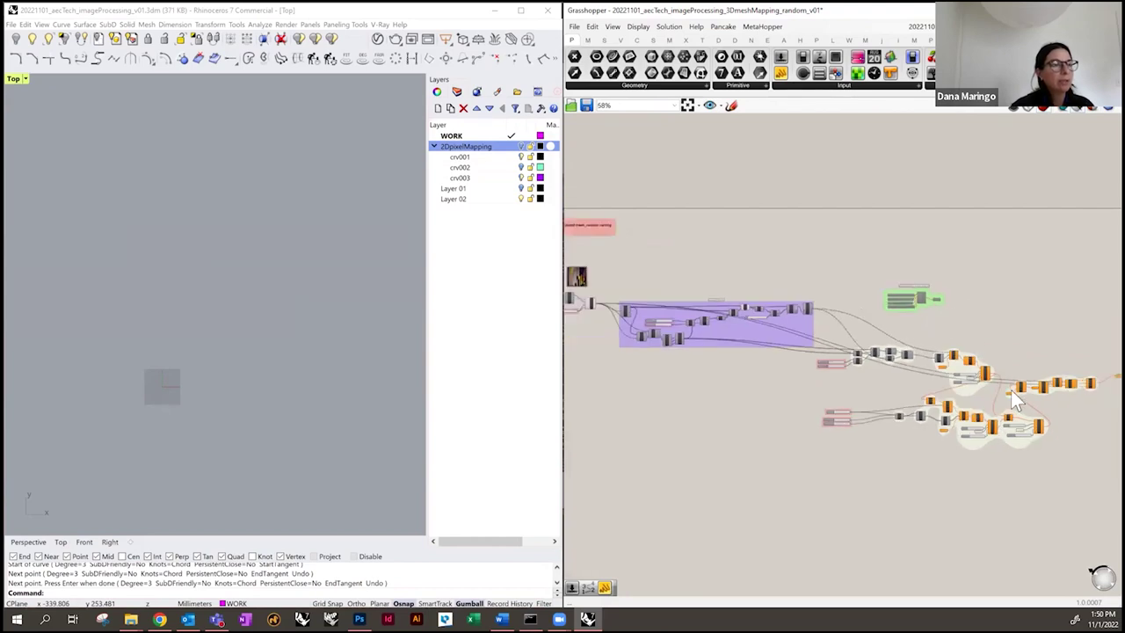
scroll(1012, 390, up, 1)
scroll(1006, 394, up, 2)
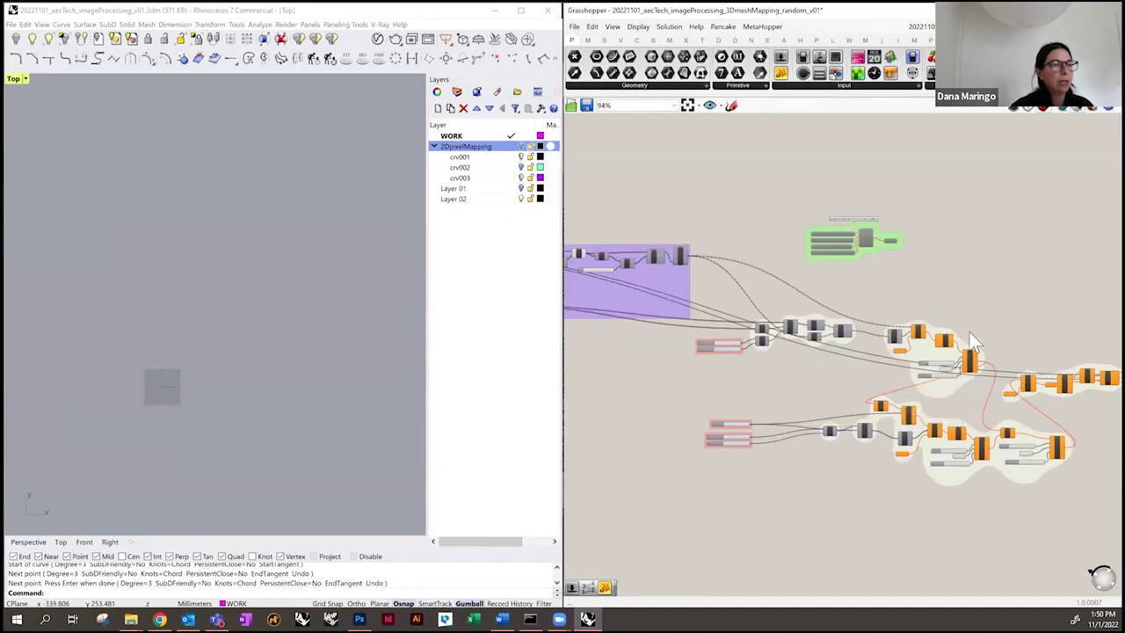
scroll(892, 377, down, 2)
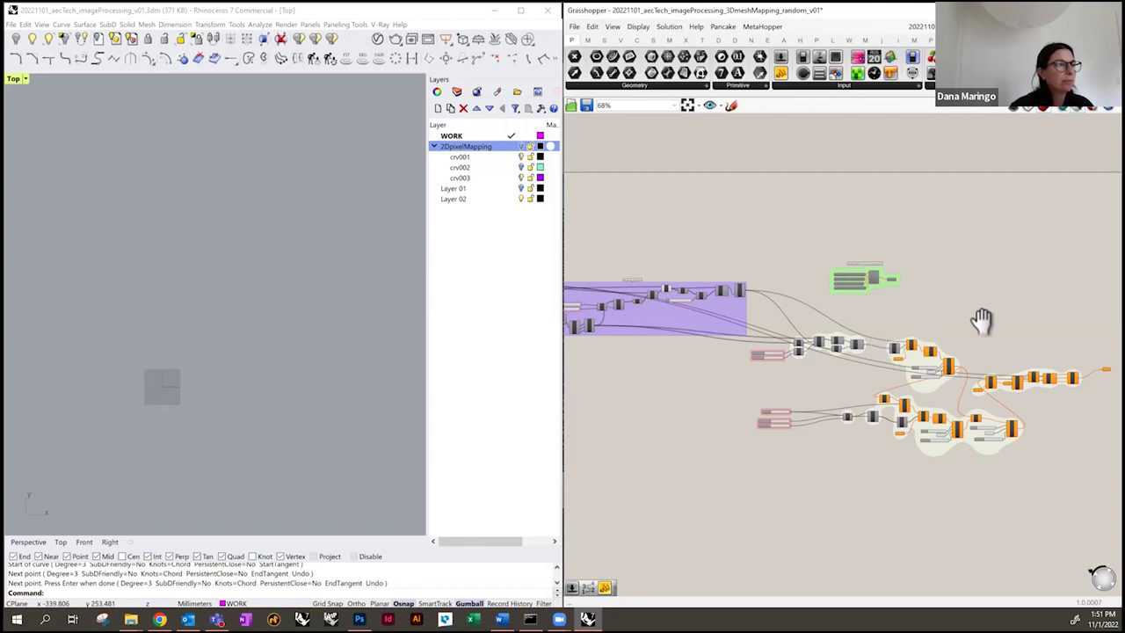
right_drag(949, 322, 1116, 321)
click(517, 26)
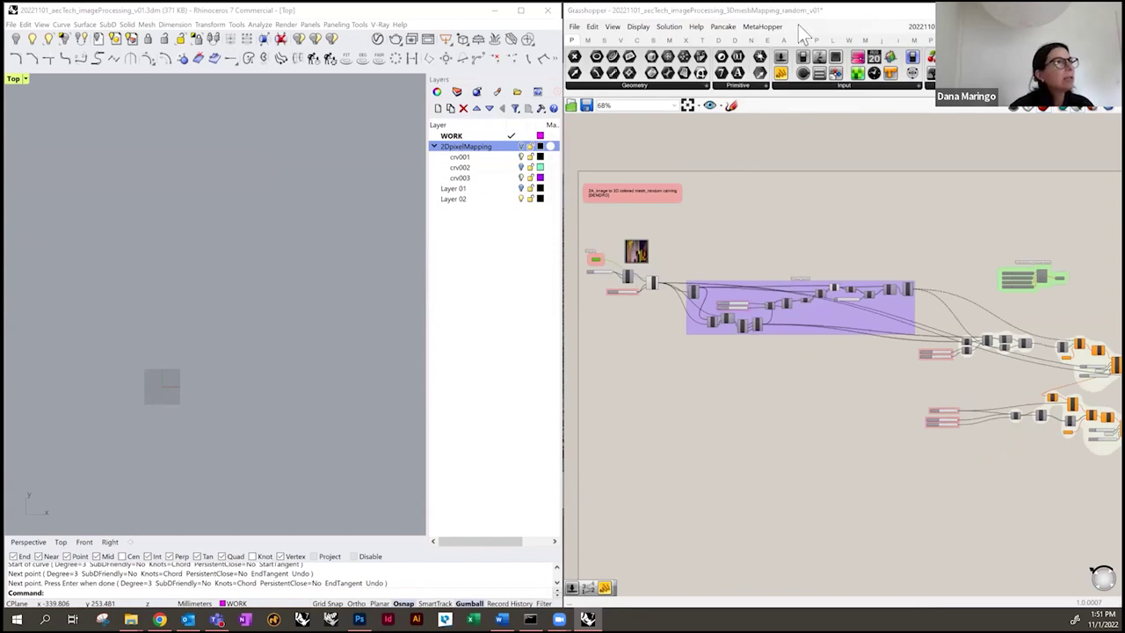
click(846, 18)
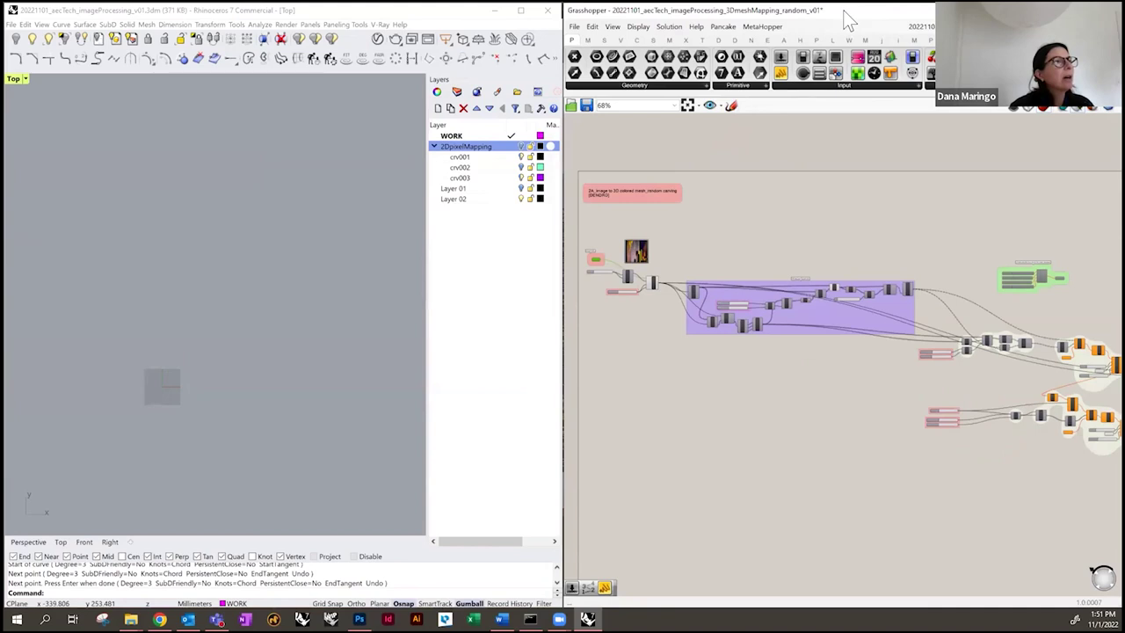
drag(842, 13, 742, 63)
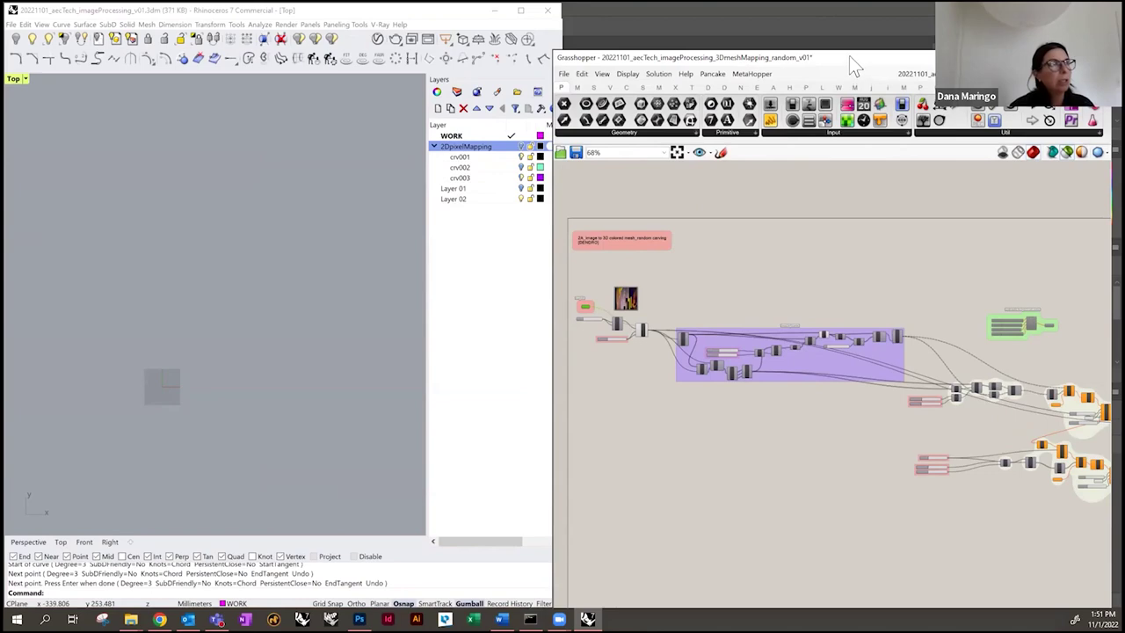
drag(848, 55, 862, 7)
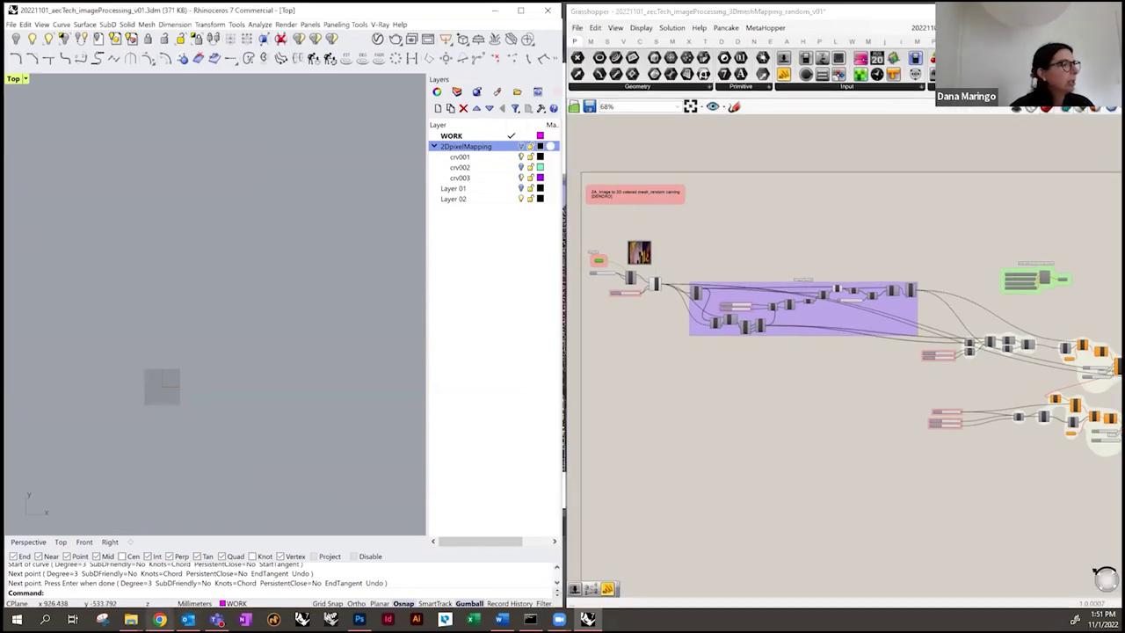
- Switch to Google Drive in the browser, go up to the Demo Files folder, and open its "Image to 3D Sculpting" folder
mouse_move(159, 619)
click(171, 571)
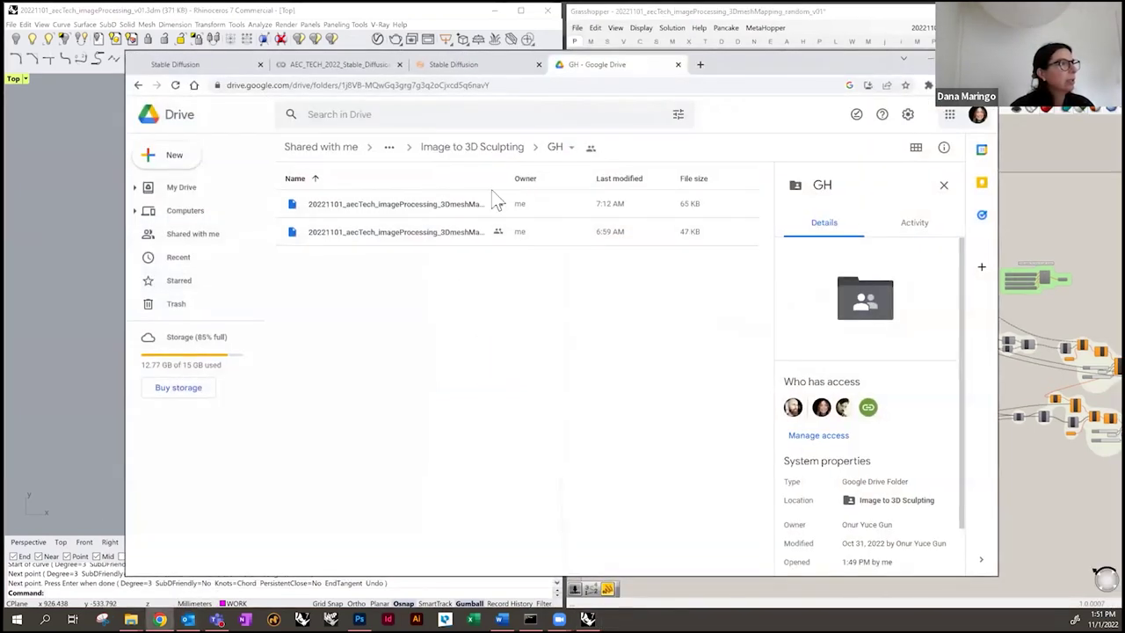
click(390, 147)
click(440, 149)
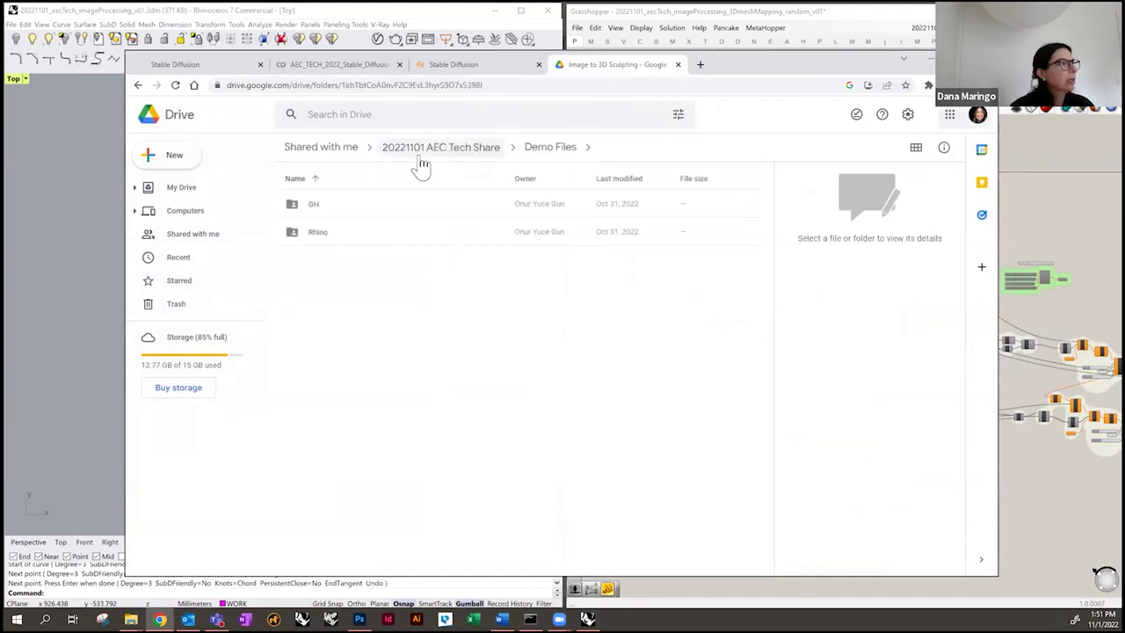
click(489, 149)
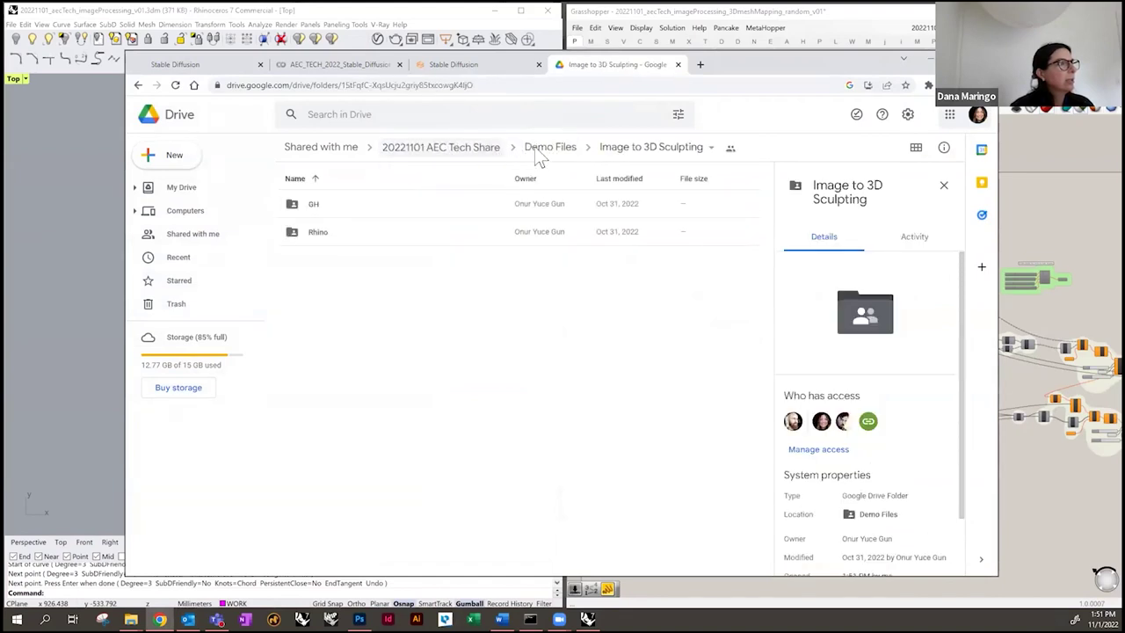
double_click(345, 204)
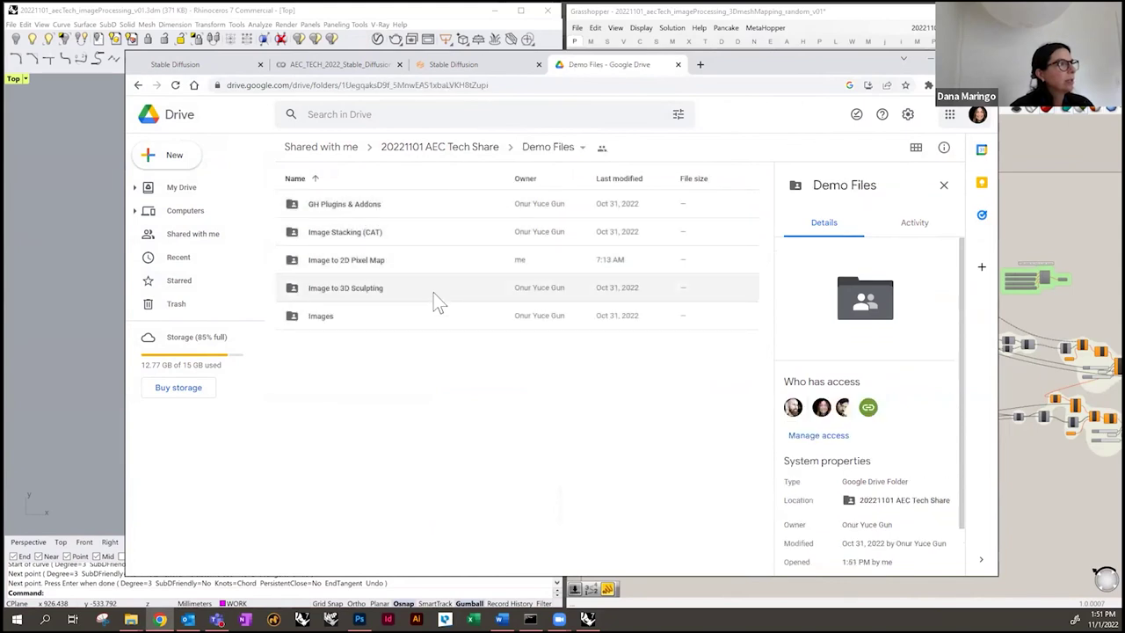
double_click(433, 290)
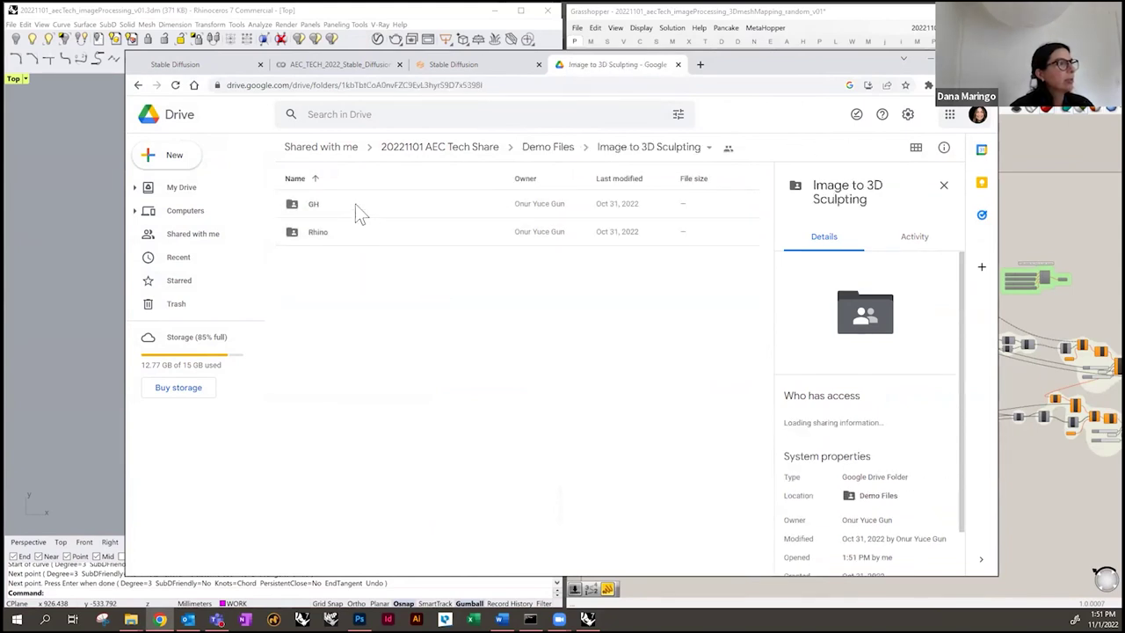
- Open the GH folder in Google Drive, then switch back to Grasshopper and view the definition's image input components
double_click(355, 203)
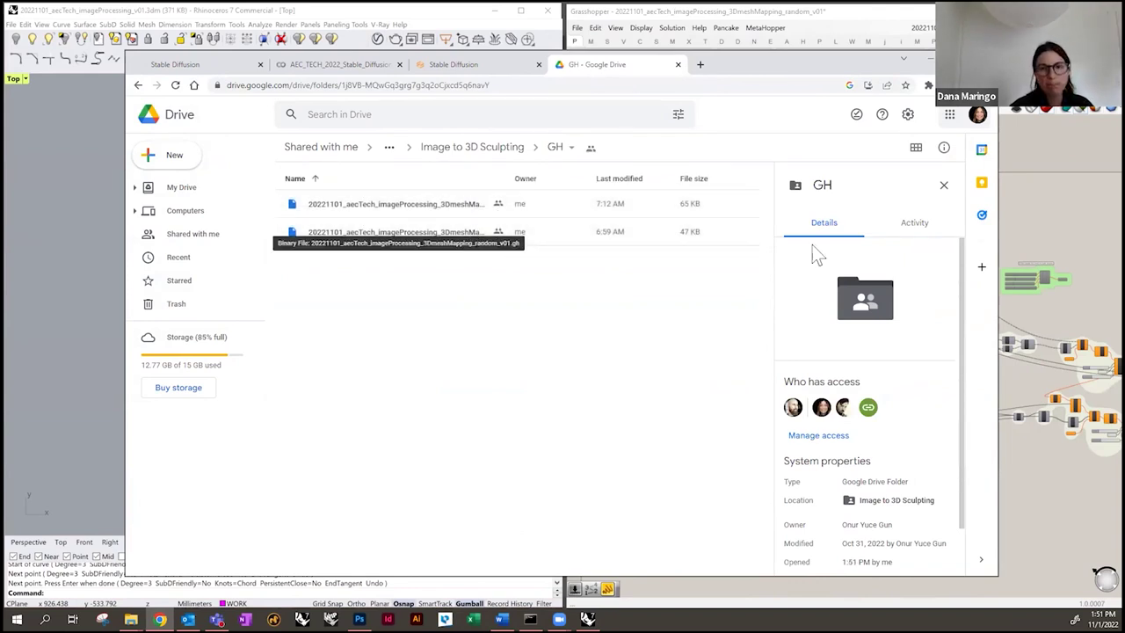
click(924, 58)
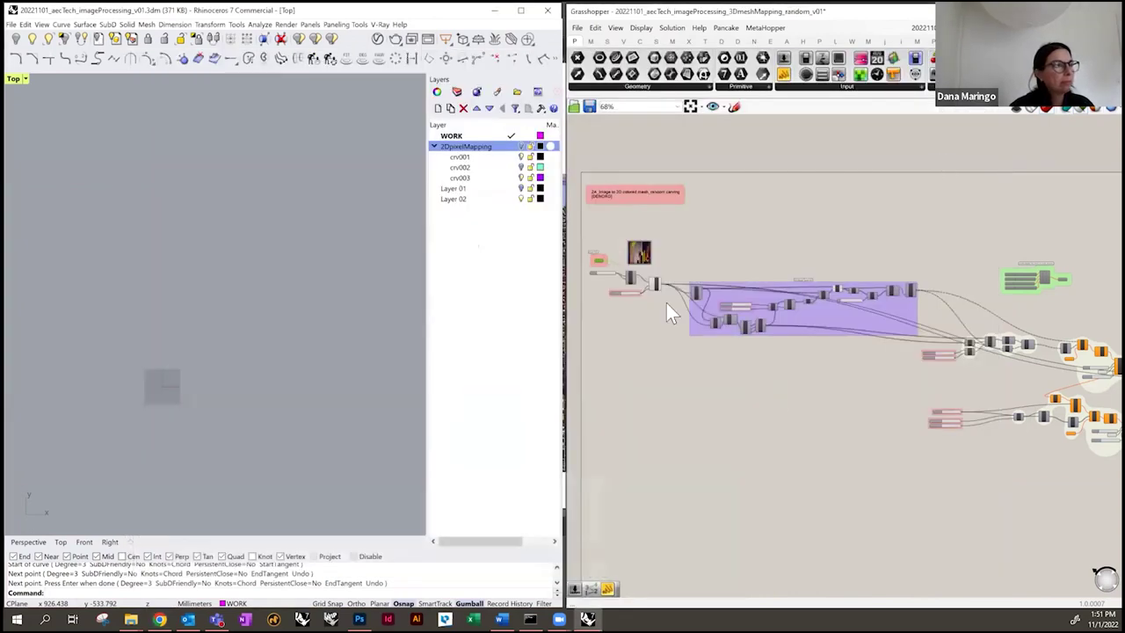
scroll(668, 307, up, 5)
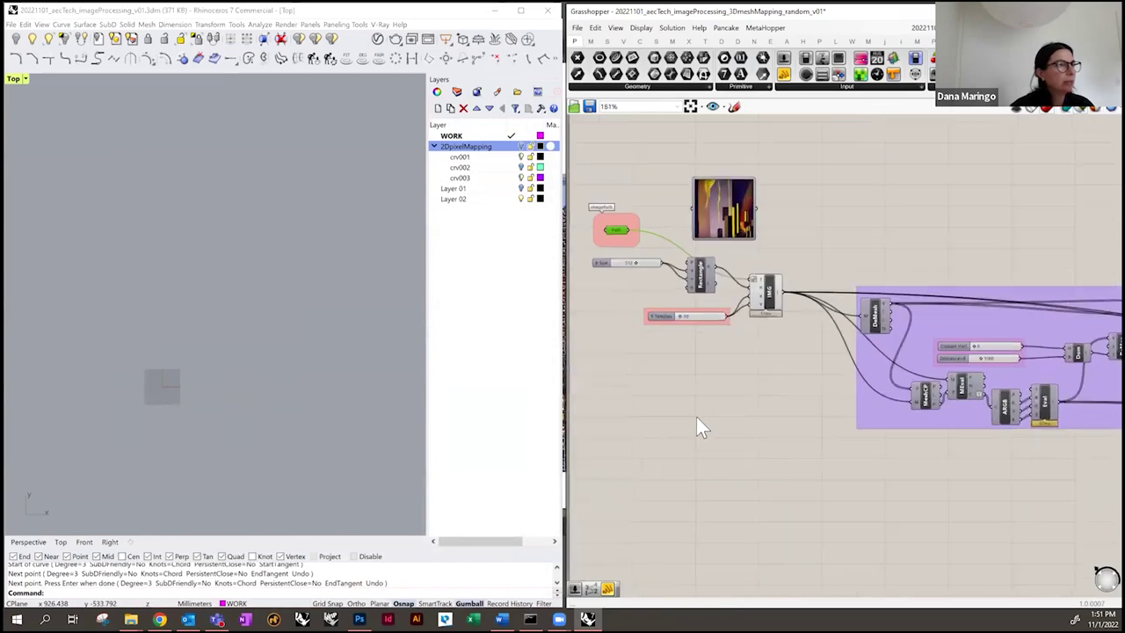
scroll(738, 410, up, 1)
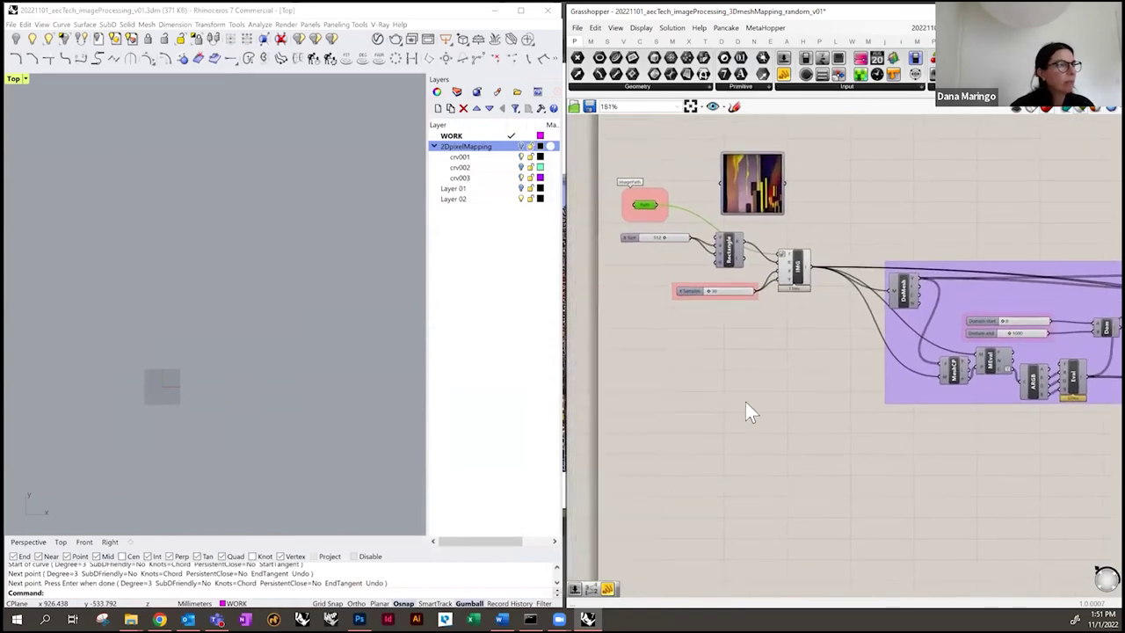
- Add a File Path parameter on the empty canvas below the existing image input components
double_click(683, 441)
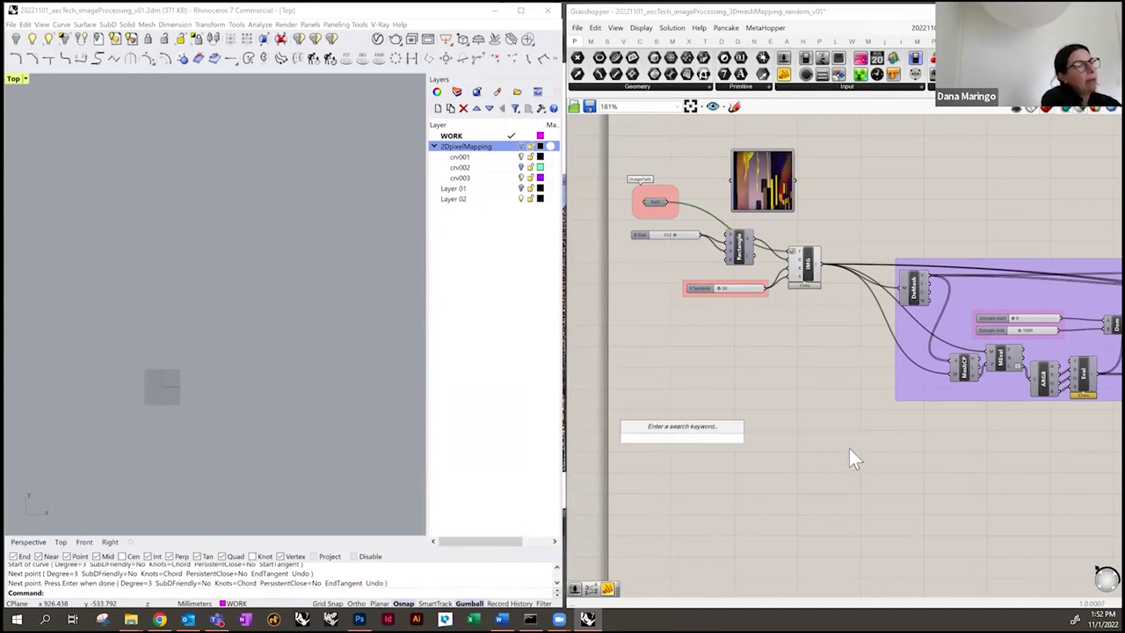
text(path)
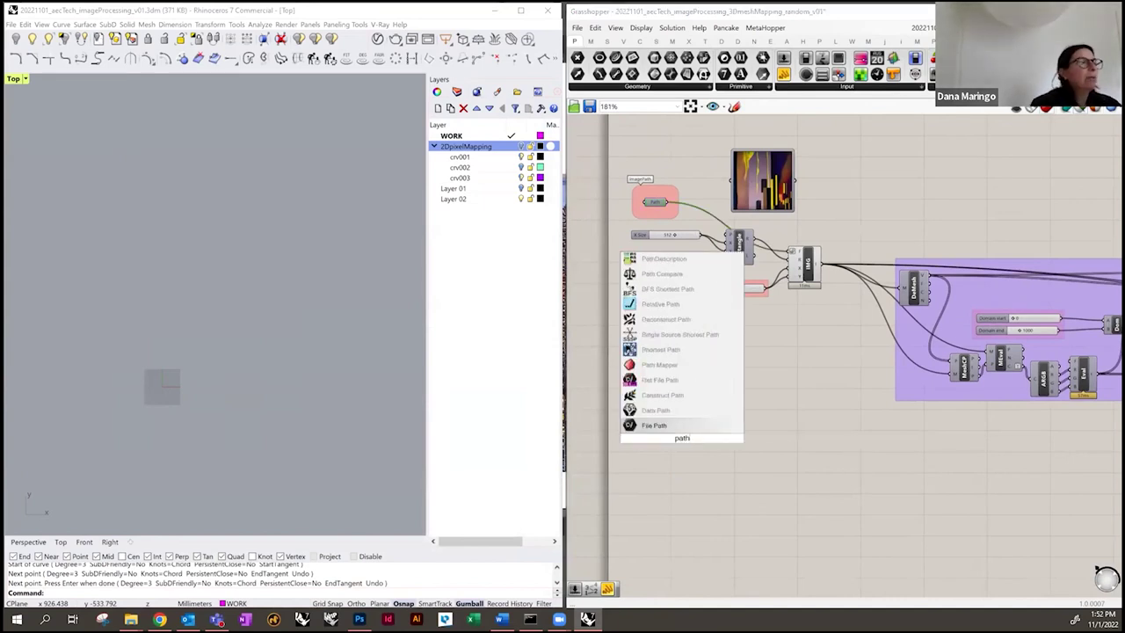
click(684, 425)
drag(689, 439, 677, 402)
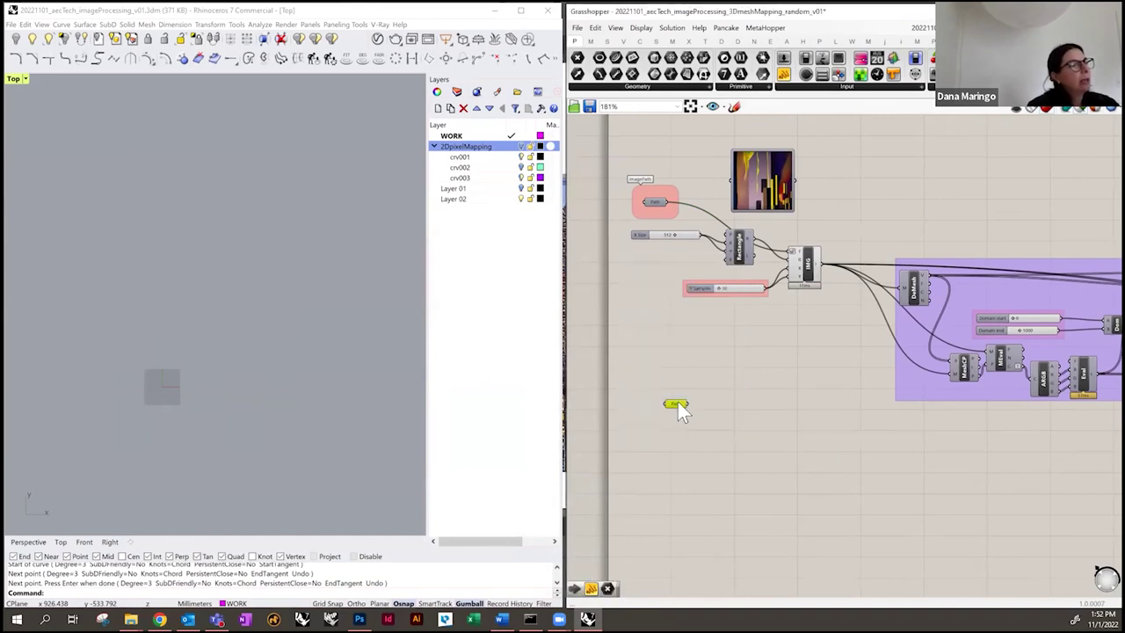
- Point the new File Path parameter to the existing image 20221012_stableDiffusion_003.png and shift the parameter slightly up
right_click(677, 401)
click(742, 510)
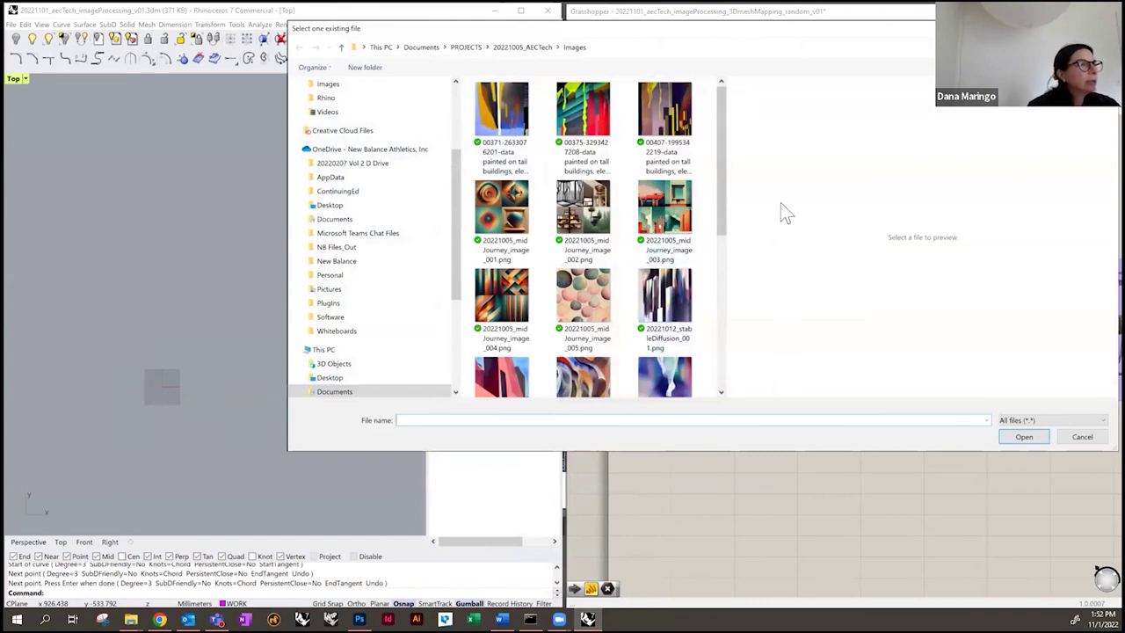
drag(721, 208, 740, 293)
click(582, 206)
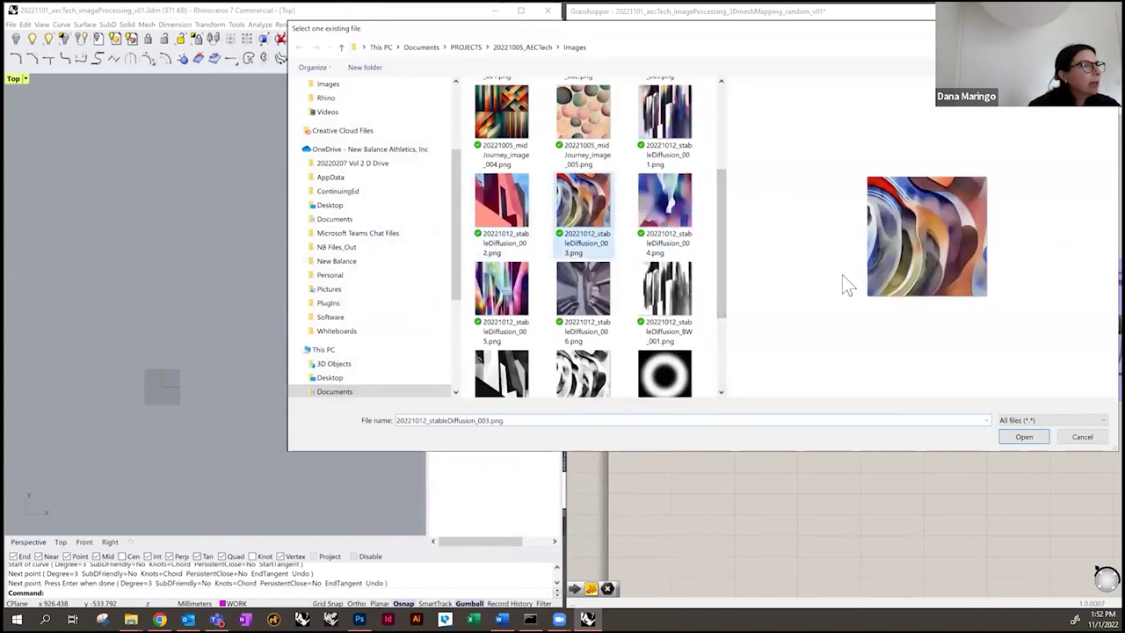
click(1026, 438)
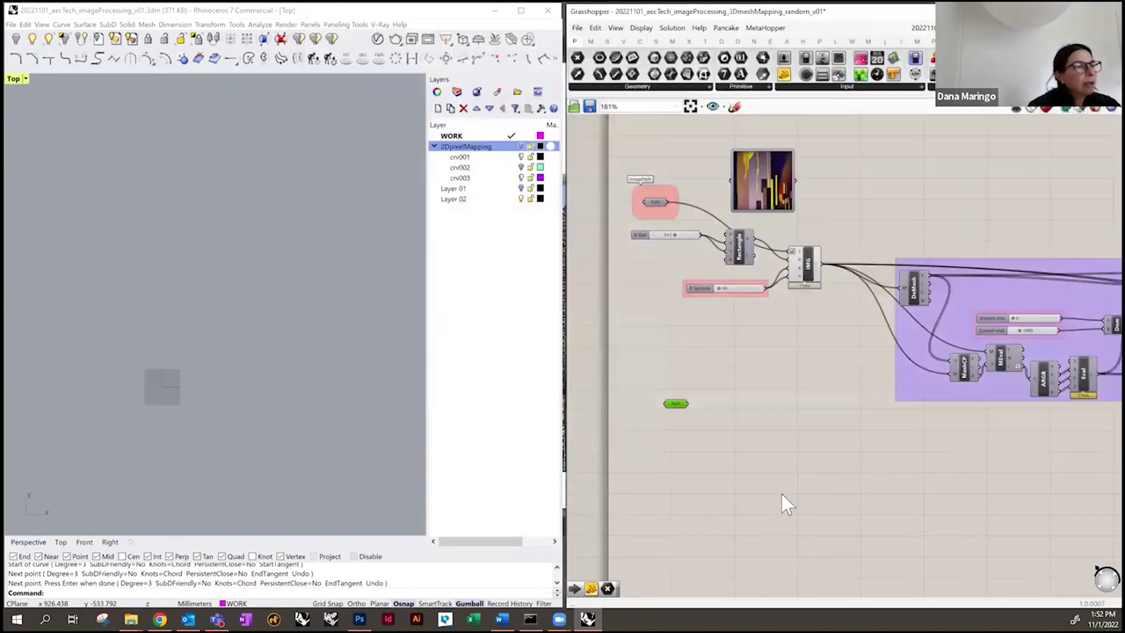
drag(674, 405, 659, 385)
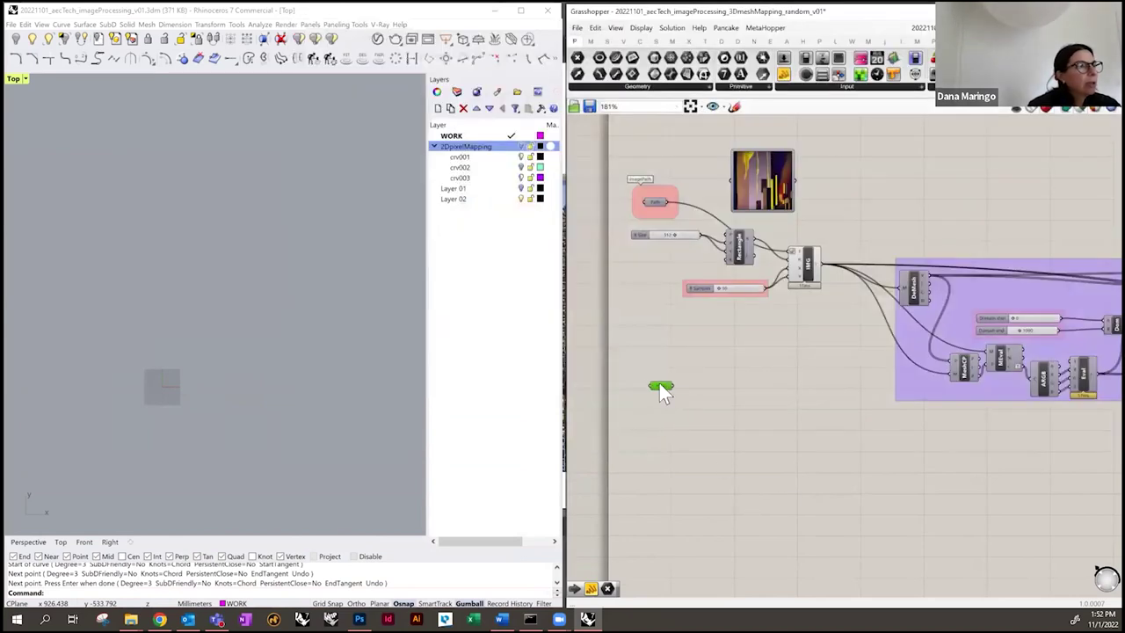
- Add a Rectangle component that creates a rectangle on a plane, and place it below the new File Path parameter
double_click(760, 453)
text(rectangle)
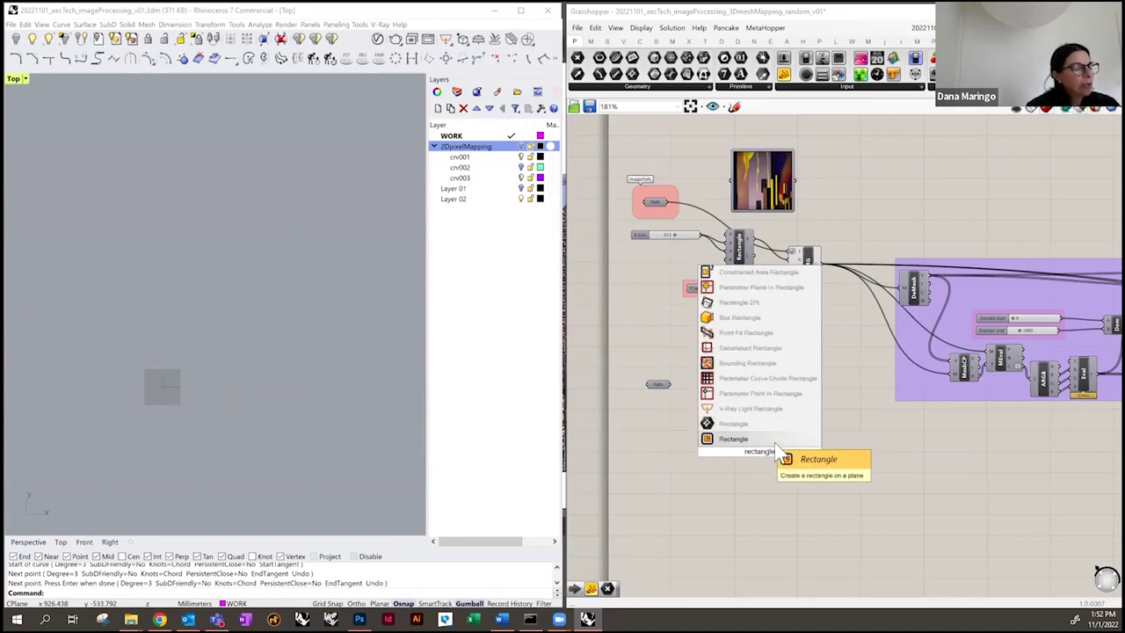
key(Return)
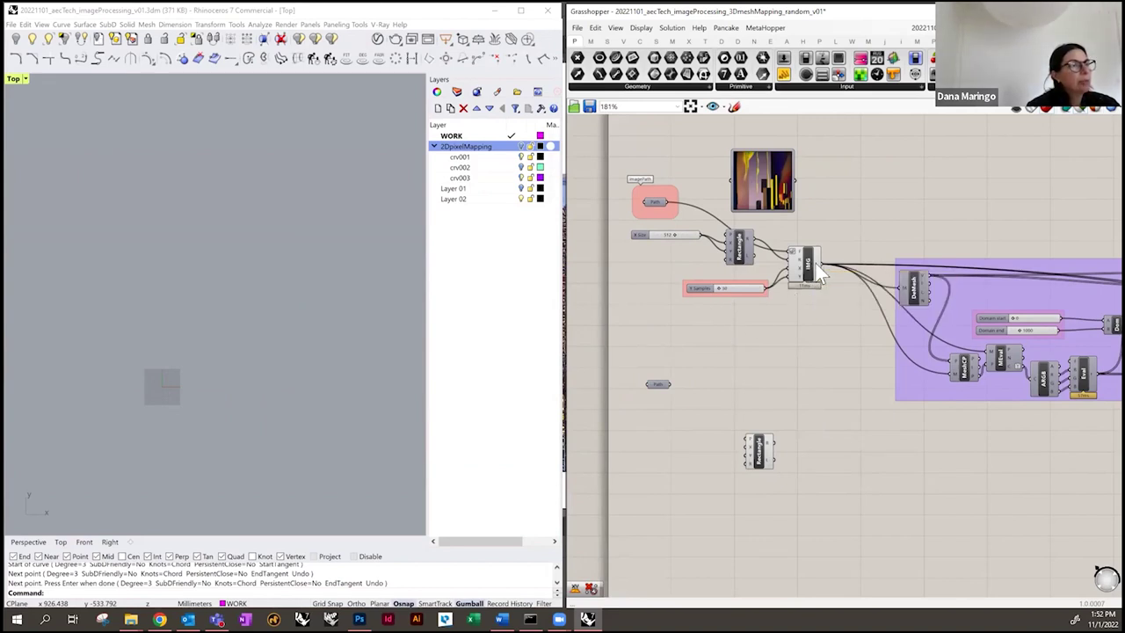
mouse_move(820, 275)
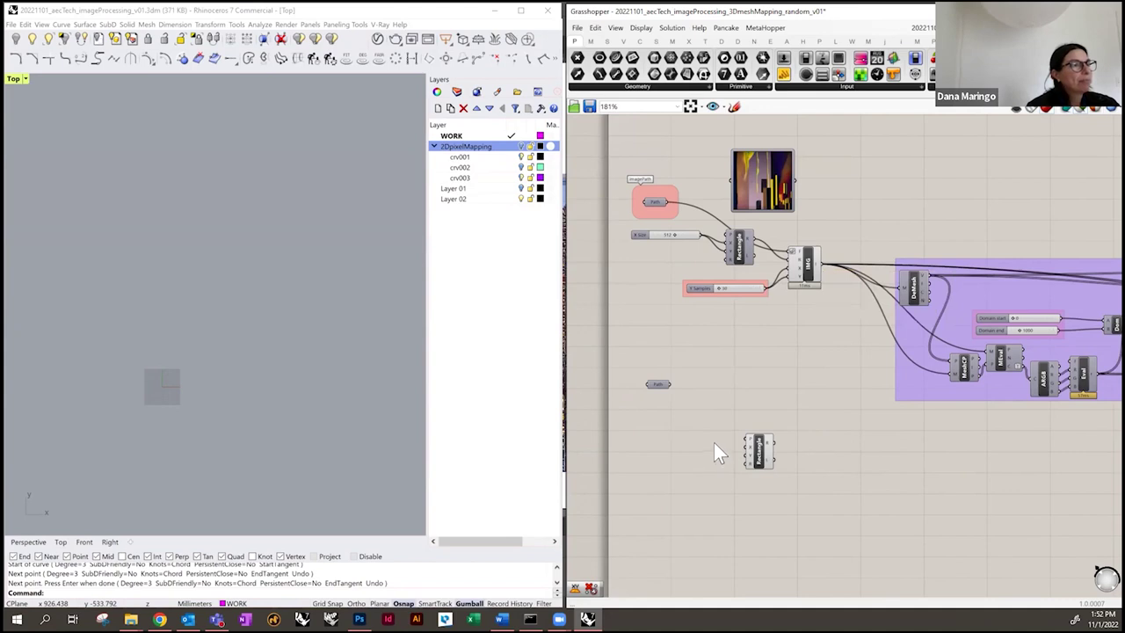
scroll(713, 443, up, 2)
drag(743, 446, 685, 439)
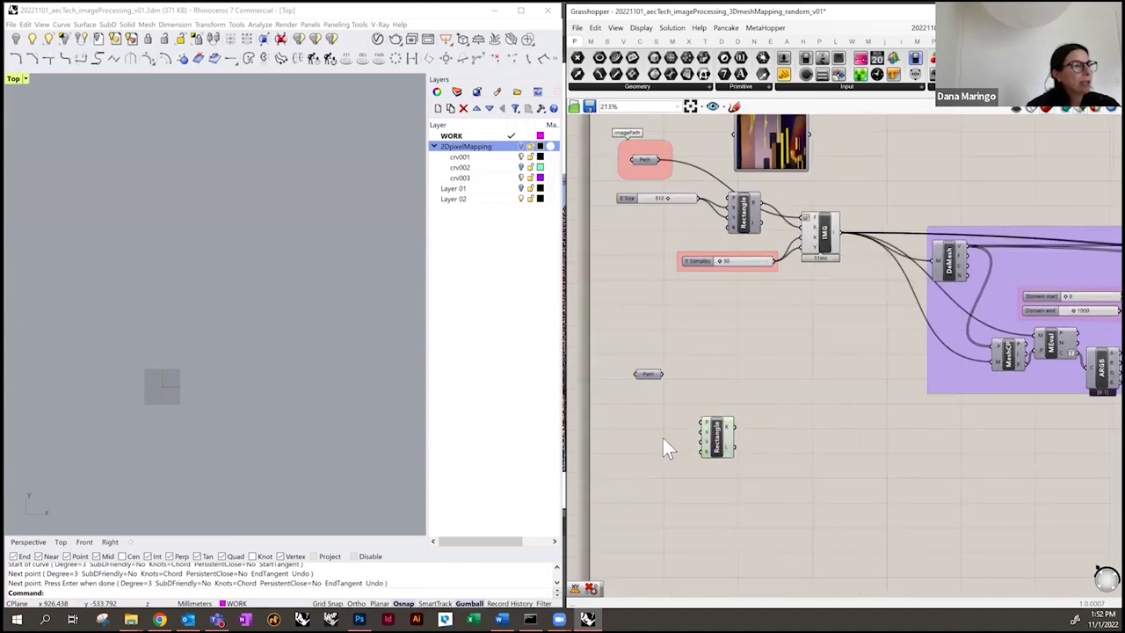
- Add a number slider with the value 512 beside the inputs of the new Rectangle component
double_click(660, 437)
text(510)
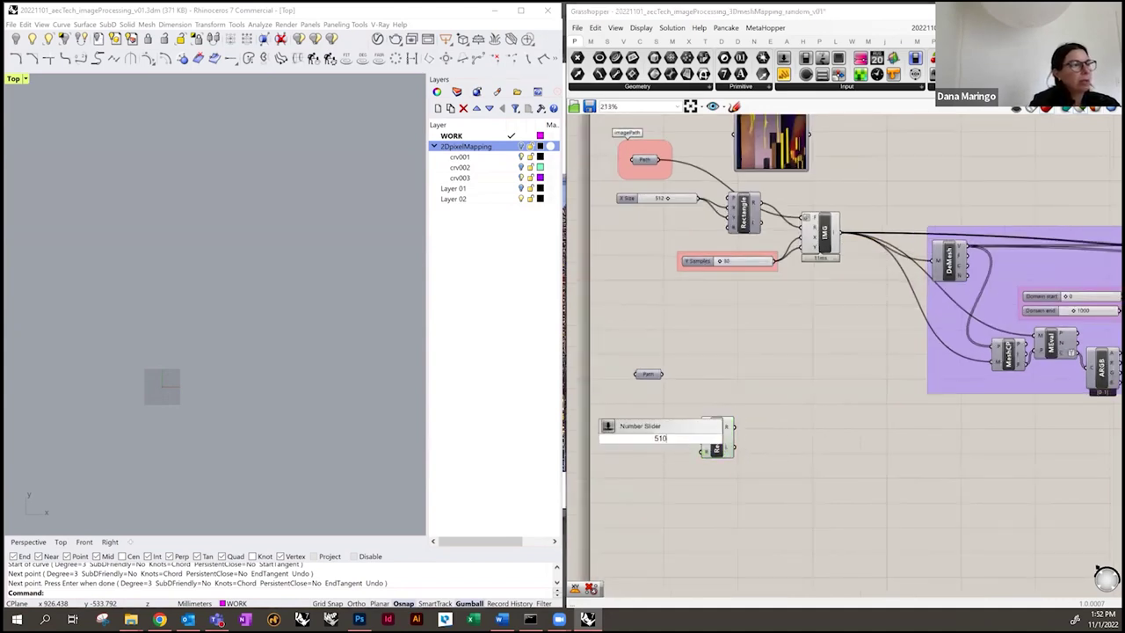
key(BackSpace)
text(2)
key(Return)
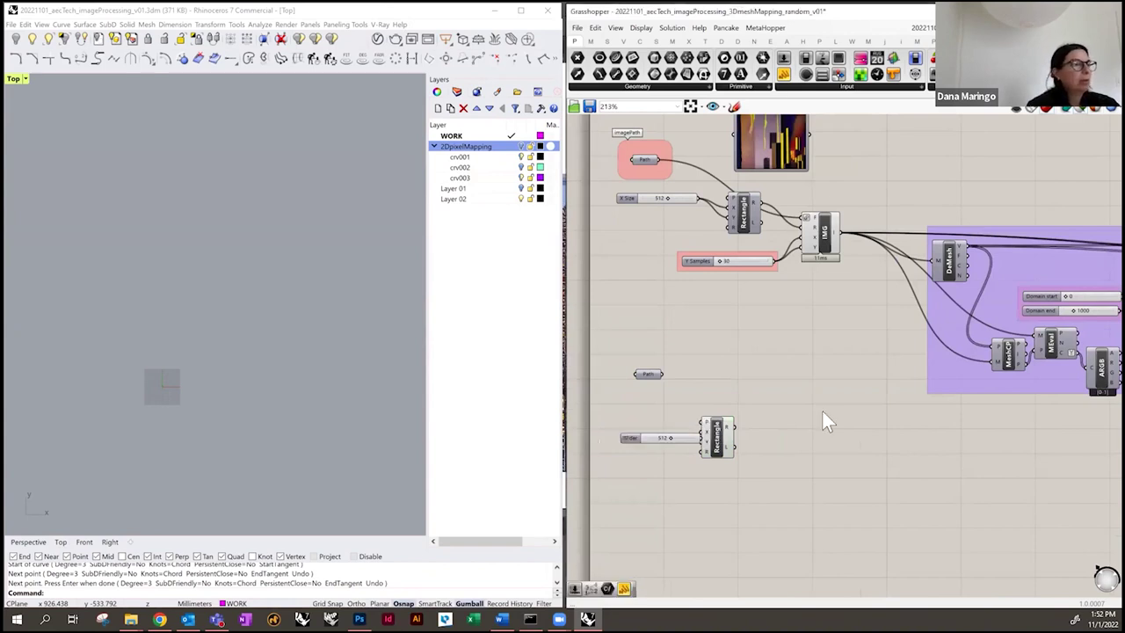
- Connect the 512 slider to the X and Y size inputs of the lower Rectangle component
click(657, 437)
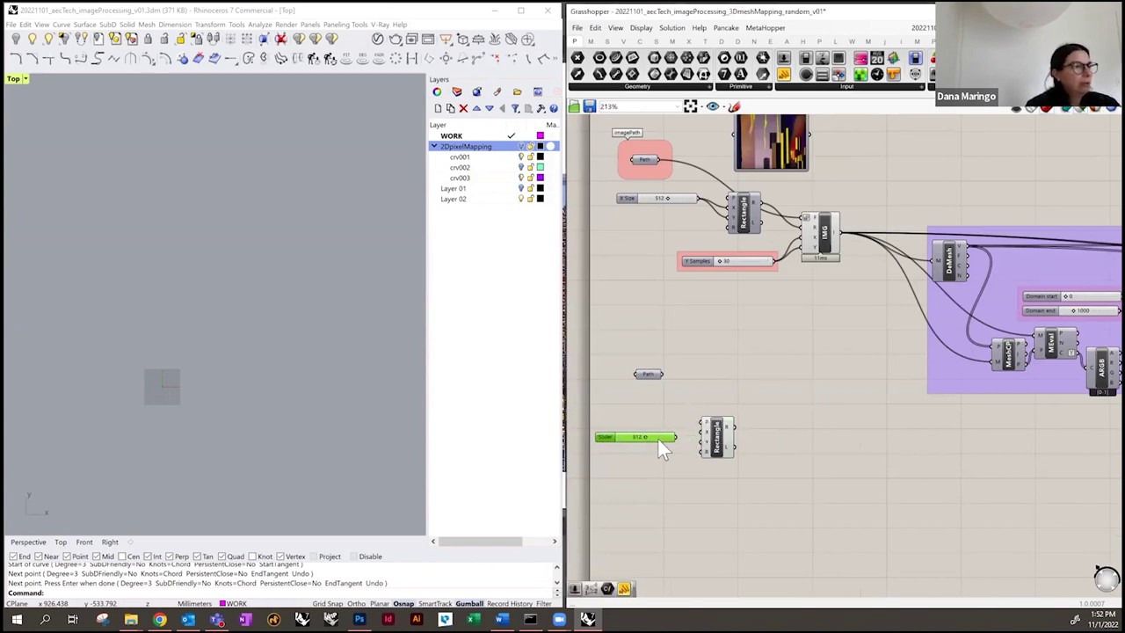
click(719, 437)
double_click(806, 433)
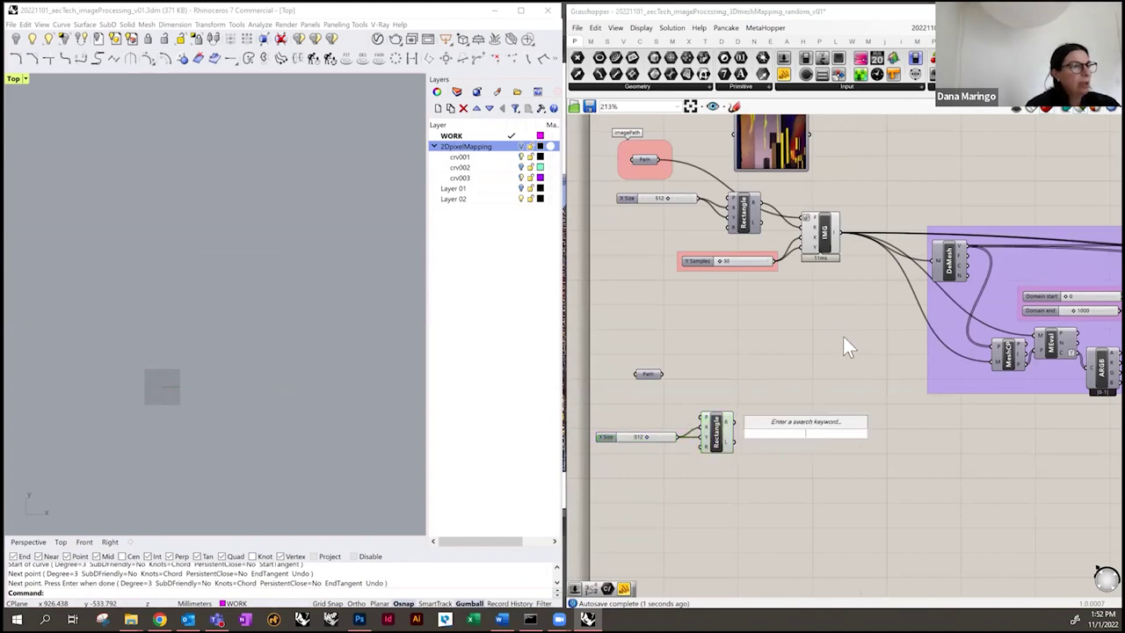
text(imag)
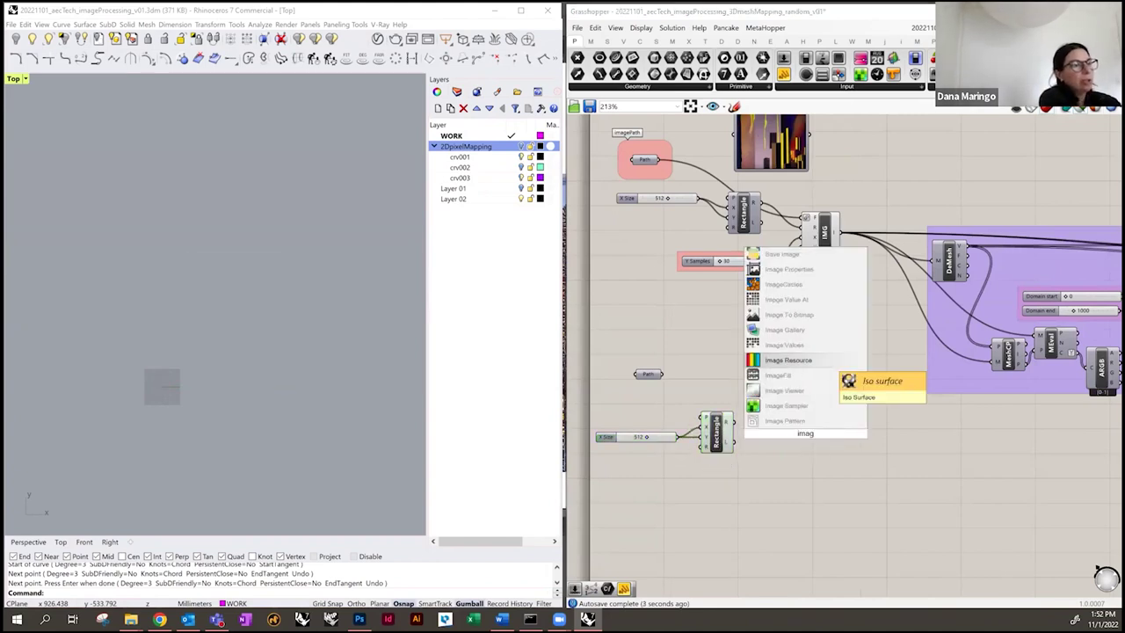
text(e)
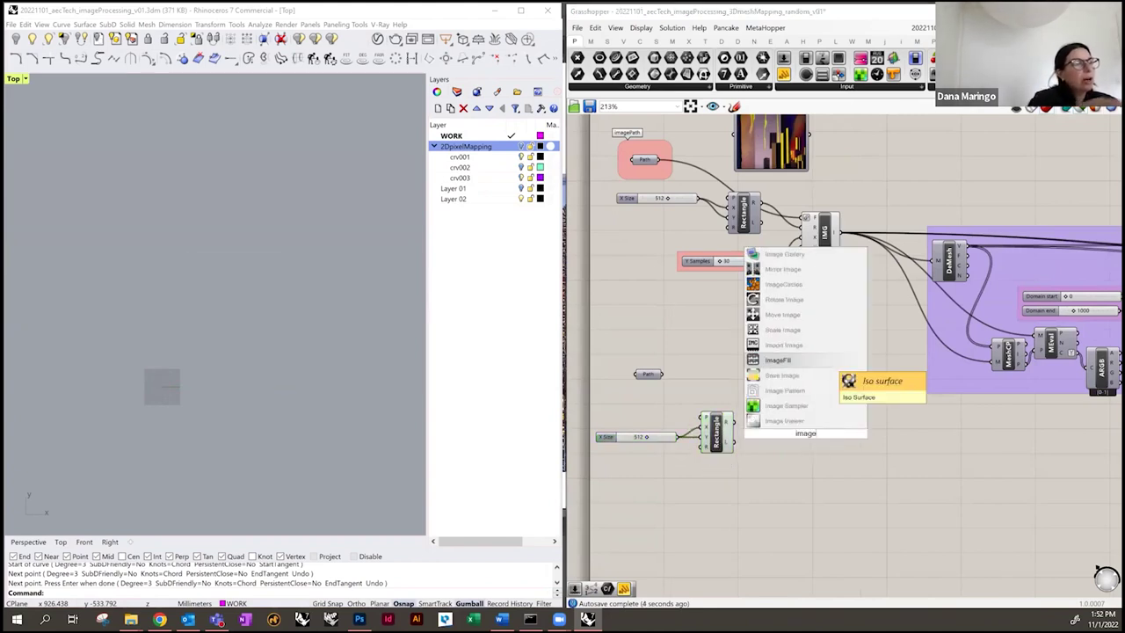
click(793, 421)
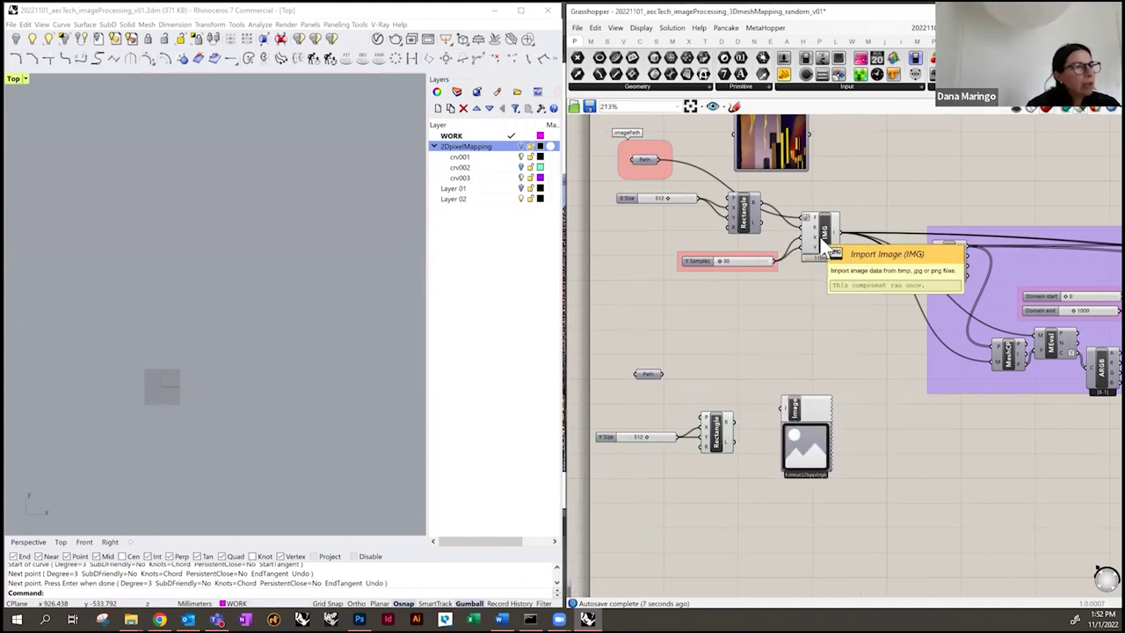
click(804, 426)
key(Delete)
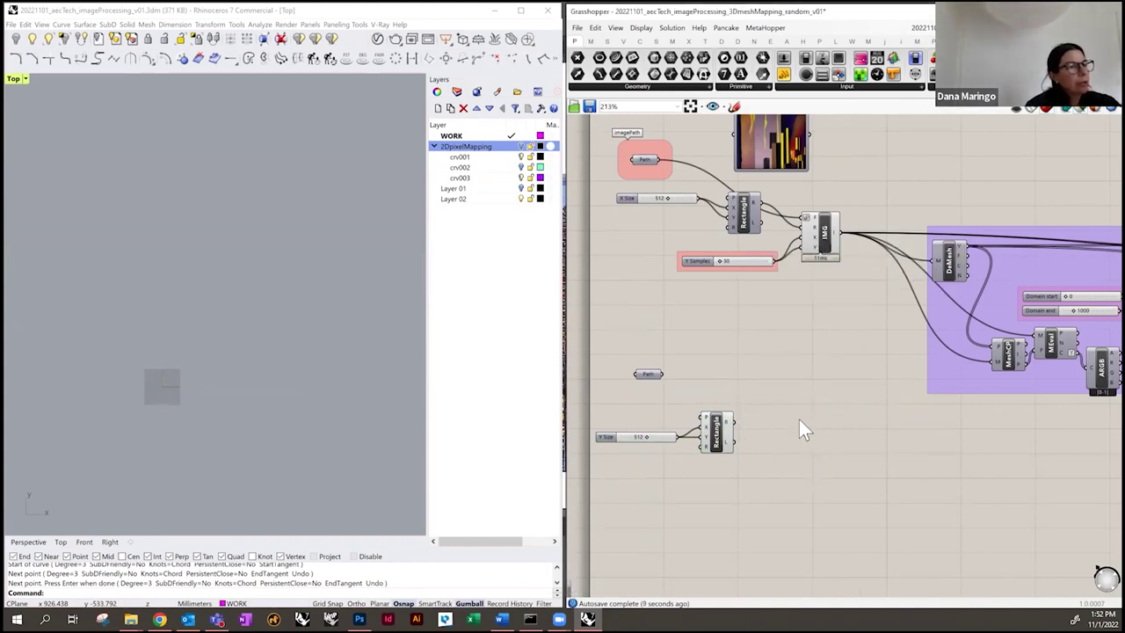
- Add an Import Image component beside the lower Rectangle component
double_click(799, 419)
text(impor)
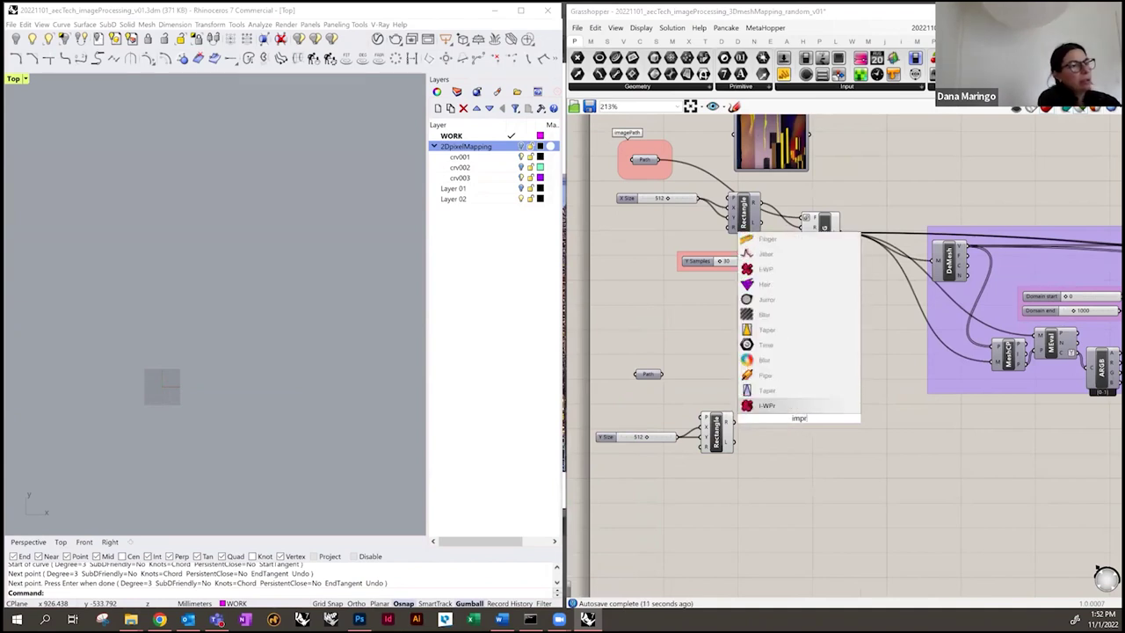
text(t i)
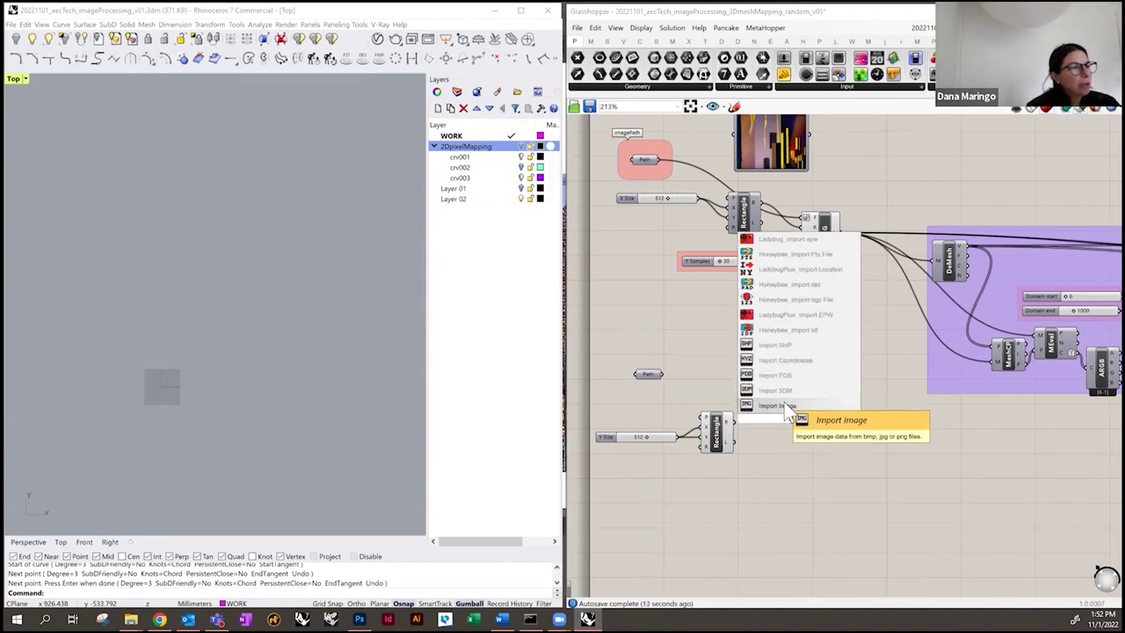
key(Return)
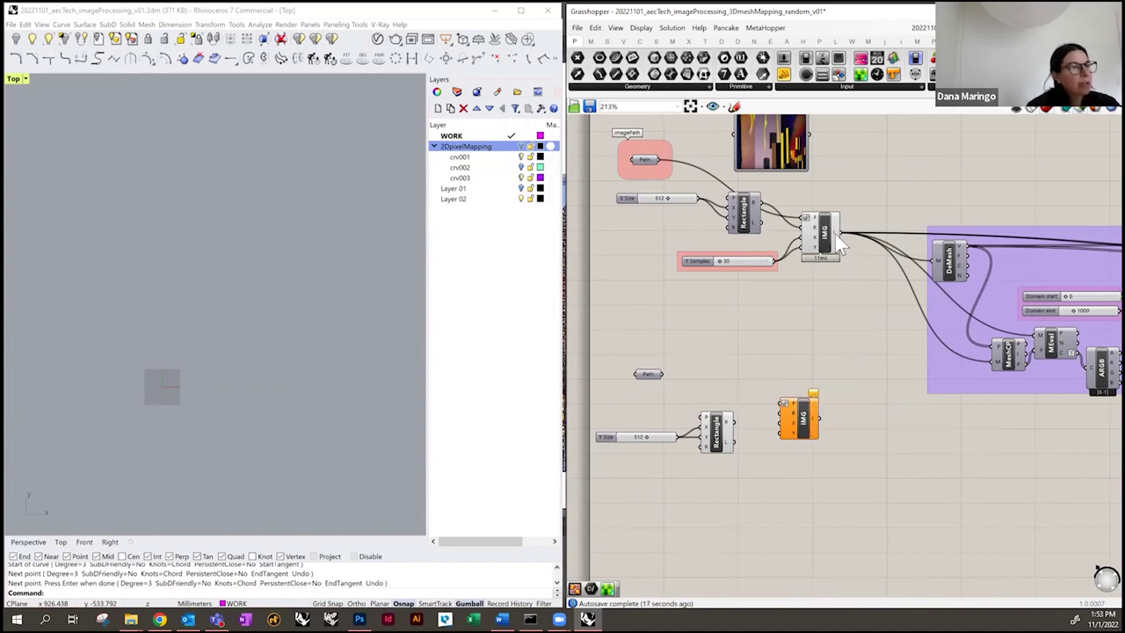
- Add a Panel below the original Import Image component, connect it to the image output, and enlarge the panel slightly
double_click(845, 310)
text(panel)
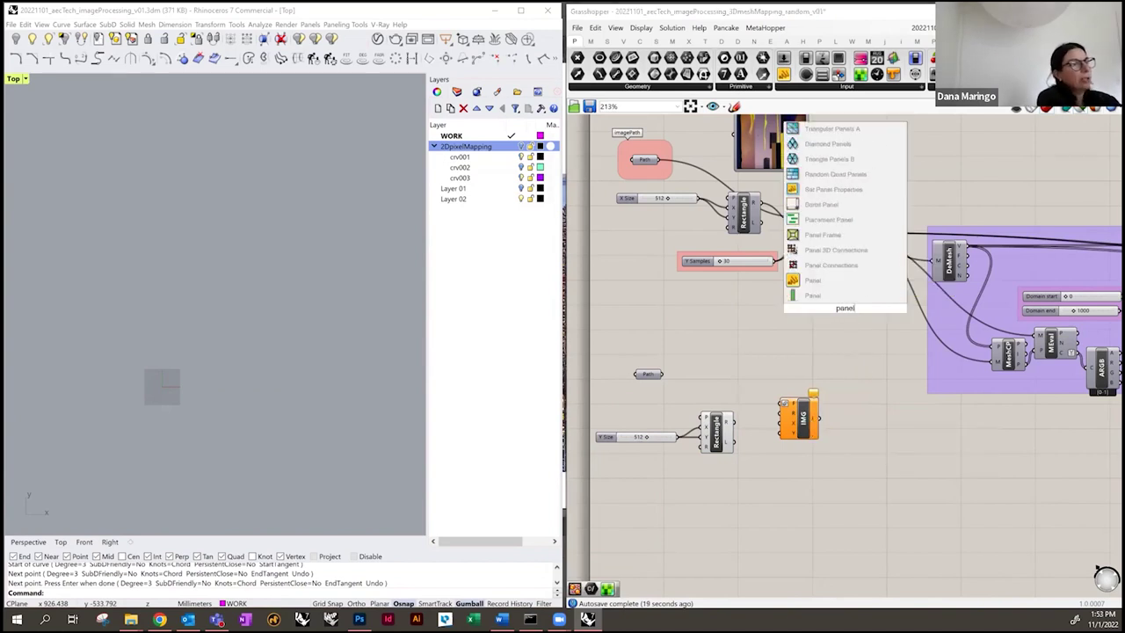
click(833, 283)
drag(842, 237, 801, 311)
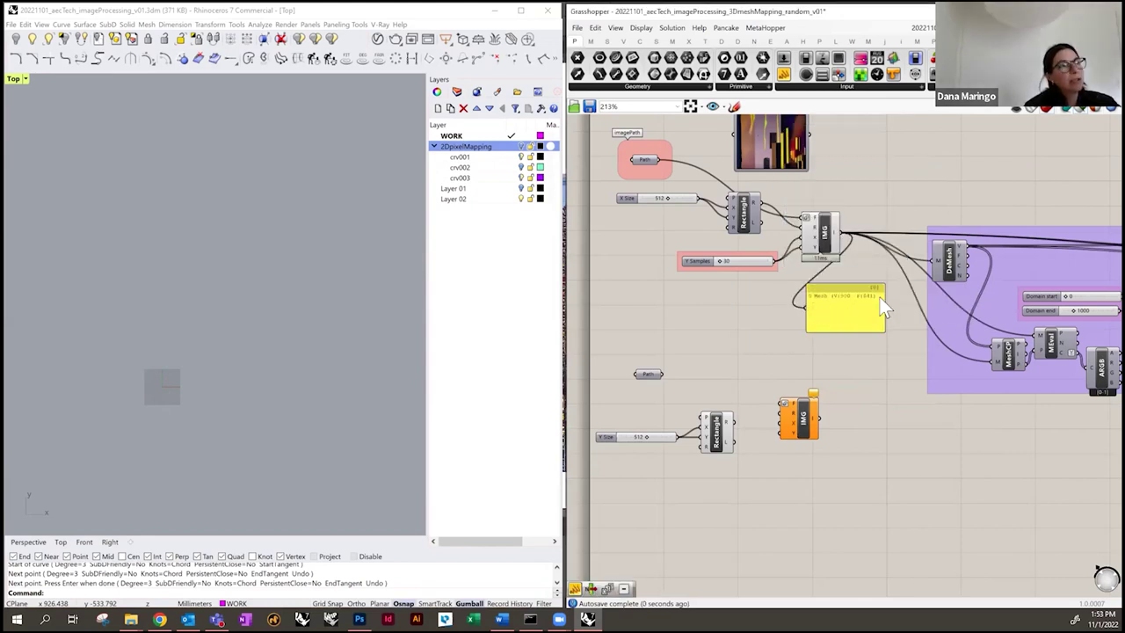
drag(885, 328, 891, 343)
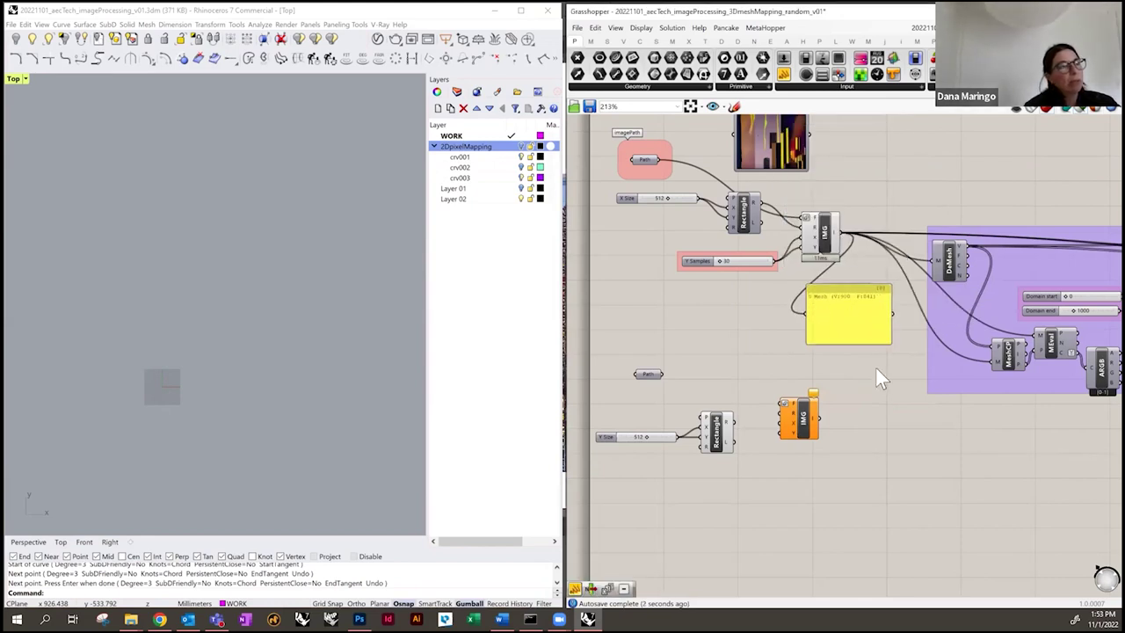
- Connect the lower Rectangle's rectangle output to the new Import Image component's rectangle input and tidy the component positions
drag(799, 418, 799, 433)
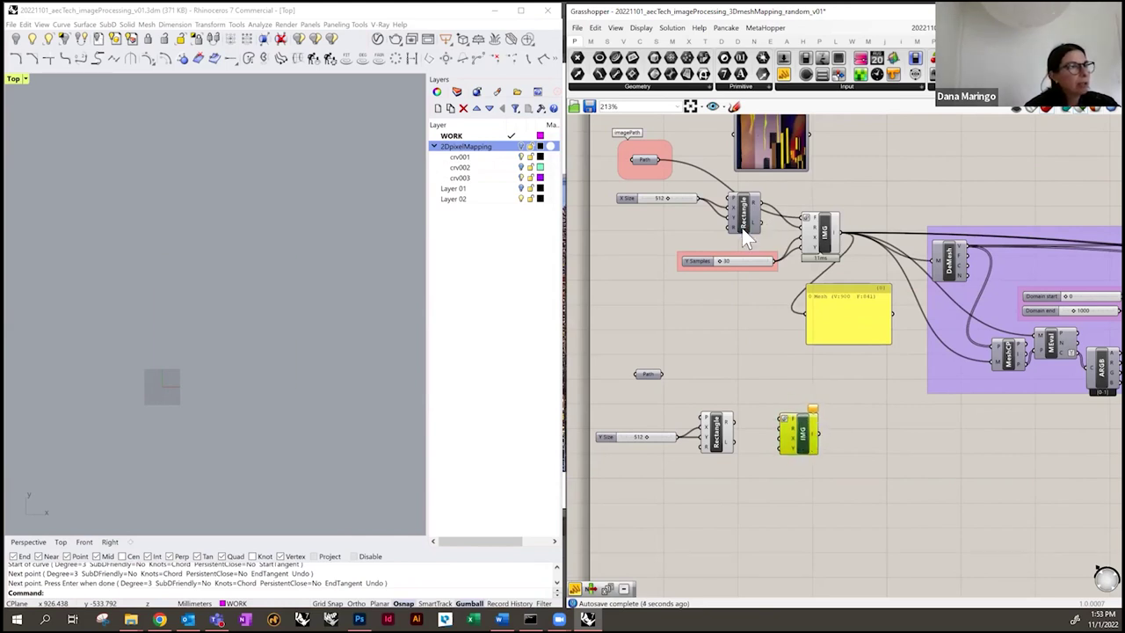
drag(745, 215, 726, 227)
drag(728, 421, 782, 427)
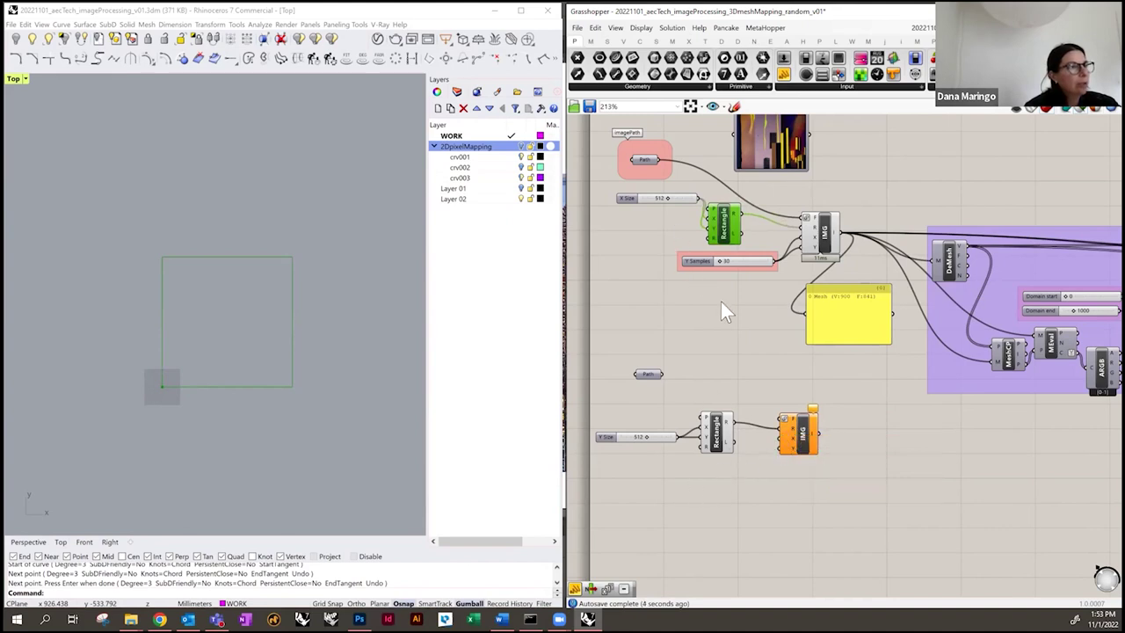
- Add a number slider with a maximum of 100, set it to 20, and connect it to the new Import Image's X and Y samples
double_click(736, 481)
text(100)
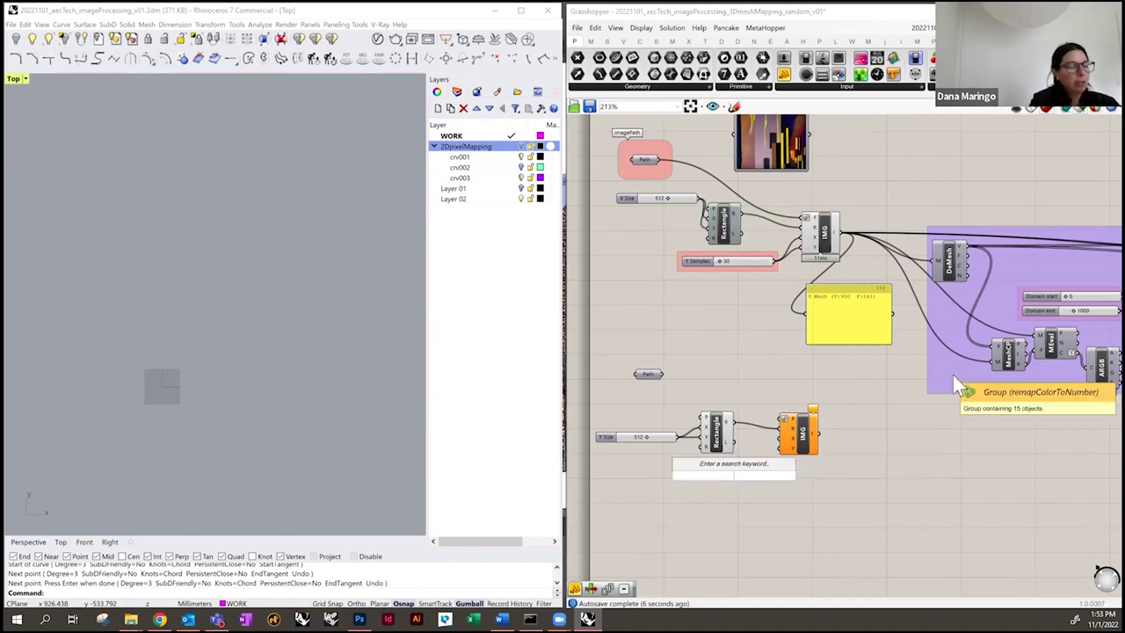
key(Return)
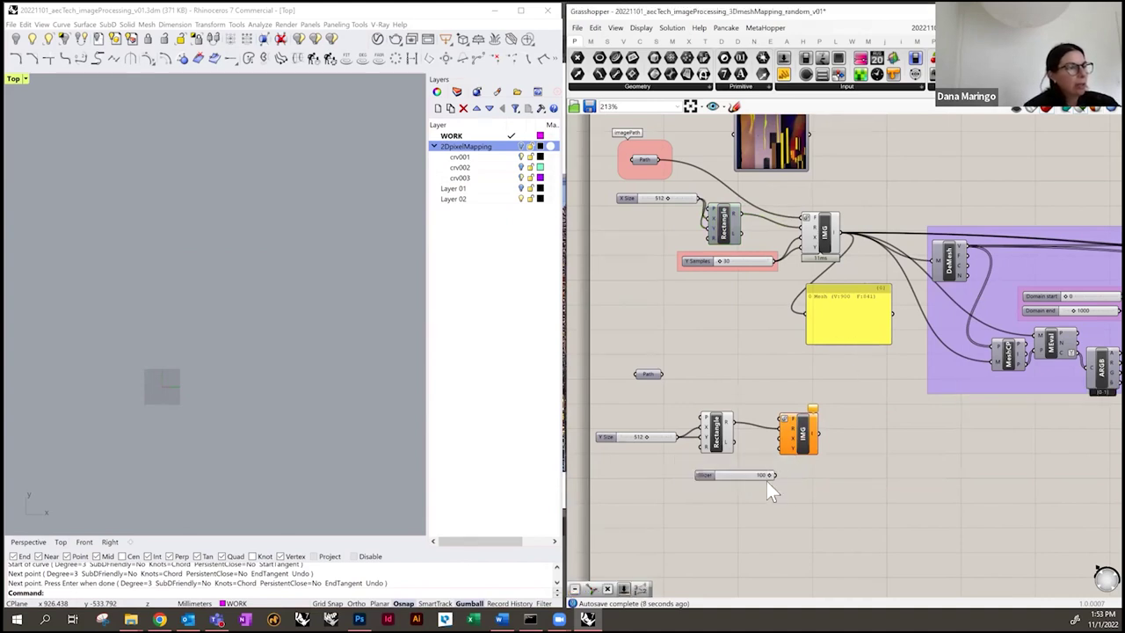
drag(741, 476, 719, 480)
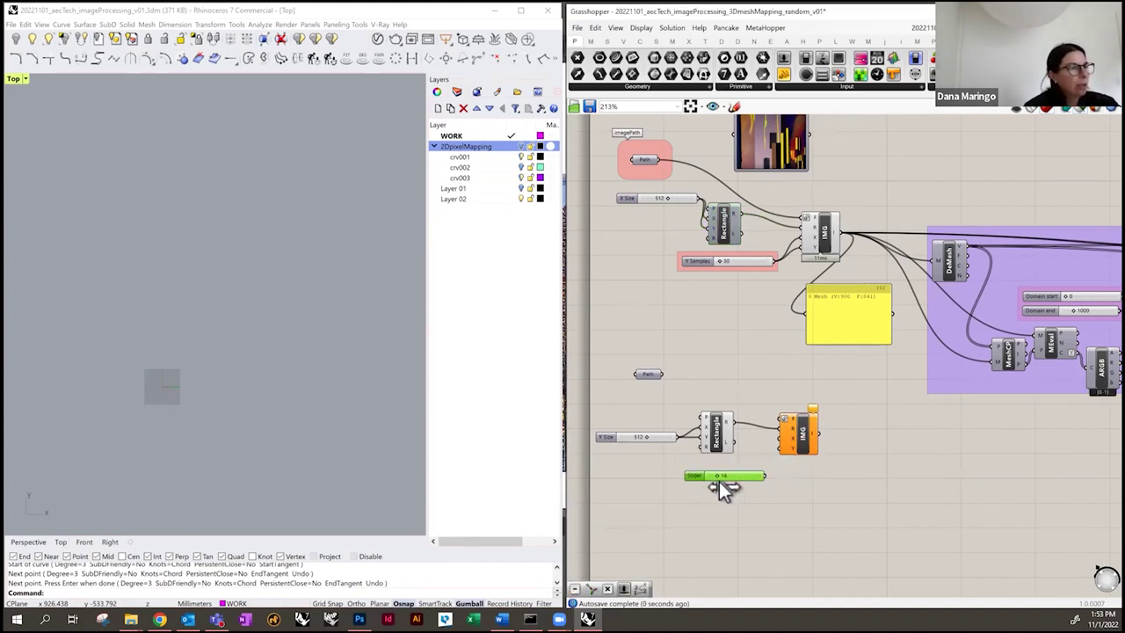
drag(781, 442, 782, 443)
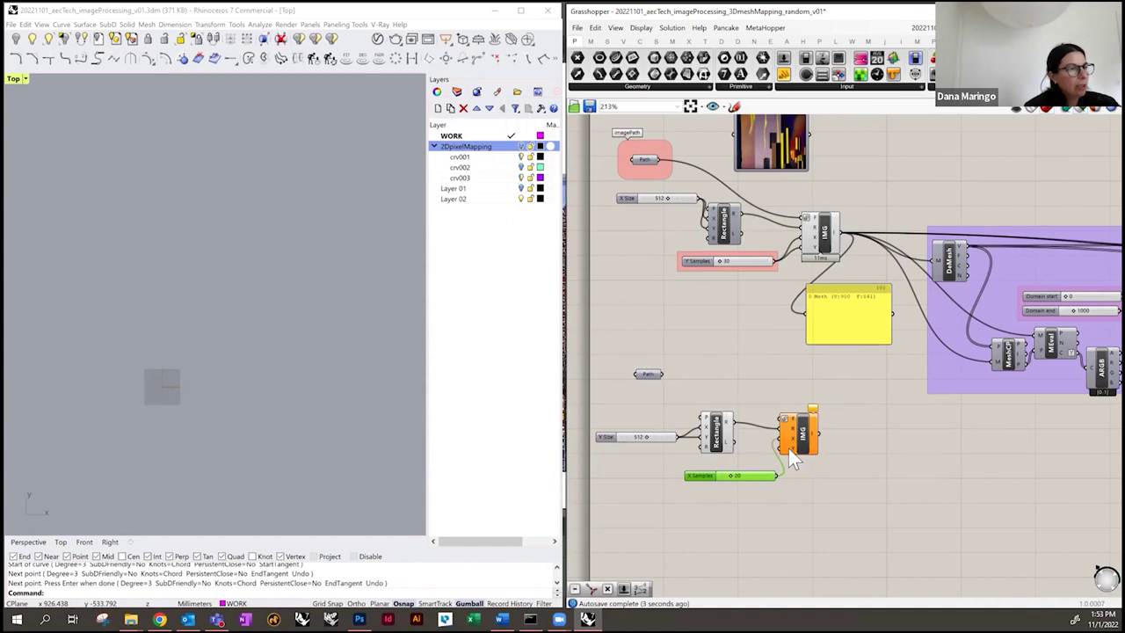
drag(761, 473, 736, 475)
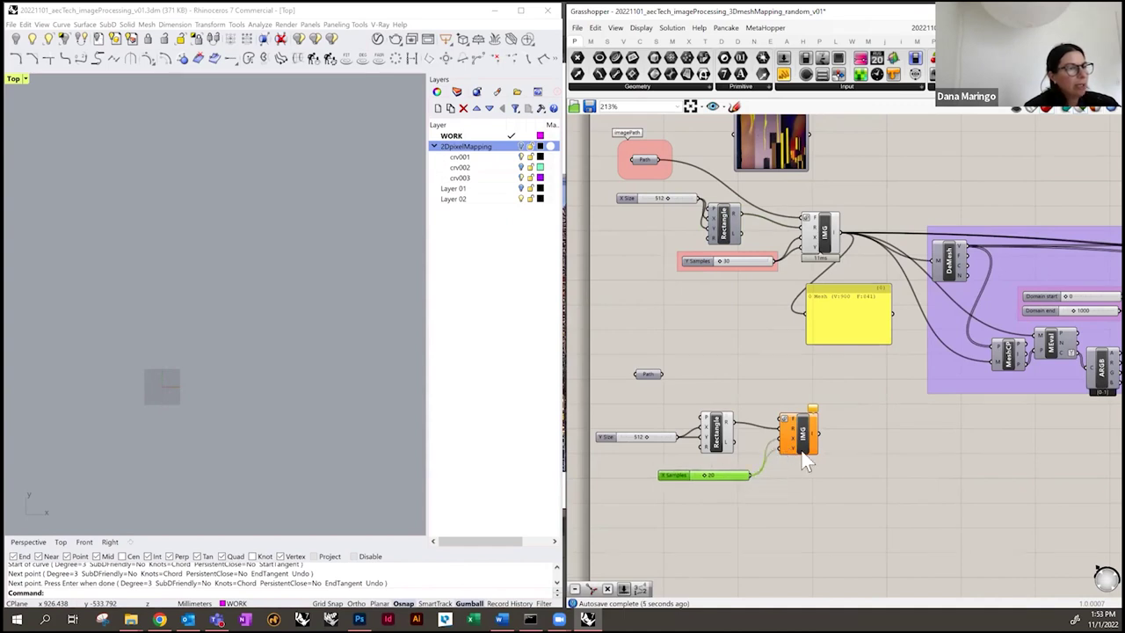
- Connect the lower Path to the new Import Image's file input, and preview the Rectangle and the image mesh in the viewport
drag(809, 450, 809, 467)
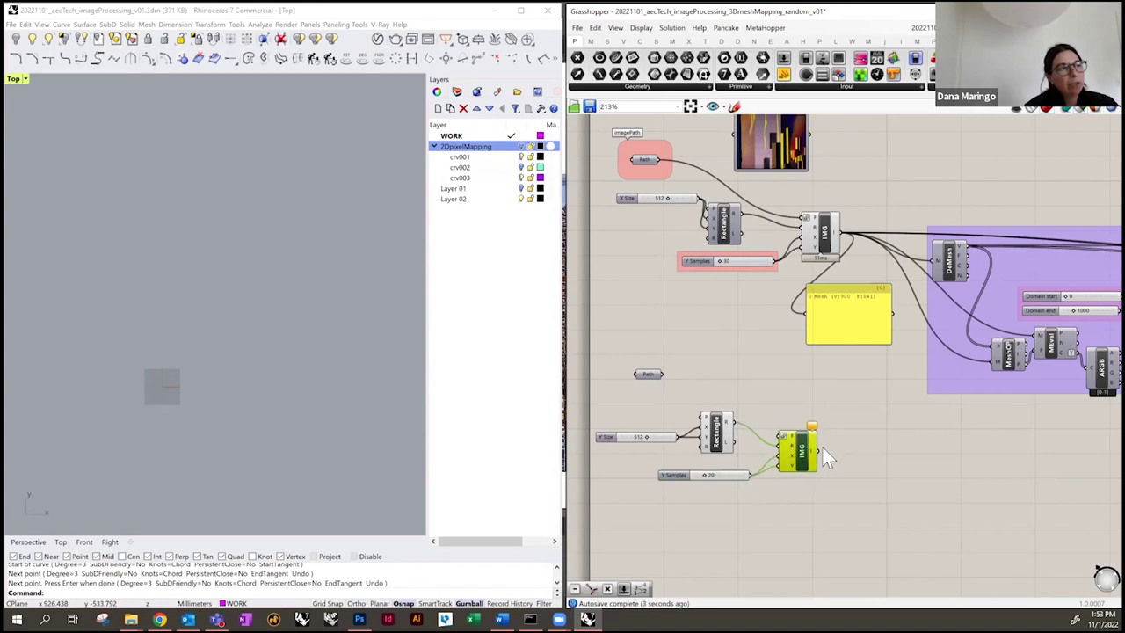
drag(662, 374, 823, 445)
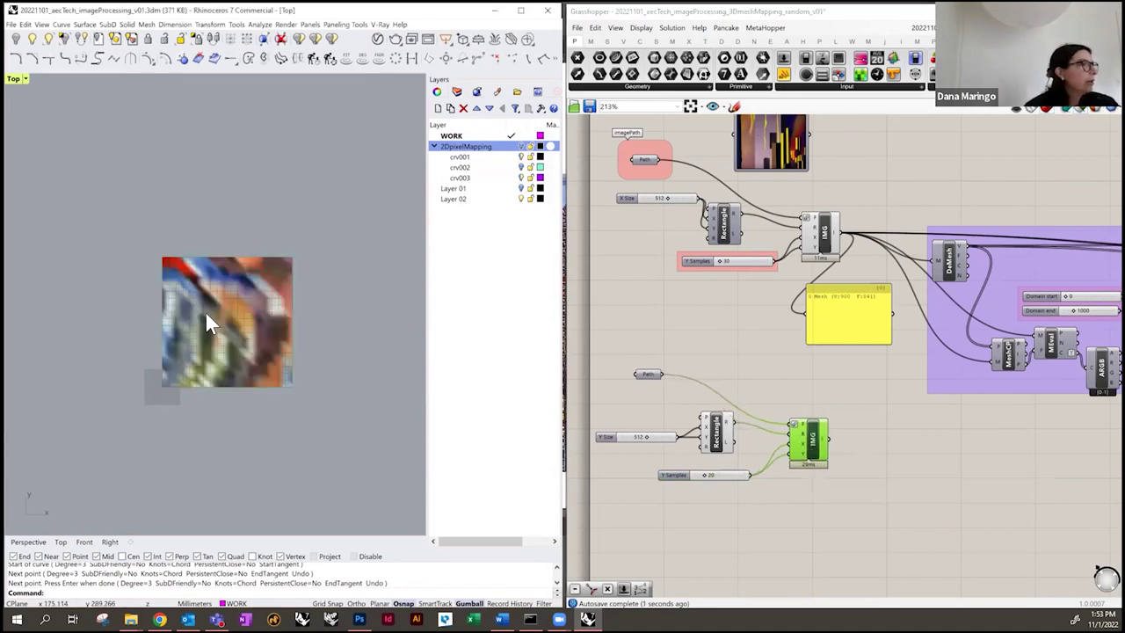
click(717, 442)
drag(719, 448, 717, 458)
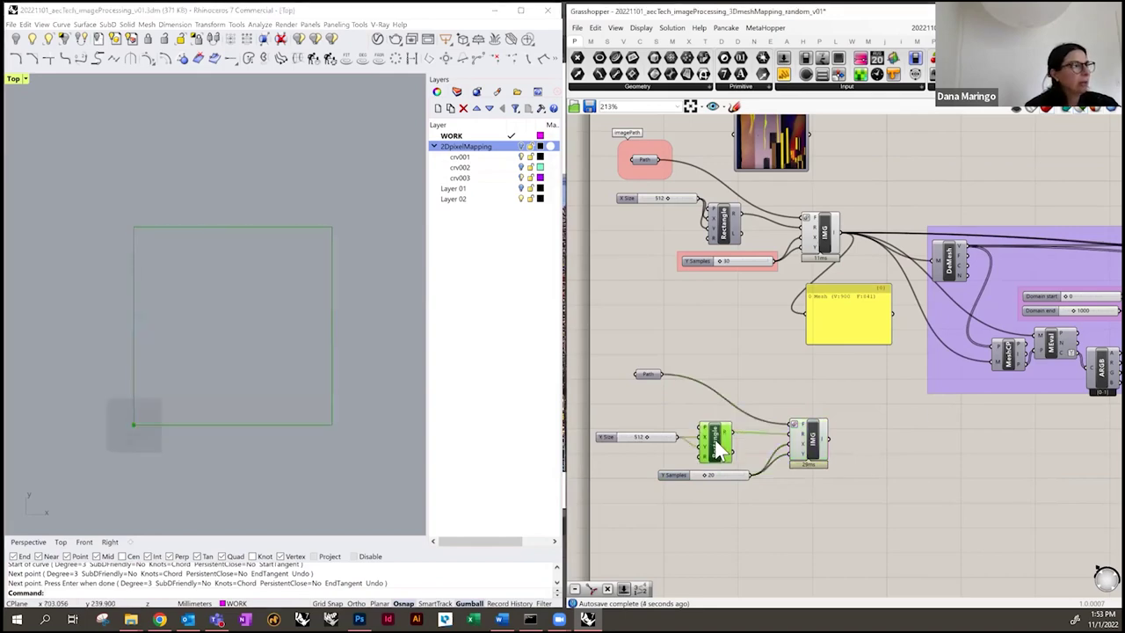
click(806, 441)
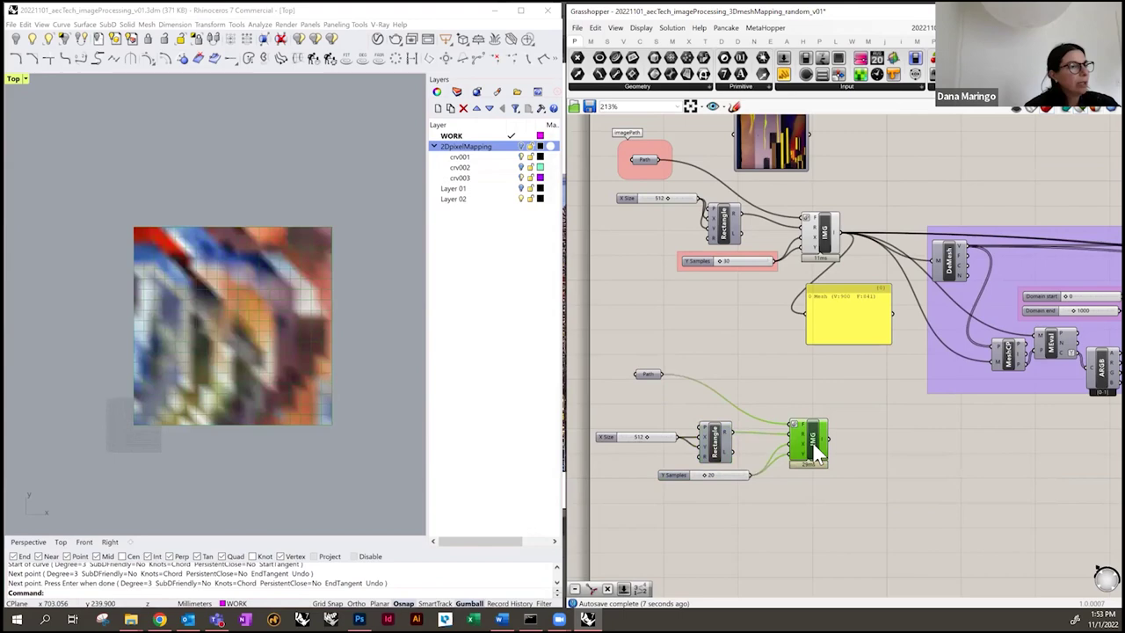
drag(813, 444, 808, 446)
- Vary the lower sample count slider through 13 and 81, settle on 16, and compare the image mesh with its rectangle boundary
drag(709, 475, 699, 475)
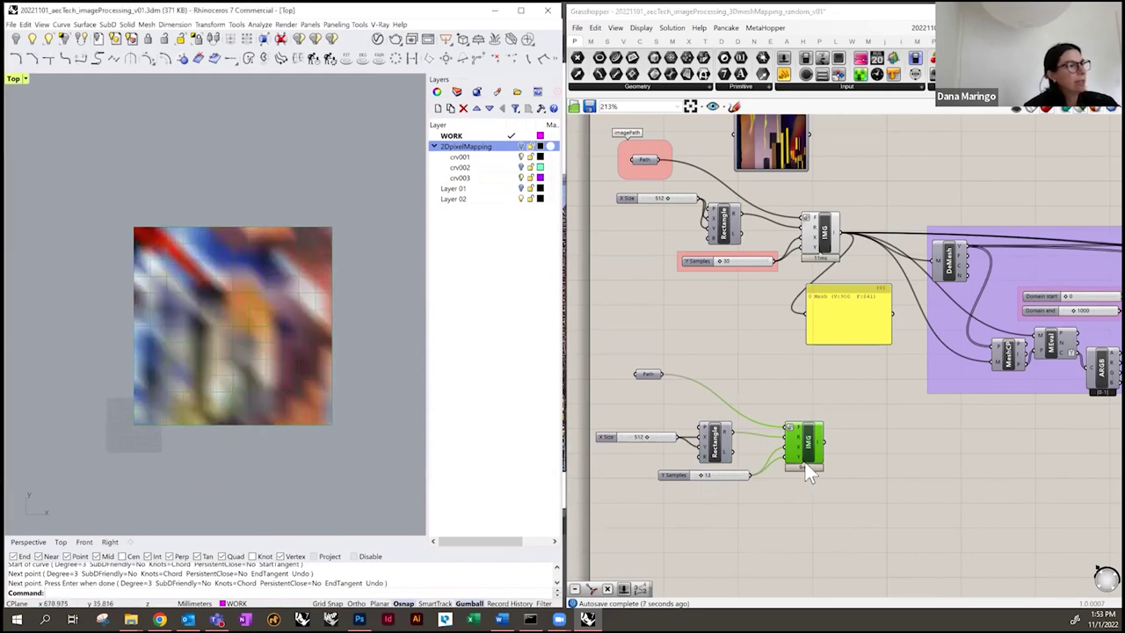
drag(701, 476, 735, 481)
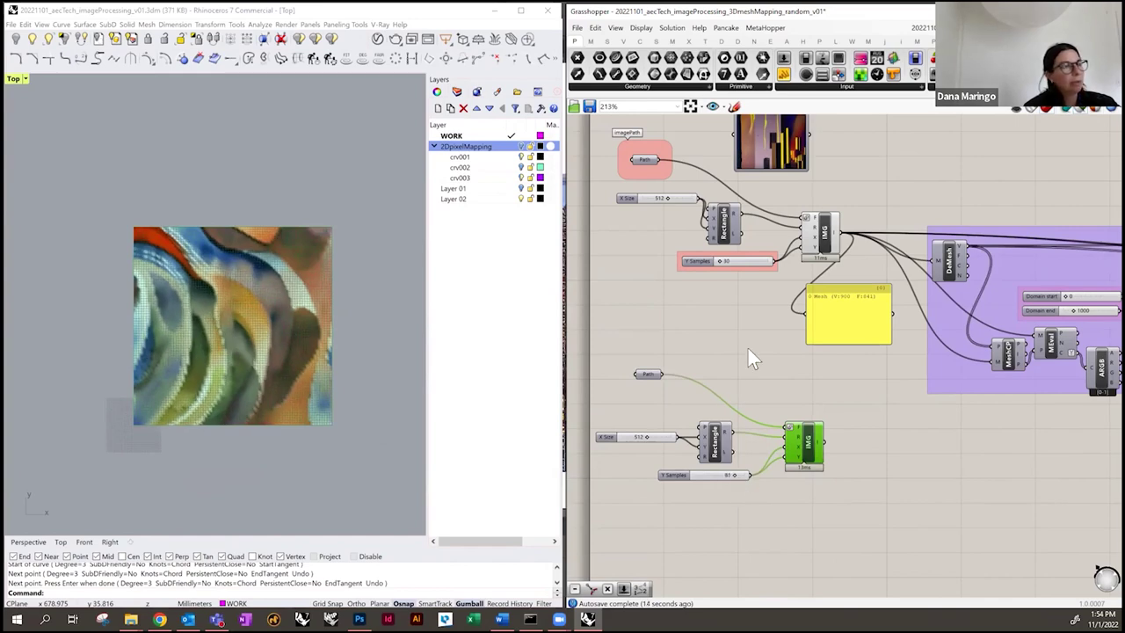
right_drag(812, 361, 795, 326)
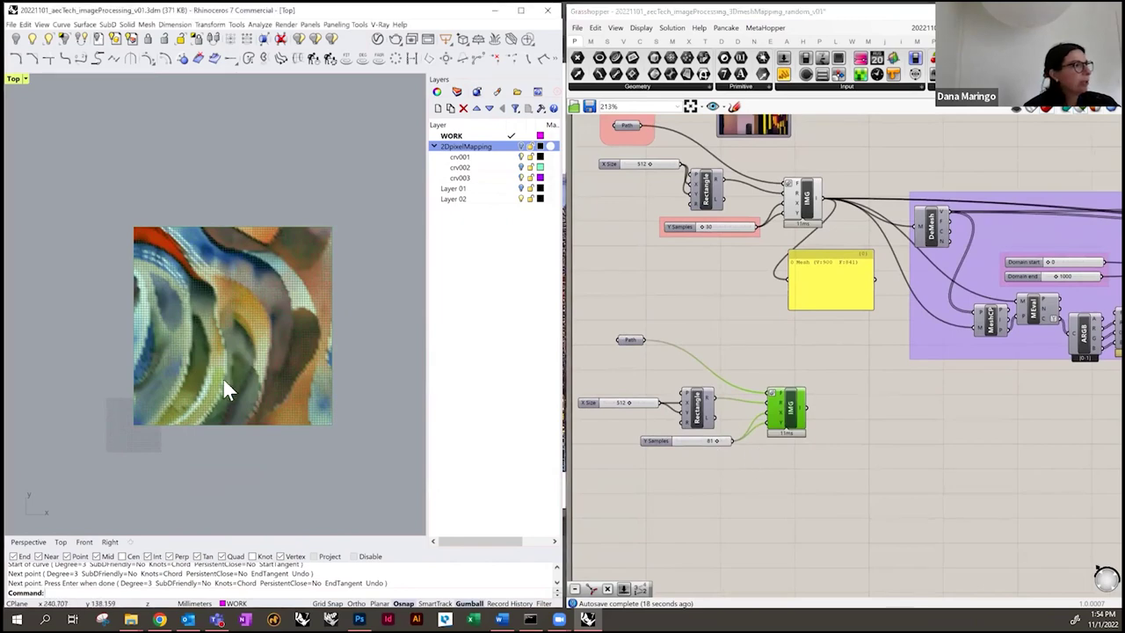
drag(719, 447, 689, 415)
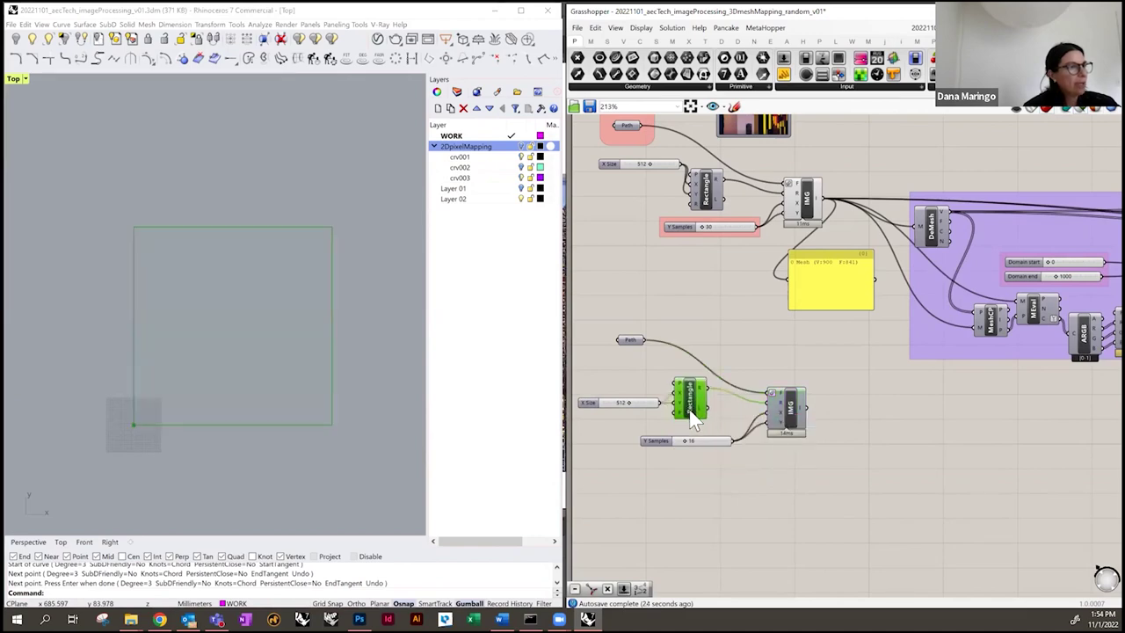
click(790, 413)
click(728, 410)
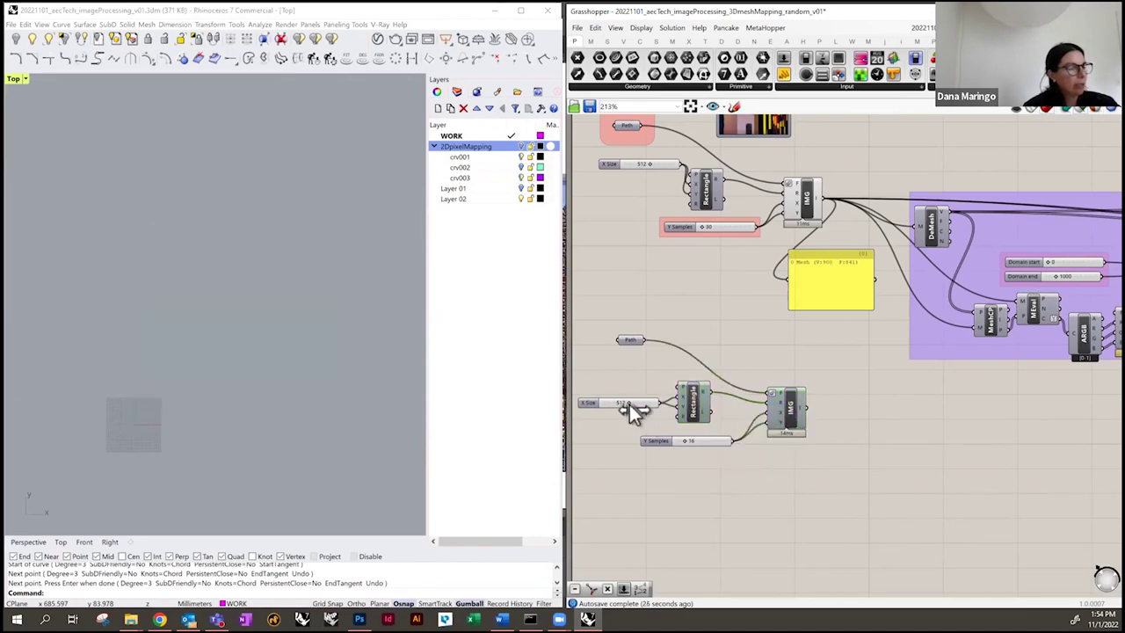
click(786, 407)
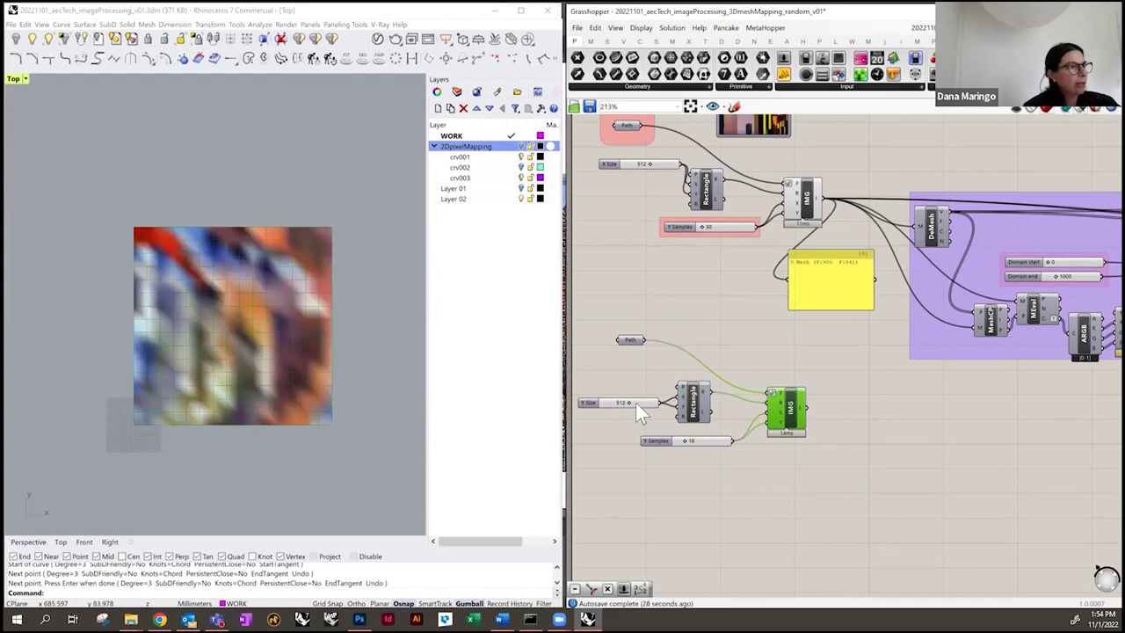
- Try another value on the lower rectangle's size slider, restore it to 512, and preview the imported image again
mouse_move(628, 404)
mouse_down()
mouse_move(611, 411)
mouse_move(623, 408)
mouse_up()
double_click(642, 400)
text(512)
key(Return)
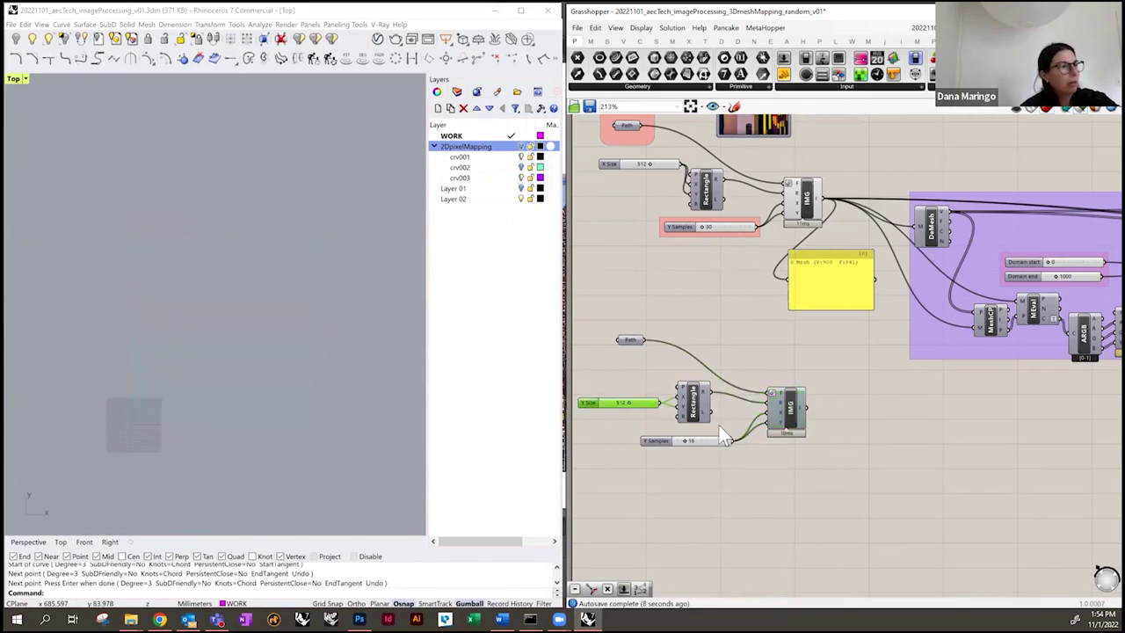
click(794, 416)
- Examine the components and wiring of the remapColorToNumber group
scroll(709, 415, down, 3)
right_drag(816, 407, 734, 384)
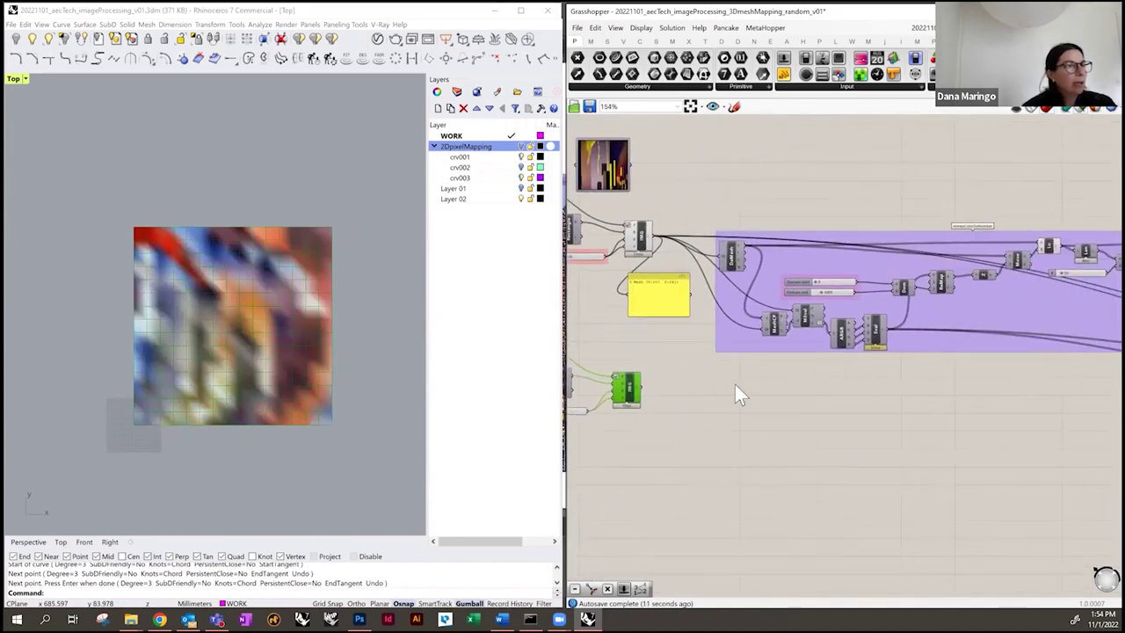
right_drag(884, 432, 817, 419)
scroll(817, 419, down, 2)
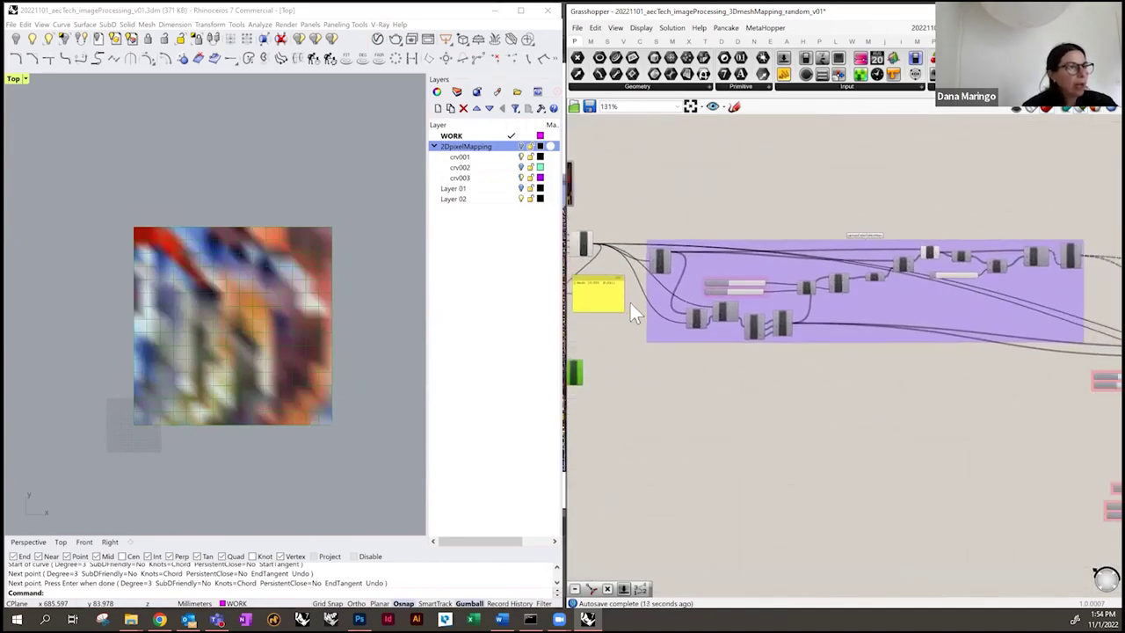
scroll(810, 281, up, 1)
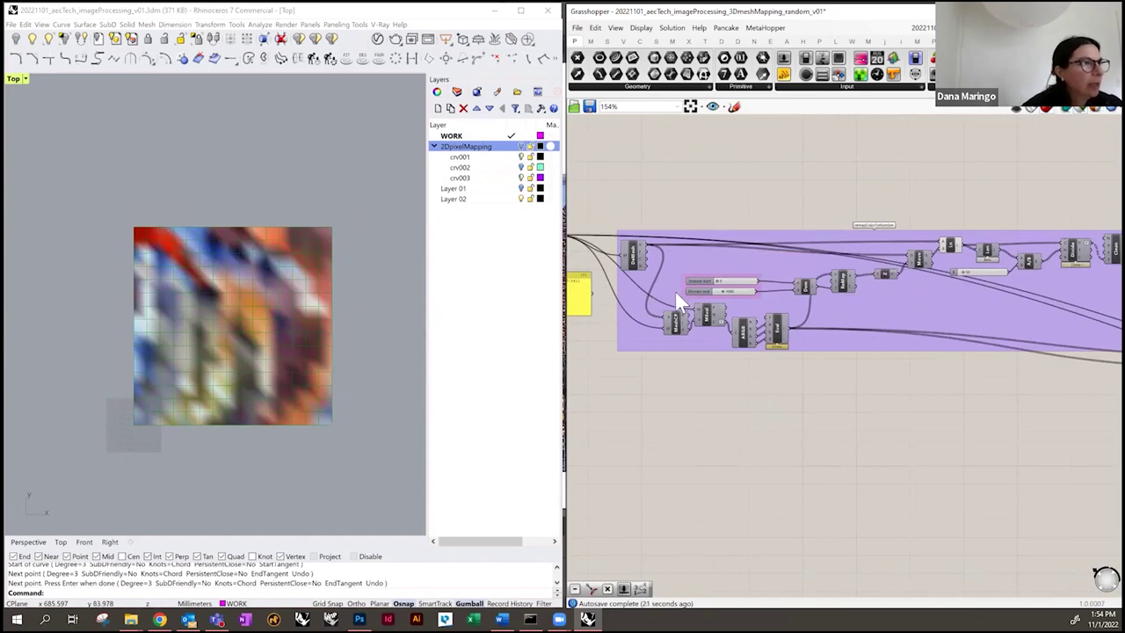
right_drag(961, 301, 910, 305)
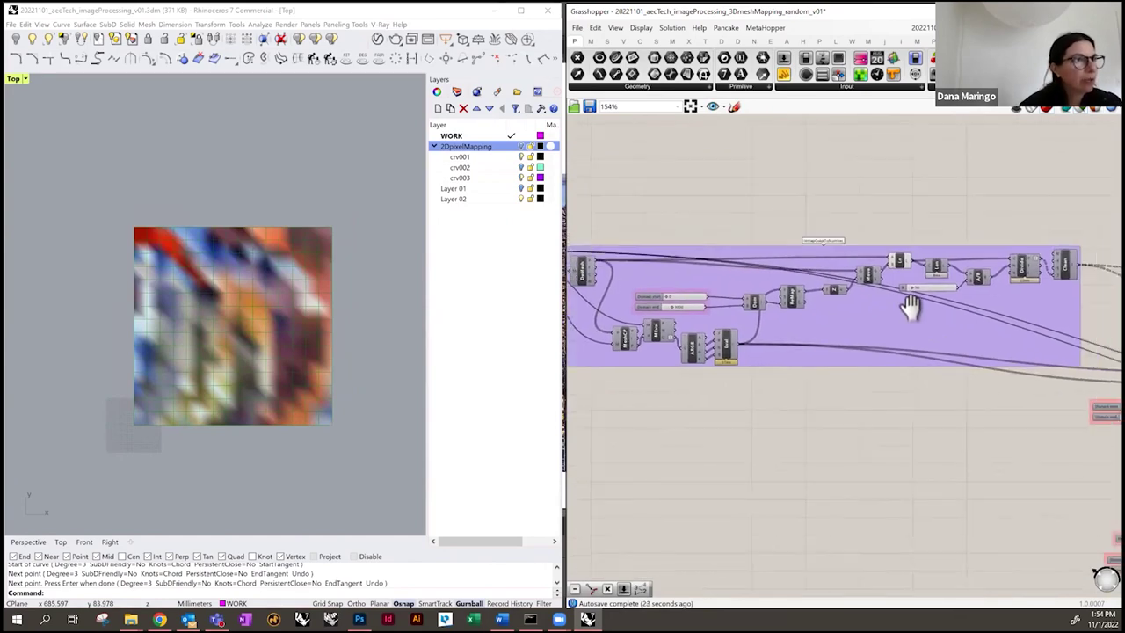
scroll(746, 258, up, 1)
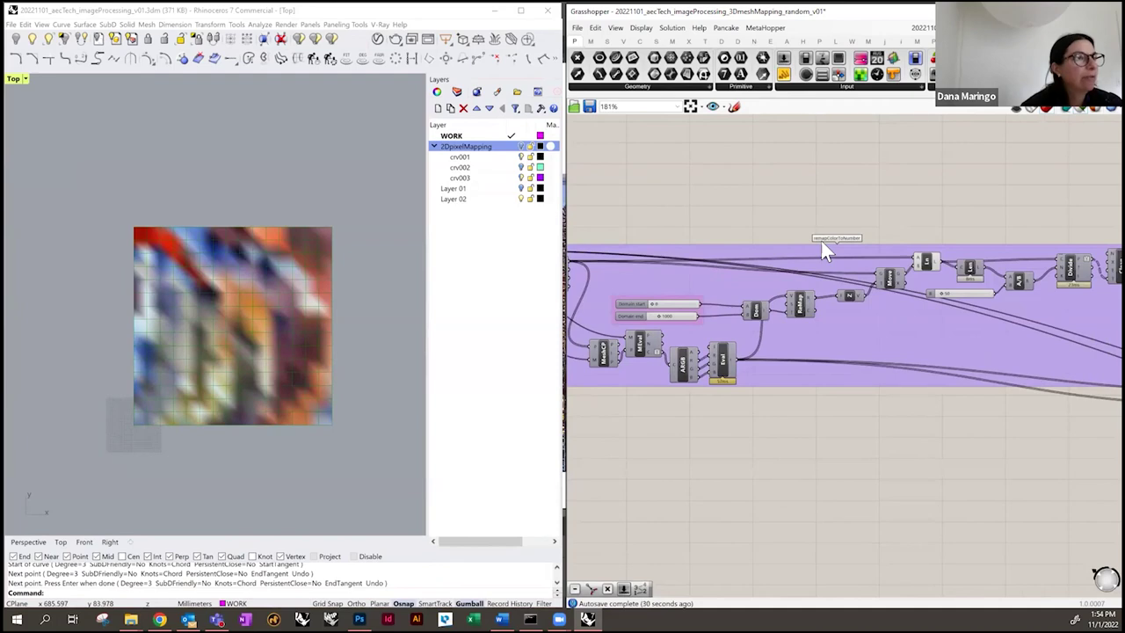
- Examine the downstream components of the remapColorToNumber group and preview the points of its Deconstruct Mesh
scroll(694, 378, down, 2)
scroll(977, 306, up, 2)
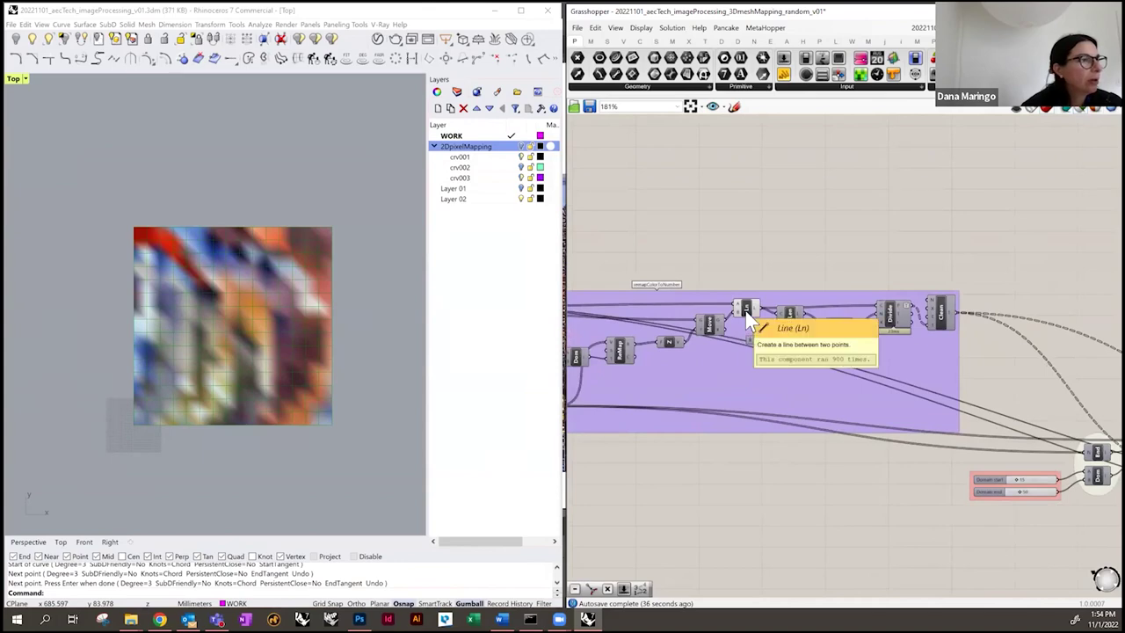
scroll(741, 301, down, 1)
scroll(639, 247, up, 1)
scroll(795, 336, down, 1)
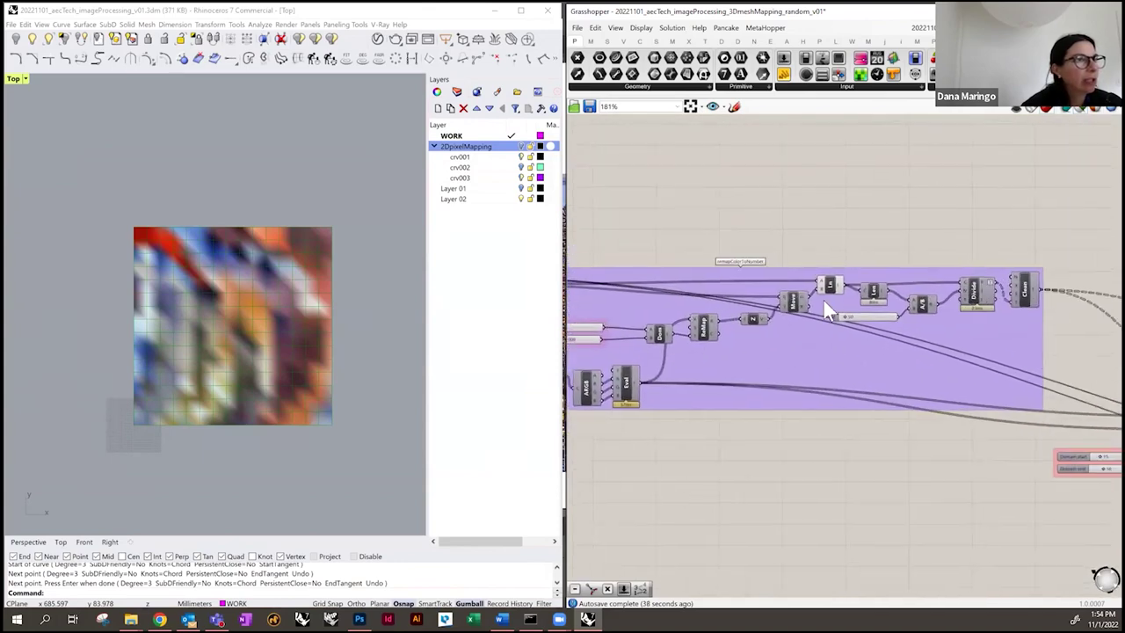
scroll(789, 285, up, 1)
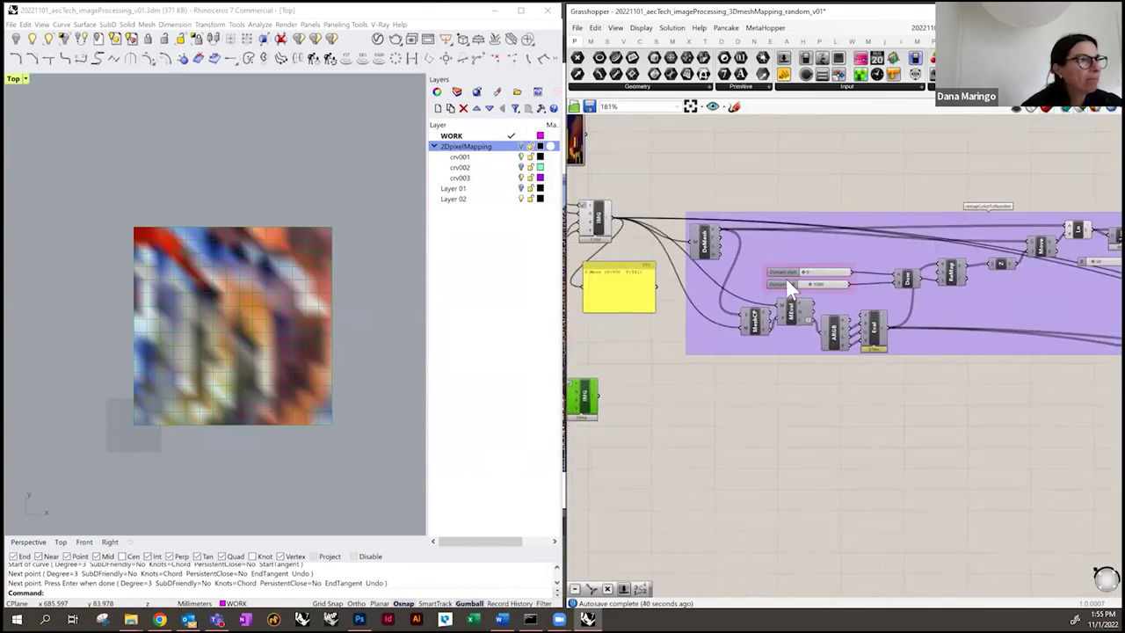
click(703, 245)
- Add a Deconstruct Mesh component beside the lower Import Image and connect the image mesh to its input
right_drag(653, 474, 789, 422)
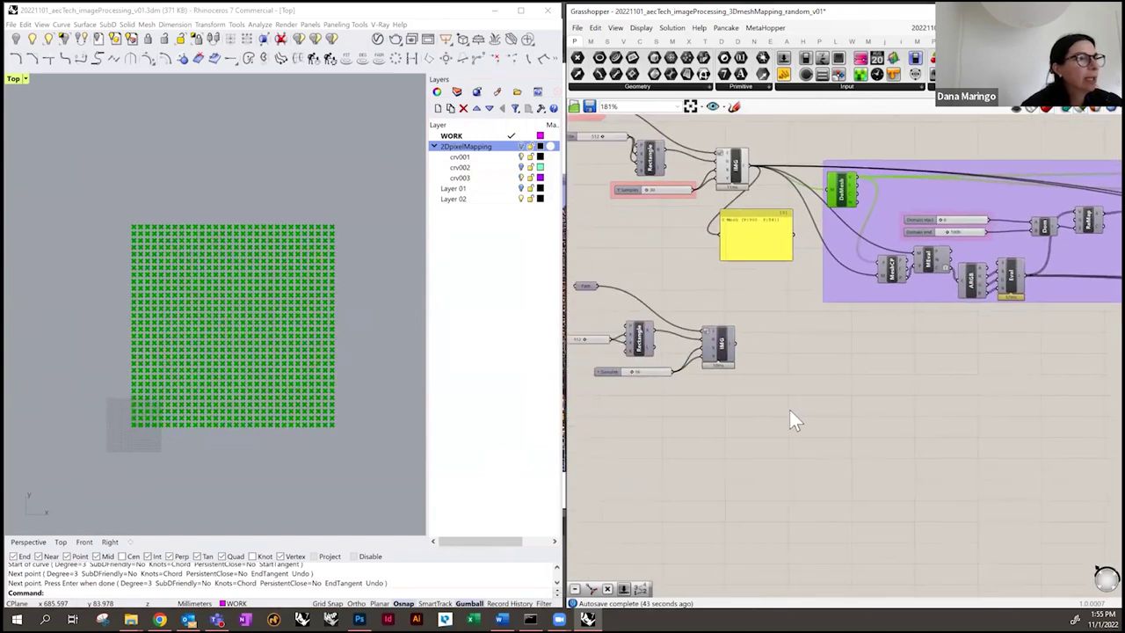
double_click(793, 400)
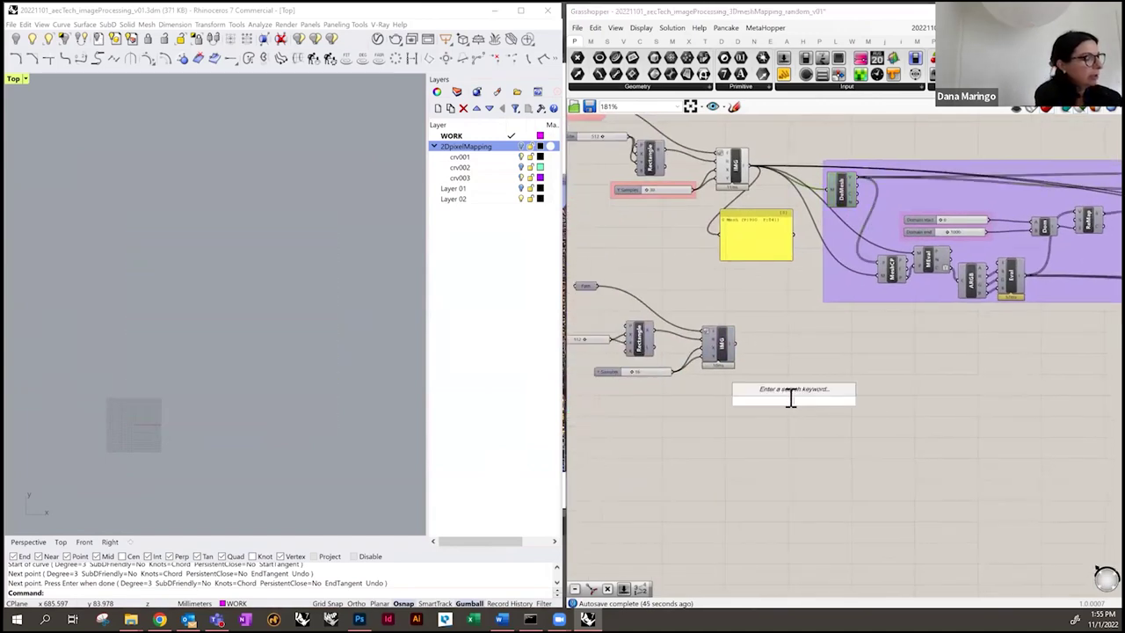
text(decon)
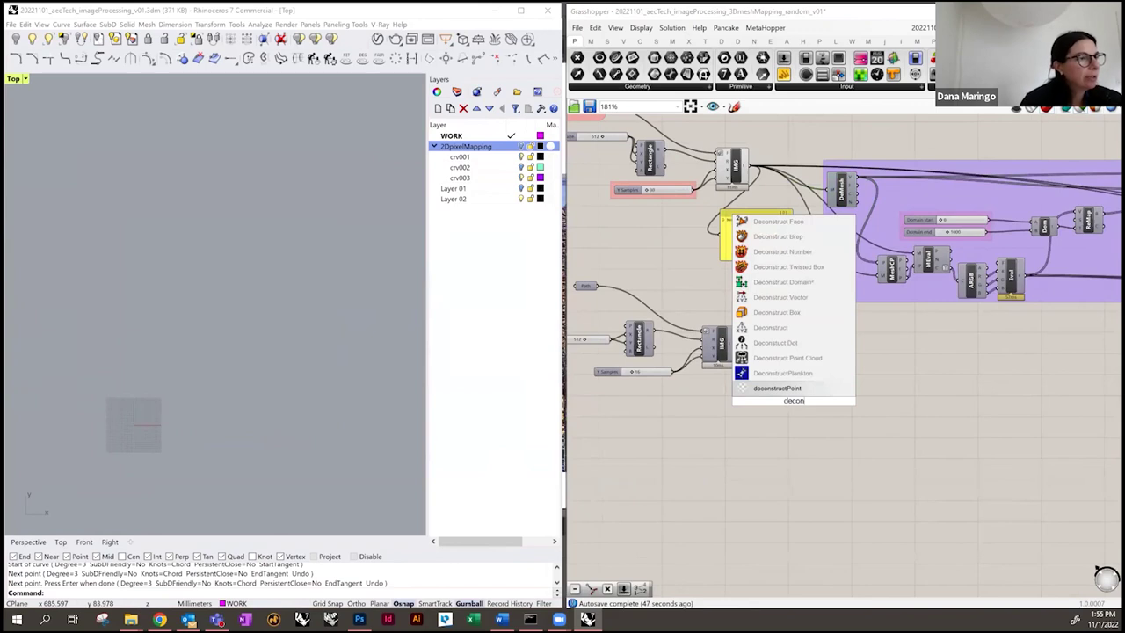
text( mes)
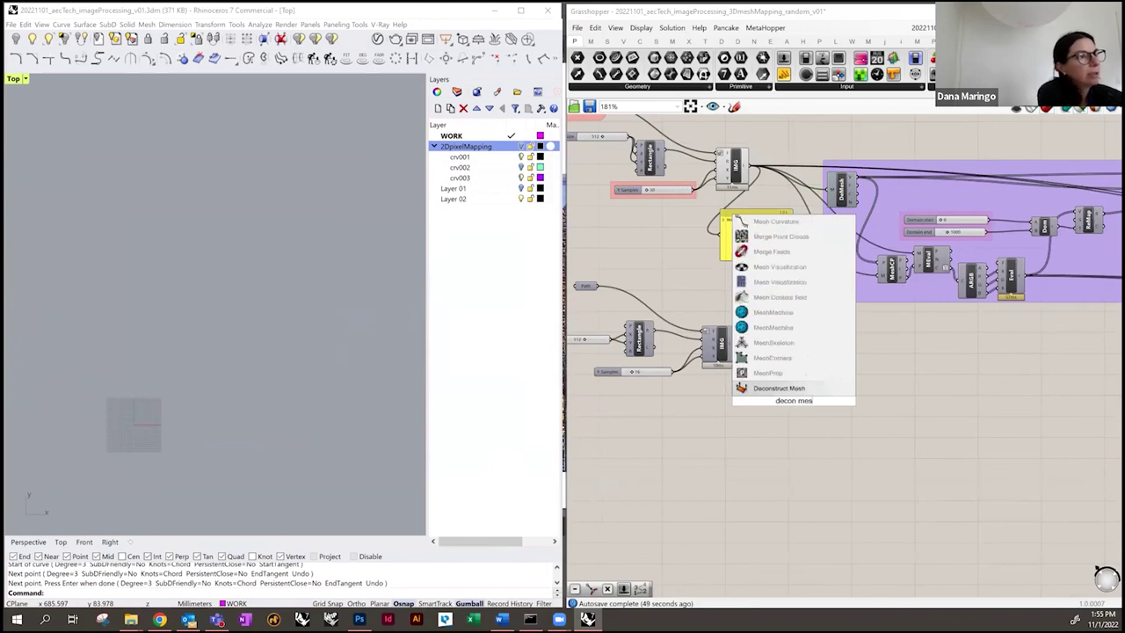
click(817, 388)
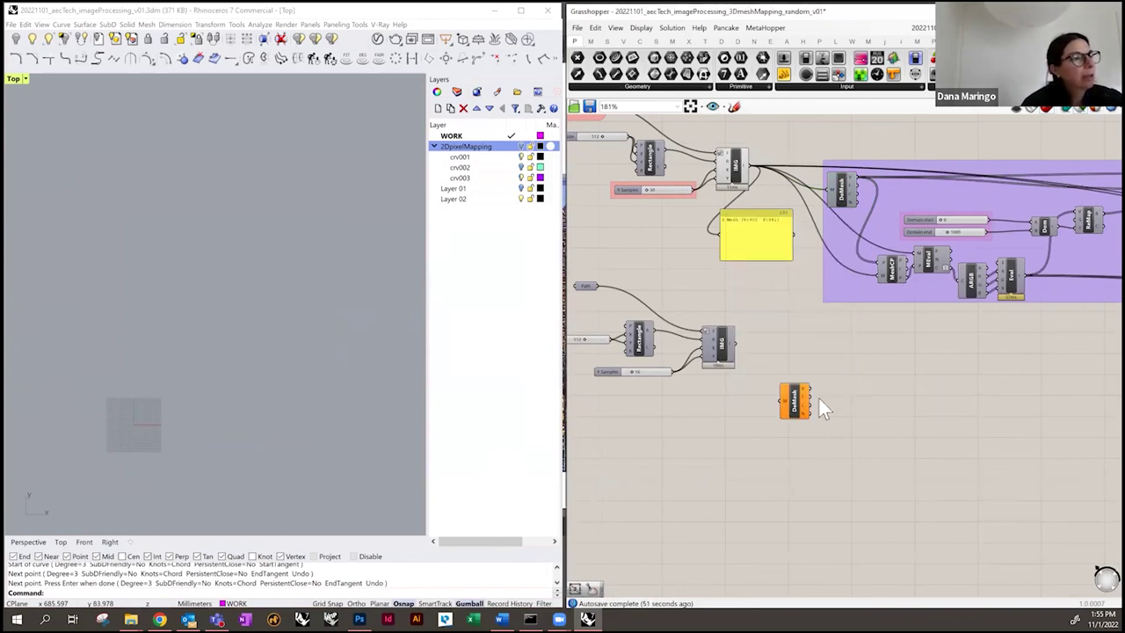
drag(779, 401, 738, 356)
drag(796, 404, 781, 356)
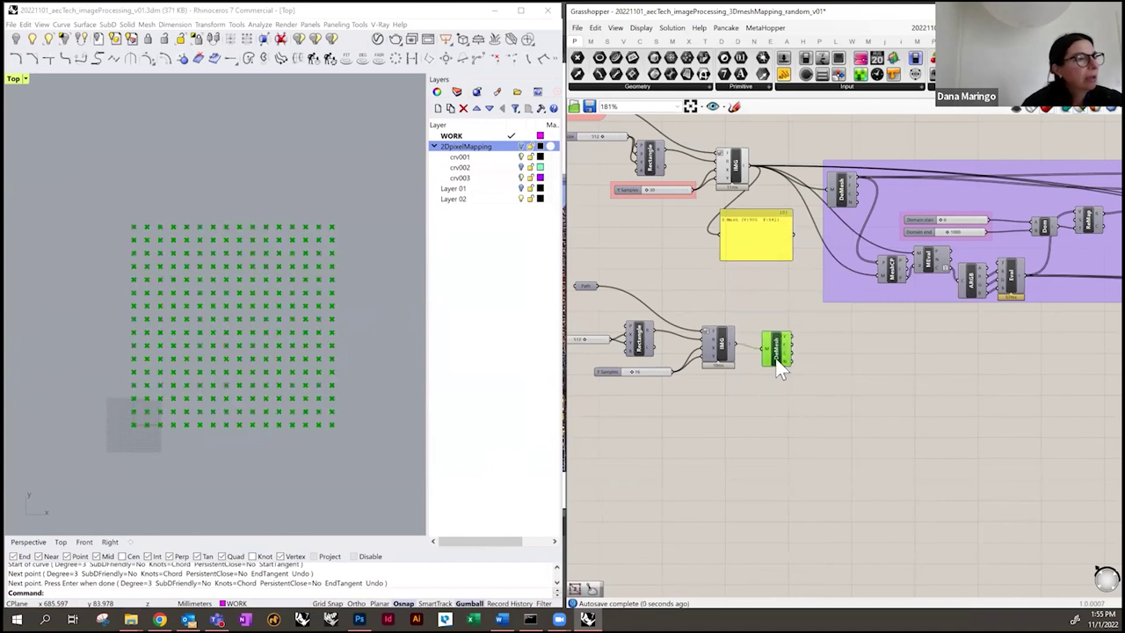
mouse_move(783, 340)
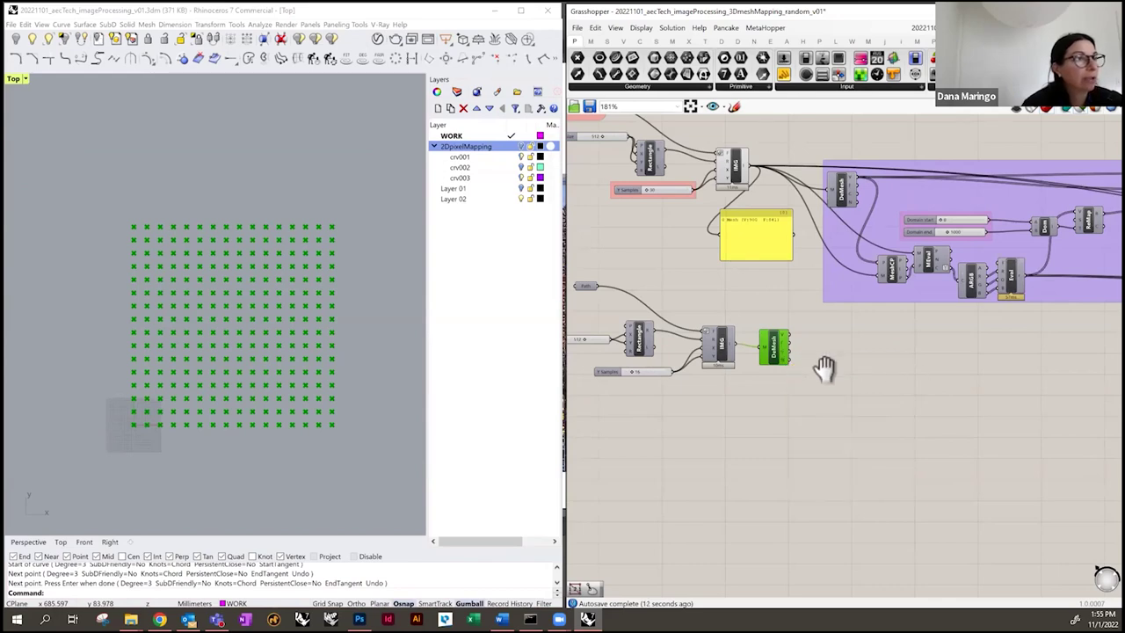
- Shift the group's Deconstruct Mesh, Mesh Closest Point and Mesh Eval components slightly and compare the colour outputs of Mesh Eval and Deconstruct Mesh
right_drag(863, 365, 795, 375)
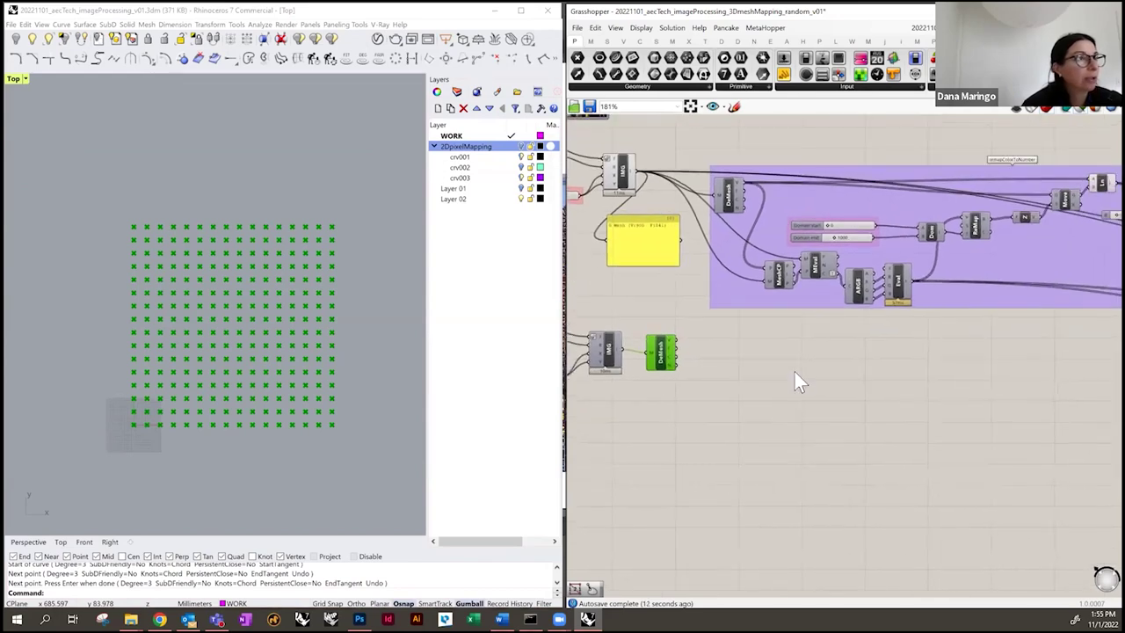
click(778, 274)
right_drag(905, 312, 871, 300)
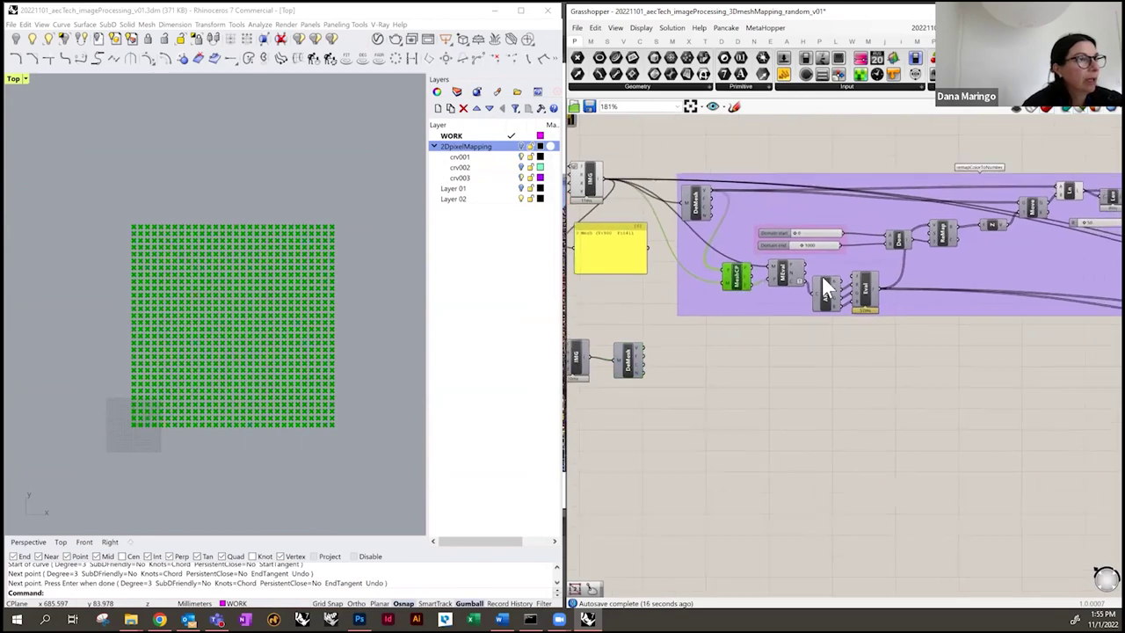
drag(694, 203, 660, 204)
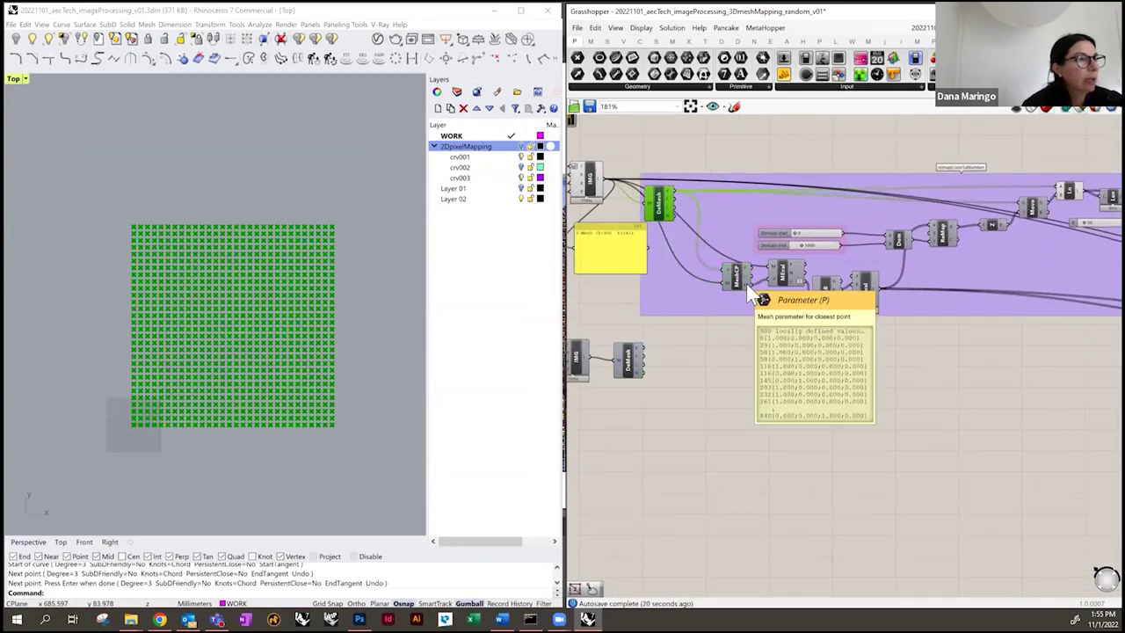
click(778, 278)
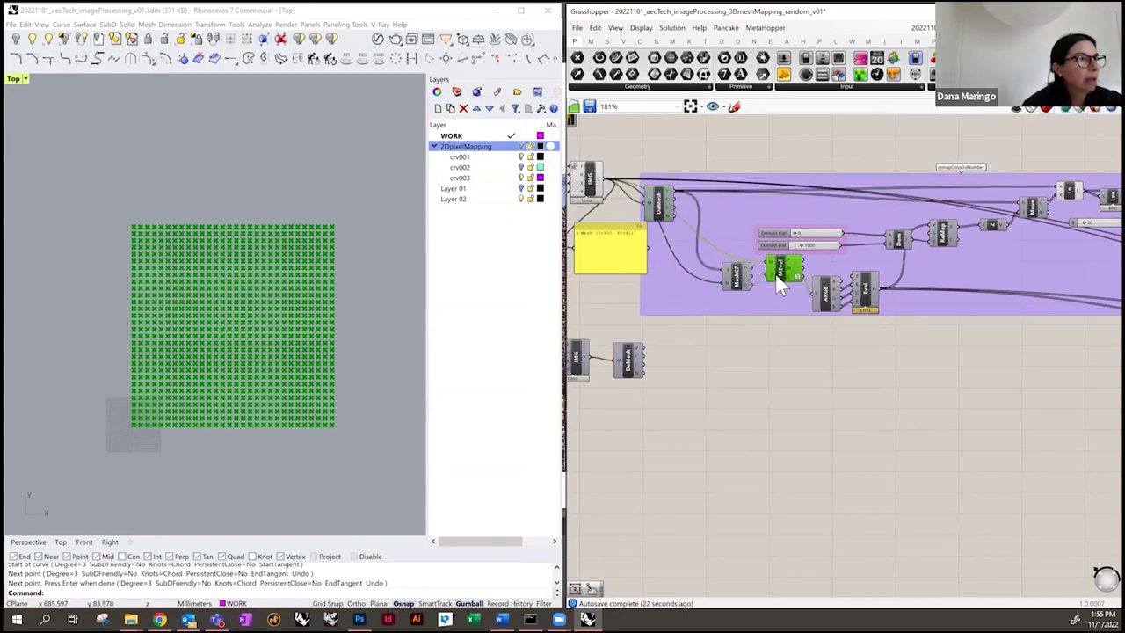
drag(736, 280, 774, 287)
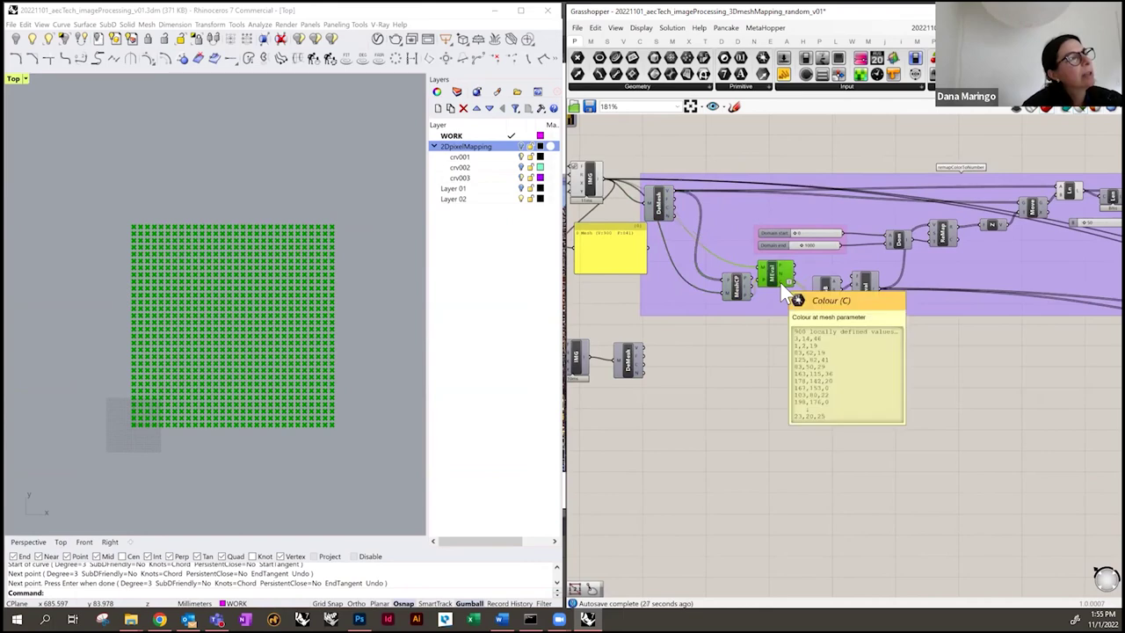
click(739, 292)
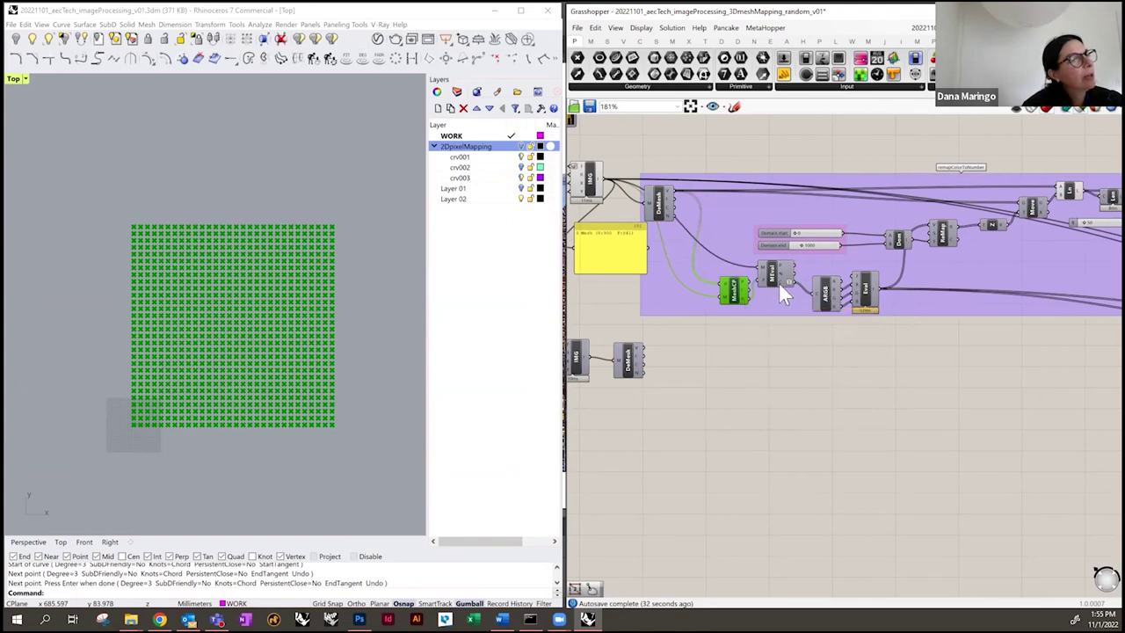
mouse_move(779, 285)
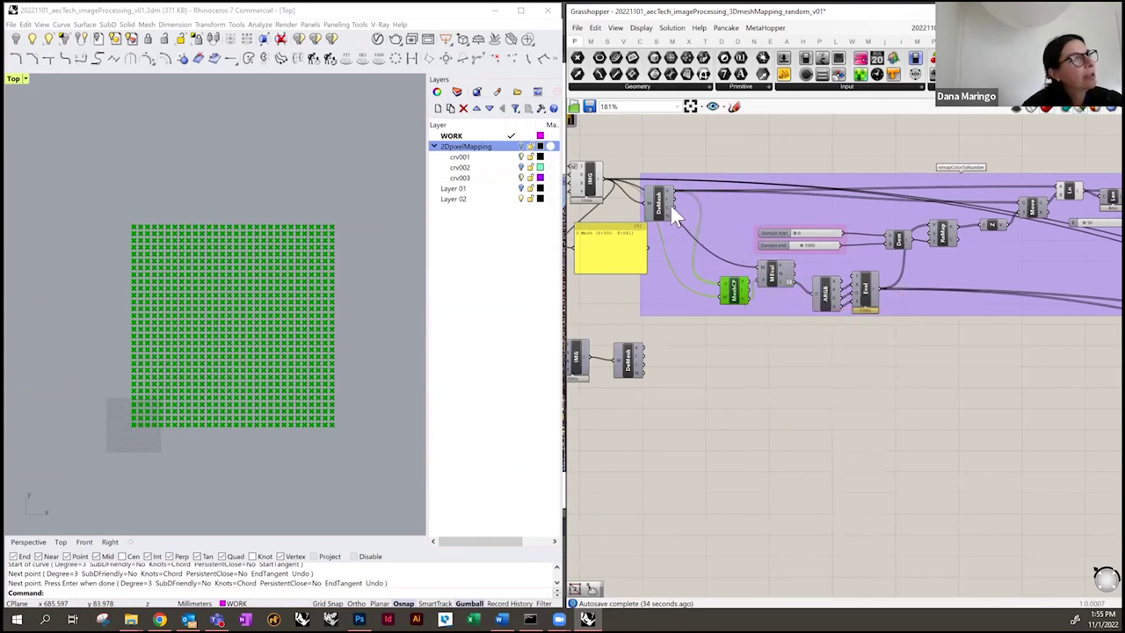
mouse_move(671, 209)
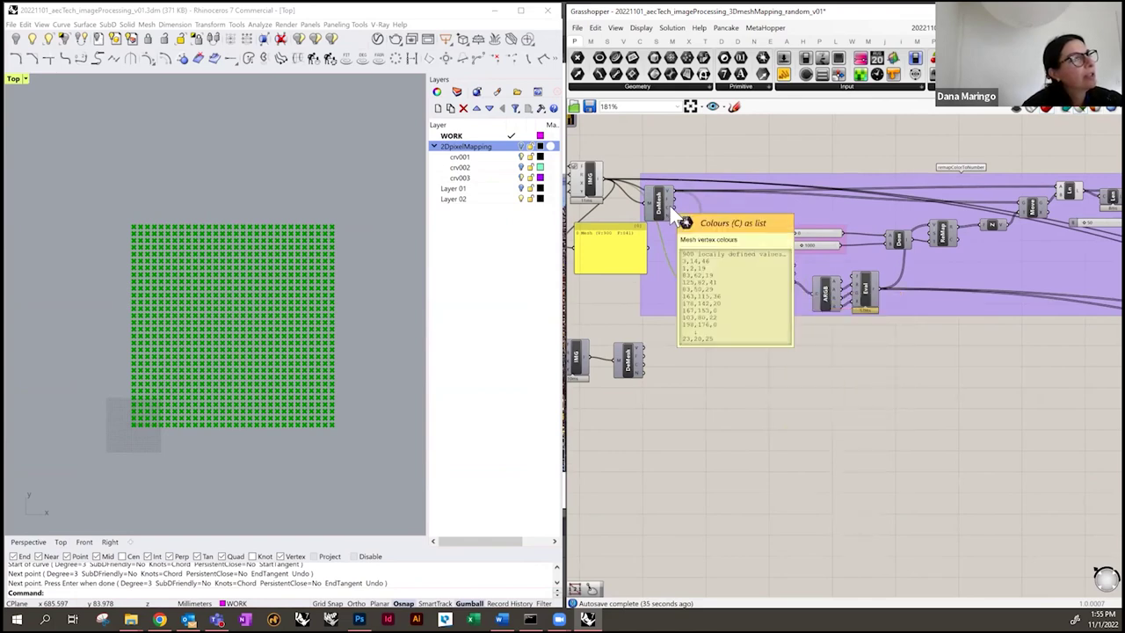
- Copy the group's ARGB, Eval, Domain start and Domain end sliders, Dom and ReMap components to the empty area below the group
click(824, 298)
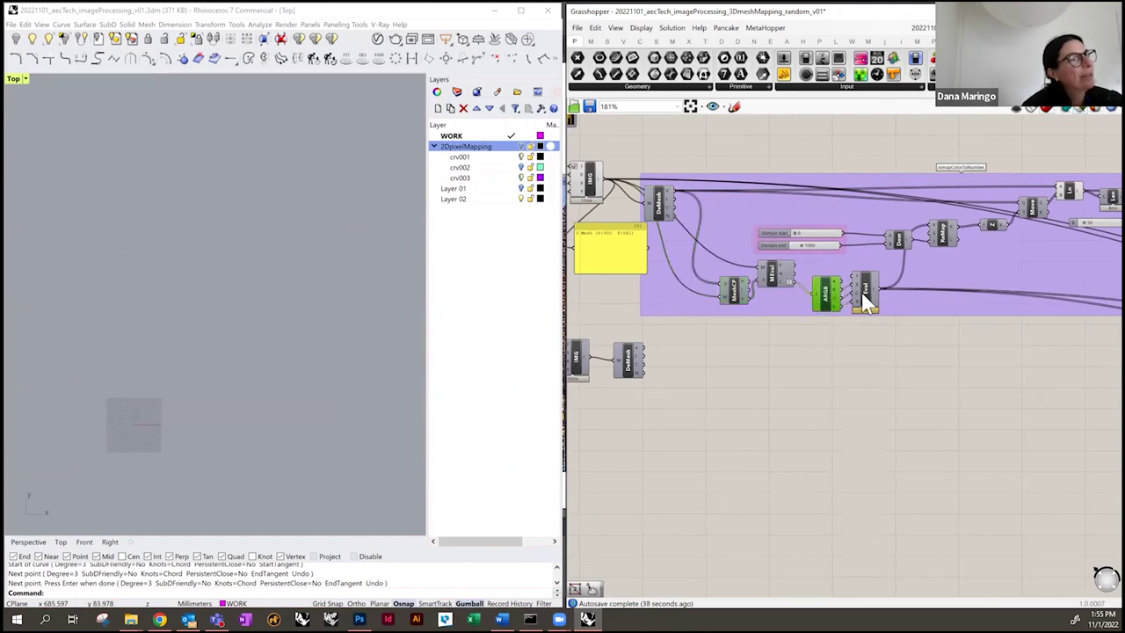
shift+click(865, 301)
shift+click(836, 246)
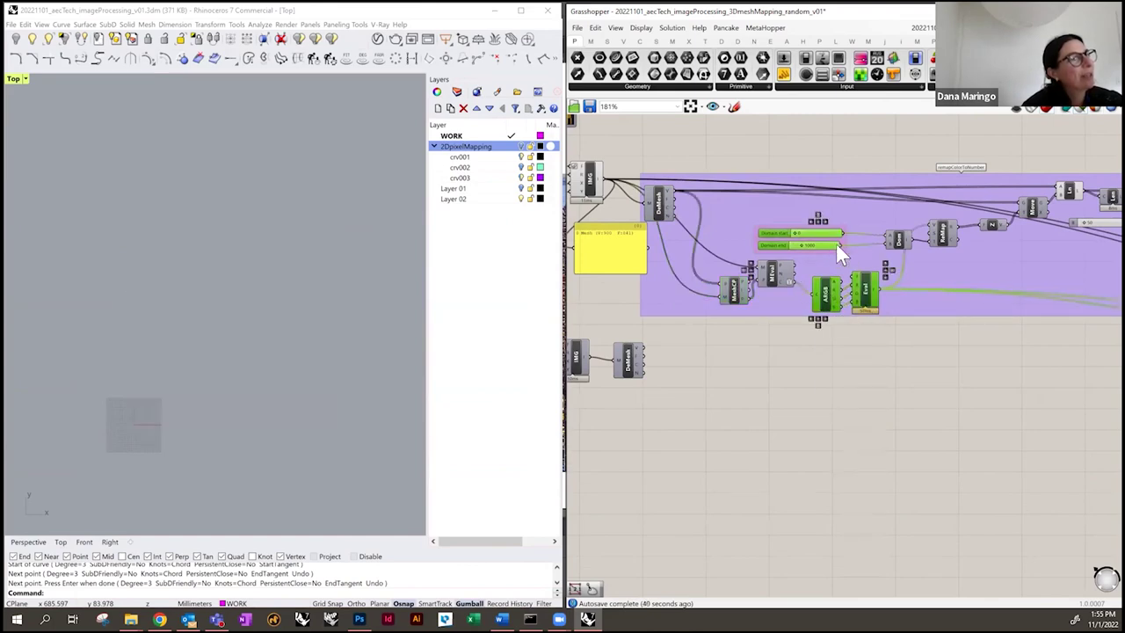
shift+click(897, 239)
shift+click(942, 232)
shift+click(995, 224)
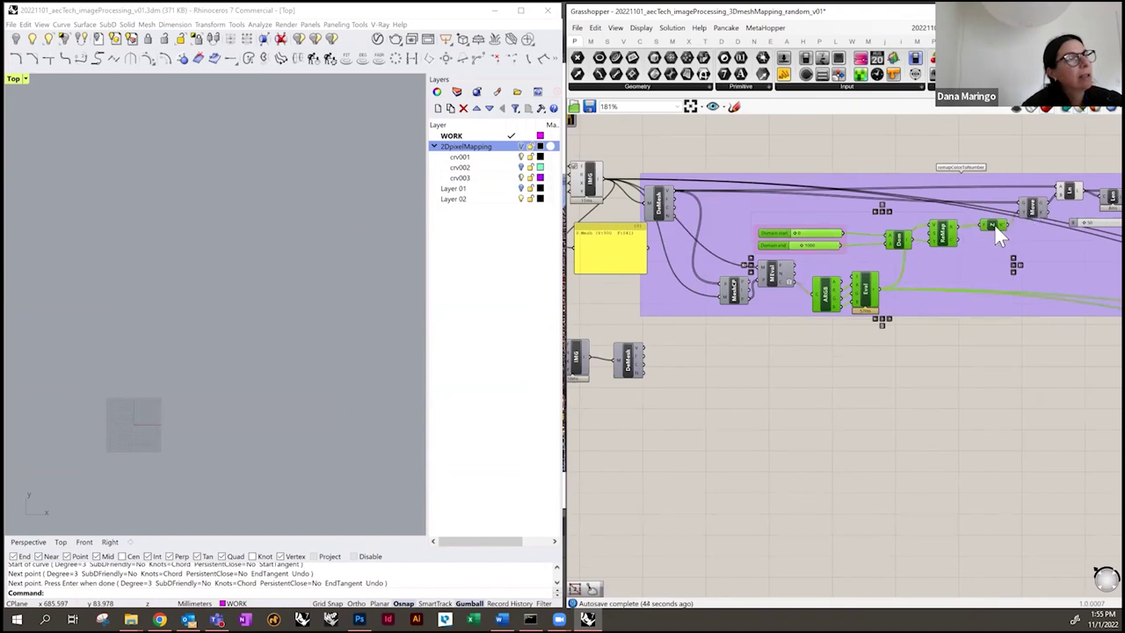
ctrl+click(994, 224)
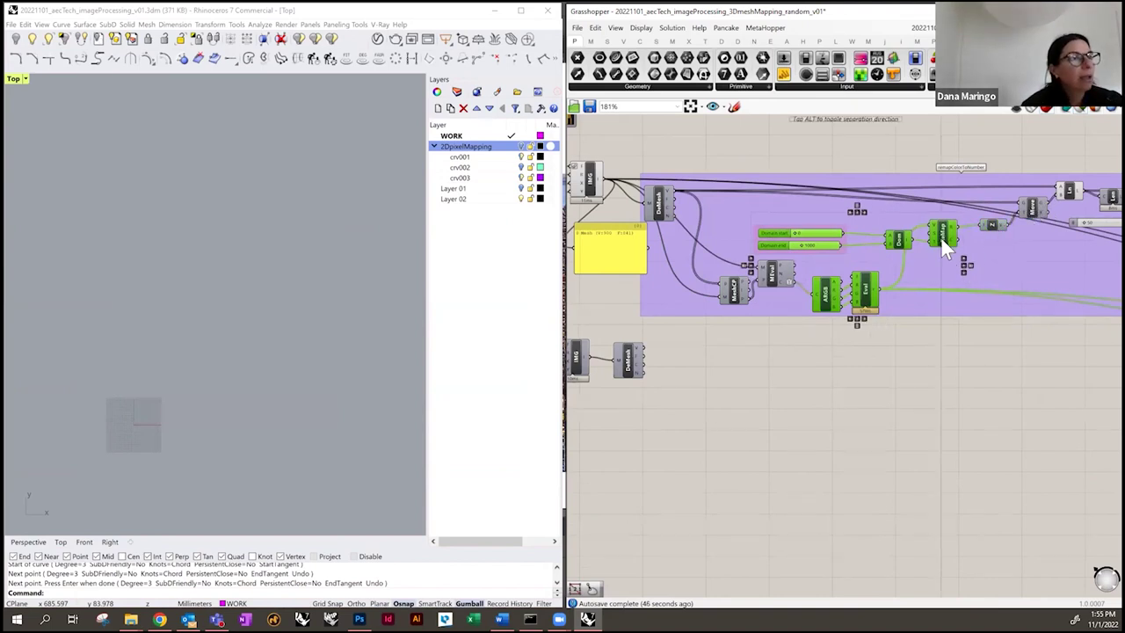
alt+drag(943, 240, 881, 379)
click(962, 422)
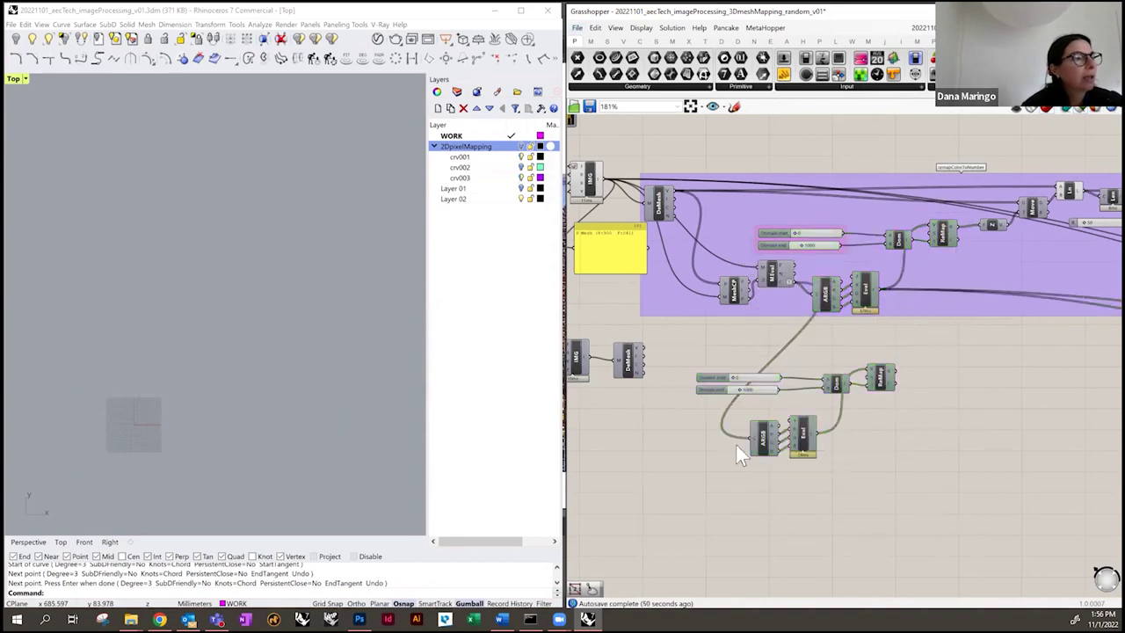
- Connect the lower Deconstruct Mesh's Colours output to the copied ARGB component and place ARGB closer to Deconstruct Mesh
drag(642, 361, 750, 439)
click(767, 273)
shift+click(738, 287)
right_drag(799, 376, 818, 332)
click(962, 405)
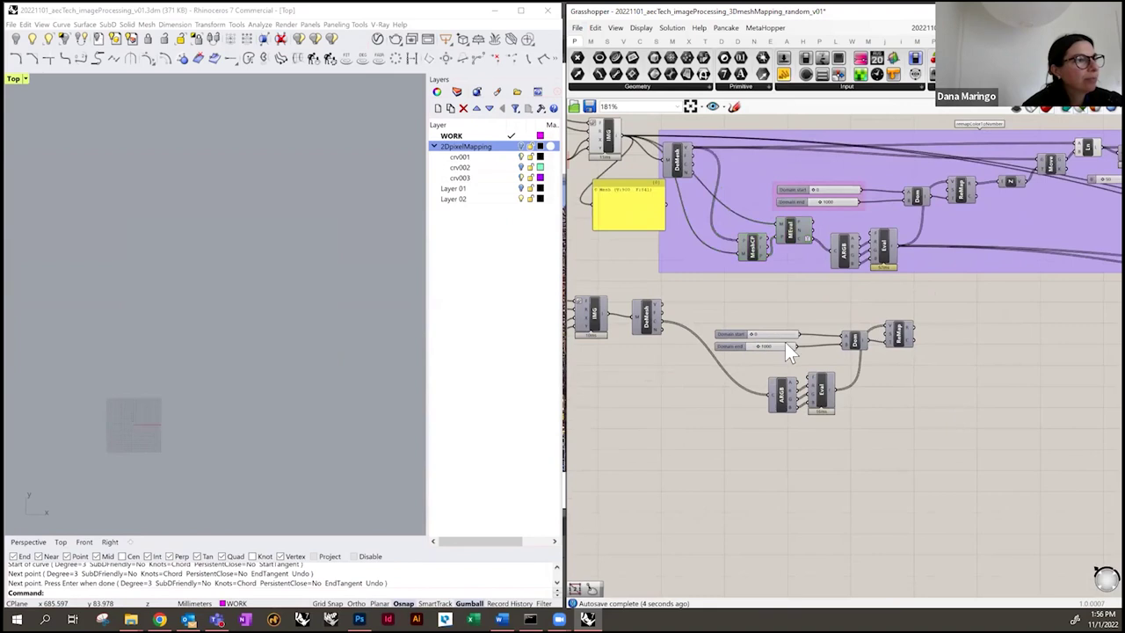
drag(784, 394, 705, 373)
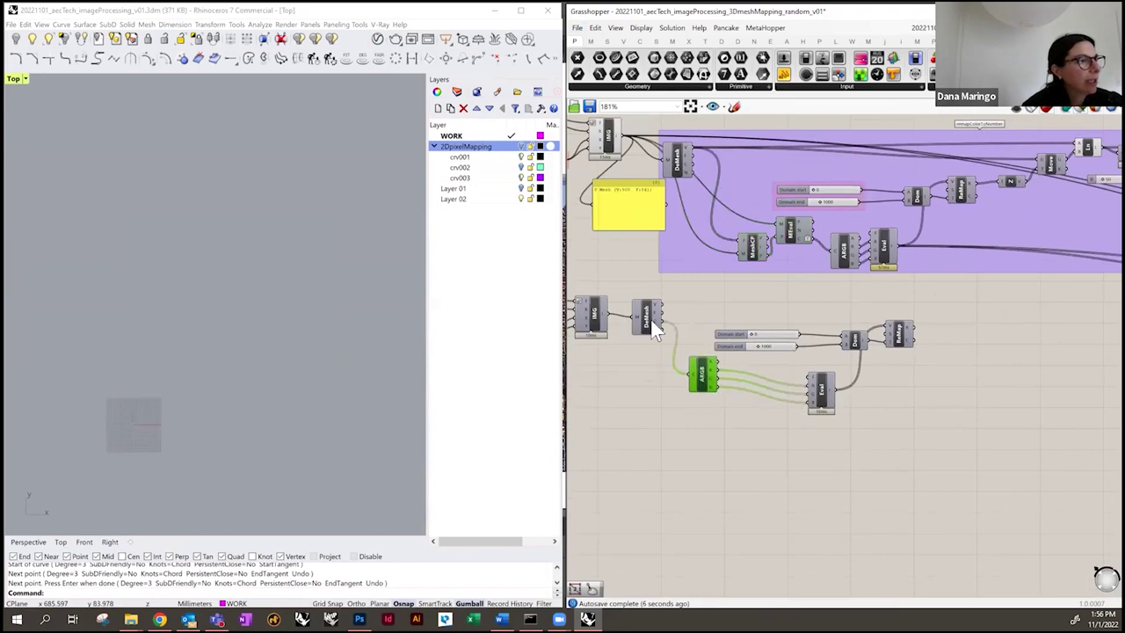
mouse_move(658, 325)
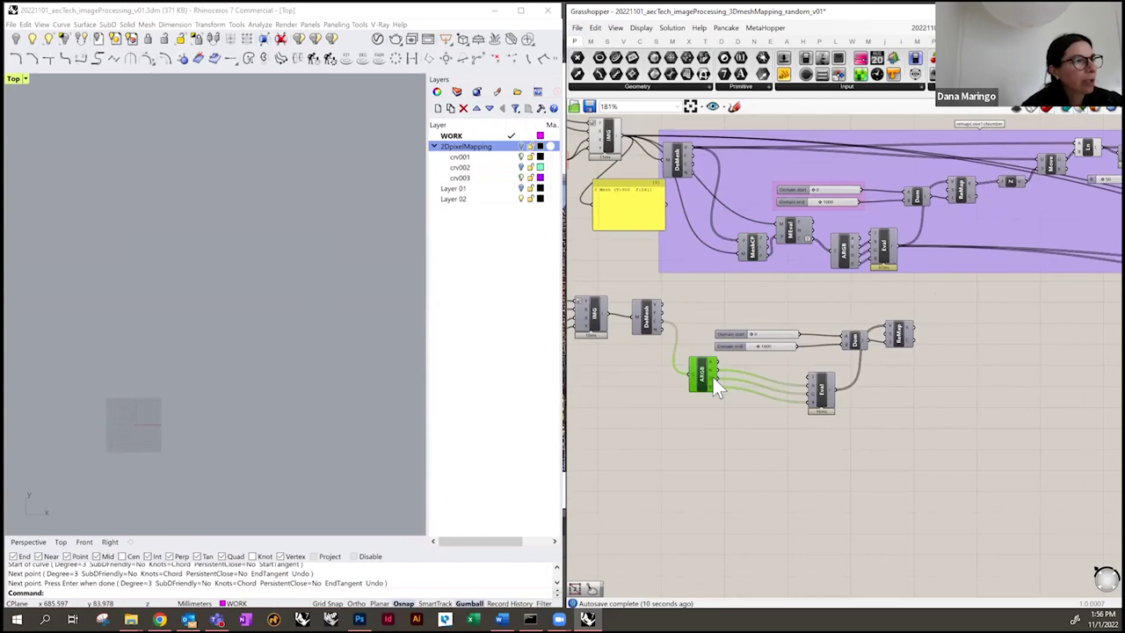
- Try Integer Channels on the copied ARGB component, inspect its Blue channel output, and switch it back to the 0-1 range
scroll(702, 386, up, 4)
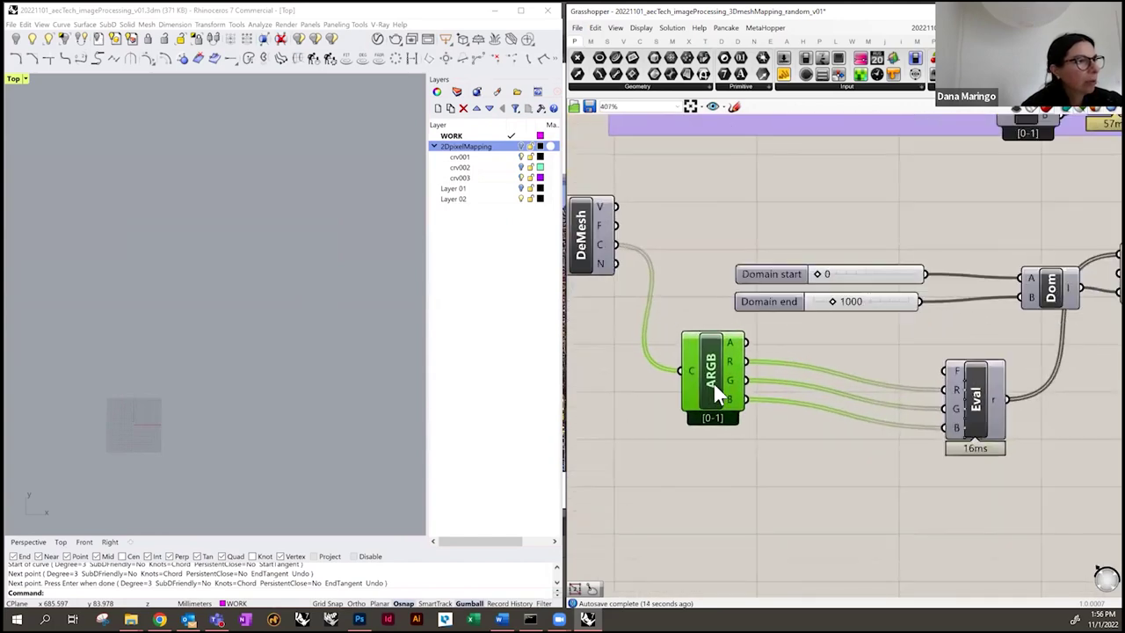
right_click(712, 380)
key(Escape)
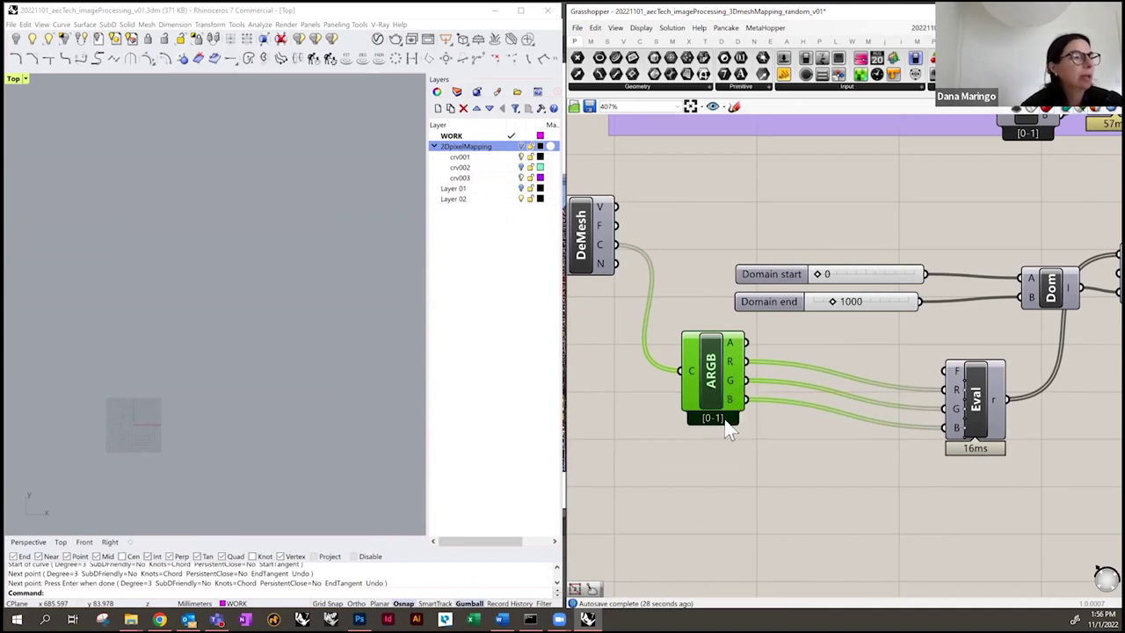
right_click(711, 393)
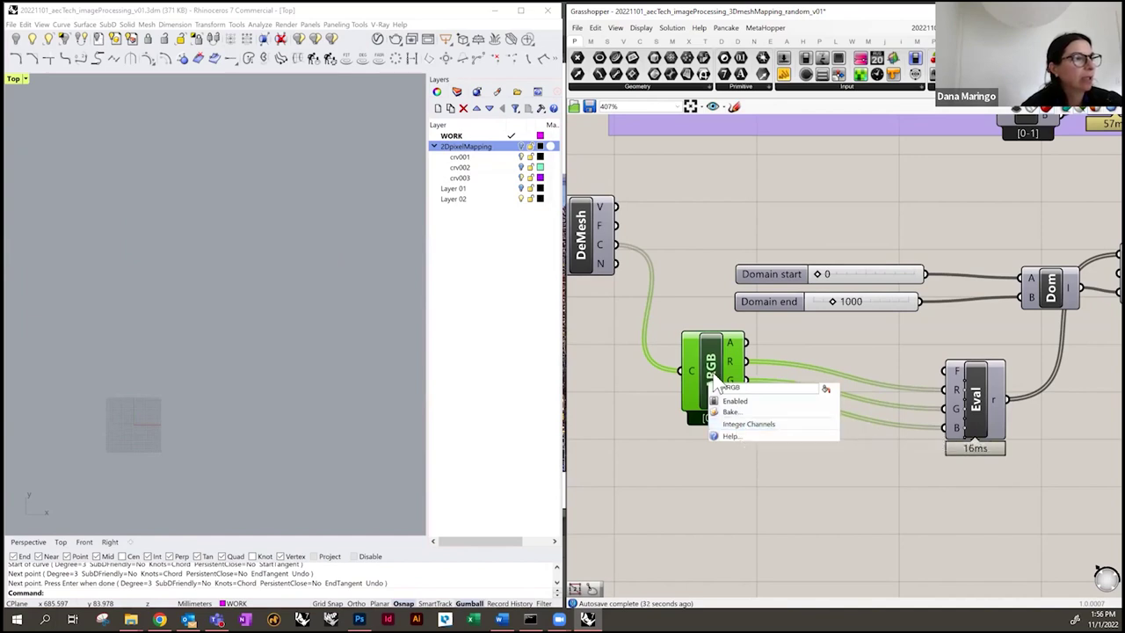
click(744, 424)
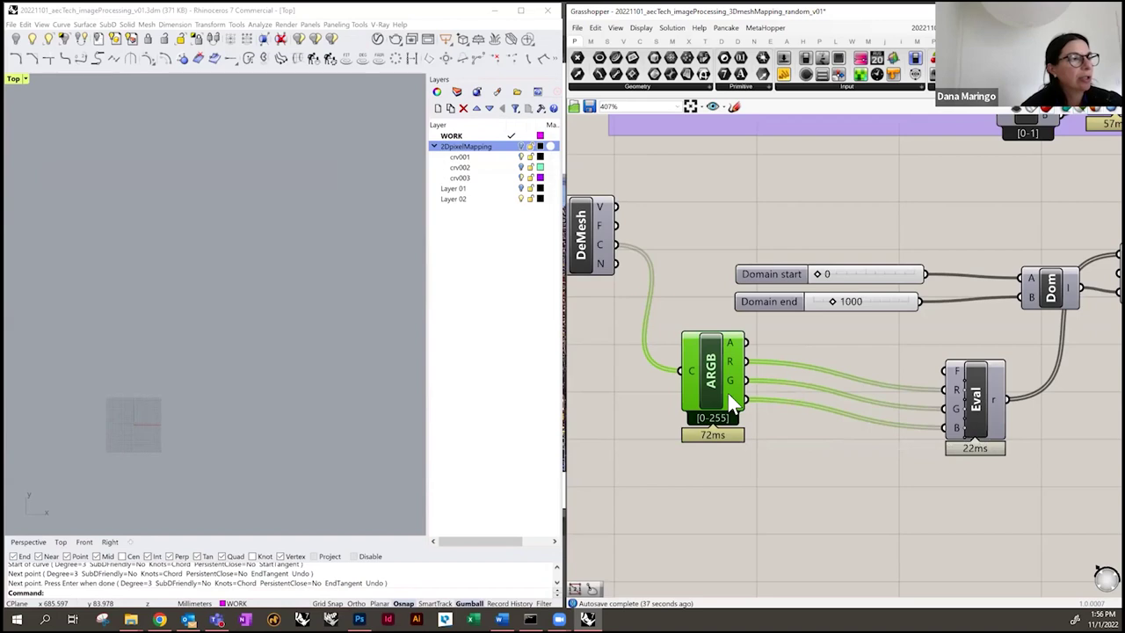
mouse_move(737, 407)
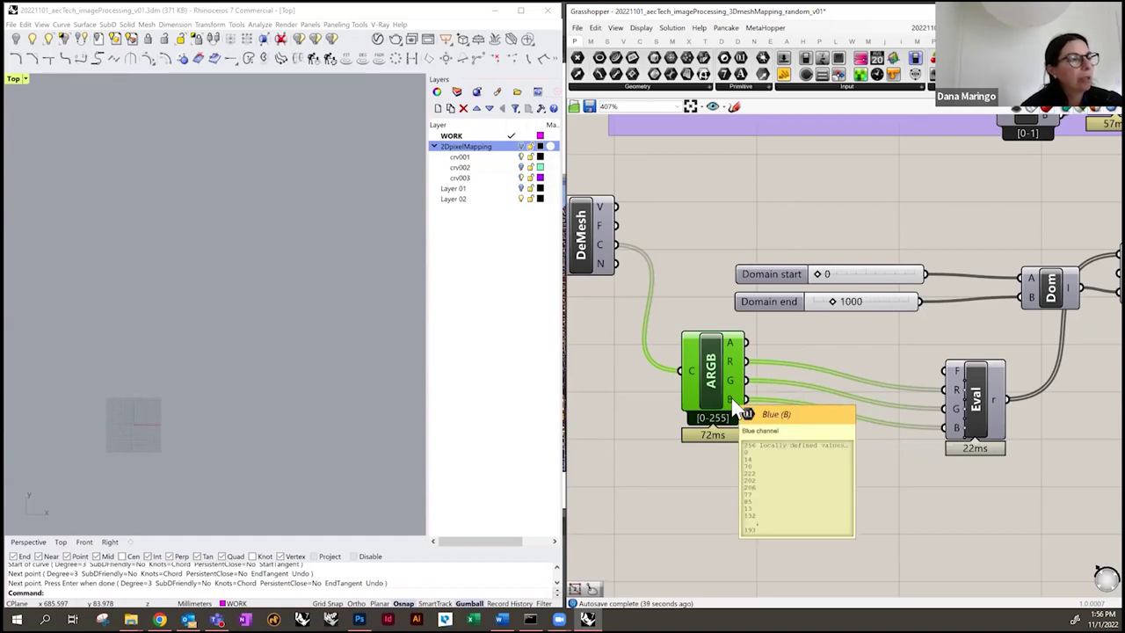
right_click(710, 381)
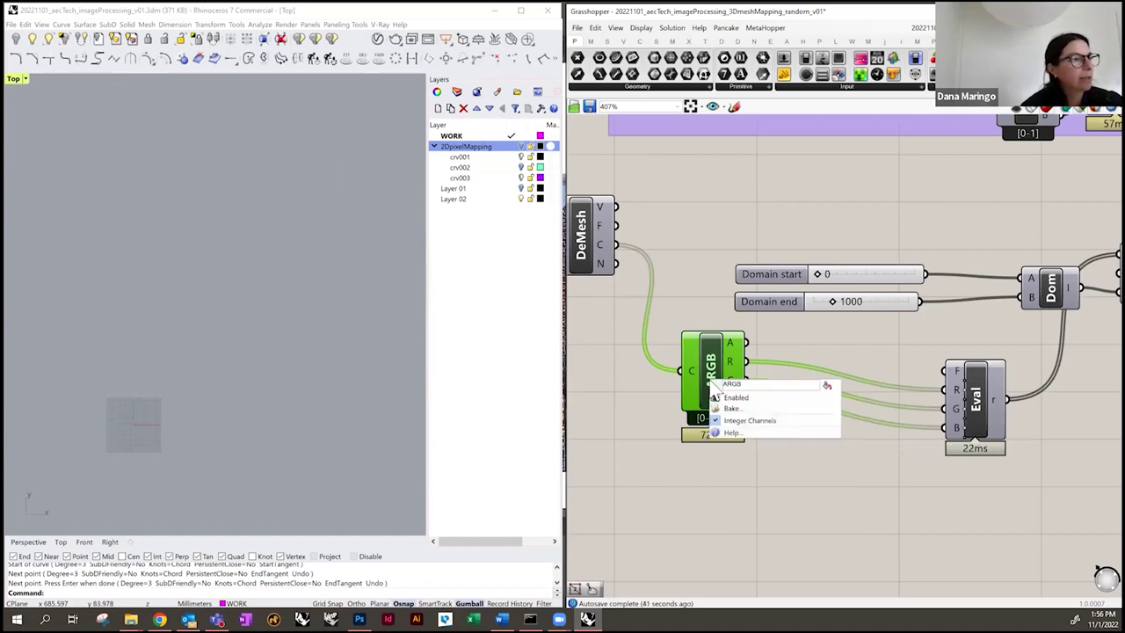
click(752, 420)
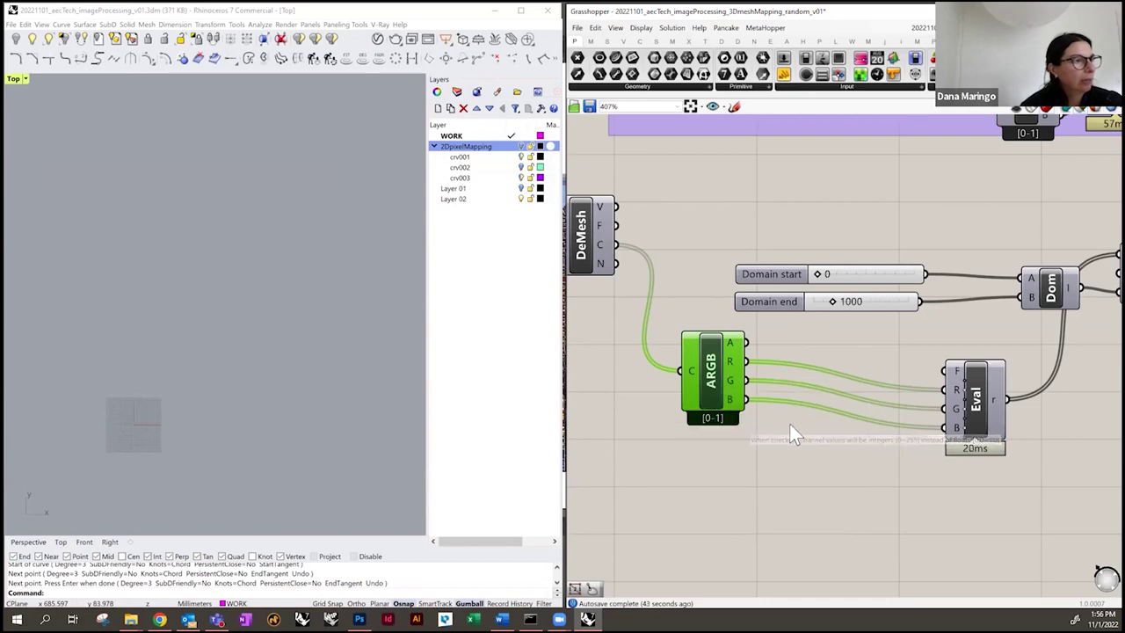
scroll(726, 365, down, 3)
scroll(726, 366, up, 1)
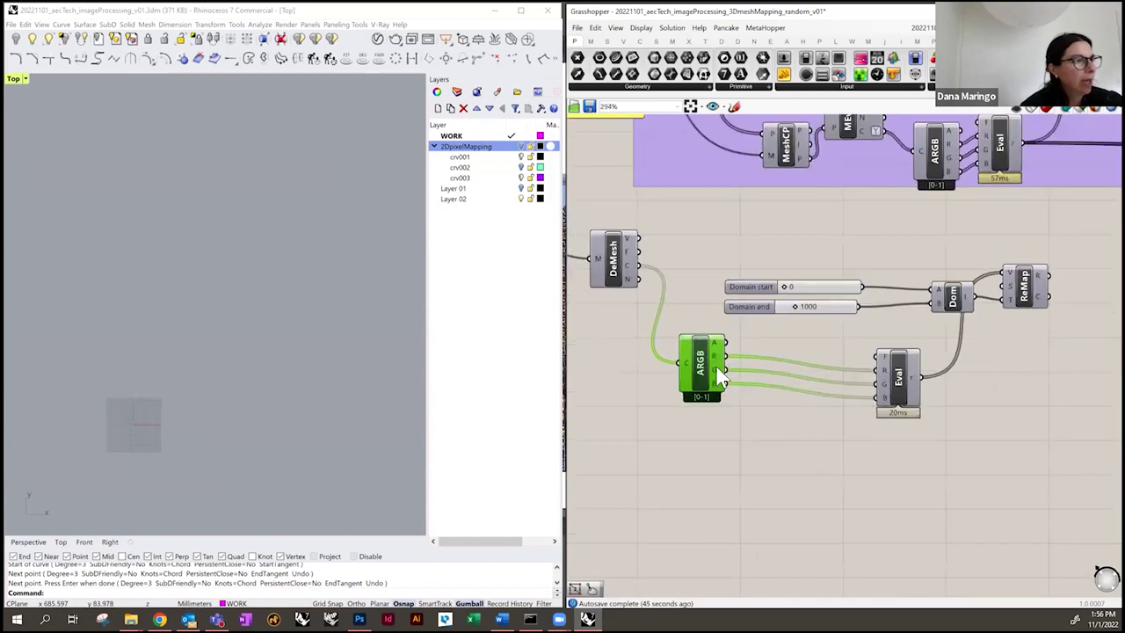
scroll(920, 381, down, 2)
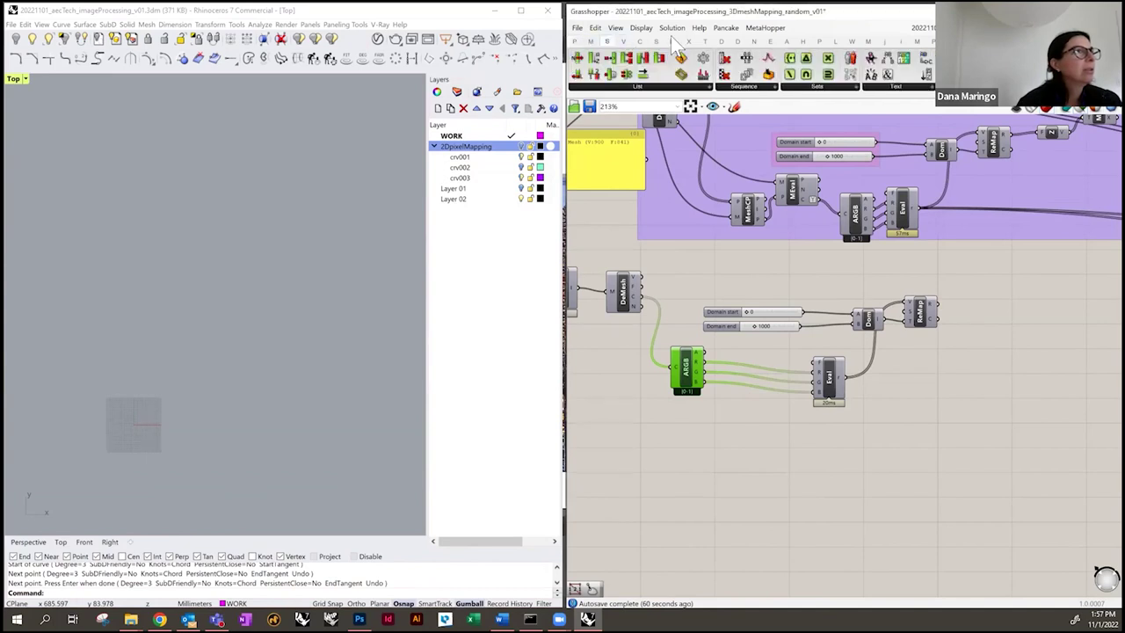
- Review the available Colour components and place the copied Eval component close to the copied ARGB component
click(721, 42)
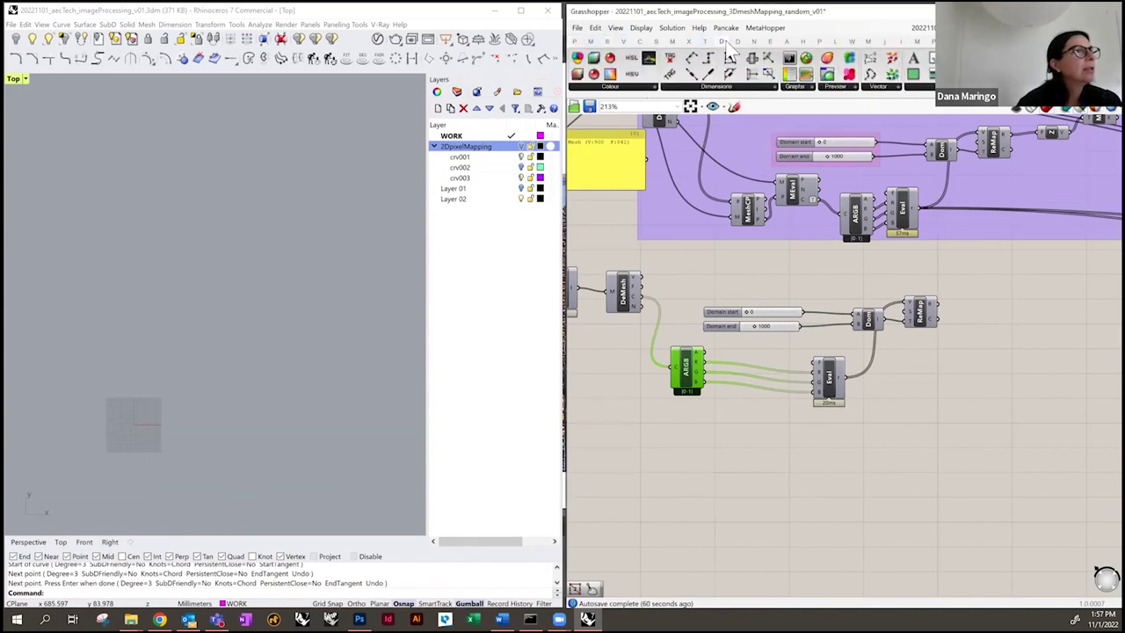
click(638, 88)
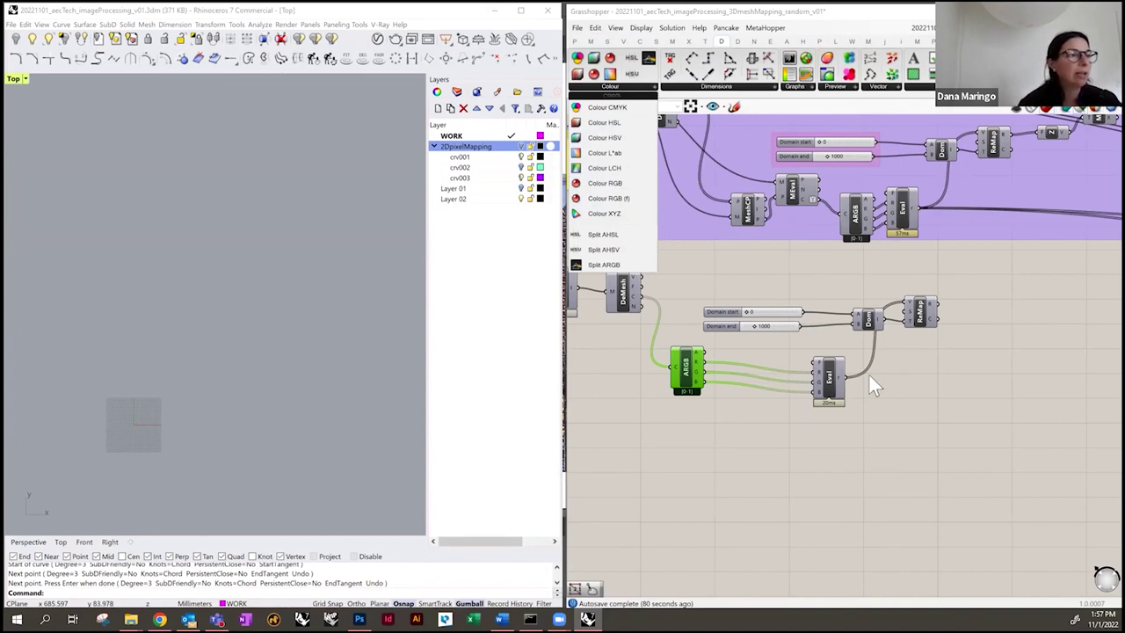
drag(833, 389, 753, 378)
mouse_move(753, 377)
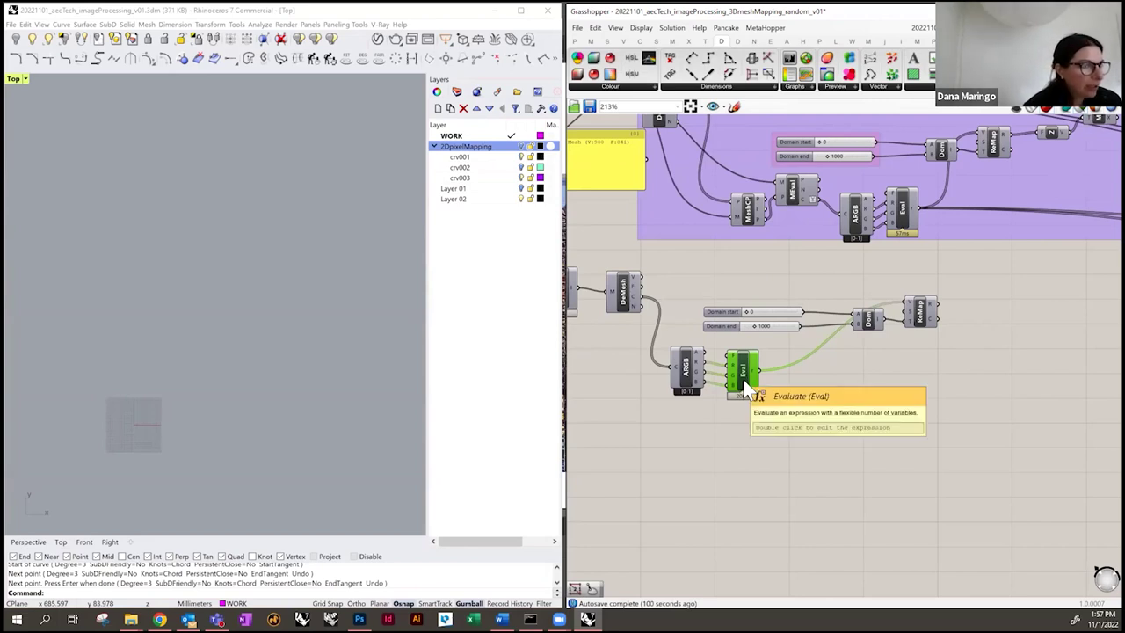
- Examine the weighted R, G and B expression inside the copied Eval component and close it without changes
scroll(743, 384, up, 1)
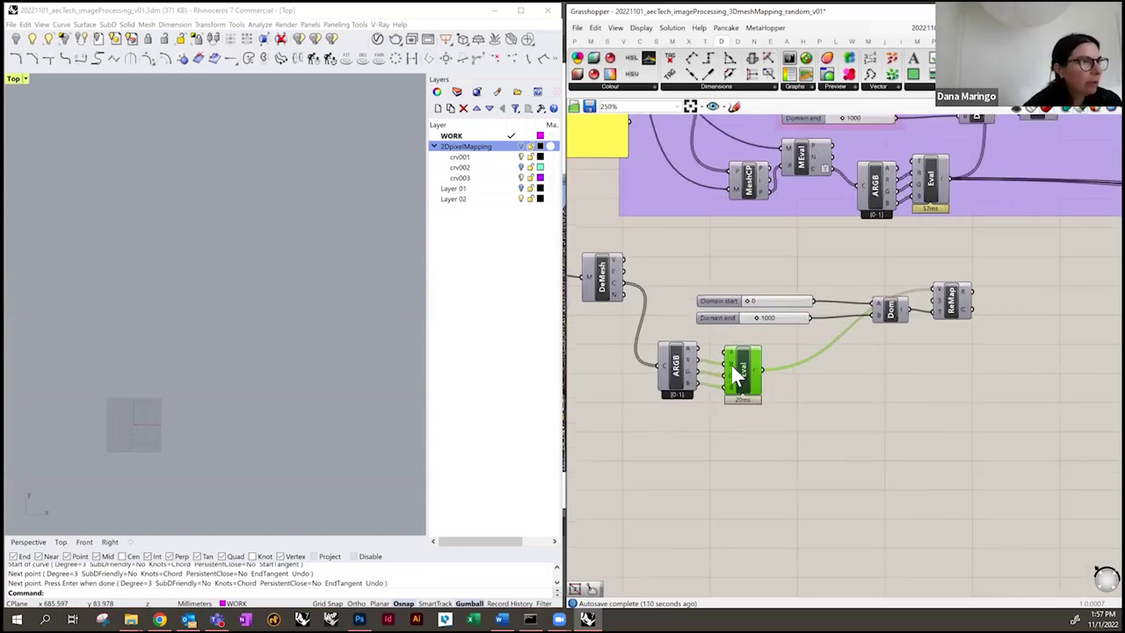
double_click(743, 378)
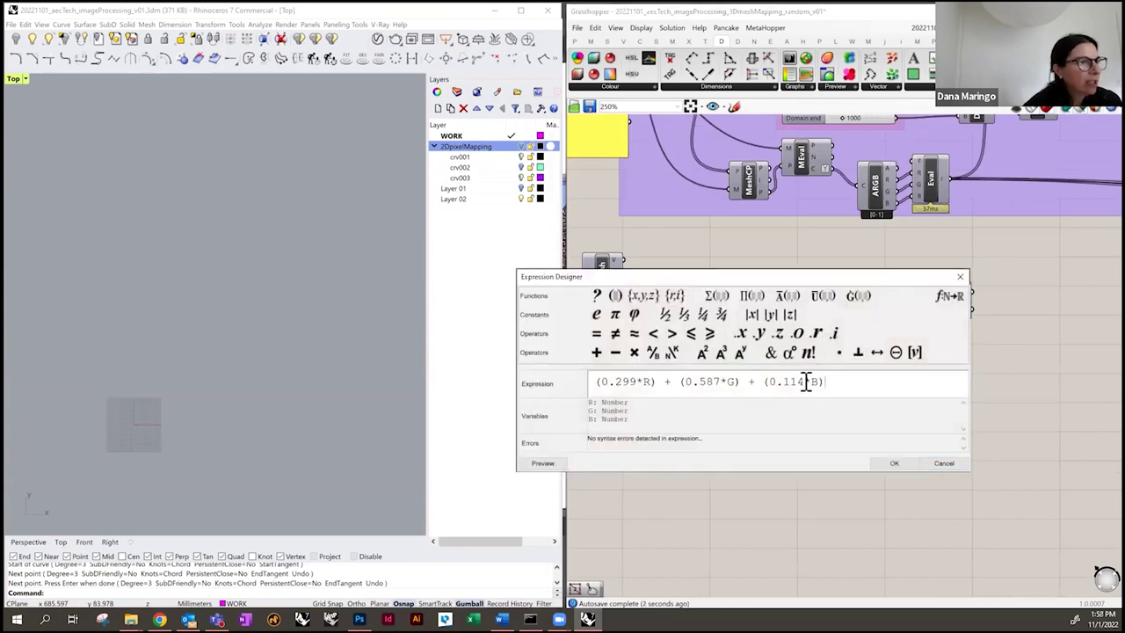
drag(824, 382, 587, 383)
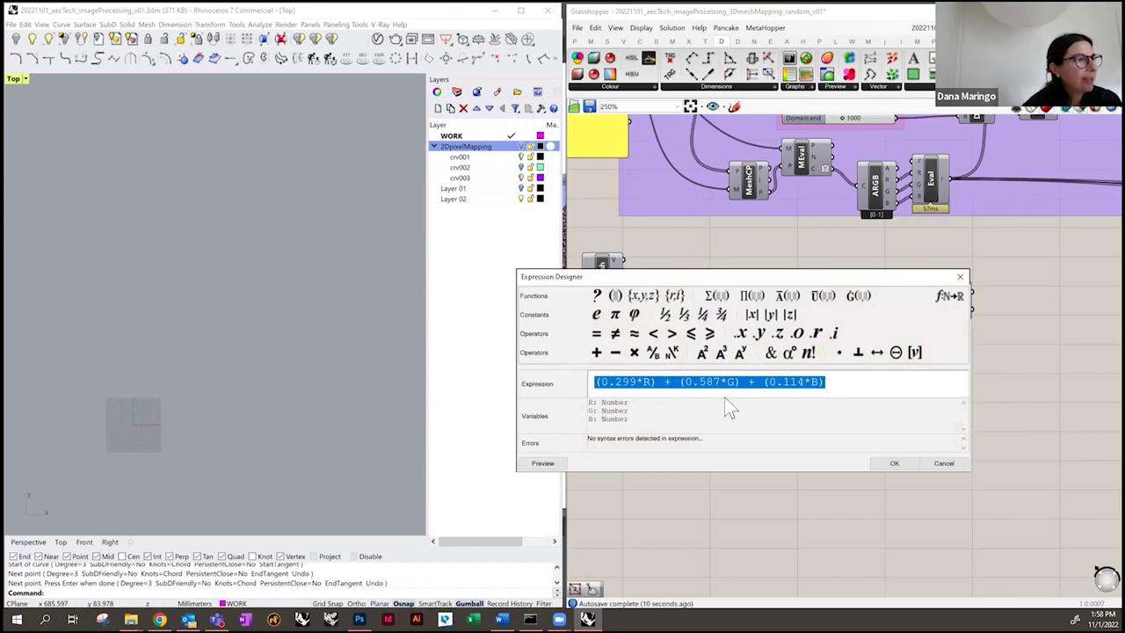
click(961, 278)
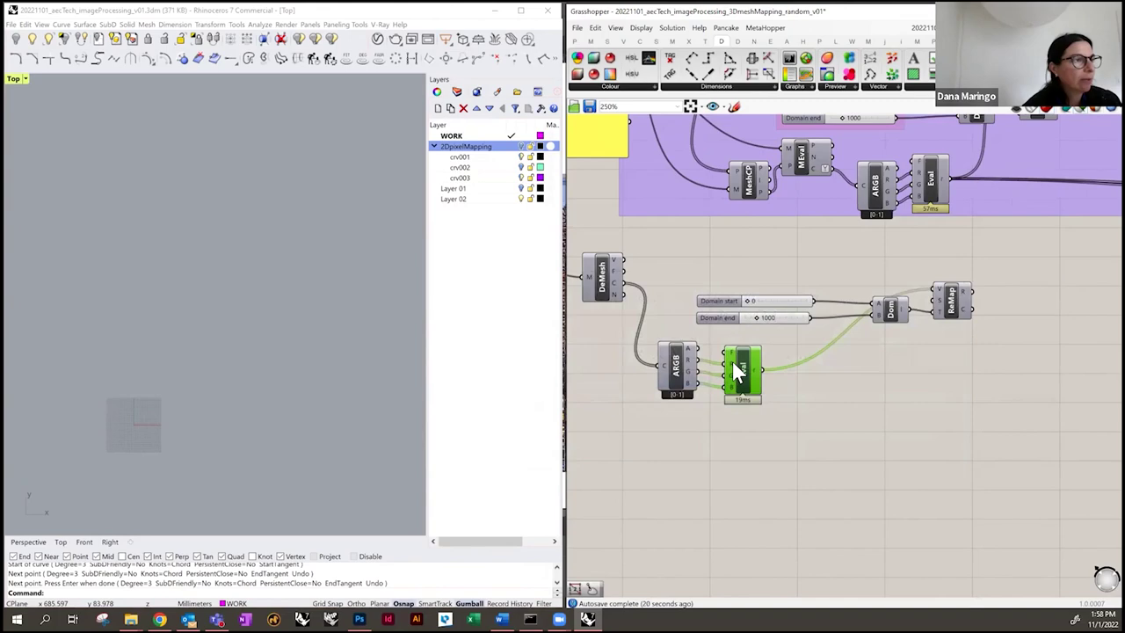
- Inspect the copied Eval component's R, G and B variable inputs and its result output
scroll(732, 361, up, 5)
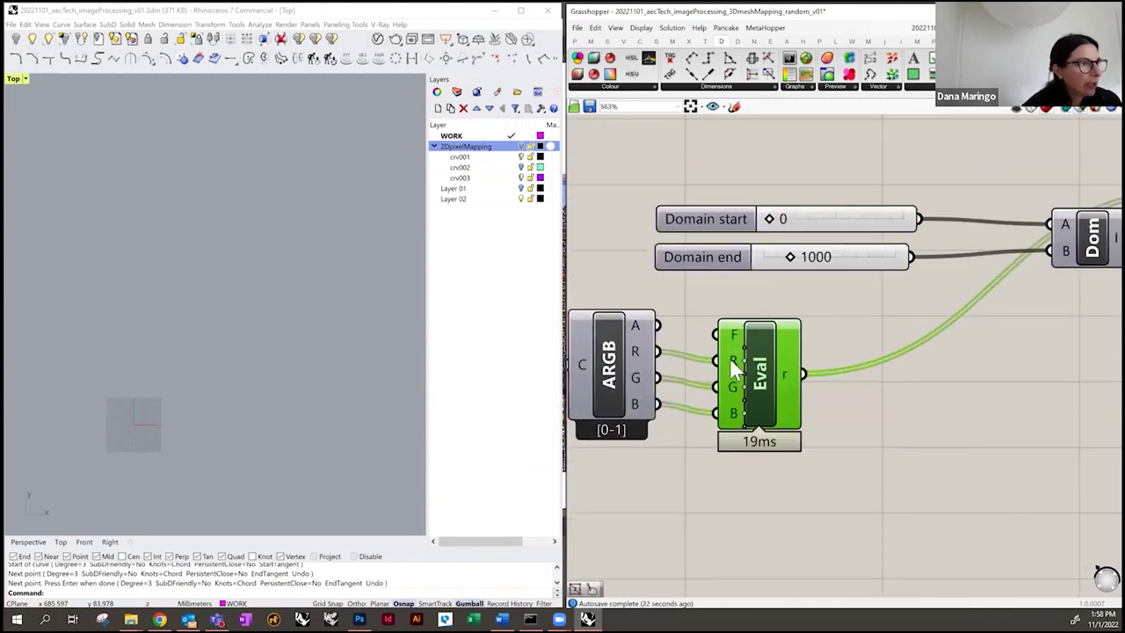
scroll(731, 359, up, 1)
right_click(732, 362)
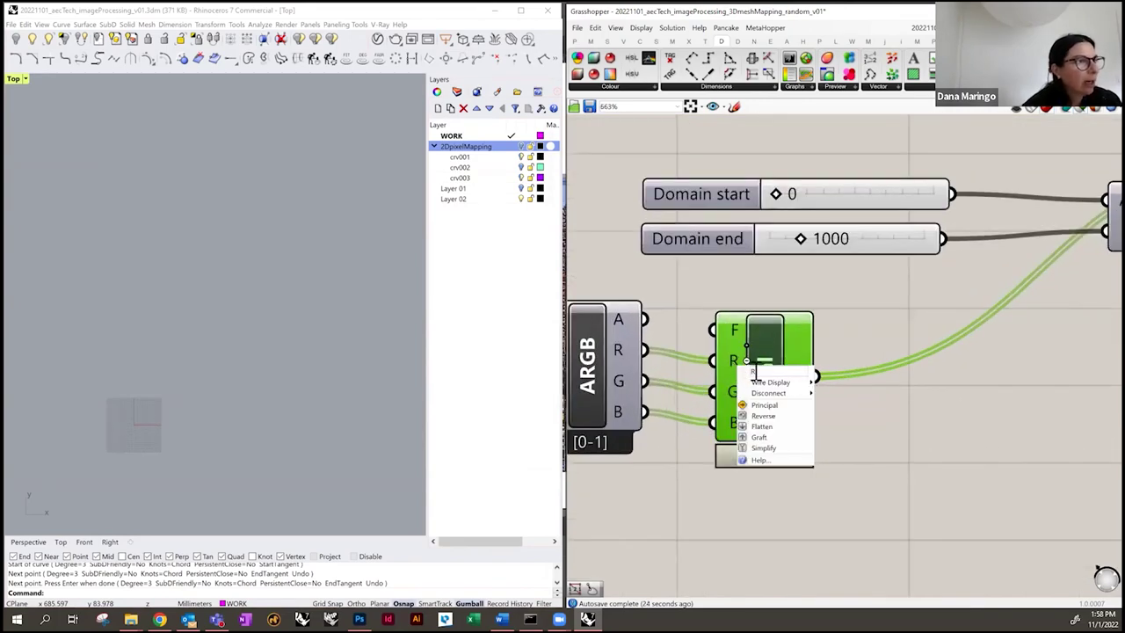
click(952, 391)
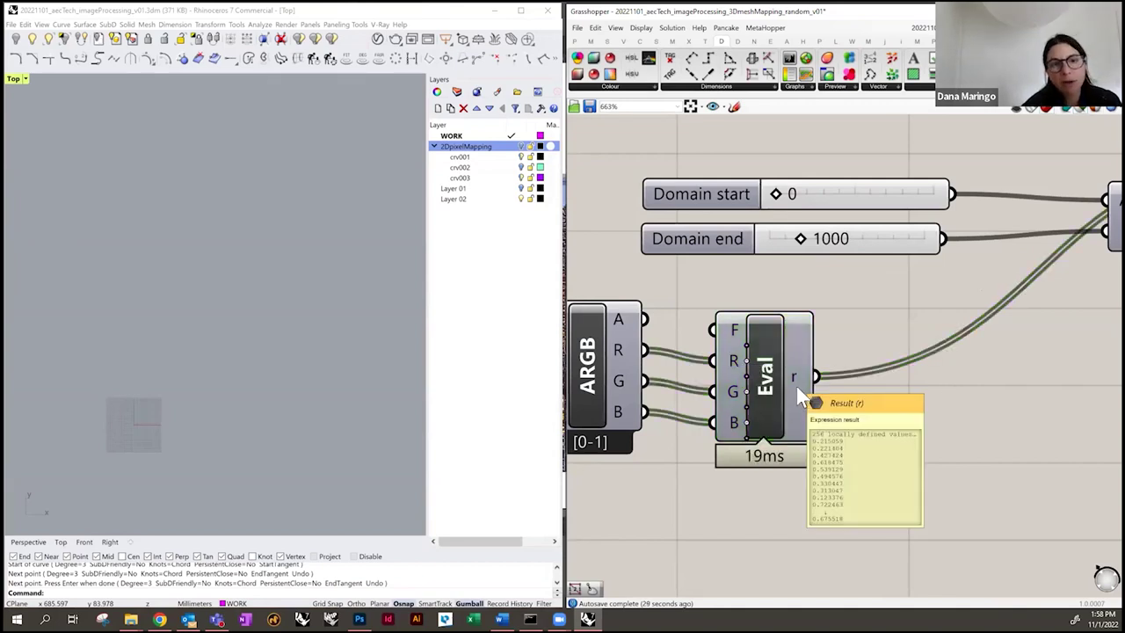
mouse_move(736, 371)
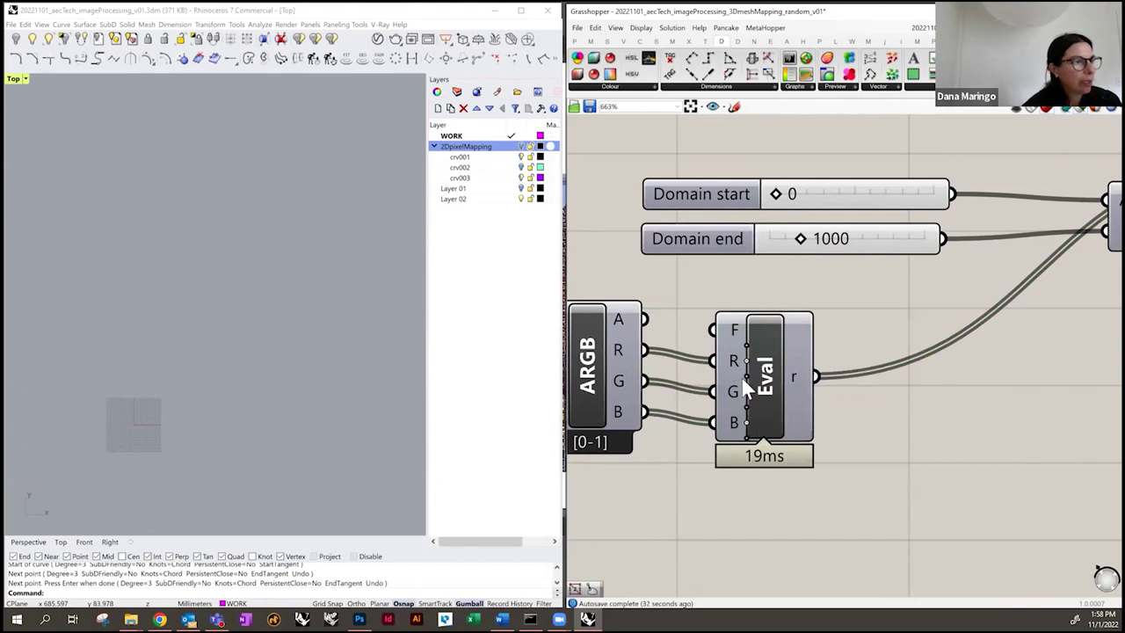
mouse_move(750, 438)
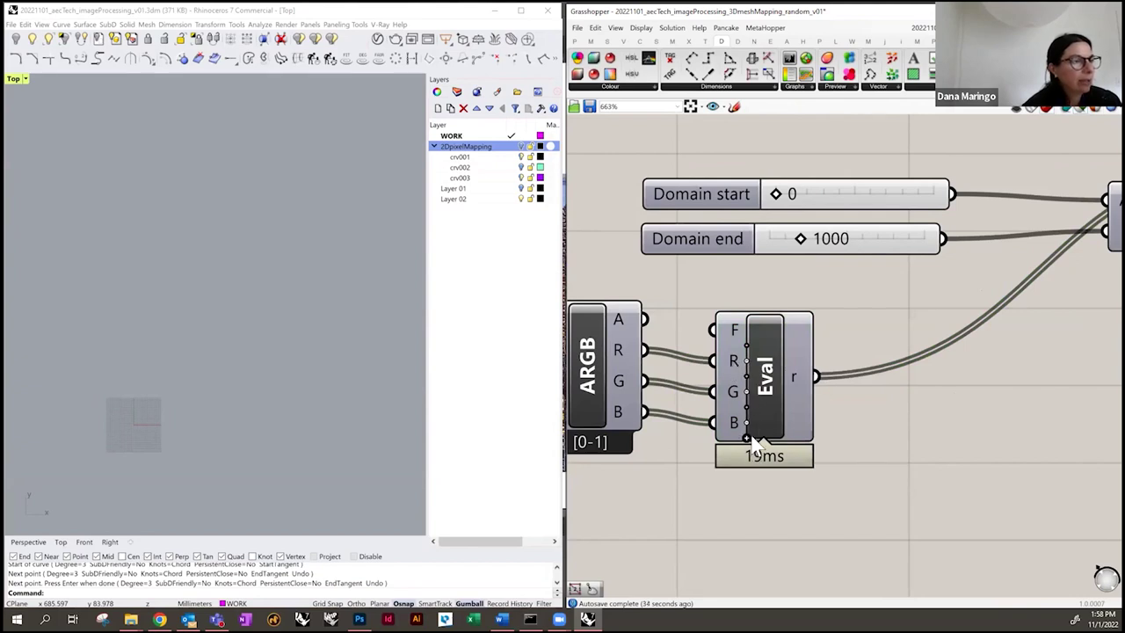
- Add a Panel beside the copied Eval component, connect Eval's result to it and enlarge the panel to list more values
right_drag(939, 401, 841, 412)
scroll(704, 400, down, 2)
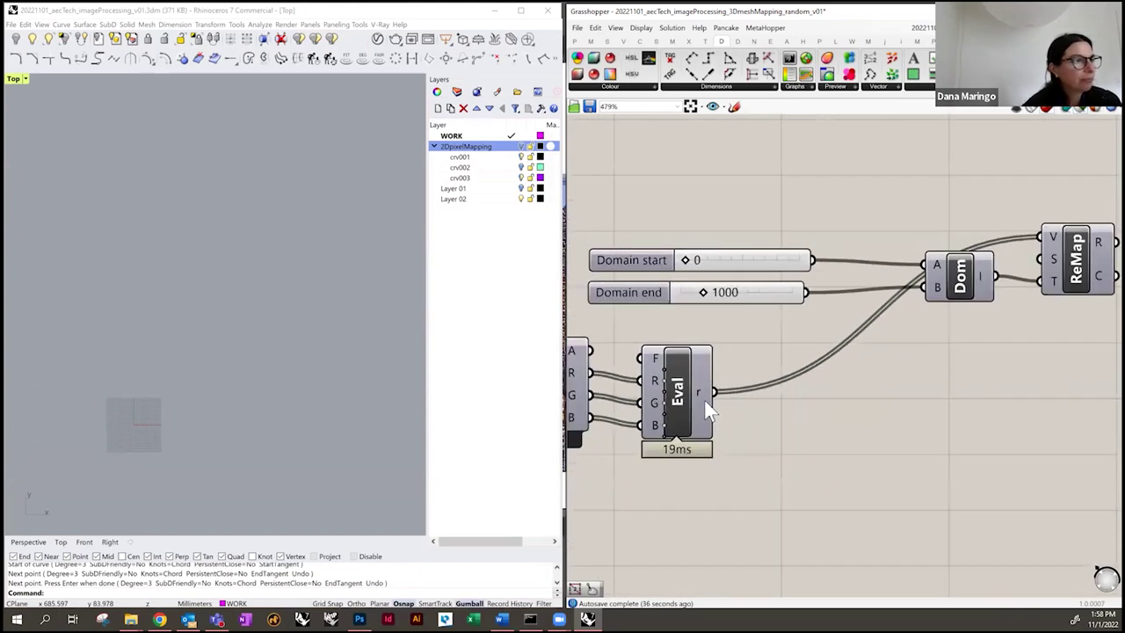
double_click(788, 418)
text(panel)
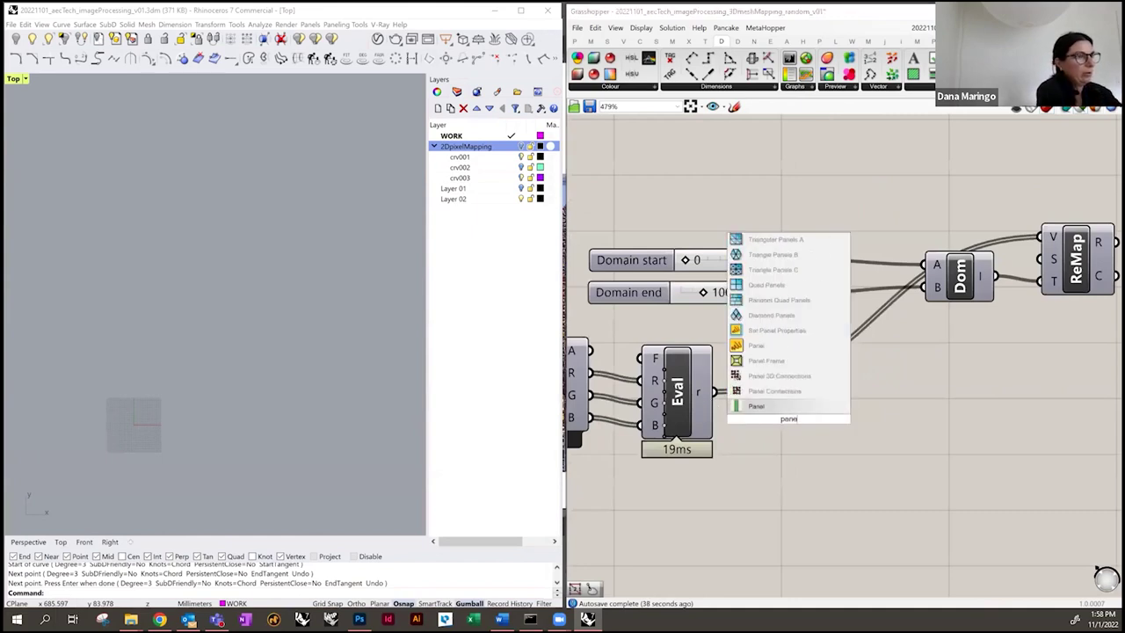
click(762, 406)
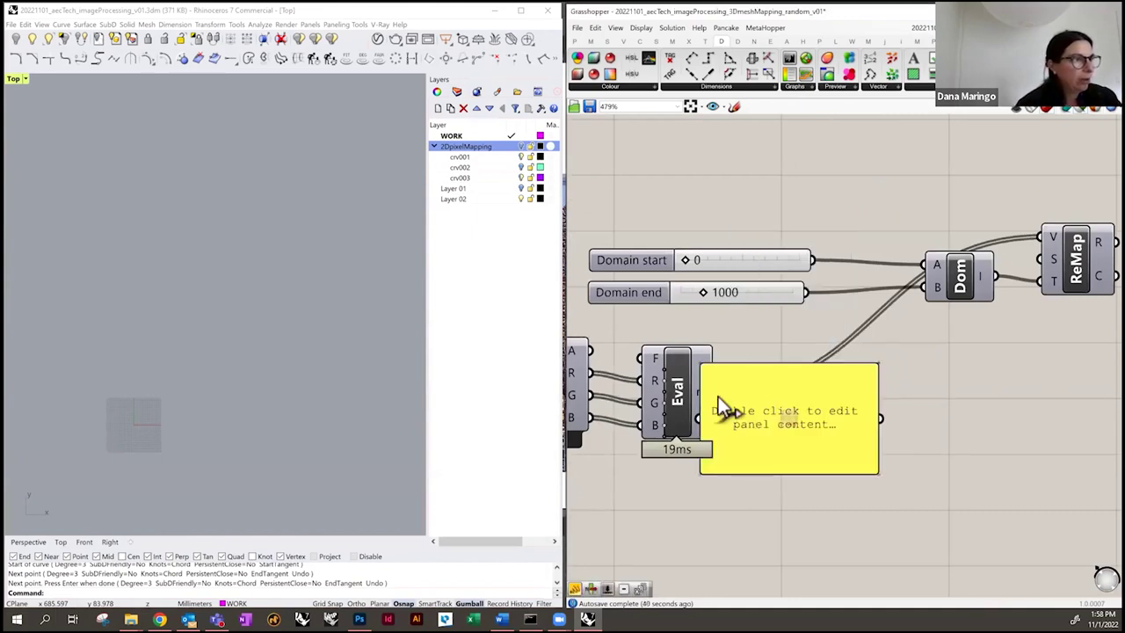
drag(728, 406, 816, 383)
drag(719, 393, 856, 427)
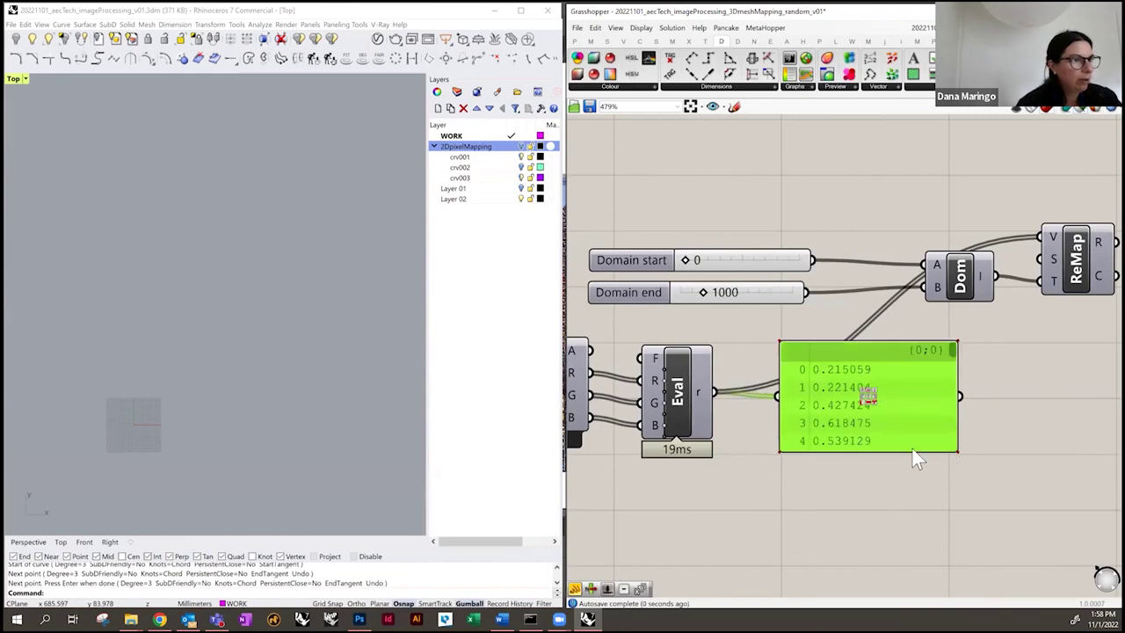
scroll(771, 386, down, 4)
drag(867, 417, 914, 538)
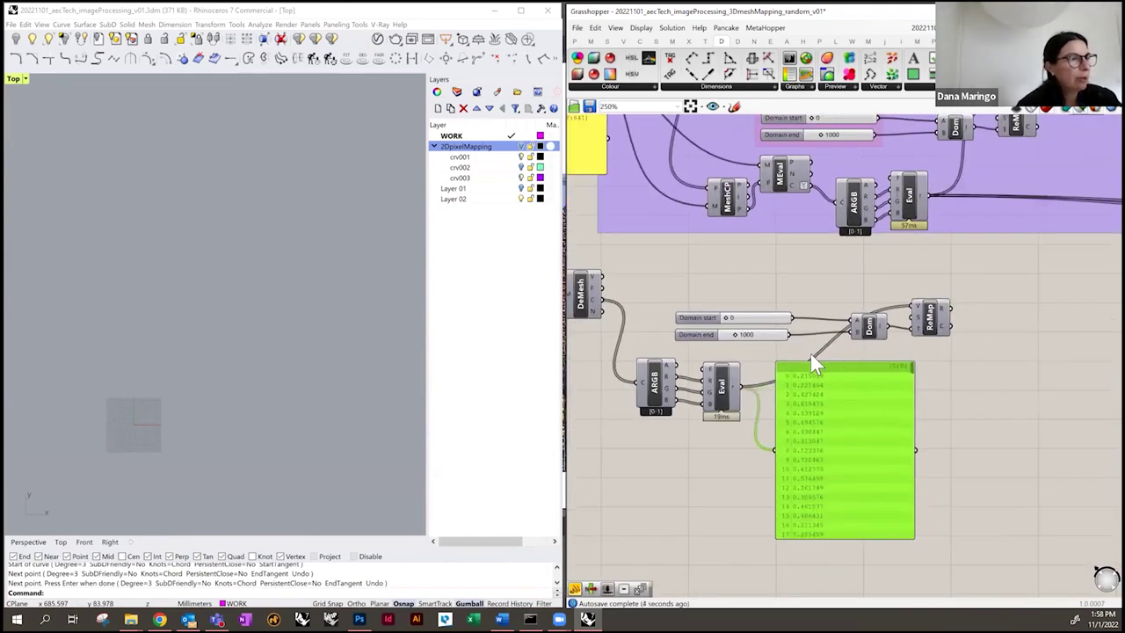
- Highlight the lower image import component and compare its sampled mesh in the Top viewport with the listed Eval values
scroll(941, 466, down, 1)
right_drag(662, 349, 787, 318)
click(708, 321)
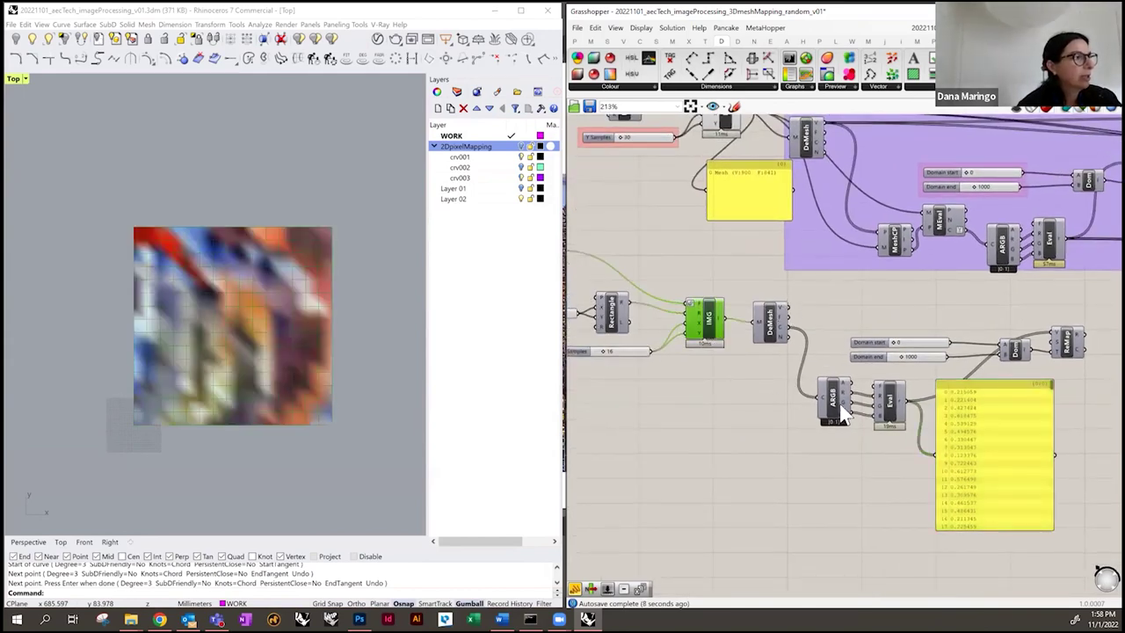
right_drag(1029, 423, 849, 404)
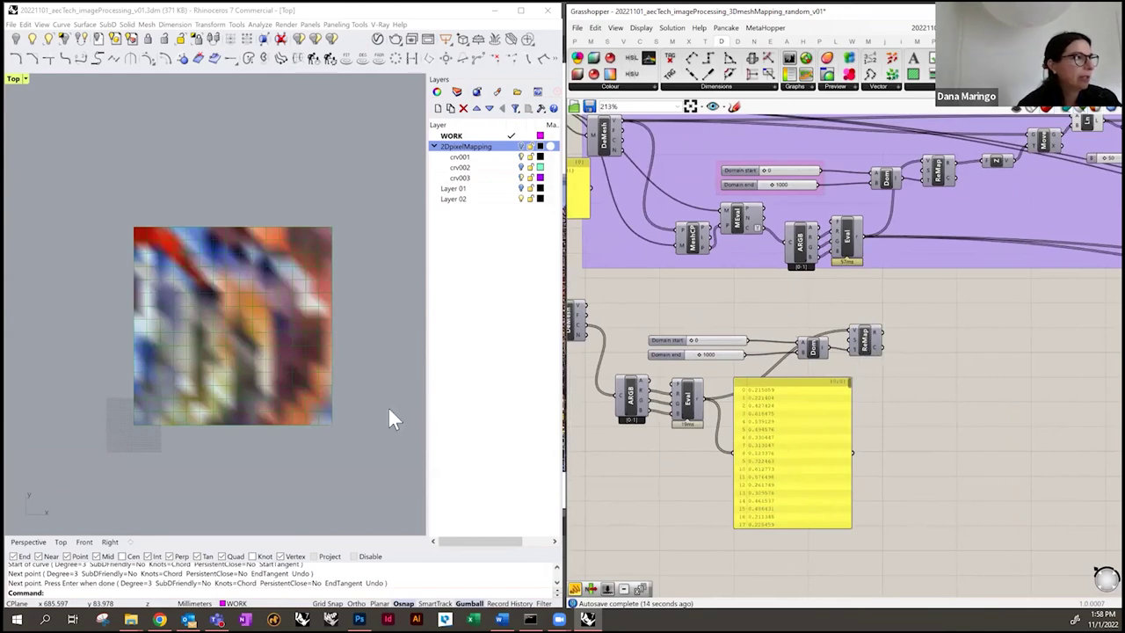
scroll(228, 378, down, 3)
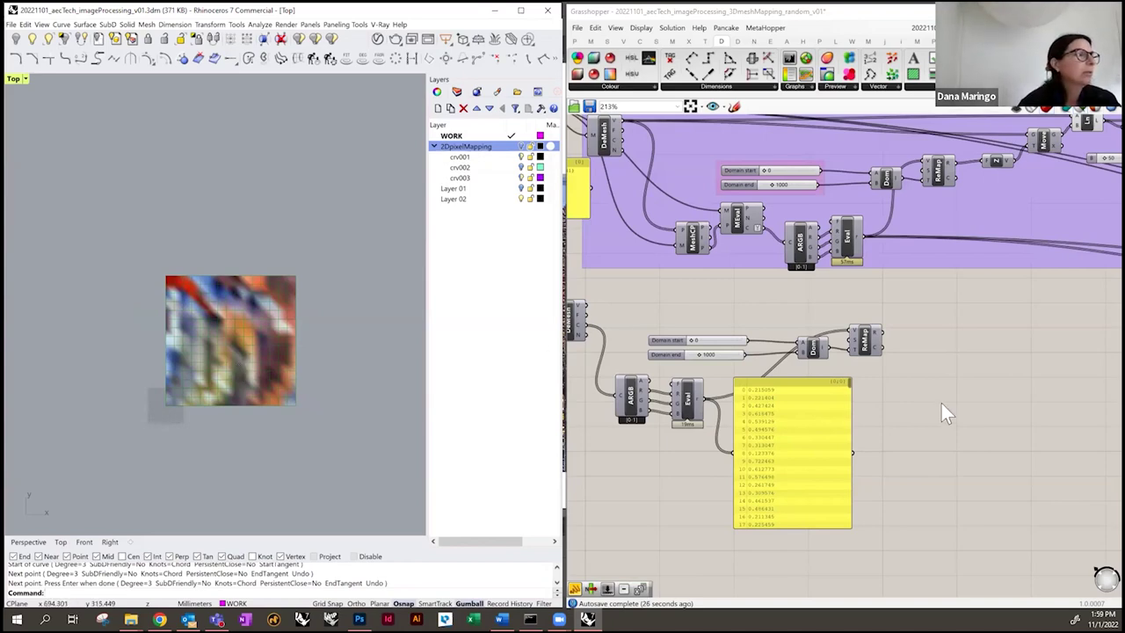
- Highlight the purple group's Line component and examine its vertical lines in a maximized Perspective viewport
scroll(773, 406, down, 3)
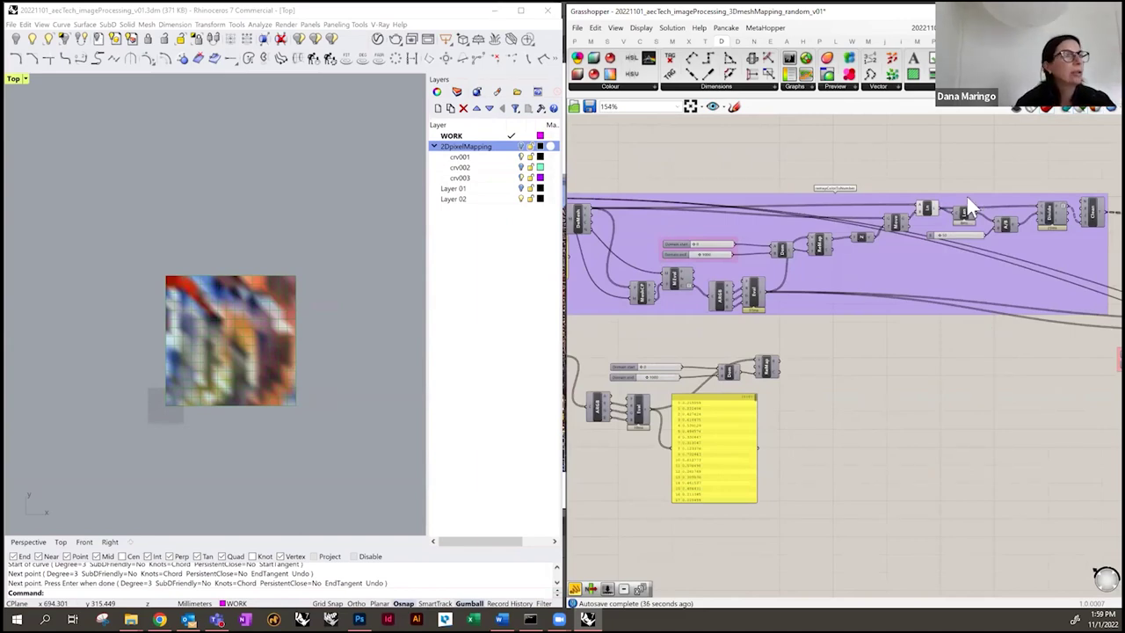
right_drag(994, 339, 962, 327)
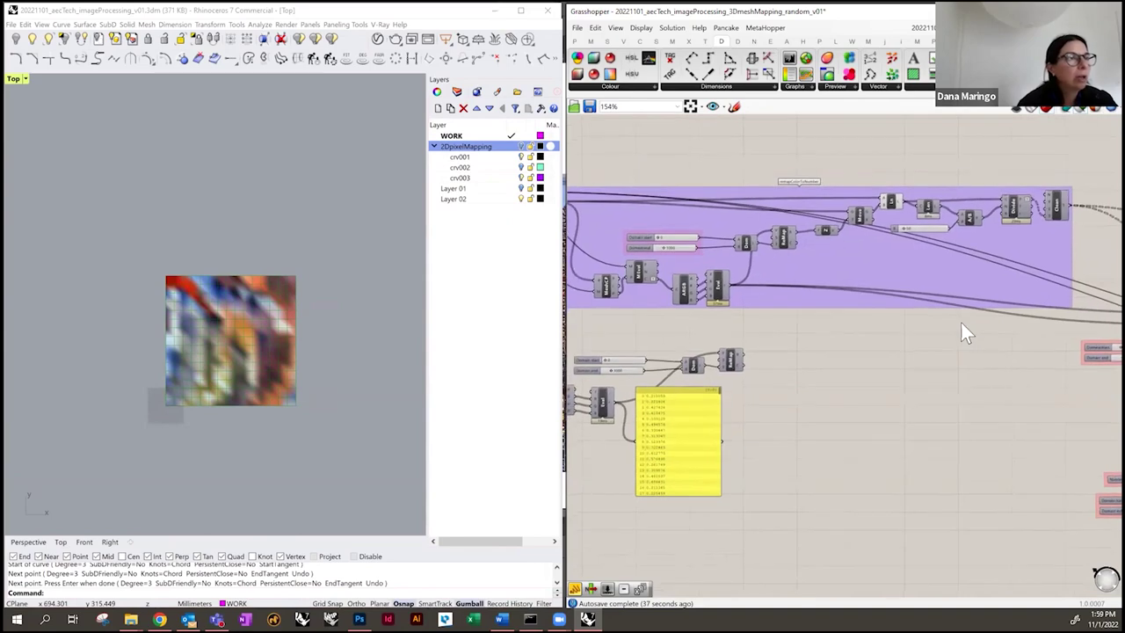
click(889, 202)
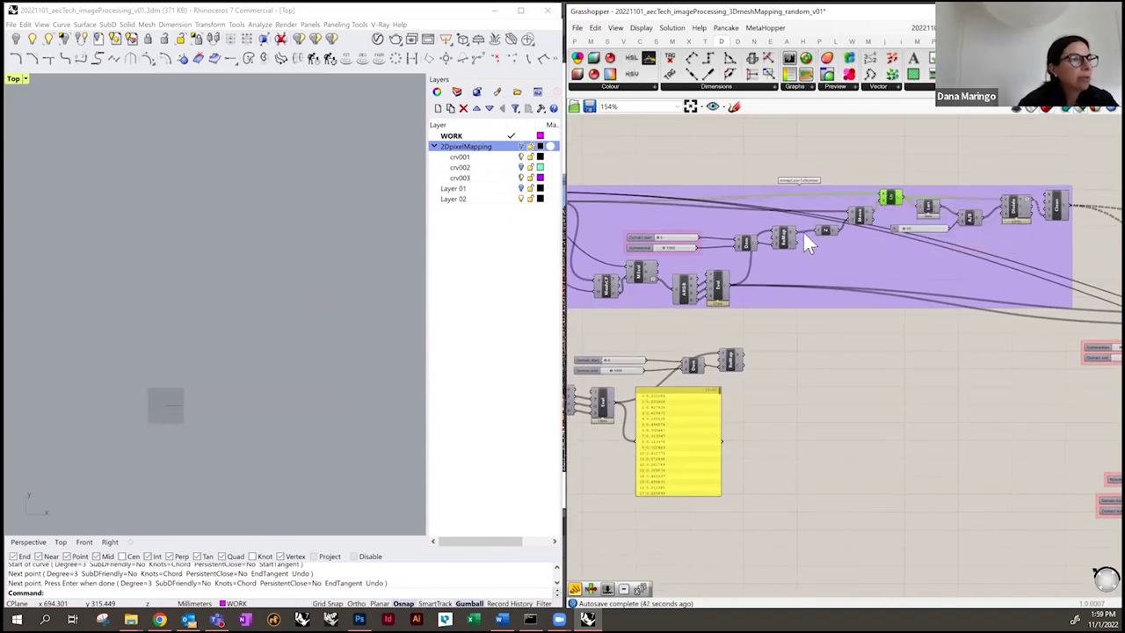
scroll(786, 215, up, 2)
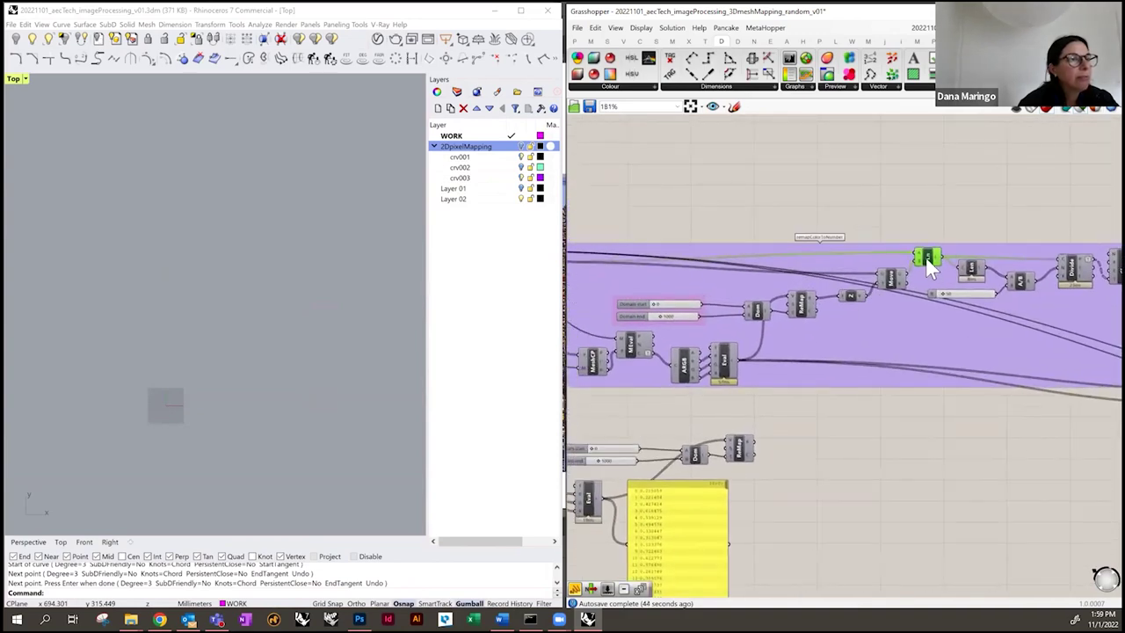
double_click(14, 78)
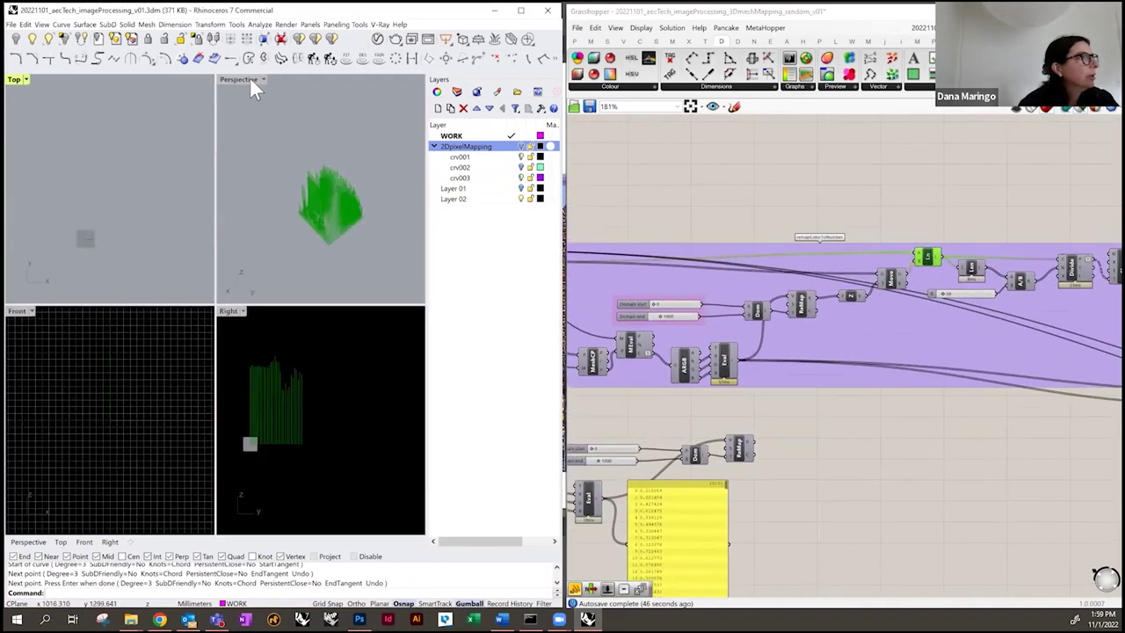
double_click(250, 80)
right_drag(357, 334, 304, 346)
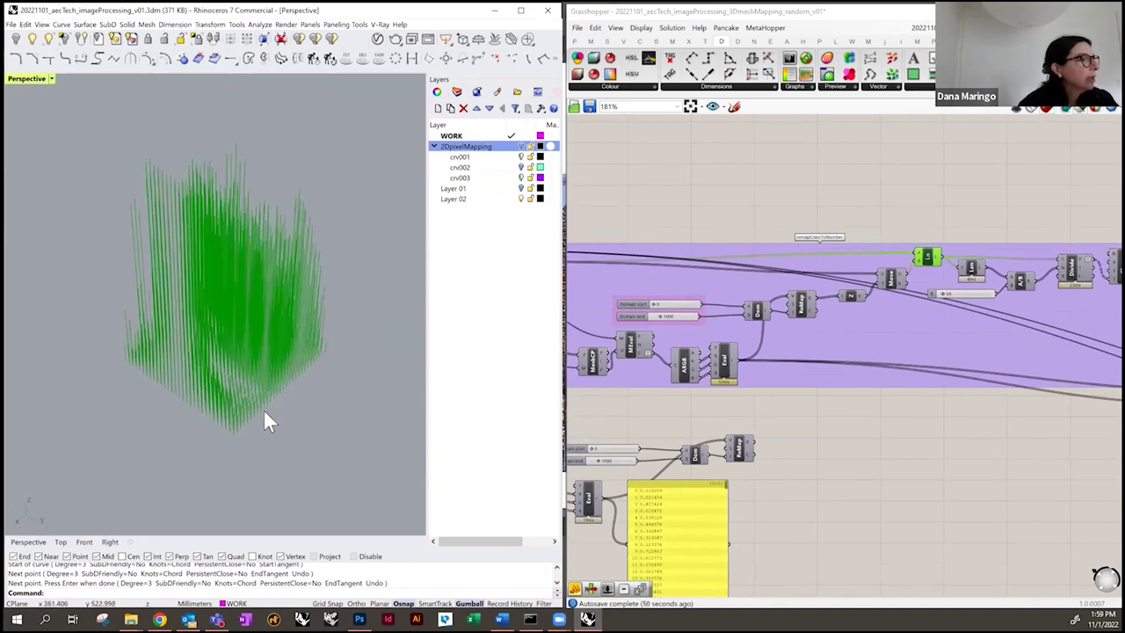
scroll(263, 406, up, 1)
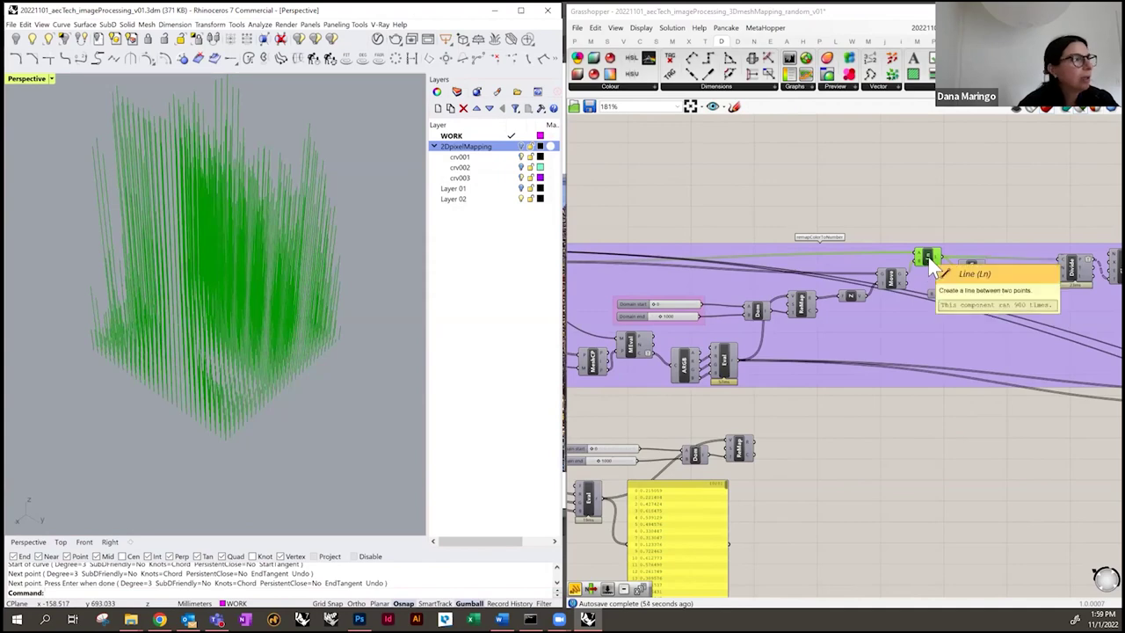
- Compare the group's Deconstruct Mesh vertices with the raised points from its Move component in the Perspective viewport
right_drag(894, 291, 982, 241)
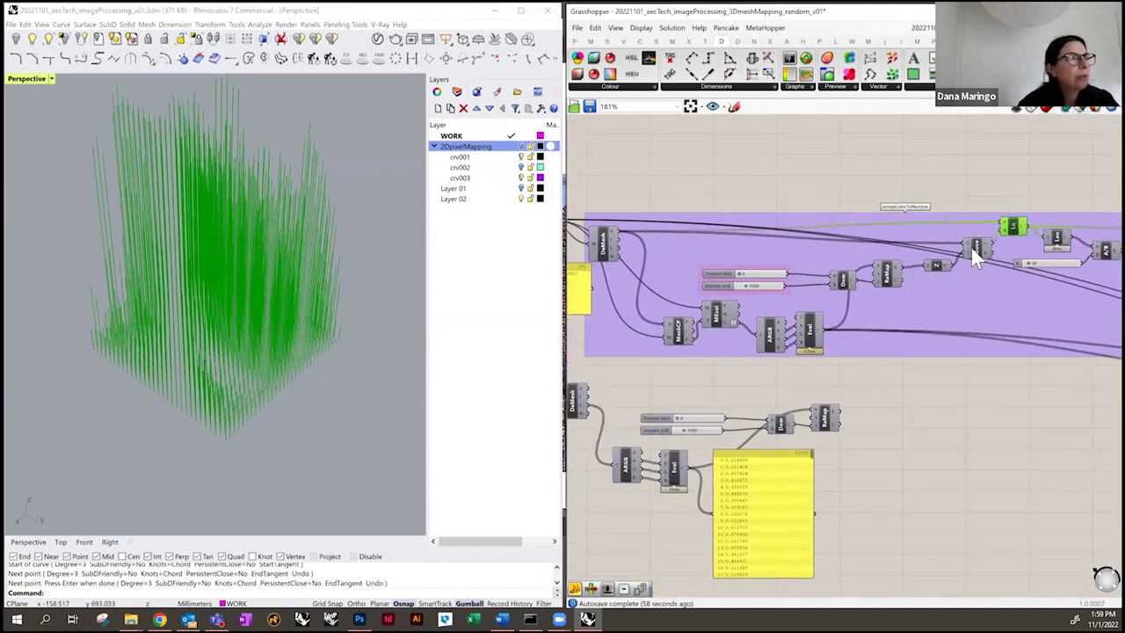
click(972, 250)
click(606, 235)
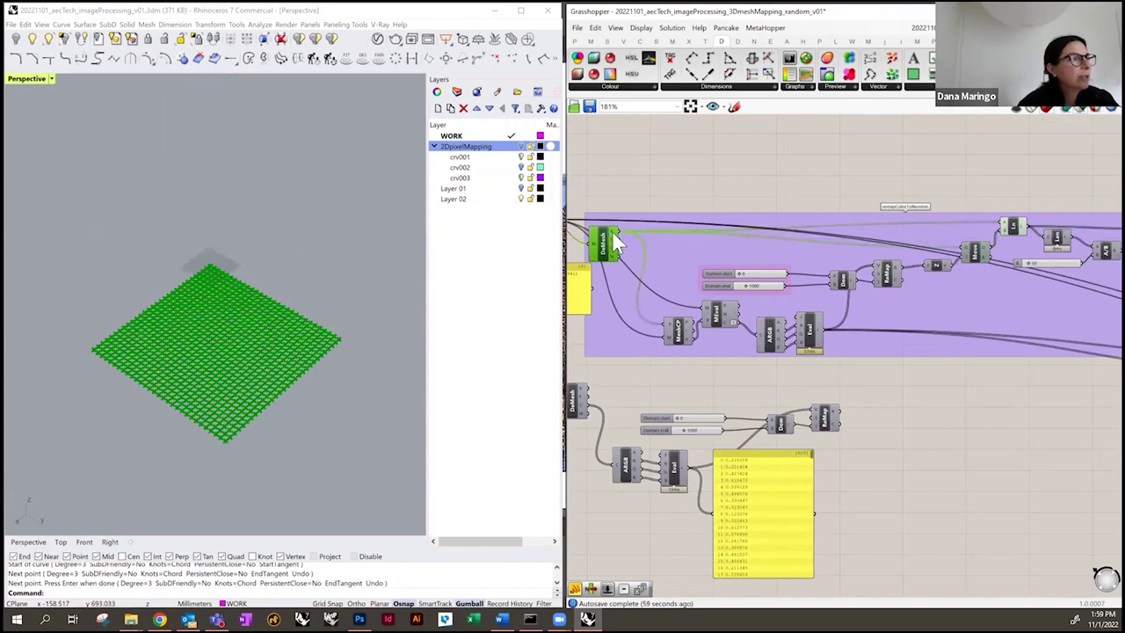
click(974, 253)
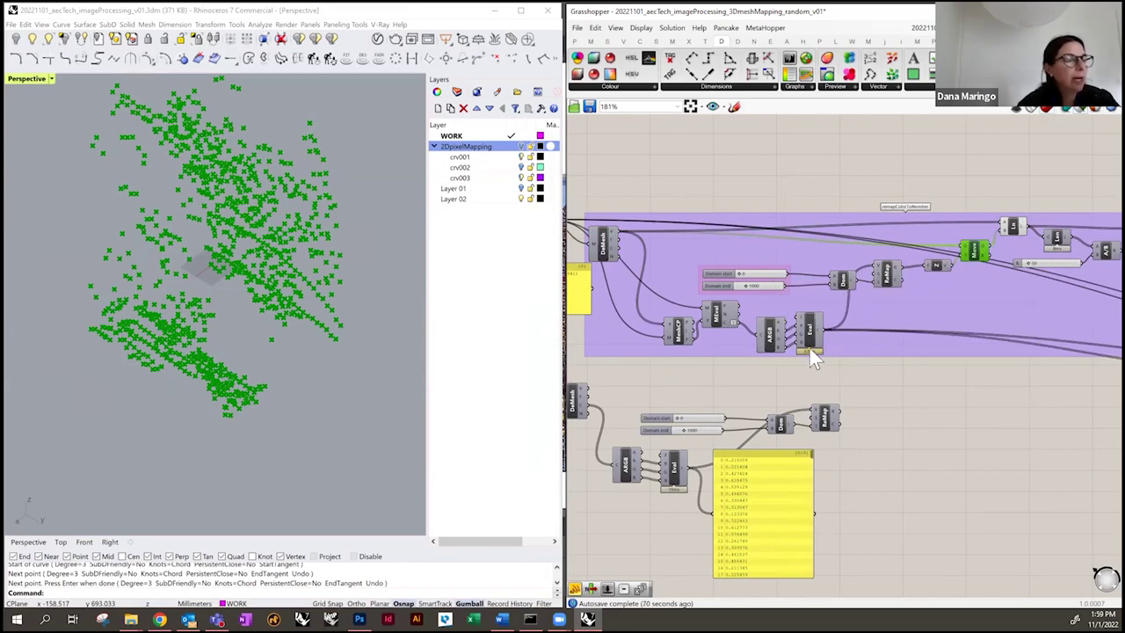
mouse_move(818, 329)
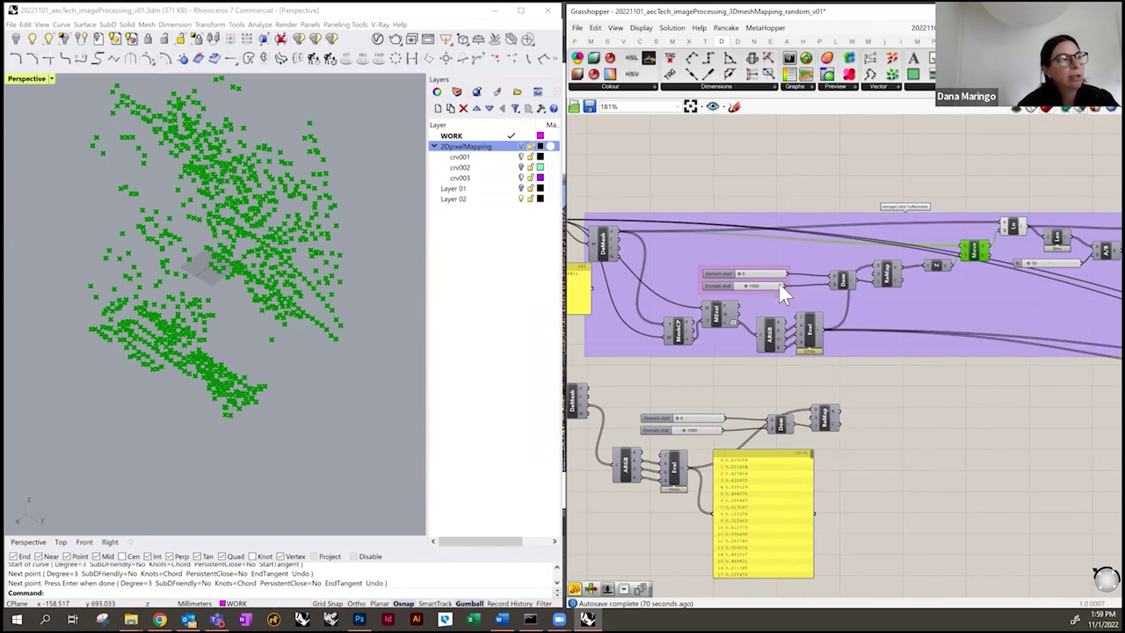
- Highlight the group's Line component again, view its lines from another angle and examine the Length, Division and Divide components after it
click(1013, 230)
key(ctrl+e)
right_drag(296, 347, 363, 336)
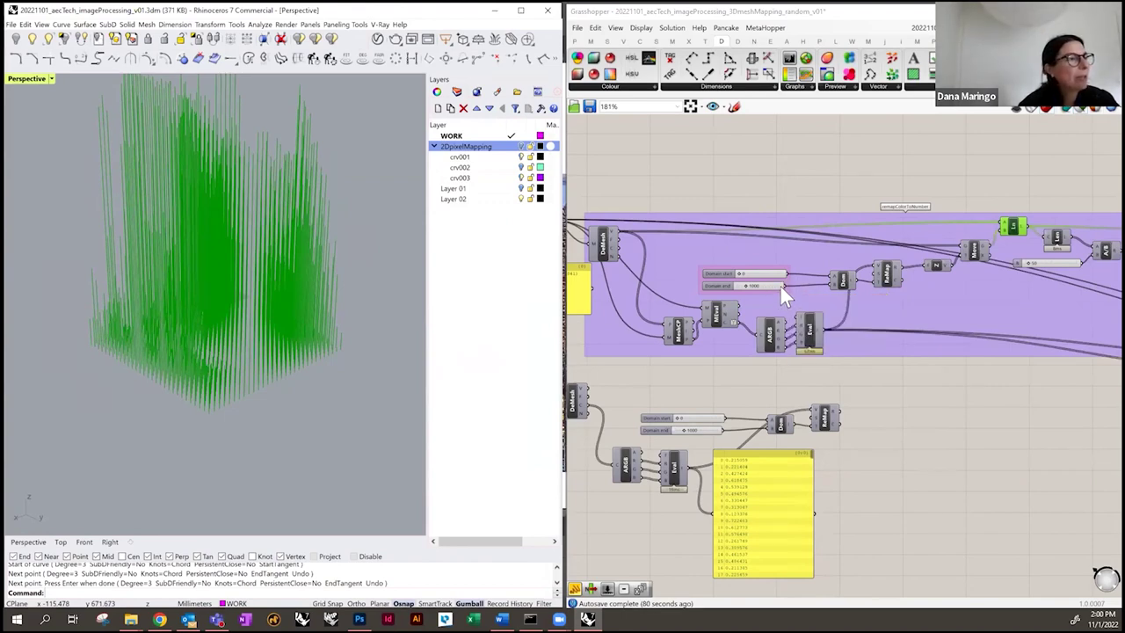
right_drag(893, 286, 765, 296)
mouse_move(275, 368)
right_down()
mouse_move(284, 346)
mouse_move(278, 359)
right_up()
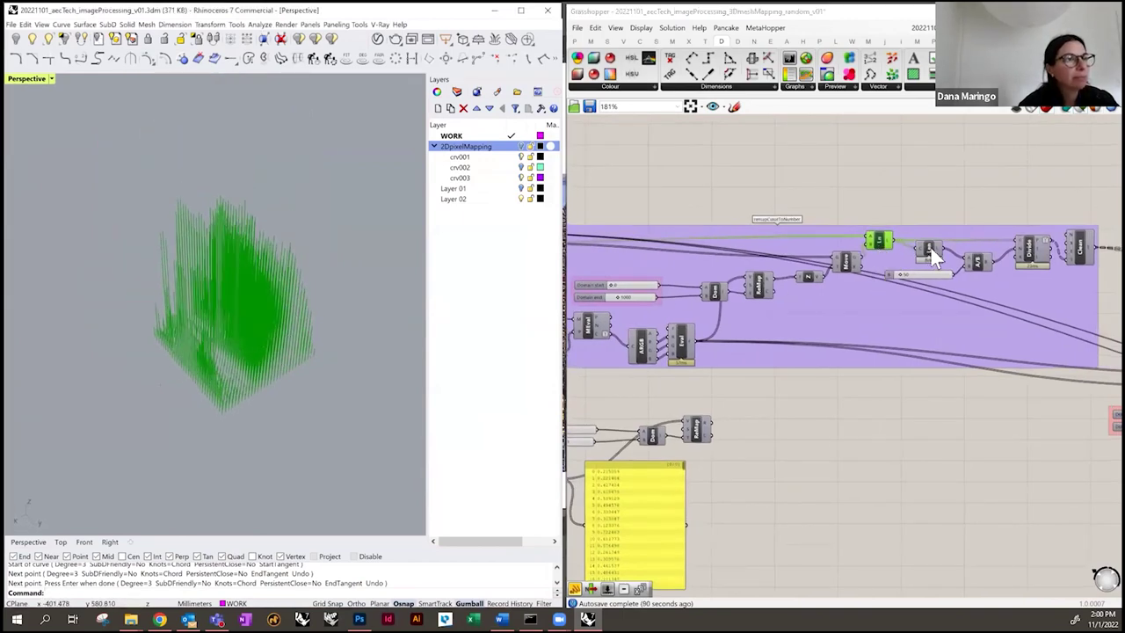
right_drag(1024, 306, 892, 318)
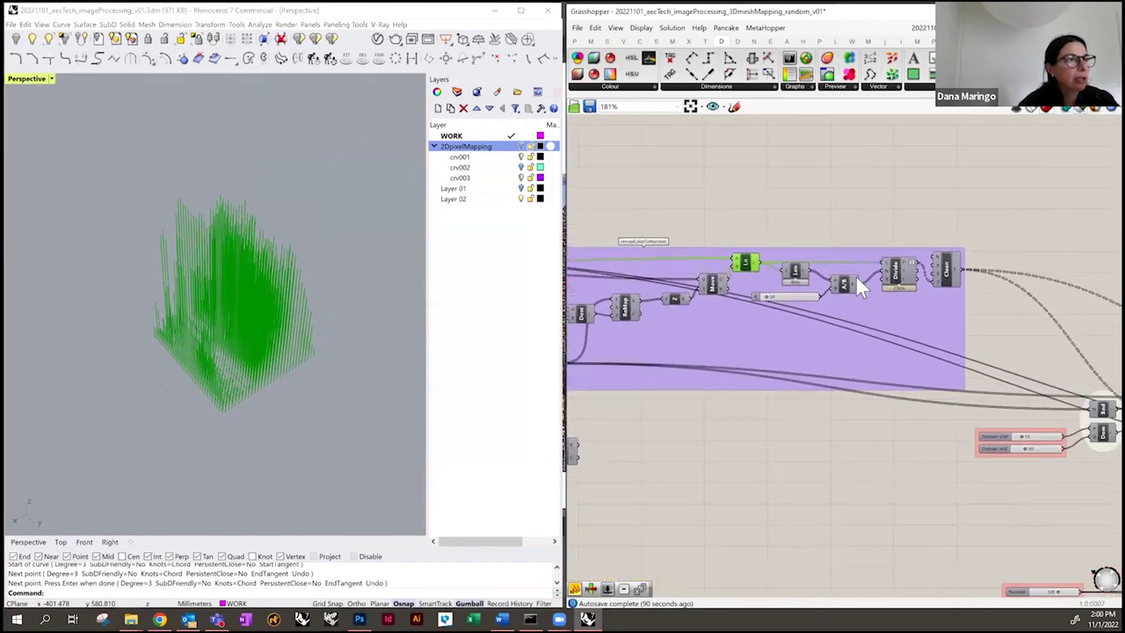
scroll(858, 285, up, 1)
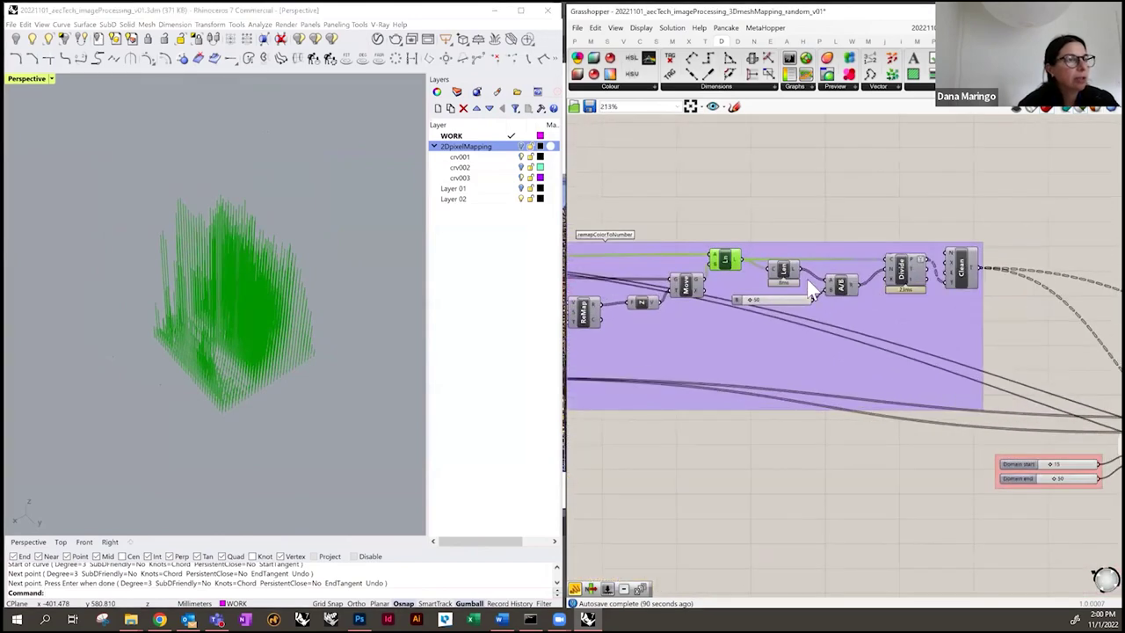
- Move the Round component that follows Repeat slightly away from the upper vPoints component
scroll(786, 272, down, 1)
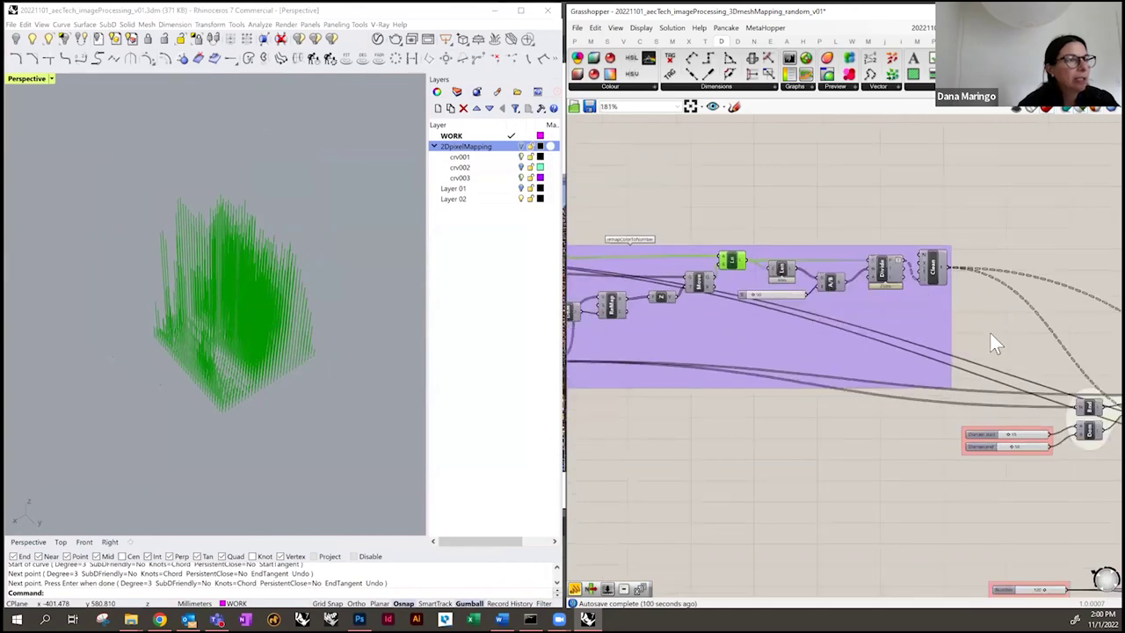
right_drag(994, 336, 888, 312)
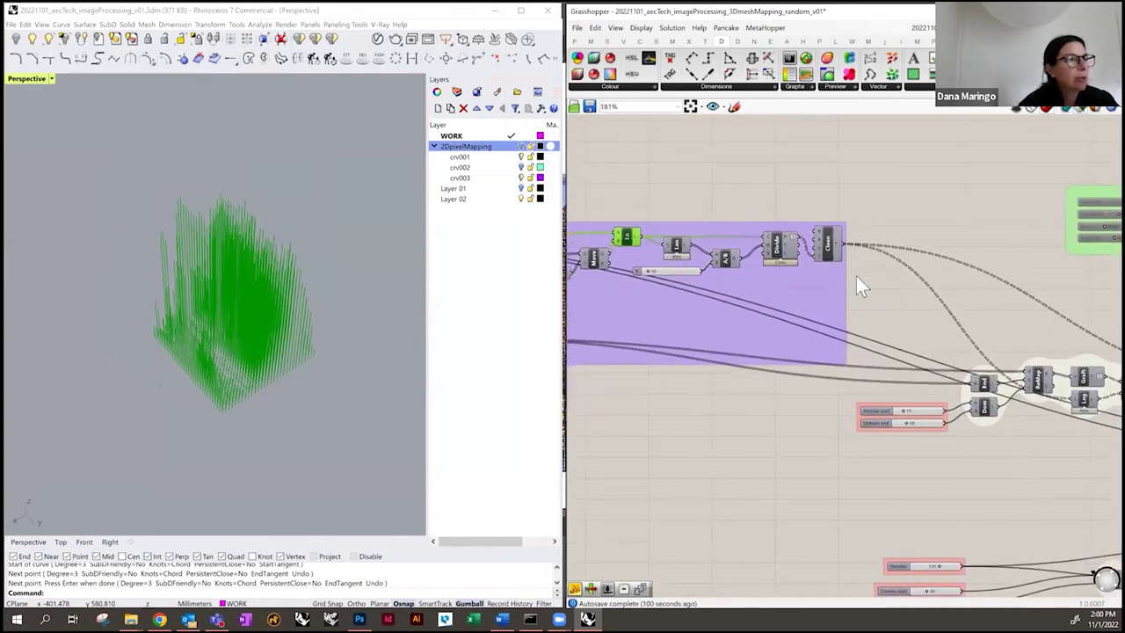
right_drag(963, 341, 882, 327)
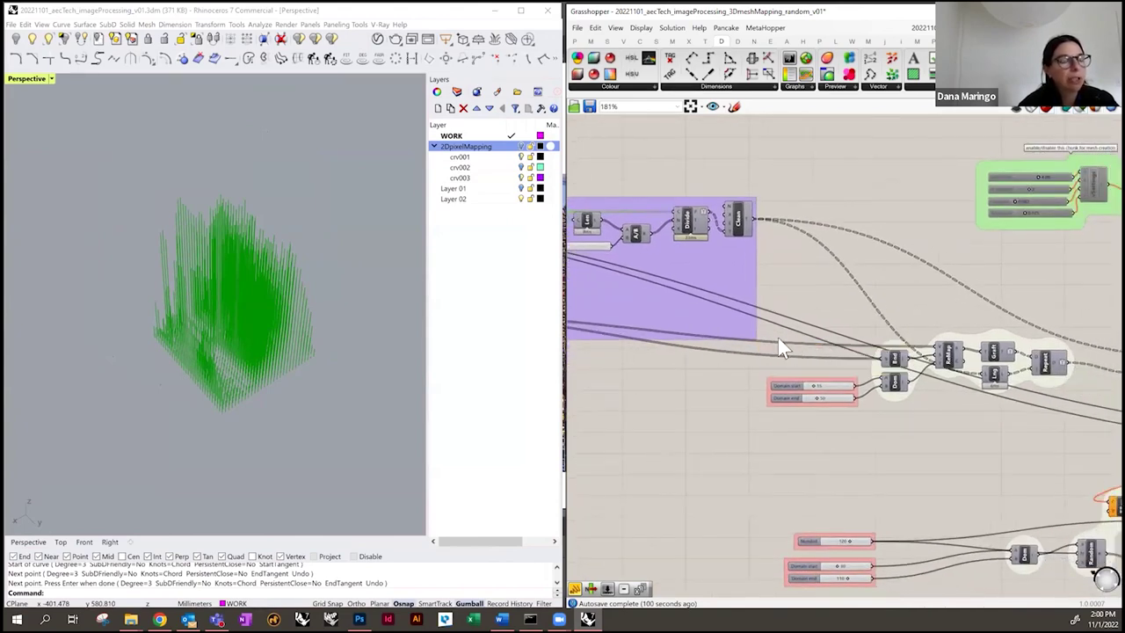
scroll(761, 329, down, 1)
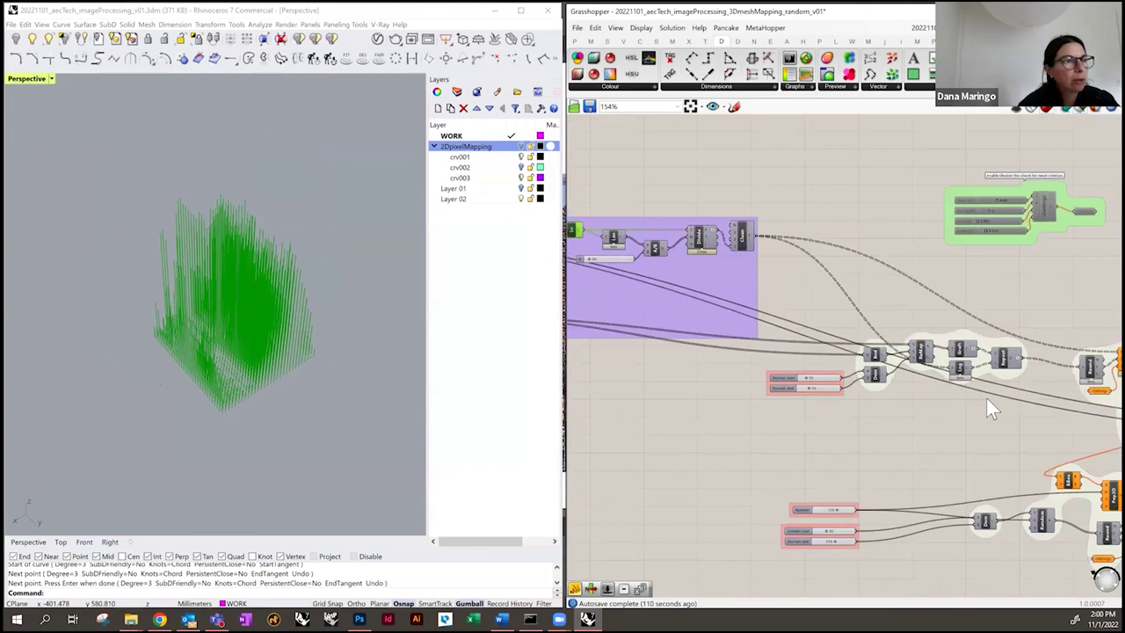
right_drag(931, 380, 793, 347)
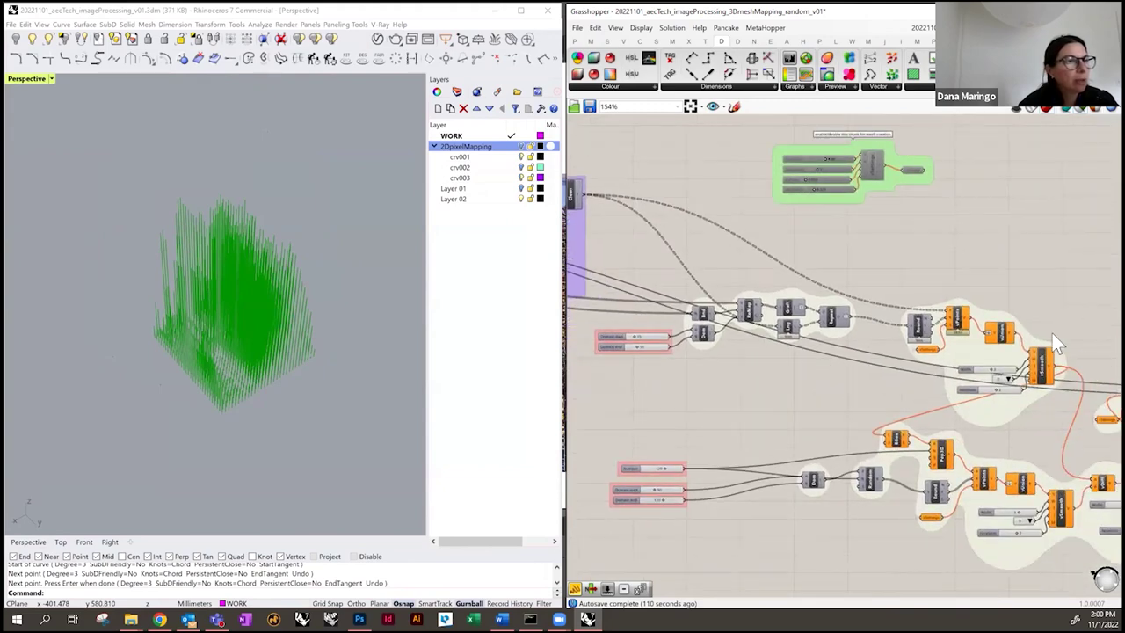
scroll(1000, 342, up, 1)
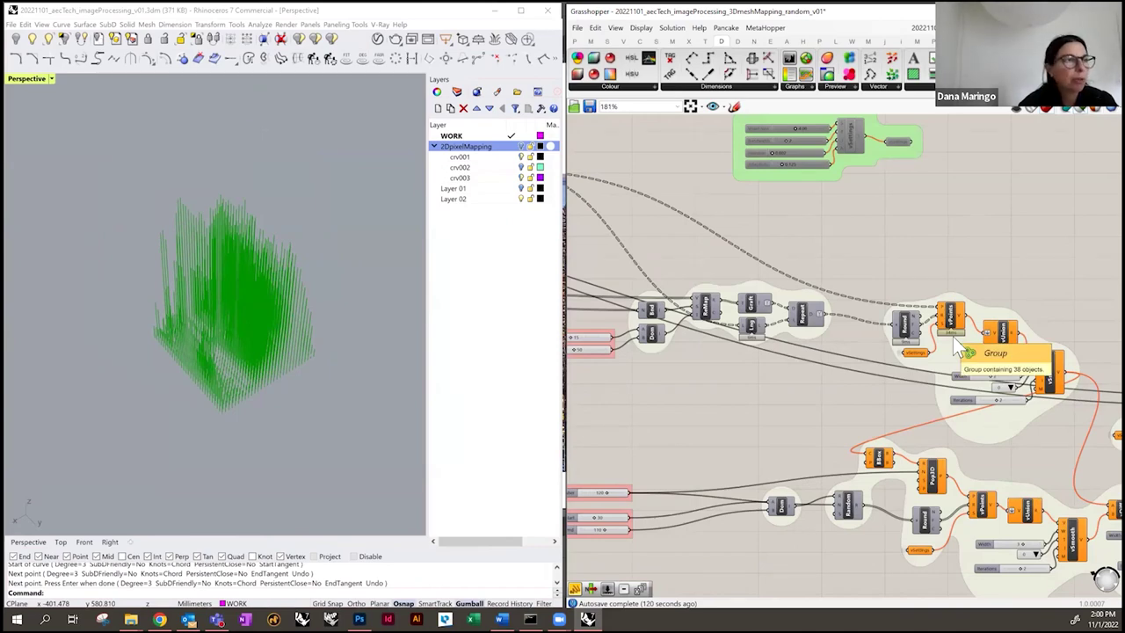
mouse_move(917, 338)
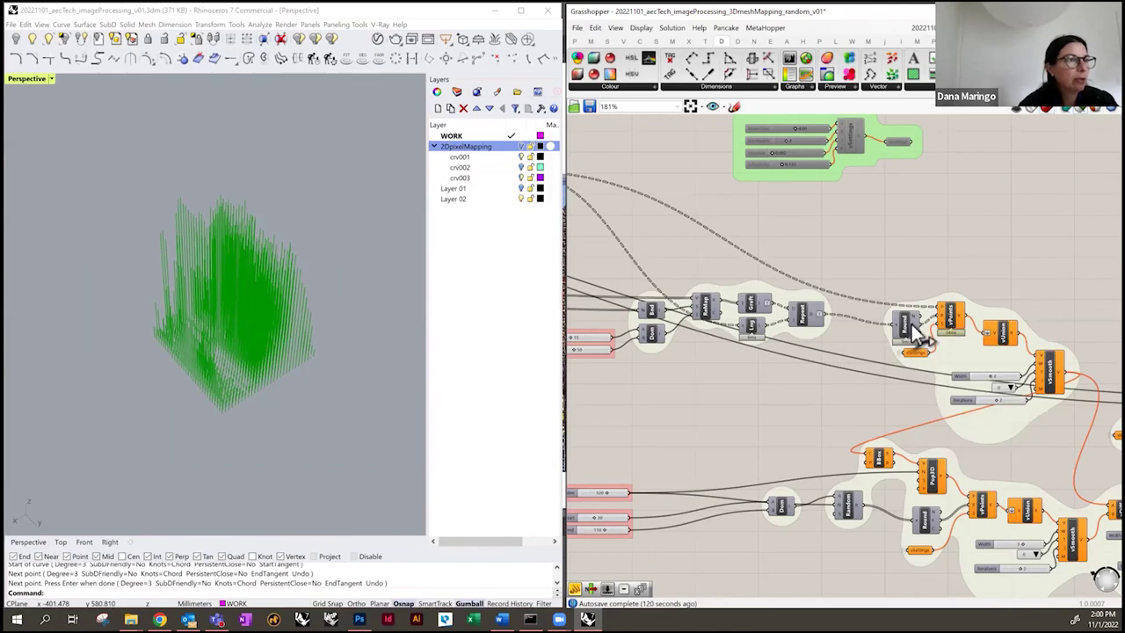
drag(910, 329, 888, 321)
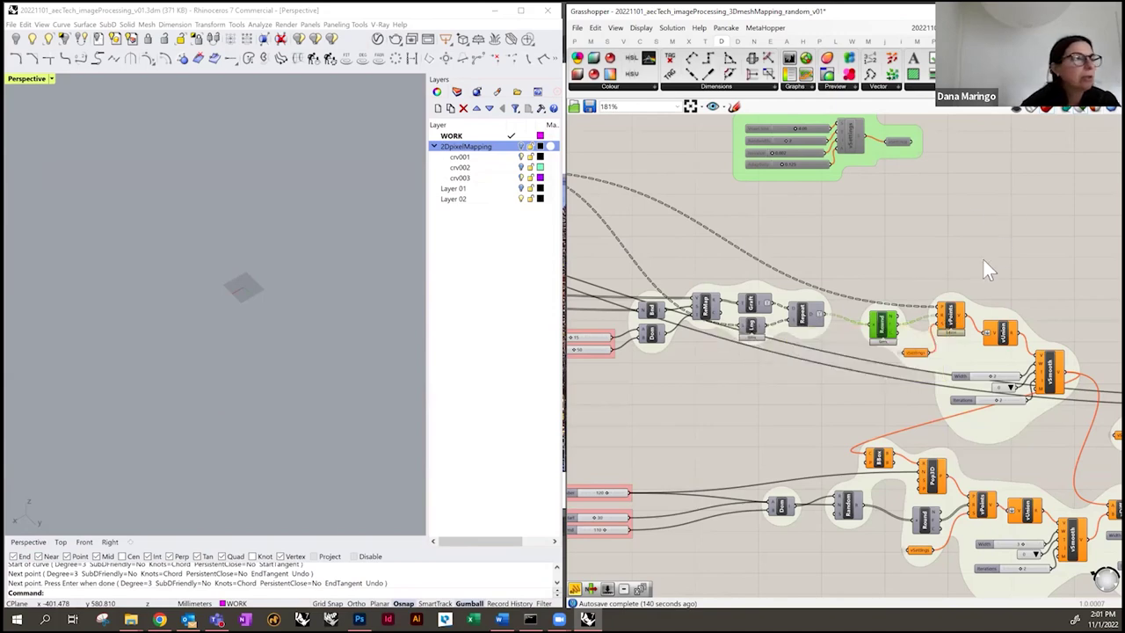
- Highlight the purple group's Line component and its Divide component, and examine the division points up close in the Perspective viewport
scroll(897, 314, down, 3)
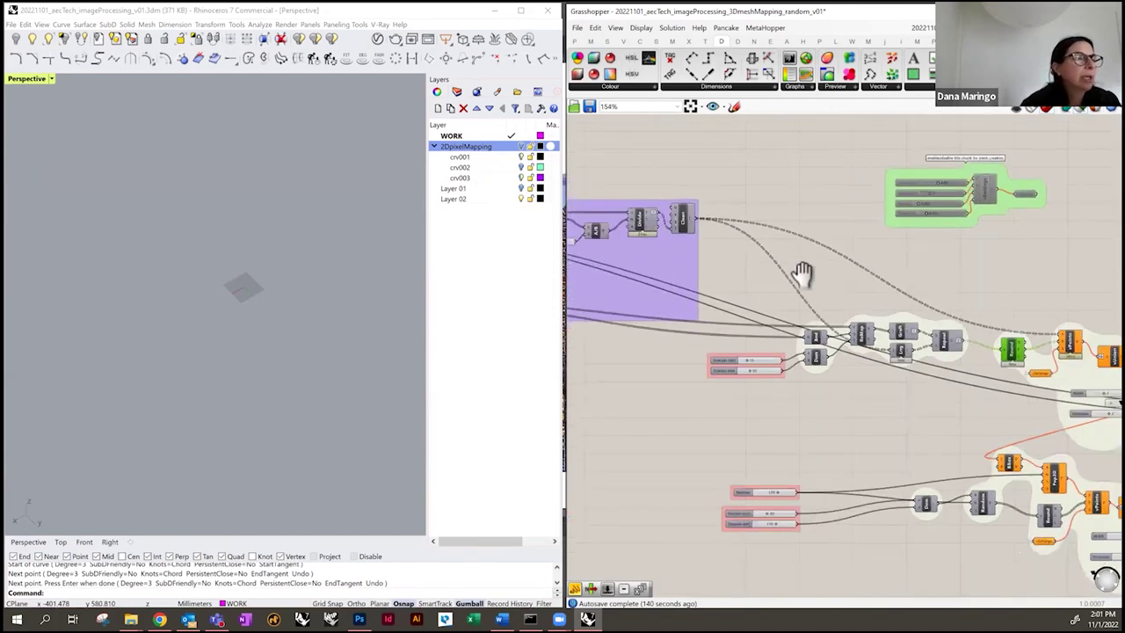
scroll(625, 211, up, 3)
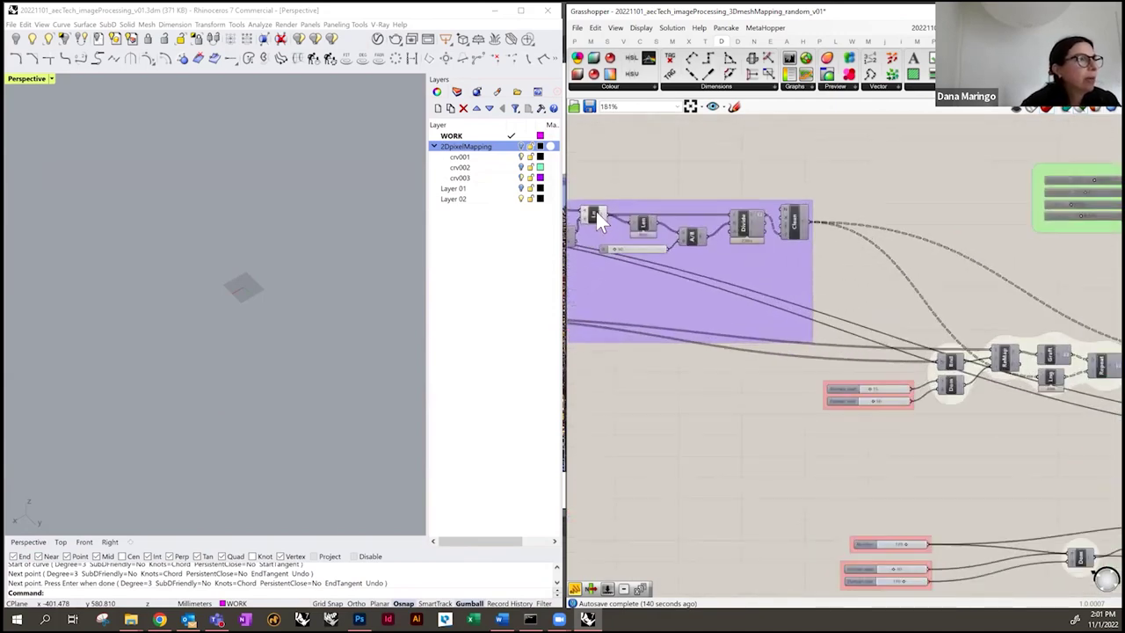
click(595, 213)
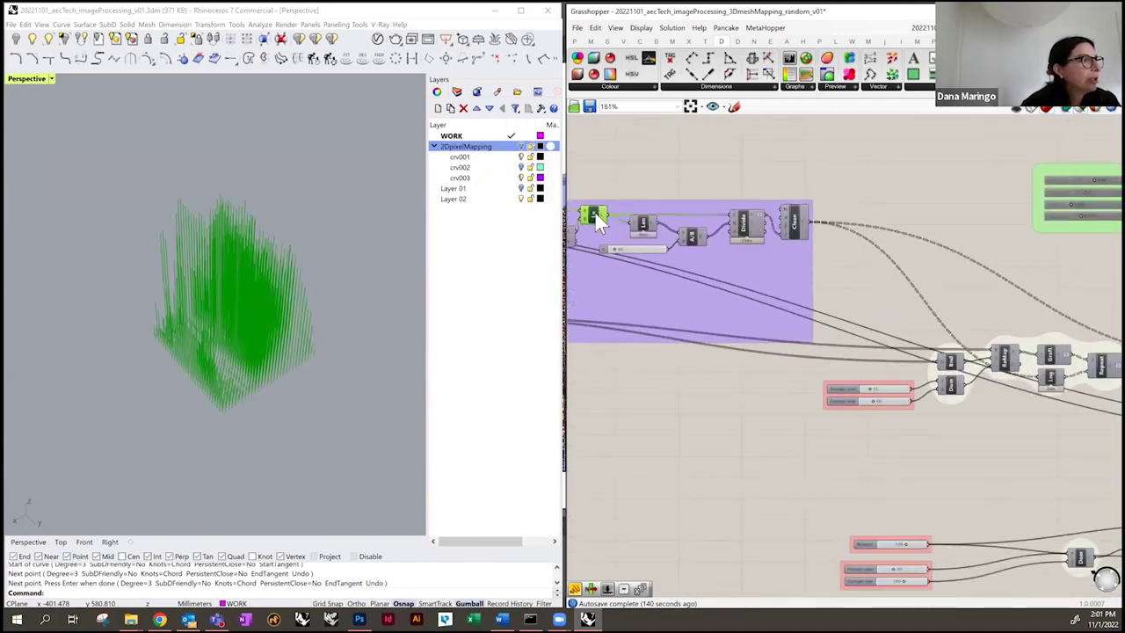
click(751, 231)
right_drag(290, 334, 310, 314)
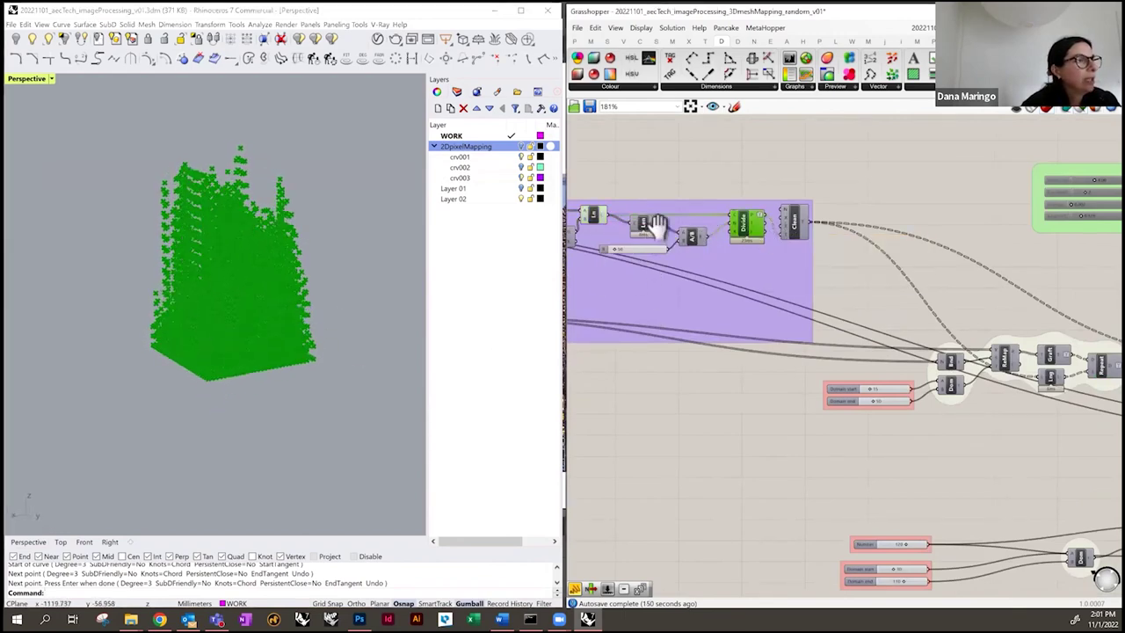
right_drag(661, 237, 716, 258)
mouse_move(311, 263)
right_down()
mouse_move(279, 260)
mouse_move(314, 279)
right_up()
scroll(311, 266, up, 2)
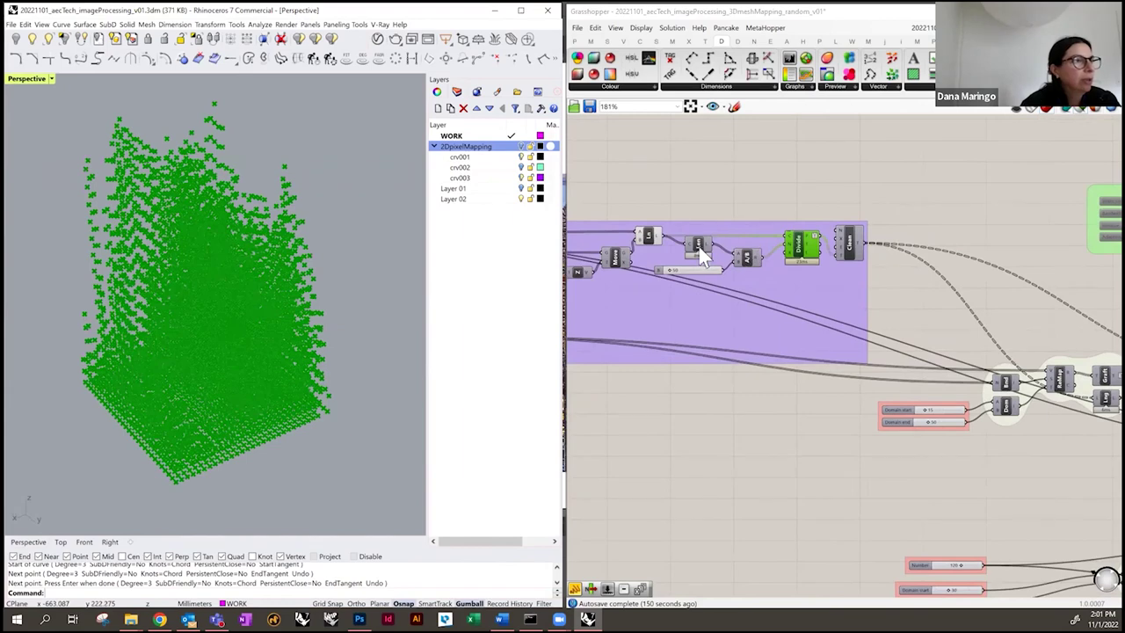
- Inspect the Division results, highlight the Length component, and review the list of points from the Divide component
mouse_move(755, 262)
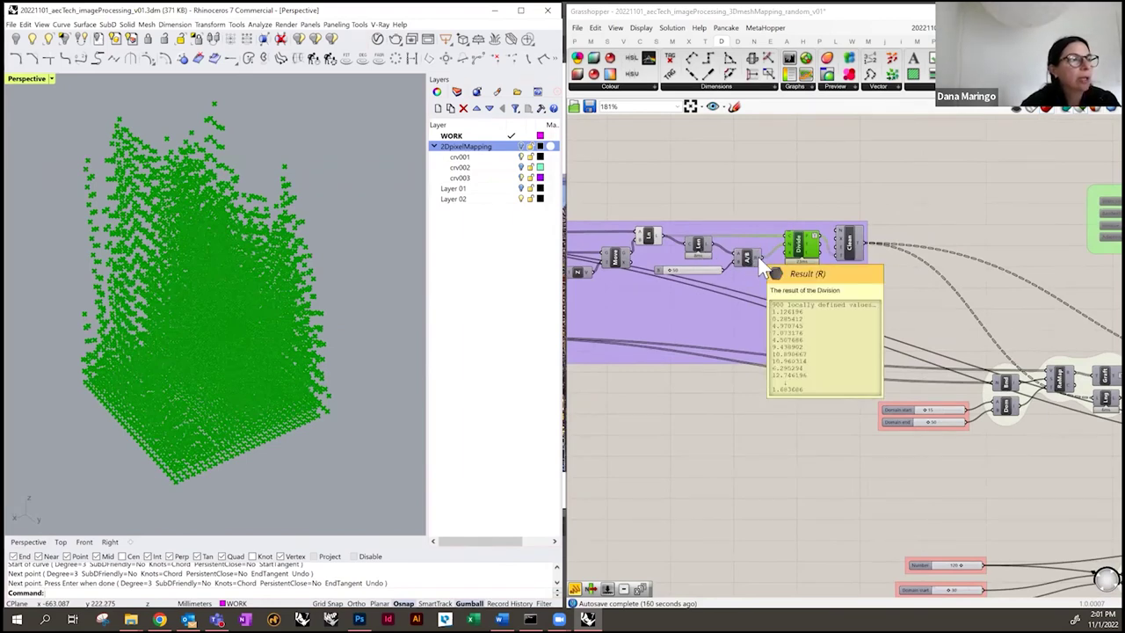
click(701, 250)
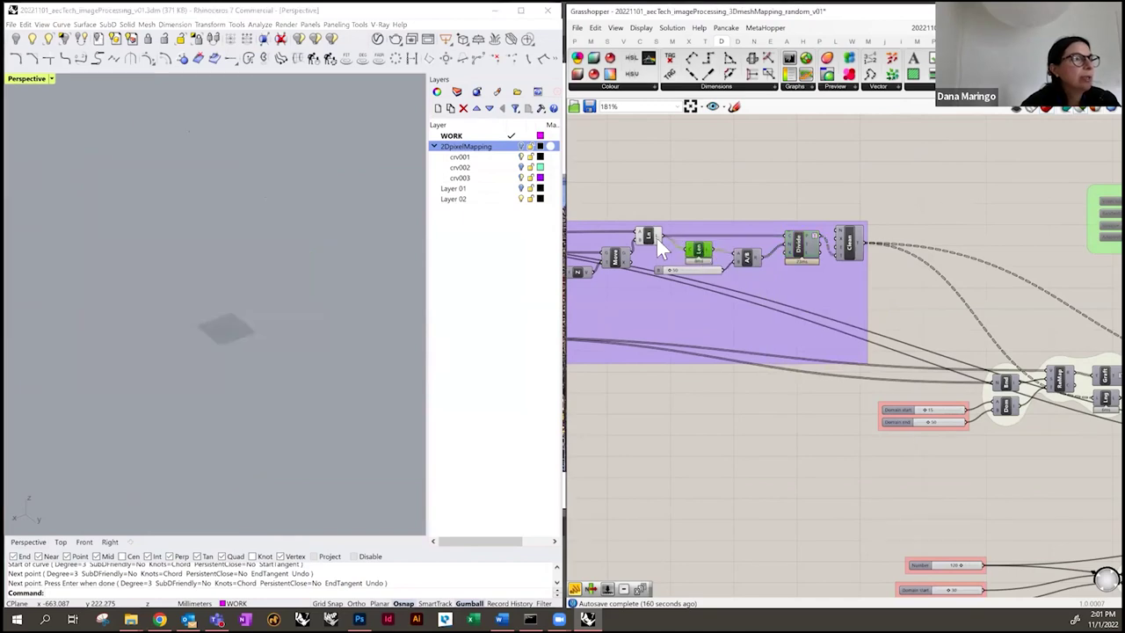
mouse_move(713, 262)
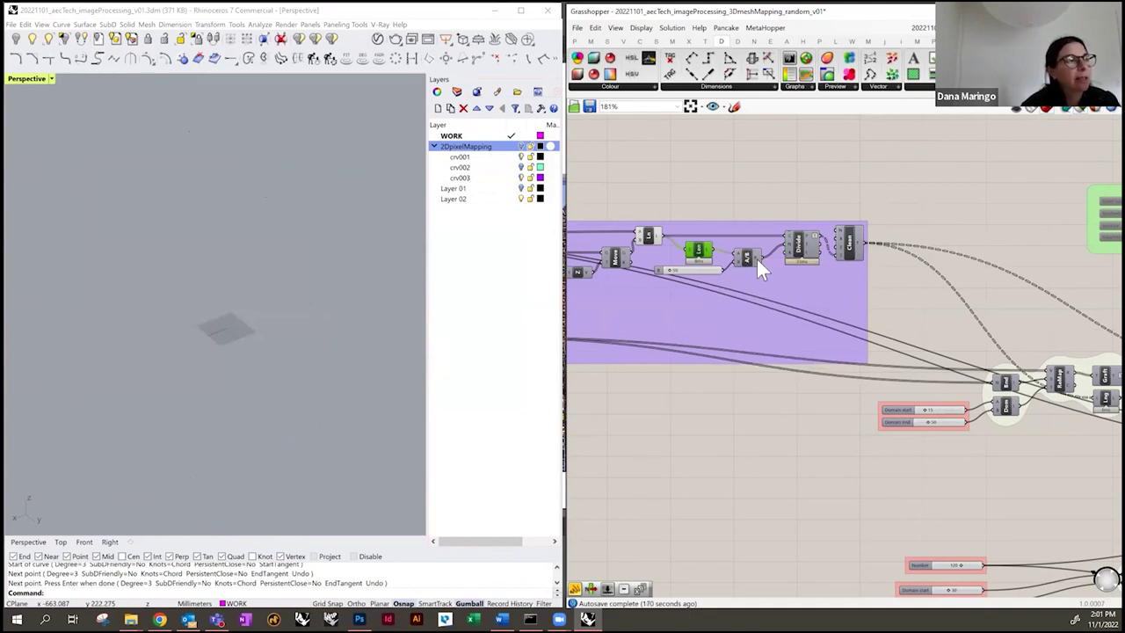
mouse_move(759, 269)
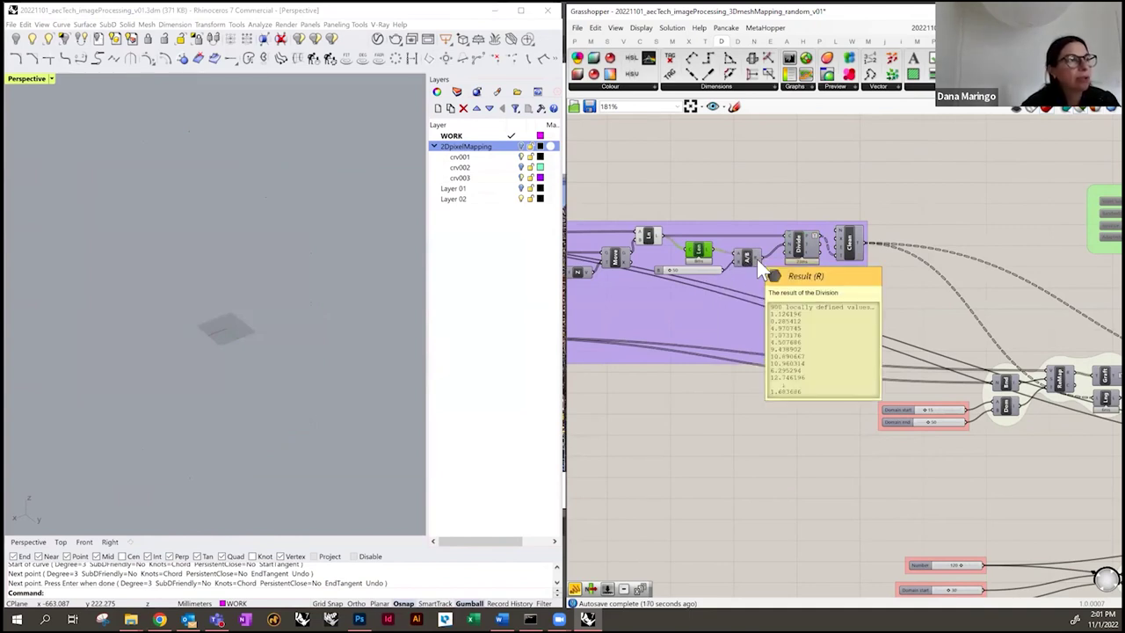
click(798, 244)
mouse_move(803, 242)
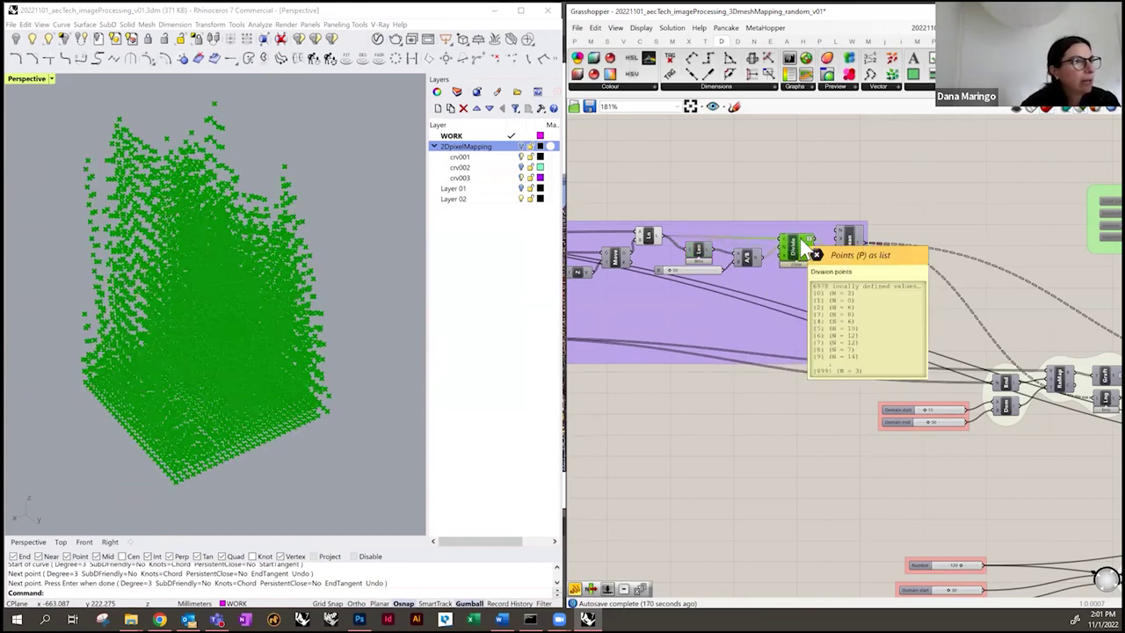
- Highlight the upper vPoints component and shift the Round component feeding it closer to Repeat
right_drag(880, 248, 558, 193)
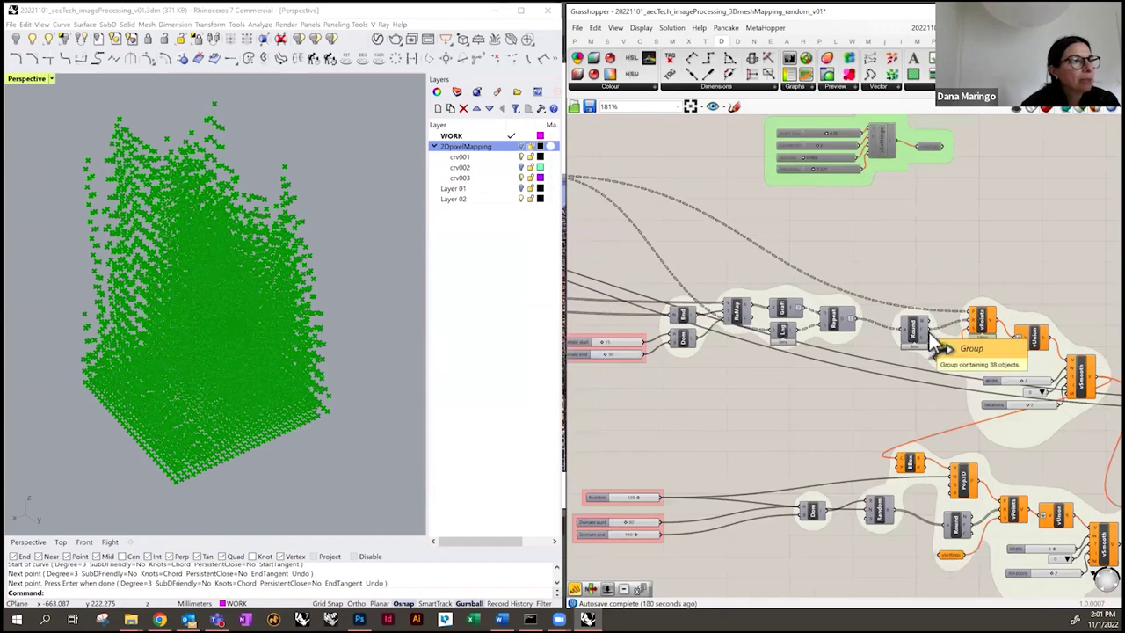
scroll(939, 367, down, 2)
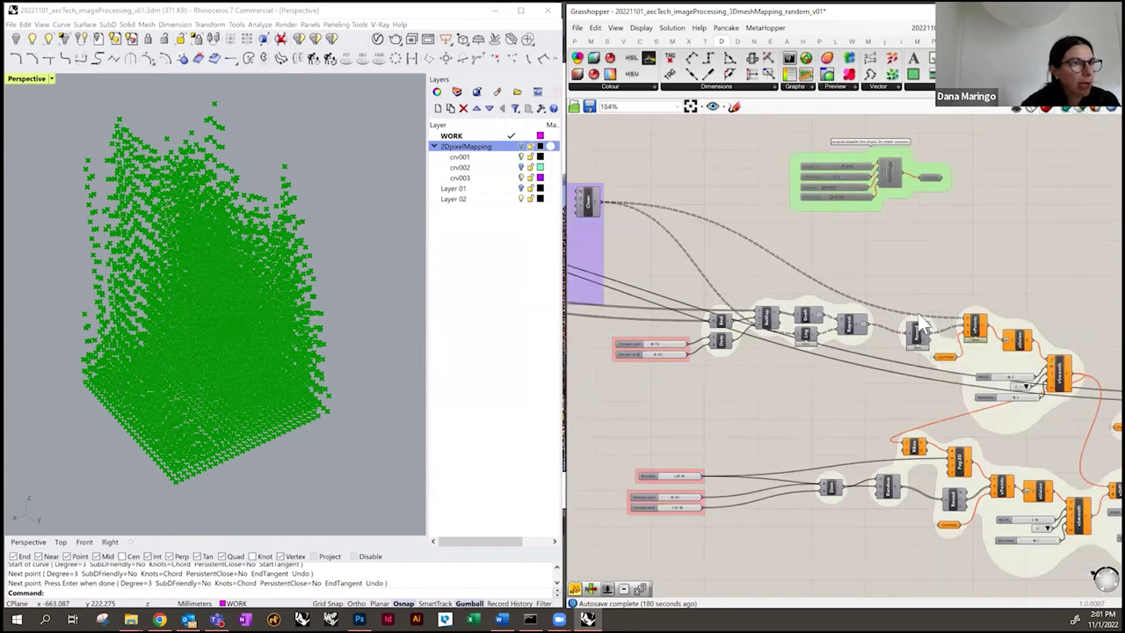
click(980, 328)
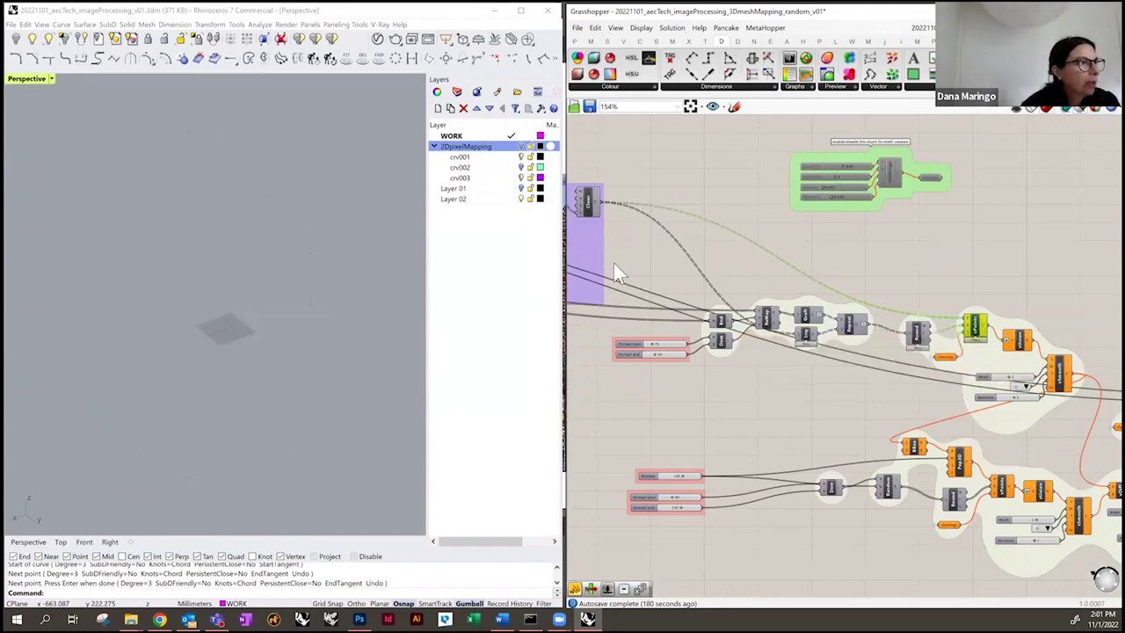
drag(606, 261, 898, 348)
click(914, 343)
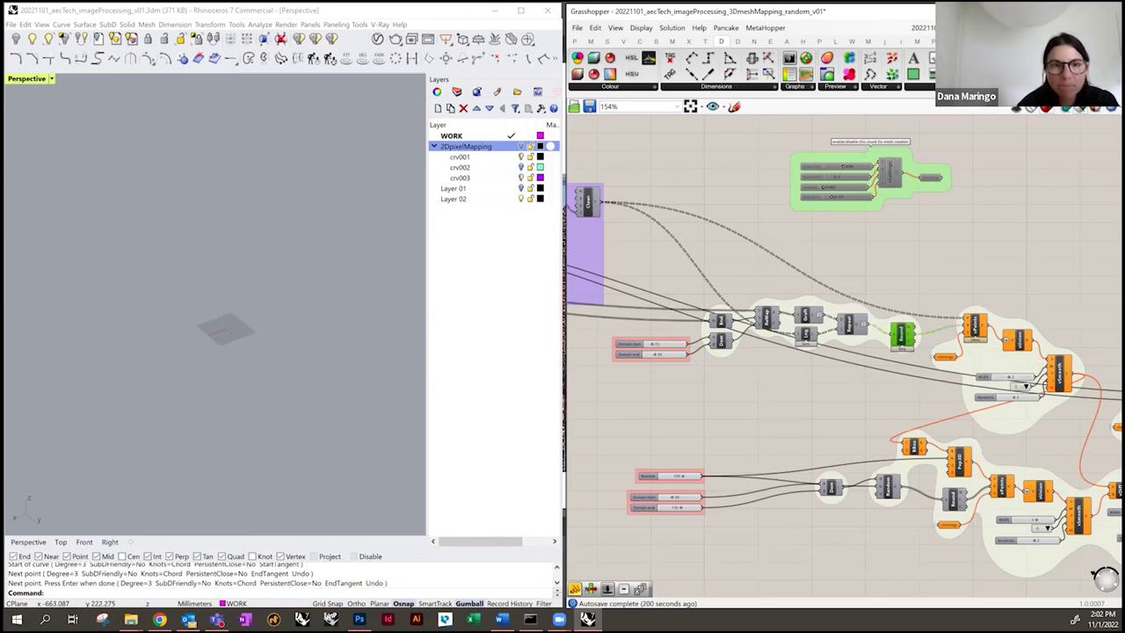
- Trace the Round output into the upper vPoints component, inspect its Points input and highlight the component
right_drag(872, 331, 1010, 323)
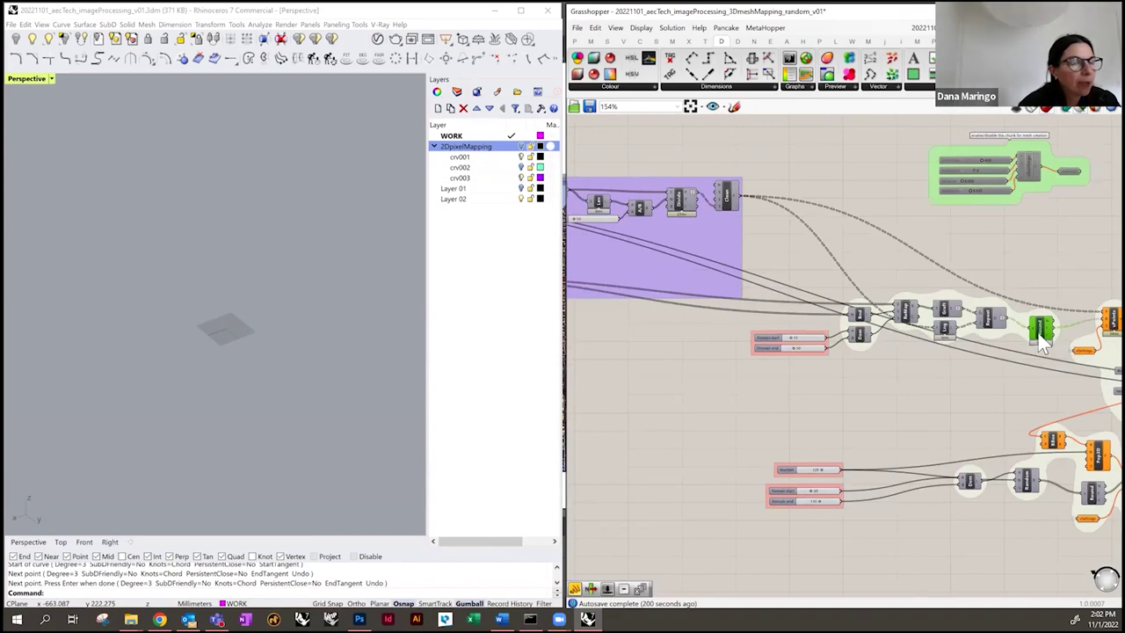
scroll(828, 336, up, 4)
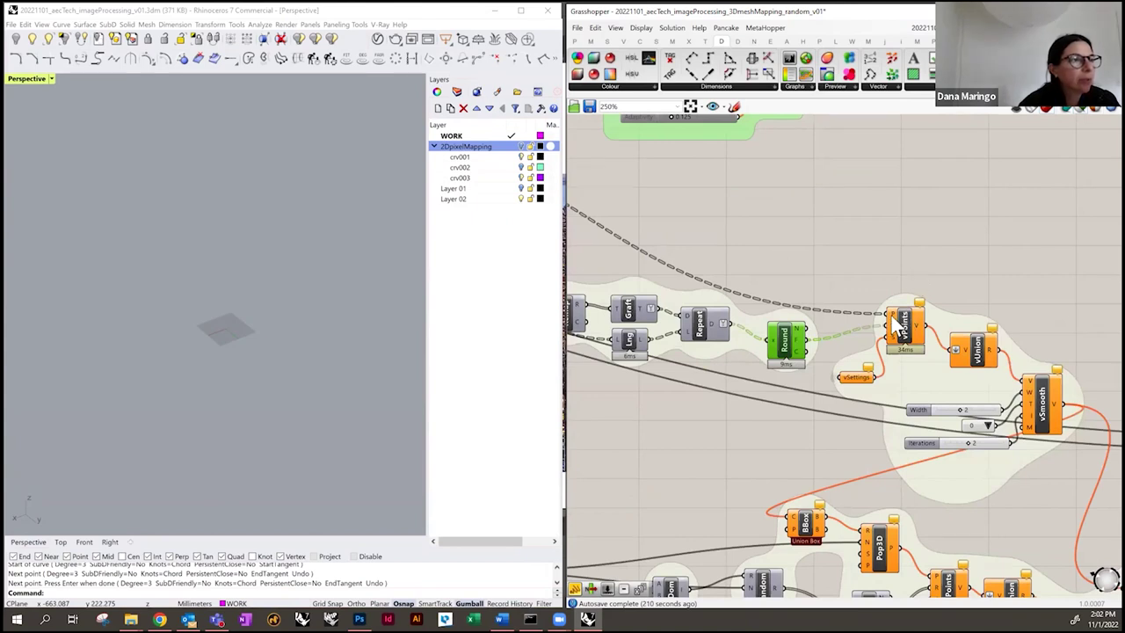
mouse_move(893, 319)
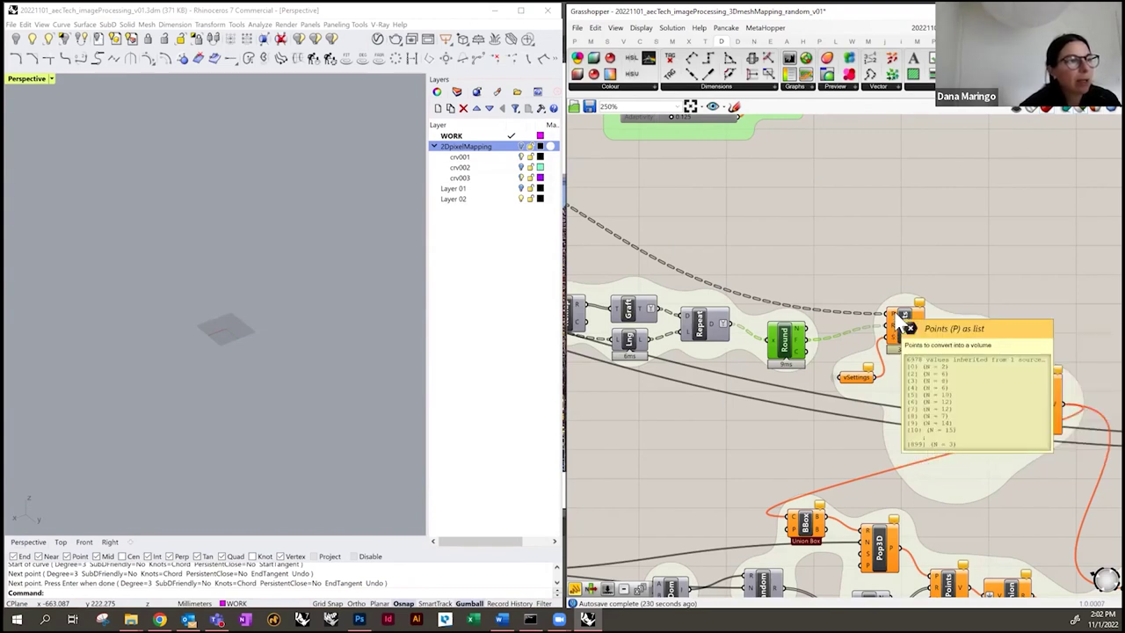
click(899, 326)
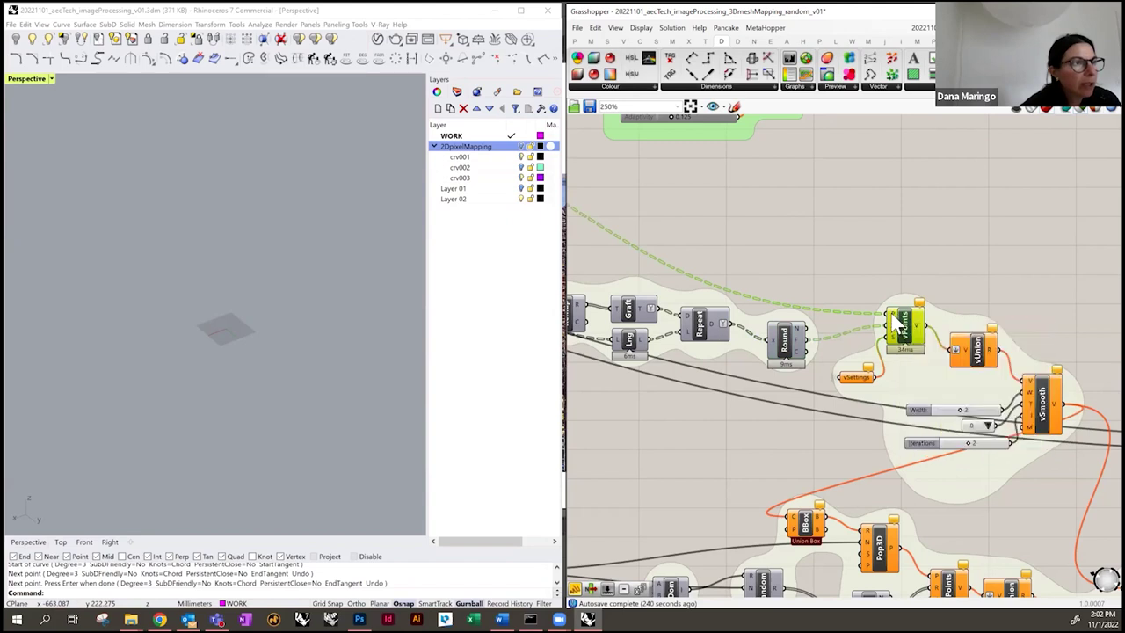
mouse_move(897, 324)
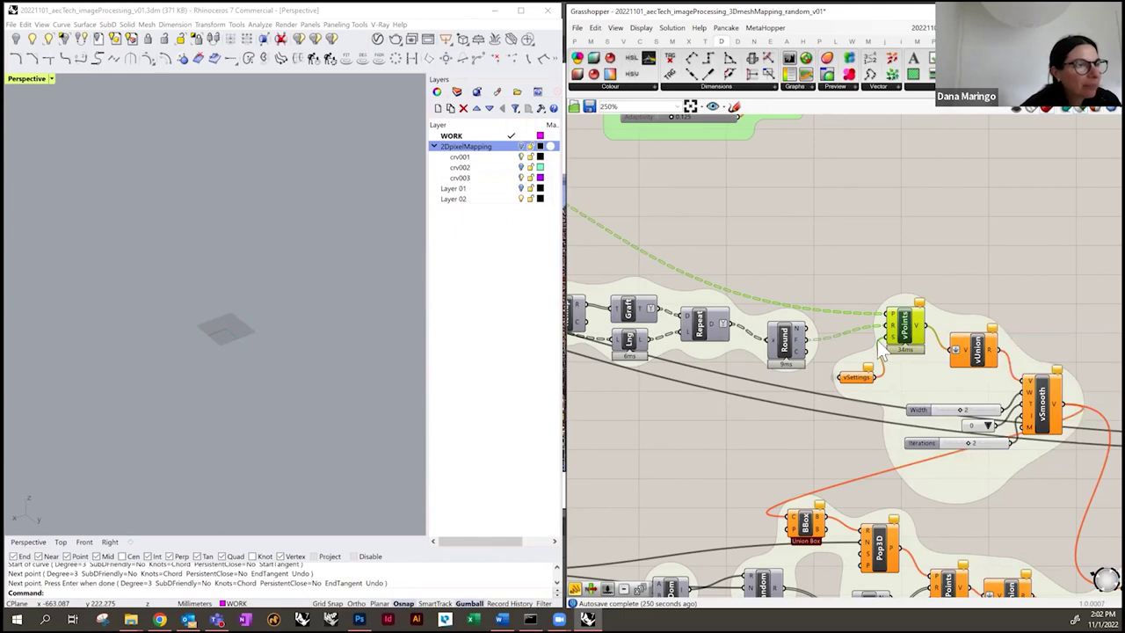
- Nudge the vSettings receiver up beside vPoints and trace its hidden wire back to the green settings group
right_drag(954, 323, 986, 316)
scroll(987, 316, down, 2)
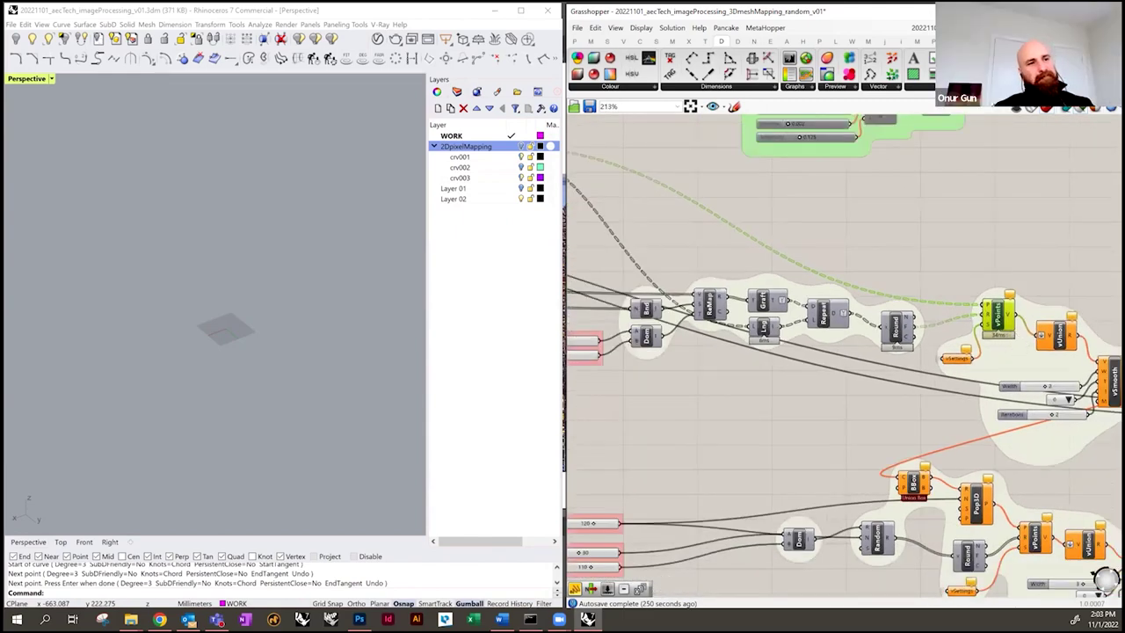
scroll(953, 369, down, 2)
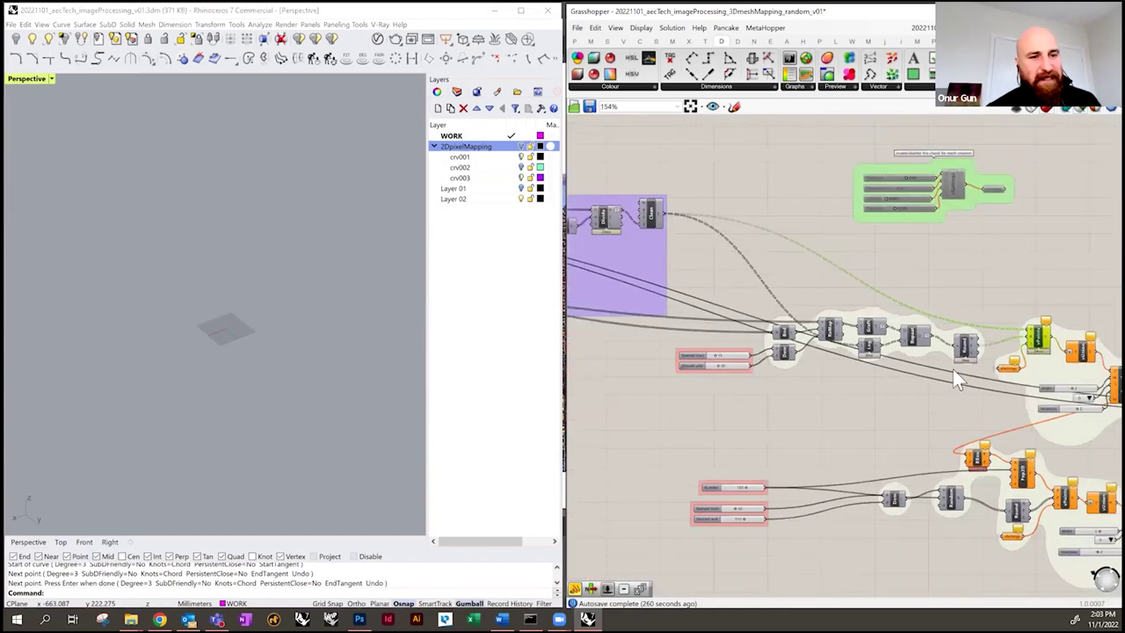
click(1008, 369)
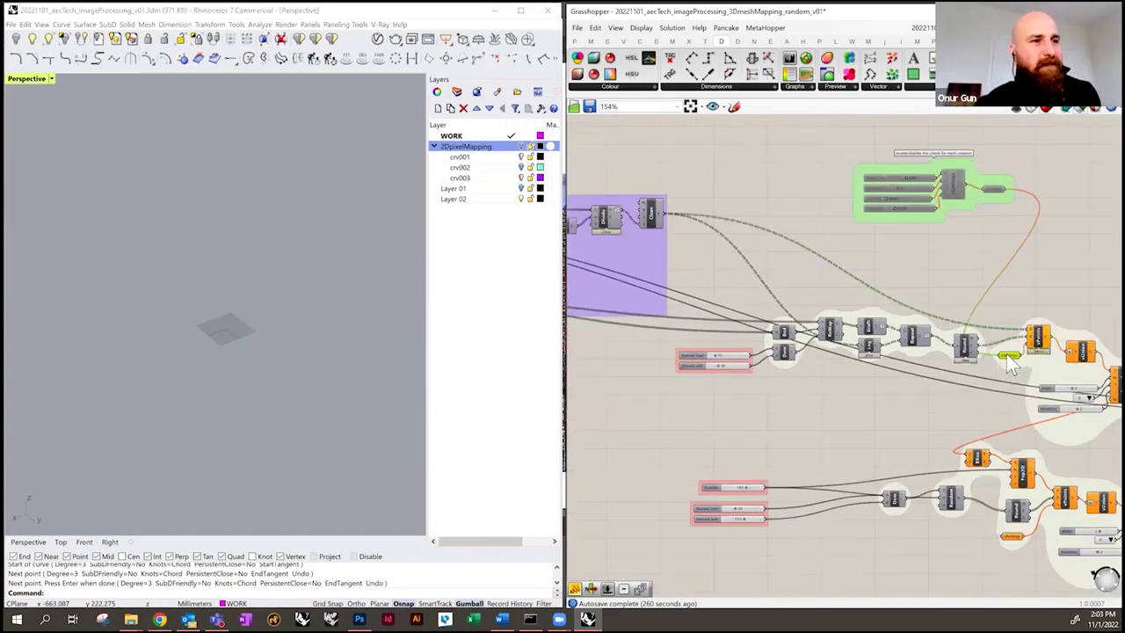
right_drag(1008, 367, 913, 397)
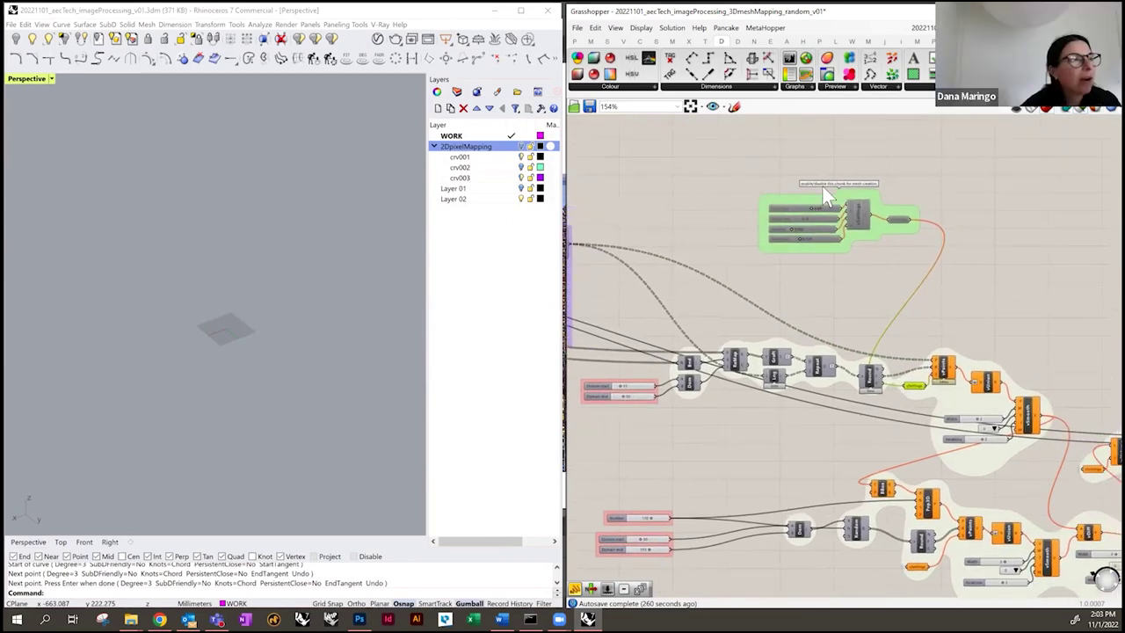
- Enable all components in the green vSettings group marked for mesh creation, keeping Voxel Size at 4.00
scroll(864, 207, up, 3)
click(857, 226)
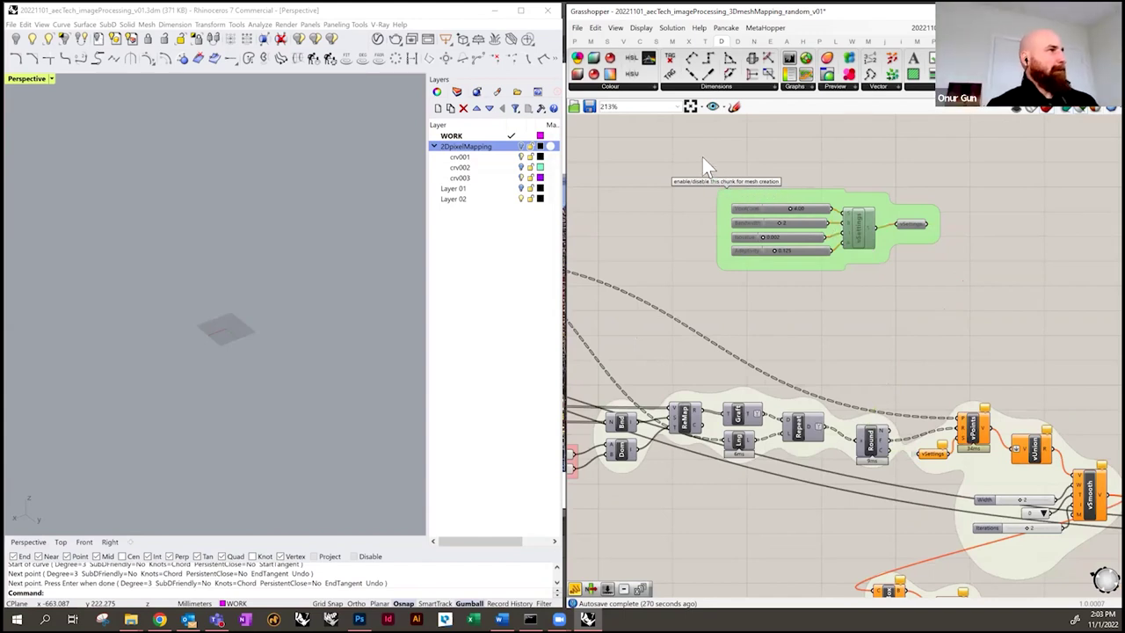
drag(695, 155, 979, 280)
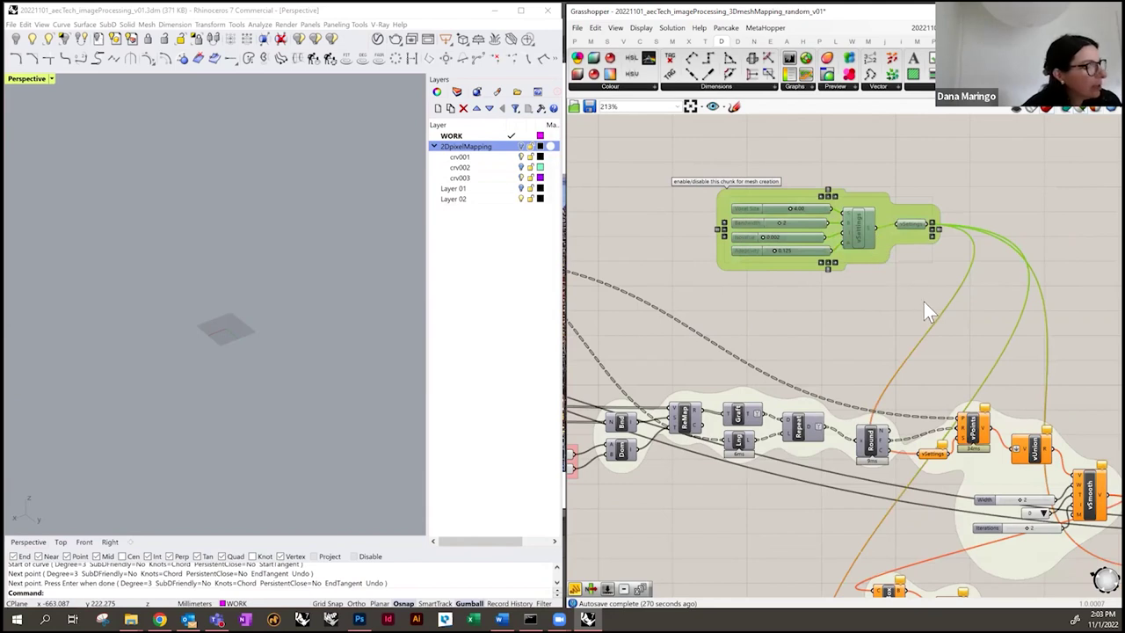
key(ctrl+e)
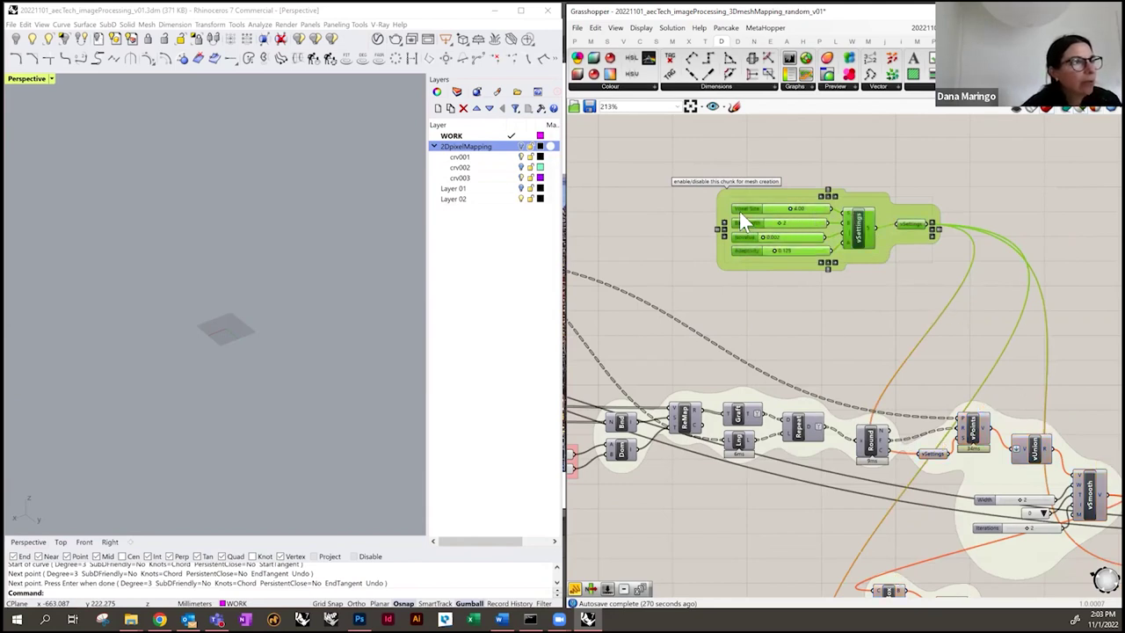
drag(803, 207, 810, 208)
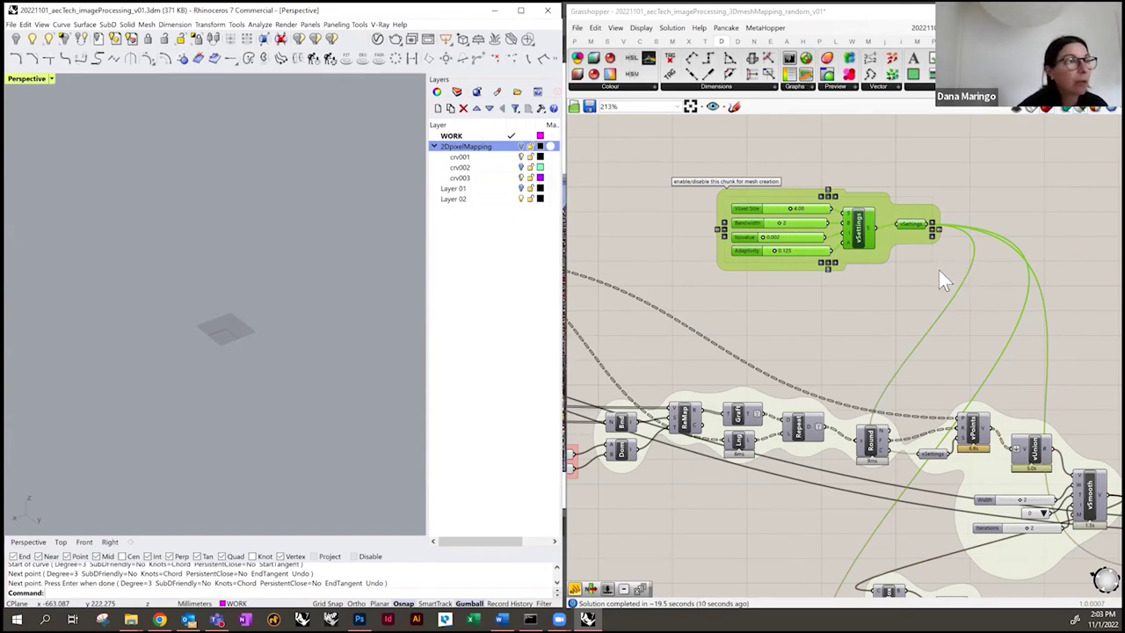
- Highlight the green group's vSettings output parameter and follow its wires down to the Settings input of the upper vPoints component
click(913, 223)
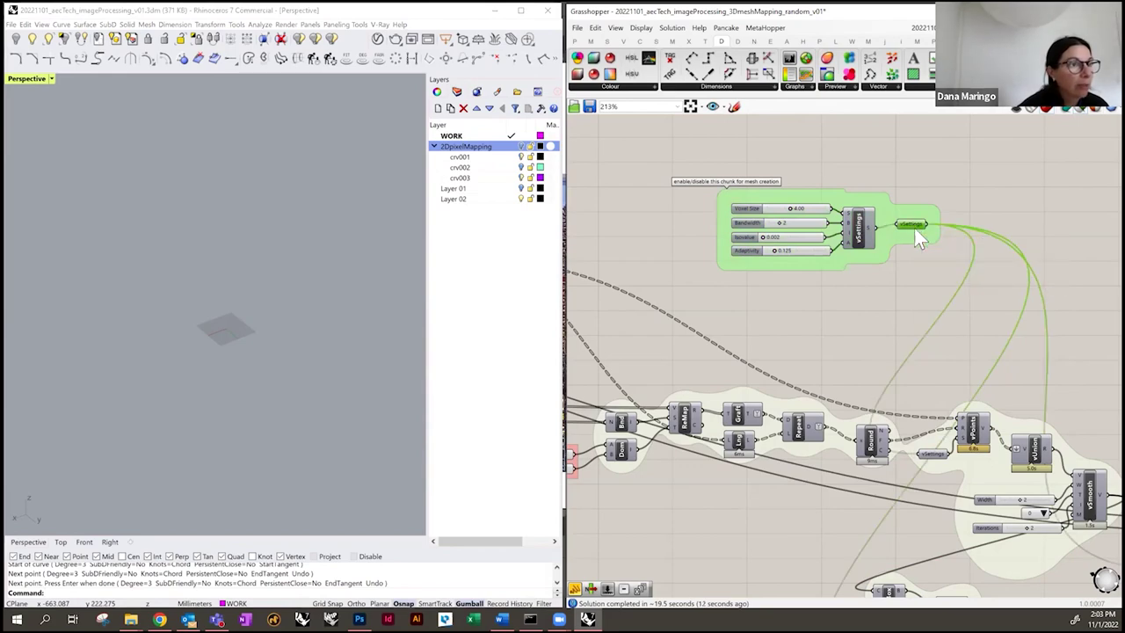
right_drag(998, 354, 944, 313)
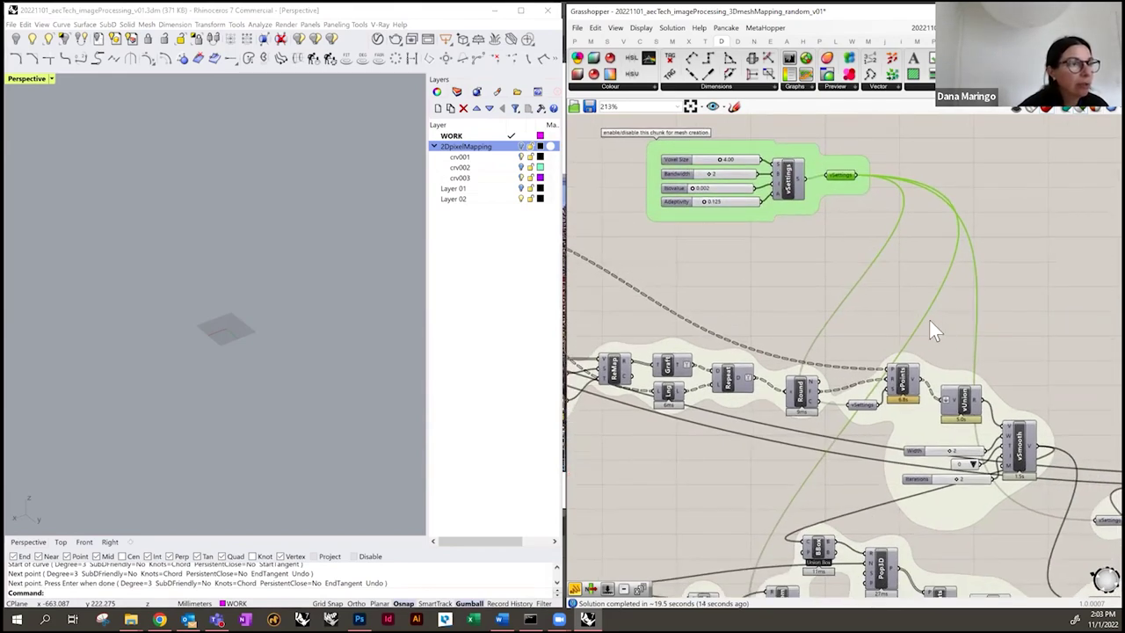
scroll(852, 356, down, 2)
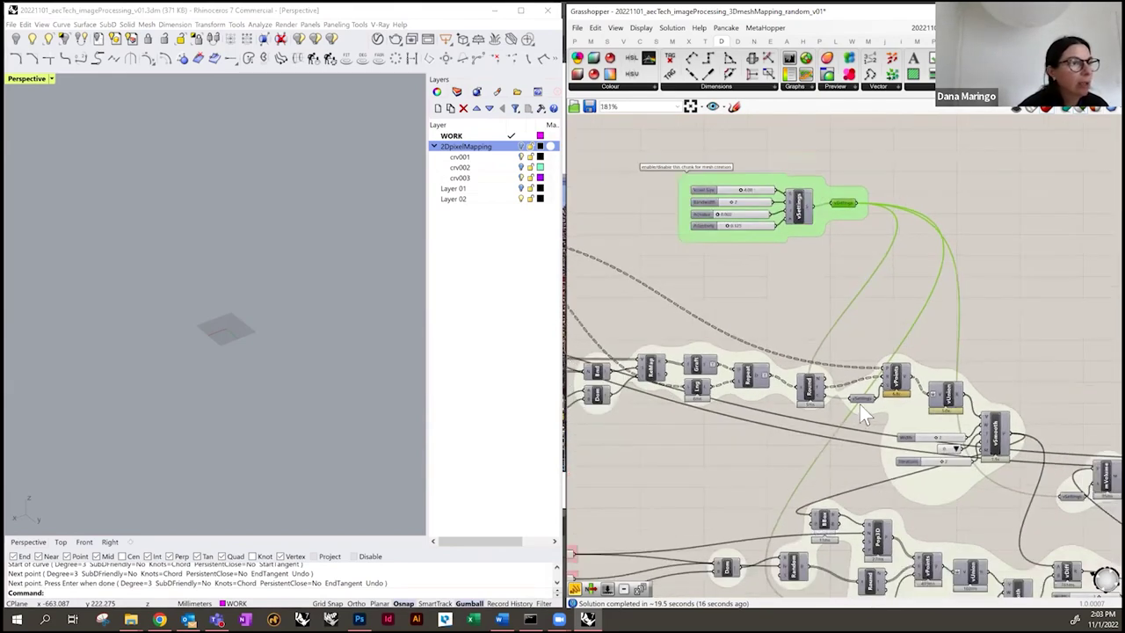
scroll(865, 400, up, 2)
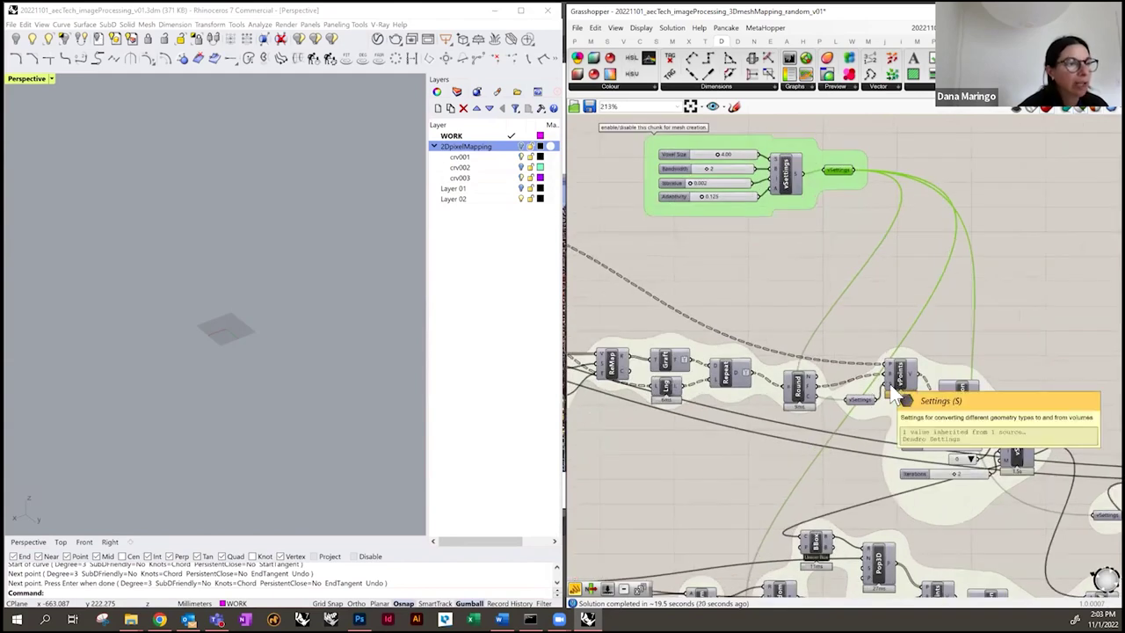
right_drag(731, 186, 771, 283)
- Nudge the Adaptivity slider slightly up and to the right within the green vSettings group
scroll(745, 269, up, 4)
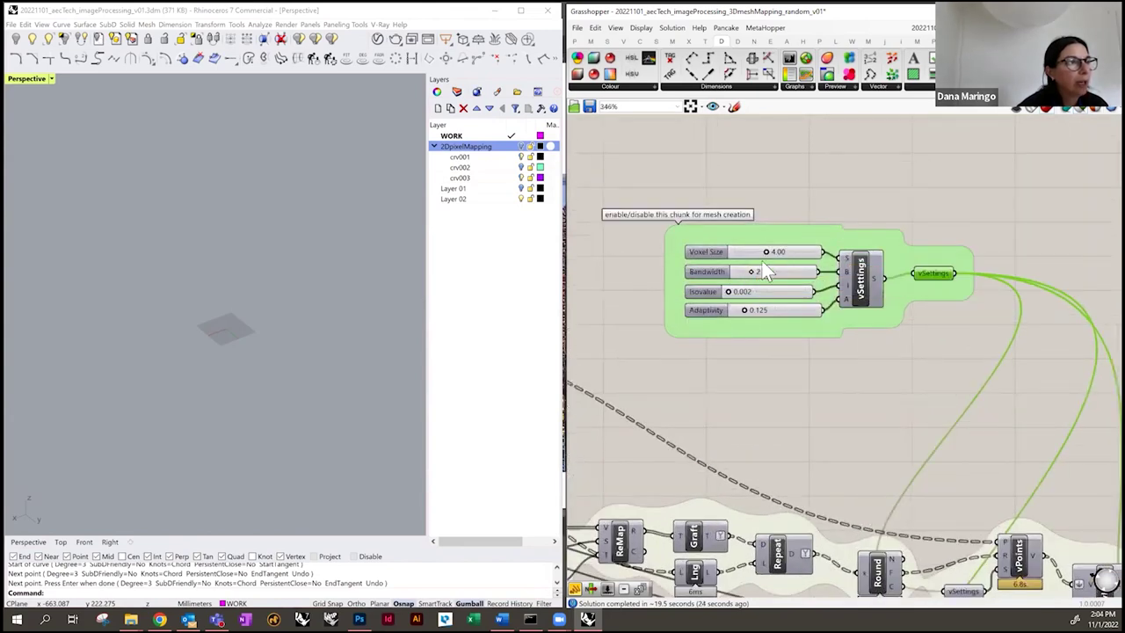
scroll(763, 266, up, 2)
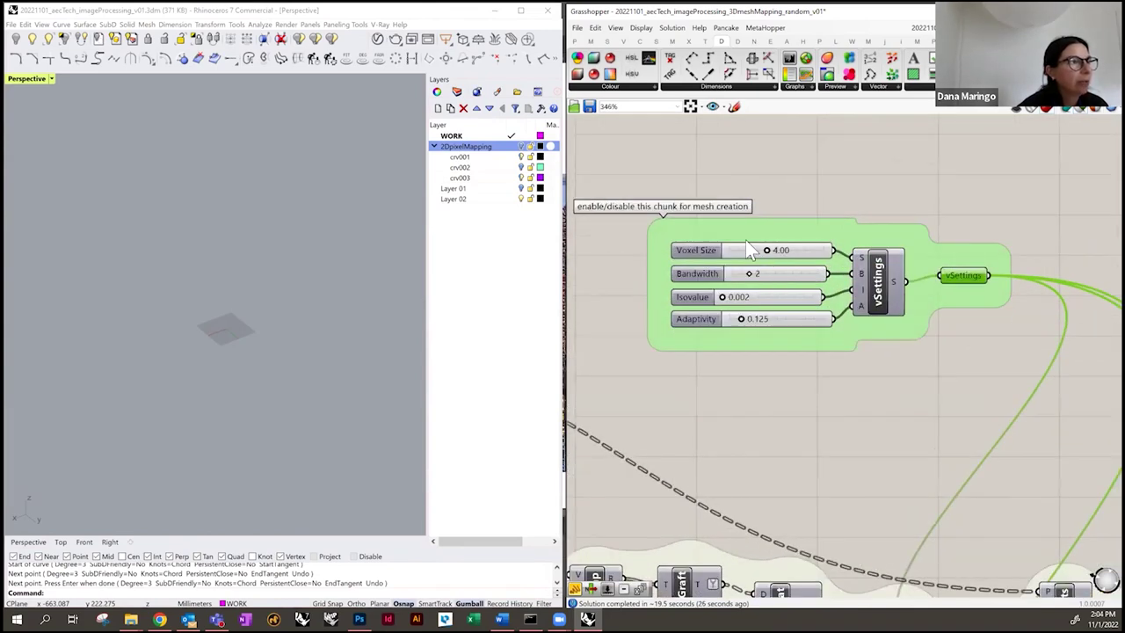
click(704, 323)
drag(705, 324, 709, 320)
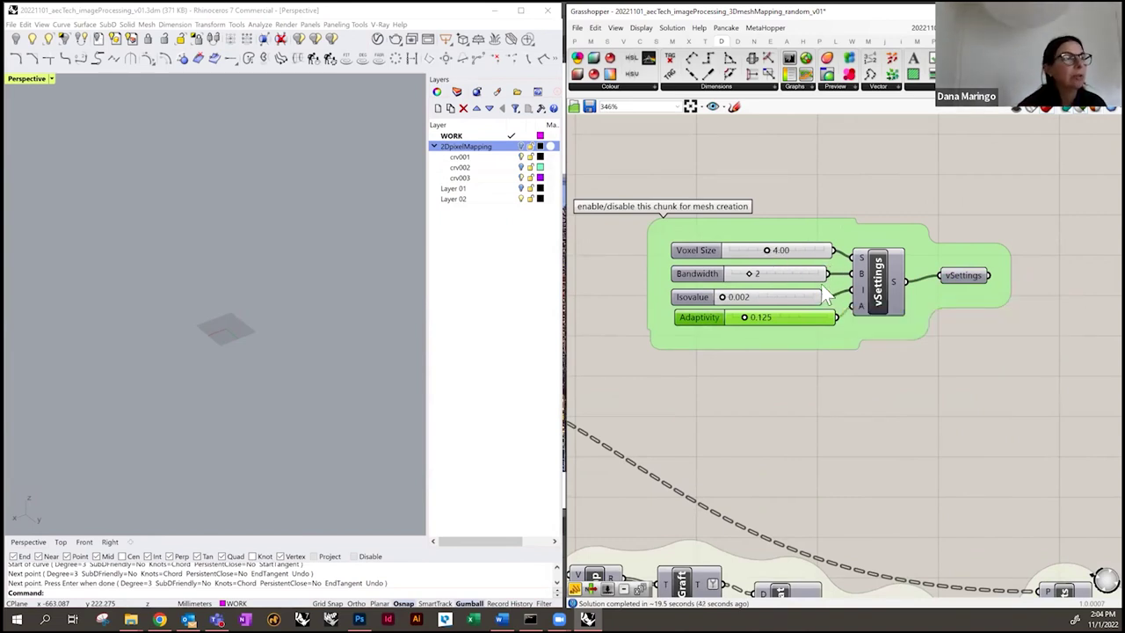
- Highlight the upper vPoints component to preview its volume in the Rhino viewport, and deselect it
scroll(787, 233, down, 3)
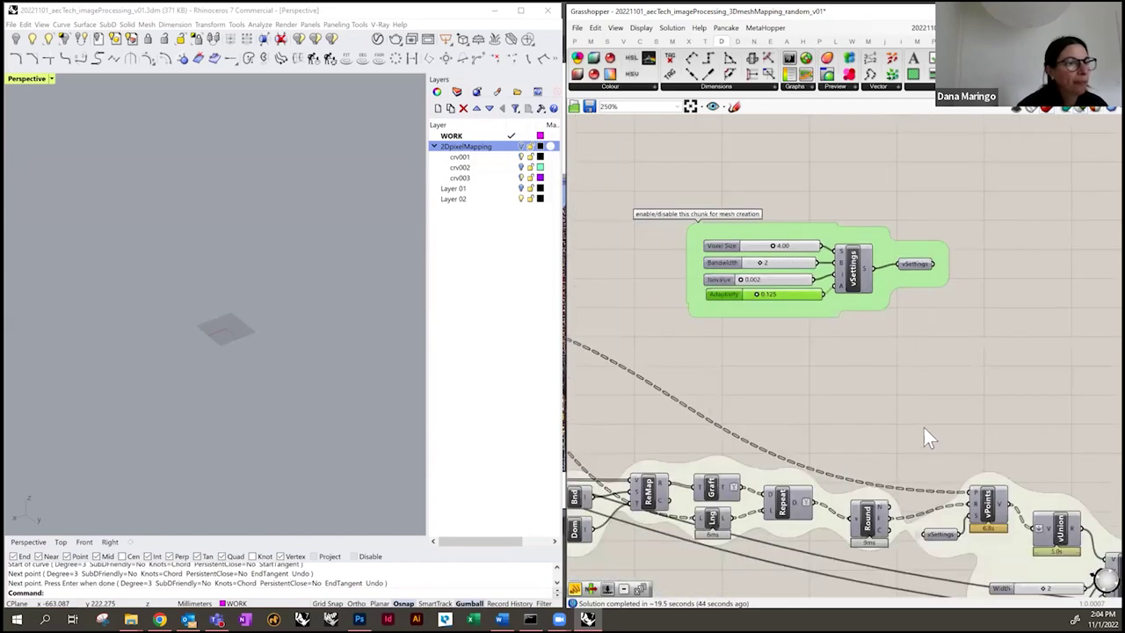
scroll(839, 343, up, 2)
click(839, 343)
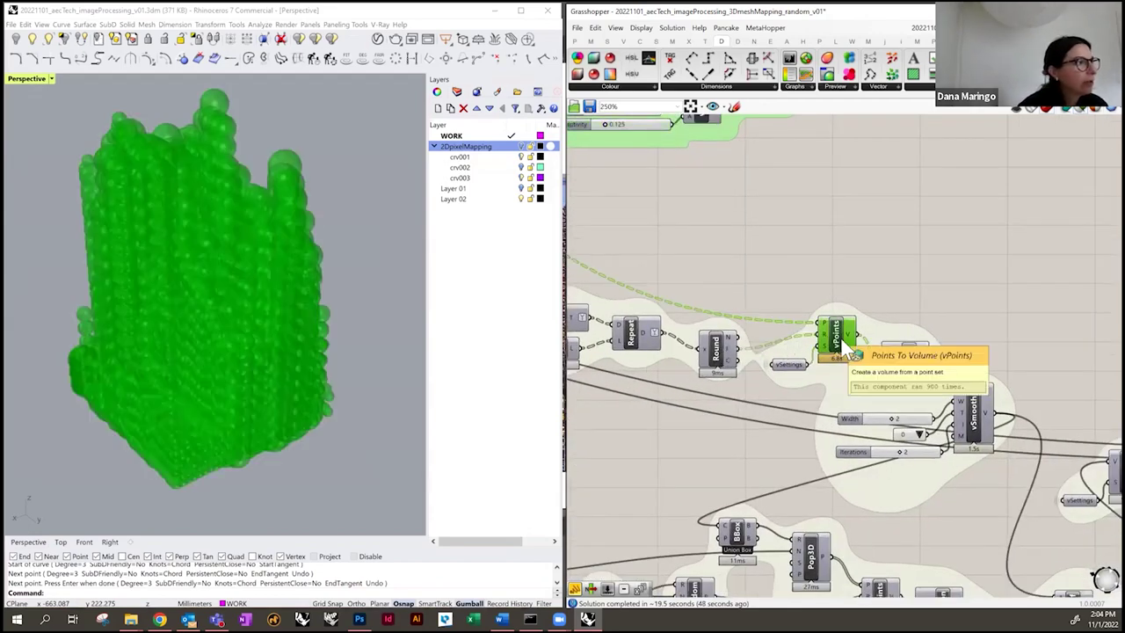
click(870, 250)
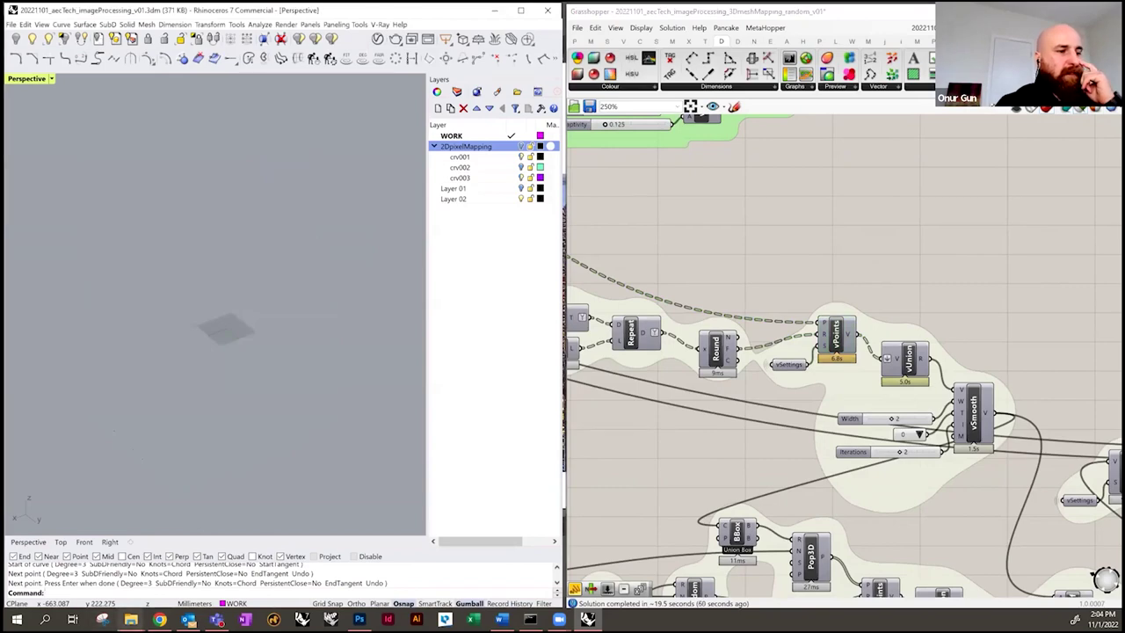
- Switch to Google Drive in Chrome, browse 20221101 AEC Tech Share > Demo Files > Image to 3D Sculpting > GH, and return to Grasshopper
click(158, 562)
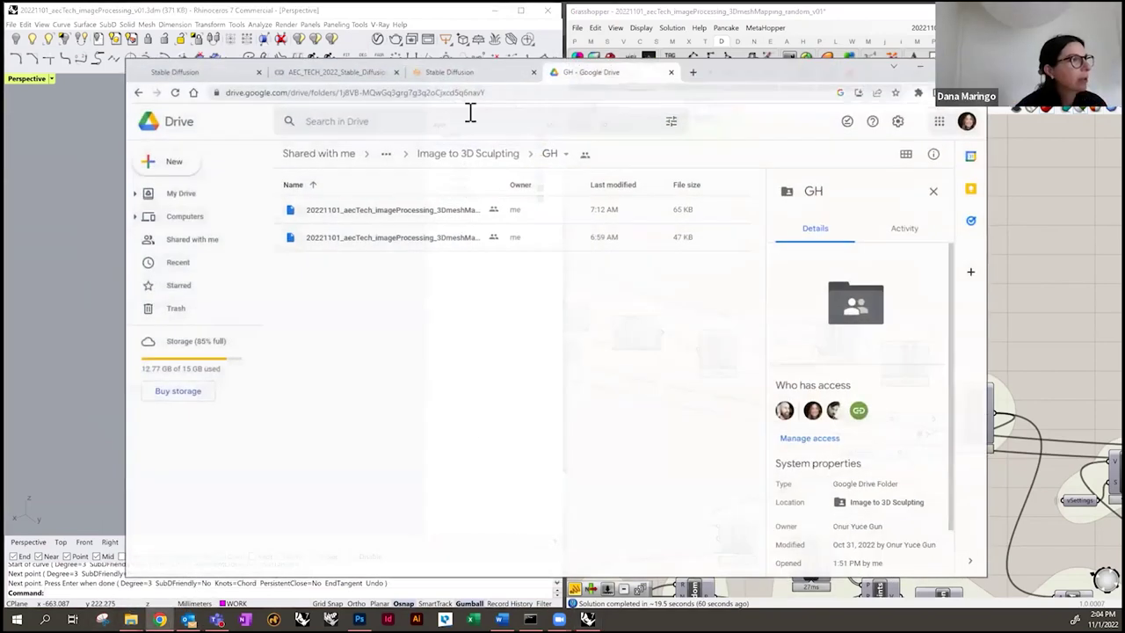
click(389, 147)
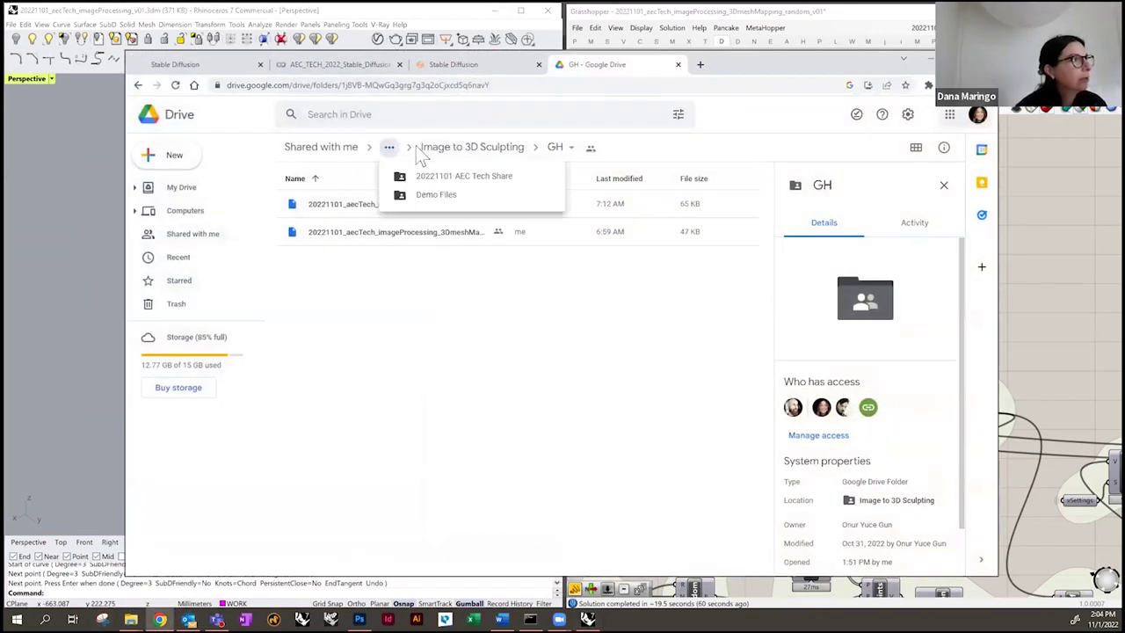
click(448, 177)
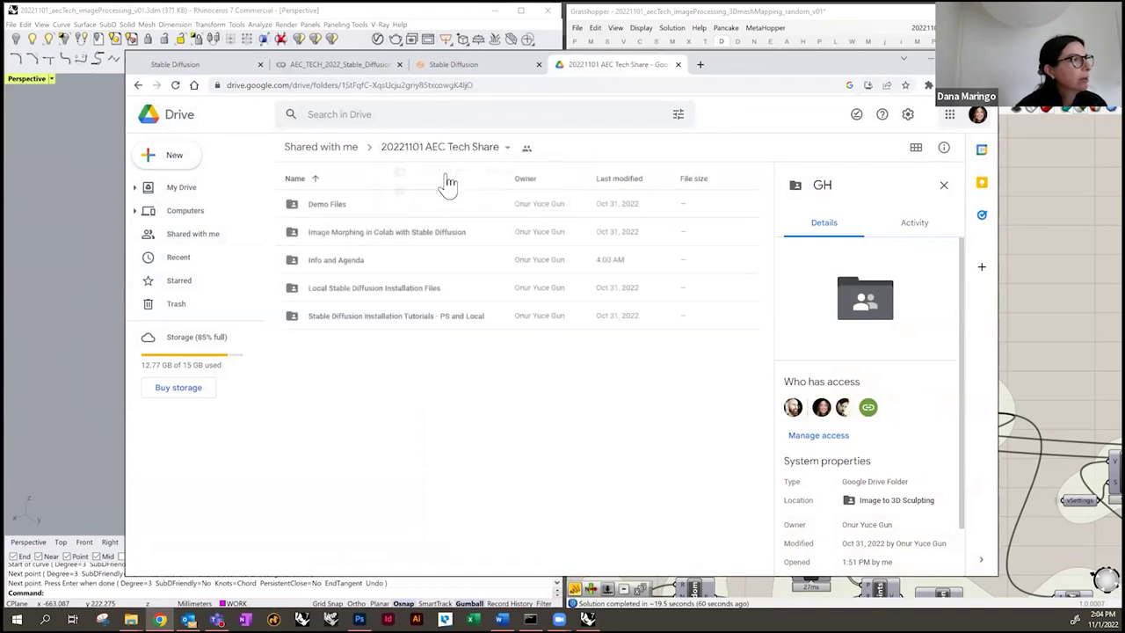
double_click(359, 205)
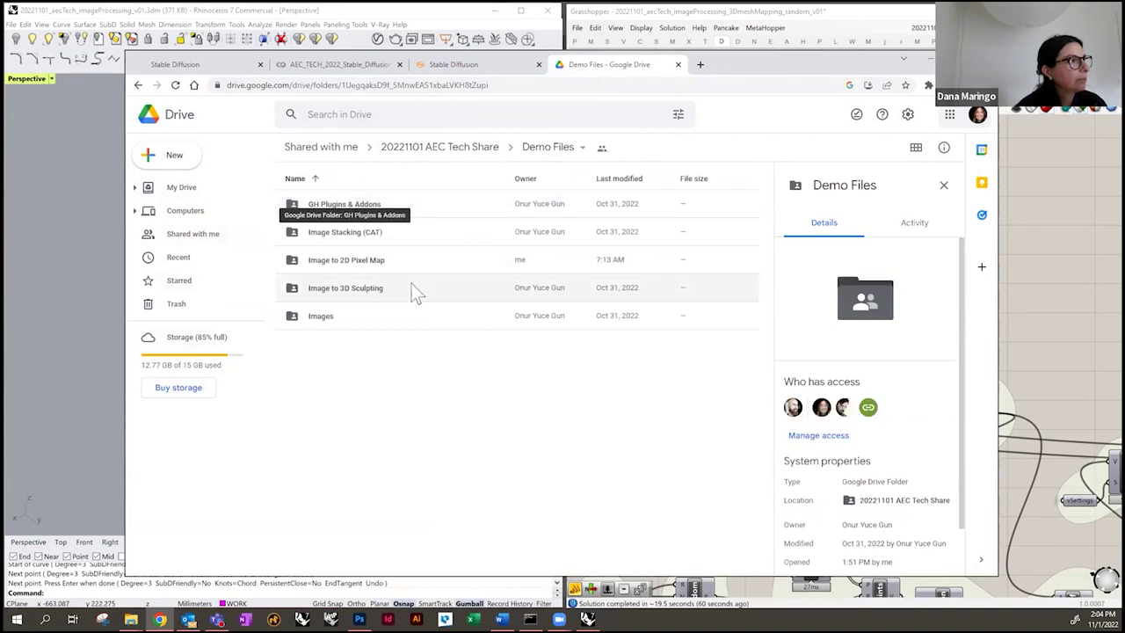
double_click(419, 289)
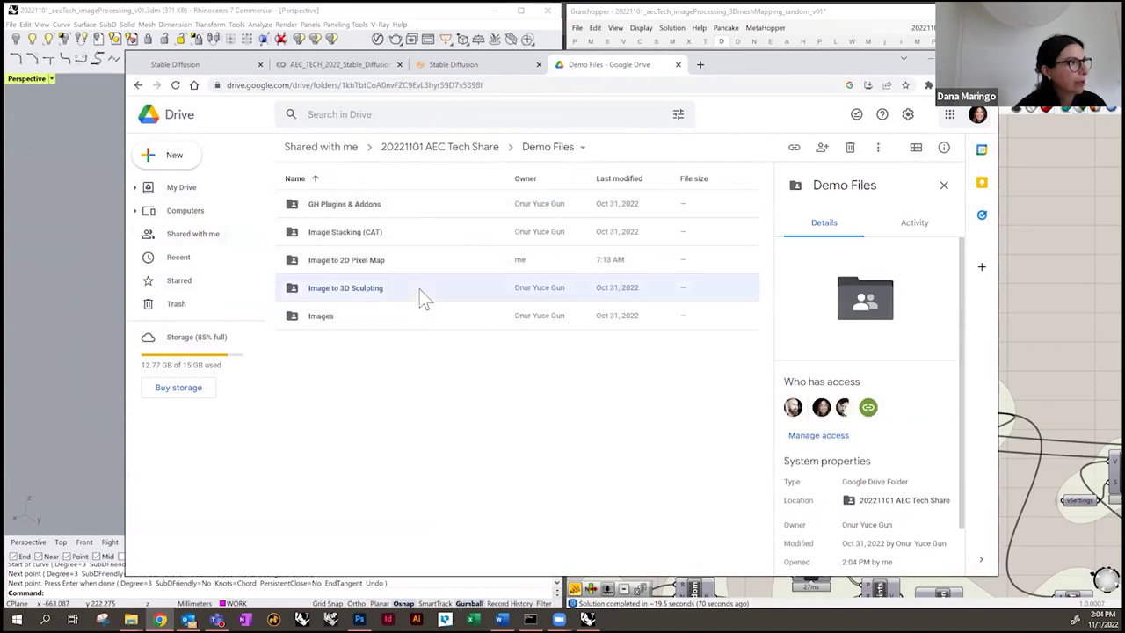
double_click(363, 207)
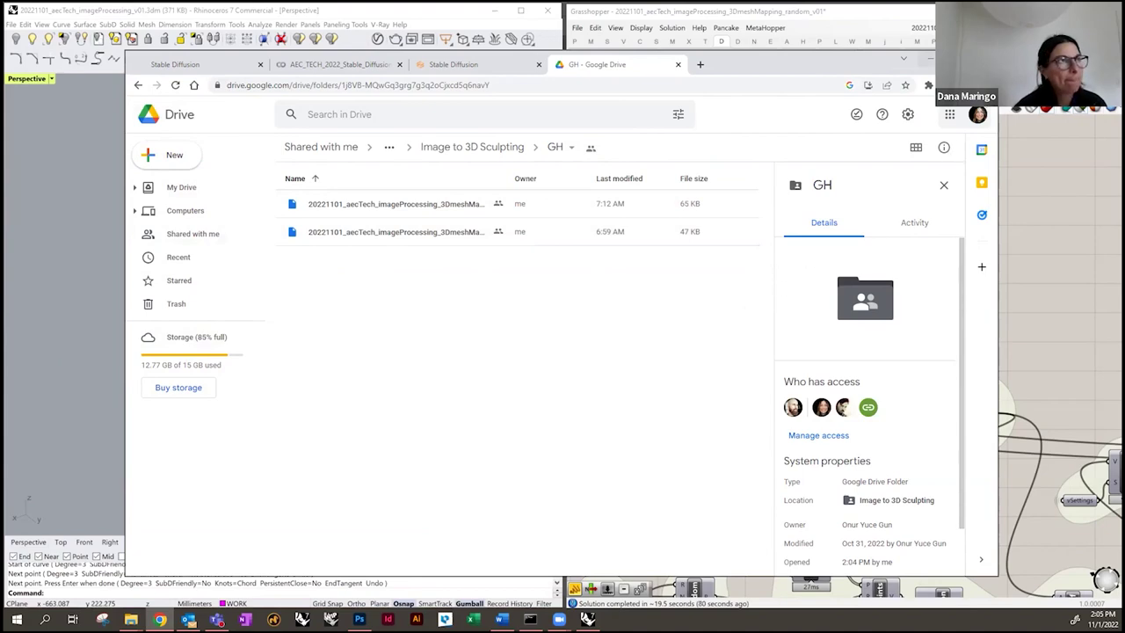
click(927, 59)
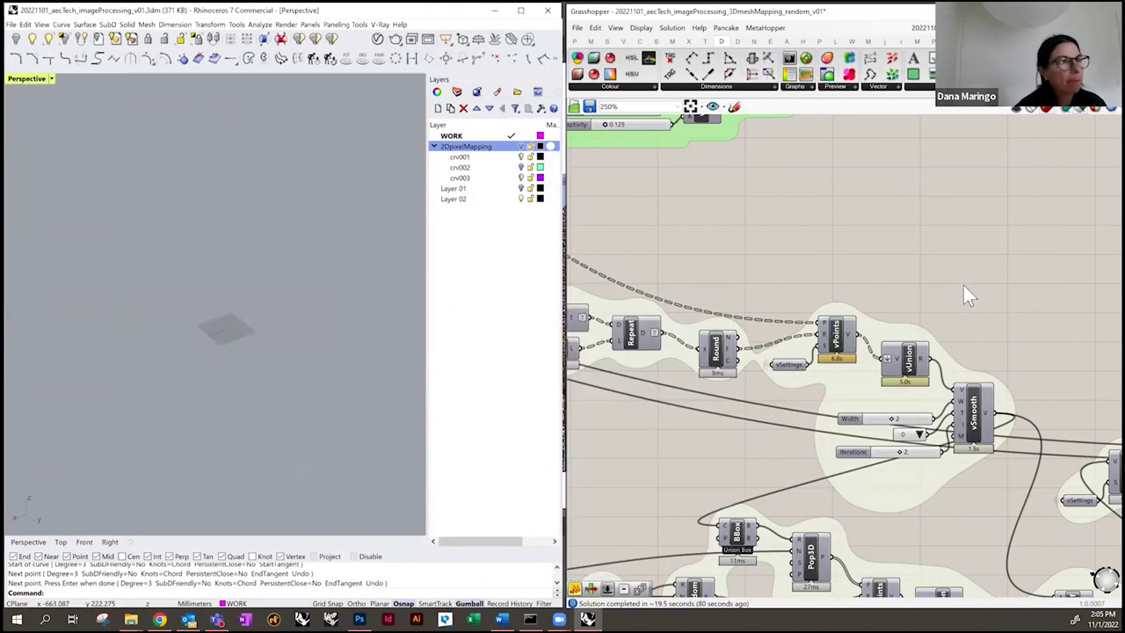
- Preview the upper vPoints volume again, trace its radius input back to ReMap and highlight the Round component
click(837, 344)
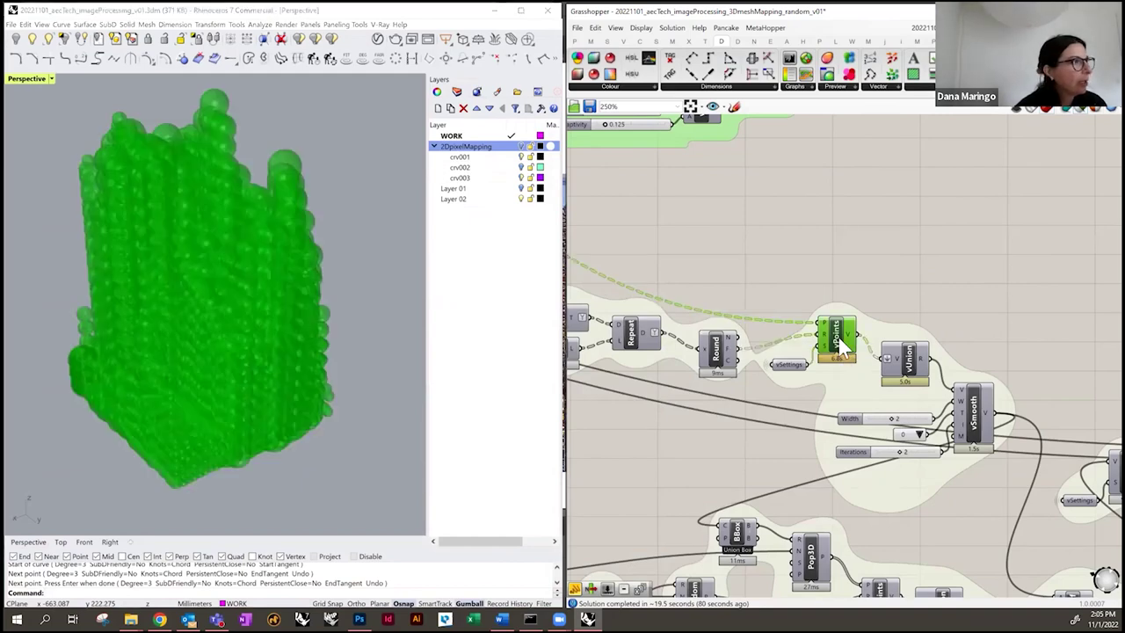
right_drag(951, 322, 999, 317)
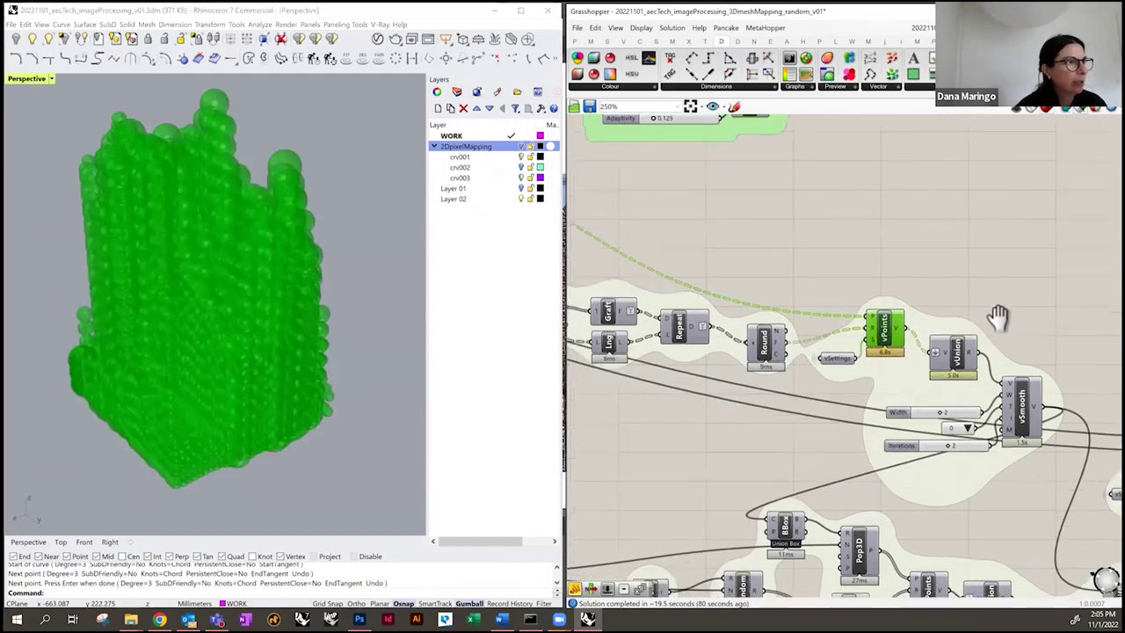
scroll(850, 336, down, 2)
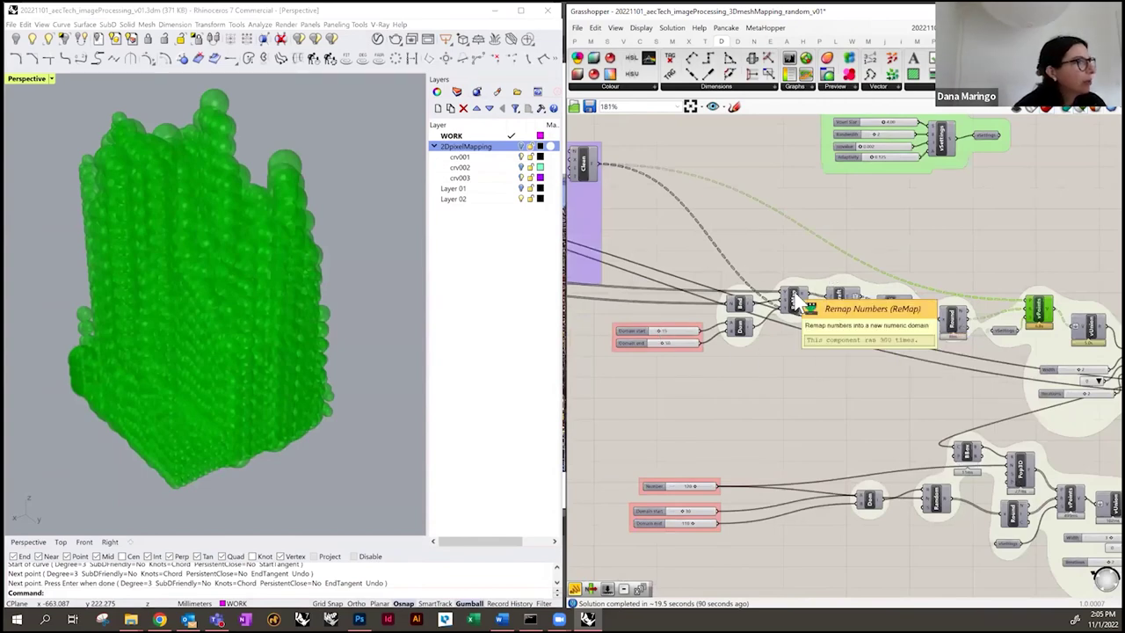
scroll(881, 355, right, 3)
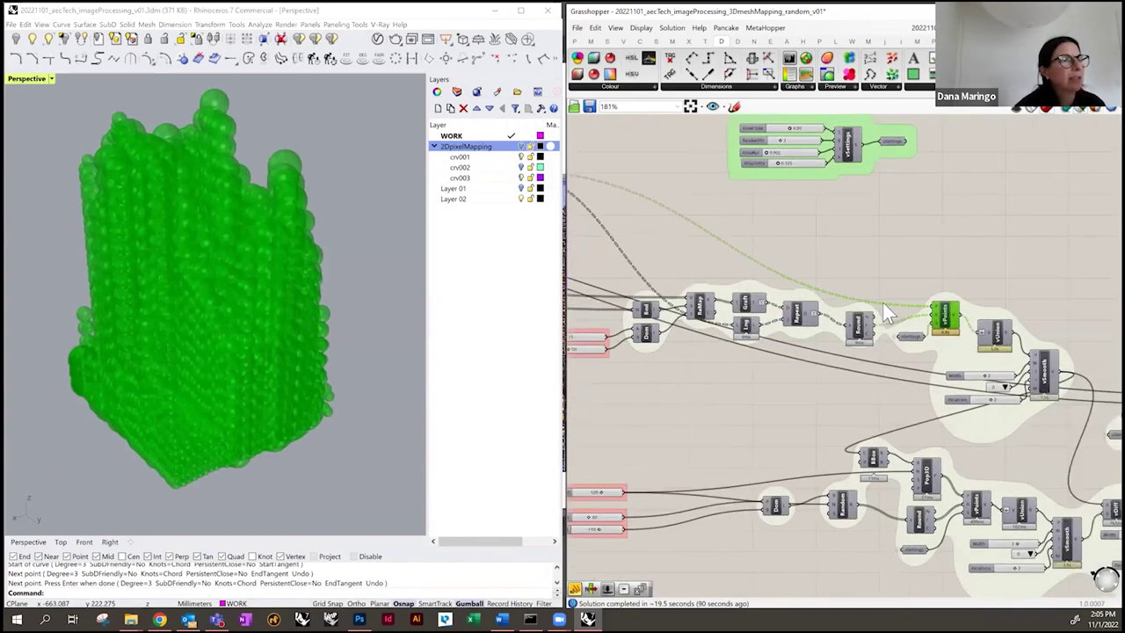
click(852, 351)
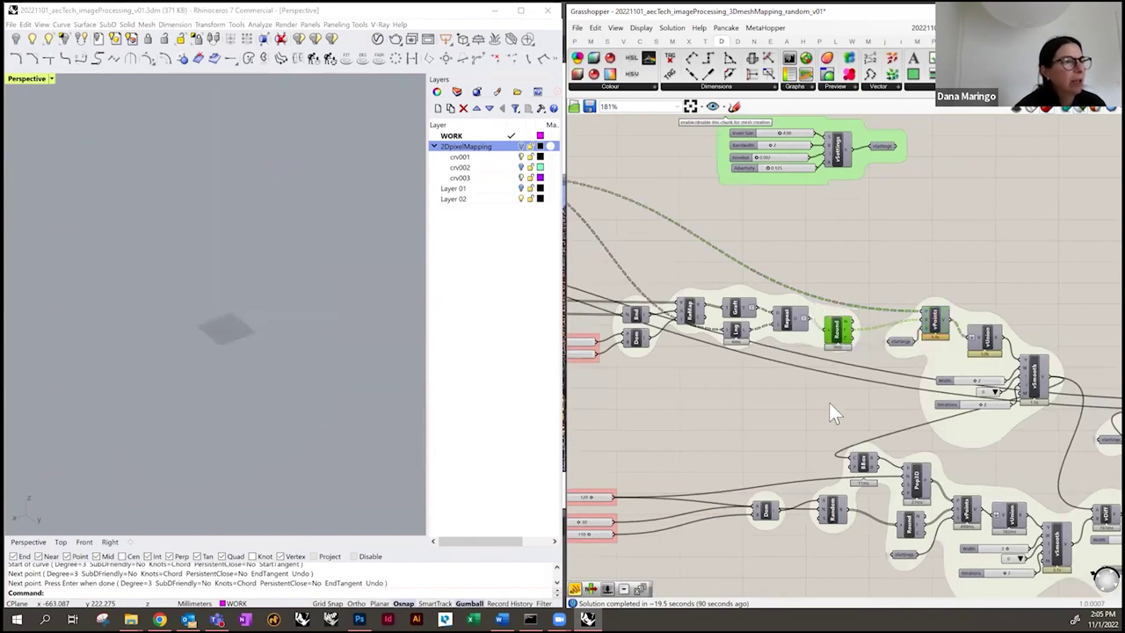
- Add a number slider with value 10 on the empty canvas below the Repeat and Round components
double_click(829, 401)
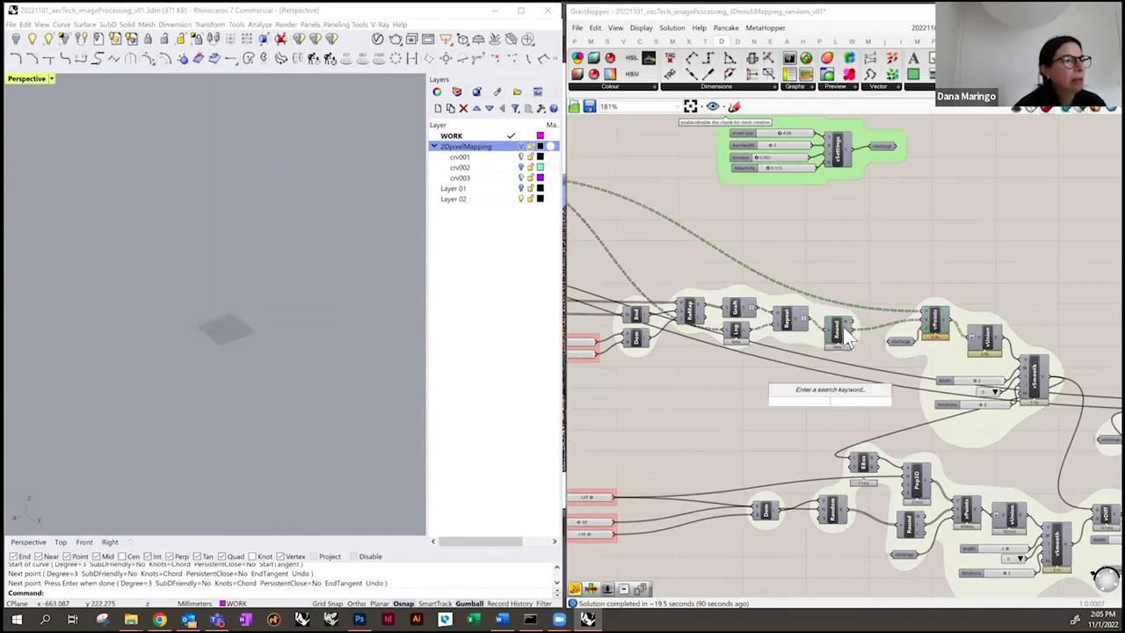
right_drag(779, 344, 842, 314)
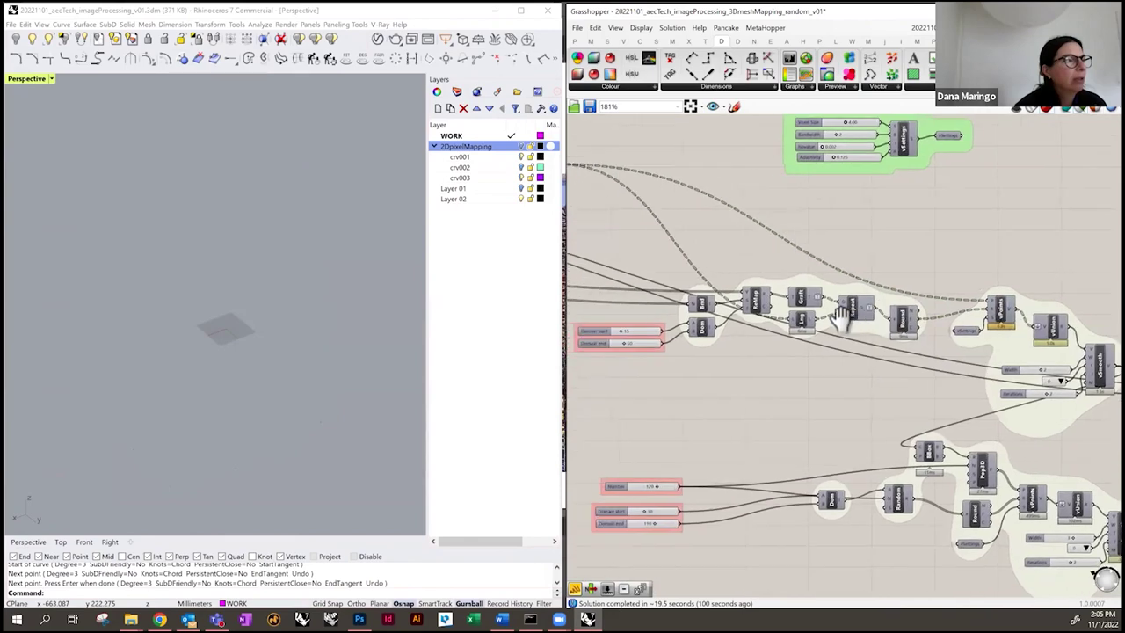
double_click(866, 385)
text(1)
key(Return)
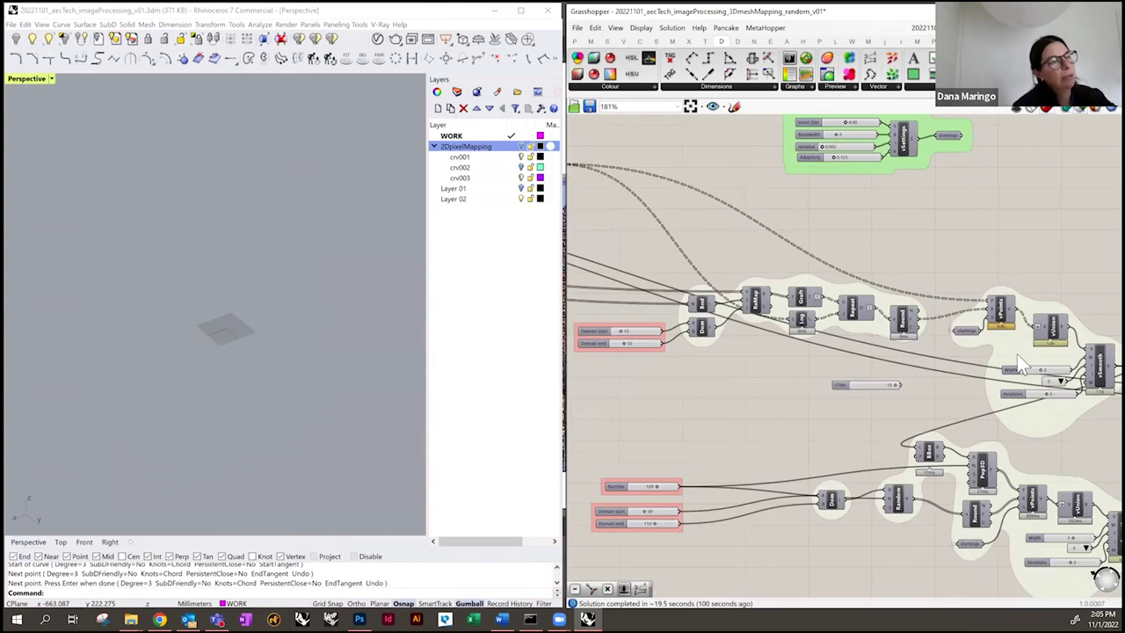
- Wire the new slider into the Point Radius input of the upper vPoints component, replacing the Round connection
click(970, 332)
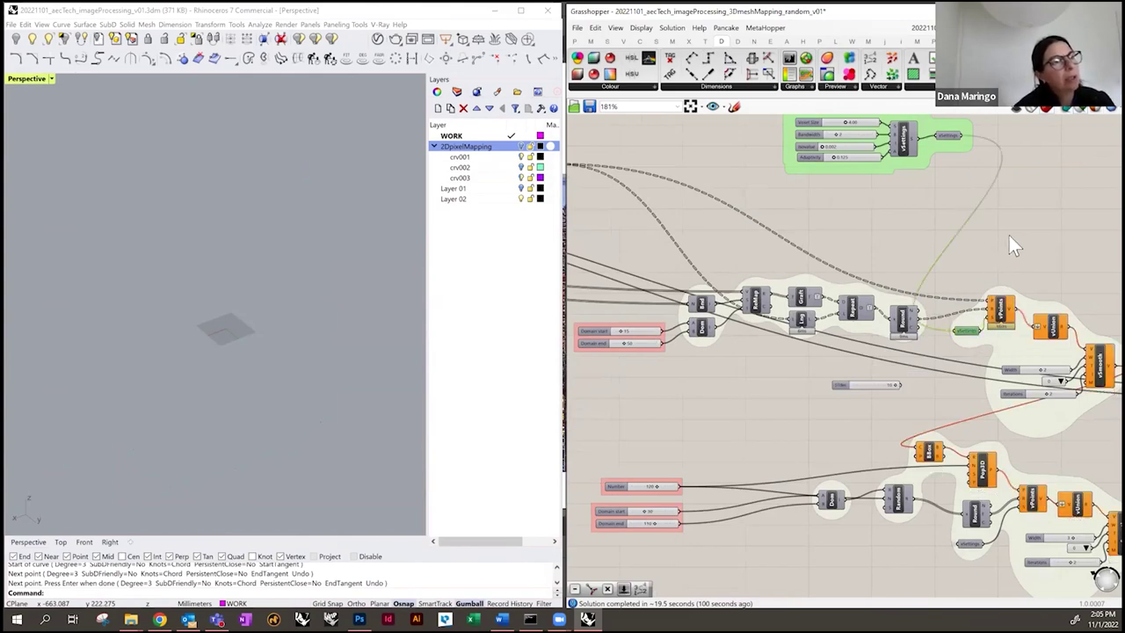
drag(901, 386, 966, 334)
click(965, 332)
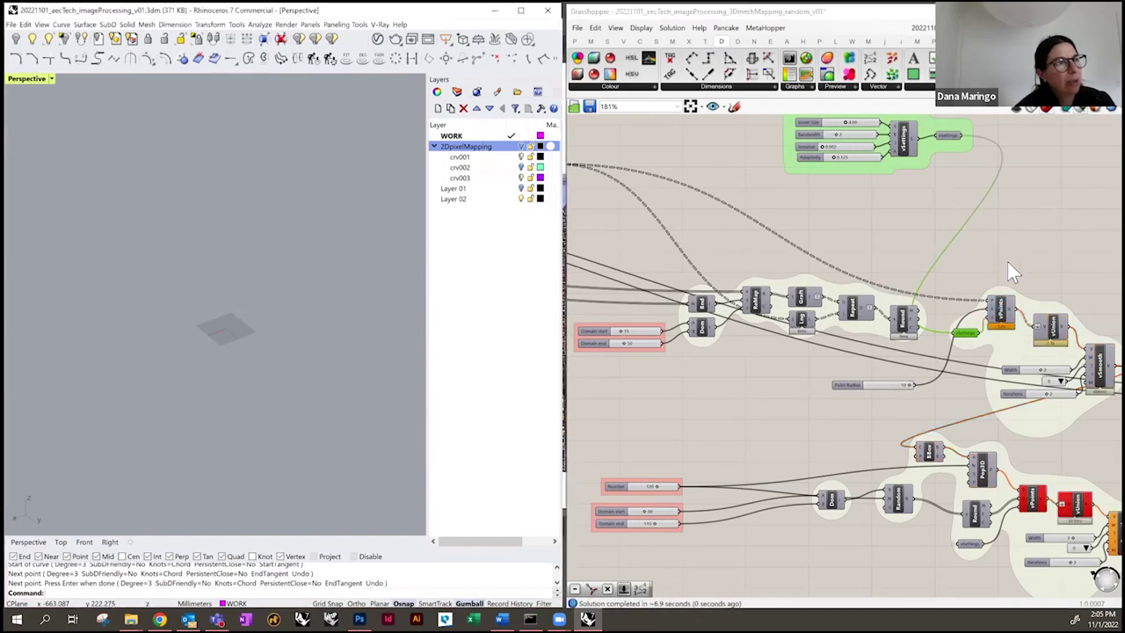
- Inspect the Point Radius input of the upper vPoints component and examine its uniform-radius volume preview up close
scroll(1000, 314, up, 2)
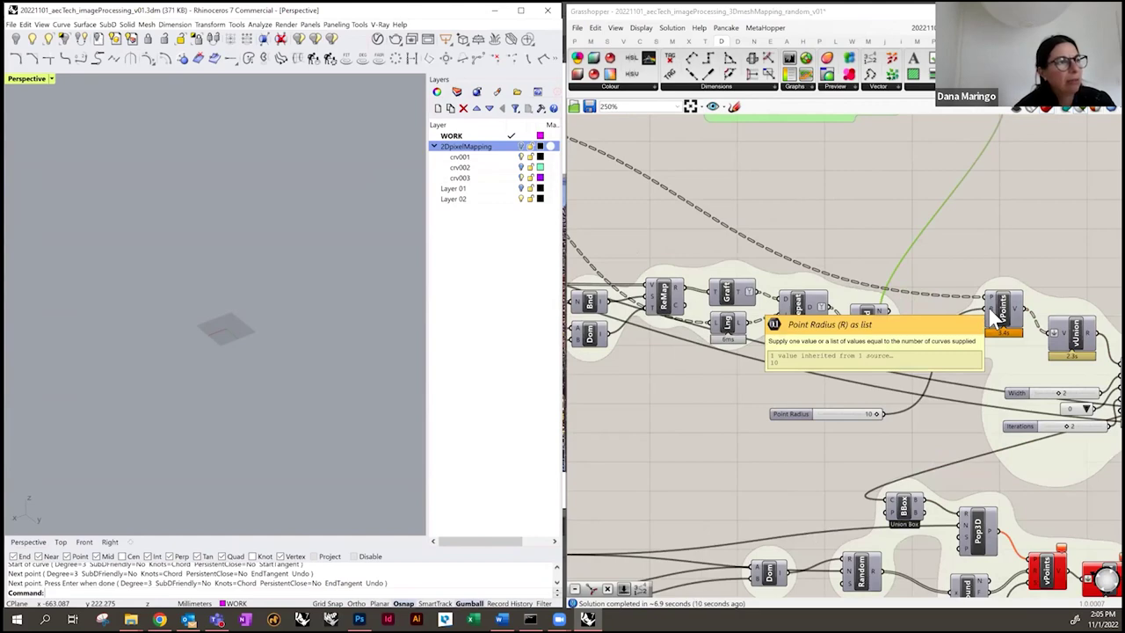
click(999, 316)
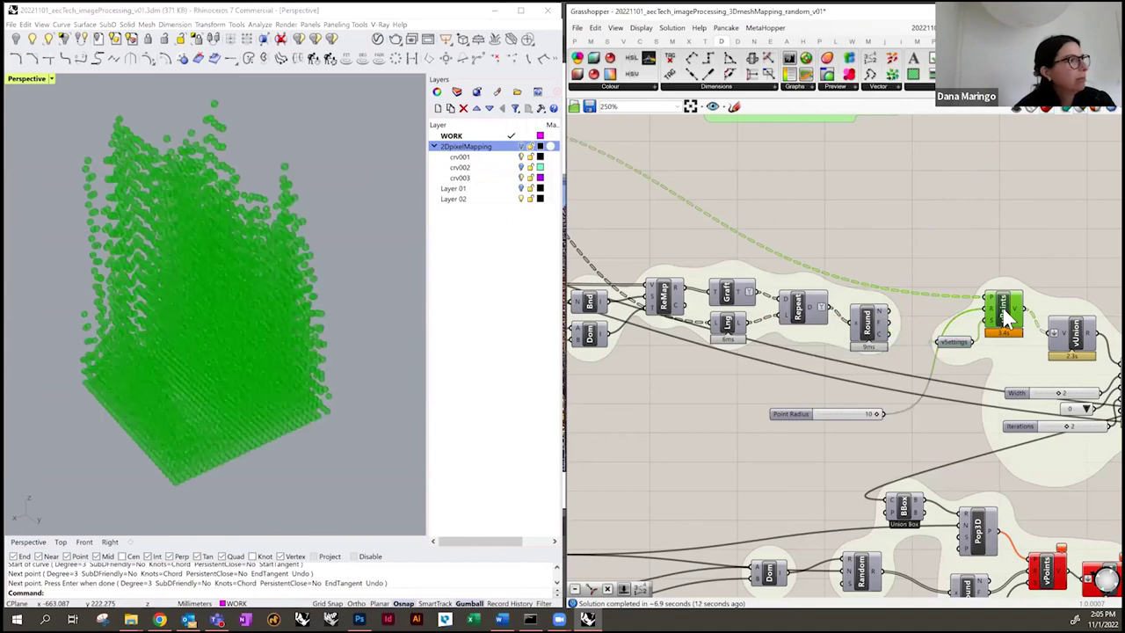
scroll(273, 377, down, 3)
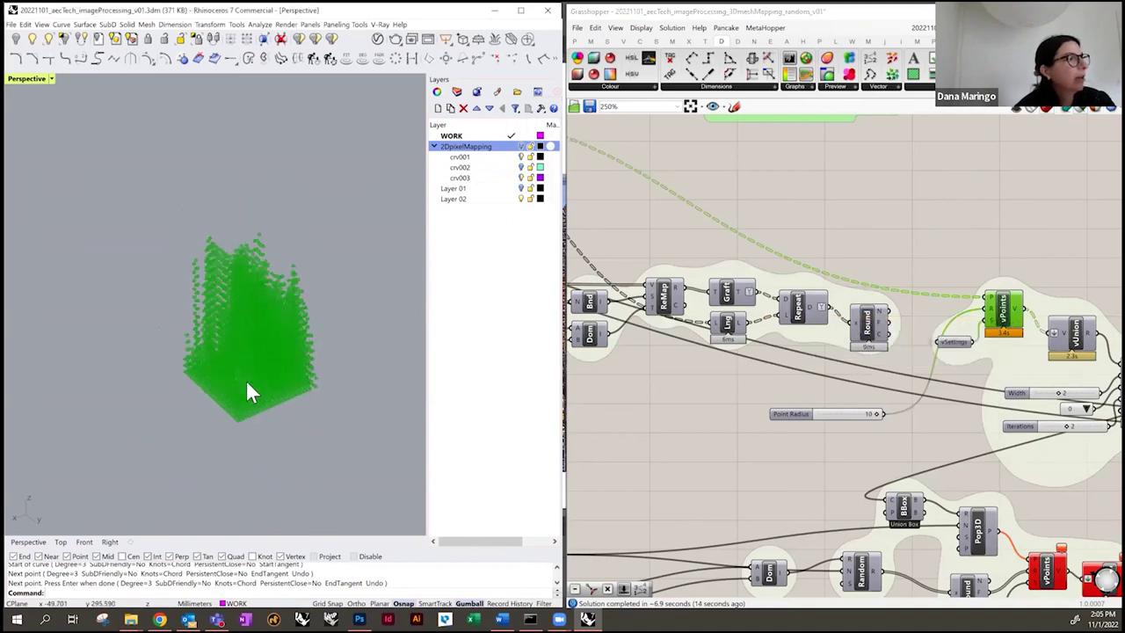
scroll(275, 391, up, 5)
right_drag(275, 394, 309, 386)
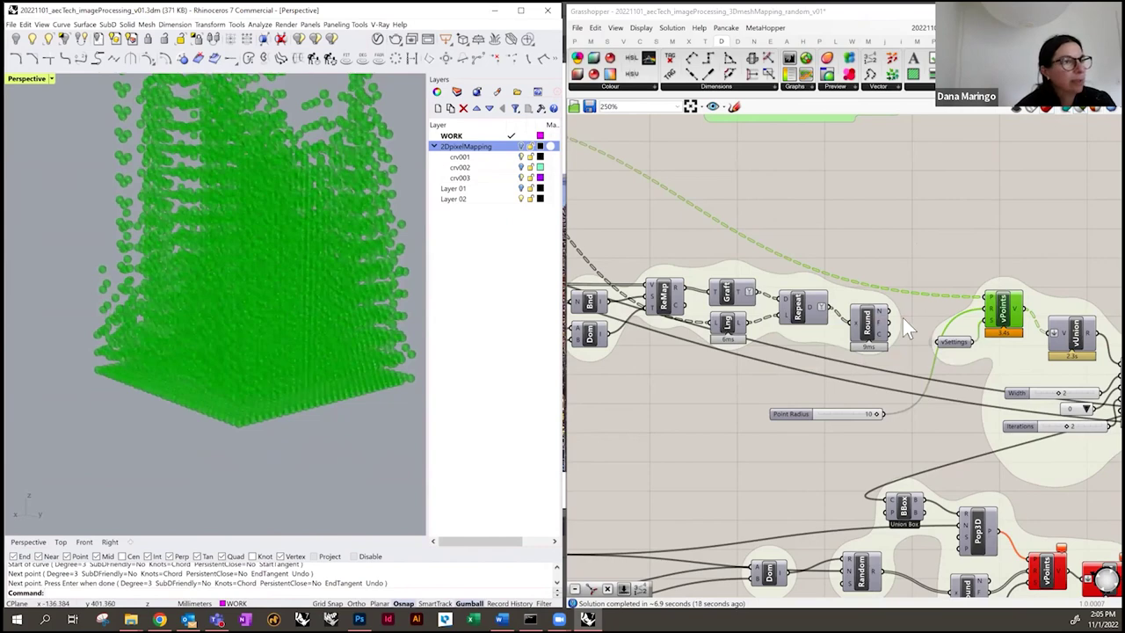
- Review the radius remapping chain by highlighting Bounds, List Length and Repeat, following it from the domain sliders to vPoints
right_drag(707, 343, 860, 342)
scroll(860, 342, down, 2)
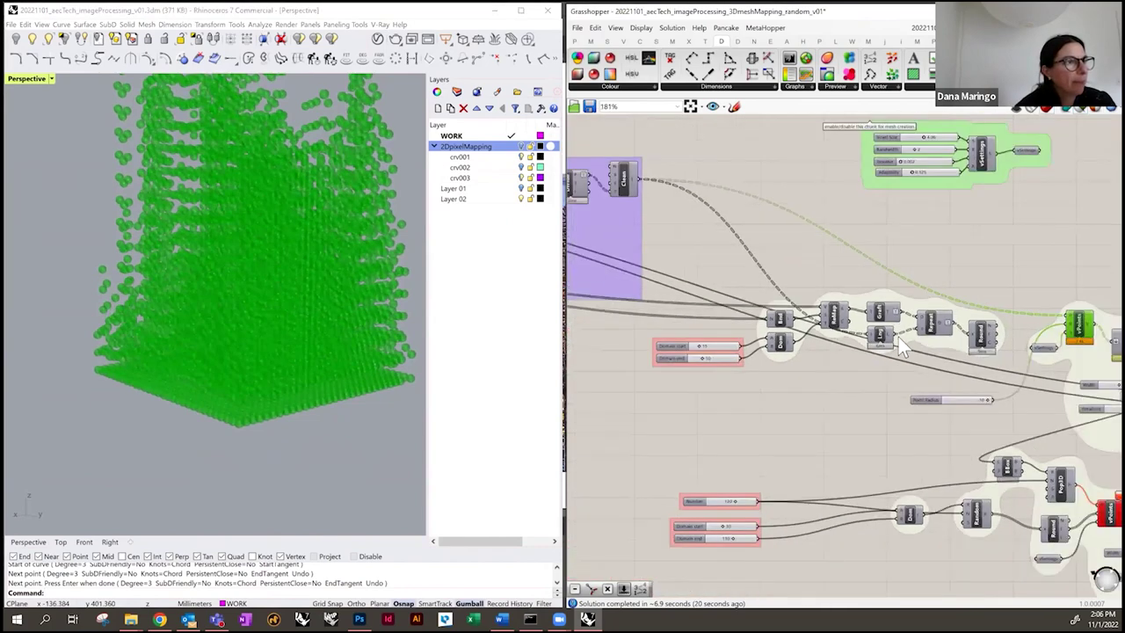
click(777, 325)
click(881, 338)
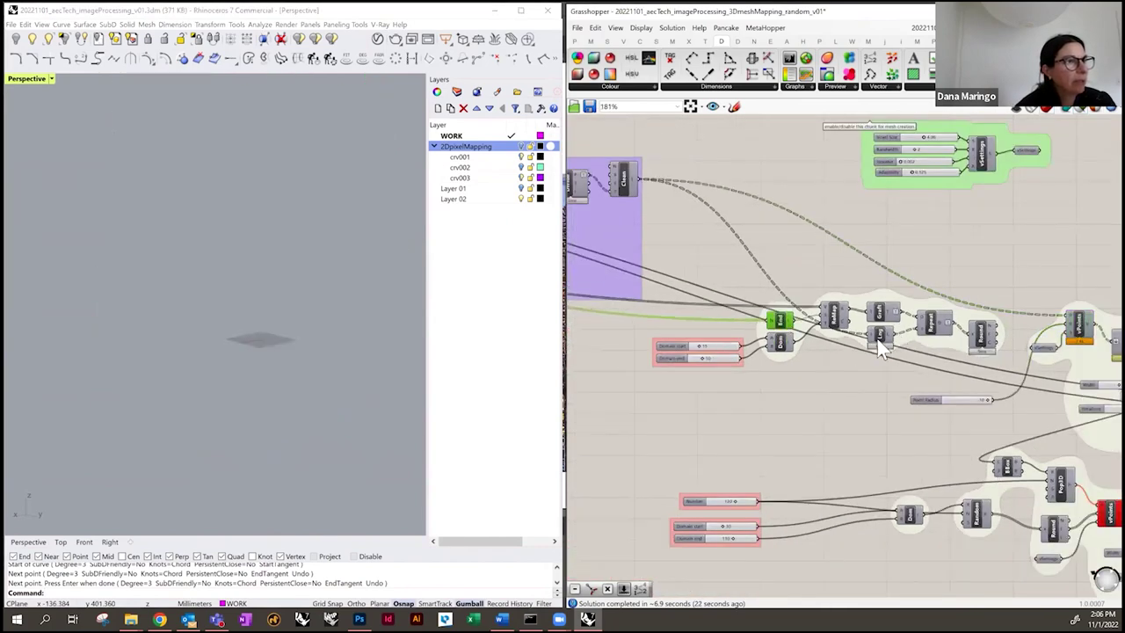
click(931, 323)
right_drag(774, 315, 884, 280)
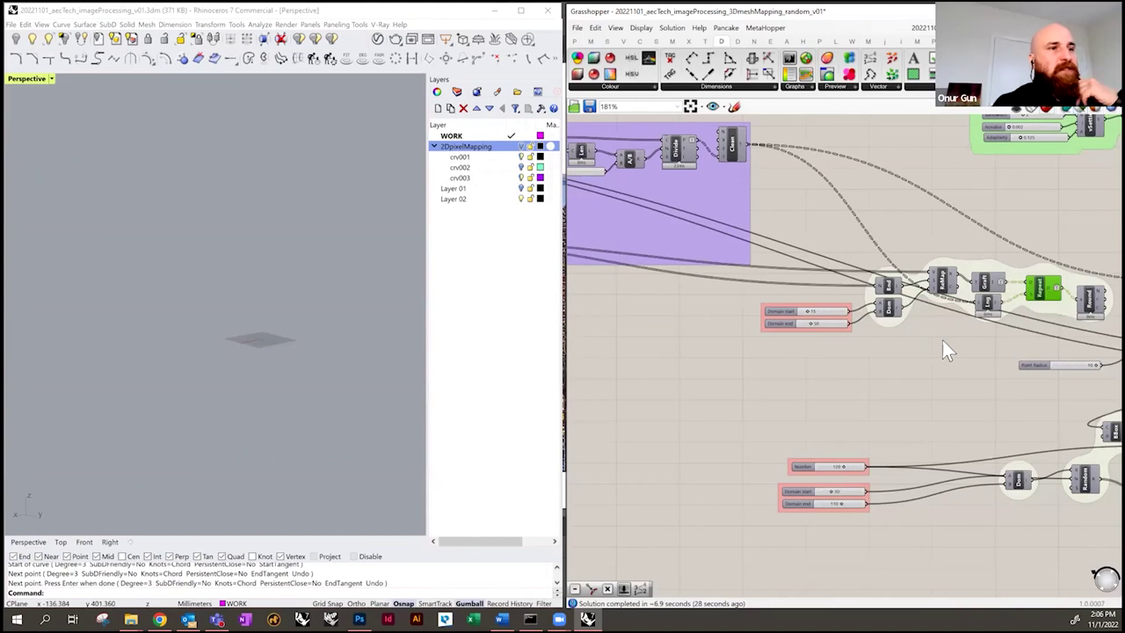
right_drag(1007, 339, 956, 348)
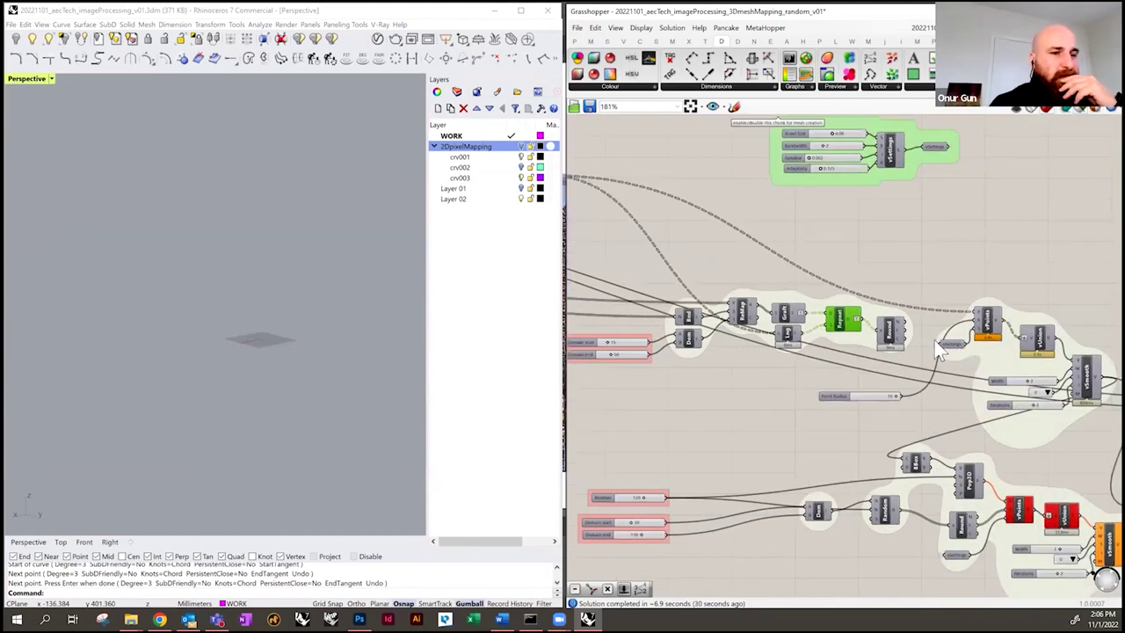
- Preview the upper vPoints volume built with the uniform point radius and disable the vSettings relay in the green mesh-creation group
click(987, 325)
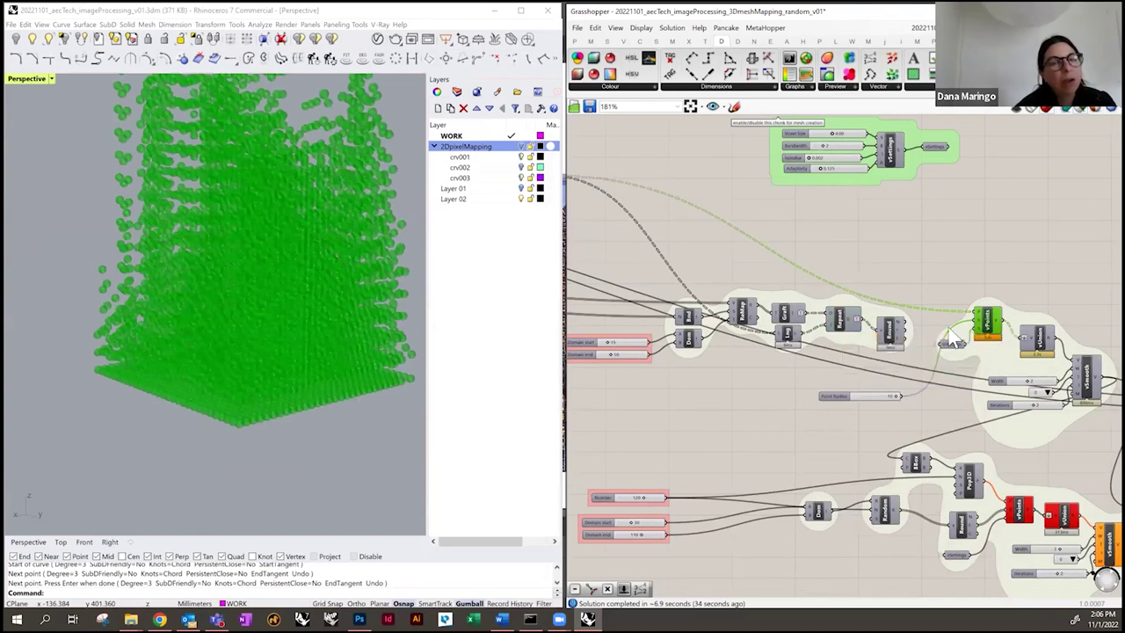
right_drag(903, 258, 1005, 316)
drag(1015, 152, 1071, 257)
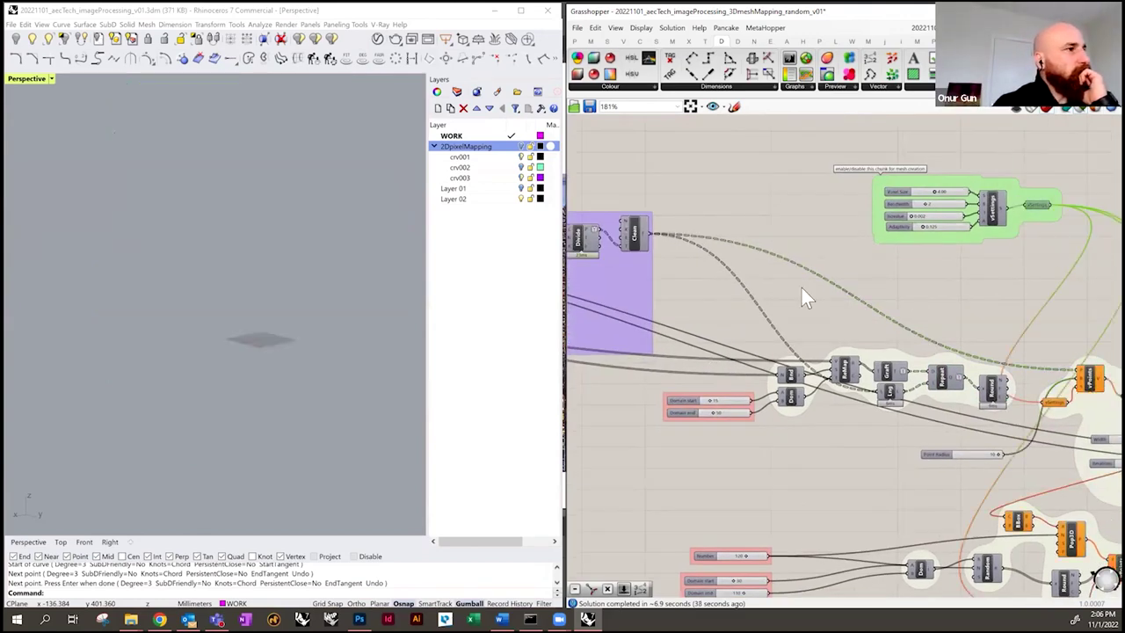
- Set Domain end in the purple color-remapping group to 20 and preview the Line component's vertical lines in the perspective view
right_drag(801, 287, 1042, 313)
right_drag(726, 289, 1035, 309)
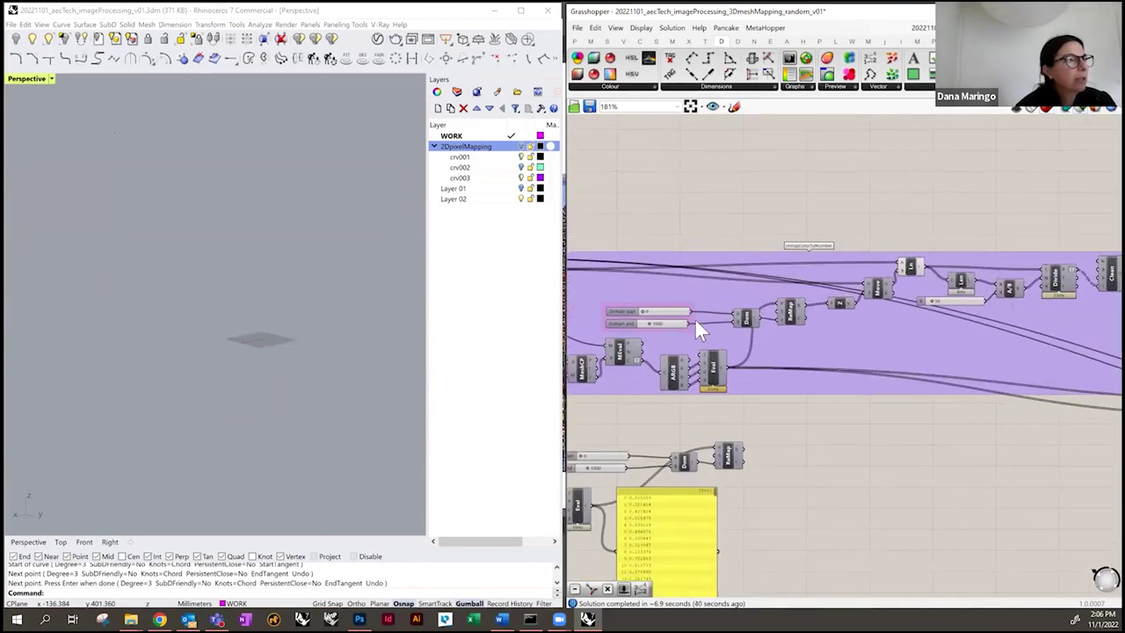
click(664, 322)
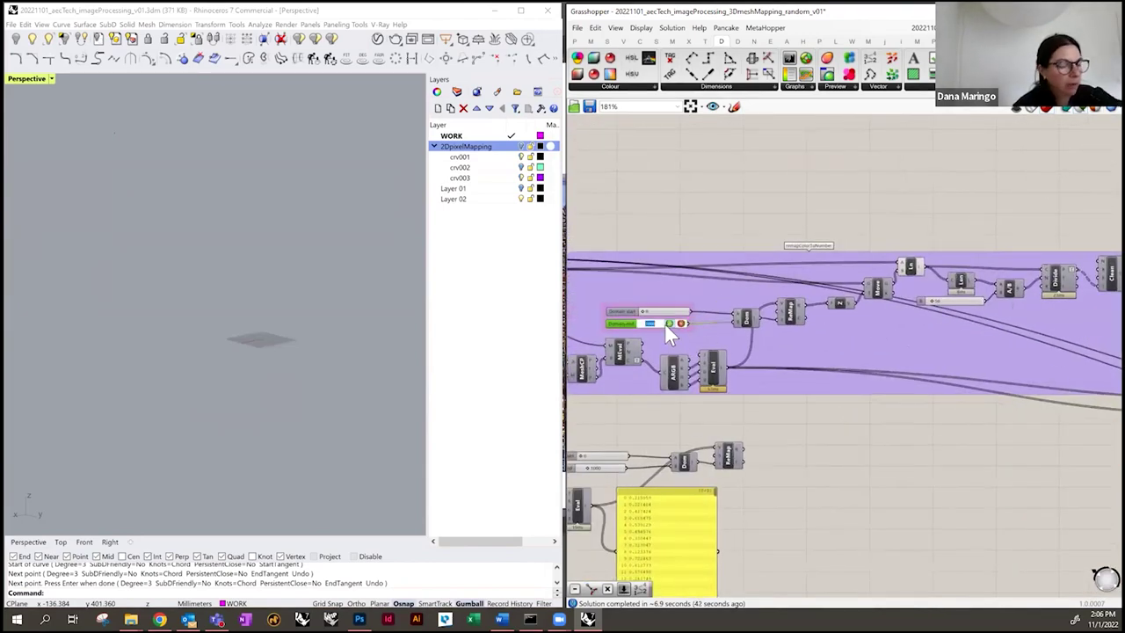
text(.28)
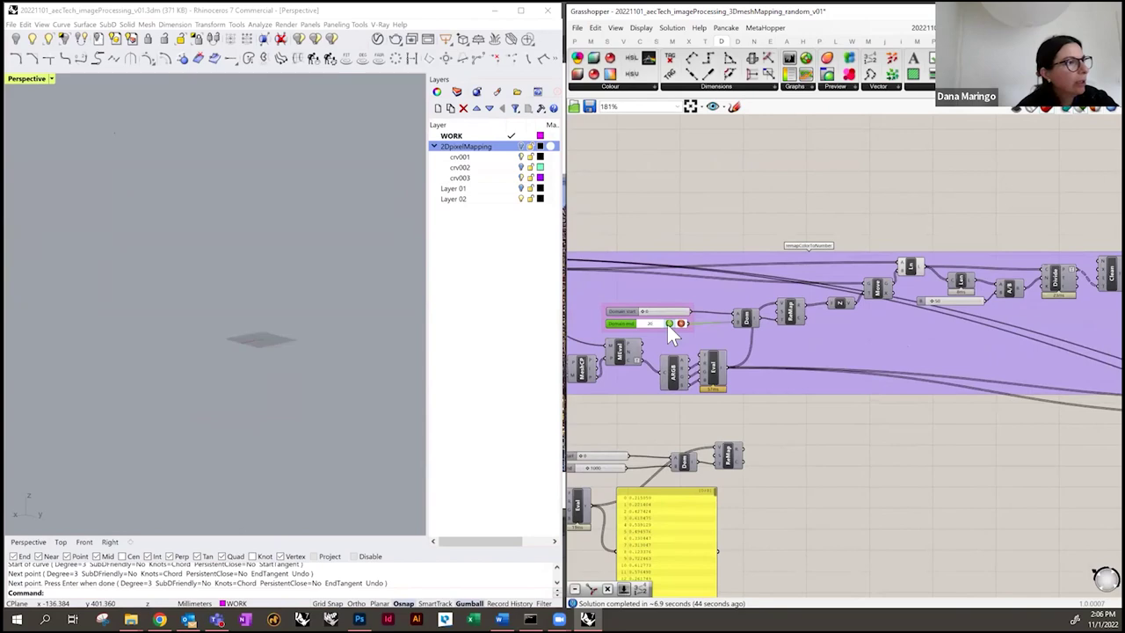
click(668, 323)
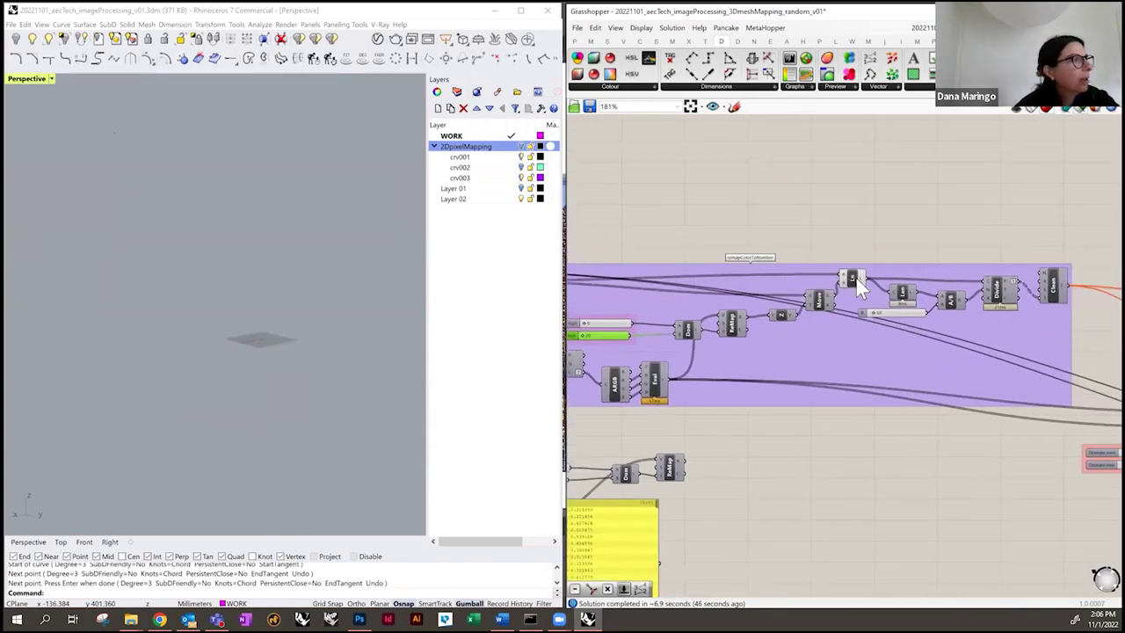
click(849, 280)
right_drag(745, 420, 828, 339)
mouse_move(281, 387)
right_down()
mouse_move(256, 401)
mouse_move(293, 384)
mouse_move(293, 394)
right_up()
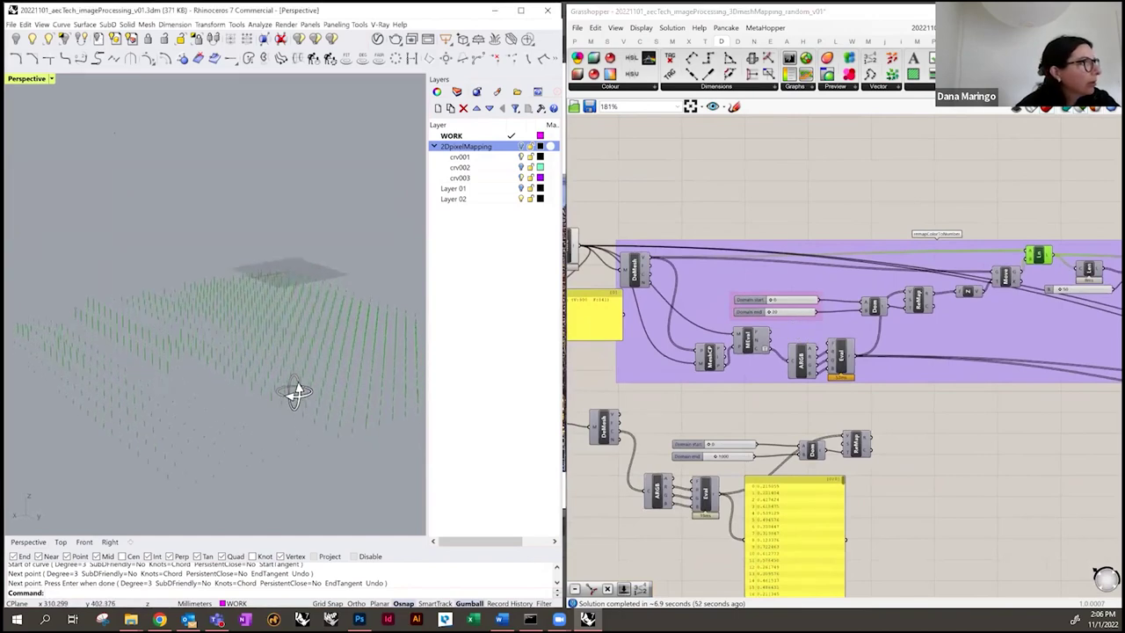
- Raise Domain end in the purple color-remapping group to a larger value and preview the Line component's output
right_drag(1121, 308, 946, 341)
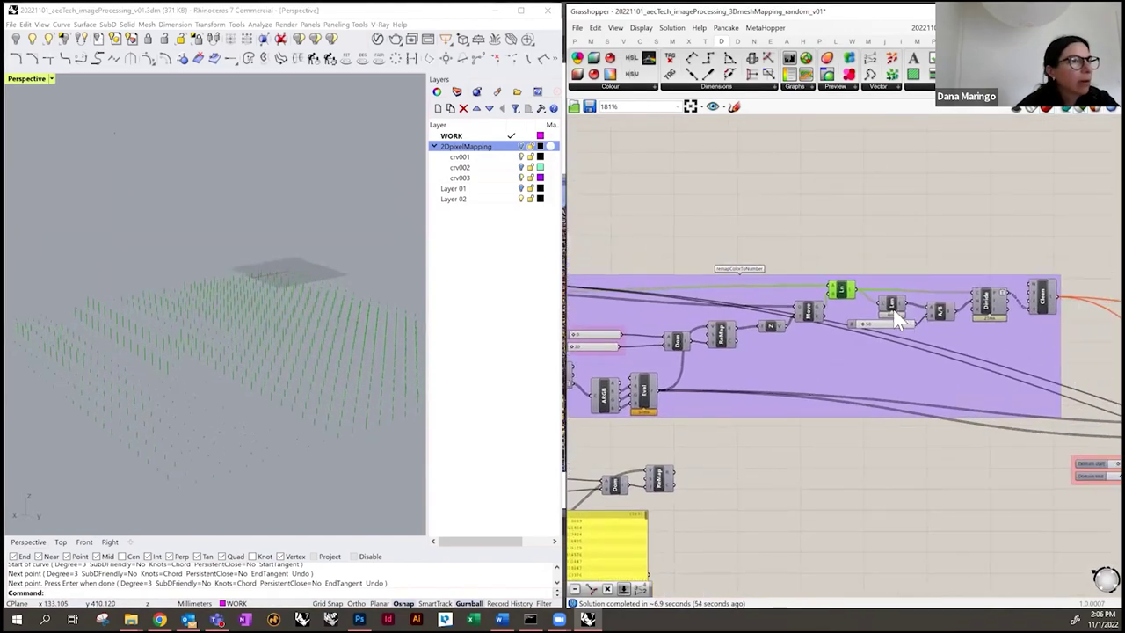
right_drag(580, 342, 750, 342)
click(780, 343)
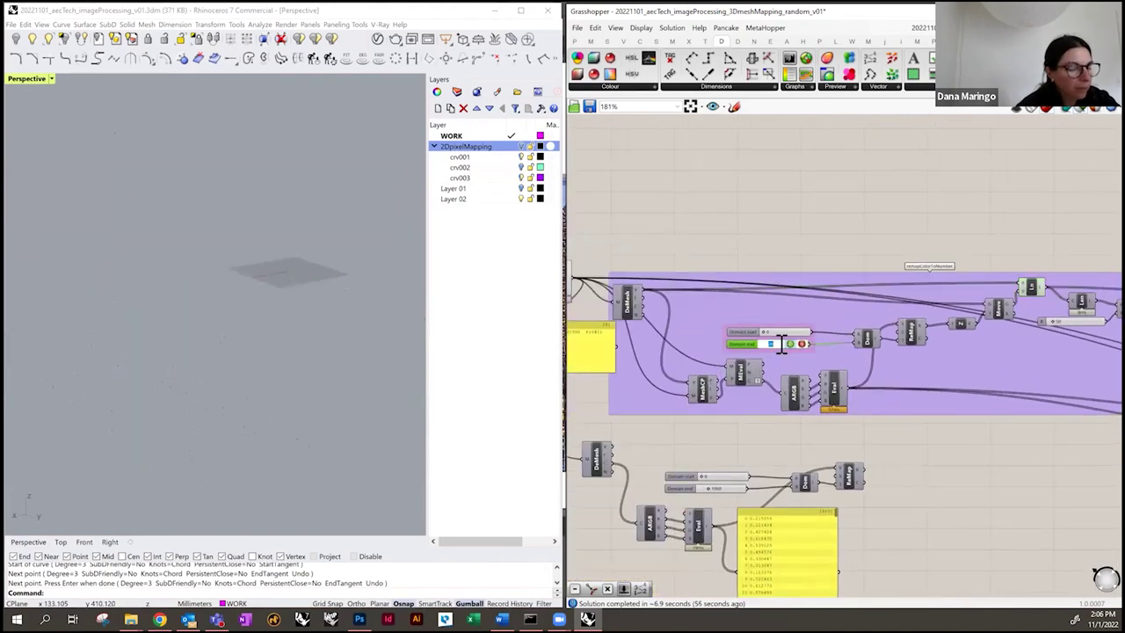
right_drag(1034, 364, 834, 367)
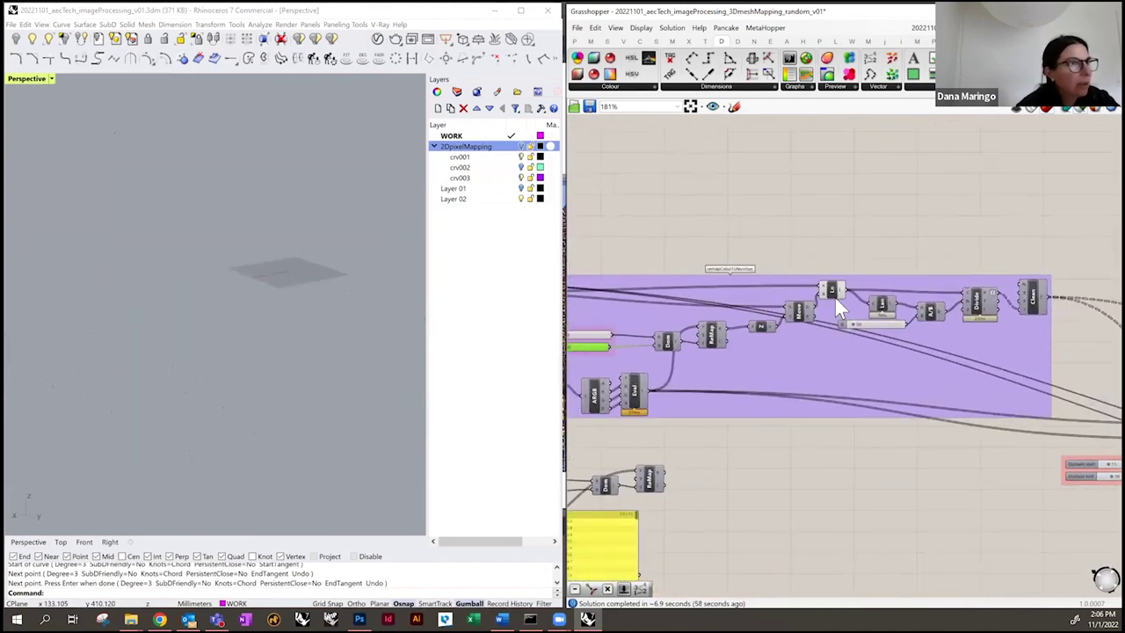
click(830, 291)
right_drag(271, 388, 284, 384)
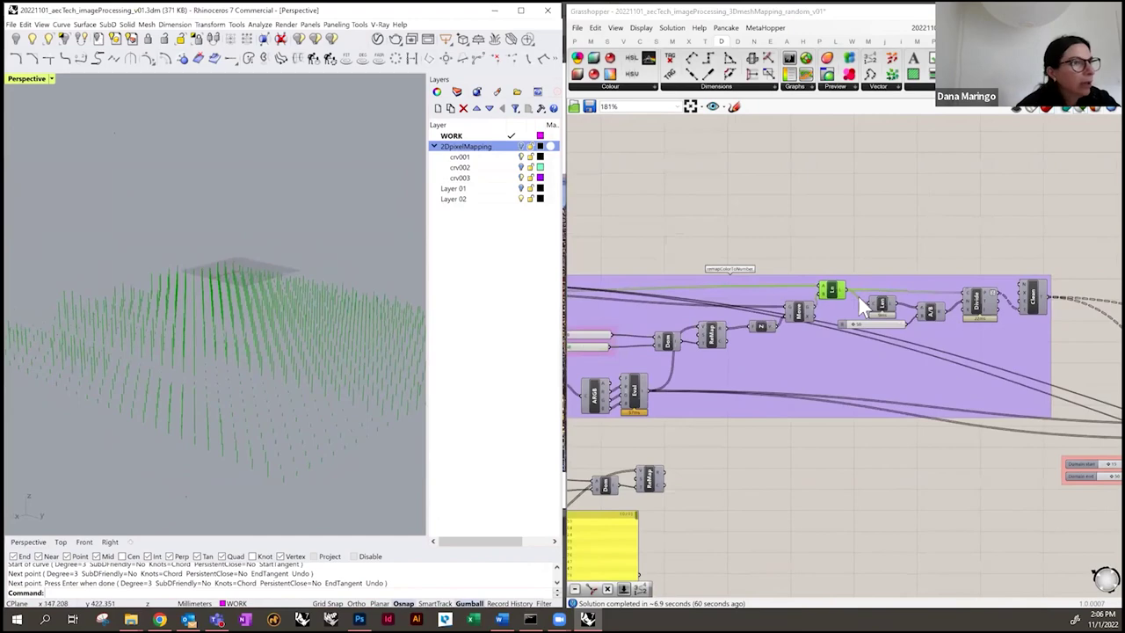
- Inspect the Length and Division results and preview the points that the Divide component places along the vertical lines
mouse_move(889, 302)
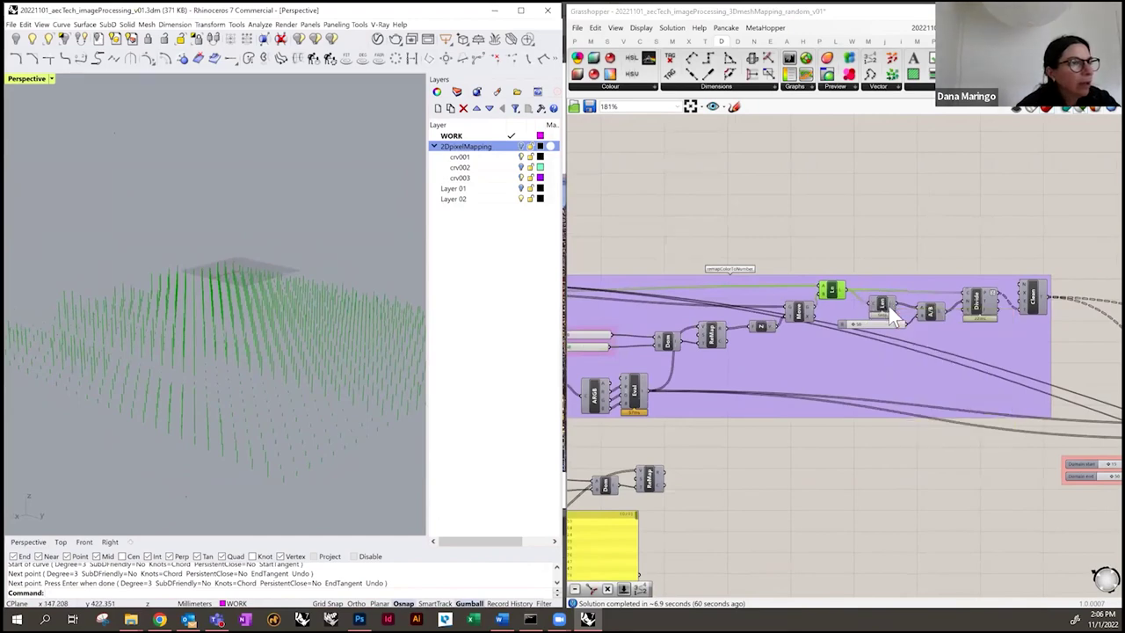
mouse_move(944, 323)
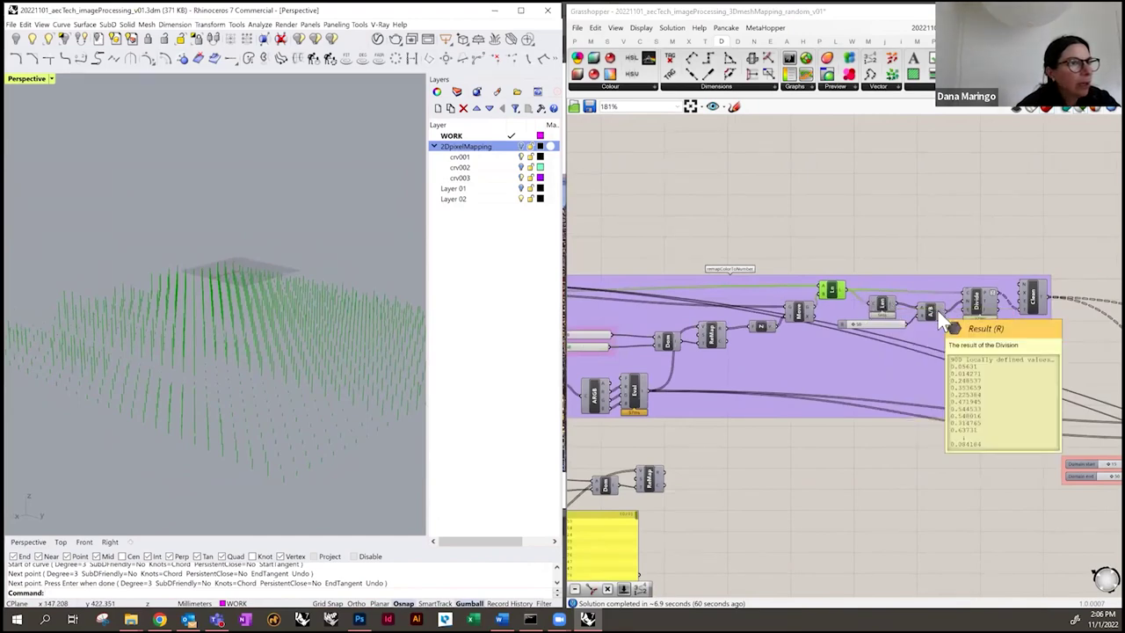
right_drag(973, 307, 941, 309)
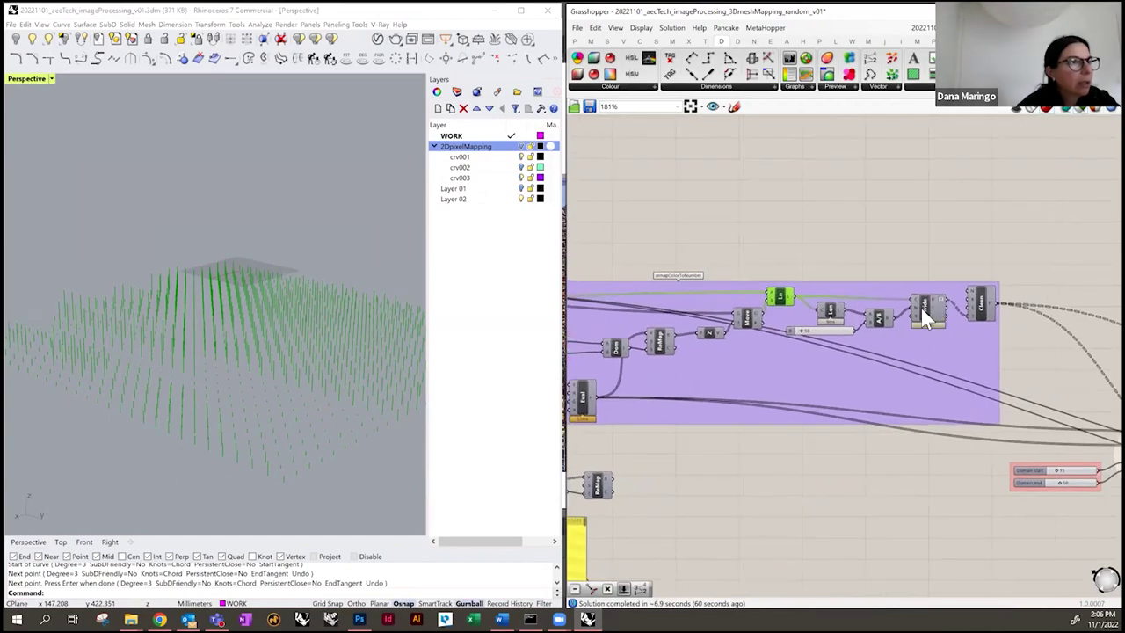
click(924, 311)
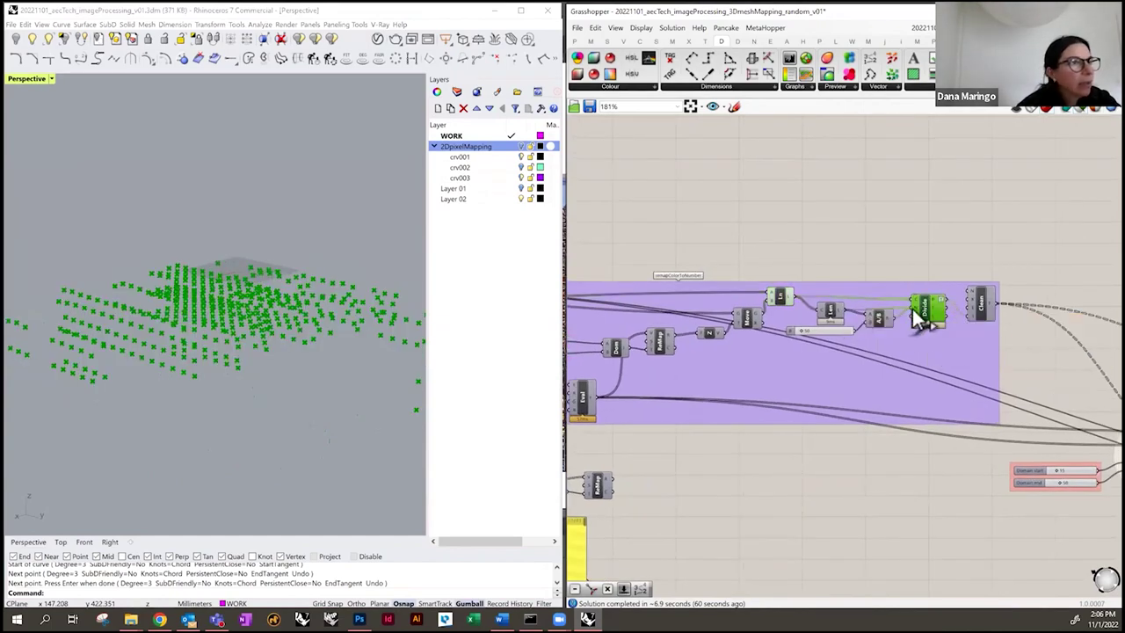
click(232, 336)
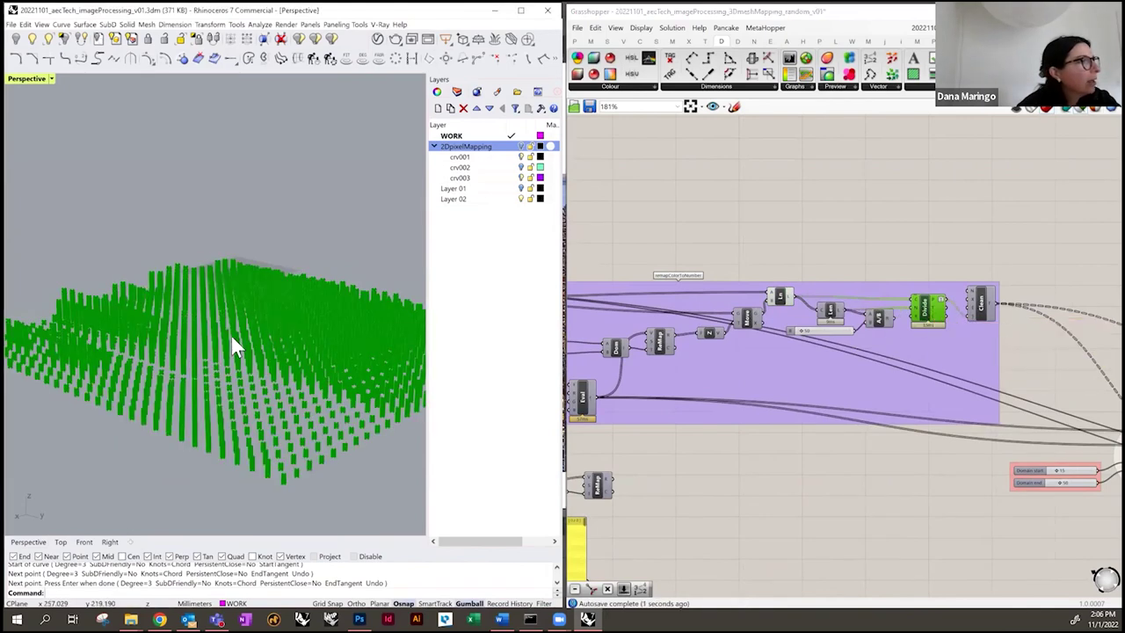
scroll(232, 335, up, 2)
mouse_move(840, 320)
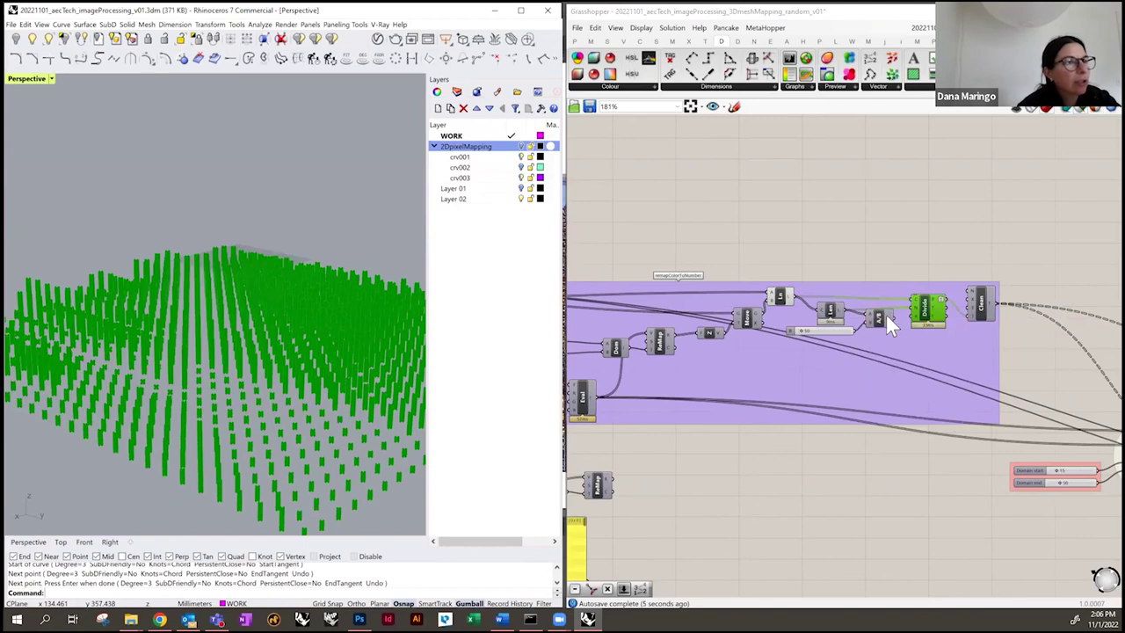
- Review how Length and Division feed the Divide component and examine the divided points up close from a lower angle
click(882, 324)
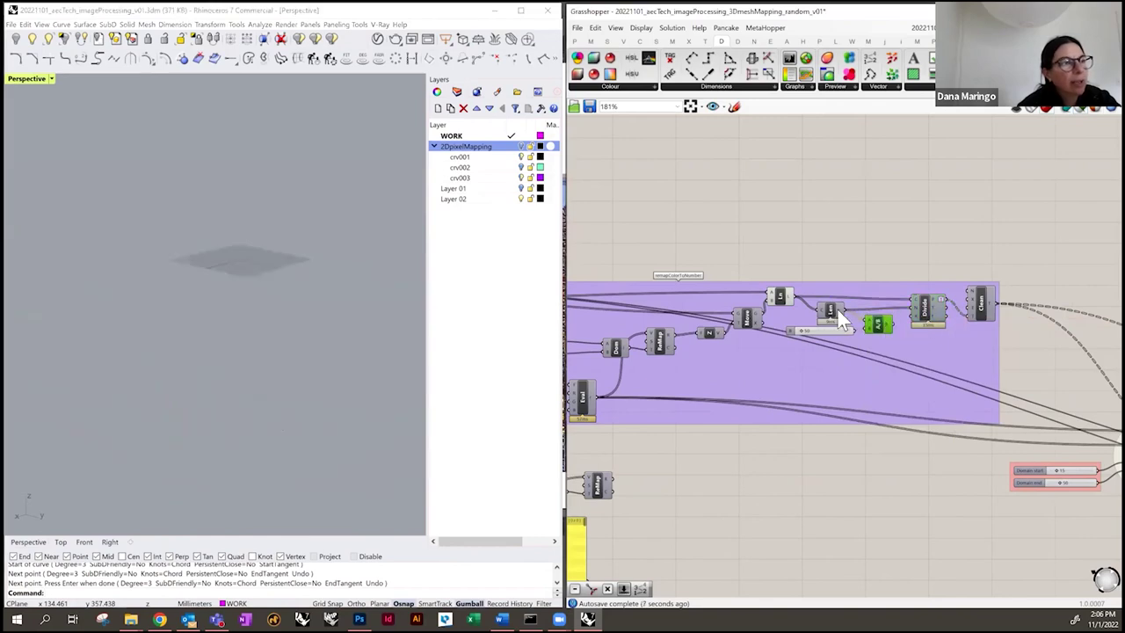
mouse_move(837, 312)
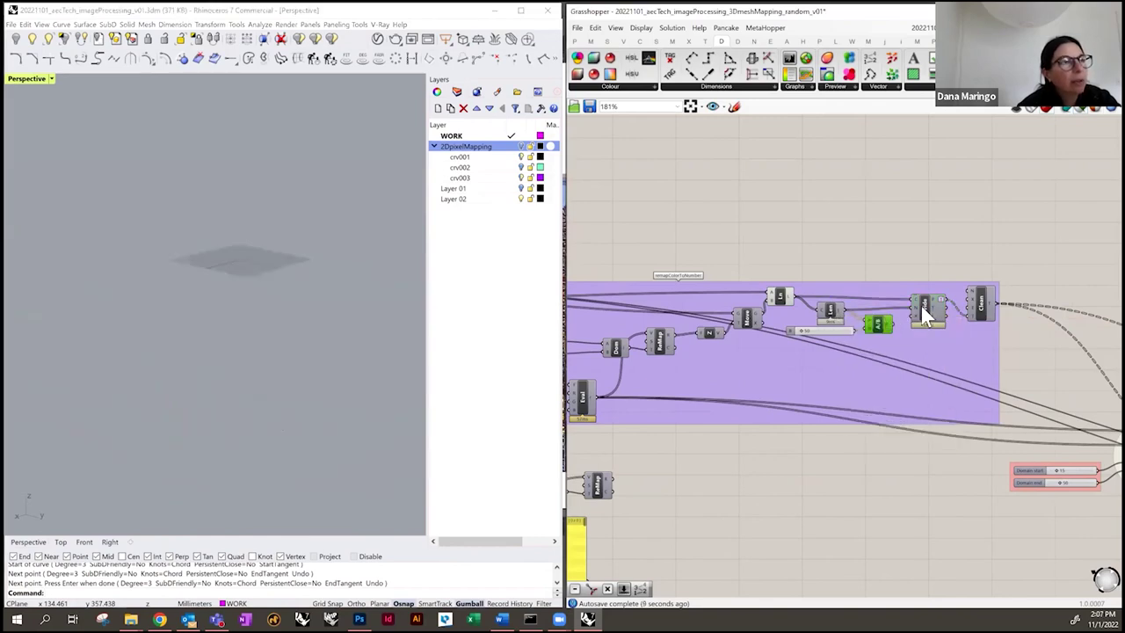
mouse_move(918, 311)
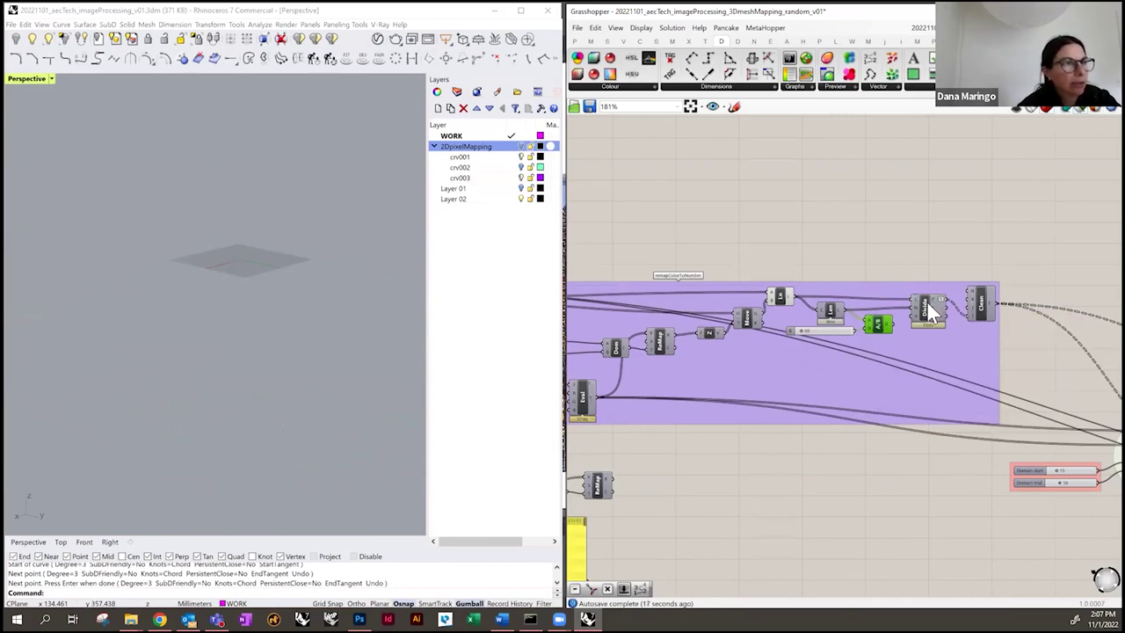
click(926, 300)
right_drag(246, 407, 316, 356)
right_drag(289, 410, 160, 466)
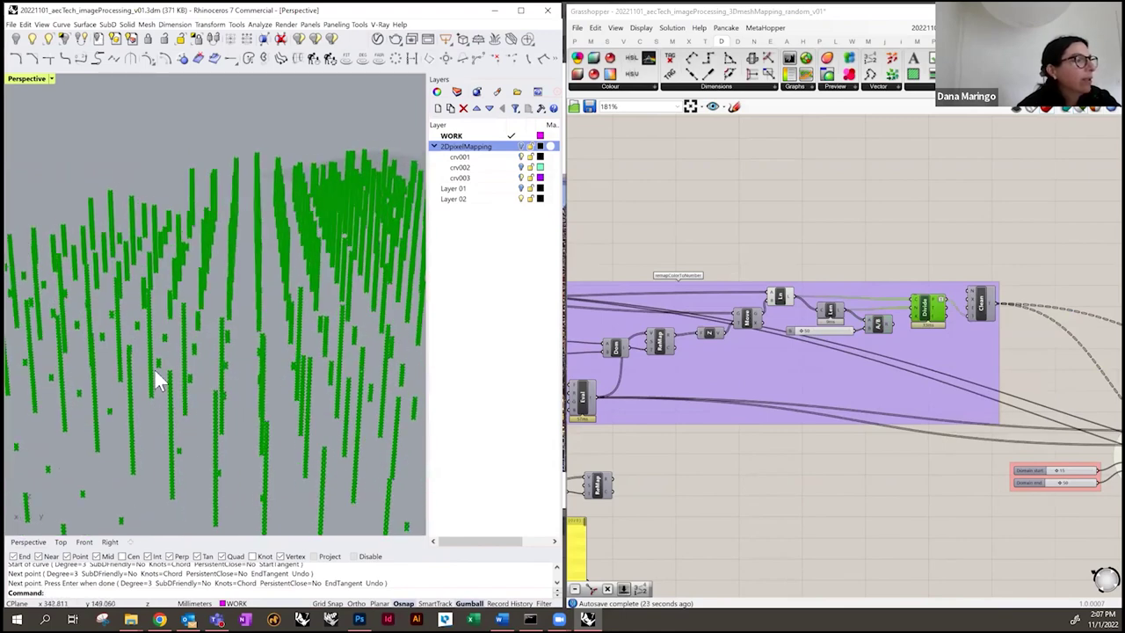
- Change the divisor slider feeding the Division component and preview the Divide component's points with the new spacing
click(828, 330)
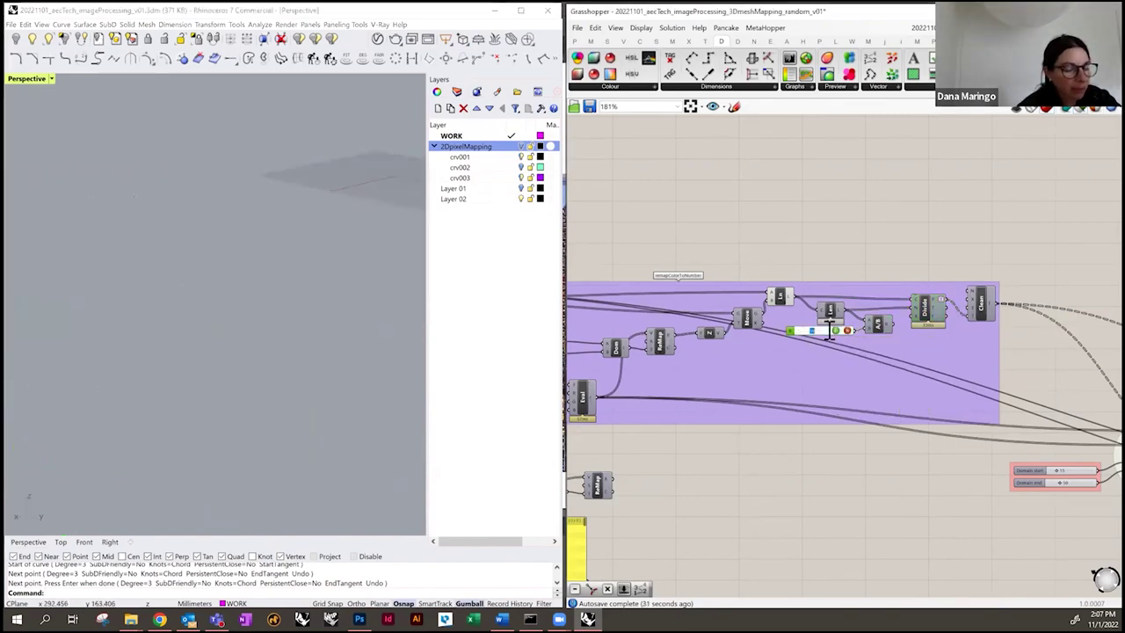
click(830, 329)
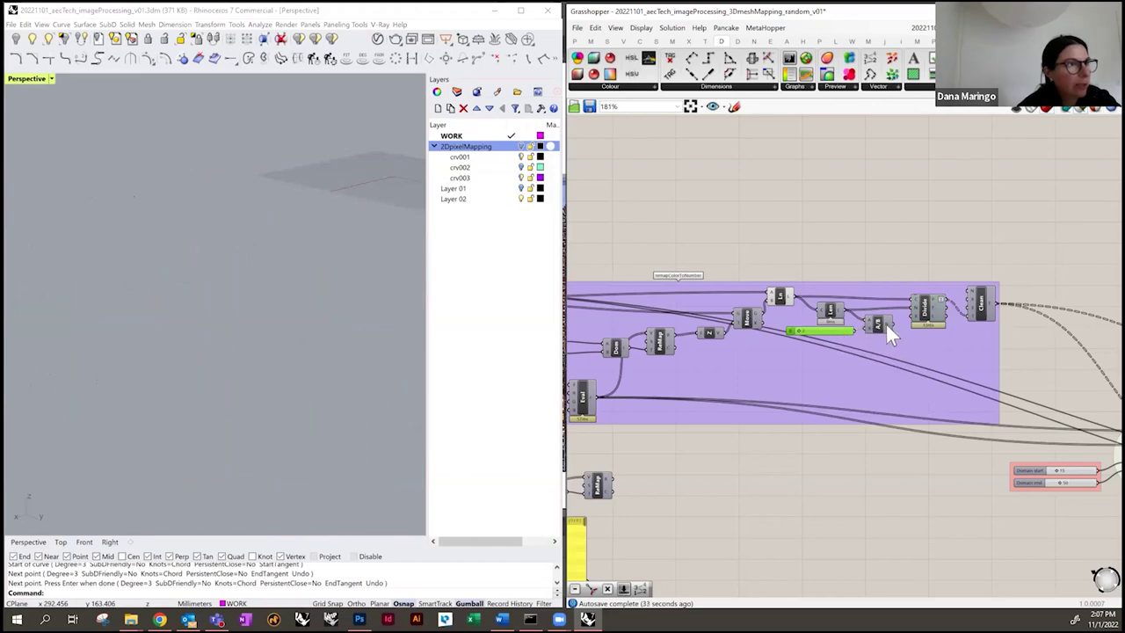
click(926, 304)
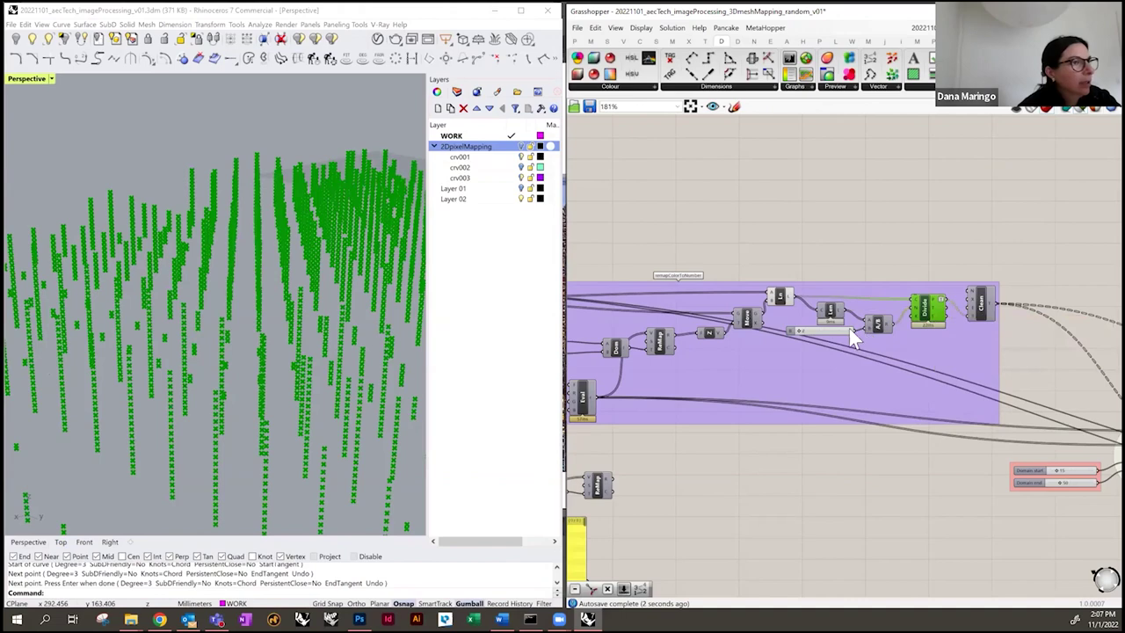
- Reconnect the Round output to the Point Radius input of the upper vPoints component, replacing the uniform-radius slider
right_drag(958, 308, 808, 273)
right_drag(799, 316, 924, 389)
click(875, 193)
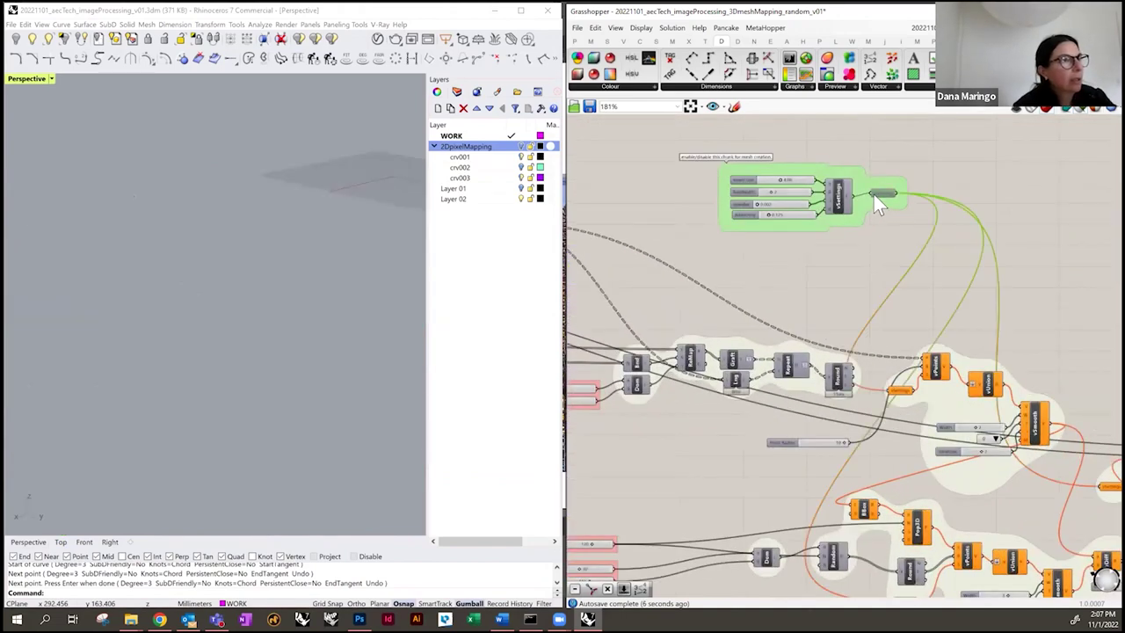
click(856, 376)
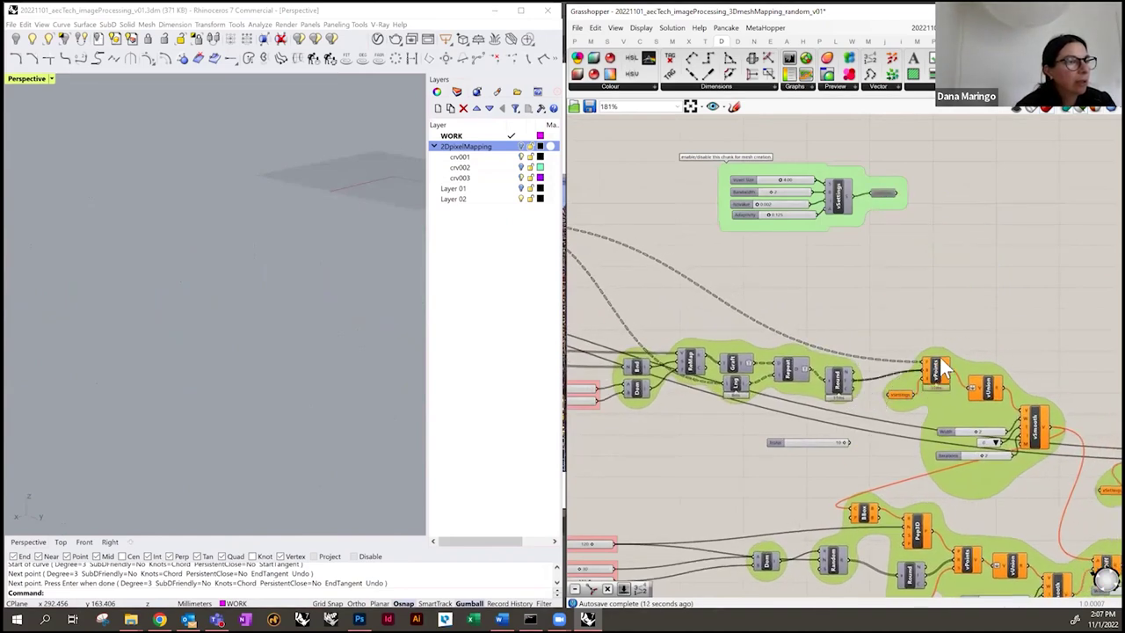
- Re-enable the vSettings relay in the green mesh-creation group and preview the upper vPoints volume with the remapped radii
click(888, 191)
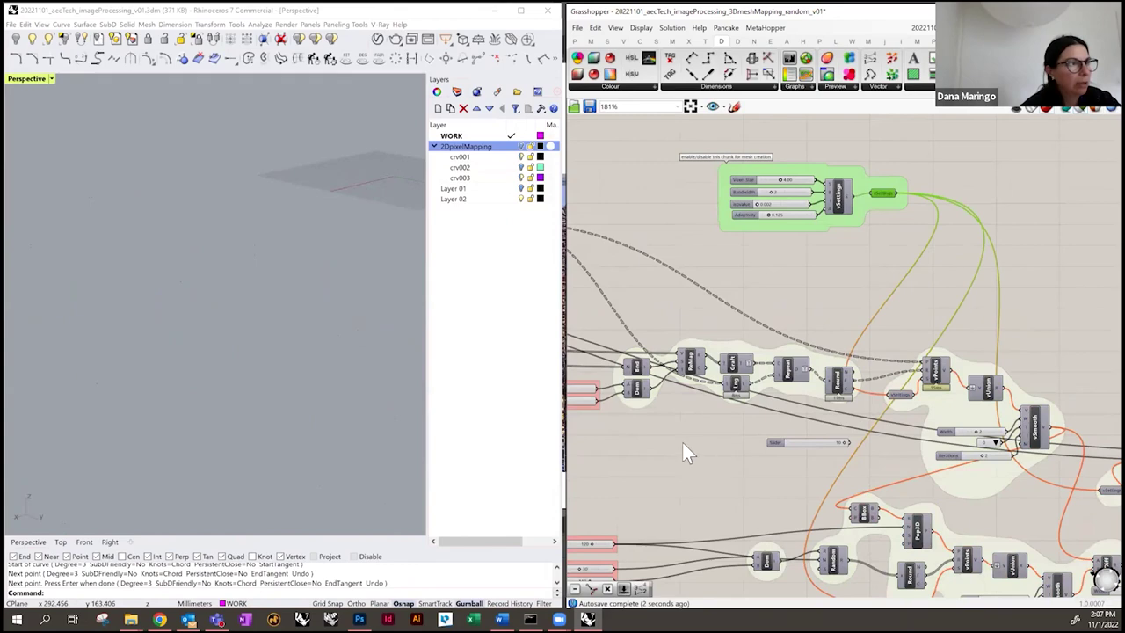
click(602, 418)
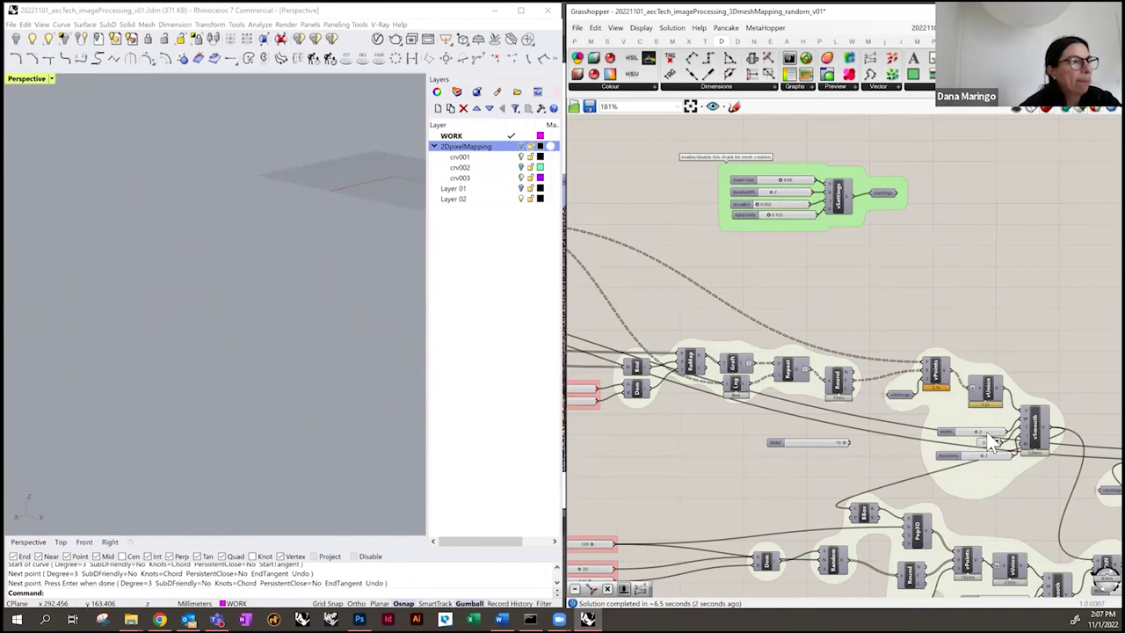
click(936, 376)
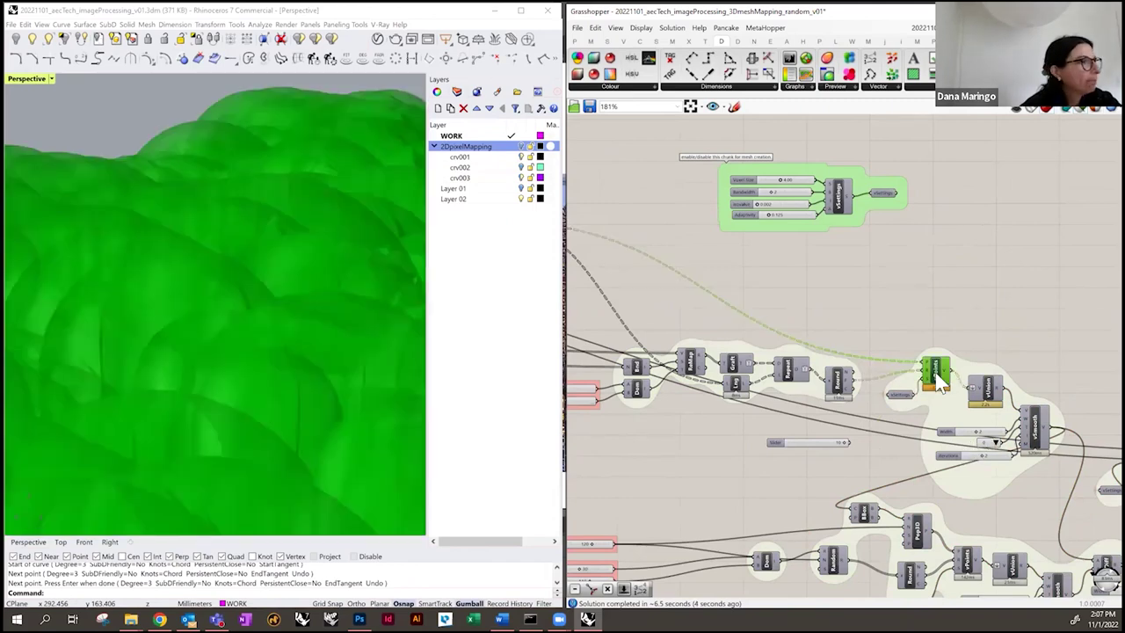
- Set the radius-remapping Domain start to 1 and Domain end to 3, and check the Points input of the upper vPoints
right_drag(735, 419, 807, 417)
scroll(673, 397, up, 3)
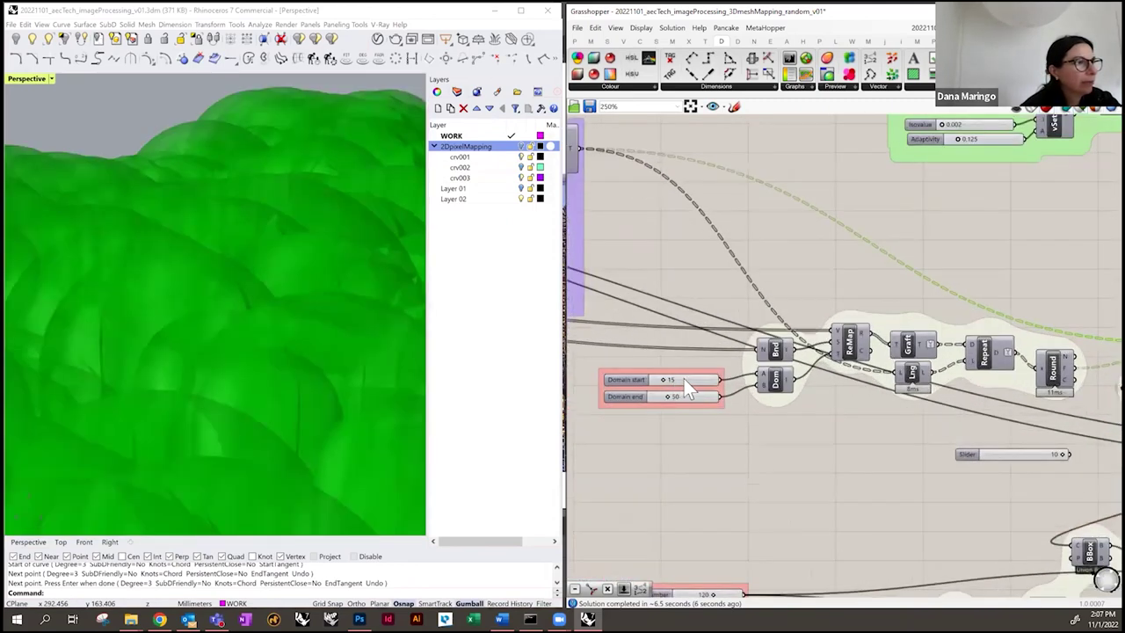
click(692, 382)
double_click(692, 383)
text(1)
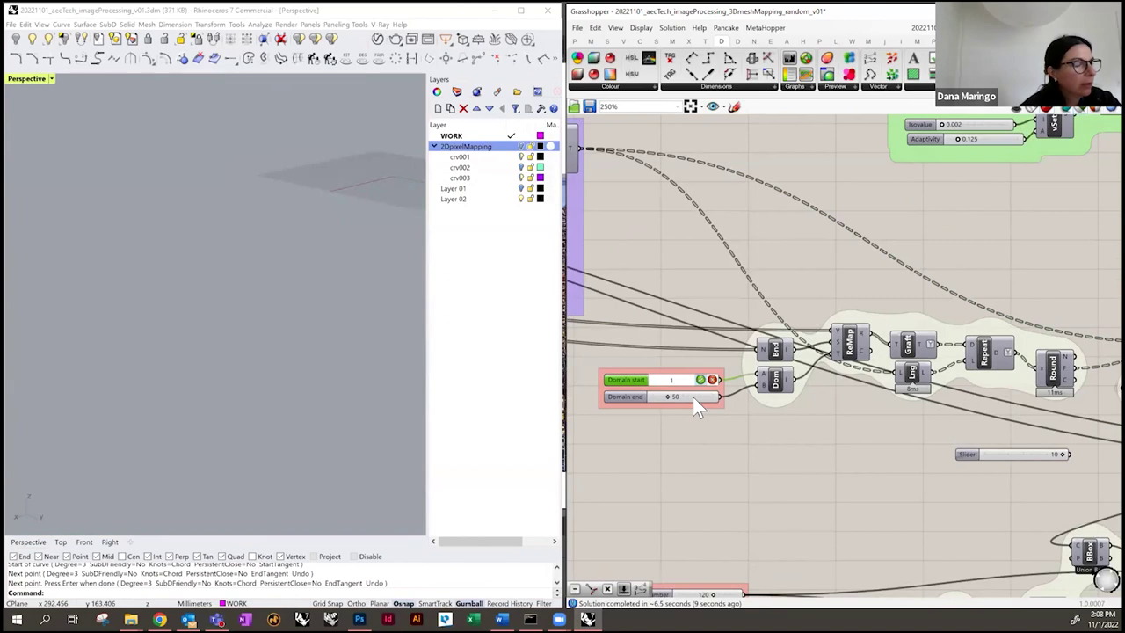
key(Return)
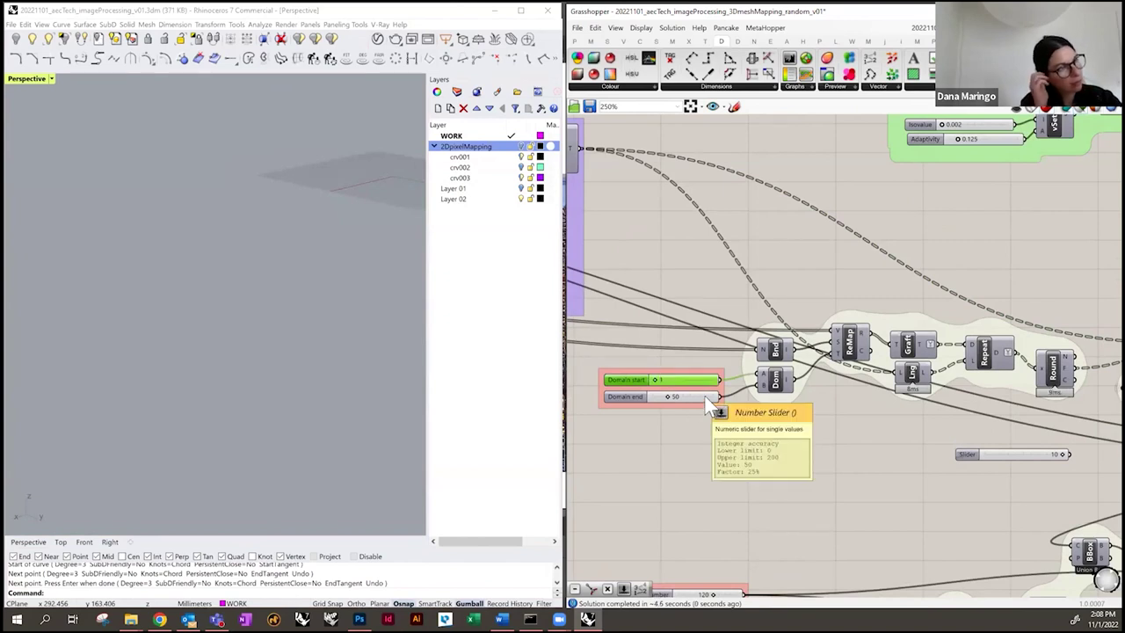
double_click(701, 396)
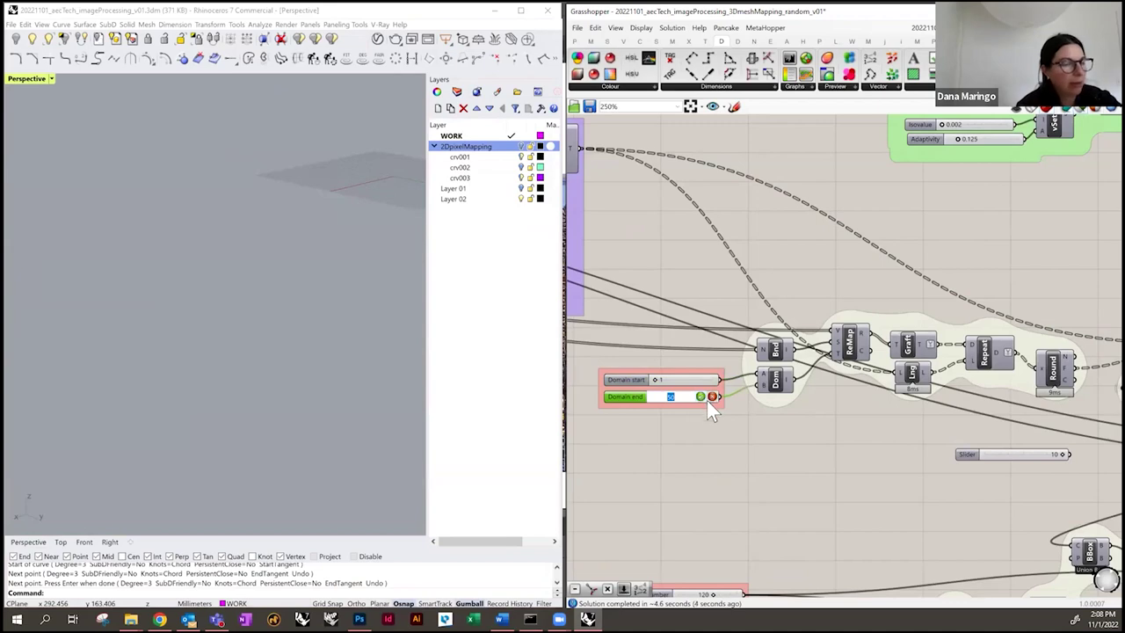
text(3)
key(Return)
right_drag(827, 431, 603, 430)
mouse_move(961, 345)
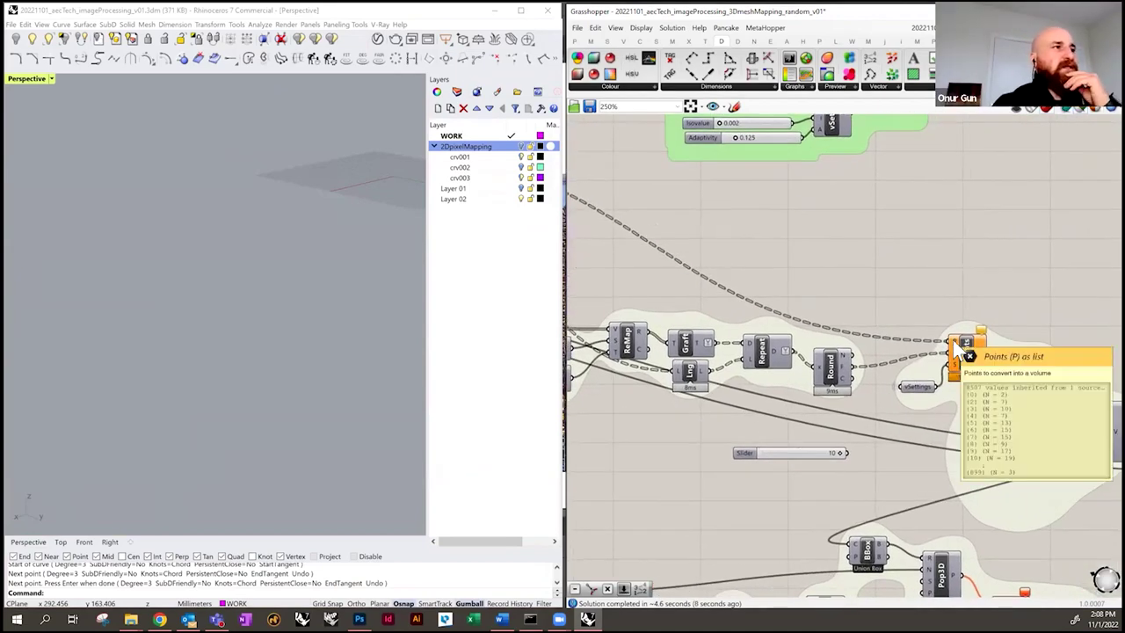
scroll(988, 376, down, 5)
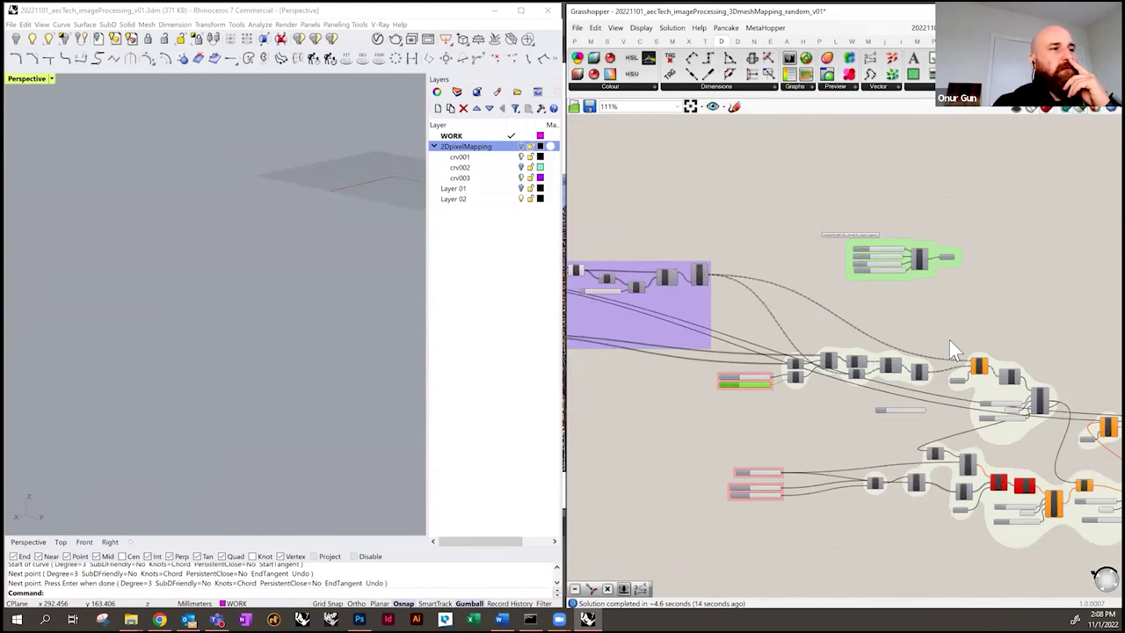
- Move the lower random-point chain and the mesh-output chain down, away from the upper vPoints group
scroll(953, 349, up, 3)
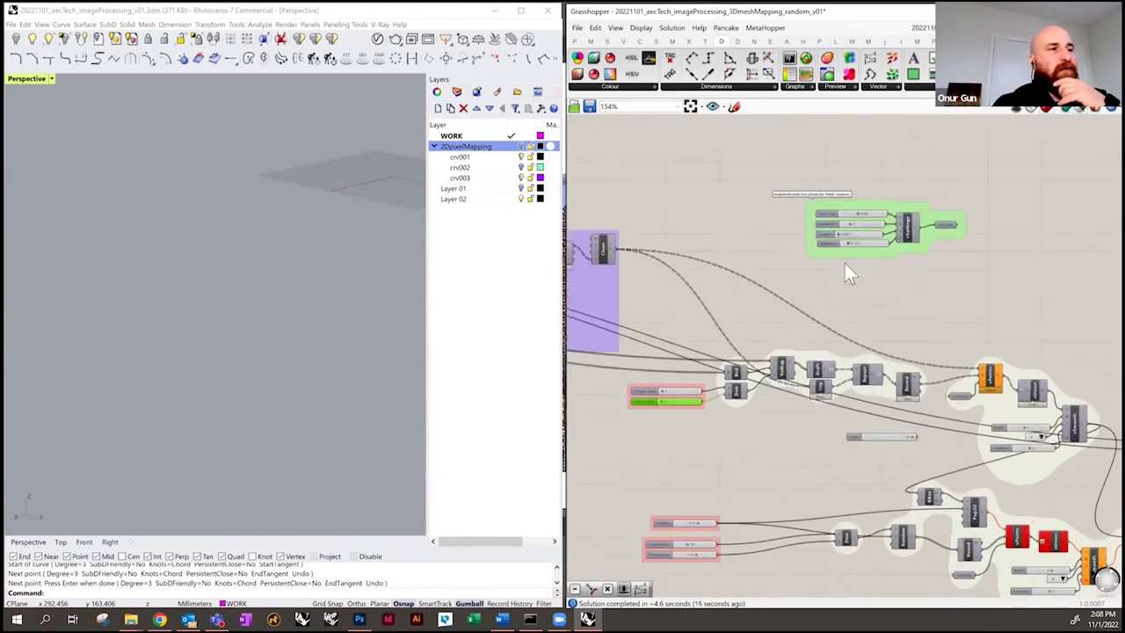
scroll(846, 204, up, 1)
mouse_move(877, 225)
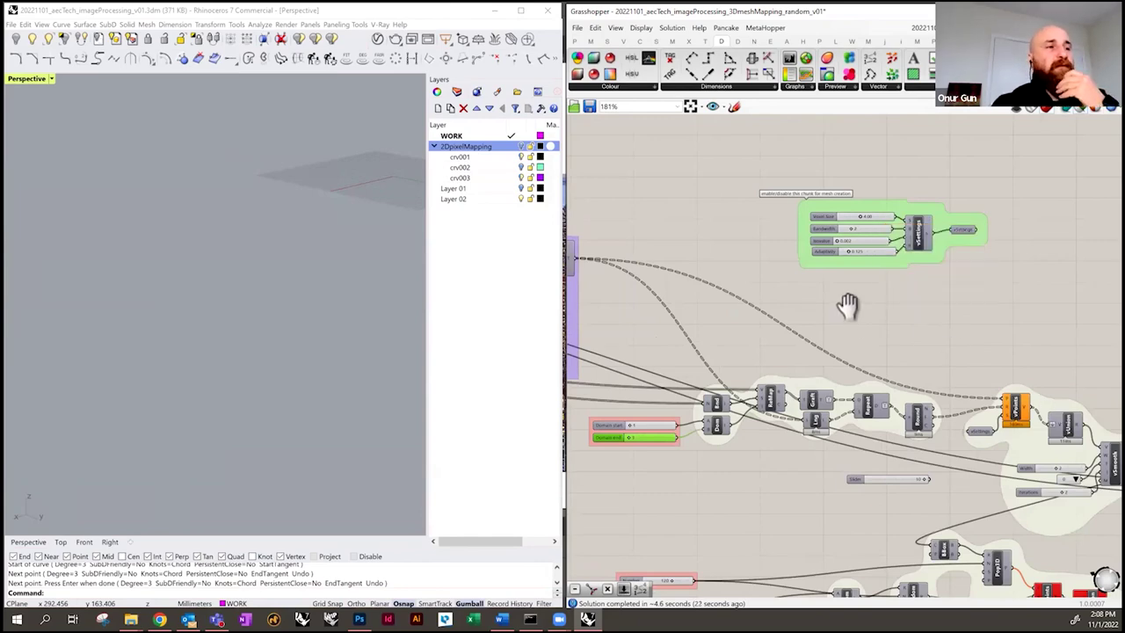
scroll(848, 295, down, 2)
scroll(724, 180, up, 2)
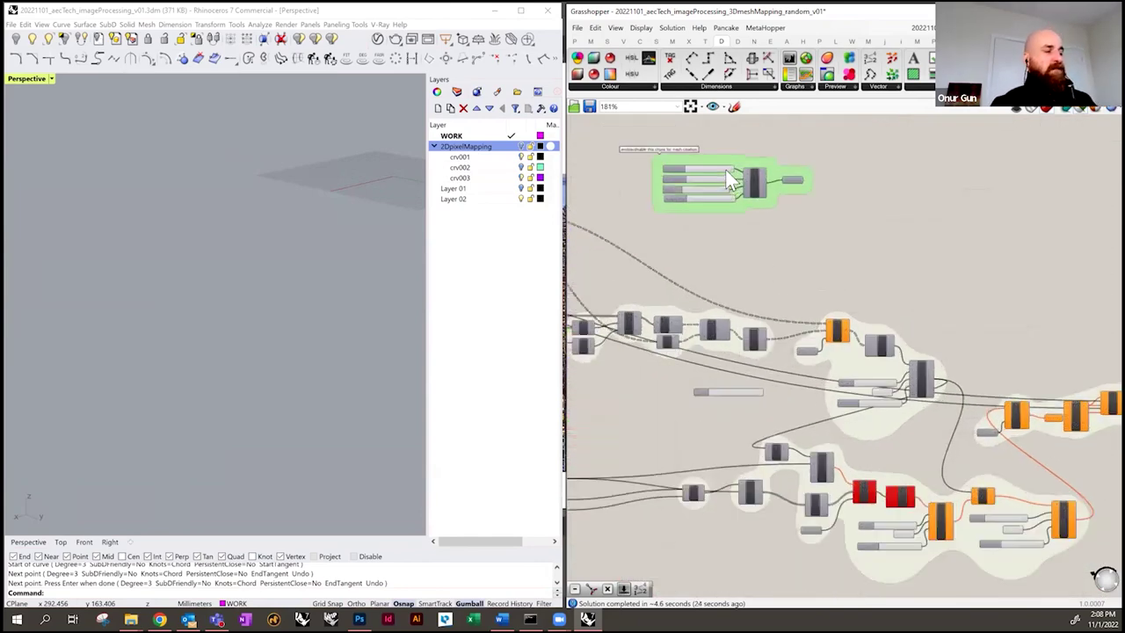
scroll(896, 380, down, 1)
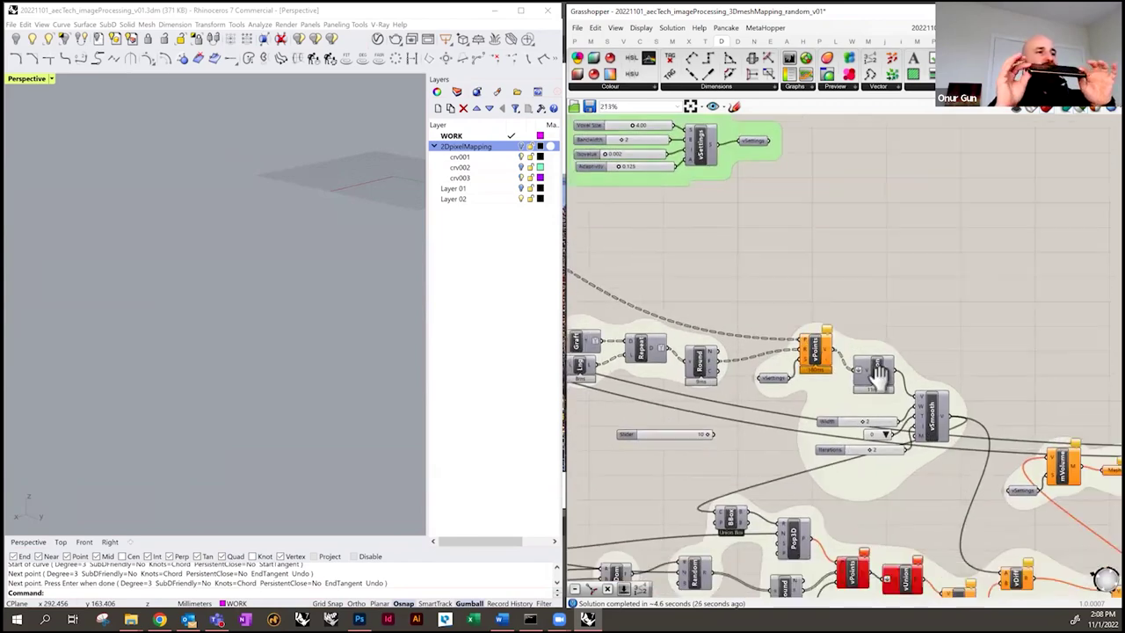
scroll(896, 380, down, 2)
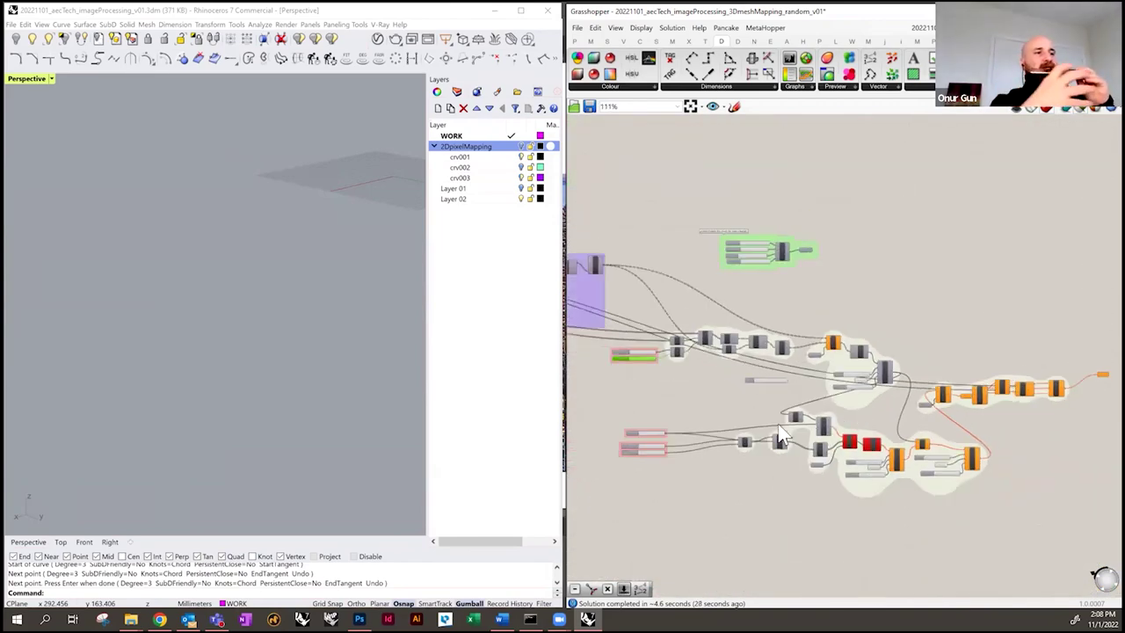
drag(1021, 436, 1028, 444)
scroll(635, 299, down, 2)
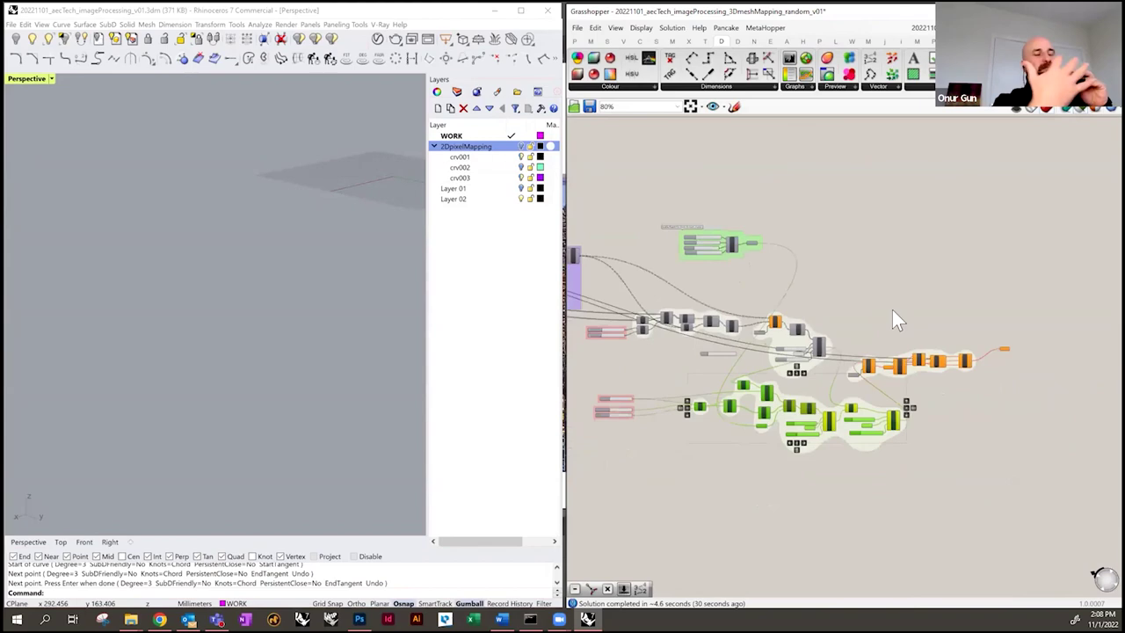
drag(844, 295, 1030, 386)
drag(963, 362, 981, 420)
- Set the Voxel Size in the green vSettings group to 0.3
scroll(773, 278, up, 5)
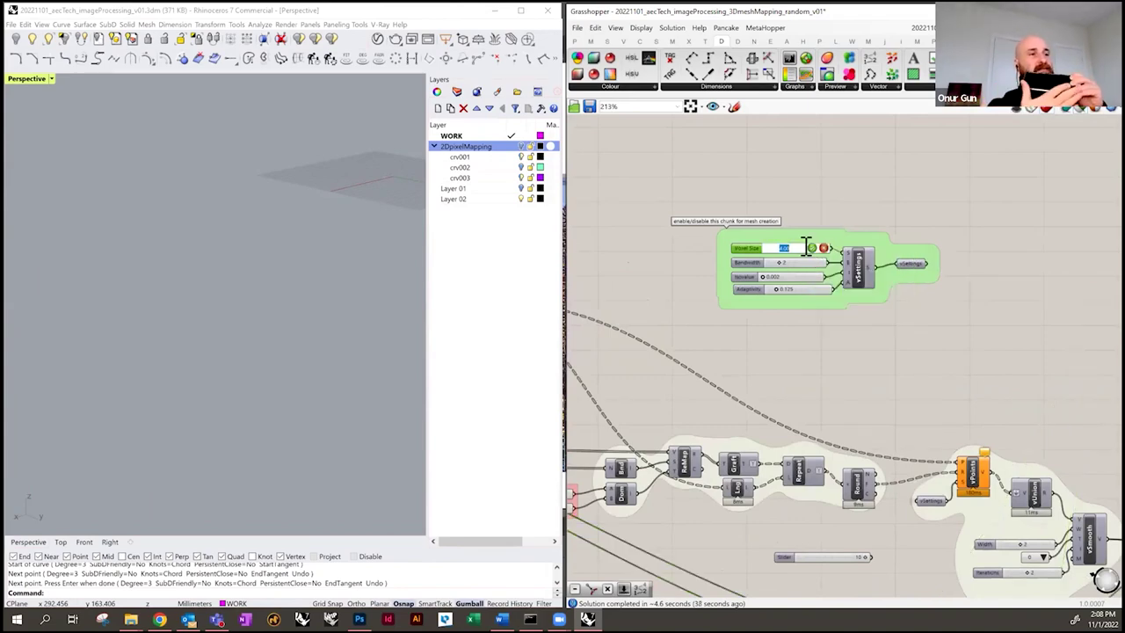
right_drag(924, 303, 922, 291)
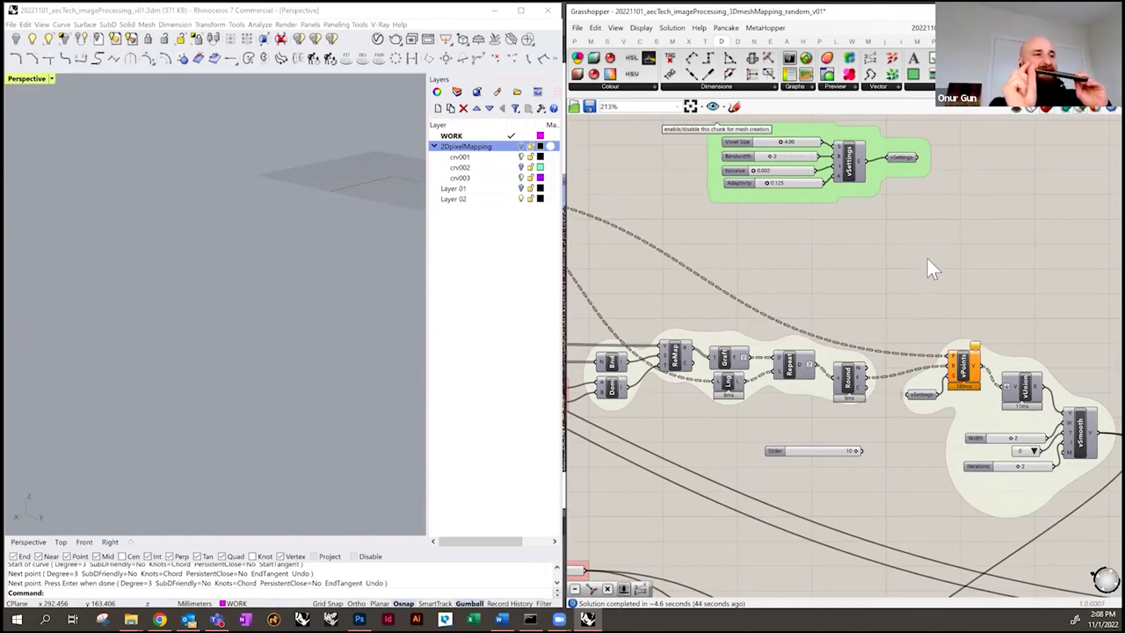
right_drag(871, 246, 912, 273)
double_click(850, 159)
key(BackSpace)
text(.)
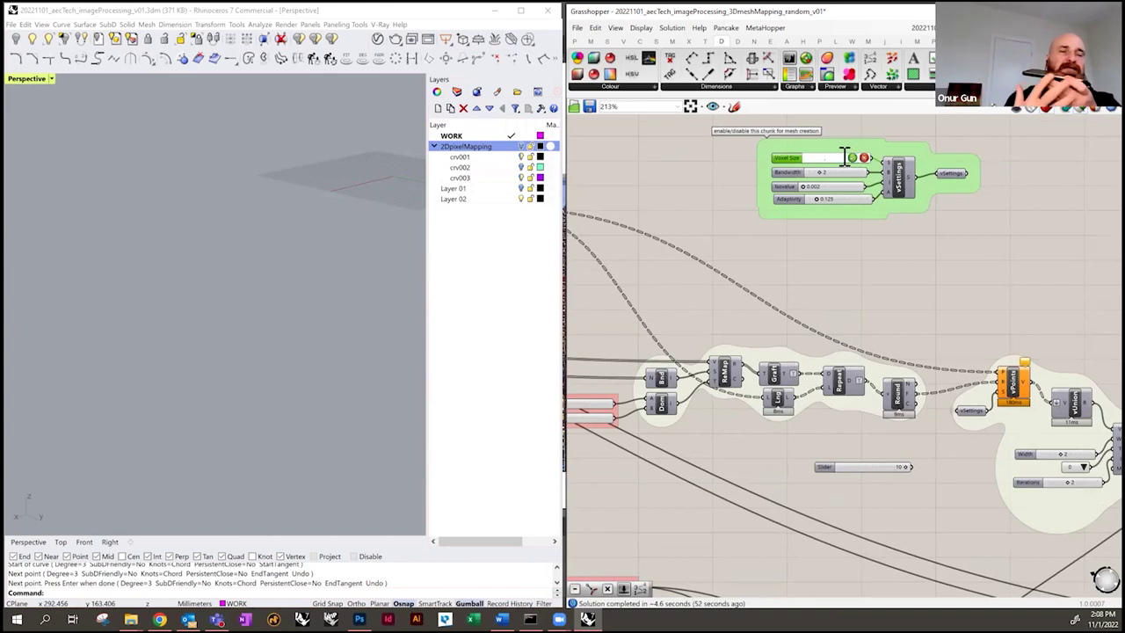
text(3)
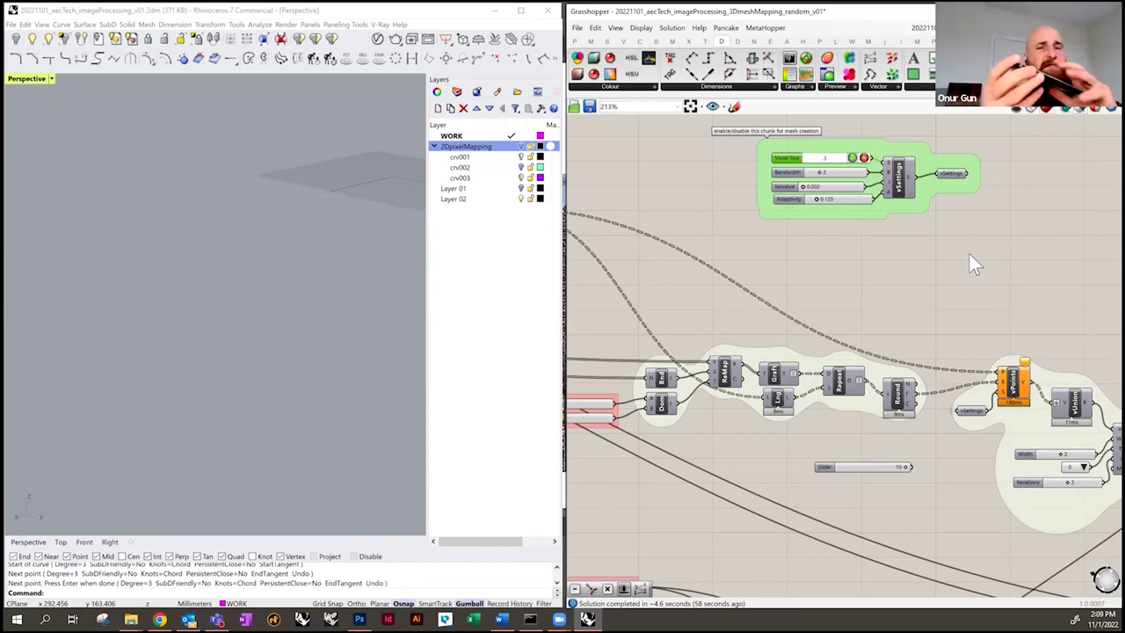
key(Return)
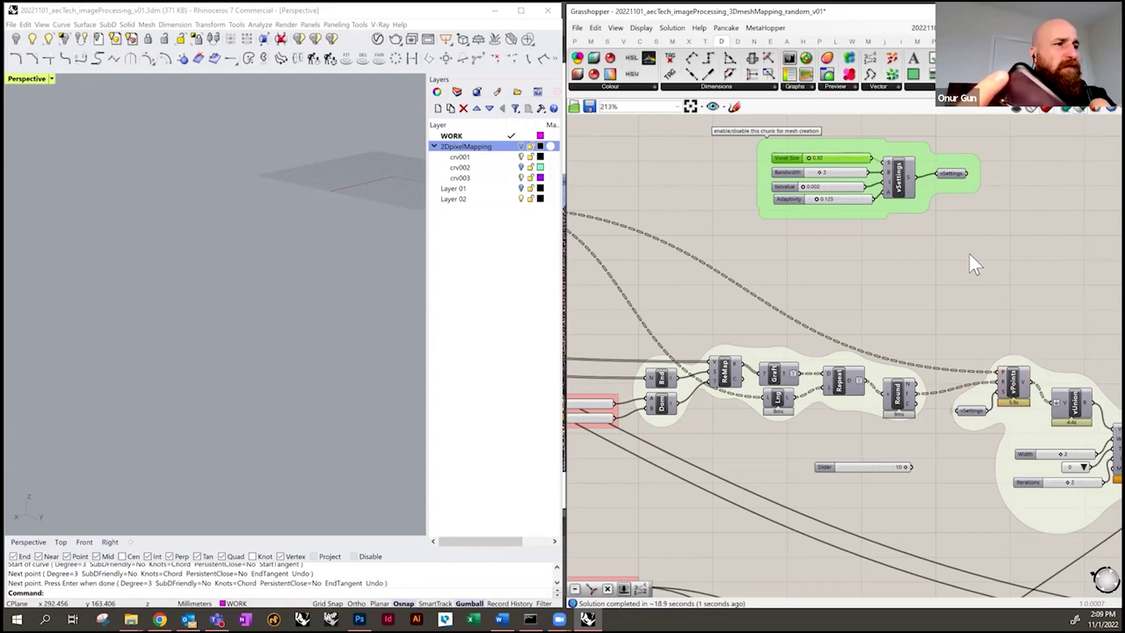
- Preview the upper vPoints volume and inspect the point columns up close in the Perspective viewport
click(1014, 394)
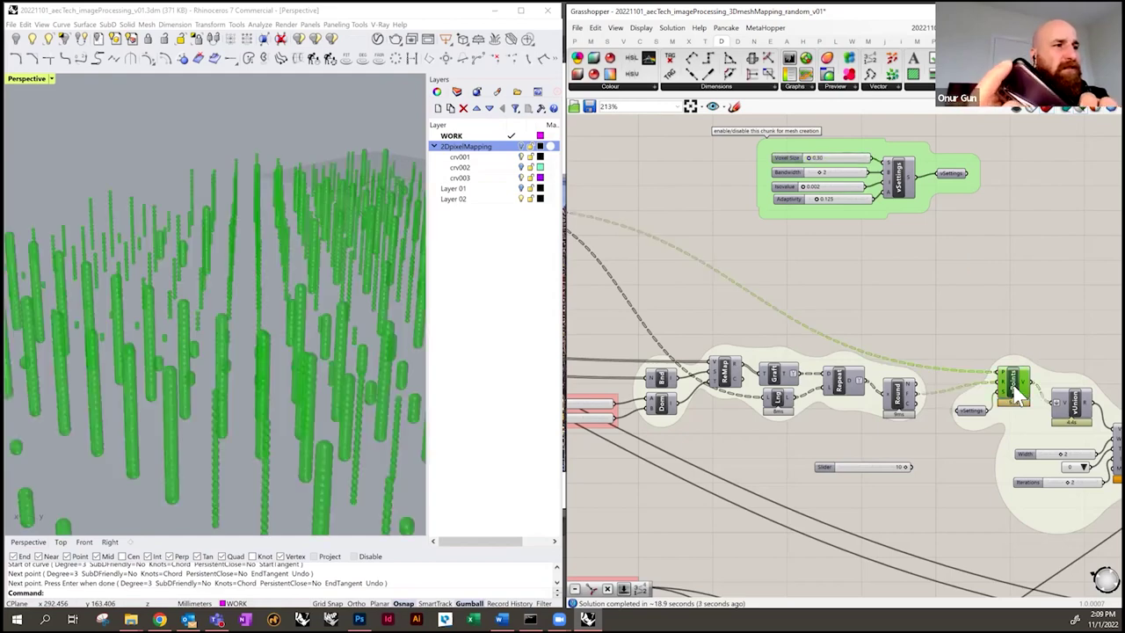
right_drag(289, 218, 320, 247)
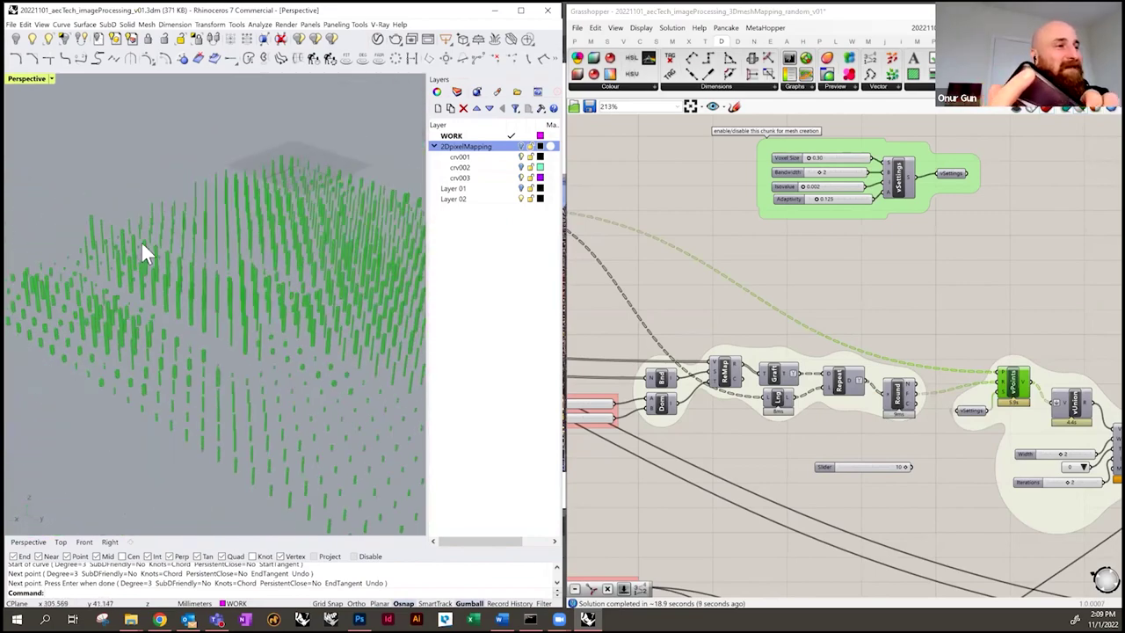
right_drag(141, 247, 296, 261)
scroll(272, 292, up, 10)
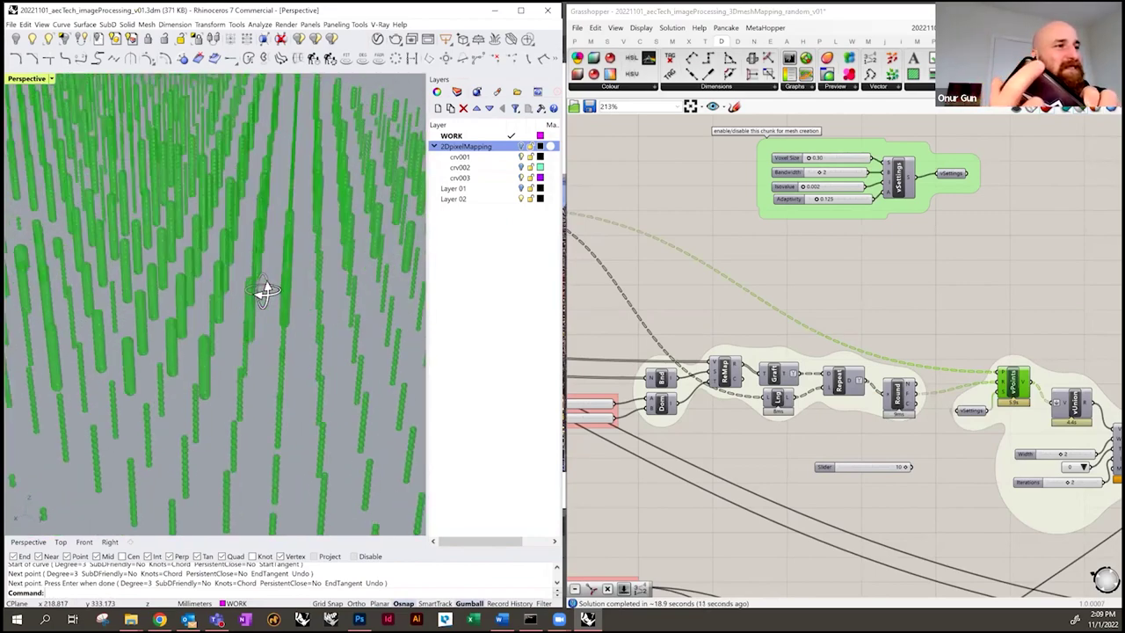
scroll(266, 292, up, 5)
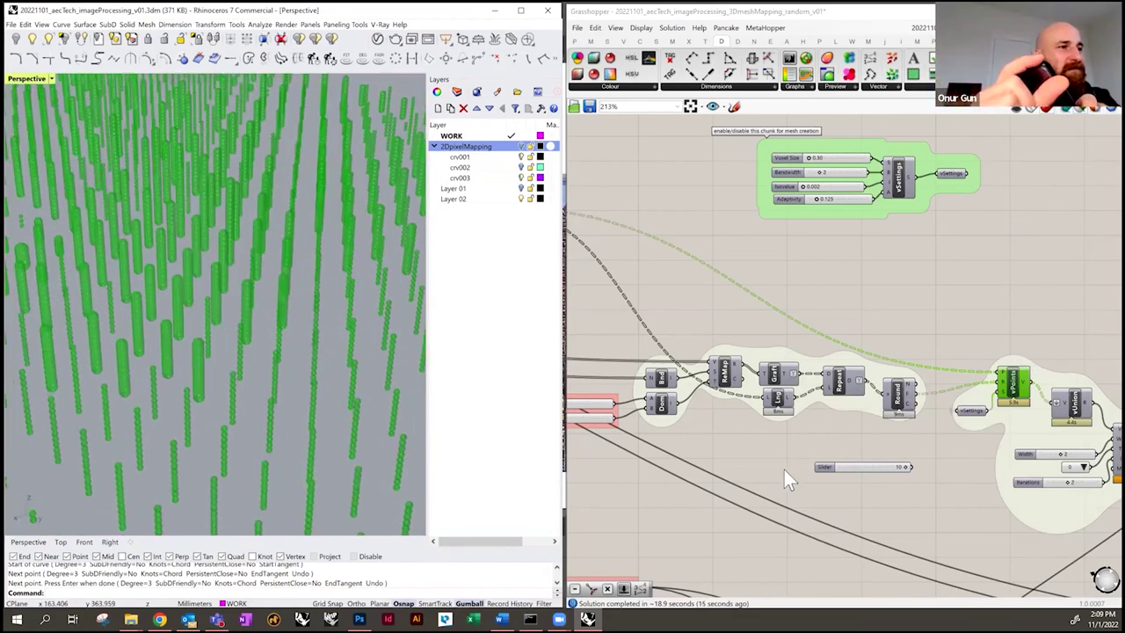
- Add a Panel connected to the Clean component's tree output and enlarge it to show the point coordinates by branch
right_drag(784, 470, 830, 434)
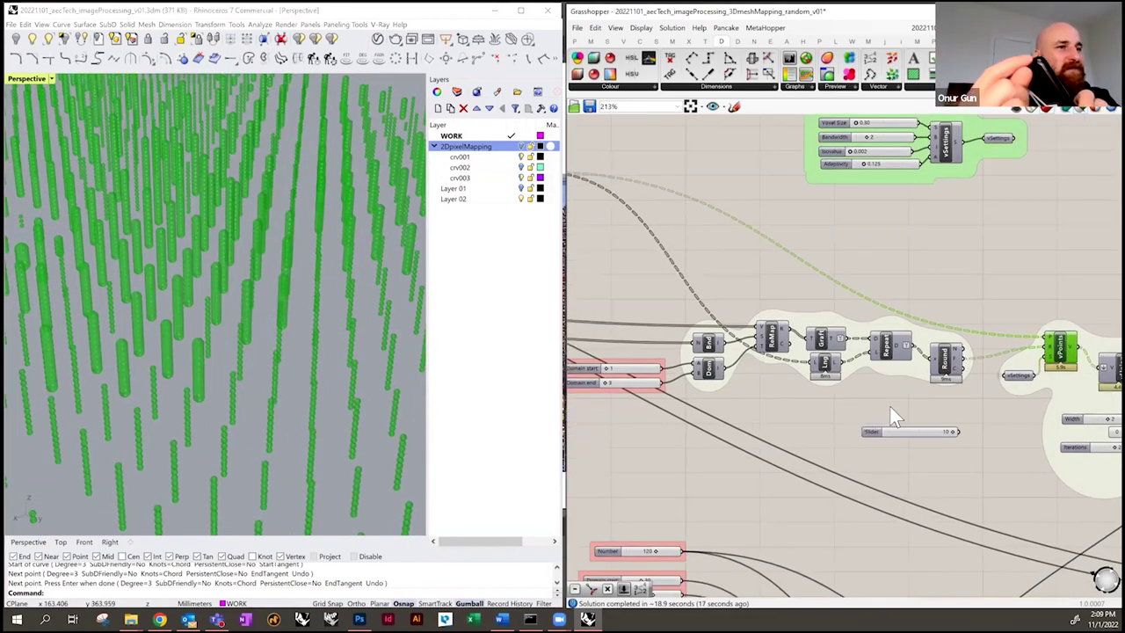
click(826, 373)
scroll(826, 378, down, 3)
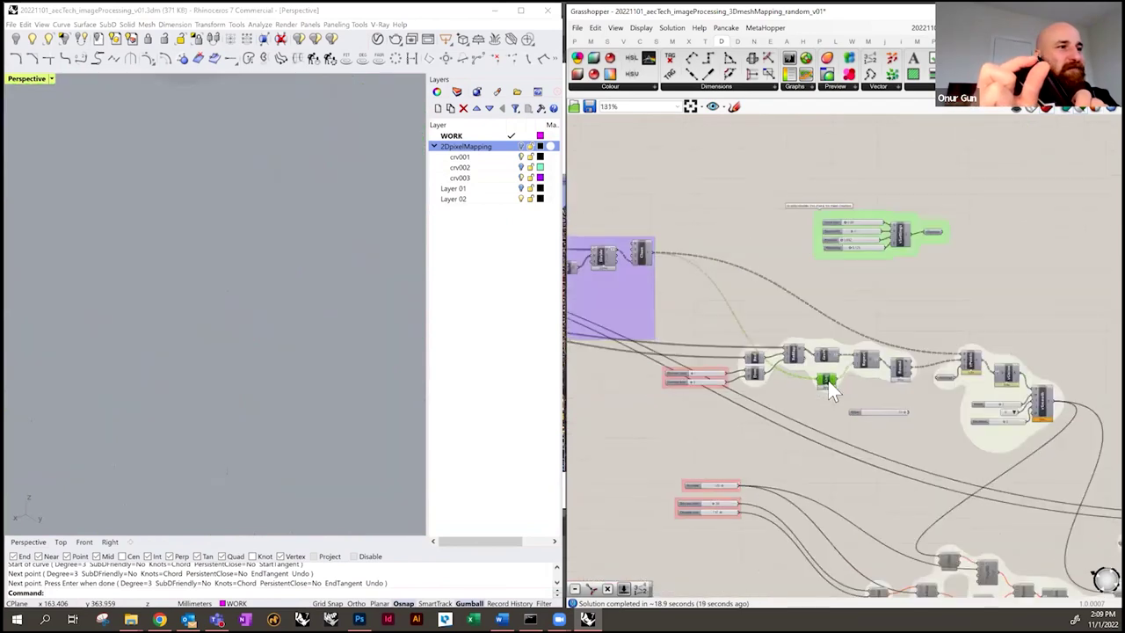
double_click(776, 233)
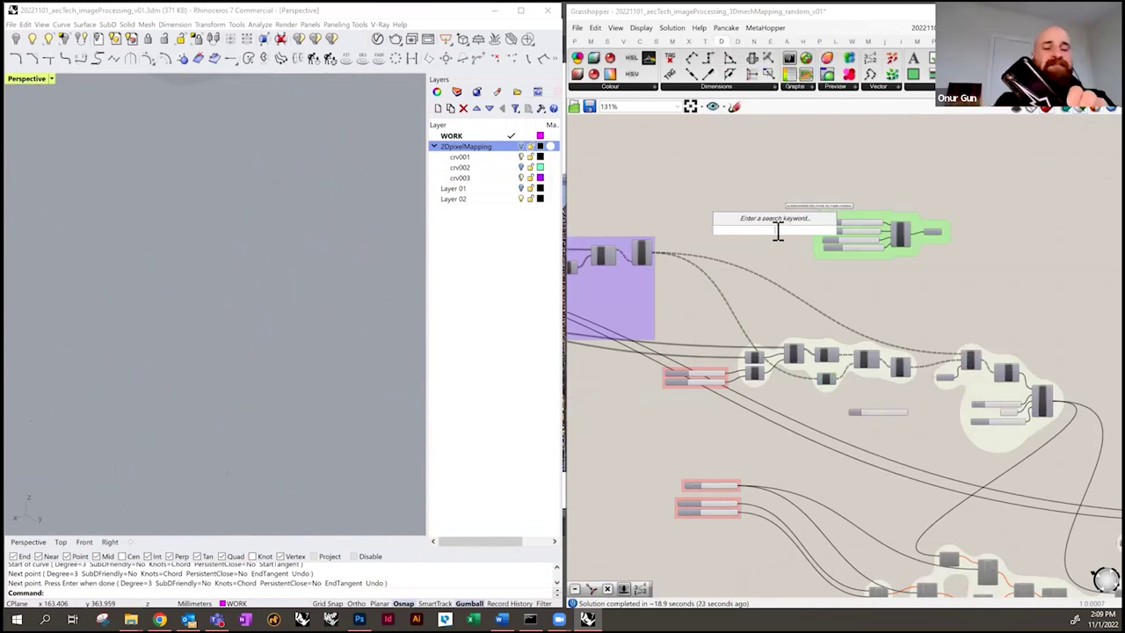
text(panel)
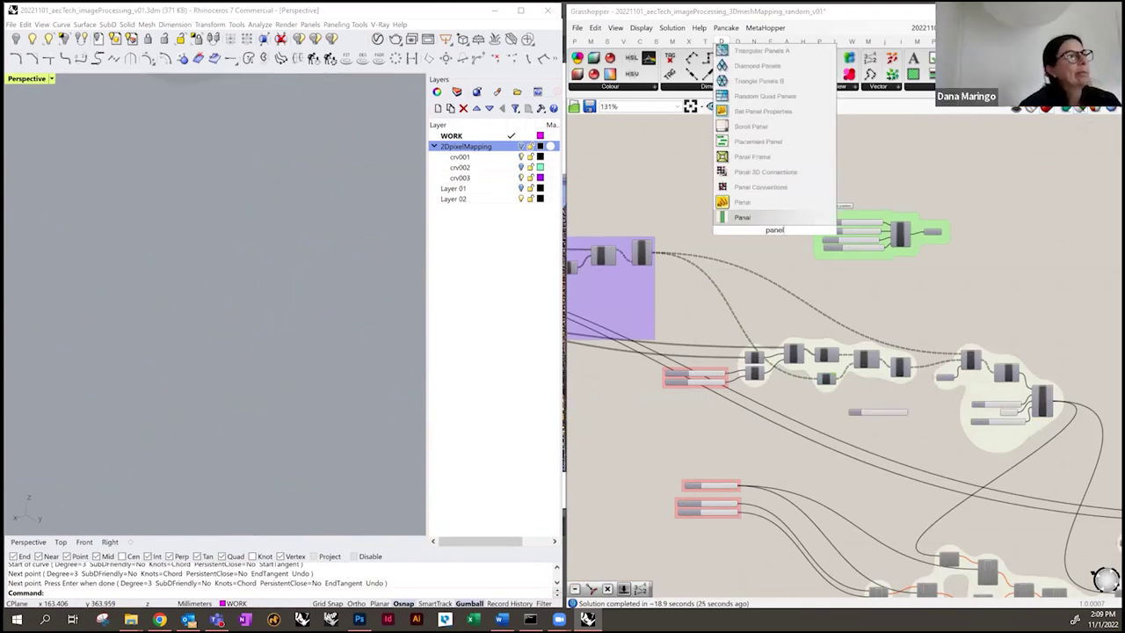
click(745, 217)
scroll(712, 244, up, 3)
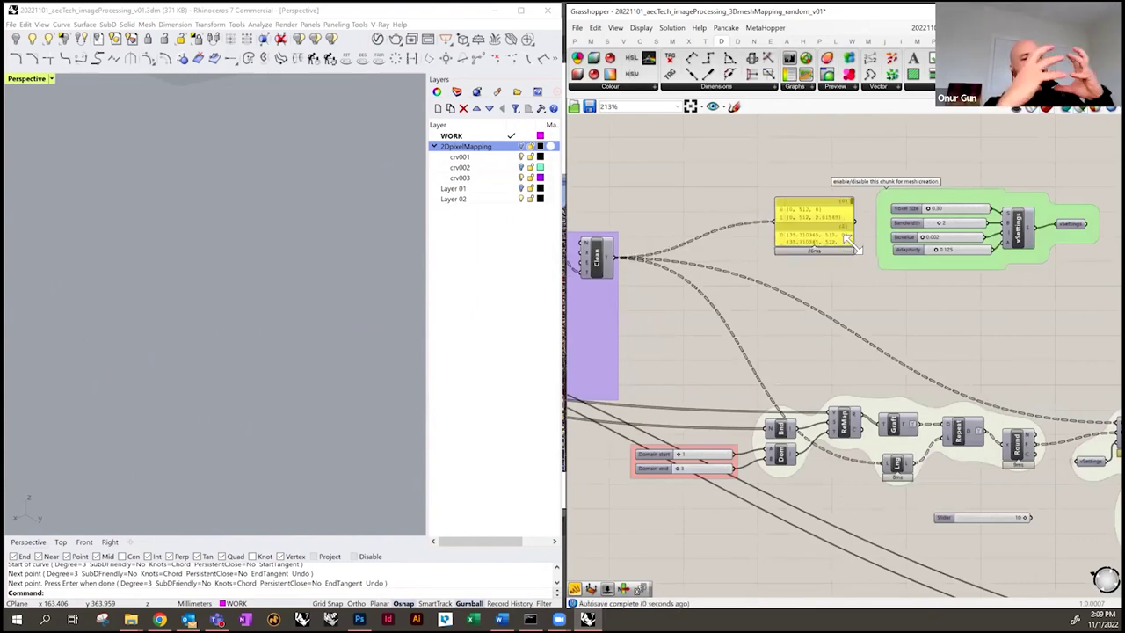
drag(852, 246, 898, 357)
- Examine how the Clean component's point branches and the image values pass through ReMap, Graft, List Length, Repeat and Round
right_drag(996, 362, 924, 295)
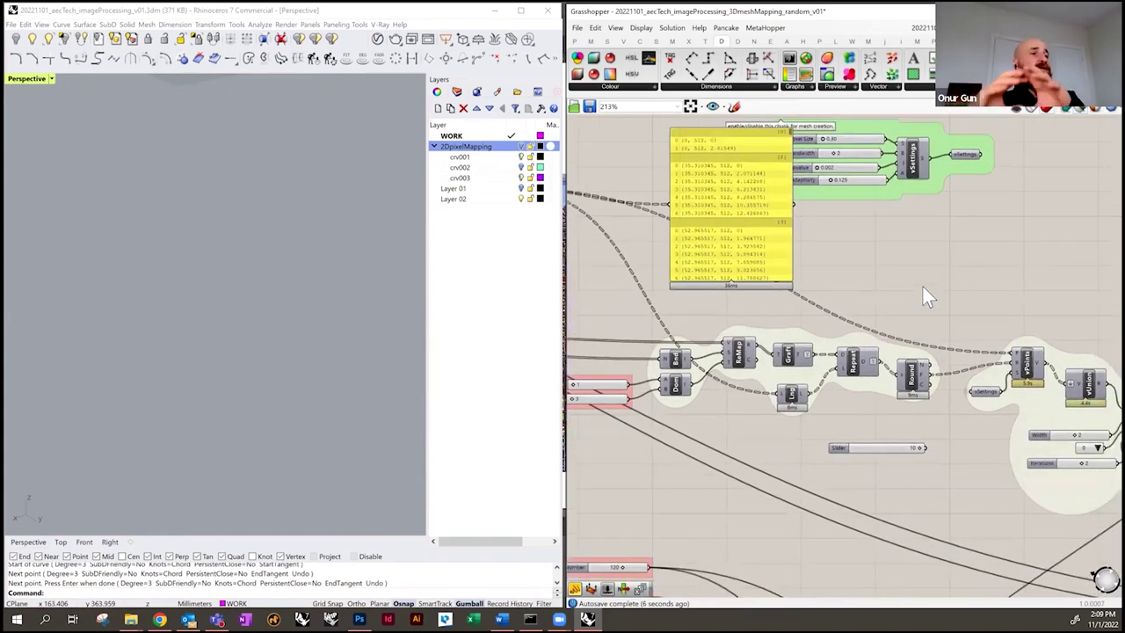
scroll(790, 340, down, 4)
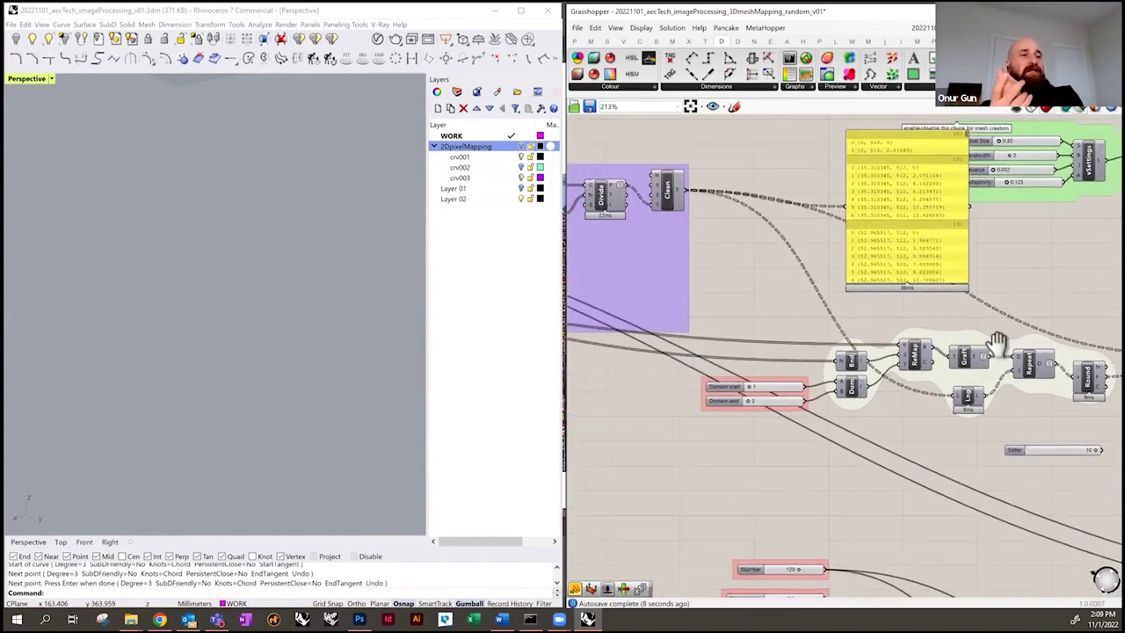
right_drag(789, 347, 849, 326)
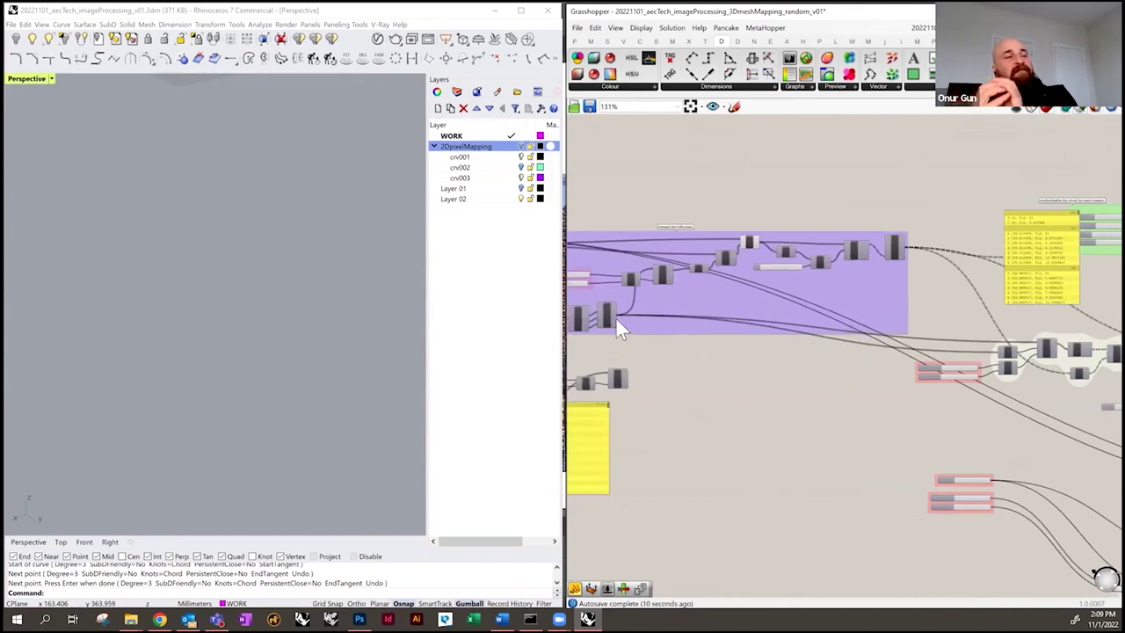
scroll(615, 316, up, 4)
right_drag(1004, 314, 586, 296)
right_drag(923, 305, 898, 302)
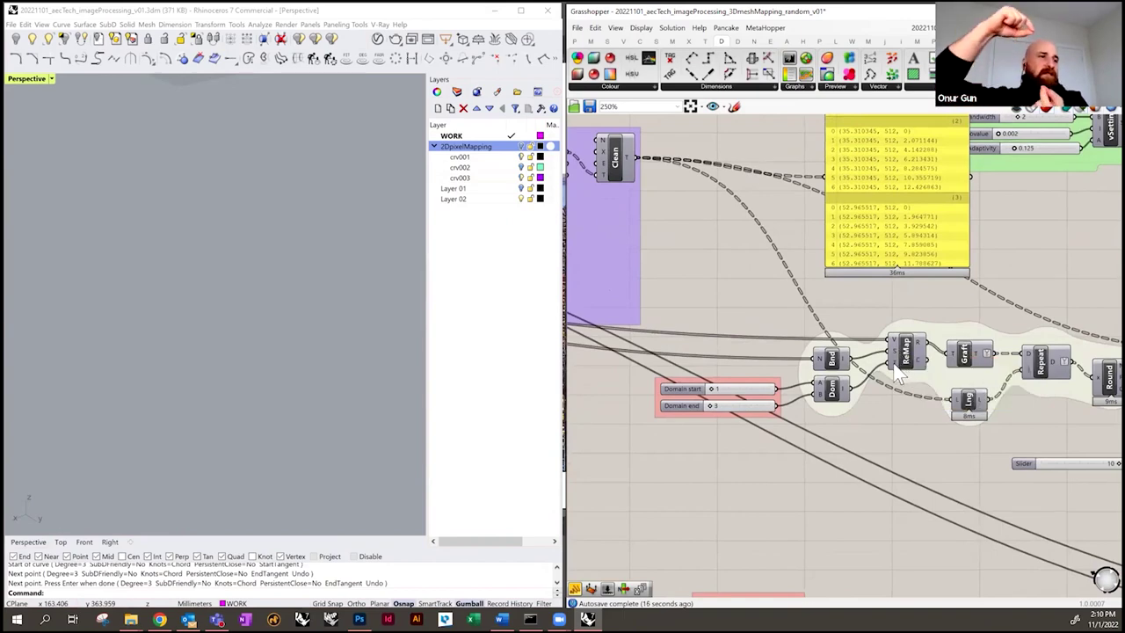
right_drag(956, 373, 846, 367)
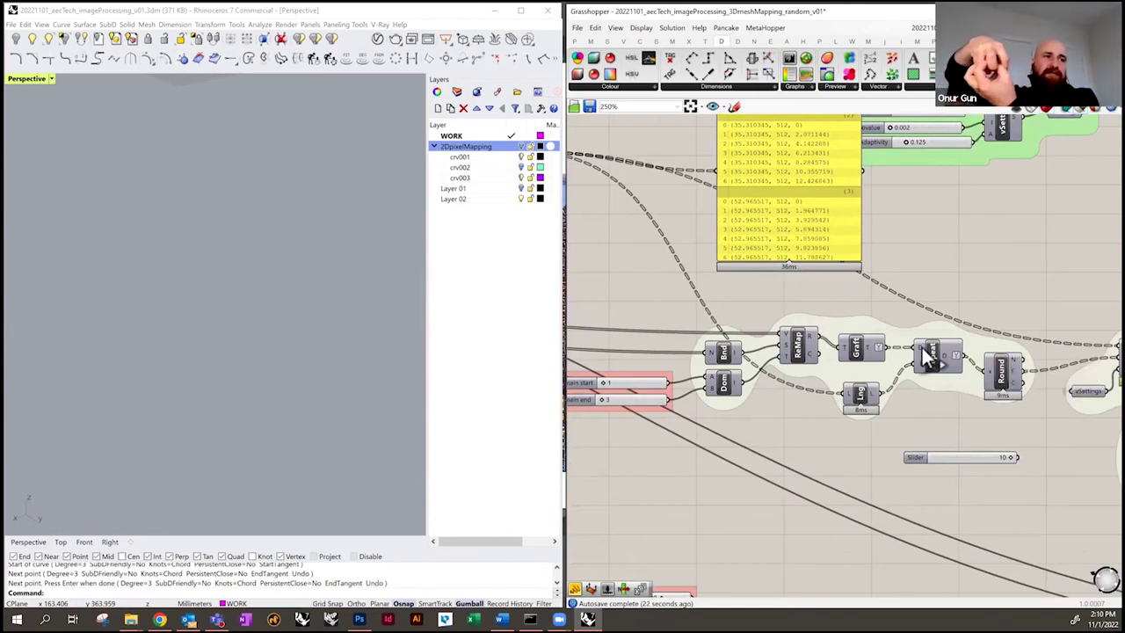
mouse_move(925, 357)
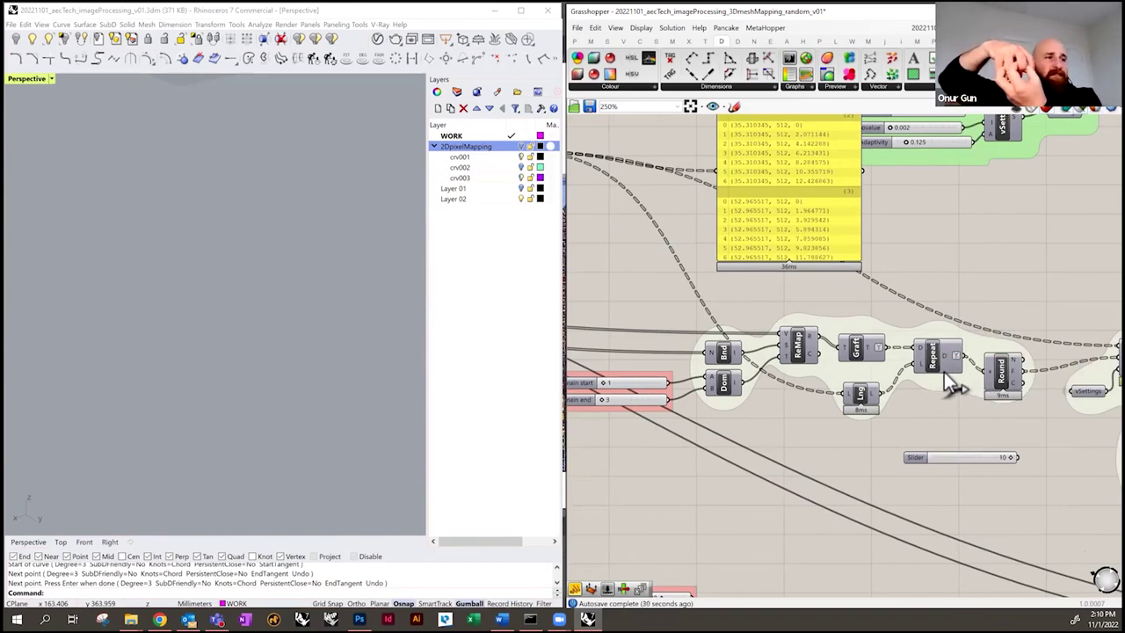
scroll(912, 378, down, 2)
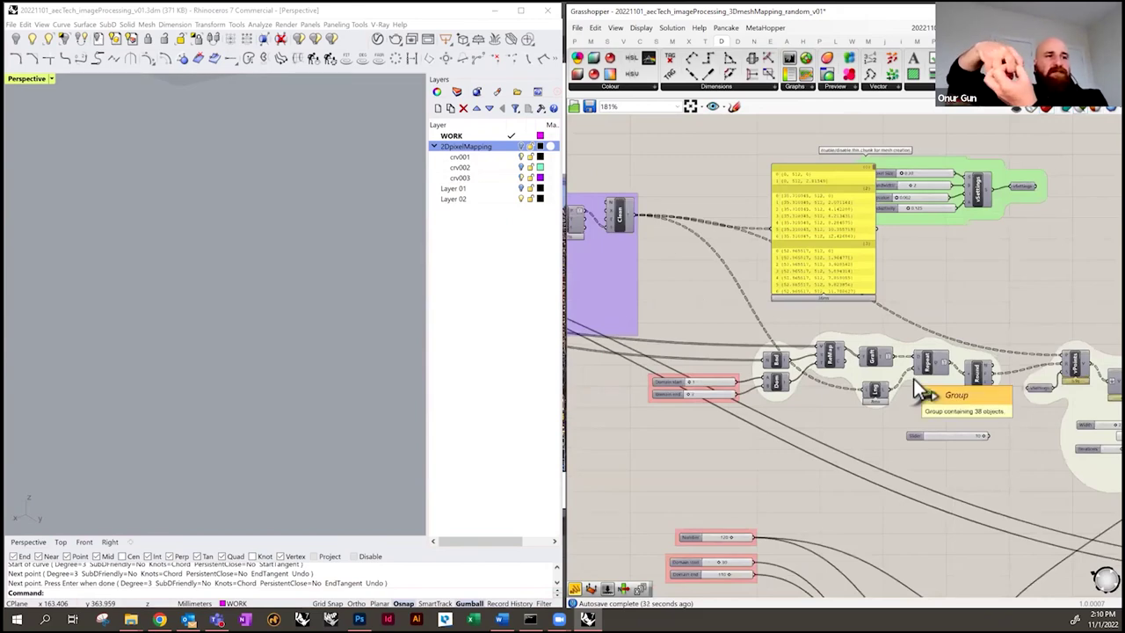
scroll(913, 378, up, 1)
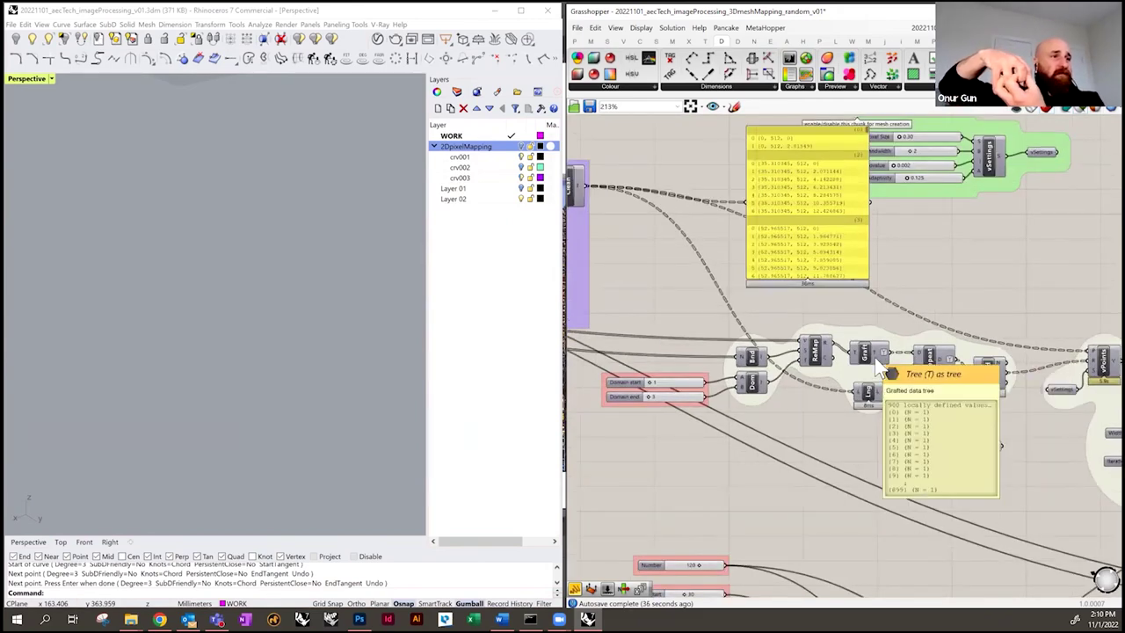
mouse_move(825, 345)
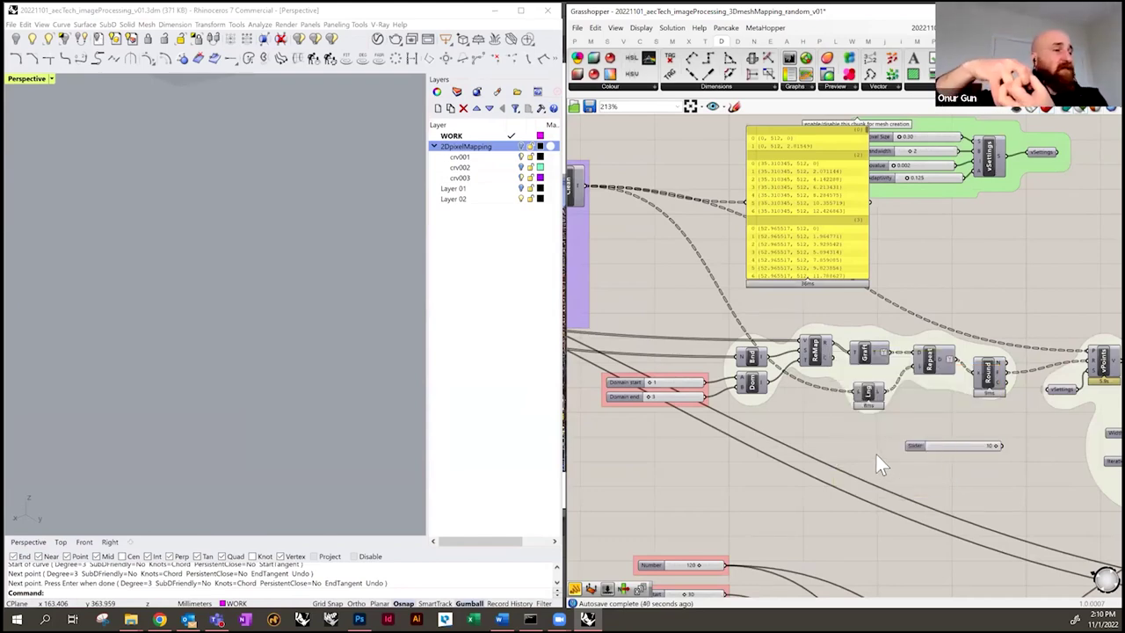
- Add a Series component, connect Domain start to its Start input and Clean's output to its Count input, and inspect its output
double_click(879, 456)
text(series)
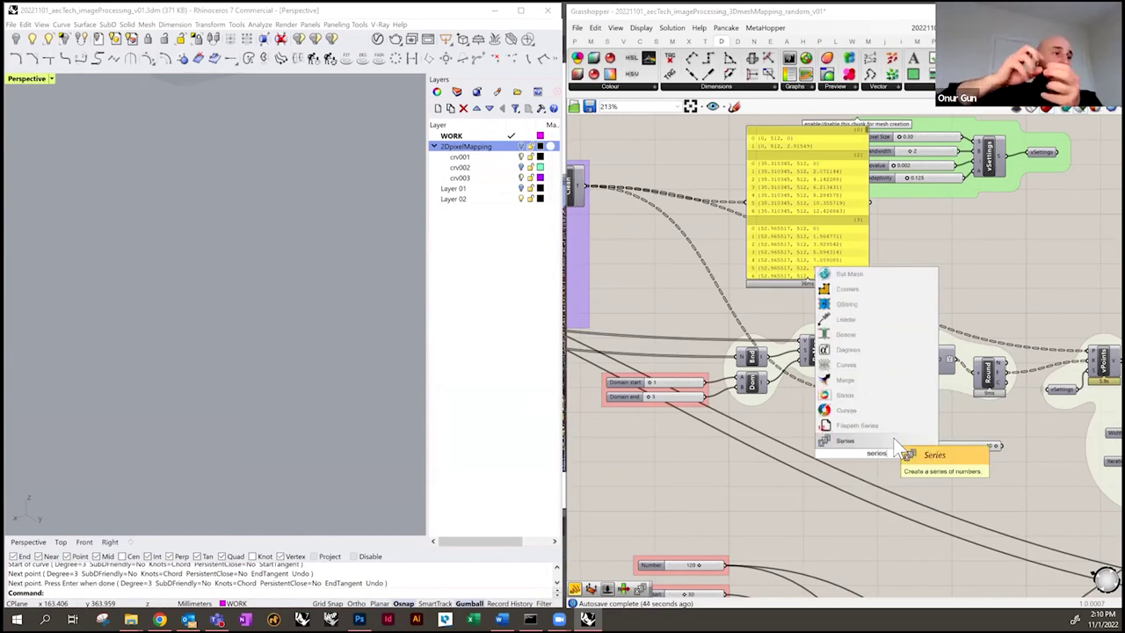
click(889, 441)
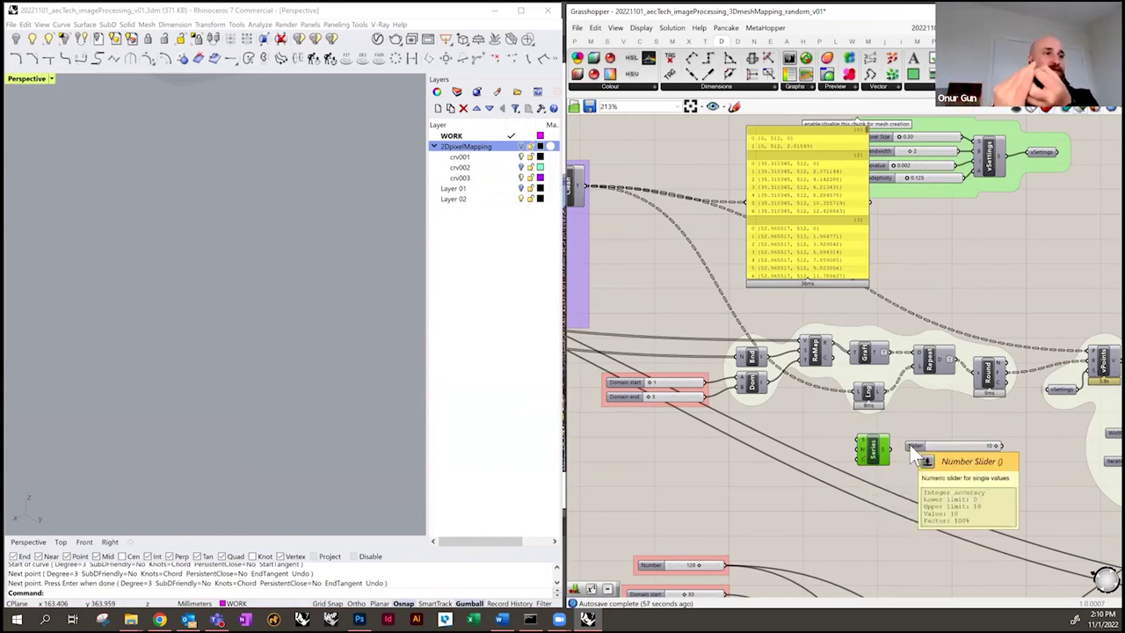
drag(704, 383, 859, 440)
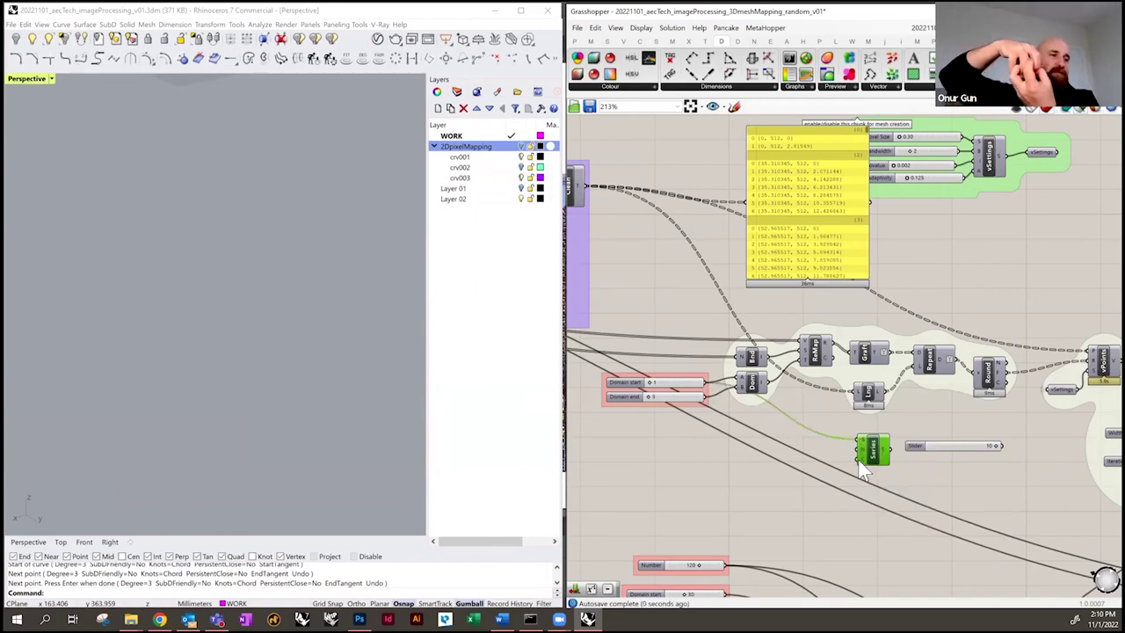
drag(862, 472, 591, 192)
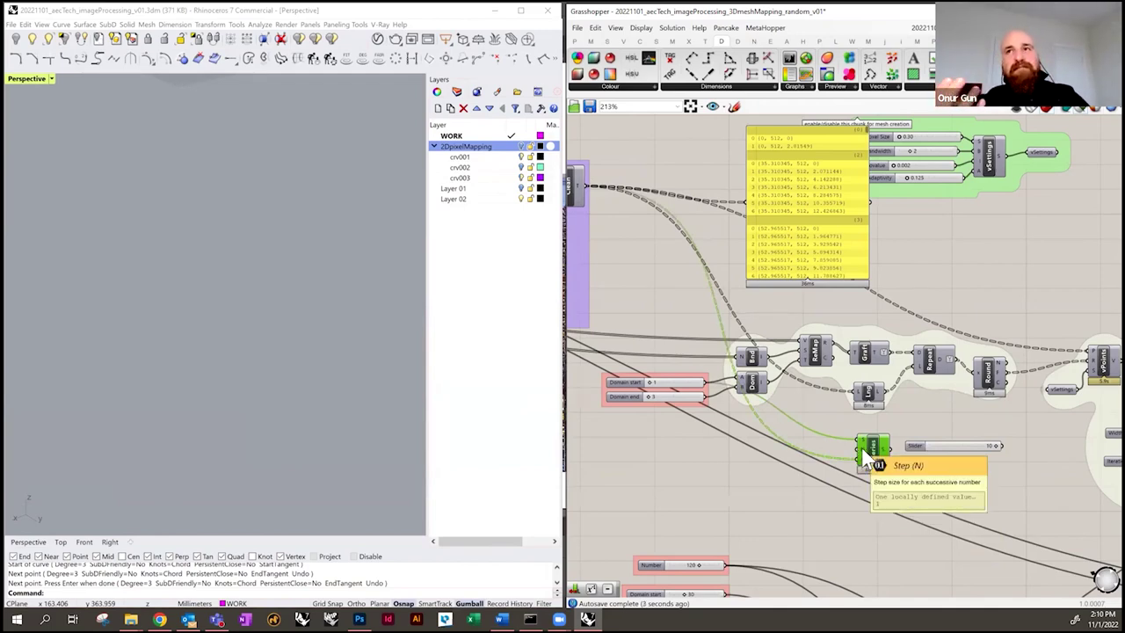
mouse_move(881, 449)
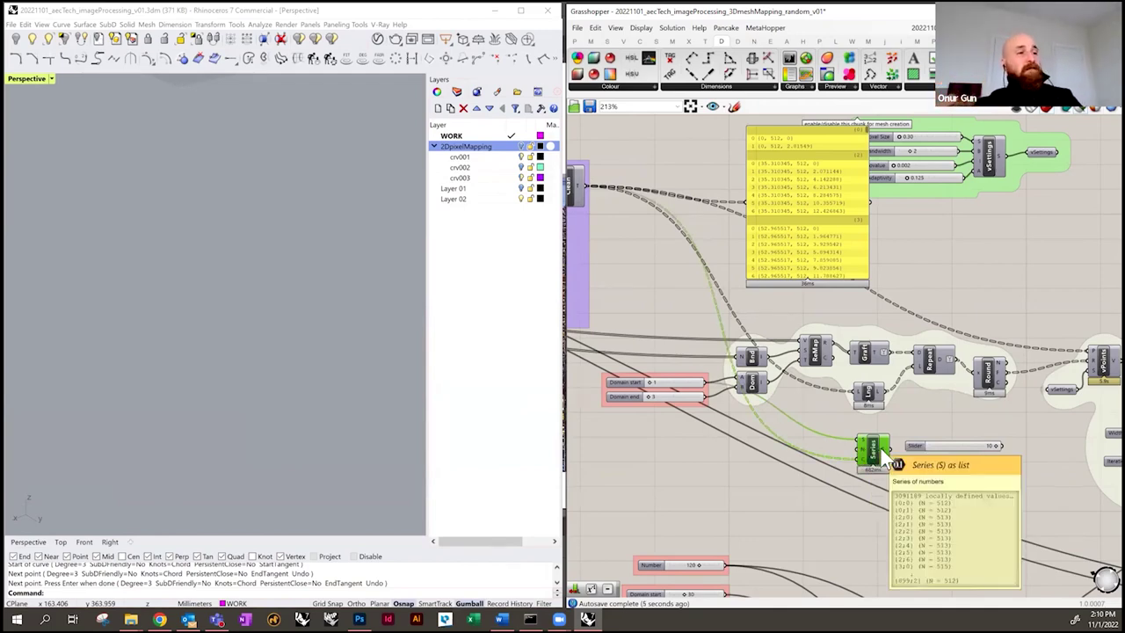
scroll(882, 431, down, 3)
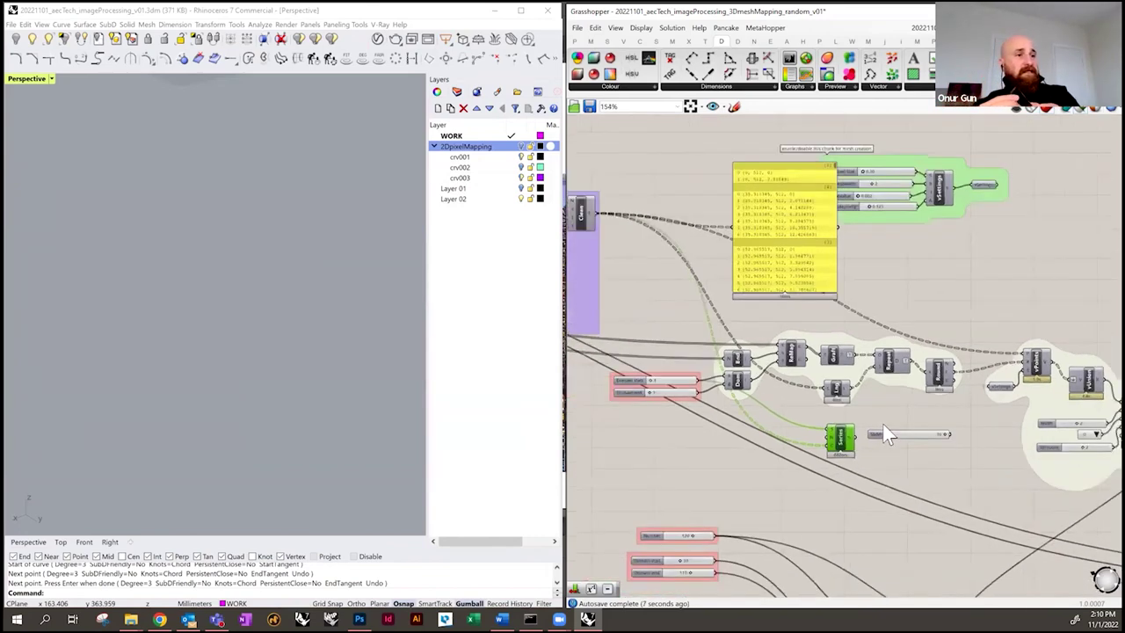
- Replace the Clean tree feeding the Series component's Count input with the List Length output, and shift Series toward the Domain sliders
mouse_move(635, 245)
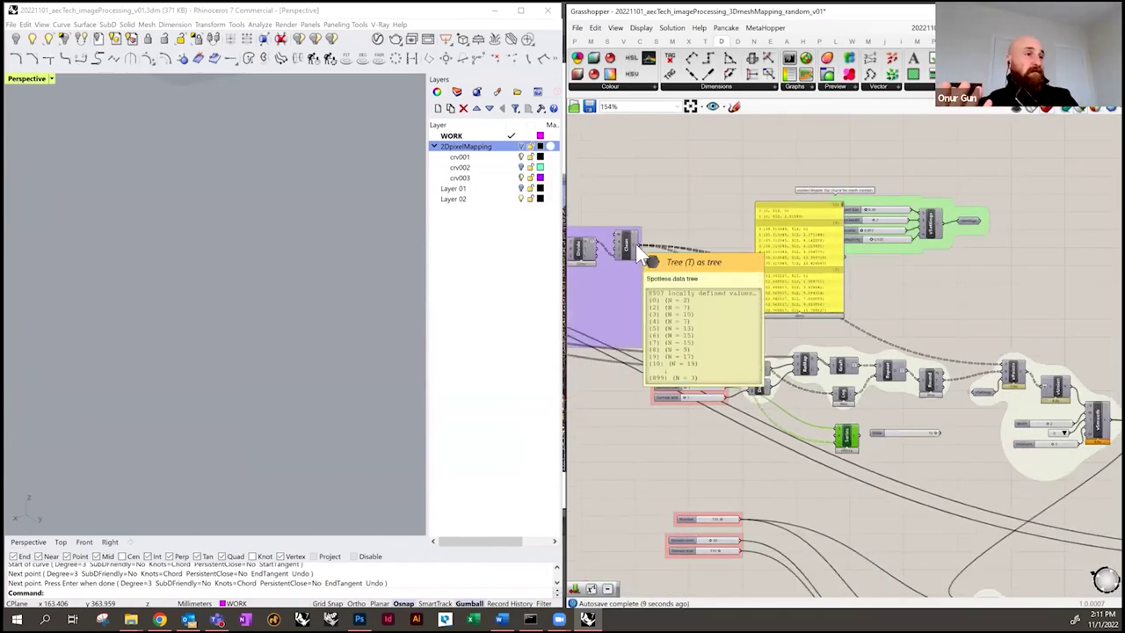
scroll(835, 436, up, 3)
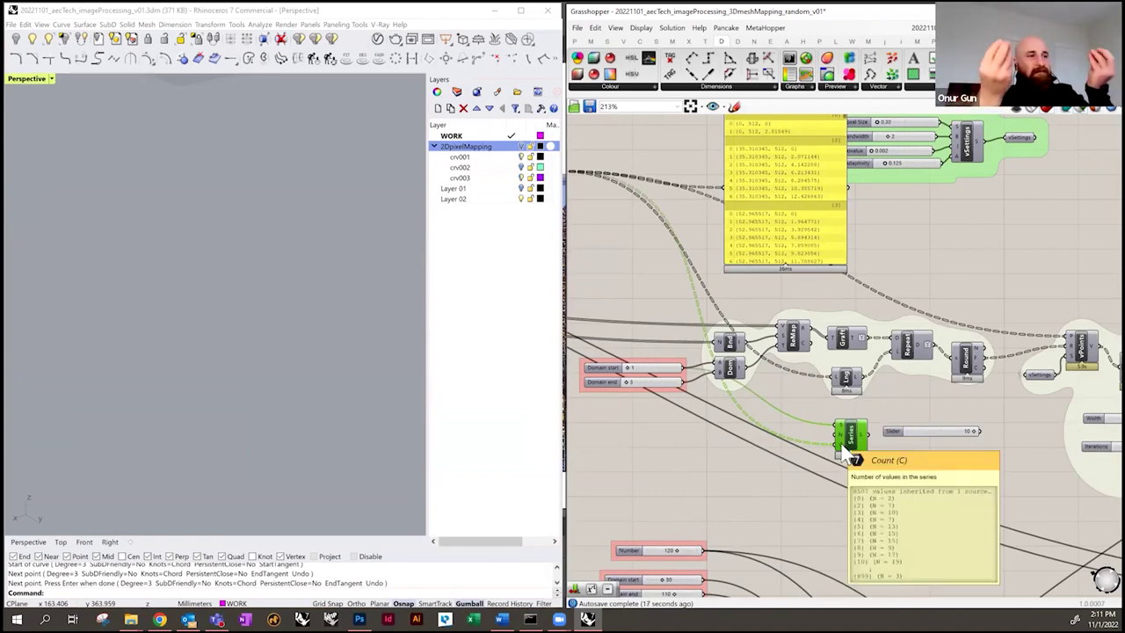
right_drag(910, 427, 924, 420)
drag(876, 439, 830, 443)
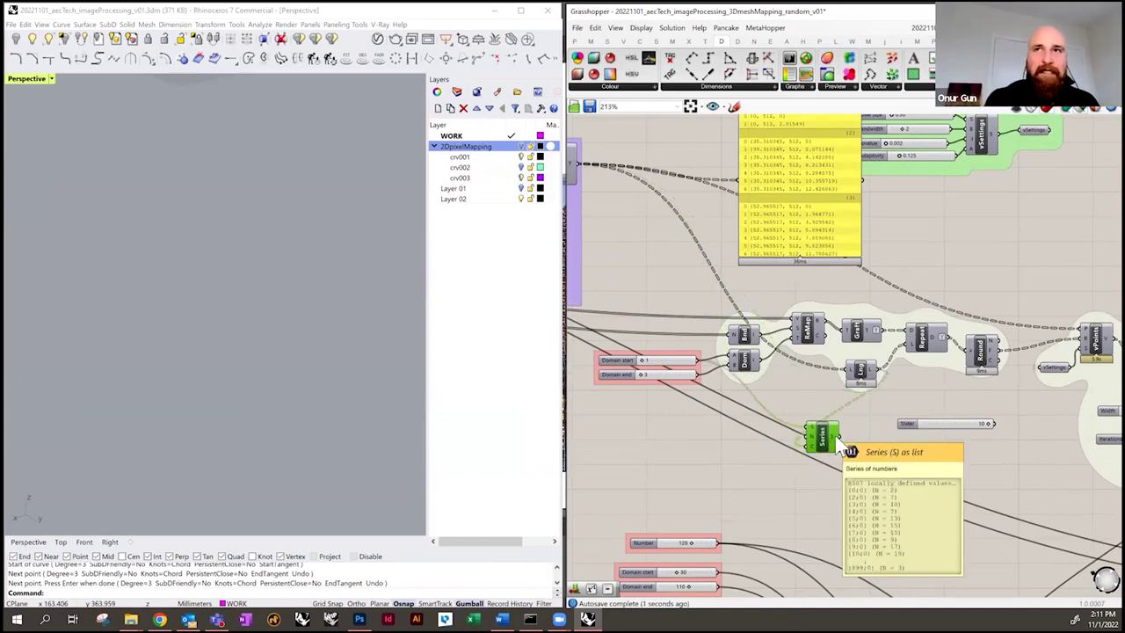
- Duplicate the point-coordinate Panel below the Series component and connect the Series output to the copy
click(792, 234)
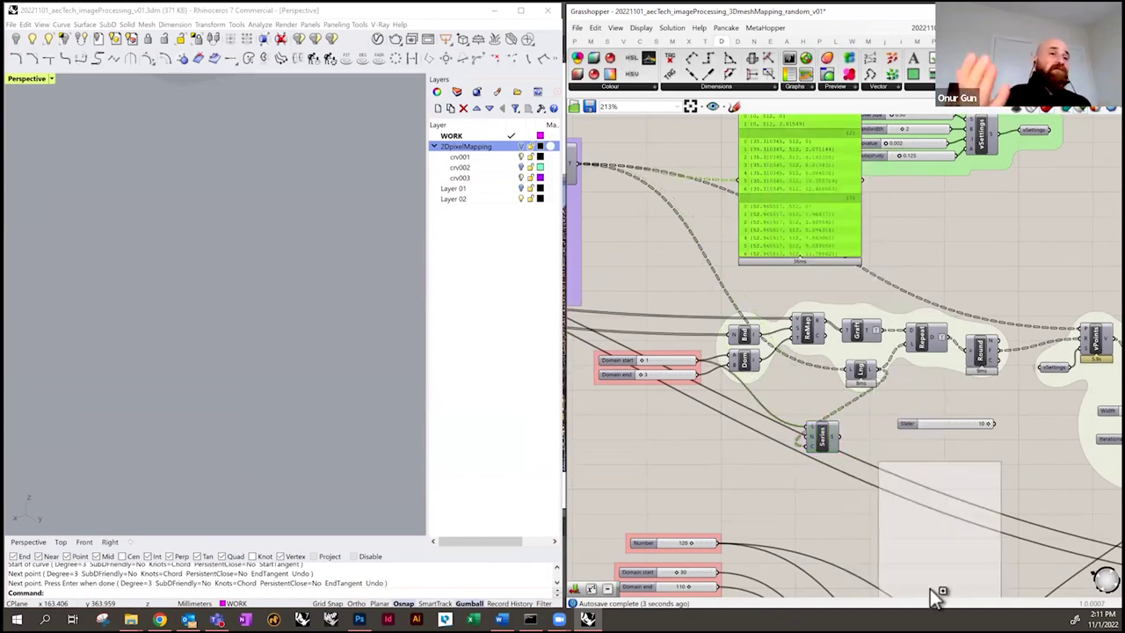
click(919, 563)
drag(840, 434, 868, 510)
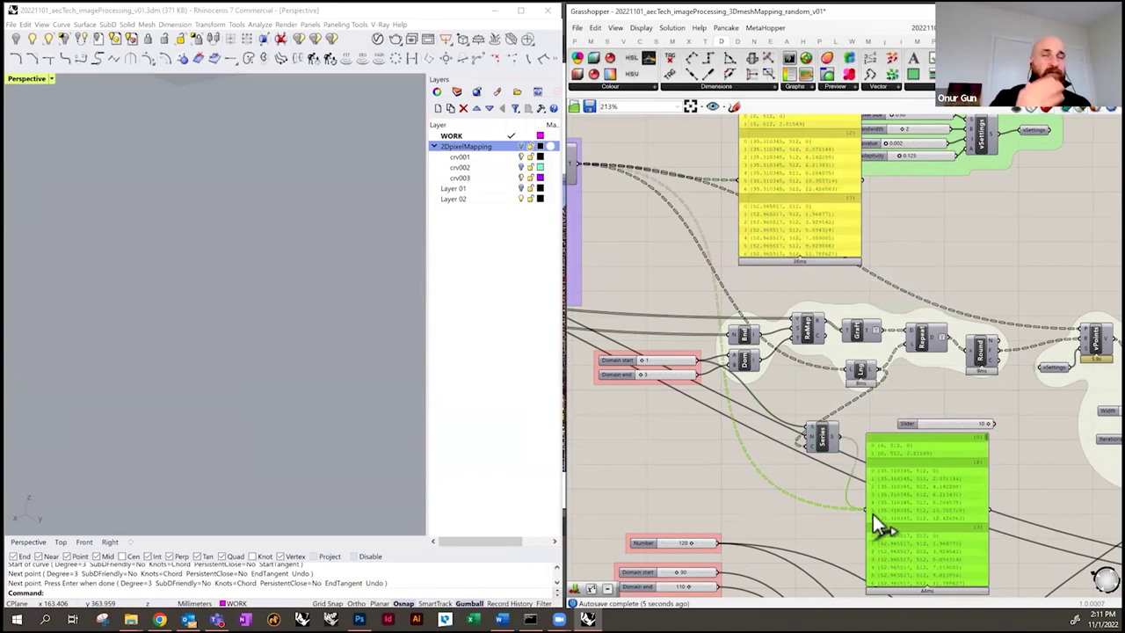
right_drag(1026, 540, 987, 509)
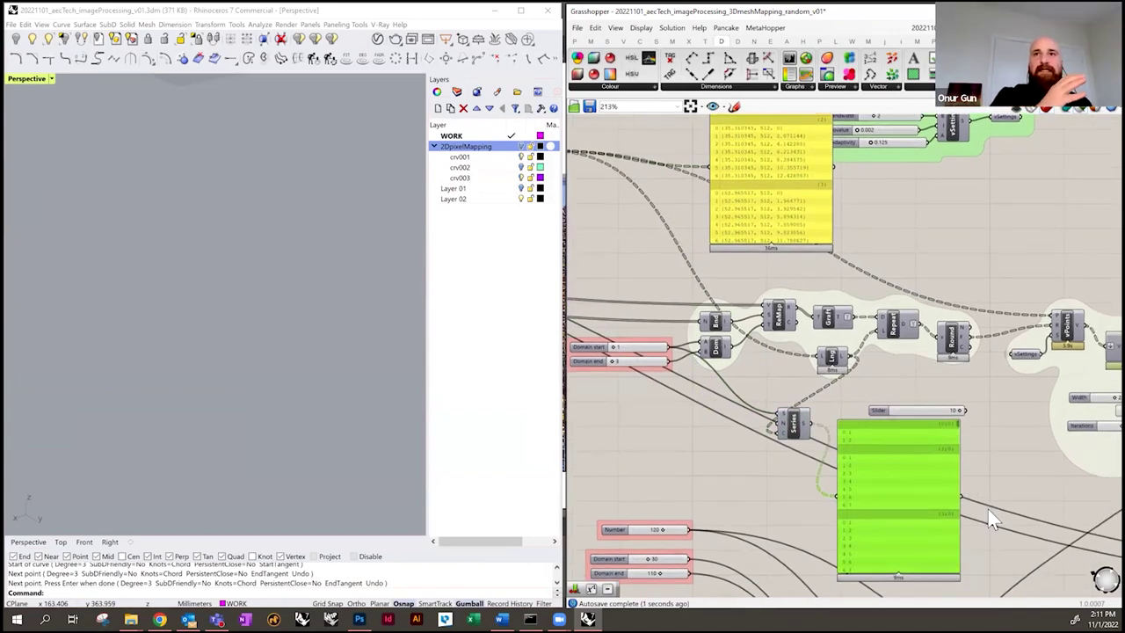
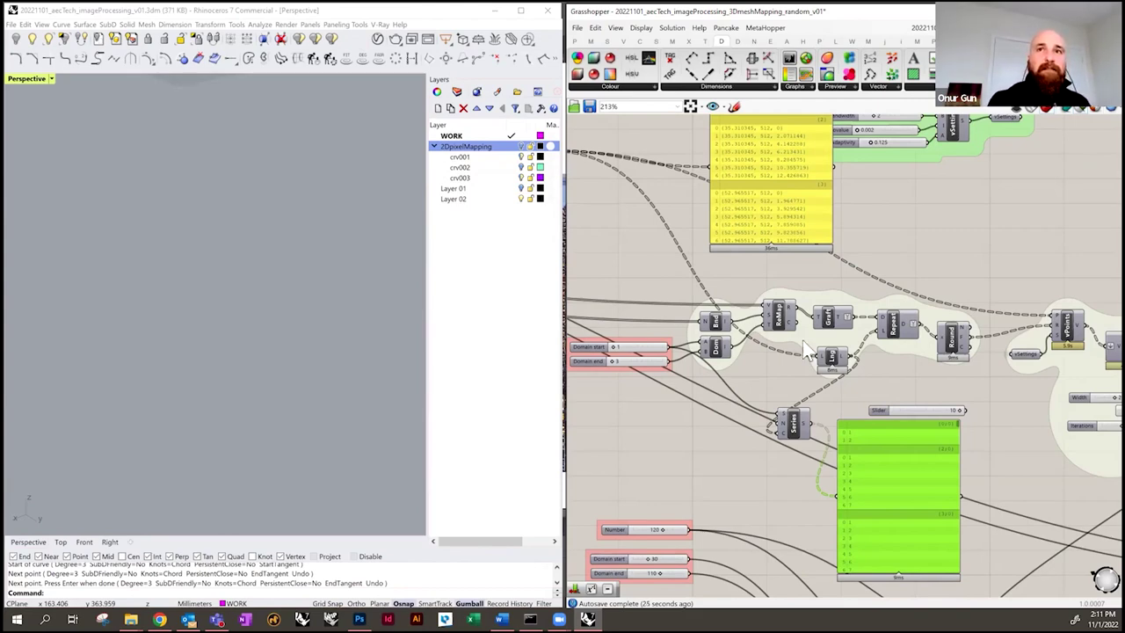
- Move the point-coordinate Panel clear of the vSettings group and preview the vPoints volume in the Perspective viewport
right_drag(899, 378, 835, 380)
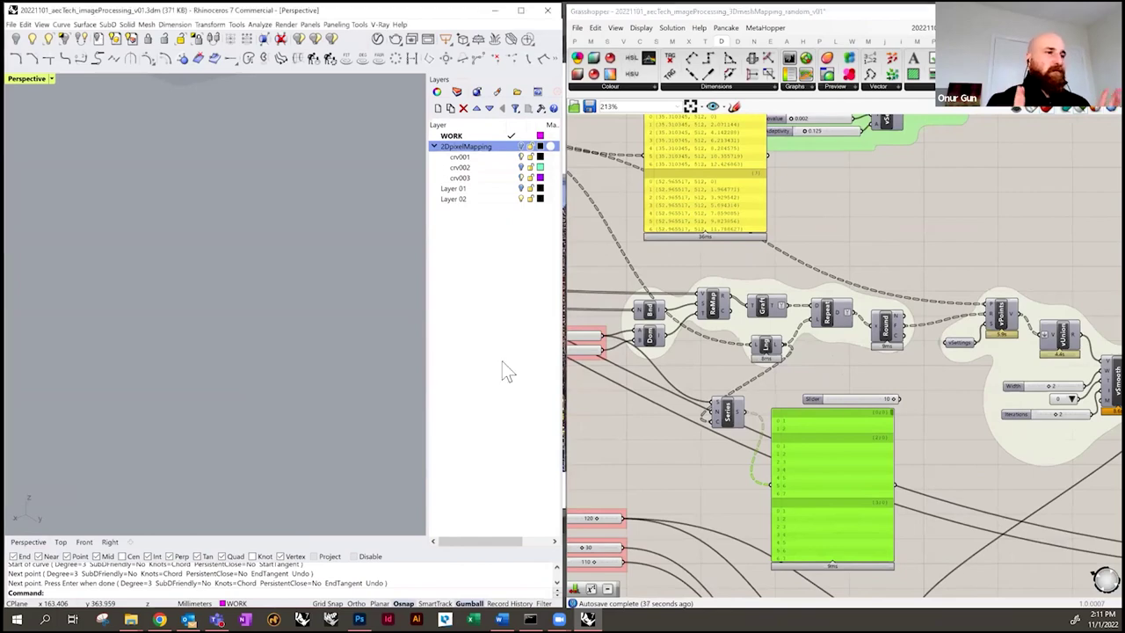
scroll(1014, 391, down, 3)
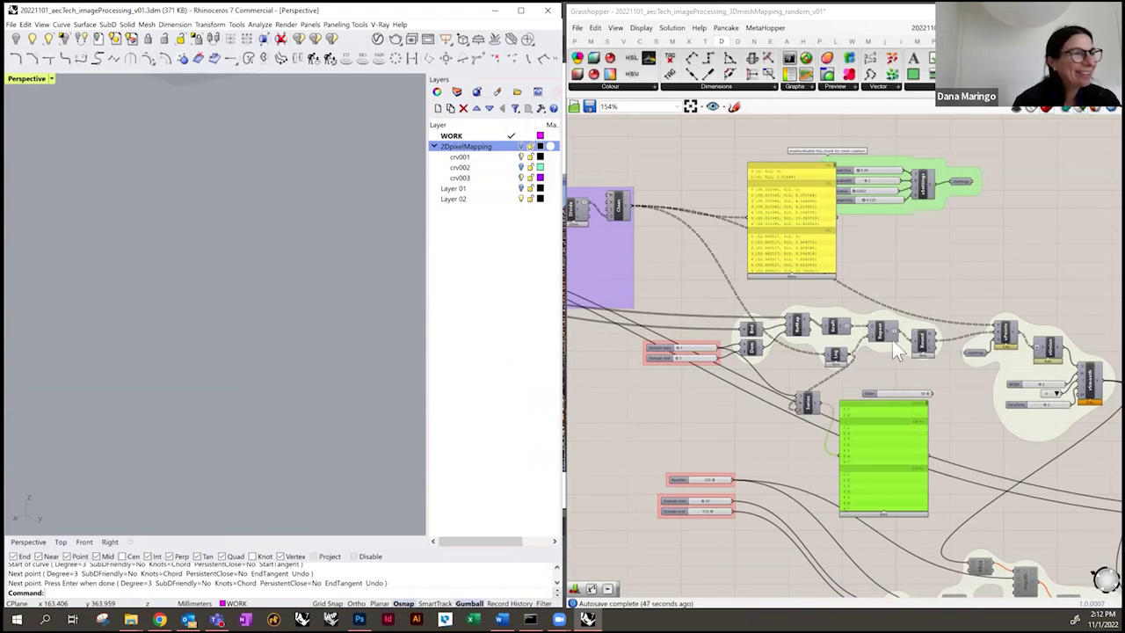
drag(788, 263, 741, 265)
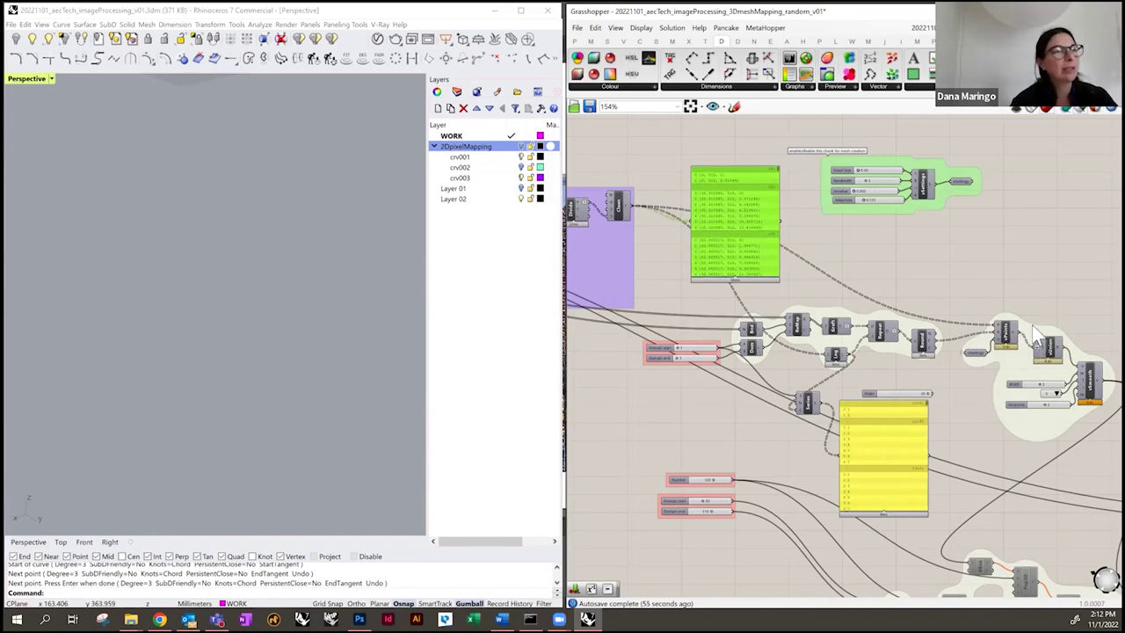
scroll(1006, 336, up, 1)
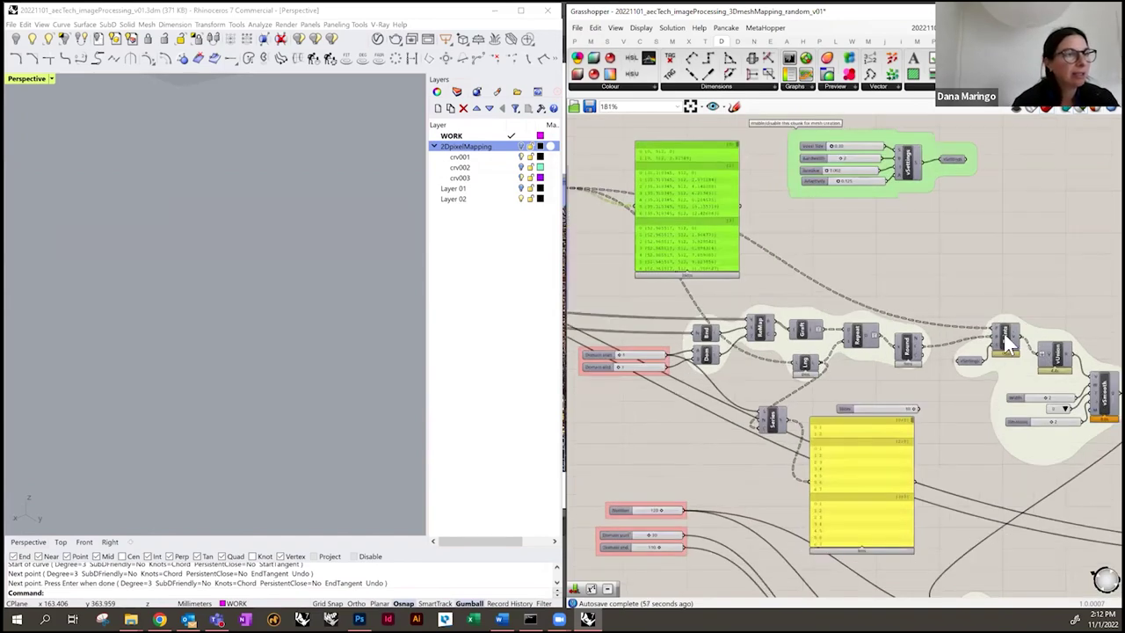
click(1007, 341)
right_drag(258, 312, 260, 356)
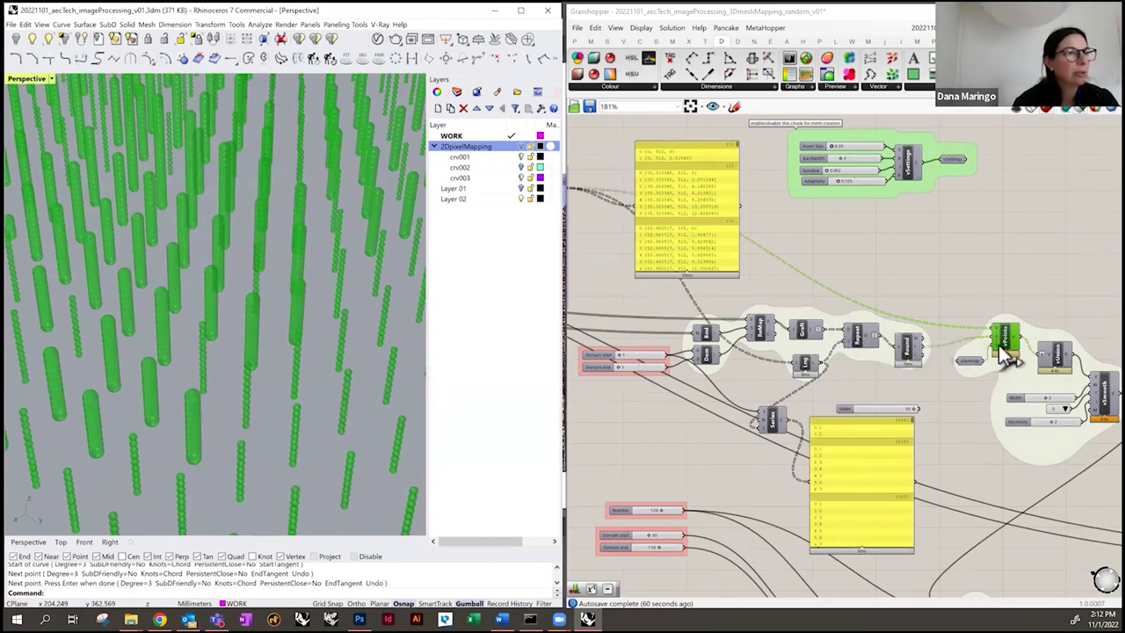
mouse_move(1006, 347)
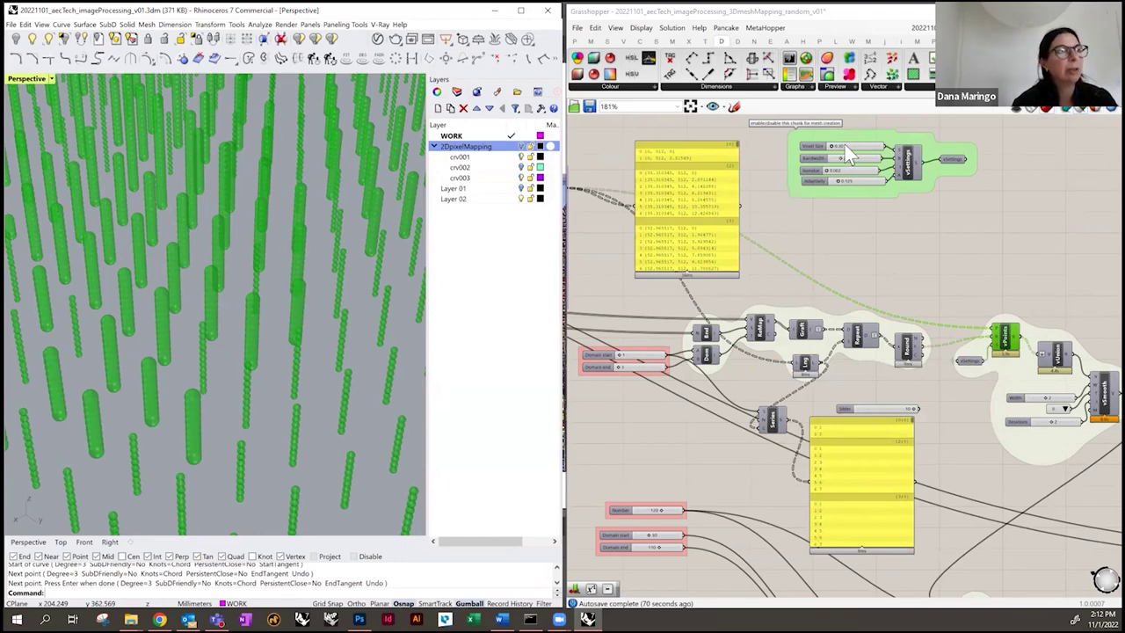
mouse_move(845, 145)
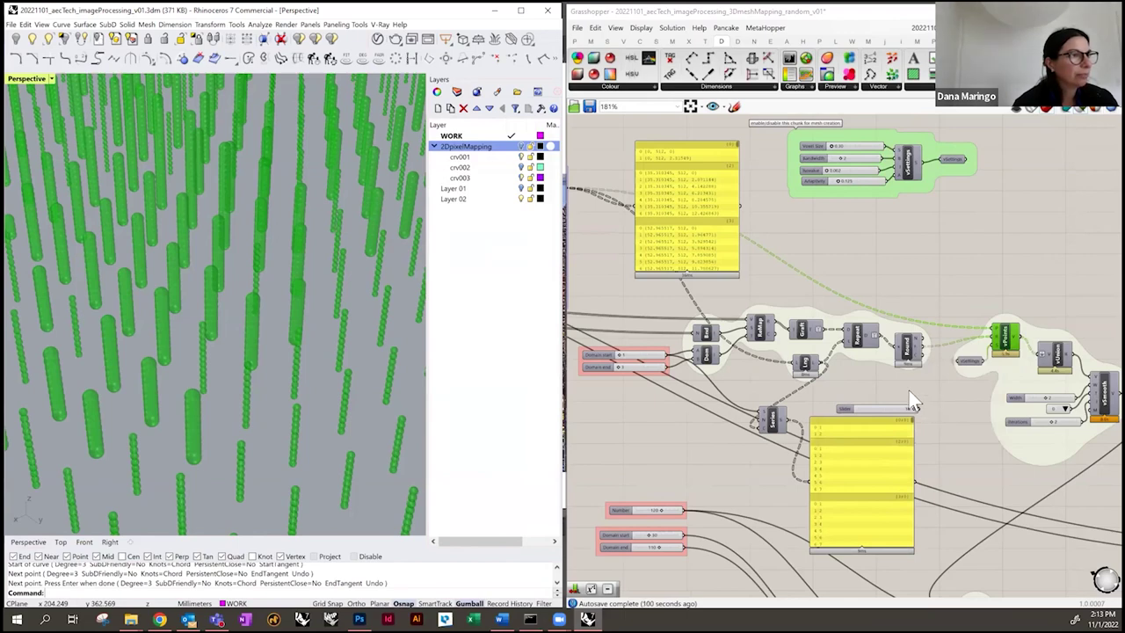
- Spread out the Domain, Bounds and Series components and the Series Panel to give the wiring more room
right_drag(908, 390, 941, 366)
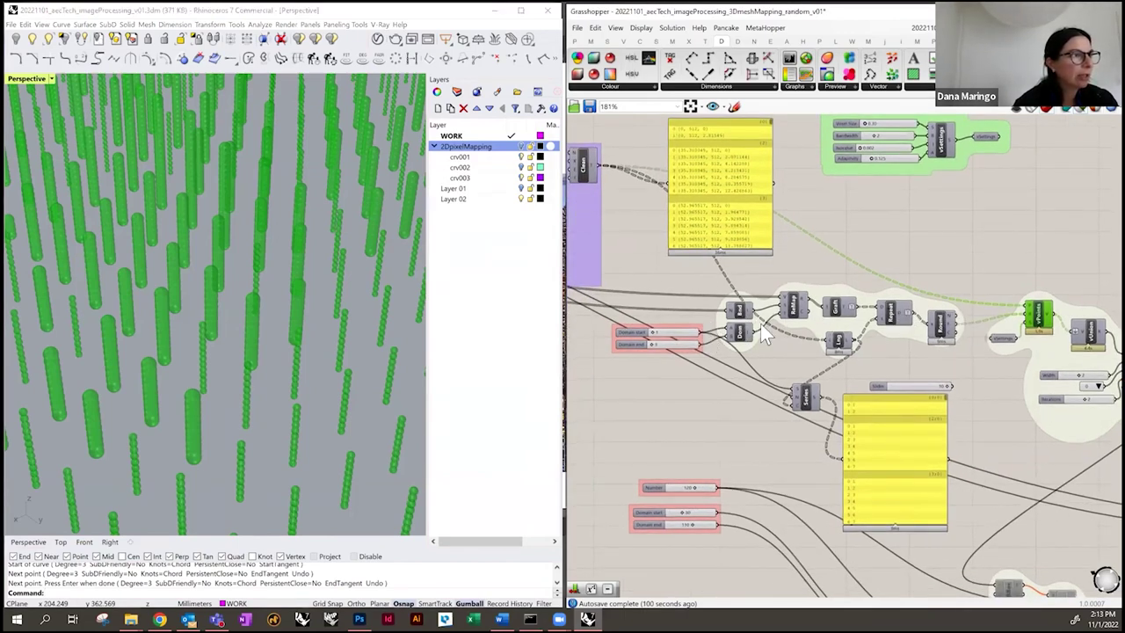
drag(742, 341, 729, 342)
drag(731, 321, 715, 322)
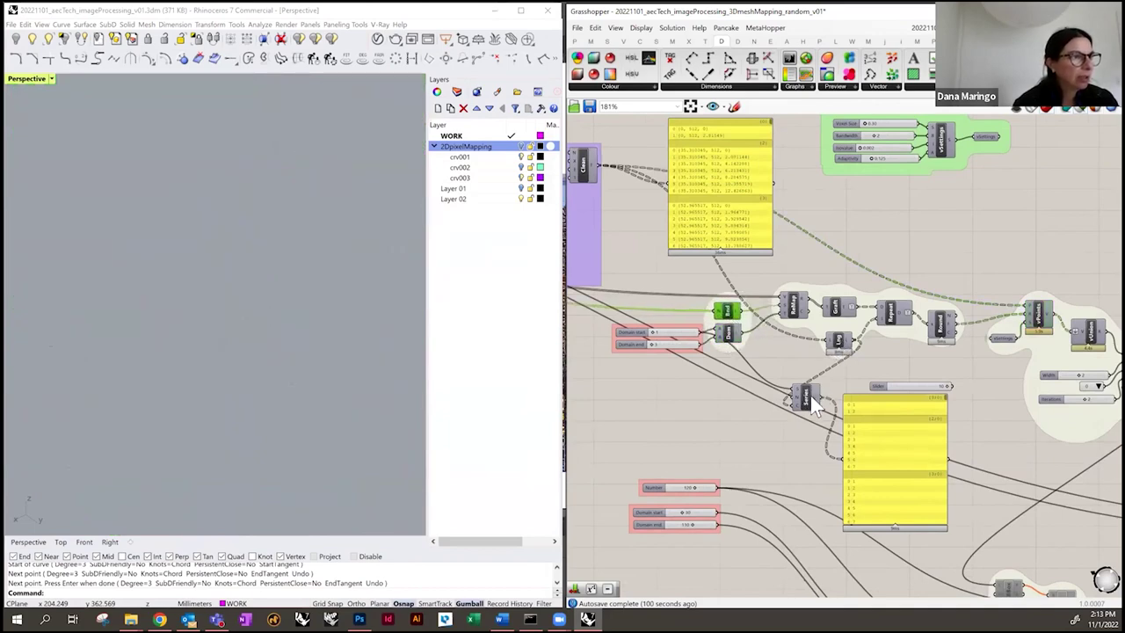
drag(844, 432, 914, 423)
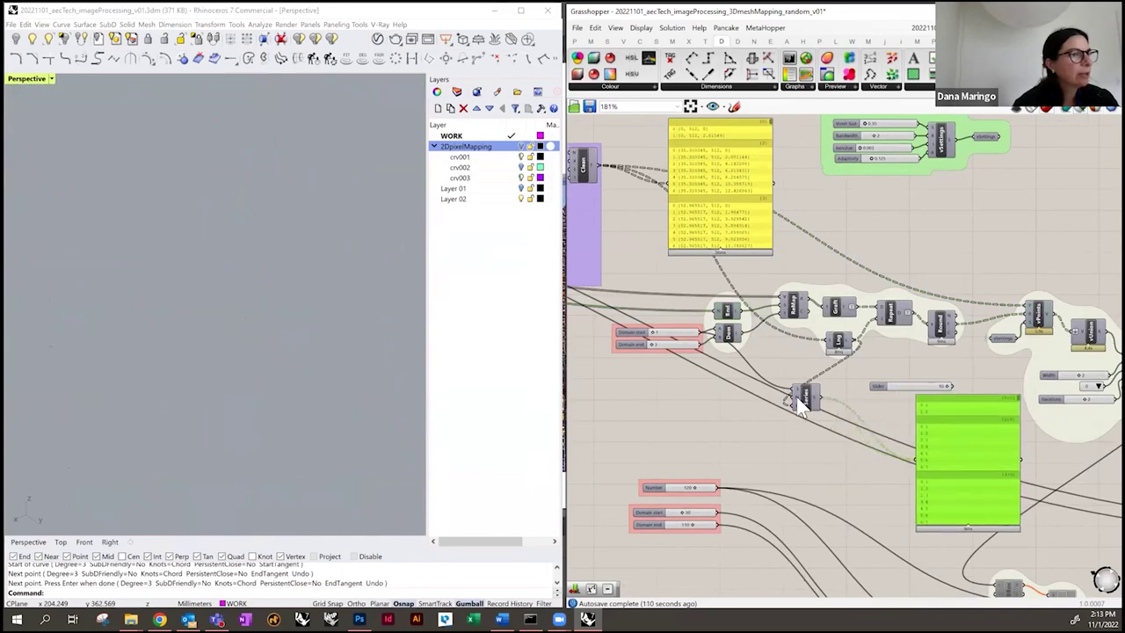
drag(808, 410, 869, 415)
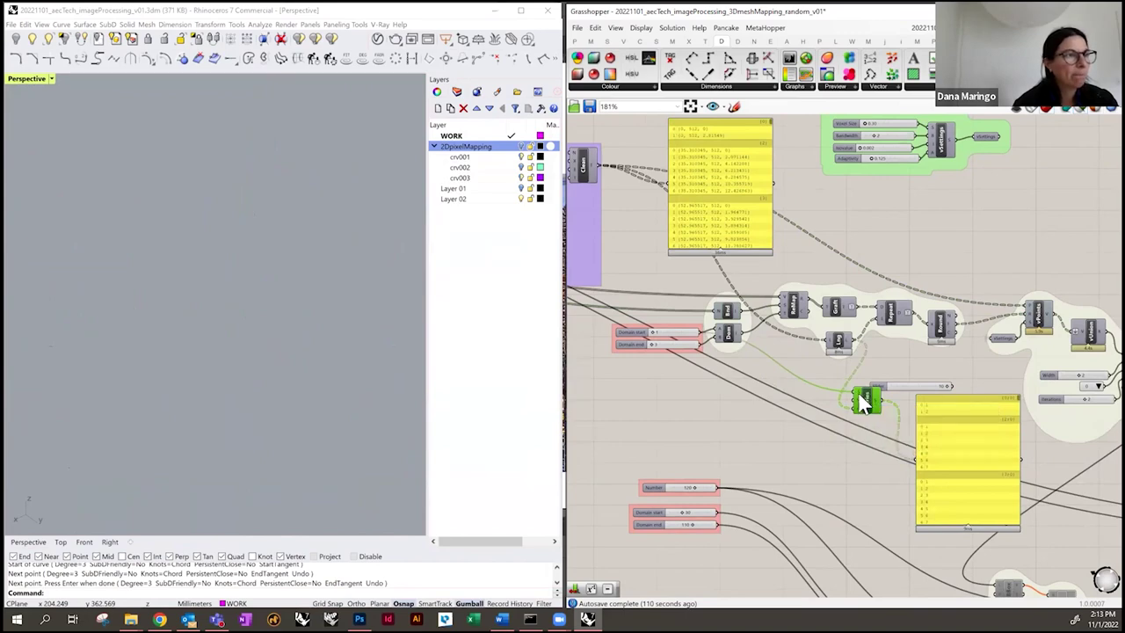
- Duplicate the Series Panel, connect List Length's output to the copy, and place it above the ReMap group
scroll(863, 402, up, 3)
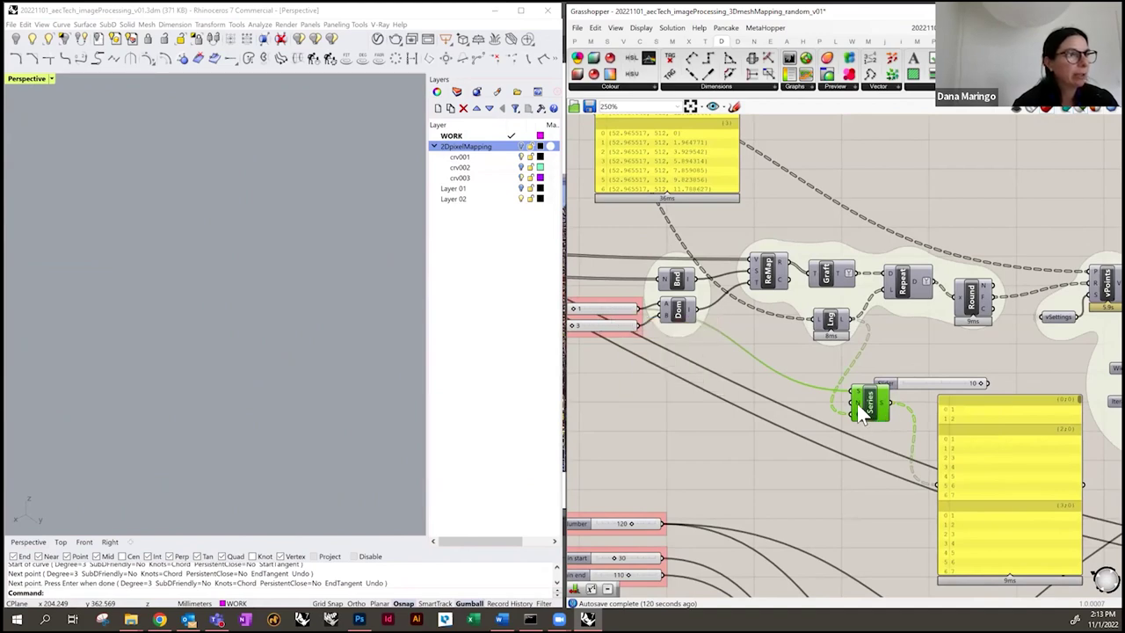
mouse_move(861, 410)
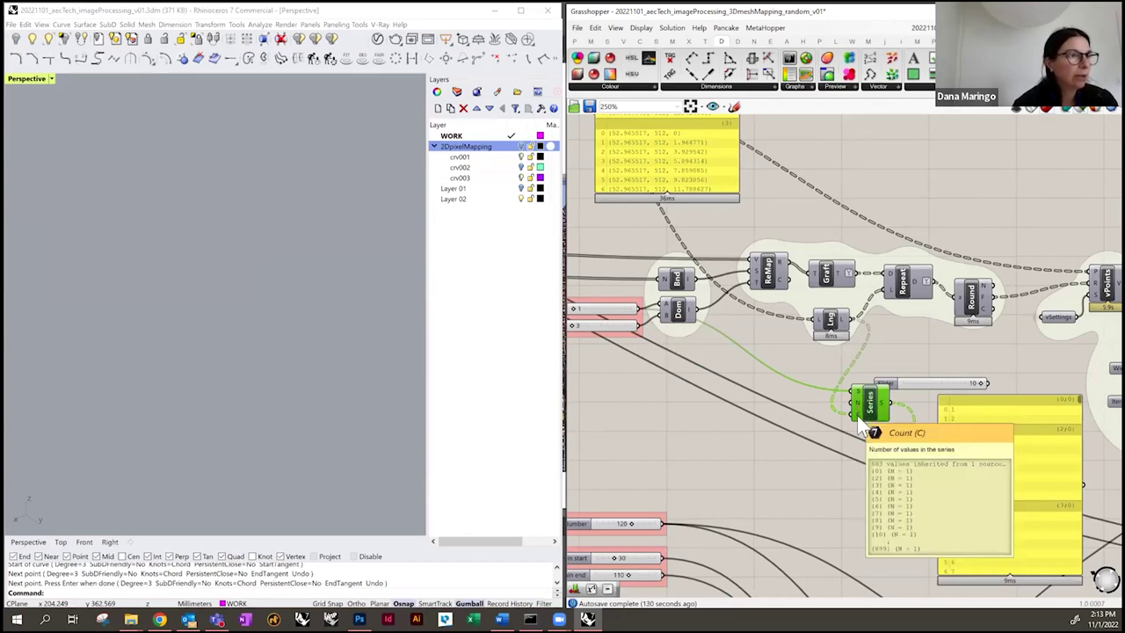
scroll(859, 413, down, 2)
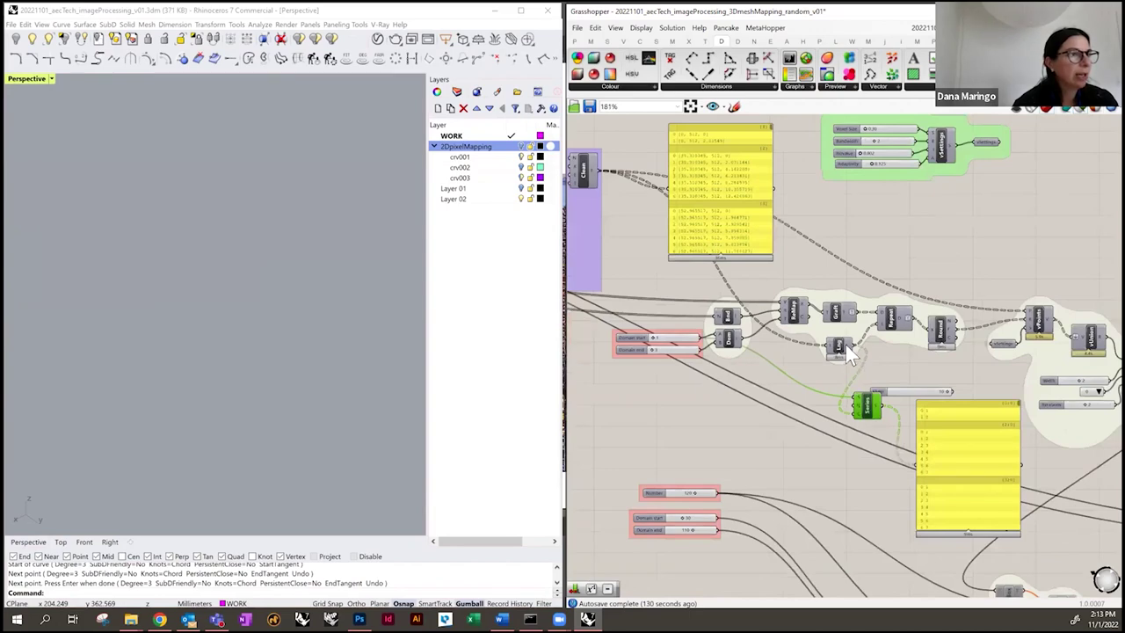
mouse_move(850, 352)
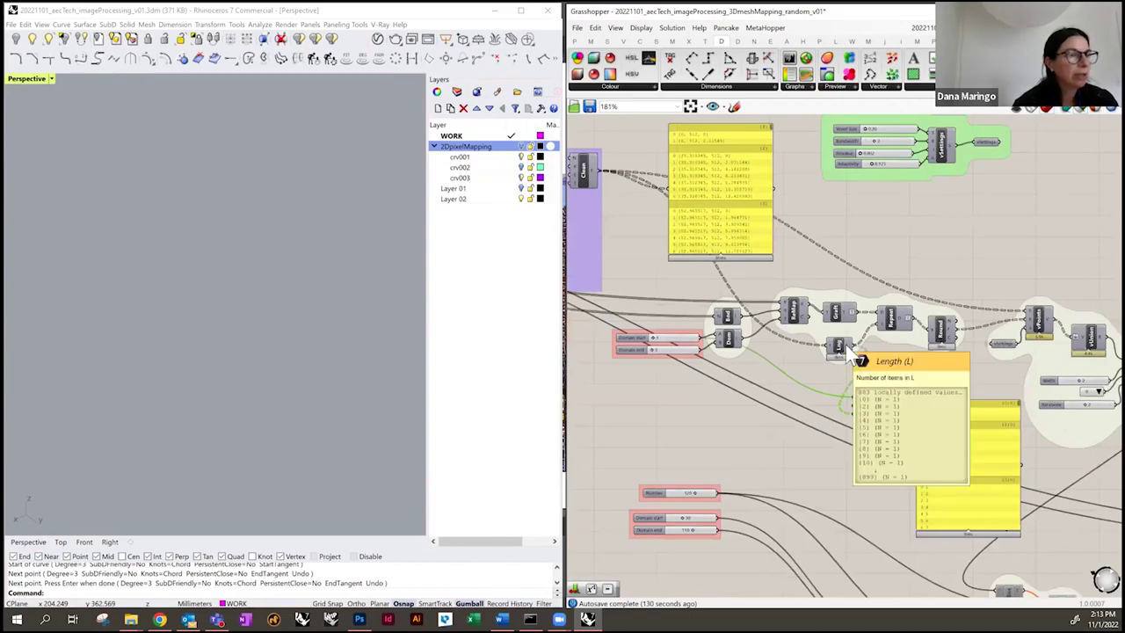
click(977, 453)
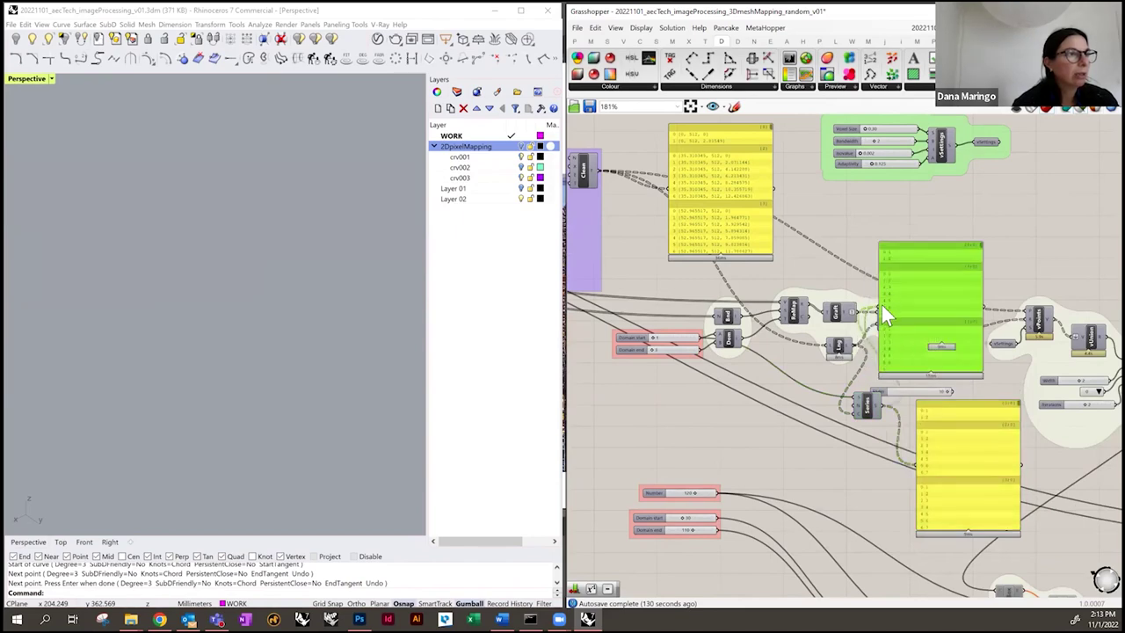
drag(932, 310, 861, 216)
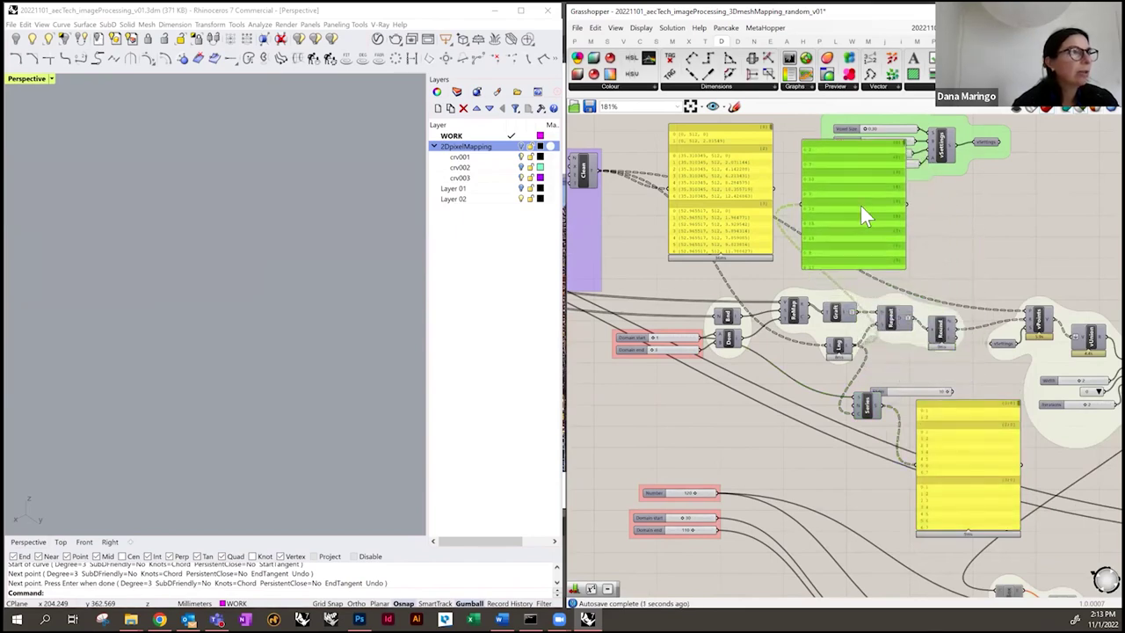
- Position the list-length Panel beside the point-coordinate Panel and compare the number of points per branch
right_drag(875, 233, 945, 294)
scroll(942, 290, up, 2)
click(772, 305)
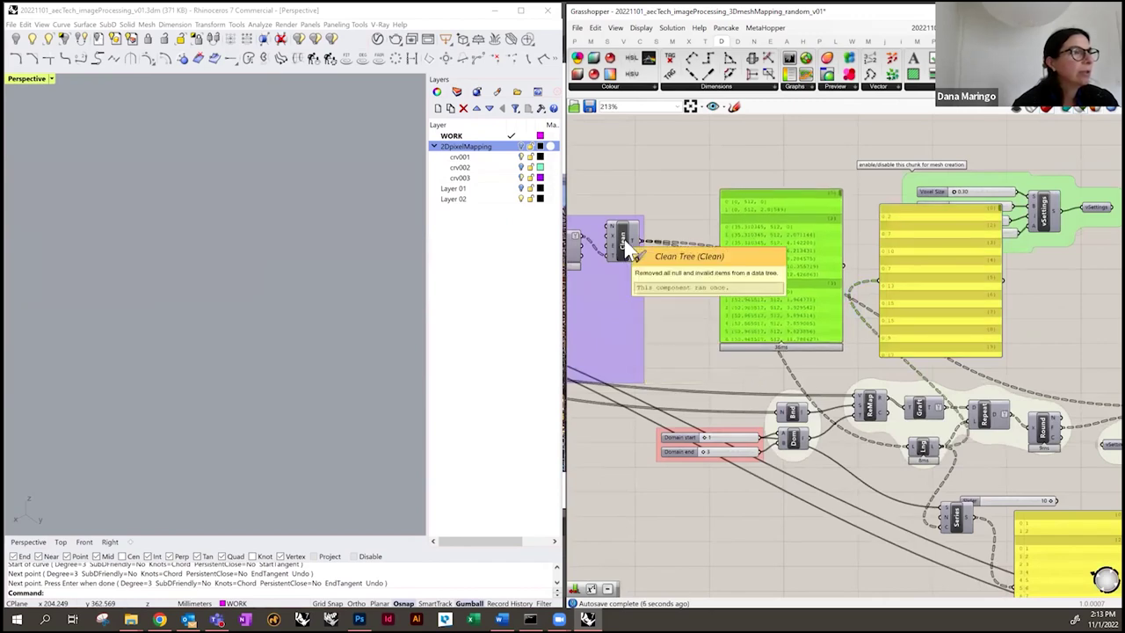
drag(928, 252, 910, 244)
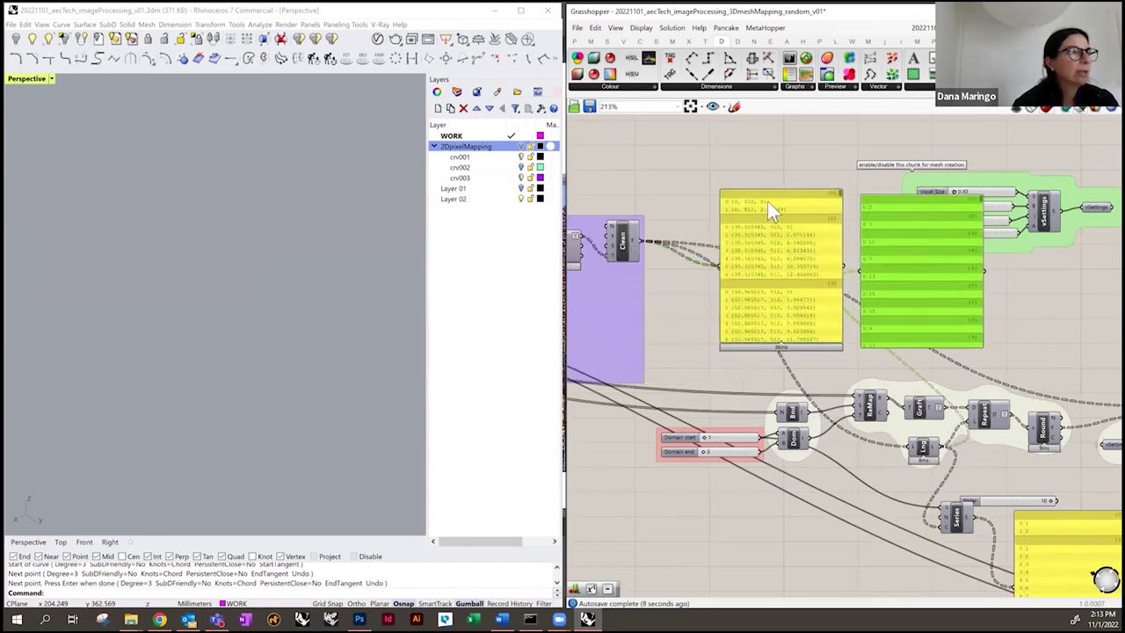
scroll(768, 211, up, 1)
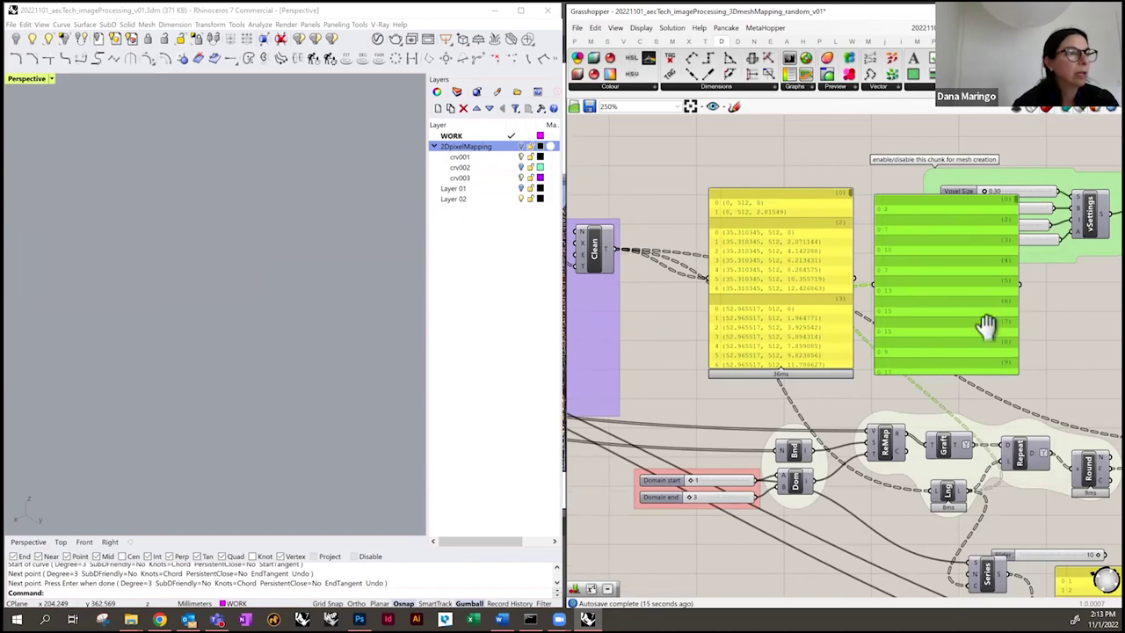
right_drag(1004, 339, 759, 263)
scroll(759, 263, down, 2)
scroll(761, 264, down, 1)
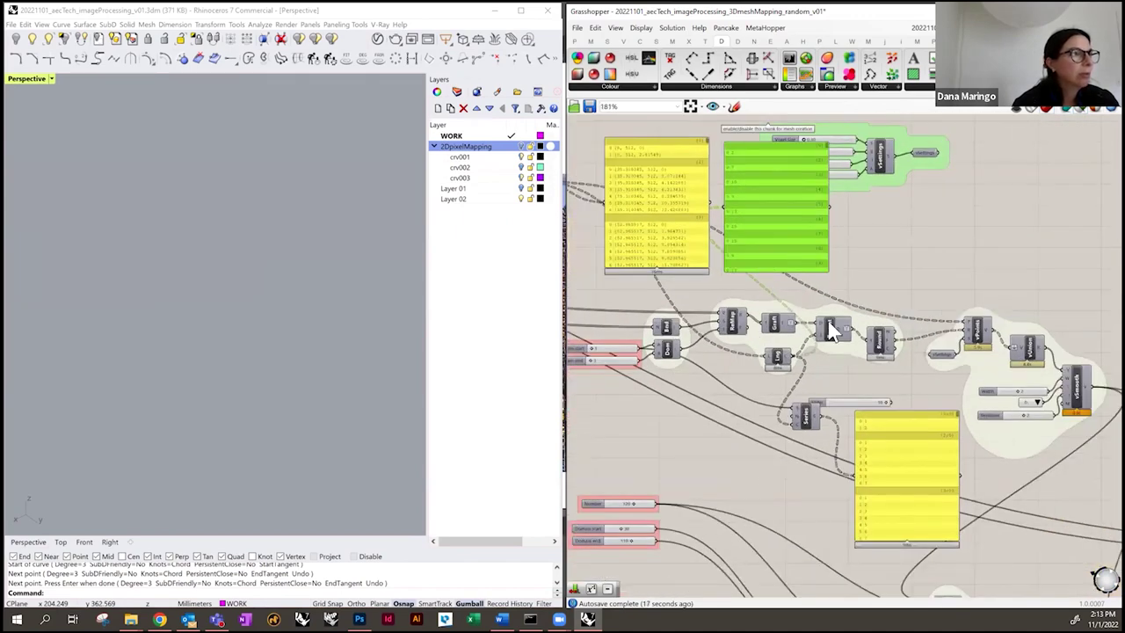
drag(802, 251, 821, 261)
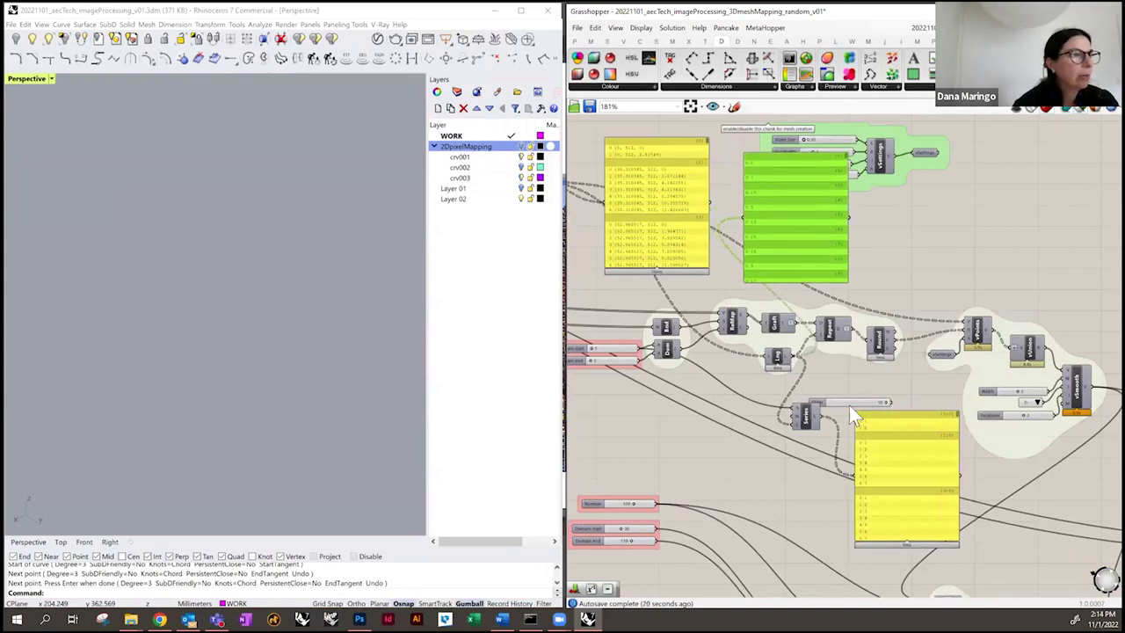
- Move the Series component beneath Round and connect its output to the vPoints radius input in place of Round's output
click(808, 430)
scroll(902, 465, up, 2)
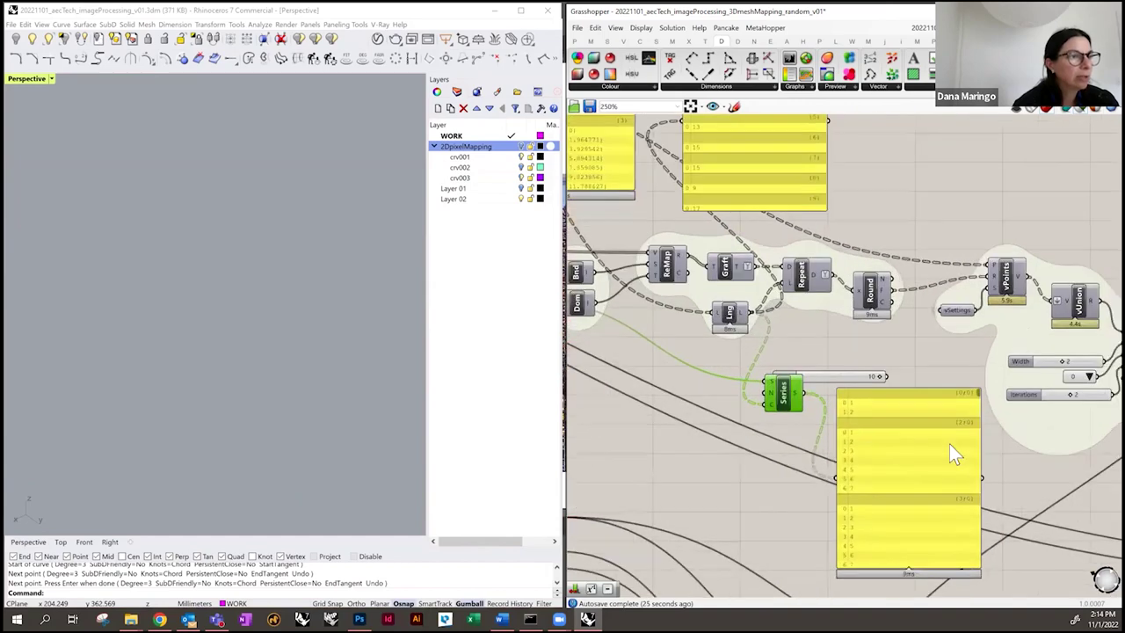
drag(788, 392, 870, 343)
right_drag(989, 283, 935, 288)
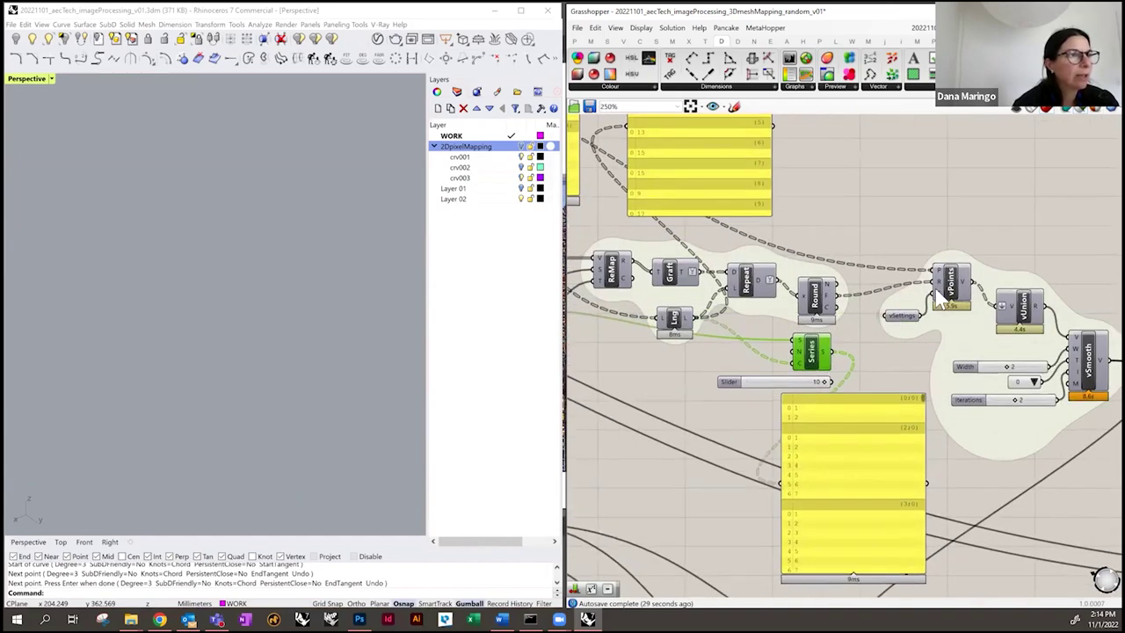
mouse_move(943, 277)
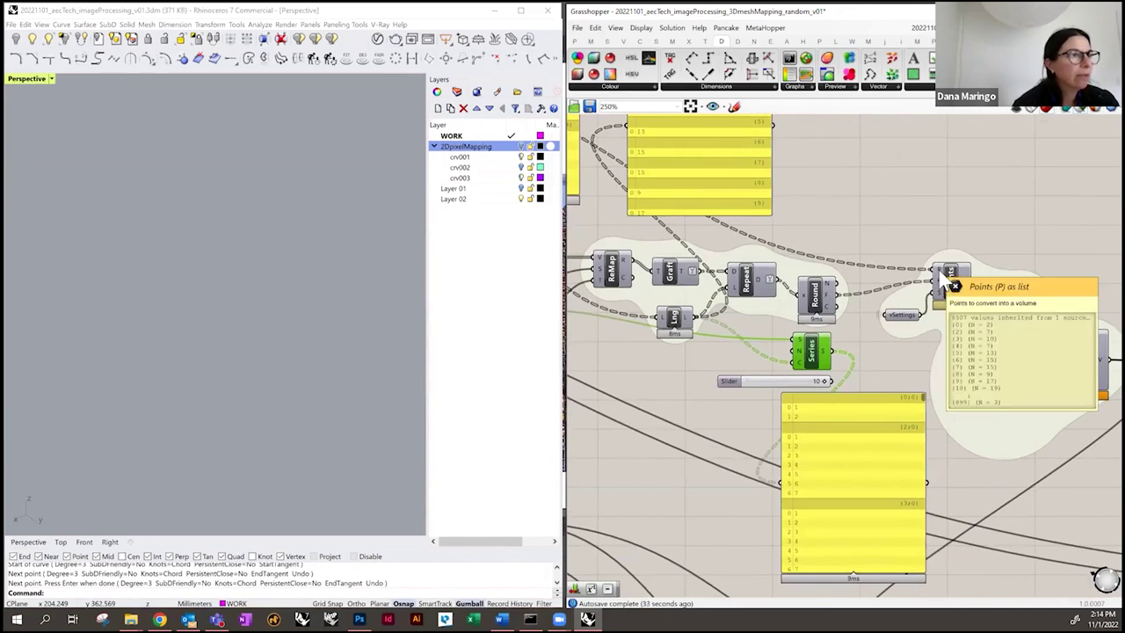
mouse_move(828, 357)
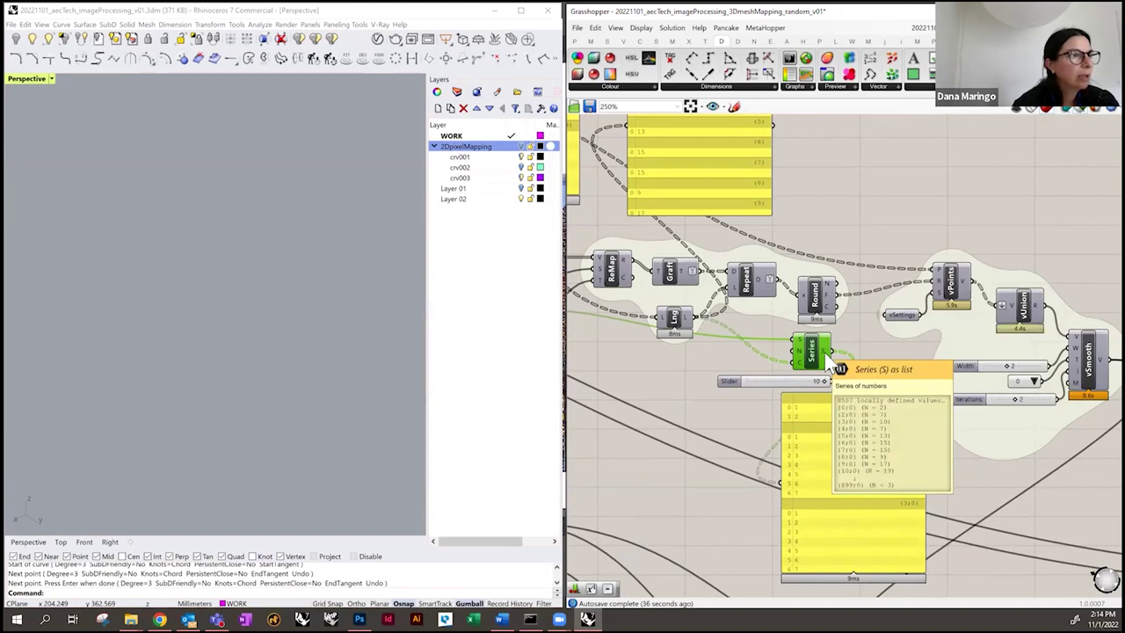
drag(827, 356, 934, 279)
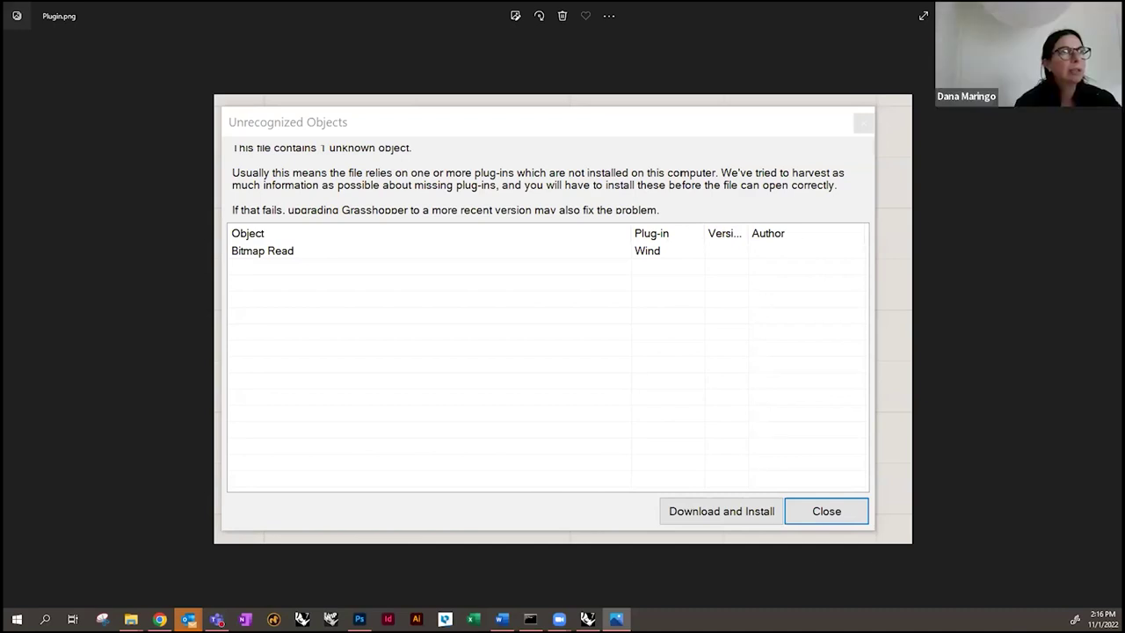
- Close the Plugin.png image and return to the Grasshopper definition
key(alt+F4)
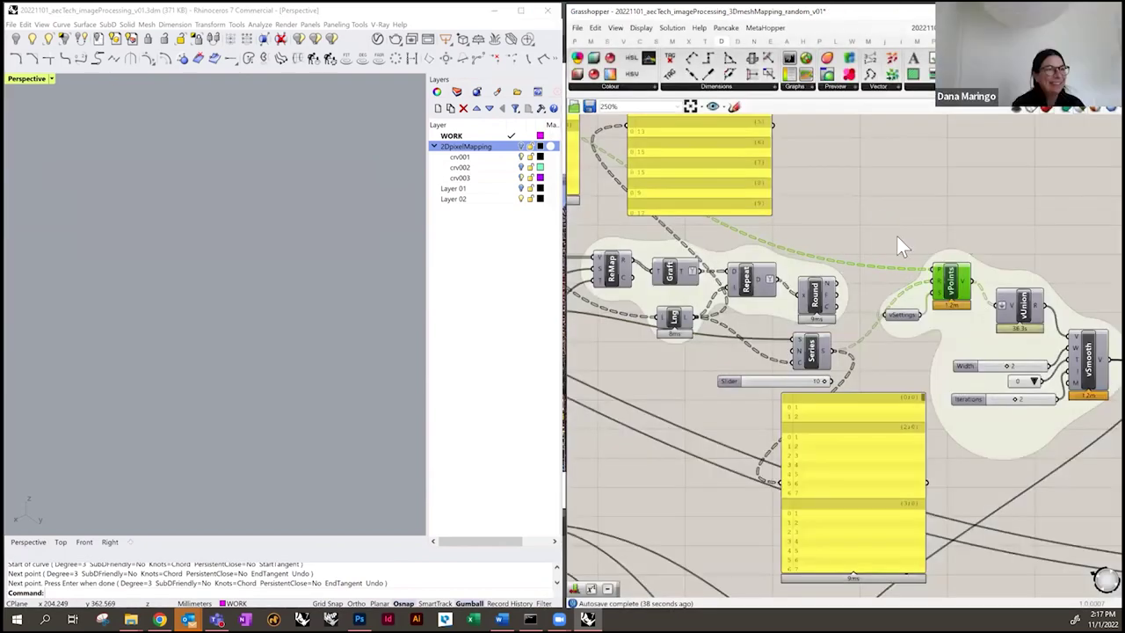
- Select the vPoints component and examine its preview spheres and the branch structure of its Points input
click(954, 290)
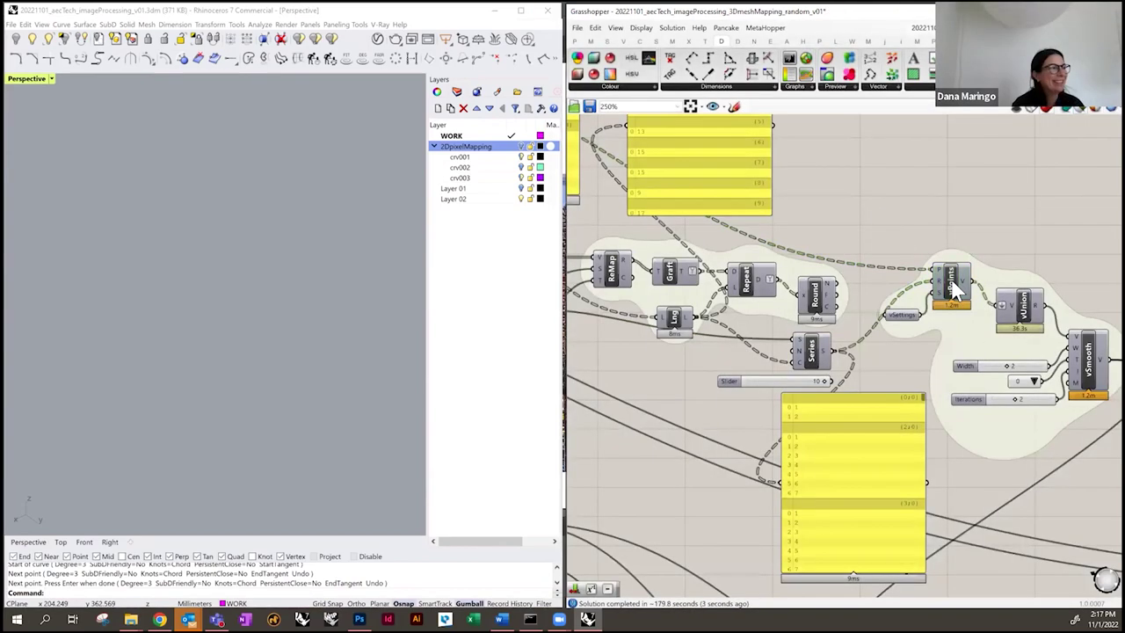
click(952, 285)
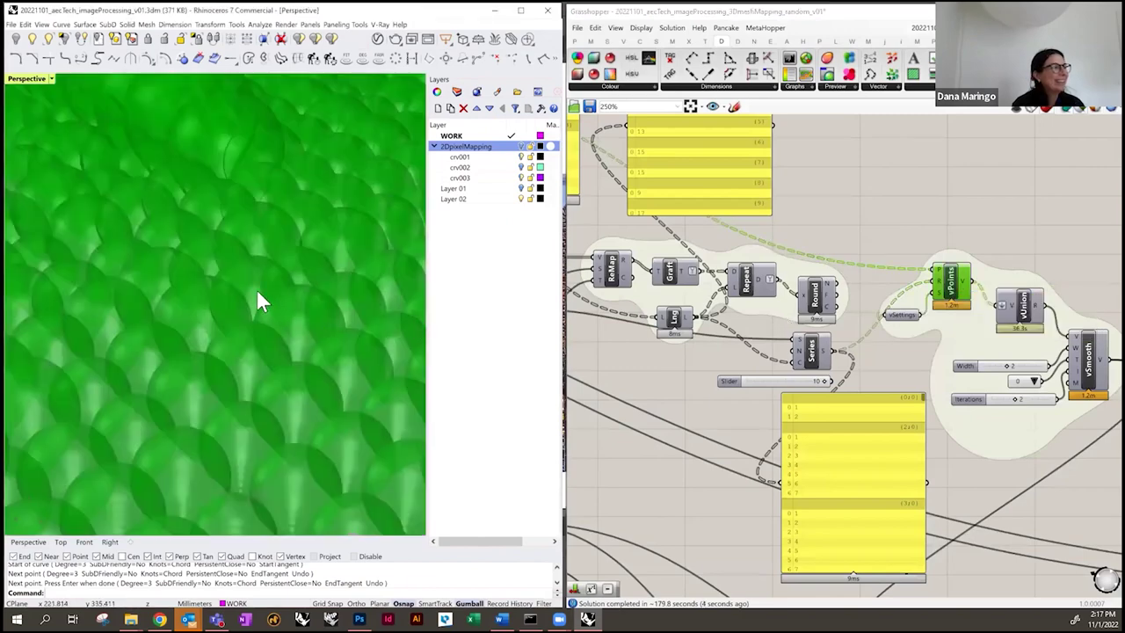
scroll(250, 288, down, 5)
right_drag(169, 294, 227, 282)
scroll(242, 331, up, 5)
scroll(226, 282, up, 2)
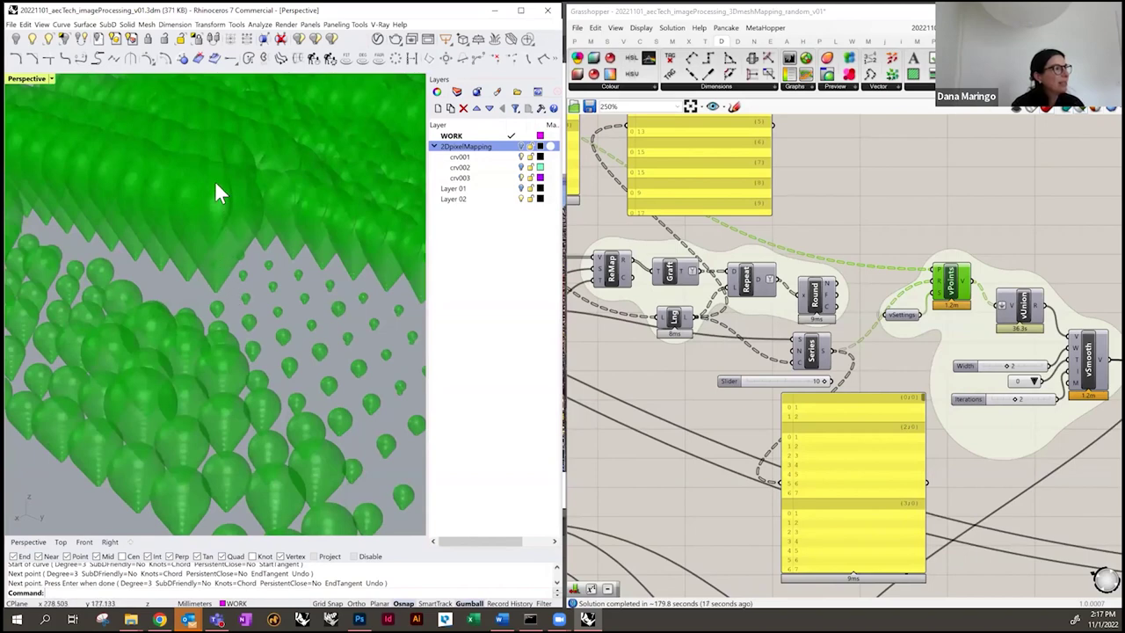
right_drag(180, 226, 211, 264)
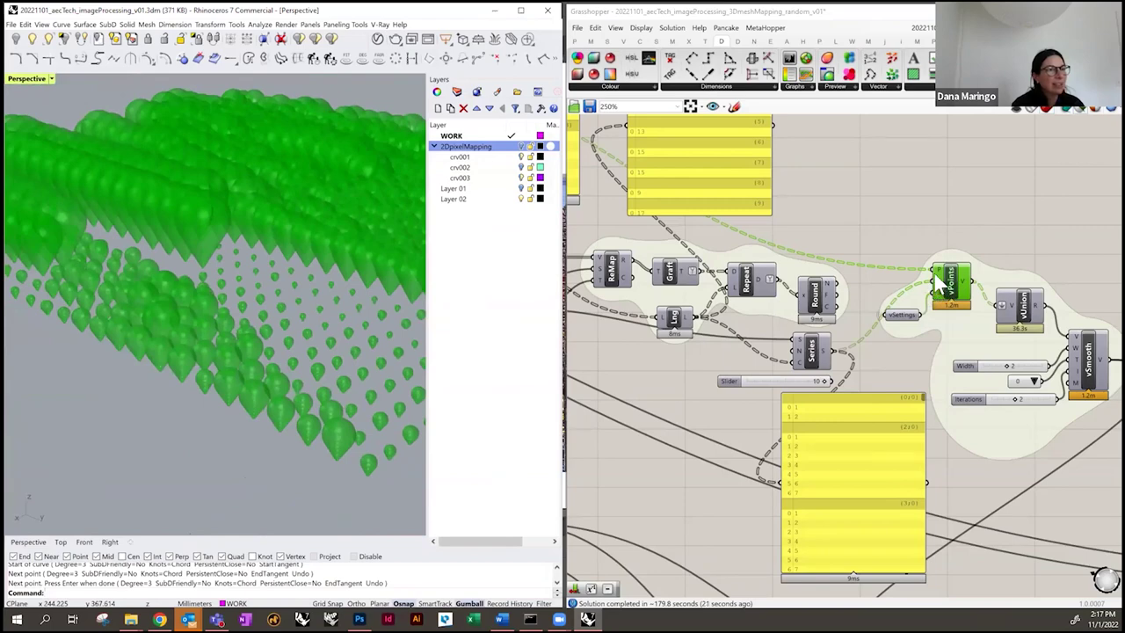
mouse_move(940, 279)
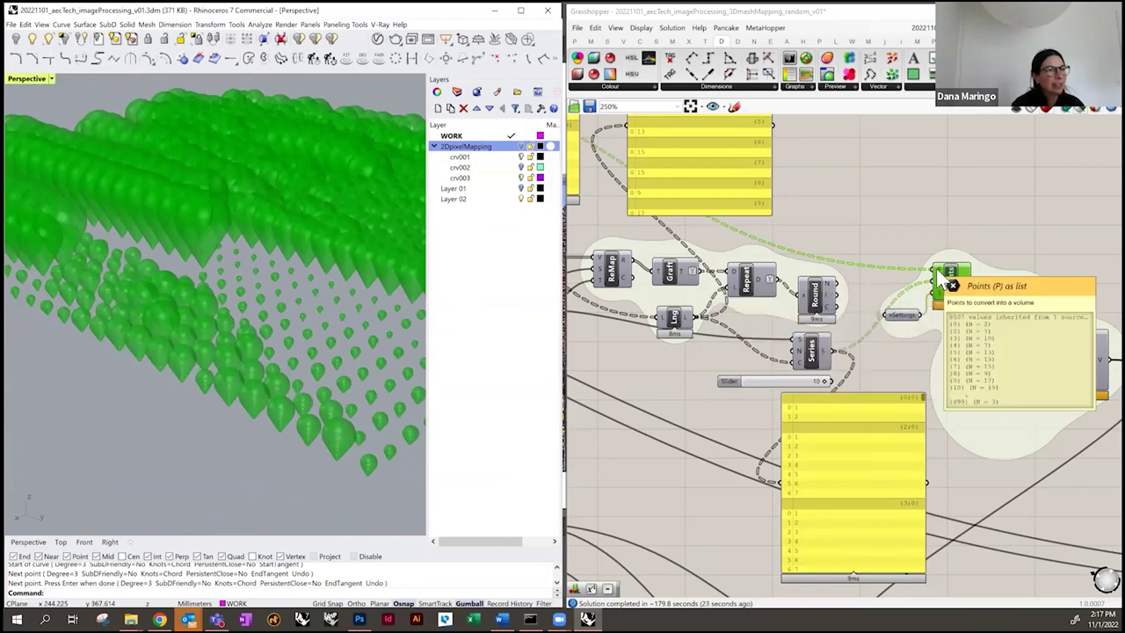
right_drag(923, 381, 839, 417)
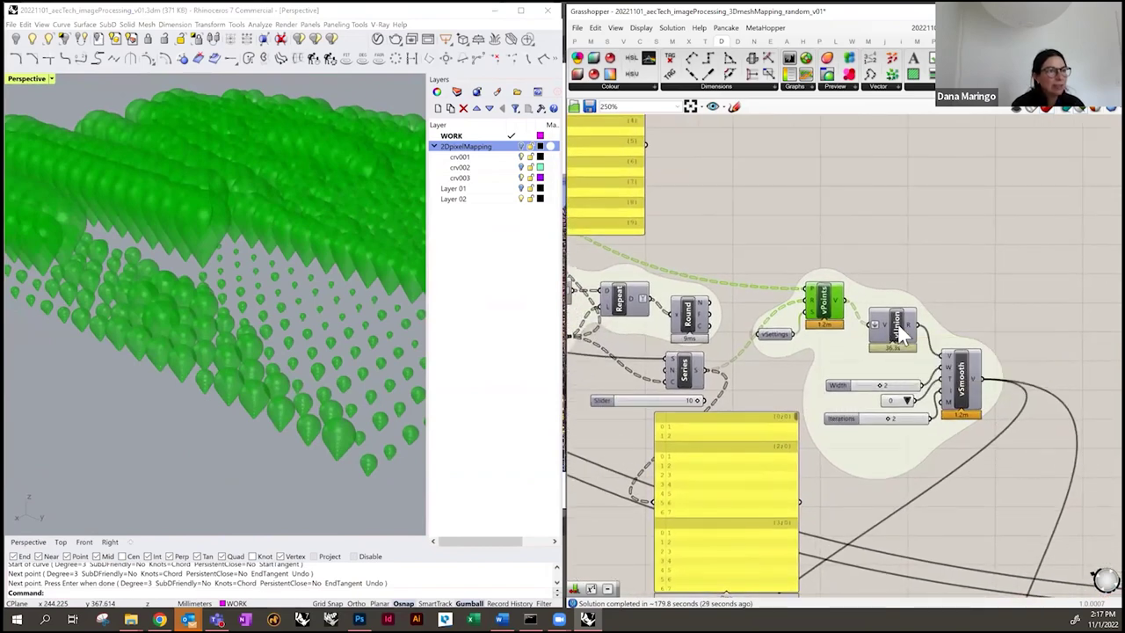
- Compare the separate vPoints volumes with the vUnion result by previewing each component in turn
click(938, 284)
mouse_move(813, 292)
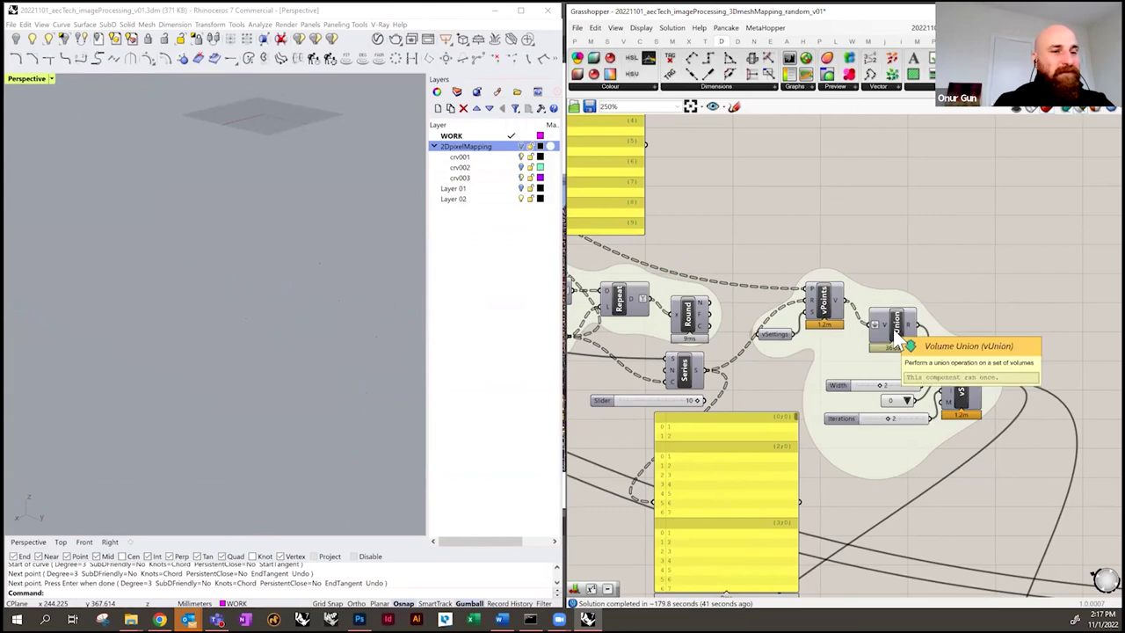
right_drag(833, 299, 905, 358)
click(903, 365)
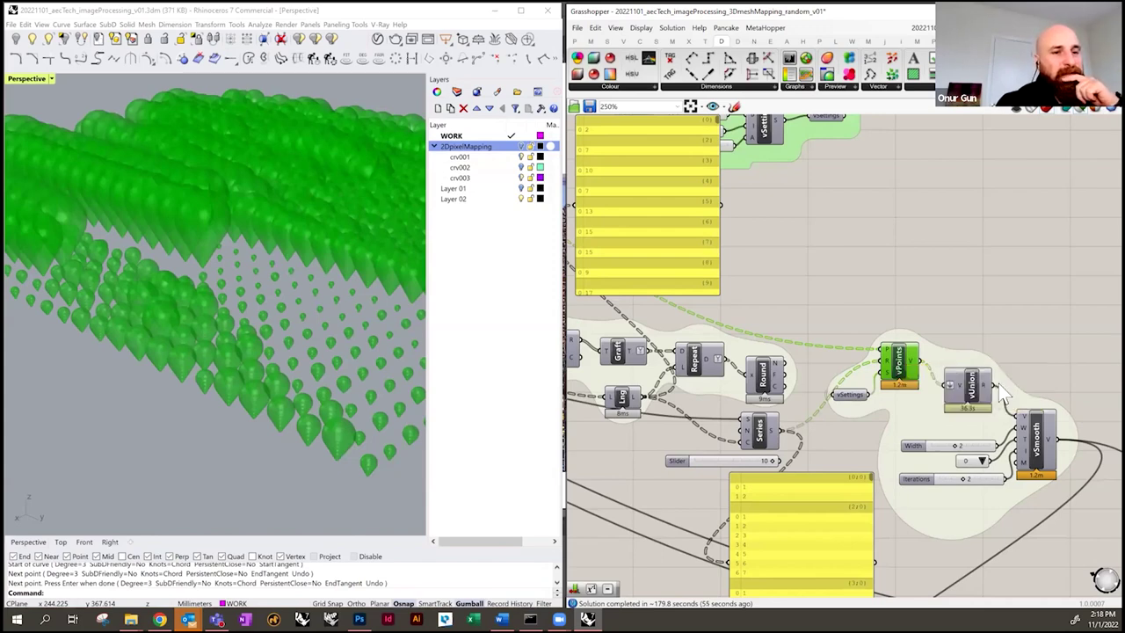
scroll(971, 391, up, 2)
click(956, 395)
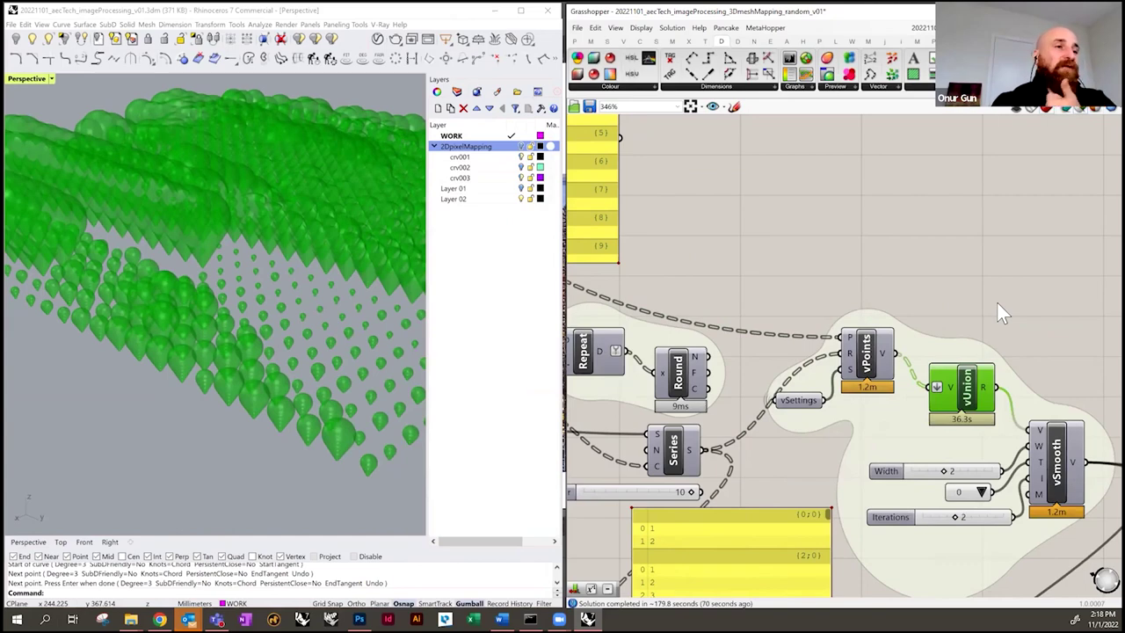
- Disable the vSettings parameter and move the list-length Panel down, clear of the Voxel Size slider
scroll(989, 300, down, 3)
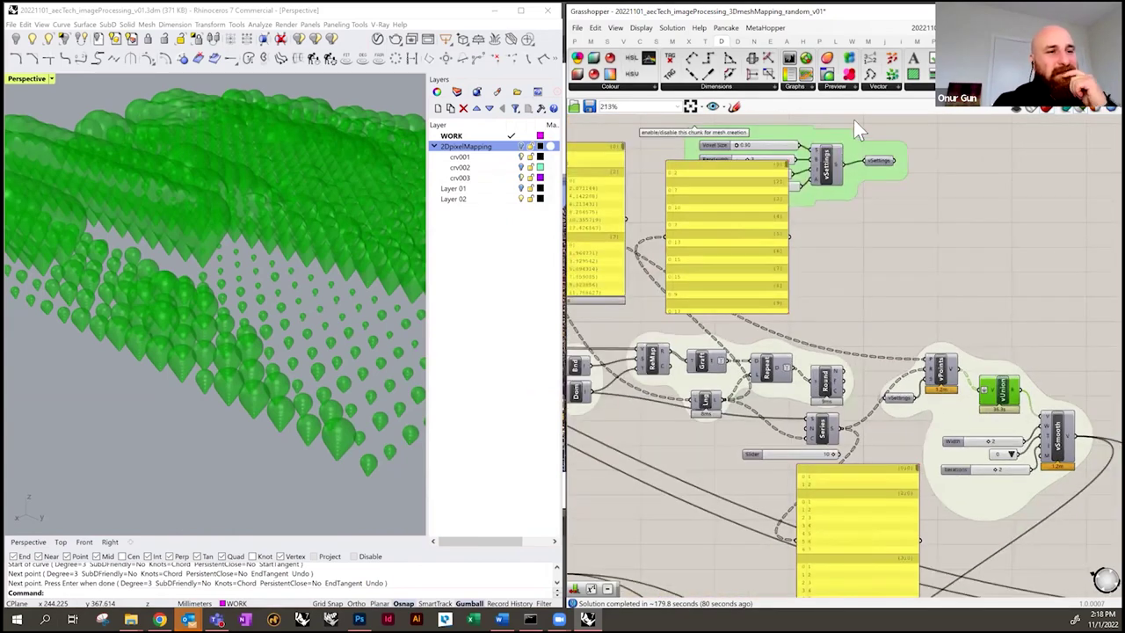
click(856, 123)
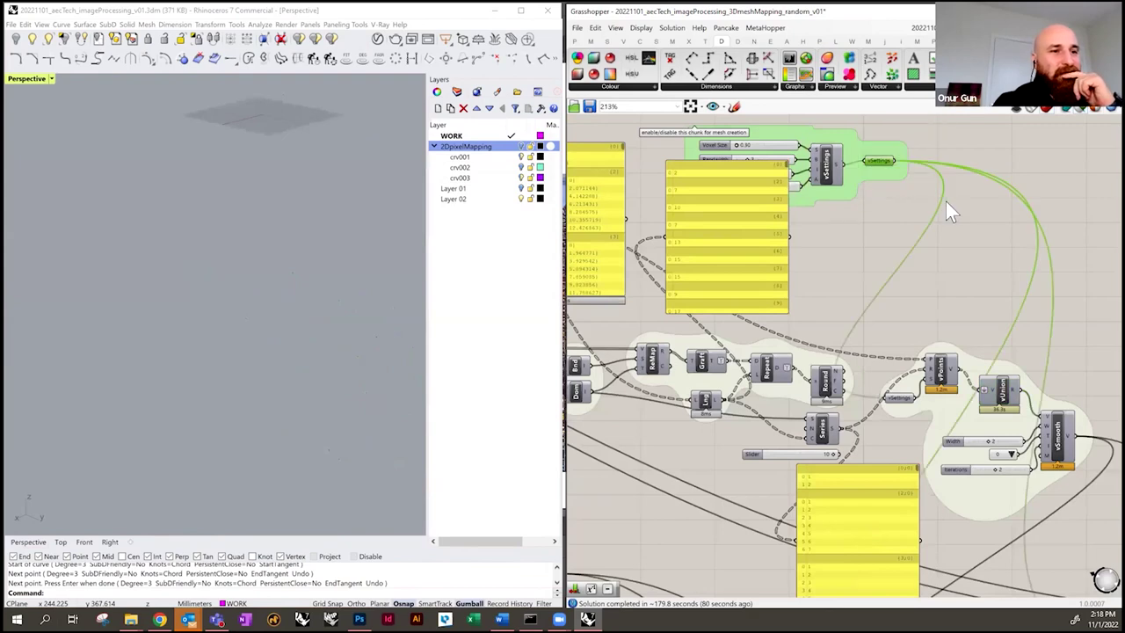
right_drag(918, 207, 1008, 244)
drag(855, 273, 912, 282)
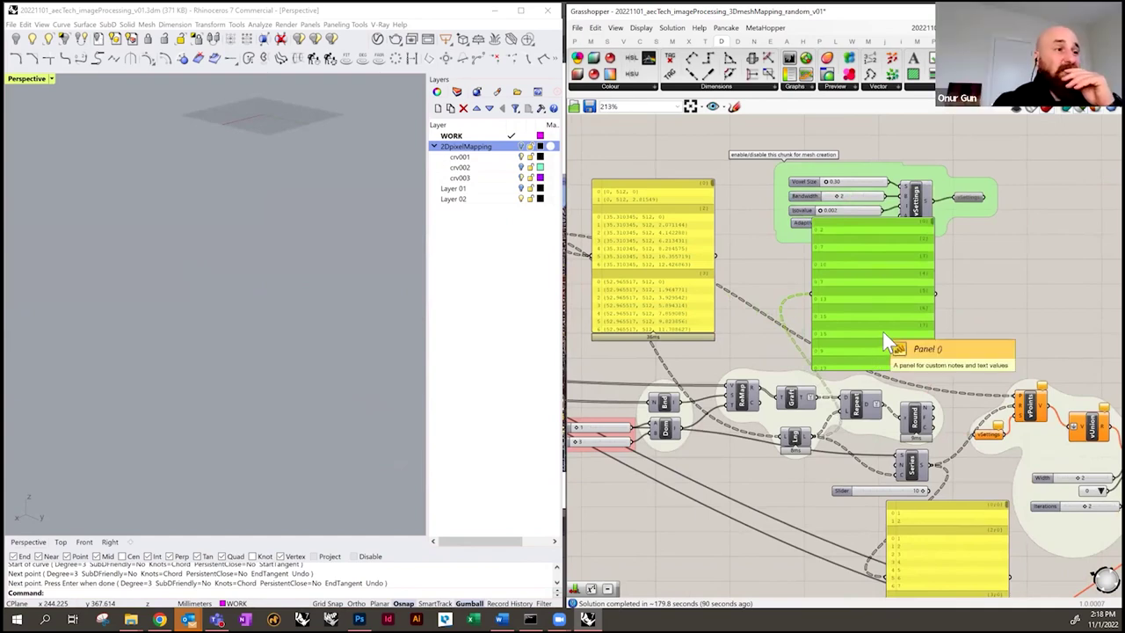
right_drag(819, 325, 852, 325)
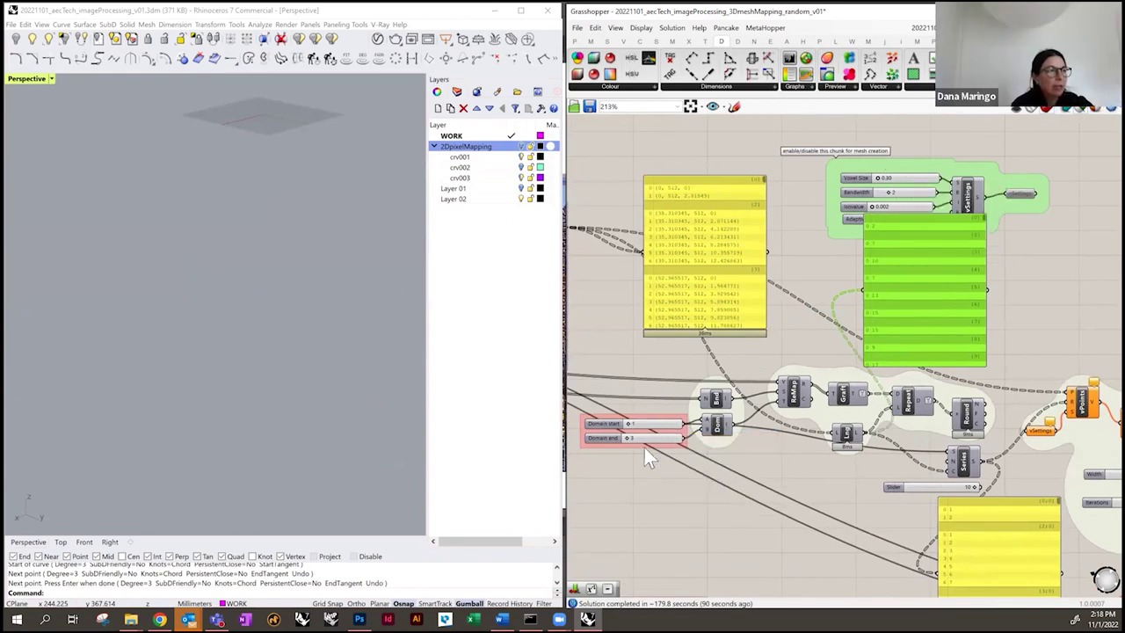
- Set the Voxel Size slider feeding vSettings to 4
scroll(581, 345, down, 2)
right_drag(581, 345, 784, 354)
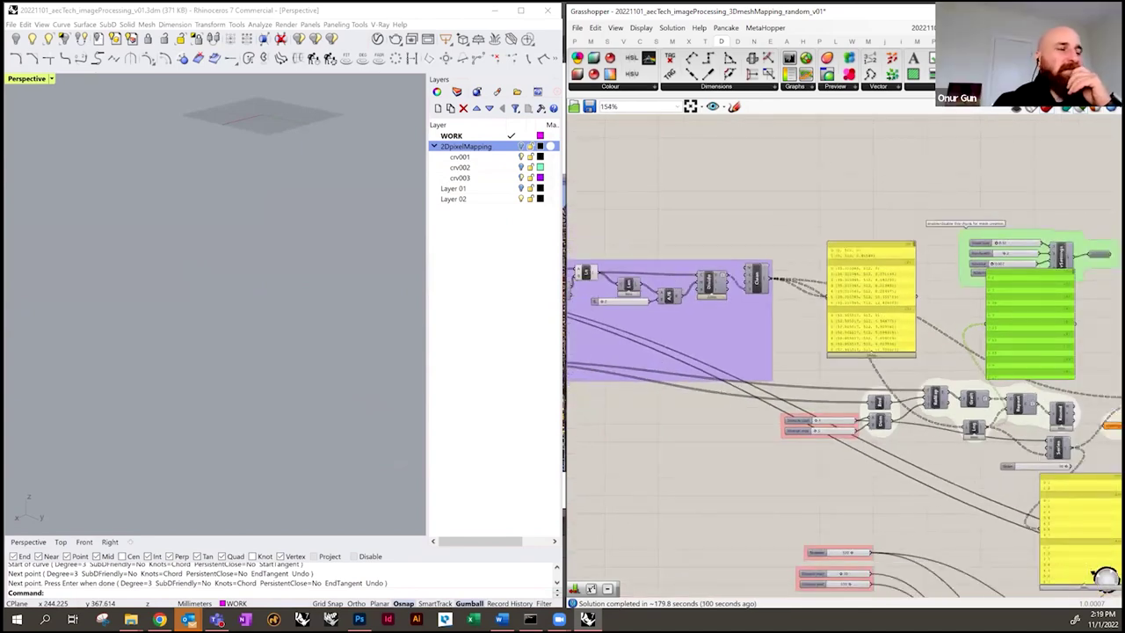
scroll(949, 264, up, 3)
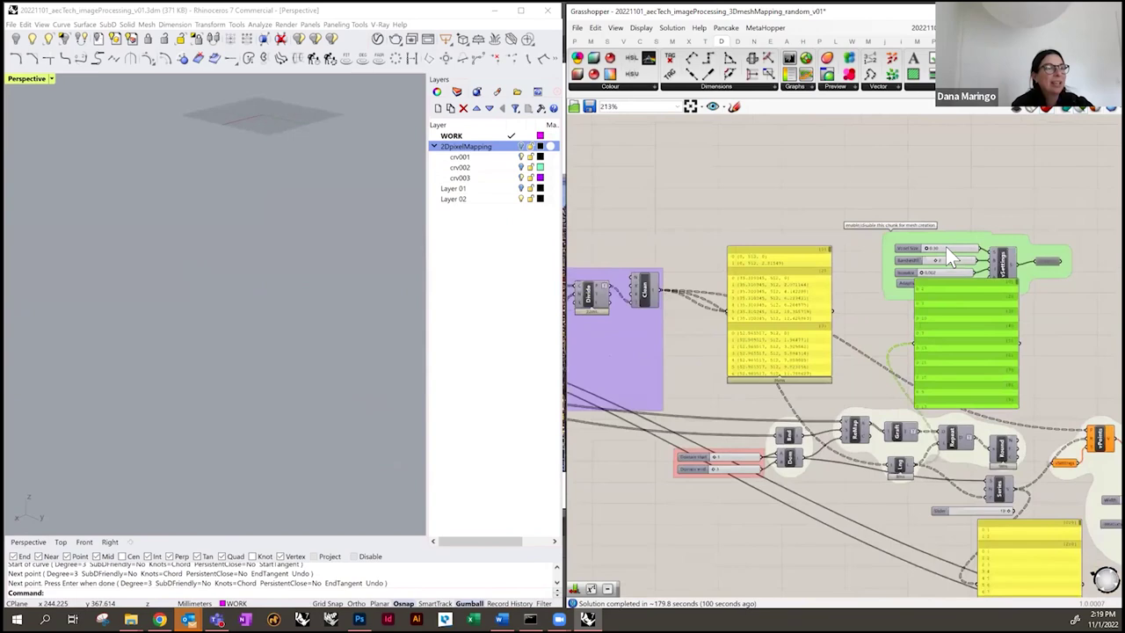
scroll(946, 246, up, 1)
double_click(945, 248)
text(4)
click(966, 249)
scroll(865, 356, down, 1)
- Set the Domain end slider in the remapColorToNumber group to 1000
right_drag(629, 351, 915, 350)
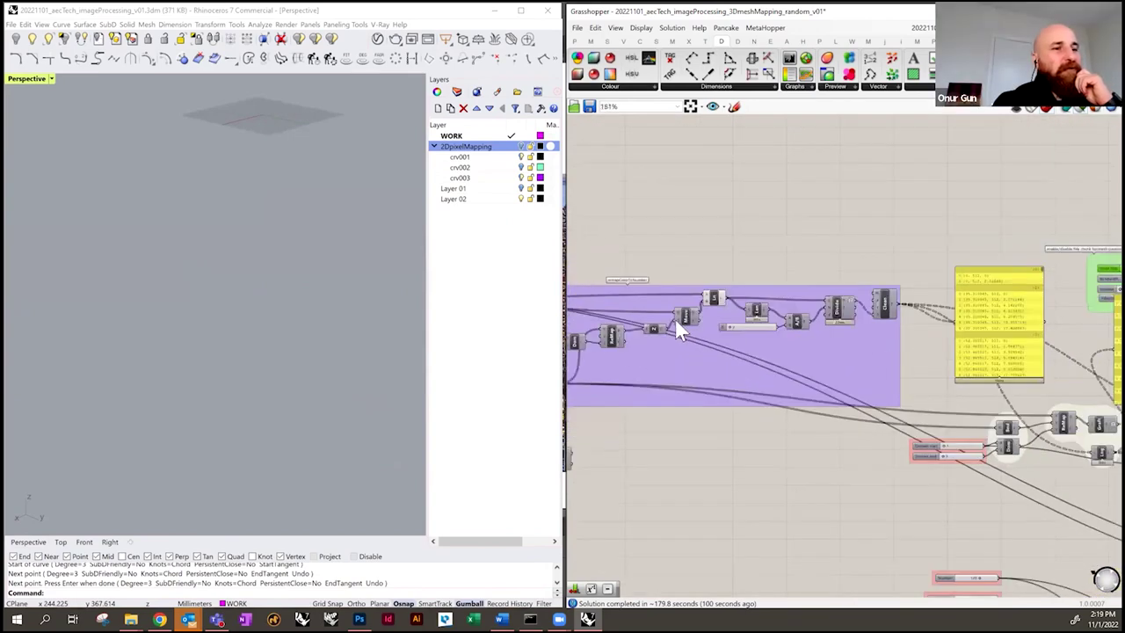
scroll(678, 330, up, 1)
right_drag(624, 340, 730, 337)
double_click(699, 331)
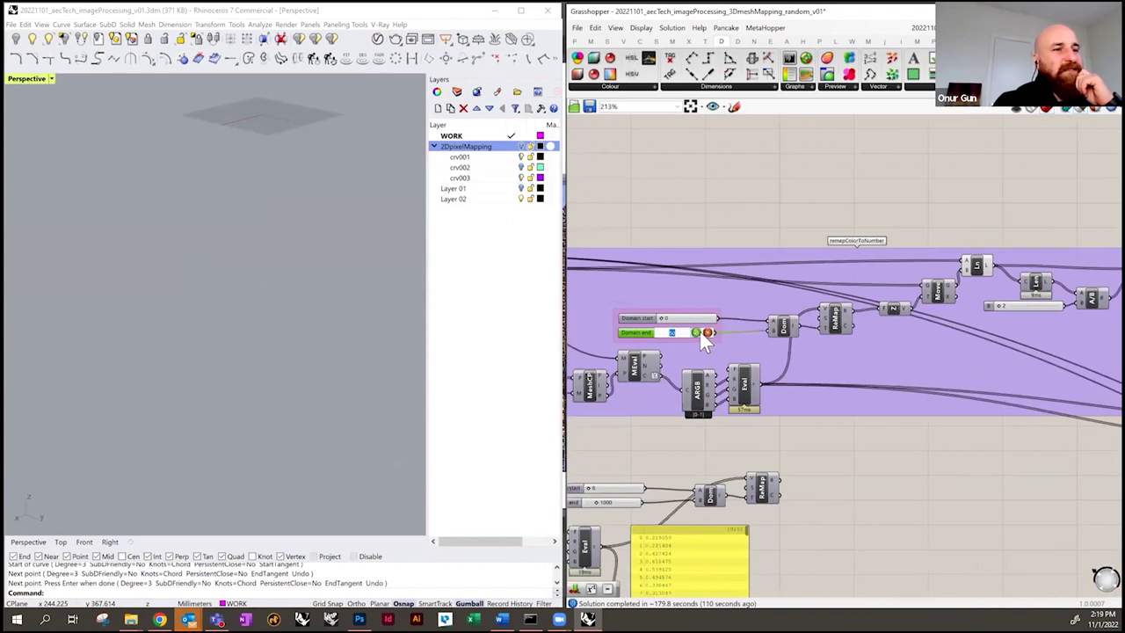
text(1000)
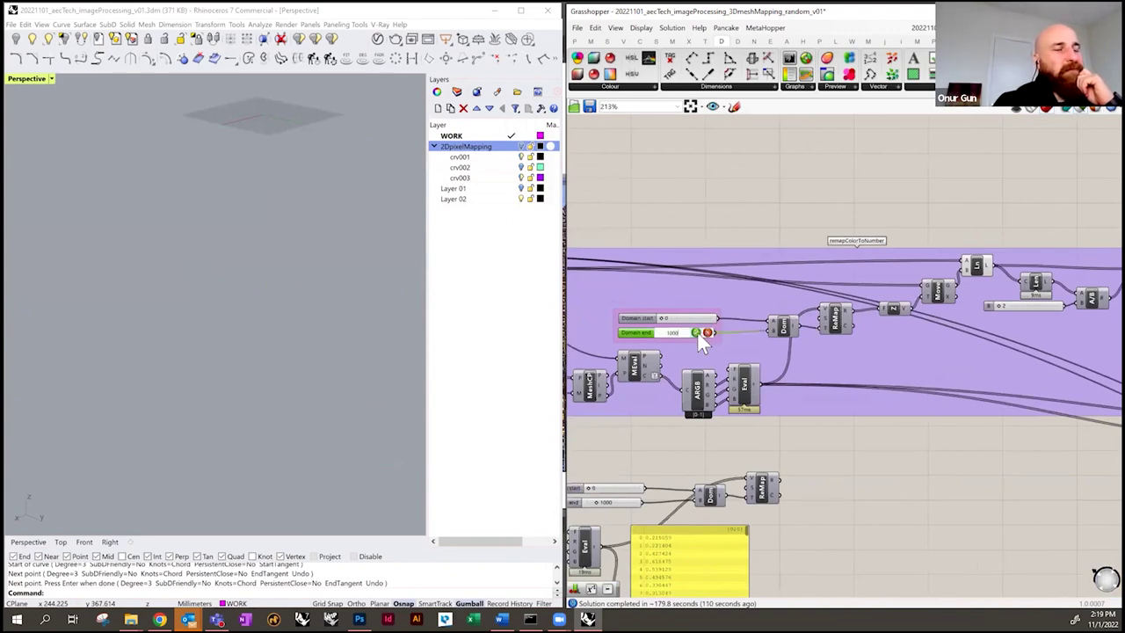
key(Return)
scroll(831, 389, down, 2)
right_drag(941, 359, 874, 304)
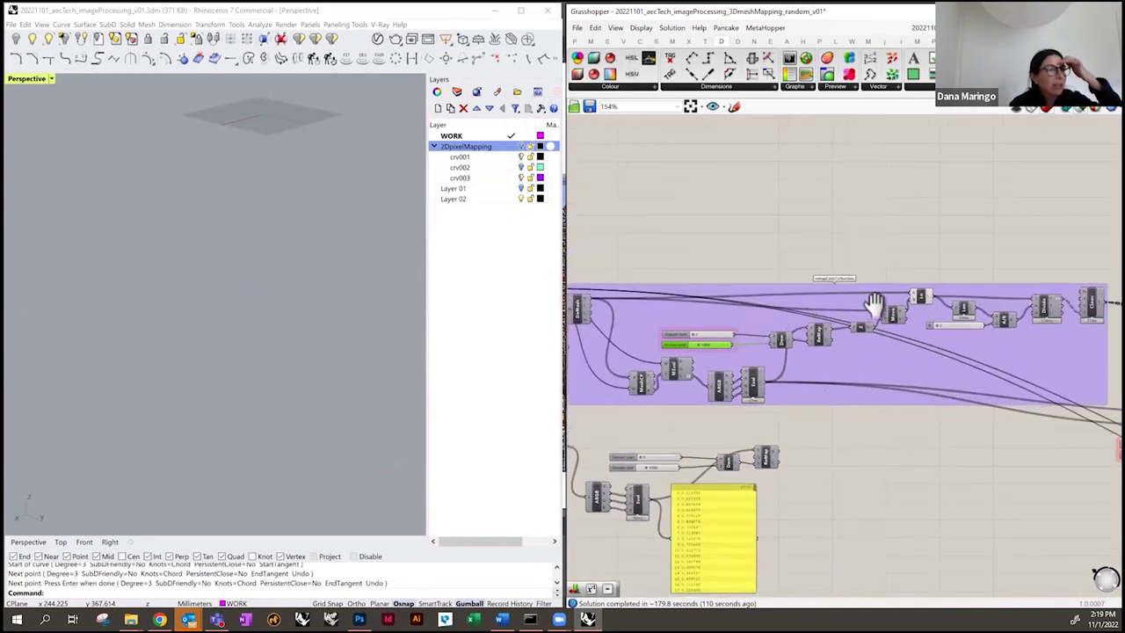
right_drag(895, 217, 628, 204)
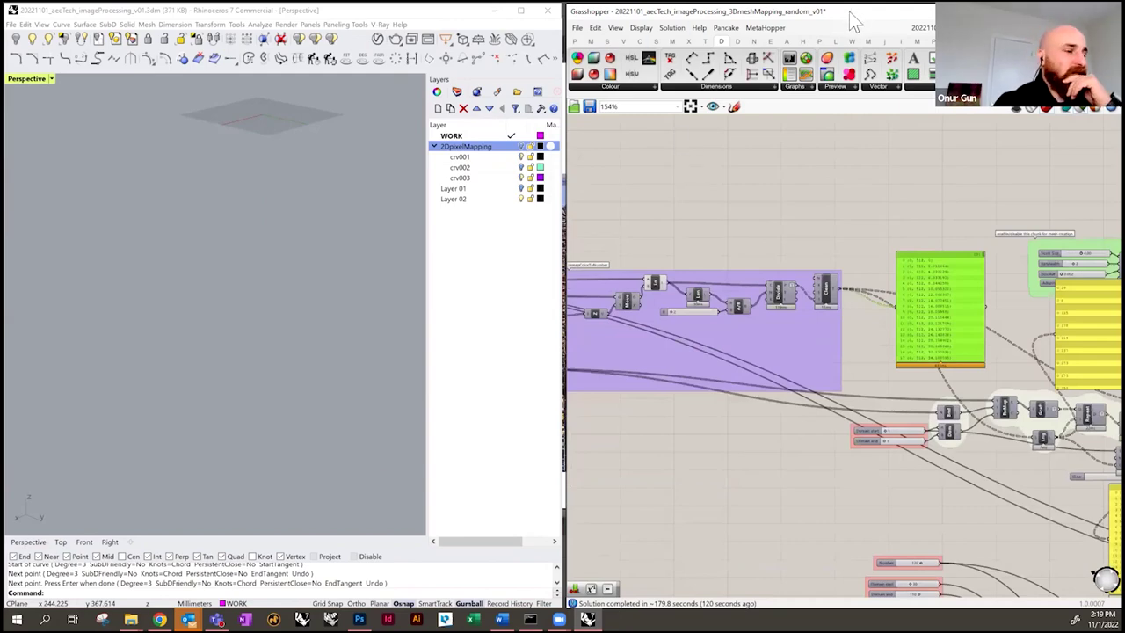
- Try to reopen 20221101_aecTech_imageProcessing_3DmeshMapping_random_v01.gh from the GH folder and look through the open definitions
drag(848, 16, 849, 31)
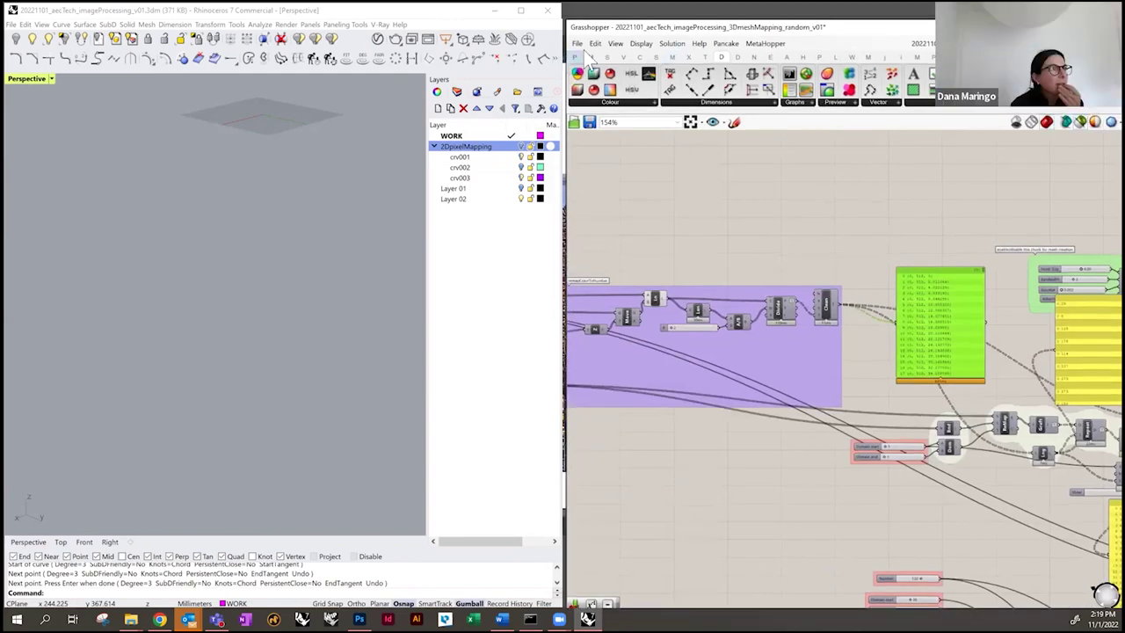
click(579, 44)
click(597, 70)
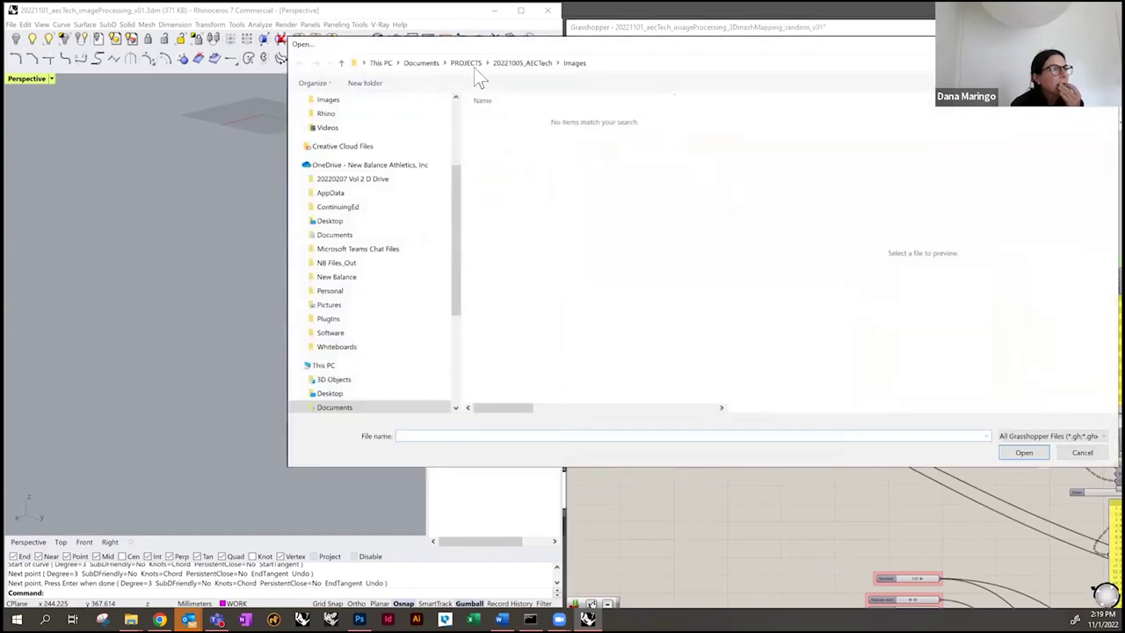
click(514, 63)
double_click(538, 117)
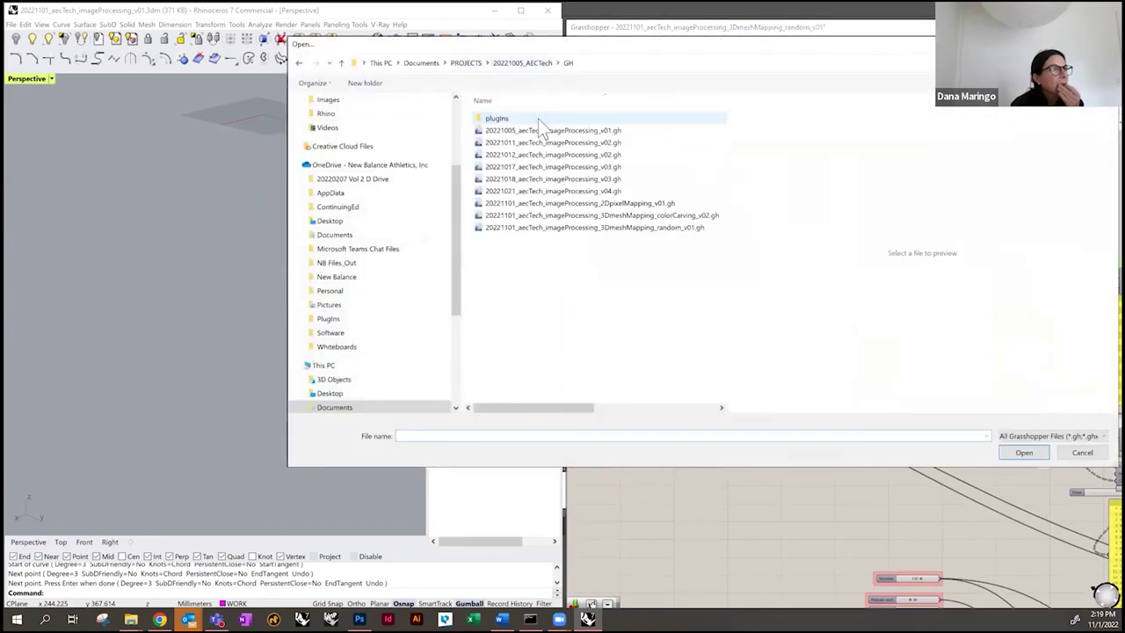
click(687, 205)
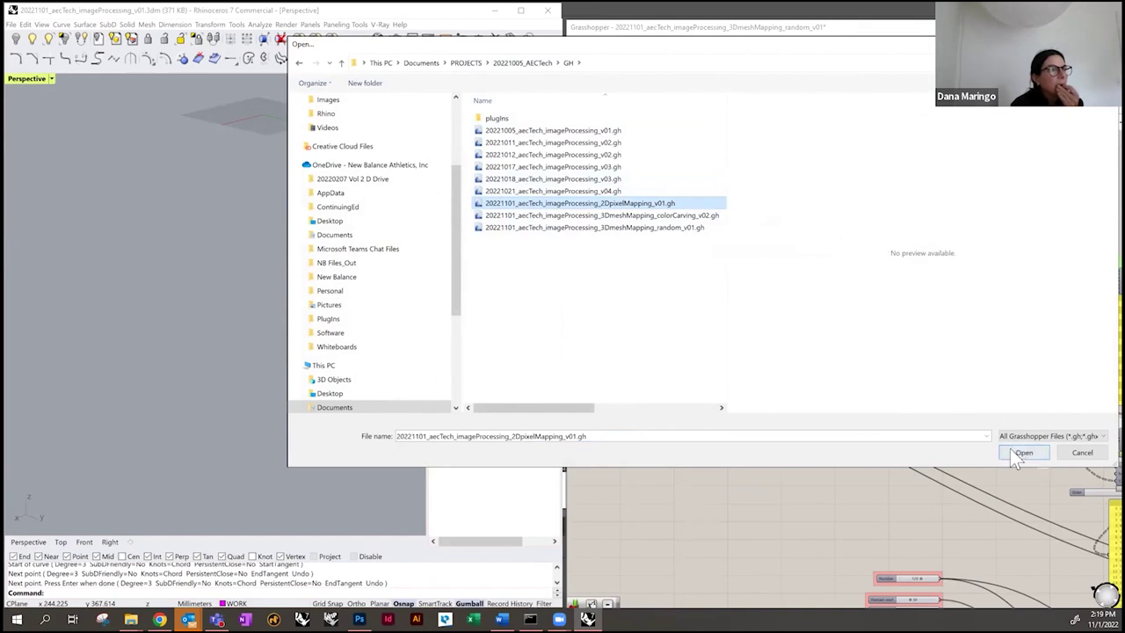
click(645, 228)
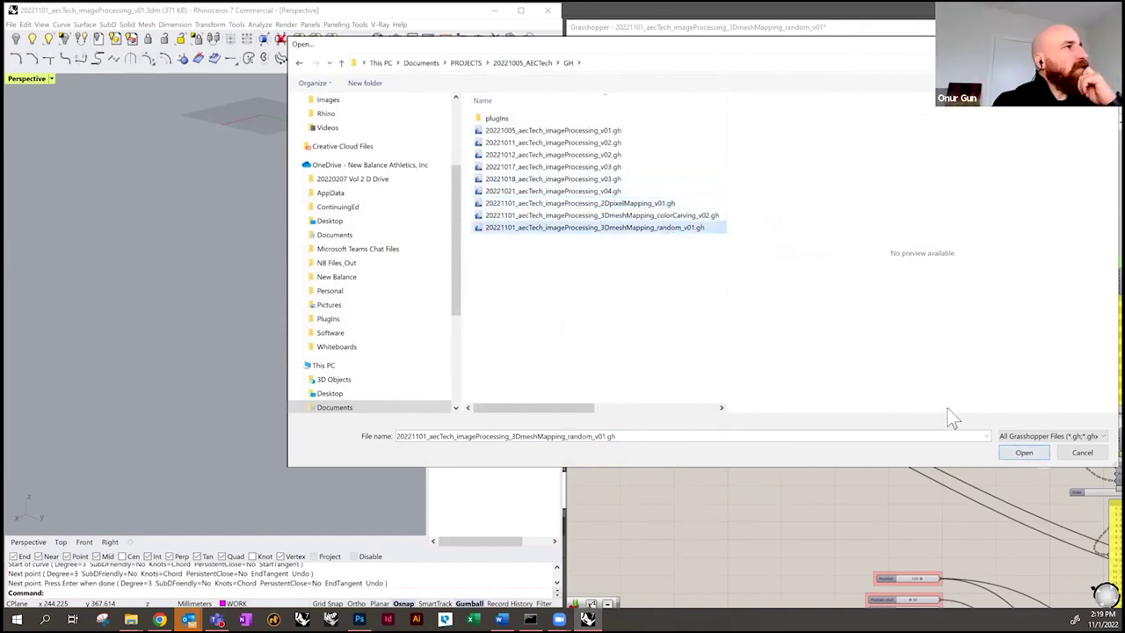
click(1016, 449)
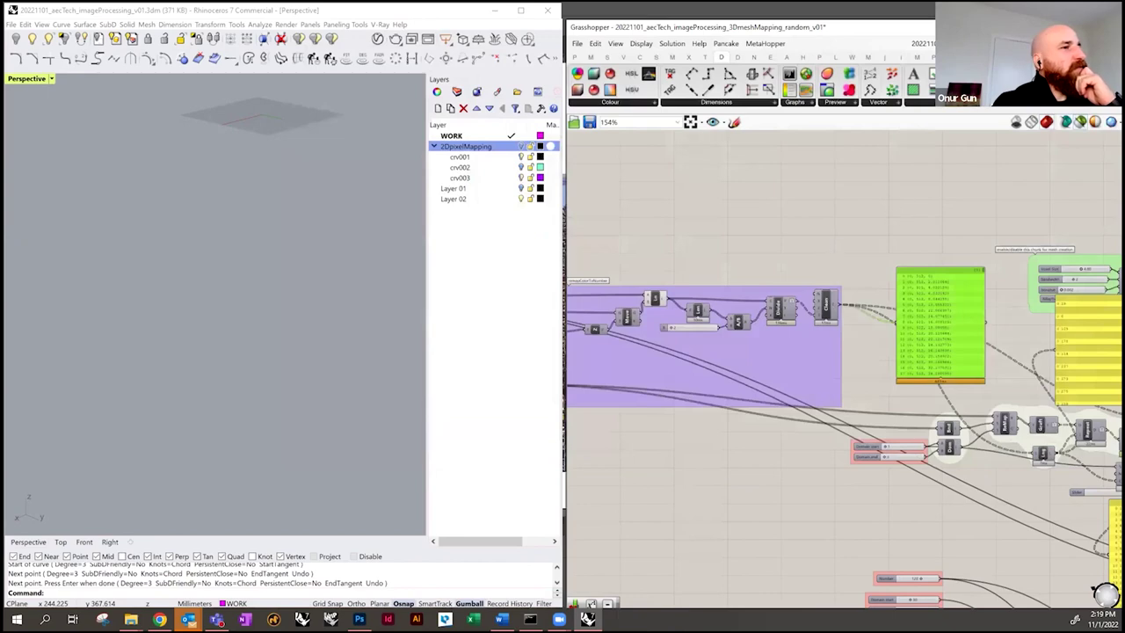
click(922, 43)
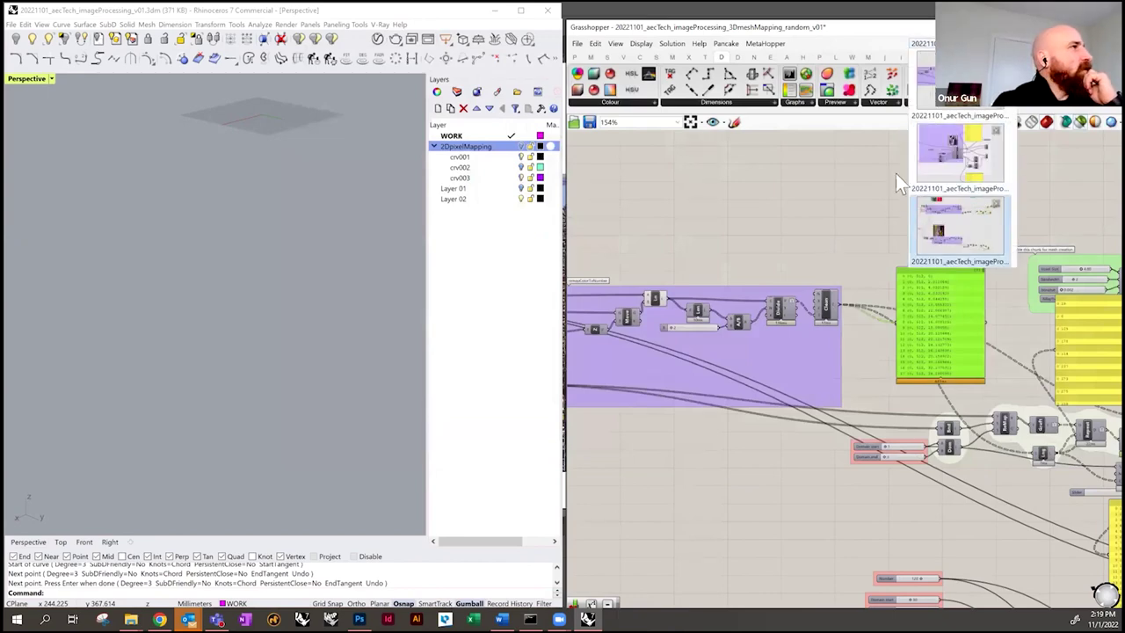
click(782, 175)
- Save the modified definition as 20221101_aecTech_imageProcessing_3DmeshMapping_random_v02.gh in the GH folder
click(620, 109)
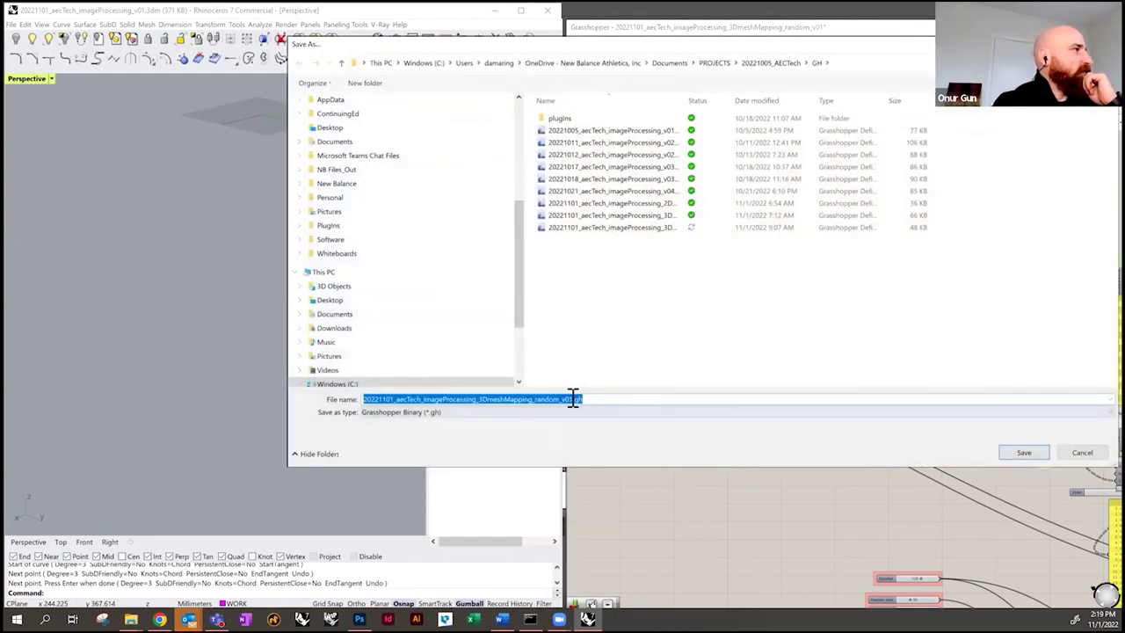
click(572, 399)
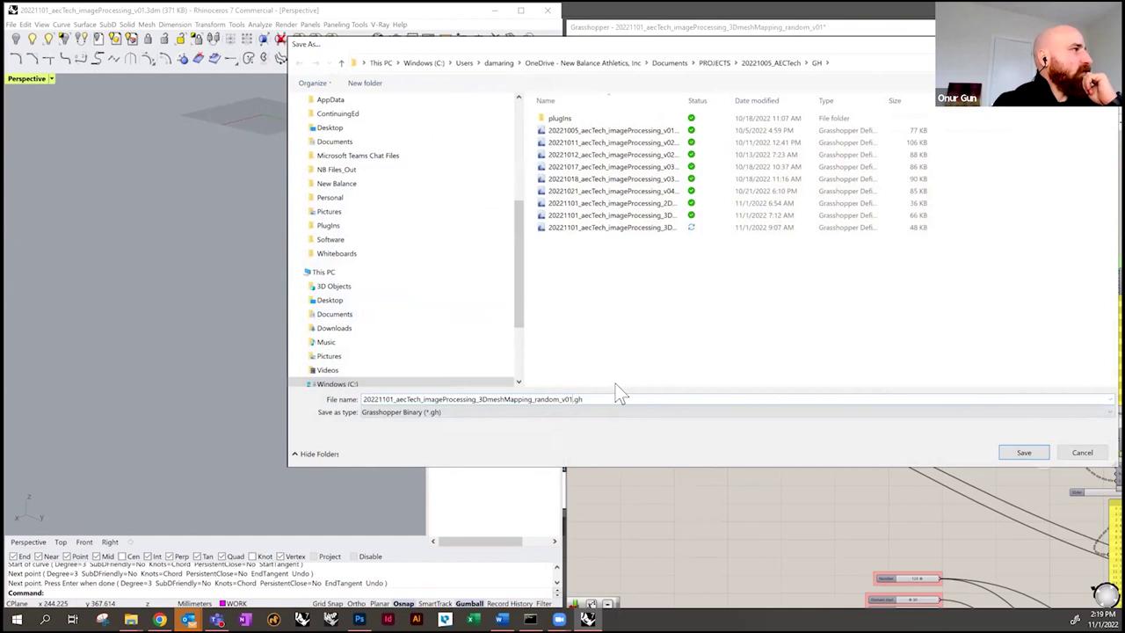
key(BackSpace)
text(3)
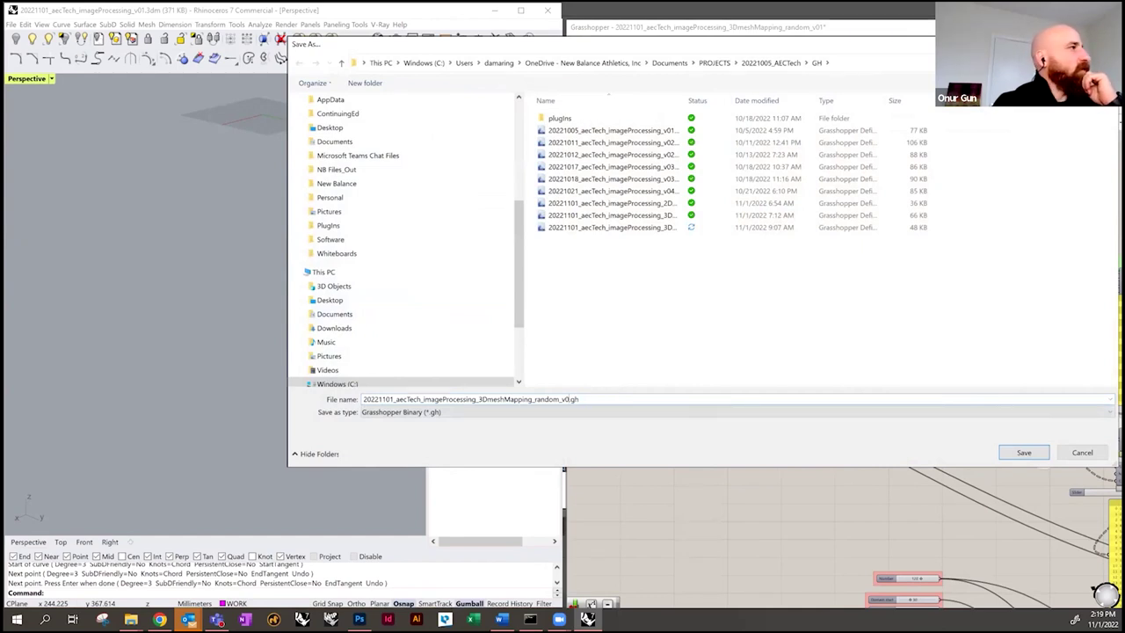
click(1016, 452)
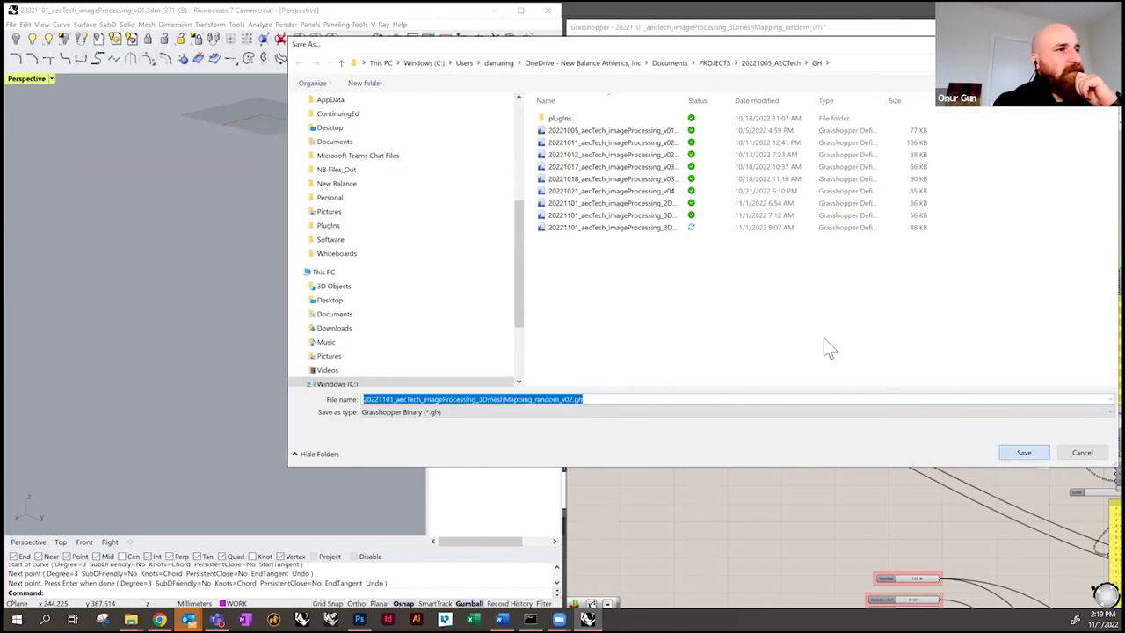
- Open the original definition 20221101_aecTech_imageProcessing_3DmeshMapping_random_v01.gh from the GH folder
click(577, 44)
click(613, 69)
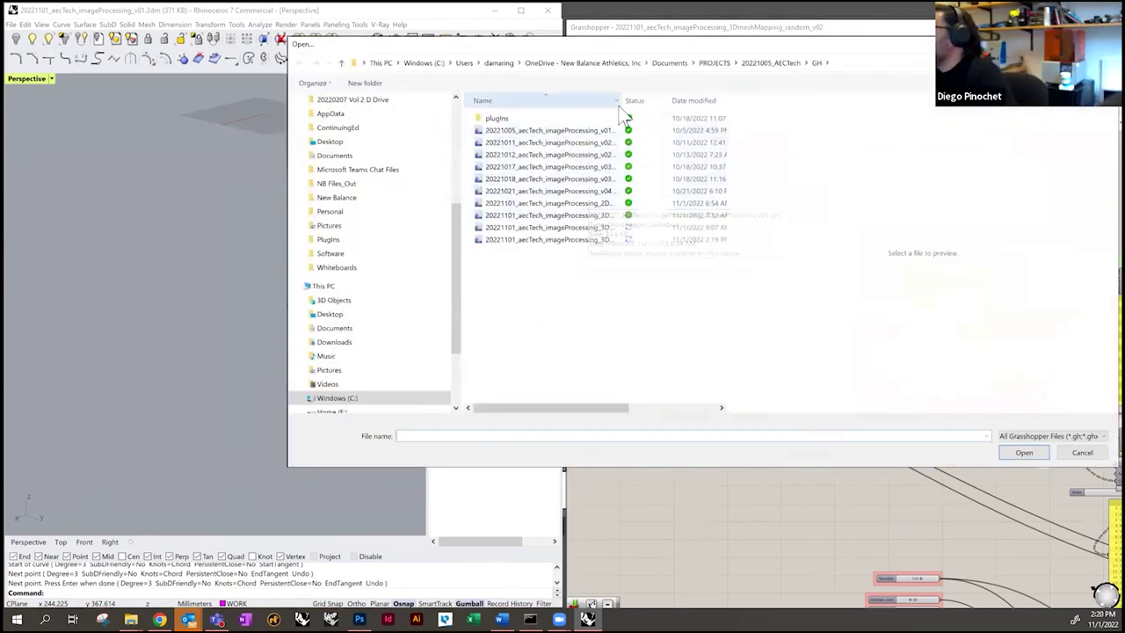
drag(619, 101, 760, 107)
click(698, 239)
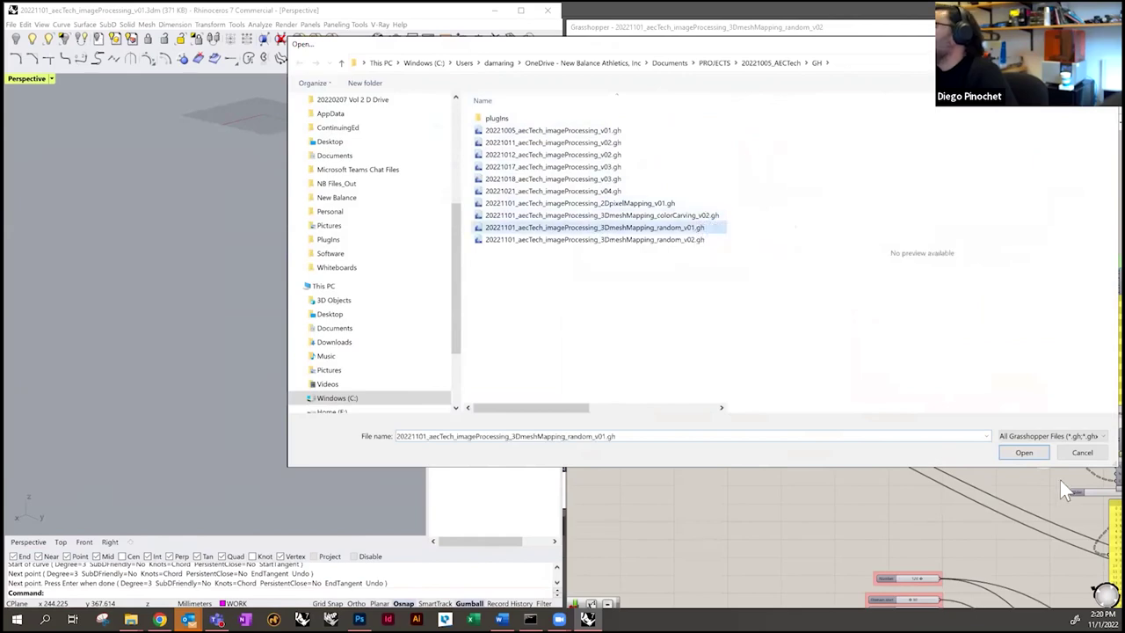
click(1024, 452)
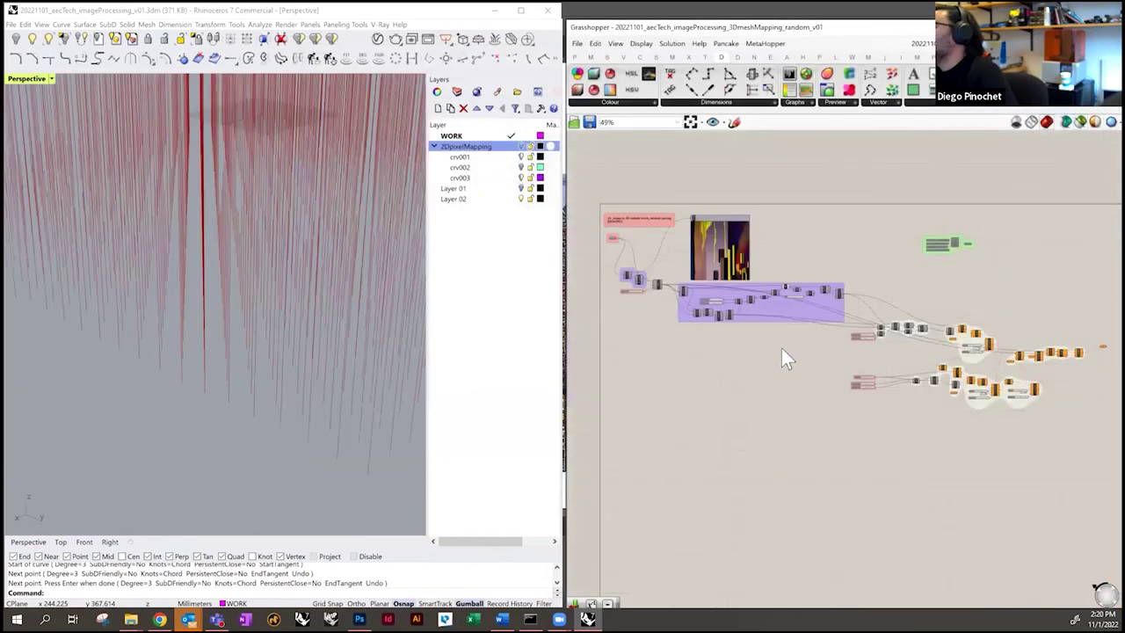
- Select the whole vSettings mesh-creation group and enable it
drag(831, 210, 989, 276)
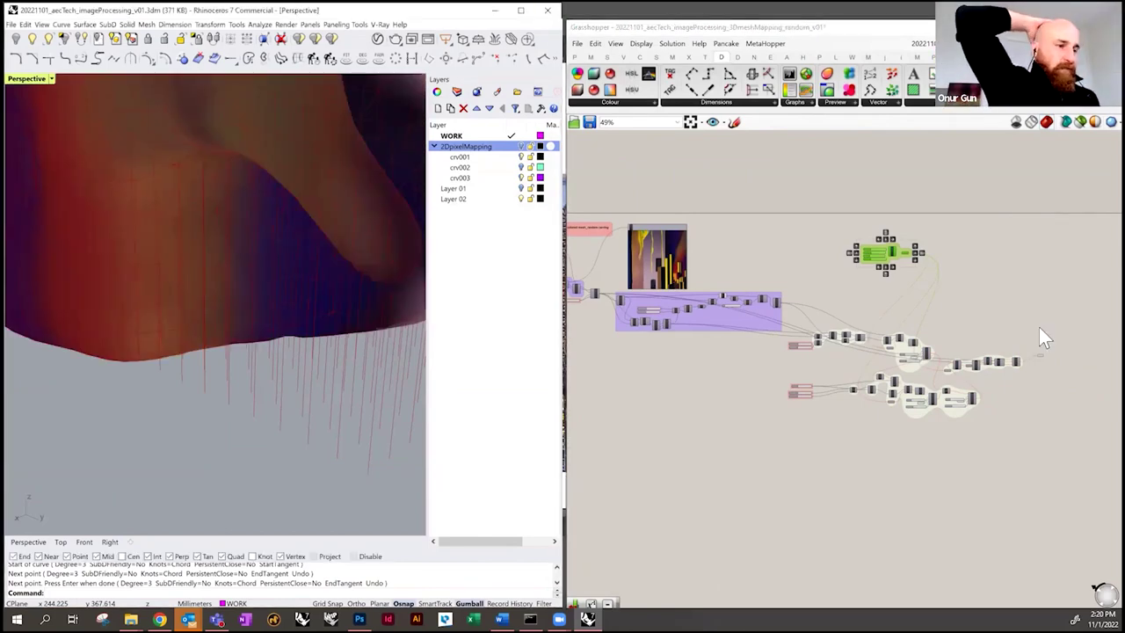
- Examine the colored mesh model in the Perspective viewport from several angles
scroll(707, 312, up, 2)
scroll(294, 296, down, 5)
right_drag(301, 276, 207, 286)
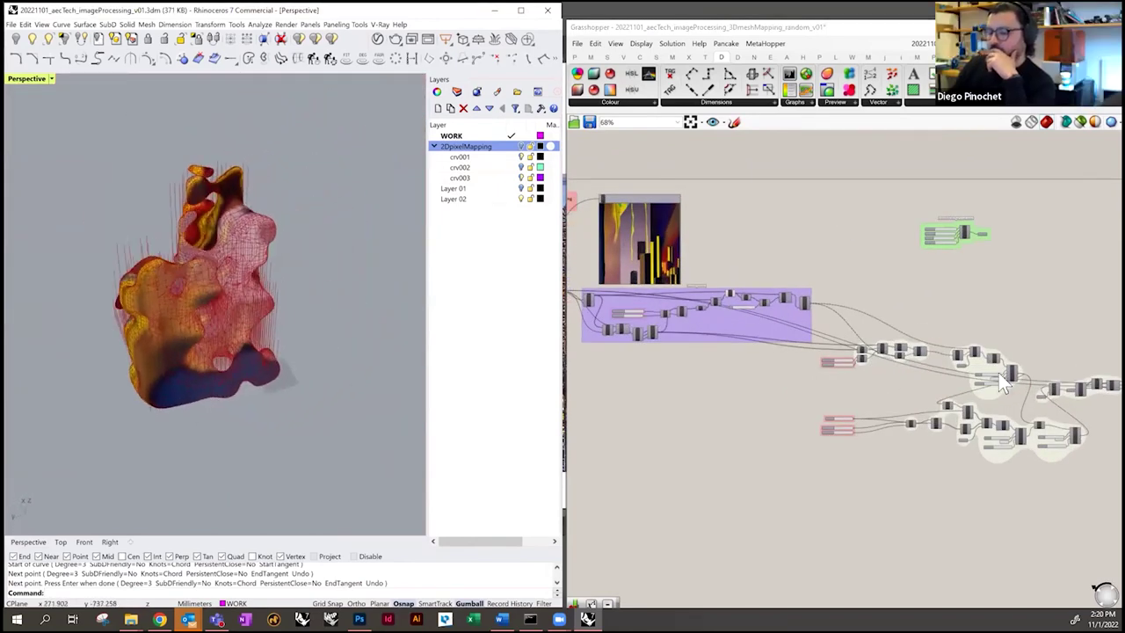
right_drag(324, 318, 277, 316)
right_drag(843, 279, 856, 281)
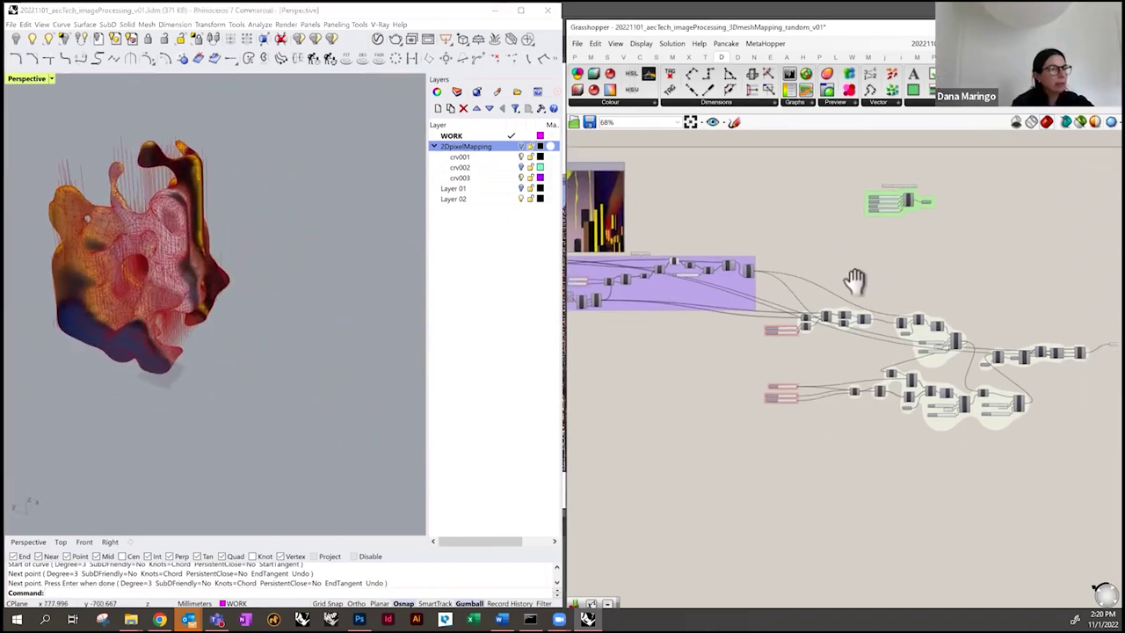
right_drag(237, 337, 264, 334)
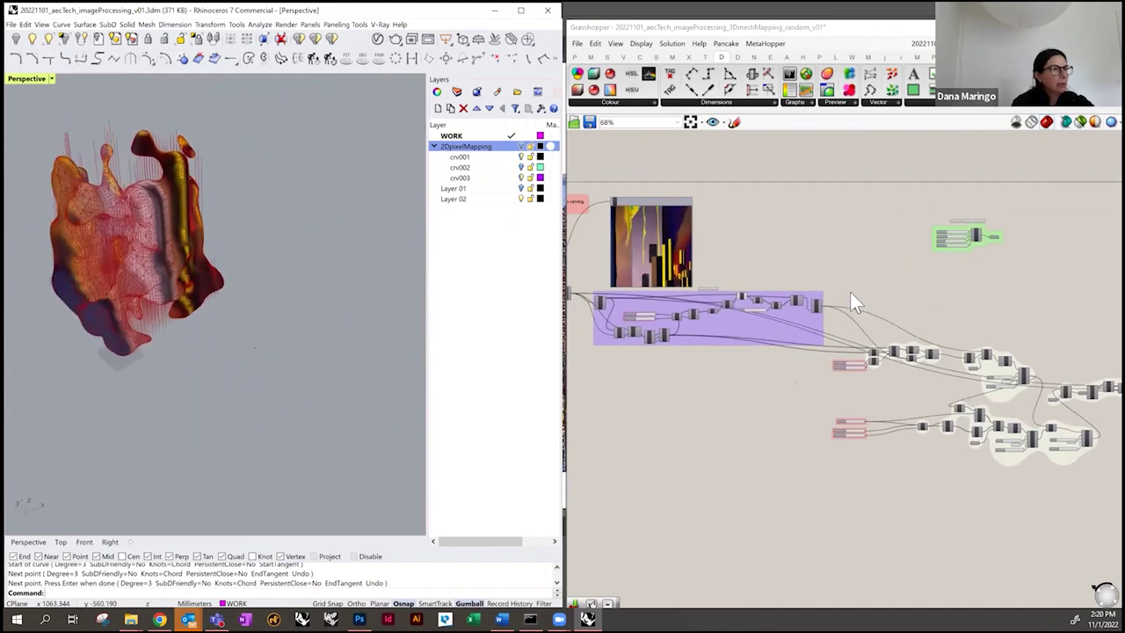
- Select the line component in the purple group and restrict the preview to selected components only
scroll(747, 303, up, 3)
scroll(747, 303, up, 2)
click(734, 299)
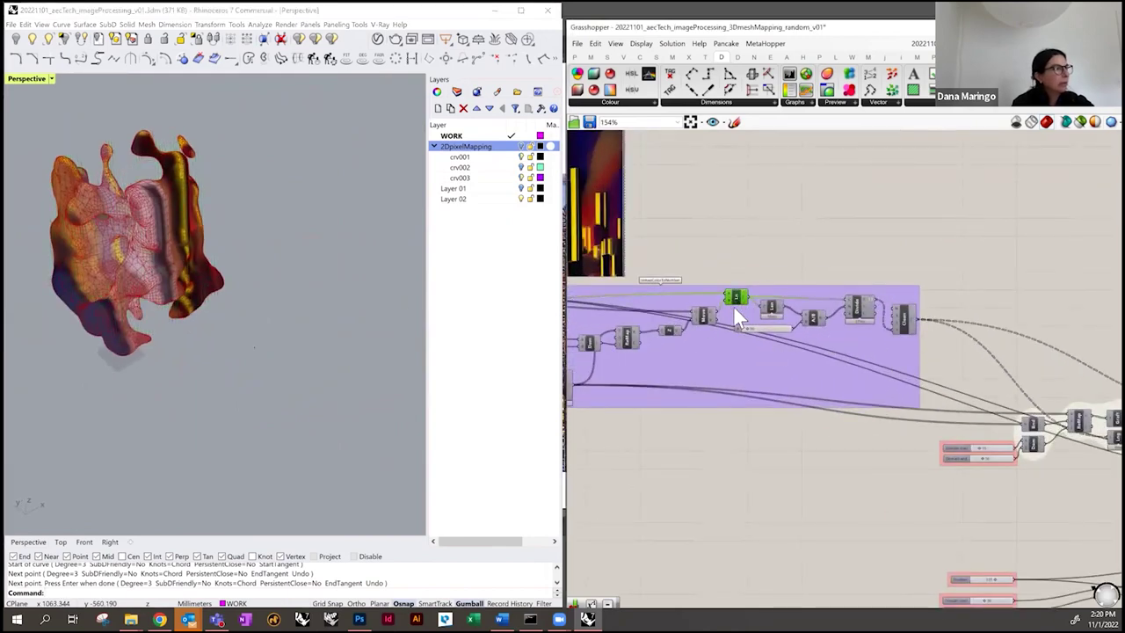
scroll(717, 321, down, 2)
right_drag(935, 352, 812, 358)
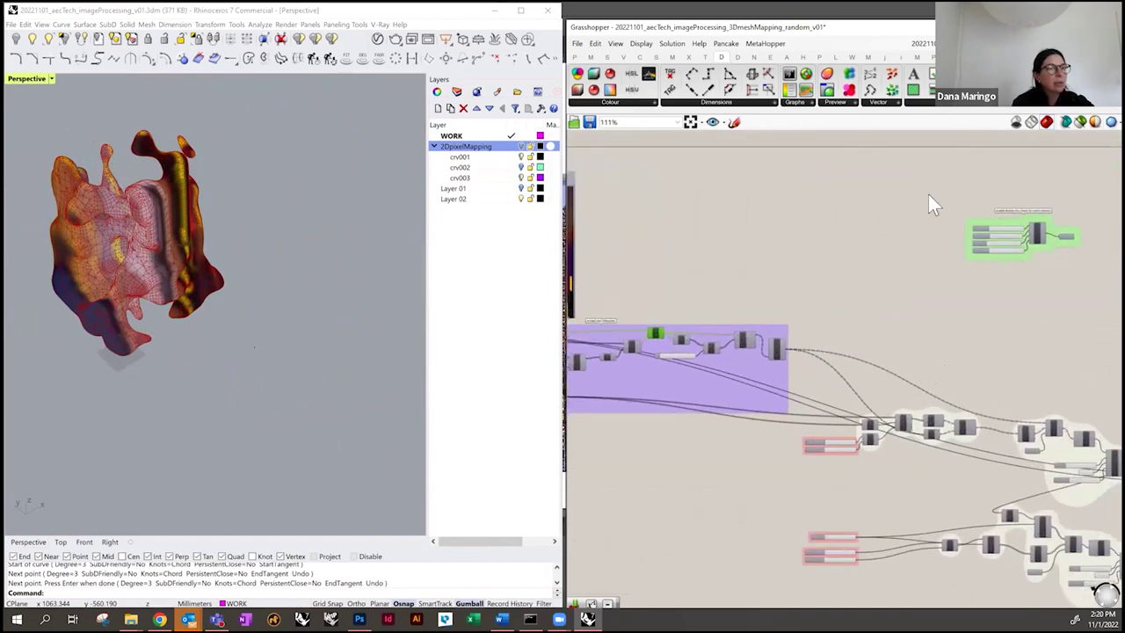
click(1079, 122)
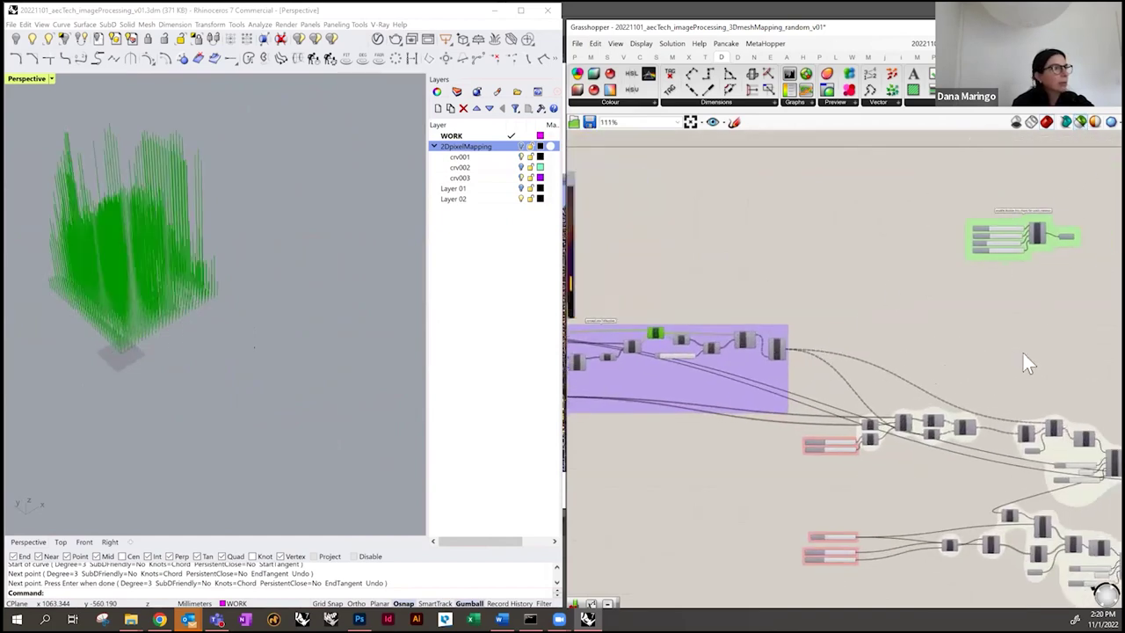
- Preview the upper chain's vPoints, vUnion and vSmooth components one after another
right_drag(1084, 443, 912, 367)
scroll(912, 368, up, 3)
click(868, 346)
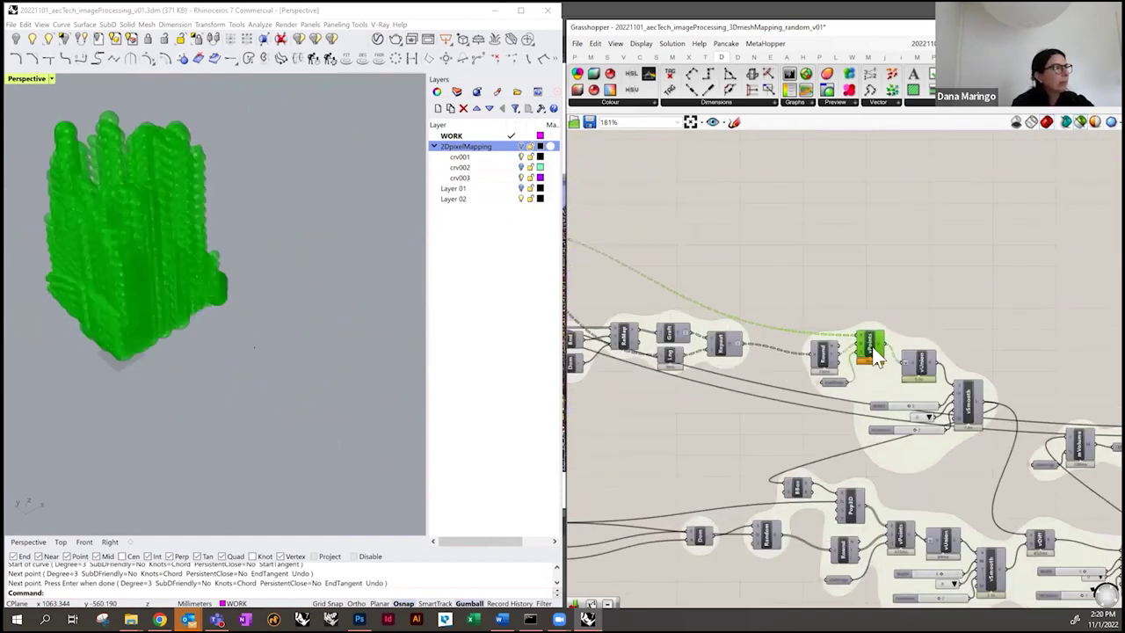
click(919, 369)
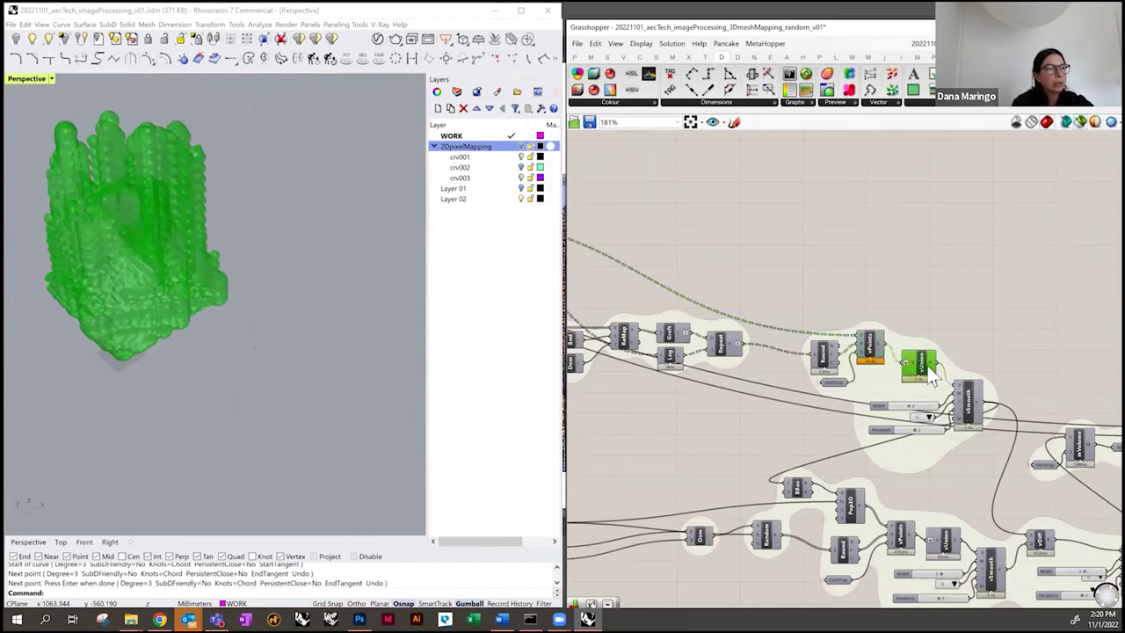
right_drag(902, 294, 777, 222)
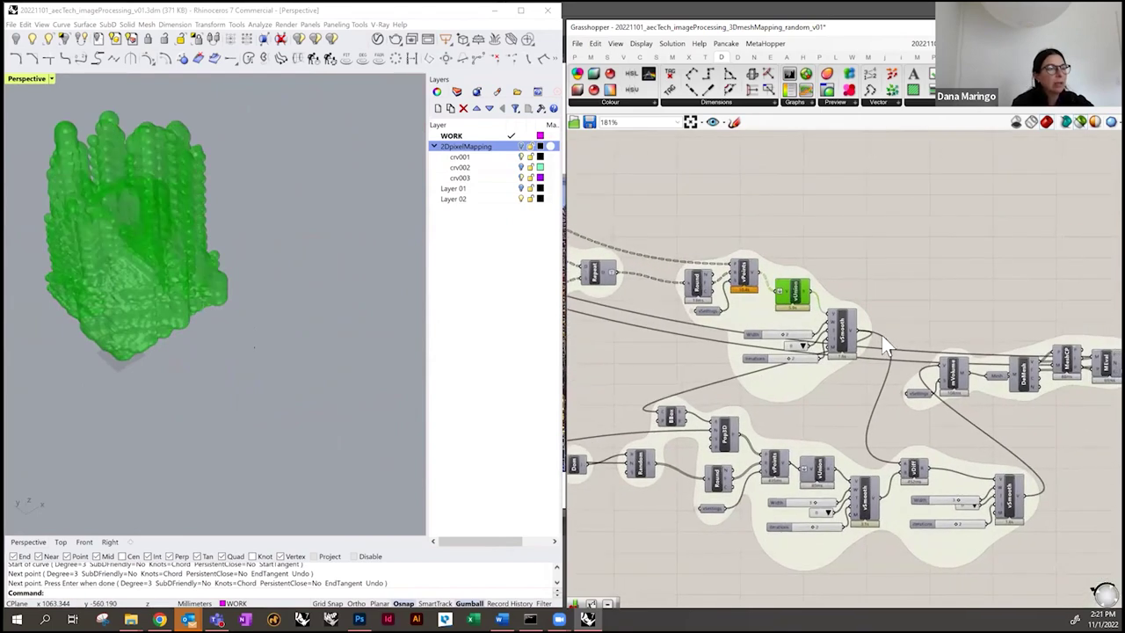
click(801, 330)
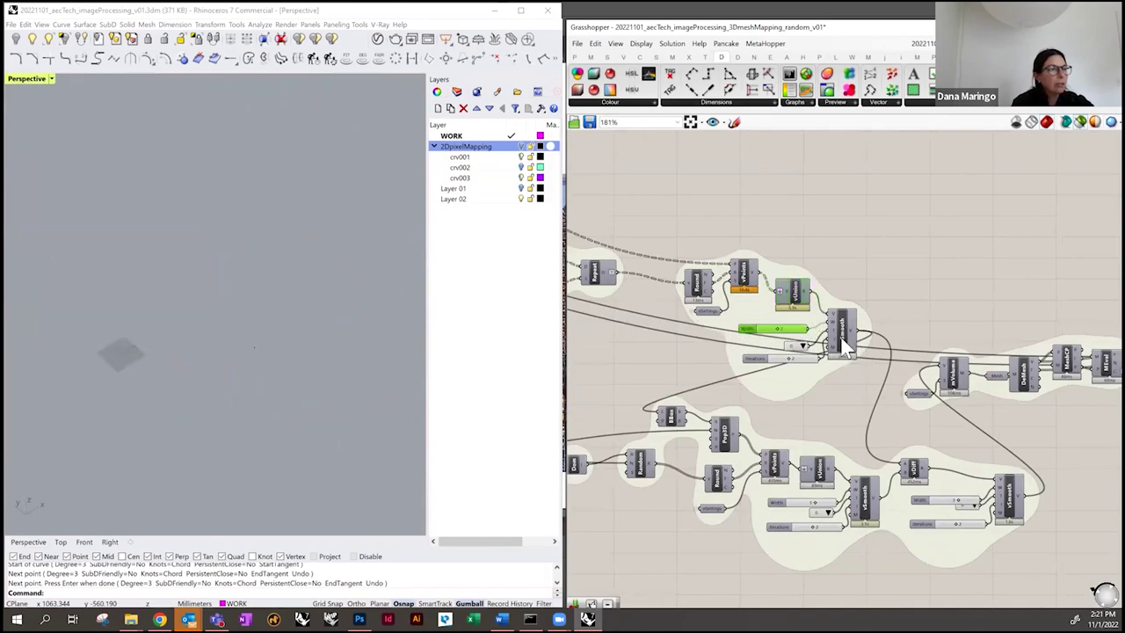
click(846, 344)
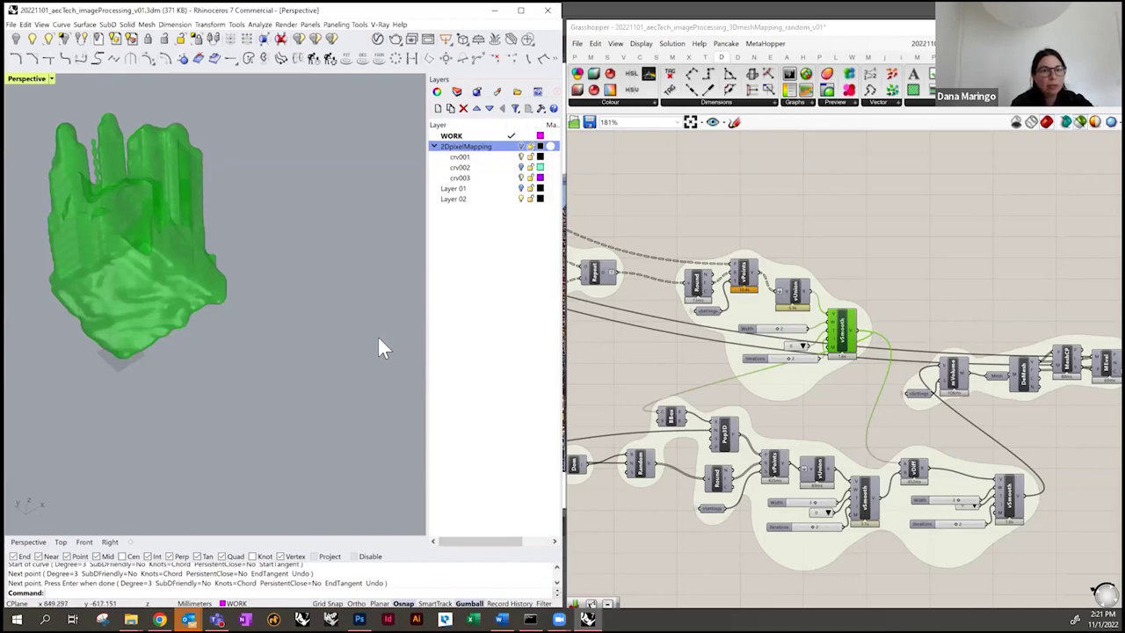
- Inspect the upper chain's smoothed volume in the Perspective viewport, both close up and as a whole
right_drag(146, 306, 314, 302)
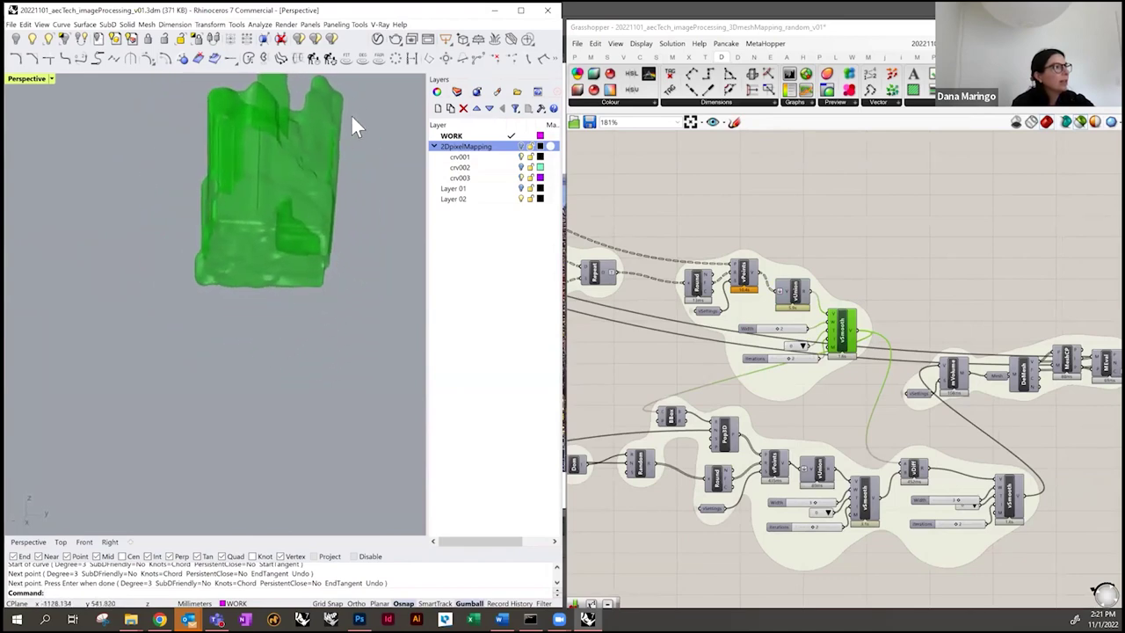
scroll(320, 183, up, 5)
mouse_move(307, 197)
right_down()
mouse_move(317, 179)
mouse_move(316, 203)
mouse_move(329, 202)
mouse_move(326, 186)
right_up()
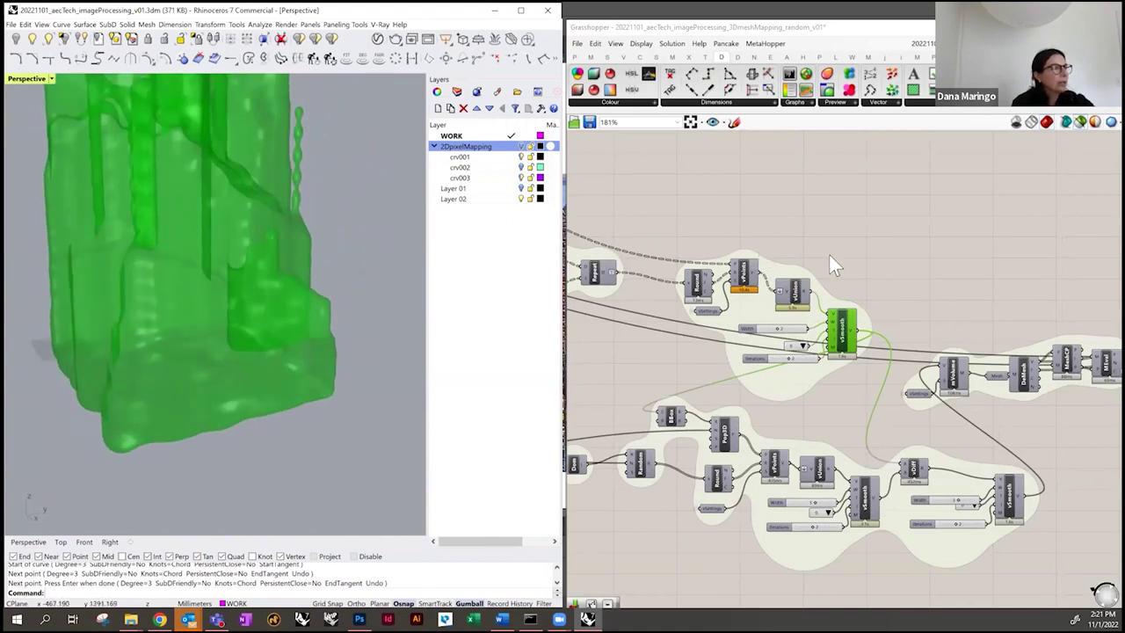
scroll(296, 299, down, 5)
right_drag(296, 299, 307, 227)
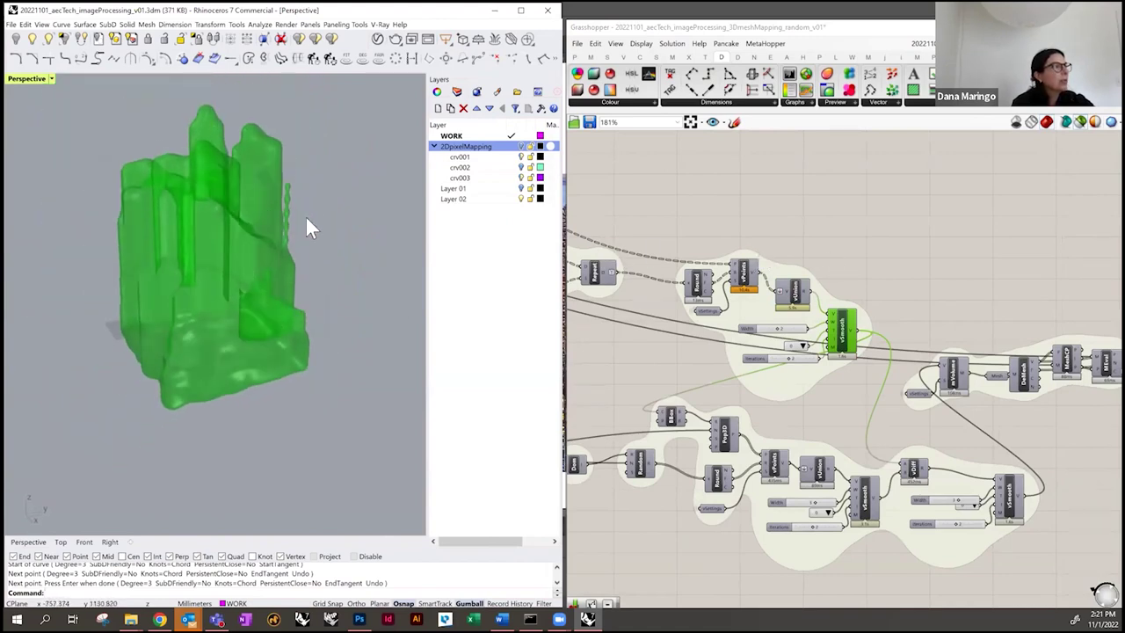
- Preview the entire lower component chain, from the domain to the final vSmooth, and compare it with the upper vSmooth
right_drag(832, 408, 902, 346)
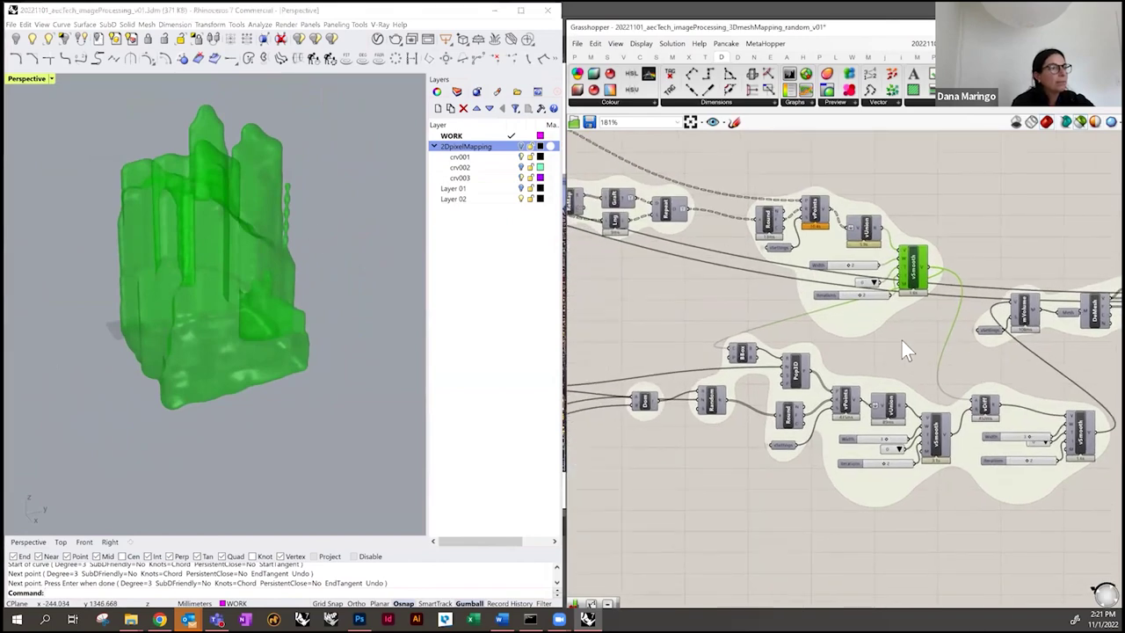
scroll(813, 323, down, 2)
drag(664, 326, 1064, 462)
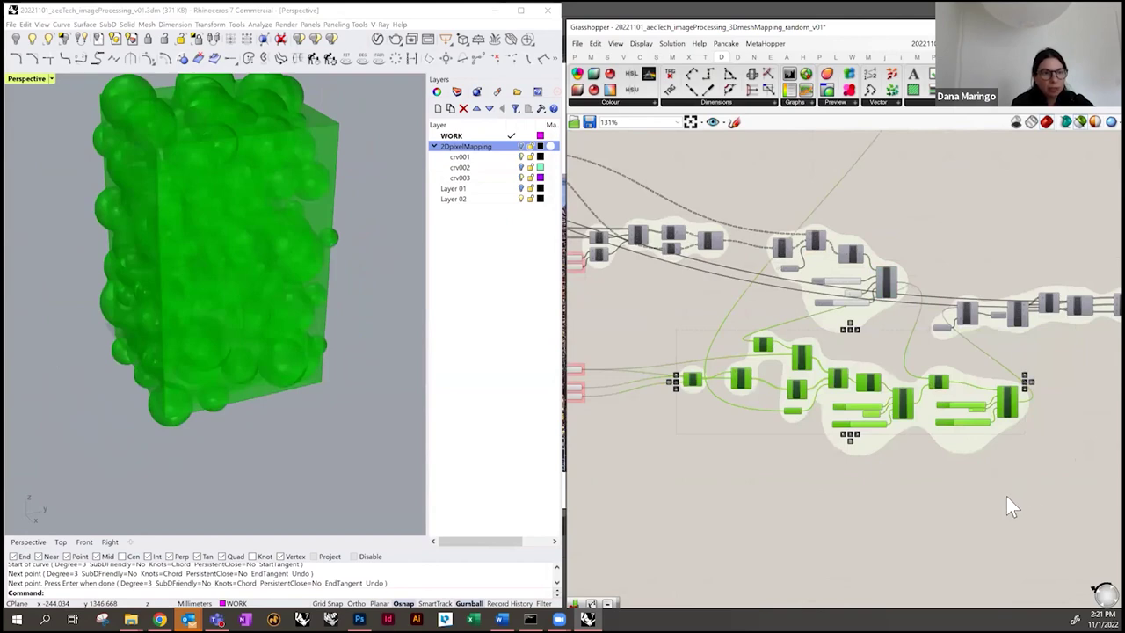
click(1008, 486)
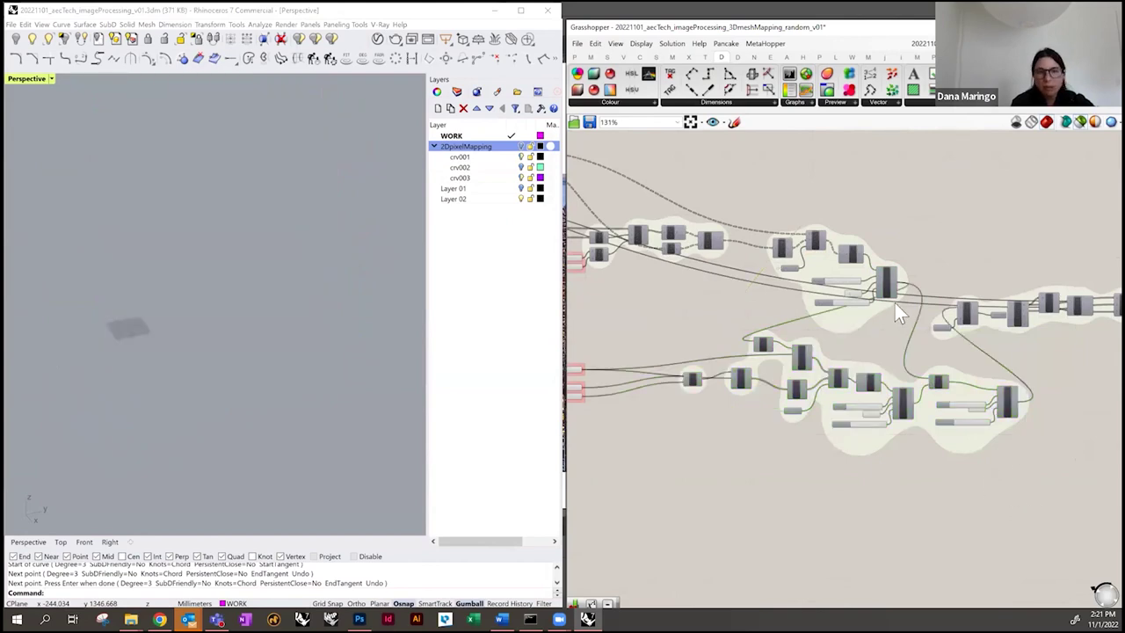
click(886, 283)
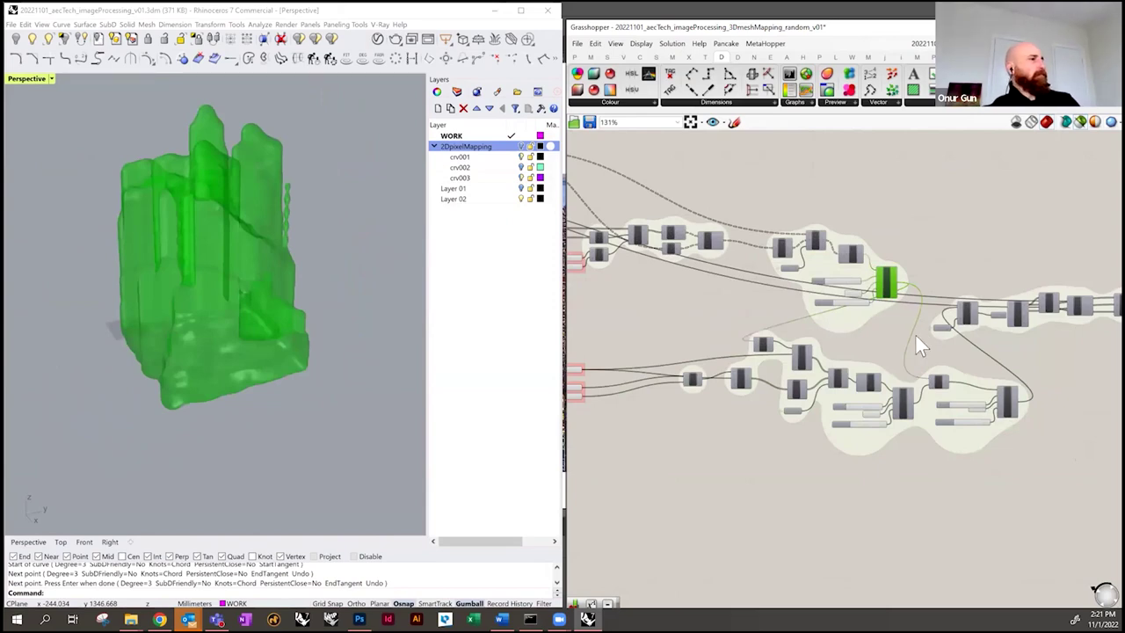
- Examine the lower chain from its number and domain sliders through BBox and Pop3D to the vDiff component
mouse_move(884, 362)
right_down()
mouse_move(879, 341)
mouse_move(891, 350)
right_up()
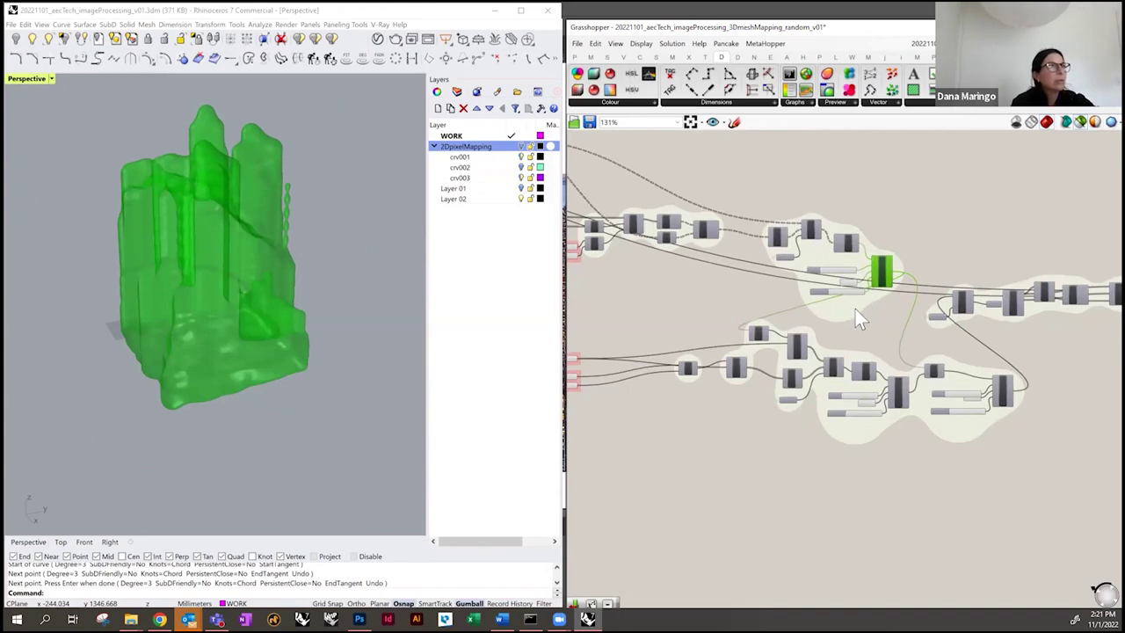
scroll(701, 364, up, 3)
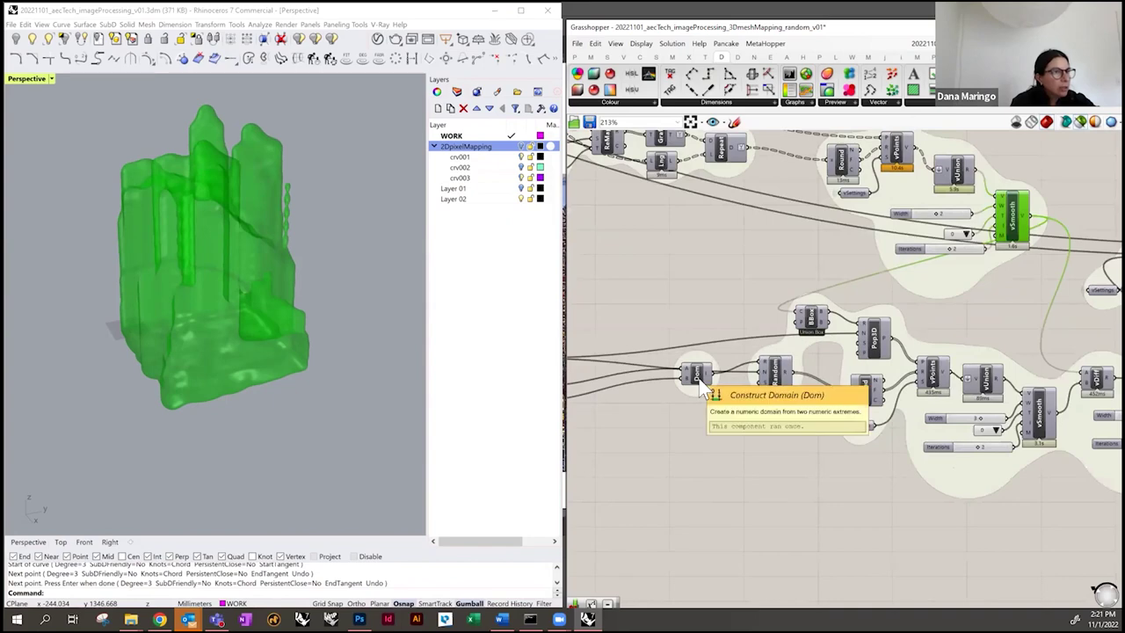
scroll(765, 325, down, 1)
scroll(791, 325, down, 1)
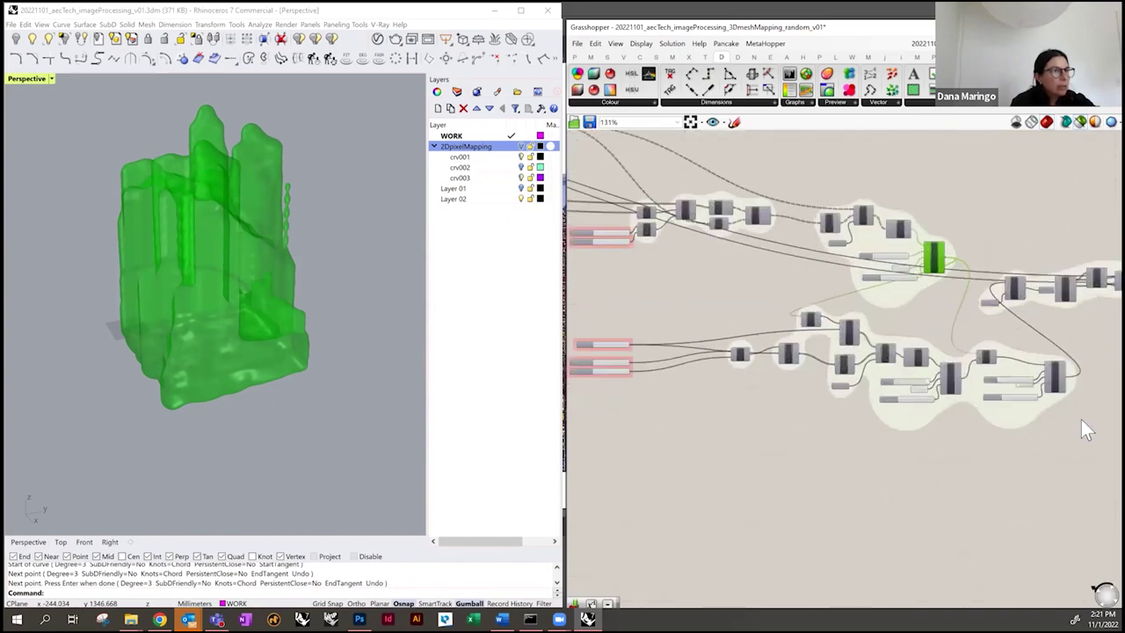
scroll(659, 344, up, 2)
right_drag(651, 346, 691, 331)
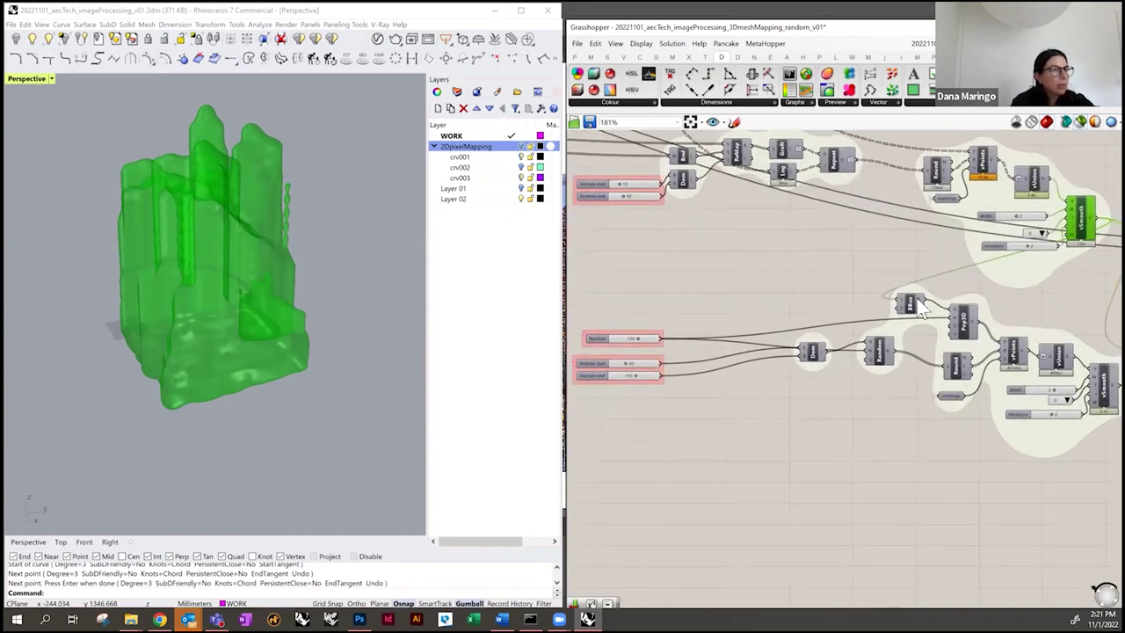
right_drag(981, 303, 881, 310)
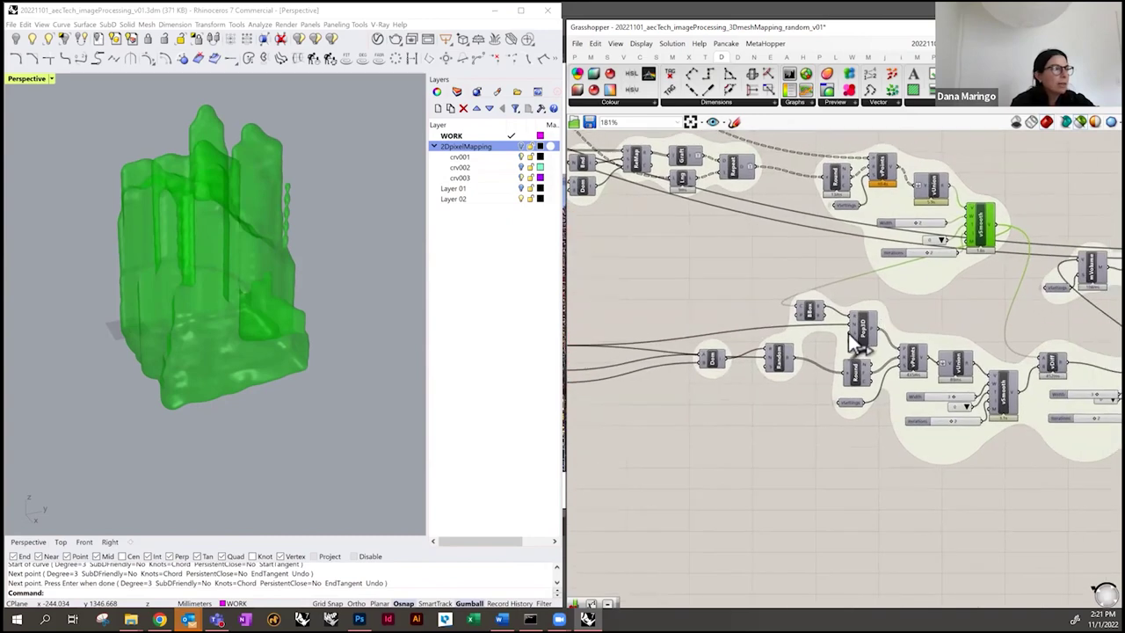
right_drag(960, 332, 821, 339)
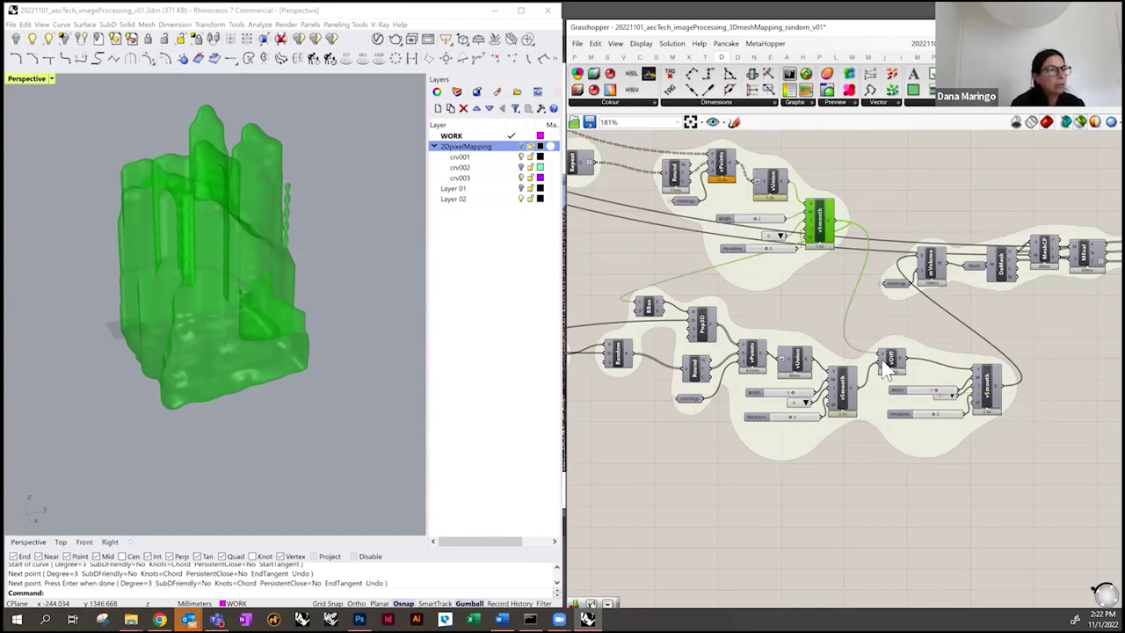
scroll(887, 367, up, 1)
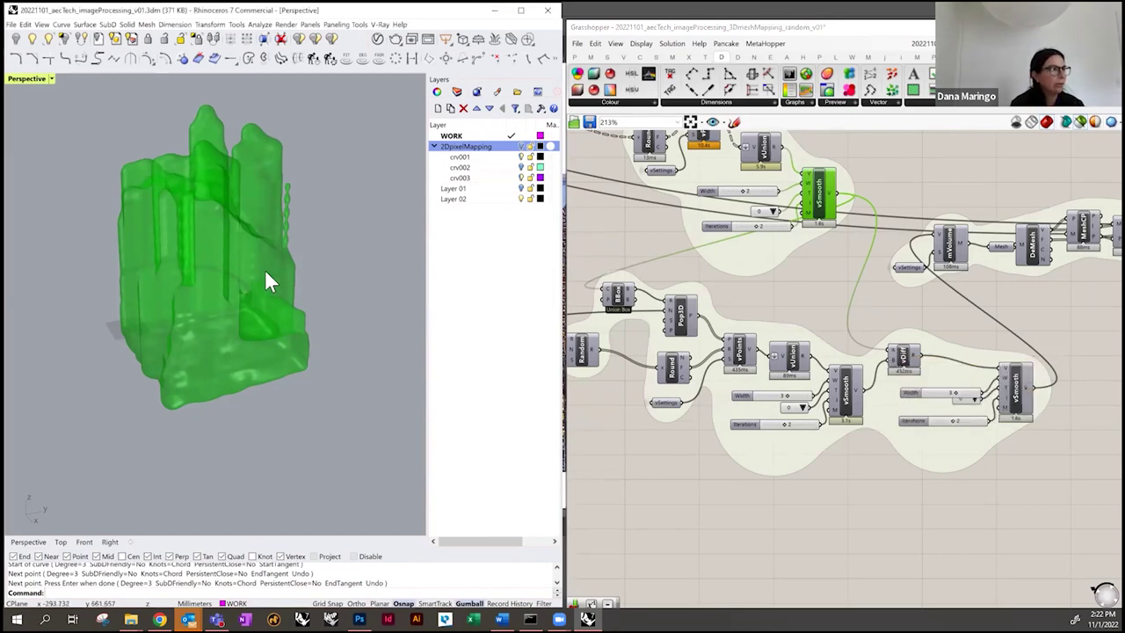
- Move the Construct Domain component that feeds Random slightly down, clear of the Number slider's wire
right_drag(648, 314, 813, 312)
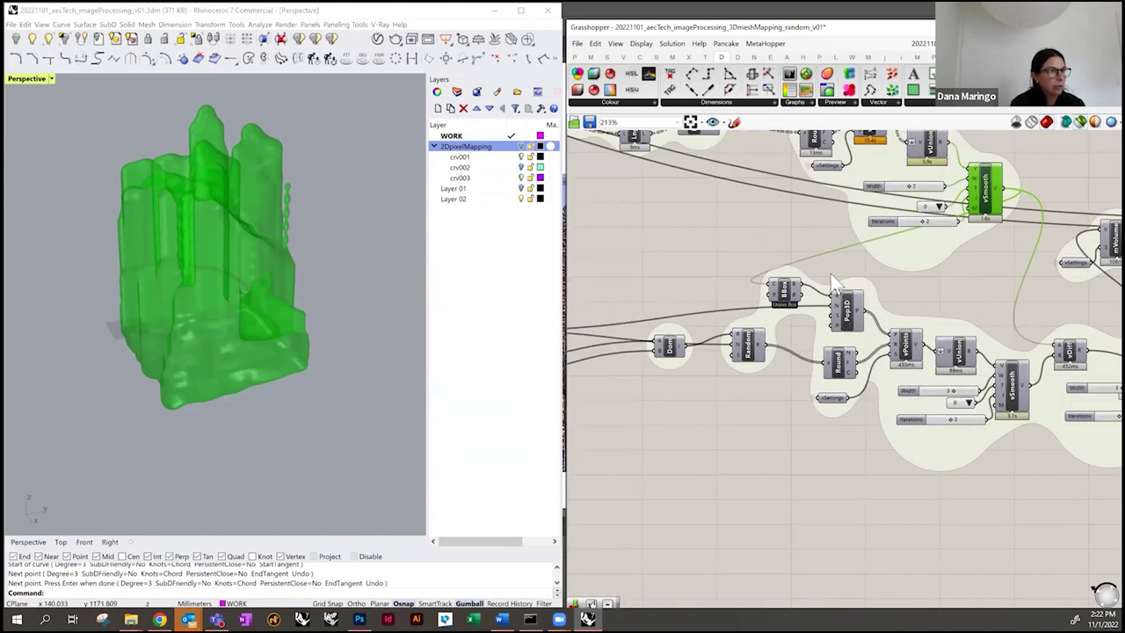
scroll(908, 327, down, 2)
scroll(668, 358, up, 1)
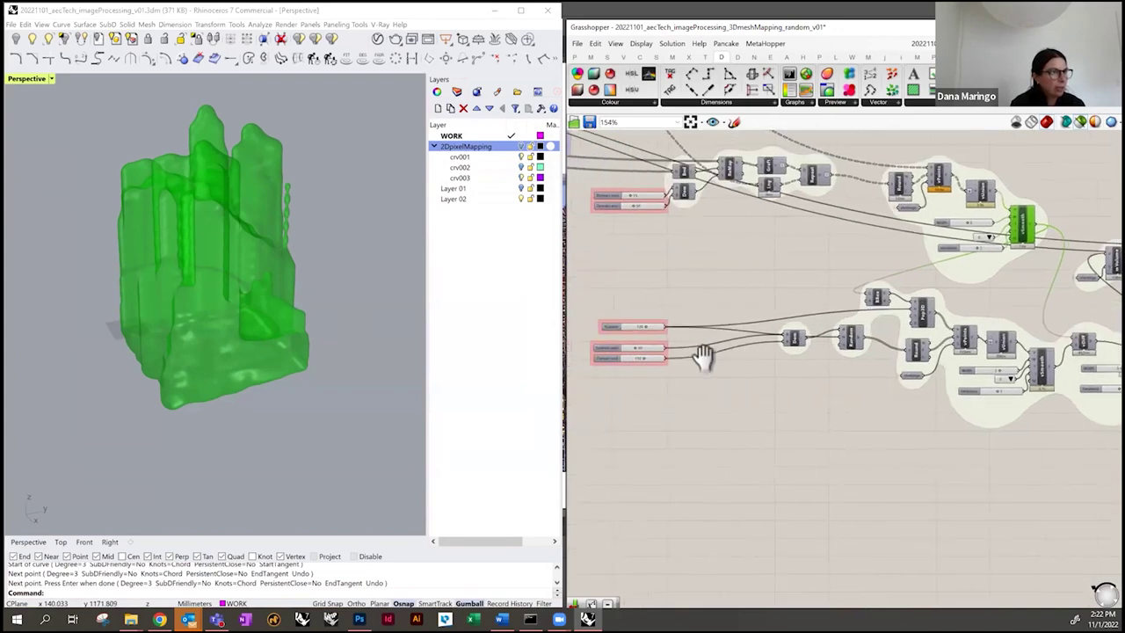
scroll(656, 355, up, 1)
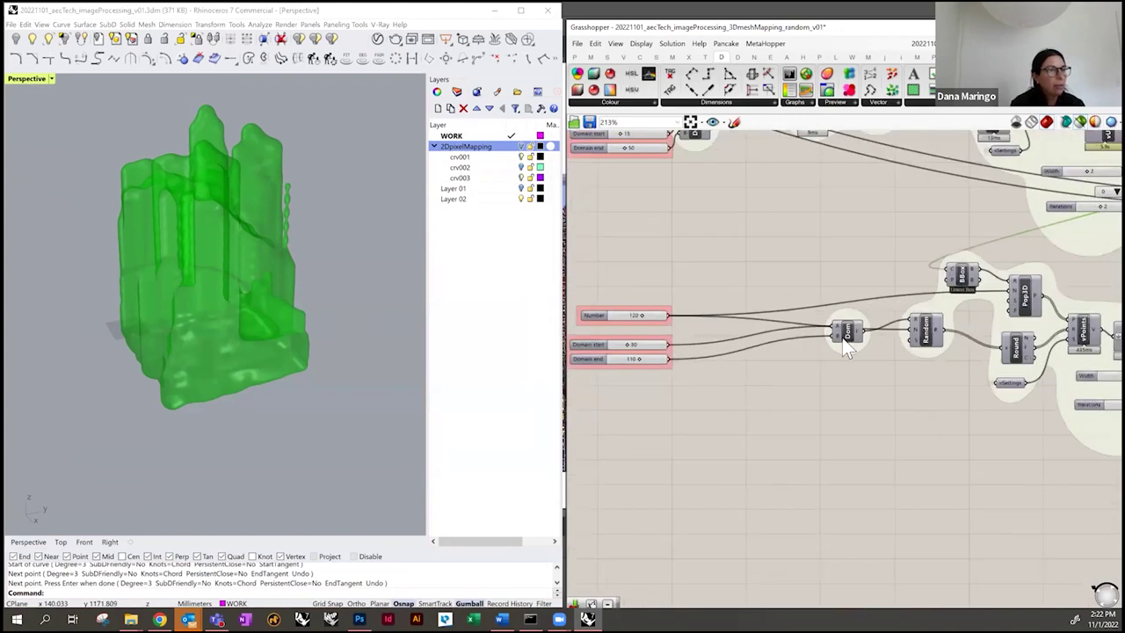
drag(846, 330, 842, 352)
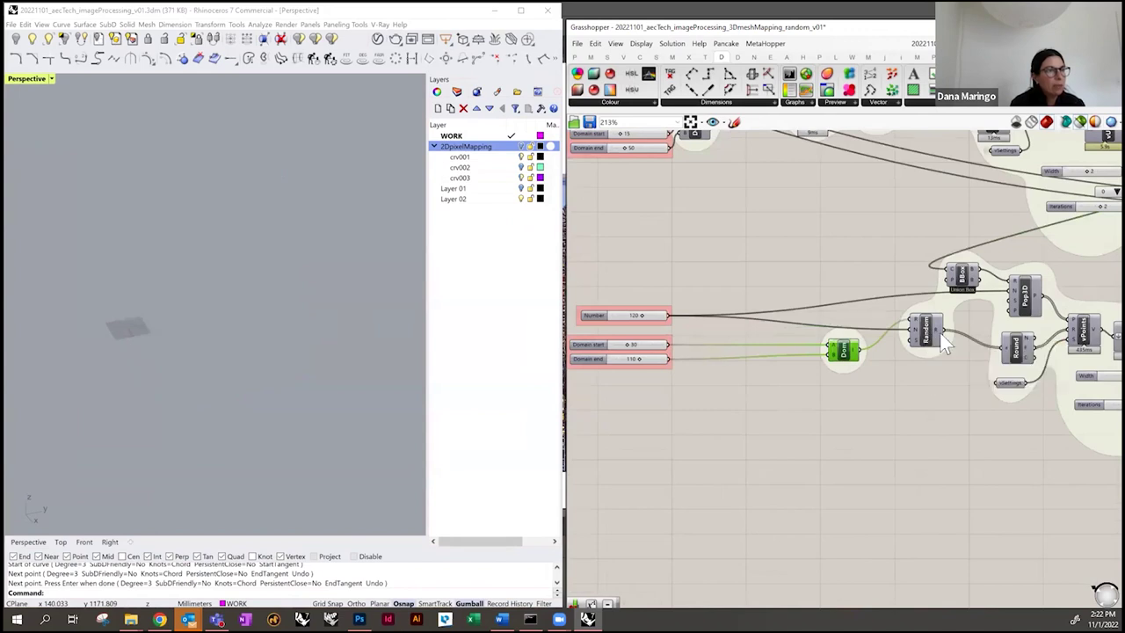
- Preview the lower chain's bounding box against the upper vSmooth volume, and view the points Pop3D places inside it
right_drag(985, 331, 901, 336)
click(879, 282)
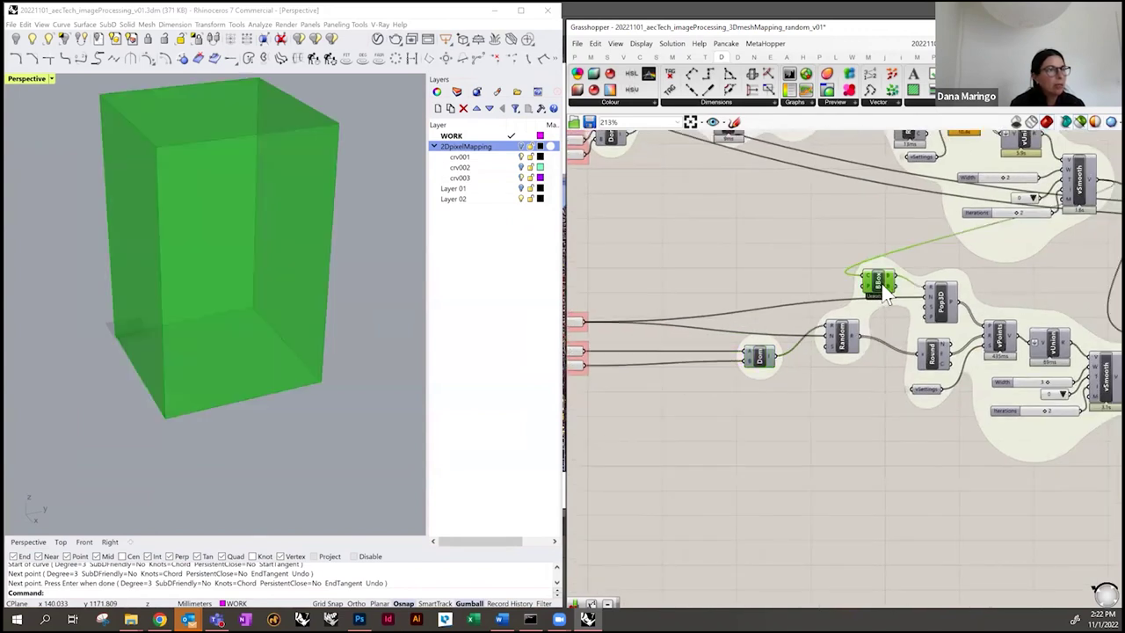
right_drag(995, 268, 939, 246)
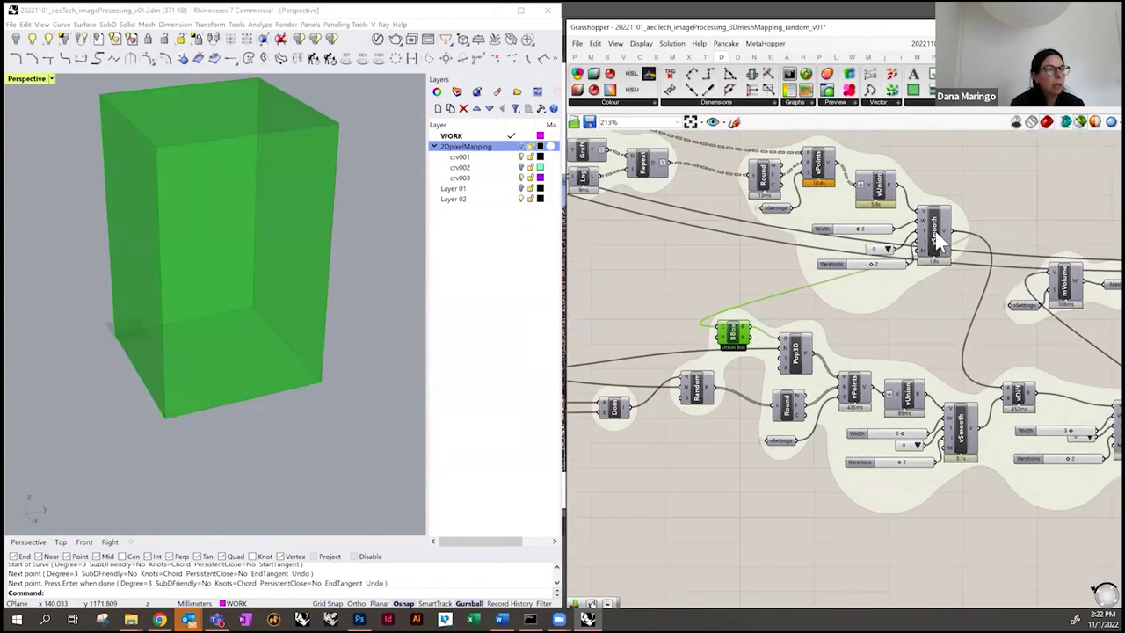
click(935, 235)
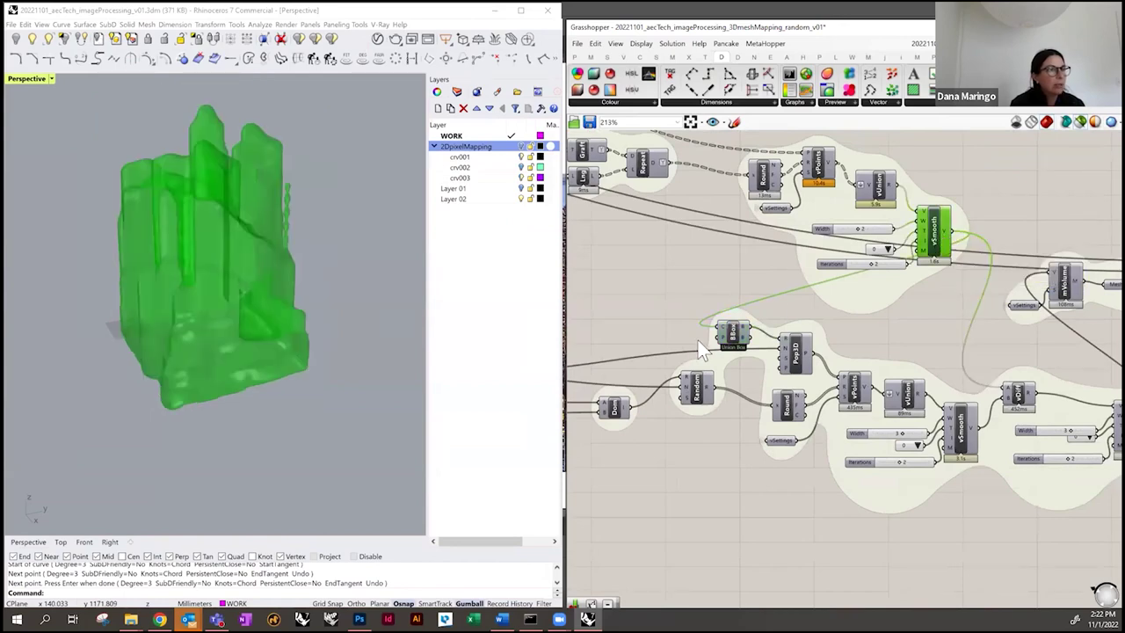
click(735, 339)
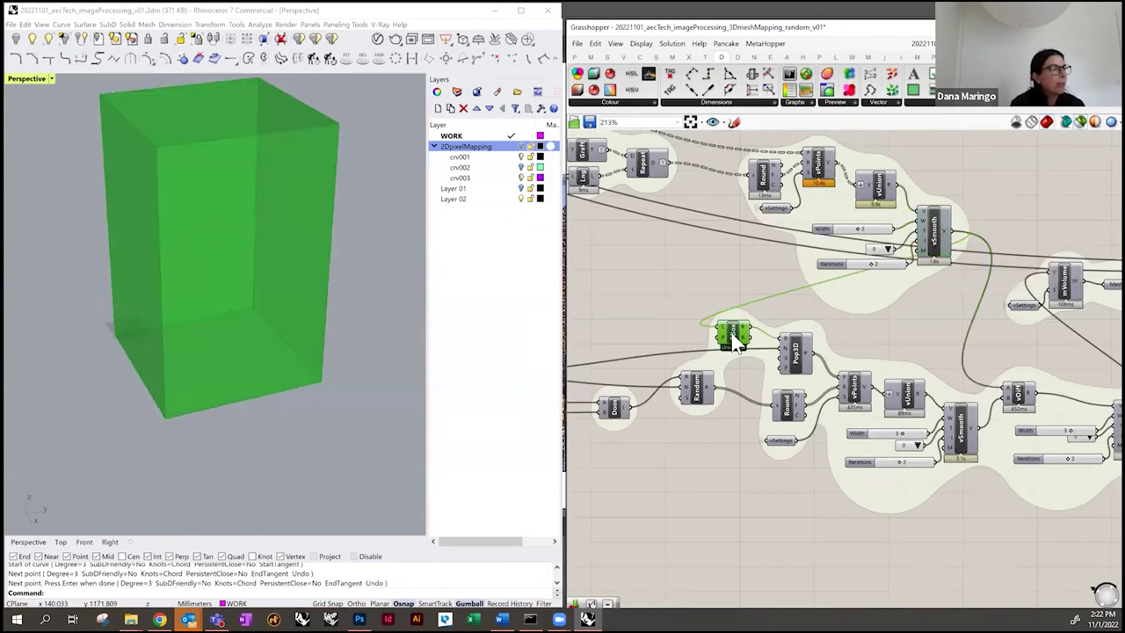
click(797, 360)
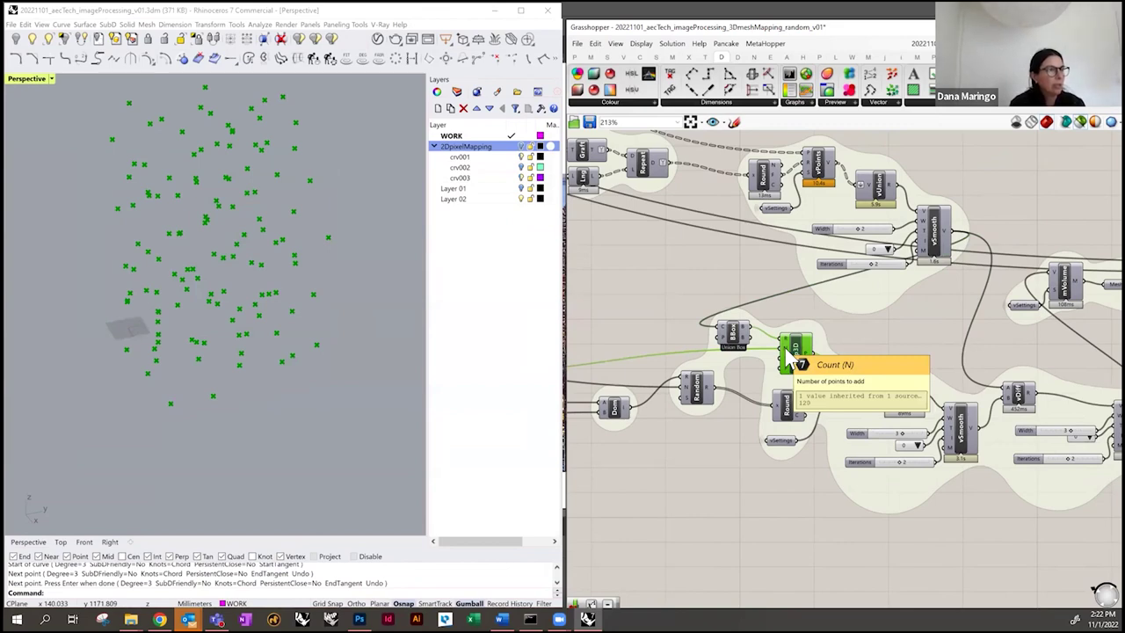
right_drag(788, 347, 991, 312)
right_drag(816, 331, 691, 328)
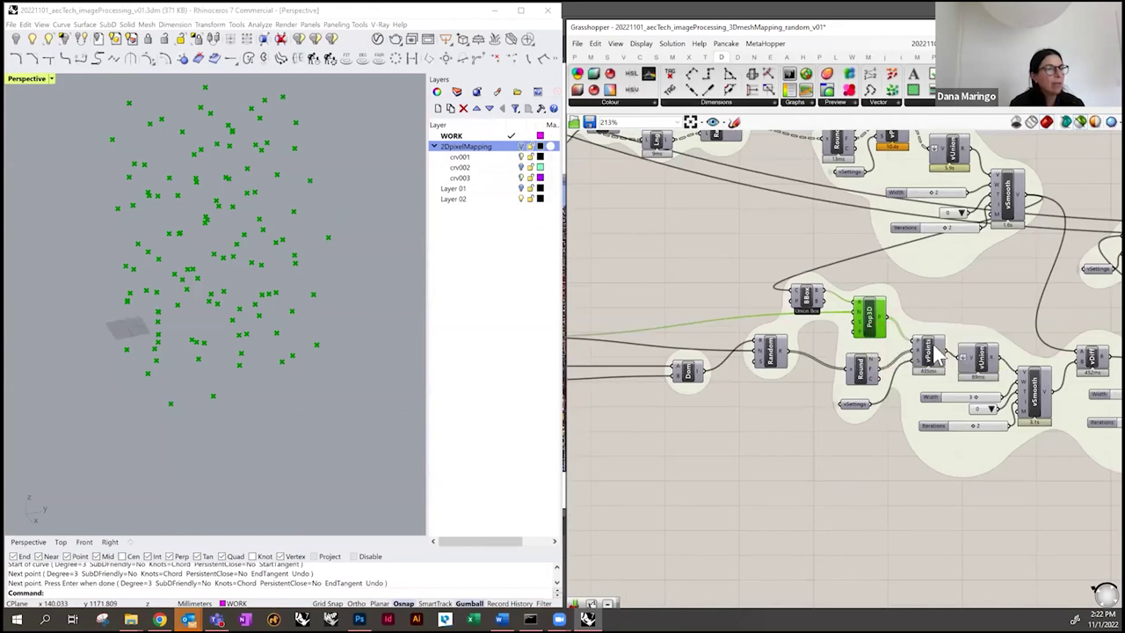
- Preview the lower chain's spheres from vPoints, their vUnion, and the smoothed volume that feeds the vDiff component
scroll(938, 356, up, 1)
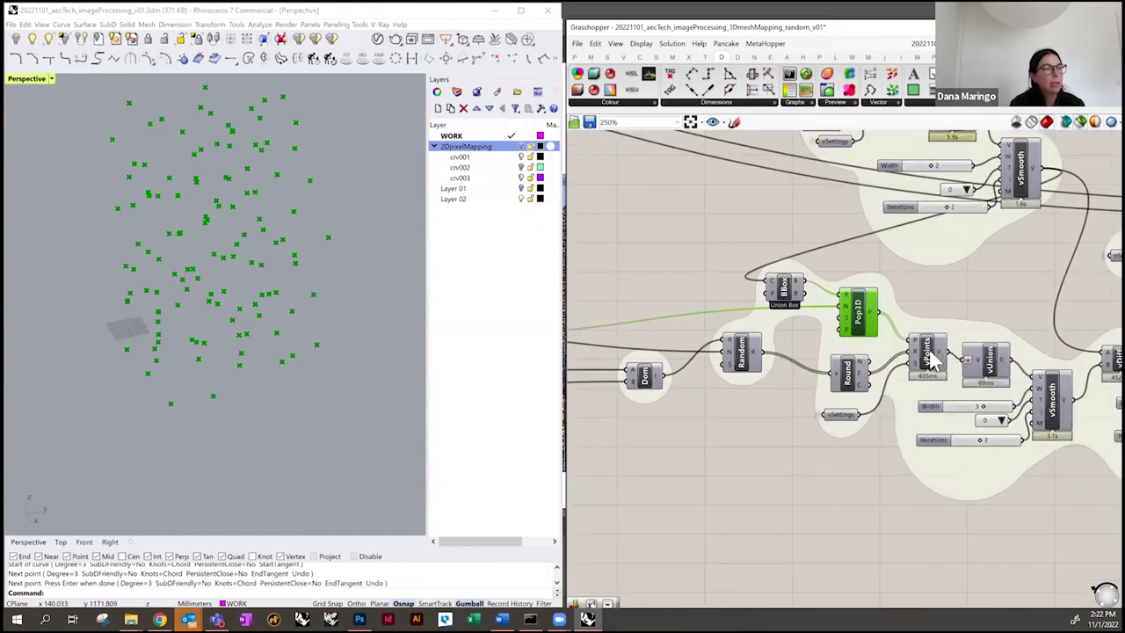
click(931, 357)
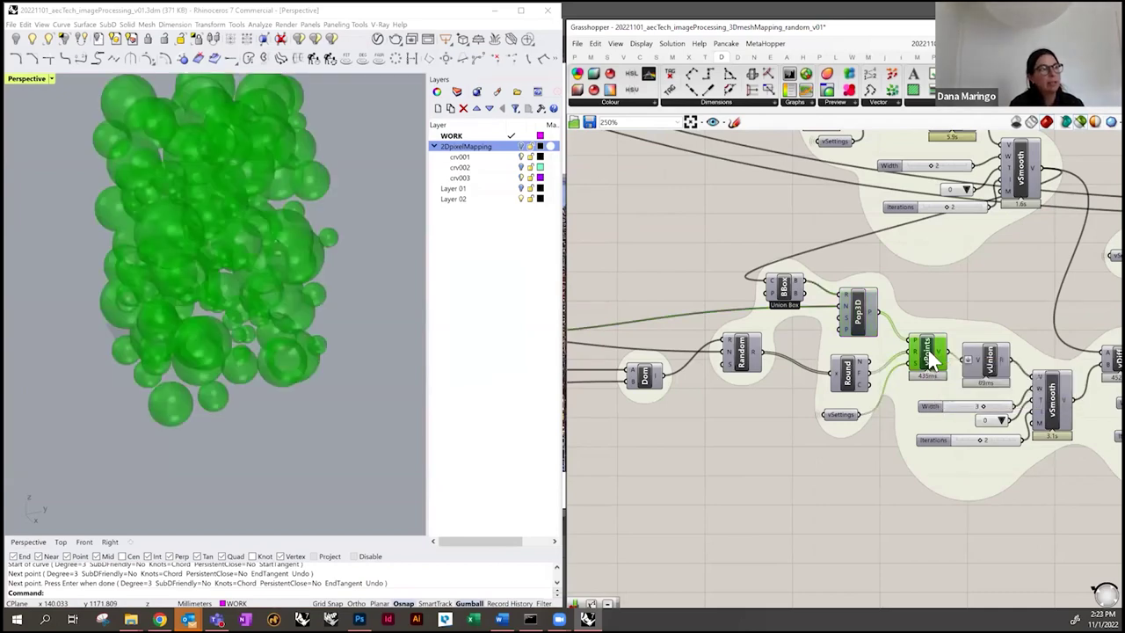
mouse_move(919, 360)
scroll(919, 359, down, 2)
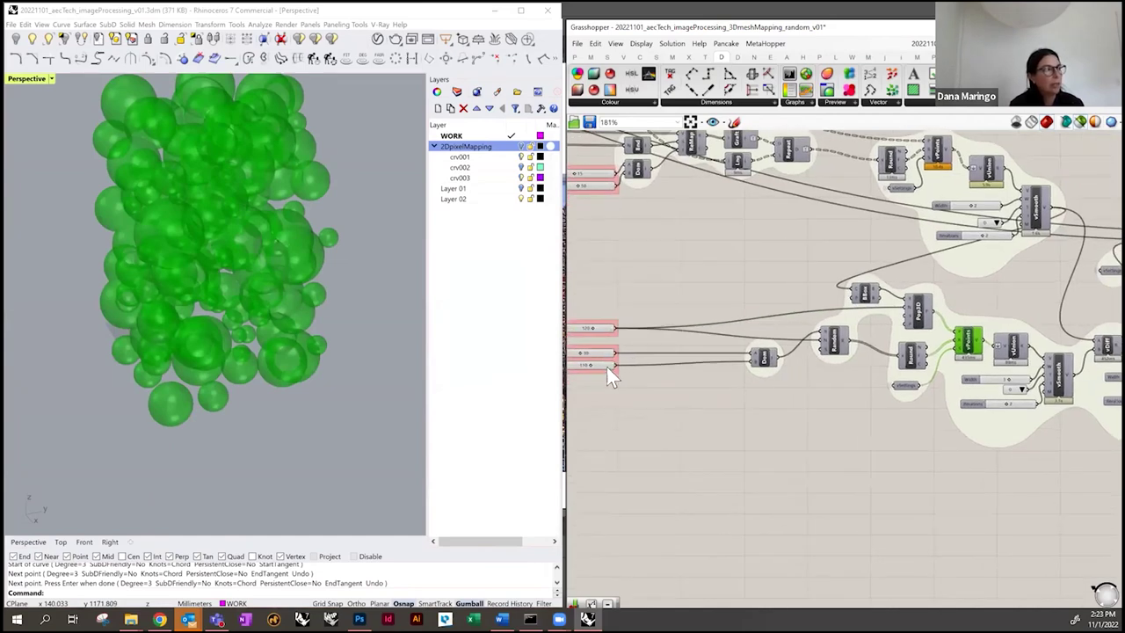
right_drag(975, 369, 773, 368)
scroll(773, 367, up, 2)
scroll(767, 365, up, 1)
click(769, 367)
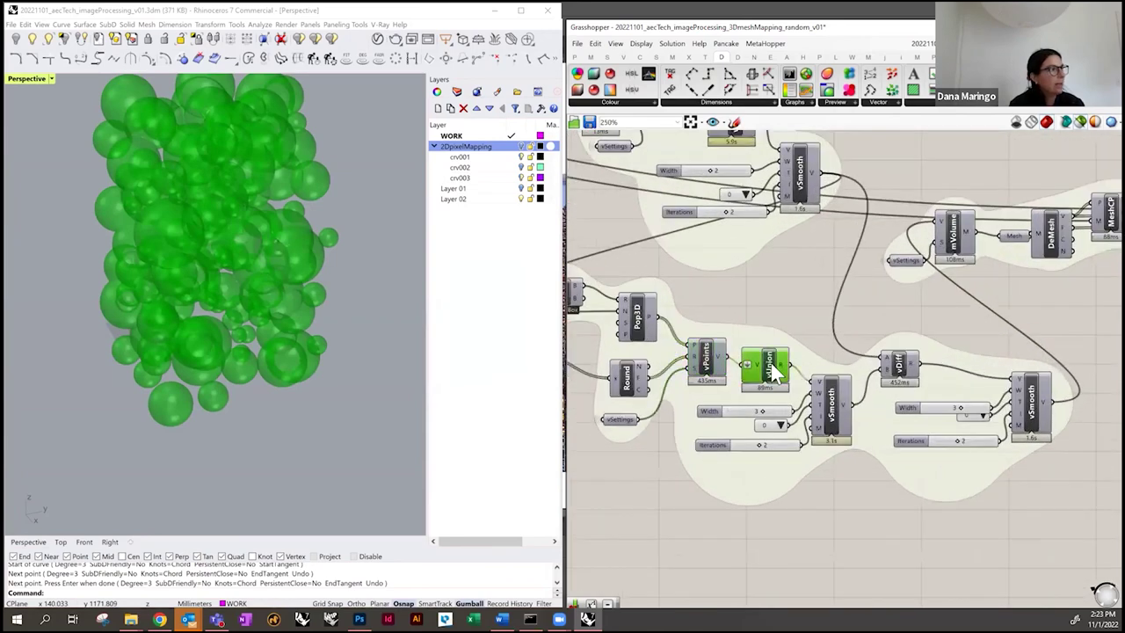
click(828, 402)
mouse_move(289, 343)
right_down()
mouse_move(319, 267)
mouse_move(366, 328)
mouse_move(344, 347)
mouse_move(261, 329)
mouse_move(266, 343)
mouse_move(307, 336)
right_up()
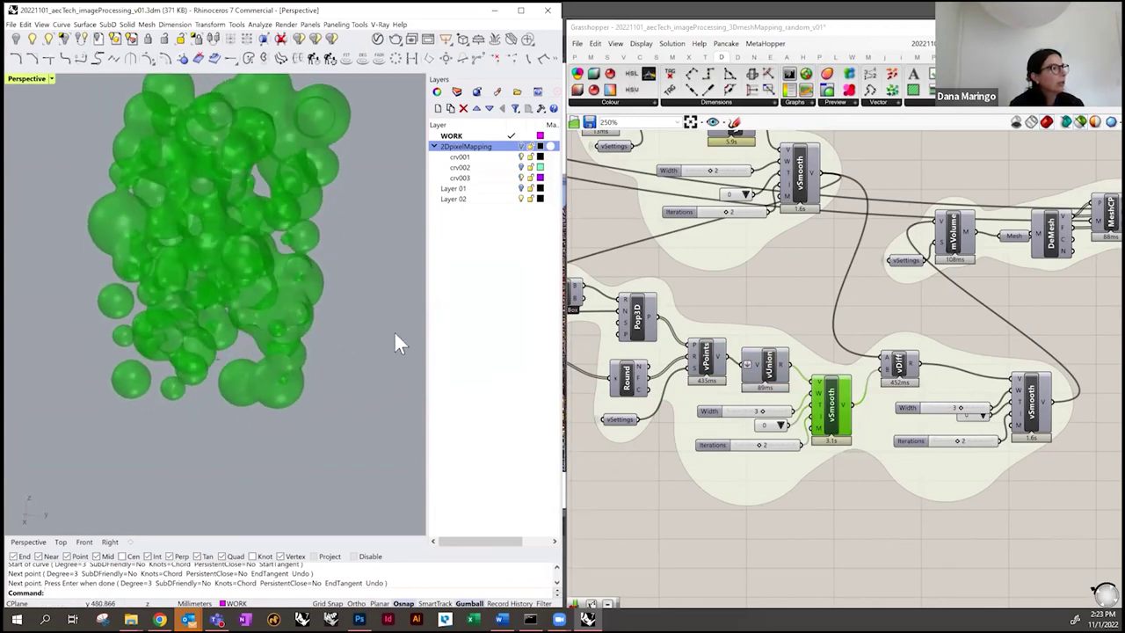
- Compare the vDiff result with the final vSmooth volume by previewing each one from several angles
right_drag(856, 380, 675, 360)
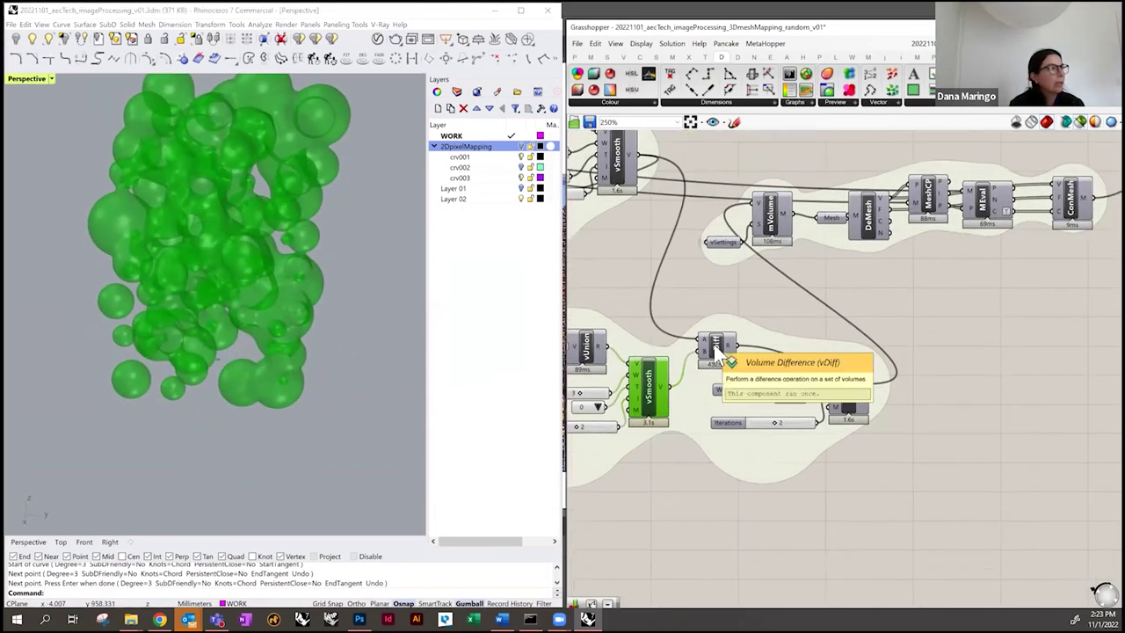
click(716, 347)
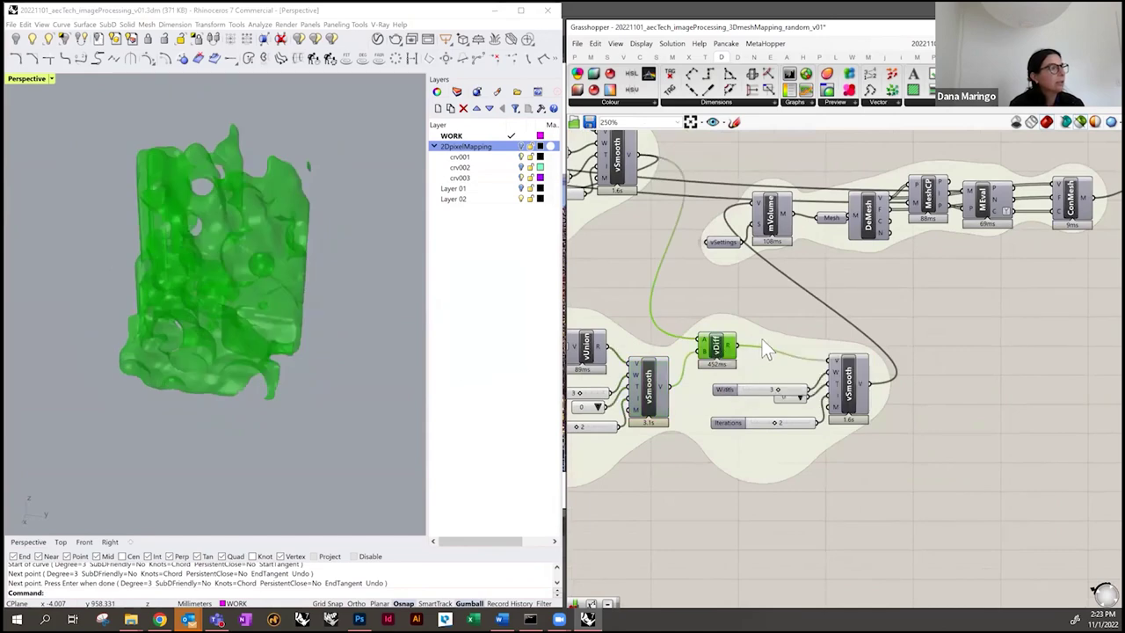
mouse_move(301, 343)
right_down()
mouse_move(334, 342)
mouse_move(312, 344)
right_up()
click(843, 397)
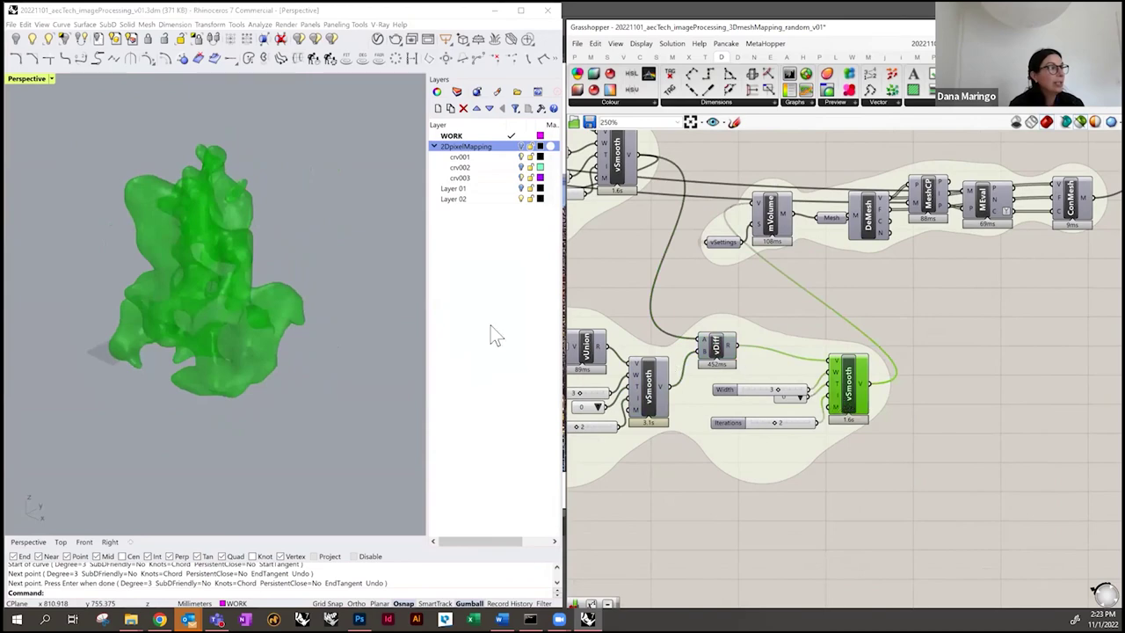
right_drag(339, 289, 281, 301)
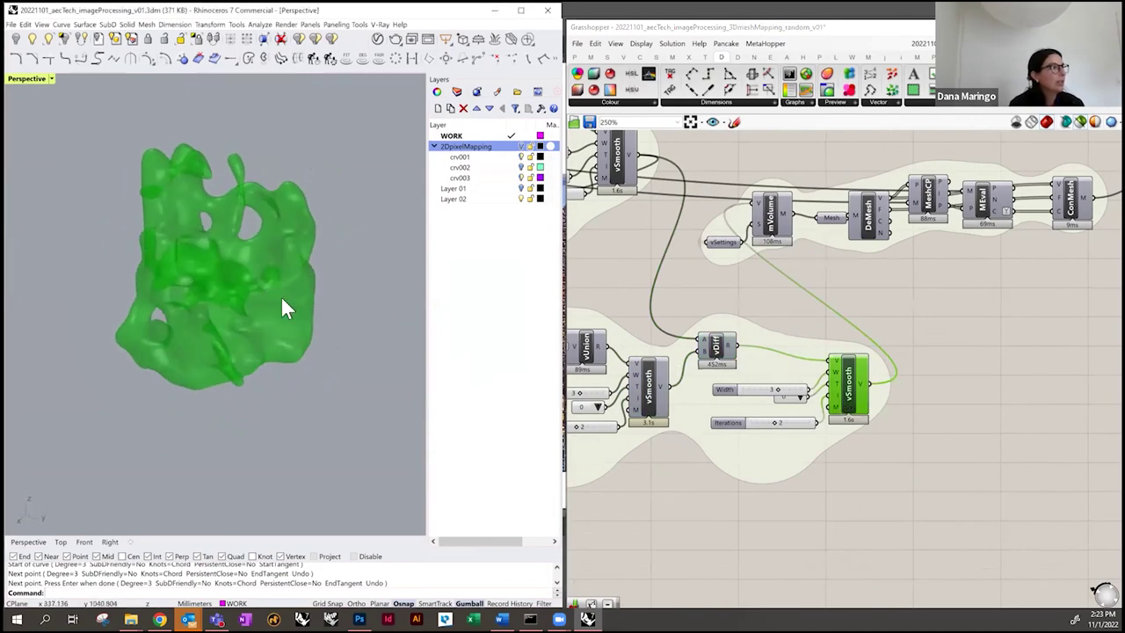
click(716, 347)
right_drag(302, 256, 259, 224)
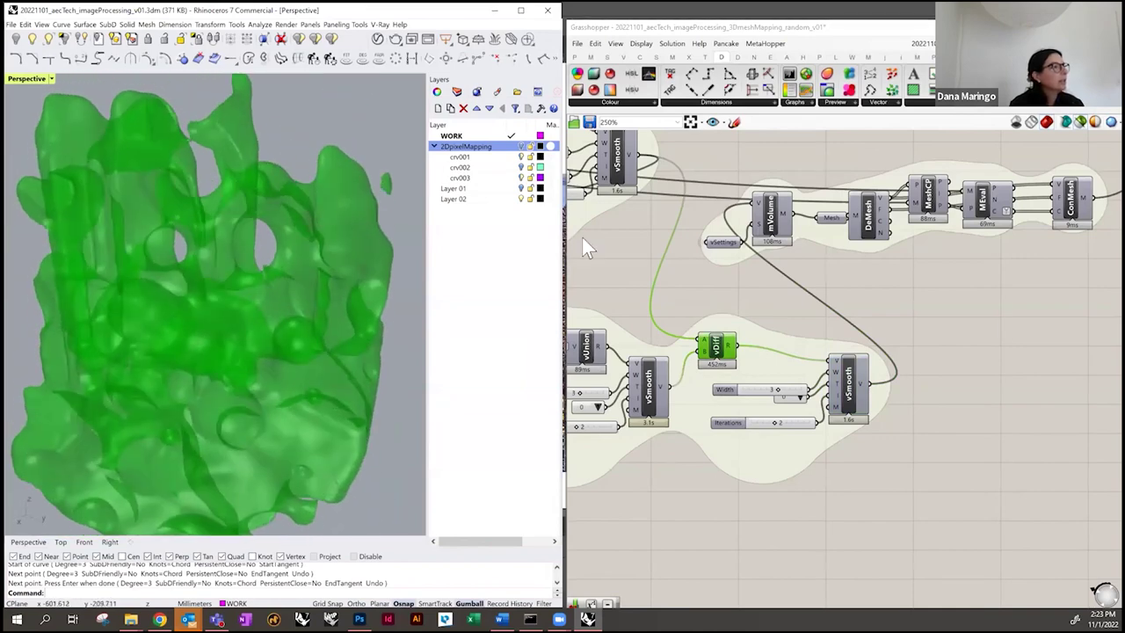
- Move the final vSmooth's value list clear of the Width slider, keep it at 0, and preview the smoothed volume
drag(795, 404, 801, 403)
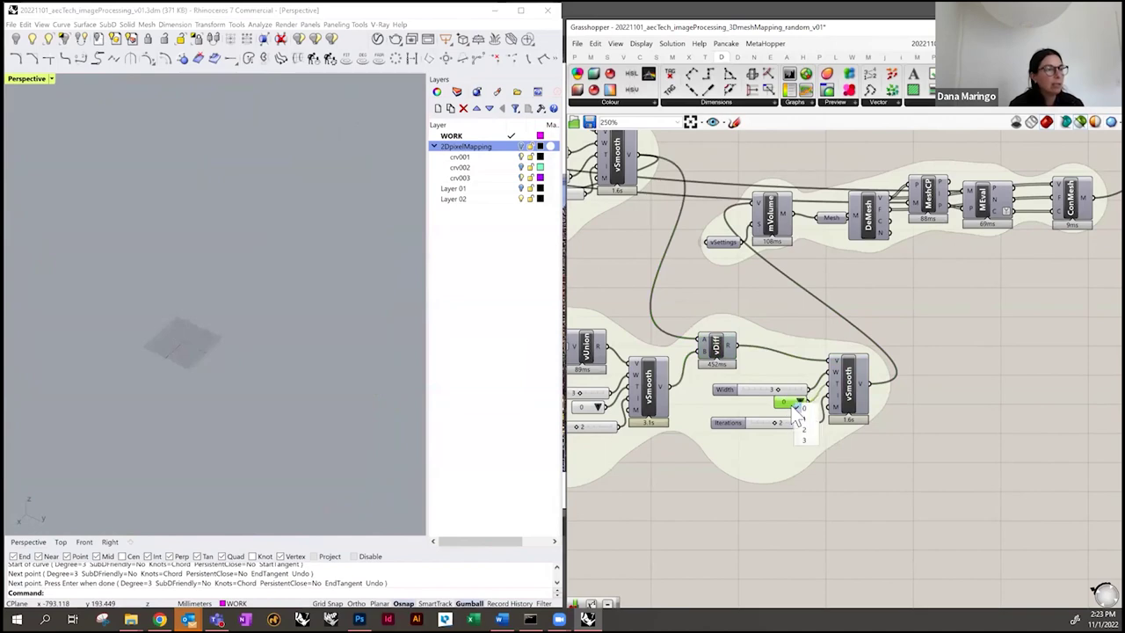
click(801, 408)
click(855, 386)
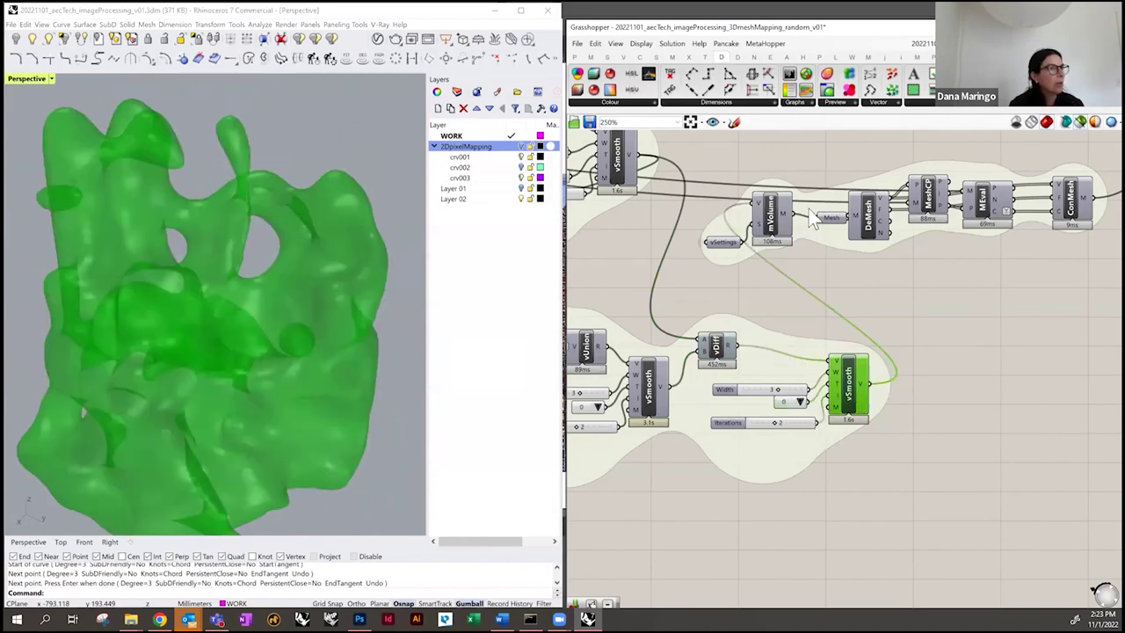
- Examine how mVolume turns the final volume into a mesh, including its Volume input, the vSettings feeding it and the Mesh parameter
scroll(879, 294, down, 3)
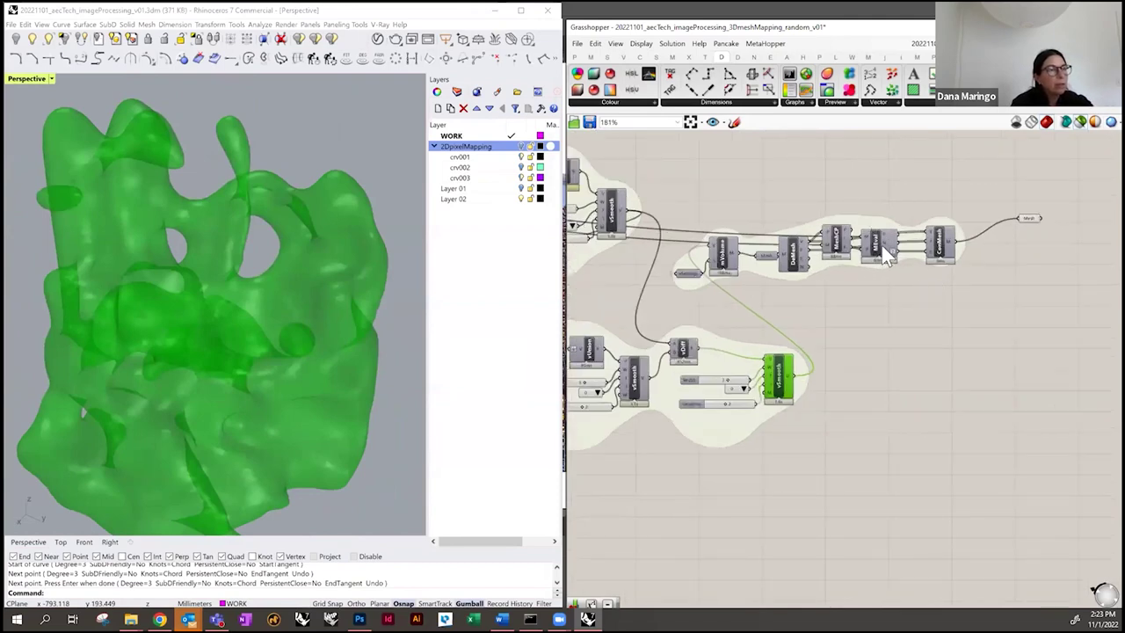
click(760, 257)
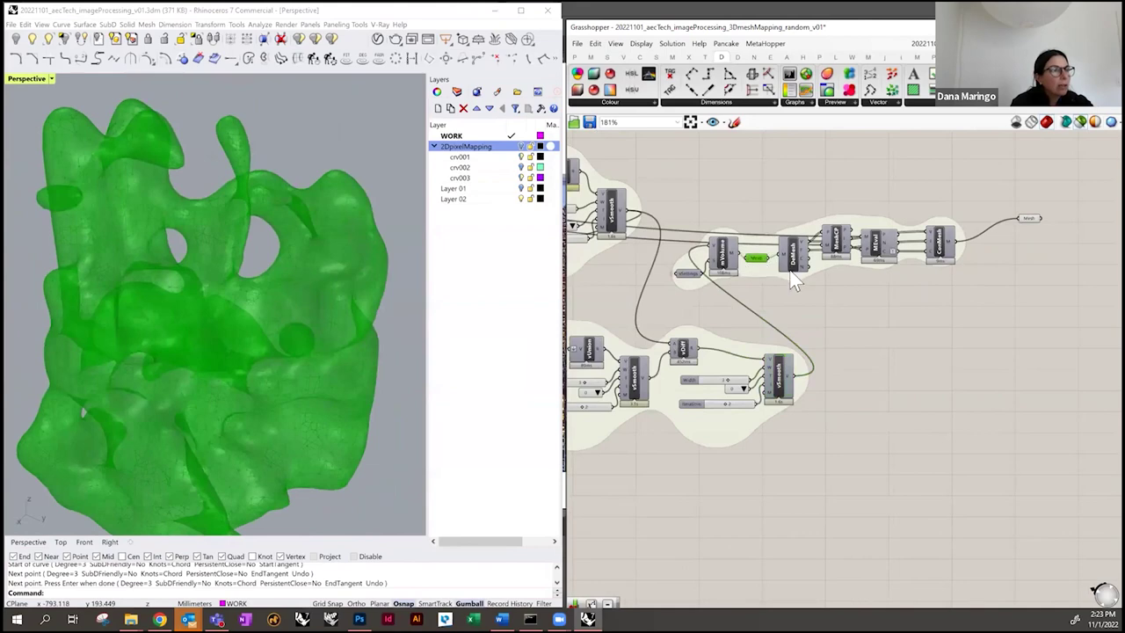
click(792, 259)
click(857, 300)
click(723, 257)
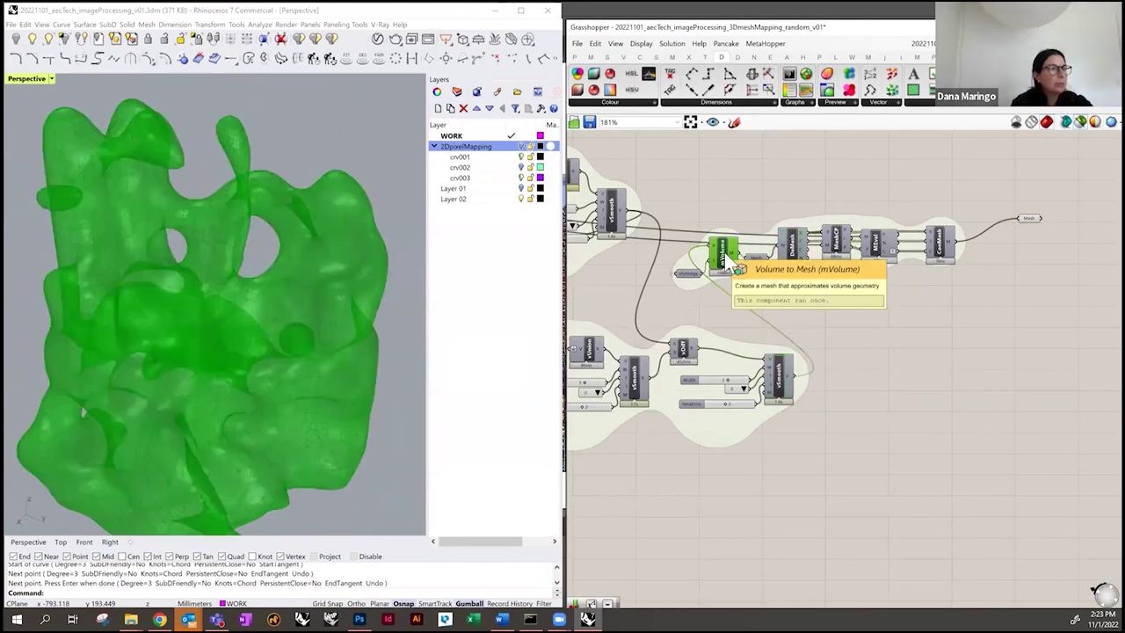
scroll(724, 255, up, 3)
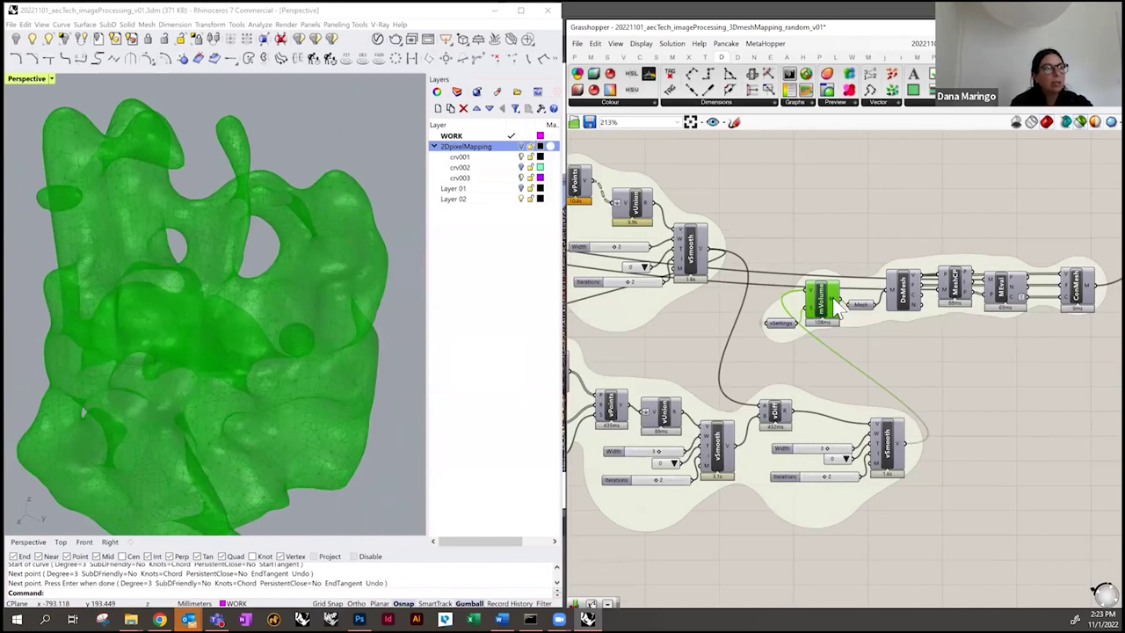
mouse_move(842, 309)
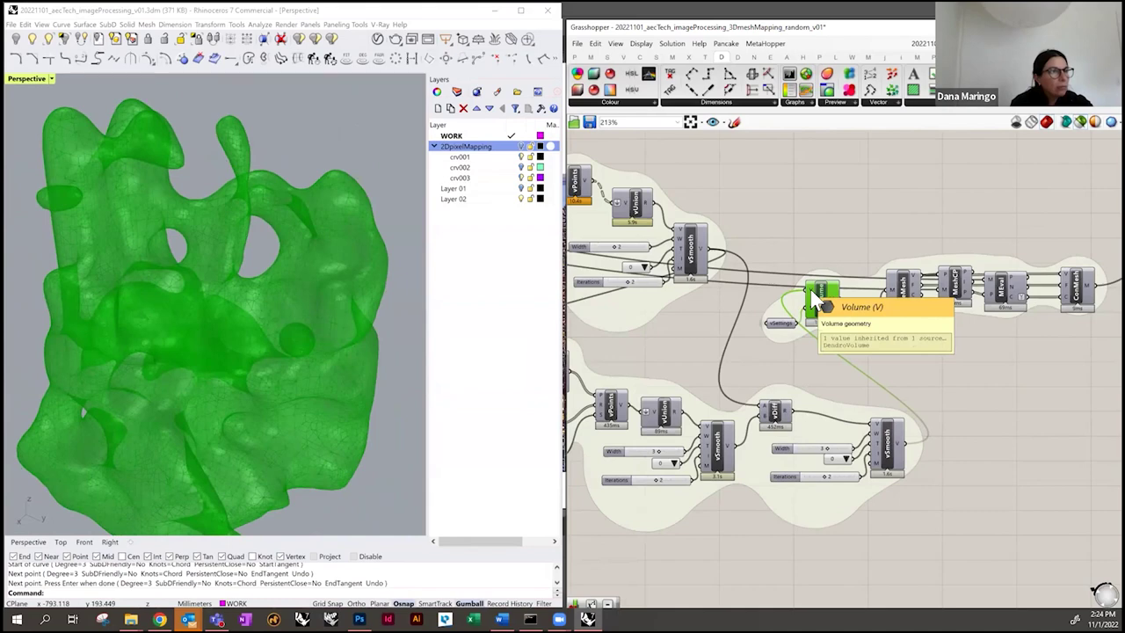
click(779, 320)
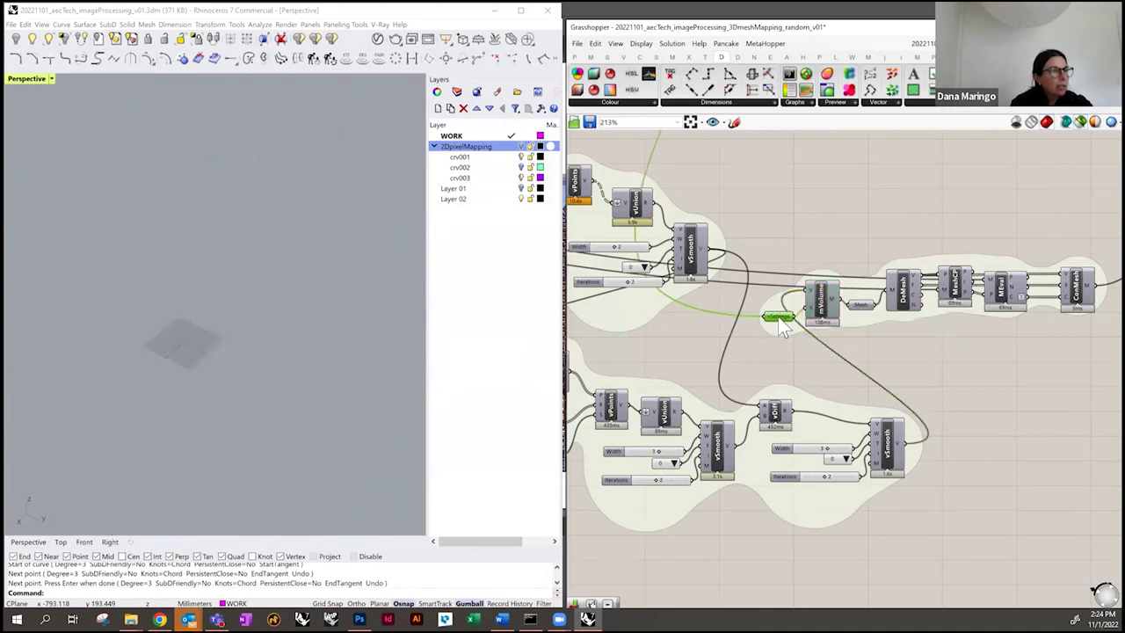
click(821, 303)
- Spread out the mesh coloring chain, placing DeMesh above, ConMesh further along, and MeshCP with MEval below the DeMesh wires
right_drag(923, 303, 807, 342)
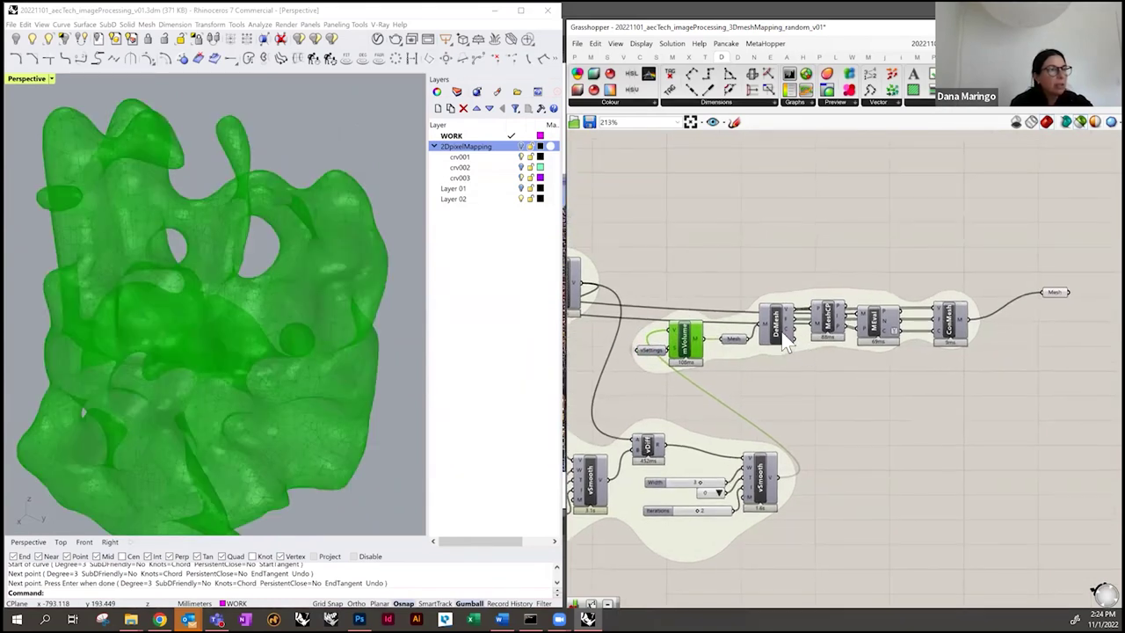
drag(784, 303, 795, 248)
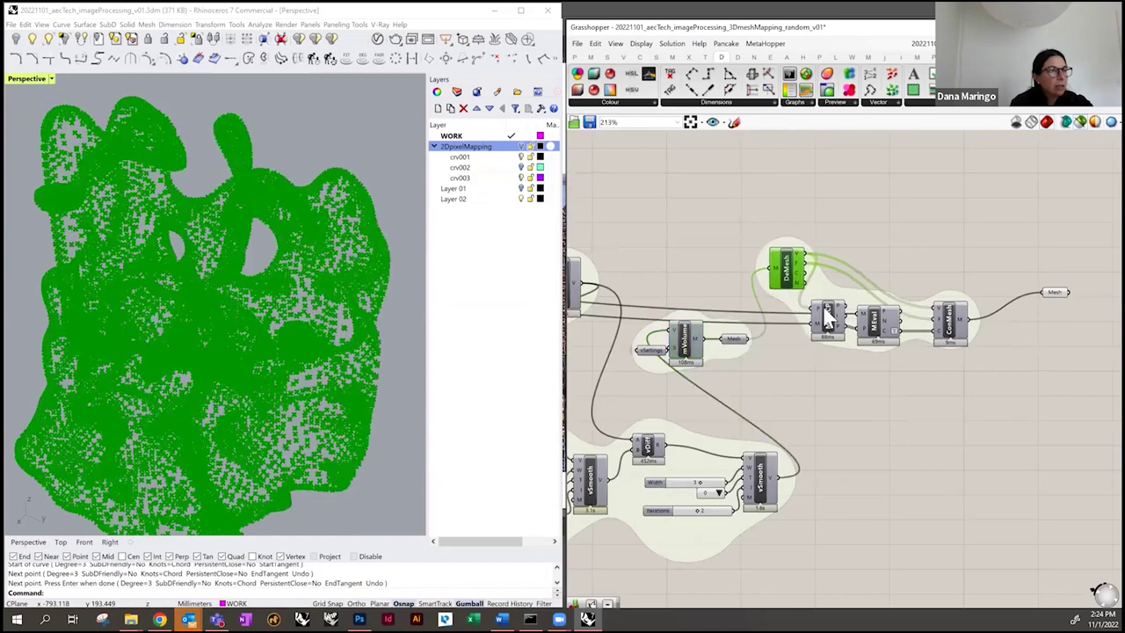
drag(830, 318, 843, 294)
click(889, 327)
drag(898, 327, 971, 283)
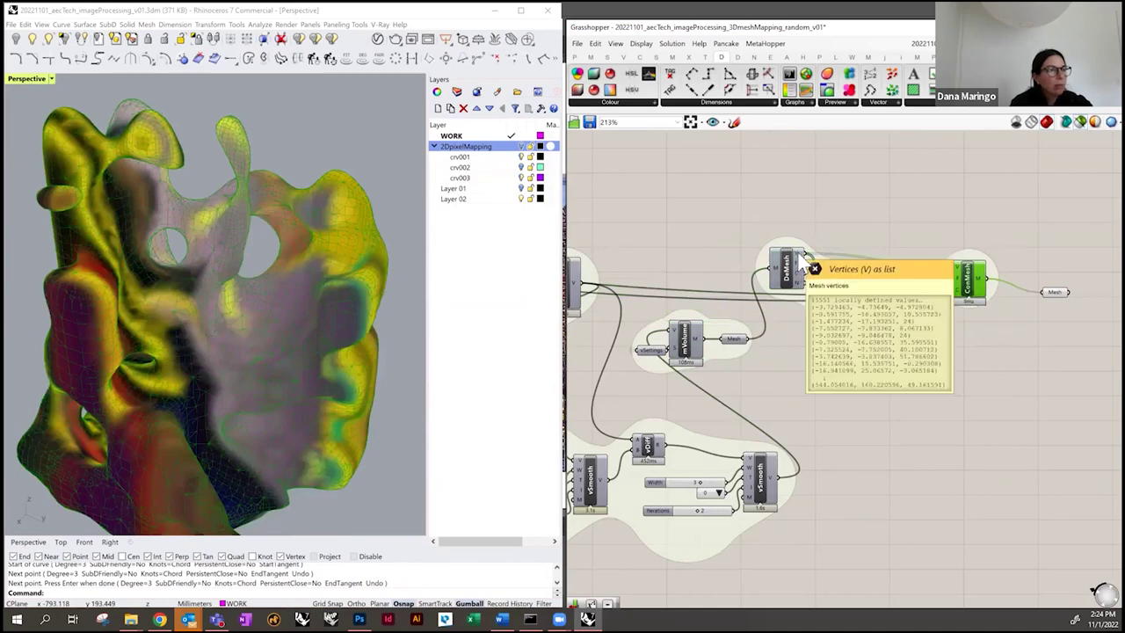
click(839, 303)
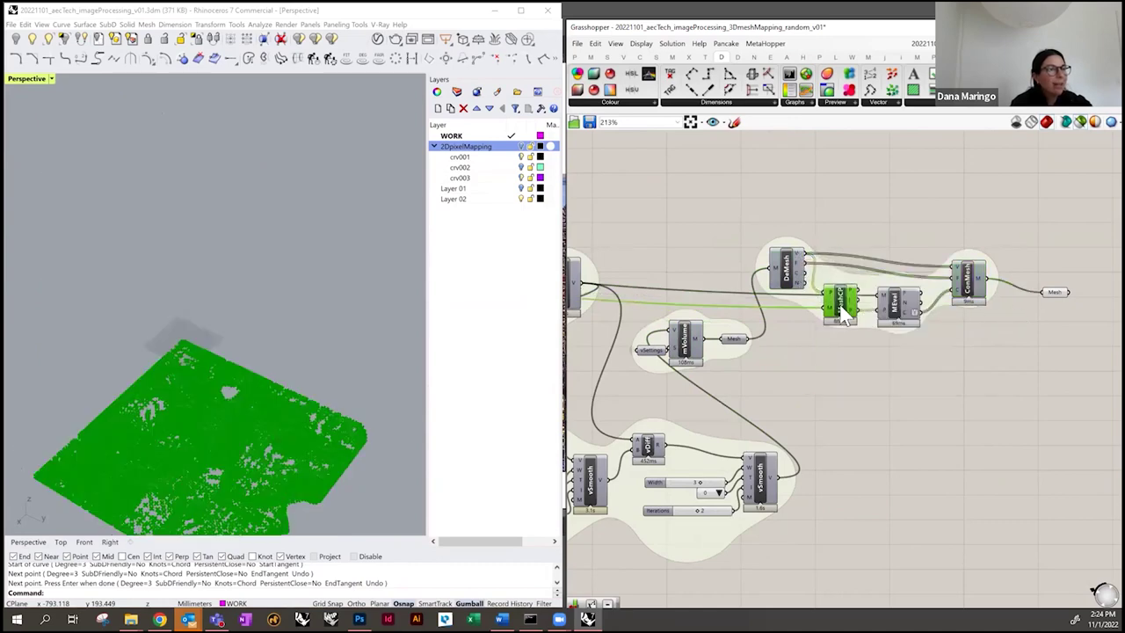
drag(841, 309, 896, 325)
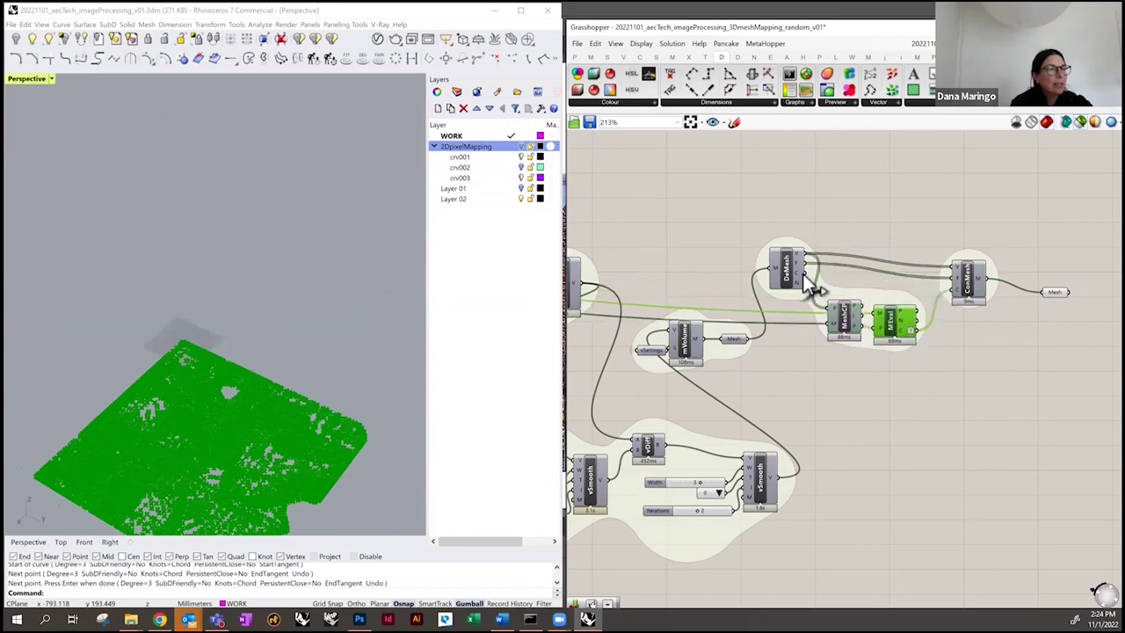
- Connect DeMesh's Colours output to ConMesh's Colours input in place of MEval's, and flatten that input
click(793, 274)
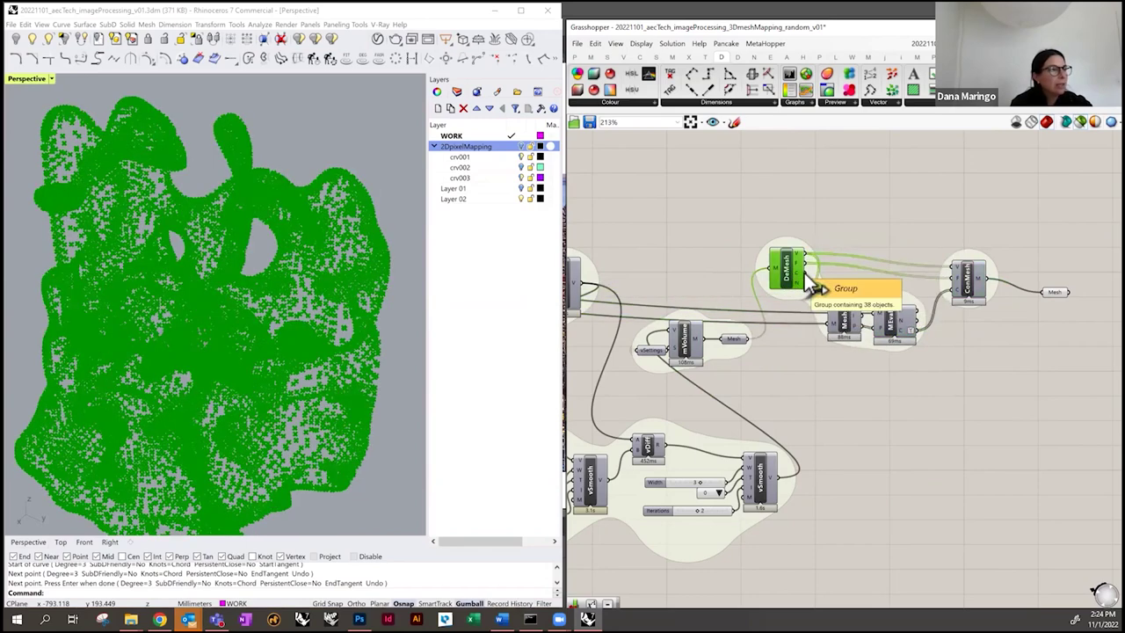
drag(817, 279, 986, 299)
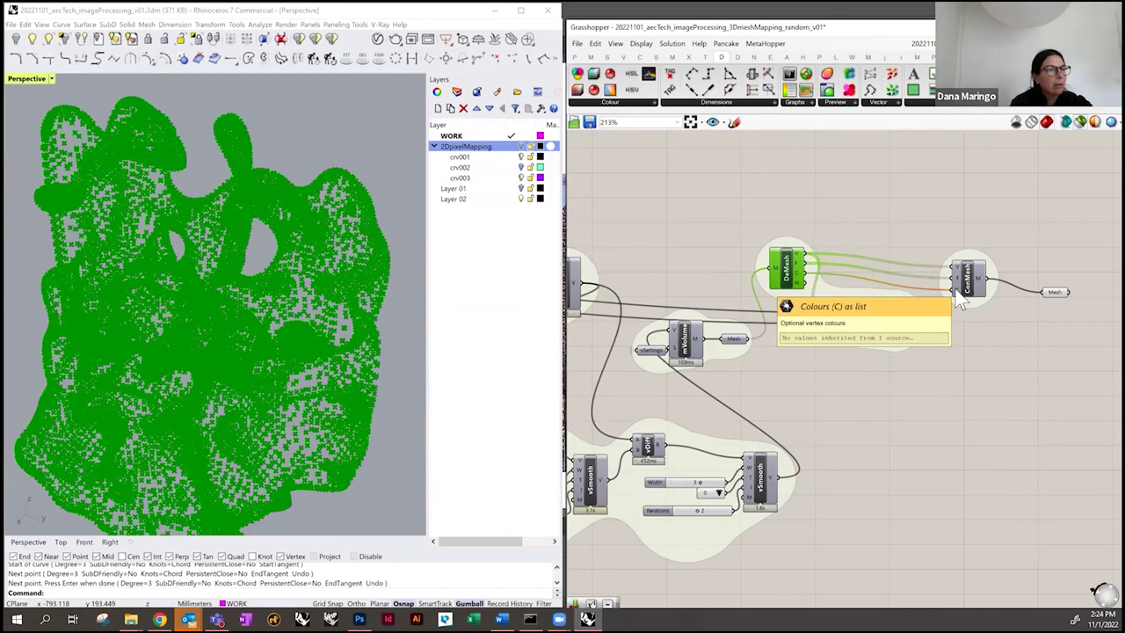
right_click(960, 300)
click(1002, 371)
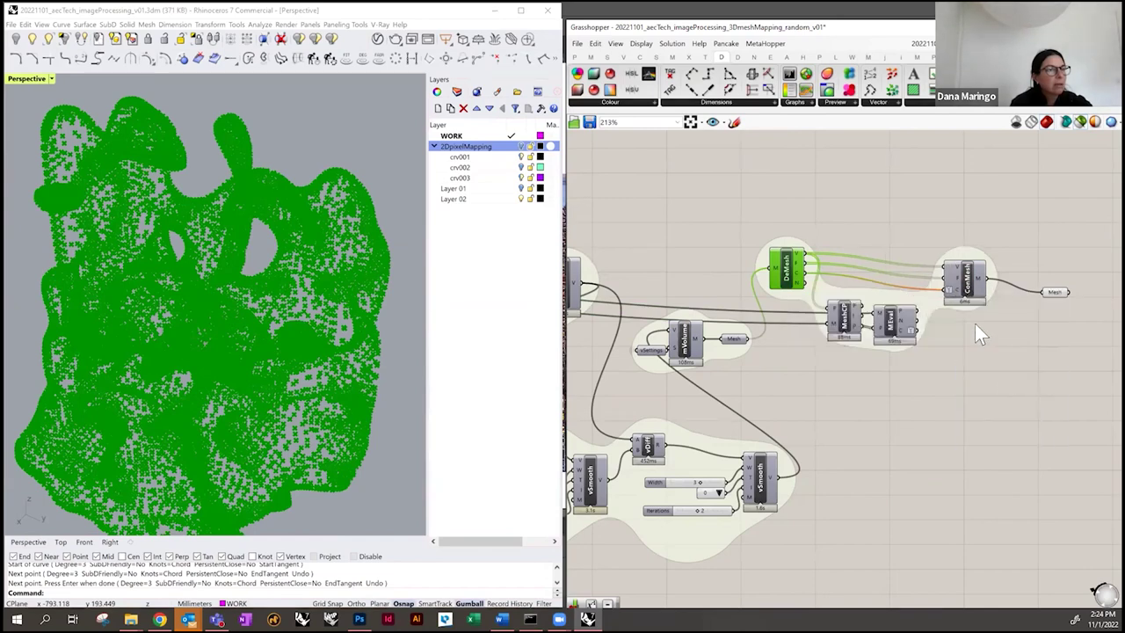
scroll(852, 280, up, 1)
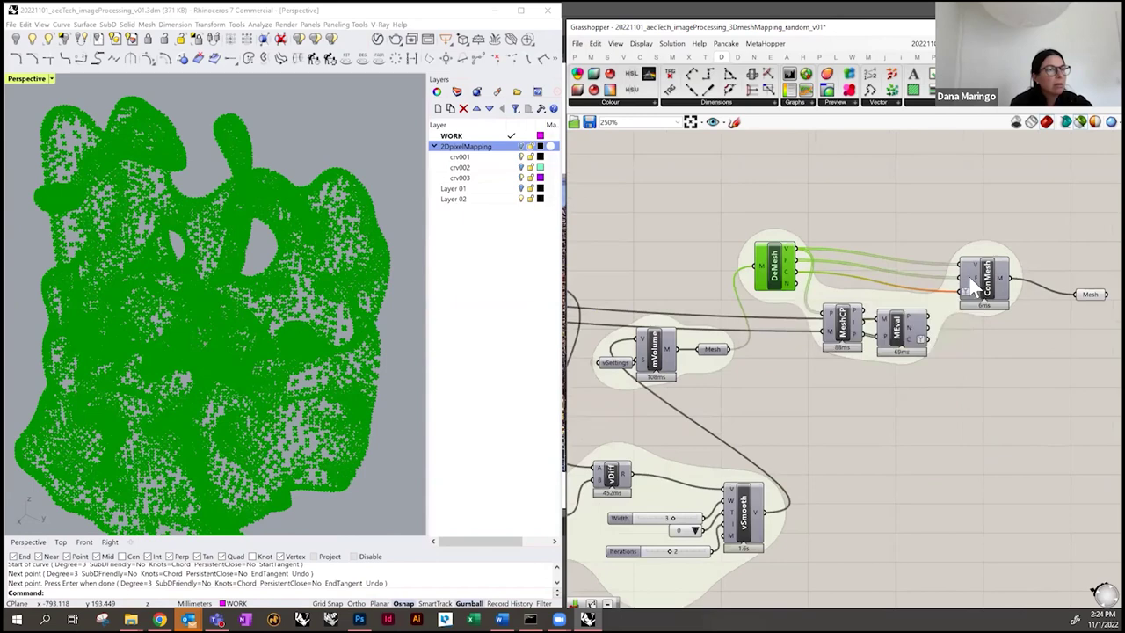
mouse_move(971, 285)
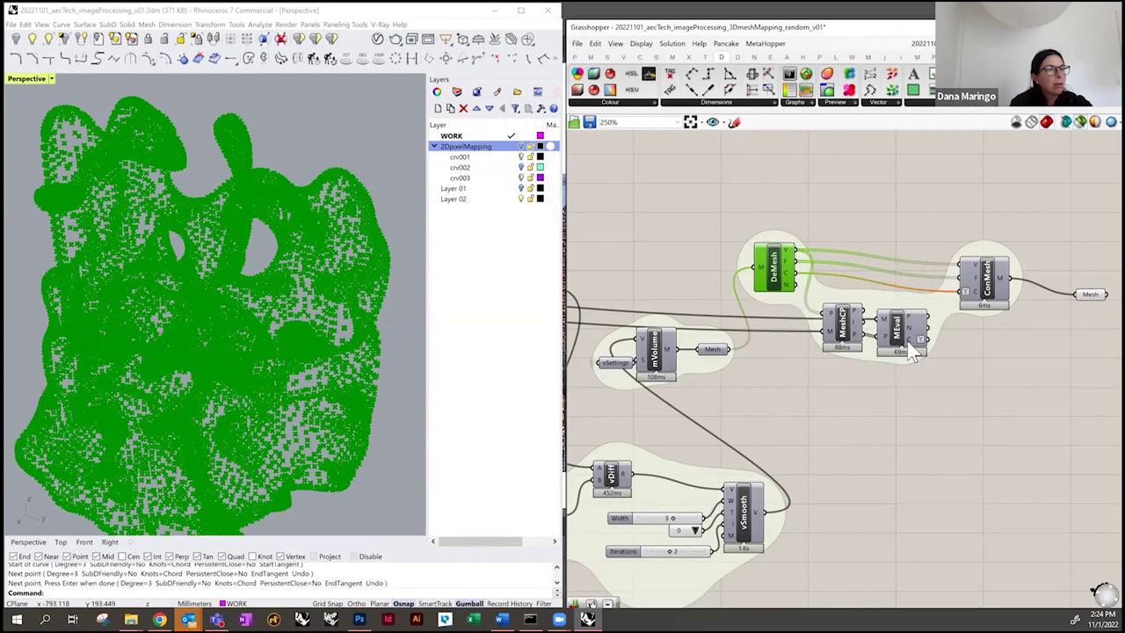
- Space out MeshCP and MEval while previewing the mesh, the DeMesh vertices and the closest points on the image mesh
click(831, 327)
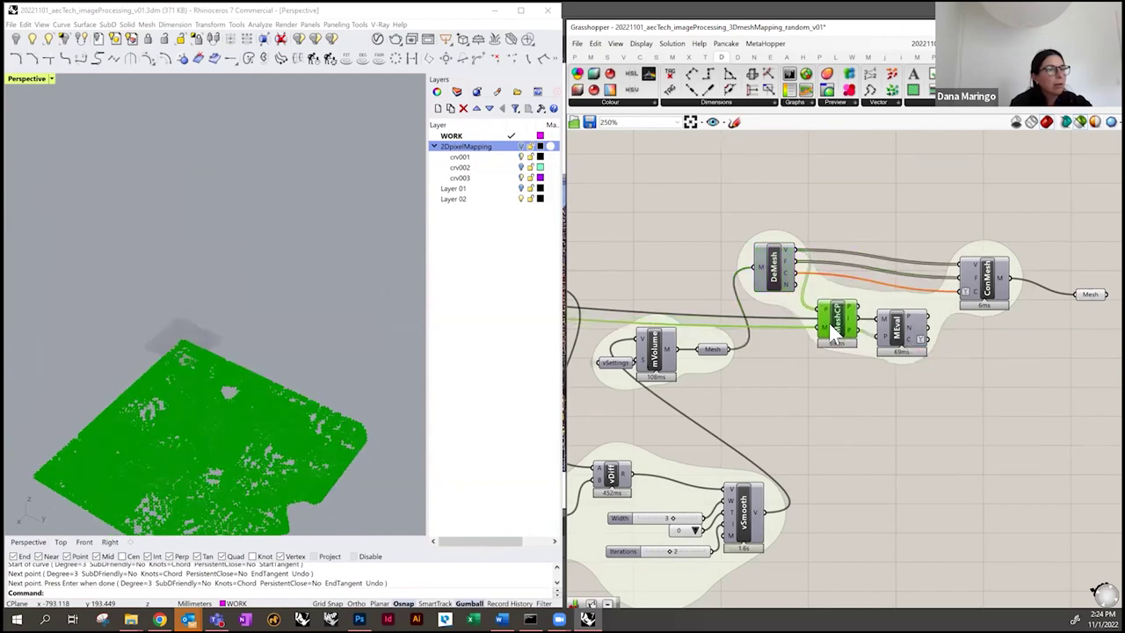
drag(901, 334, 923, 334)
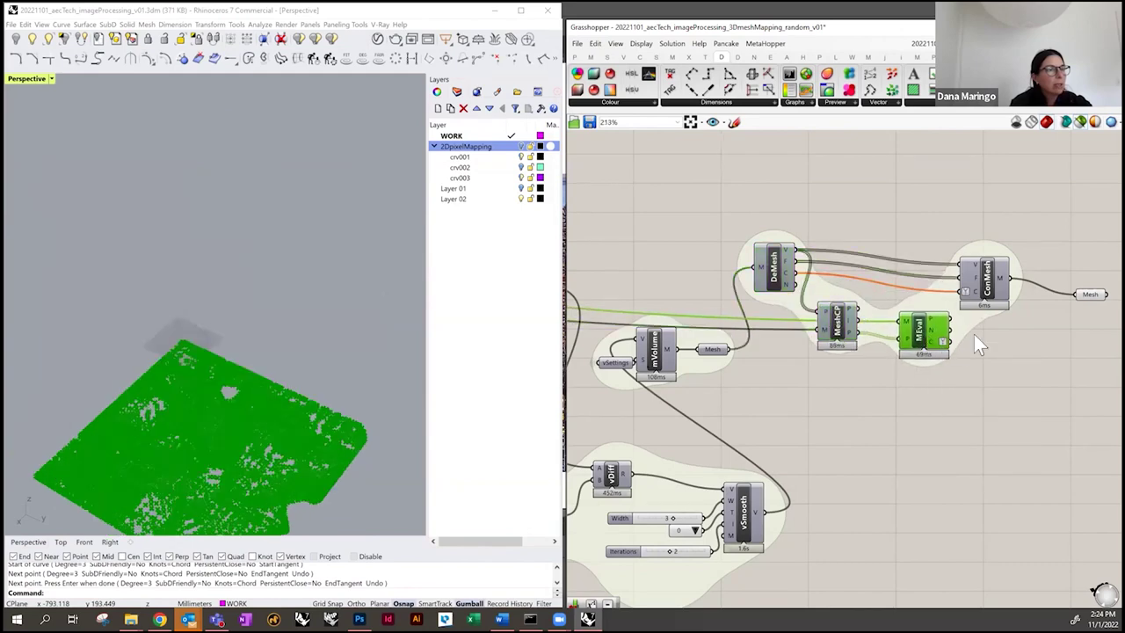
scroll(974, 334, down, 2)
click(785, 346)
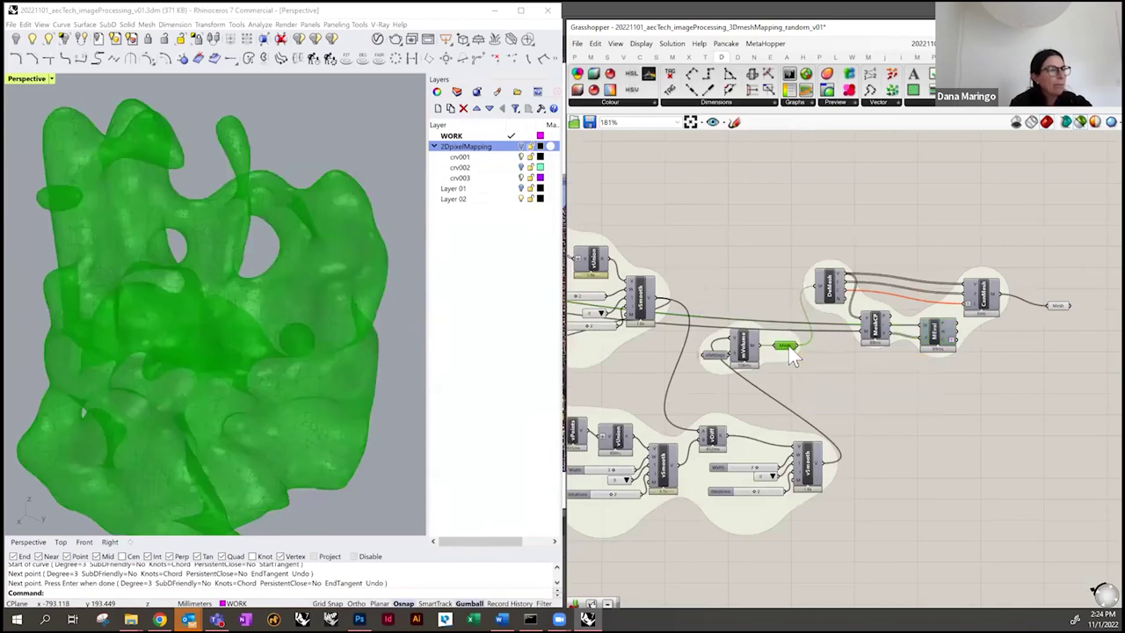
click(829, 293)
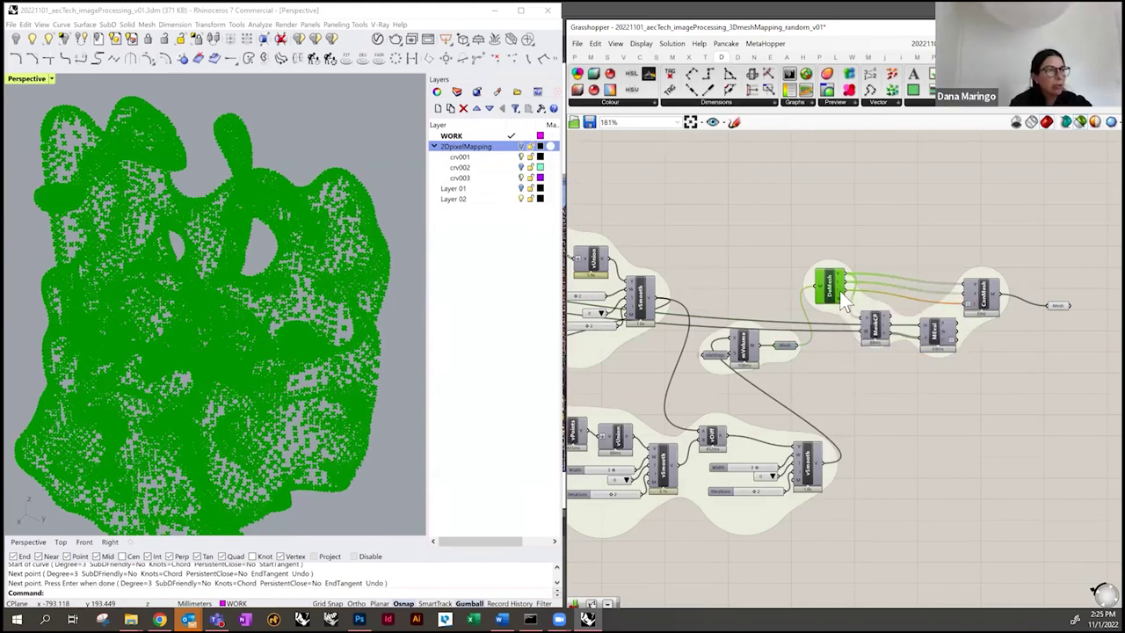
click(884, 345)
drag(892, 363, 894, 371)
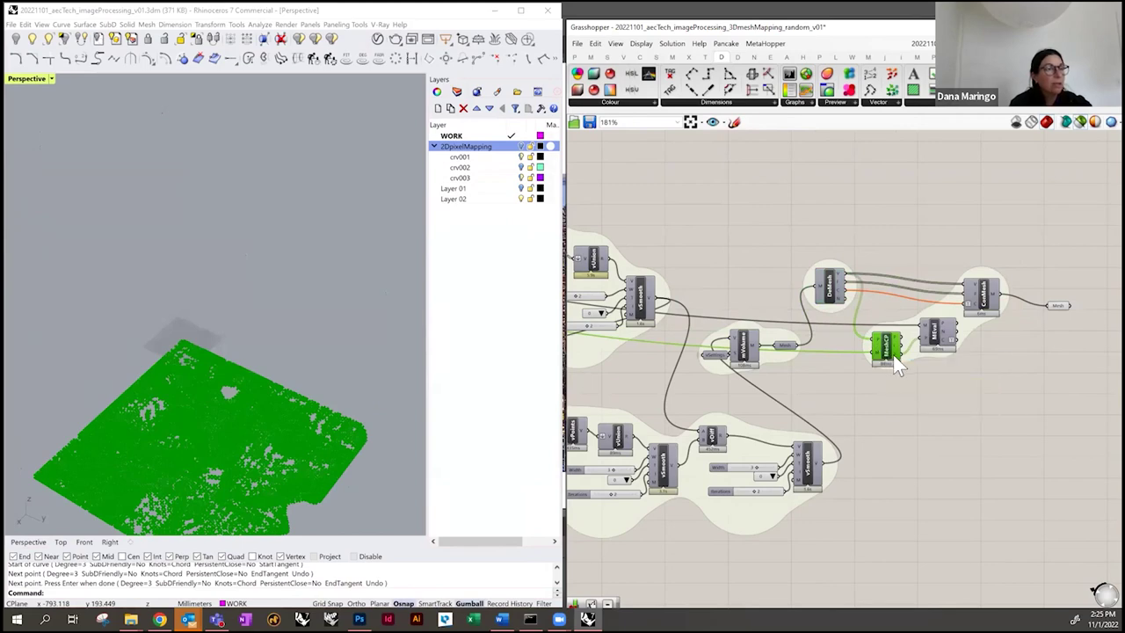
click(936, 341)
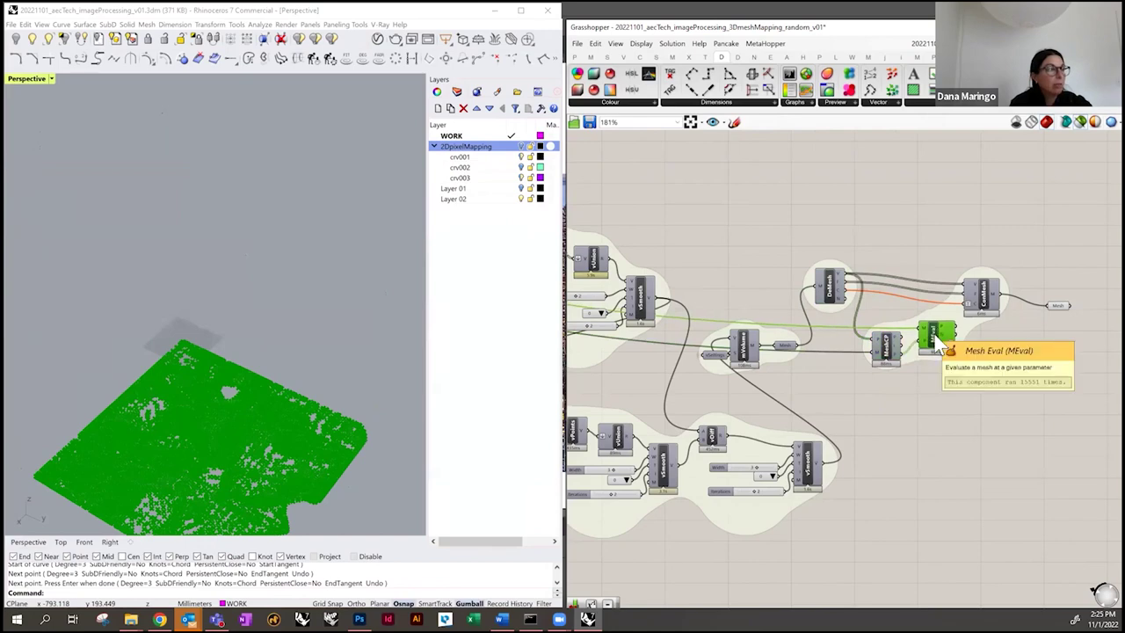
scroll(940, 343, down, 6)
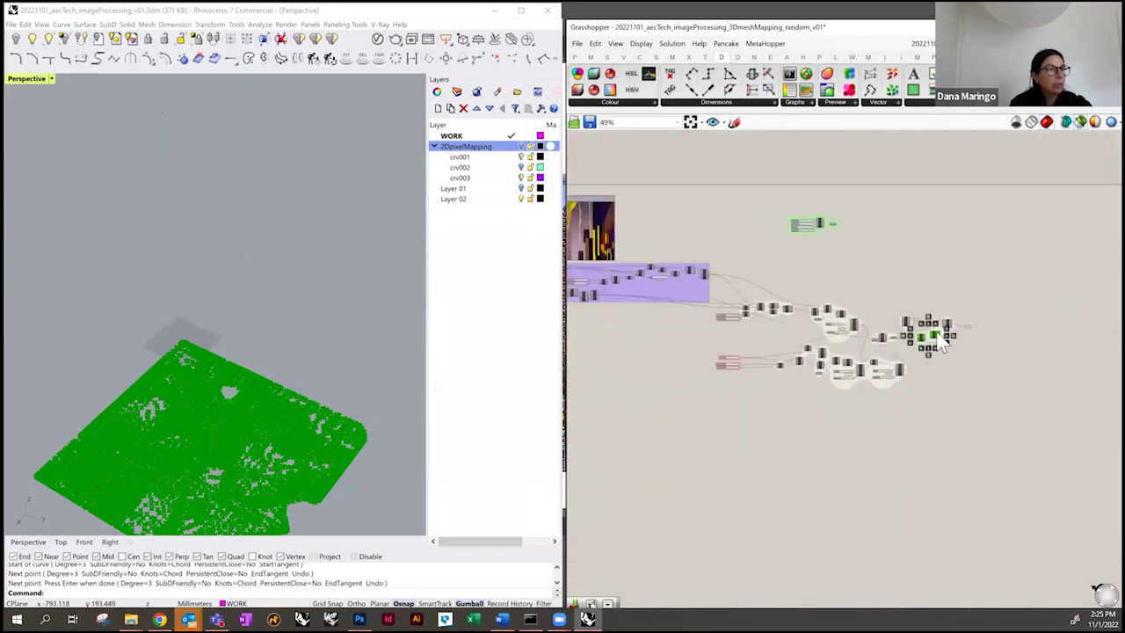
- Move MeshCP and MEval beside the IMG component that feeds them and preview the image mesh
drag(937, 341, 665, 332)
right_drag(620, 296, 940, 347)
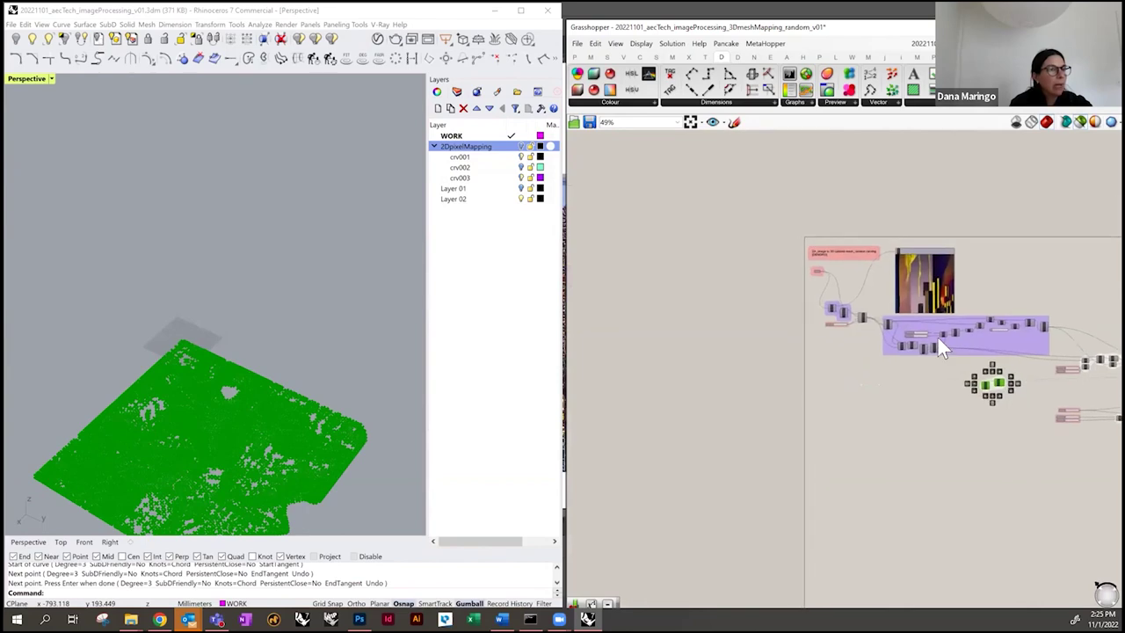
scroll(937, 335, up, 3)
drag(1025, 402, 866, 381)
scroll(805, 309, up, 1)
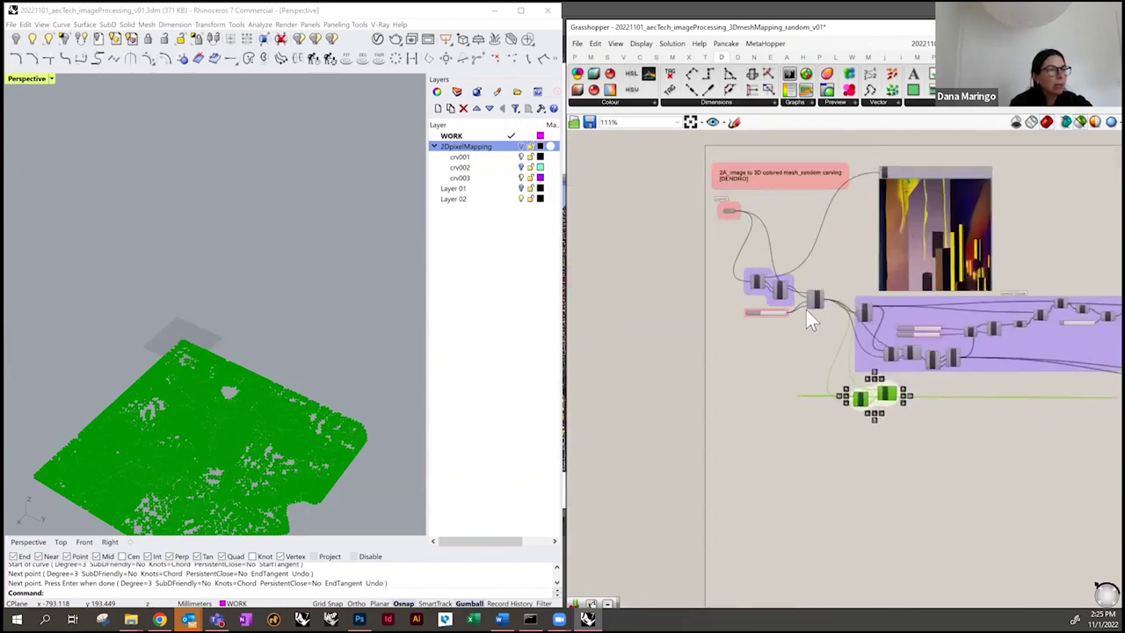
scroll(826, 295, up, 3)
click(819, 296)
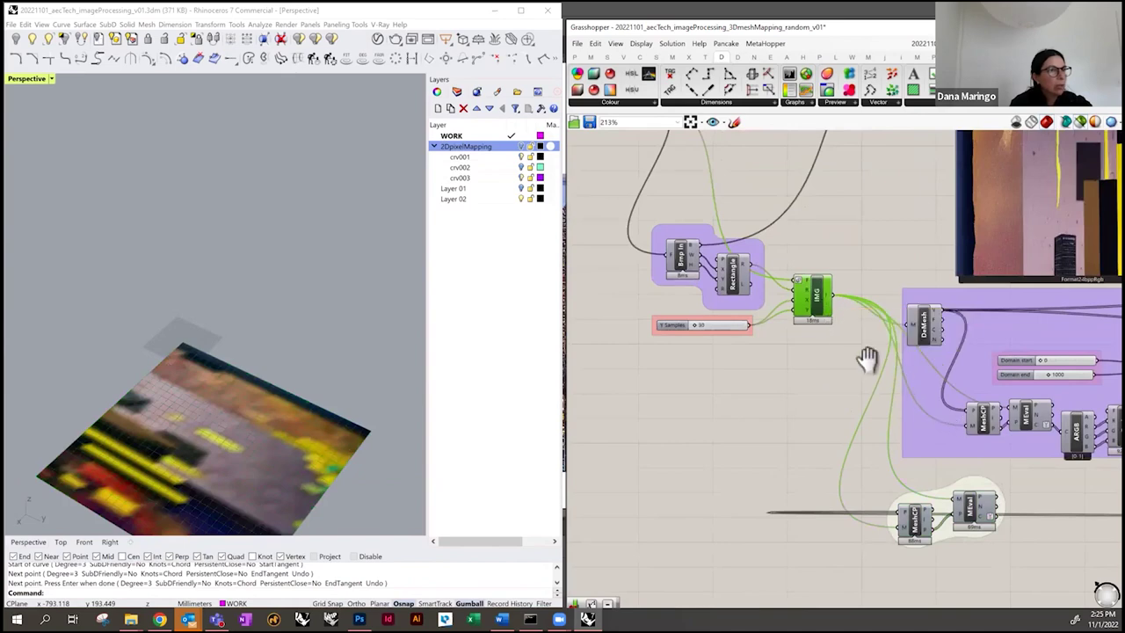
right_drag(904, 377, 729, 266)
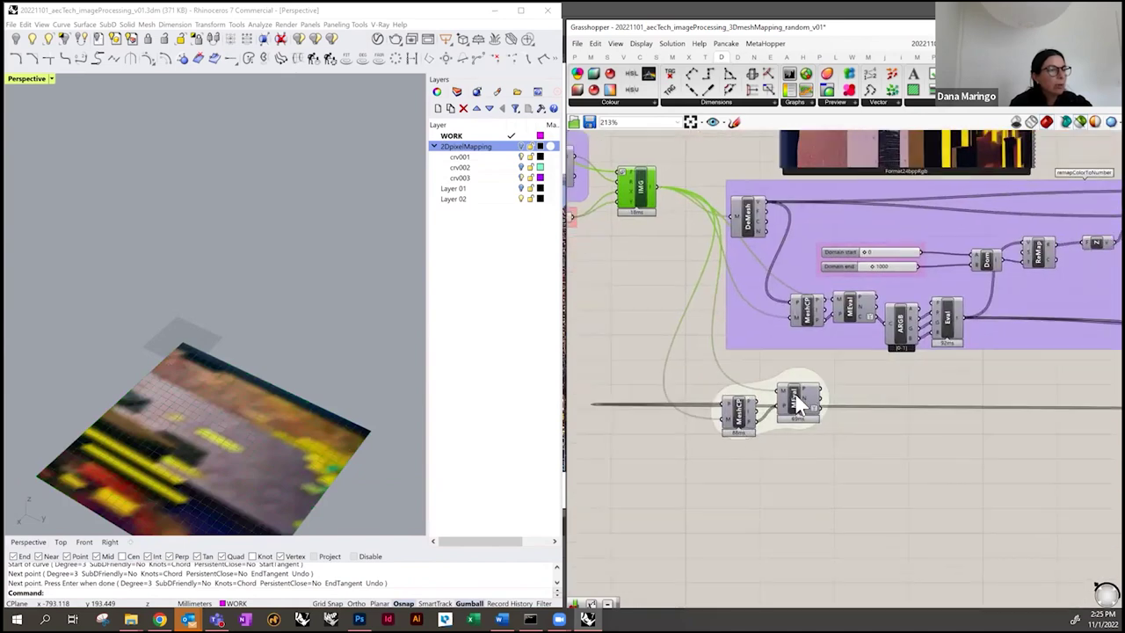
- Move MeshCP and MEval back between DeMesh and ConMesh at the end of the definition
scroll(797, 402, down, 3)
click(789, 396)
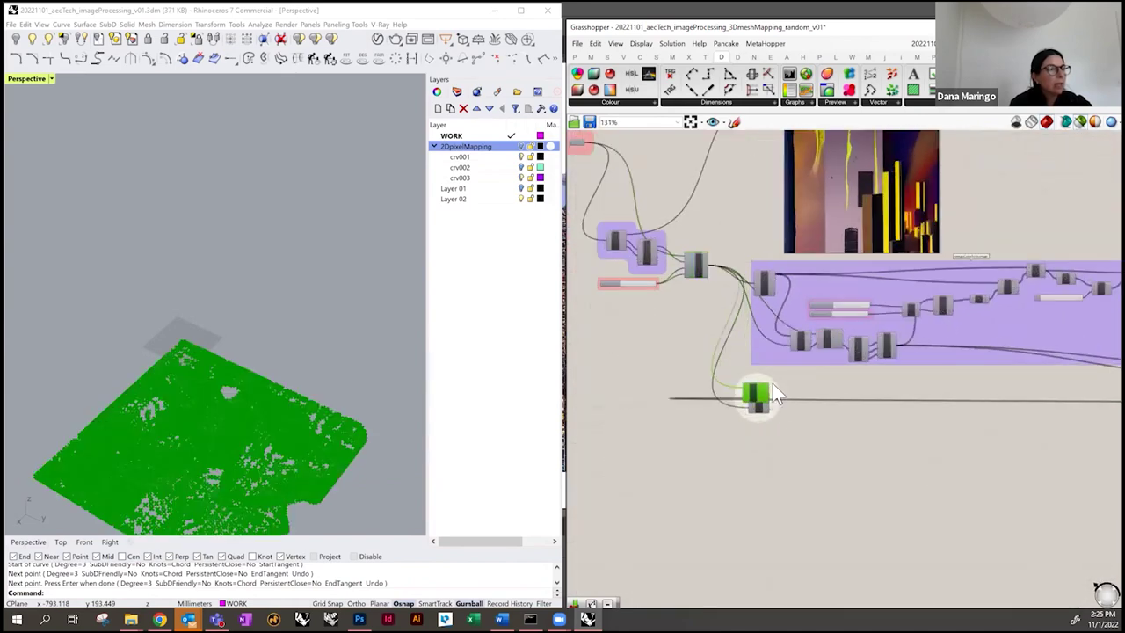
scroll(774, 402, down, 5)
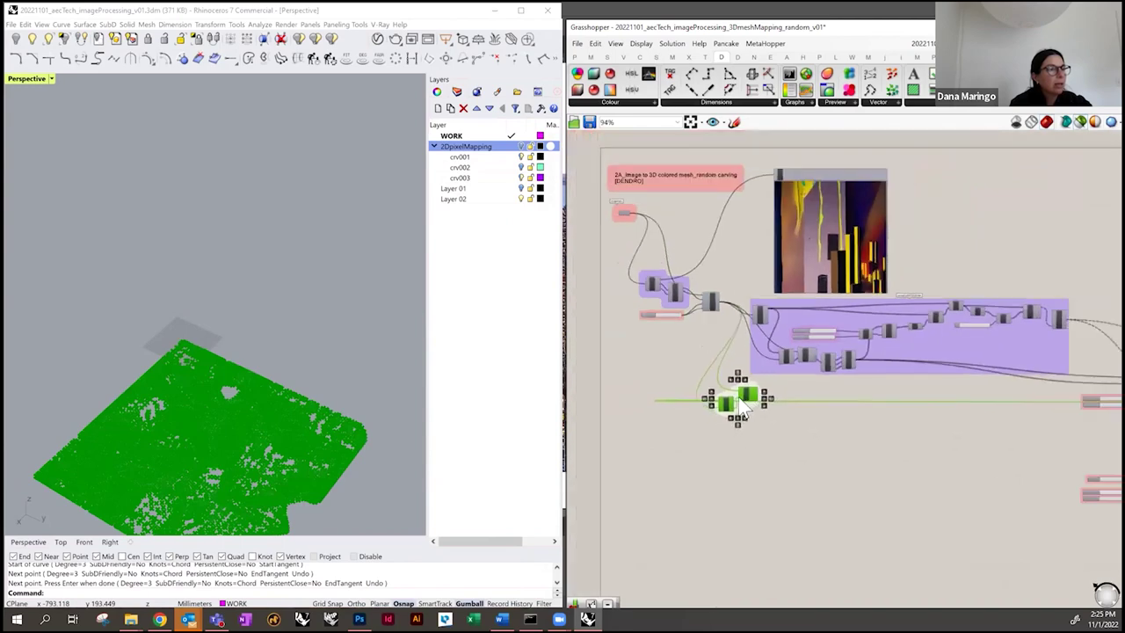
drag(740, 409, 922, 409)
scroll(923, 408, up, 8)
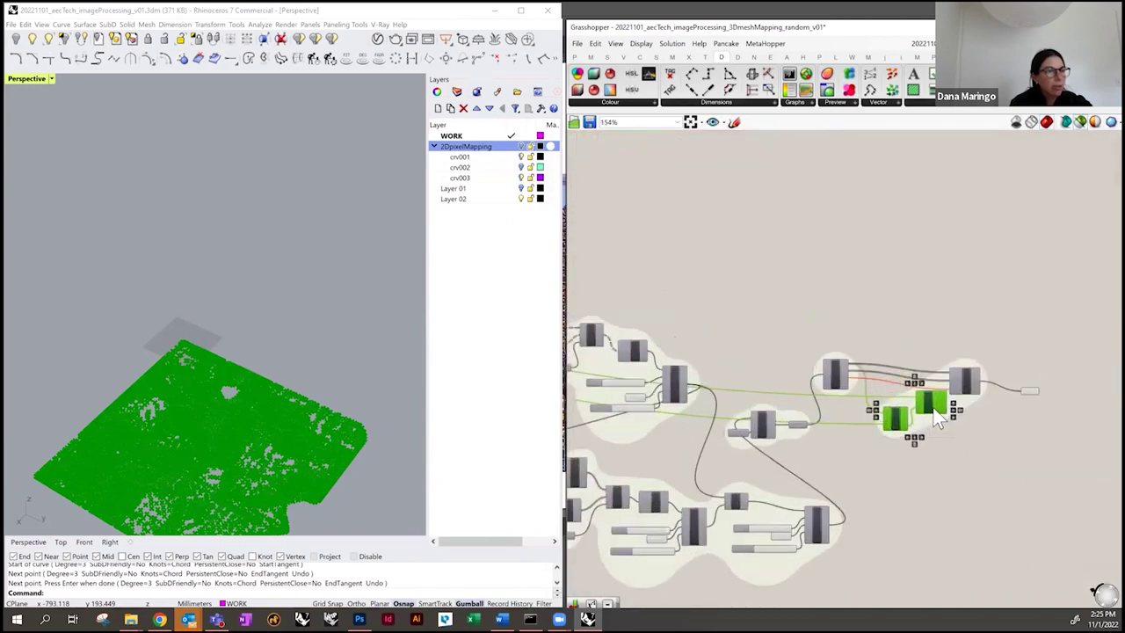
- Preview the volume mesh's vertices from DeMesh and the corresponding image mesh points evaluated by MEval
click(797, 362)
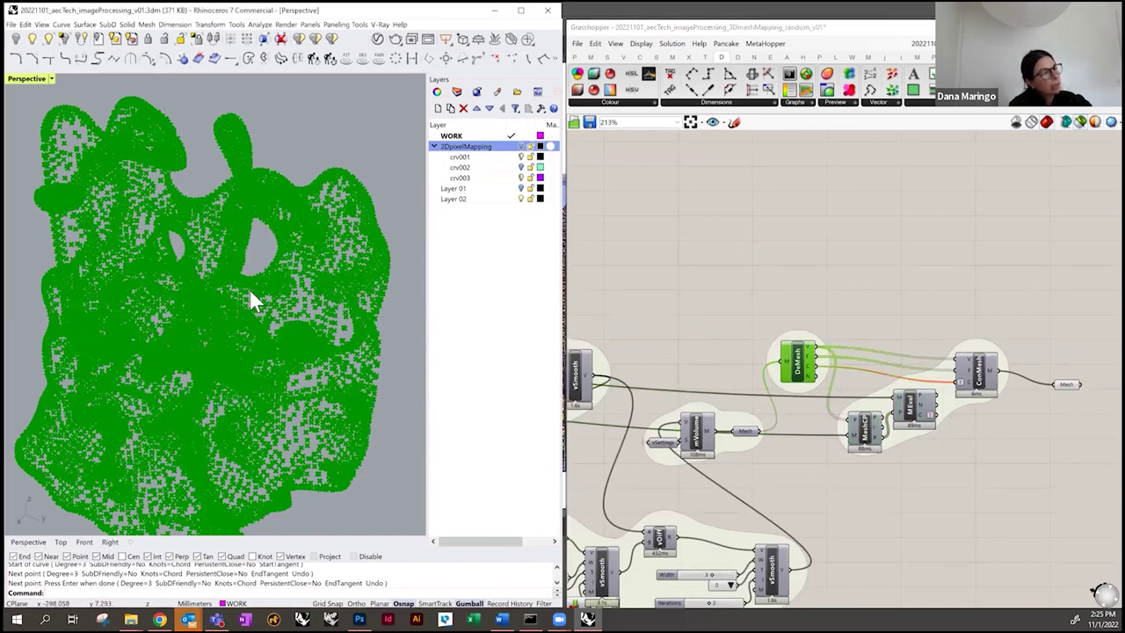
click(917, 415)
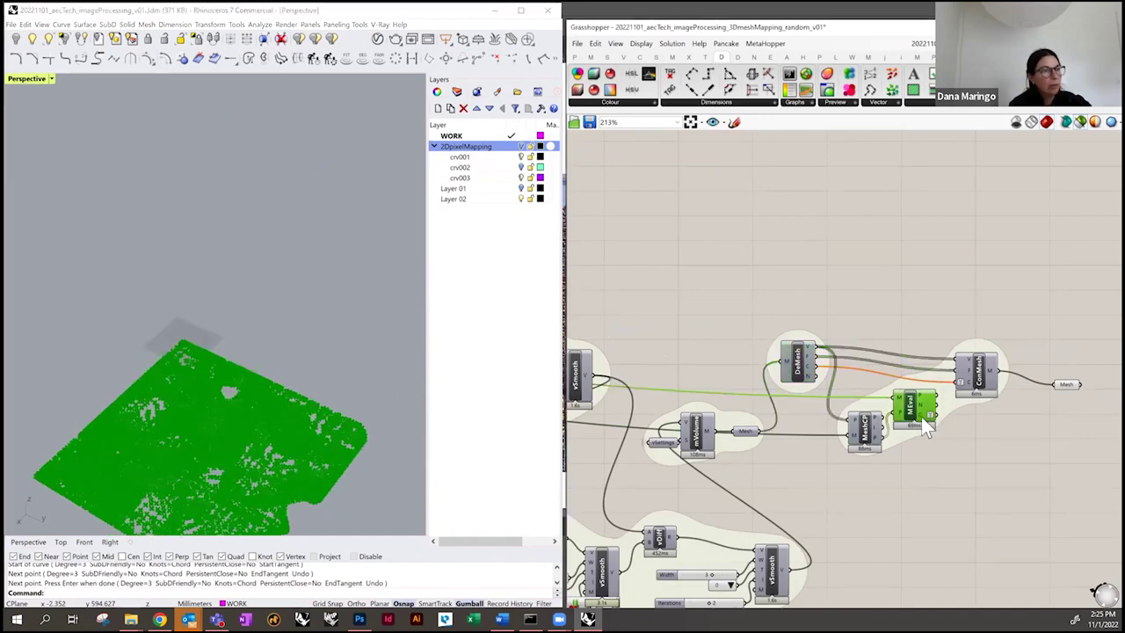
- Connect MEval's Colour output to ConMesh's Colours input in place of DeMesh's, and preview the reconstructed mesh
mouse_move(920, 417)
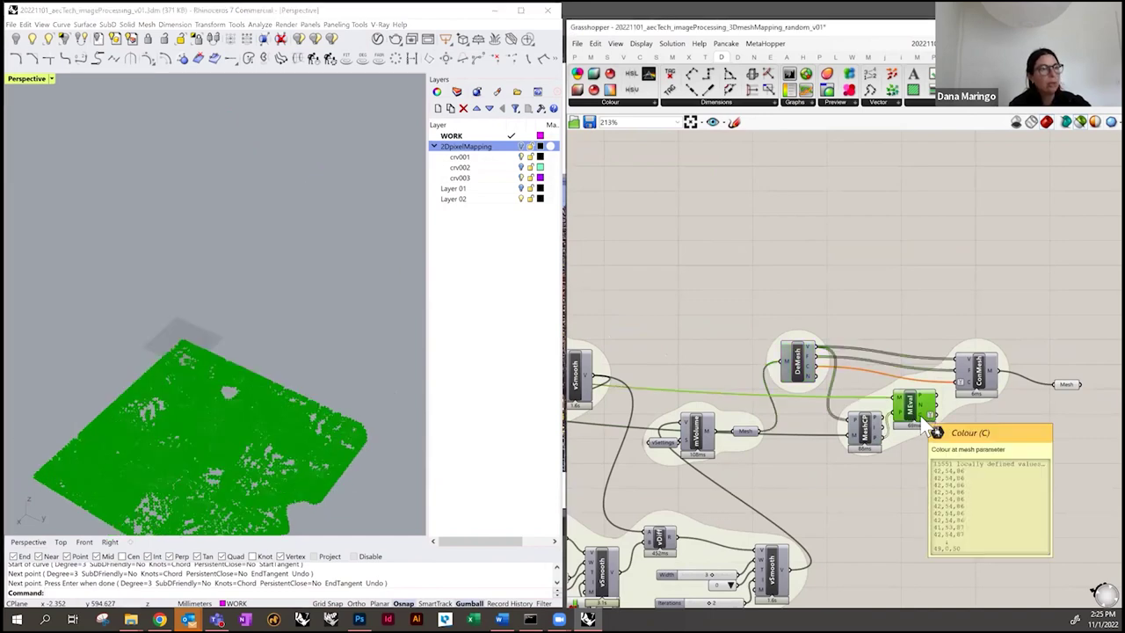
drag(962, 401, 961, 381)
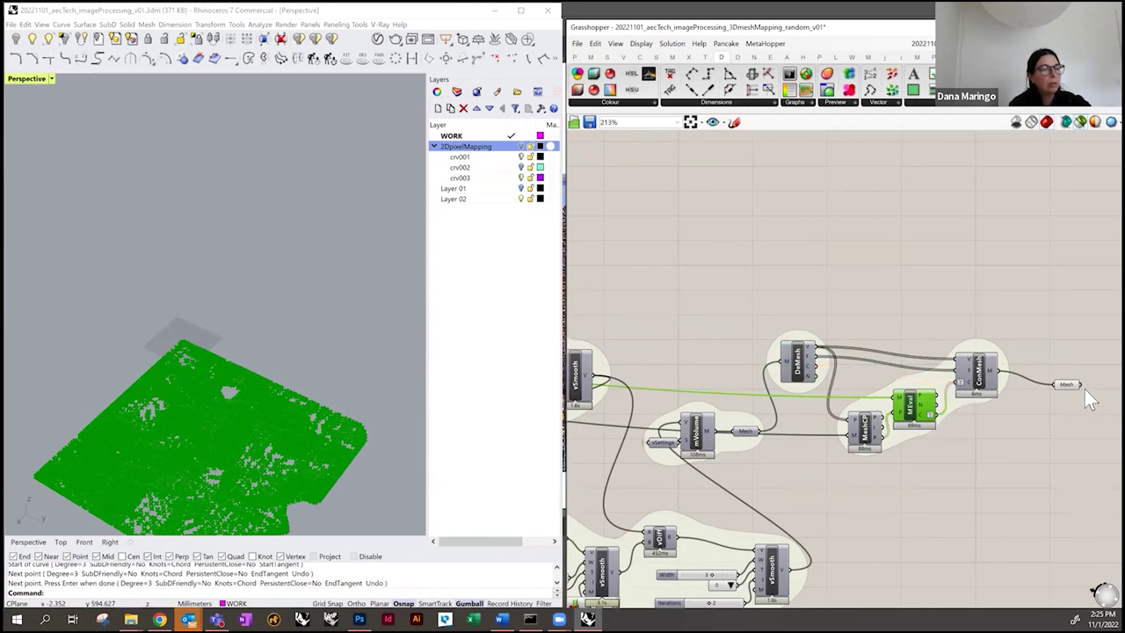
click(982, 386)
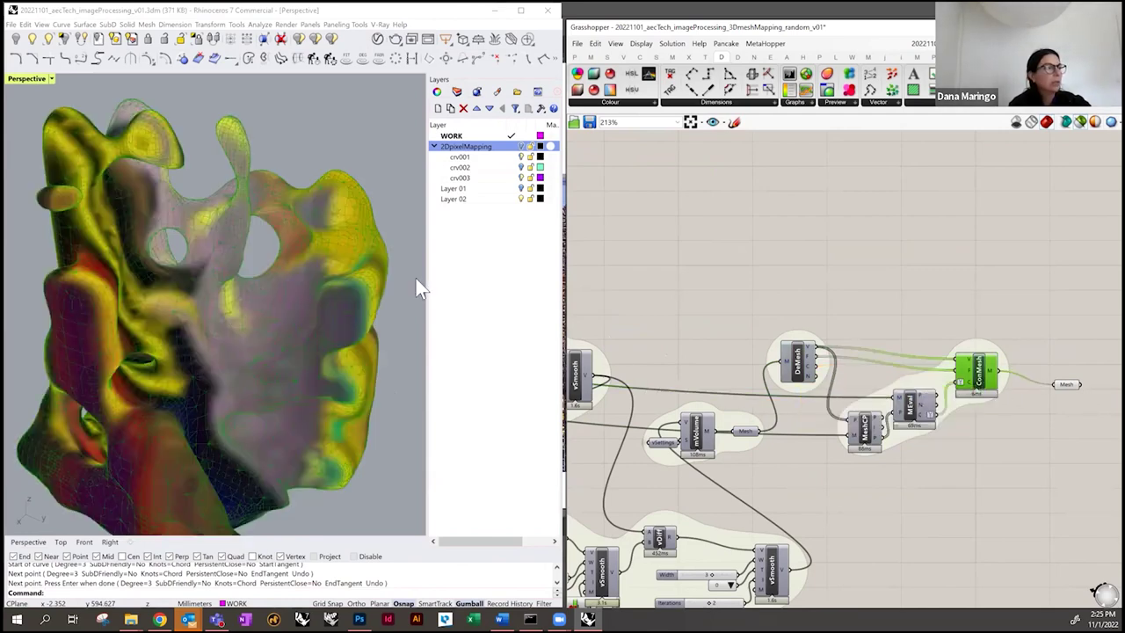
- Examine the coloured carved mesh in the Perspective viewport from several sides
scroll(326, 263, down, 2)
right_drag(352, 301, 274, 290)
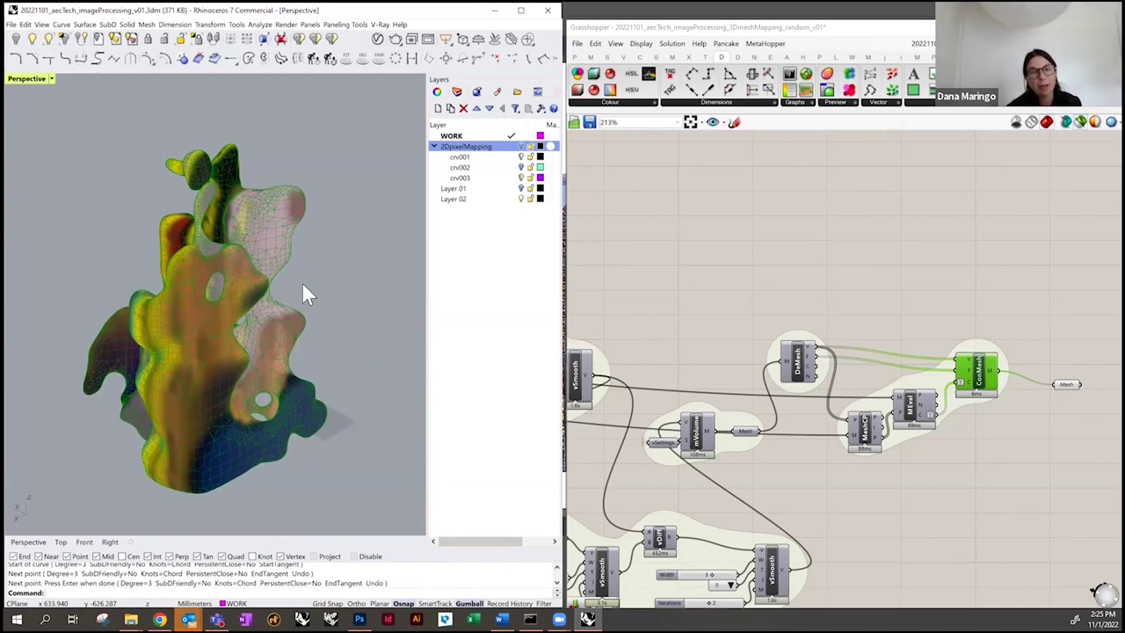
right_drag(177, 402, 207, 419)
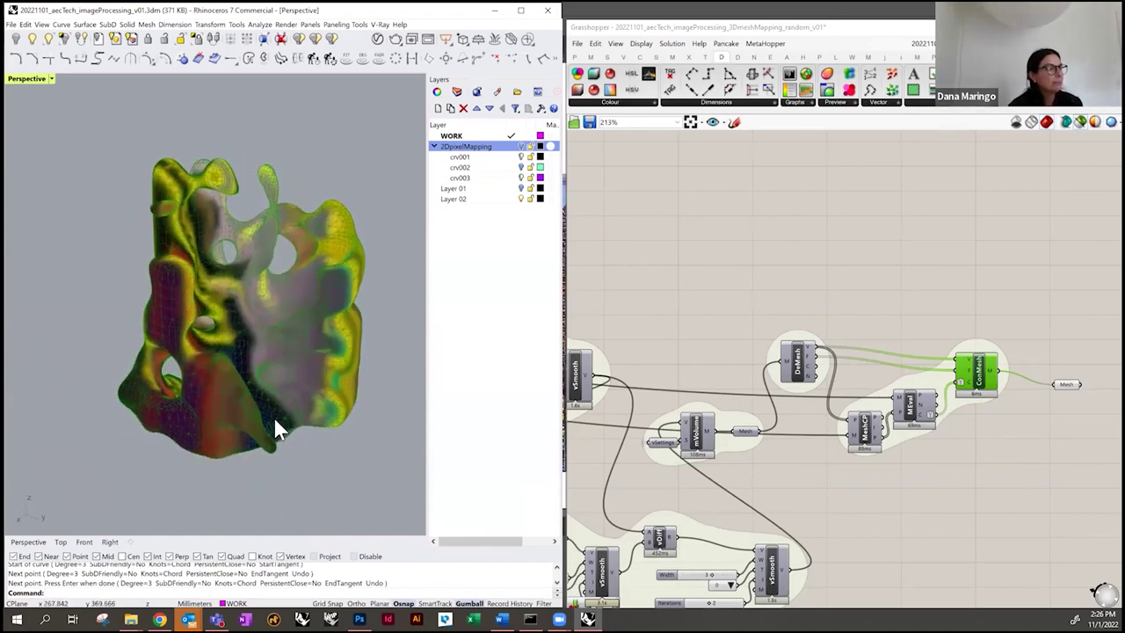
right_drag(306, 389, 357, 350)
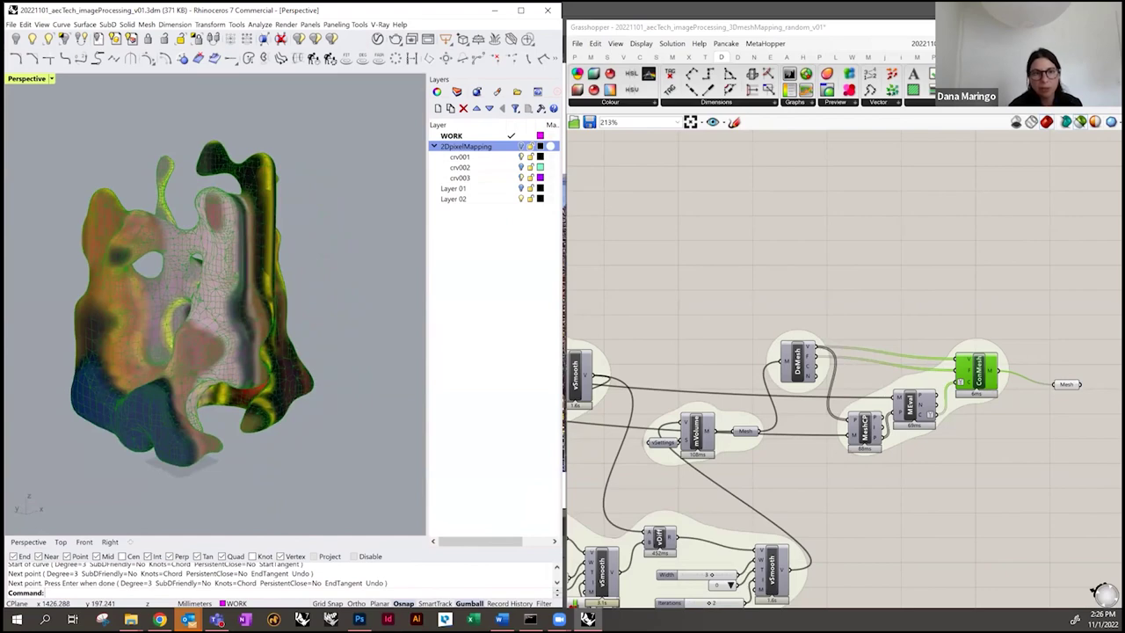
right_drag(128, 371, 303, 393)
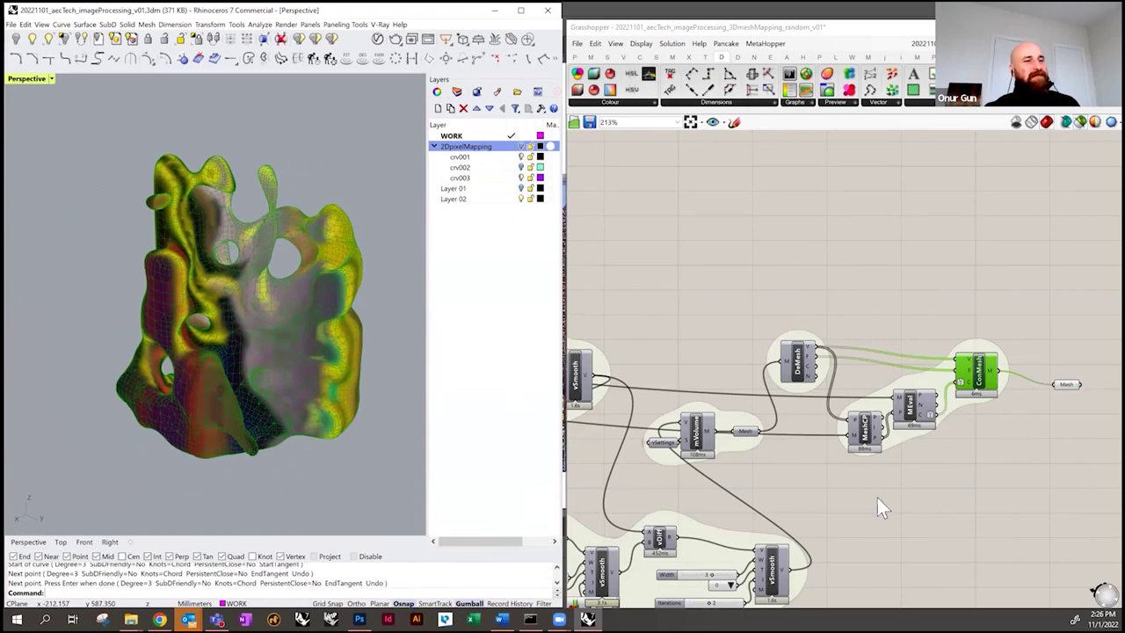
- Disable the green volume settings group above the Grasshopper definition
scroll(955, 461, down, 4)
scroll(810, 199, up, 2)
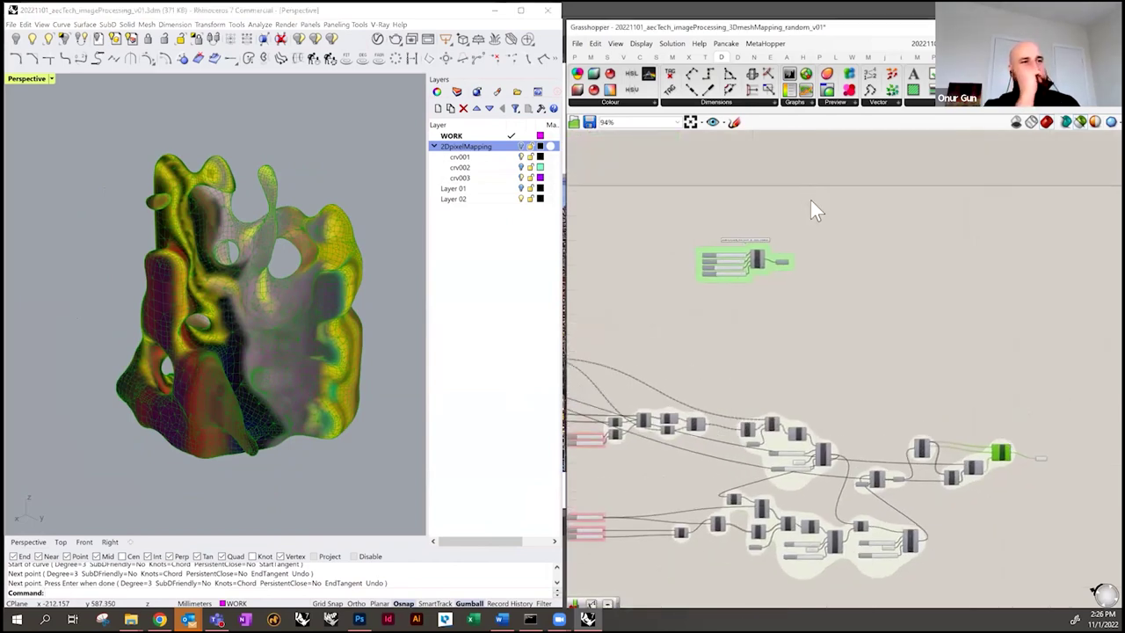
drag(640, 215, 829, 321)
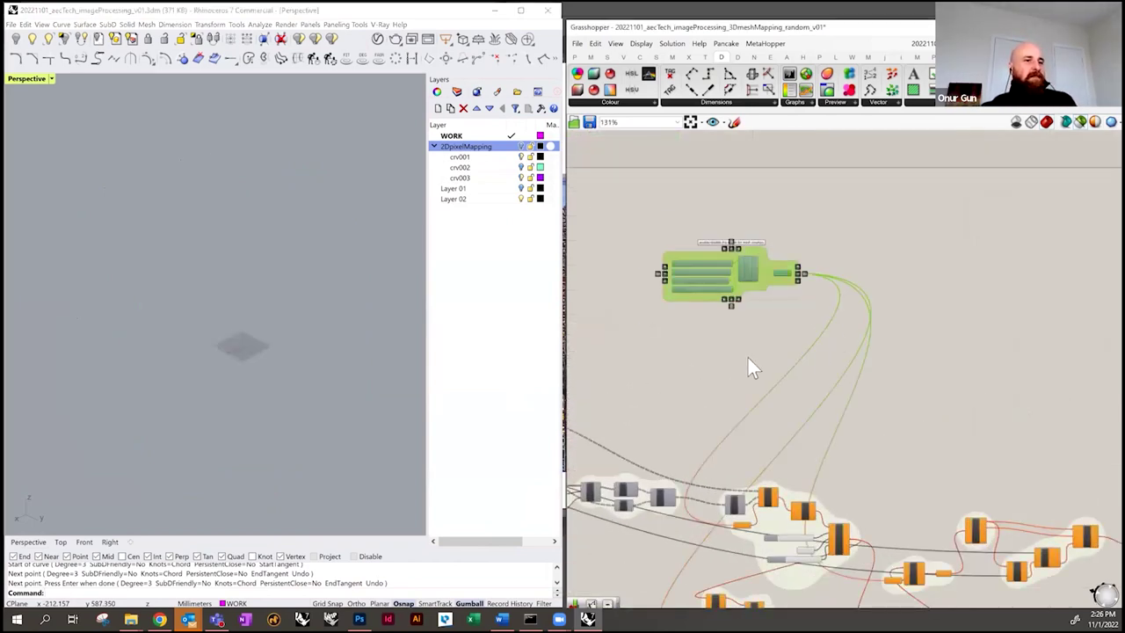
- Open the single existing file selection for the imagePath parameter at the start of the definition
right_drag(707, 350, 906, 339)
scroll(906, 331, down, 3)
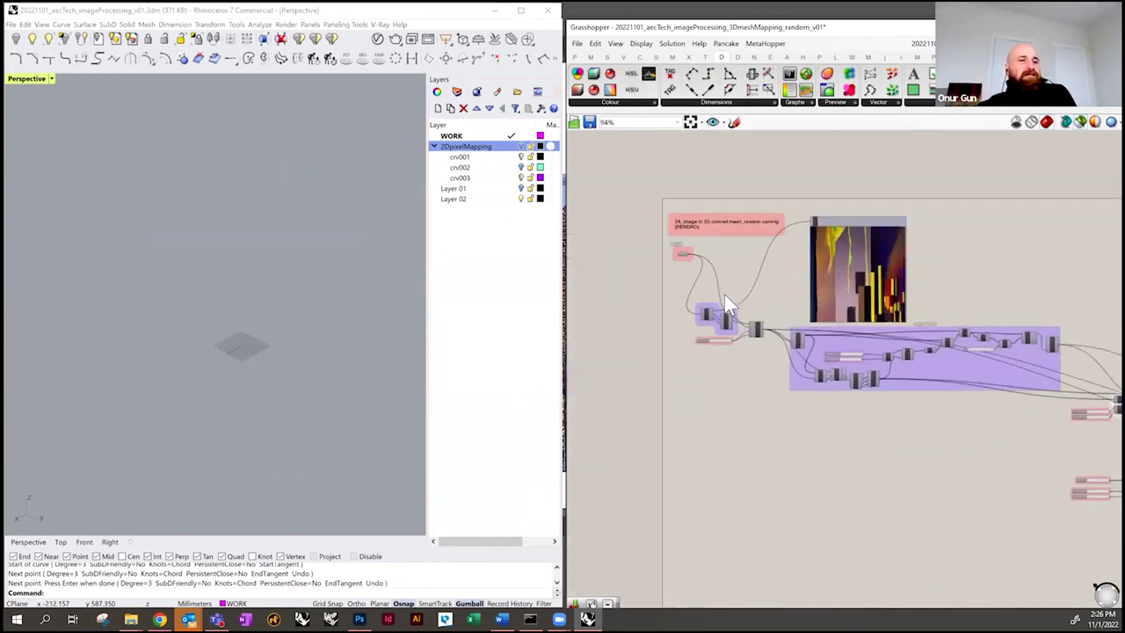
scroll(721, 295, up, 5)
click(629, 202)
right_click(631, 203)
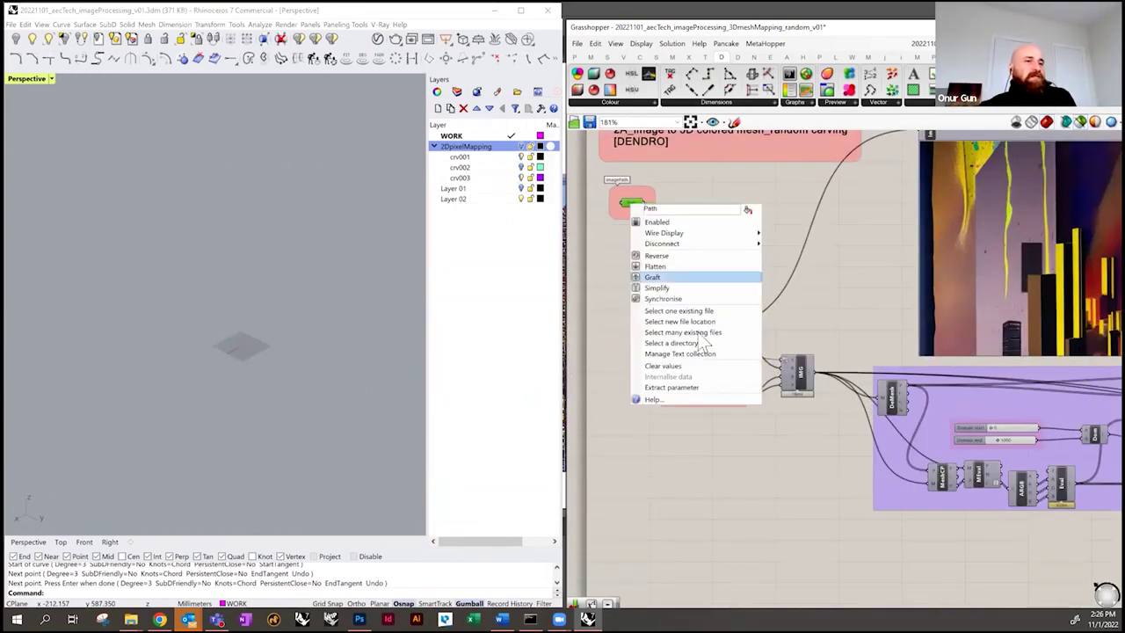
click(694, 308)
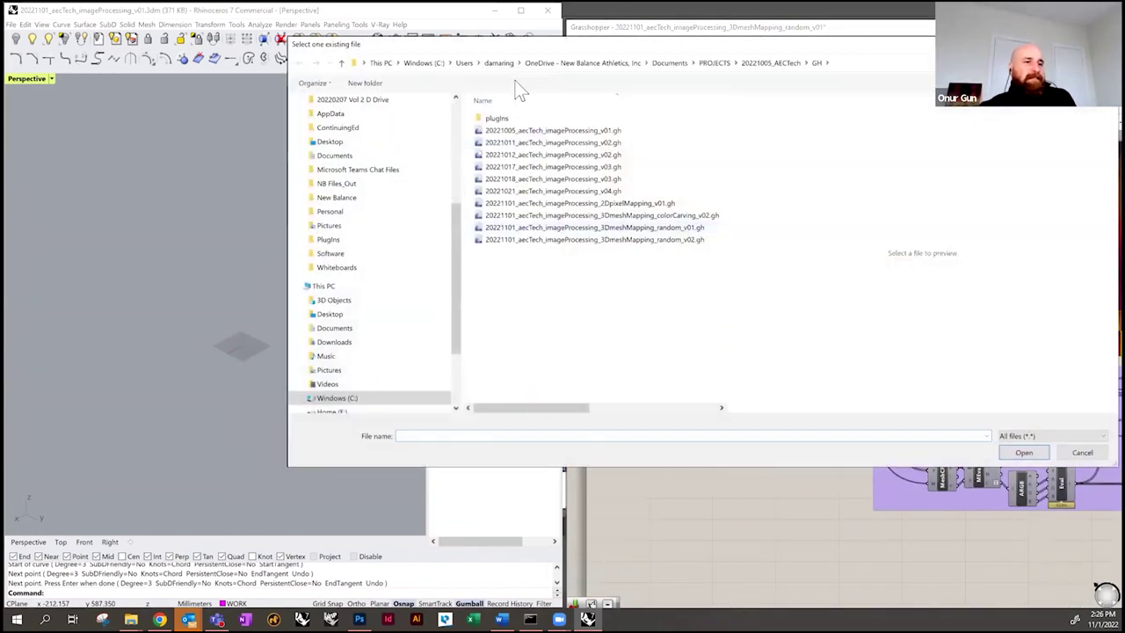
- Load 20221012_stableDiffusion_002.png from the Images folder of the 20221005_AECTech project as the source image
scroll(369, 140, up, 5)
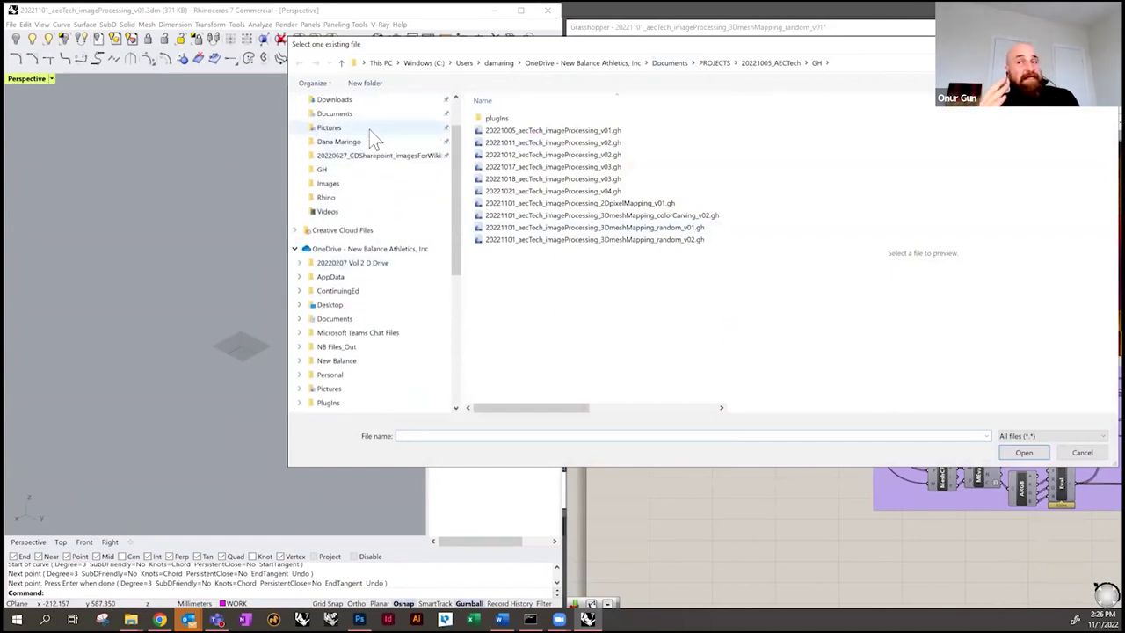
scroll(615, 321, down, 3)
double_click(566, 338)
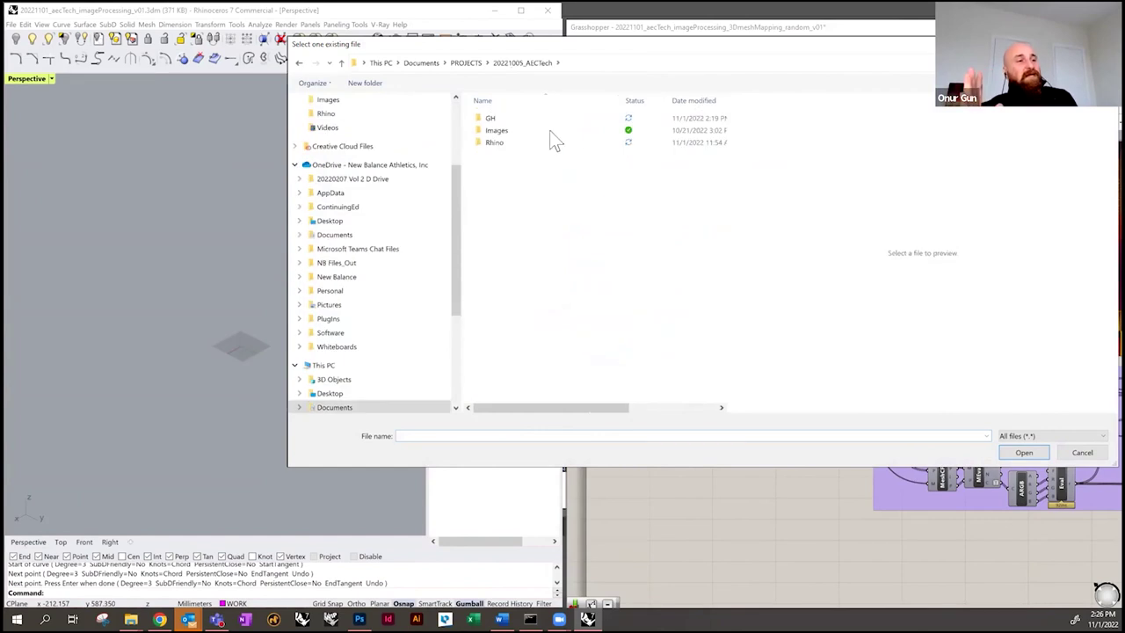
click(540, 130)
double_click(545, 138)
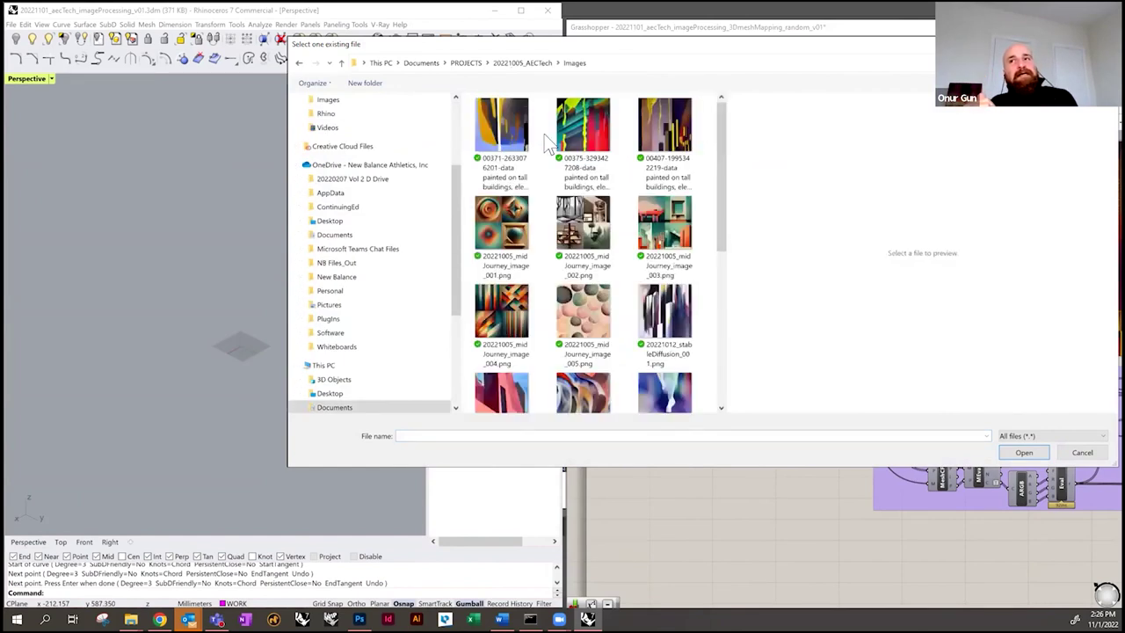
scroll(672, 342, down, 3)
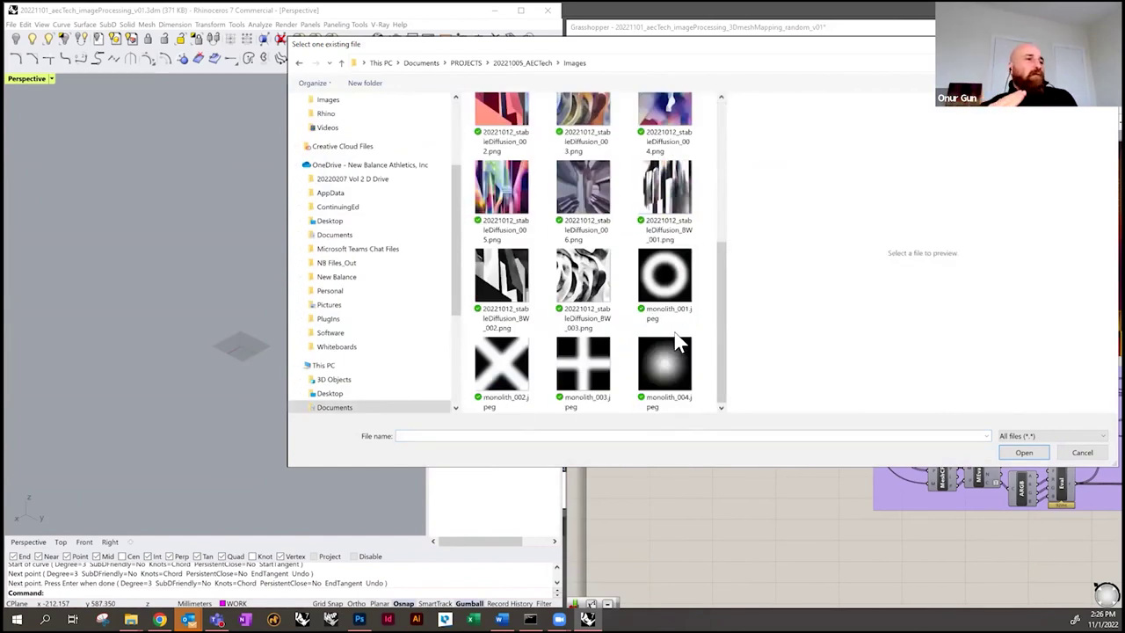
scroll(563, 237, up, 1)
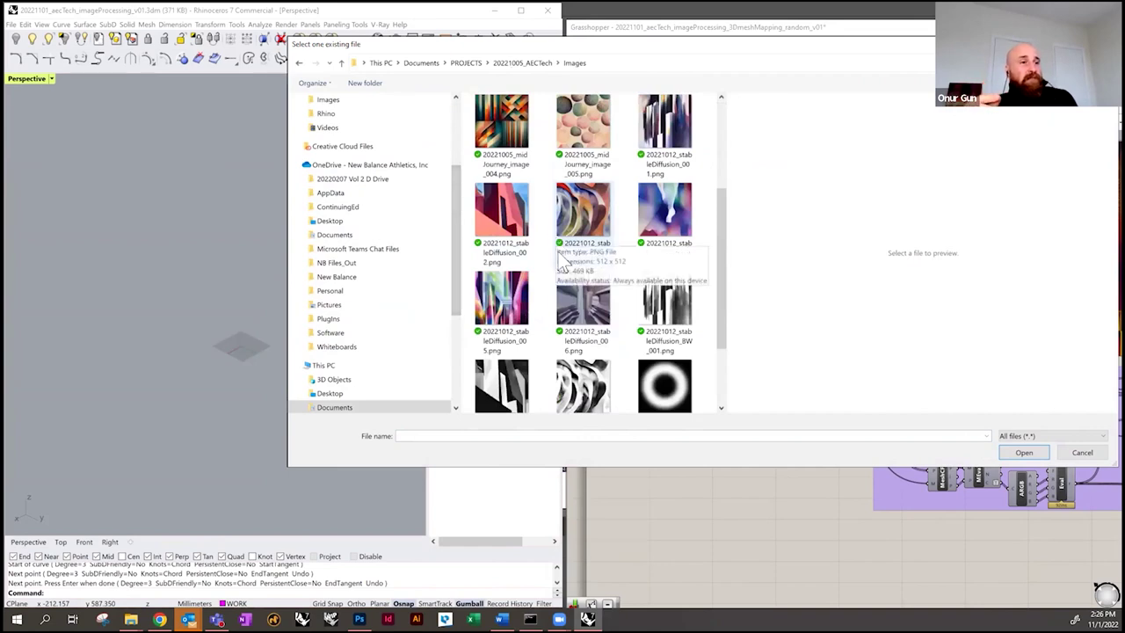
click(505, 220)
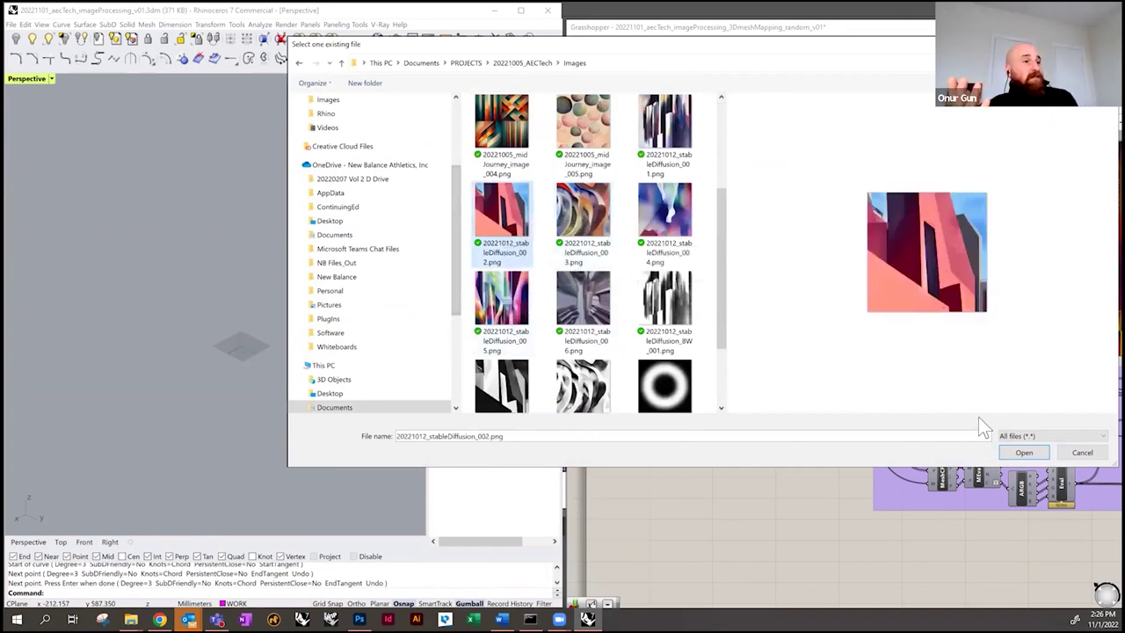
click(1022, 451)
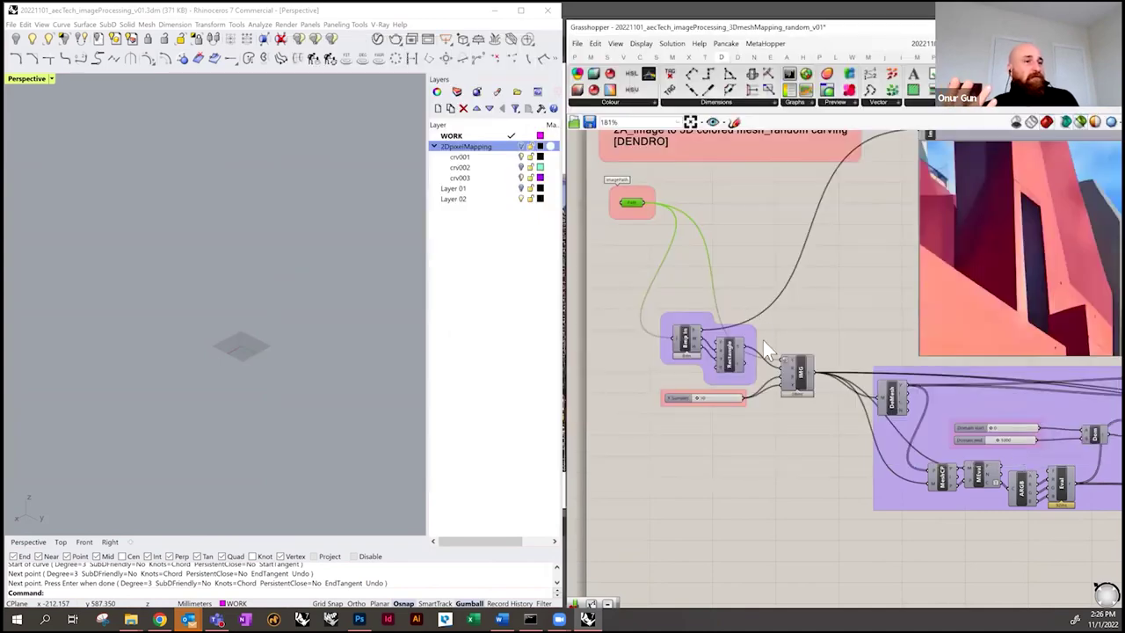
- Re-enable the green volume settings group to recompute the mesh from the new image
scroll(722, 339, down, 3)
right_drag(975, 366, 620, 319)
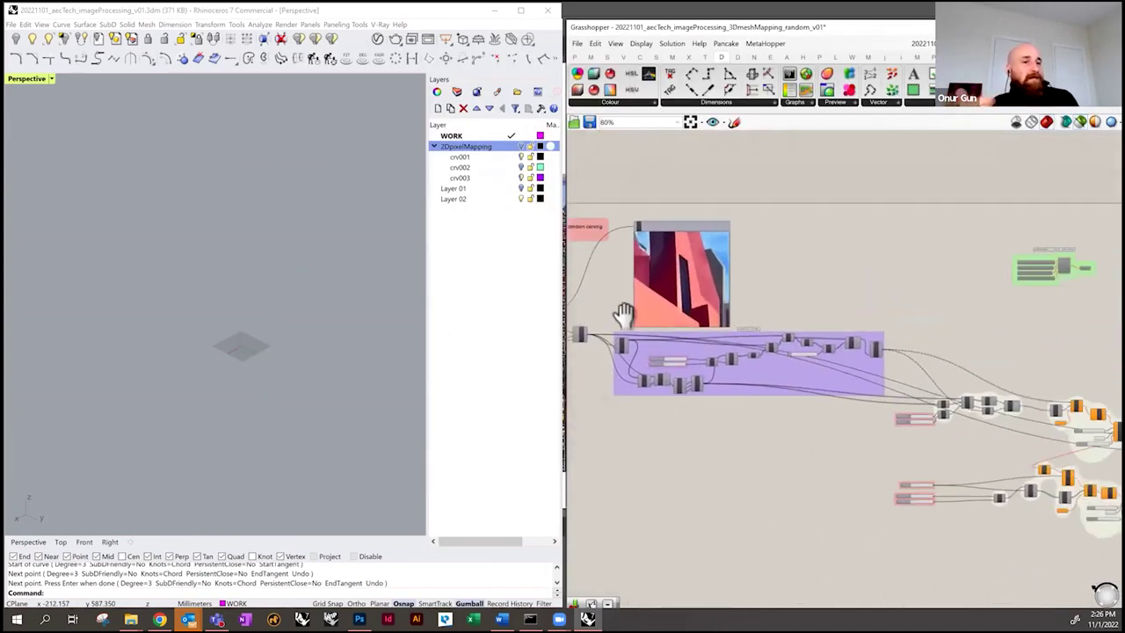
scroll(911, 342, down, 2)
drag(762, 202, 971, 282)
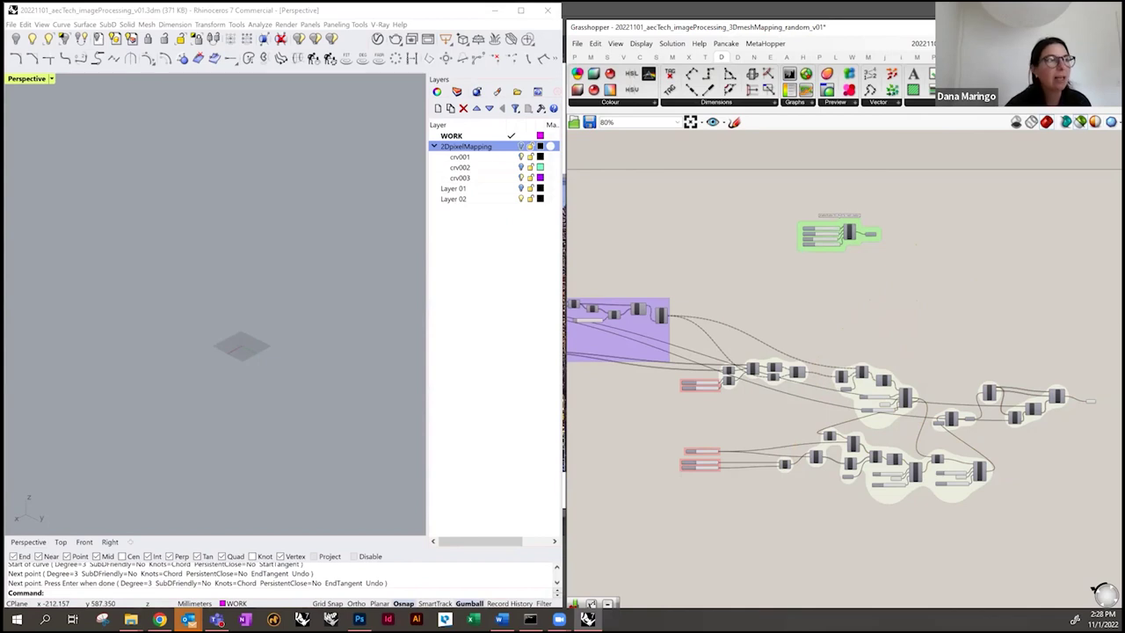
- Toggle the selected-objects-only preview in Grasshopper and inspect the recomputed mesh from different angles
scroll(867, 252, up, 4)
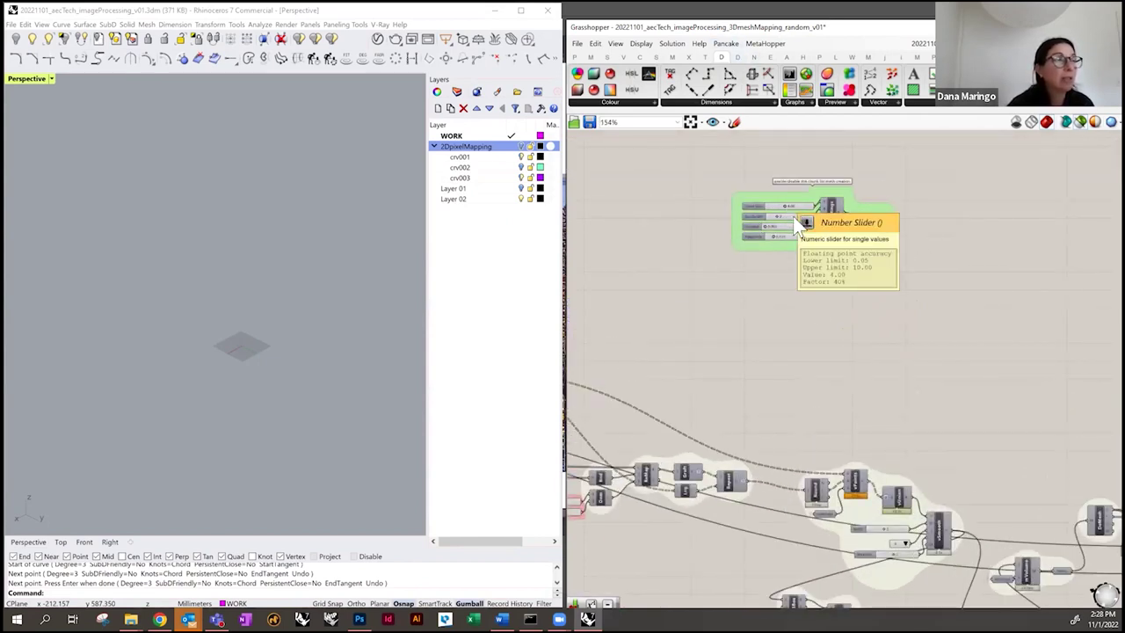
scroll(833, 330, down, 3)
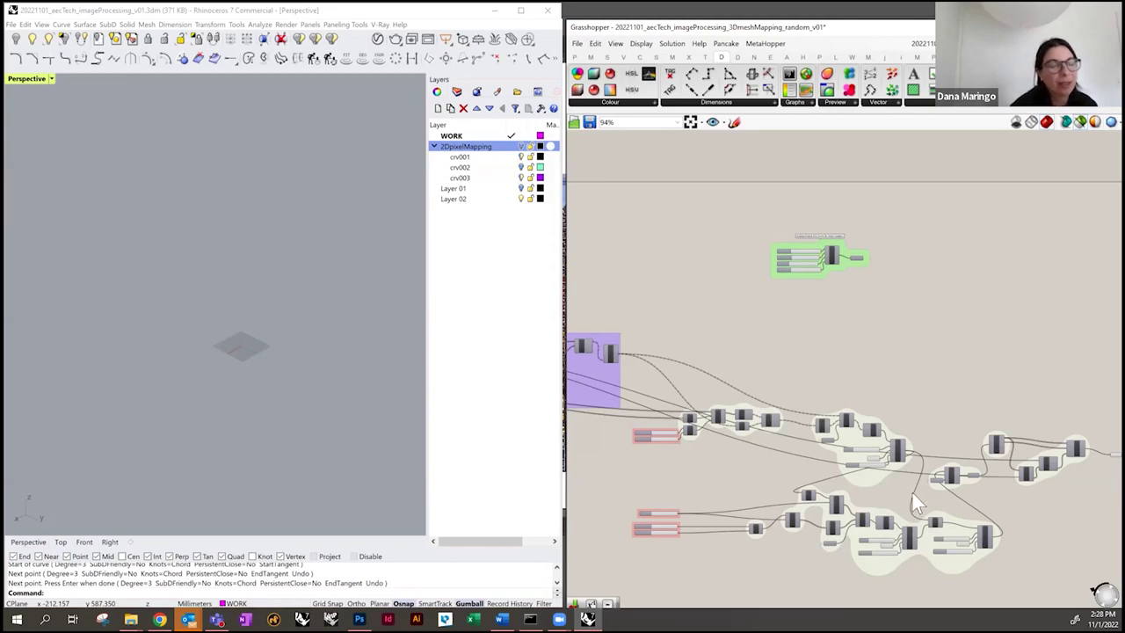
right_drag(887, 369, 804, 328)
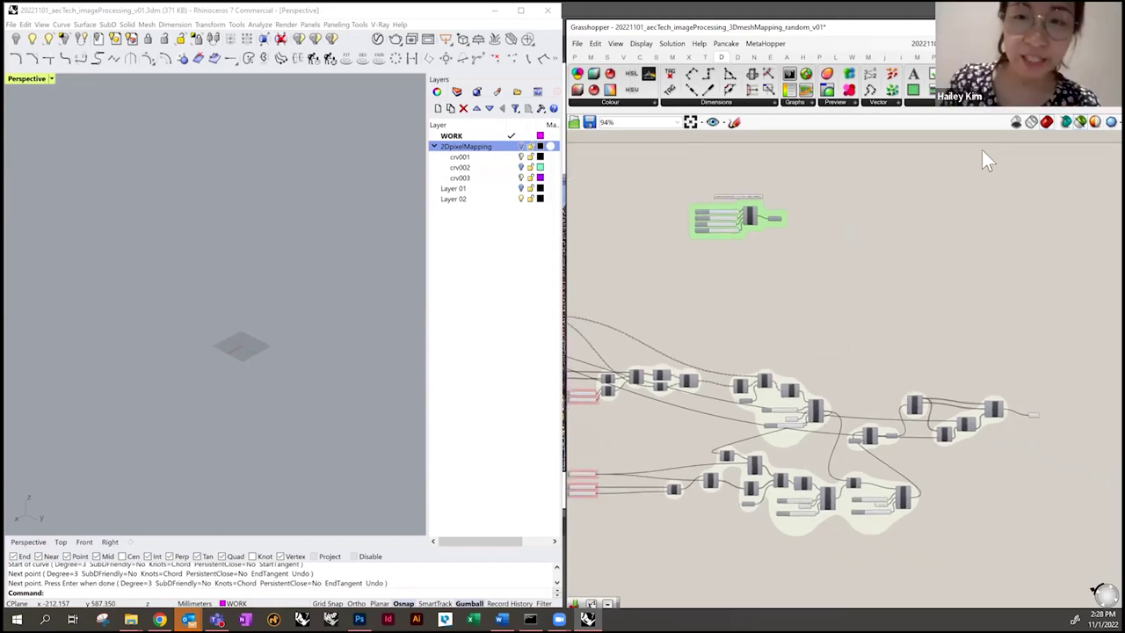
click(1079, 125)
right_drag(256, 332, 72, 305)
right_drag(194, 329, 357, 349)
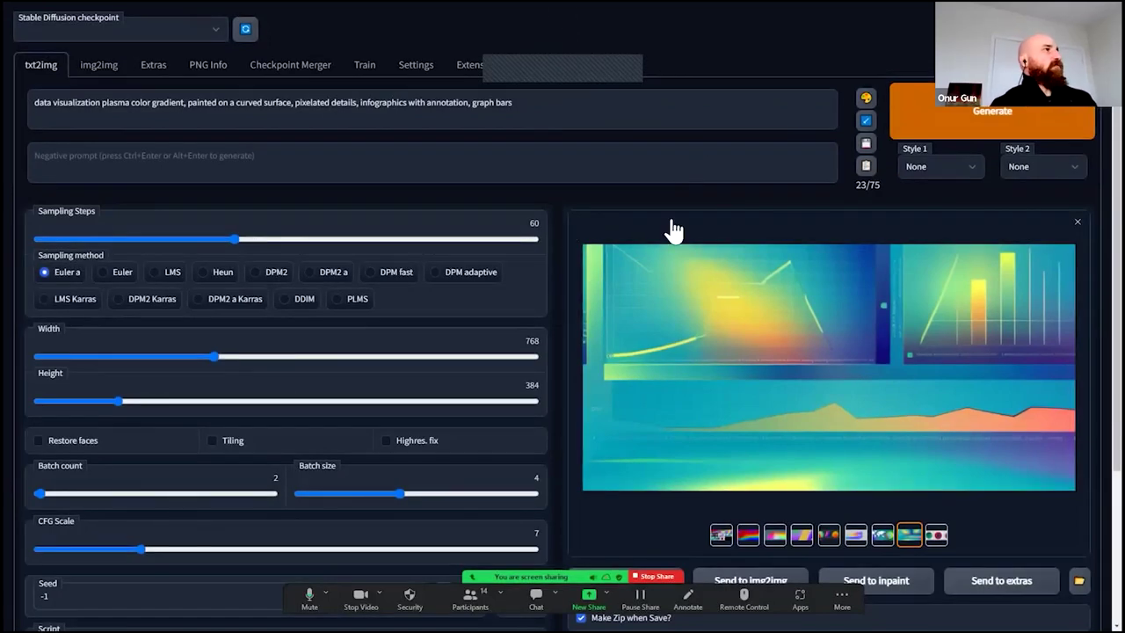
- Switch to the Stable Diffusion web UI and enlarge the page around the txt2img prompt for reading
scroll(635, 301, down, 1)
scroll(635, 302, up, 1)
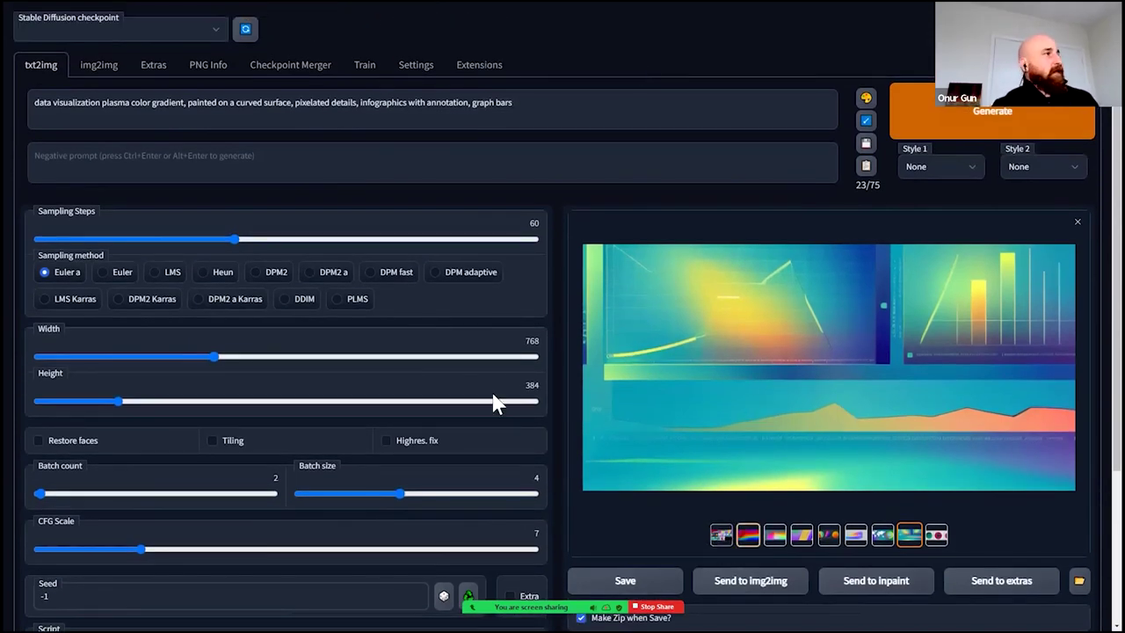
drag(35, 102, 186, 105)
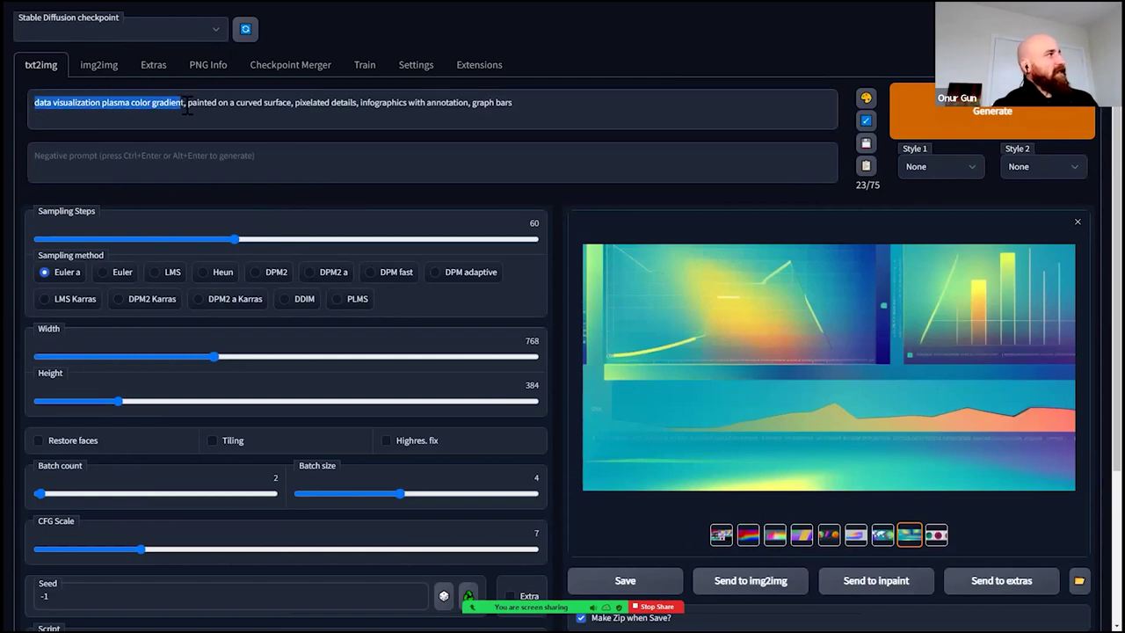
click(113, 103)
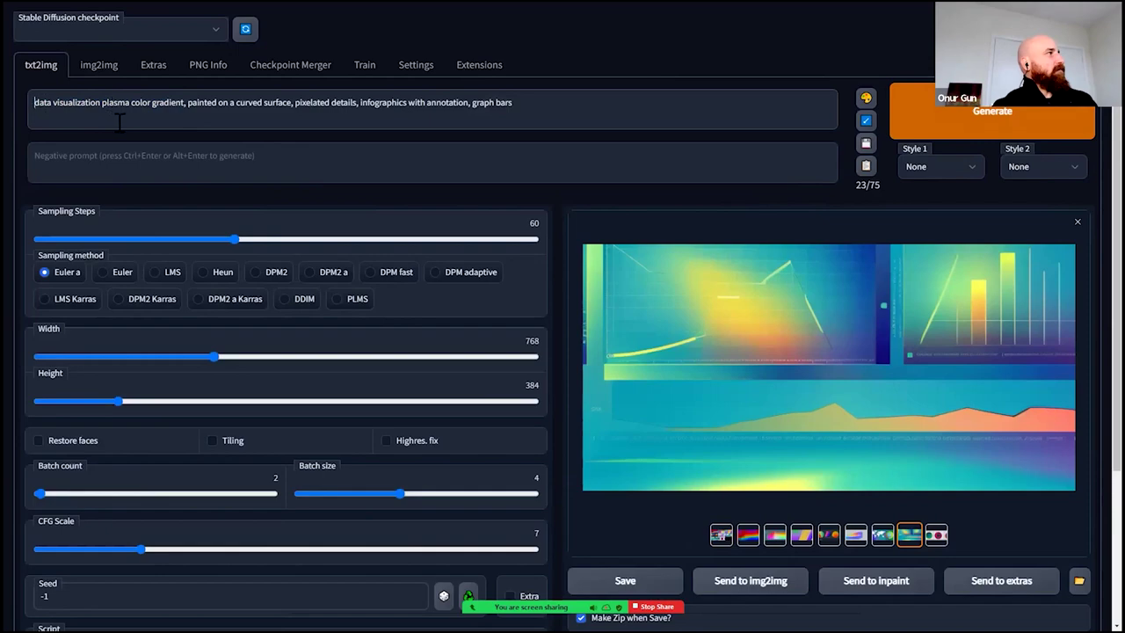
key(ctrl+plus)
key(ctrl+plus)
key(ctrl+plus)
key(ctrl+plus)
key(ctrl+plus)
key(ctrl+plus)
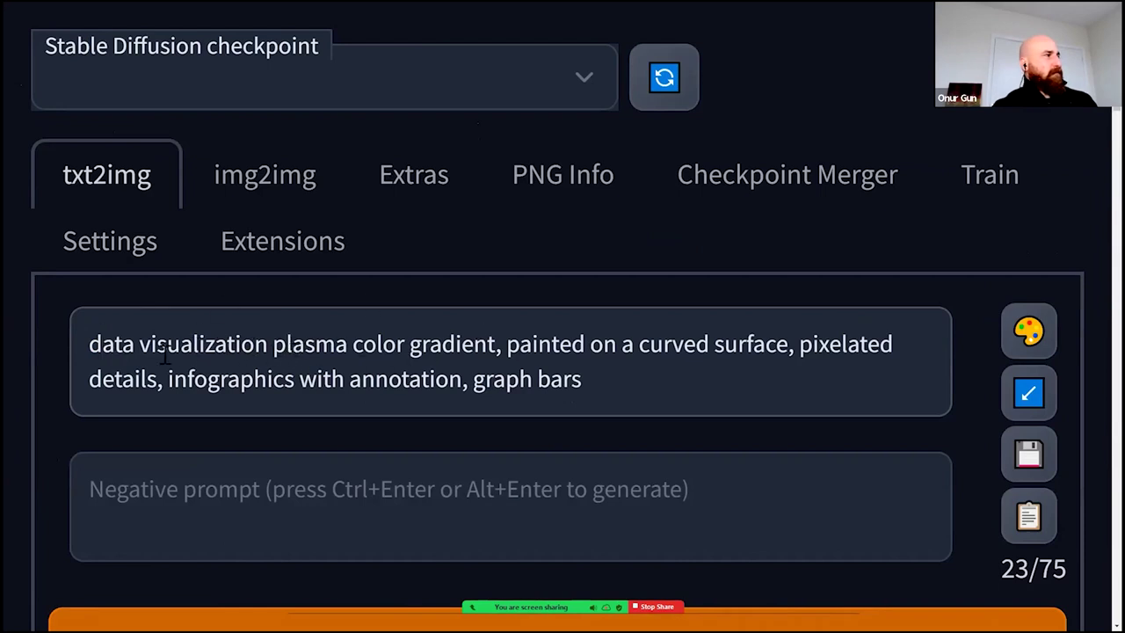
- Highlight the prompt's phrases in turn, from "data visualization" through "curved surface", "pixelated" and "infographics" to "graph bars"
drag(88, 342, 283, 347)
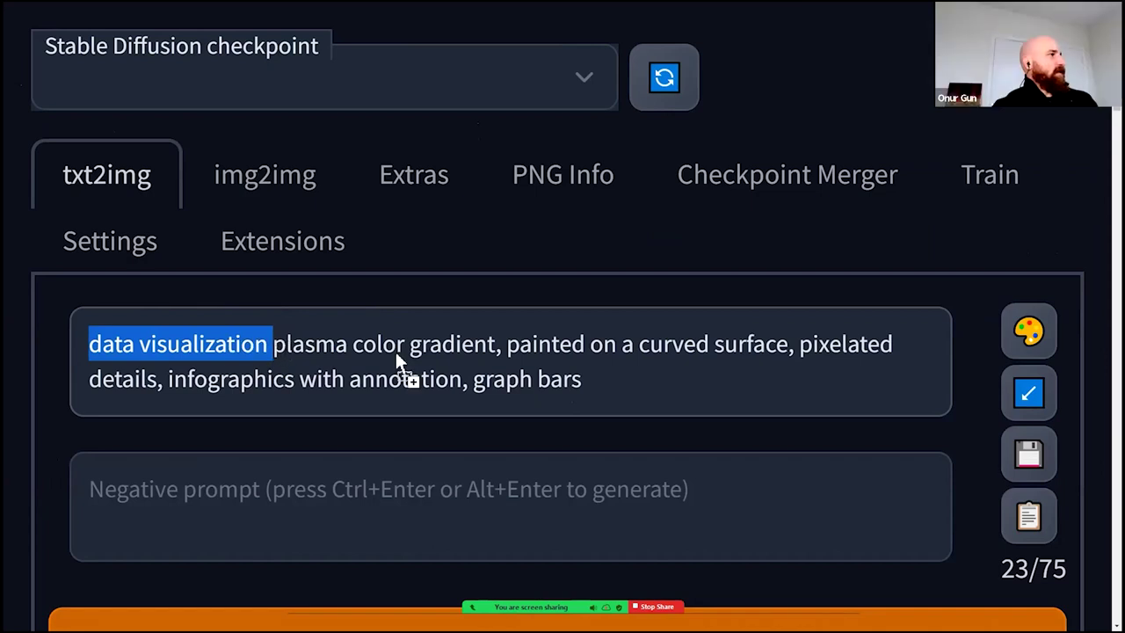
double_click(454, 347)
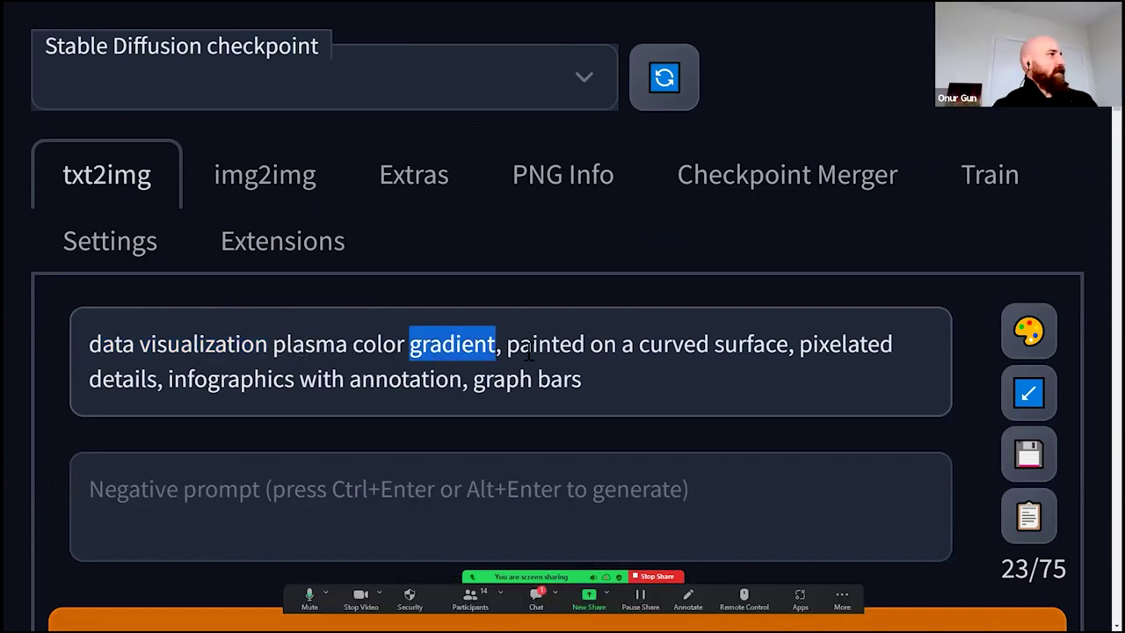
mouse_move(514, 345)
mouse_down()
mouse_move(765, 355)
mouse_move(788, 345)
mouse_up()
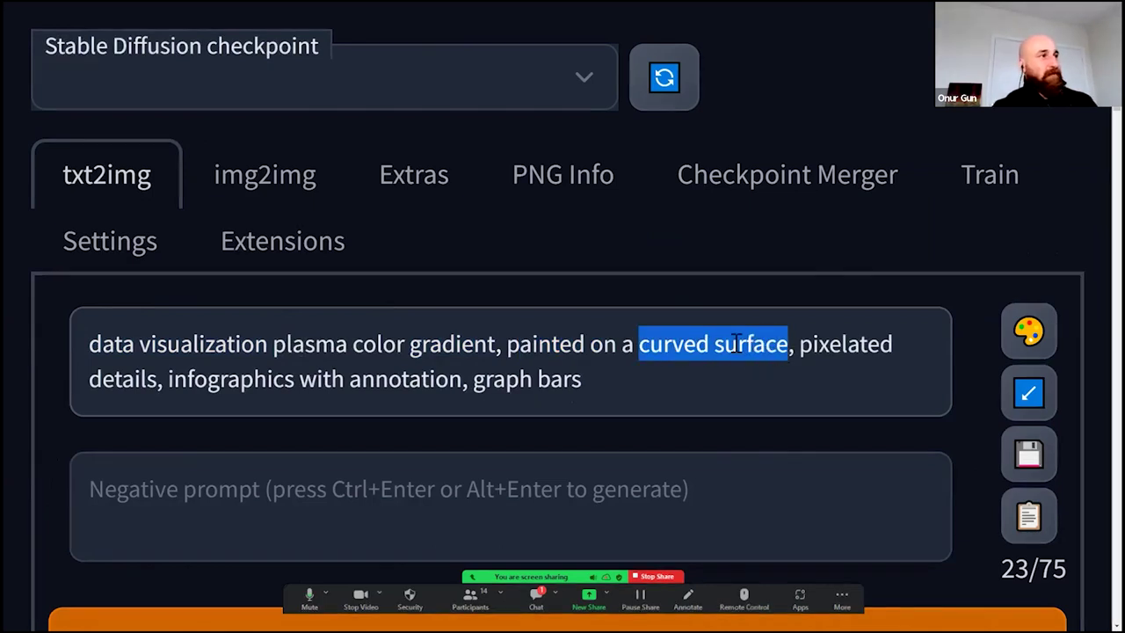
drag(799, 345, 889, 348)
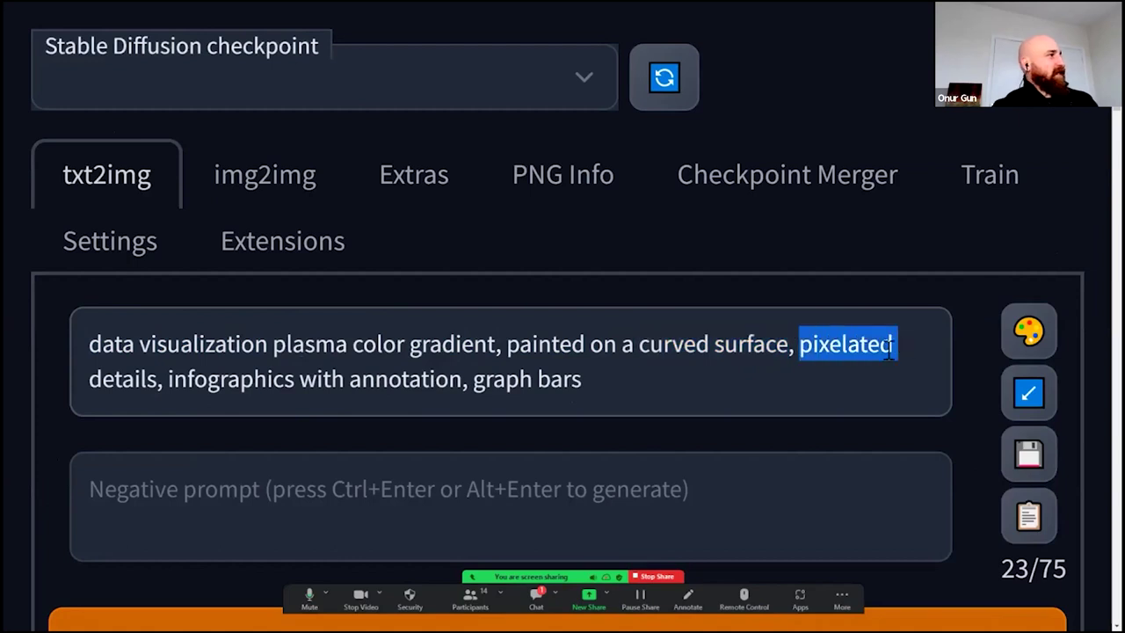
drag(165, 376, 279, 391)
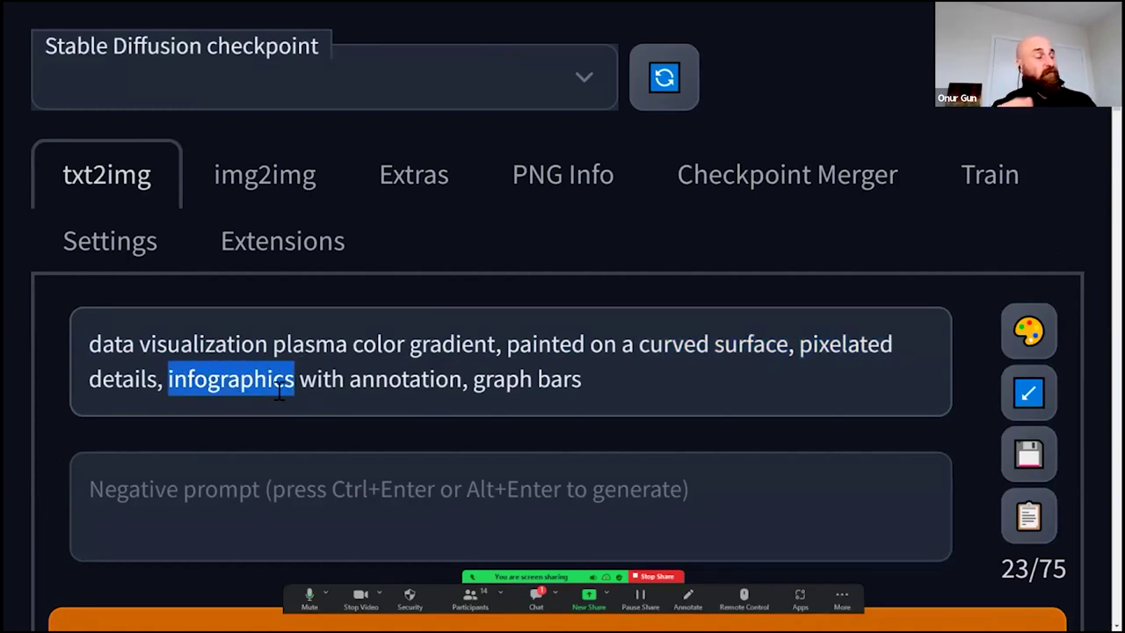
drag(300, 383, 640, 389)
click(640, 390)
- Shrink the page back and review the txt2img generation settings and the generated image gallery
ctrl+scroll(633, 378, down, 5)
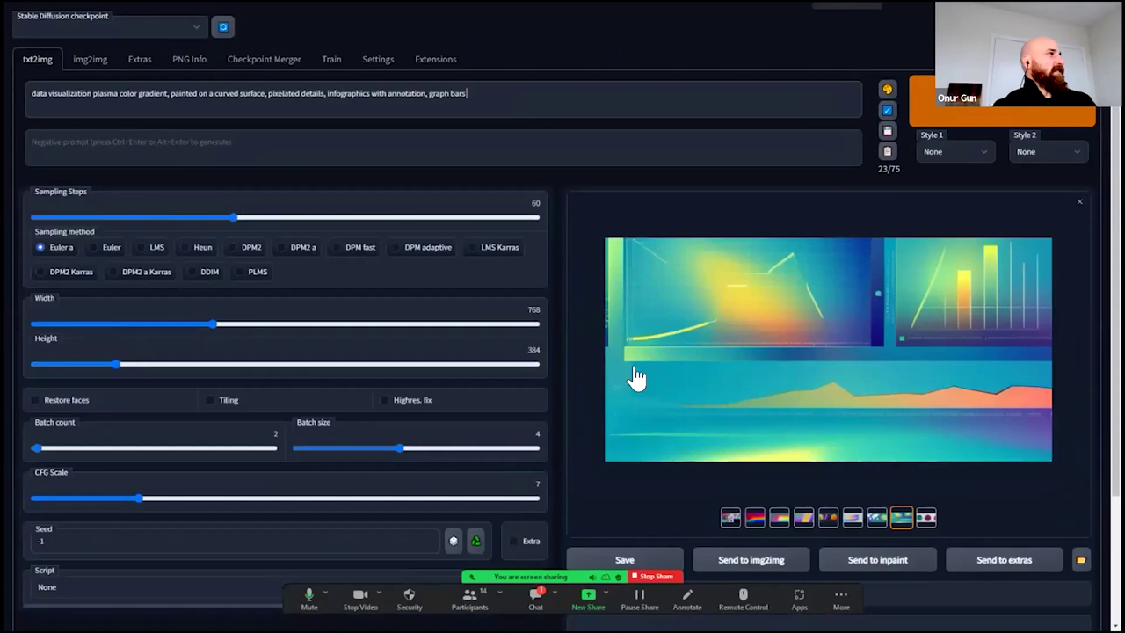
ctrl+scroll(634, 377, down, 2)
ctrl+scroll(252, 360, up, 1)
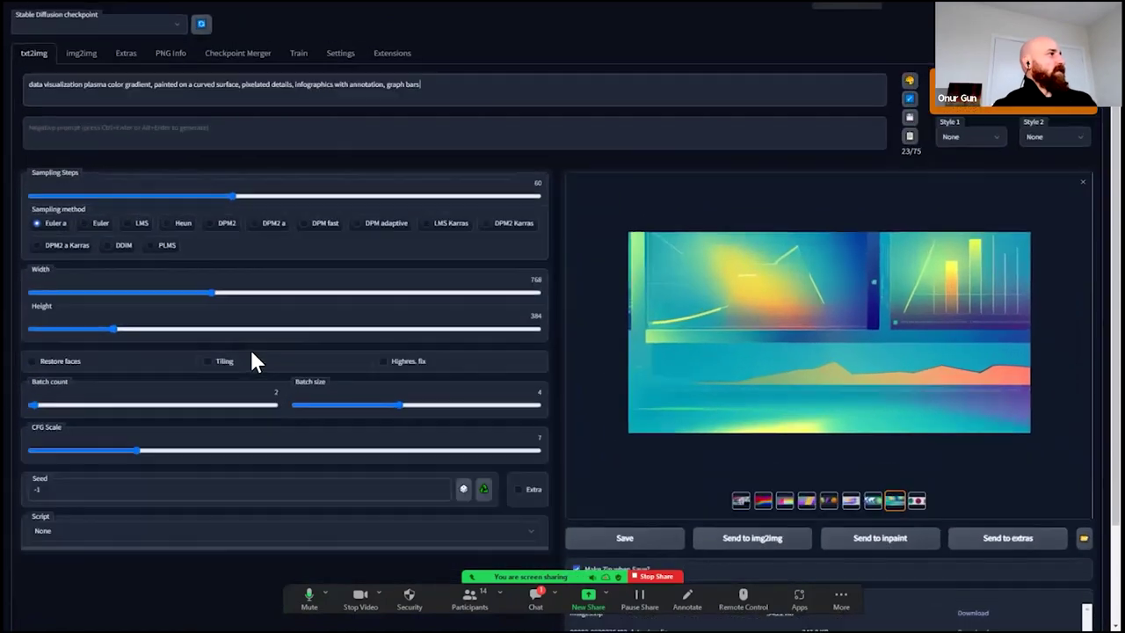
ctrl+scroll(252, 350, up, 1)
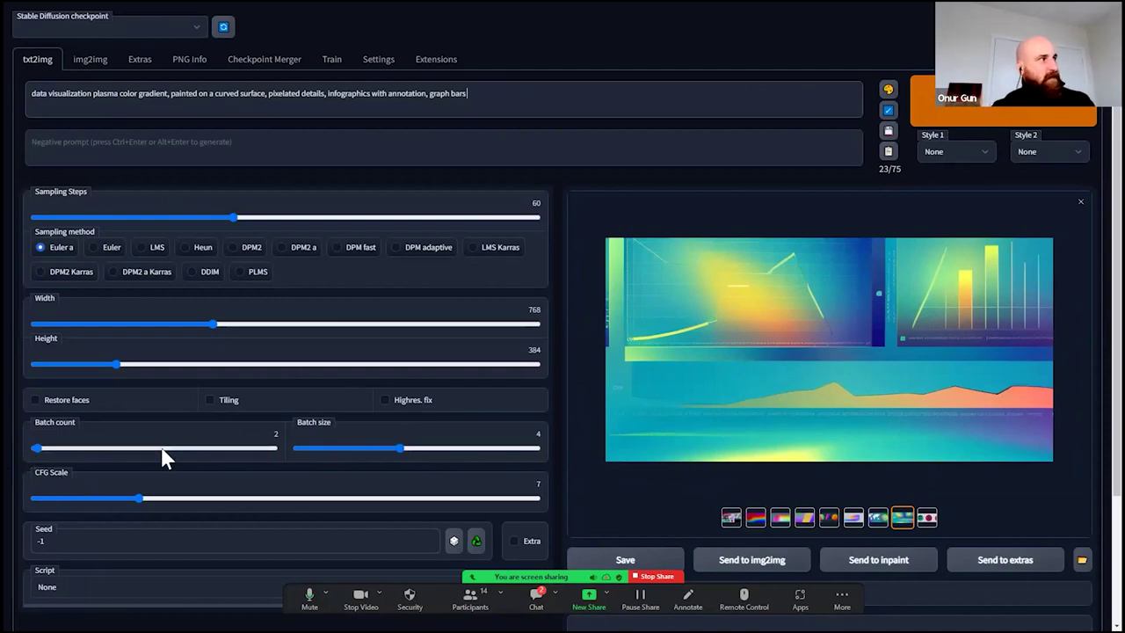
scroll(755, 394, down, 2)
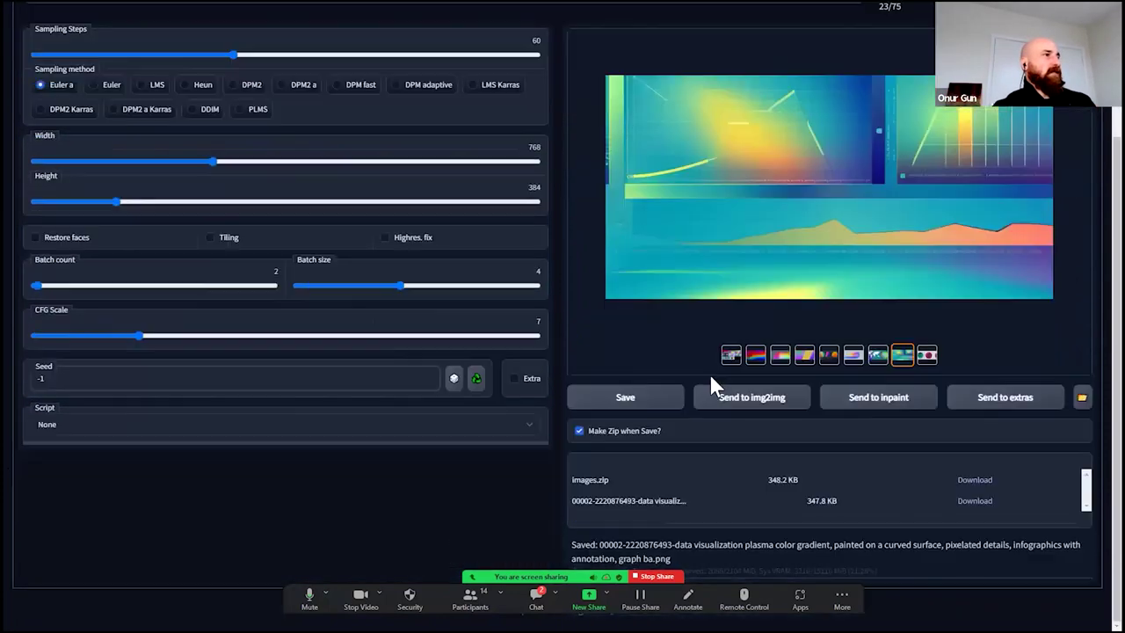
- View the generated txt2img images one by one in the gallery, from the grid overview to the circular charts
scroll(709, 373, up, 1)
click(740, 470)
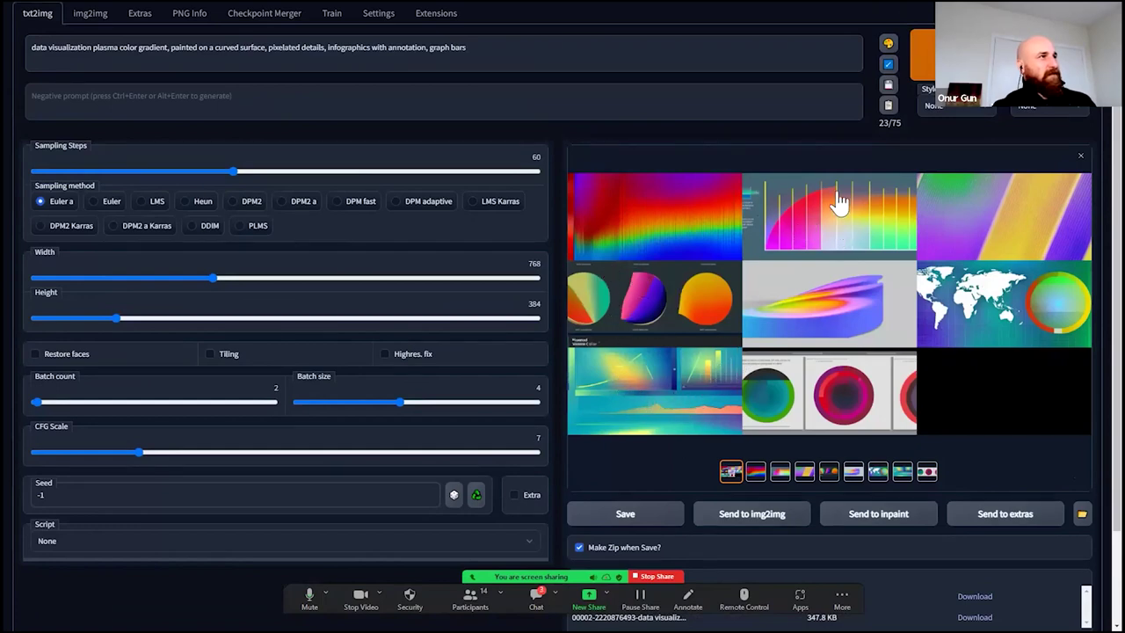
click(829, 472)
click(853, 472)
click(878, 472)
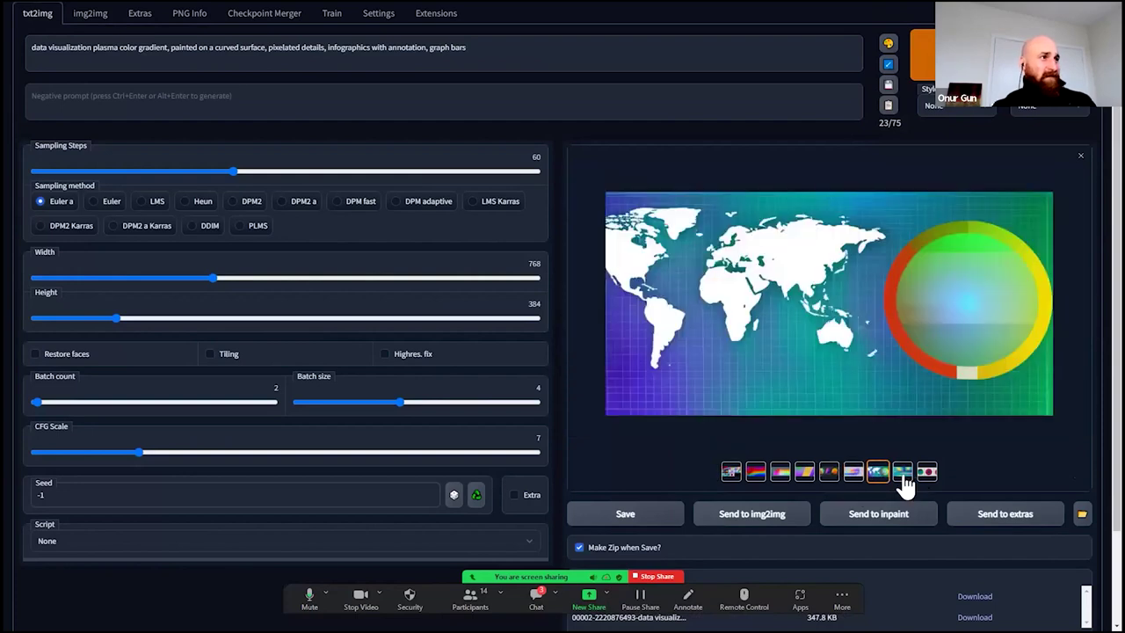
click(902, 472)
click(927, 471)
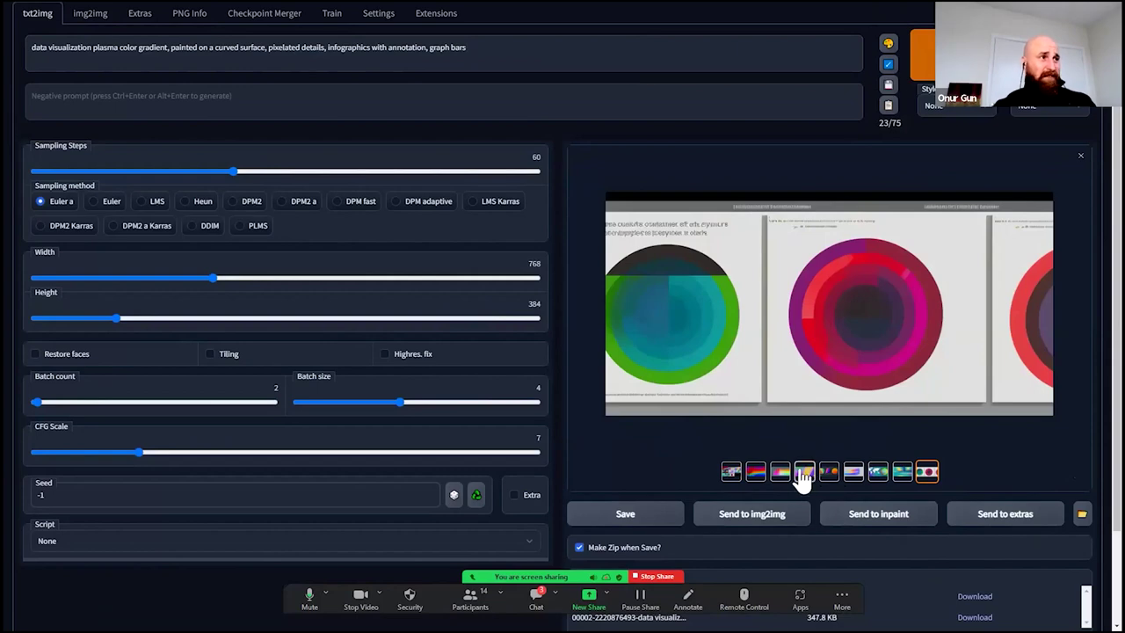
- Revisit the earlier gallery images, including the graph with yellow bars and the rainbow gradient
click(806, 475)
click(781, 471)
scroll(767, 461, down, 2)
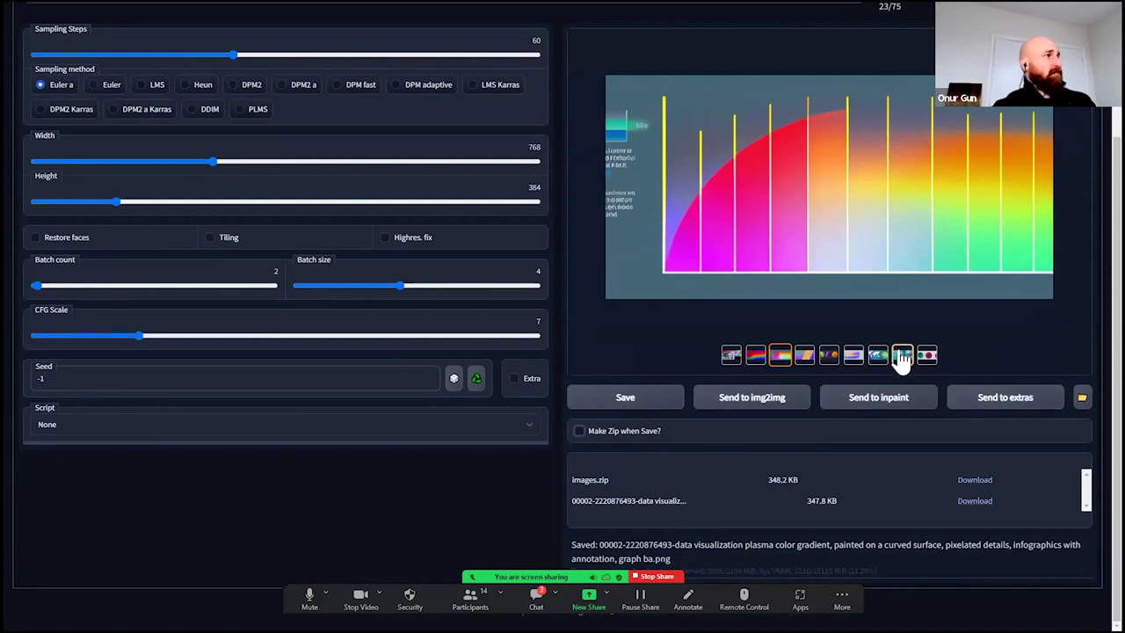
click(804, 355)
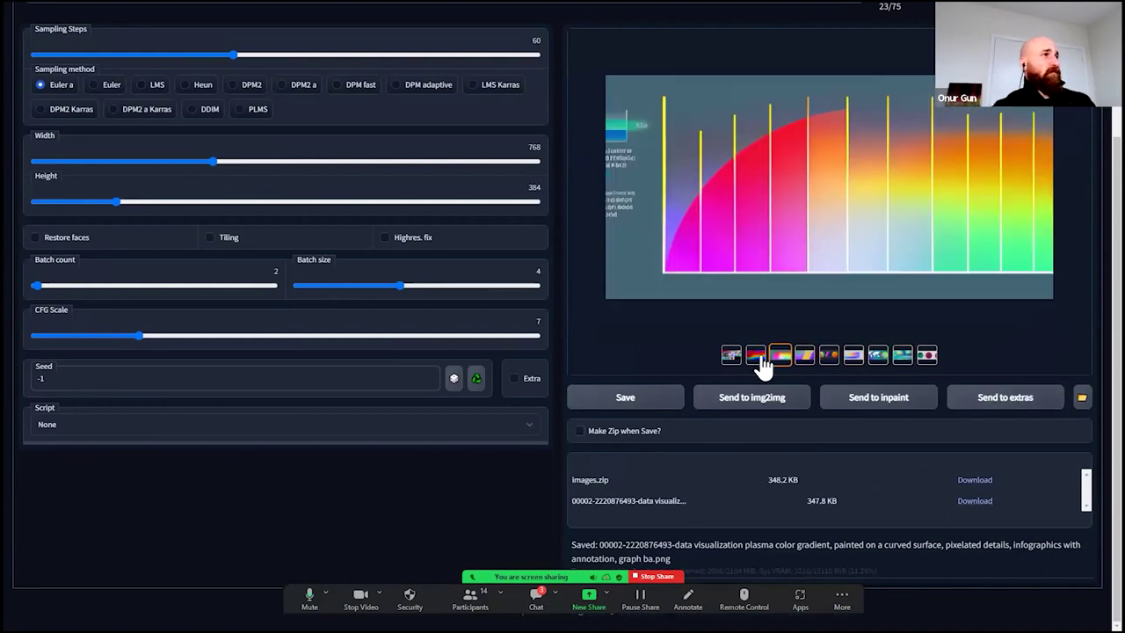
click(756, 355)
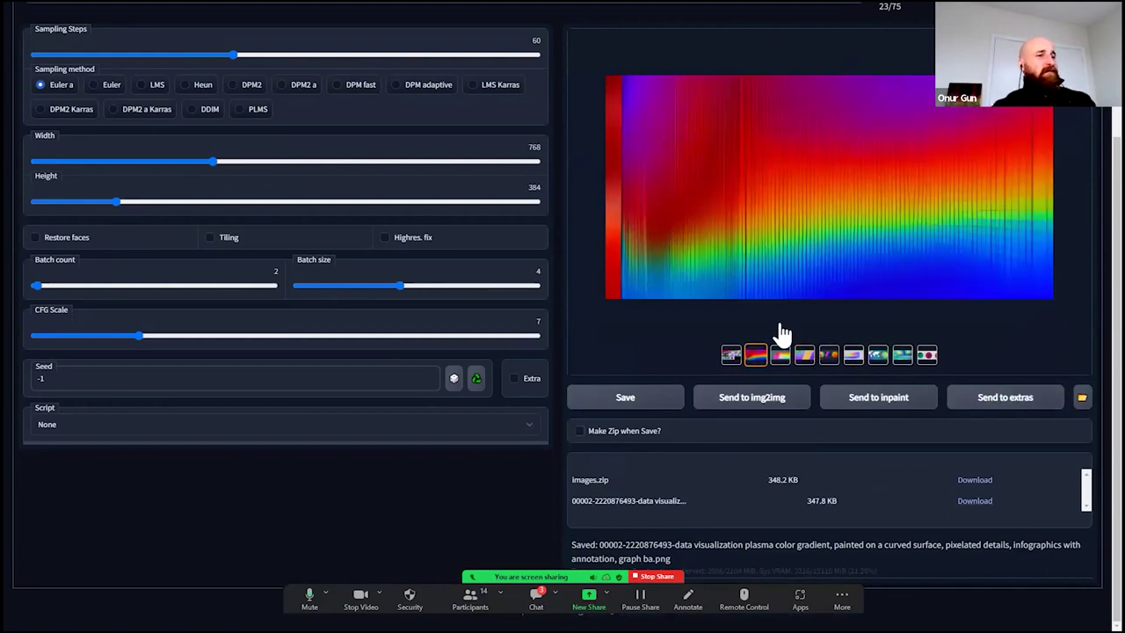
- Highlight the entire txt2img prompt and enlarge the page for reading
scroll(779, 326, up, 3)
drag(494, 97, 32, 95)
key(ctrl+plus)
key(ctrl+plus)
key(ctrl+plus)
key(ctrl+plus)
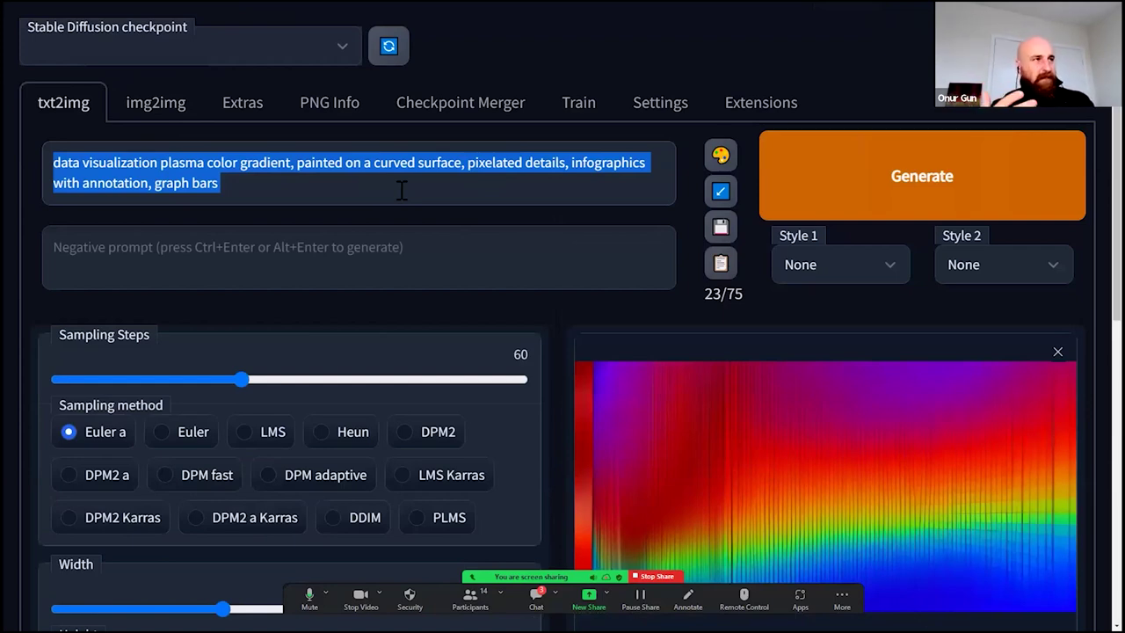
- Shrink the web UI page back to show all generation settings, and stop the screen share
key(ctrl+minus)
key(ctrl+minus)
key(ctrl+minus)
key(ctrl+minus)
key(ctrl+minus)
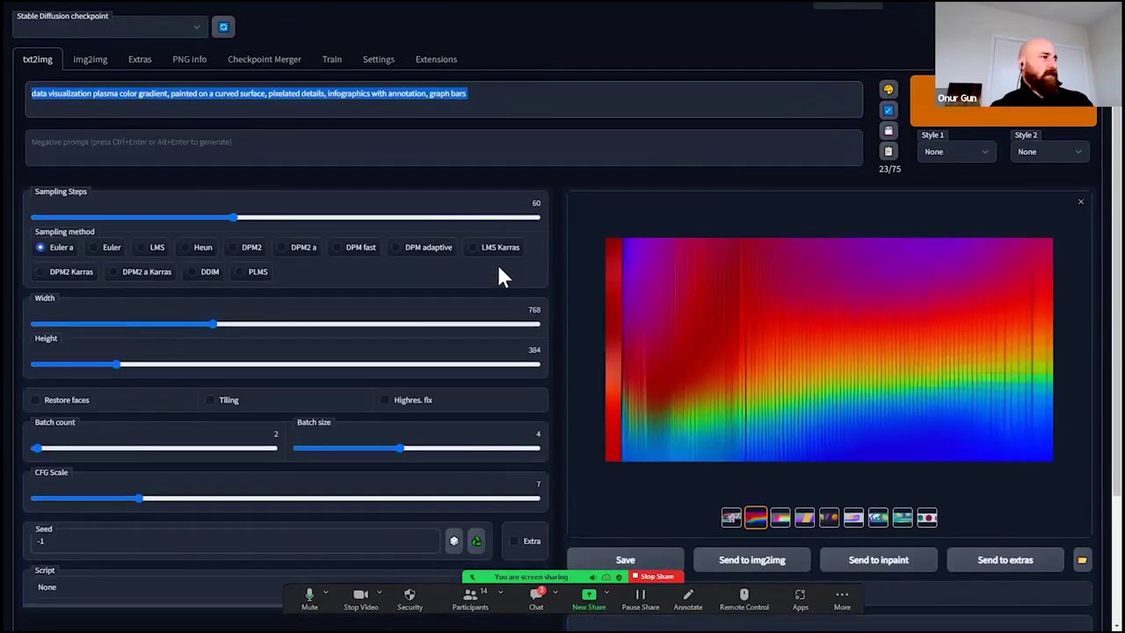
click(658, 576)
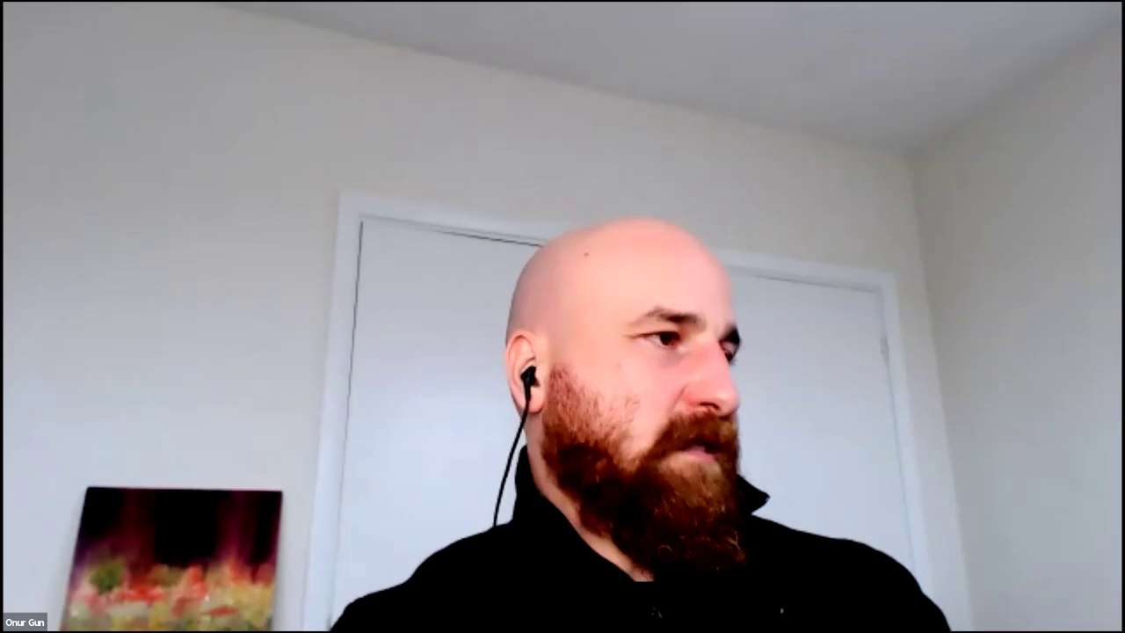
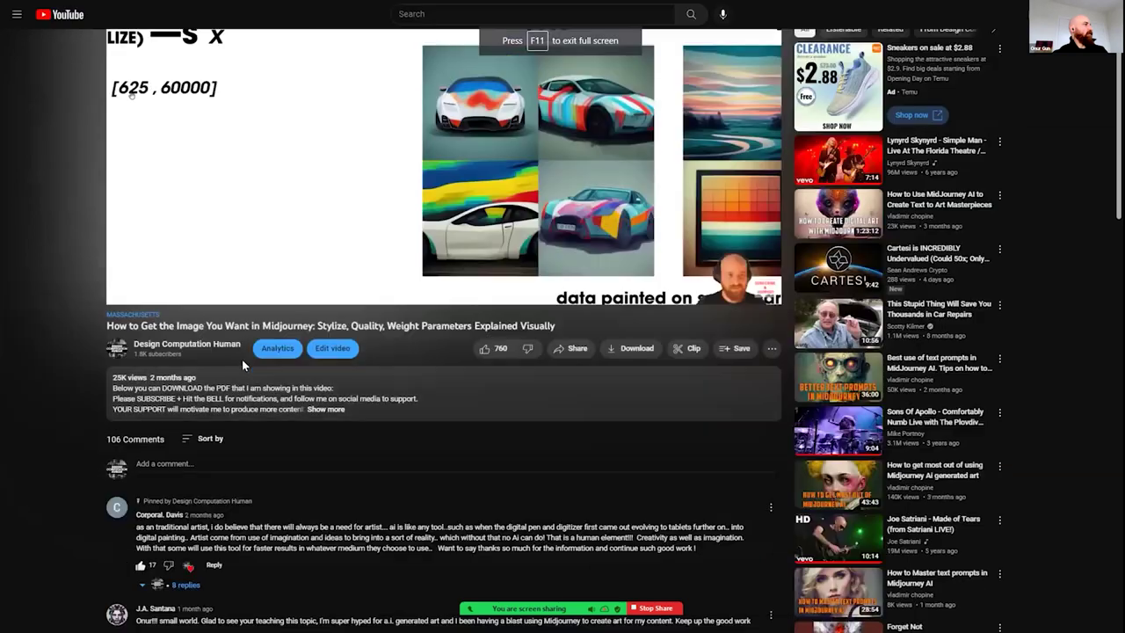
- Expand the description of the YouTube video on Midjourney parameters and open its linked PDF
click(192, 372)
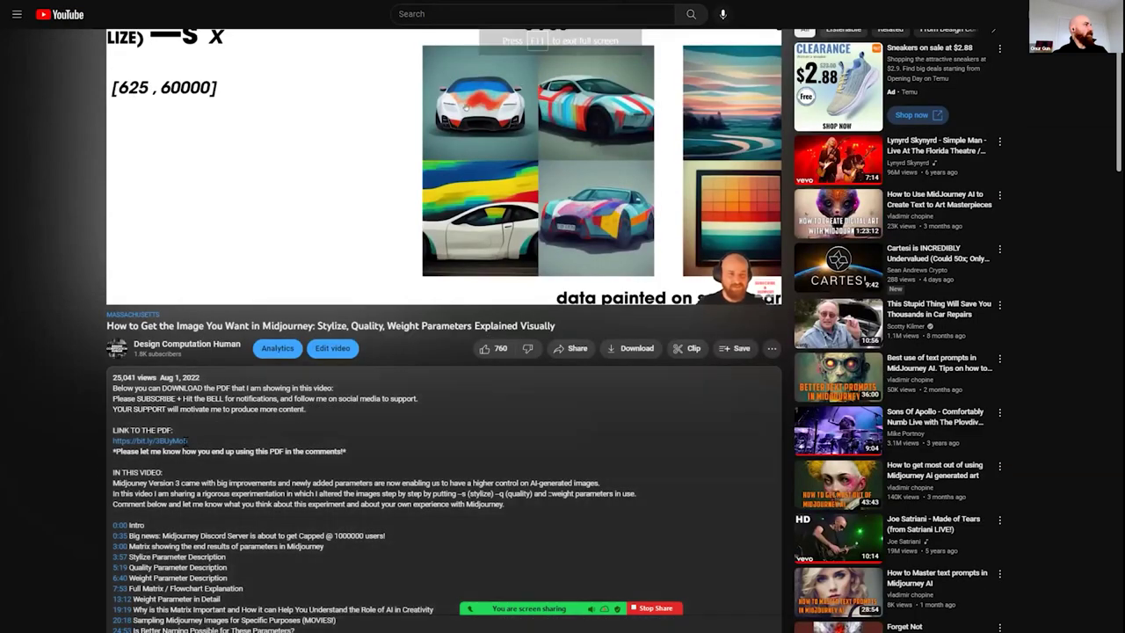
scroll(167, 383, down, 1)
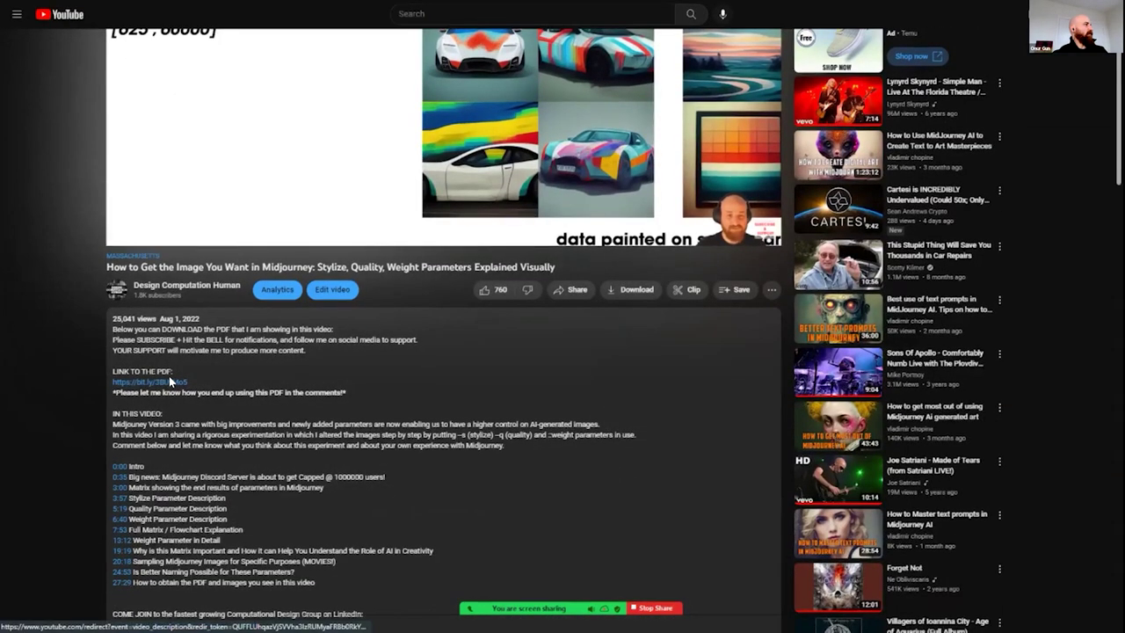
click(166, 383)
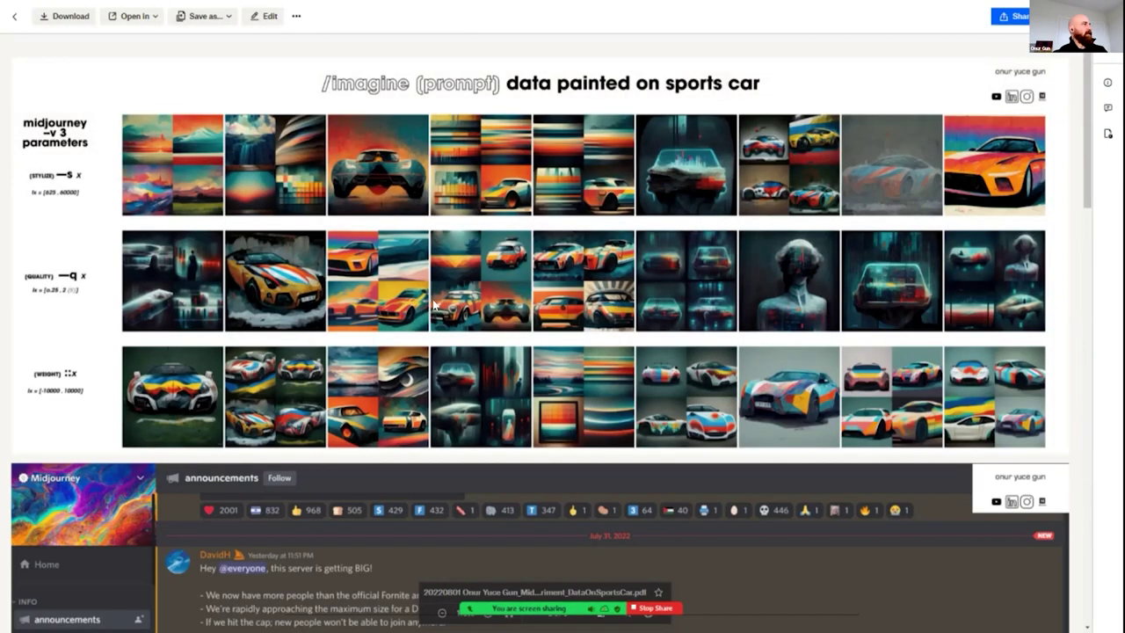
- Read through the "data painted on sports car" PDF, covering the stylize, quality and weight parameter pages
scroll(598, 320, down, 10)
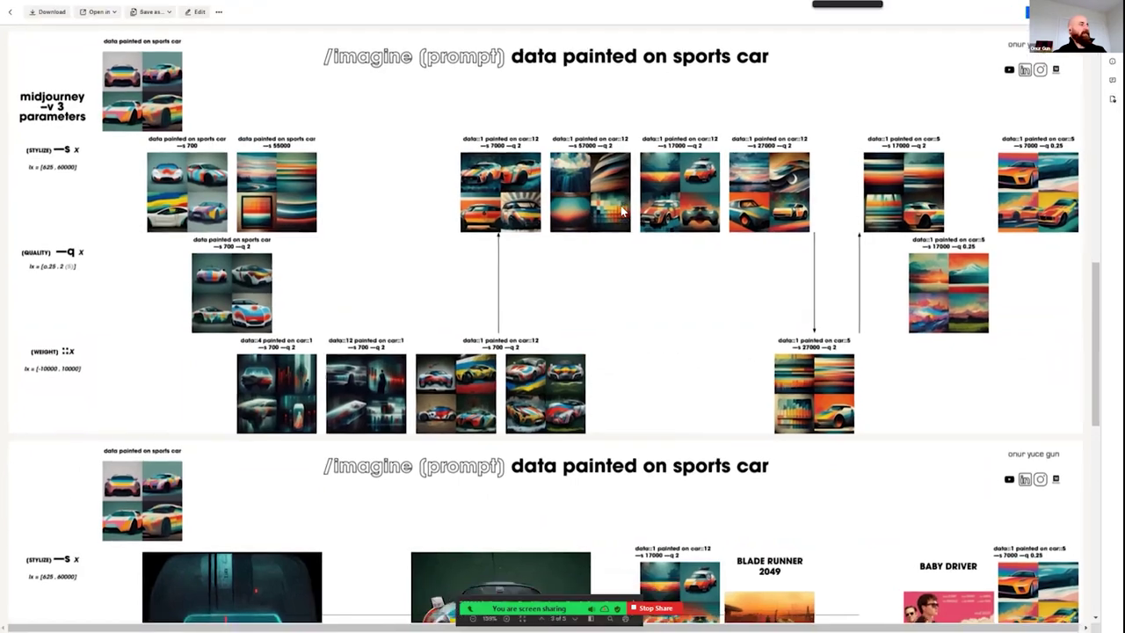
ctrl+scroll(627, 211, down, 3)
ctrl+scroll(628, 211, up, 3)
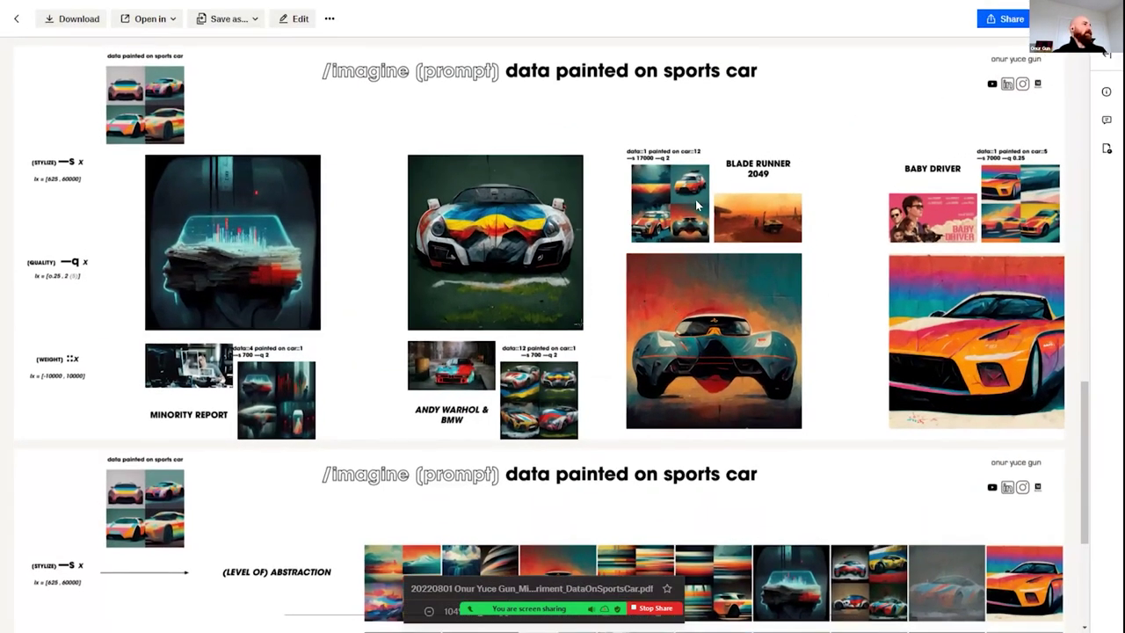
scroll(697, 205, down, 3)
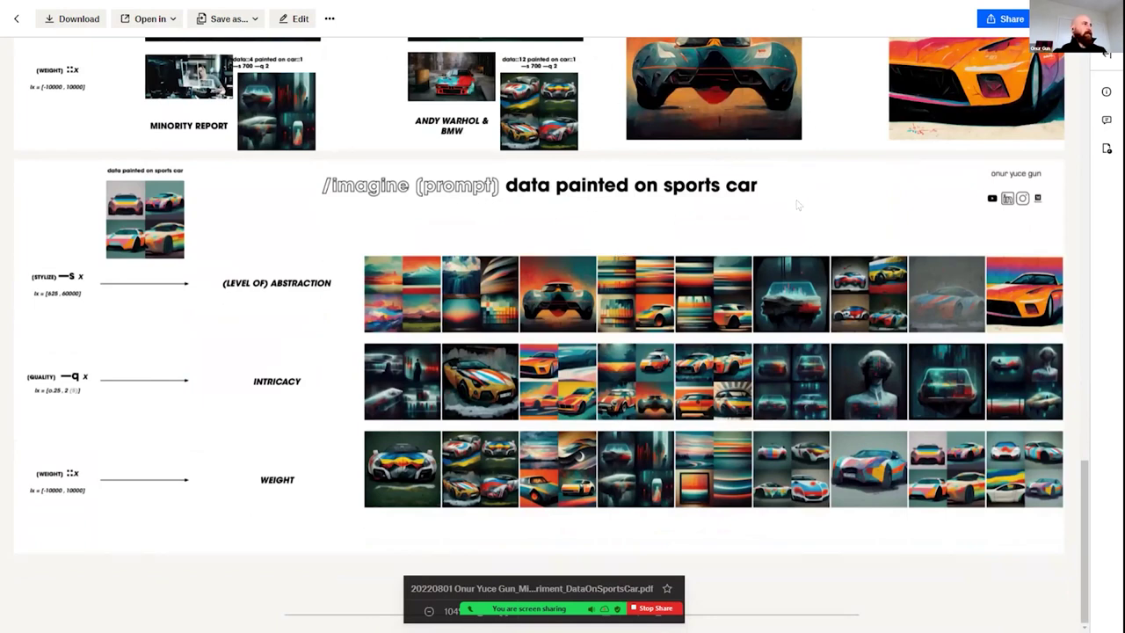
- Leave full screen, return to the YouTube video and browse the Design Computation Human channel's uploaded videos
key(F11)
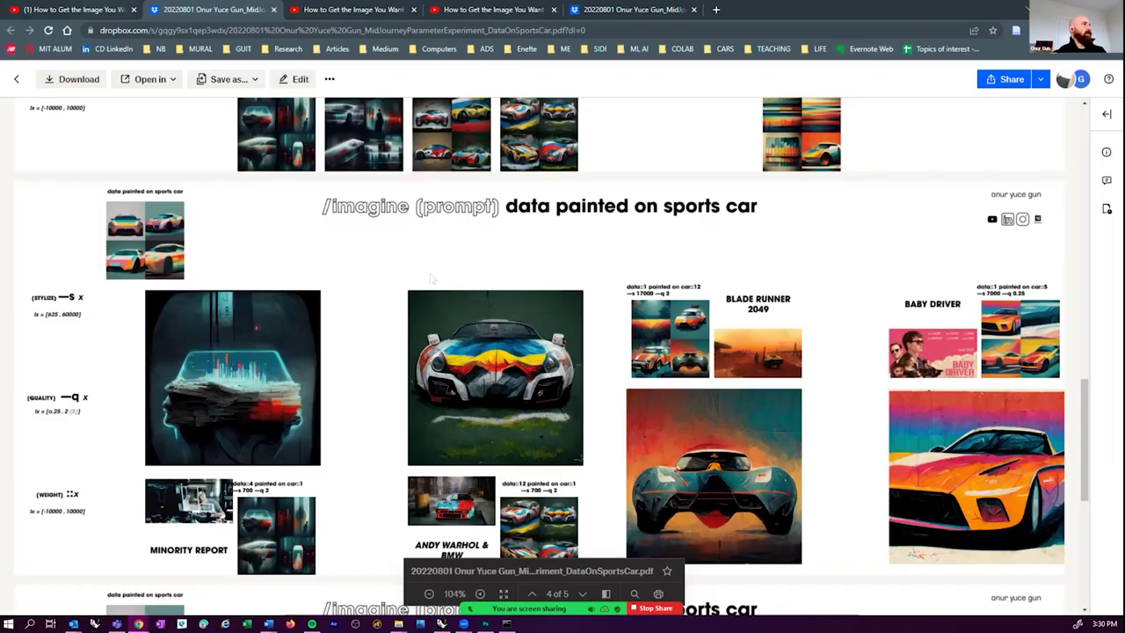
click(97, 11)
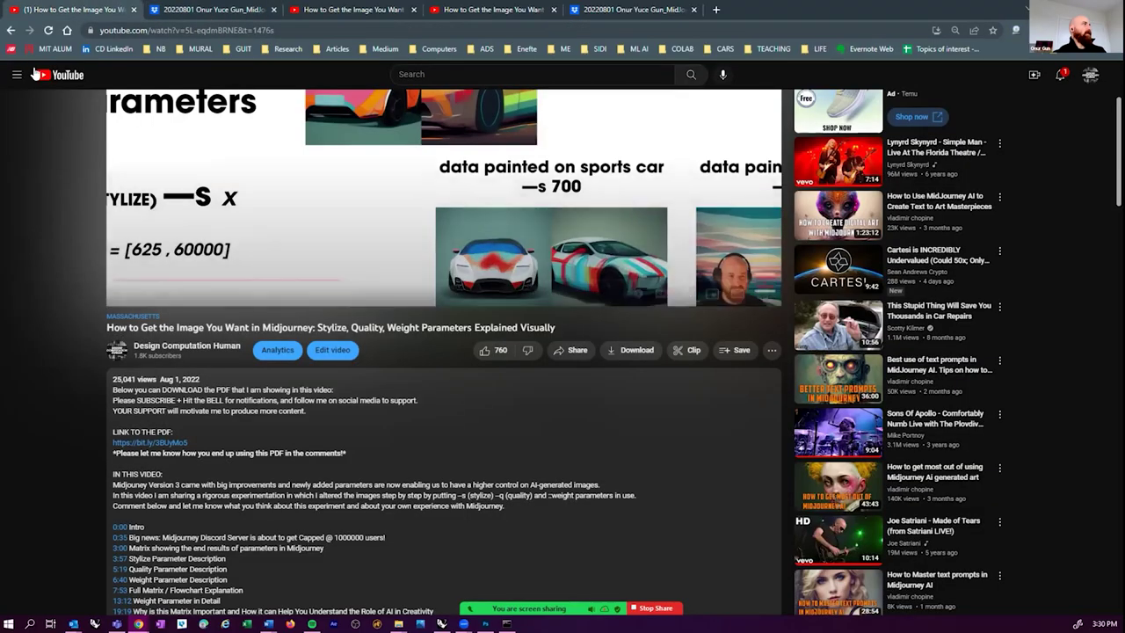
click(186, 346)
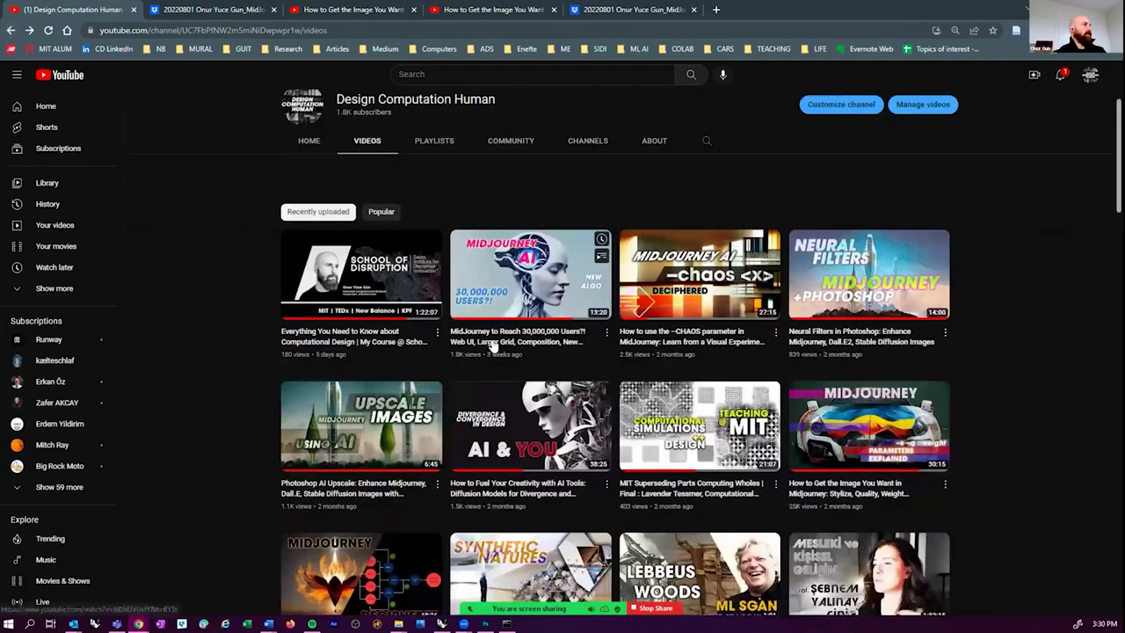
scroll(492, 346, down, 2)
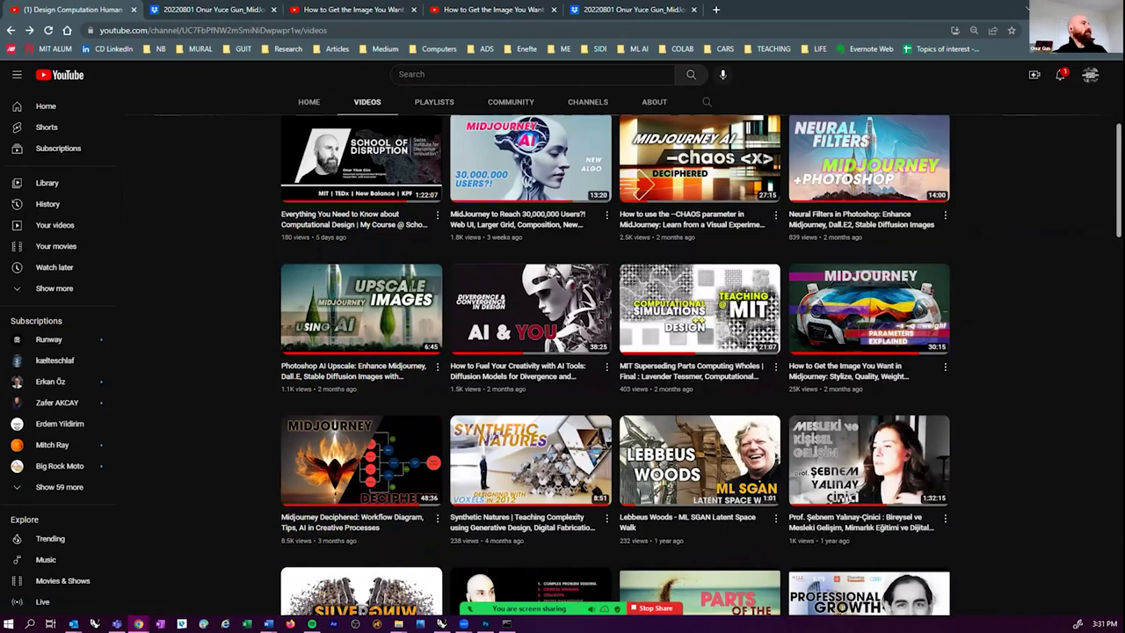
- Switch to File Explorer and open the first image in the "20220726 Data in Flux" folder
key(alt+Tab)
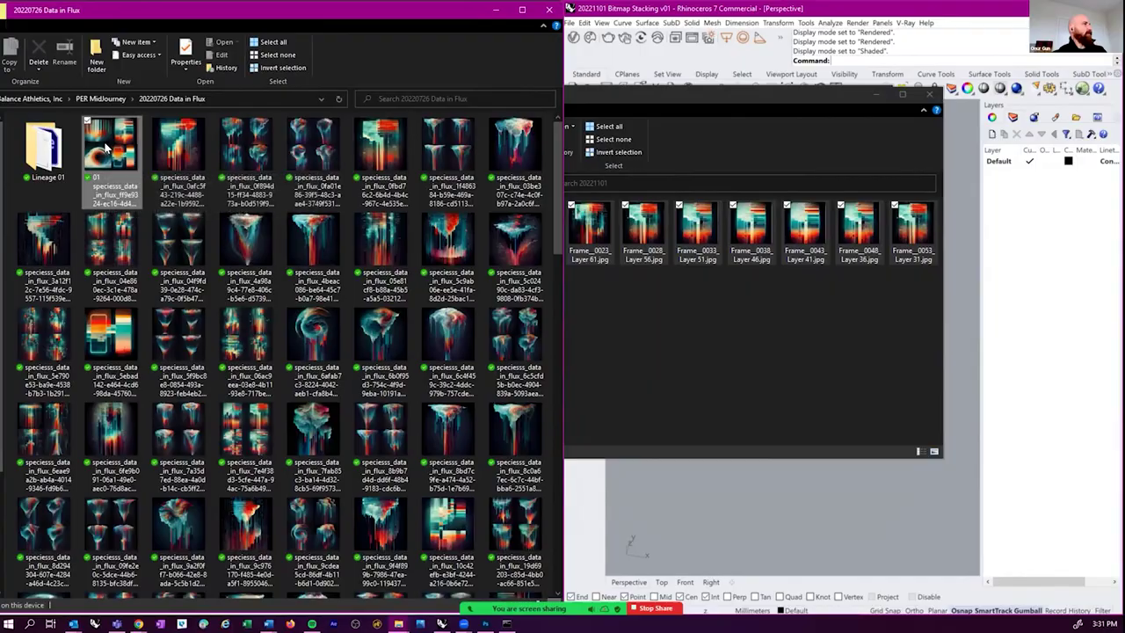
click(113, 154)
double_click(112, 154)
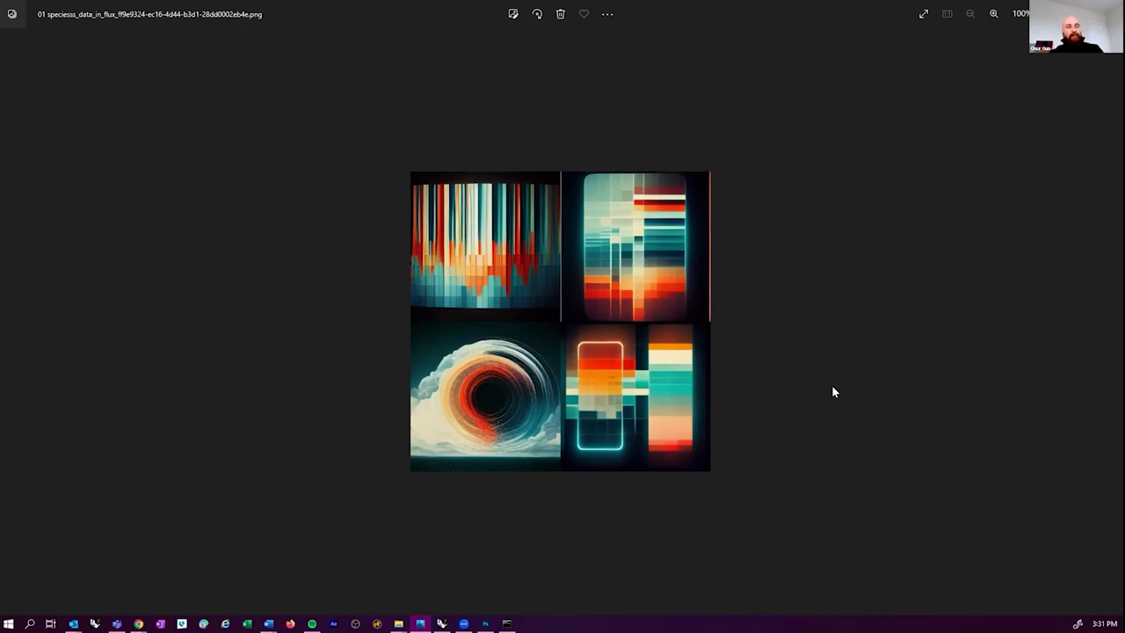
- View the first images of the folder, inspecting the cloud-like four-image grids up close
key(Right)
key(Right)
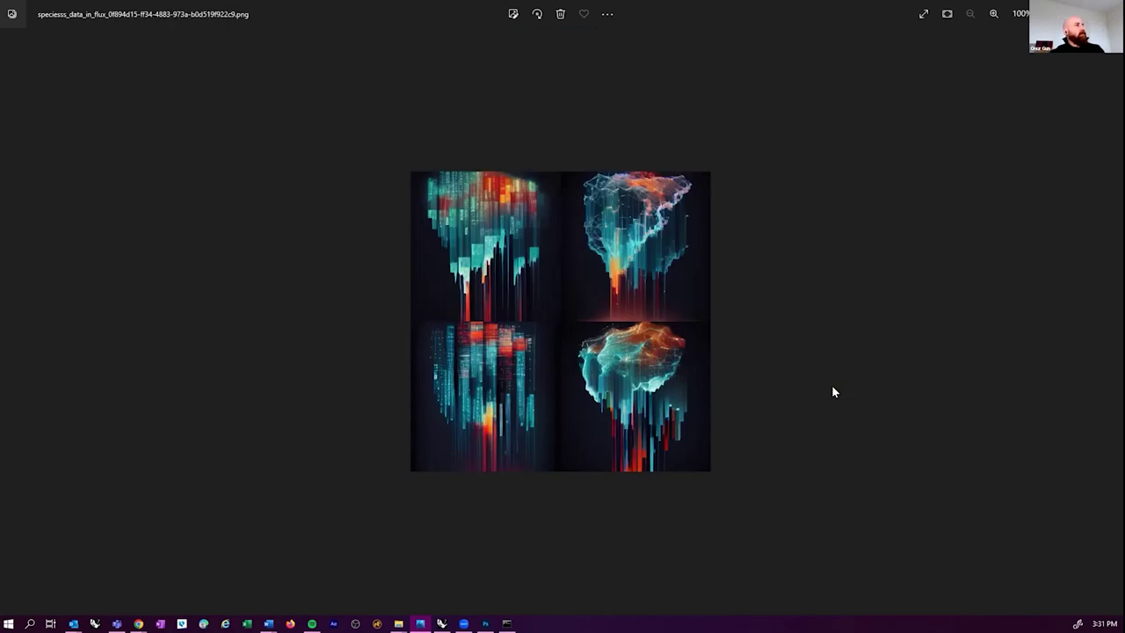
scroll(632, 365, up, 2)
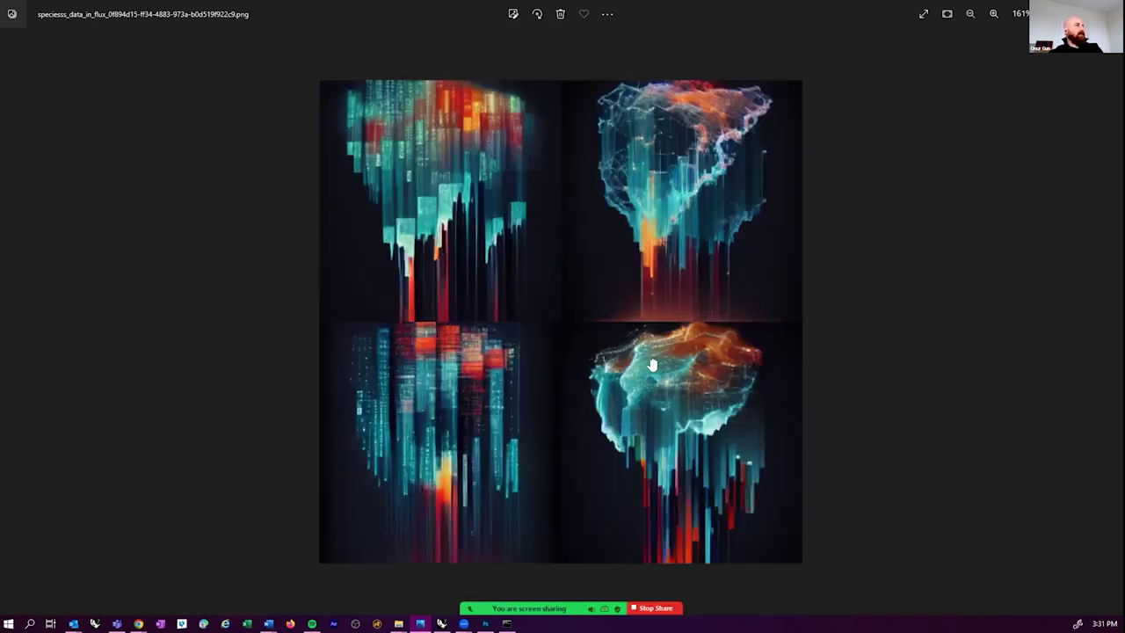
scroll(656, 357, down, 2)
key(Right)
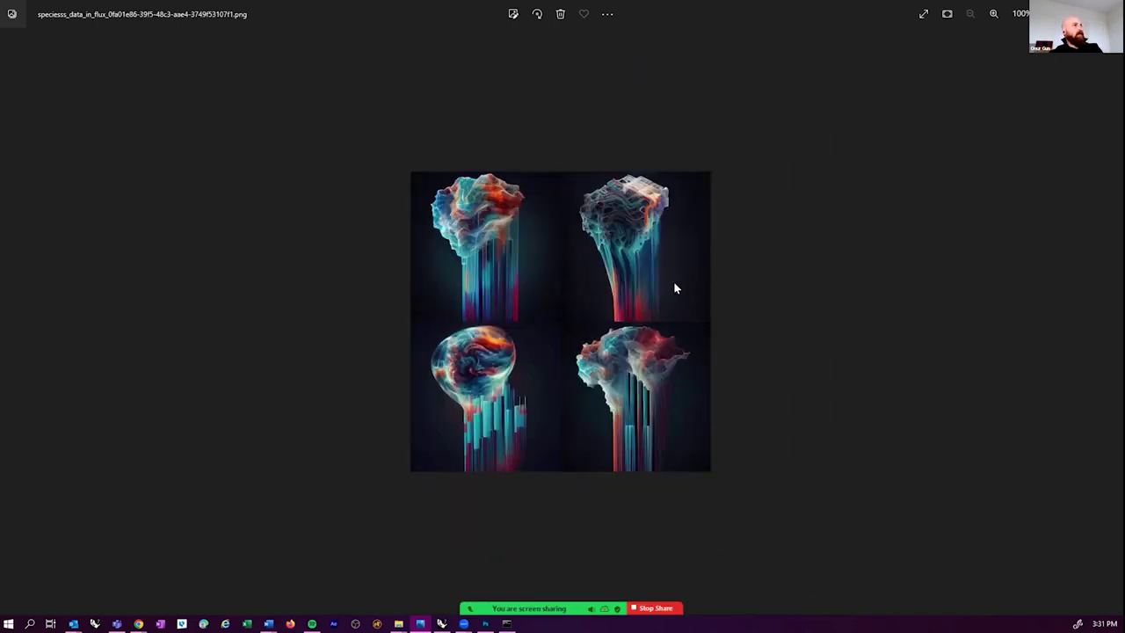
scroll(586, 266, up, 2)
scroll(589, 264, up, 2)
scroll(711, 318, down, 2)
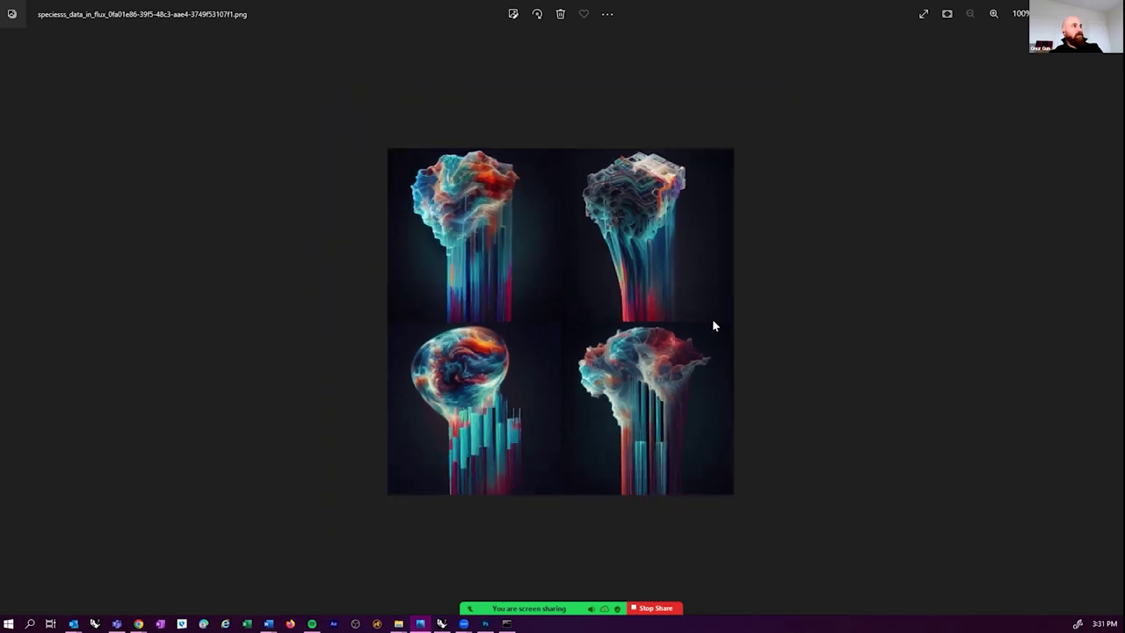
- Continue through the folder's images up to the full-size funnel of tangled, coloured fibres
key(Right)
key(Right)
key(Right)
key(Right)
key(Right)
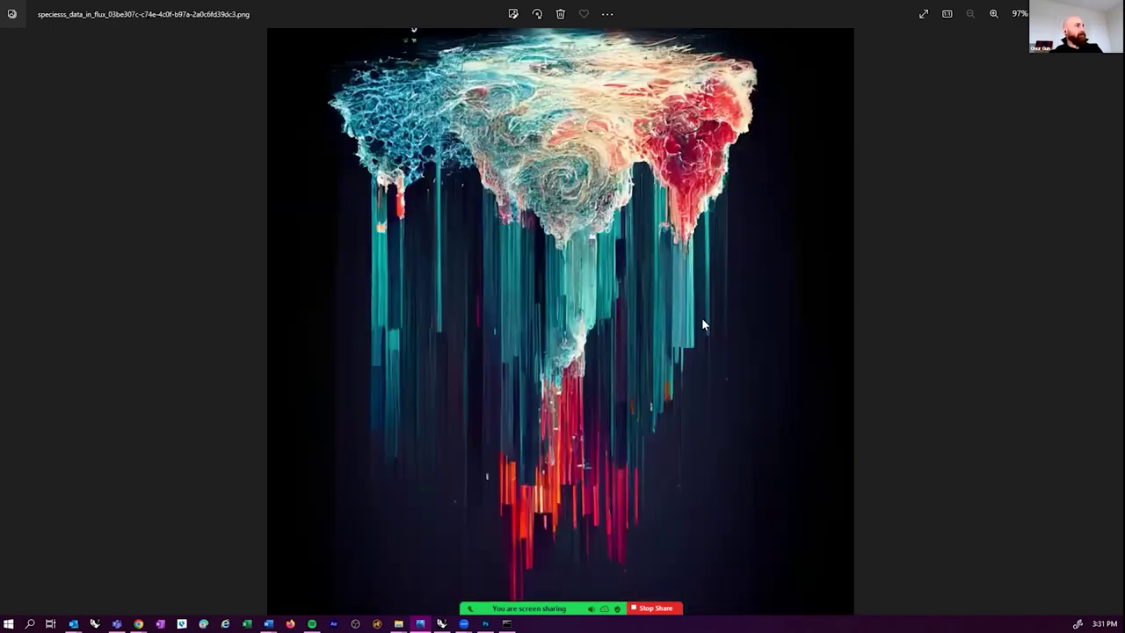
key(Right)
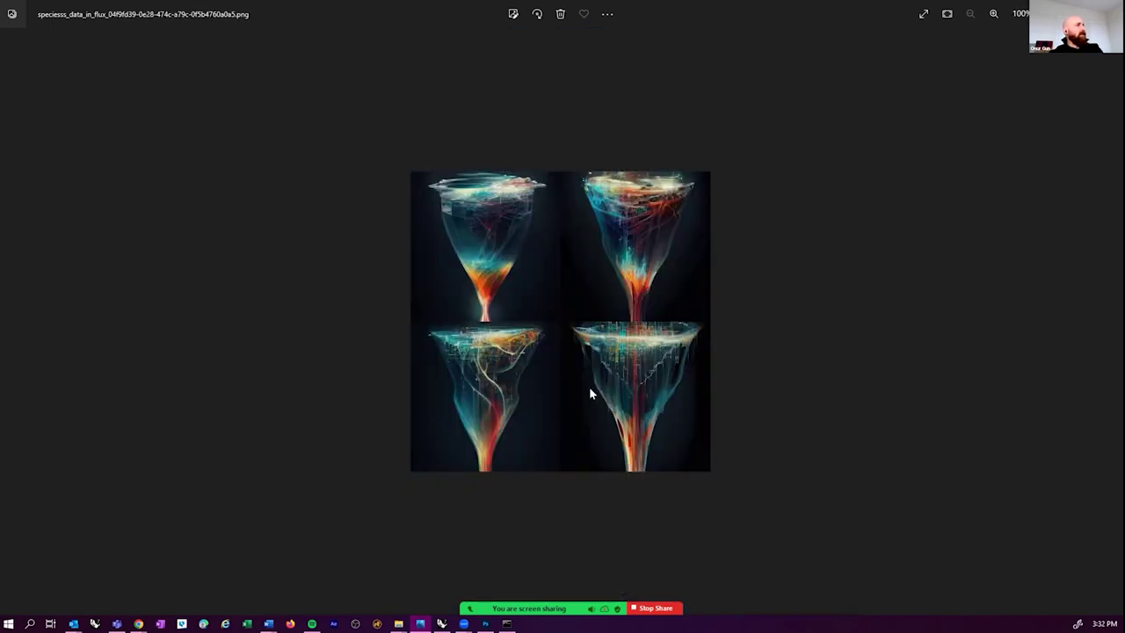
key(Right)
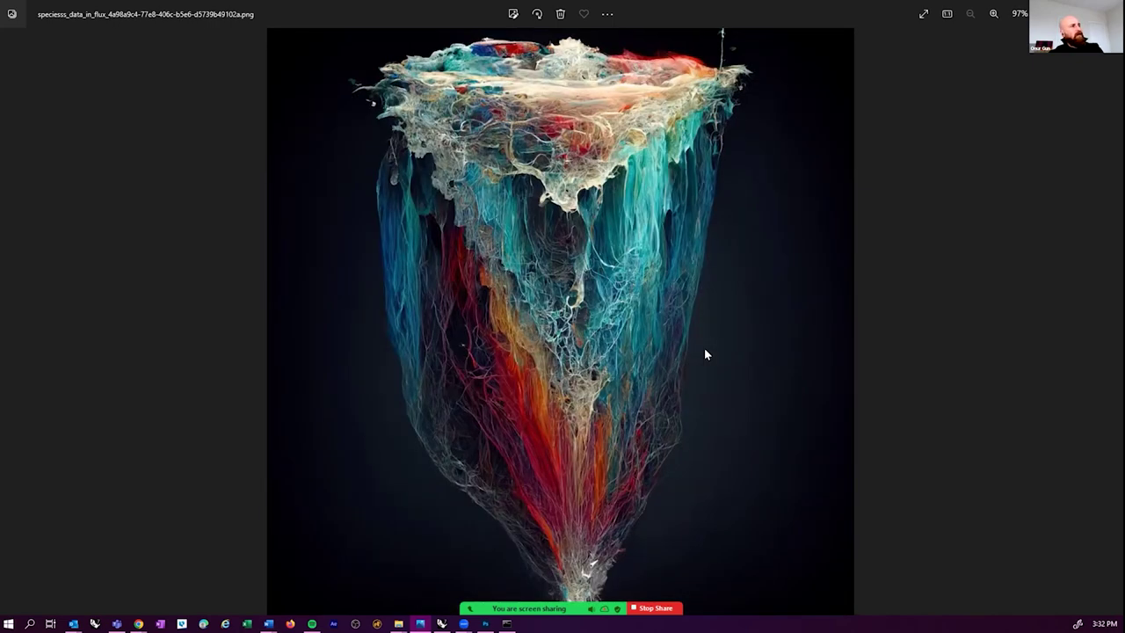
- Examine the following full-size images of dripping data forms, going back once to compare neighbouring images
key(Right)
key(Right)
key(Right)
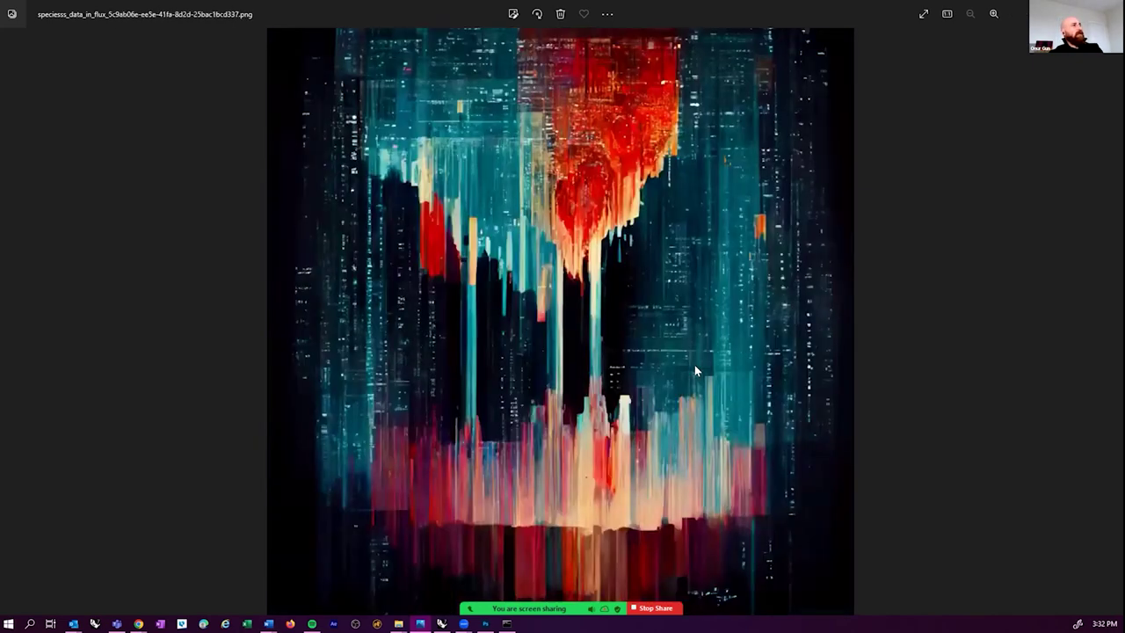
key(Right)
key(Left)
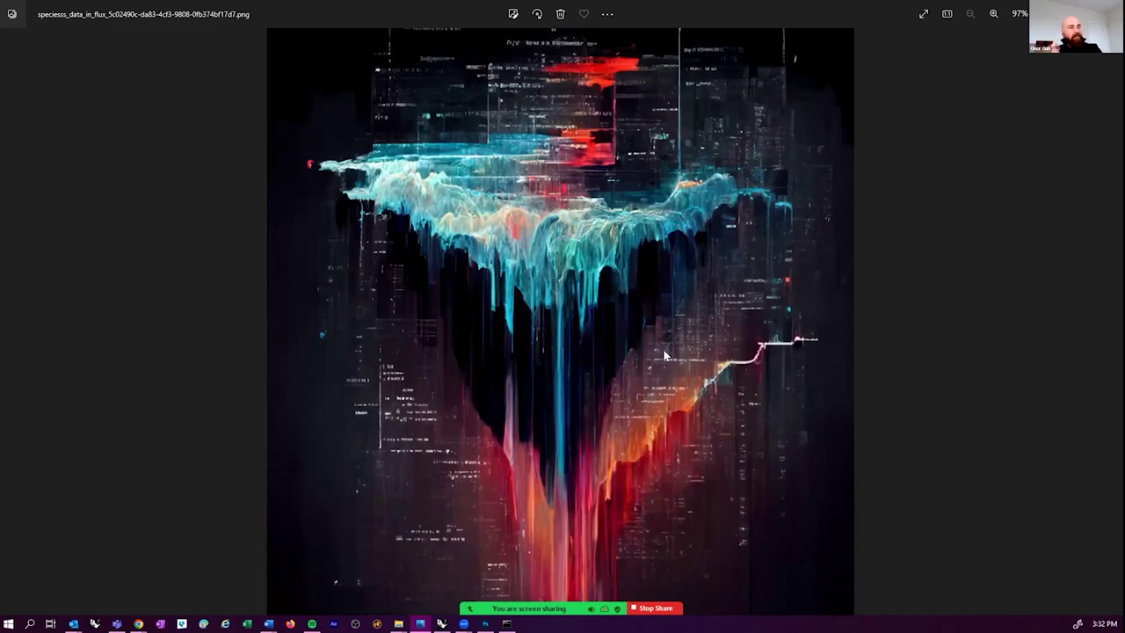
- Look through the pixelated bar grids and the glowing-frame image up to the swirling wave image
key(Right)
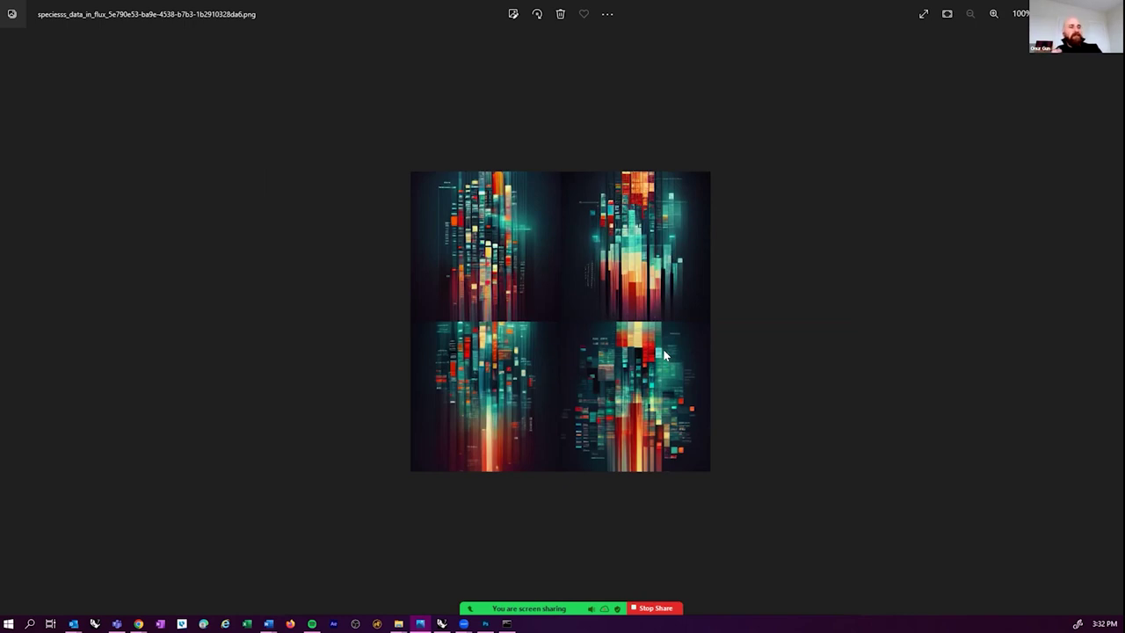
key(Right)
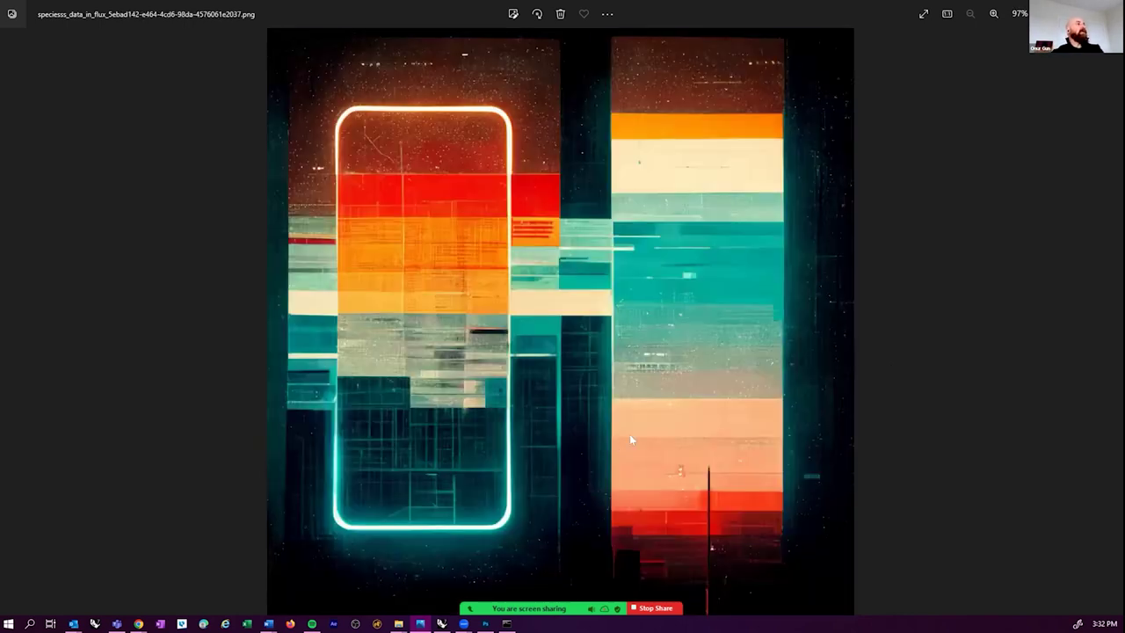
key(Right)
key(Right)
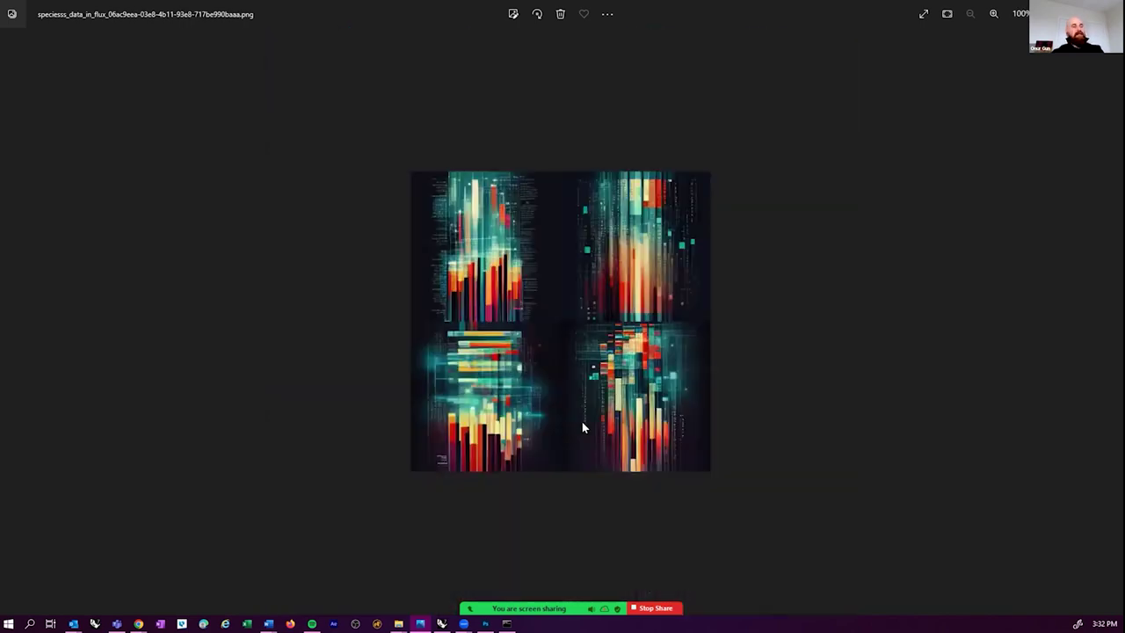
key(Right)
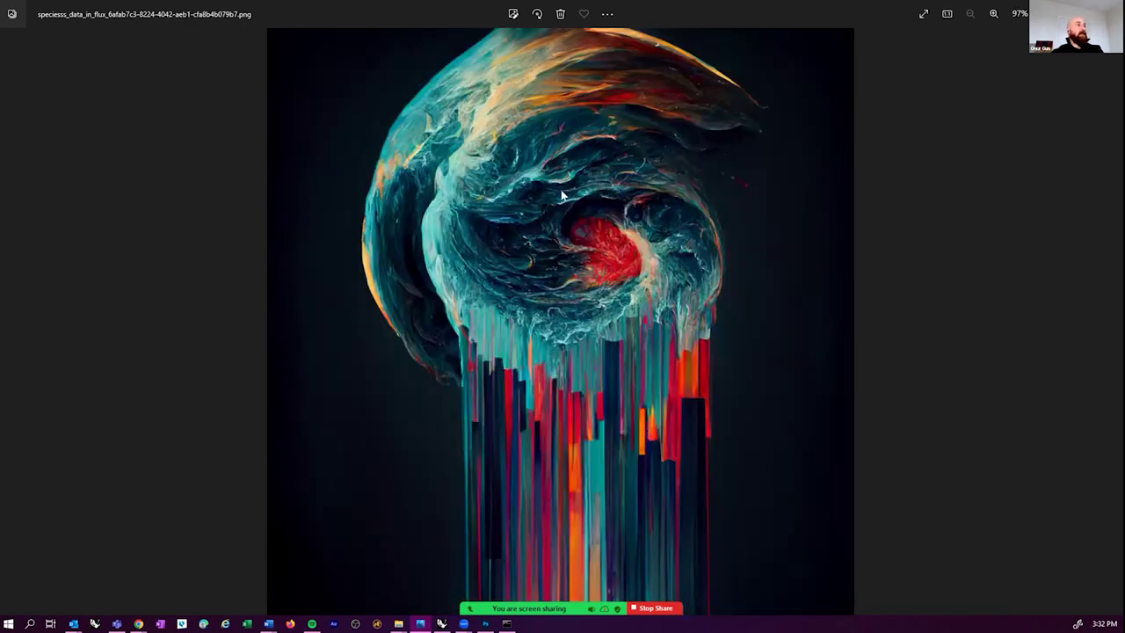
- Look through the images after the swirling wave, past the cloud-like four-image grids, up to the grid of pixelated blocks
key(Right)
key(Right)
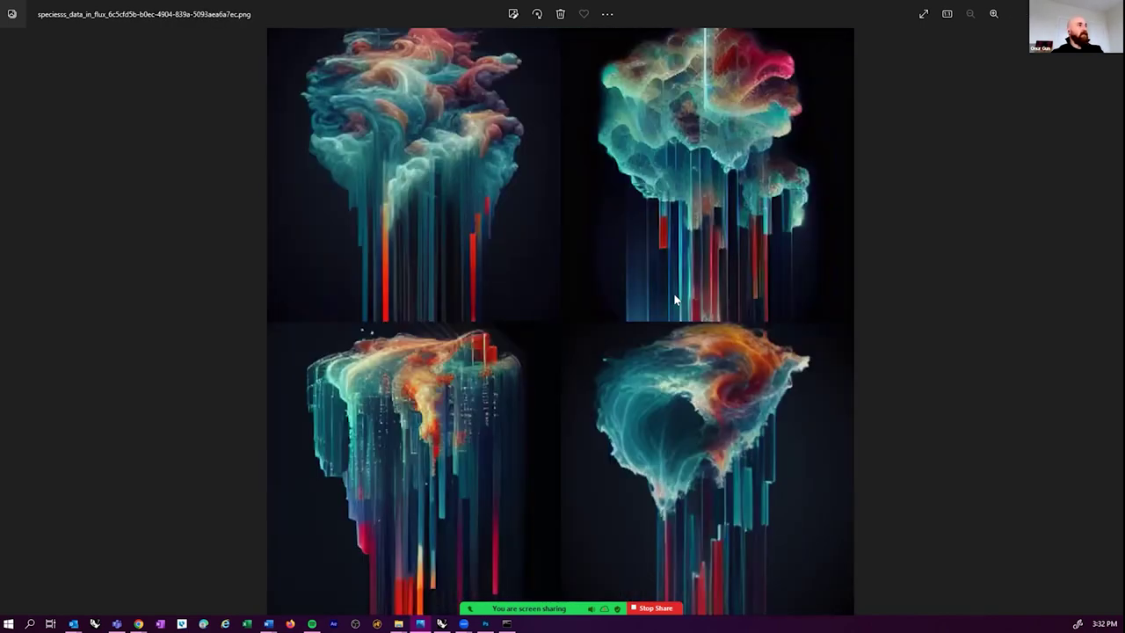
key(Right)
key(Right)
key(Right)
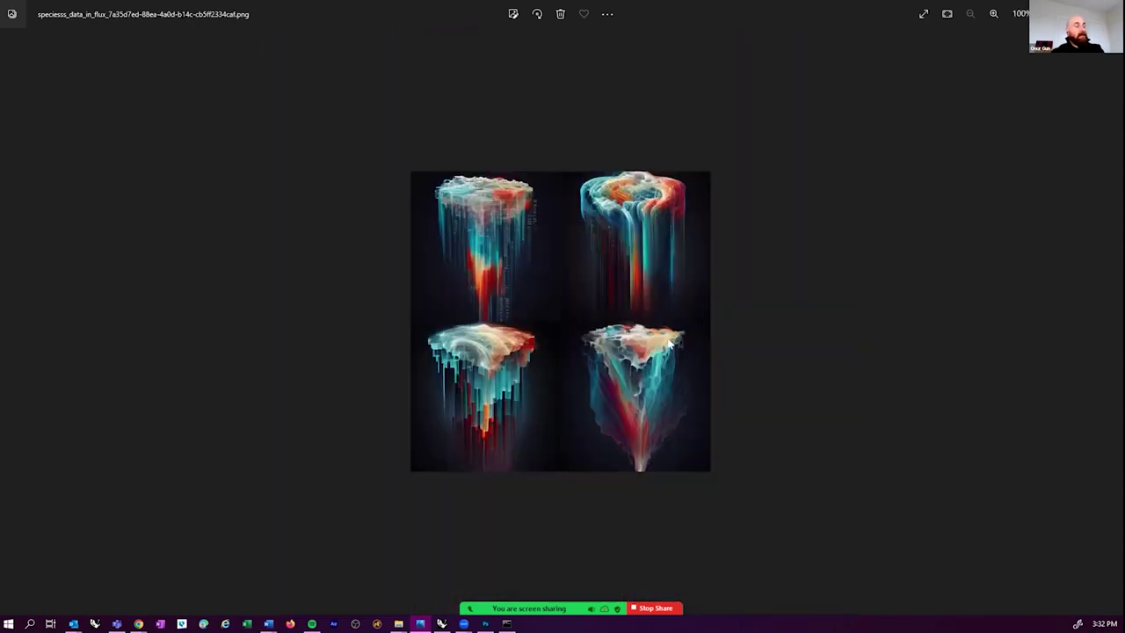
key(Right)
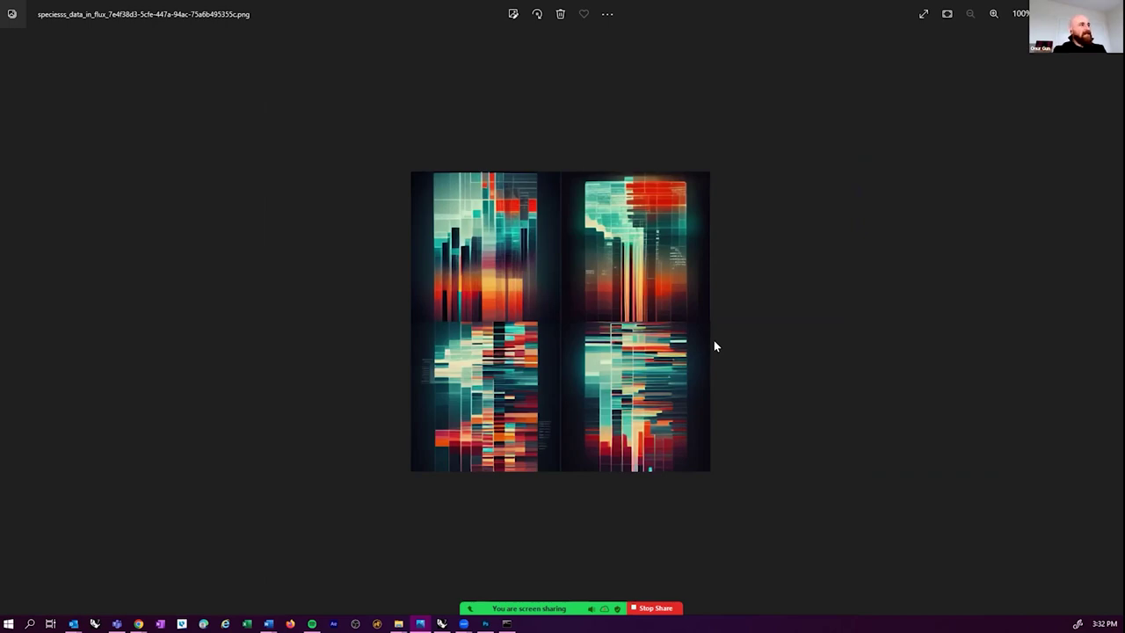
- Continue to the grid of wave-like dripping forms, compare it with the neighbouring funnel grid and inspect it up close
key(Right)
key(Right)
key(Right)
key(Right)
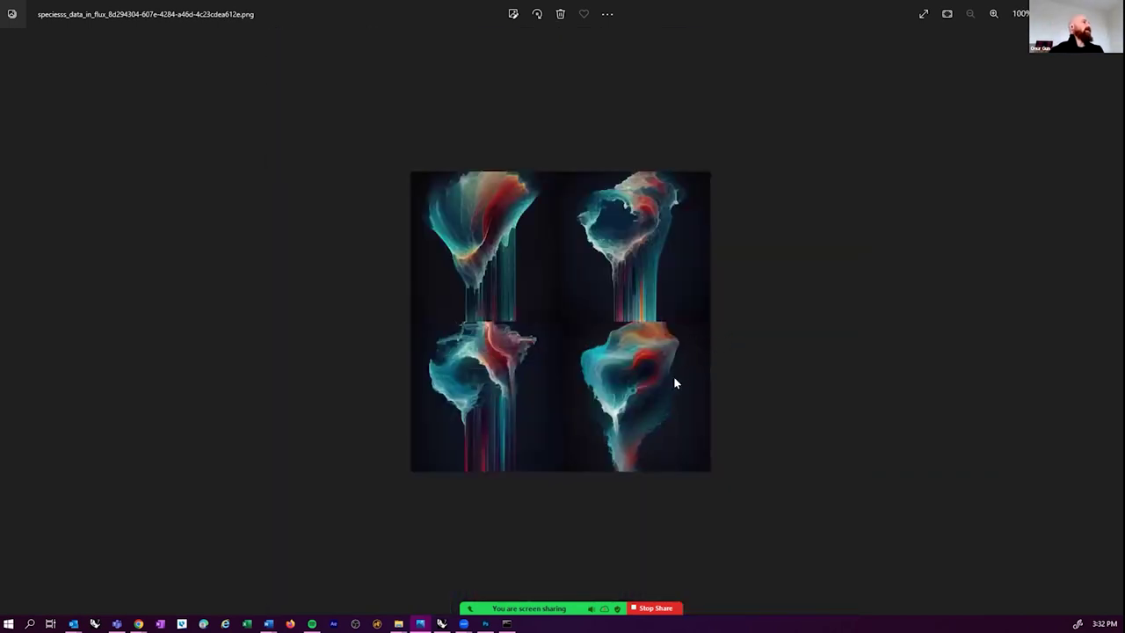
key(Right)
key(Right)
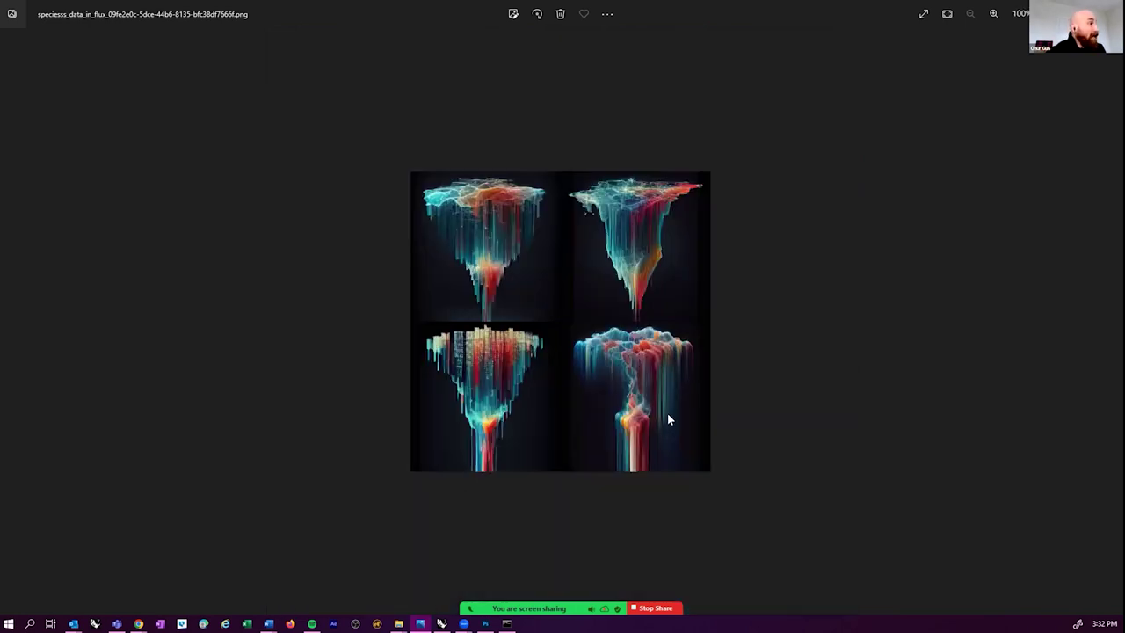
key(Right)
scroll(660, 372, up, 5)
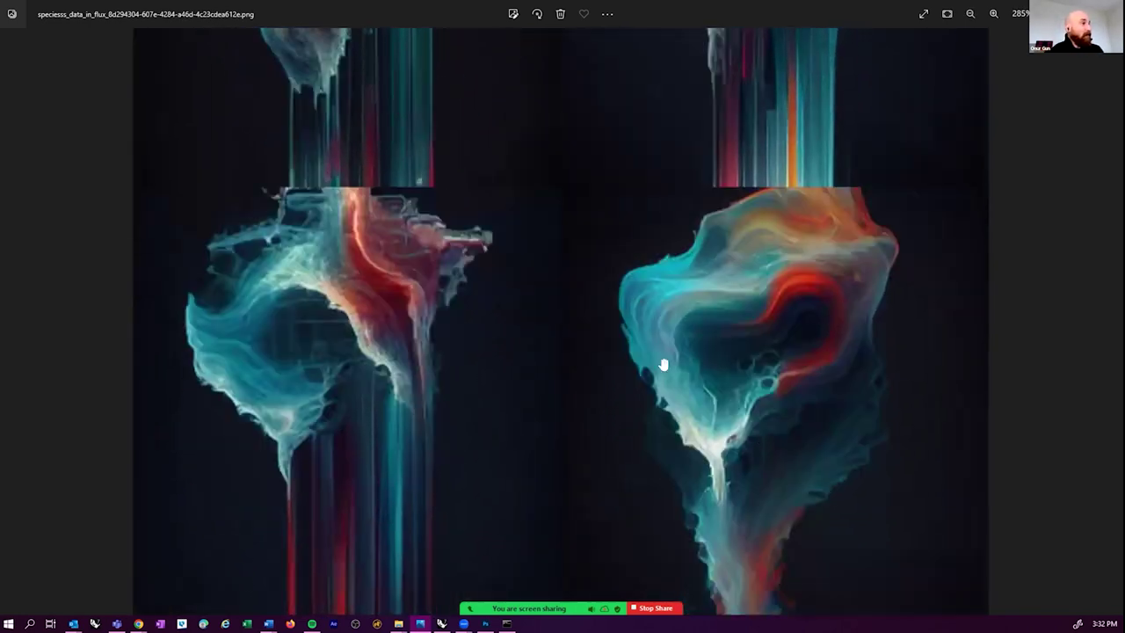
scroll(835, 312, down, 5)
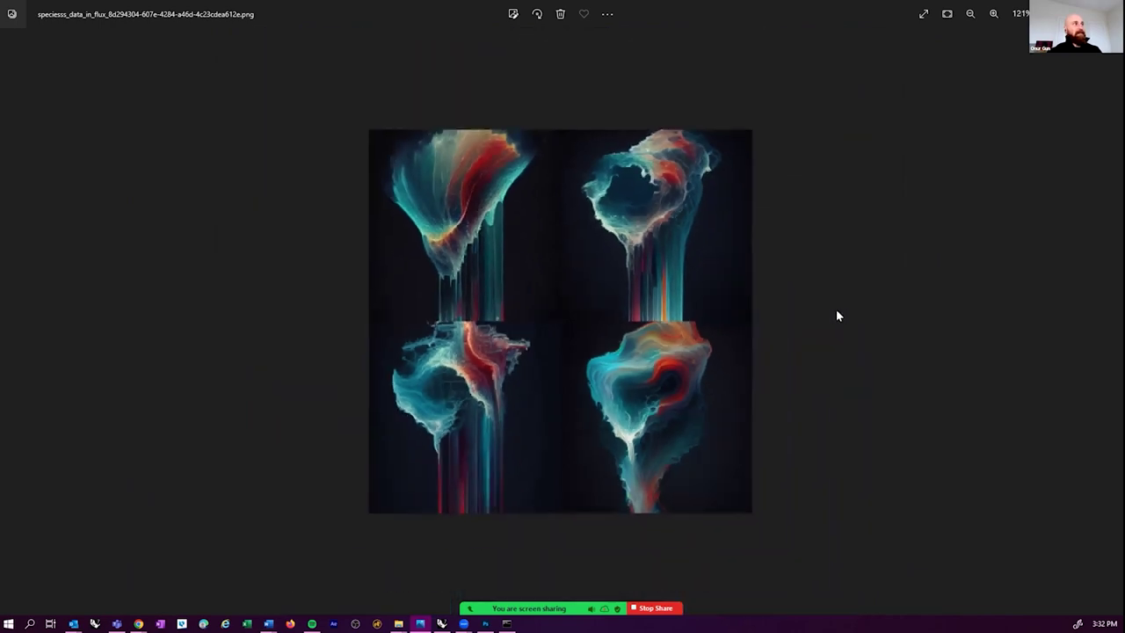
scroll(835, 314, down, 2)
- View the full-size swirling-cloud and red-and-teal dripping images and the grid after them, and close the image viewer
key(Right)
key(Right)
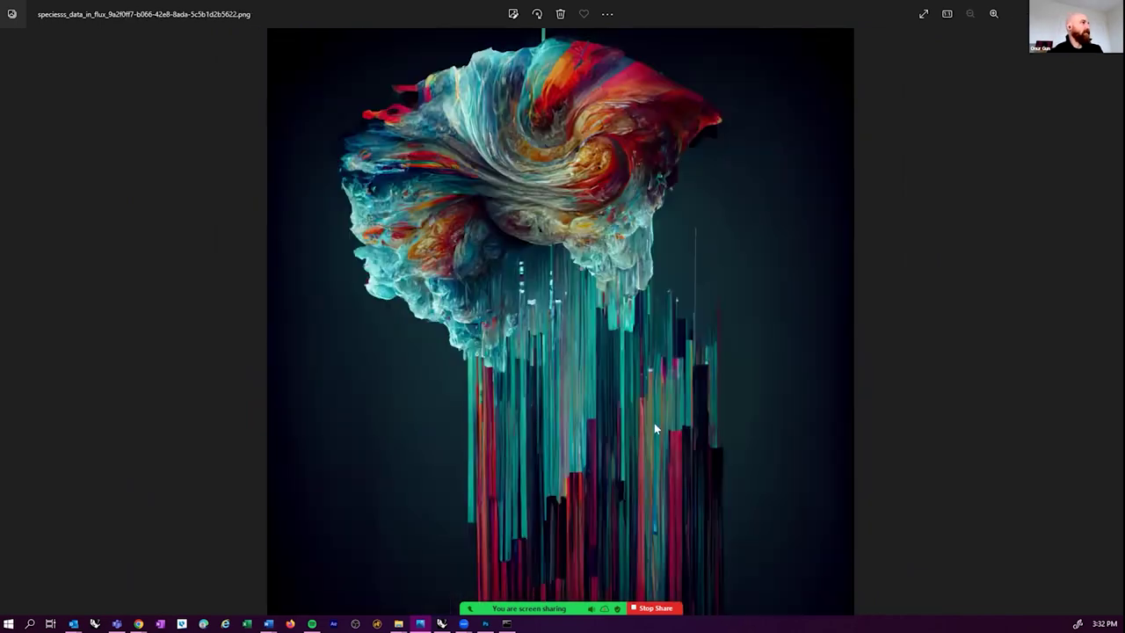
key(Right)
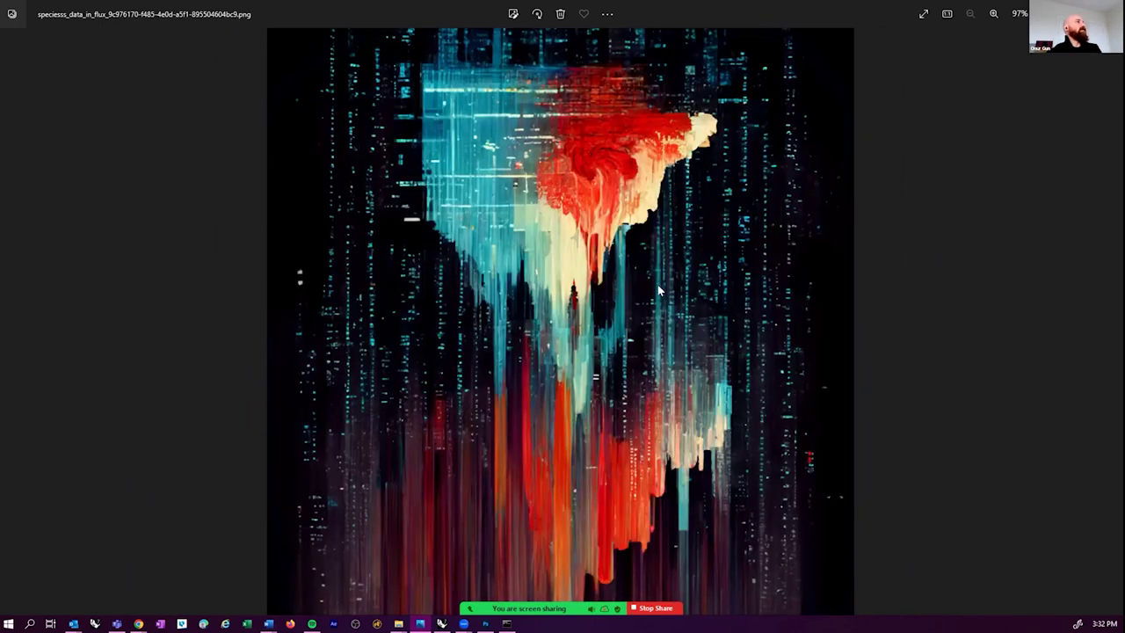
key(Right)
scroll(655, 294, down, 2)
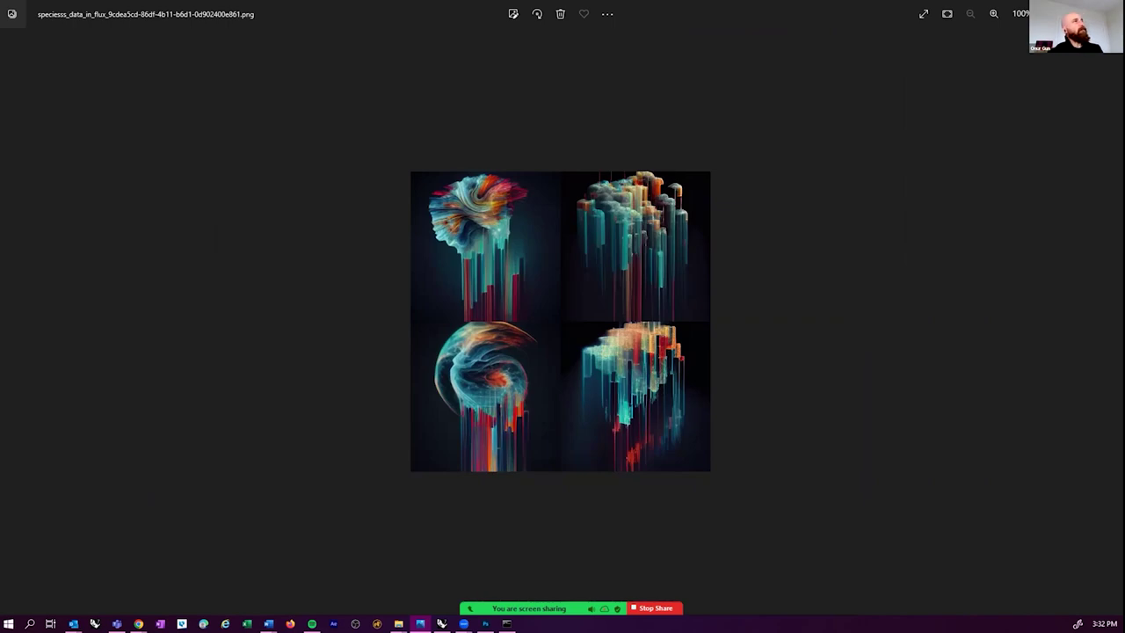
key(alt+F4)
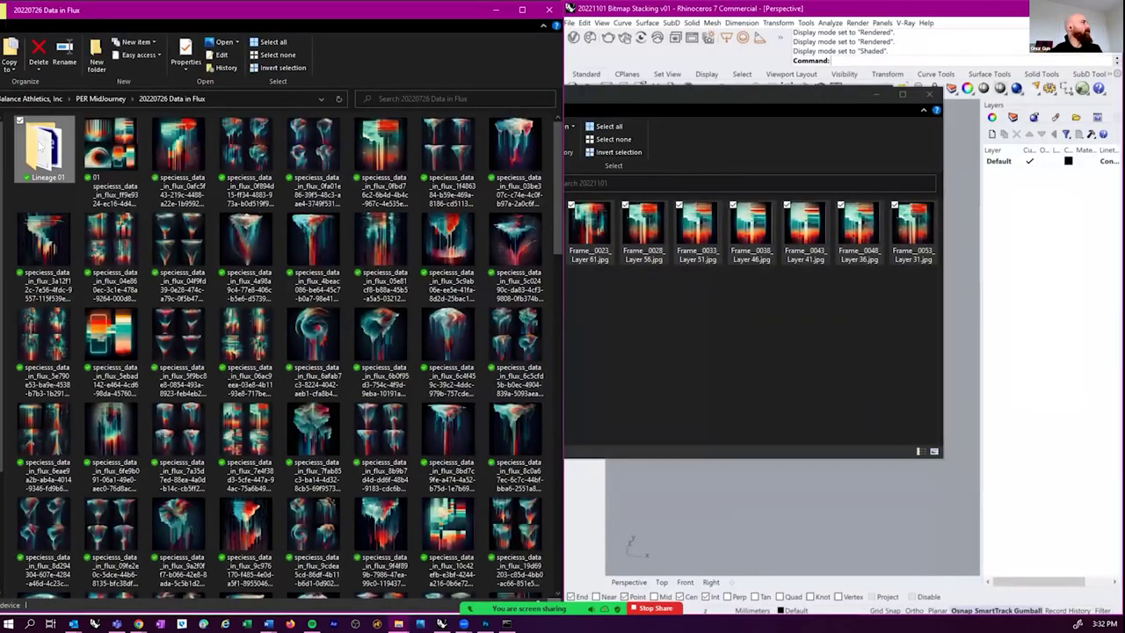
- Open the Lineage 01 folder inside 20220726 Data in Flux
key(Down)
key(Right)
click(180, 171)
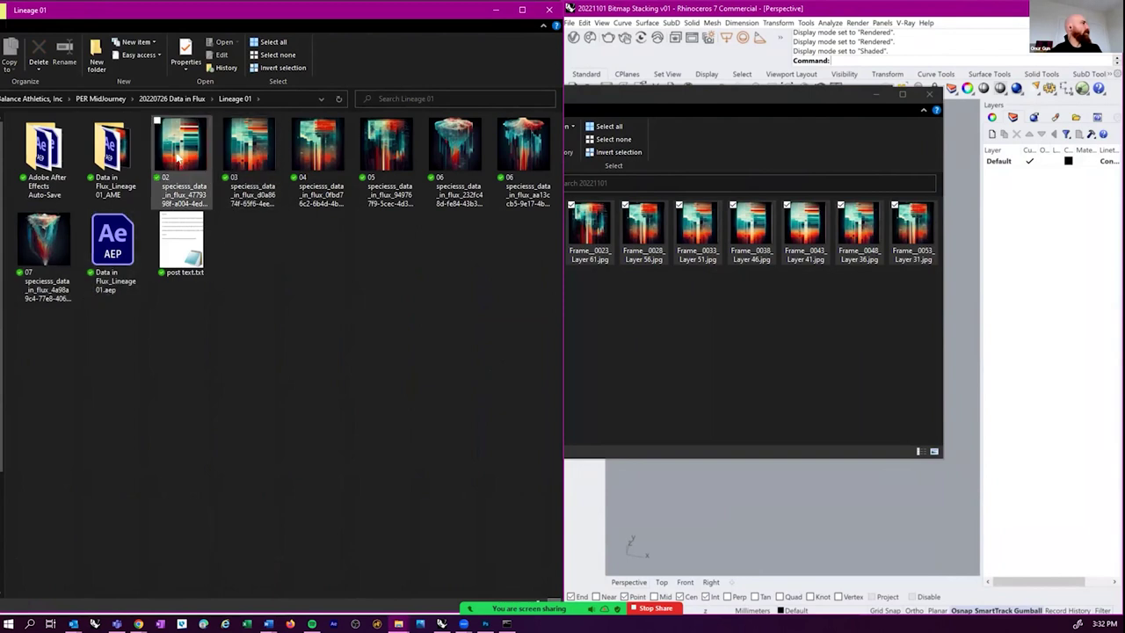
- Check the Adobe After Effects Auto-Save folder and return to Lineage 01, shifting the folder window slightly
click(113, 145)
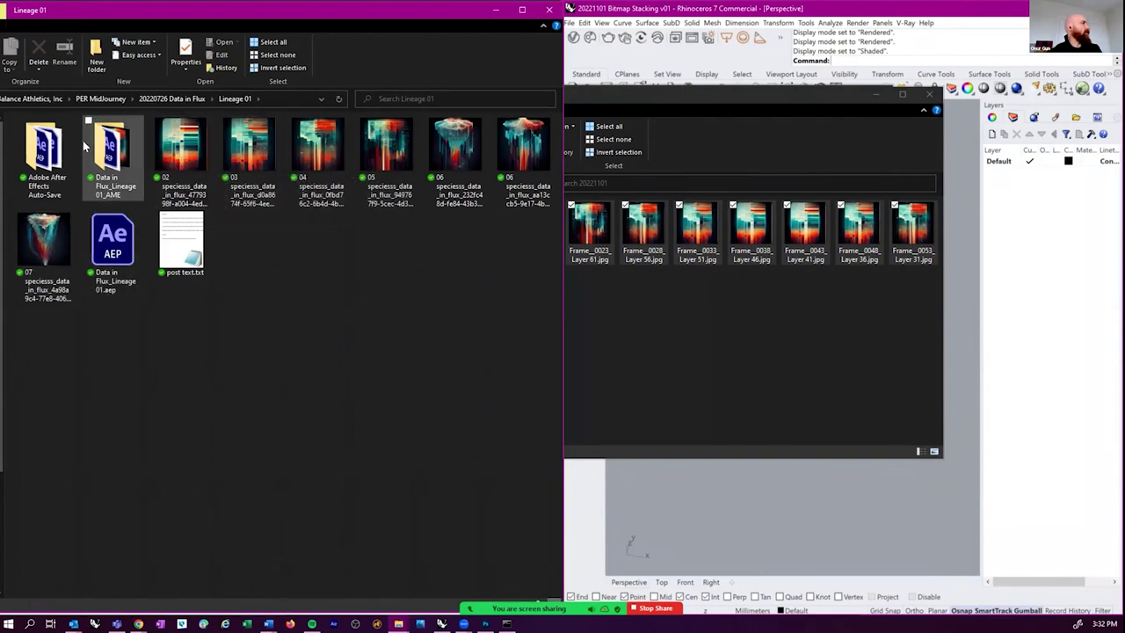
double_click(46, 147)
drag(214, 12, 348, 31)
drag(94, 26, 141, 23)
key(alt+Left)
drag(386, 21, 200, 12)
- Open the image numbered 02 and view the lineage images in order up to the second one numbered 06
double_click(199, 163)
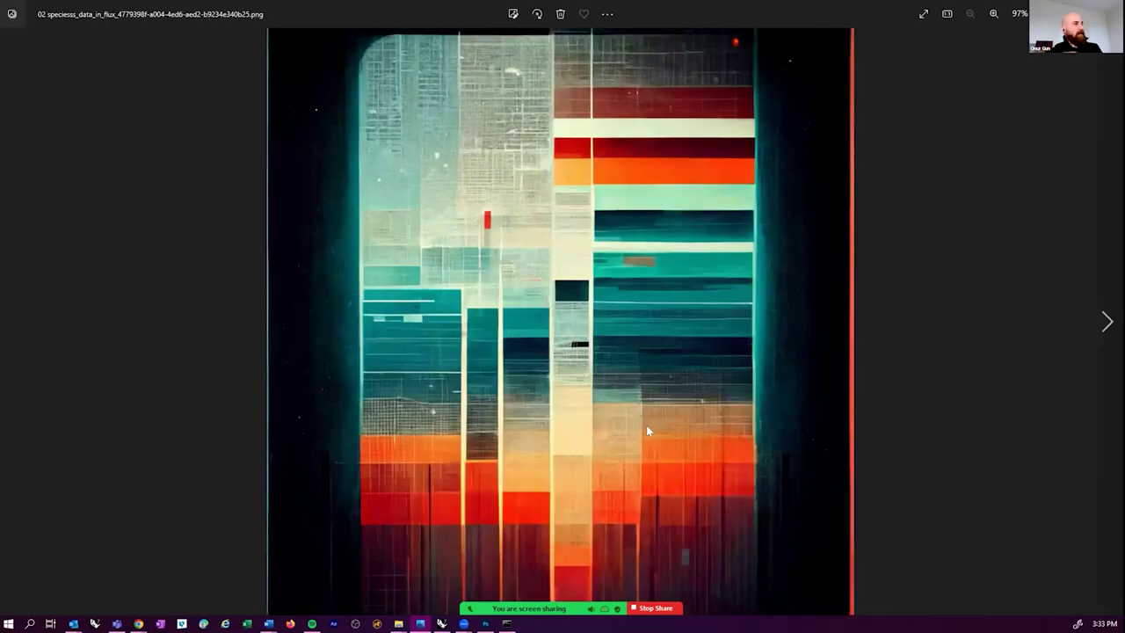
key(Right)
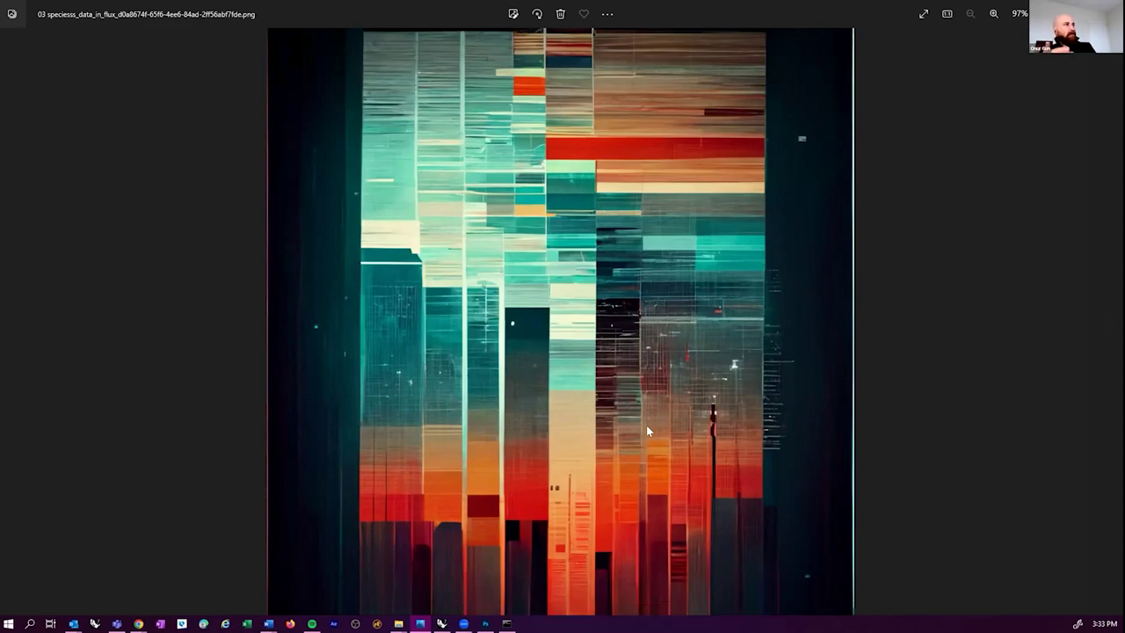
key(Right)
key(Right)
key(Right)
key(Right)
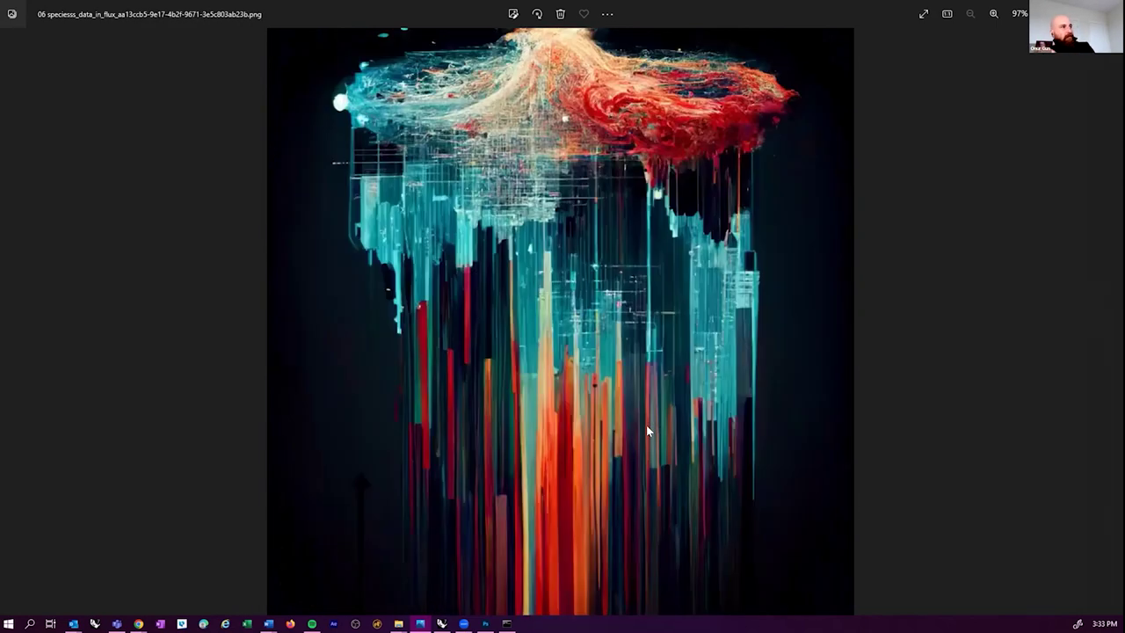
- Compare the last lineage images by going back and forth between them, and close the image viewer
key(Right)
key(Left)
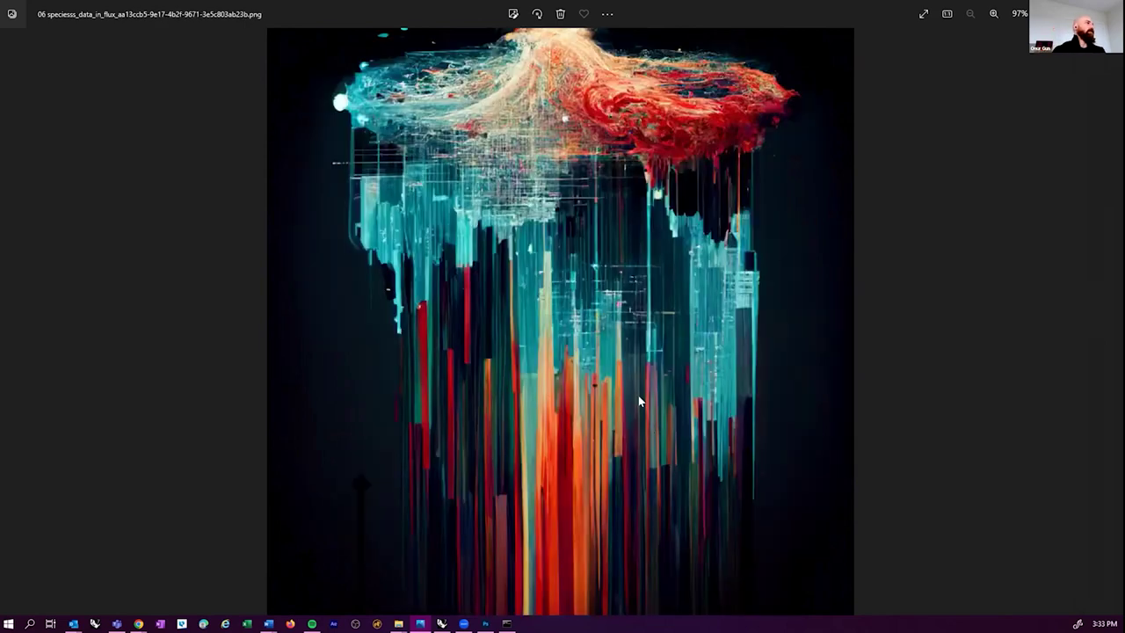
key(Right)
key(Right)
key(Right)
key(alt+F4)
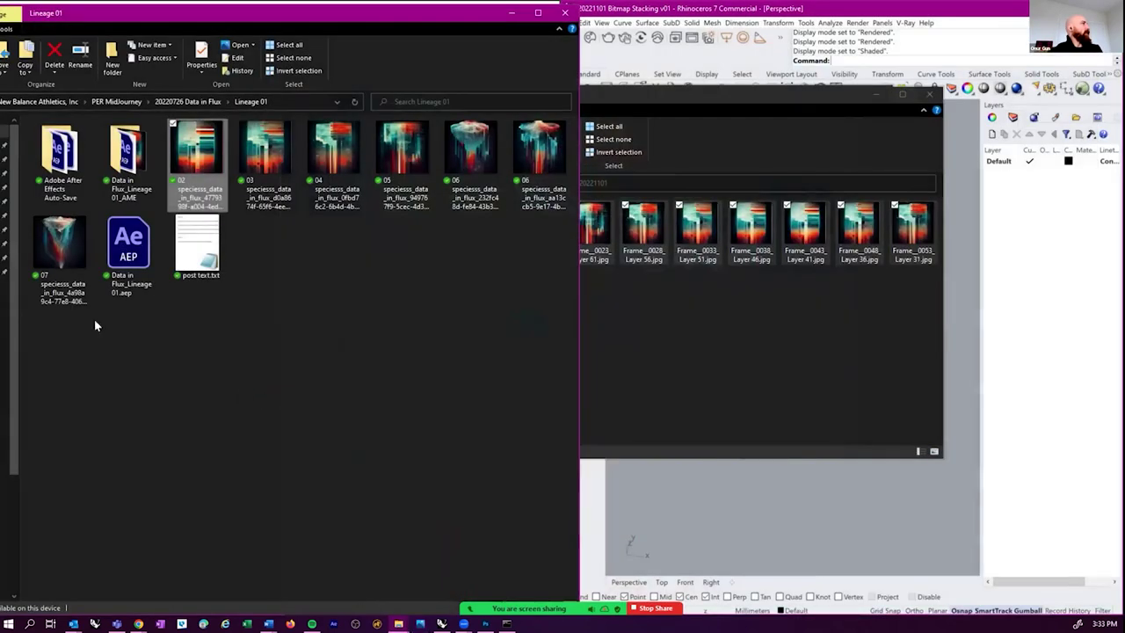
- Open the Data in Flux_Lineage 01_AME folder, watch Lineage 02.mp4 and return to the folder
click(125, 161)
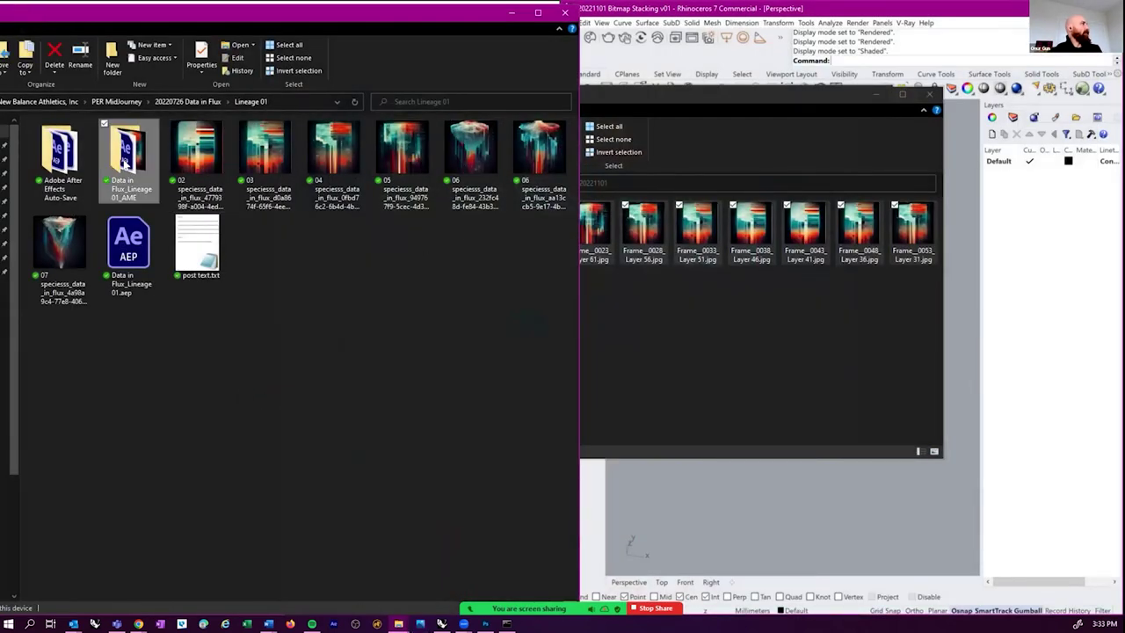
double_click(126, 161)
double_click(102, 142)
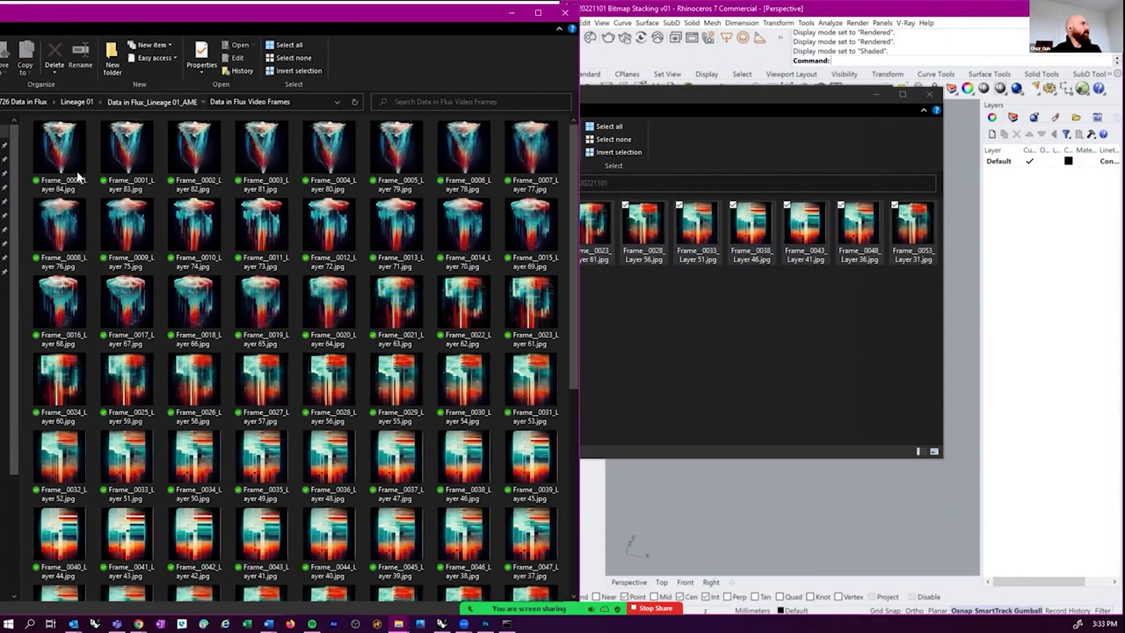
key(alt+Left)
double_click(76, 151)
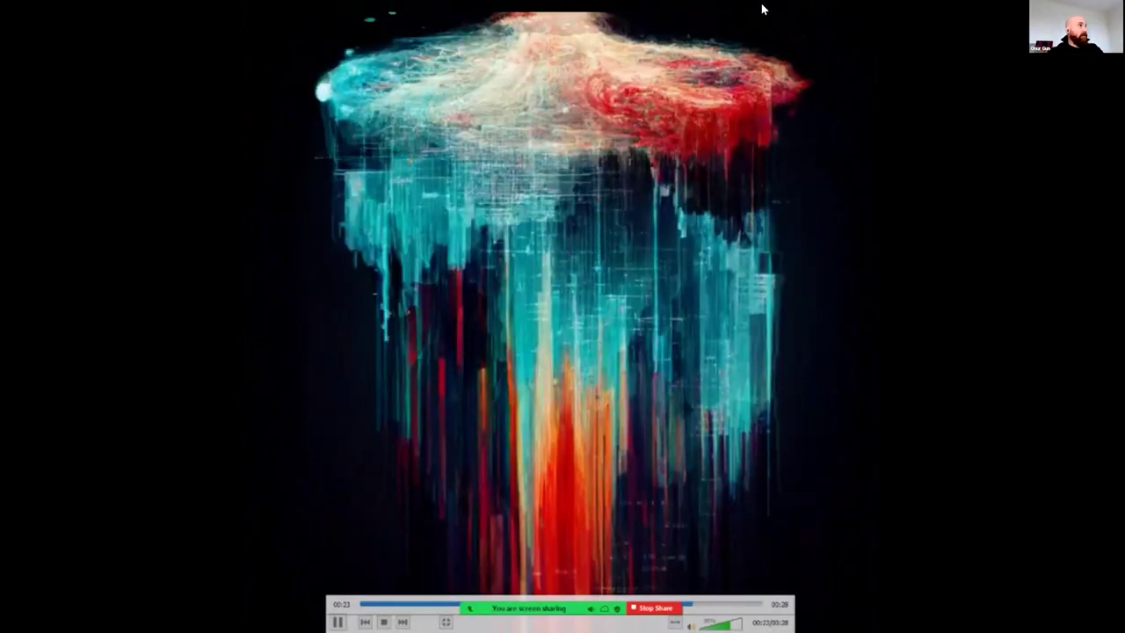
key(alt+Tab)
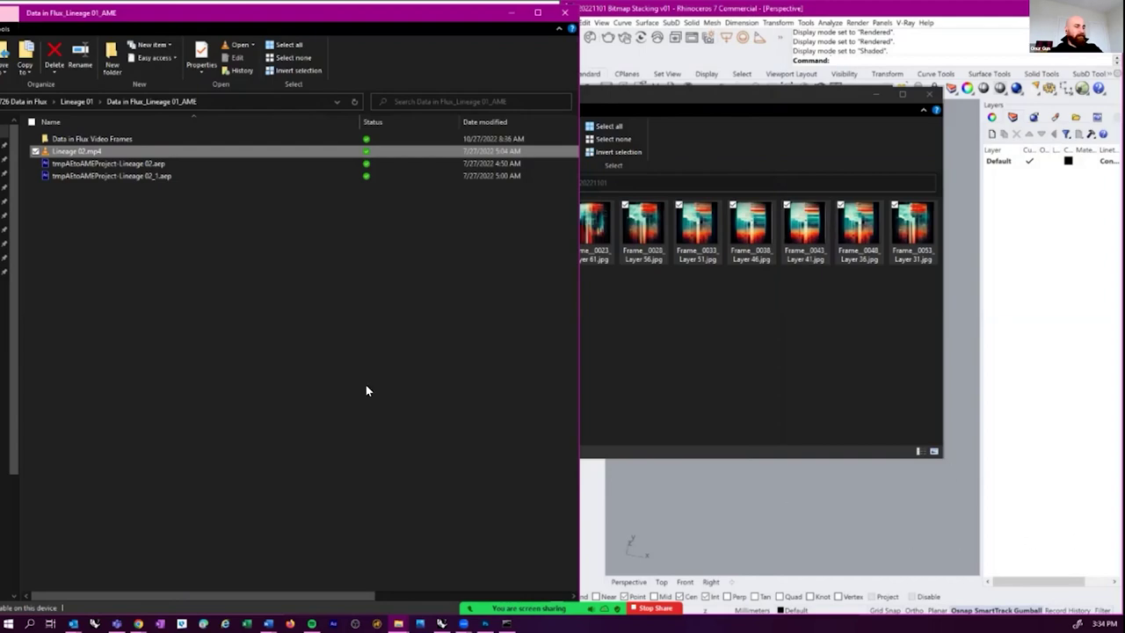
- Look over the thumbnails in the Data in Flux Video Frames folder and return to its parent folder
click(37, 288)
double_click(90, 137)
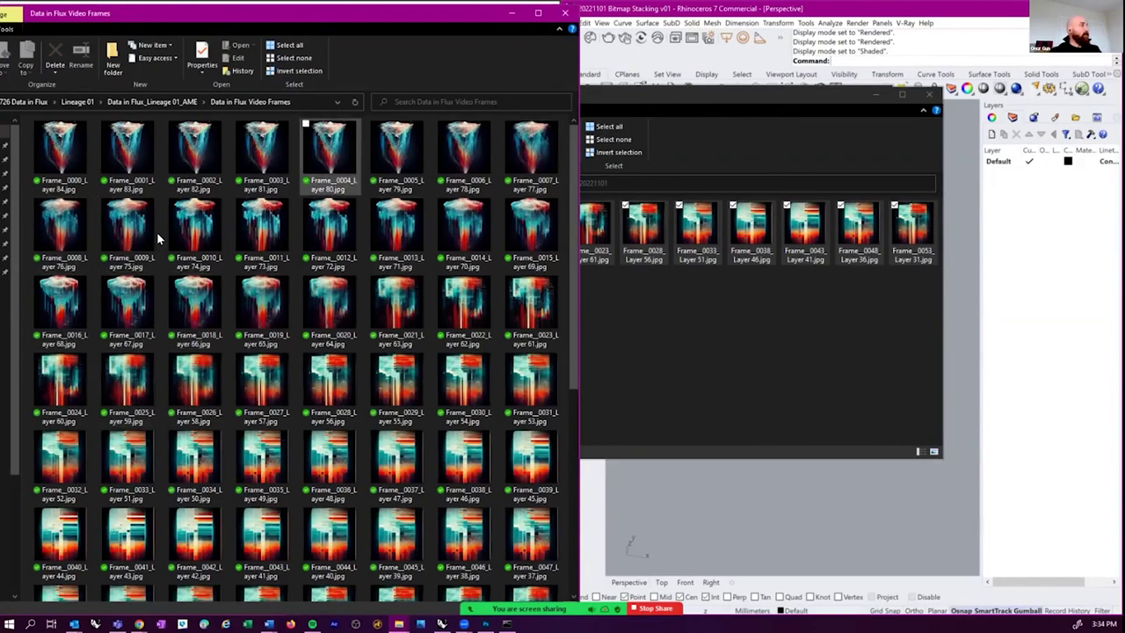
click(135, 101)
- Replay Lineage 02.mp4 in full screen, pausing and resuming it near the start, and close the player
double_click(86, 151)
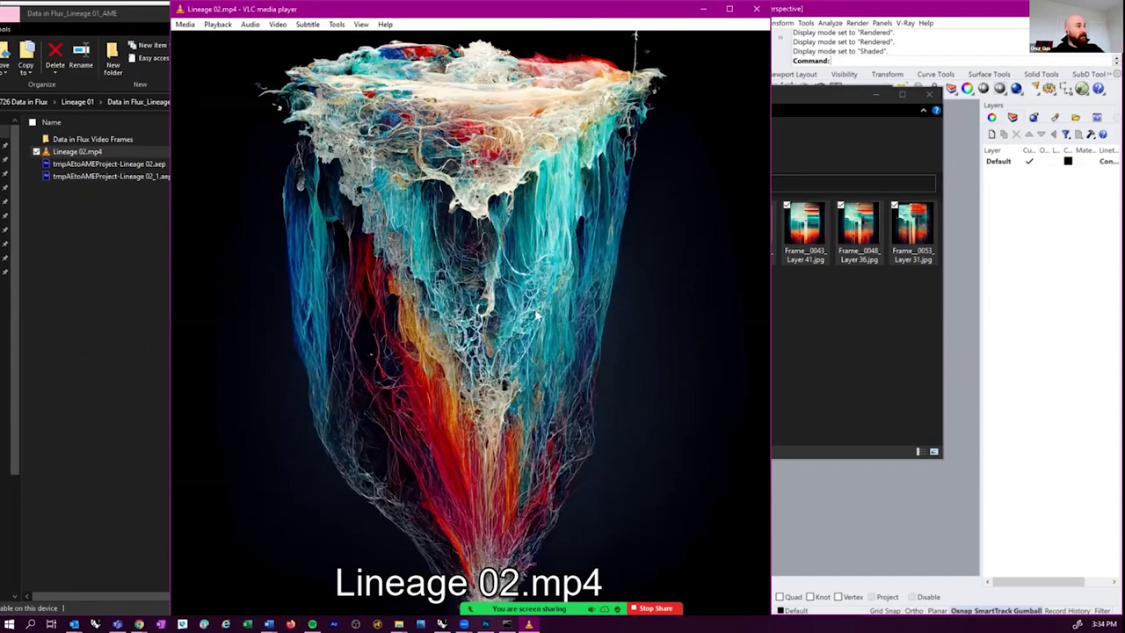
double_click(542, 316)
key(space)
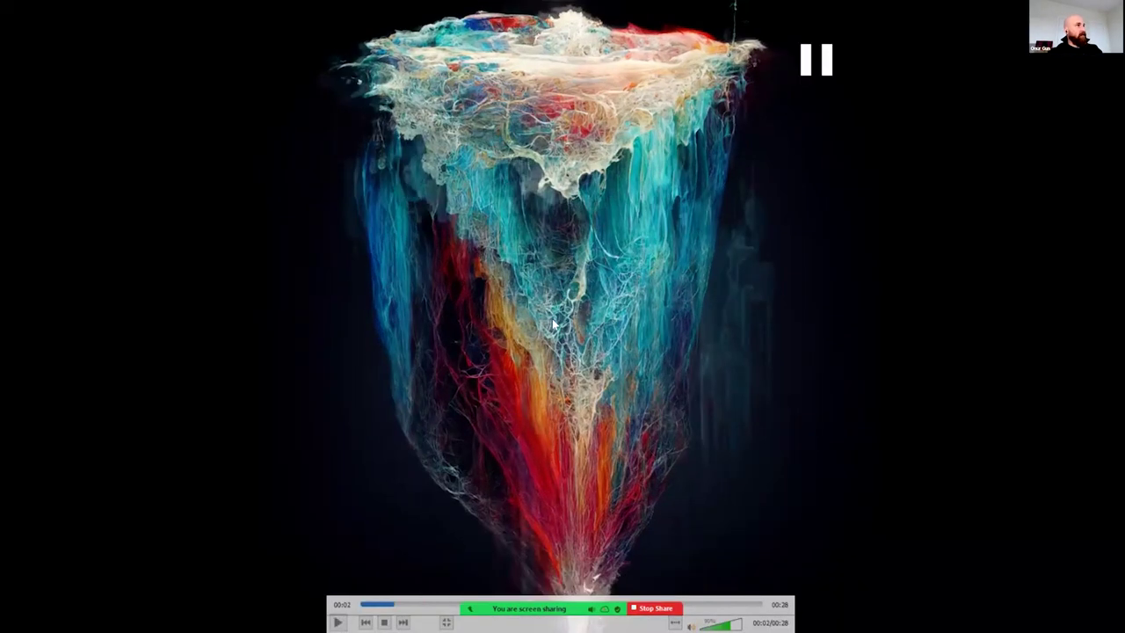
key(space)
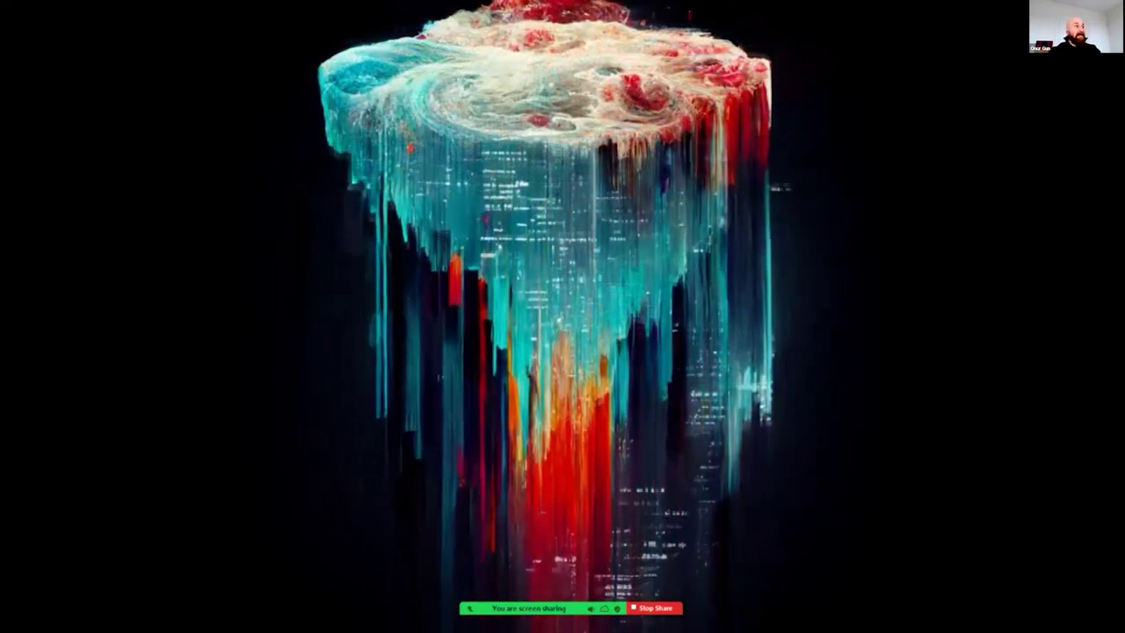
double_click(382, 347)
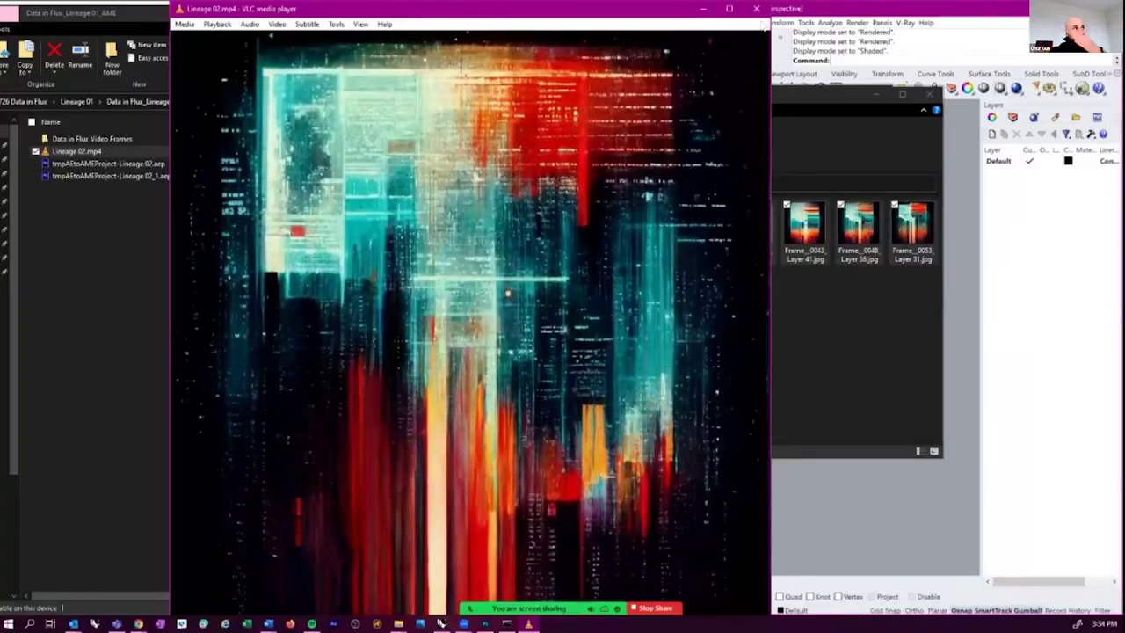
click(756, 11)
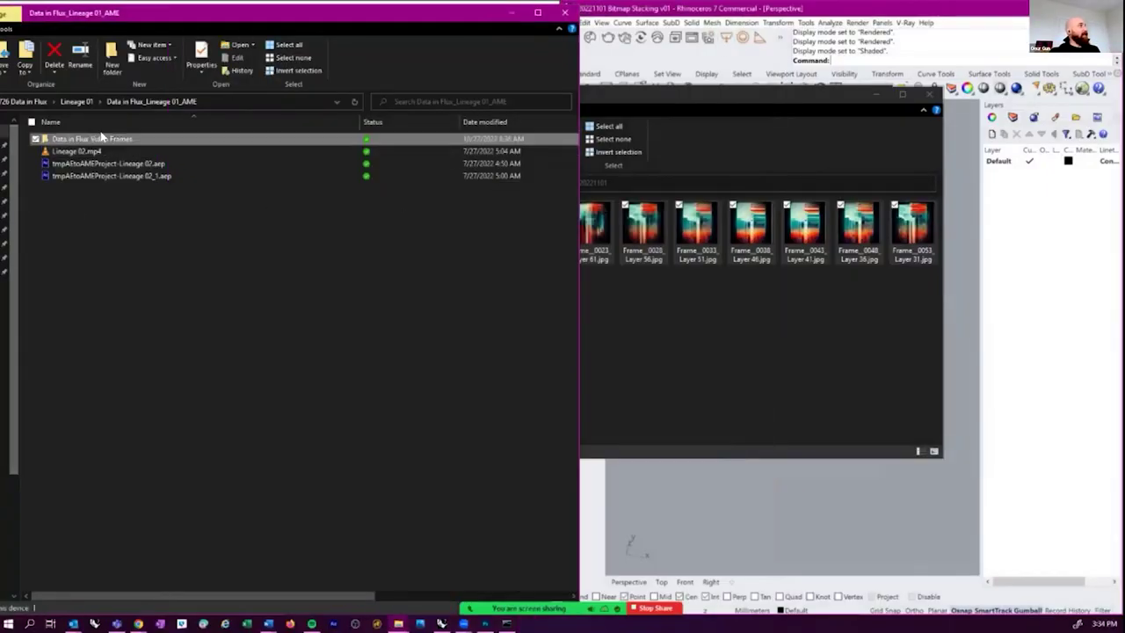
- Open the first image in Data in Flux Video Frames and step through the frames to Frame__0025_Layer 59.jpg
double_click(86, 138)
double_click(59, 145)
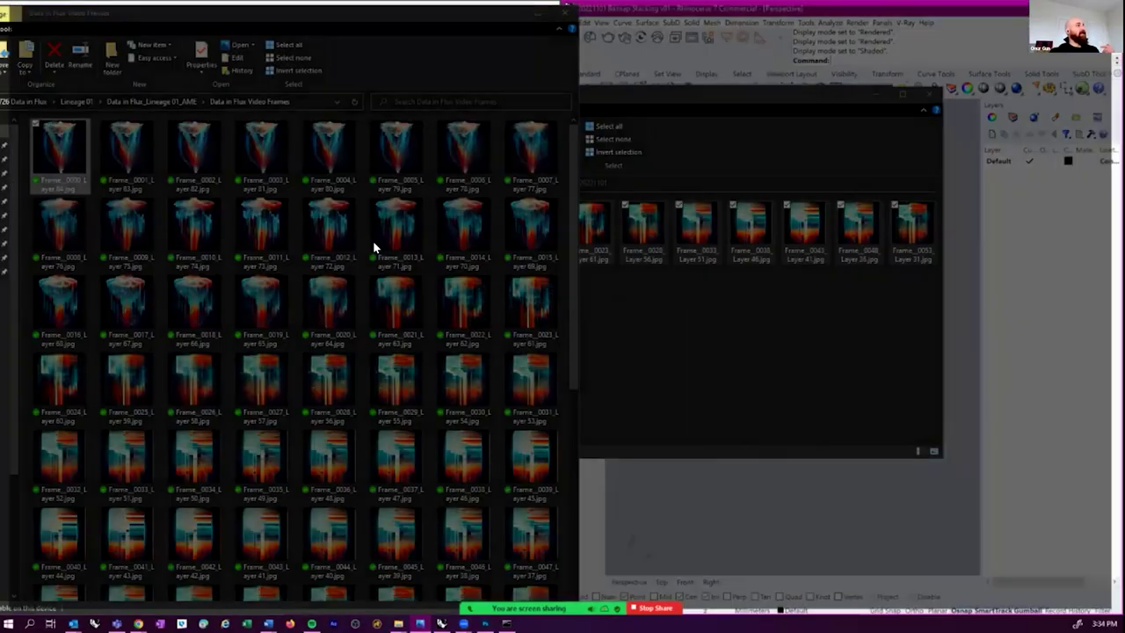
key(Right)
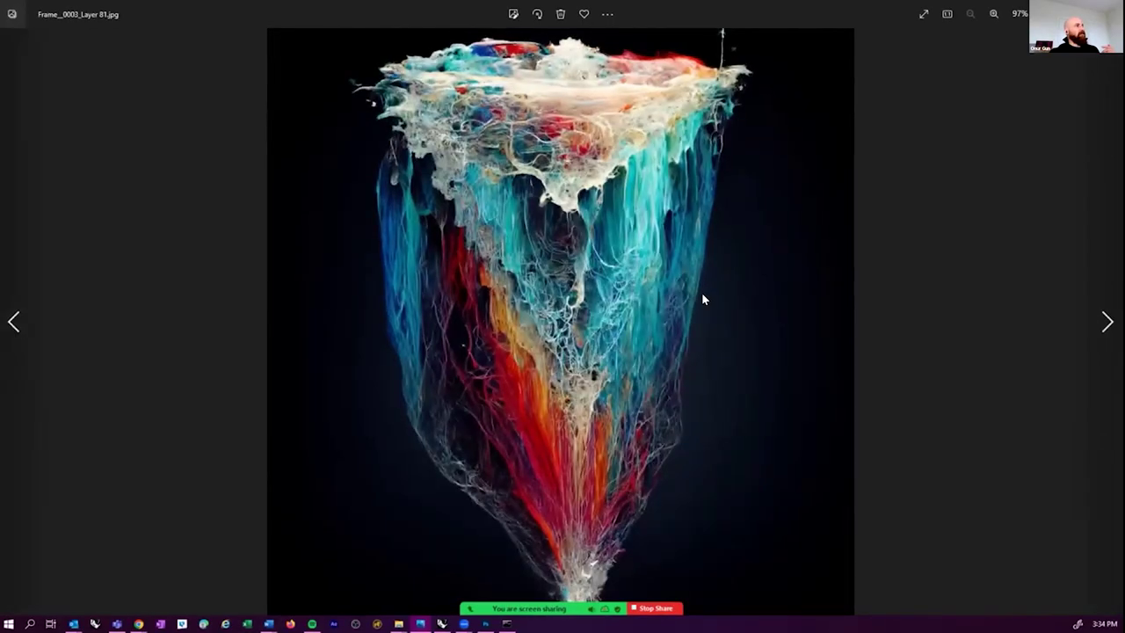
key(Right)
key(Right)
key(Right)
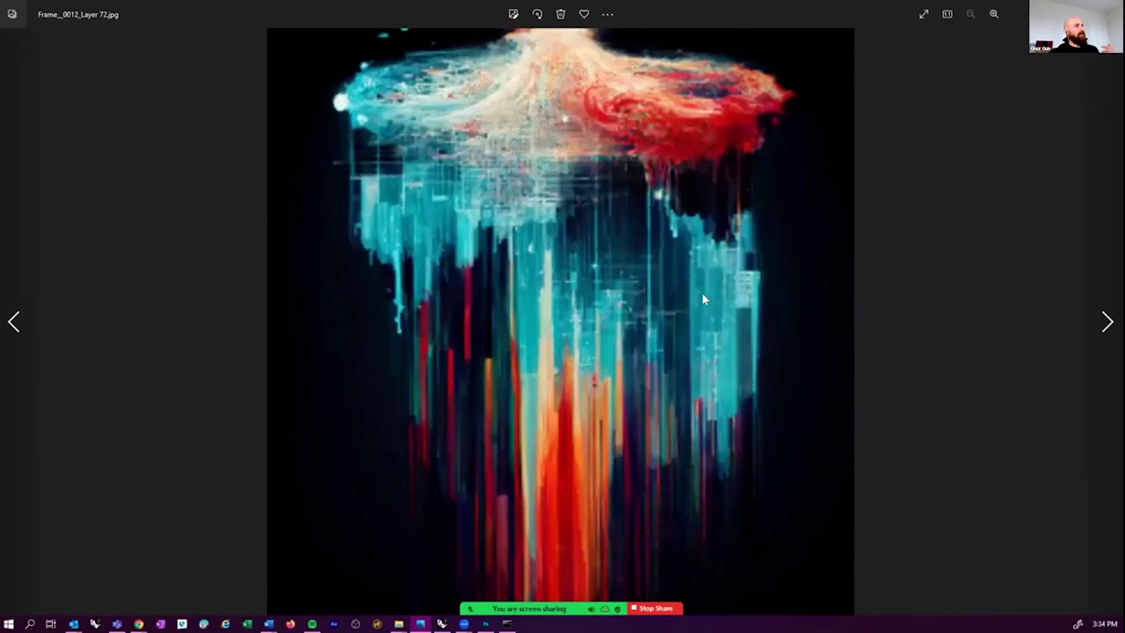
key(Right)
key(Right)
key(Right)
key(Right)
key(Right)
key(Right)
key(Right)
key(Right)
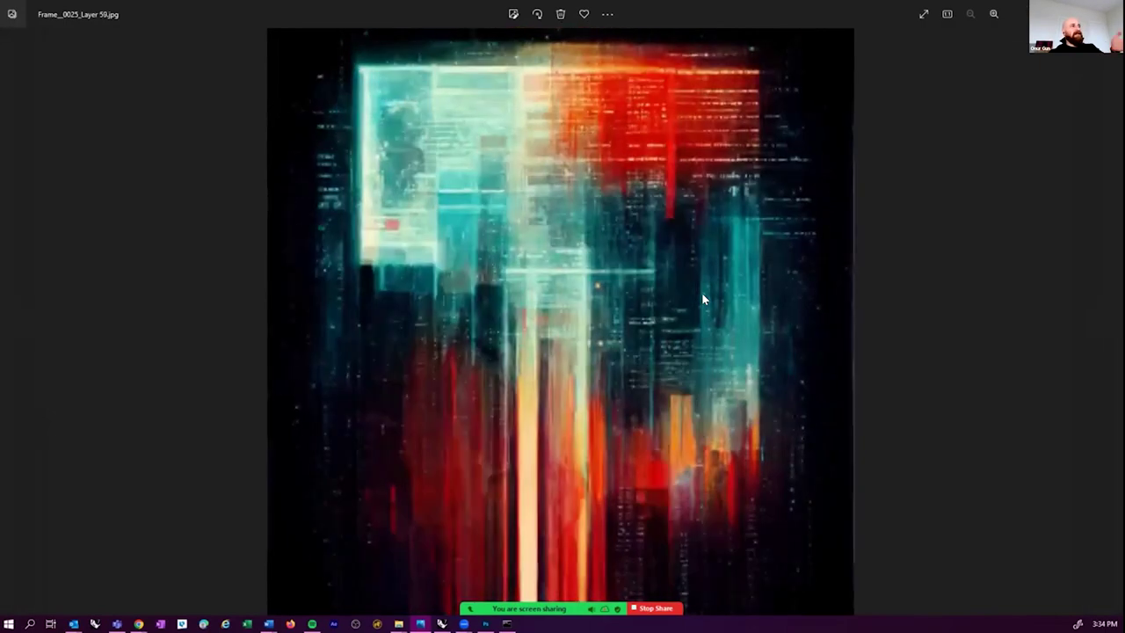
- Continue through the pixelated bar frames from Frame__0025 up to Frame__0052_Layer 32.jpg
key(Right)
key(Right)
key(Right)
key(Right)
key(Right)
key(Right)
key(Right)
key(Right)
key(Right)
key(Right)
key(Right)
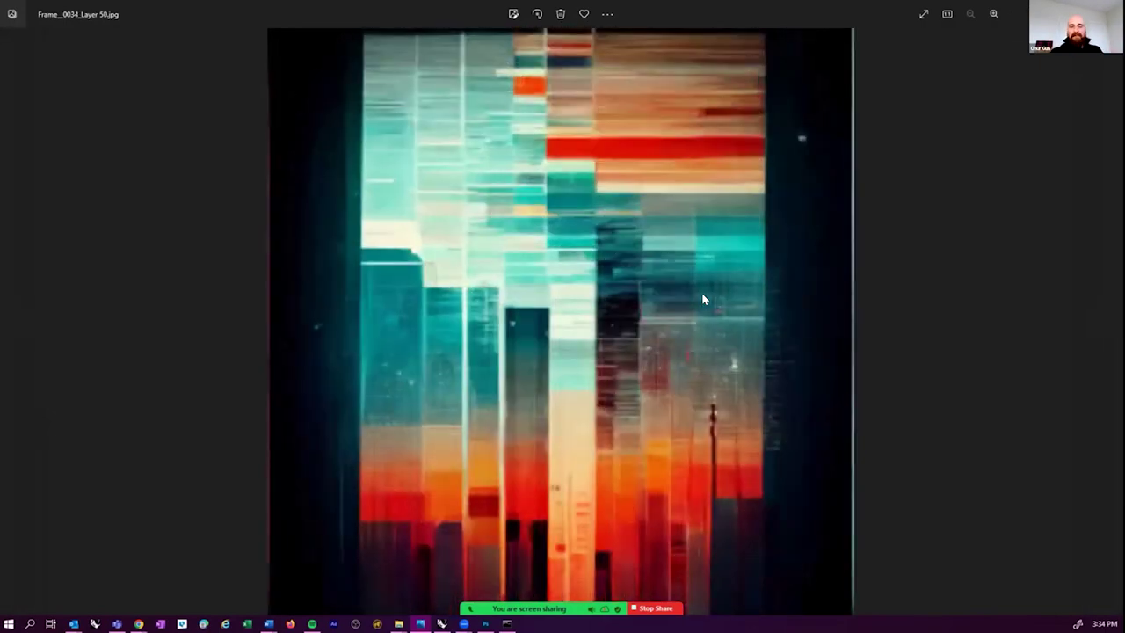
key(Right)
key(Right)
key(Right)
key(Right)
key(Right)
key(Right)
key(Right)
key(Right)
key(Right)
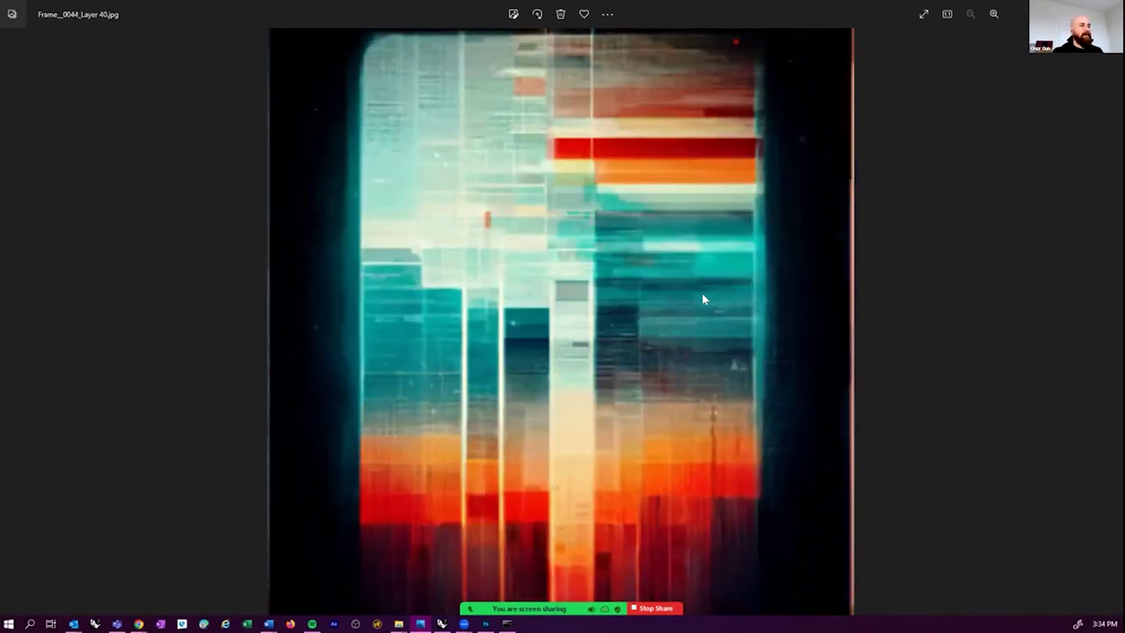
key(Right)
key(Right)
key(Right)
key(Right)
key(Right)
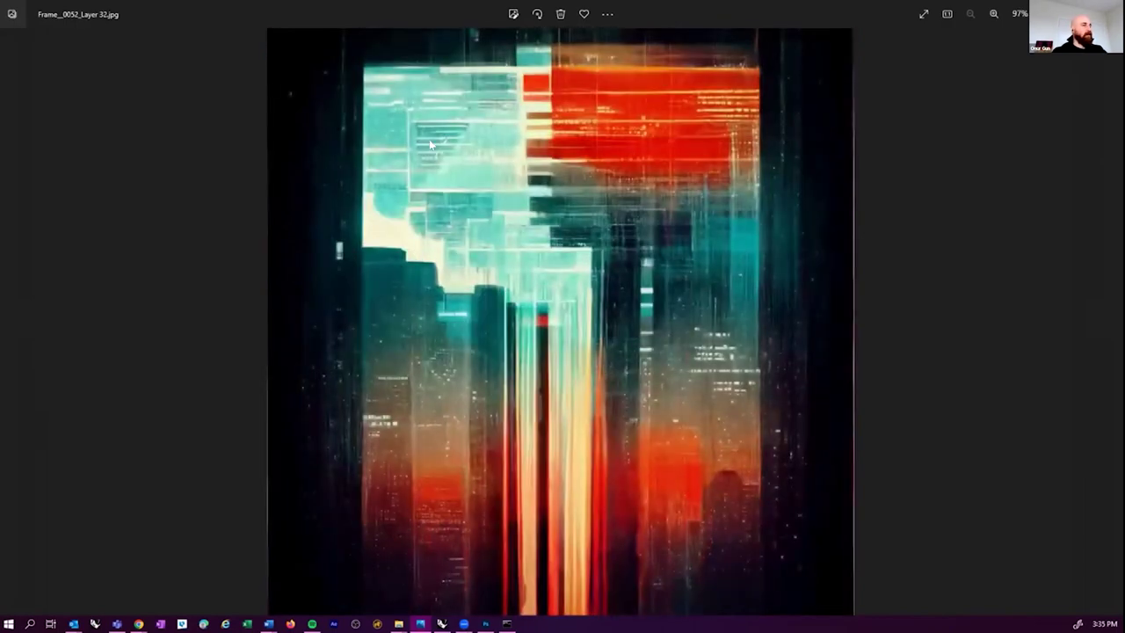
- Close the frame image viewer and look over the remaining thumbnails in Data in Flux Video Frames down to Frame__0082
key(alt+F4)
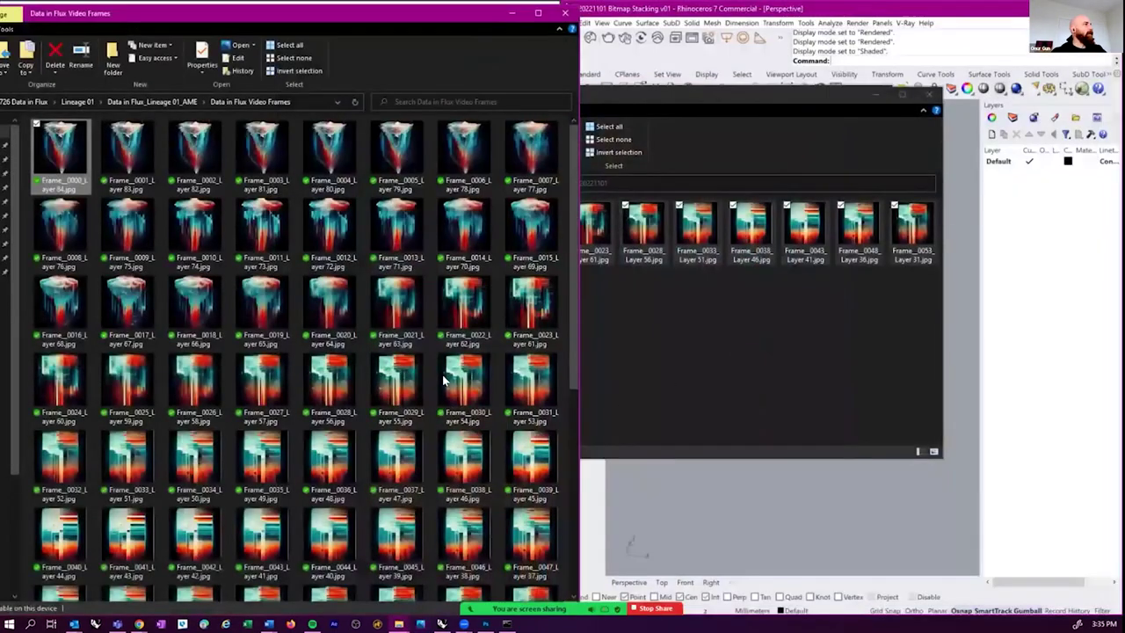
scroll(457, 369, down, 5)
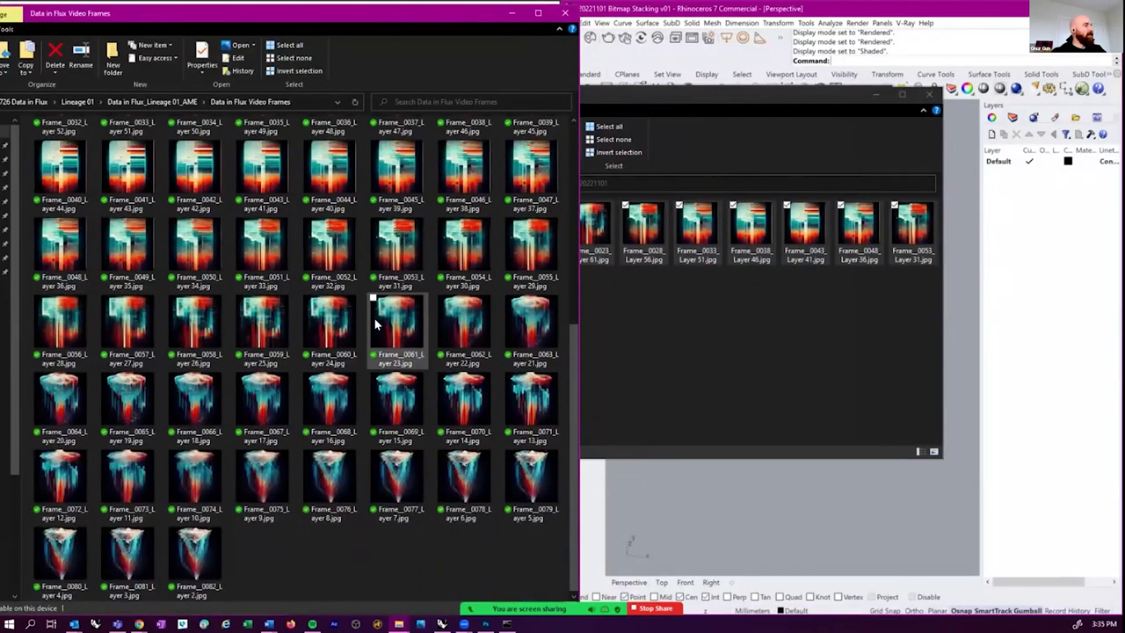
drag(251, 18, 245, 16)
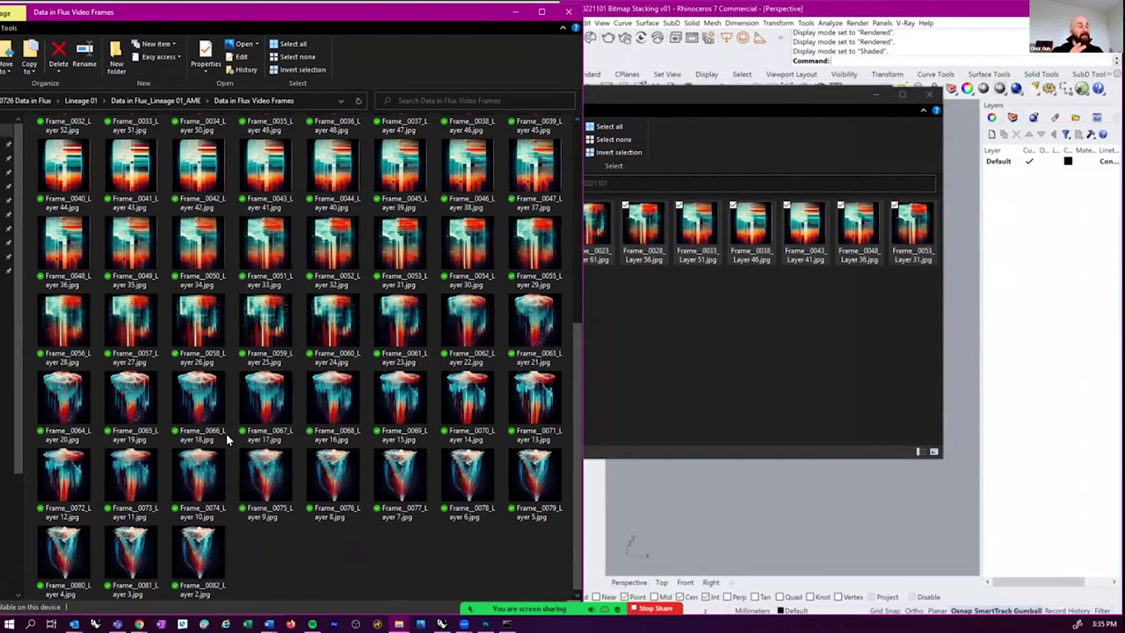
- Switch to the Chrome window with the YouTube channel and search the web in a new tab for the artist's name plus "camit"
click(138, 624)
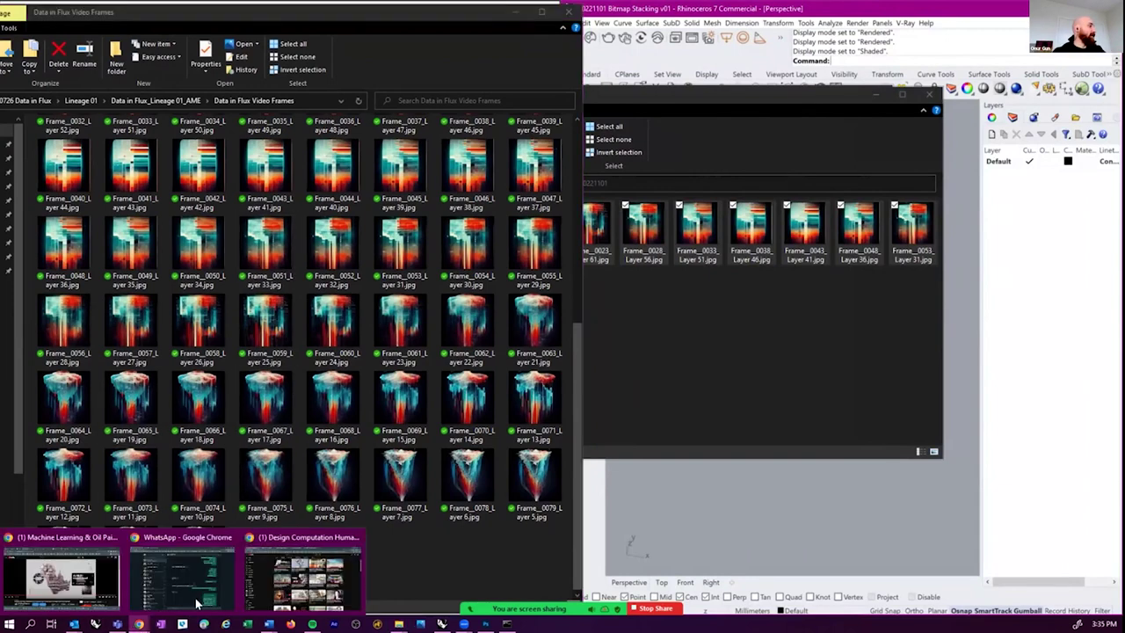
click(185, 580)
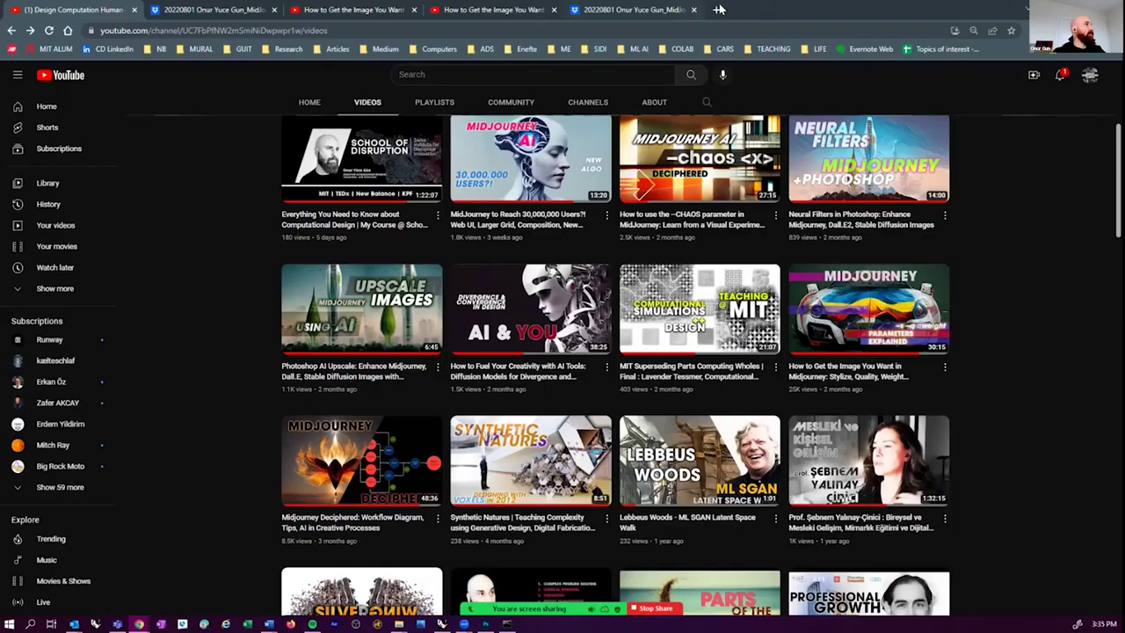
click(710, 10)
text(on)
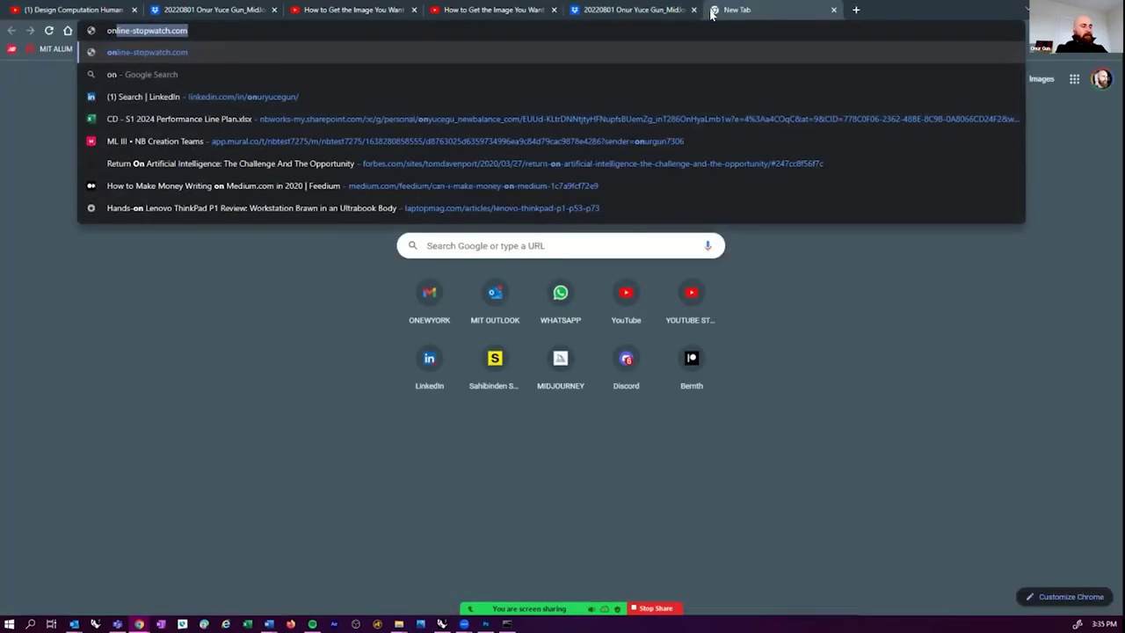
text(ur yuce gun cam)
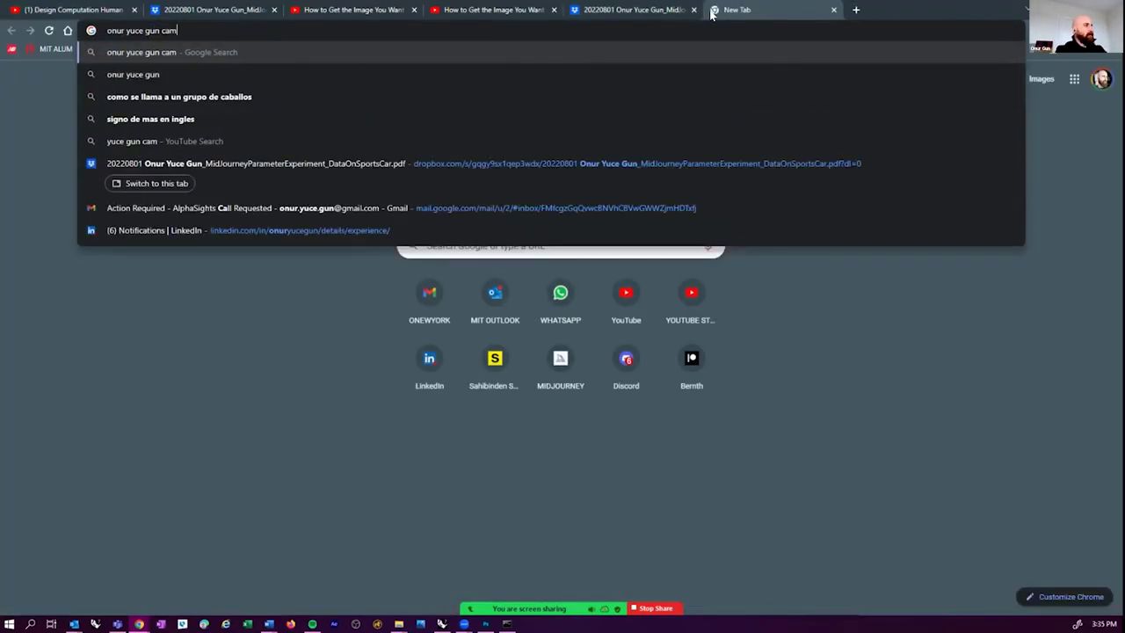
text(it)
key(Return)
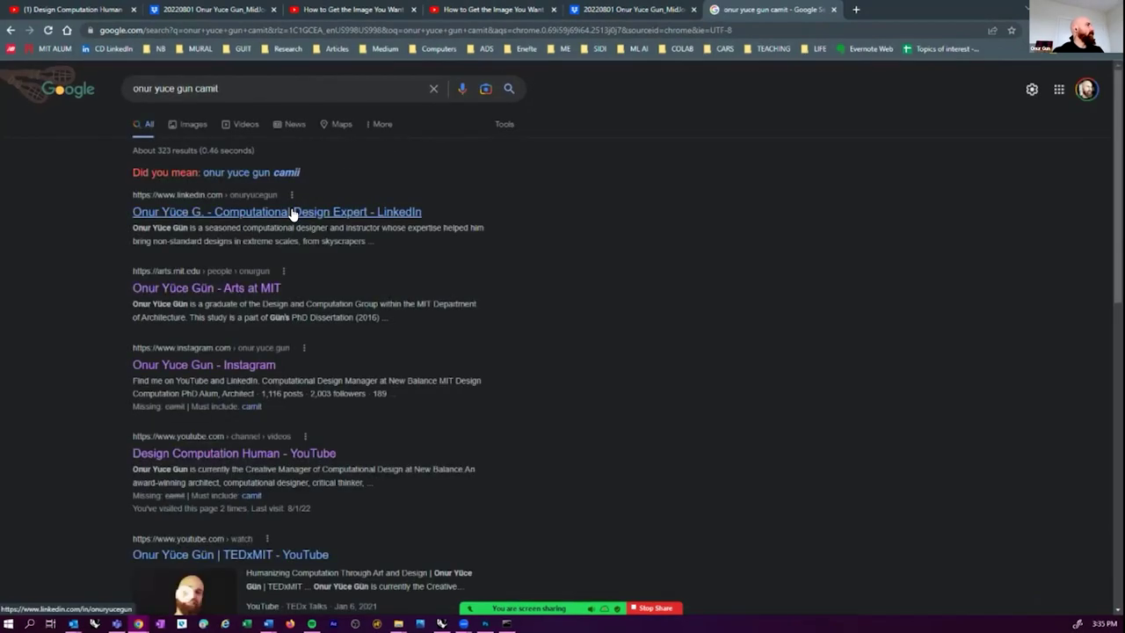
- Open the Arts at MIT result in its own tab and examine the enlarged Watercolor-Calculating model photos and project page
middle_click(238, 289)
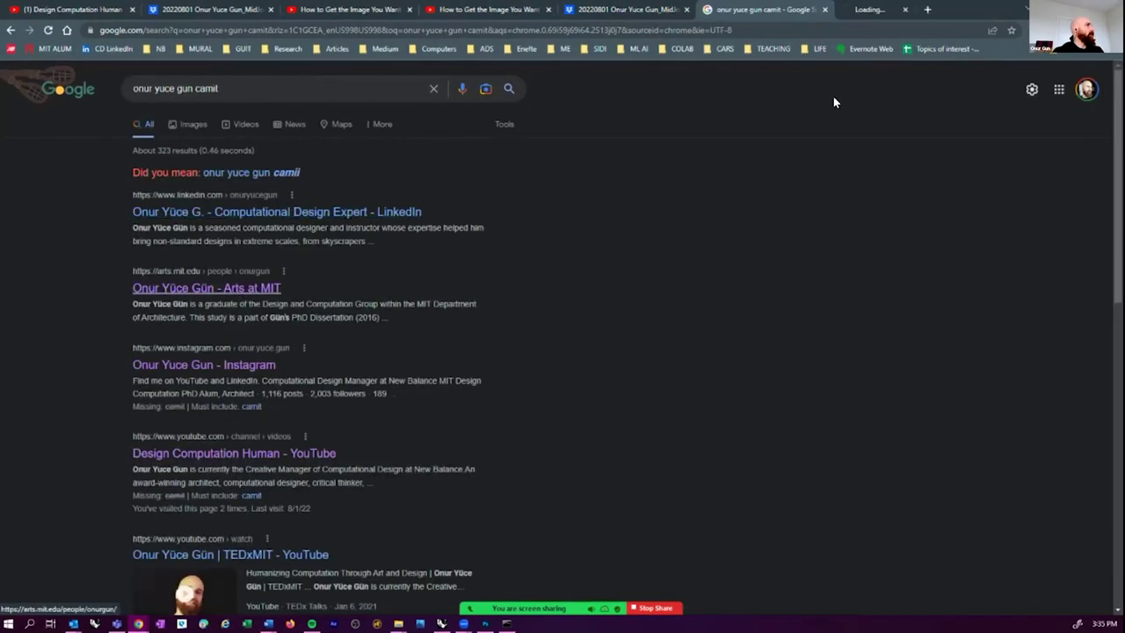
click(883, 9)
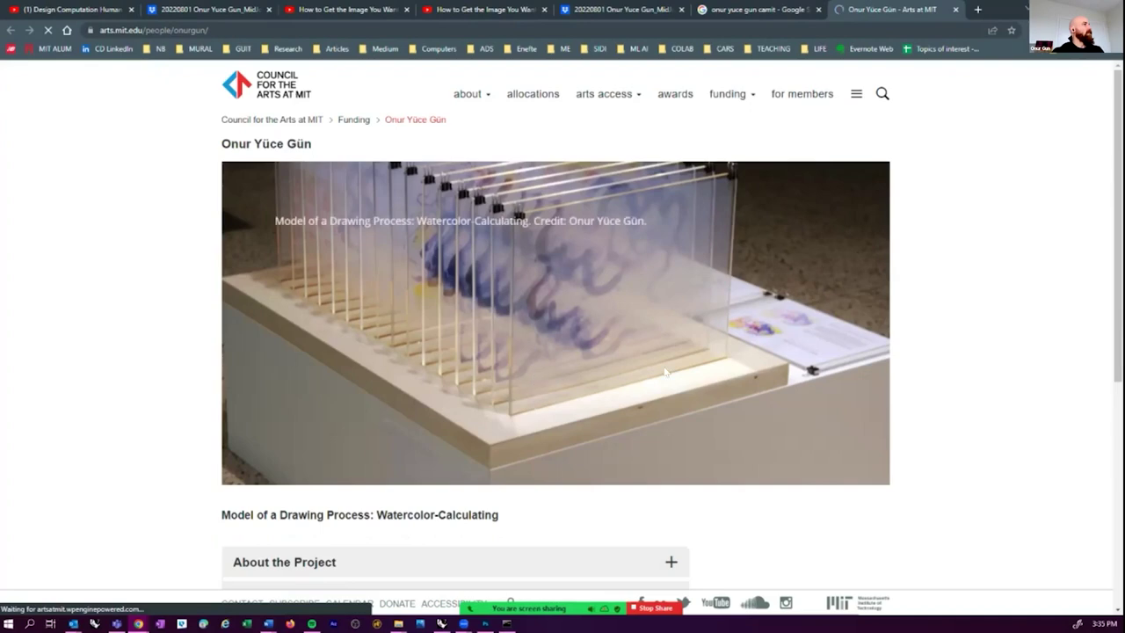
scroll(563, 283, down, 2)
scroll(570, 282, up, 2)
ctrl+scroll(394, 242, up, 3)
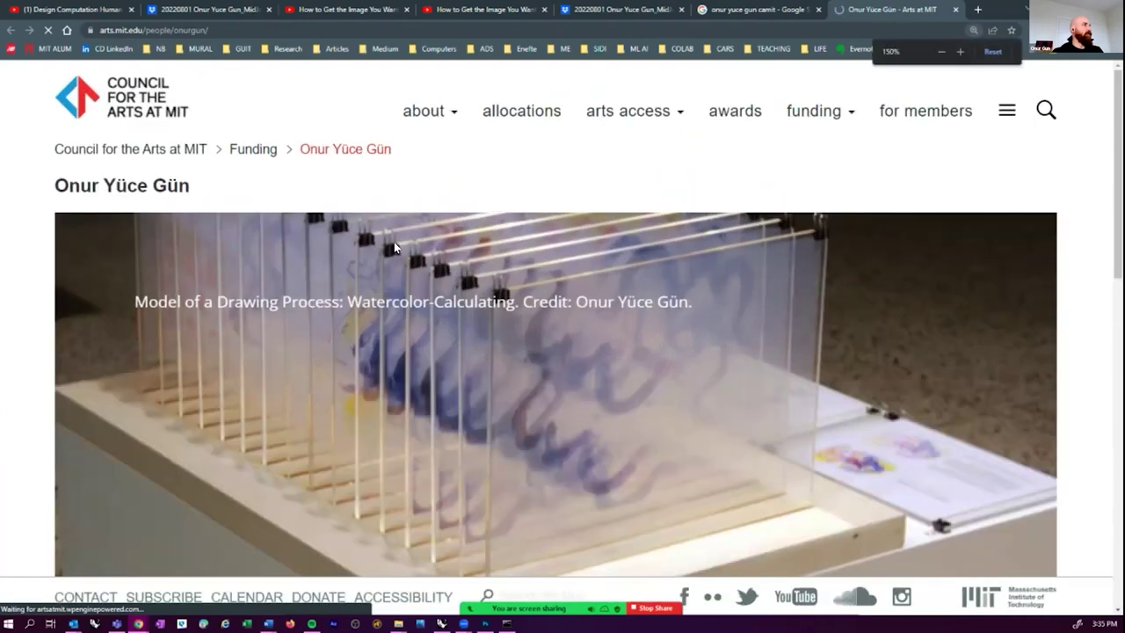
scroll(600, 347, down, 1)
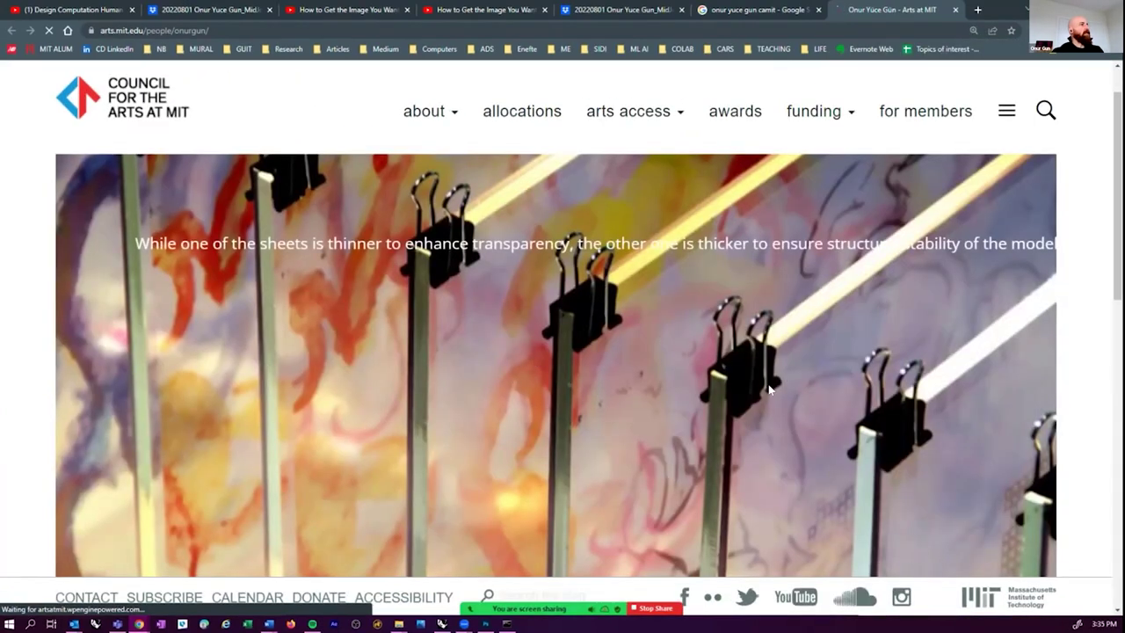
ctrl+scroll(768, 386, down, 1)
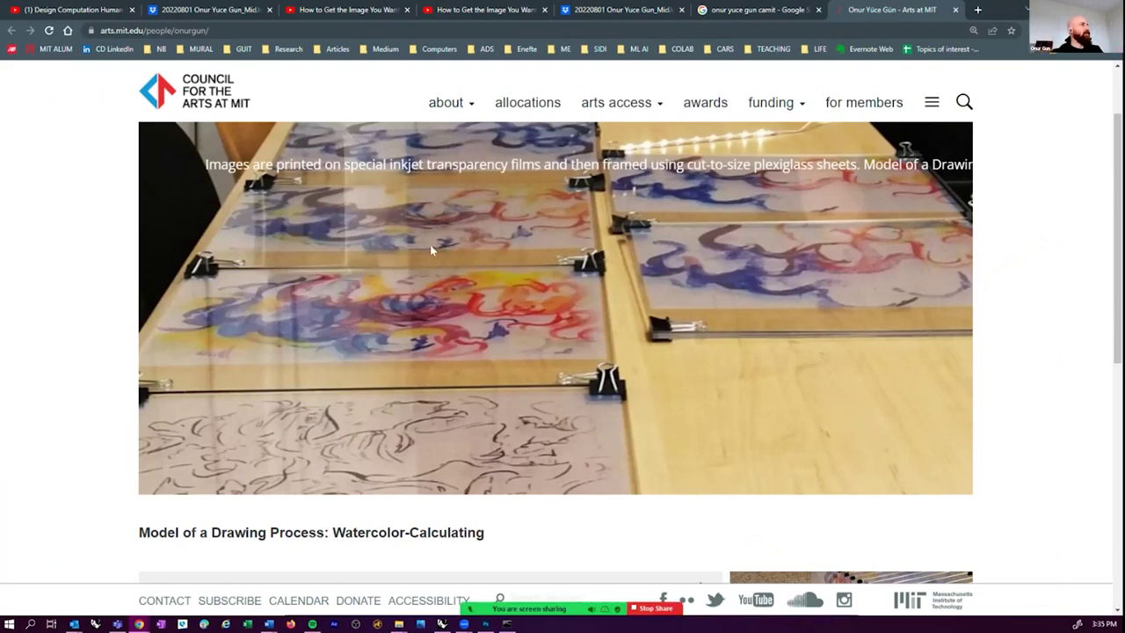
scroll(402, 444, up, 1)
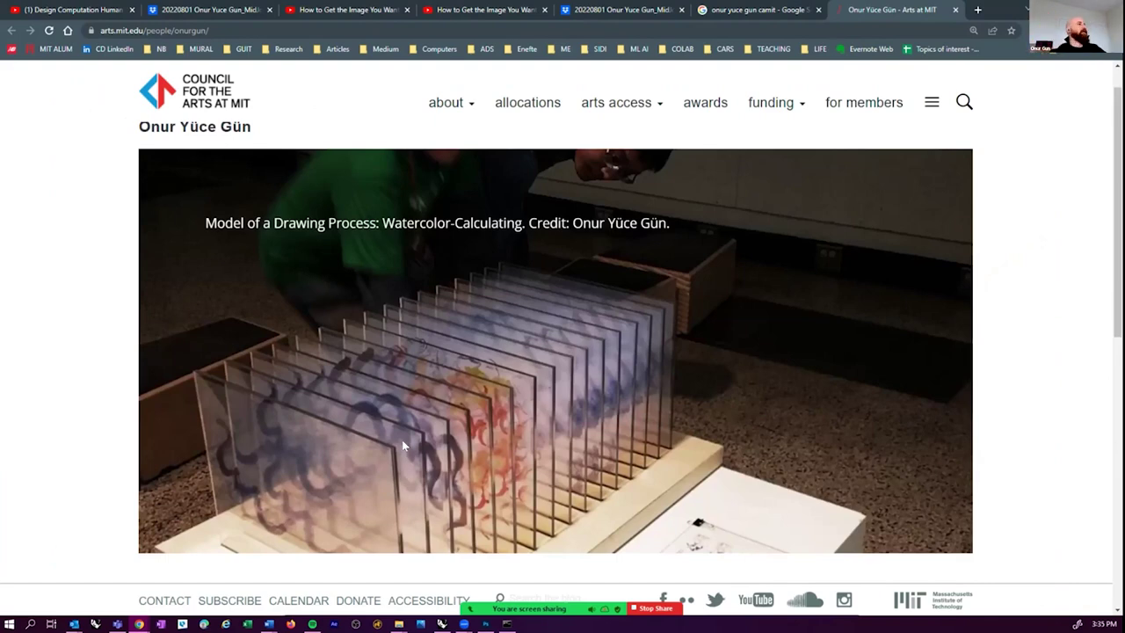
scroll(455, 449, down, 1)
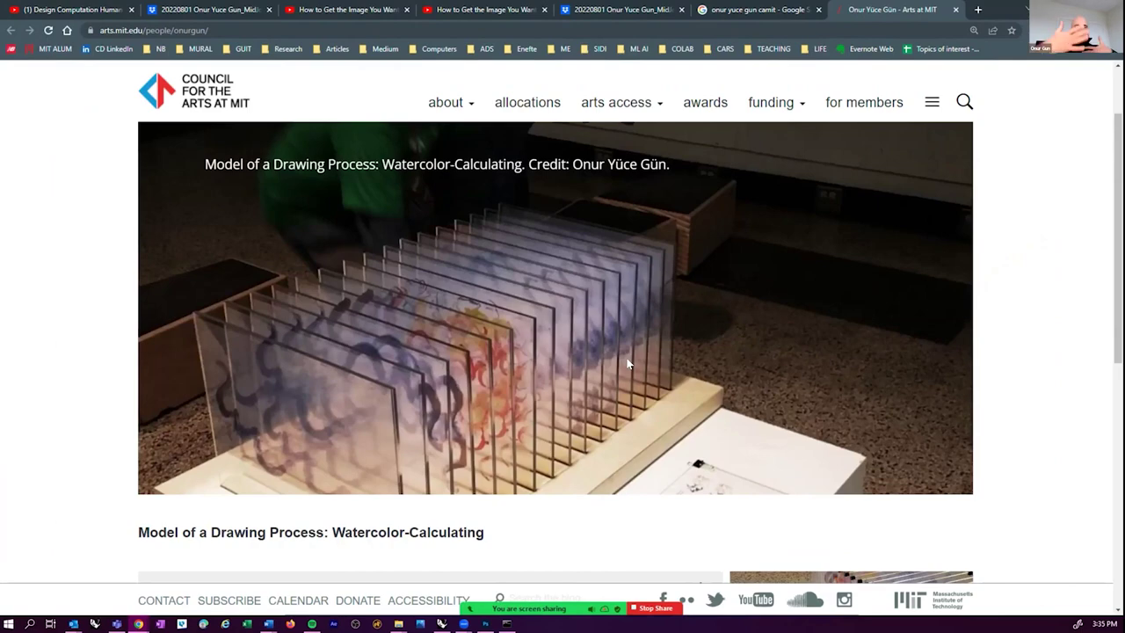
scroll(666, 365, down, 3)
scroll(667, 365, down, 1)
scroll(593, 409, down, 2)
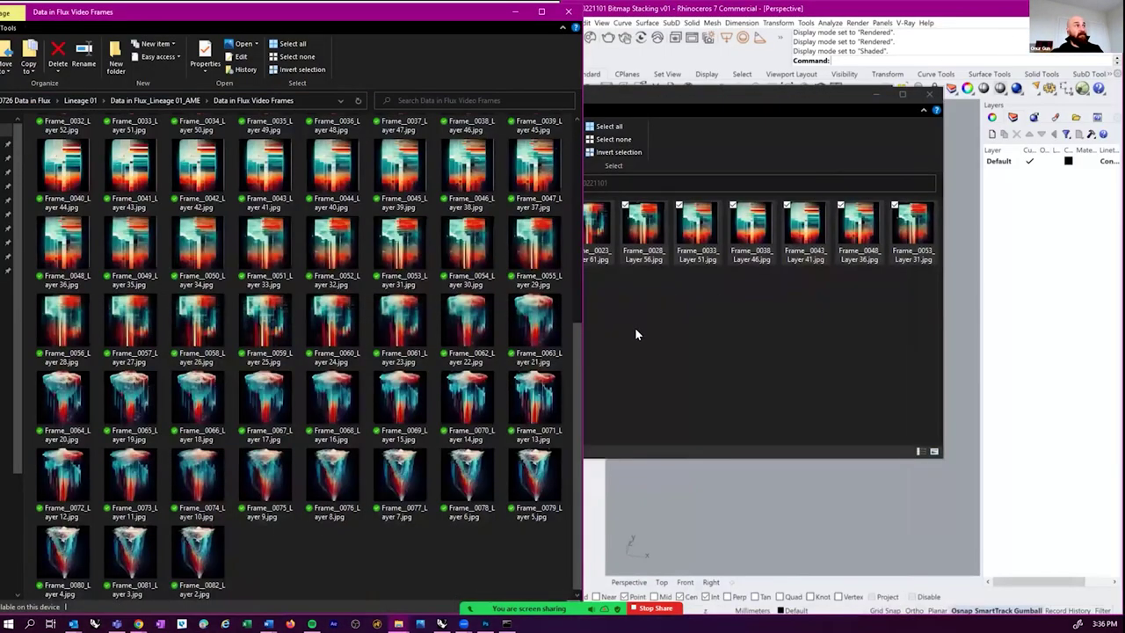
- Return to File Explorer, clear the frame selections in both folder windows, and switch to Grasshopper
click(634, 327)
click(300, 551)
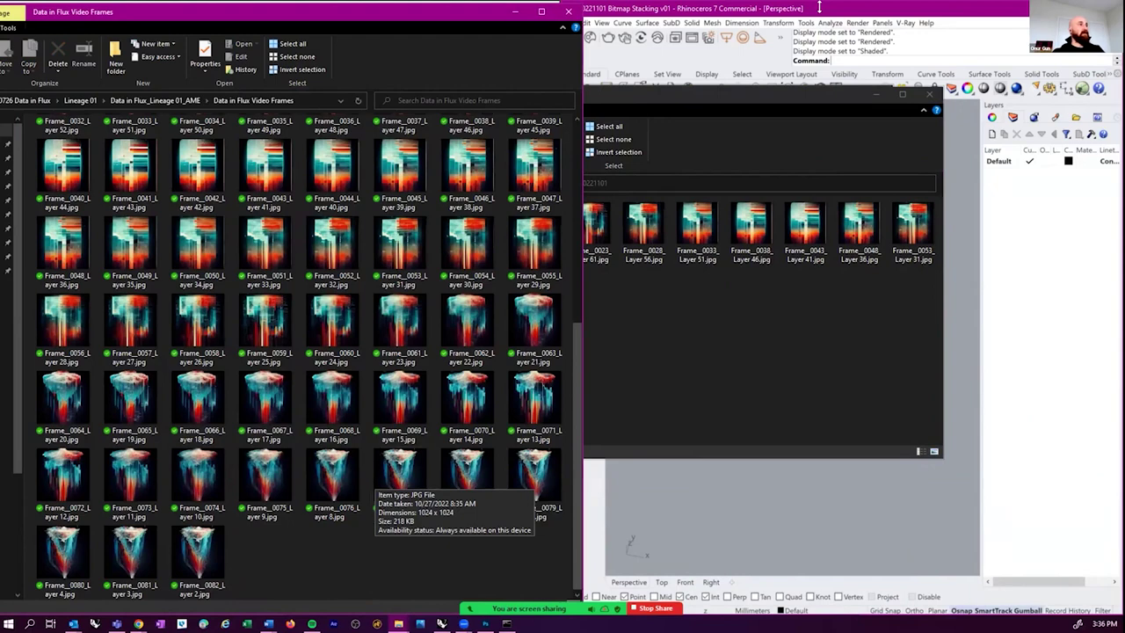
key(alt+Tab)
click(534, 67)
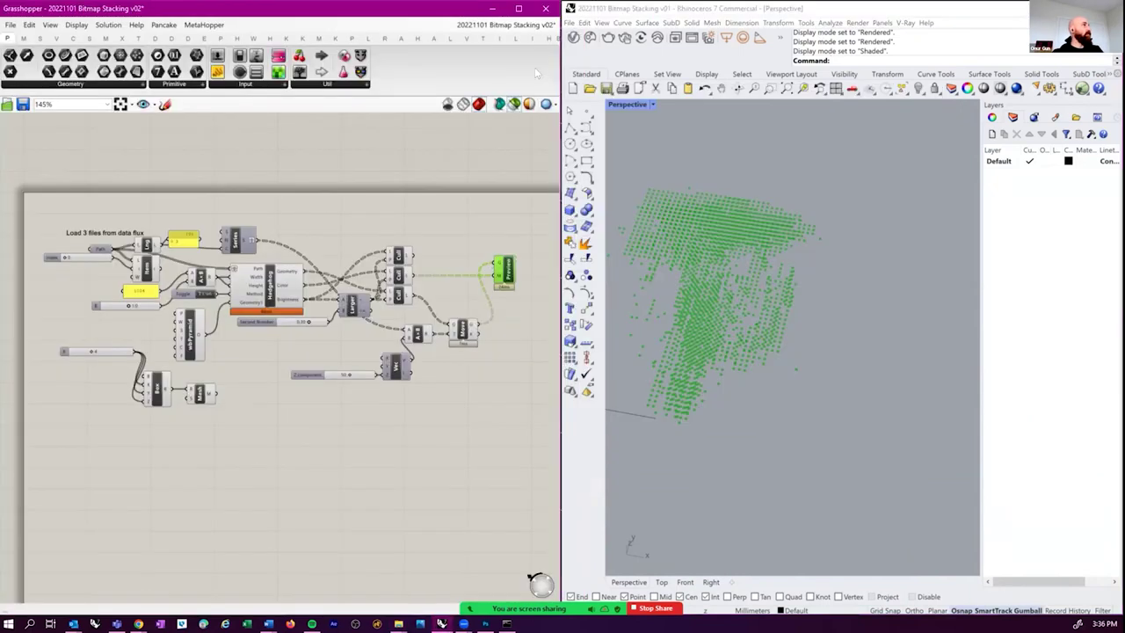
- Go through the open Bitmap Stacking definitions and bring up 20221101 Bitmap Stacking v00
click(506, 25)
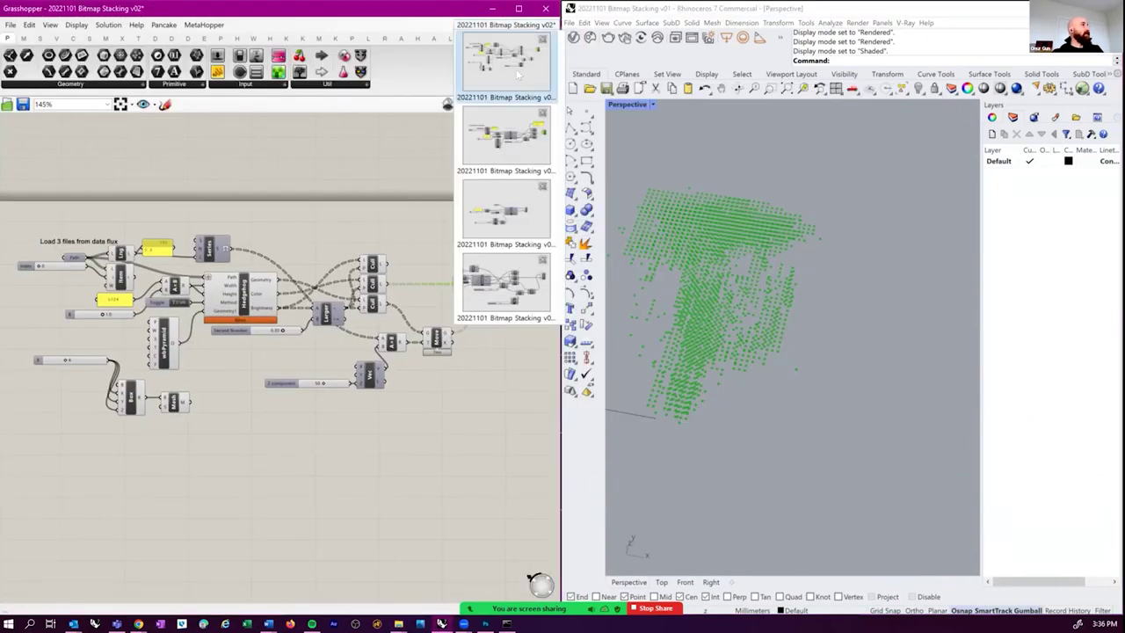
click(518, 76)
click(505, 25)
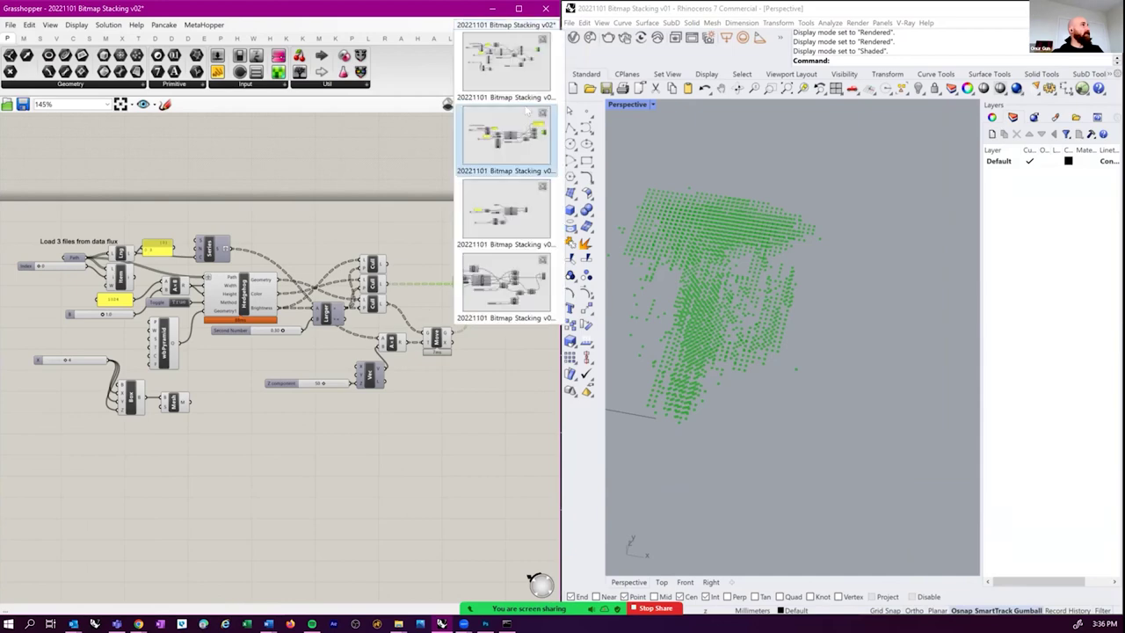
click(518, 132)
click(505, 24)
click(505, 209)
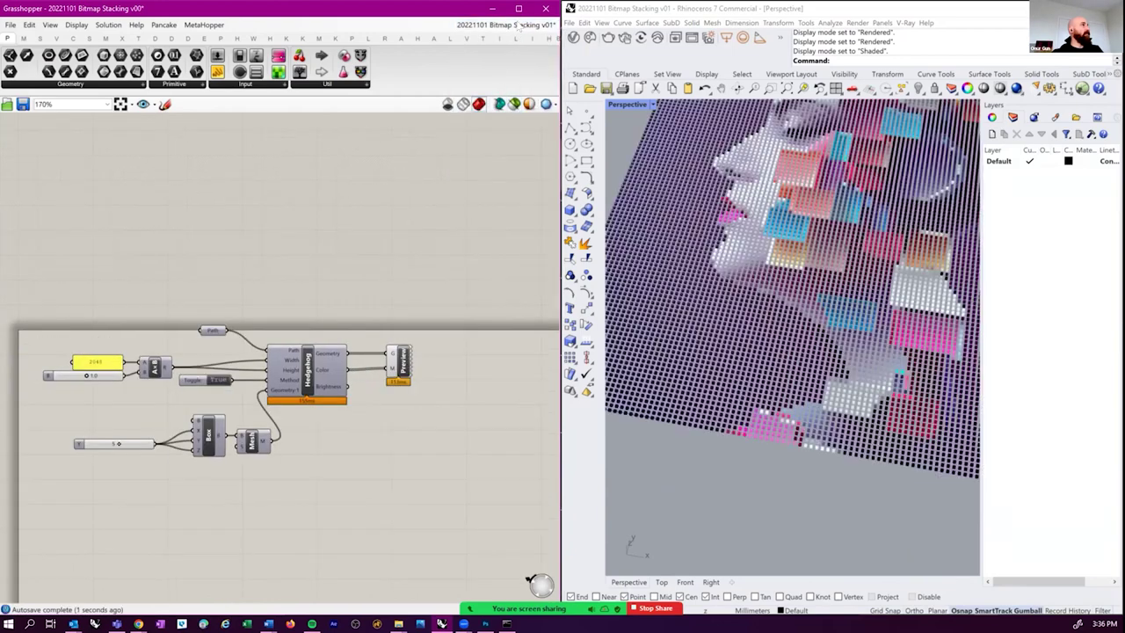
click(505, 24)
click(477, 485)
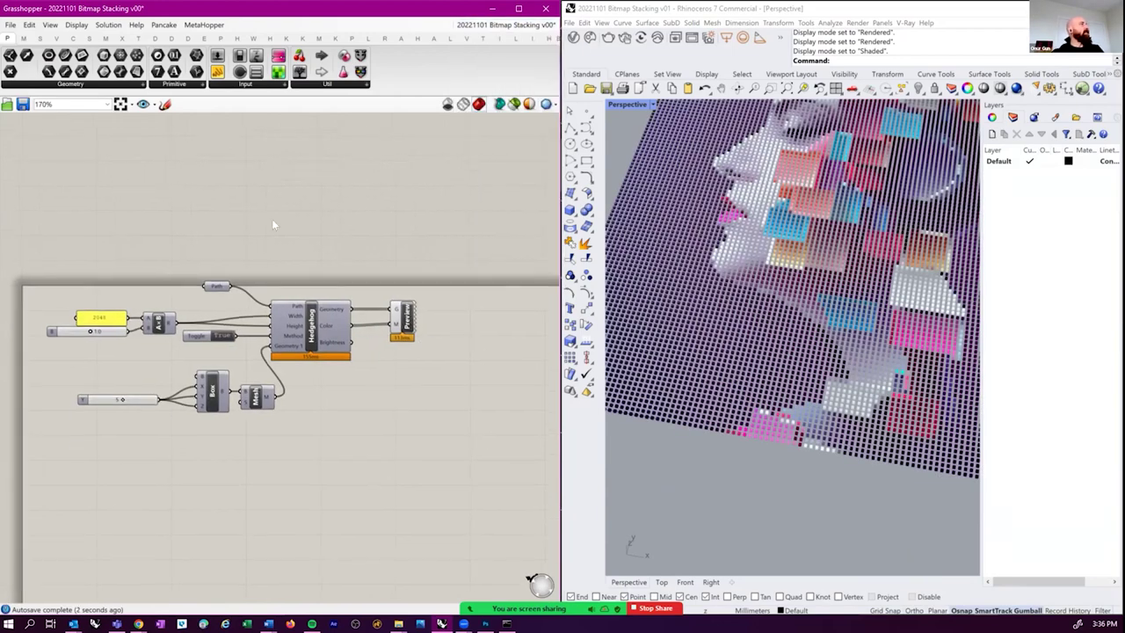
- Inspect the colored box mosaic of the head in Rhino's Perspective viewport from several angles
right_drag(805, 349, 795, 343)
scroll(798, 316, up, 5)
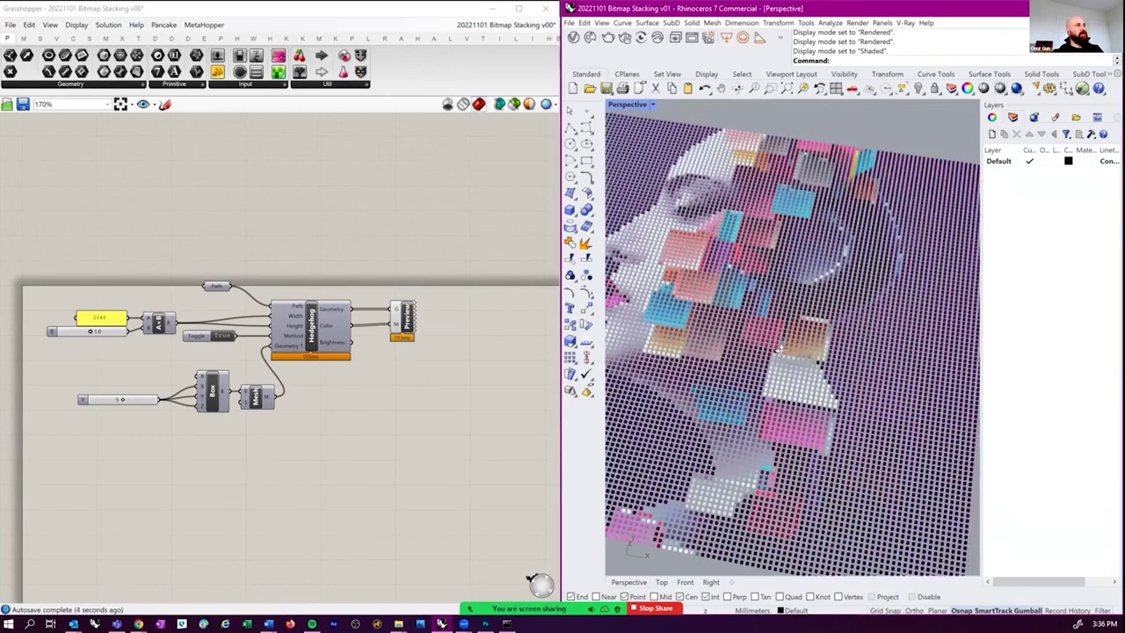
scroll(797, 299, down, 5)
right_drag(797, 299, 728, 260)
scroll(200, 373, up, 4)
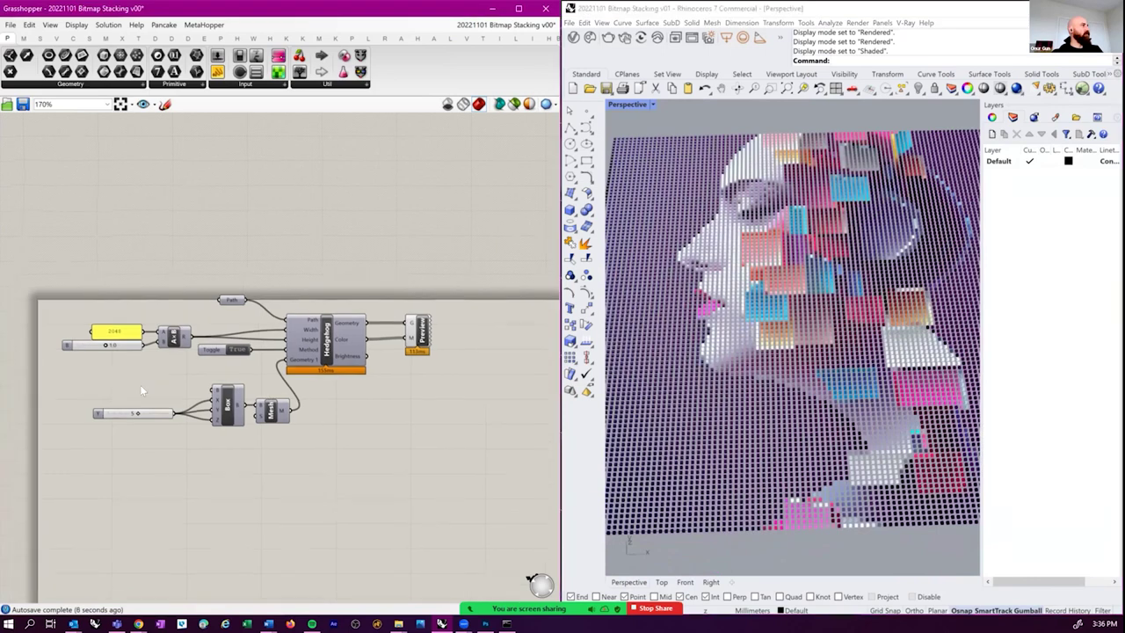
- Examine the Path parameter and the 2048 size multiplication feeding the Hedgehog component
scroll(214, 365, down, 2)
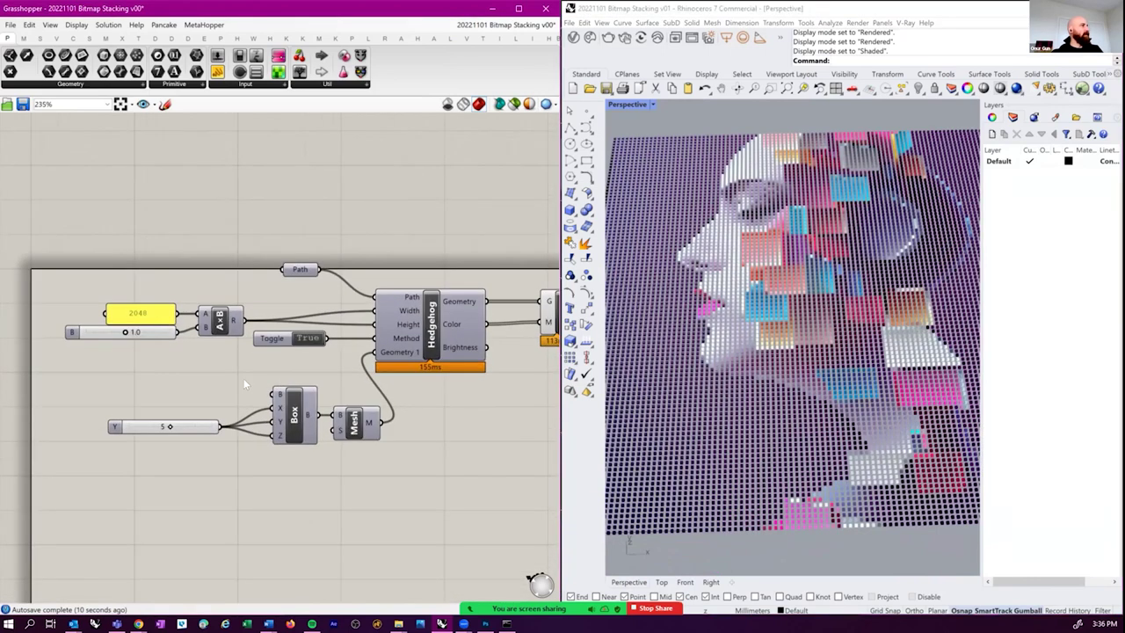
right_drag(345, 290, 301, 290)
click(378, 334)
drag(254, 279, 276, 308)
right_drag(152, 335, 208, 331)
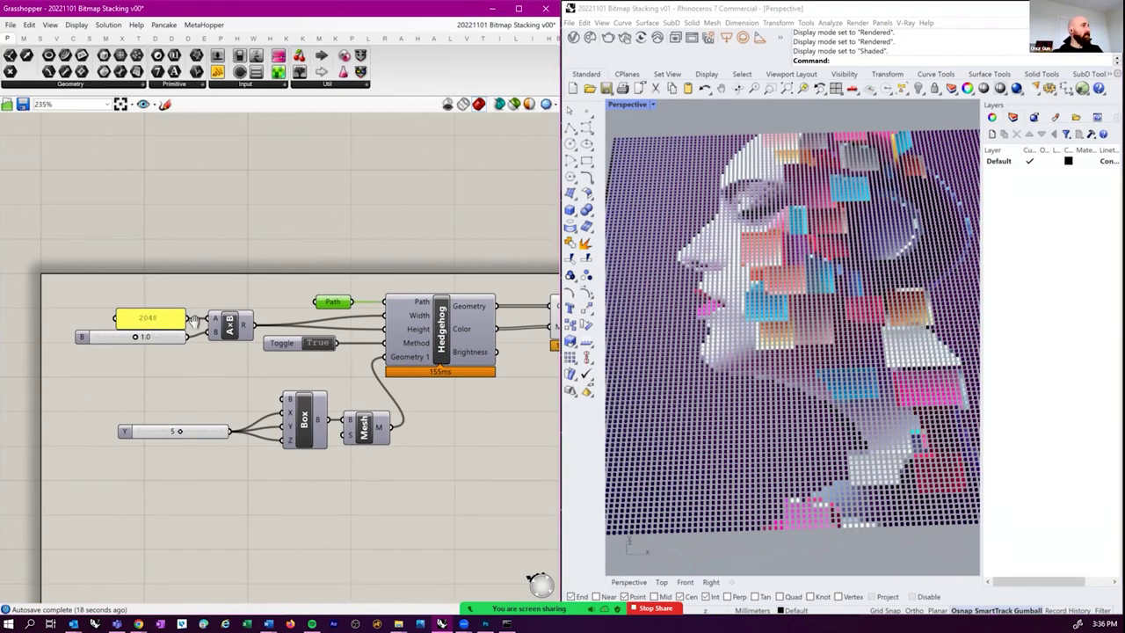
right_drag(193, 322, 142, 313)
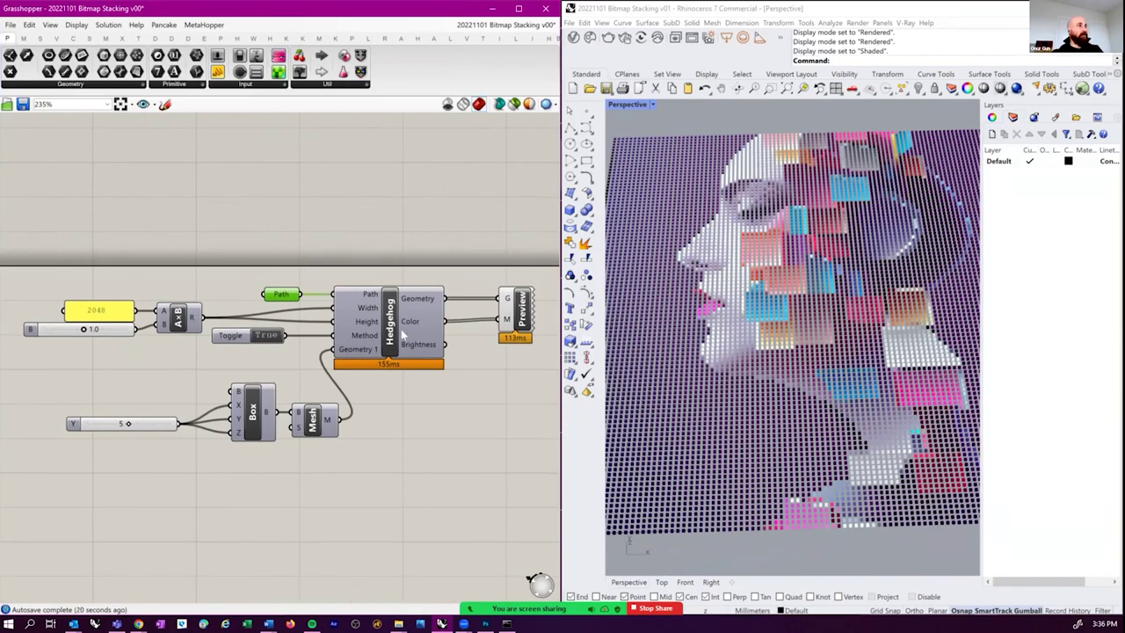
- Examine the Box and Mesh Brep components supplying Hedgehog's geometry and the Preview component at its output, then clear the selection
right_drag(186, 373, 199, 352)
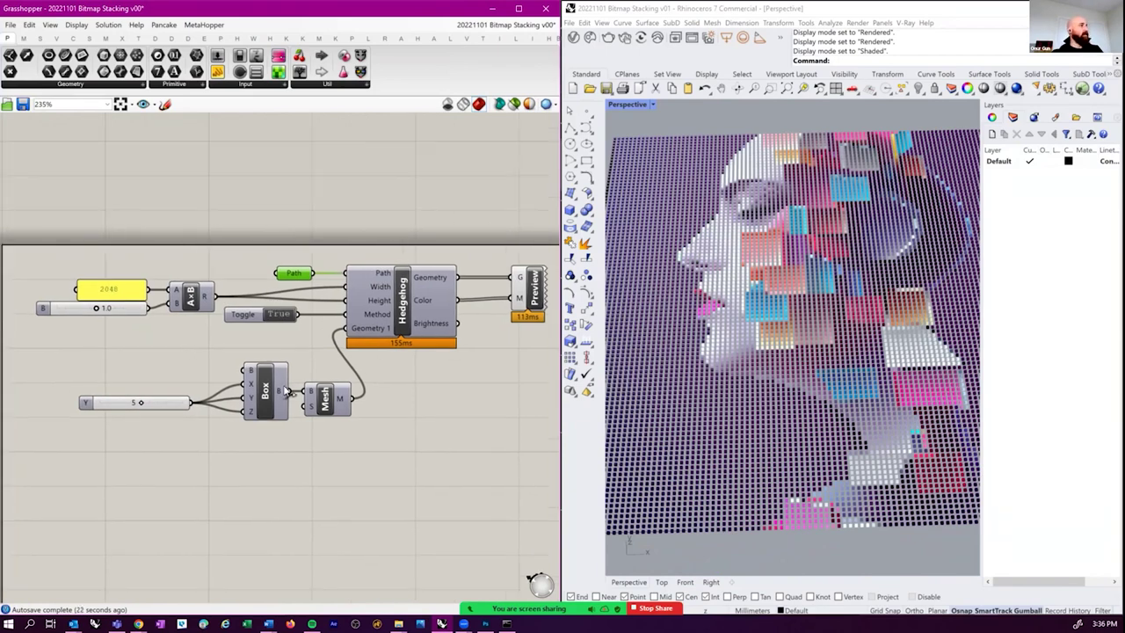
click(265, 390)
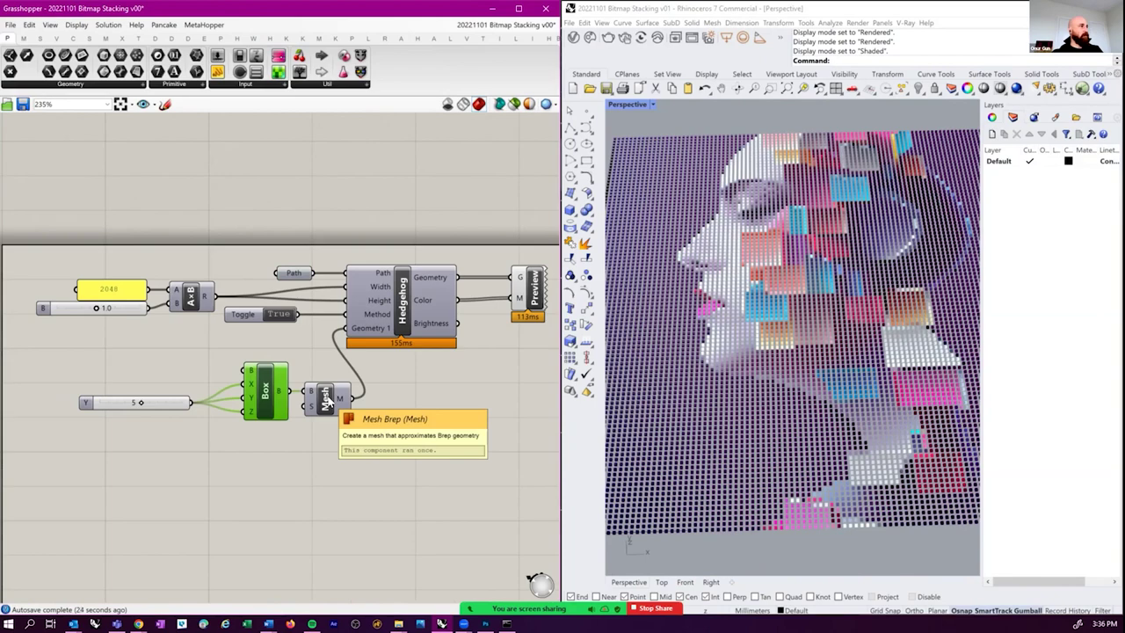
click(326, 401)
right_drag(533, 290, 491, 305)
click(489, 305)
key(Escape)
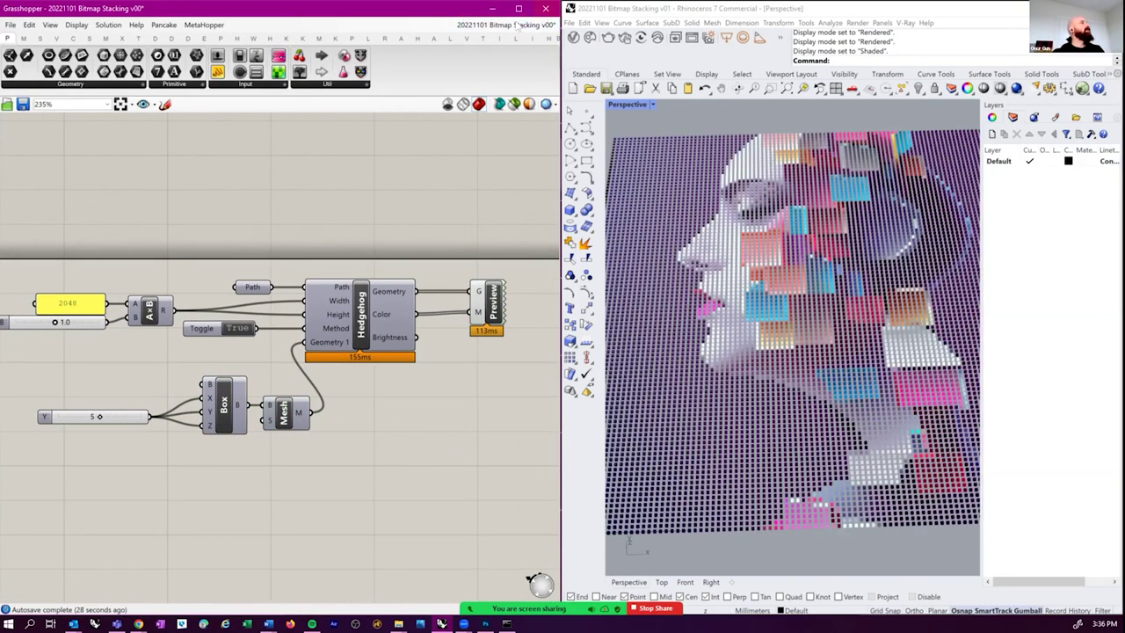
- Bring up the Bitmap Stacking v01 definition and look over its "Load 69 files from data flux" group
mouse_move(511, 27)
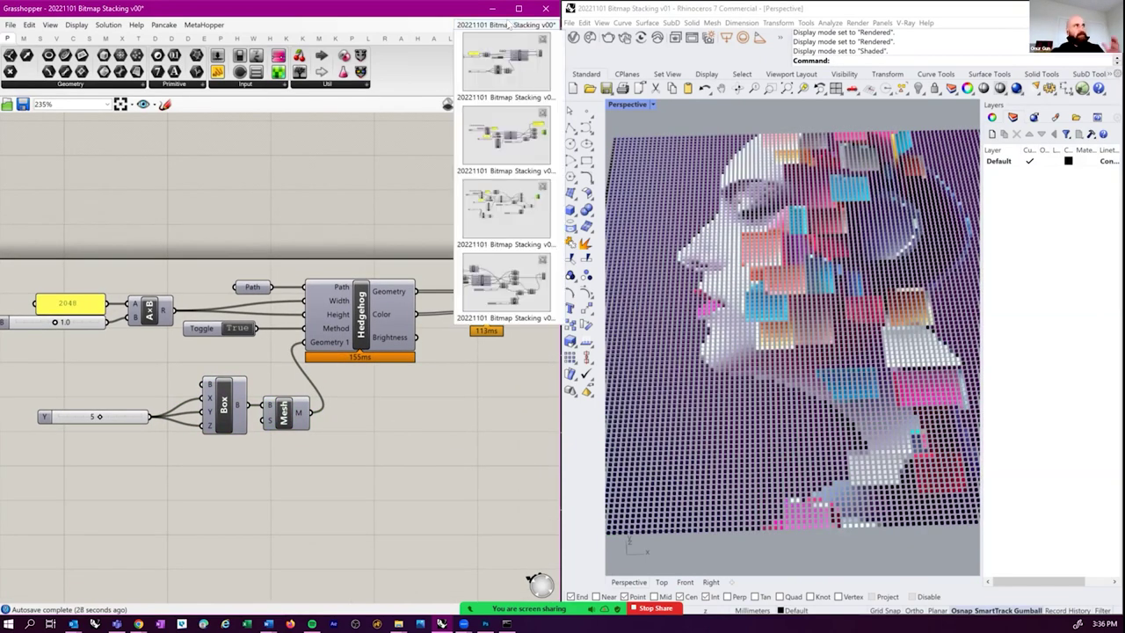
click(507, 115)
right_drag(377, 158, 378, 131)
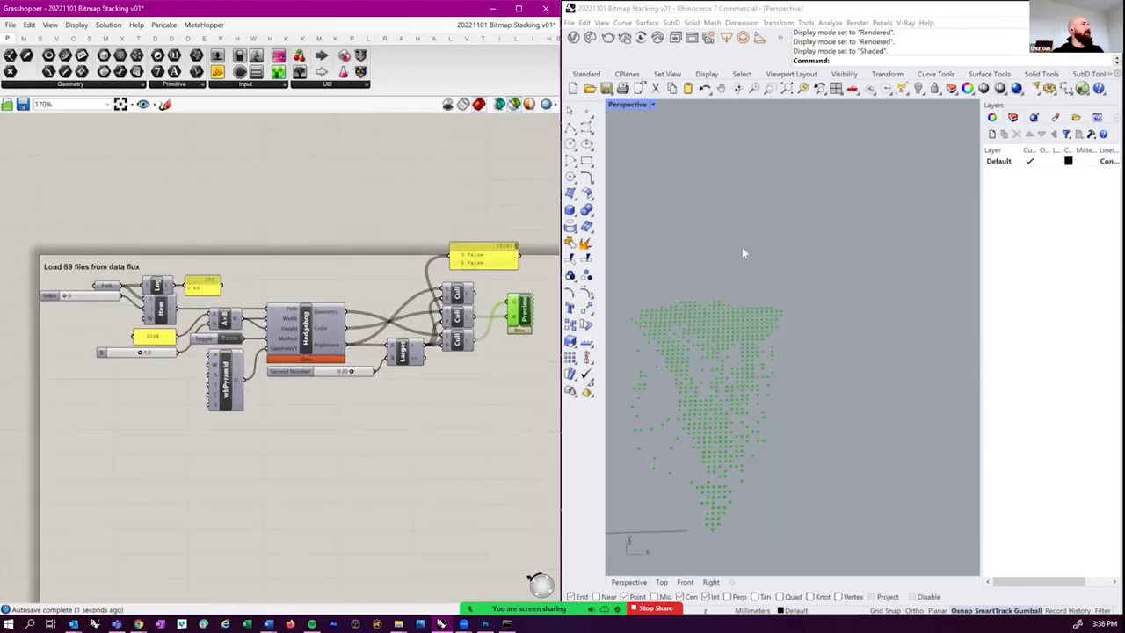
right_drag(18, 251, 58, 215)
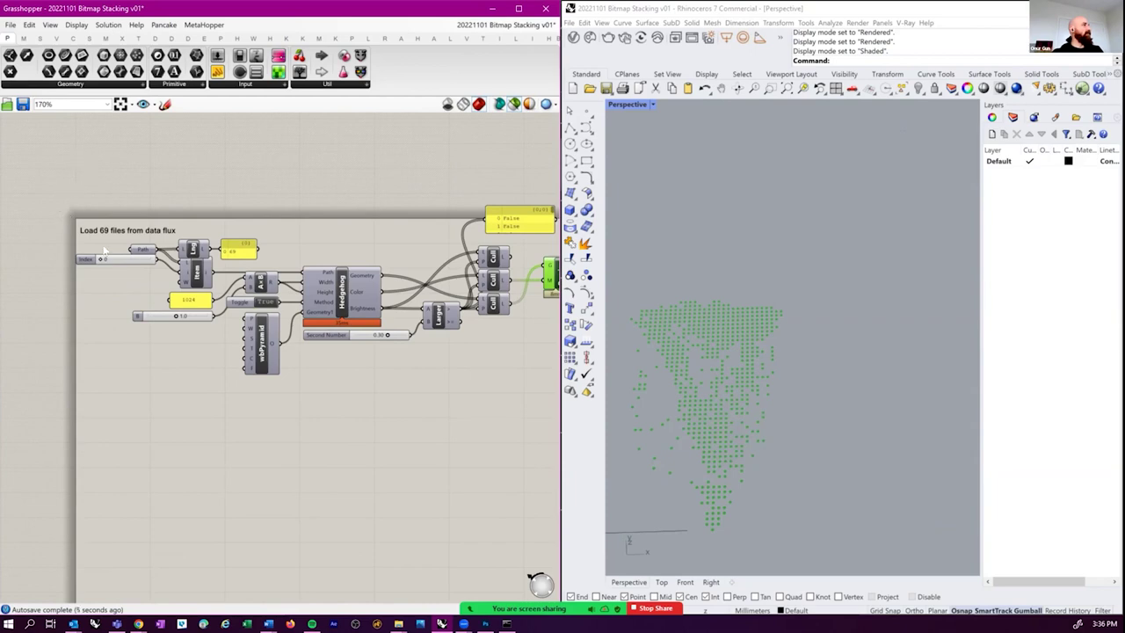
right_drag(330, 335, 259, 345)
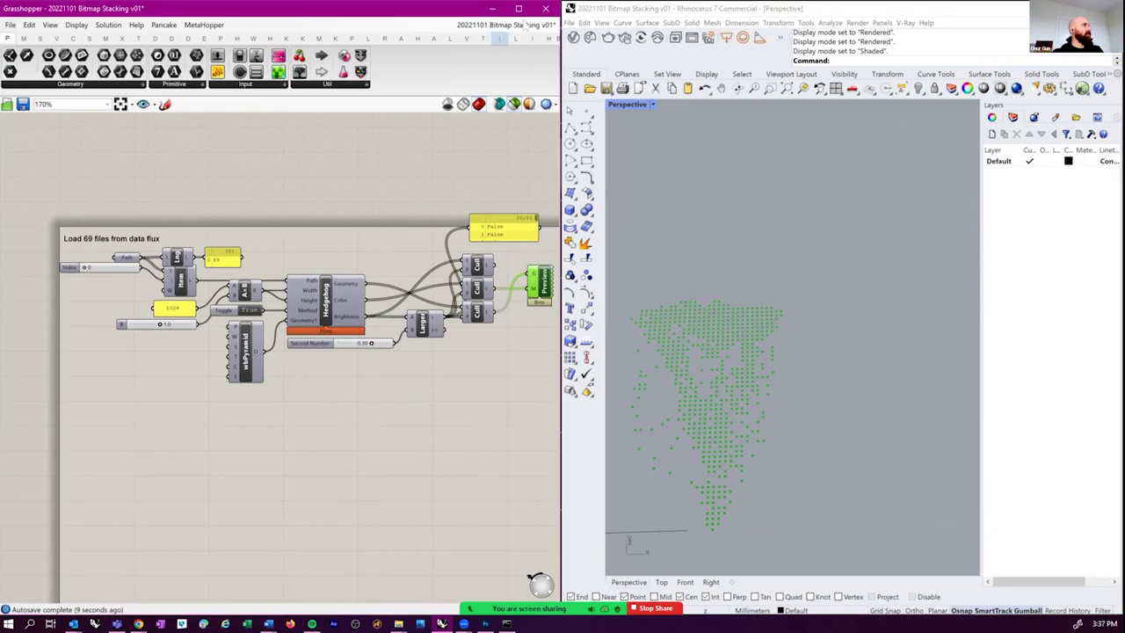
- Go back from the v01 definition to Bitmap Stacking v00
mouse_move(508, 24)
click(511, 54)
mouse_move(509, 25)
click(527, 81)
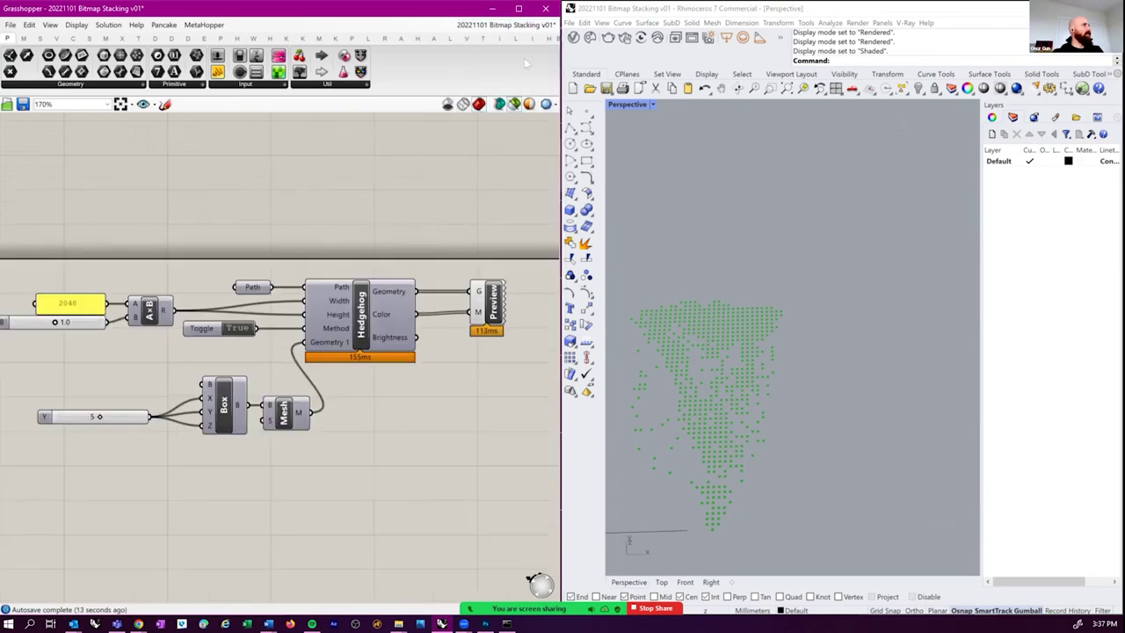
- Copy the entire Hedgehog definition from Bitmap Stacking v00 and place it in v01 above the "Load 69 files from data flux" group
scroll(261, 199, down, 3)
drag(75, 199, 506, 418)
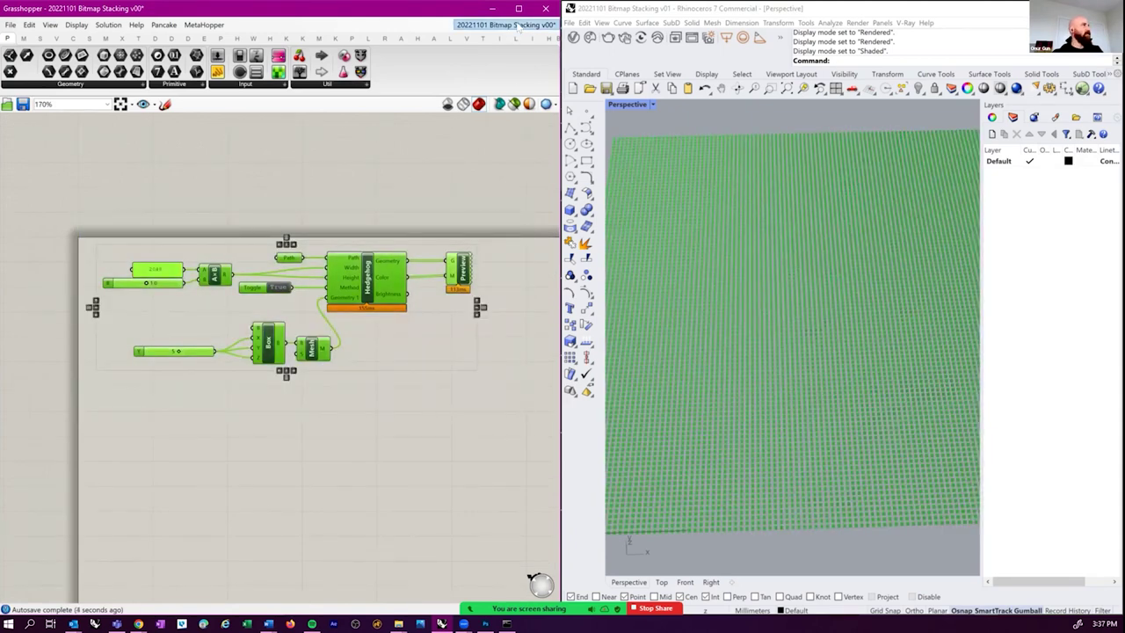
mouse_move(511, 29)
click(509, 132)
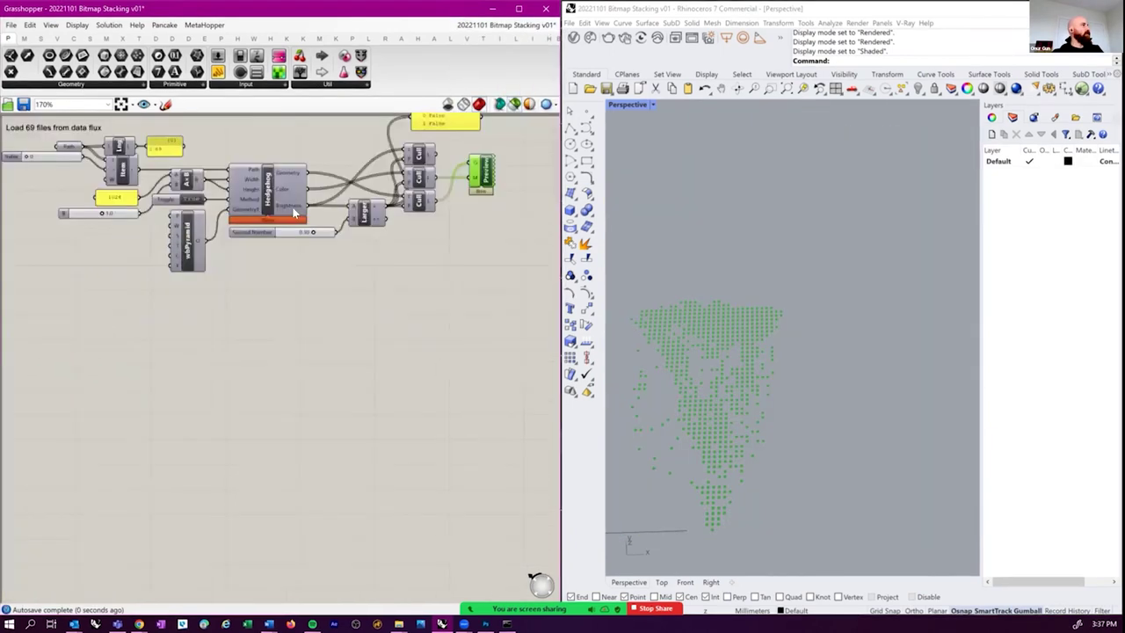
scroll(295, 213, down, 4)
scroll(302, 176, up, 5)
middle_click(281, 190)
right_drag(326, 220, 349, 424)
click(226, 332)
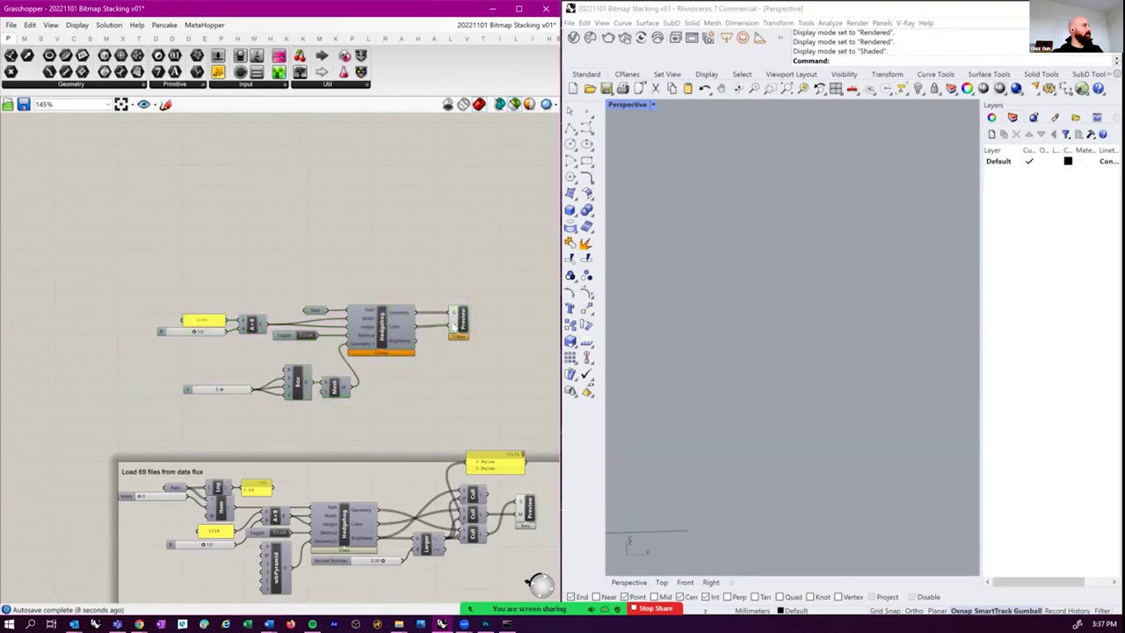
- Turn off the selected-only geometry preview and disable the Preview component in the 69-files group
right_drag(479, 314, 407, 313)
click(514, 104)
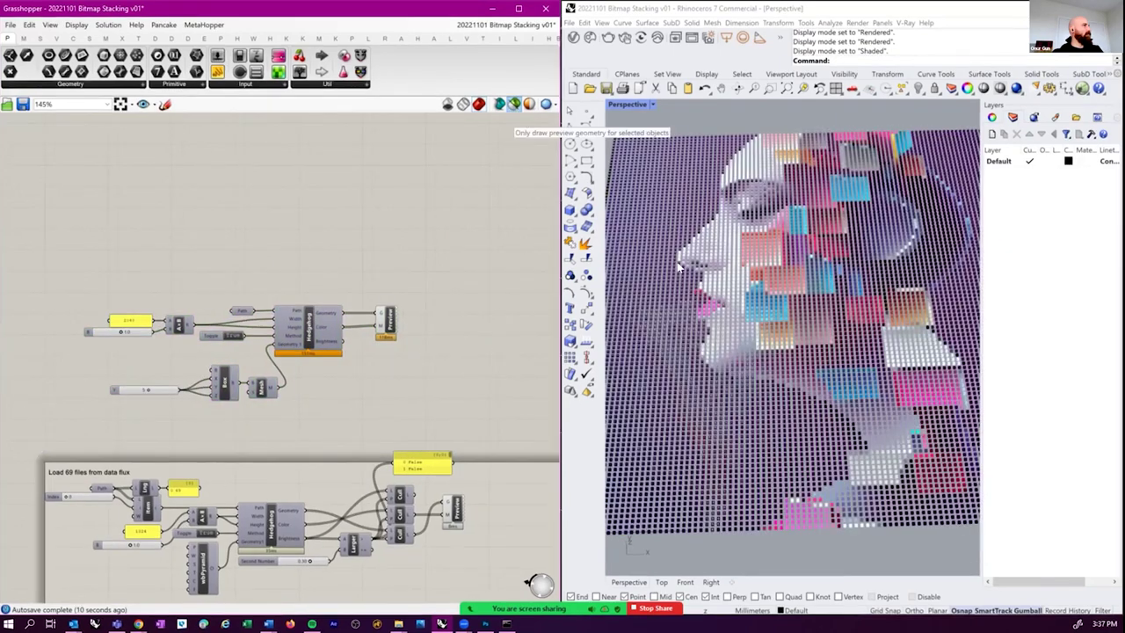
right_drag(421, 365, 445, 349)
click(479, 493)
scroll(306, 269, up, 2)
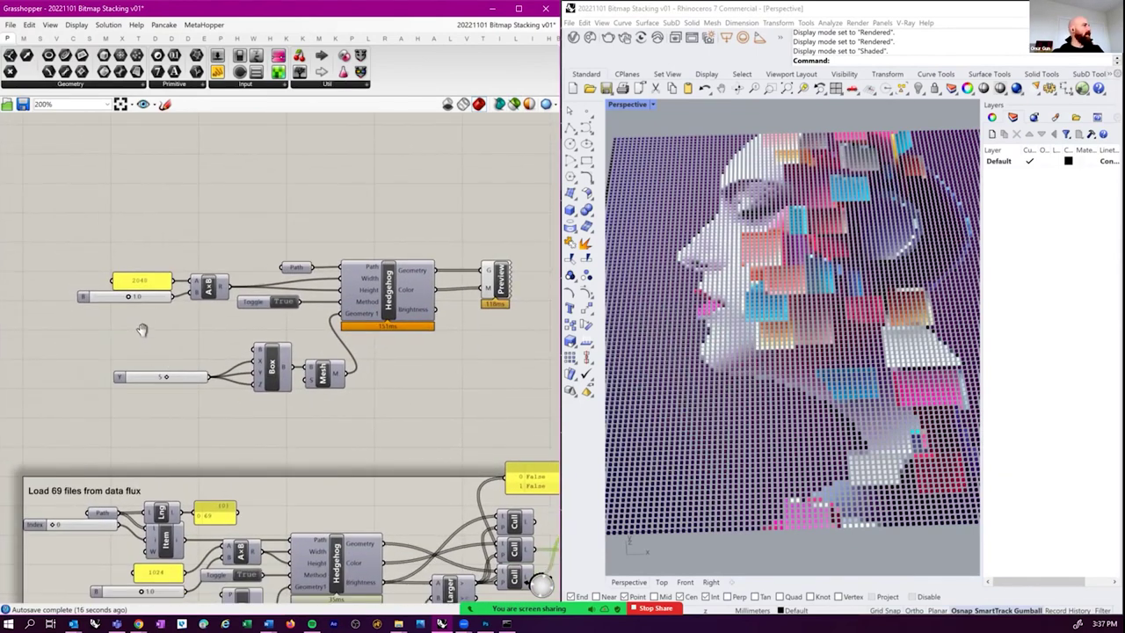
- Browse to the Data in Flux Video Frames folder through the group's Path parameter for selecting many existing files, leaving the file selection unchanged
click(274, 239)
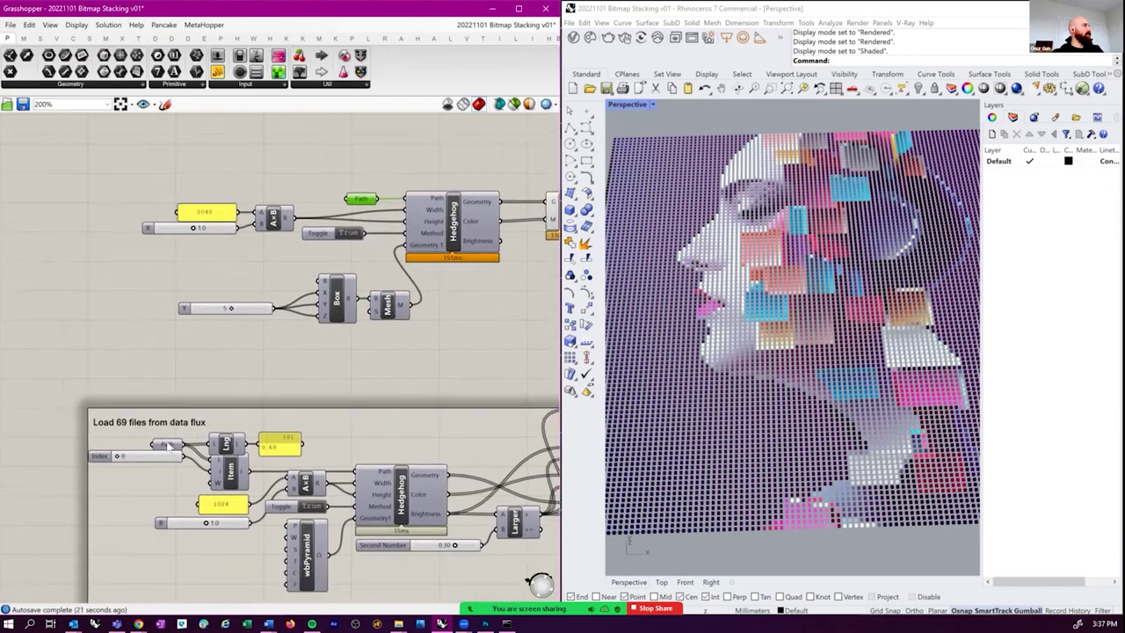
right_click(168, 446)
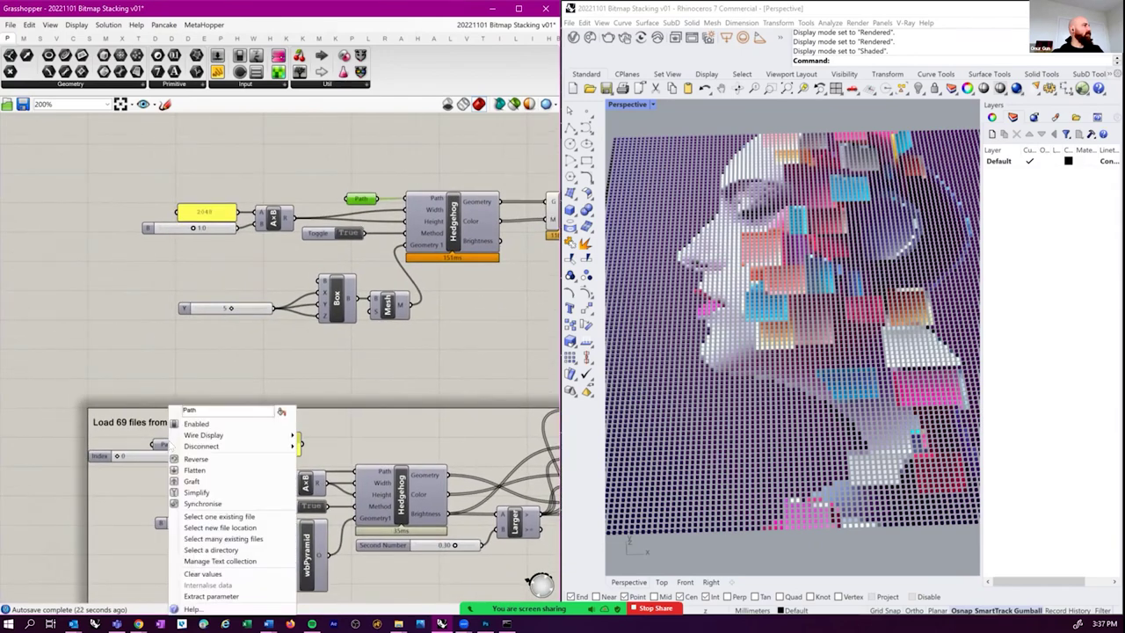
click(223, 537)
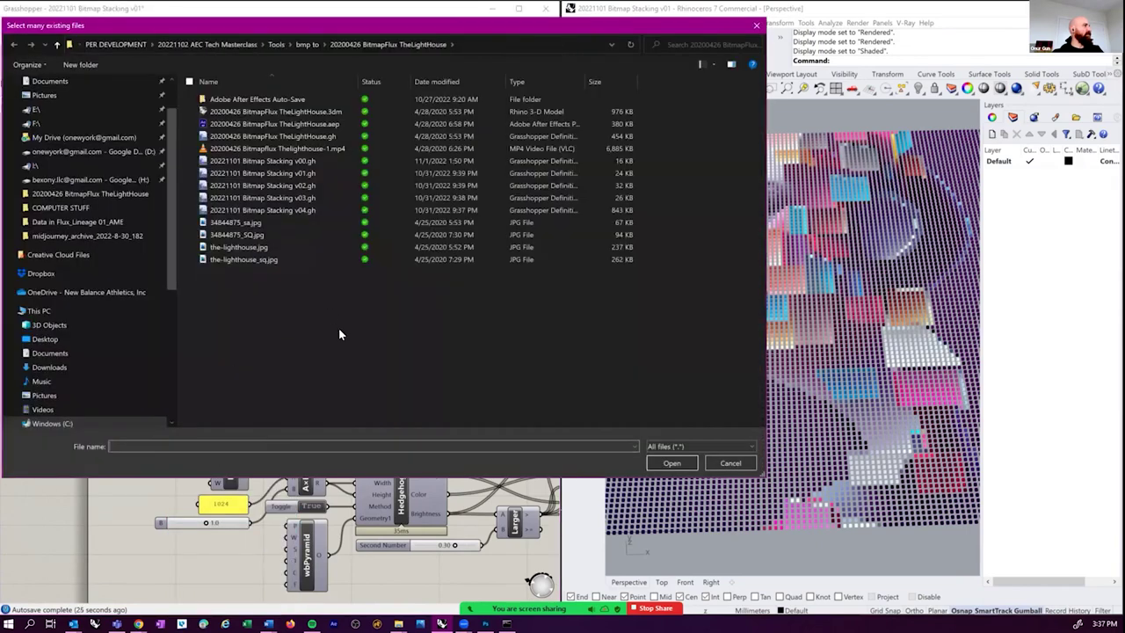
click(398, 623)
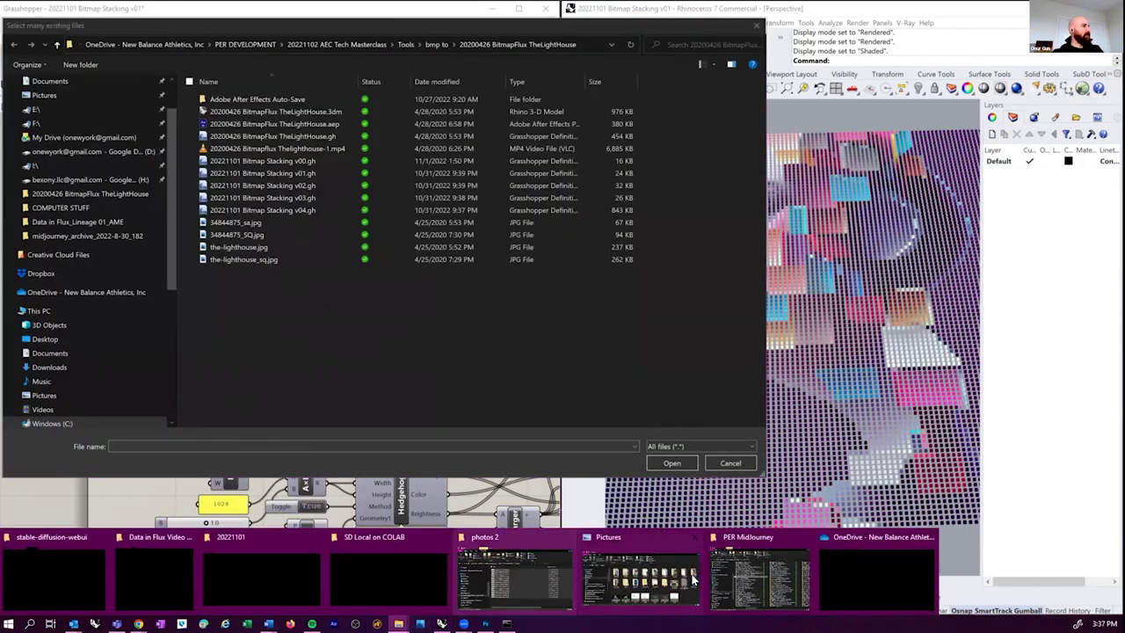
click(154, 584)
click(314, 95)
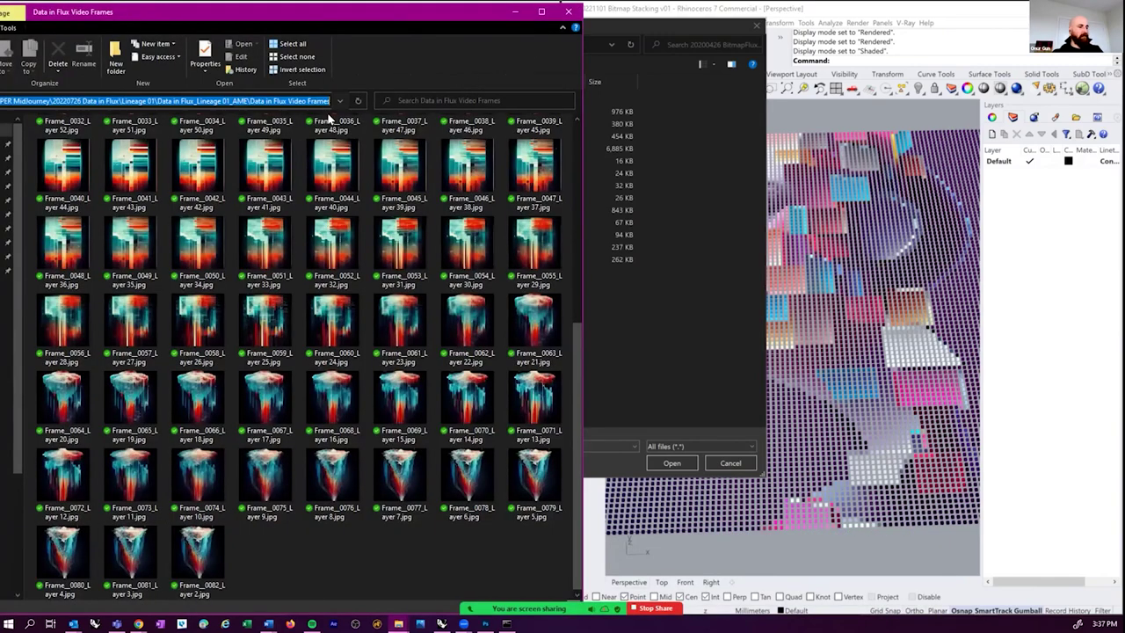
click(676, 368)
key(ctrl+v)
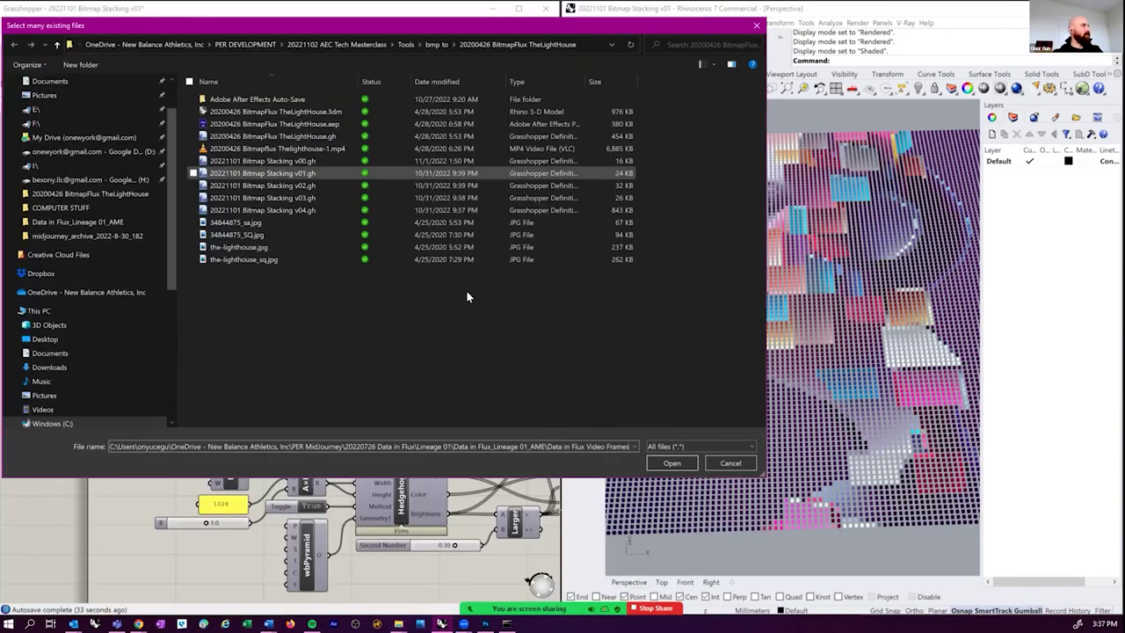
key(Return)
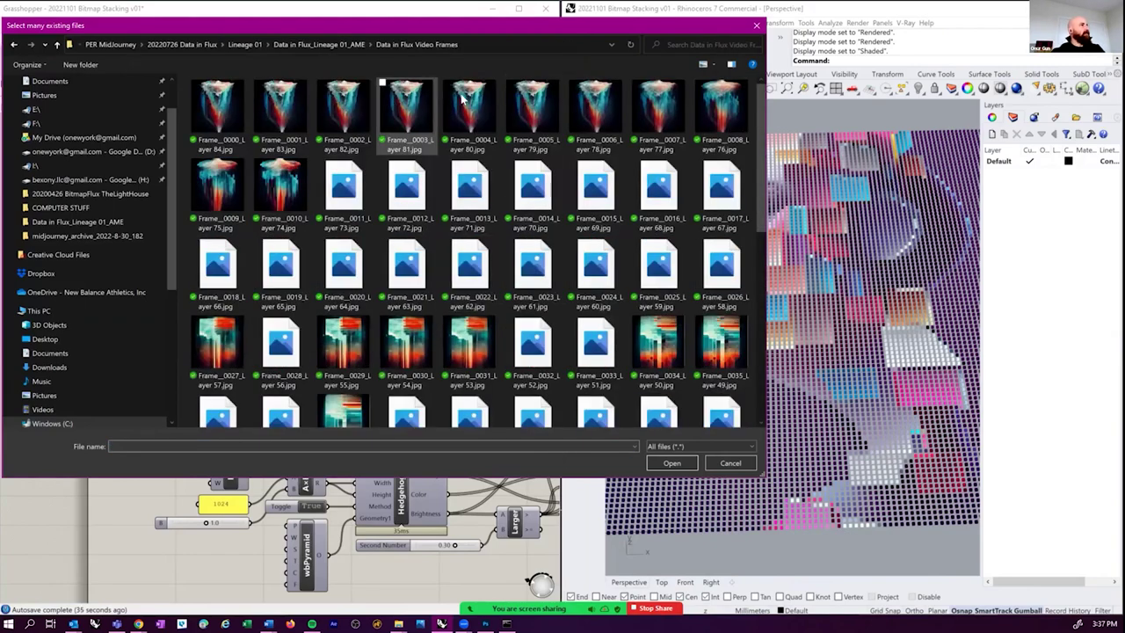
double_click(675, 380)
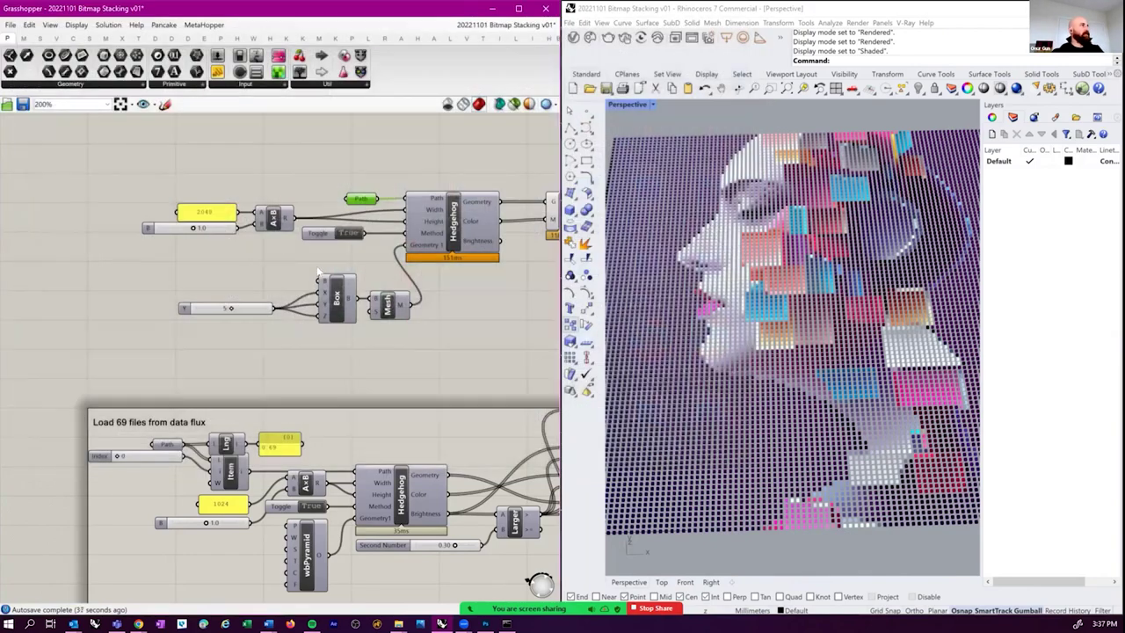
- Line up the group's Path parameter with the List Length component and examine the length panel
right_drag(222, 378, 225, 375)
scroll(187, 430, up, 1)
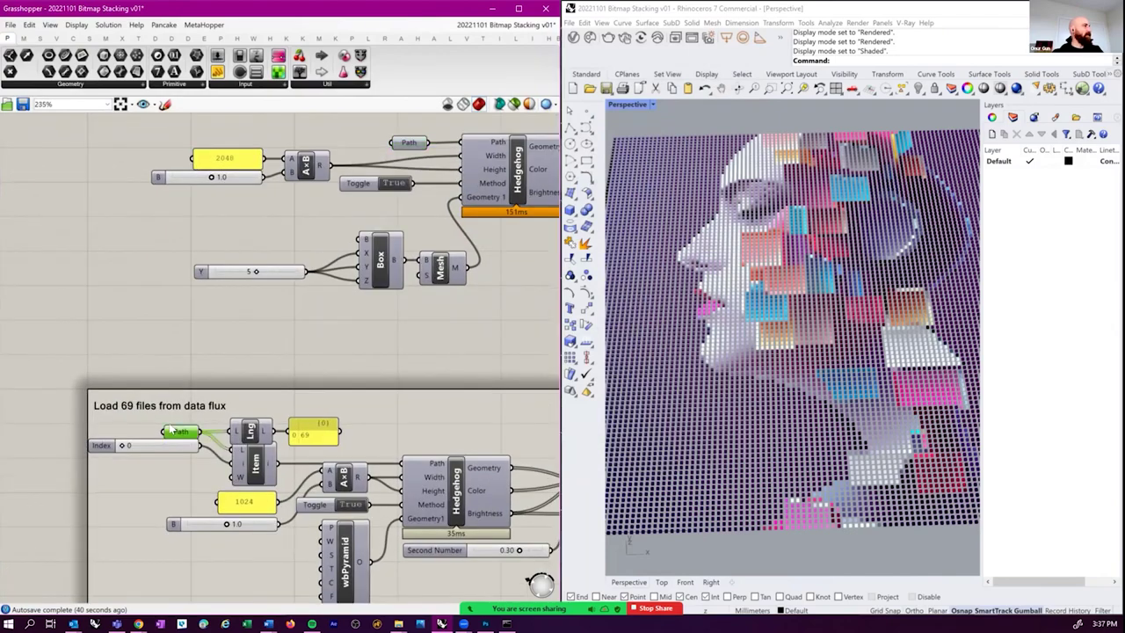
drag(179, 431, 170, 424)
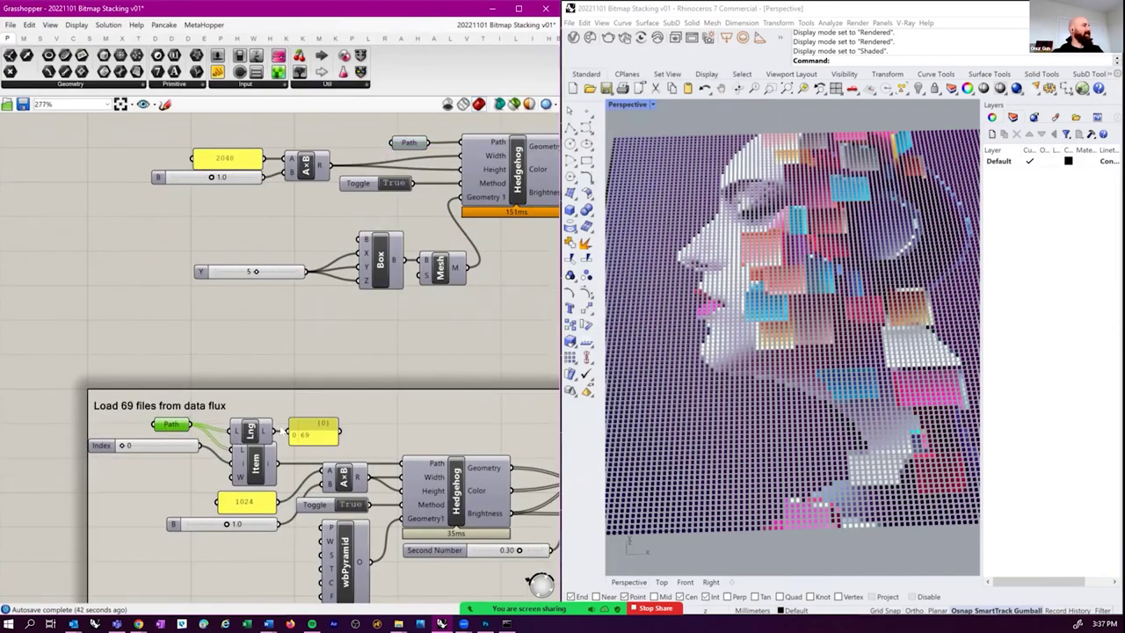
scroll(237, 437, up, 3)
click(248, 415)
right_drag(181, 413, 187, 438)
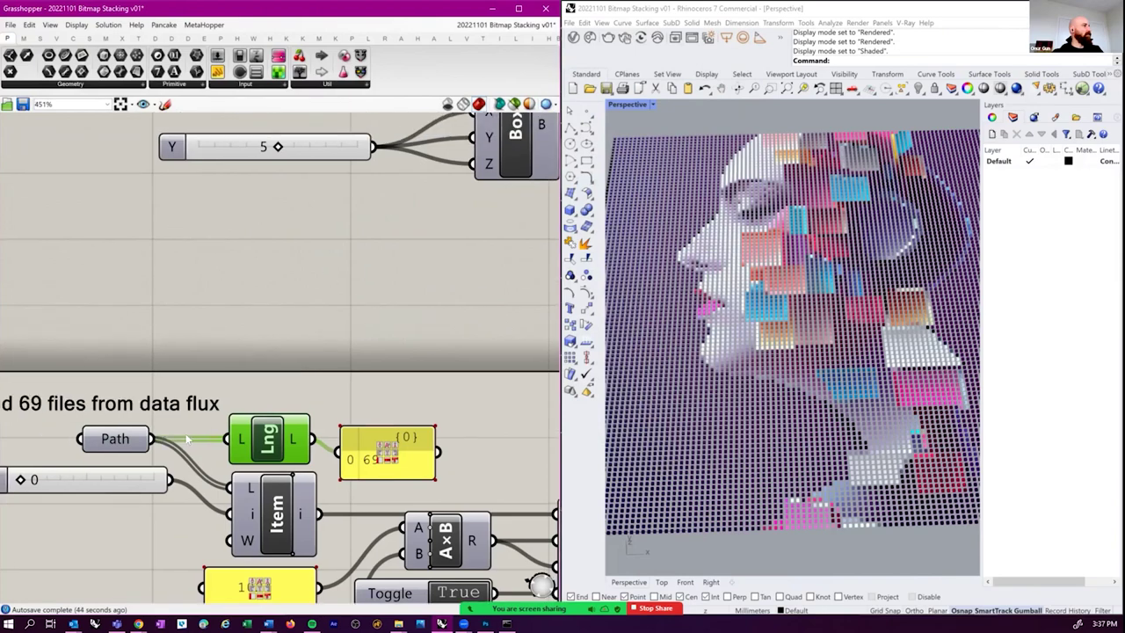
right_drag(283, 419, 287, 416)
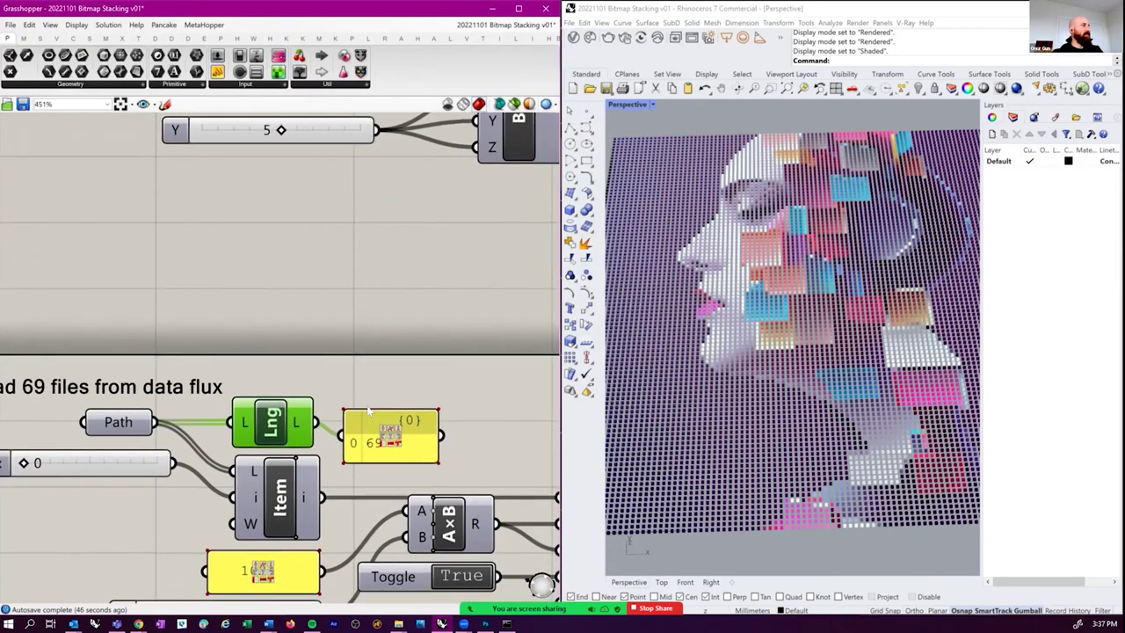
click(367, 431)
scroll(368, 431, down, 2)
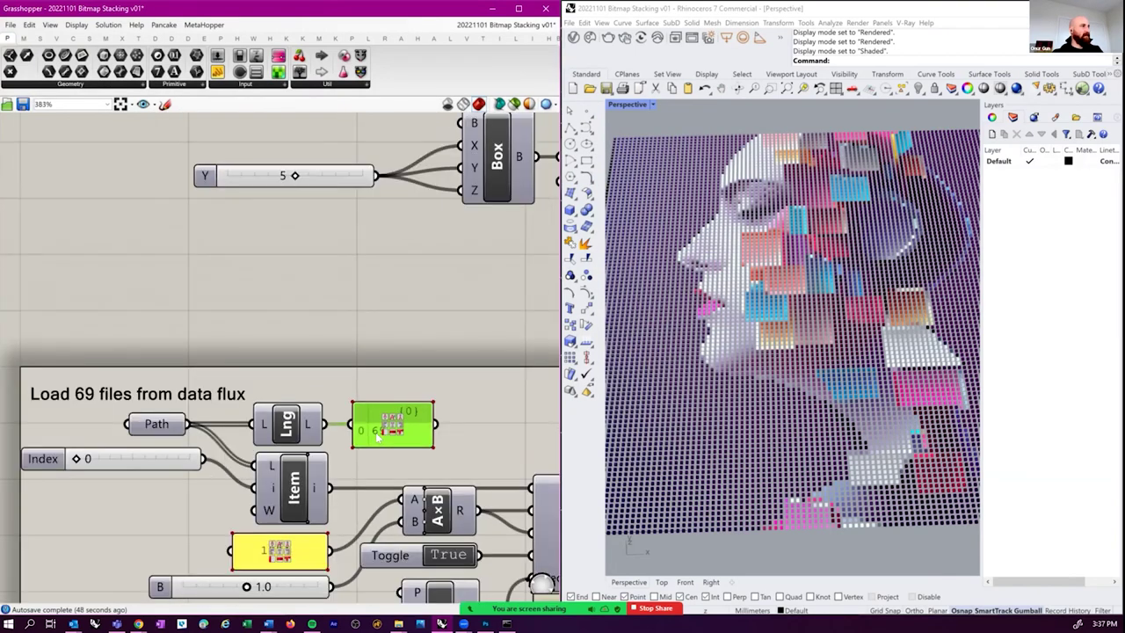
- Line up the Index slider with the List Item component's index input and inspect the item output
scroll(378, 437, down, 3)
right_drag(224, 469, 256, 444)
click(256, 431)
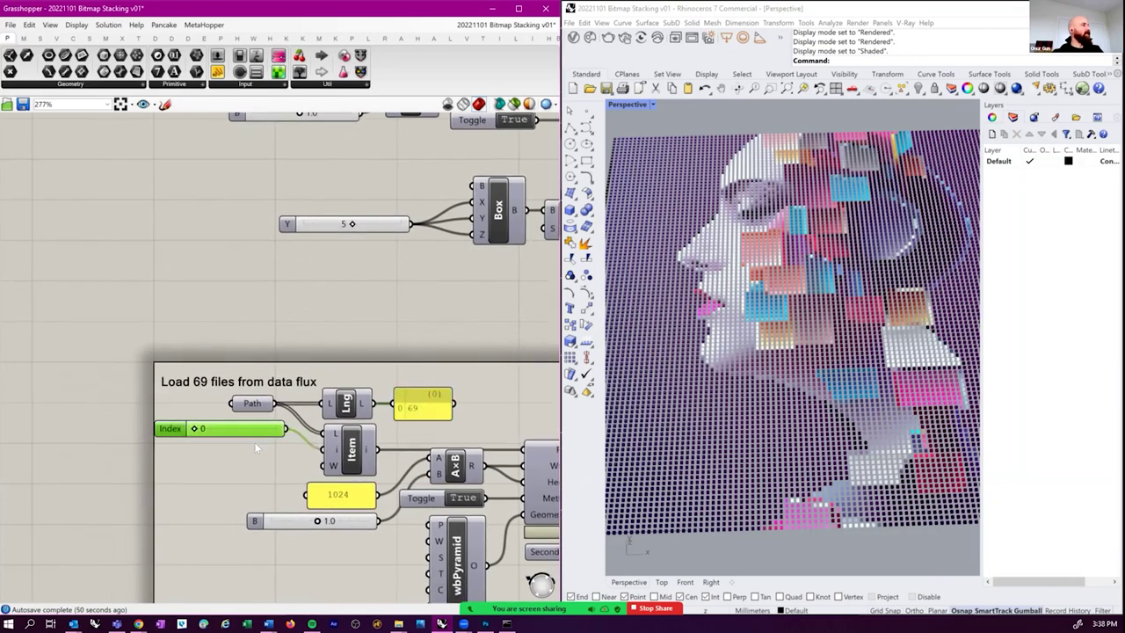
drag(255, 448, 260, 452)
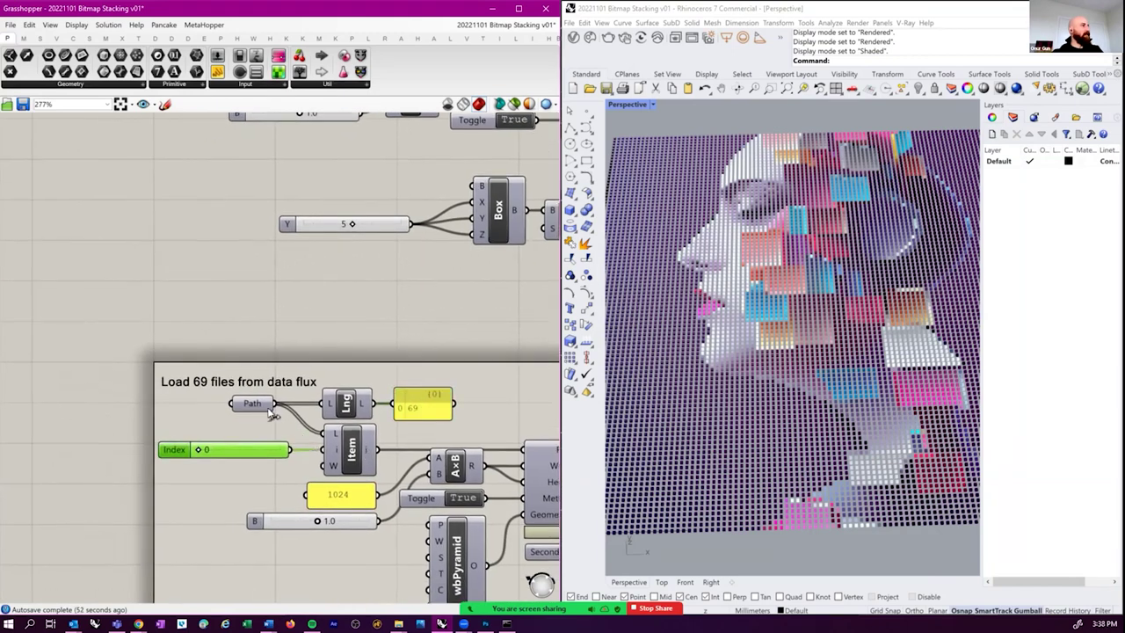
right_drag(252, 406, 150, 378)
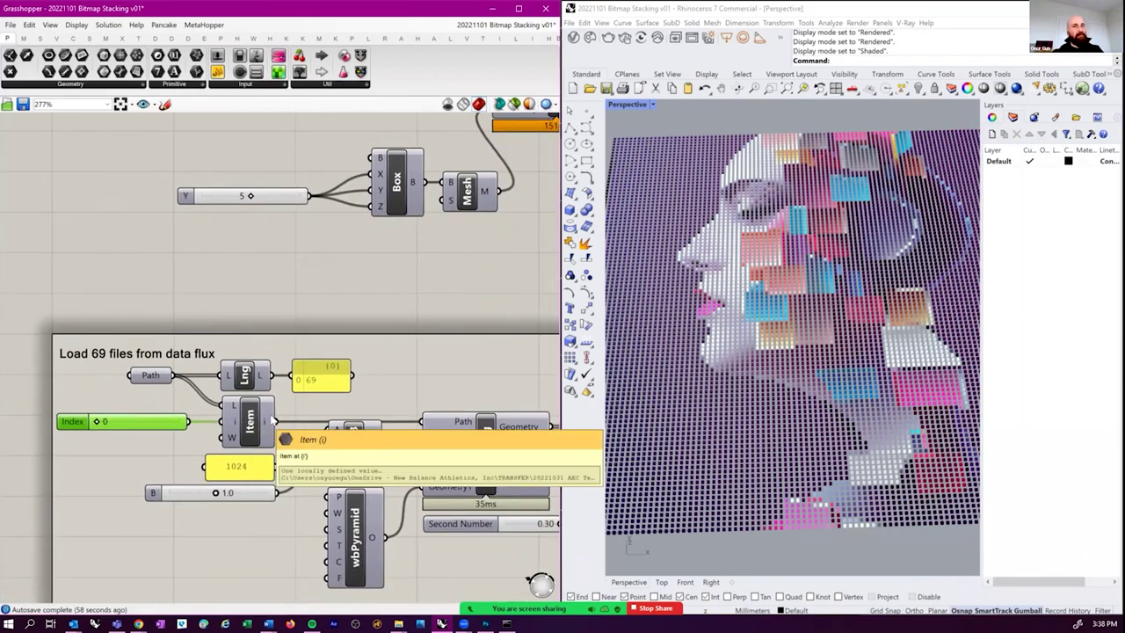
- Examine the 1024 panel and multiplier slider that feed the group's Hedgehog width and height
click(263, 474)
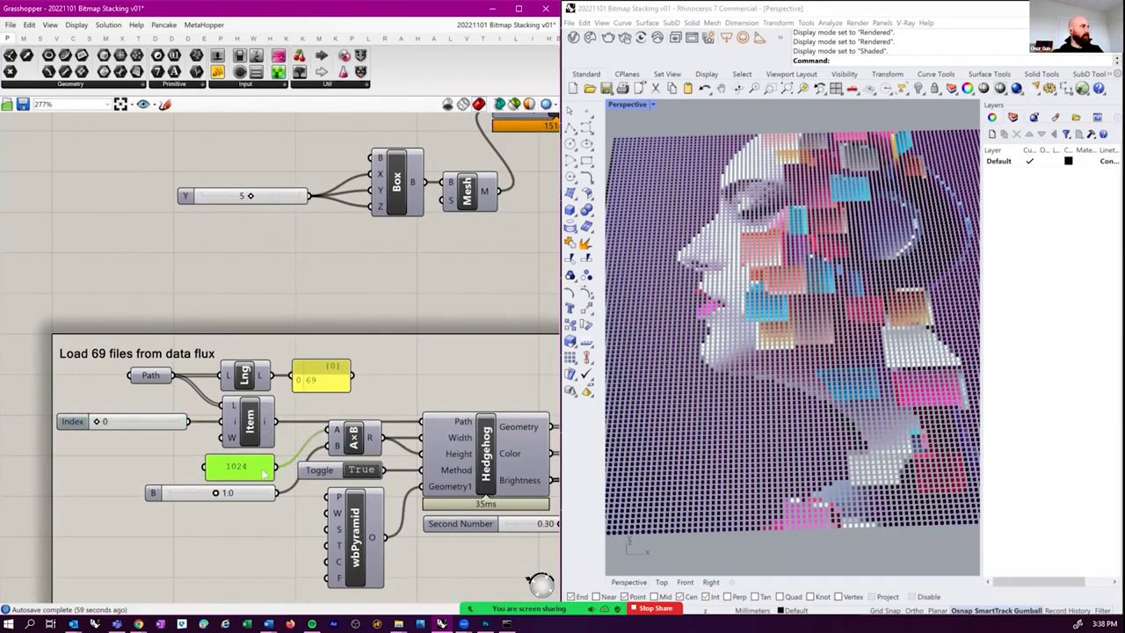
click(215, 490)
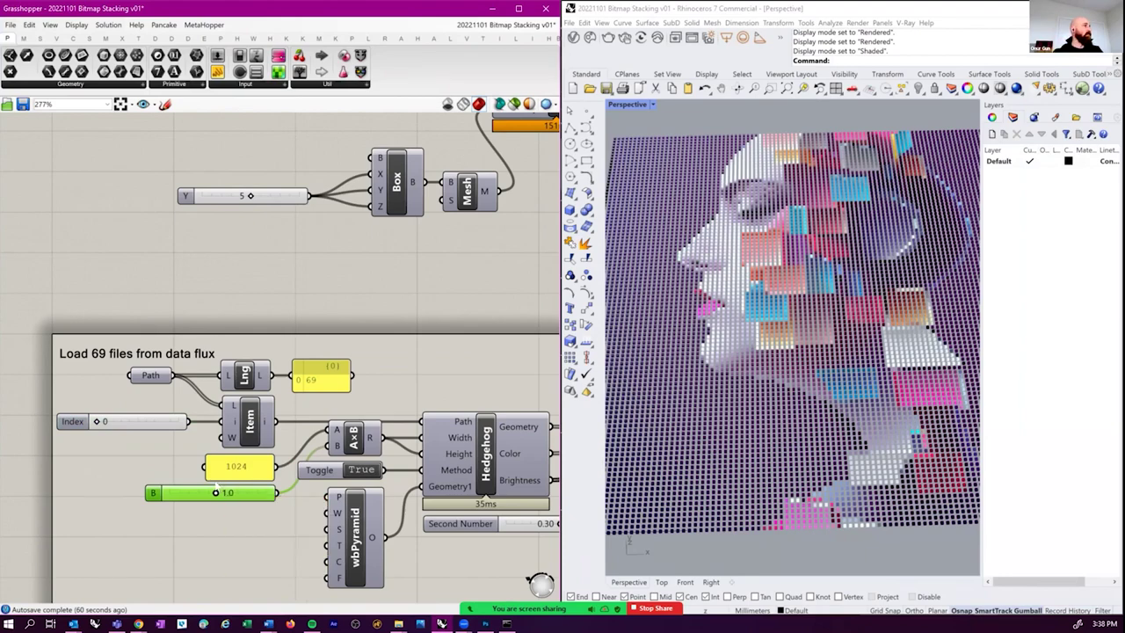
right_drag(415, 522, 357, 501)
scroll(358, 500, down, 3)
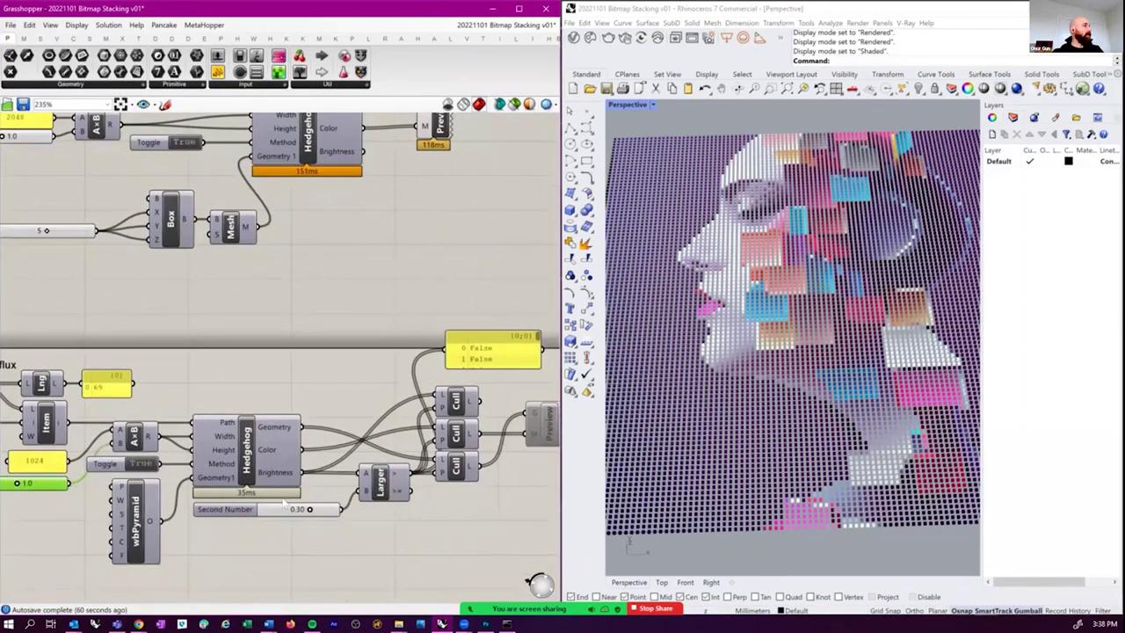
scroll(346, 424, up, 2)
scroll(196, 486, down, 1)
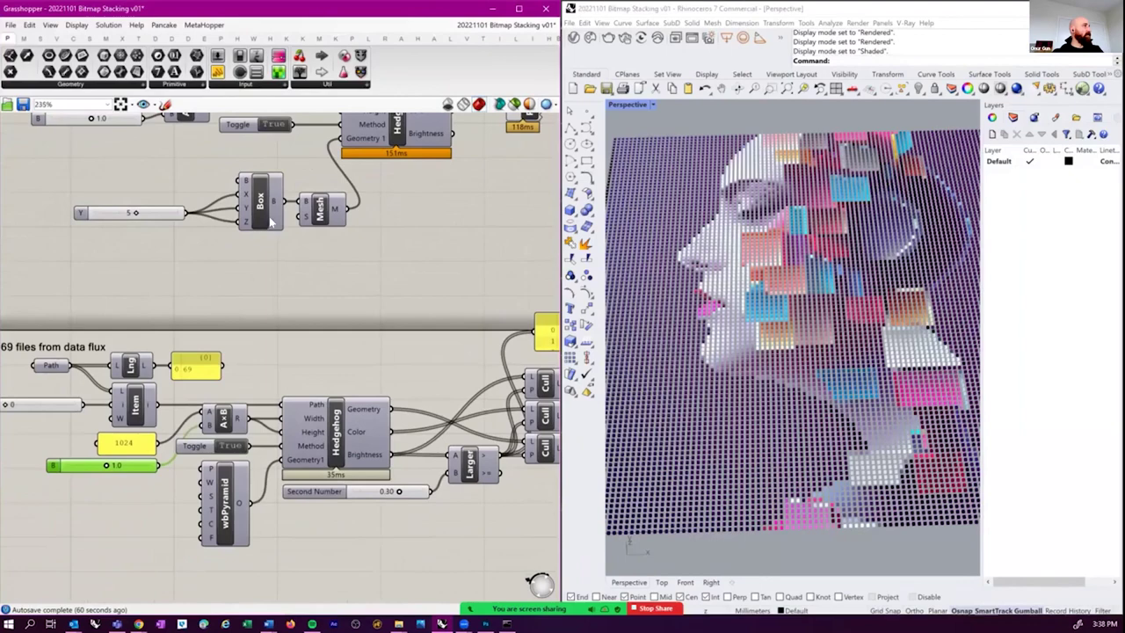
- Compare the Box and wbPyramid geometry sources and switch Rhino to the four-viewport layout
scroll(220, 474, up, 1)
click(255, 204)
scroll(256, 474, up, 2)
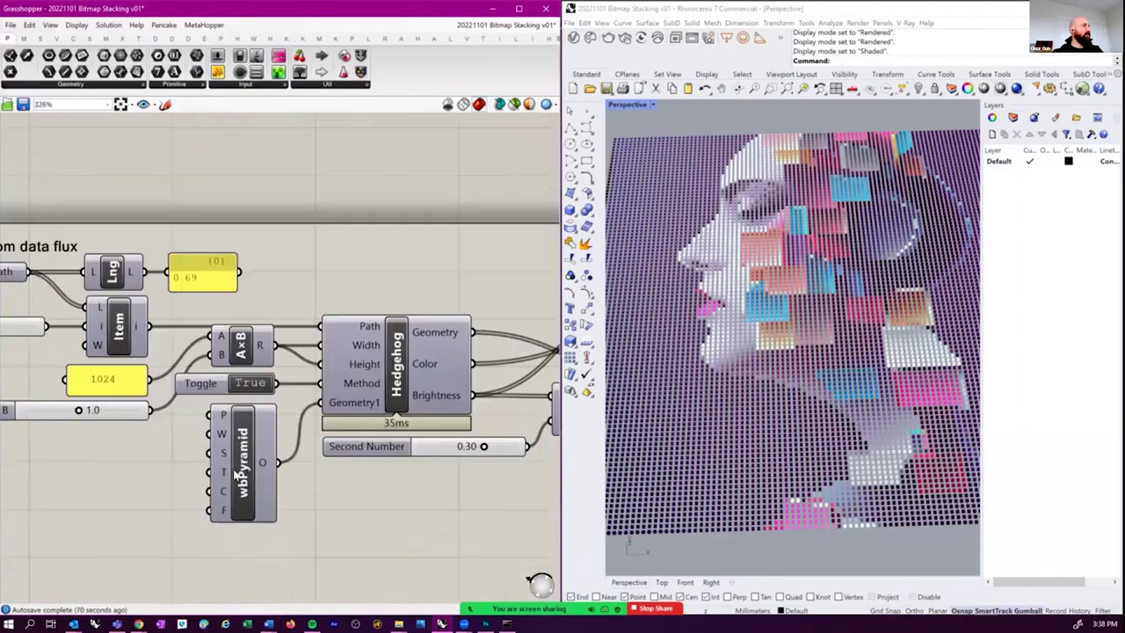
click(244, 472)
double_click(626, 104)
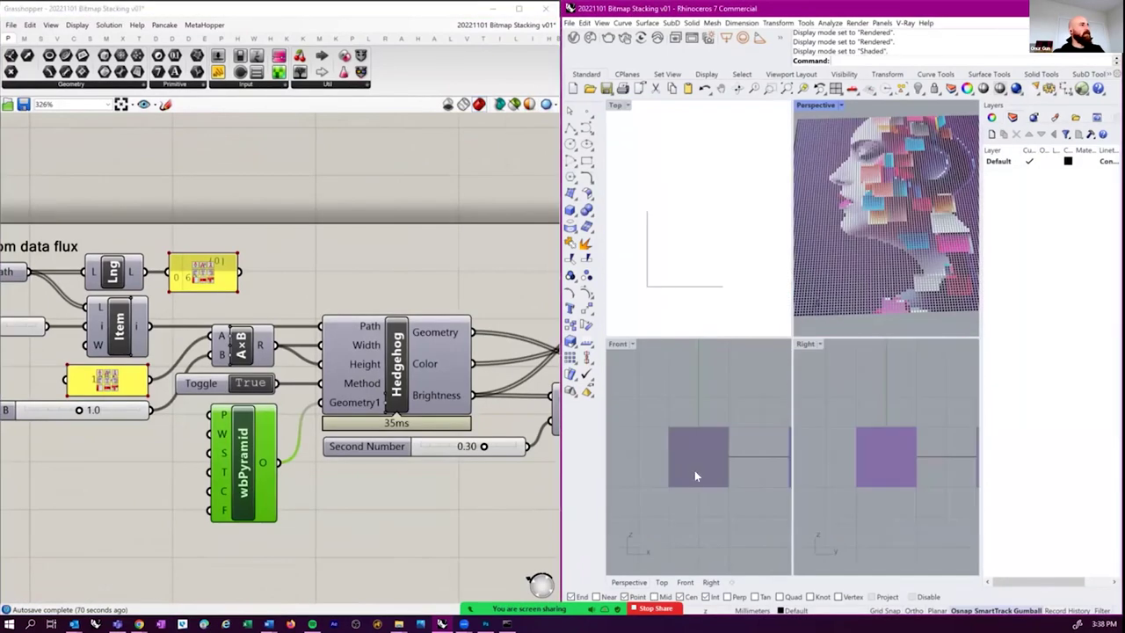
right_drag(702, 474, 678, 474)
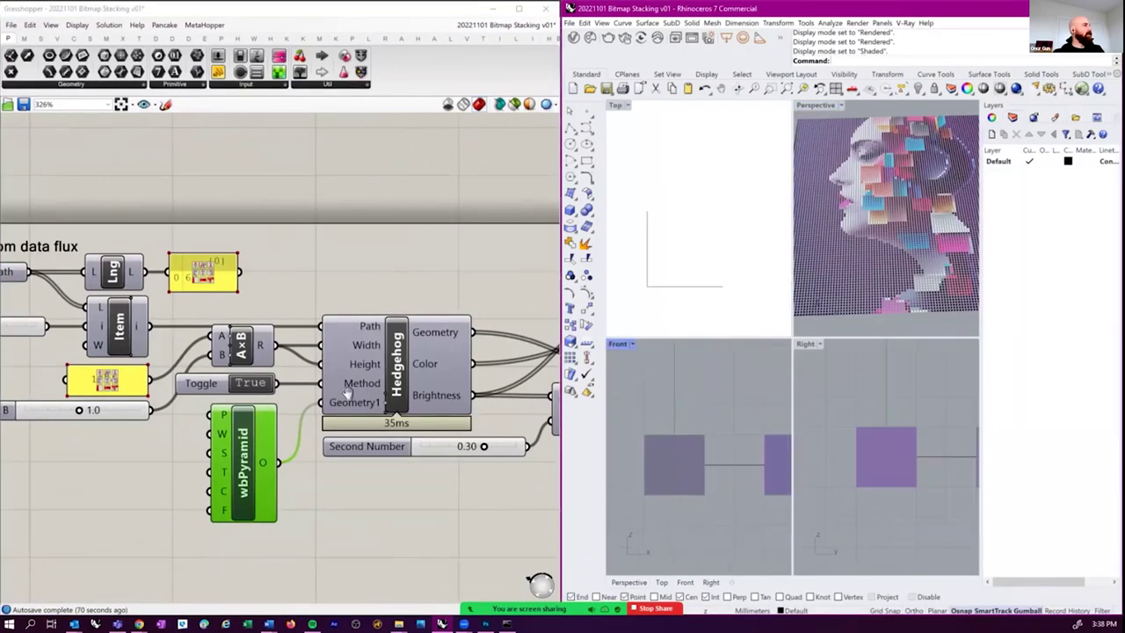
- Select the copied Box-based Hedgehog definition above the group and disable it
scroll(346, 392, down, 4)
click(113, 367)
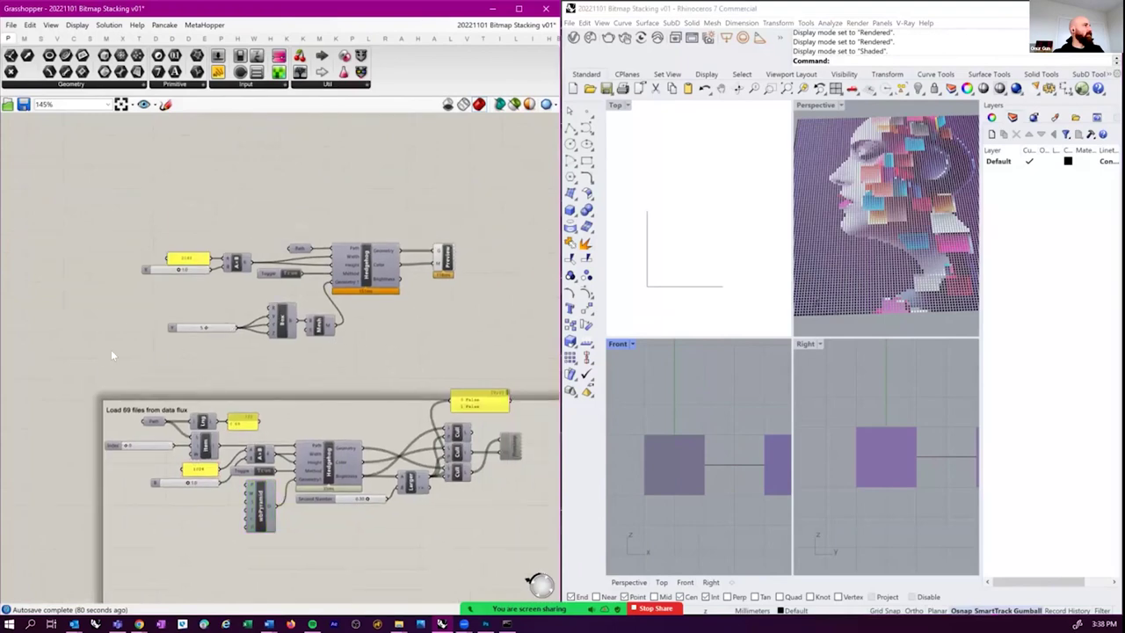
click(450, 329)
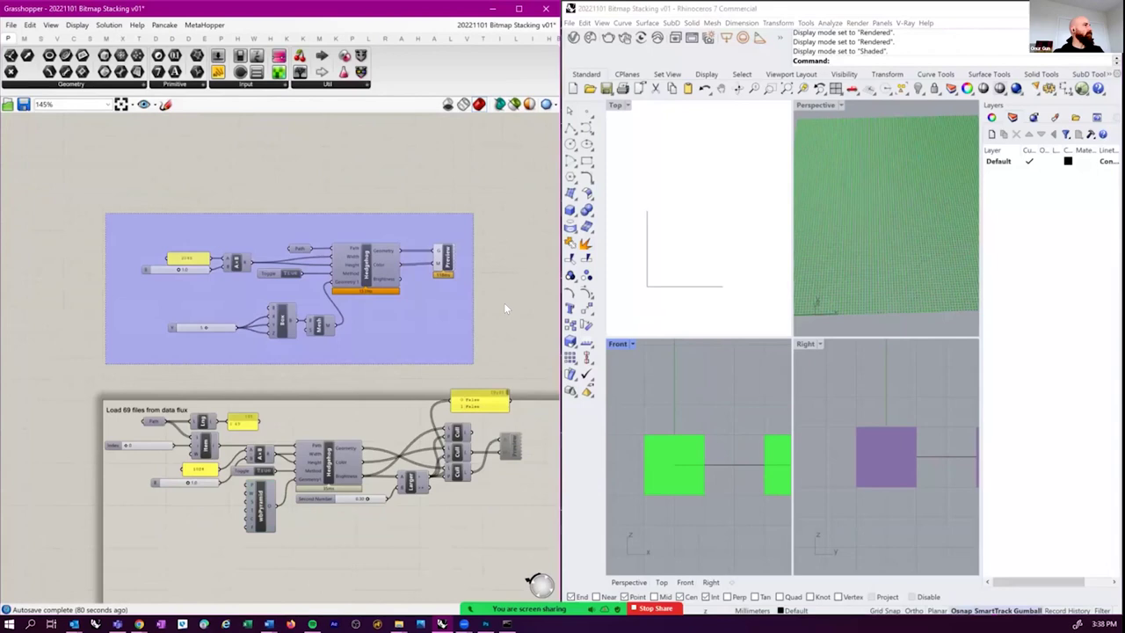
key(ctrl+shift+g)
key(ctrl+g)
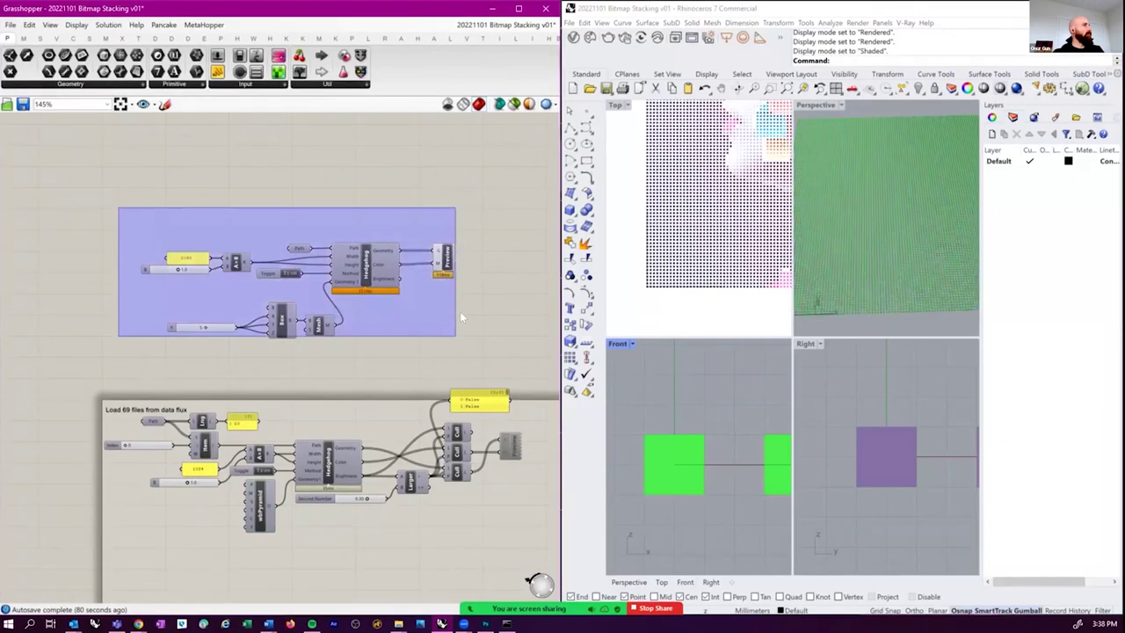
key(ctrl+shift+g)
- Preview only the selected wbPyramid component and inspect its pyramid mesh in the Right and Perspective viewports
scroll(238, 466, up, 2)
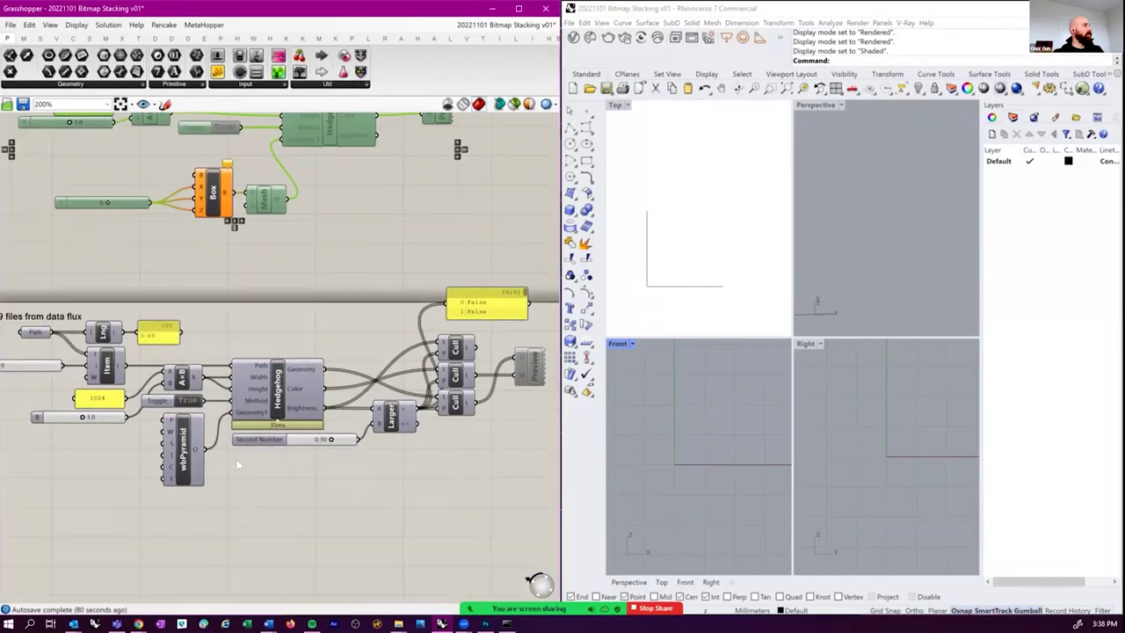
click(173, 456)
click(514, 103)
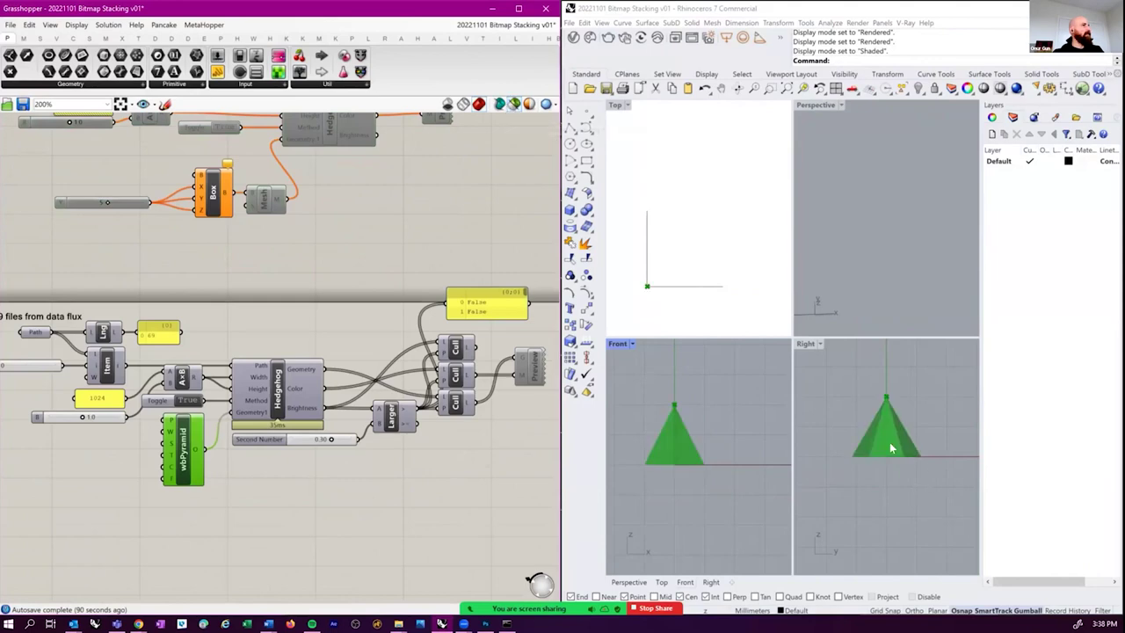
click(916, 462)
scroll(879, 452, up, 3)
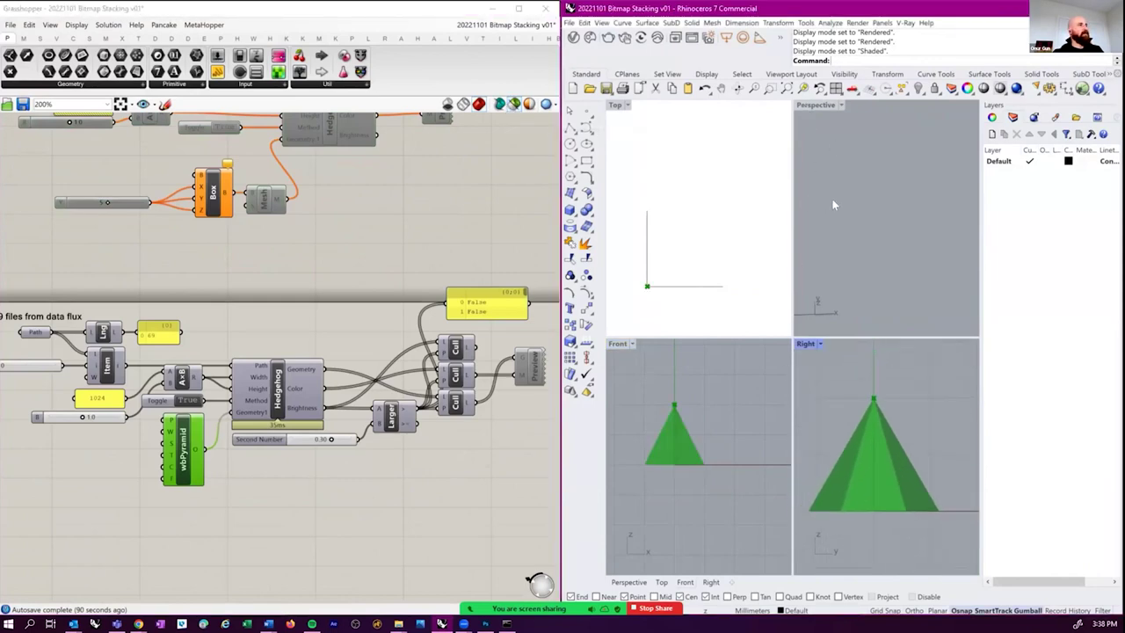
click(808, 238)
right_drag(817, 216, 898, 260)
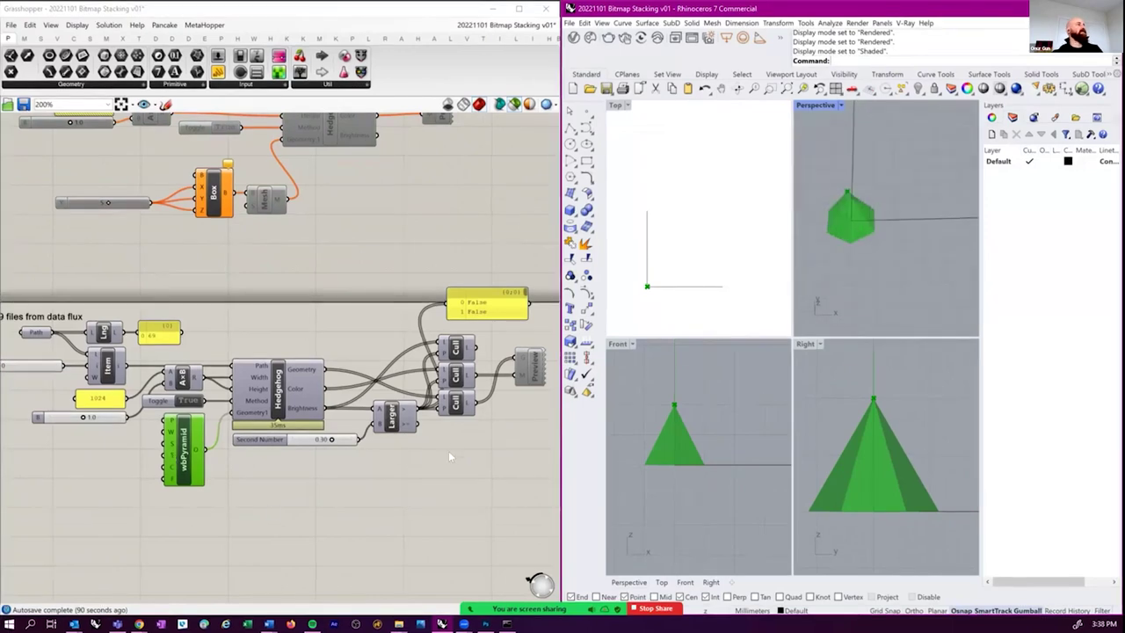
- Preview the Hedgehog component's pyramid grid in the Rhino viewports, and clear the selection on the canvas
right_drag(457, 448, 411, 472)
right_drag(841, 284, 906, 245)
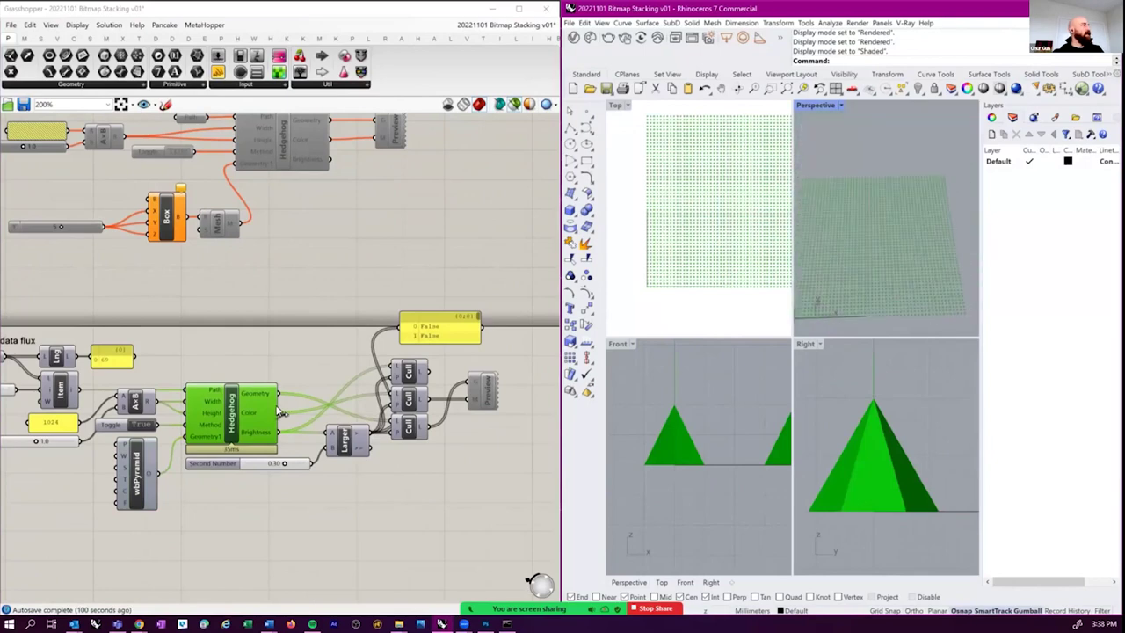
scroll(280, 413, up, 4)
click(336, 282)
- Add a Custom Preview component above the Hedgehog and wire the Hedgehog's Geometry and Color outputs into its G and M inputs
click(295, 375)
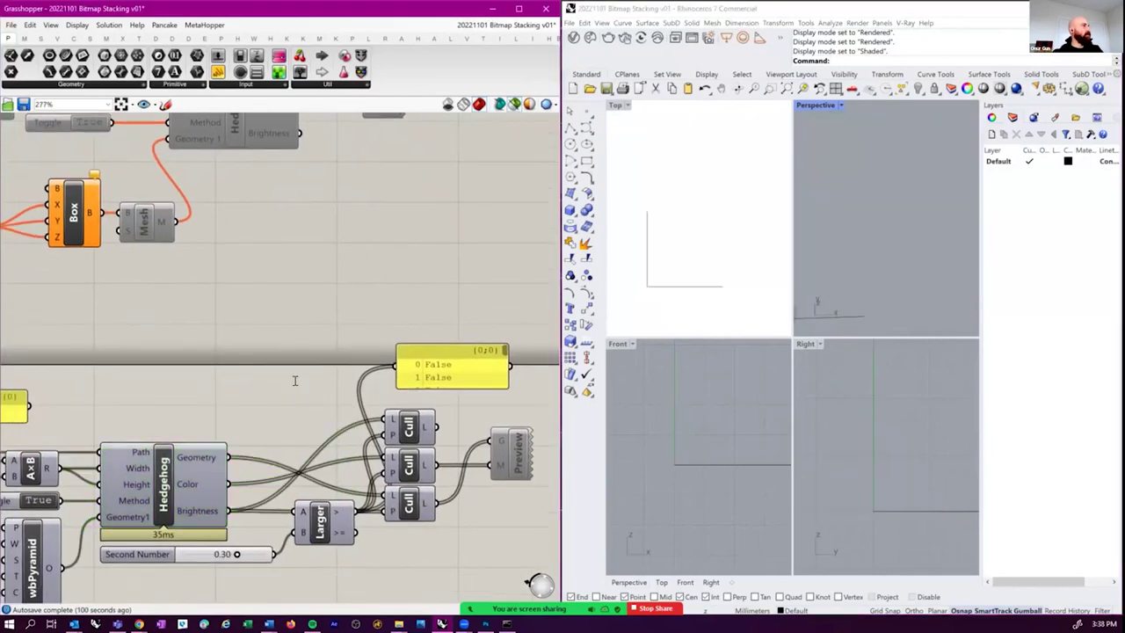
double_click(295, 375)
text(preview)
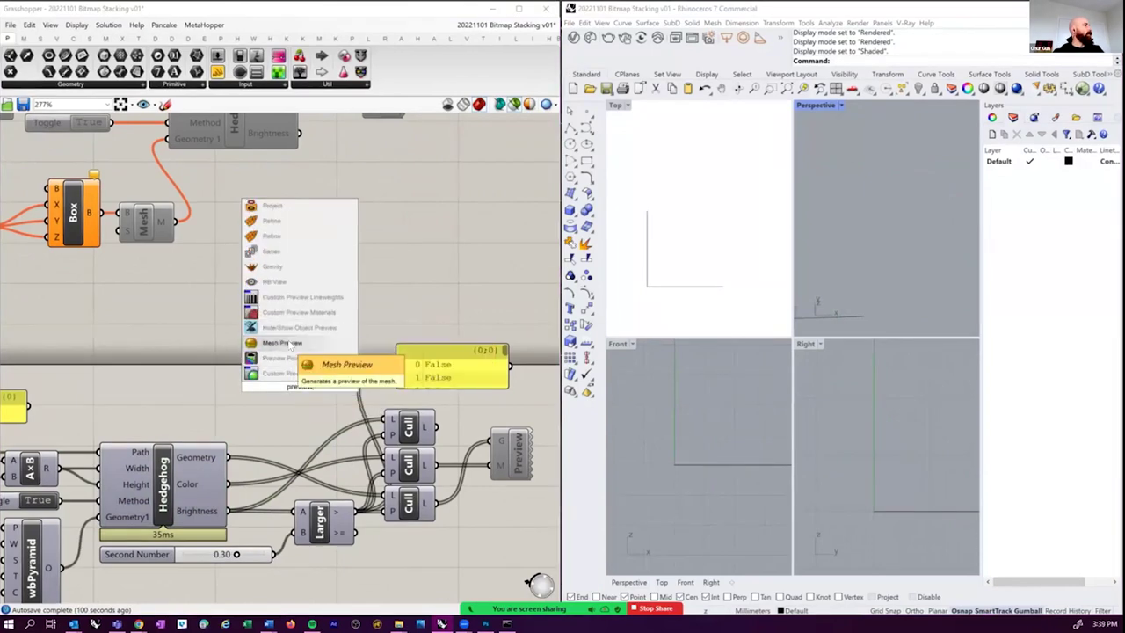
click(276, 372)
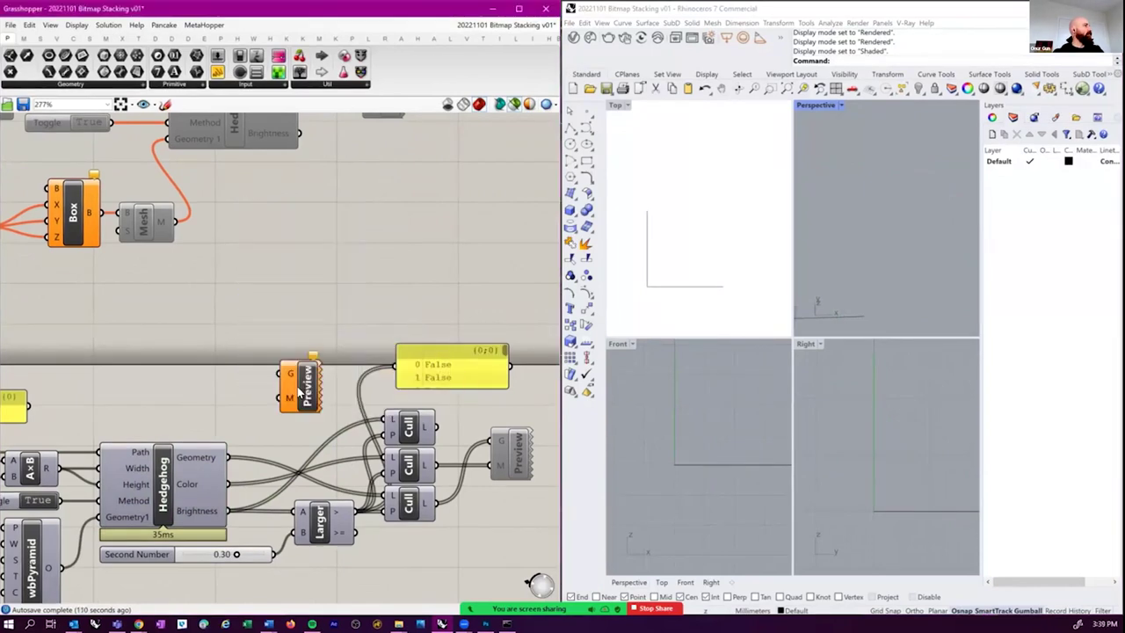
drag(226, 456, 284, 334)
right_drag(225, 490, 232, 466)
drag(234, 458, 295, 332)
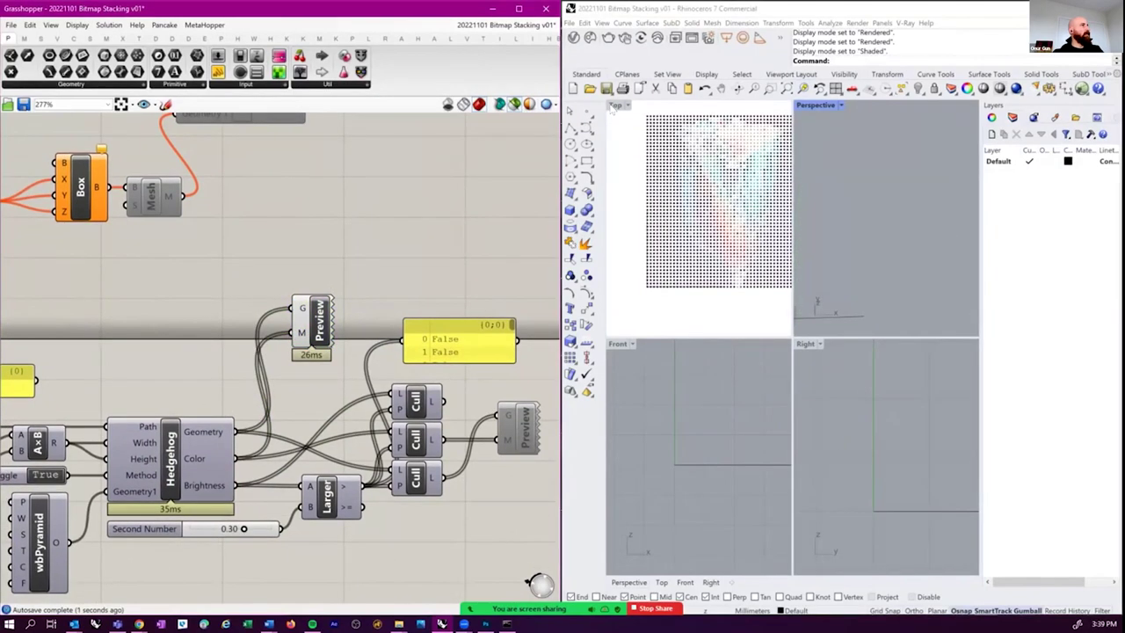
- Maximize the Top viewport and inspect the coloured pyramid grid
double_click(615, 105)
scroll(790, 347, up, 2)
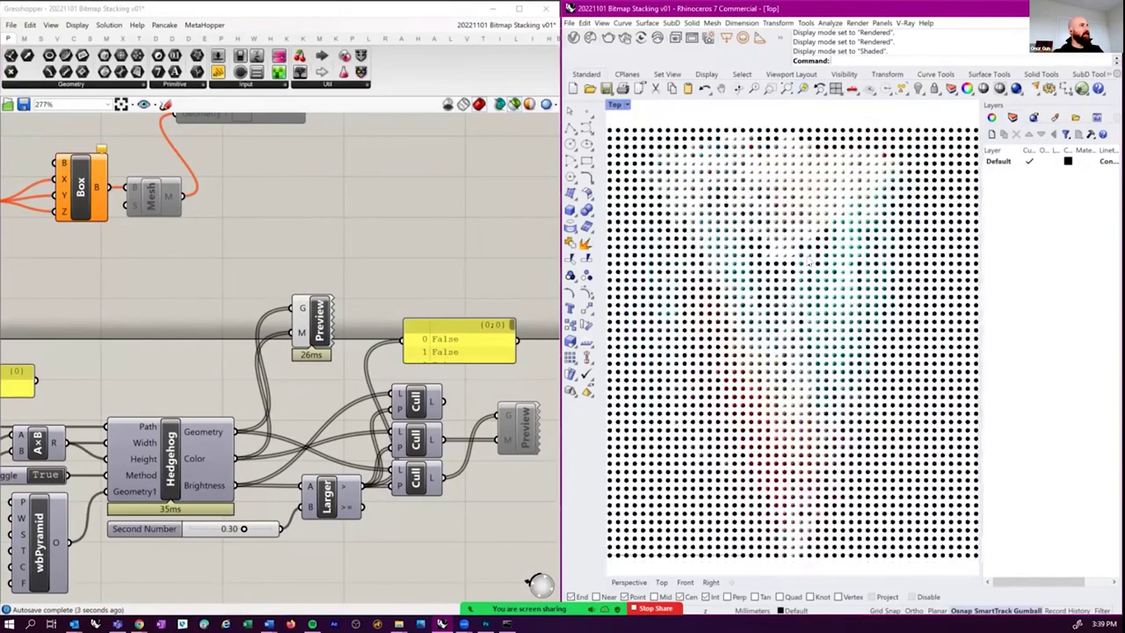
scroll(791, 347, down, 4)
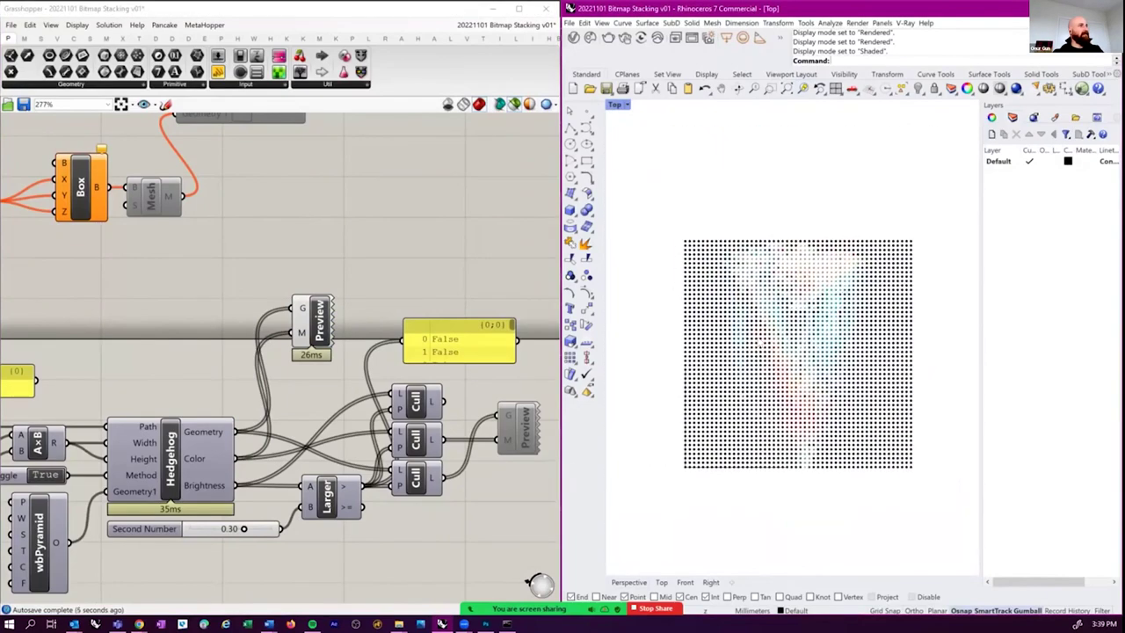
click(399, 622)
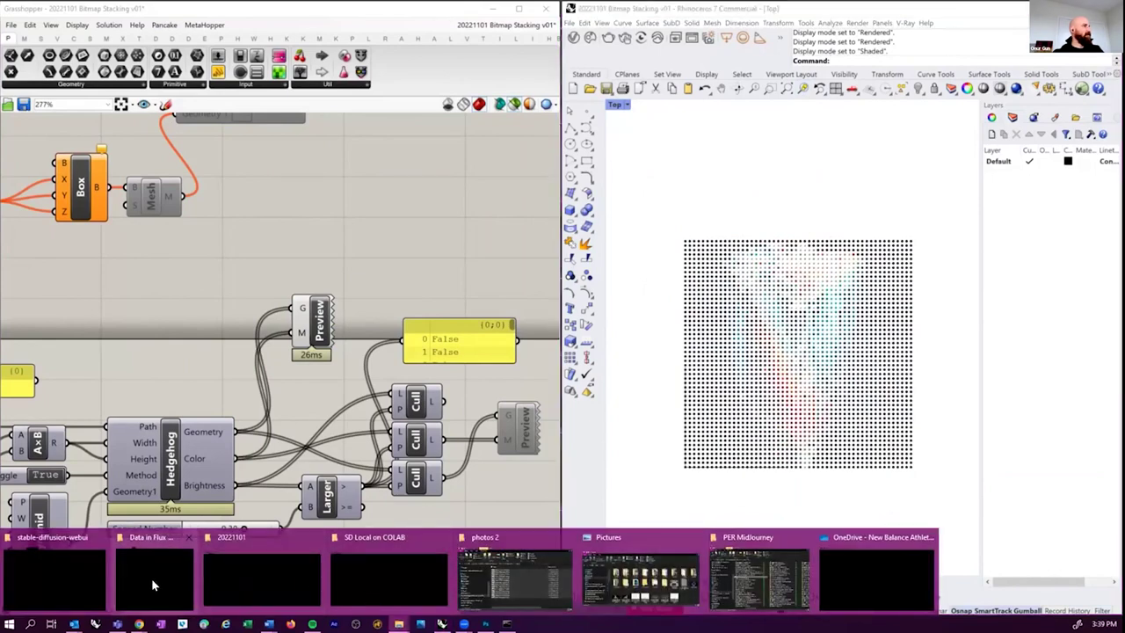
- Try the Shaded display mode in the Top viewport and switch it back to Rendered
click(619, 104)
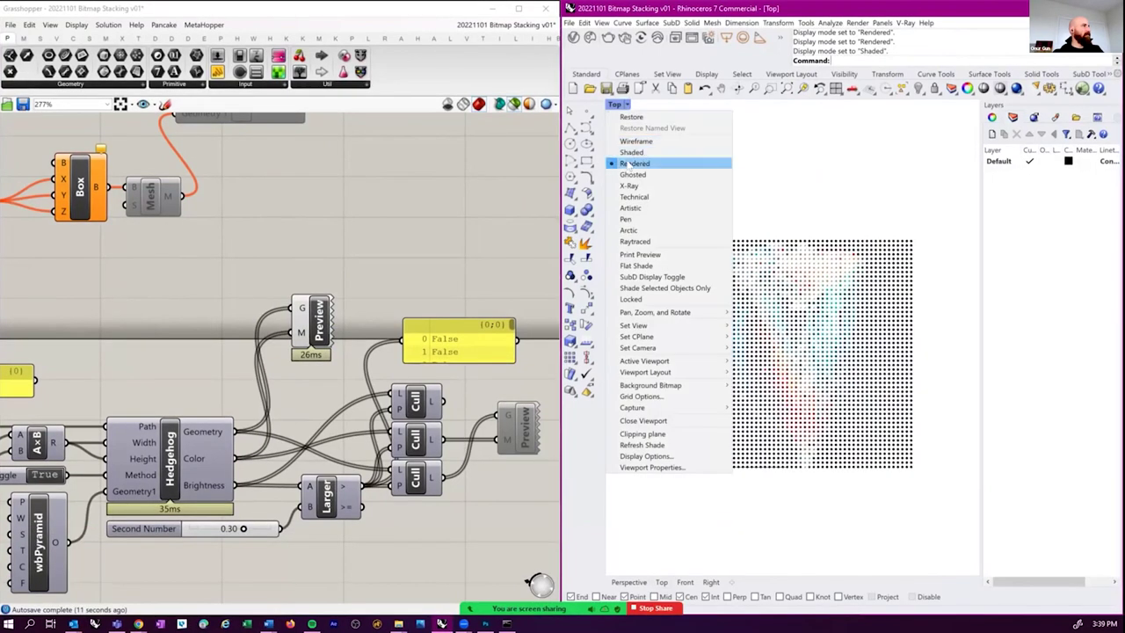
click(629, 153)
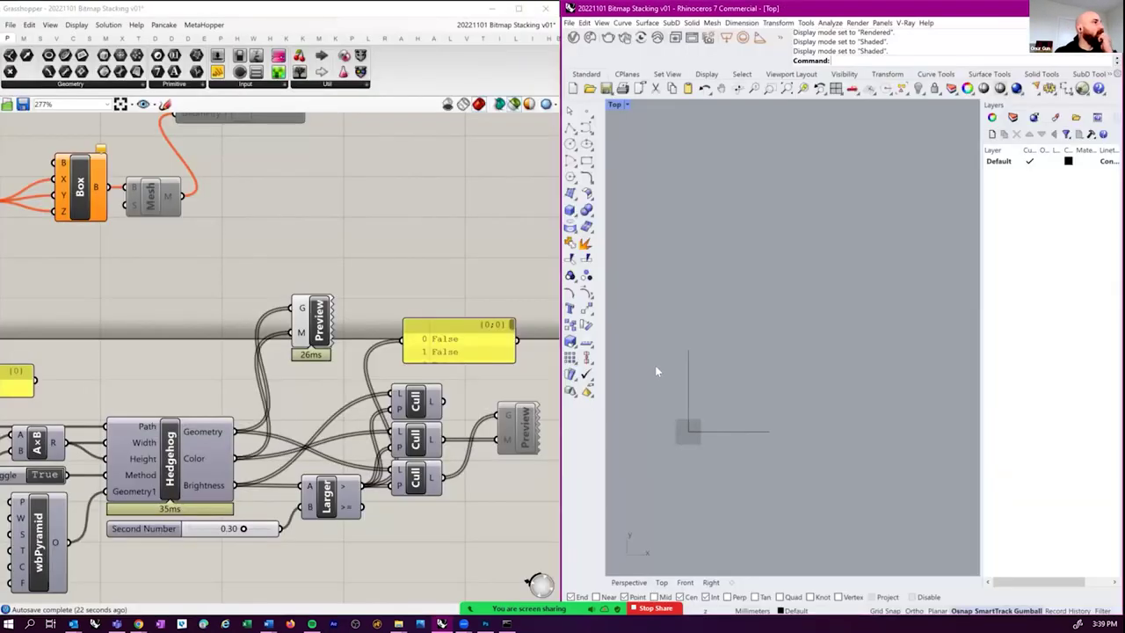
click(627, 104)
click(672, 165)
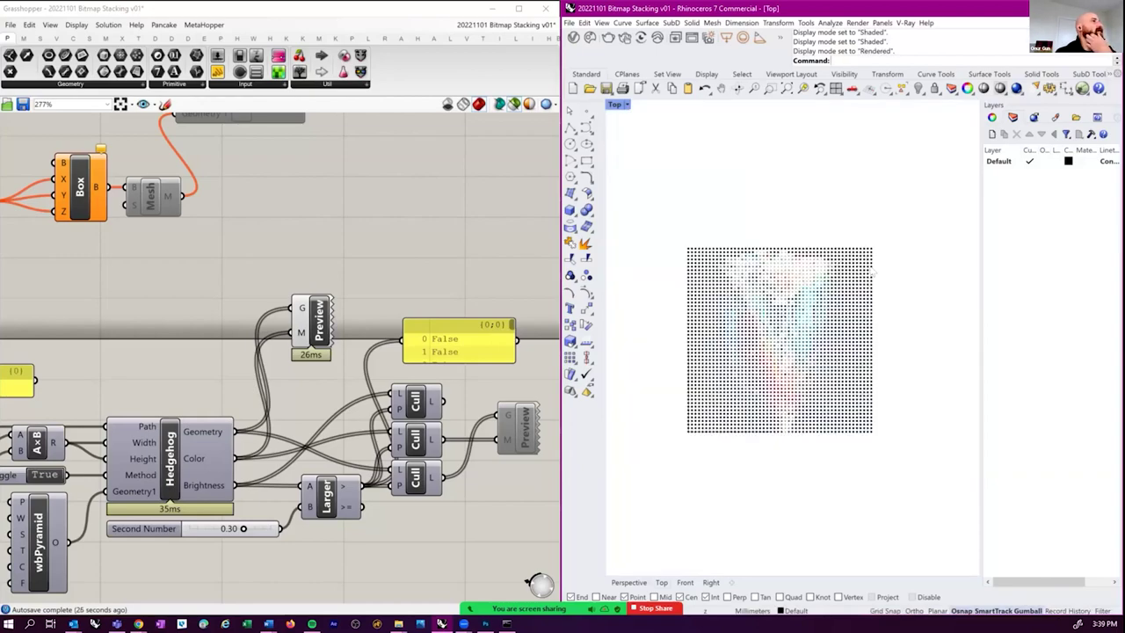
- Set the W input of the wbPyramid component to 10
scroll(734, 364, up, 10)
scroll(734, 362, down, 10)
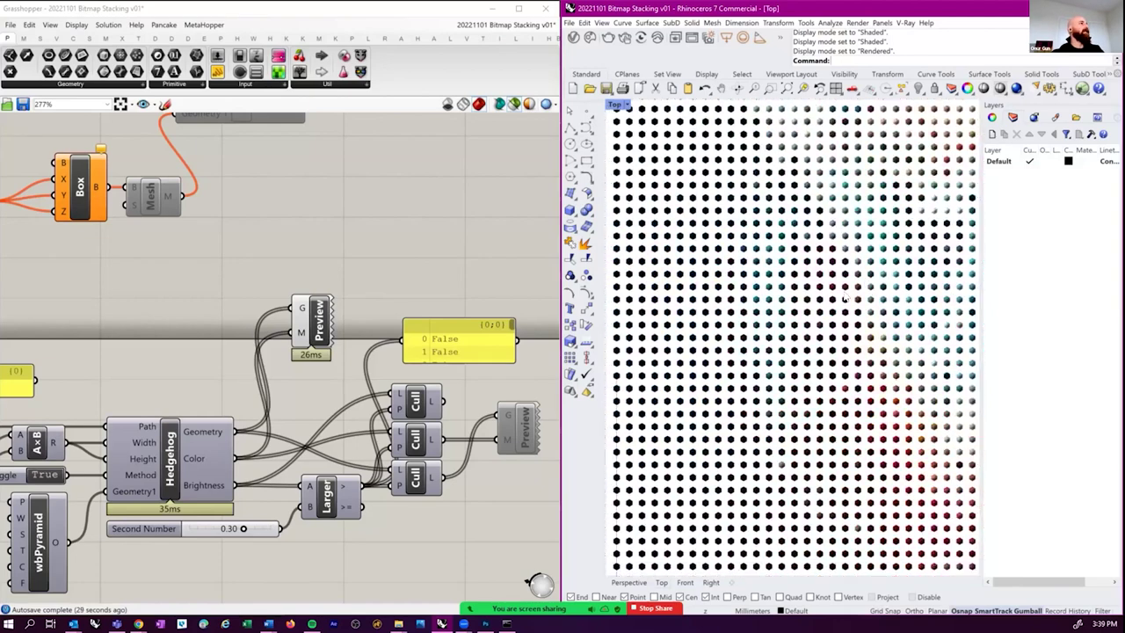
scroll(843, 296, down, 4)
right_drag(9, 510, 207, 393)
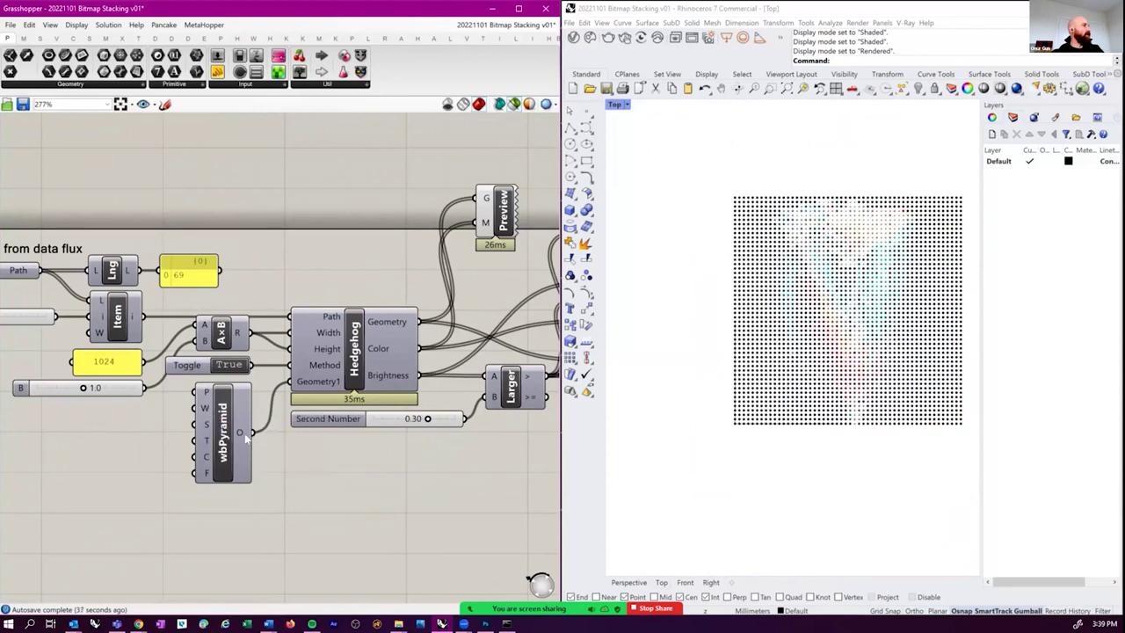
right_click(204, 409)
mouse_move(244, 506)
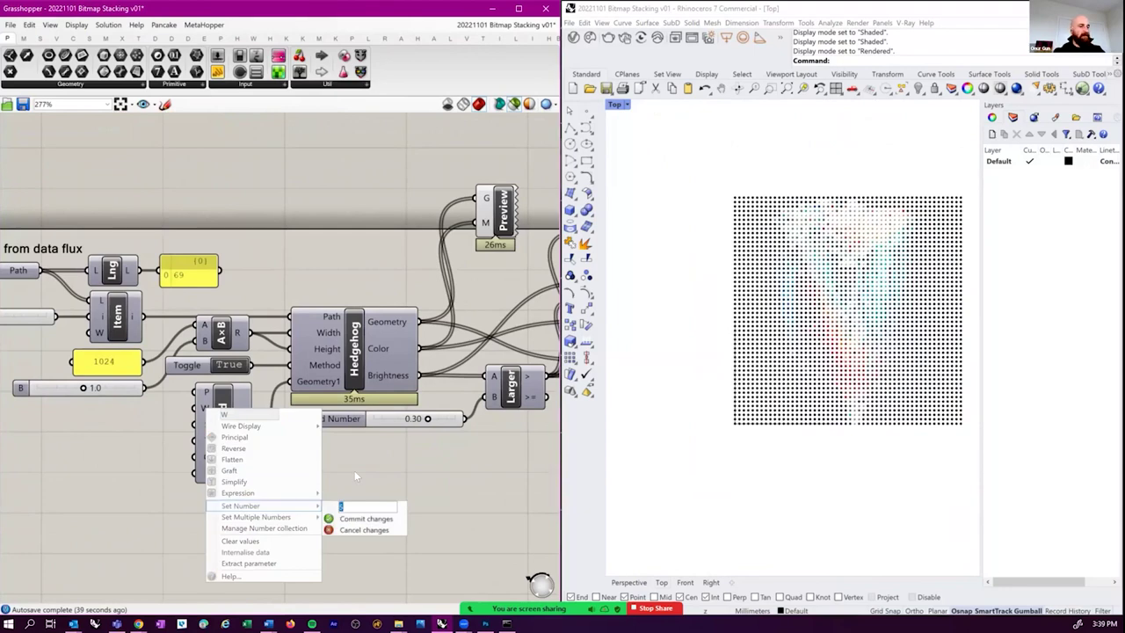
text(10)
click(367, 518)
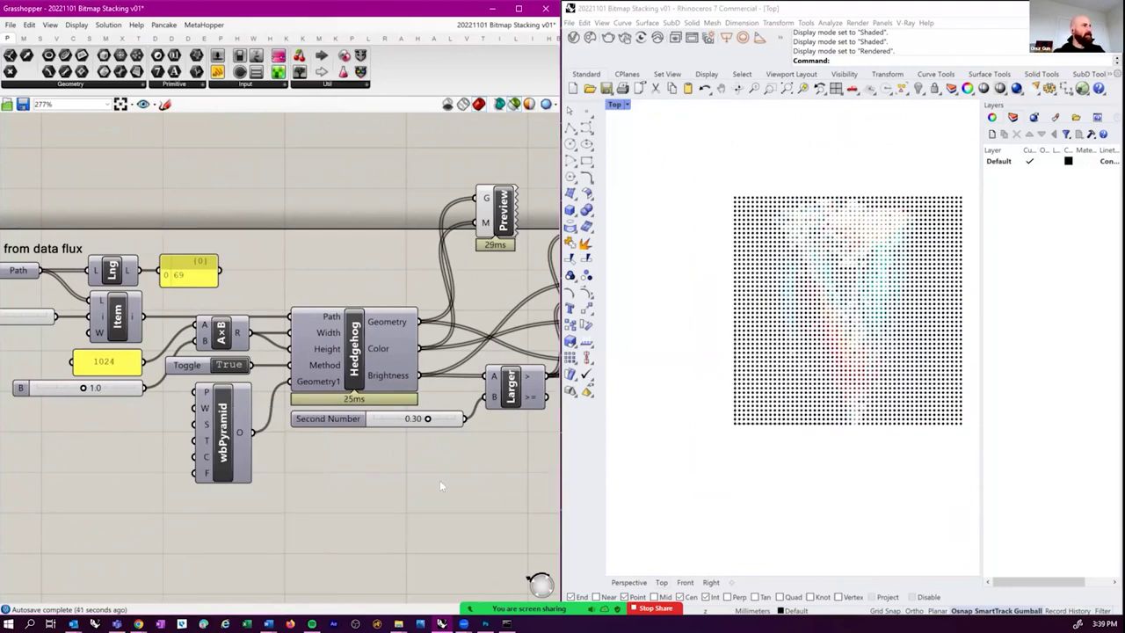
- Examine the coloured pyramid image in the Top viewport both up close and as a whole
right_drag(811, 286, 768, 306)
scroll(769, 306, up, 5)
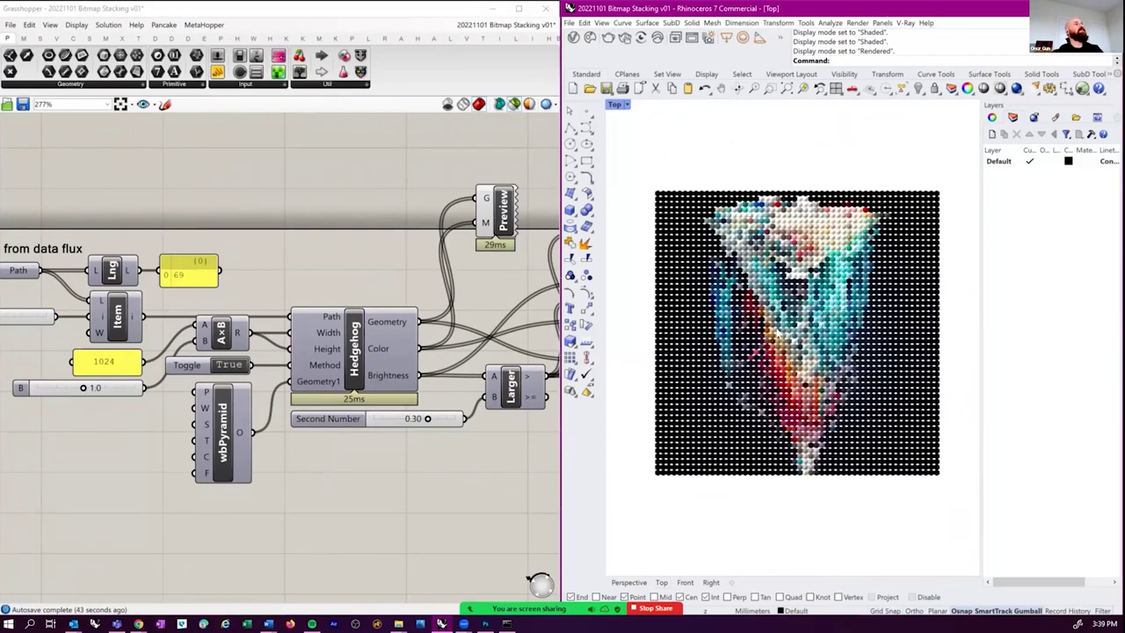
scroll(722, 362, down, 2)
scroll(721, 363, up, 3)
scroll(721, 363, down, 3)
scroll(299, 448, down, 4)
scroll(132, 404, up, 2)
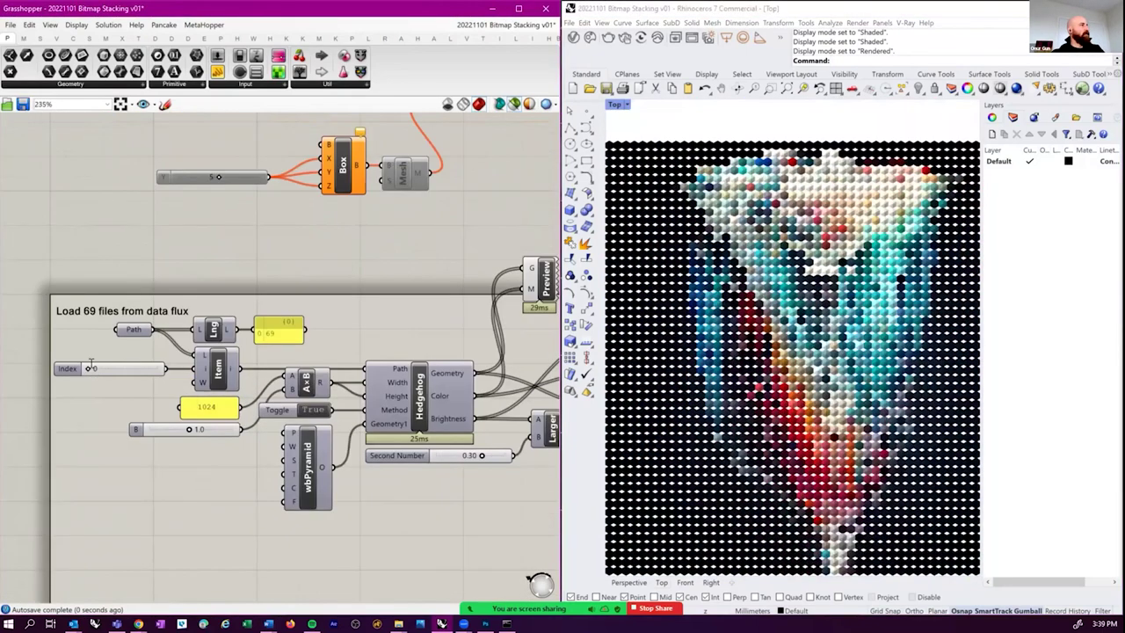
- Load other data flux frames by setting the Index slider to 1 and to 17
double_click(128, 369)
text(1)
key(Return)
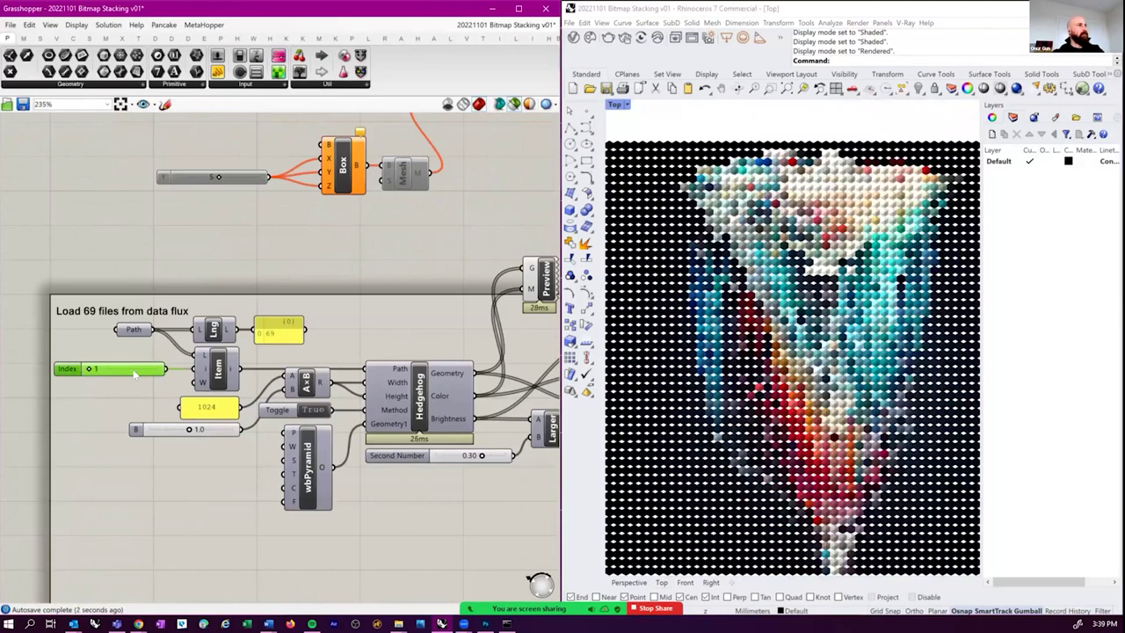
right_drag(113, 361, 86, 319)
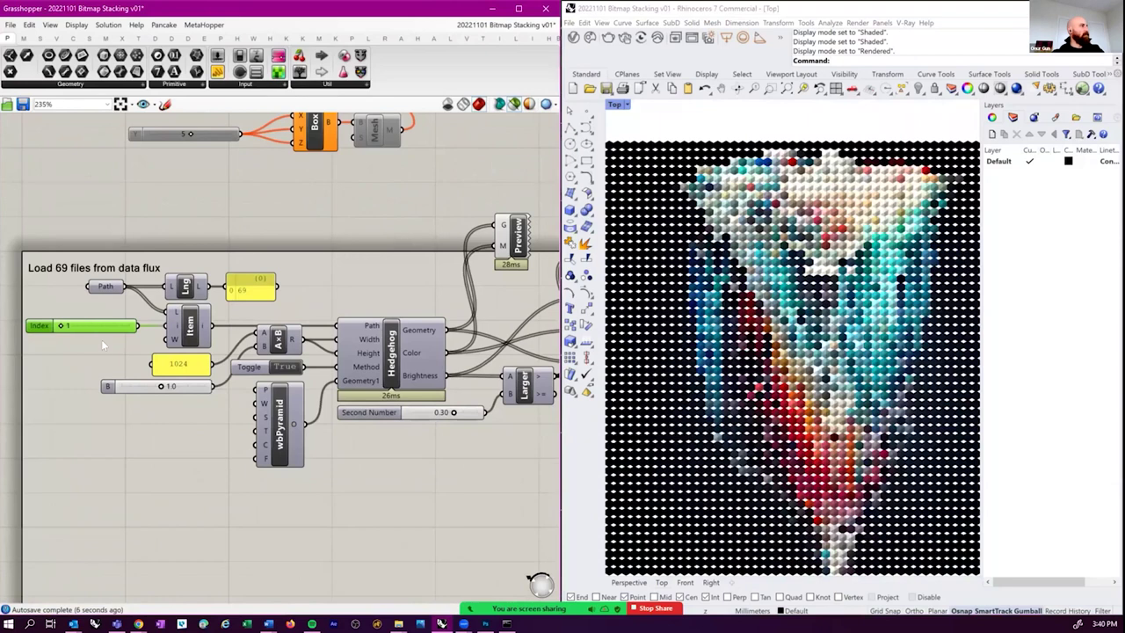
right_drag(95, 311, 96, 314)
double_click(91, 309)
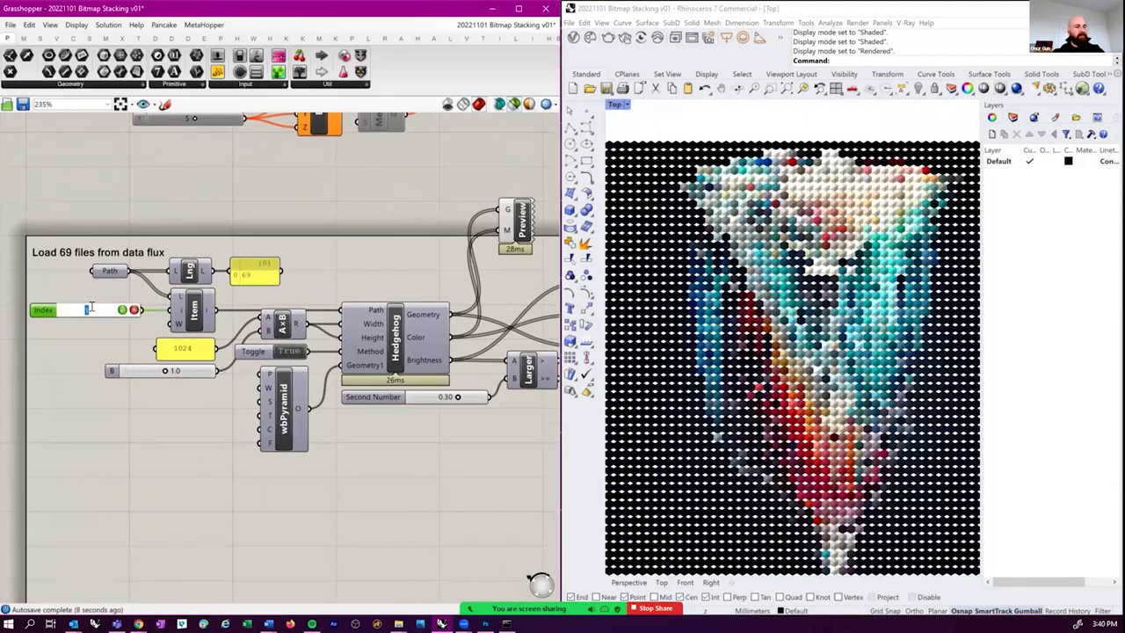
text(17)
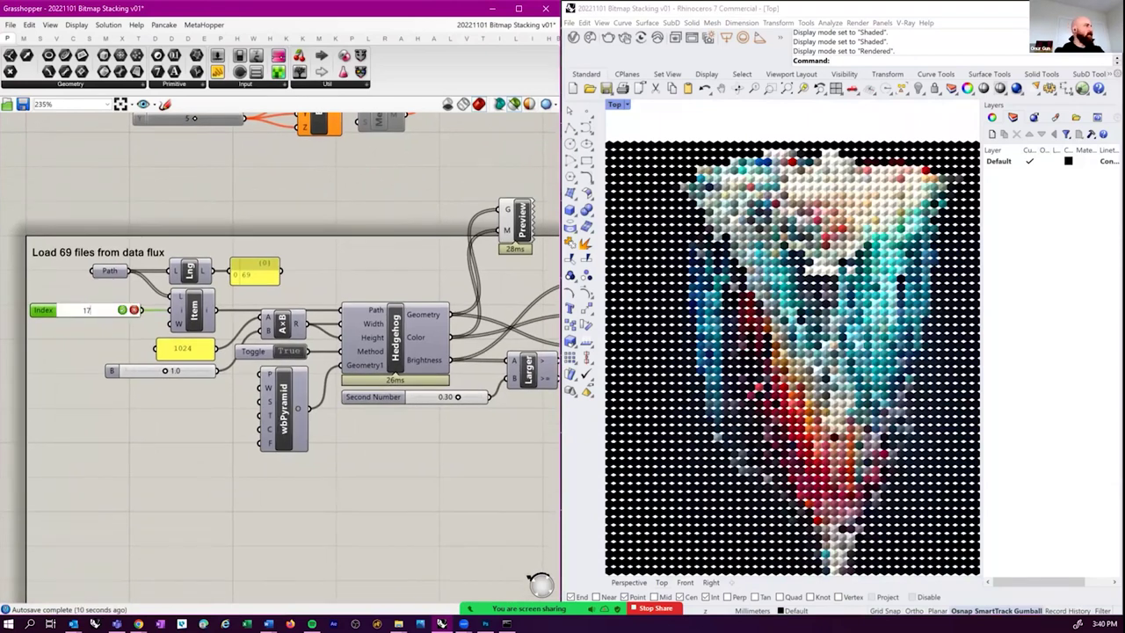
click(122, 309)
click(928, 244)
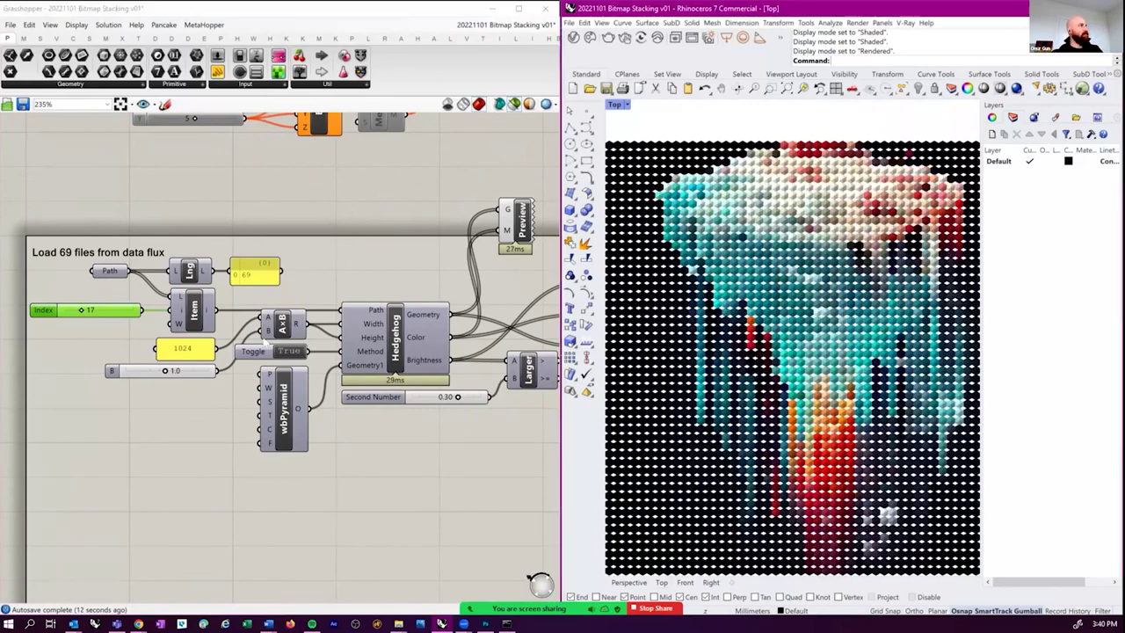
- Set the Index slider to its last frame, 68, and frame the whole image in the Top viewport
drag(77, 310, 130, 312)
scroll(217, 340, down, 3)
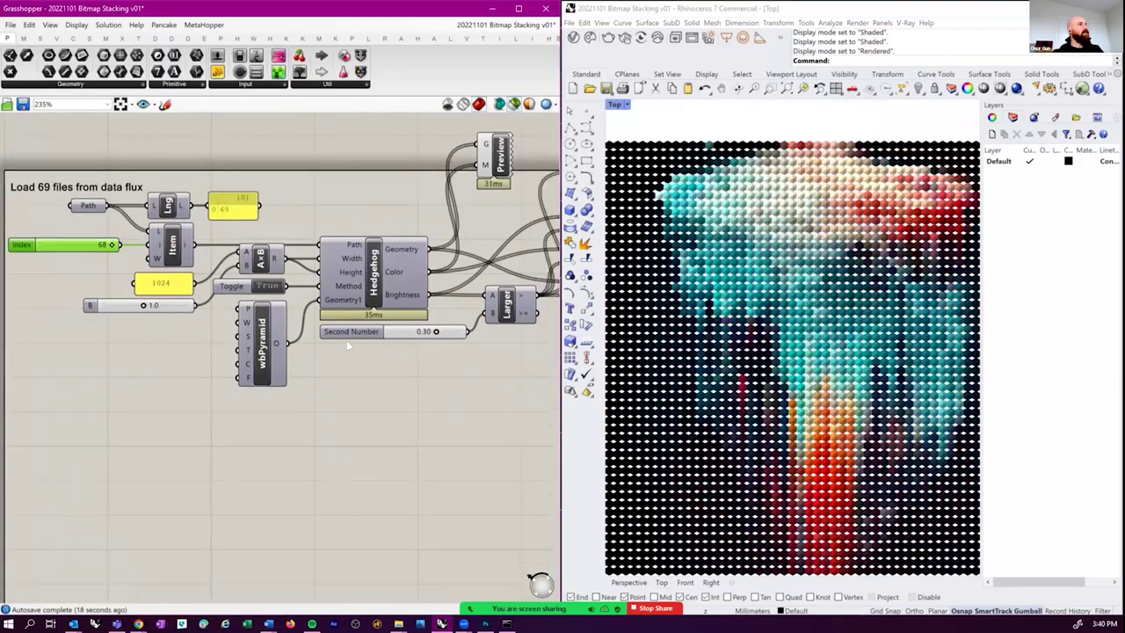
click(762, 334)
scroll(762, 334, down, 2)
scroll(714, 244, up, 2)
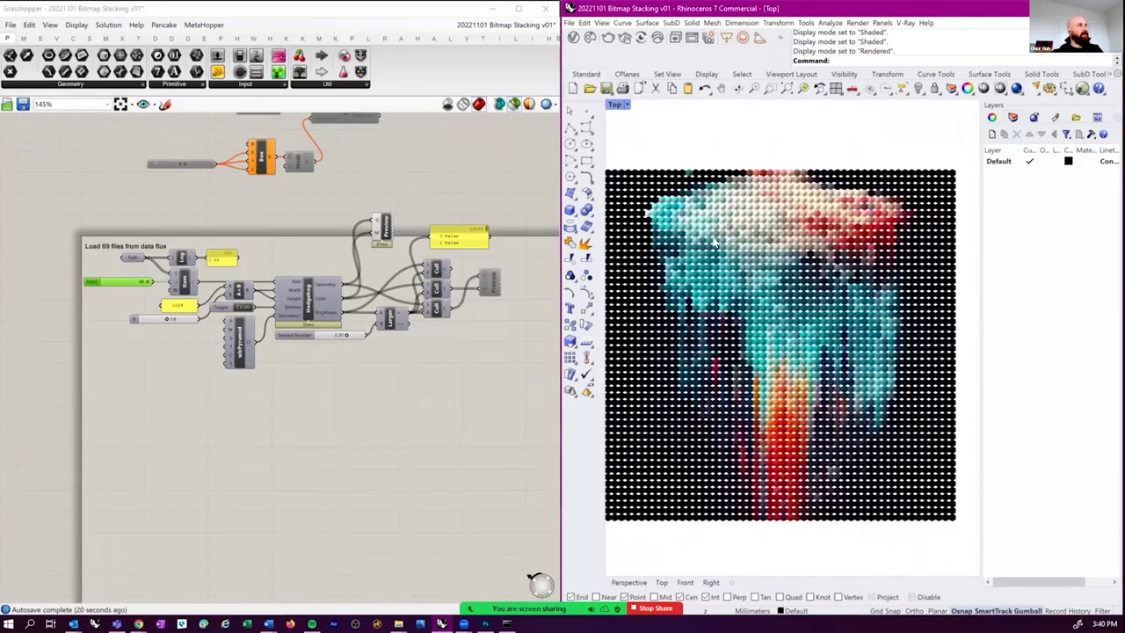
right_drag(767, 281, 776, 273)
- Open the animation controls for the Index slider
click(114, 282)
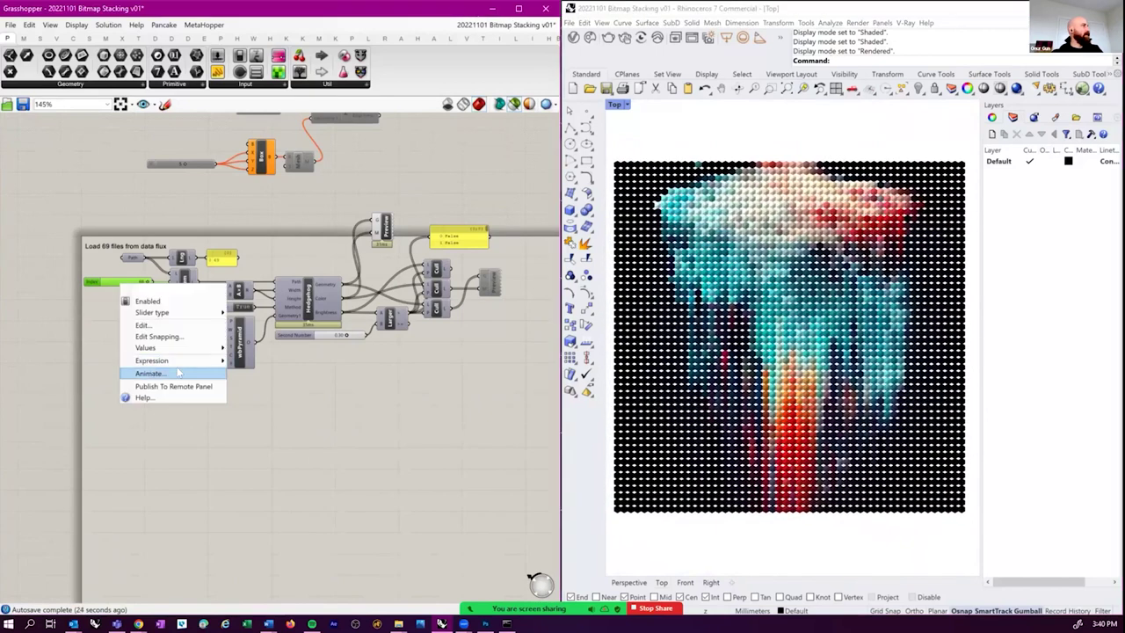
click(150, 372)
drag(415, 197, 323, 187)
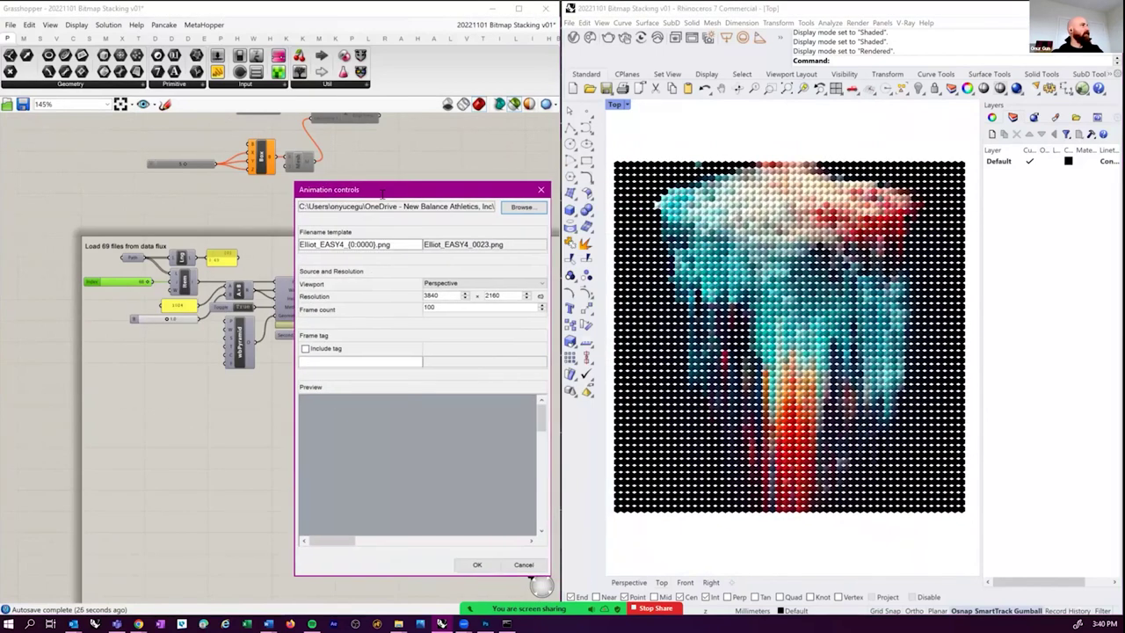
click(522, 211)
drag(359, 156, 311, 143)
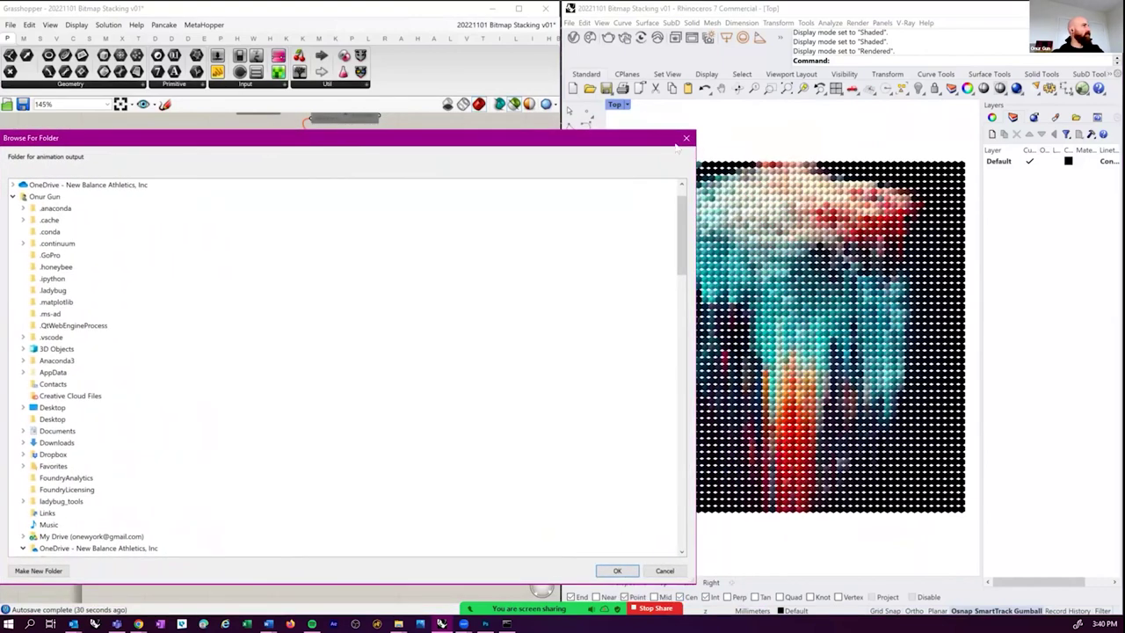
click(689, 138)
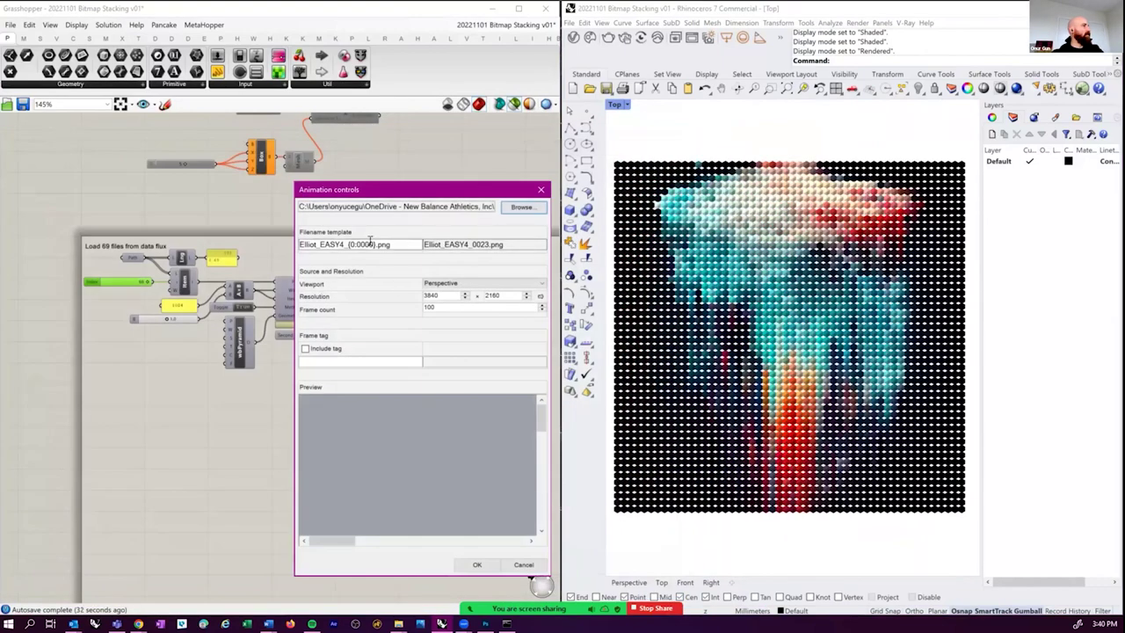
- Change the animation's filename template to DataFlux_{0:0000}.png
drag(345, 244, 270, 250)
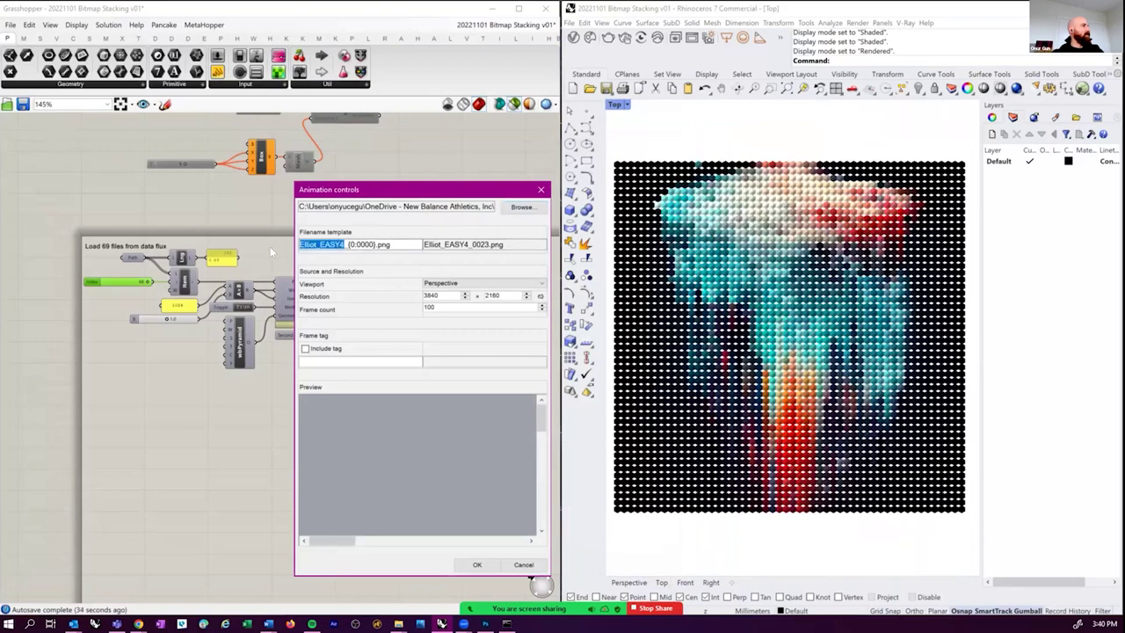
text(DataFlux)
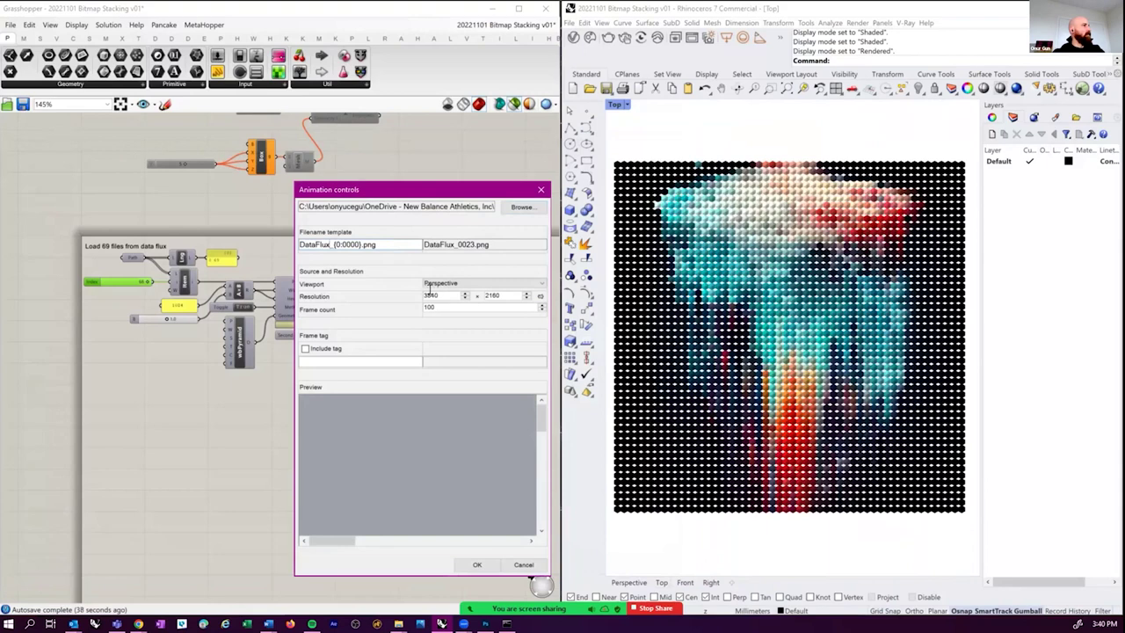
double_click(430, 295)
key(Tab)
- Read through the current output folder path in the animation controls
click(474, 200)
key(Right)
key(Right)
key(Right)
key(Right)
key(Right)
key(Right)
key(Right)
key(Right)
key(Right)
key(Right)
key(Right)
key(Right)
key(Right)
key(Right)
key(Right)
key(Right)
key(Right)
key(Right)
key(Right)
key(Right)
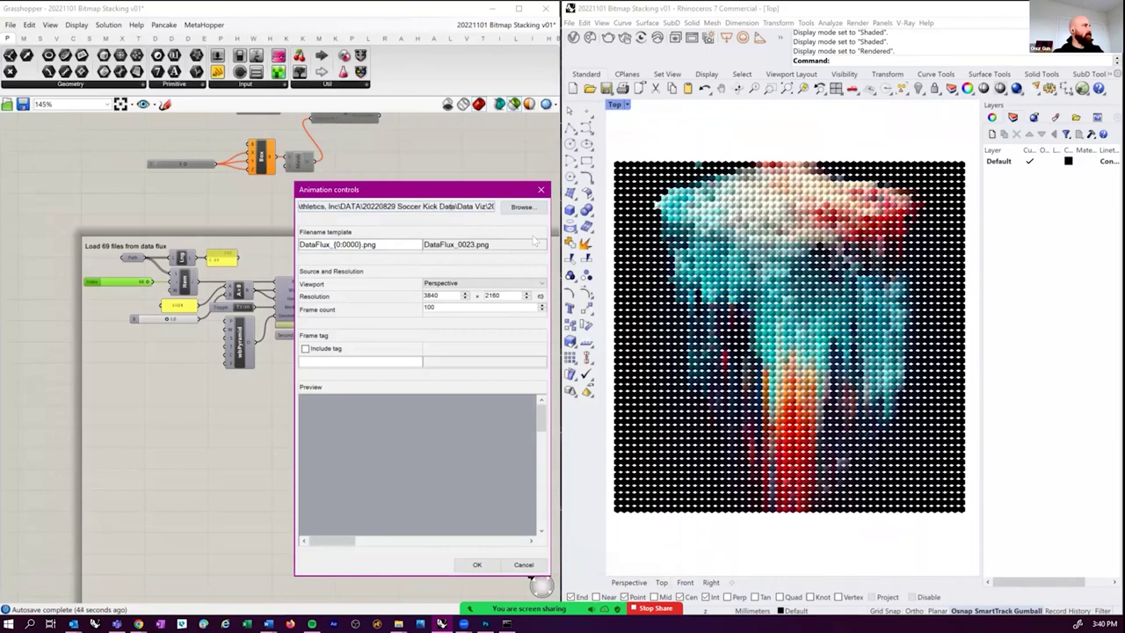
- Set the animation's output folder to TEMPLATES inside the New Balance Athletics OneDrive
click(521, 207)
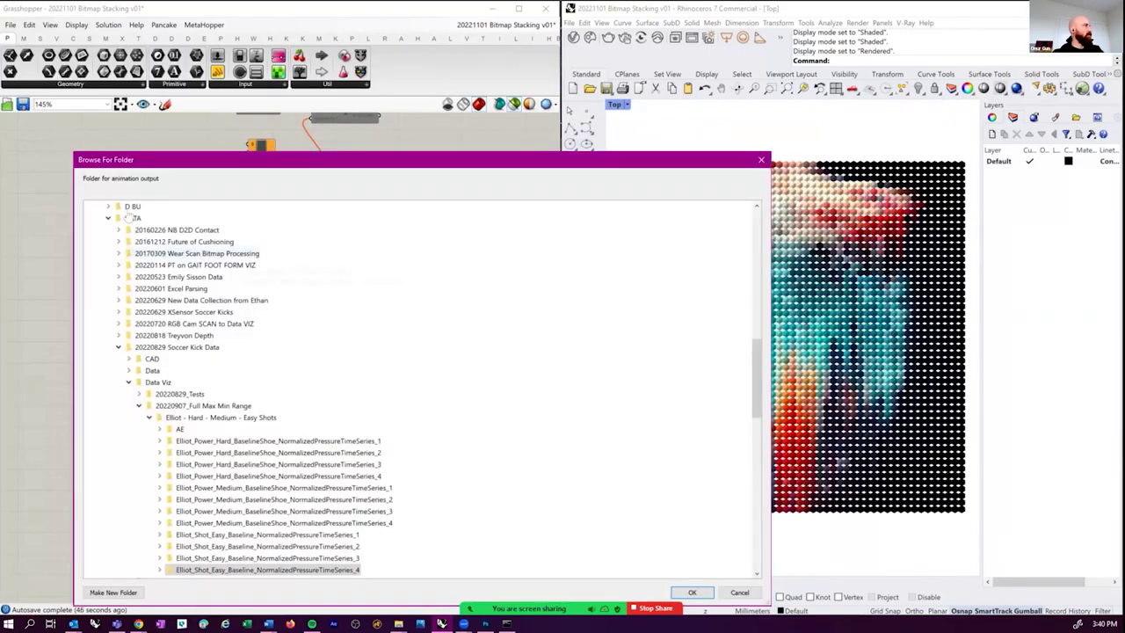
scroll(161, 347, up, 10)
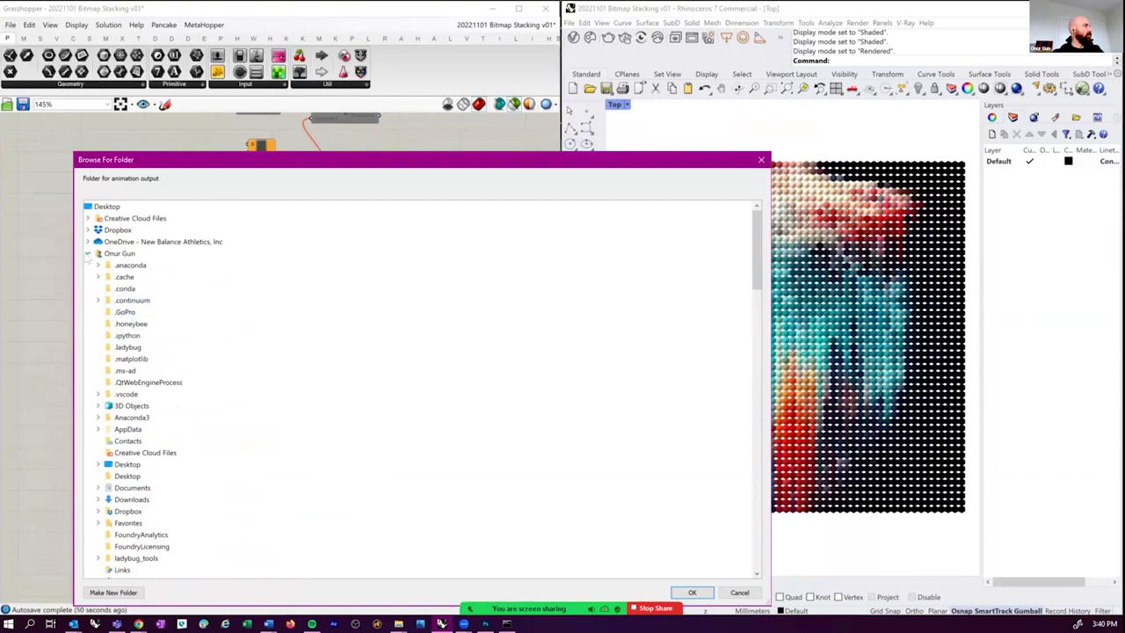
click(88, 253)
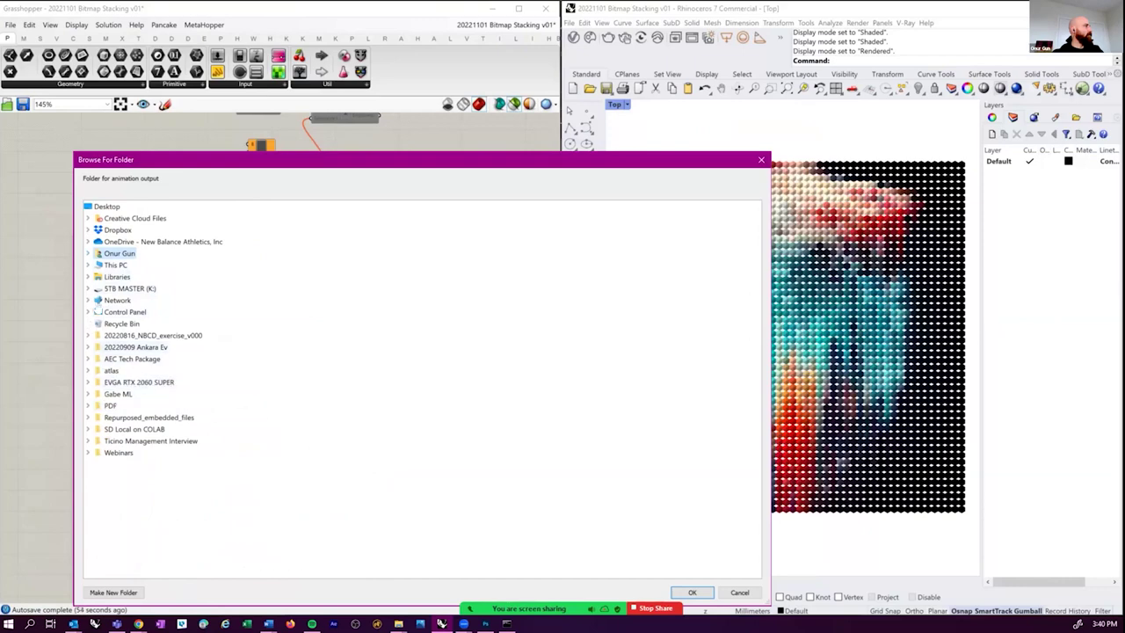
click(106, 241)
drag(252, 166, 180, 152)
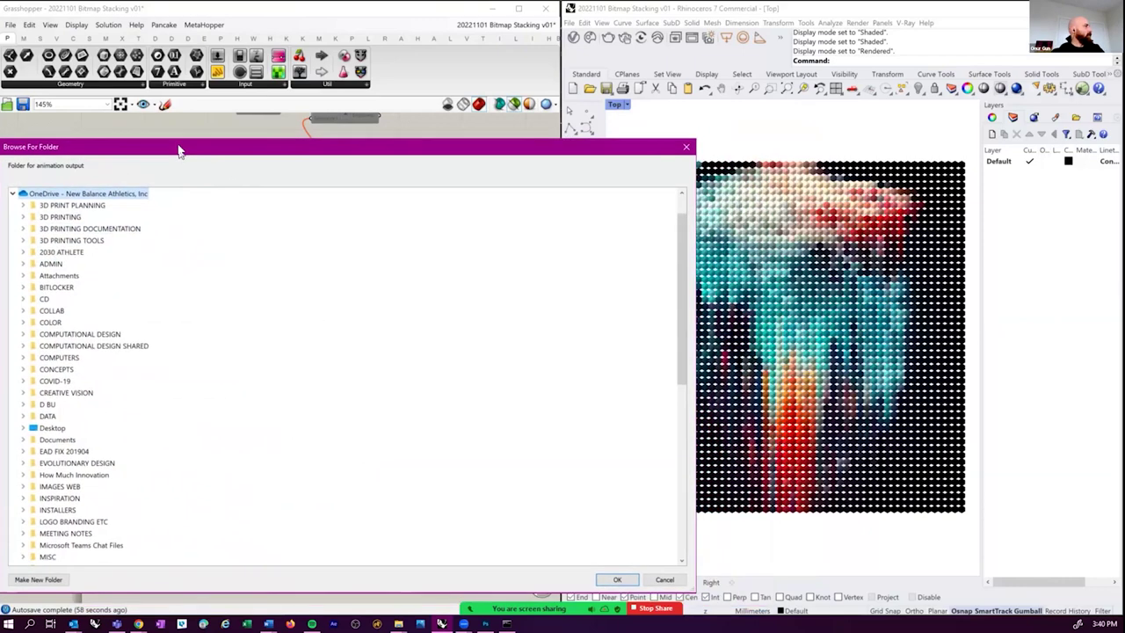
scroll(54, 431, down, 8)
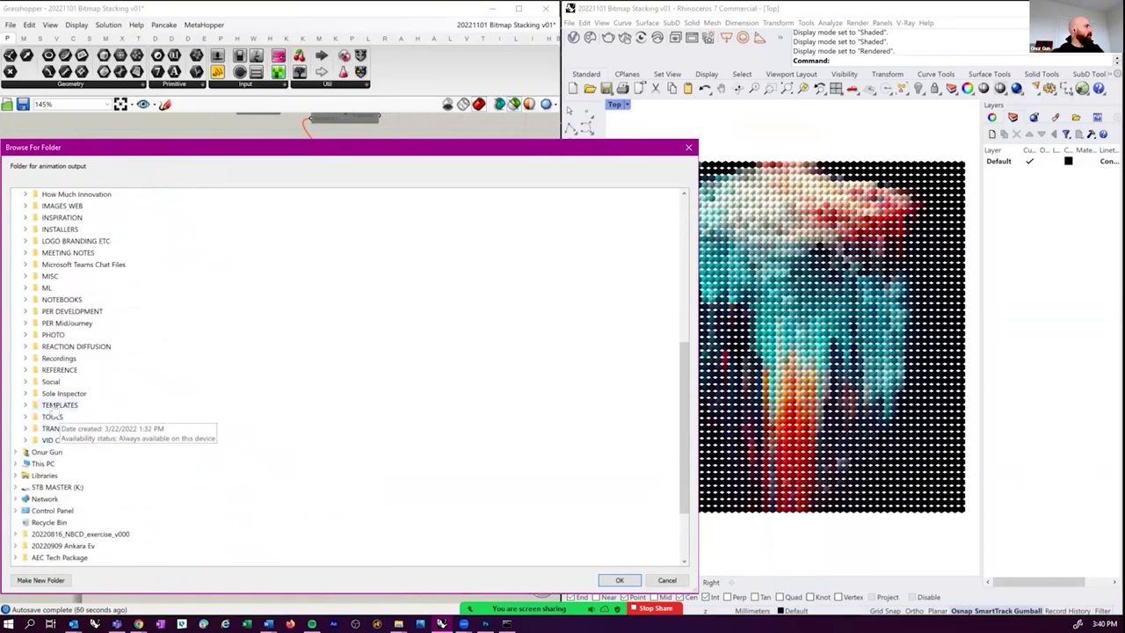
double_click(53, 406)
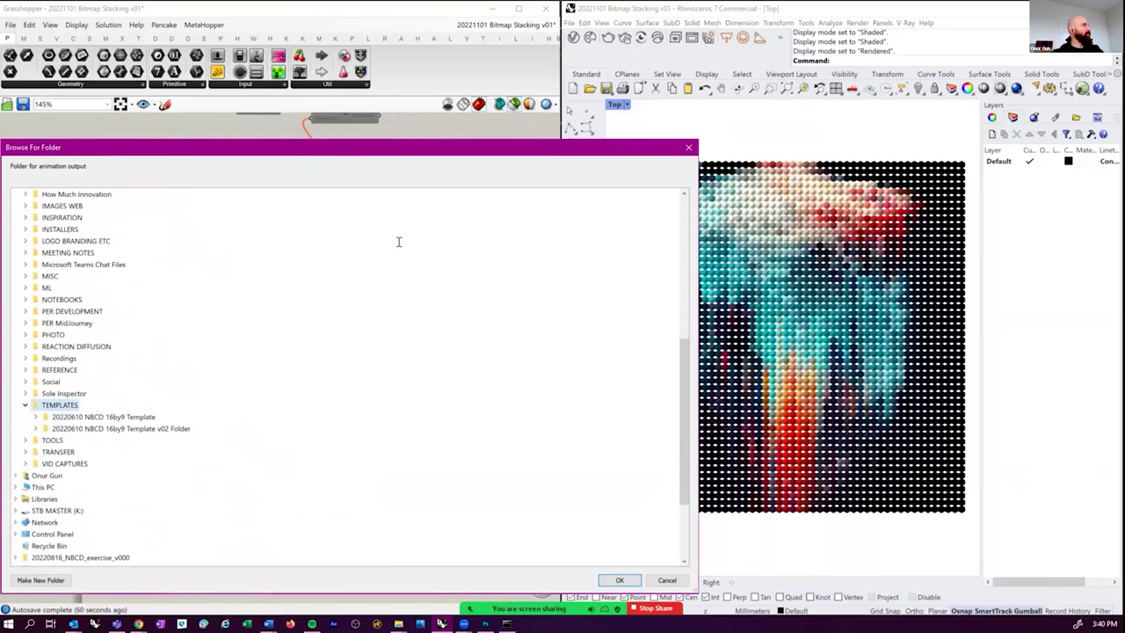
key(Return)
- Set the animation's frame count to 69, keeping the 3840 x 2160 resolution
double_click(429, 294)
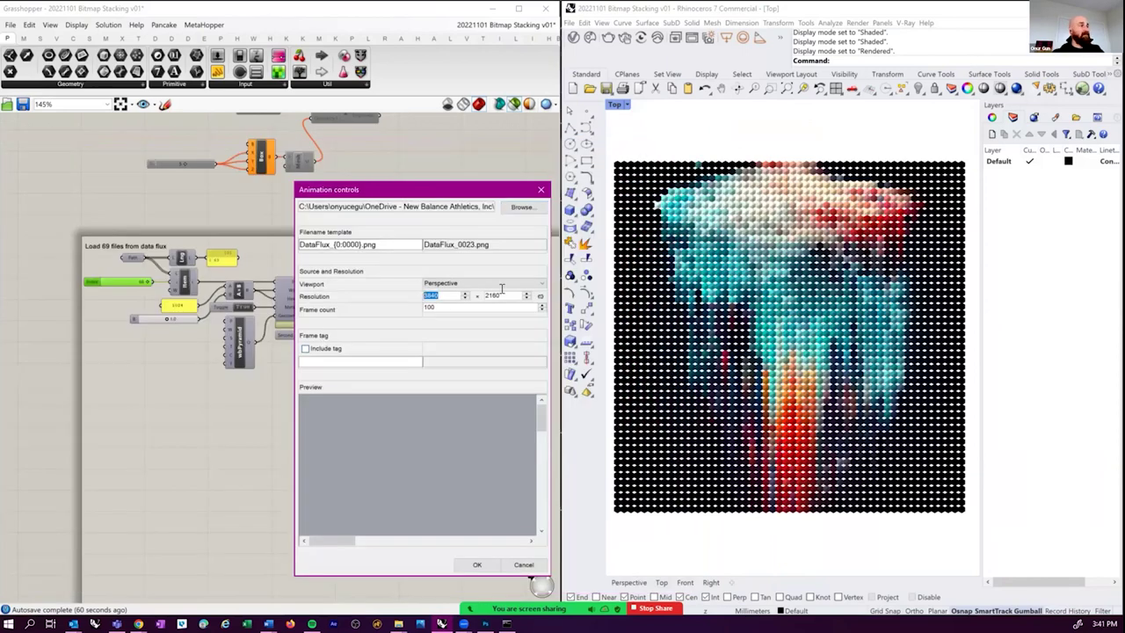
key(Tab)
key(Tab)
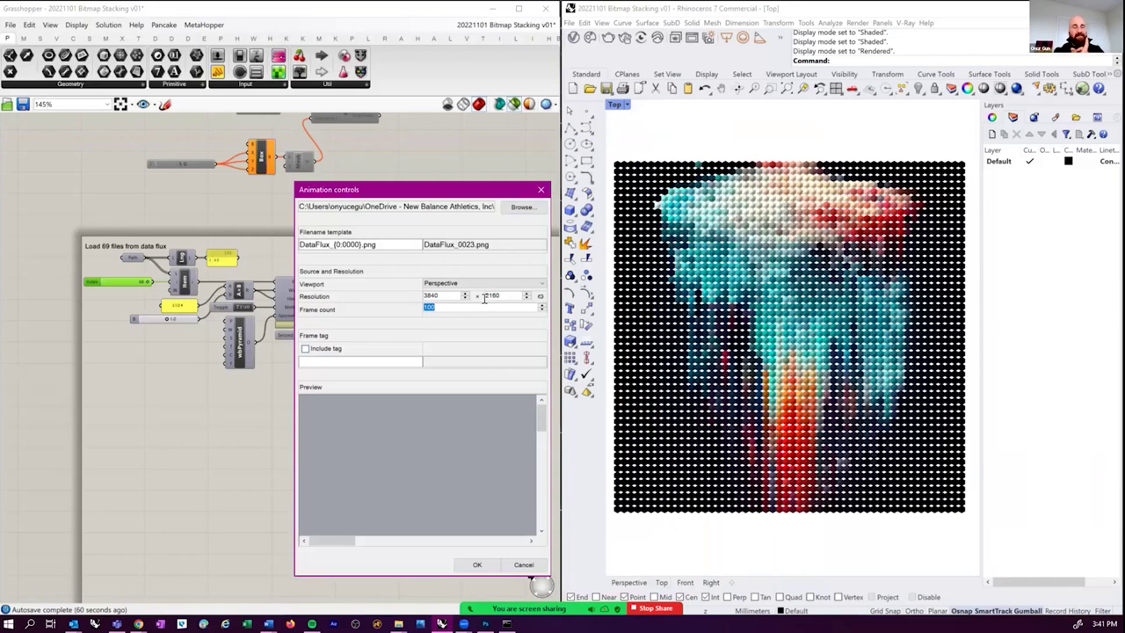
text(69)
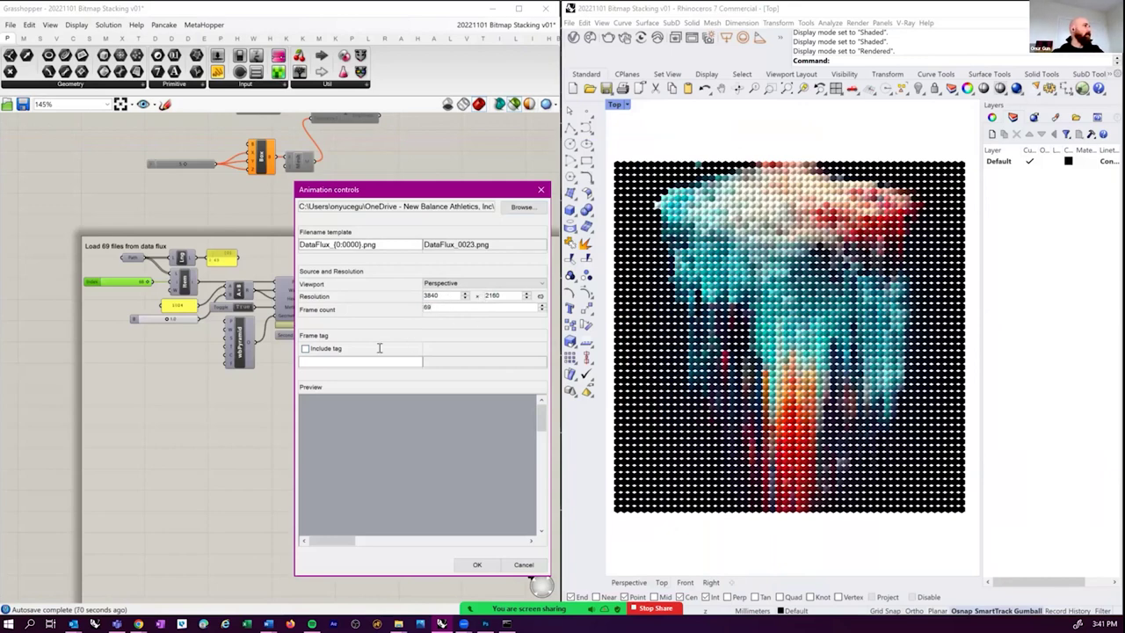
- Set the animation's source viewport to Top
scroll(486, 441, down, 10)
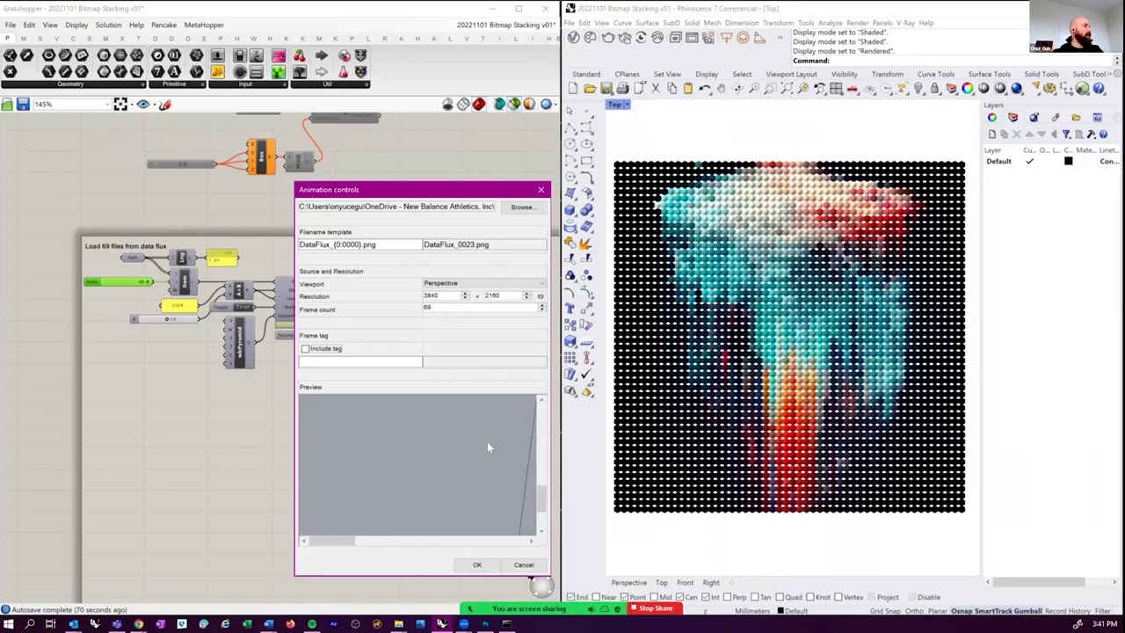
scroll(442, 539, right, 2)
scroll(349, 519, right, 3)
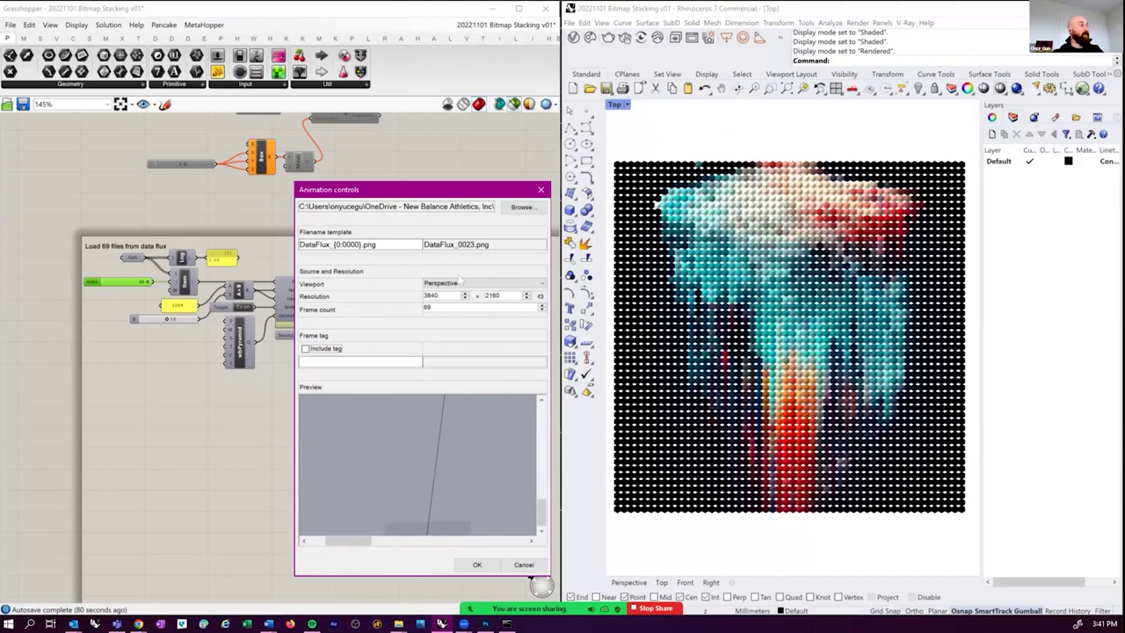
click(479, 284)
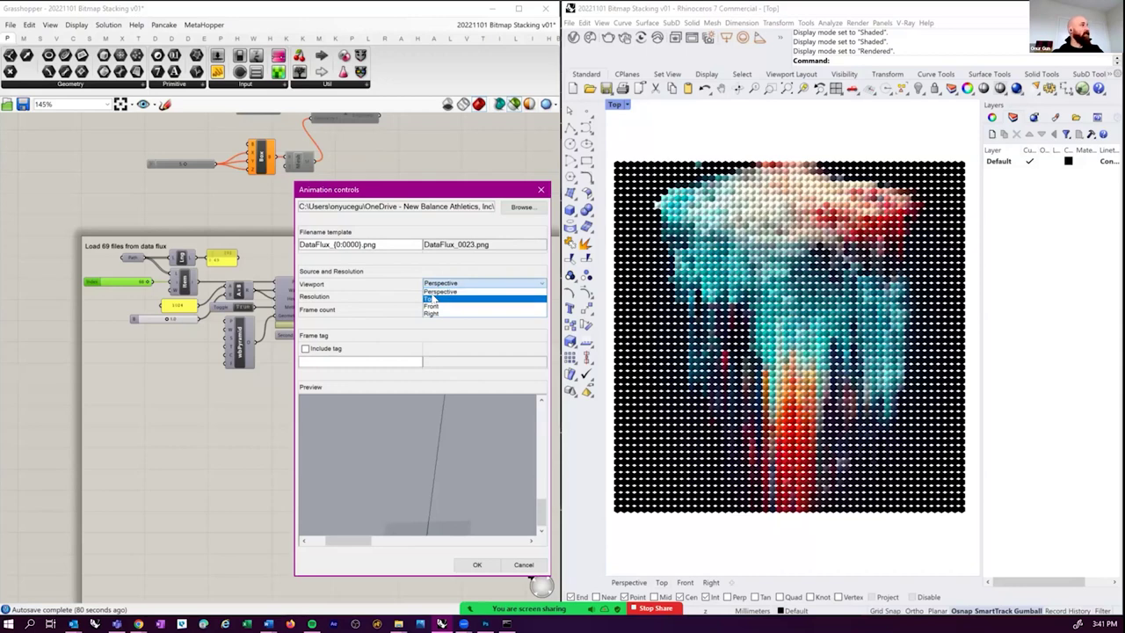
click(430, 299)
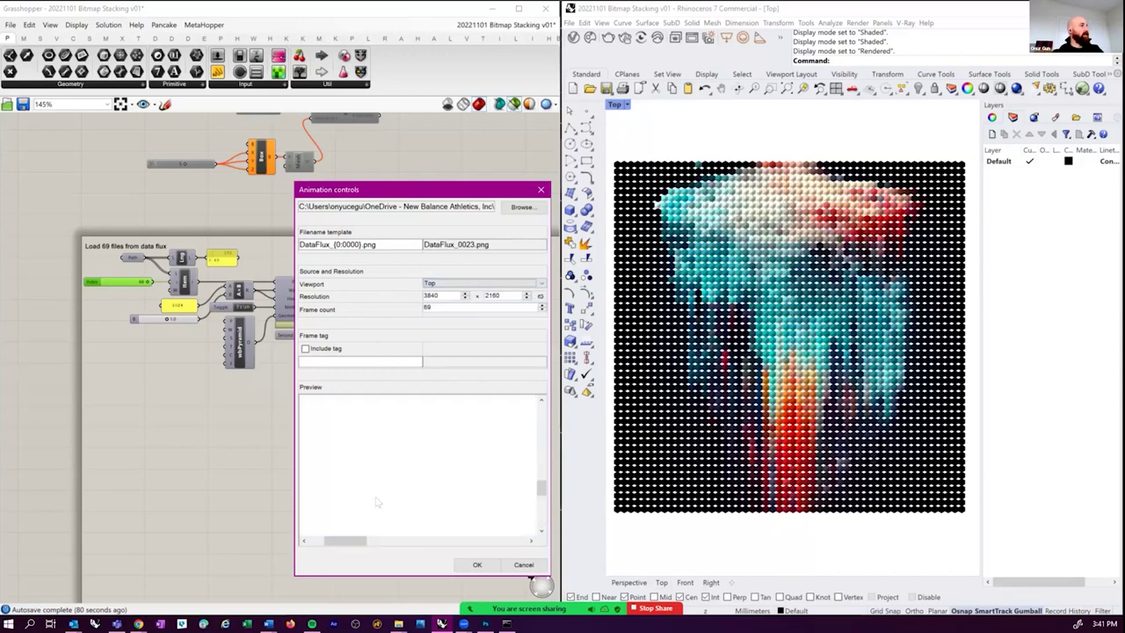
- Check the coloured pyramids in the animation preview and start generating the frames
drag(360, 539, 427, 541)
mouse_move(539, 495)
mouse_down()
mouse_move(545, 448)
mouse_move(542, 493)
mouse_up()
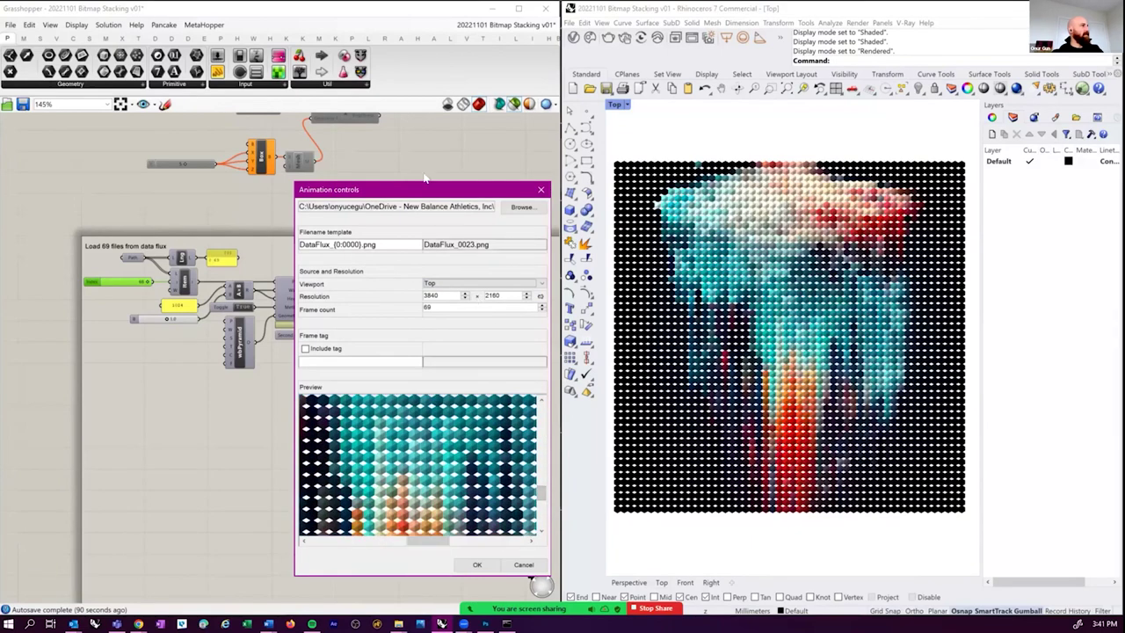
drag(404, 190, 362, 154)
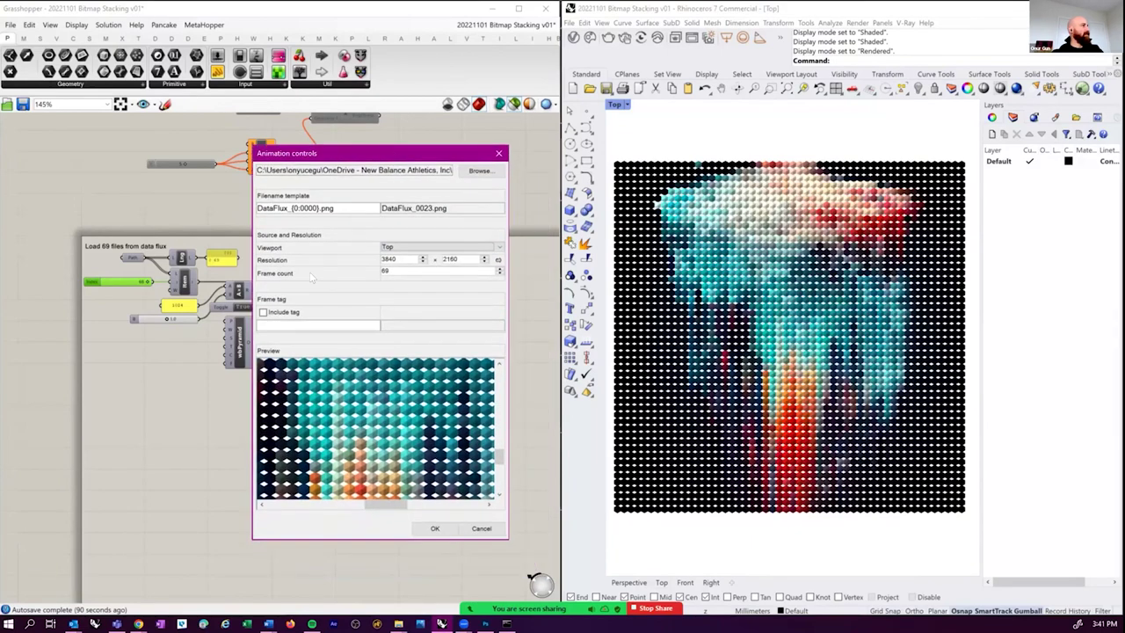
click(434, 528)
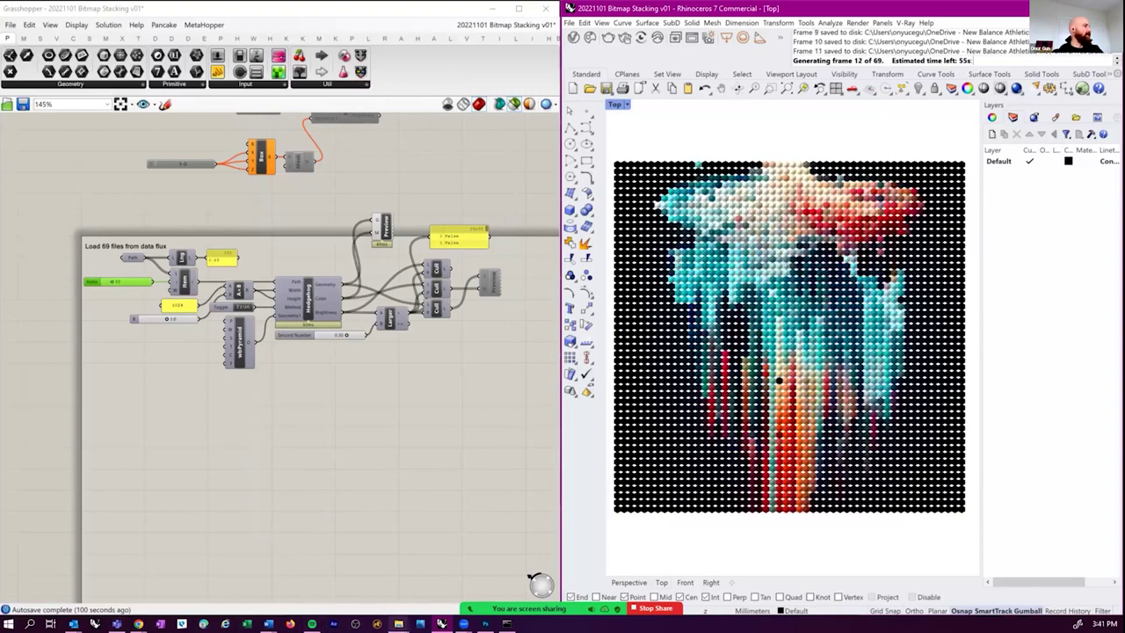
- Switch to File Explorer, show the TEMPLATES output folder and open the exported frame DataFlux_0000.png
right_click(398, 623)
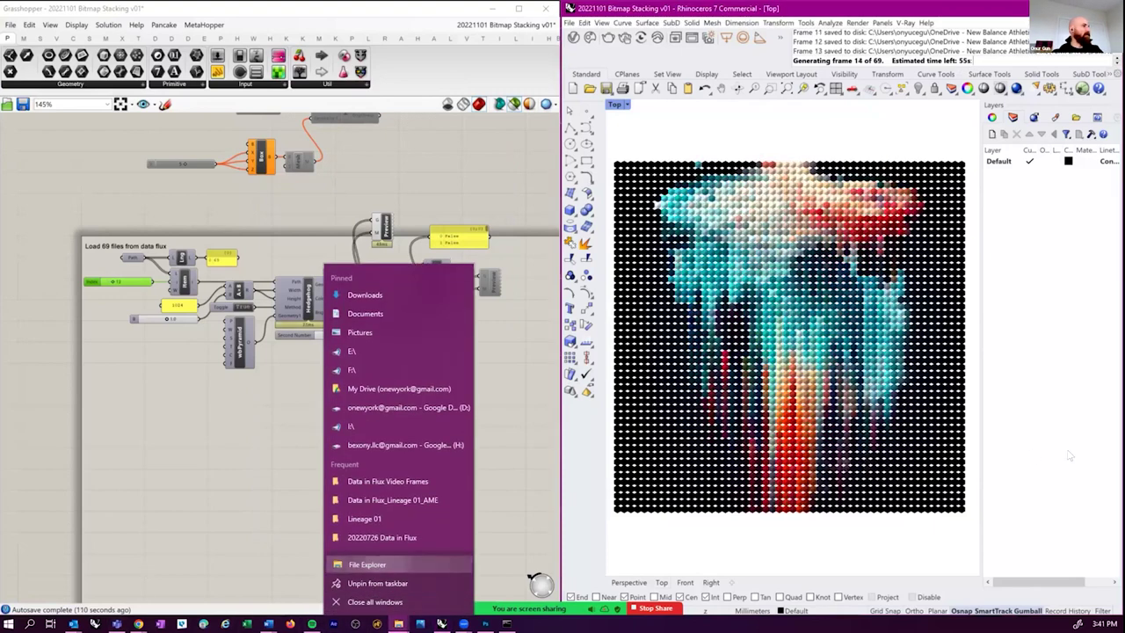
click(366, 564)
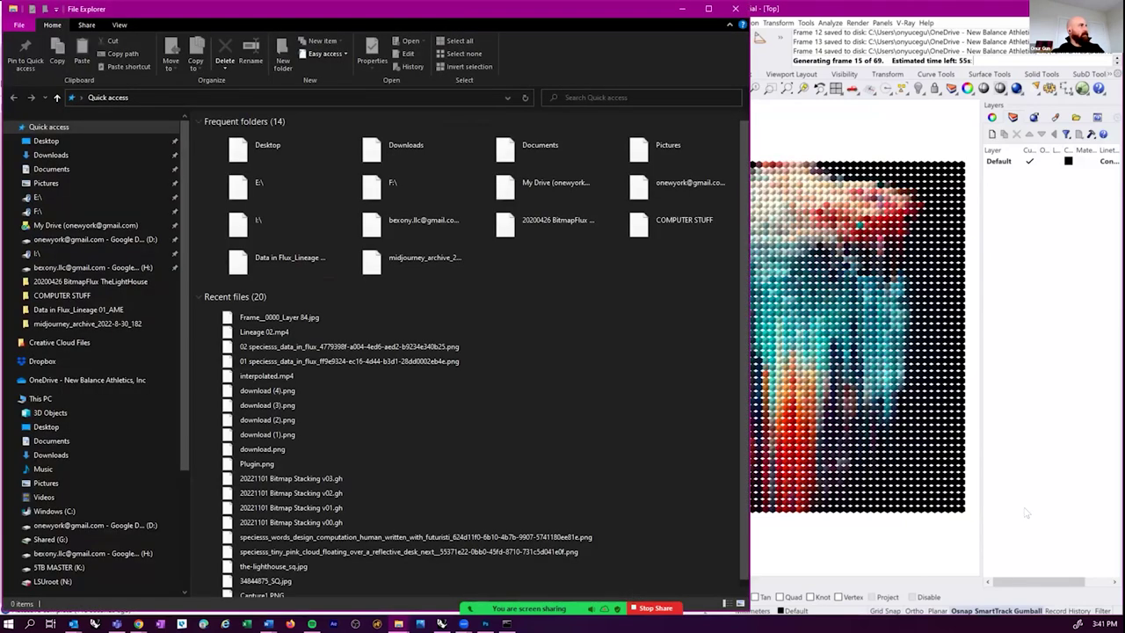
click(1026, 512)
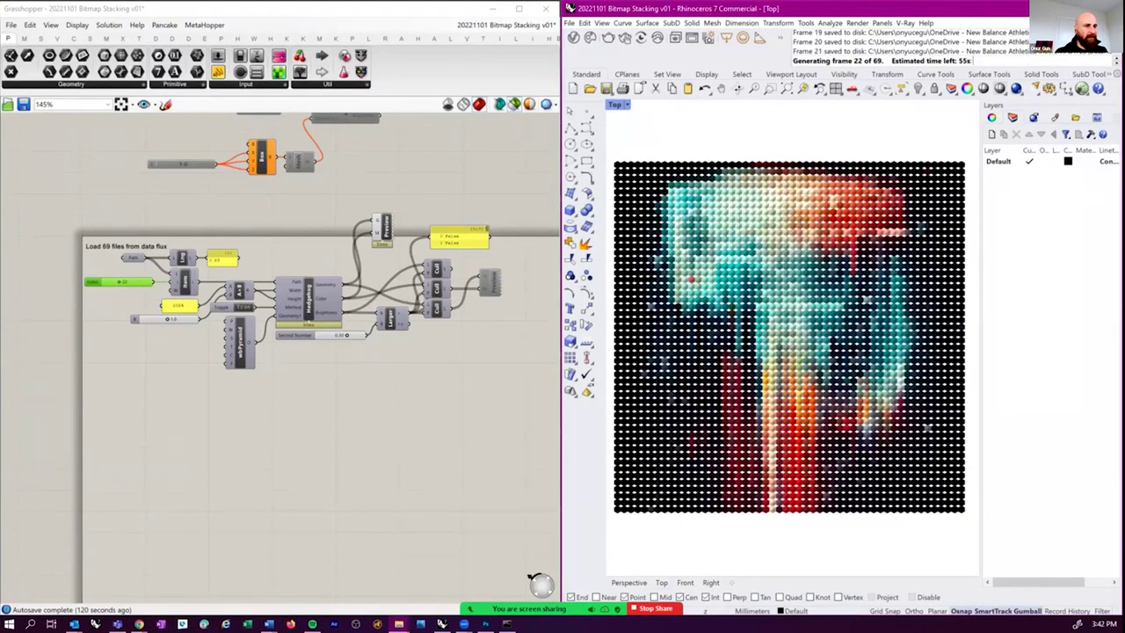
drag(1124, 36, 395, 30)
click(463, 163)
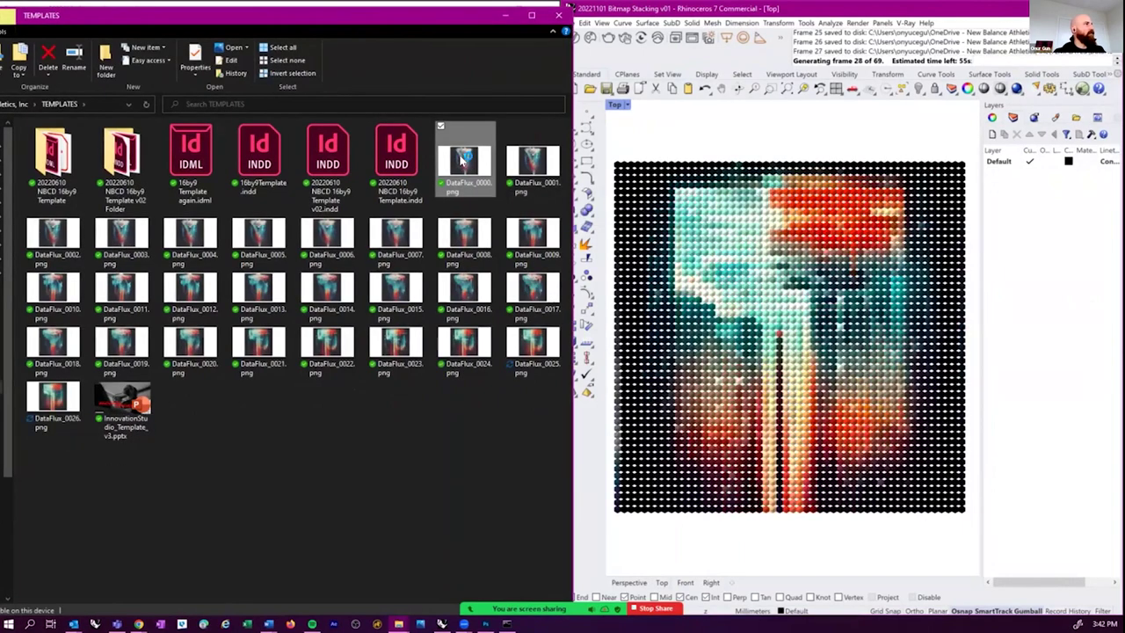
double_click(462, 163)
- Page through the exported images up to DataFlux_0028.png, close the viewer and return to the Grasshopper definition
key(Right)
key(Right)
key(Right)
key(Right)
key(Right)
key(Right)
key(Right)
key(Right)
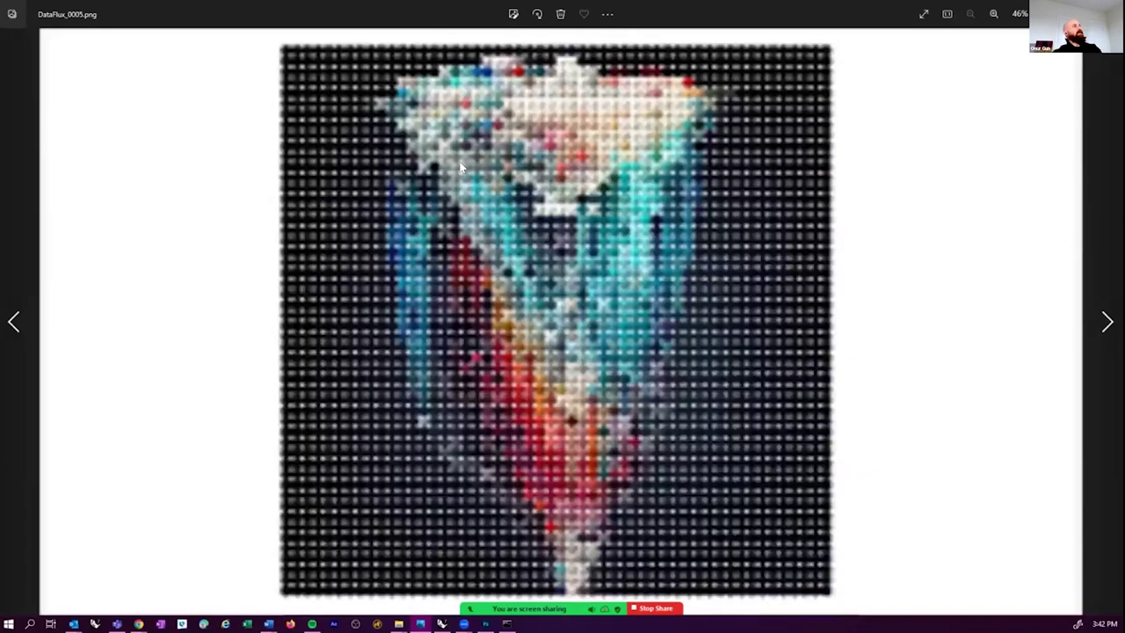
key(Right)
key(Right)
key(Right)
key(Right)
key(Right)
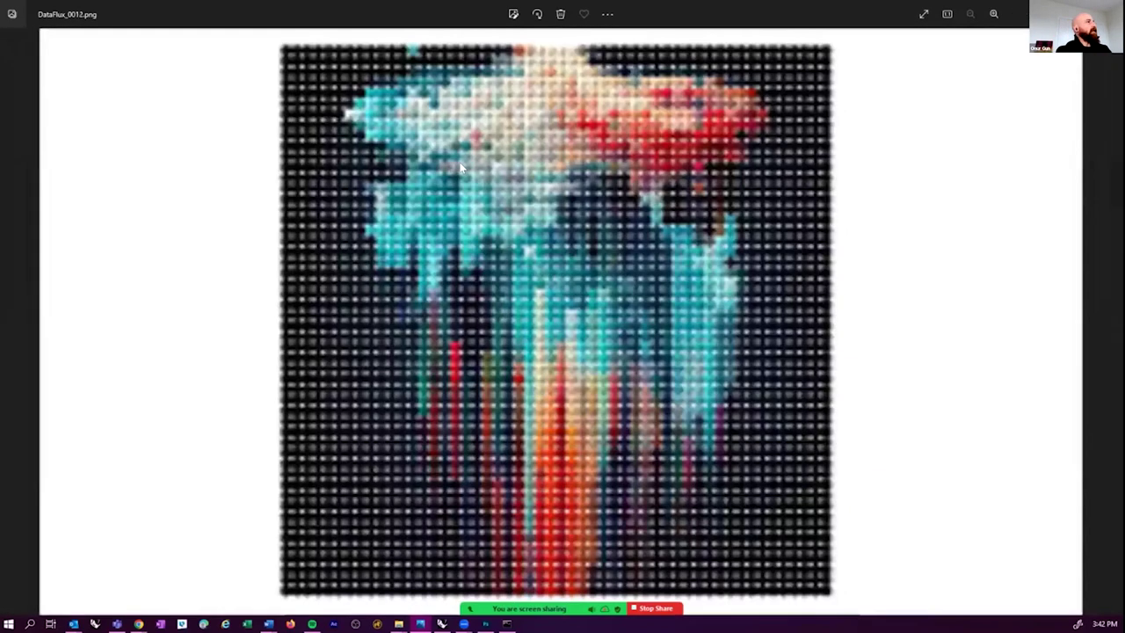
key(Right)
key(Right)
key(Right)
key(Right)
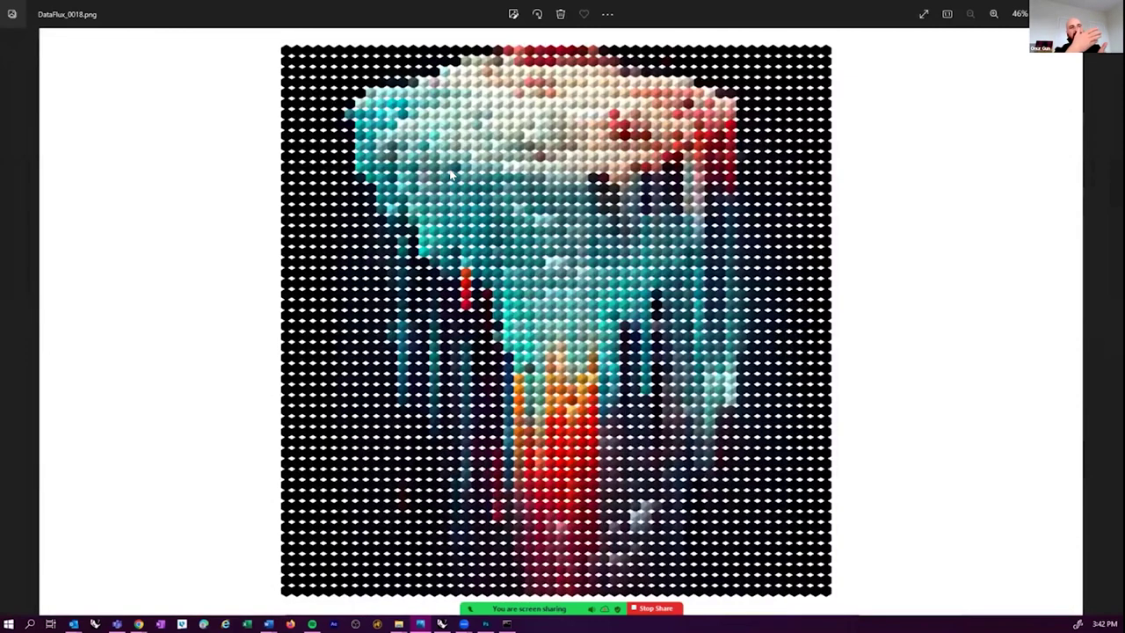
key(Right)
key(Right)
key(Right)
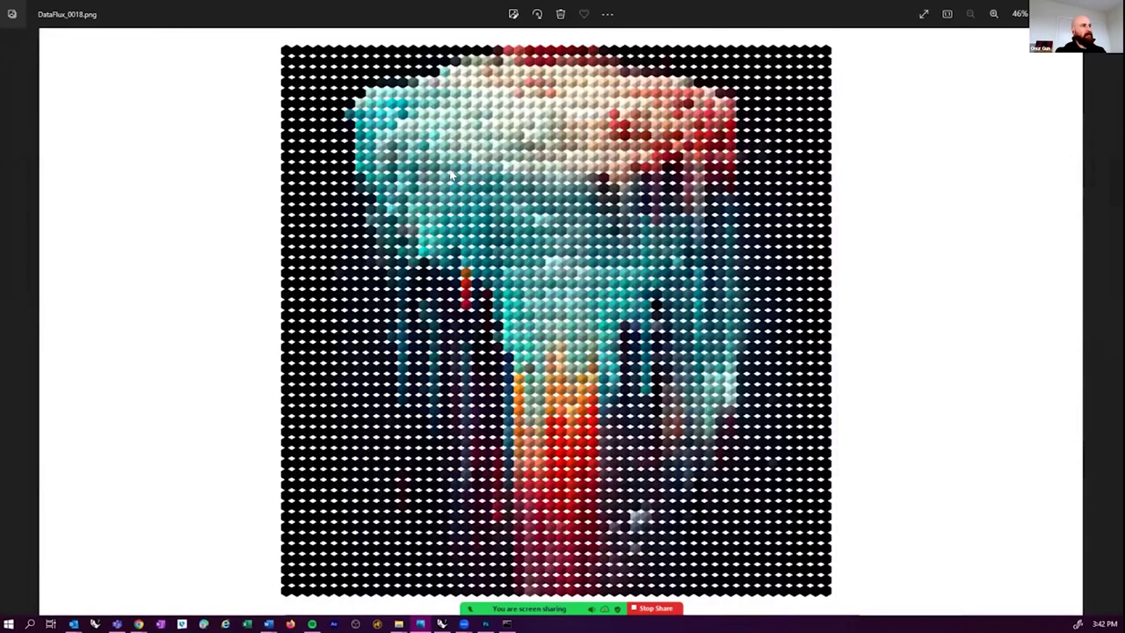
key(Right)
key(Right)
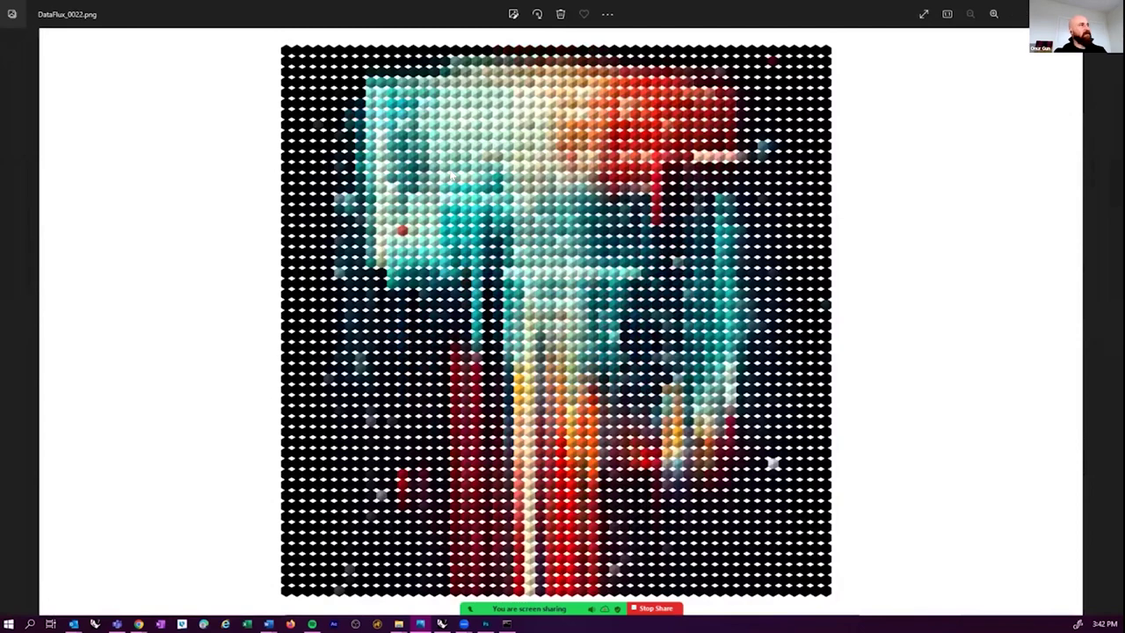
key(Right)
key(Right)
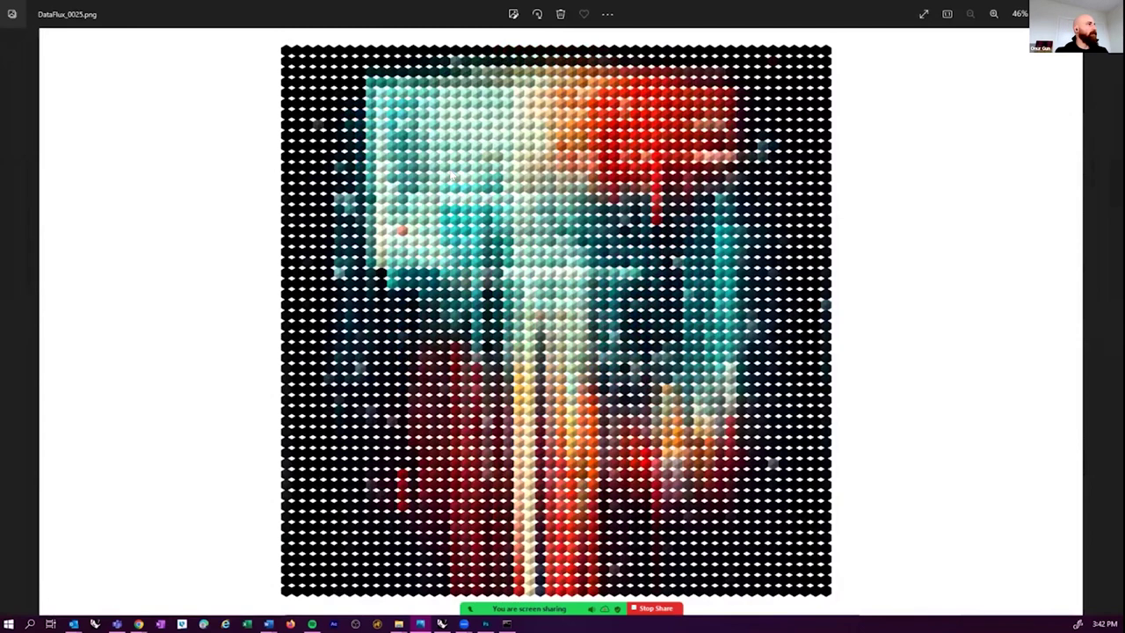
key(Right)
key(Right)
key(Right)
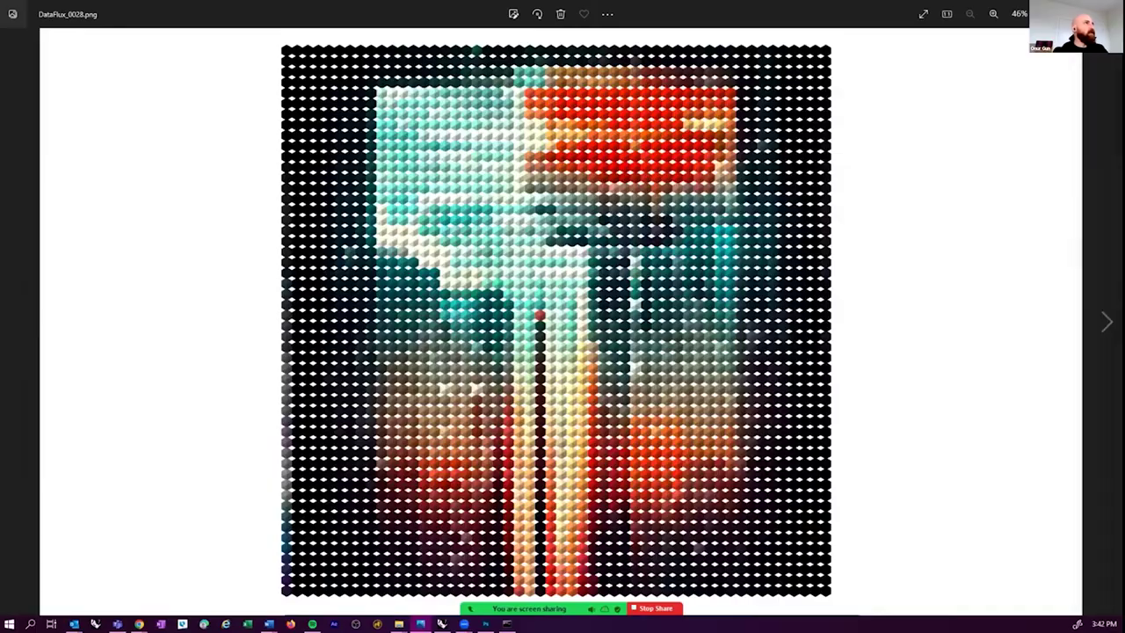
key(alt+F4)
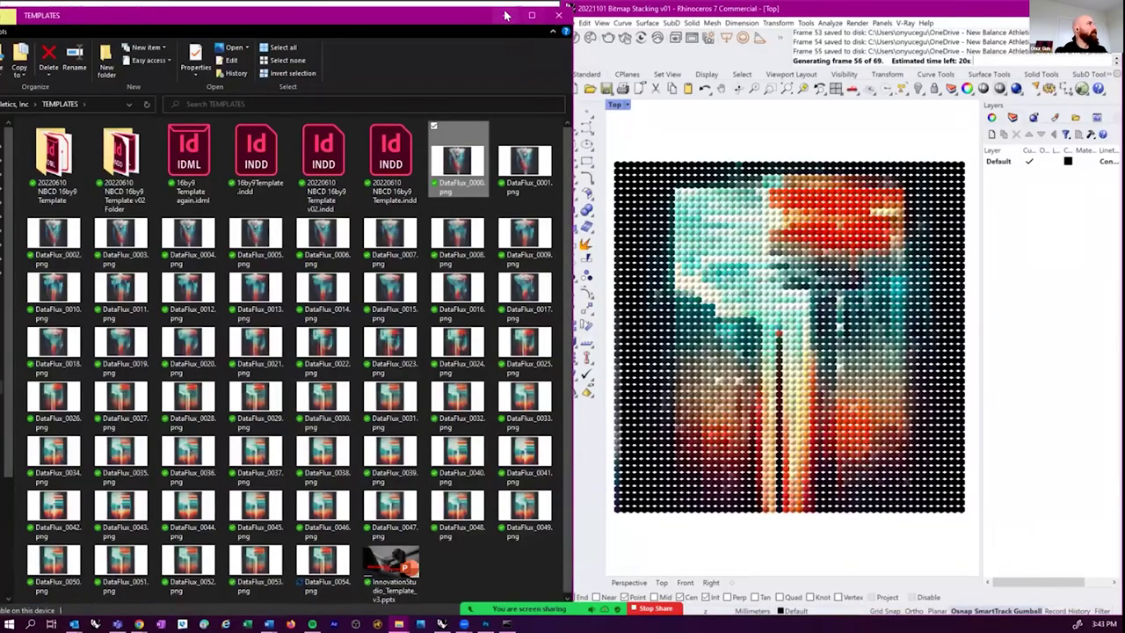
click(505, 15)
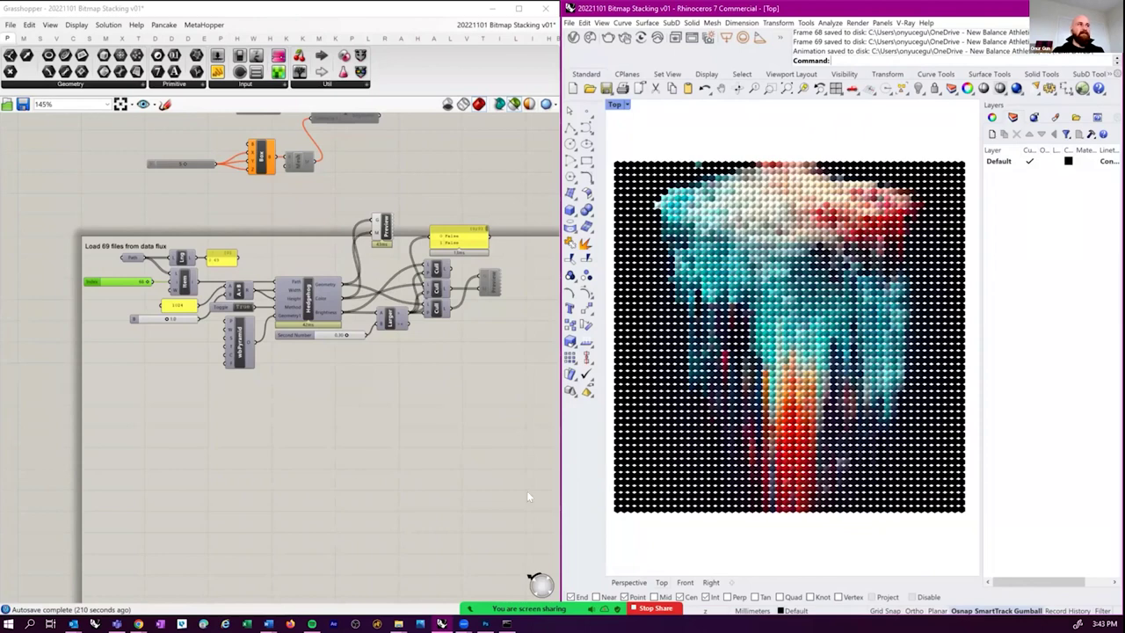
- Save the Grasshopper definition as a new file named 20221101 Bitmap Stacking v01_session
scroll(304, 439, down, 5)
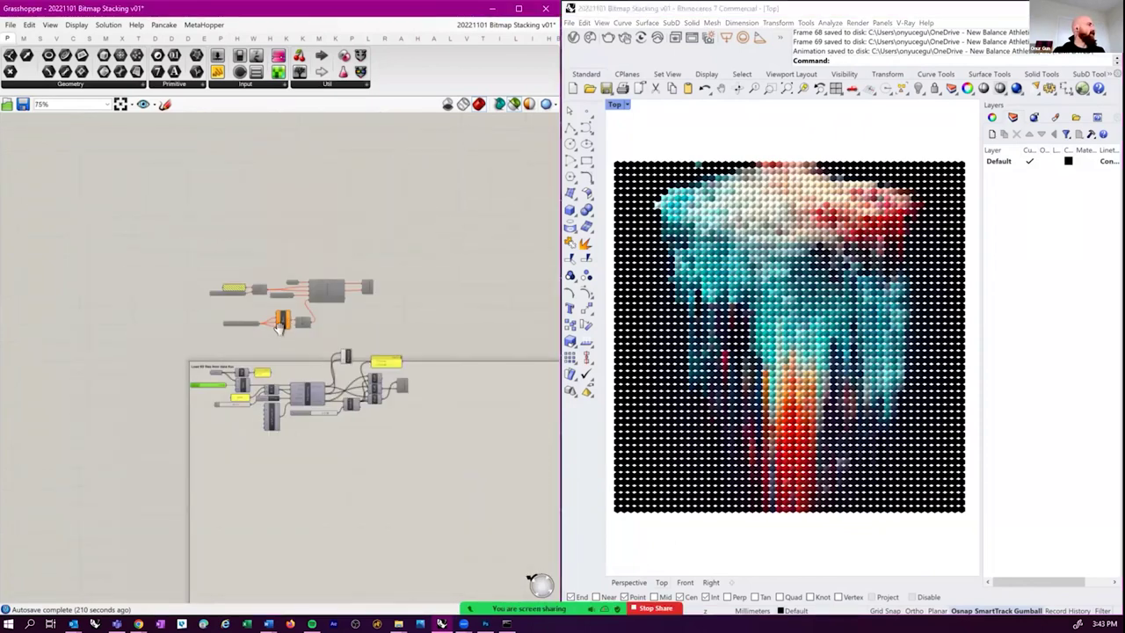
scroll(278, 327, up, 3)
click(11, 25)
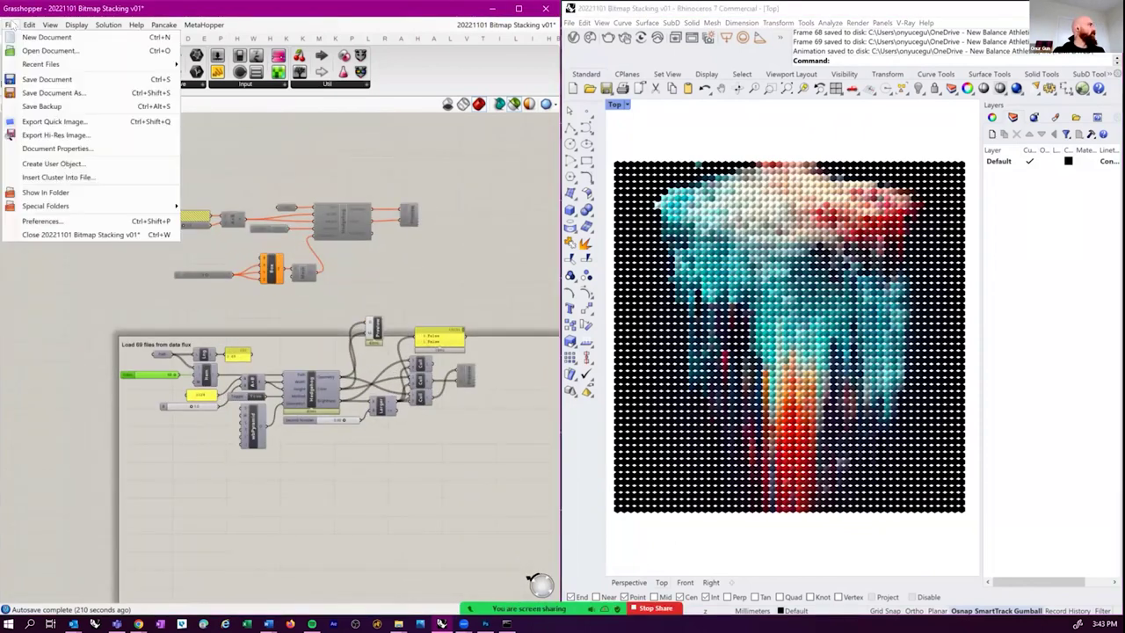
click(53, 92)
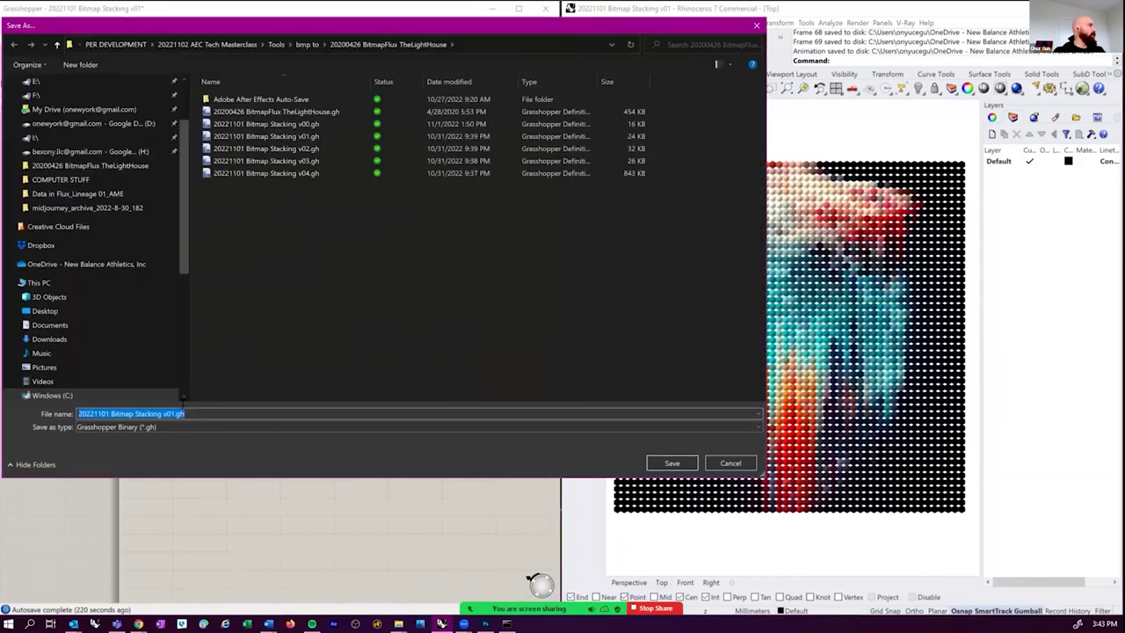
double_click(238, 410)
key(BackSpace)
text(_s)
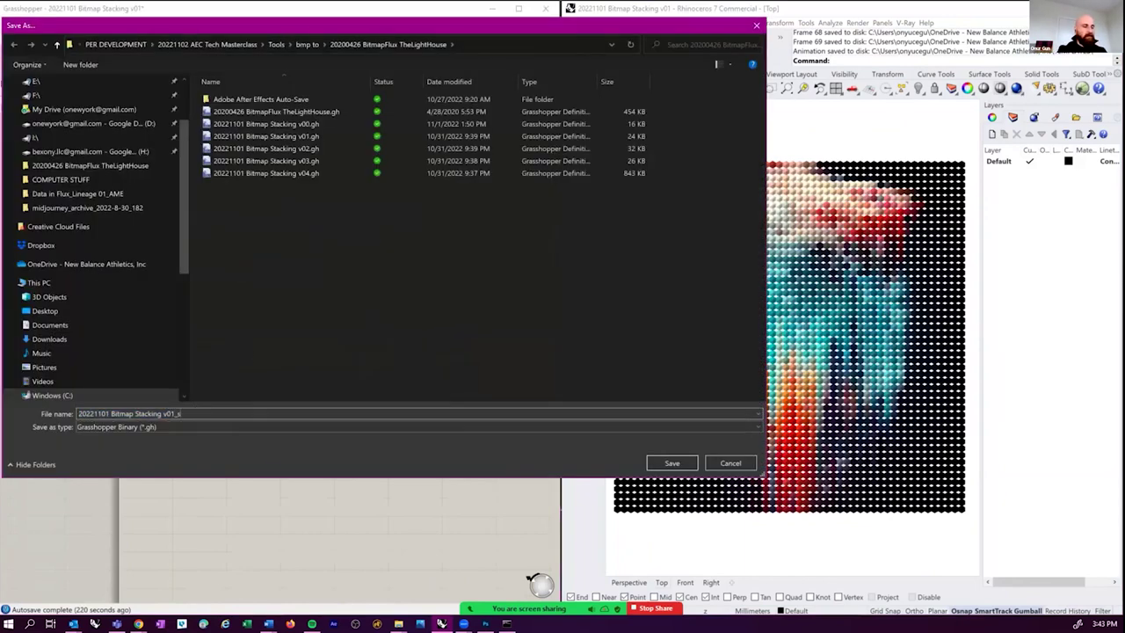
text(ession)
key(Return)
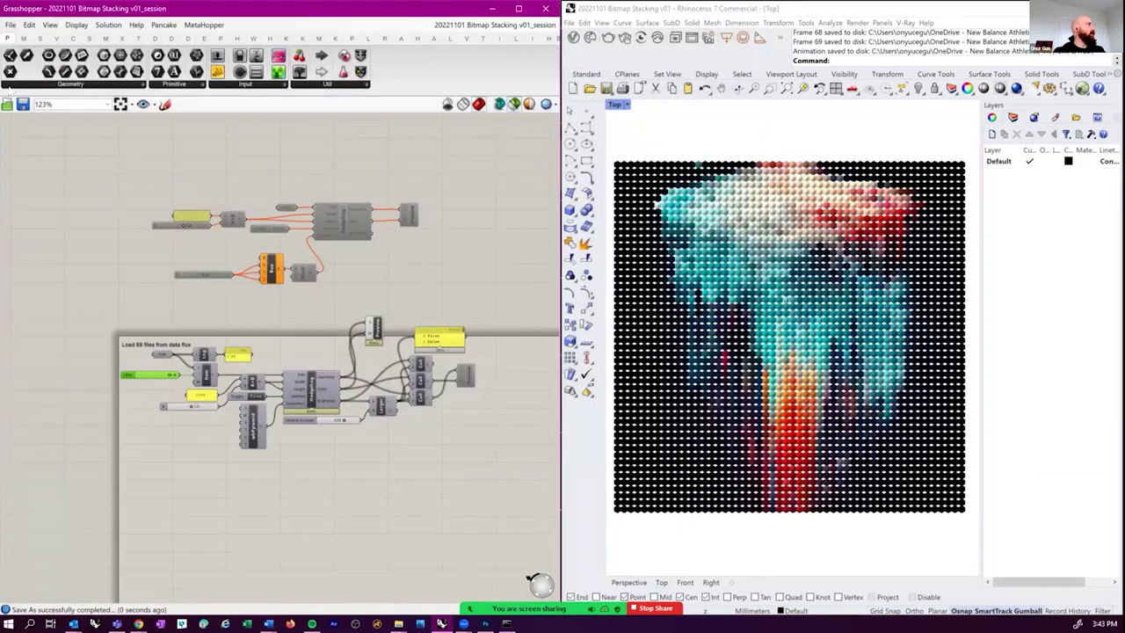
- Select the data-flux components in the session definition, and switch to the open definition 20221101 Bitmap Stacking v02
click(496, 25)
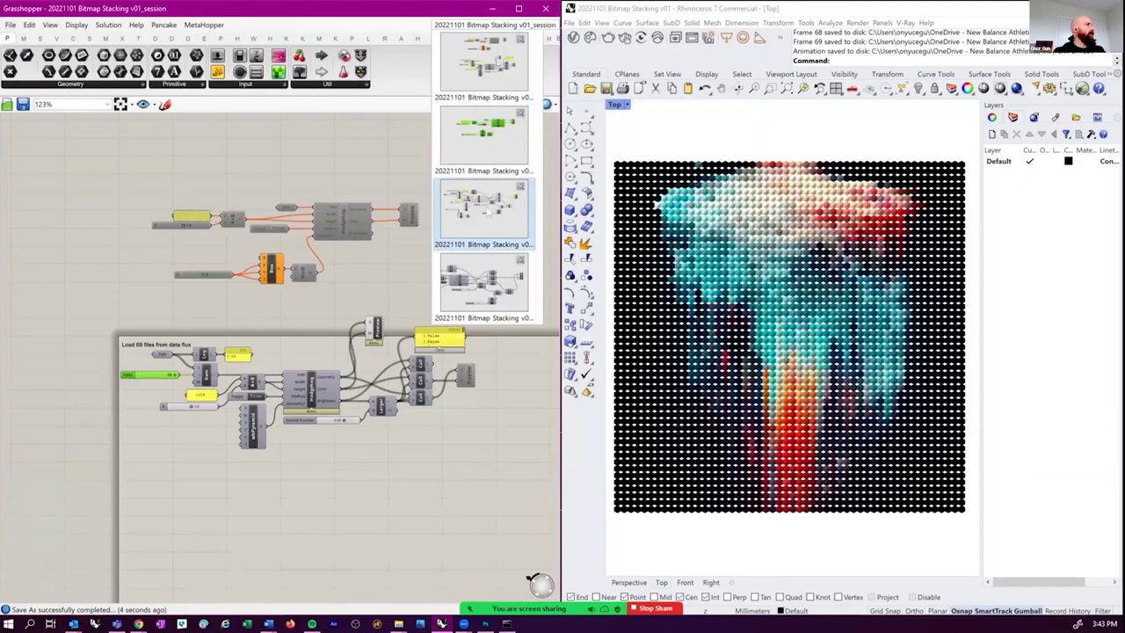
drag(74, 308, 518, 496)
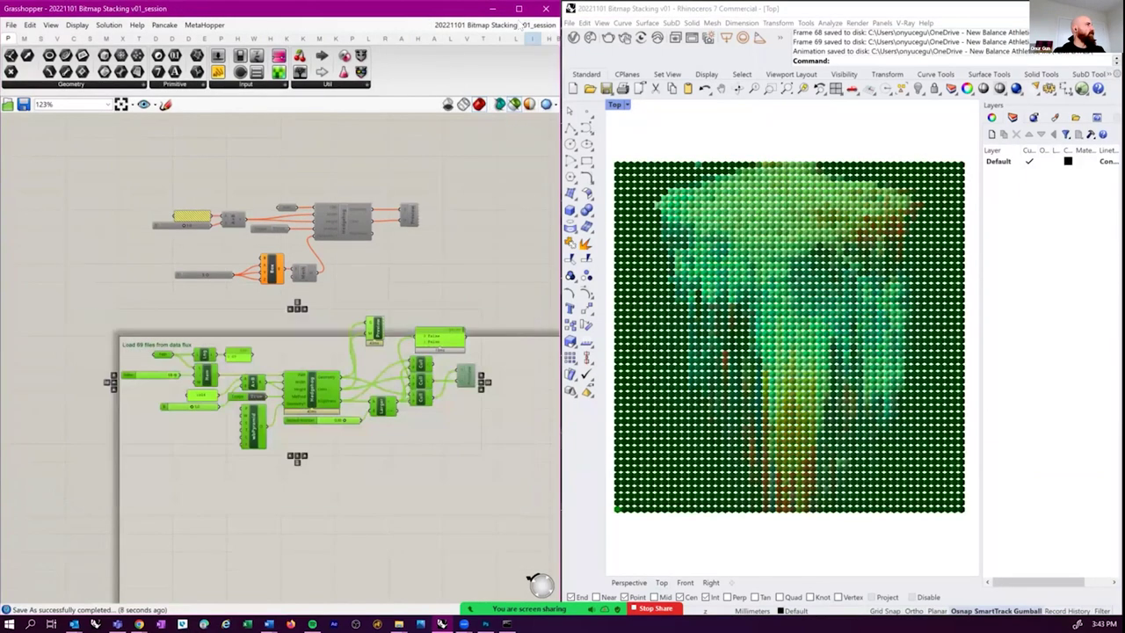
click(497, 25)
click(48, 281)
drag(51, 283, 519, 464)
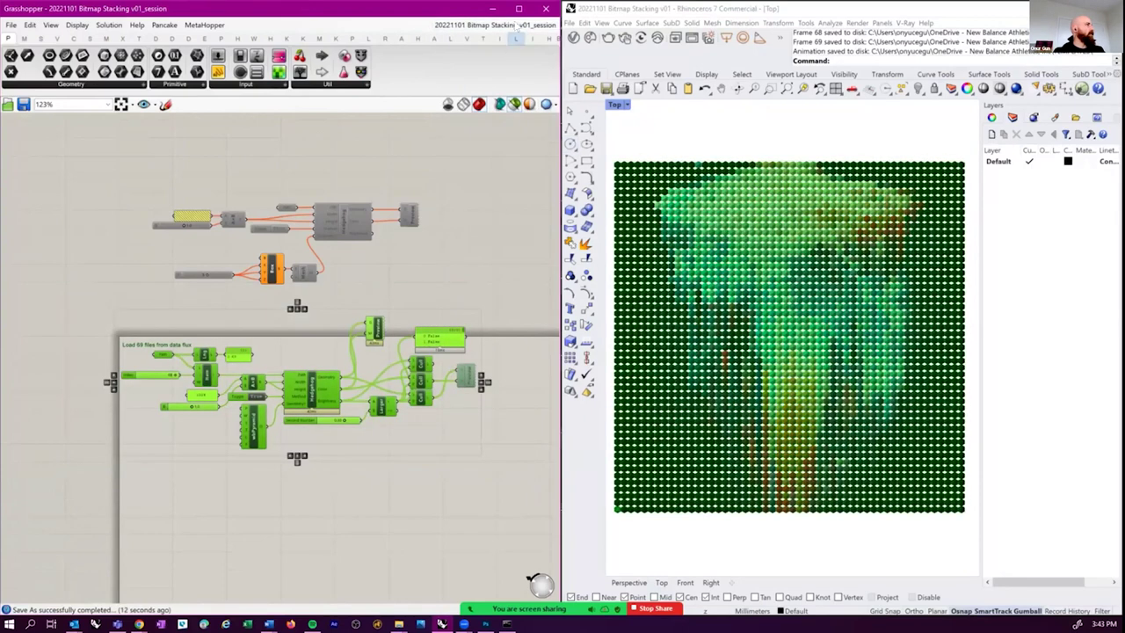
click(518, 29)
click(499, 172)
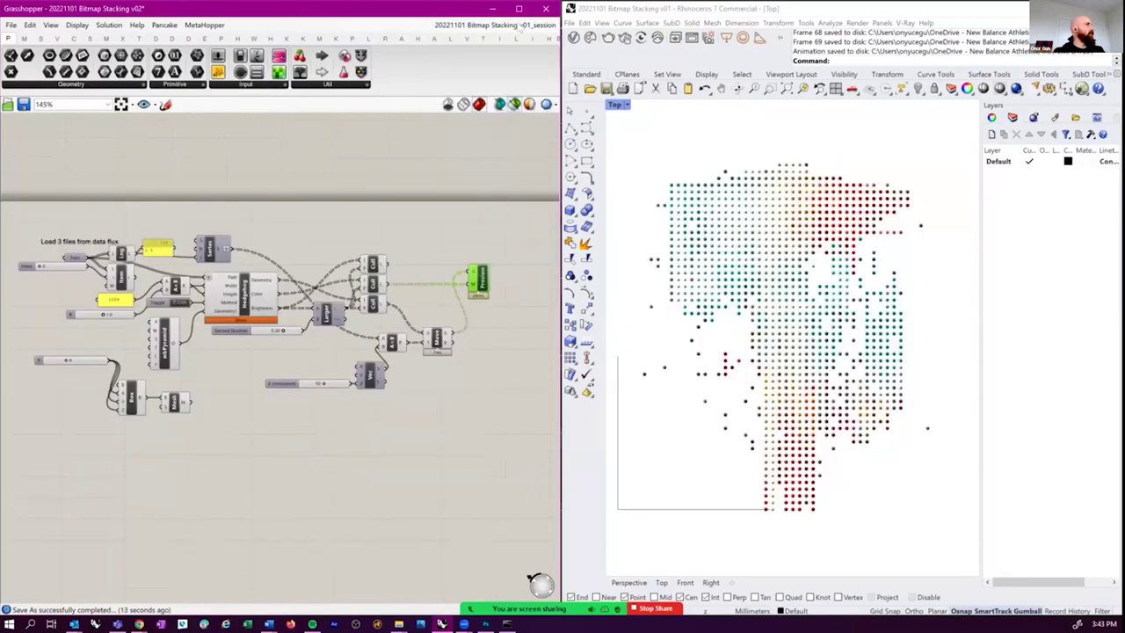
click(521, 26)
click(497, 88)
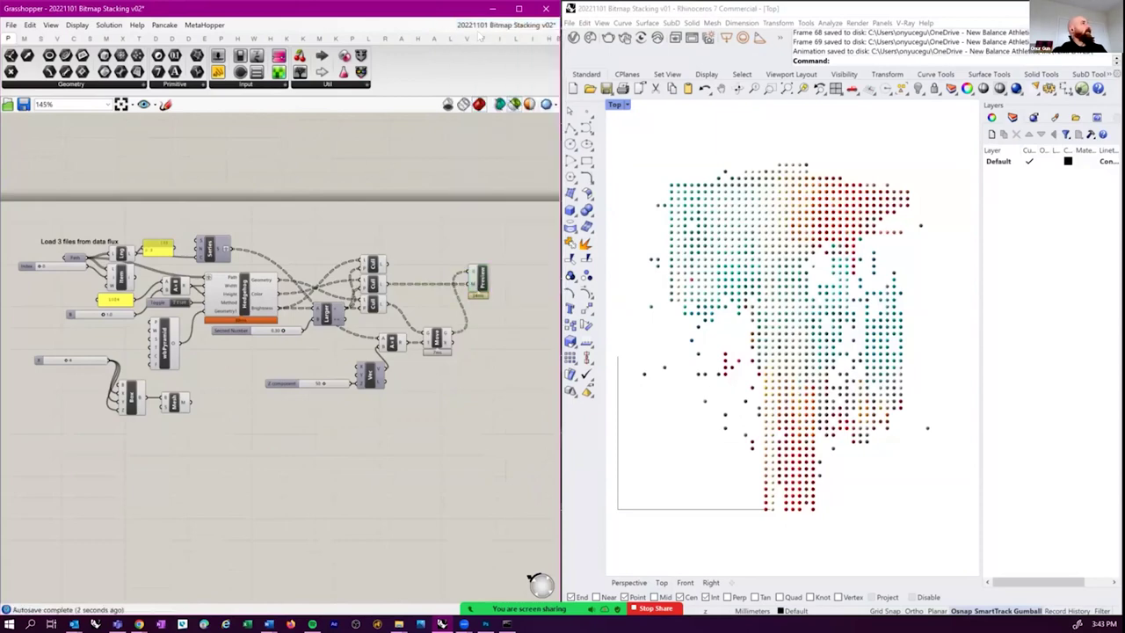
- Switch away from the Grasshopper definition to the Data in Flux Video Frames folder in File Explorer and stop sharing the screen
key(alt+Tab)
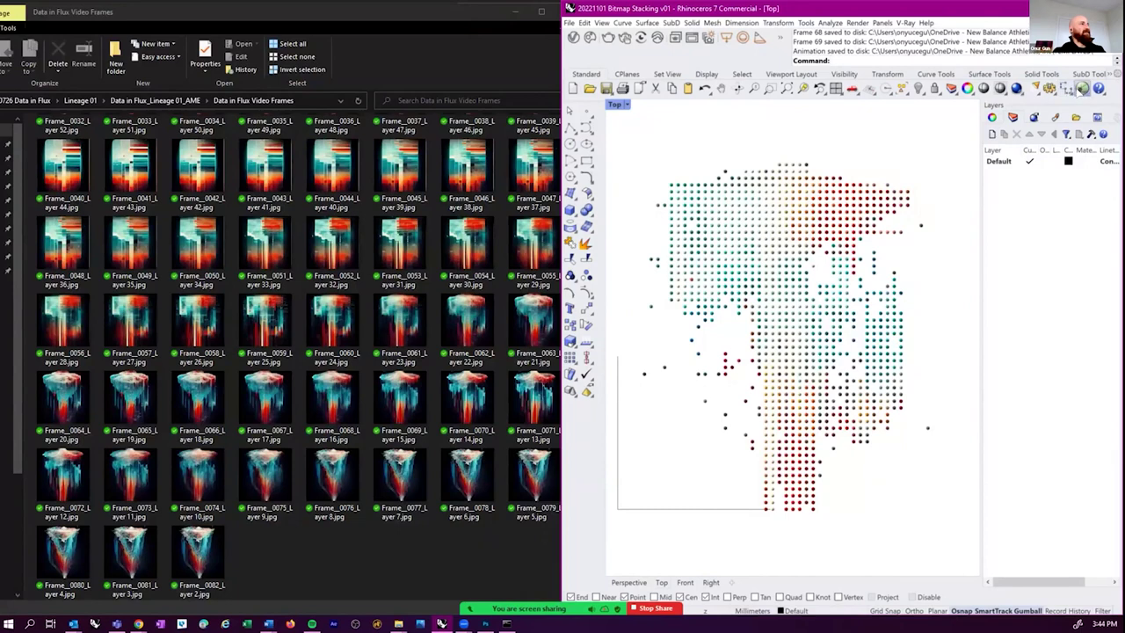
click(1082, 88)
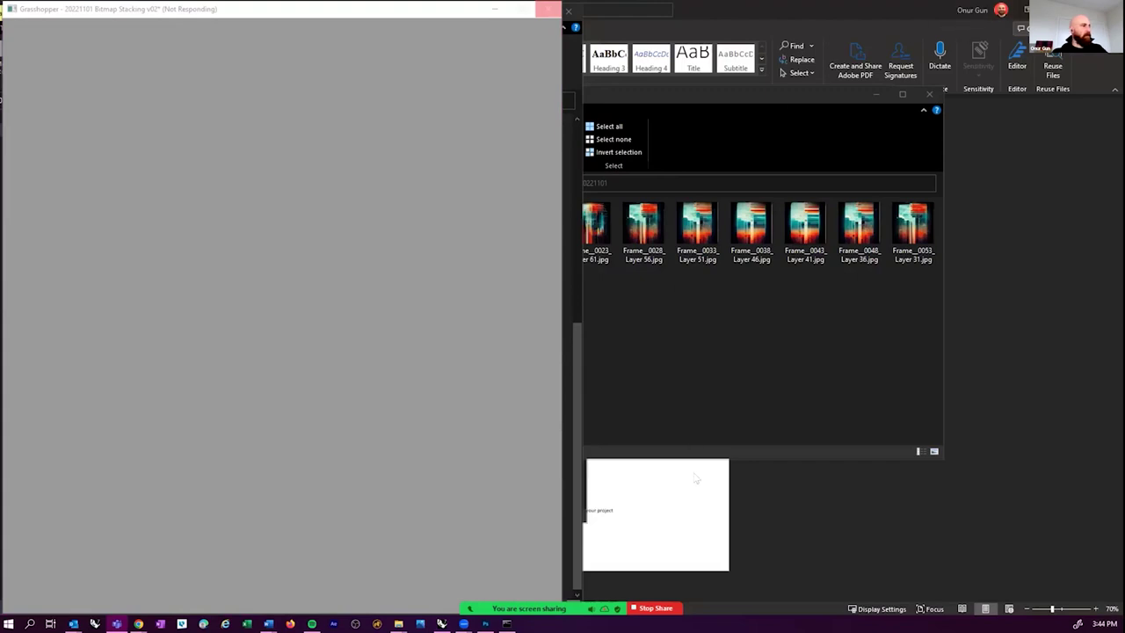
click(656, 607)
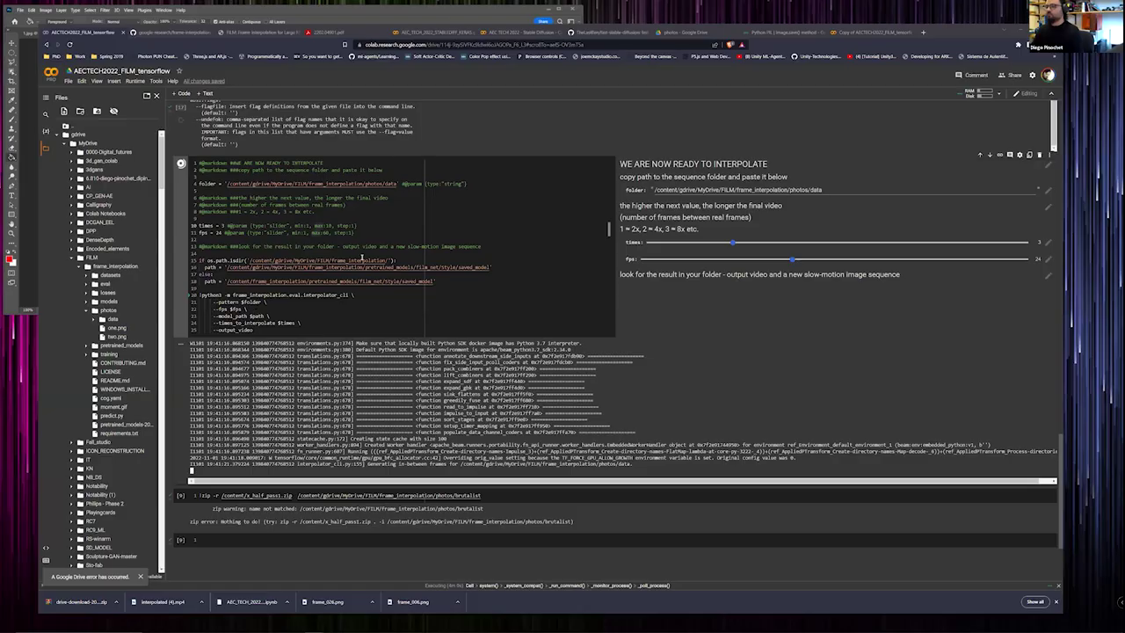
- In the Colab notebook AECTECH2022_FILM_tensorflow, insert a new # comment line above the first %cd command of the Step 5 cell
scroll(613, 226, up, 5)
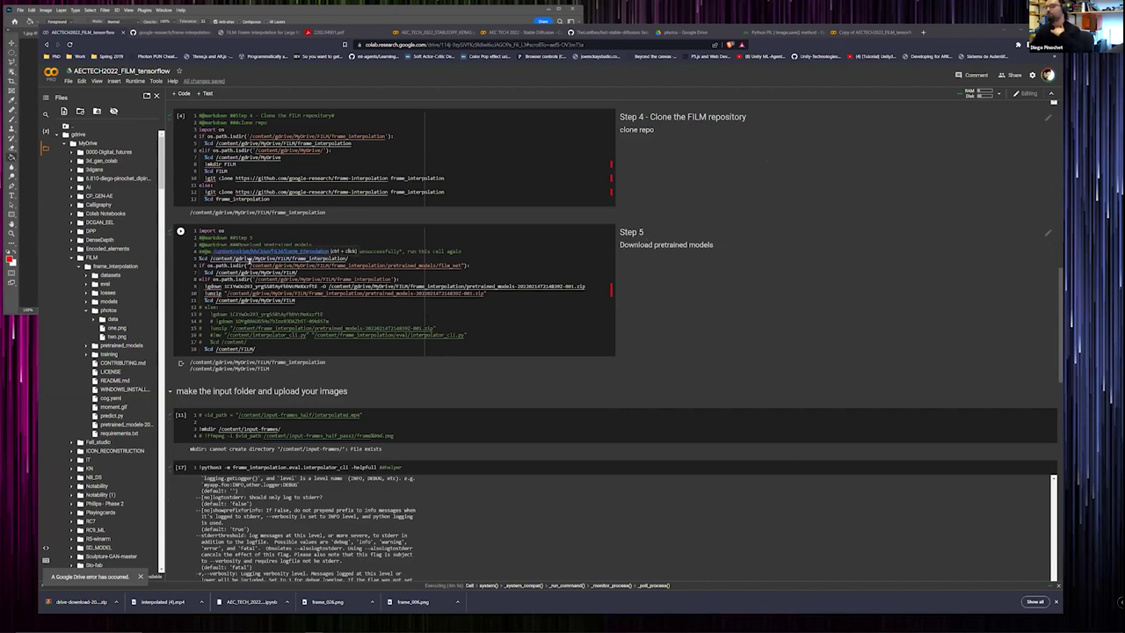
drag(200, 258, 343, 258)
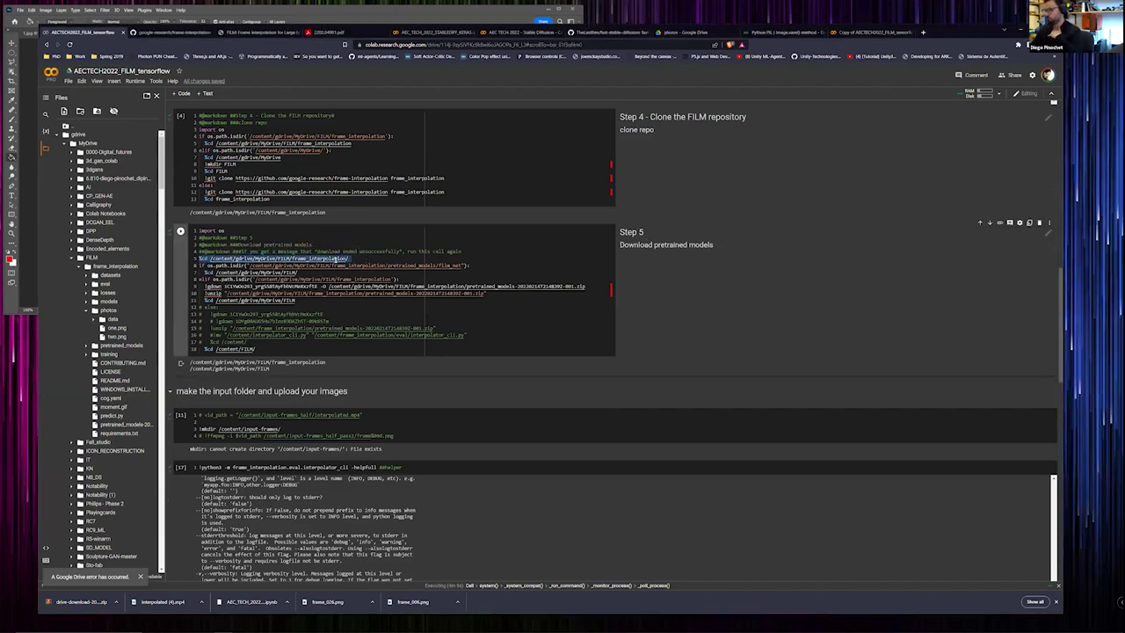
click(293, 258)
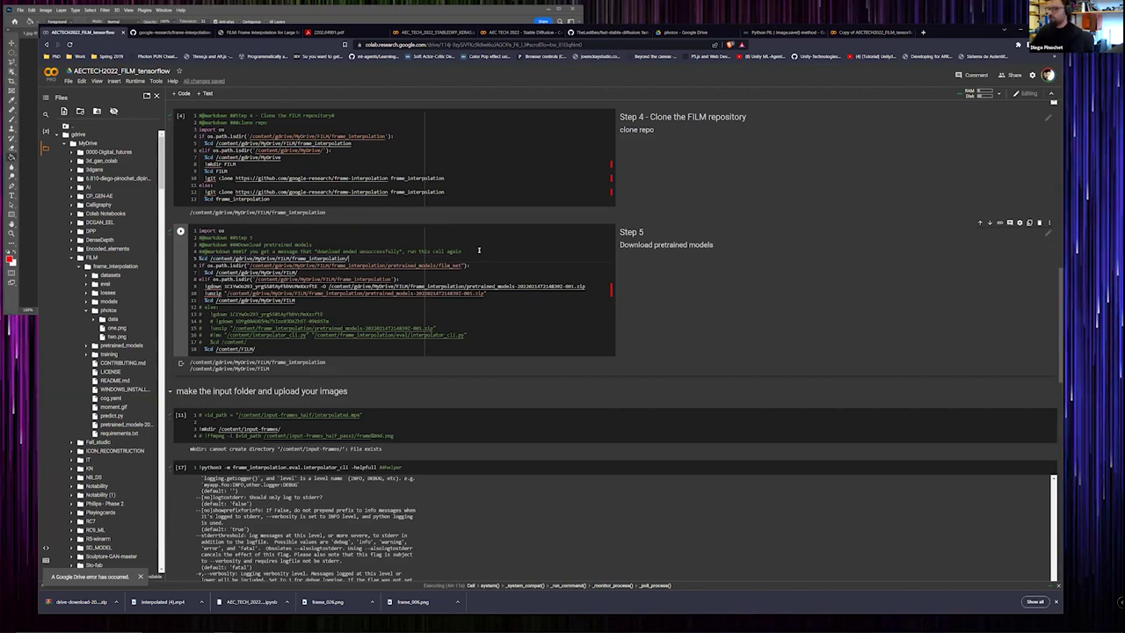
text(#)
key(Return)
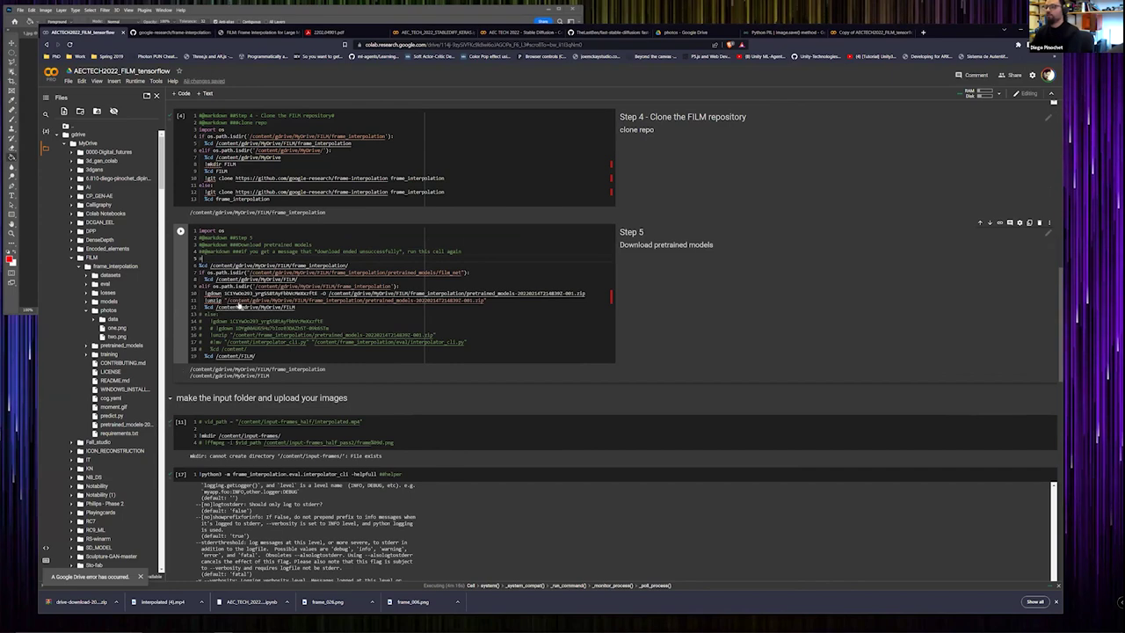
key(ctrl+plus)
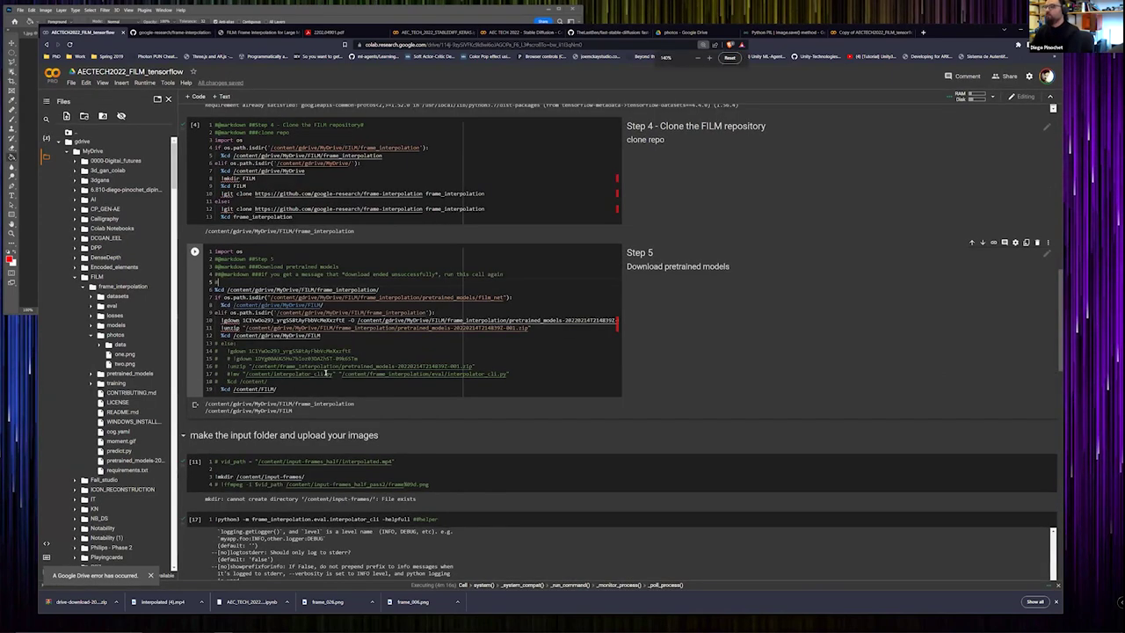
key(ctrl+plus)
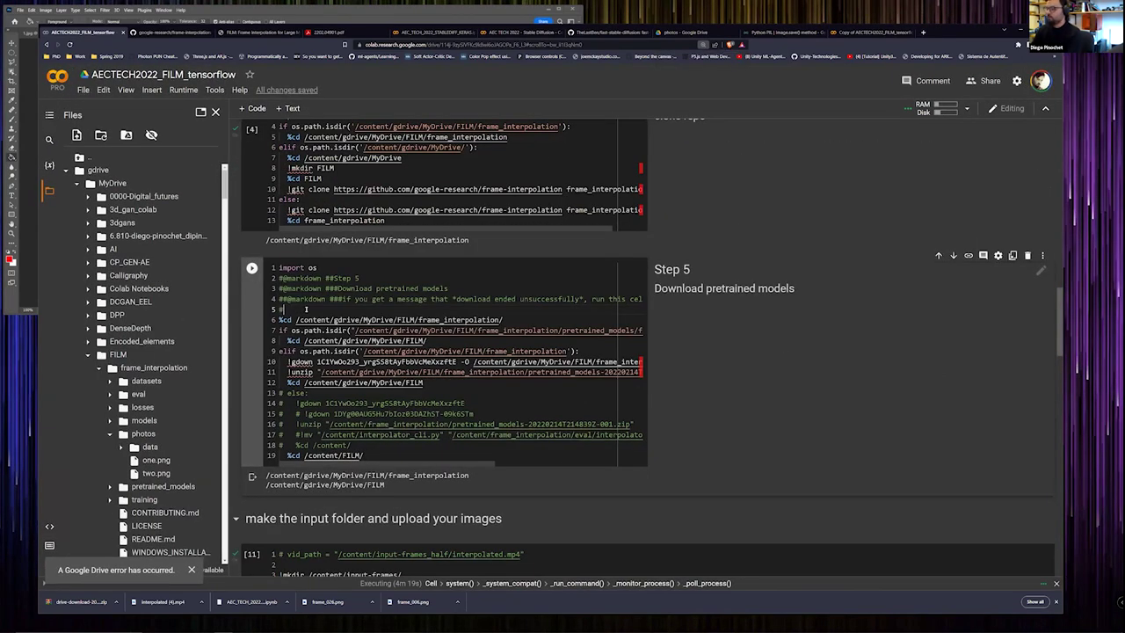
- Complete the comment as "We need to go to the path where we want to put the zip file with the weights"
text(We n)
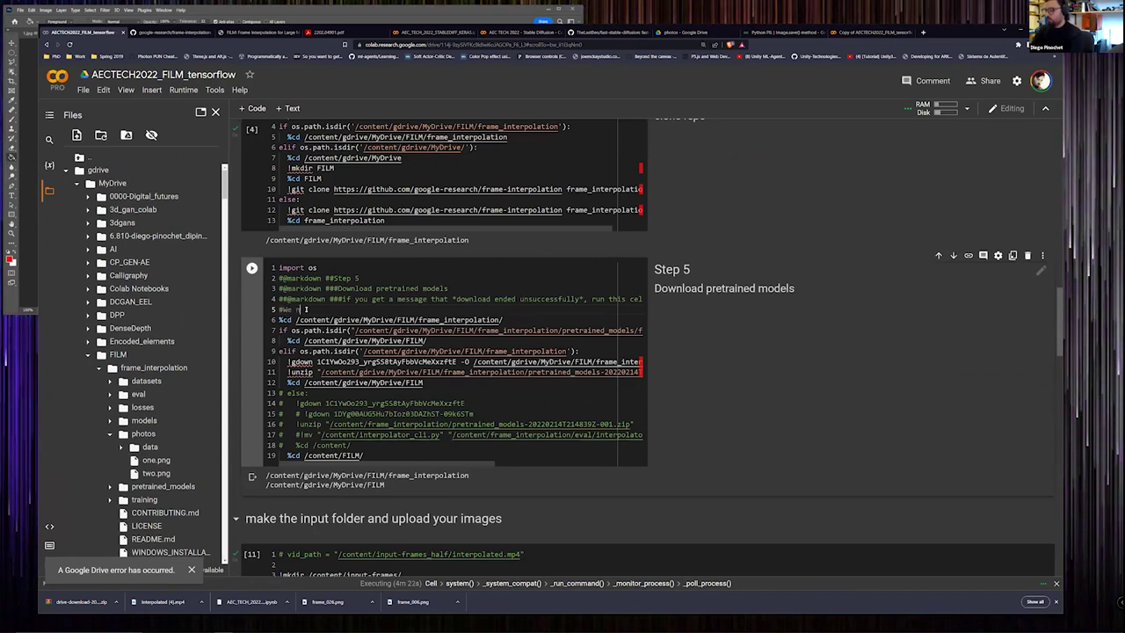
text(eed to go to the )
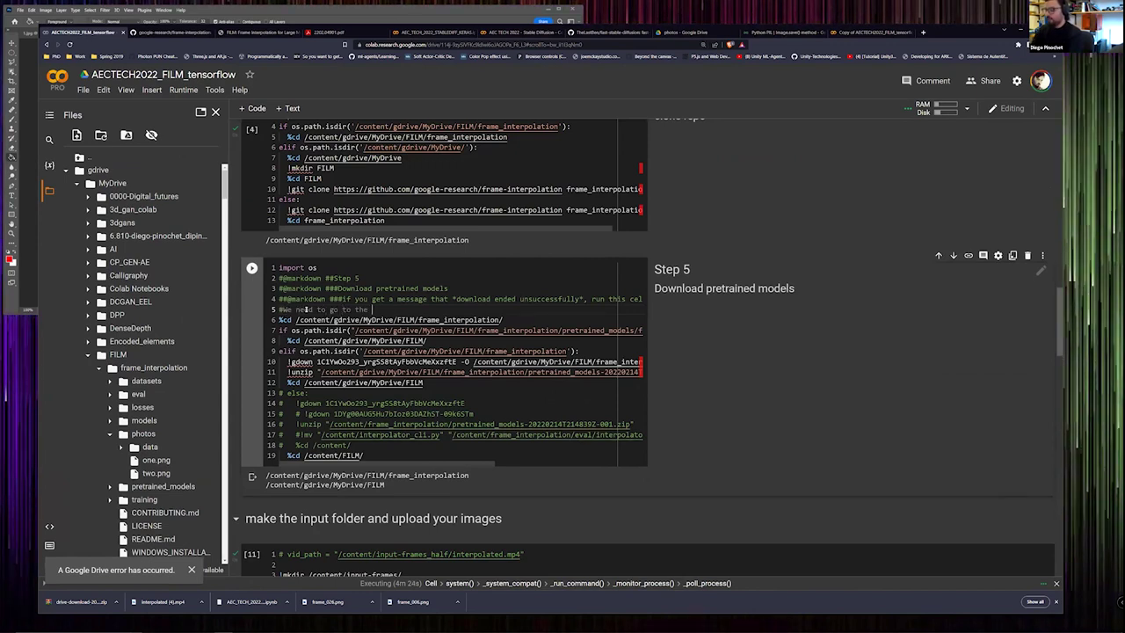
text(path were we)
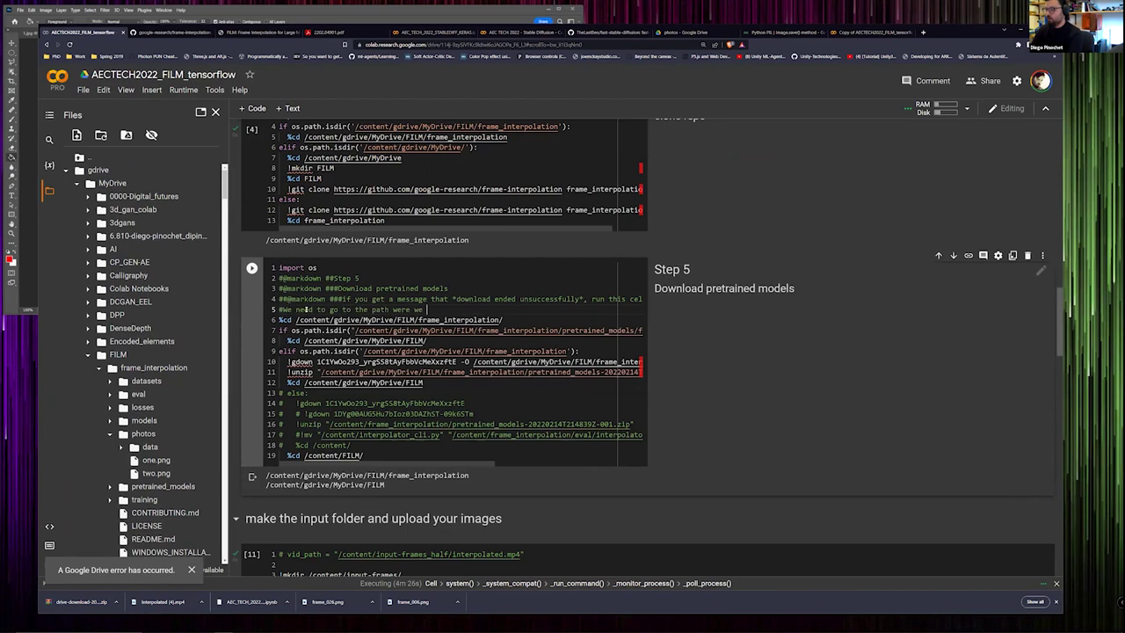
key(BackSpace)
key(BackSpace)
key(BackSpace)
key(BackSpace)
key(BackSpace)
key(BackSpace)
key(BackSpace)
text(here we w)
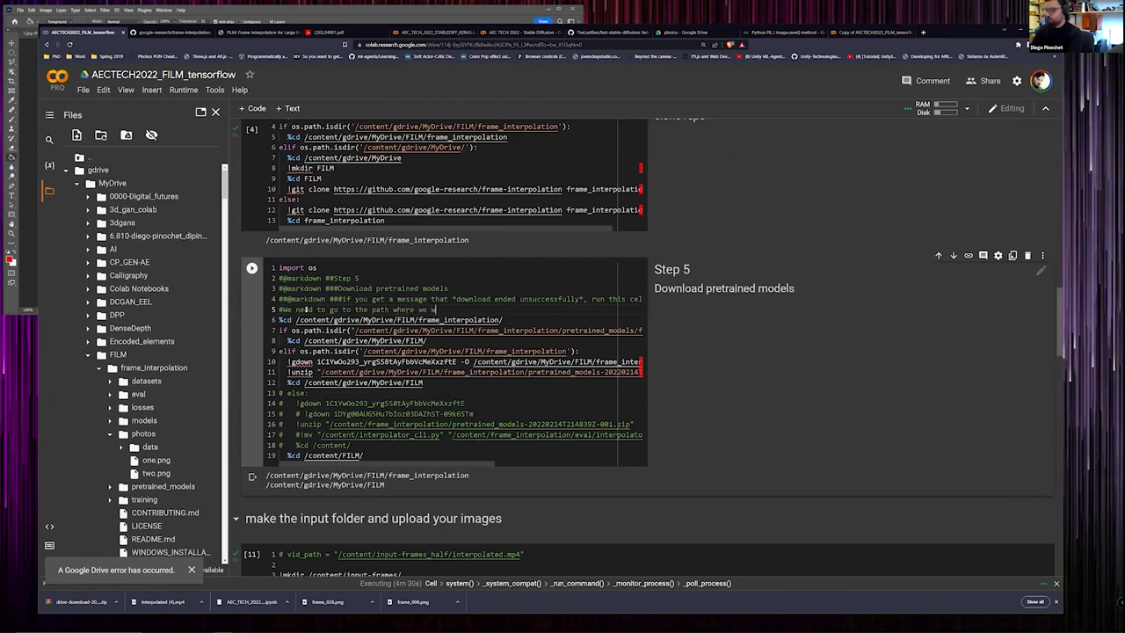
text(ant to put th)
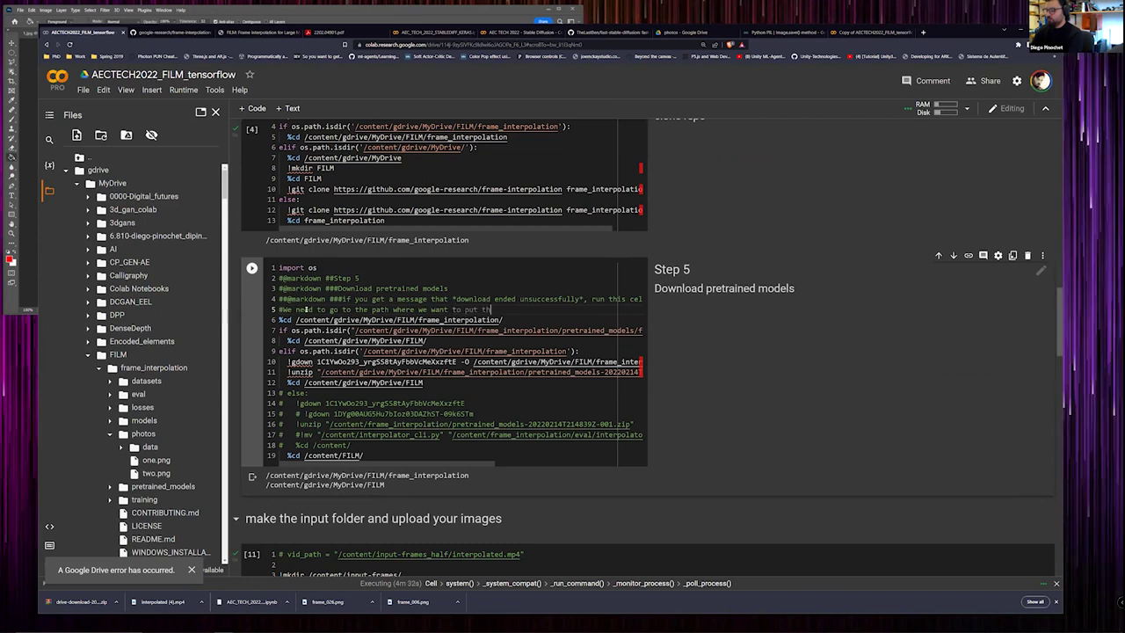
text(e zip file with )
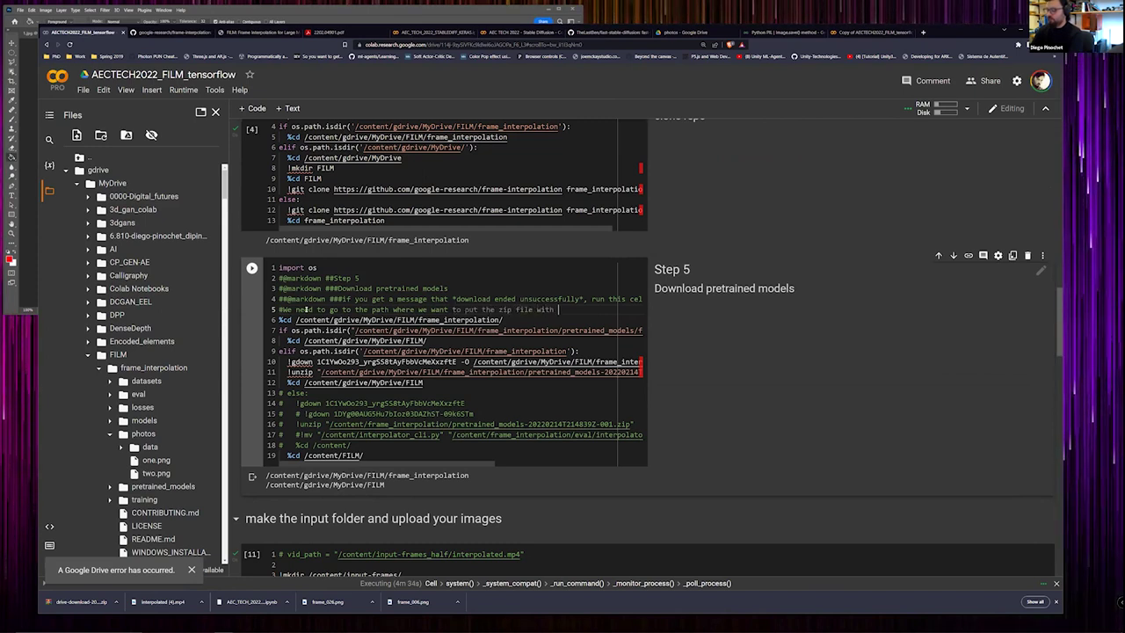
text(the weights)
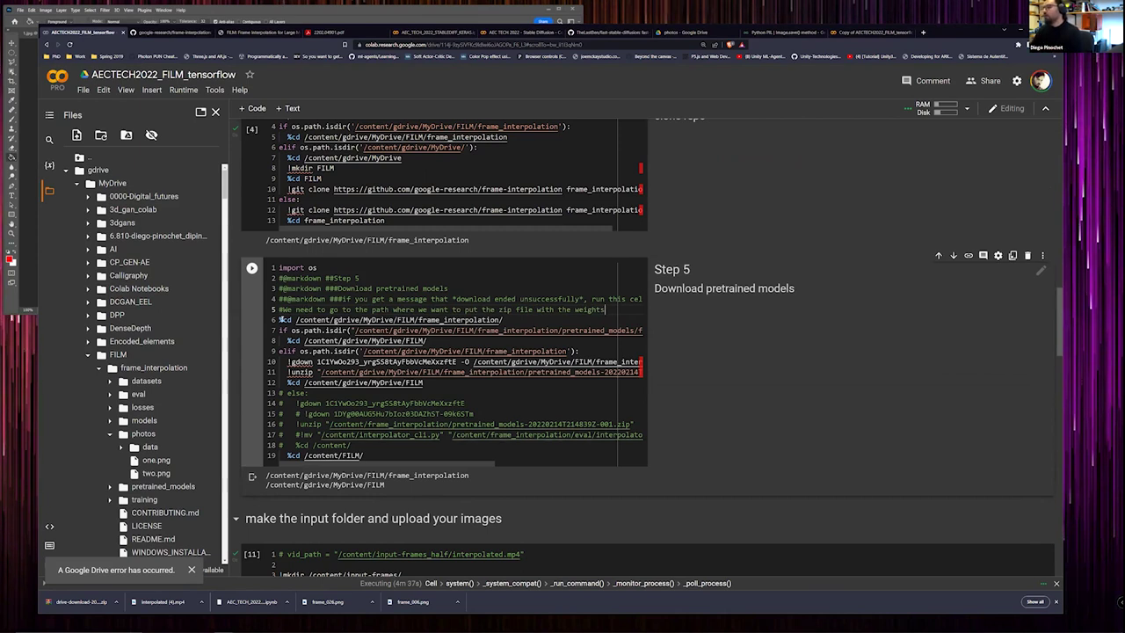
- Highlight the two %cd commands after the comment and the frame_interpolation folder name in the elif condition
drag(279, 320, 517, 319)
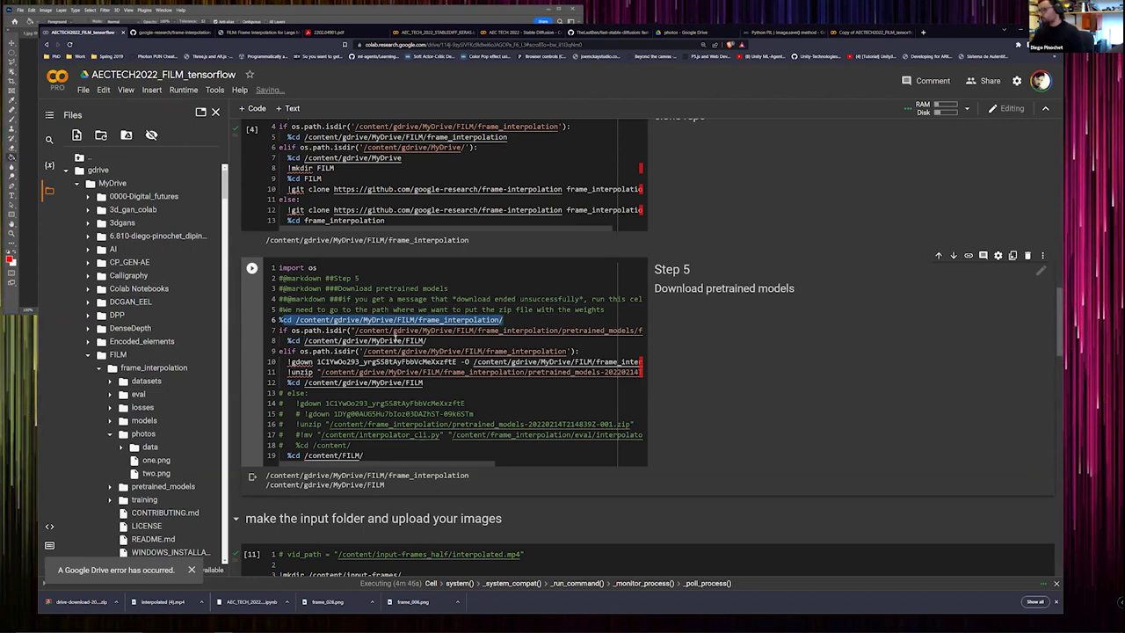
drag(283, 341, 468, 339)
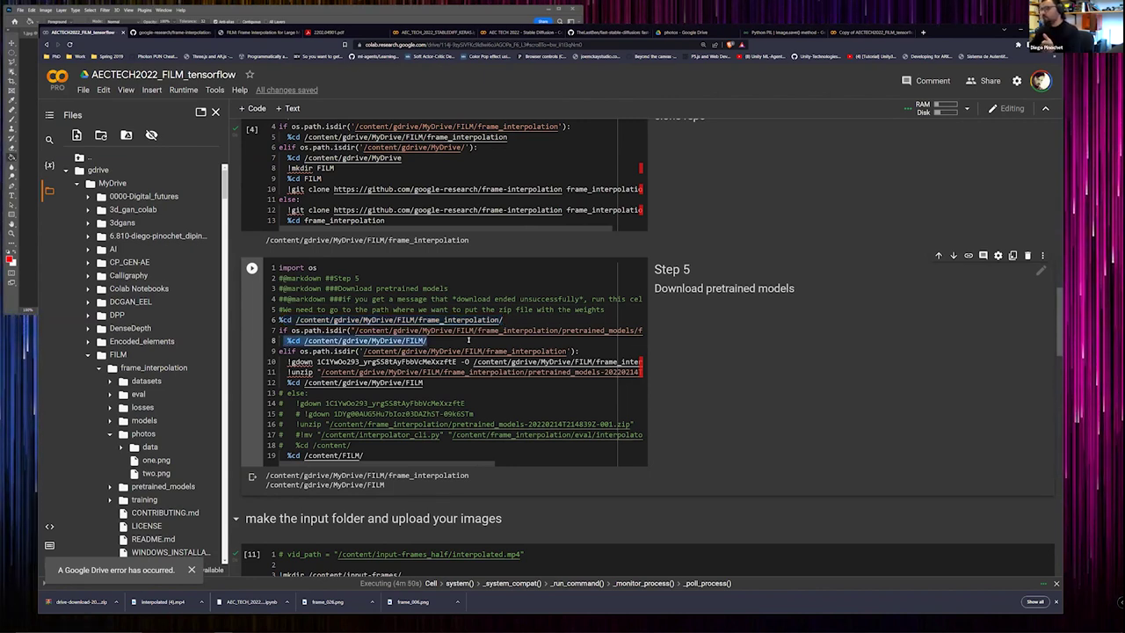
click(431, 340)
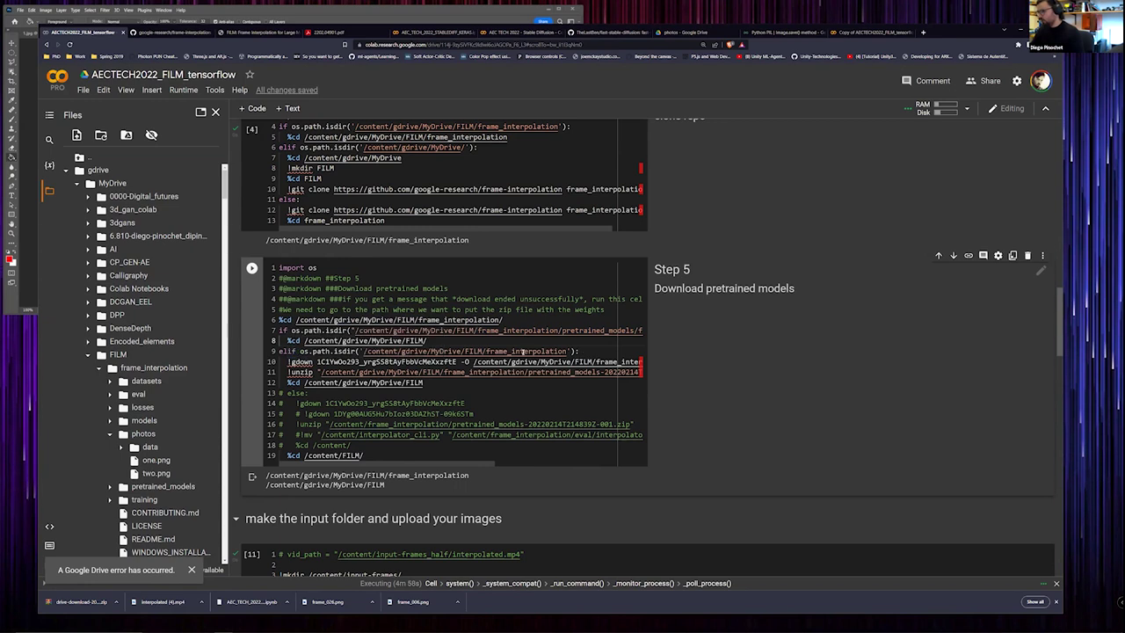
double_click(523, 352)
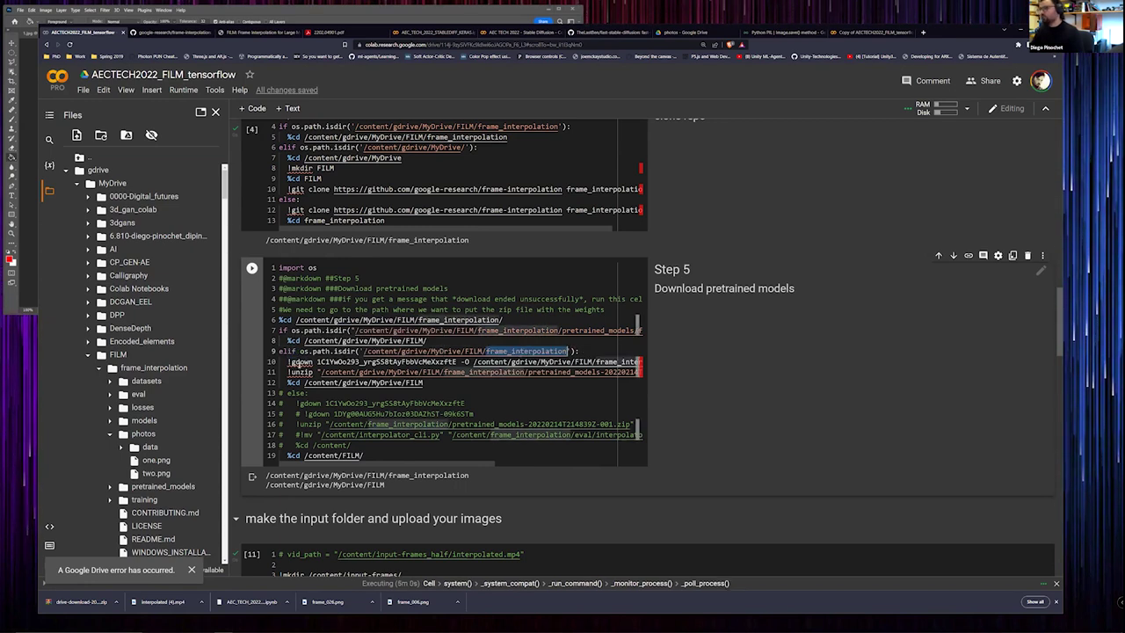
- Examine the !gdown line up to its zip file name and the !unzip line with its frame_interpolation path
drag(286, 361, 625, 362)
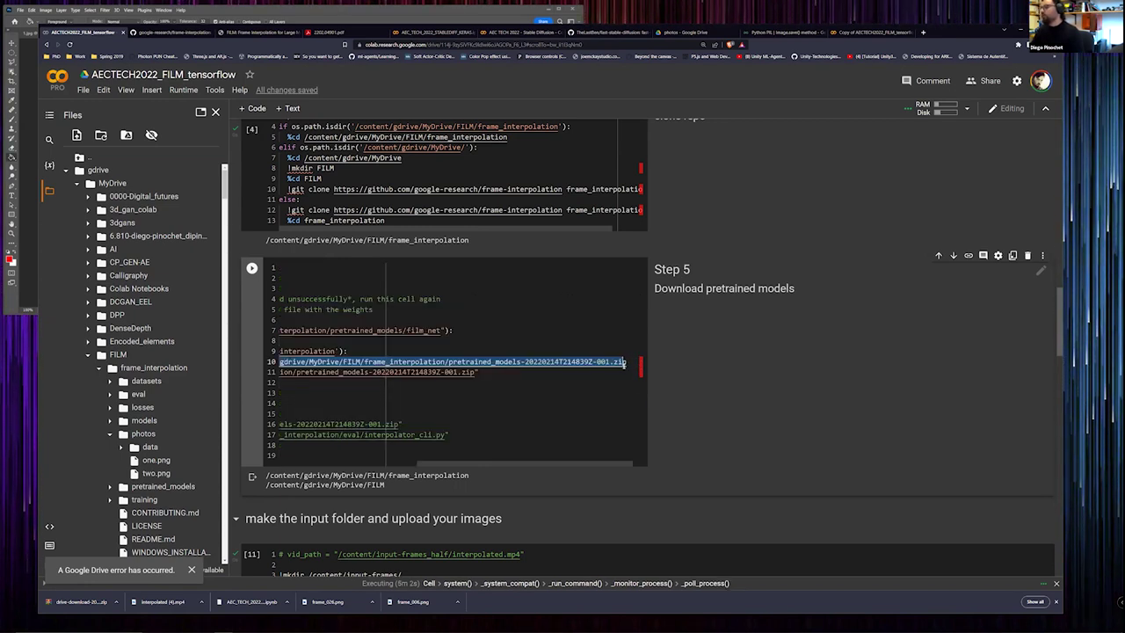
scroll(571, 458, left, 3)
scroll(571, 458, right, 3)
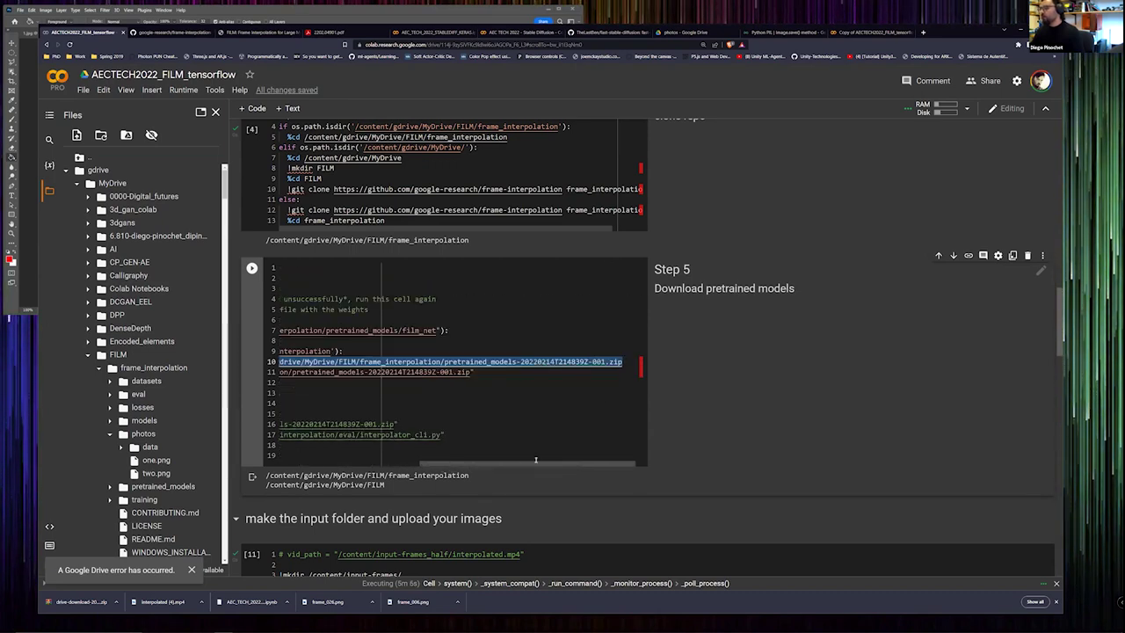
scroll(535, 458, left, 3)
drag(576, 361, 490, 371)
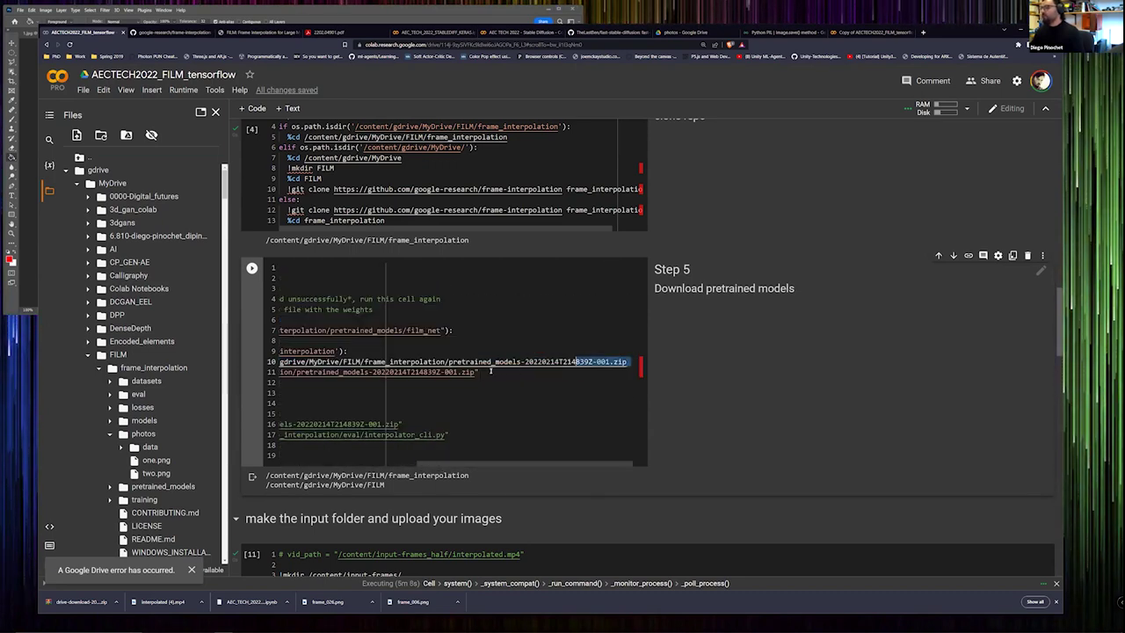
scroll(376, 462, left, 3)
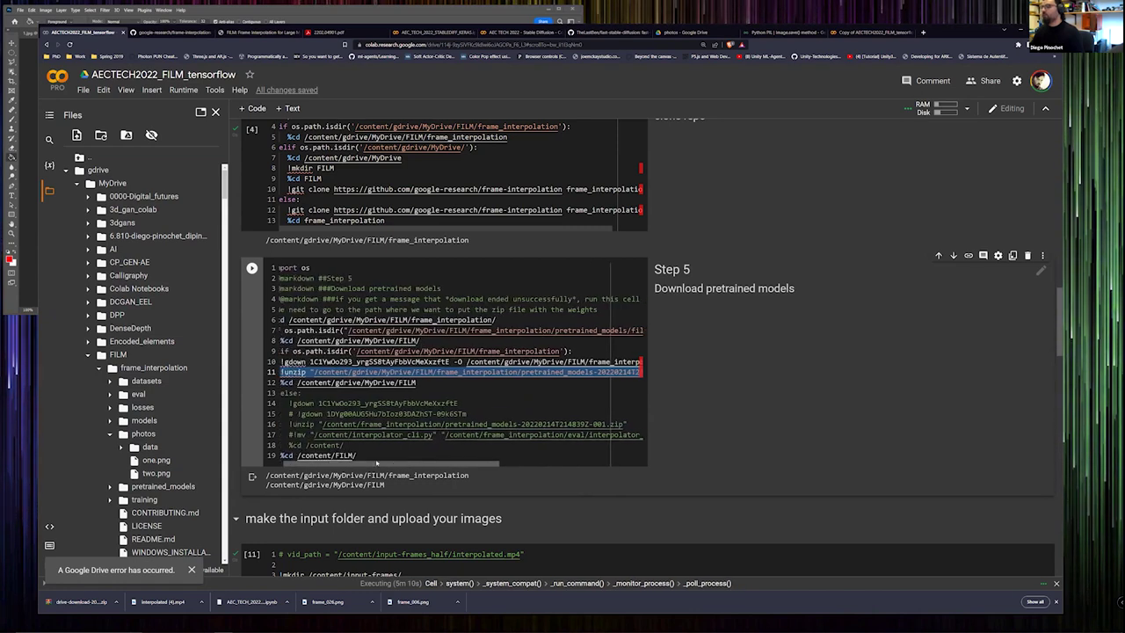
drag(502, 372, 437, 371)
double_click(503, 373)
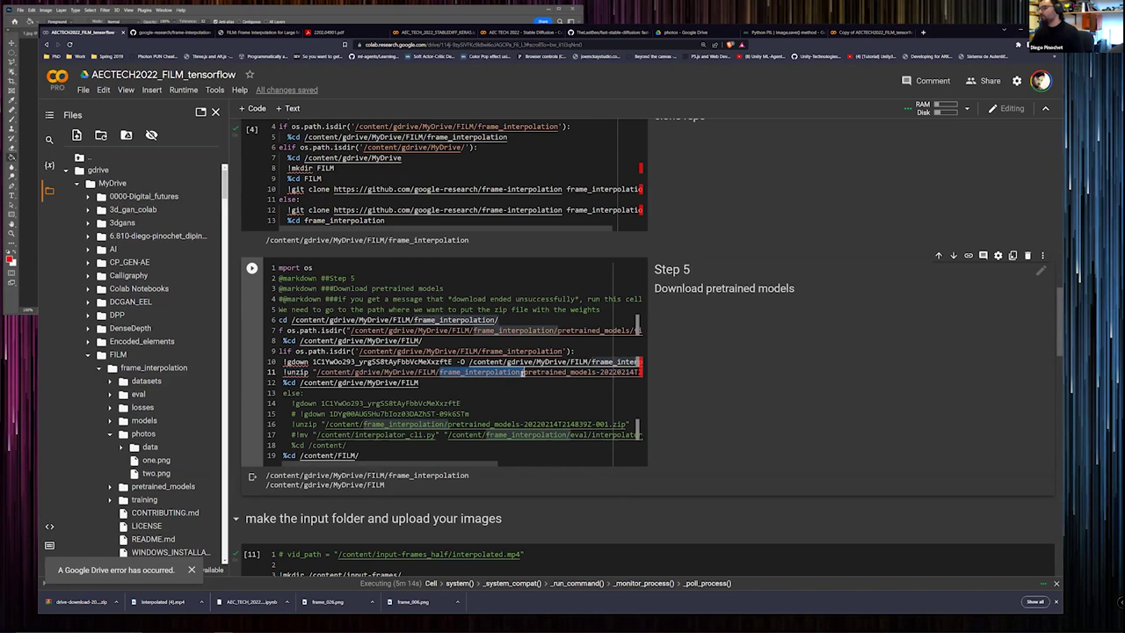
drag(523, 373, 449, 376)
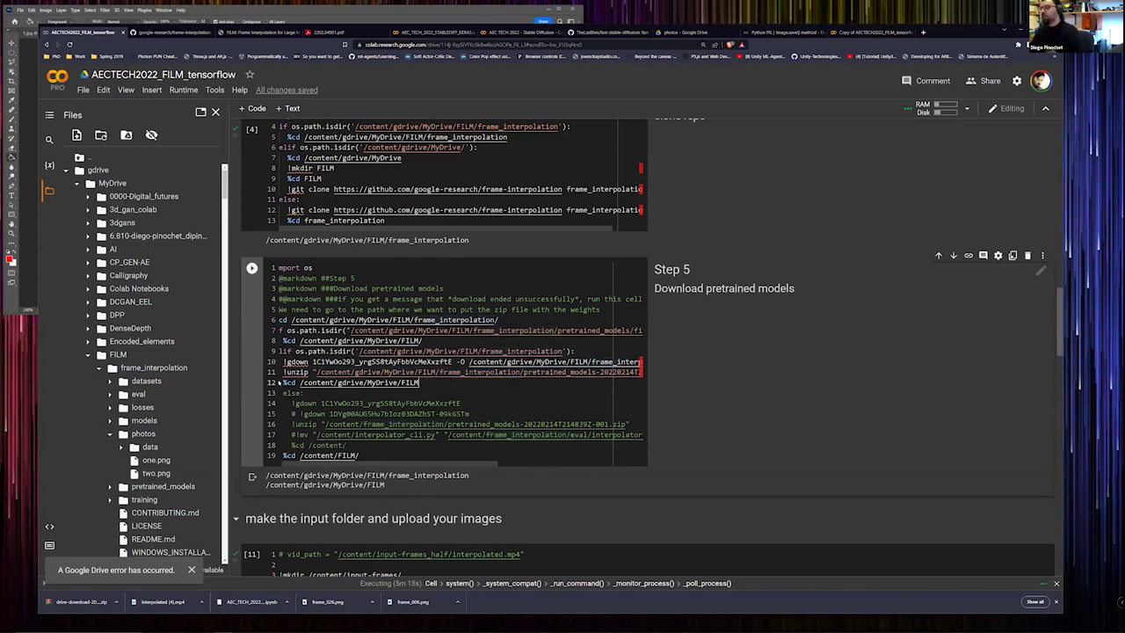
- Highlight the %cd /content/gdrive/MyDrive/FILM line after the unzip command, and frame_interpolation/ in the cell's first %cd path
drag(282, 381, 424, 382)
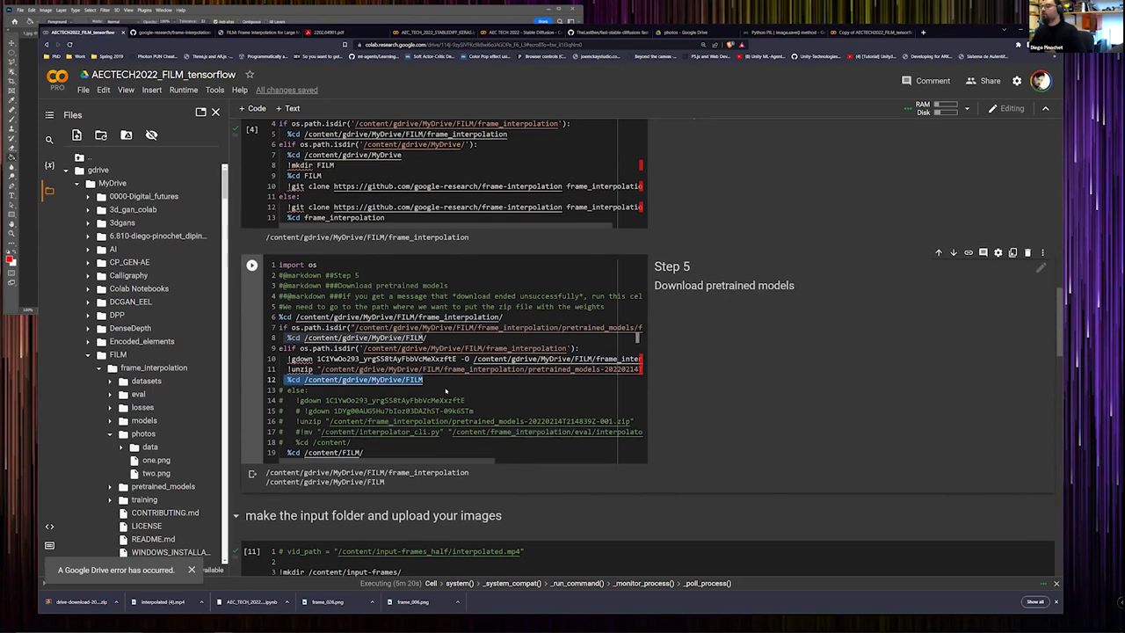
scroll(446, 390, down, 1)
scroll(445, 390, down, 1)
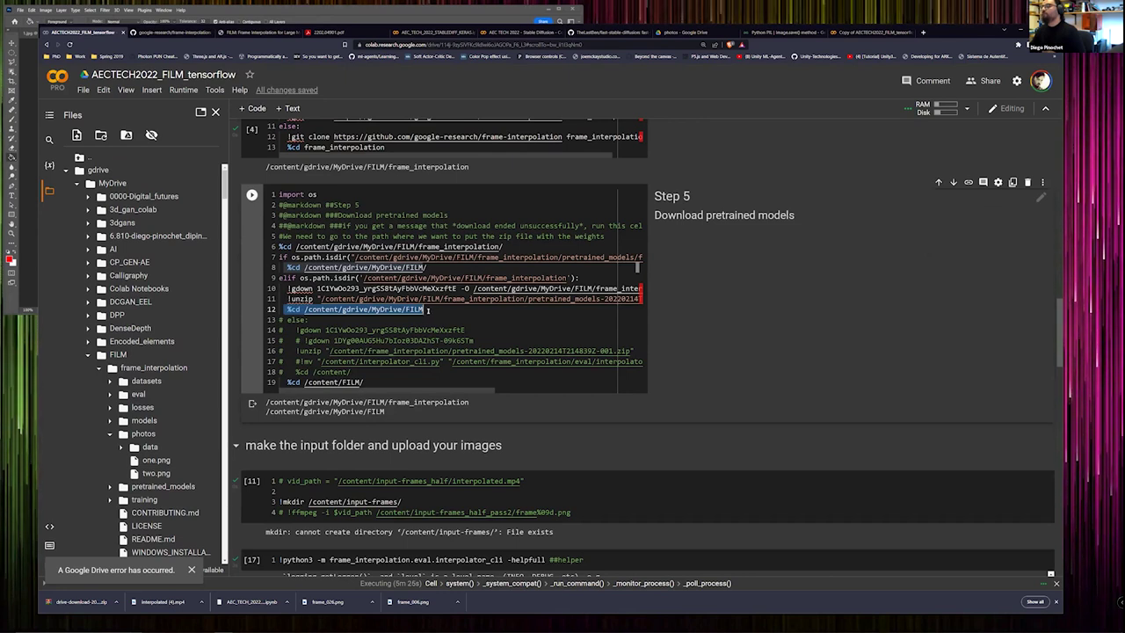
click(428, 309)
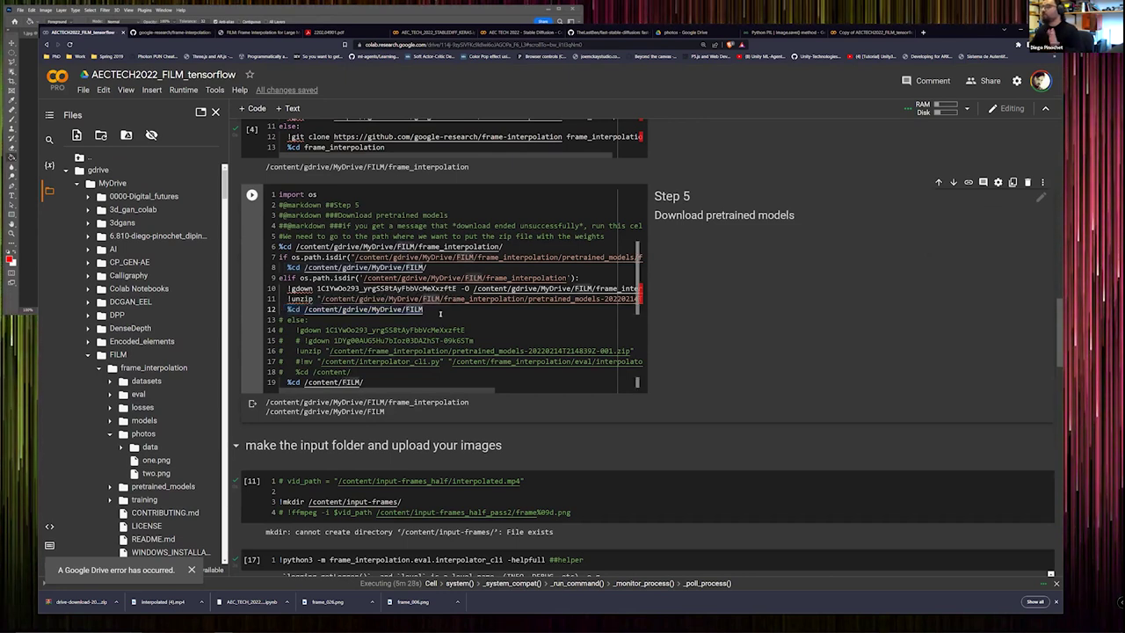
drag(418, 247, 613, 247)
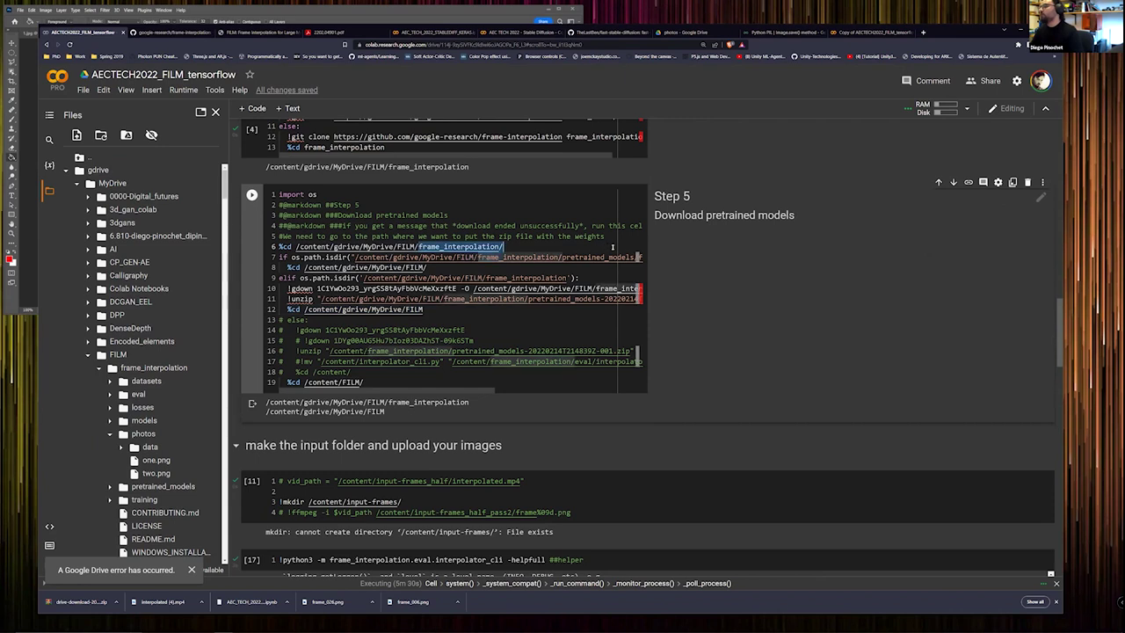
- Try removing frame_interpolation/ from the first %cd path, undo the removal, and highlight the file ID in the commented !gdown line
key(BackSpace)
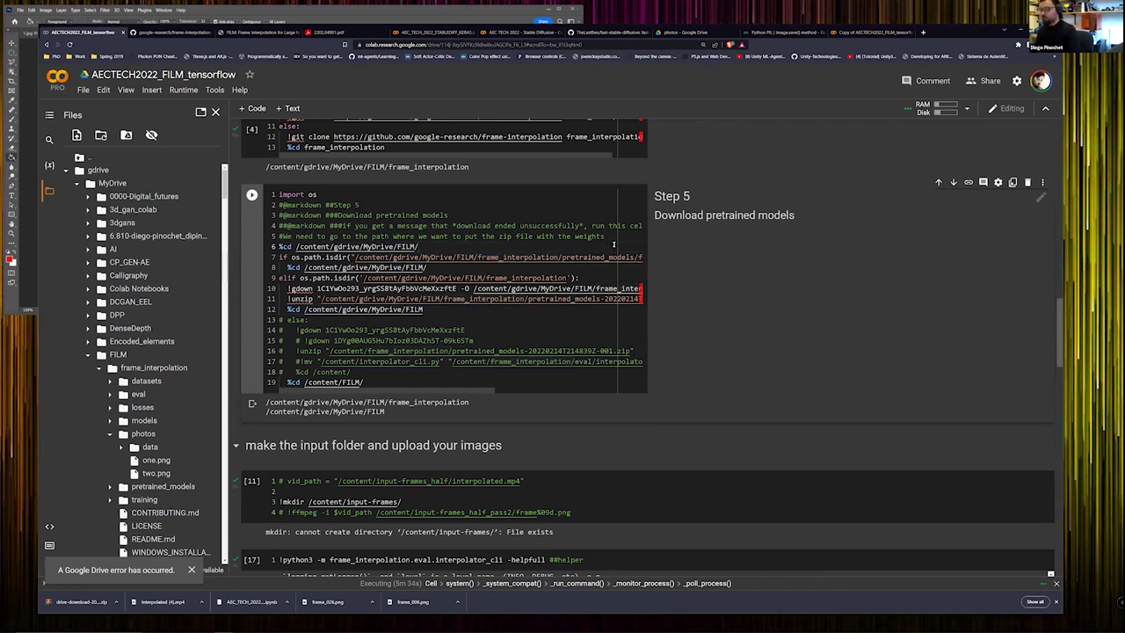
key(ctrl+z)
drag(325, 329, 546, 329)
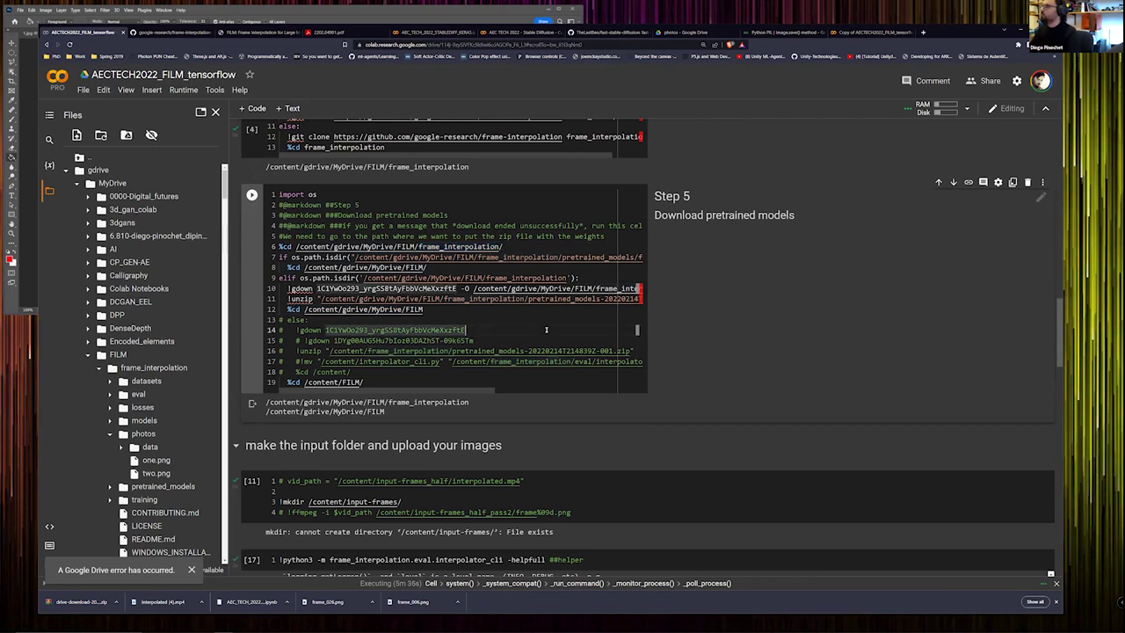
- Examine the interpolator_cli -helpfull command, highlighting the whole line, its frame_interpolation folder and the interpolator_cli module name
scroll(598, 141, down, 1)
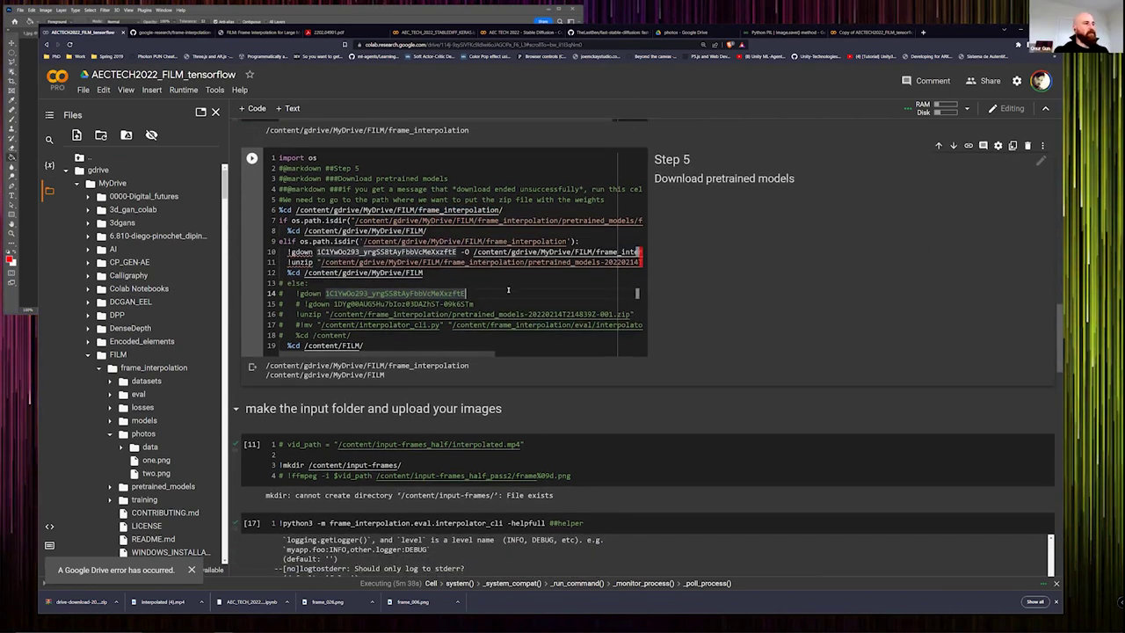
scroll(510, 291, down, 1)
scroll(510, 292, down, 4)
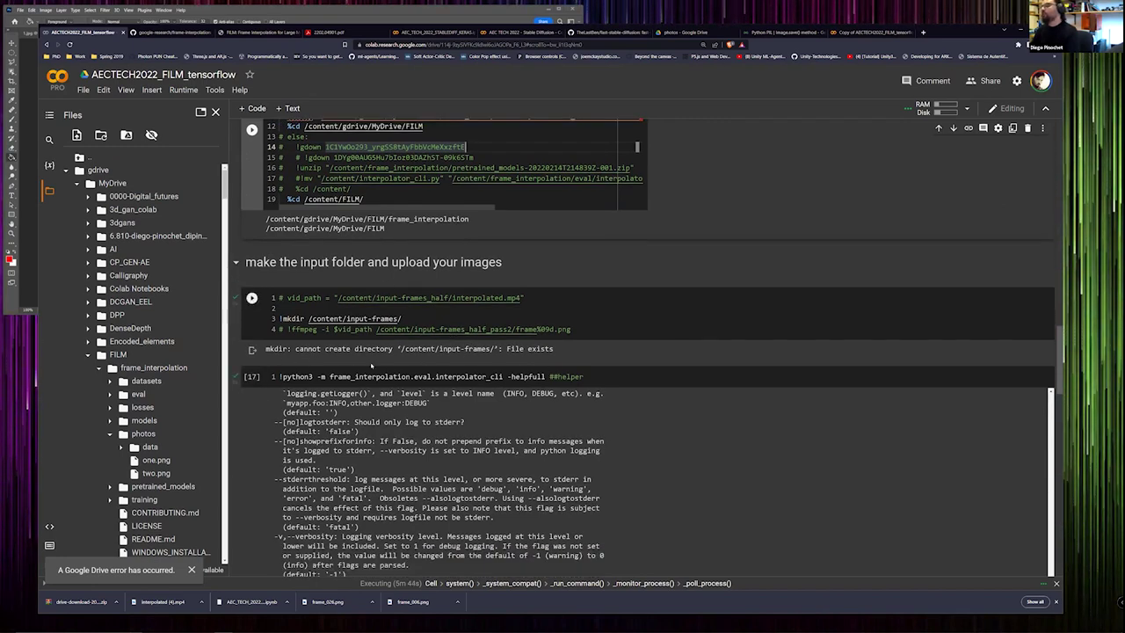
scroll(390, 305, down, 4)
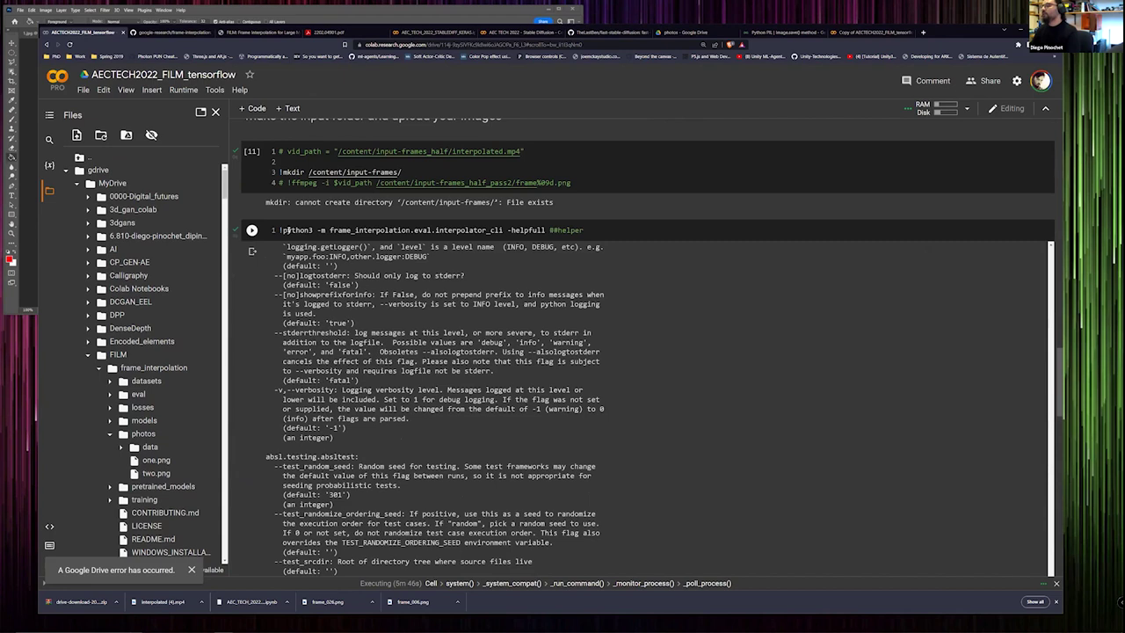
drag(282, 230, 510, 231)
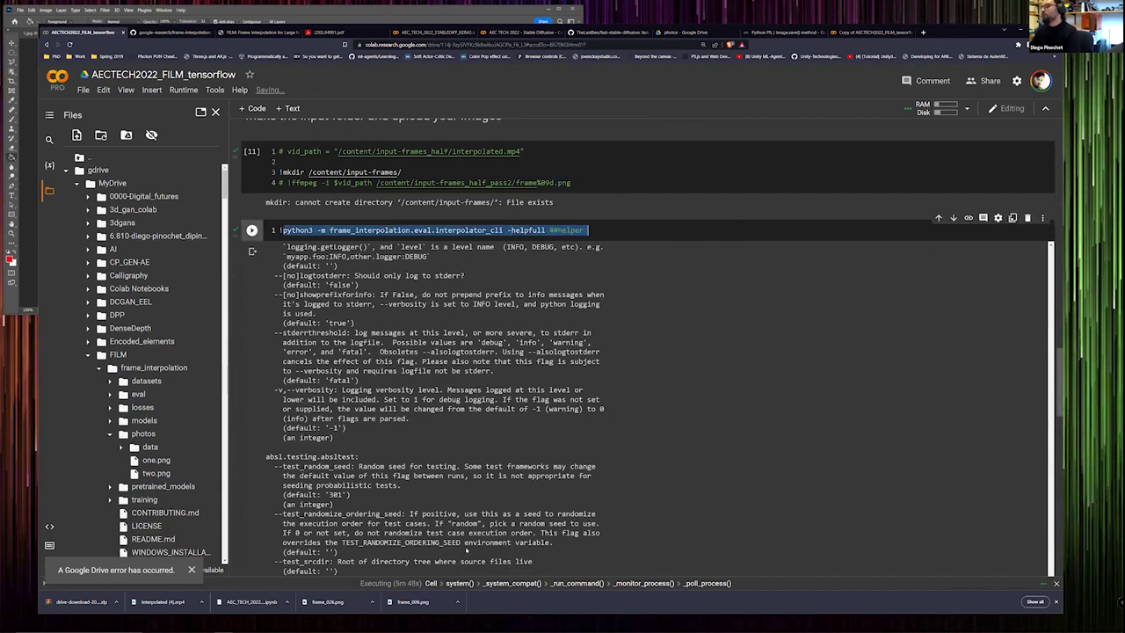
key(Right)
drag(332, 229, 709, 232)
double_click(343, 230)
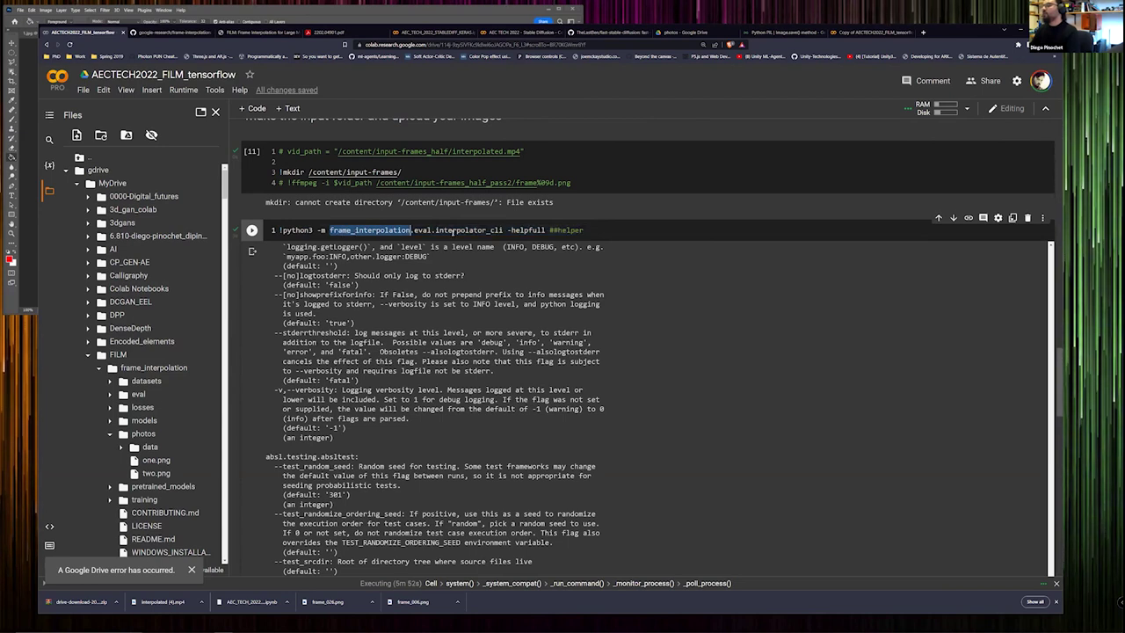
drag(414, 229, 504, 230)
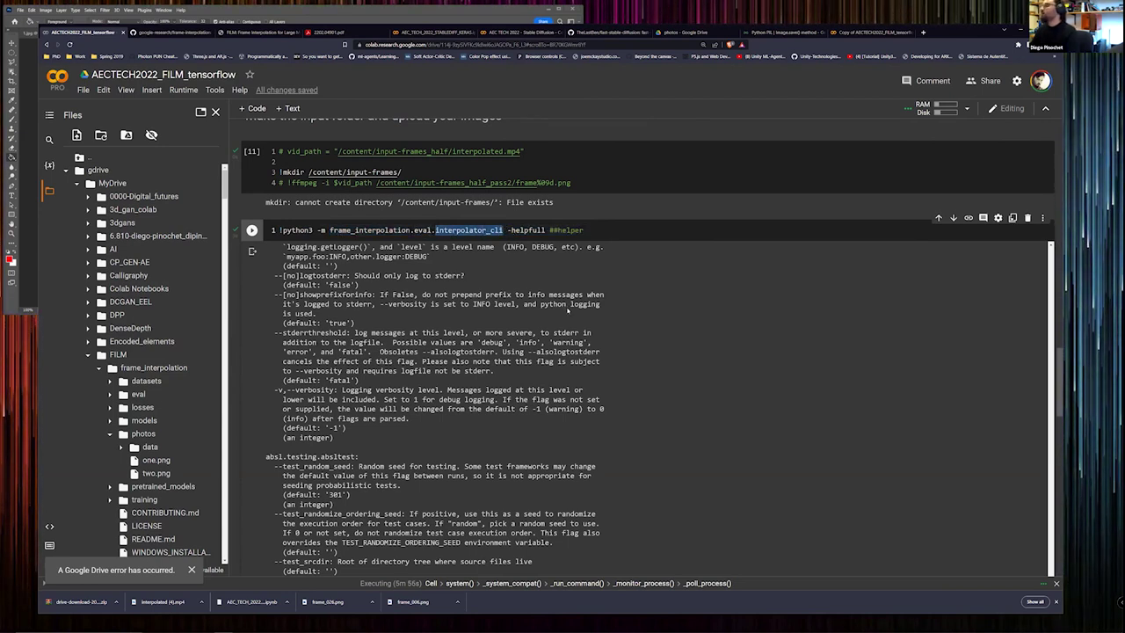
- Read the interpolator_cli flags such as --fps, --model_path and --times_to_interpolate in the helper cell's output
scroll(567, 310, up, 1)
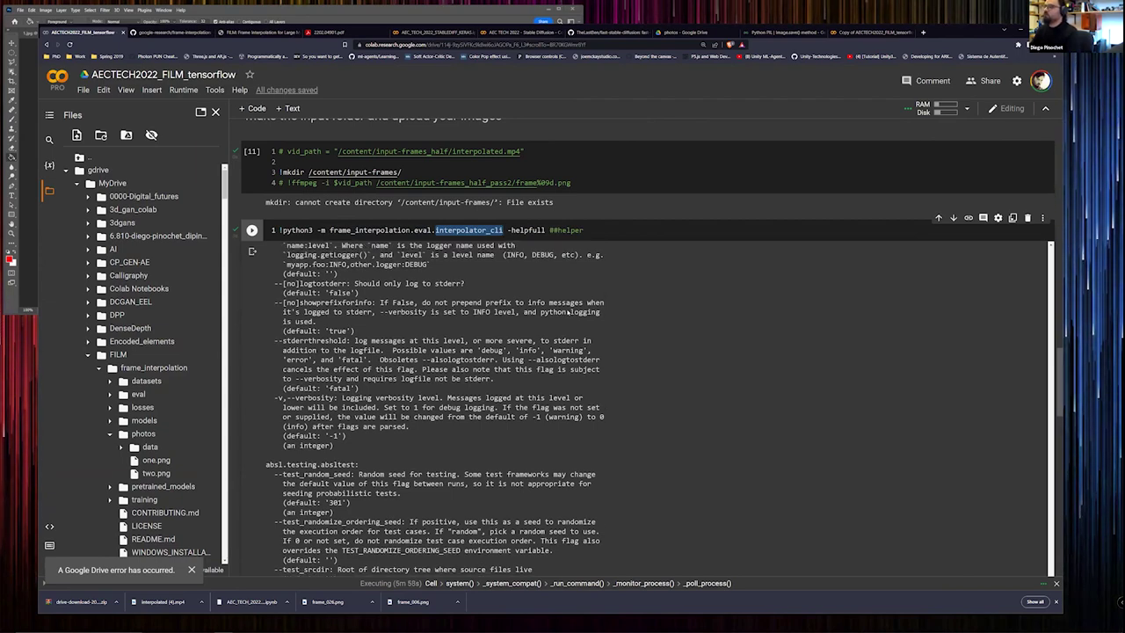
scroll(568, 310, up, 10)
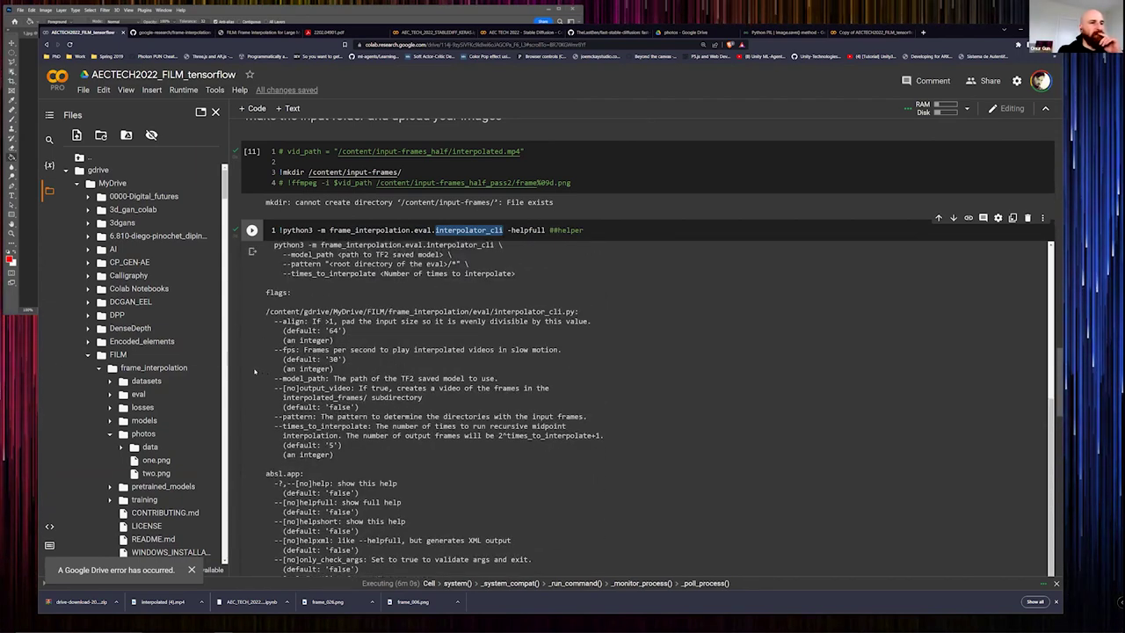
scroll(255, 371, up, 5)
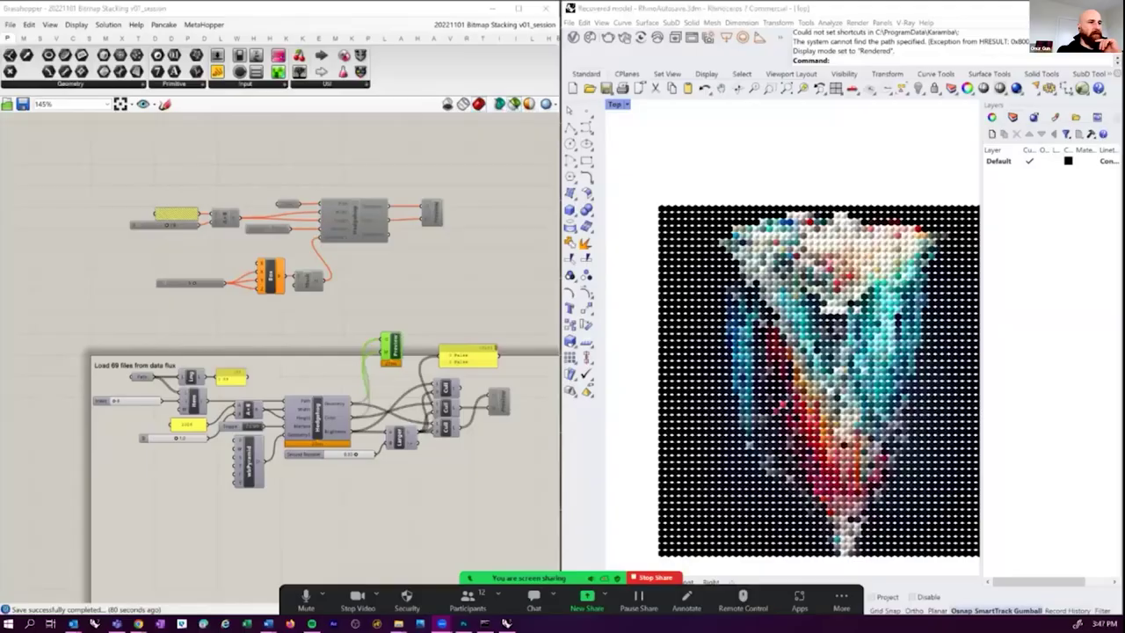
- Switch to Rhino and inspect the hexagonal cells along the bitmap pattern's lower edge in the Top viewport
click(883, 188)
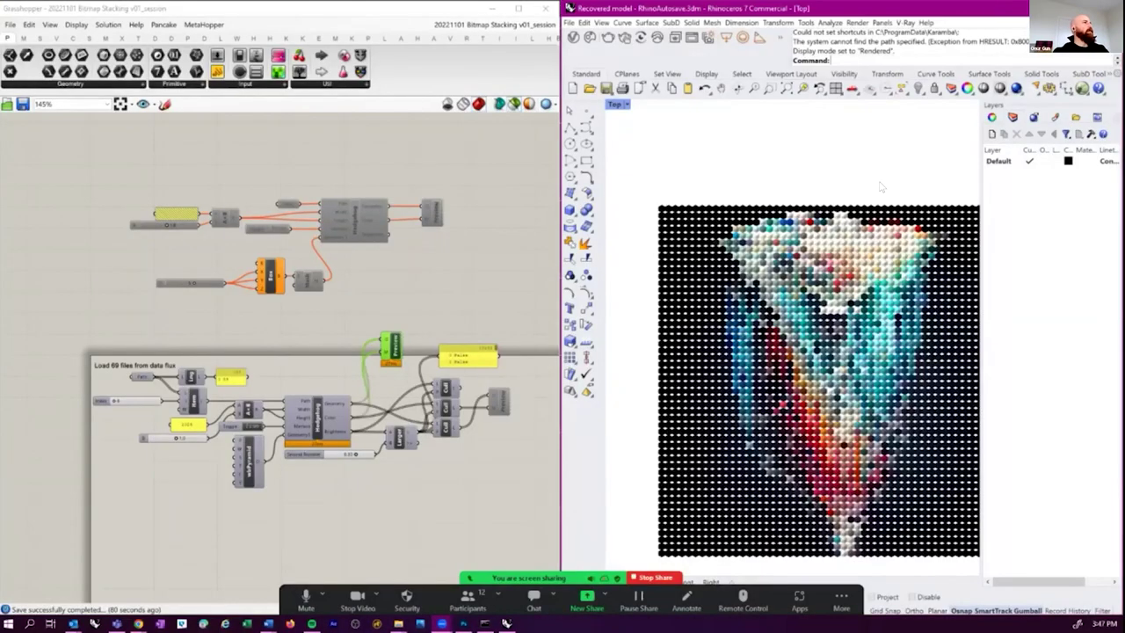
scroll(685, 387, up, 5)
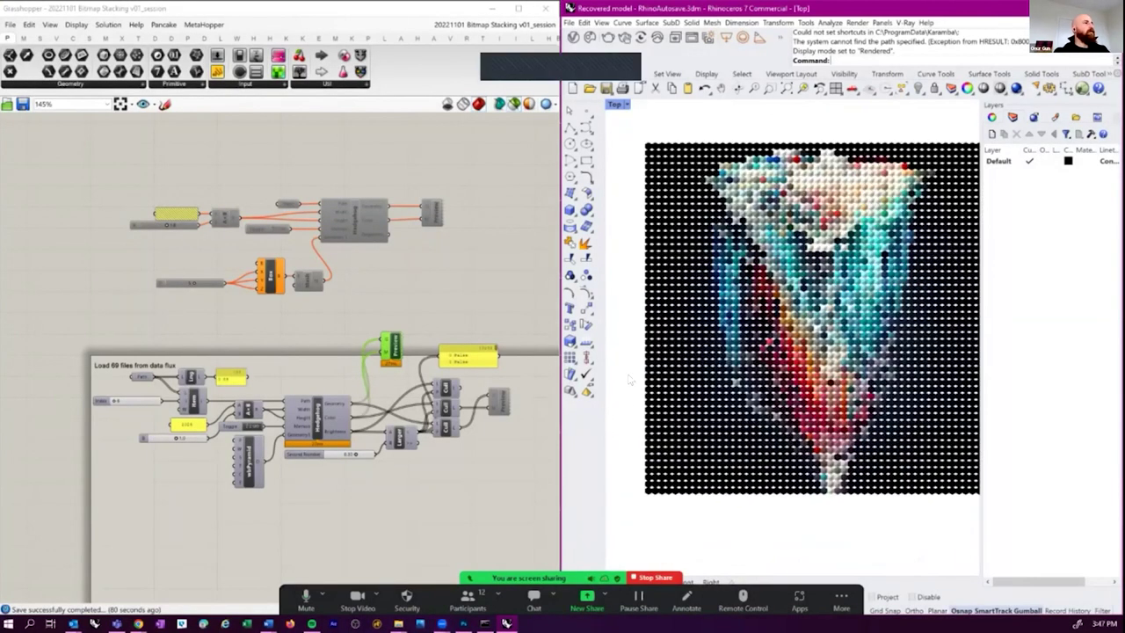
scroll(672, 406, up, 2)
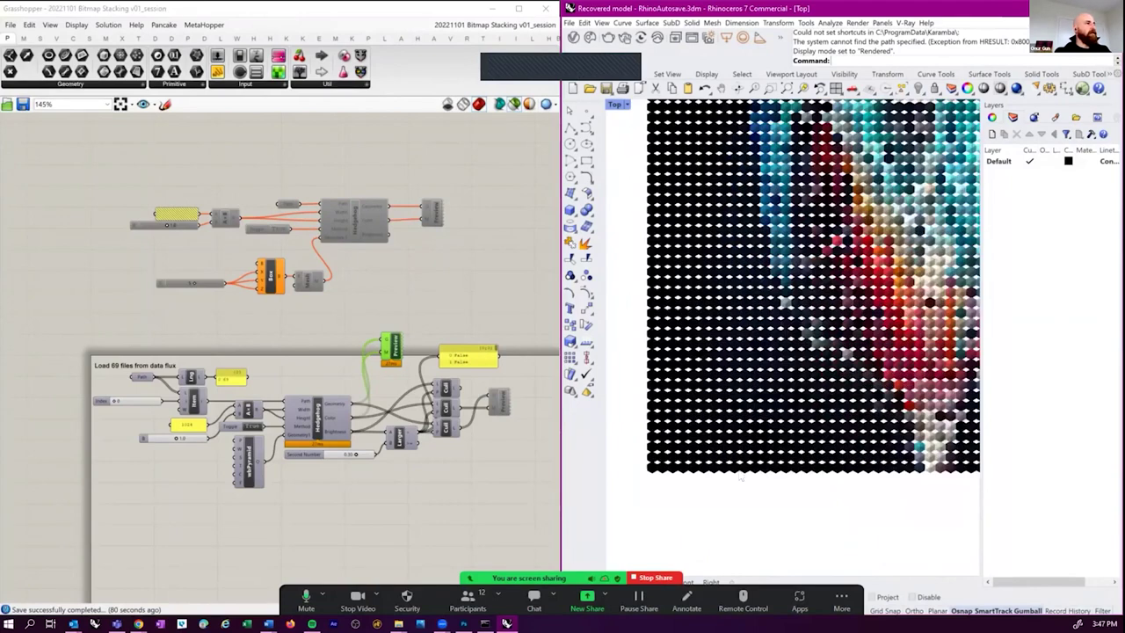
scroll(740, 478, up, 3)
scroll(744, 467, down, 4)
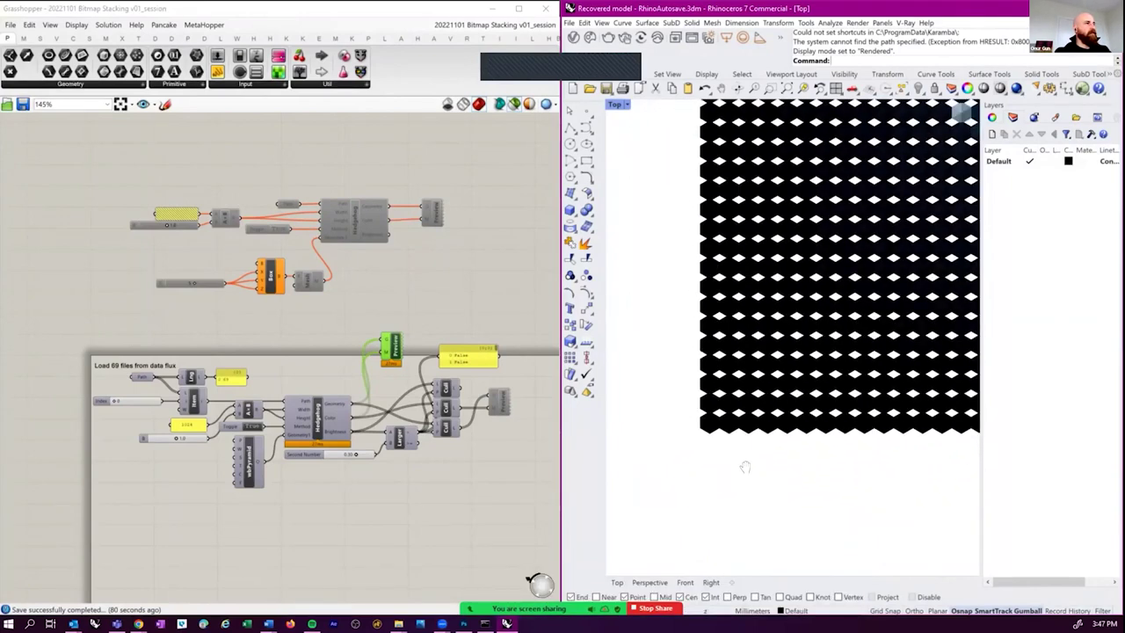
scroll(744, 468, down, 5)
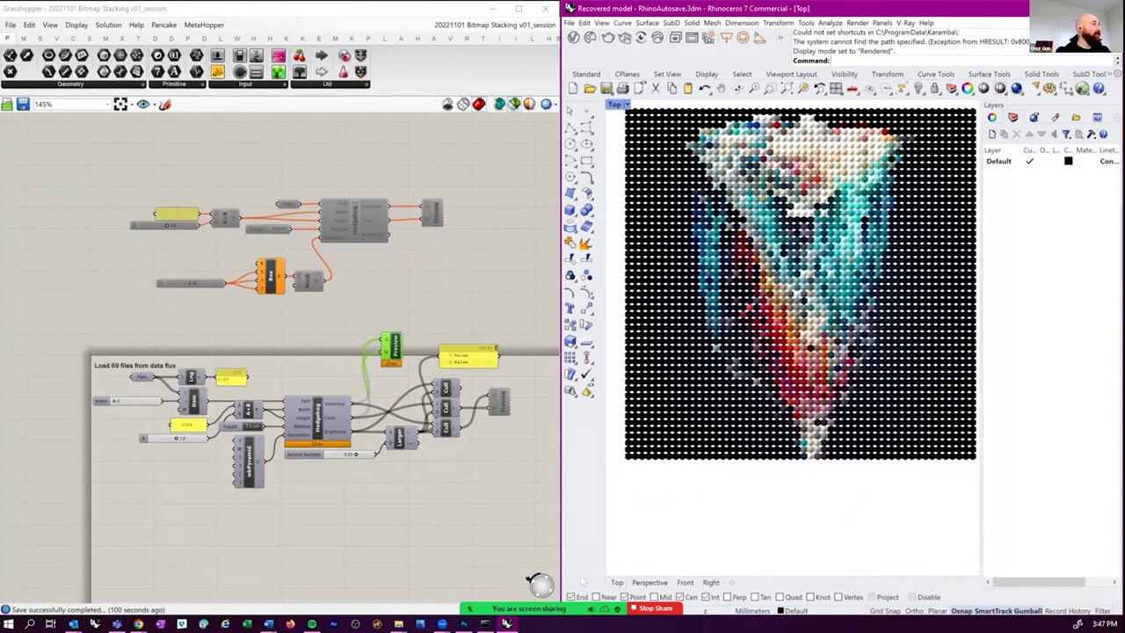
- Try a smaller base circle width on the wbPyramid component in Grasshopper, then set it to 5
scroll(271, 499, up, 5)
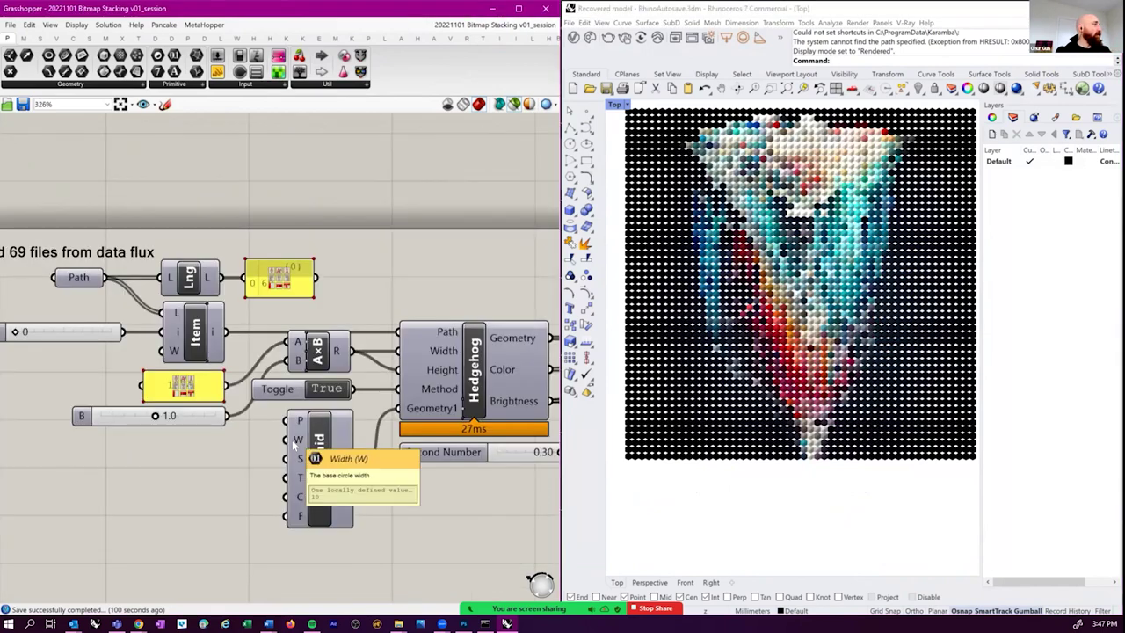
right_click(295, 446)
mouse_move(387, 538)
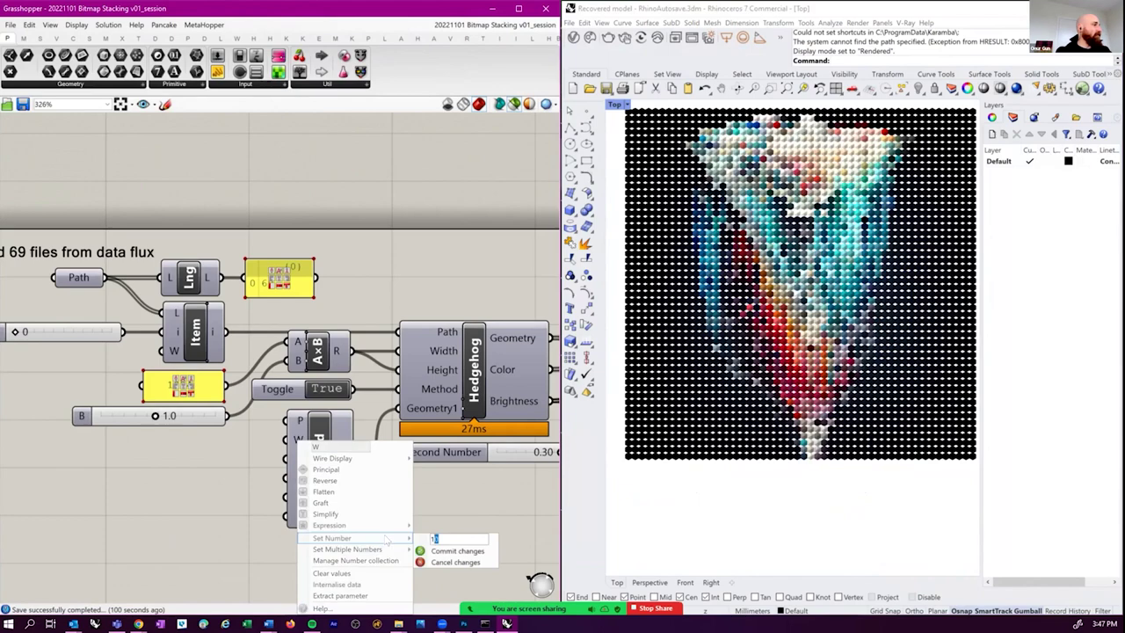
text(20)
click(455, 551)
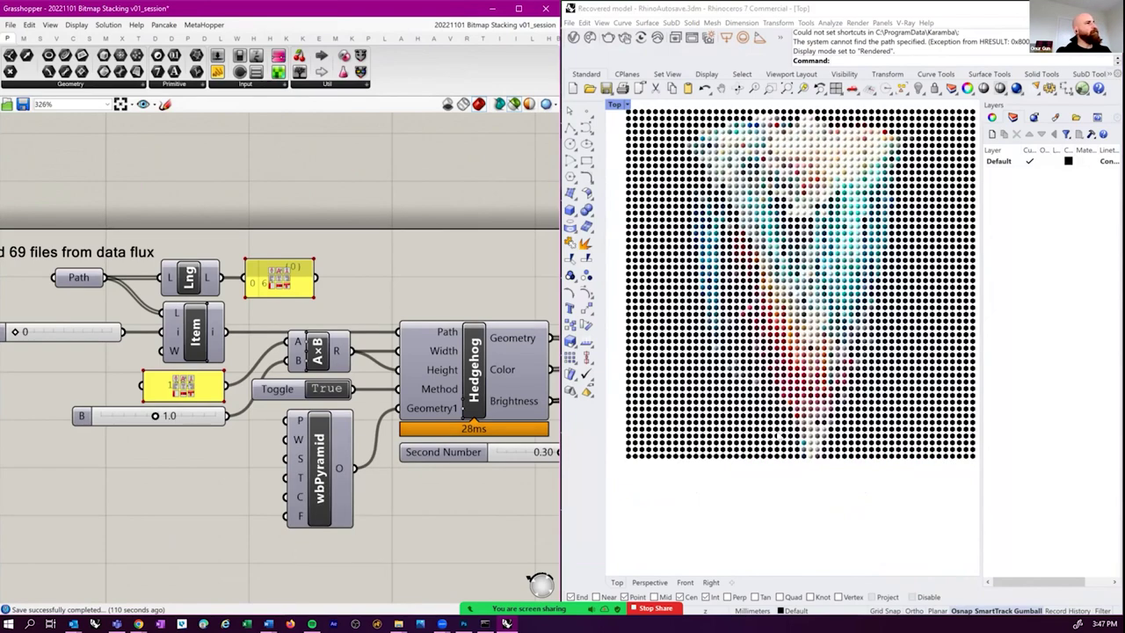
right_click(298, 440)
mouse_move(378, 539)
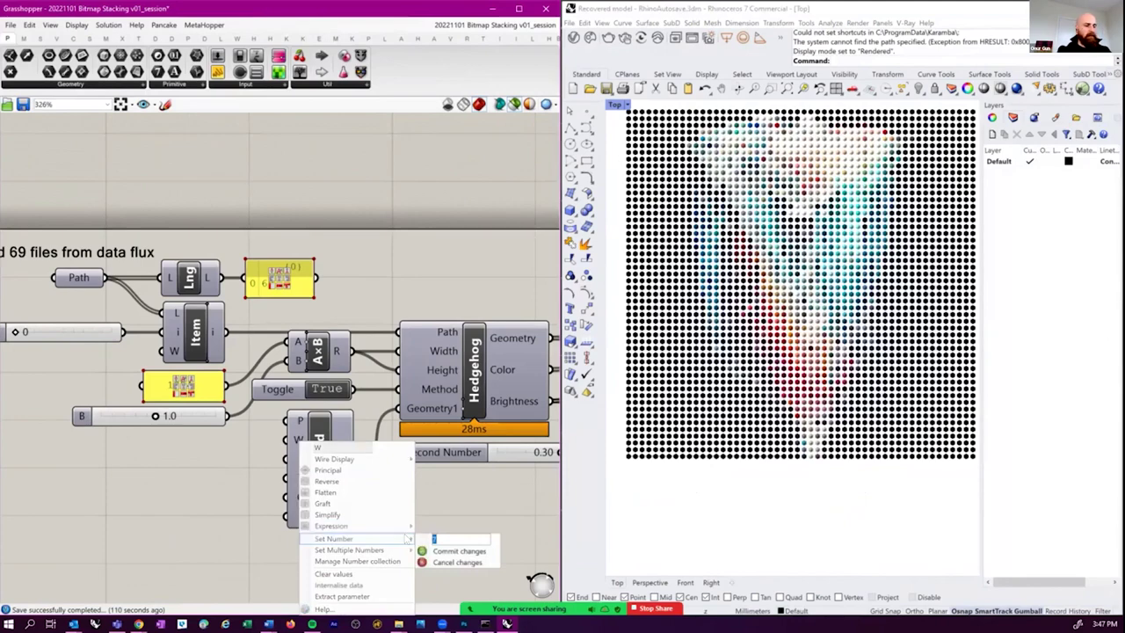
text(5)
click(459, 550)
- Duplicate the number slider, Box and Mesh components from the upper definition to below the wbPyramid component
right_drag(319, 478, 303, 576)
scroll(284, 473, down, 2)
scroll(414, 381, up, 1)
drag(405, 389, 102, 288)
scroll(318, 303, down, 1)
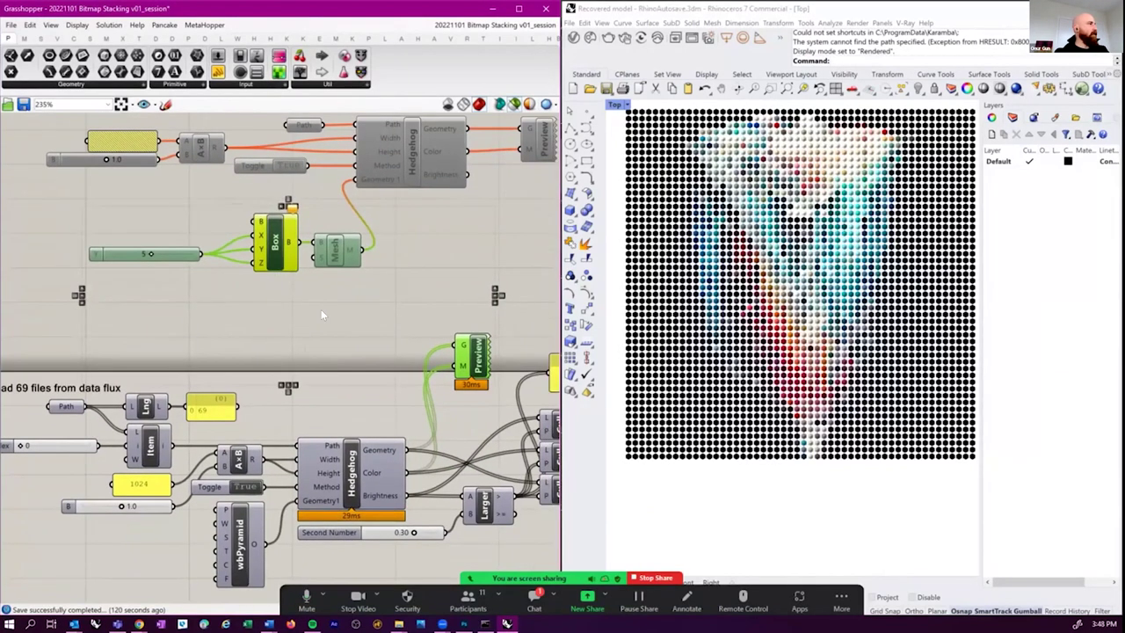
drag(321, 312, 335, 329)
scroll(335, 307, down, 4)
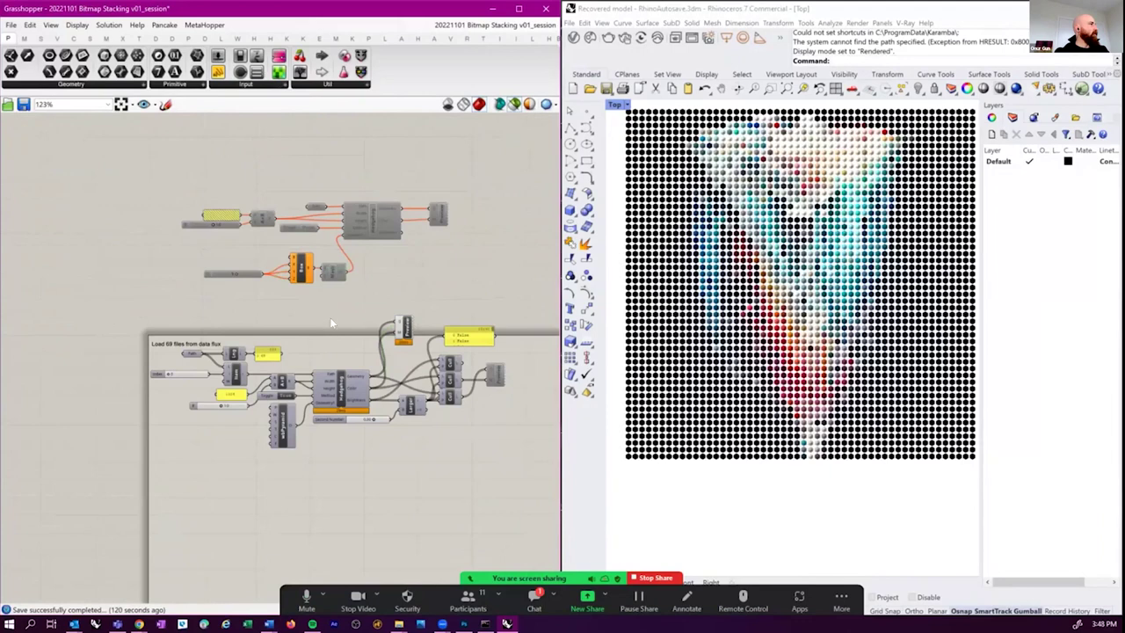
drag(187, 261, 361, 307)
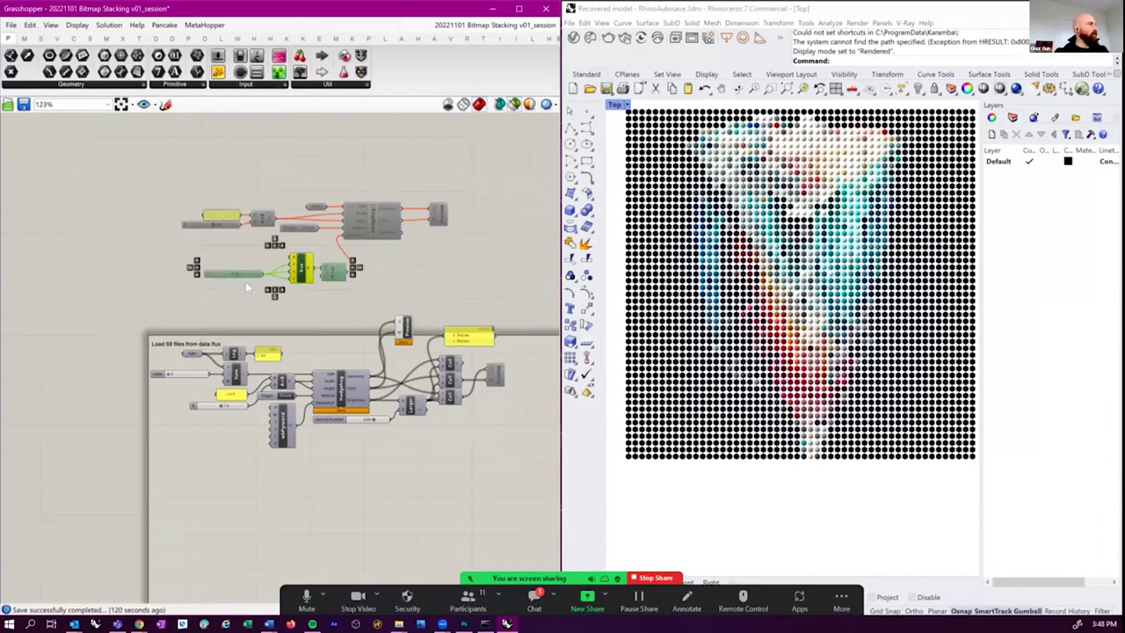
drag(247, 286, 201, 492)
scroll(262, 477, up, 5)
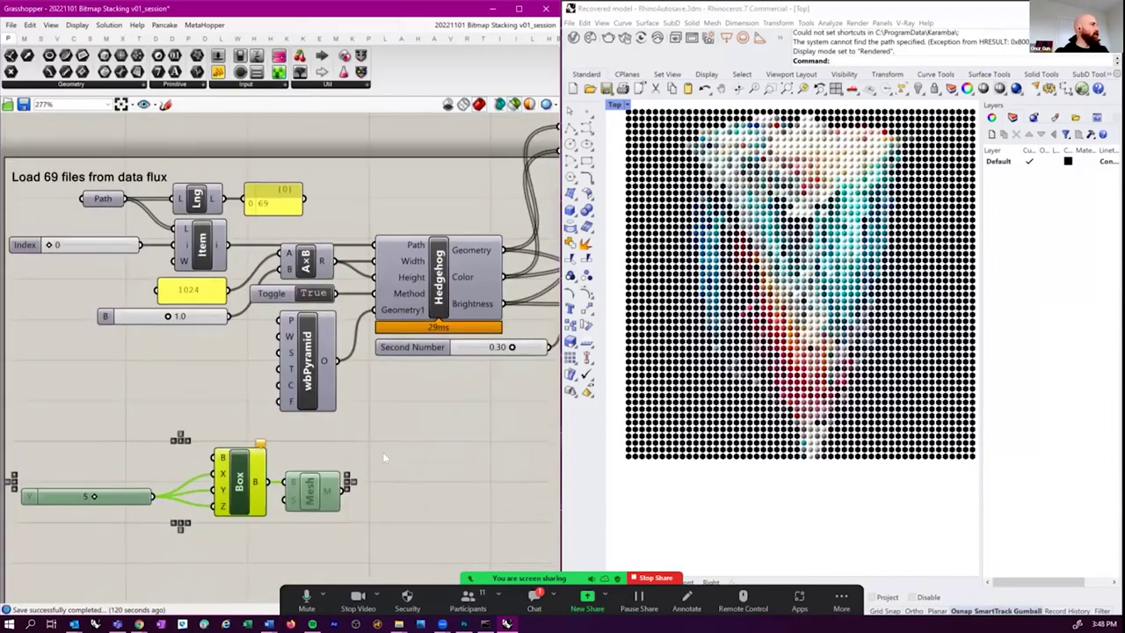
- Enable the duplicated number slider, Box and Mesh components below wbPyramid
click(382, 457)
right_drag(382, 457, 431, 429)
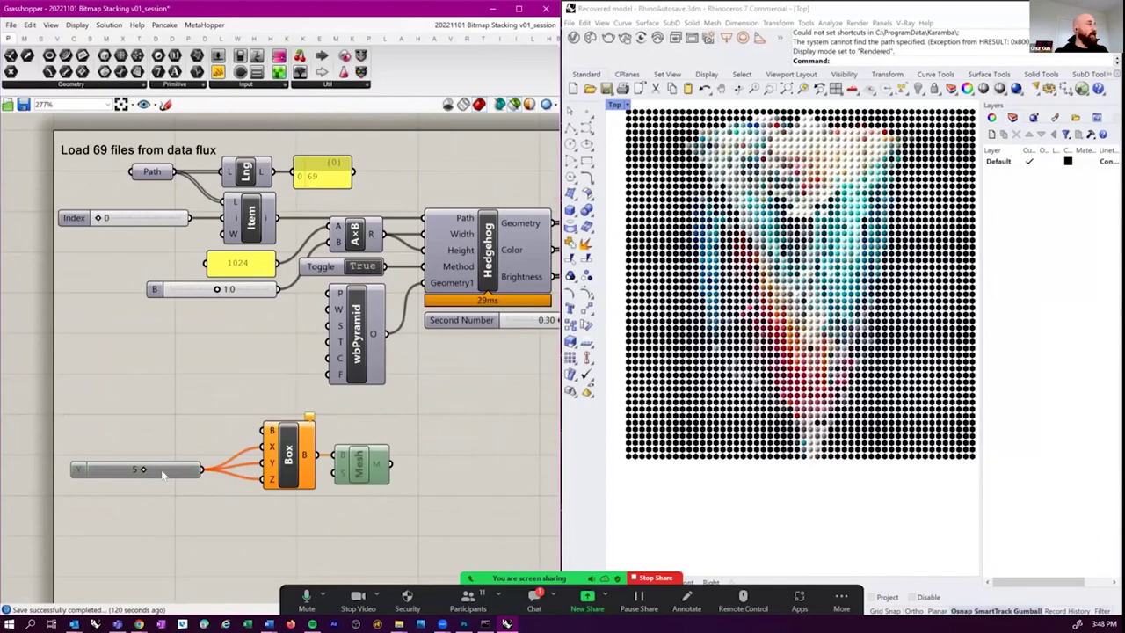
click(140, 470)
shift+click(360, 465)
right_drag(457, 458, 439, 460)
right_drag(323, 477, 277, 494)
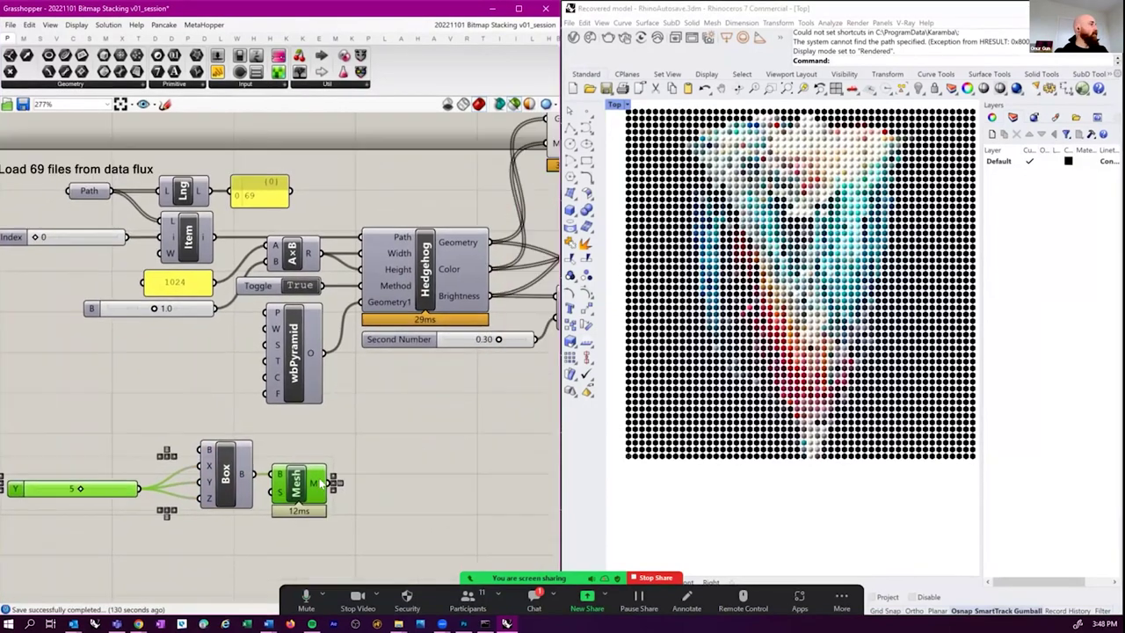
- Connect the Mesh output to the Hedgehog's Geometry1 input in place of wbPyramid and set the box size slider to 6
drag(333, 482, 361, 302)
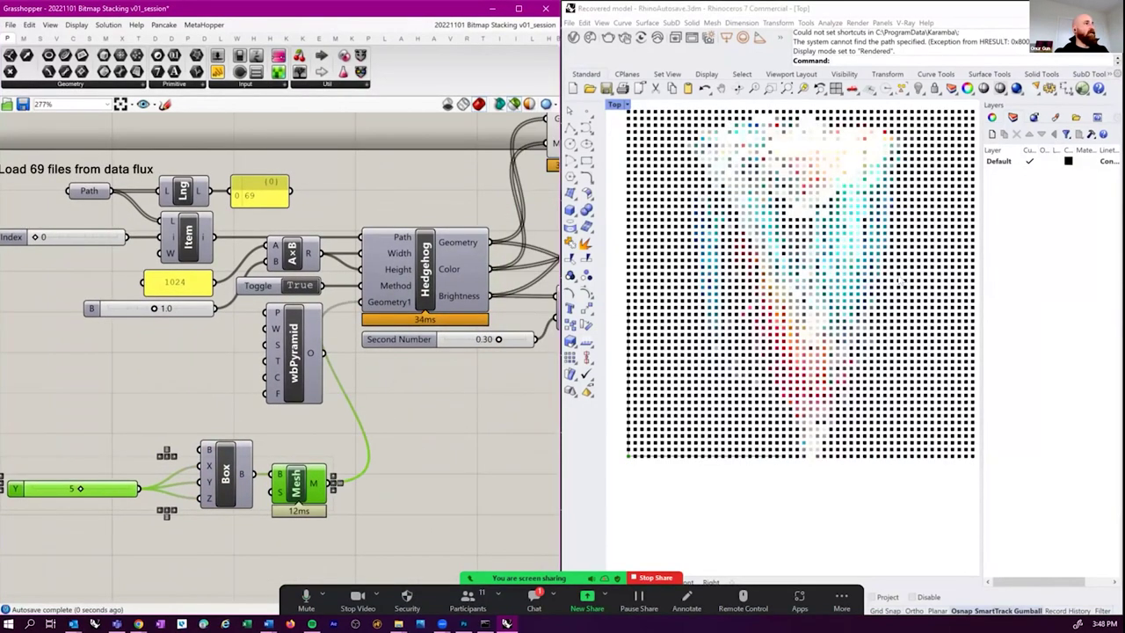
drag(78, 488, 88, 489)
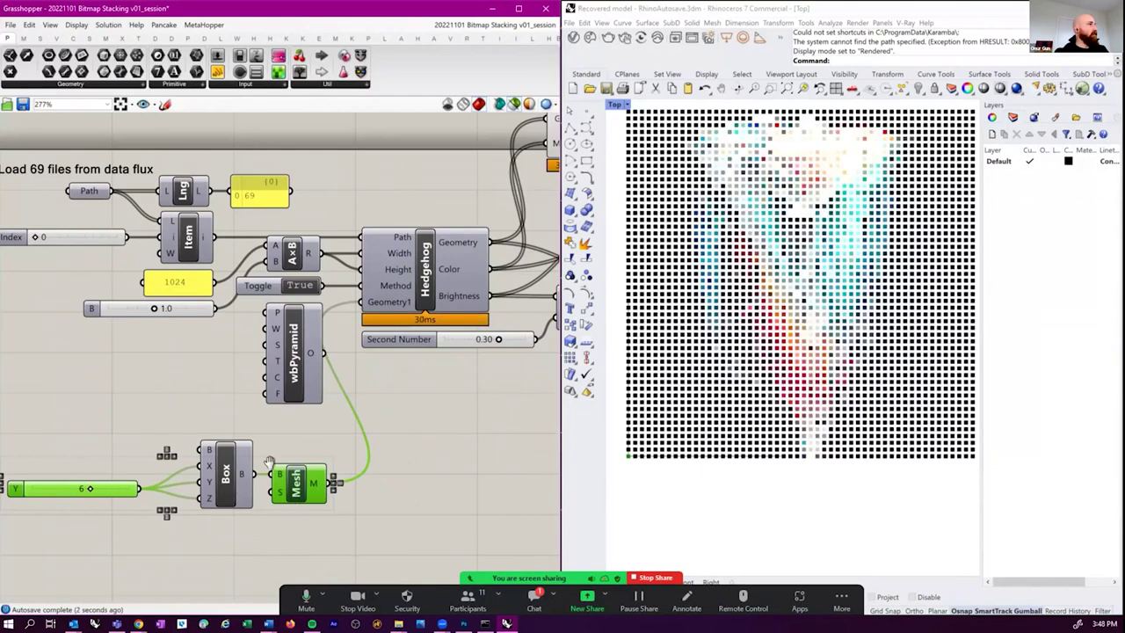
- Duplicate the Larger, three Cull and Preview components to an empty area further down the canvas
scroll(288, 475, down, 5)
scroll(356, 393, up, 2)
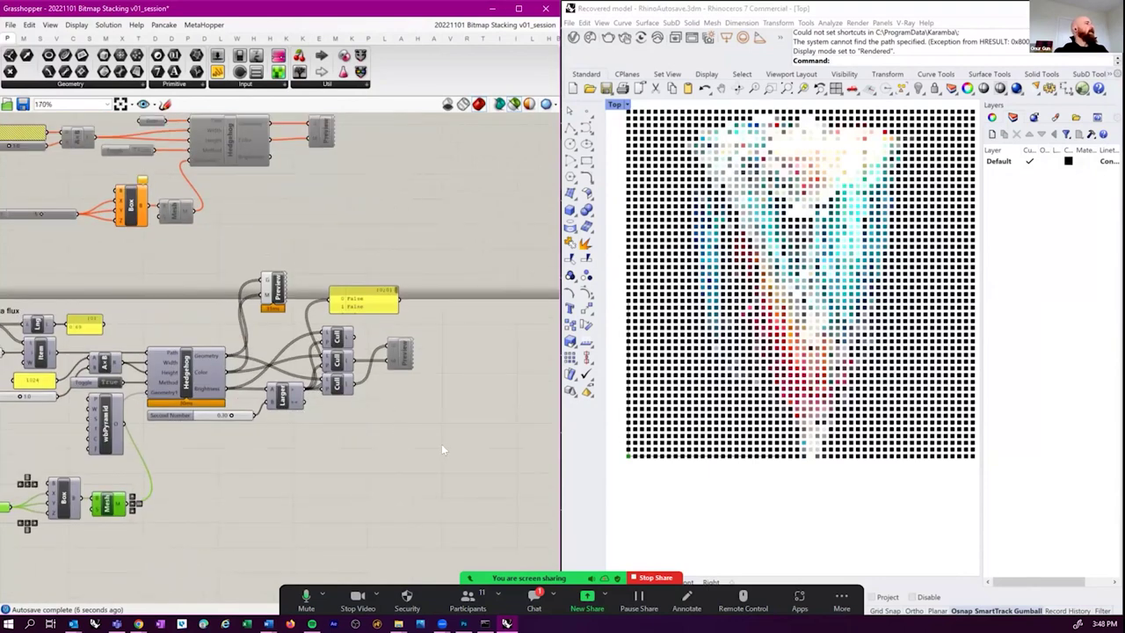
right_drag(421, 437, 421, 410)
click(200, 341)
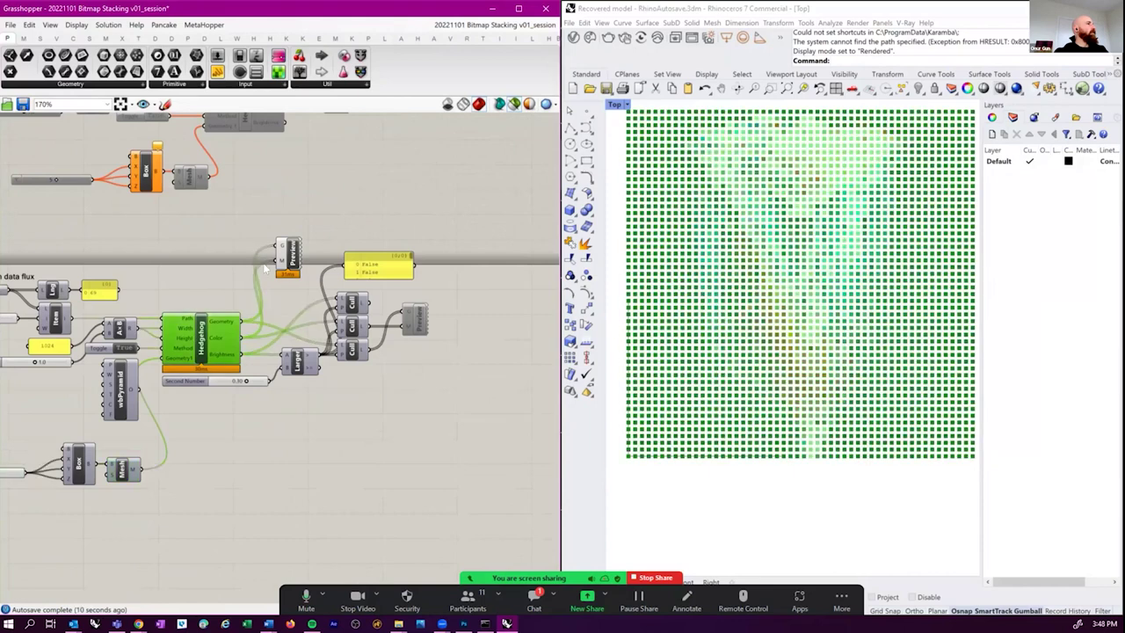
drag(474, 411, 283, 288)
drag(363, 339, 501, 545)
- Delete the original Larger, Cull and Preview components beside the Hedgehog and move the Second Number slider down
right_drag(429, 392, 468, 414)
right_click(468, 413)
click(431, 402)
drag(485, 433, 322, 308)
drag(512, 309, 338, 413)
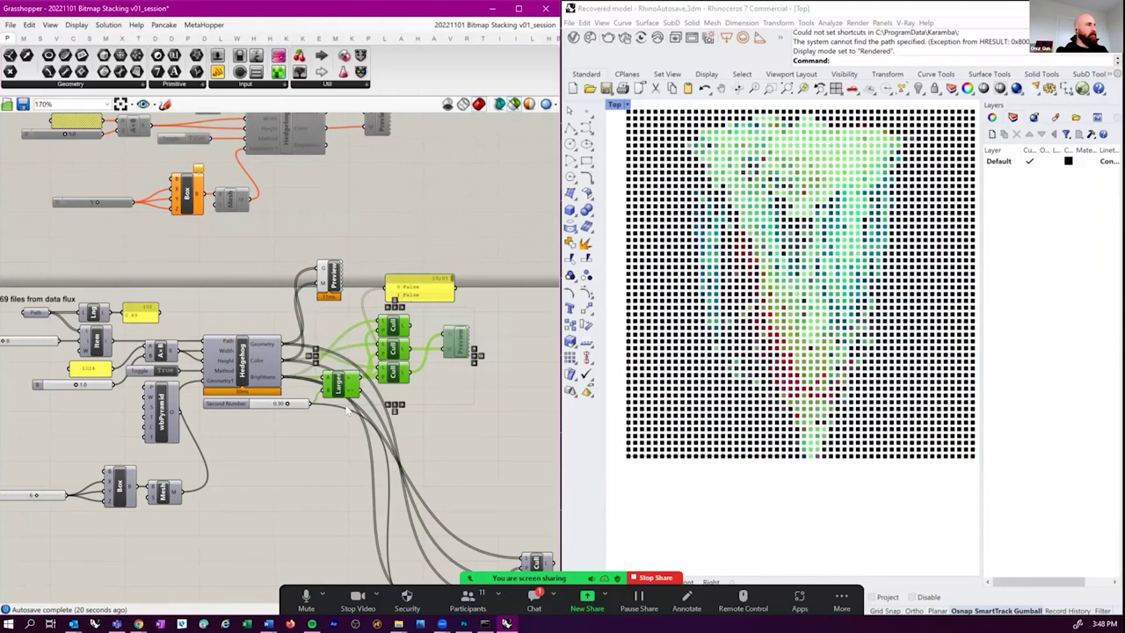
key(Delete)
drag(230, 403, 246, 470)
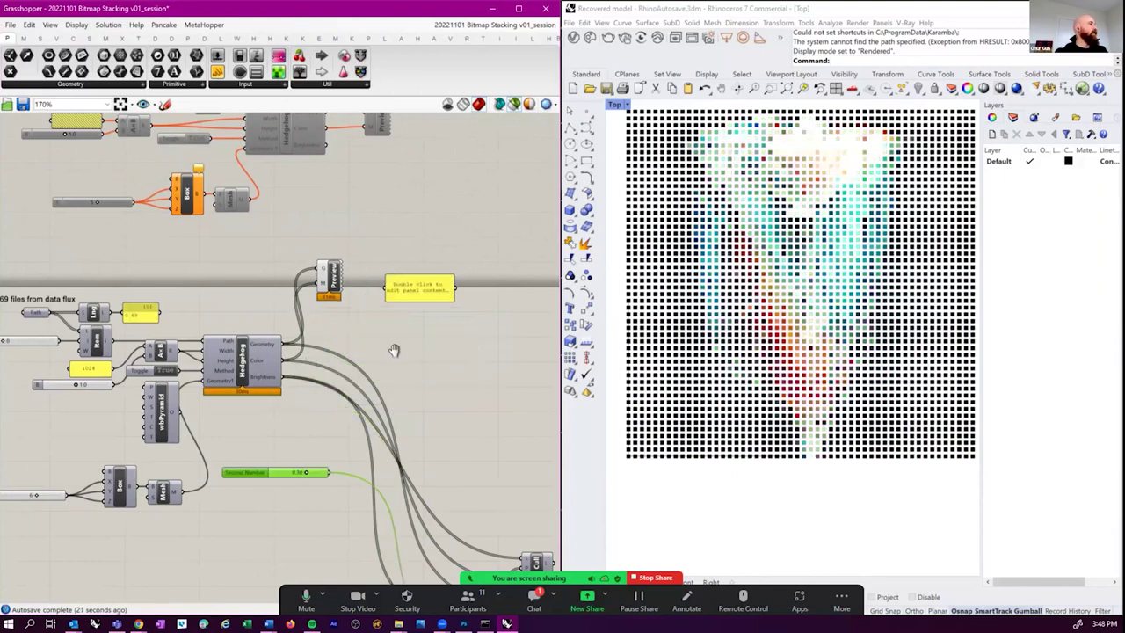
- Connect the Hedgehog's Geometry output to the empty panel and enlarge the panel
scroll(319, 381, up, 3)
click(435, 248)
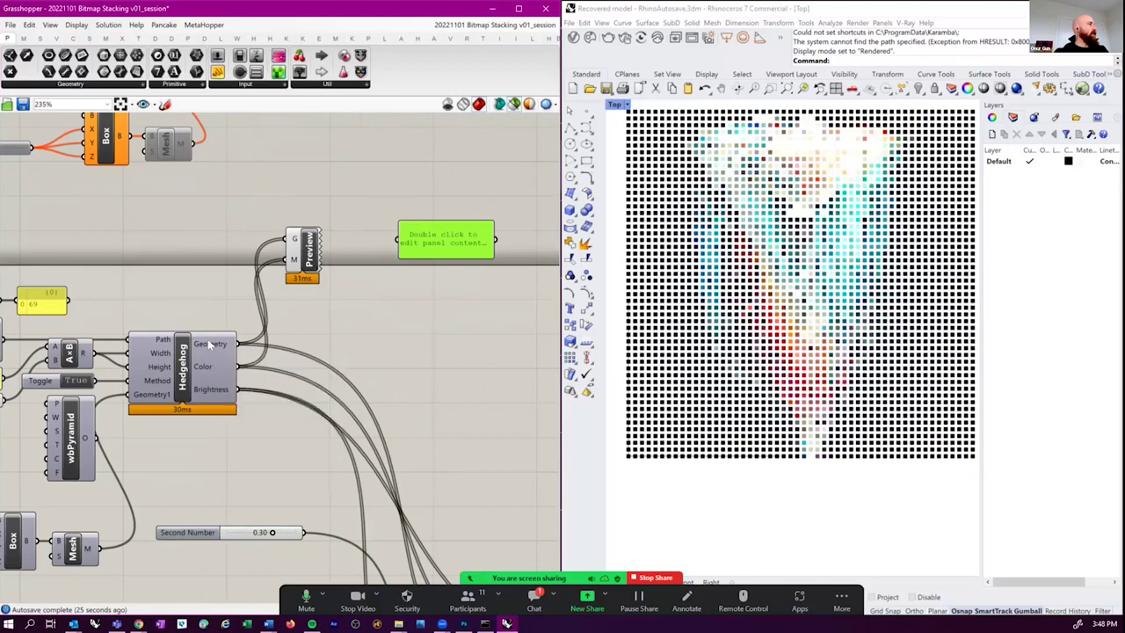
mouse_move(209, 344)
drag(236, 345, 398, 239)
drag(493, 259, 557, 344)
right_drag(527, 313, 445, 256)
- Connect the Hedgehog's Color output to the enlarged panel and examine its list of colour values
drag(154, 309, 316, 226)
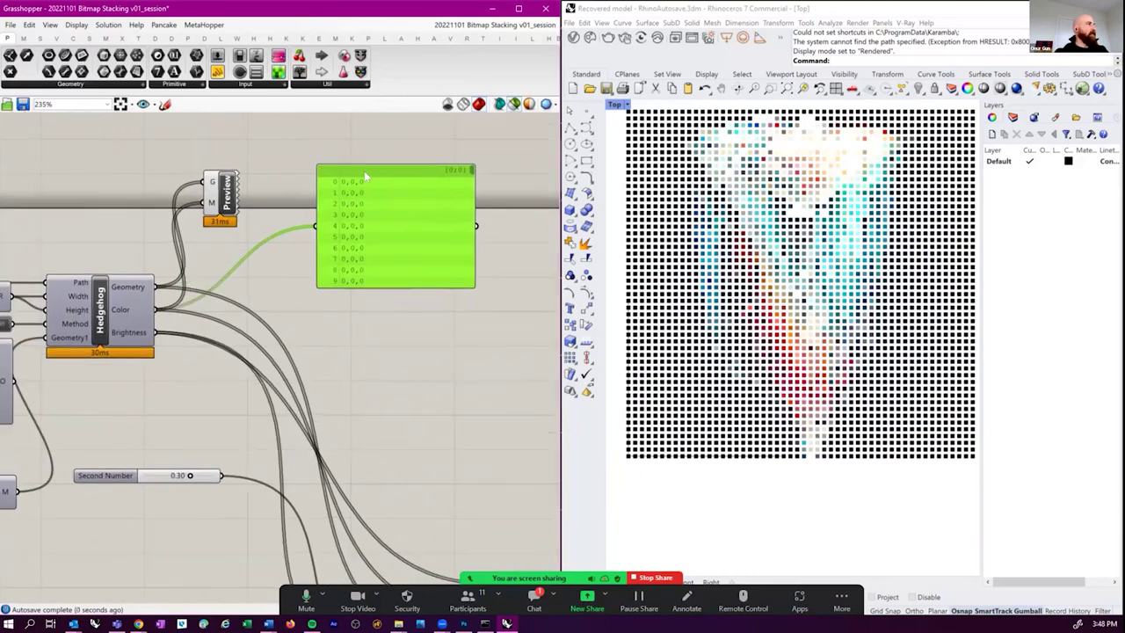
scroll(364, 234, up, 3)
scroll(367, 239, up, 1)
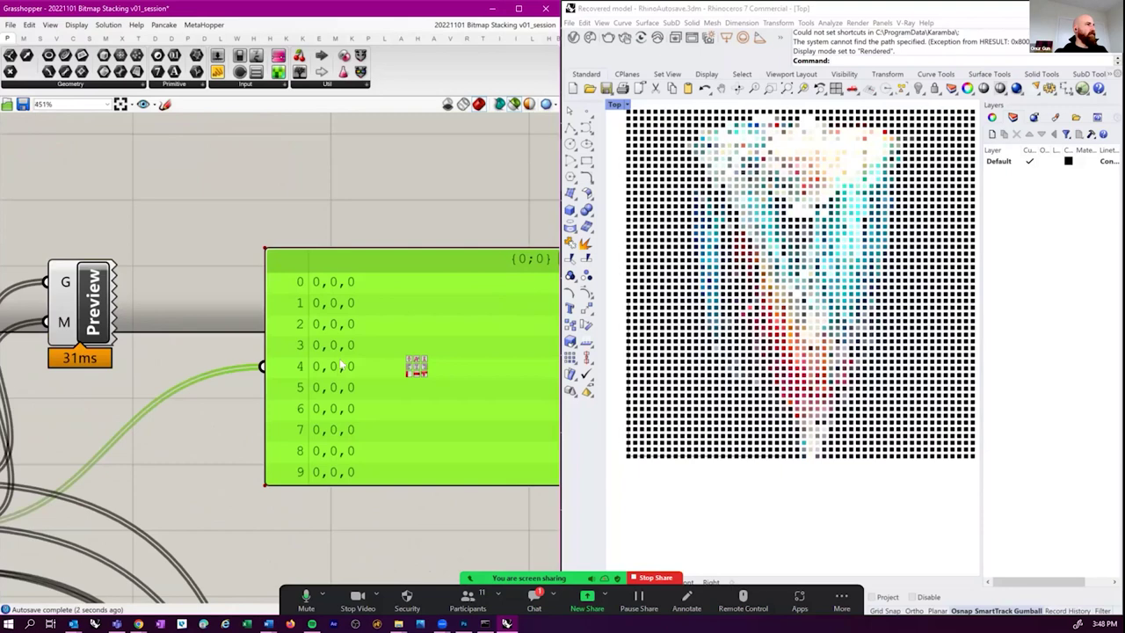
- Connect the Hedgehog's Brightness output to the panel and examine the brightness values further down the list
scroll(341, 366, down, 4)
drag(164, 398, 332, 292)
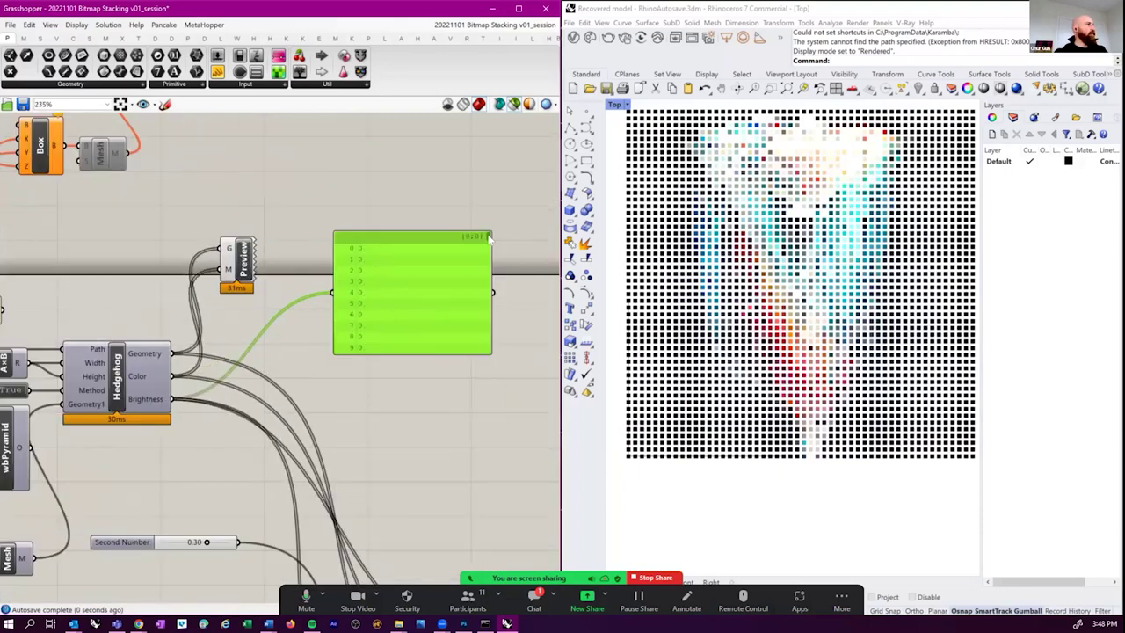
drag(487, 260, 431, 302)
click(451, 395)
scroll(364, 271, down, 2)
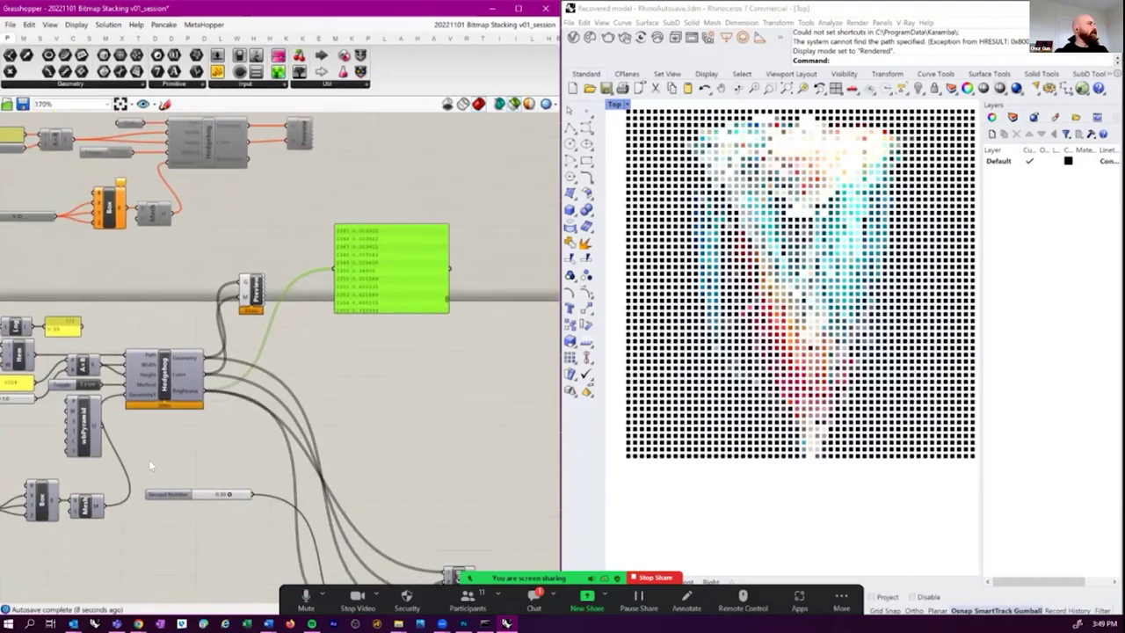
scroll(148, 459, up, 2)
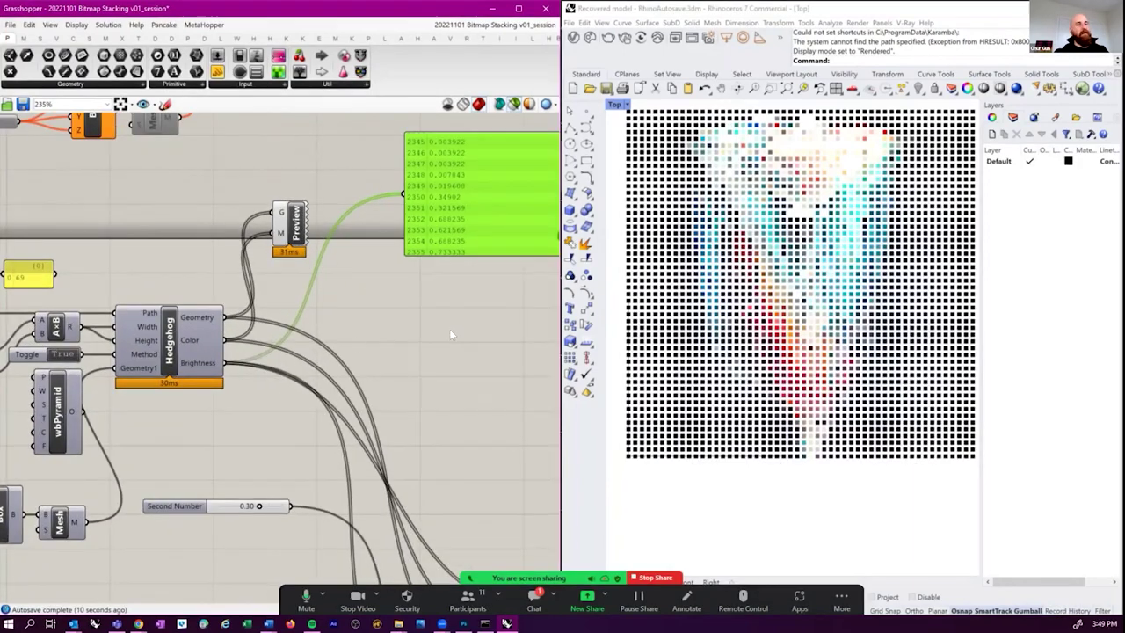
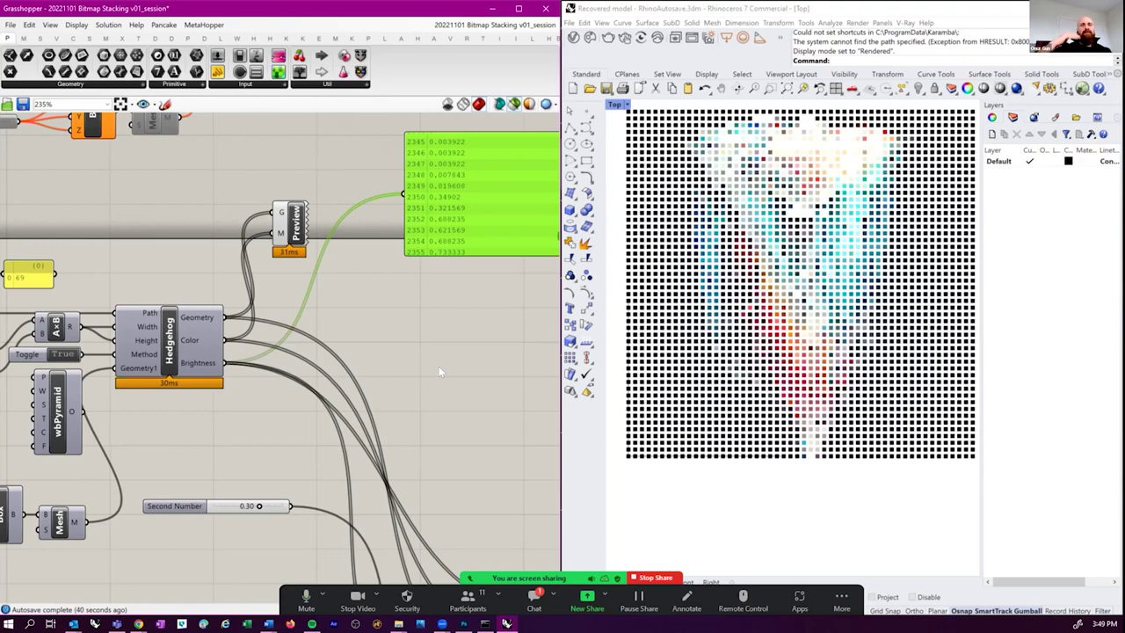
- Add a Larger component beside the Hedgehog, with Brightness as input A and the Second Number slider as input B
key(alt)
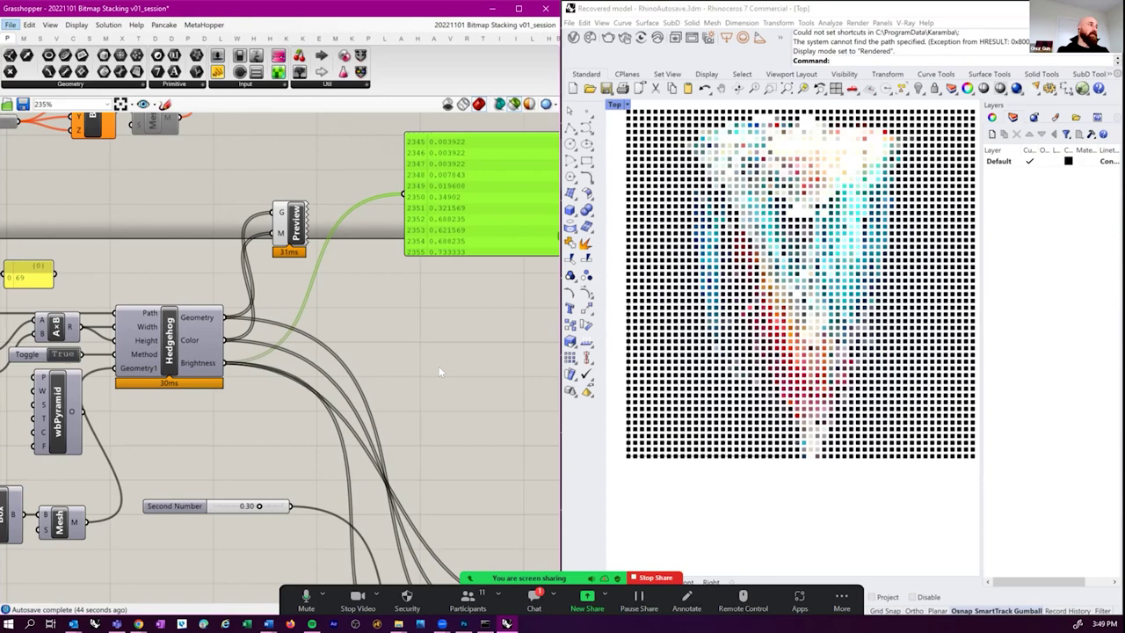
double_click(431, 356)
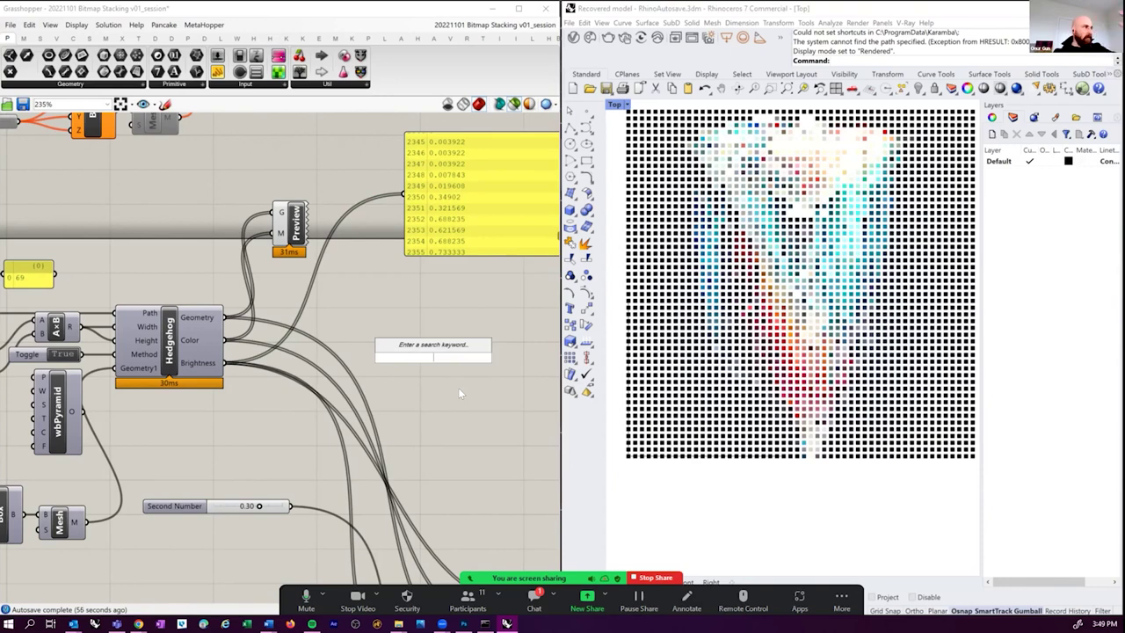
text(>)
key(Return)
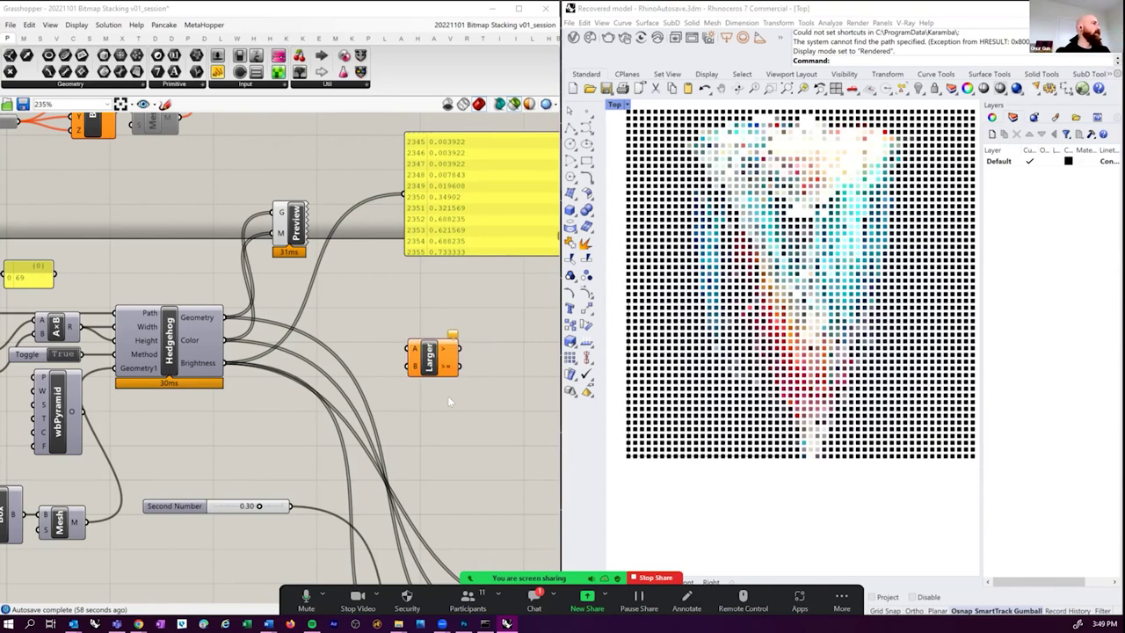
drag(405, 371, 383, 360)
mouse_move(224, 362)
mouse_down()
mouse_move(369, 359)
mouse_move(322, 408)
mouse_up()
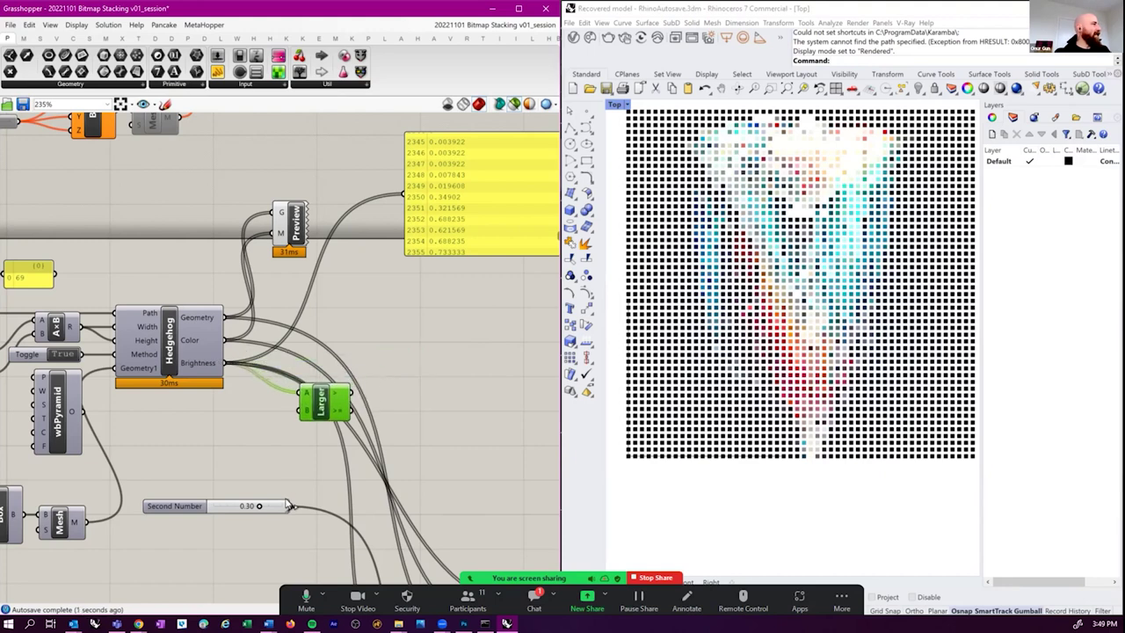
drag(289, 505, 301, 410)
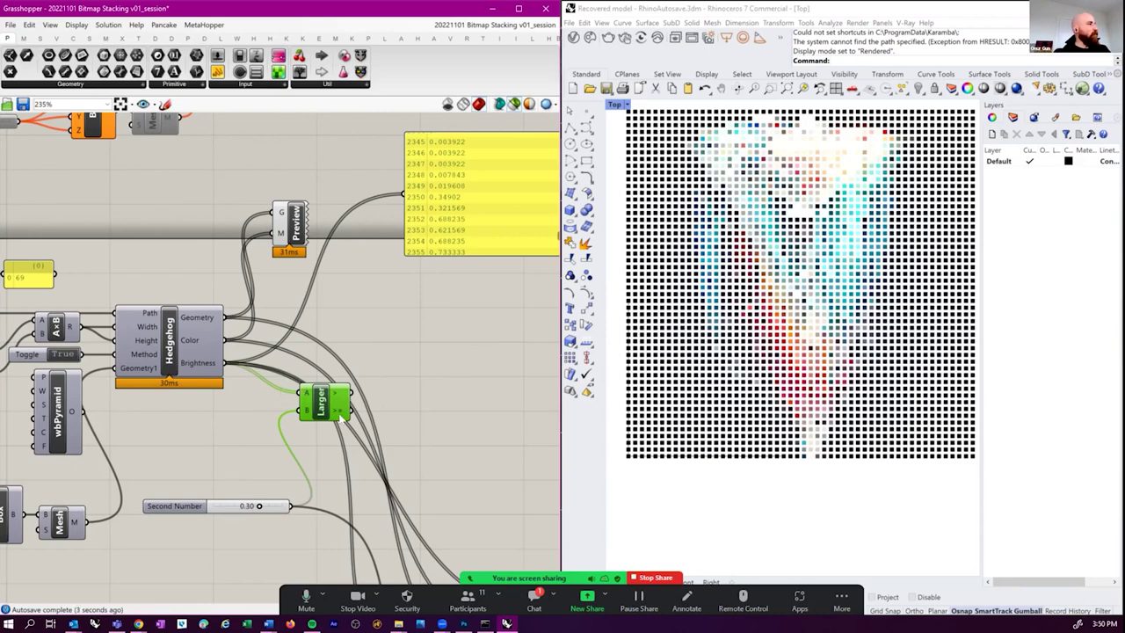
- Feed the Larger component's greater-than output into the panel, then the Hedgehog's Brightness, to compare the two lists
right_drag(354, 397, 317, 425)
drag(314, 420, 363, 223)
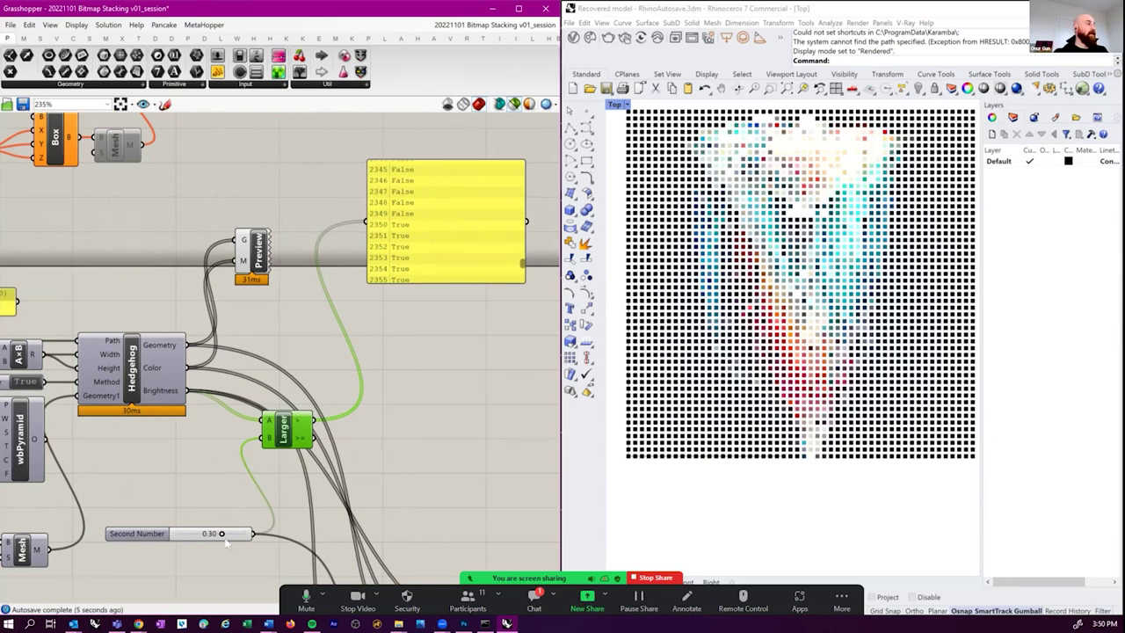
right_drag(384, 327, 391, 335)
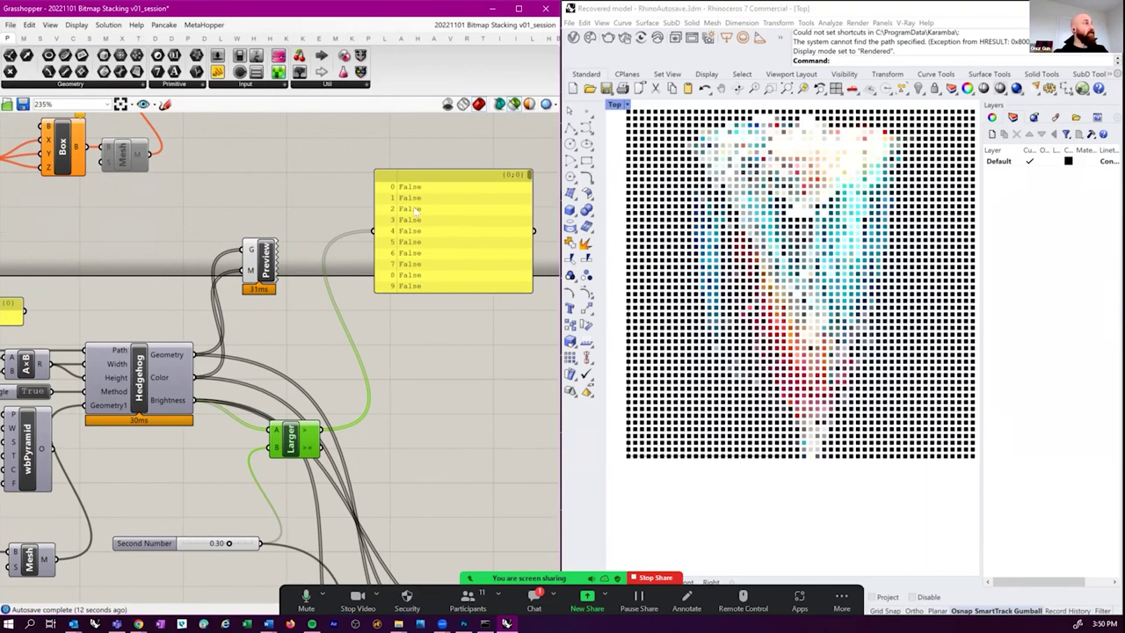
drag(186, 402, 397, 252)
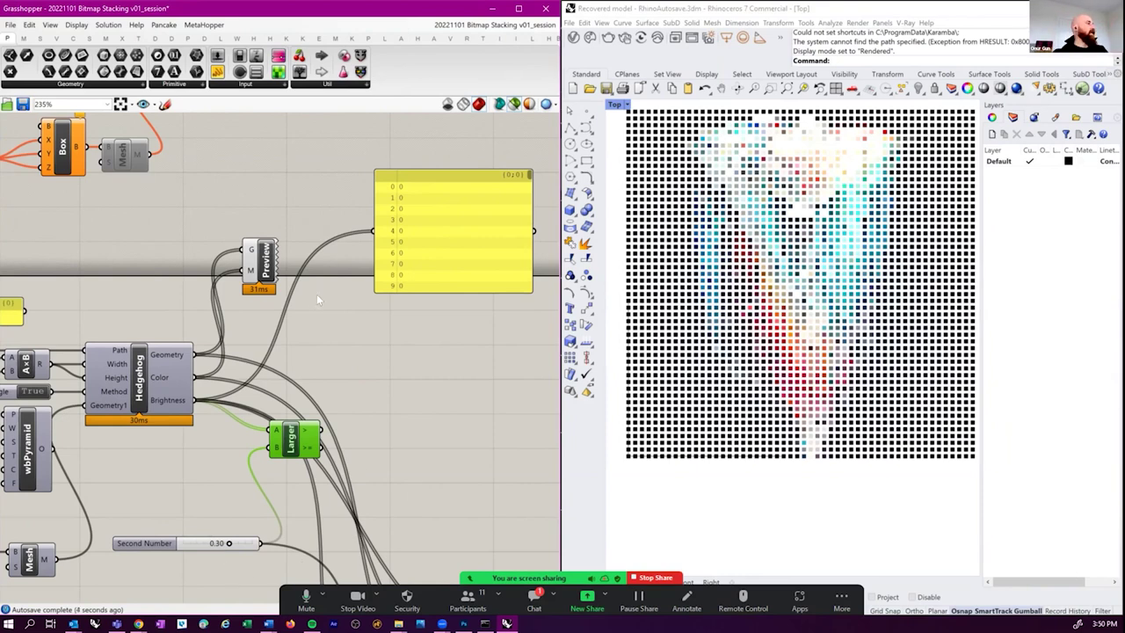
- Reconnect the Larger component's greater-than output to the panel and enlarge the panel to show more of the list
drag(319, 428, 441, 557)
scroll(431, 378, down, 1)
right_drag(404, 548, 389, 522)
drag(501, 180, 497, 382)
drag(407, 393, 476, 344)
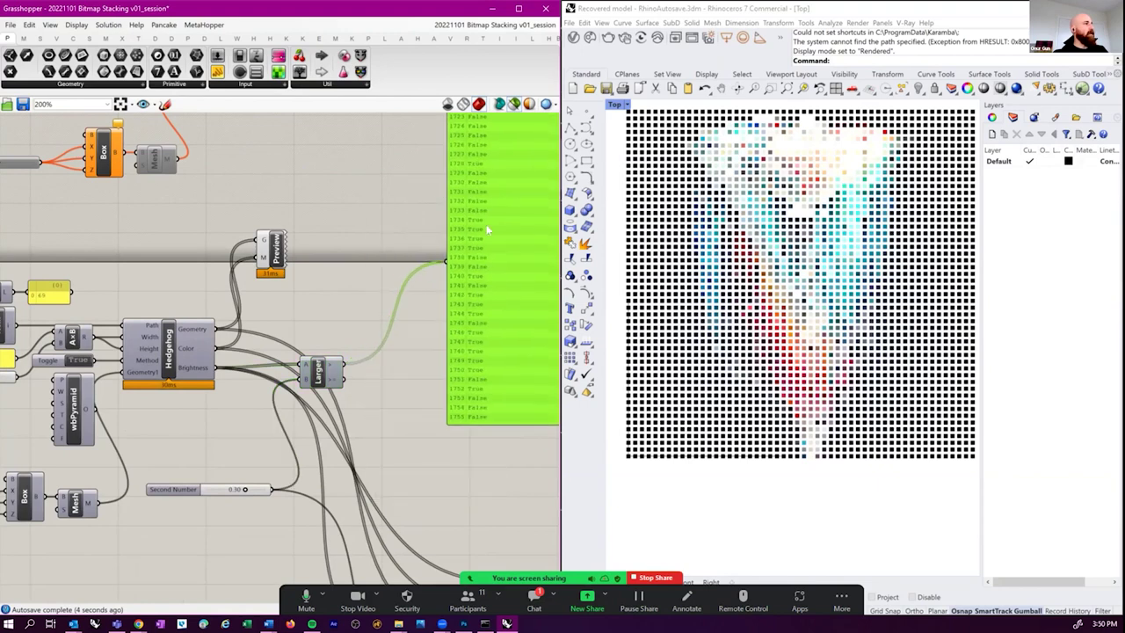
- Add a Cull Pattern component between the Larger component and the panel
right_drag(345, 272, 385, 272)
double_click(386, 299)
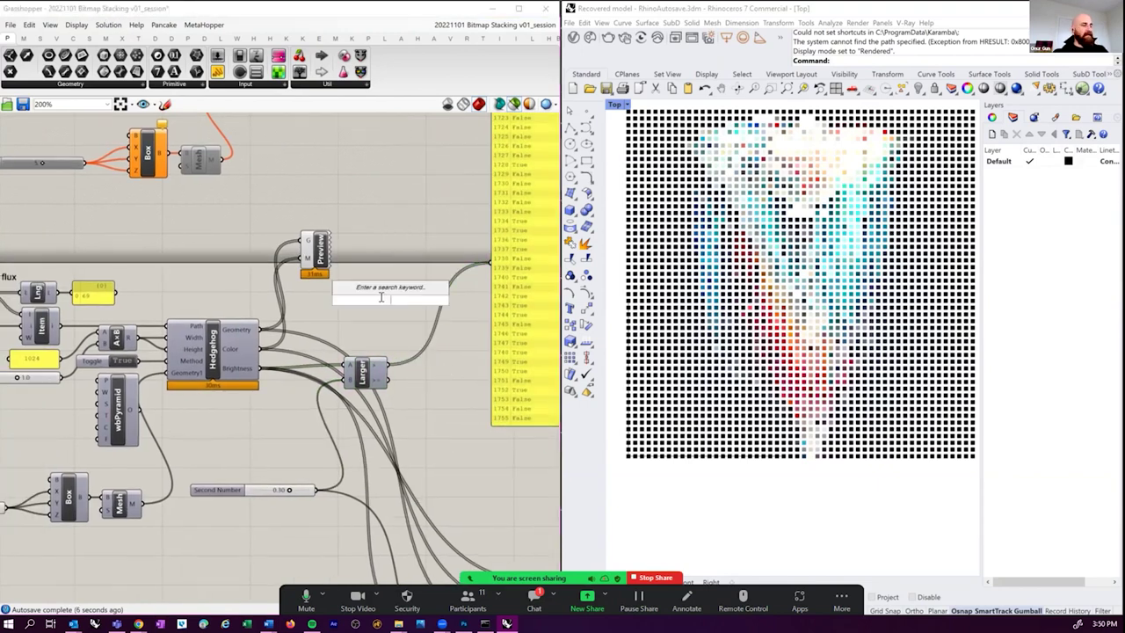
text(cull patte)
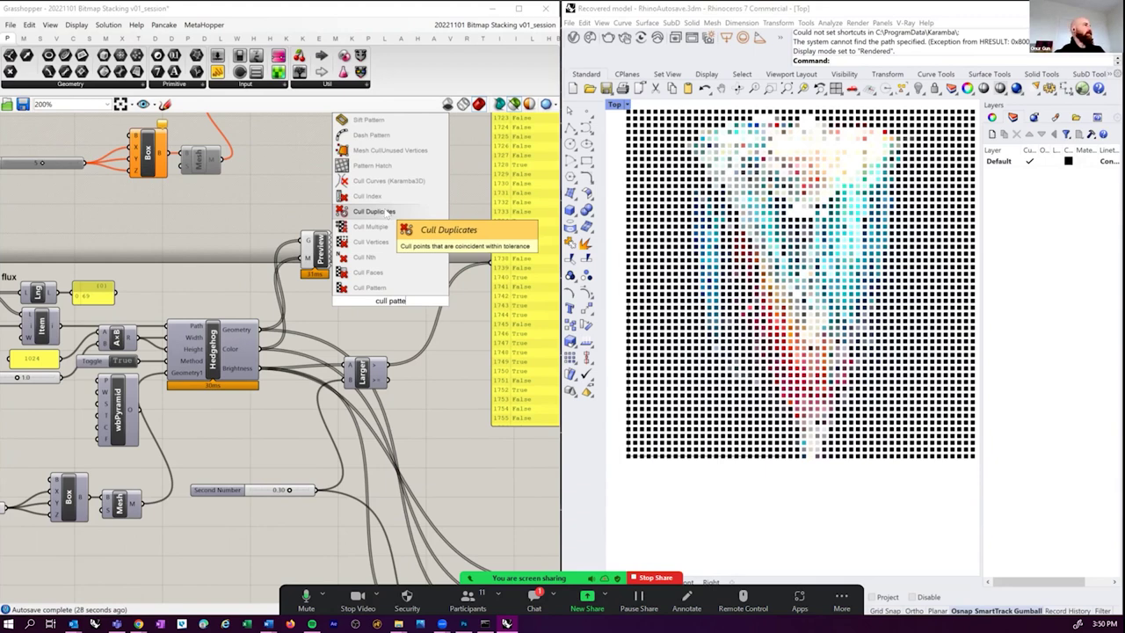
click(392, 289)
right_drag(388, 299, 284, 300)
drag(284, 300, 320, 296)
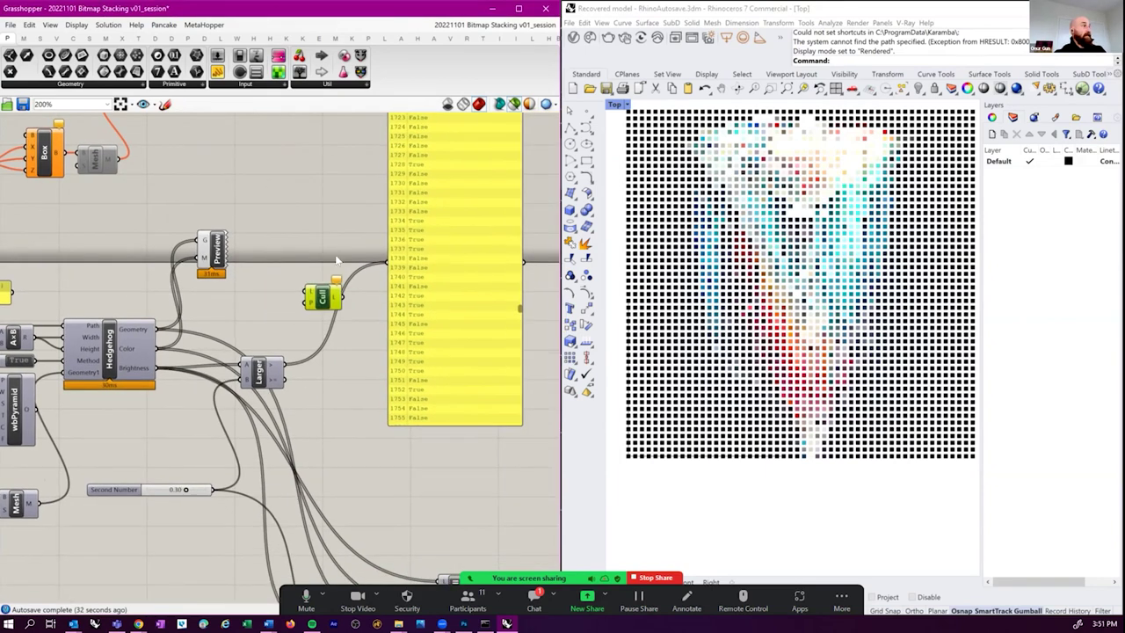
- Connect the Larger result to Cull's pattern input and the Hedgehog's Geometry to its list input, moving the panel and Cull clear
drag(284, 372, 335, 328)
drag(439, 218, 471, 106)
drag(336, 327, 372, 366)
right_drag(345, 387, 338, 404)
drag(150, 345, 345, 375)
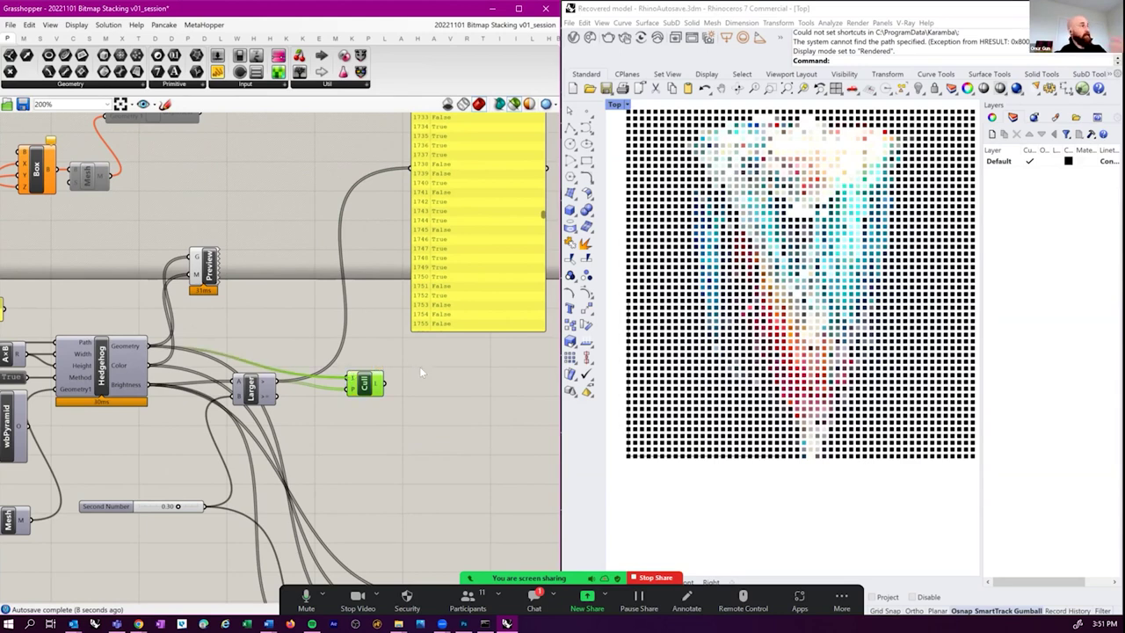
right_drag(381, 400, 357, 382)
drag(320, 352, 274, 312)
right_drag(375, 347, 357, 356)
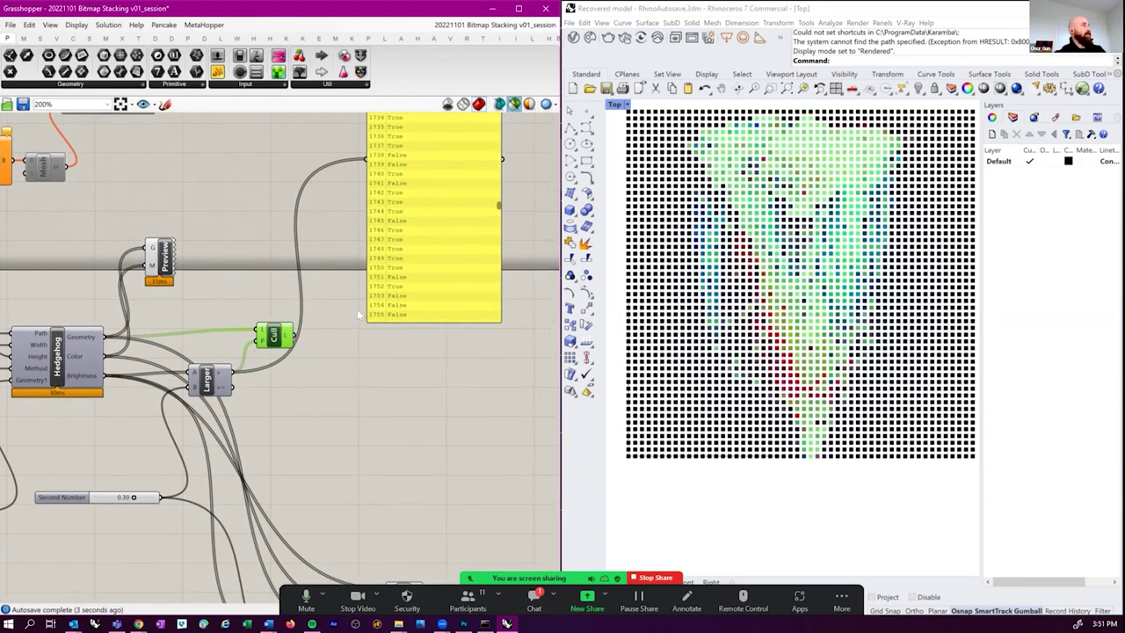
- Disable the Preview component and select Cull to view only the culled geometry in the Rhino viewport
right_drag(357, 309, 386, 330)
click(197, 285)
key(ctrl+e)
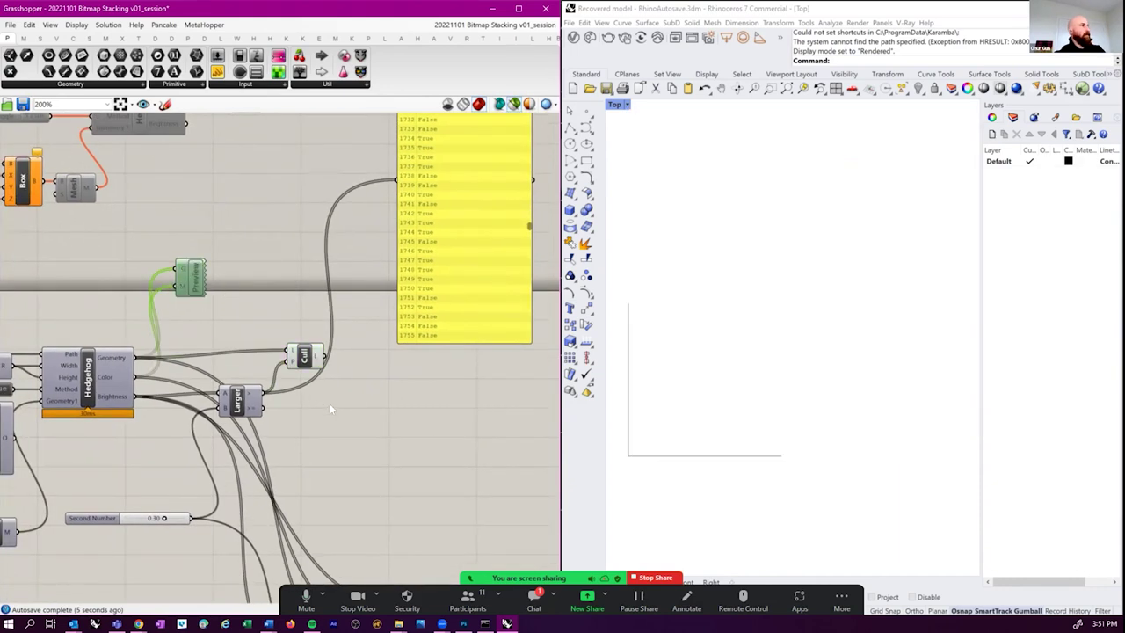
click(303, 356)
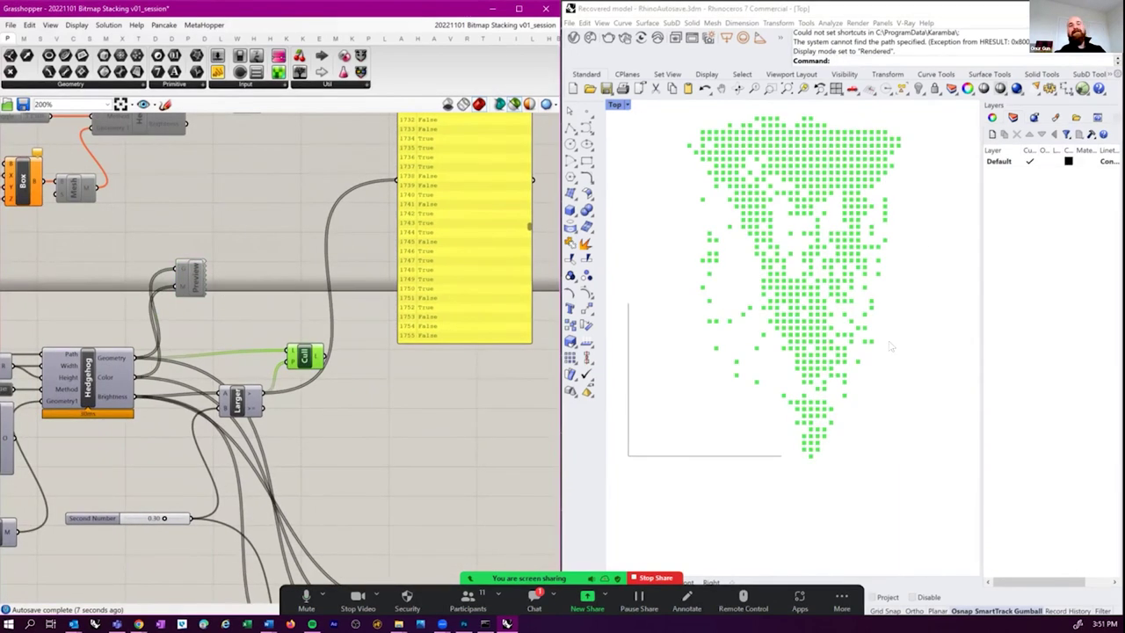
click(949, 230)
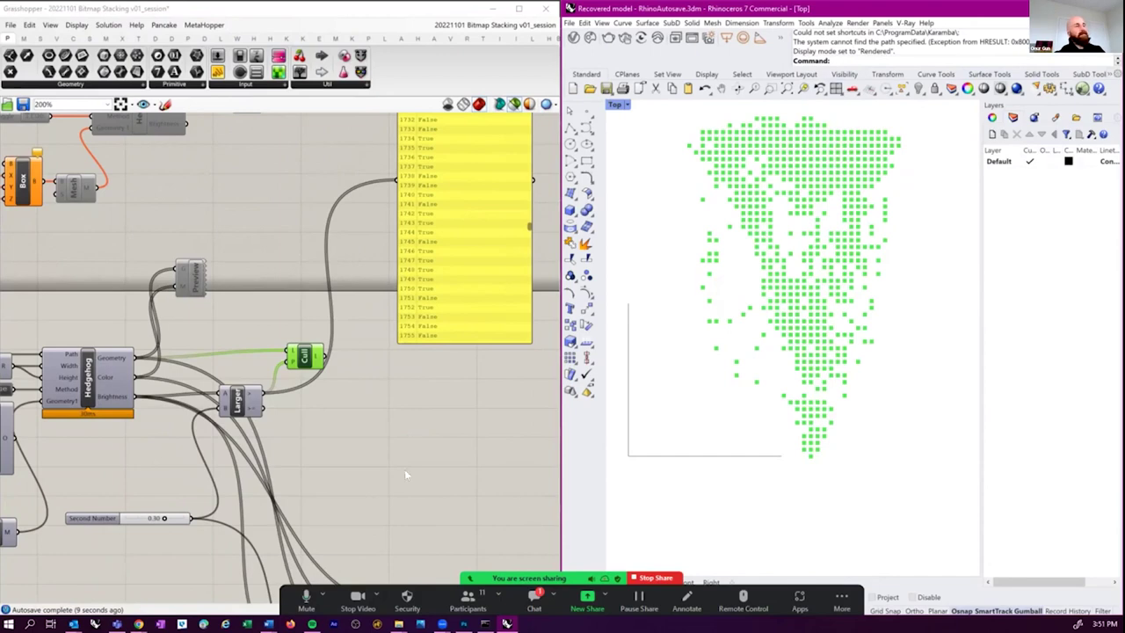
- Reposition the Cull component just above the Larger component while reviewing its Geometry and pattern connections
right_drag(356, 440, 389, 425)
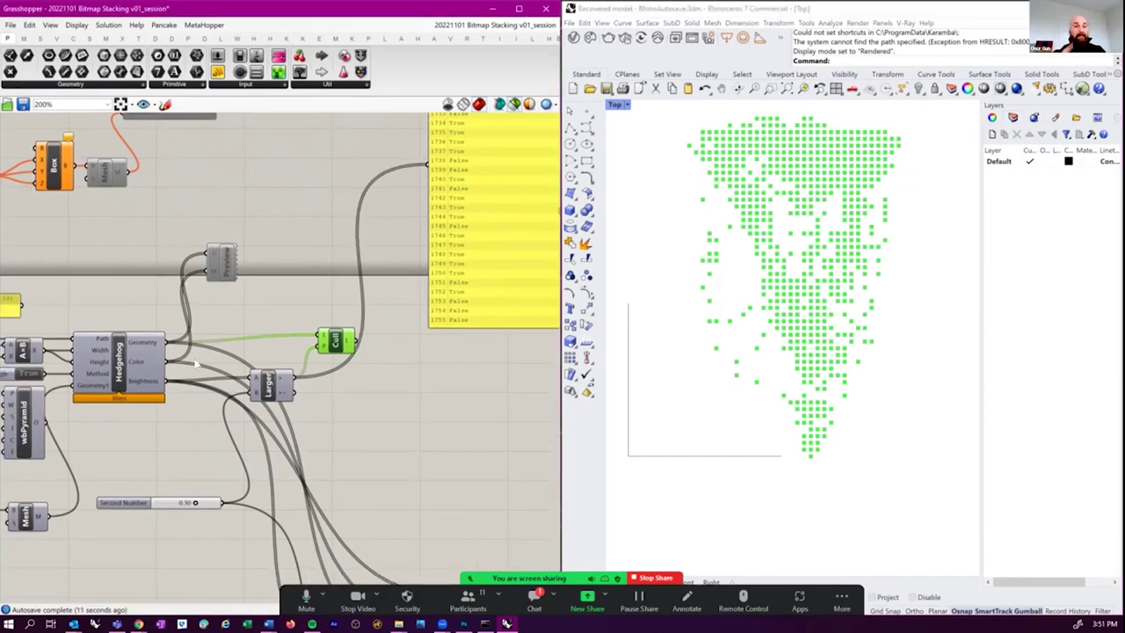
right_drag(251, 283, 267, 260)
drag(338, 319, 369, 333)
right_drag(356, 357, 352, 397)
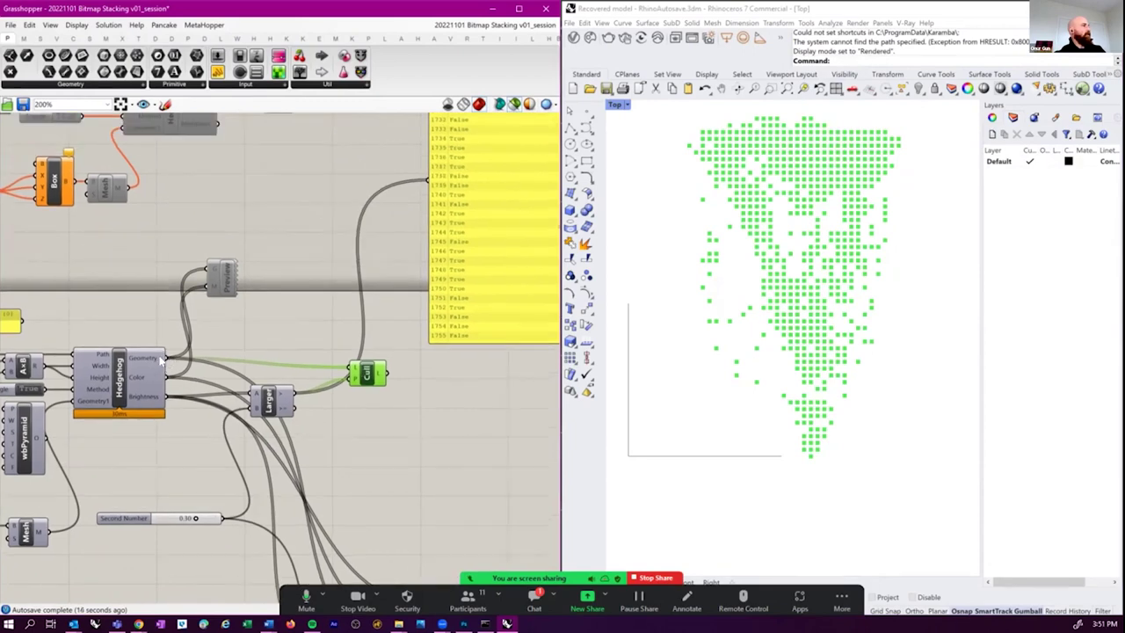
mouse_move(151, 360)
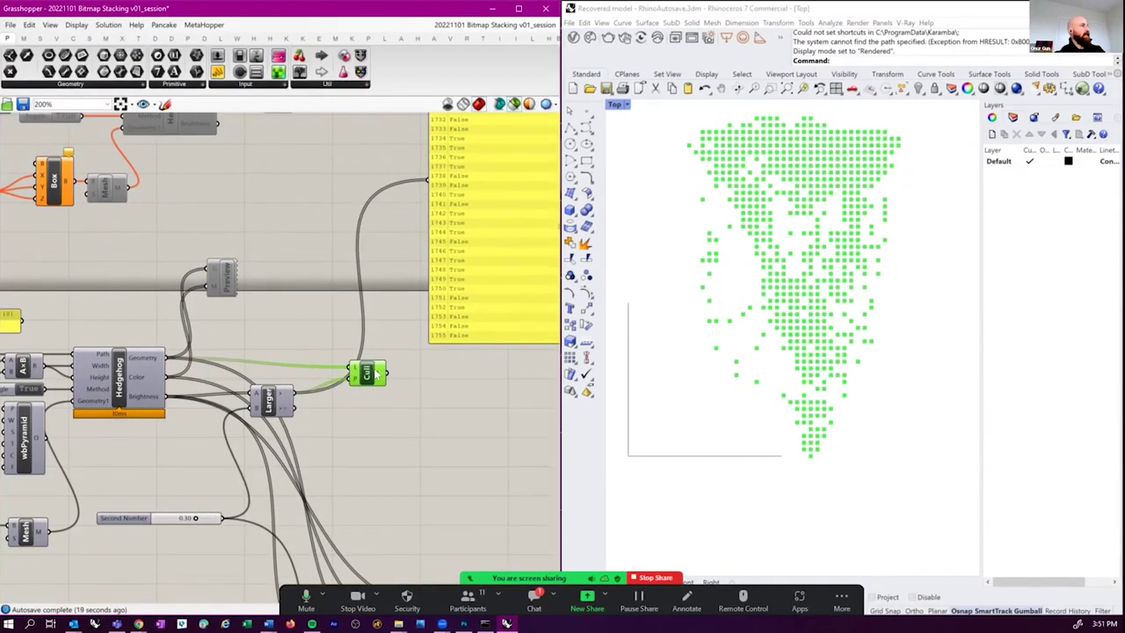
mouse_move(378, 373)
right_drag(336, 343, 329, 357)
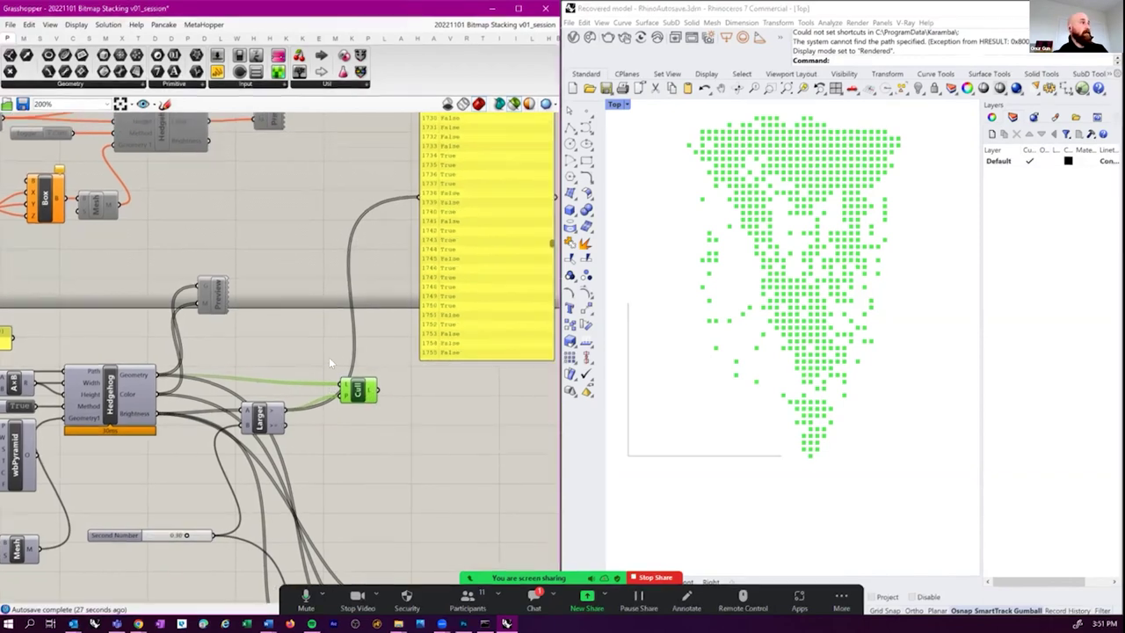
drag(356, 390, 357, 378)
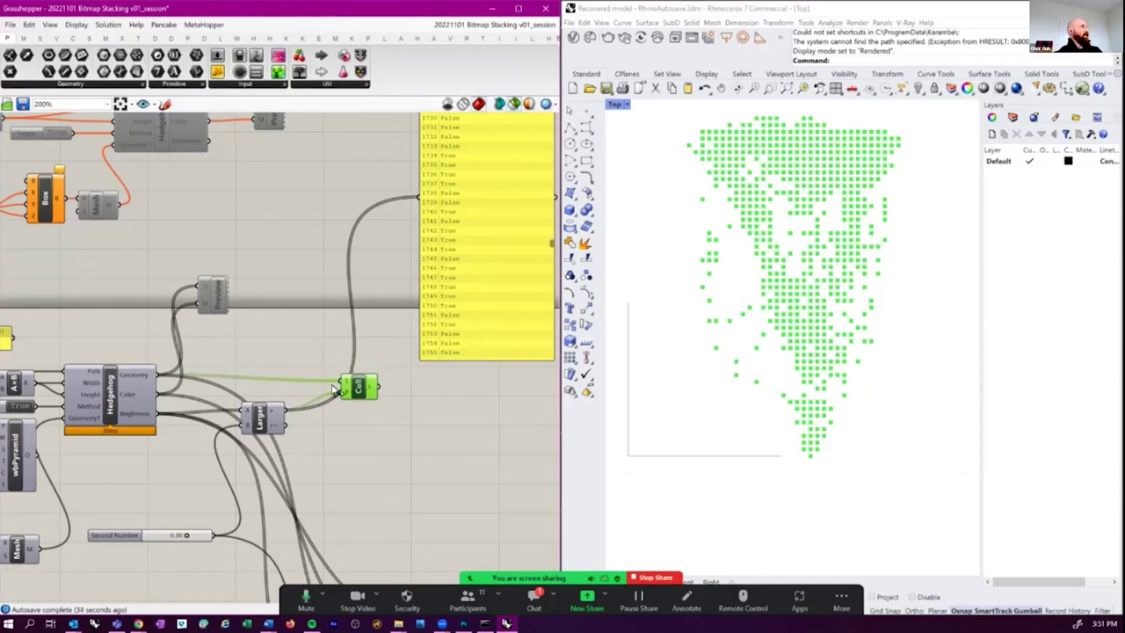
drag(359, 381, 312, 381)
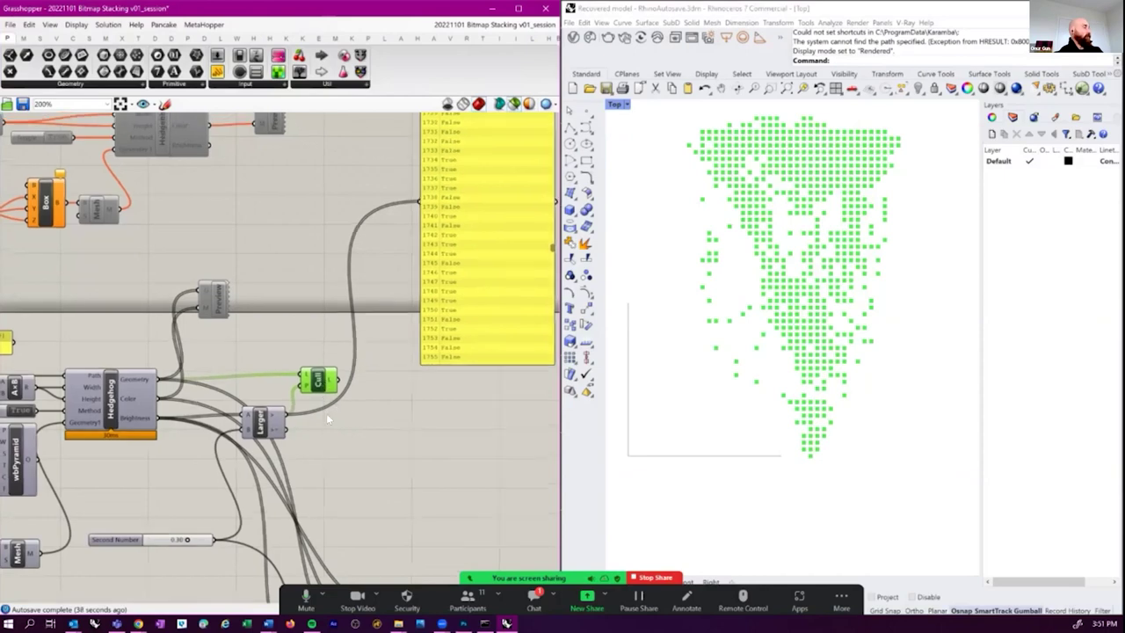
- Move the Preview component beyond Cull, enable it, and feed Cull's output into its geometry input
right_drag(325, 413, 336, 426)
drag(167, 409, 268, 356)
drag(325, 389, 314, 388)
drag(225, 316, 383, 332)
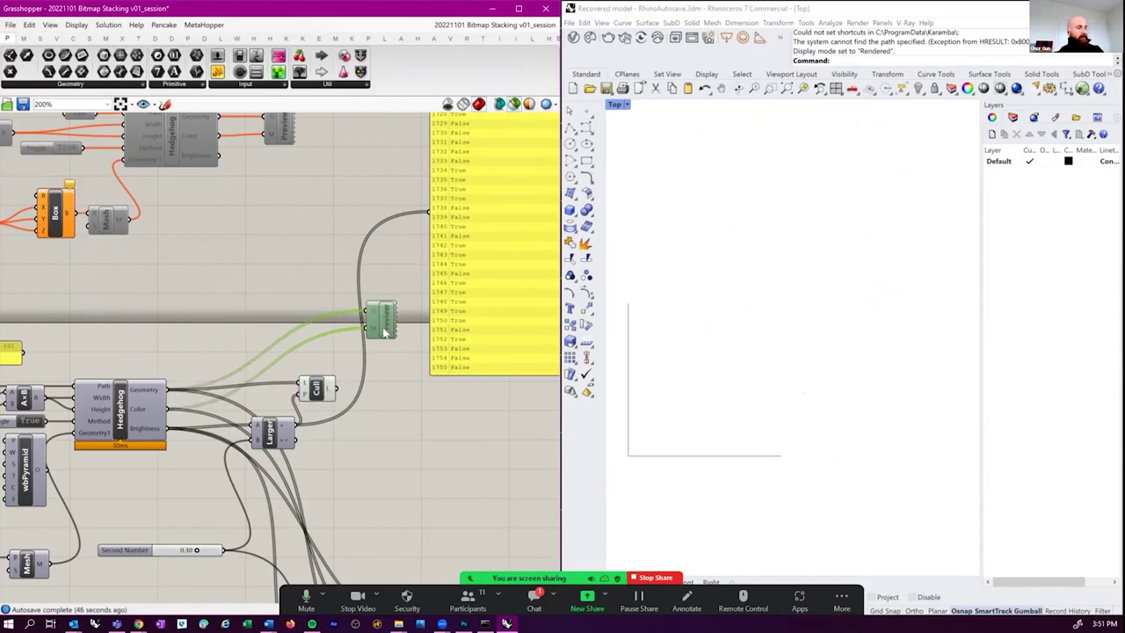
drag(335, 388, 367, 330)
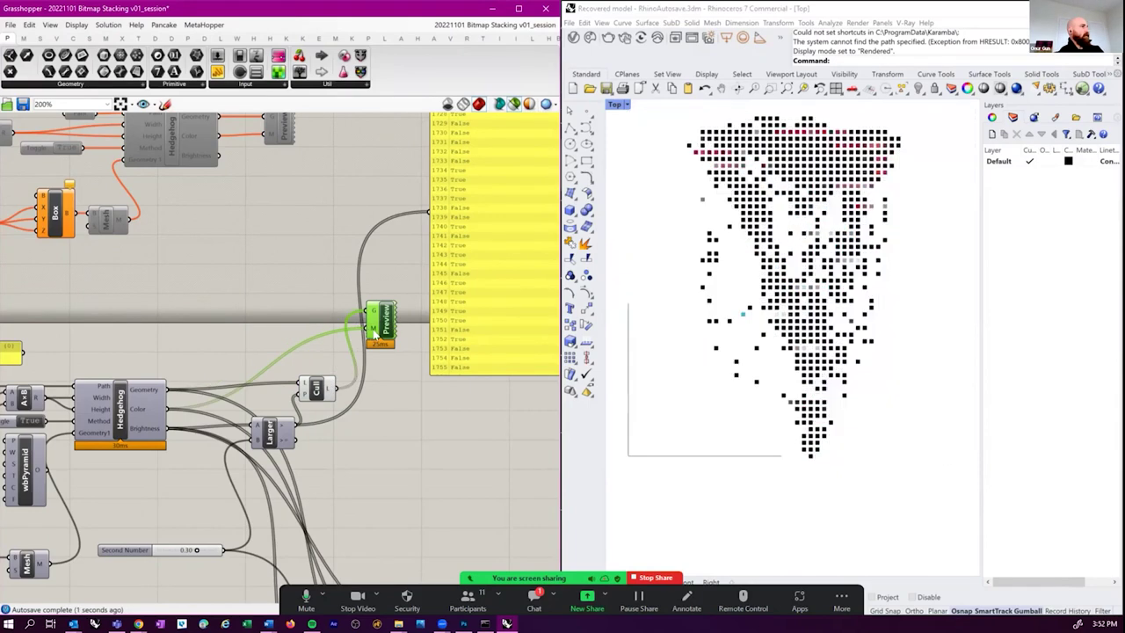
- Inspect the colours of the culled boxes in the Rhino Top view
click(748, 305)
scroll(748, 305, up, 3)
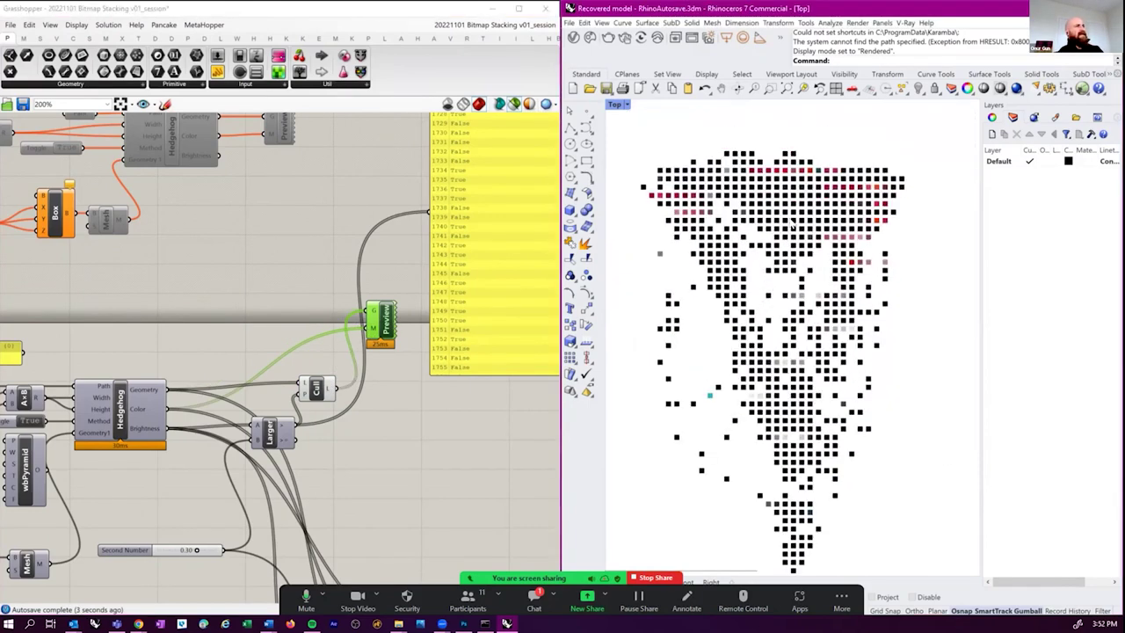
scroll(303, 371, up, 1)
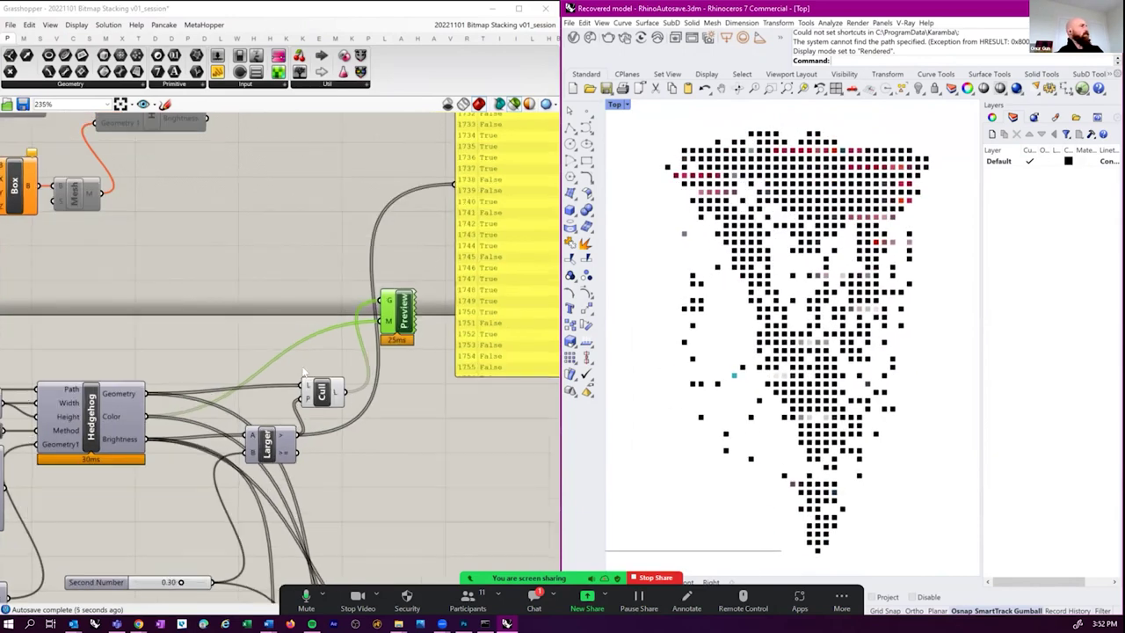
- Duplicate the Cull component directly above the original, keeping its input connections
right_drag(296, 429, 305, 437)
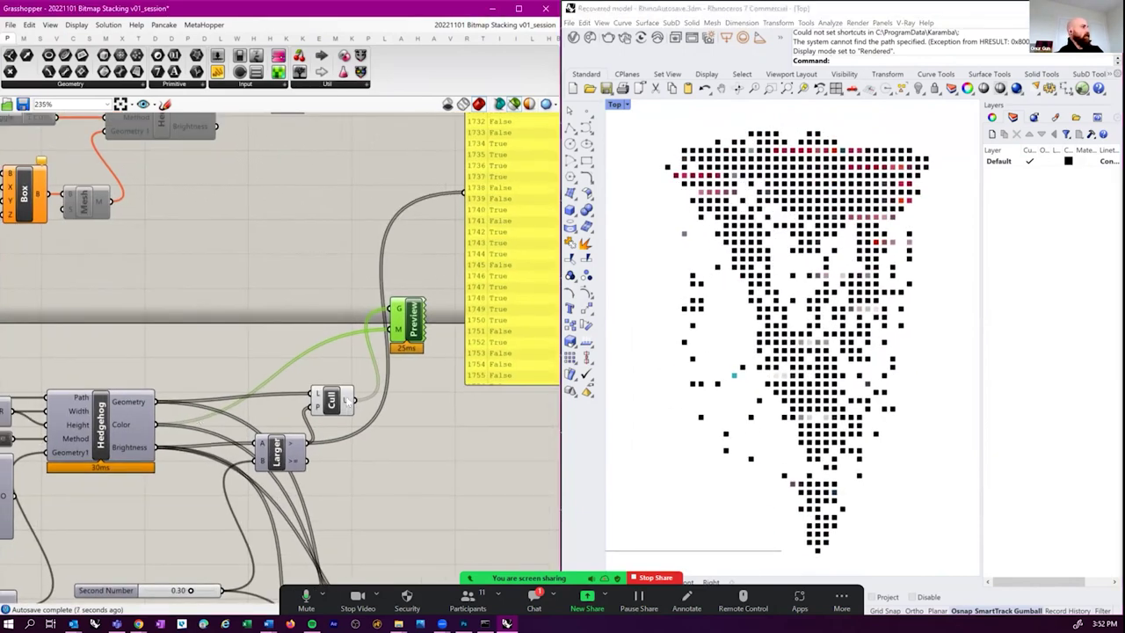
click(323, 405)
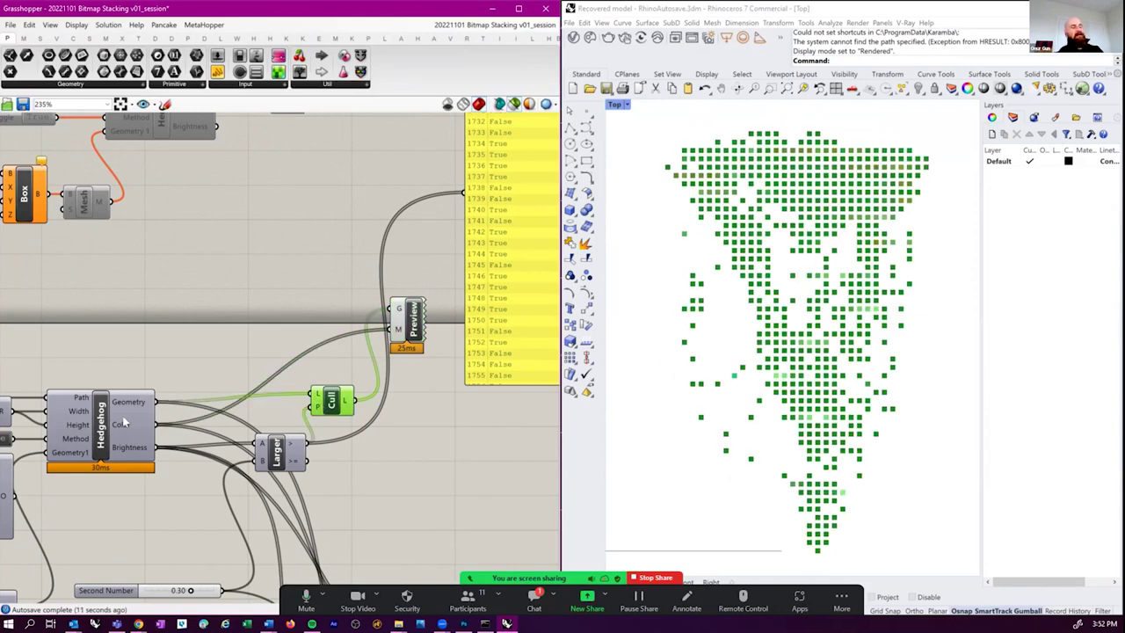
mouse_move(125, 423)
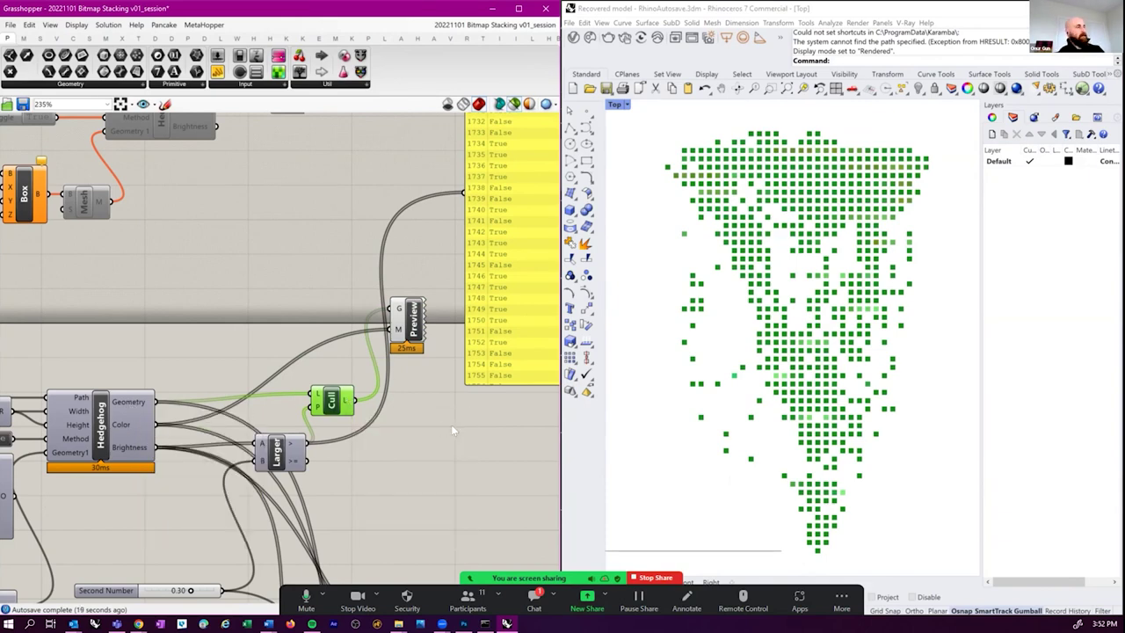
drag(330, 443, 331, 378)
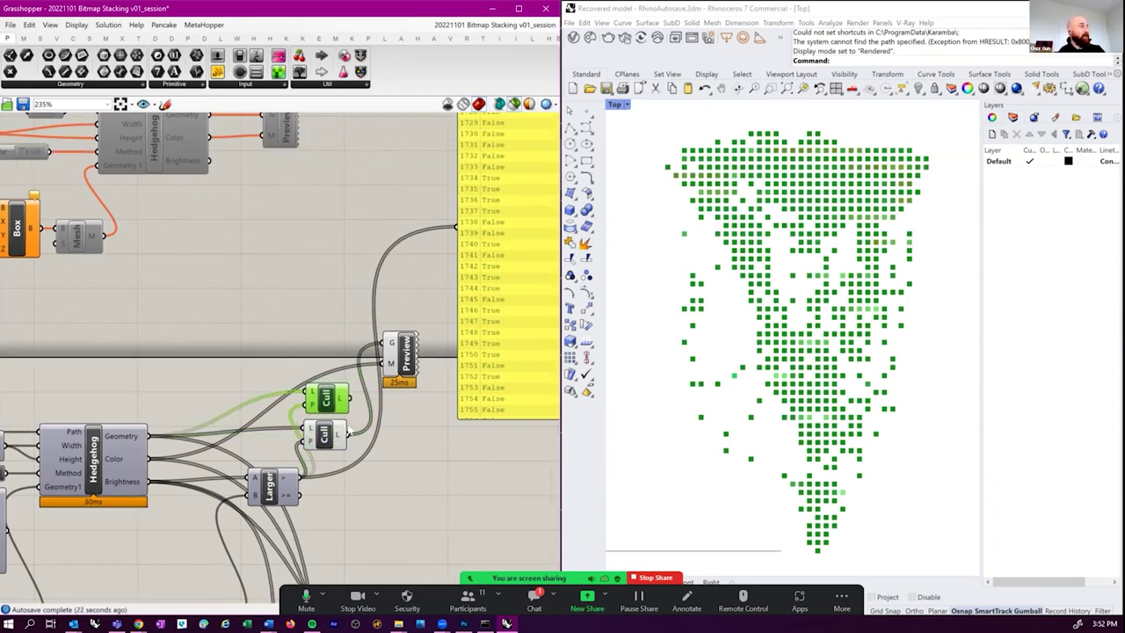
- Connect the Hedgehog's Color output to the duplicate Cull's list input and feed its result into Preview's material input
drag(144, 469, 325, 397)
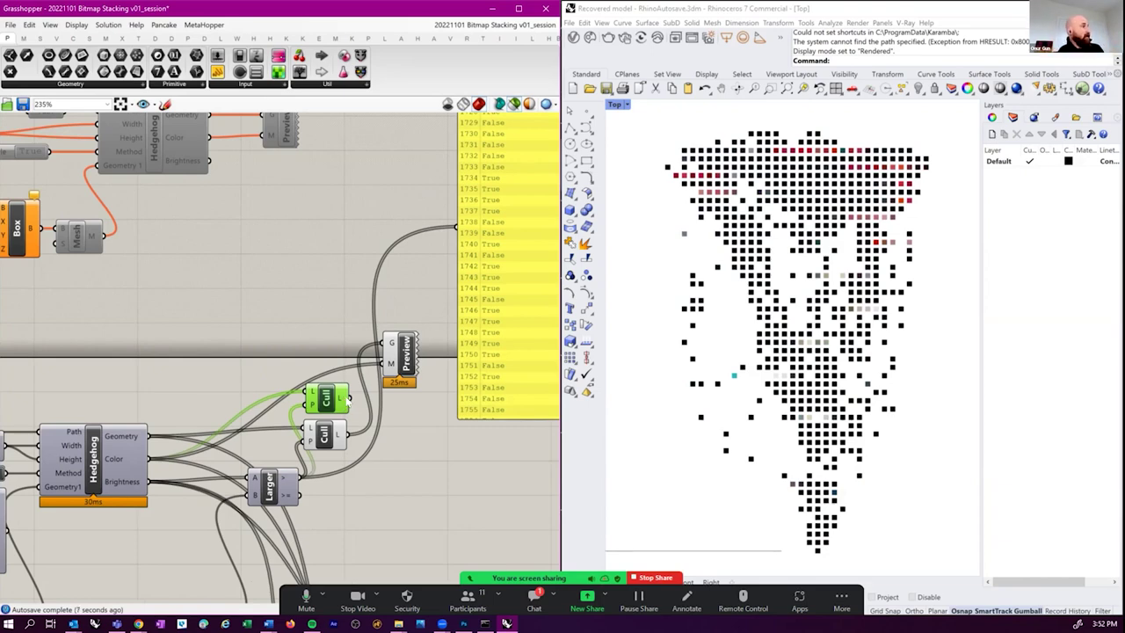
drag(349, 398, 391, 363)
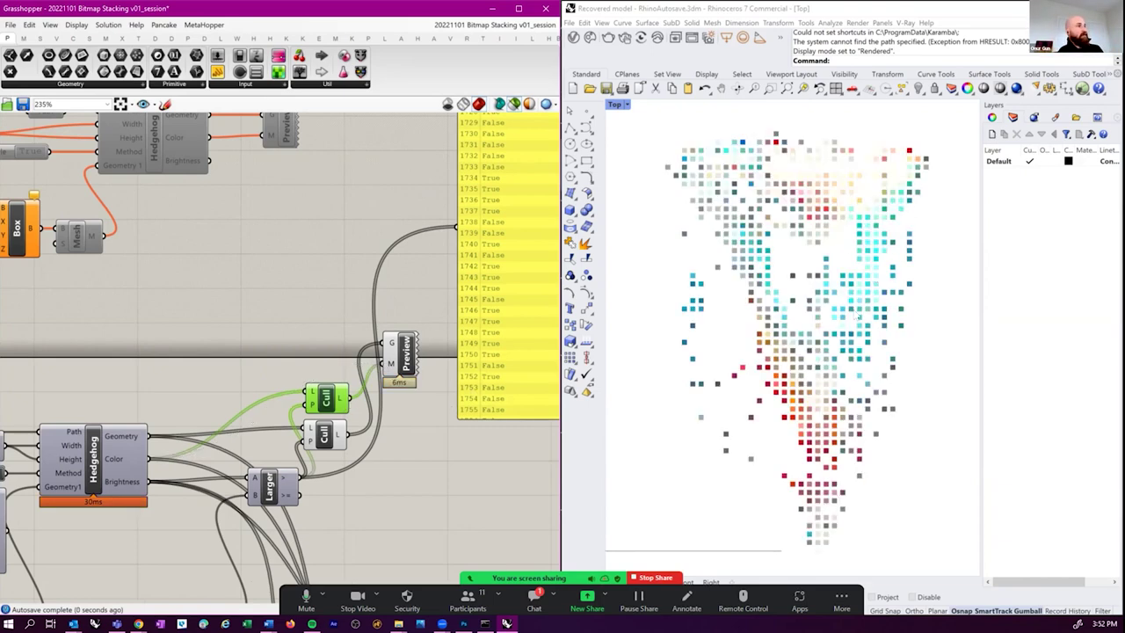
click(855, 317)
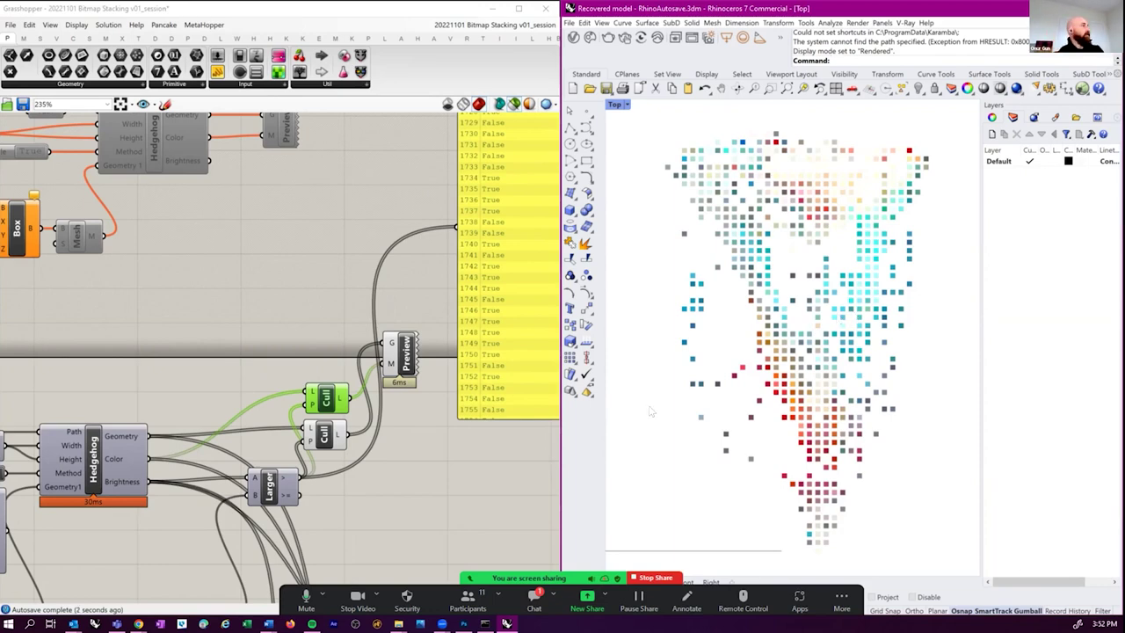
- Clear the old filter components below the Hedgehog, keeping the Second Number slider connected to Larger's B input
scroll(202, 317, down, 3)
right_drag(198, 298, 225, 250)
drag(497, 528, 347, 406)
drag(498, 378, 389, 489)
scroll(299, 377, up, 4)
right_drag(300, 377, 273, 394)
scroll(274, 394, up, 3)
right_drag(208, 440, 284, 428)
scroll(233, 478, down, 3)
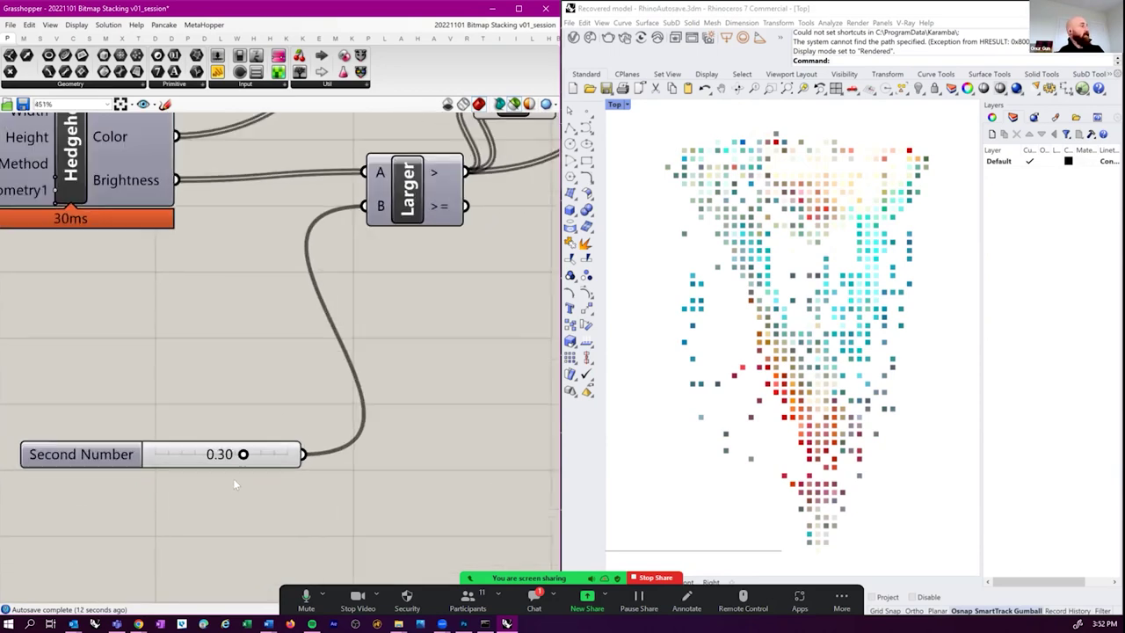
- Compare the previewed boxes with the Second Number threshold at 0.00, and set the threshold to 0.22
drag(231, 463, 158, 459)
scroll(110, 460, down, 3)
scroll(224, 433, up, 6)
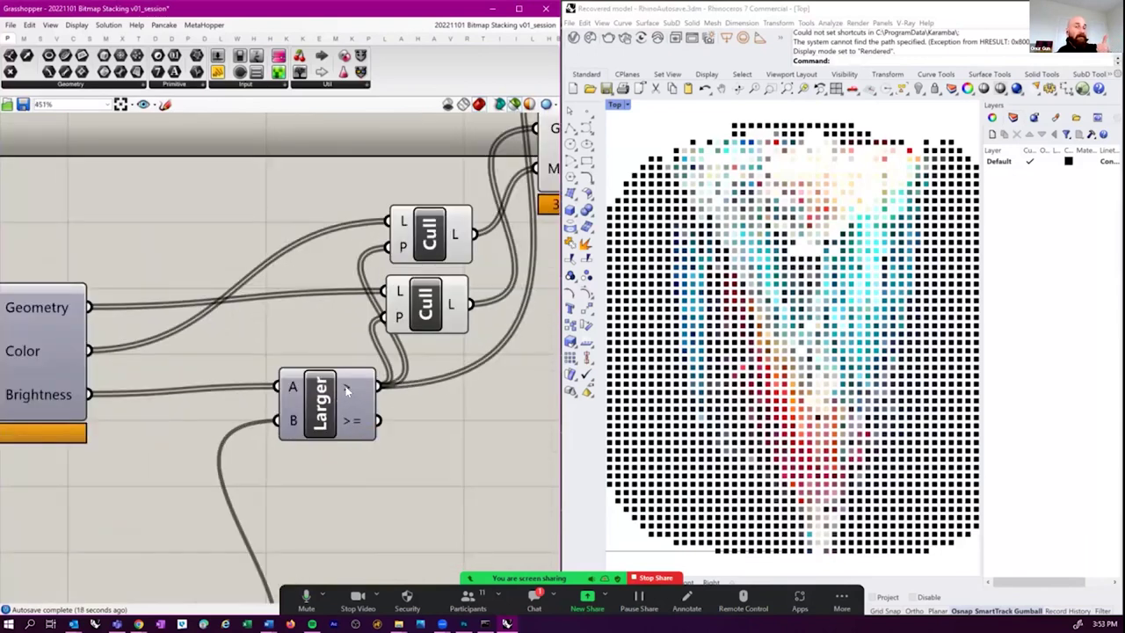
right_drag(621, 188, 668, 241)
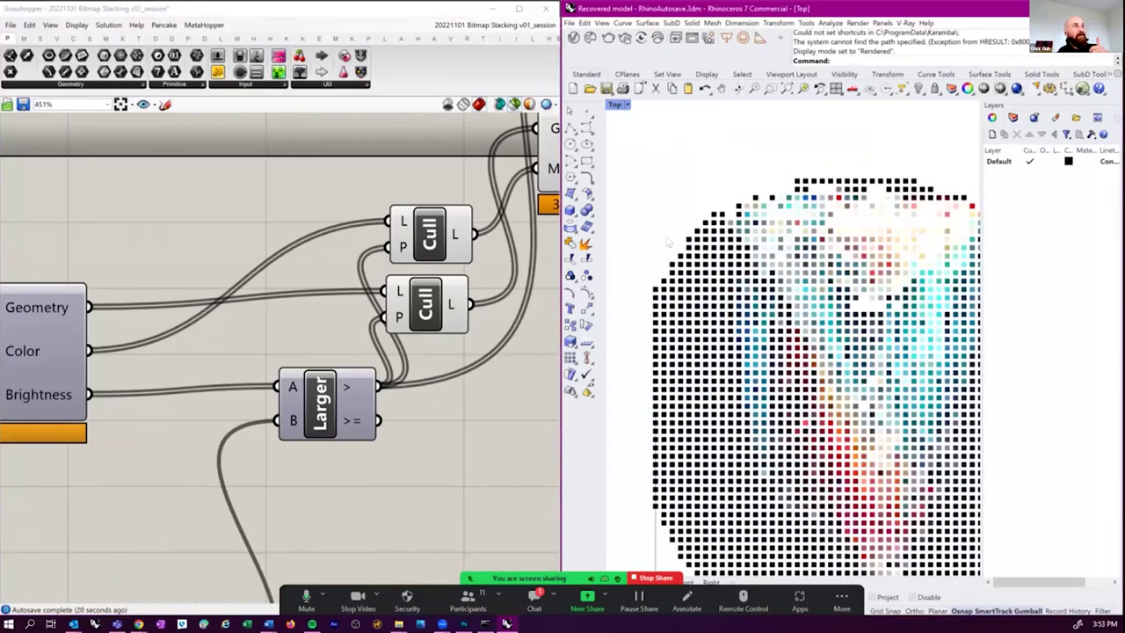
scroll(913, 399, up, 2)
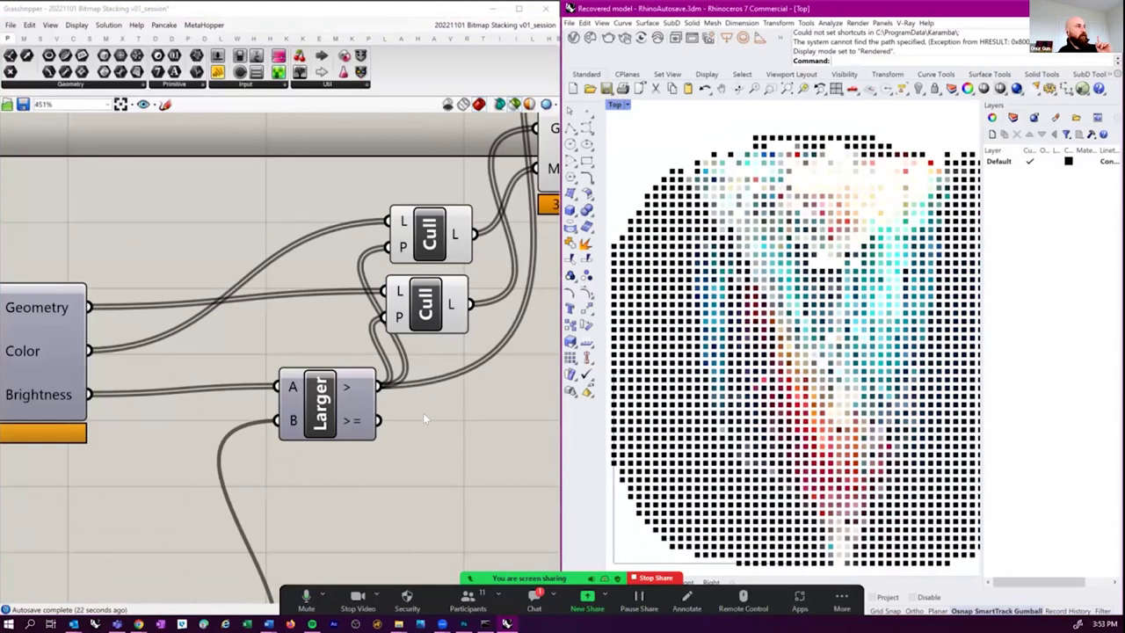
click(373, 431)
scroll(374, 431, down, 3)
right_drag(290, 545, 294, 479)
scroll(791, 352, down, 2)
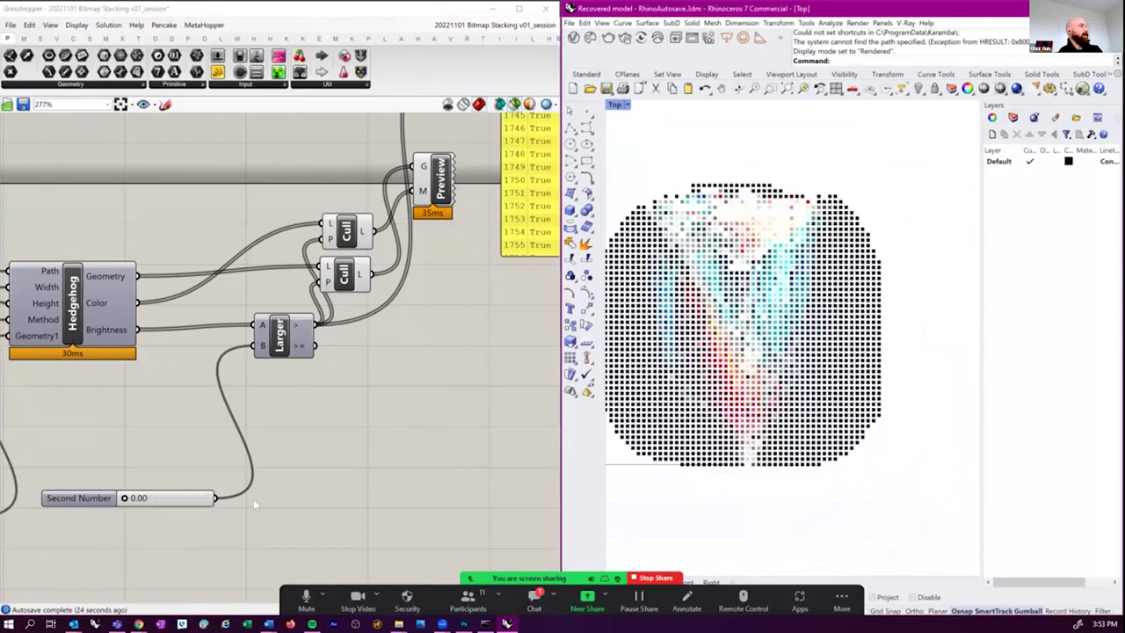
right_drag(134, 490, 161, 489)
drag(161, 489, 199, 489)
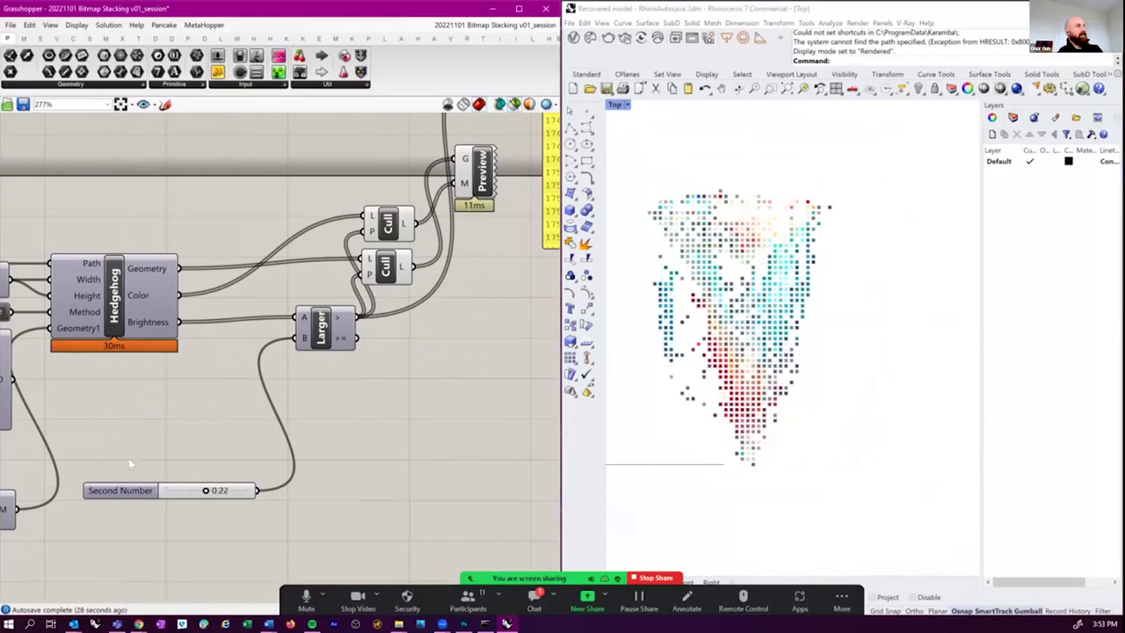
- Feed the wbPyramid output into the Hedgehog's Geometry1 input in place of the box mesh
scroll(252, 433, down, 4)
scroll(206, 420, up, 4)
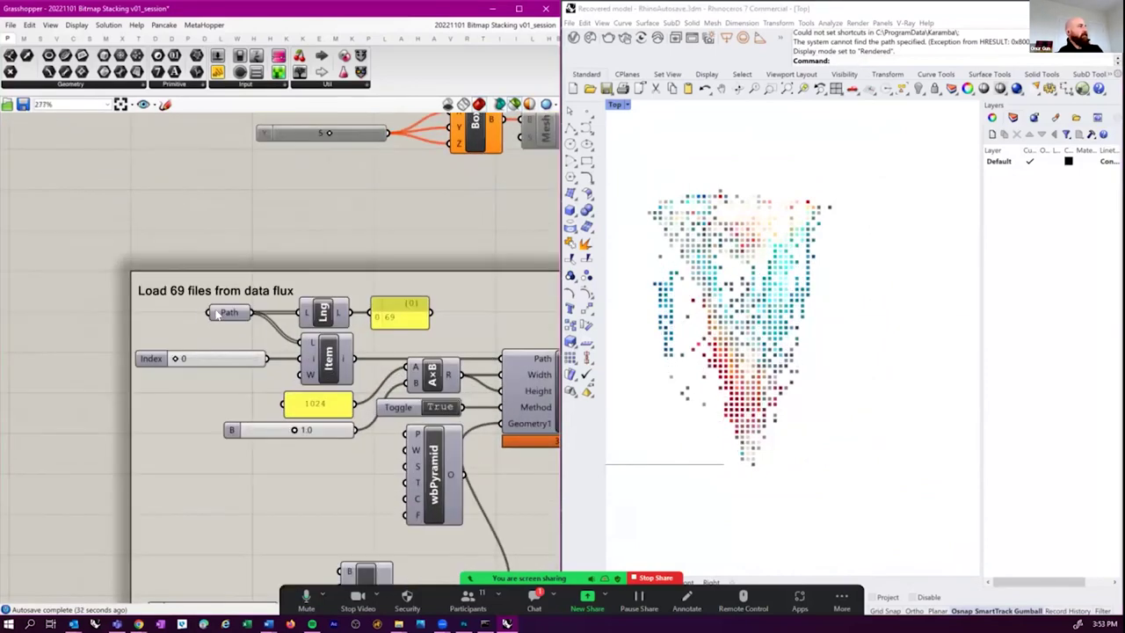
click(319, 360)
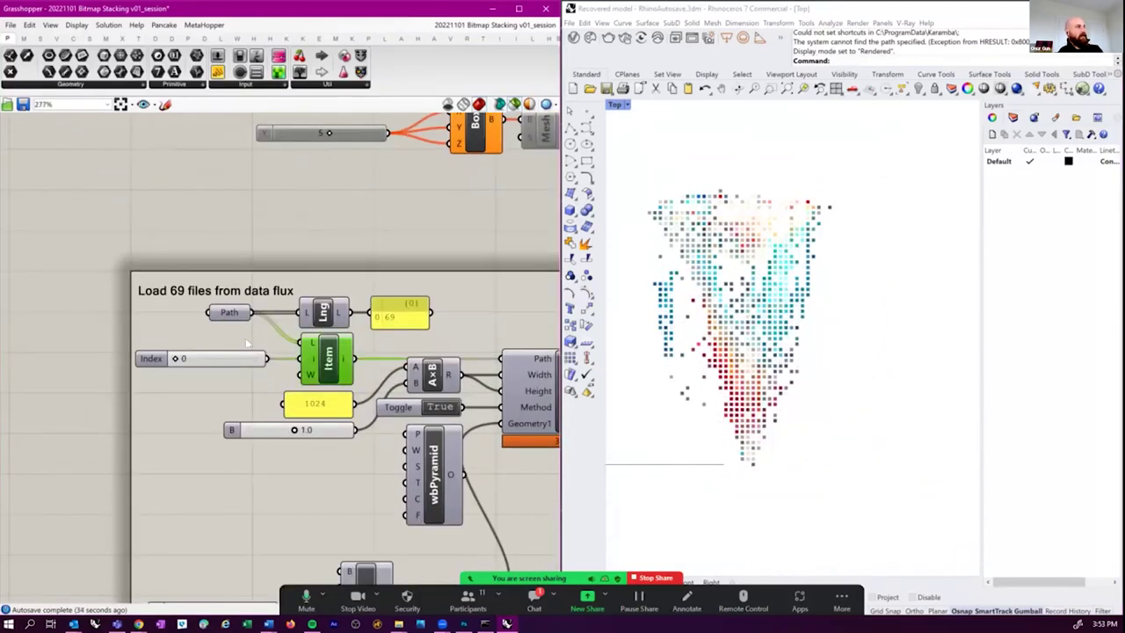
right_drag(206, 413, 164, 444)
mouse_move(130, 390)
mouse_down()
mouse_move(211, 391)
mouse_move(123, 392)
mouse_up()
right_drag(359, 512, 300, 428)
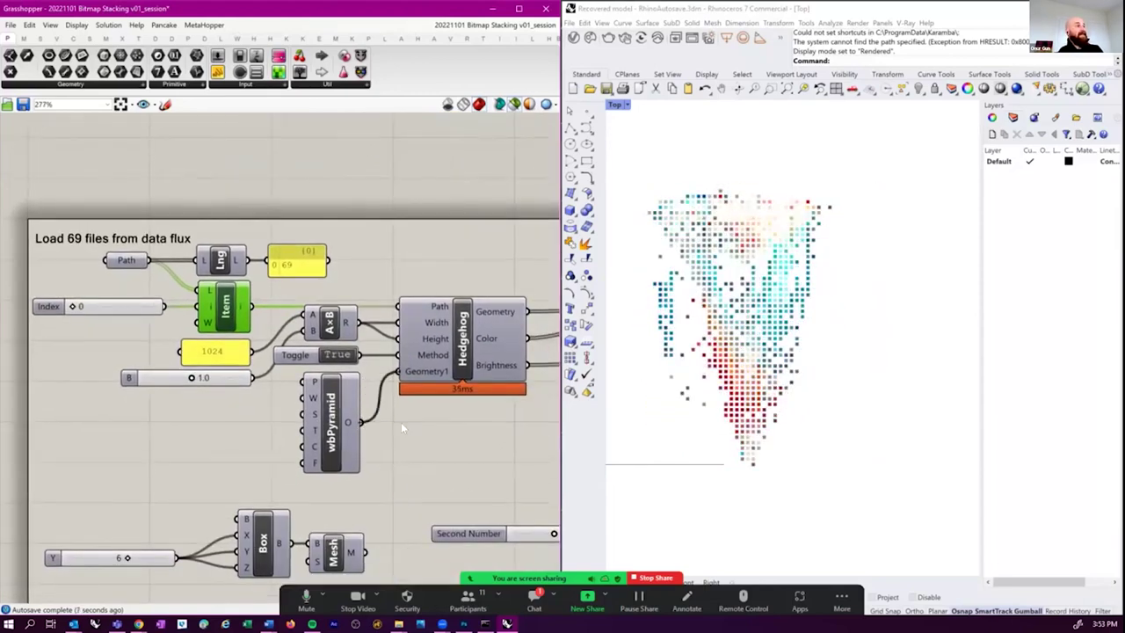
right_drag(231, 452, 262, 489)
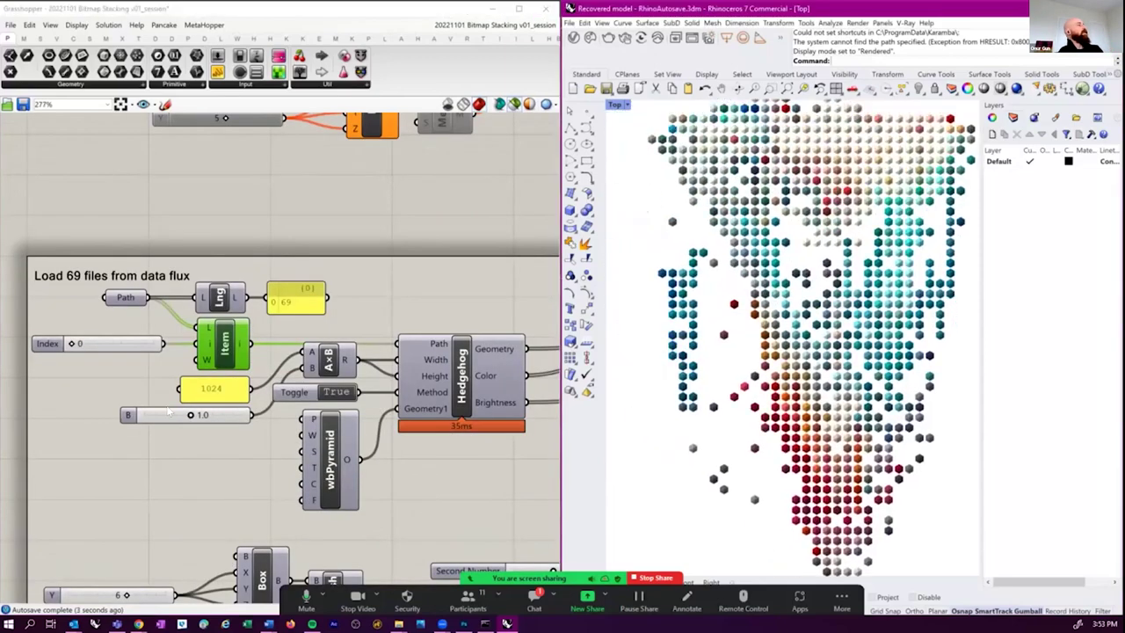
- Set the Index slider feeding Item to 44 and view the resulting image in the Rhino Top view
drag(75, 343, 104, 341)
drag(111, 341, 154, 328)
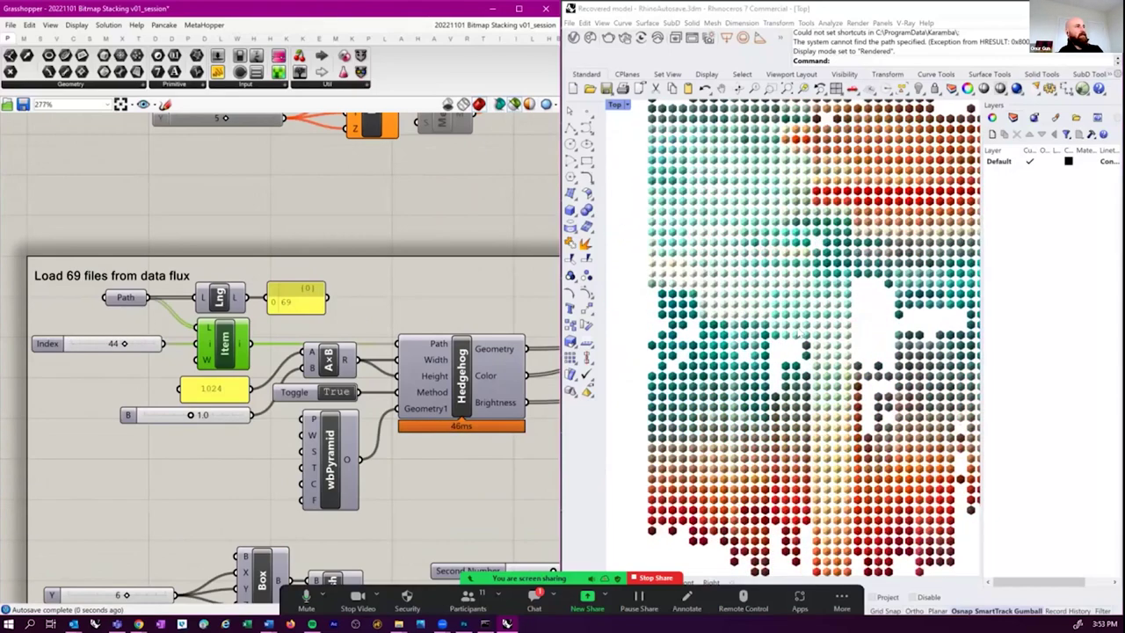
click(785, 344)
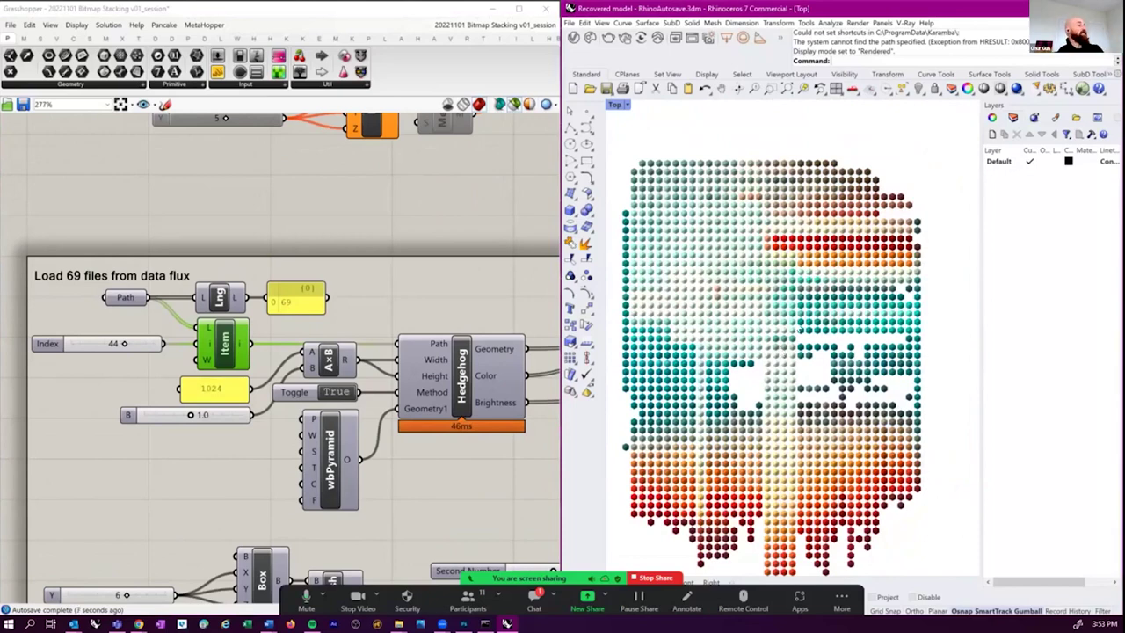
- Save a copy of the Grasshopper definition as 20221101 Bitmap Stacking v01_session_c02
scroll(315, 336, down, 6)
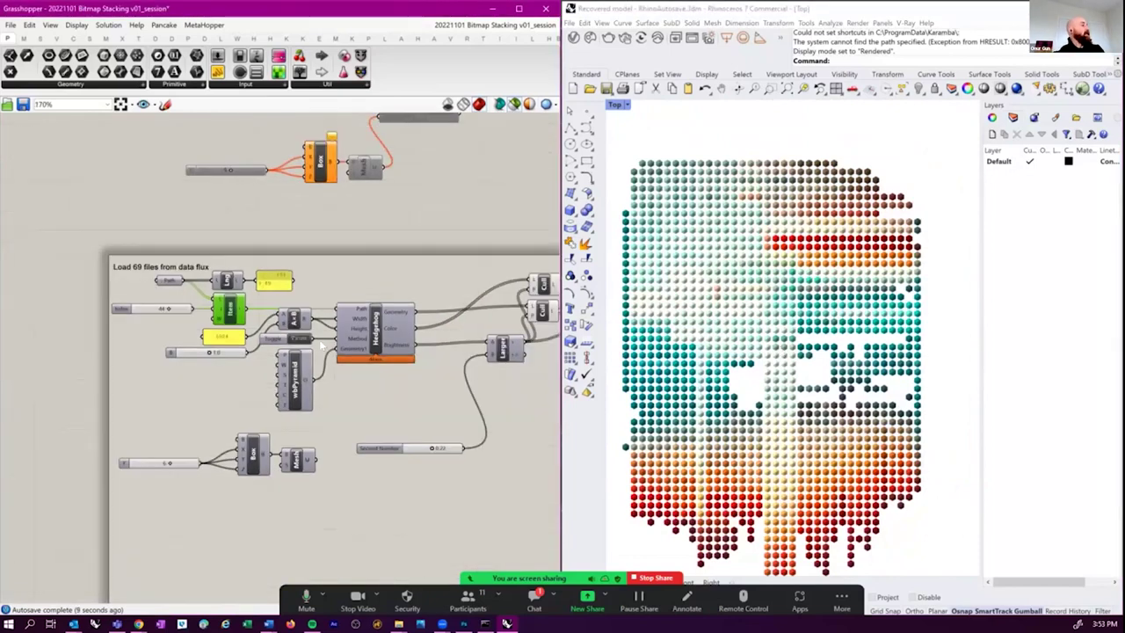
scroll(247, 412, up, 5)
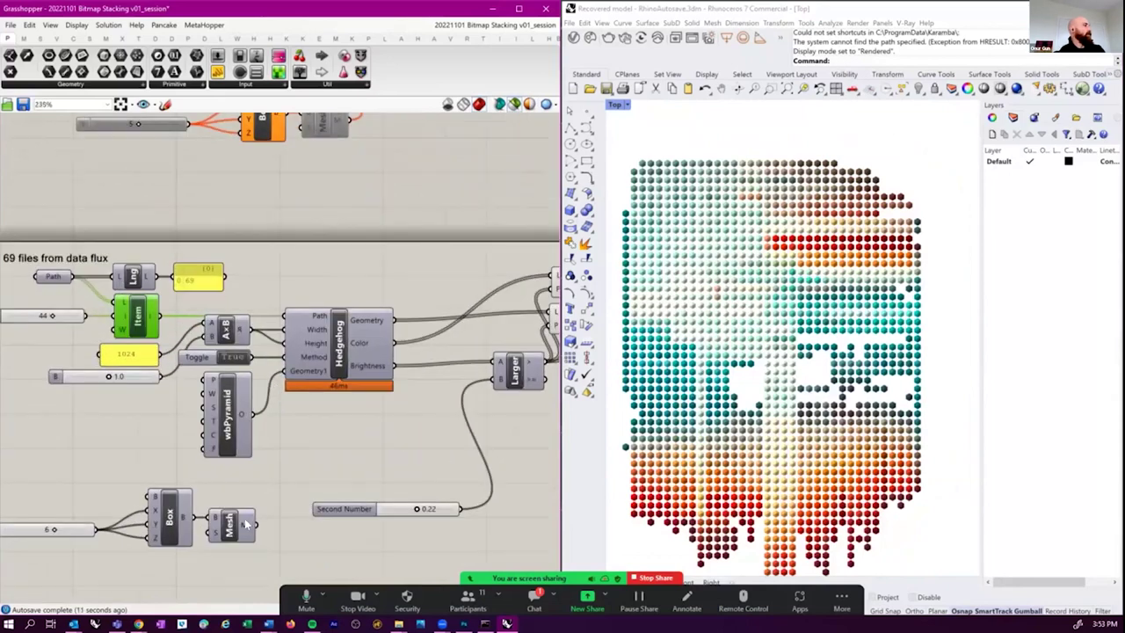
scroll(246, 422, down, 1)
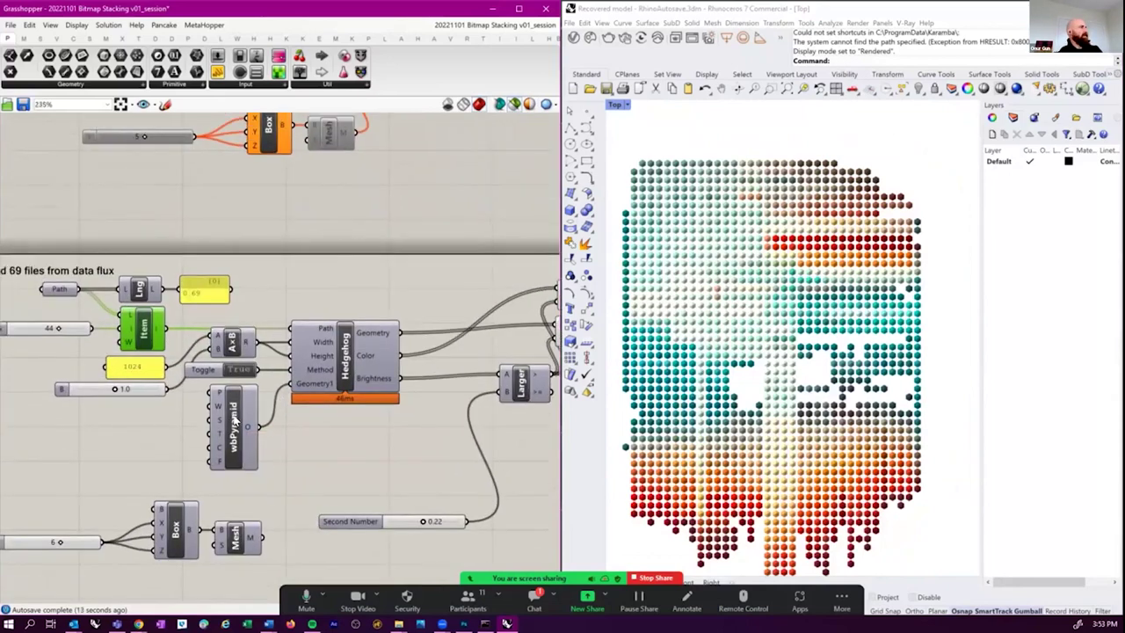
click(10, 25)
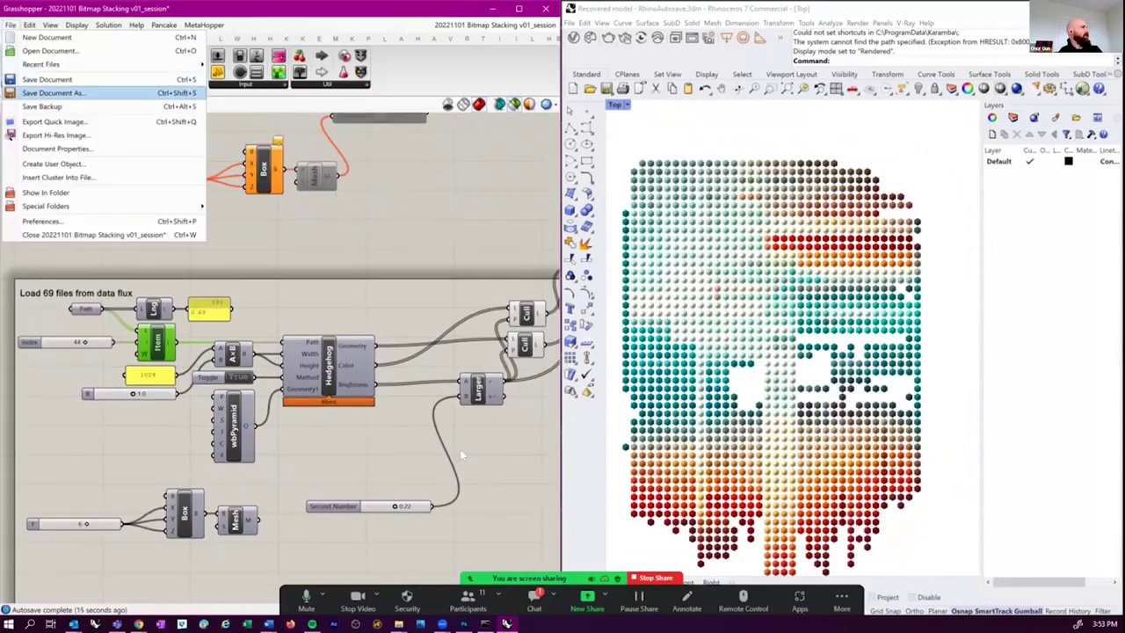
click(52, 92)
drag(200, 413, 224, 404)
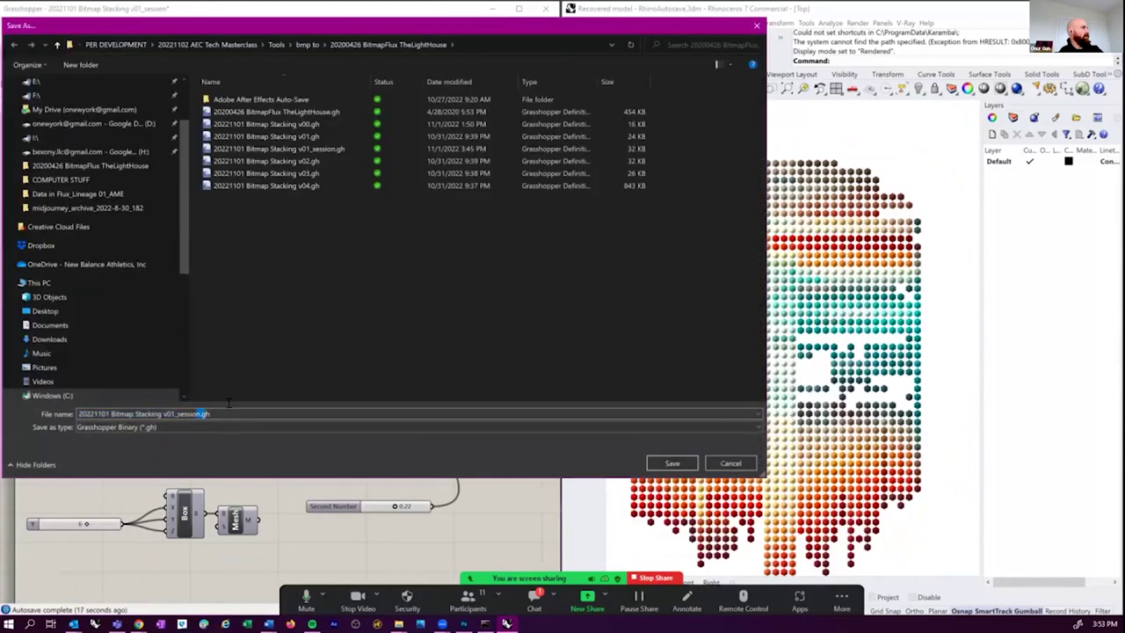
key(BackSpace)
text(_c02)
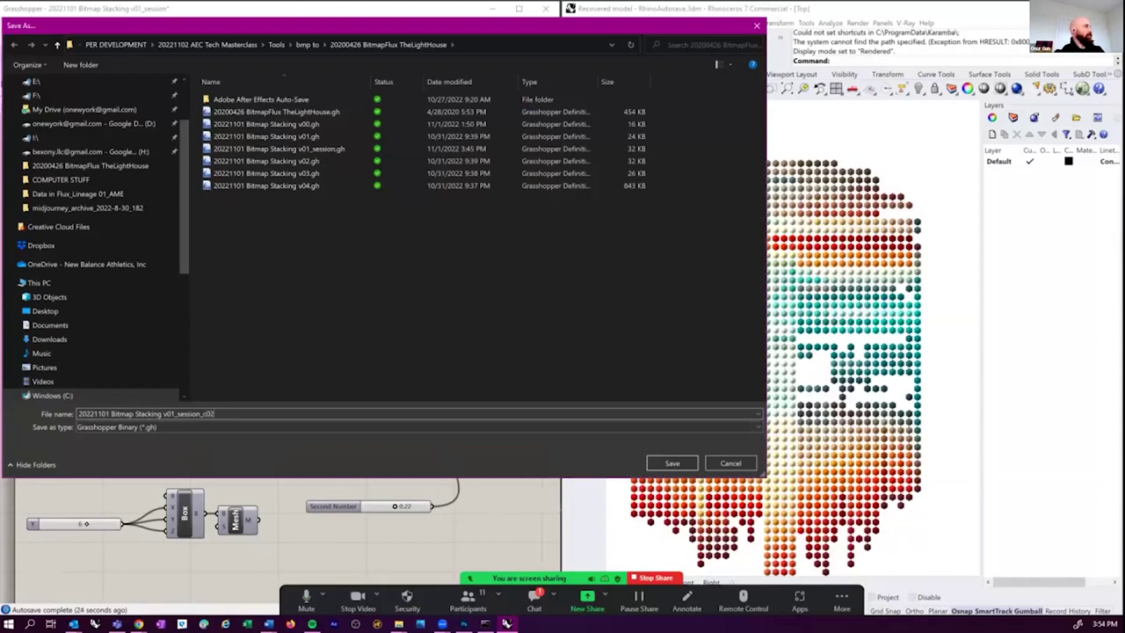
key(Return)
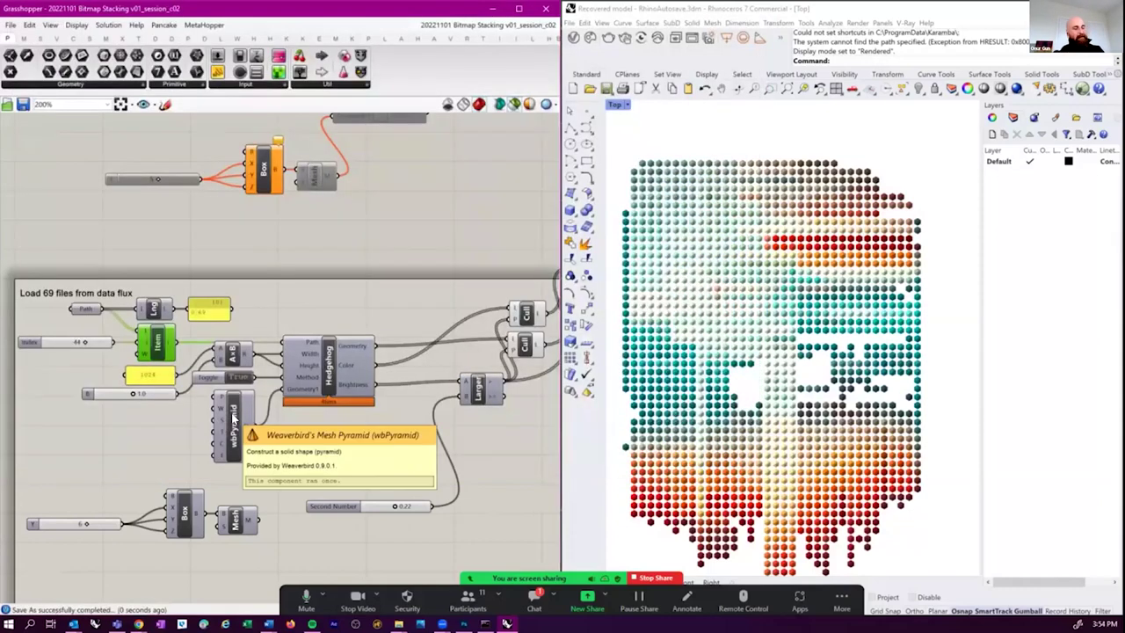
- Delete the disabled Hedgehog definition above the Load 69 files group, including its Box, Mesh and Preview components
scroll(280, 393, down, 3)
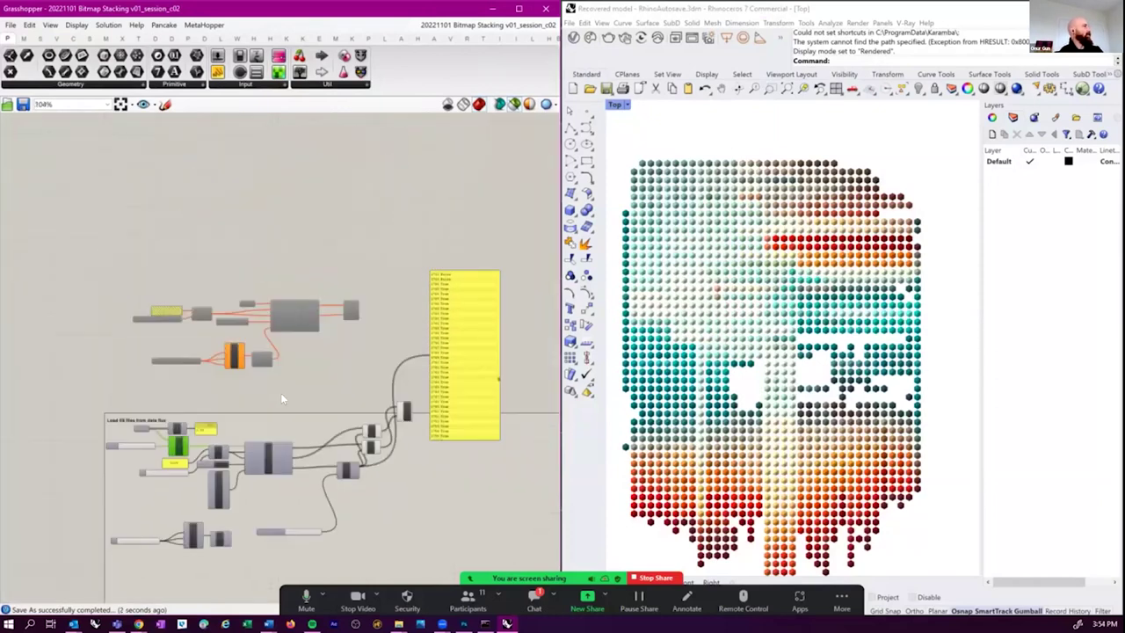
scroll(110, 234, down, 3)
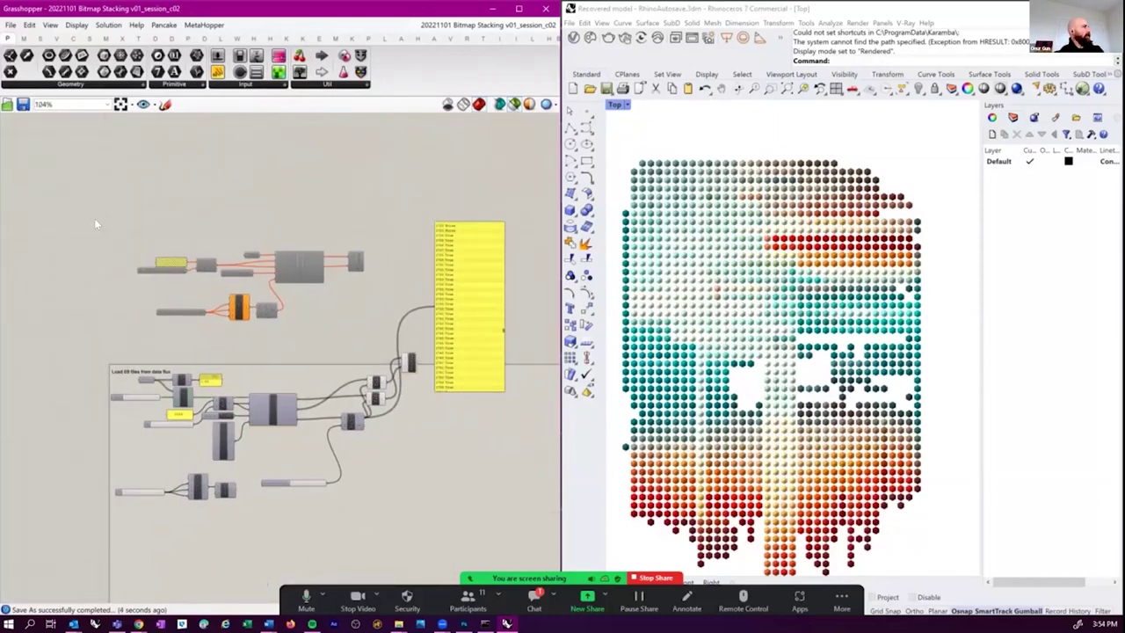
drag(94, 218, 384, 327)
key(Delete)
- Delete the large panel listing Larger's True and False values
scroll(253, 442, up, 5)
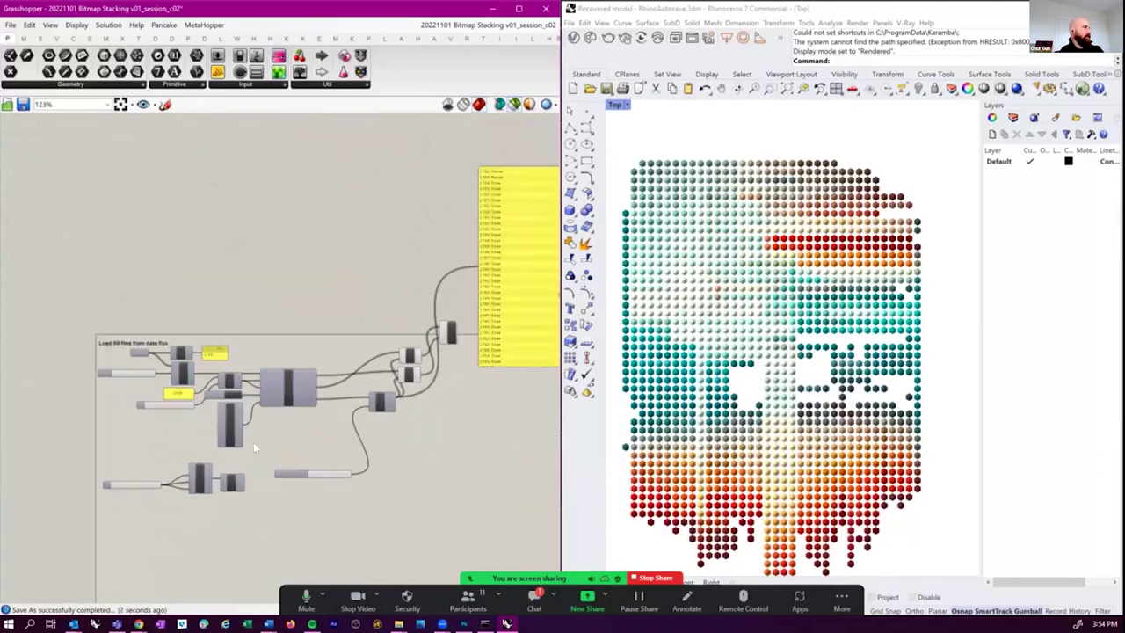
scroll(289, 457, down, 2)
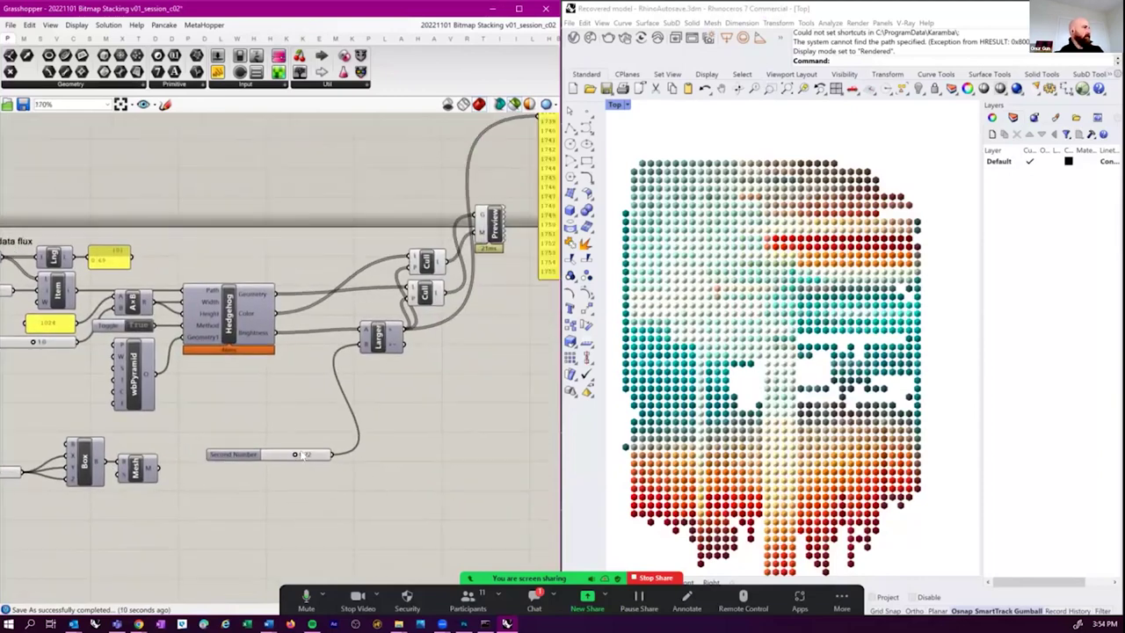
click(483, 324)
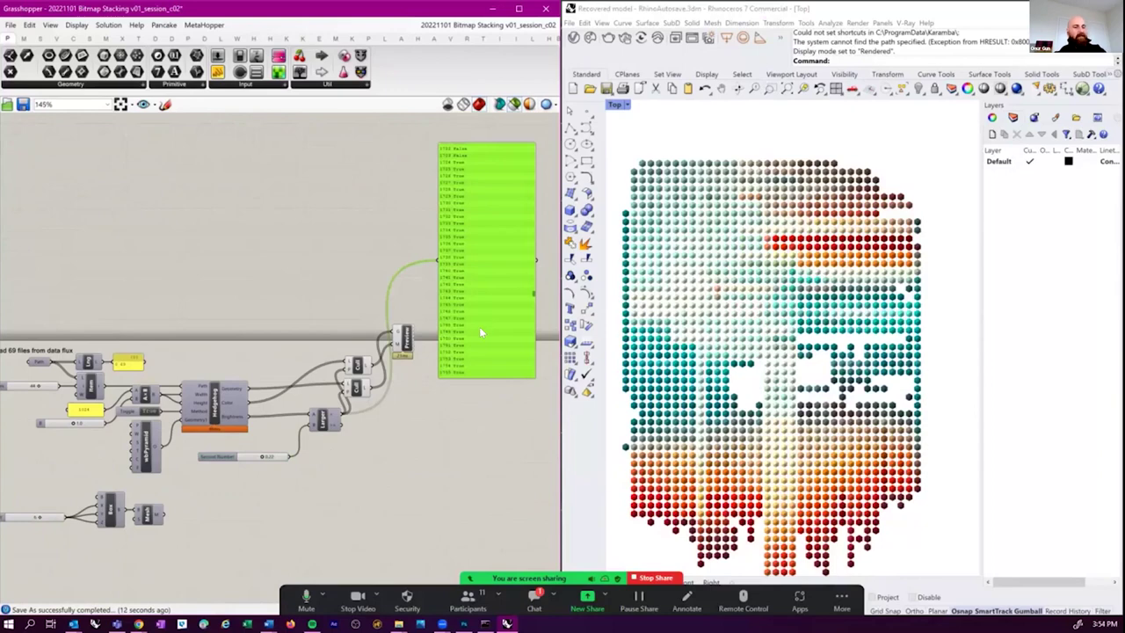
key(Delete)
- Copy all components of the Load 69 files from data flux definition
scroll(166, 338, down, 2)
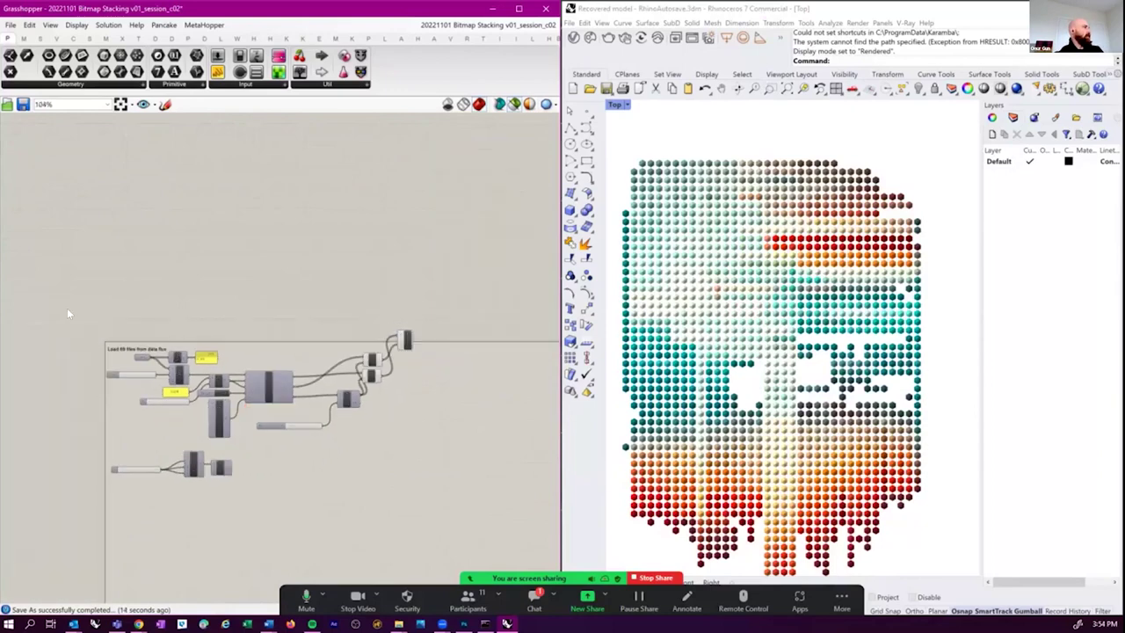
drag(67, 307, 449, 497)
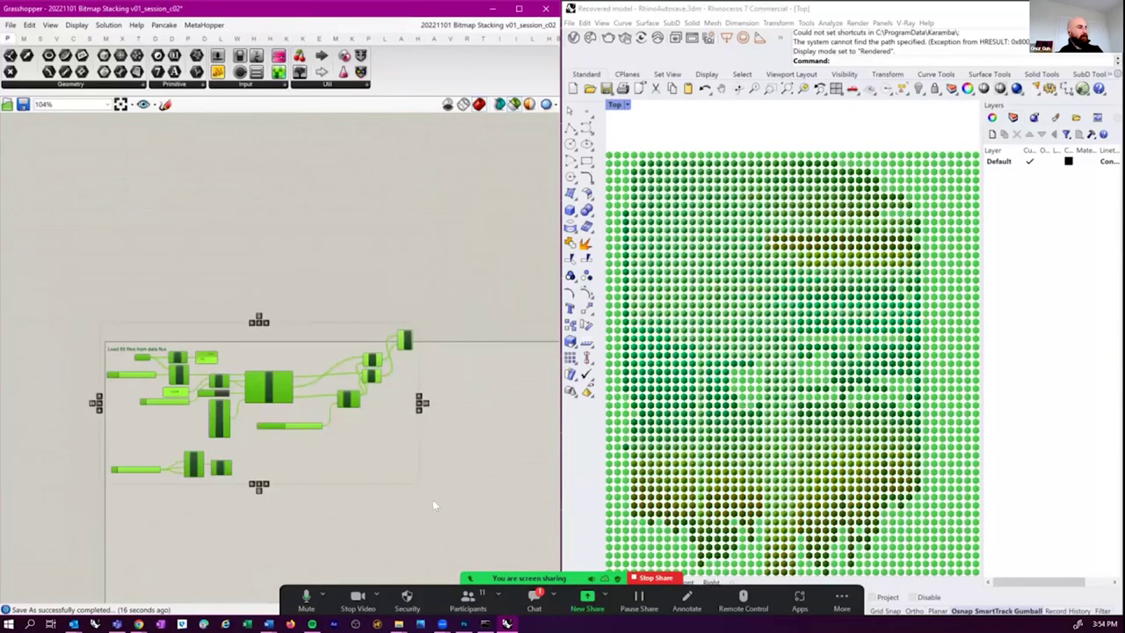
right_drag(430, 451, 389, 493)
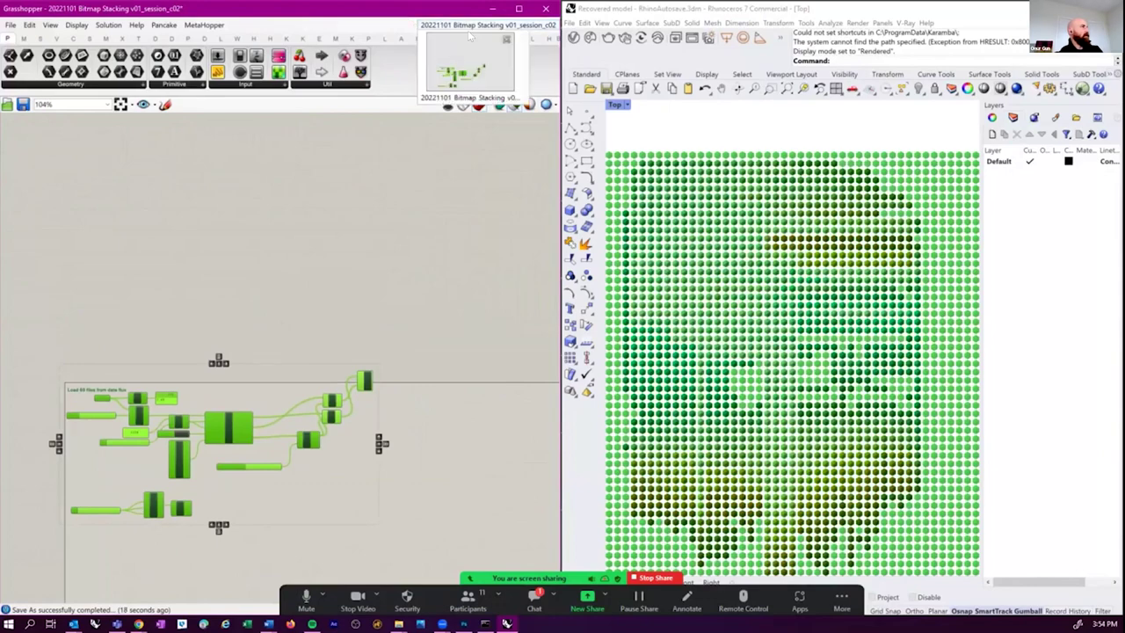
click(474, 123)
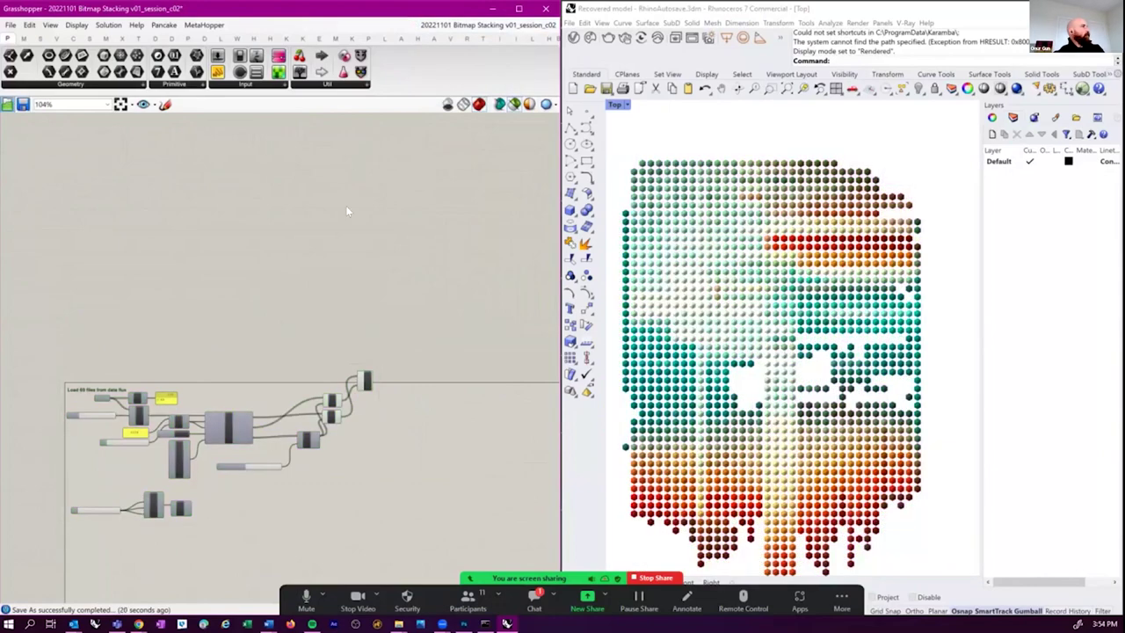
- Open the 20221101 Bitmap Stacking v03 definition, using its autosaved recovery version
key(ctrl+o)
double_click(299, 186)
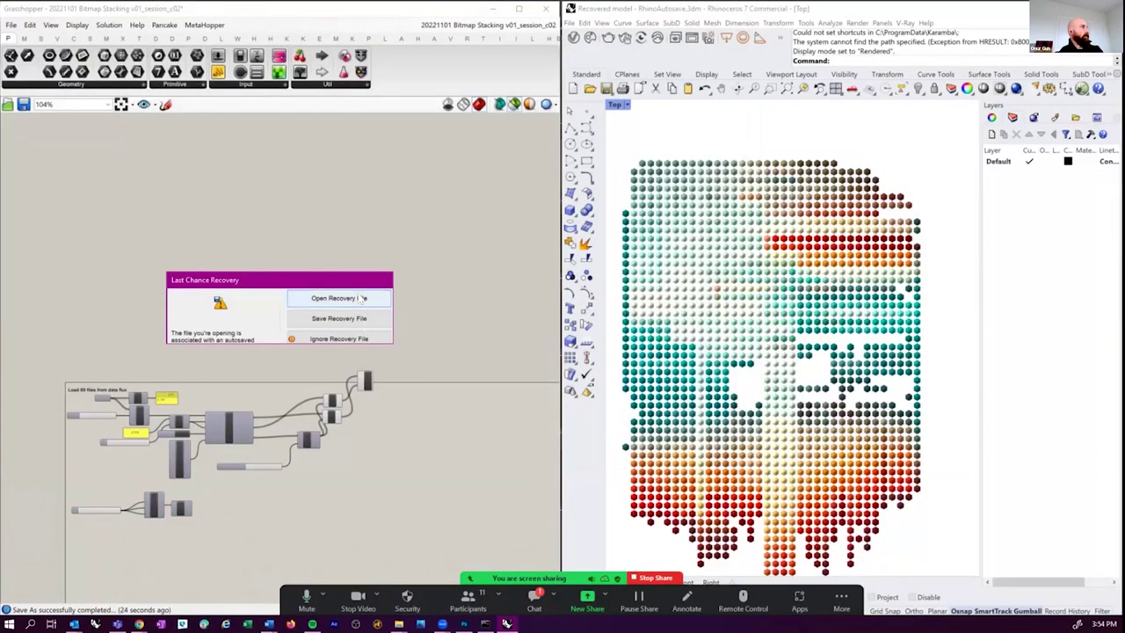
click(338, 299)
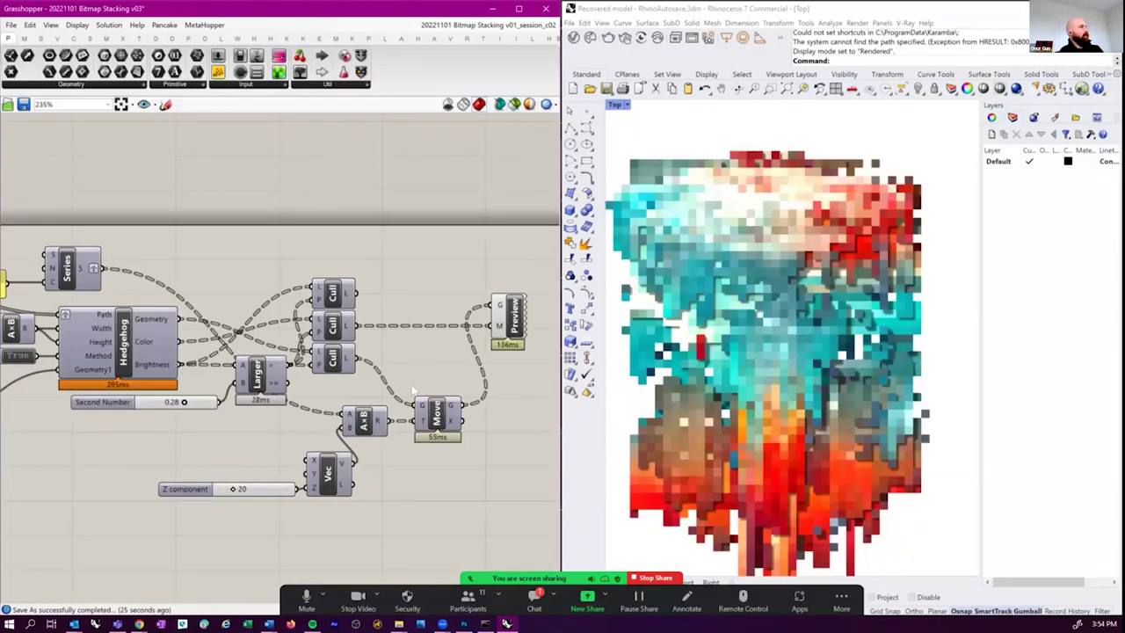
- Paste the copied Load 69 files components into the Bitmap Stacking v03 canvas
scroll(403, 376, down, 4)
right_drag(324, 350, 317, 395)
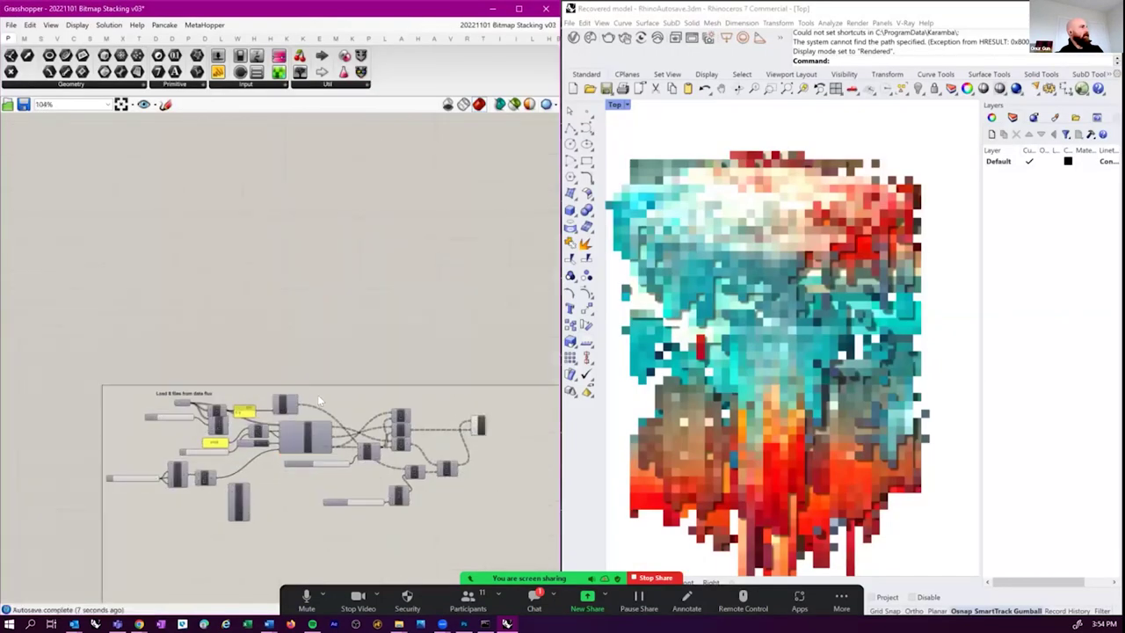
scroll(331, 407, up, 1)
key(ctrl+v)
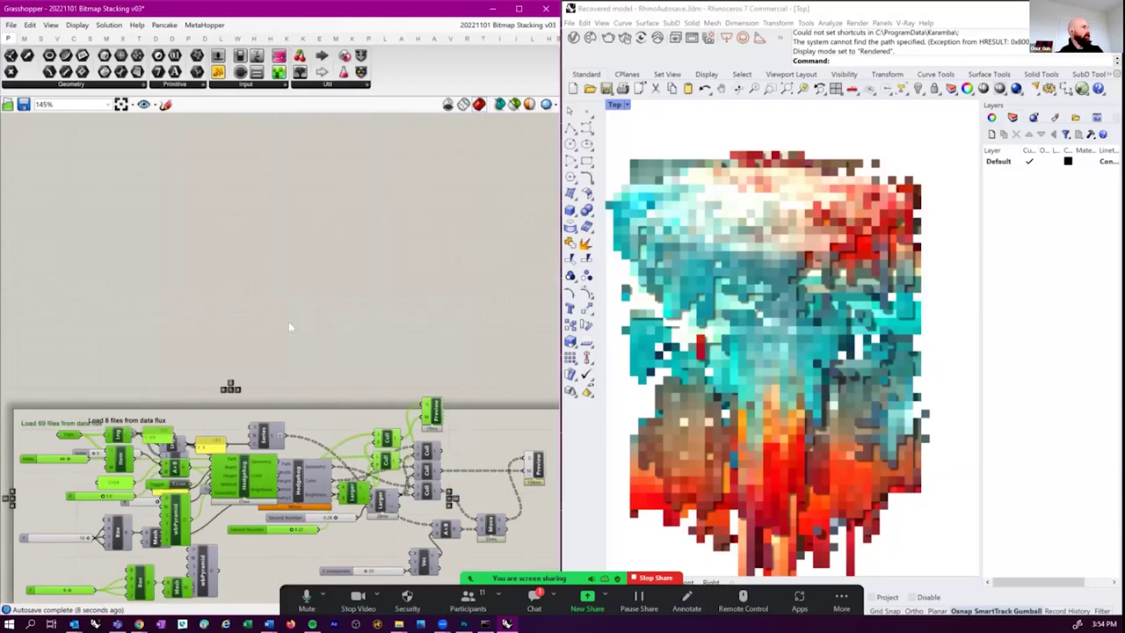
- Move the pasted Load 69 files components to the empty canvas area above the Load 8 files group
drag(246, 474, 381, 239)
scroll(345, 319, up, 2)
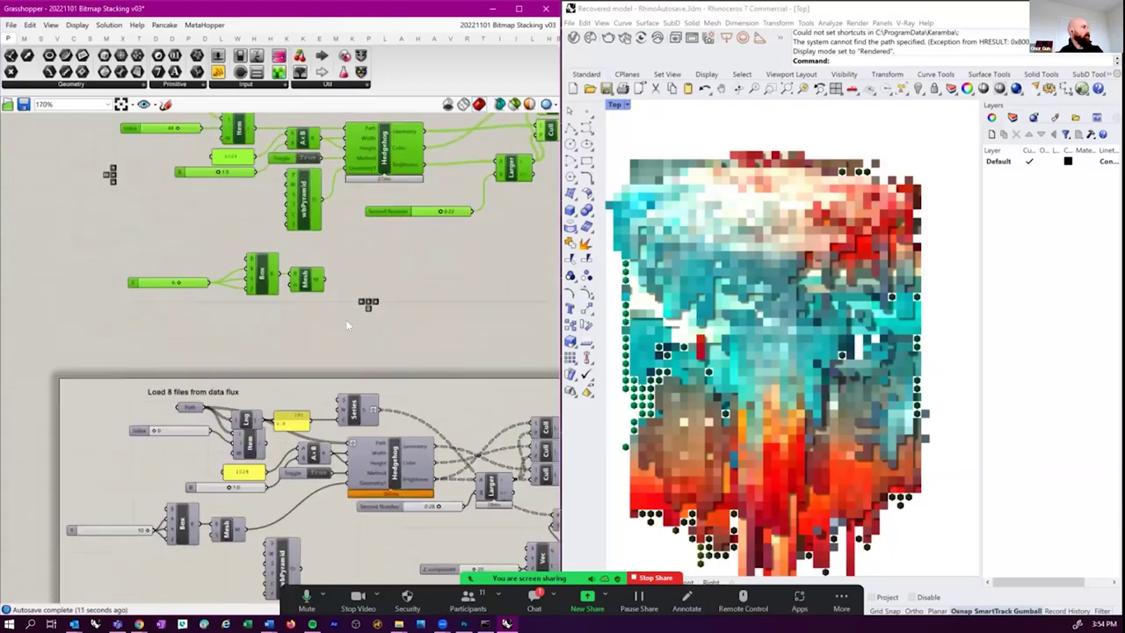
right_drag(212, 254, 192, 188)
drag(309, 387, 325, 379)
right_drag(357, 353, 193, 223)
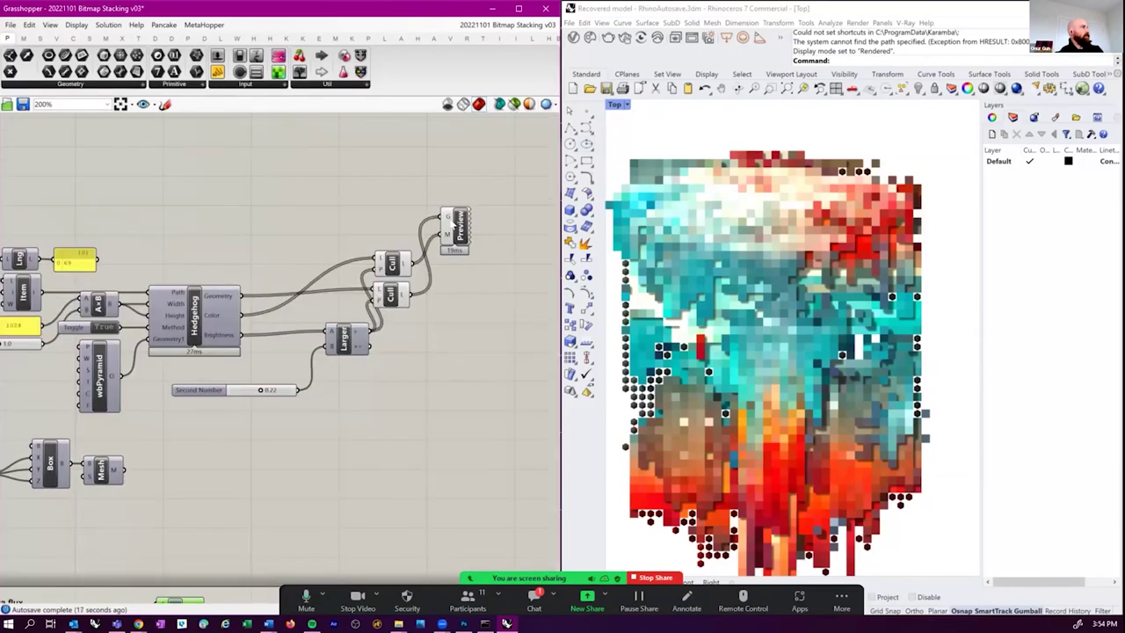
- Disable the Load 69 files Custom Preview component and hide the geometry preview of its two Cull components
key(ctrl+e)
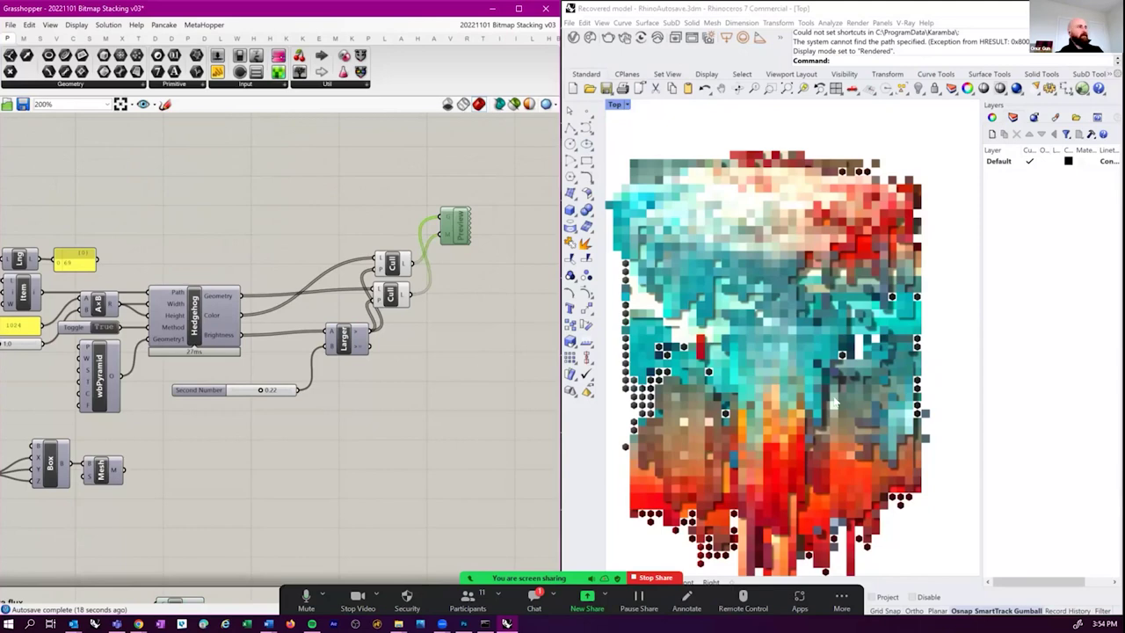
double_click(615, 104)
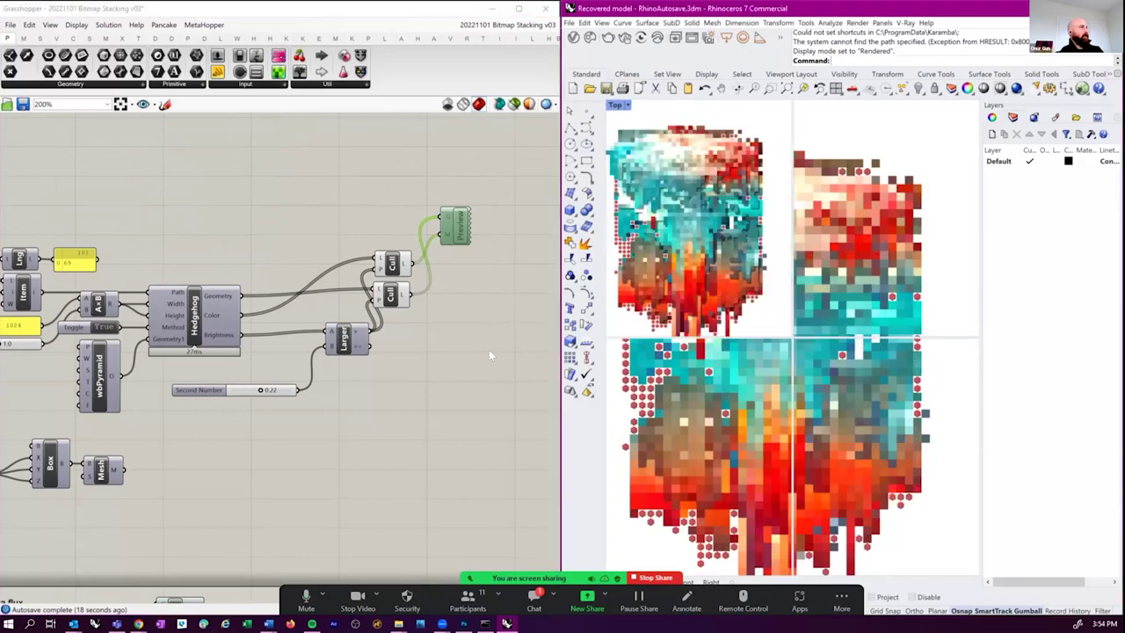
right_drag(486, 350, 414, 376)
scroll(414, 376, down, 2)
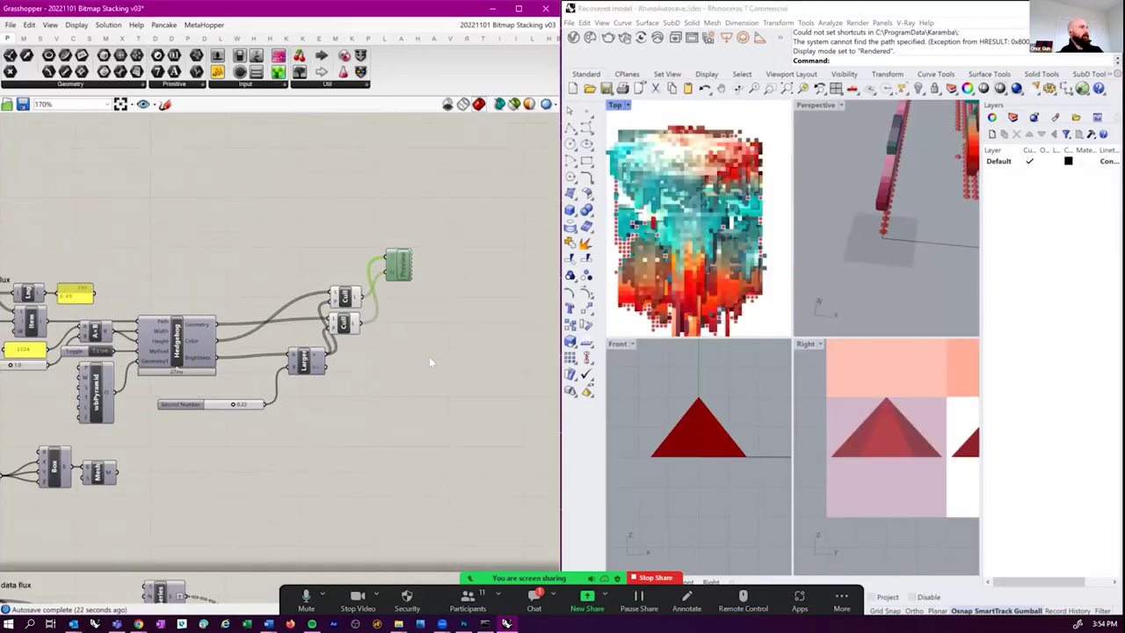
drag(420, 235, 477, 413)
right_drag(477, 413, 468, 423)
key(space)
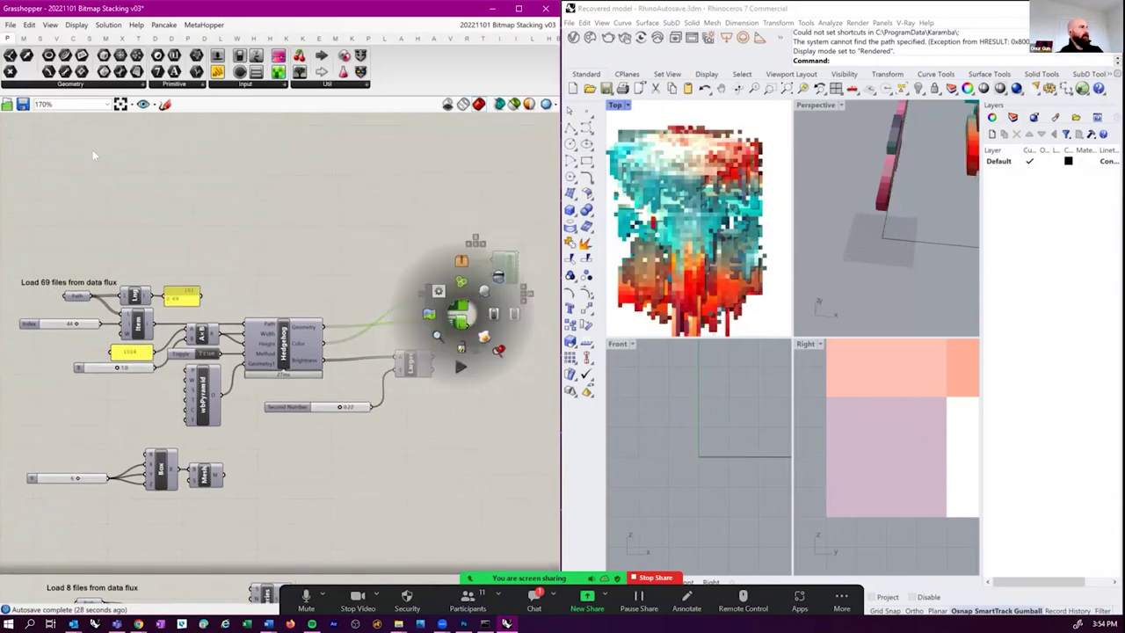
right_drag(515, 429, 437, 439)
- Maximize the Perspective viewport and orbit to examine the whole stacked bitmap in 3D
double_click(817, 106)
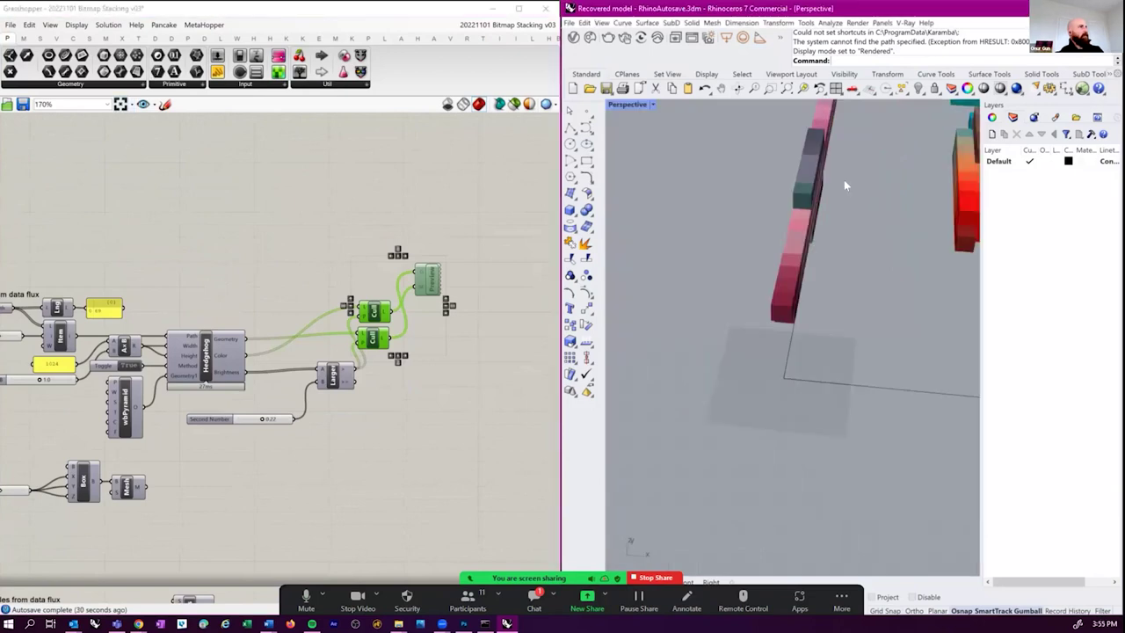
right_drag(693, 294, 820, 381)
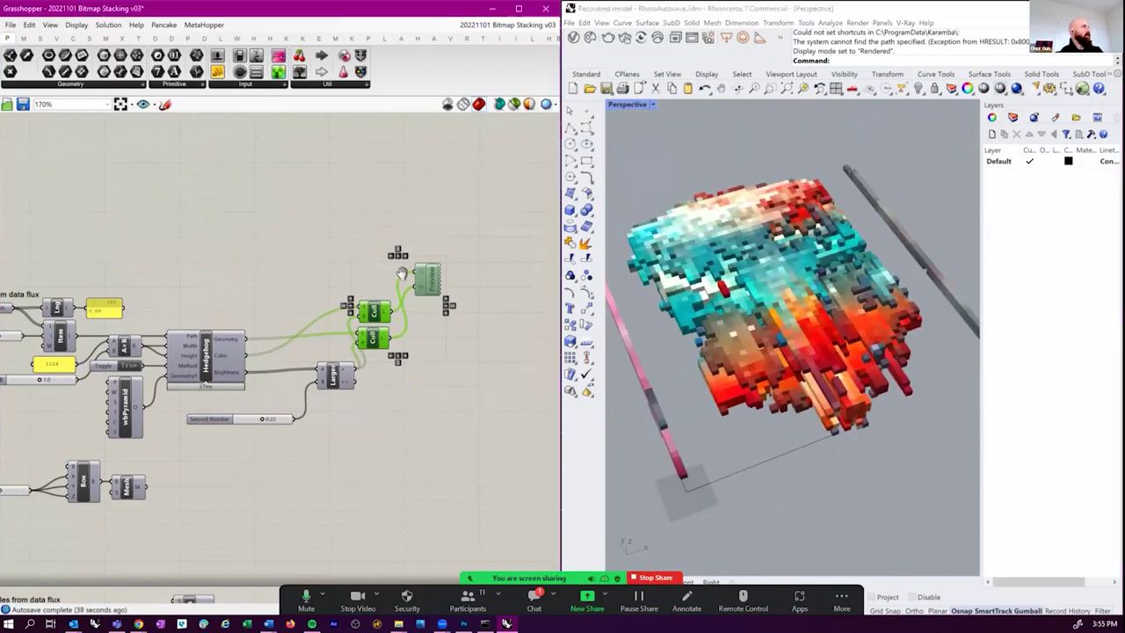
- Move all components of the Load 8 files definition further down inside their group, away from the Load 69 files components
scroll(296, 418, down, 3)
scroll(138, 290, up, 1)
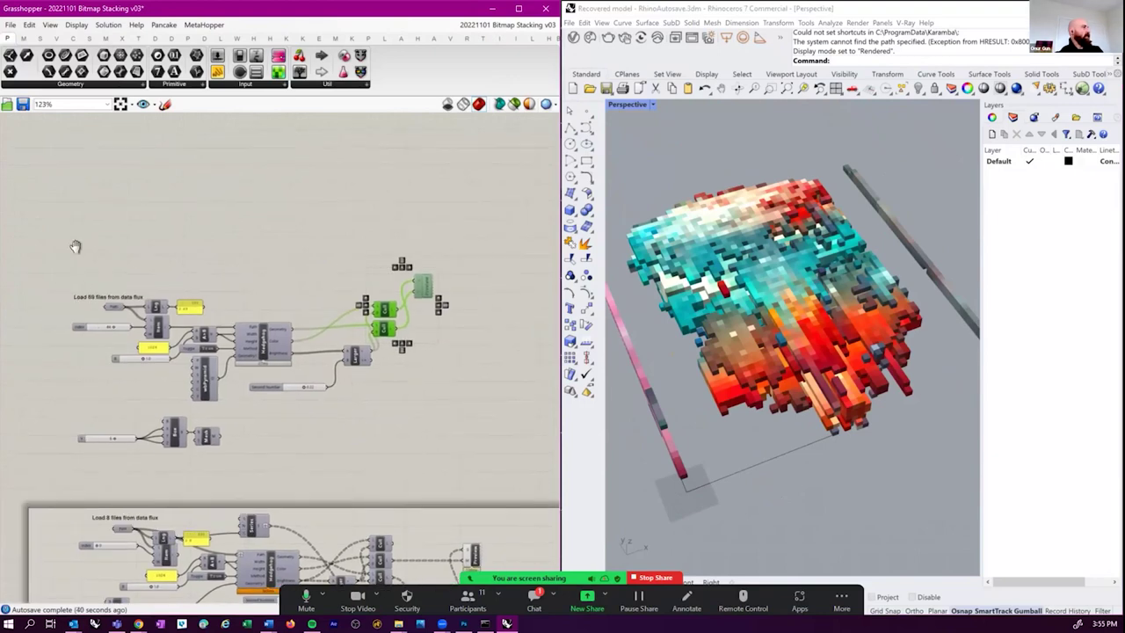
right_drag(88, 251, 84, 216)
scroll(85, 216, down, 2)
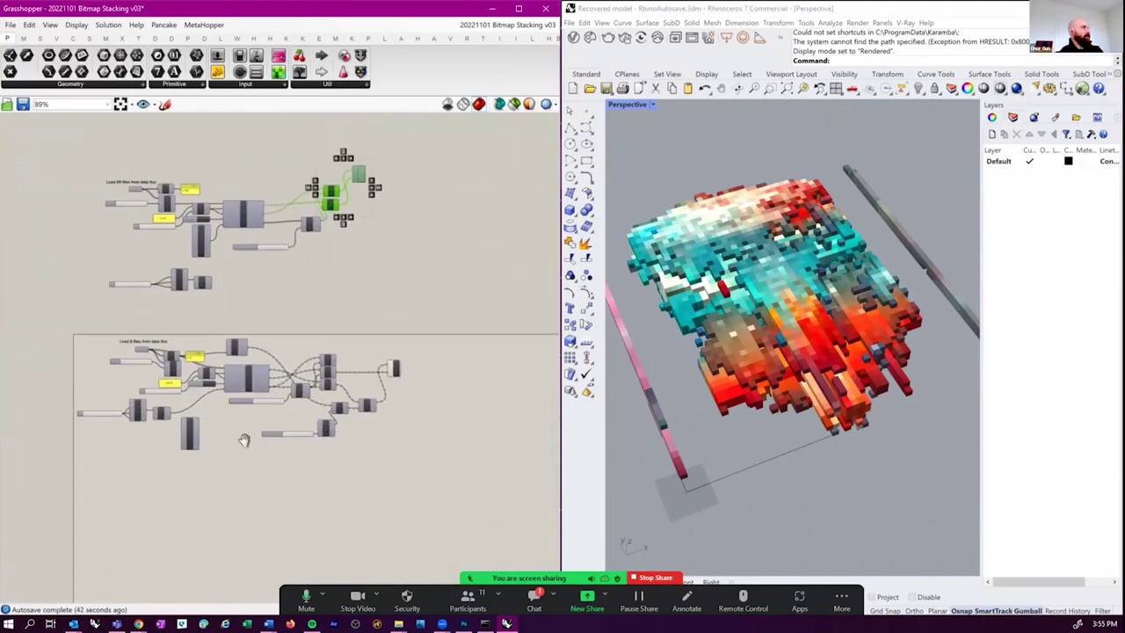
right_drag(244, 439, 269, 413)
shift+drag(64, 284, 509, 477)
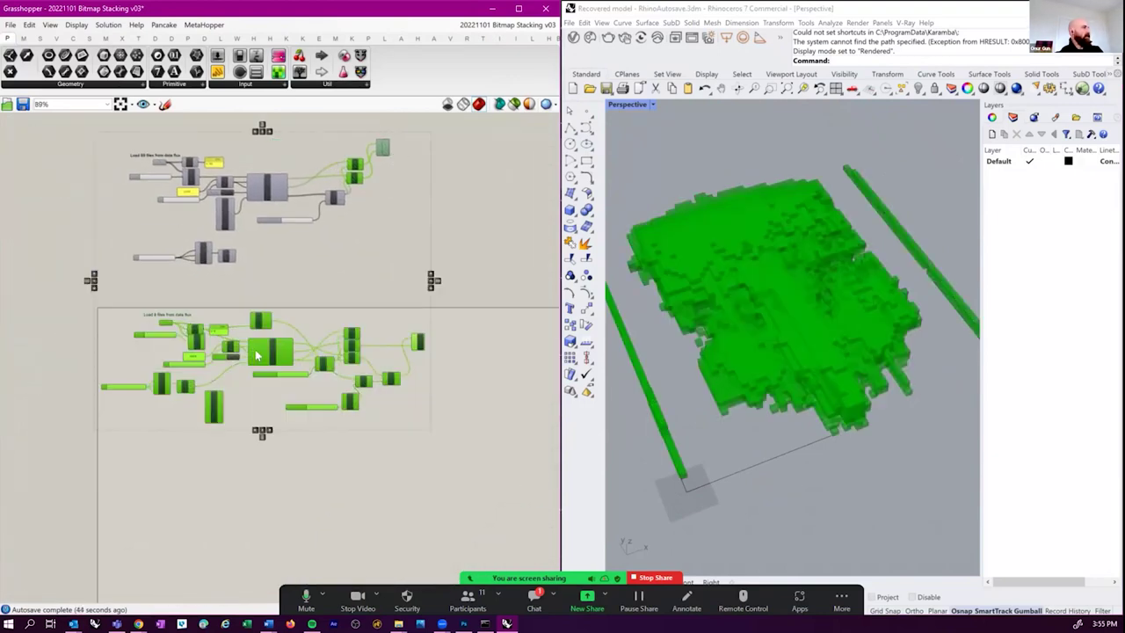
click(54, 283)
drag(55, 283, 429, 424)
drag(280, 358, 272, 532)
- Disable the Custom Preview component at the end of the Load 8 files definition
scroll(196, 289, up, 4)
drag(40, 159, 468, 428)
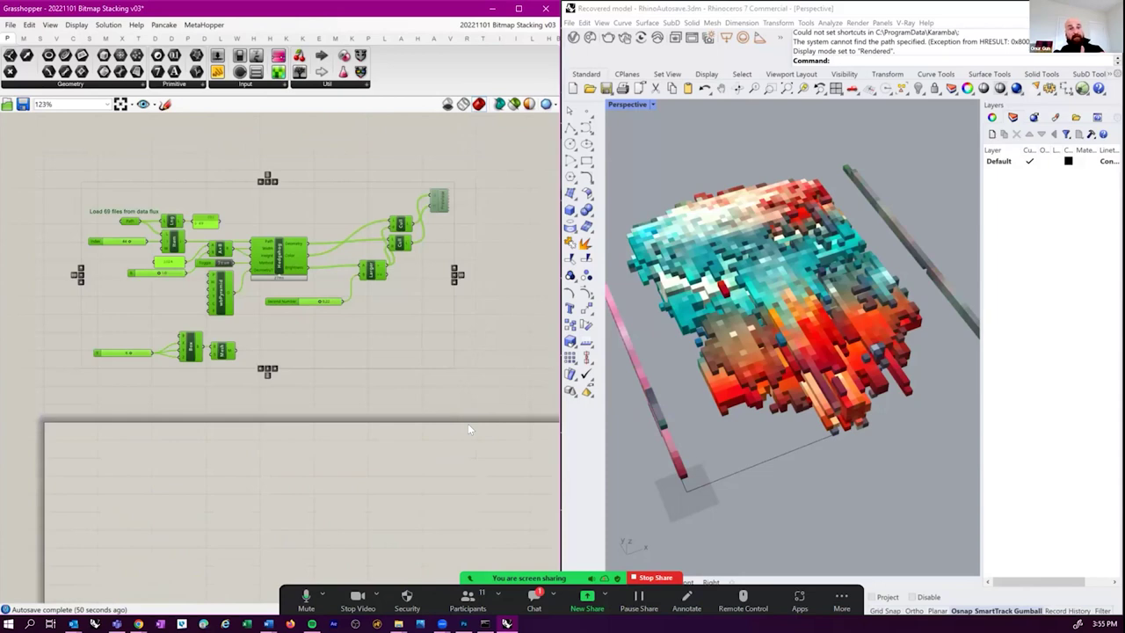
right_drag(179, 244, 179, 123)
right_drag(363, 311, 364, 197)
click(475, 499)
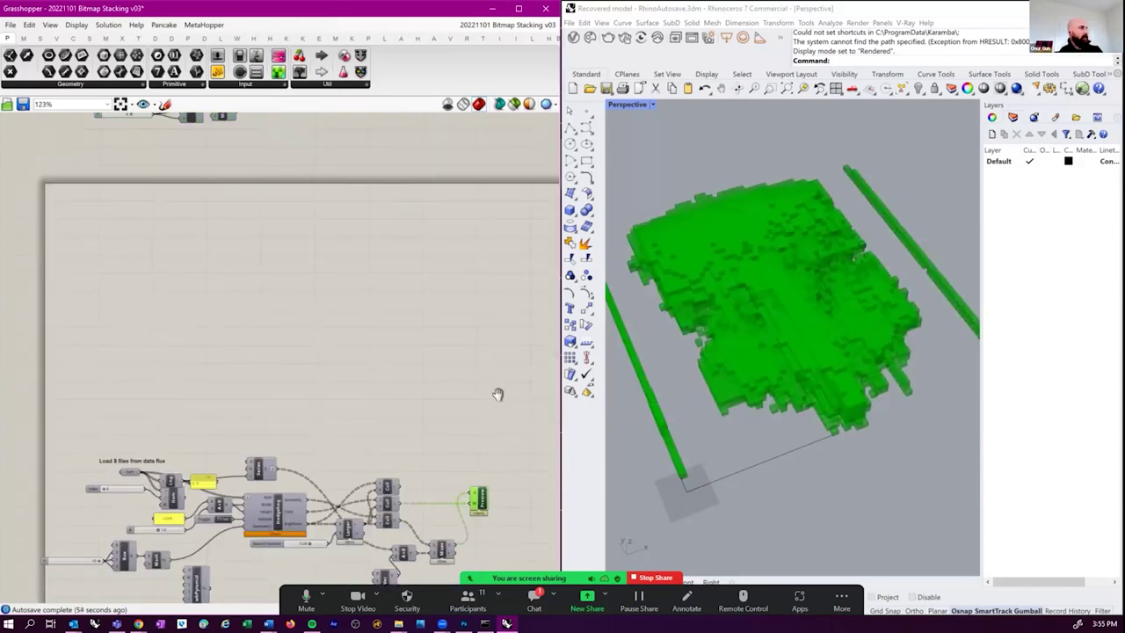
right_drag(439, 342, 430, 403)
scroll(430, 410, down, 3)
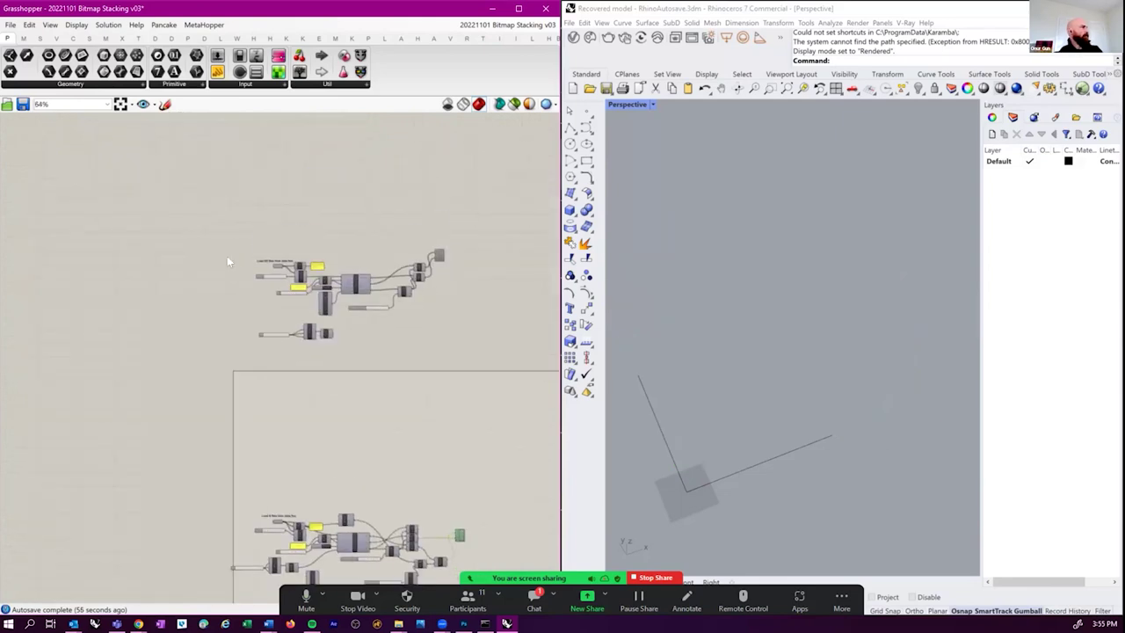
- Delete the wbPyramid component from the Load 69 files definition and connect the box's Mesh output to Hedgehog's geometry input
scroll(309, 320, up, 4)
click(281, 327)
key(Delete)
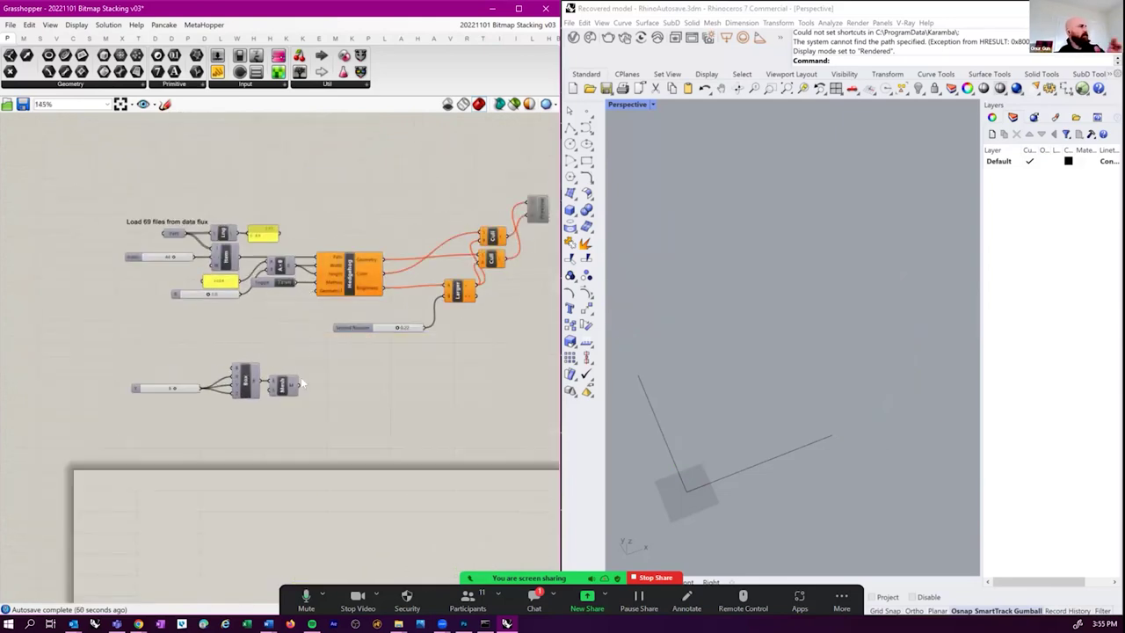
drag(299, 385, 318, 290)
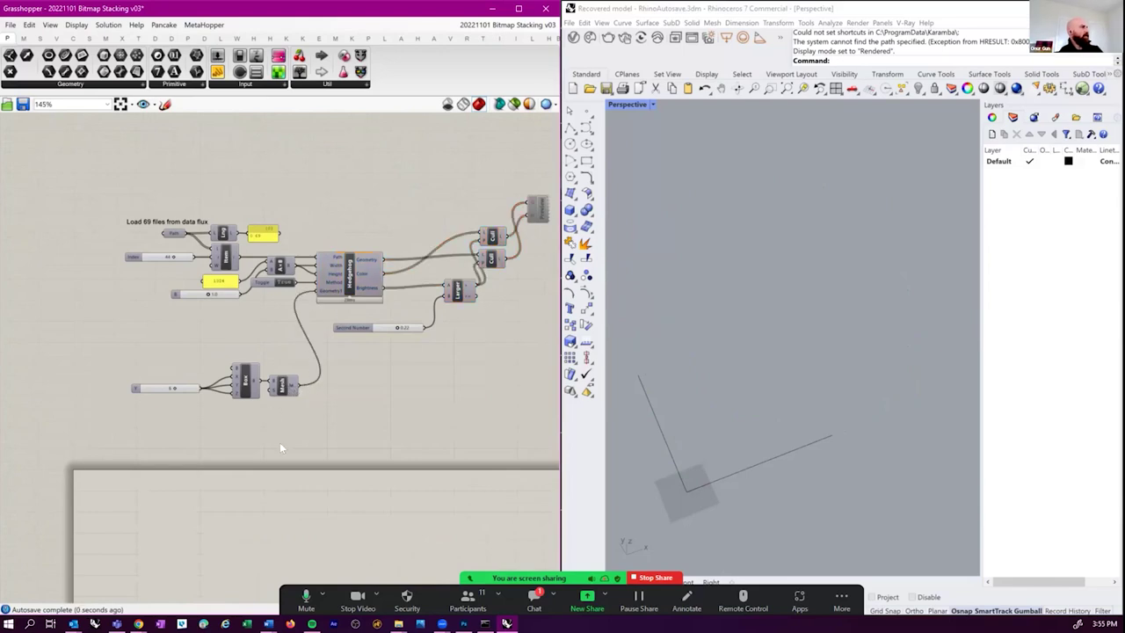
- Enable the Custom Preview component of the Load 69 files definition
right_drag(271, 433, 223, 459)
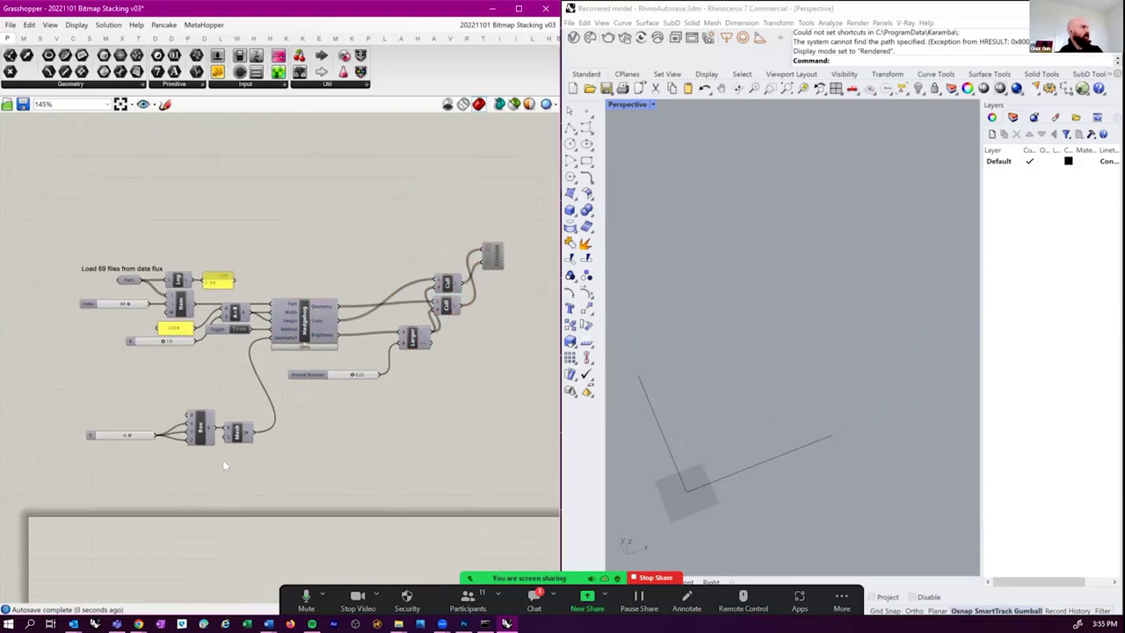
scroll(496, 330, up, 2)
click(518, 270)
middle_click(481, 286)
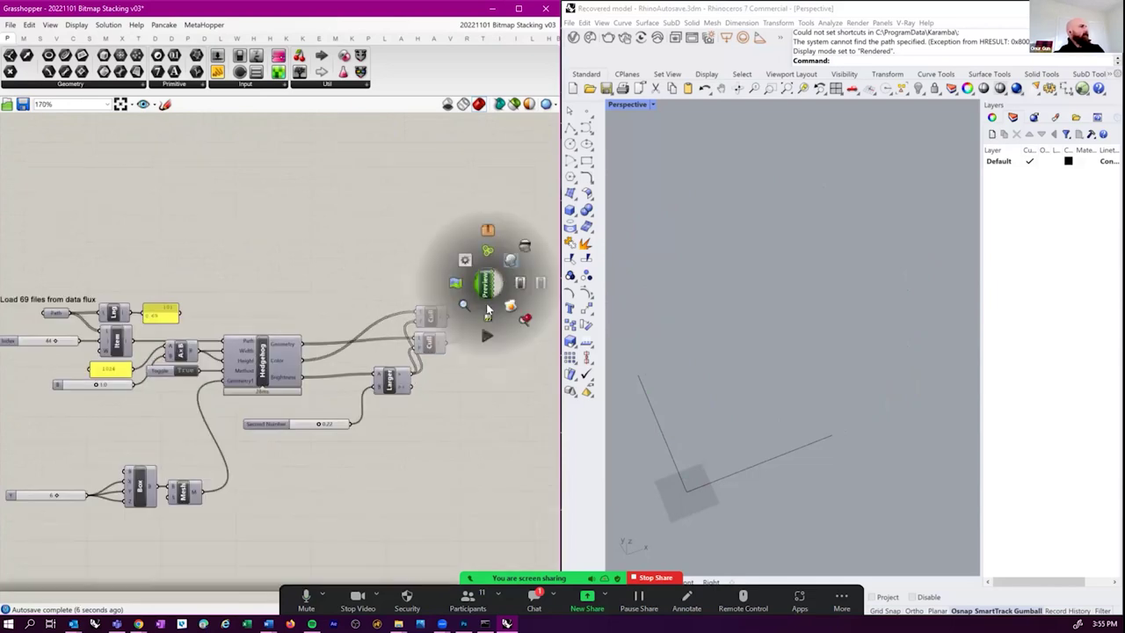
- Turn on the custom preview component fed by the two Cull components
click(510, 261)
right_drag(488, 317, 486, 339)
click(479, 396)
right_drag(479, 396, 486, 358)
- Set the file Index slider of the 69-file definition to 0
scroll(170, 339, up, 3)
drag(164, 322, 88, 321)
scroll(163, 392, down, 2)
scroll(255, 380, down, 2)
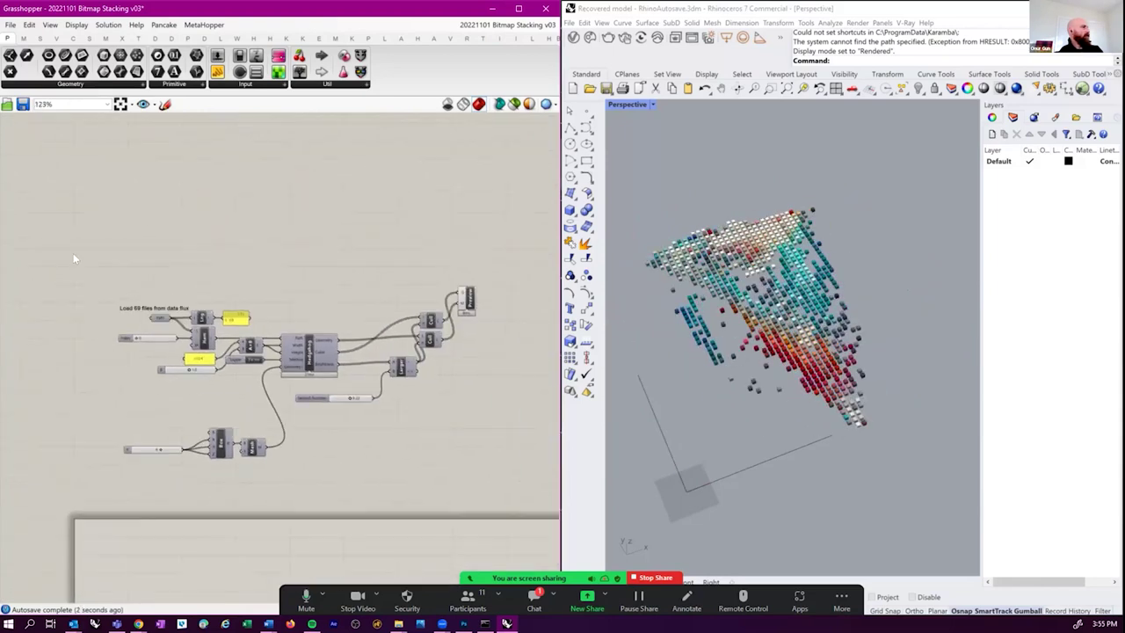
- Move the Box and Mesh components with their Y slider up, closer to the rest of the 69-file definition
drag(280, 440, 140, 377)
drag(246, 418, 253, 383)
right_drag(252, 383, 243, 403)
scroll(242, 402, down, 1)
- Duplicate the whole 69-file definition into the framed area directly below it
click(95, 273)
drag(88, 256, 523, 481)
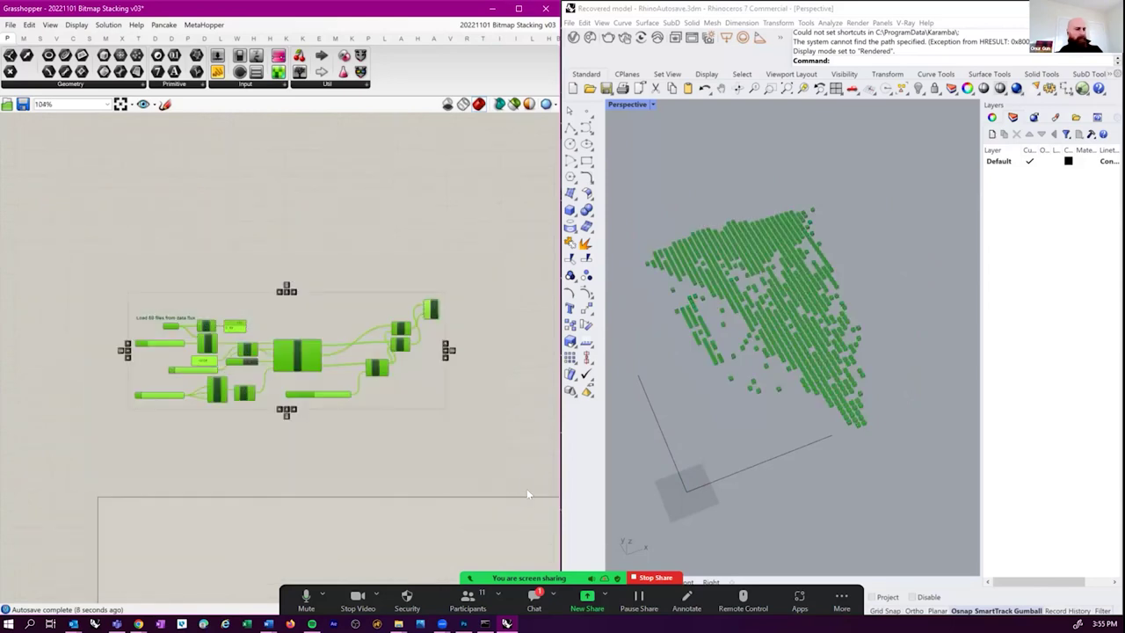
right_drag(426, 553, 420, 447)
click(431, 507)
alt+drag(298, 250, 295, 454)
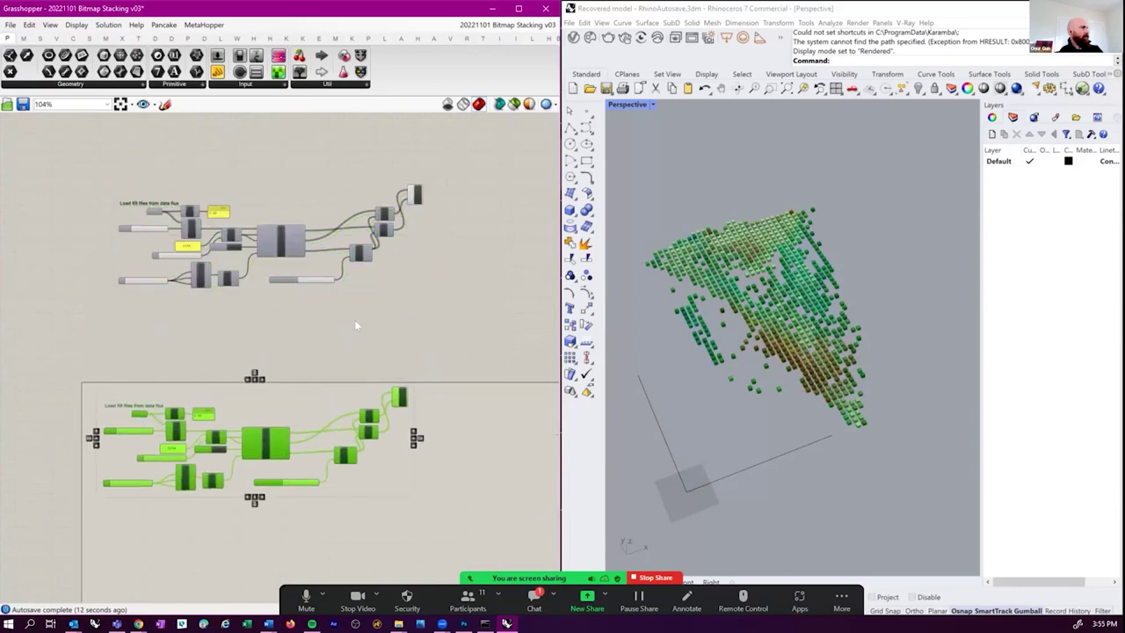
click(433, 347)
- Add a panel above the copied definition and connect the Path parameter to it
right_drag(277, 451, 298, 373)
scroll(300, 374, up, 2)
right_drag(333, 325, 308, 207)
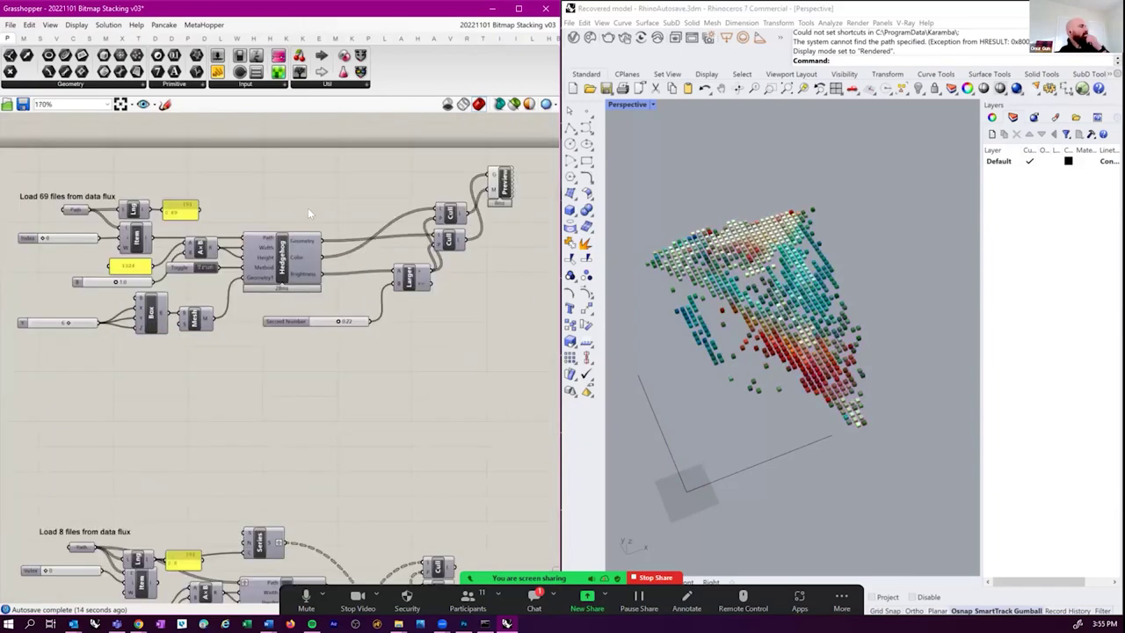
scroll(48, 279, up, 2)
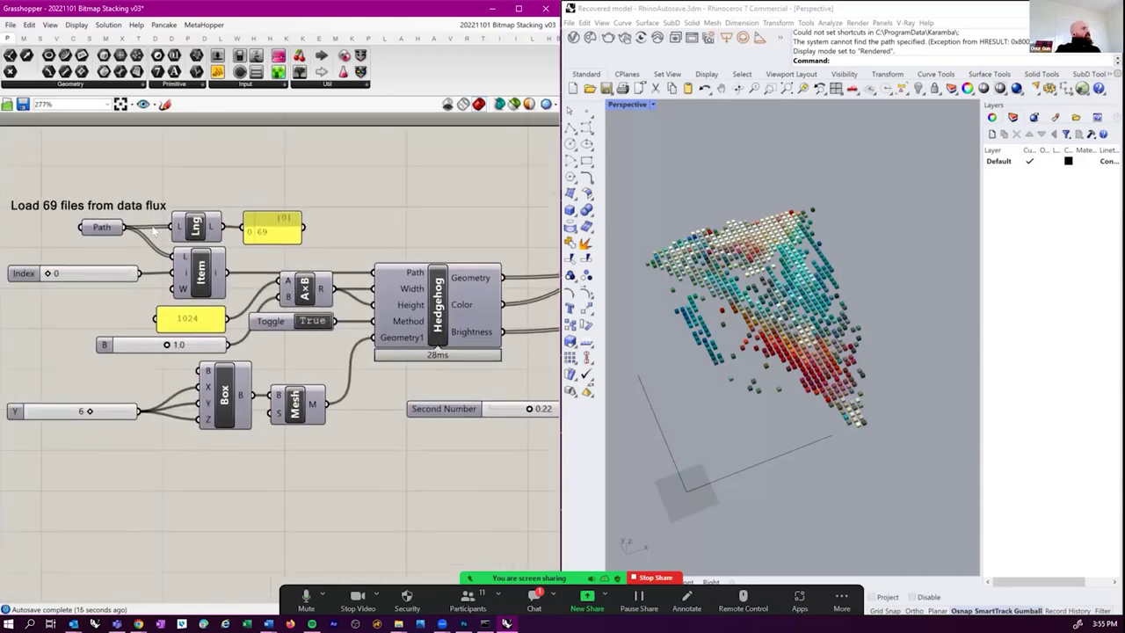
click(103, 228)
right_drag(250, 179, 244, 235)
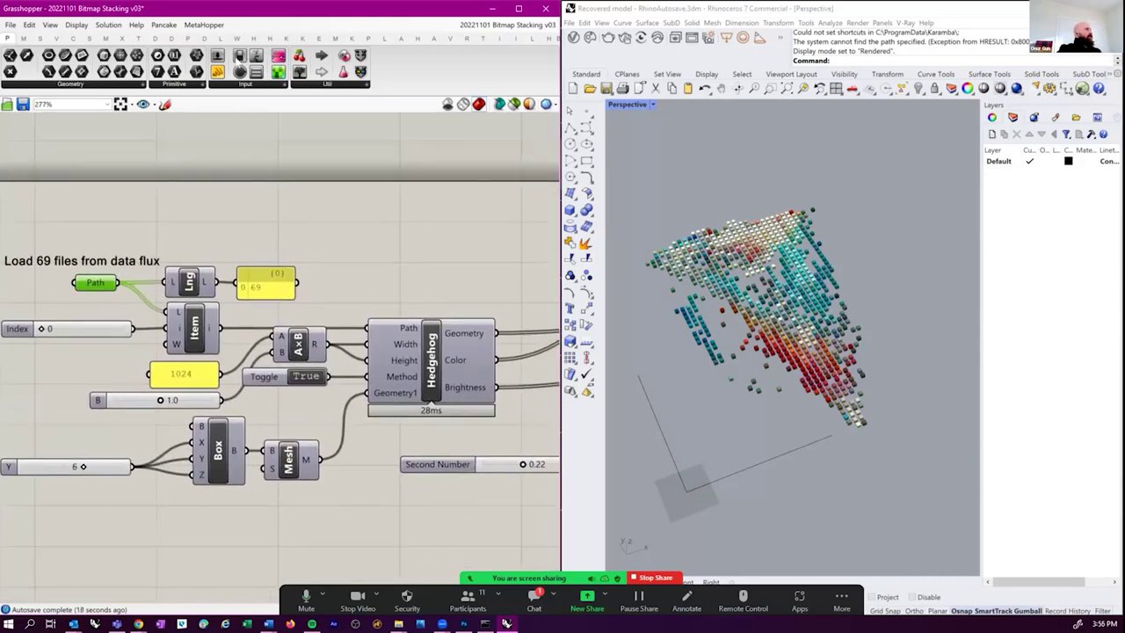
drag(118, 282, 262, 201)
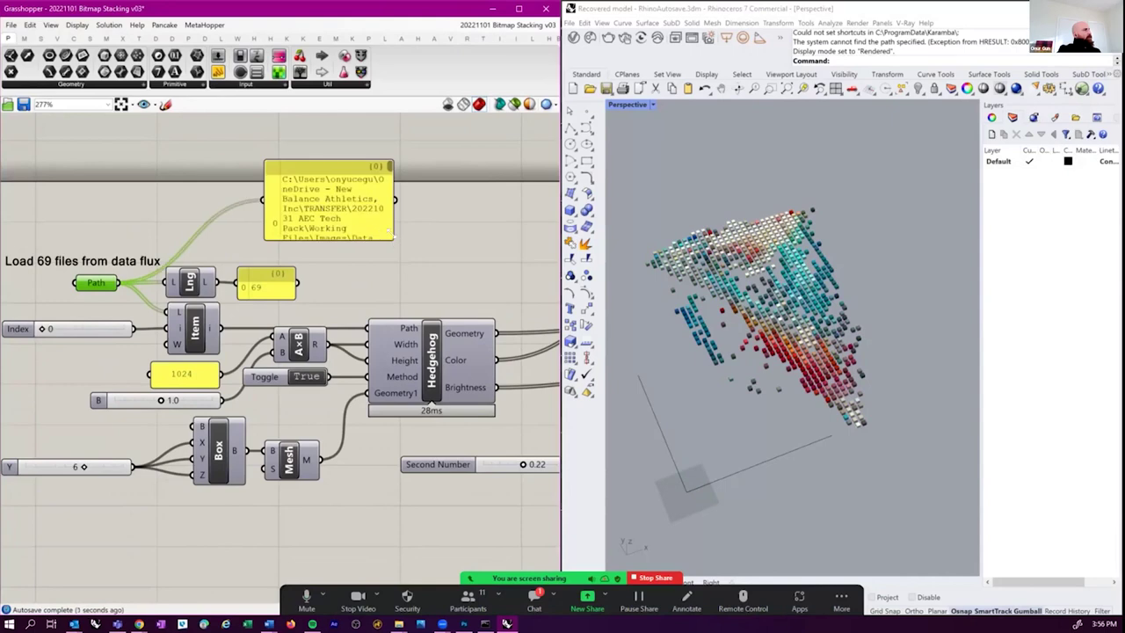
- Enlarge the file-path panel so several full paths are readable and adjust its placement above the definition
drag(387, 233, 518, 329)
scroll(507, 302, down, 3)
scroll(492, 263, up, 3)
click(383, 157)
drag(382, 161, 350, 172)
scroll(347, 373, down, 2)
mouse_move(348, 372)
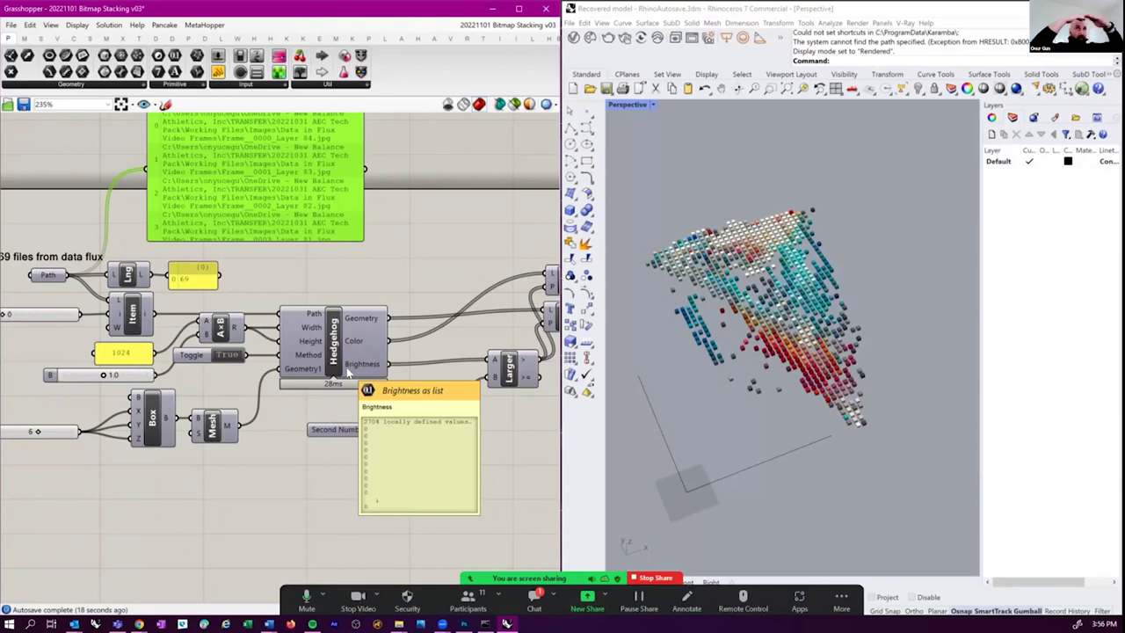
scroll(413, 419, down, 5)
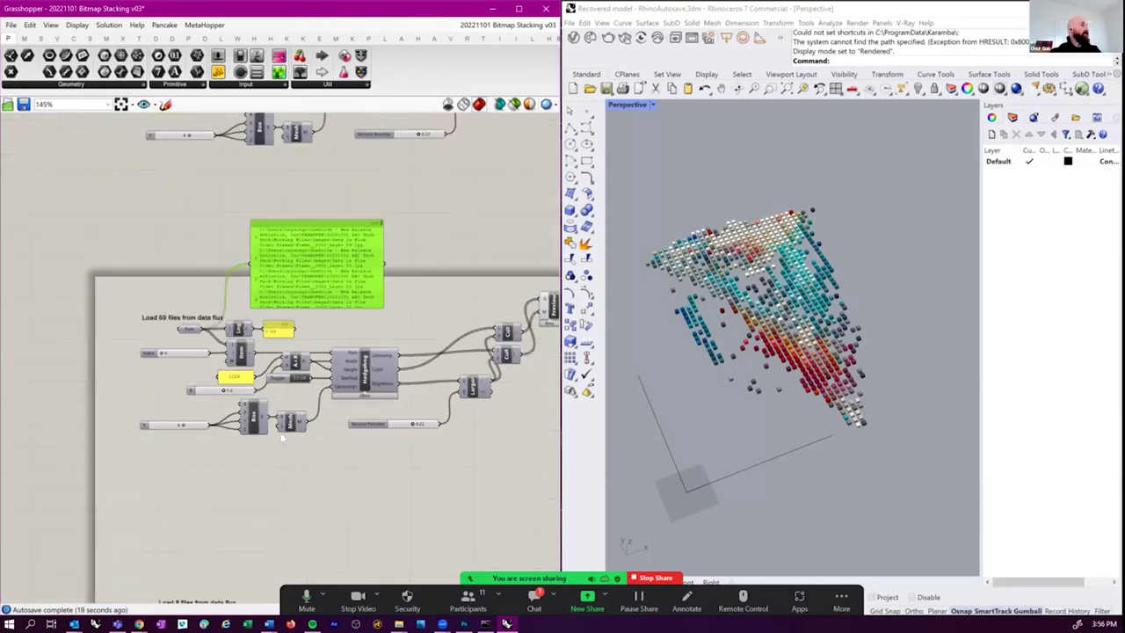
scroll(401, 336, up, 1)
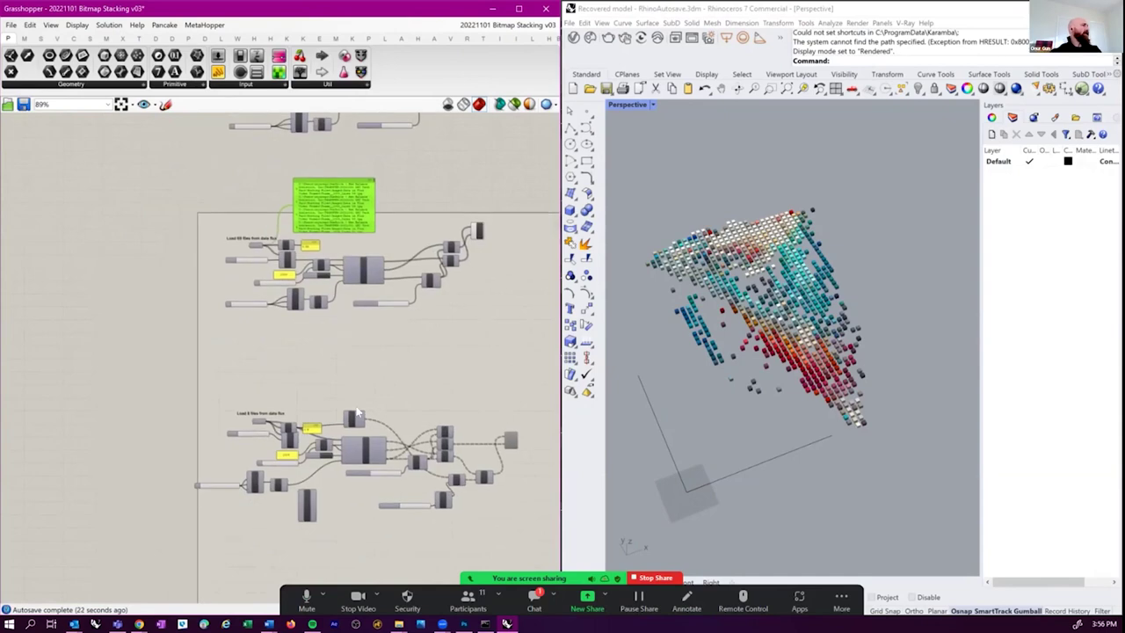
scroll(337, 437, up, 4)
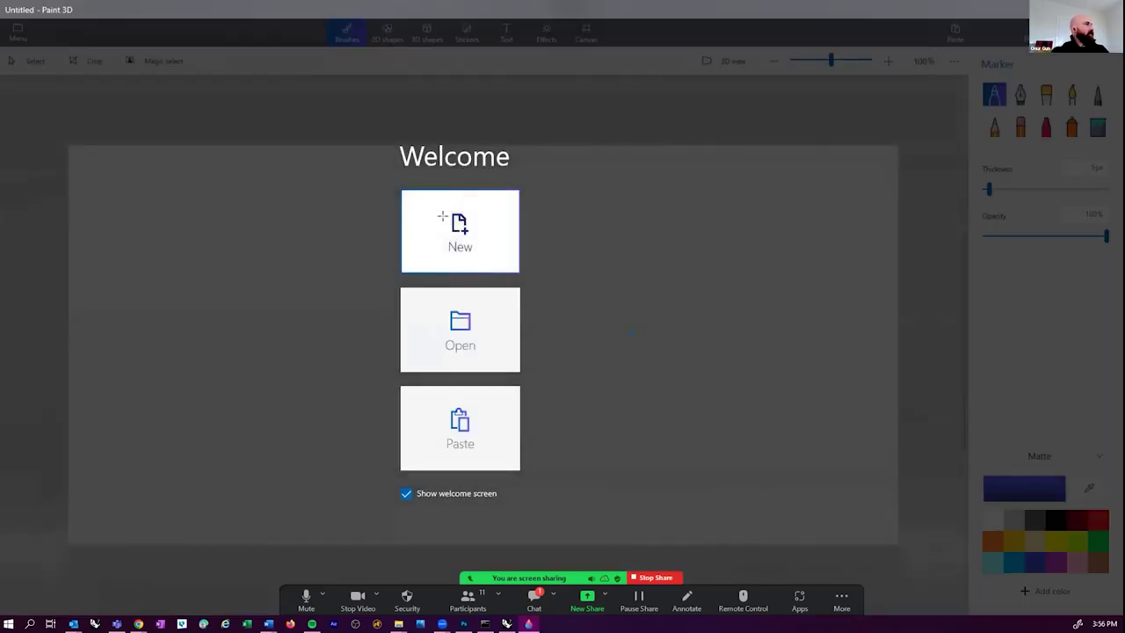
- Switch to Paint 3D, start a new drawing and sketch a blue loop labelled A
click(442, 216)
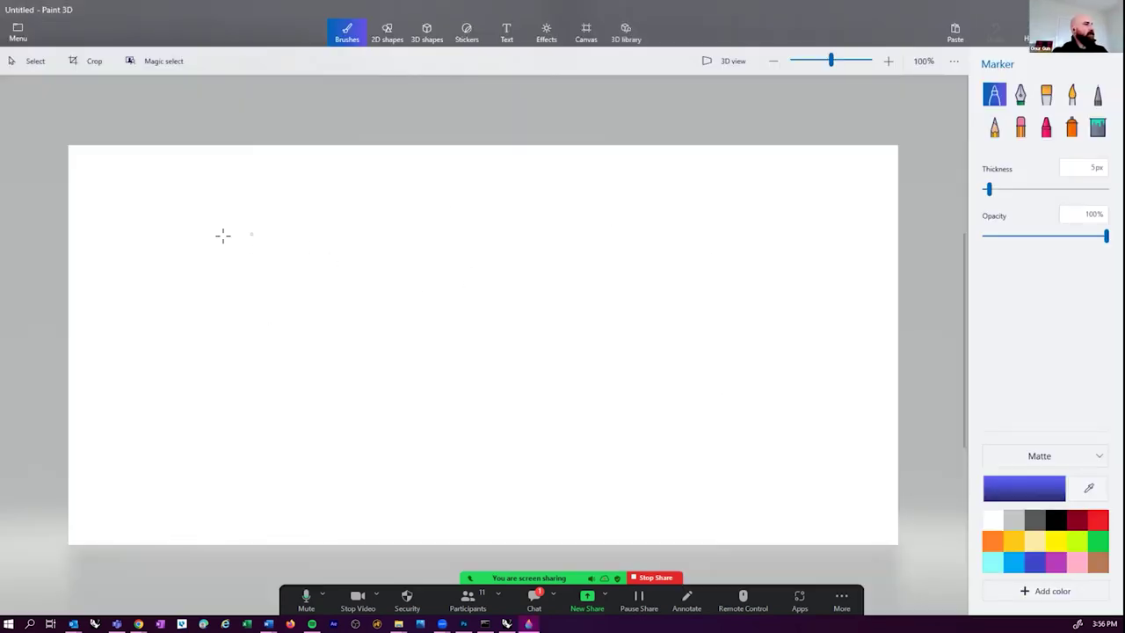
mouse_move(283, 230)
mouse_down()
mouse_move(381, 349)
mouse_move(290, 239)
mouse_up()
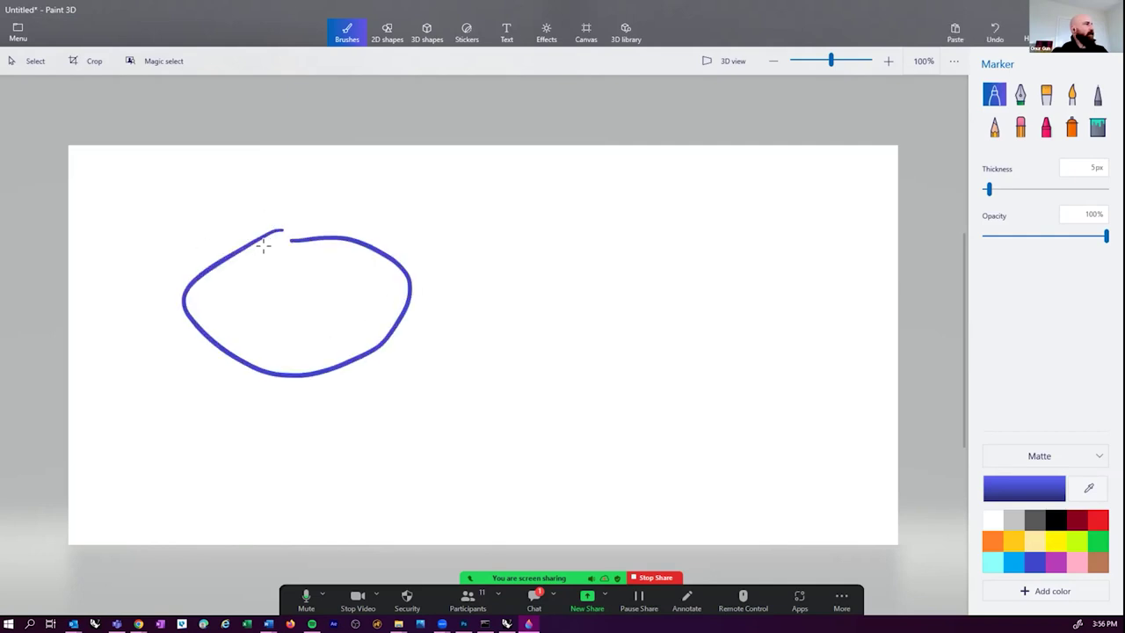
mouse_move(386, 233)
mouse_down()
mouse_move(424, 234)
mouse_move(428, 213)
mouse_up()
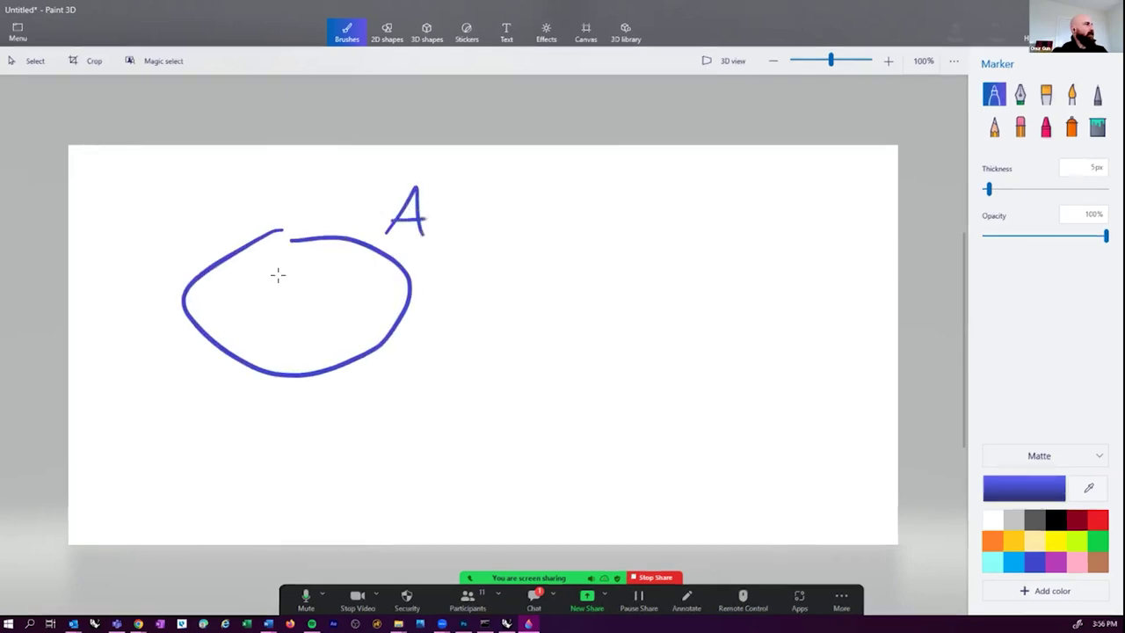
- Scatter about ten small blue dots inside the blue loop
click(257, 275)
click(246, 321)
click(299, 320)
click(367, 288)
click(385, 273)
- Circle five of the blue dots in red and draw a curved red arrow pointing at the blue loop
click(1098, 520)
drag(366, 285, 373, 283)
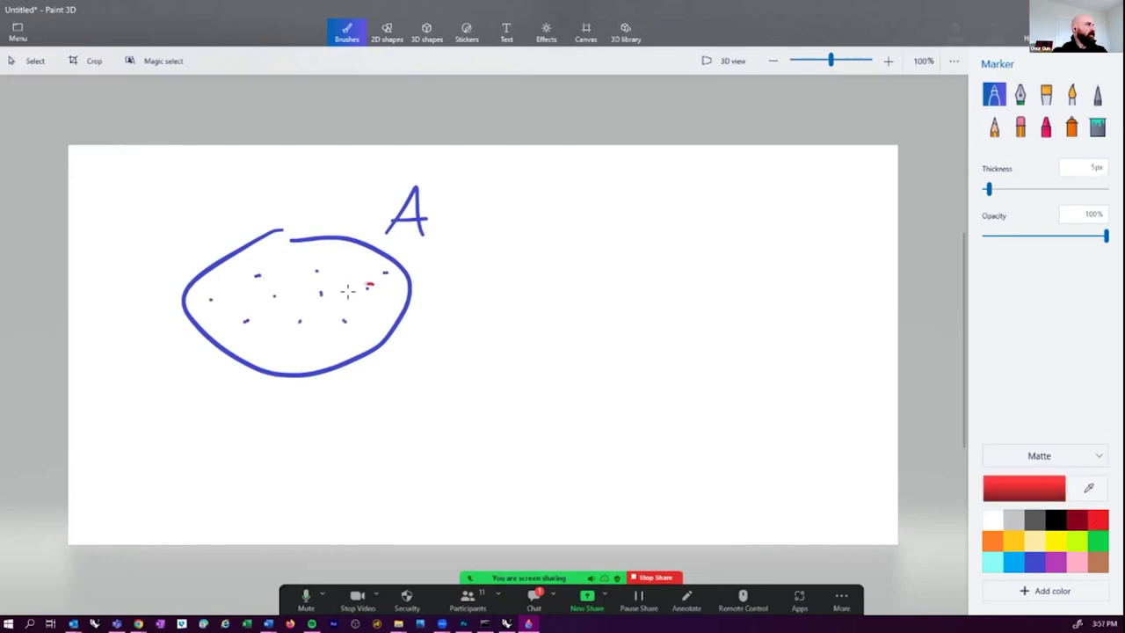
mouse_move(340, 329)
mouse_down()
mouse_move(346, 310)
mouse_move(303, 310)
mouse_move(312, 290)
mouse_move(341, 290)
mouse_move(311, 279)
mouse_up()
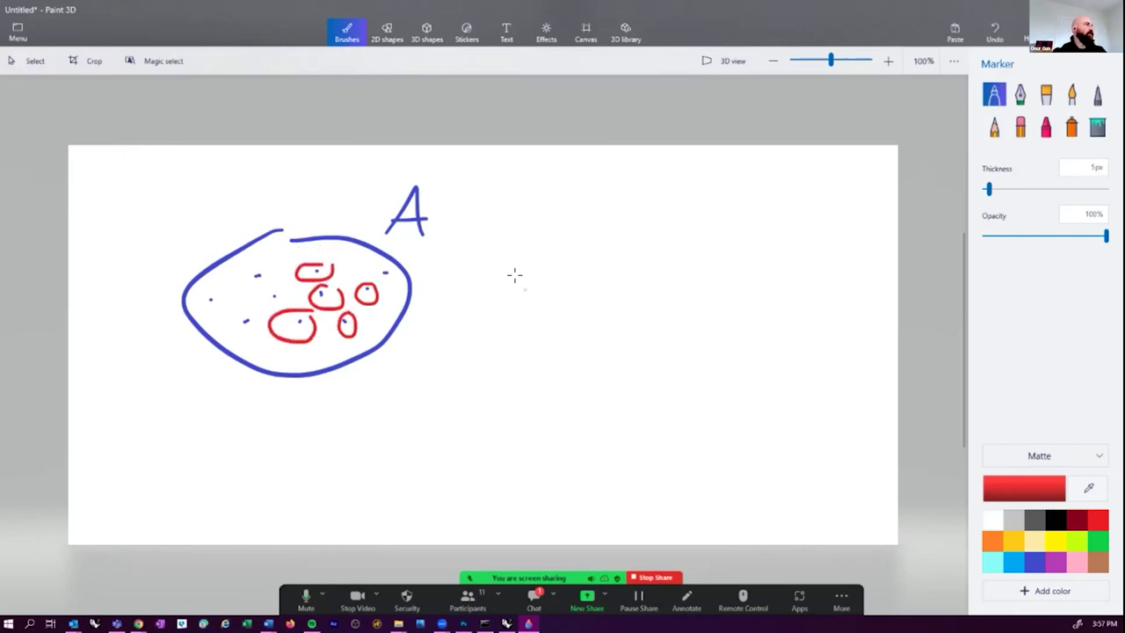
drag(107, 200, 190, 238)
drag(203, 216, 189, 239)
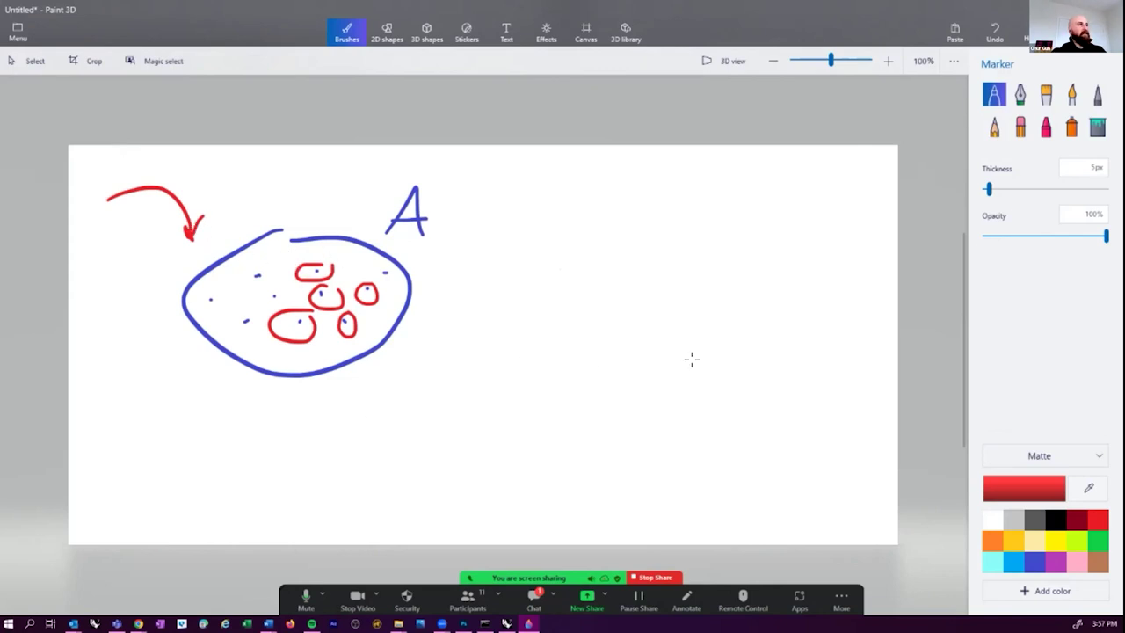
- Draw a larger purple loop beside the blue one and label it A in purple
click(1055, 561)
mouse_move(716, 284)
mouse_down()
mouse_move(497, 358)
mouse_move(723, 274)
mouse_move(732, 245)
mouse_move(747, 263)
mouse_move(800, 227)
mouse_up()
mouse_move(764, 257)
mouse_down()
mouse_move(809, 255)
mouse_move(815, 283)
mouse_up()
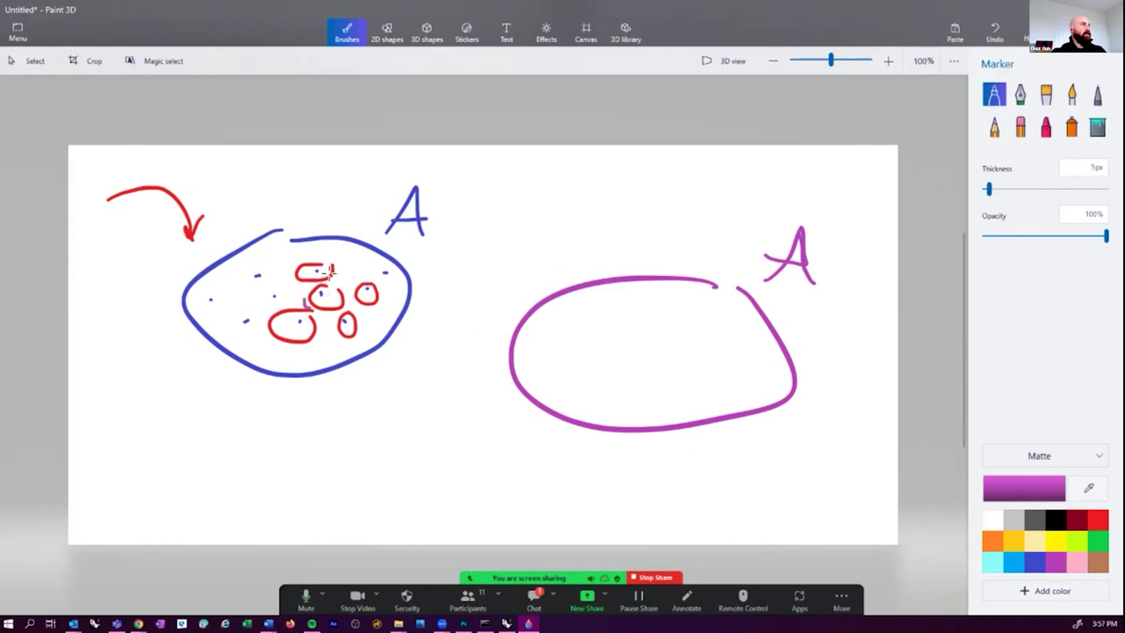
- Draw five red circles inside the purple loop
click(1094, 520)
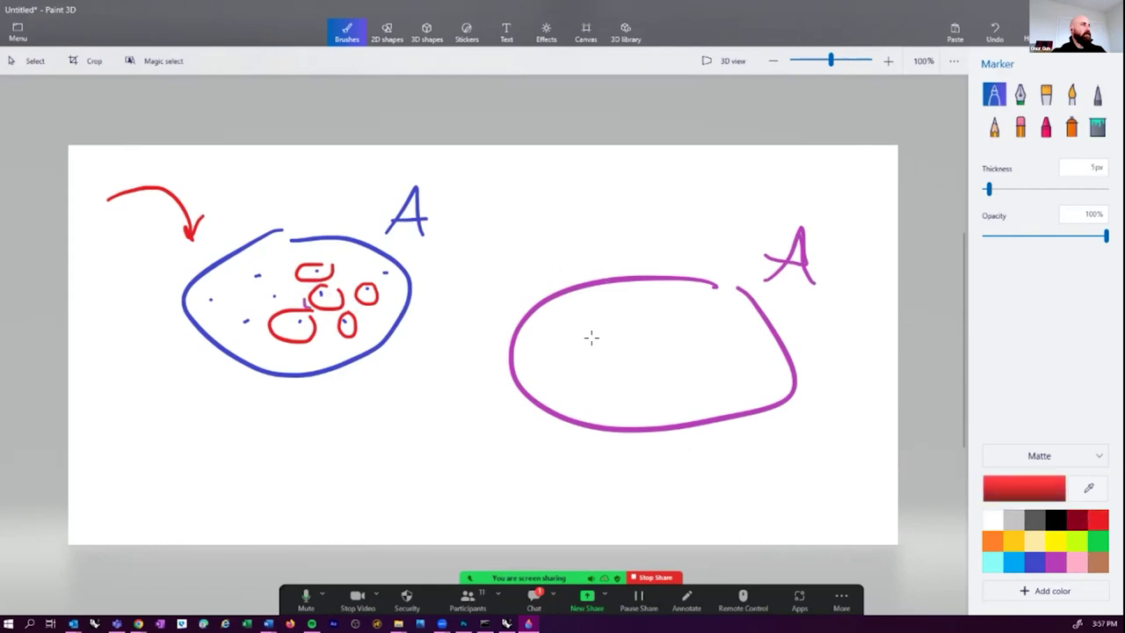
mouse_move(633, 318)
mouse_down()
mouse_move(638, 329)
mouse_move(717, 328)
mouse_up()
drag(684, 376, 786, 363)
drag(587, 362, 629, 365)
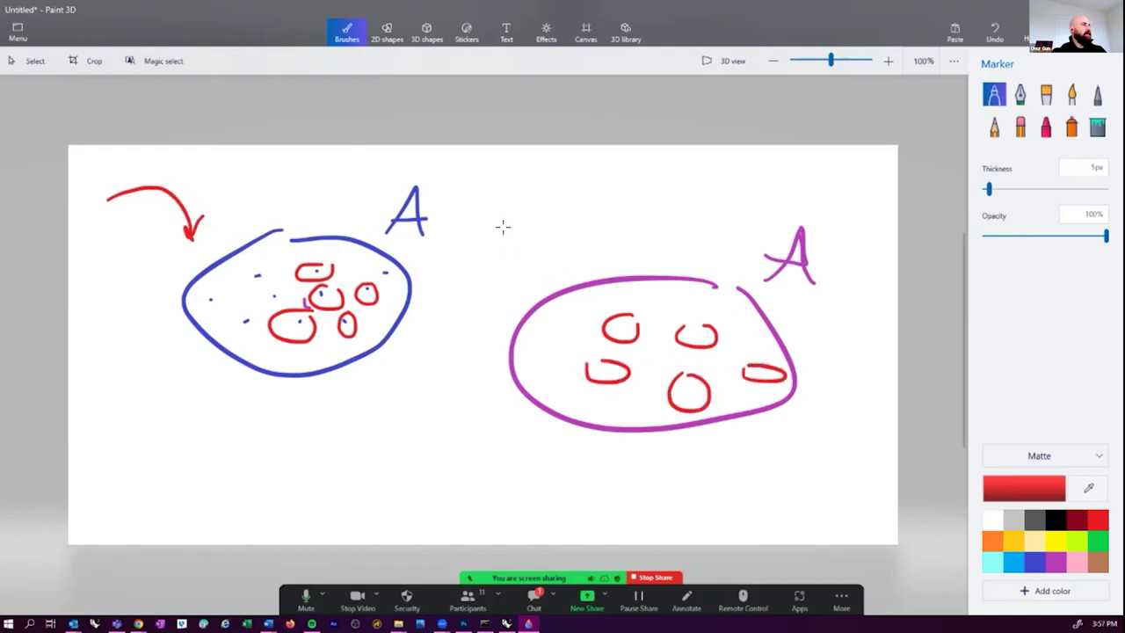
- Draw red arrows from one shared starting point outside the purple loop to each of the five red circles
drag(508, 215, 611, 297)
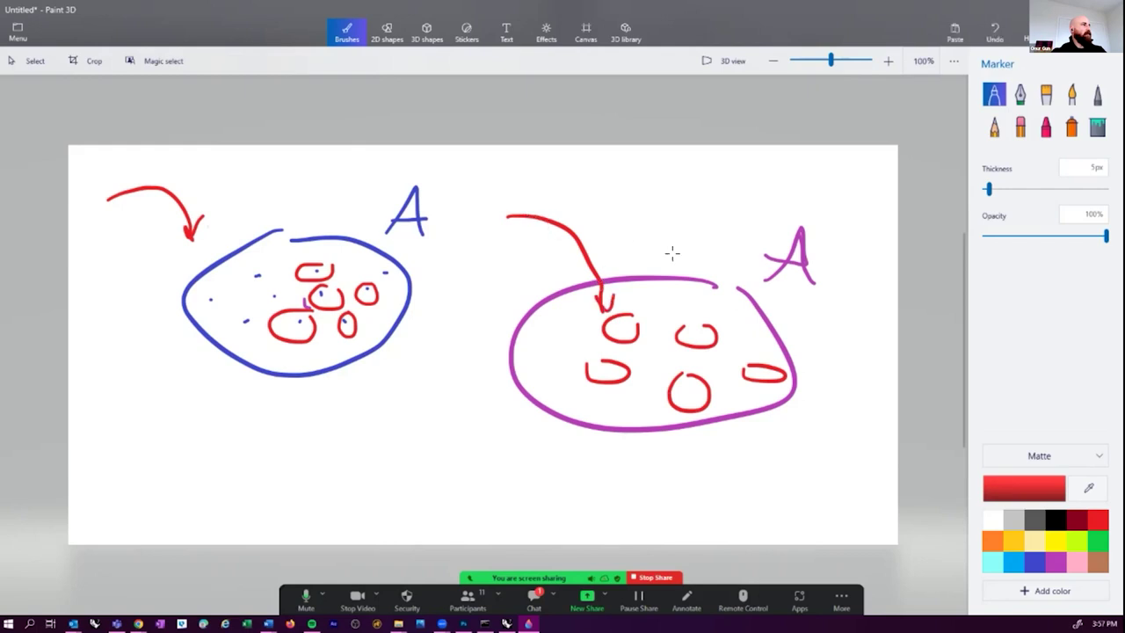
mouse_move(532, 214)
mouse_down()
mouse_move(700, 323)
mouse_move(715, 307)
mouse_up()
drag(570, 219, 743, 361)
drag(736, 344, 749, 346)
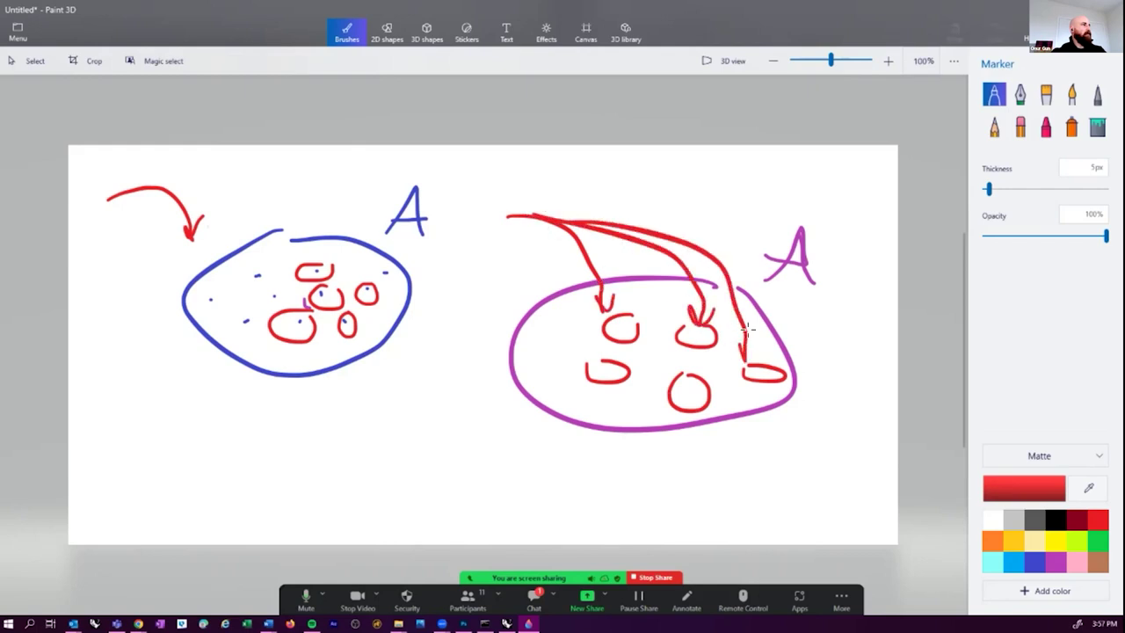
mouse_move(509, 215)
mouse_down()
mouse_move(571, 290)
mouse_move(599, 353)
mouse_up()
drag(585, 330, 605, 336)
mouse_move(517, 212)
mouse_down()
mouse_move(651, 326)
mouse_move(680, 390)
mouse_move(689, 378)
mouse_up()
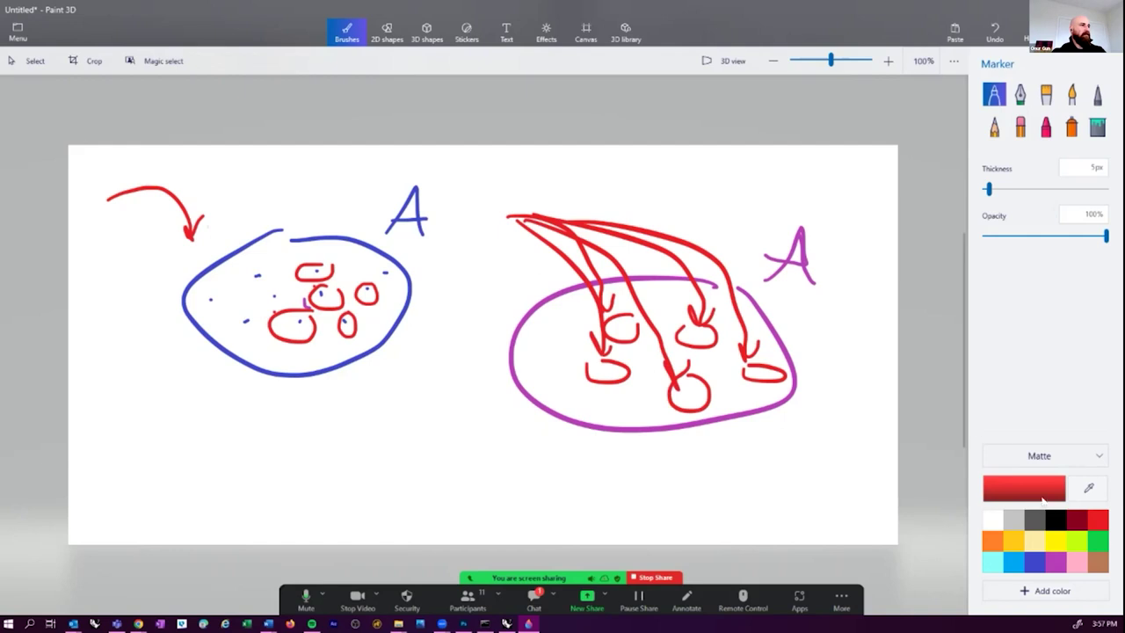
- Box three of the red circles in lime green and label the boxes Z0, Z1 and Z2
click(1074, 540)
mouse_move(733, 401)
mouse_down()
mouse_move(735, 357)
mouse_move(740, 403)
mouse_up()
mouse_move(671, 343)
mouse_down()
mouse_move(711, 308)
mouse_move(674, 355)
mouse_up()
mouse_move(796, 341)
mouse_down()
mouse_move(818, 360)
mouse_move(840, 344)
mouse_up()
drag(749, 309, 792, 336)
mouse_move(549, 301)
mouse_down()
mouse_move(605, 316)
mouse_move(668, 360)
mouse_up()
drag(663, 309, 663, 342)
- Draw a stack of roughly horizontal lime strokes below the purple loop to represent layers
drag(640, 481, 870, 468)
mouse_move(668, 493)
mouse_down()
mouse_move(865, 473)
mouse_move(865, 485)
mouse_up()
drag(716, 515, 895, 508)
drag(756, 528, 896, 522)
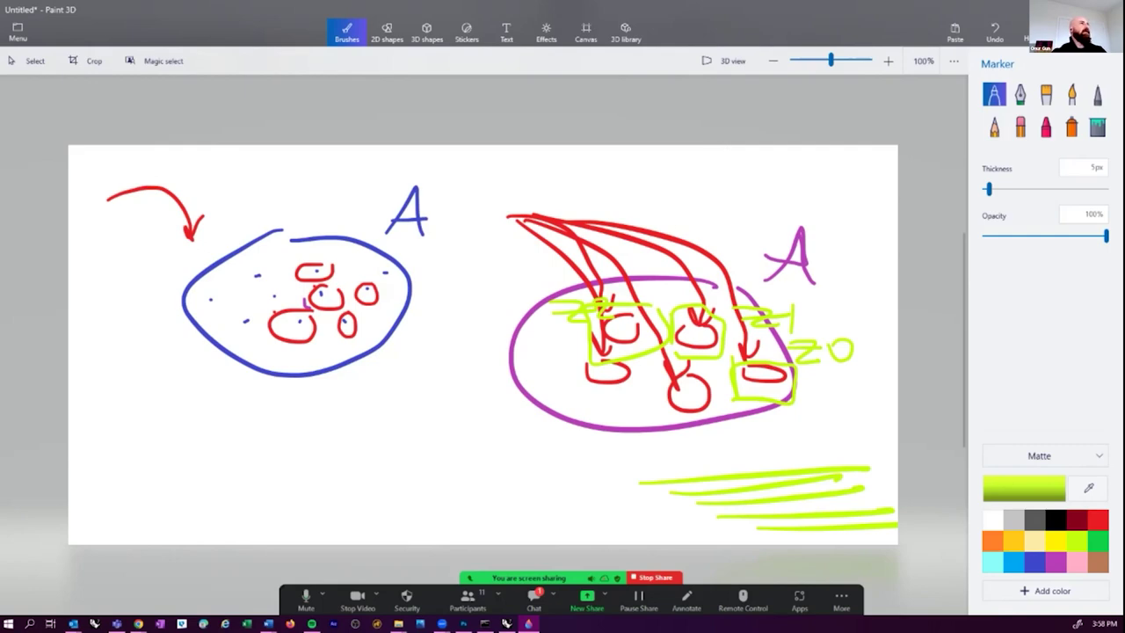
- Switch back to Grasshopper and examine the 8-file definition and the copied 69-file definition
key(alt+Tab)
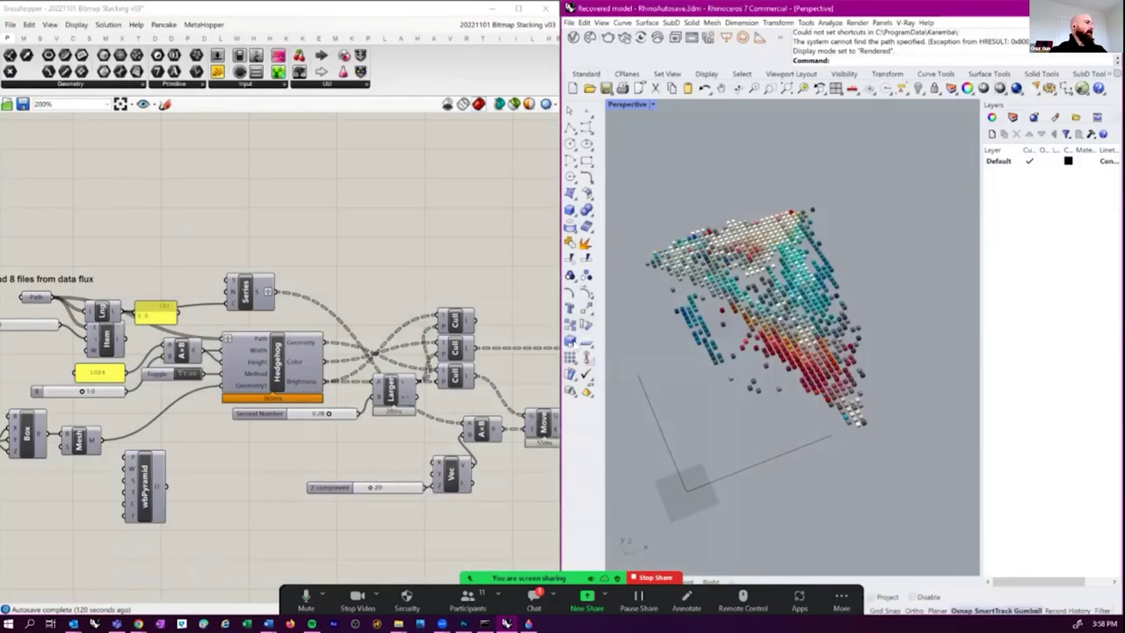
scroll(395, 351, down, 3)
scroll(358, 343, up, 4)
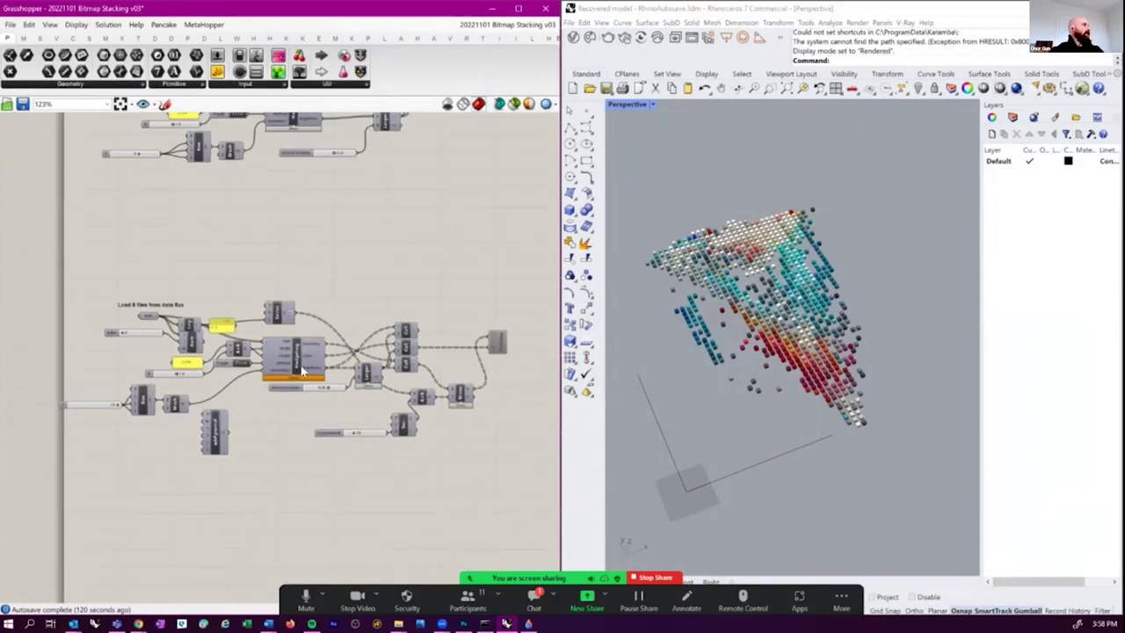
scroll(355, 343, down, 3)
right_drag(271, 317, 288, 376)
scroll(288, 377, down, 2)
scroll(279, 374, up, 2)
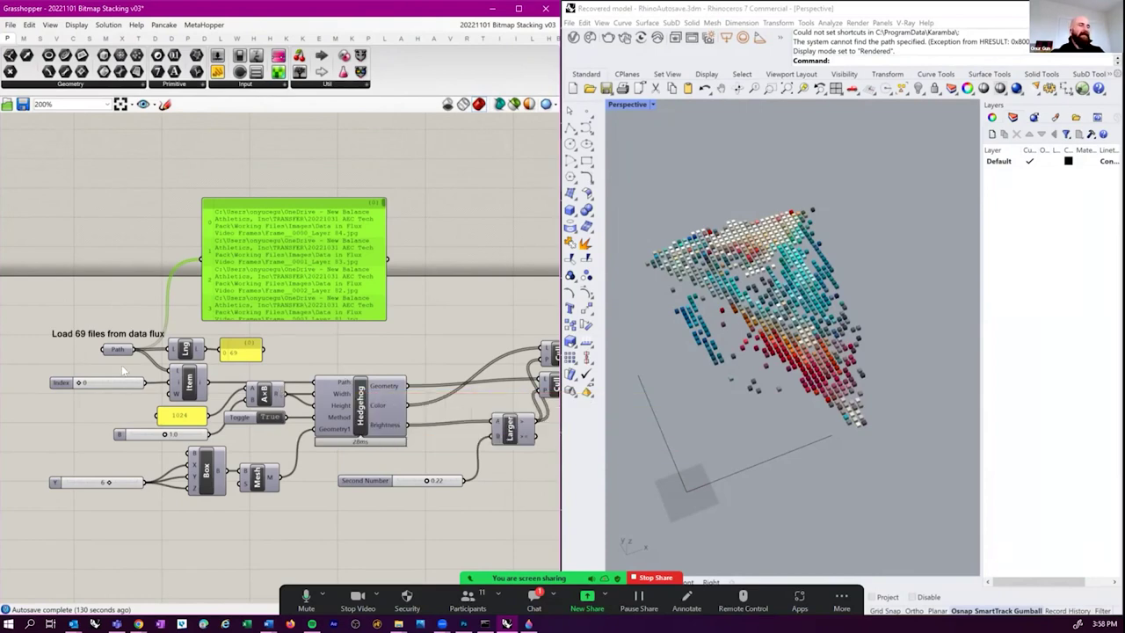
right_drag(100, 379, 141, 373)
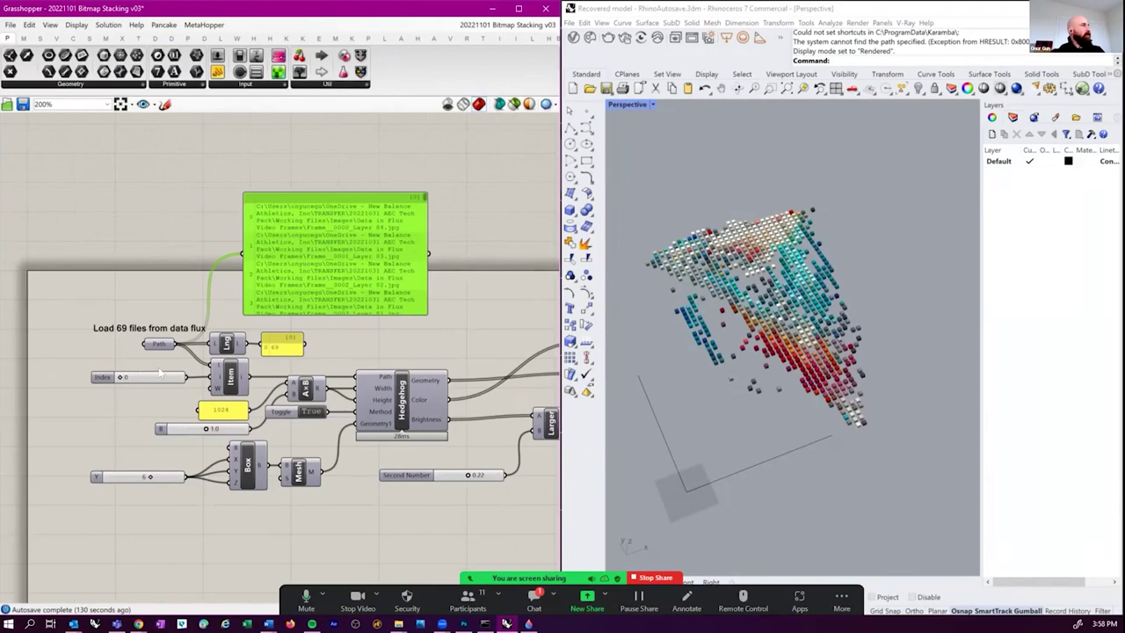
- Copy the 8-file Path parameter beside the Path parameter of the copied 69-file definition and delete that definition's label
scroll(223, 432, down, 3)
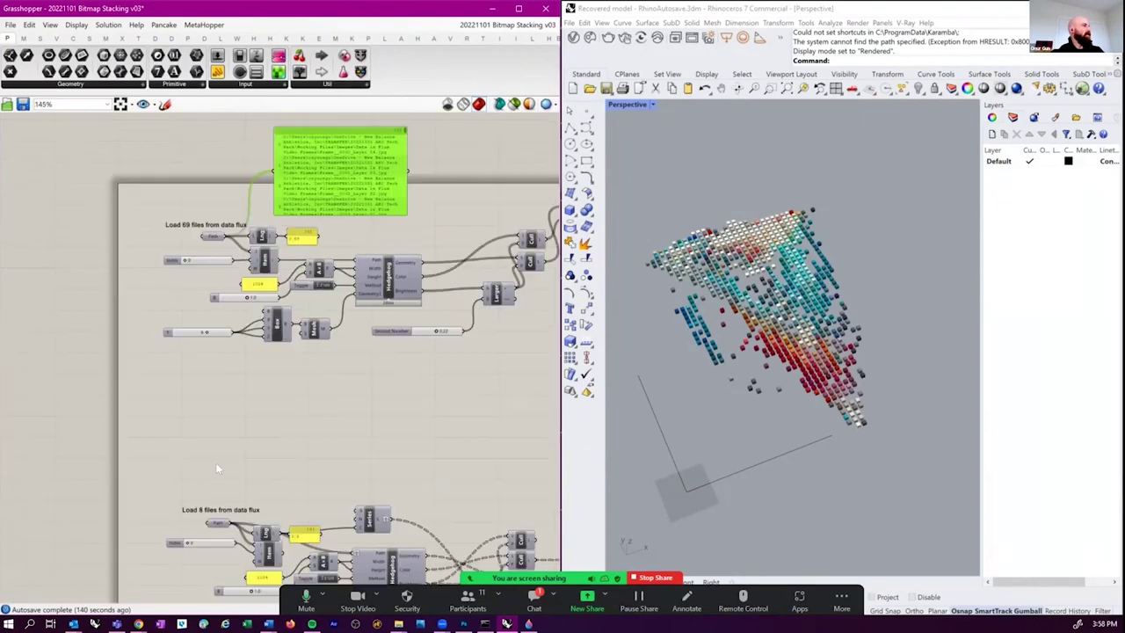
scroll(184, 466, up, 6)
scroll(180, 470, down, 1)
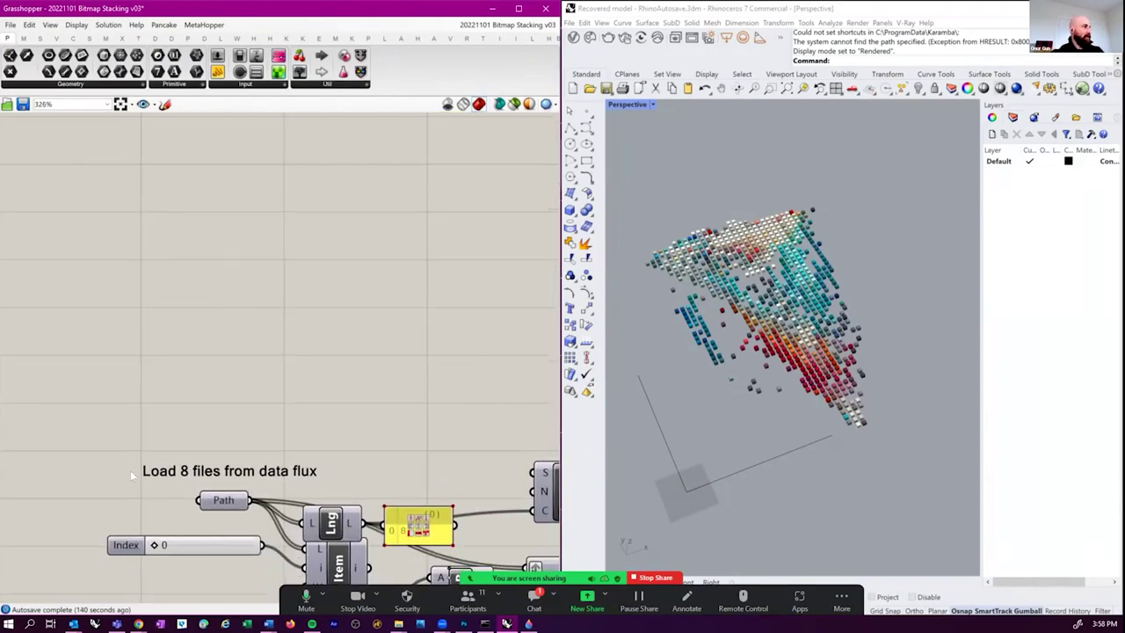
click(208, 503)
mouse_move(227, 502)
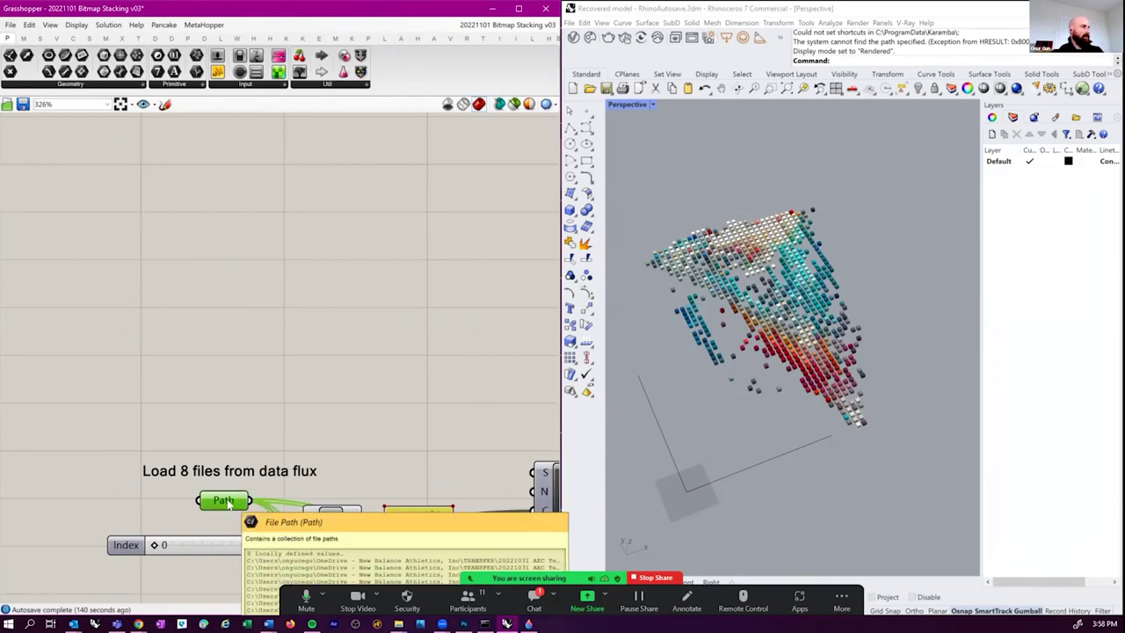
key(ctrl+c)
key(ctrl+v)
scroll(180, 184, down, 3)
mouse_move(226, 466)
mouse_down()
mouse_move(188, 280)
mouse_move(181, 413)
mouse_move(165, 240)
mouse_move(75, 187)
mouse_up()
key(Delete)
- Copy the "Load 8 files from data flux" label and place it above the copied definition's Path parameters
scroll(351, 156, down, 3)
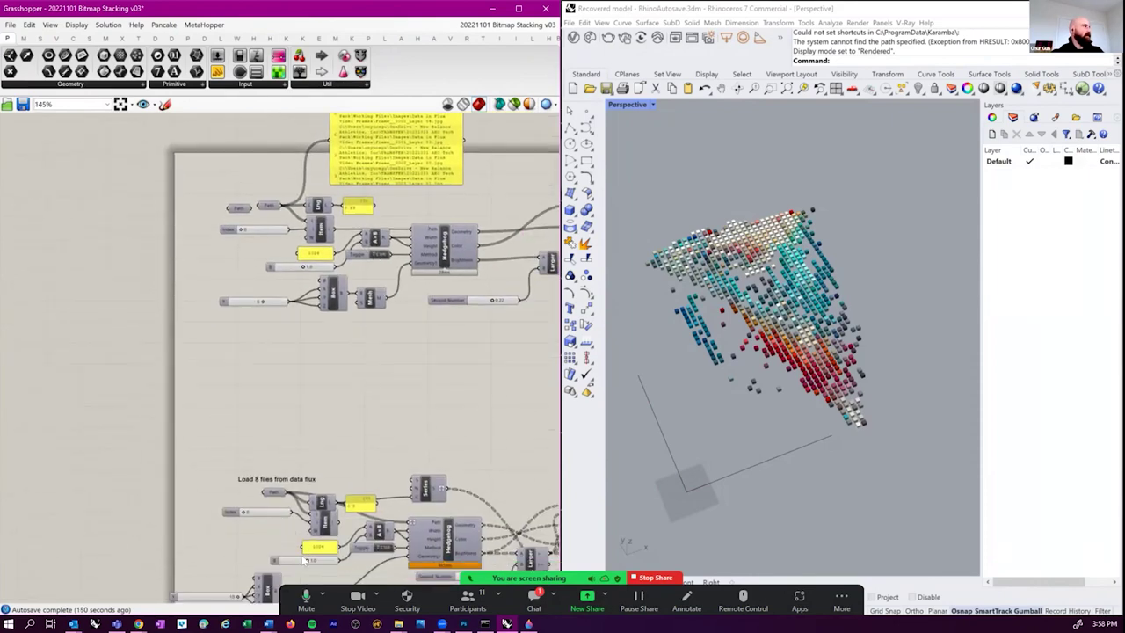
click(276, 479)
key(ctrl+c)
key(ctrl+v)
drag(211, 364, 236, 195)
- Lock the Grasshopper solver
scroll(235, 195, up, 4)
middle_click(251, 188)
right_click(185, 351)
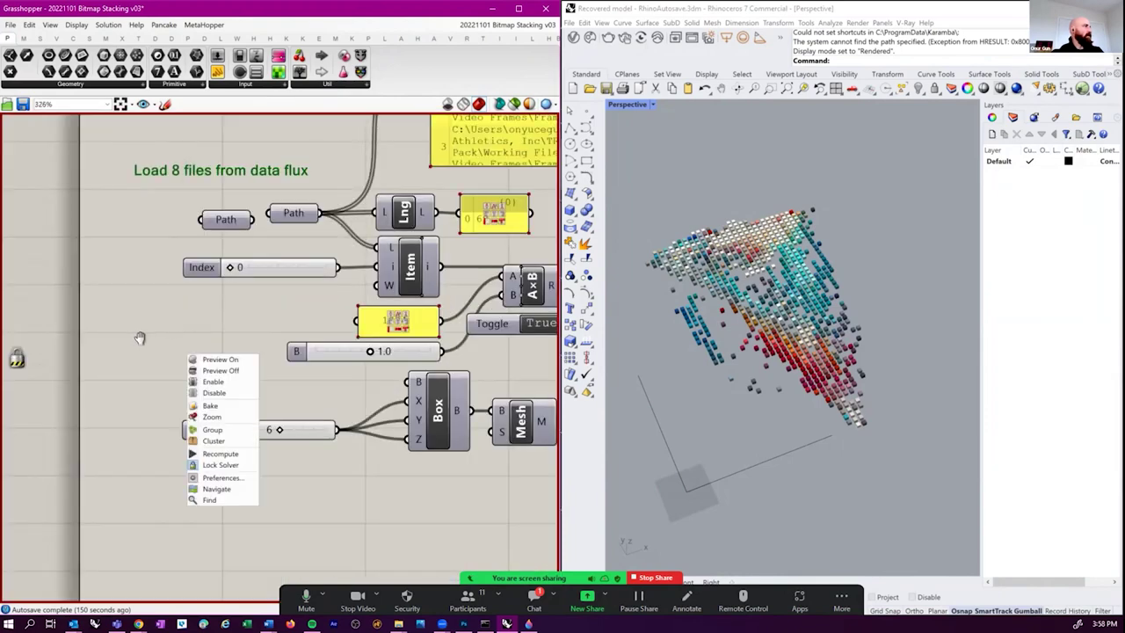
key(Escape)
- Align the pasted 8-file Path parameter with the existing one and connect it to the file-path panel
right_drag(172, 418, 172, 519)
mouse_move(553, 263)
right_down()
mouse_move(372, 257)
mouse_move(496, 252)
right_up()
click(98, 370)
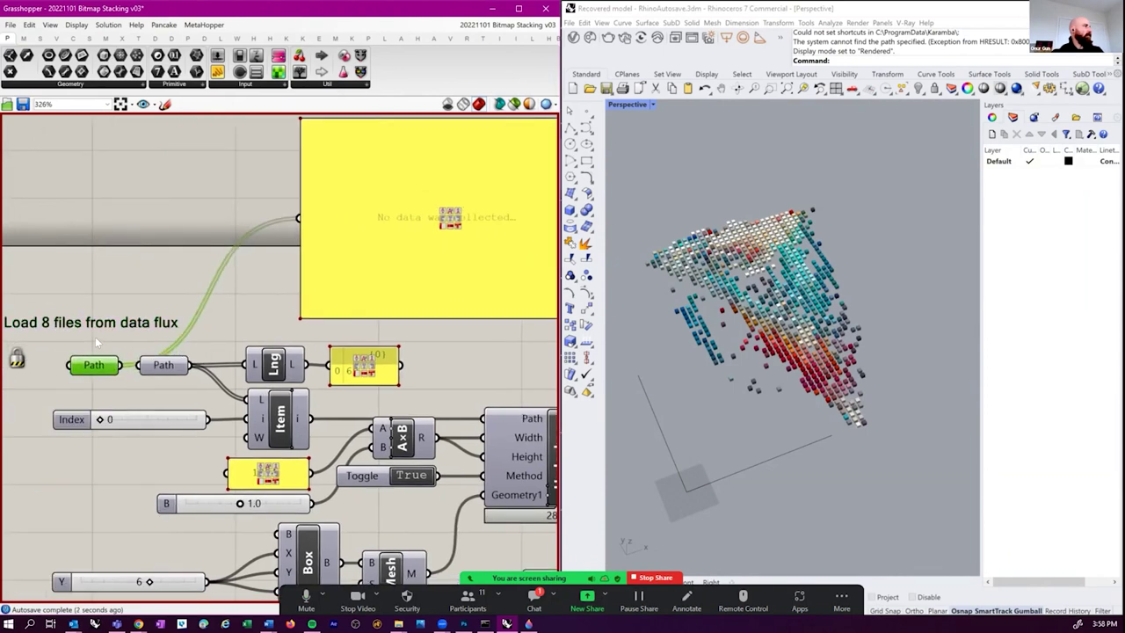
scroll(422, 301, down, 3)
scroll(421, 301, down, 2)
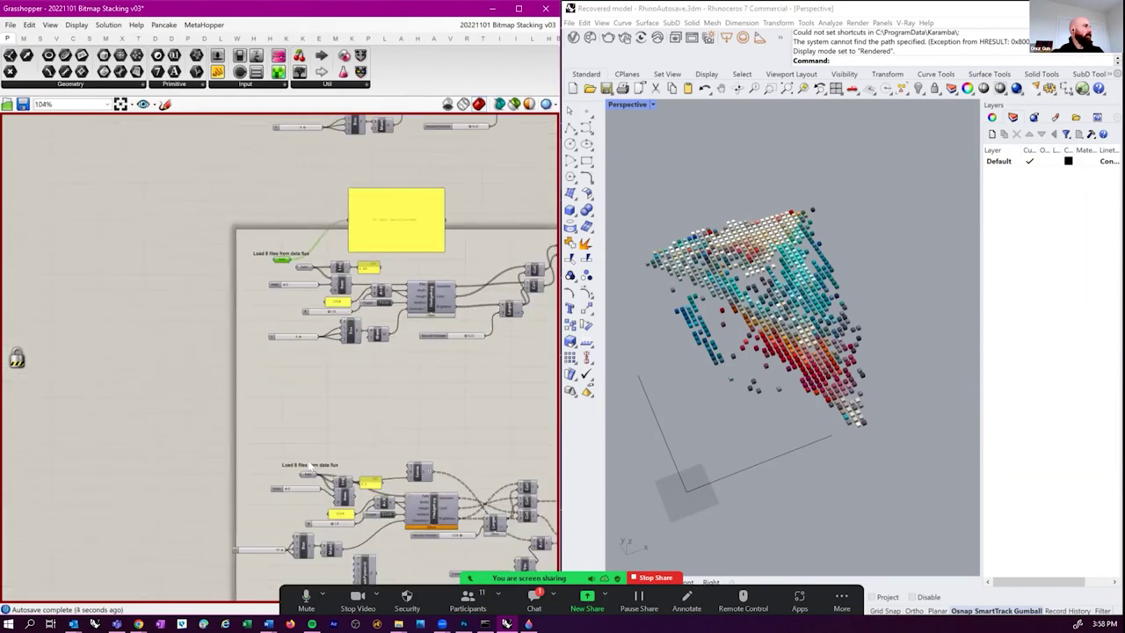
- Connect the lower definition's Path parameter to the large file-path panel above the copied definition
scroll(309, 475, up, 1)
drag(320, 476, 363, 137)
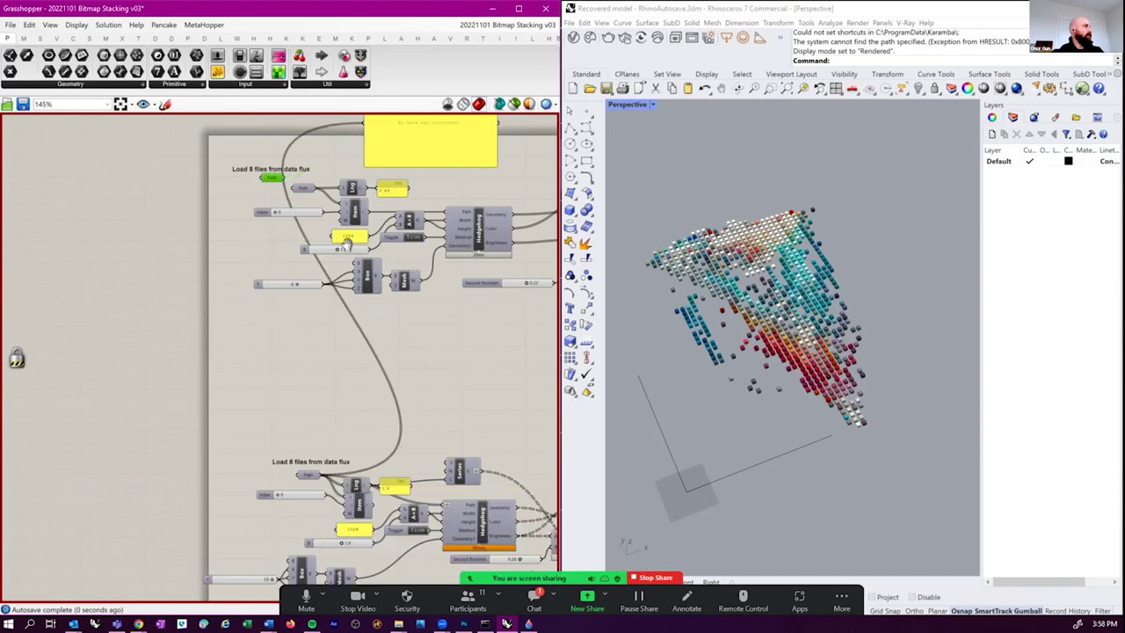
scroll(251, 477, up, 2)
scroll(204, 300, down, 2)
scroll(254, 270, up, 2)
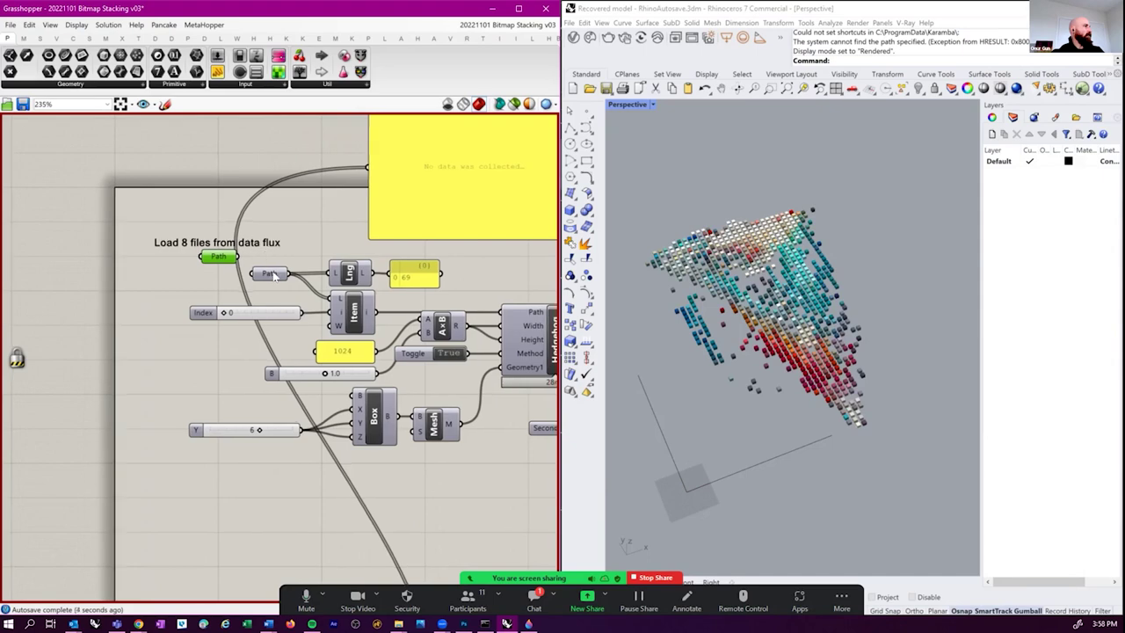
- Start selecting multiple existing files for the copied definition's old Path parameter and bring up the Data in Flux Video Frames folder
right_click(272, 274)
click(325, 407)
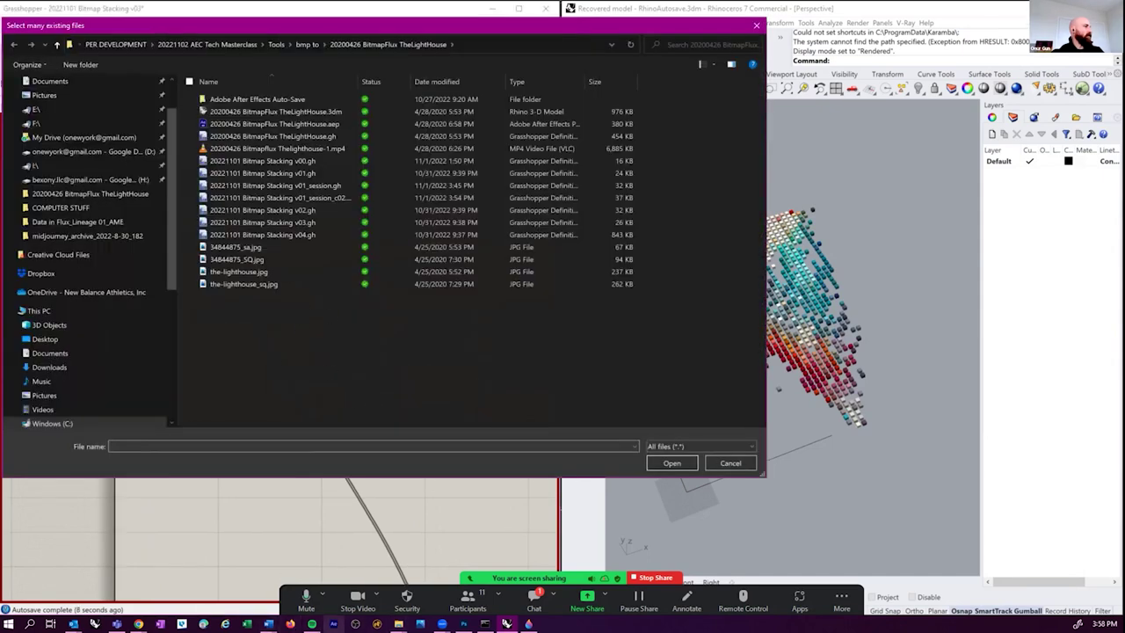
click(398, 623)
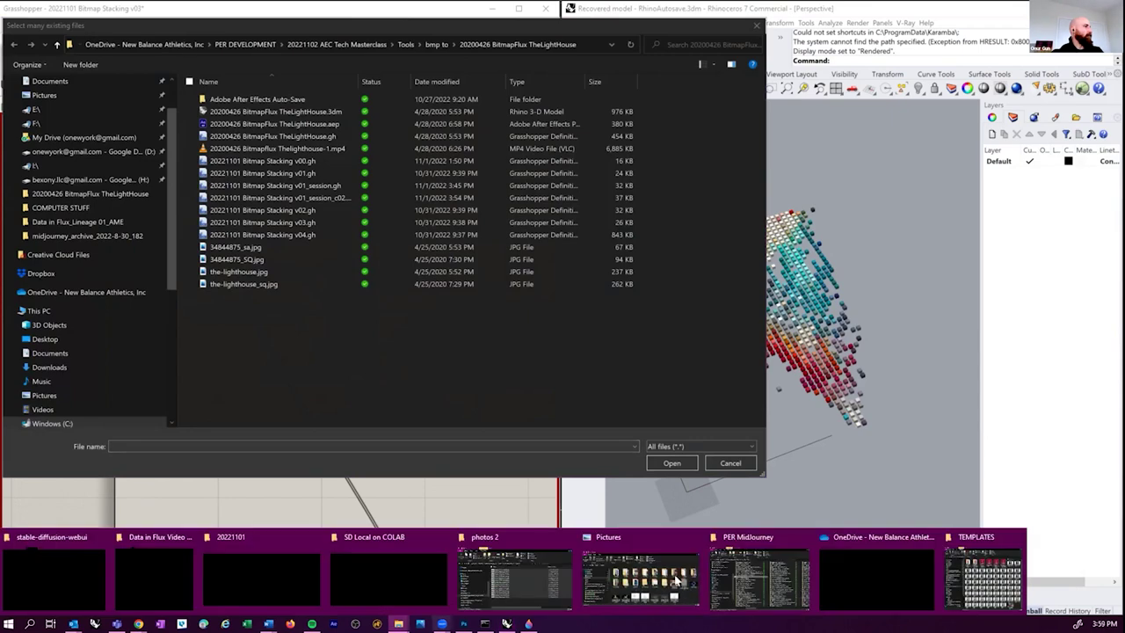
click(982, 573)
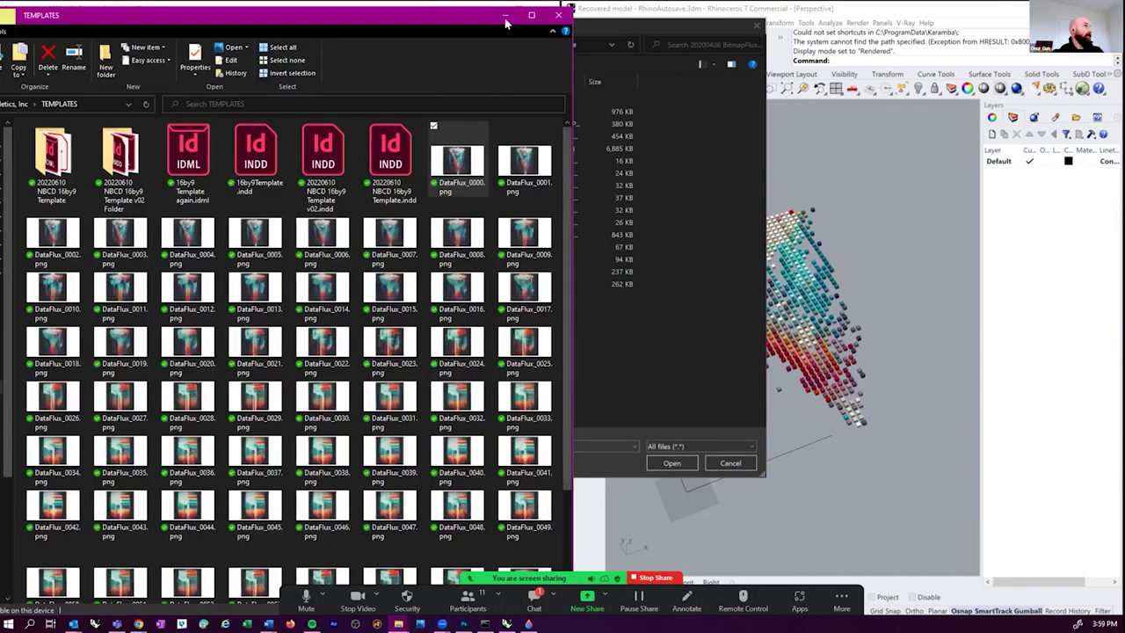
click(505, 16)
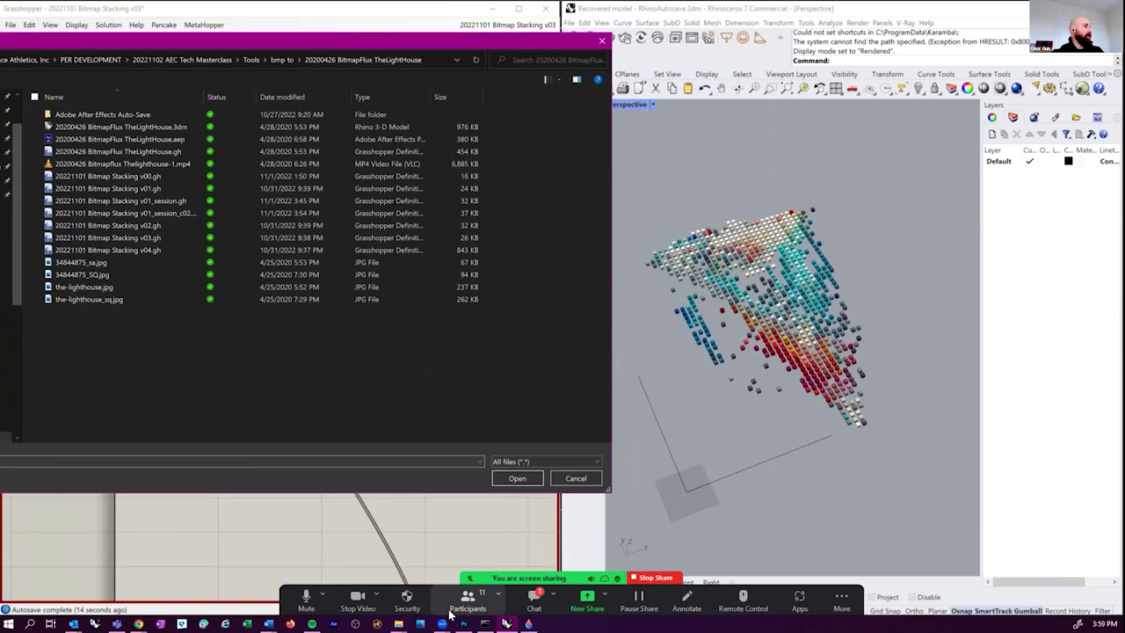
click(398, 623)
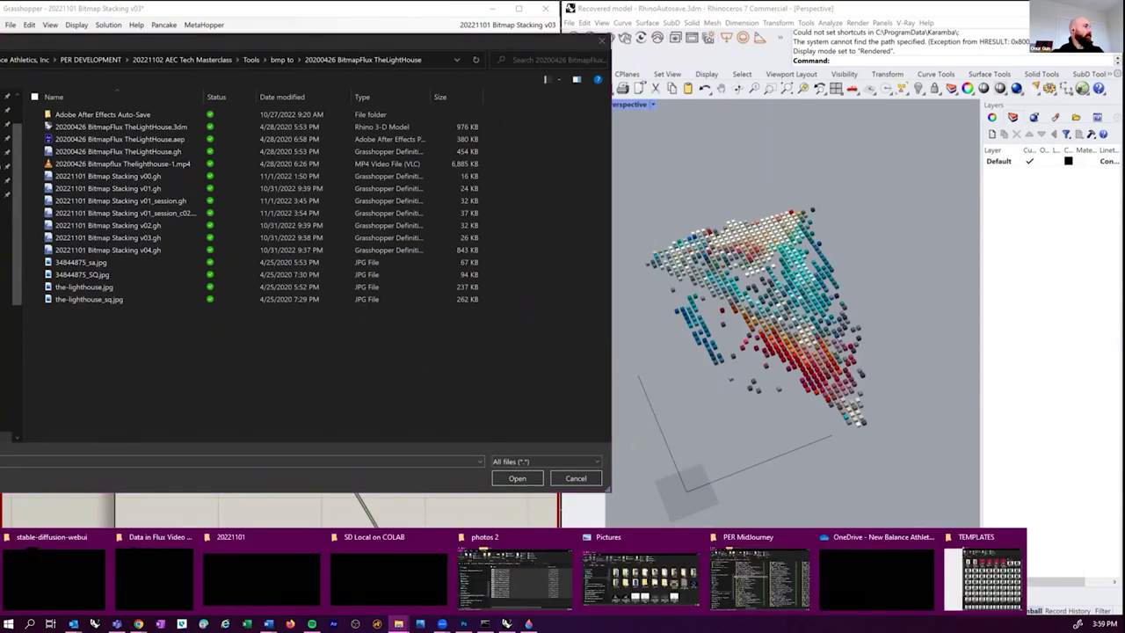
click(148, 579)
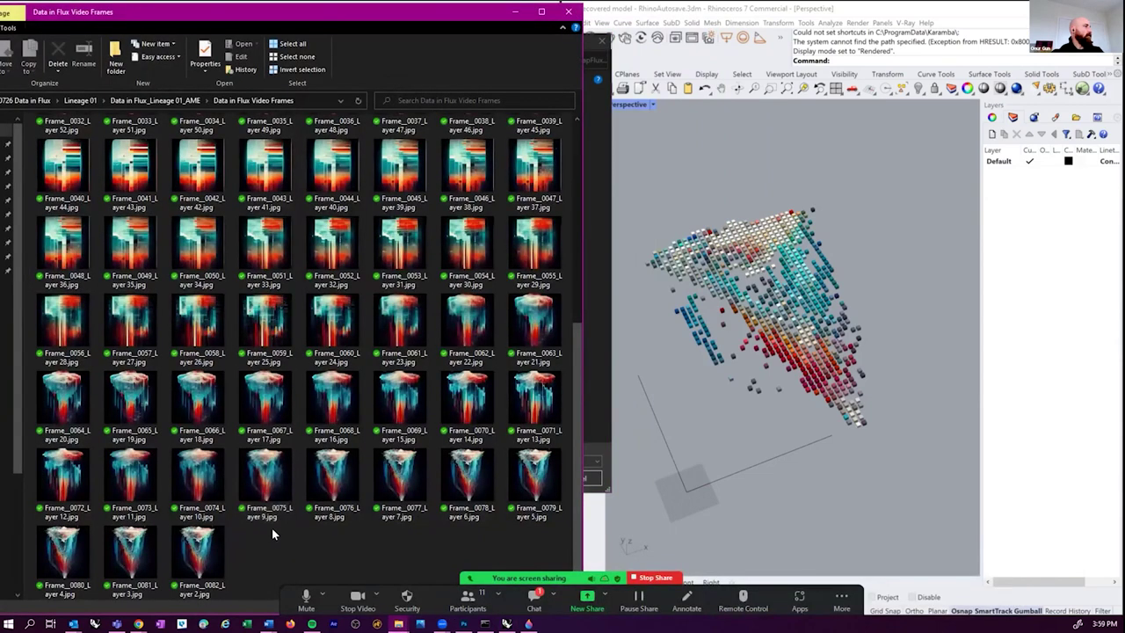
- Copy the path of the Data in Flux Video Frames folder and use it to open that folder in the file selection dialog
click(282, 100)
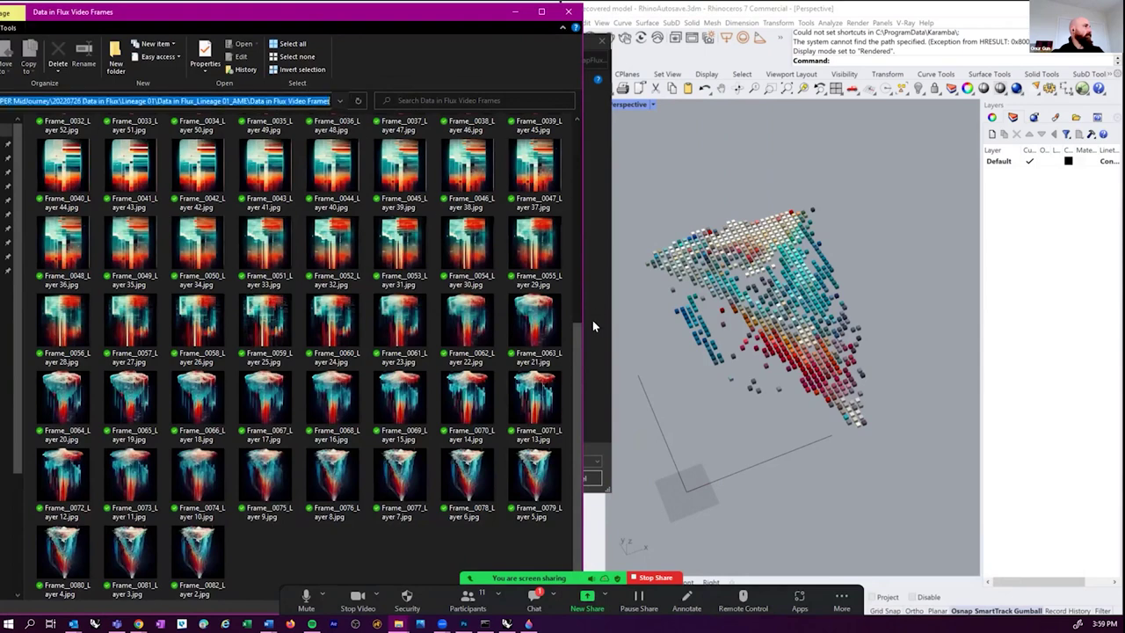
key(ctrl+c)
click(592, 320)
click(304, 460)
key(ctrl+v)
key(Return)
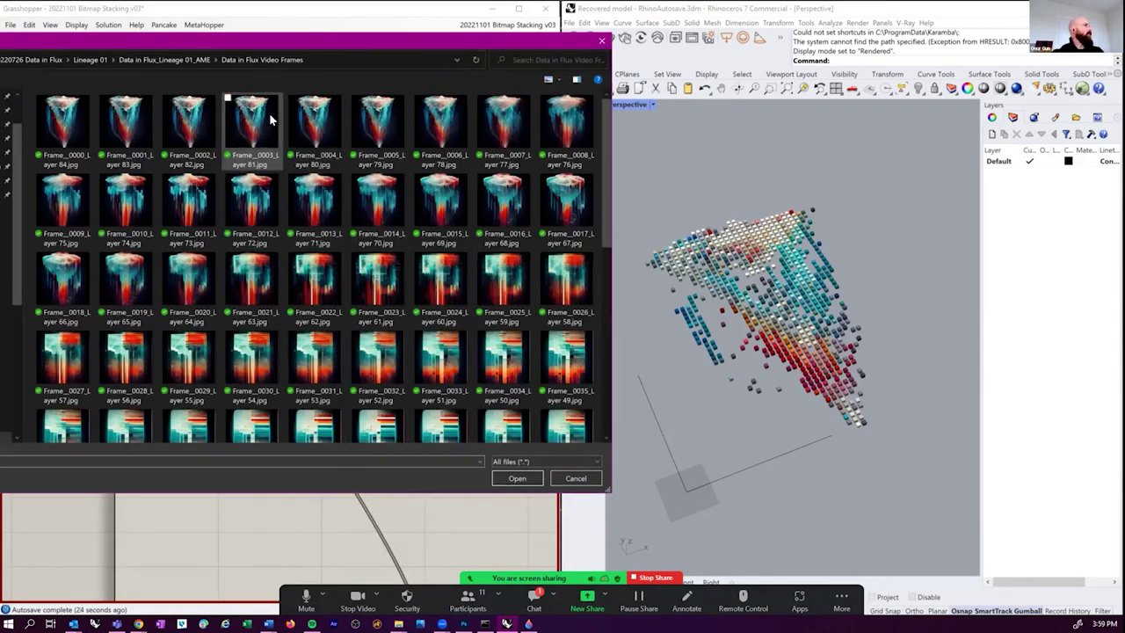
- Load every ninth frame from Frame__0003 to Frame__0066 into the old Path parameter
click(271, 121)
ctrl+click(255, 202)
ctrl+click(250, 314)
ctrl+click(253, 336)
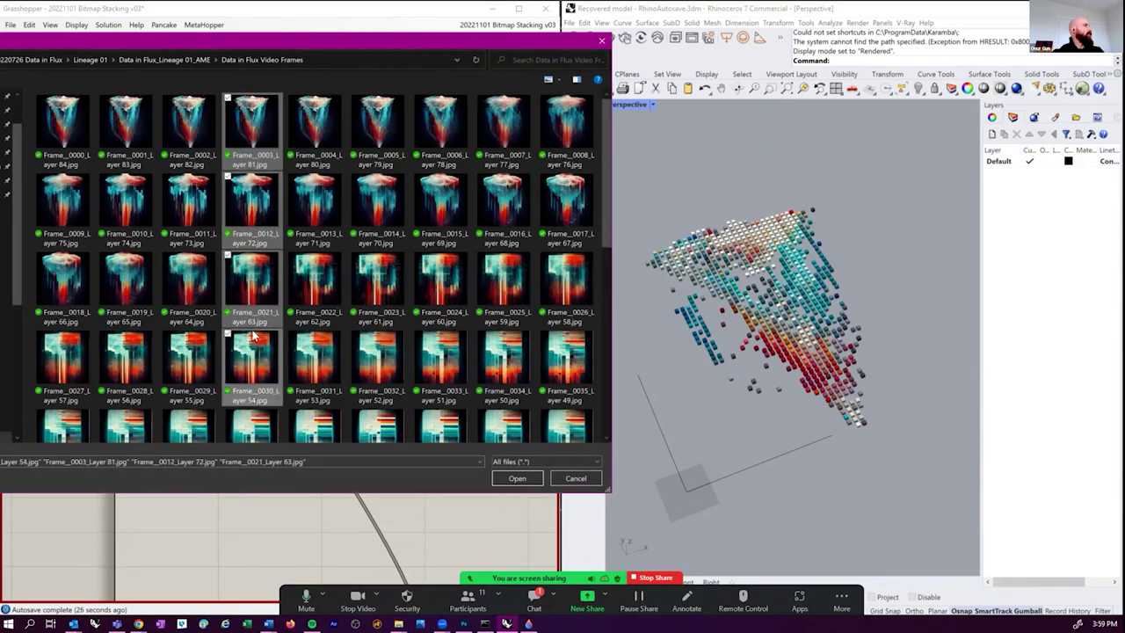
scroll(253, 337, down, 3)
scroll(236, 318, up, 3)
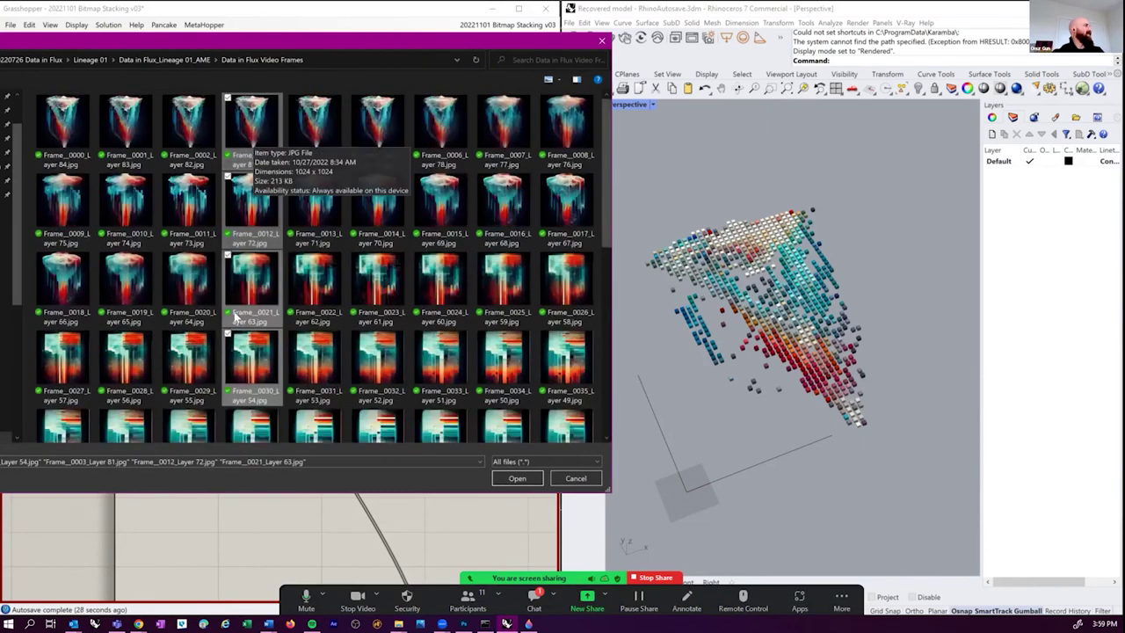
scroll(235, 318, down, 3)
ctrl+click(252, 251)
ctrl+click(244, 386)
scroll(260, 352, down, 3)
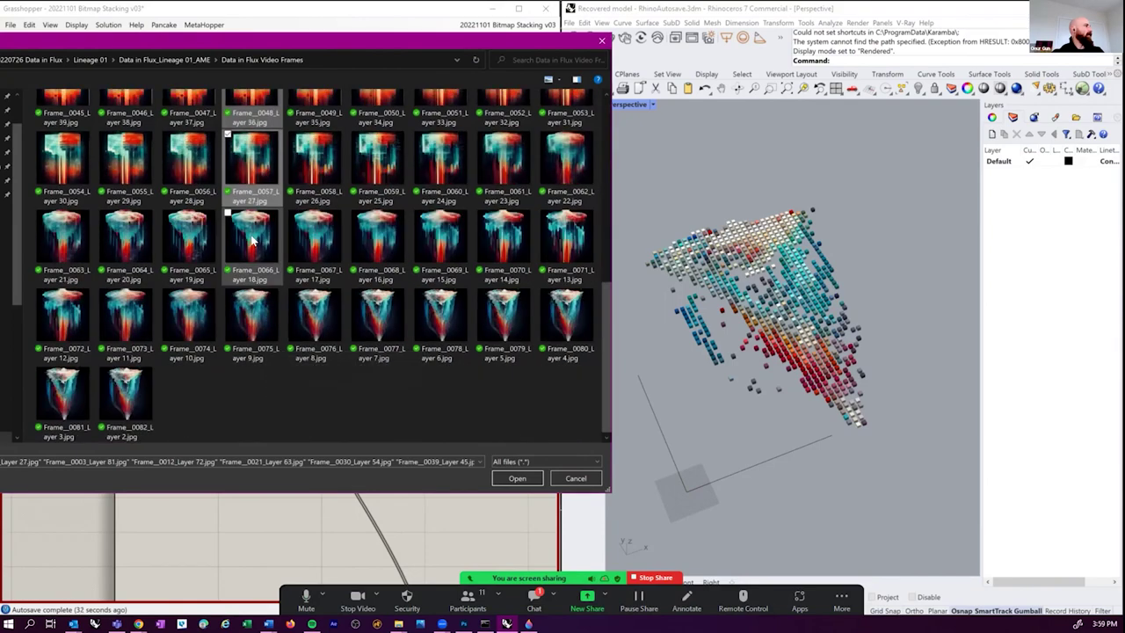
ctrl+click(253, 239)
click(515, 478)
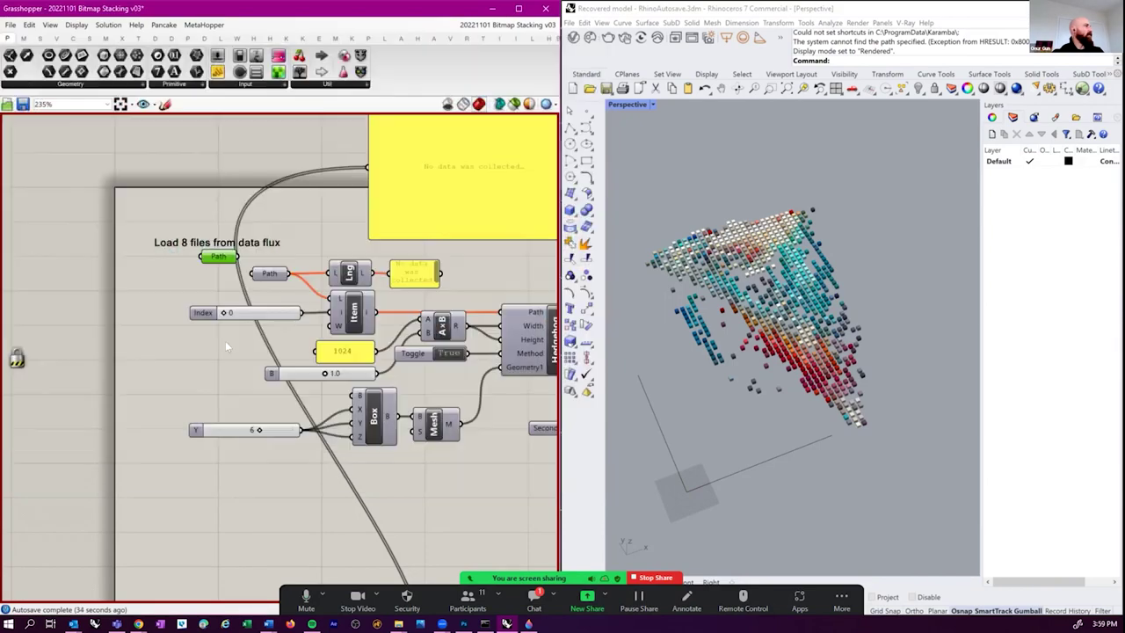
- Connect the large file-path panel to the old Path parameter that feeds List Length and List Item
right_drag(246, 269, 216, 328)
drag(337, 235, 206, 325)
drag(336, 235, 255, 343)
- Load frames 0002, 0011, 0020, 0029 and 0038 from Data in Flux Video Frames into the old Path parameter
right_click(248, 345)
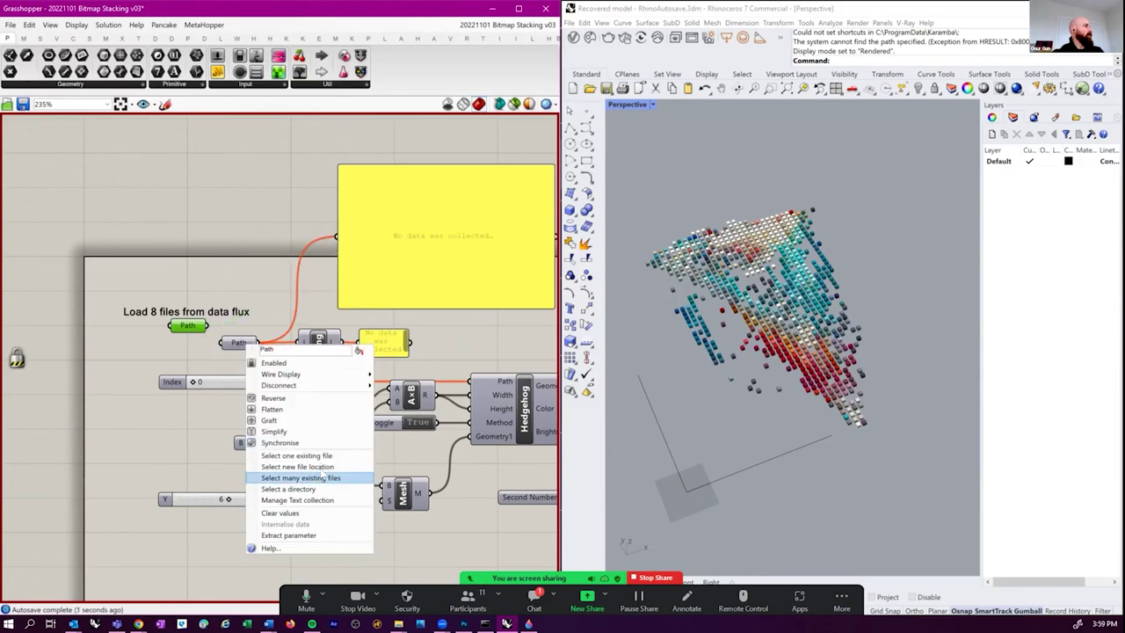
click(321, 479)
click(343, 123)
ctrl+click(341, 286)
ctrl+click(343, 365)
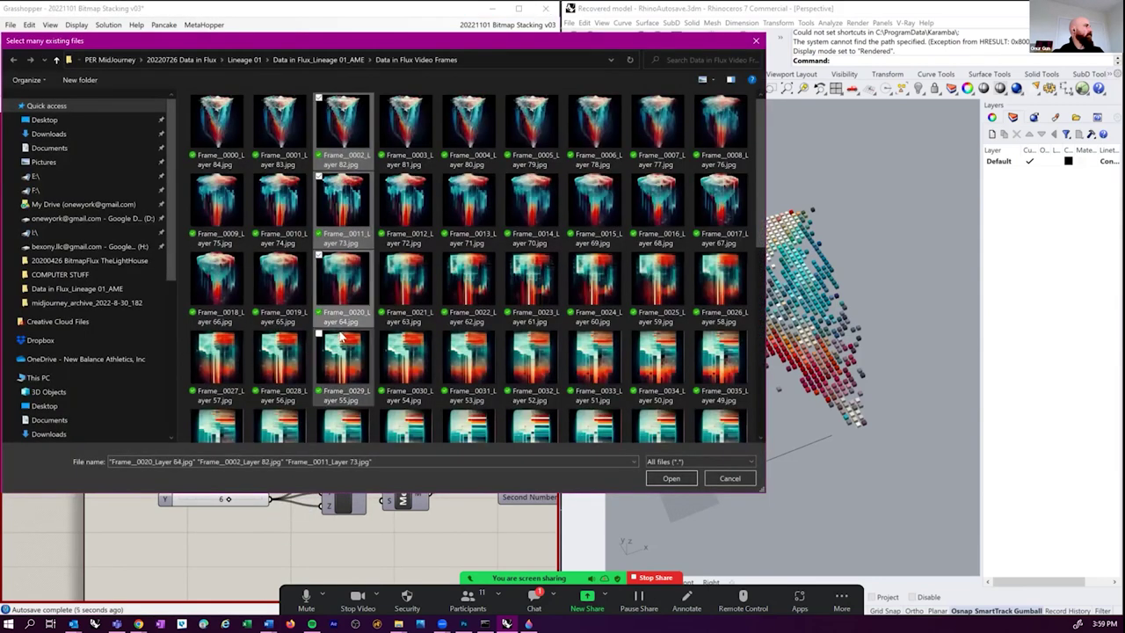
ctrl+click(351, 429)
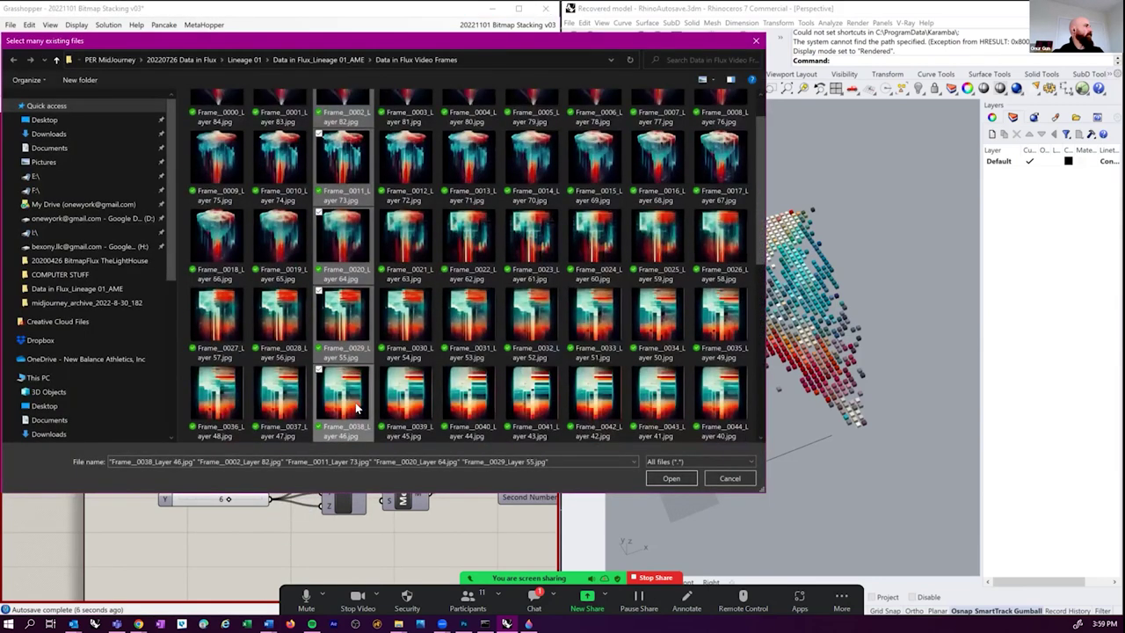
click(672, 478)
- Unlock the Grasshopper solver
right_drag(239, 344, 200, 343)
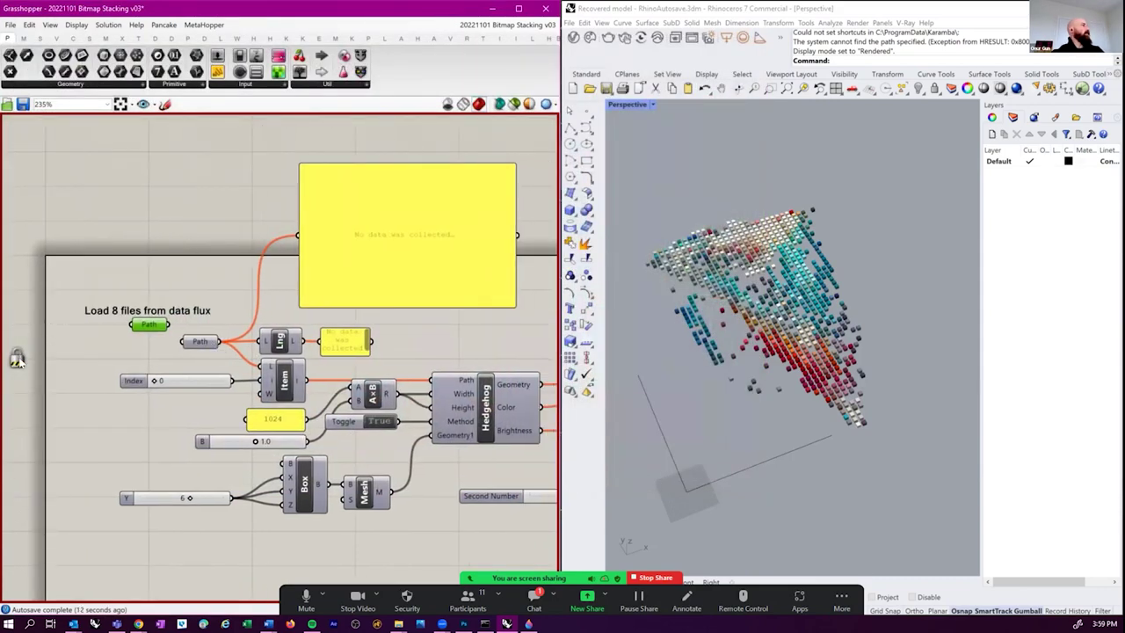
right_click(121, 242)
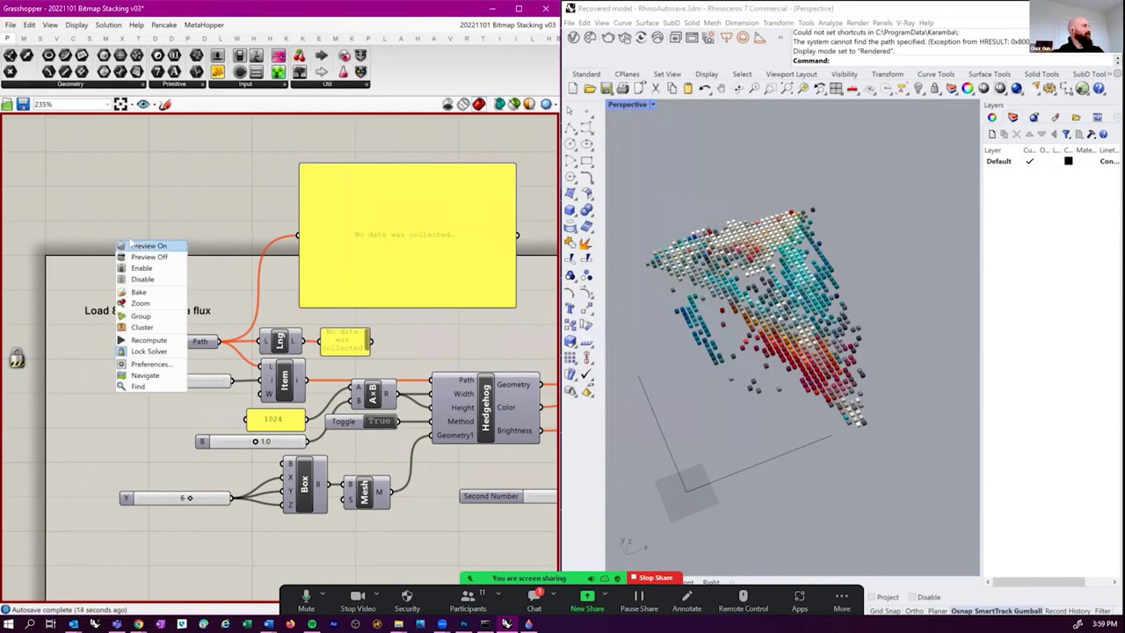
click(149, 349)
- Replace the old Path parameter with the 8-file Path parameter in all its connections, including the file-path panel, and delete the old one
mouse_move(197, 283)
right_down()
mouse_move(267, 258)
mouse_move(188, 280)
right_up()
drag(158, 322, 498, 270)
scroll(500, 223, down, 3)
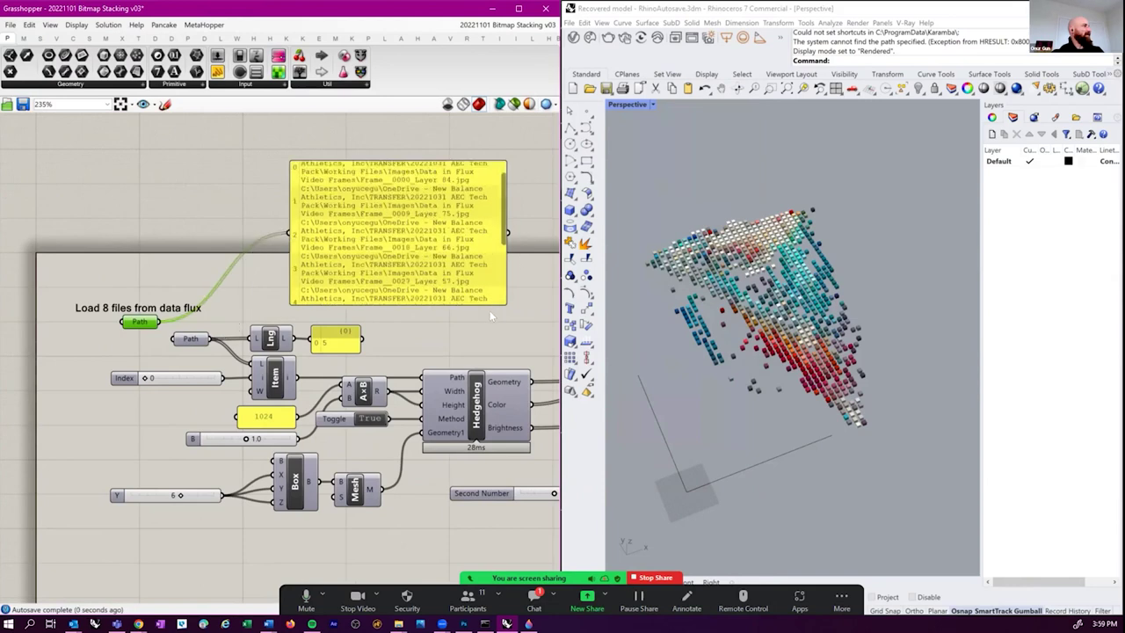
drag(181, 343, 159, 322)
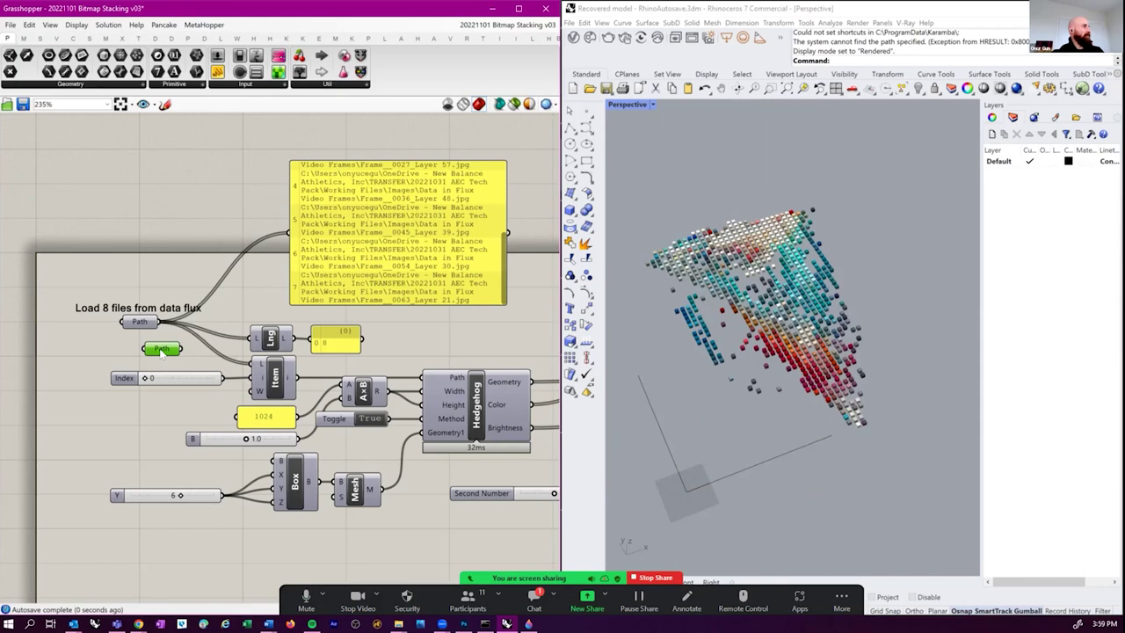
key(Delete)
- Set the B slider that scales the 1024 image size to 0.4
right_drag(194, 346, 95, 383)
scroll(266, 259, down, 2)
scroll(339, 343, up, 4)
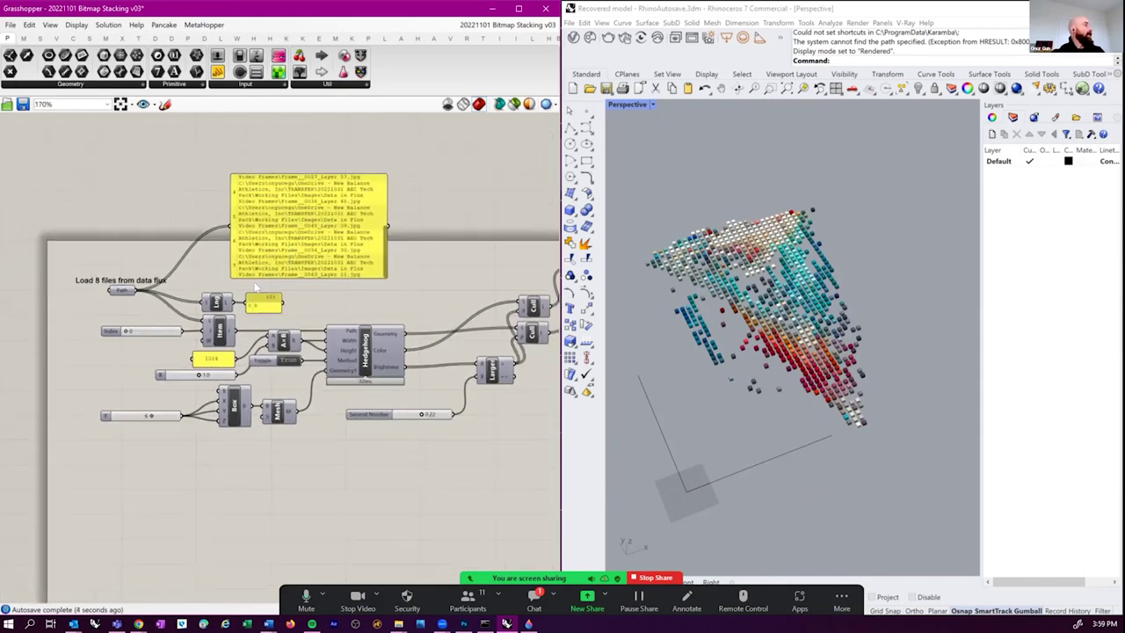
right_click(341, 341)
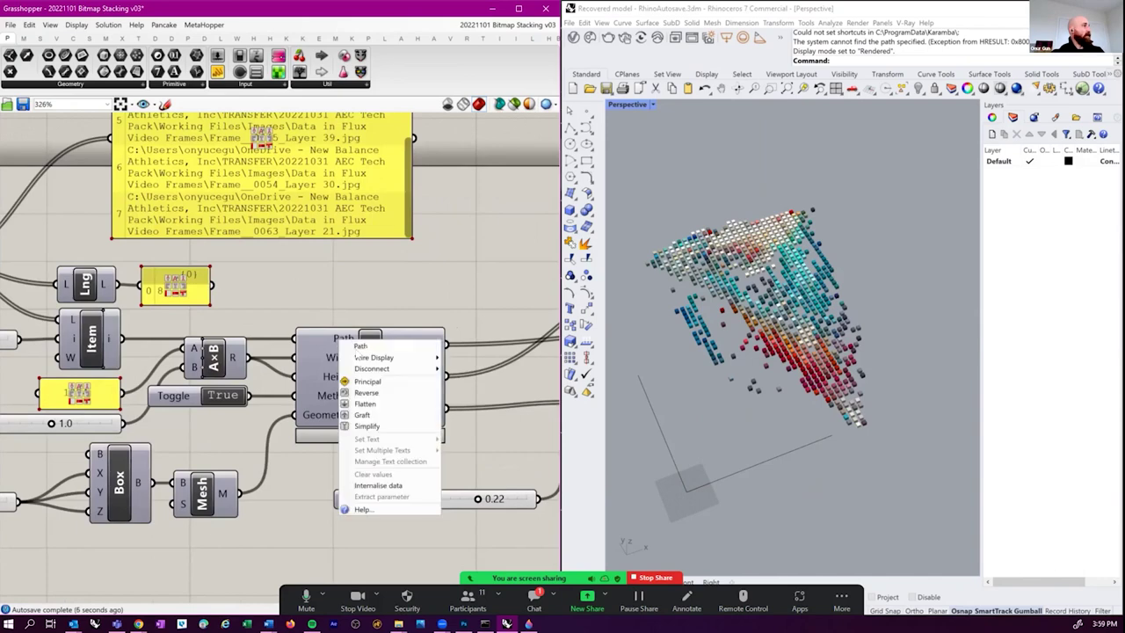
right_drag(150, 324, 326, 271)
right_drag(262, 368, 286, 402)
double_click(287, 401)
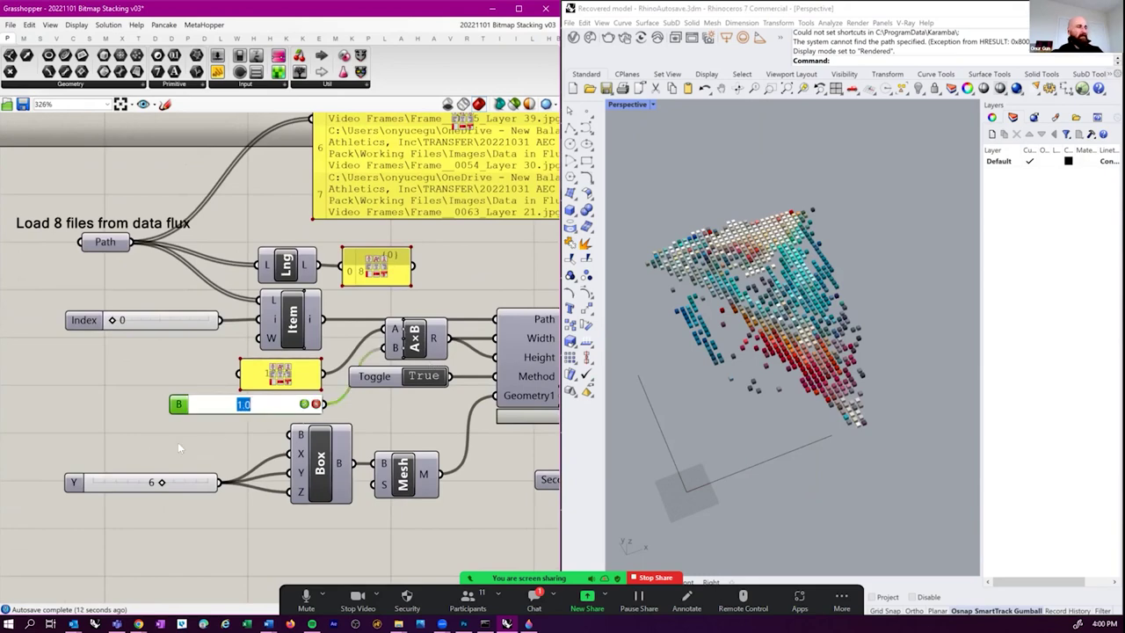
key(Return)
drag(239, 404, 214, 403)
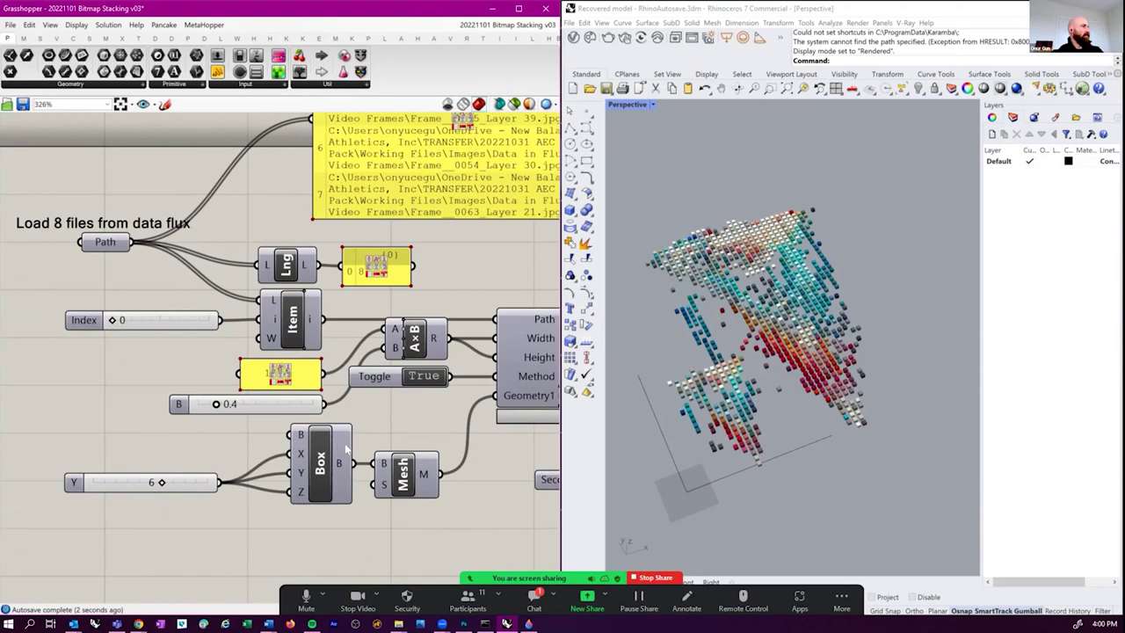
- Hide the preview of the larger cube layout and frame the smaller one in the Perspective viewport
scroll(346, 448, down, 5)
click(392, 191)
key(ctrl+q)
right_drag(440, 290, 452, 191)
scroll(765, 339, up, 5)
right_drag(764, 339, 777, 387)
right_drag(826, 355, 870, 316)
scroll(213, 428, up, 3)
- Graft the Path input of the Hedgehog component
right_drag(214, 428, 221, 369)
right_click(301, 392)
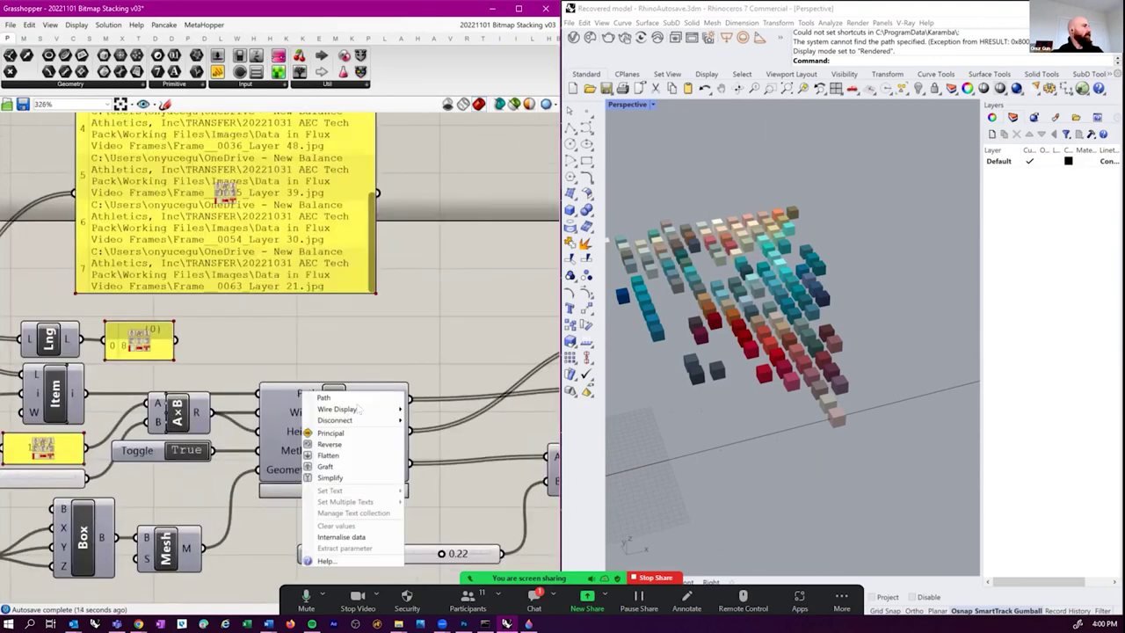
click(339, 462)
- Connect the 8-file Path parameter directly to the Hedgehog's Path input in place of the List Item output
scroll(375, 414, down, 3)
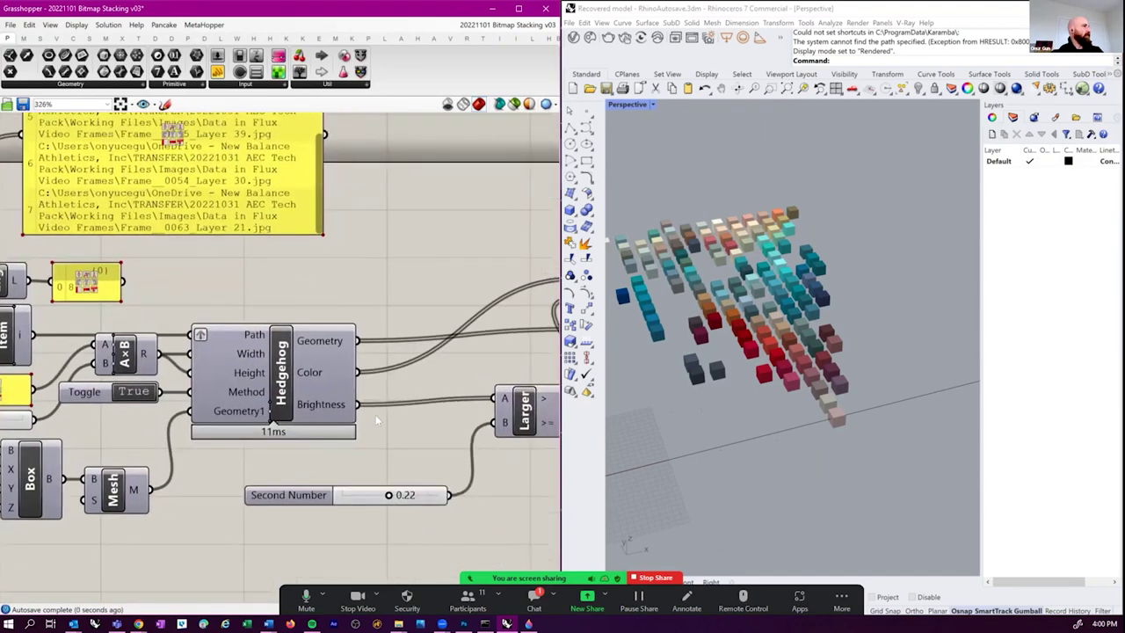
scroll(263, 373, up, 3)
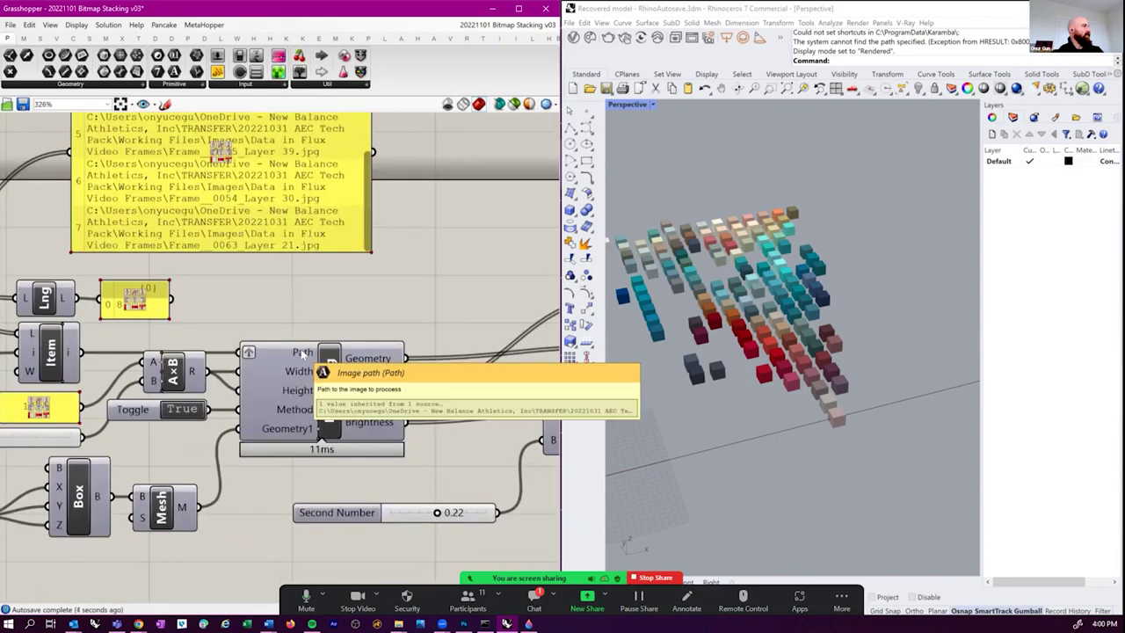
right_drag(301, 349, 533, 409)
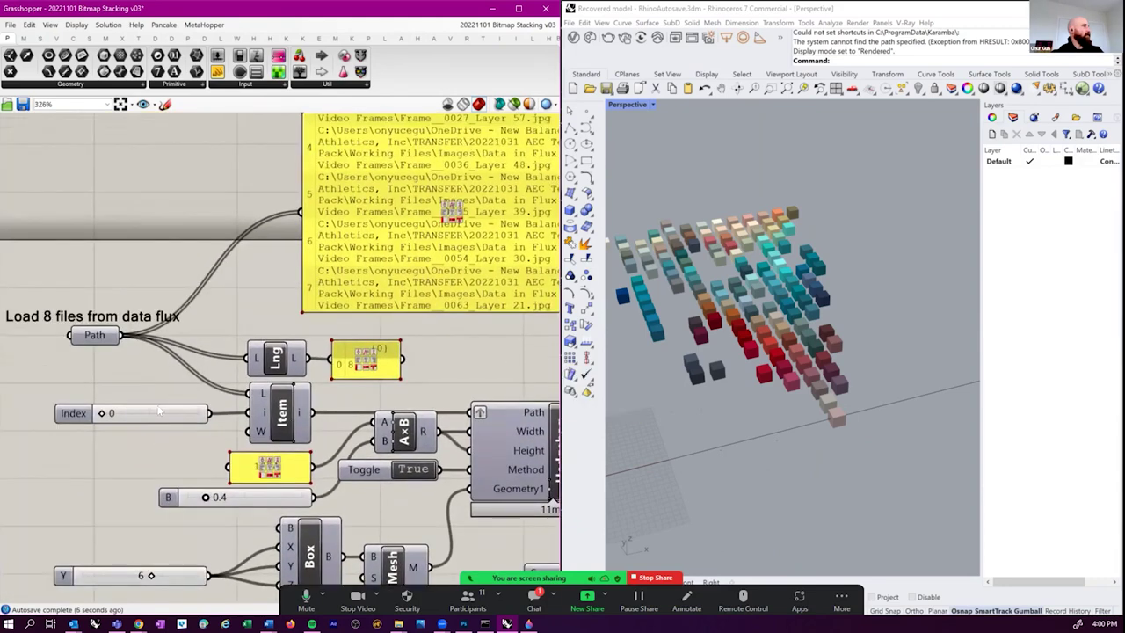
right_drag(262, 379, 166, 324)
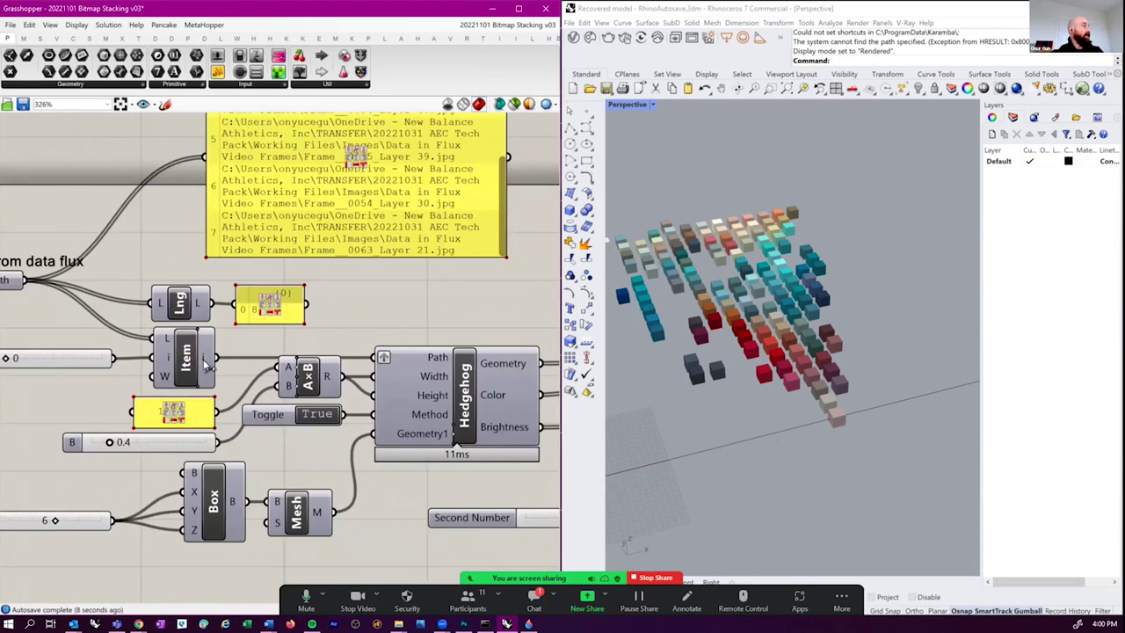
right_drag(193, 360, 226, 384)
drag(58, 305, 409, 382)
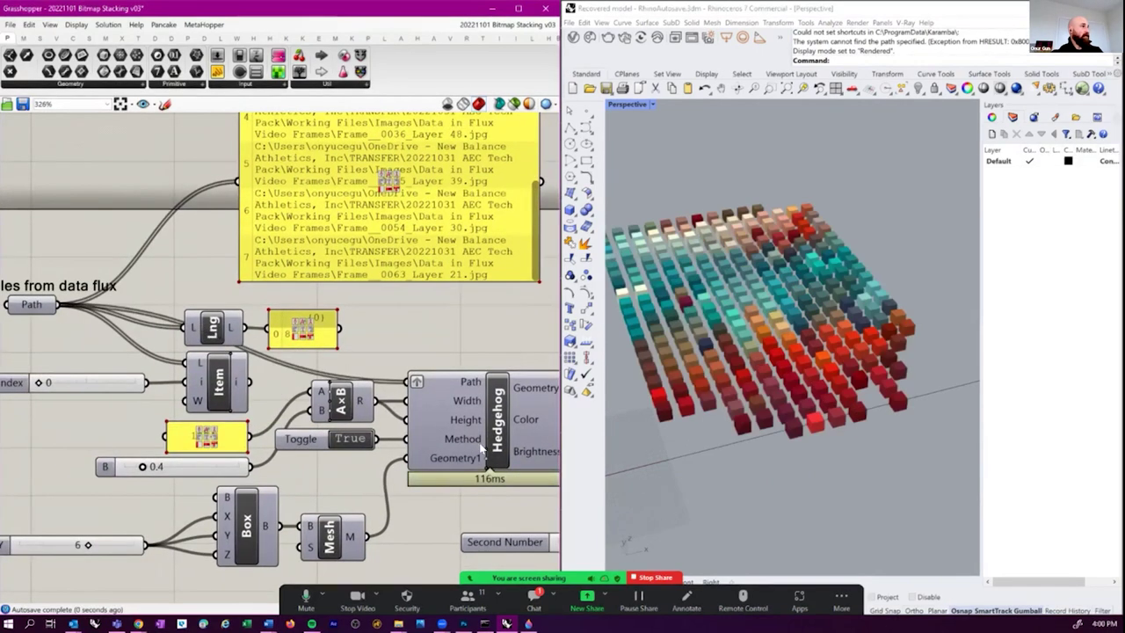
- Disable the bypassed List Item component together with its Index slider
right_drag(409, 381, 358, 384)
right_drag(212, 379, 306, 383)
drag(307, 384, 115, 400)
key(ctrl+e)
scroll(144, 400, down, 1)
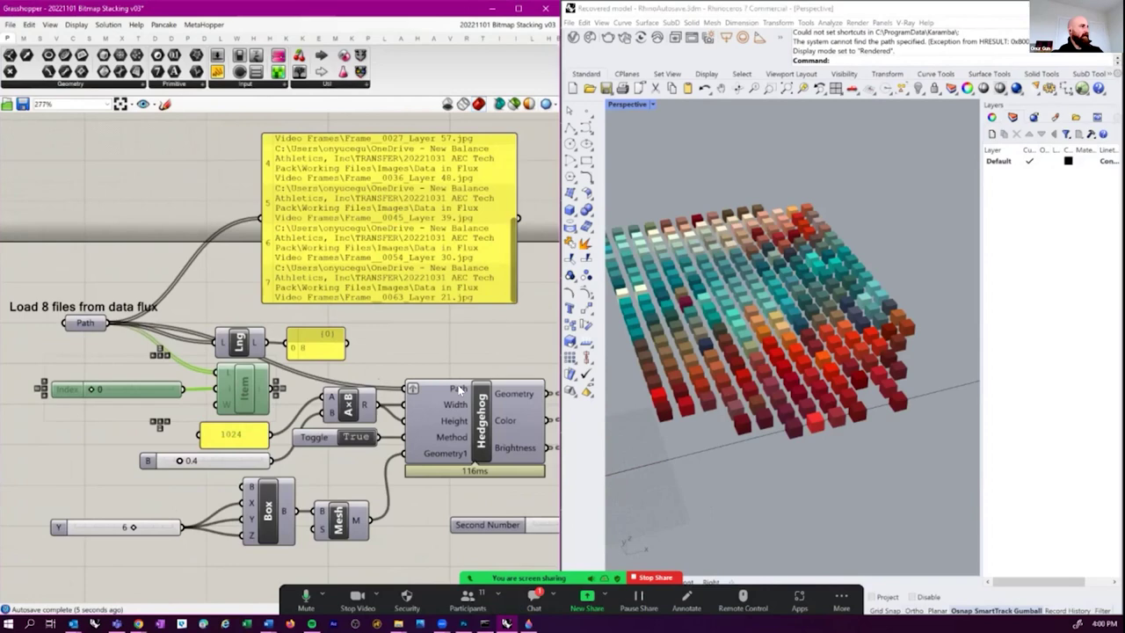
- Examine the data structure of the Hedgehog's Geometry output and the generated cubes in the Perspective viewport
right_drag(458, 389, 302, 400)
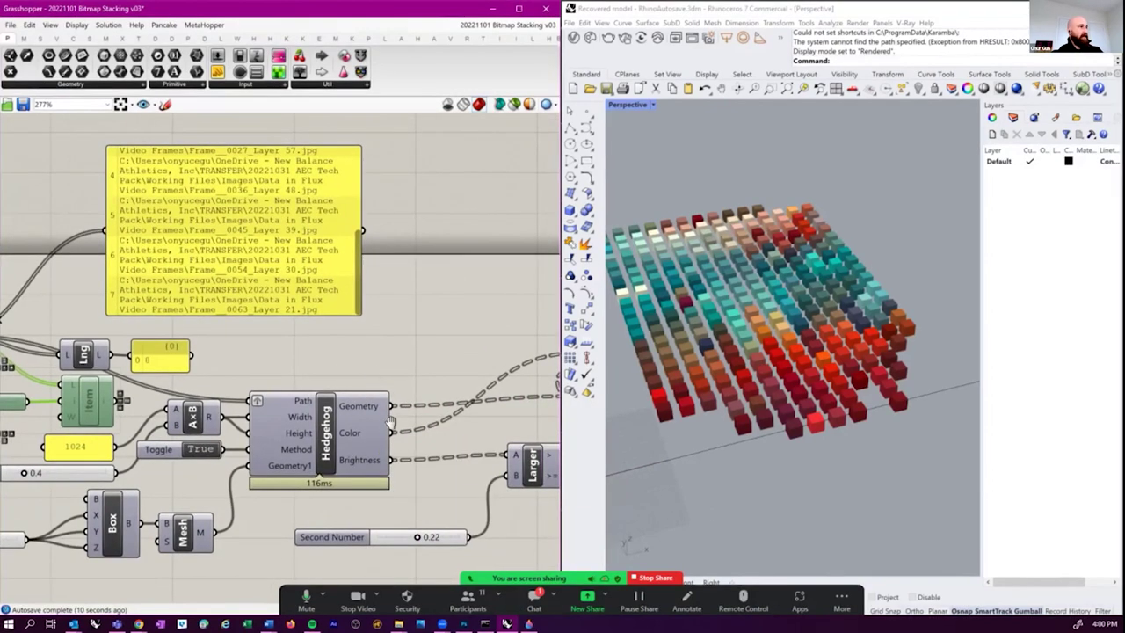
right_drag(348, 432, 303, 363)
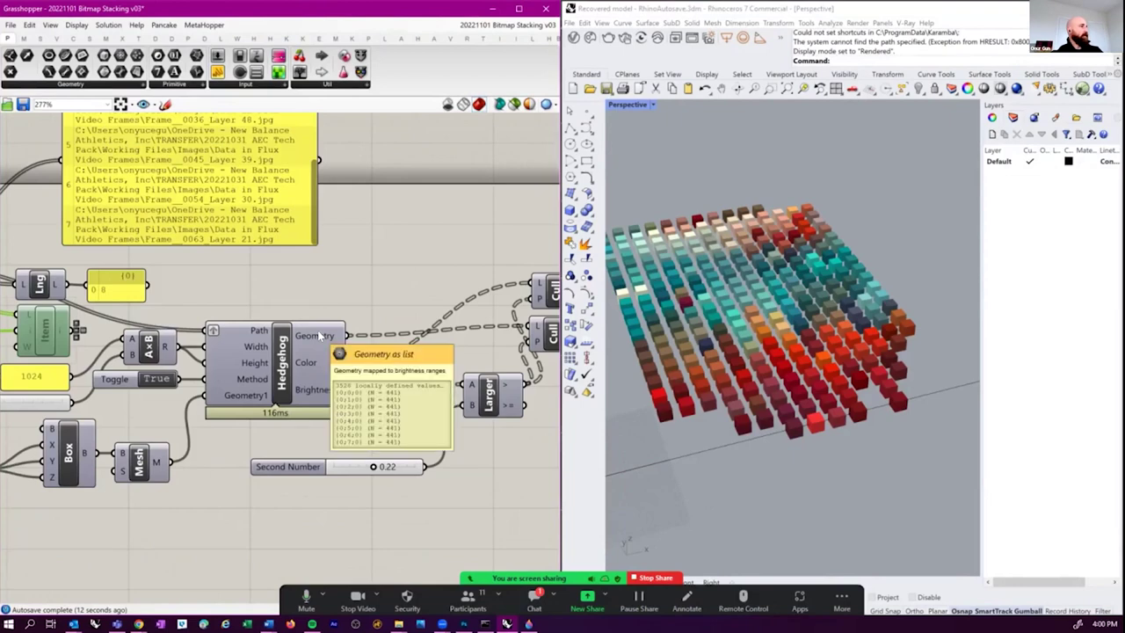
right_drag(356, 333, 265, 325)
right_drag(769, 338, 786, 376)
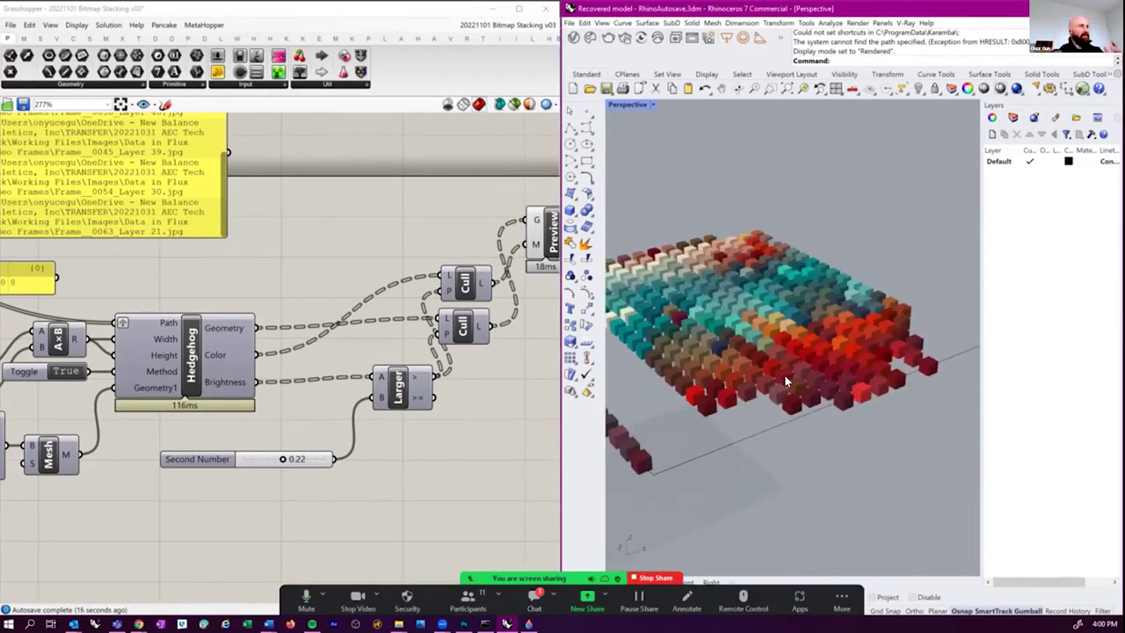
- Shift the Custom Preview component down beside the Cull components and the Larger Than component closer to the Hedgehog
right_drag(382, 400, 340, 400)
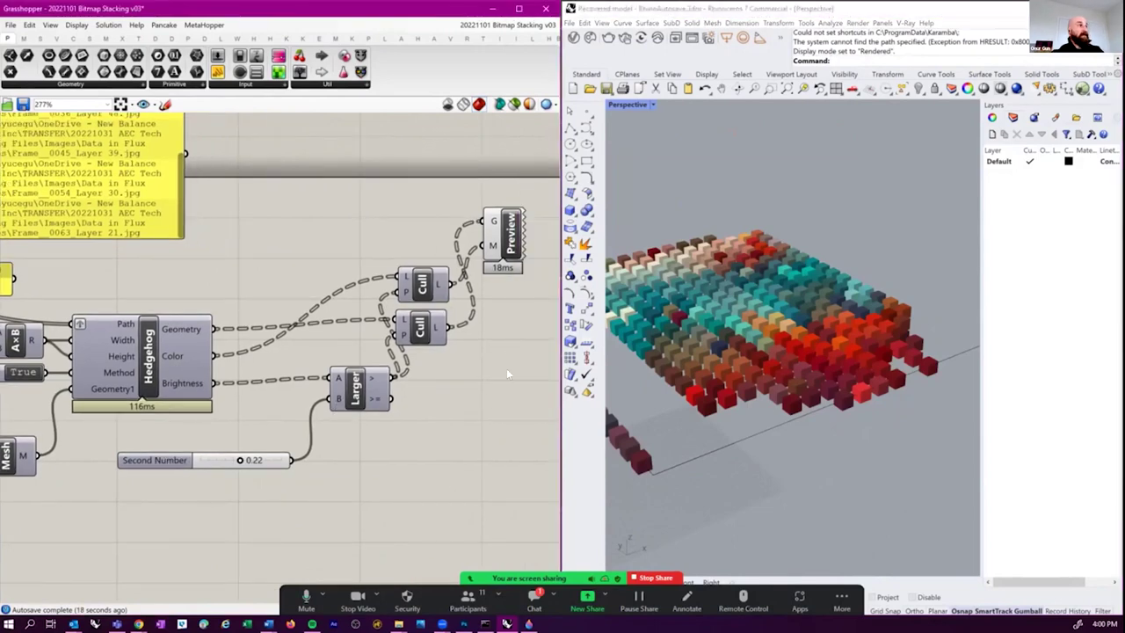
click(505, 251)
right_drag(514, 313, 474, 294)
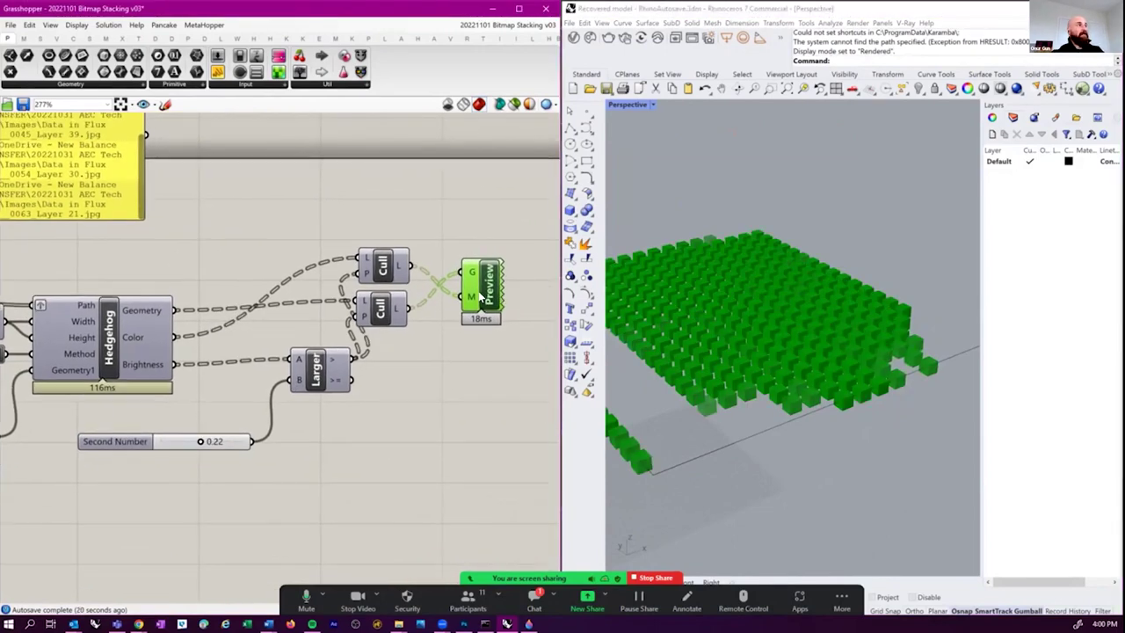
drag(483, 279, 498, 296)
right_drag(498, 296, 531, 281)
drag(360, 362, 331, 374)
right_drag(332, 373, 403, 458)
right_drag(25, 275, 182, 307)
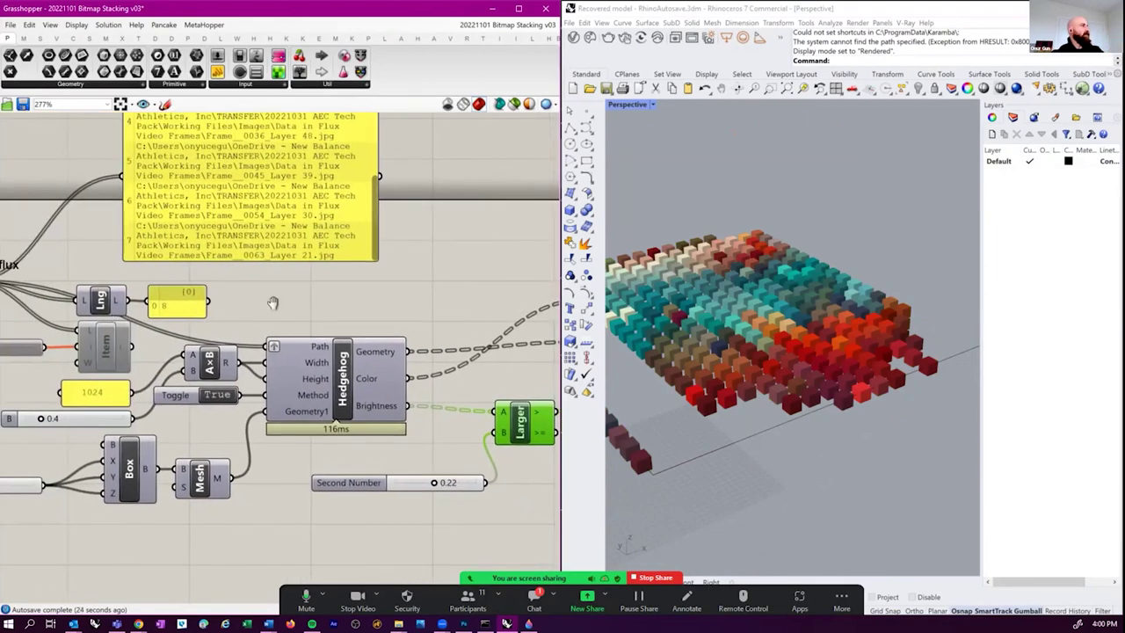
- Move the file-path panel up and away from the Hedgehog to free space above it
right_drag(56, 333, 179, 315)
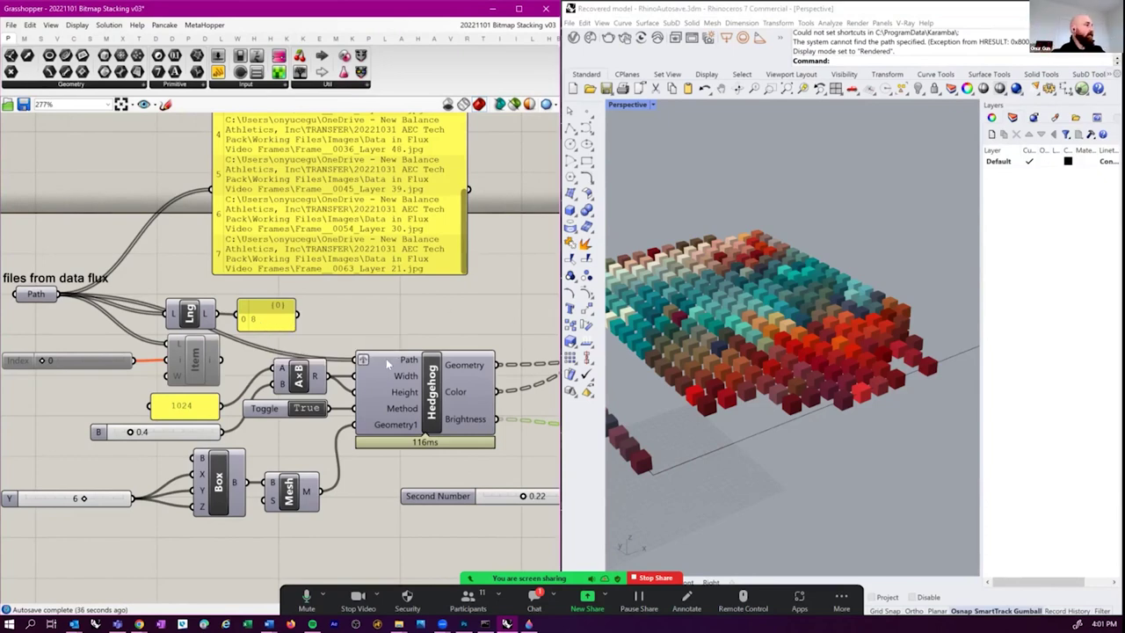
scroll(397, 260, down, 3)
scroll(145, 342, up, 3)
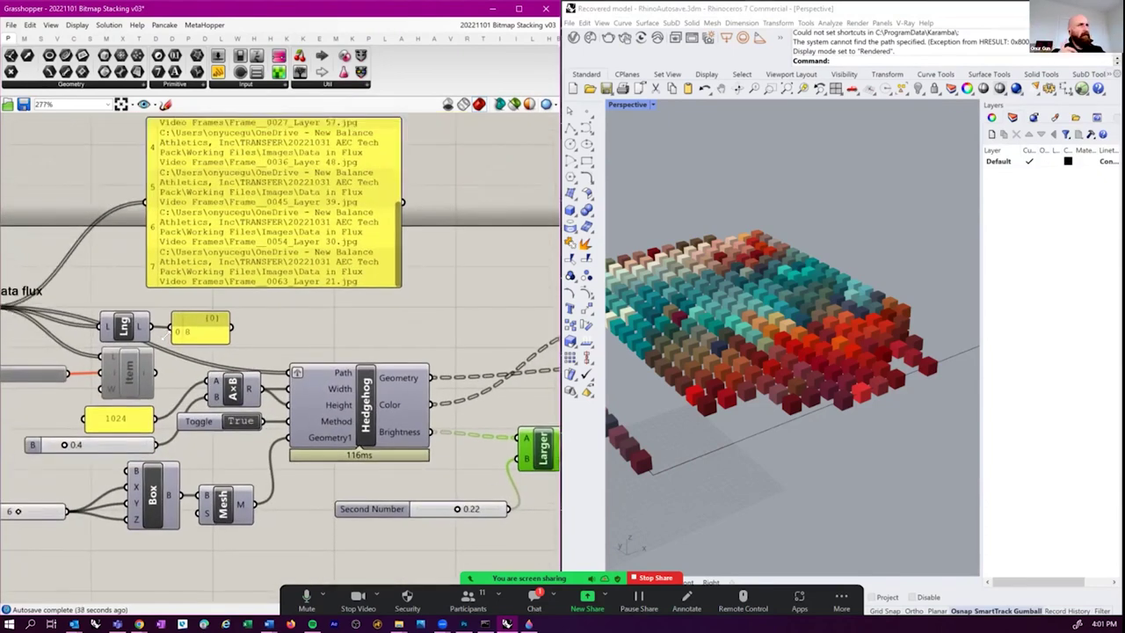
right_drag(290, 191, 280, 224)
click(280, 225)
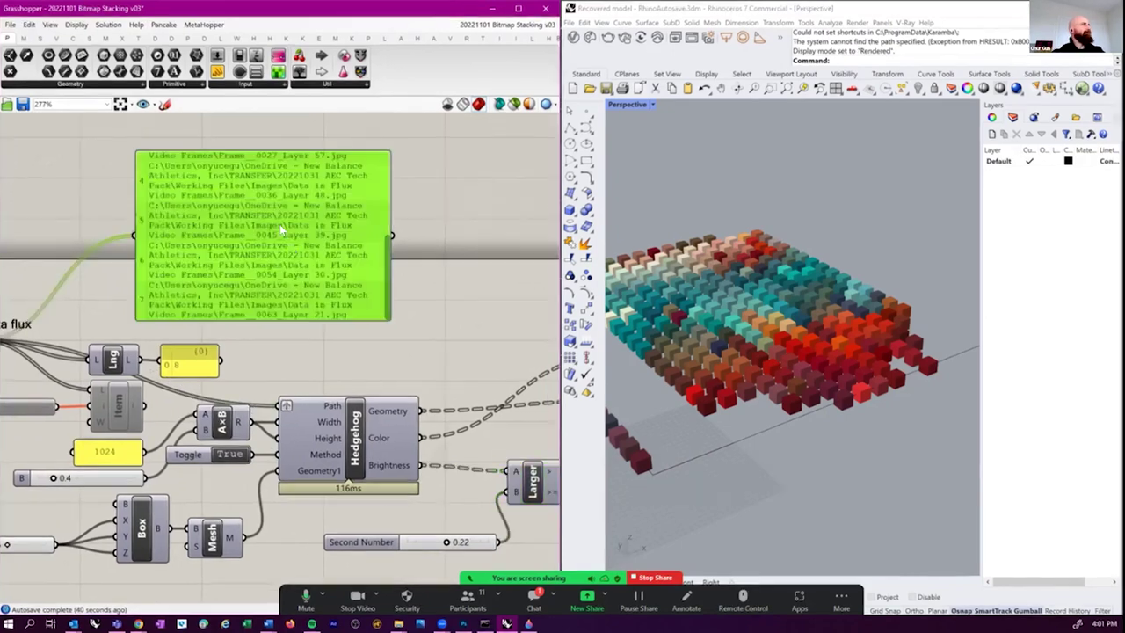
drag(279, 224, 369, 114)
scroll(300, 343, up, 2)
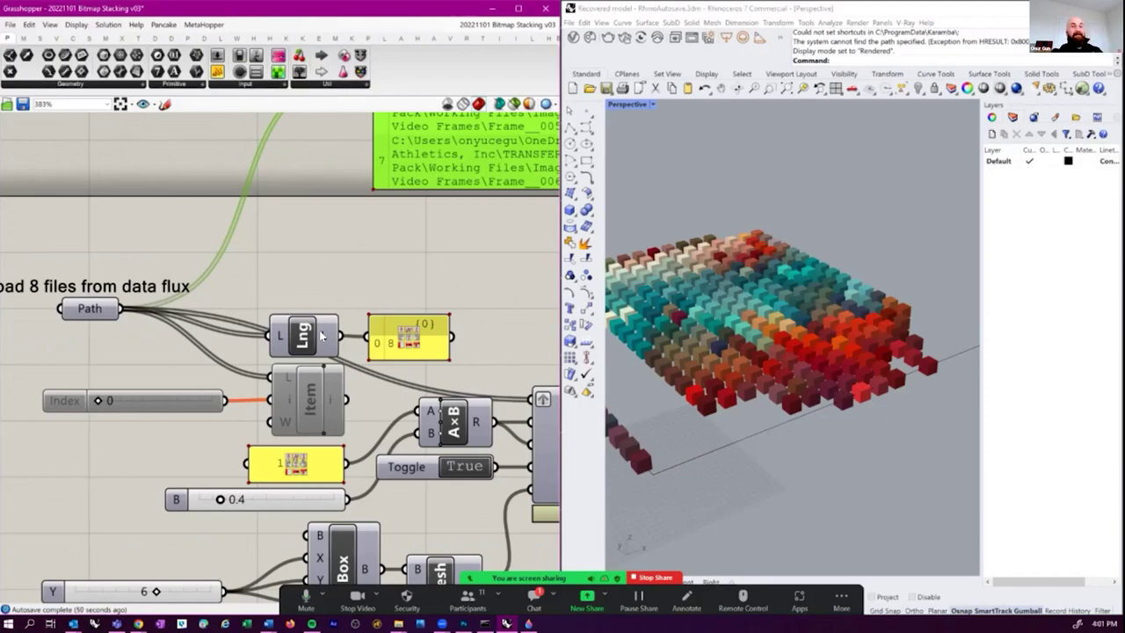
- Add a Series component above the Hedgehog and connect the List Length output to its Count input
right_drag(359, 322, 291, 297)
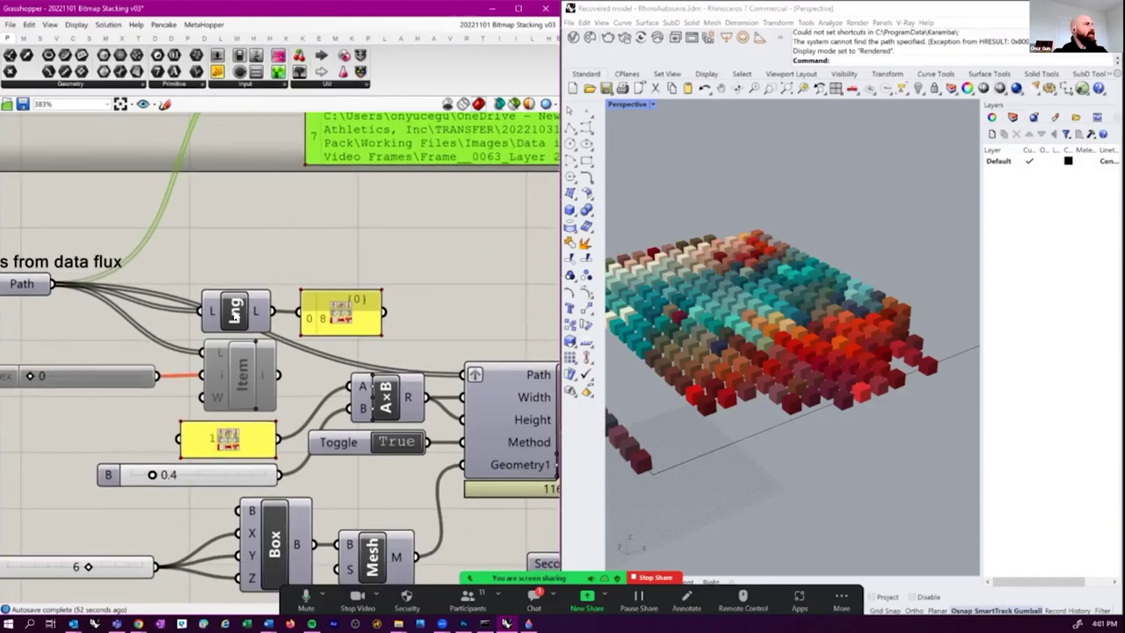
double_click(451, 248)
text(series)
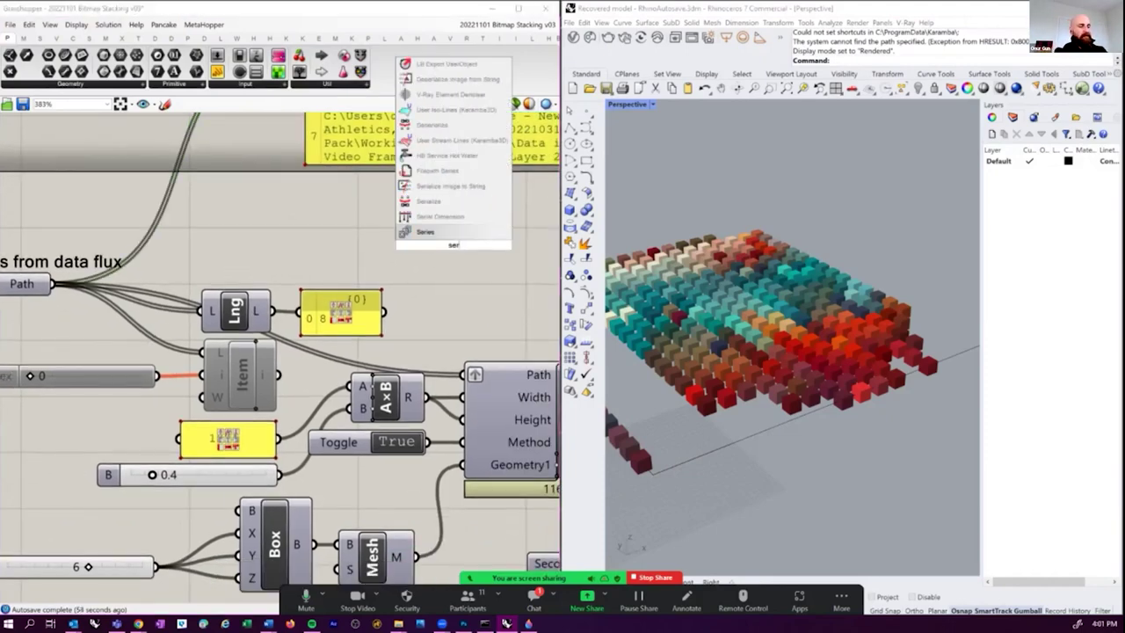
click(440, 232)
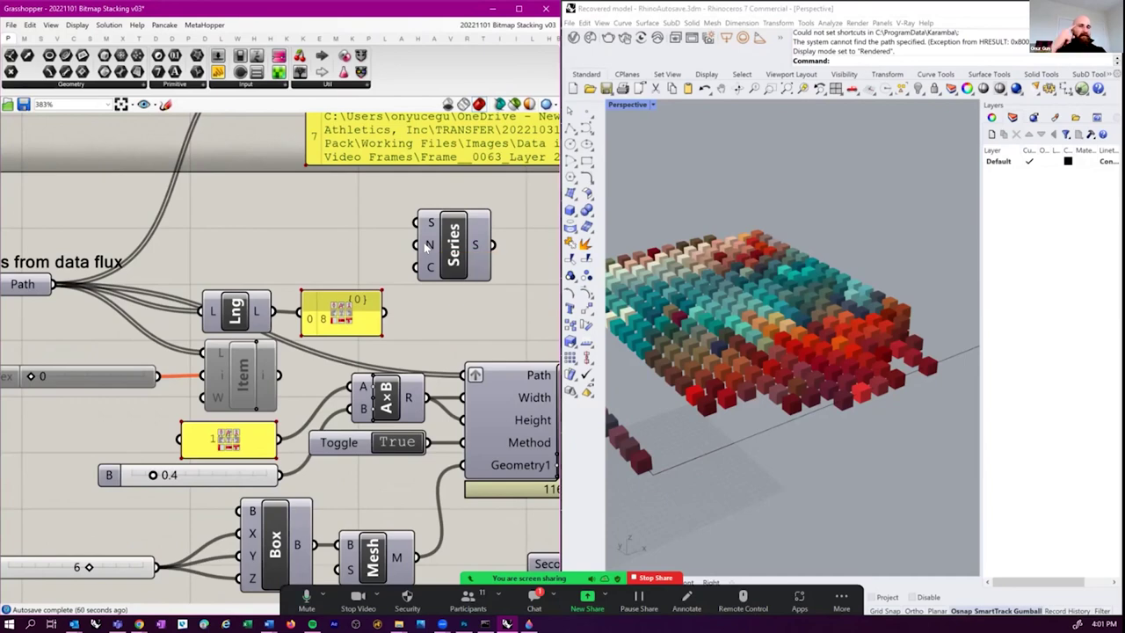
drag(274, 310, 415, 267)
right_drag(477, 293, 409, 305)
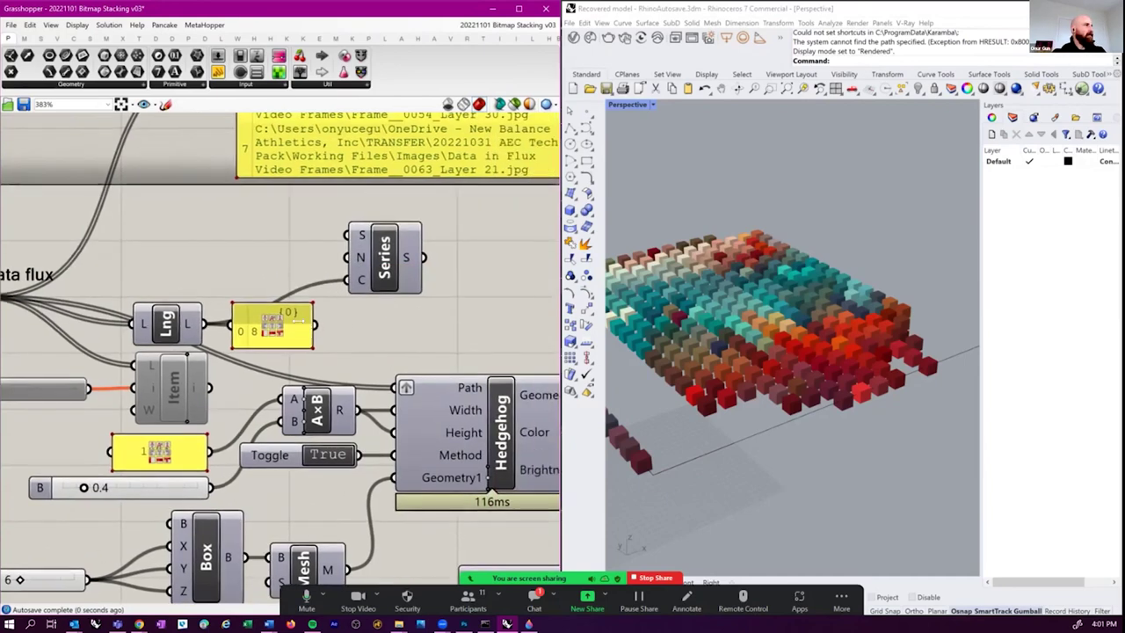
- Rewire the list-length panel to the Series output, enlarge it to show all values, and place it beside the file-path panel
drag(314, 327, 539, 272)
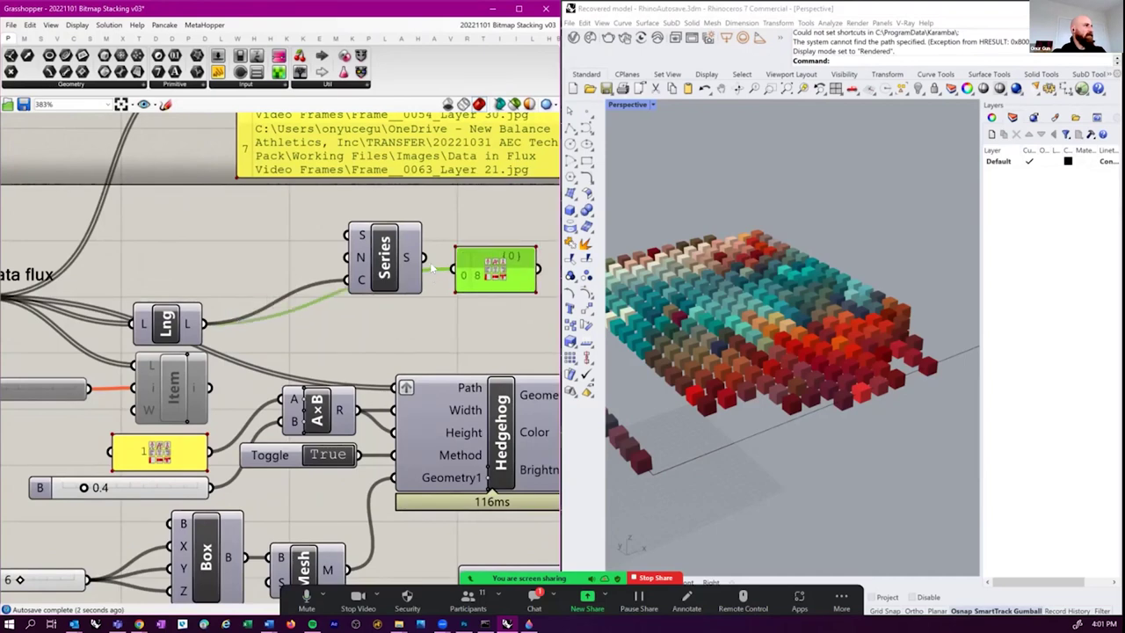
right_drag(493, 297, 431, 308)
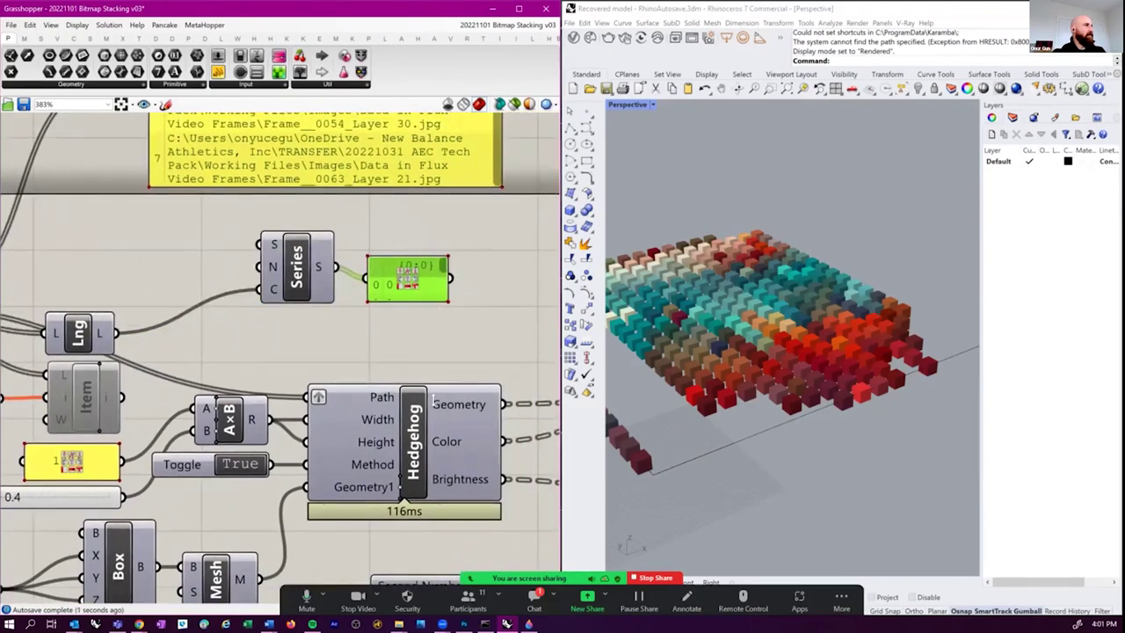
drag(432, 303, 432, 470)
drag(442, 268, 475, 197)
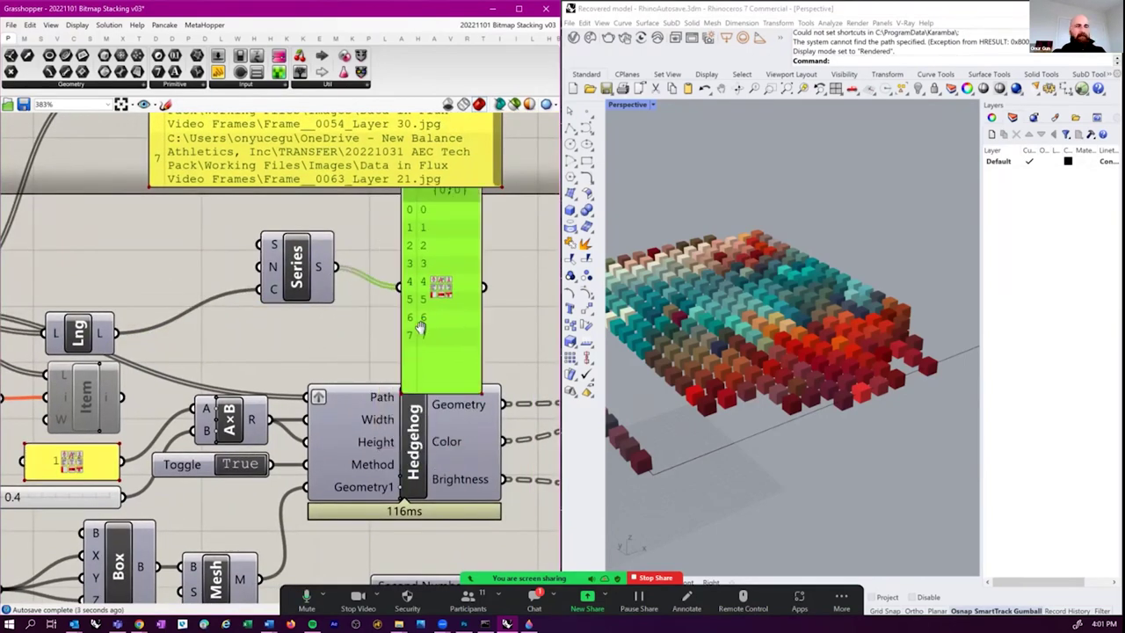
scroll(369, 326, down, 2)
drag(421, 298, 495, 178)
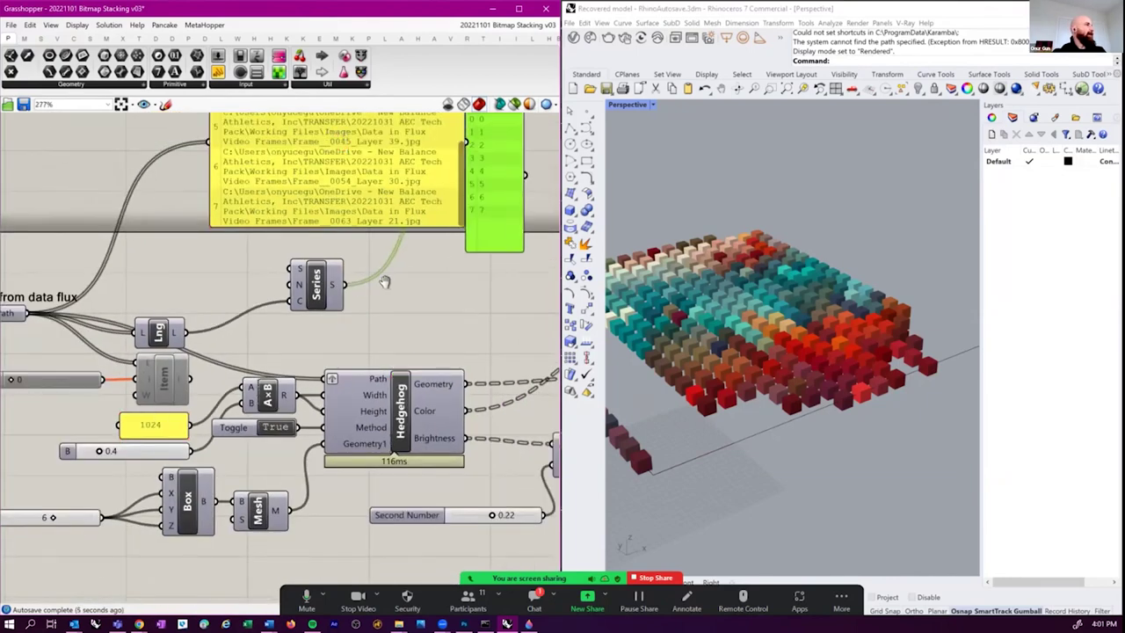
right_drag(384, 281, 273, 319)
drag(384, 261, 403, 233)
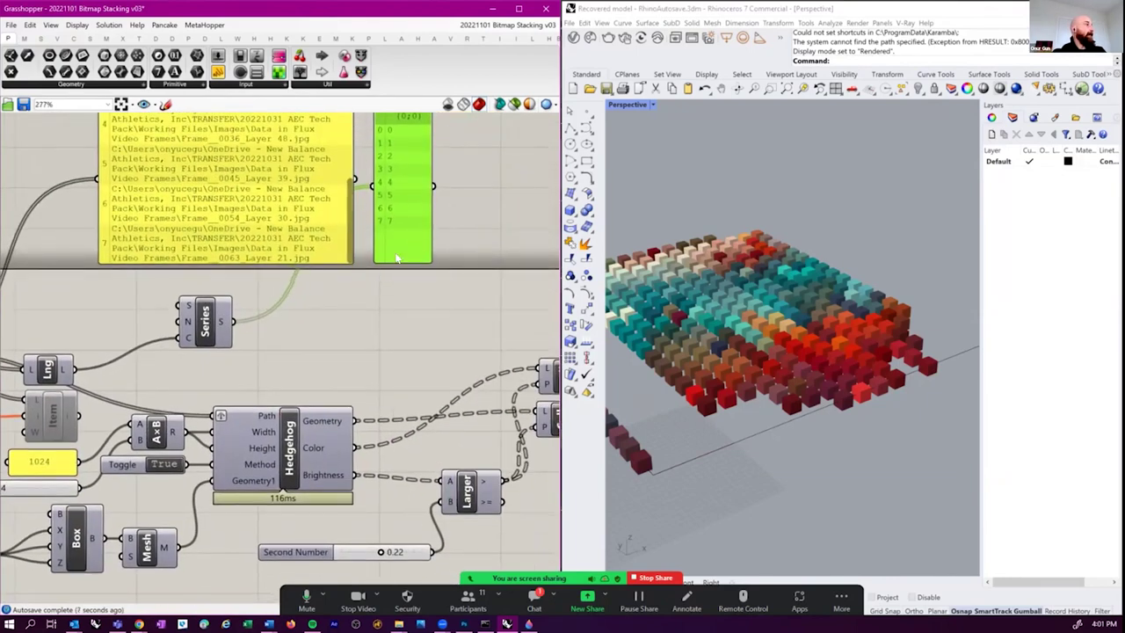
right_drag(388, 209, 359, 250)
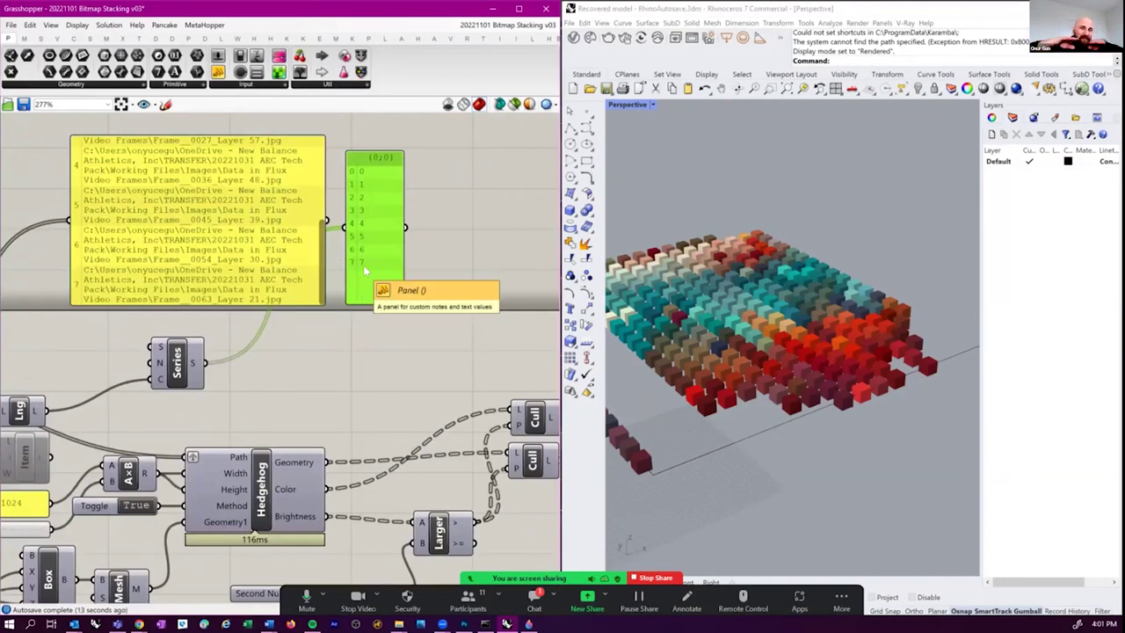
- Add a Move component below the Custom Preview component
scroll(369, 273, down, 2)
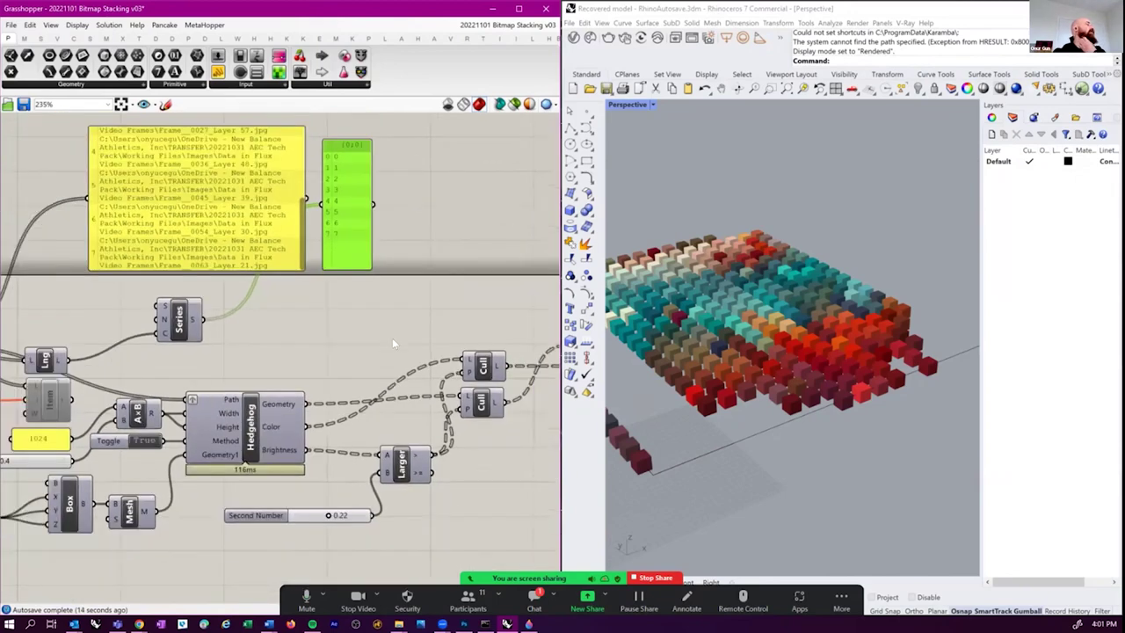
scroll(391, 343, down, 1)
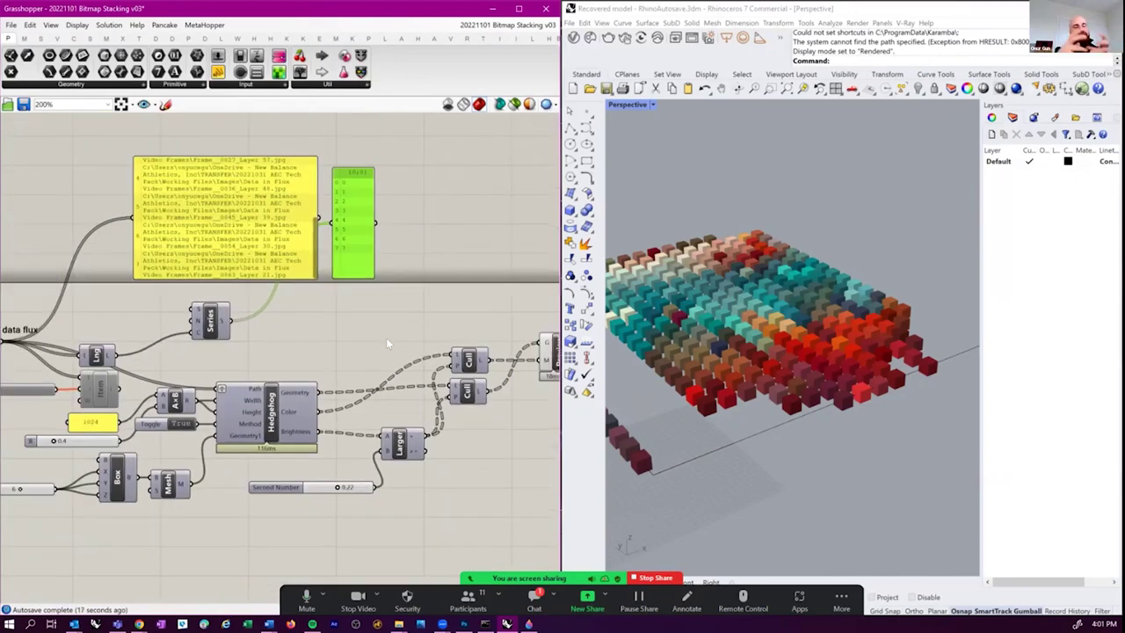
right_drag(386, 338, 313, 311)
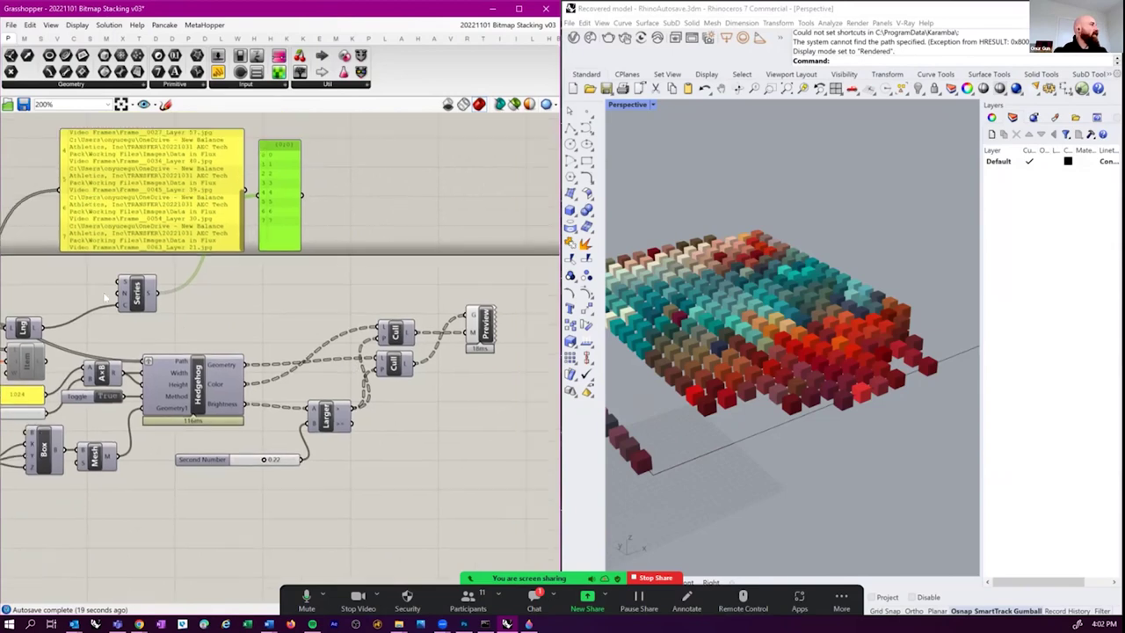
click(393, 368)
mouse_move(407, 362)
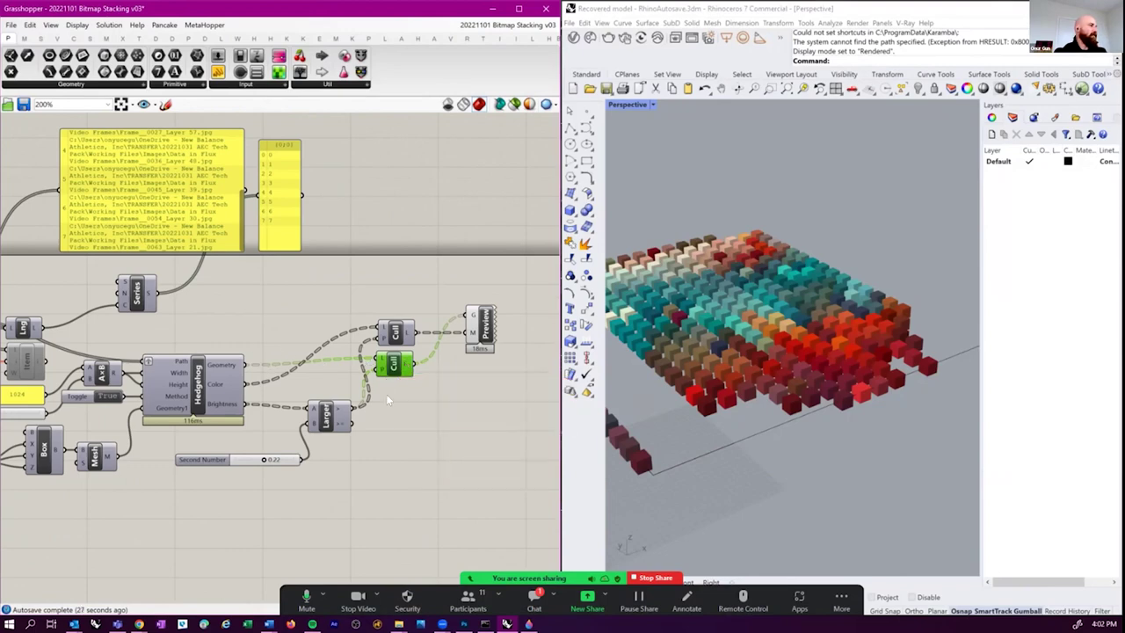
right_drag(386, 382, 388, 401)
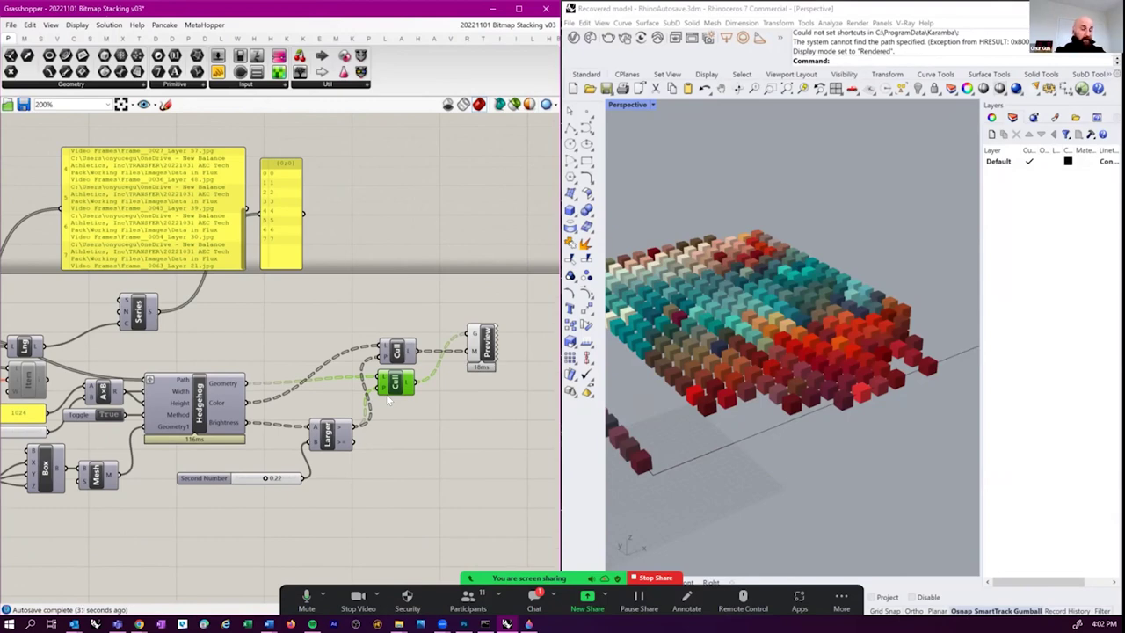
double_click(474, 450)
text(move)
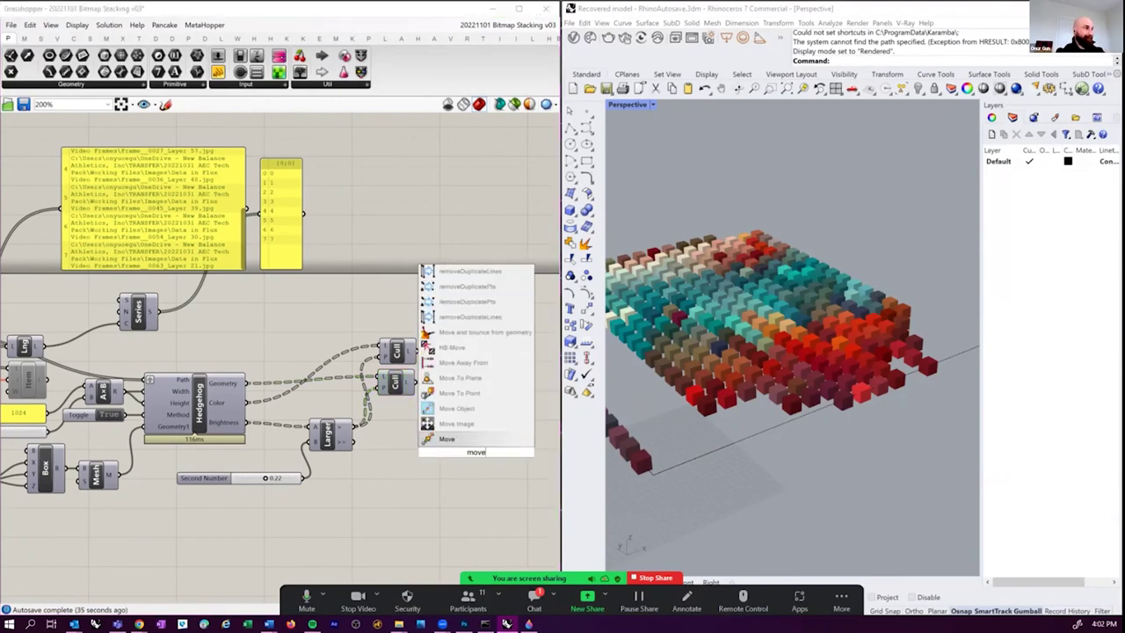
click(446, 407)
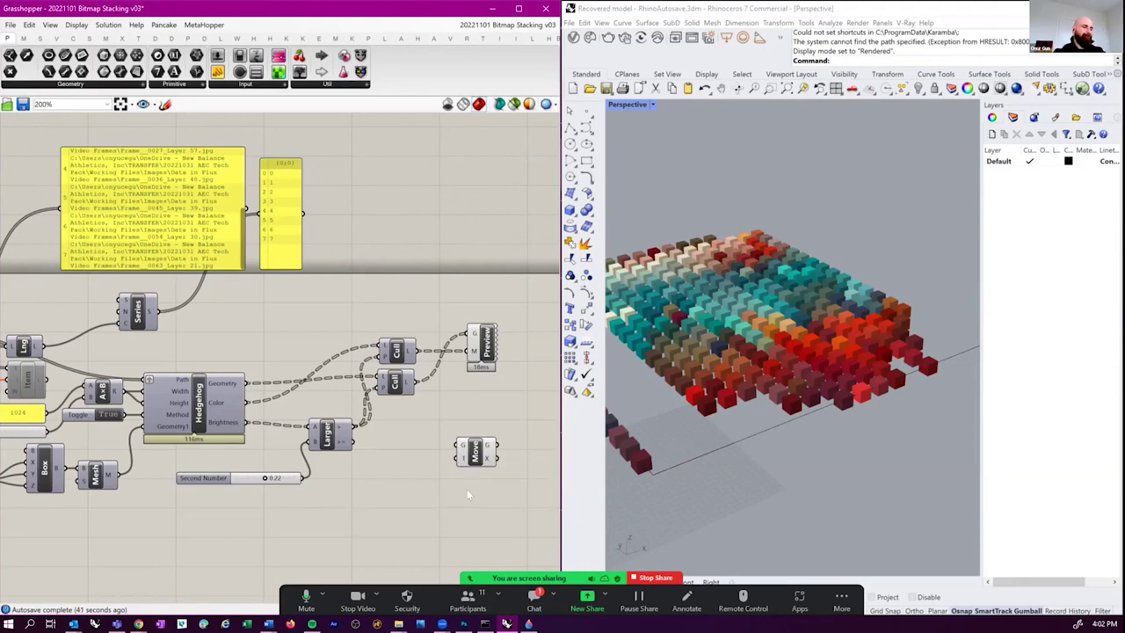
- Add a Vector XYZ component and line it up directly before the Move component
double_click(393, 517)
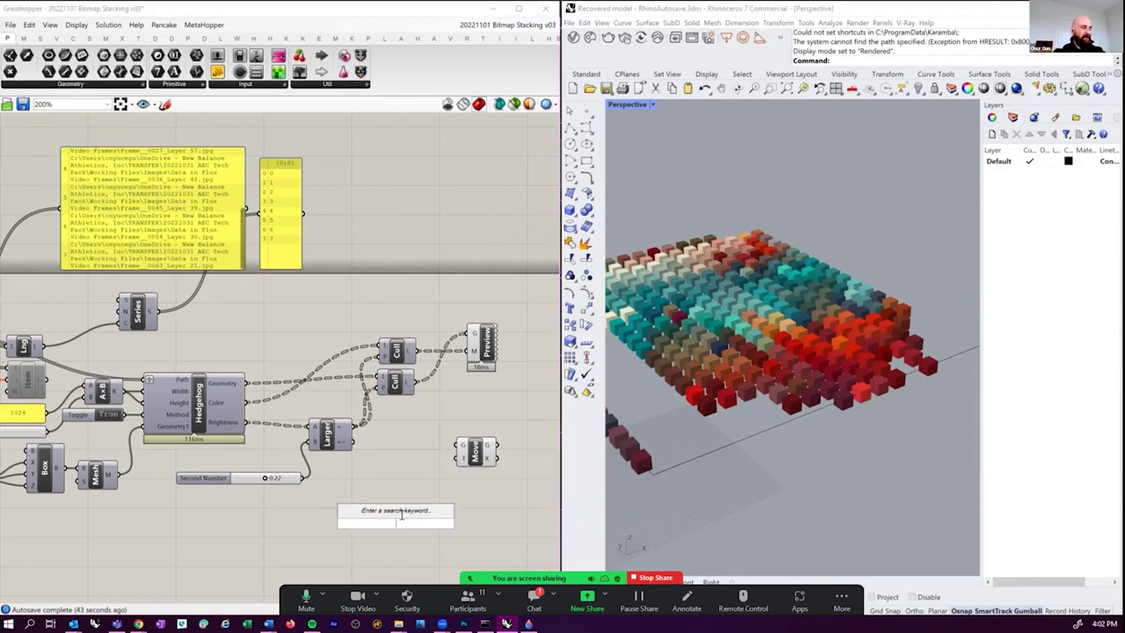
text(vector)
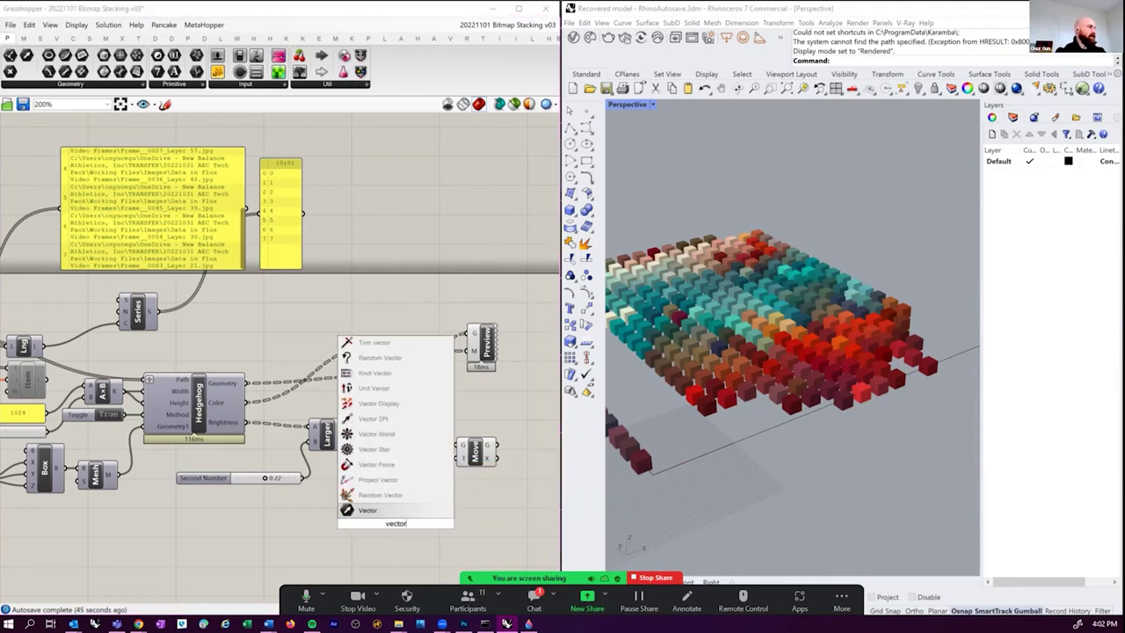
click(367, 509)
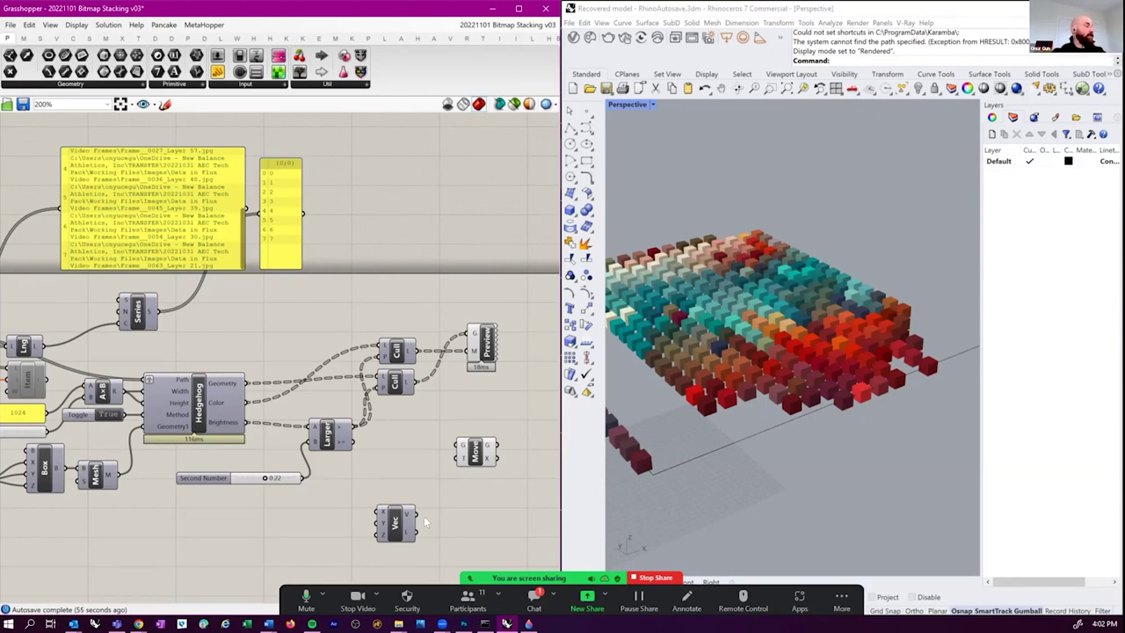
drag(396, 523, 403, 449)
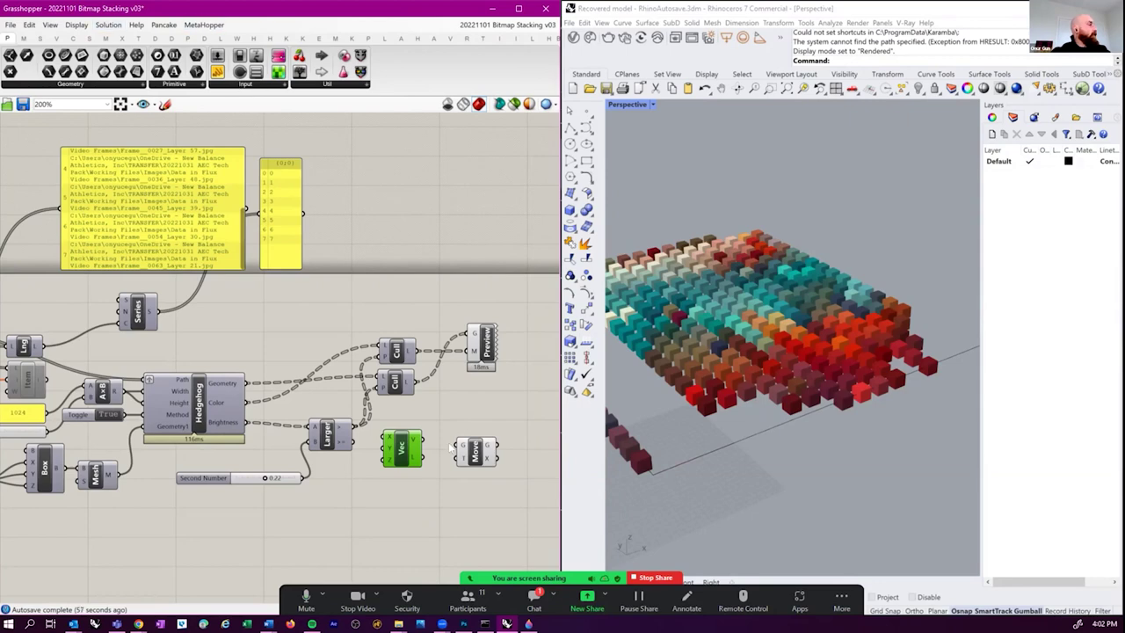
drag(405, 459, 405, 475)
drag(475, 452, 479, 467)
drag(402, 471, 415, 472)
right_drag(386, 407, 432, 406)
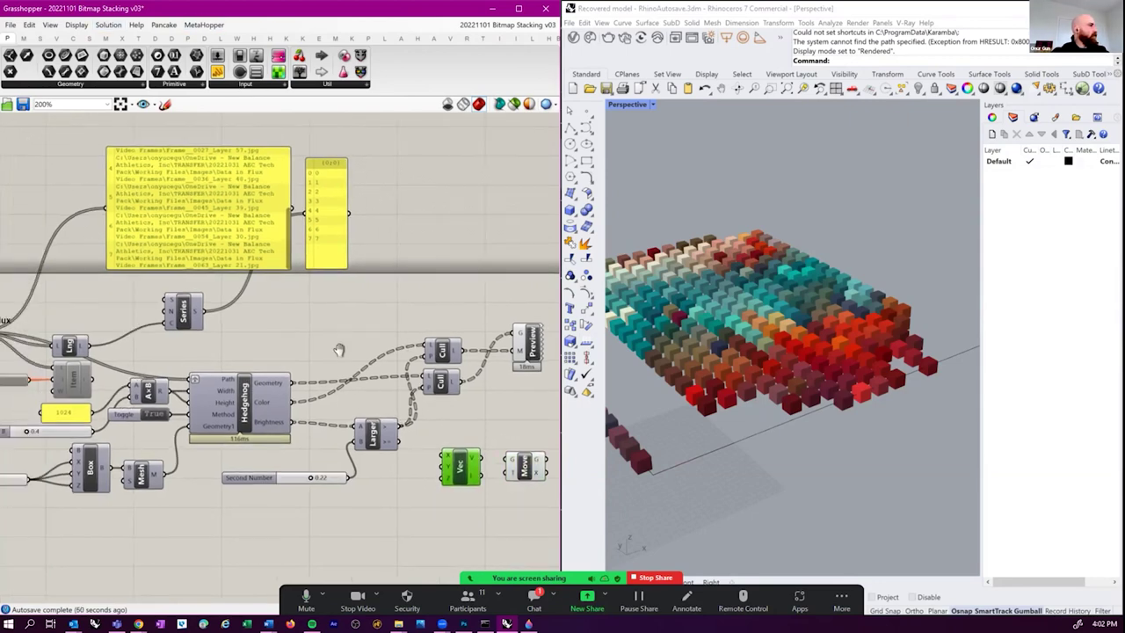
- Connect the Series output to the Z component input of the Vector XYZ component
right_drag(501, 493, 429, 432)
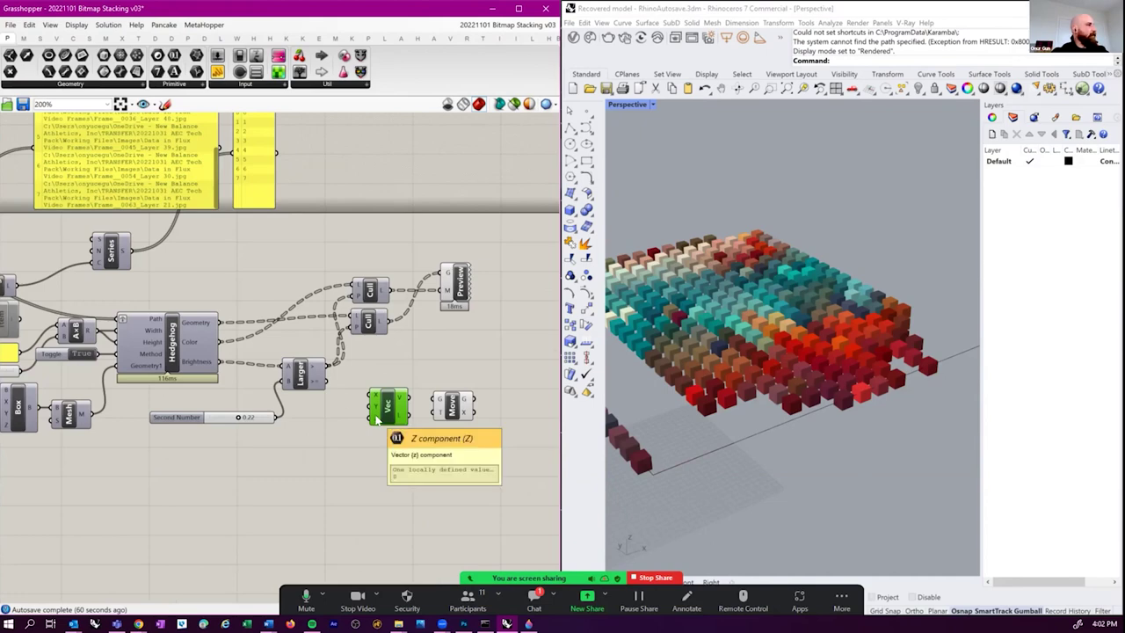
drag(130, 252, 273, 284)
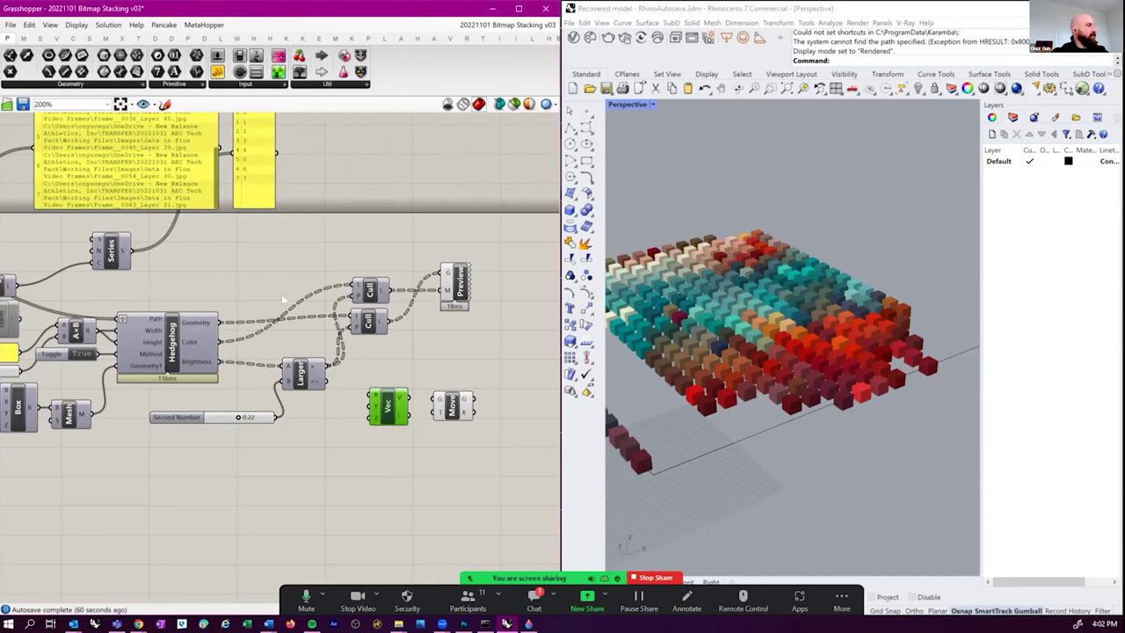
right_drag(228, 111, 235, 130)
drag(140, 272, 405, 422)
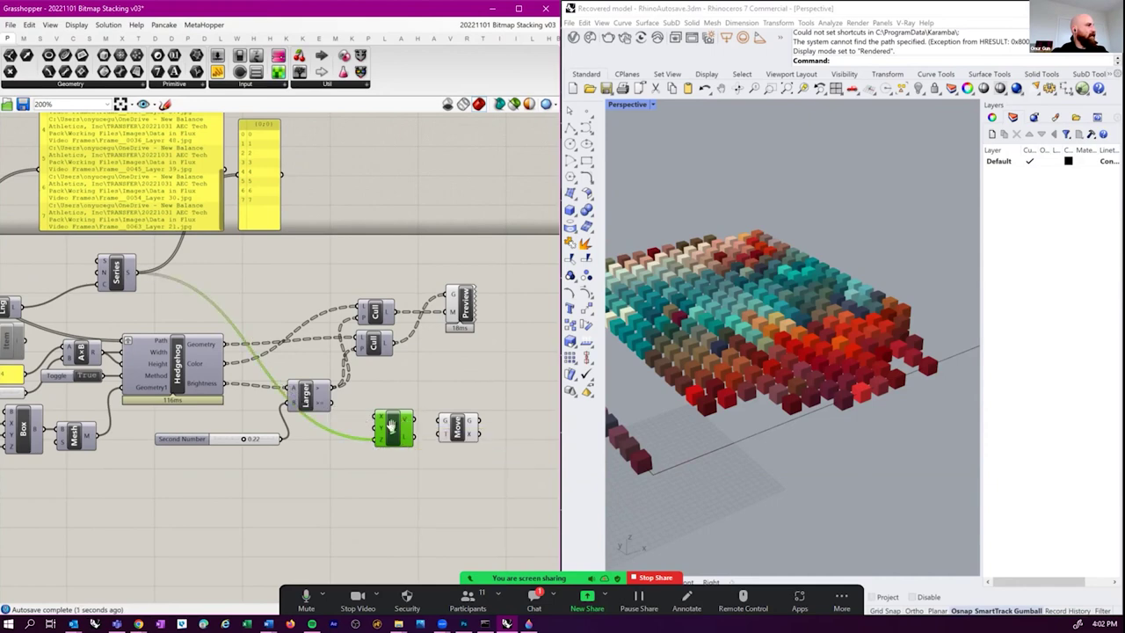
- Rewire the Series panel to the Vector XYZ output and place it, widened, above the Custom Preview component
right_drag(405, 423, 384, 470)
drag(384, 470, 415, 167)
drag(440, 252, 525, 280)
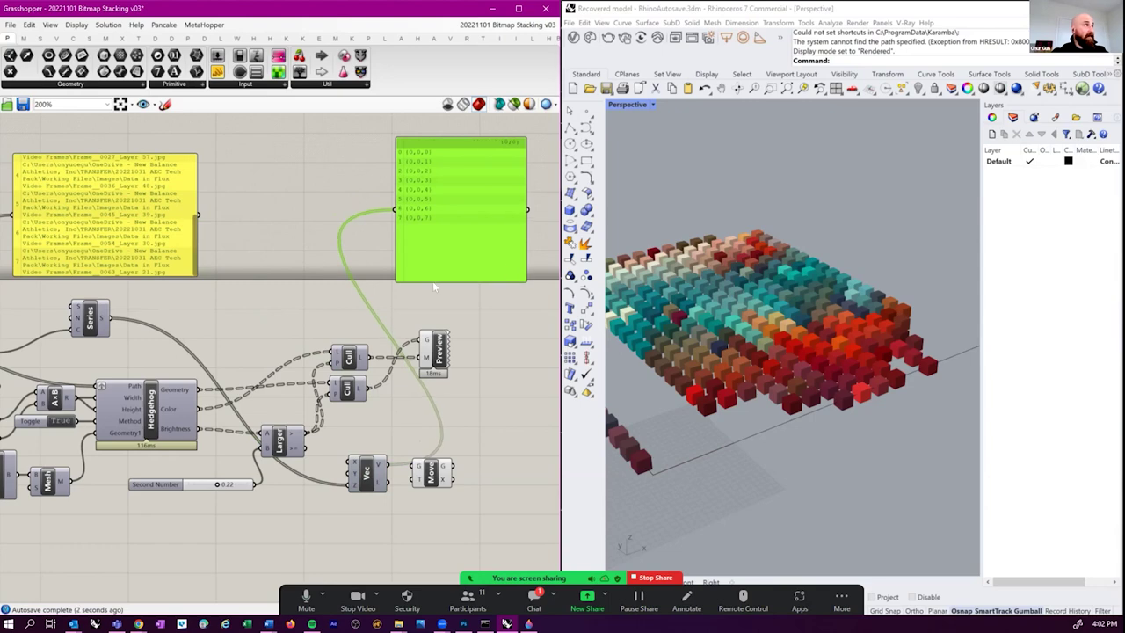
- Shift the Move component slightly farther from the Vector XYZ component
right_drag(456, 349, 452, 319)
click(453, 427)
drag(453, 425, 446, 449)
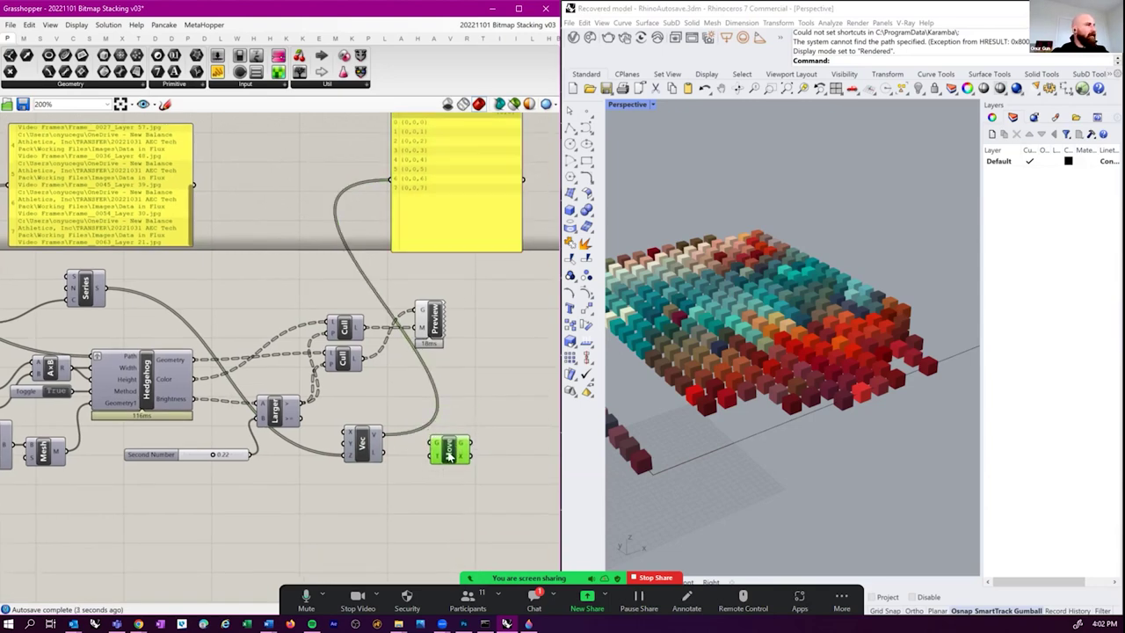
click(328, 353)
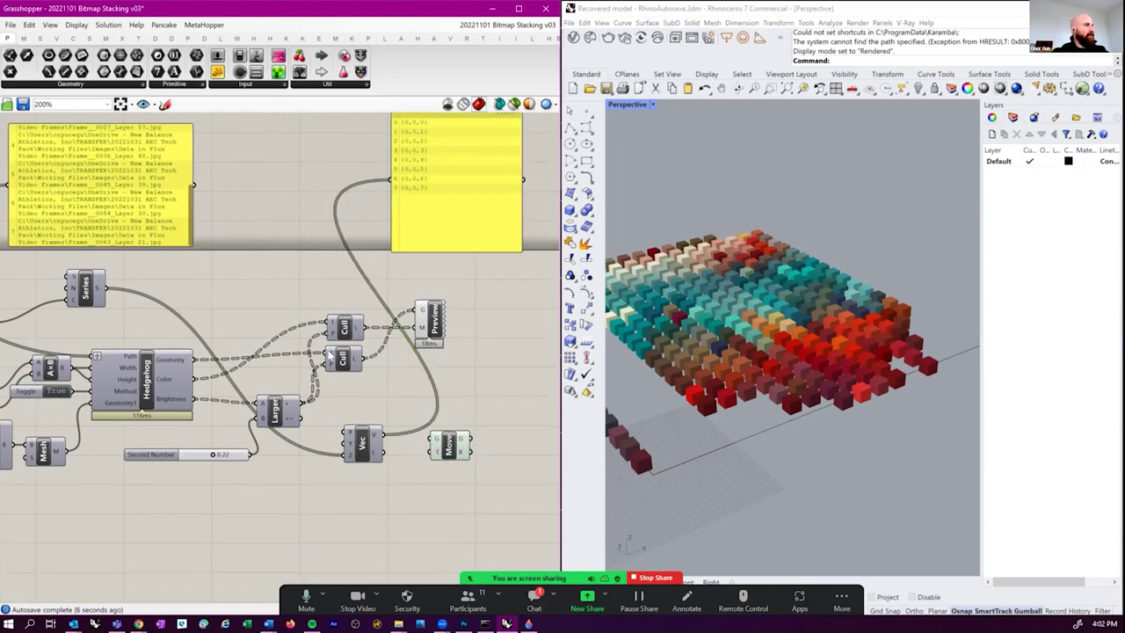
- Graft the vector output of the Vector XYZ component
right_click(376, 432)
click(413, 485)
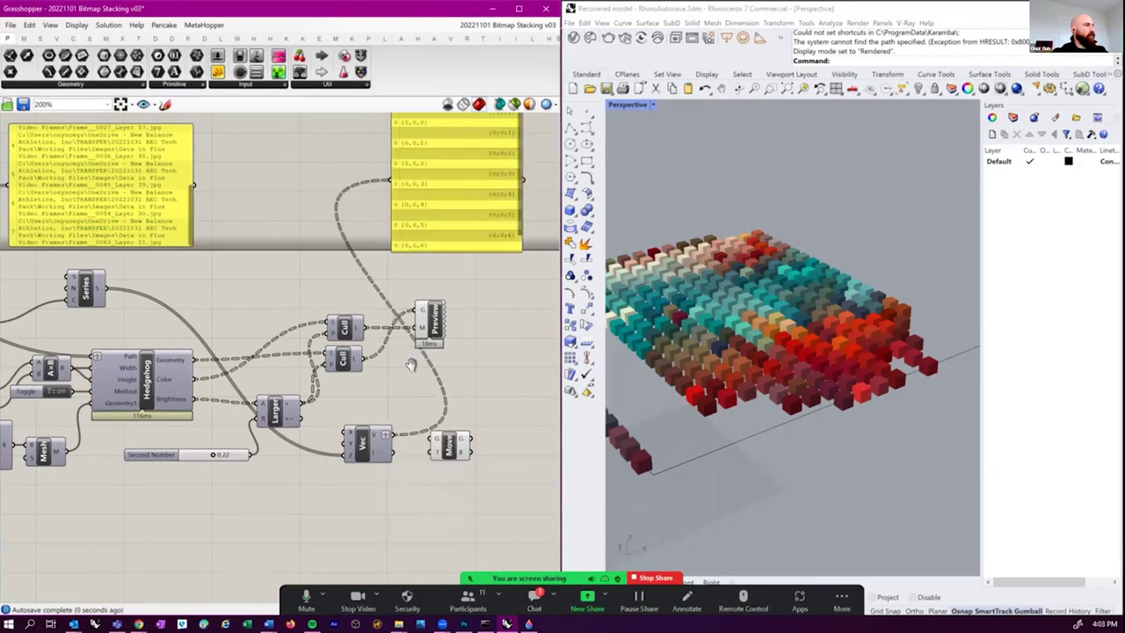
right_drag(429, 117, 403, 212)
scroll(489, 295, down, 1)
right_drag(369, 560, 375, 514)
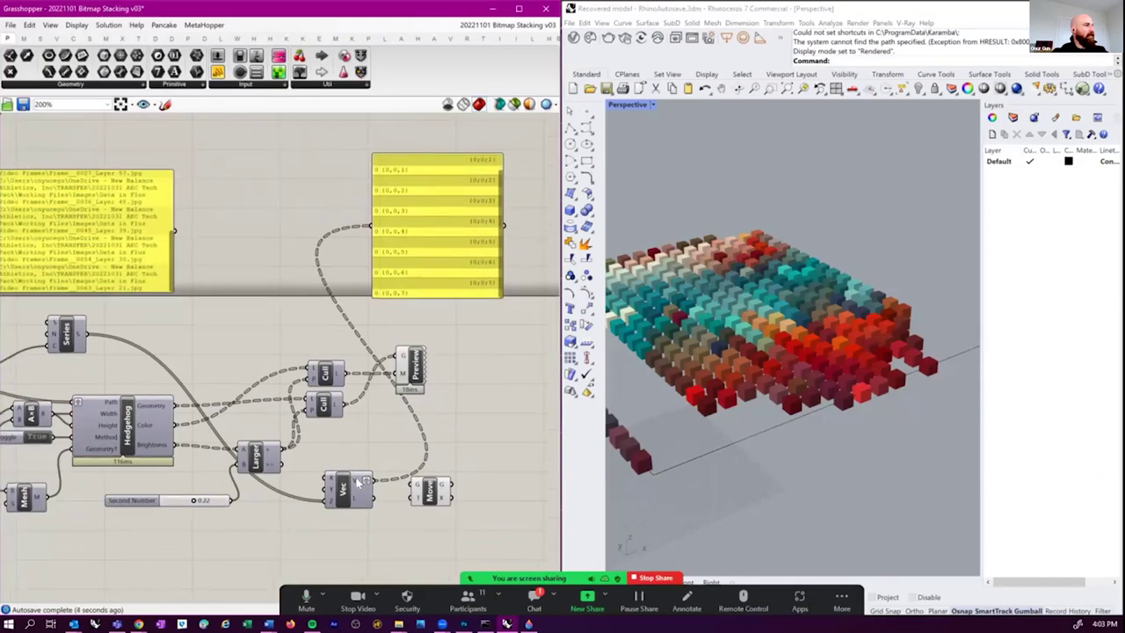
- Feed the lower Cull component's output into the panel, enlarge the panel, and inspect the mesh list by branch
mouse_move(359, 483)
drag(346, 374, 370, 226)
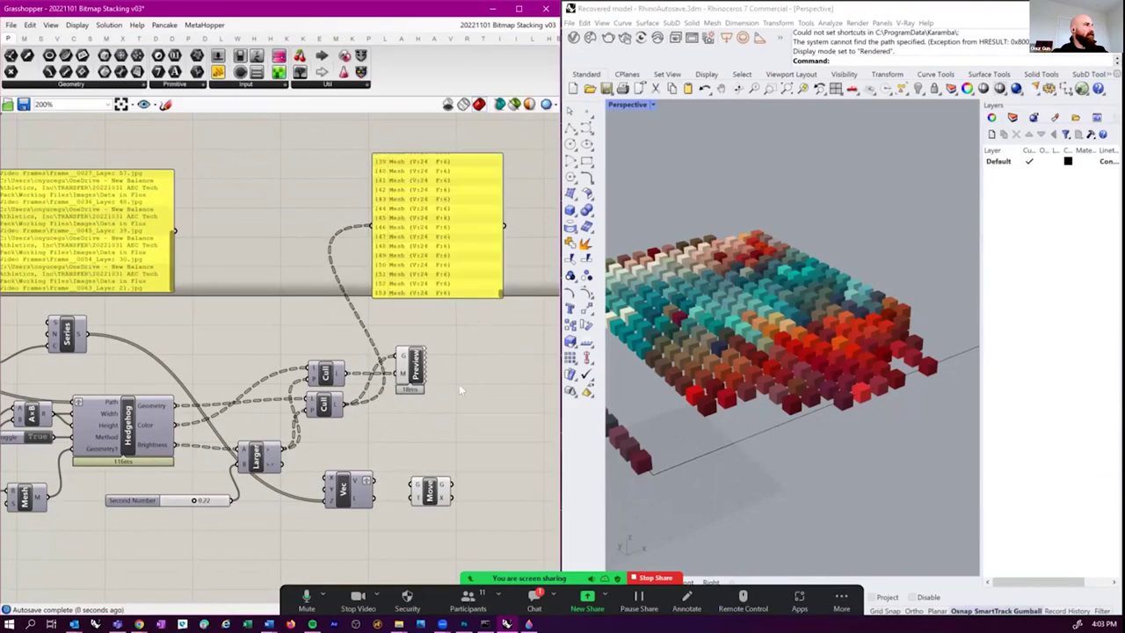
scroll(499, 183, up, 20)
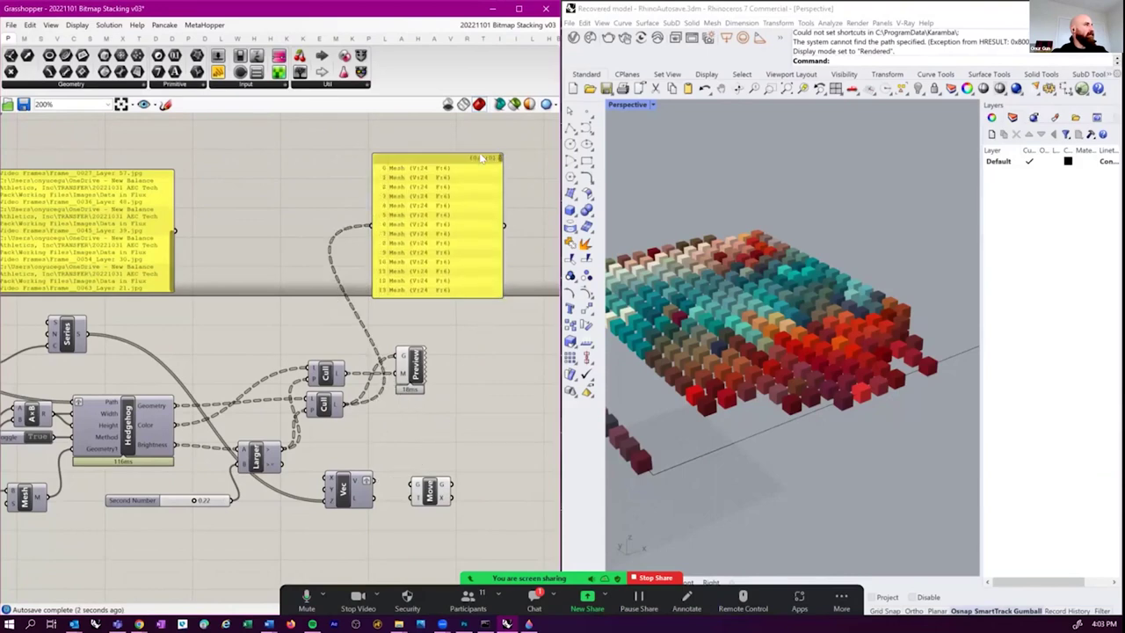
drag(492, 288, 535, 501)
drag(530, 158, 544, 470)
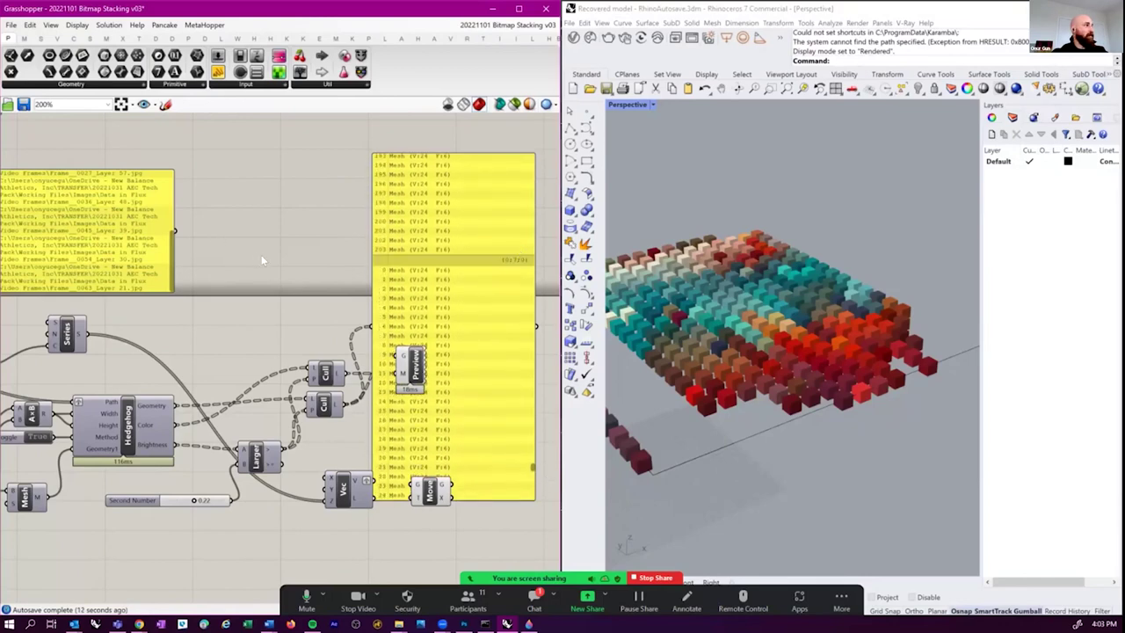
- Rewire the enlarged panel to the Vector XYZ vector output and place it below the Move component
drag(372, 344, 372, 481)
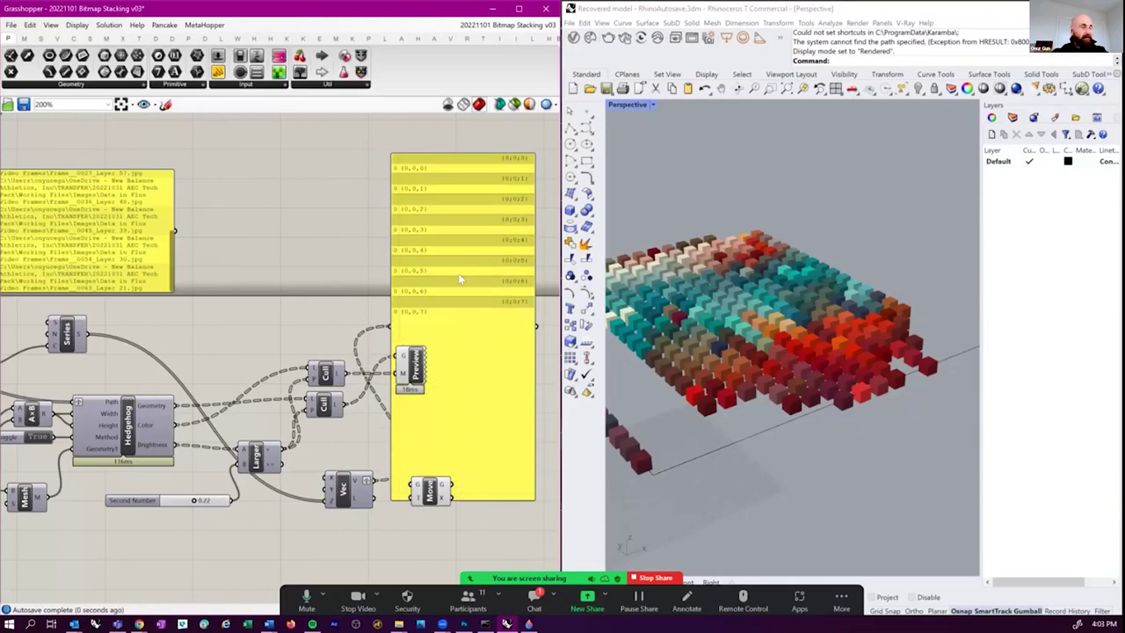
drag(458, 274, 502, 465)
right_drag(415, 211, 369, 121)
drag(477, 413, 513, 493)
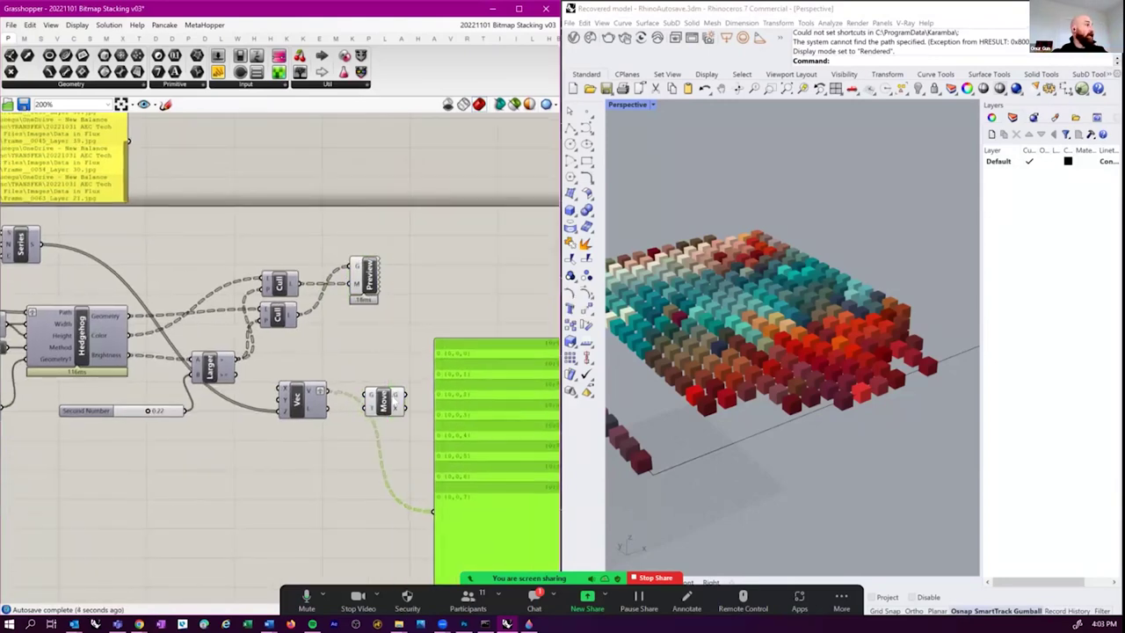
- Rearrange Move and Custom Preview, and connect the lower Cull output and the grafted vectors to Move's geometry and motion inputs
drag(384, 402, 371, 349)
drag(364, 274, 413, 272)
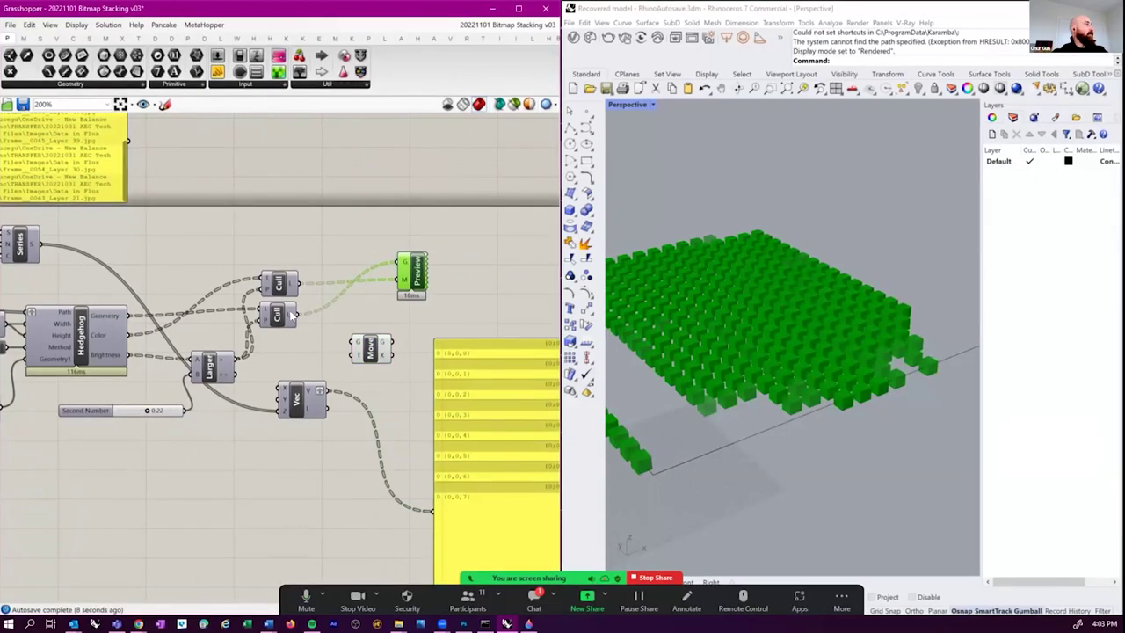
drag(296, 313, 348, 339)
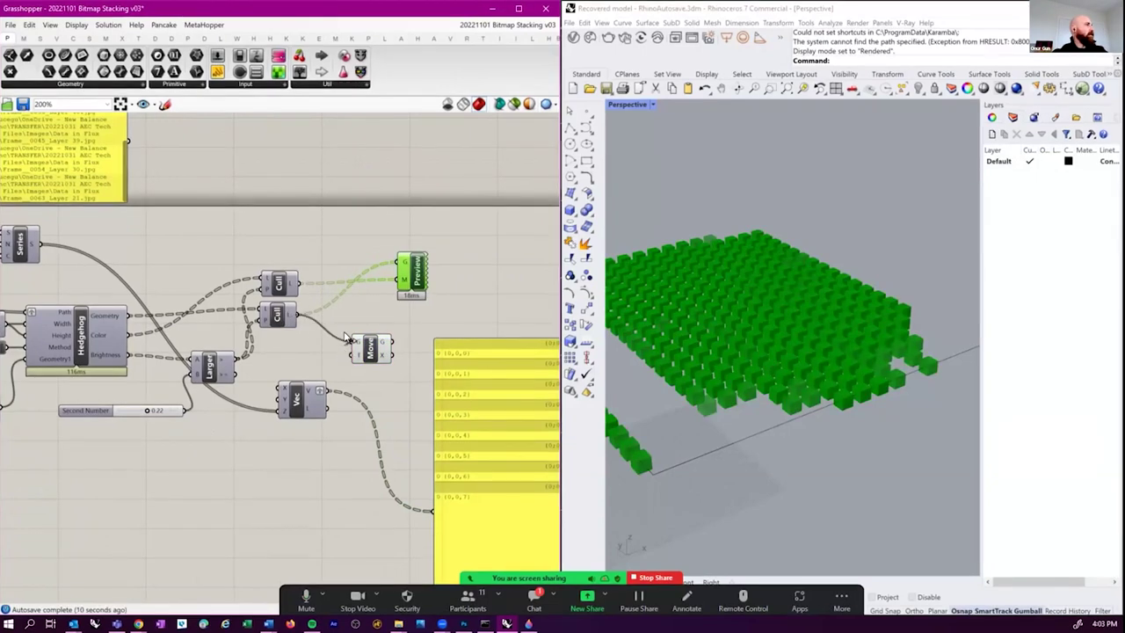
click(339, 360)
drag(326, 389, 353, 354)
- Examine the spacing of the moved box layers up close, and review the box-size part of the definition
right_drag(731, 339, 860, 407)
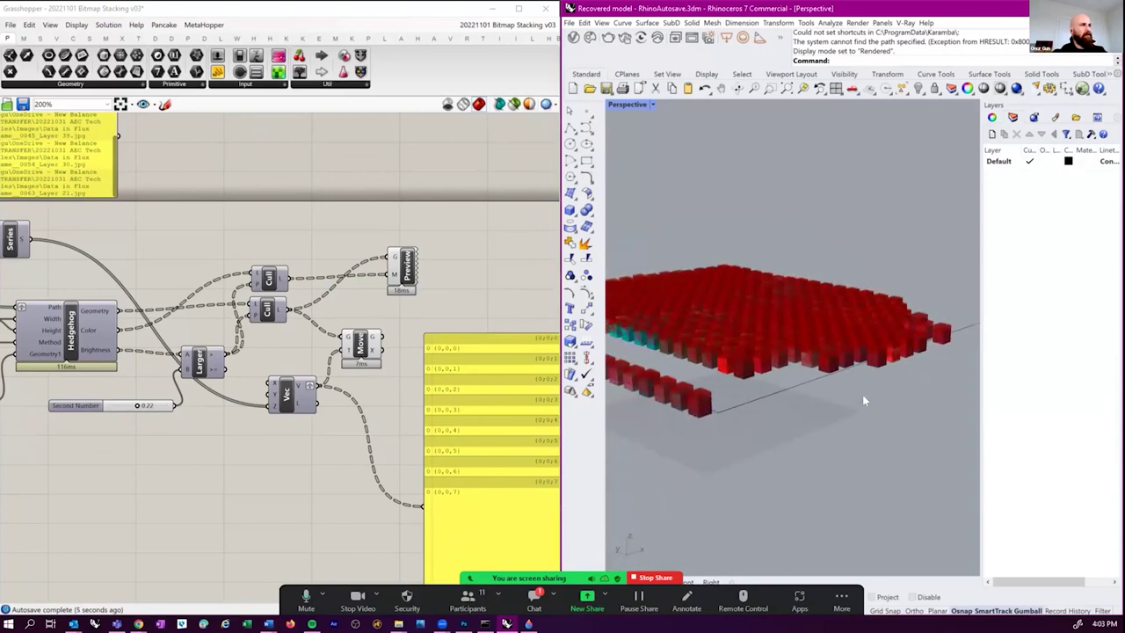
scroll(853, 332, up, 5)
scroll(853, 332, down, 2)
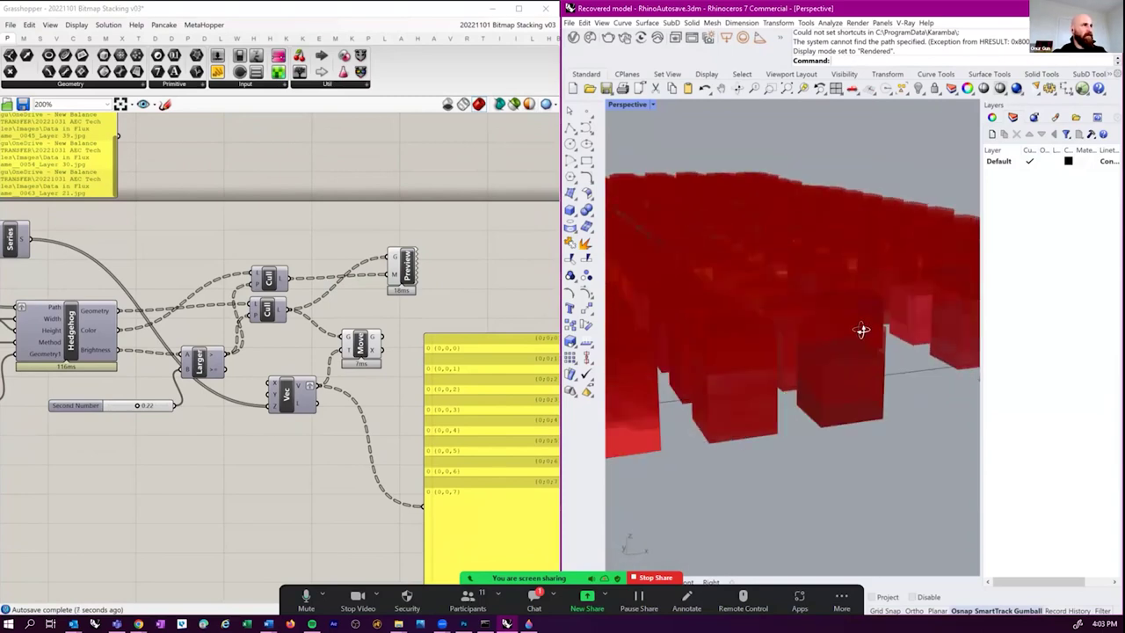
scroll(853, 331, down, 3)
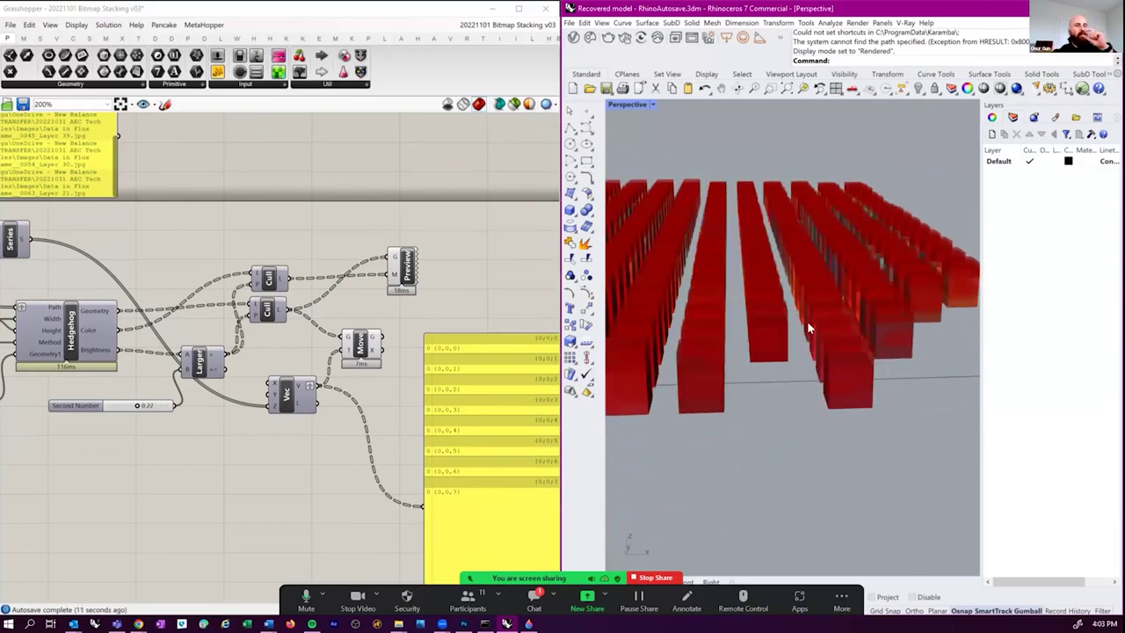
right_drag(322, 405, 356, 357)
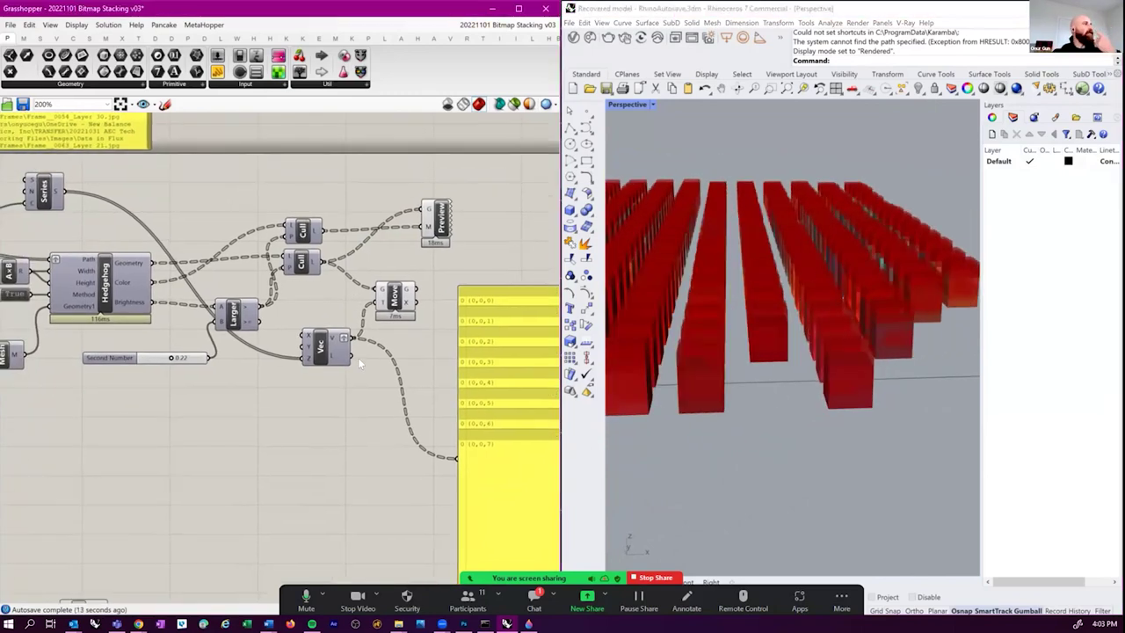
scroll(356, 357, down, 2)
right_drag(270, 376, 318, 396)
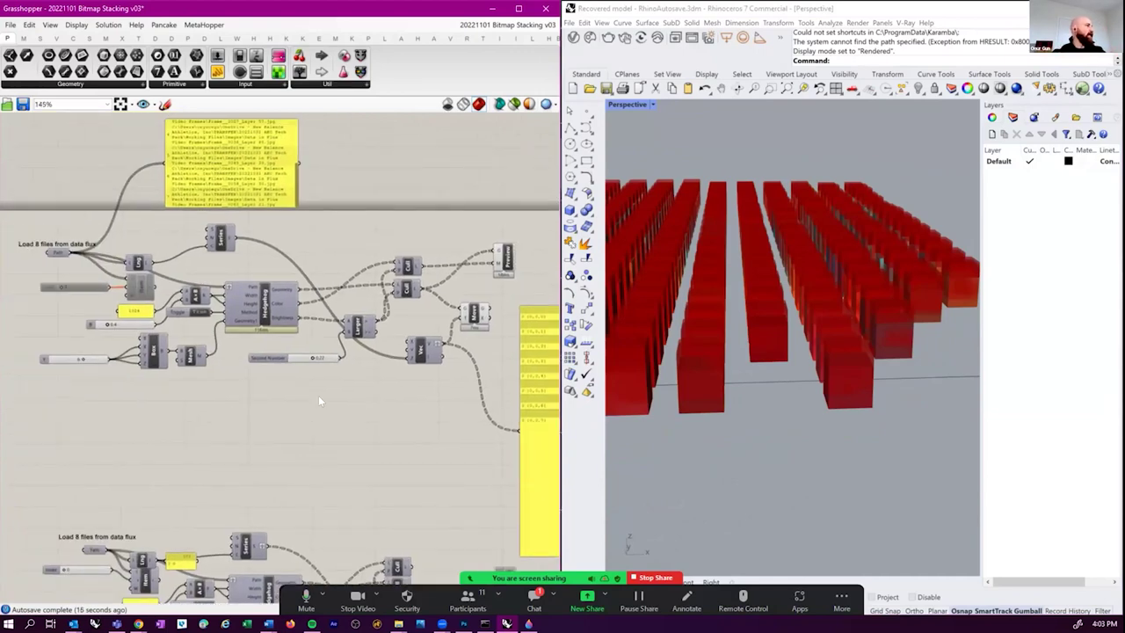
scroll(84, 360, up, 2)
scroll(85, 360, up, 2)
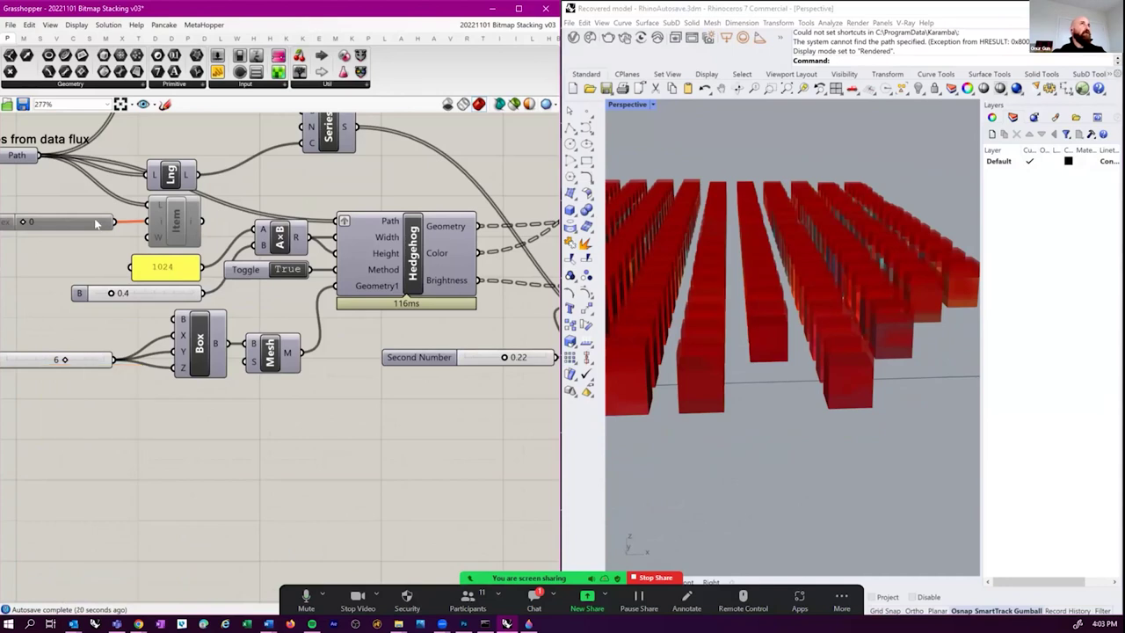
scroll(300, 383, down, 3)
scroll(268, 307, up, 3)
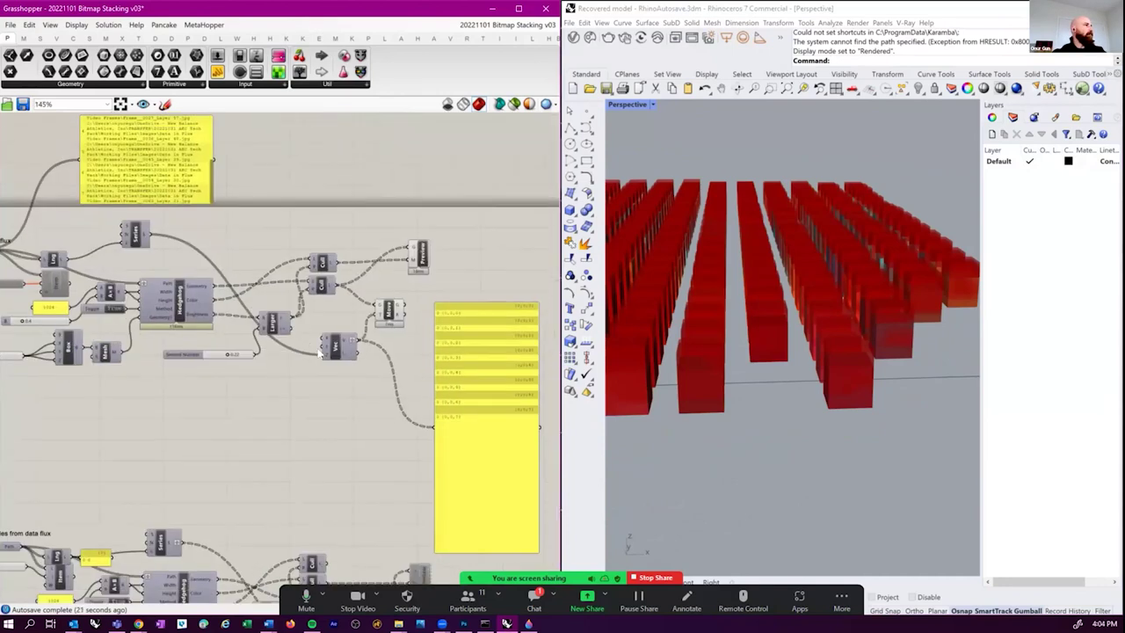
scroll(268, 308, down, 2)
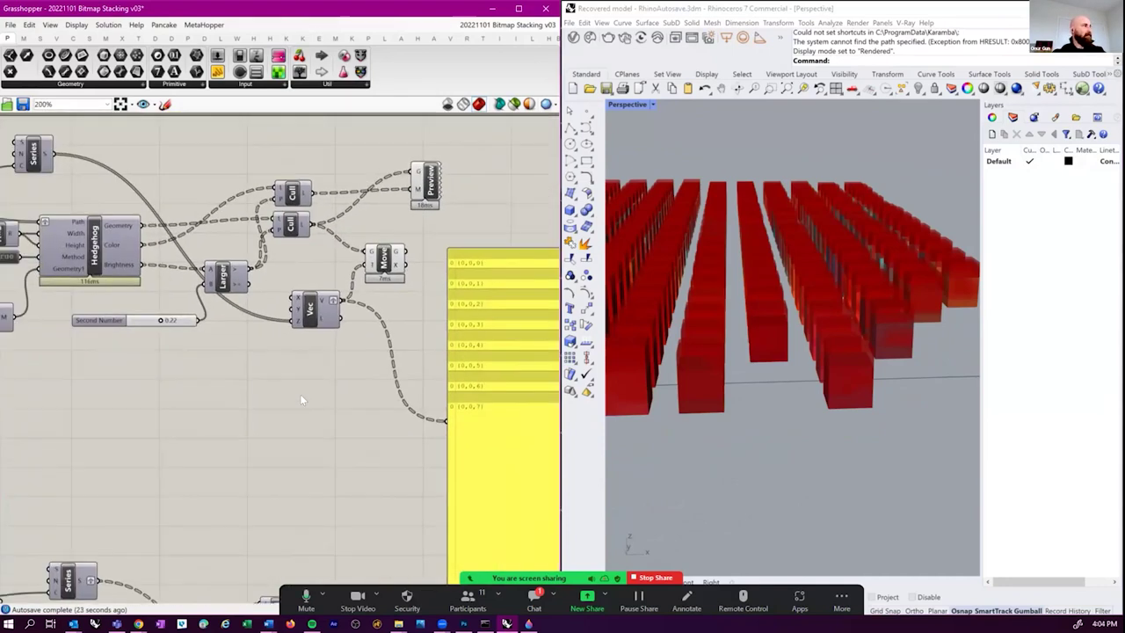
- Add a Multiplication component below Vector XYZ and feed the grafted vectors into its A input
double_click(300, 393)
text(multiplication)
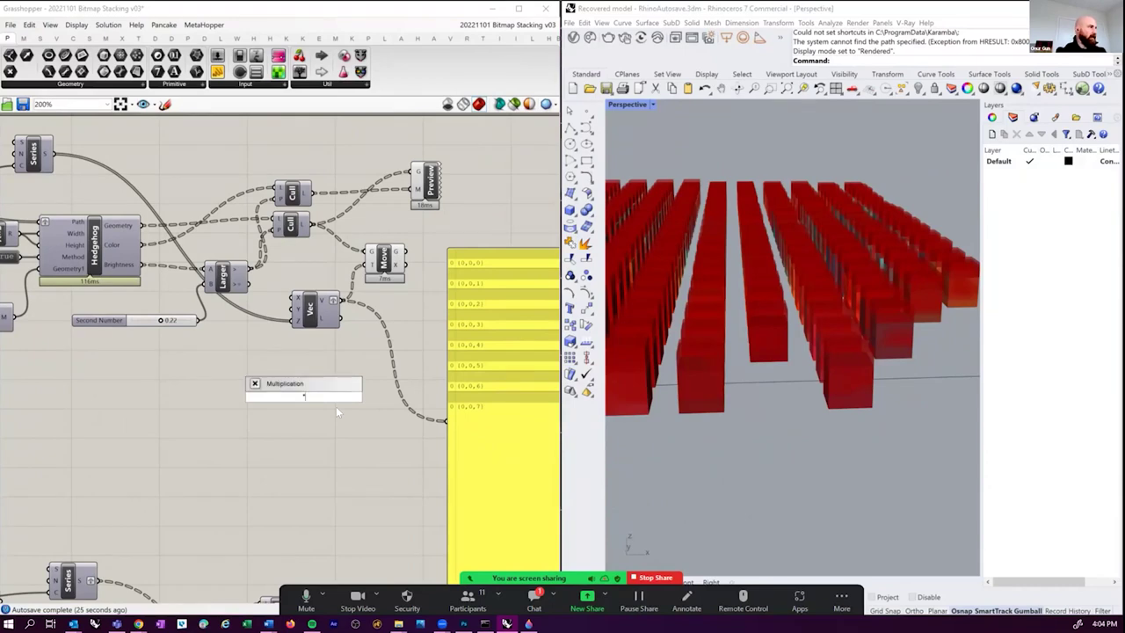
key(Return)
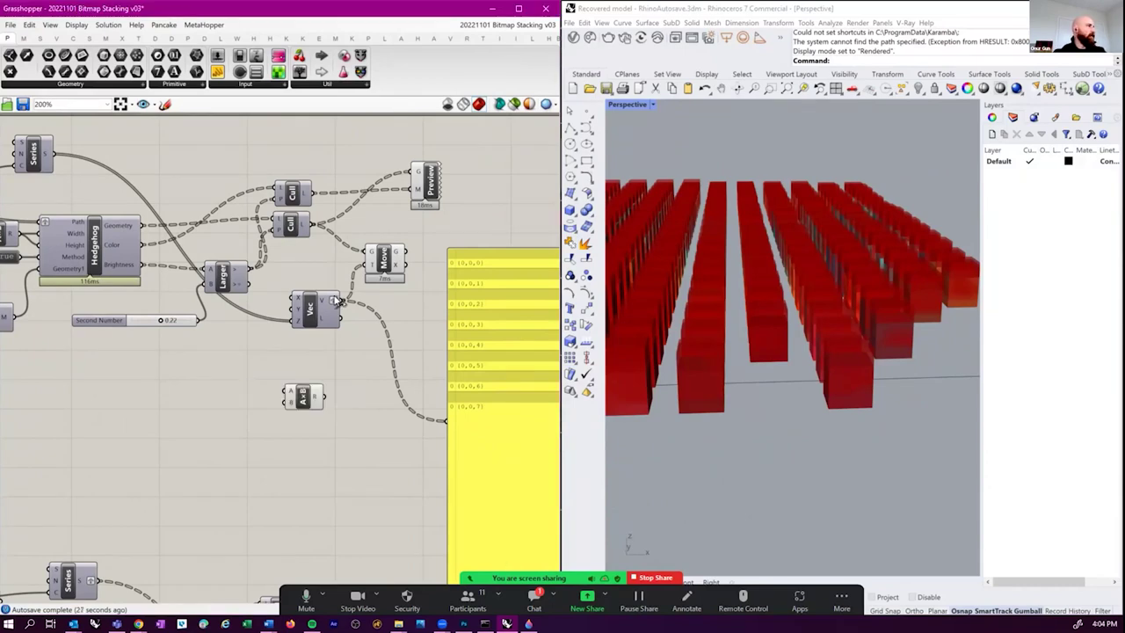
right_drag(338, 365, 391, 365)
middle_click(348, 400)
- Connect the box-size slider to the Multiplication component's B input and its result to the panel
right_drag(120, 387, 205, 368)
right_drag(119, 364, 176, 364)
right_drag(51, 320, 102, 319)
drag(101, 316, 475, 361)
right_drag(515, 397, 325, 414)
drag(327, 385, 399, 427)
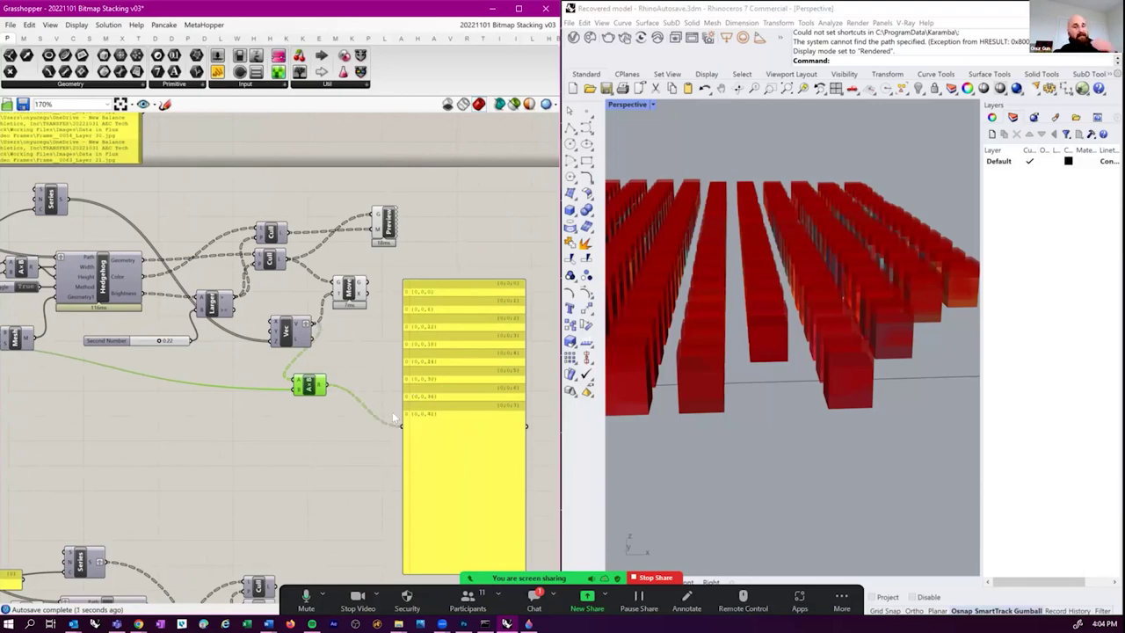
- Connect the multiplied vectors to Move's motion input and the moved geometry to Custom Preview's geometry input
right_drag(328, 387, 322, 428)
drag(322, 428, 347, 350)
click(339, 334)
right_drag(869, 229, 874, 281)
right_drag(356, 321, 358, 354)
drag(363, 360, 360, 293)
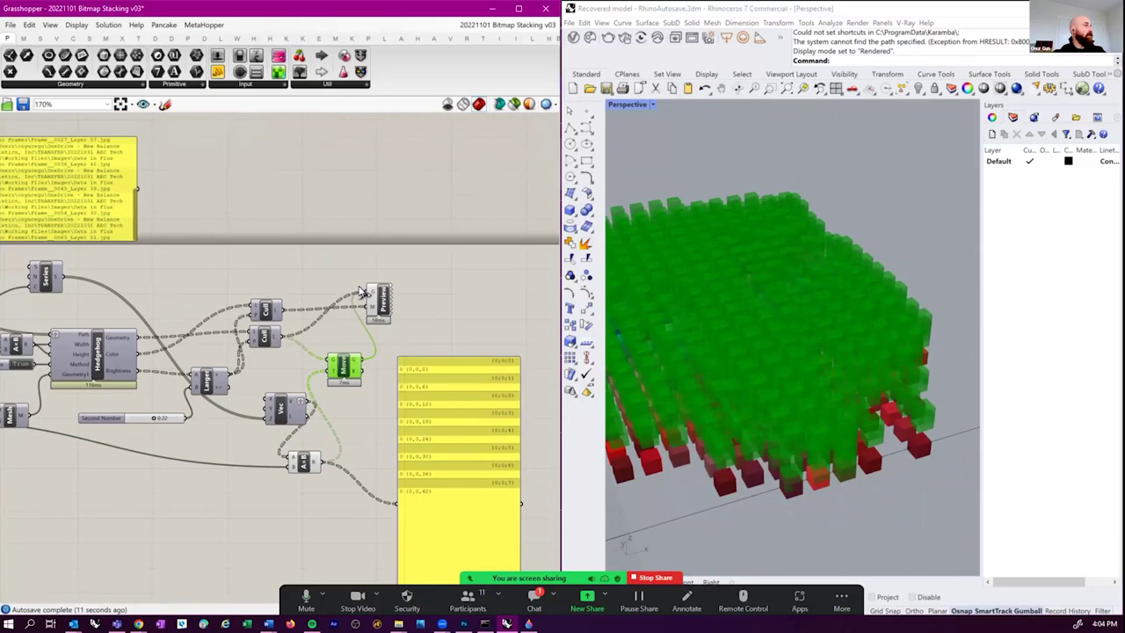
drag(360, 293, 367, 295)
- Turn off the Move component's own preview and check the coloured stacked layers in the perspective view
click(415, 296)
click(343, 367)
click(357, 524)
drag(357, 524, 295, 356)
middle_click(310, 370)
click(498, 327)
right_drag(771, 385, 817, 363)
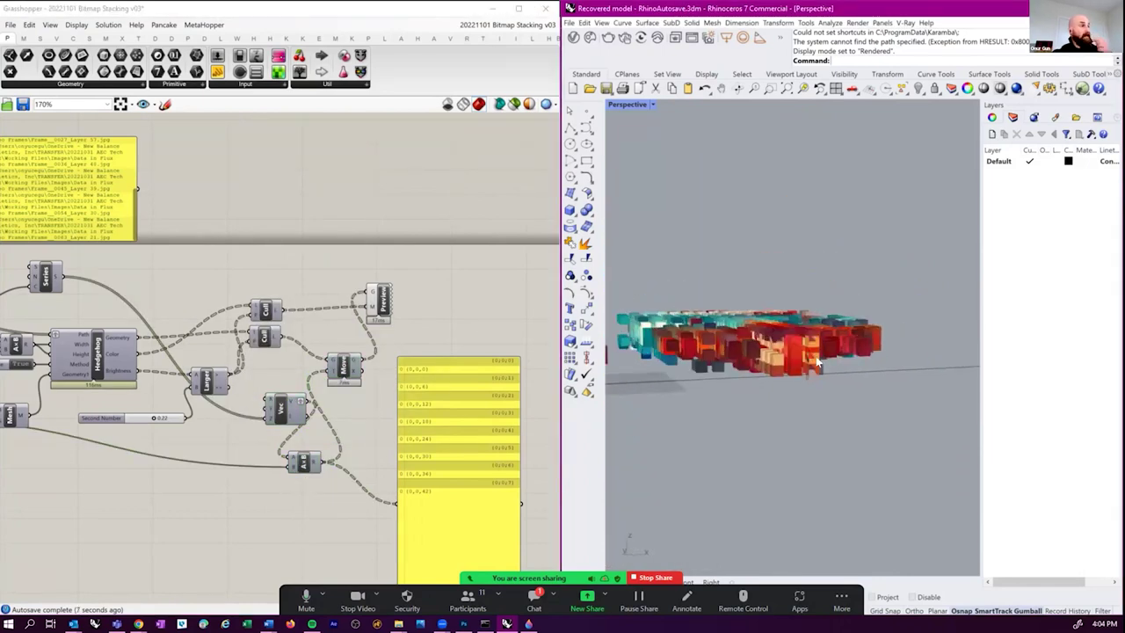
scroll(790, 364, up, 3)
right_drag(778, 347, 765, 386)
scroll(327, 394, down, 3)
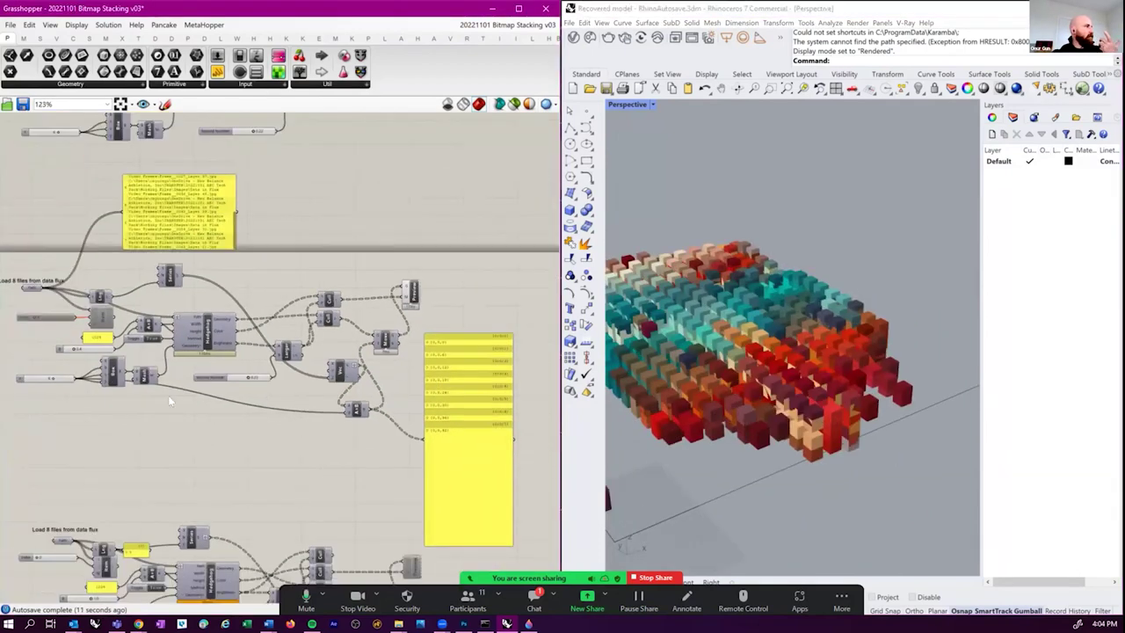
- Add a third input to the Multiplication component that scales the layer vectors
scroll(168, 394, up, 2)
double_click(451, 452)
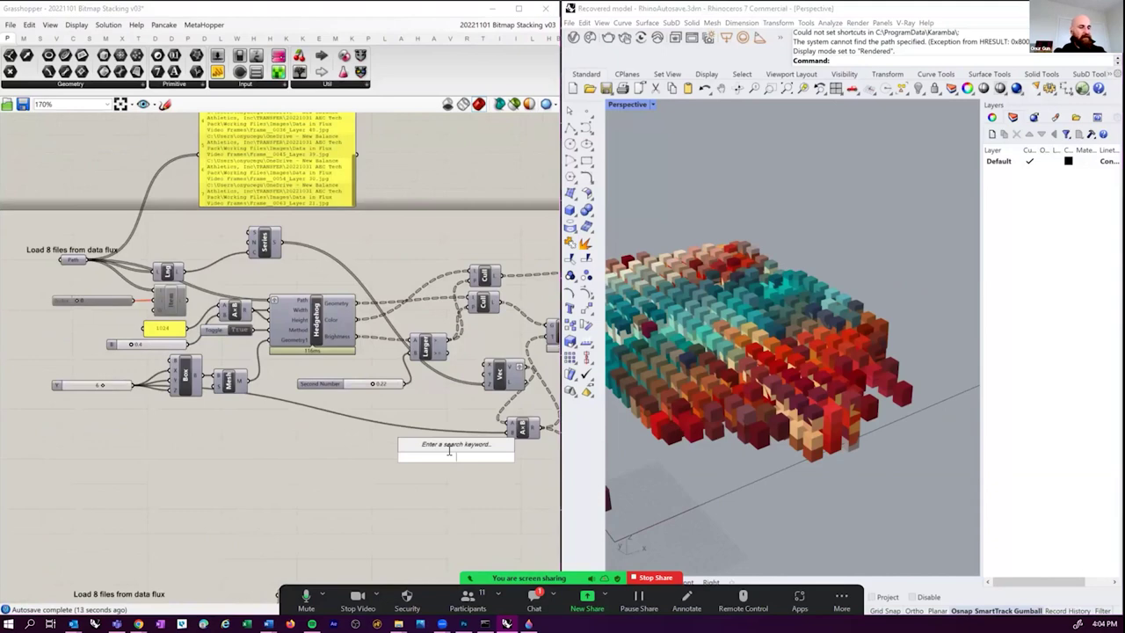
scroll(527, 433, up, 5)
middle_click(514, 427)
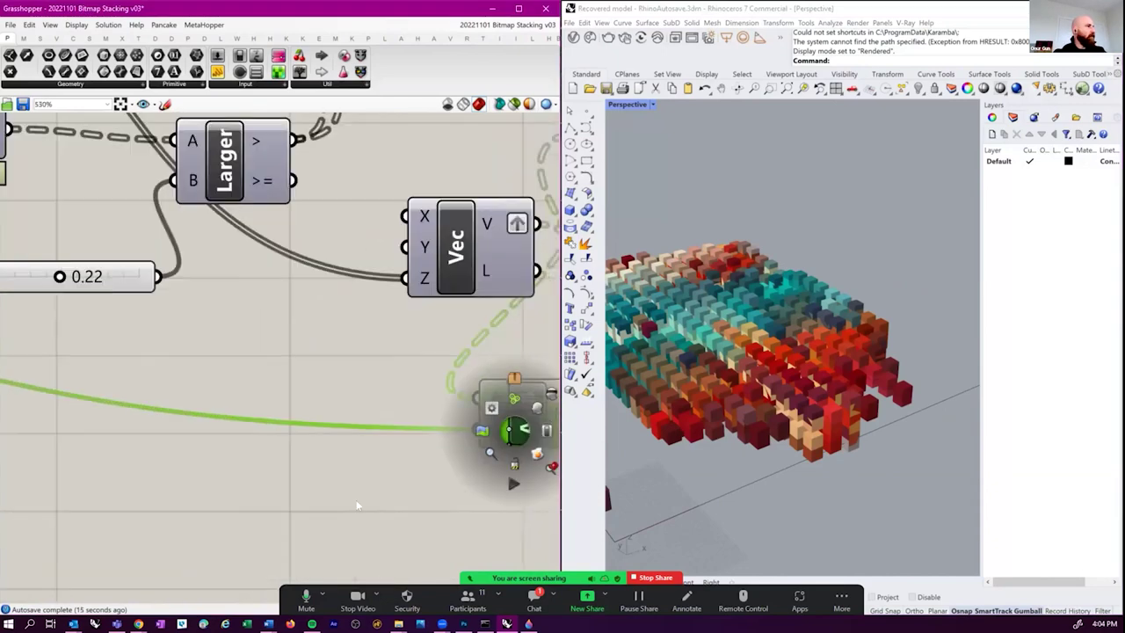
scroll(424, 461, up, 3)
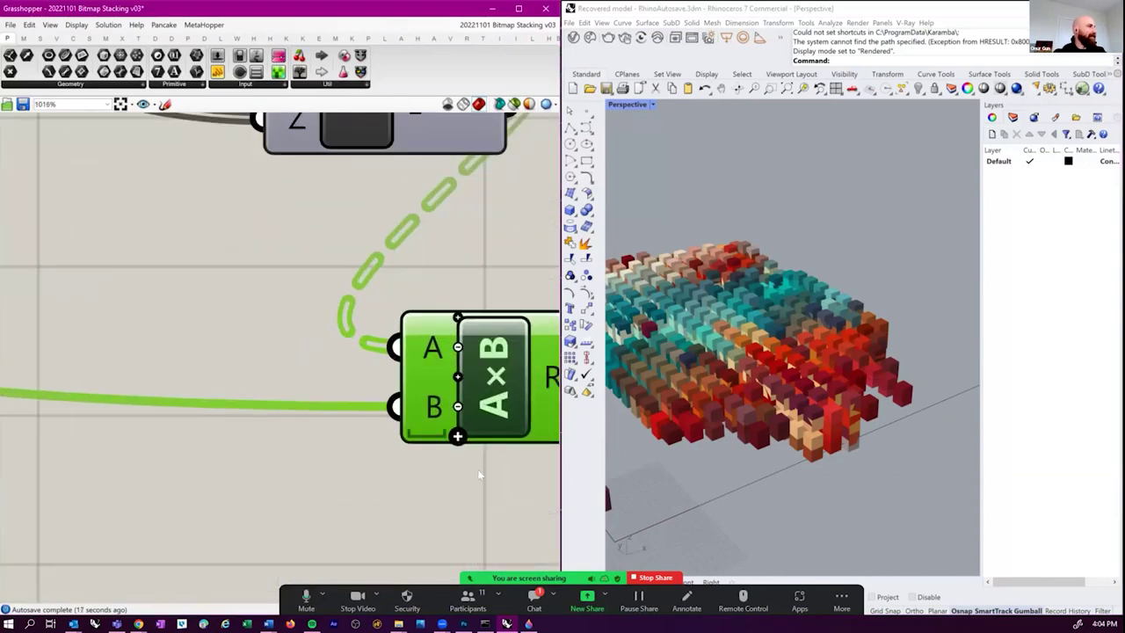
click(459, 433)
- Add a panel containing the value 2 near the Multiplication component
drag(216, 70, 243, 352)
double_click(193, 363)
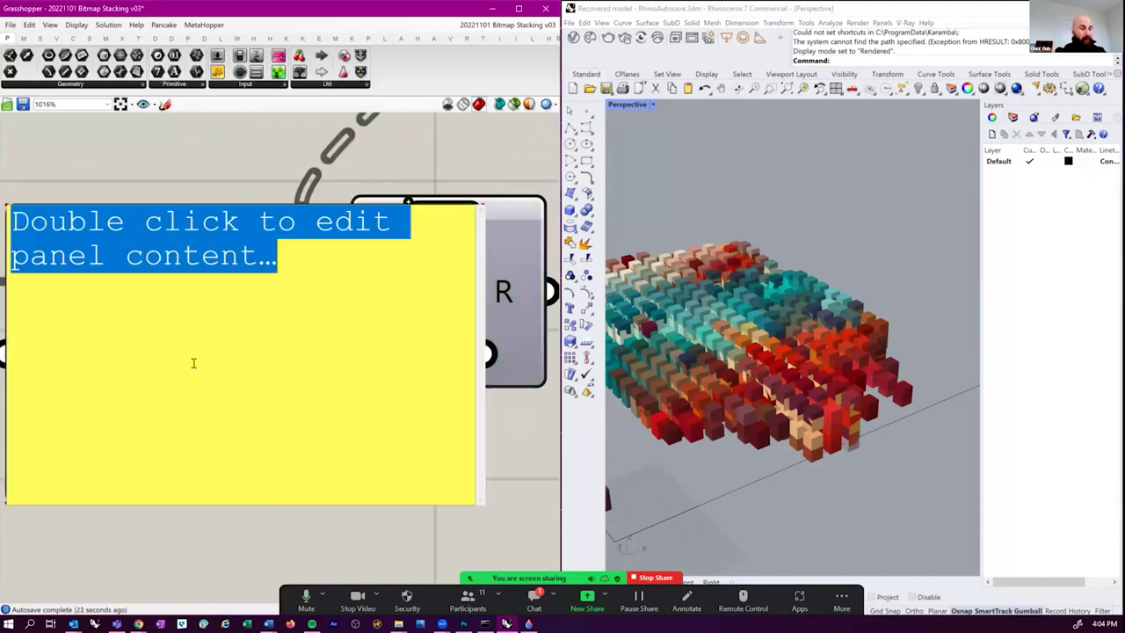
text(2)
click(508, 474)
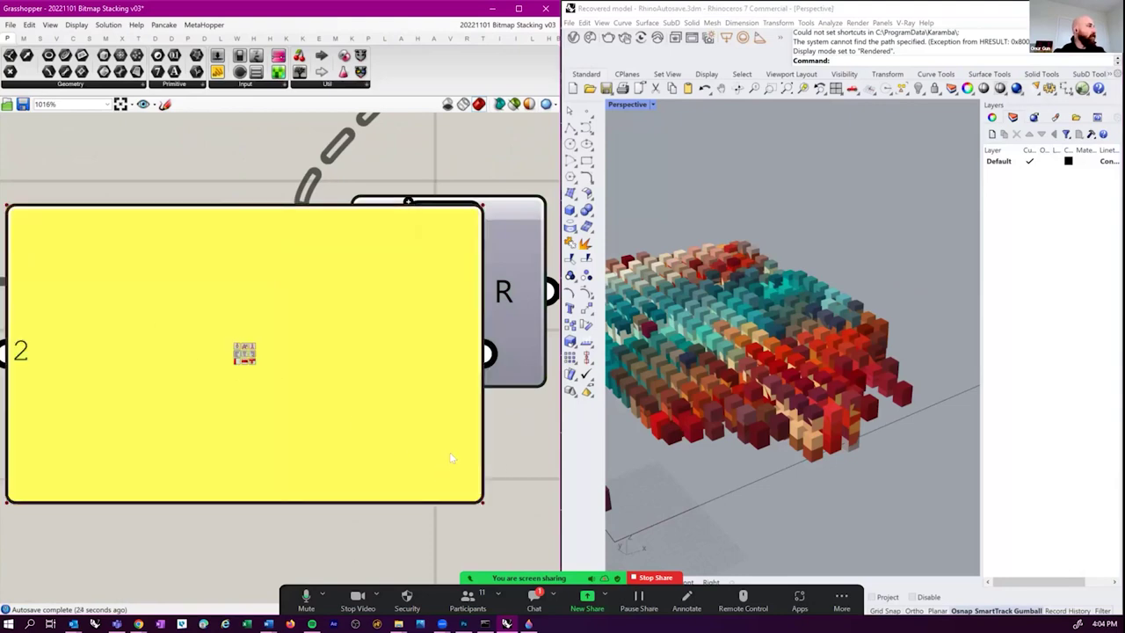
- Shrink the panel containing 2, place it before the Multiplication component, and connect it to the C input
scroll(453, 464, down, 3)
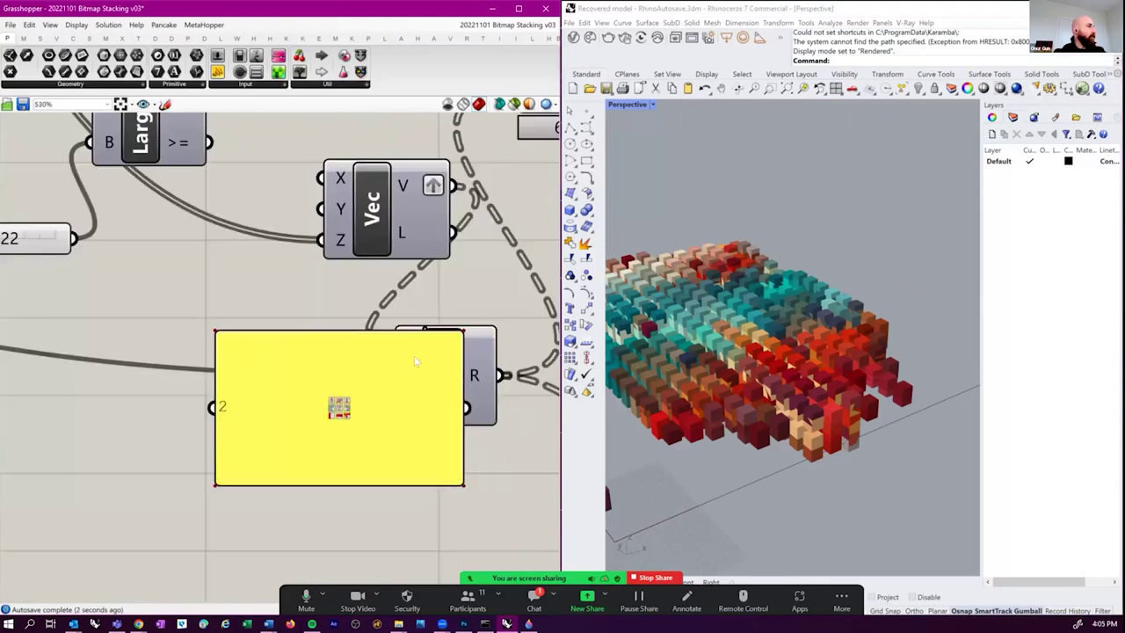
drag(423, 362, 283, 427)
scroll(290, 422, down, 5)
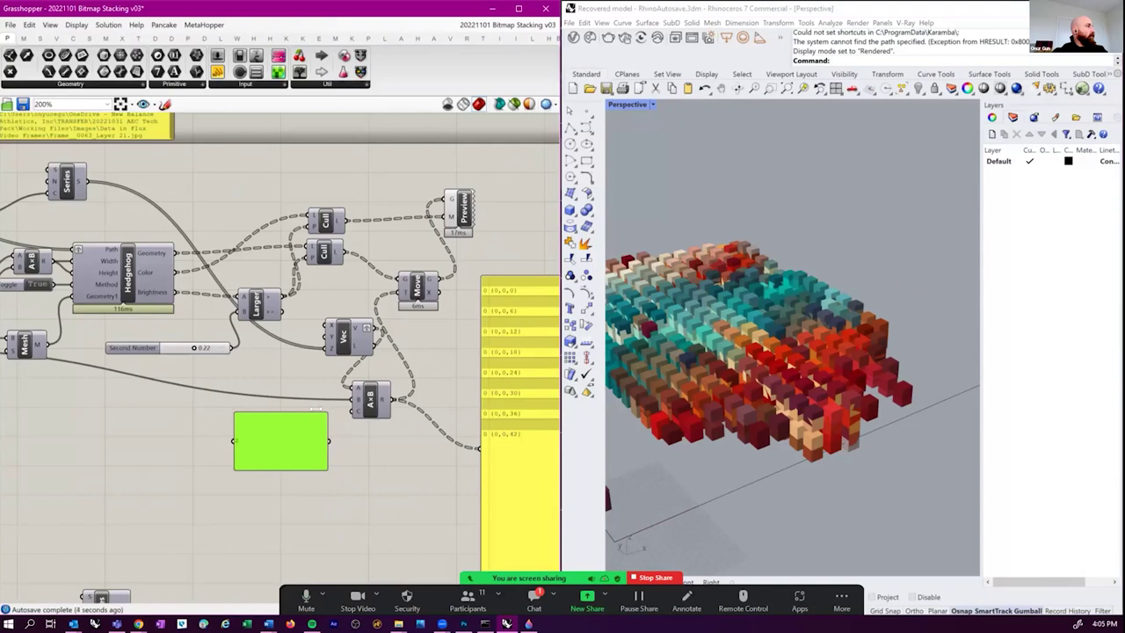
drag(296, 420, 356, 415)
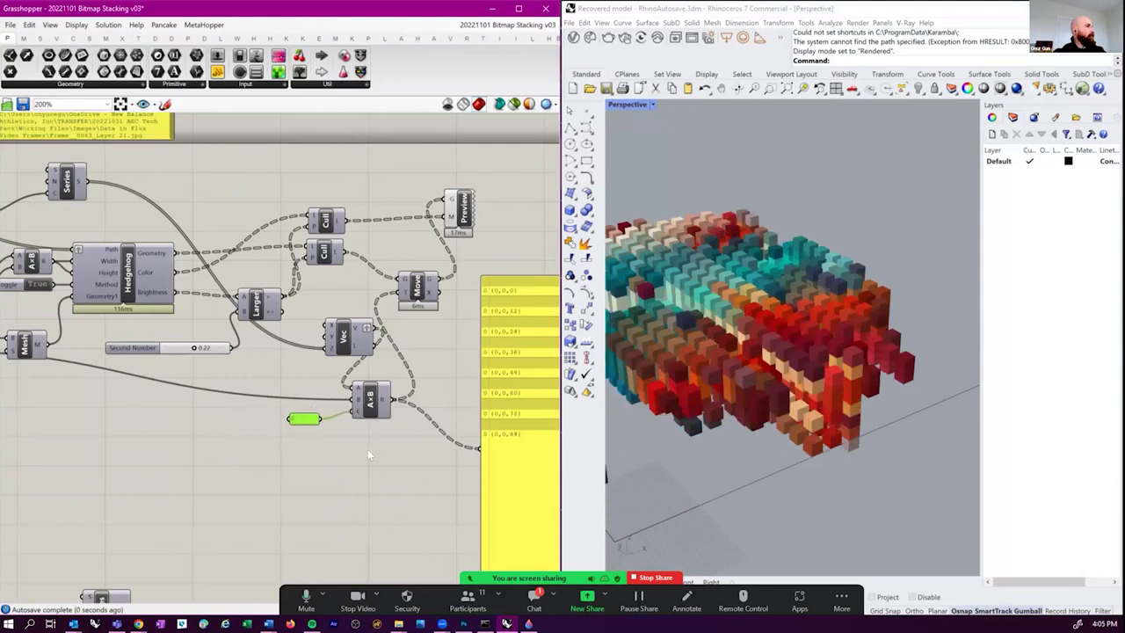
right_drag(393, 460, 317, 470)
click(295, 410)
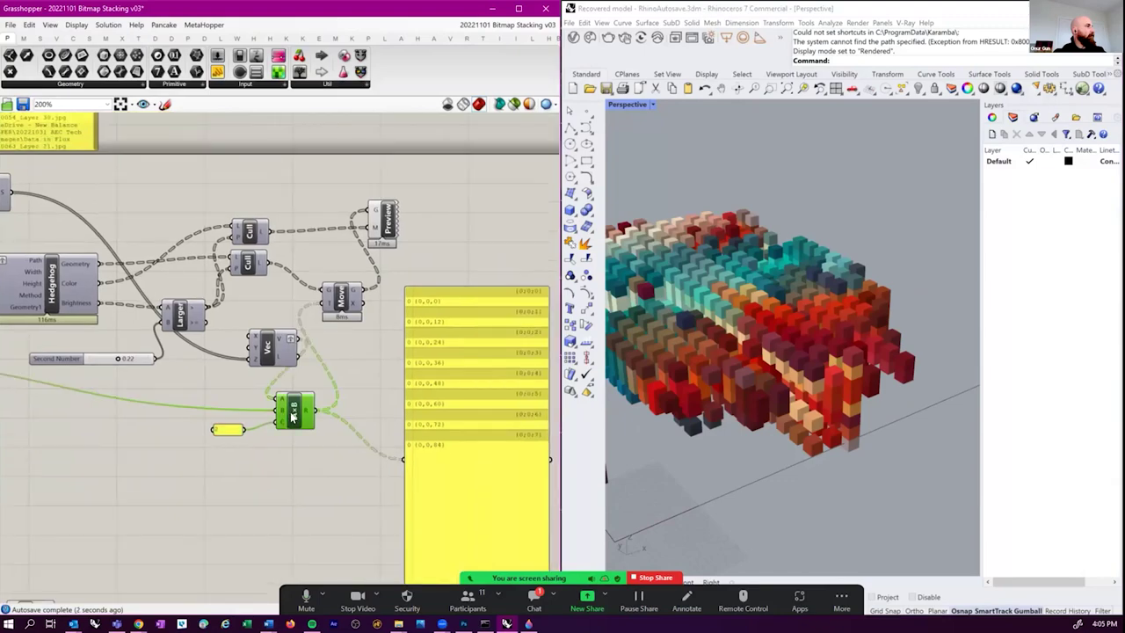
mouse_move(798, 423)
right_down()
mouse_move(742, 366)
mouse_move(777, 428)
mouse_move(798, 402)
mouse_move(778, 424)
right_up()
- Set the box-size slider to 10
click(168, 441)
scroll(168, 441, down, 5)
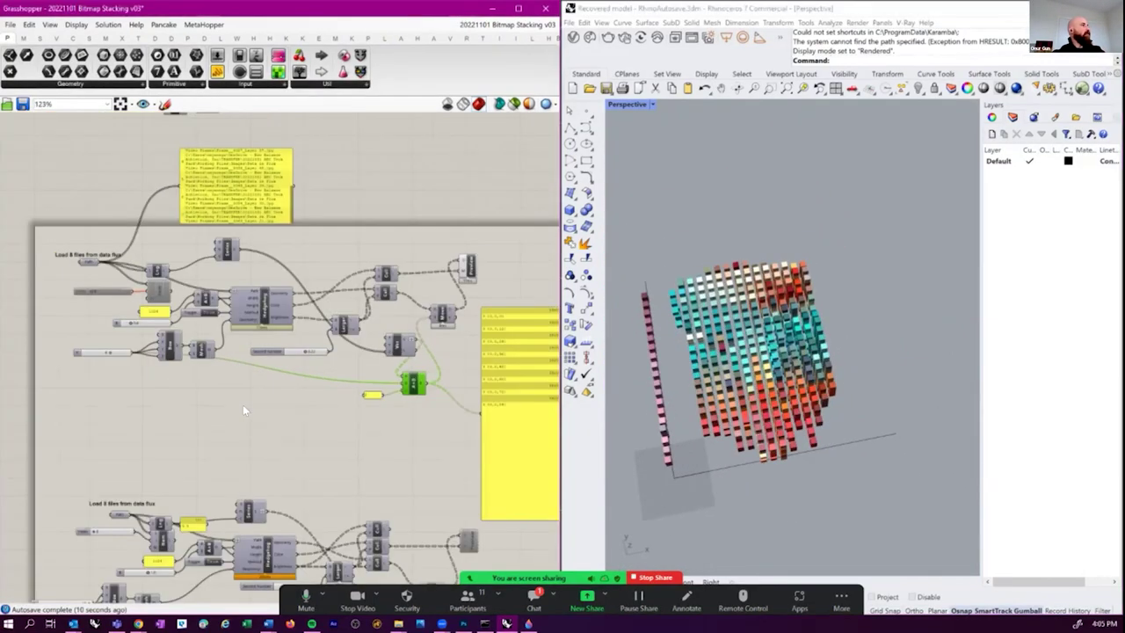
scroll(73, 340, up, 5)
click(169, 337)
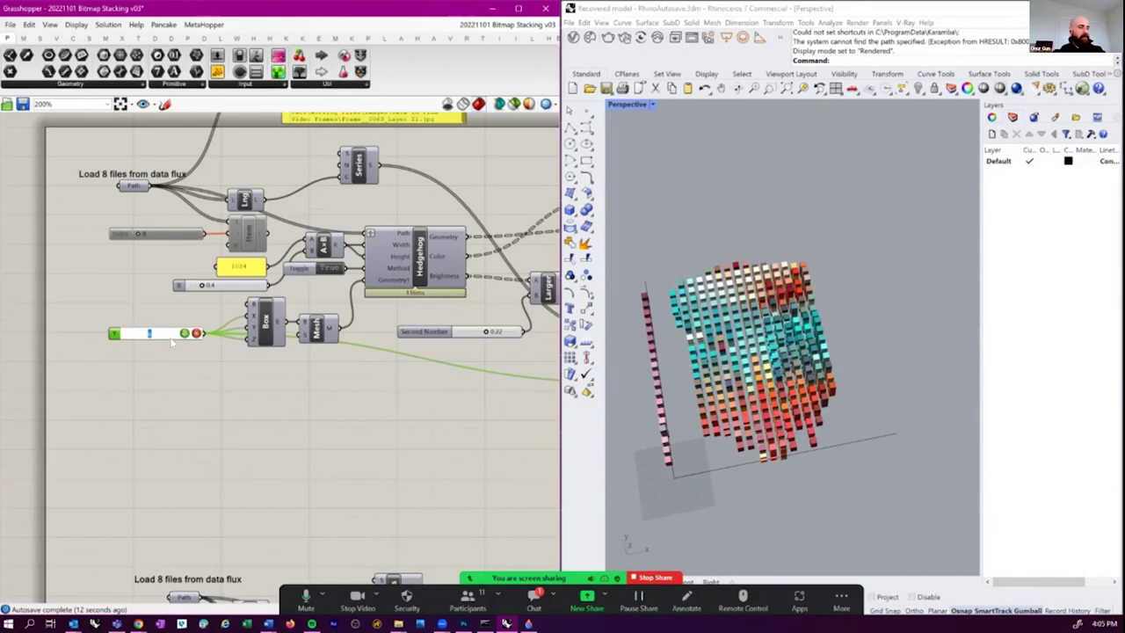
drag(183, 333, 201, 333)
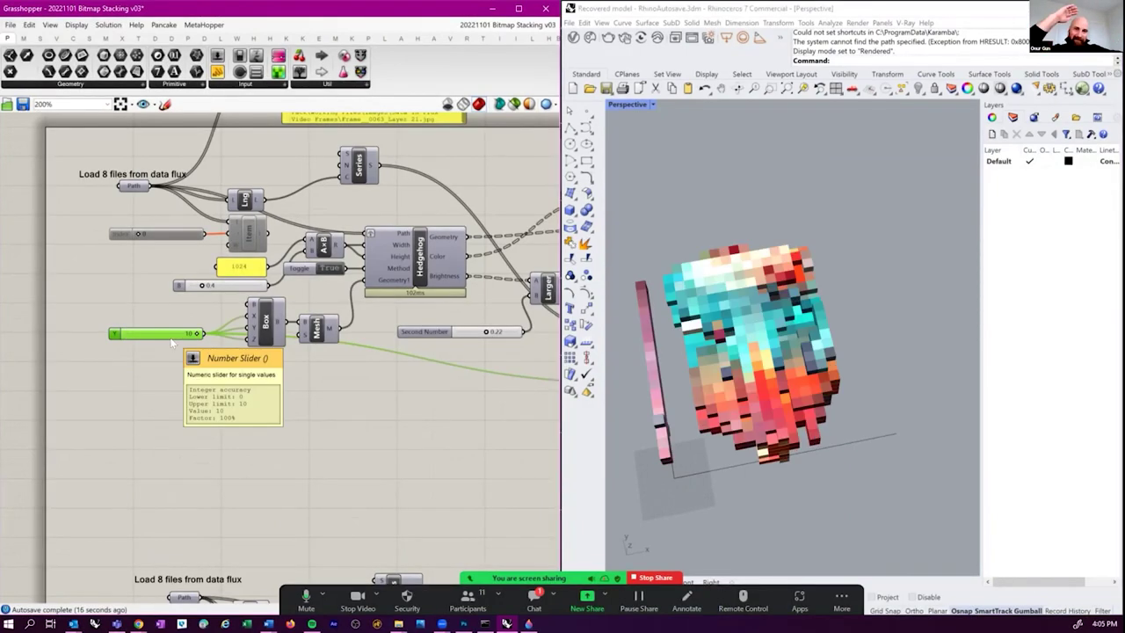
- Load the last-column Data in Flux video frames, Frame__0006_Layer 78.jpg through Frame__0076_Layer 8.jpg, into the Path parameter as multiple files
right_drag(281, 404, 278, 383)
right_drag(131, 360, 58, 405)
right_drag(684, 413, 755, 383)
right_drag(142, 326, 189, 357)
right_click(126, 249)
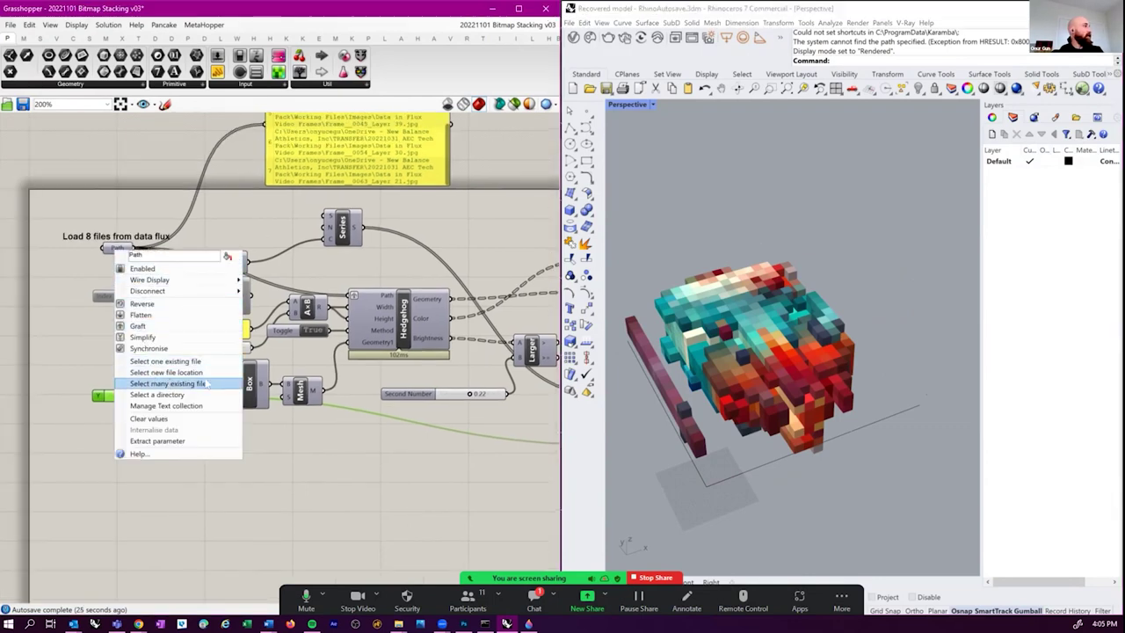
click(169, 383)
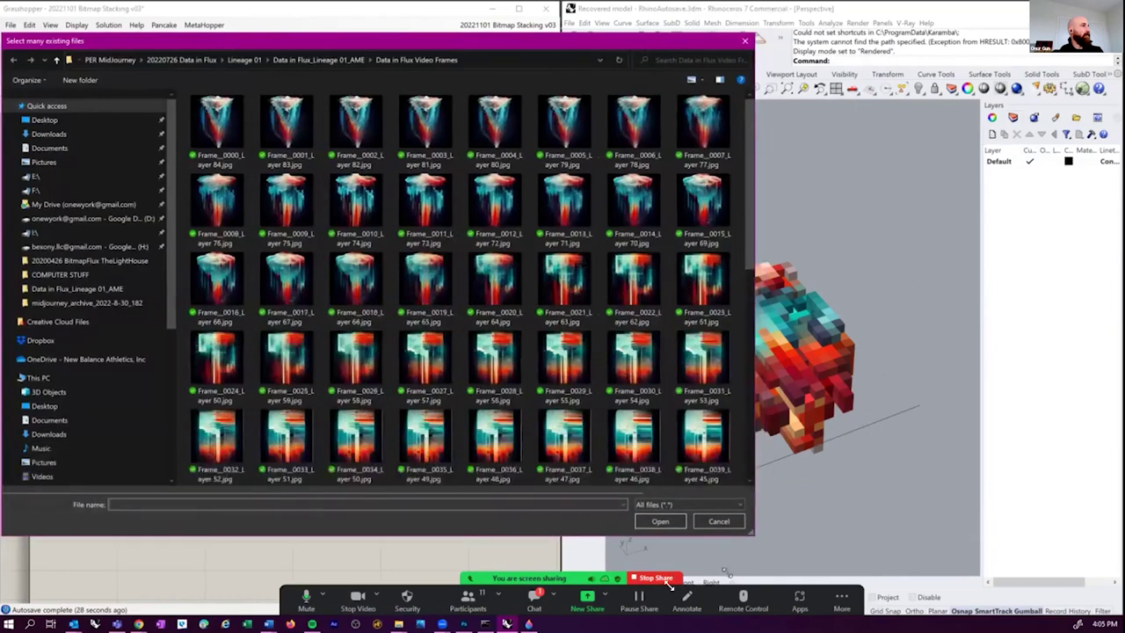
drag(753, 535, 663, 589)
drag(646, 111, 609, 614)
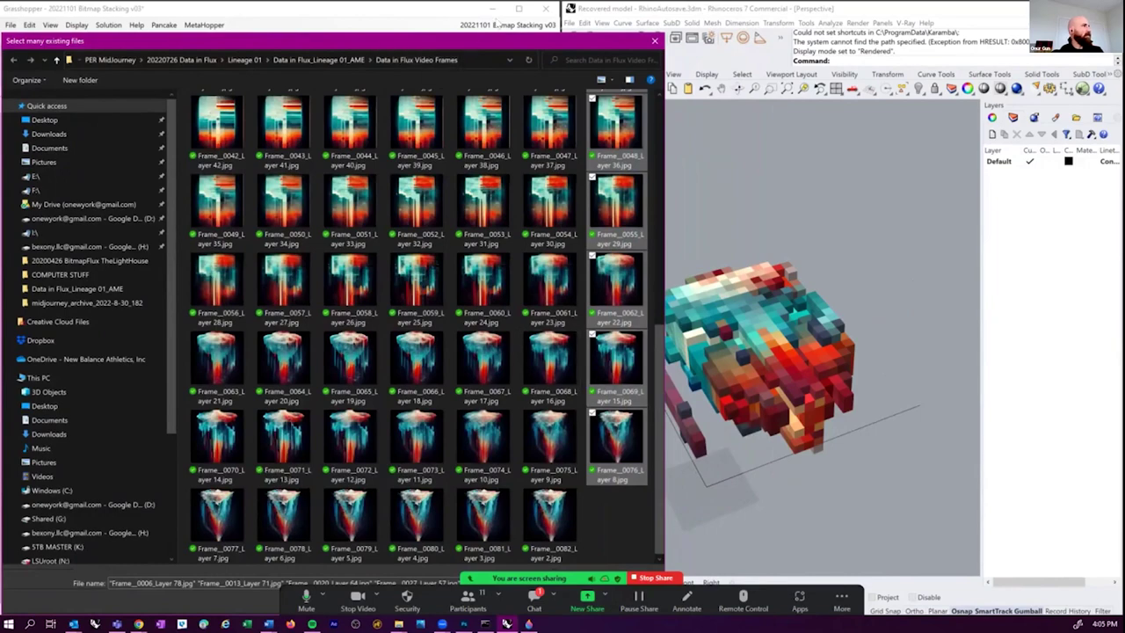
drag(497, 24, 495, 27)
key(Return)
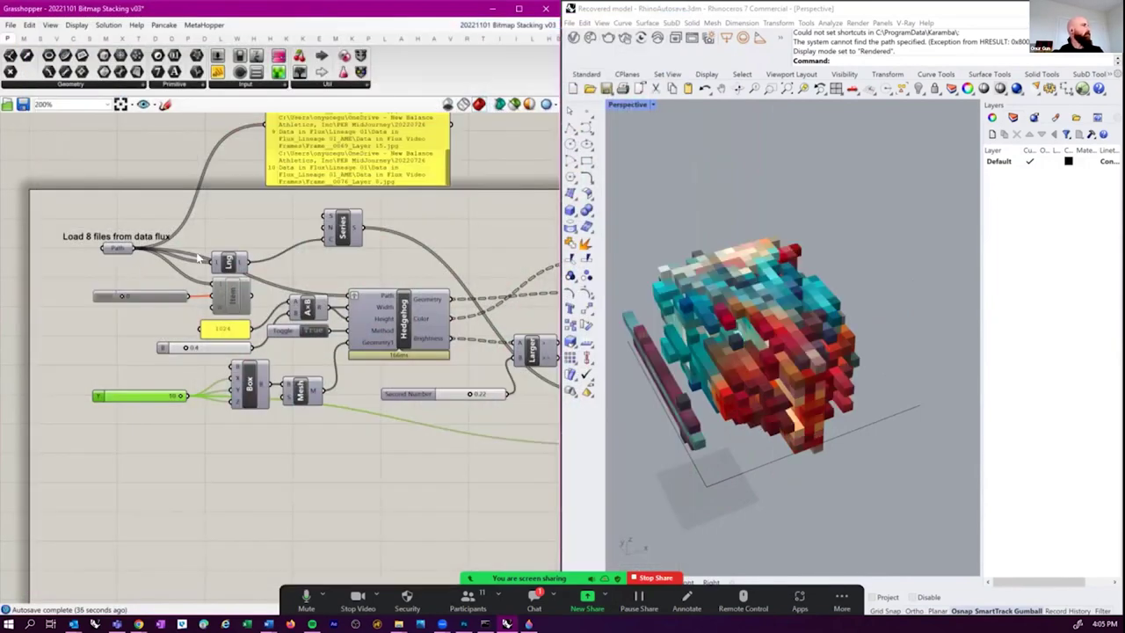
- Examine the restacked voxel model from several angles together with the upper definition and its resolution multiplier
mouse_move(123, 249)
right_drag(224, 225, 159, 238)
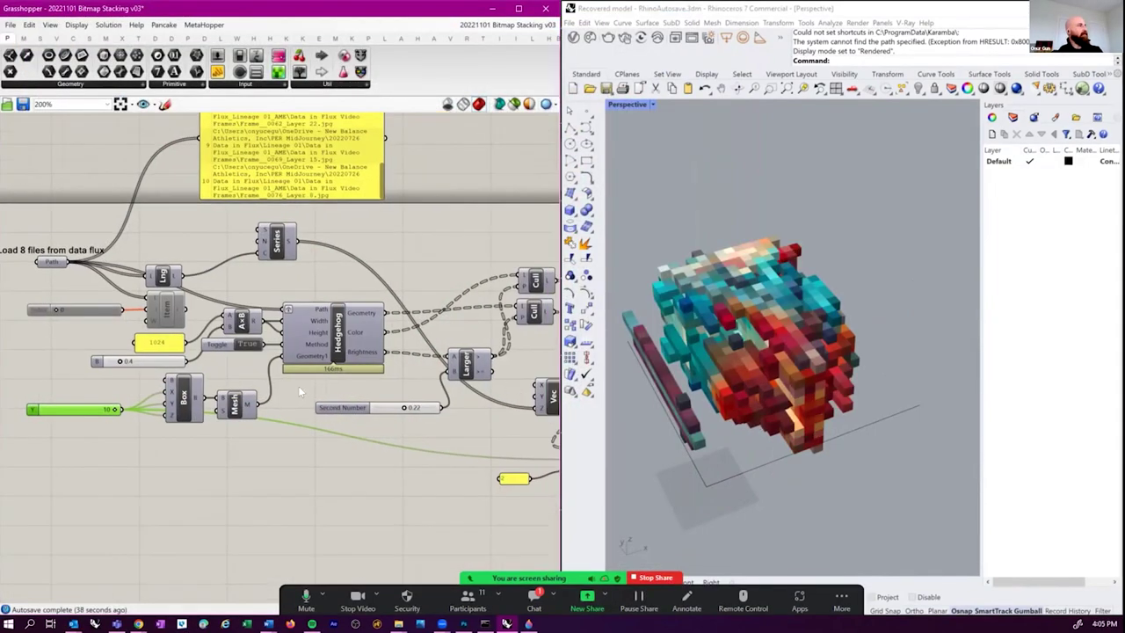
right_drag(828, 385, 884, 401)
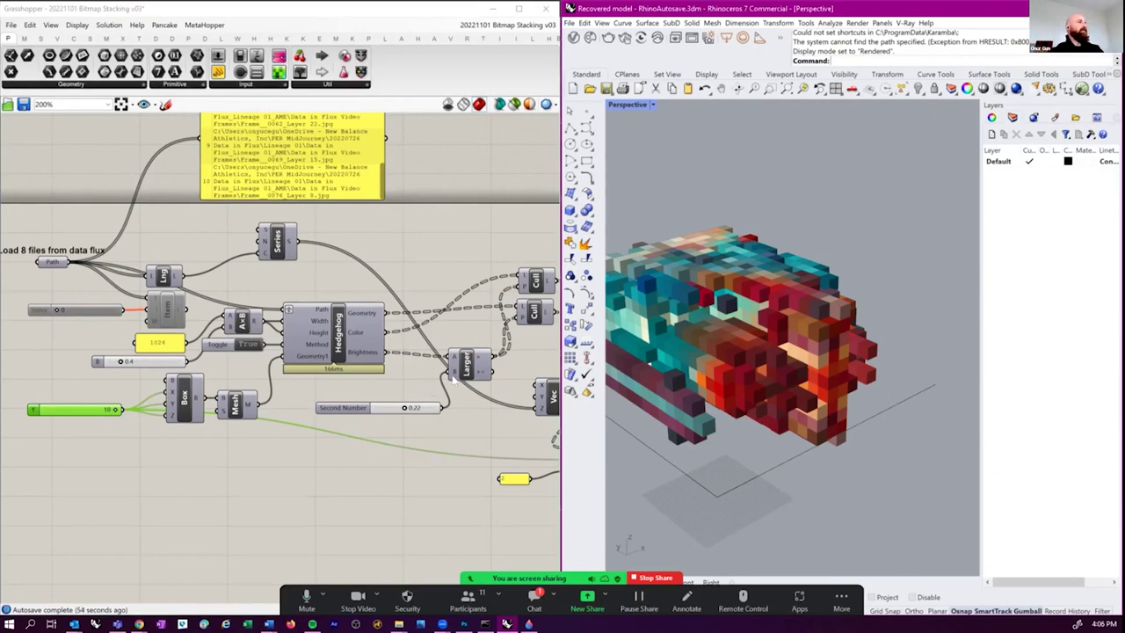
scroll(301, 402, down, 3)
right_drag(252, 346, 259, 321)
right_drag(790, 373, 726, 376)
right_drag(224, 384, 189, 407)
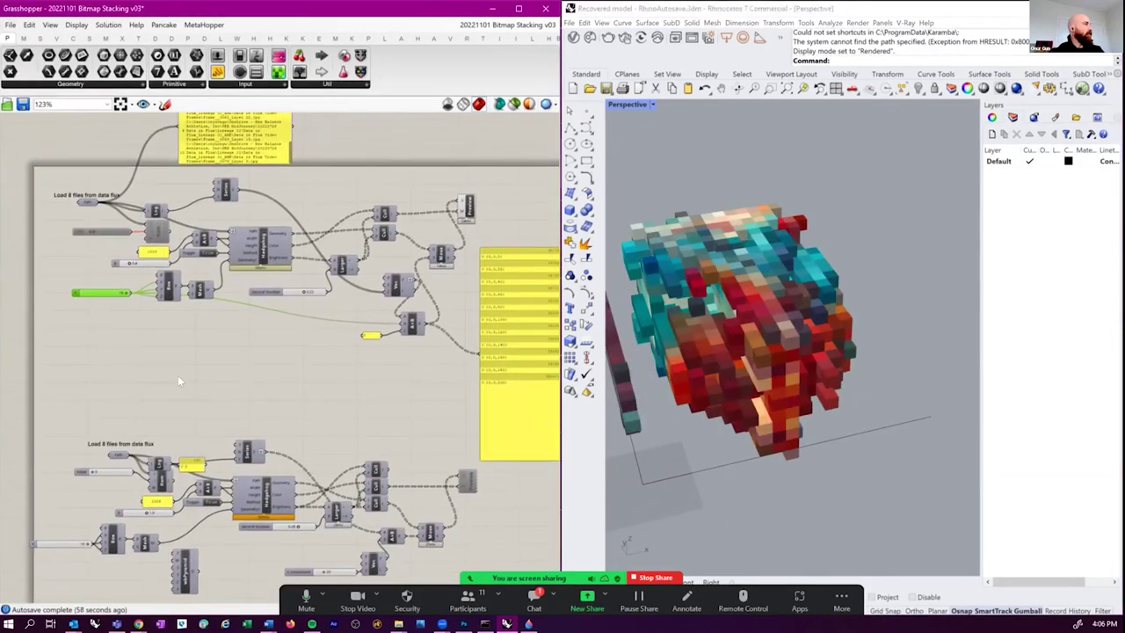
scroll(189, 401, up, 4)
double_click(158, 260)
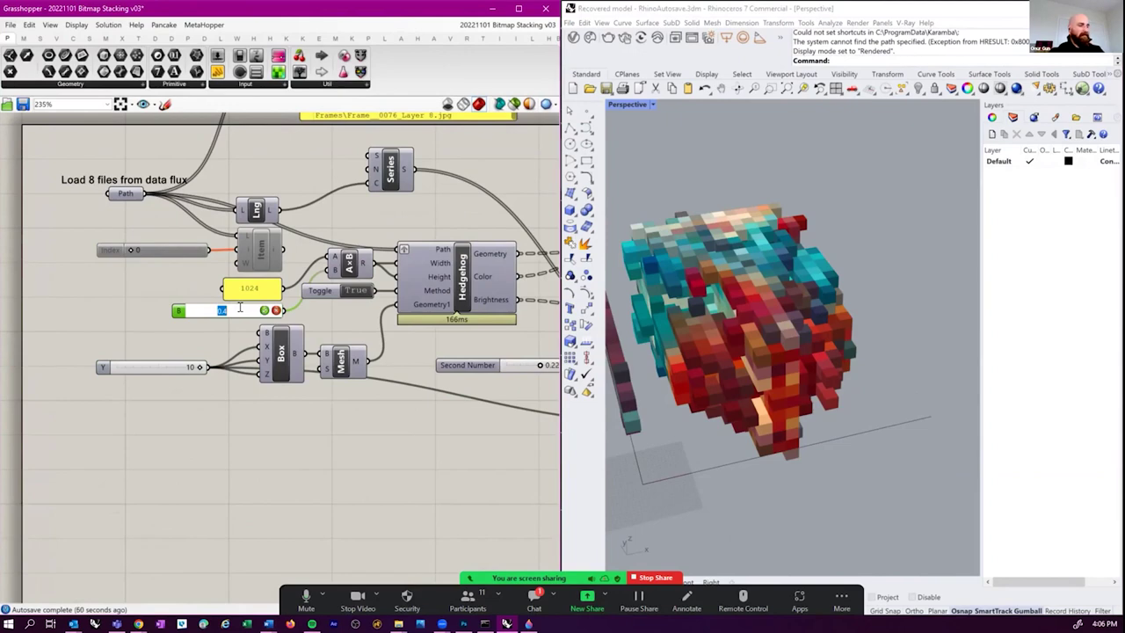
right_drag(234, 434, 236, 470)
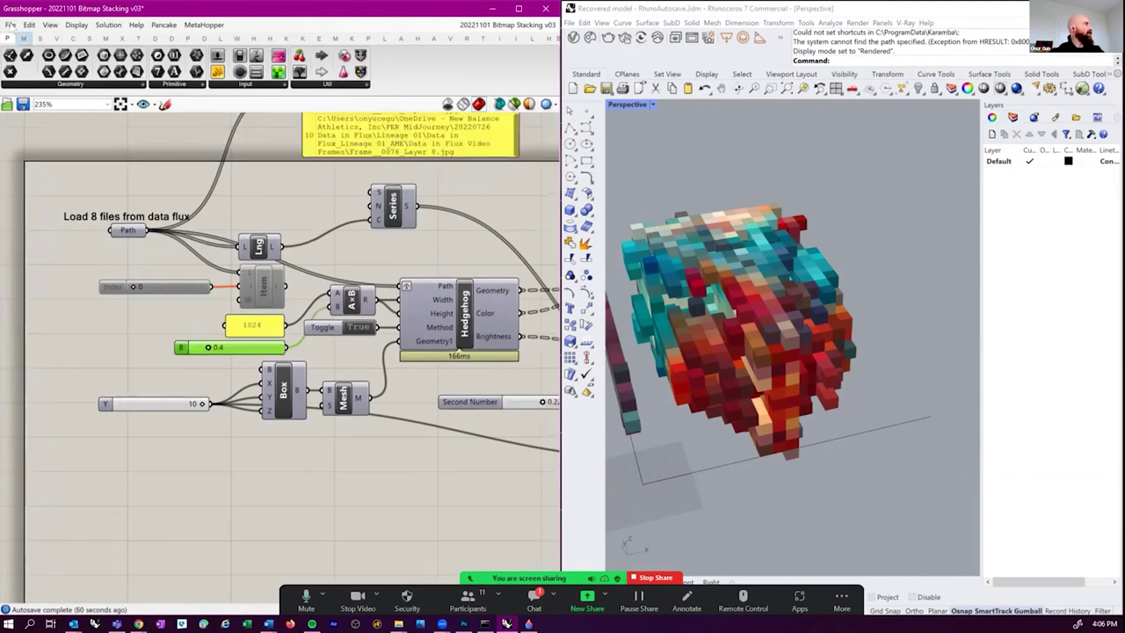
- Save the definition as a new file named 20221101 Bitmap Stacking v03_session
click(9, 25)
click(31, 93)
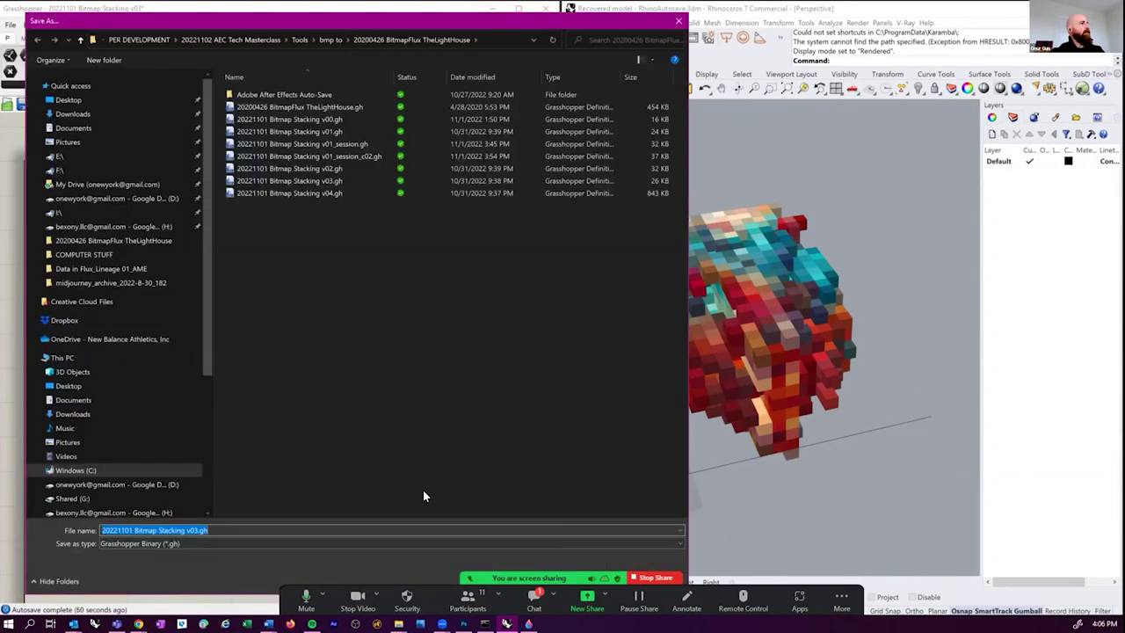
click(187, 530)
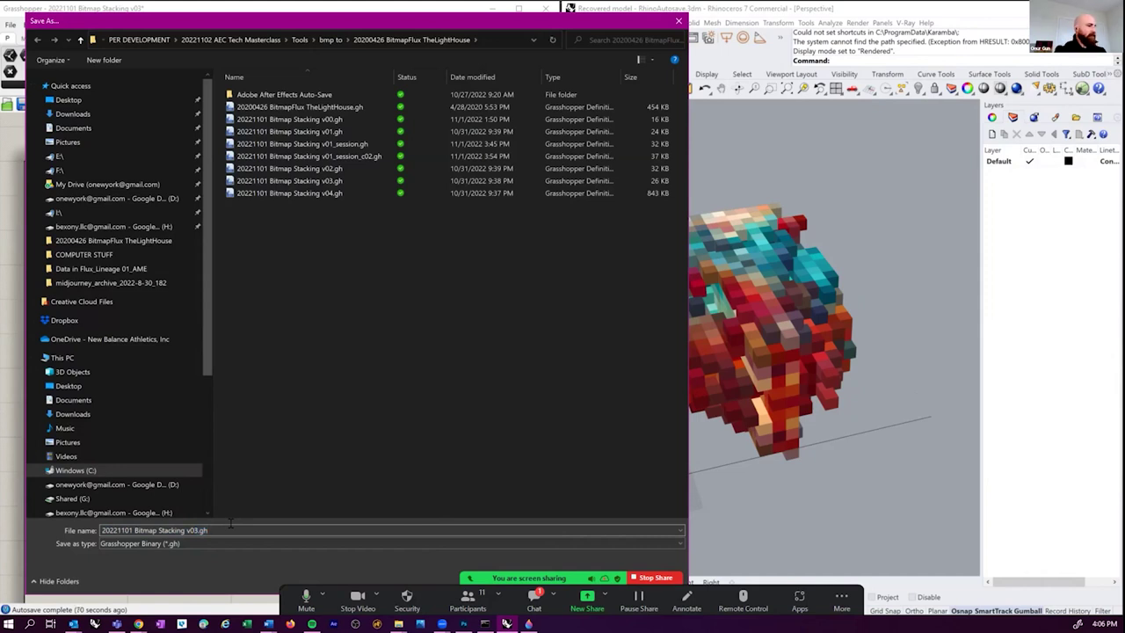
key(BackSpace)
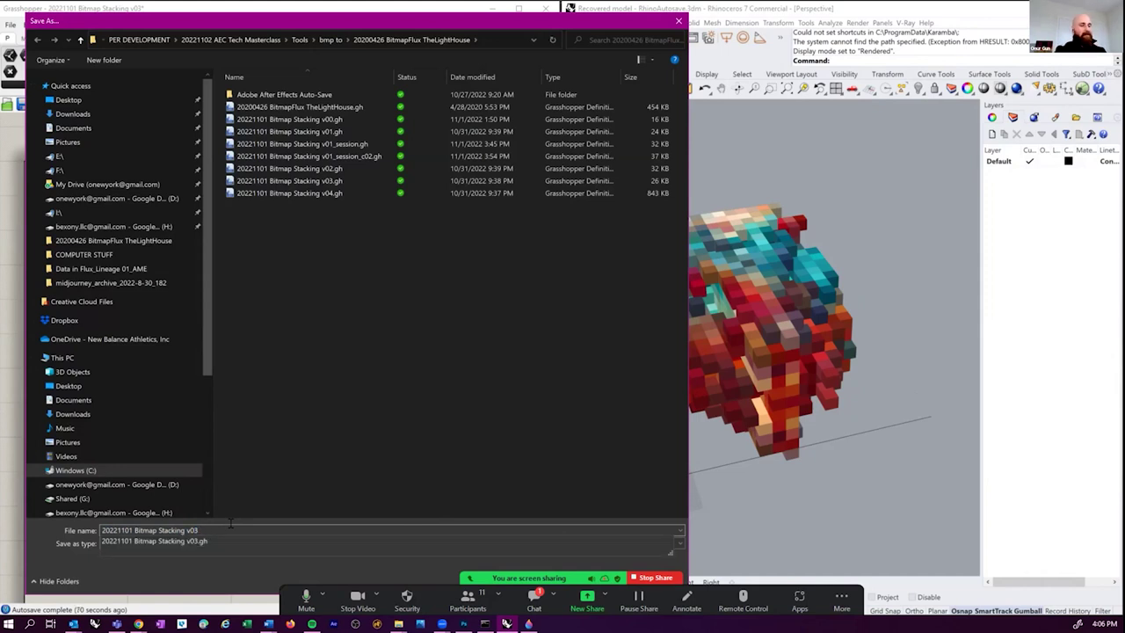
text(_sessi)
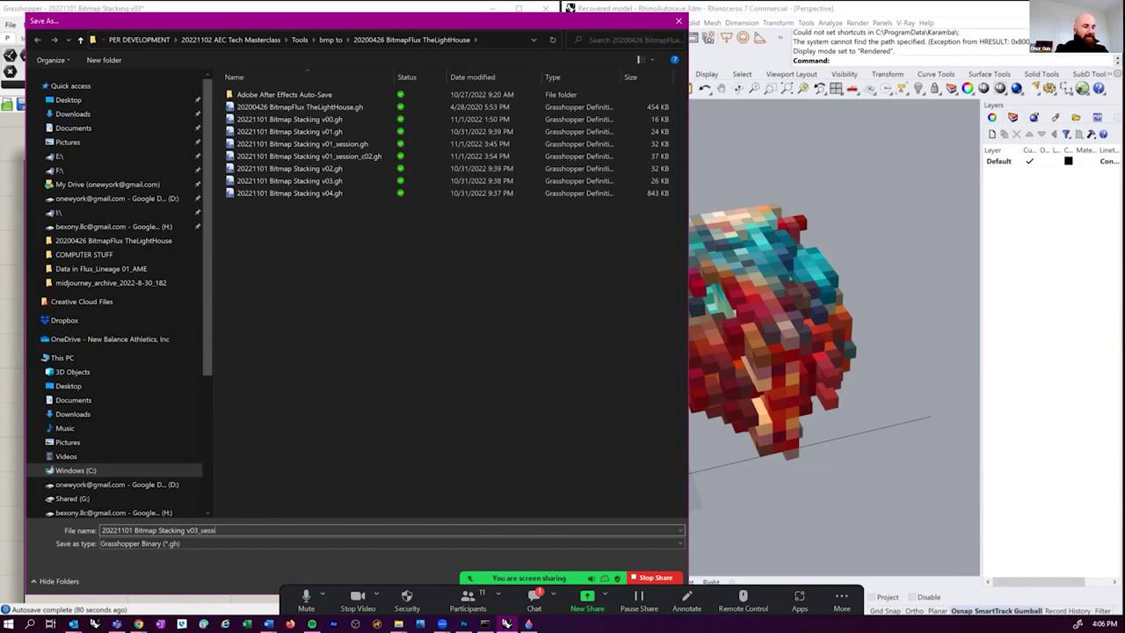
key(Return)
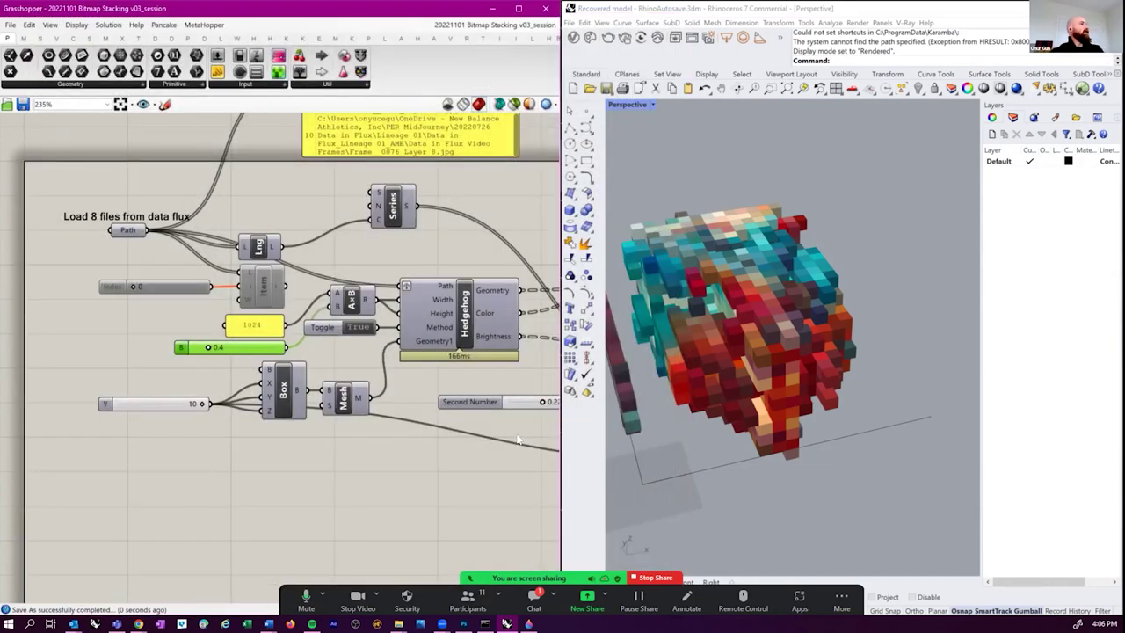
- Set the slider that multiplies the 1024 image size to 1.0, and save the definition
scroll(519, 440, down, 5)
scroll(239, 383, up, 5)
double_click(262, 368)
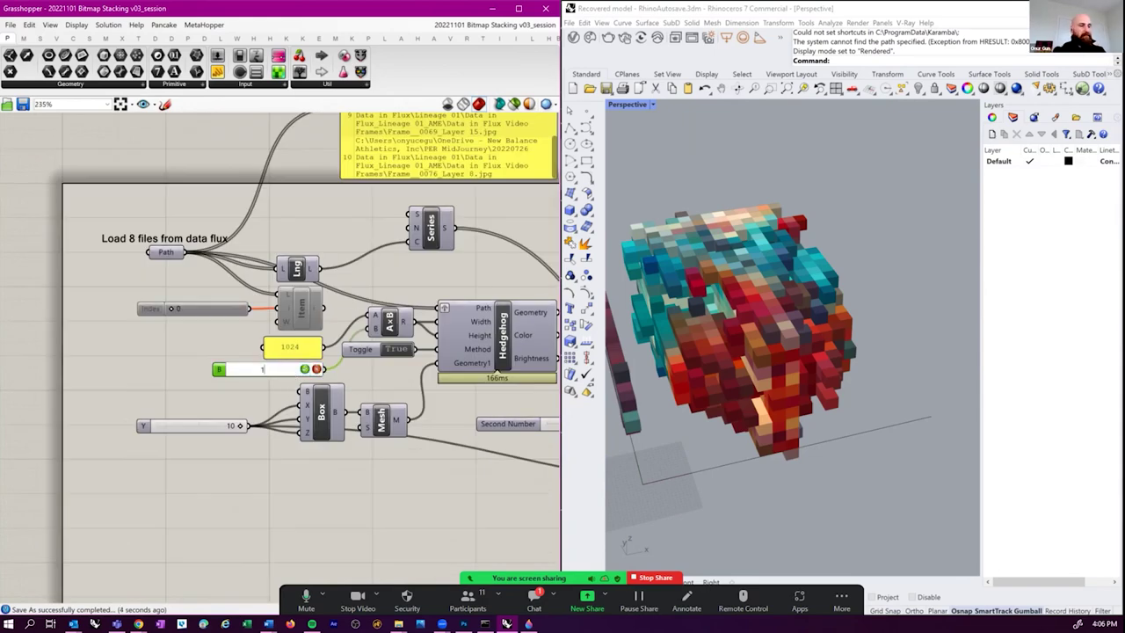
key(Return)
right_drag(730, 353, 831, 373)
right_drag(75, 130, 39, 171)
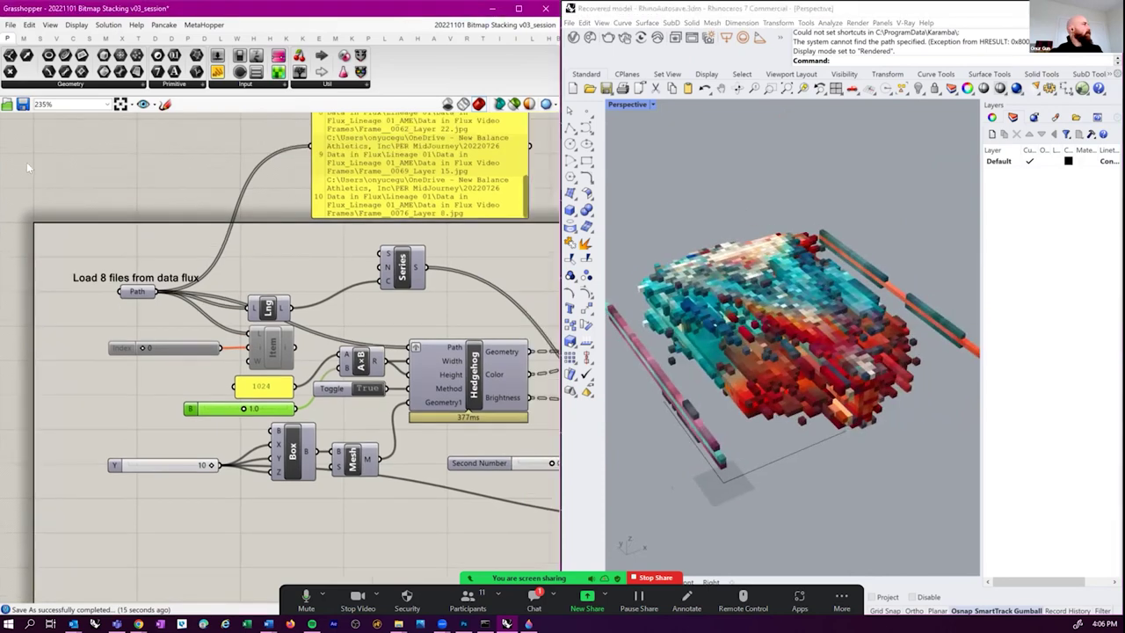
key(ctrl+s)
- Group all components of the upper "Load 8 files from data flux" definition
scroll(167, 304, down, 5)
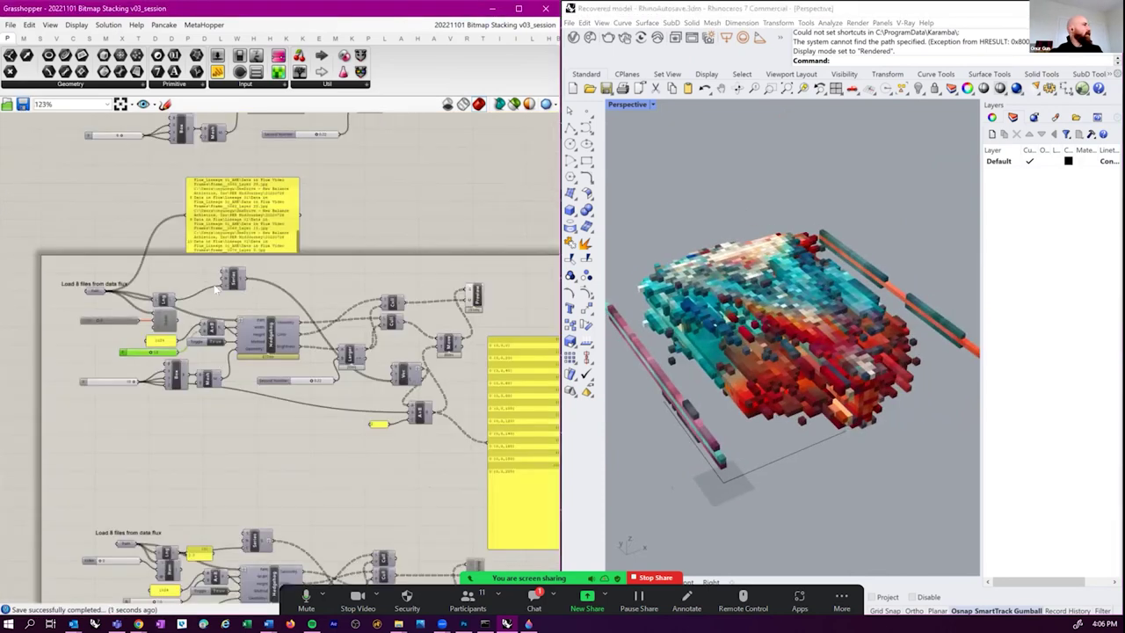
scroll(414, 392, up, 3)
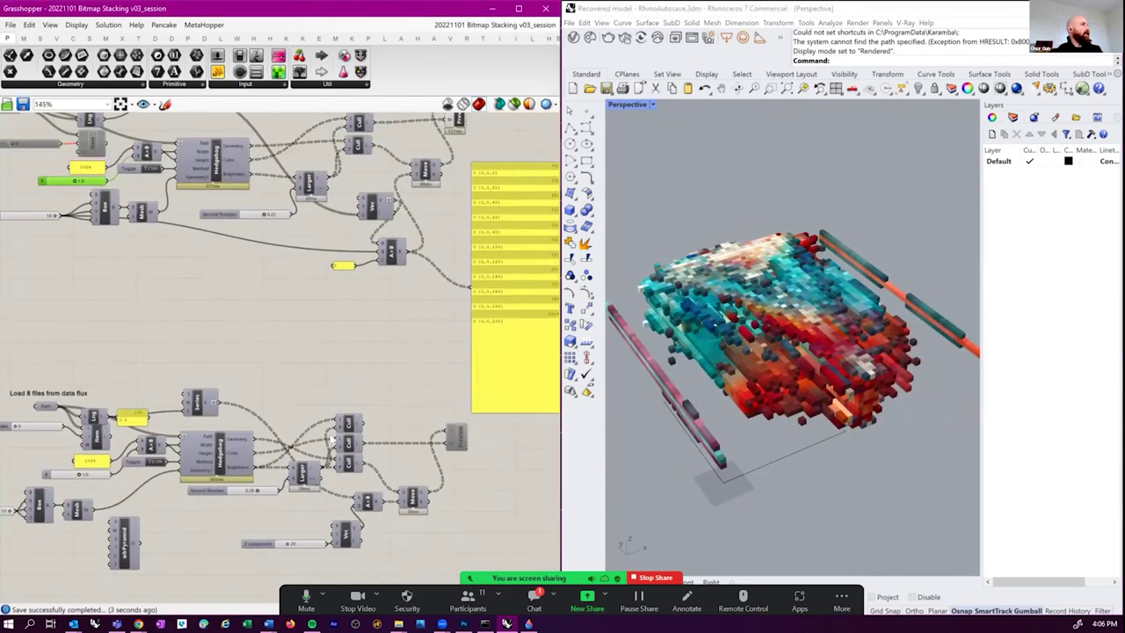
scroll(411, 334, down, 3)
drag(40, 189, 527, 380)
middle_click(279, 310)
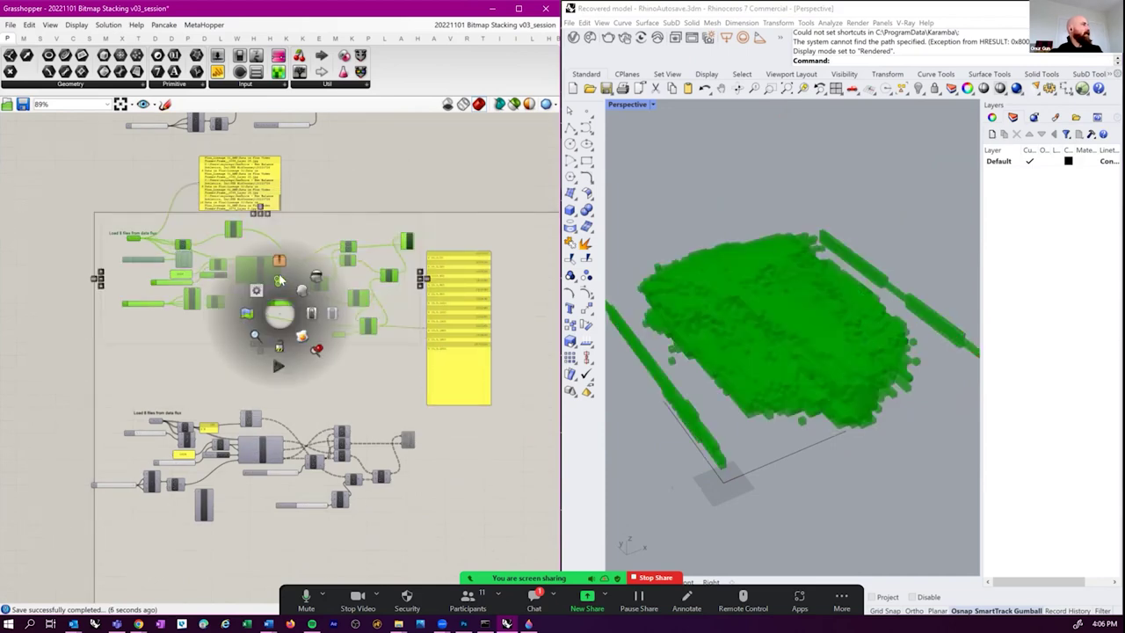
click(279, 279)
click(224, 481)
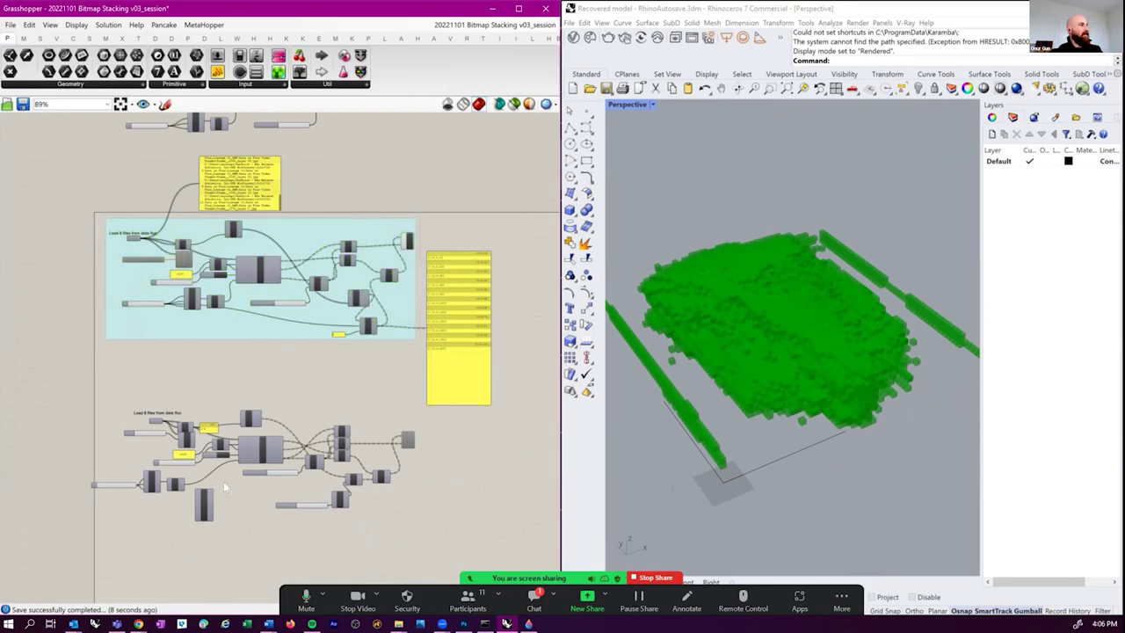
scroll(263, 475, up, 4)
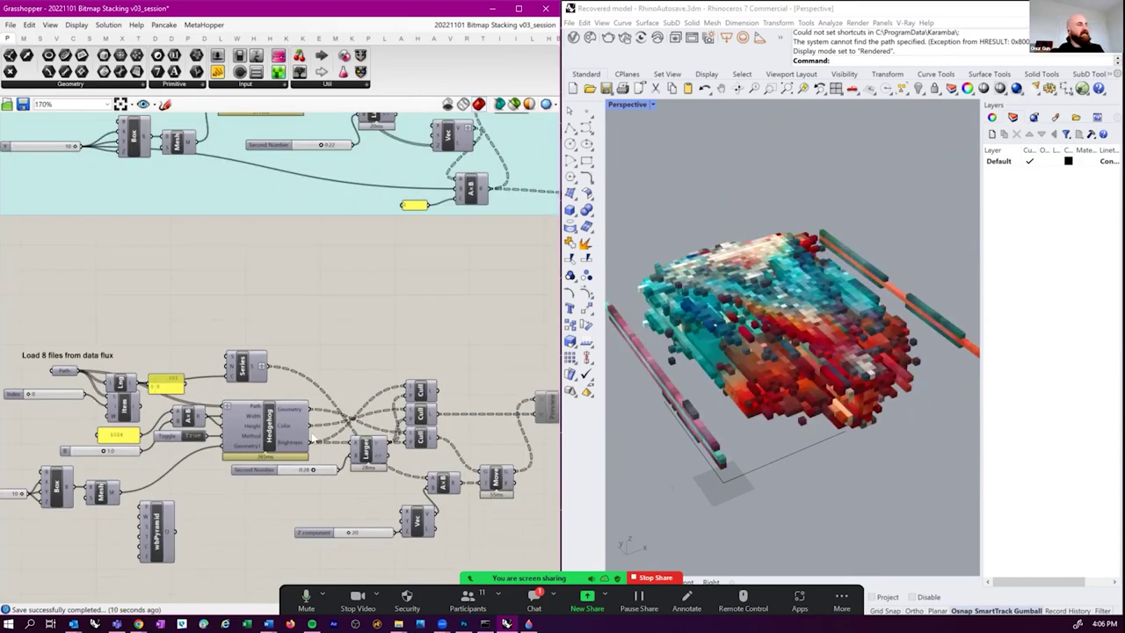
scroll(396, 421, down, 3)
right_drag(253, 462, 274, 501)
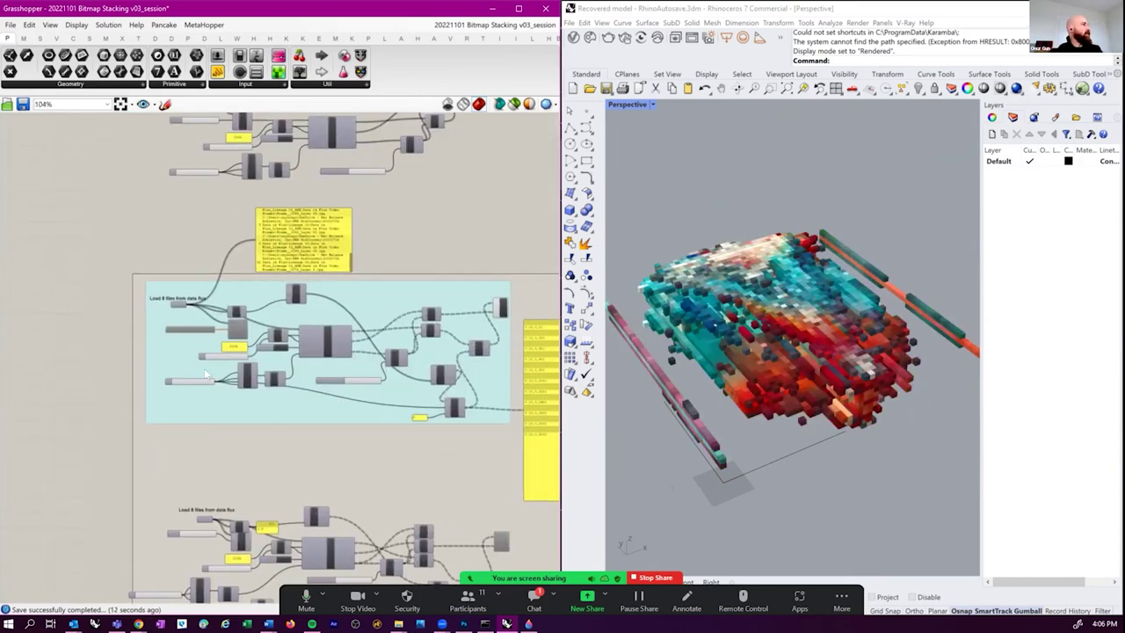
- Switch to the 20221101 Bitmap Stacking v01_session_c02 definition, group all its components, and save it
right_drag(327, 431, 330, 450)
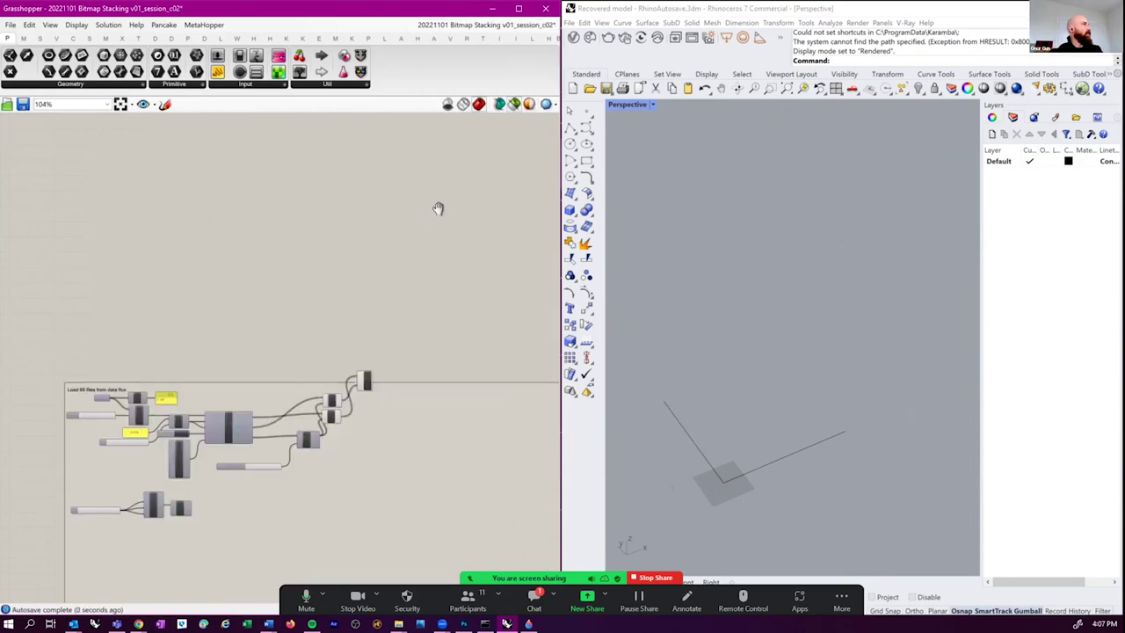
scroll(467, 171, down, 2)
drag(44, 213, 485, 489)
middle_click(350, 376)
right_drag(451, 415, 433, 415)
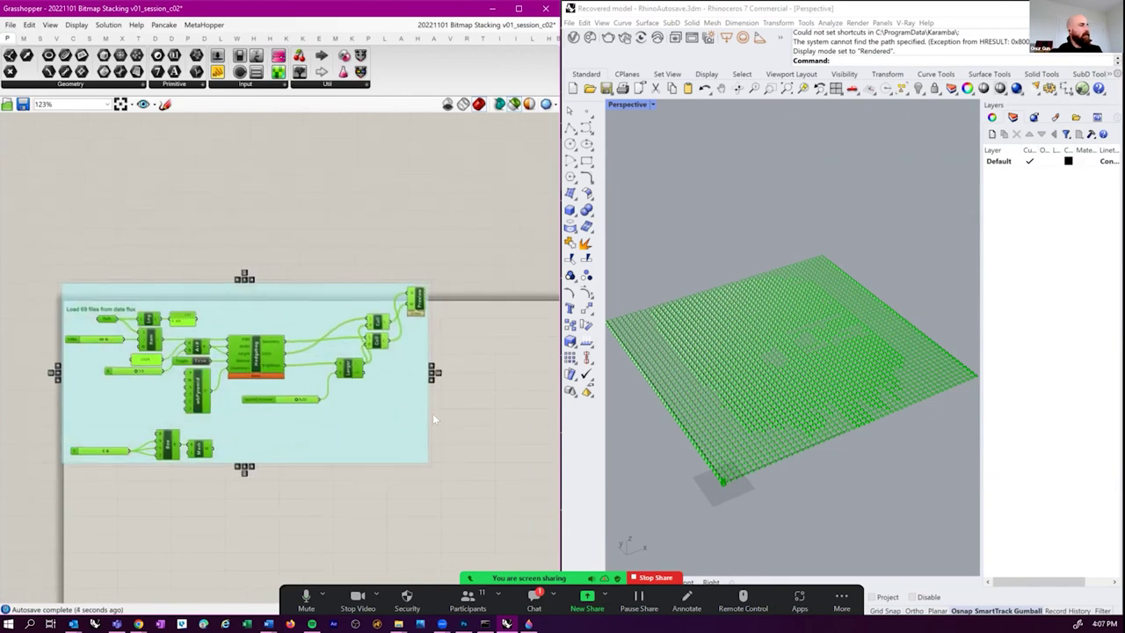
right_drag(496, 280, 468, 236)
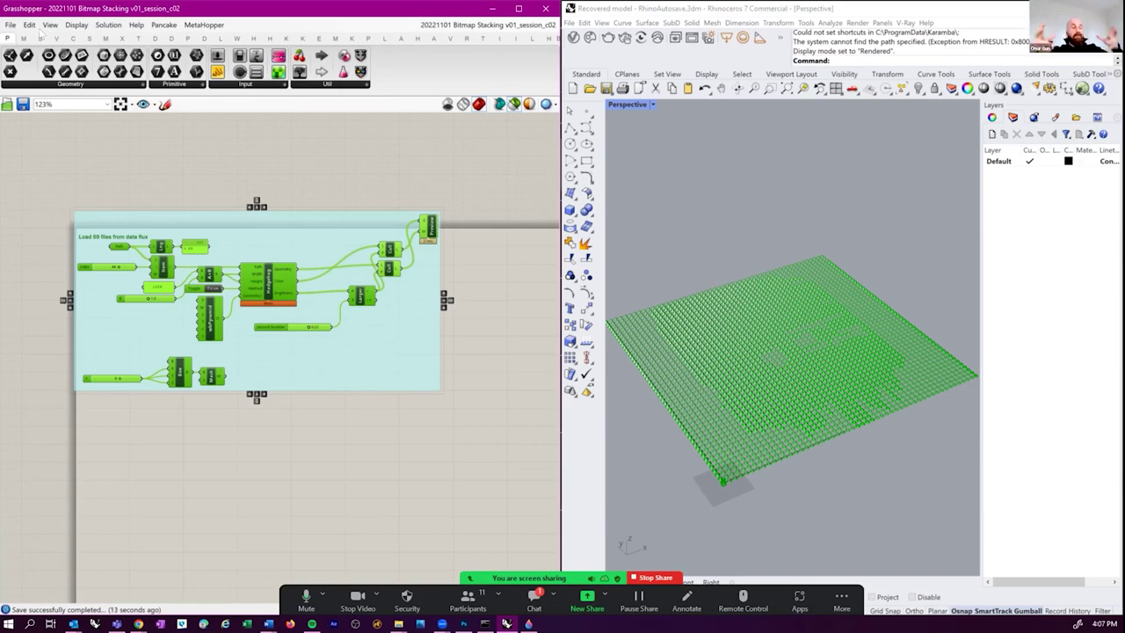
- Switch to the web browser and show the Groundless ML | Cloud Tectonics video in full screen
click(138, 623)
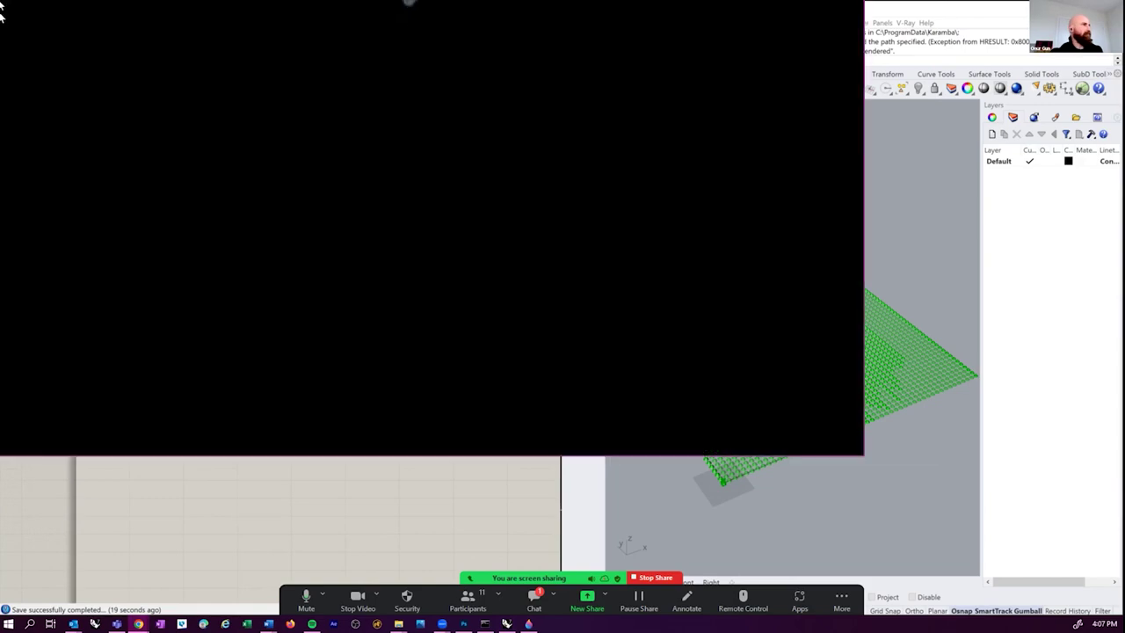
drag(26, 157, 1094, 213)
drag(1098, 88, 536, 118)
double_click(601, 327)
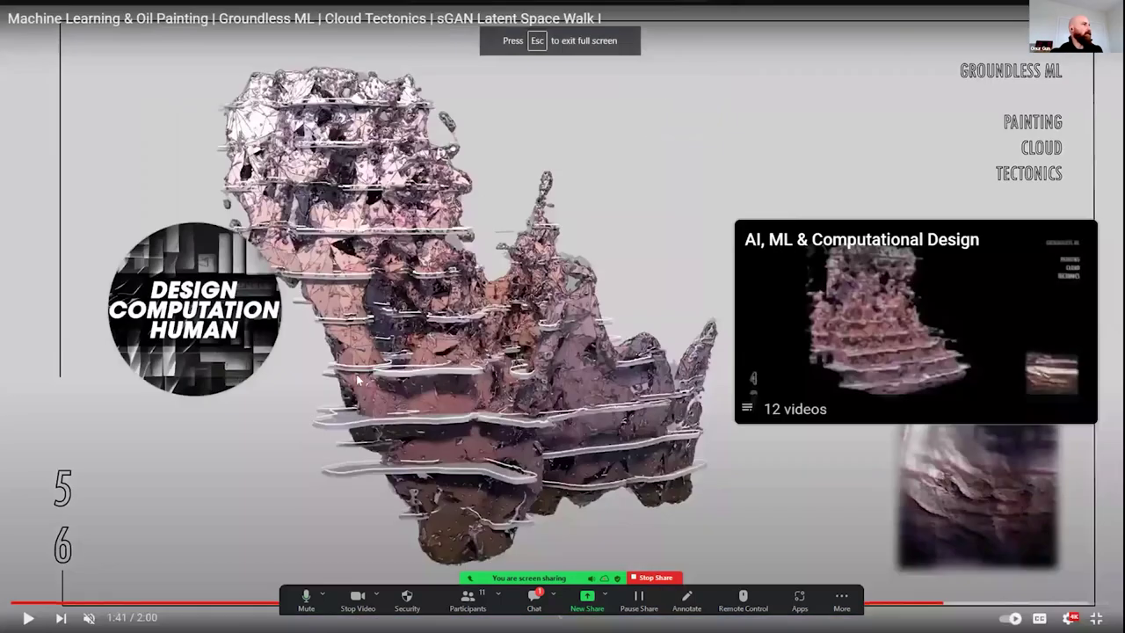
- Move the video back to an earlier point, start playback, and skip the advertisement
click(253, 602)
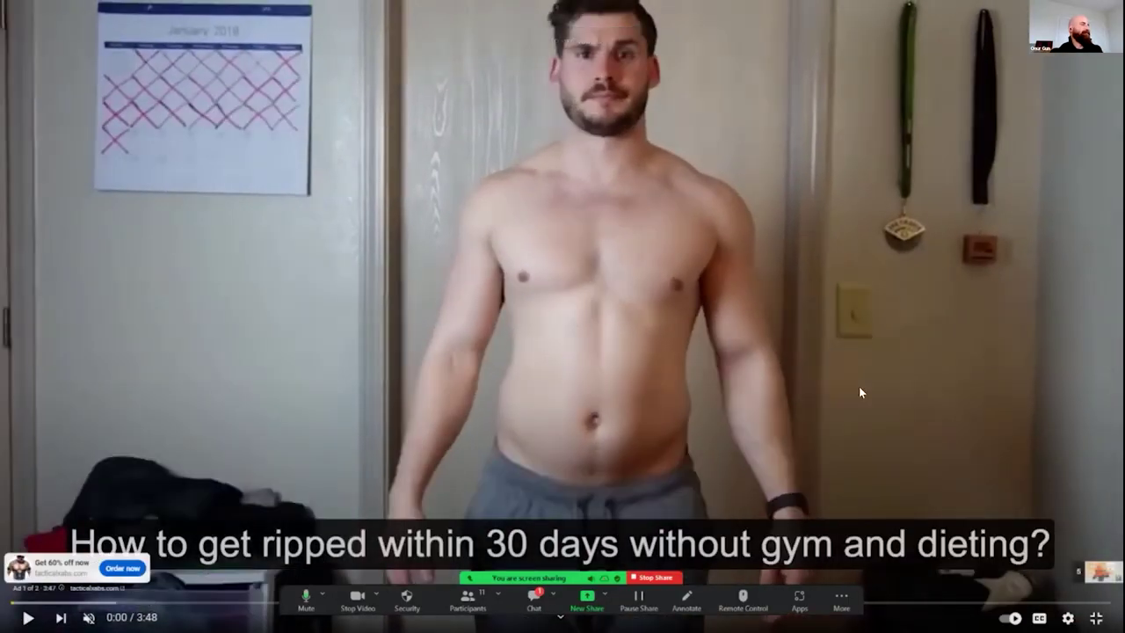
click(860, 393)
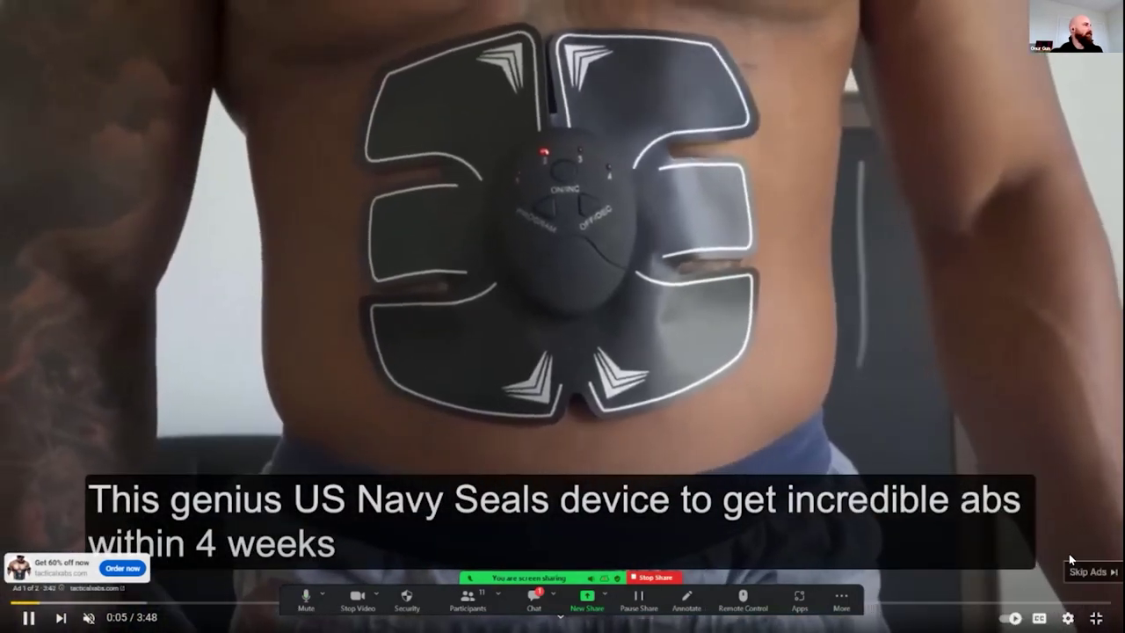
click(1094, 567)
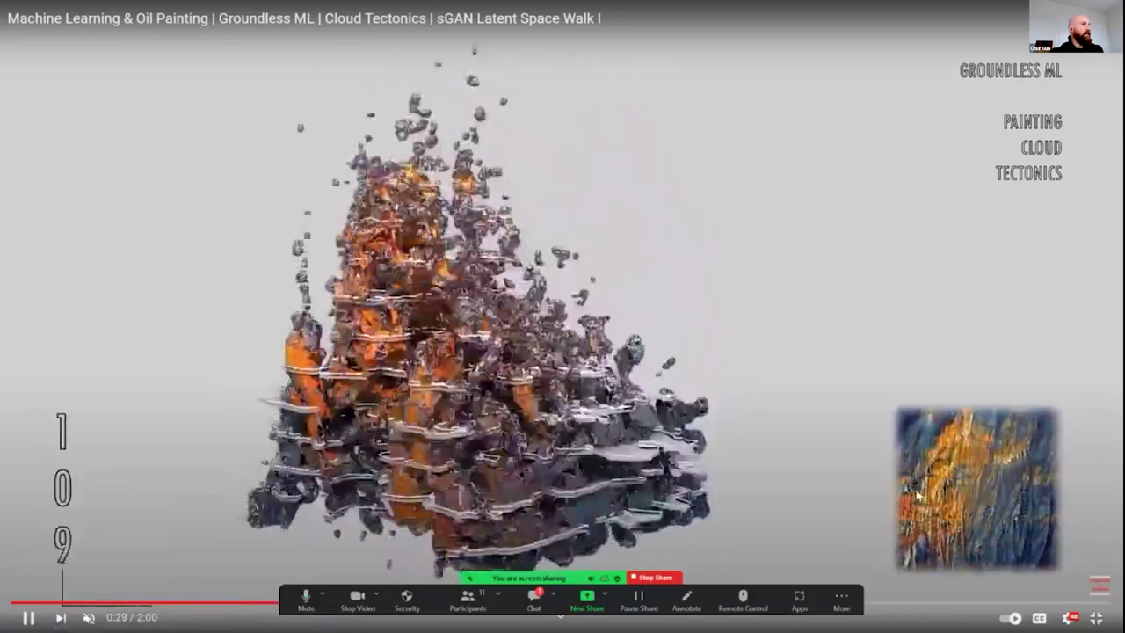
- Pause and resume the Cloud Tectonics video to examine how the layered forms relate to their source painting images
click(704, 502)
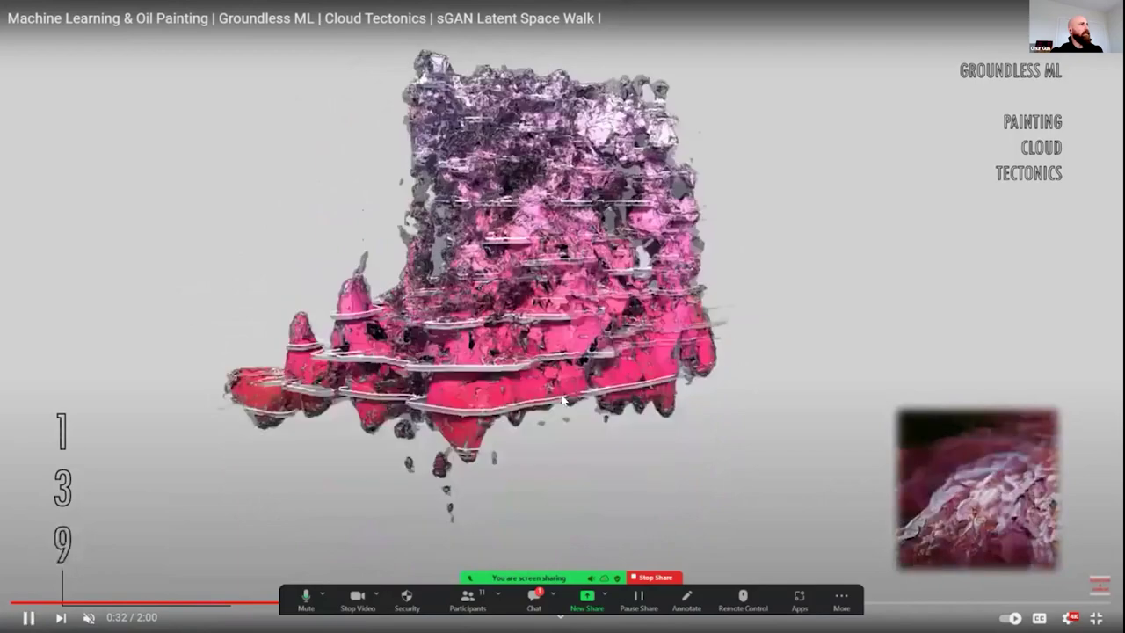
click(647, 366)
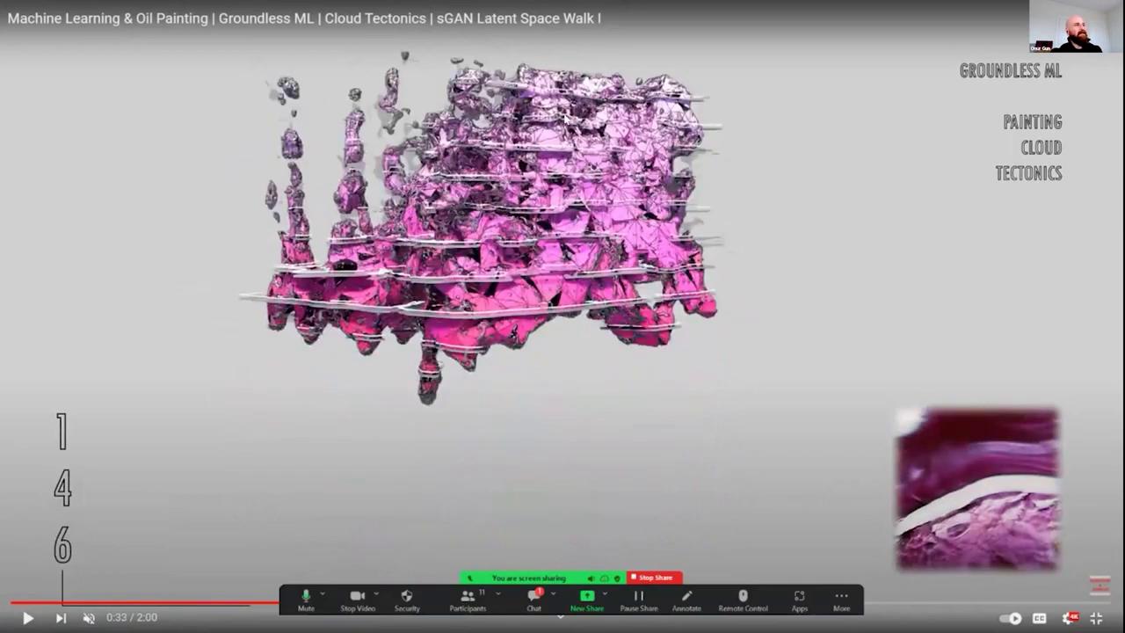
click(430, 392)
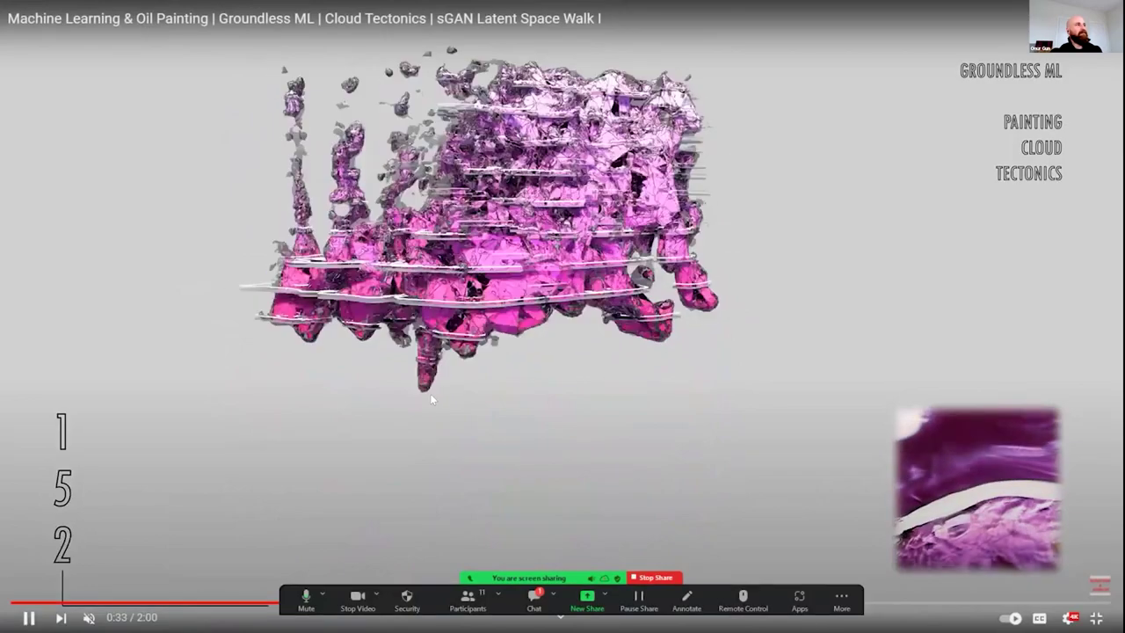
click(423, 387)
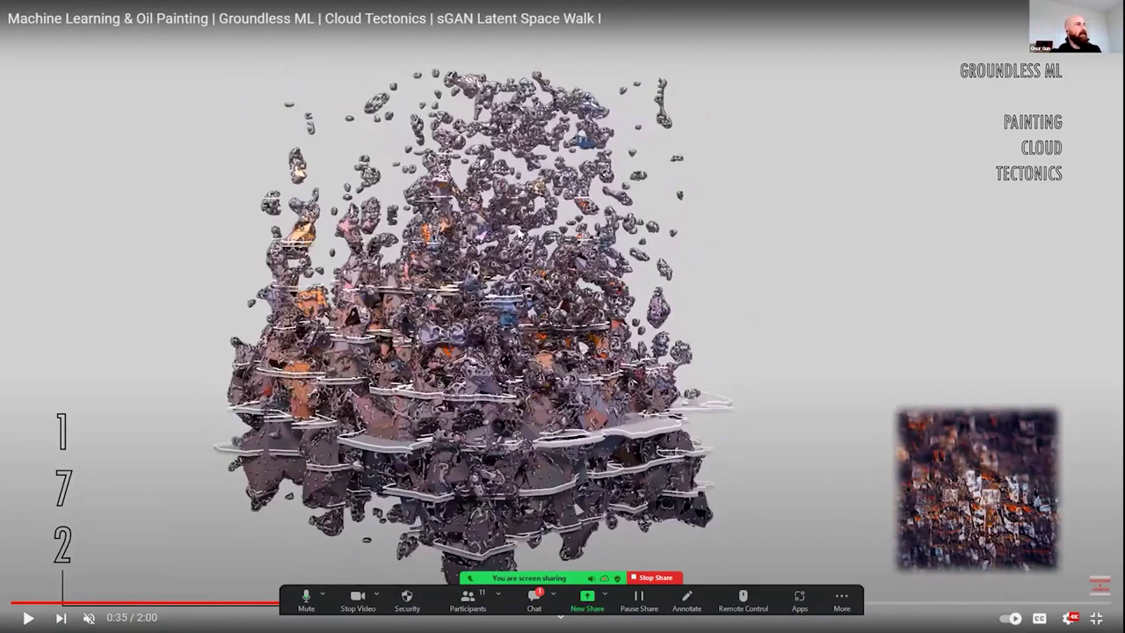
click(603, 326)
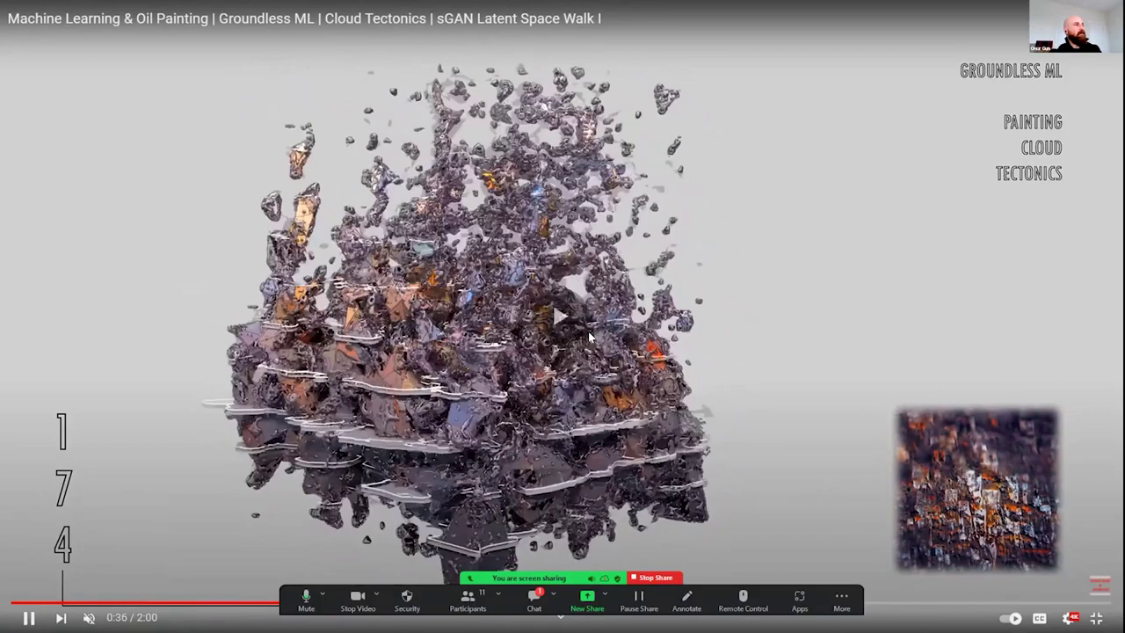
- Continue through the Cloud Tectonics video to about 0:49, stopping at further layered forms to compare them with their source paintings
click(678, 296)
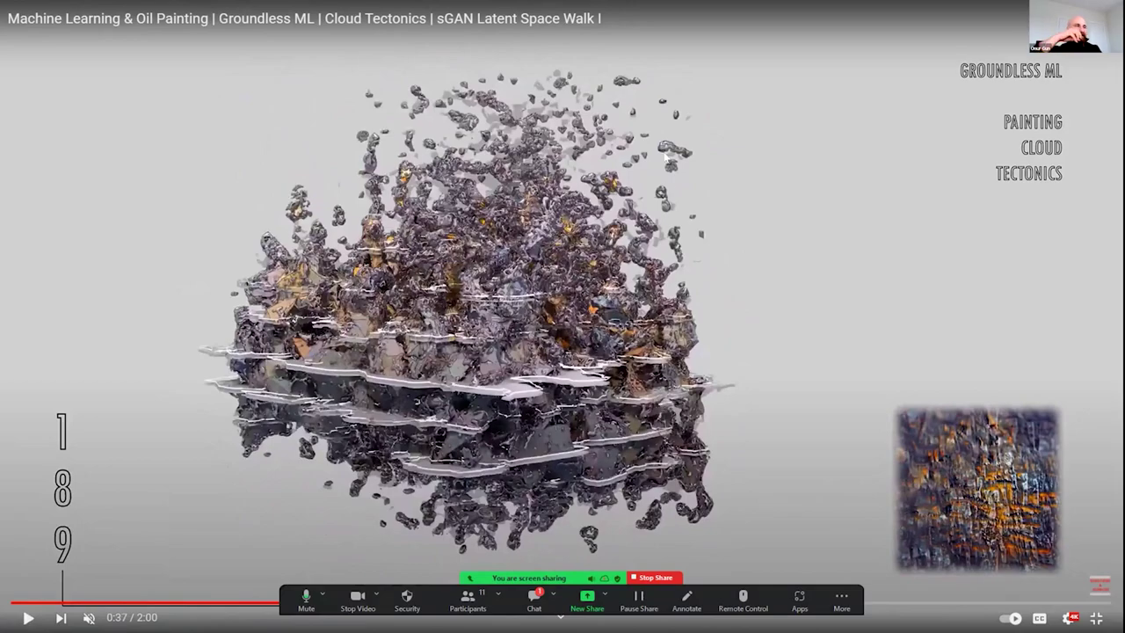
click(665, 156)
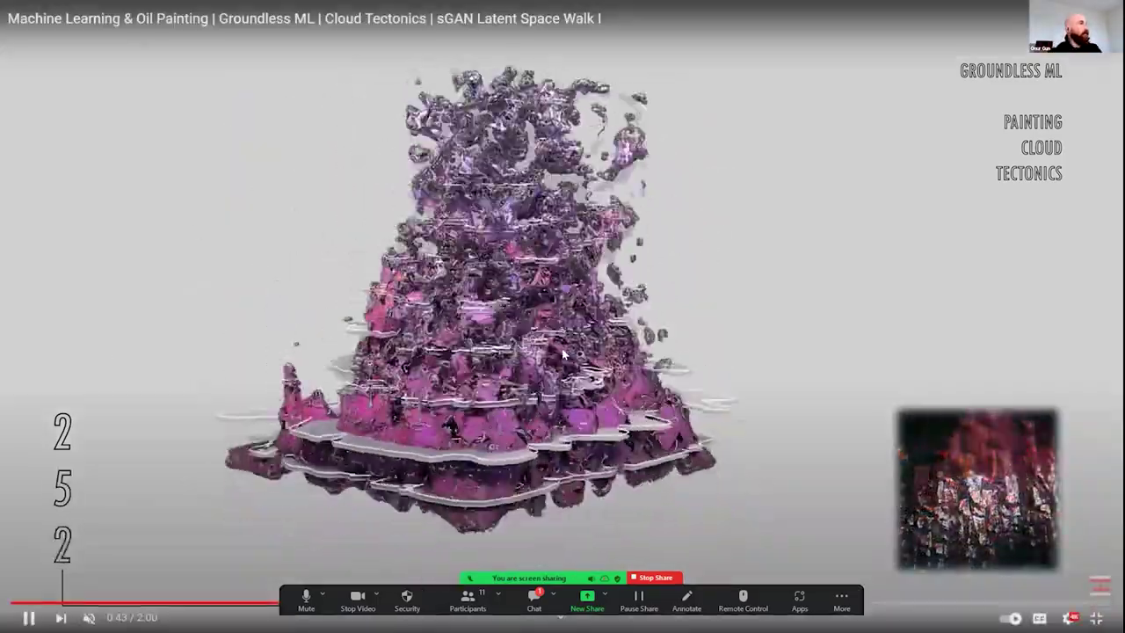
click(442, 420)
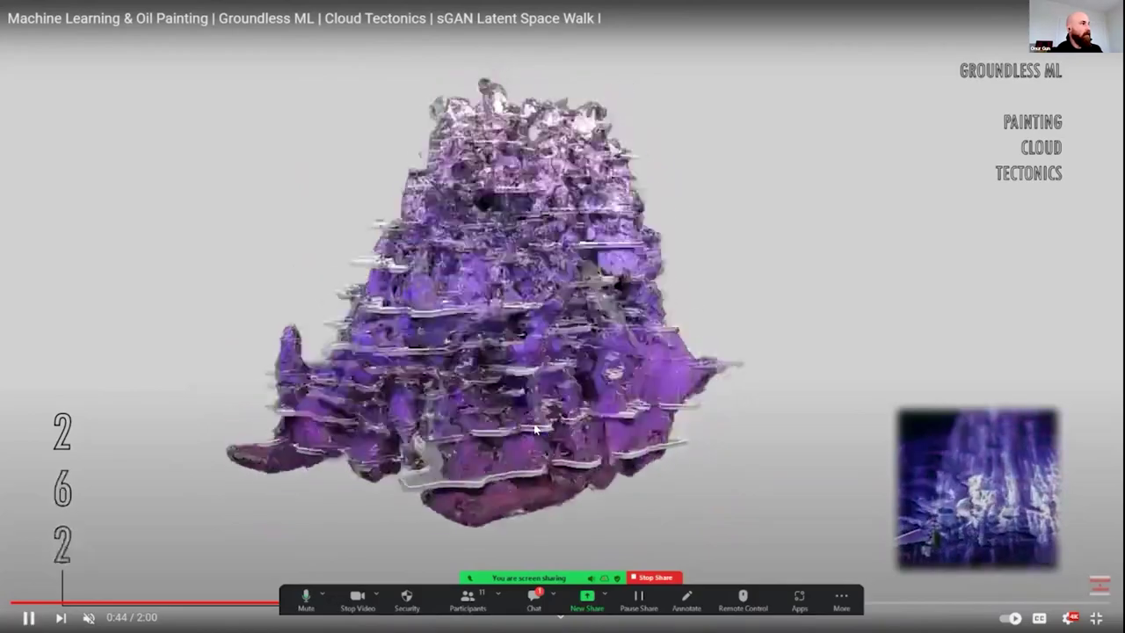
click(420, 334)
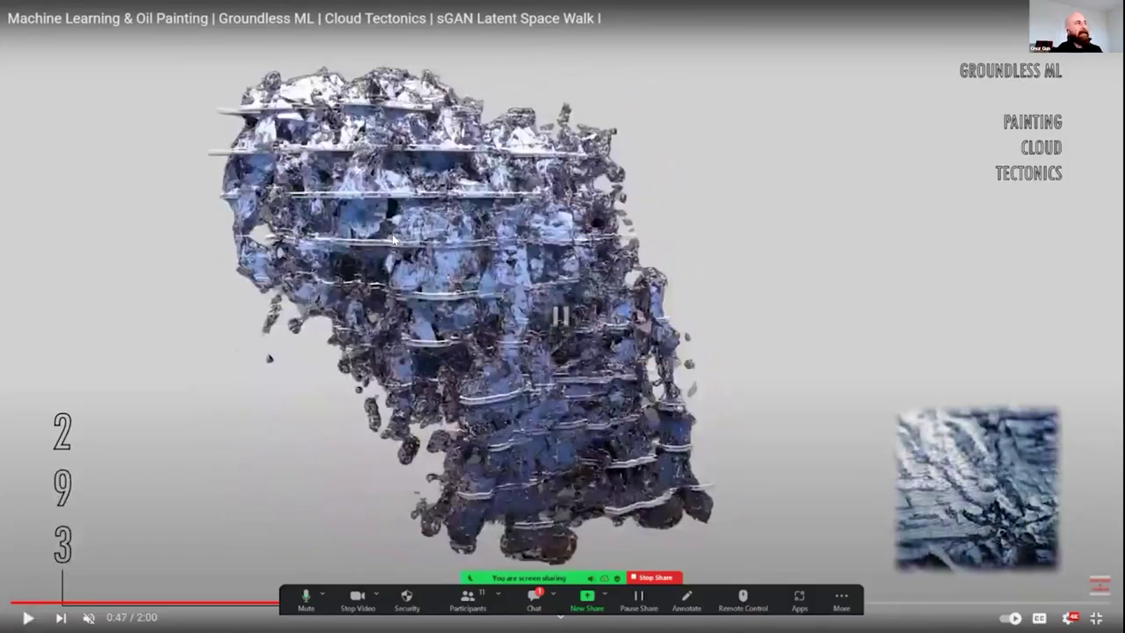
click(591, 296)
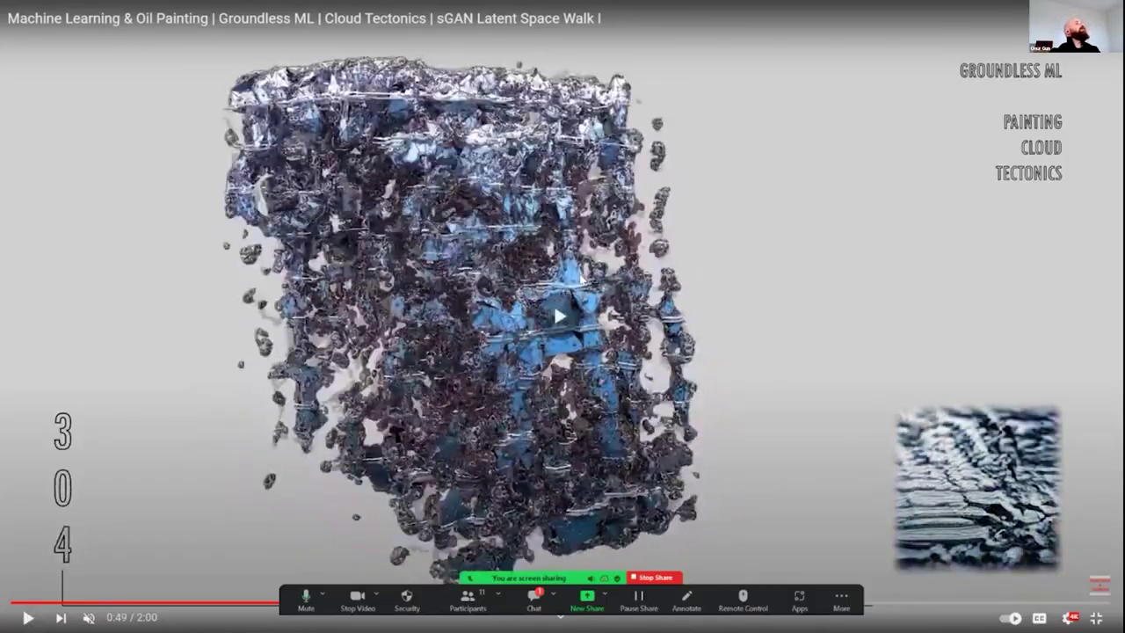
- Leave the full-screen video, return to Grasshopper, and open the 20221101 Bitmap Stacking v04.gh definition
key(Escape)
click(957, 41)
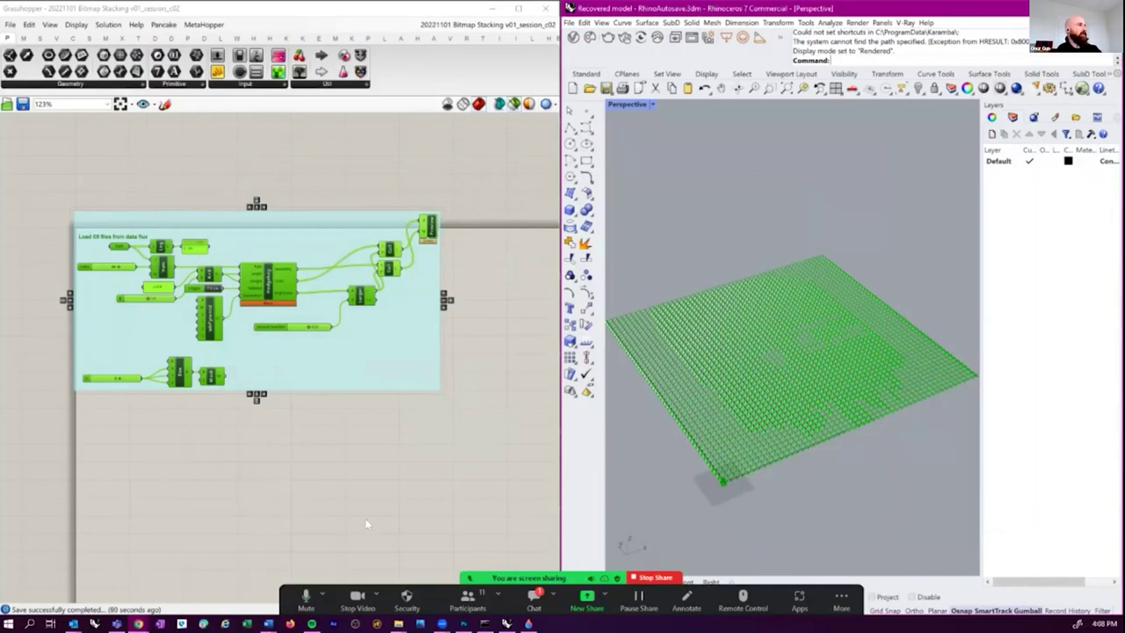
click(430, 431)
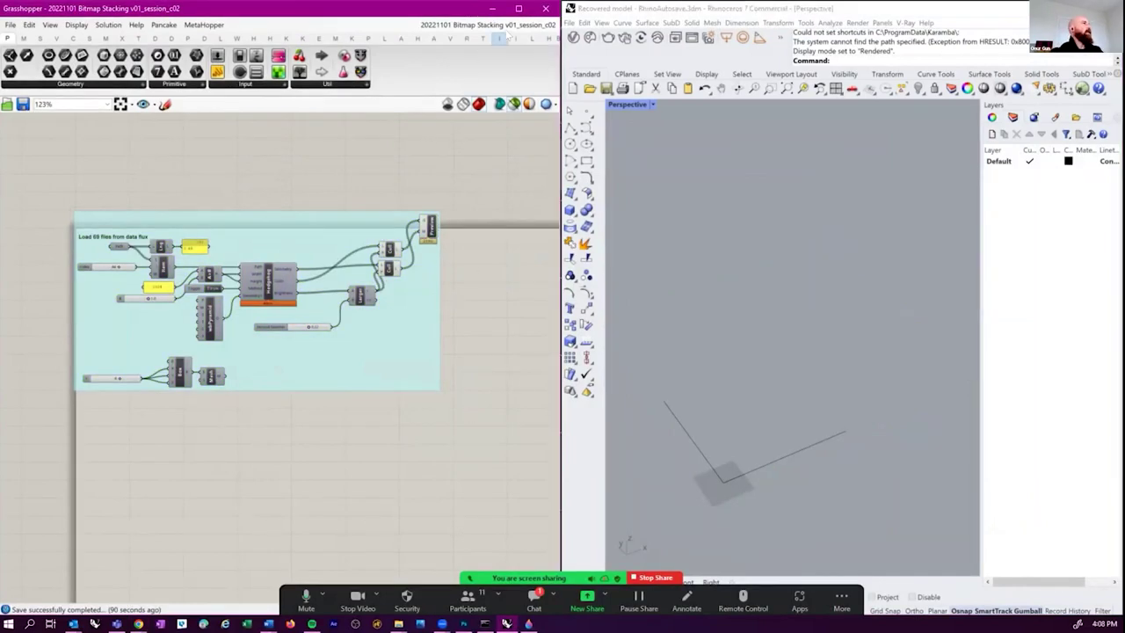
mouse_move(500, 34)
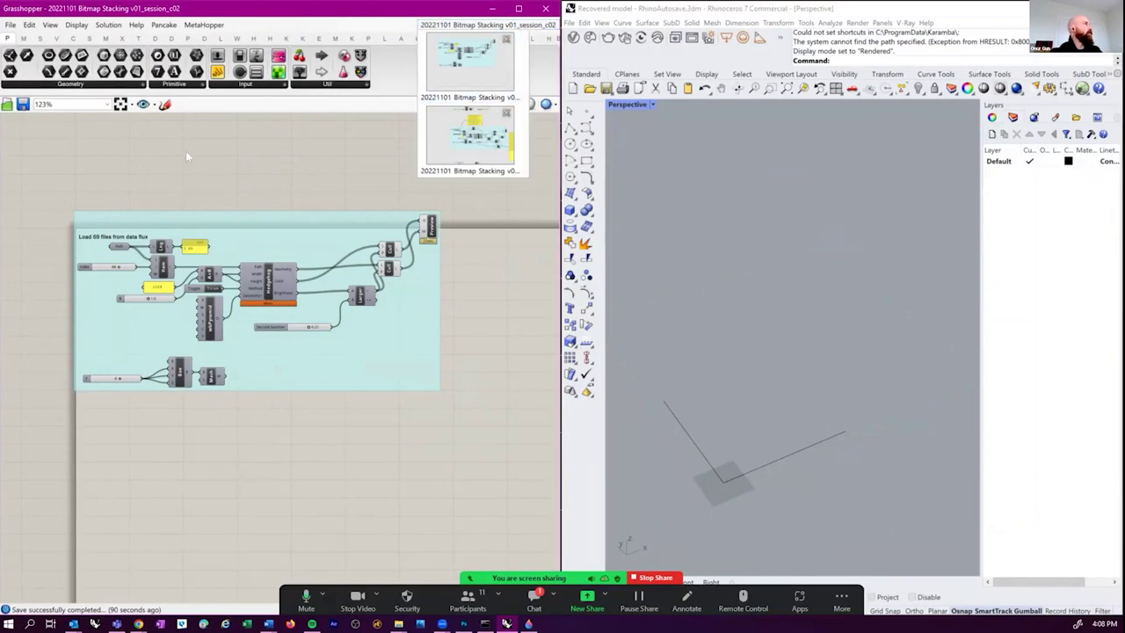
click(8, 104)
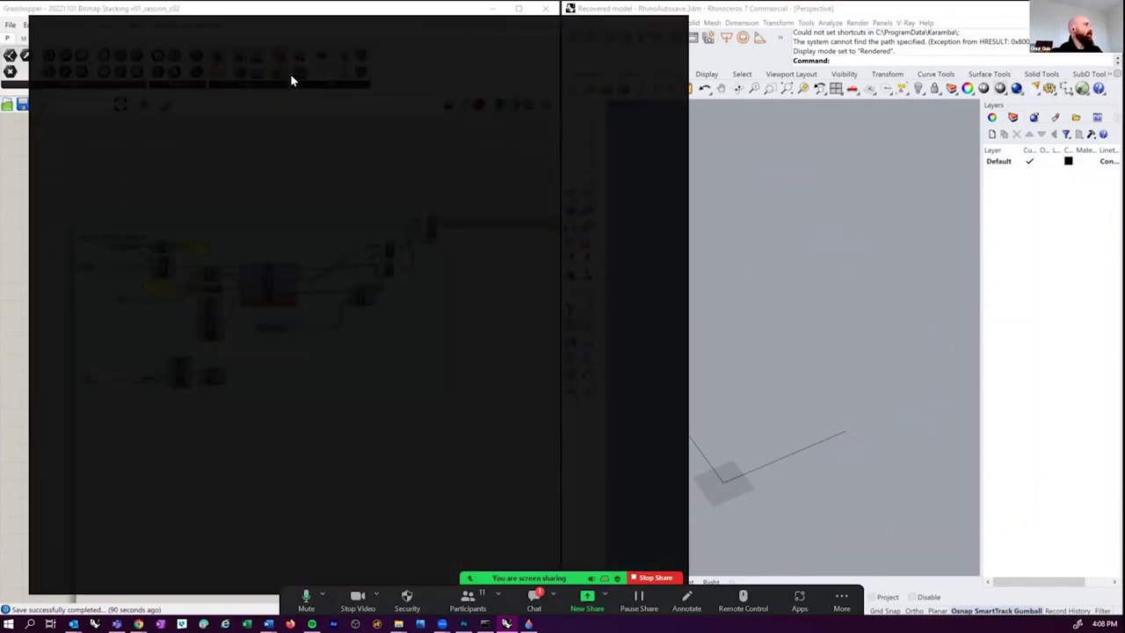
click(318, 208)
click(316, 204)
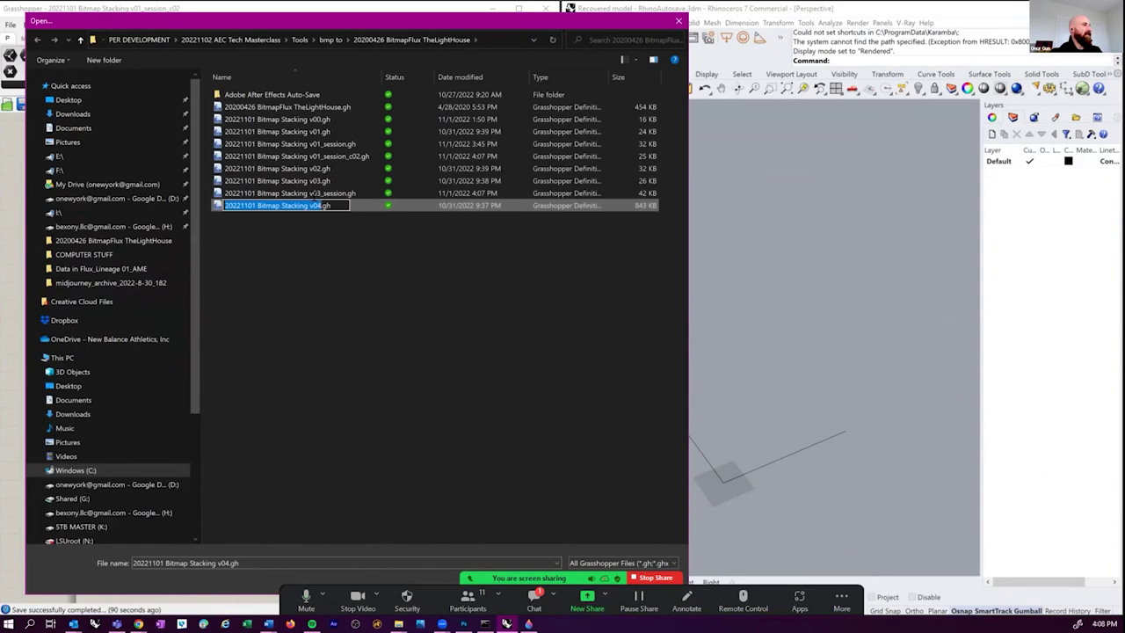
double_click(318, 201)
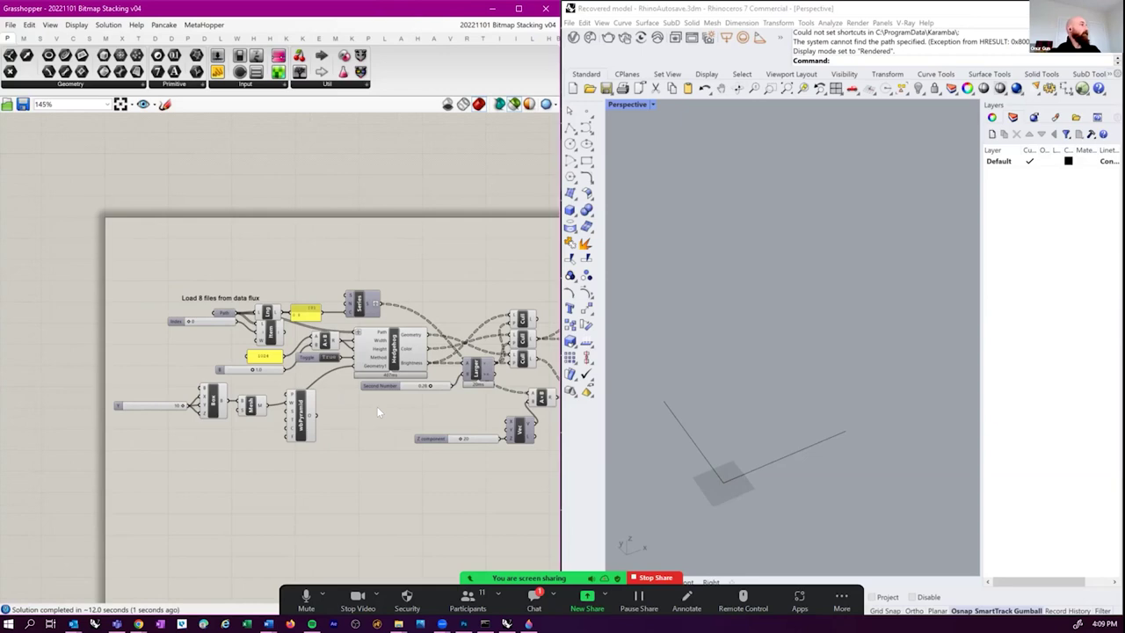
- Examine the v04 definition from the data flux inputs to the voxel settings, and inspect its full geometry preview in Rhino
scroll(377, 406, down, 6)
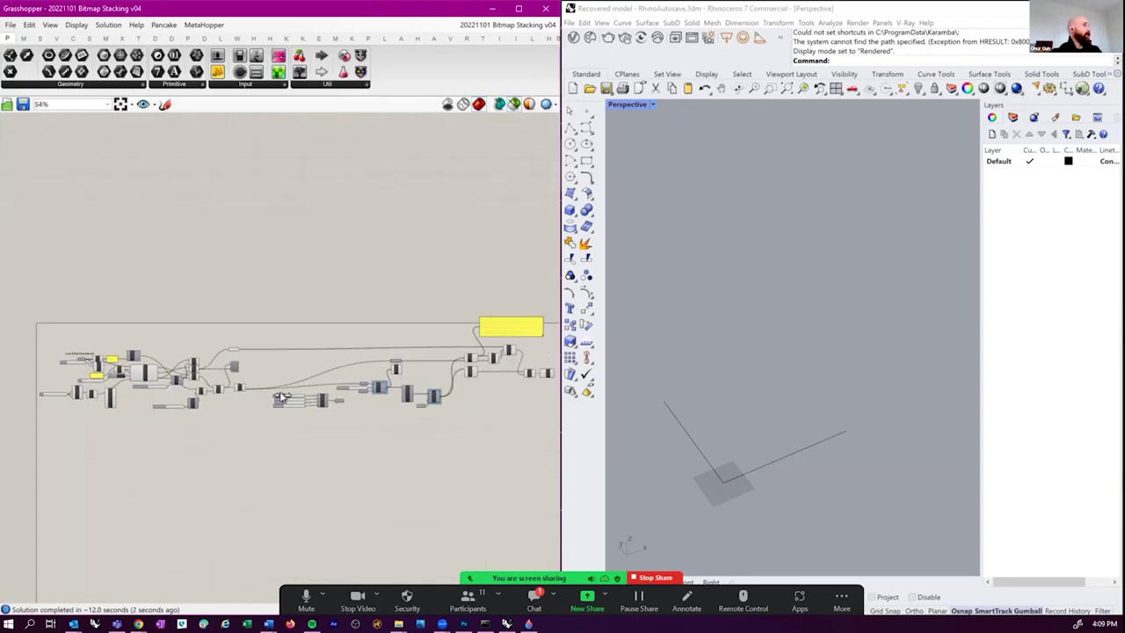
scroll(281, 417, up, 6)
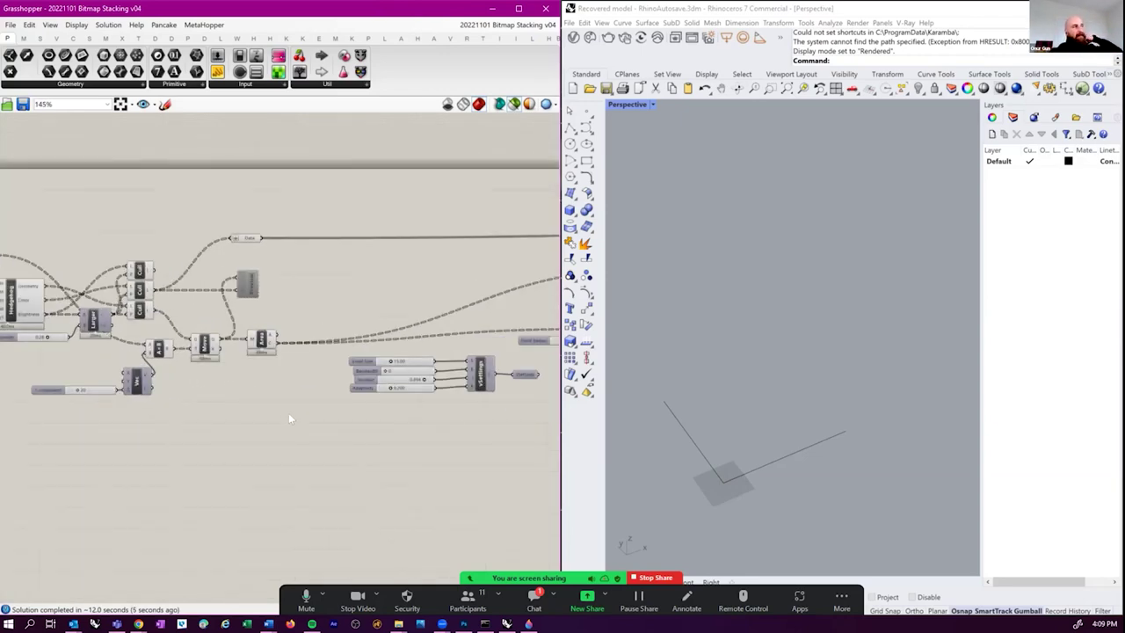
scroll(301, 421, down, 4)
scroll(263, 404, up, 2)
scroll(246, 367, up, 1)
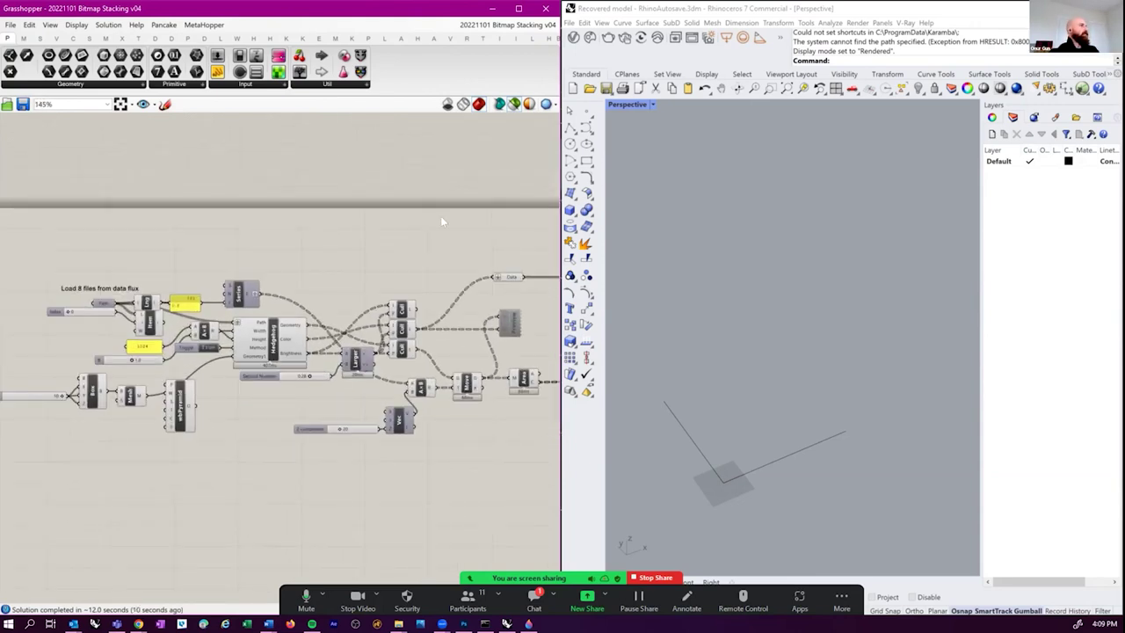
scroll(440, 215, up, 1)
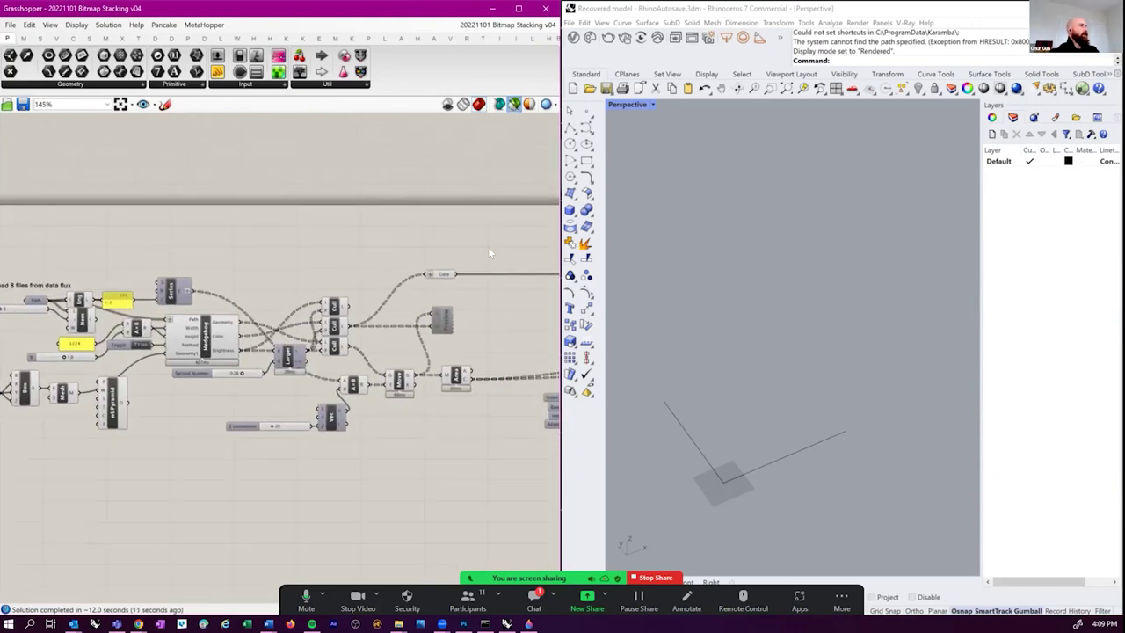
right_drag(753, 343, 677, 334)
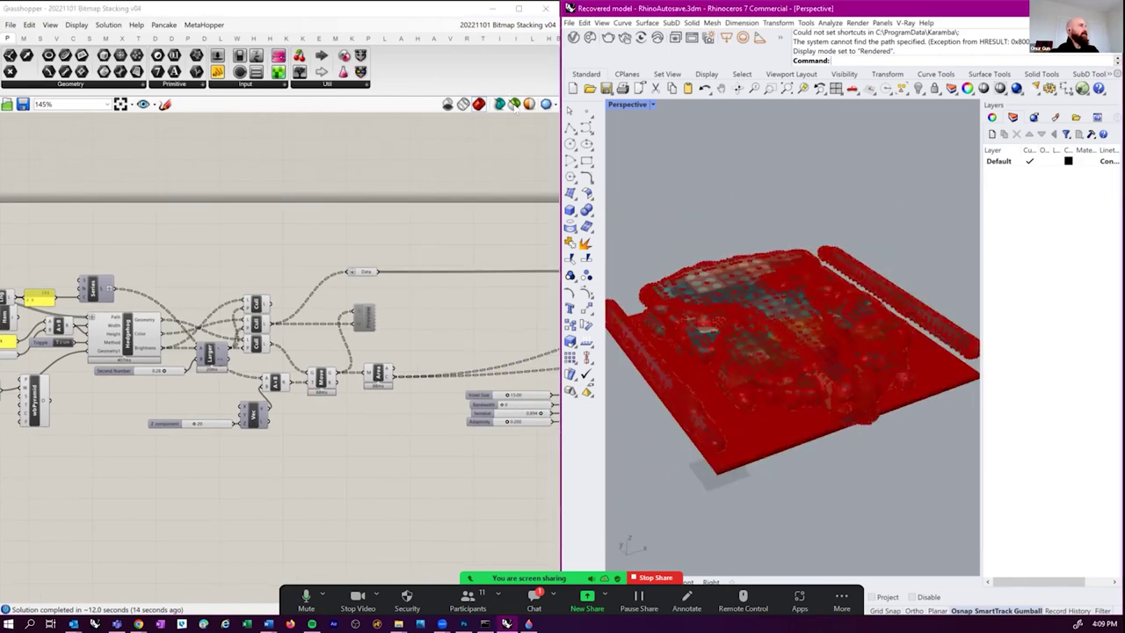
click(515, 105)
- Enable the Preview component fed by the Move and Cull outputs, and display the preview of all geometry instead of only selected objects
scroll(367, 273, up, 2)
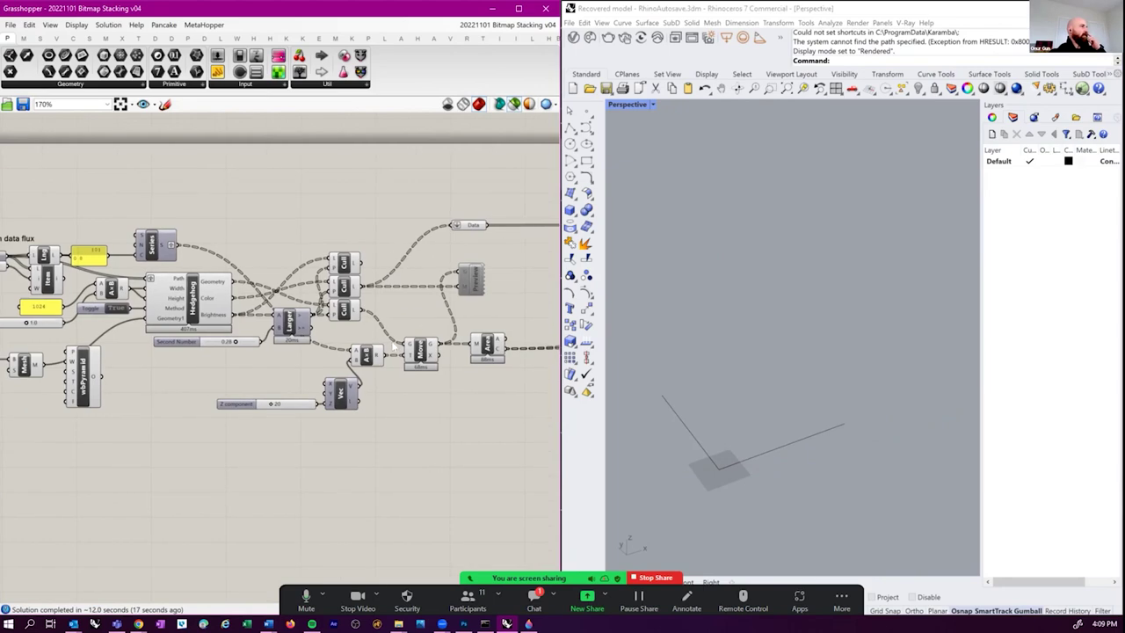
click(420, 349)
scroll(796, 373, up, 5)
scroll(796, 373, down, 2)
scroll(360, 387, down, 2)
click(308, 326)
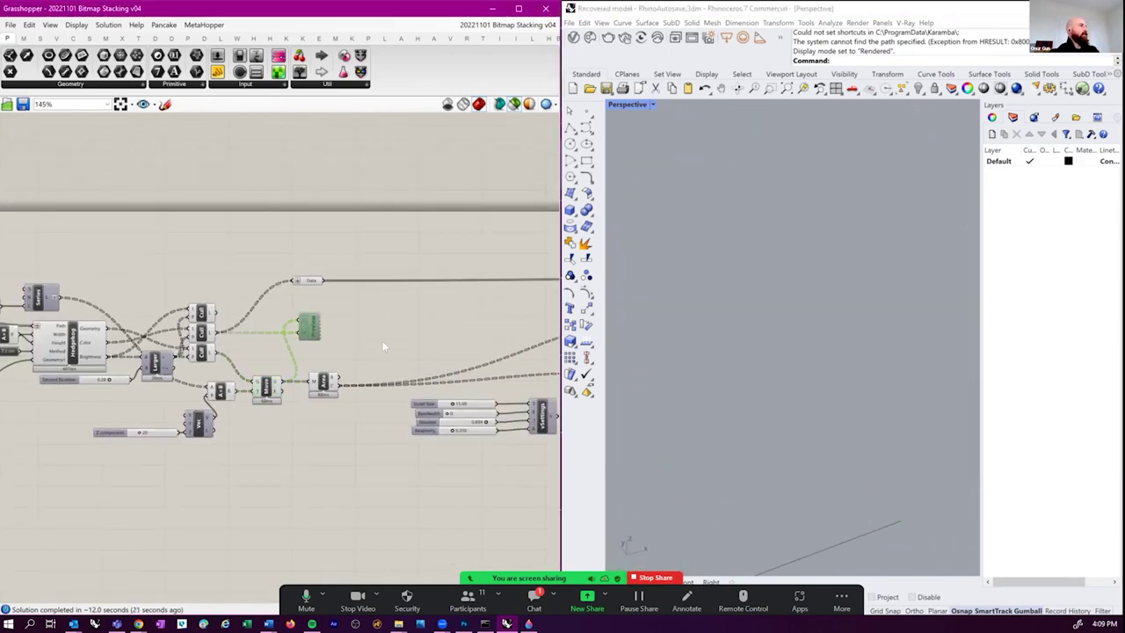
key(ctrl+e)
right_drag(347, 347, 310, 357)
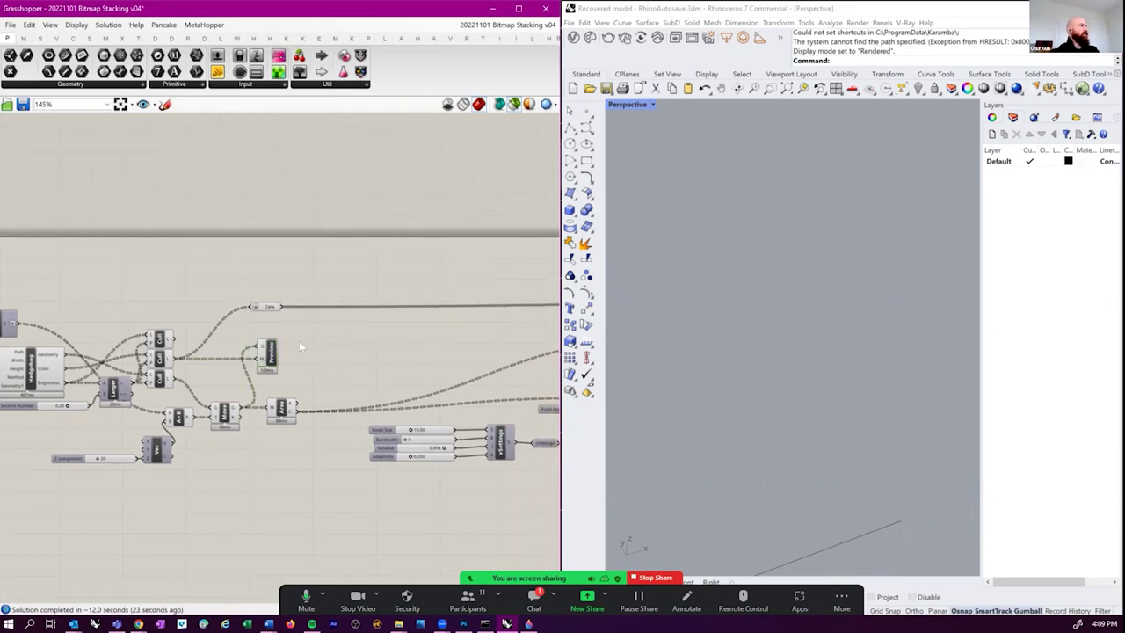
click(514, 104)
scroll(387, 241, down, 5)
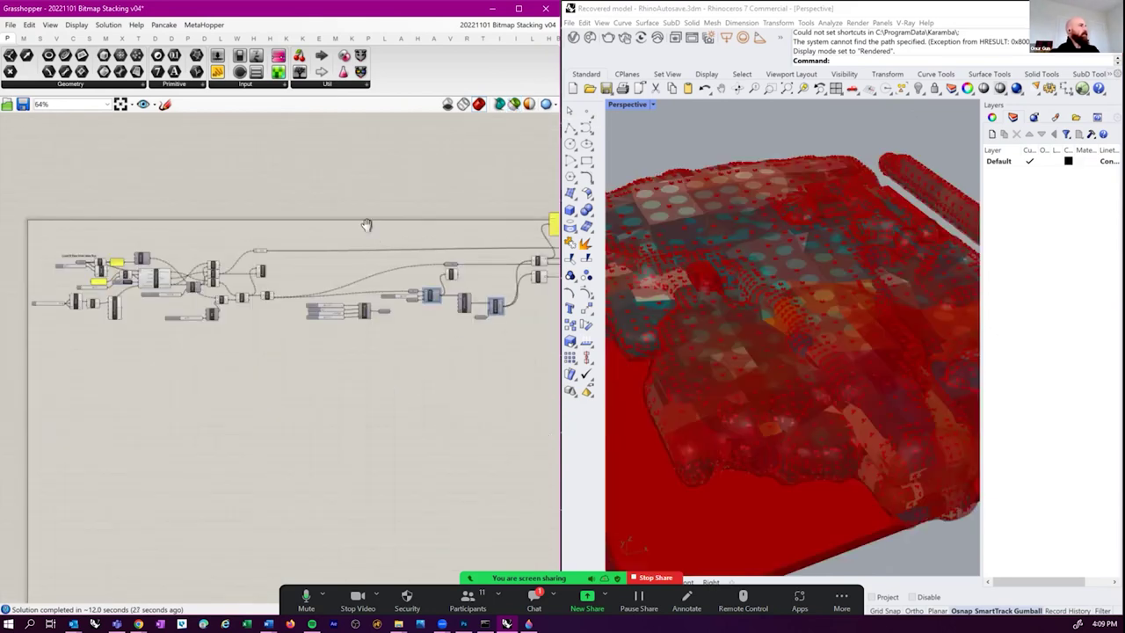
- Turn off the preview of all downstream meshing components, from the voxel settings sliders to the end of the v04 definition
drag(493, 224, 217, 392)
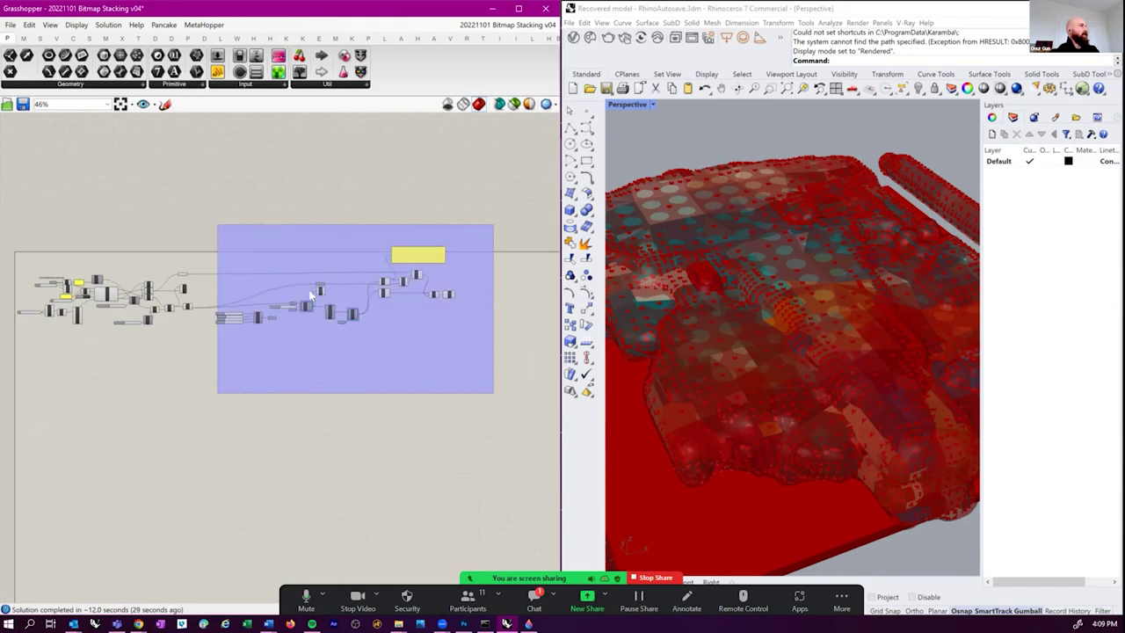
middle_click(309, 294)
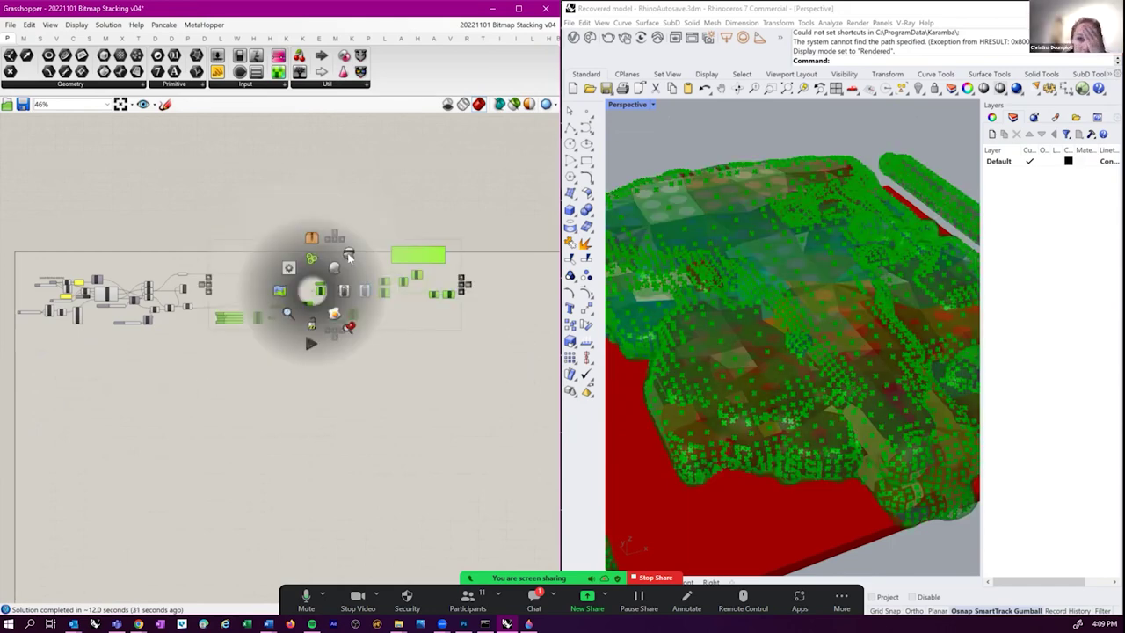
click(349, 256)
click(360, 367)
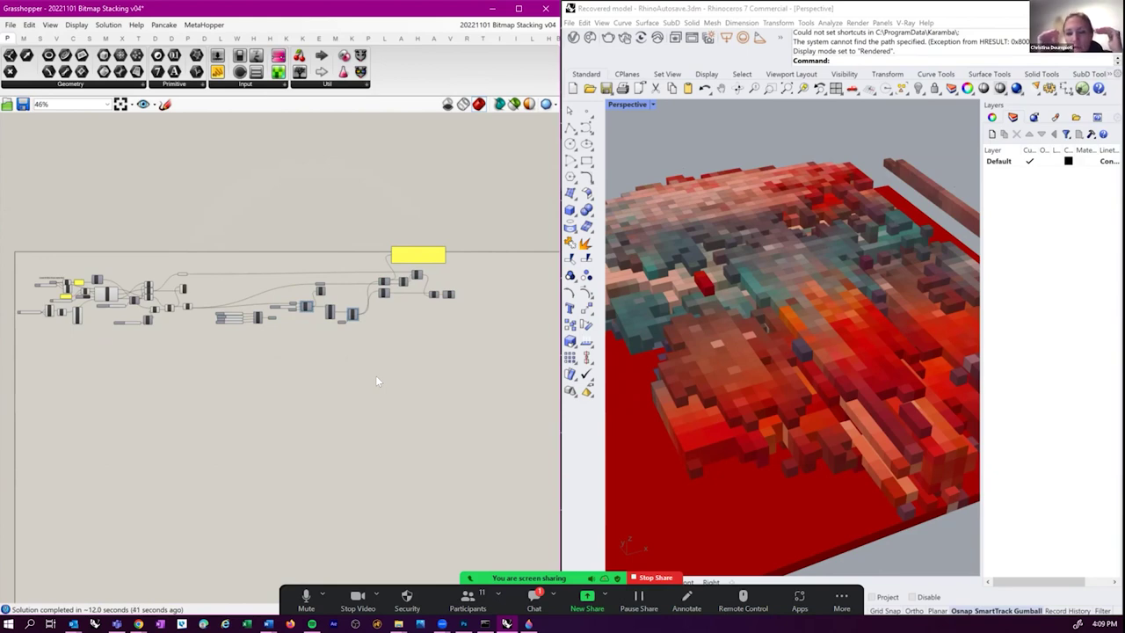
- Switch to the 20221101 Bitmap Stacking v03_session definition to view its colored voxel stack
mouse_move(508, 24)
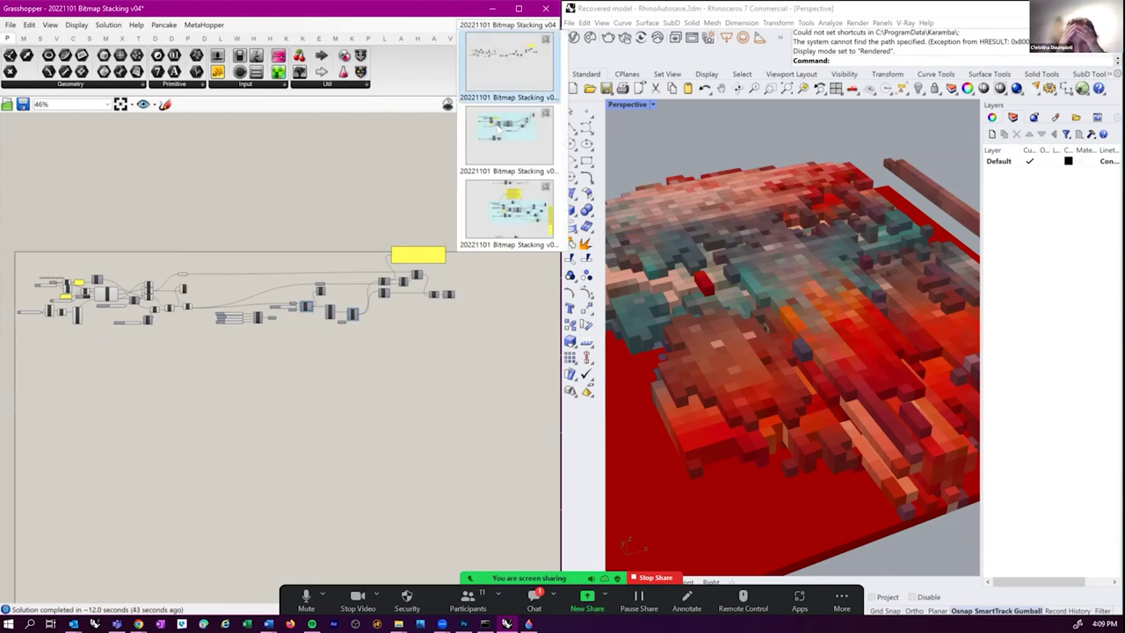
click(494, 205)
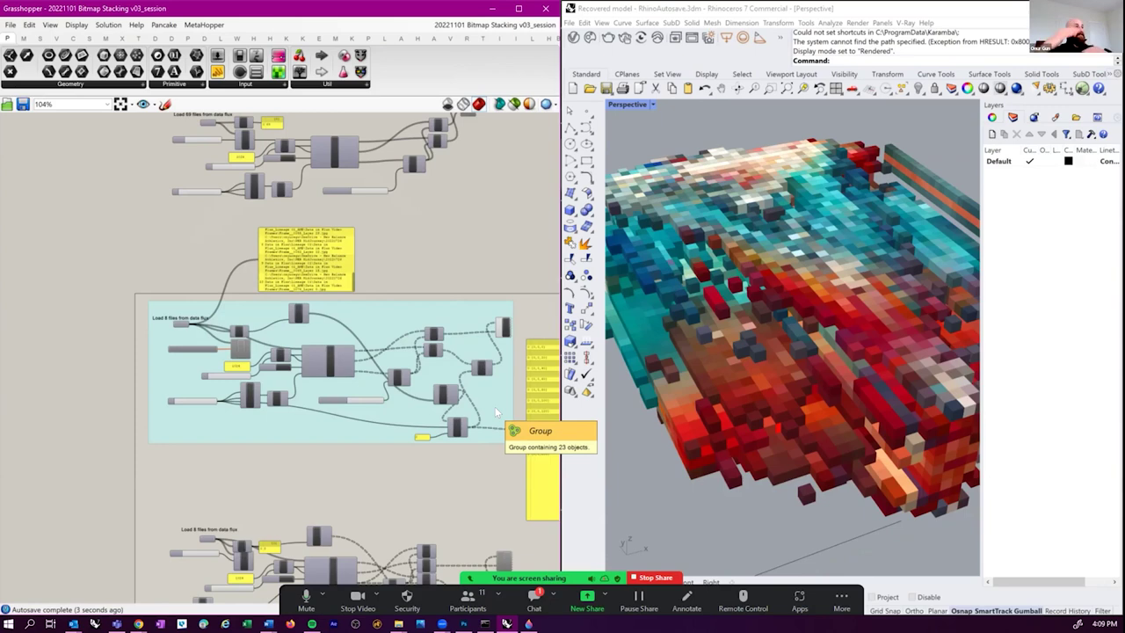
click(399, 622)
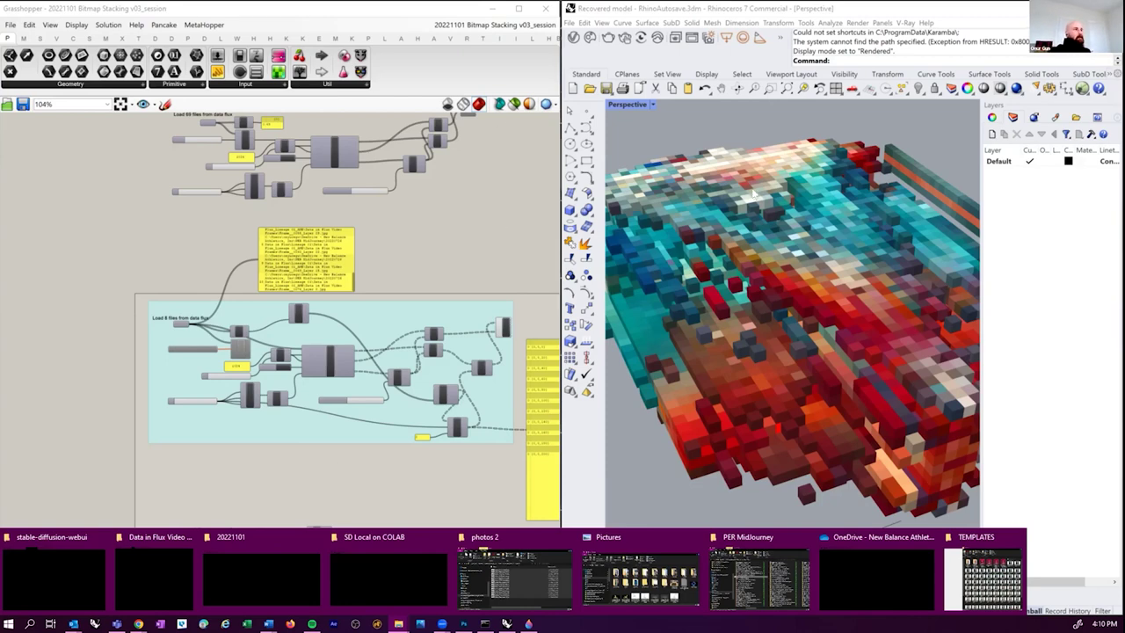
click(753, 8)
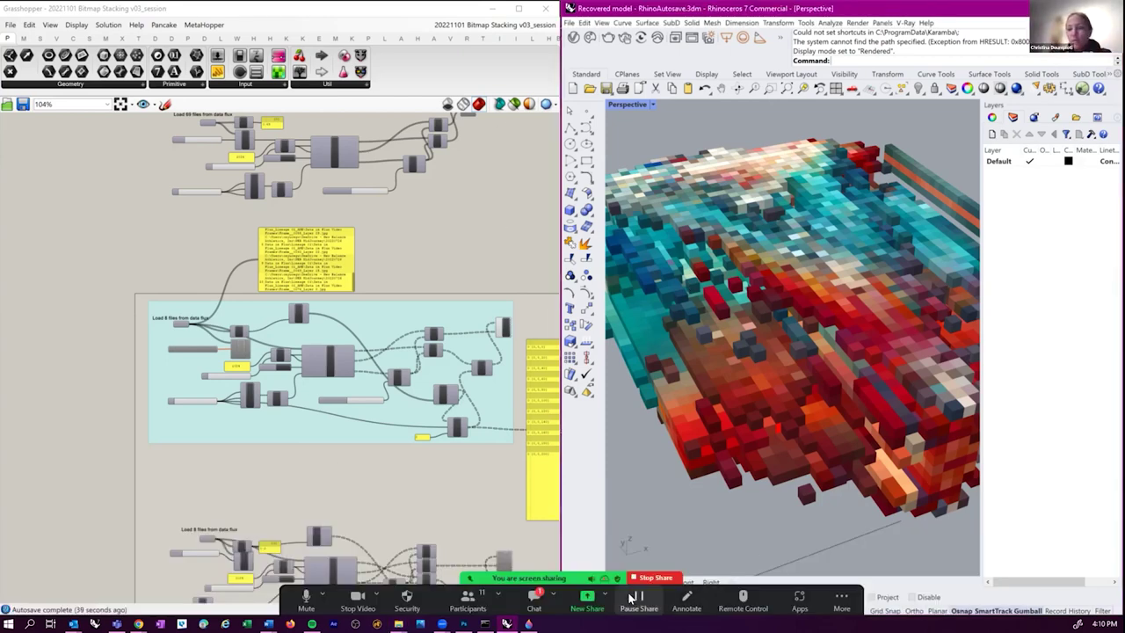
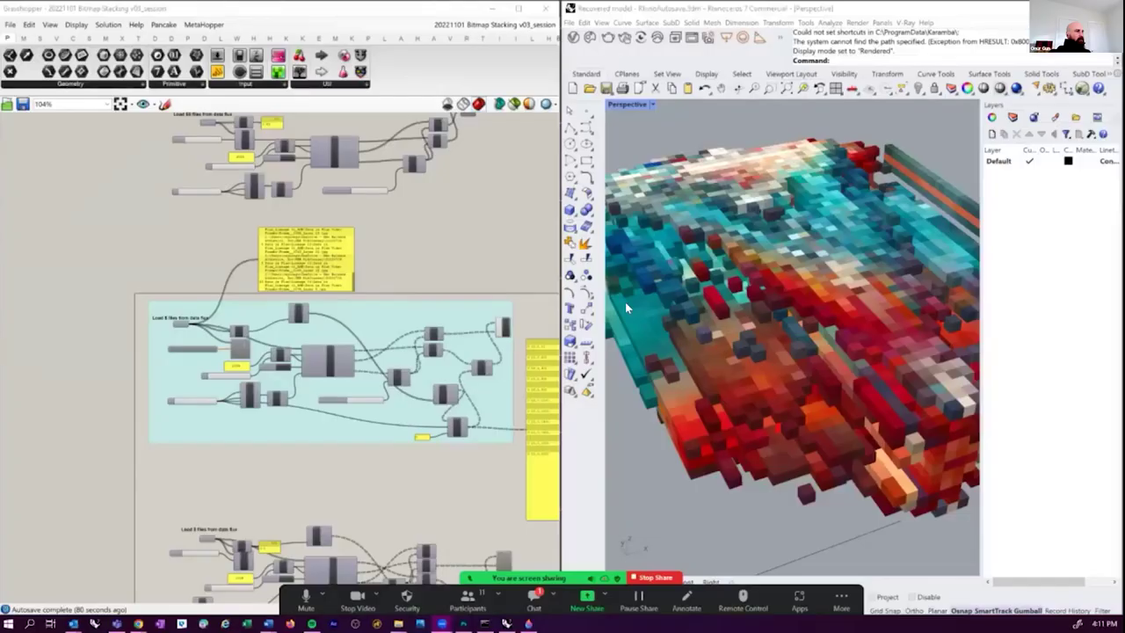
click(664, 338)
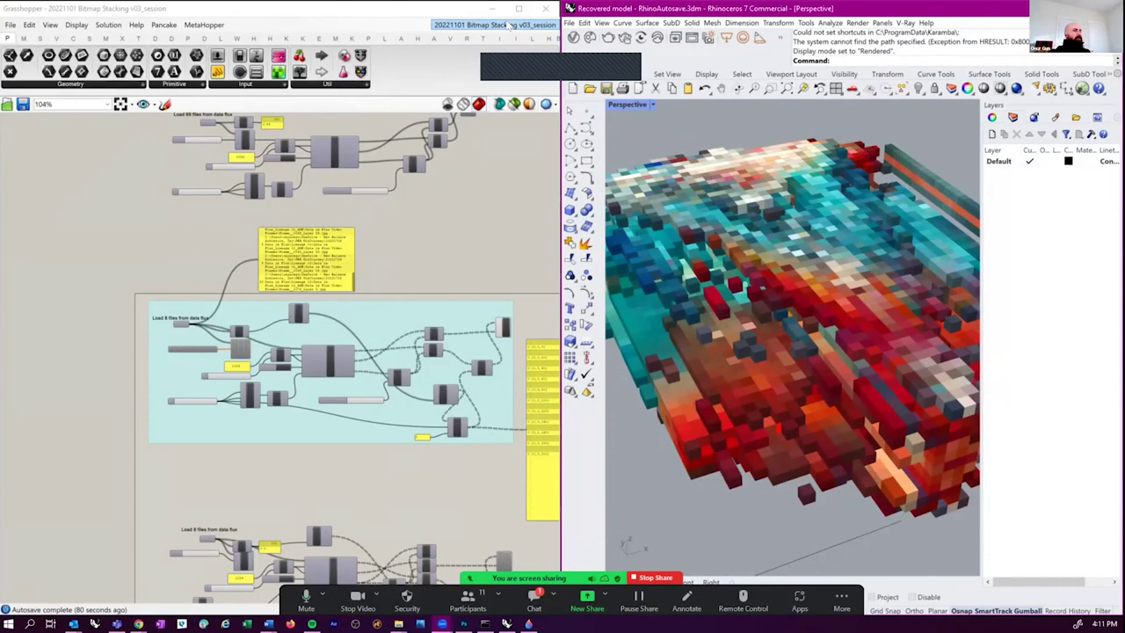
- Return to the v04 definition and turn off the preview of the stacking components from file loading through Area
click(512, 24)
mouse_move(506, 623)
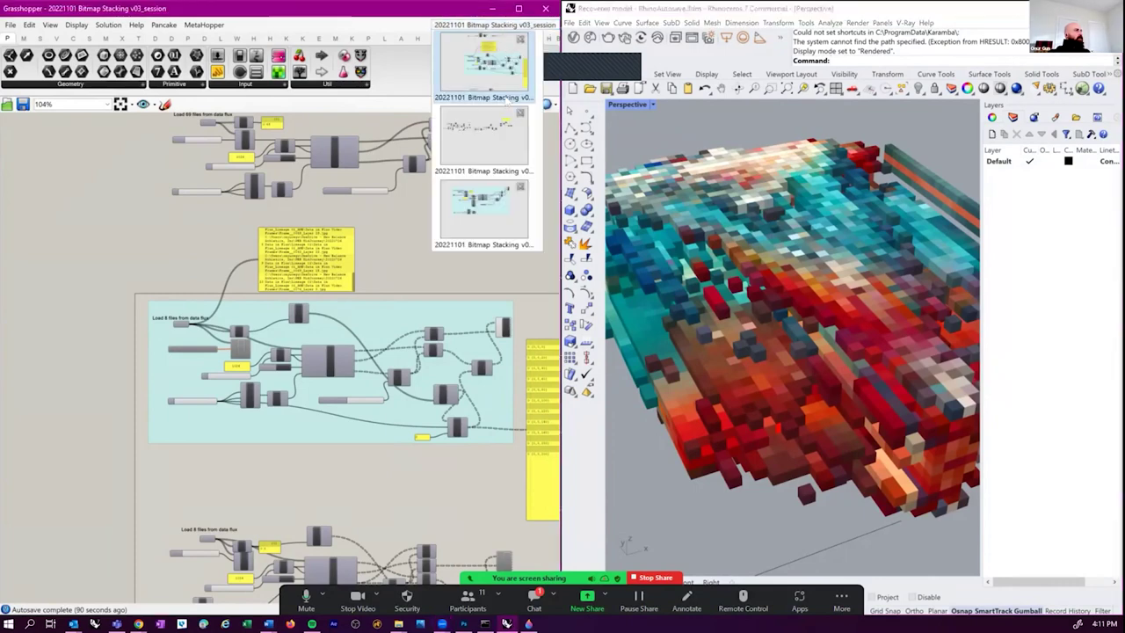
click(490, 149)
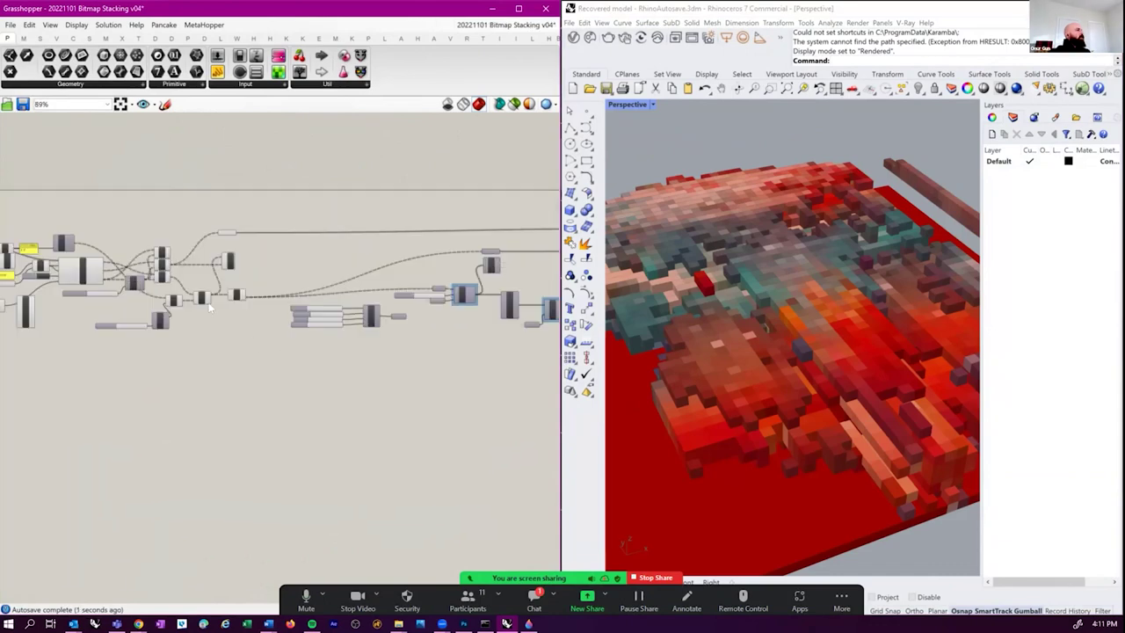
scroll(104, 250, up, 3)
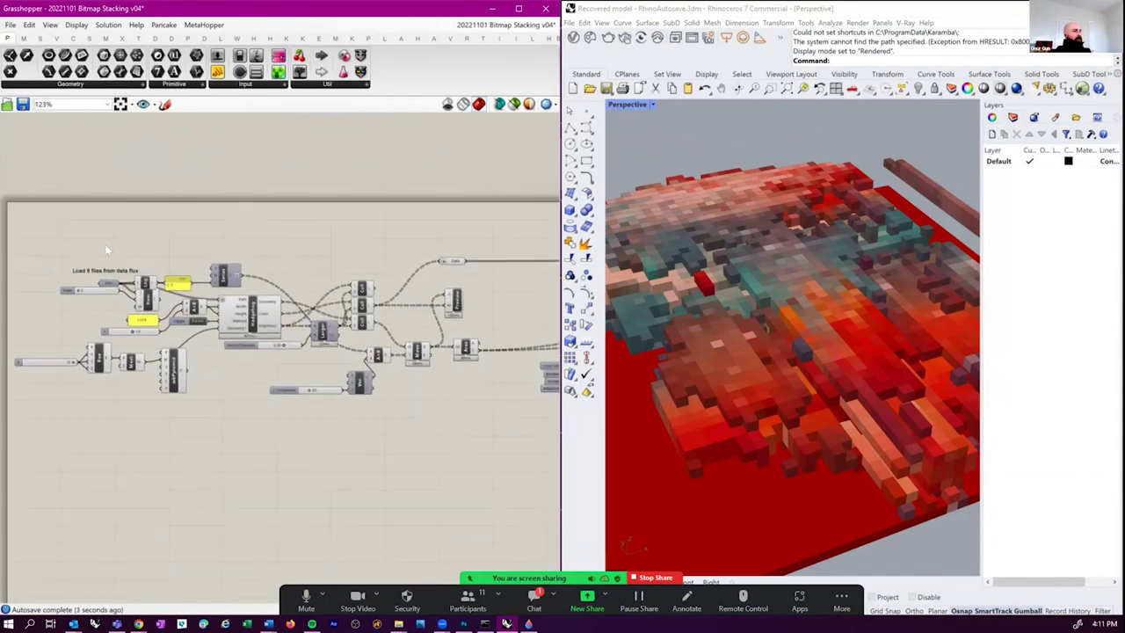
drag(55, 222, 532, 446)
middle_click(436, 323)
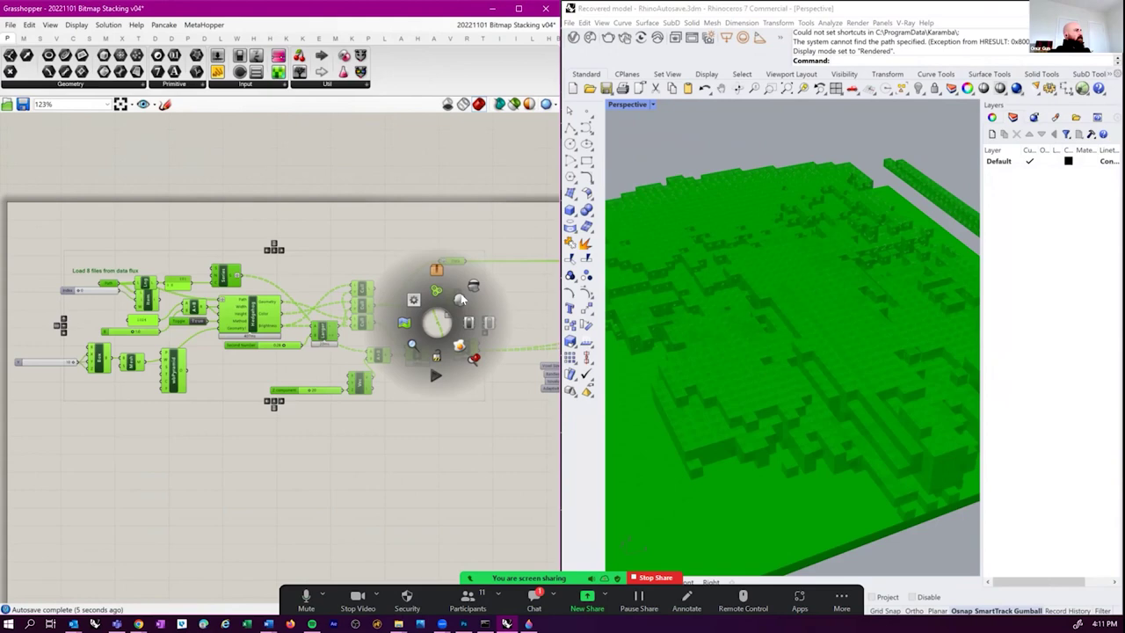
click(488, 320)
- Turn the preview back on for only the Preview component that shows the moved, colored voxels
scroll(384, 452, up, 3)
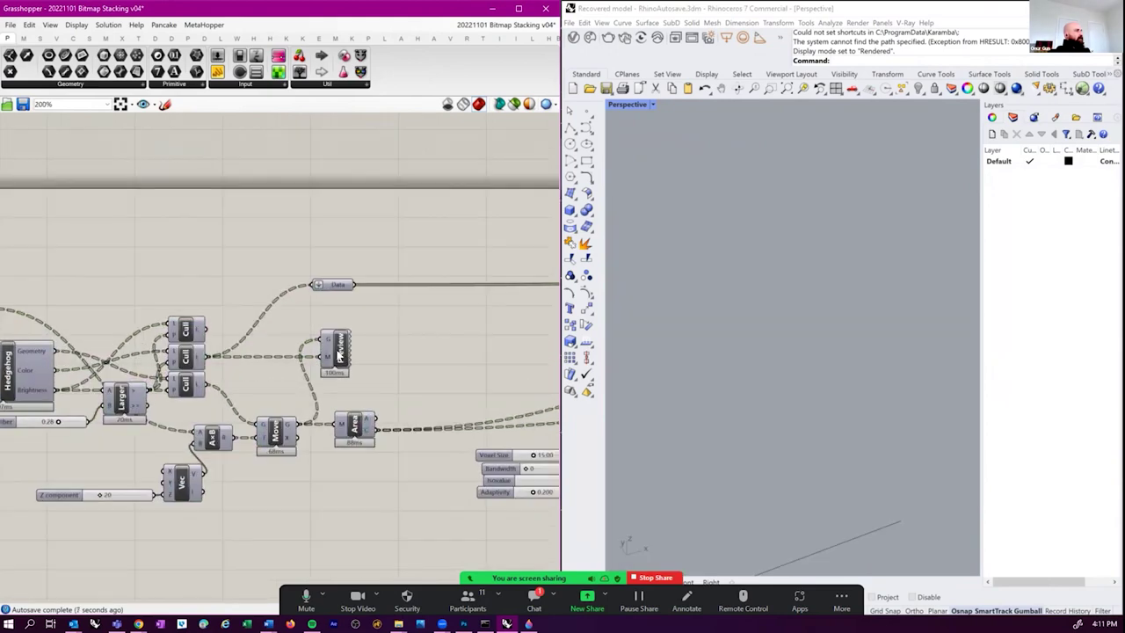
middle_click(343, 352)
click(365, 332)
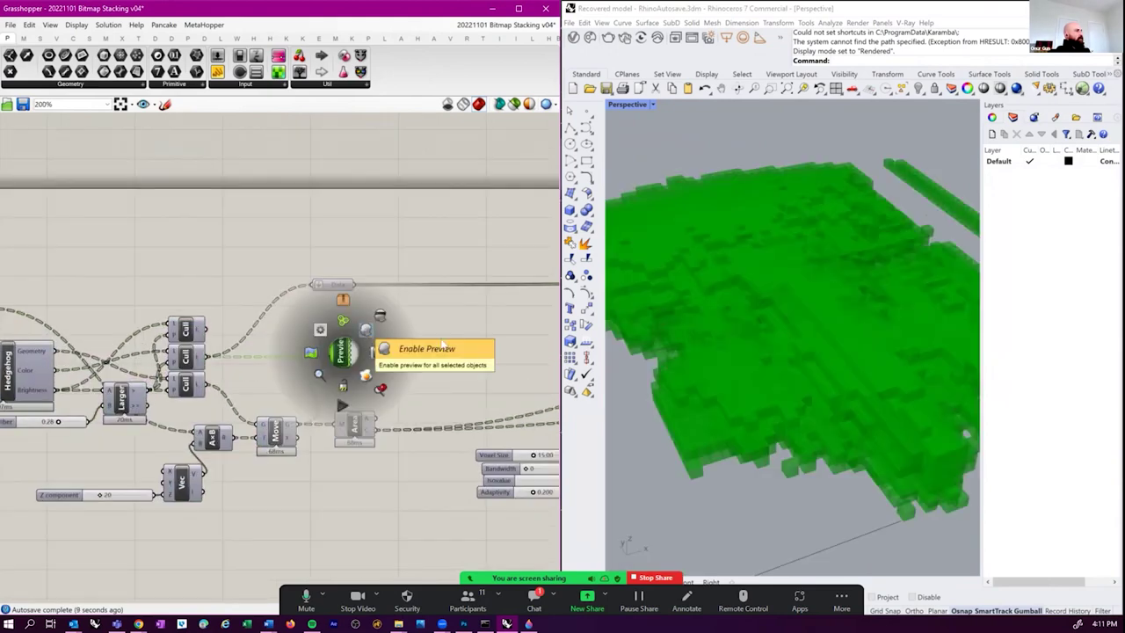
- View the colored voxel stack and restrict the Rhino preview to geometry of selected components only
right_drag(484, 350, 423, 350)
click(423, 350)
click(761, 399)
right_drag(761, 400, 751, 421)
right_drag(404, 362, 70, 347)
right_drag(371, 329, 312, 327)
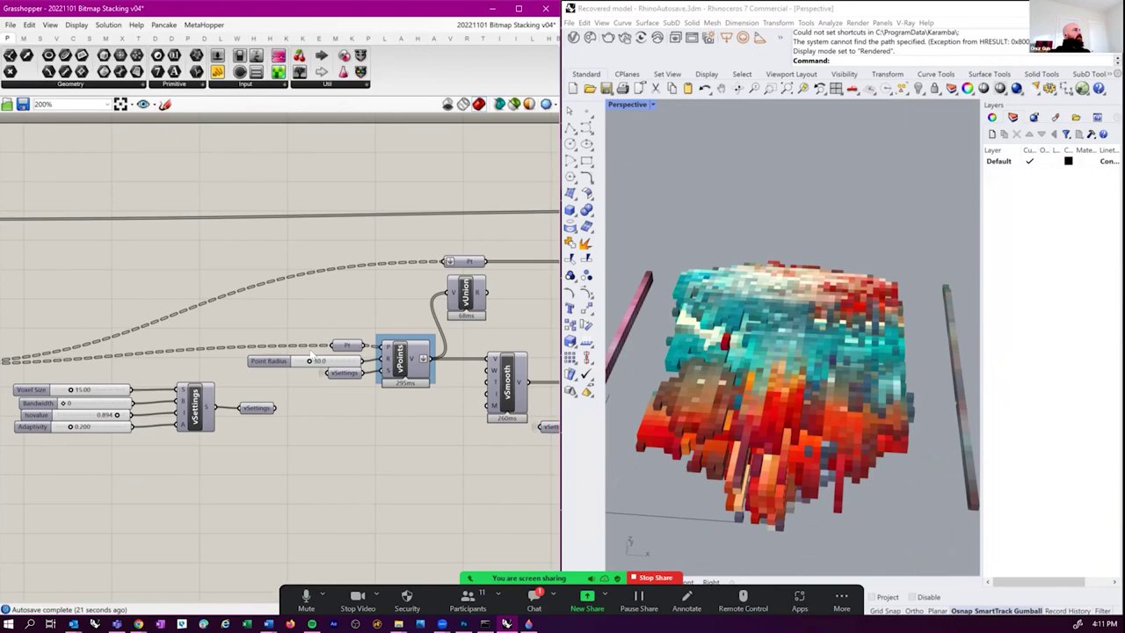
scroll(404, 348, down, 3)
right_drag(405, 349, 510, 353)
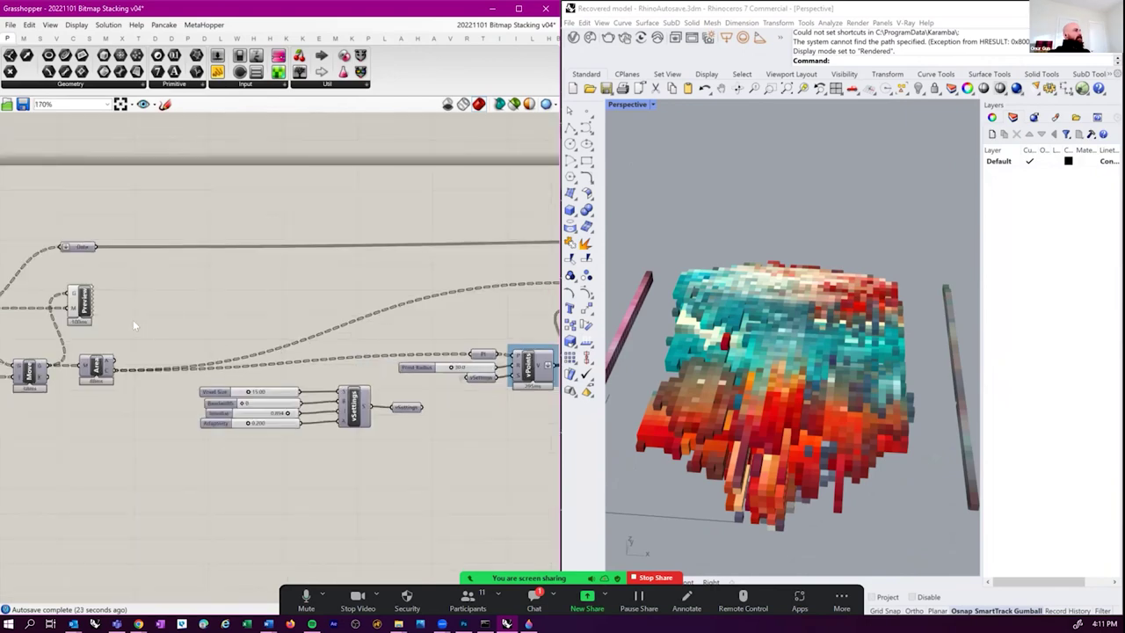
click(514, 104)
right_drag(480, 240, 440, 226)
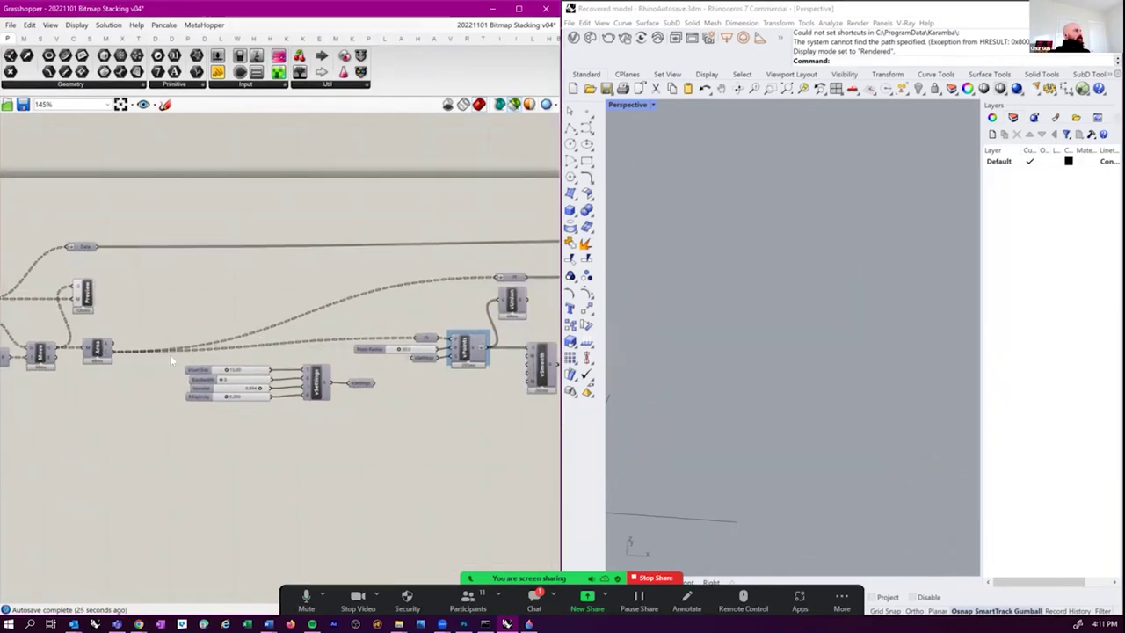
- Compare the Pt center points with the Preview component's voxels, and display the points produced by the Mesh Area component
click(423, 338)
right_drag(784, 394, 759, 514)
scroll(758, 514, up, 5)
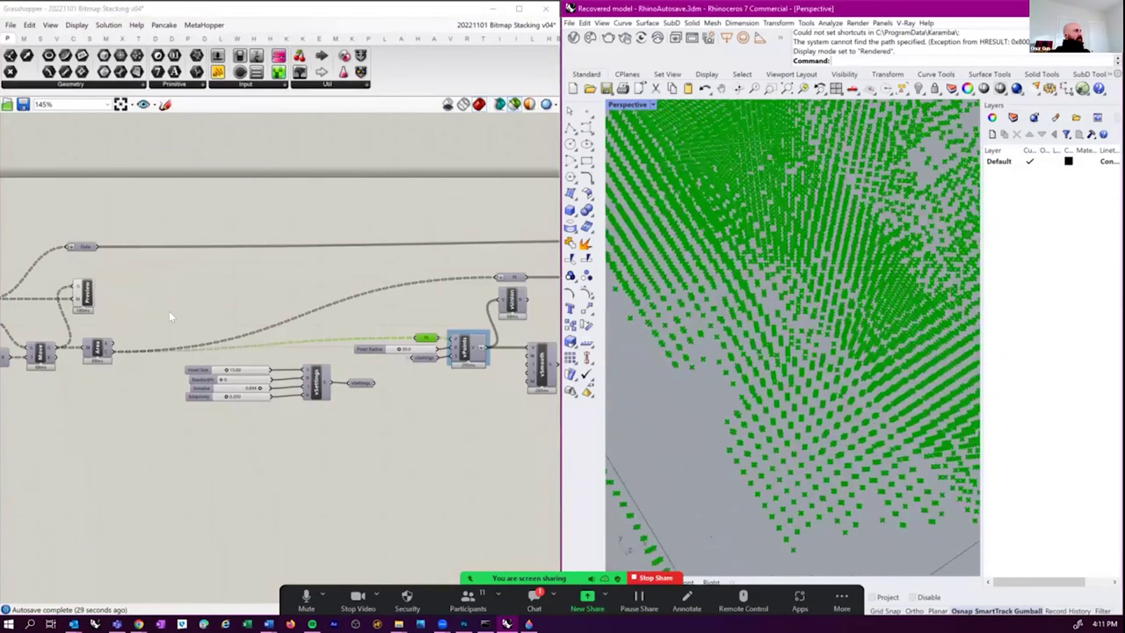
click(84, 295)
right_drag(825, 377, 620, 456)
click(101, 351)
scroll(101, 352, up, 4)
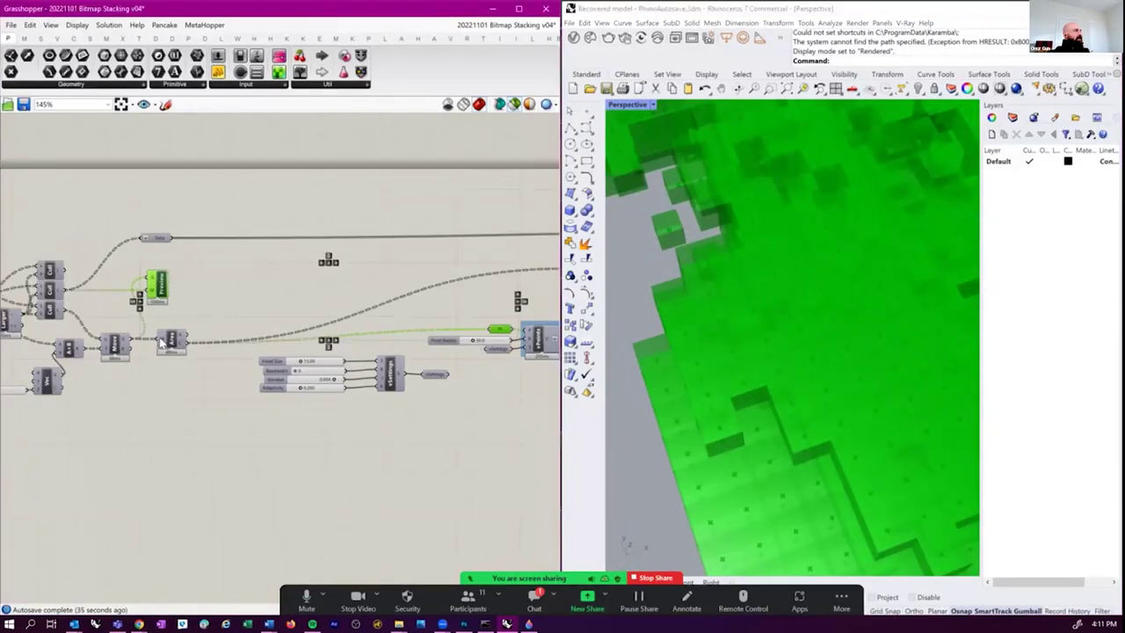
right_drag(203, 350, 179, 346)
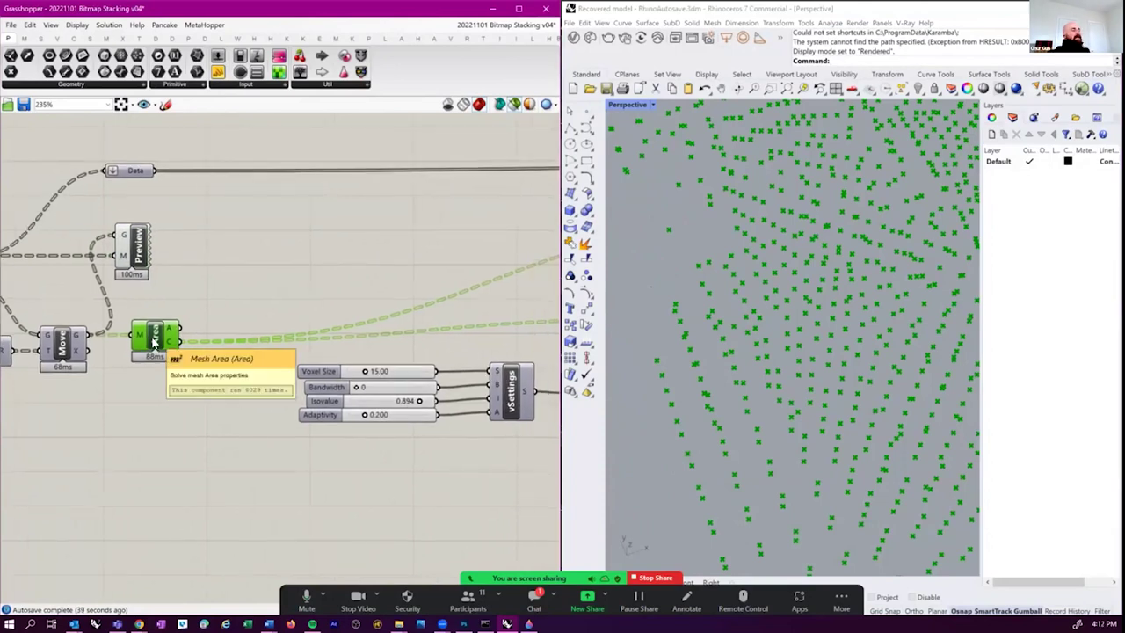
scroll(143, 334, down, 3)
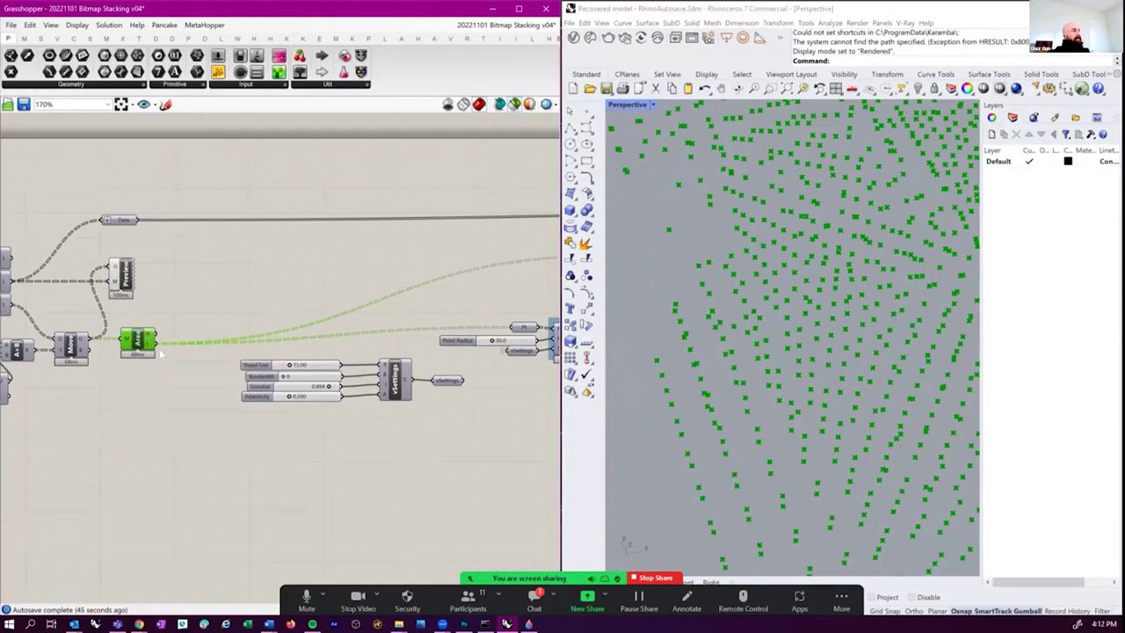
- Examine the voxels output by the Move component together with the Pt parameter's center points feeding vPoints
scroll(160, 352, up, 2)
right_drag(115, 360, 88, 363)
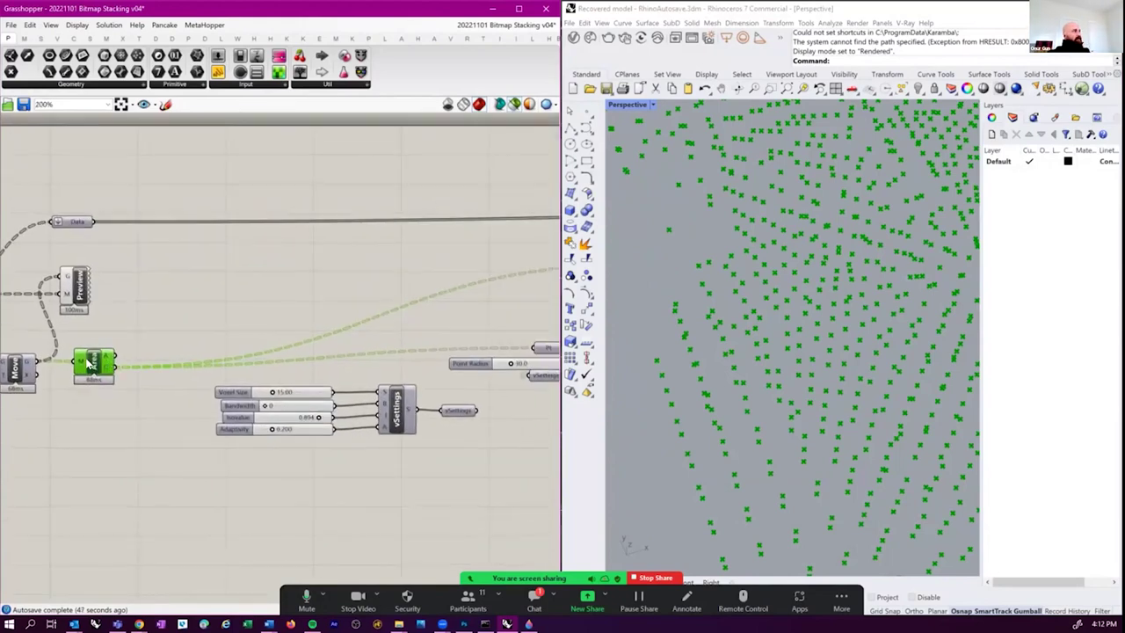
right_drag(161, 344, 161, 333)
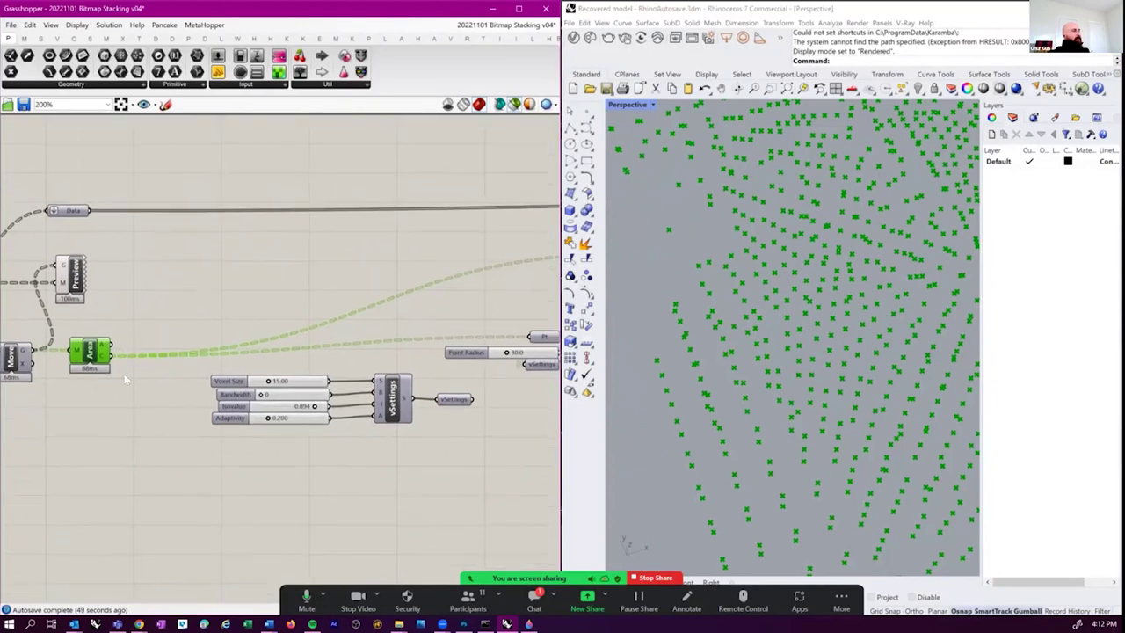
right_drag(124, 378, 115, 395)
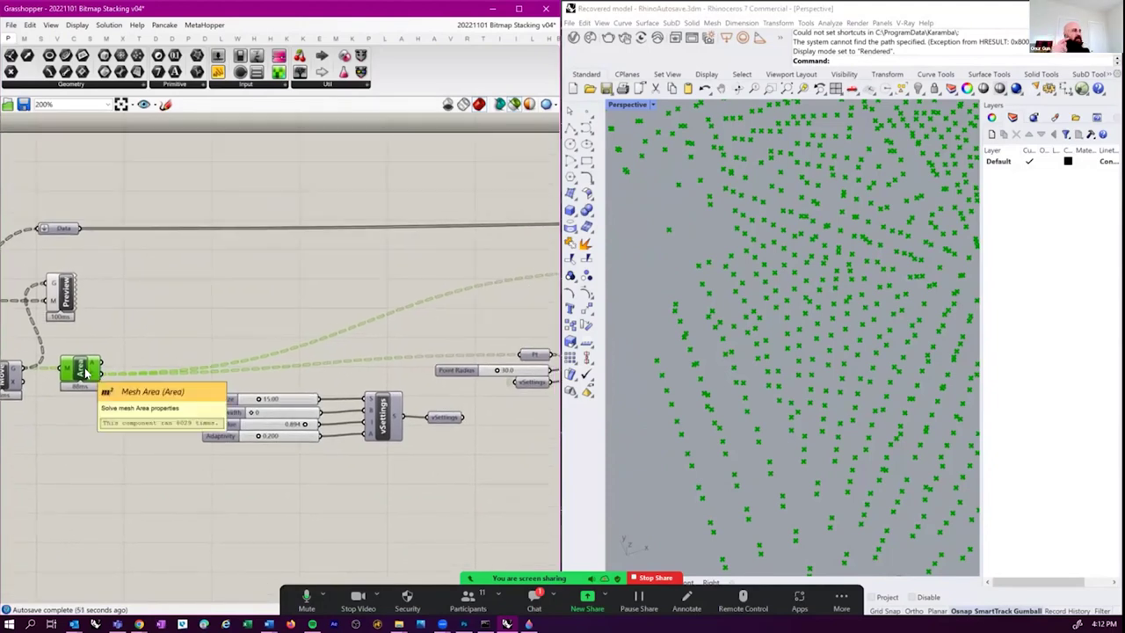
right_drag(298, 293, 332, 296)
click(35, 376)
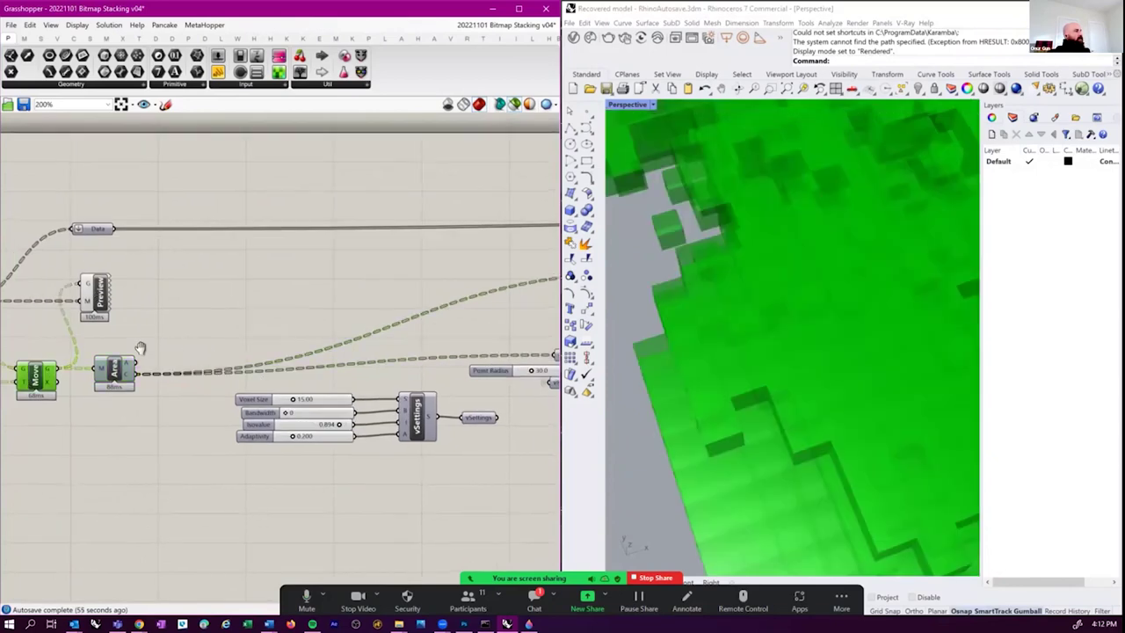
right_drag(140, 348, 28, 335)
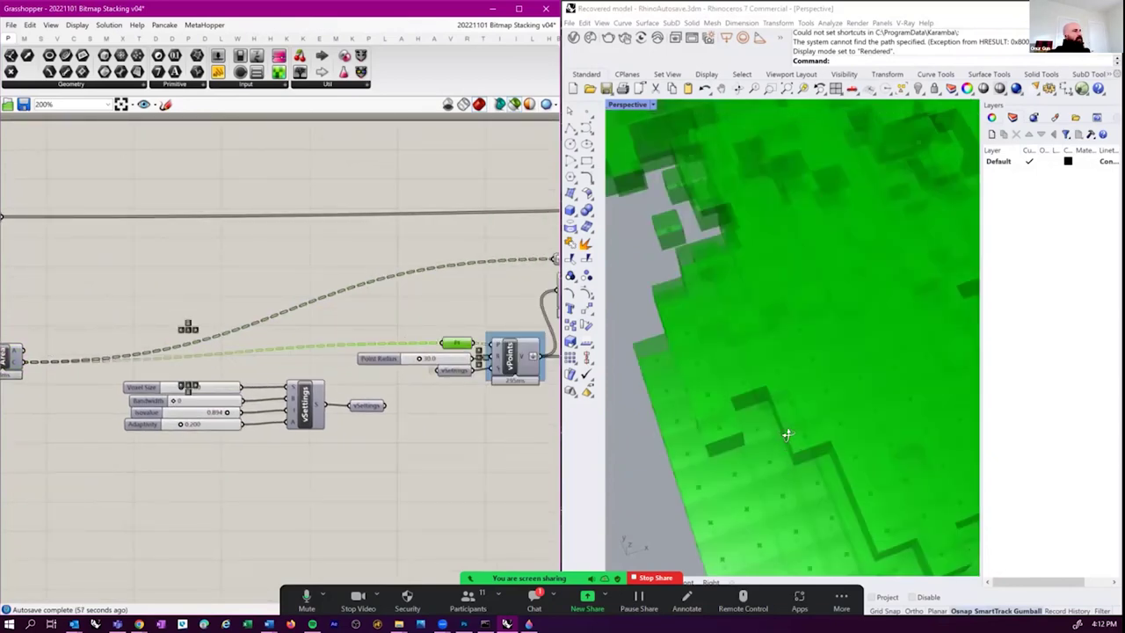
right_drag(786, 434, 647, 440)
scroll(458, 439, up, 1)
right_drag(458, 438, 233, 505)
- Display the vPoints volume and disable the vUnion and vSmooth components
click(266, 429)
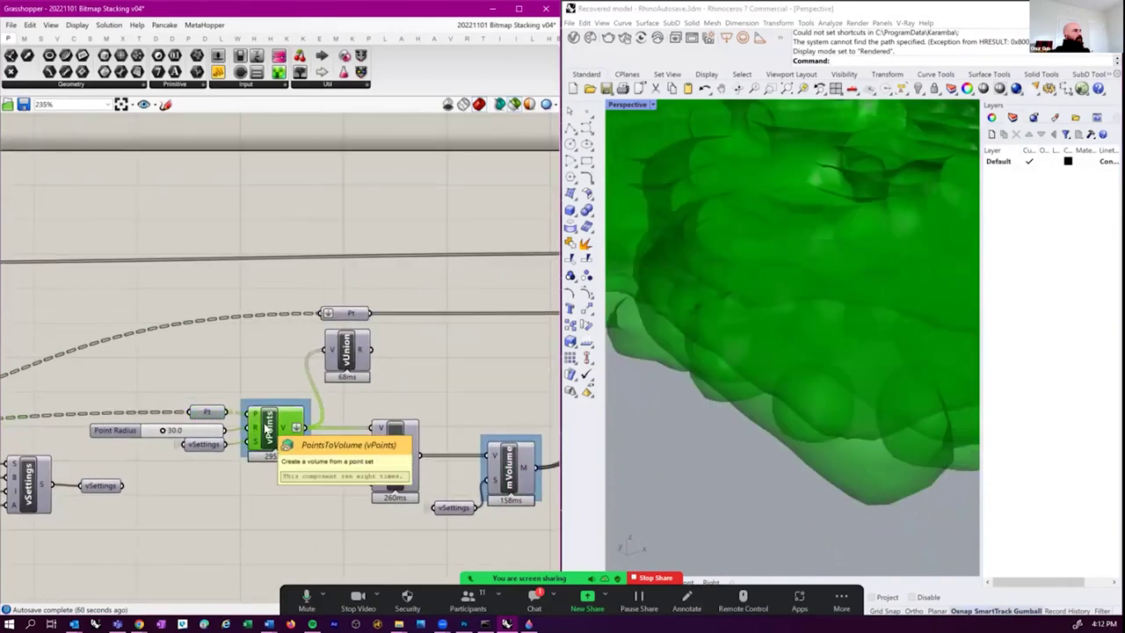
right_drag(186, 471, 160, 496)
click(323, 380)
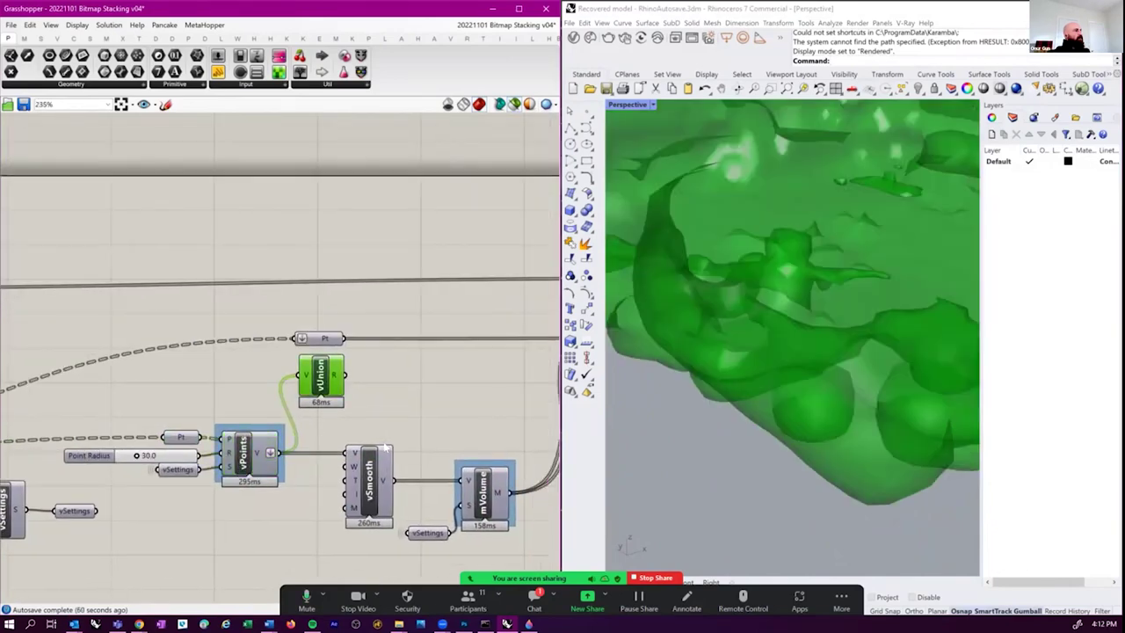
shift+click(383, 475)
key(ctrl+e)
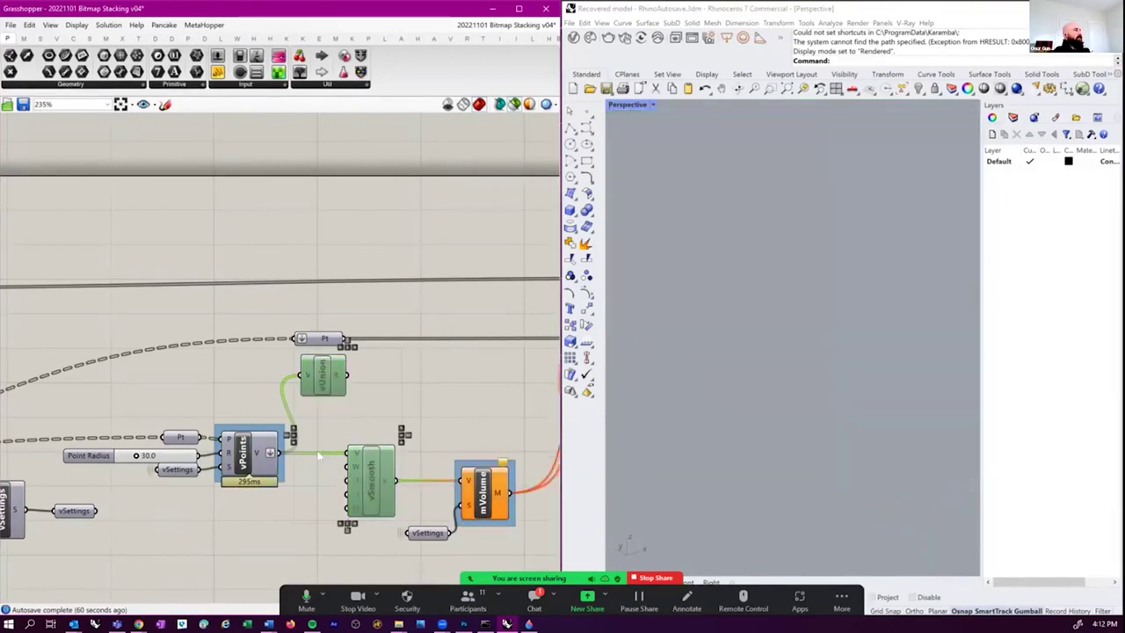
- Examine the volume produced by the vPoints component up close in the Rhino viewport
right_drag(318, 454, 306, 442)
click(235, 439)
scroll(823, 352, up, 5)
mouse_move(823, 352)
right_down()
mouse_move(835, 309)
mouse_move(809, 326)
mouse_move(798, 319)
mouse_move(843, 360)
right_up()
scroll(843, 358, up, 2)
- Delete the unconnected wbPyramid component next to the Box and Mesh components at the start of the definition
right_drag(308, 438, 436, 400)
scroll(195, 432, up, 2)
right_drag(195, 431, 275, 440)
scroll(319, 433, down, 3)
scroll(73, 433, up, 1)
right_drag(73, 433, 128, 439)
scroll(128, 439, up, 2)
click(234, 387)
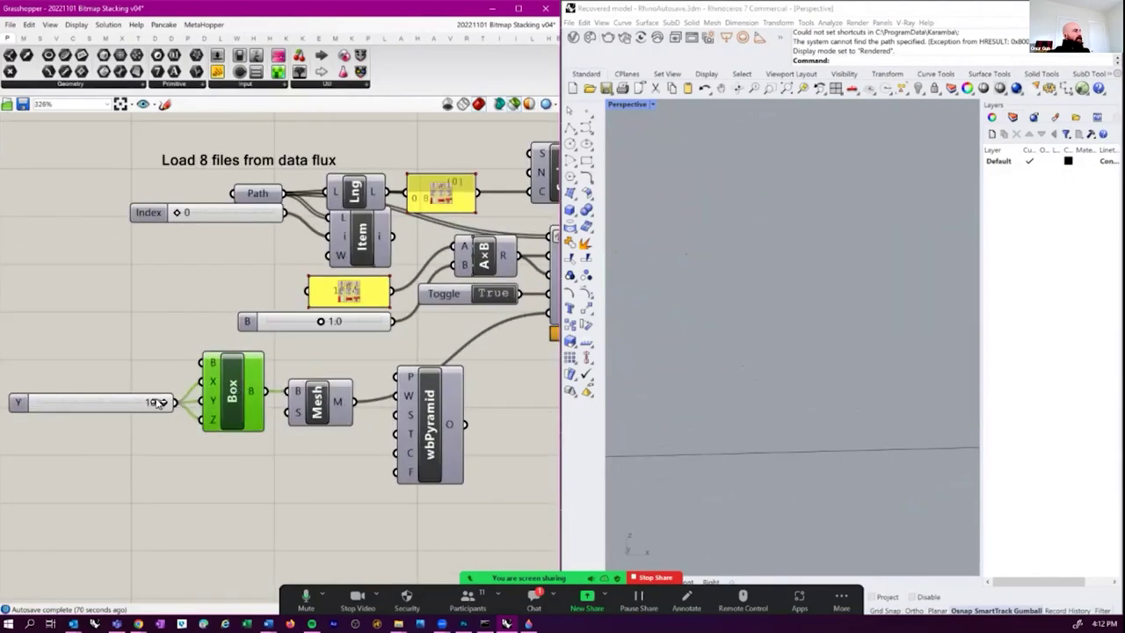
click(442, 476)
key(Delete)
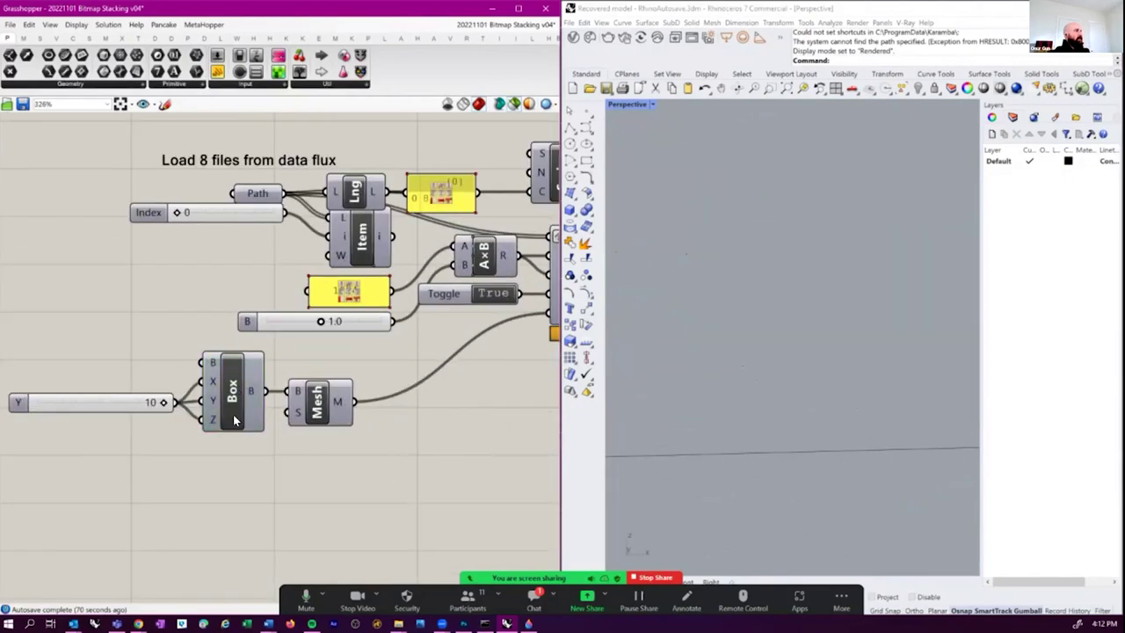
- Inspect the source Box's cube and relate its size to the Point Radius and voxel settings sliders
scroll(759, 378, up, 5)
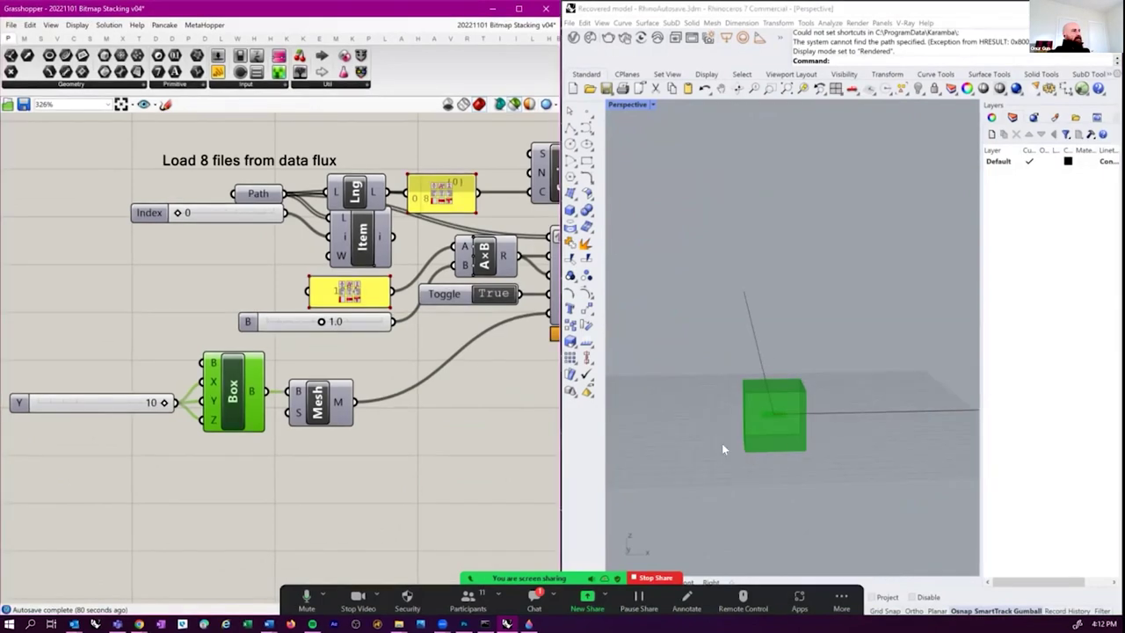
click(760, 444)
scroll(761, 445, up, 3)
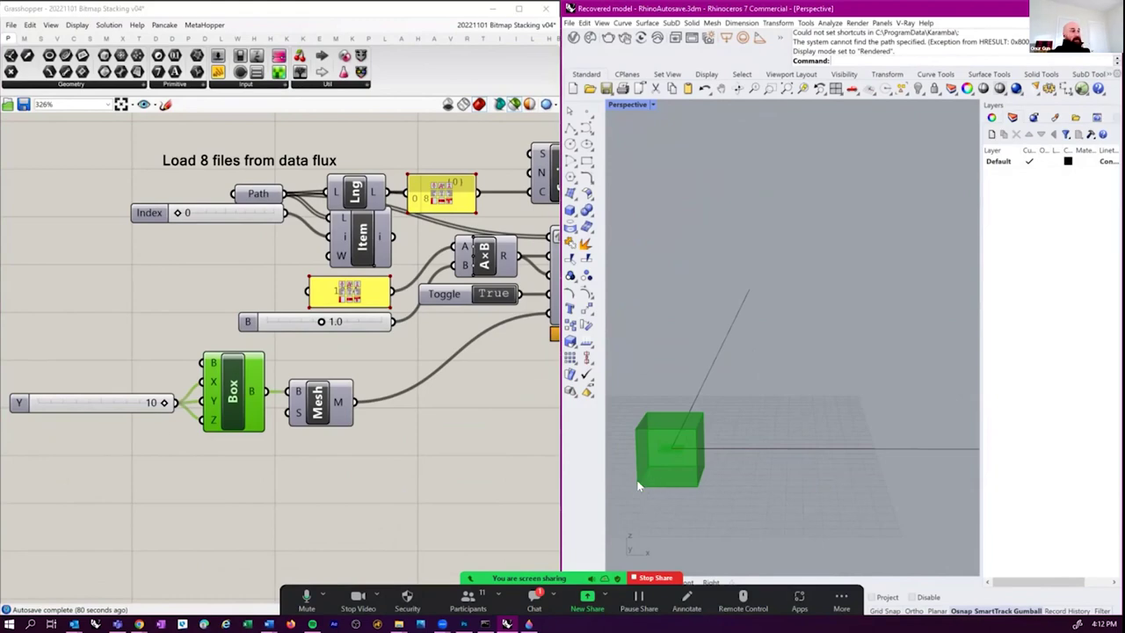
scroll(394, 446, down, 8)
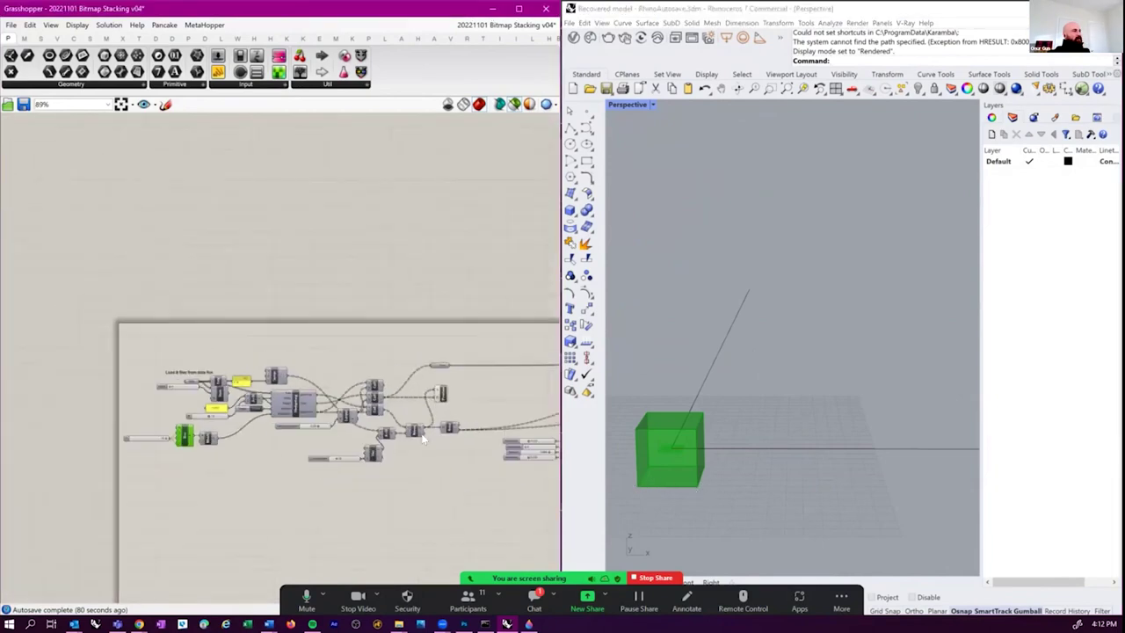
scroll(264, 423, up, 7)
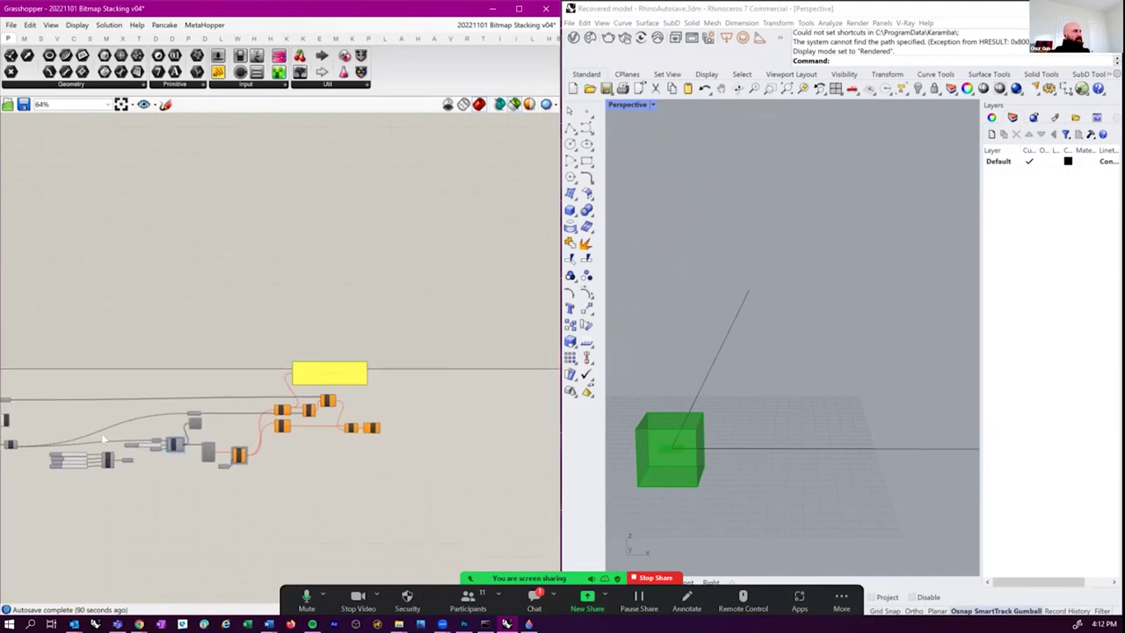
scroll(260, 432, up, 2)
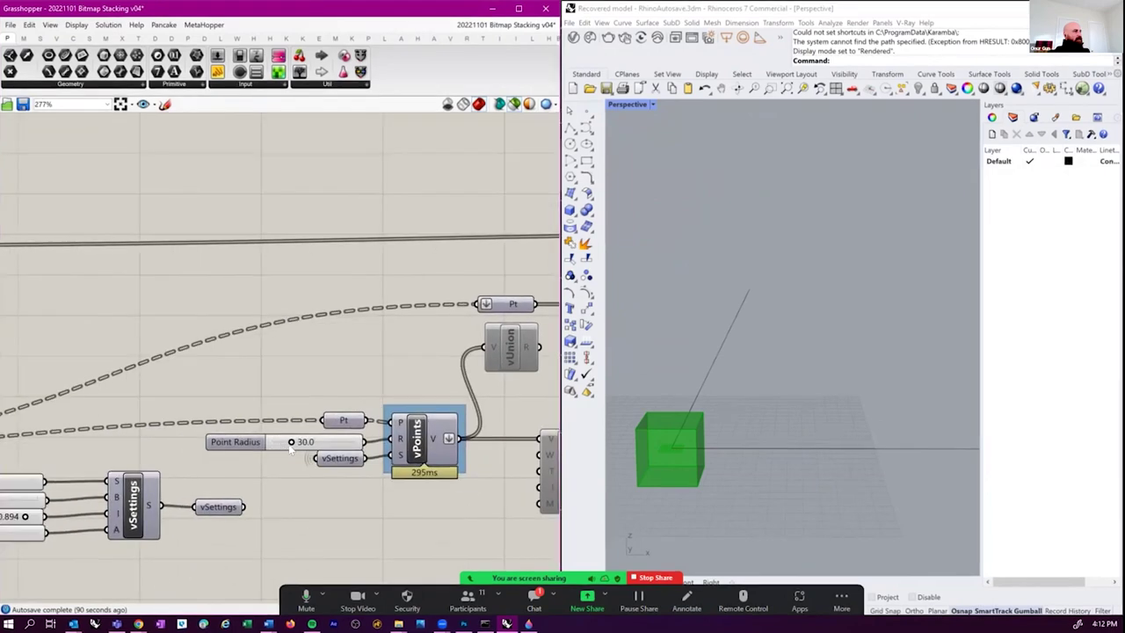
right_drag(5, 365, 371, 290)
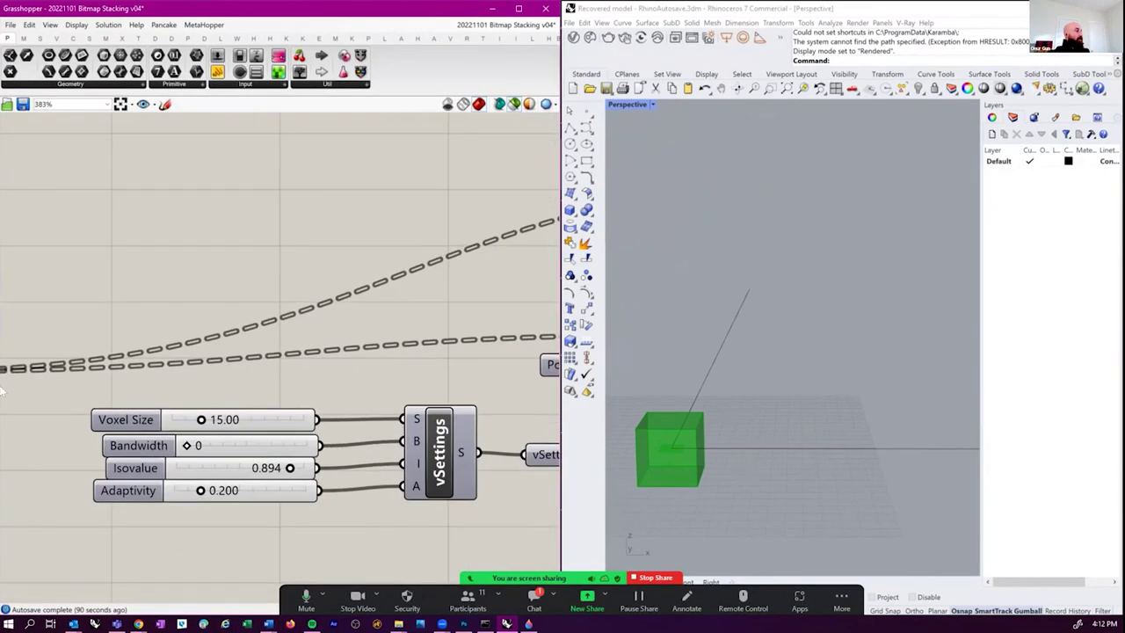
scroll(415, 441, up, 1)
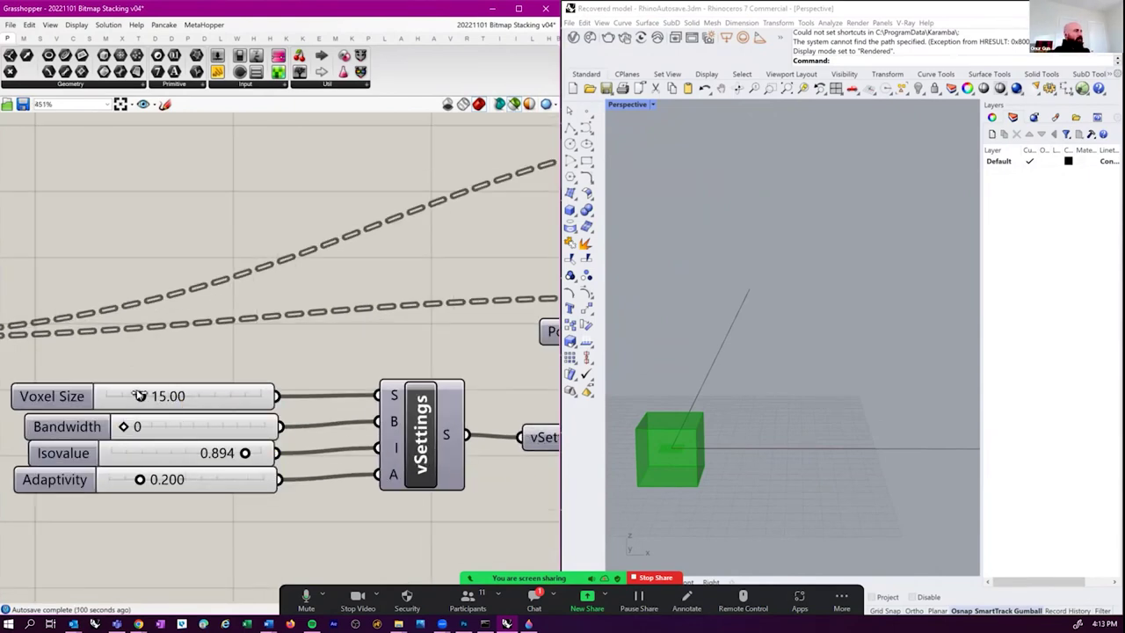
- Set the Voxel Size slider feeding vSettings to 10
scroll(298, 403, down, 5)
scroll(375, 411, up, 3)
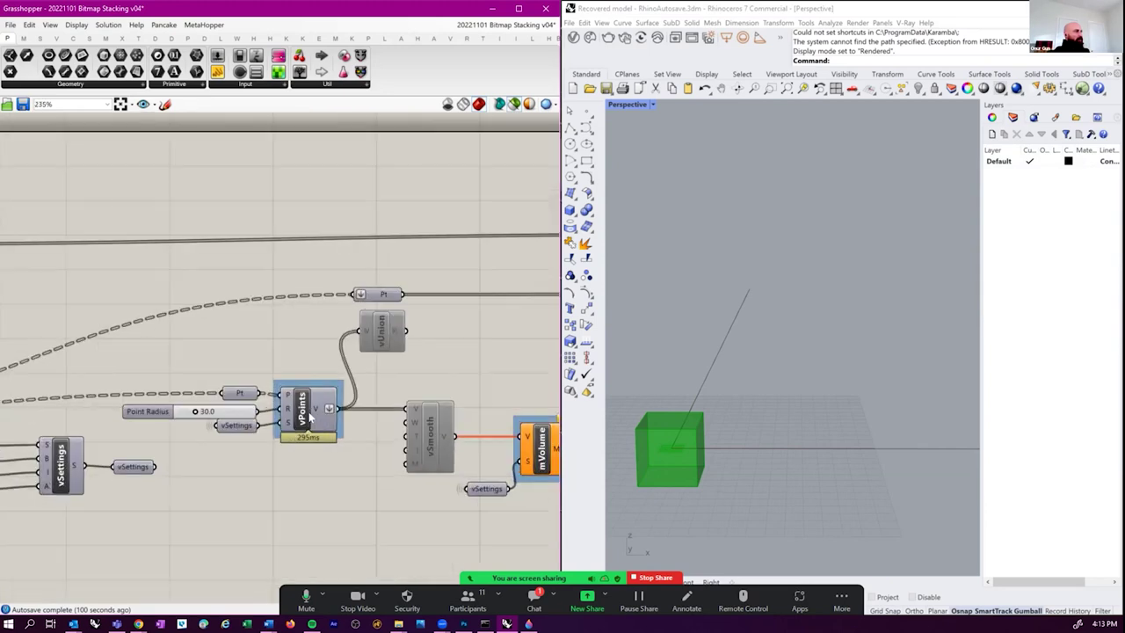
click(308, 409)
right_drag(375, 411, 545, 404)
scroll(804, 336, down, 3)
right_drag(79, 438, 104, 450)
double_click(145, 449)
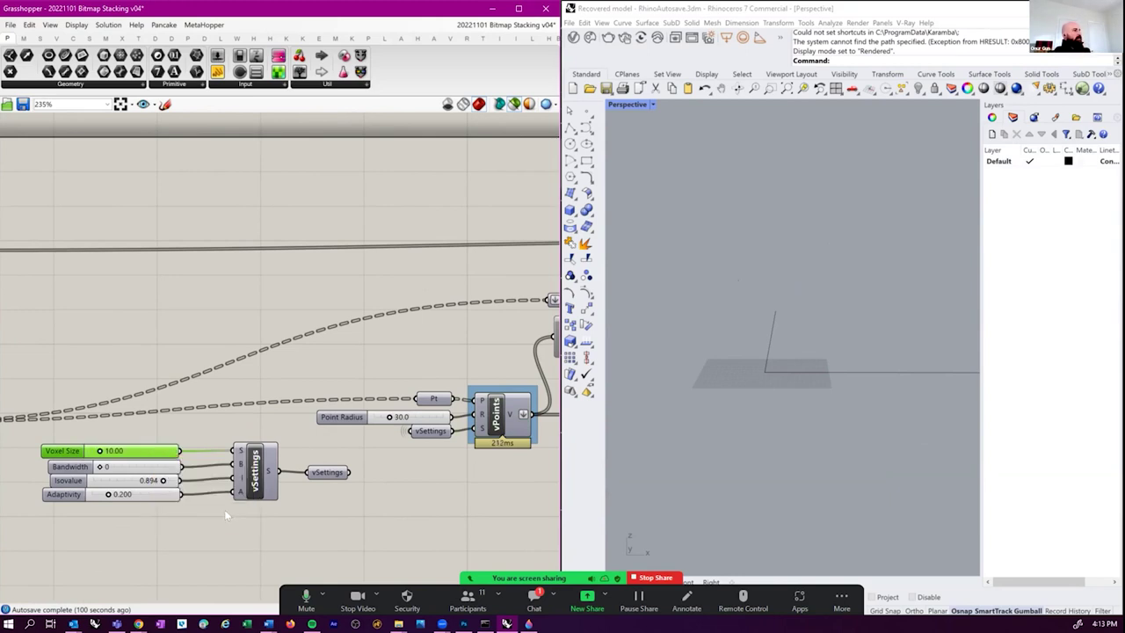
- Examine the vPoints volume generated with the new voxel size and check it against the voxel settings
right_drag(331, 400, 224, 412)
click(395, 429)
right_drag(344, 414, 236, 428)
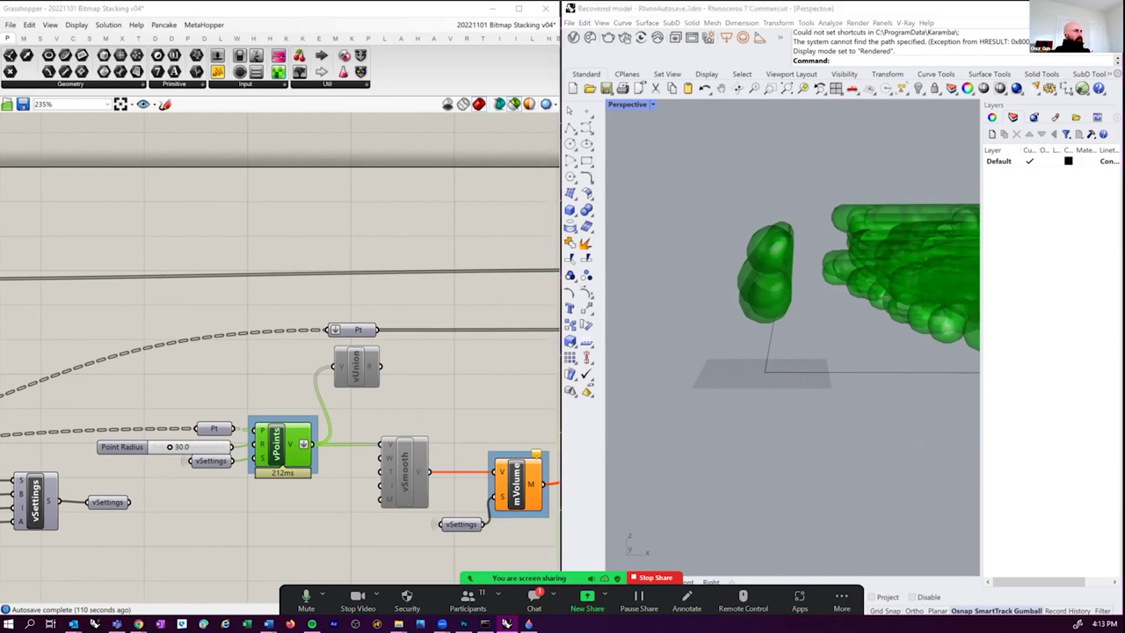
right_drag(776, 485, 782, 413)
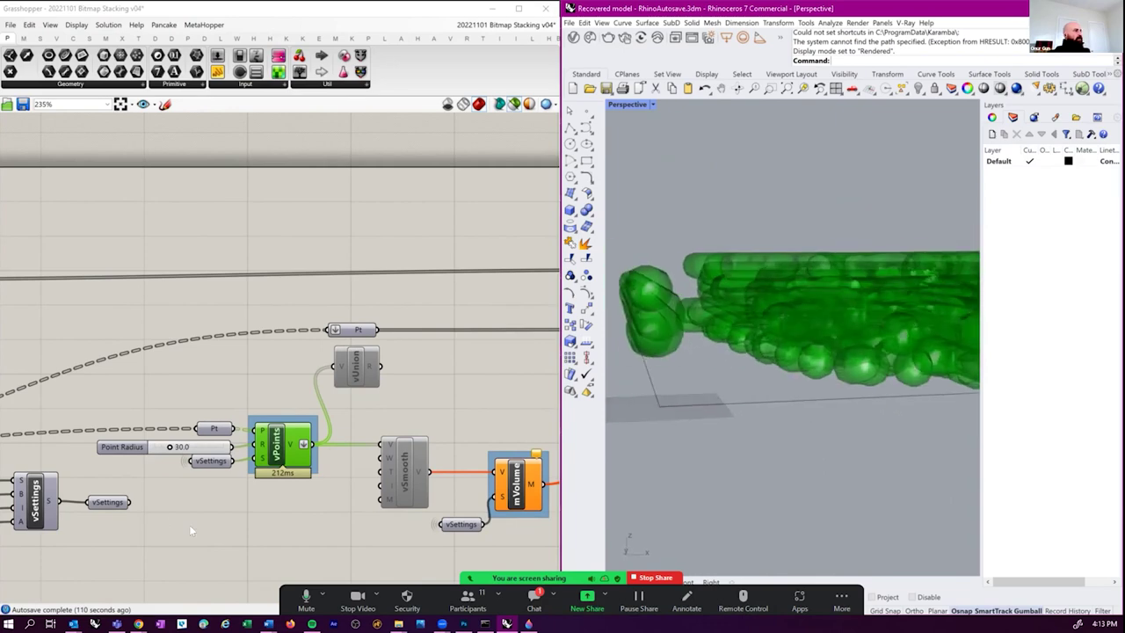
right_drag(189, 525, 265, 524)
scroll(69, 493, up, 3)
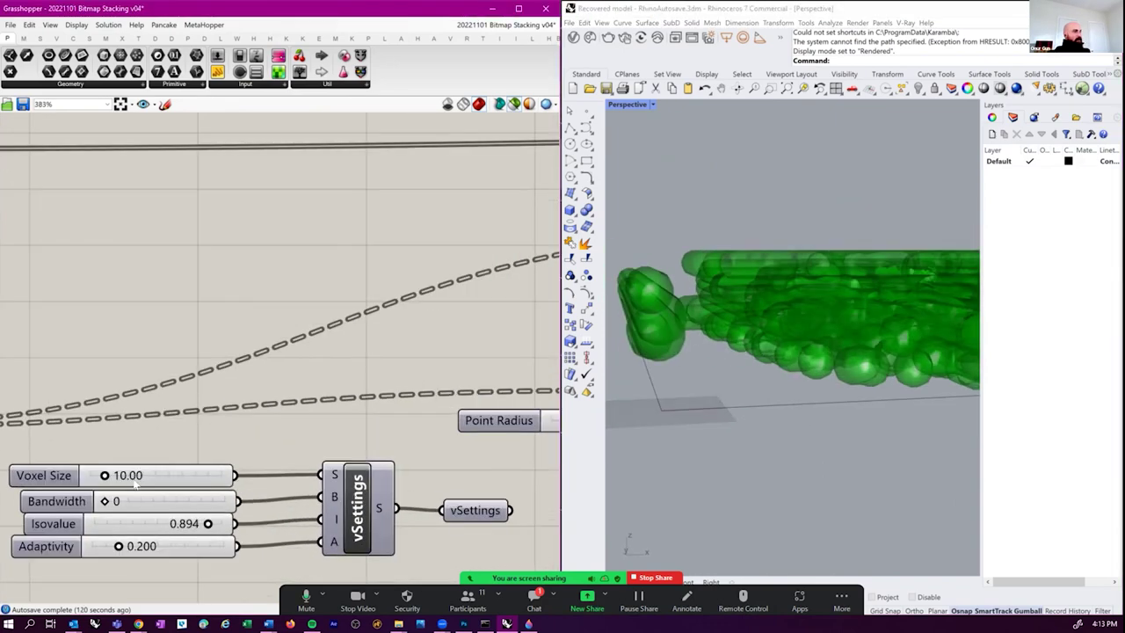
- Set the Point Radius slider to 15 and display the vPoints volume around the loose spheres at its lower edge
scroll(207, 468, down, 2)
right_drag(290, 458, 160, 478)
scroll(264, 457, up, 2)
double_click(364, 442)
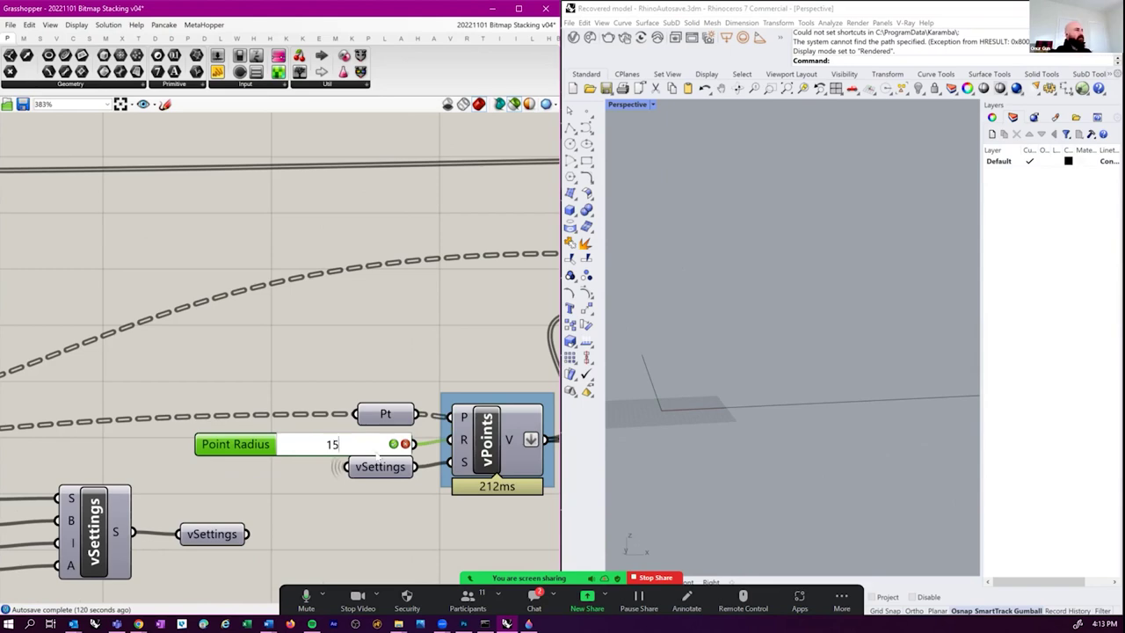
click(496, 448)
scroll(853, 376, up, 10)
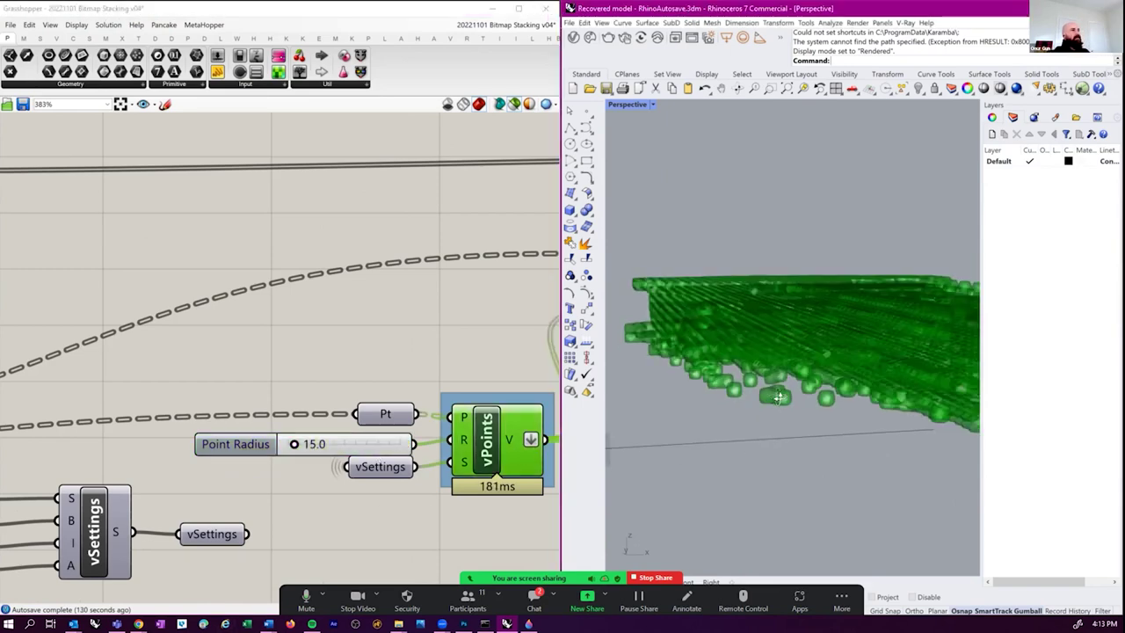
right_drag(808, 424, 939, 449)
right_drag(827, 446, 916, 416)
- Move the Pt parameter slightly farther from vPoints and compare its center points with the vPoints spheres
right_drag(364, 482, 339, 458)
drag(367, 379, 327, 380)
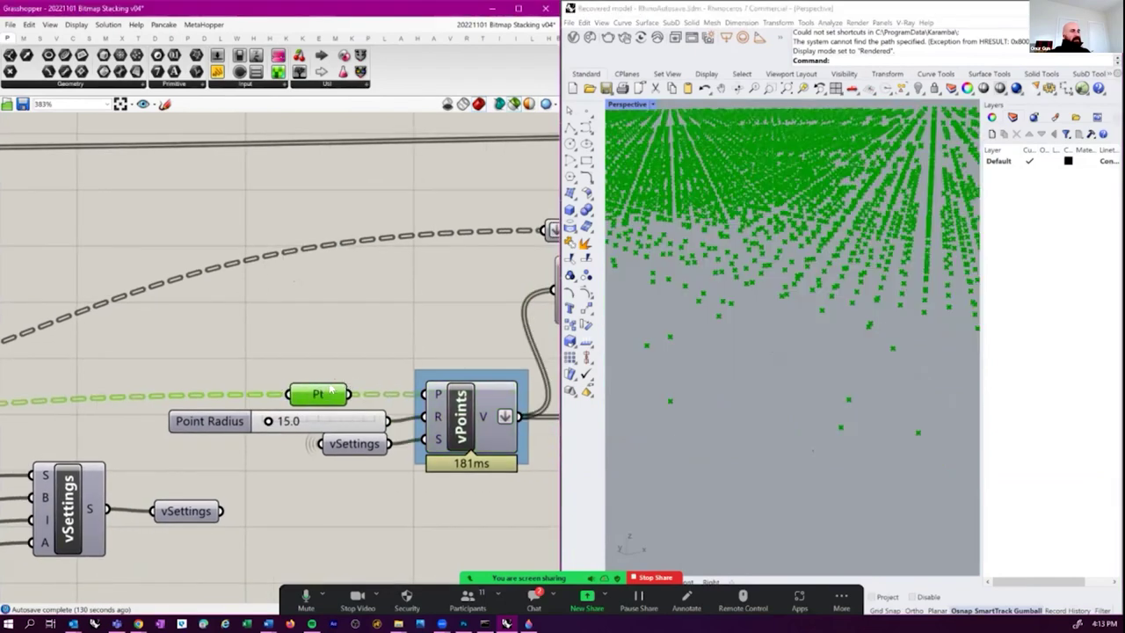
mouse_move(331, 390)
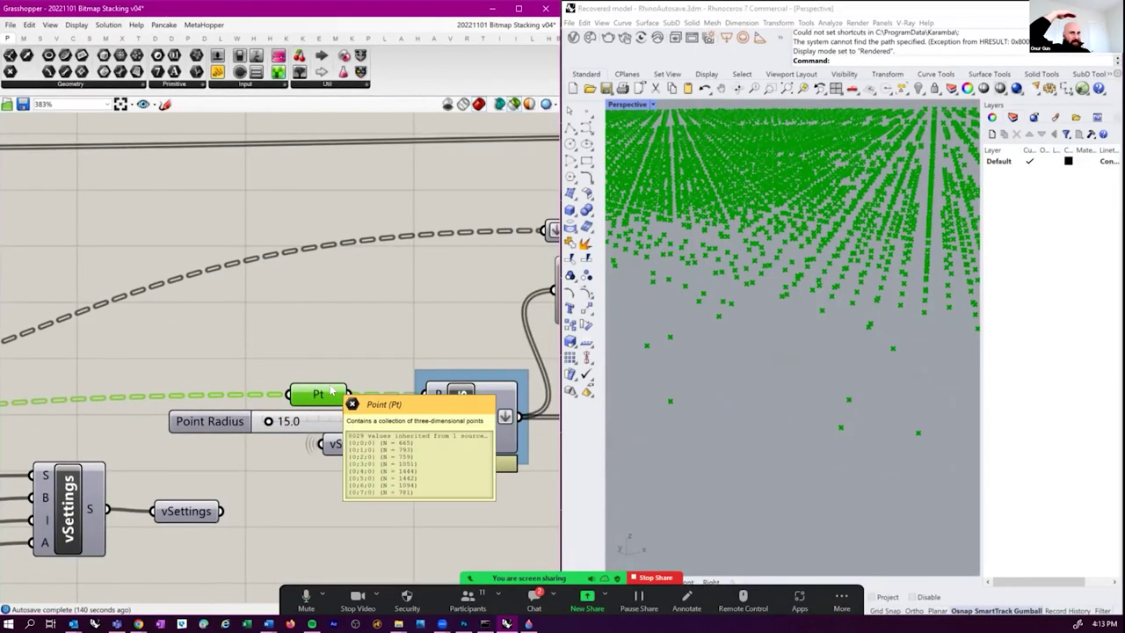
click(471, 427)
scroll(772, 367, up, 3)
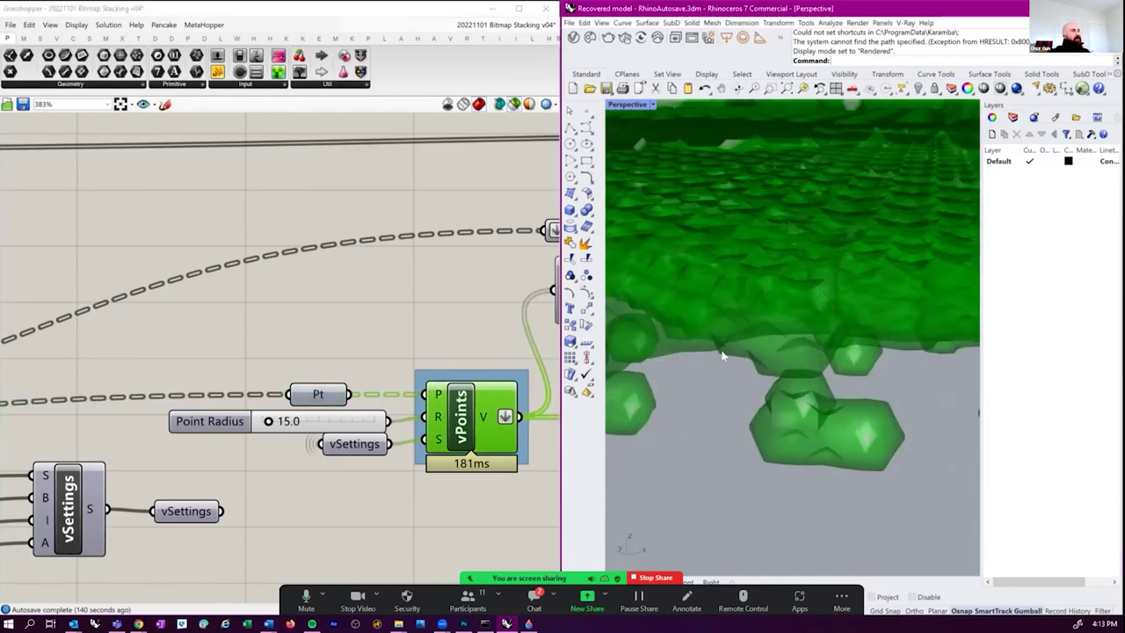
right_drag(772, 367, 759, 352)
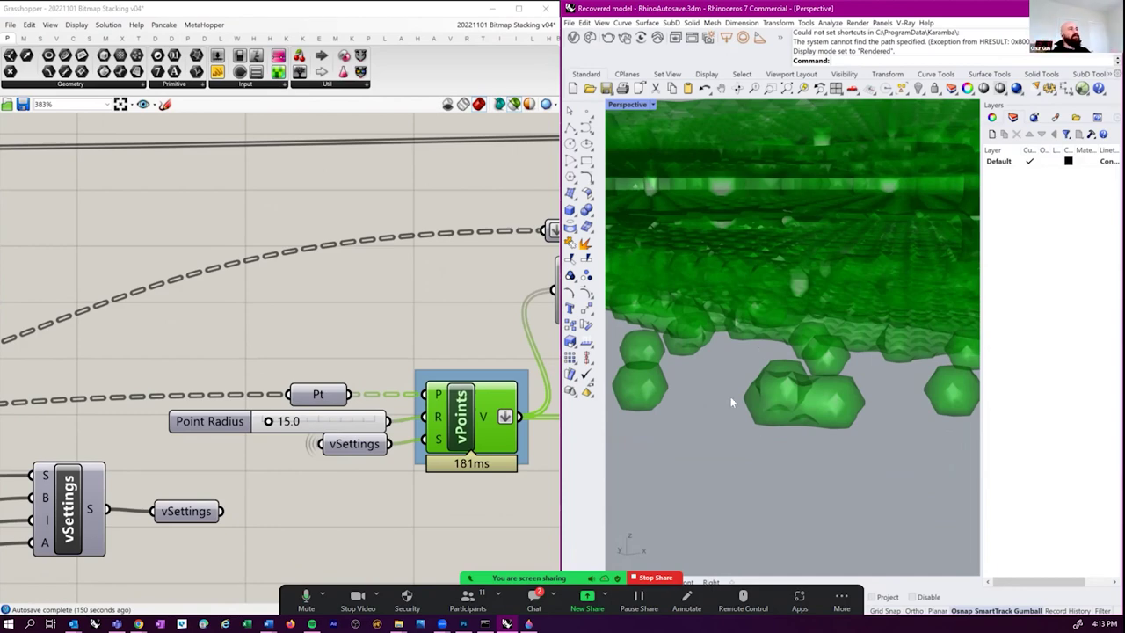
- Examine the lower edge of the vPoints volume, comparing the four-viewport layout with the enlarged Perspective view
right_drag(874, 377, 817, 386)
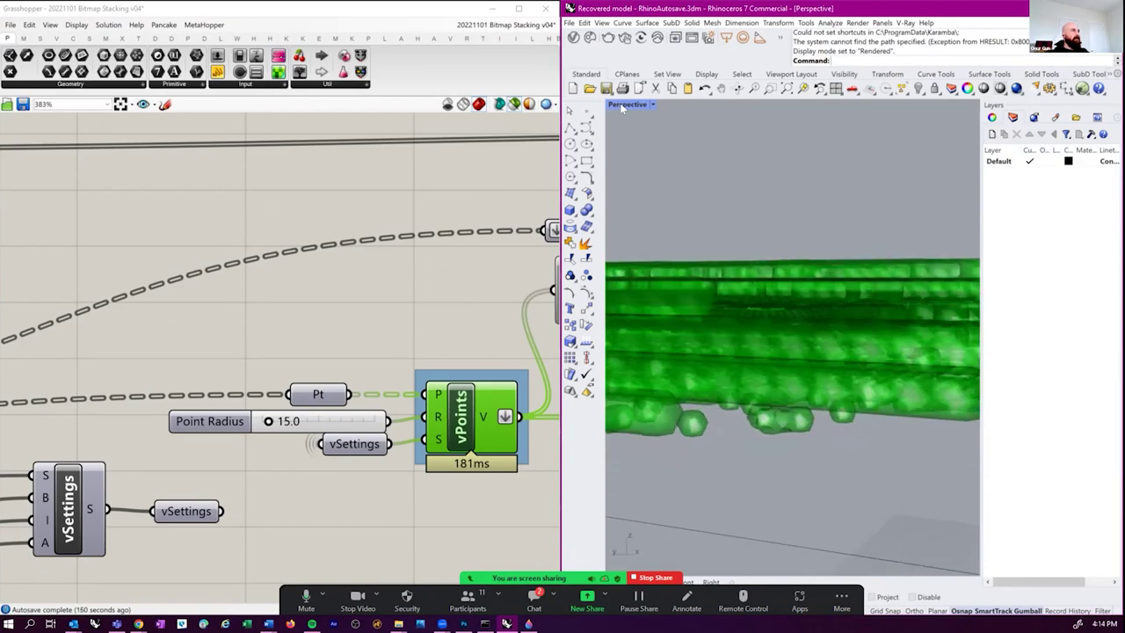
double_click(624, 105)
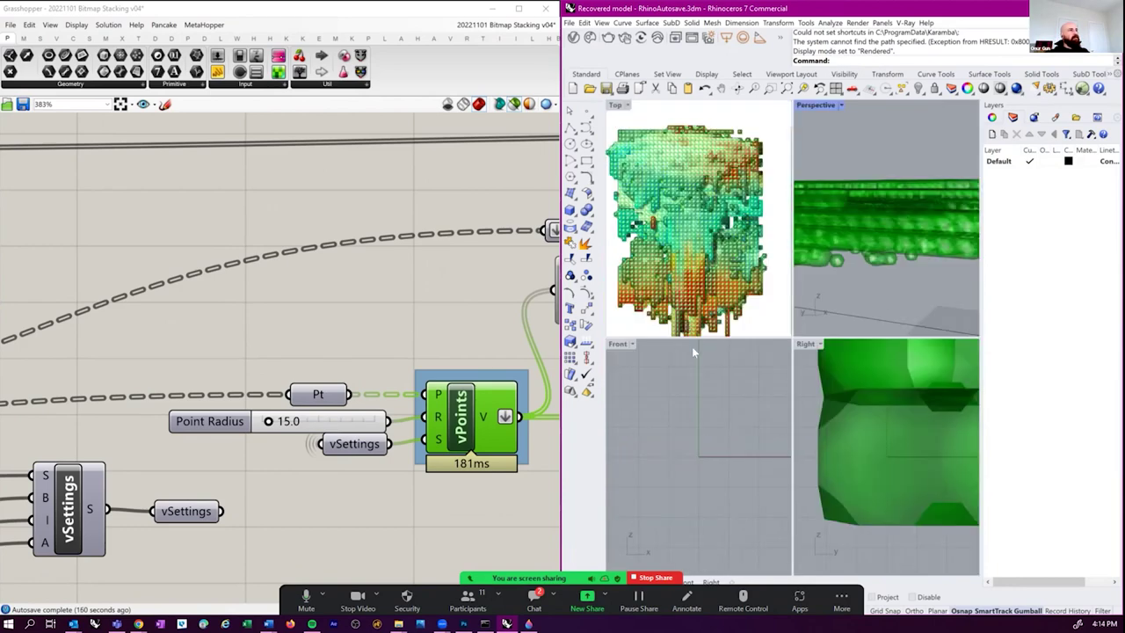
scroll(879, 453, down, 8)
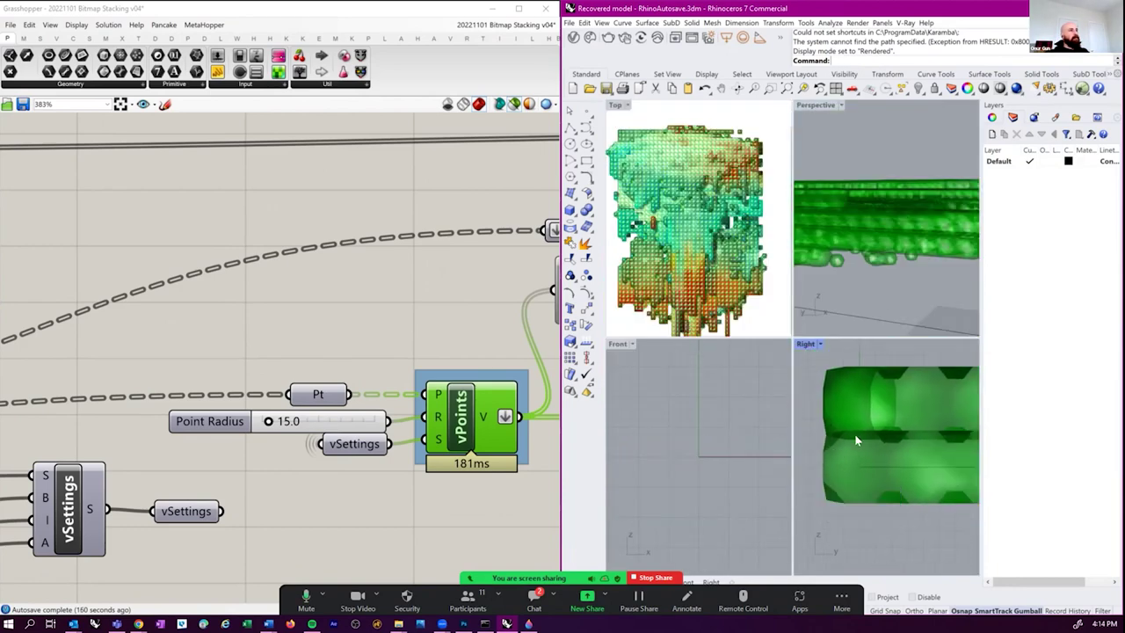
click(622, 243)
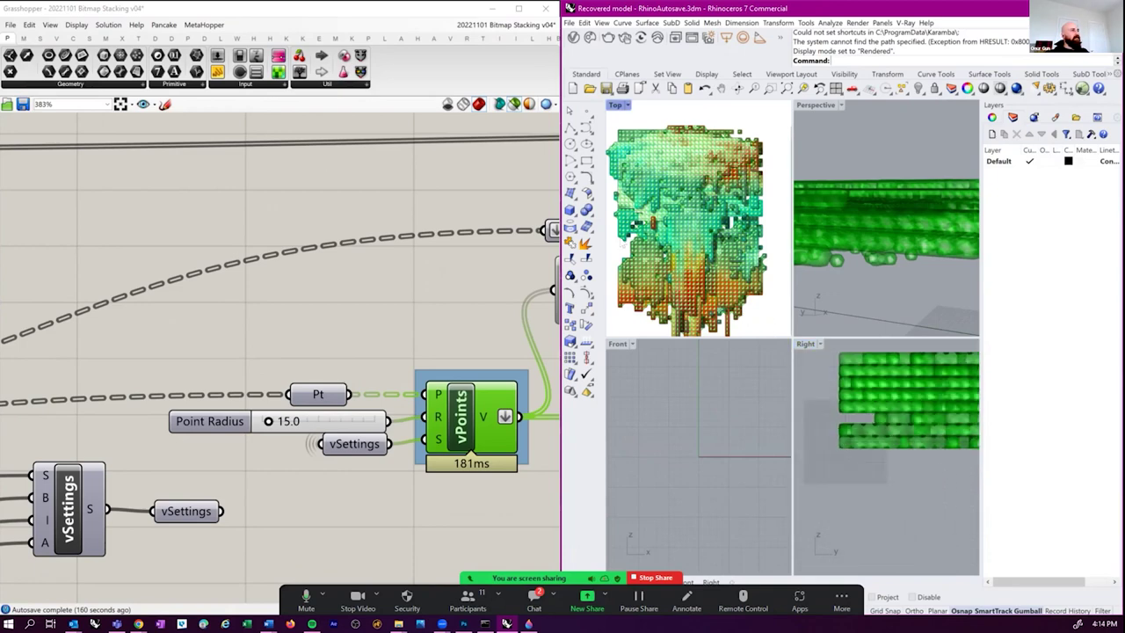
double_click(817, 105)
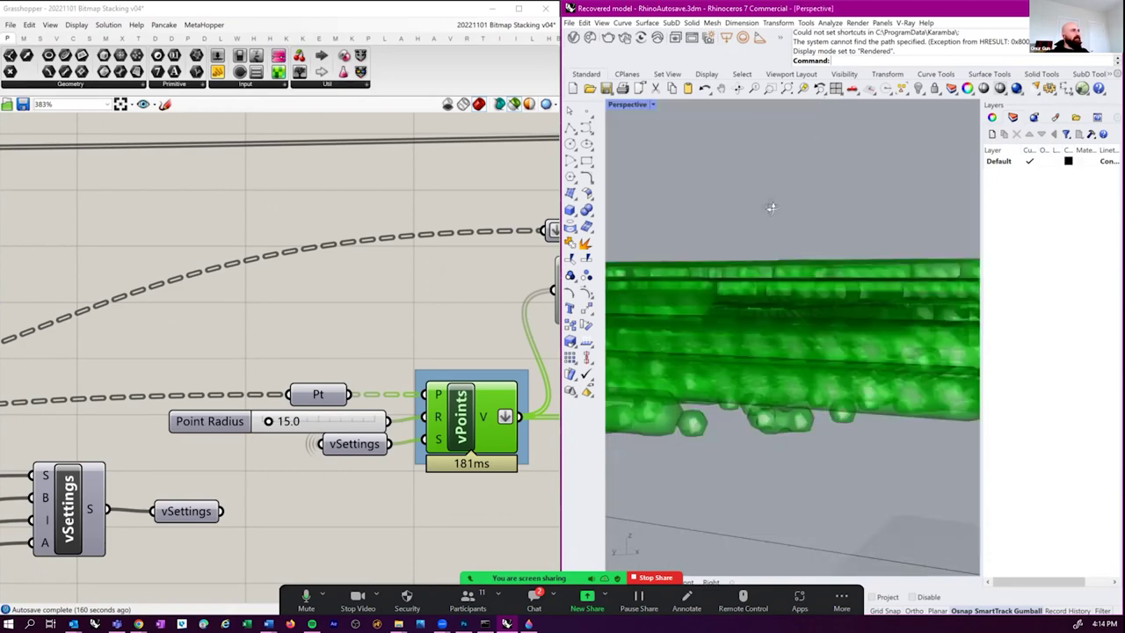
- Enable the vUnion component connected to the vPoints output and display its merged volume
scroll(300, 383, down, 3)
right_drag(347, 422, 303, 326)
click(303, 326)
right_drag(412, 364, 413, 283)
scroll(466, 319, down, 2)
right_drag(106, 313, 176, 322)
right_drag(444, 334, 164, 362)
scroll(167, 348, up, 2)
click(171, 264)
right_drag(227, 267, 167, 344)
key(ctrl+e)
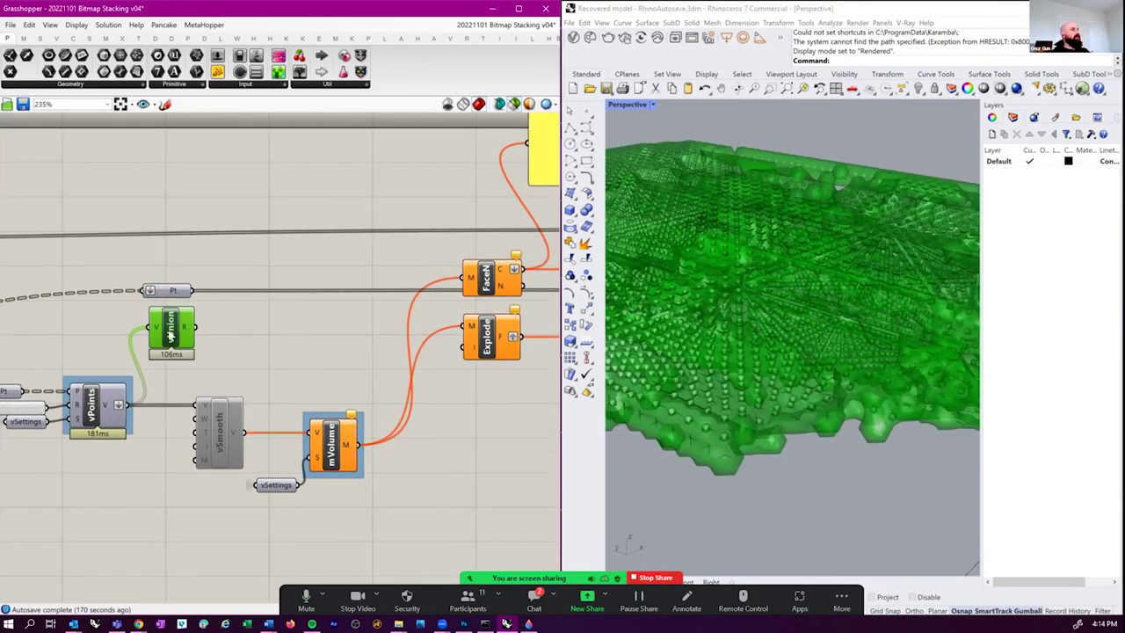
- Display the vPoints volume with its mesh edges and try to switch the Perspective viewport to the Arctic display mode
right_drag(173, 338, 195, 362)
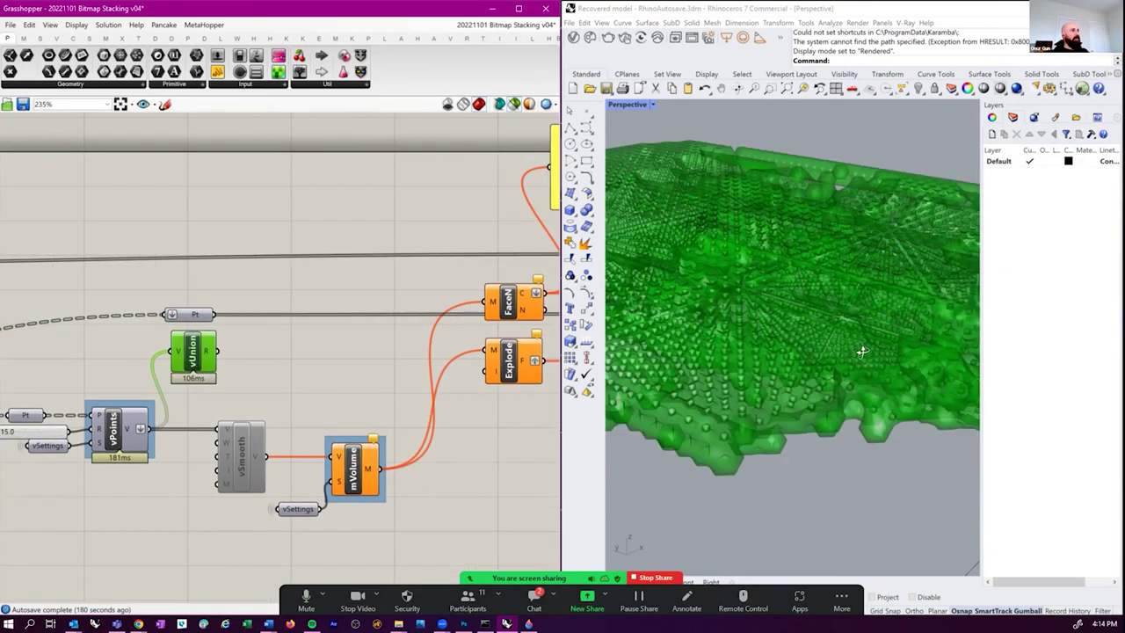
right_click(114, 425)
click(140, 461)
click(159, 563)
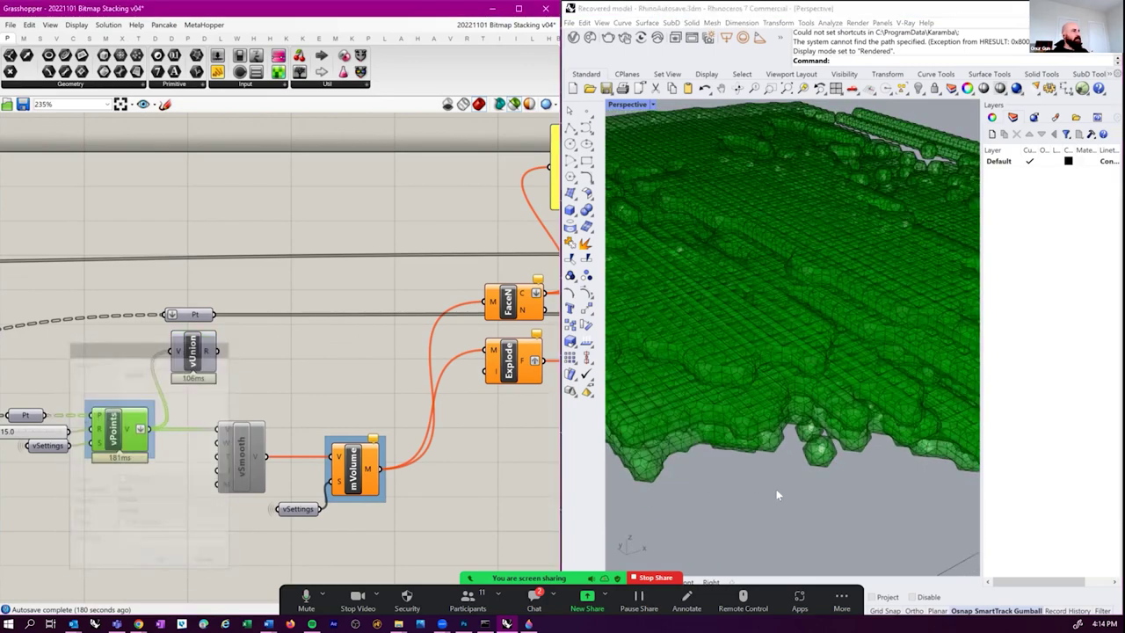
click(651, 104)
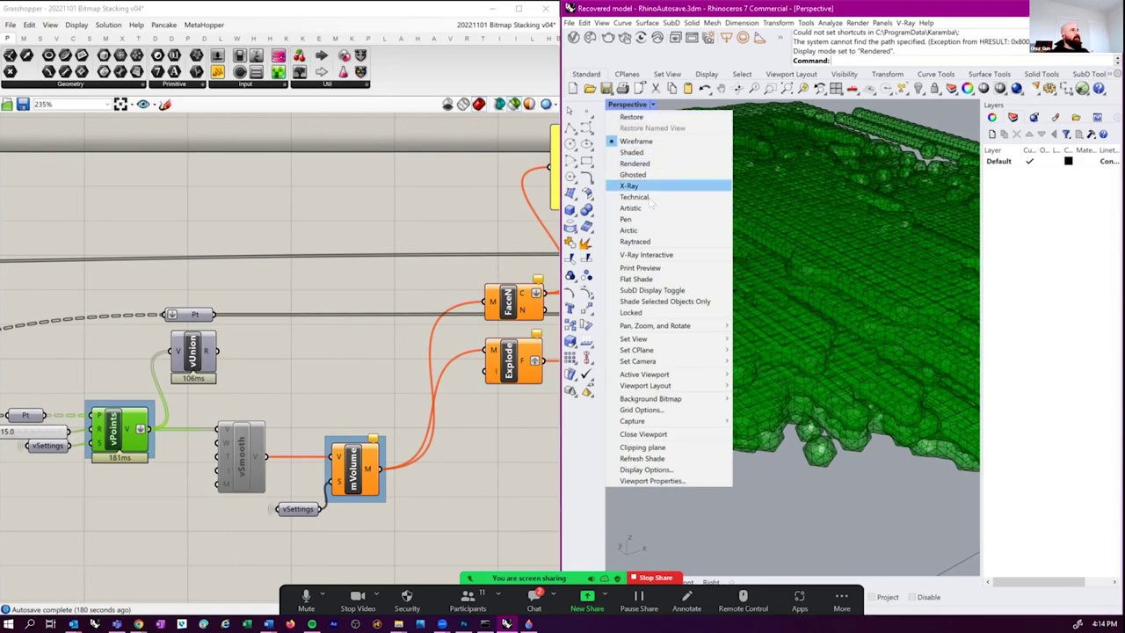
click(634, 231)
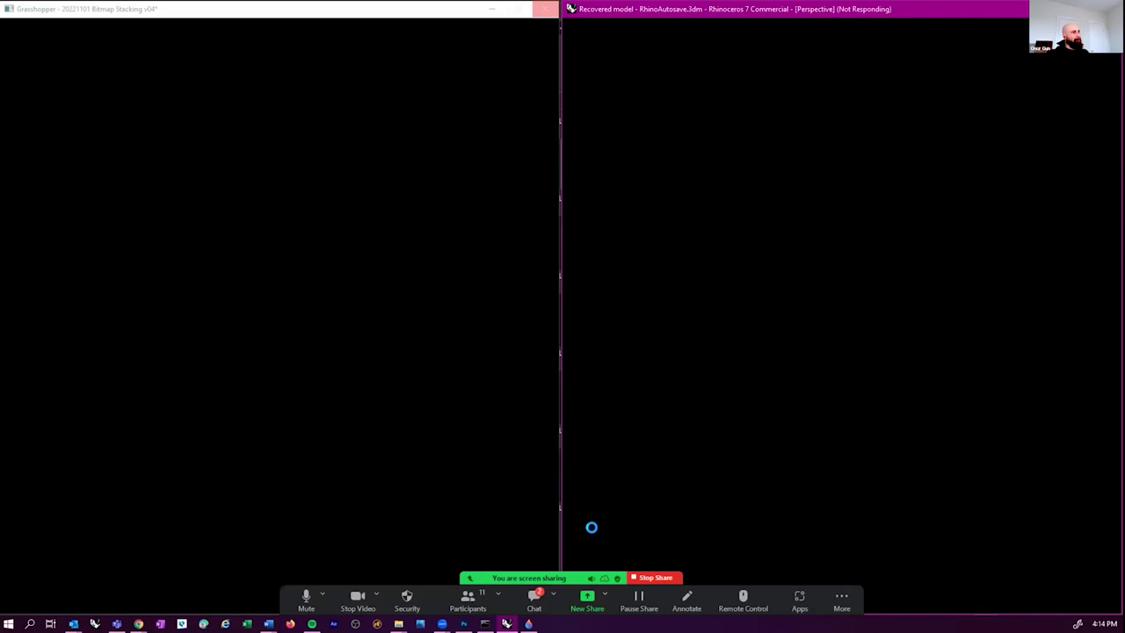
click(536, 599)
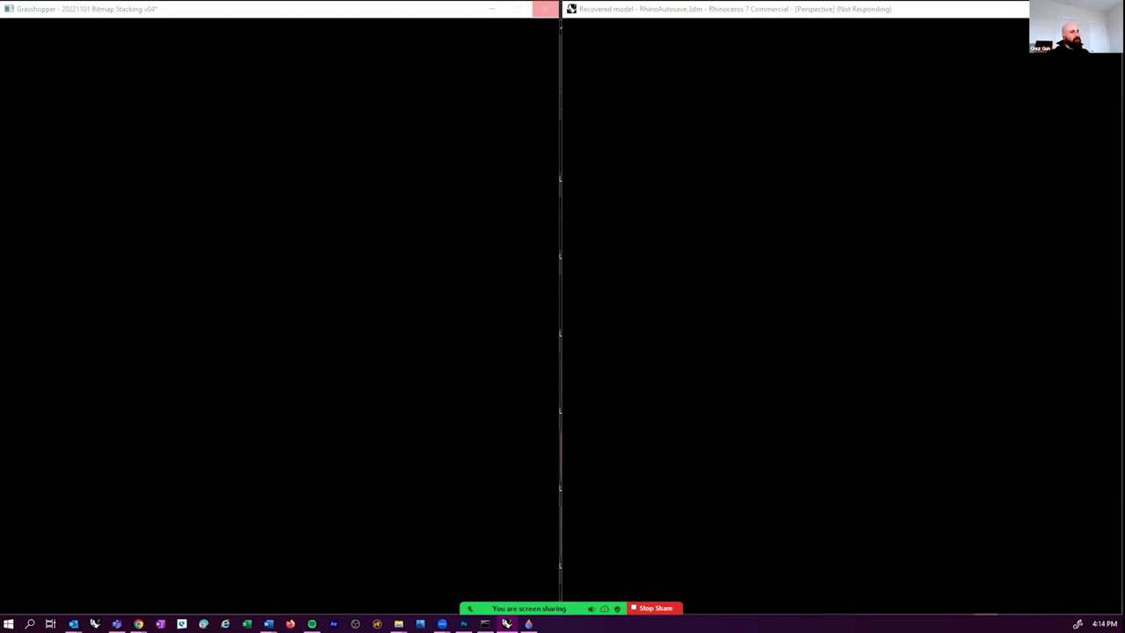
click(642, 439)
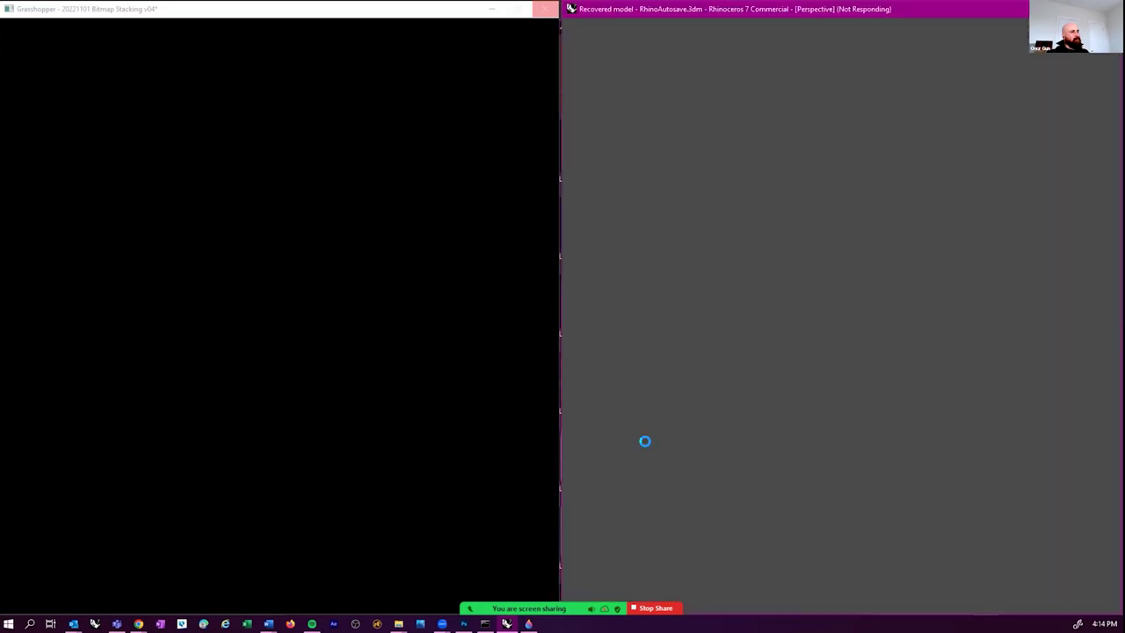
click(522, 459)
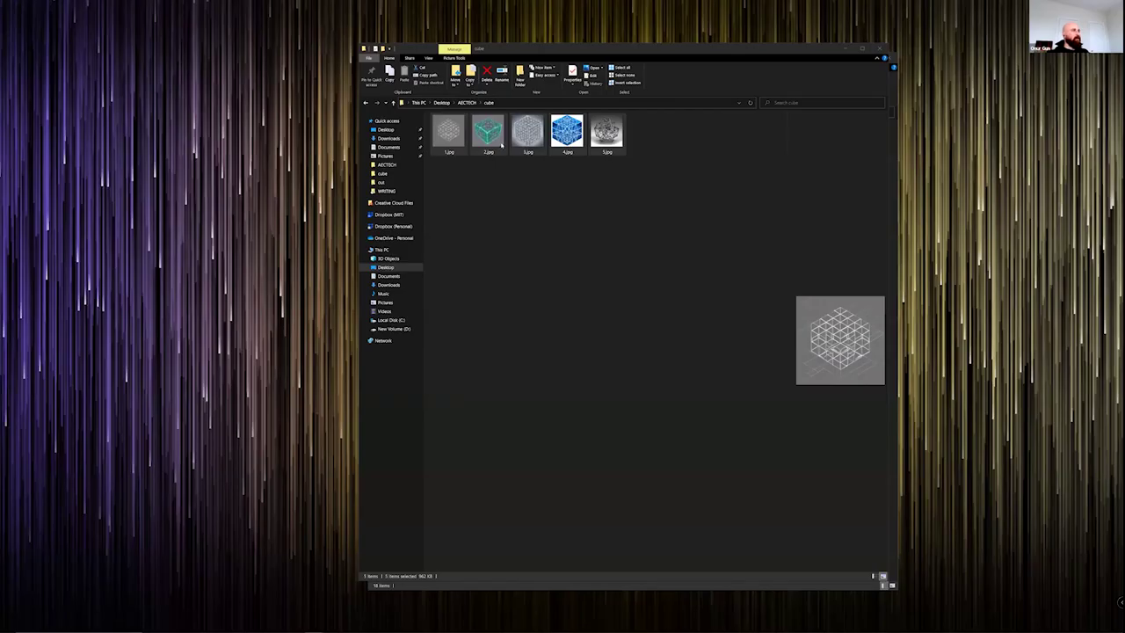
- Switch to File Explorer's Downloads folder, play interpolated (5).mp4 in an enlarged player and skip ahead in it
key(alt+Left)
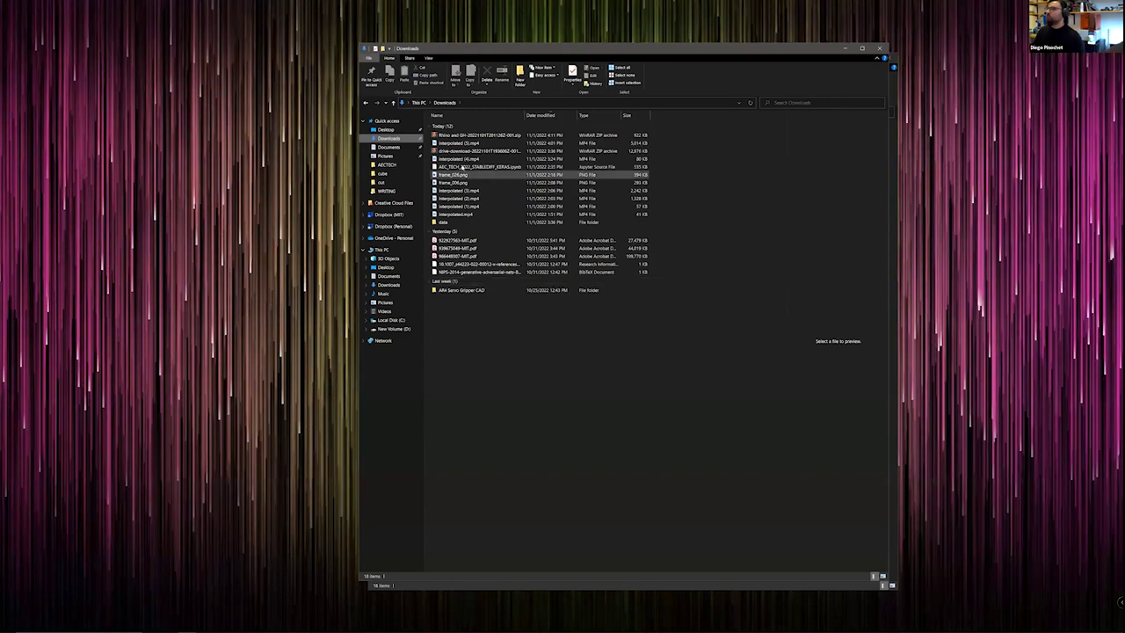
click(462, 159)
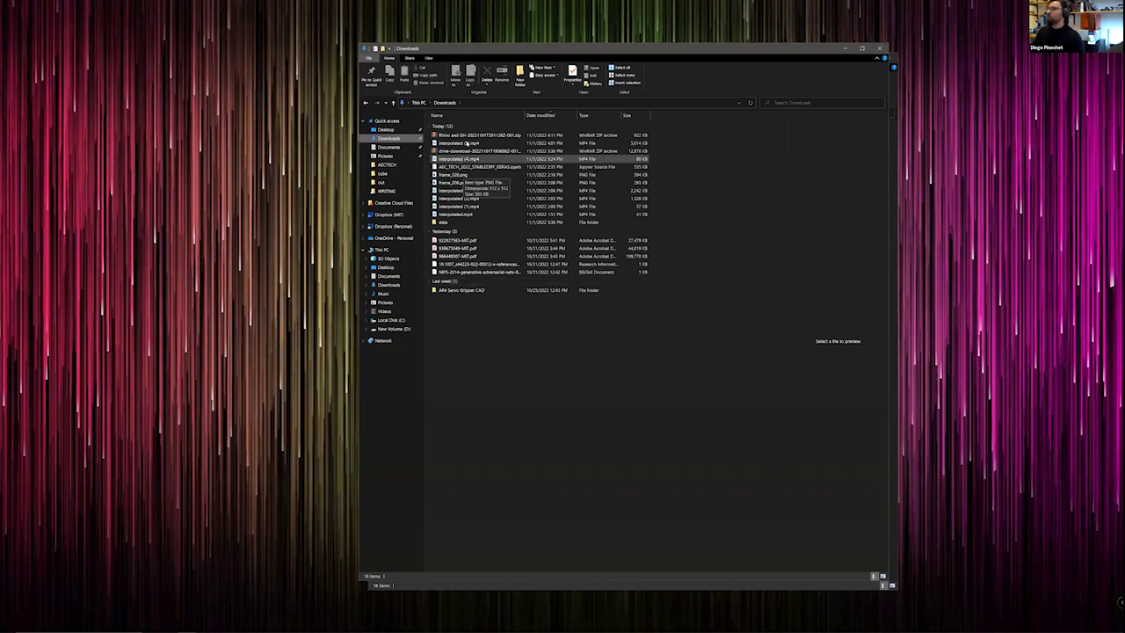
double_click(467, 143)
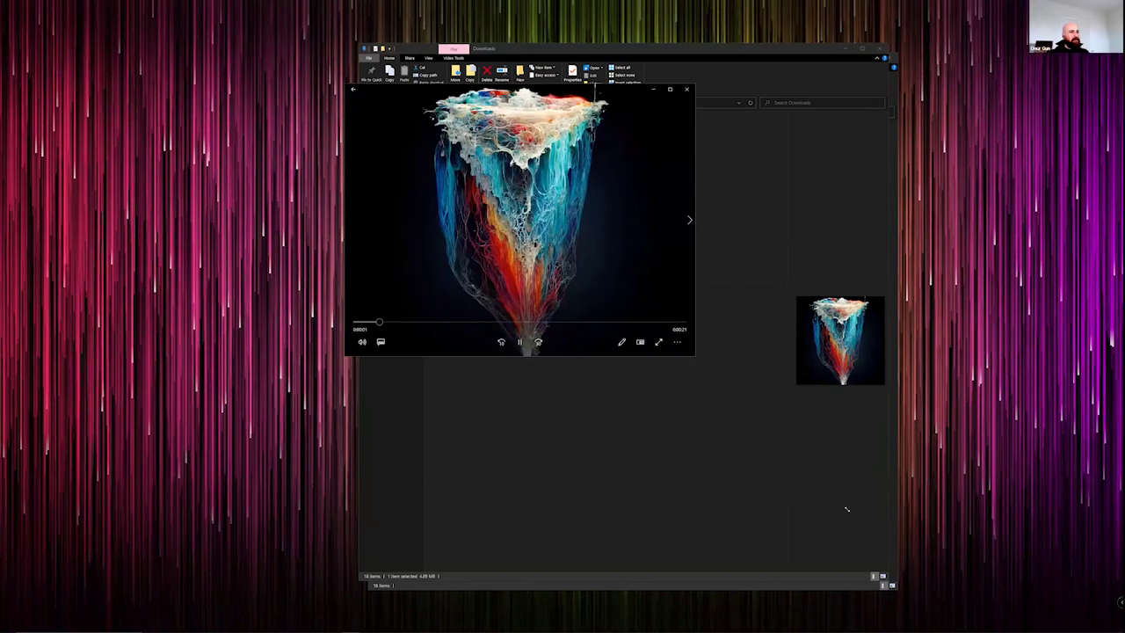
drag(694, 356, 848, 511)
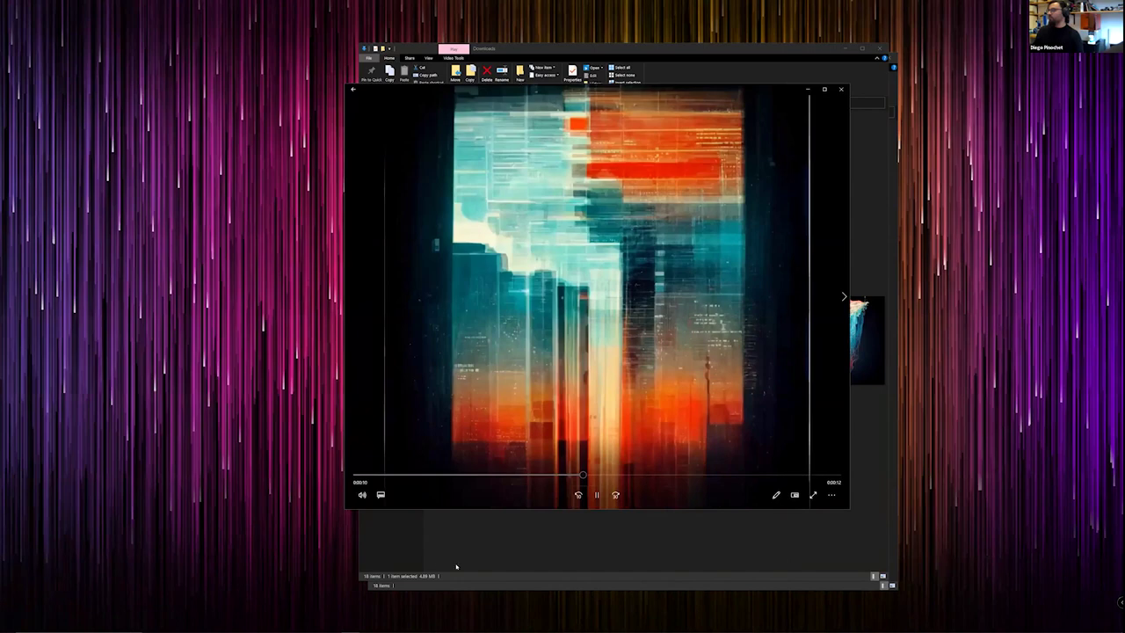
key(Right)
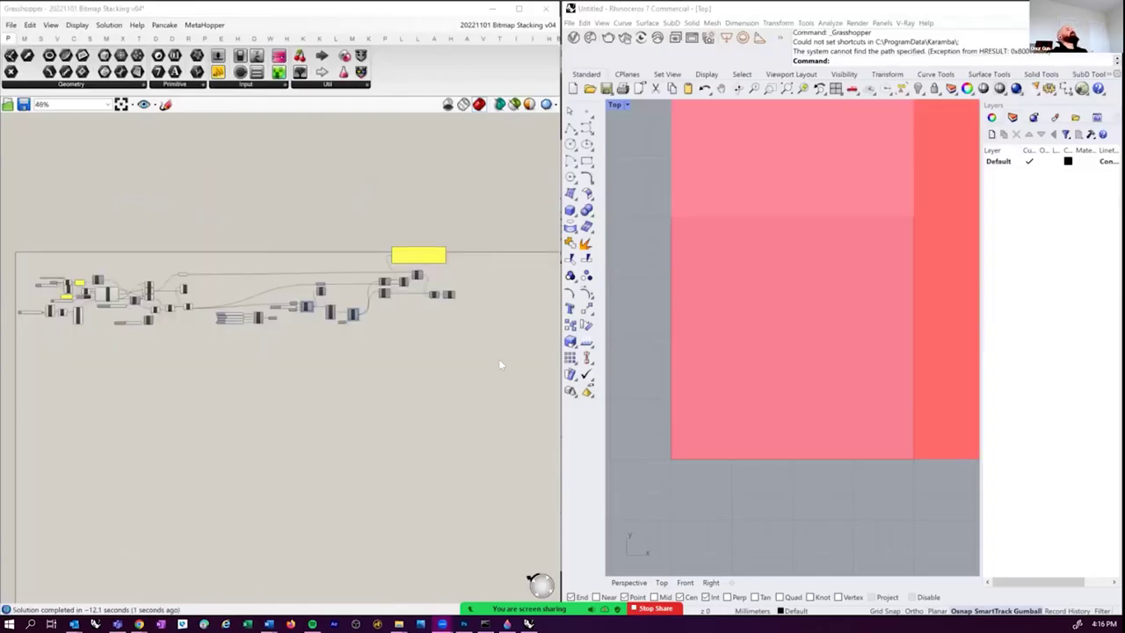
- Switch back to Grasshopper and disable the custom Preview component fed by the Cull and Move outputs
scroll(458, 434, up, 3)
scroll(376, 358, up, 4)
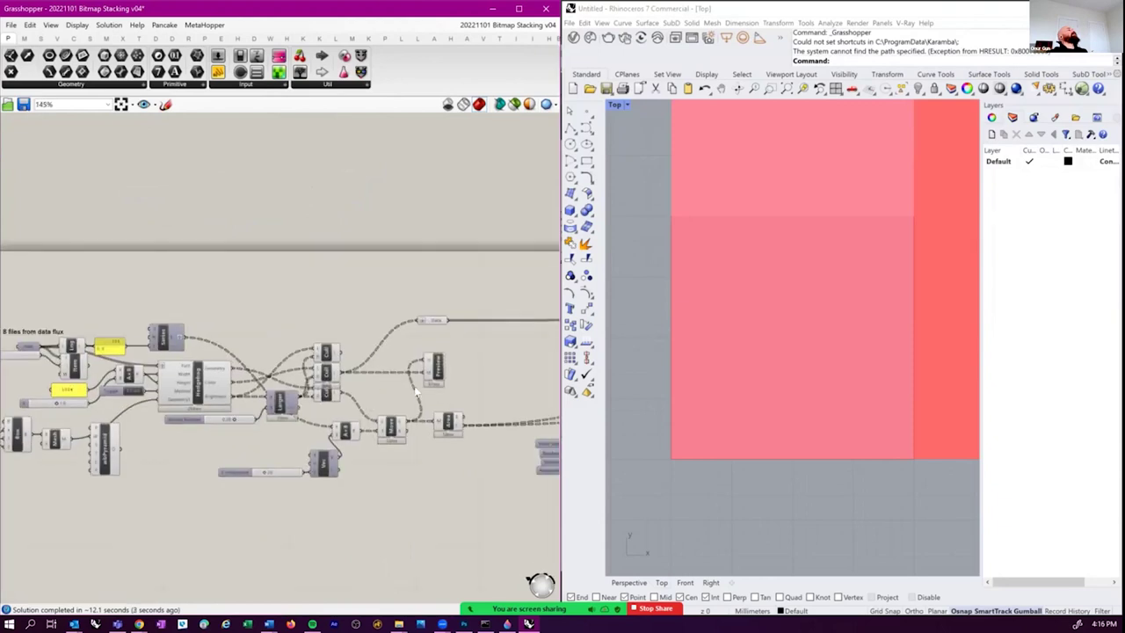
click(408, 365)
key(ctrl+e)
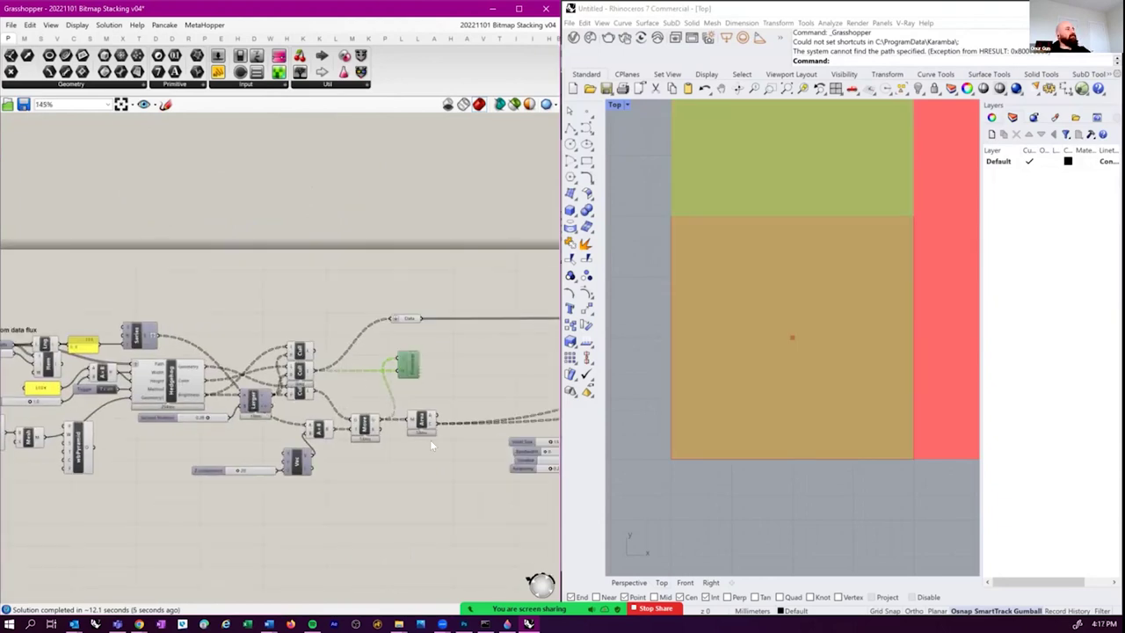
- Turn off the viewport preview of the whole component group from the image file loading through to Area
scroll(347, 443, down, 3)
scroll(97, 323, down, 2)
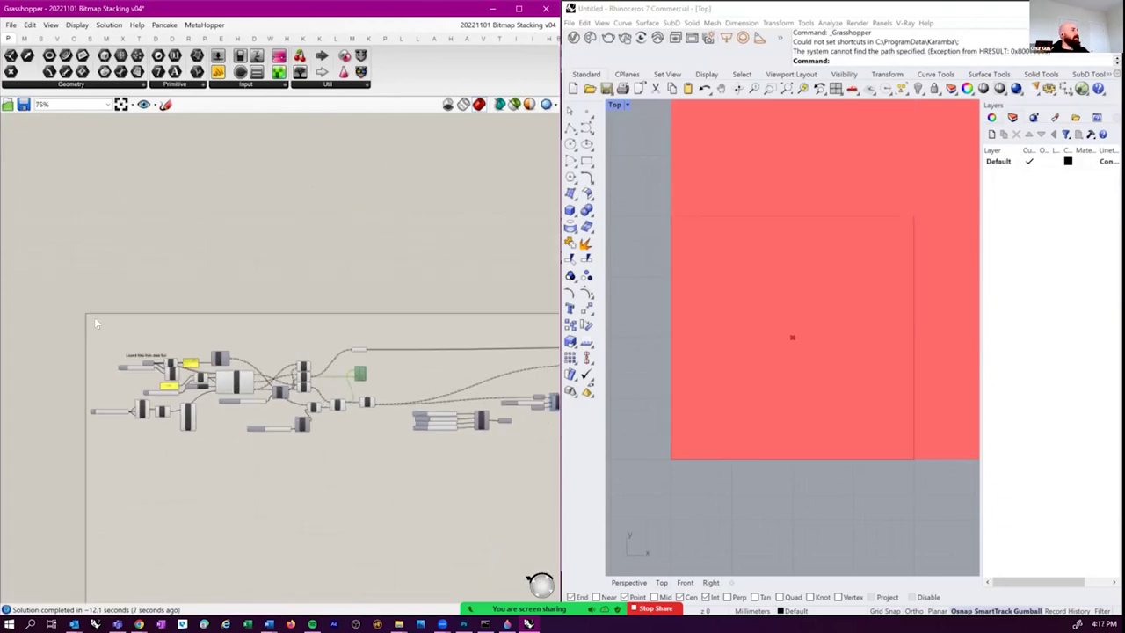
drag(383, 507, 383, 507)
key(space)
click(352, 413)
scroll(310, 446, up, 2)
scroll(309, 446, down, 1)
- Close the second open Bitmap Stacking definition and keep the v04 definition active
click(507, 25)
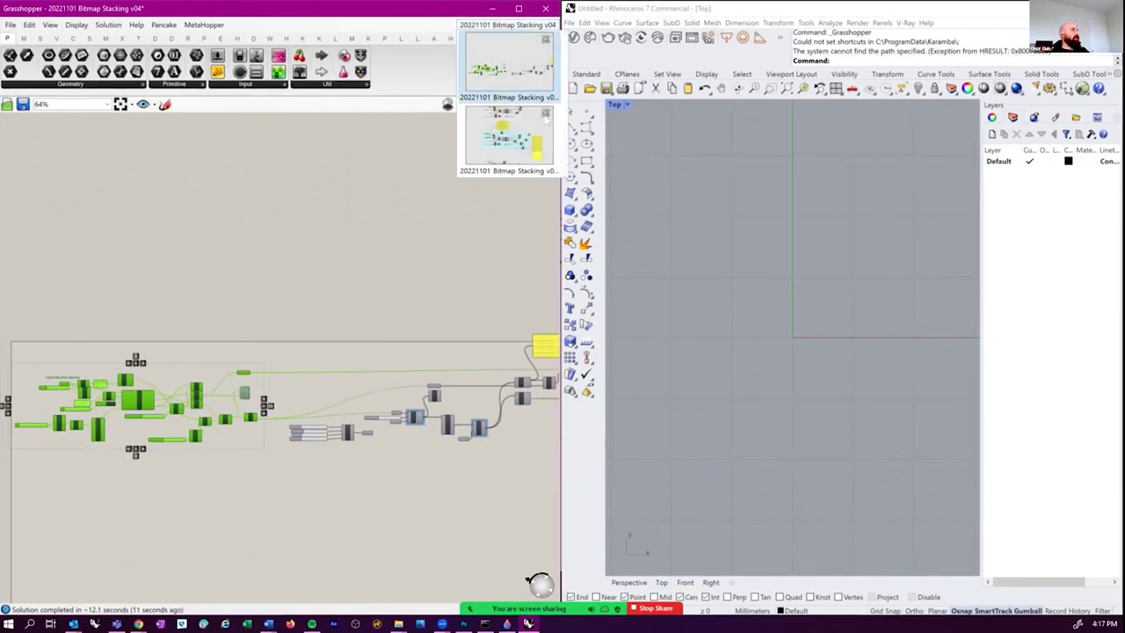
click(545, 112)
click(550, 139)
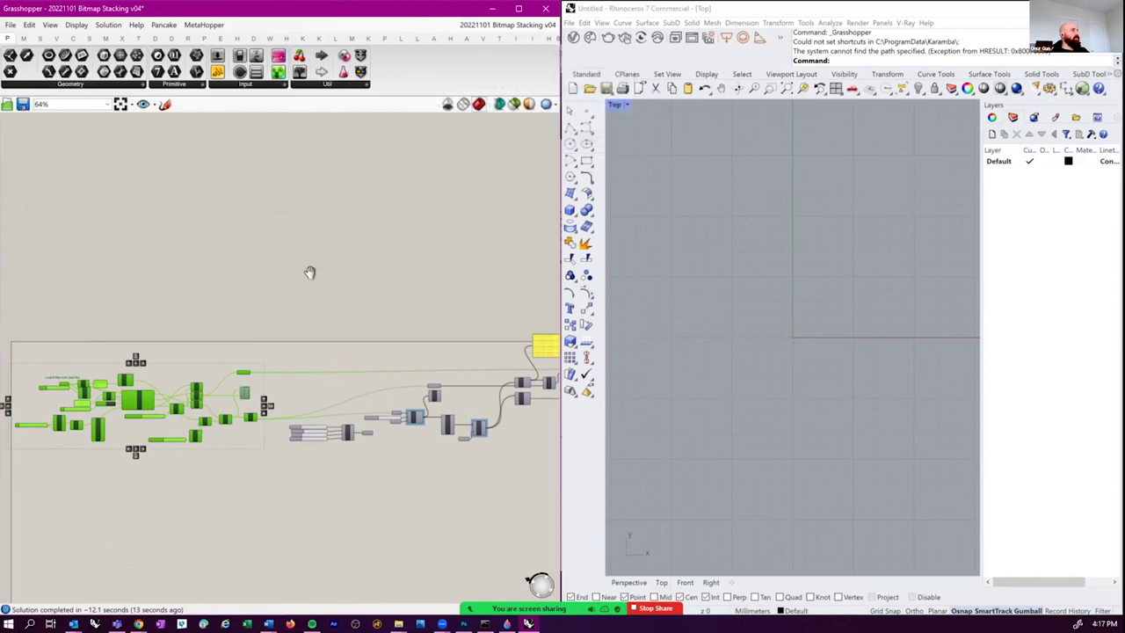
- Display the vPoints volume, view it from the top, and inspect it from the side in an enlarged Perspective viewport
scroll(242, 332, up, 8)
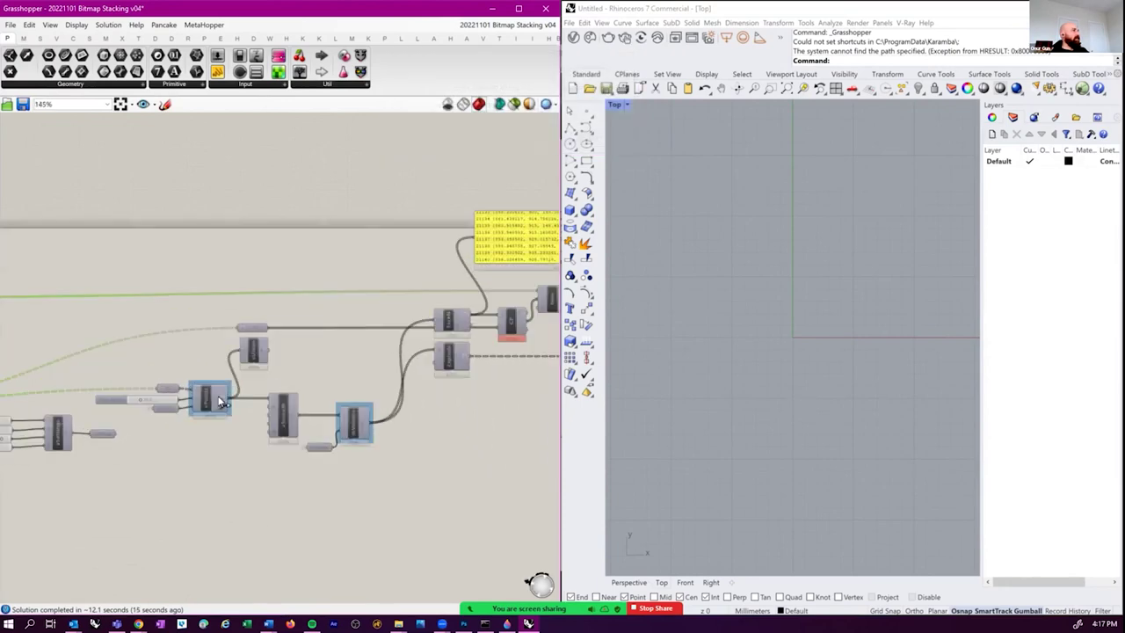
click(208, 400)
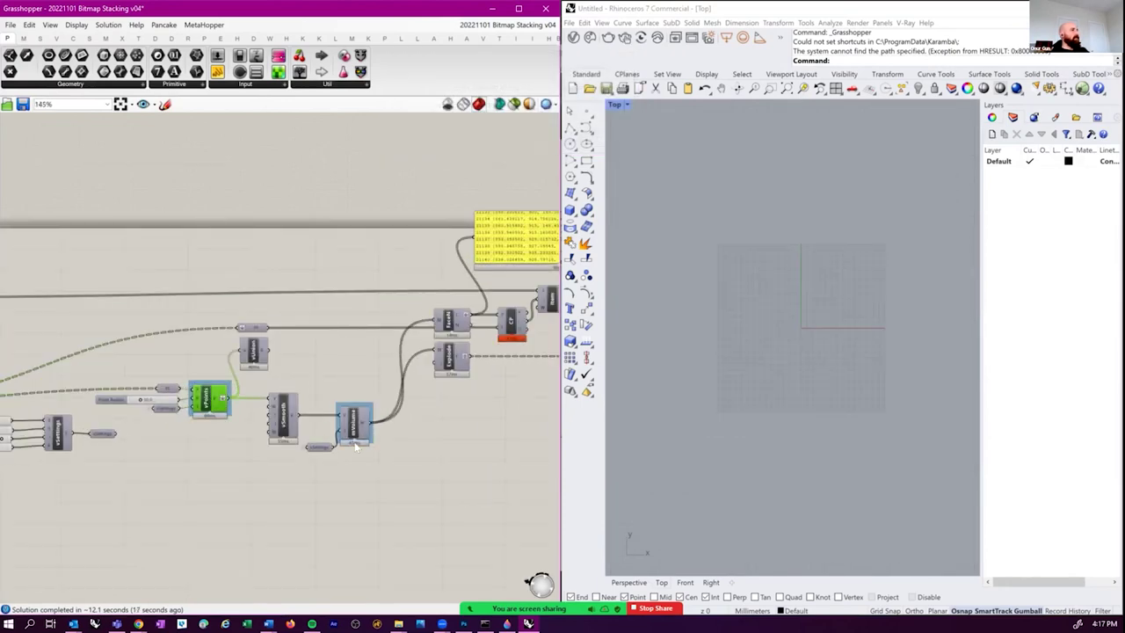
scroll(329, 446, up, 3)
click(806, 405)
scroll(813, 402, down, 5)
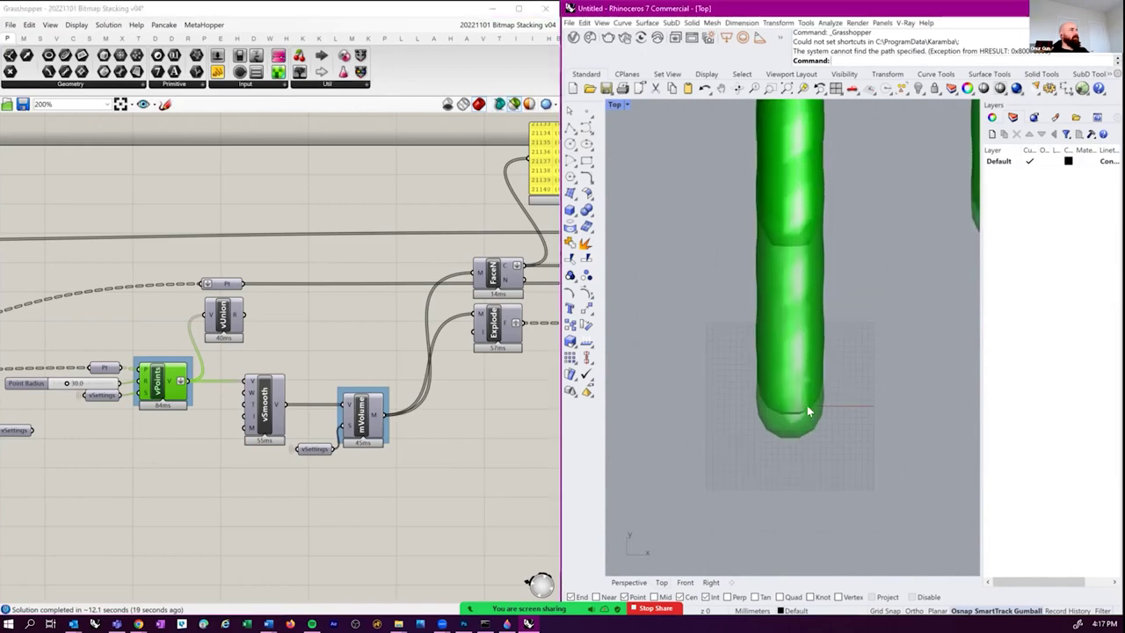
scroll(790, 369, down, 4)
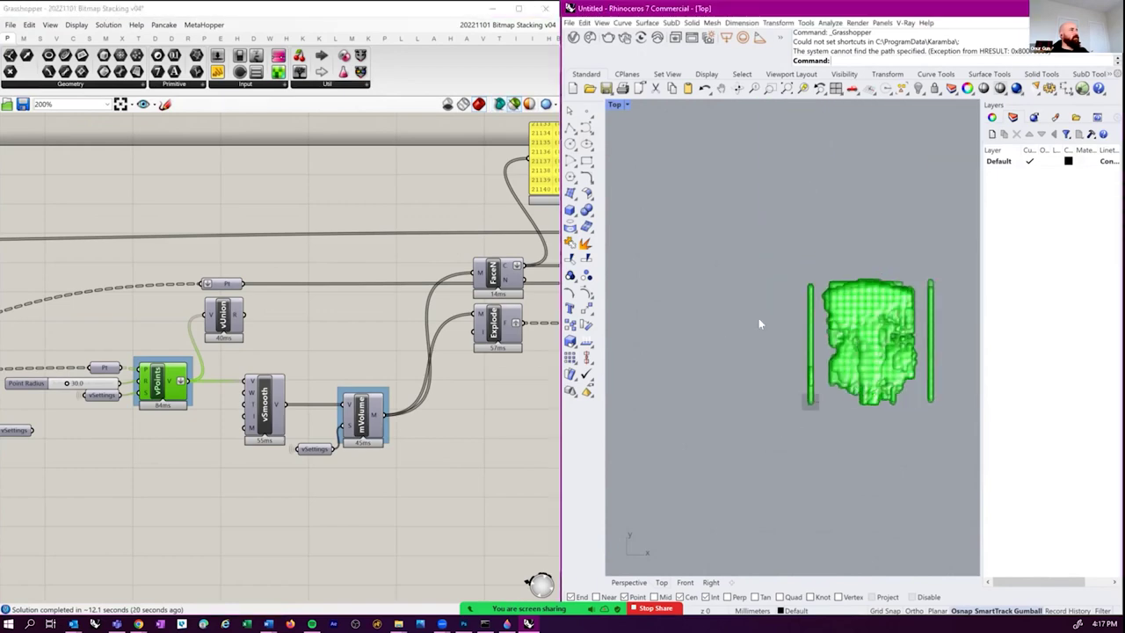
double_click(614, 104)
double_click(817, 104)
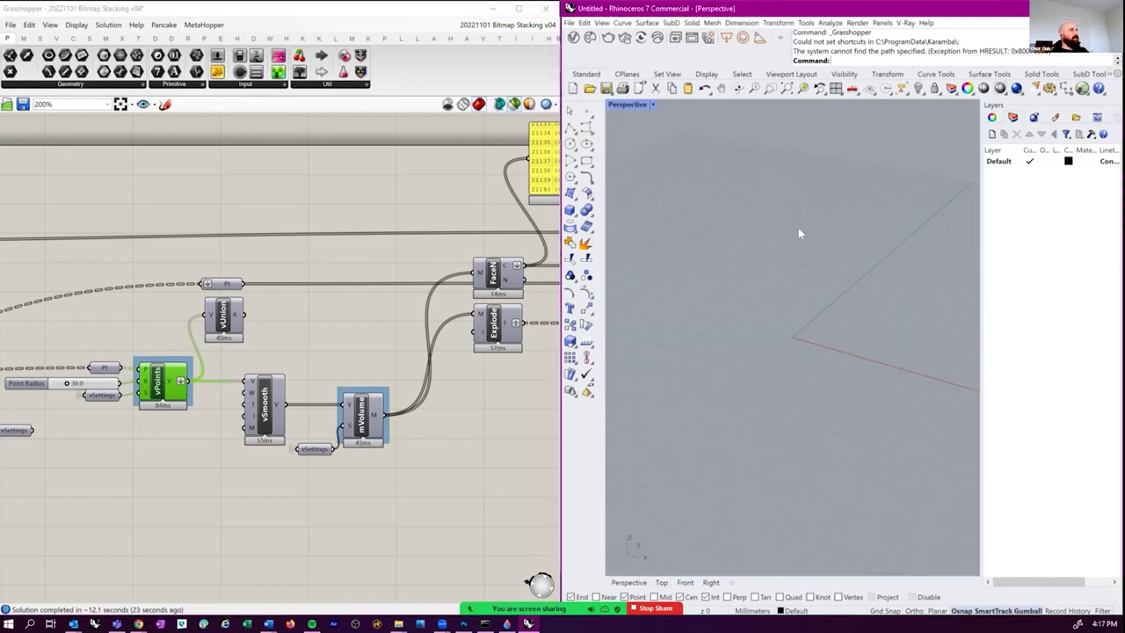
scroll(797, 228, down, 6)
right_drag(814, 406, 802, 364)
- Set the B slider that multiplies the 1024 image size for Hedgehog to 0.5
click(235, 458)
scroll(234, 459, down, 4)
scroll(169, 453, up, 4)
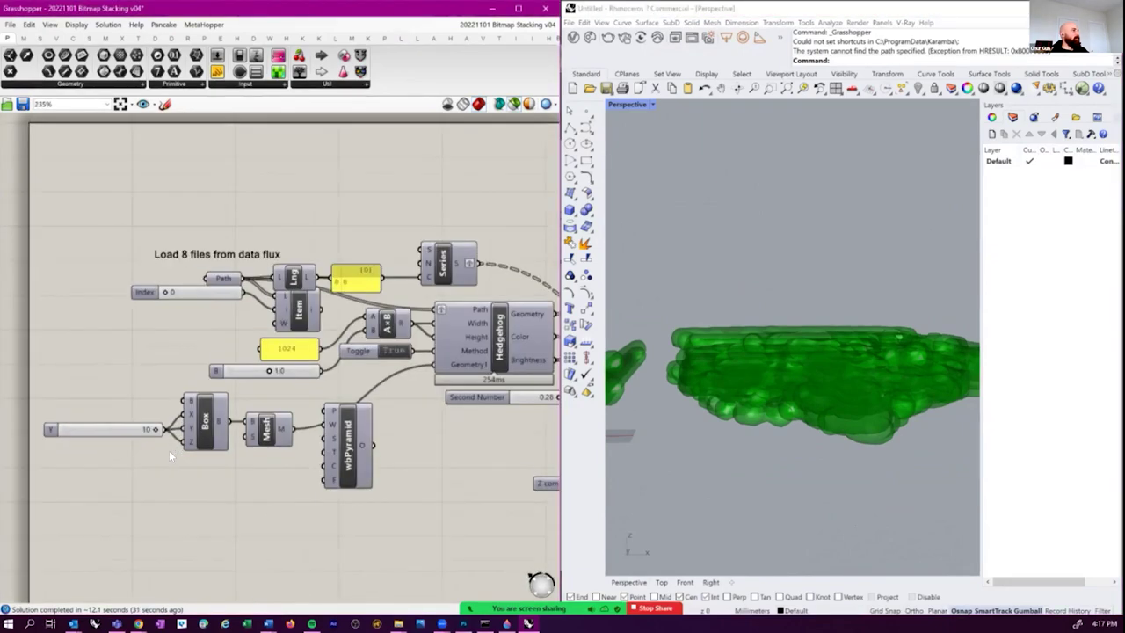
double_click(293, 372)
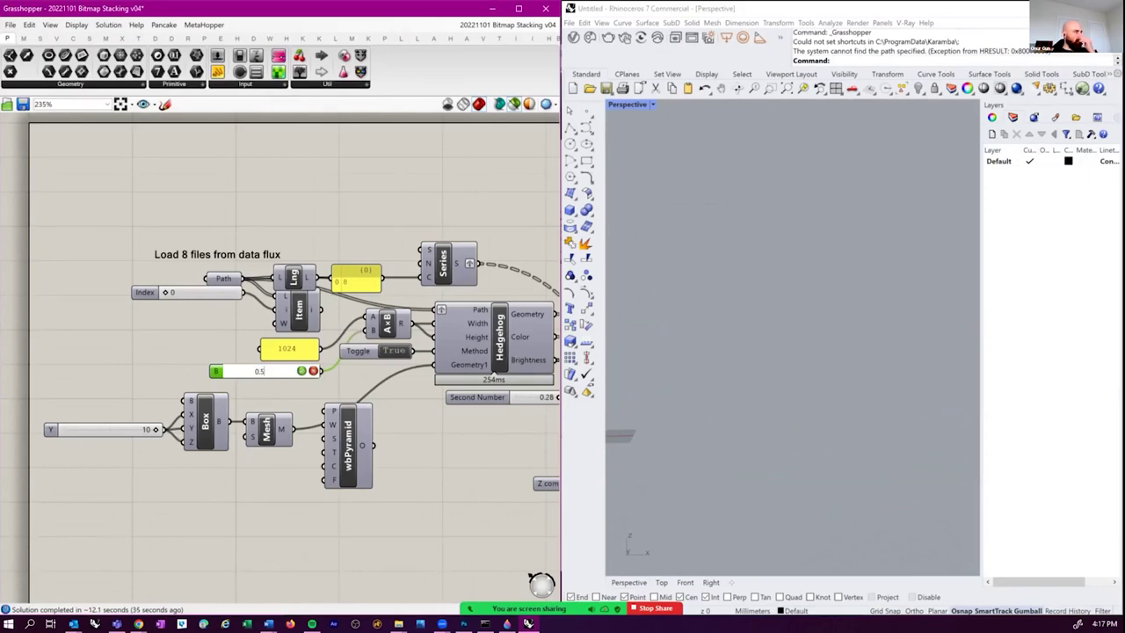
text(0.5)
key(Return)
scroll(273, 367, down, 5)
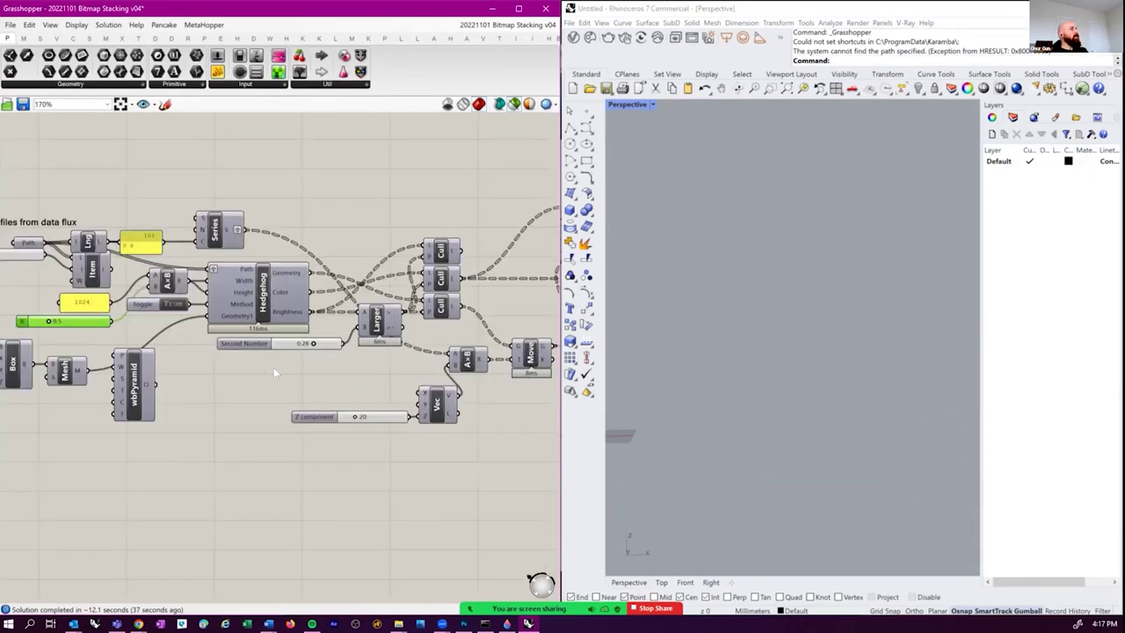
- Display the vPoints volume generated from the reduced image size and inspect it in the Perspective viewport
scroll(291, 400, up, 4)
scroll(292, 401, up, 1)
click(291, 401)
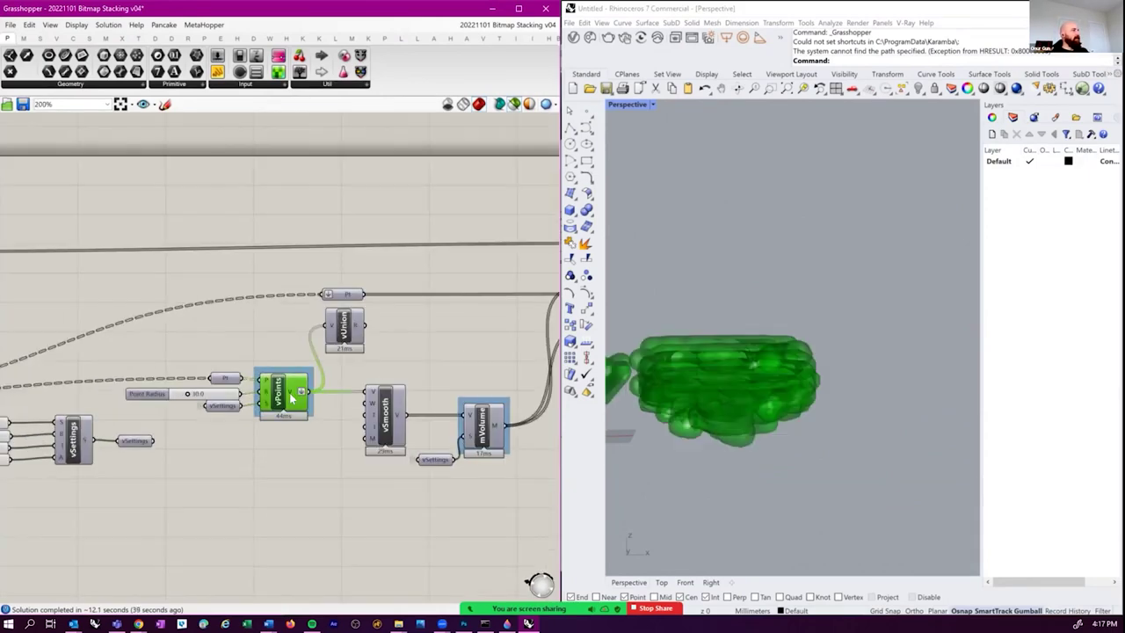
click(760, 397)
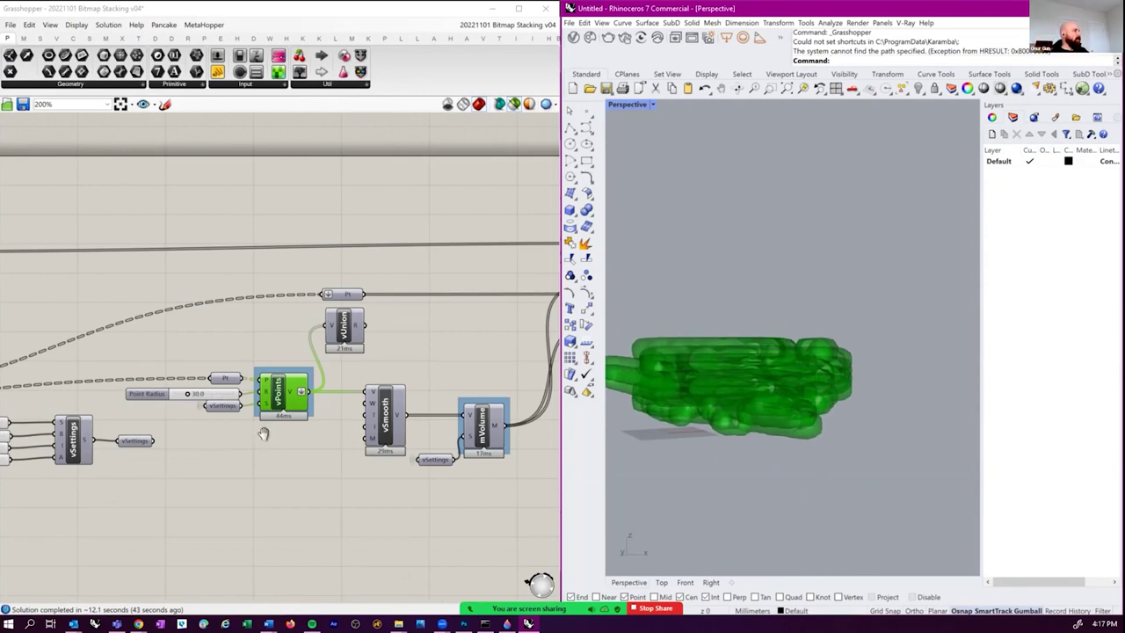
- Set the Point Radius slider to 20 and the Voxel Size slider to 12
right_drag(85, 447, 257, 458)
right_drag(403, 441, 334, 431)
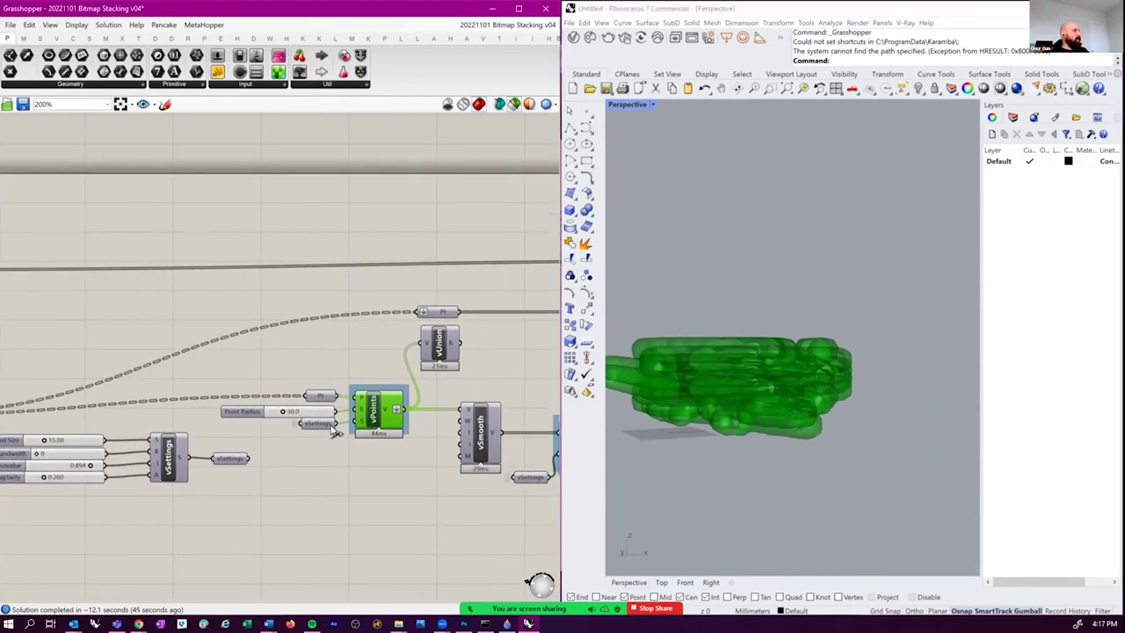
click(293, 411)
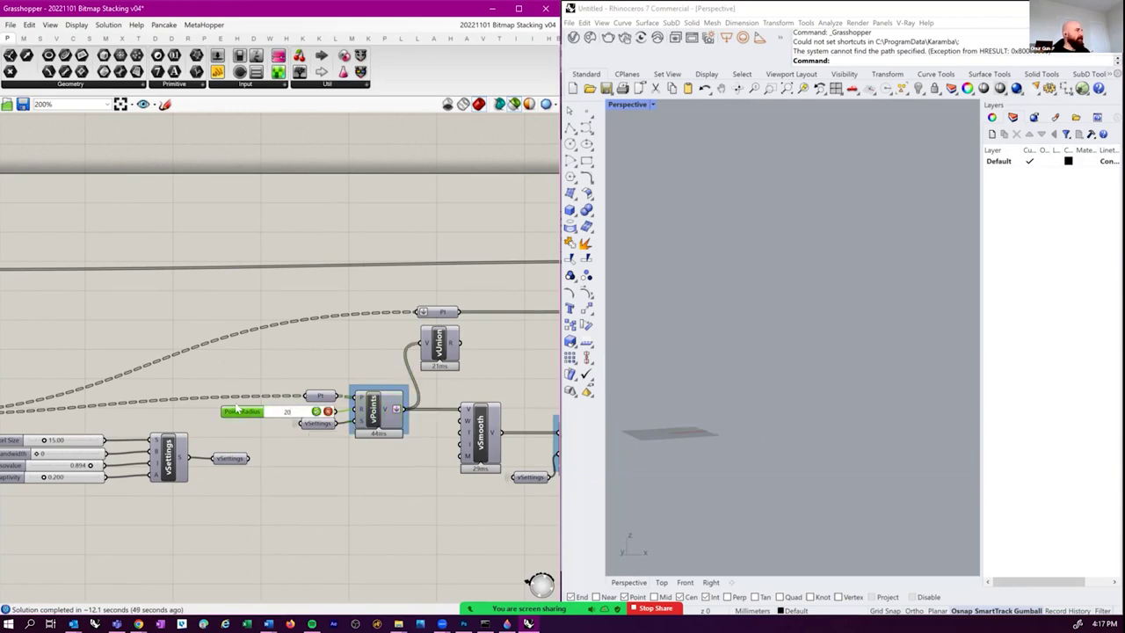
key(Tab)
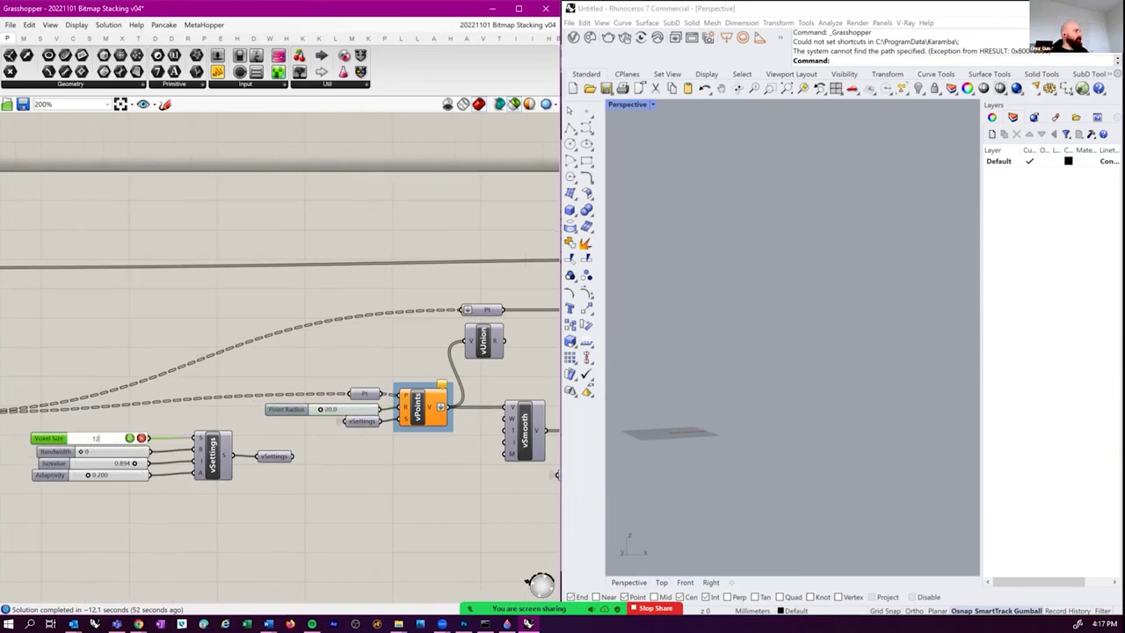
key(Return)
- Display the vSmooth volume with the new radius and voxel size and inspect it in the Perspective viewport
right_drag(492, 369, 386, 363)
click(419, 427)
mouse_move(807, 395)
right_down()
mouse_move(844, 316)
mouse_move(796, 413)
right_up()
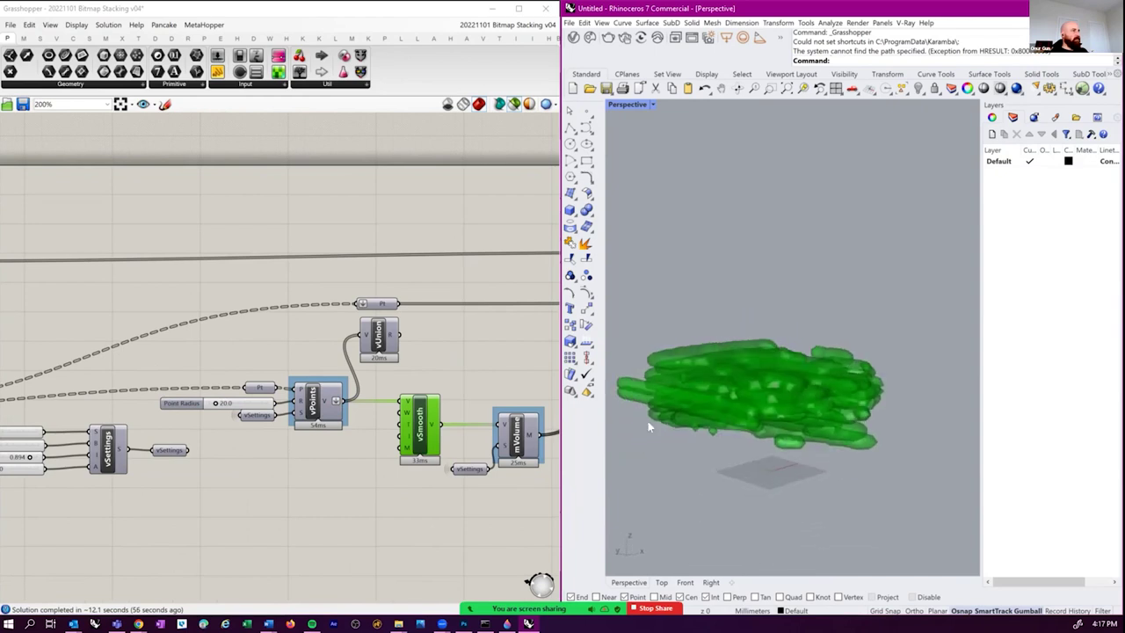
- Connect the vUnion result to the volume input of vSmooth and inspect the union in the Perspective viewport
click(383, 337)
drag(392, 336, 391, 401)
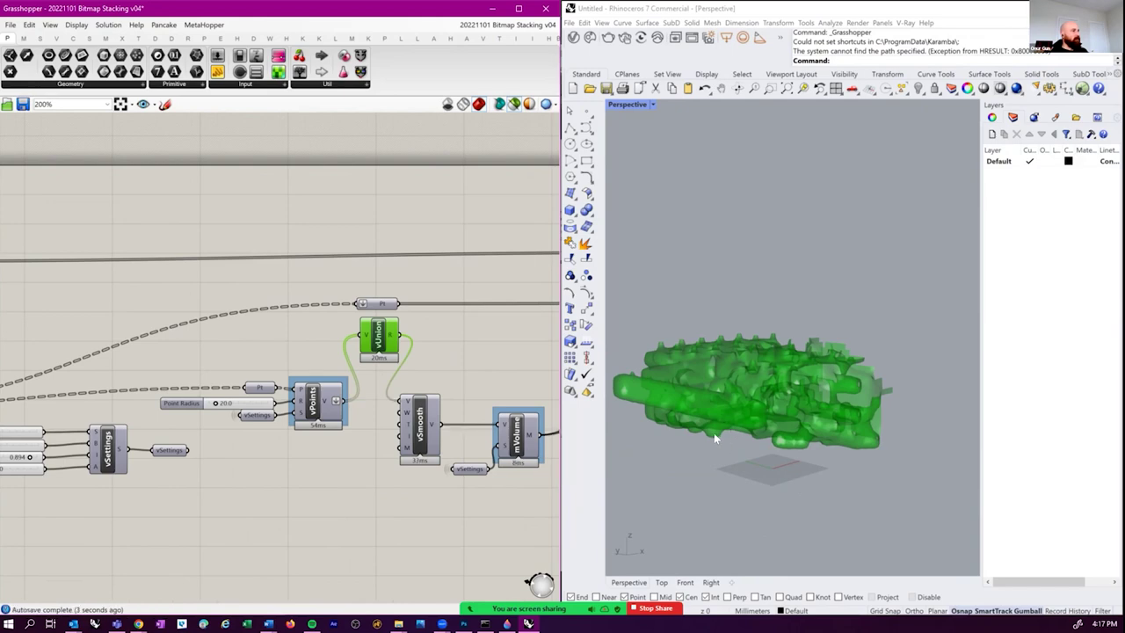
right_drag(702, 434, 825, 386)
right_drag(178, 405, 208, 393)
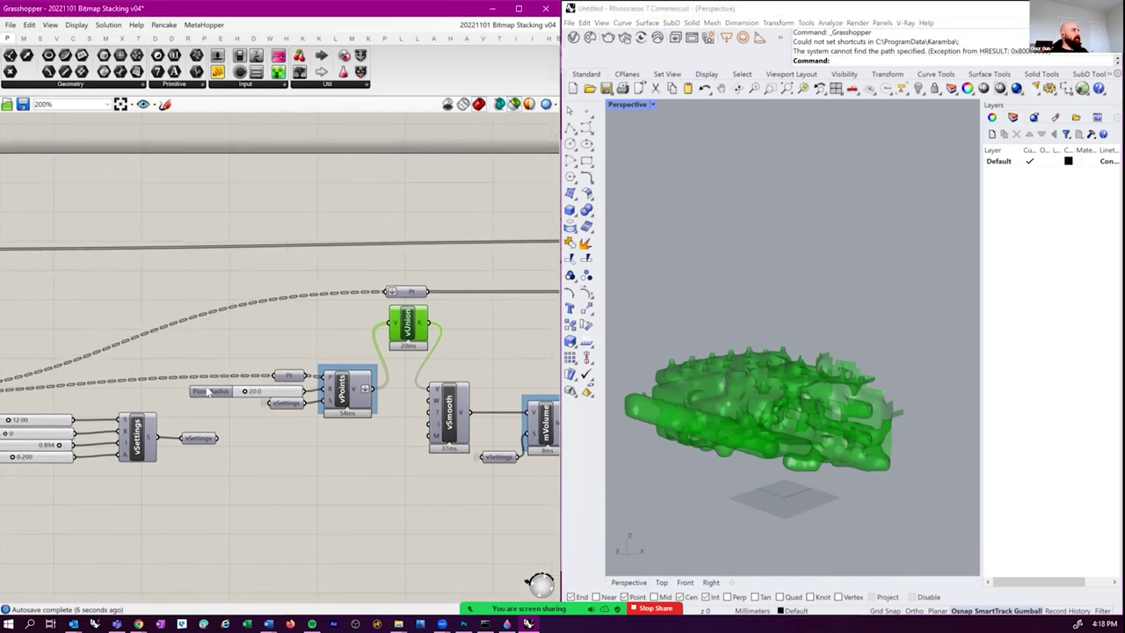
- Reconnect the vPoints volume output to the vSmooth volume input and display the smoothed volume
click(265, 393)
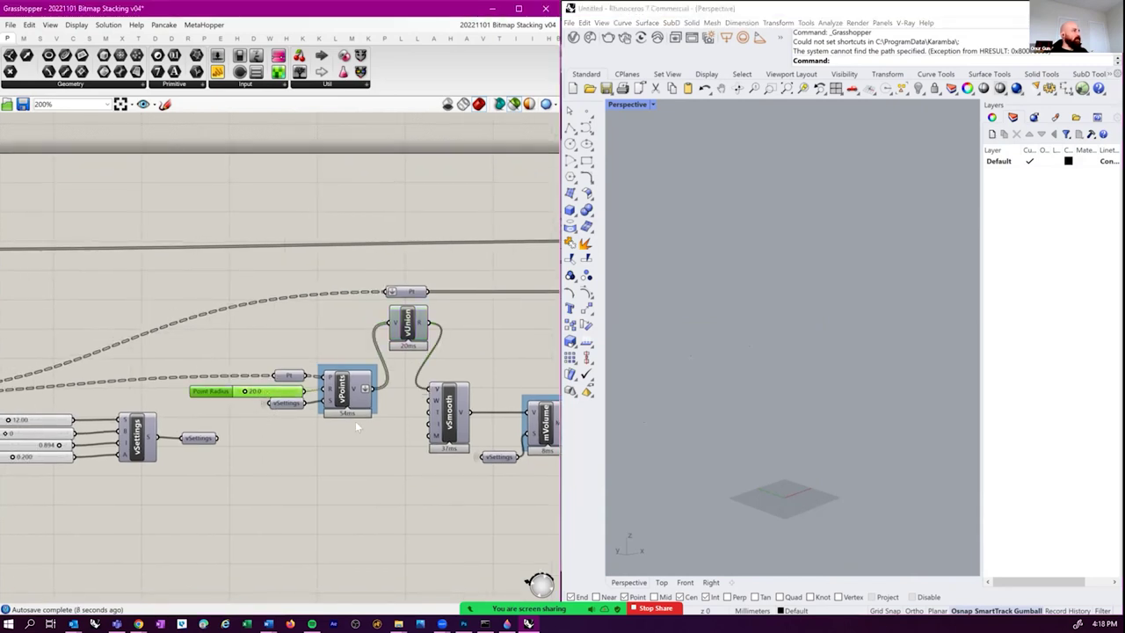
drag(370, 389, 432, 388)
click(449, 420)
scroll(387, 382, down, 2)
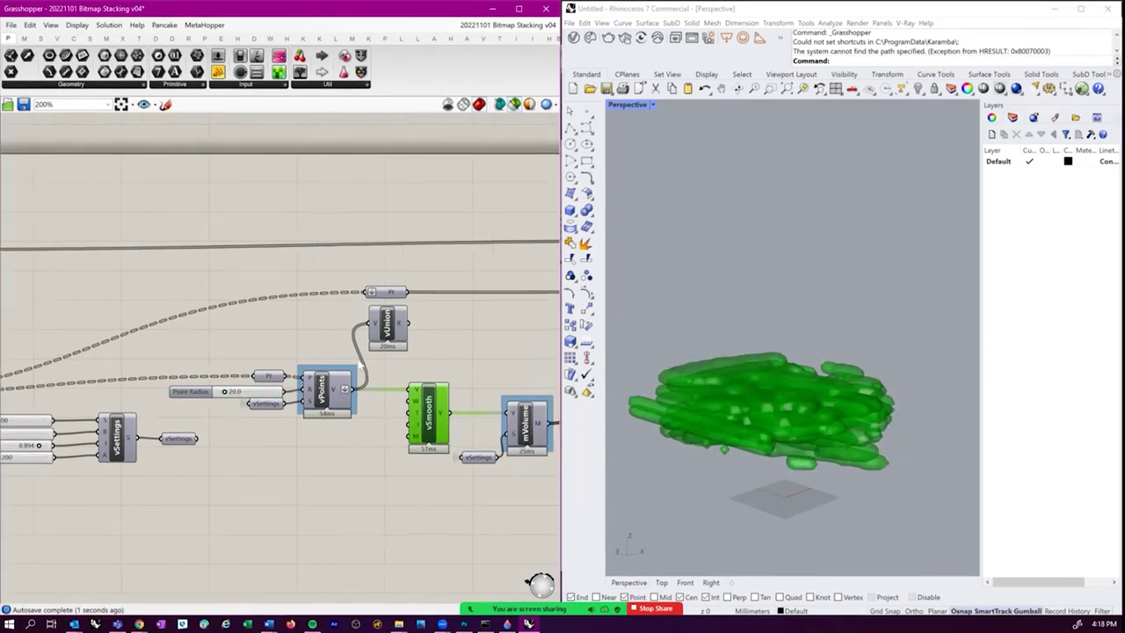
- Disable the mVolume component and display the vSmooth volume
scroll(387, 382, up, 1)
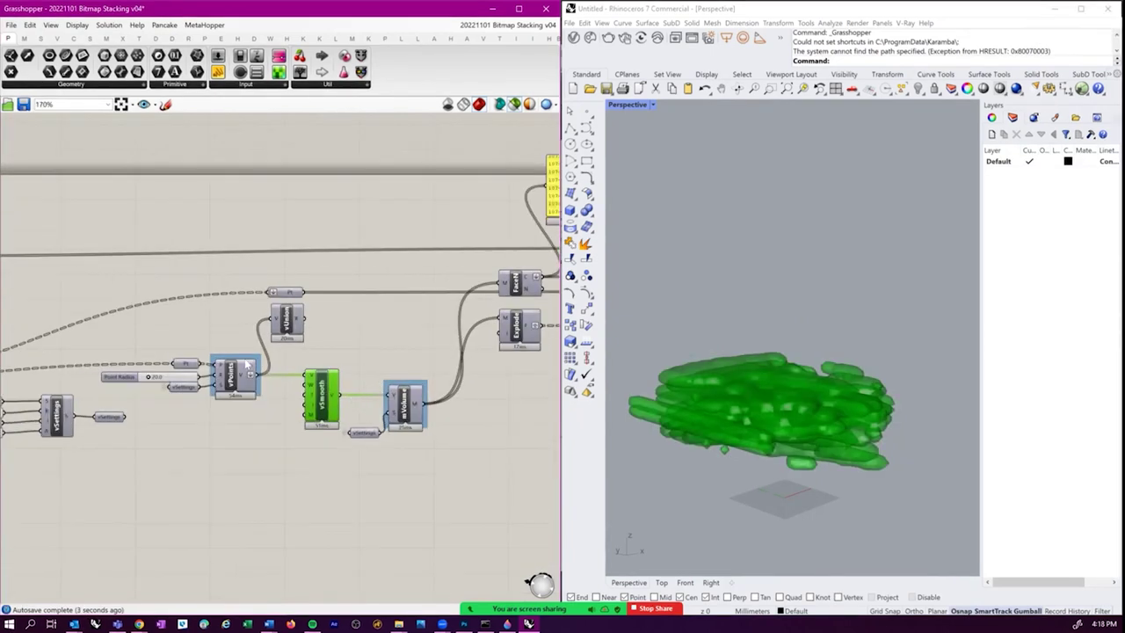
scroll(222, 355, up, 3)
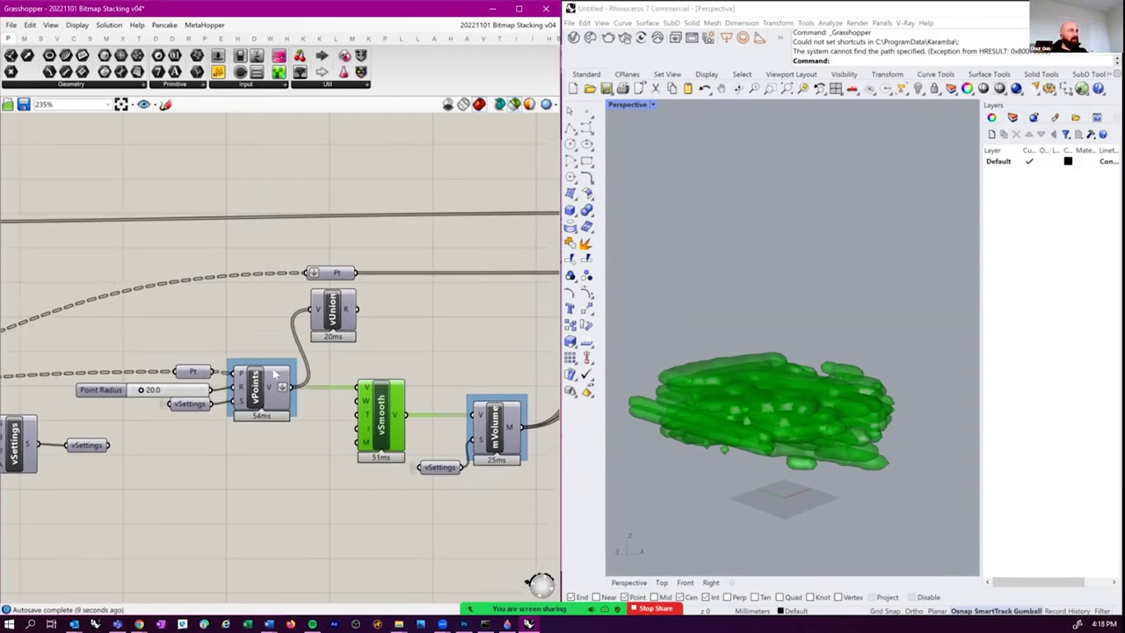
right_drag(414, 448, 433, 455)
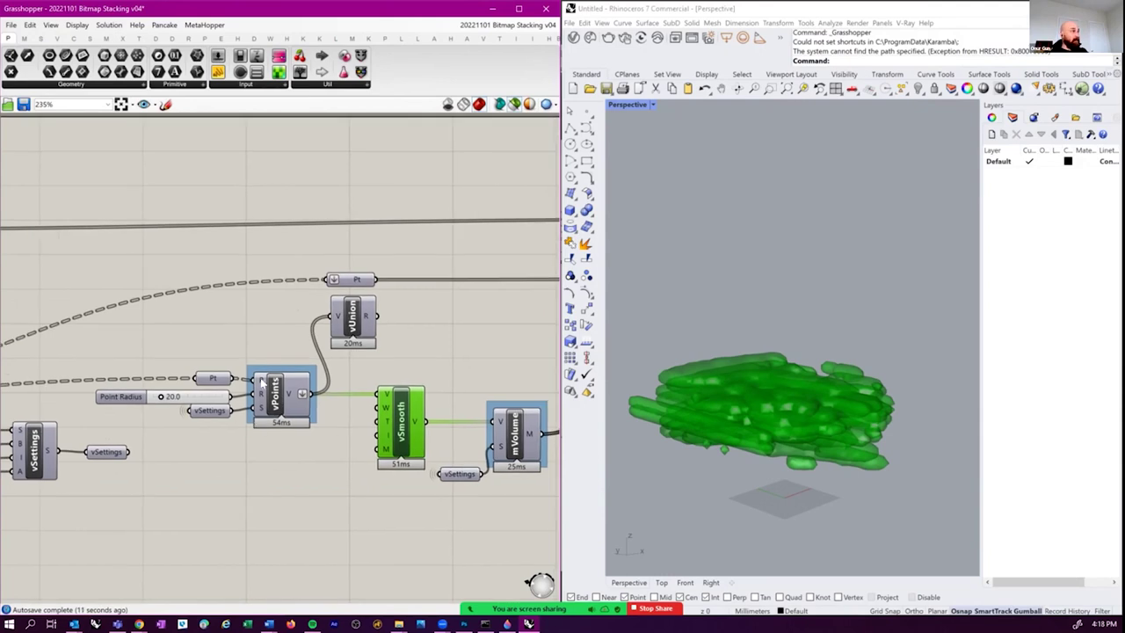
right_drag(441, 411, 378, 406)
click(452, 429)
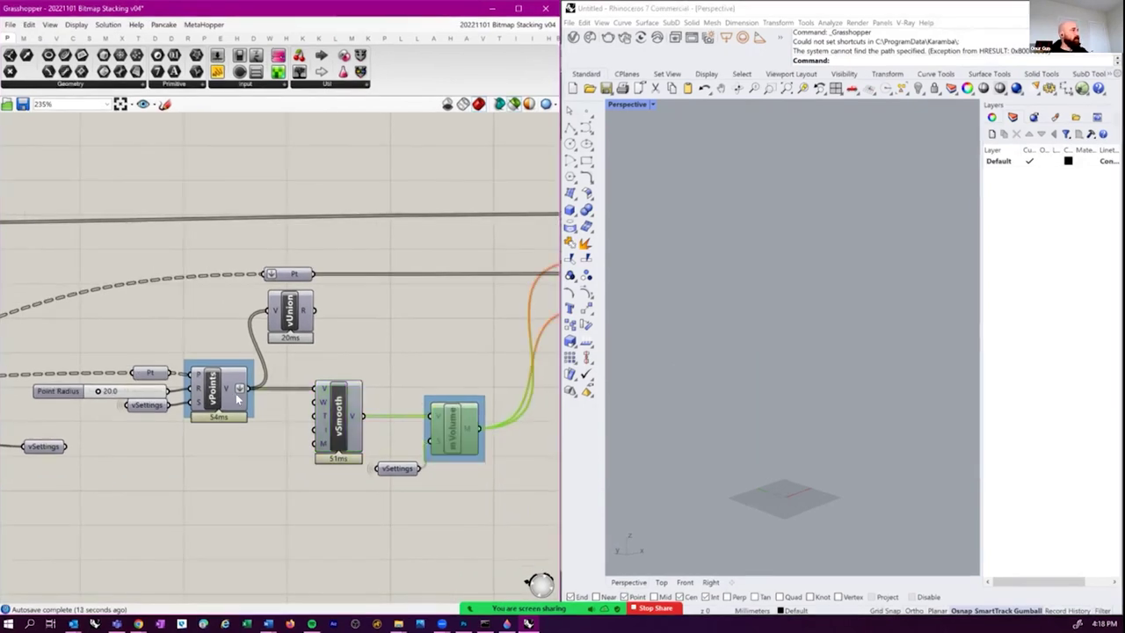
click(329, 409)
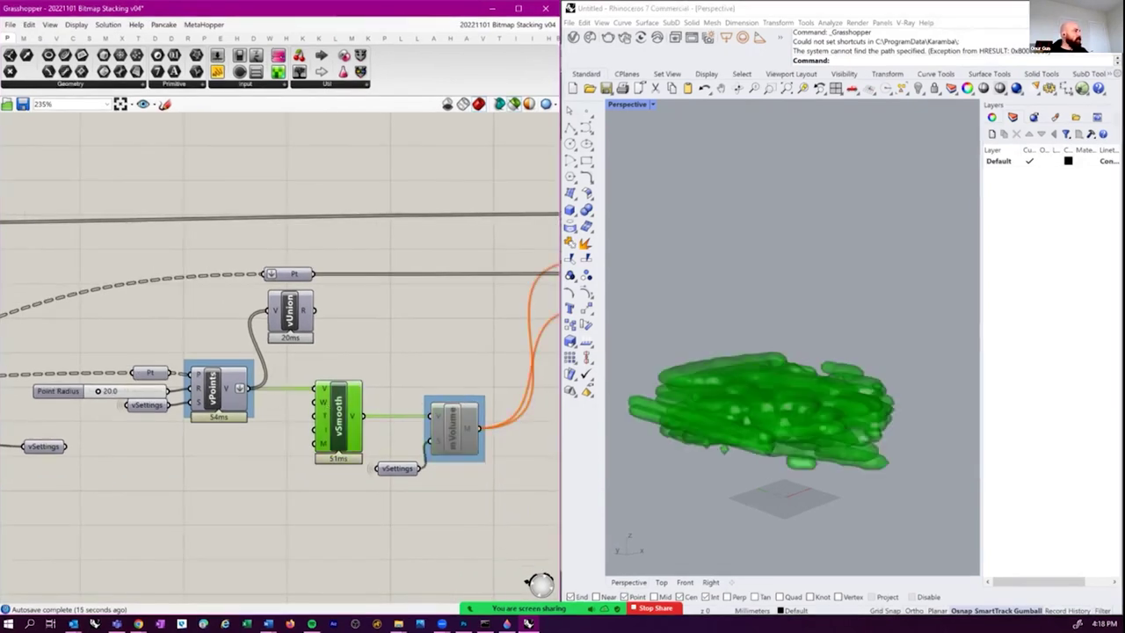
- Display the Pt points that feed vPoints and inspect their stacked layers from the side
mouse_move(478, 577)
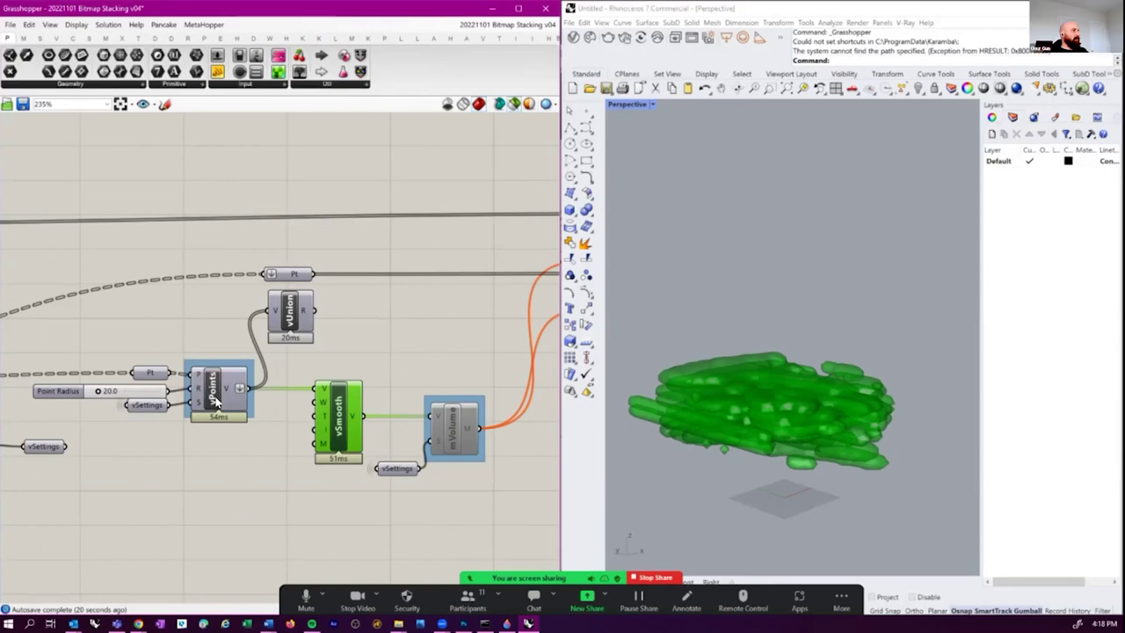
drag(159, 373, 147, 368)
right_drag(665, 385, 710, 356)
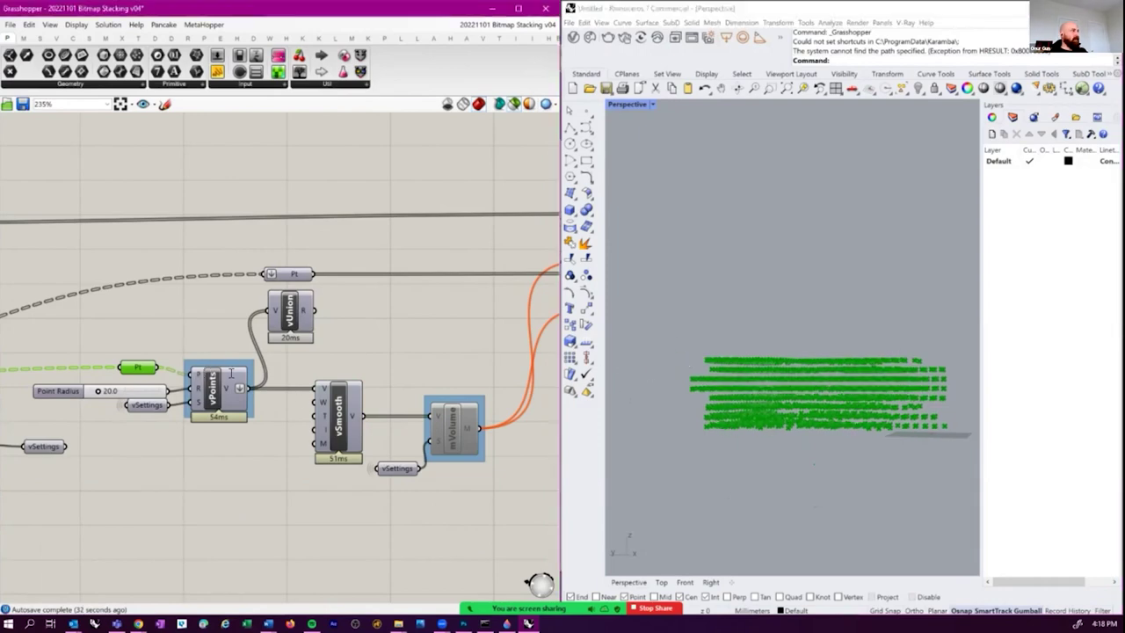
- Change an option on the P input of vPoints and inspect the vSmooth volume from several angles
right_click(197, 375)
click(242, 448)
right_drag(233, 457, 190, 475)
right_drag(729, 378, 758, 406)
right_drag(263, 433, 327, 434)
scroll(235, 439, up, 2)
right_drag(235, 450, 190, 460)
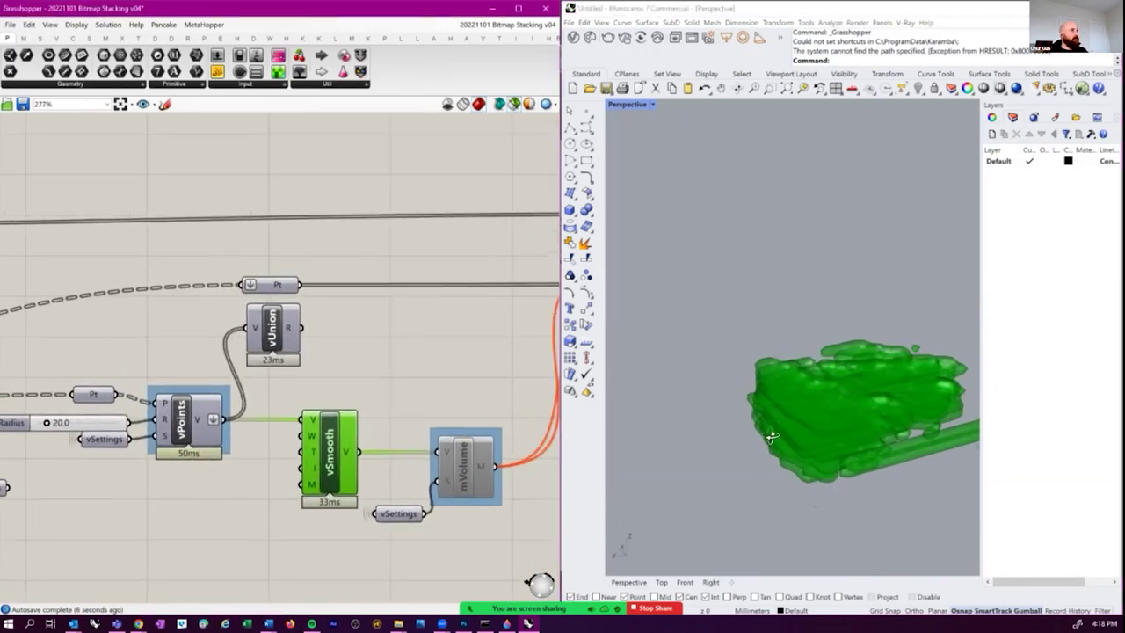
right_drag(773, 378, 798, 361)
right_drag(815, 397, 822, 400)
- Try adding a Flip component beside vUnion and remove it again
right_drag(235, 341, 111, 430)
right_drag(181, 362, 245, 355)
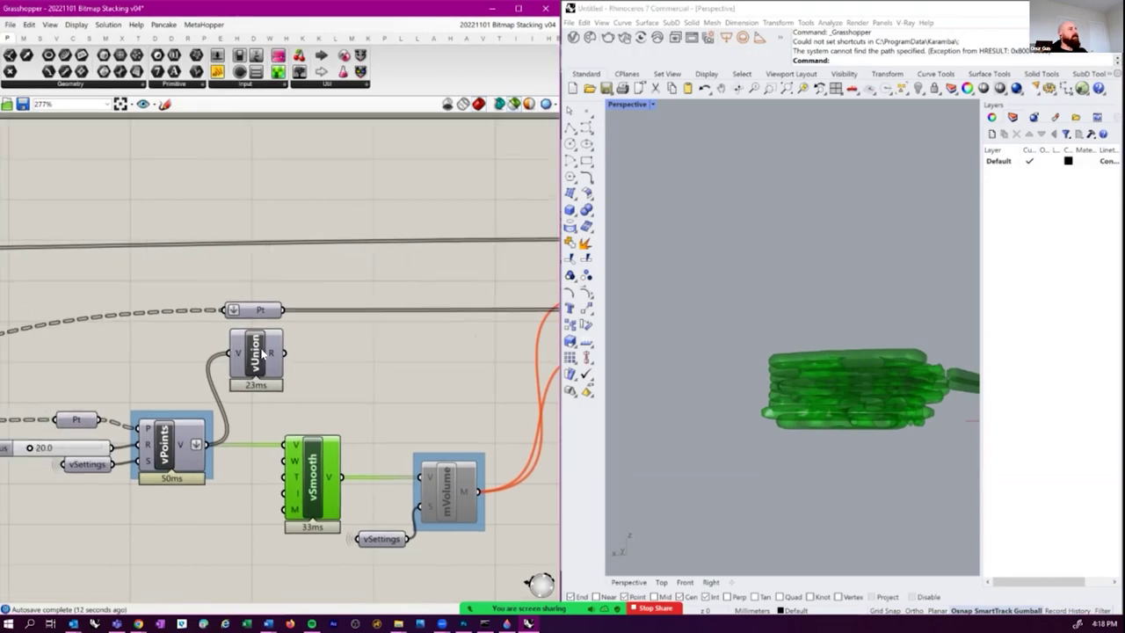
click(261, 353)
double_click(326, 397)
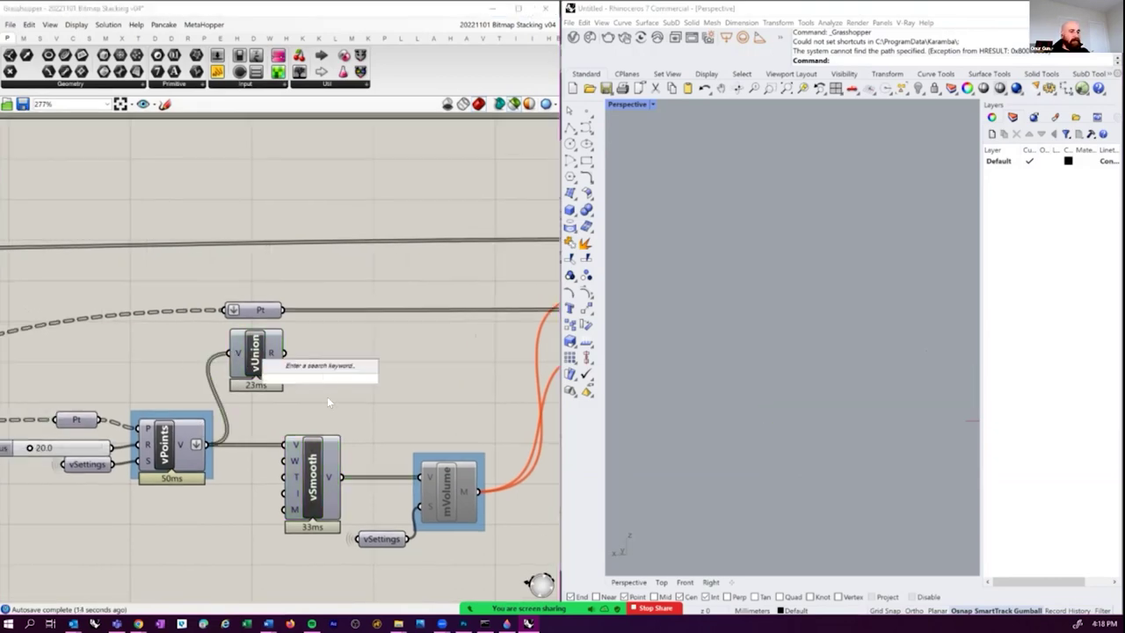
text(flip)
key(Return)
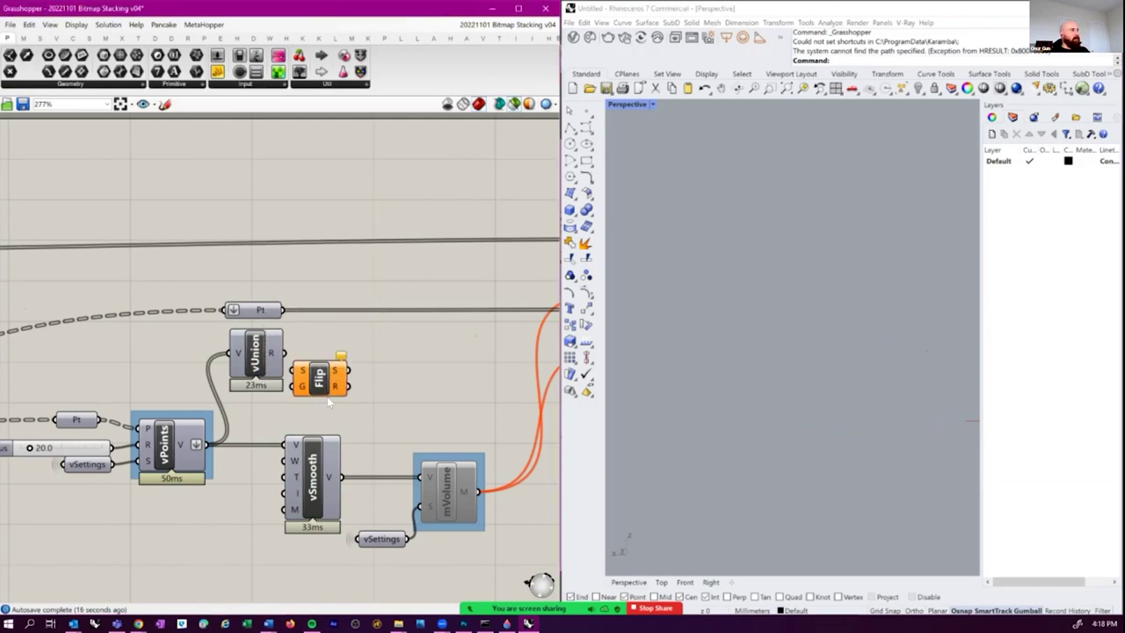
key(Delete)
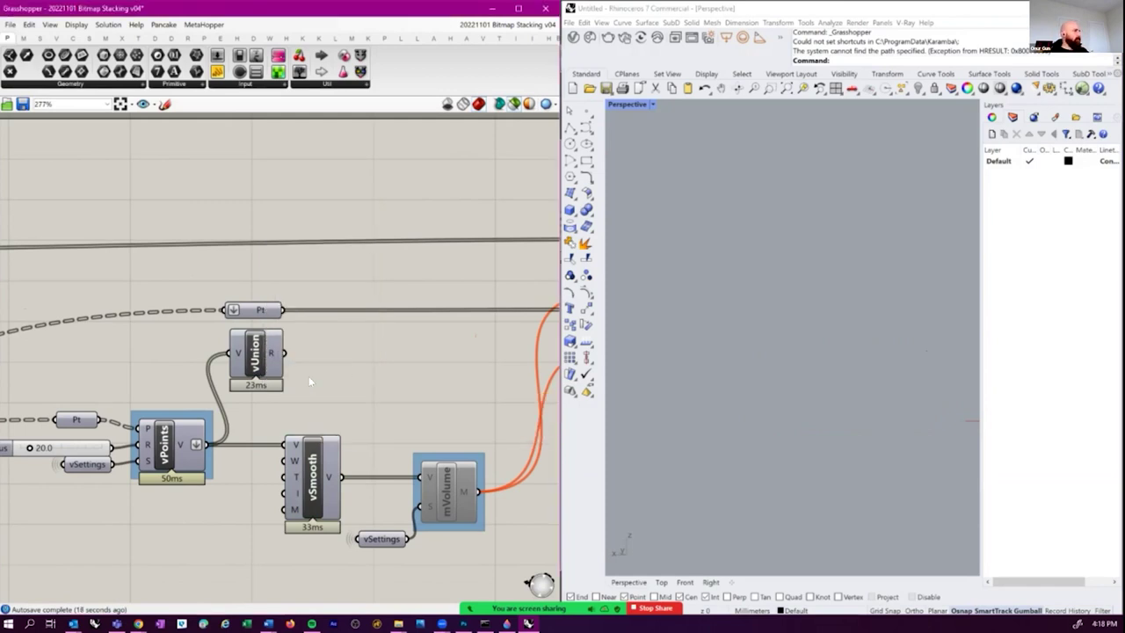
double_click(309, 376)
text(flip me)
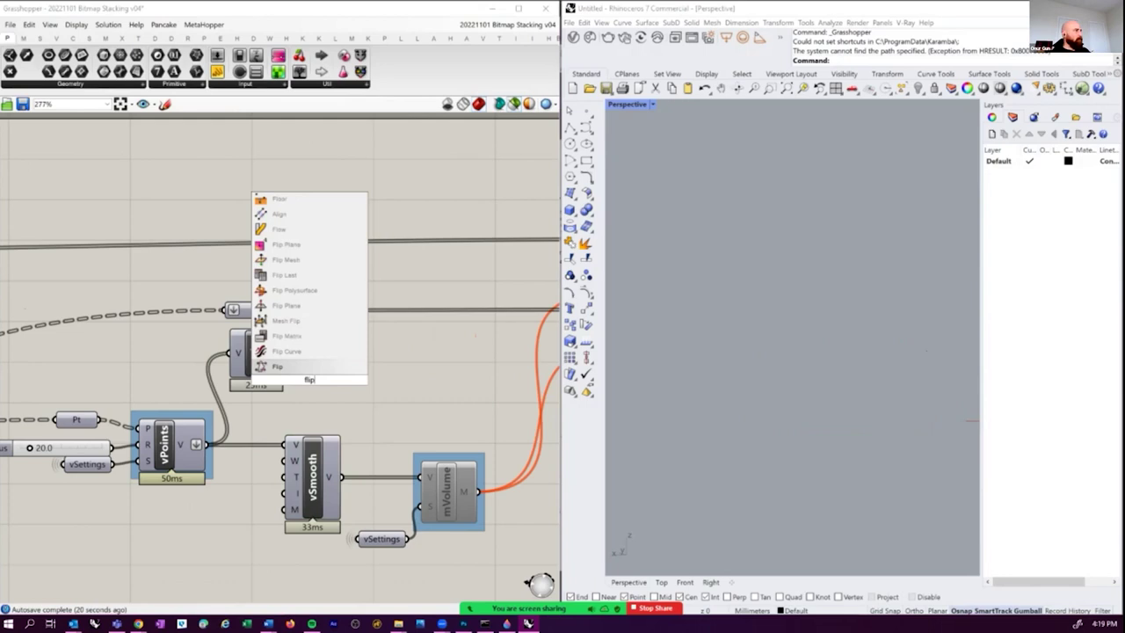
key(Escape)
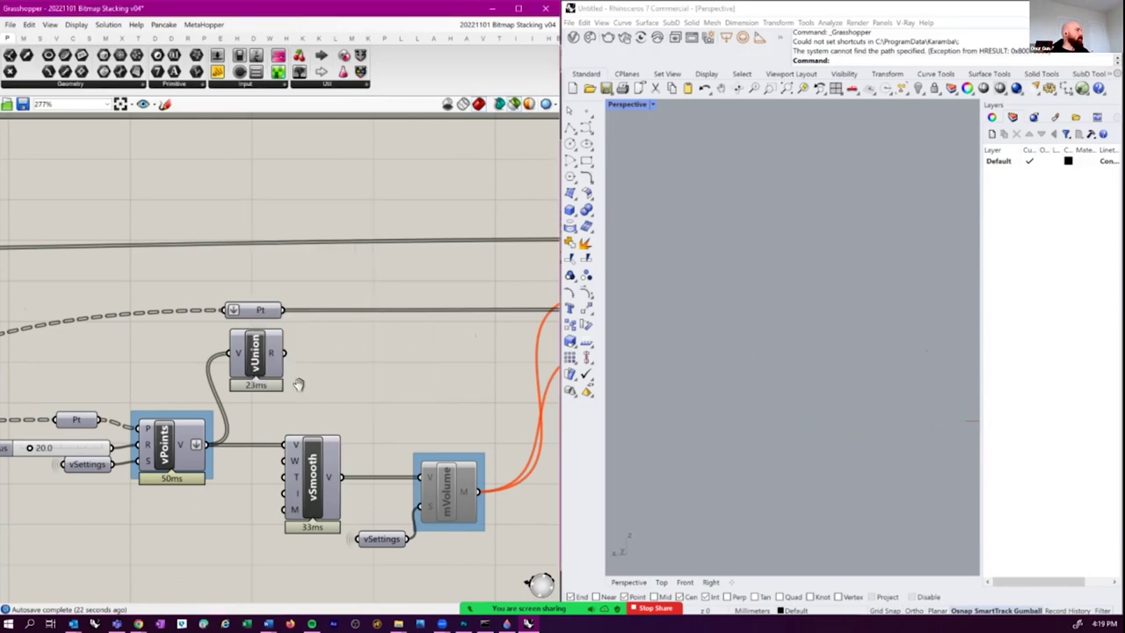
- Display the vPoints volume and compare it with the vSmooth volume in the Perspective viewport
right_drag(296, 382, 357, 366)
click(231, 429)
right_drag(458, 406, 368, 391)
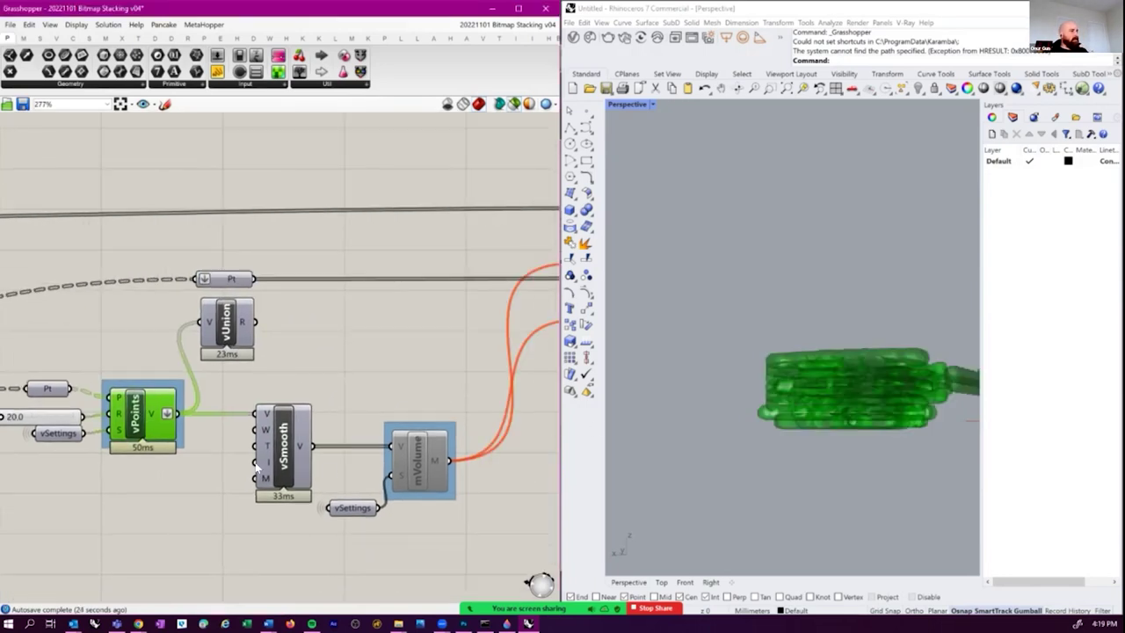
click(284, 457)
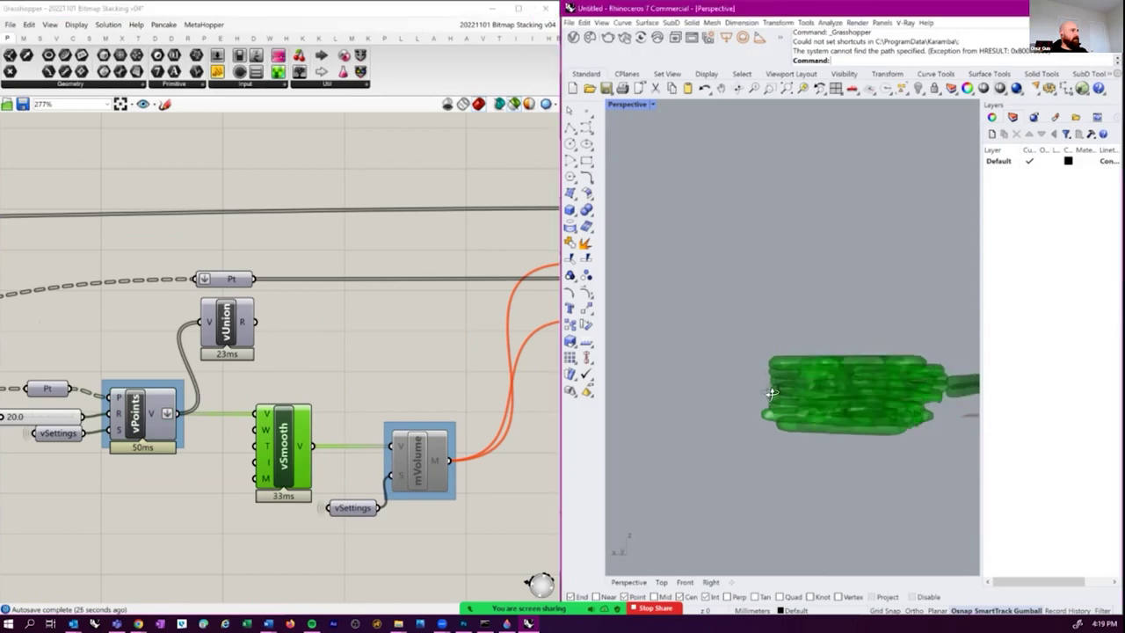
- Enable the mVolume component again and display the vSmooth volume that feeds it
right_drag(173, 419, 79, 427)
click(148, 326)
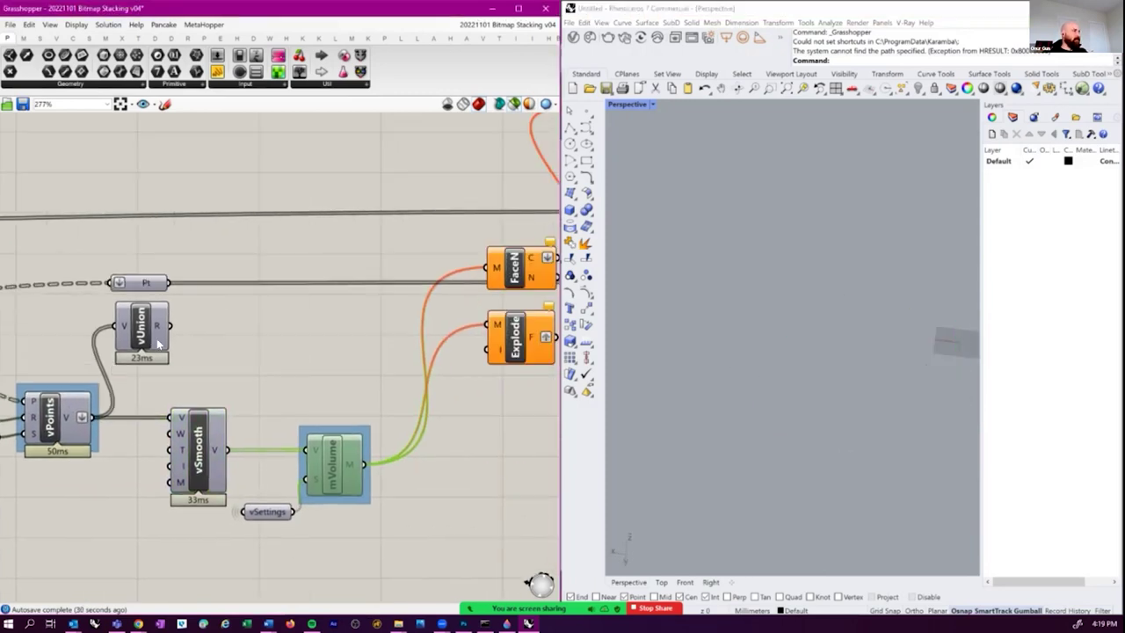
right_drag(132, 325, 99, 298)
click(286, 428)
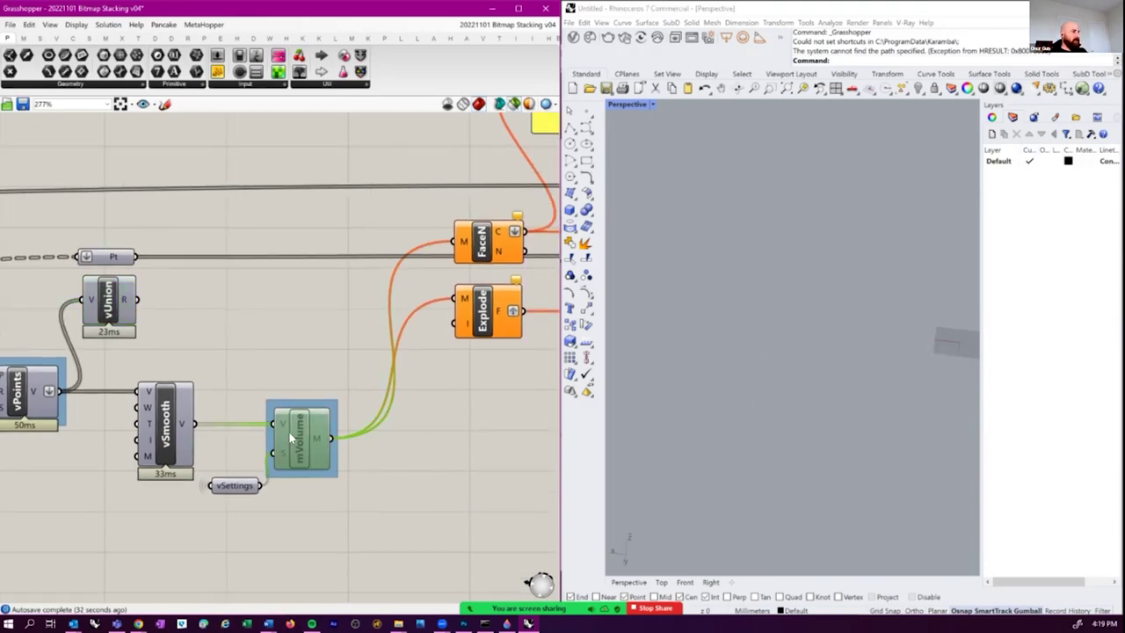
right_drag(159, 428, 135, 425)
click(143, 428)
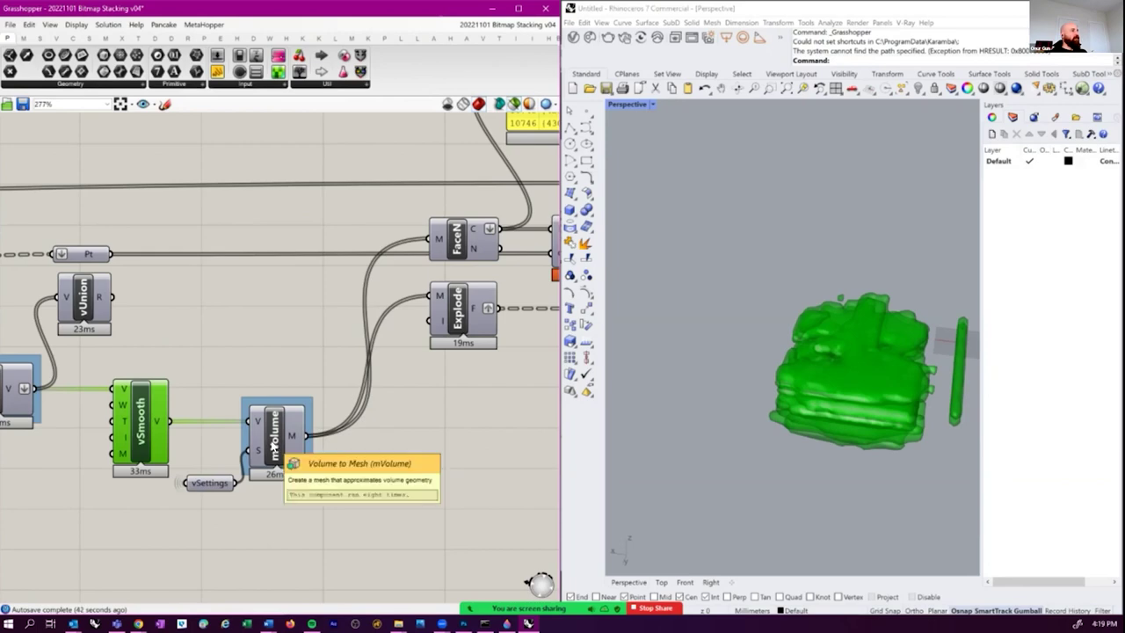
- Look up the Volume to Mesh component in the canvas component search without placing it
double_click(359, 456)
text(vol)
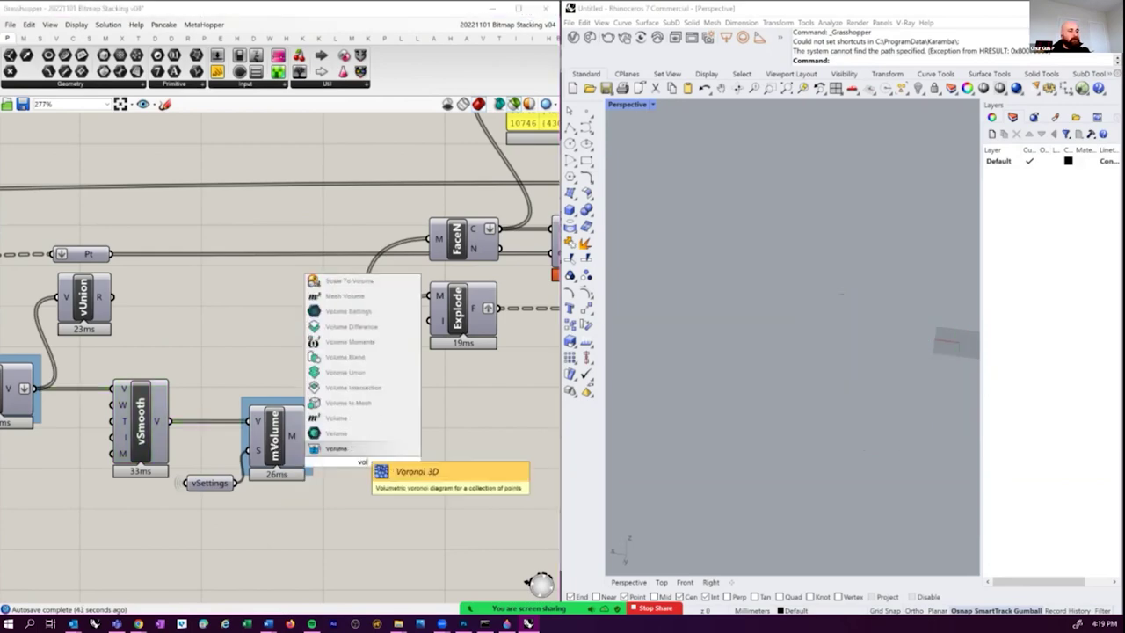
text(ume to mes)
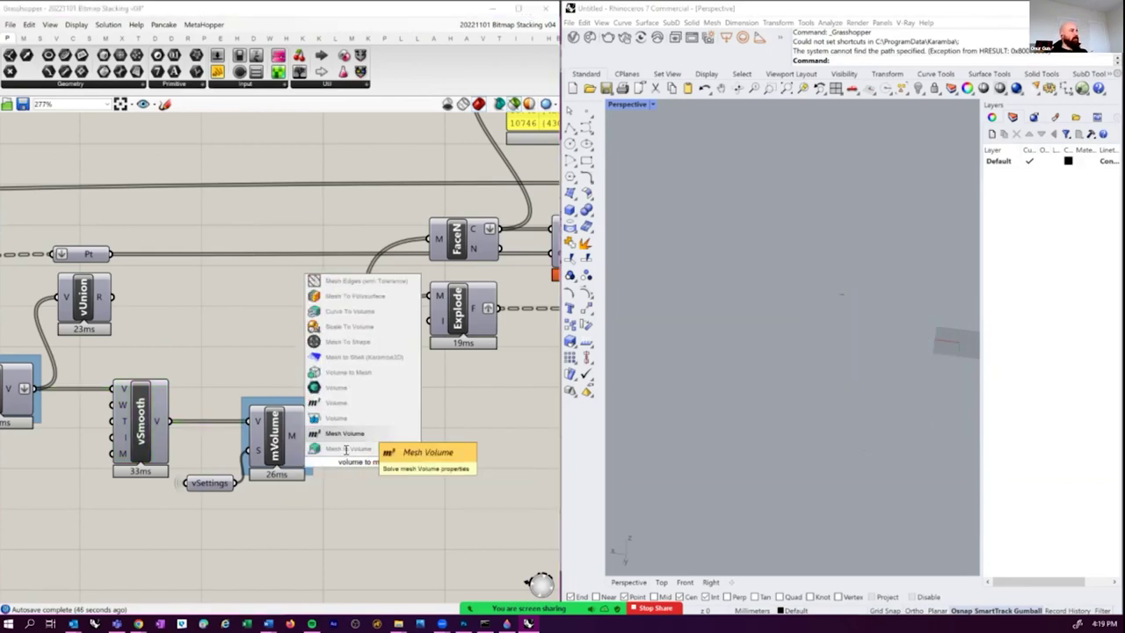
click(470, 481)
- Display the mVolume mesh and inspect it in the Perspective viewport along with its connections to FaceN and Explode
click(265, 432)
right_drag(853, 417, 720, 395)
right_drag(388, 435, 189, 483)
scroll(326, 475, down, 1)
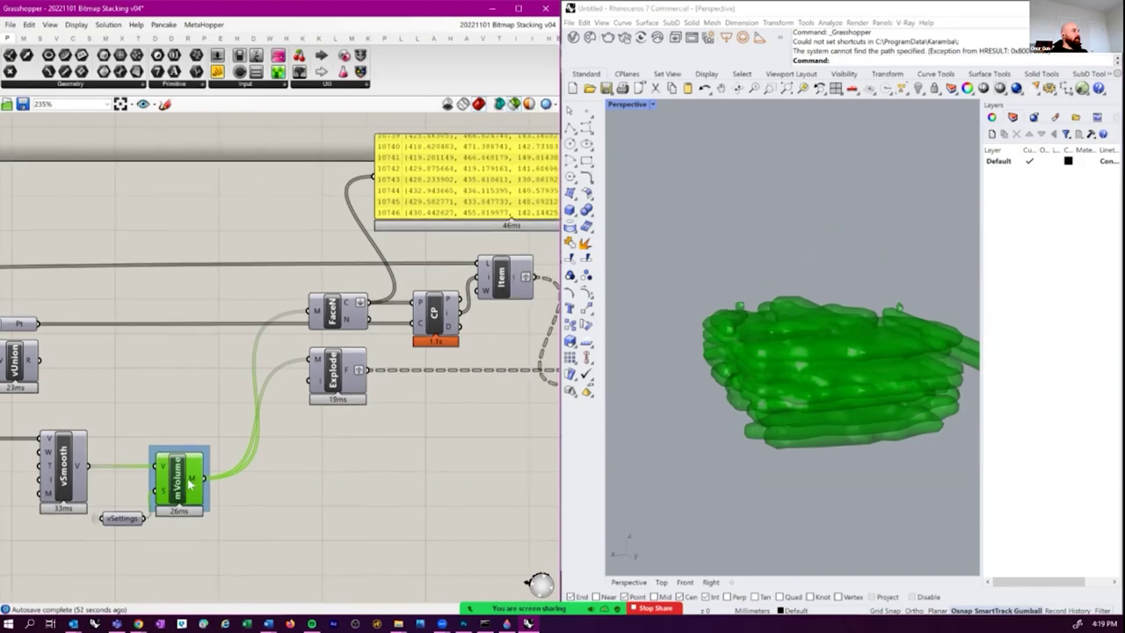
- Bake the mVolume meshes onto the Default layer with the default attributes and delete the baked copies from Rhino
right_click(177, 475)
click(229, 516)
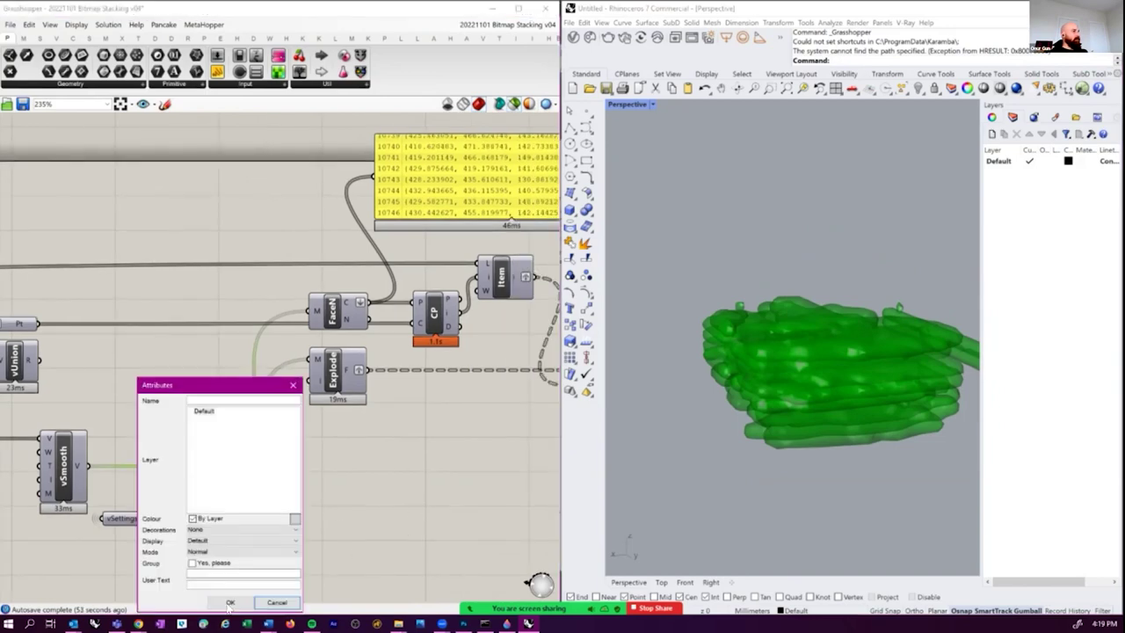
click(231, 607)
right_drag(809, 413, 764, 392)
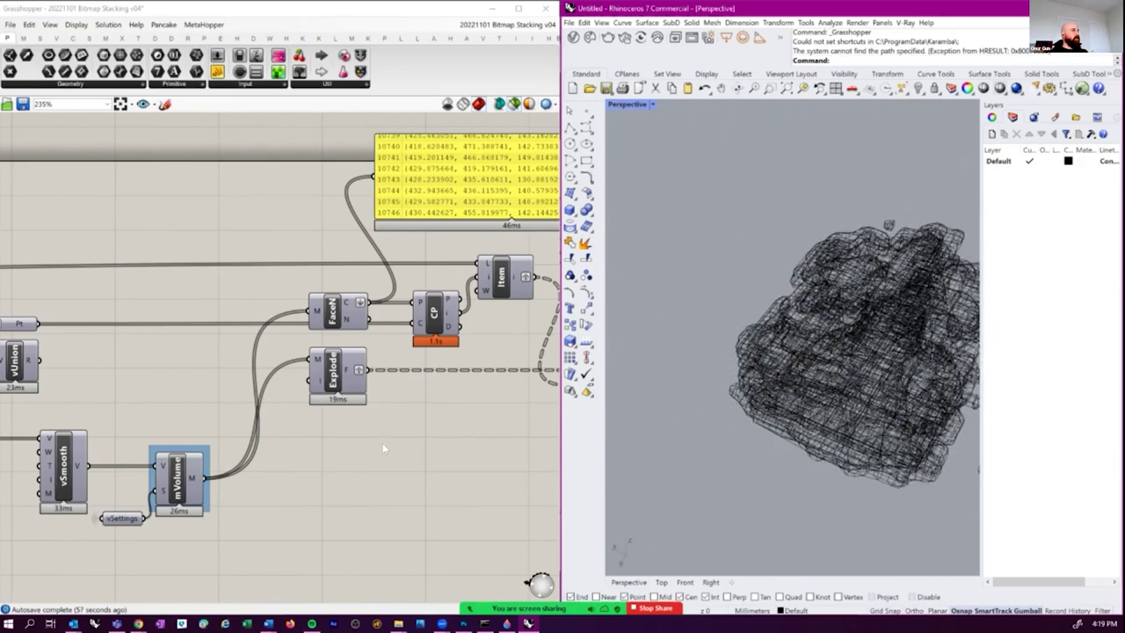
scroll(512, 378, down, 3)
drag(719, 228, 714, 226)
key(Delete)
- Display the vUnion result and inspect its surface in the Perspective viewport
click(206, 364)
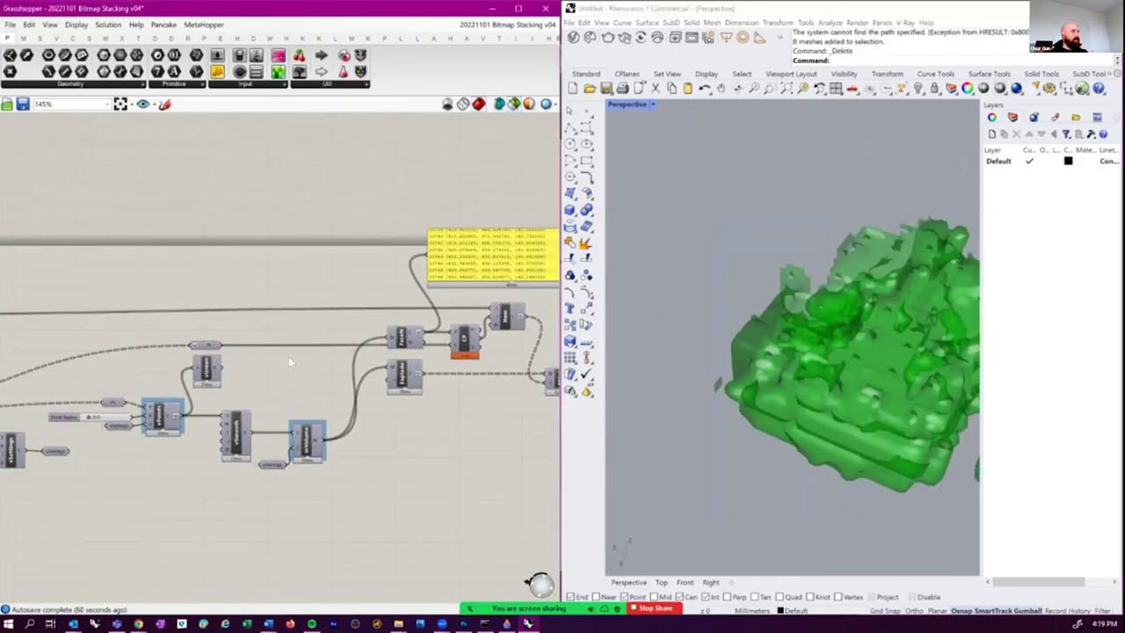
right_drag(945, 386, 869, 402)
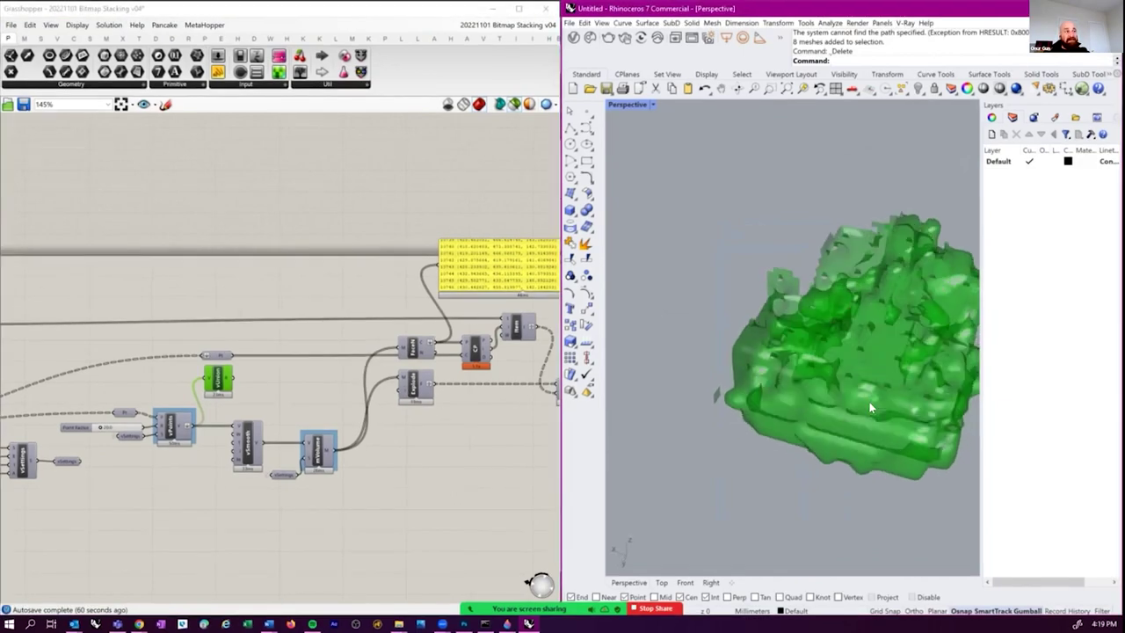
click(208, 380)
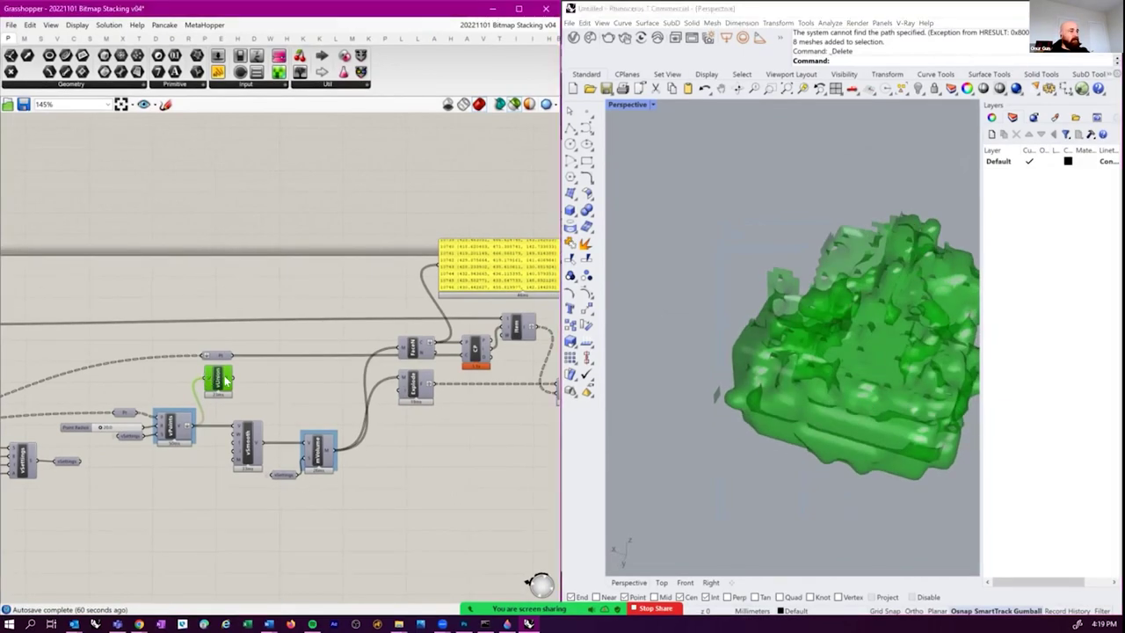
- Disable the vUnion component and flatten the P input of vPoints
key(ctrl+e)
click(156, 422)
scroll(159, 424, up, 4)
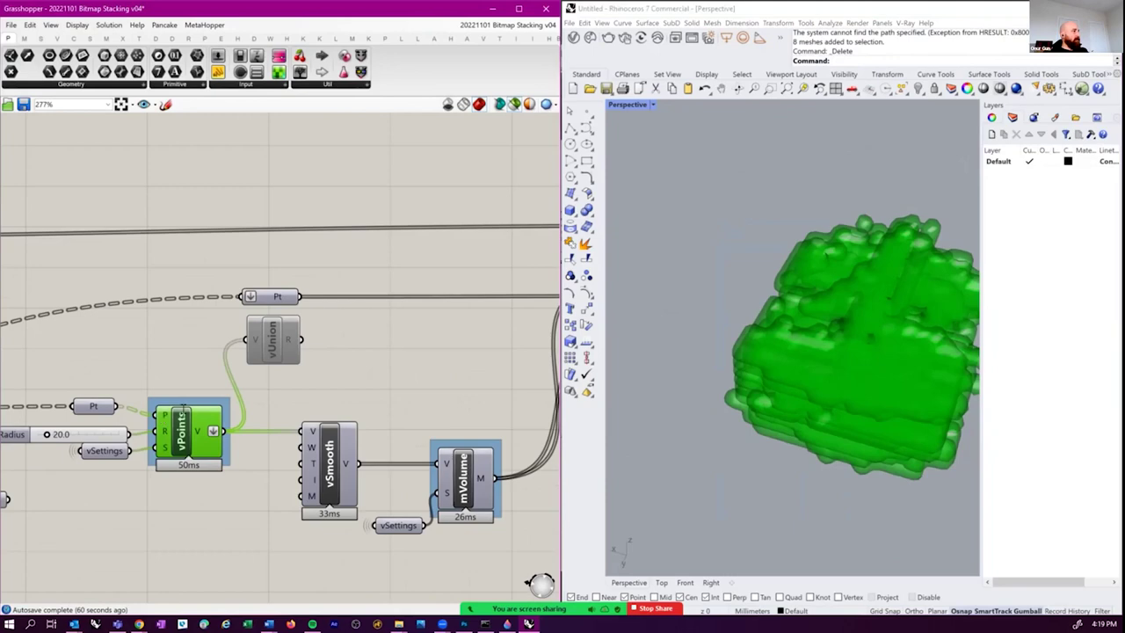
right_click(164, 414)
click(331, 540)
- Display the vSmooth result and inspect its surface in the Perspective viewport
right_drag(307, 541, 226, 512)
right_drag(764, 351, 687, 414)
right_drag(291, 451, 390, 433)
click(357, 426)
scroll(746, 377, up, 4)
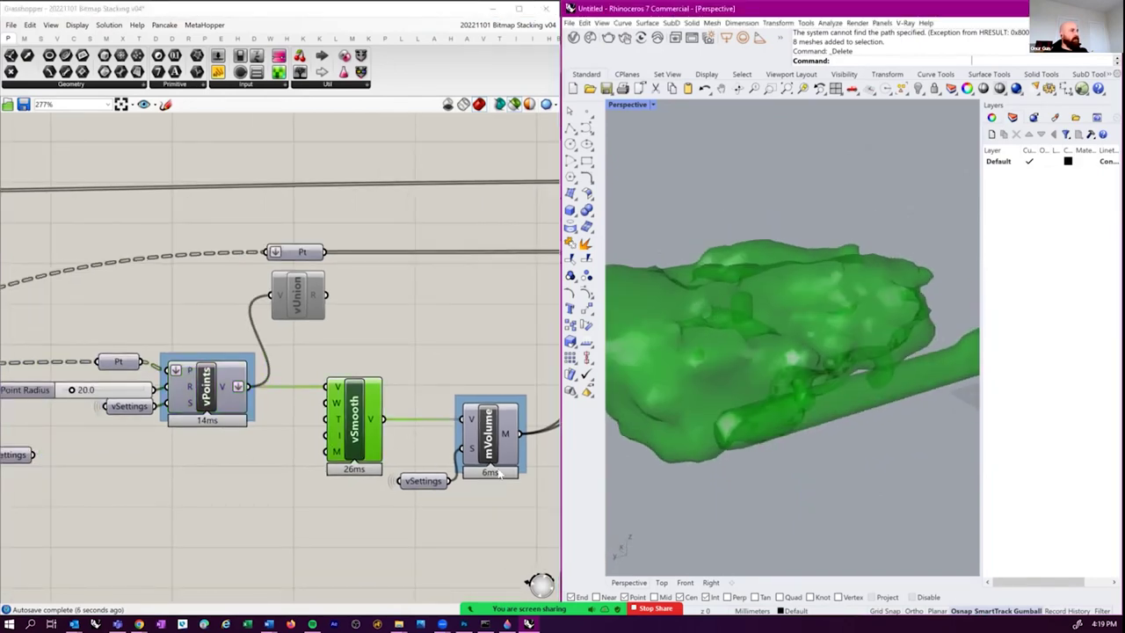
- Bake the mVolume mesh into Rhino and inspect the baked mesh's edges up close in the Perspective viewport
right_drag(499, 472, 398, 474)
click(387, 443)
right_click(387, 438)
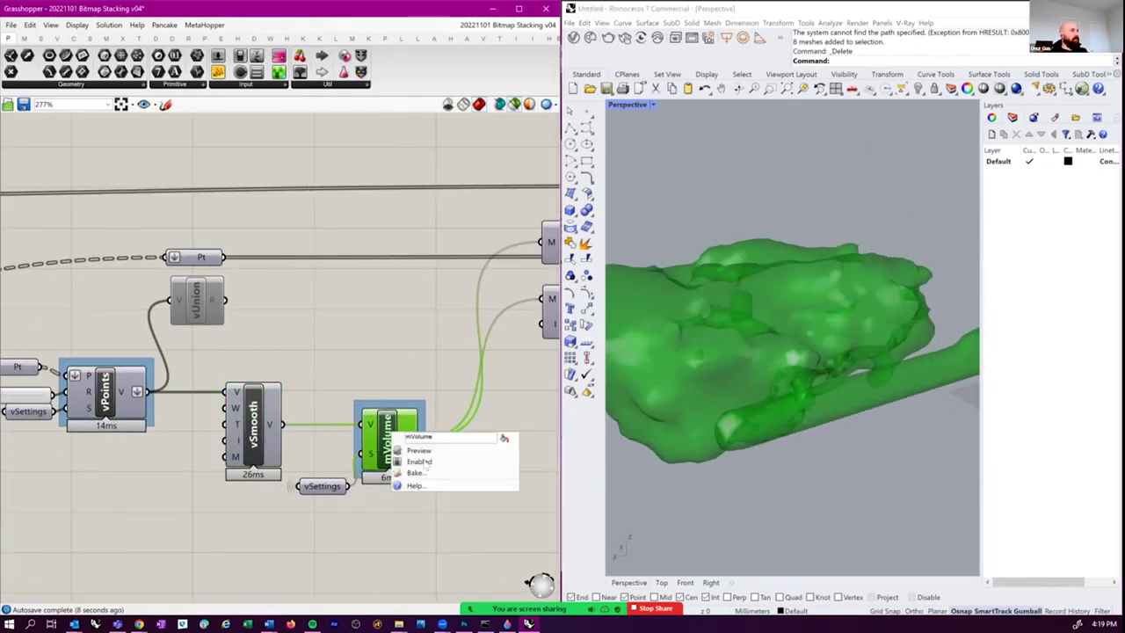
click(404, 463)
key(Return)
right_drag(663, 420, 776, 403)
scroll(776, 403, up, 6)
right_drag(723, 378, 611, 377)
- Wire the vUnion result into vSmooth in place of the direct vPoints connection, and delete the baked mesh from Rhino
mouse_move(187, 305)
mouse_down()
mouse_move(337, 327)
mouse_move(208, 325)
mouse_move(229, 386)
mouse_up()
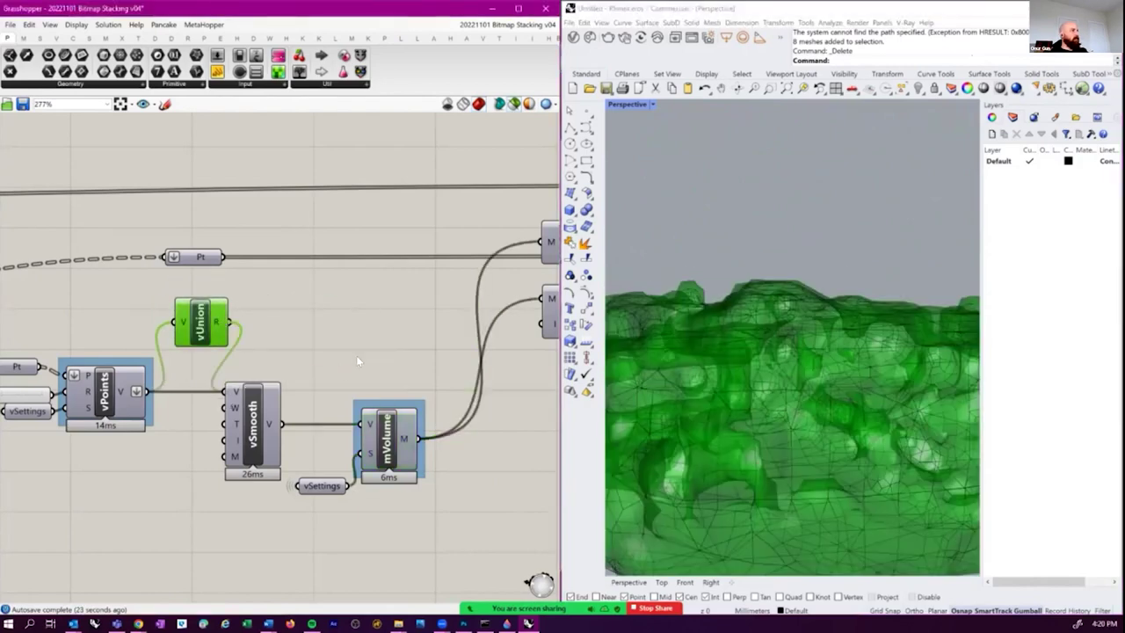
right_drag(375, 357, 311, 327)
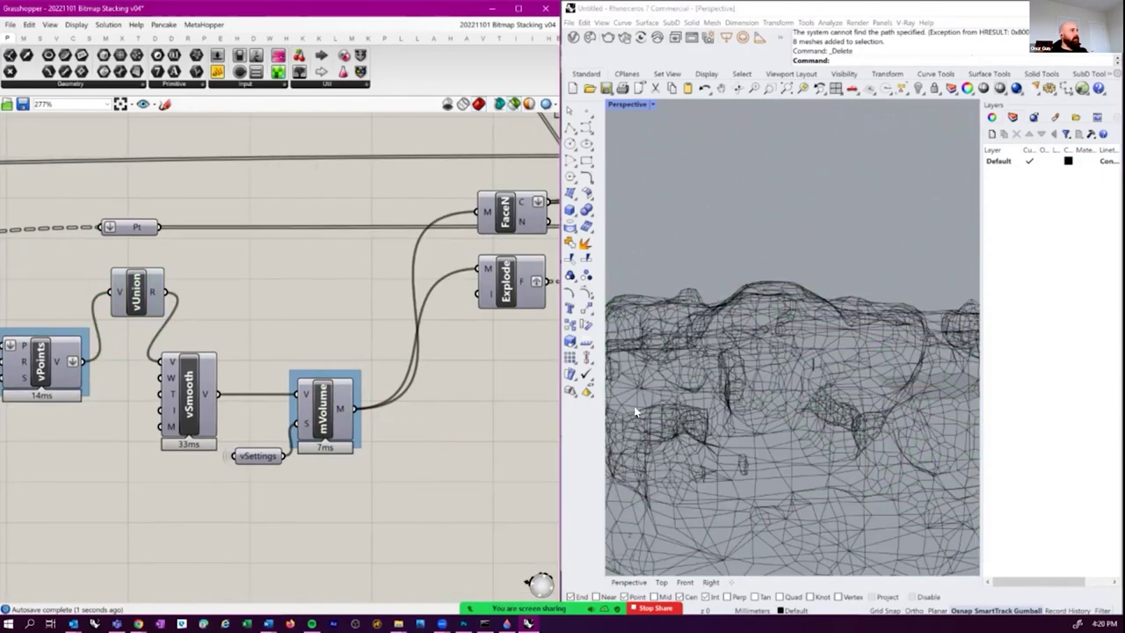
click(738, 386)
key(Delete)
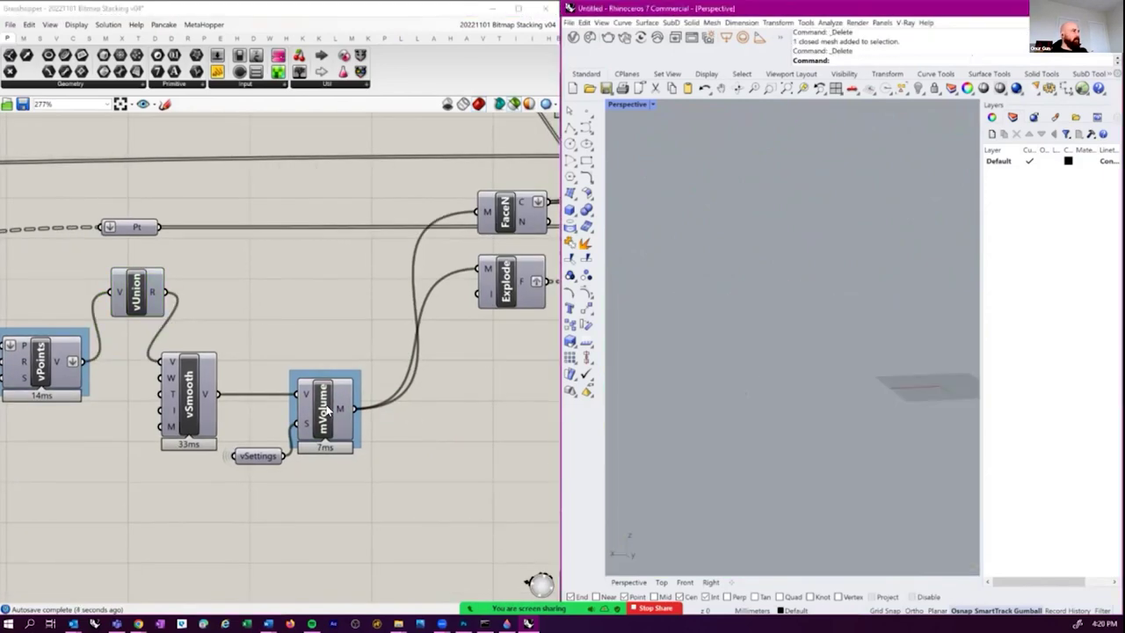
right_drag(676, 392, 733, 396)
right_drag(723, 377, 791, 378)
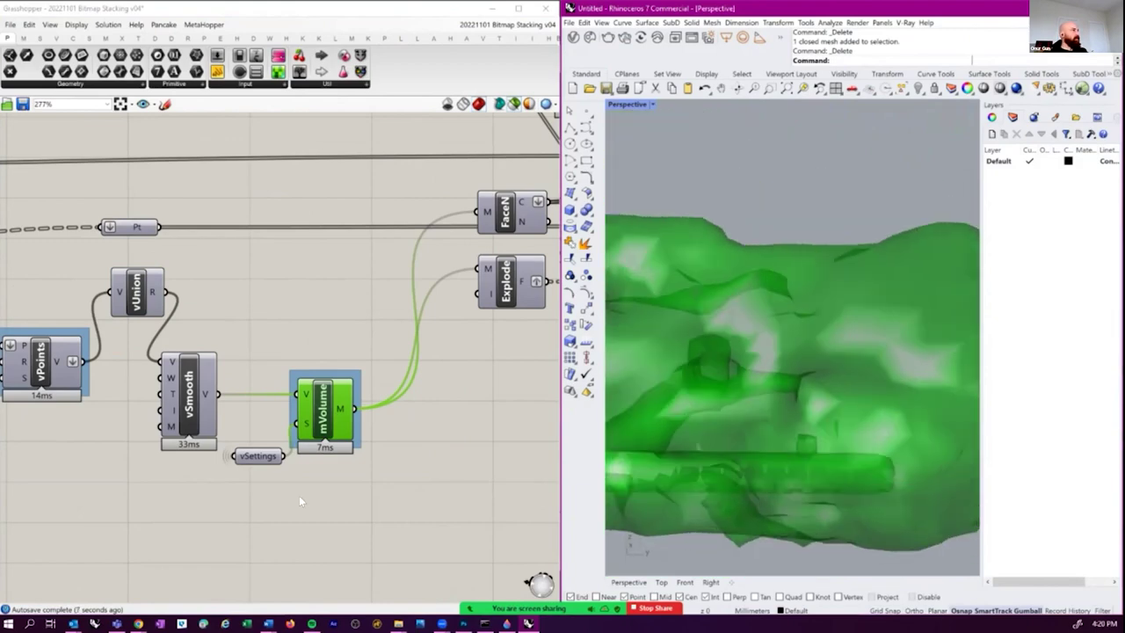
- Set the Voxel Size of the vSettings component to 10
scroll(299, 495, down, 5)
scroll(134, 456, up, 5)
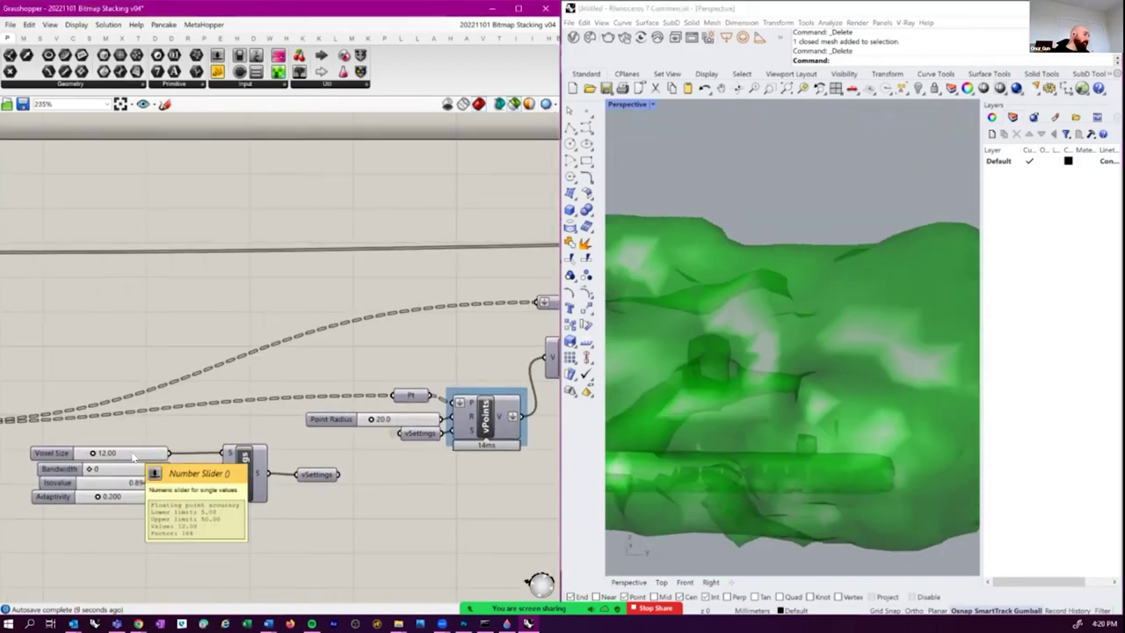
double_click(130, 451)
text(10)
key(Return)
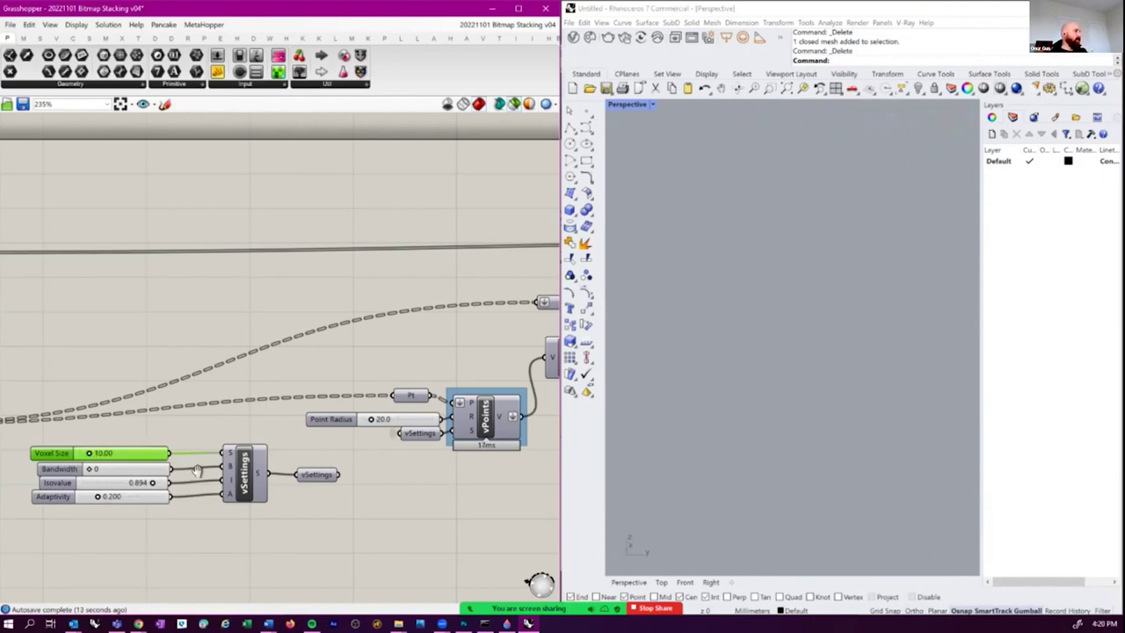
- Reconnect the vPoints V output directly to vSmooth in place of vUnion and inspect the mVolume mesh
scroll(245, 454, down, 3)
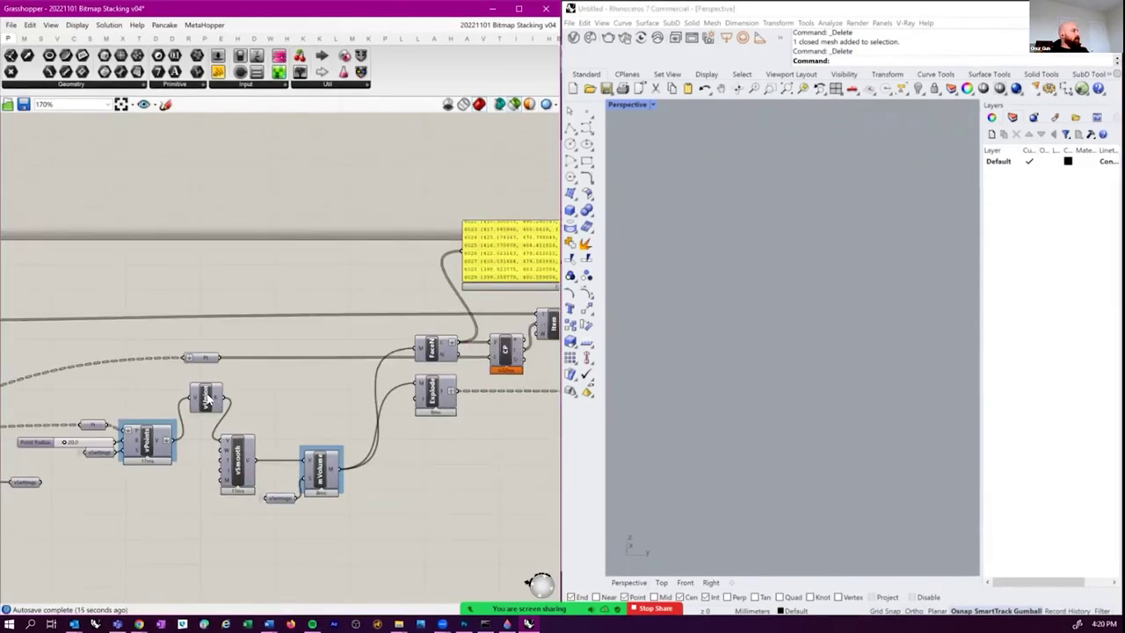
click(207, 397)
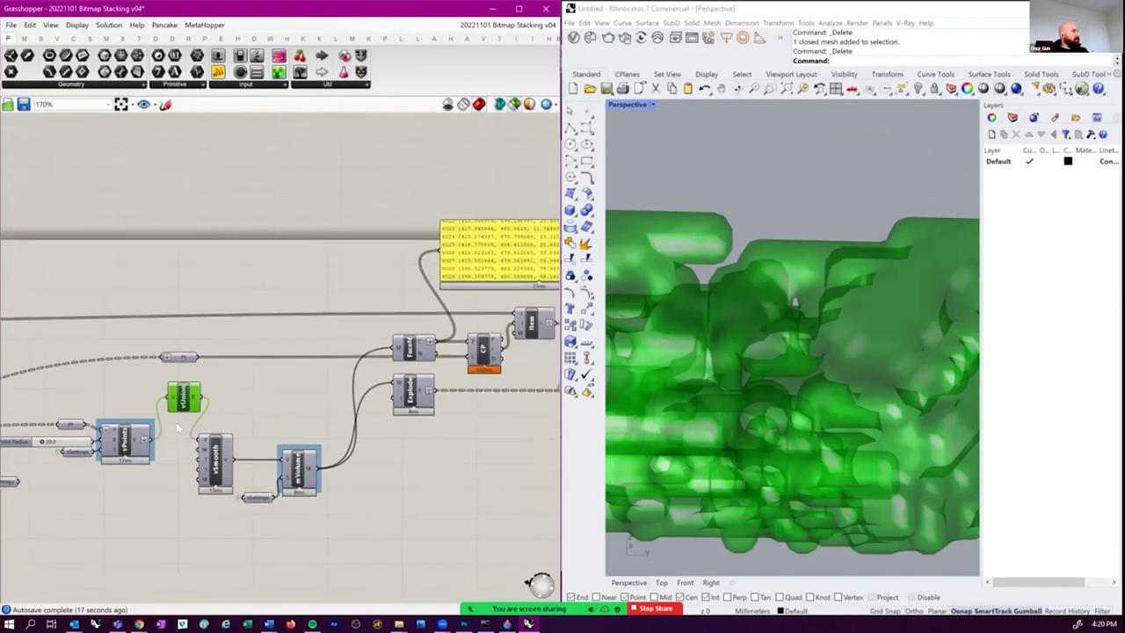
drag(151, 438, 202, 439)
click(299, 474)
right_drag(847, 367, 773, 395)
scroll(519, 379, up, 3)
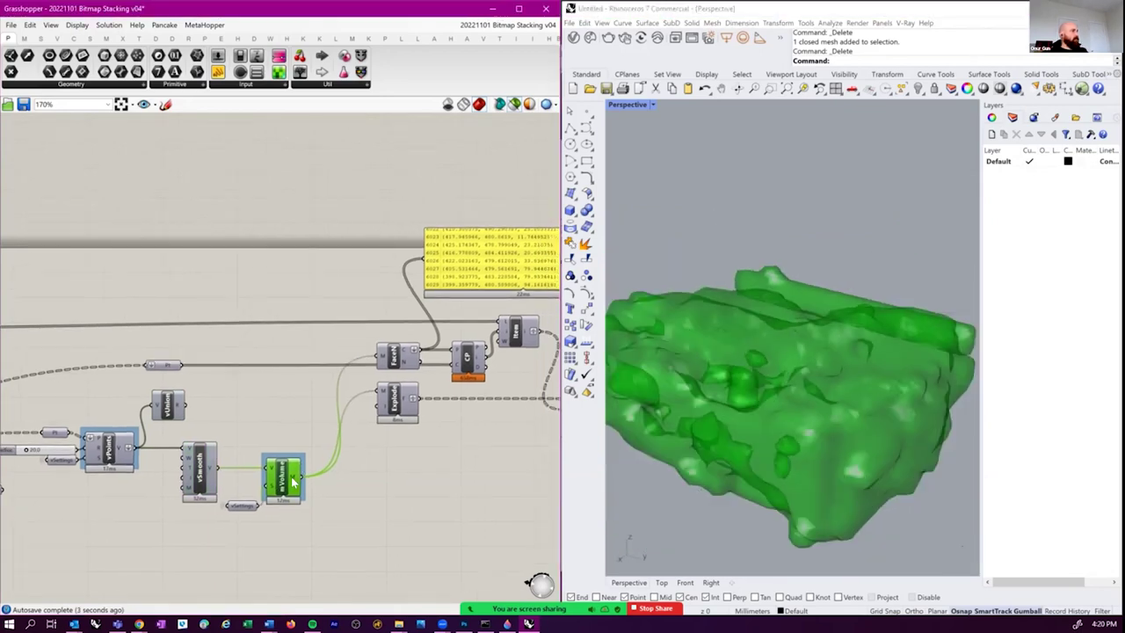
- Compare the exploded mesh faces from Explode with the face centre points from FaceN in the Perspective viewport
click(376, 399)
scroll(381, 459, down, 2)
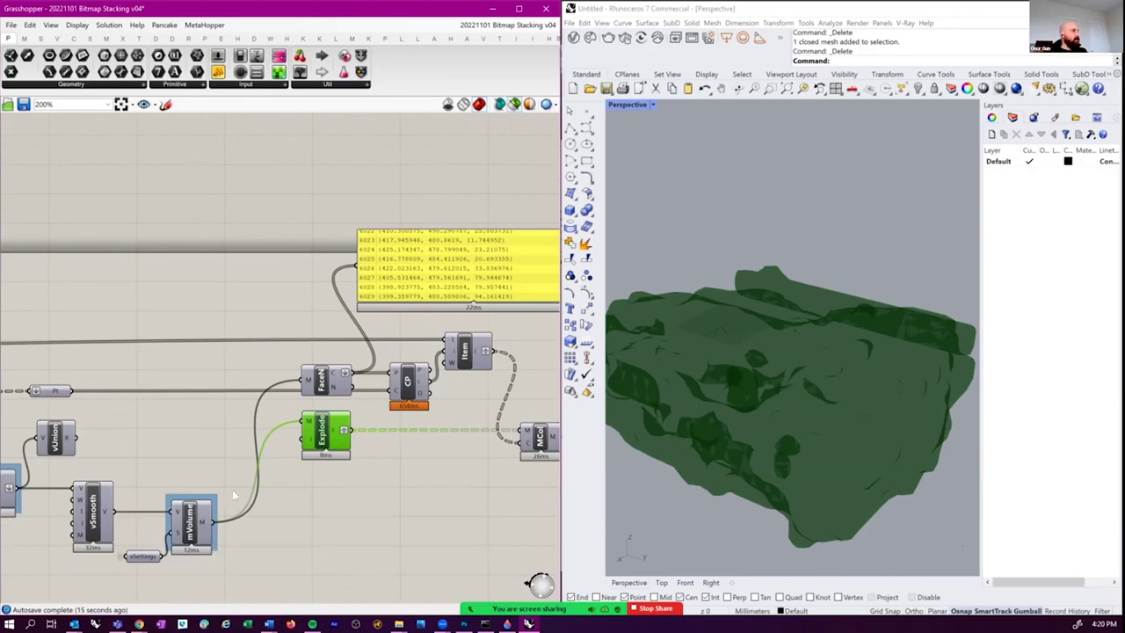
right_drag(382, 449, 427, 472)
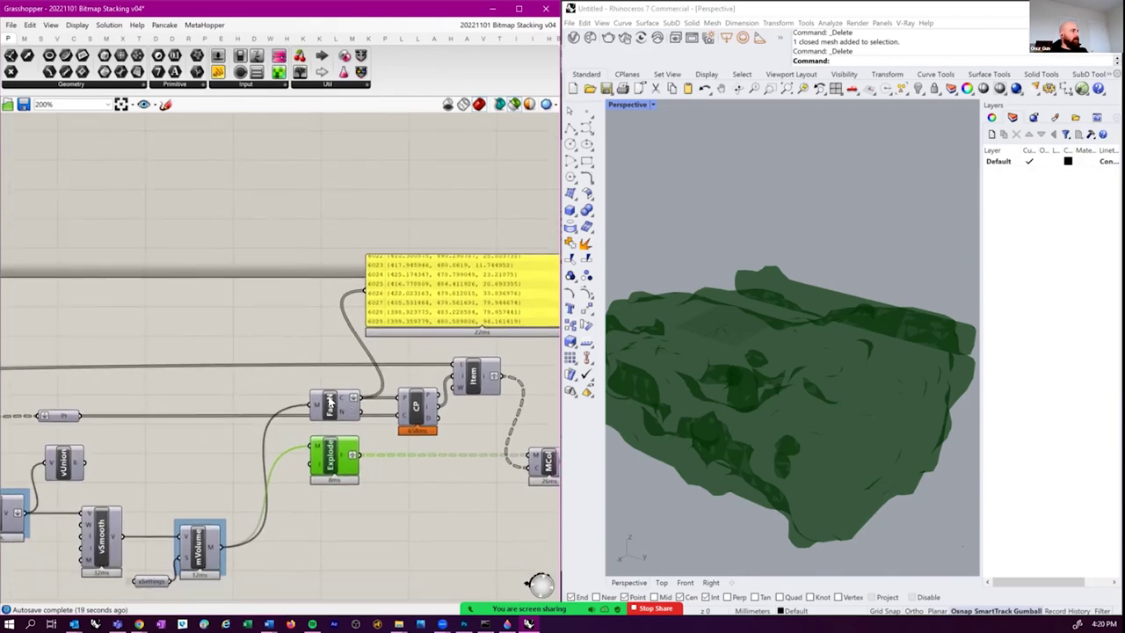
click(329, 403)
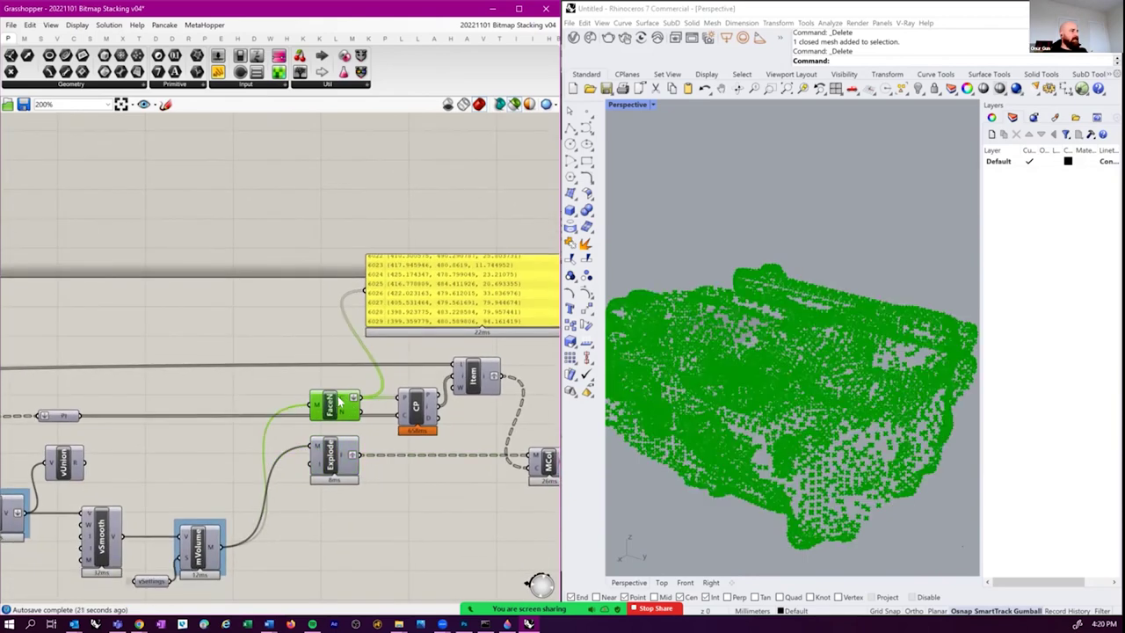
mouse_move(762, 371)
right_down()
mouse_move(852, 413)
mouse_move(731, 402)
mouse_move(712, 413)
right_up()
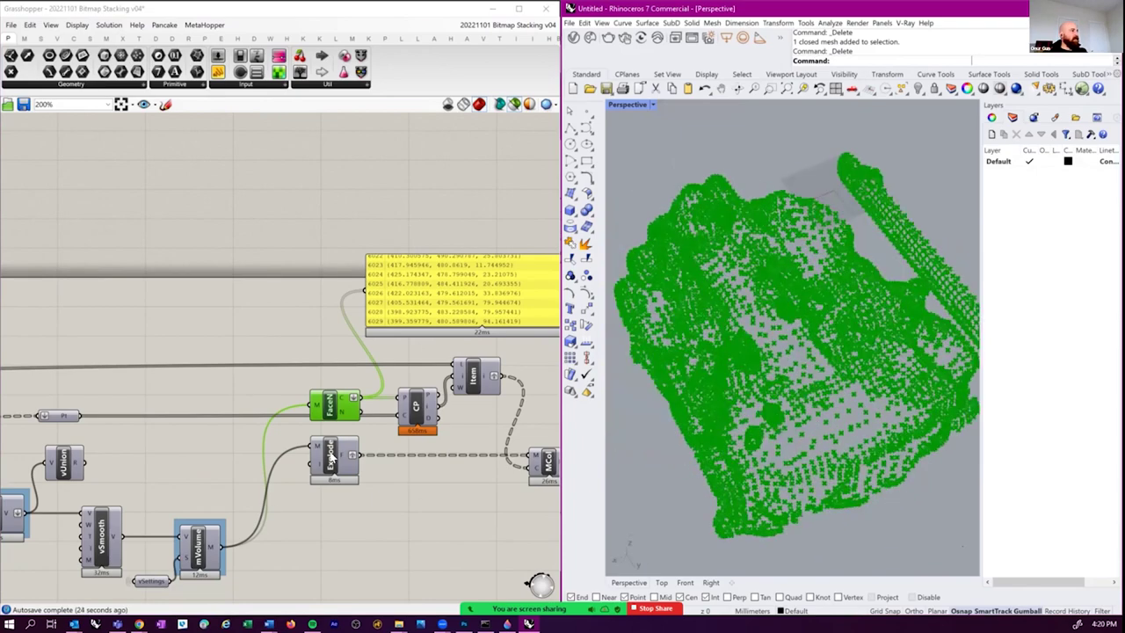
scroll(699, 422, up, 10)
right_drag(780, 368, 808, 372)
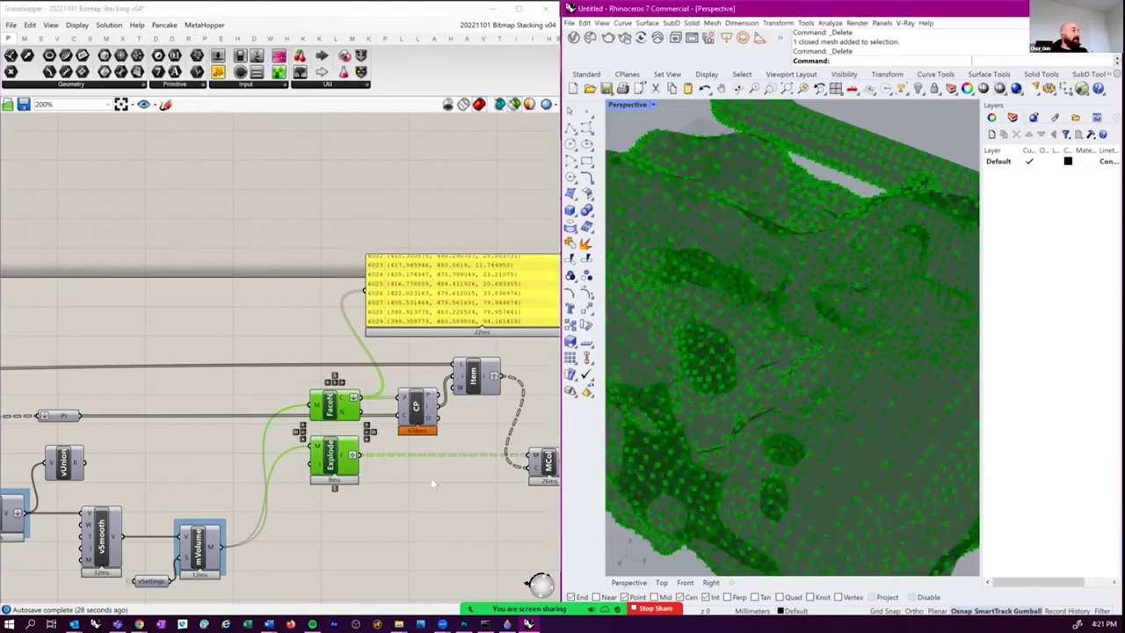
click(325, 406)
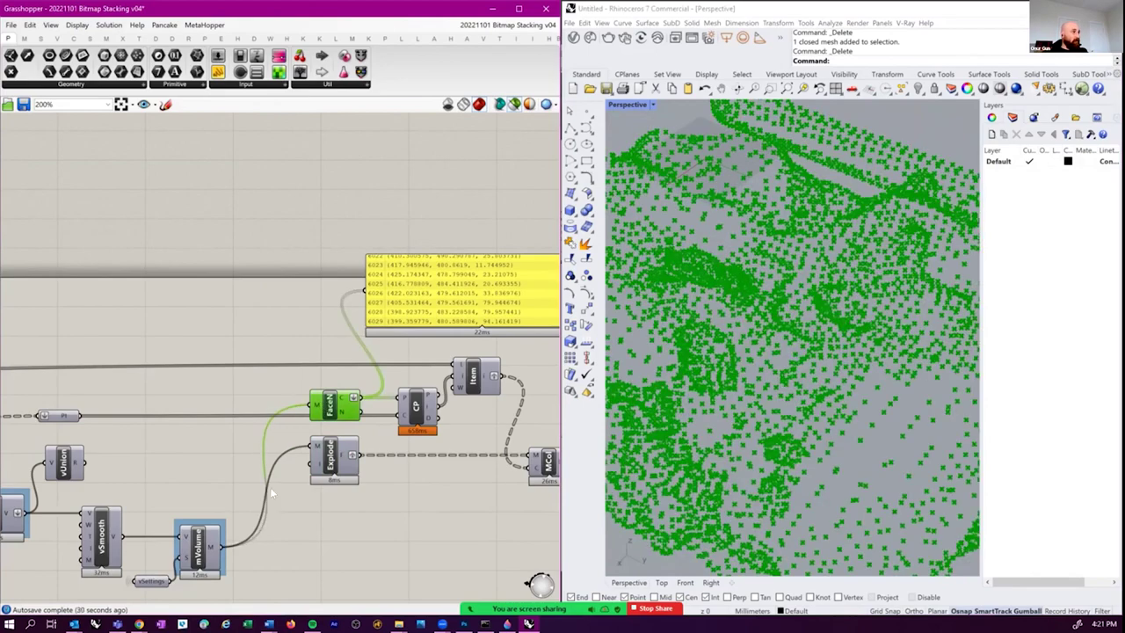
- Preview the Pt points feeding CP, and trace the definition back to the Hedgehog and Cull components
scroll(357, 428, down, 1)
click(208, 380)
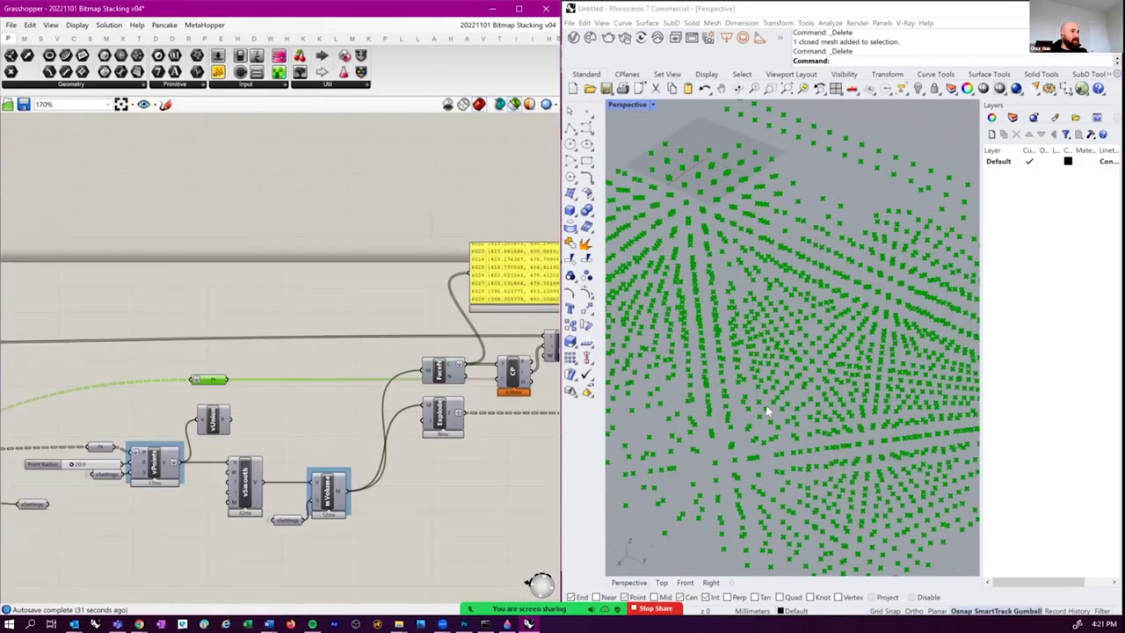
right_drag(765, 405, 796, 387)
scroll(796, 388, down, 5)
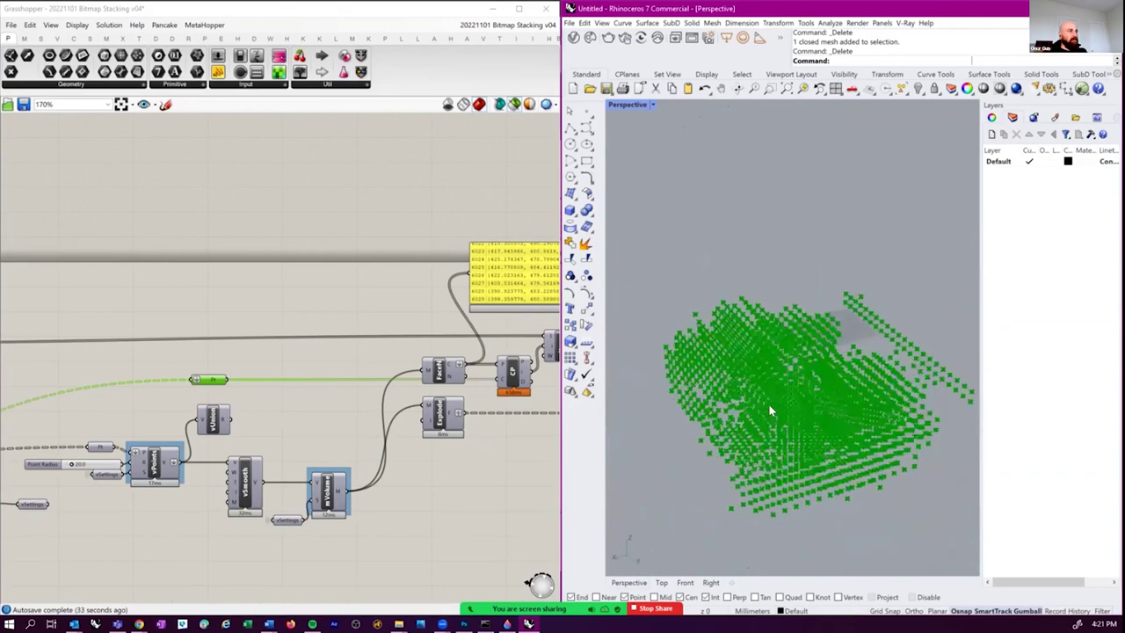
right_drag(220, 430, 271, 447)
right_drag(132, 396, 227, 433)
right_drag(97, 378, 147, 391)
click(142, 386)
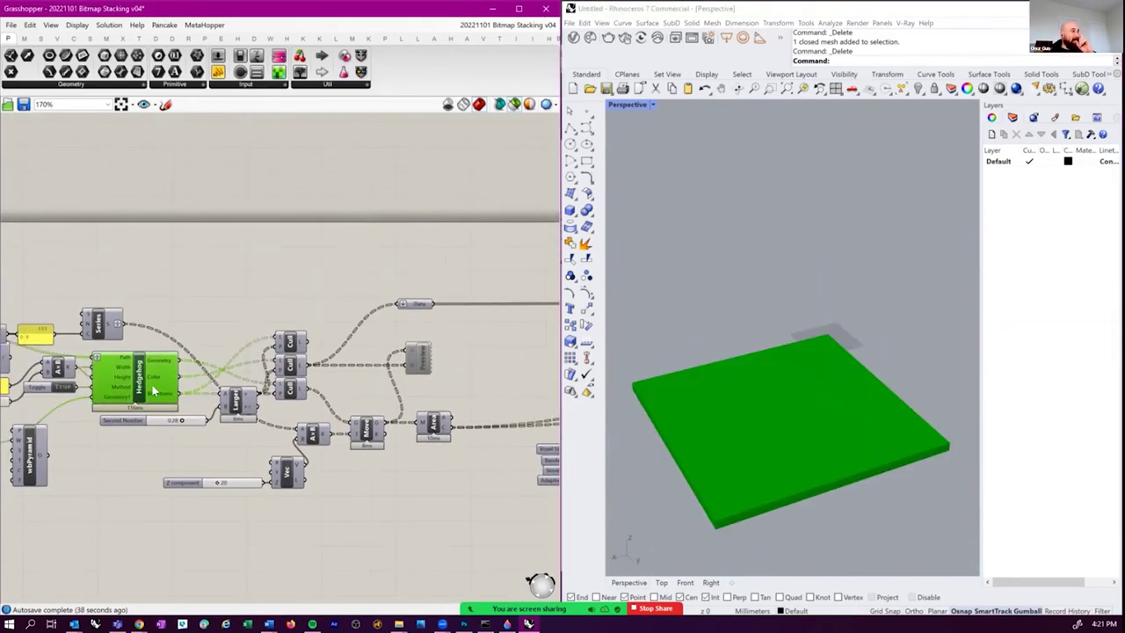
click(291, 366)
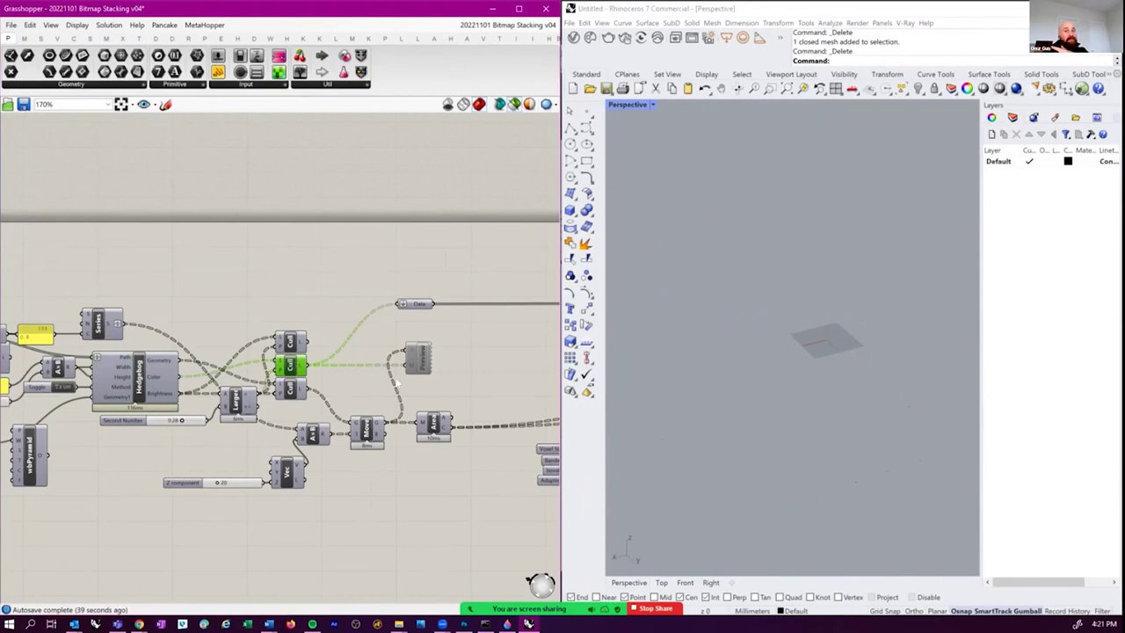
- Compare the Pt source points with the closest points produced by CP in the Perspective viewport
scroll(368, 396, down, 5)
scroll(404, 411, up, 5)
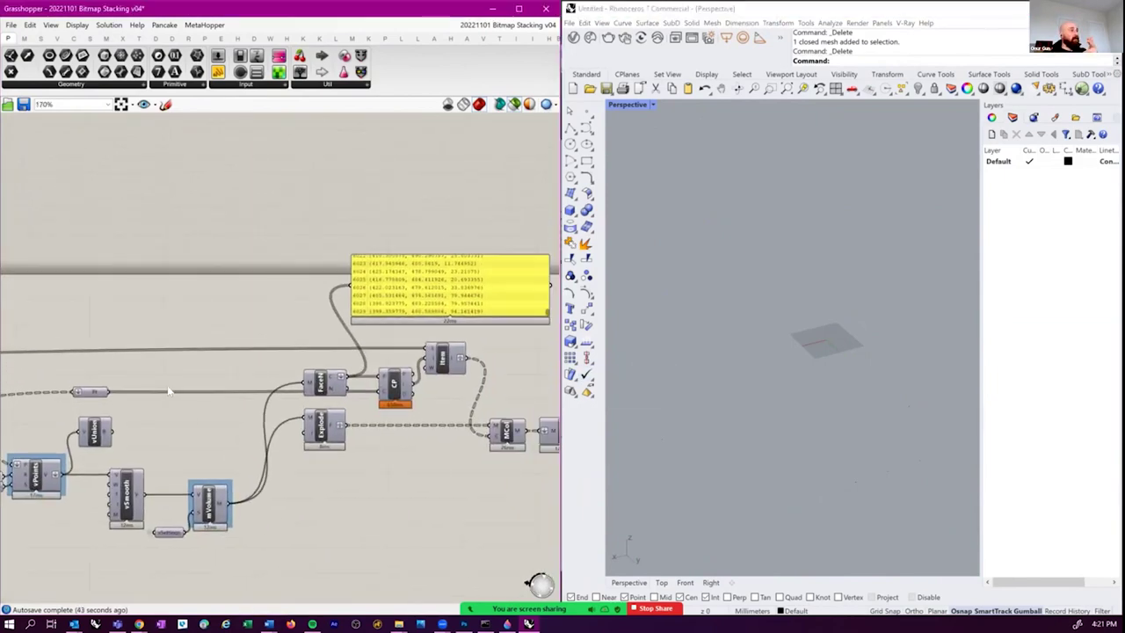
click(85, 393)
right_drag(703, 429, 835, 448)
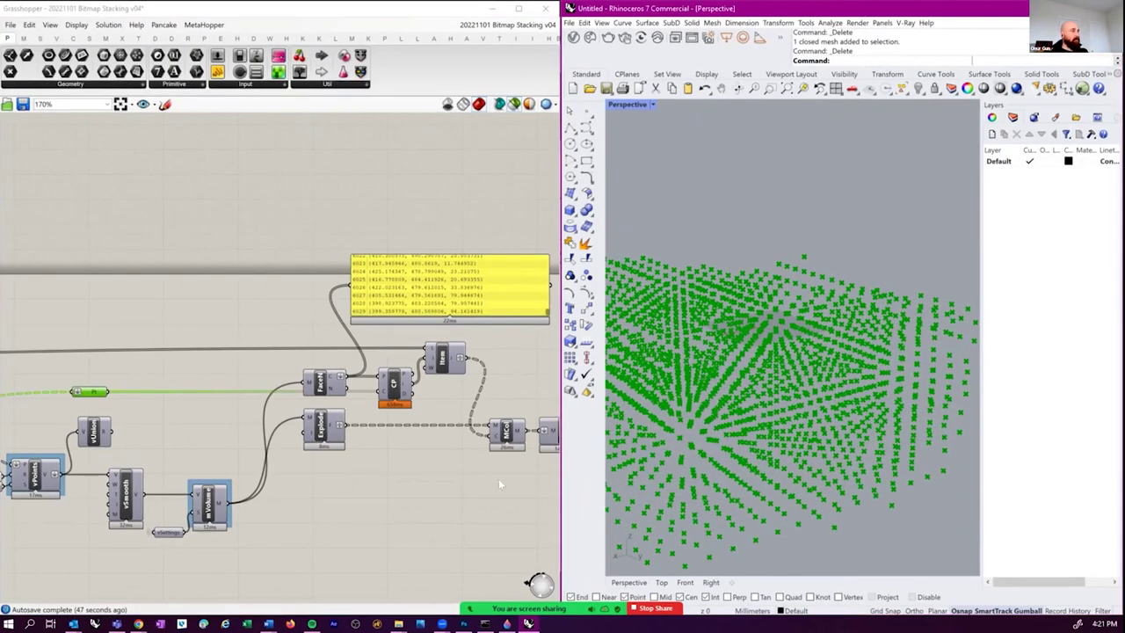
click(88, 393)
mouse_move(88, 392)
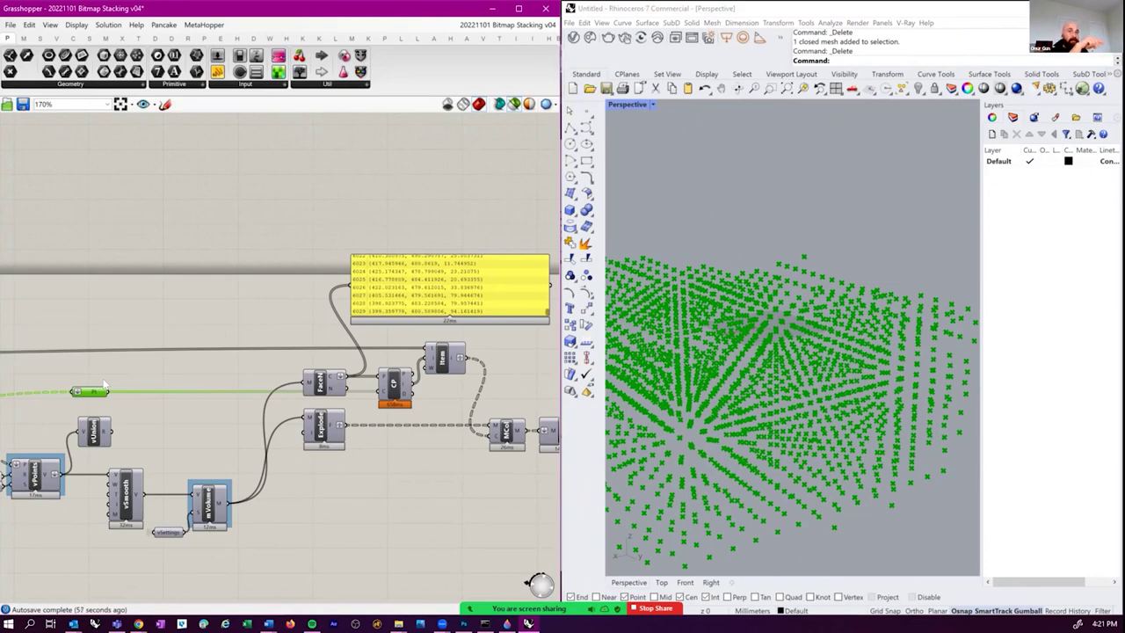
click(396, 386)
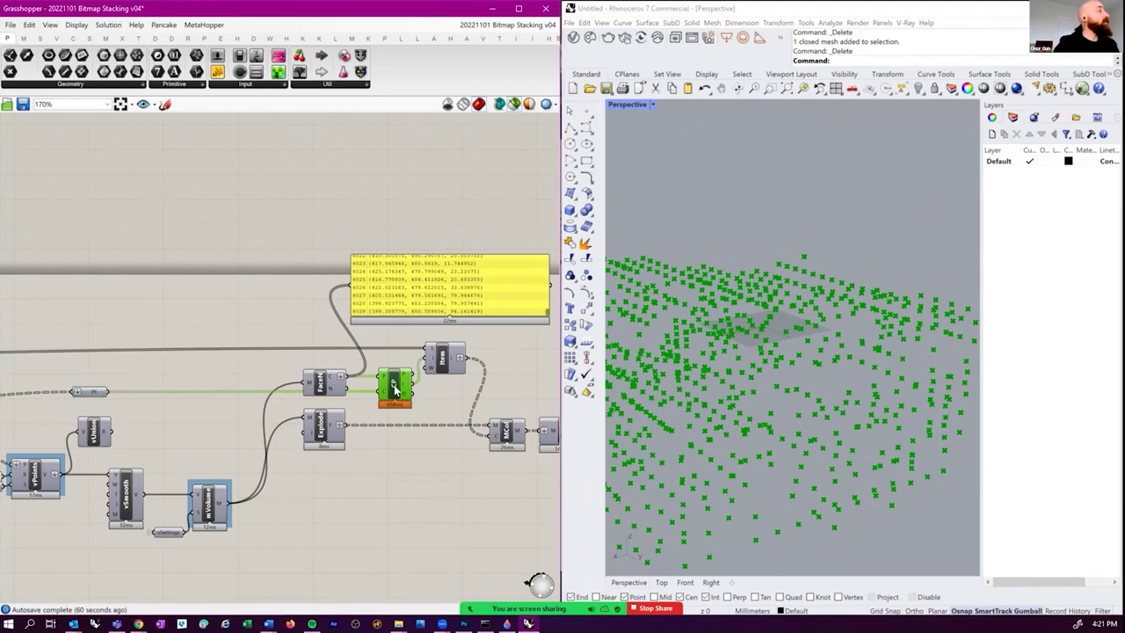
- Examine the Item component, the closest-point index output of CP, and the FaceN centre points
right_drag(479, 419, 428, 442)
click(377, 378)
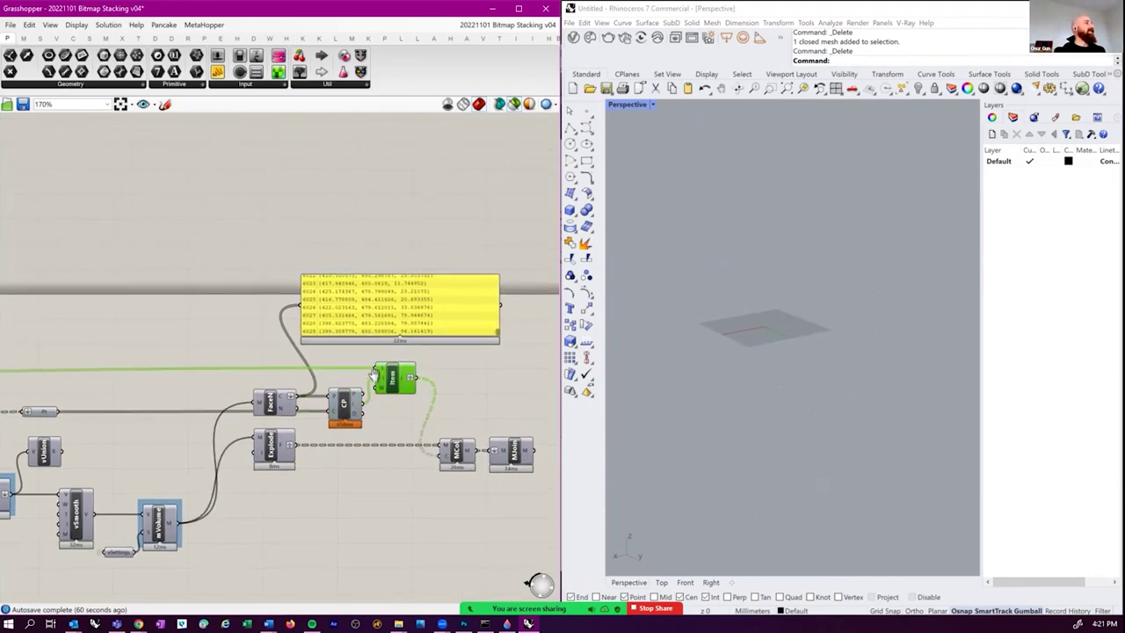
right_drag(374, 375, 376, 383)
mouse_move(376, 382)
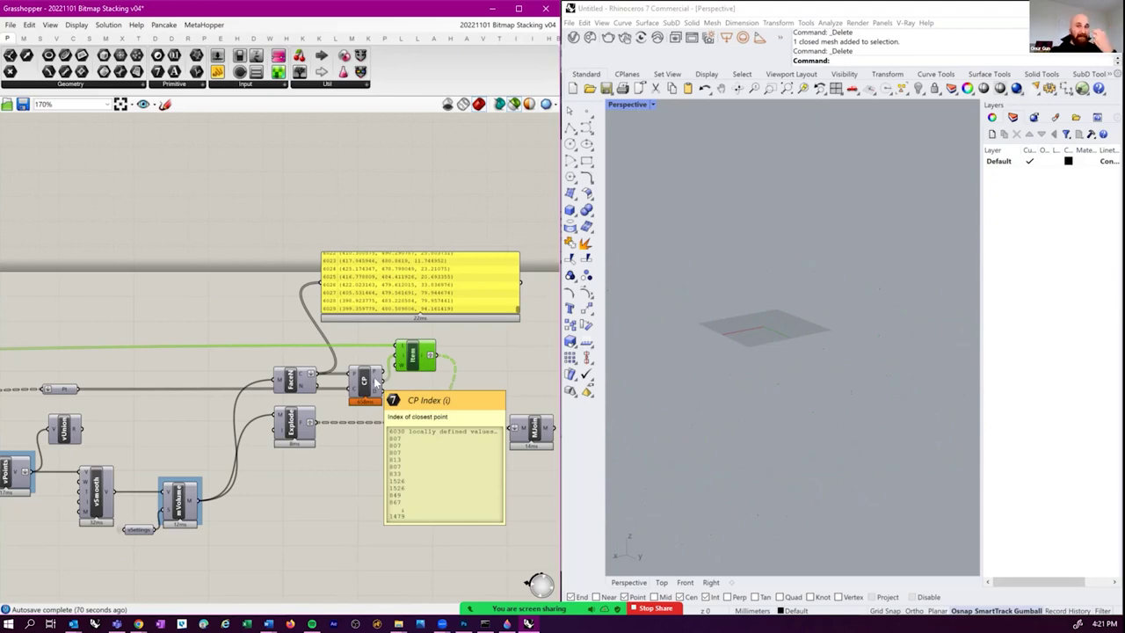
click(294, 380)
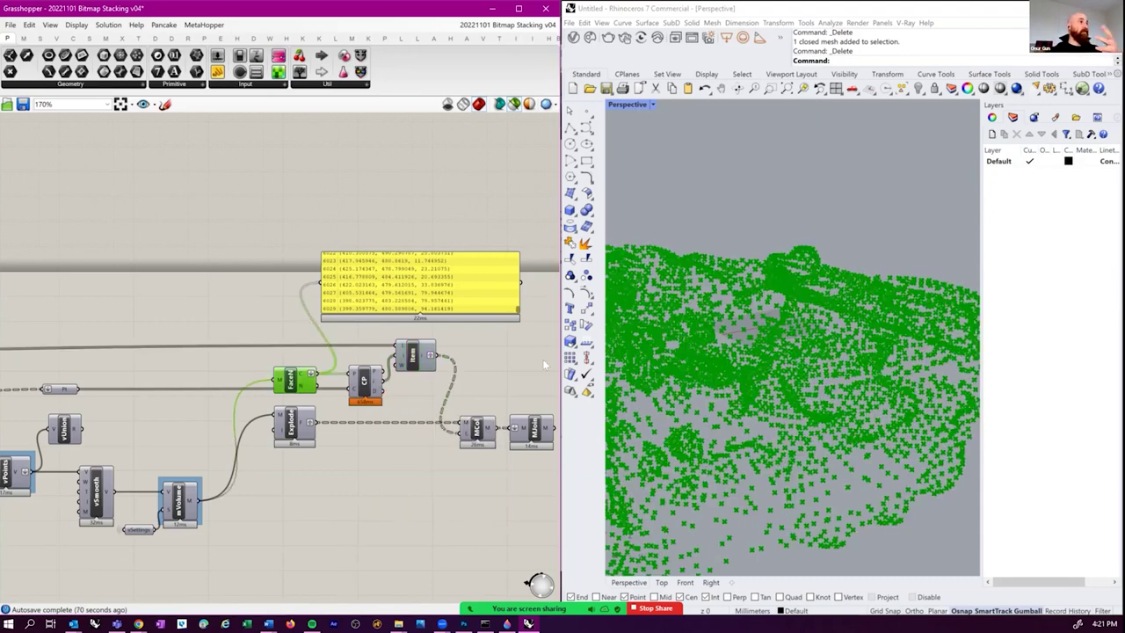
- Display the Pt points again and follow the colour data from the middle Cull component through the Data parameter
click(58, 389)
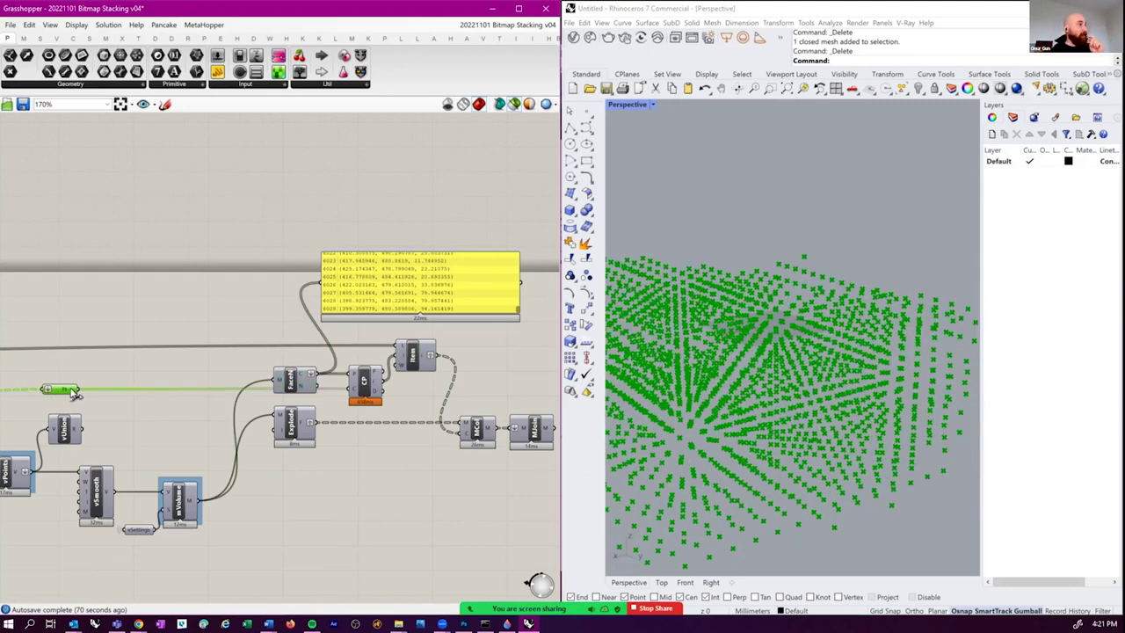
right_drag(79, 391, 378, 395)
right_drag(53, 378, 167, 369)
scroll(167, 369, up, 2)
click(136, 431)
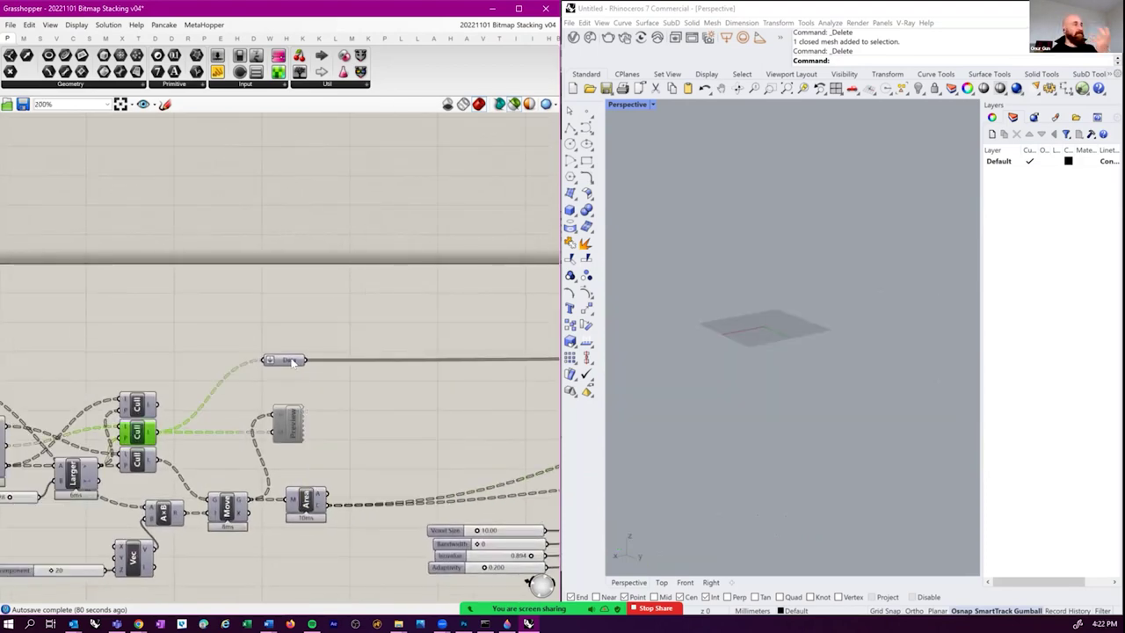
scroll(269, 394, down, 4)
scroll(270, 403, up, 3)
scroll(188, 401, up, 2)
- Group the FaceN, Explode, CP, Item and Pt components in a light-blue blob-shaped group
drag(160, 383, 387, 542)
right_drag(188, 450, 377, 458)
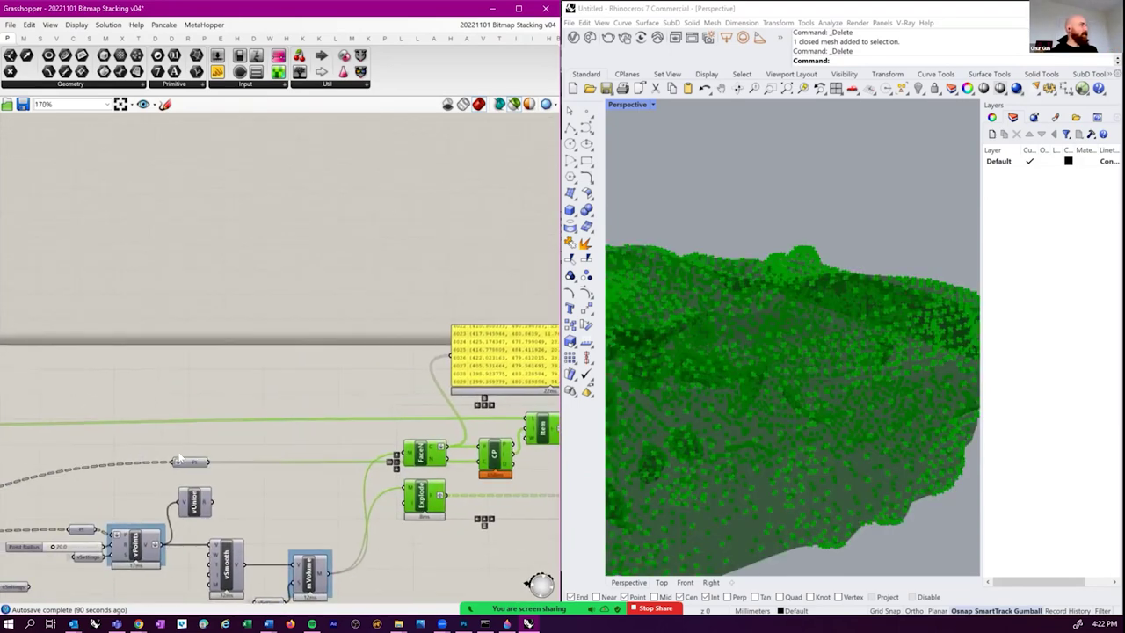
middle_click(270, 454)
click(264, 434)
right_drag(366, 438, 313, 383)
right_click(284, 380)
click(334, 438)
scroll(326, 450, down, 2)
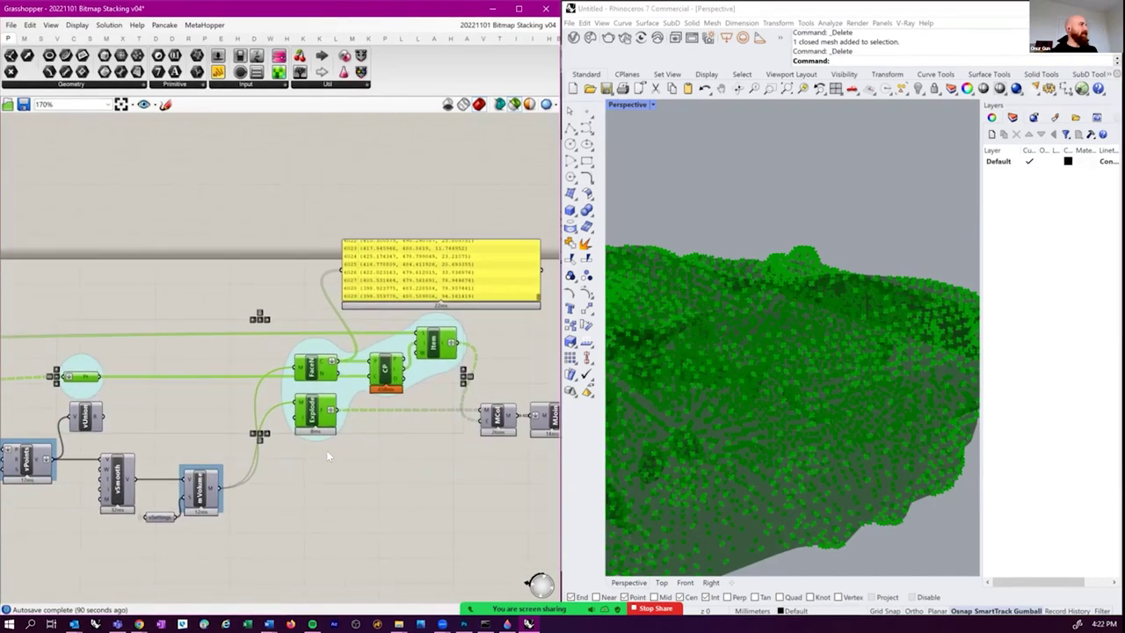
click(350, 498)
- Compare the mVolume mesh, the Explode faces, the FaceN centre points and the Pt source points in the Perspective viewport
click(231, 479)
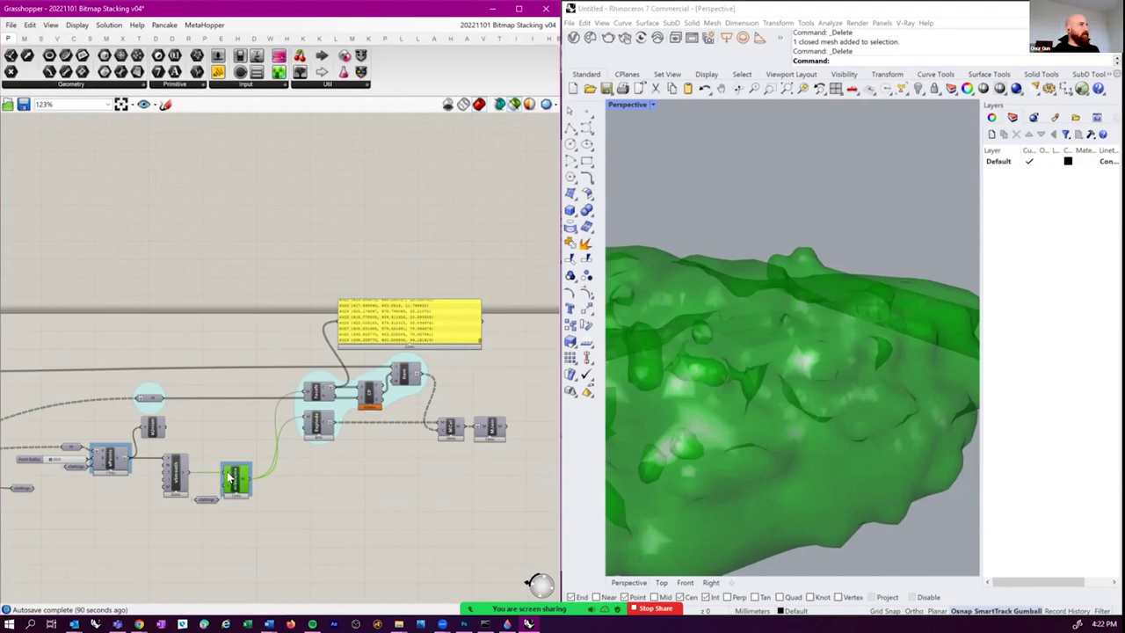
click(313, 425)
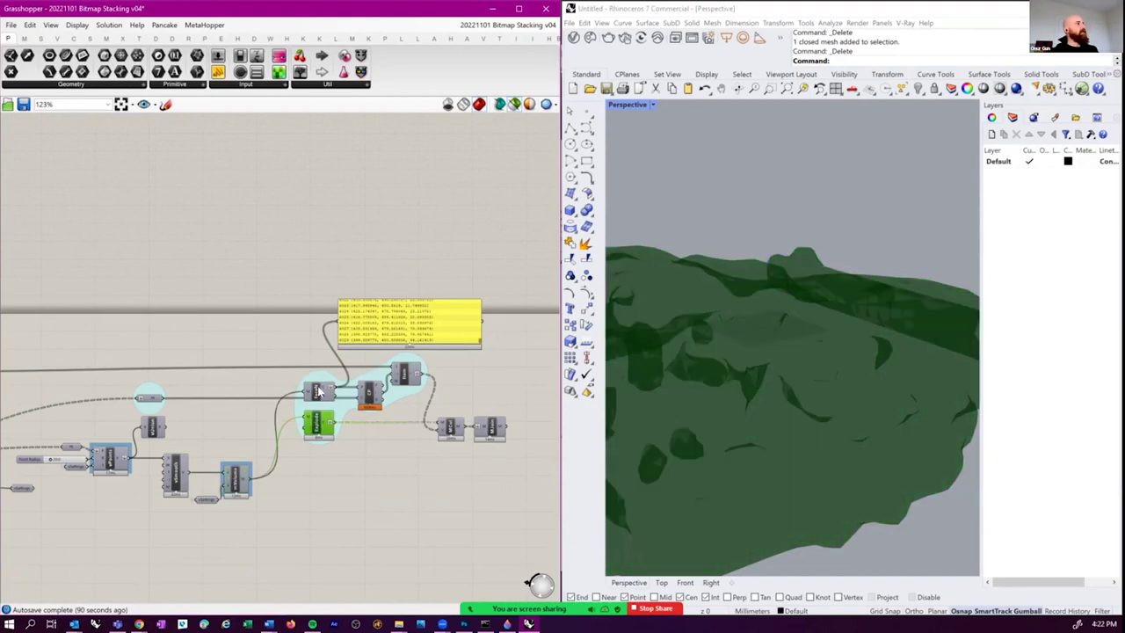
click(319, 392)
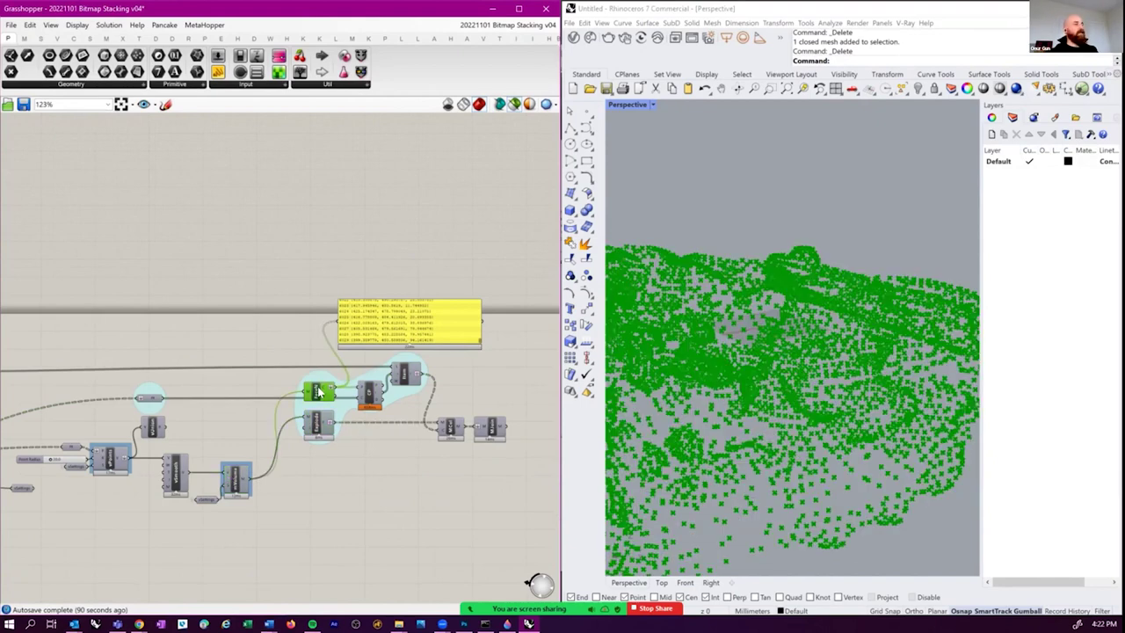
click(150, 398)
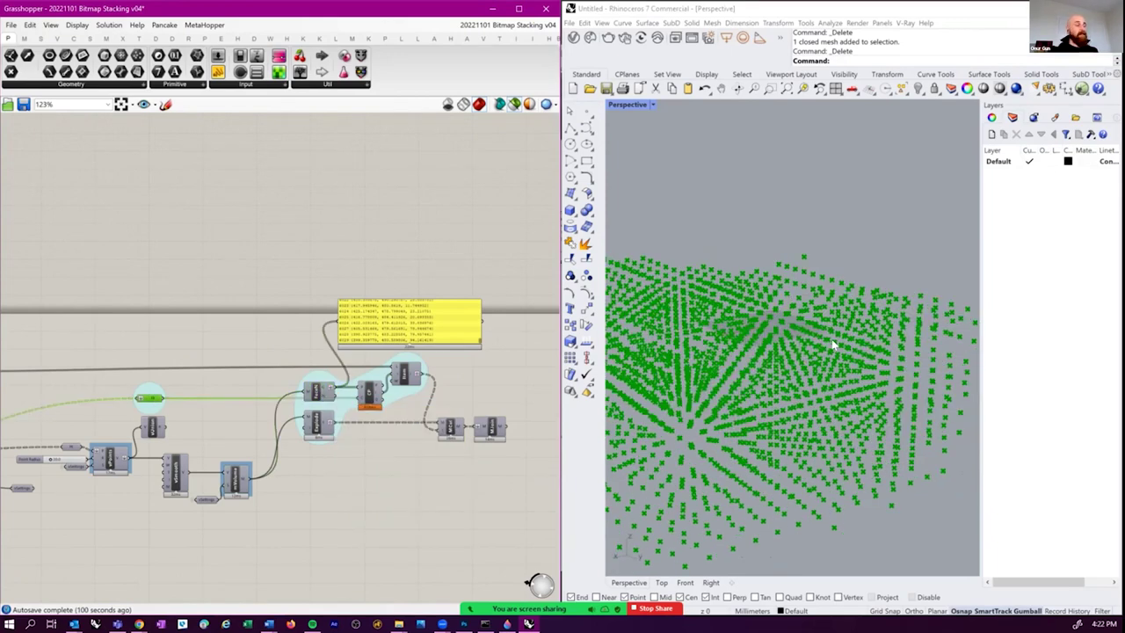
- Follow the colour data to the Item component and examine the coloured mesh faces output by MCol from several angles
scroll(232, 383, down, 3)
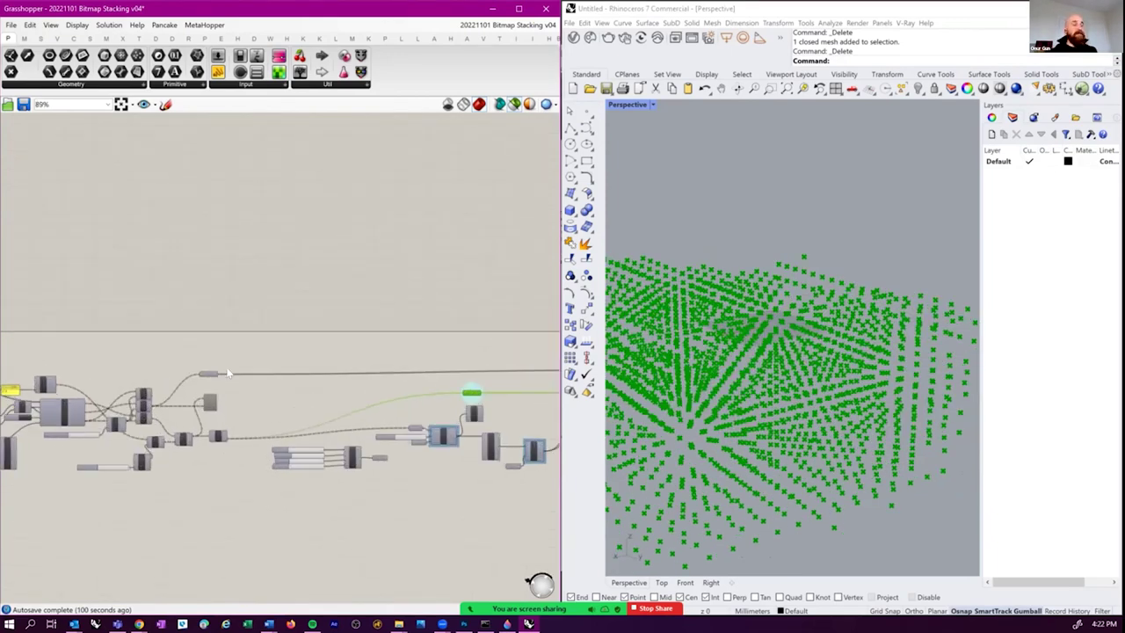
right_drag(357, 450, 29, 439)
scroll(295, 371, up, 3)
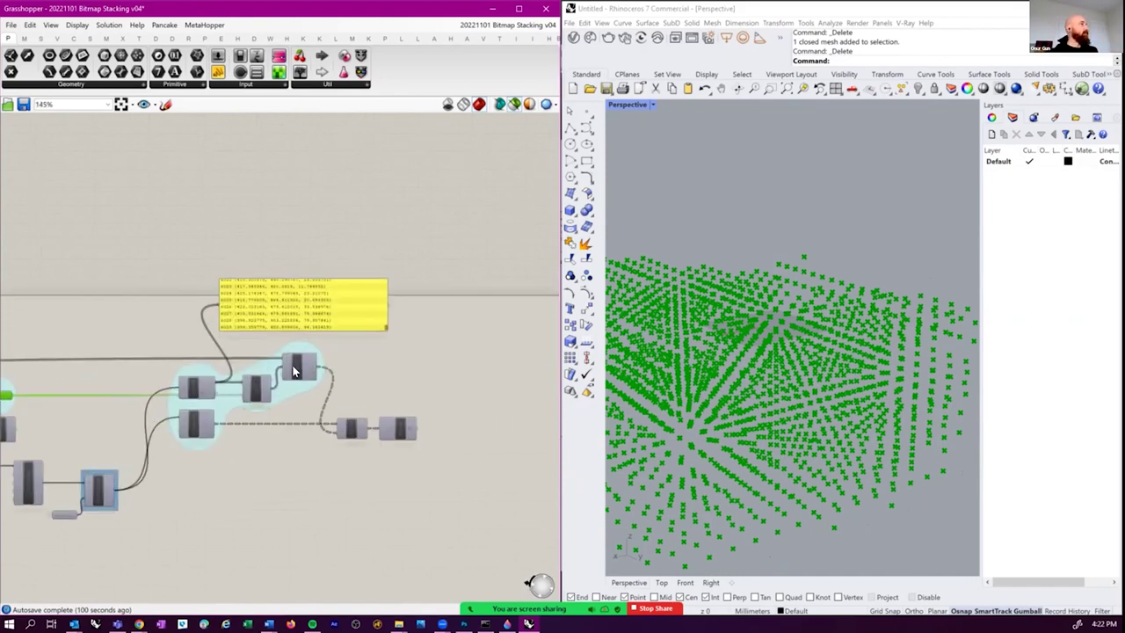
click(295, 371)
scroll(352, 405, up, 3)
click(349, 393)
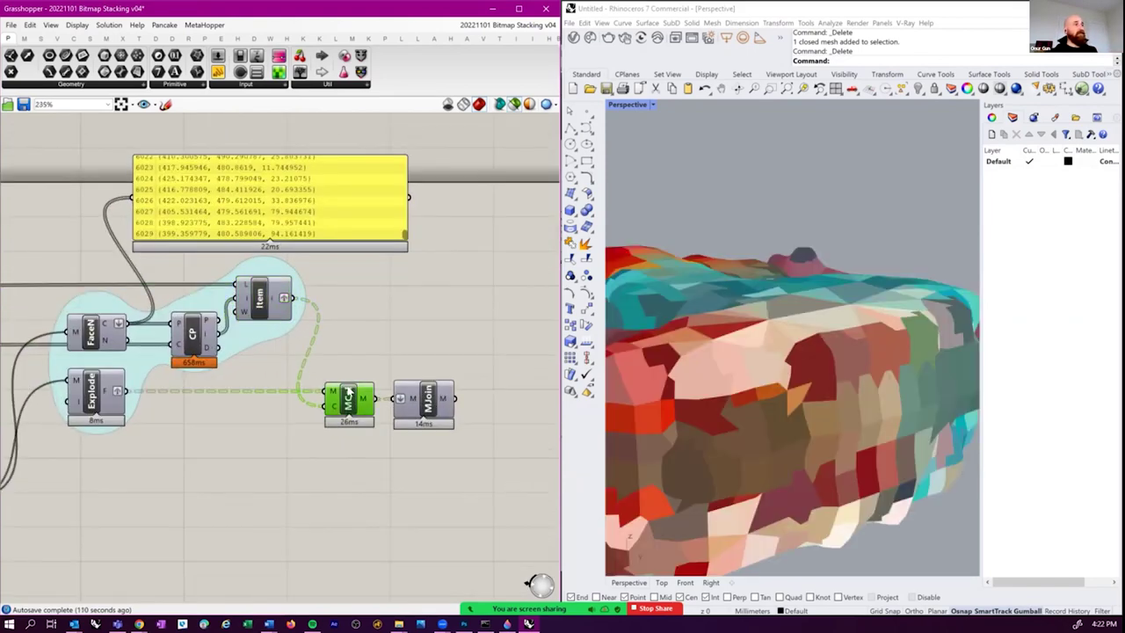
right_drag(878, 370, 610, 413)
click(424, 404)
key(ctrl+z)
right_drag(815, 393, 772, 376)
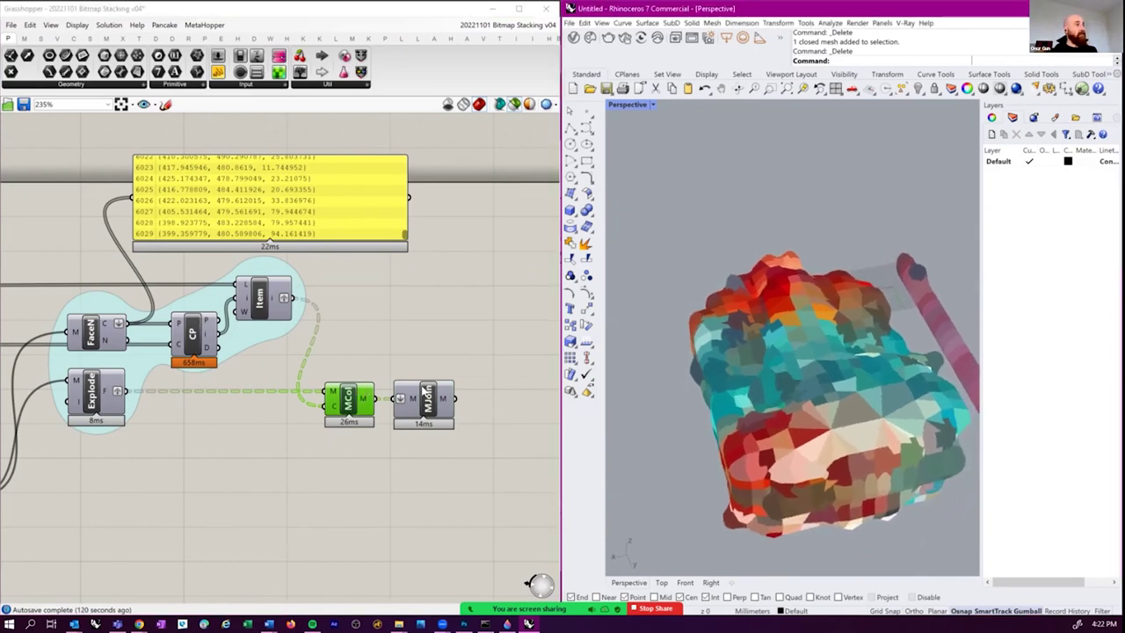
- Move the MJoin component further away from MCol and bake its joined coloured mesh onto the Default layer
drag(424, 391, 465, 391)
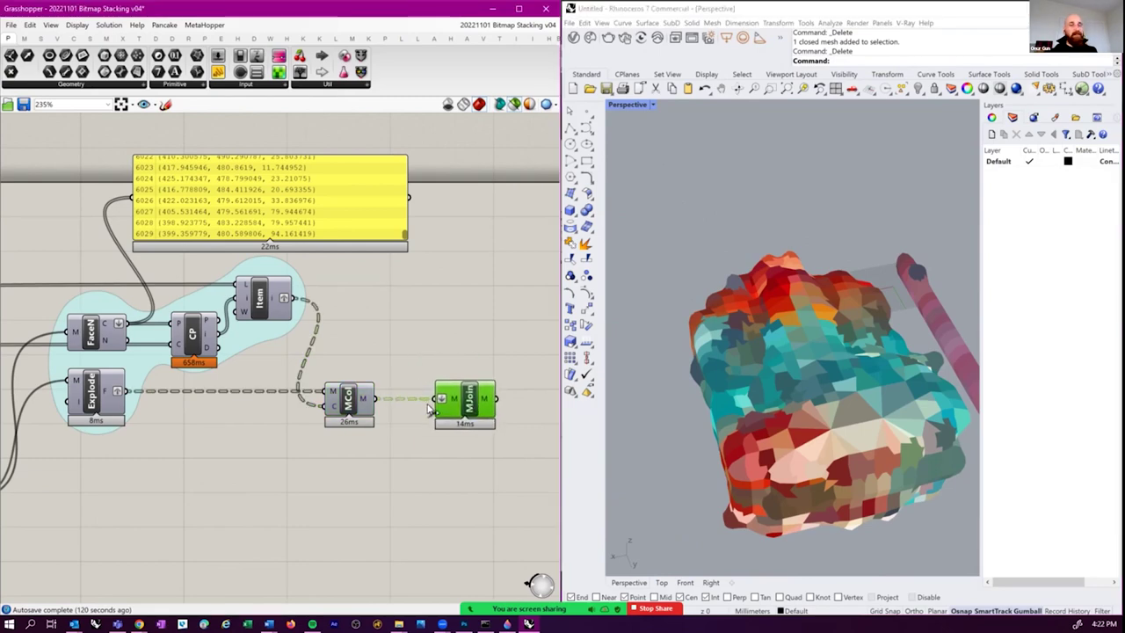
right_click(471, 400)
click(544, 461)
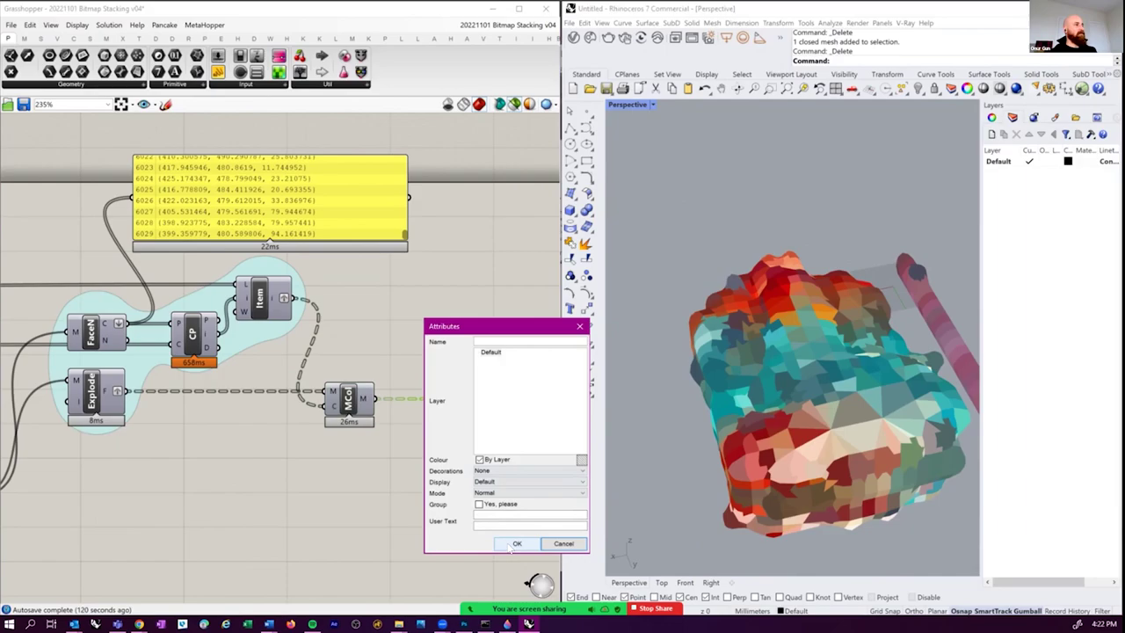
click(515, 542)
click(496, 498)
- Set the Perspective viewport to Rendered display mode and examine the baked coloured mesh
right_drag(817, 413, 771, 411)
scroll(774, 409, up, 4)
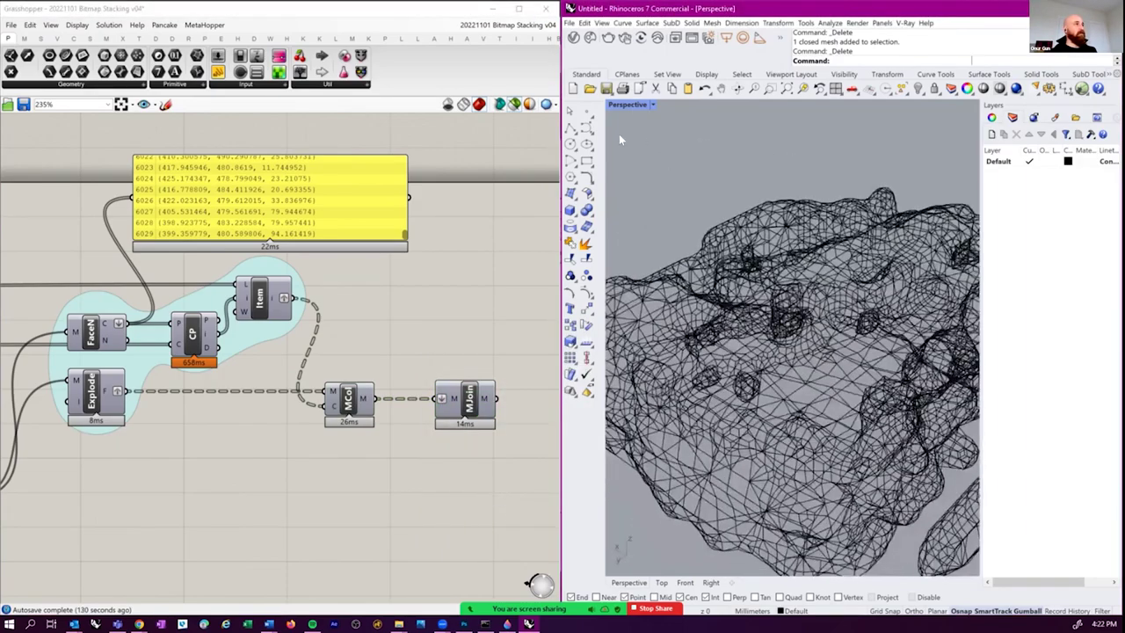
click(649, 104)
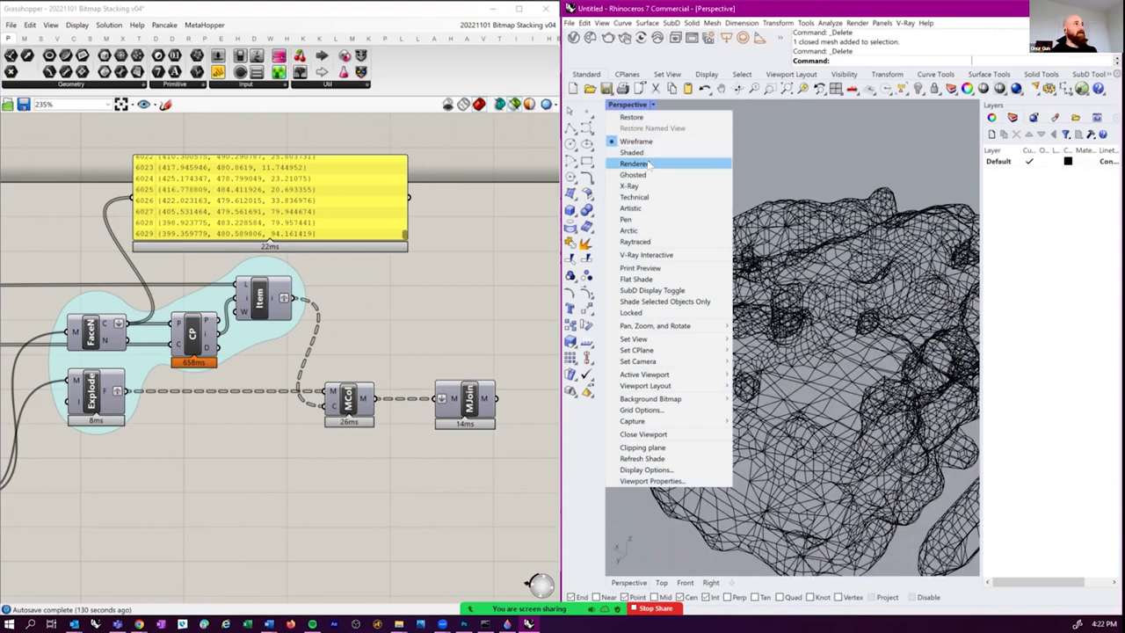
click(647, 166)
right_drag(690, 227, 854, 374)
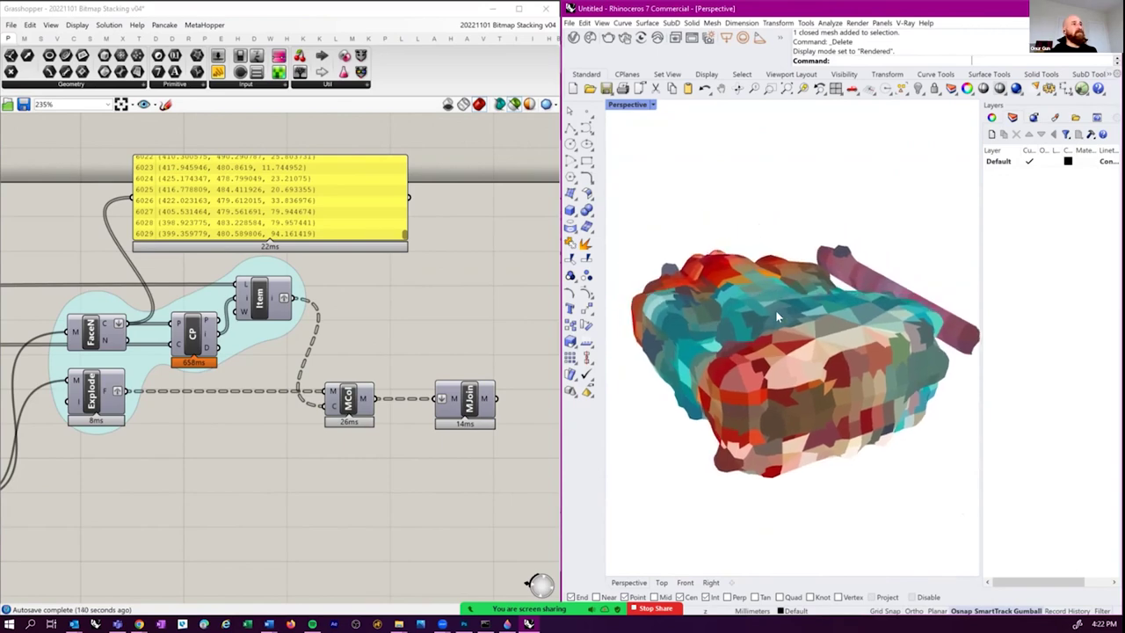
right_drag(790, 350, 668, 392)
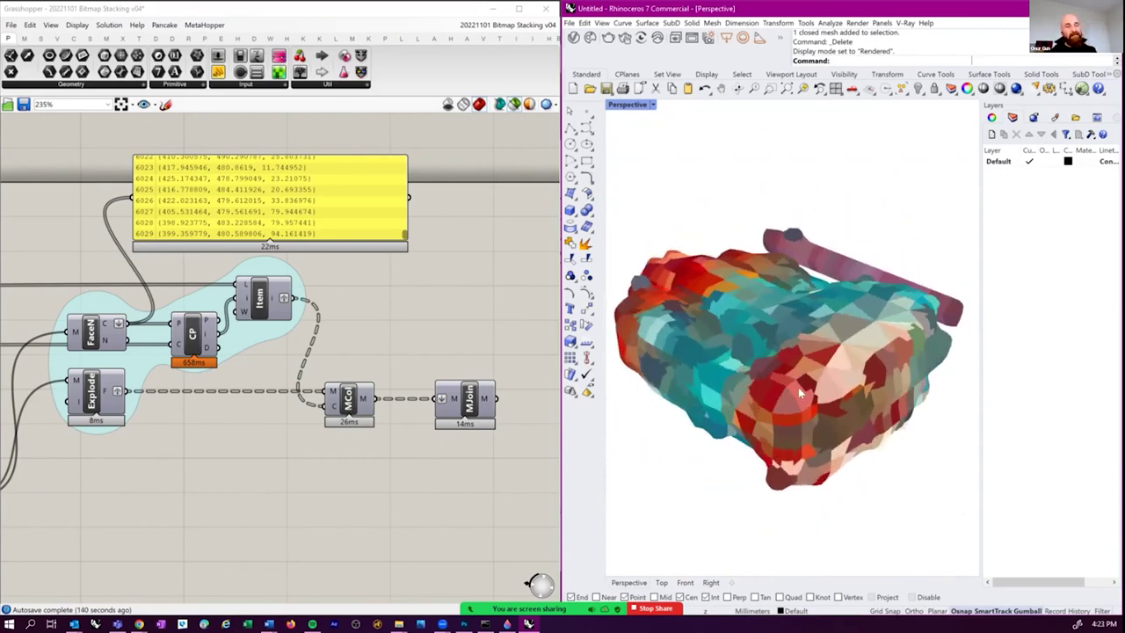
right_drag(798, 387, 786, 351)
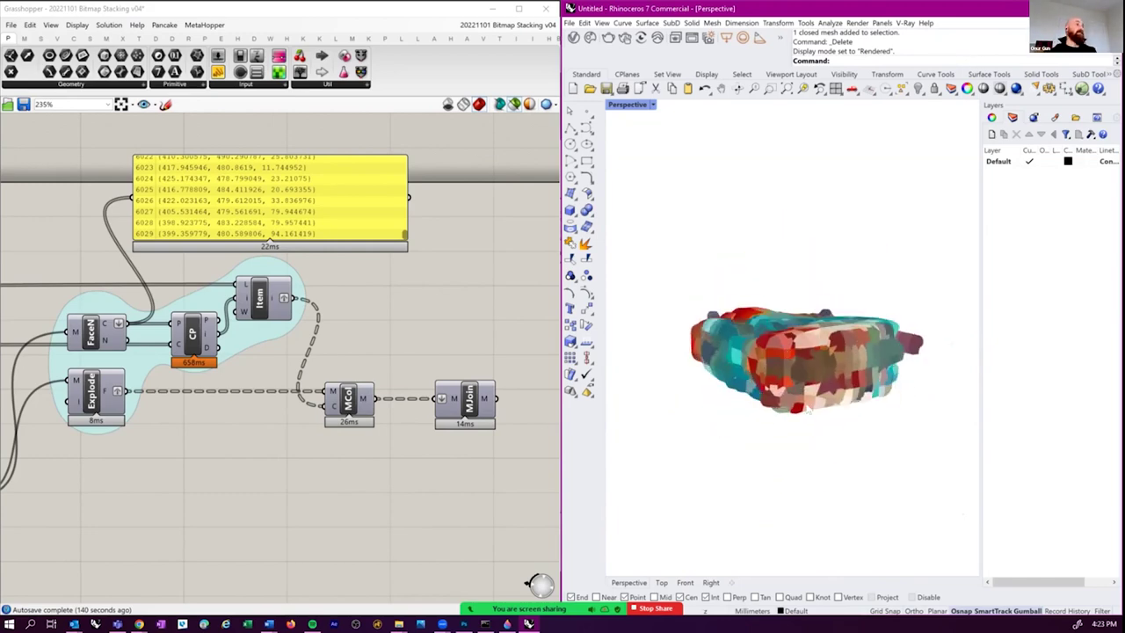
- Save the definition as a new file named "20221101 Bitmap Stacking v04_session" in the same folder
scroll(320, 410, down, 8)
scroll(328, 403, up, 4)
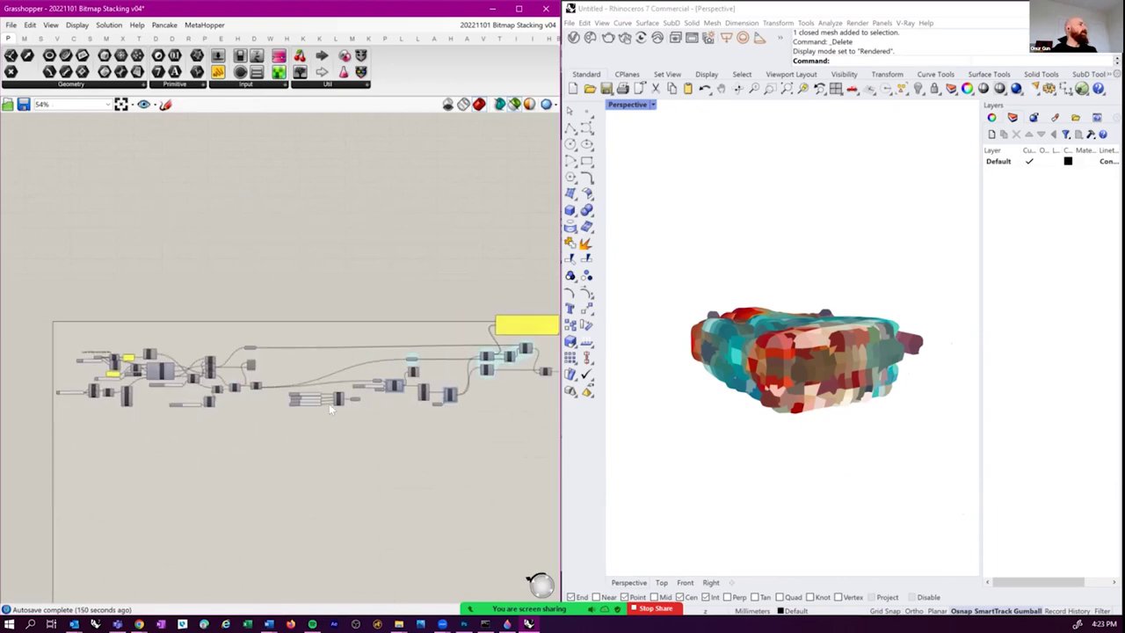
scroll(344, 411, up, 6)
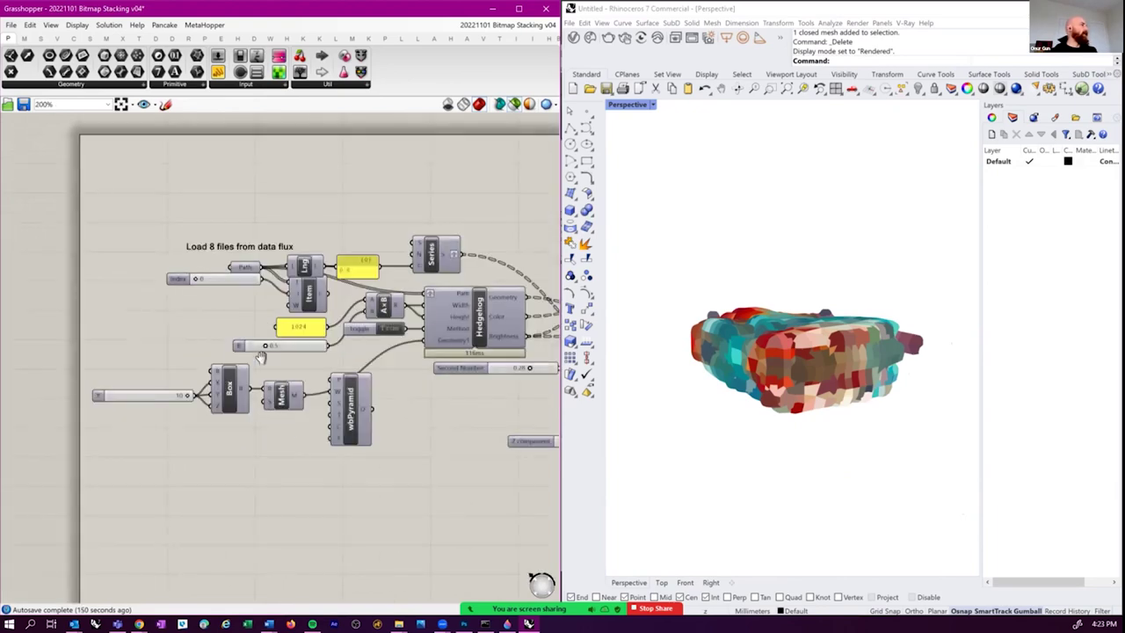
right_drag(268, 363, 233, 381)
click(10, 24)
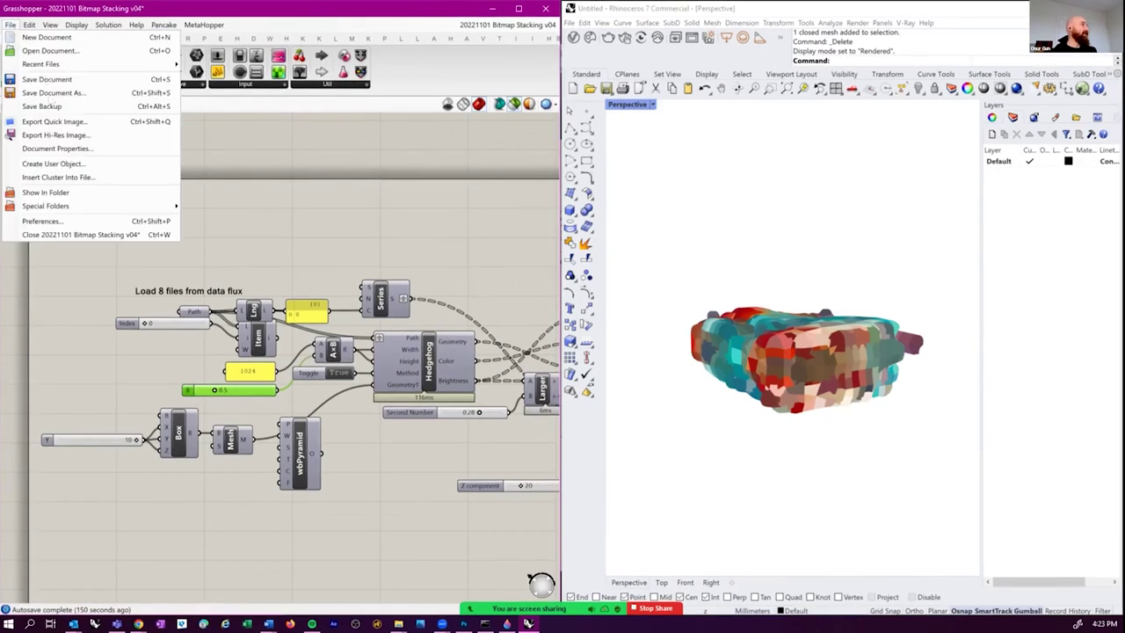
click(384, 432)
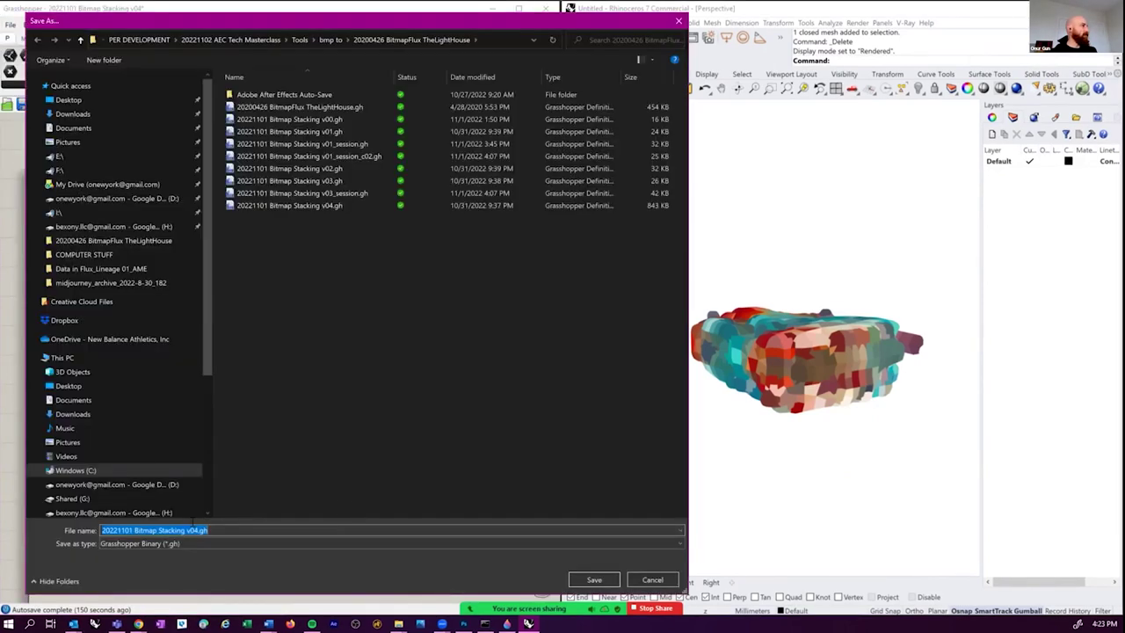
click(264, 534)
key(BackSpace)
key(BackSpace)
key(BackSpace)
text(_session)
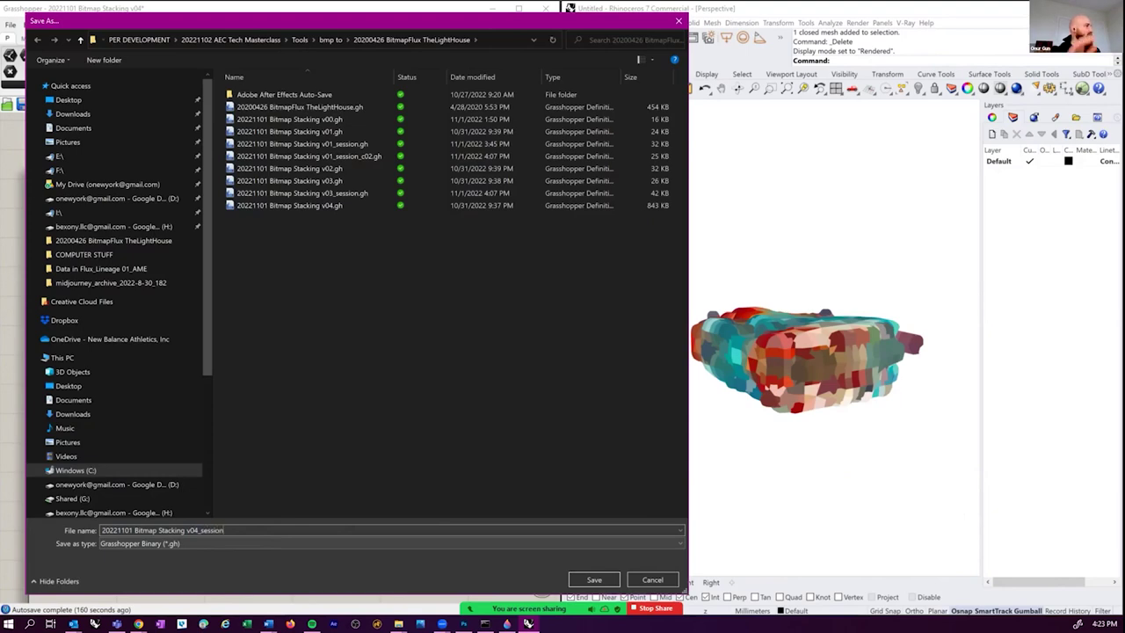
key(Return)
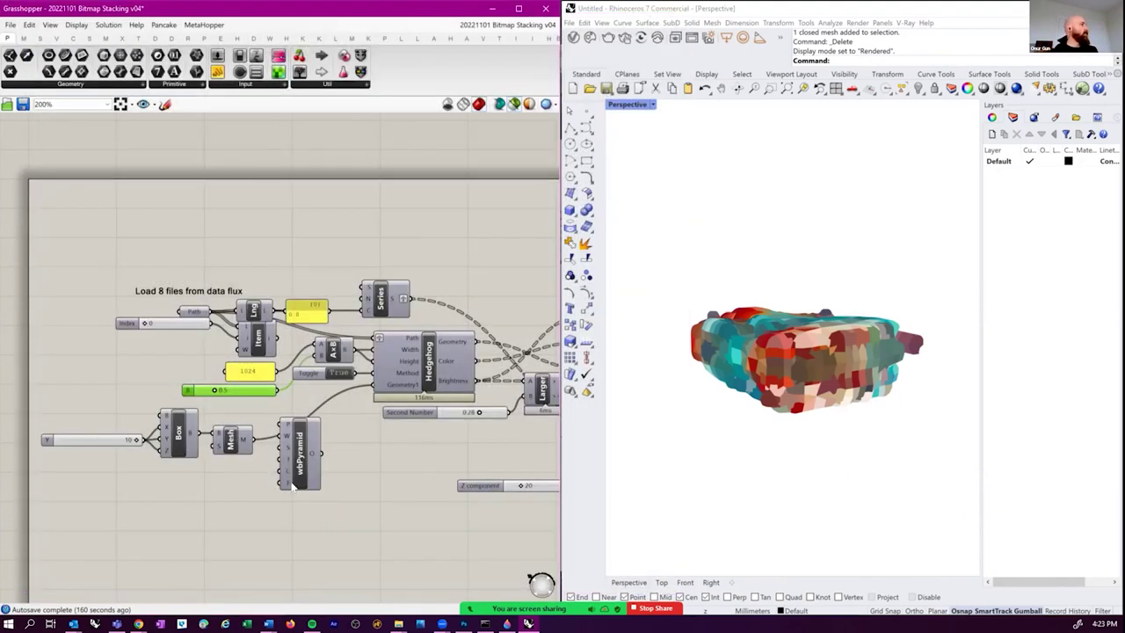
- Set the B slider feeding the A×B multiplication to 1 and preview the recomputed MJoin mesh
double_click(255, 390)
text(1)
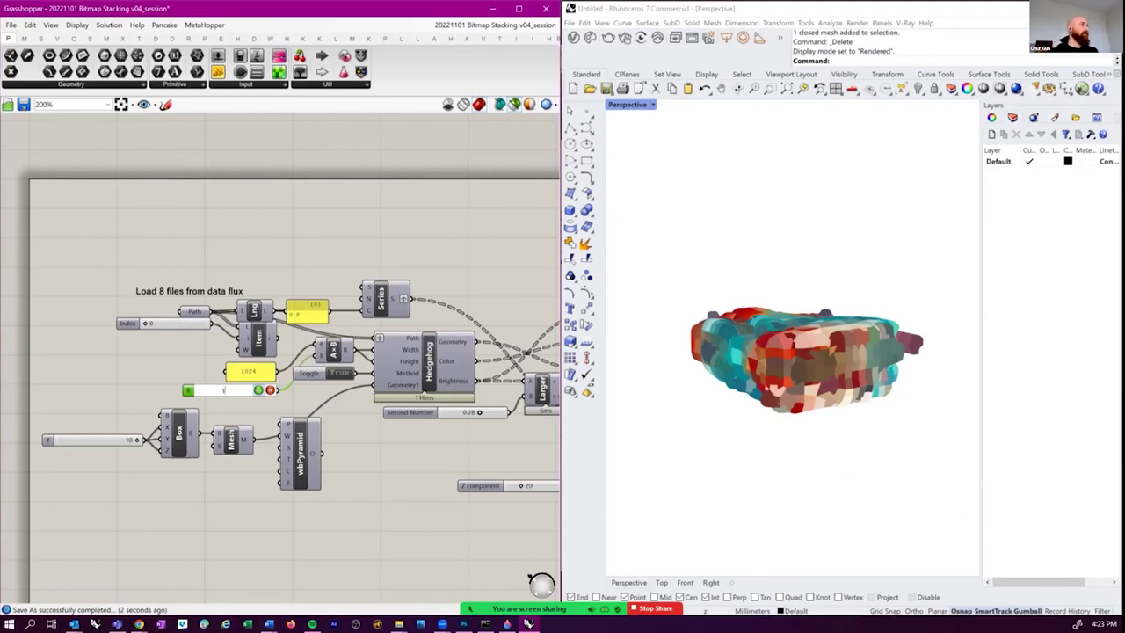
right_drag(540, 585, 290, 420)
scroll(290, 421, down, 2)
scroll(329, 393, down, 2)
right_drag(492, 390, 303, 391)
scroll(405, 395, up, 1)
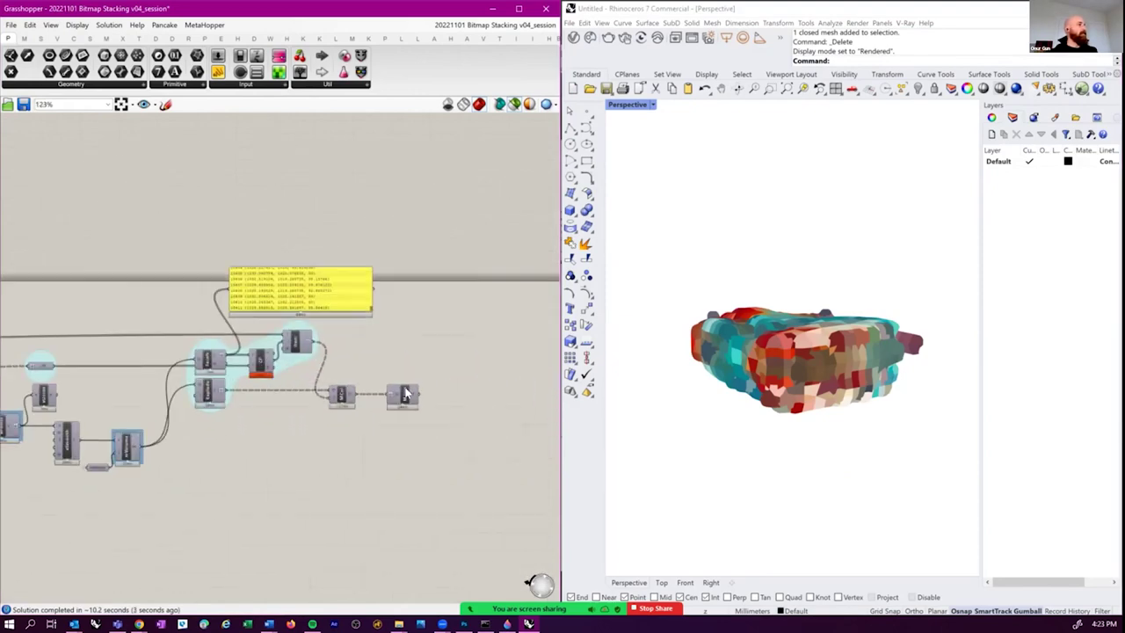
click(405, 395)
scroll(927, 257, up, 5)
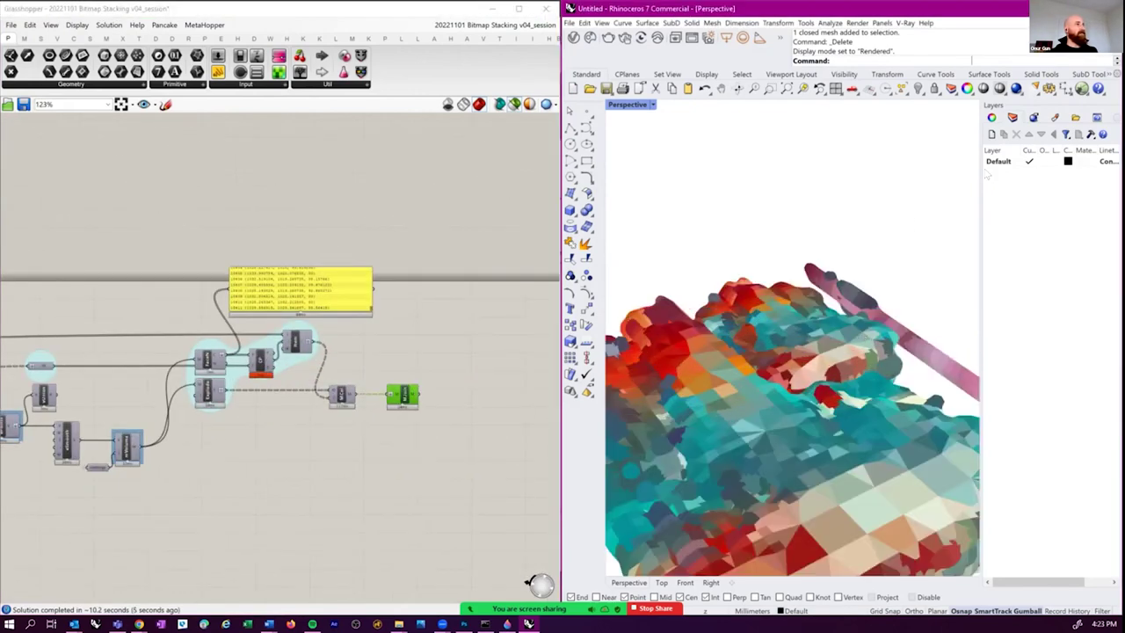
- Create a new current layer in Rhino and turn off the Default layer that holds the baked mesh
click(991, 134)
click(1029, 172)
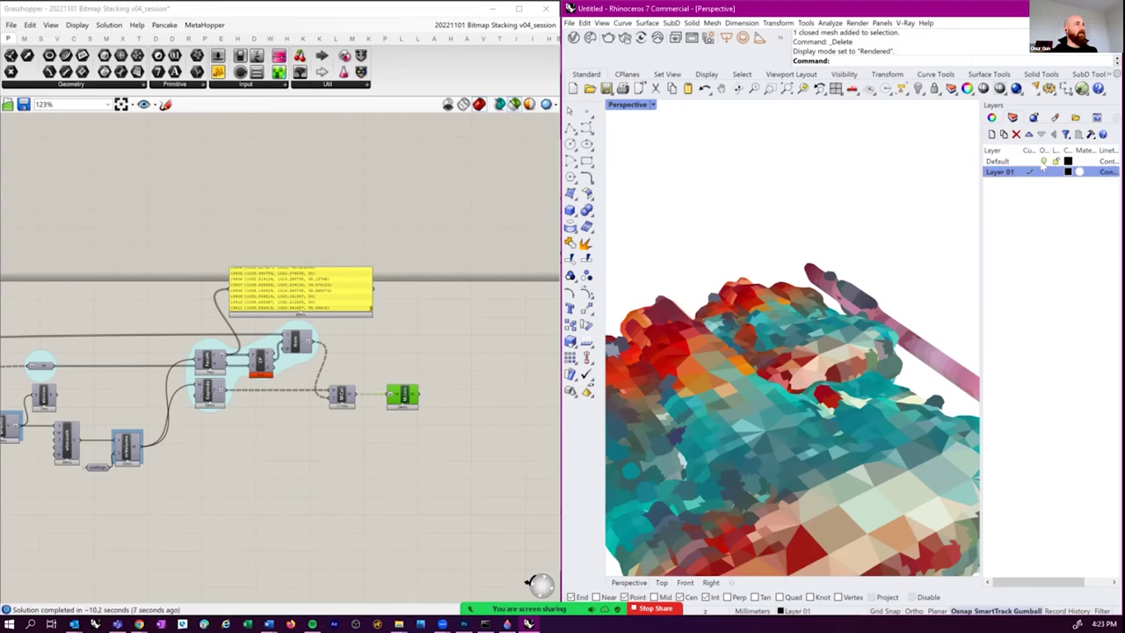
right_drag(785, 336, 824, 255)
right_drag(860, 256, 798, 422)
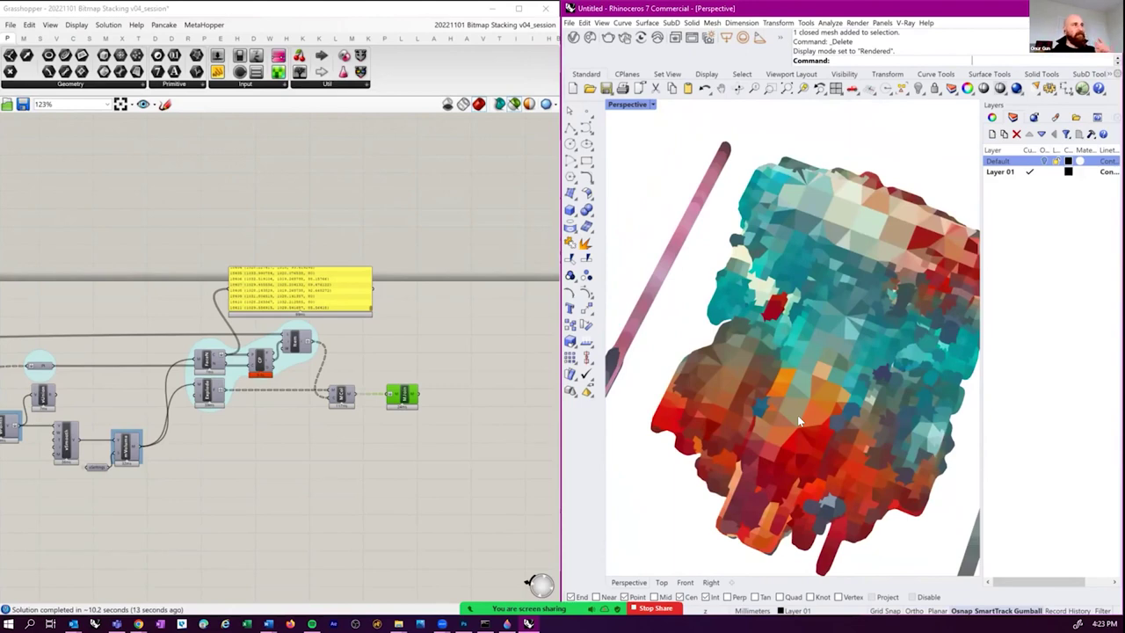
- Bake the higher-resolution joined mesh from MJoin and delete the baked copy
scroll(303, 372, up, 5)
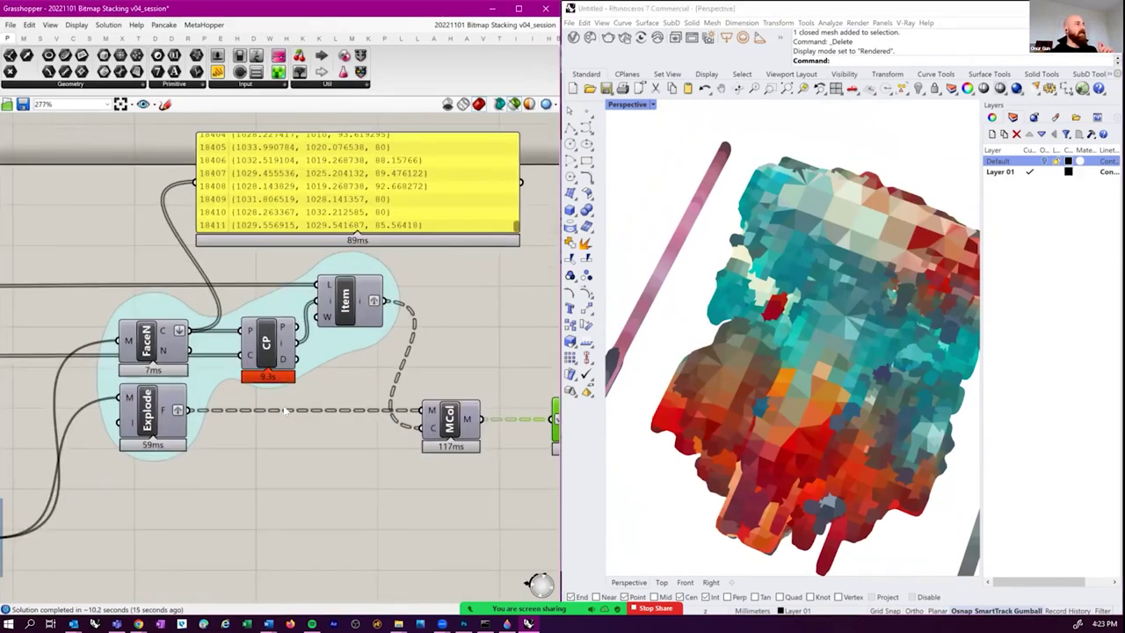
right_click(535, 429)
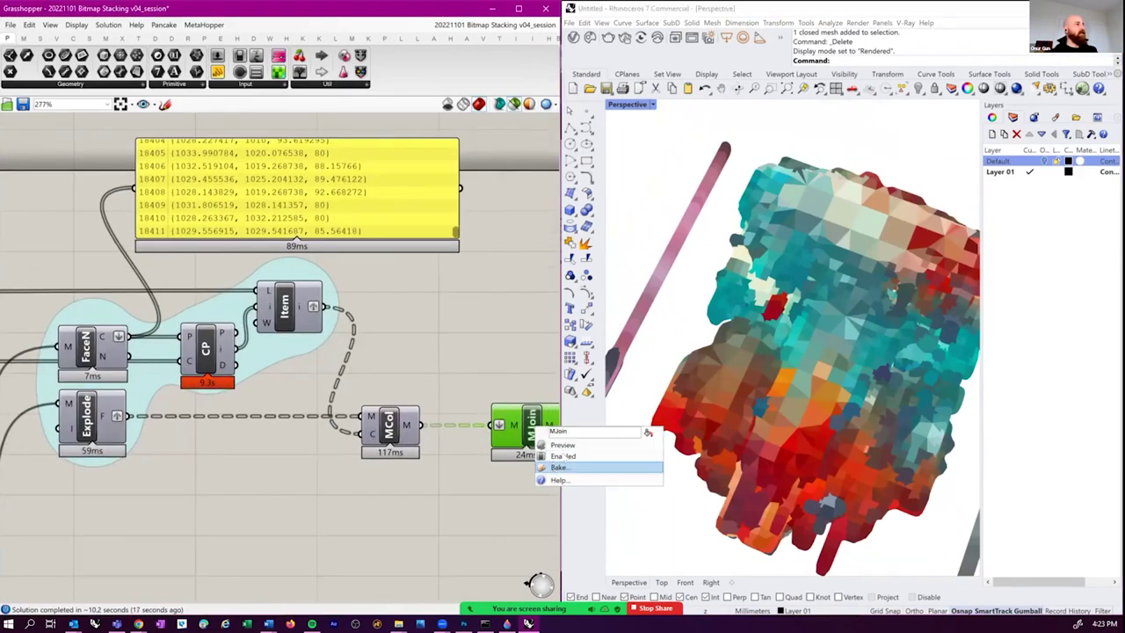
click(557, 464)
click(560, 571)
right_drag(789, 451, 778, 348)
scroll(845, 370, up, 5)
scroll(843, 411, down, 5)
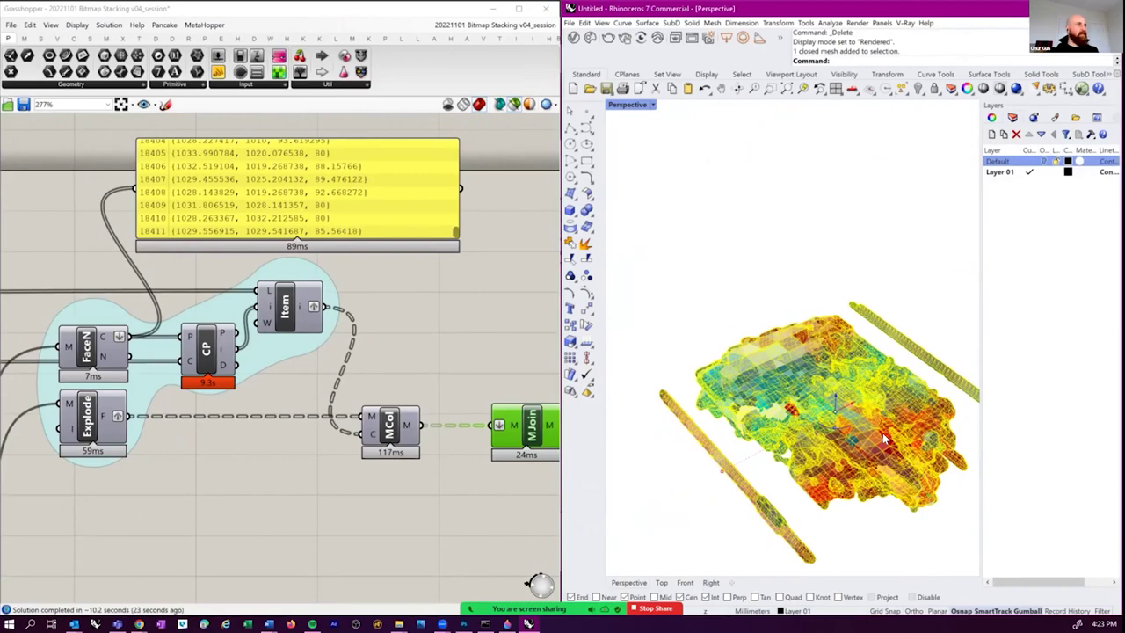
right_drag(862, 440, 866, 413)
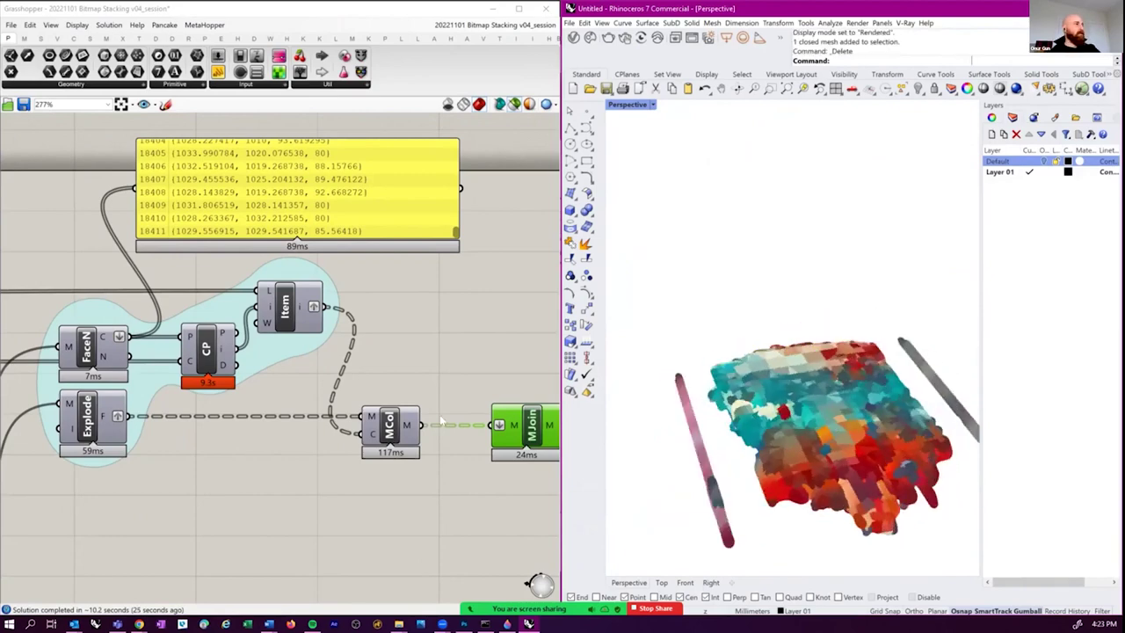
- Change the number of smoothing iterations on the vSmooth component to smooth the voxel volume further
scroll(363, 373, down, 5)
right_click(364, 371)
key(Escape)
scroll(424, 354, up, 2)
scroll(424, 354, down, 3)
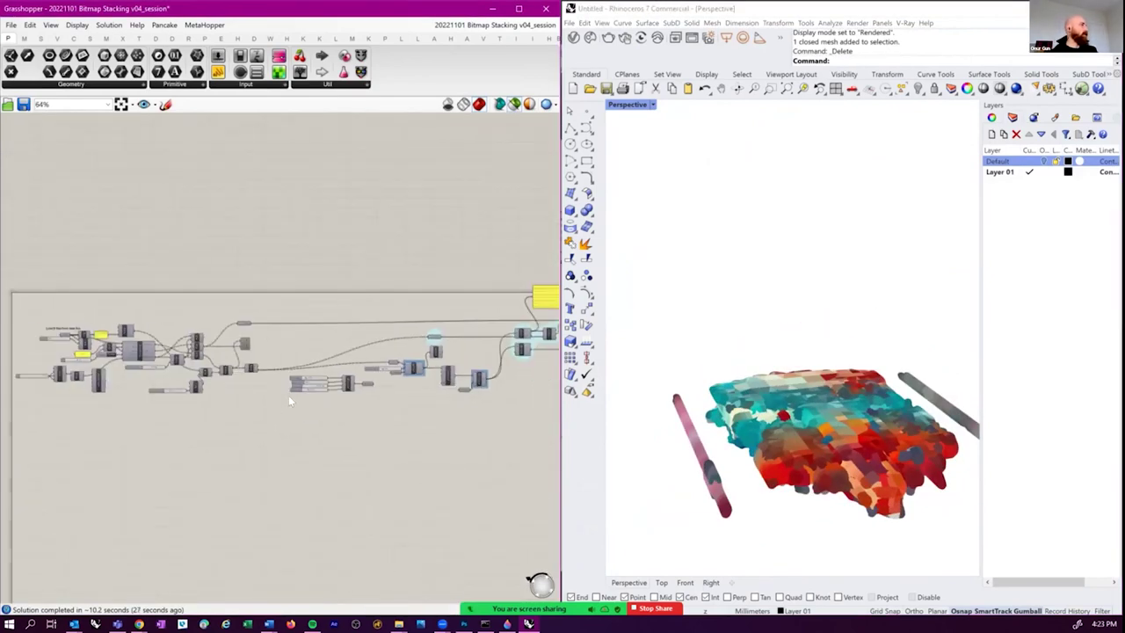
scroll(356, 362, up, 4)
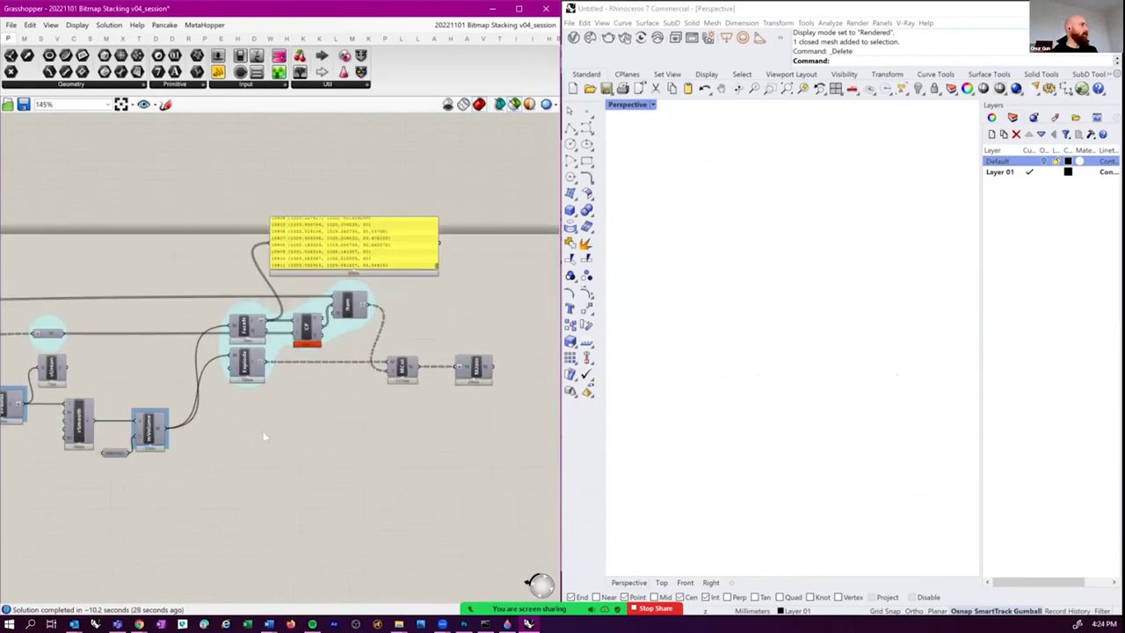
scroll(303, 420, up, 3)
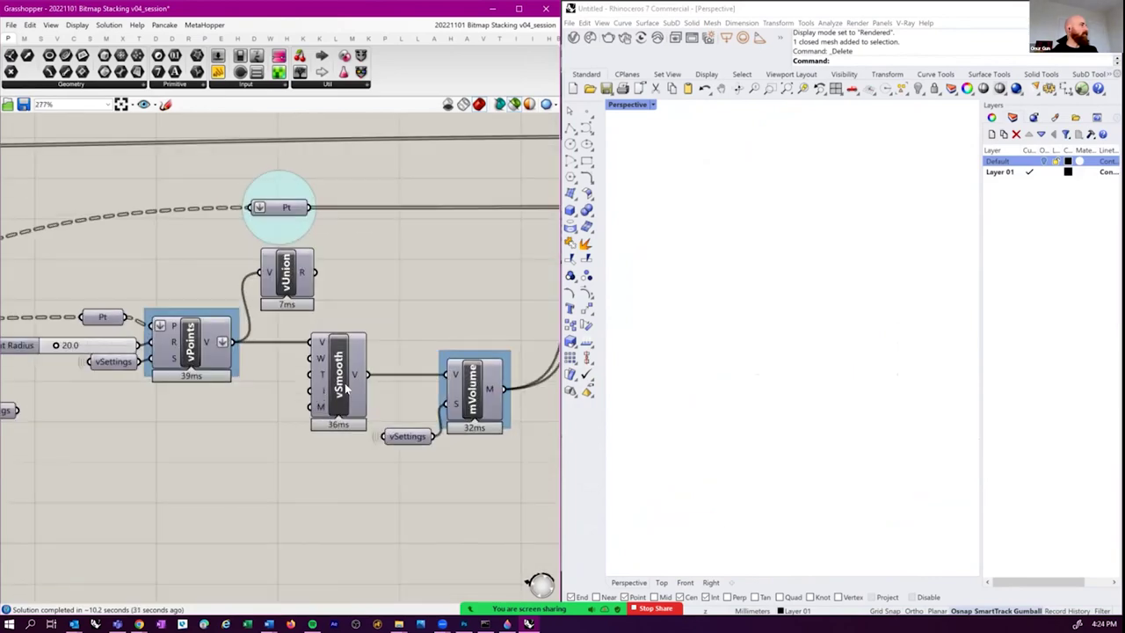
click(345, 388)
scroll(332, 391, up, 3)
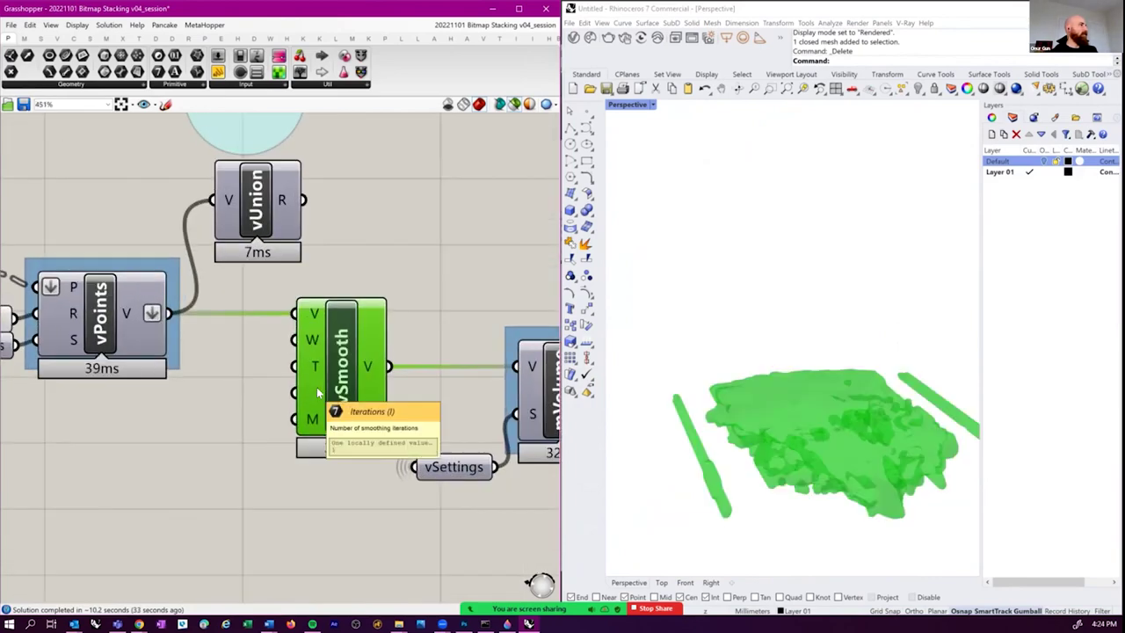
right_click(319, 392)
mouse_move(375, 501)
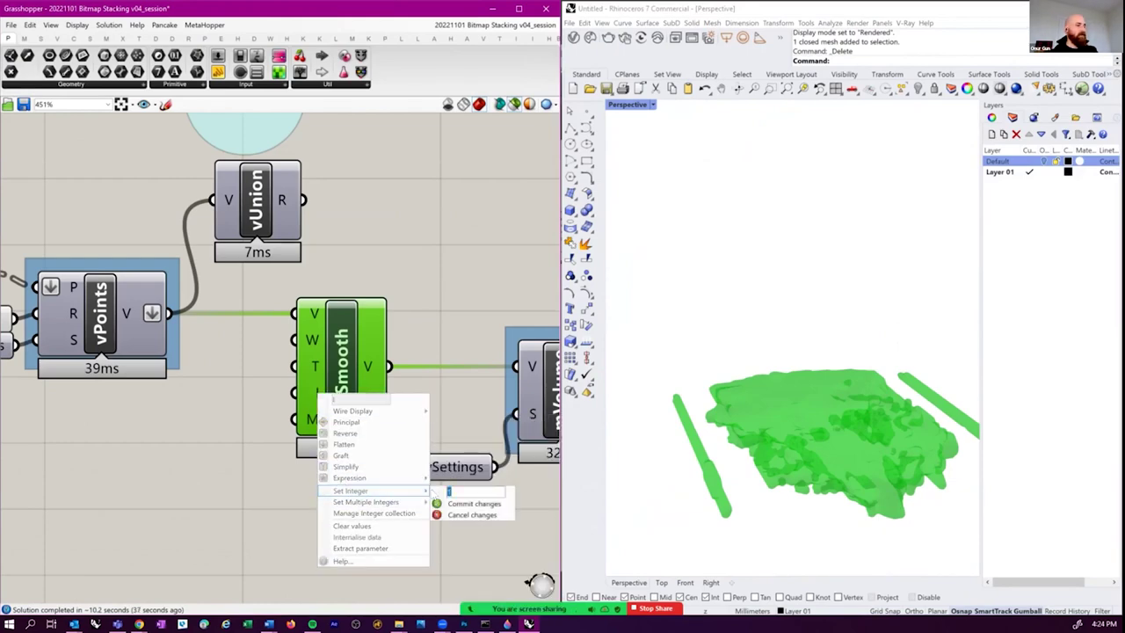
click(474, 503)
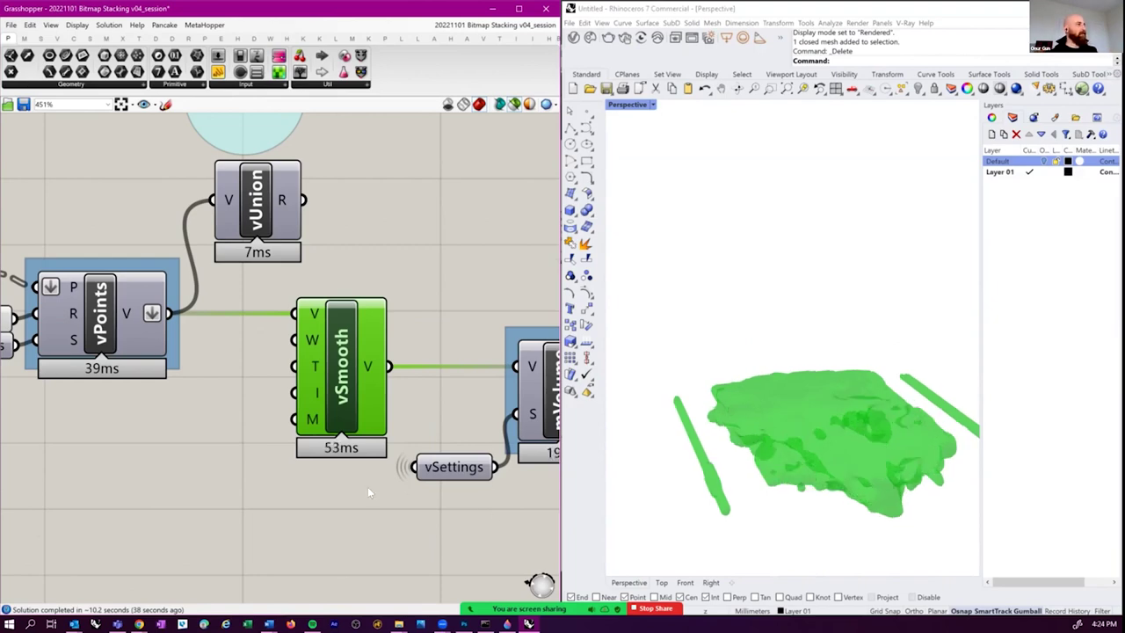
- Preview the recomputed MJoin mesh and inspect its smoothed, coloured surface up close in the Perspective view
scroll(368, 486, down, 4)
scroll(327, 454, down, 3)
scroll(375, 402, up, 3)
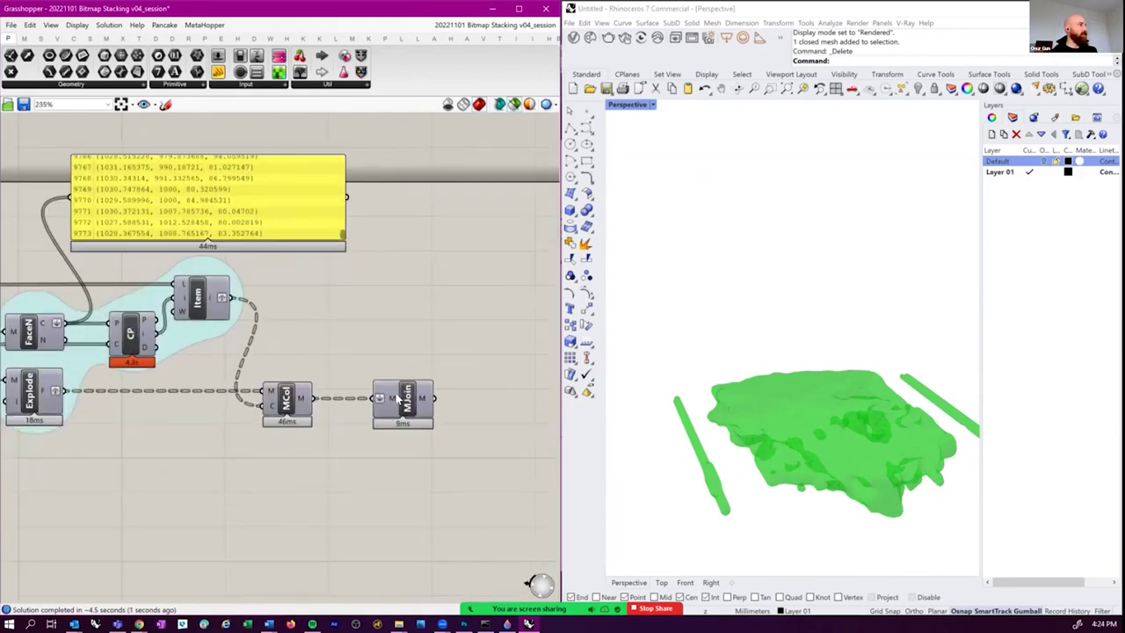
click(406, 398)
right_drag(814, 416, 803, 412)
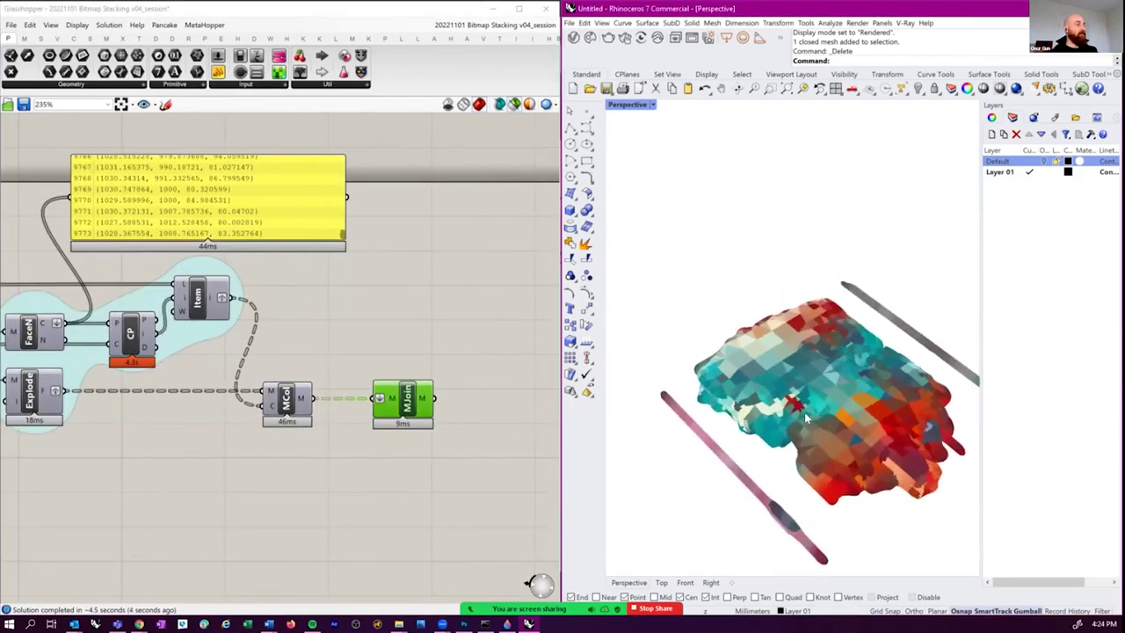
scroll(804, 412, up, 4)
- Set the Adaptivity slider feeding vSettings to 0.08 for a finer mesh
right_drag(232, 492, 367, 413)
scroll(366, 413, down, 5)
right_drag(147, 439, 378, 413)
scroll(242, 424, up, 6)
scroll(203, 424, down, 2)
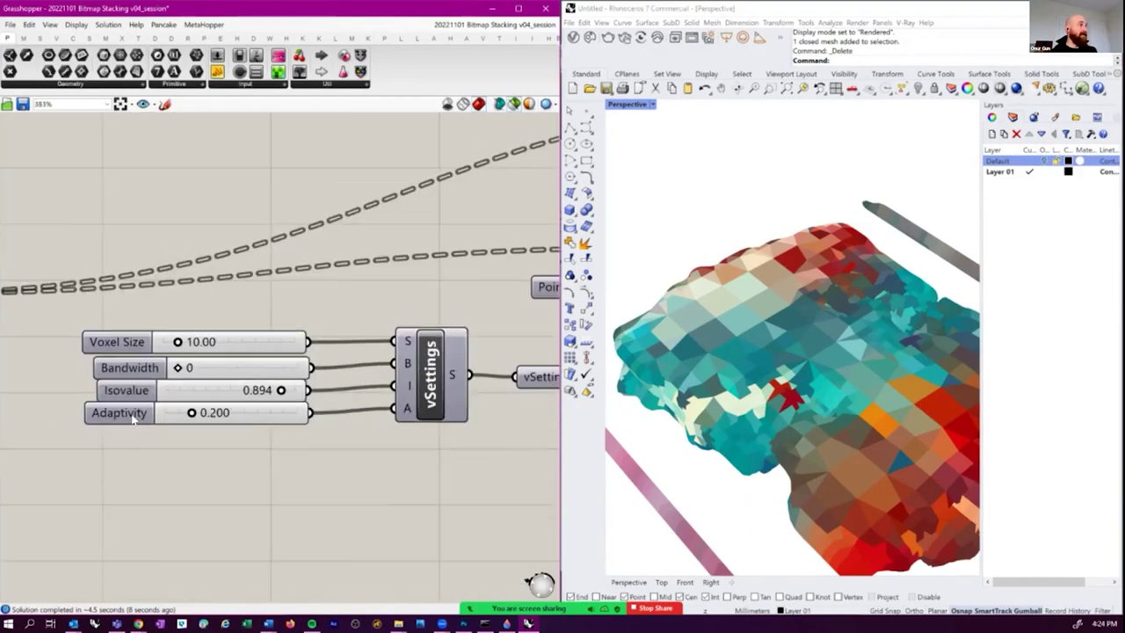
scroll(151, 417, up, 2)
scroll(178, 410, up, 2)
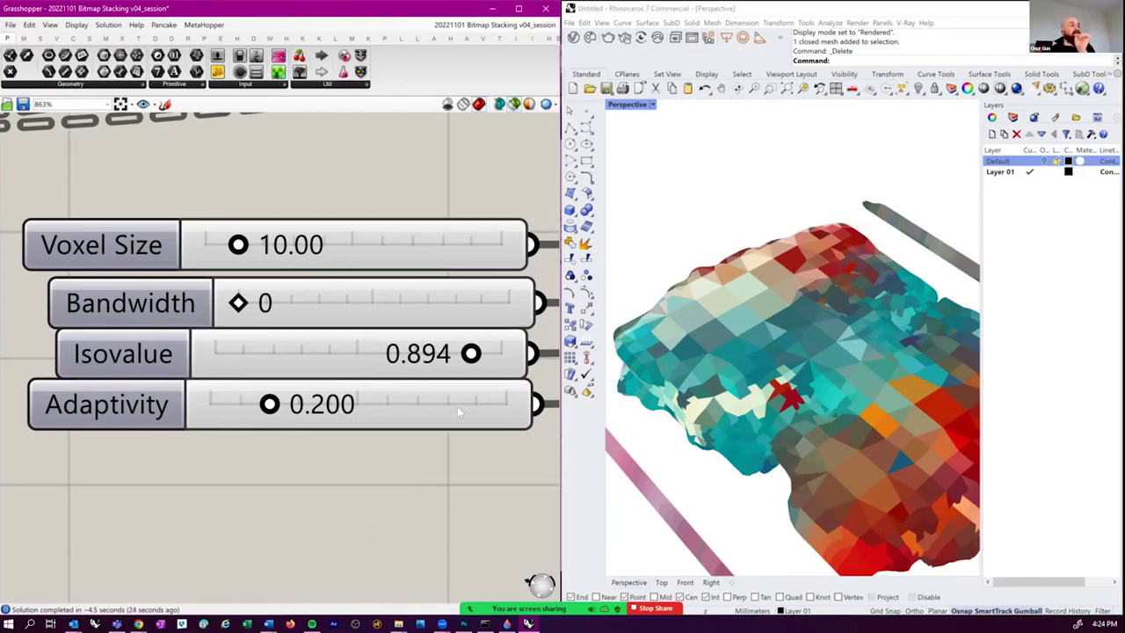
click(384, 402)
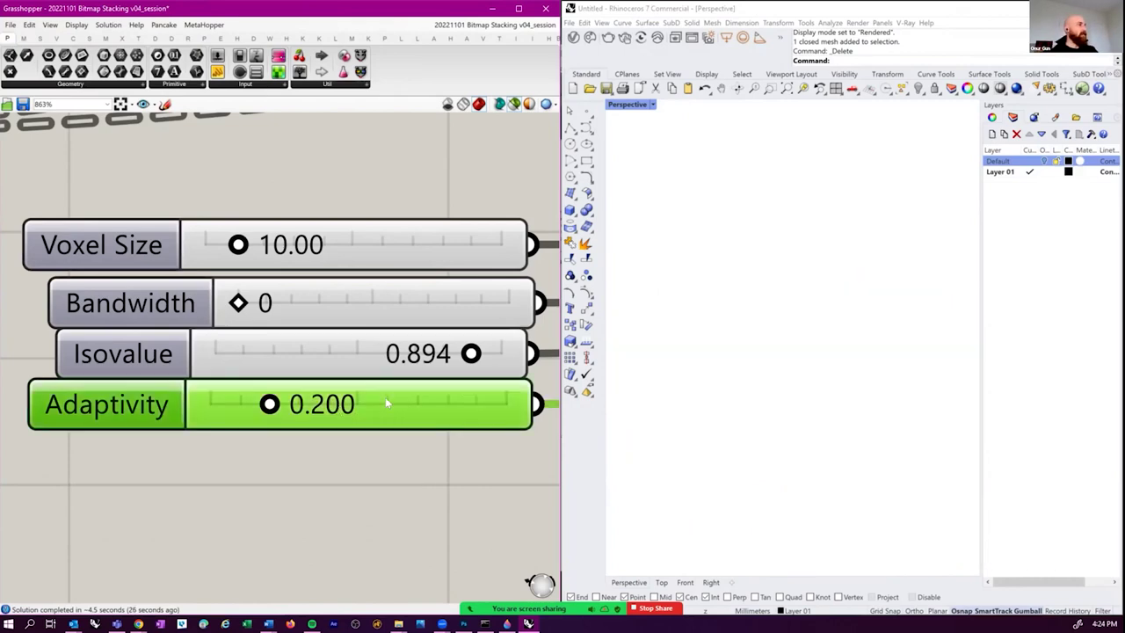
double_click(385, 403)
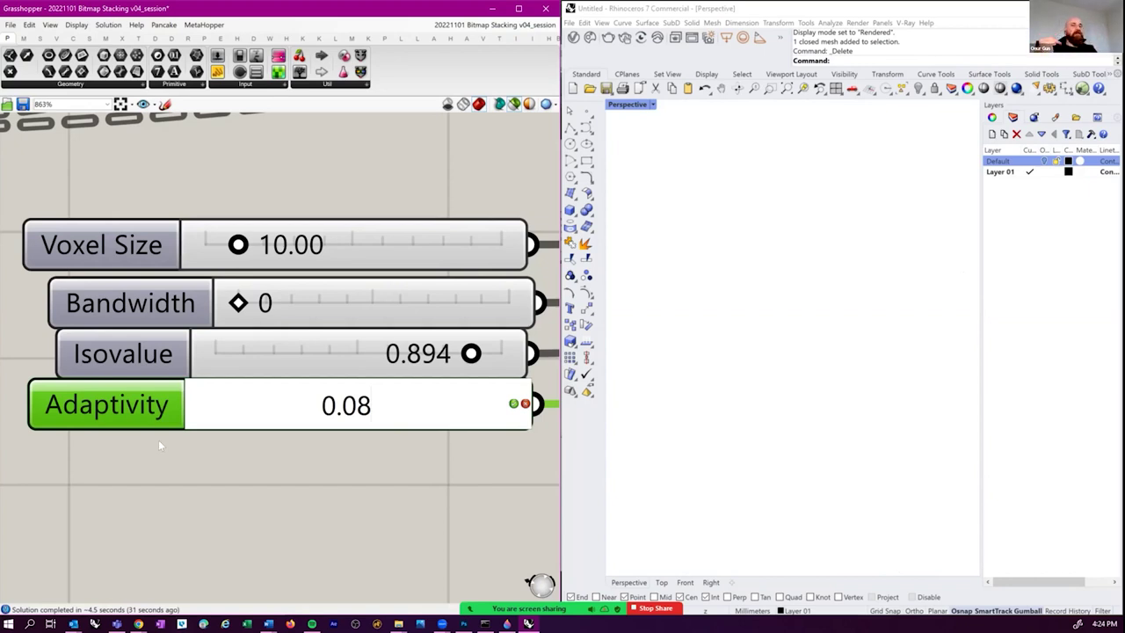
key(Return)
right_drag(407, 537, 158, 461)
scroll(158, 460, down, 5)
scroll(105, 470, up, 6)
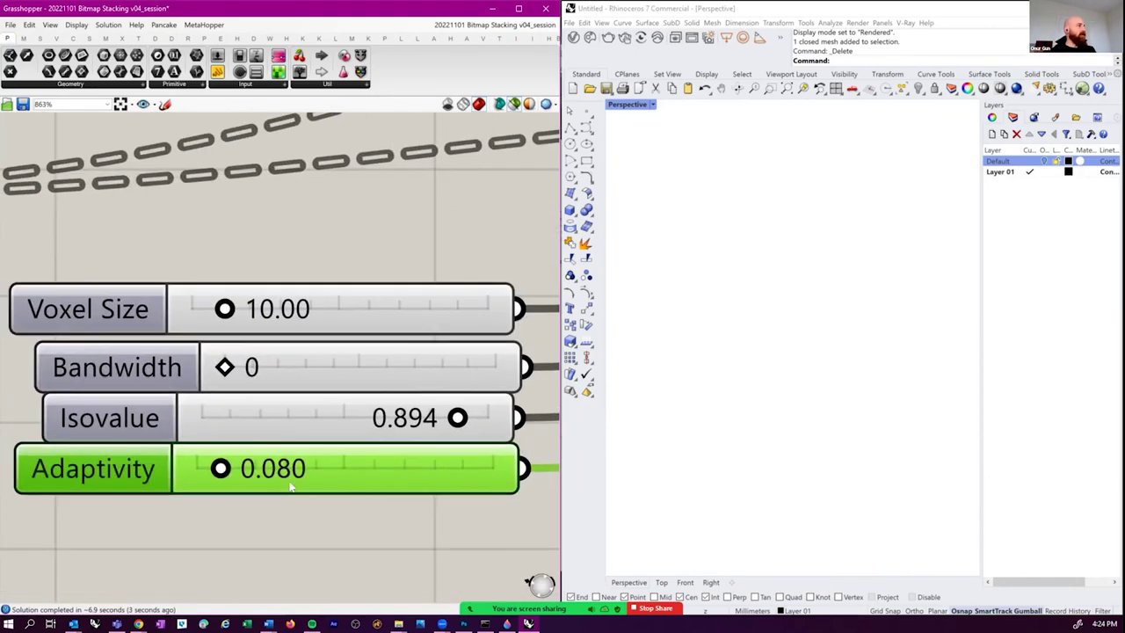
- Preview the refined MJoin mesh and bake it into Rhino on the current layer
scroll(290, 488, down, 2)
scroll(299, 433, down, 4)
scroll(452, 414, up, 2)
right_drag(431, 423, 255, 423)
scroll(404, 391, up, 3)
click(404, 391)
right_drag(764, 420, 652, 216)
right_click(416, 380)
click(453, 405)
click(461, 523)
right_drag(734, 484, 640, 195)
click(468, 352)
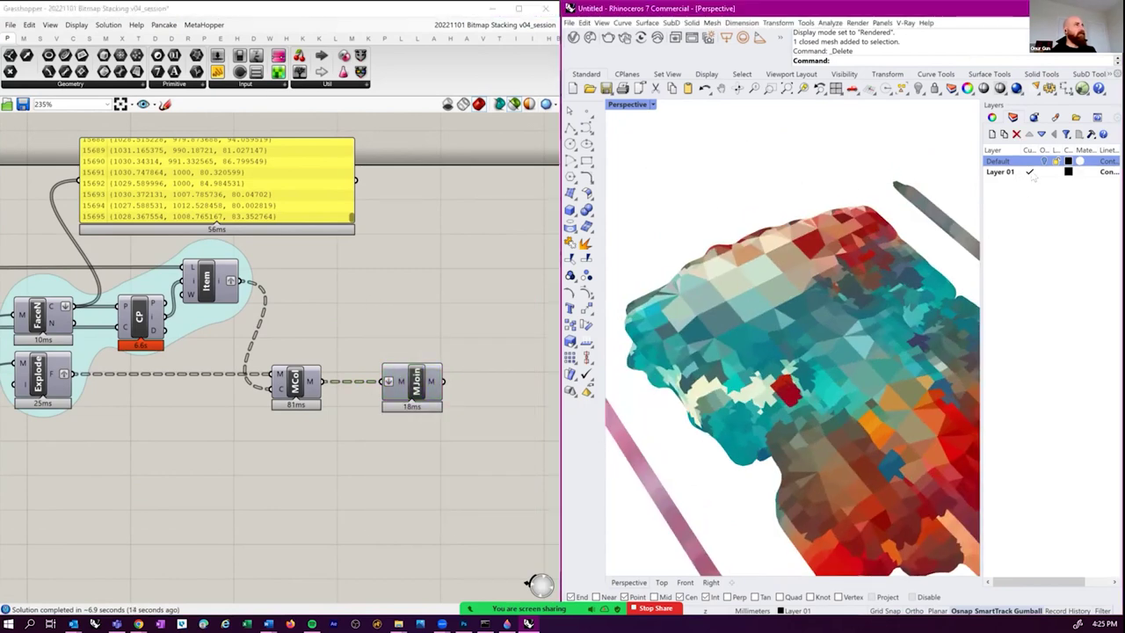
- Switch the Perspective viewport to Shaded display and inspect the baked mesh's face structure up close
click(652, 105)
click(639, 153)
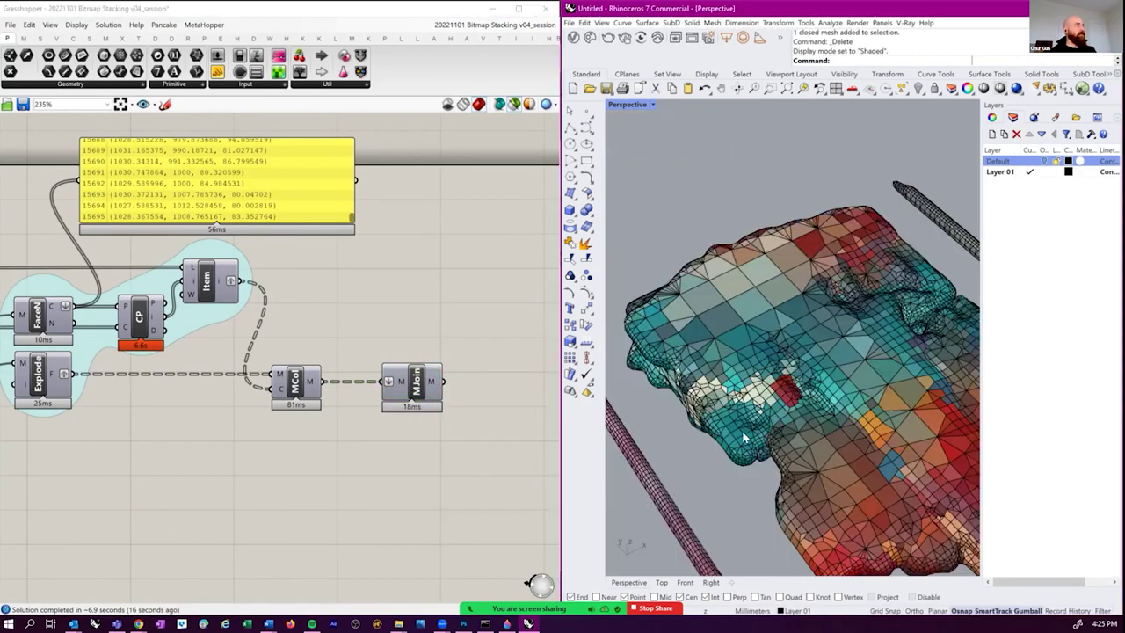
scroll(739, 404, up, 3)
scroll(778, 446, up, 3)
scroll(777, 383, down, 10)
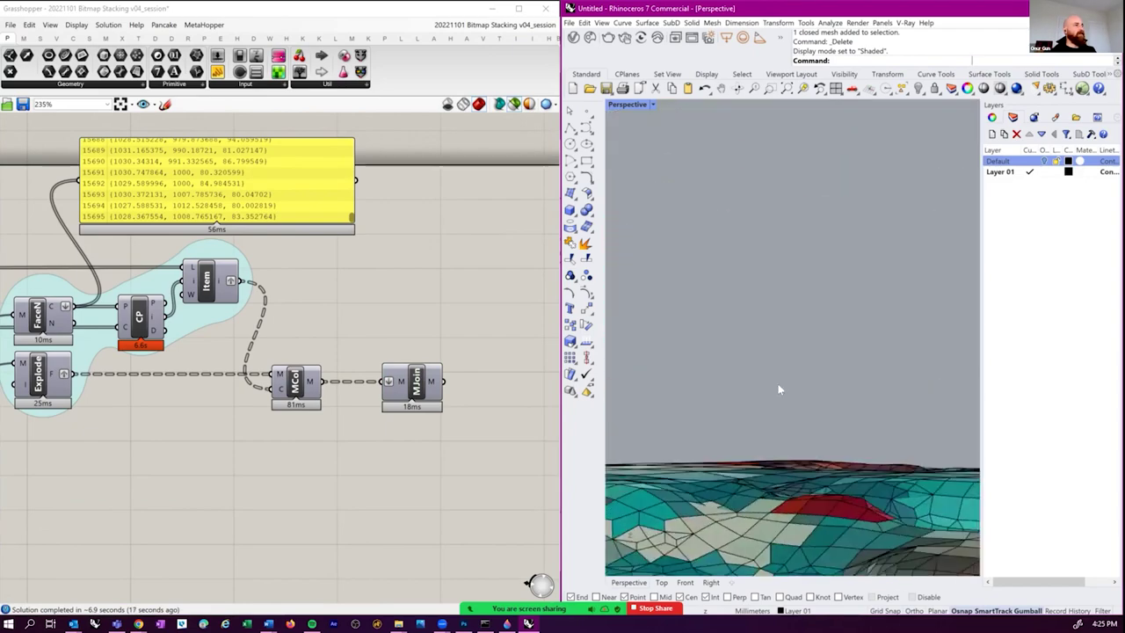
scroll(777, 375, up, 5)
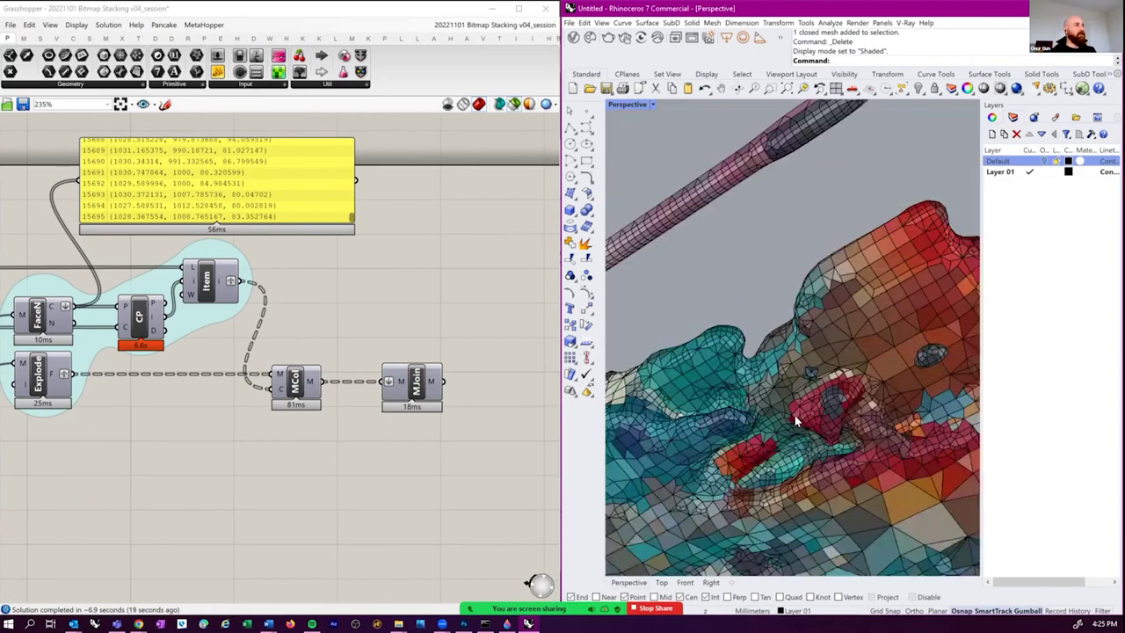
- Enlarge the Rhino window, minimise Grasshopper, and return to the four-viewport layout with the whole mesh in view
double_click(995, 13)
drag(698, 37, 786, 25)
click(934, 20)
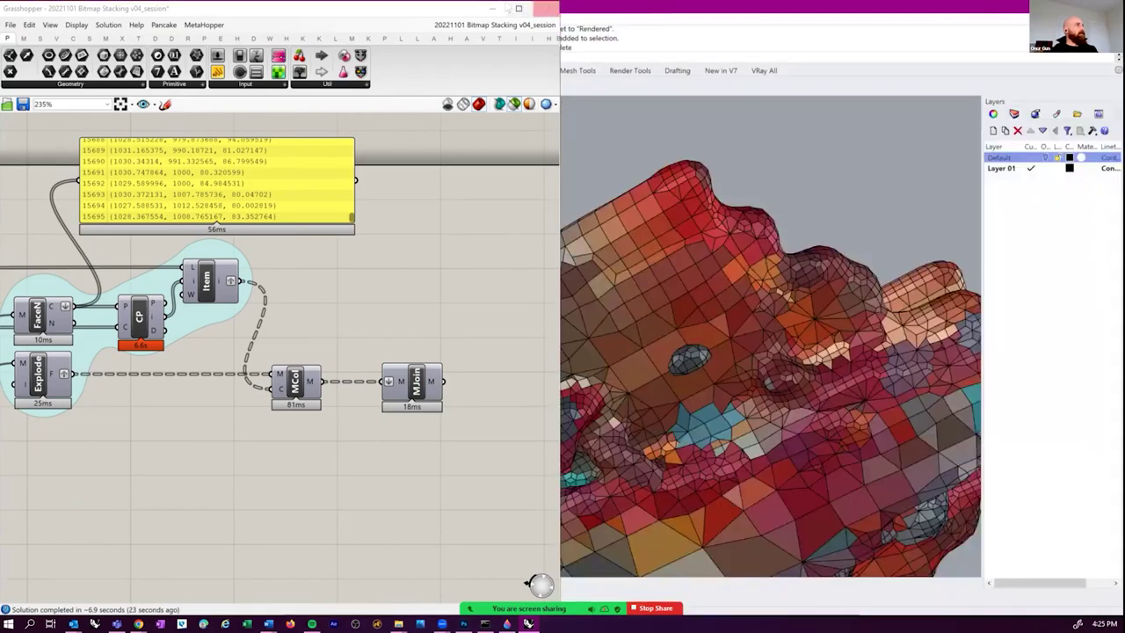
click(490, 8)
right_drag(535, 253, 598, 310)
scroll(541, 205, down, 3)
scroll(527, 264, up, 3)
scroll(571, 305, down, 3)
double_click(66, 102)
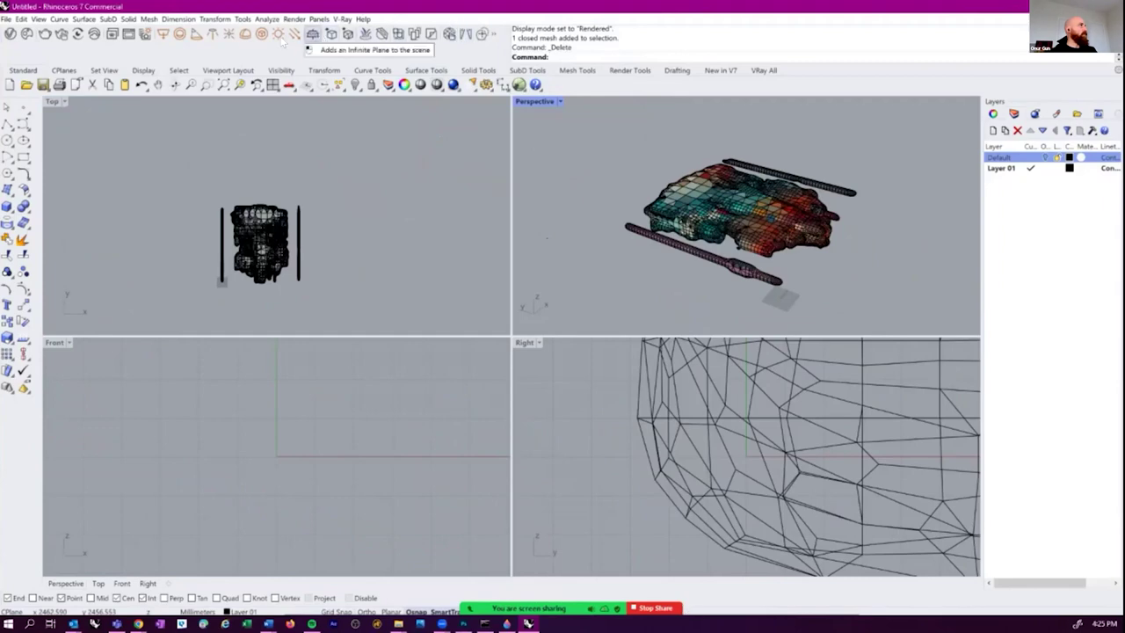
- Draw a rectangular clipping plane around the whole baked mesh in the Top view
click(381, 33)
click(144, 141)
click(352, 318)
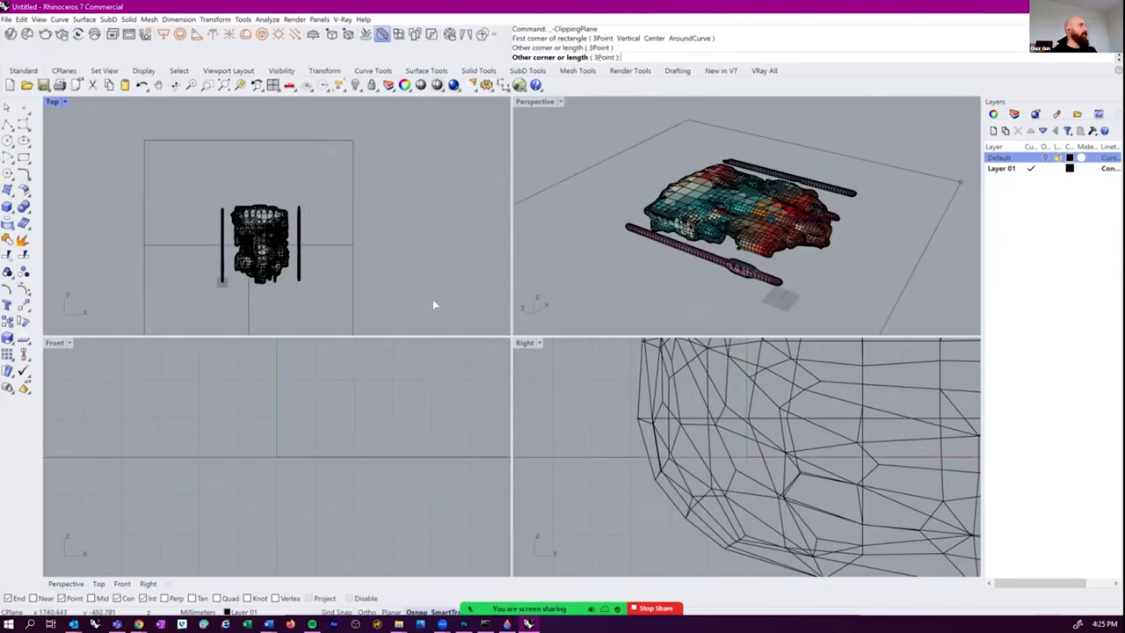
- Maximise the Perspective view and move the clipping plane vertically through the mesh to inspect its interior cross-section
double_click(535, 102)
click(607, 238)
scroll(607, 237, down, 3)
mouse_move(527, 307)
mouse_down()
mouse_move(525, 289)
mouse_move(528, 332)
mouse_move(528, 237)
mouse_move(543, 327)
mouse_move(539, 233)
mouse_move(544, 331)
mouse_move(545, 302)
mouse_up()
scroll(525, 325, up, 5)
shift+right_drag(545, 306, 478, 386)
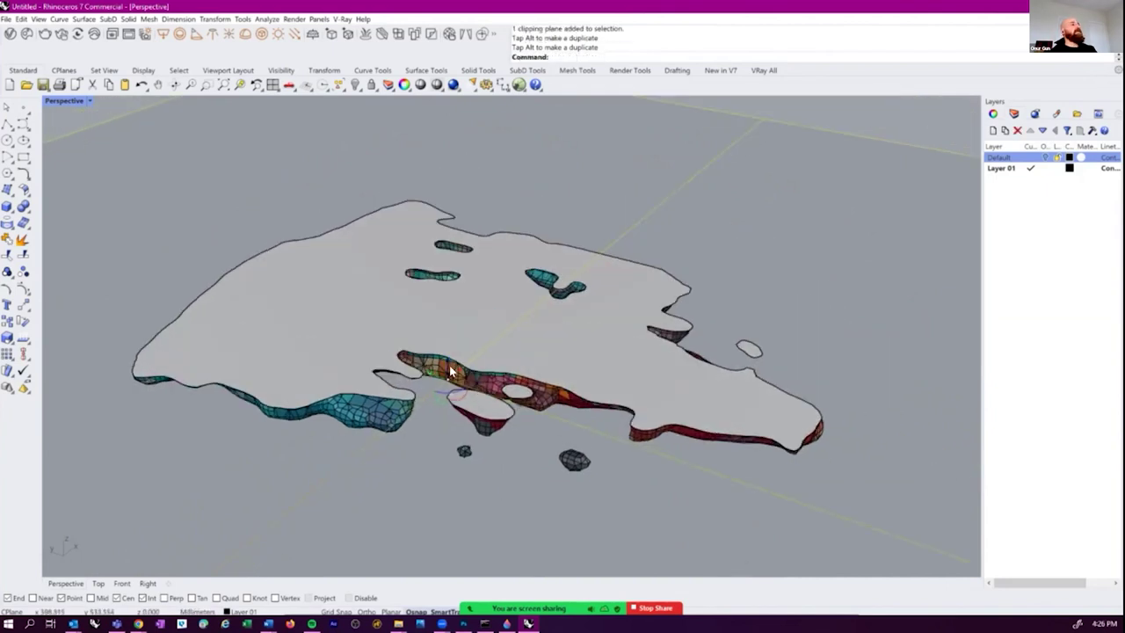